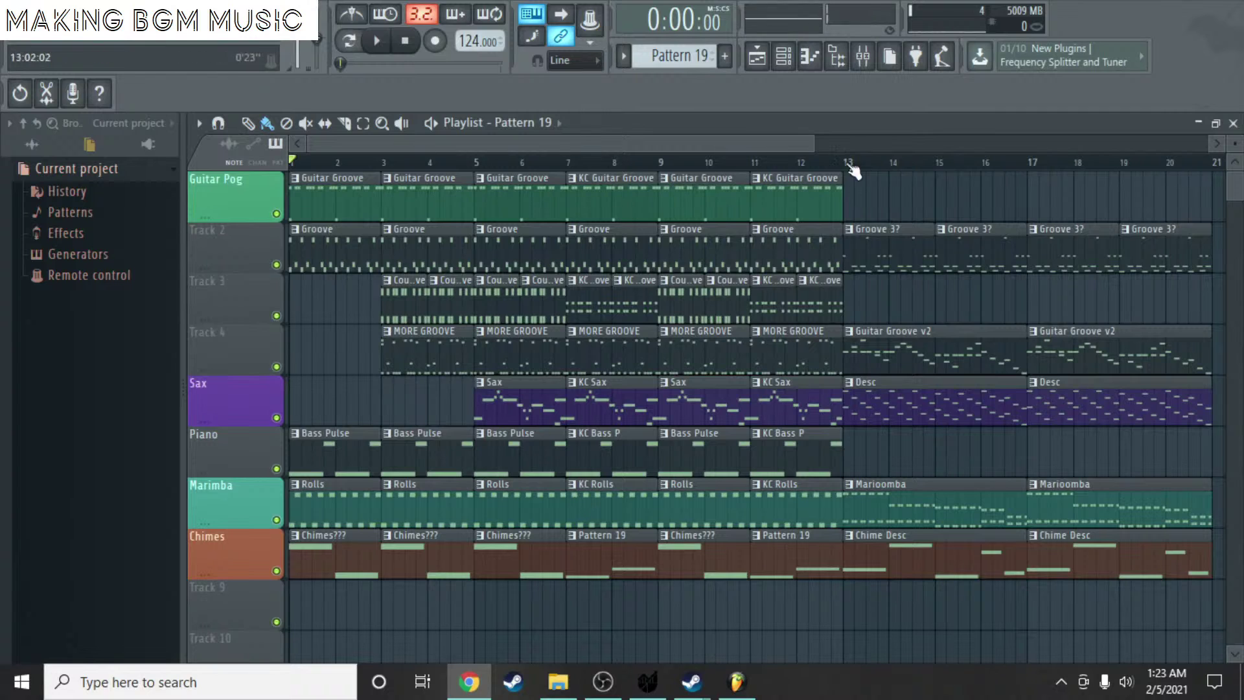
- Inspect the drum notes of the Groove pattern in the Drum Set piano roll
{"action": "left_click_drag", "start_coordinate": [775, 142], "coordinate": [1041, 106]}
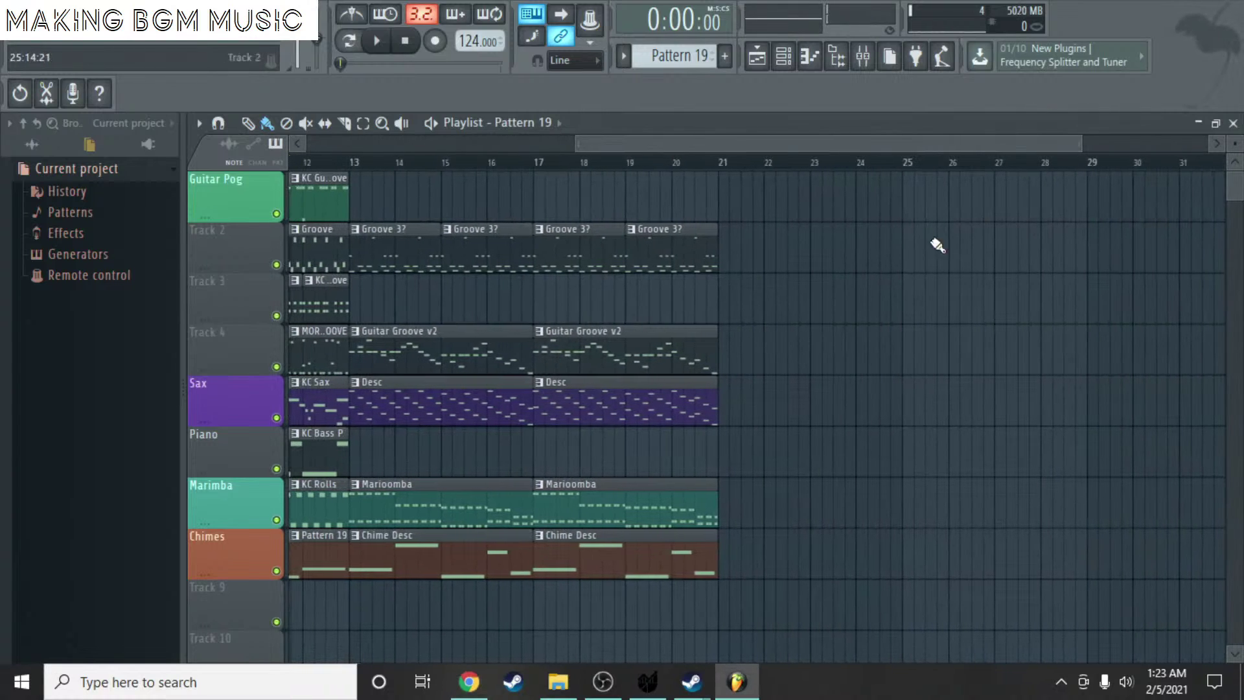
{"action": "double_click", "coordinate": [364, 253]}
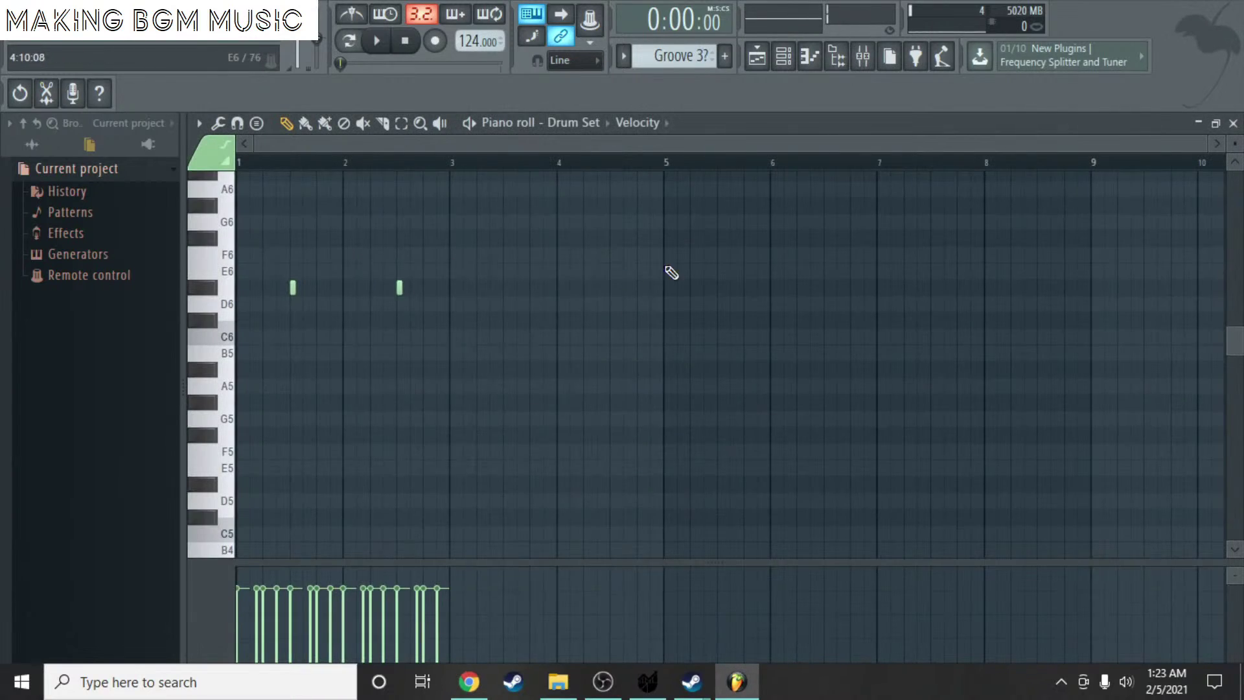
{"action": "scroll", "coordinate": [648, 259], "scroll_direction": "up", "scroll_amount": 5}
{"action": "scroll", "coordinate": [298, 284], "scroll_direction": "up", "scroll_amount": 2}
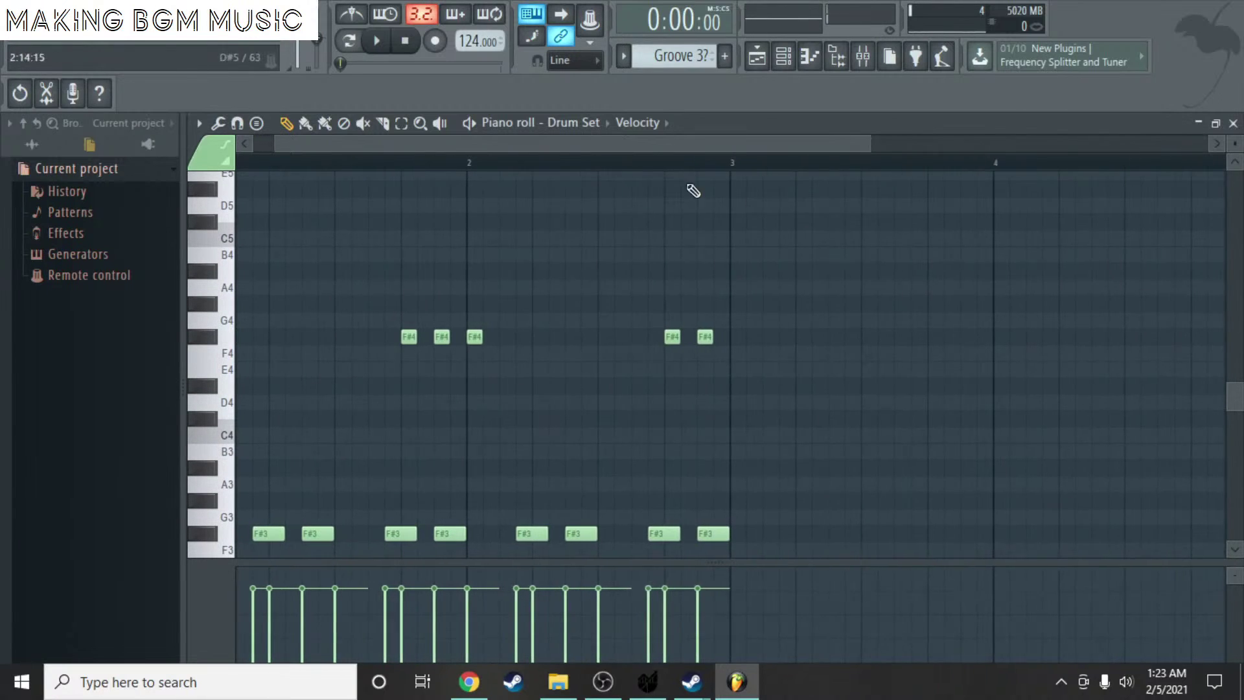
{"action": "left_click", "coordinate": [1233, 124]}
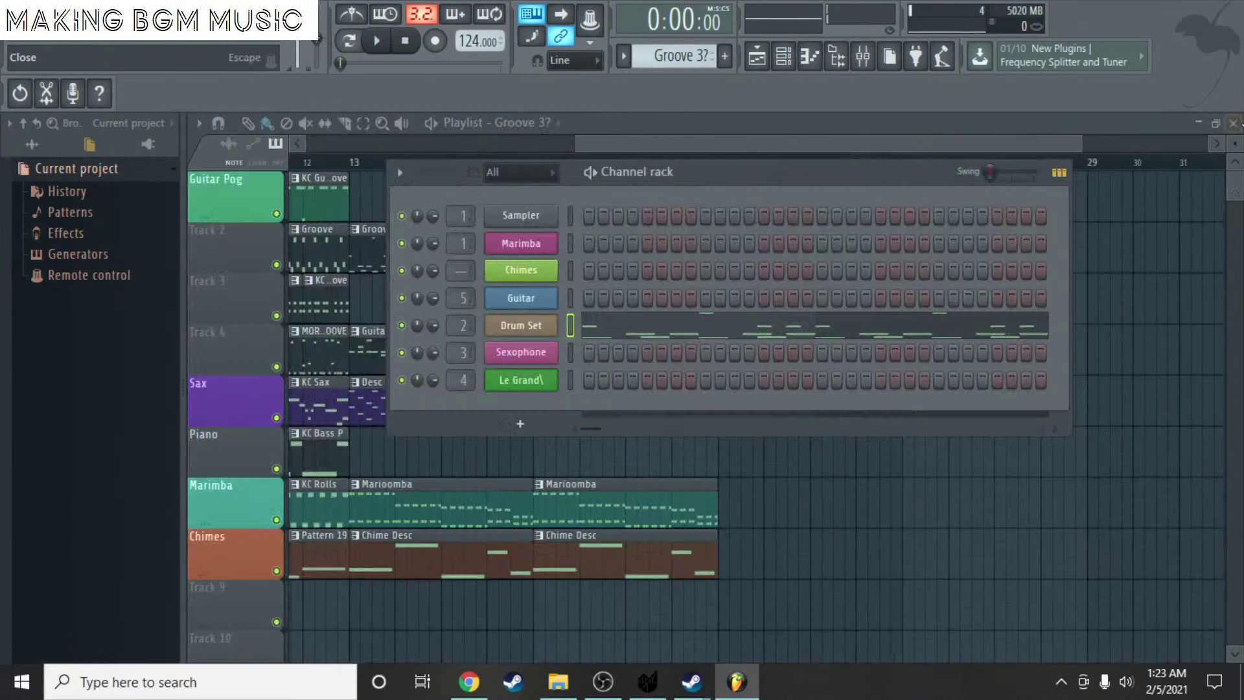
{"action": "key", "text": "F6"}
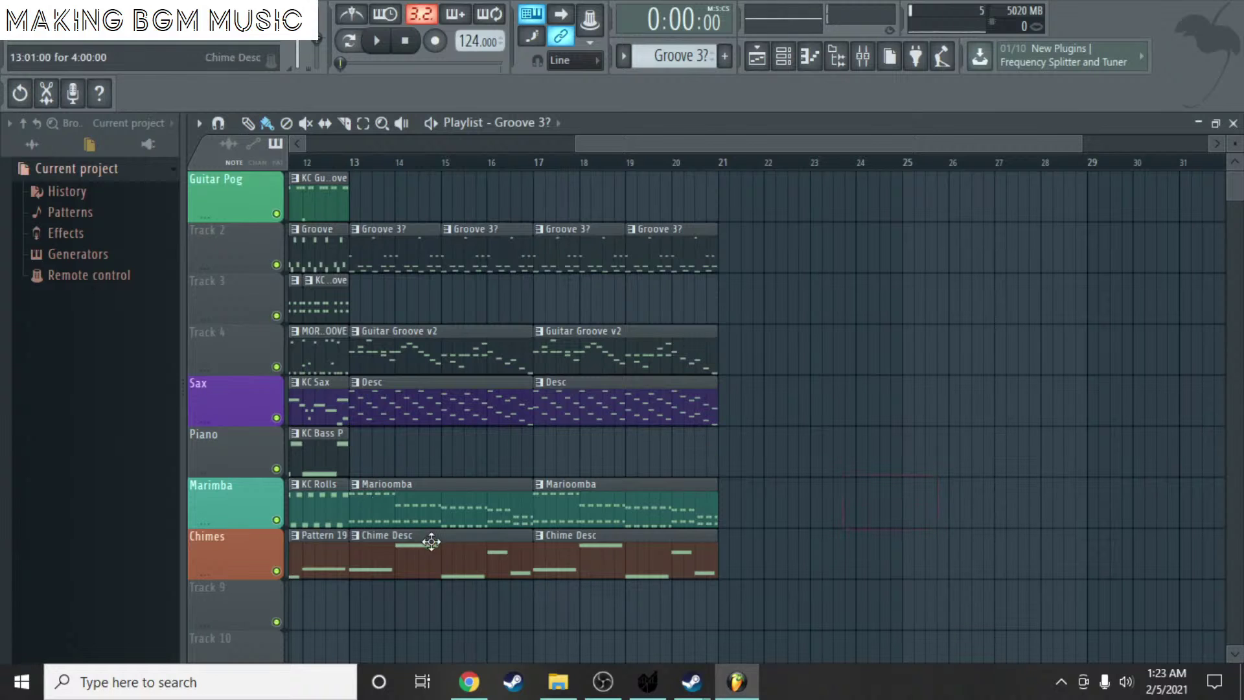
- Review the Chime Desc melody notes in the Chimes piano roll
{"action": "double_click", "coordinate": [432, 556]}
{"action": "scroll", "coordinate": [375, 378], "scroll_direction": "up", "scroll_amount": 5}
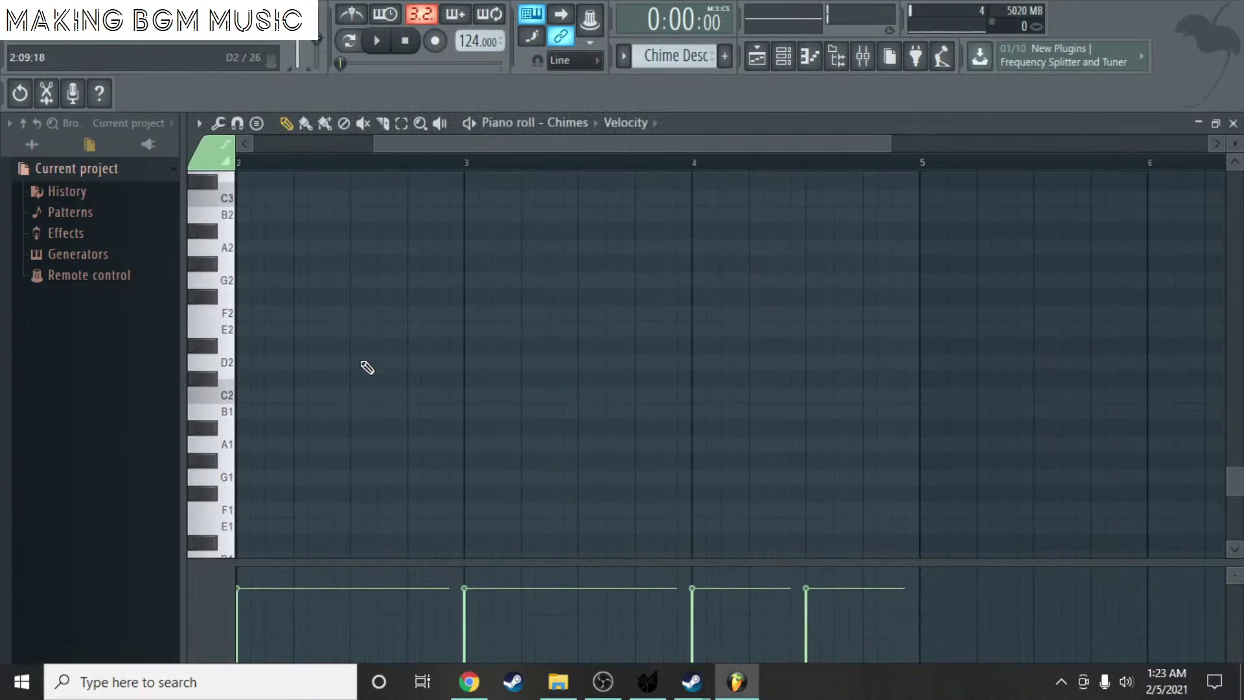
{"action": "scroll", "coordinate": [350, 301], "scroll_direction": "up", "scroll_amount": 8}
{"action": "scroll", "coordinate": [349, 299], "scroll_direction": "up", "scroll_amount": 2, "text": "ctrl"}
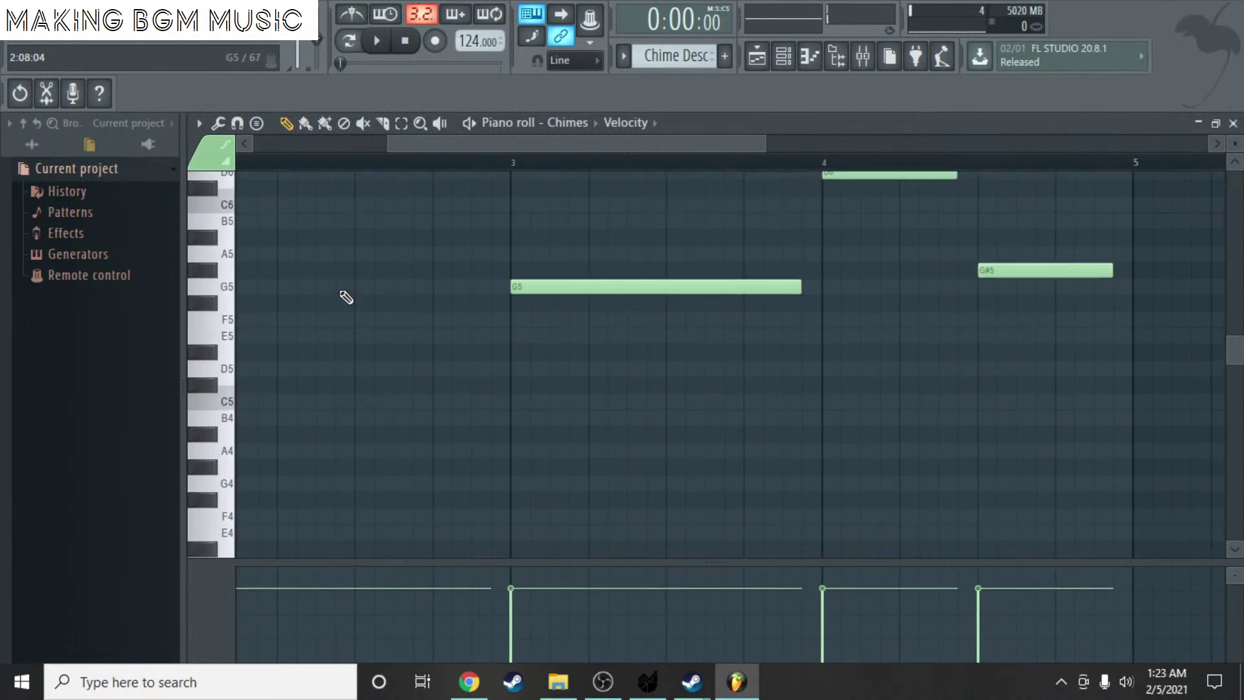
{"action": "scroll", "coordinate": [346, 298], "scroll_direction": "up", "scroll_amount": 3}
{"action": "scroll", "coordinate": [344, 297], "scroll_direction": "down", "scroll_amount": 3, "text": "ctrl"}
{"action": "scroll", "coordinate": [350, 292], "scroll_direction": "down", "scroll_amount": 2}
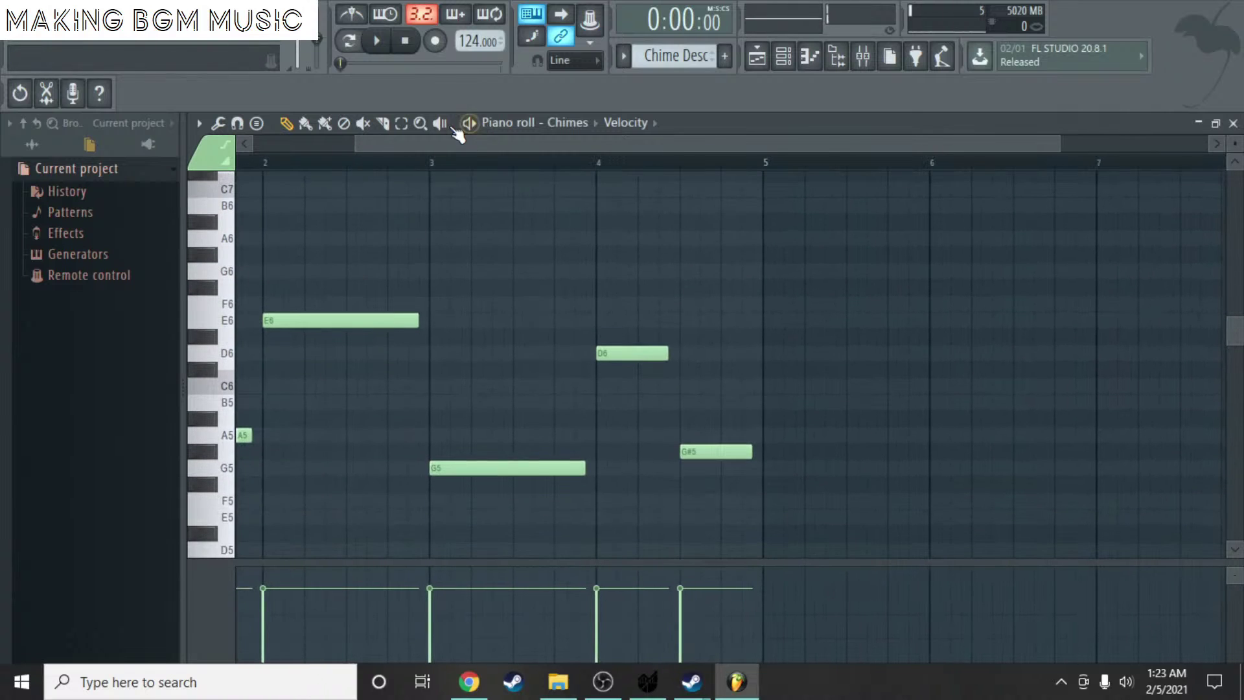
{"action": "left_click_drag", "start_coordinate": [457, 134], "coordinate": [332, 134]}
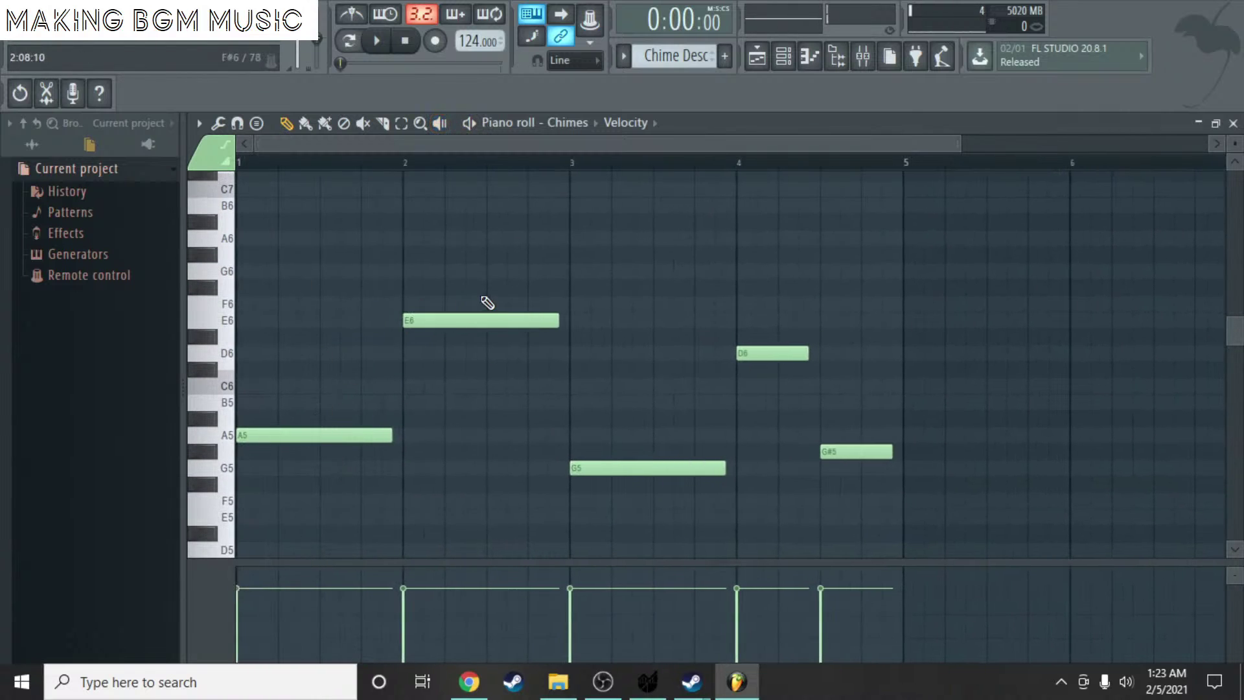
{"action": "left_click", "coordinate": [1234, 123]}
{"action": "key", "text": "F6"}
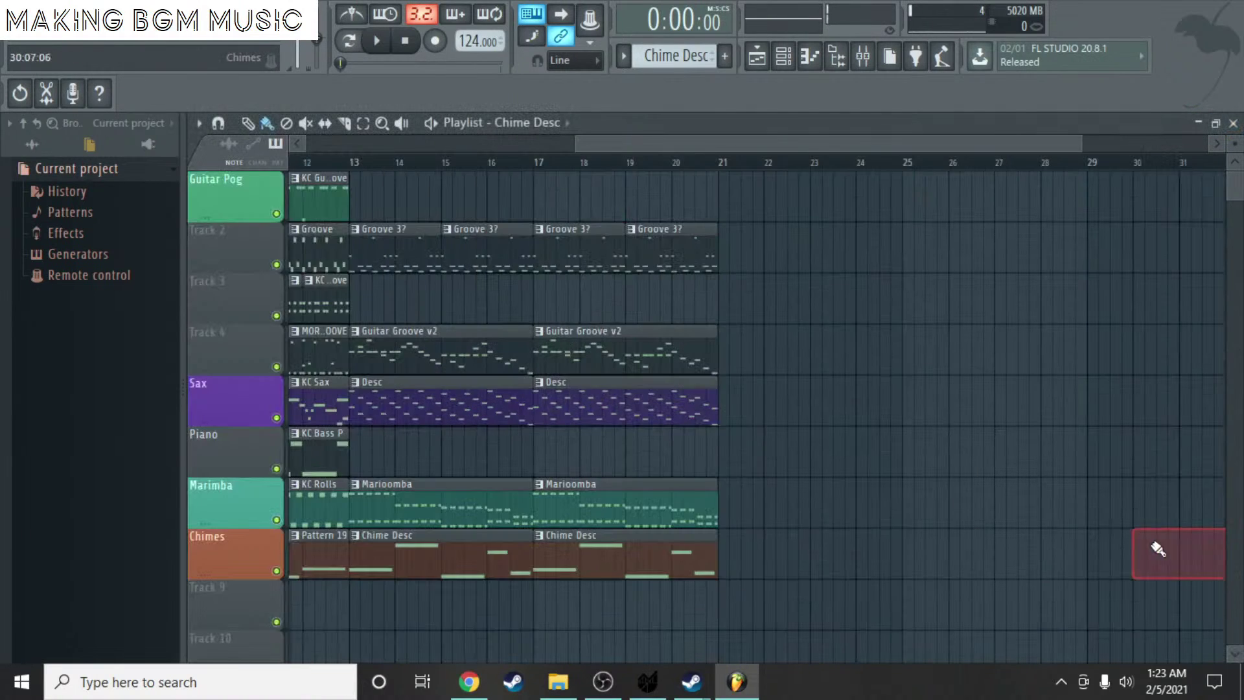
- Create a new pattern named Chimes 3 and place it at bar 21 on the Chimes track
{"action": "scroll", "coordinate": [864, 270], "scroll_direction": "down", "scroll_amount": 2}
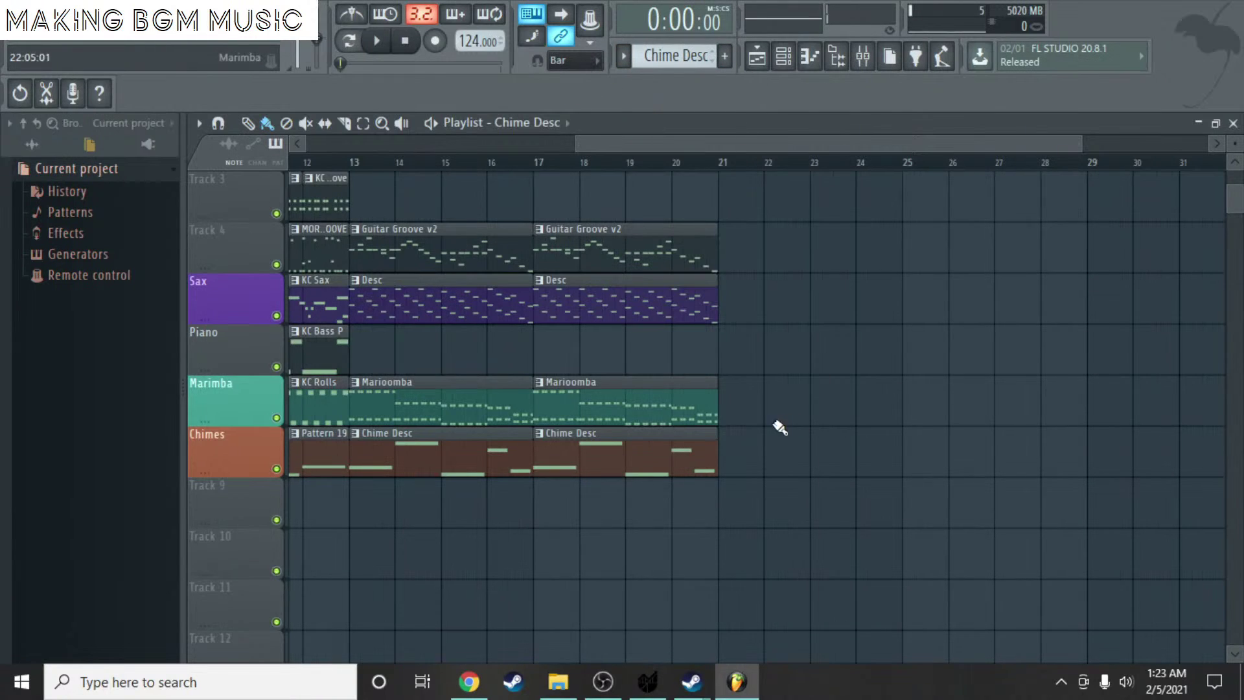
{"action": "left_click", "coordinate": [725, 57]}
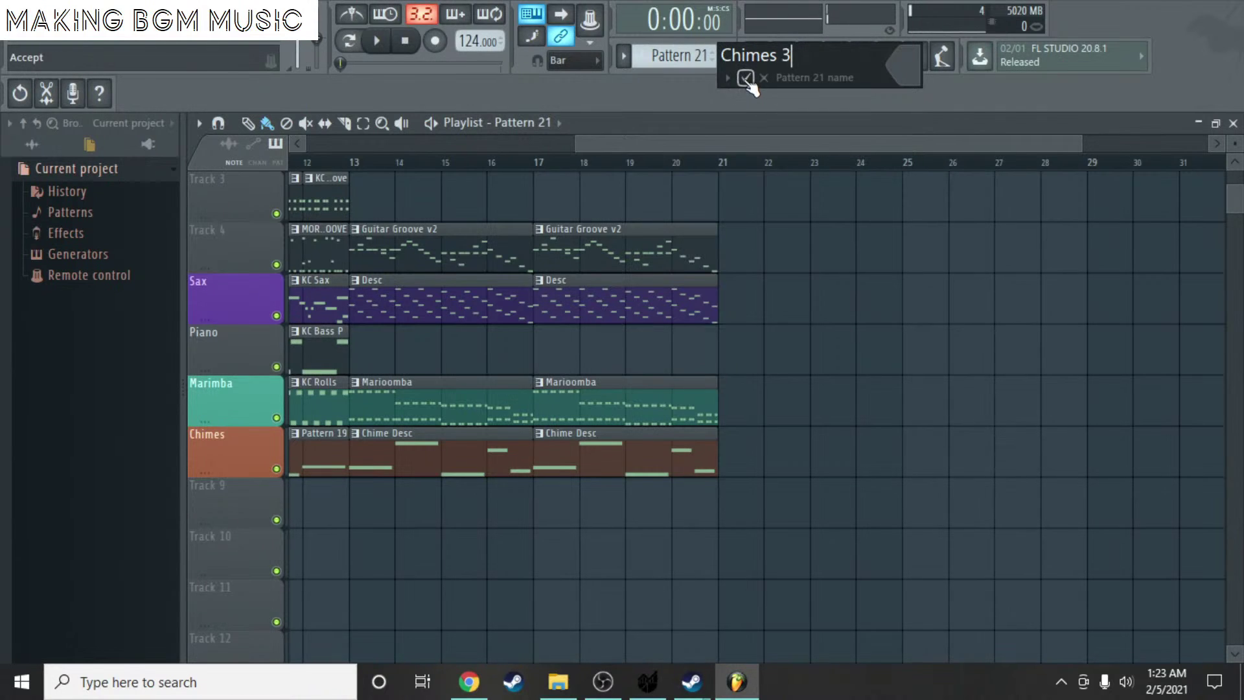
{"action": "left_click", "coordinate": [746, 78]}
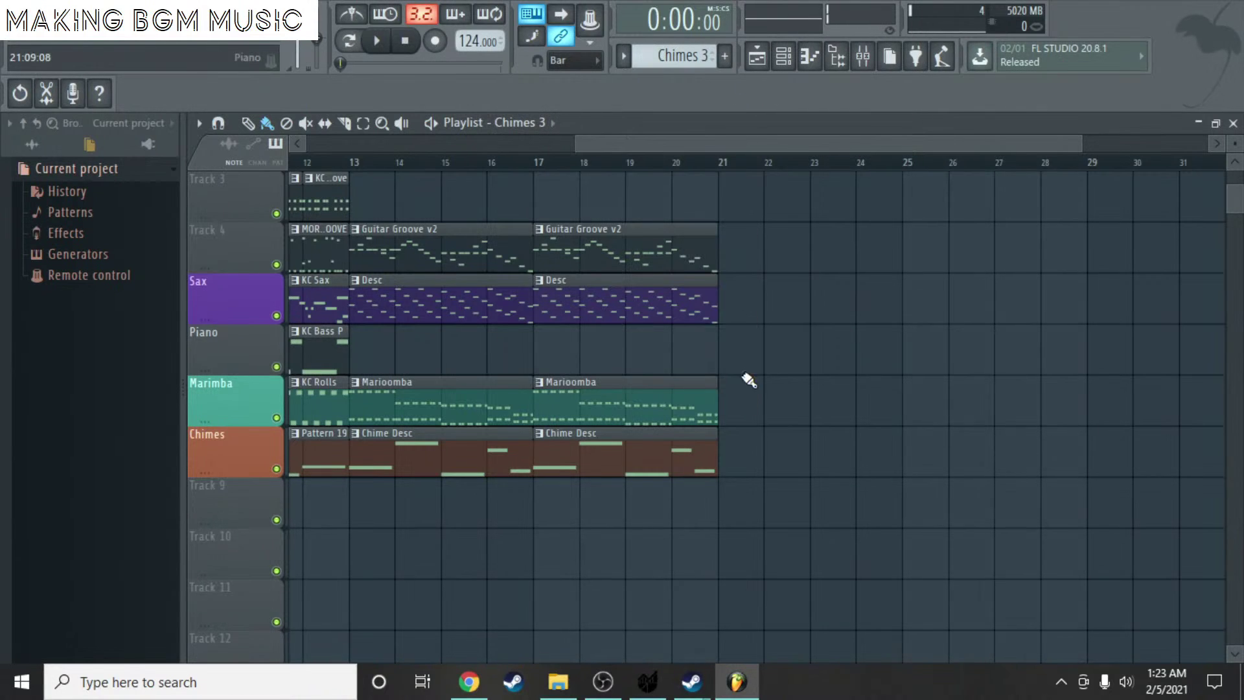
{"action": "left_click", "coordinate": [737, 436]}
- Open the Chimes piano roll for Chimes 3 and place an A5 note at bar 1
{"action": "scroll", "coordinate": [755, 439], "scroll_direction": "down", "scroll_amount": 1}
{"action": "key", "text": "F6"}
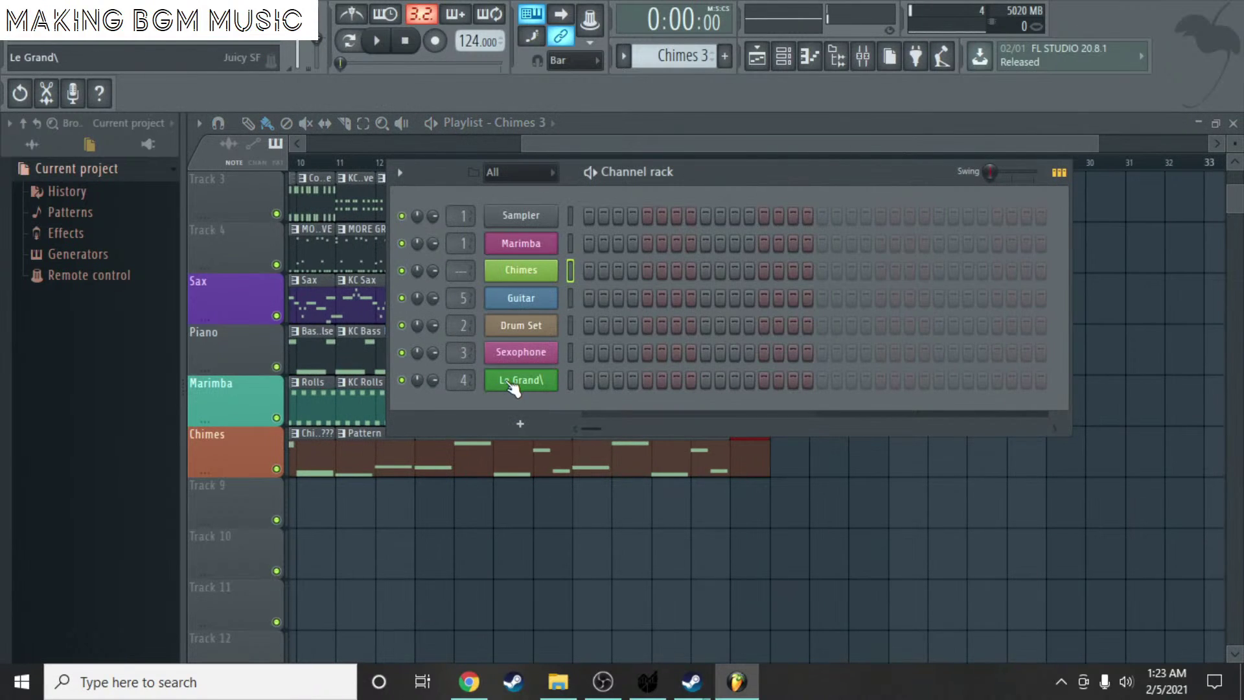
{"action": "right_click", "coordinate": [555, 266]}
{"action": "left_click", "coordinate": [592, 265]}
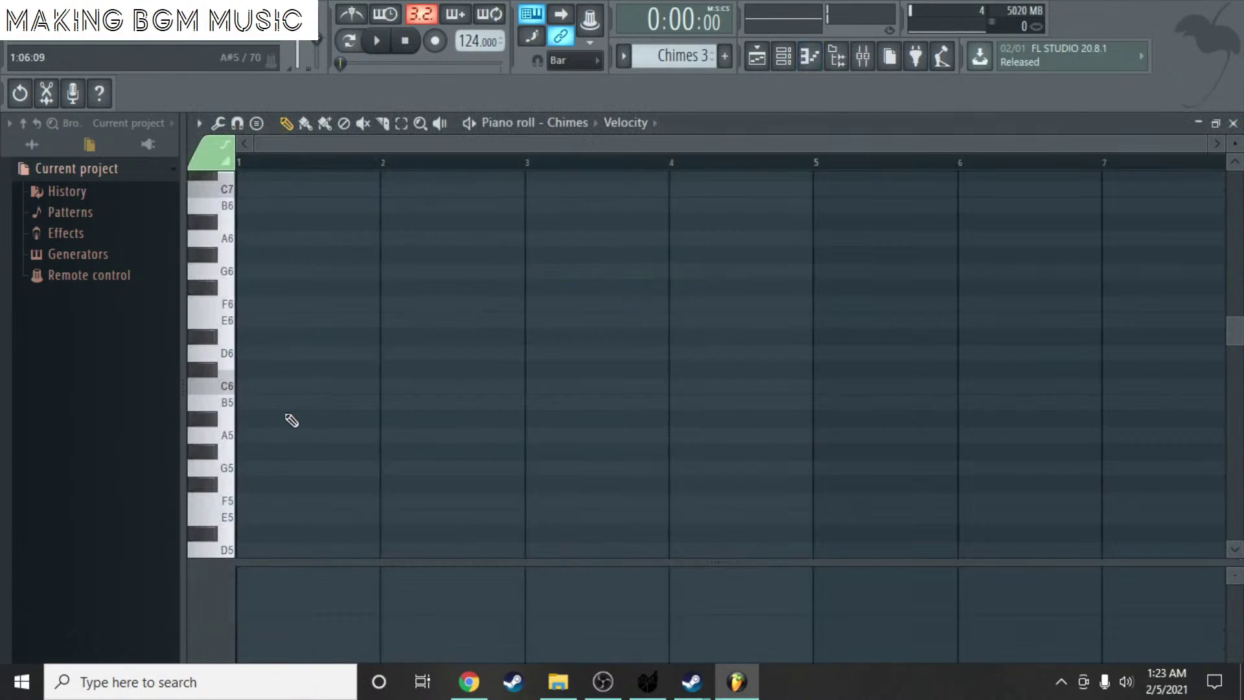
{"action": "left_click", "coordinate": [253, 335]}
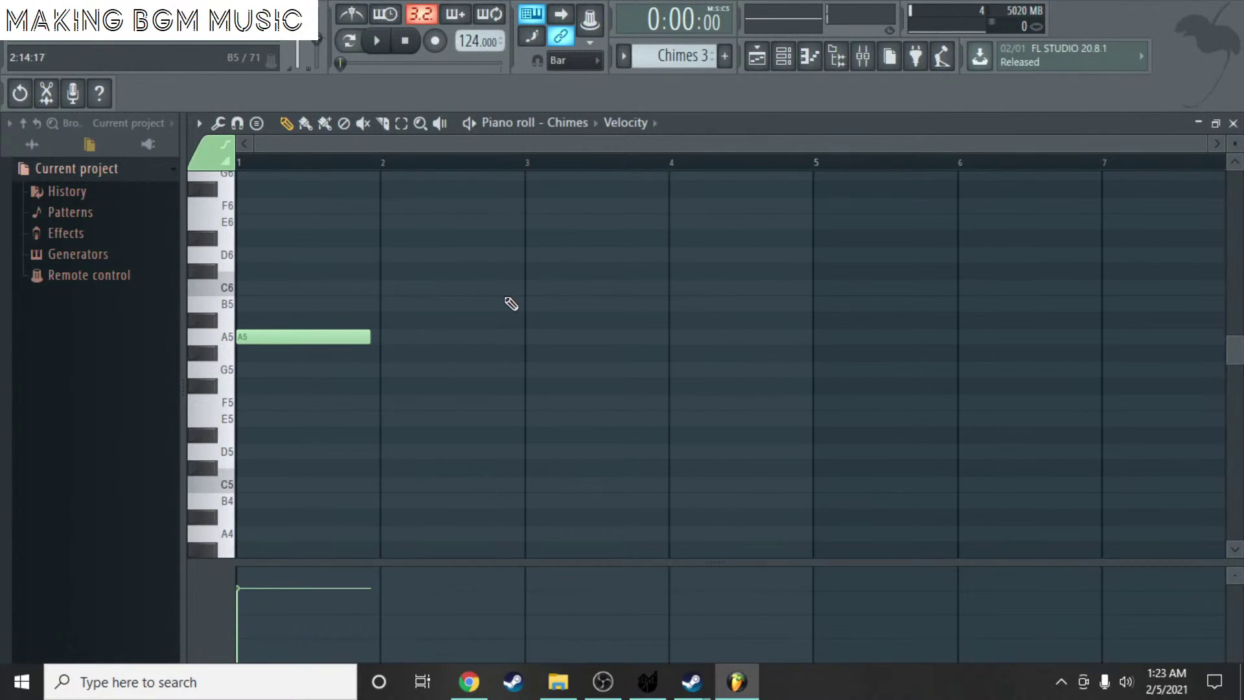
{"action": "scroll", "coordinate": [400, 364], "scroll_direction": "down", "scroll_amount": 3}
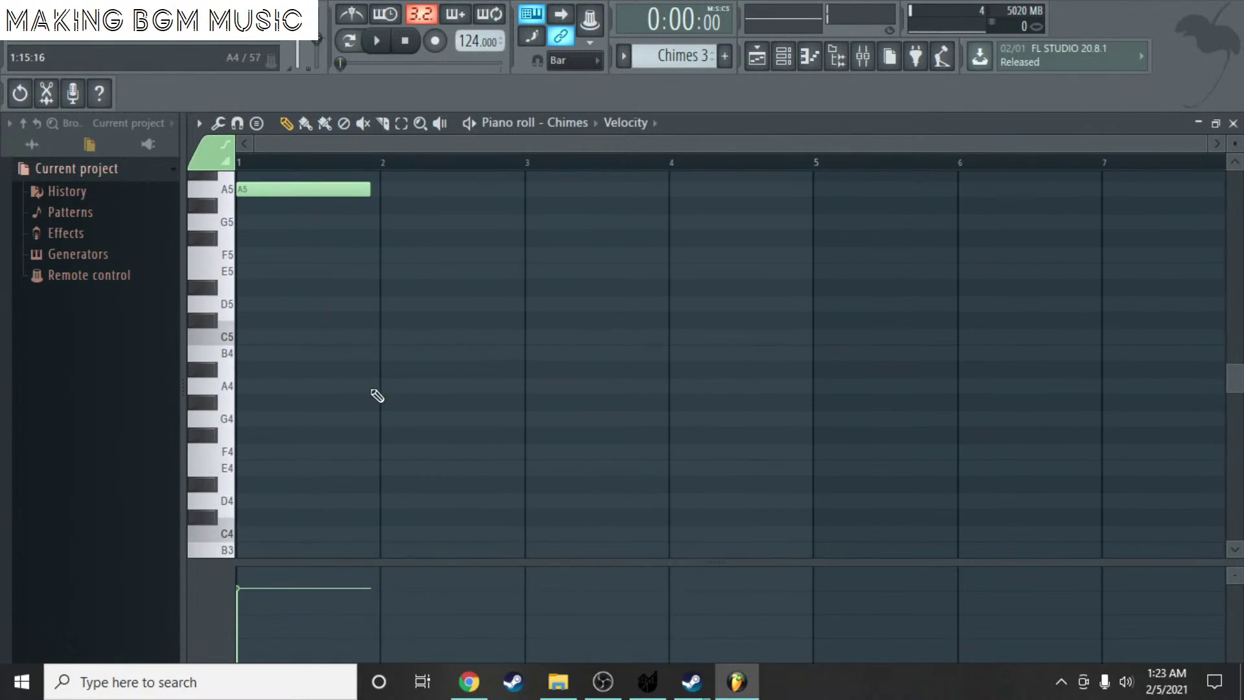
{"action": "left_click", "coordinate": [382, 388]}
{"action": "right_click", "coordinate": [382, 388]}
- Add C6 at bar 2, A5 at bar 3 and C6 at bar 4, then close the editor
{"action": "scroll", "coordinate": [400, 270], "scroll_direction": "up", "scroll_amount": 5}
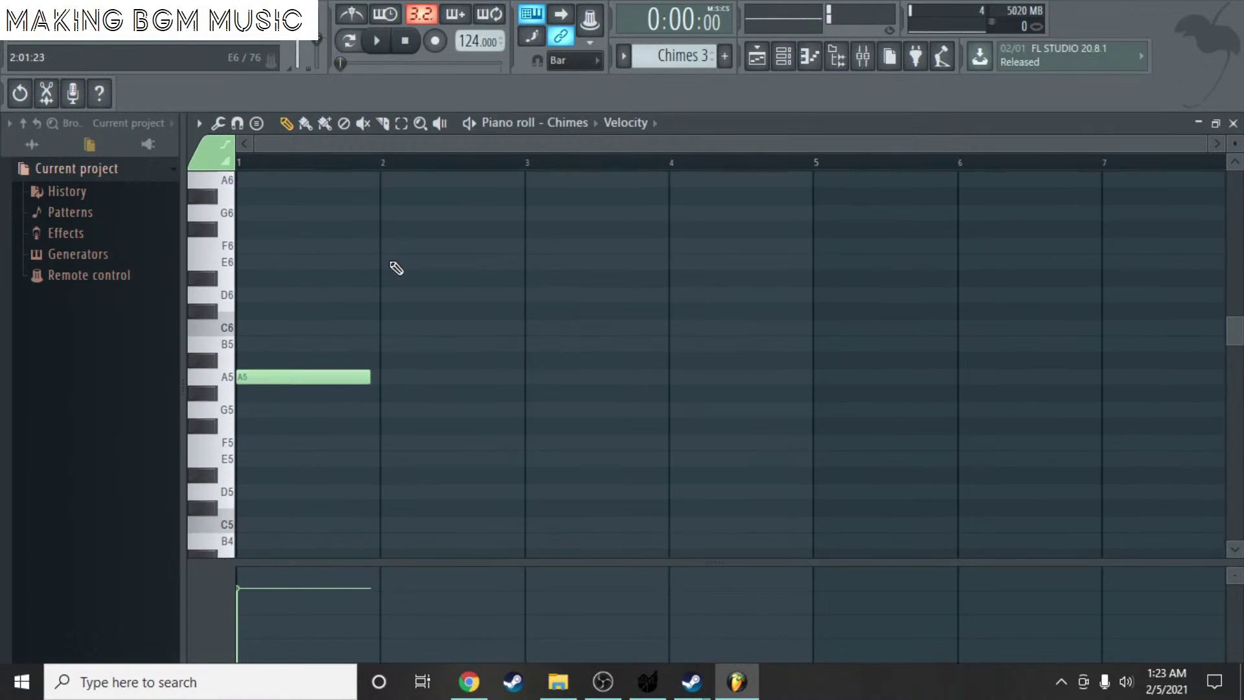
{"action": "left_click", "coordinate": [393, 237]}
{"action": "right_click", "coordinate": [426, 242]}
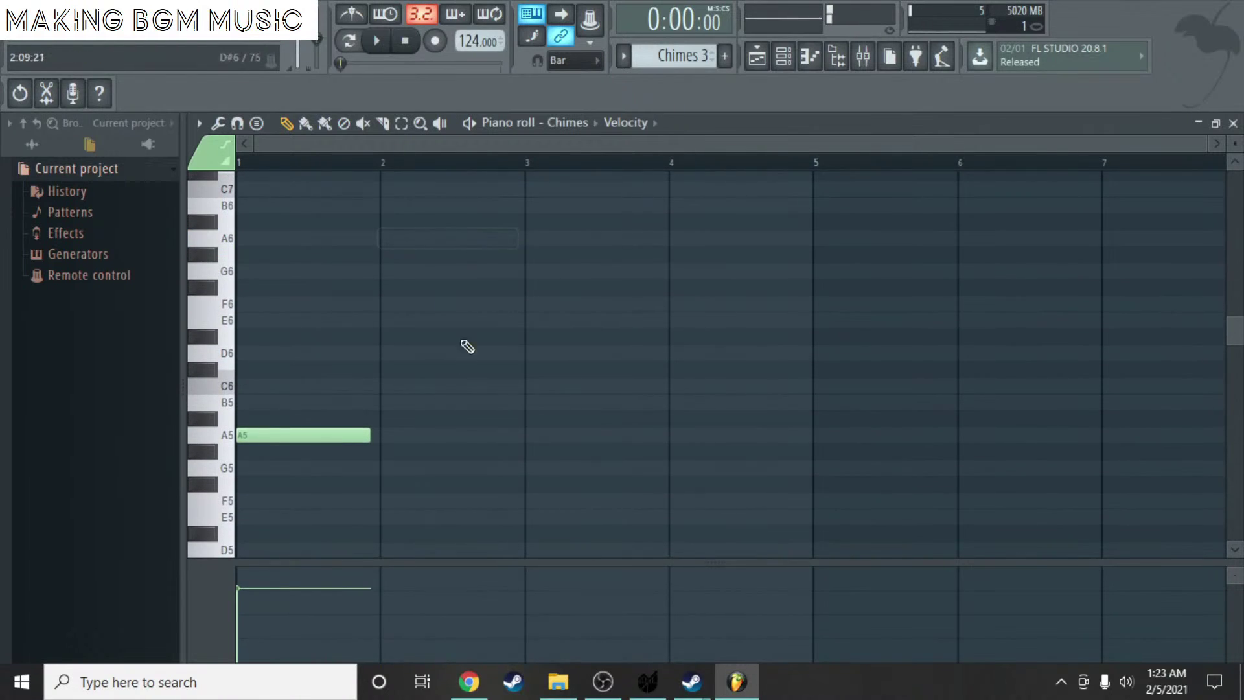
{"action": "left_click", "coordinate": [383, 386]}
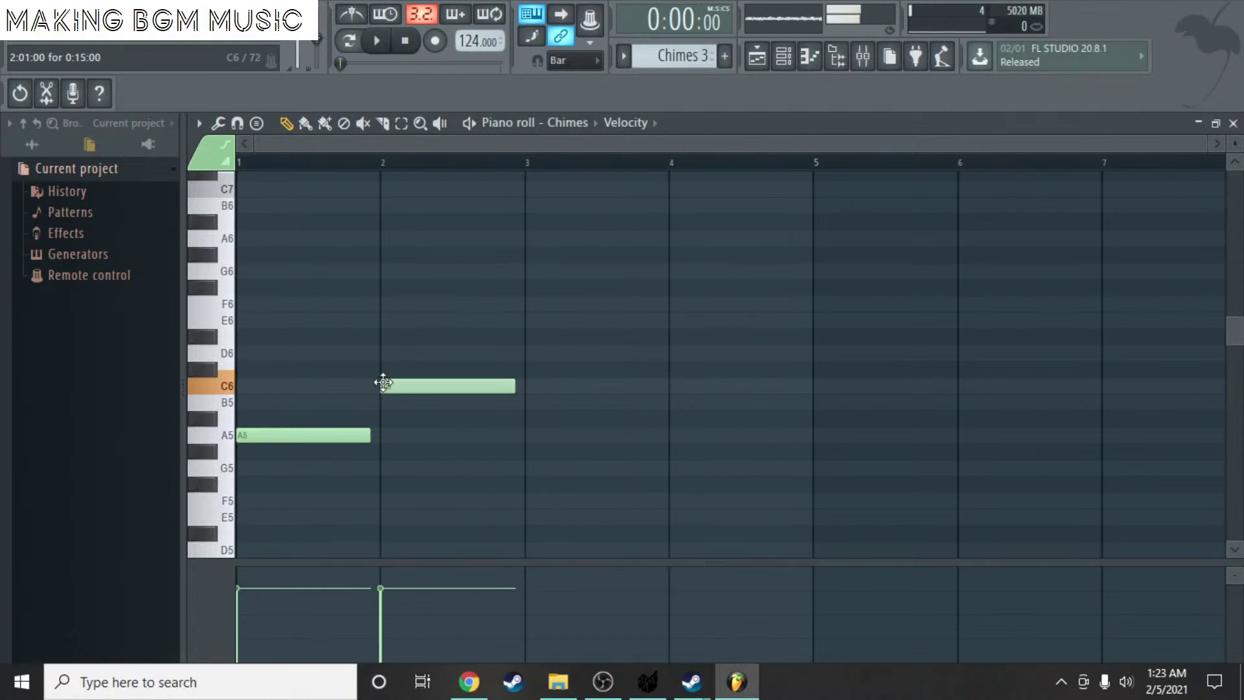
{"action": "left_click", "coordinate": [533, 434]}
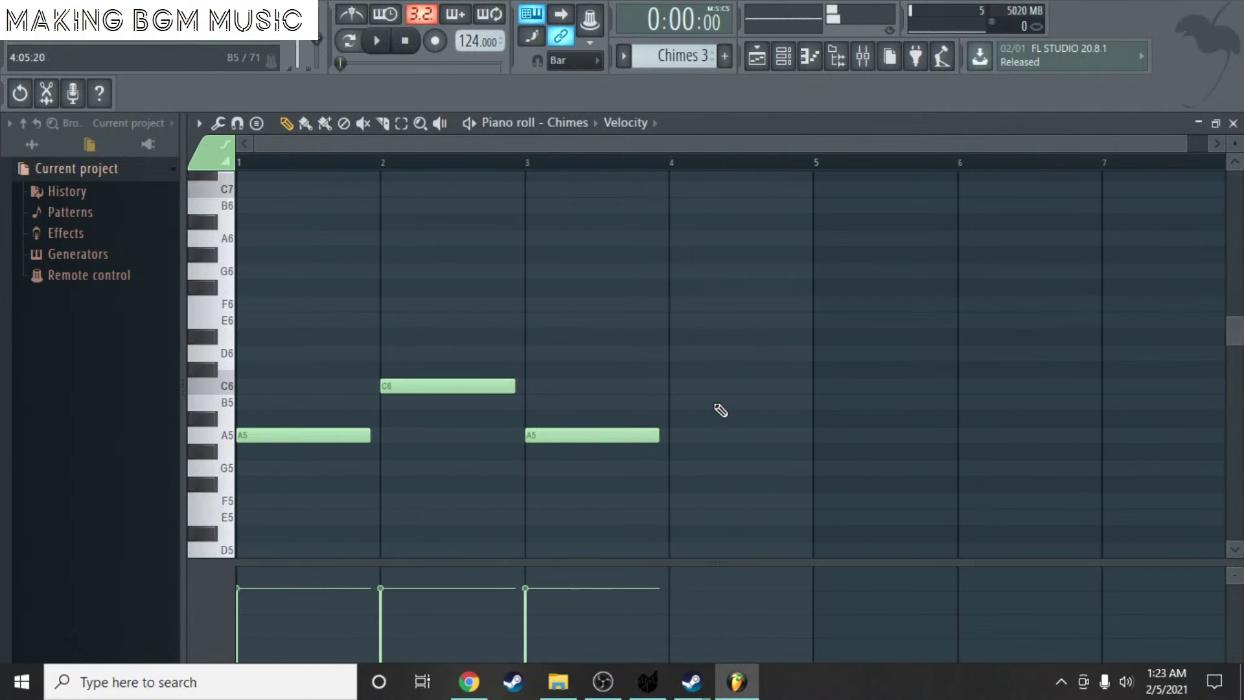
{"action": "left_click", "coordinate": [681, 387]}
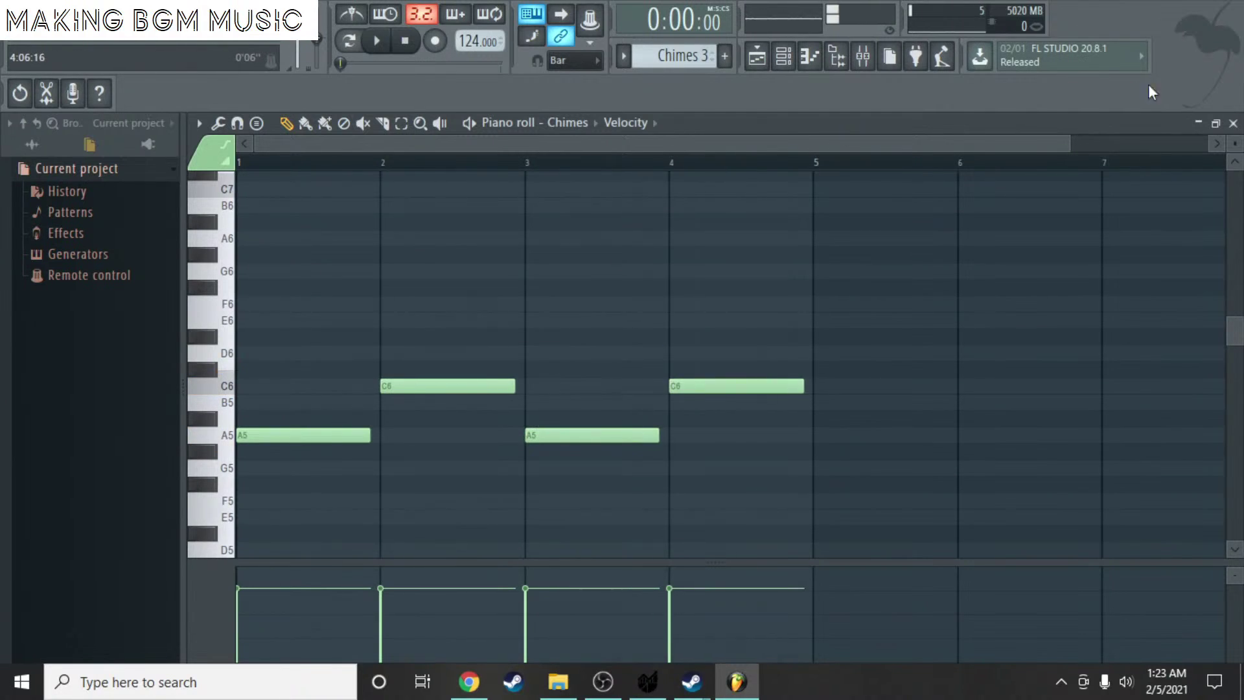
{"action": "left_click", "coordinate": [1238, 128]}
{"action": "left_click", "coordinate": [1136, 441]}
- Remove the stray Chimes 3 clip at bar 31 and play the song from bar 13
{"action": "right_click", "coordinate": [1135, 442]}
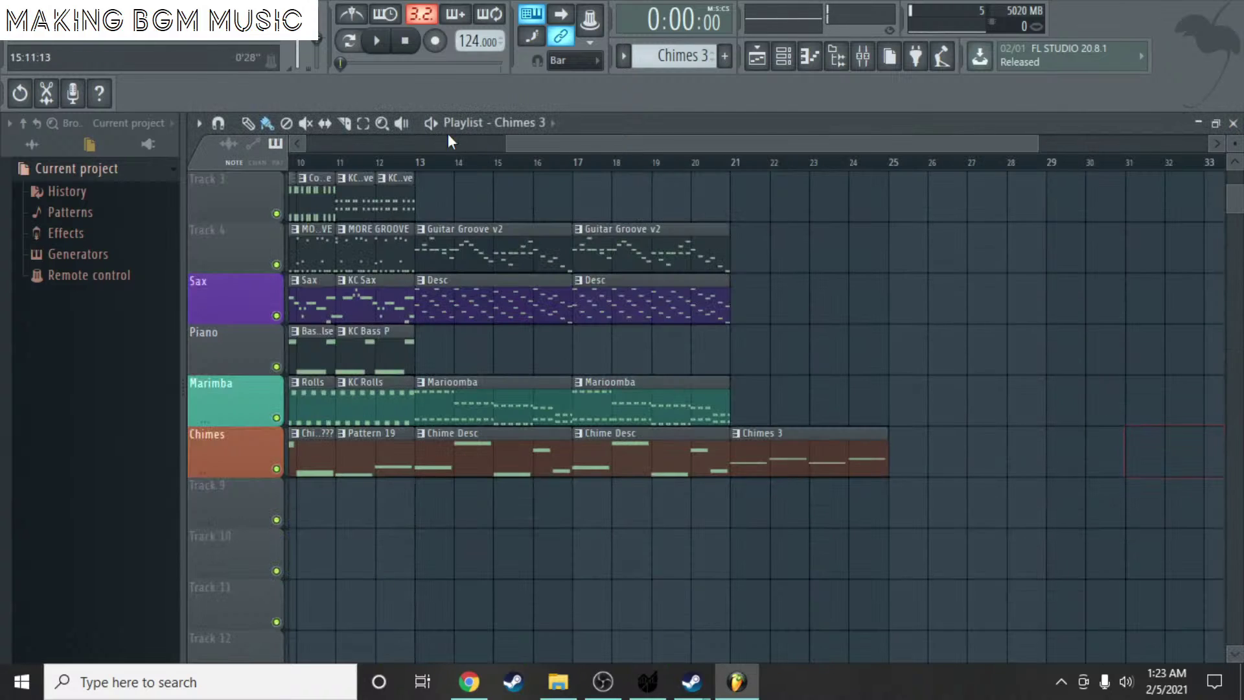
{"action": "left_click", "coordinate": [420, 166]}
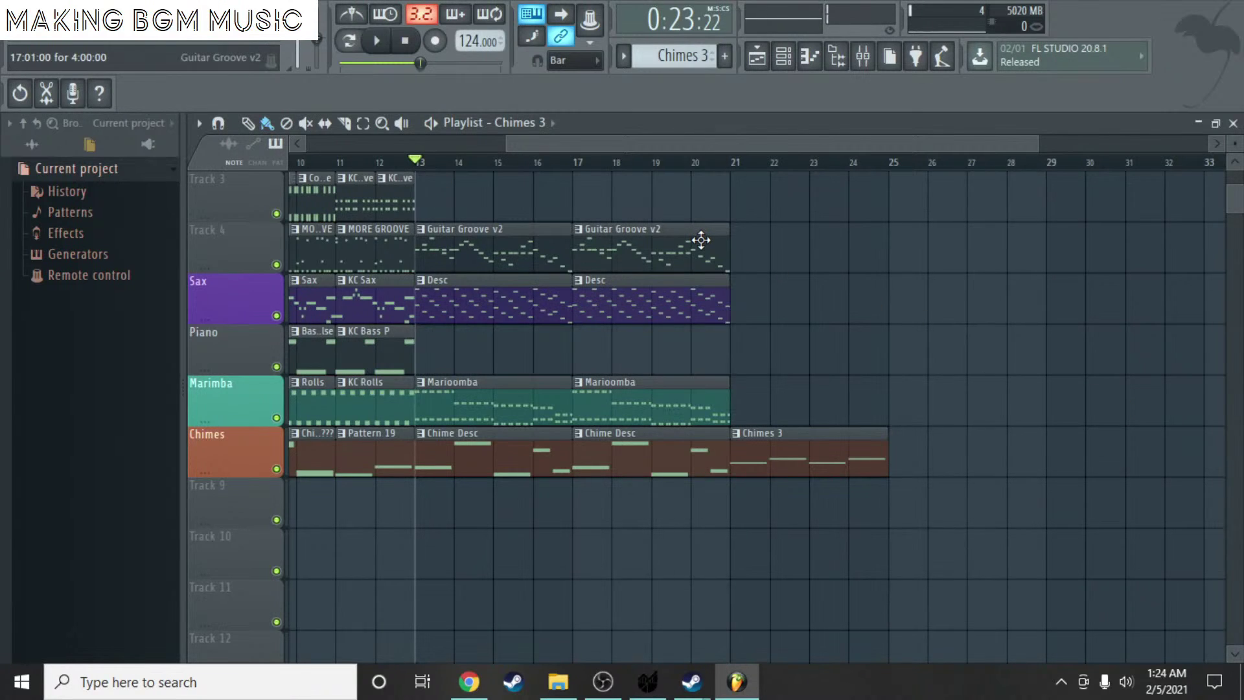
{"action": "key", "text": "space"}
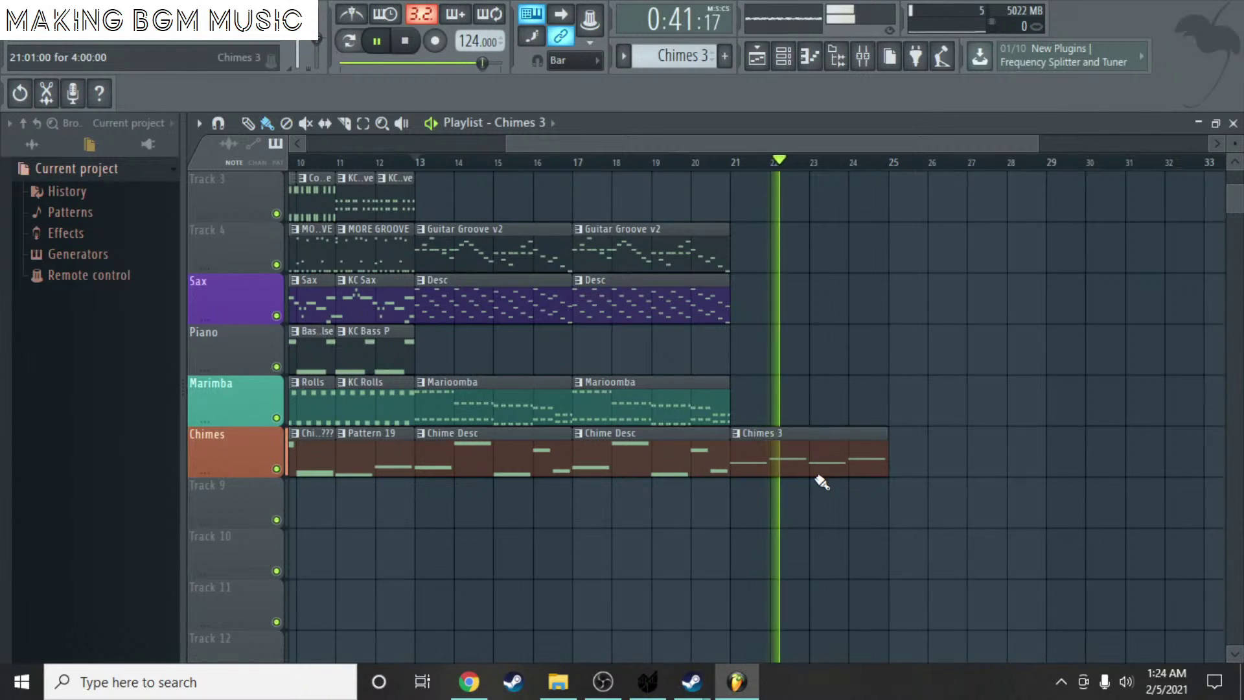
{"action": "key", "text": "space"}
- Raise the bar 3 and 4 Chimes 3 notes so the melody climbs A5, C6, C#6, D6
{"action": "double_click", "coordinate": [791, 450]}
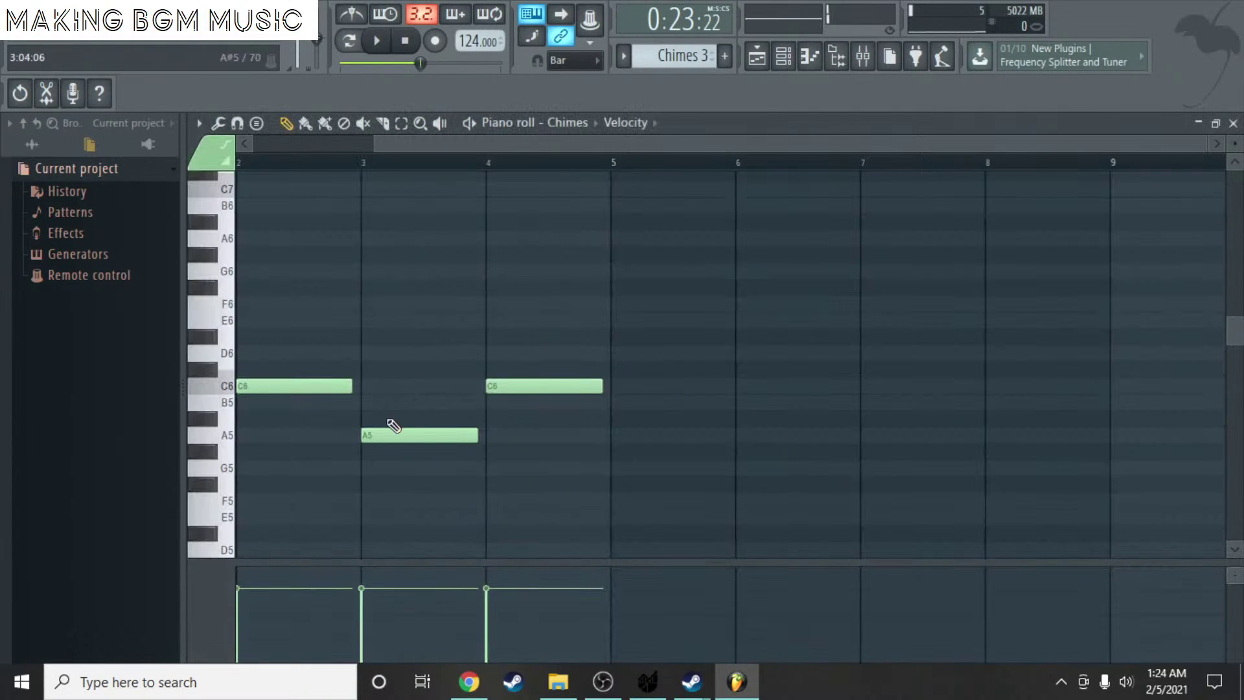
{"action": "left_click_drag", "start_coordinate": [438, 142], "coordinate": [319, 143]}
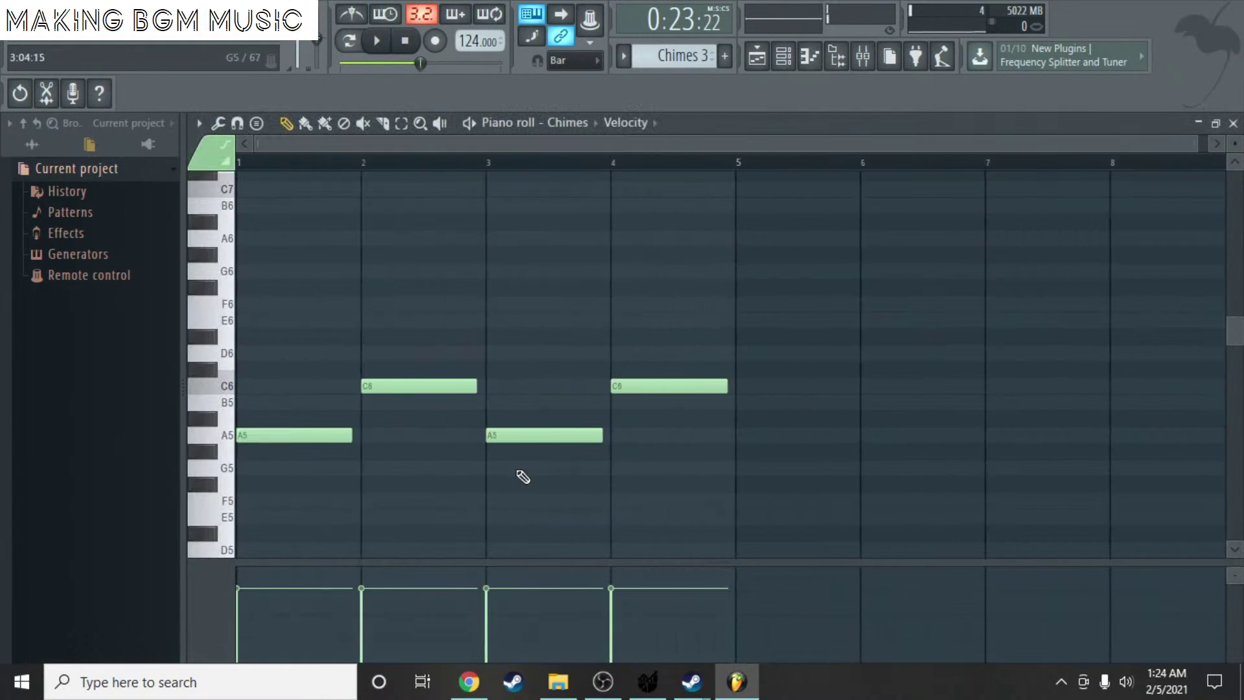
{"action": "left_click_drag", "start_coordinate": [500, 434], "coordinate": [508, 373]}
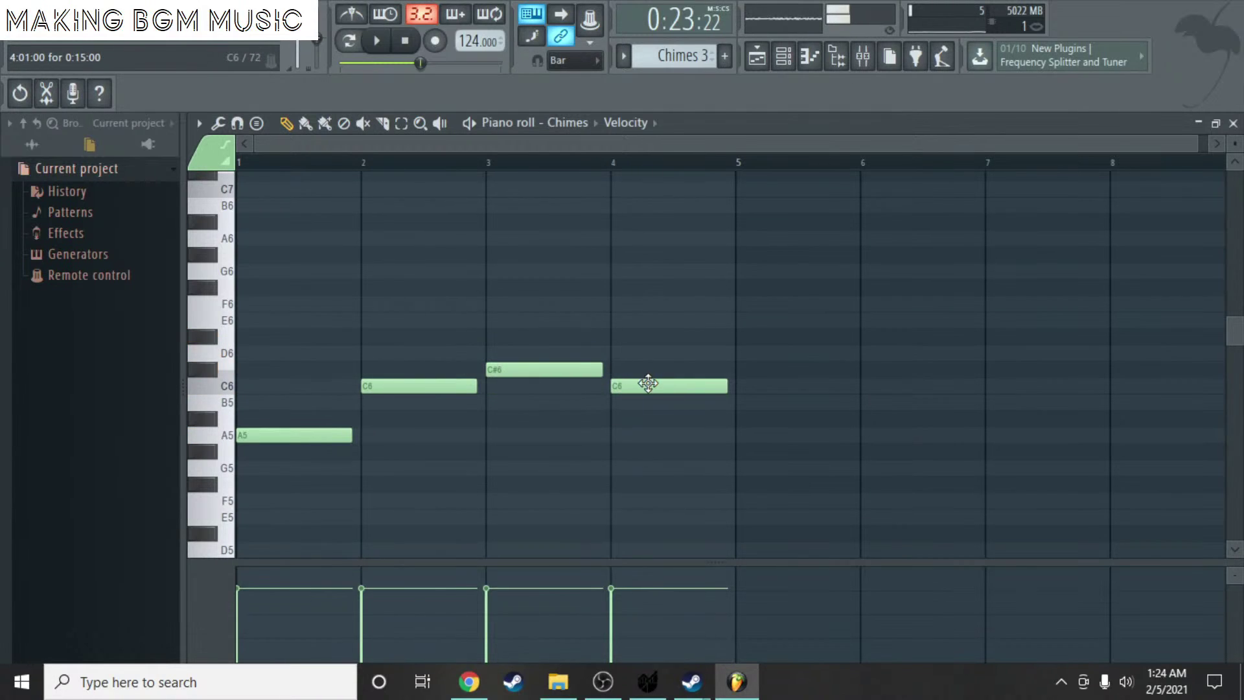
{"action": "left_click_drag", "start_coordinate": [647, 383], "coordinate": [650, 351]}
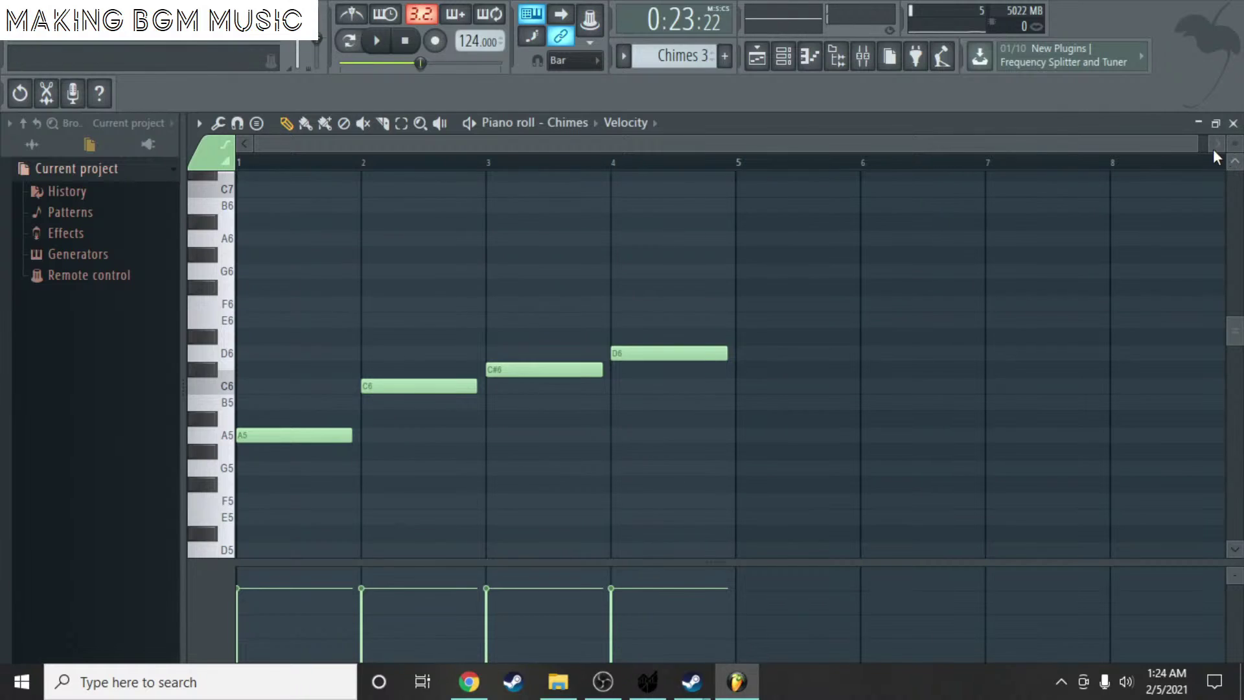
- Create a new pattern, keeping the default name Pattern 22
{"action": "left_click", "coordinate": [1234, 122]}
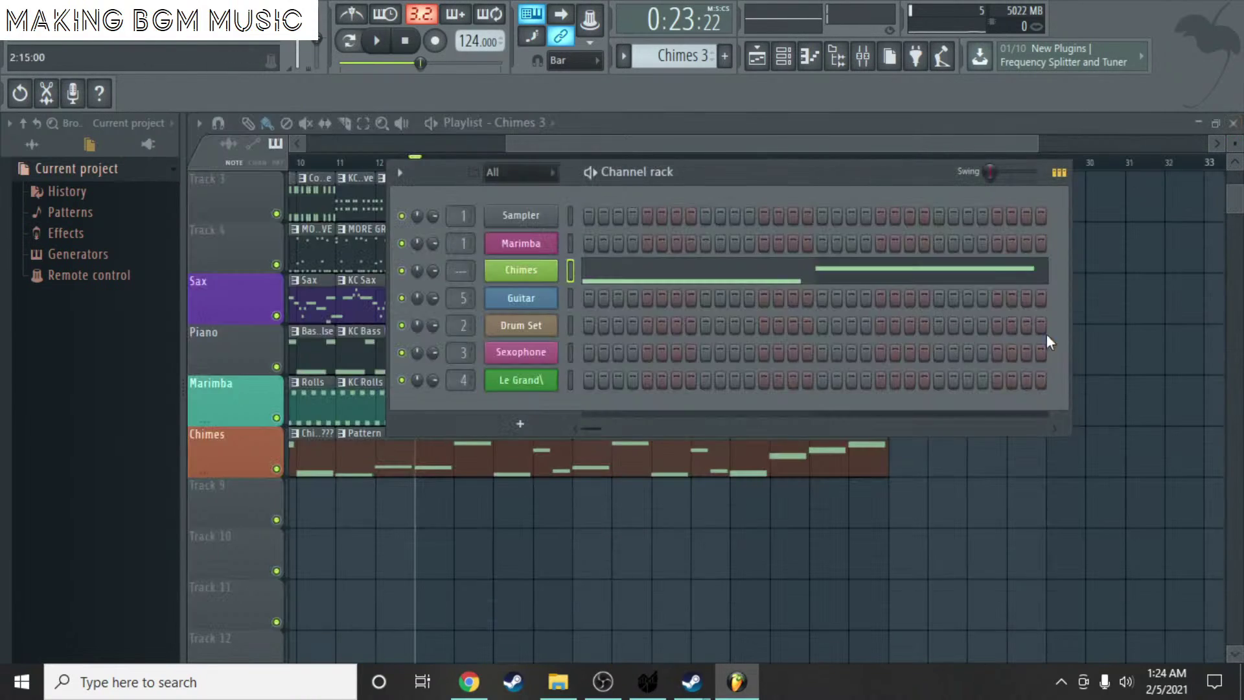
{"action": "left_click", "coordinate": [1127, 332]}
{"action": "scroll", "coordinate": [668, 57], "scroll_direction": "up", "scroll_amount": 1}
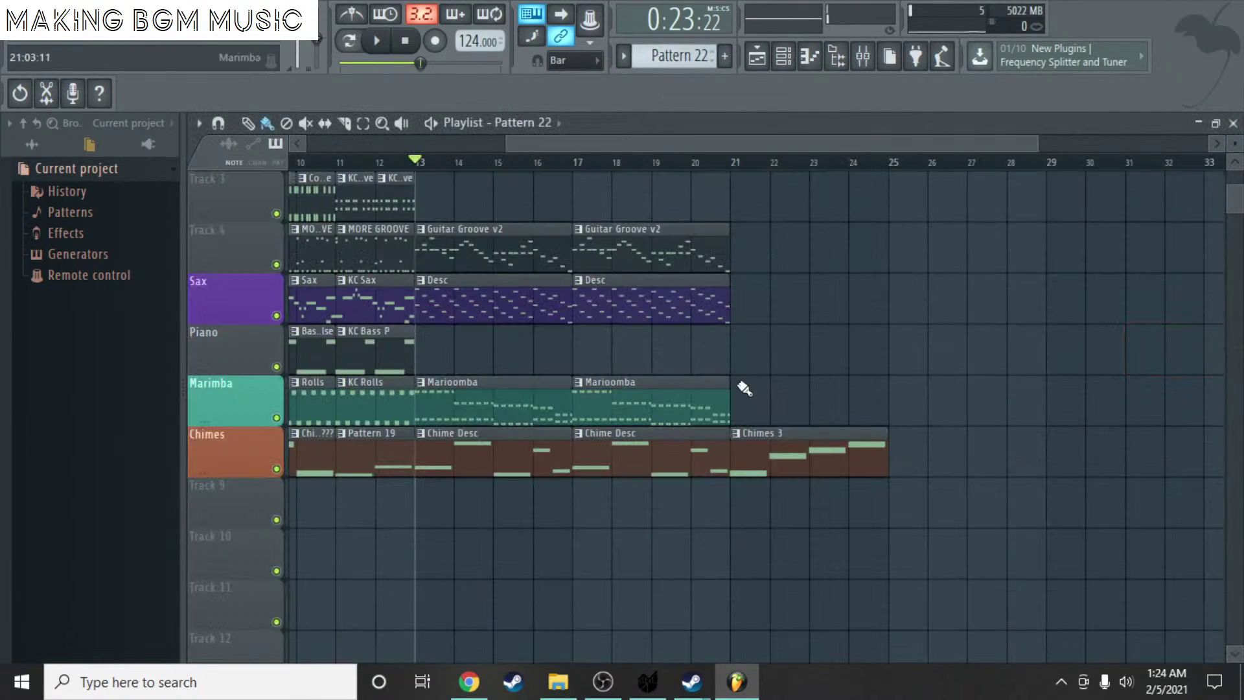
{"action": "left_click", "coordinate": [725, 56]}
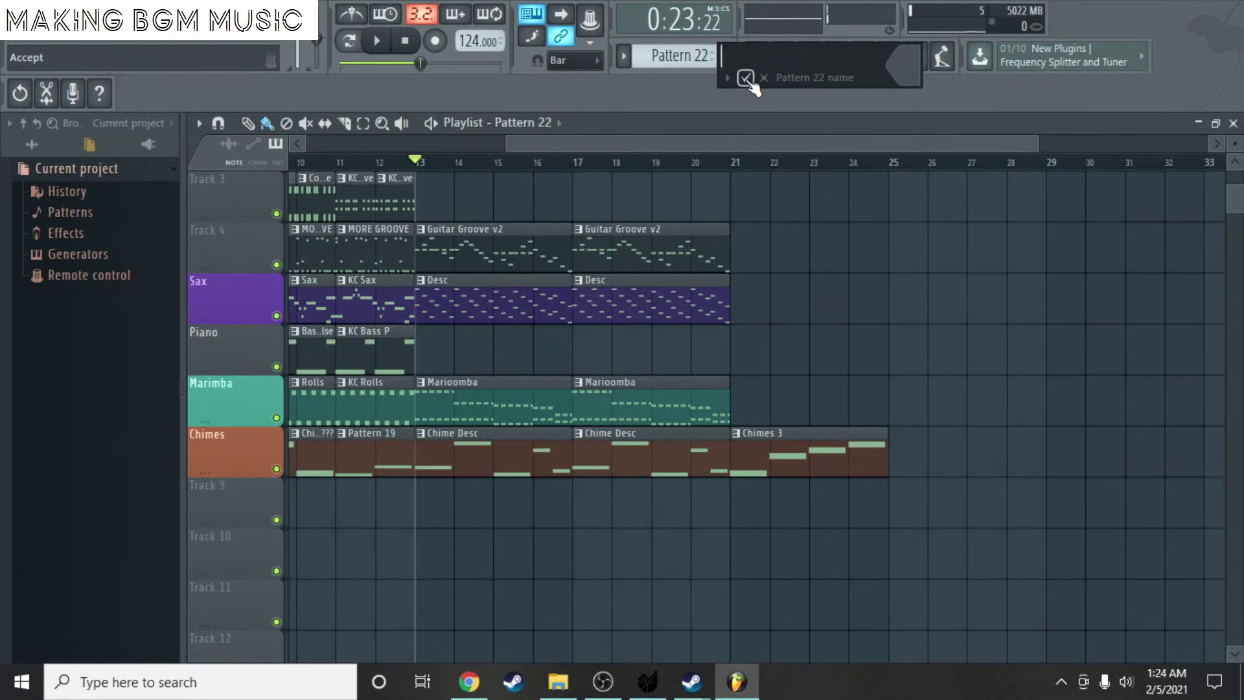
{"action": "left_click", "coordinate": [745, 78]}
- Place a single one-bar Pattern 22 clip at bar 21 on the Marimba track
{"action": "left_click", "coordinate": [745, 398]}
{"action": "left_click_drag", "start_coordinate": [771, 398], "coordinate": [887, 401]}
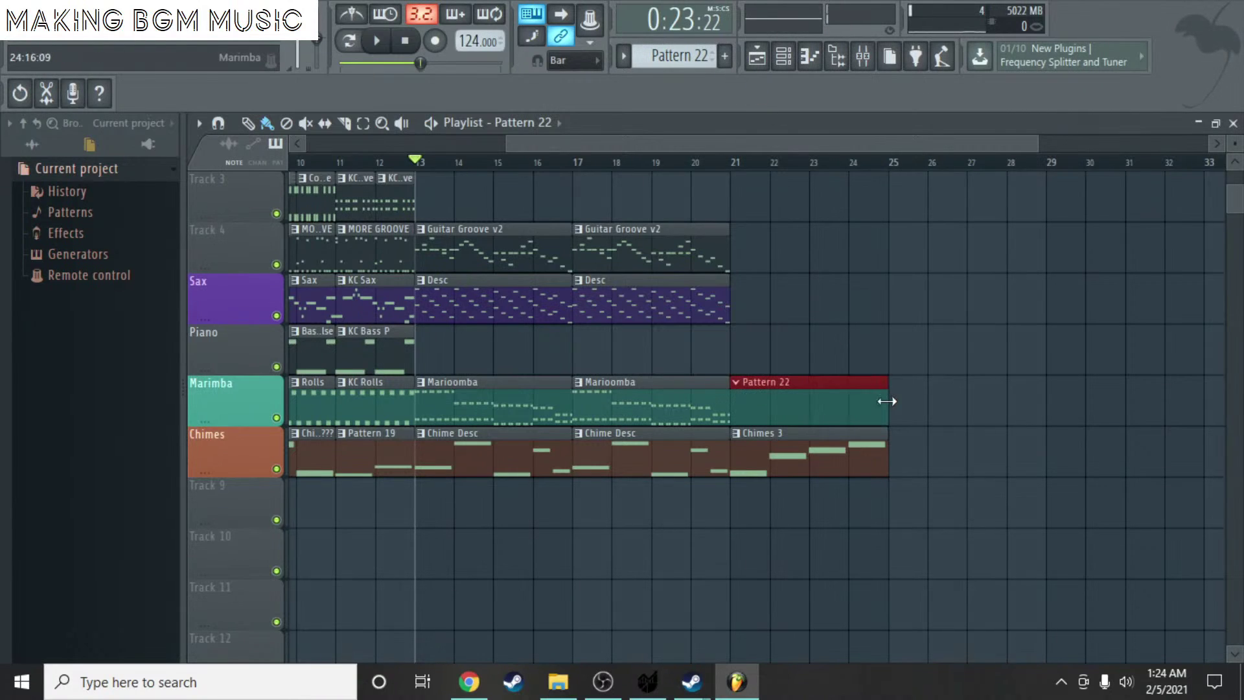
{"action": "double_click", "coordinate": [872, 402]}
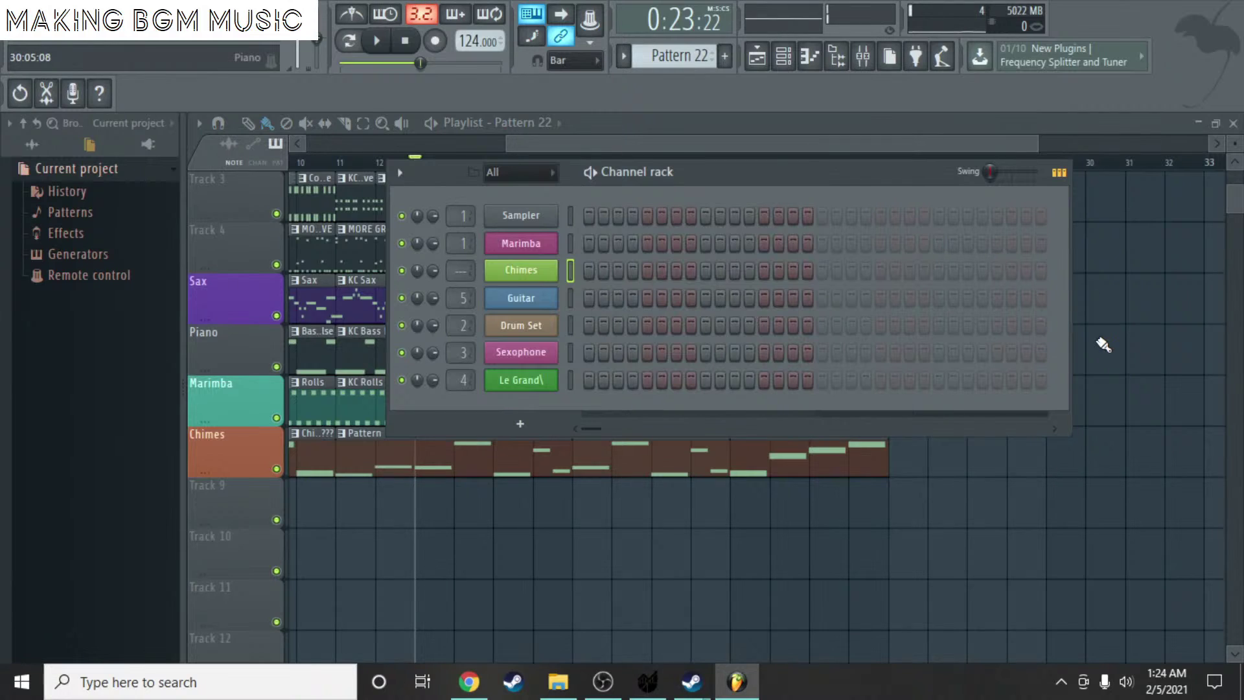
{"action": "left_click", "coordinate": [1139, 340]}
{"action": "right_click", "coordinate": [768, 400]}
{"action": "left_click", "coordinate": [739, 399]}
{"action": "right_click", "coordinate": [1149, 336]}
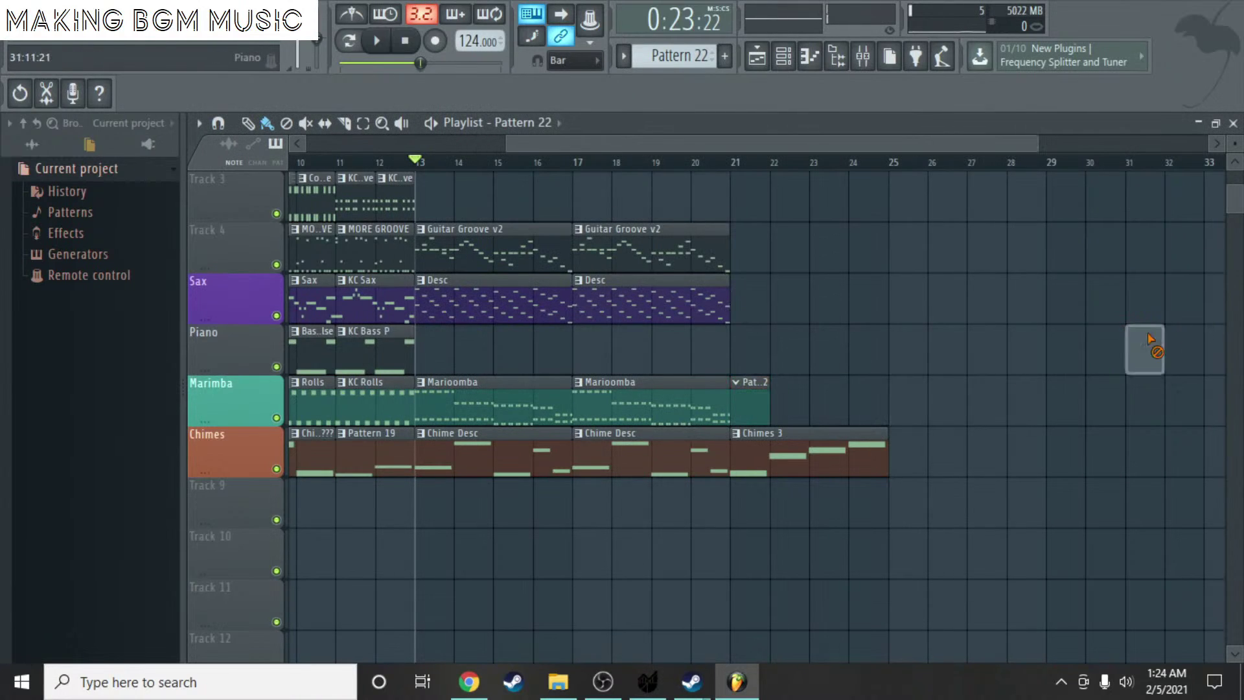
- In the Le Grand\ piano roll, draw the A3–E4 chord at bar 1
{"action": "double_click", "coordinate": [739, 398]}
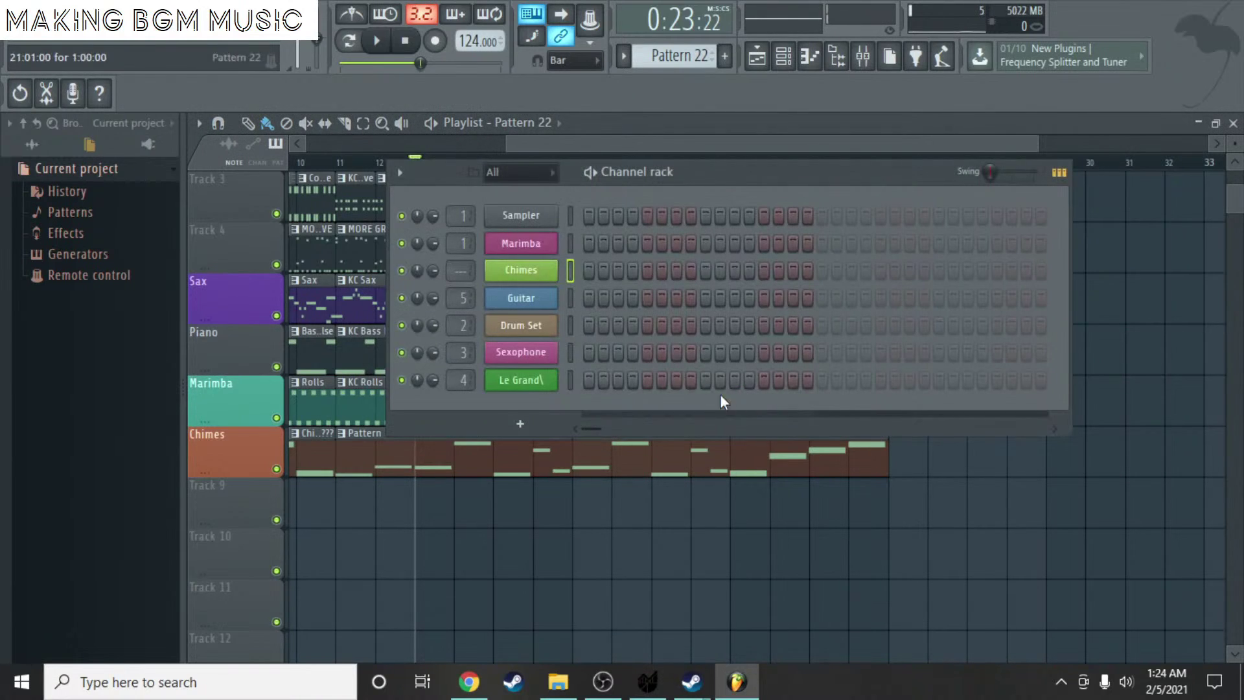
{"action": "right_click", "coordinate": [531, 379]}
{"action": "left_click", "coordinate": [612, 383]}
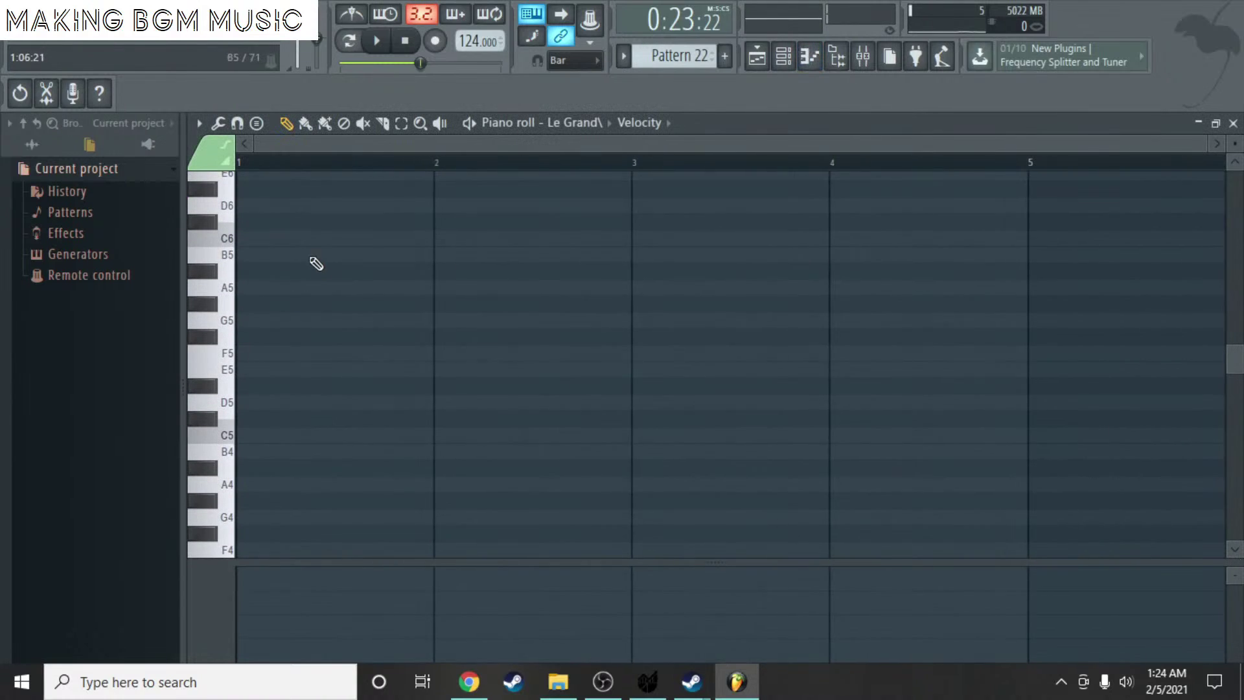
{"action": "scroll", "coordinate": [316, 272], "scroll_direction": "down", "scroll_amount": 5}
{"action": "left_click", "coordinate": [259, 354]}
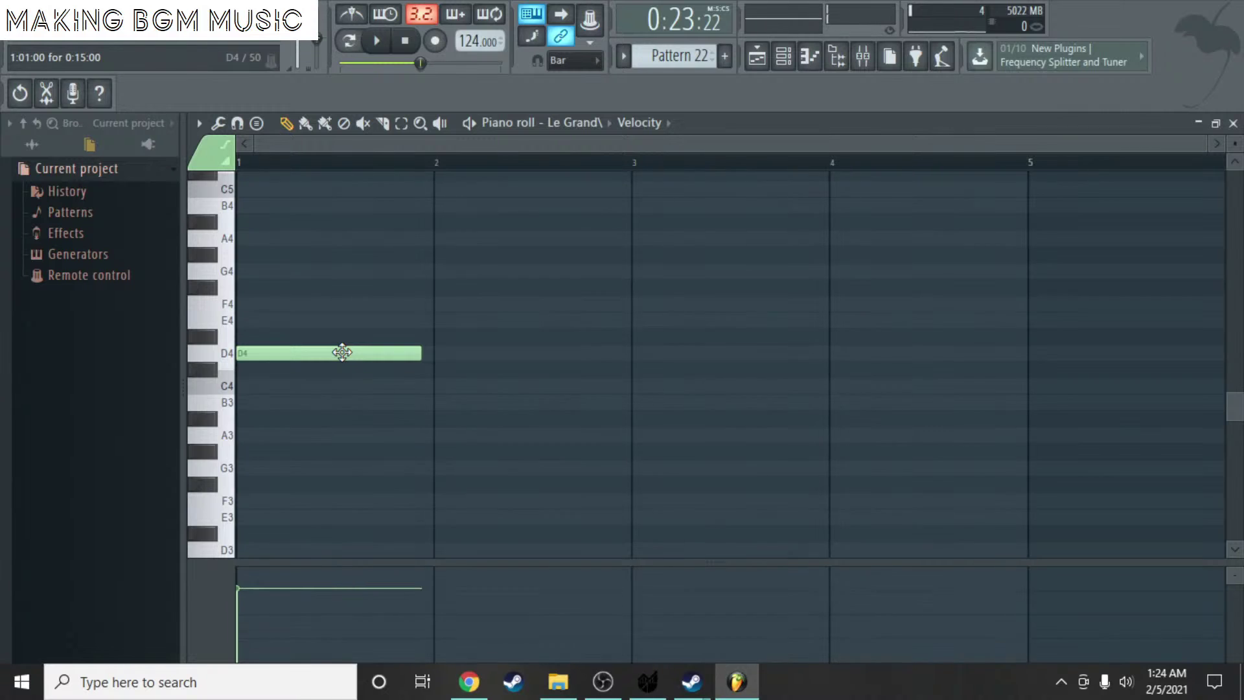
{"action": "right_click", "coordinate": [342, 352]}
{"action": "scroll", "coordinate": [289, 416], "scroll_direction": "down", "scroll_amount": 3}
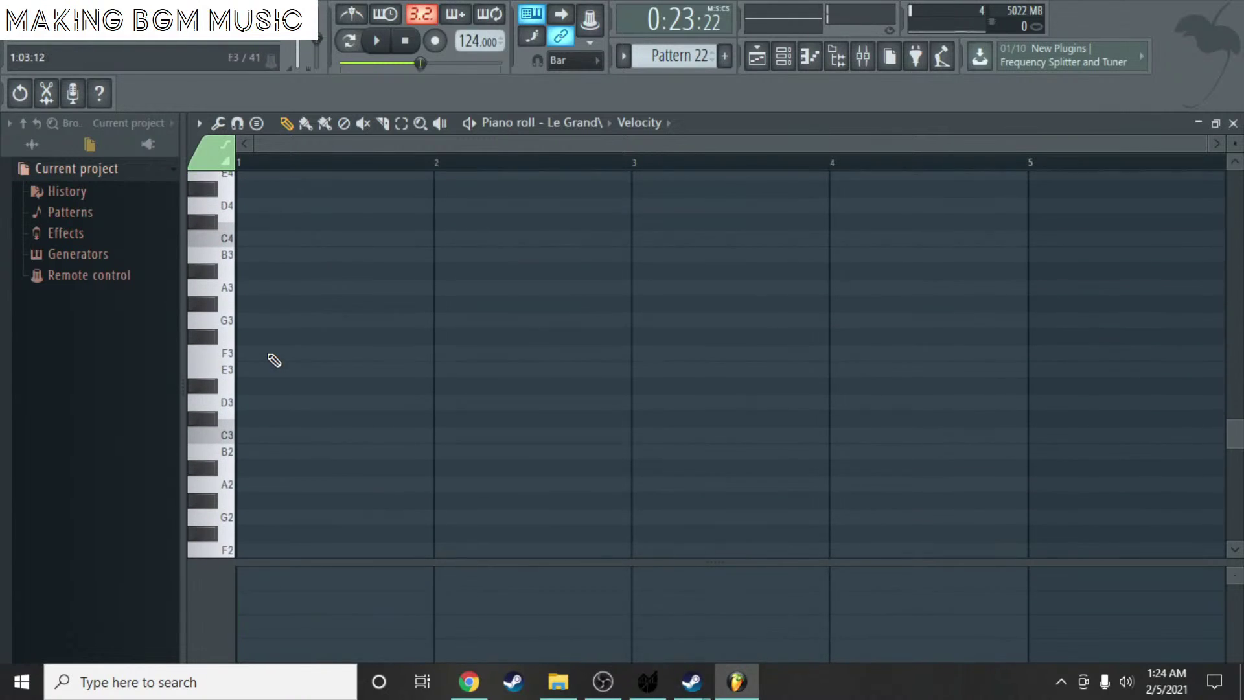
{"action": "left_click", "coordinate": [246, 290]}
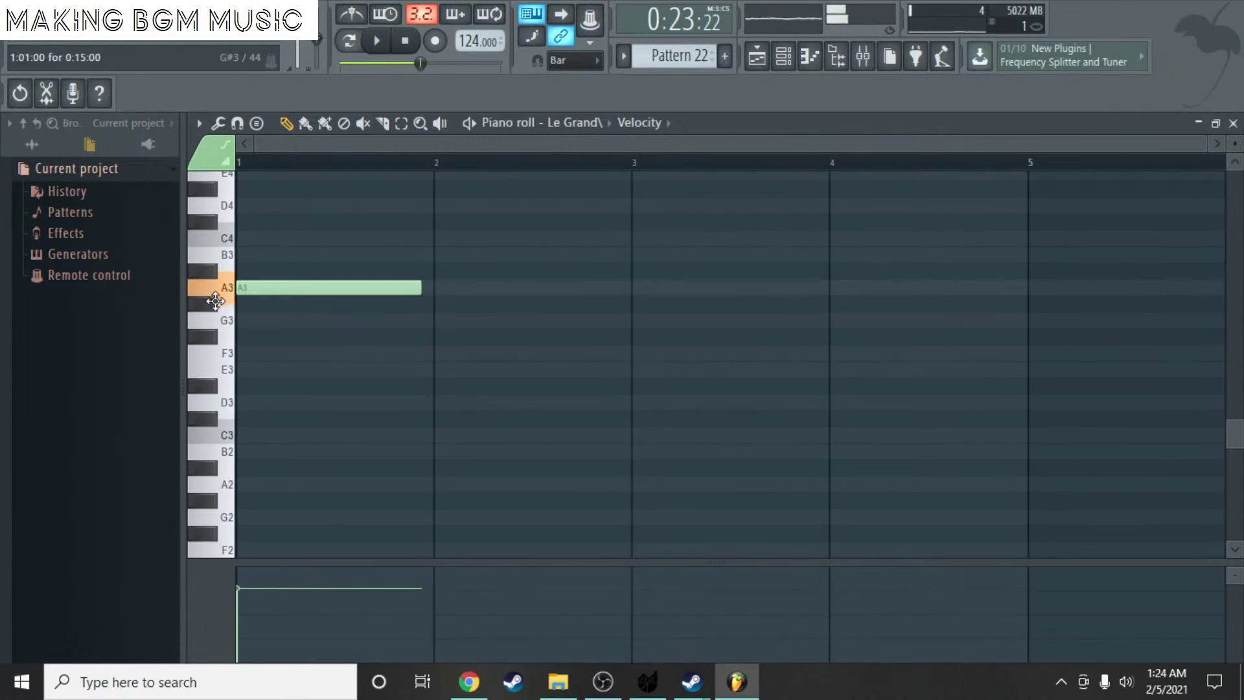
{"action": "scroll", "coordinate": [293, 234], "scroll_direction": "up", "scroll_amount": 1}
{"action": "left_click_drag", "start_coordinate": [293, 205], "coordinate": [293, 222]}
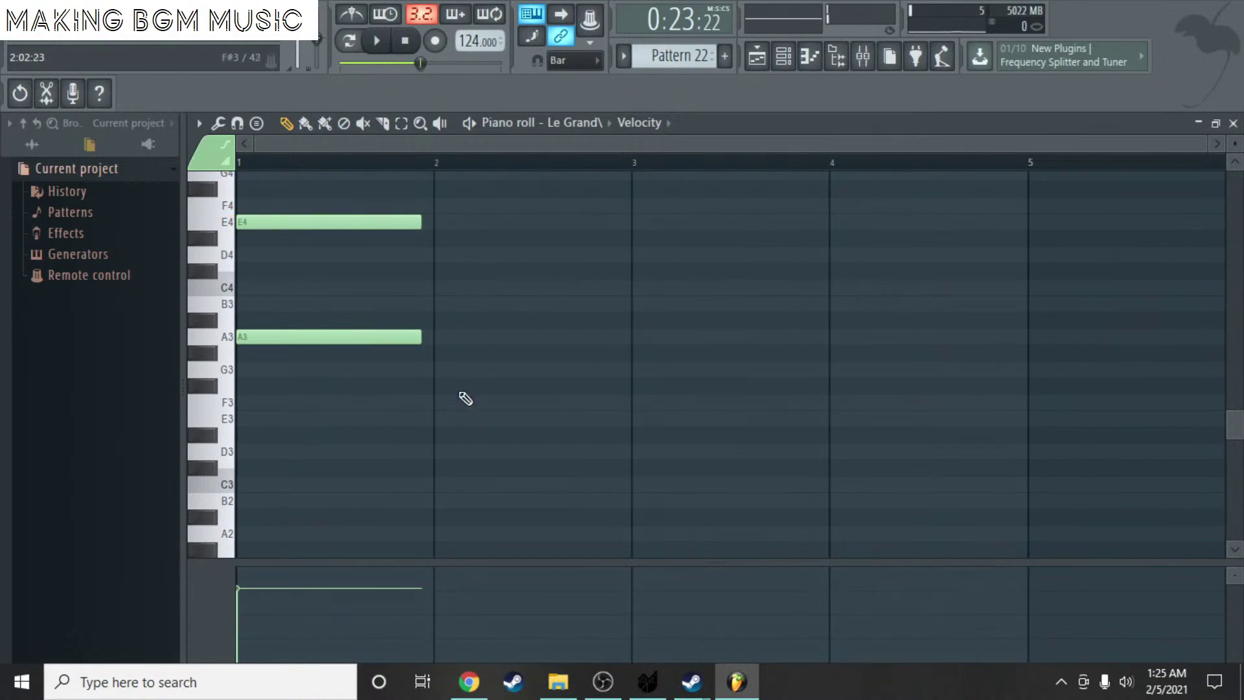
- Draw the G3–C4 chord at bar 2
{"action": "left_click", "coordinate": [433, 450]}
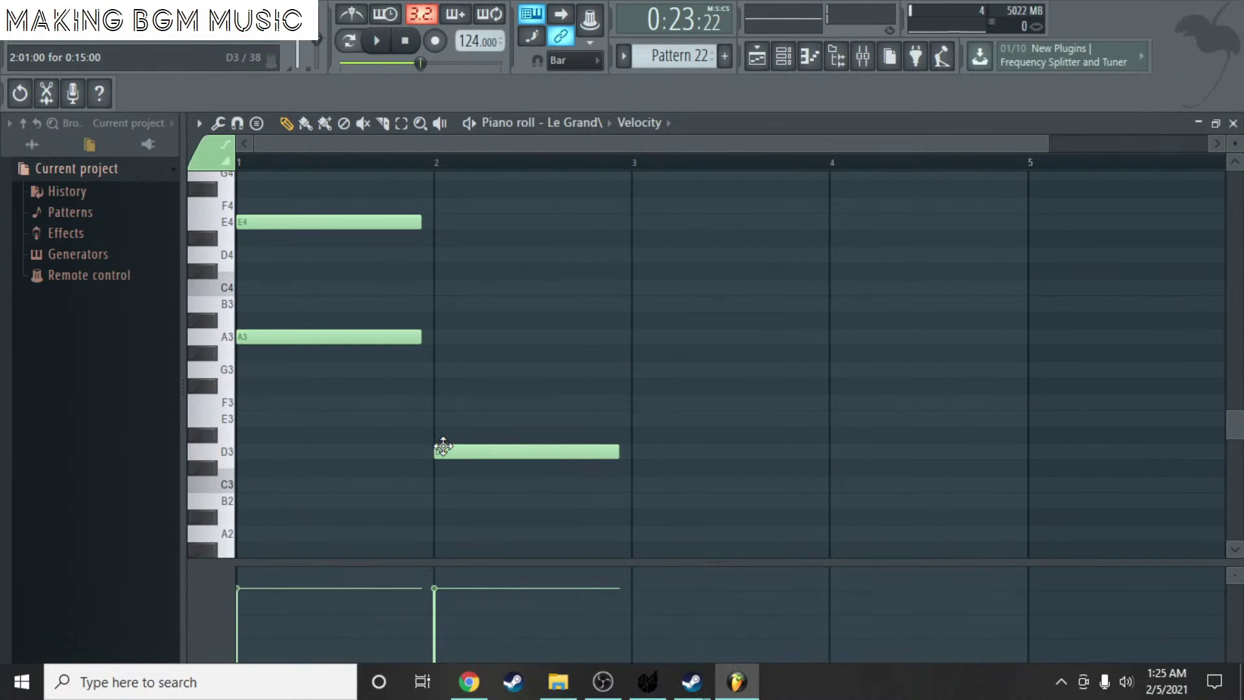
{"action": "right_click", "coordinate": [443, 447]}
{"action": "scroll", "coordinate": [477, 309], "scroll_direction": "up", "scroll_amount": 3}
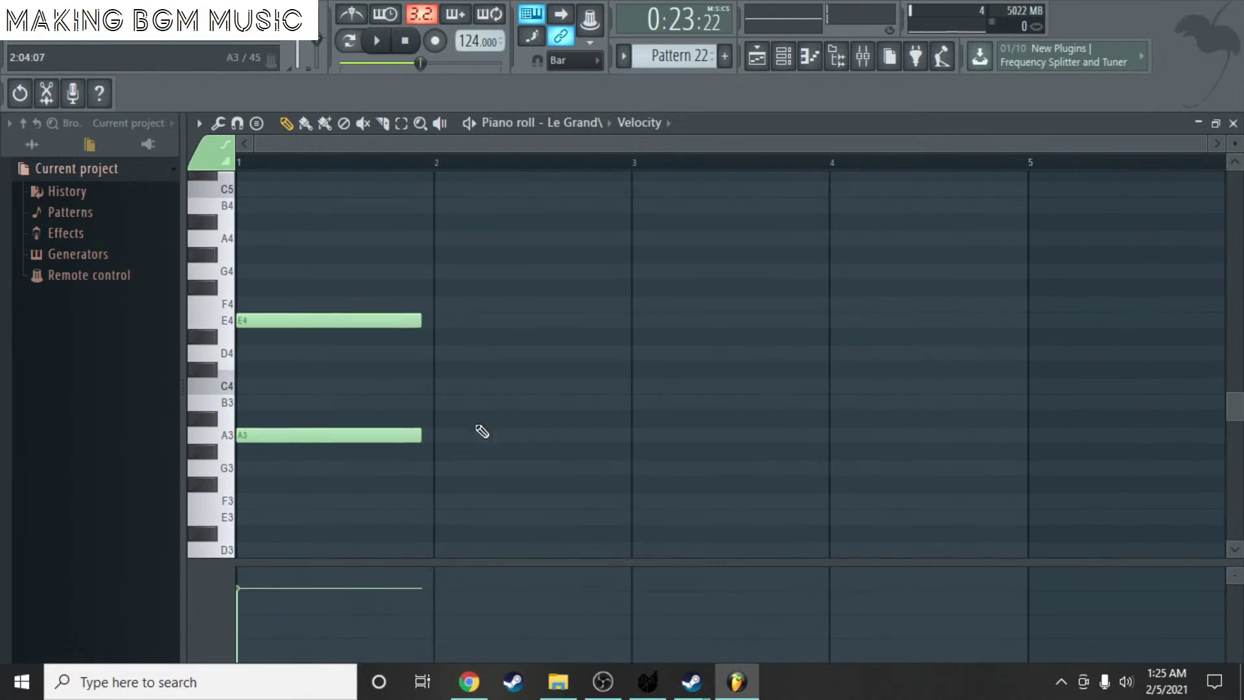
{"action": "left_click_drag", "start_coordinate": [457, 451], "coordinate": [452, 476]}
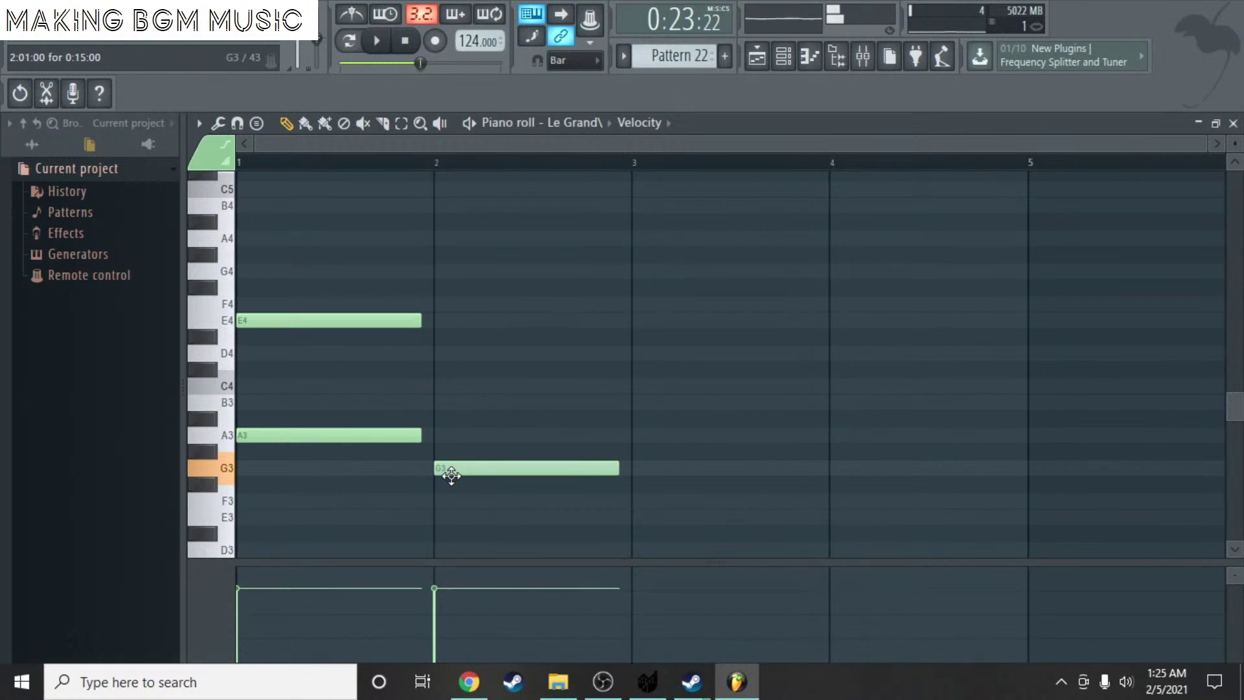
{"action": "left_click", "coordinate": [453, 387]}
- Draw the G#3–C#4 chord at bar 3 and the A3–D4 chord at bar 4
{"action": "scroll", "coordinate": [453, 387], "scroll_direction": "down", "scroll_amount": 3}
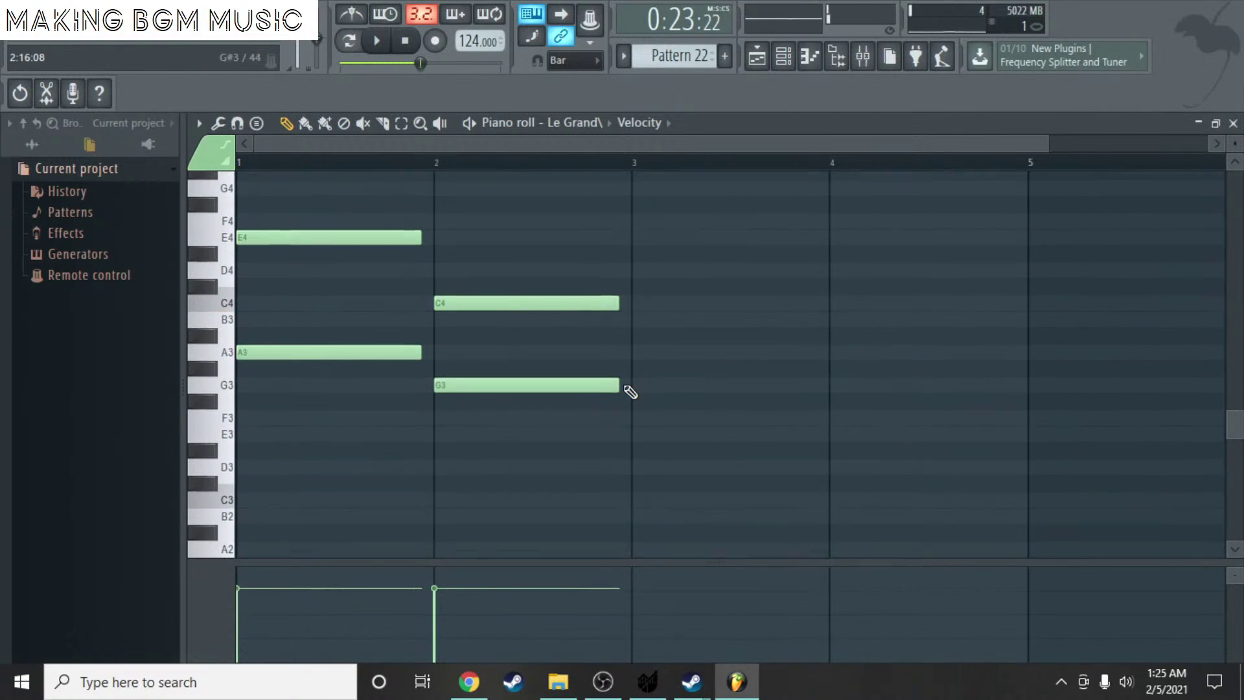
{"action": "mouse_move", "coordinate": [648, 430]}
{"action": "left_mouse_down"}
{"action": "mouse_move", "coordinate": [648, 458]}
{"action": "mouse_move", "coordinate": [644, 431]}
{"action": "left_mouse_up"}
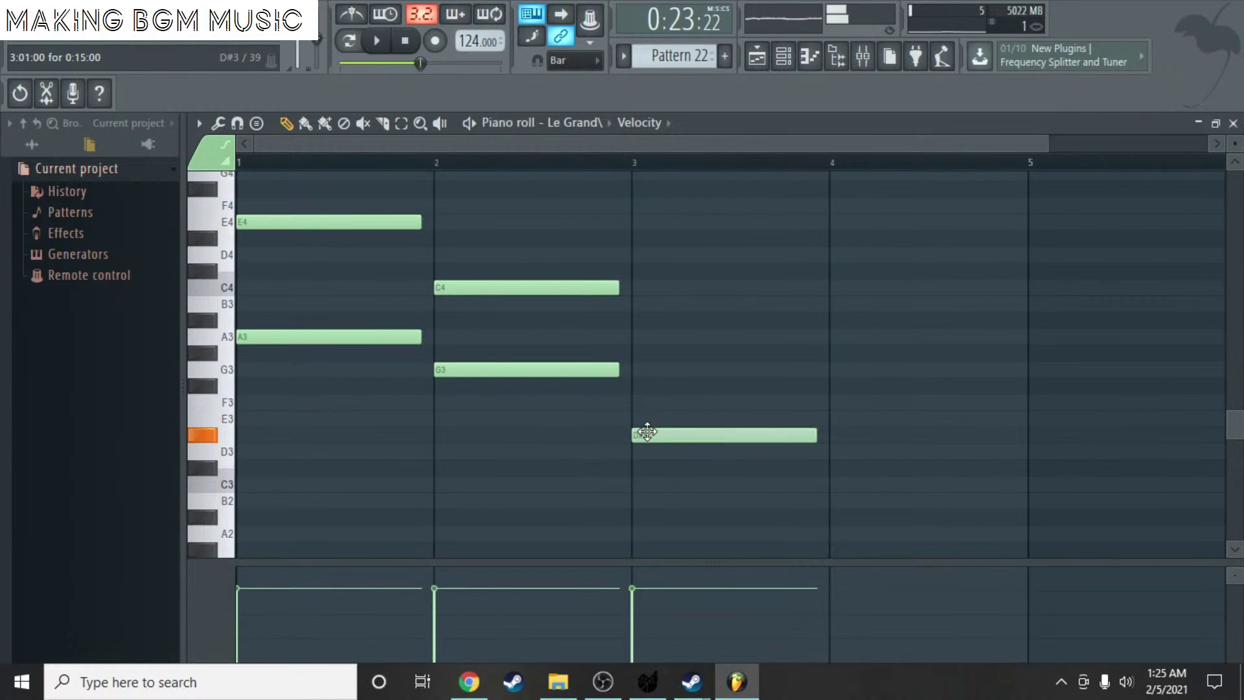
{"action": "right_click", "coordinate": [644, 433]}
{"action": "left_click_drag", "start_coordinate": [648, 320], "coordinate": [645, 264]}
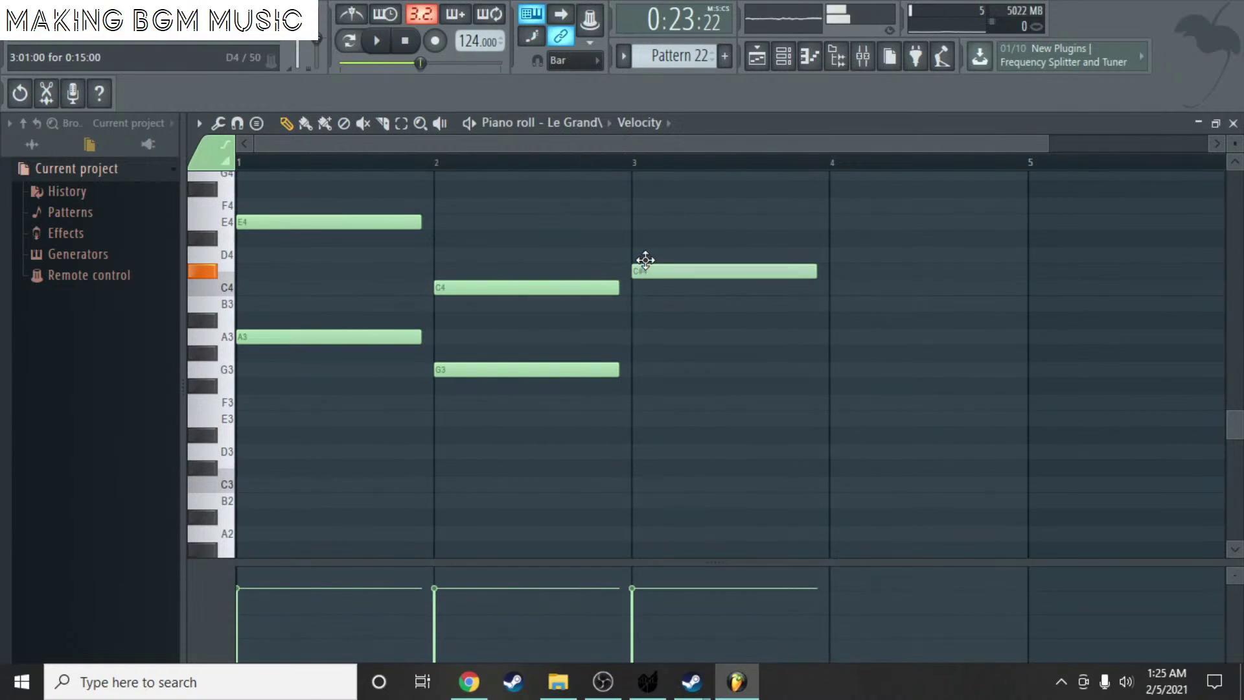
{"action": "left_click", "coordinate": [651, 338]}
{"action": "left_click_drag", "start_coordinate": [643, 369], "coordinate": [644, 356]}
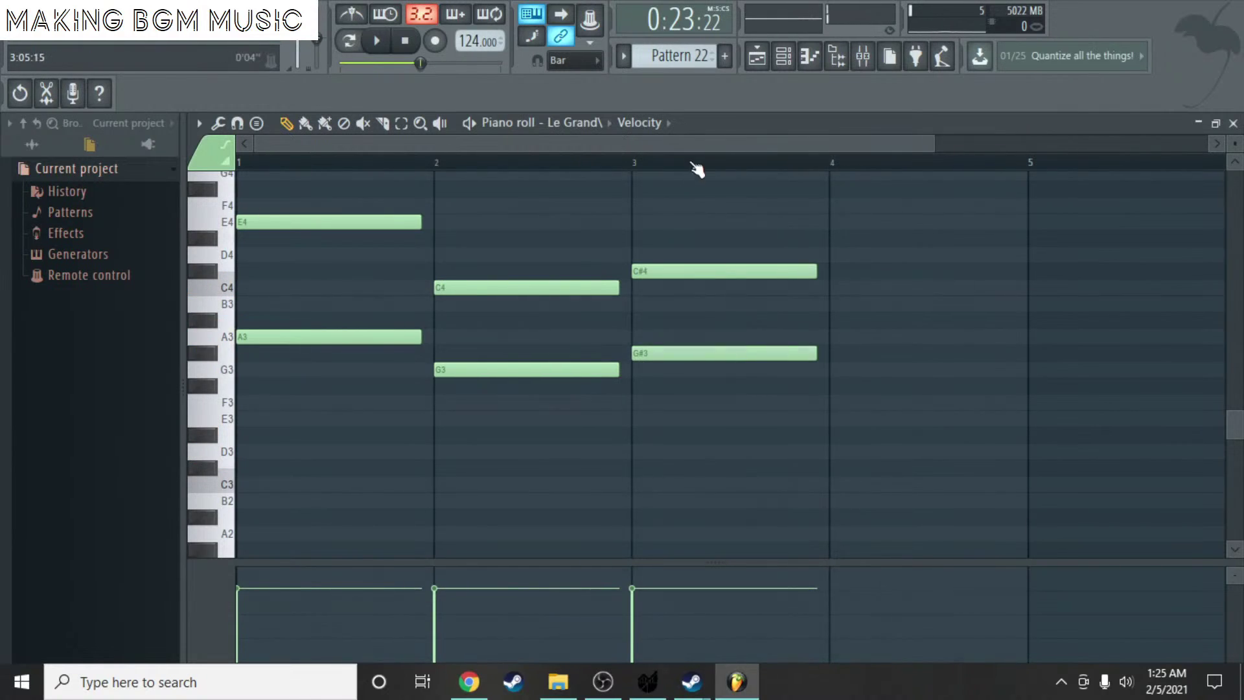
{"action": "left_click_drag", "start_coordinate": [703, 144], "coordinate": [806, 145]}
{"action": "mouse_move", "coordinate": [711, 330]}
{"action": "left_mouse_down"}
{"action": "mouse_move", "coordinate": [694, 320]}
{"action": "mouse_move", "coordinate": [699, 352]}
{"action": "left_mouse_up"}
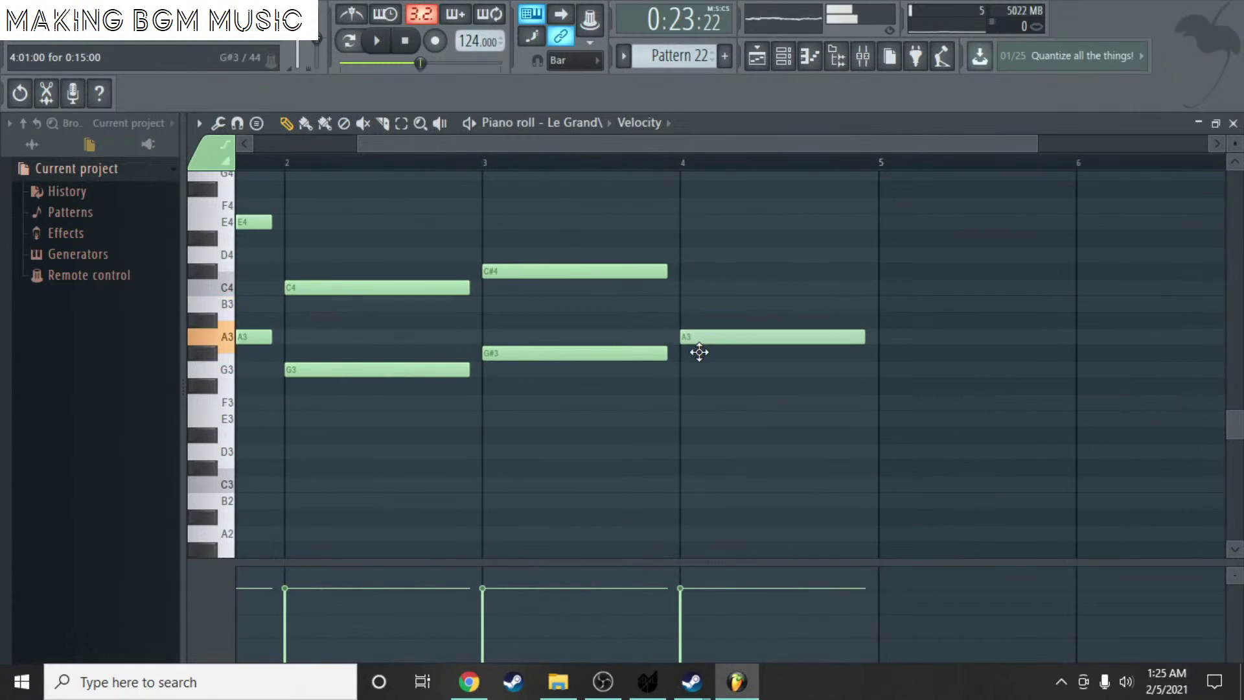
{"action": "left_click_drag", "start_coordinate": [689, 239], "coordinate": [686, 256]}
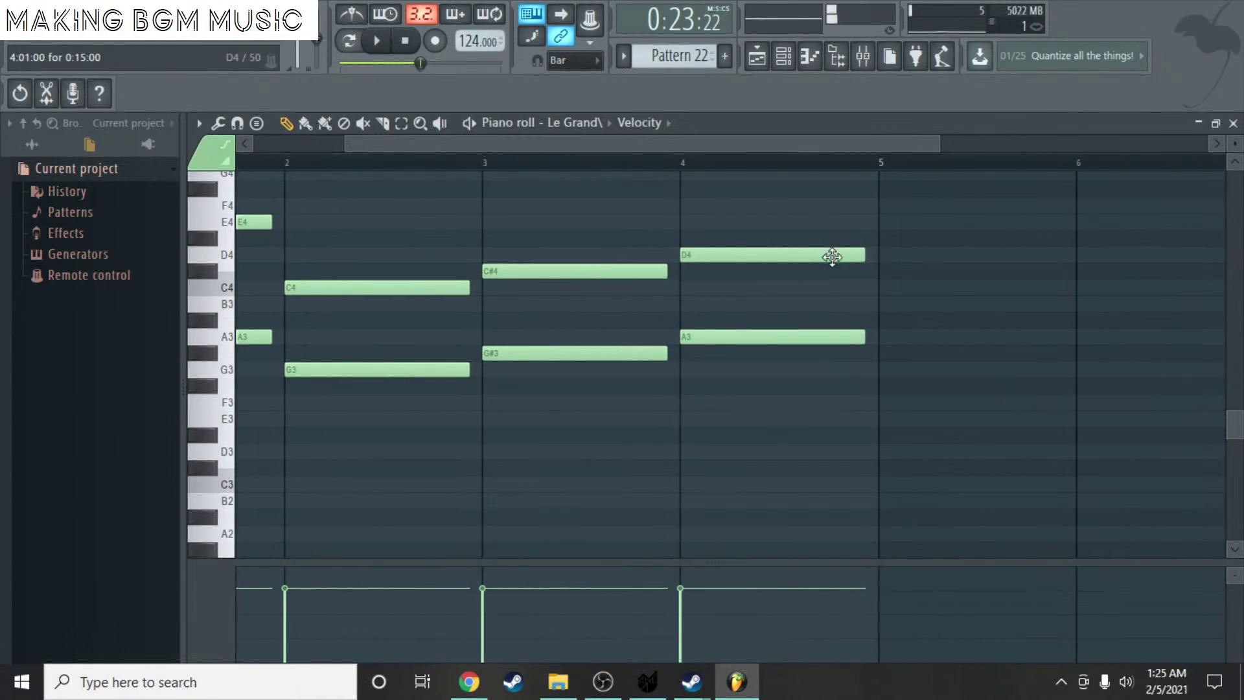
- Rename the chord pattern to Piano Step up
{"action": "left_click", "coordinate": [1233, 123]}
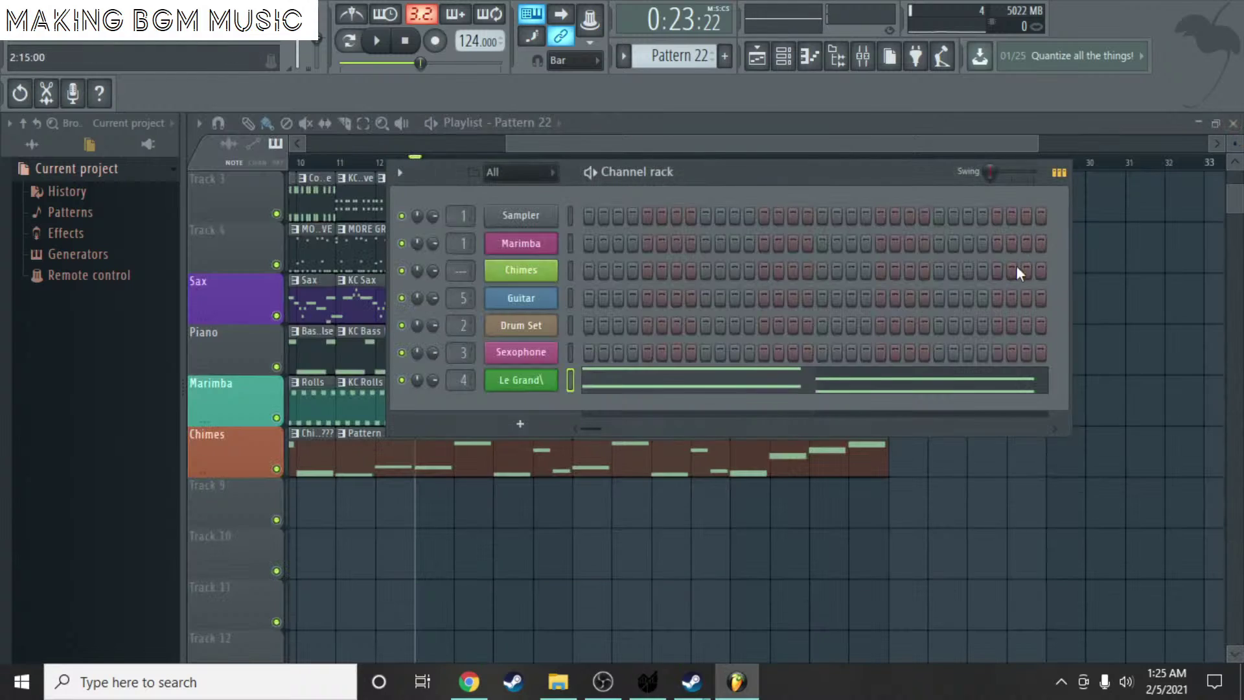
{"action": "scroll", "coordinate": [693, 59], "scroll_direction": "down", "scroll_amount": 1}
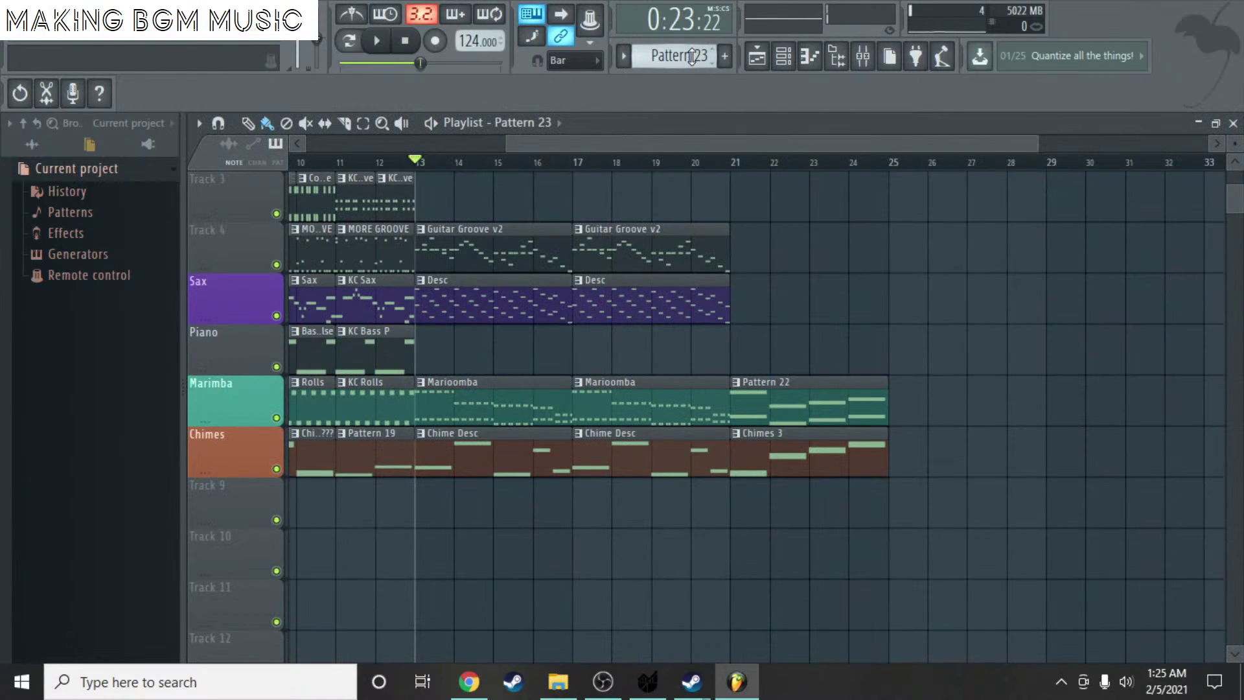
{"action": "scroll", "coordinate": [689, 56], "scroll_direction": "up", "scroll_amount": 2}
{"action": "scroll", "coordinate": [689, 56], "scroll_direction": "down", "scroll_amount": 1}
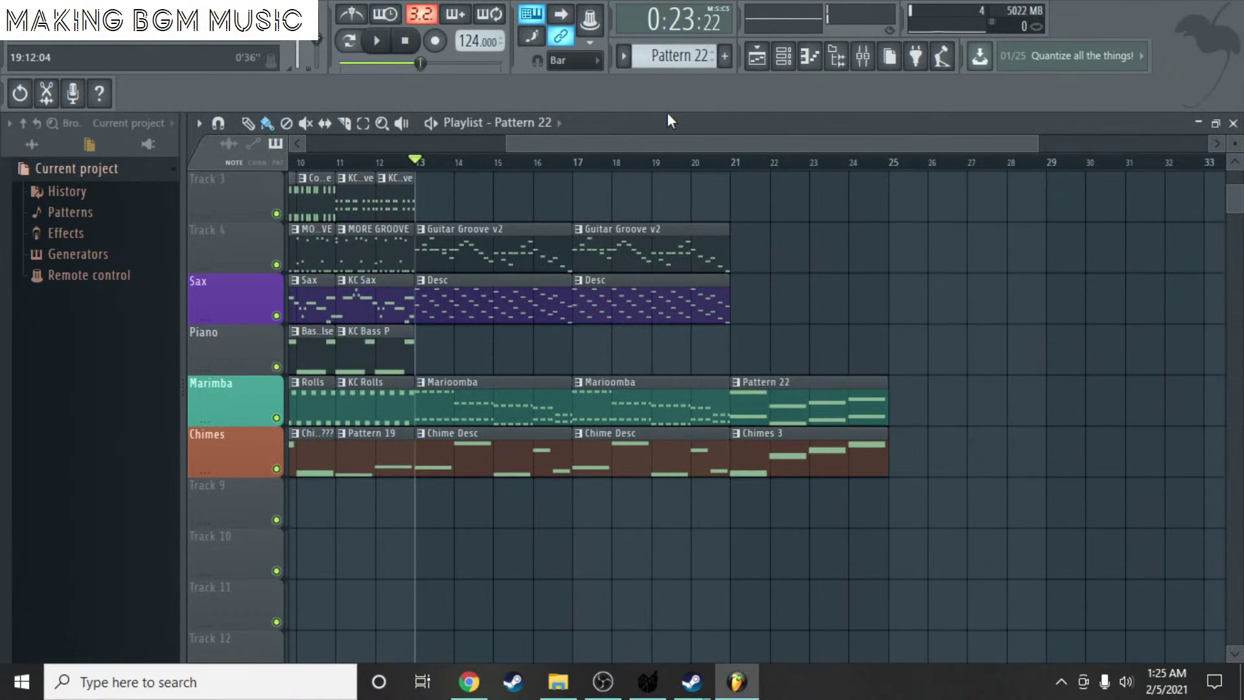
{"action": "left_click", "coordinate": [680, 56]}
{"action": "left_click", "coordinate": [841, 136]}
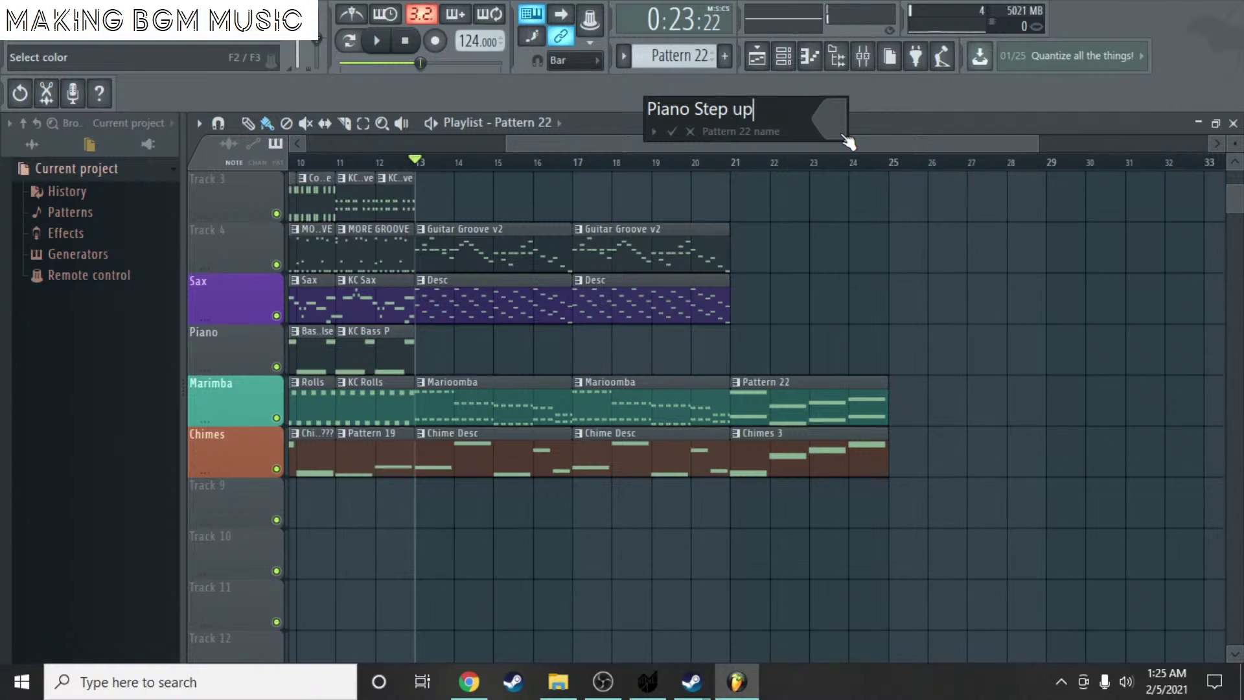
{"action": "key", "text": "Return"}
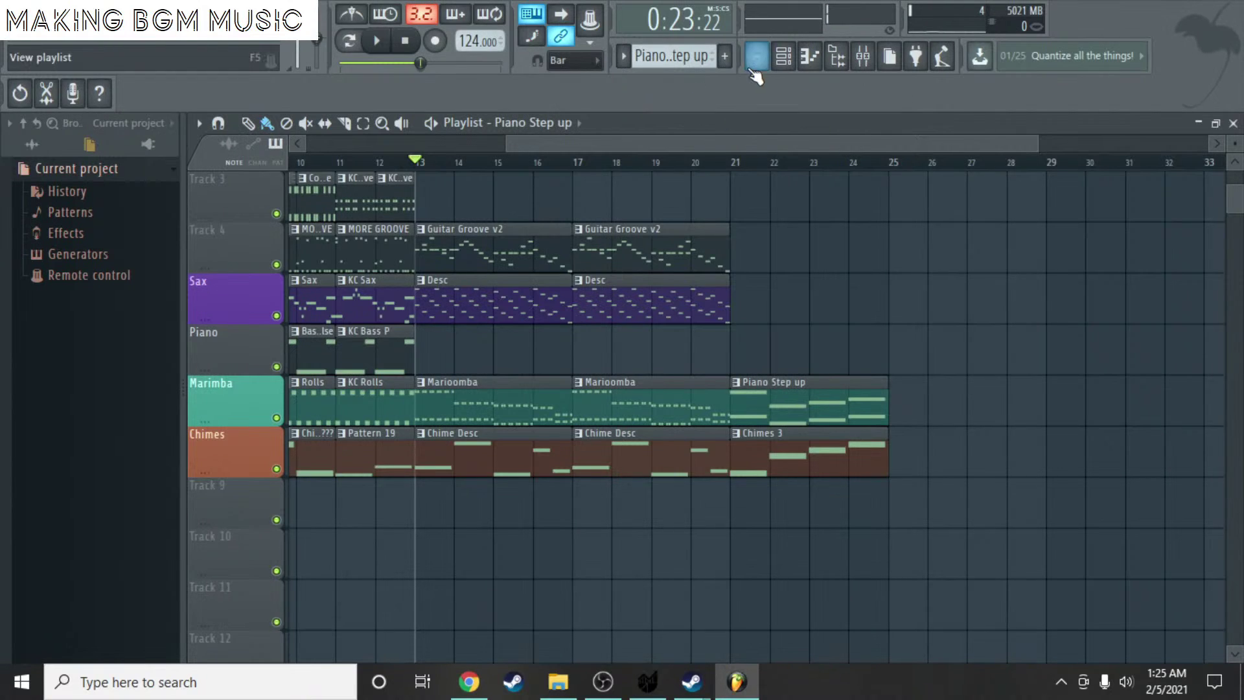
- Move the Piano Step up clip onto the Piano track at bar 21 and delete the short clip from Marimba
{"action": "left_click", "coordinate": [724, 56]}
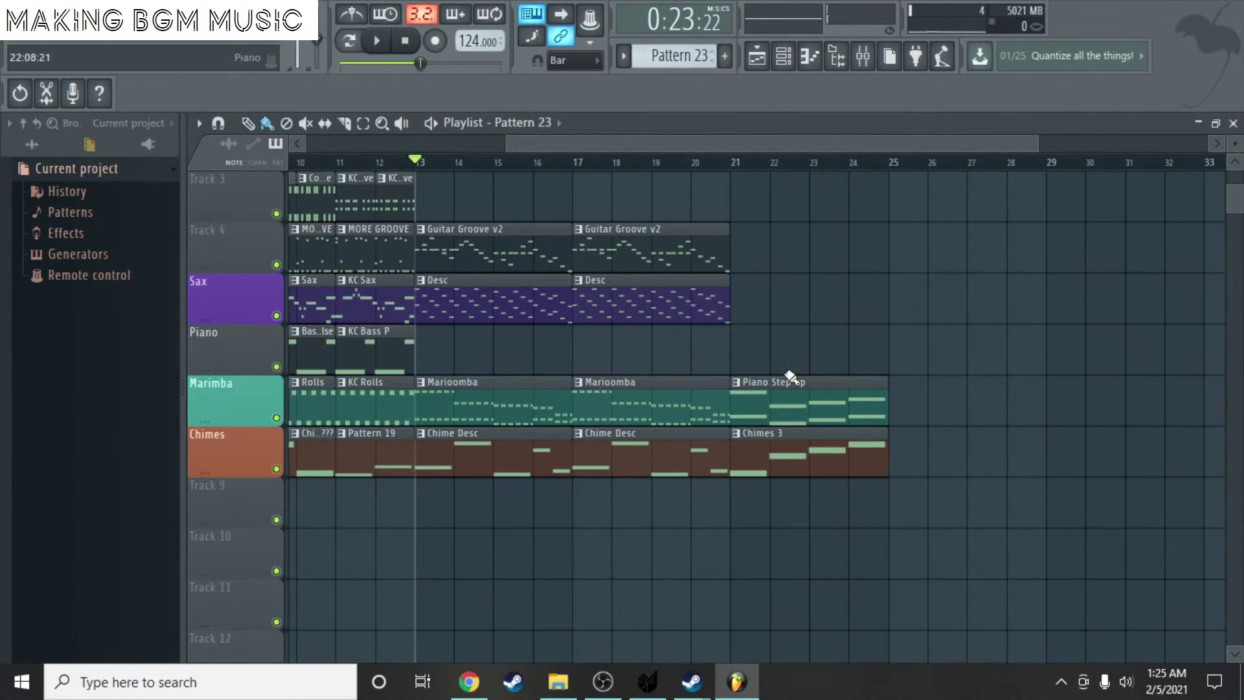
{"action": "left_click", "coordinate": [738, 338]}
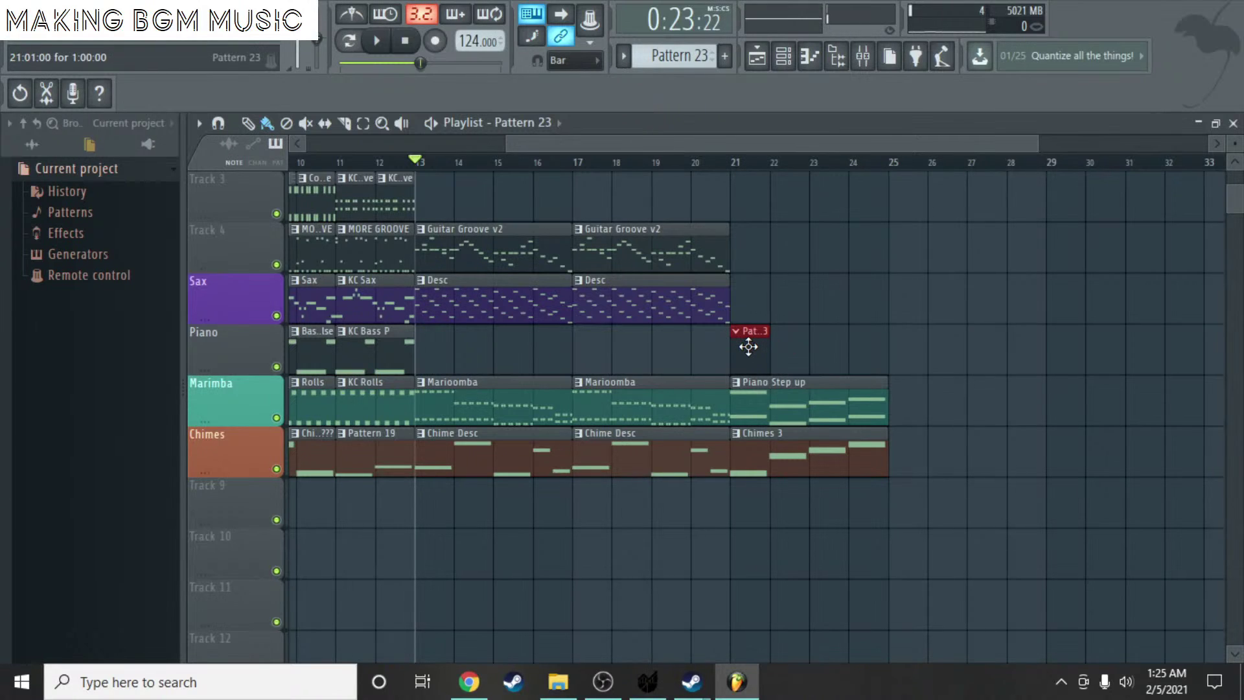
{"action": "left_click", "coordinate": [787, 387]}
{"action": "left_click_drag", "start_coordinate": [786, 388], "coordinate": [783, 199]}
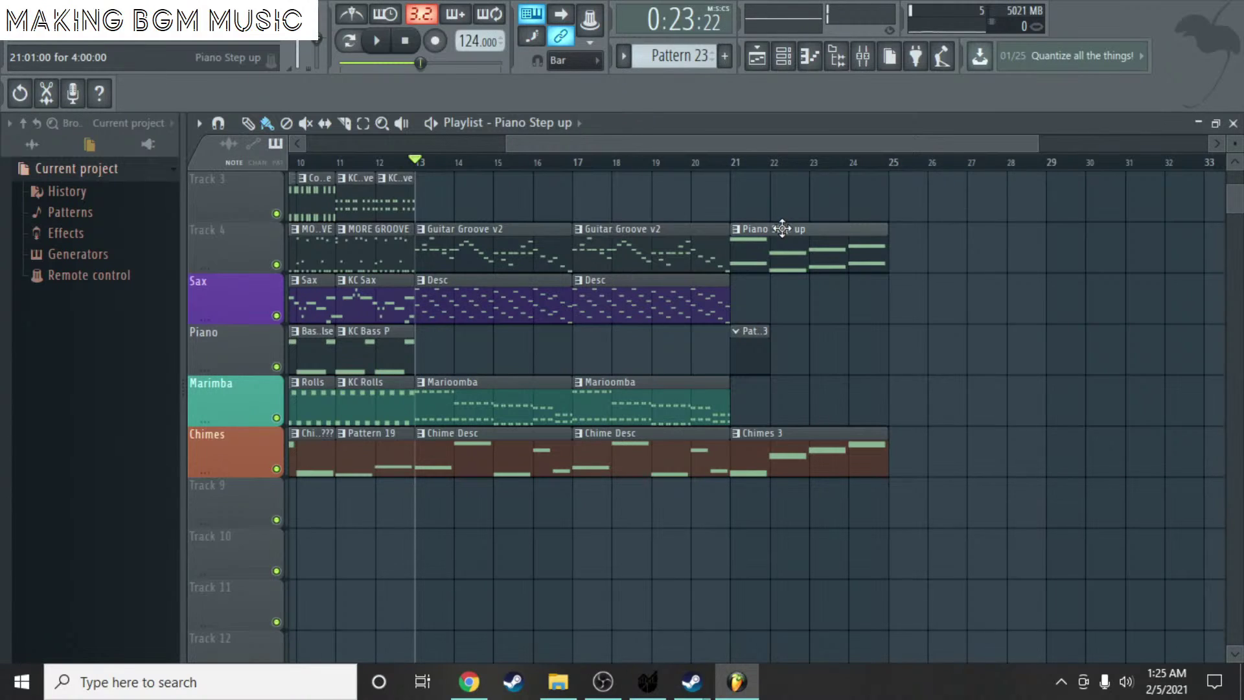
{"action": "left_click_drag", "start_coordinate": [782, 271], "coordinate": [796, 519]}
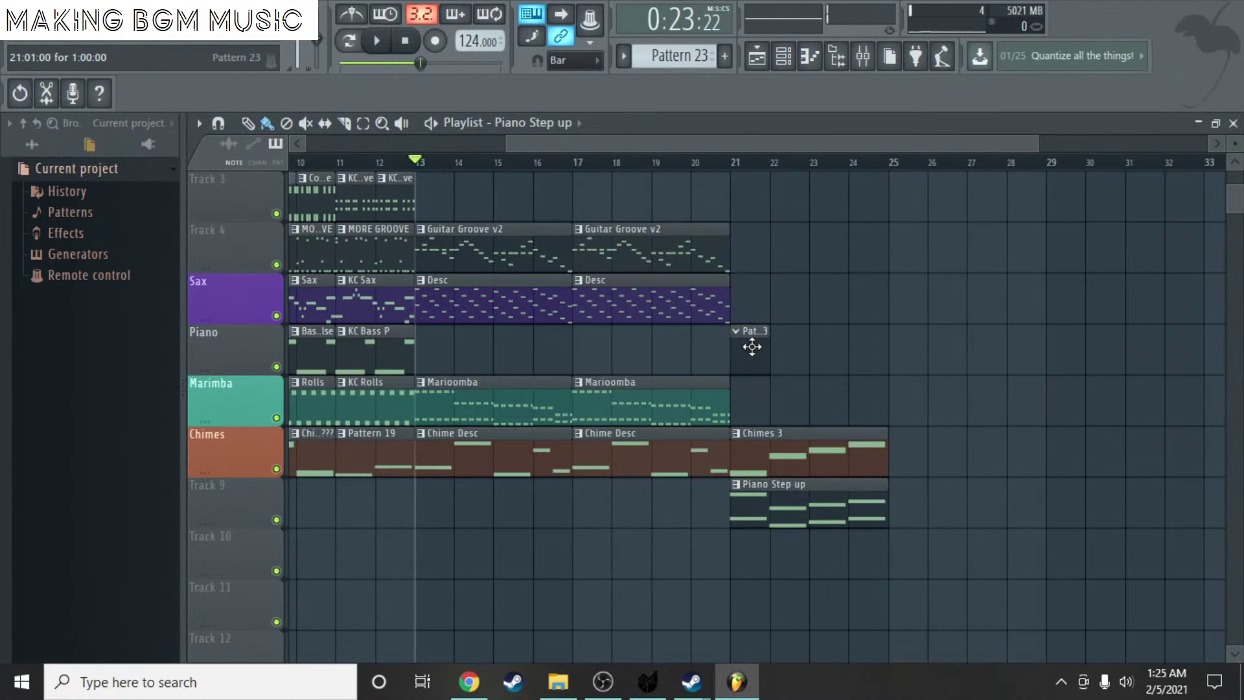
{"action": "left_click_drag", "start_coordinate": [750, 344], "coordinate": [750, 403]}
{"action": "left_click_drag", "start_coordinate": [788, 511], "coordinate": [782, 354]}
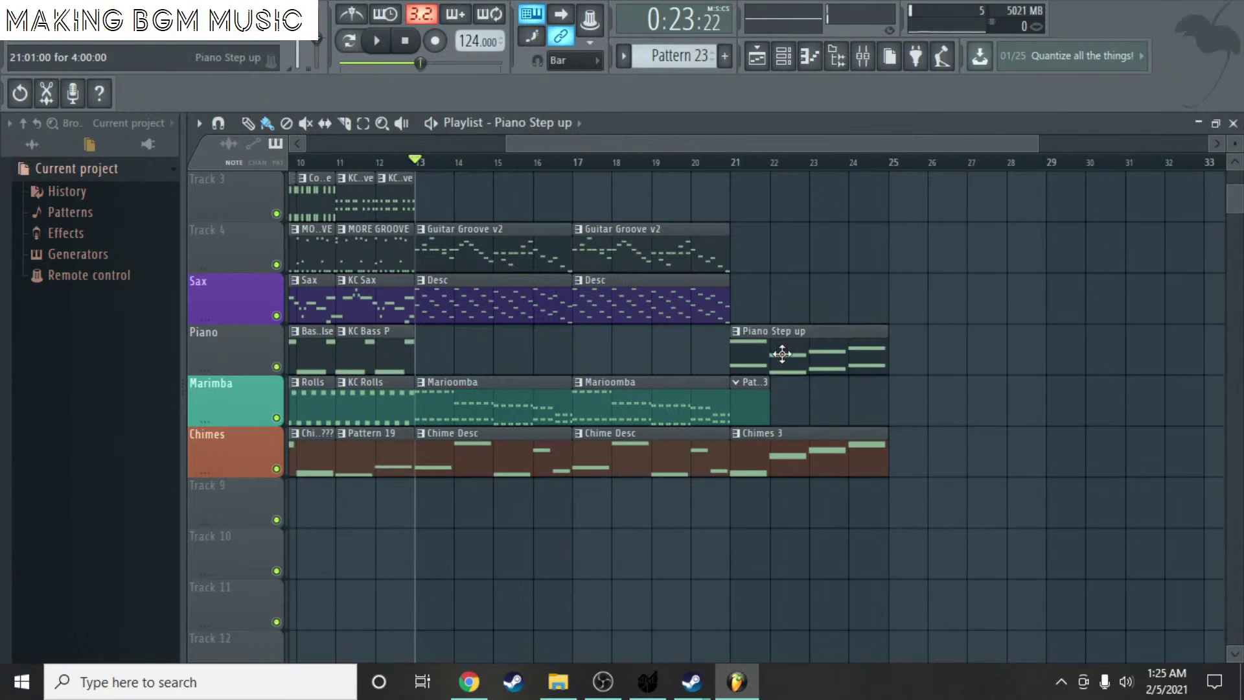
{"action": "right_click", "coordinate": [748, 407]}
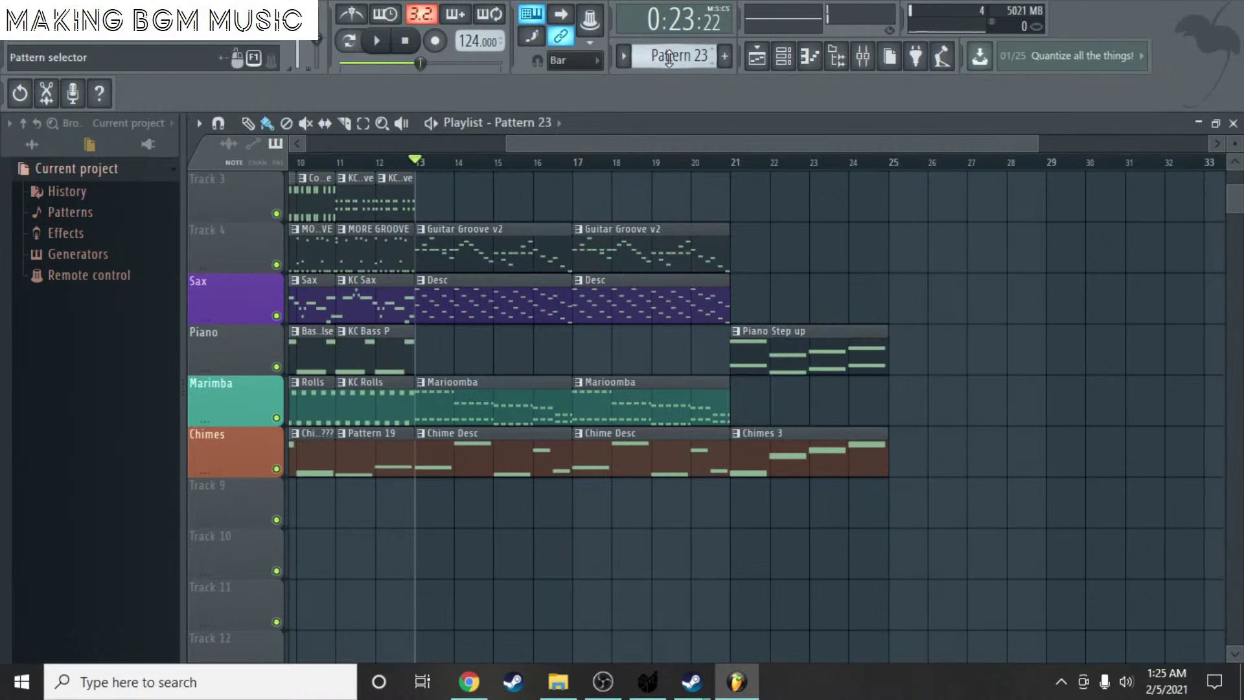
- Place a new pattern clip at bar 21 on Marimba and open its Marimba piano roll
{"action": "left_click", "coordinate": [757, 391]}
{"action": "double_click", "coordinate": [766, 391]}
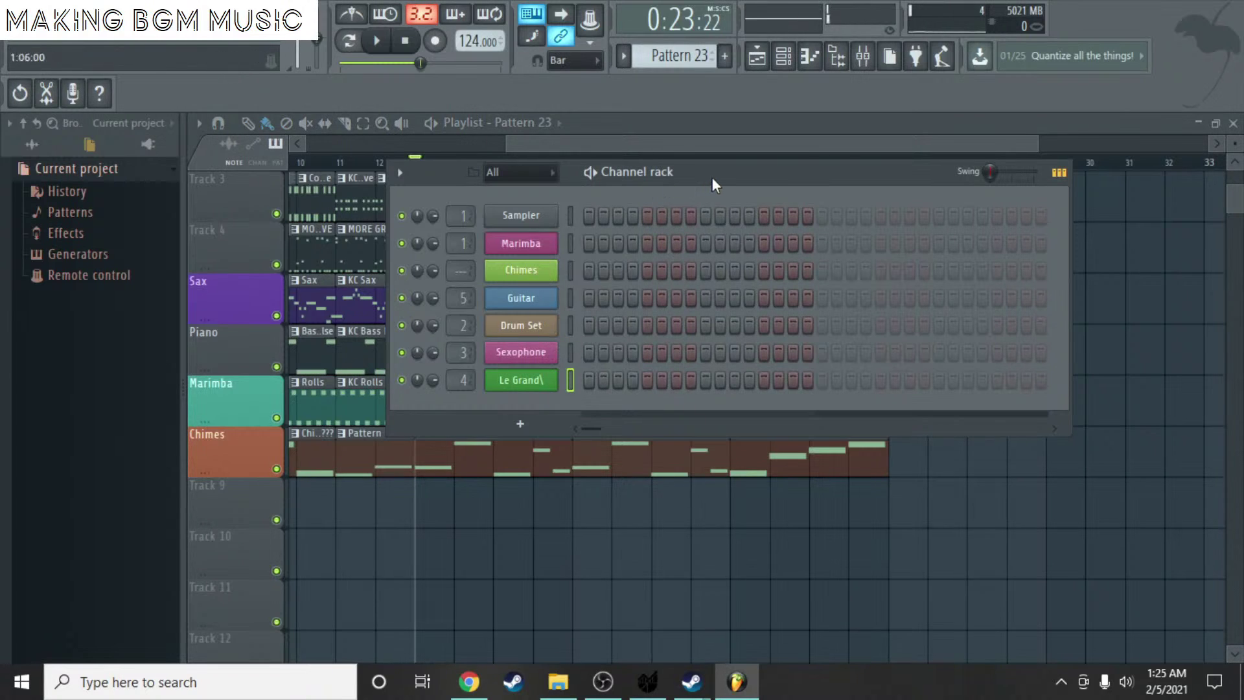
{"action": "left_click_drag", "start_coordinate": [713, 179], "coordinate": [762, 219]}
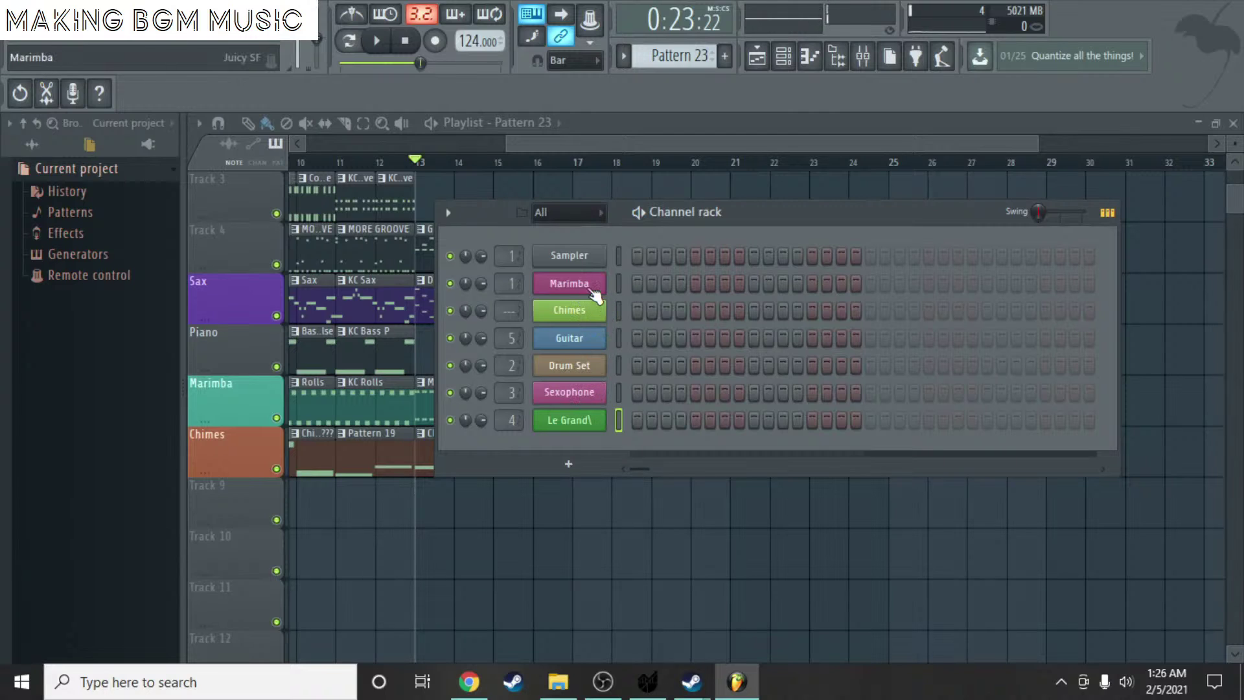
{"action": "right_click", "coordinate": [595, 295]}
{"action": "left_click", "coordinate": [648, 286]}
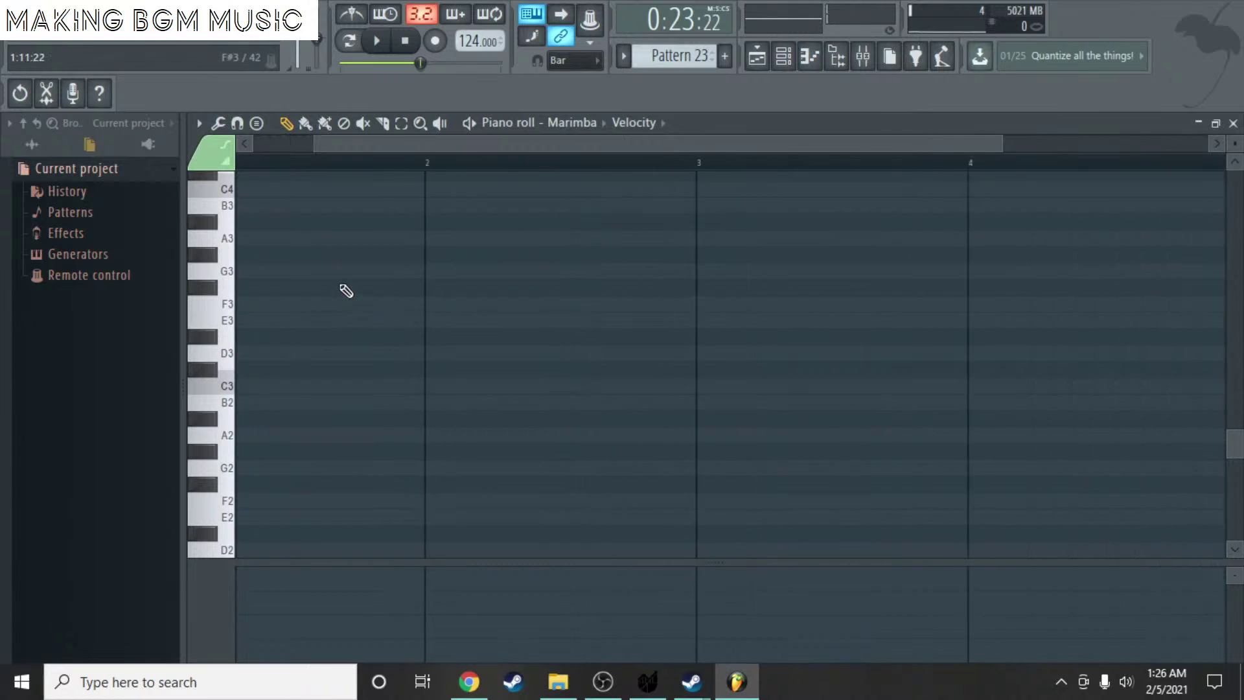
- Set snapping to Main, then add and delete a trial one-bar F#2 note
{"action": "scroll", "coordinate": [264, 220], "scroll_direction": "down", "scroll_amount": 3}
{"action": "scroll", "coordinate": [374, 136], "scroll_direction": "down", "scroll_amount": 3}
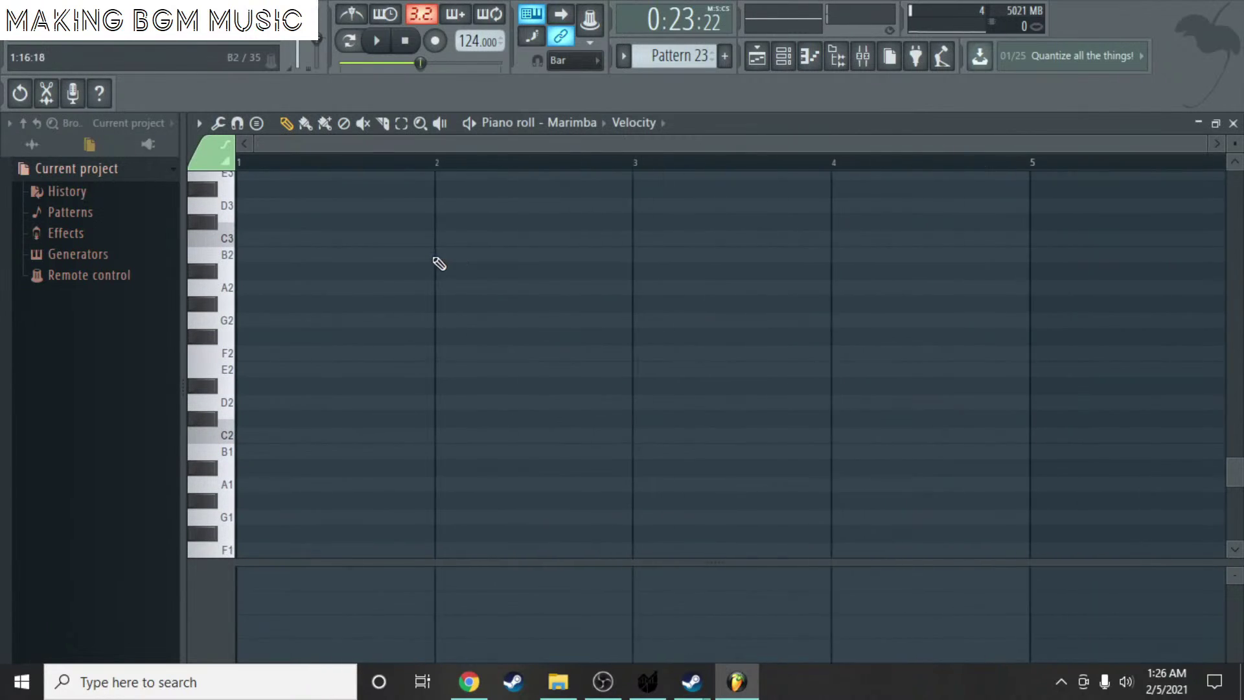
{"action": "left_click", "coordinate": [238, 122]}
{"action": "left_click", "coordinate": [254, 151]}
{"action": "left_click", "coordinate": [295, 337]}
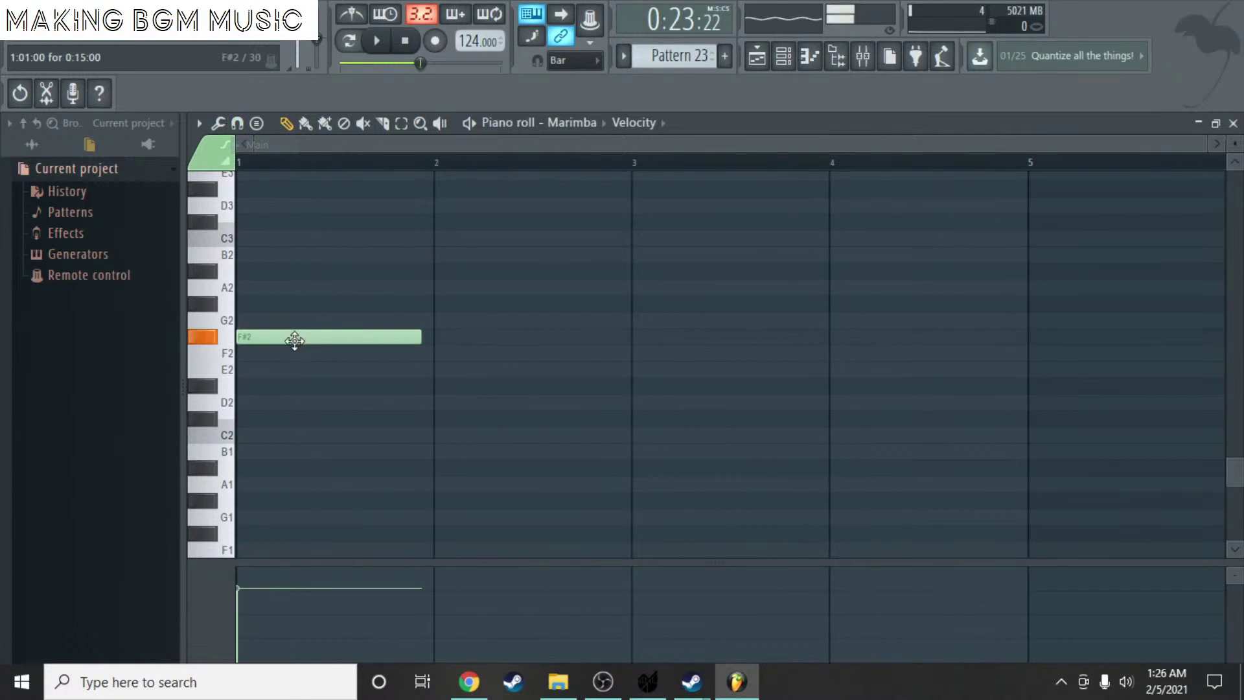
{"action": "right_click", "coordinate": [328, 341]}
- Try a one-bar C#4 note at bar 1, then remove it
{"action": "scroll", "coordinate": [278, 283], "scroll_direction": "up", "scroll_amount": 5}
{"action": "left_click", "coordinate": [273, 273]}
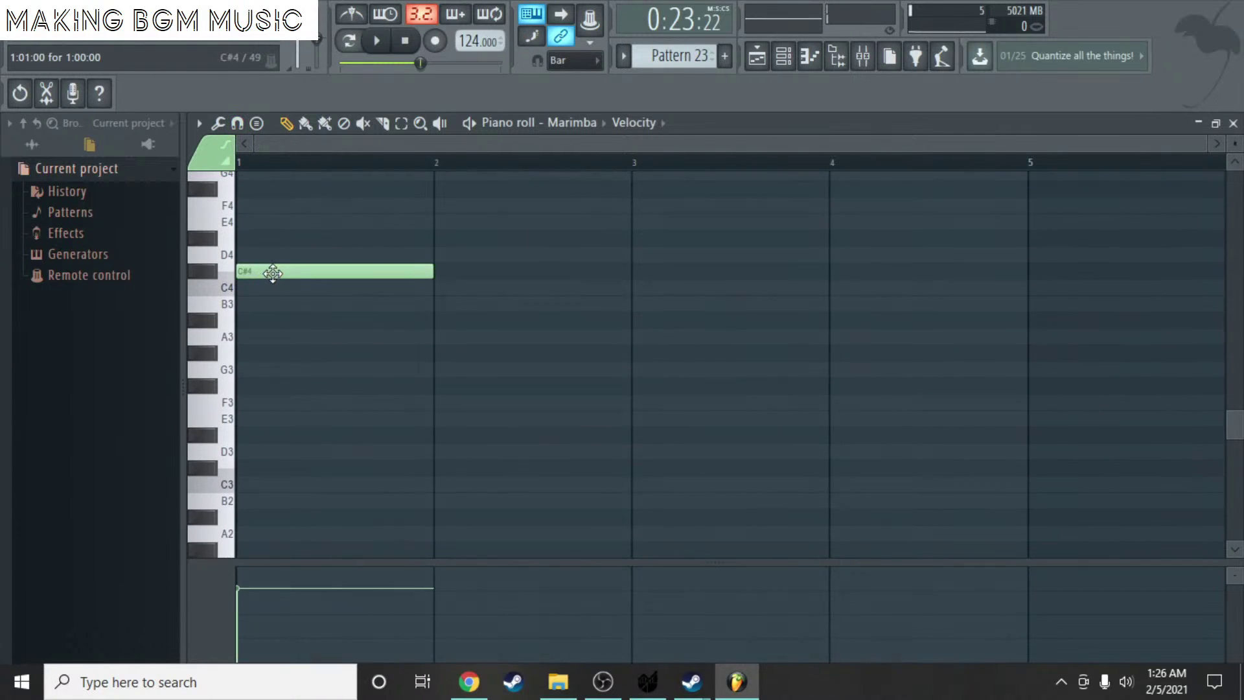
{"action": "scroll", "coordinate": [372, 258], "scroll_direction": "up", "scroll_amount": 4}
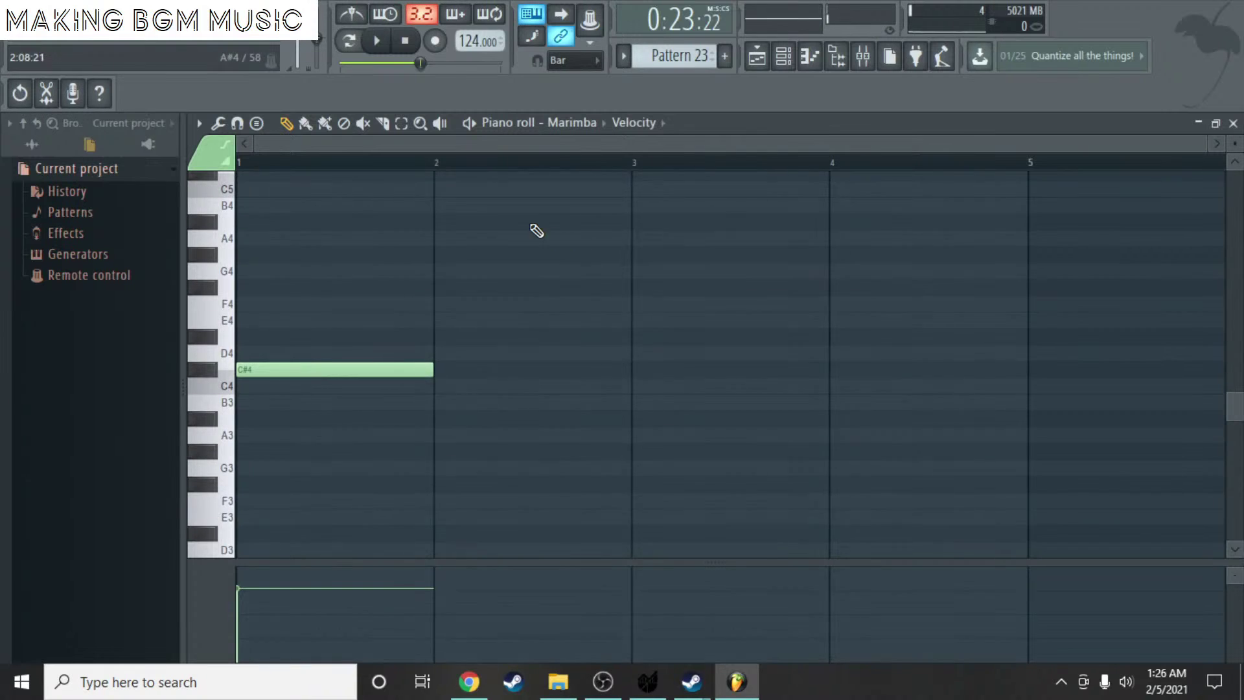
{"action": "scroll", "coordinate": [536, 231], "scroll_direction": "up", "scroll_amount": 3}
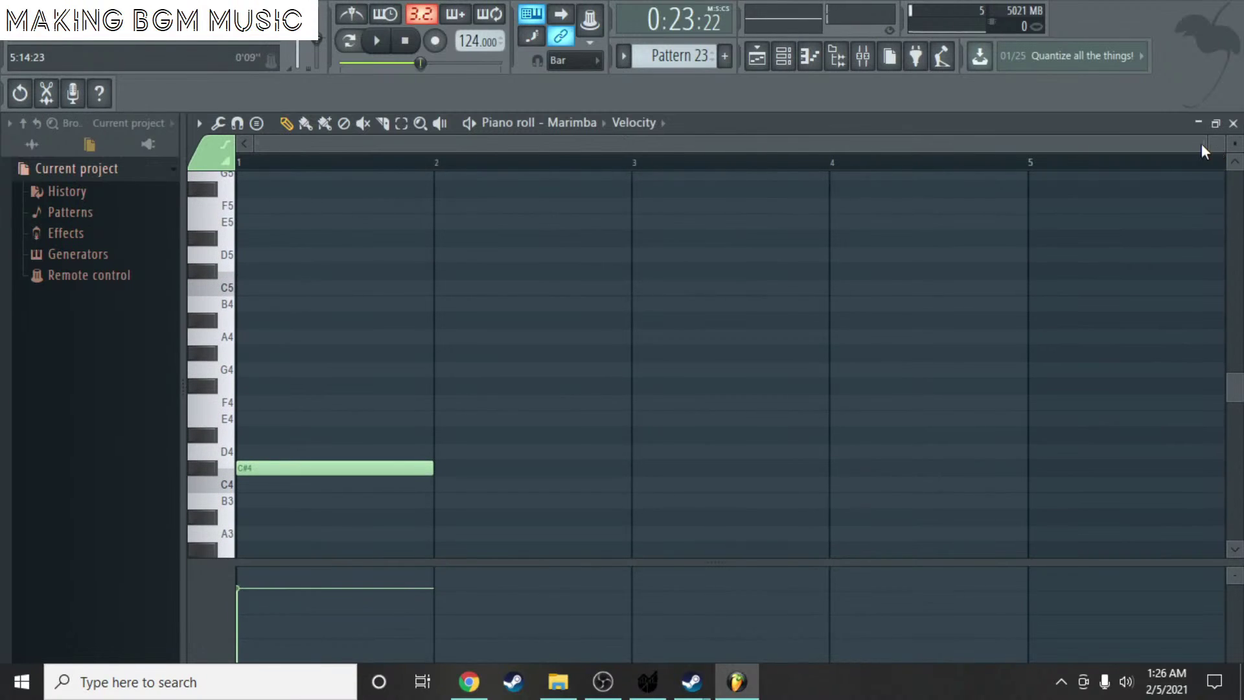
{"action": "mouse_move", "coordinate": [1205, 150]}
{"action": "left_mouse_down"}
{"action": "mouse_move", "coordinate": [891, 150]}
{"action": "mouse_move", "coordinate": [1204, 150]}
{"action": "left_mouse_up"}
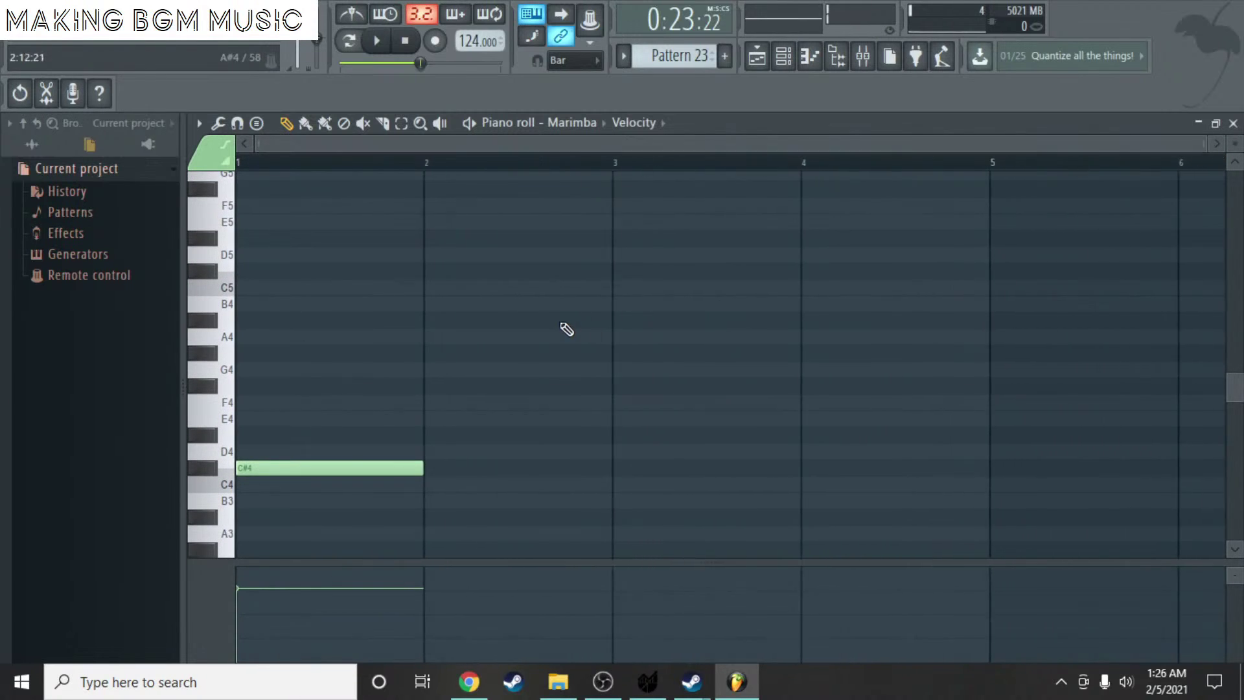
{"action": "scroll", "coordinate": [543, 321], "scroll_direction": "up", "scroll_amount": 3}
{"action": "scroll", "coordinate": [543, 321], "scroll_direction": "down", "scroll_amount": 3}
{"action": "scroll", "coordinate": [514, 319], "scroll_direction": "down", "scroll_amount": 2}
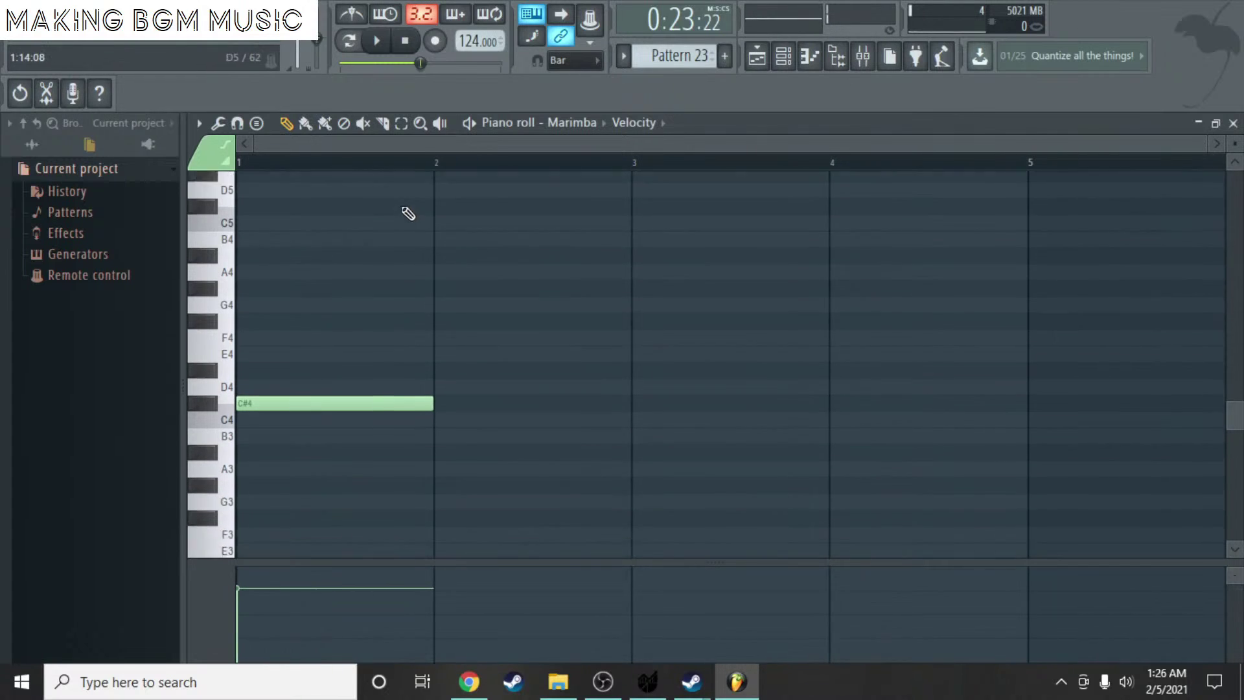
{"action": "scroll", "coordinate": [415, 233], "scroll_direction": "down", "scroll_amount": 3}
{"action": "scroll", "coordinate": [781, 378], "scroll_direction": "up", "scroll_amount": 2}
{"action": "scroll", "coordinate": [661, 308], "scroll_direction": "up", "scroll_amount": 3}
{"action": "scroll", "coordinate": [533, 270], "scroll_direction": "down", "scroll_amount": 3}
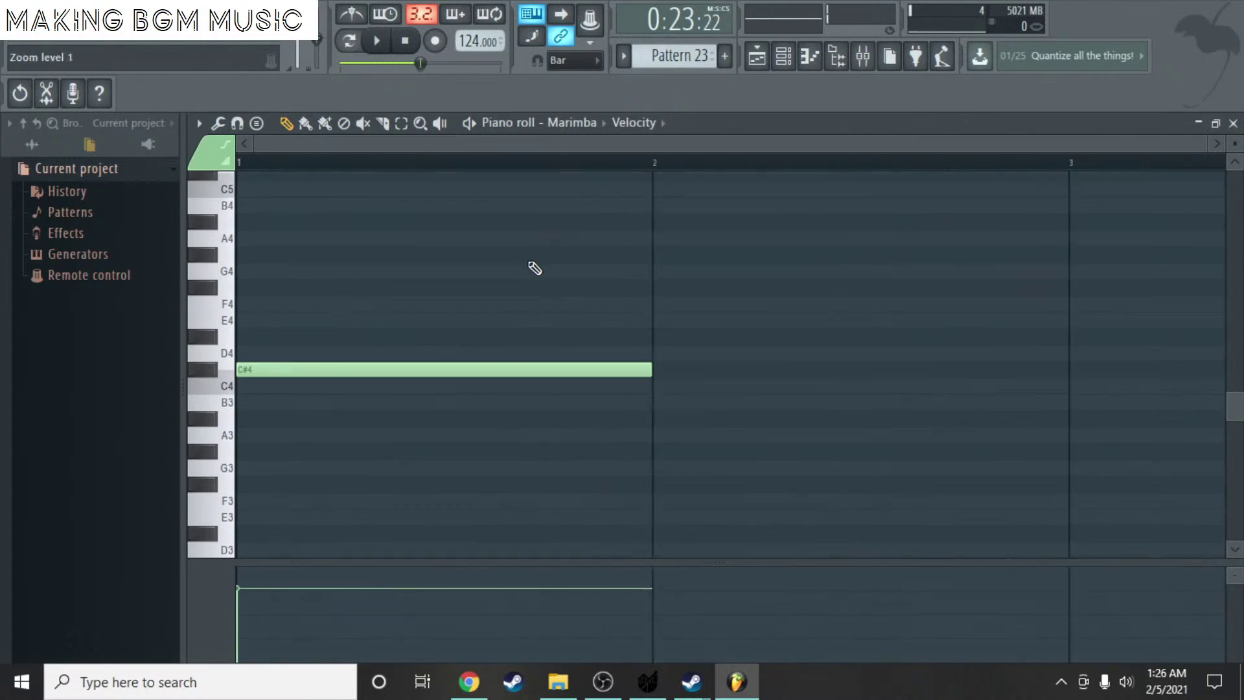
{"action": "right_click", "coordinate": [344, 372]}
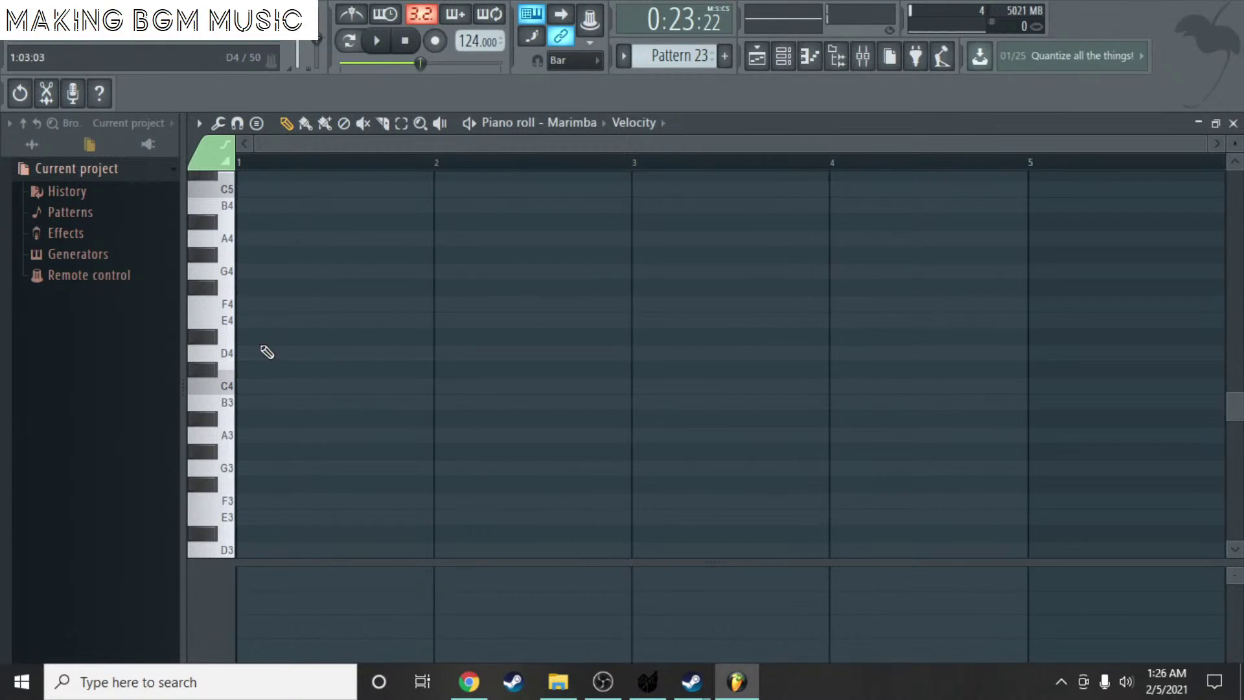
- Draw a one-bar A#4 note at bar 1, test lengthening it, then delete it
{"action": "scroll", "coordinate": [266, 350], "scroll_direction": "up", "scroll_amount": 2}
{"action": "left_click", "coordinate": [266, 319]}
{"action": "right_click", "coordinate": [352, 324]}
{"action": "left_click", "coordinate": [264, 320]}
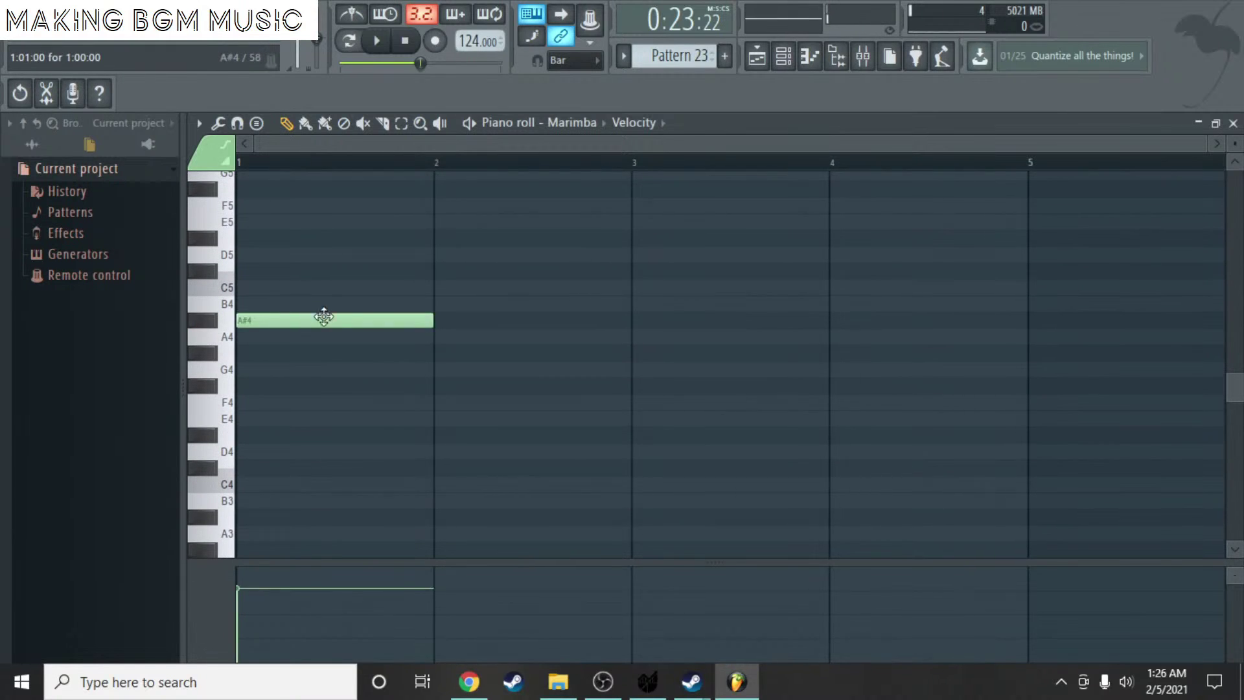
{"action": "left_click_drag", "start_coordinate": [484, 338], "coordinate": [447, 319]}
{"action": "scroll", "coordinate": [853, 395], "scroll_direction": "up", "scroll_amount": 3}
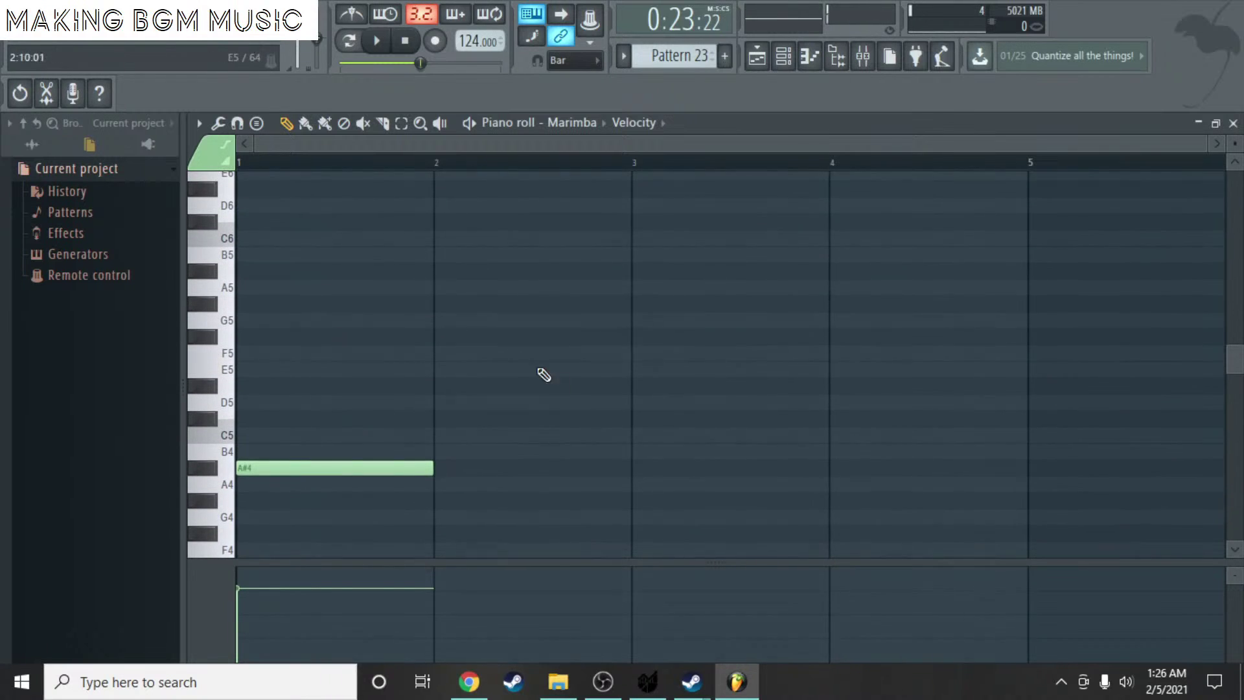
{"action": "right_click", "coordinate": [350, 465]}
{"action": "left_click", "coordinate": [239, 123]}
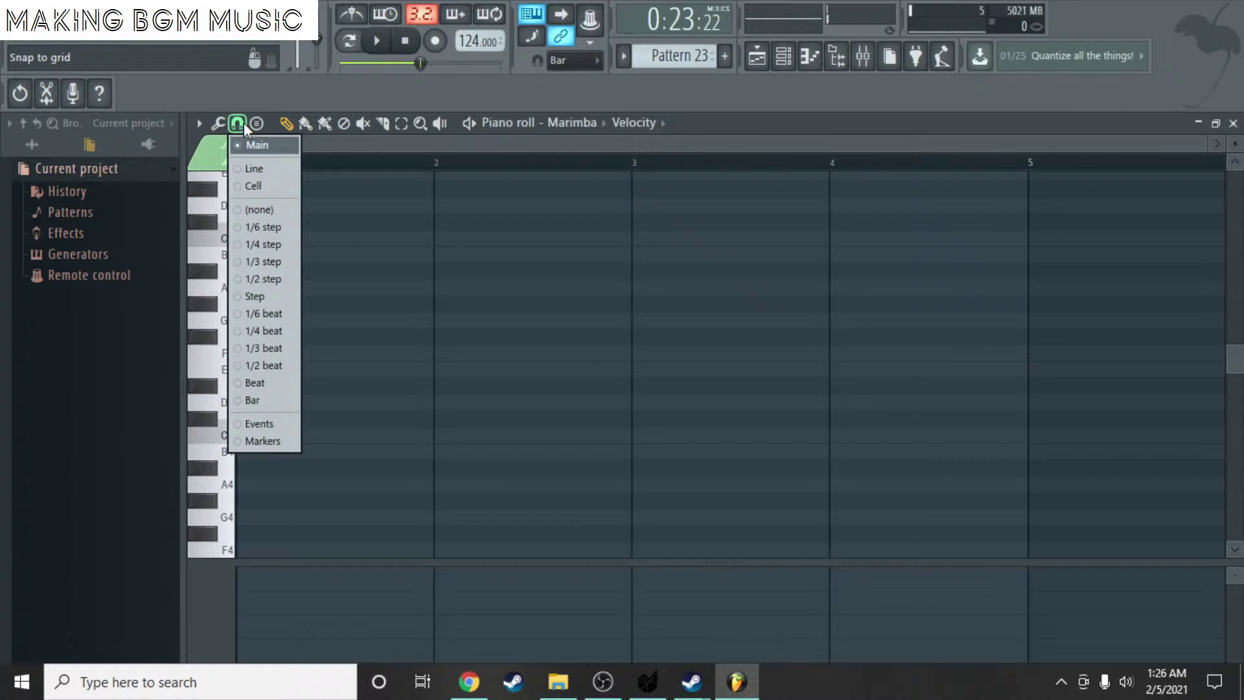
- Try Line snap with test notes at bar 1, delete them, and save the project
{"action": "left_click", "coordinate": [263, 171]}
{"action": "left_click_drag", "start_coordinate": [244, 320], "coordinate": [250, 350]}
{"action": "right_click", "coordinate": [250, 350]}
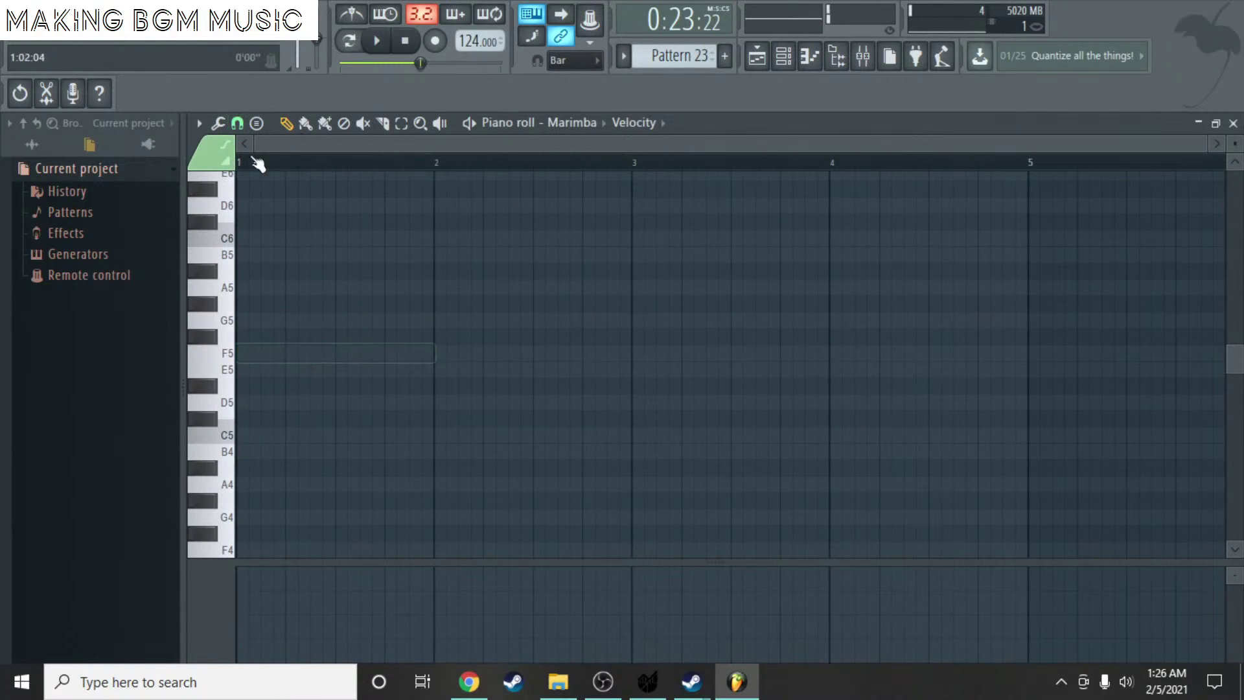
{"action": "left_click", "coordinate": [238, 123]}
{"action": "left_click", "coordinate": [277, 206]}
{"action": "left_click", "coordinate": [279, 319]}
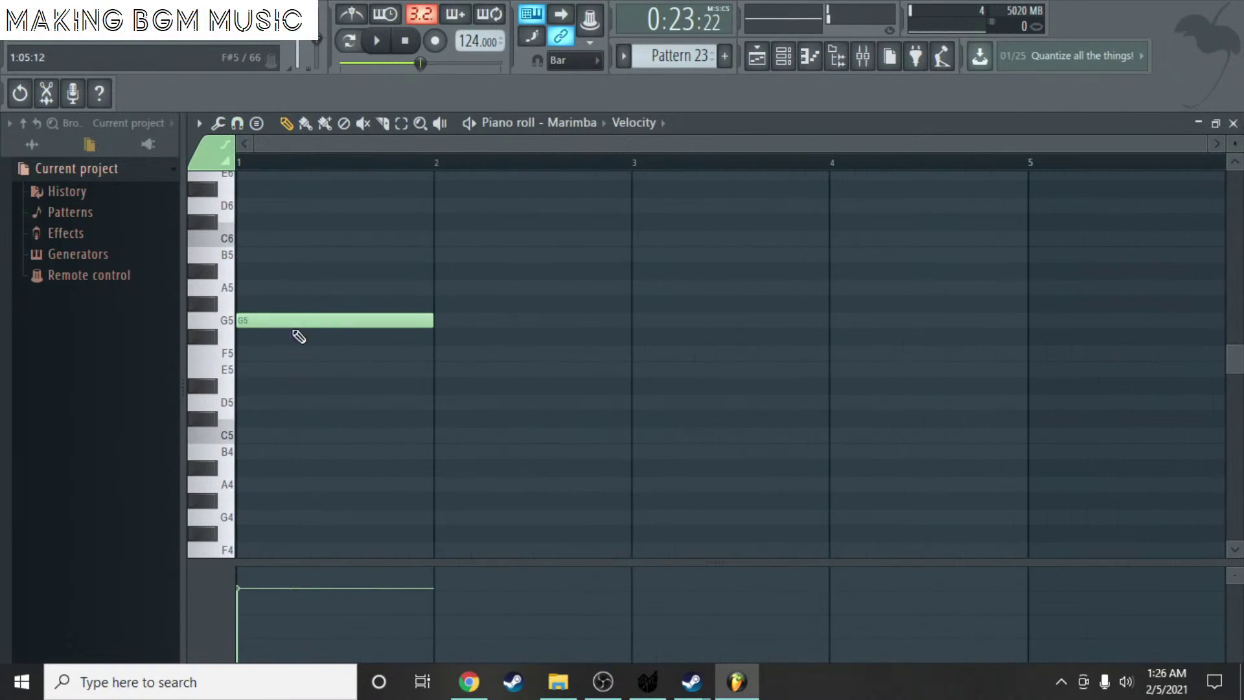
{"action": "right_click", "coordinate": [297, 322]}
{"action": "left_click", "coordinate": [291, 337]}
{"action": "right_click", "coordinate": [292, 337]}
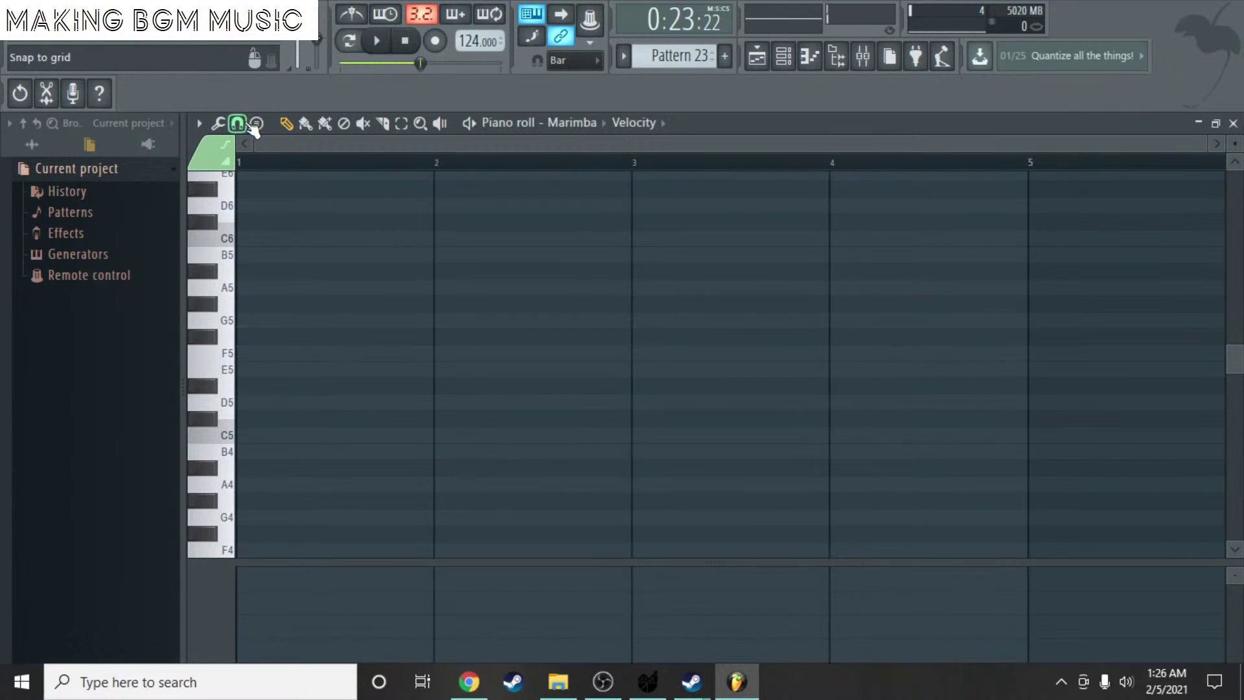
{"action": "key", "text": "ctrl+s"}
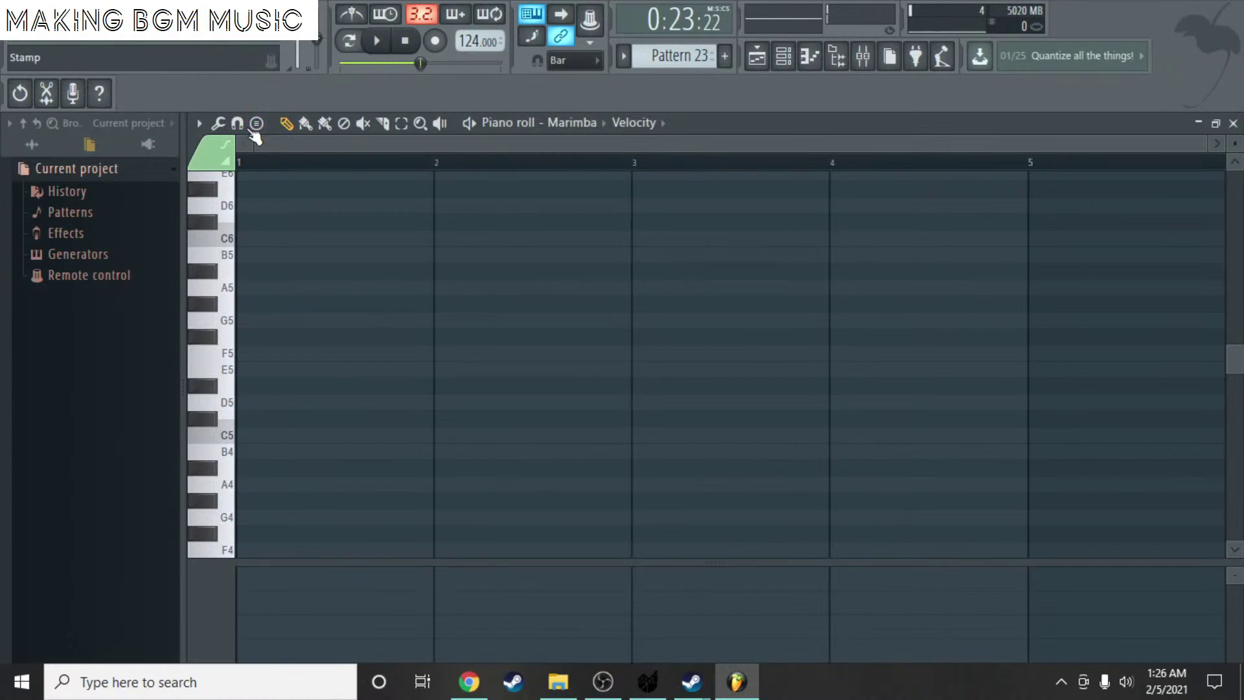
- Set the snap to Cell, then try and delete one-bar and short F5 test notes
{"action": "left_click", "coordinate": [237, 122]}
{"action": "left_click", "coordinate": [266, 186]}
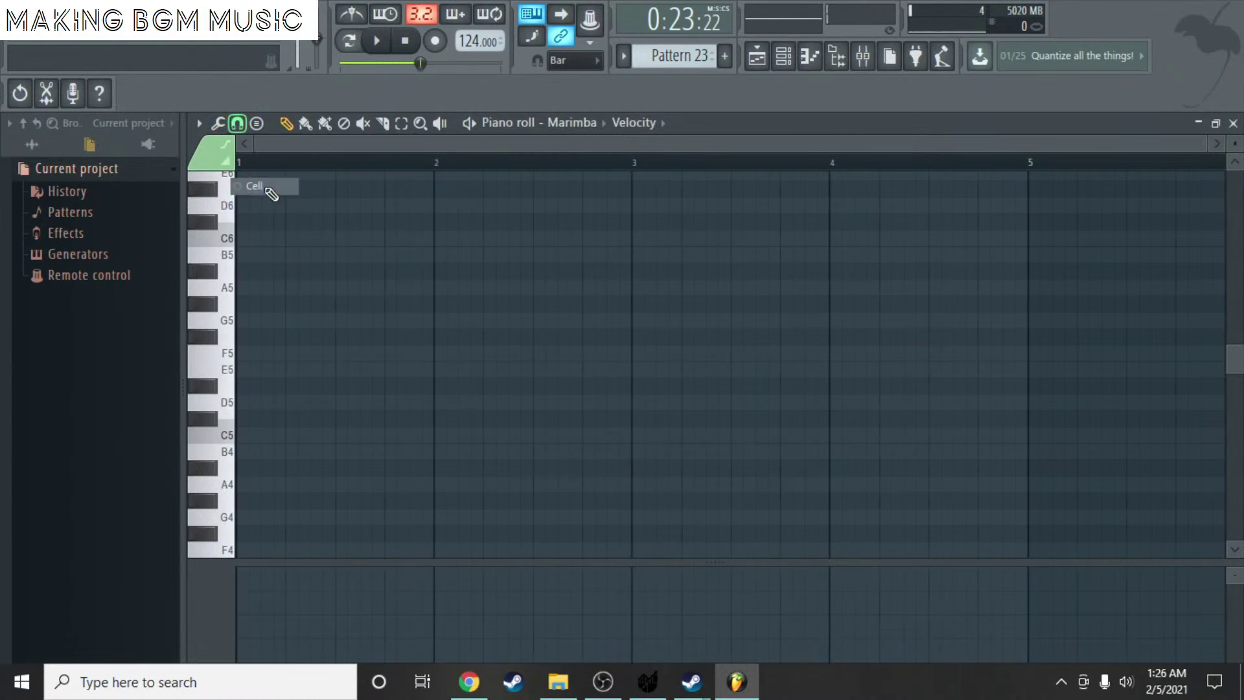
{"action": "left_click", "coordinate": [242, 353]}
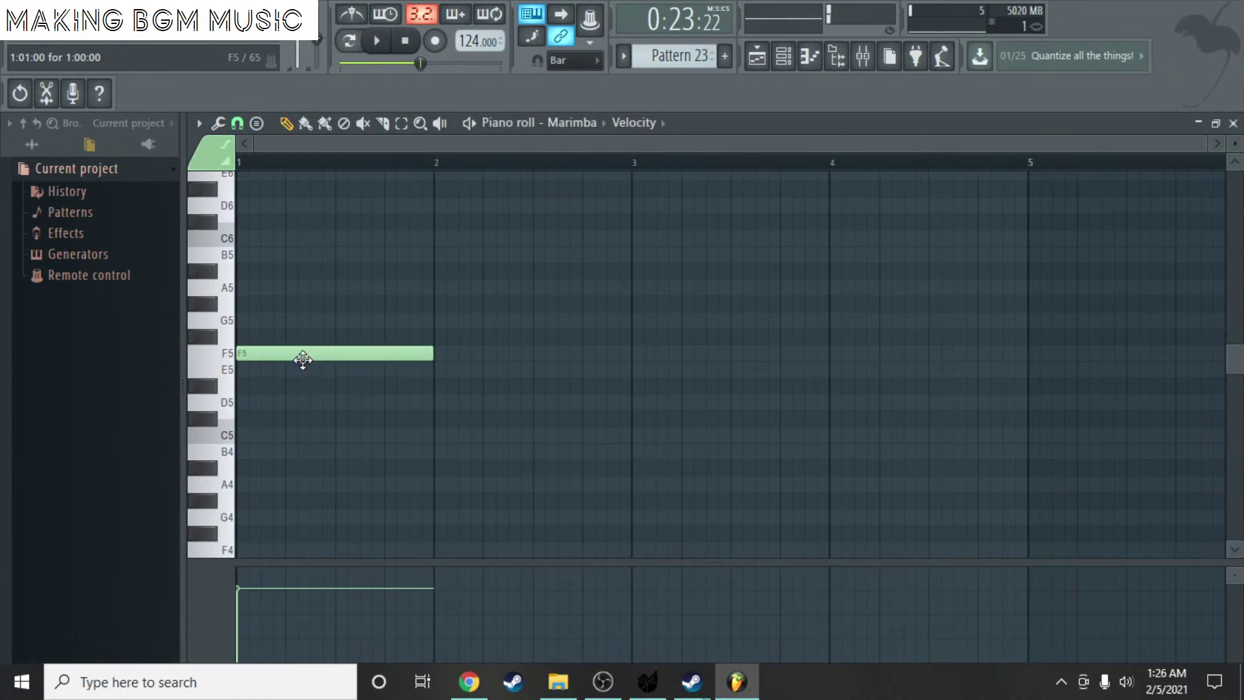
{"action": "right_click", "coordinate": [285, 360]}
{"action": "left_click", "coordinate": [243, 355]}
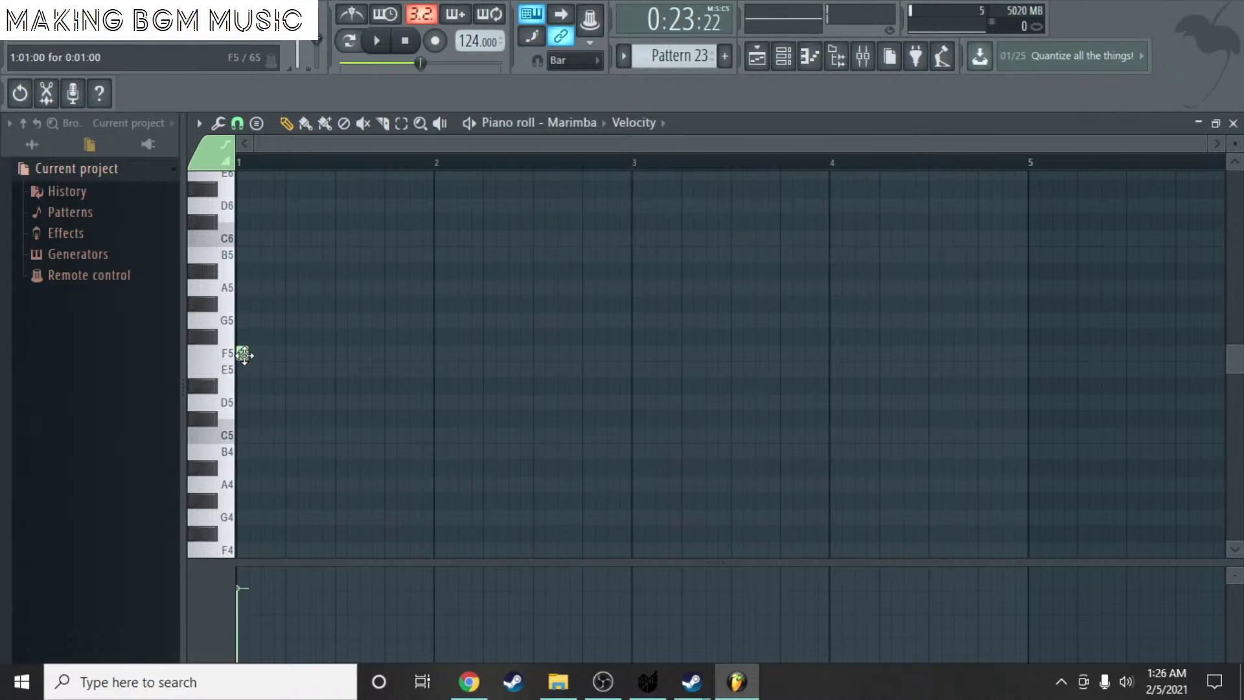
{"action": "left_click_drag", "start_coordinate": [245, 354], "coordinate": [241, 469]}
{"action": "right_click", "coordinate": [245, 469]}
- Draw a short A4 note at bar 1, close the piano roll, and place a Pattern 23 clip
{"action": "scroll", "coordinate": [252, 440], "scroll_direction": "down", "scroll_amount": 6}
{"action": "left_click", "coordinate": [237, 354]}
{"action": "left_click_drag", "start_coordinate": [237, 355], "coordinate": [236, 188]}
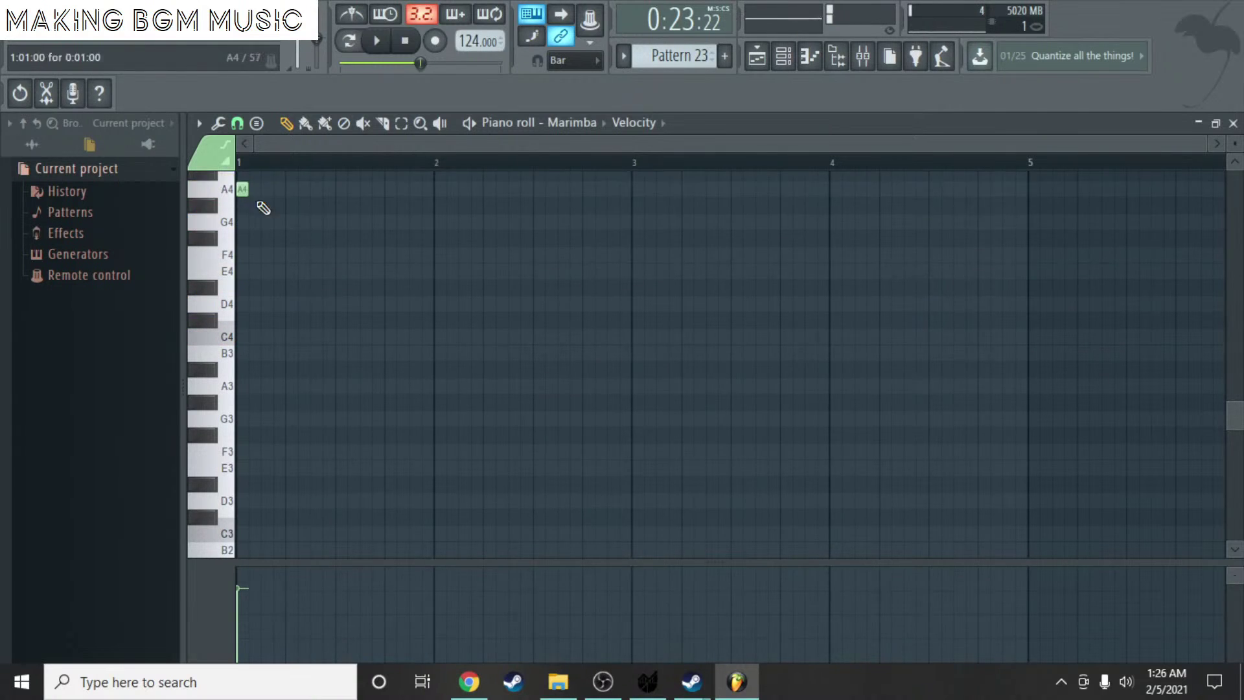
{"action": "scroll", "coordinate": [234, 234], "scroll_direction": "up", "scroll_amount": 6}
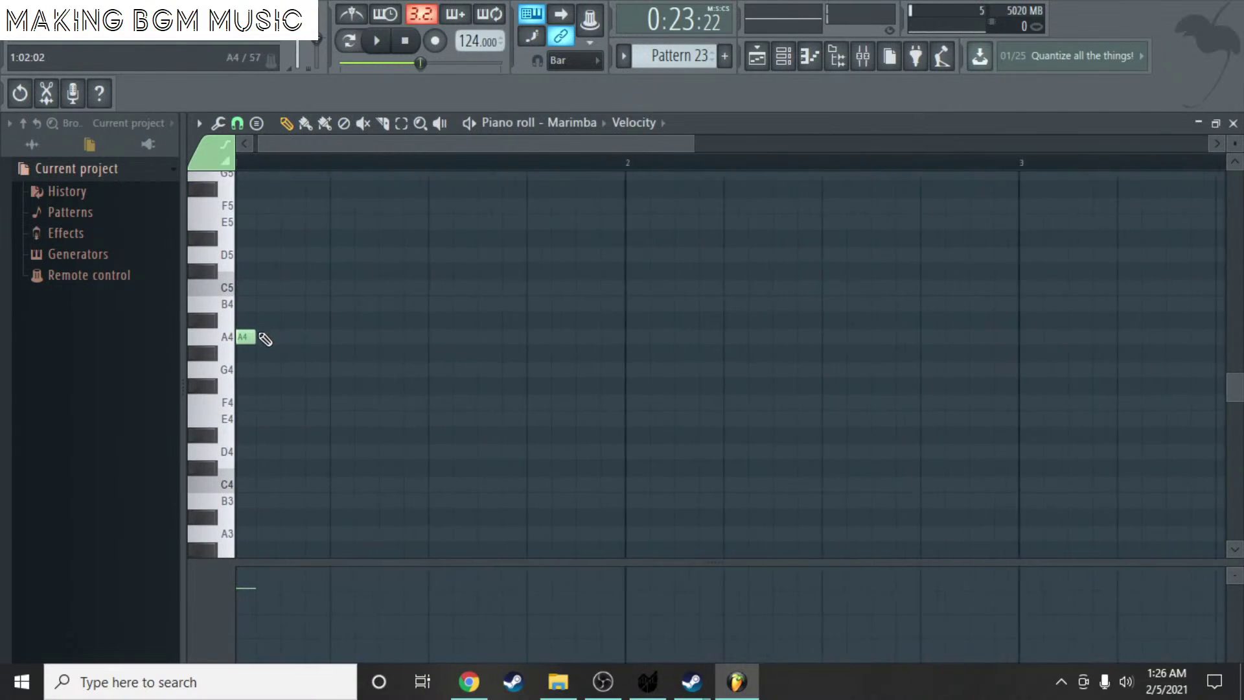
{"action": "scroll", "coordinate": [264, 336], "scroll_direction": "up", "scroll_amount": 2}
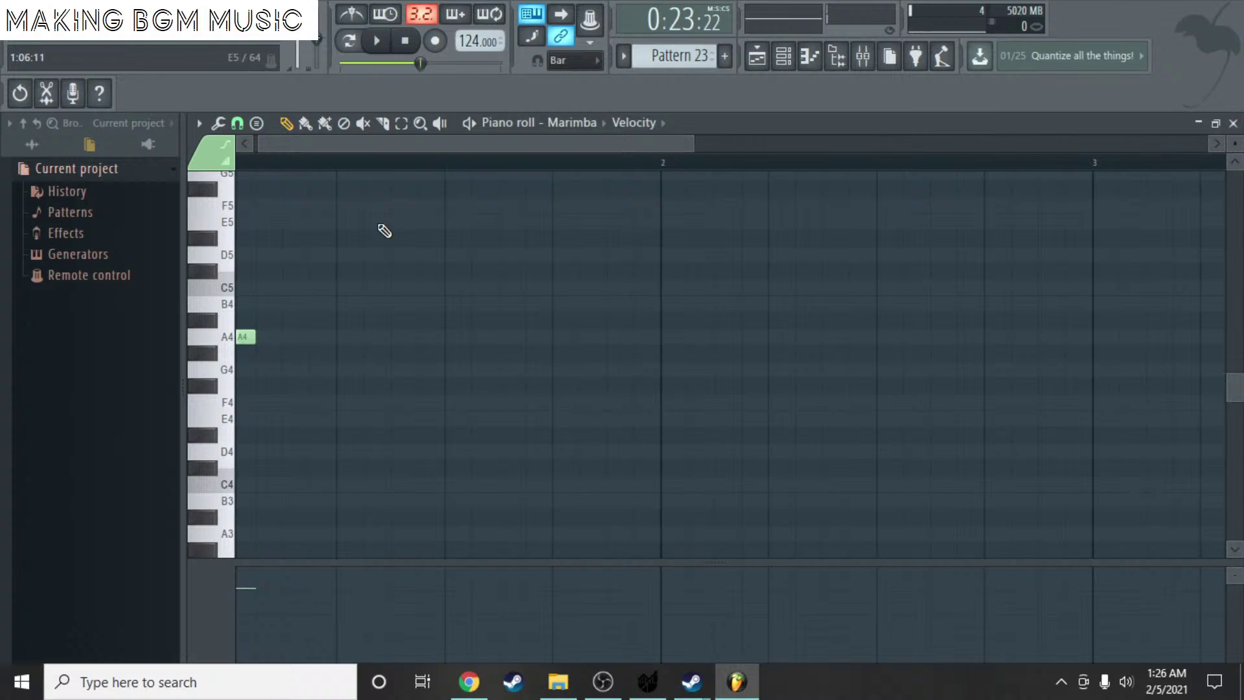
{"action": "left_click", "coordinate": [1234, 122]}
{"action": "left_click", "coordinate": [555, 494]}
- Remove the stray clips on Track 9 and beside Track 4, then open the Pattern 23 clip
{"action": "right_click", "coordinate": [568, 494]}
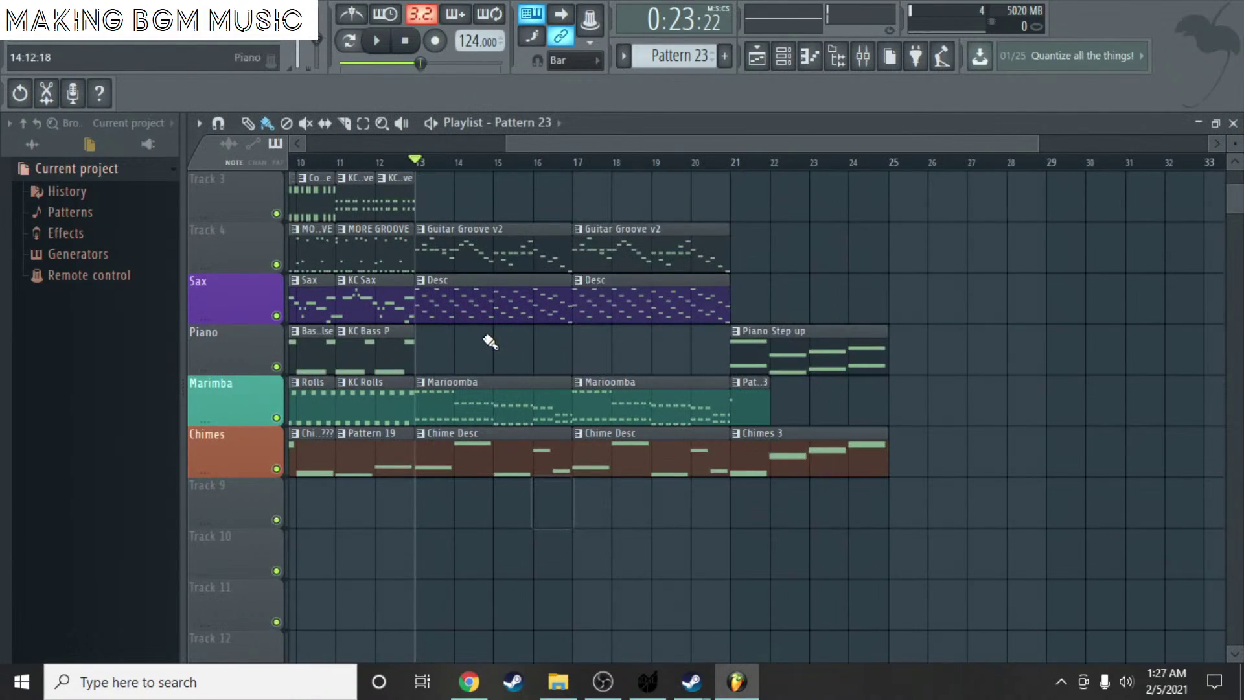
{"action": "double_click", "coordinate": [486, 405]}
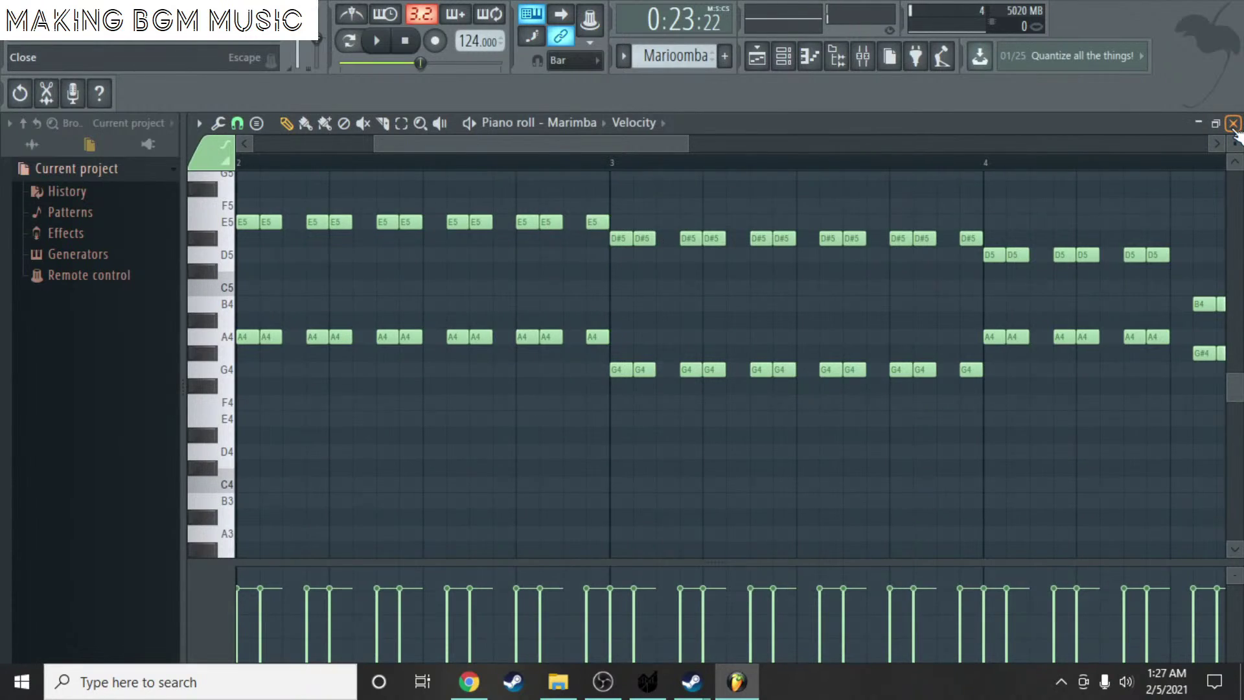
{"action": "left_click", "coordinate": [1233, 122]}
{"action": "left_click", "coordinate": [1176, 245]}
{"action": "right_click", "coordinate": [1180, 245]}
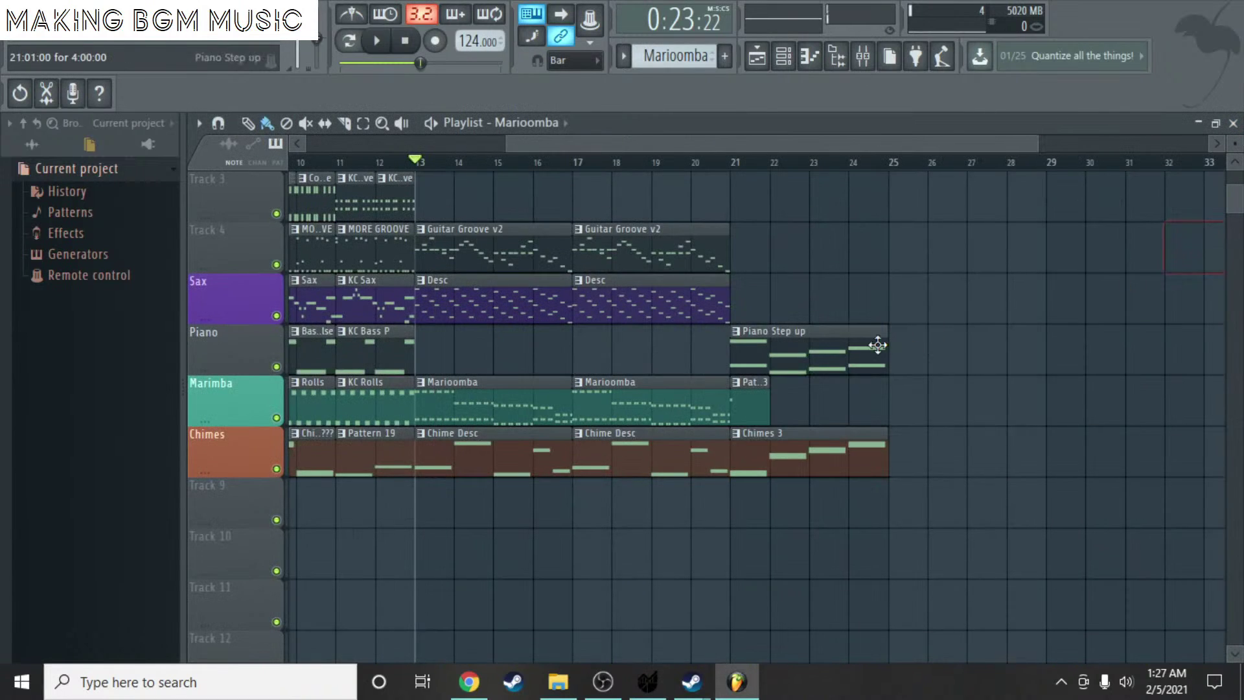
{"action": "double_click", "coordinate": [746, 396]}
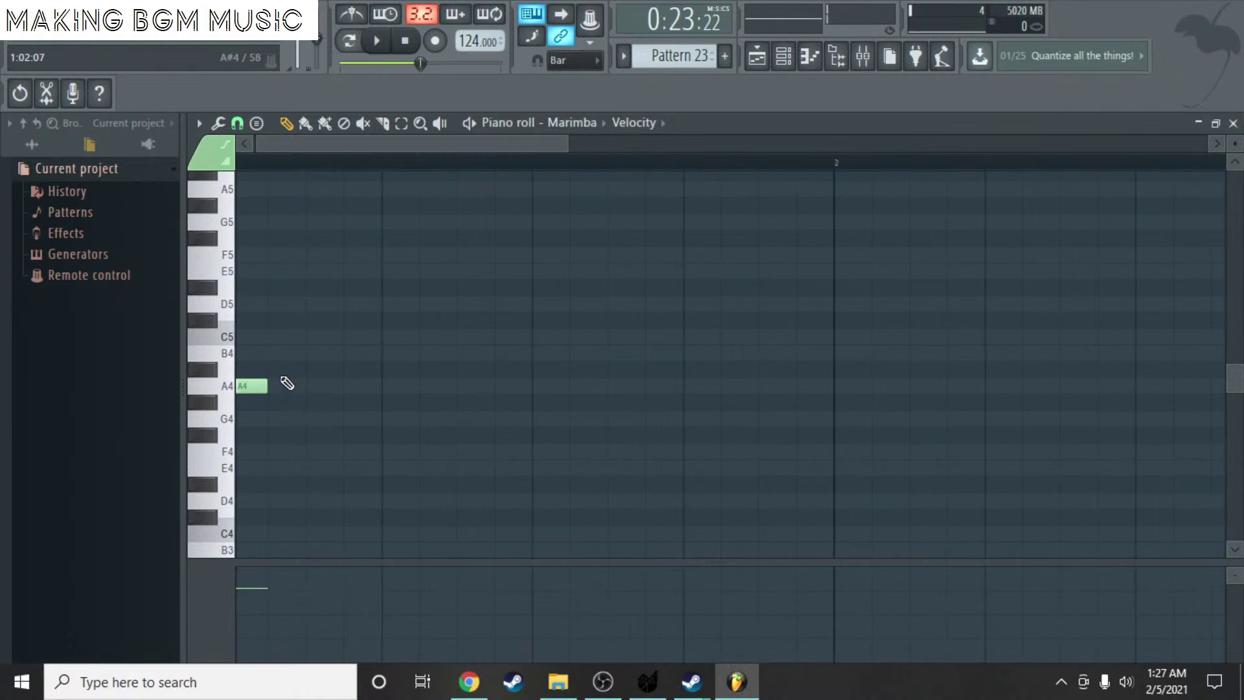
- Draw a grouped rhythm of short A4 notes across bar 1 of Pattern 23
{"action": "left_click", "coordinate": [278, 387]}
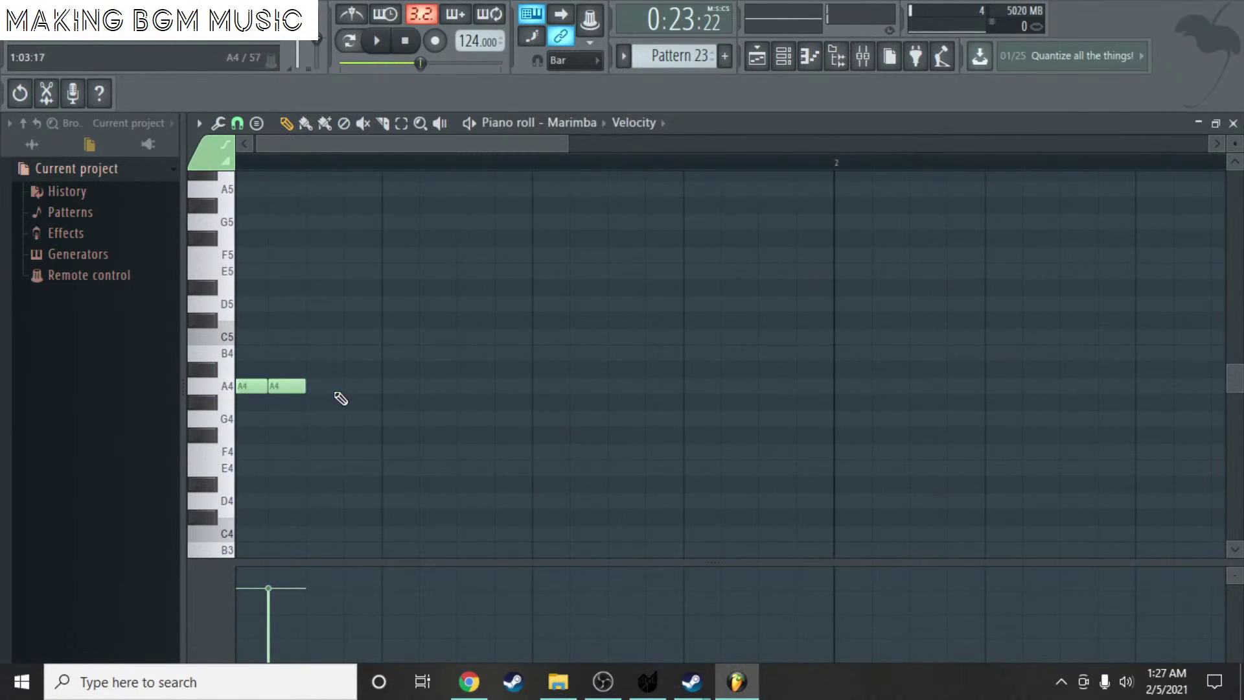
{"action": "left_click", "coordinate": [349, 387]}
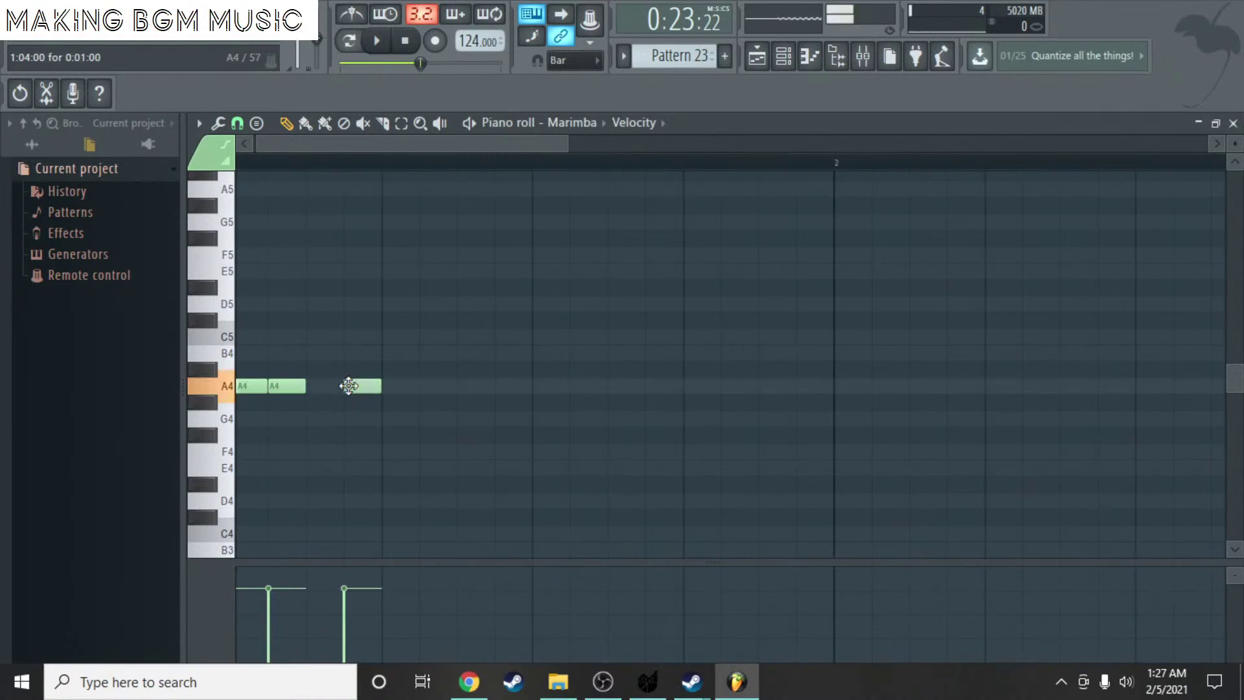
{"action": "left_click", "coordinate": [392, 387]}
{"action": "left_click", "coordinate": [439, 389]}
{"action": "left_click", "coordinate": [486, 387]}
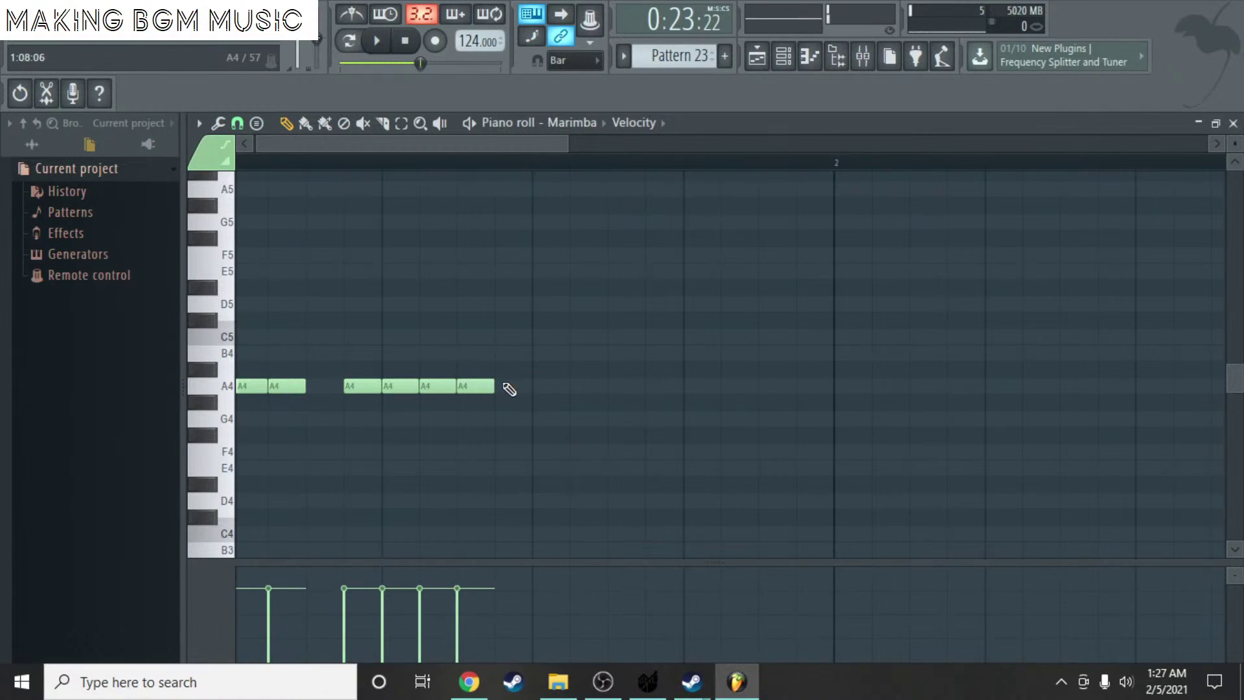
{"action": "left_click_drag", "start_coordinate": [481, 387], "coordinate": [502, 384]}
{"action": "left_click", "coordinate": [544, 389]}
{"action": "left_click", "coordinate": [594, 393]}
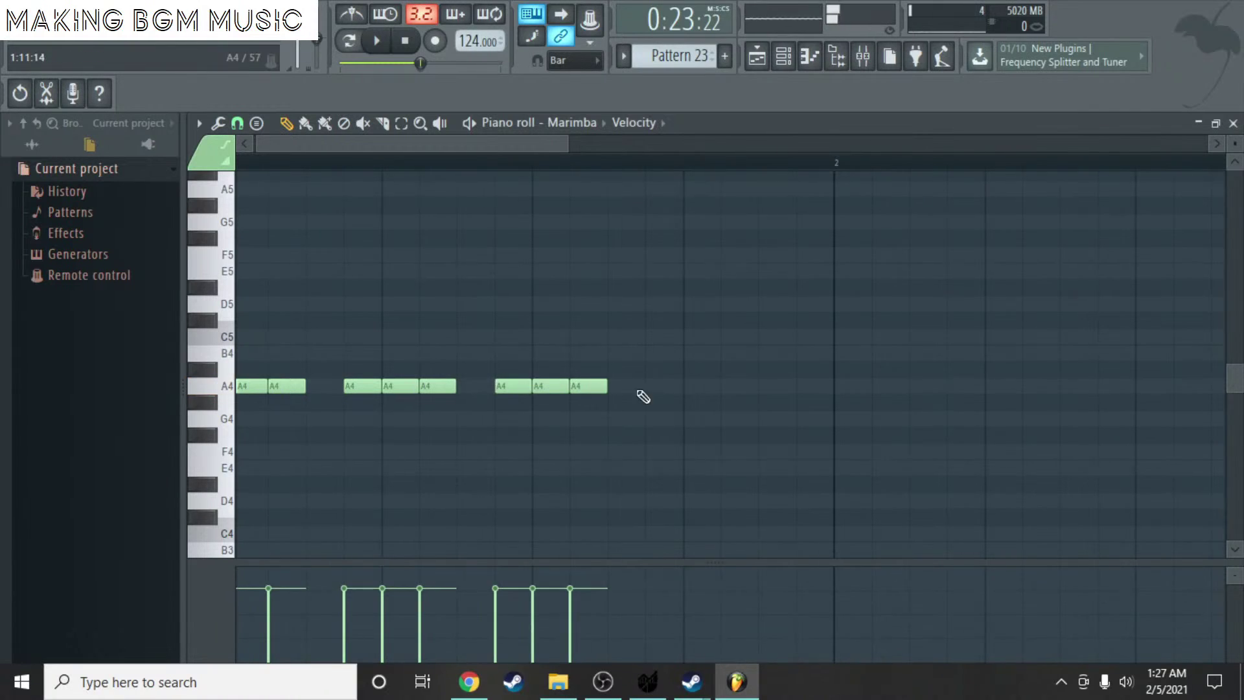
{"action": "left_click", "coordinate": [648, 385]}
{"action": "left_click", "coordinate": [703, 389]}
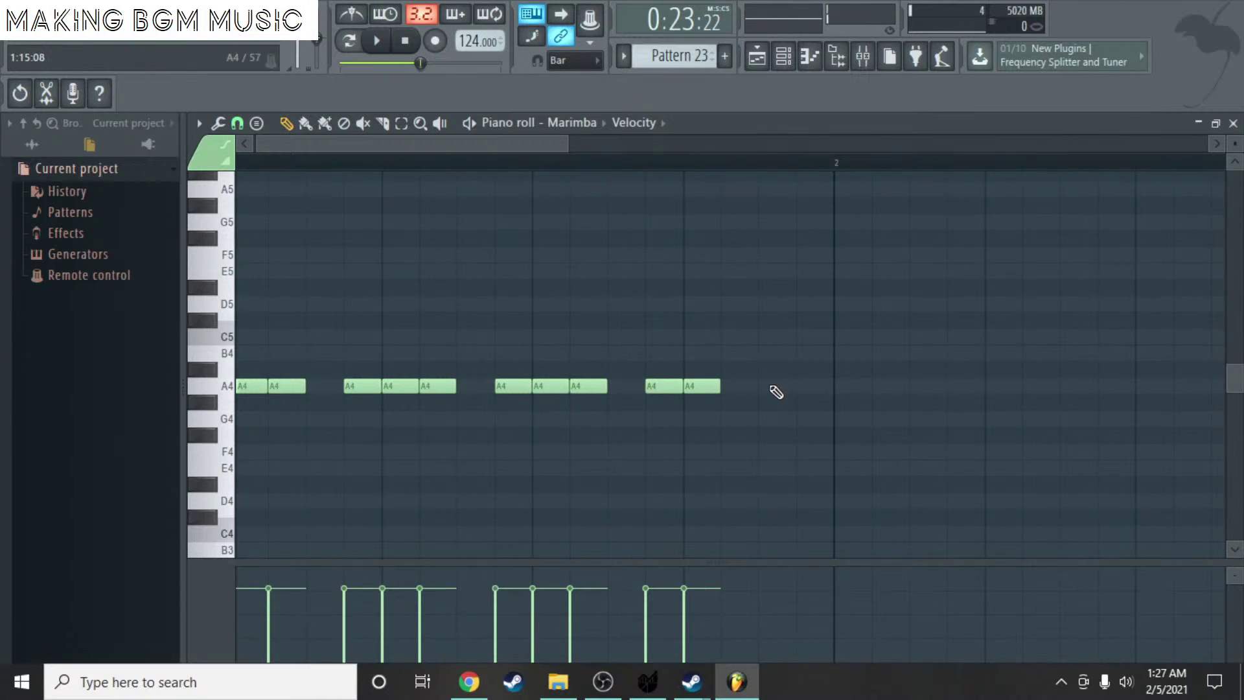
{"action": "left_click", "coordinate": [776, 391]}
{"action": "left_click", "coordinate": [816, 390]}
- Switch to the select tool and select all the A4 notes
{"action": "scroll", "coordinate": [810, 389], "scroll_direction": "down", "scroll_amount": 2}
{"action": "left_click", "coordinate": [401, 122]}
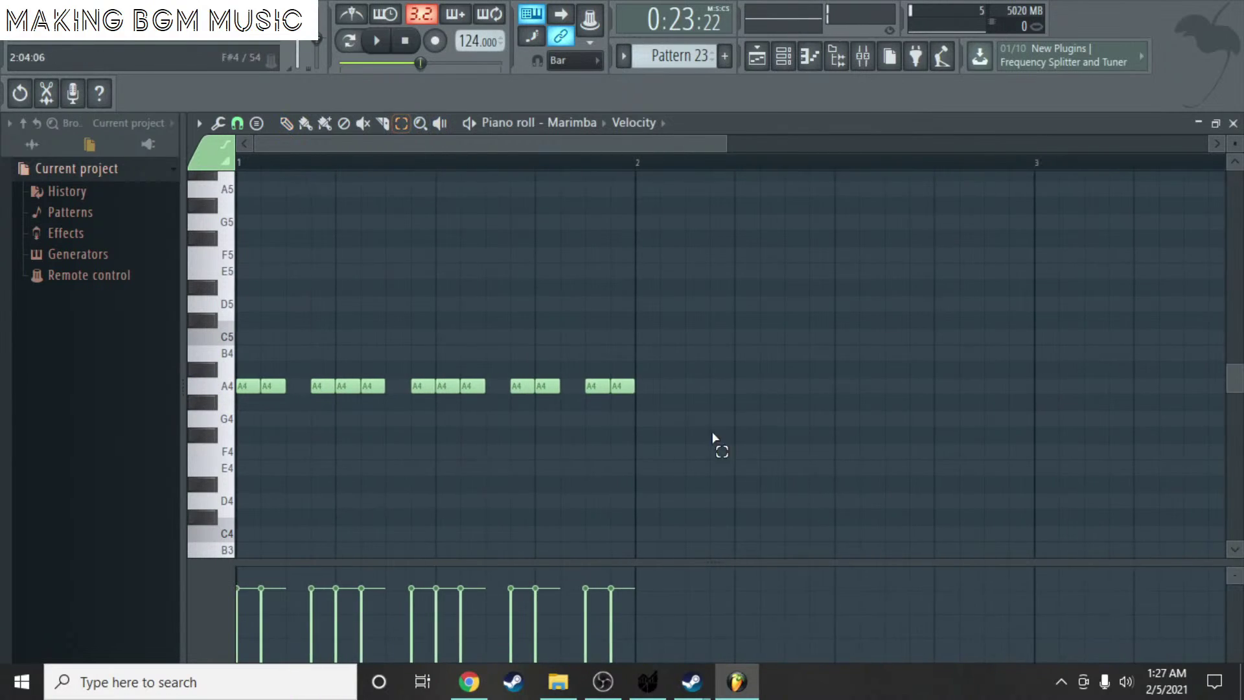
{"action": "key", "text": "ctrl+a"}
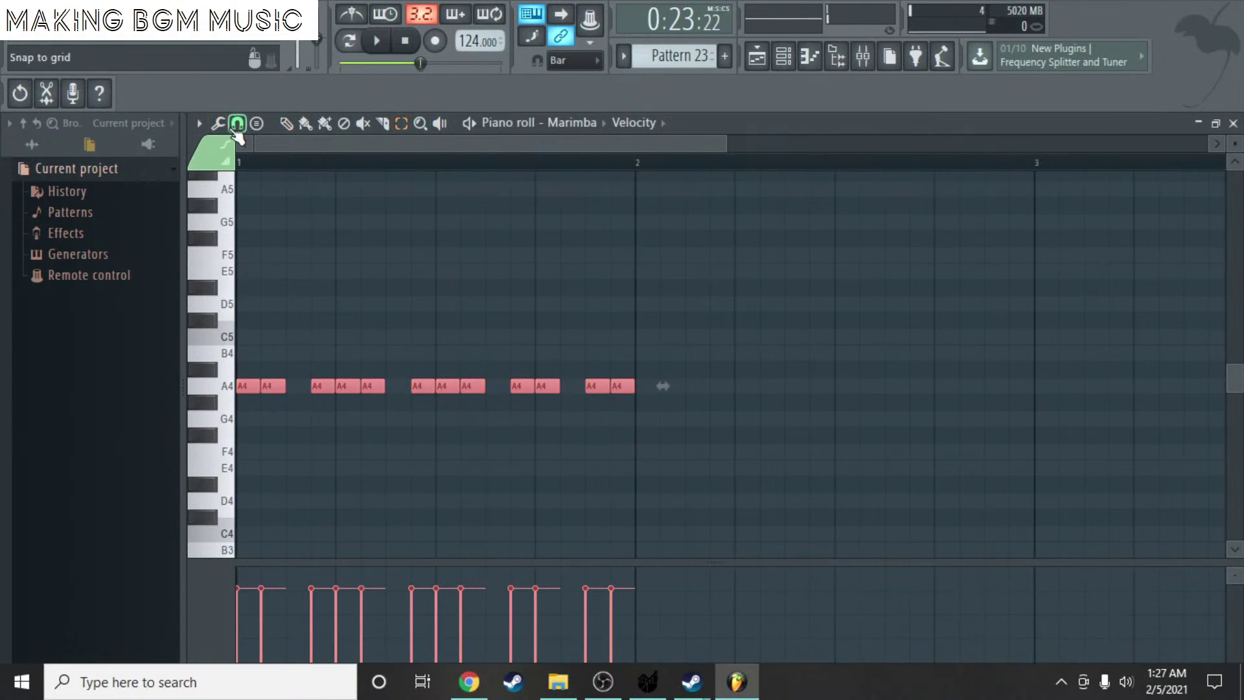
- Copy the A4 rhythm up to E5 in bar 1 to form A4/E5 chords, then select them all
{"action": "left_click", "coordinate": [286, 122]}
{"action": "left_click_drag", "start_coordinate": [378, 387], "coordinate": [402, 387]}
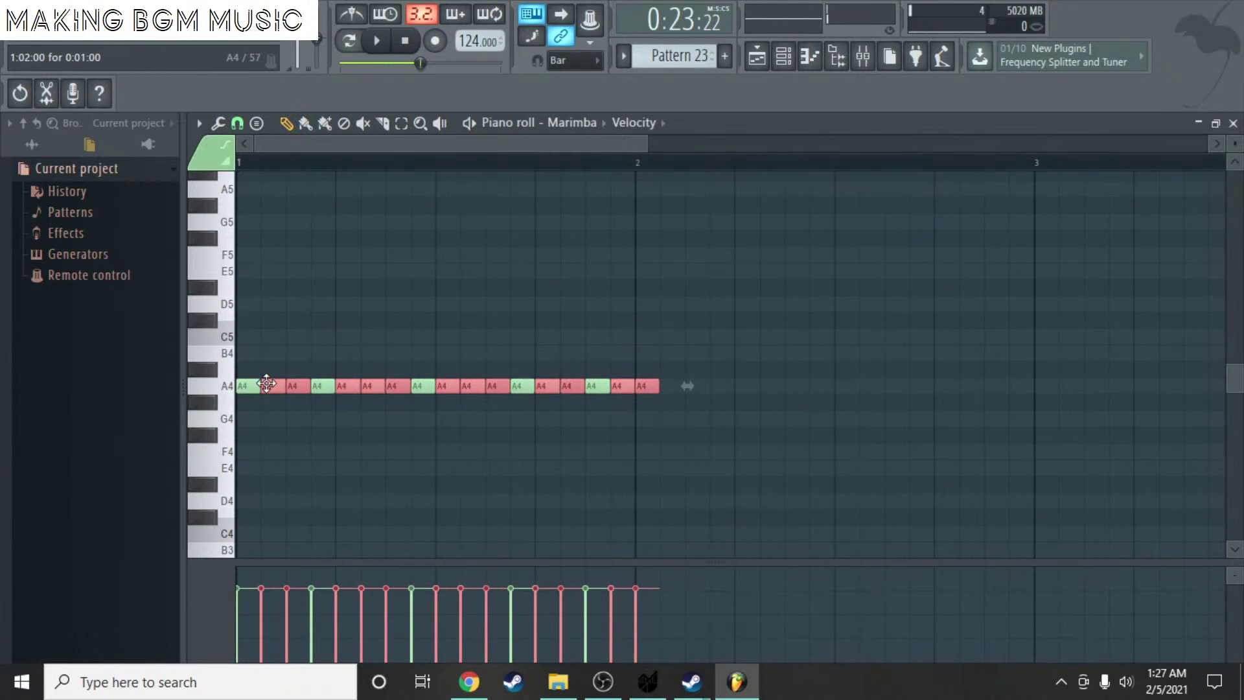
{"action": "left_click_drag", "start_coordinate": [275, 383], "coordinate": [652, 324]}
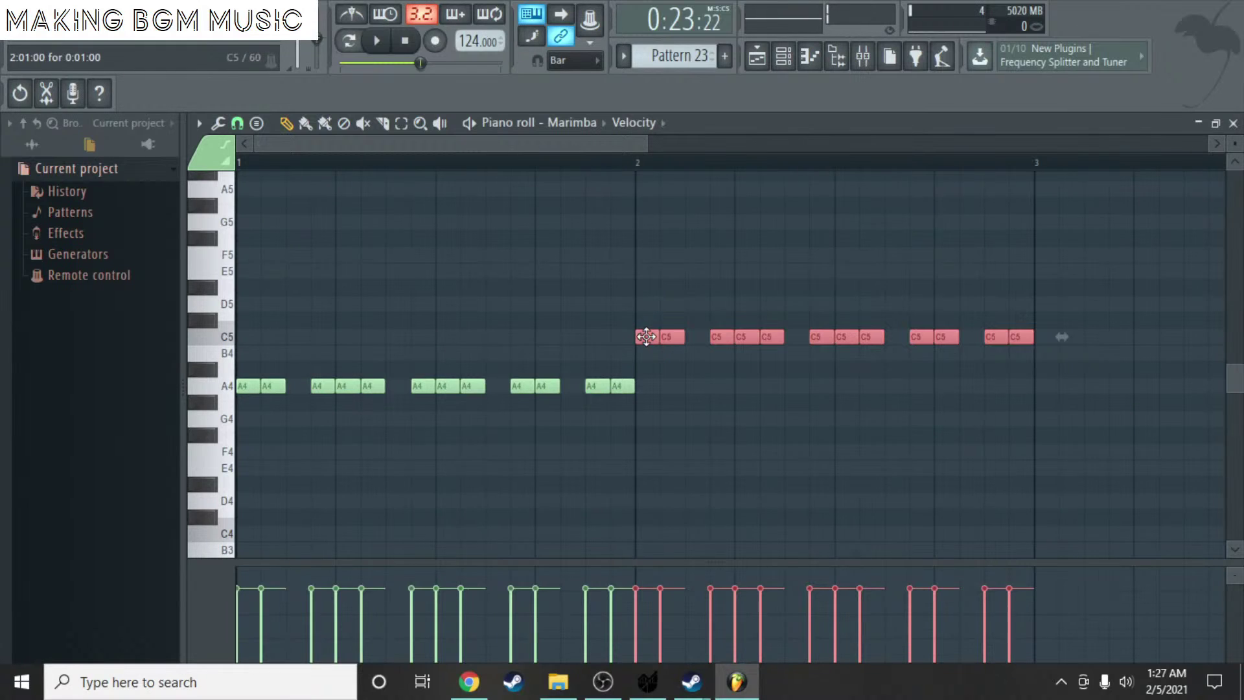
{"action": "left_click_drag", "start_coordinate": [644, 337], "coordinate": [244, 271]}
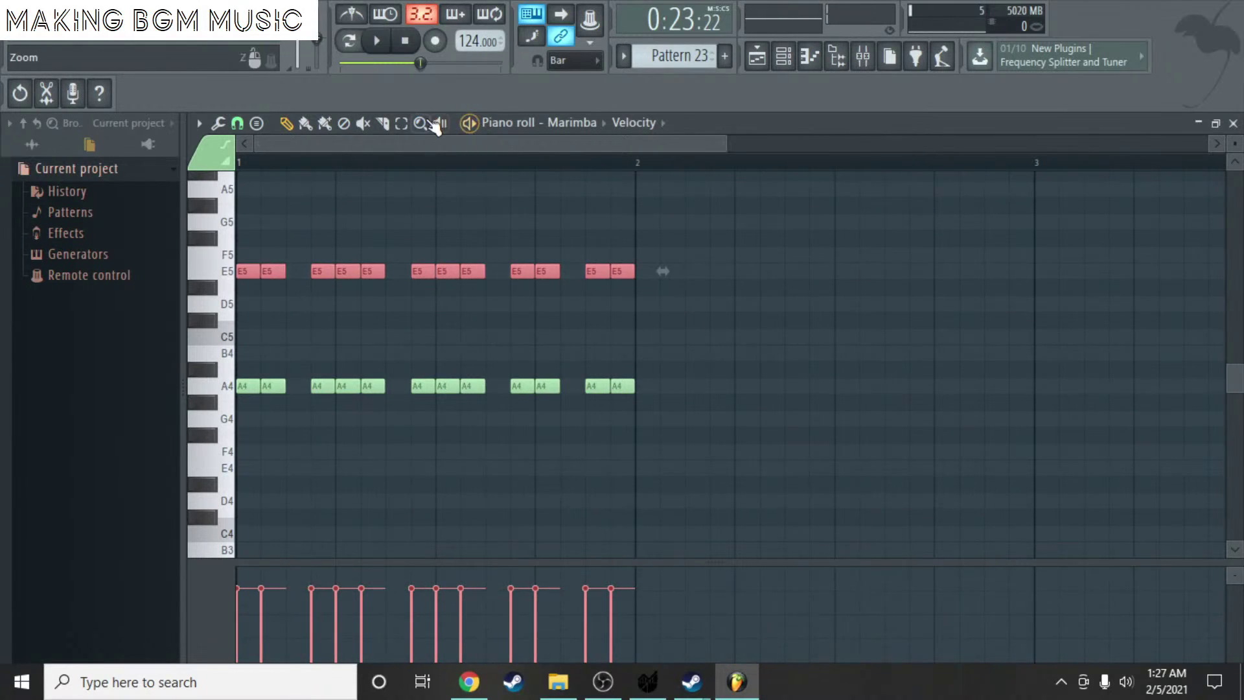
{"action": "left_click", "coordinate": [401, 123]}
{"action": "key", "text": "ctrl+a"}
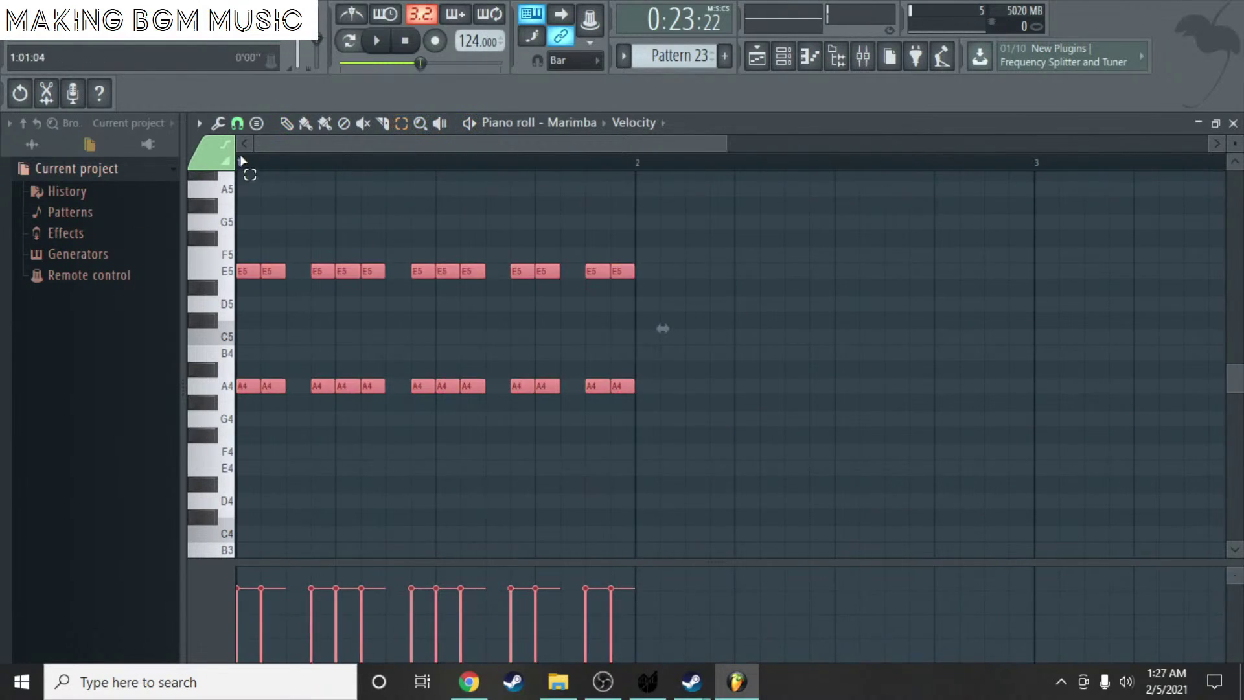
- Duplicate the chords into bars 2–4, transposed to C5/G5, C#5/G#5 and D5/A5
{"action": "left_click_drag", "start_coordinate": [253, 385], "coordinate": [645, 333]}
{"action": "left_click_drag", "start_coordinate": [534, 147], "coordinate": [744, 147]}
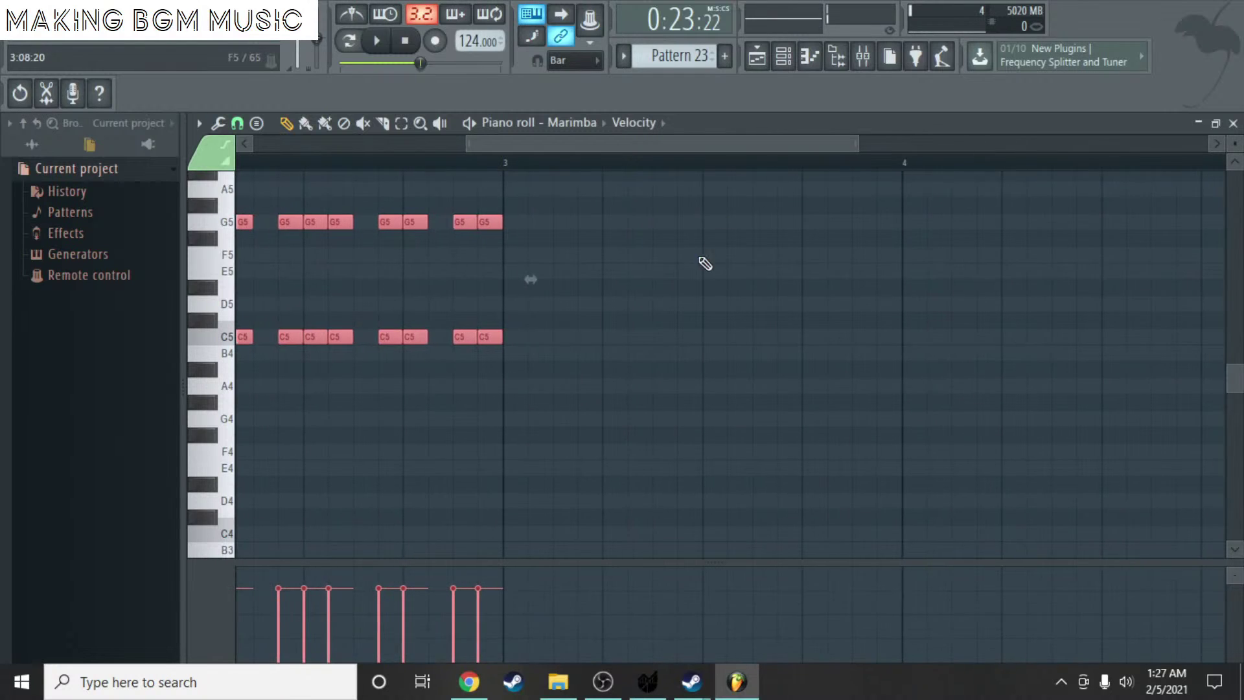
{"action": "key", "text": "ctrl+v"}
{"action": "left_click_drag", "start_coordinate": [538, 387], "coordinate": [508, 322]}
{"action": "left_click_drag", "start_coordinate": [507, 148], "coordinate": [639, 153]}
{"action": "key", "text": "ctrl+v"}
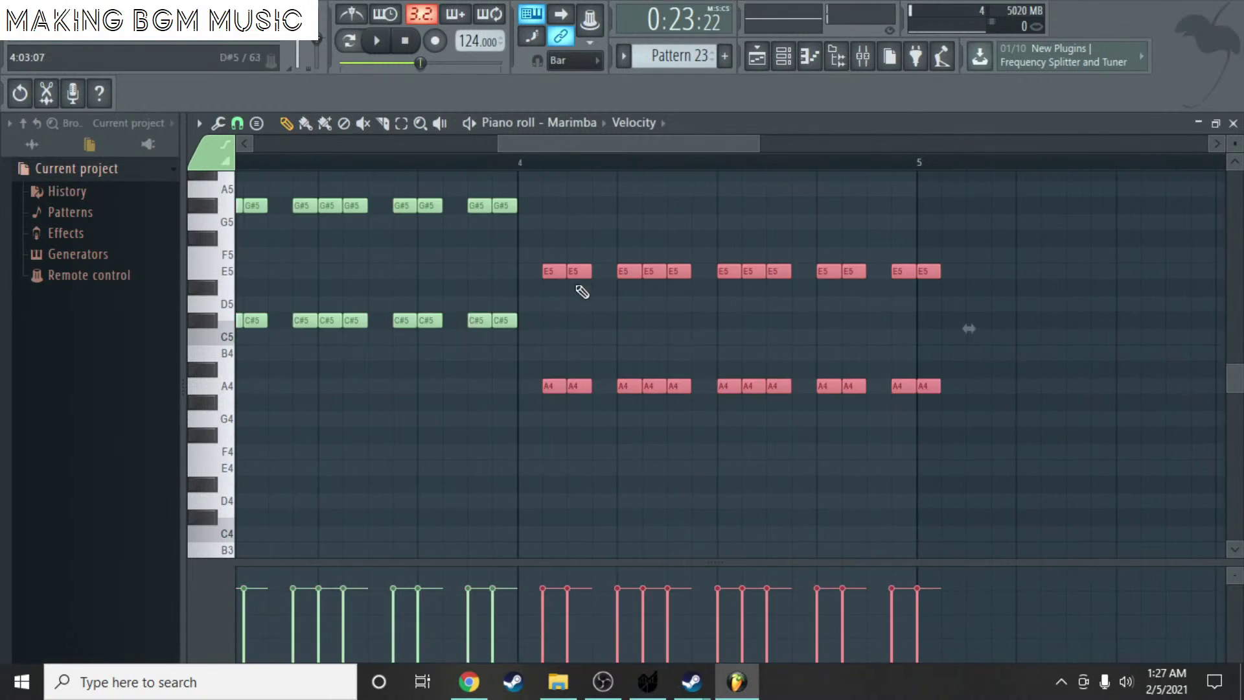
{"action": "left_click_drag", "start_coordinate": [568, 387], "coordinate": [524, 311]}
- Close the Marimba piano roll and channel rack, then create a new pattern named 'DrumGroove 500'
{"action": "left_click", "coordinate": [1234, 123]}
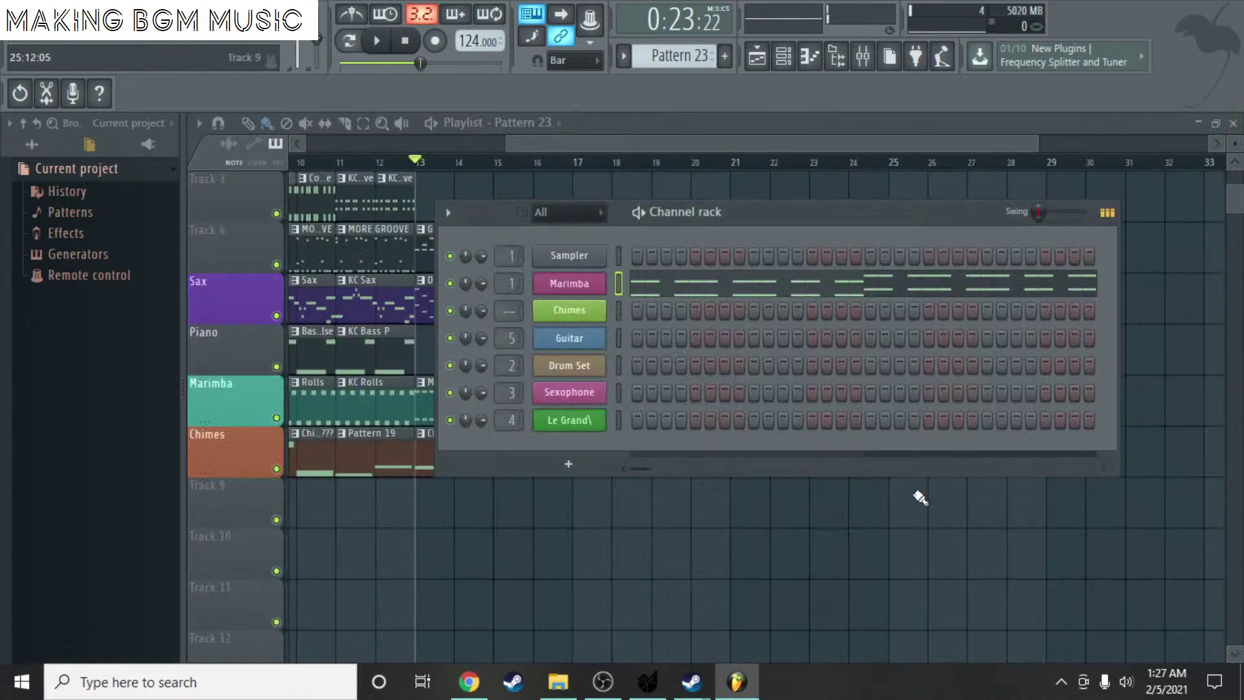
{"action": "left_click", "coordinate": [933, 507]}
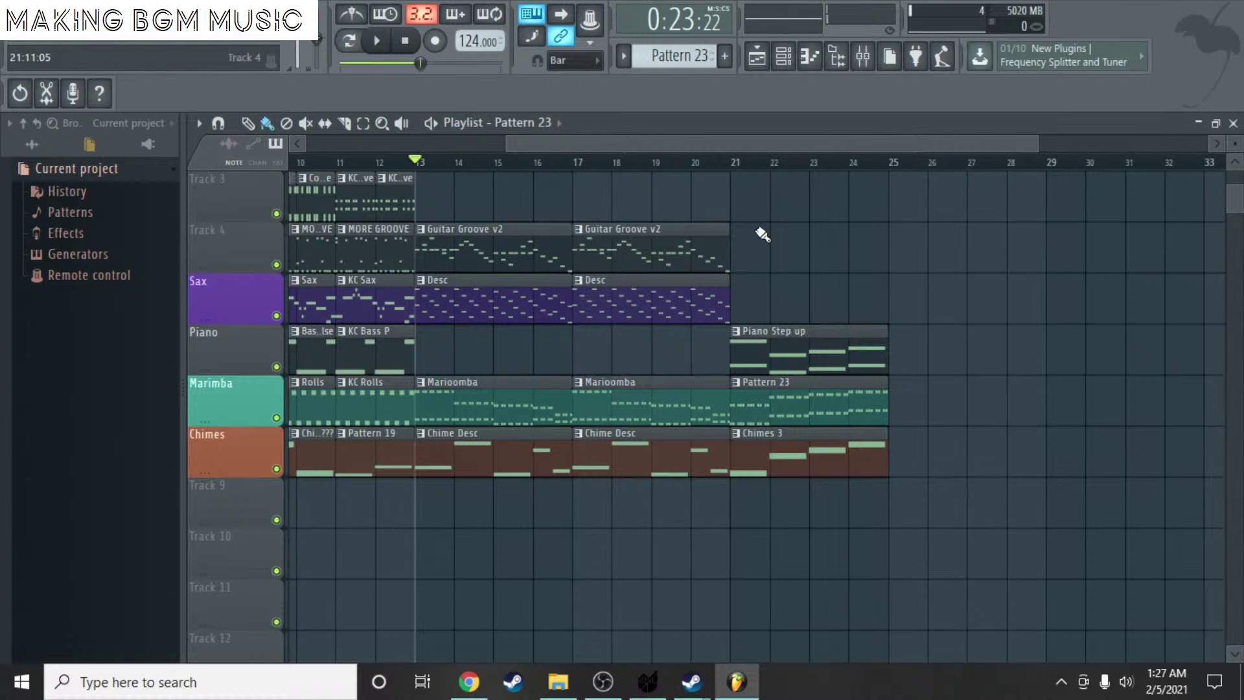
{"action": "scroll", "coordinate": [687, 59], "scroll_direction": "down", "scroll_amount": 1}
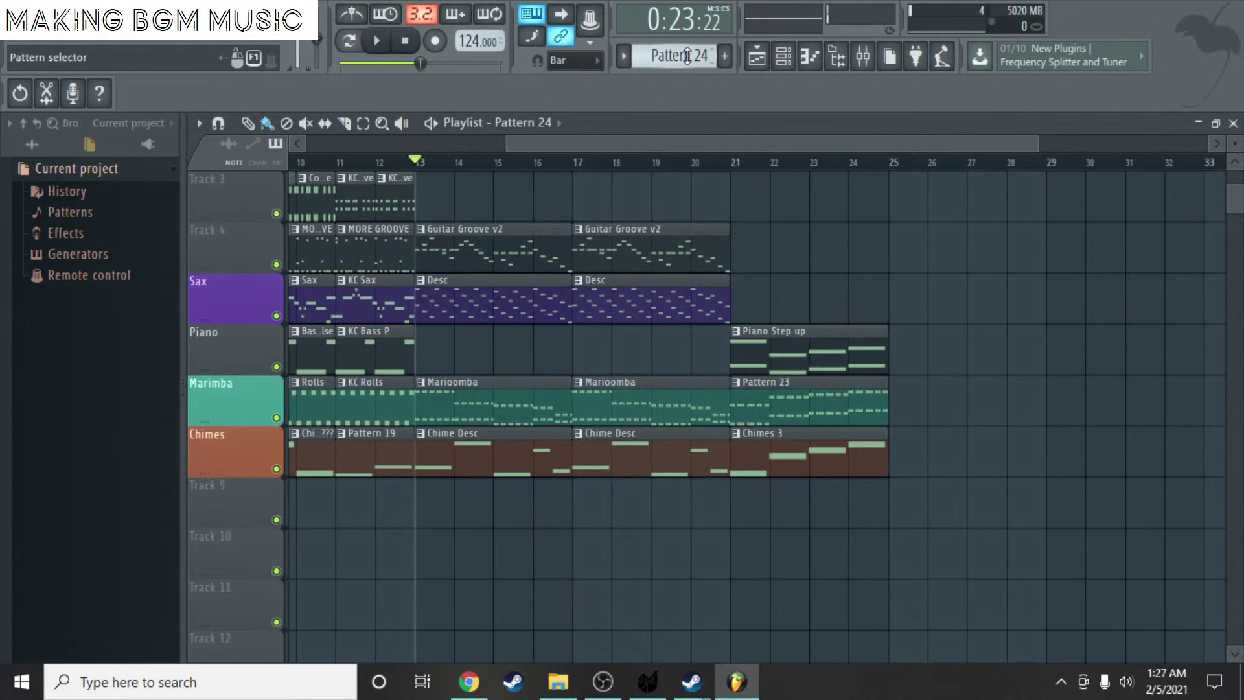
{"action": "scroll", "coordinate": [687, 55], "scroll_direction": "down", "scroll_amount": 1}
{"action": "left_click", "coordinate": [725, 56]}
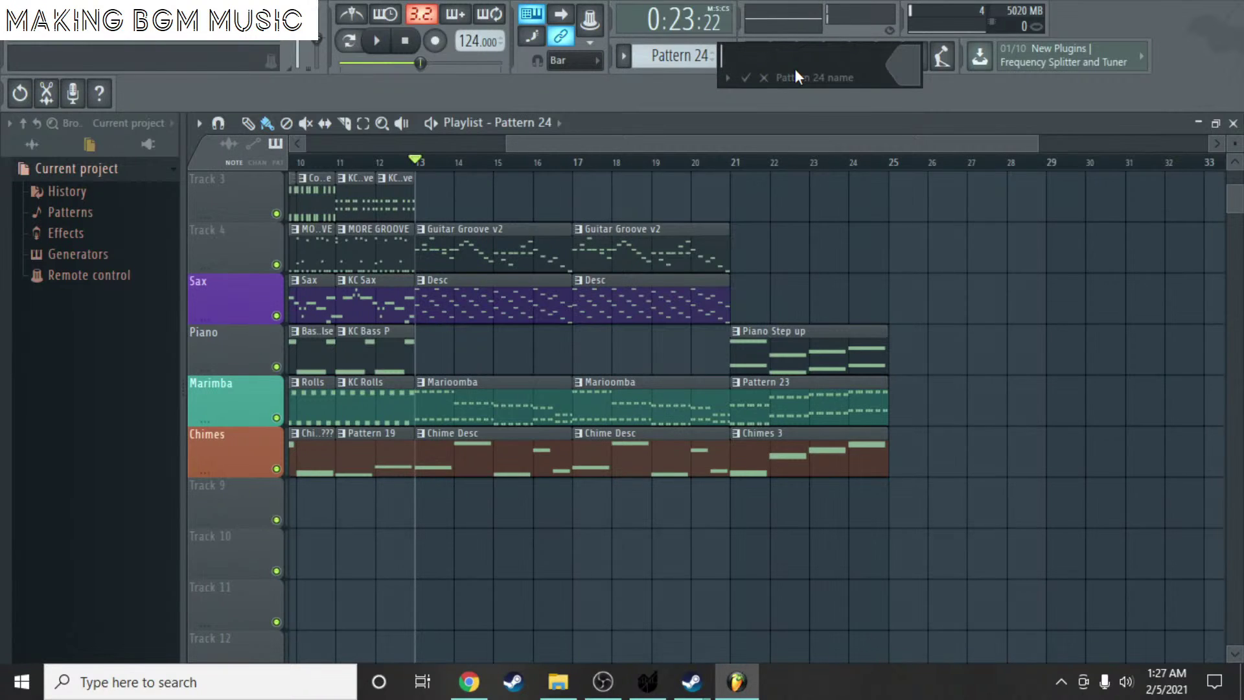
{"action": "type", "text": "DrumGroove 500"}
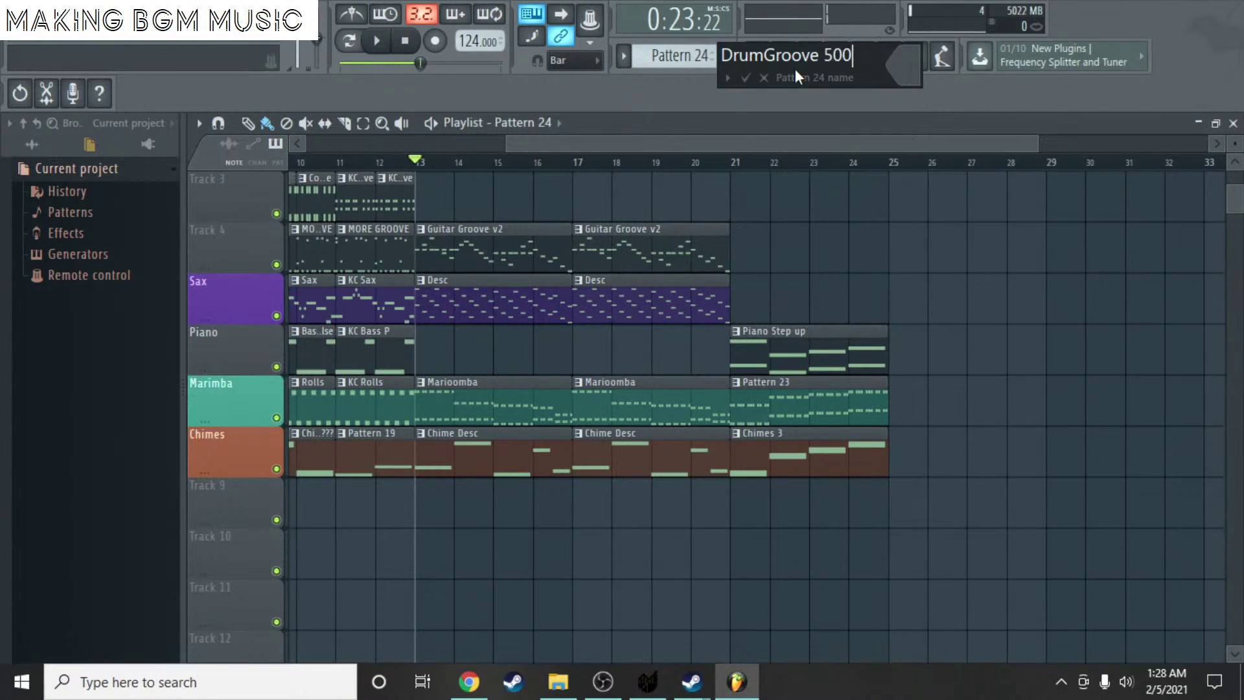
{"action": "key", "text": "Return"}
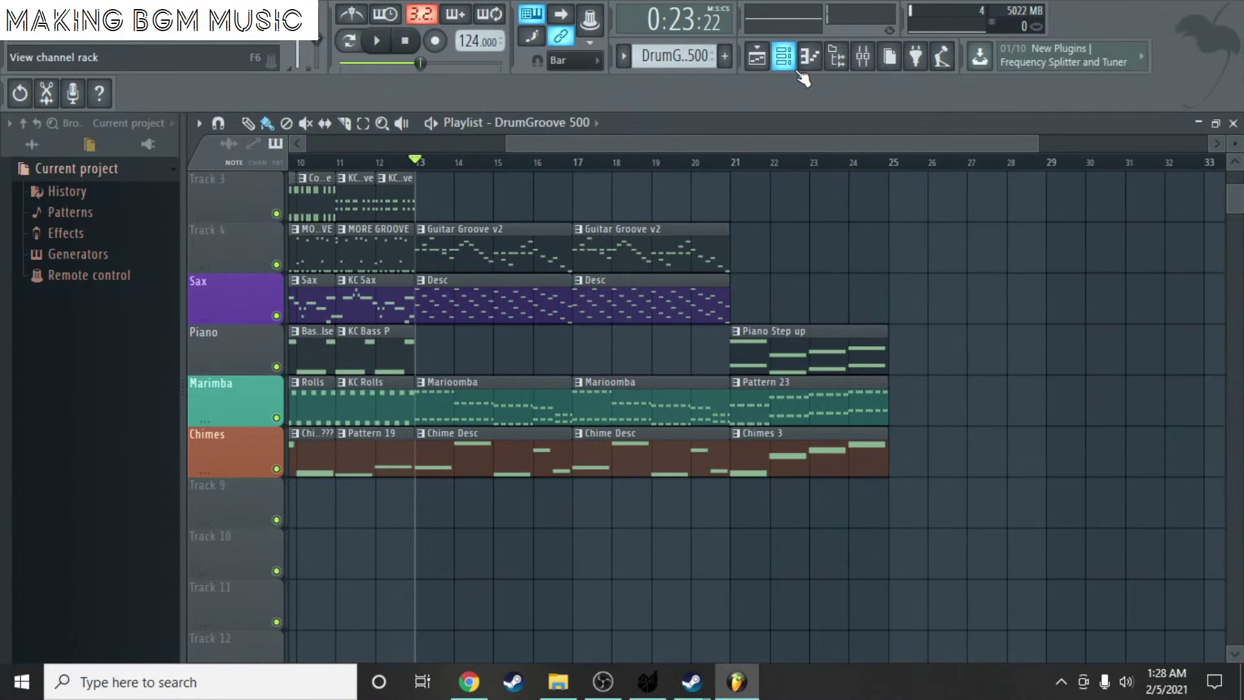
- Place a DrumGroove 500 clip on Track 3 at bar 21 and bring up the Channel rack
{"action": "left_click", "coordinate": [745, 198]}
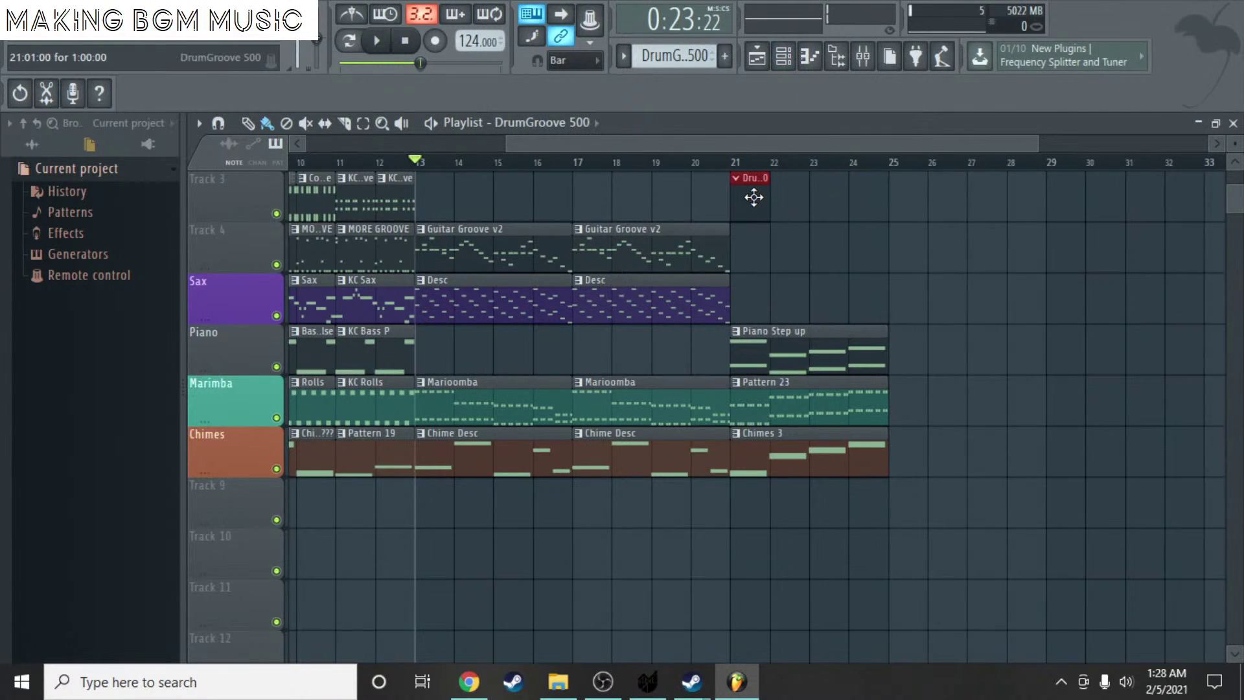
{"action": "scroll", "coordinate": [831, 176], "scroll_direction": "down", "scroll_amount": 3}
{"action": "scroll", "coordinate": [789, 183], "scroll_direction": "up", "scroll_amount": 2}
{"action": "scroll", "coordinate": [615, 189], "scroll_direction": "down", "scroll_amount": 2}
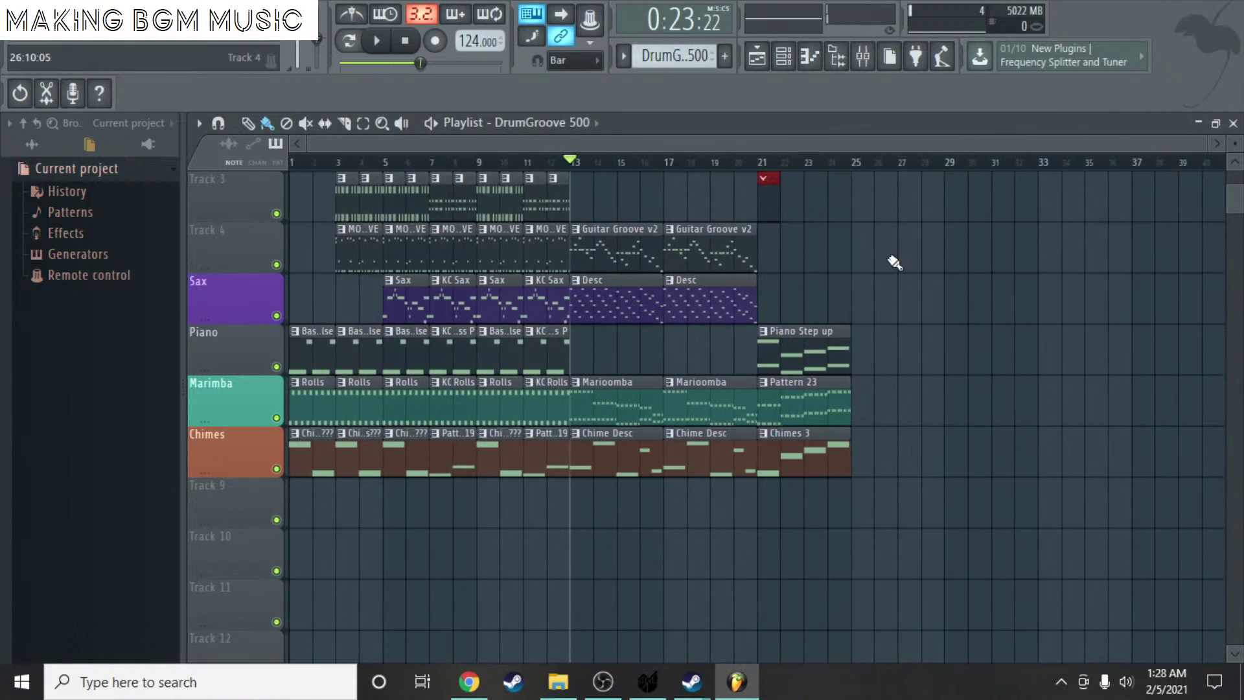
{"action": "left_click", "coordinate": [383, 123]}
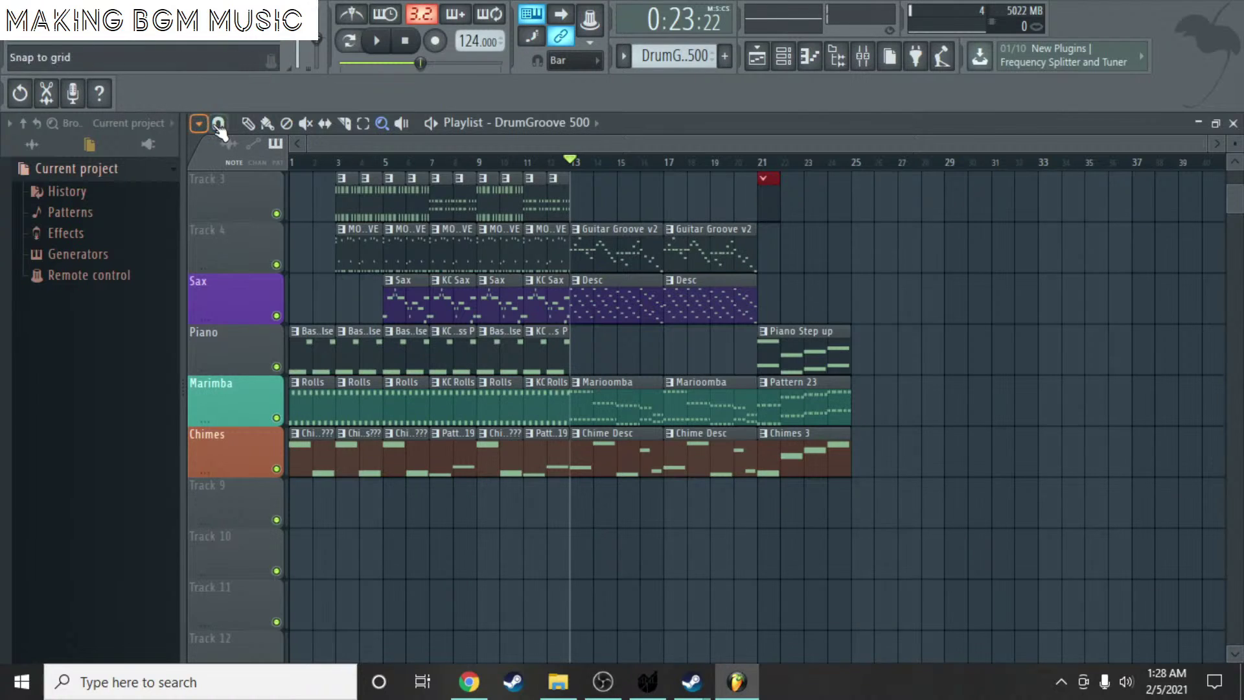
{"action": "left_click", "coordinate": [248, 123]}
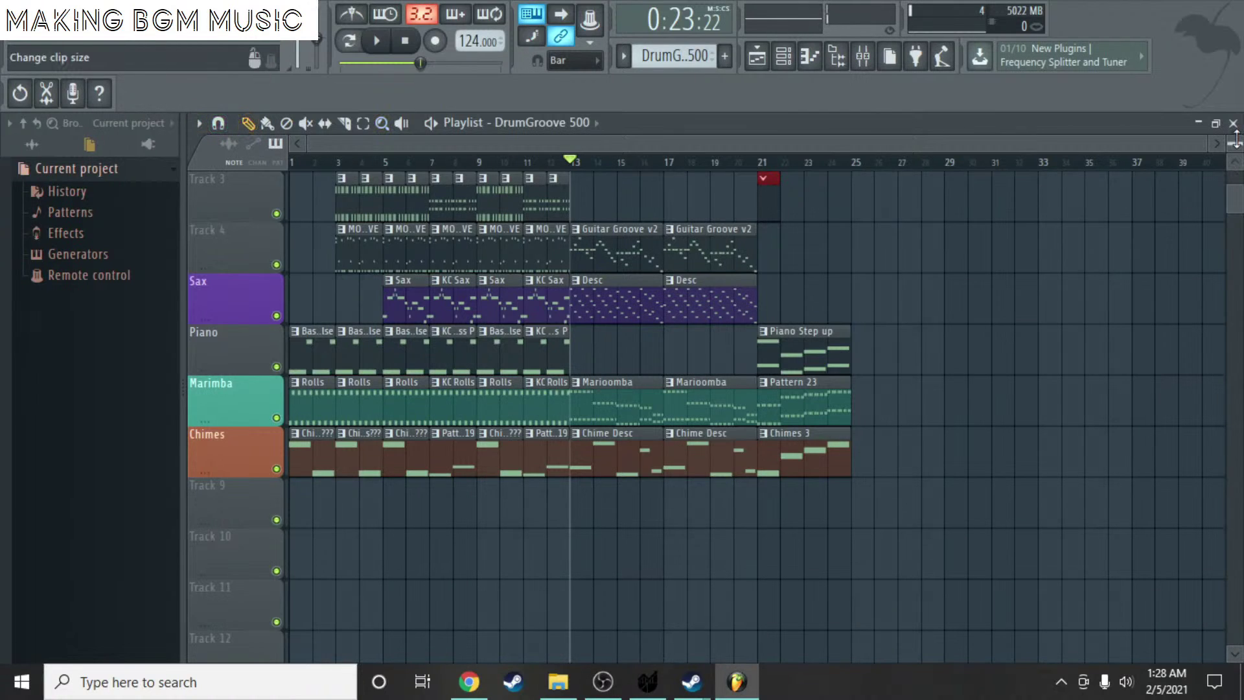
{"action": "scroll", "coordinate": [751, 415], "scroll_direction": "down", "scroll_amount": 3}
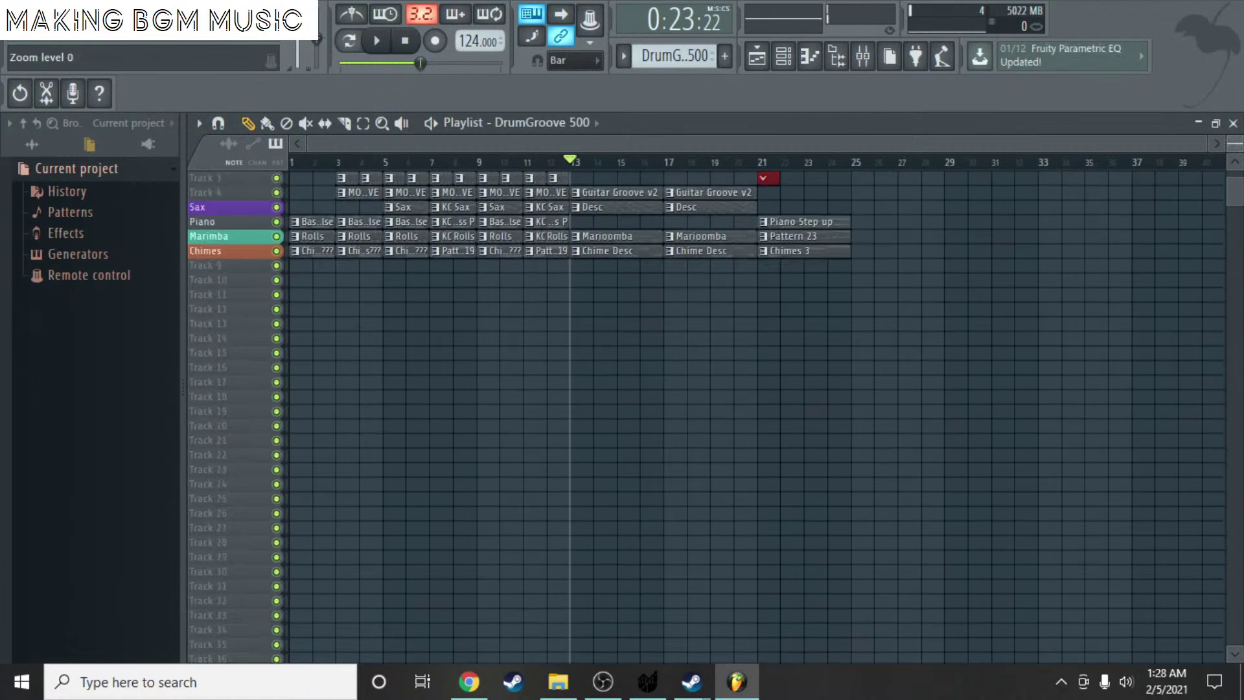
{"action": "scroll", "coordinate": [752, 414], "scroll_direction": "up", "scroll_amount": 2}
{"action": "scroll", "coordinate": [752, 415], "scroll_direction": "up", "scroll_amount": 2}
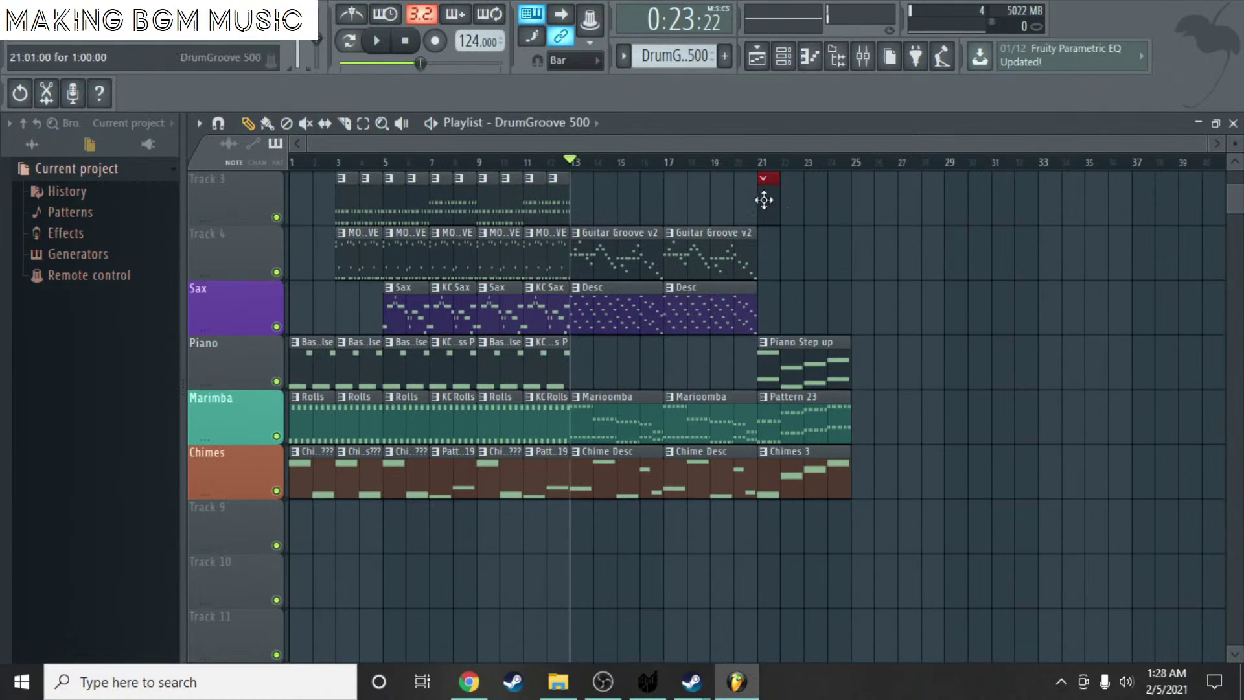
{"action": "key", "text": "F6"}
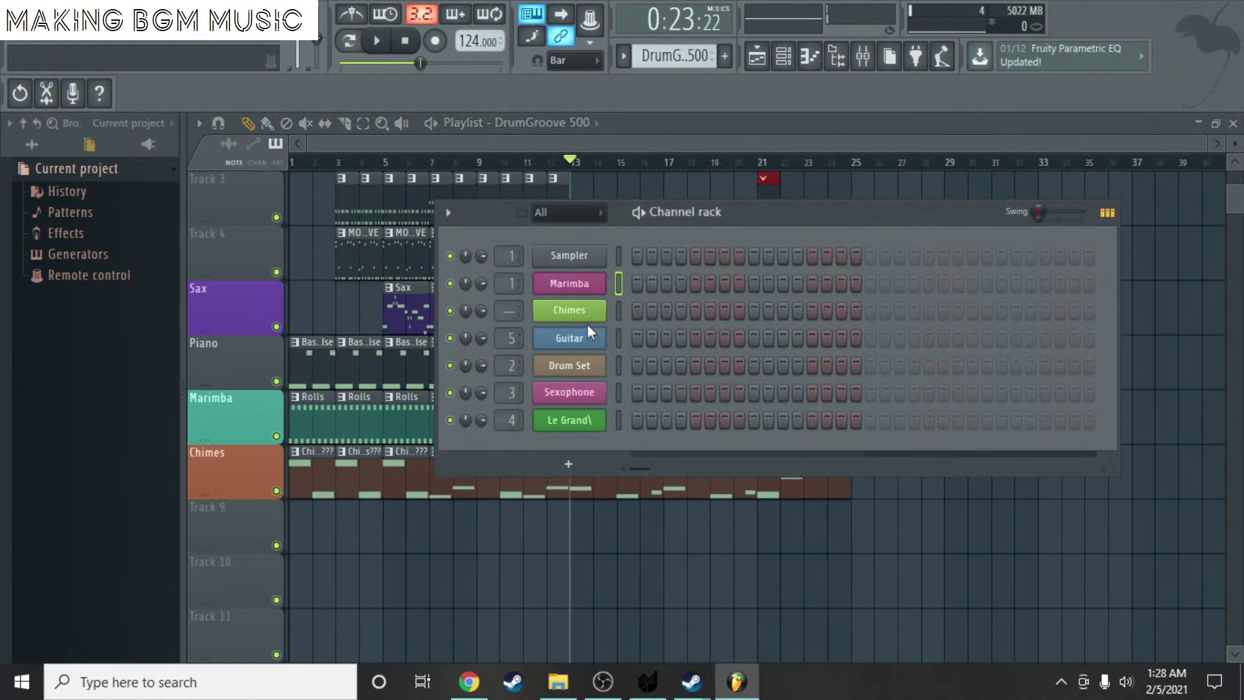
- Open the Drum Set piano roll and audition a test note at bar 1
{"action": "right_click", "coordinate": [584, 351]}
{"action": "left_click", "coordinate": [642, 363]}
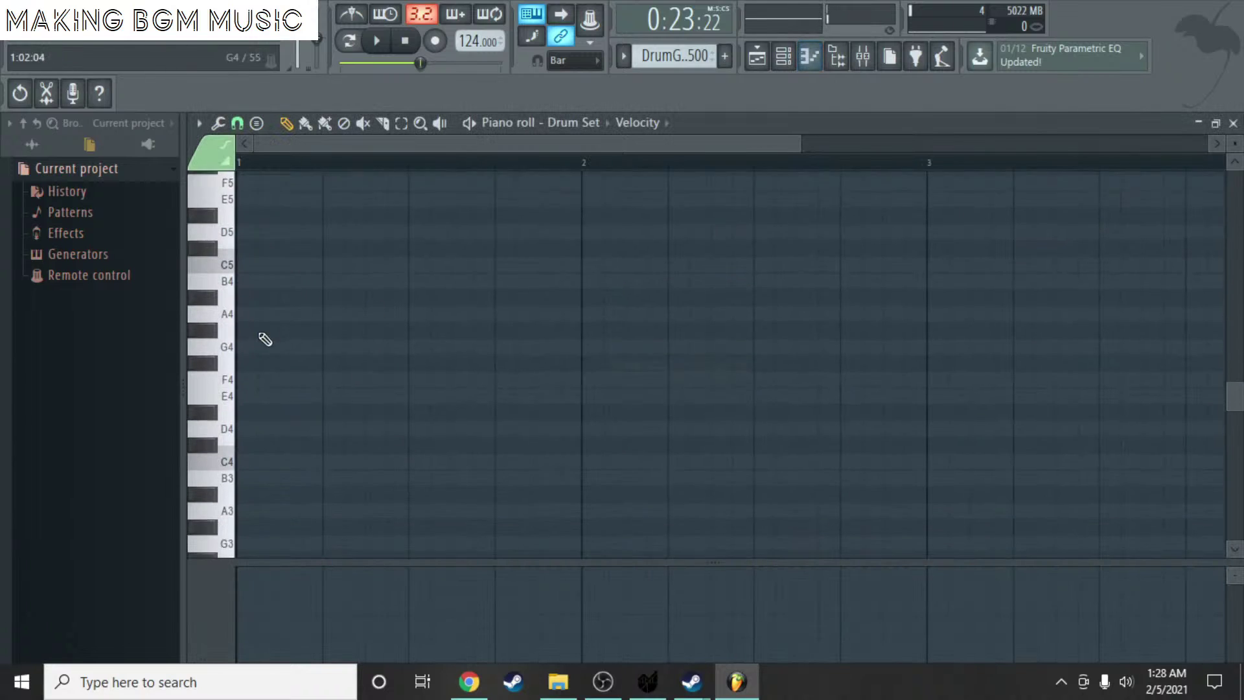
{"action": "scroll", "coordinate": [253, 305], "scroll_direction": "down", "scroll_amount": 1}
{"action": "scroll", "coordinate": [241, 275], "scroll_direction": "up", "scroll_amount": 3, "text": "ctrl"}
{"action": "left_click", "coordinate": [254, 288]}
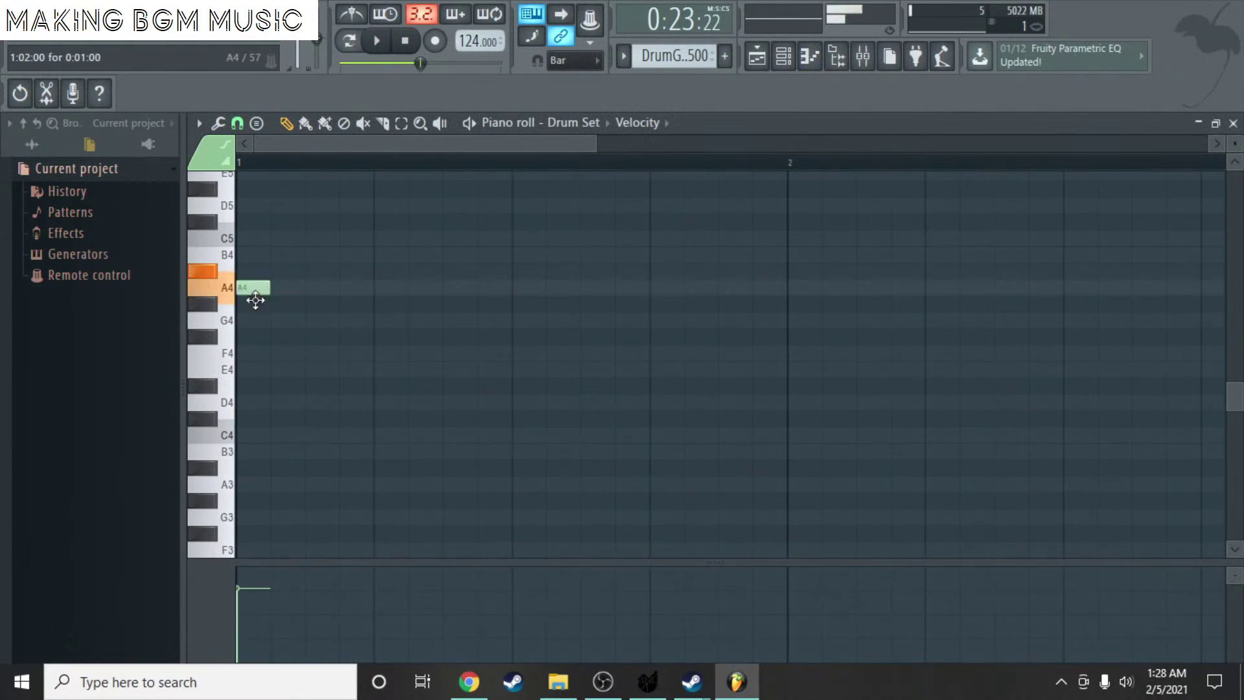
{"action": "left_click_drag", "start_coordinate": [256, 299], "coordinate": [257, 392]}
{"action": "right_click", "coordinate": [258, 389]}
- Draw C3 notes on all four beats of bar 1
{"action": "scroll", "coordinate": [263, 389], "scroll_direction": "down", "scroll_amount": 6}
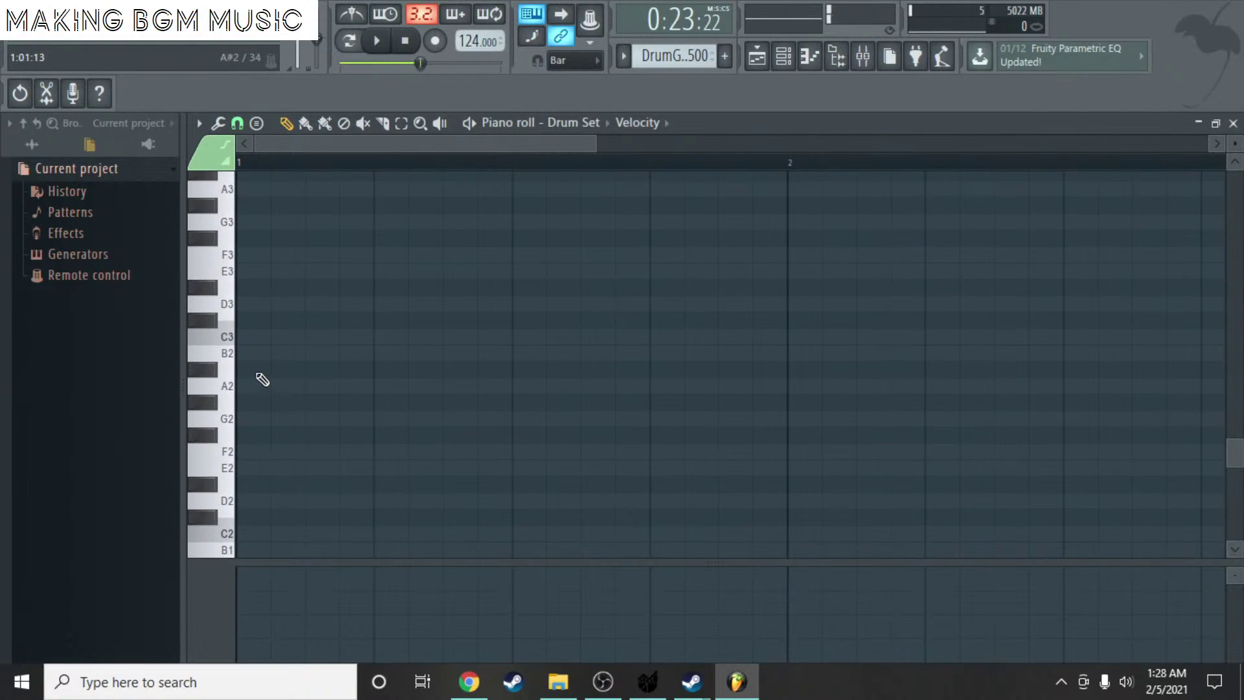
{"action": "left_click", "coordinate": [245, 337]}
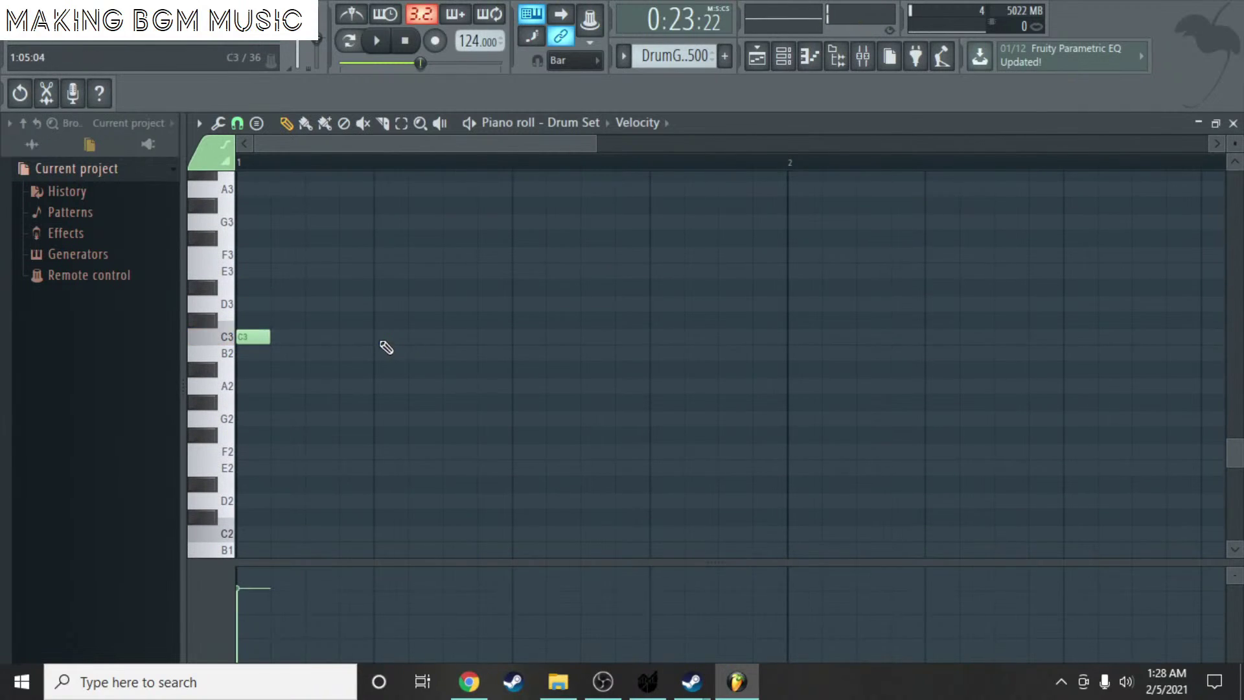
{"action": "left_click", "coordinate": [389, 337]}
{"action": "left_click", "coordinate": [528, 337]}
{"action": "left_click", "coordinate": [667, 338]}
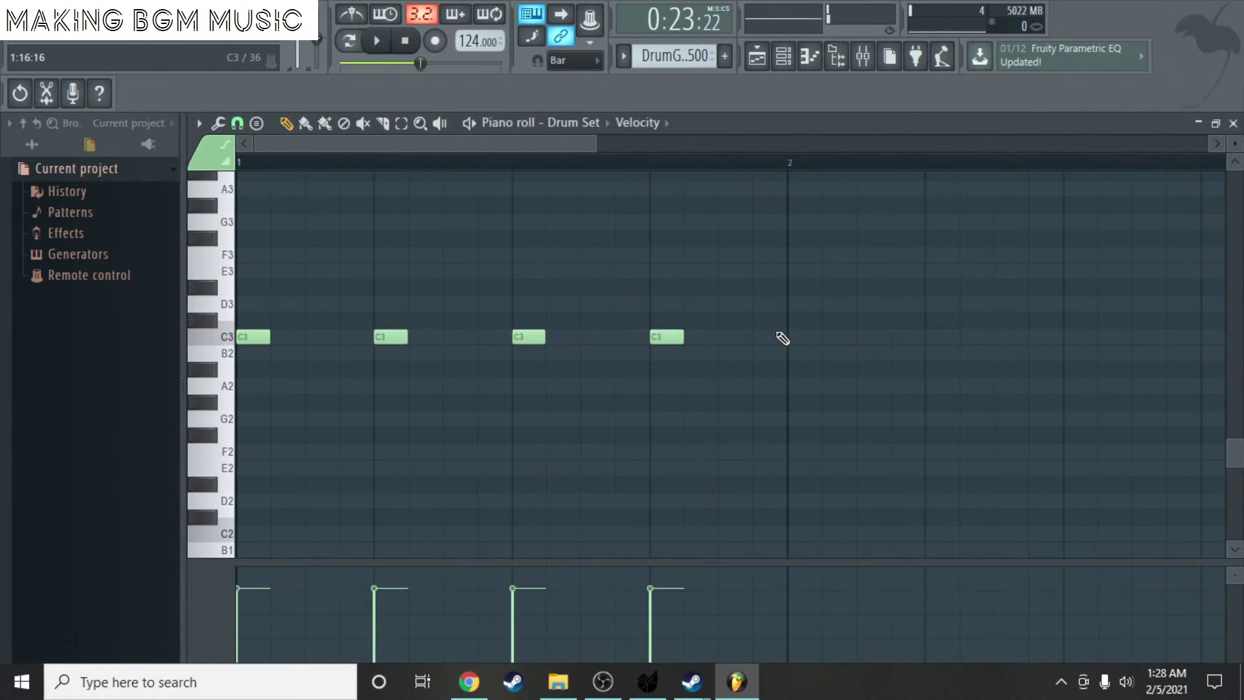
{"action": "scroll", "coordinate": [784, 339], "scroll_direction": "up", "scroll_amount": 2}
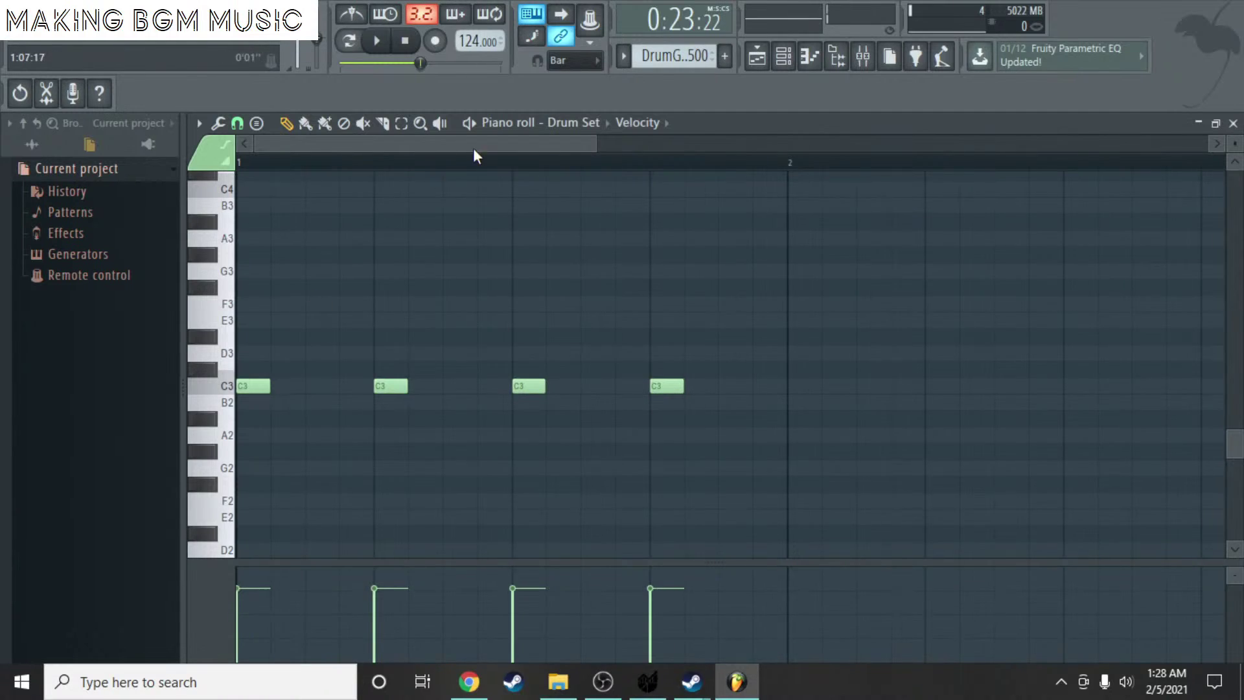
{"action": "key", "text": "ctrl+a"}
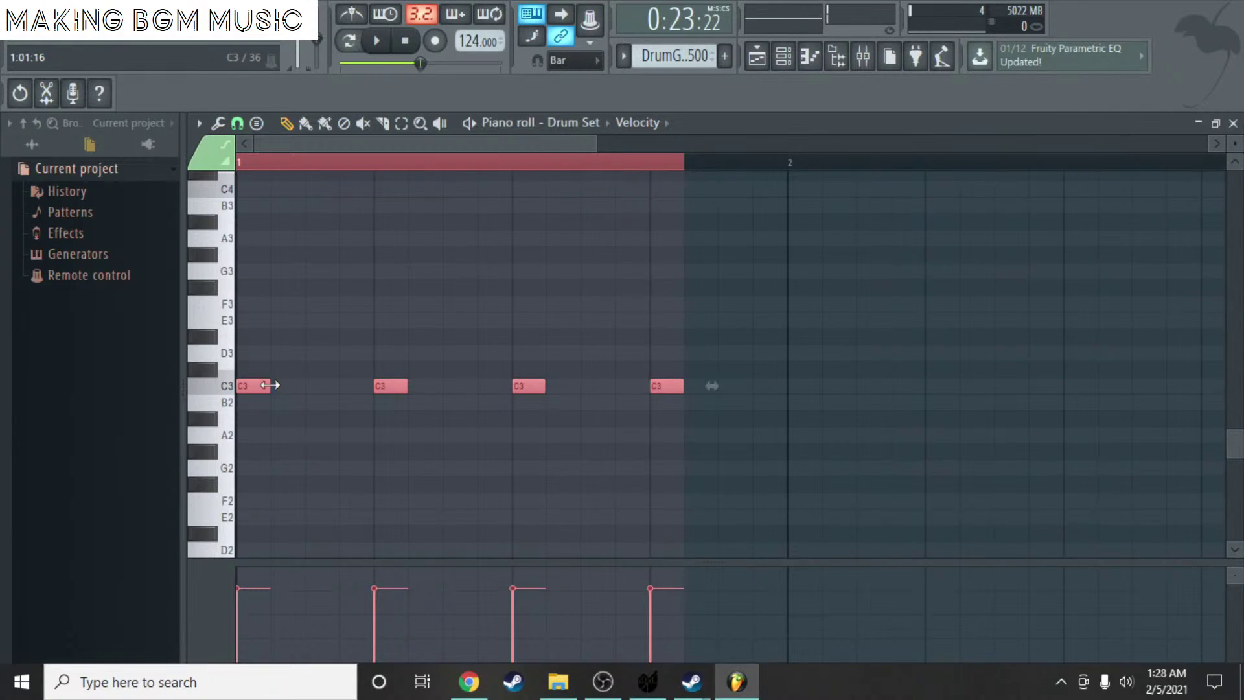
{"action": "left_click_drag", "start_coordinate": [271, 385], "coordinate": [242, 385]}
- Add four E3 hits and four F#3 hits between the C3 beats
{"action": "left_click", "coordinate": [361, 322]}
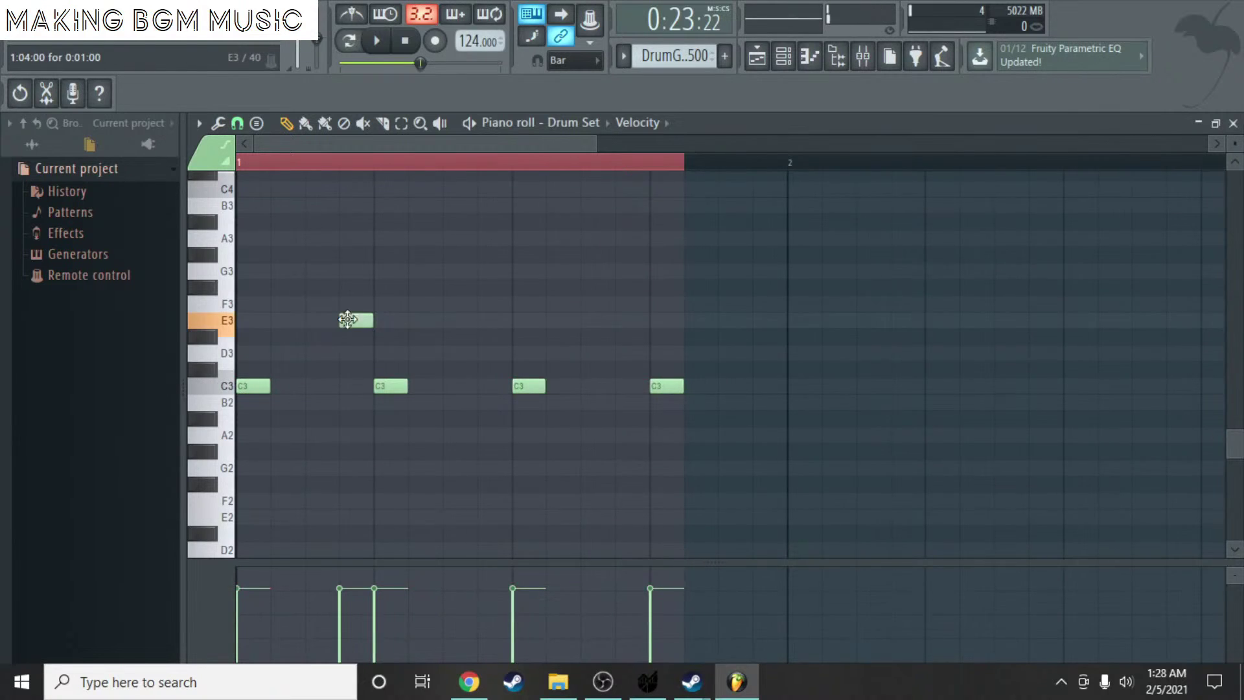
{"action": "left_click", "coordinate": [480, 327]}
{"action": "left_click", "coordinate": [632, 322]}
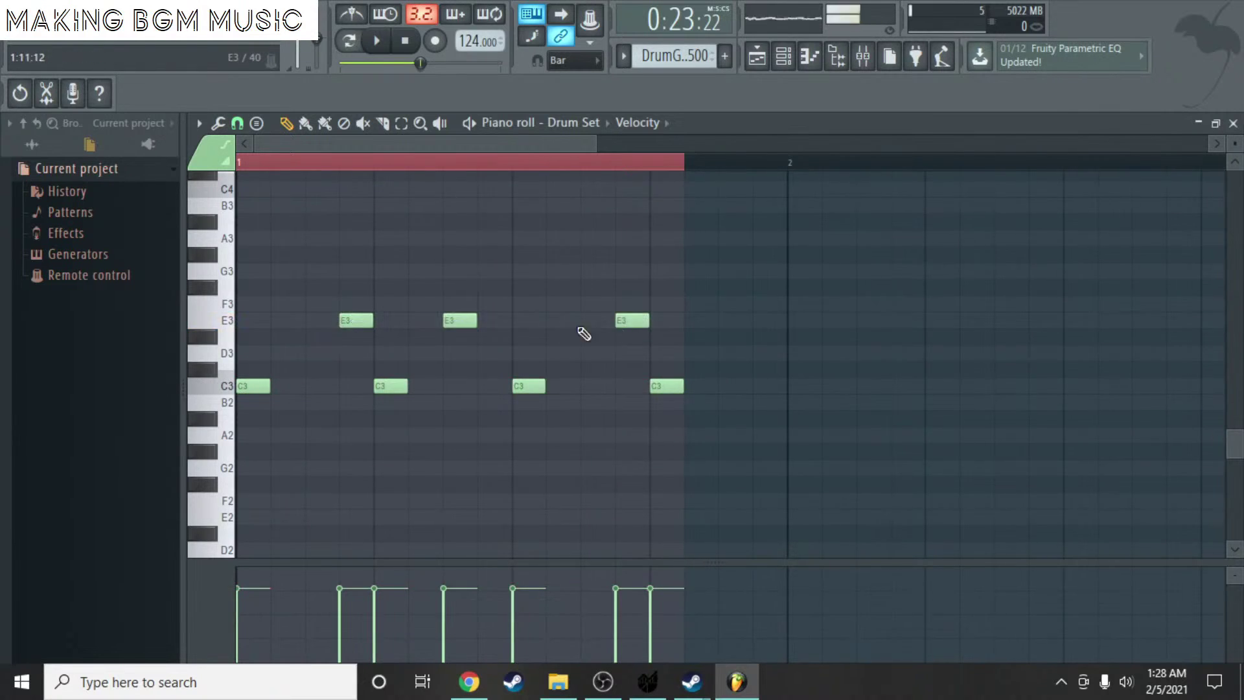
{"action": "left_click_drag", "start_coordinate": [450, 323], "coordinate": [480, 317]}
{"action": "left_click", "coordinate": [773, 321]}
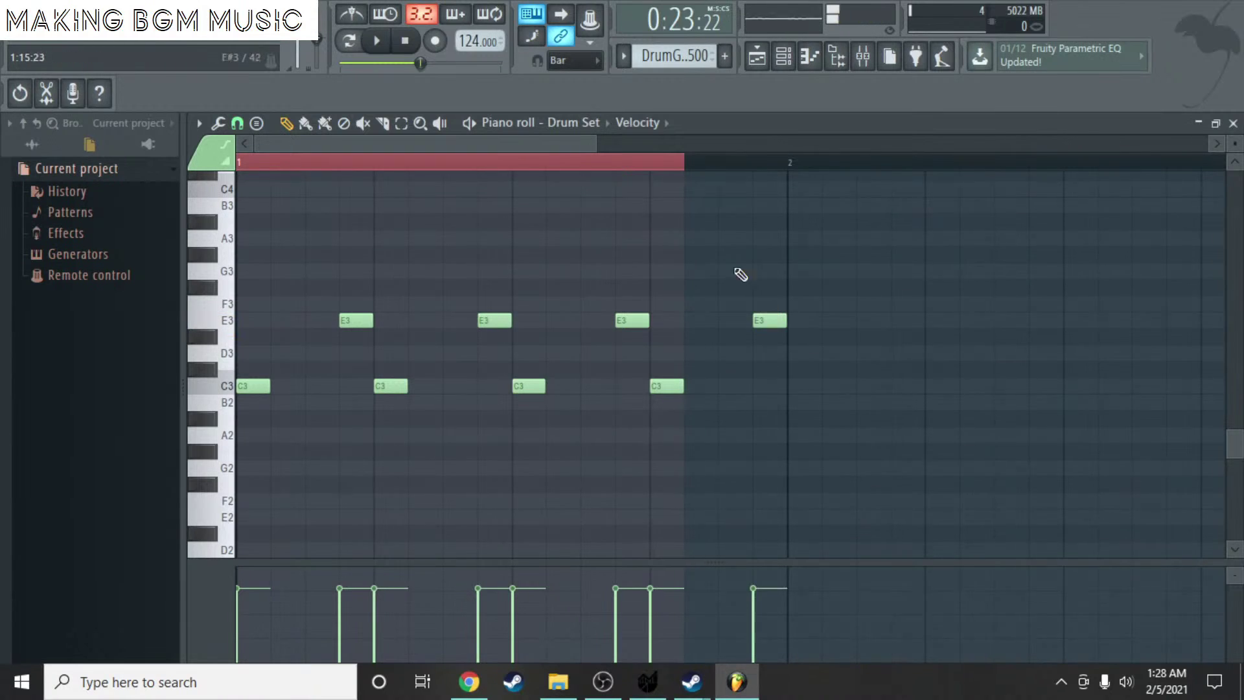
{"action": "left_click_drag", "start_coordinate": [239, 288], "coordinate": [310, 291]}
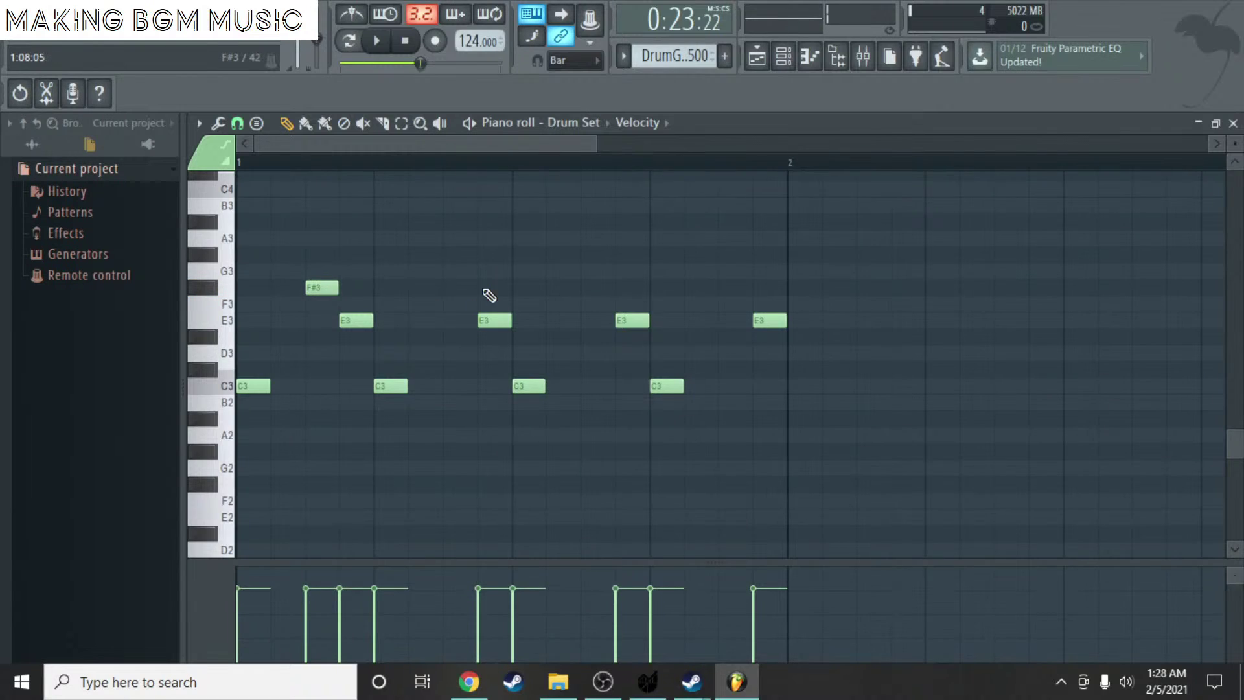
{"action": "left_click", "coordinate": [460, 288]}
{"action": "left_click", "coordinate": [576, 289]}
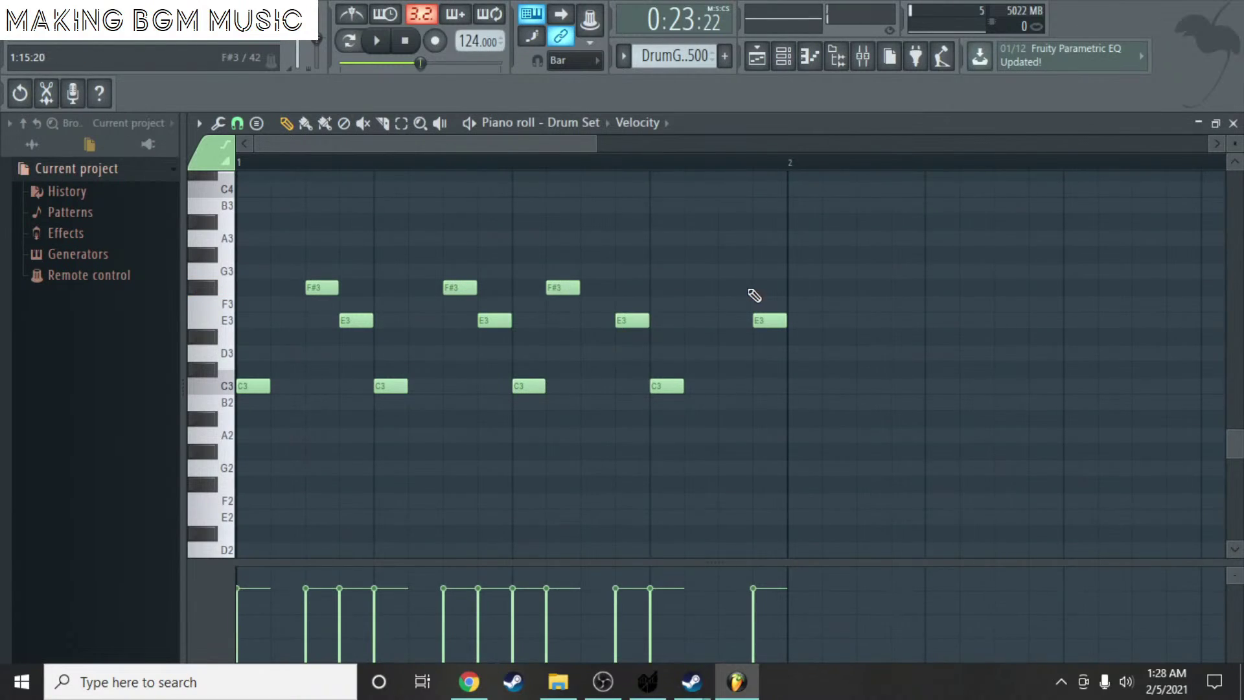
{"action": "left_click", "coordinate": [729, 287]}
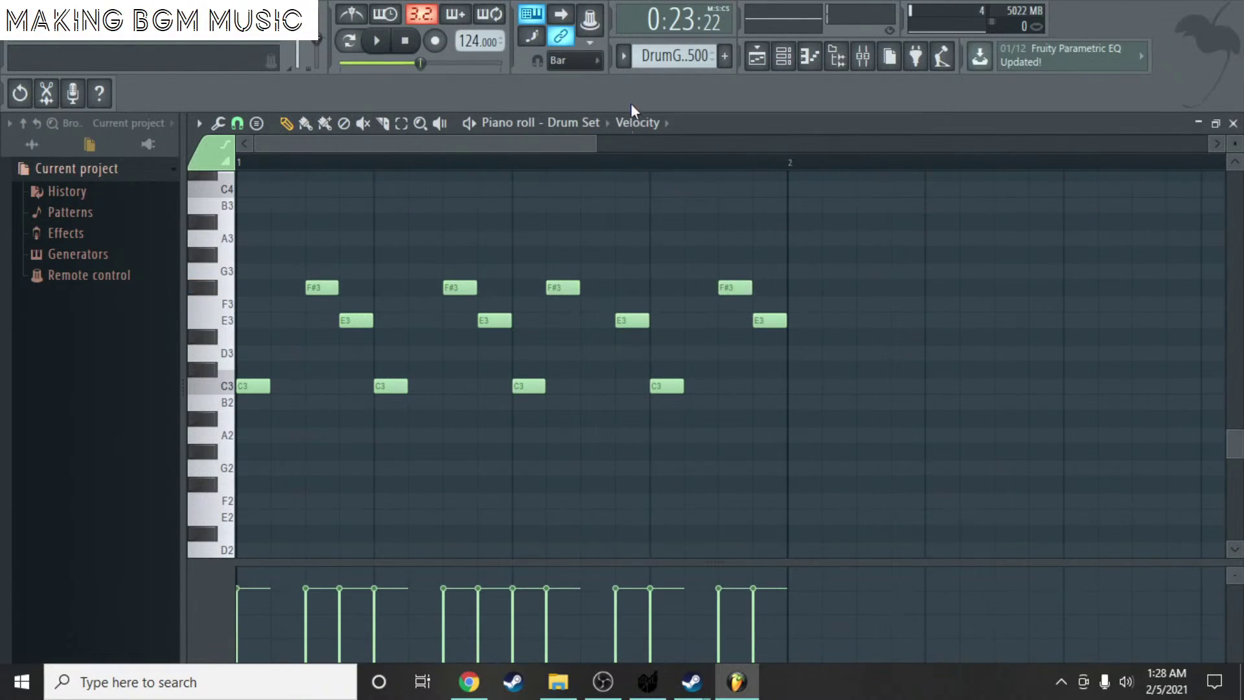
- Play the groove and shift three F#3 notes one step earlier
{"action": "left_click", "coordinate": [468, 123]}
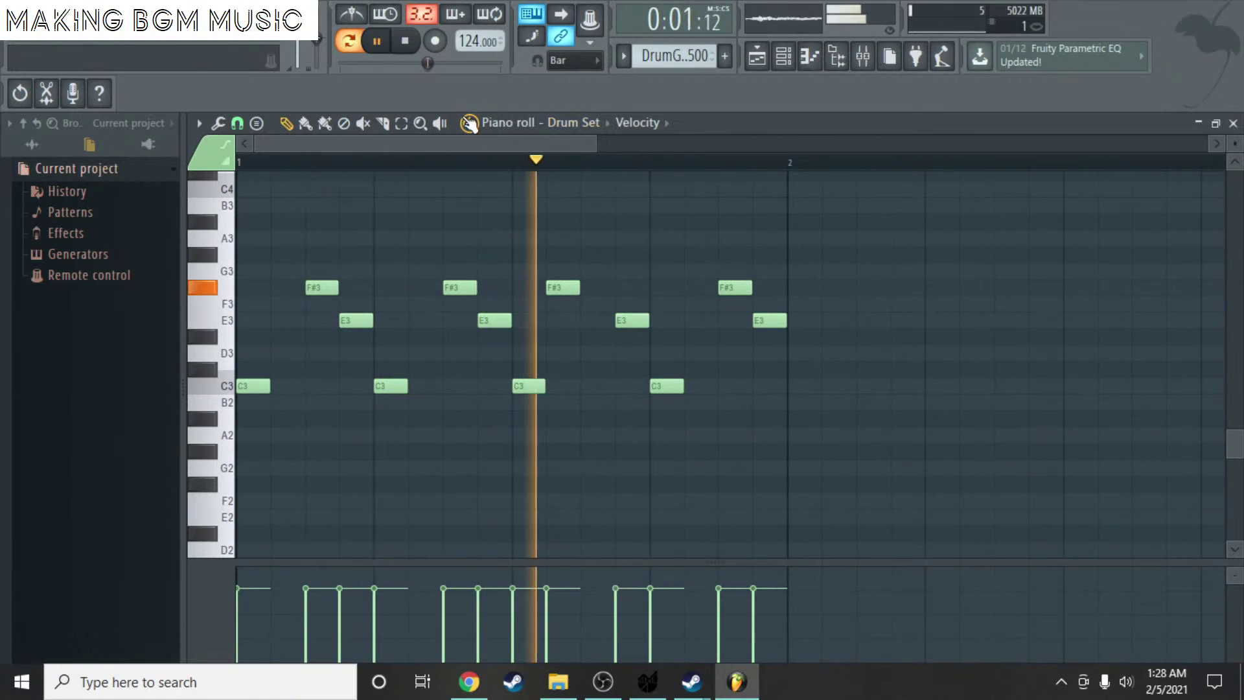
{"action": "left_click", "coordinate": [468, 122]}
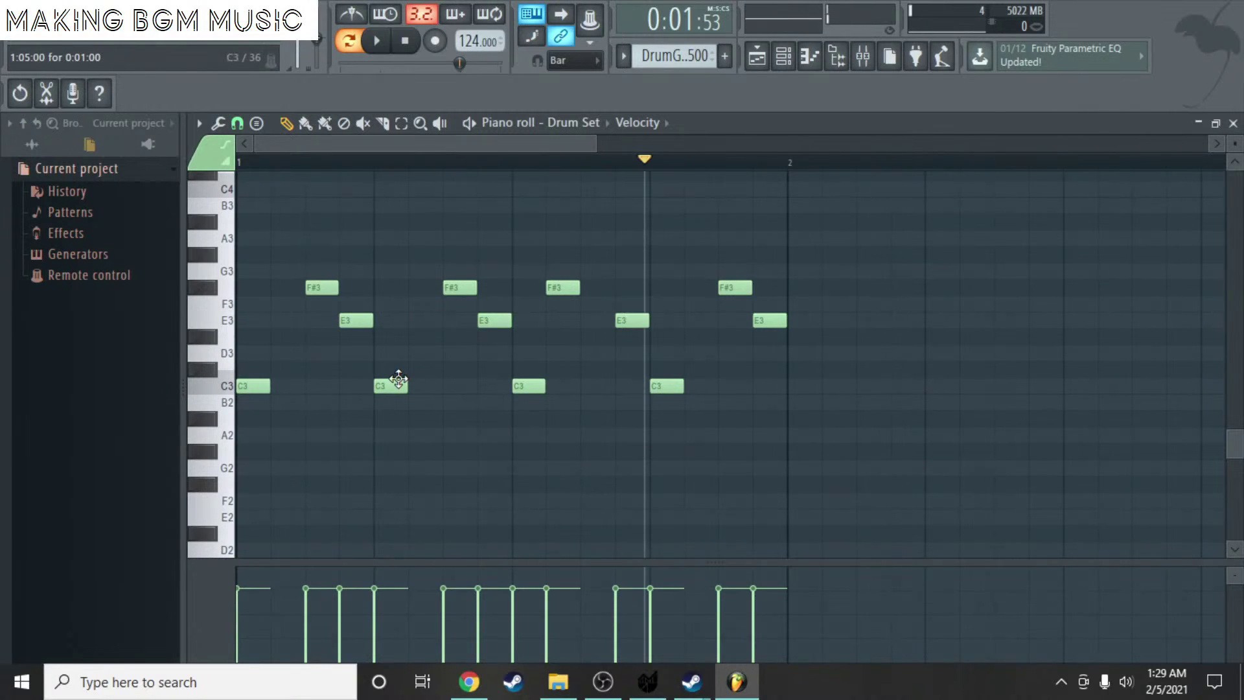
{"action": "left_click_drag", "start_coordinate": [322, 287], "coordinate": [287, 287]}
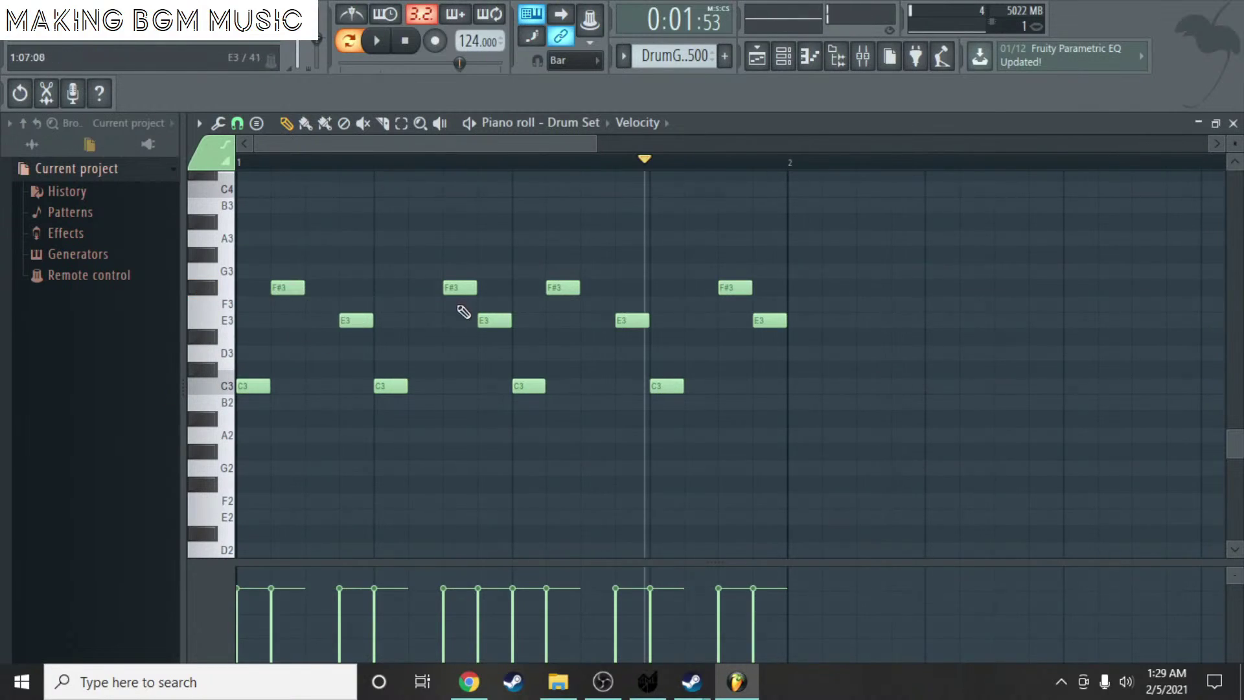
{"action": "left_click_drag", "start_coordinate": [447, 287], "coordinate": [413, 287]}
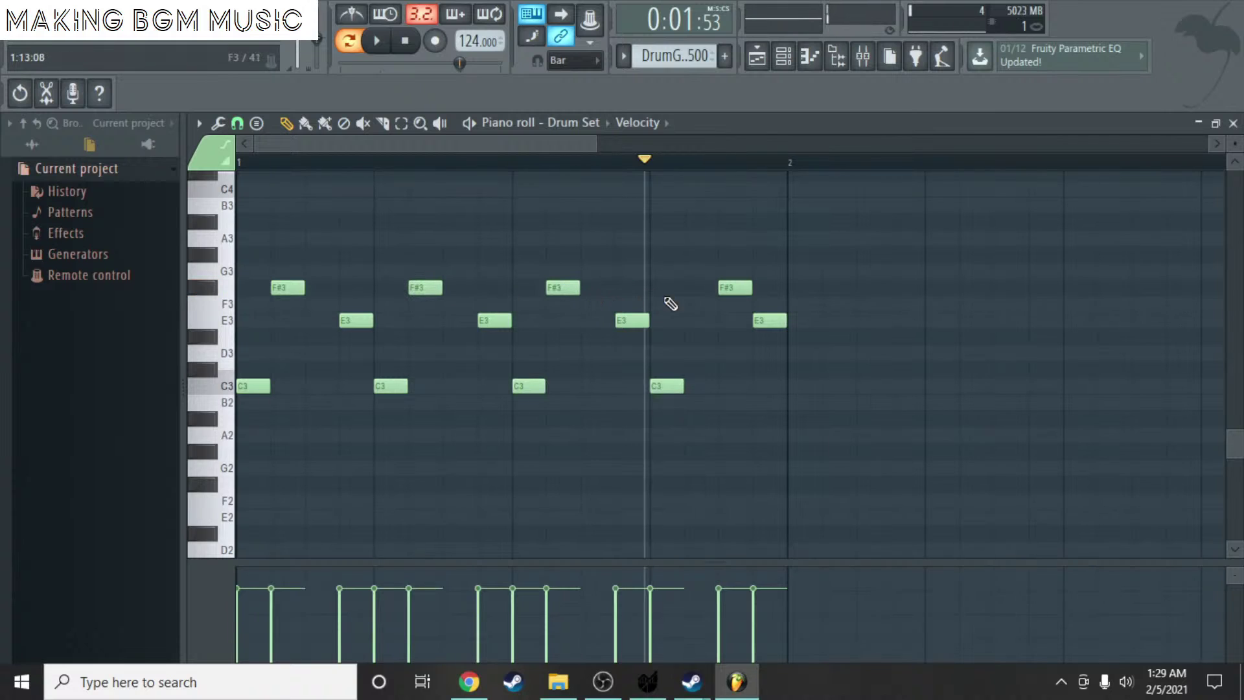
{"action": "left_click_drag", "start_coordinate": [739, 295], "coordinate": [705, 295]}
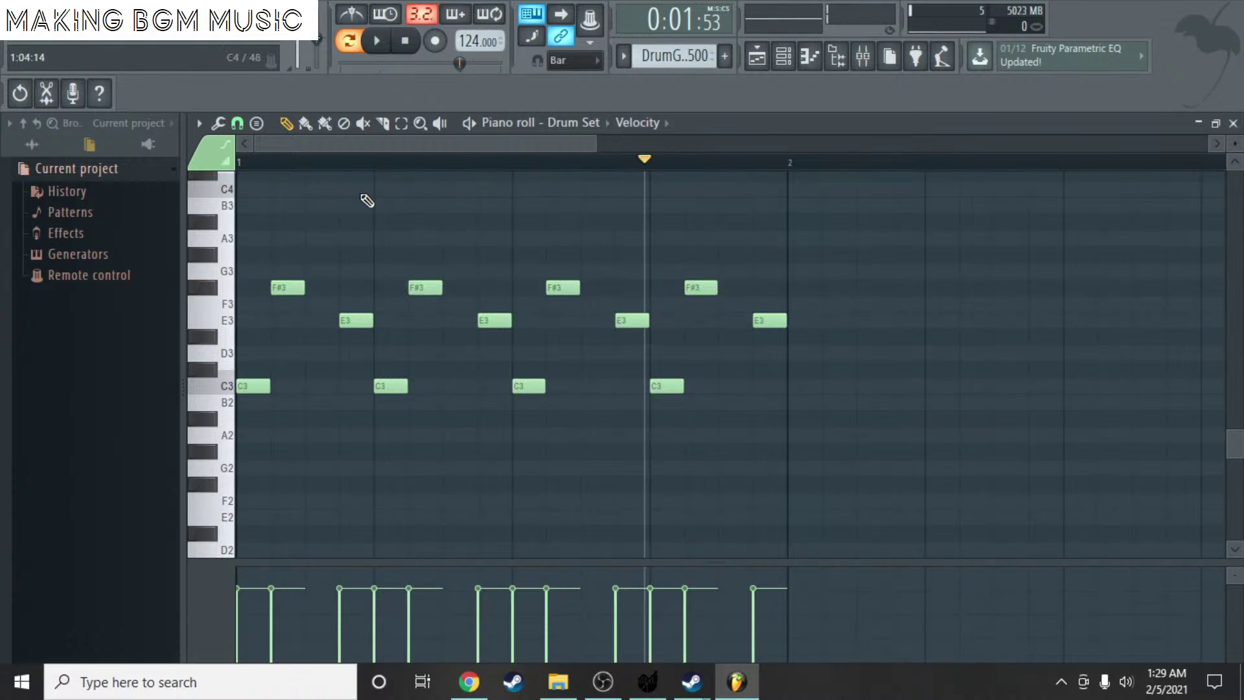
{"action": "left_click", "coordinate": [242, 160]}
{"action": "key", "text": "space"}
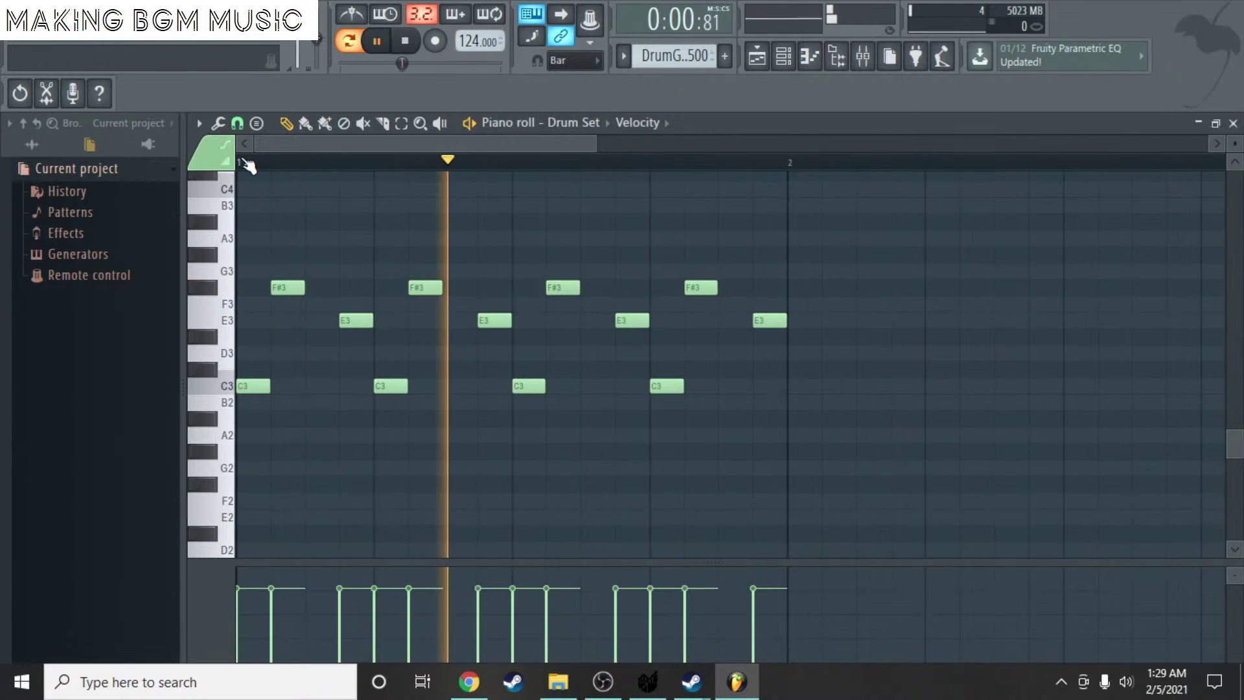
{"action": "key", "text": "space"}
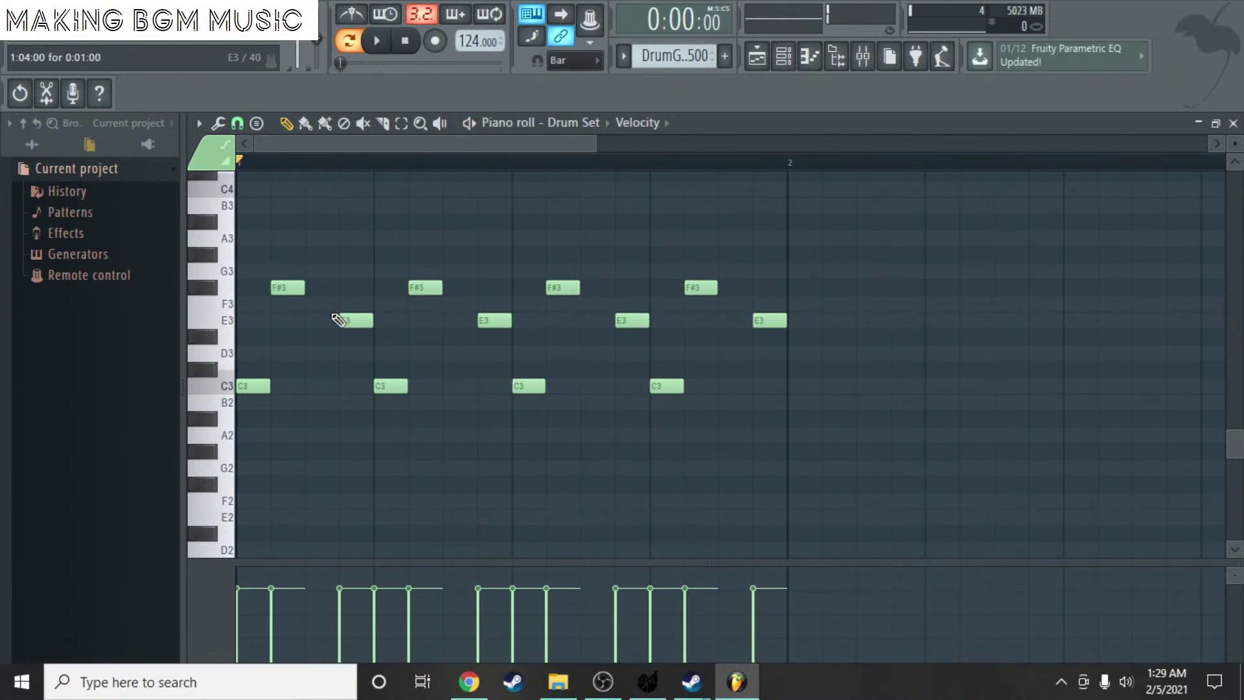
- Move all four E3 notes one step earlier and audition the result
{"action": "left_click_drag", "start_coordinate": [347, 316], "coordinate": [312, 318]}
{"action": "left_click_drag", "start_coordinate": [481, 319], "coordinate": [447, 318]}
{"action": "left_click_drag", "start_coordinate": [623, 315], "coordinate": [588, 317]}
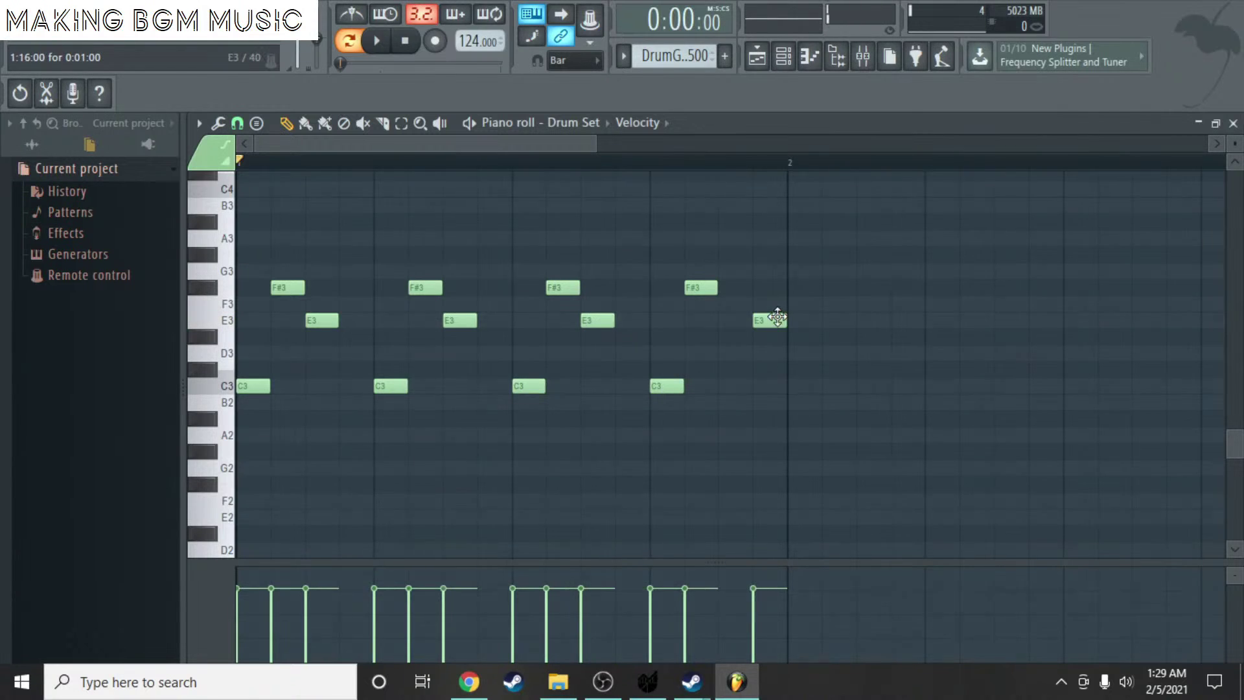
{"action": "left_click_drag", "start_coordinate": [772, 318], "coordinate": [738, 321]}
{"action": "key", "text": "space"}
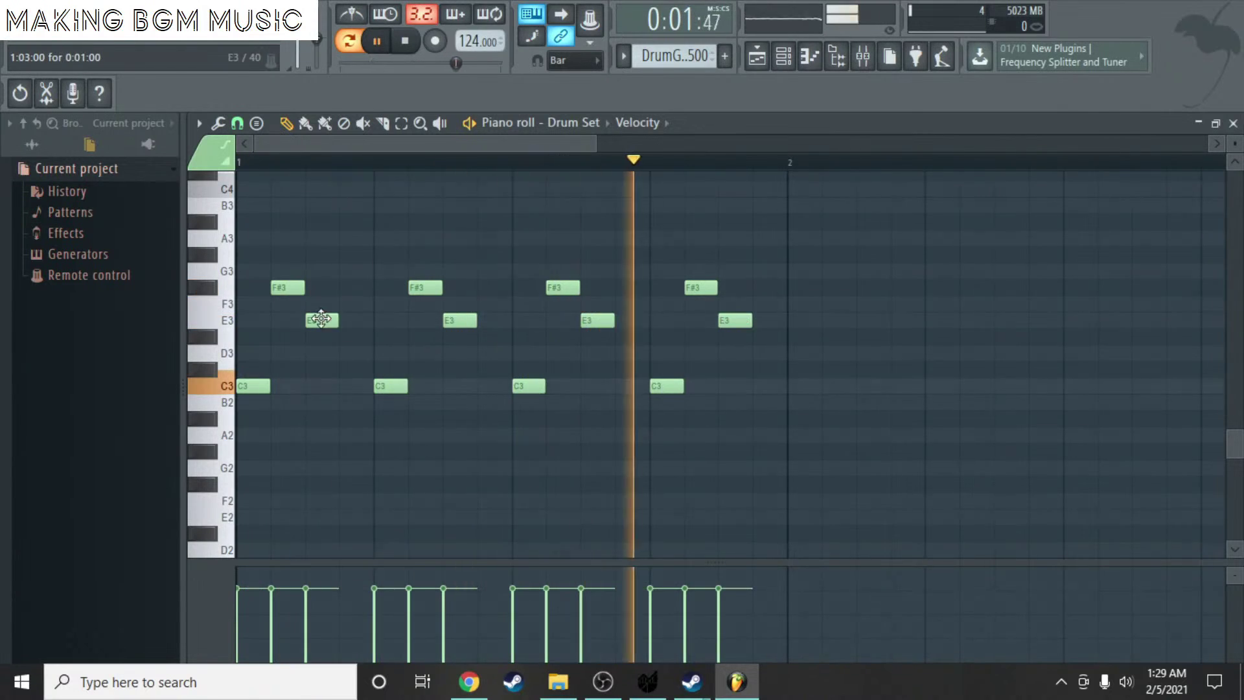
{"action": "key", "text": "space"}
- Replace the E3 hits with C#3 notes spread across the bar
{"action": "left_click_drag", "start_coordinate": [324, 322], "coordinate": [317, 371]}
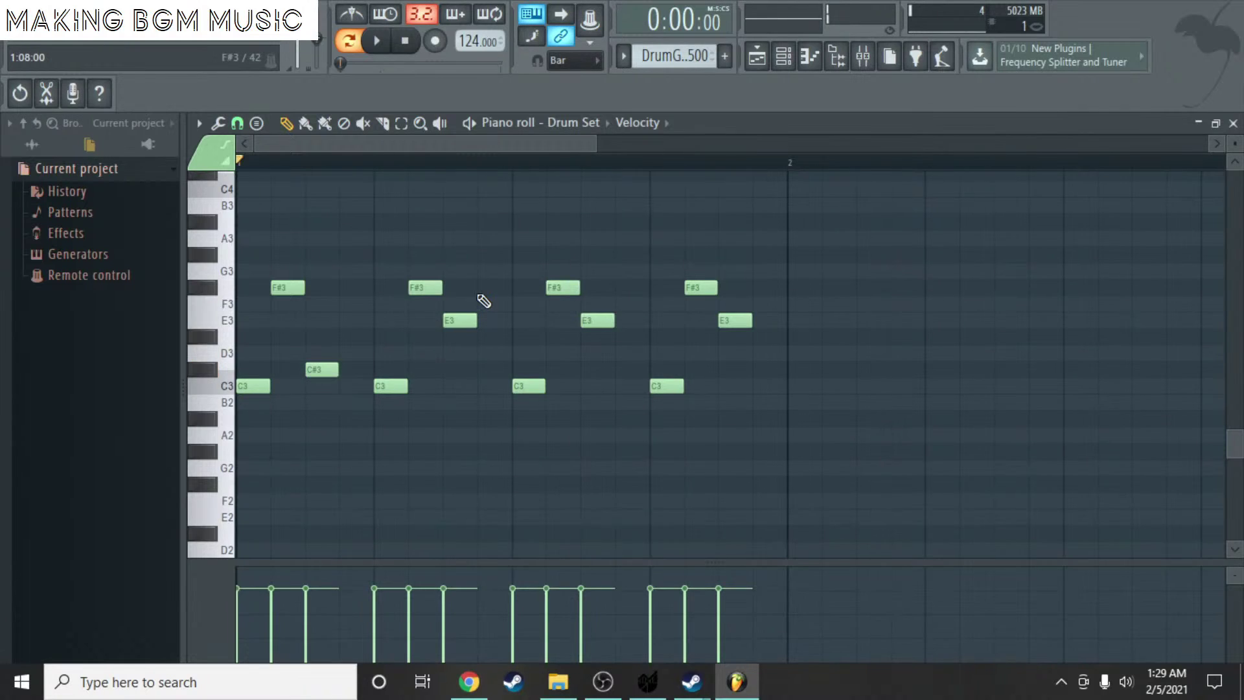
{"action": "left_click_drag", "start_coordinate": [464, 320], "coordinate": [465, 354]}
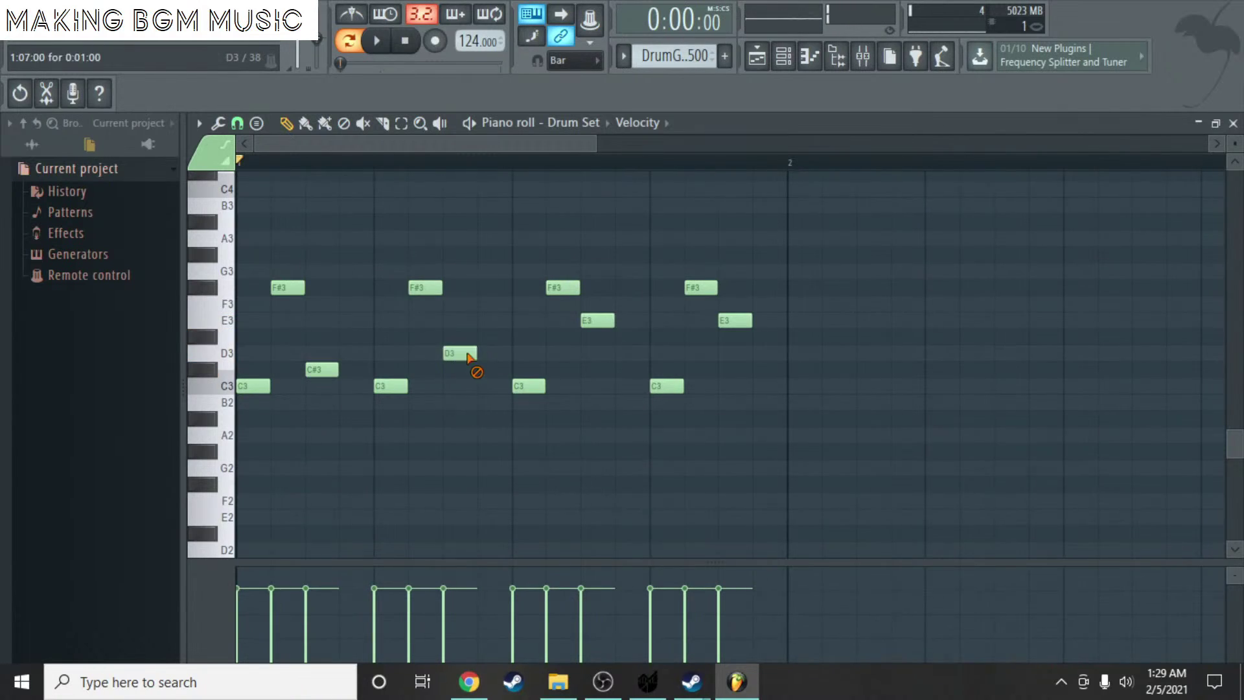
{"action": "right_click", "coordinate": [468, 356]}
{"action": "right_click", "coordinate": [597, 320]}
{"action": "right_click", "coordinate": [736, 321]}
{"action": "left_click", "coordinate": [468, 370]}
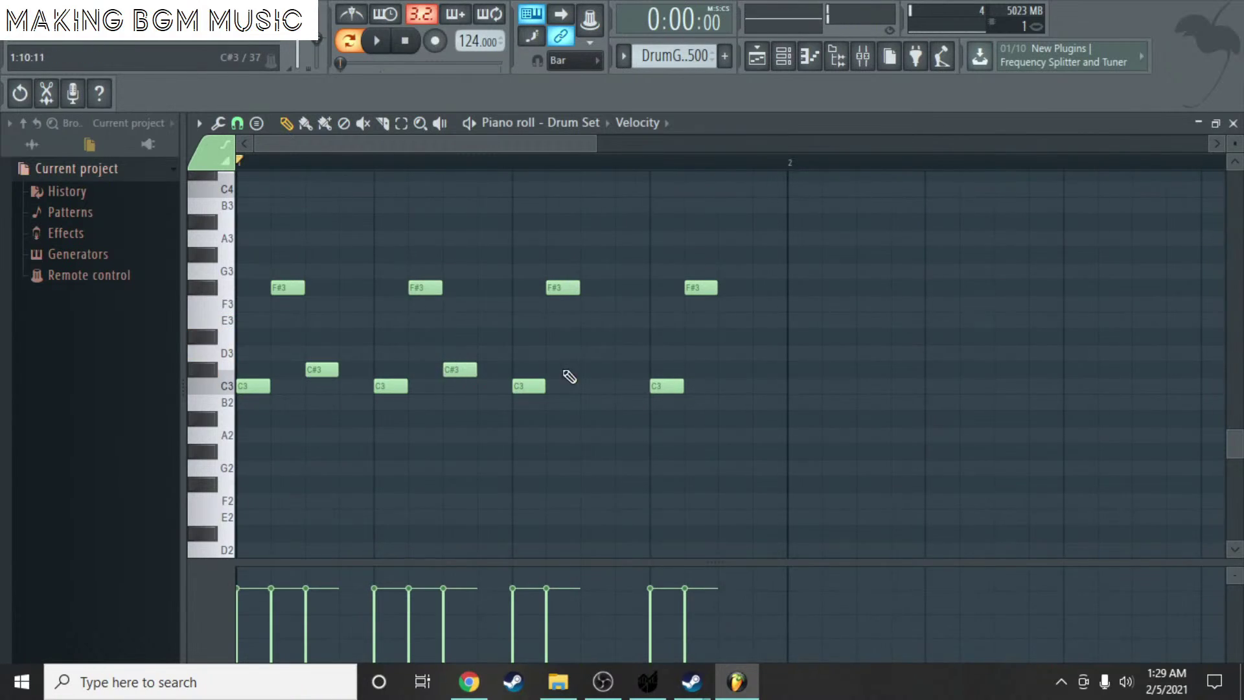
{"action": "left_click", "coordinate": [565, 370]}
{"action": "left_click", "coordinate": [723, 368]}
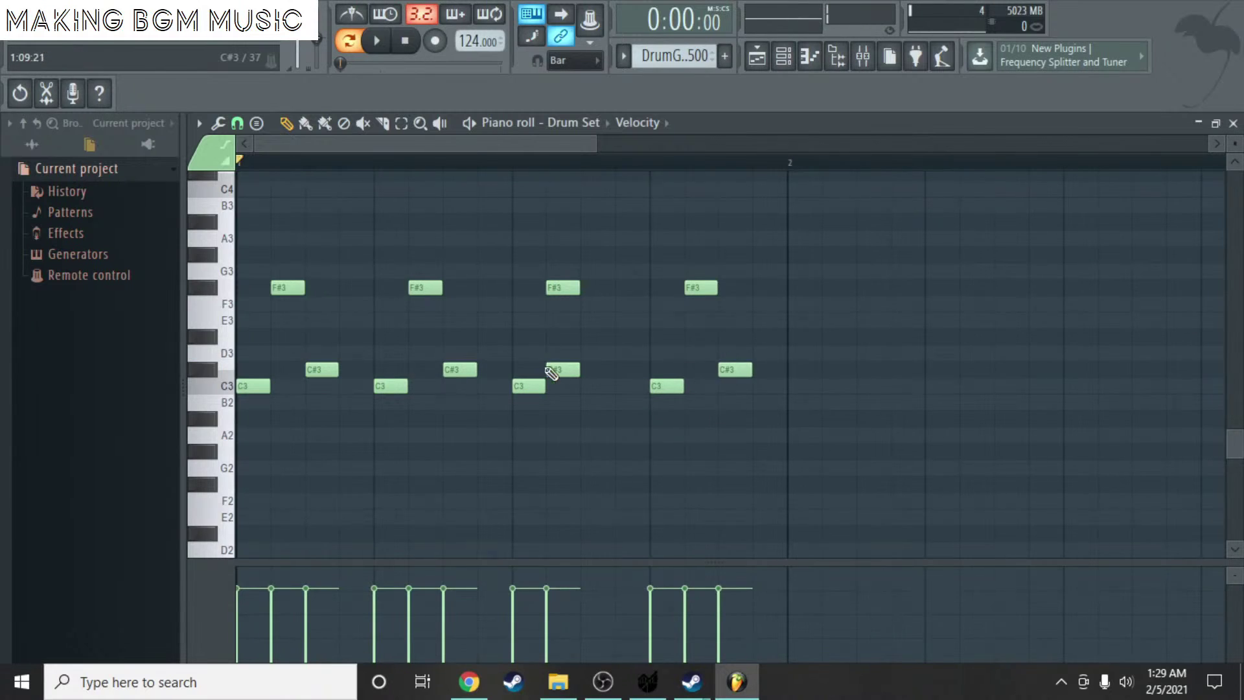
{"action": "left_click_drag", "start_coordinate": [556, 369], "coordinate": [592, 369]}
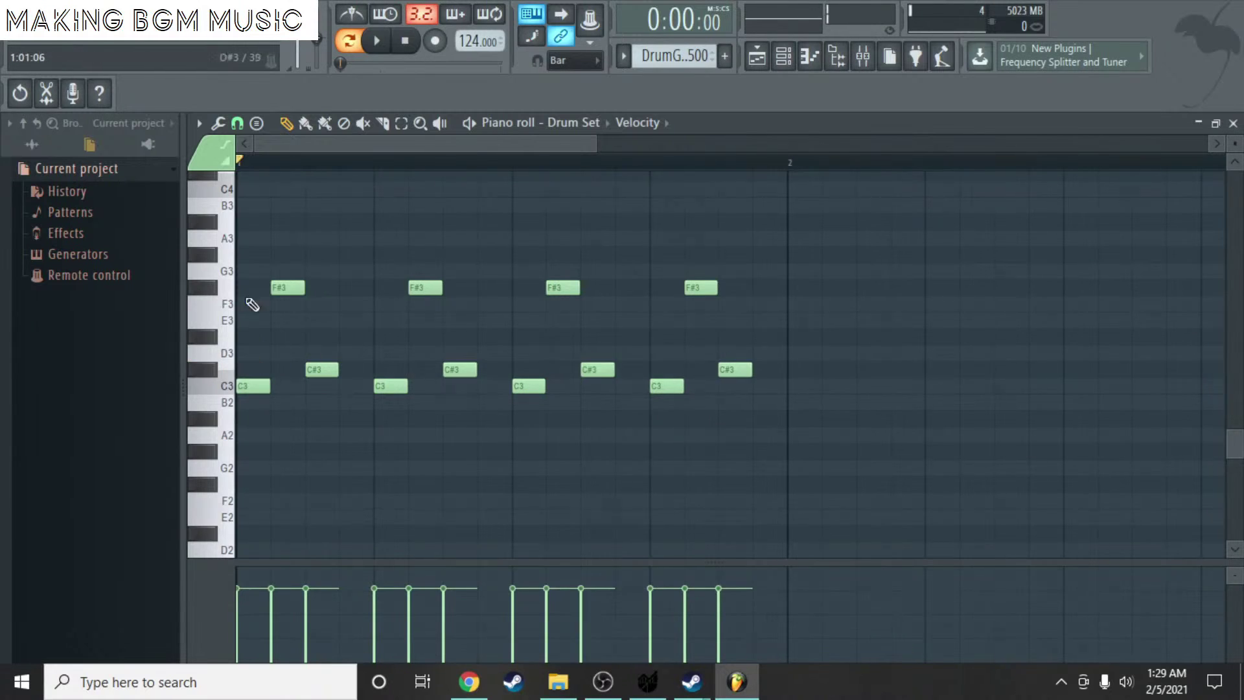
- Add alternating G3 and A3 accents on the four beats and close the piano roll
{"action": "left_click", "coordinate": [252, 271]}
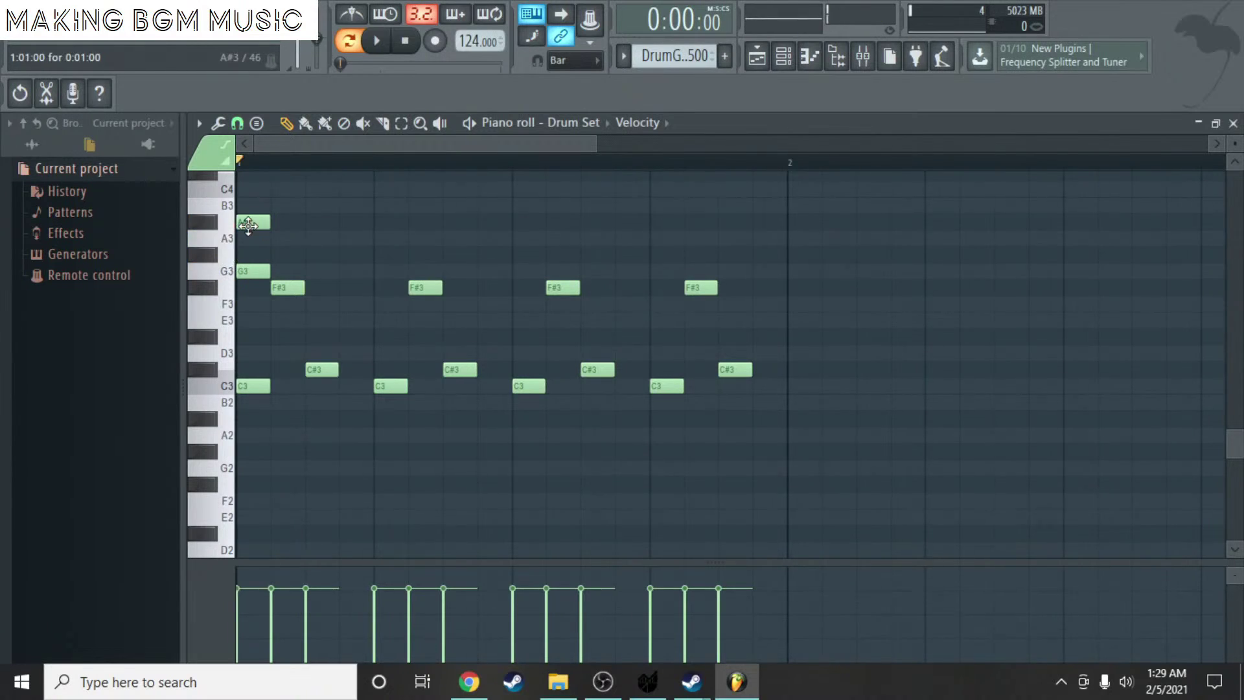
{"action": "left_click", "coordinate": [384, 239]}
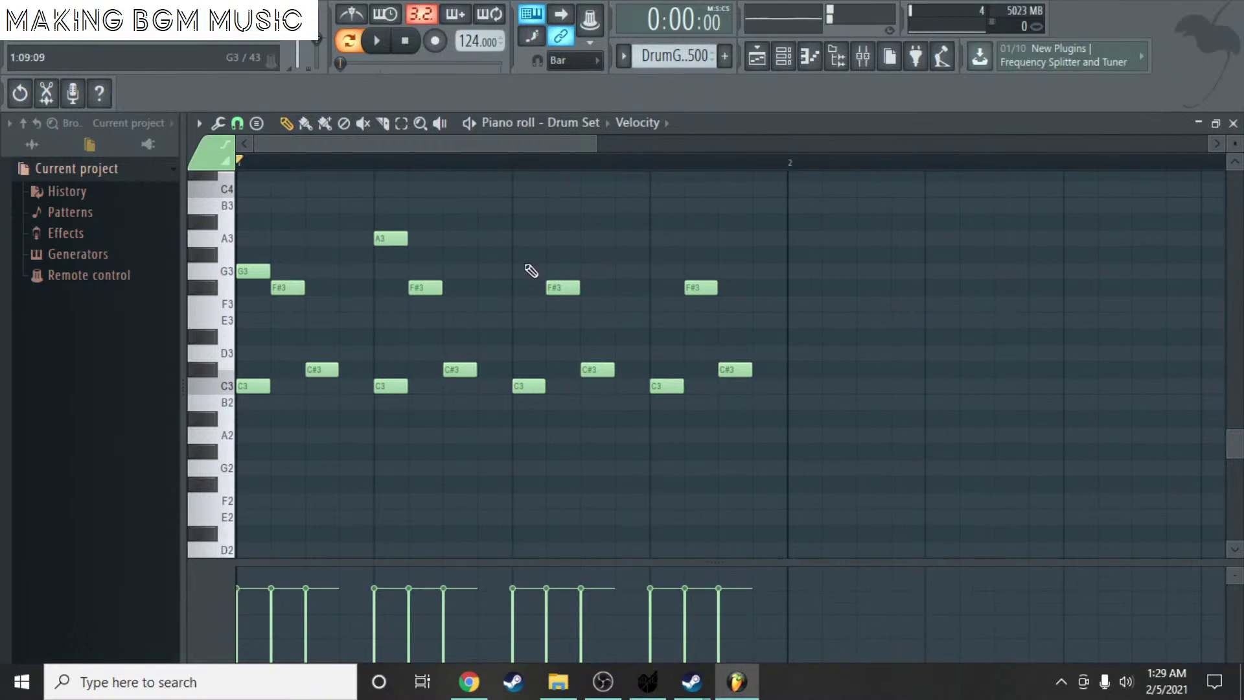
{"action": "left_click", "coordinate": [528, 271]}
{"action": "left_click", "coordinate": [656, 236]}
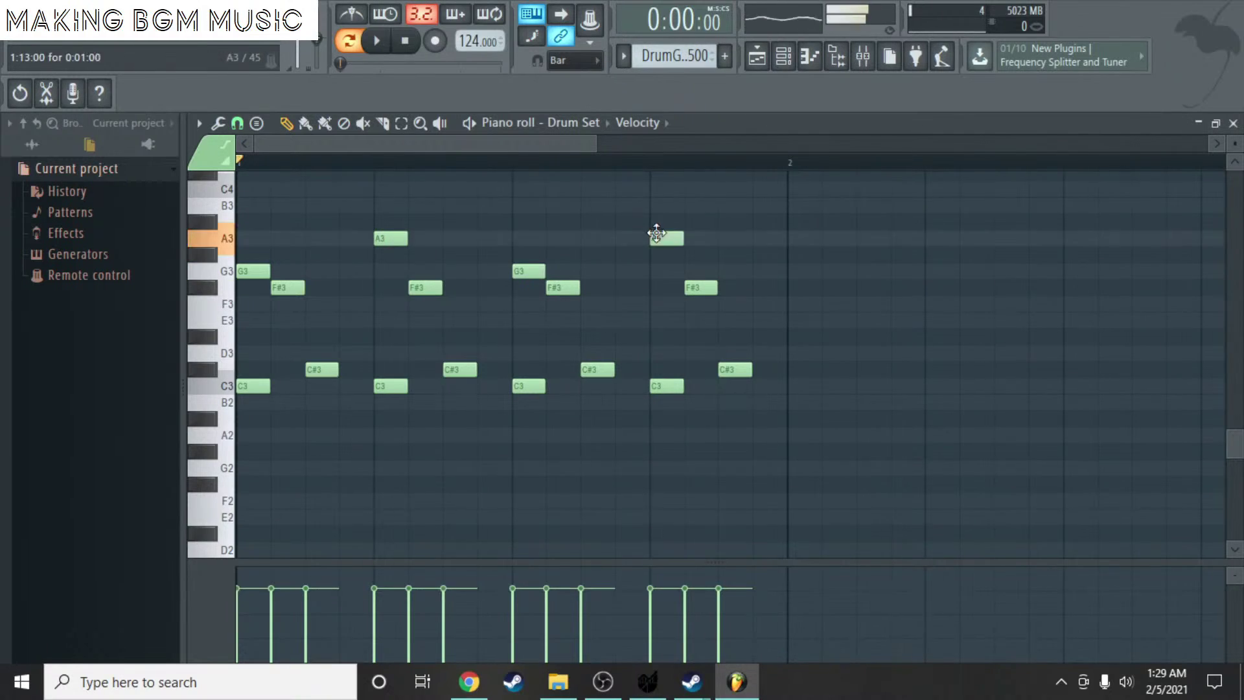
{"action": "left_click", "coordinate": [1234, 124]}
- Delete the stray Track 3 clip at bar 29 and play the song from near bar 12
{"action": "left_click", "coordinate": [965, 196]}
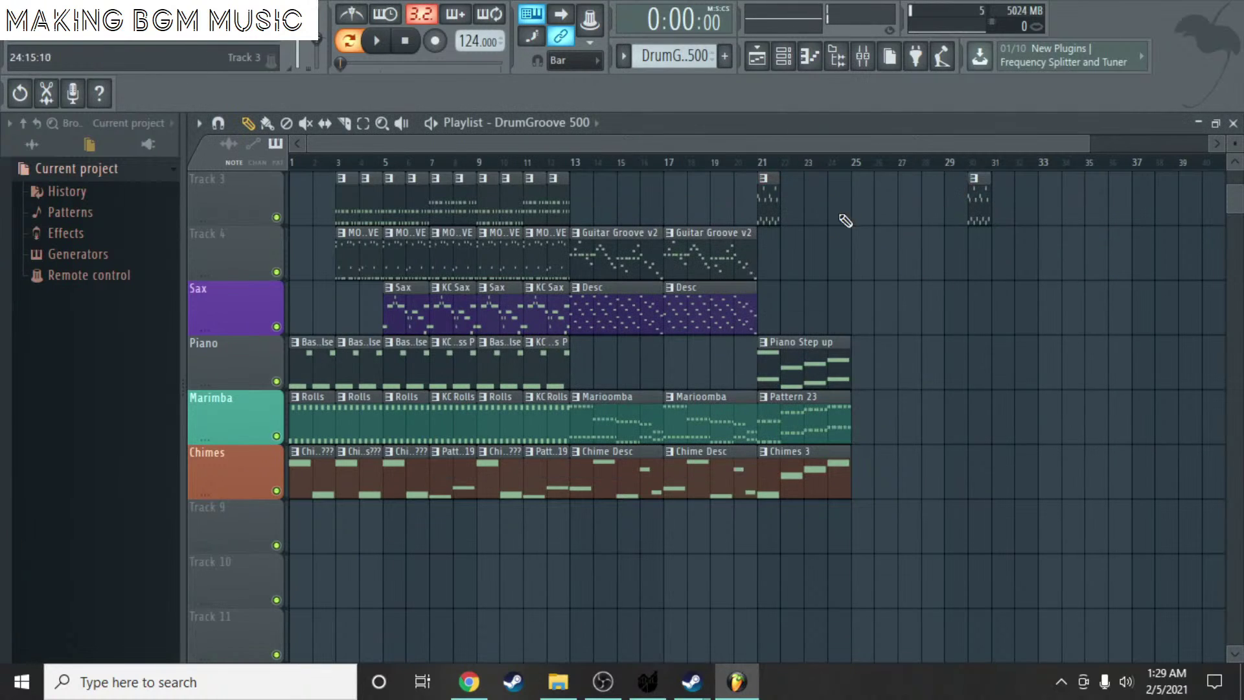
{"action": "right_click", "coordinate": [988, 210]}
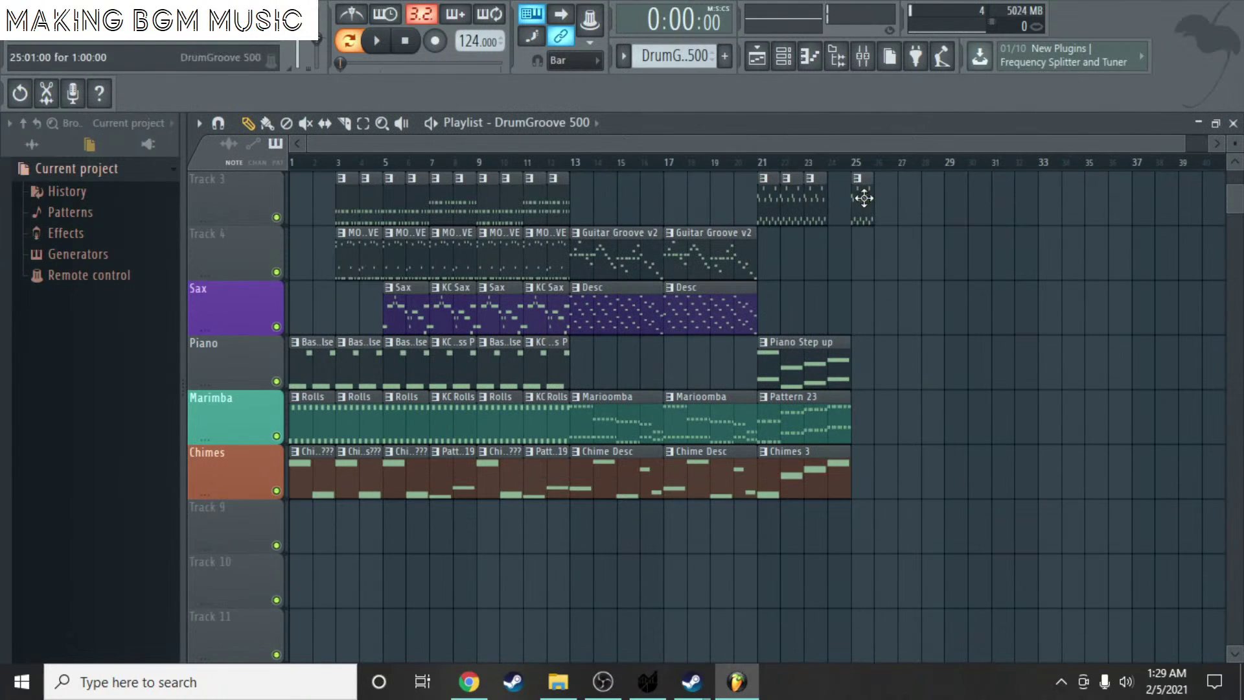
{"action": "left_click", "coordinate": [570, 162]}
{"action": "key", "text": "space"}
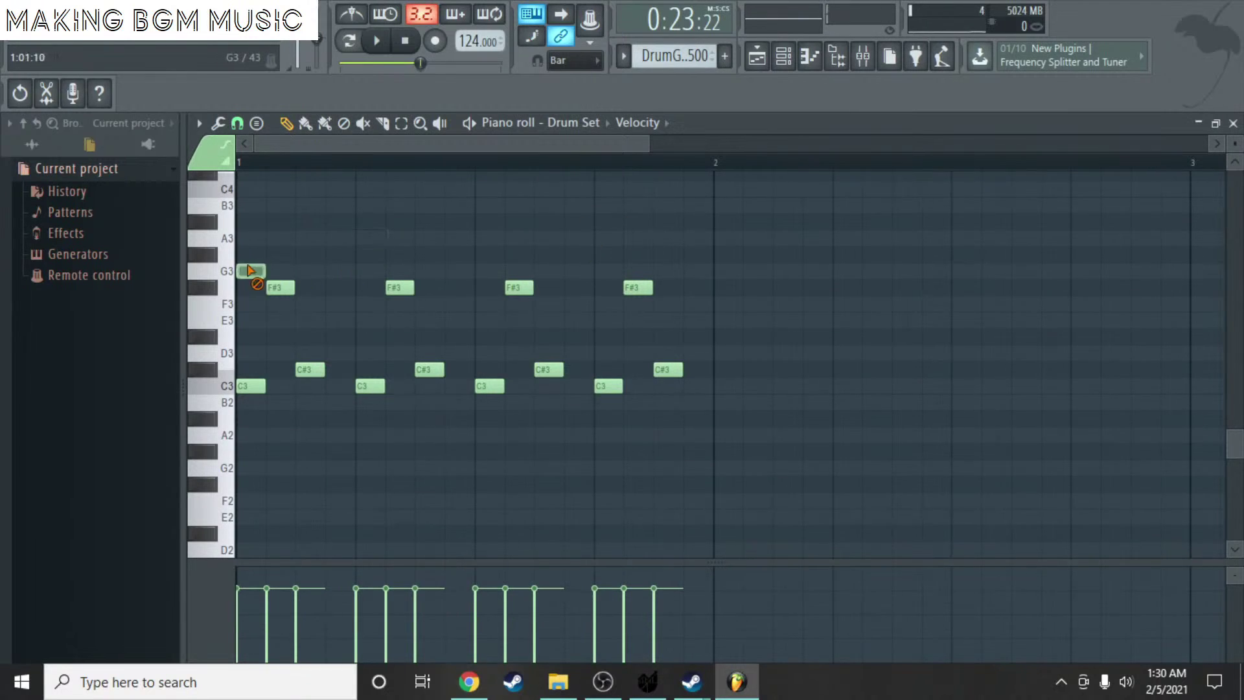
- Audition C#4 and D4 drum sounds at bar 1, keep an F#4 hit, and close the piano roll
{"action": "left_click", "coordinate": [239, 223]}
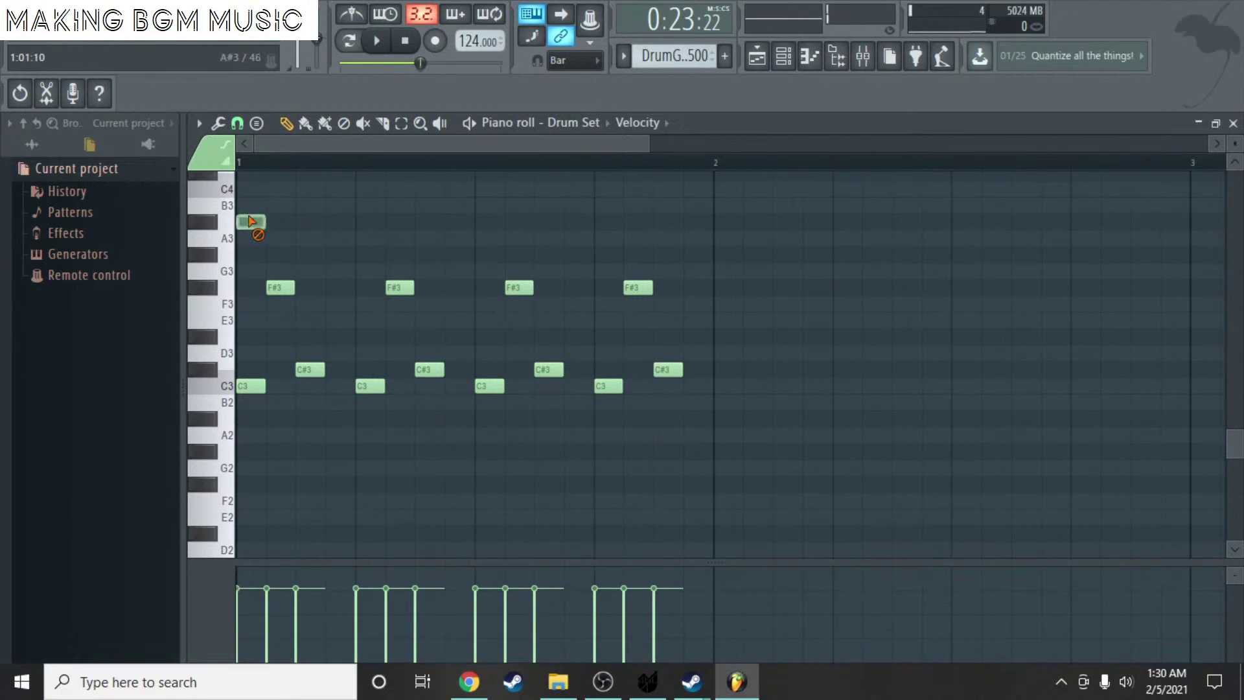
{"action": "scroll", "coordinate": [258, 250], "scroll_direction": "up", "scroll_amount": 1}
{"action": "mouse_move", "coordinate": [259, 250]}
{"action": "left_mouse_down"}
{"action": "mouse_move", "coordinate": [253, 282]}
{"action": "mouse_move", "coordinate": [243, 266]}
{"action": "left_mouse_up"}
{"action": "left_click", "coordinate": [241, 223]}
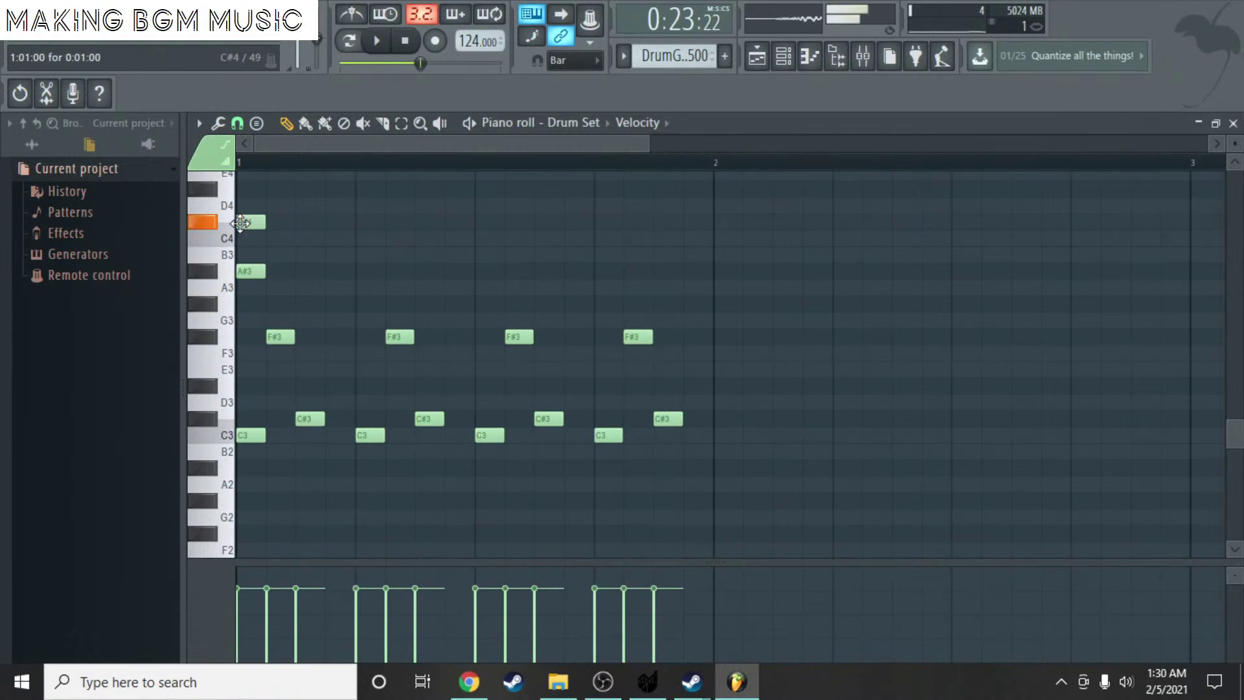
{"action": "left_click", "coordinate": [246, 209]}
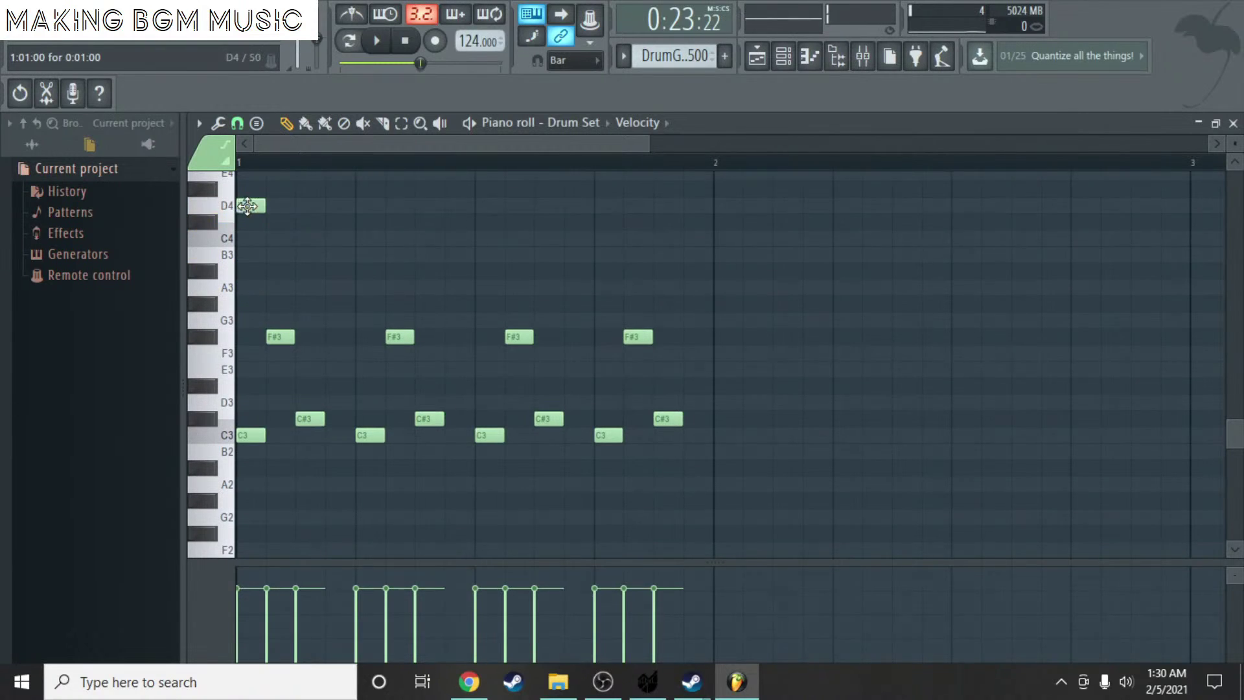
{"action": "scroll", "coordinate": [256, 224], "scroll_direction": "up", "scroll_amount": 1}
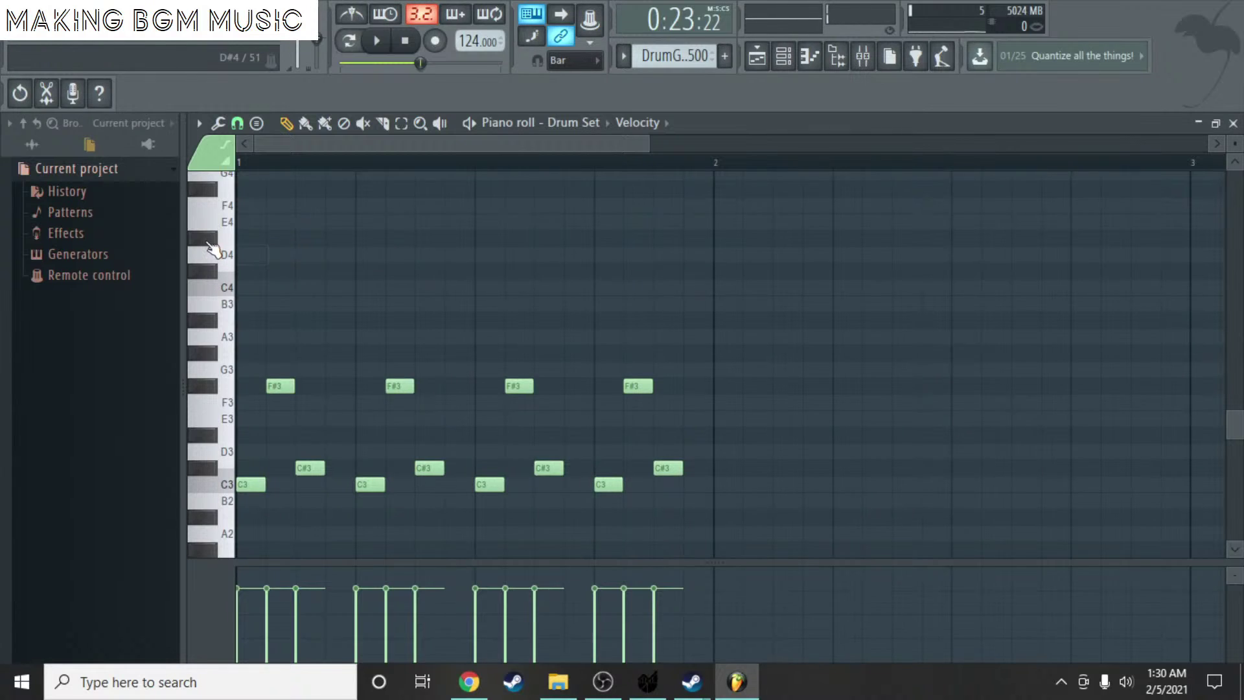
{"action": "scroll", "coordinate": [212, 241], "scroll_direction": "up", "scroll_amount": 1}
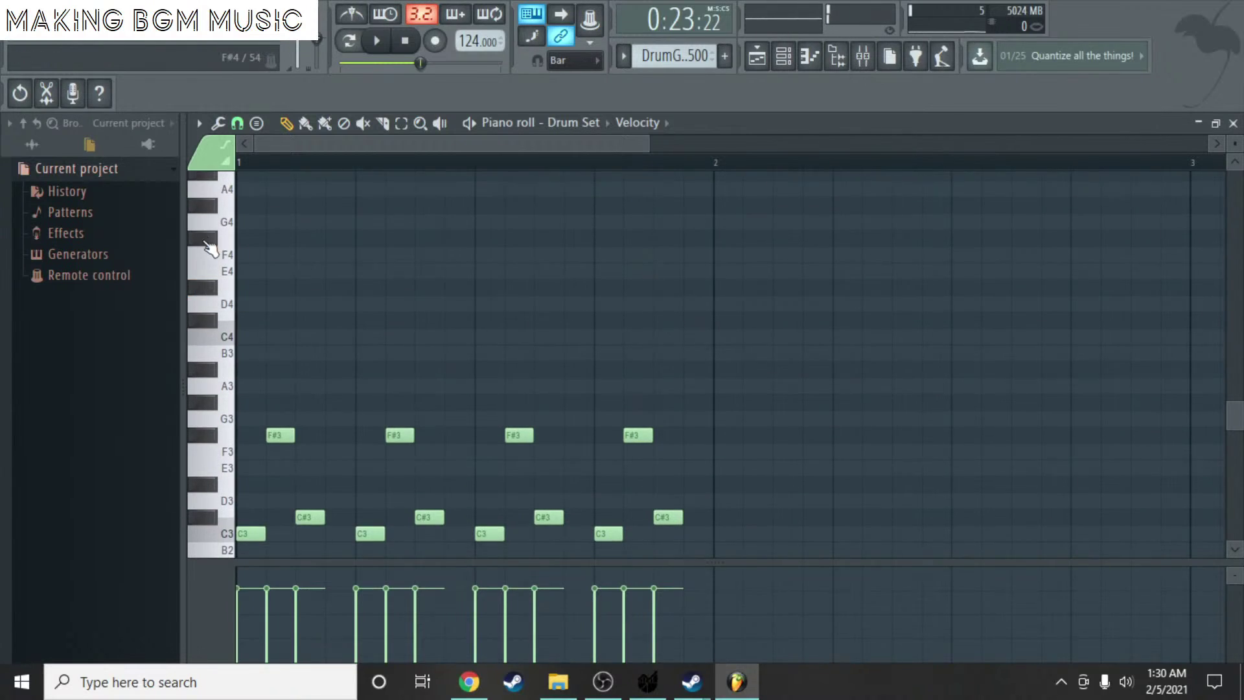
{"action": "left_click", "coordinate": [239, 241]}
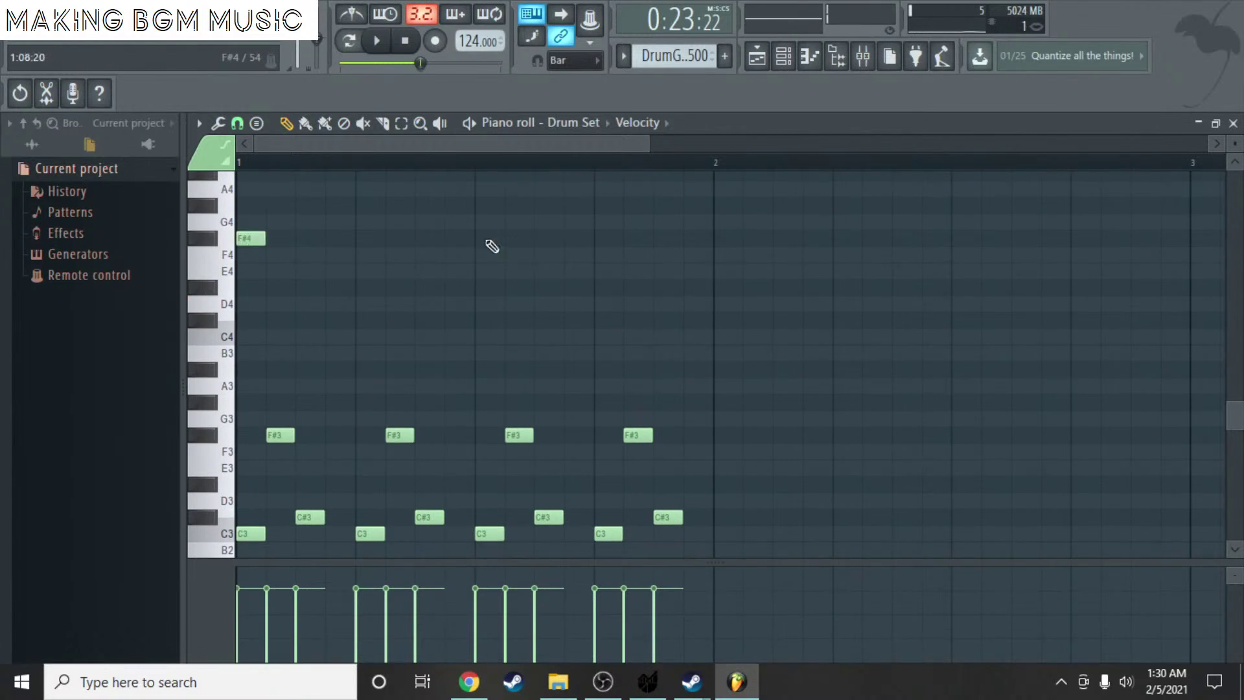
{"action": "left_click", "coordinate": [1234, 123]}
- Hide the channel rack and play the song from bar 21
{"action": "key", "text": "F6"}
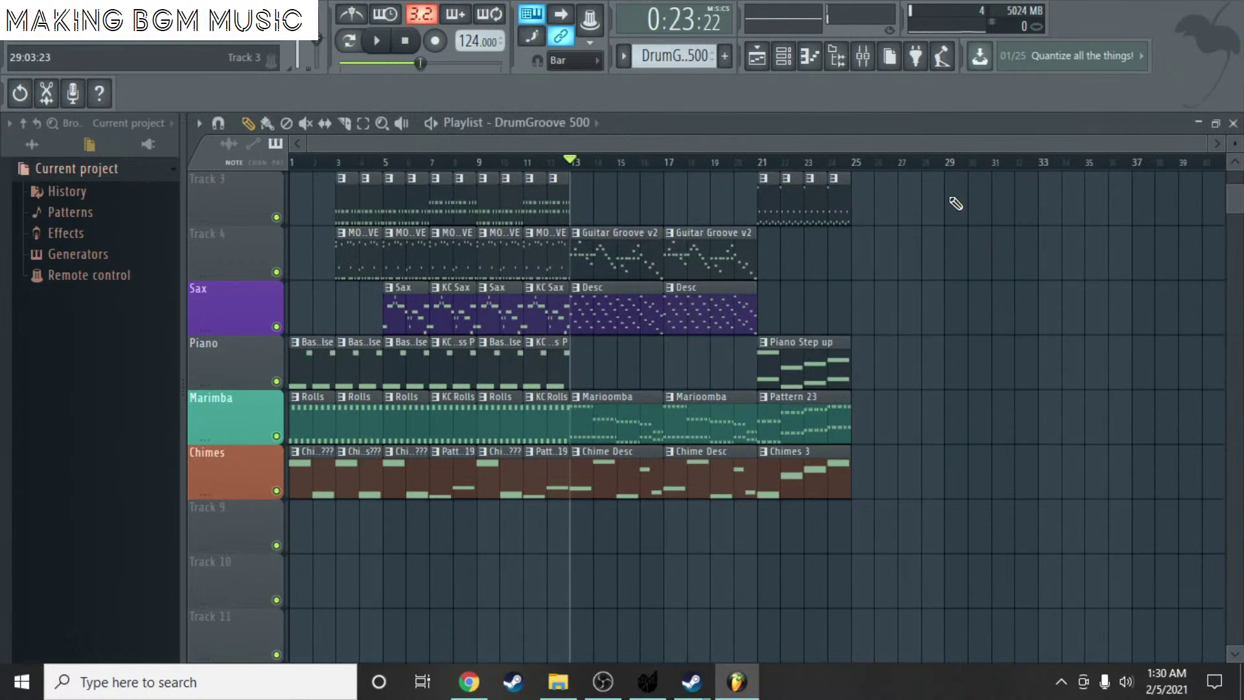
{"action": "left_click", "coordinate": [762, 161]}
{"action": "key", "text": "space"}
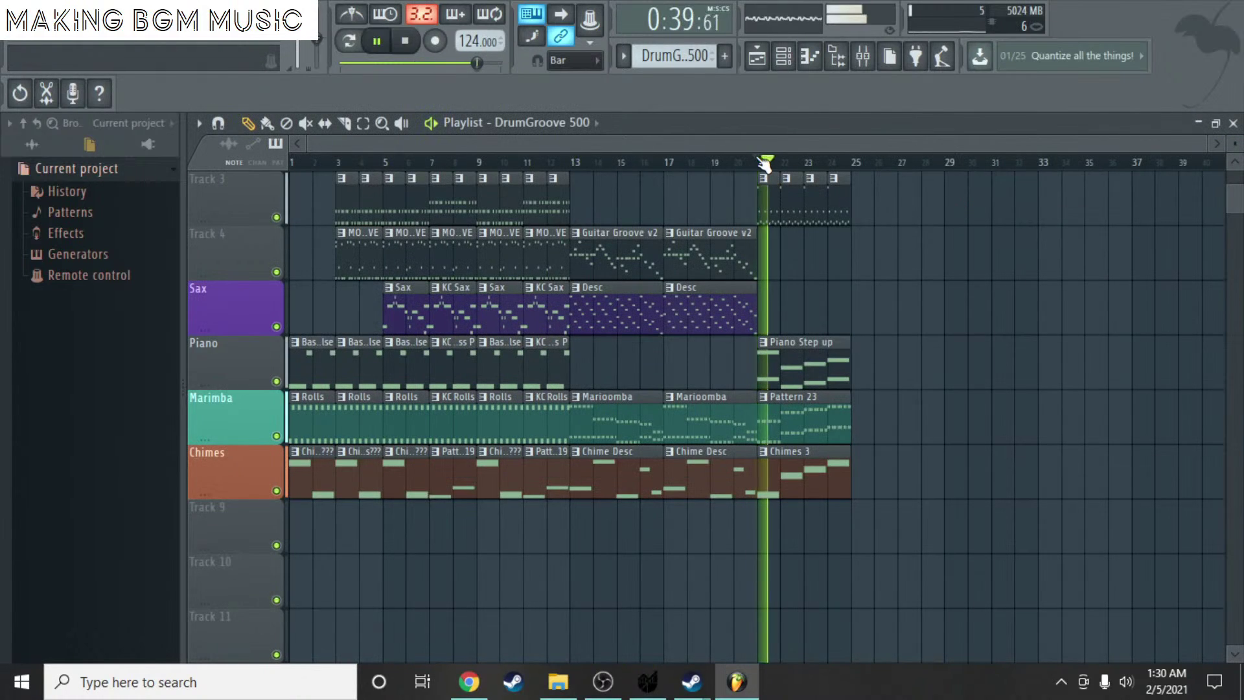
{"action": "scroll", "coordinate": [1029, 278], "scroll_direction": "up", "scroll_amount": 3}
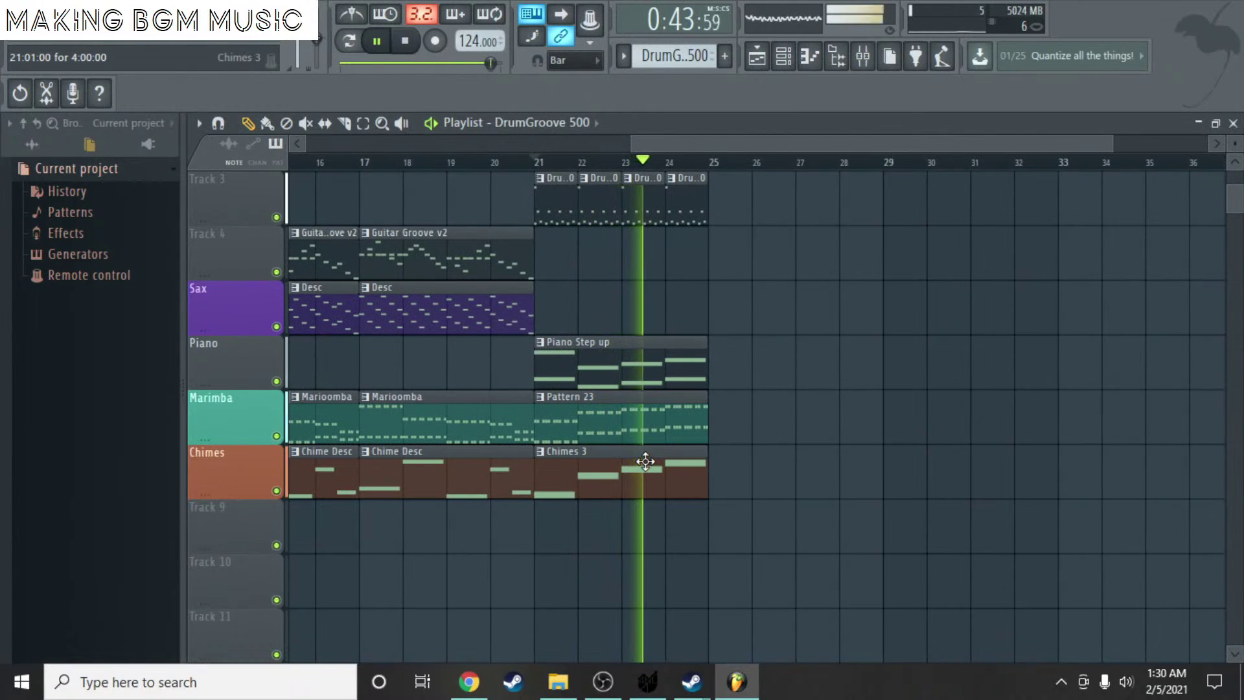
{"action": "key", "text": "space"}
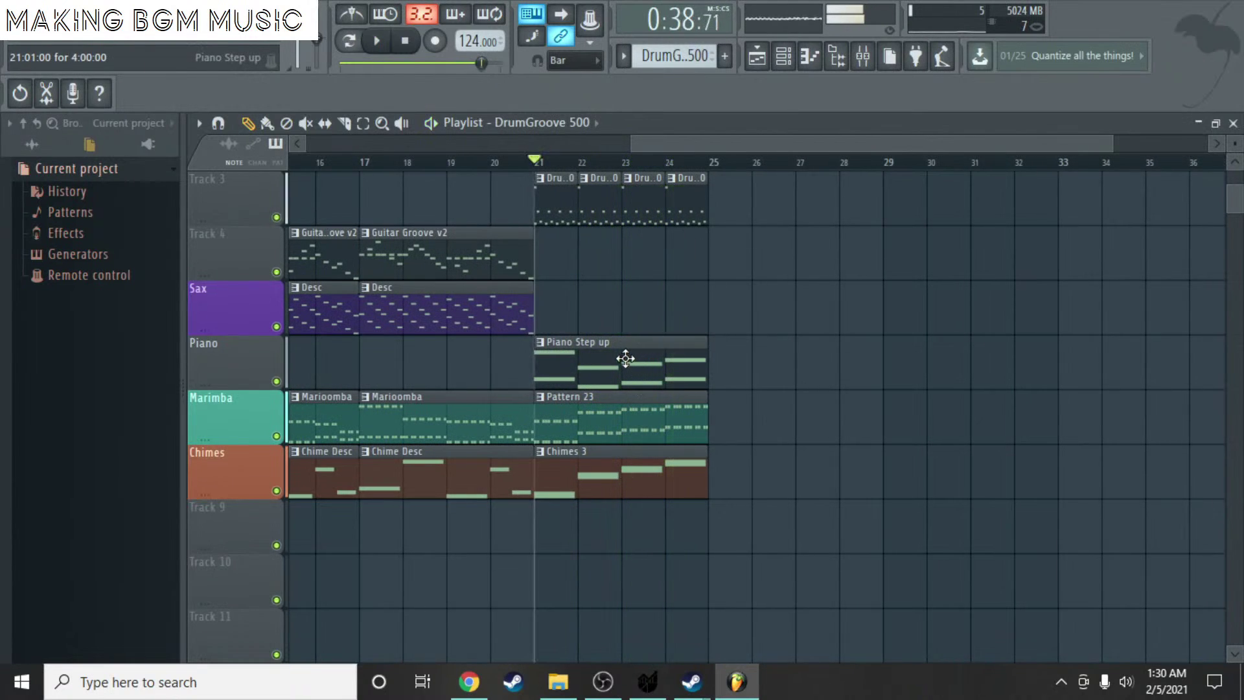
- Open the Piano Step up clip in its piano roll
{"action": "double_click", "coordinate": [627, 361]}
{"action": "scroll", "coordinate": [520, 406], "scroll_direction": "down", "scroll_amount": 3}
{"action": "scroll", "coordinate": [512, 406], "scroll_direction": "down", "scroll_amount": 3, "text": "ctrl"}
{"action": "scroll", "coordinate": [366, 269], "scroll_direction": "up", "scroll_amount": 1}
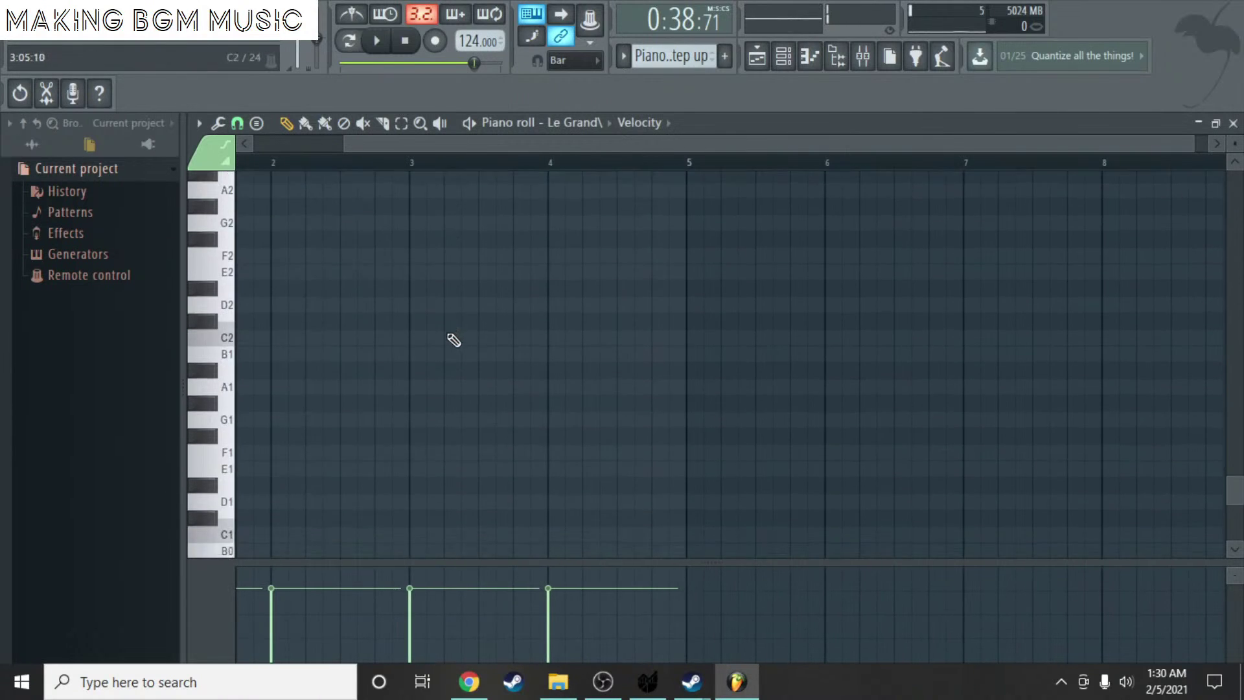
- Raise all Piano Step up notes by one octave
{"action": "key", "text": "ctrl+a"}
{"action": "scroll", "coordinate": [508, 340], "scroll_direction": "up", "scroll_amount": 4}
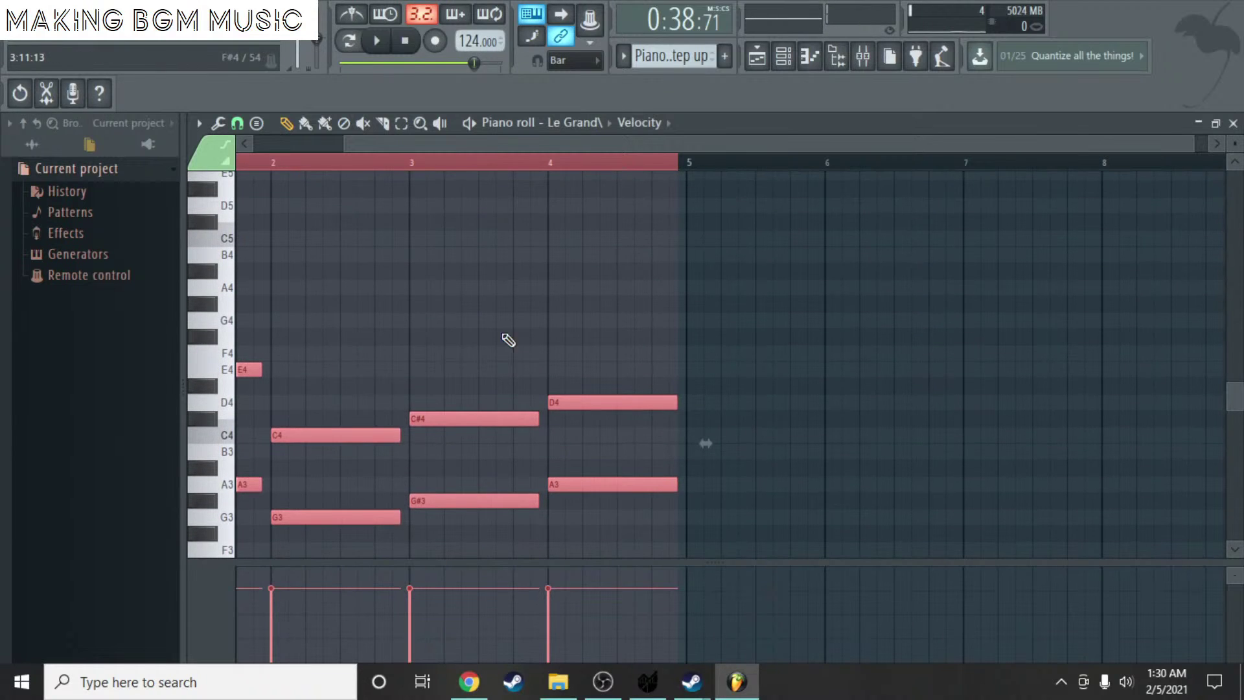
{"action": "left_click_drag", "start_coordinate": [413, 141], "coordinate": [324, 143]}
{"action": "key", "text": "ctrl+Up"}
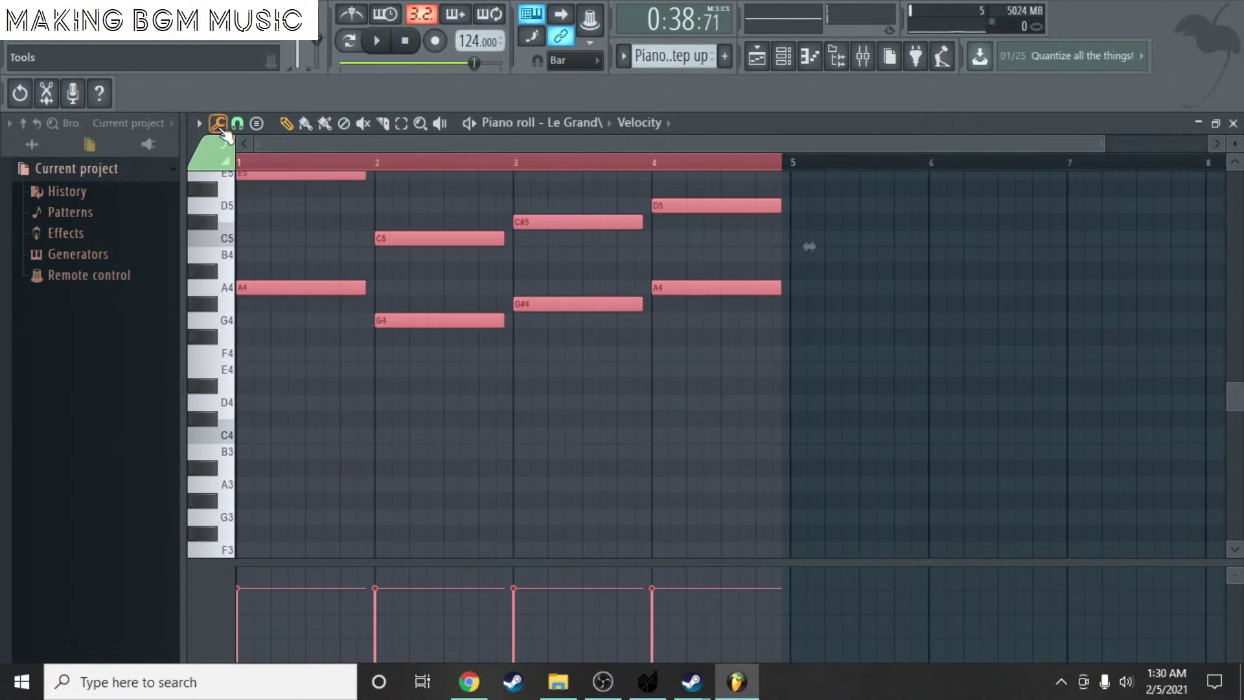
- Add a lower line A3, C4, C#4, D4 across bars 1–4 and play it back
{"action": "left_click", "coordinate": [322, 403]}
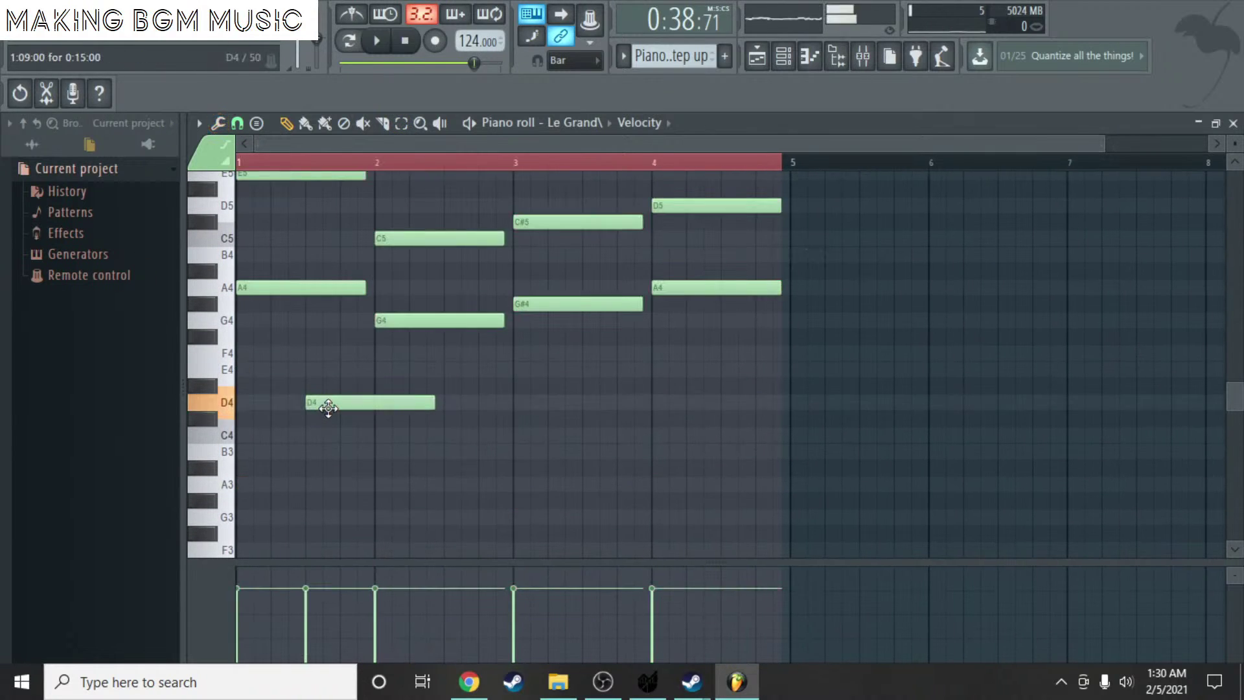
{"action": "left_click_drag", "start_coordinate": [328, 407], "coordinate": [247, 505]}
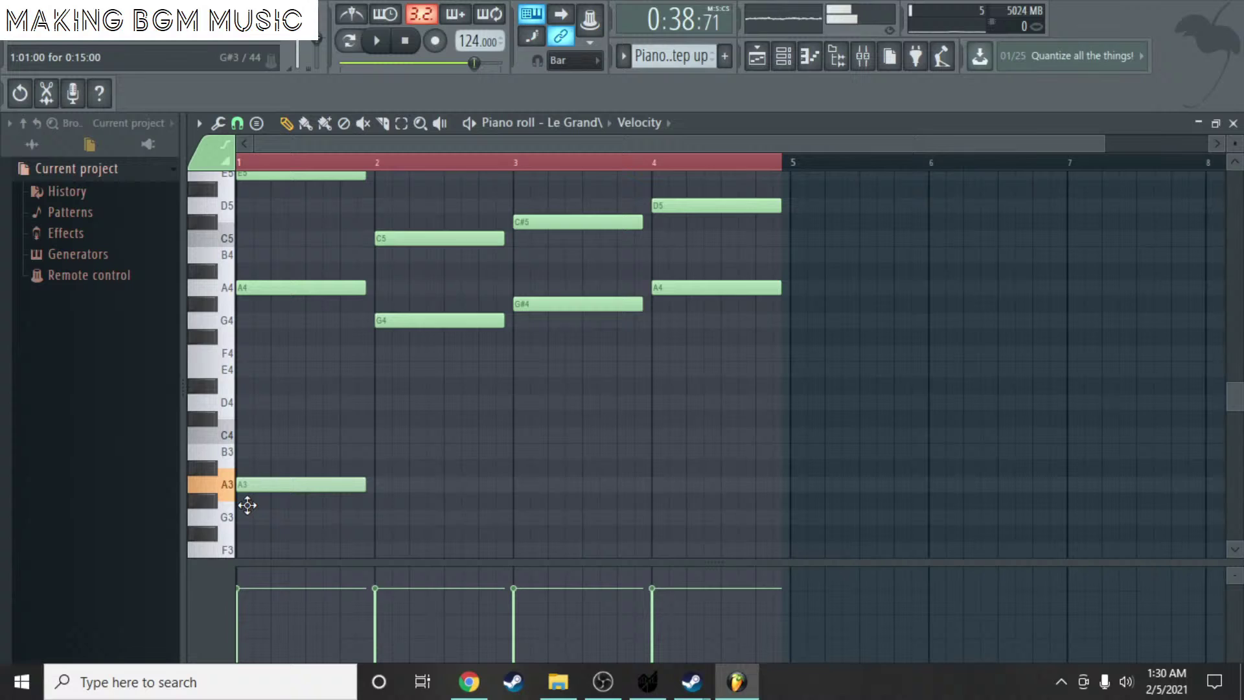
{"action": "left_click", "coordinate": [378, 433]}
{"action": "left_click", "coordinate": [520, 420]}
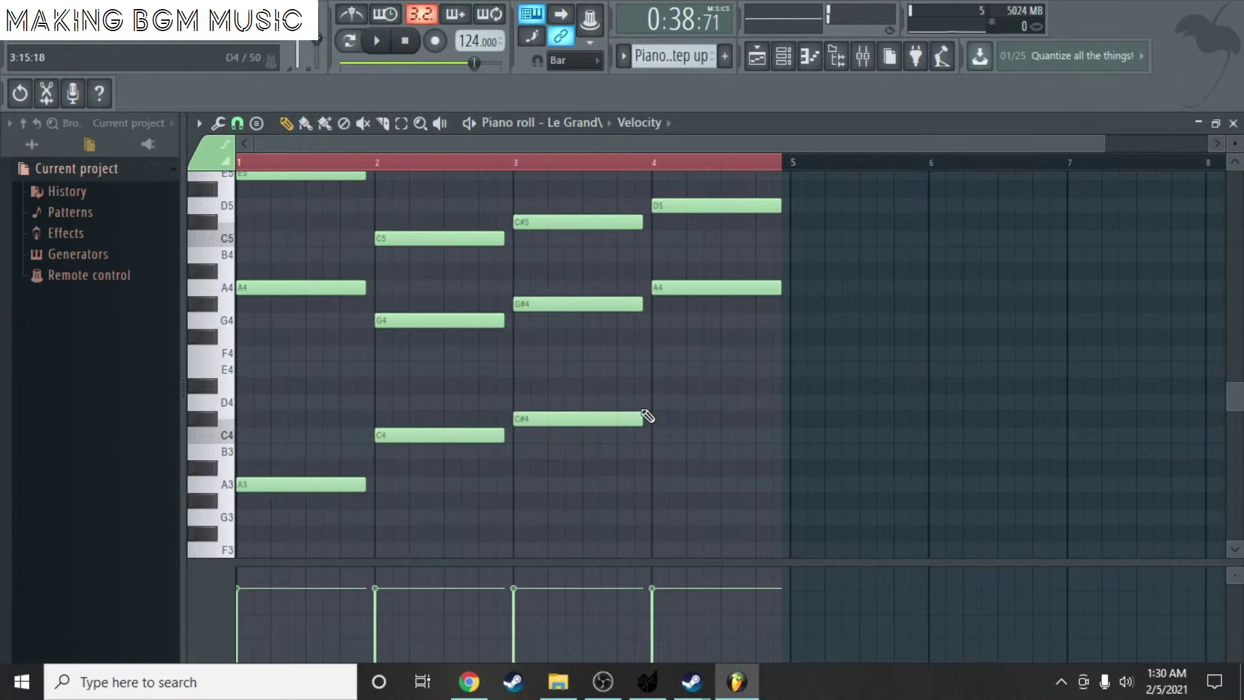
{"action": "left_click", "coordinate": [655, 403]}
{"action": "key", "text": "space"}
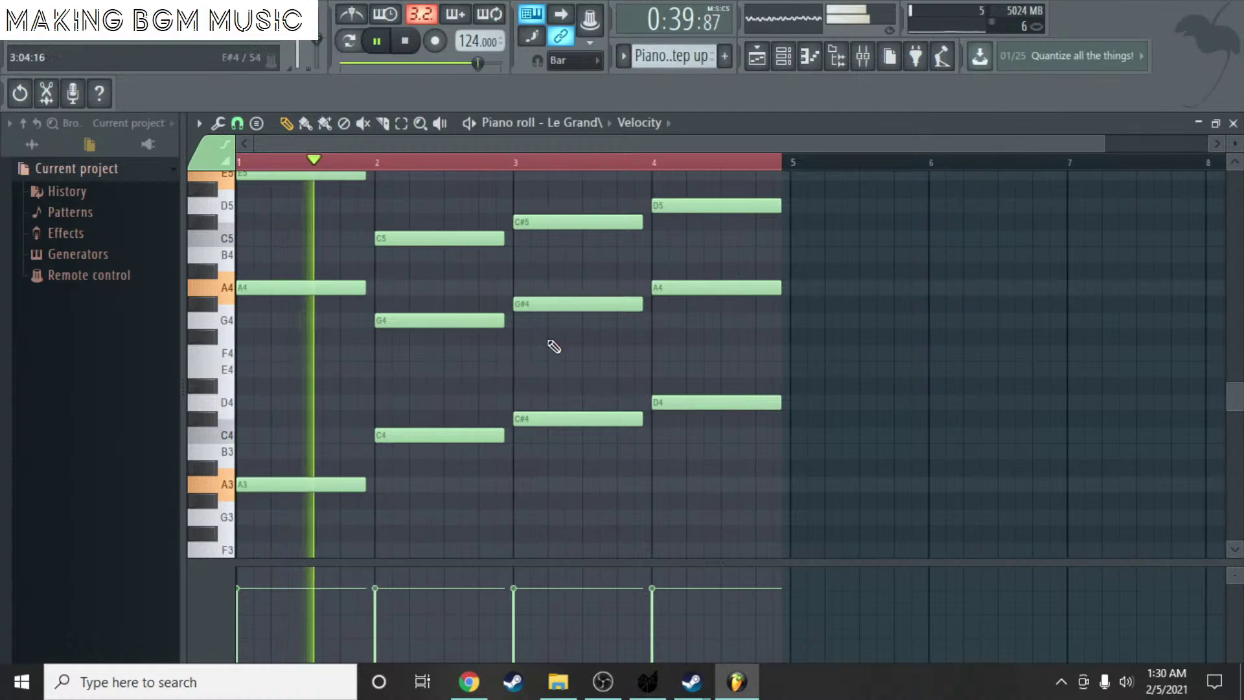
{"action": "scroll", "coordinate": [722, 319], "scroll_direction": "up", "scroll_amount": 3}
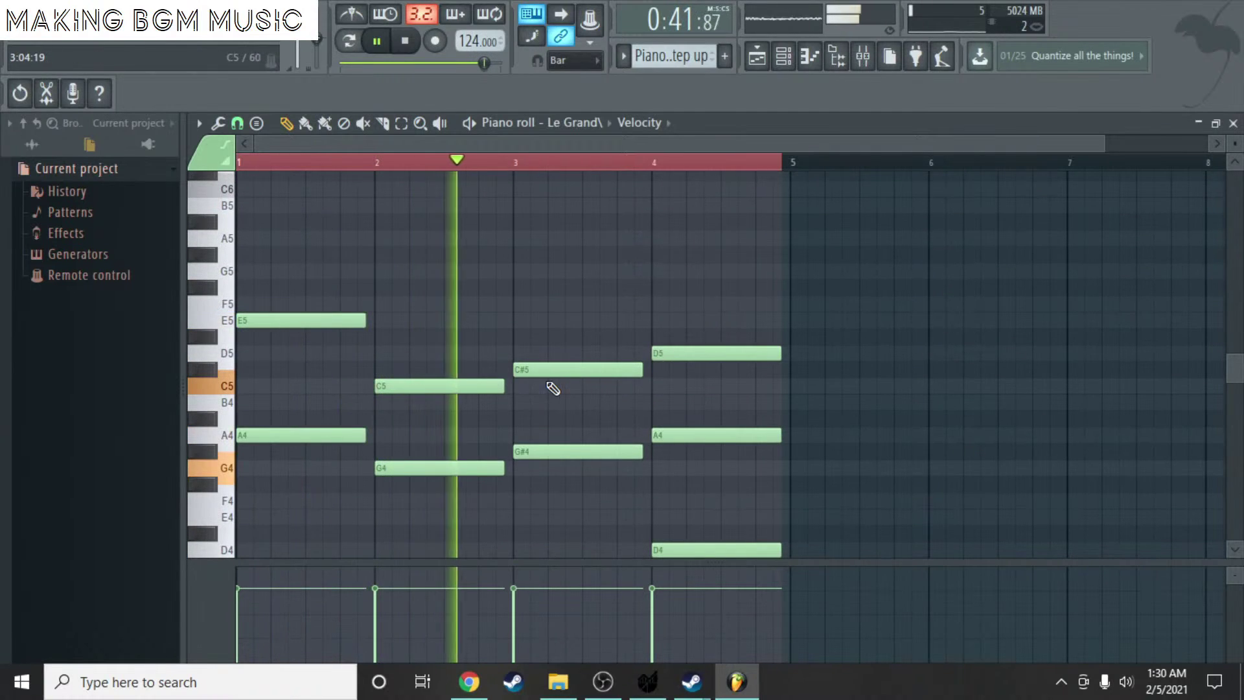
{"action": "scroll", "coordinate": [544, 379], "scroll_direction": "down", "scroll_amount": 2}
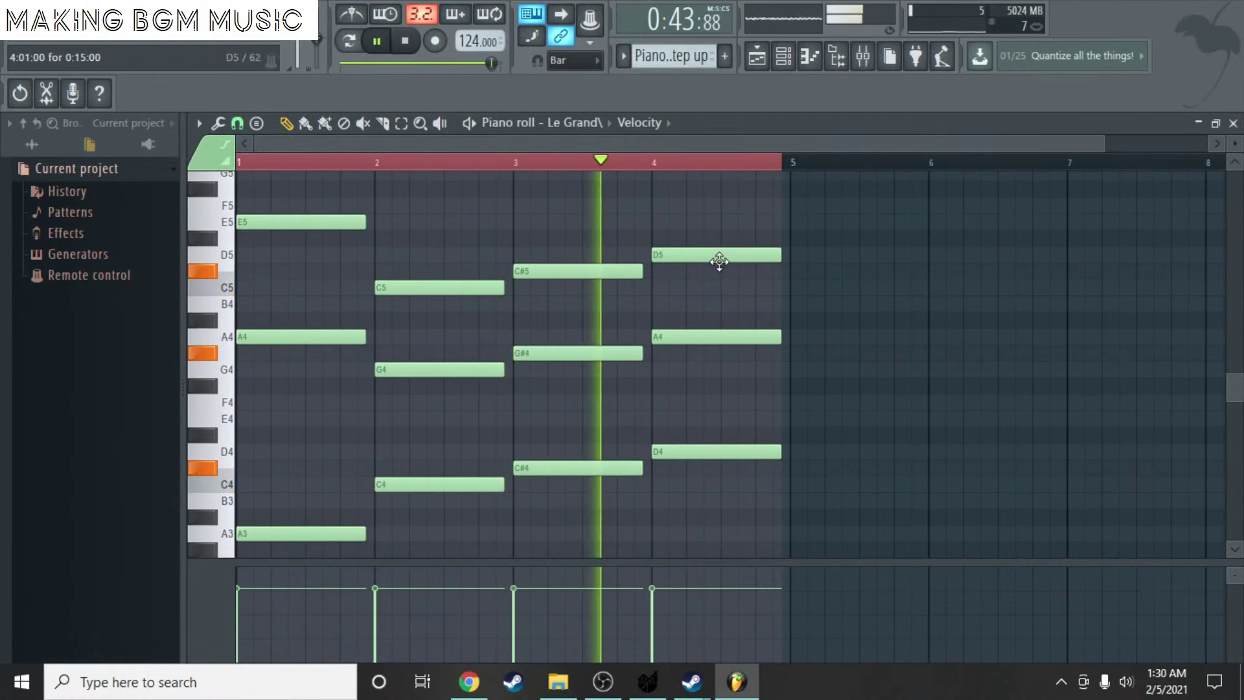
{"action": "left_click", "coordinate": [1233, 124]}
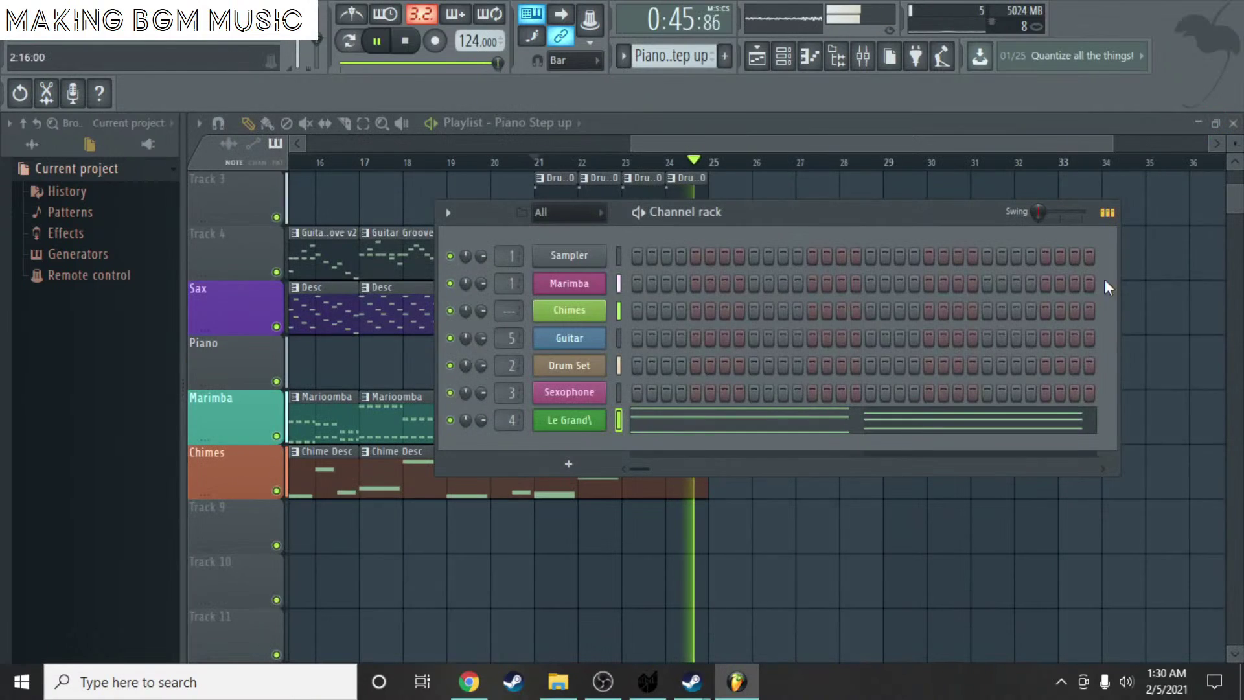
{"action": "left_click", "coordinate": [1148, 259]}
{"action": "right_click", "coordinate": [1164, 262]}
{"action": "key", "text": "space"}
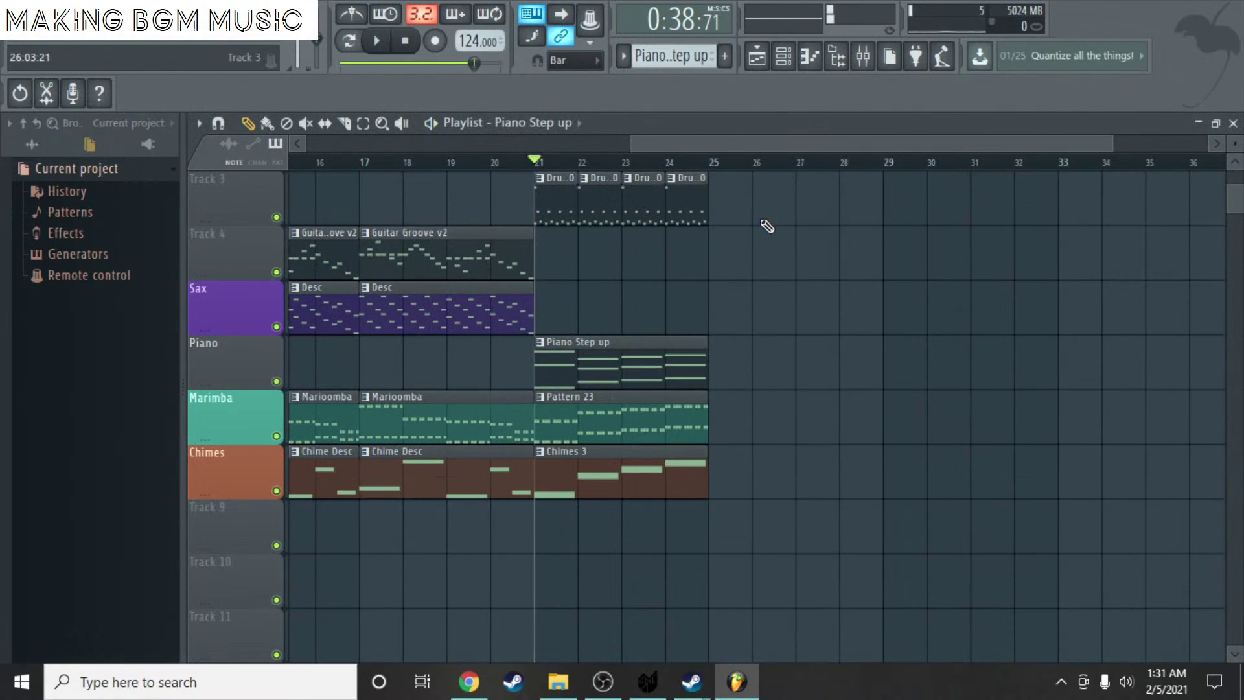
{"action": "left_click_drag", "start_coordinate": [795, 137], "coordinate": [692, 138]}
{"action": "scroll", "coordinate": [858, 133], "scroll_direction": "up", "scroll_amount": 3}
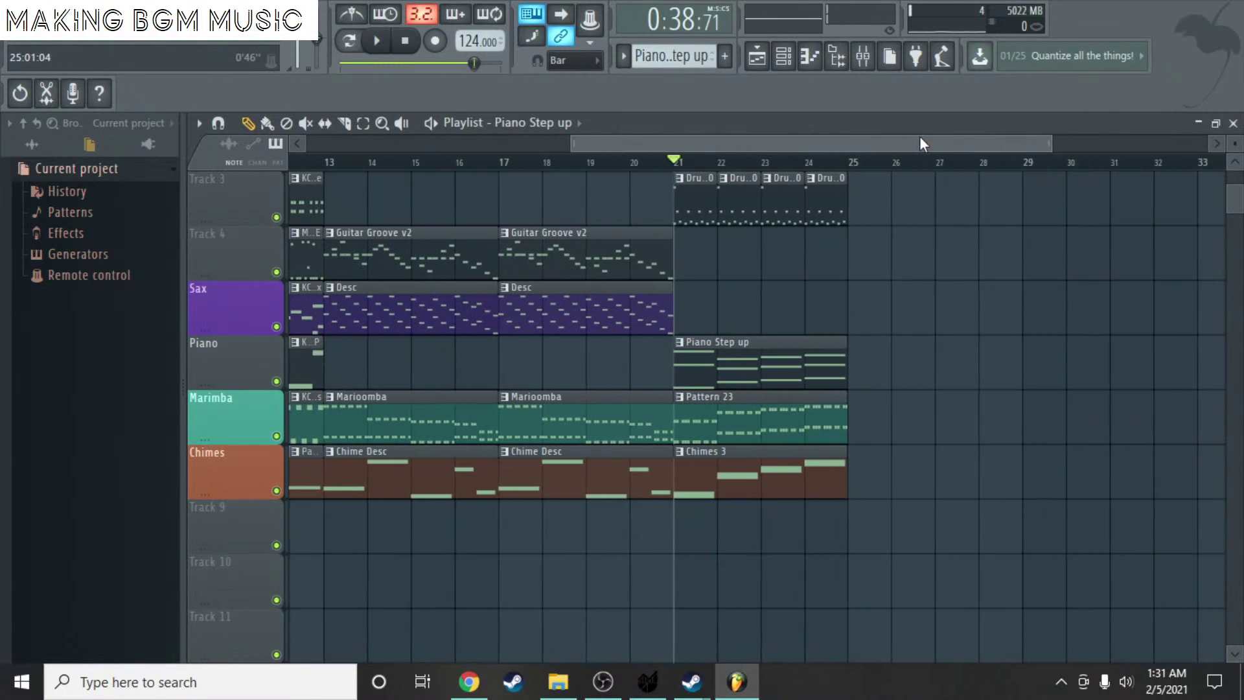
{"action": "scroll", "coordinate": [865, 139], "scroll_direction": "down", "scroll_amount": 3}
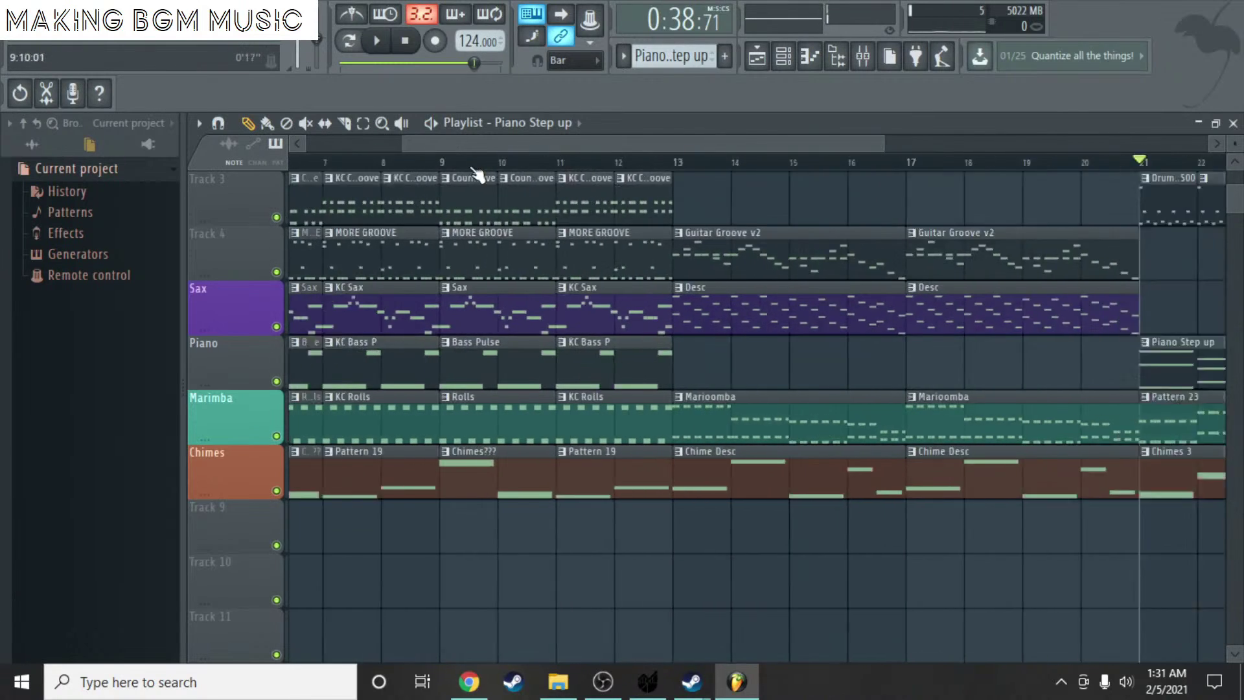
{"action": "scroll", "coordinate": [355, 146], "scroll_direction": "down", "scroll_amount": 2}
{"action": "left_click_drag", "start_coordinate": [448, 137], "coordinate": [255, 139]}
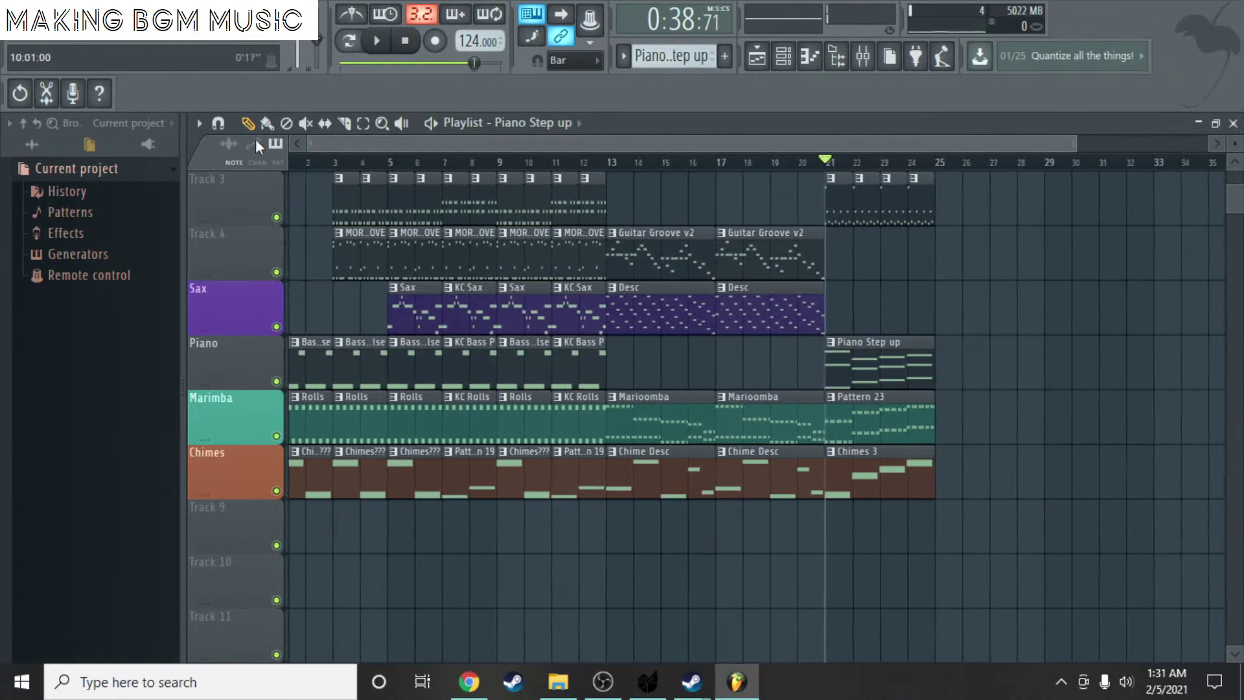
{"action": "left_click", "coordinate": [304, 166]}
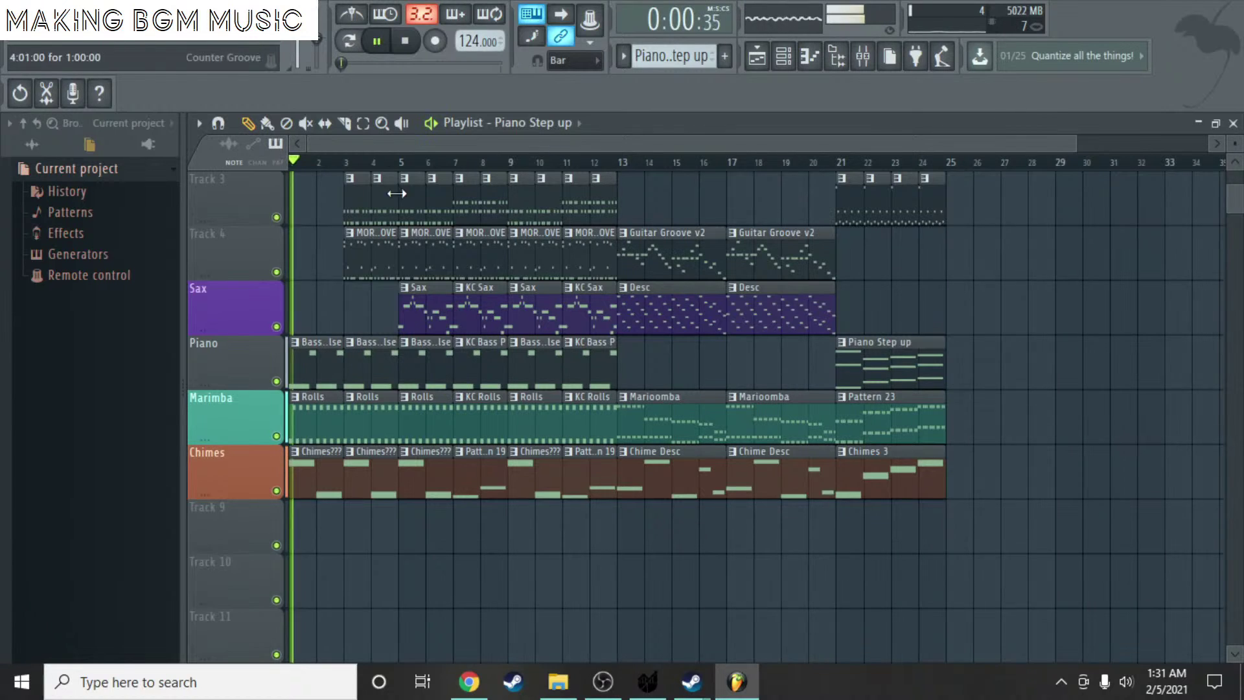
{"action": "scroll", "coordinate": [705, 158], "scroll_direction": "up", "scroll_amount": 3}
{"action": "scroll", "coordinate": [703, 256], "scroll_direction": "up", "scroll_amount": 2}
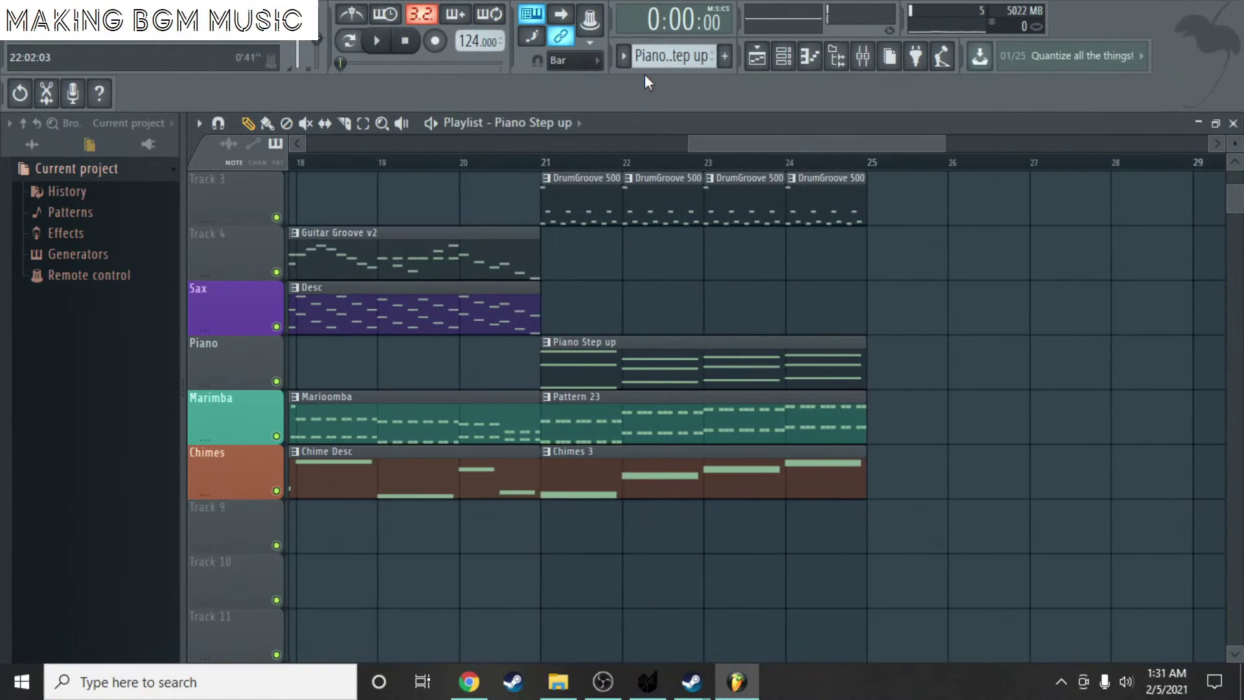
- Create a Sax UP pattern at bar 21 on the Sax track and open Sexophone's piano roll
{"action": "left_click", "coordinate": [724, 56]}
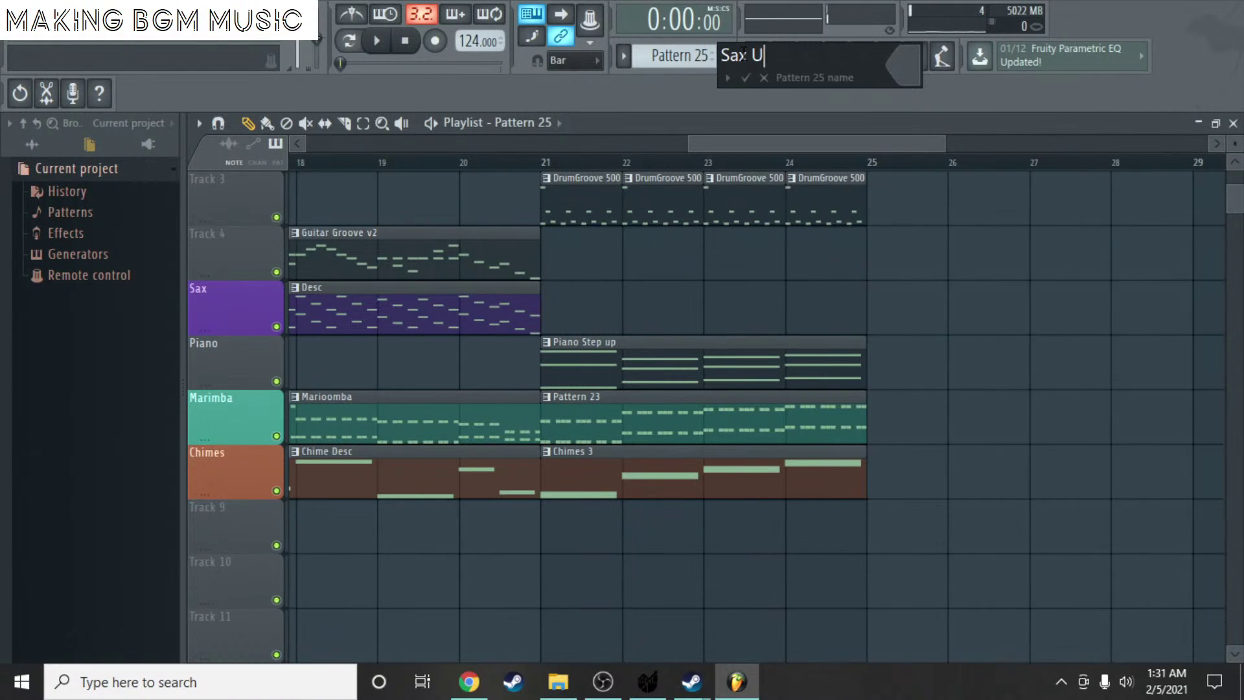
{"action": "key", "text": "Return"}
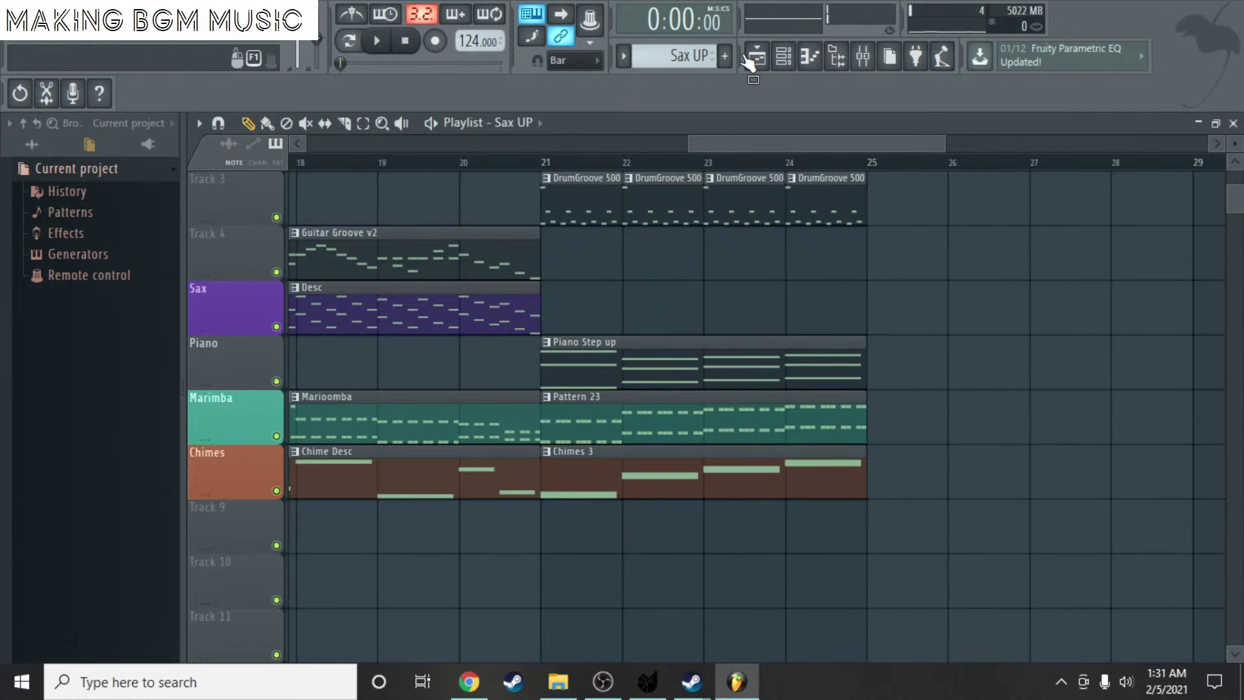
{"action": "left_click", "coordinate": [587, 318]}
{"action": "double_click", "coordinate": [600, 324]}
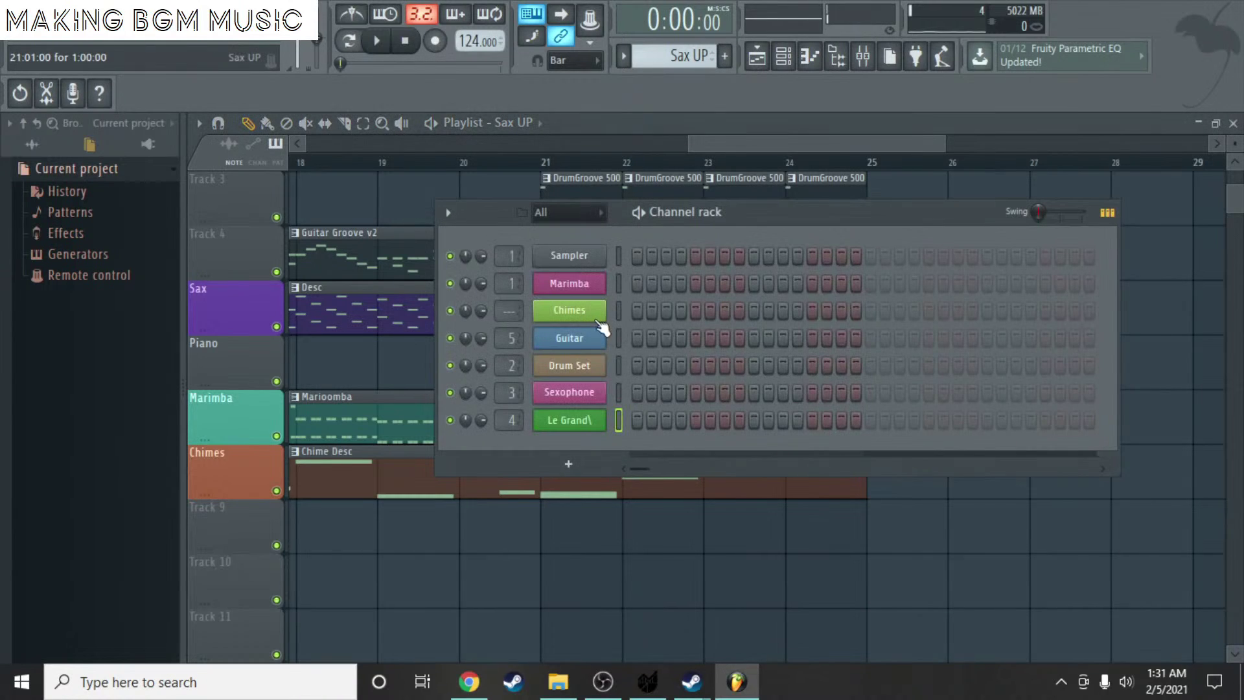
{"action": "right_click", "coordinate": [602, 387]}
{"action": "left_click", "coordinate": [632, 389]}
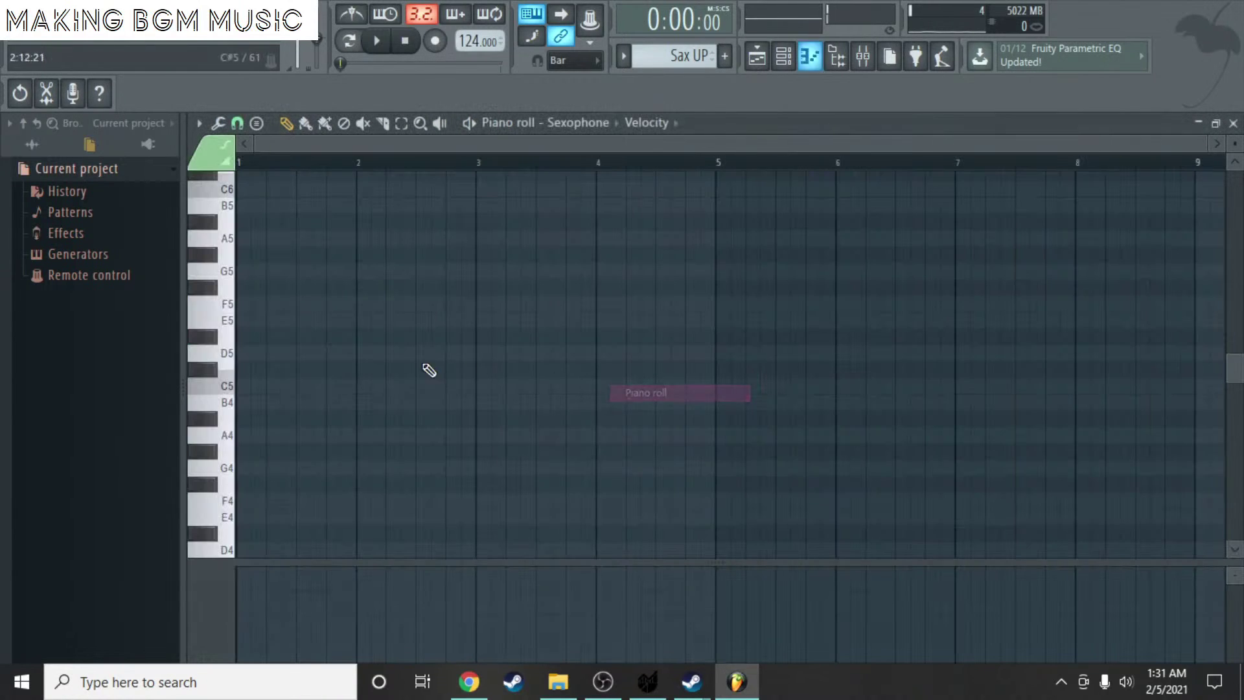
- Draw the opening A4 notes in bar 1, holding the second one longer
{"action": "left_click", "coordinate": [292, 367]}
{"action": "left_click_drag", "start_coordinate": [292, 366], "coordinate": [162, 425]}
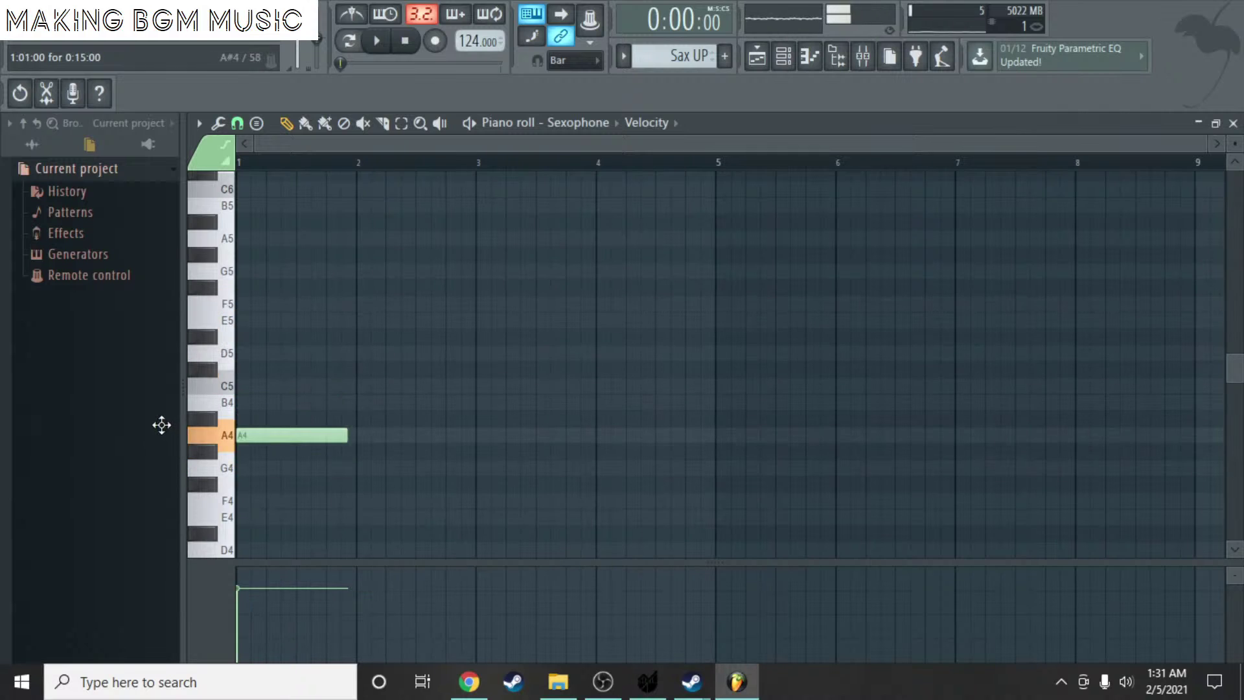
{"action": "scroll", "coordinate": [391, 378], "scroll_direction": "up", "scroll_amount": 3, "text": "ctrl"}
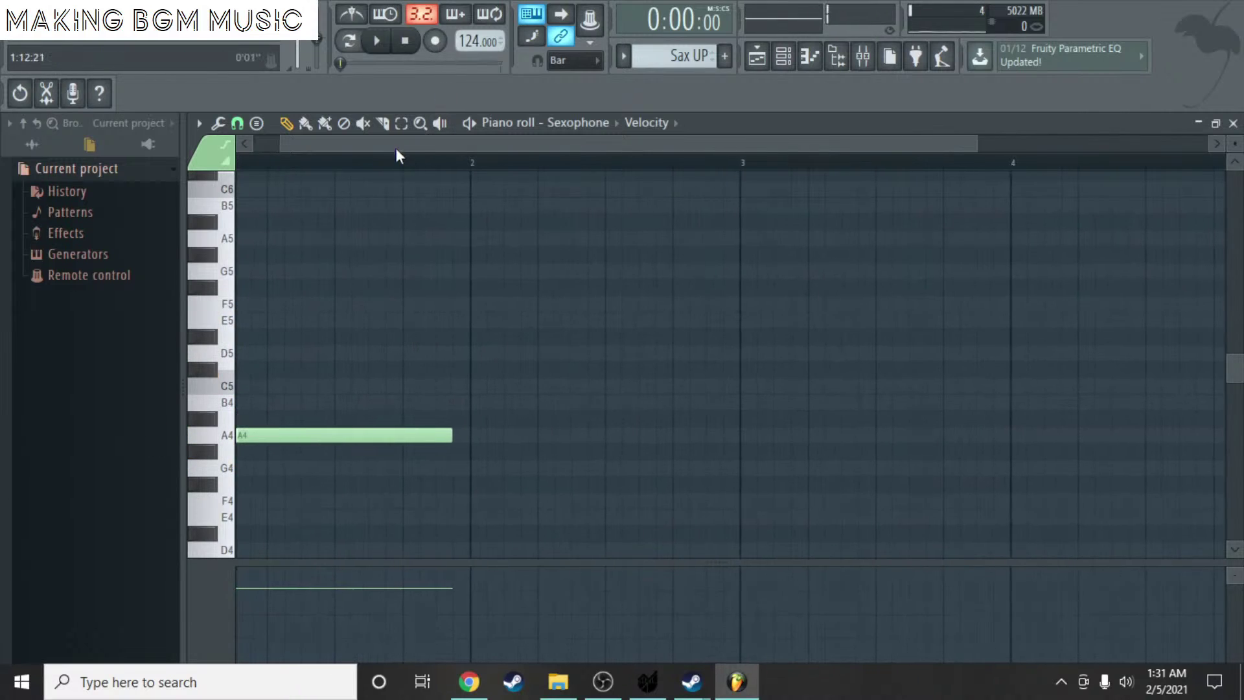
{"action": "left_click_drag", "start_coordinate": [396, 149], "coordinate": [369, 283]}
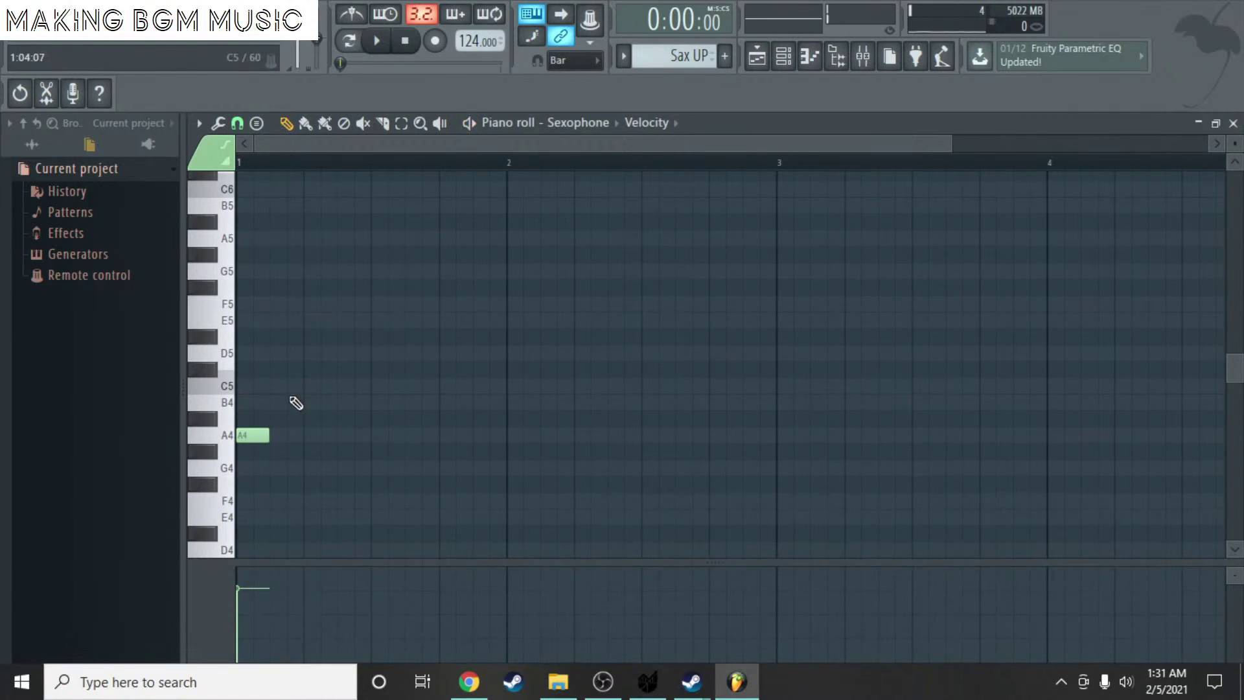
{"action": "left_click", "coordinate": [273, 433]}
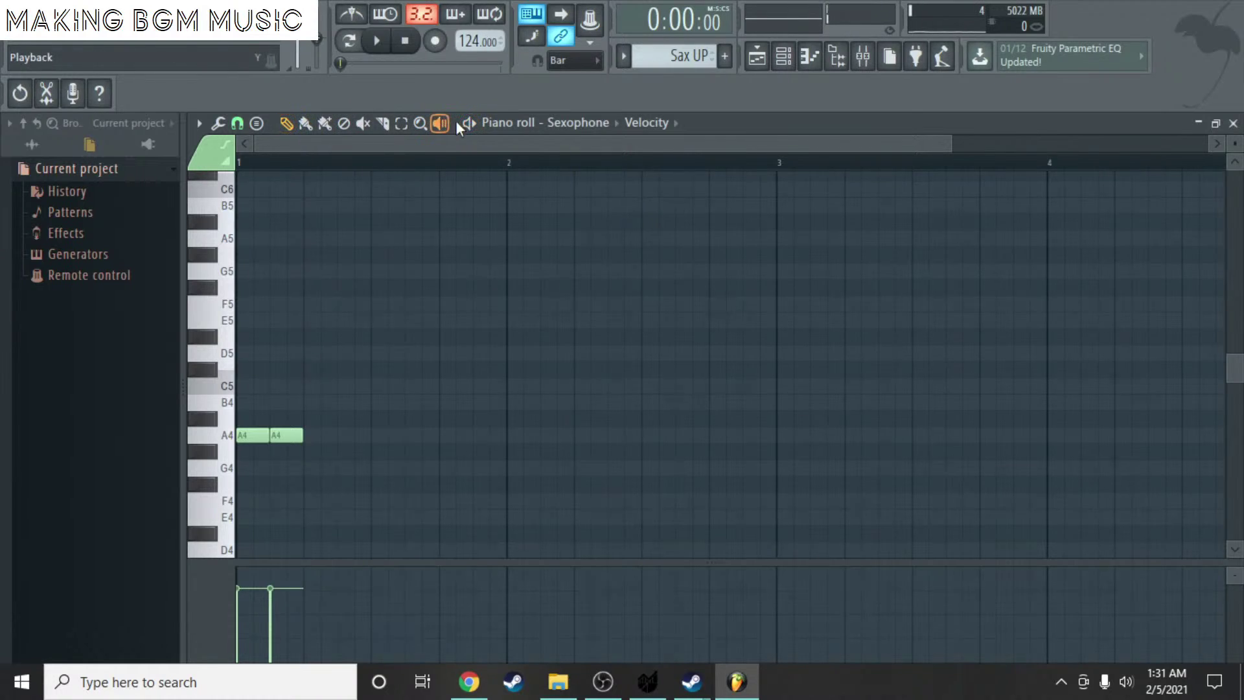
{"action": "key", "text": "space"}
{"action": "key", "text": "space"}
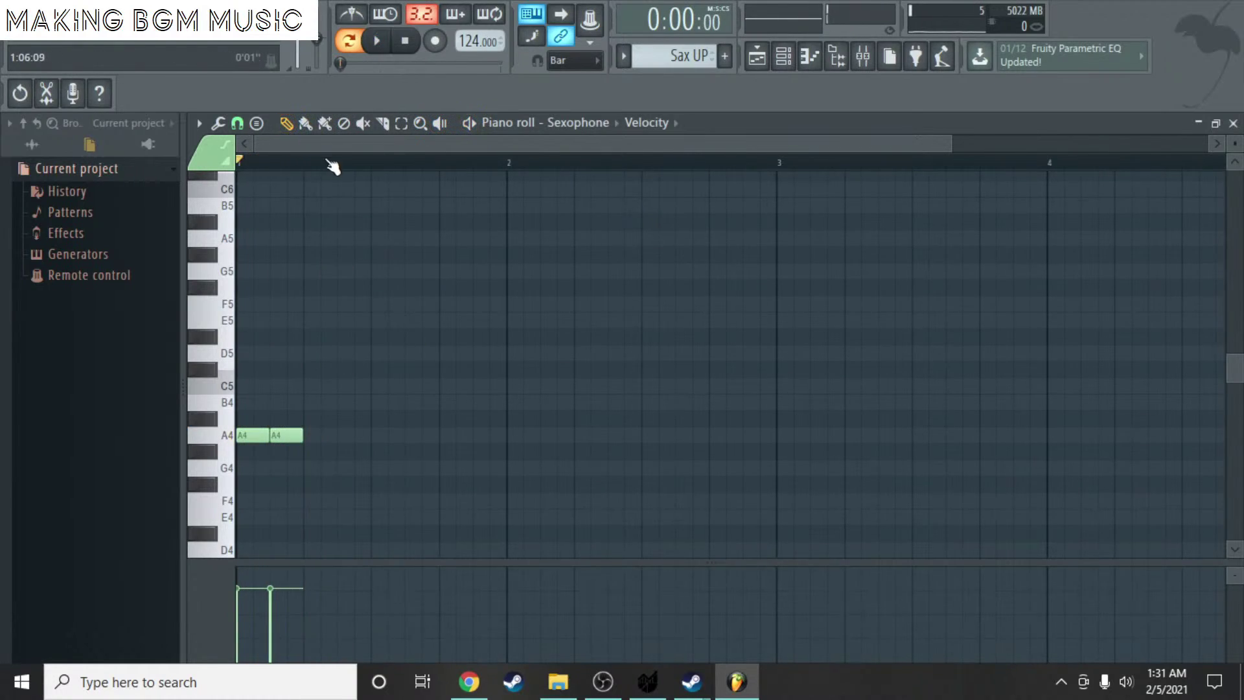
{"action": "scroll", "coordinate": [304, 385], "scroll_direction": "up", "scroll_amount": 3}
{"action": "left_click_drag", "start_coordinate": [347, 145], "coordinate": [269, 146]}
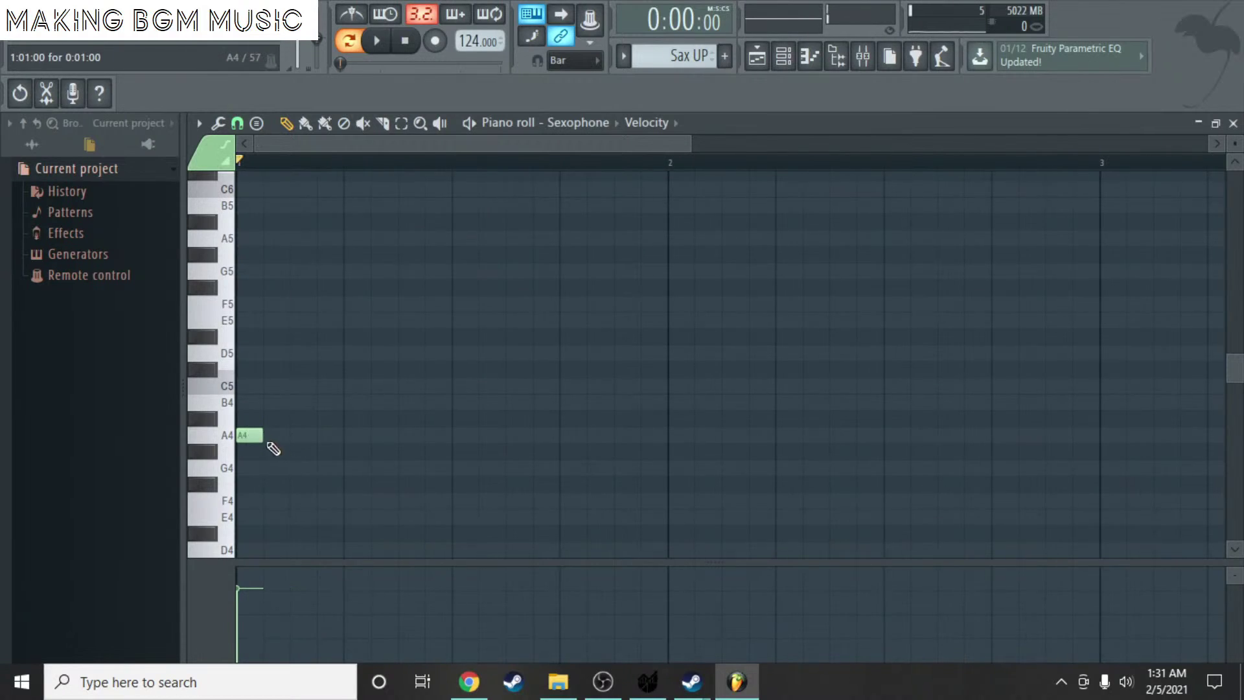
{"action": "left_click", "coordinate": [268, 436]}
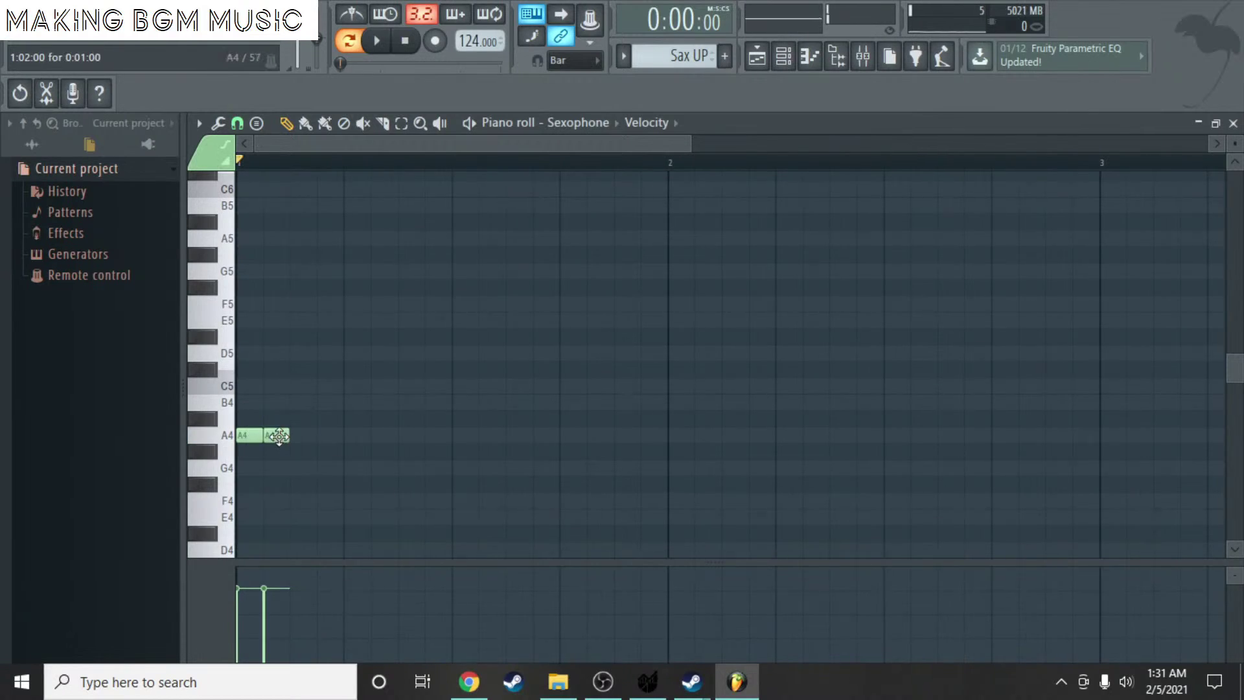
{"action": "left_click_drag", "start_coordinate": [295, 441], "coordinate": [423, 434]}
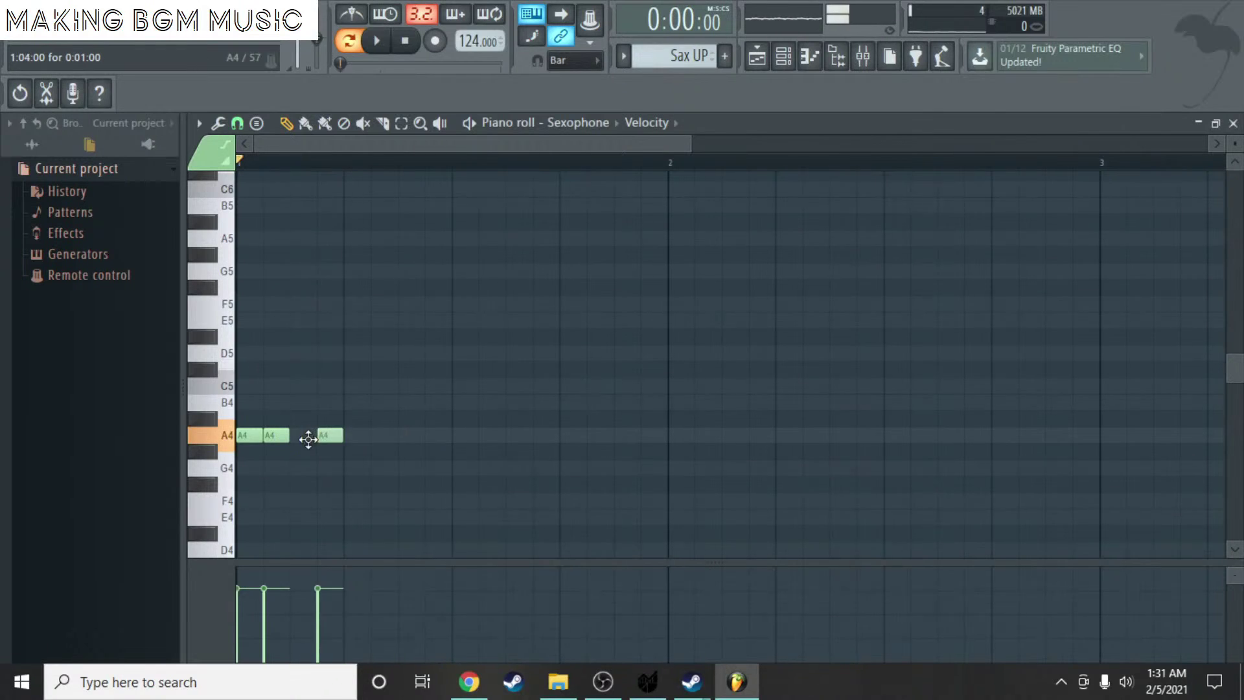
{"action": "left_click_drag", "start_coordinate": [290, 442], "coordinate": [620, 469]}
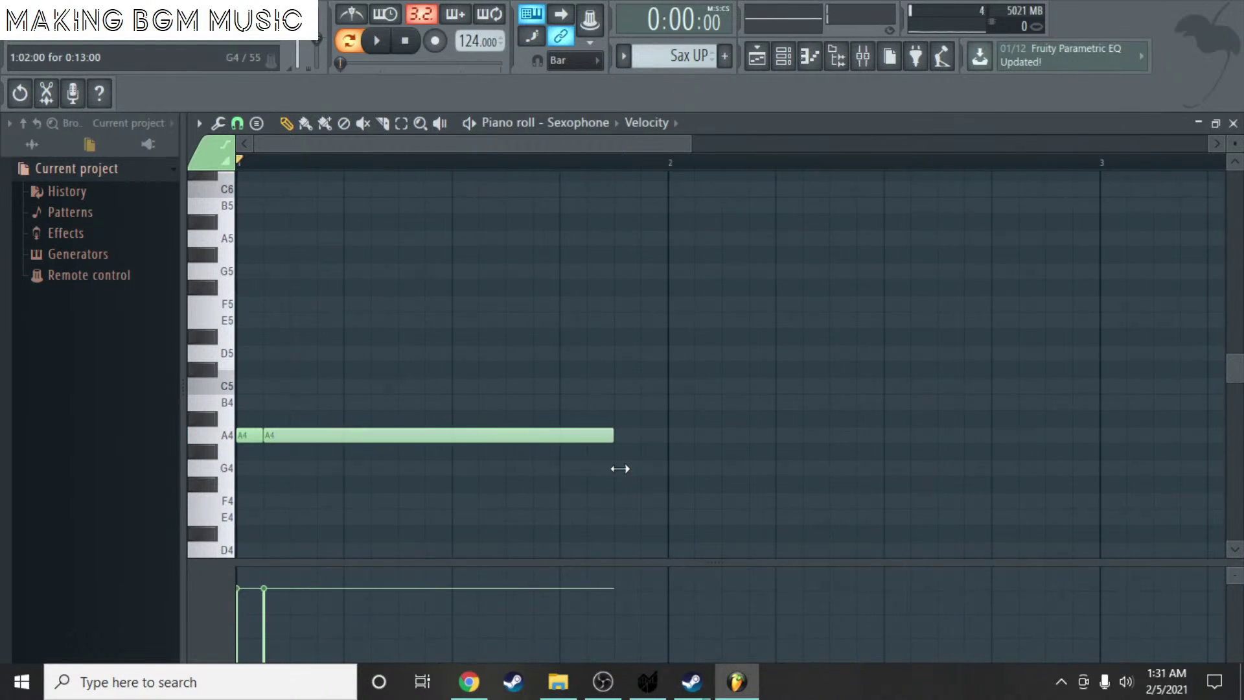
{"action": "key", "text": "space"}
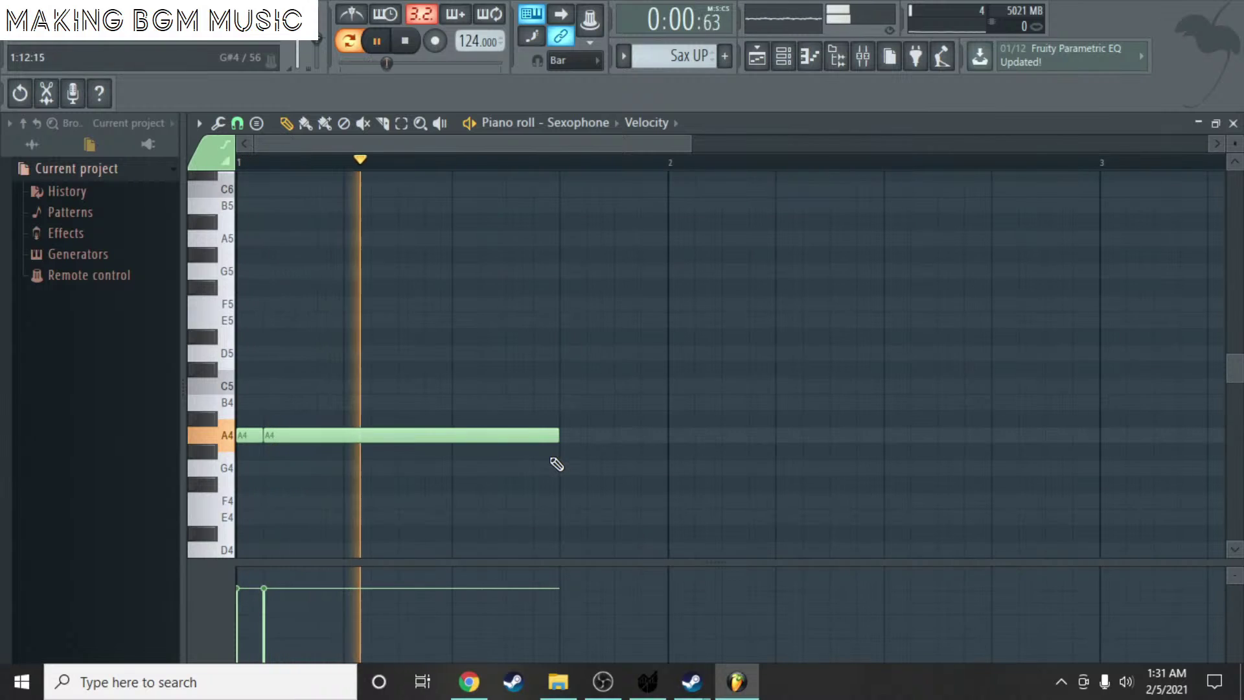
{"action": "key", "text": "space"}
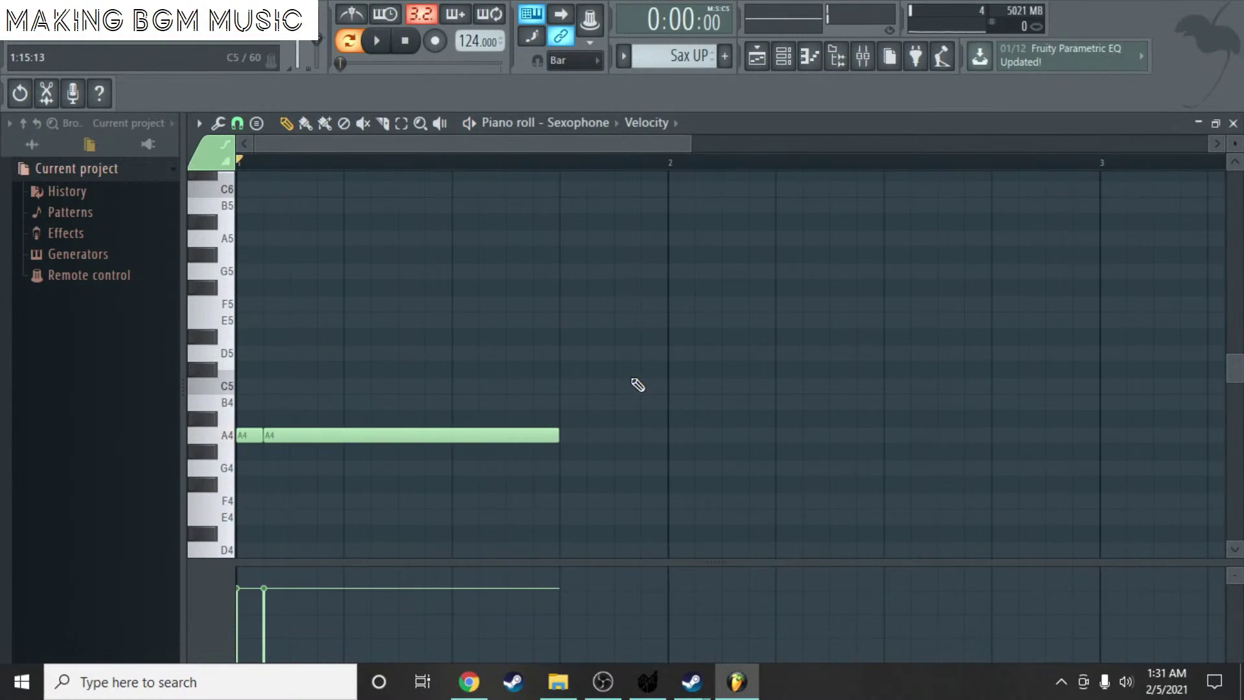
- Add a short E5 grace note, then copy the phrase into later bars, transposing each copy higher
{"action": "left_click", "coordinate": [642, 321]}
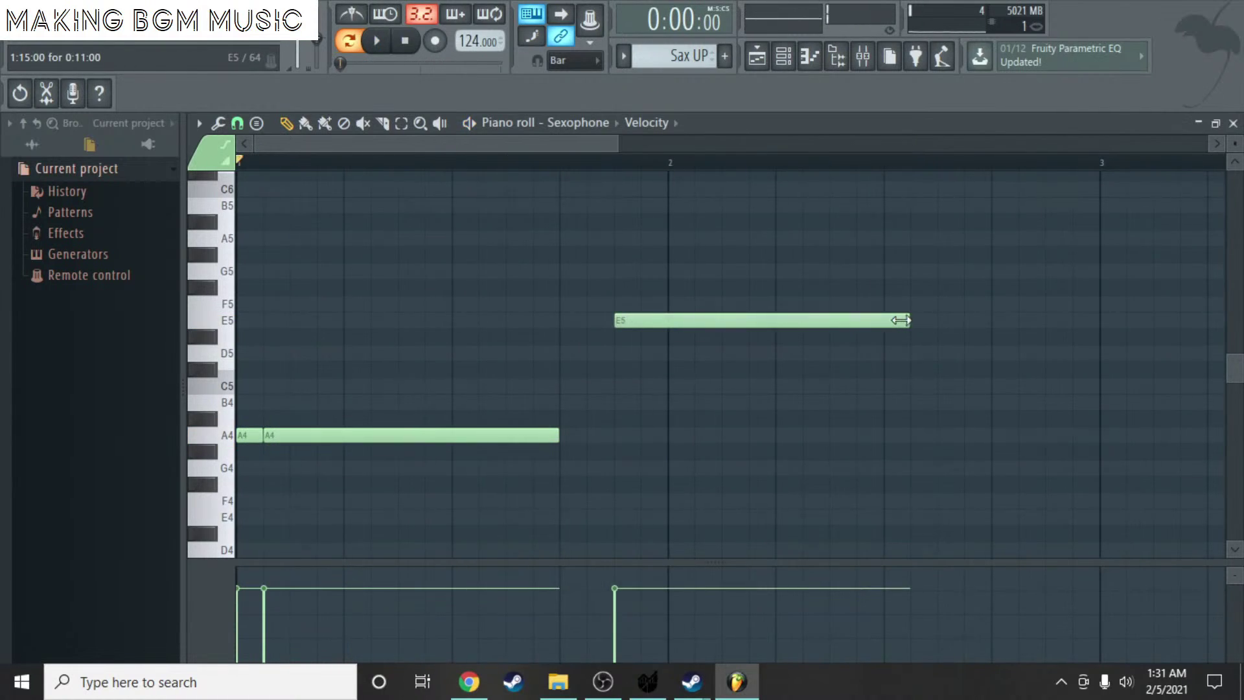
{"action": "left_click_drag", "start_coordinate": [901, 320], "coordinate": [643, 326]}
{"action": "key", "text": "ctrl+a"}
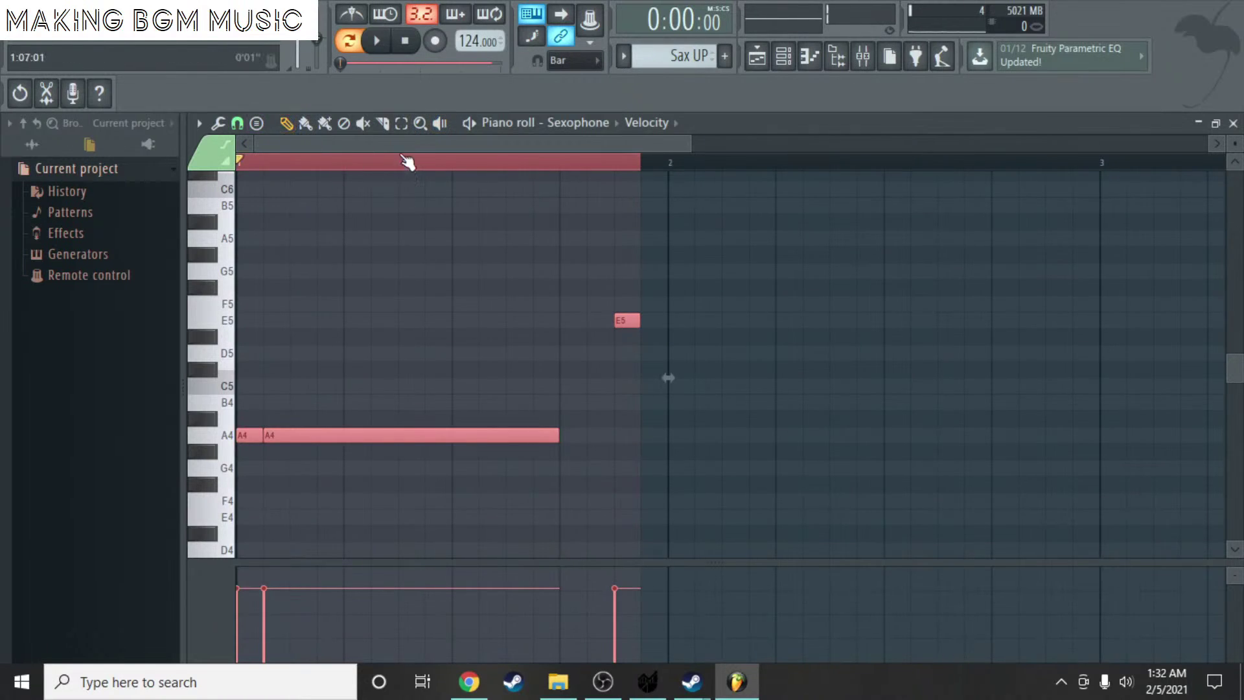
{"action": "left_click_drag", "start_coordinate": [414, 143], "coordinate": [577, 144]}
{"action": "key", "text": "ctrl+b"}
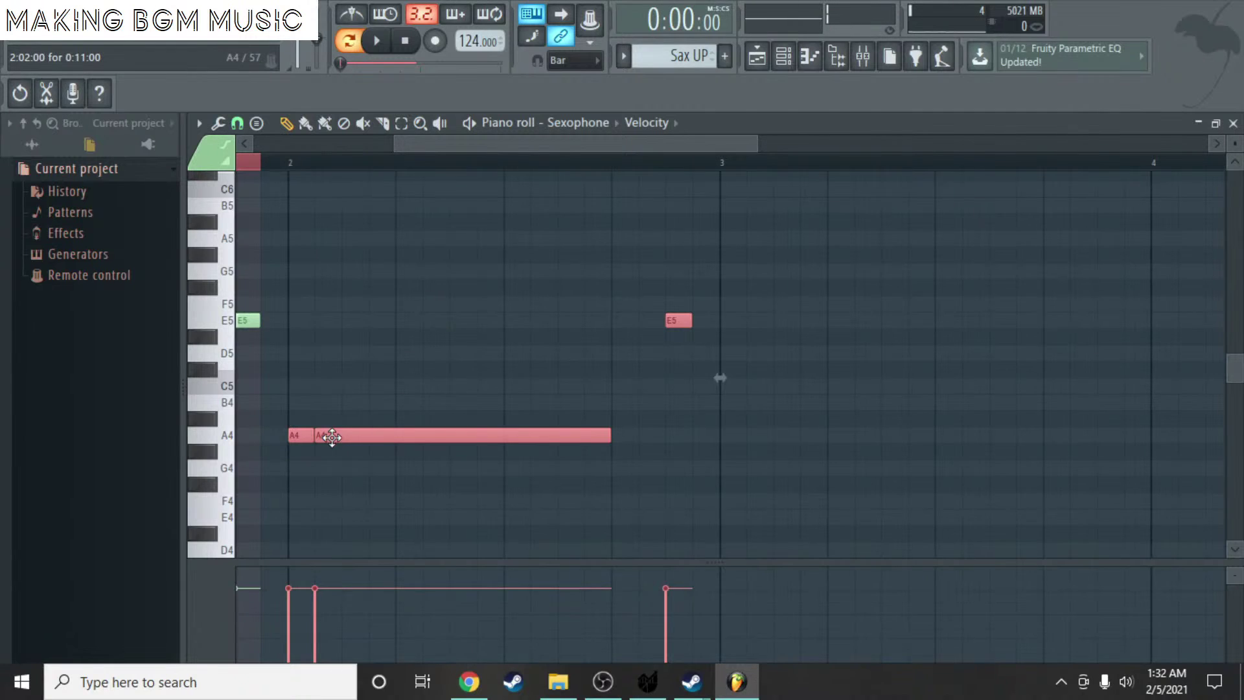
{"action": "left_click_drag", "start_coordinate": [339, 435], "coordinate": [338, 387]}
{"action": "left_click_drag", "start_coordinate": [429, 143], "coordinate": [567, 167]}
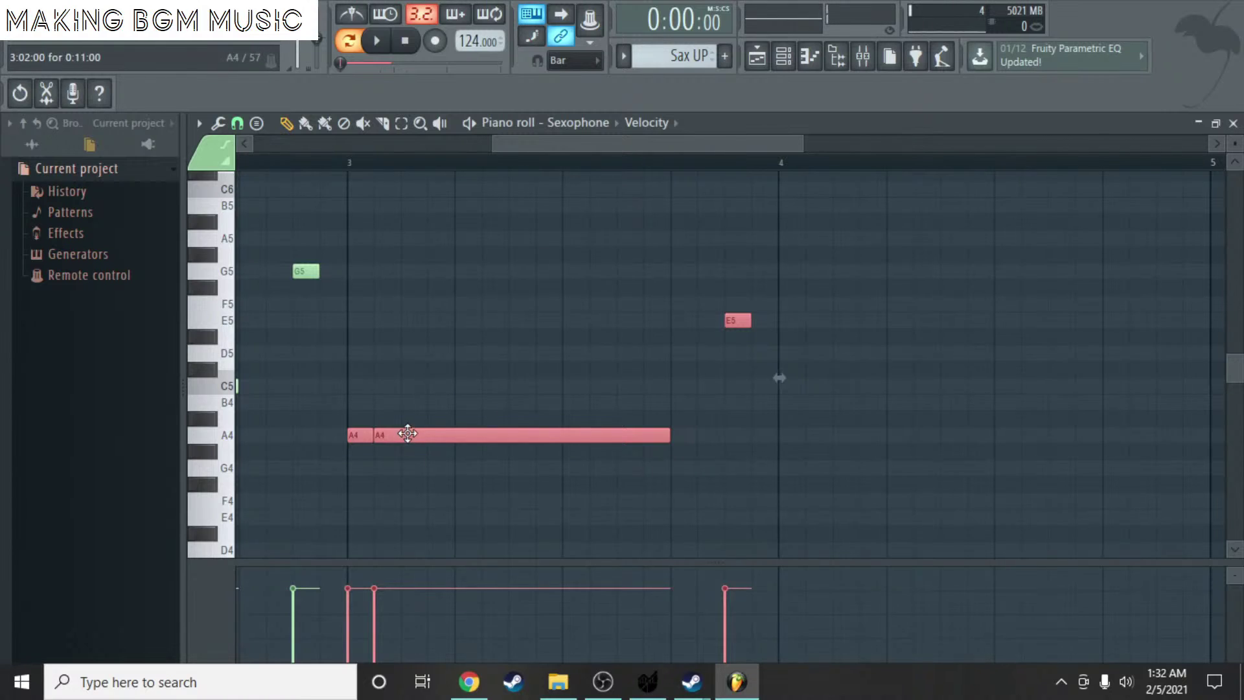
{"action": "left_click_drag", "start_coordinate": [408, 434], "coordinate": [405, 381]}
{"action": "left_click_drag", "start_coordinate": [547, 145], "coordinate": [653, 147]}
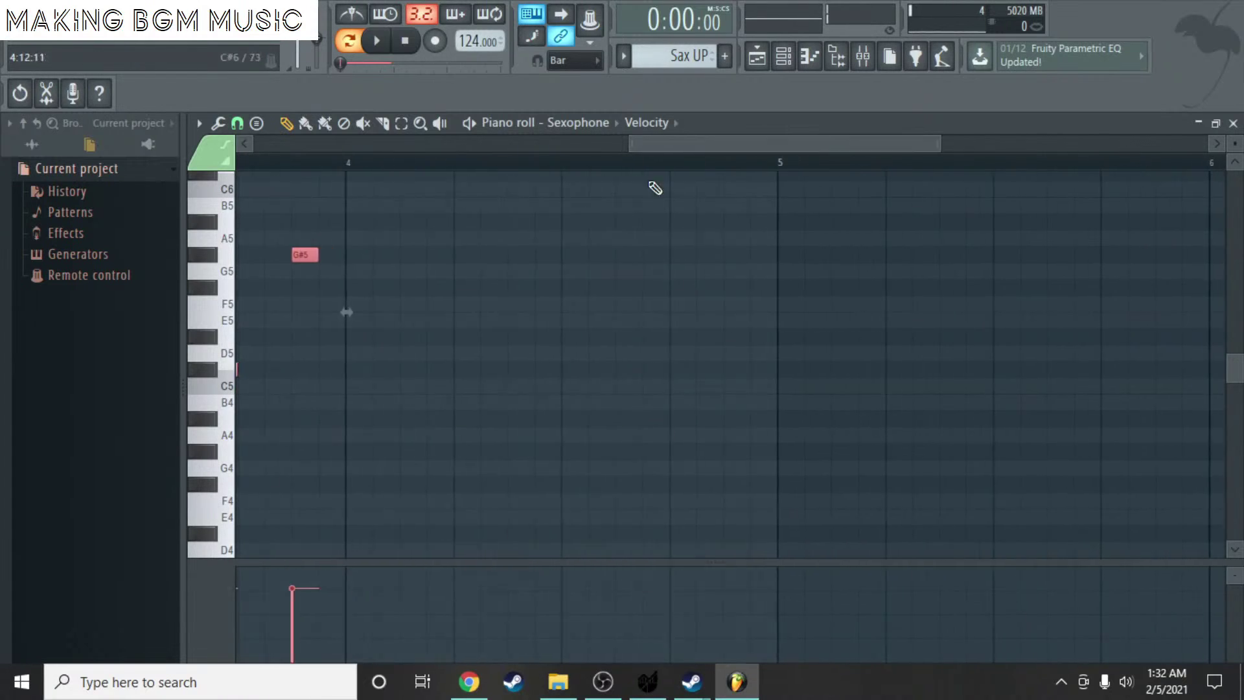
{"action": "key", "text": "ctrl+b"}
{"action": "mouse_move", "coordinate": [427, 369]}
{"action": "left_mouse_down"}
{"action": "mouse_move", "coordinate": [427, 430]}
{"action": "mouse_move", "coordinate": [430, 347]}
{"action": "left_mouse_up"}
{"action": "scroll", "coordinate": [301, 134], "scroll_direction": "down", "scroll_amount": 3}
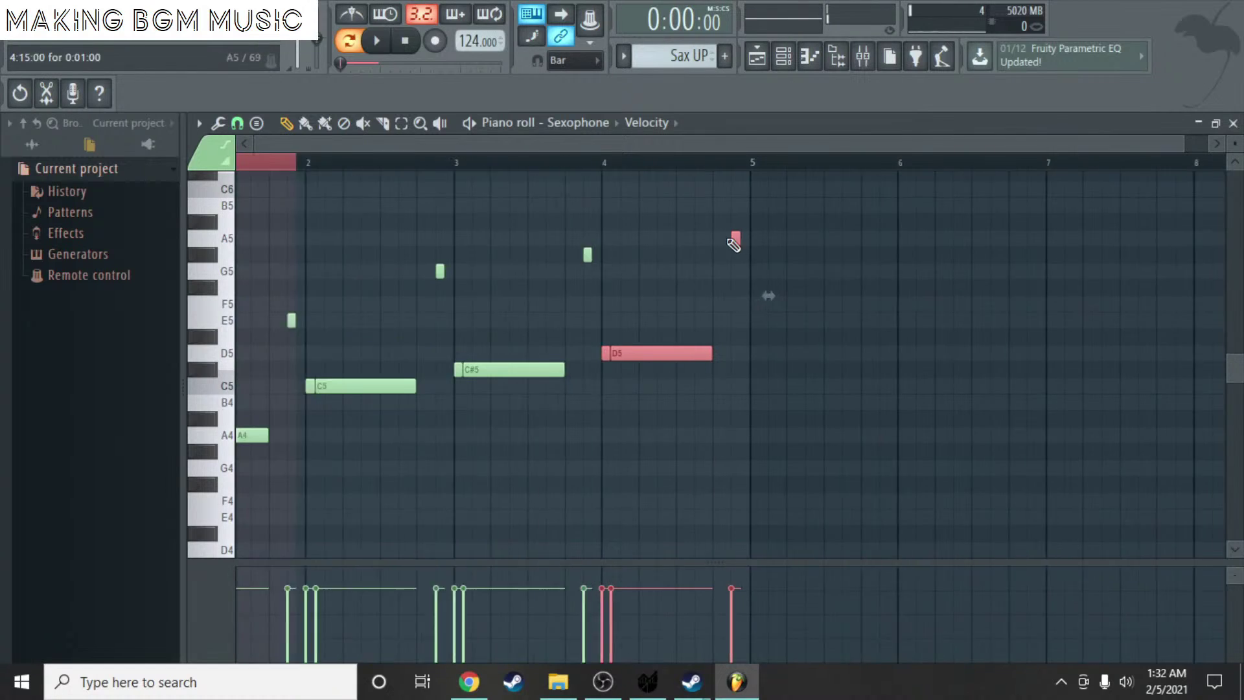
- Deselect the notes, save the project and play back the finished Sax UP melody
{"action": "left_click", "coordinate": [313, 164]}
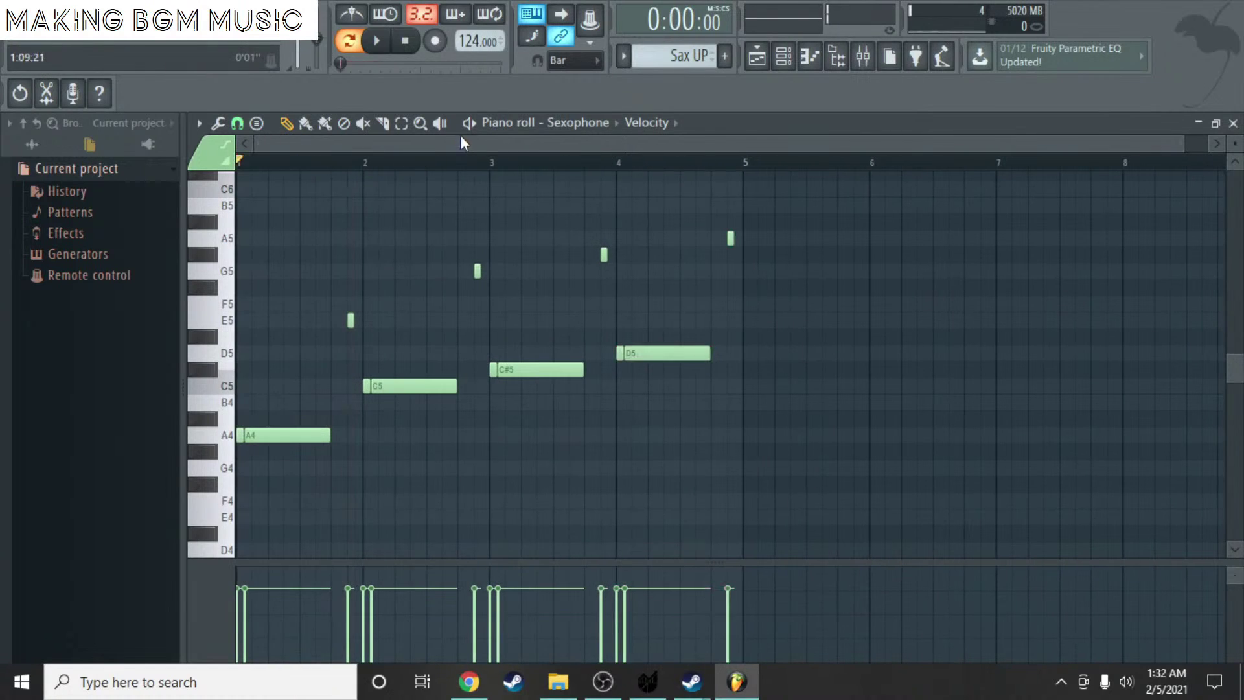
{"action": "key", "text": "space"}
{"action": "key", "text": "ctrl+s"}
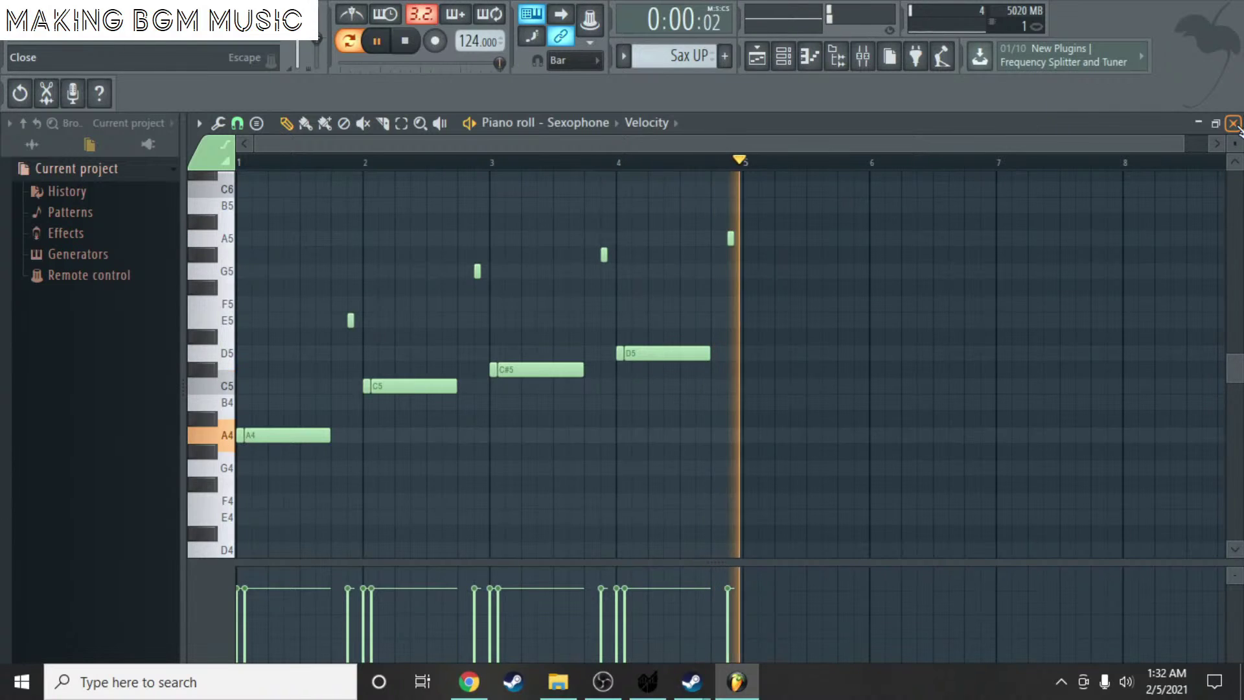
{"action": "key", "text": "space"}
{"action": "left_click", "coordinate": [1234, 124]}
{"action": "key", "text": "F6"}
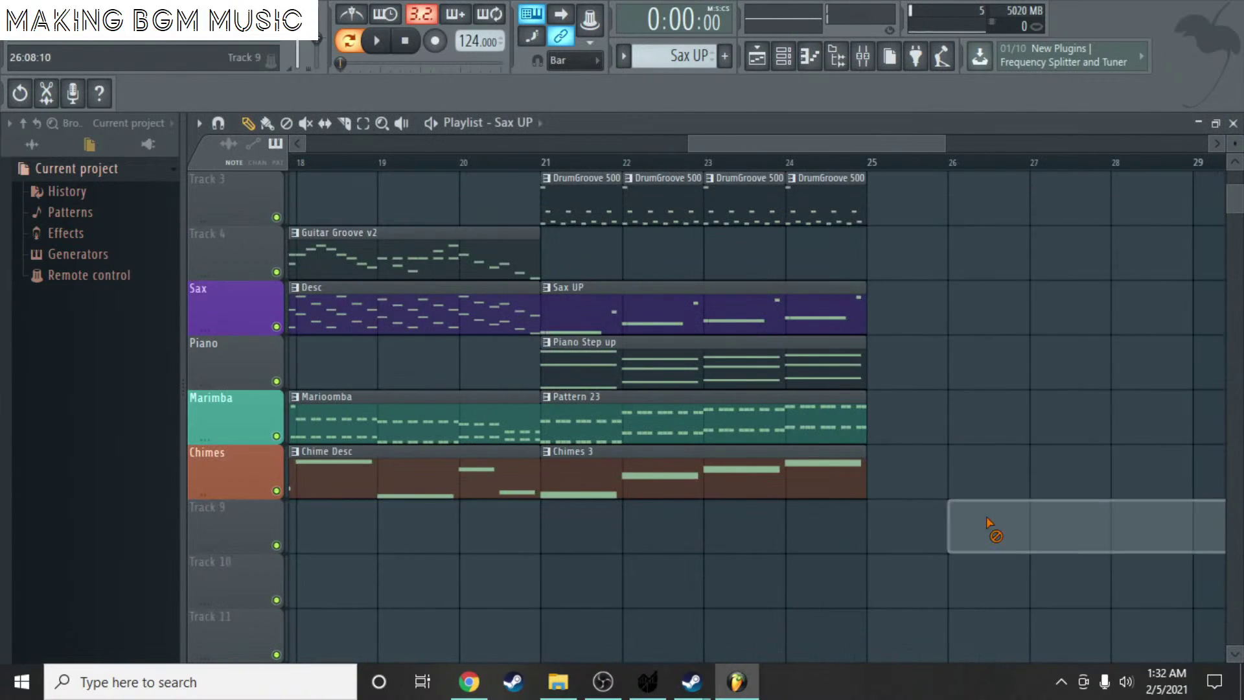
{"action": "left_click", "coordinate": [555, 161]}
{"action": "key", "text": "space"}
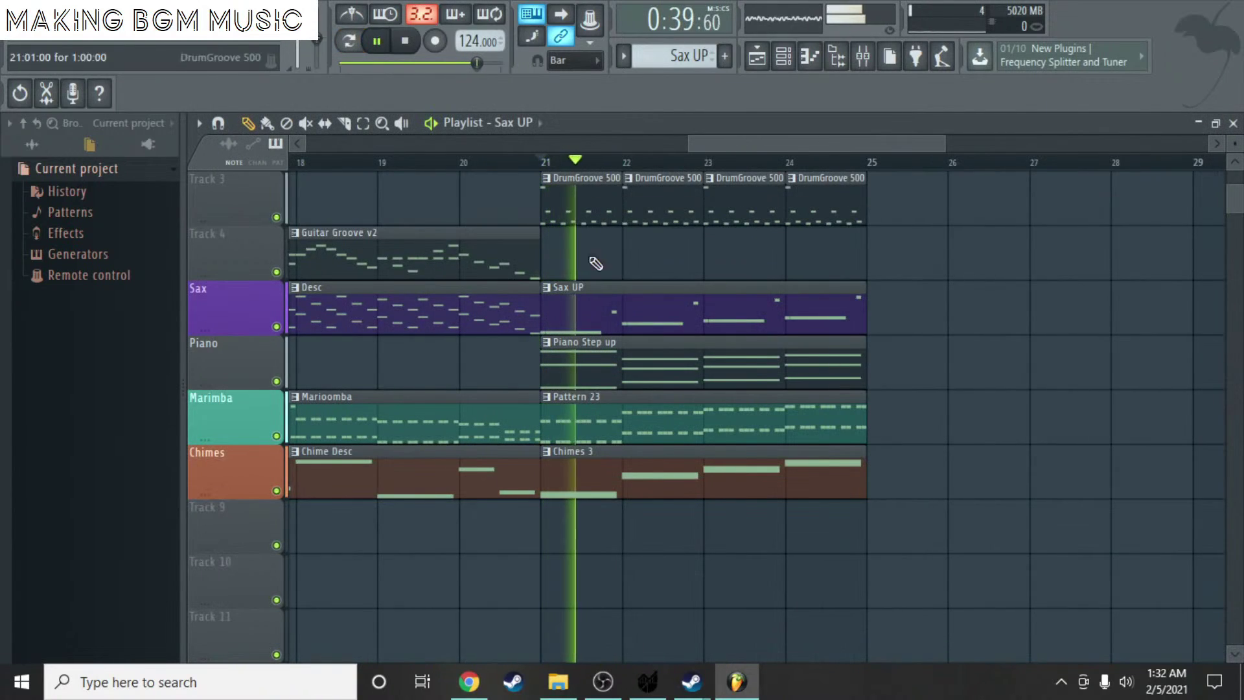
{"action": "scroll", "coordinate": [695, 345], "scroll_direction": "down", "scroll_amount": 3}
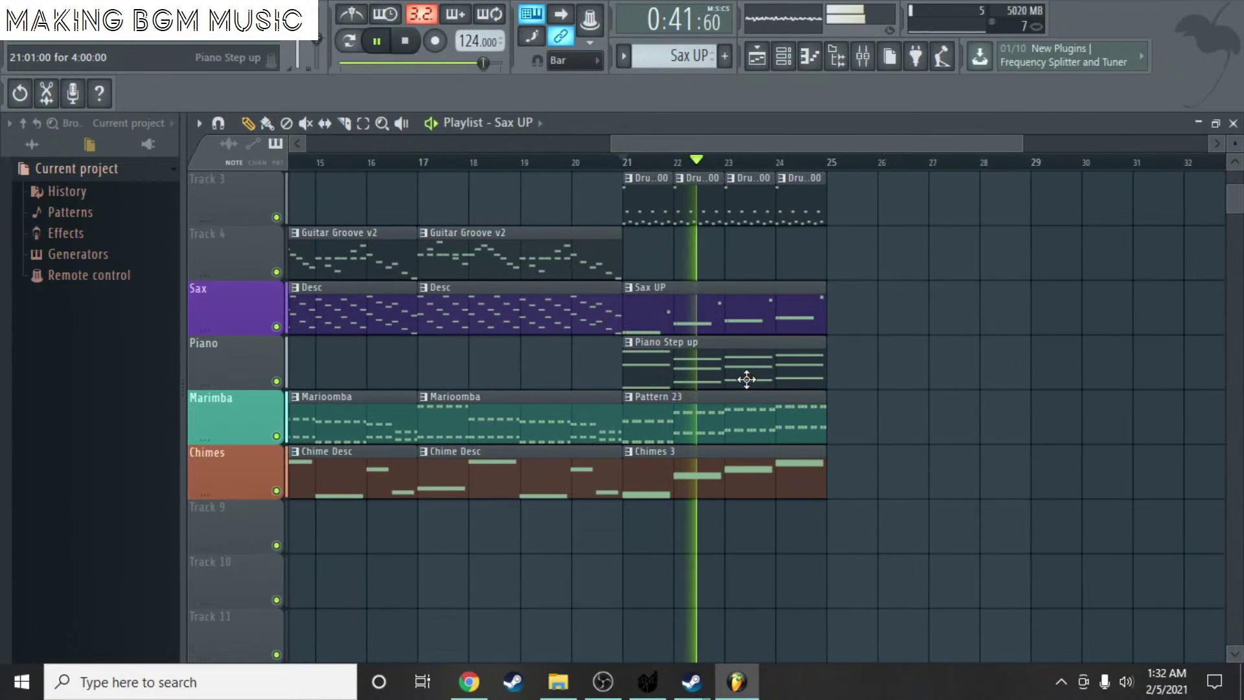
{"action": "key", "text": "ctrl+s"}
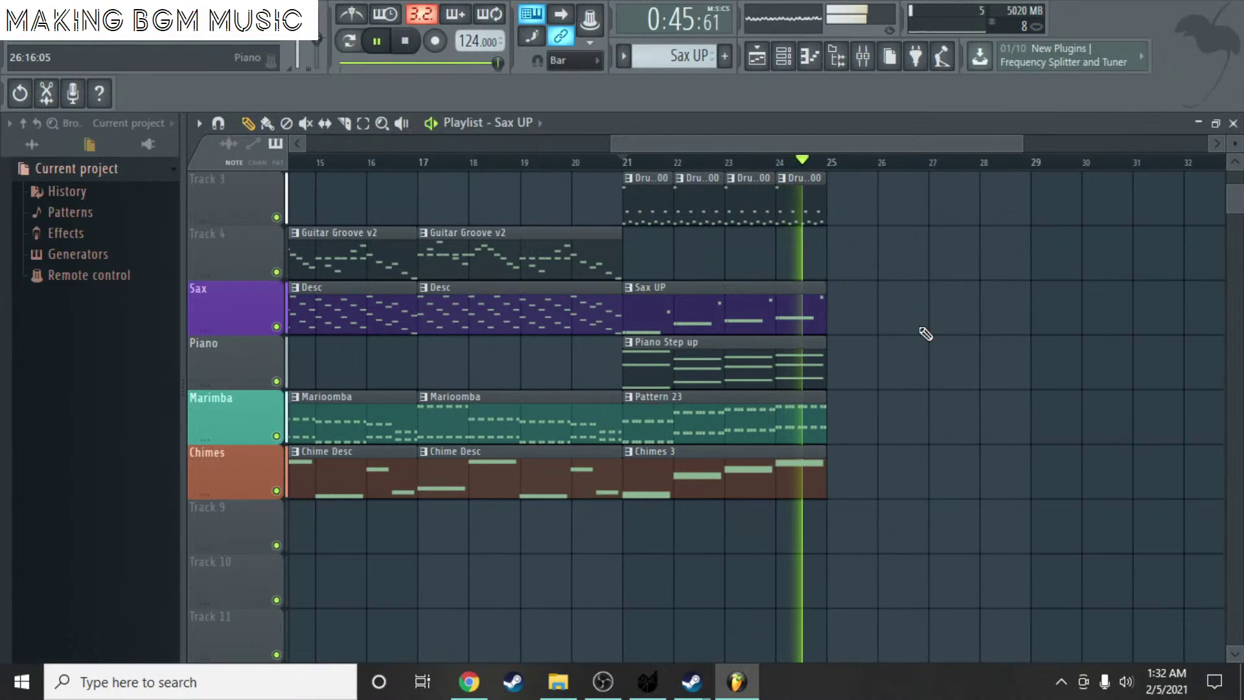
{"action": "key", "text": "space"}
{"action": "left_click_drag", "start_coordinate": [918, 144], "coordinate": [993, 148]}
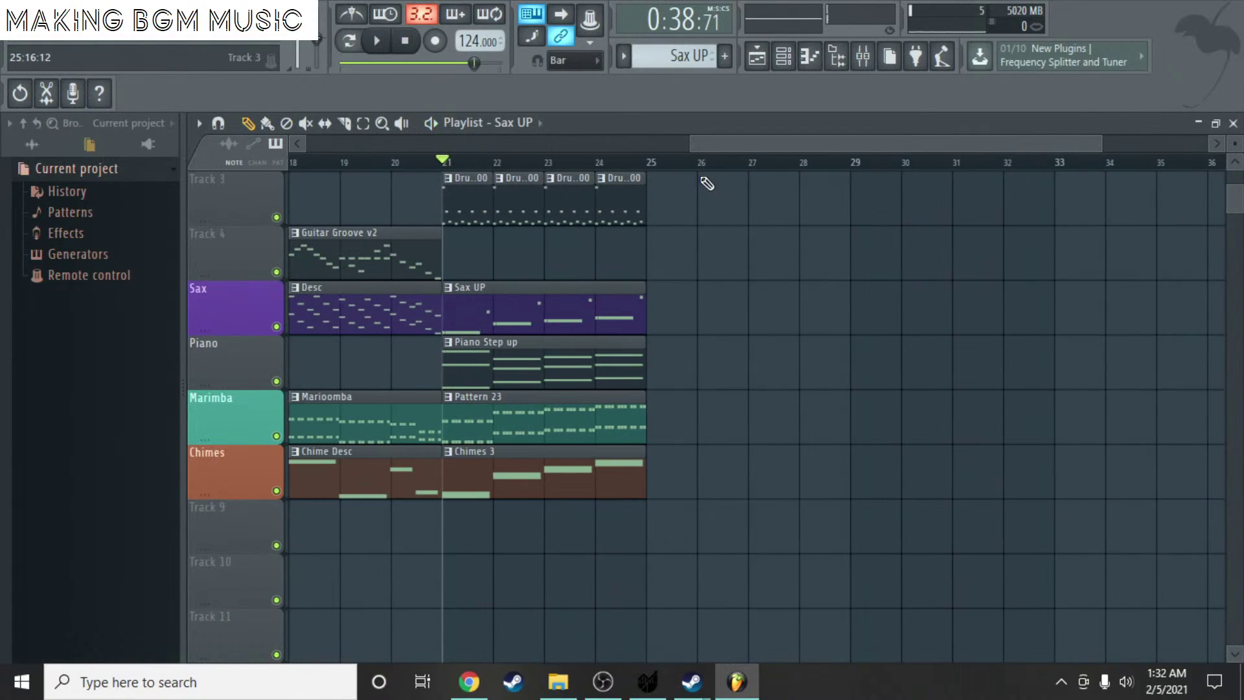
{"action": "scroll", "coordinate": [724, 158], "scroll_direction": "up", "scroll_amount": 2}
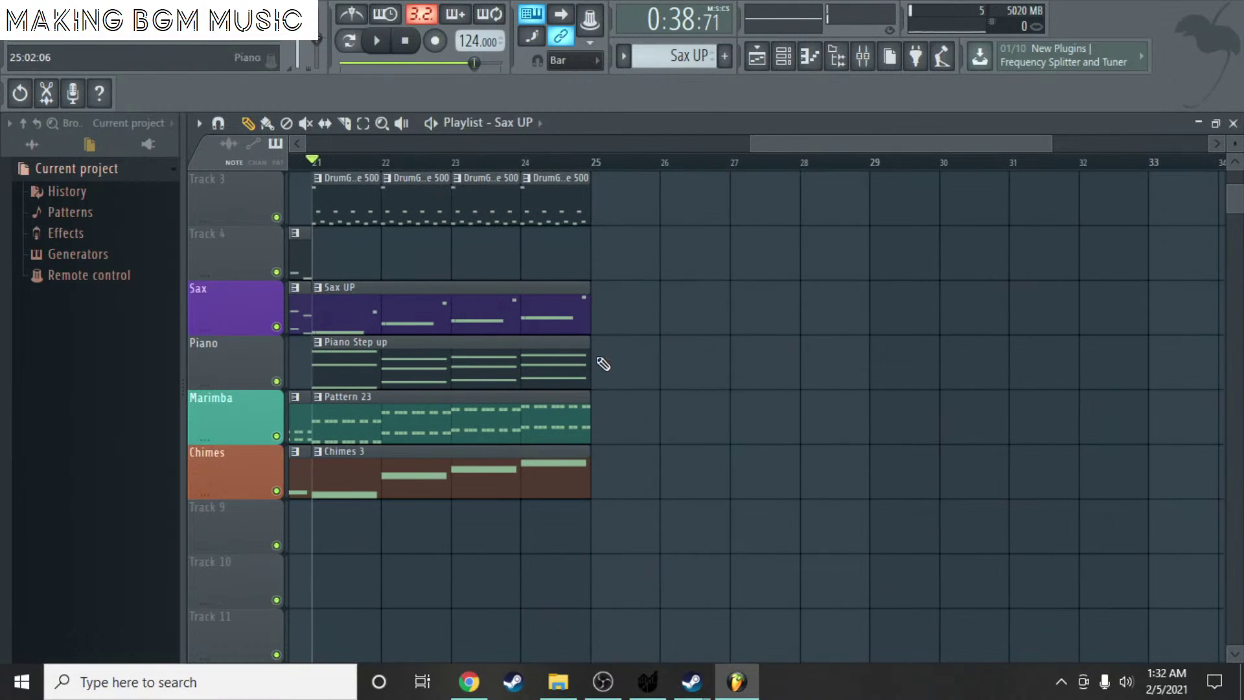
- Draw a D6 note across bar 5 in Chimes 3, then reopen the now-longer clip's piano roll
{"action": "double_click", "coordinate": [548, 459]}
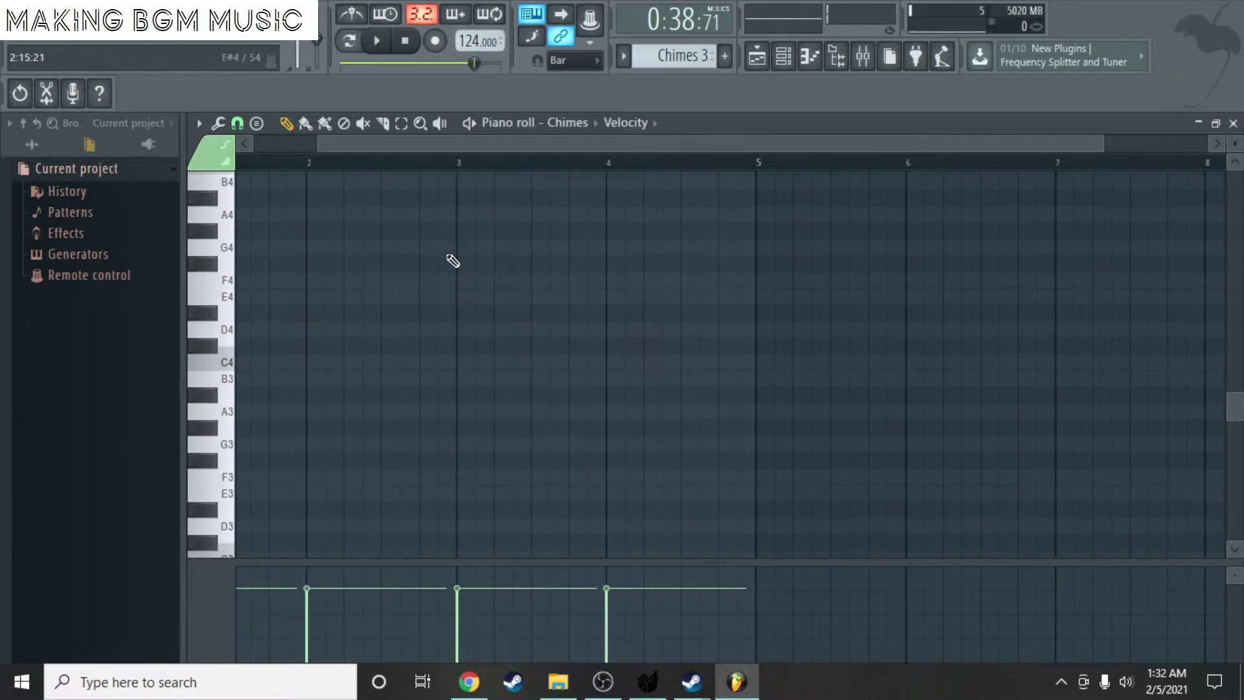
{"action": "scroll", "coordinate": [870, 322], "scroll_direction": "up", "scroll_amount": 2}
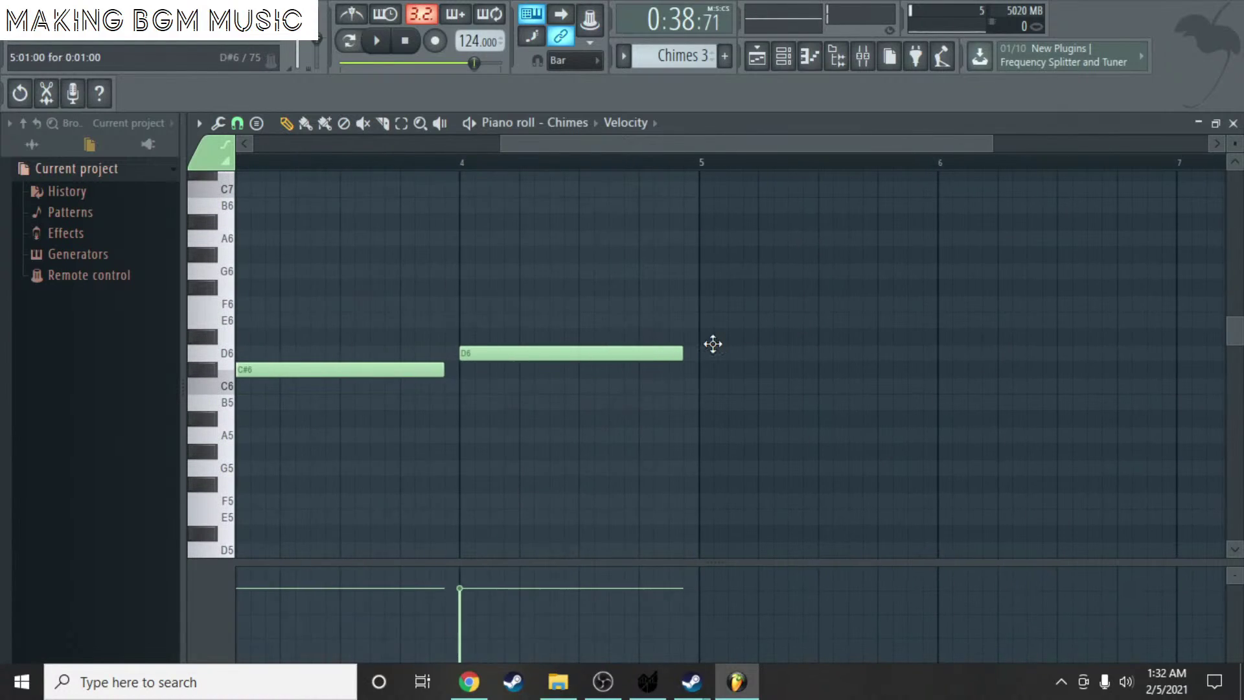
{"action": "left_click_drag", "start_coordinate": [713, 344], "coordinate": [940, 348]}
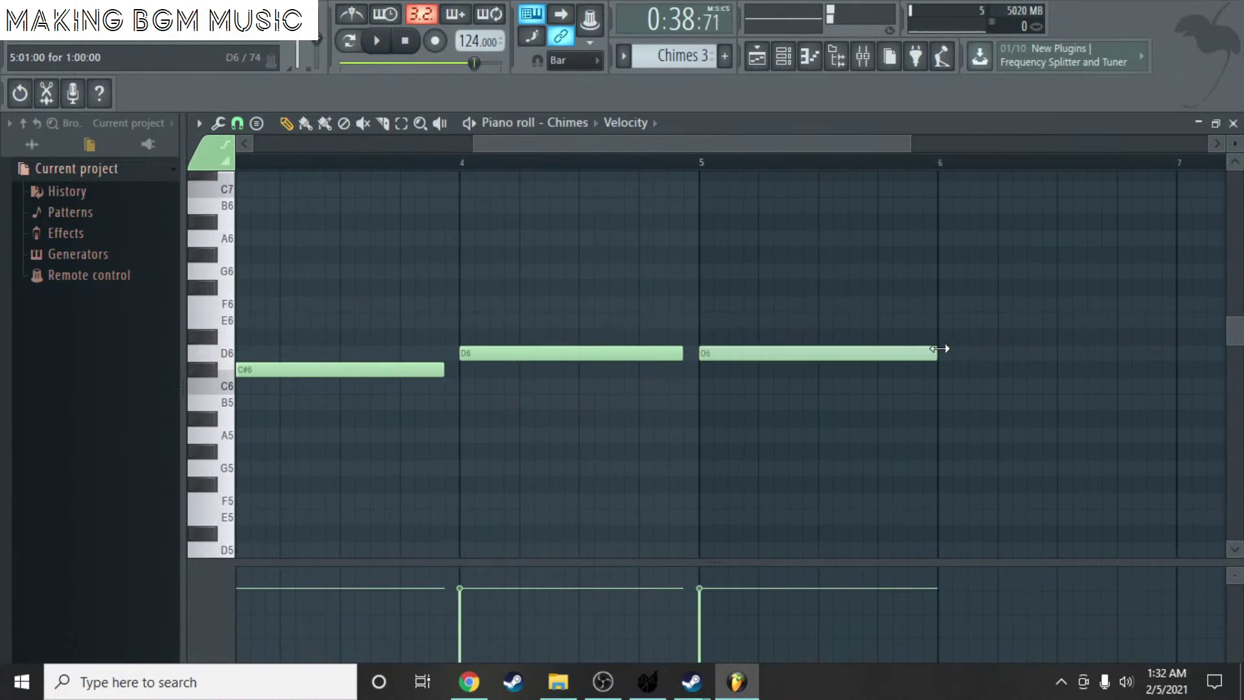
{"action": "left_click", "coordinate": [1233, 124]}
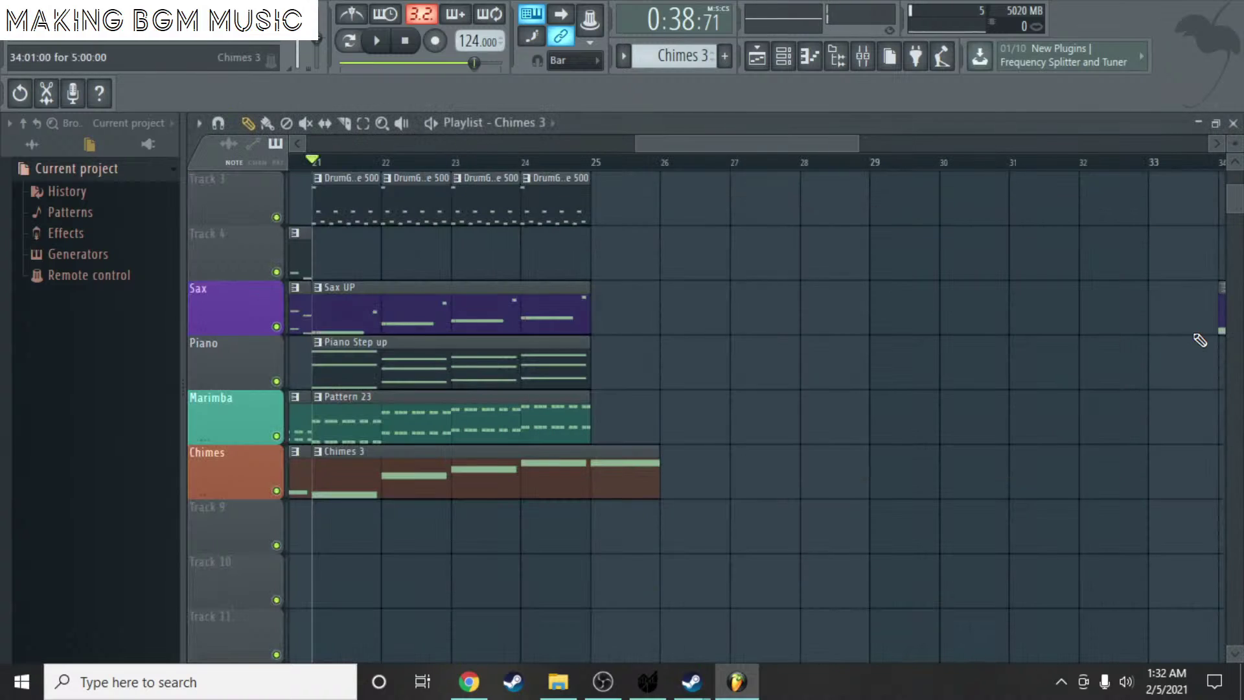
{"action": "scroll", "coordinate": [1186, 321], "scroll_direction": "right", "scroll_amount": 1}
{"action": "scroll", "coordinate": [918, 171], "scroll_direction": "left", "scroll_amount": 4}
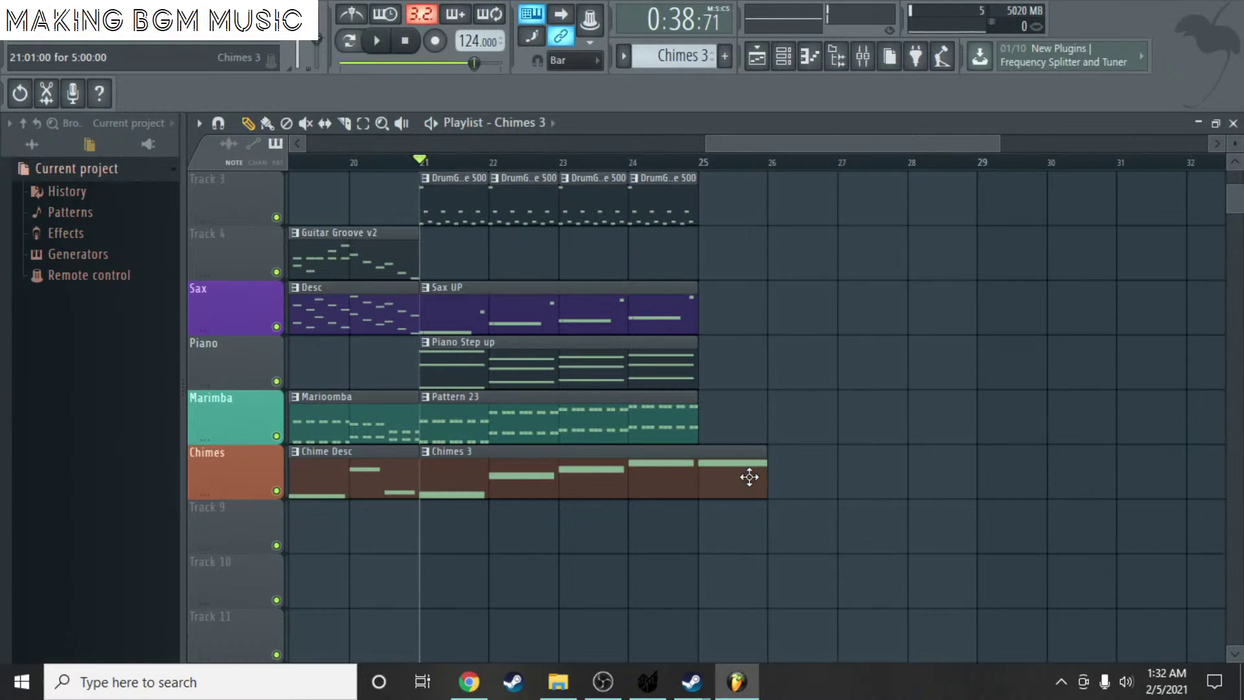
{"action": "double_click", "coordinate": [751, 480]}
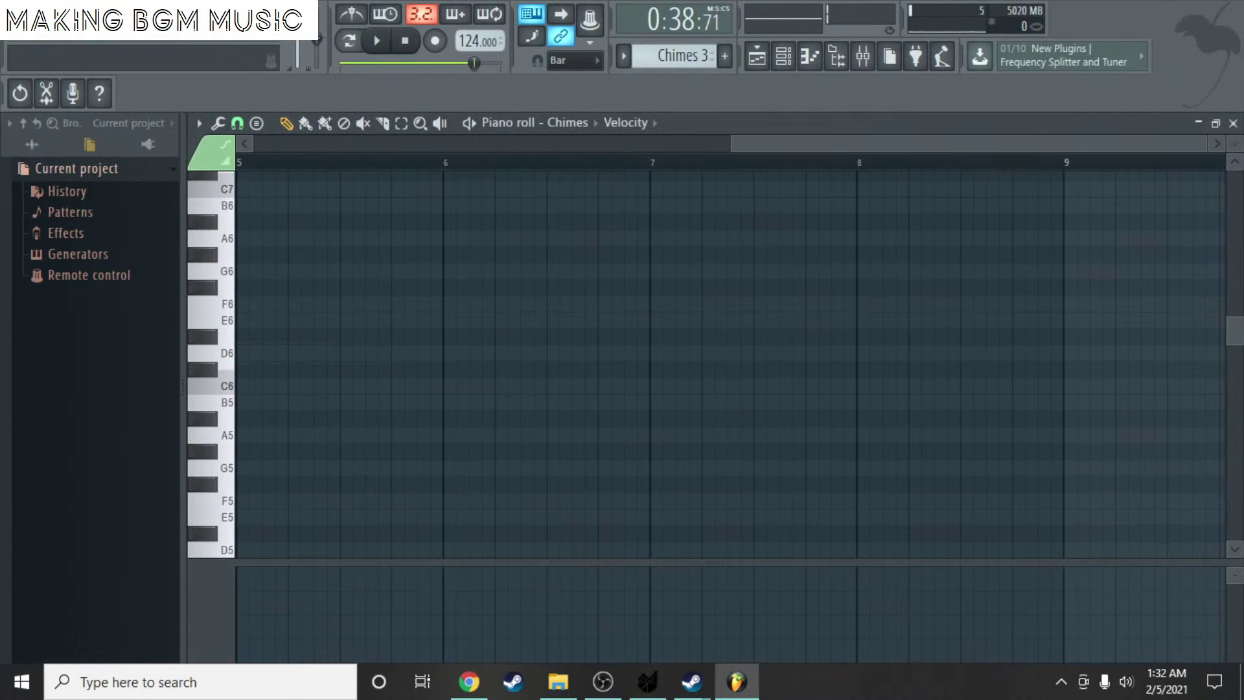
- Close the Chimes editor and delete the stray Chimes 3 clip at bar 31
{"action": "left_click", "coordinate": [1233, 123]}
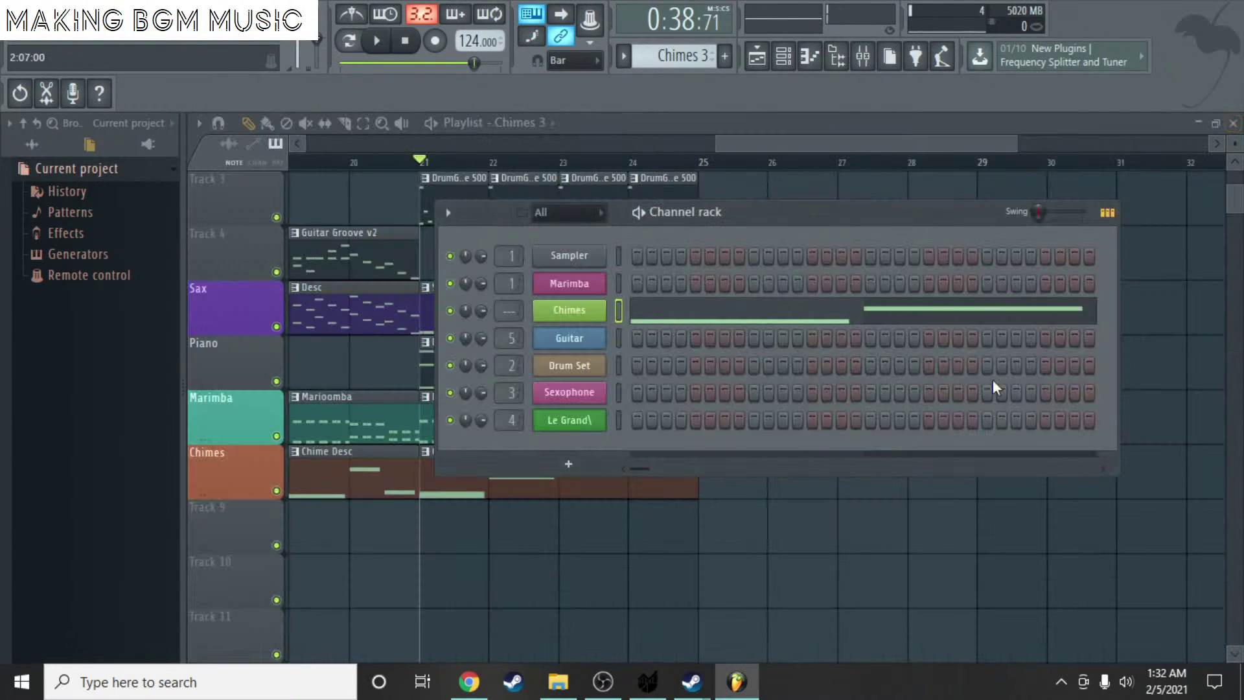
{"action": "left_click", "coordinate": [1150, 261]}
{"action": "right_click", "coordinate": [1150, 262]}
{"action": "scroll", "coordinate": [731, 62], "scroll_direction": "up", "scroll_amount": 1}
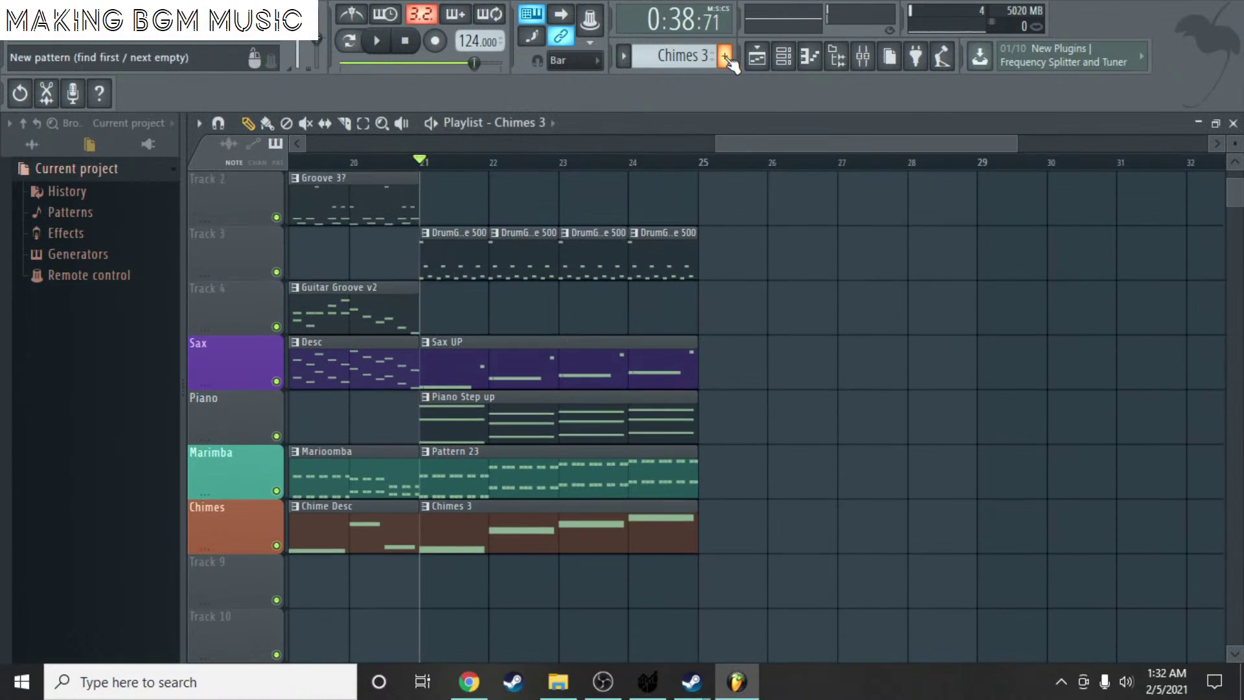
- Create a new pattern named 'Drum Fill'
{"action": "left_click", "coordinate": [725, 56]}
{"action": "type", "text": "Drum Fiu"}
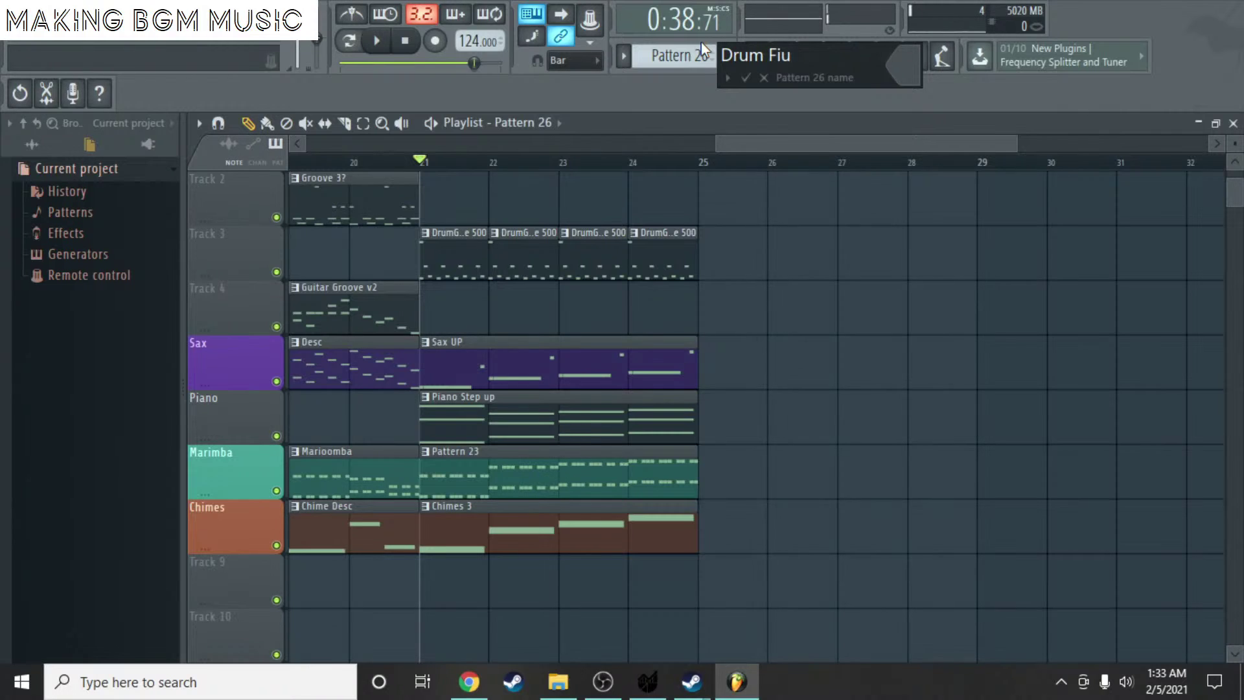
{"action": "key", "text": "BackSpace"}
{"action": "type", "text": "ll"}
{"action": "key", "text": "Return"}
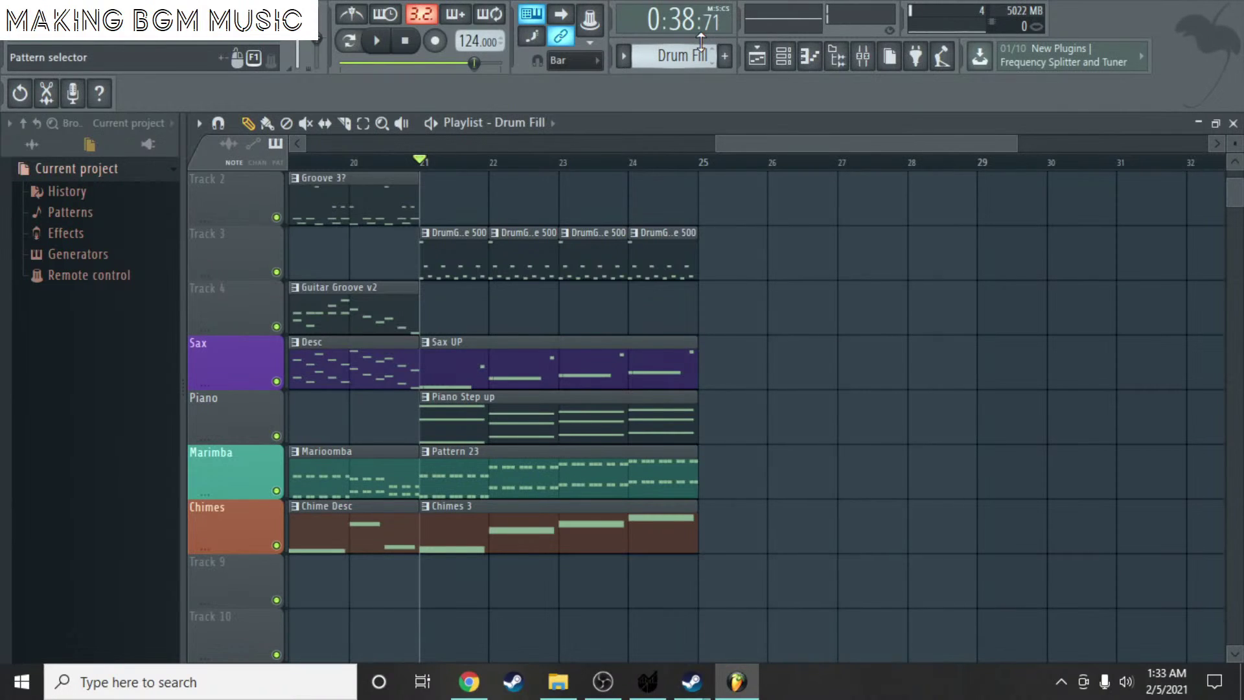
- Place a Drum Fill clip at bar 25 on Track 3 and bring up the channel rack
{"action": "left_click", "coordinate": [664, 251]}
{"action": "left_click", "coordinate": [723, 257]}
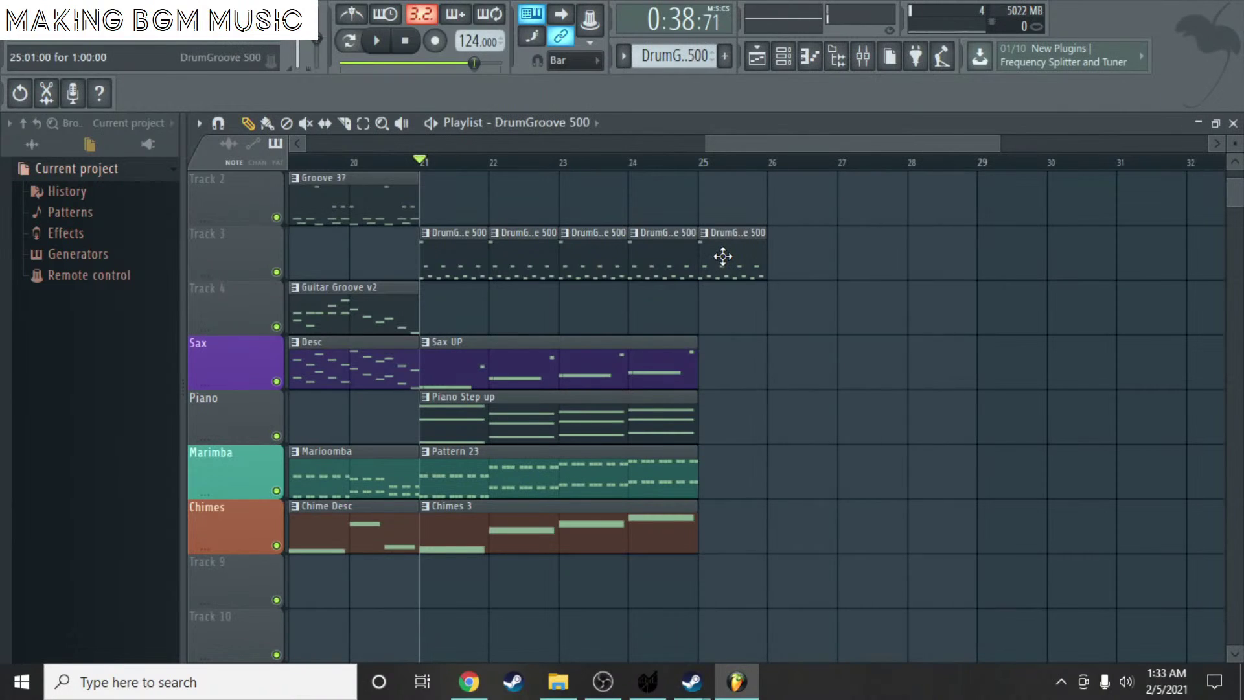
{"action": "right_click", "coordinate": [723, 256]}
{"action": "scroll", "coordinate": [674, 55], "scroll_direction": "down", "scroll_amount": 3}
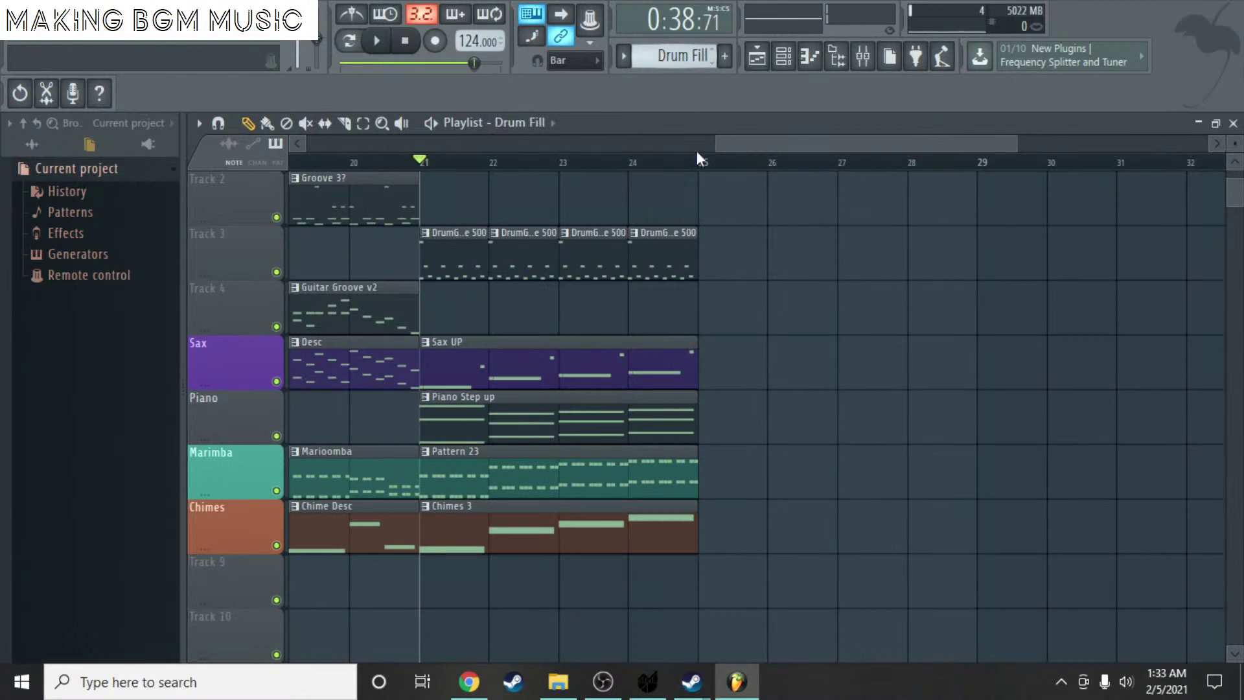
{"action": "left_click", "coordinate": [725, 257]}
{"action": "key", "text": "F6"}
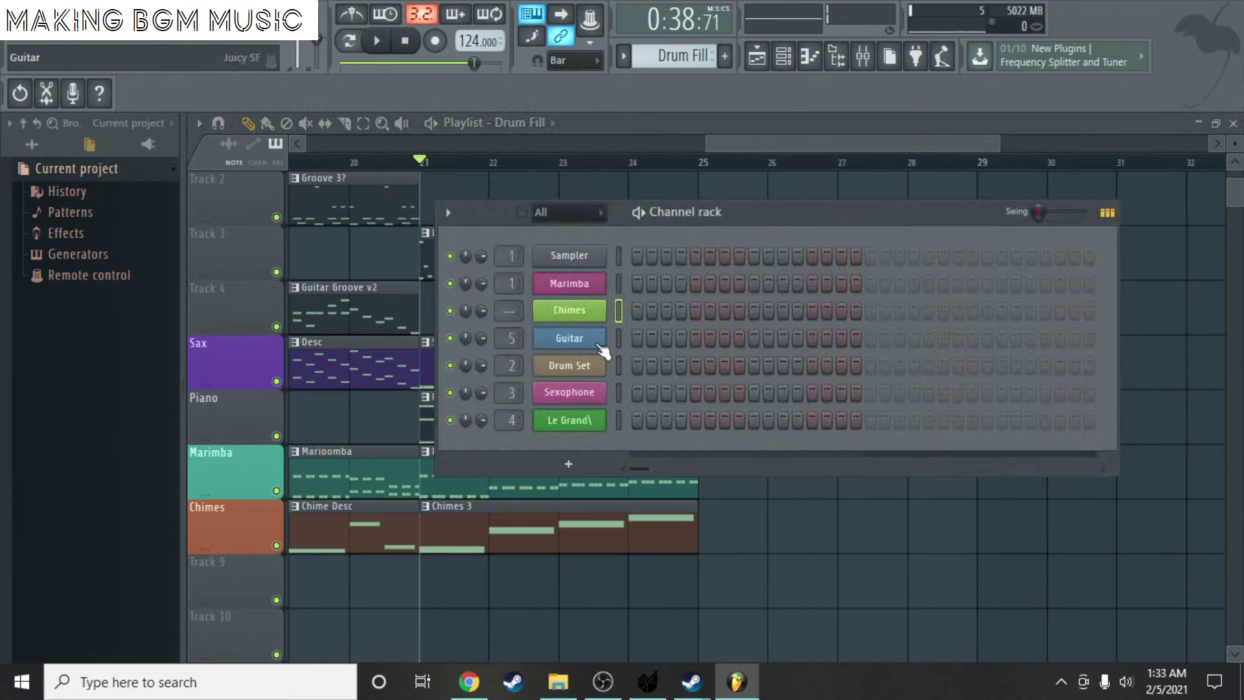
{"action": "right_click", "coordinate": [602, 363]}
- Open Drum Set's piano roll and draw a short C3 note at bar 1
{"action": "left_click", "coordinate": [604, 364]}
{"action": "right_click", "coordinate": [604, 364]}
{"action": "left_click", "coordinate": [645, 365]}
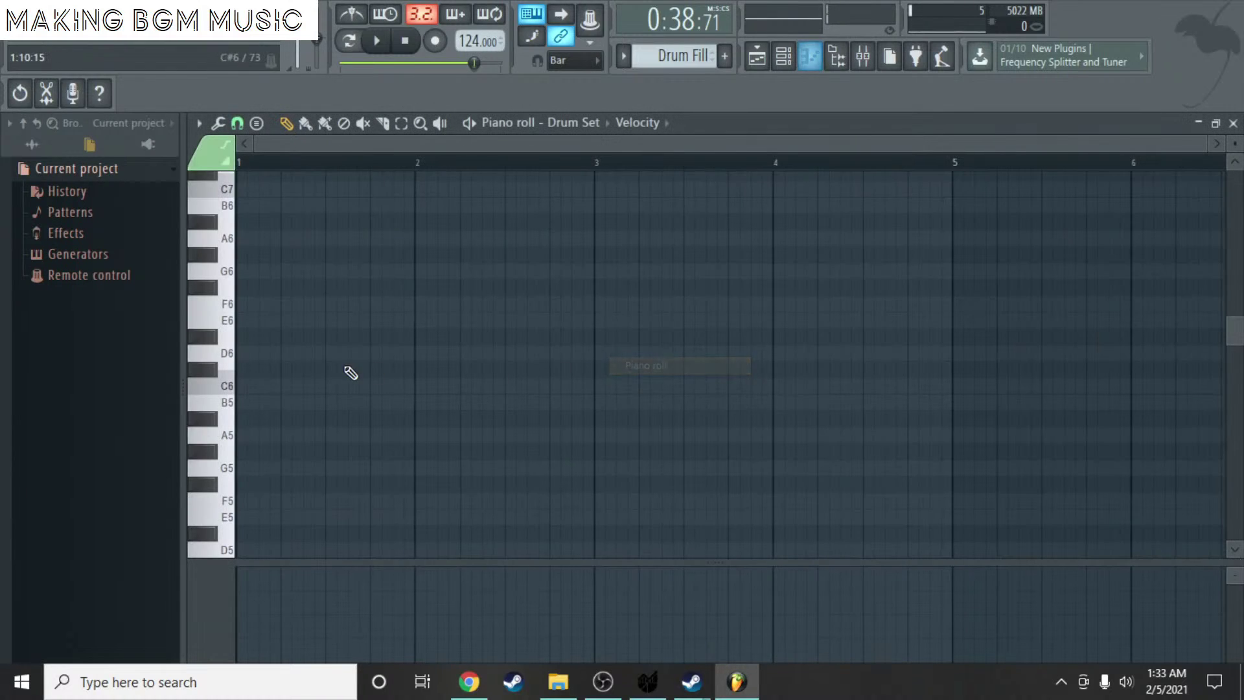
{"action": "left_click", "coordinate": [275, 387]}
{"action": "right_click", "coordinate": [286, 389]}
{"action": "scroll", "coordinate": [289, 414], "scroll_direction": "down", "scroll_amount": 5}
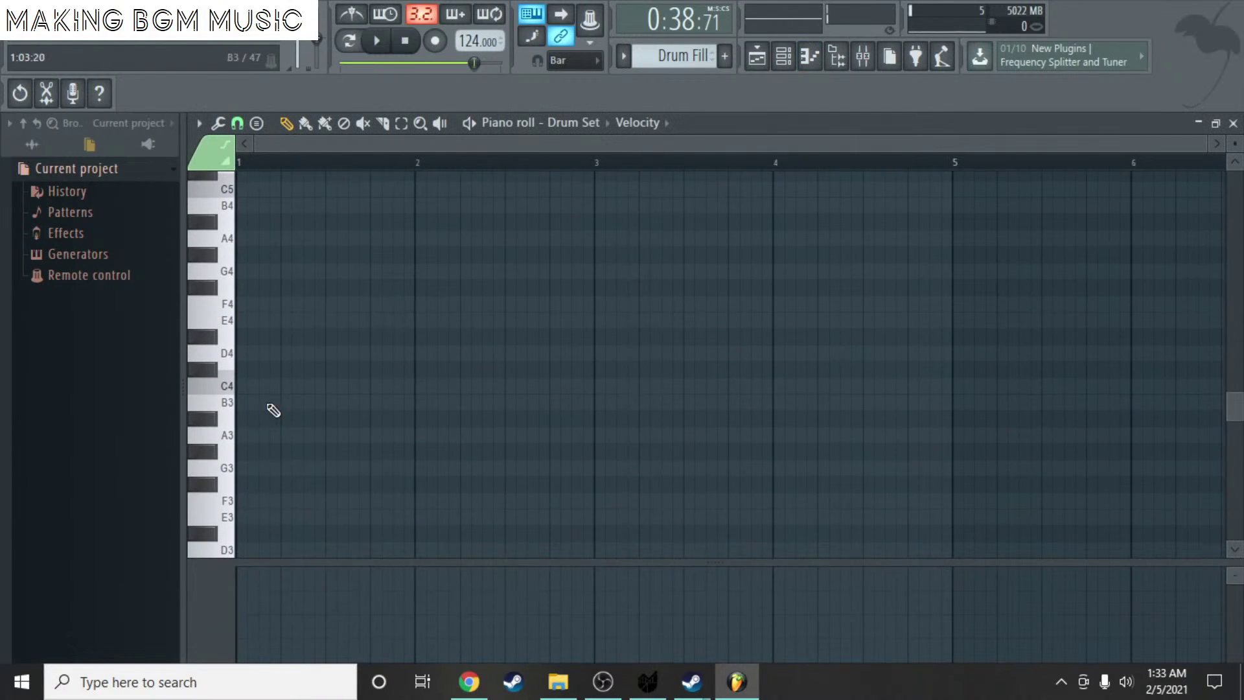
{"action": "scroll", "coordinate": [259, 412], "scroll_direction": "down", "scroll_amount": 3}
{"action": "left_click", "coordinate": [242, 385]}
{"action": "left_click_drag", "start_coordinate": [413, 386], "coordinate": [299, 385]}
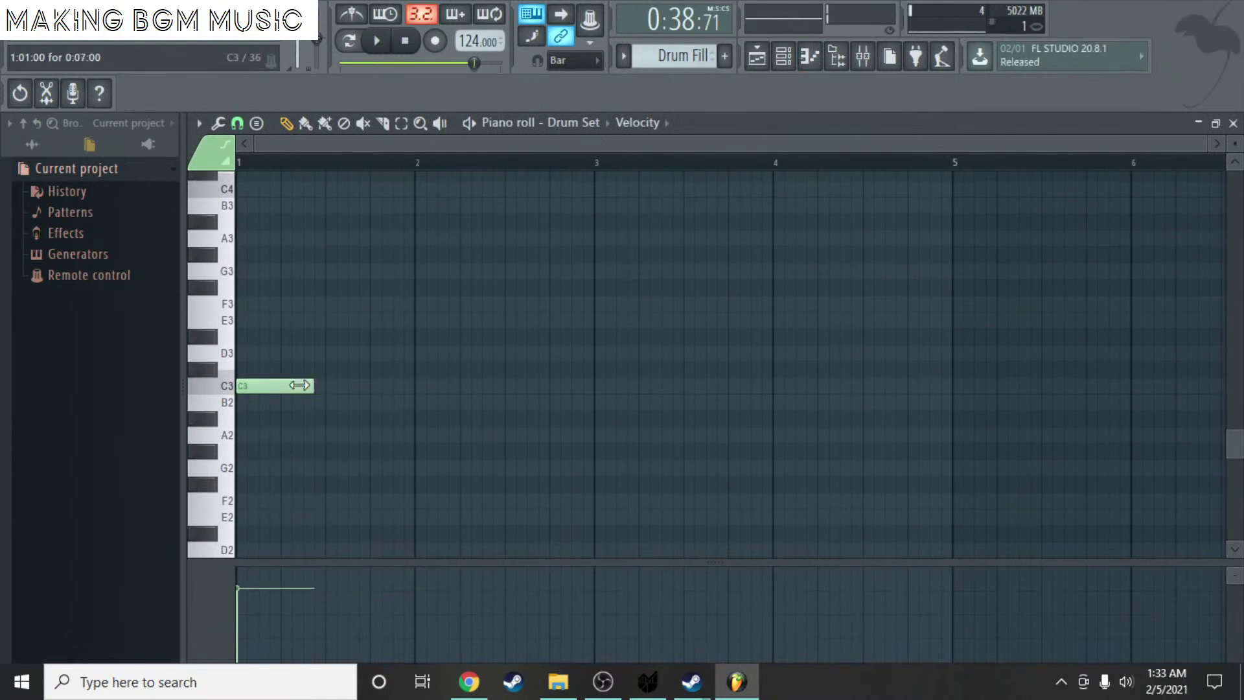
{"action": "right_click", "coordinate": [298, 385]}
{"action": "scroll", "coordinate": [409, 222], "scroll_direction": "up", "scroll_amount": 4}
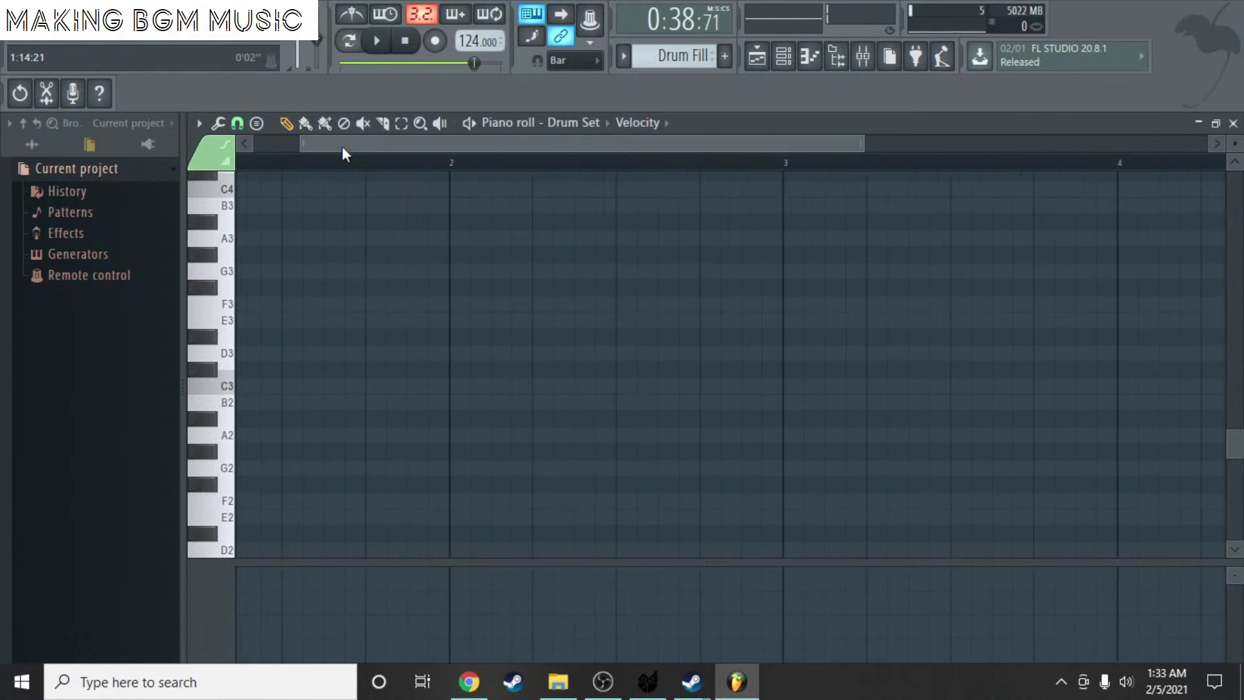
{"action": "left_click_drag", "start_coordinate": [342, 152], "coordinate": [297, 152]}
{"action": "left_click", "coordinate": [243, 386]}
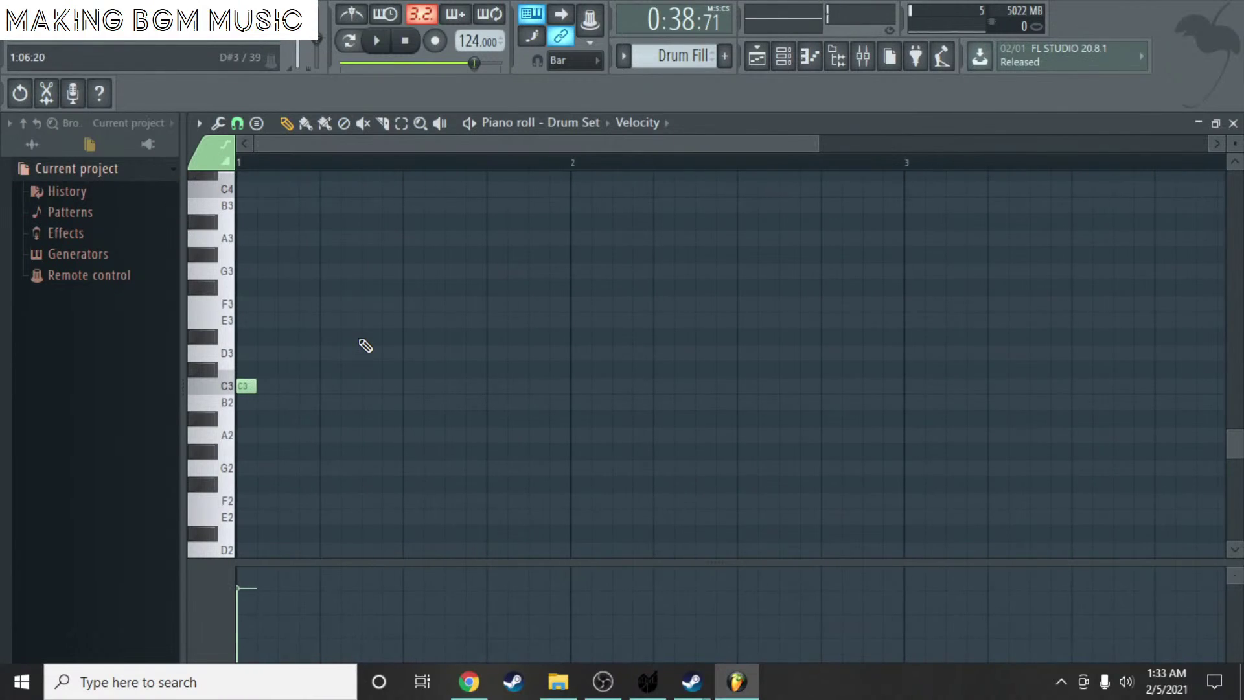
- Set note snapping to 1/3 step and redraw the short C3 hit at the start of bar 1
{"action": "left_click", "coordinate": [237, 123]}
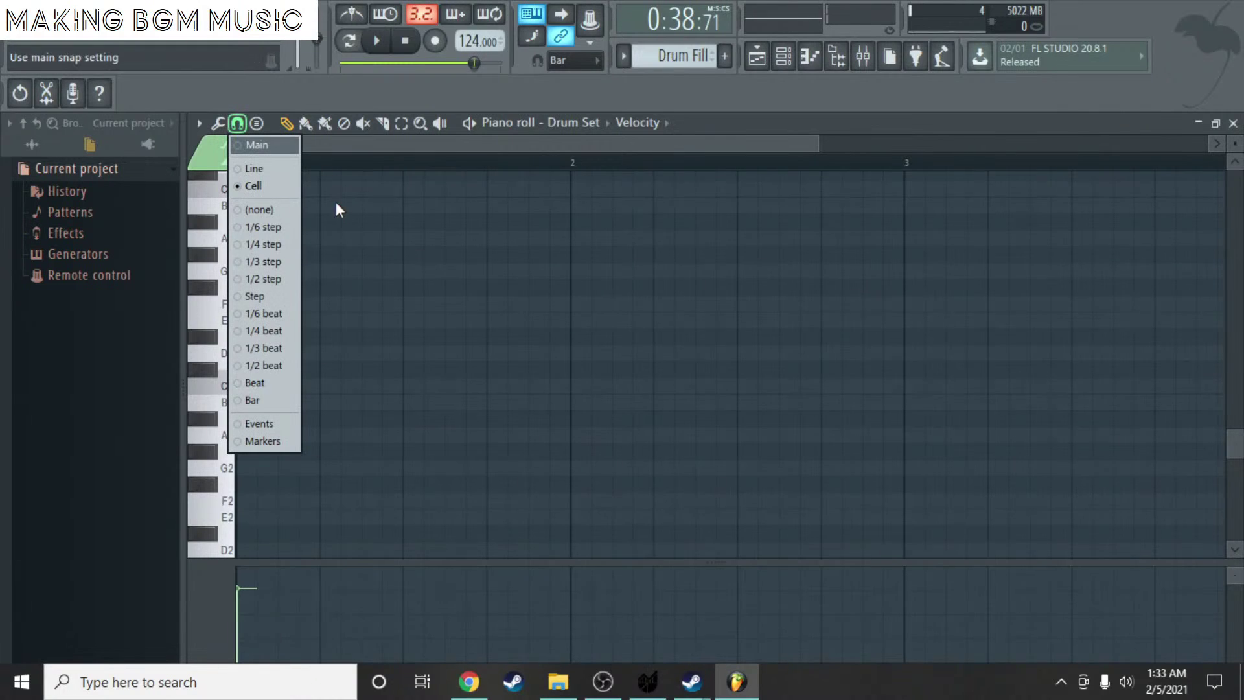
{"action": "left_click", "coordinate": [277, 259]}
{"action": "scroll", "coordinate": [311, 239], "scroll_direction": "up", "scroll_amount": 2}
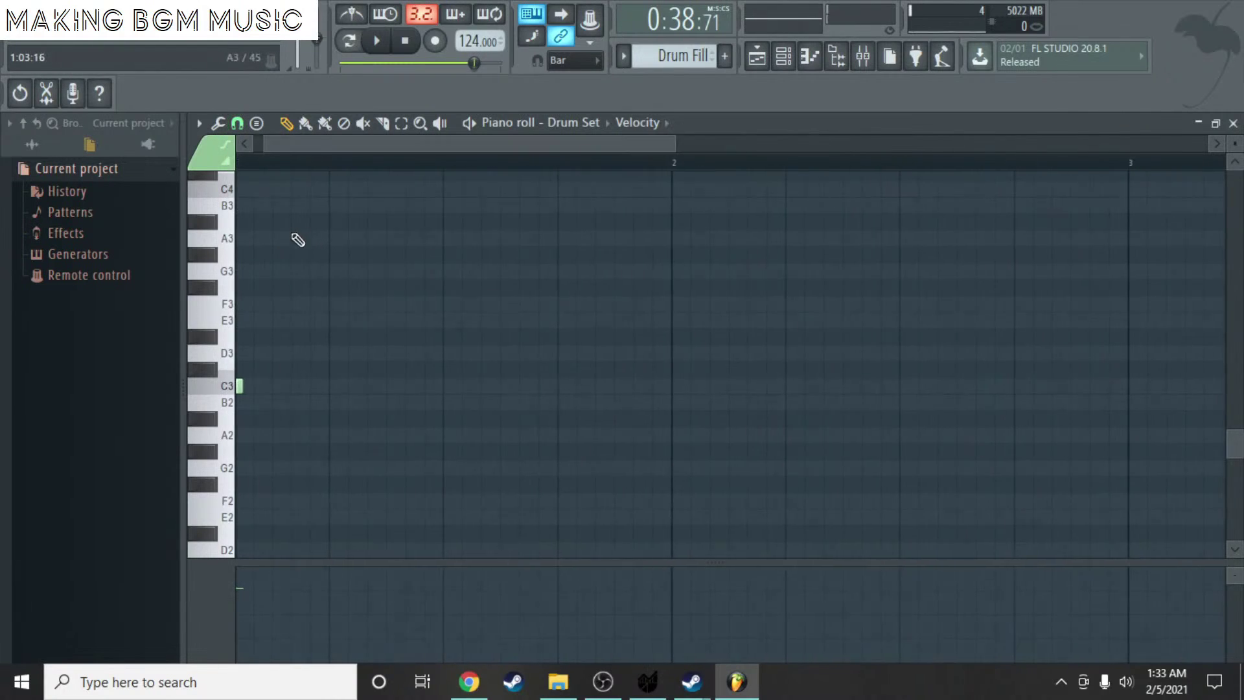
{"action": "scroll", "coordinate": [292, 388], "scroll_direction": "up", "scroll_amount": 2}
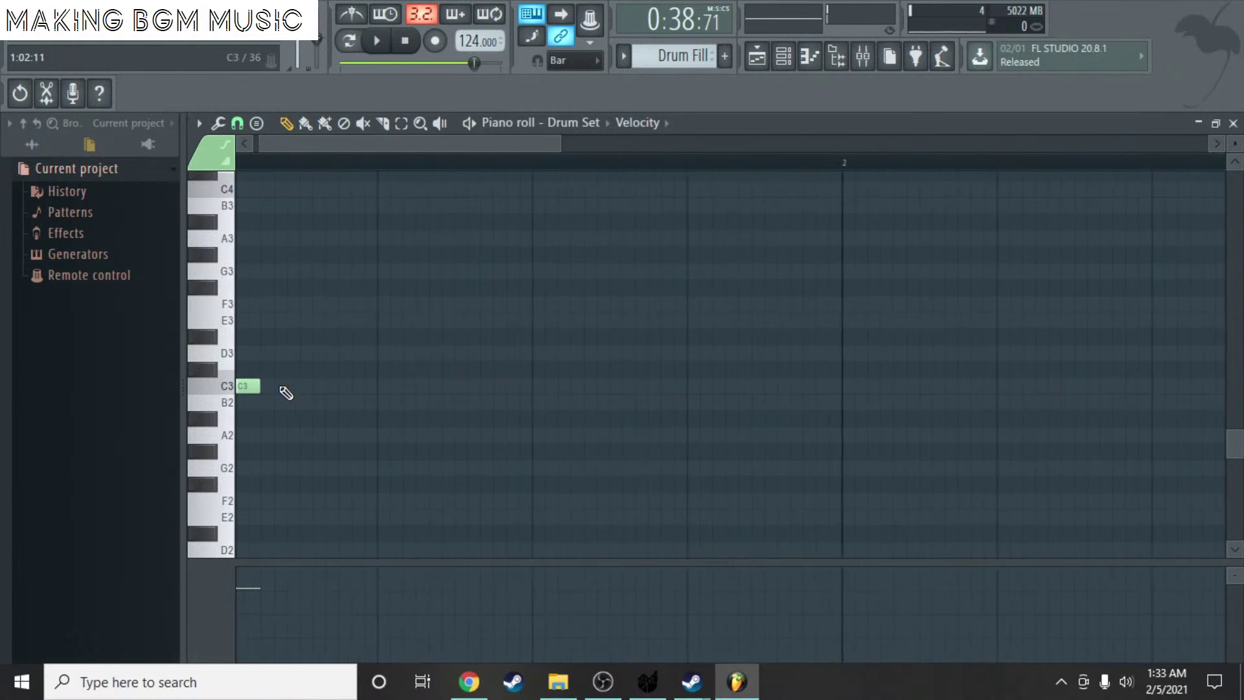
{"action": "right_click", "coordinate": [253, 388]}
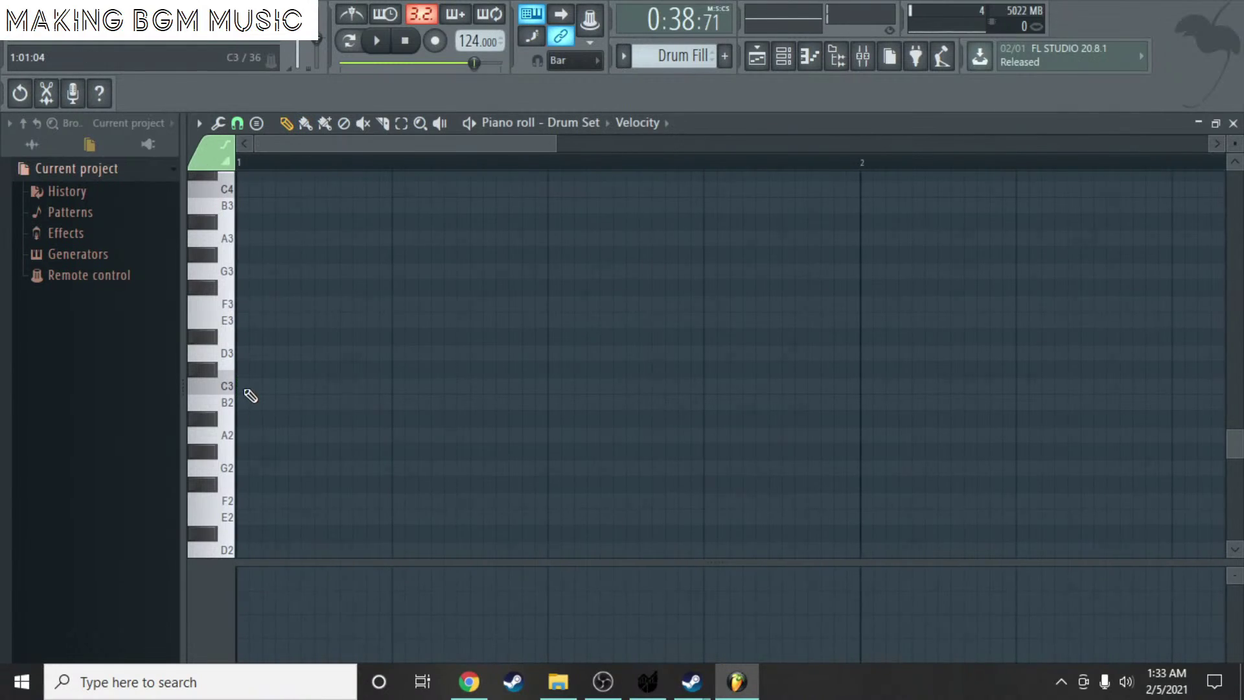
{"action": "left_click", "coordinate": [246, 389]}
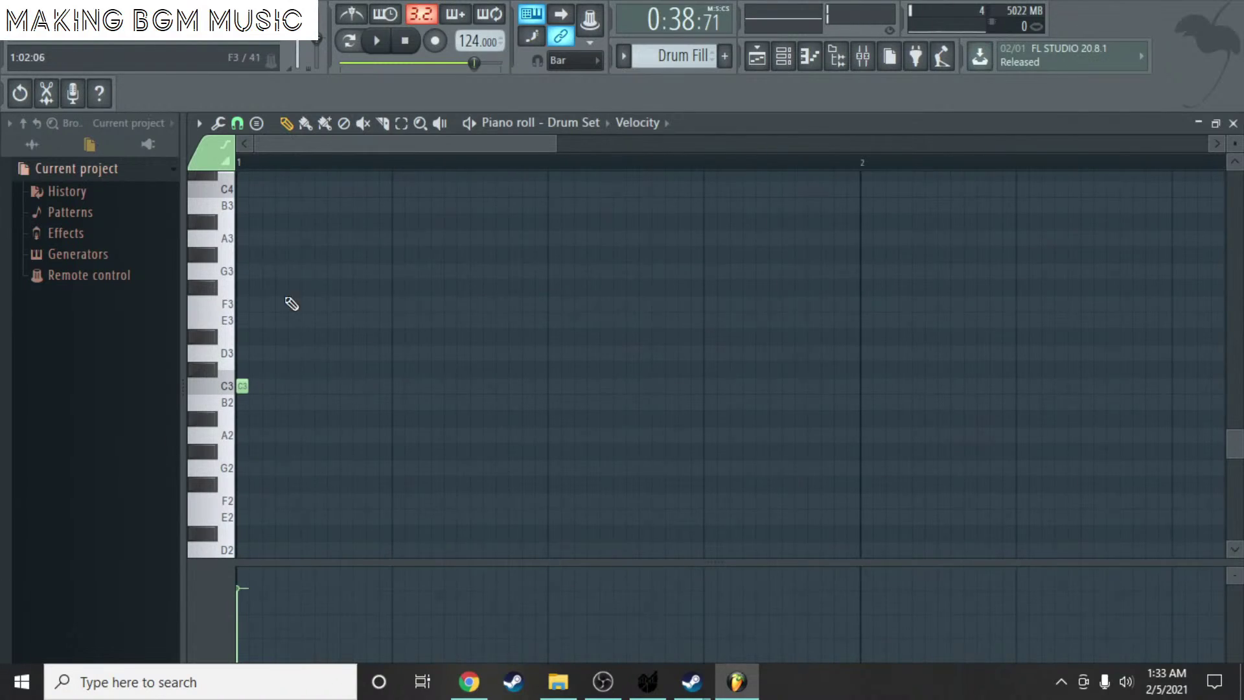
- Draw two G3 notes and two A3 notes after the C3 and audition them
{"action": "mouse_move", "coordinate": [261, 271]}
{"action": "left_mouse_down"}
{"action": "mouse_move", "coordinate": [247, 283]}
{"action": "mouse_move", "coordinate": [241, 272]}
{"action": "left_mouse_up"}
{"action": "left_click", "coordinate": [277, 271]}
{"action": "scroll", "coordinate": [325, 143], "scroll_direction": "up", "scroll_amount": 3}
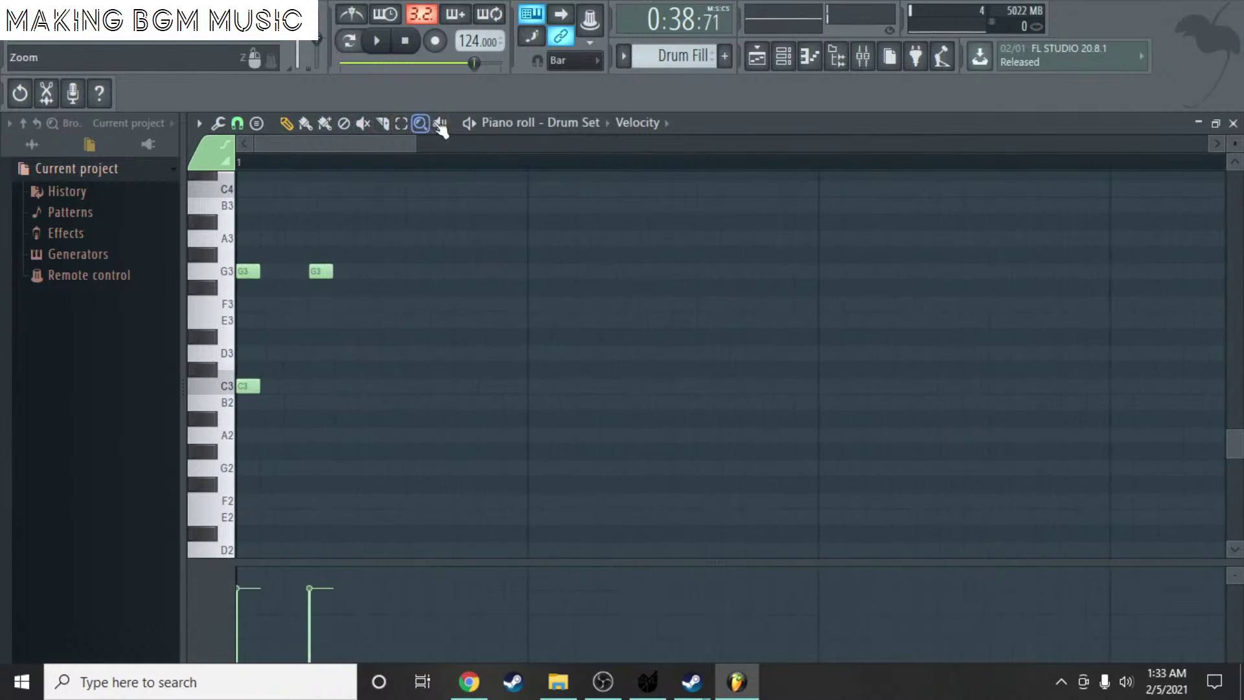
{"action": "key", "text": "space"}
{"action": "key", "text": "space"}
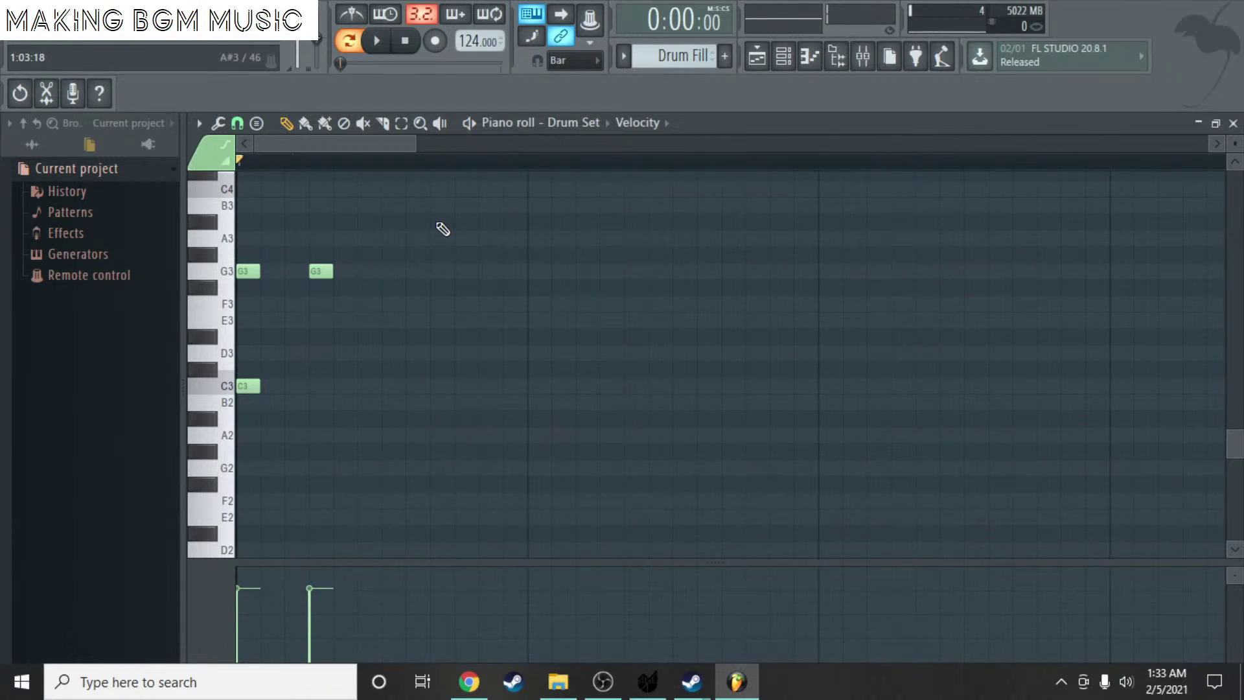
{"action": "mouse_move", "coordinate": [443, 228]}
{"action": "left_mouse_down"}
{"action": "mouse_move", "coordinate": [434, 264]}
{"action": "mouse_move", "coordinate": [440, 237]}
{"action": "left_mouse_up"}
{"action": "left_click", "coordinate": [506, 257]}
{"action": "left_click_drag", "start_coordinate": [513, 256], "coordinate": [513, 238]}
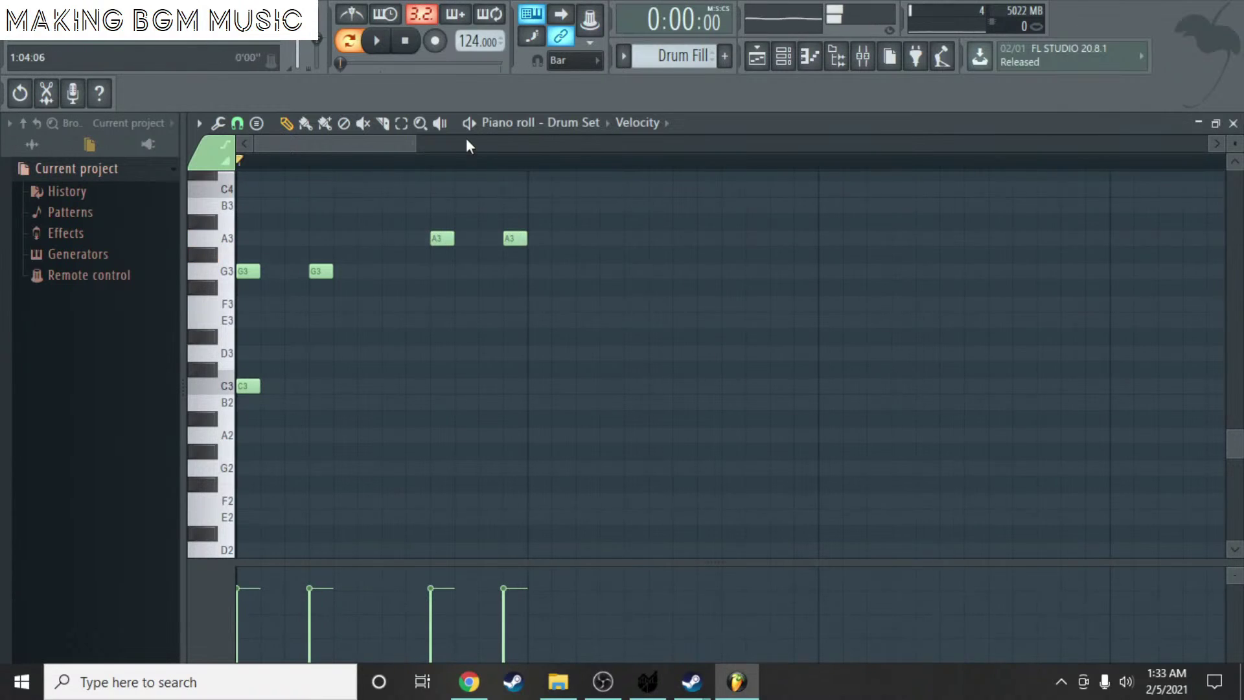
{"action": "key", "text": "space"}
{"action": "key", "text": "space"}
- Select the G3–A3 notes and duplicate them one beat later
{"action": "left_click", "coordinate": [401, 123]}
{"action": "left_click_drag", "start_coordinate": [540, 310], "coordinate": [237, 217]}
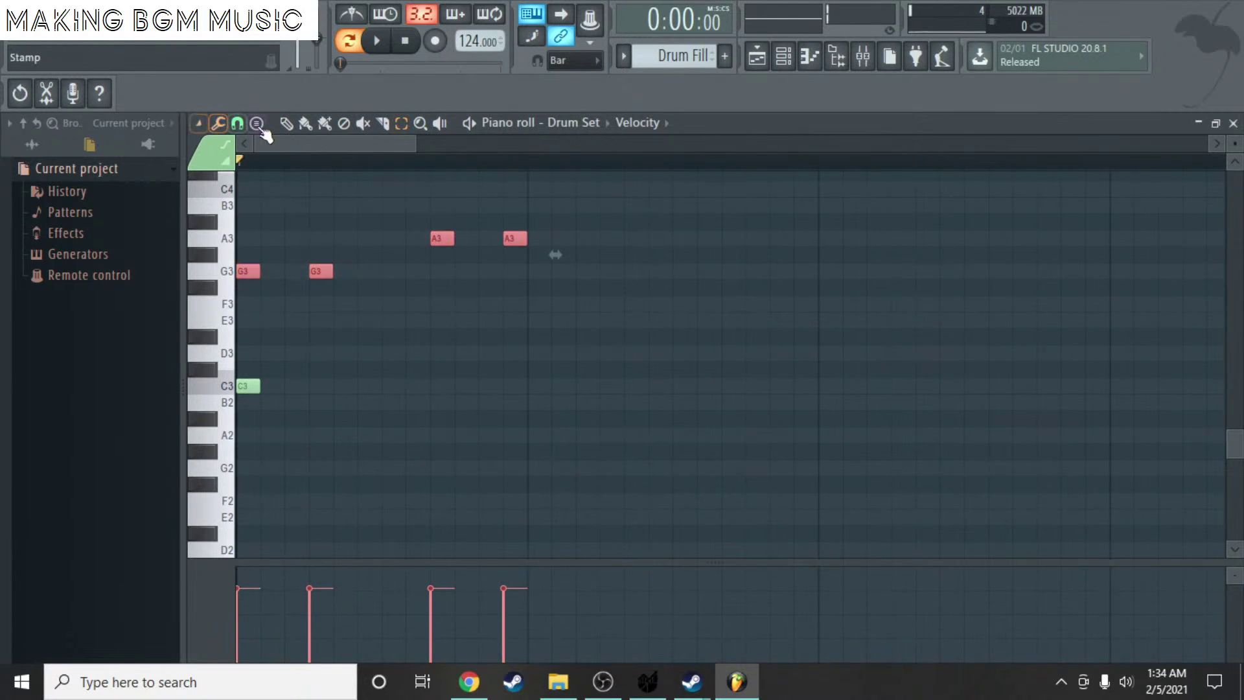
{"action": "mouse_move", "coordinate": [250, 268]}
{"action": "left_mouse_down"}
{"action": "mouse_move", "coordinate": [475, 255]}
{"action": "mouse_move", "coordinate": [549, 258]}
{"action": "mouse_move", "coordinate": [531, 273]}
{"action": "mouse_move", "coordinate": [639, 271]}
{"action": "left_mouse_up"}
{"action": "key", "text": "space"}
{"action": "key", "text": "space"}
{"action": "key", "text": "space"}
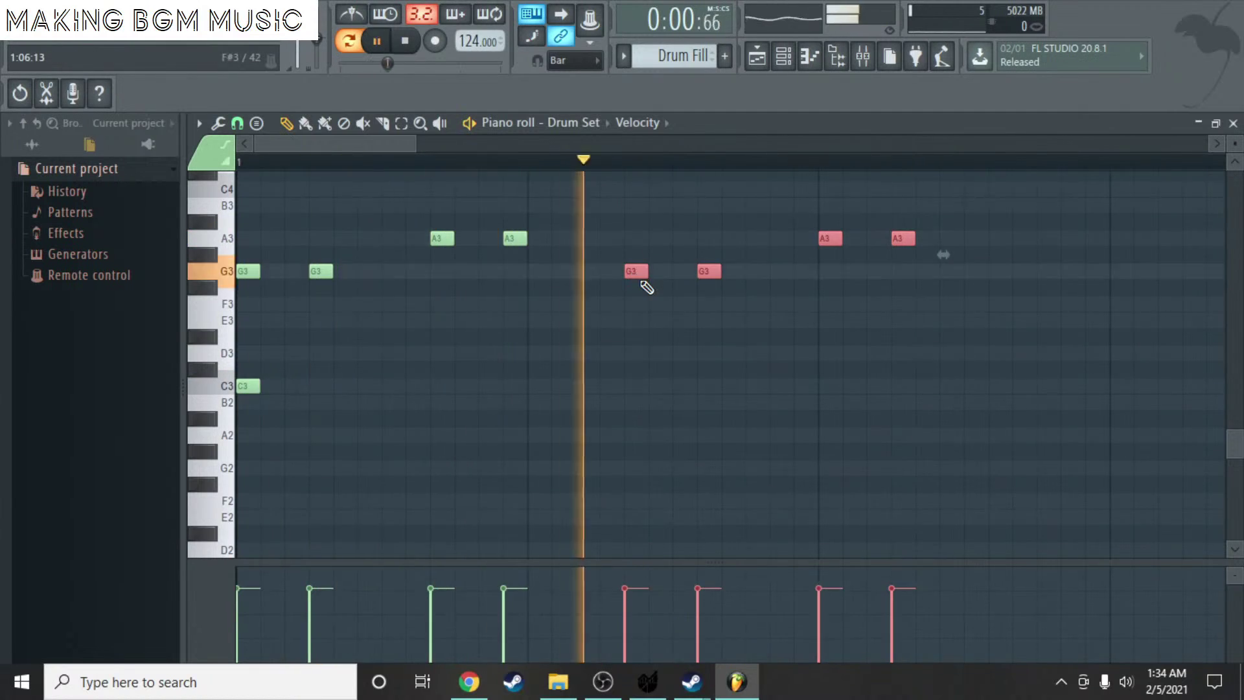
{"action": "key", "text": "space"}
{"action": "left_click_drag", "start_coordinate": [417, 143], "coordinate": [578, 143]}
{"action": "scroll", "coordinate": [583, 201], "scroll_direction": "up", "scroll_amount": 3}
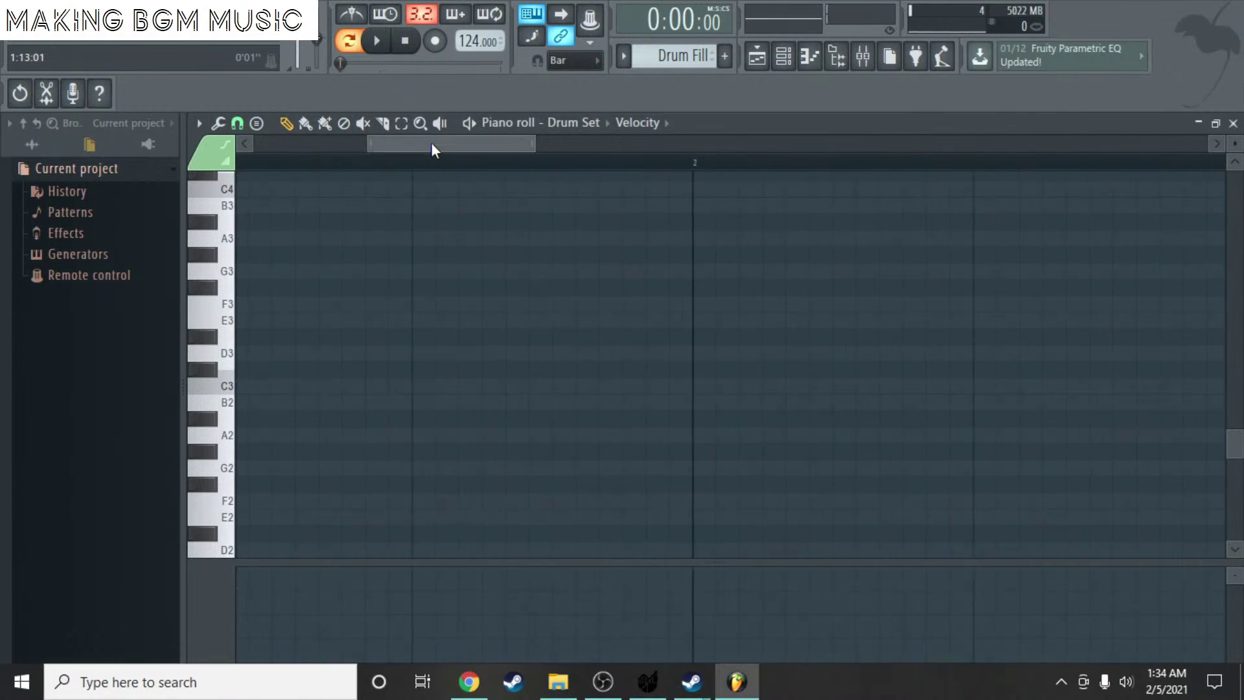
- Draw a trial low C3 note, then delete it
{"action": "left_click_drag", "start_coordinate": [430, 143], "coordinate": [402, 143]}
{"action": "scroll", "coordinate": [454, 227], "scroll_direction": "up", "scroll_amount": 3}
{"action": "left_click_drag", "start_coordinate": [465, 254], "coordinate": [452, 277]}
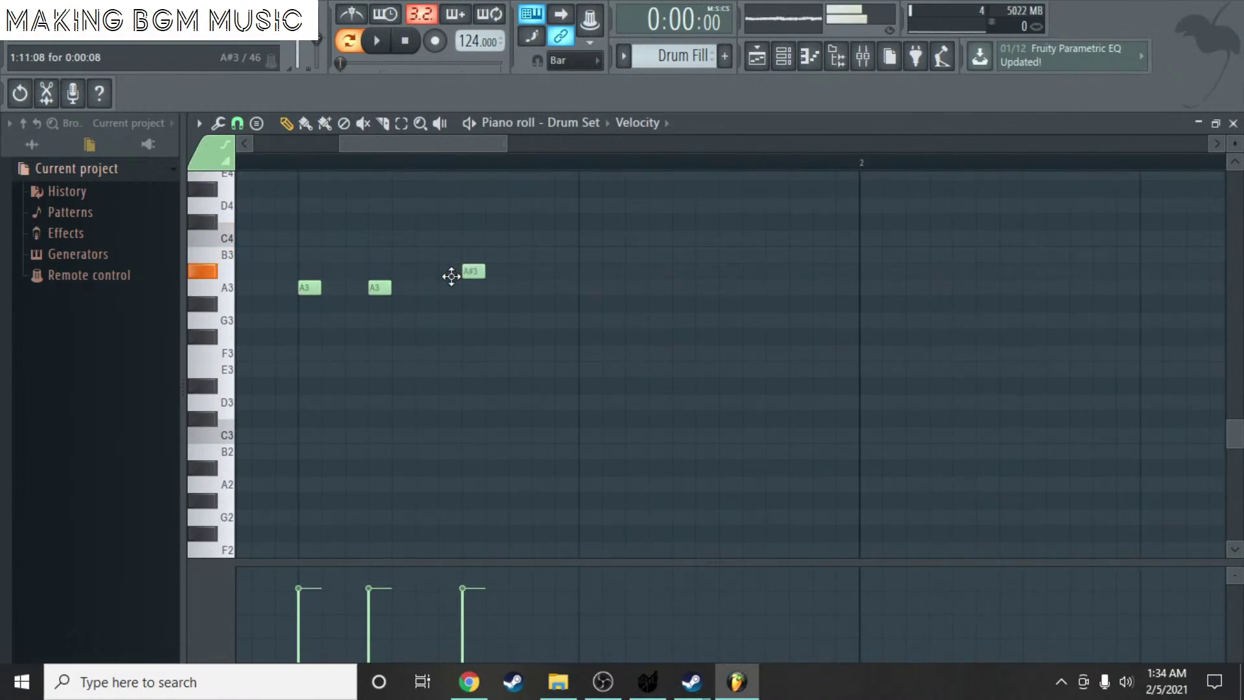
{"action": "mouse_move", "coordinate": [462, 367]}
{"action": "left_mouse_down"}
{"action": "mouse_move", "coordinate": [473, 447]}
{"action": "mouse_move", "coordinate": [594, 441]}
{"action": "mouse_move", "coordinate": [582, 436]}
{"action": "left_mouse_up"}
{"action": "right_click", "coordinate": [582, 435]}
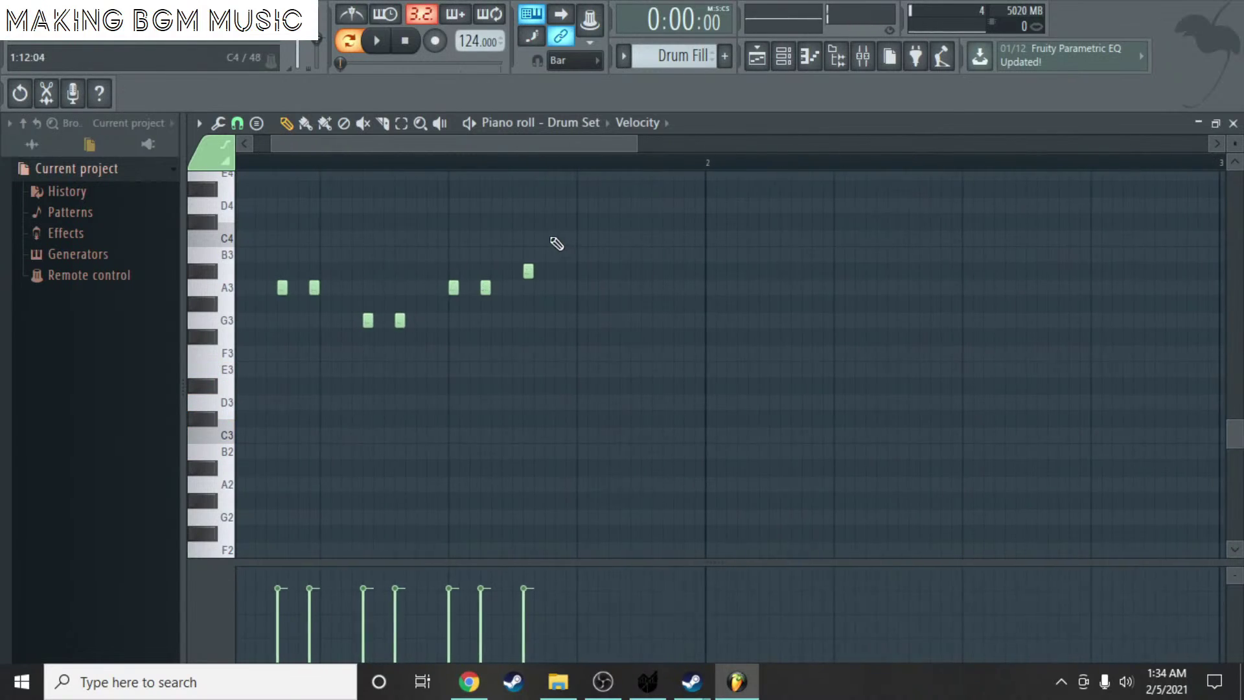
{"action": "left_click_drag", "start_coordinate": [504, 141], "coordinate": [486, 141]}
{"action": "left_click", "coordinate": [468, 122]}
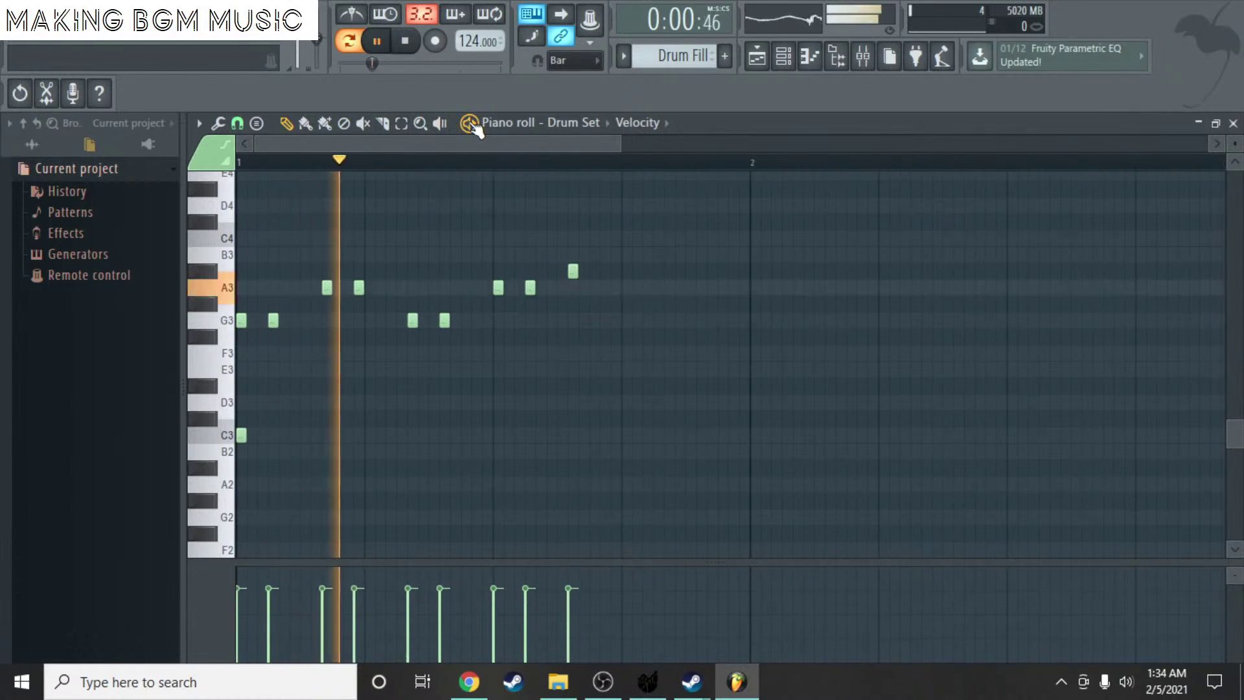
- Add C3 notes on the second, third and fourth beats and play the pattern
{"action": "left_click", "coordinate": [369, 435]}
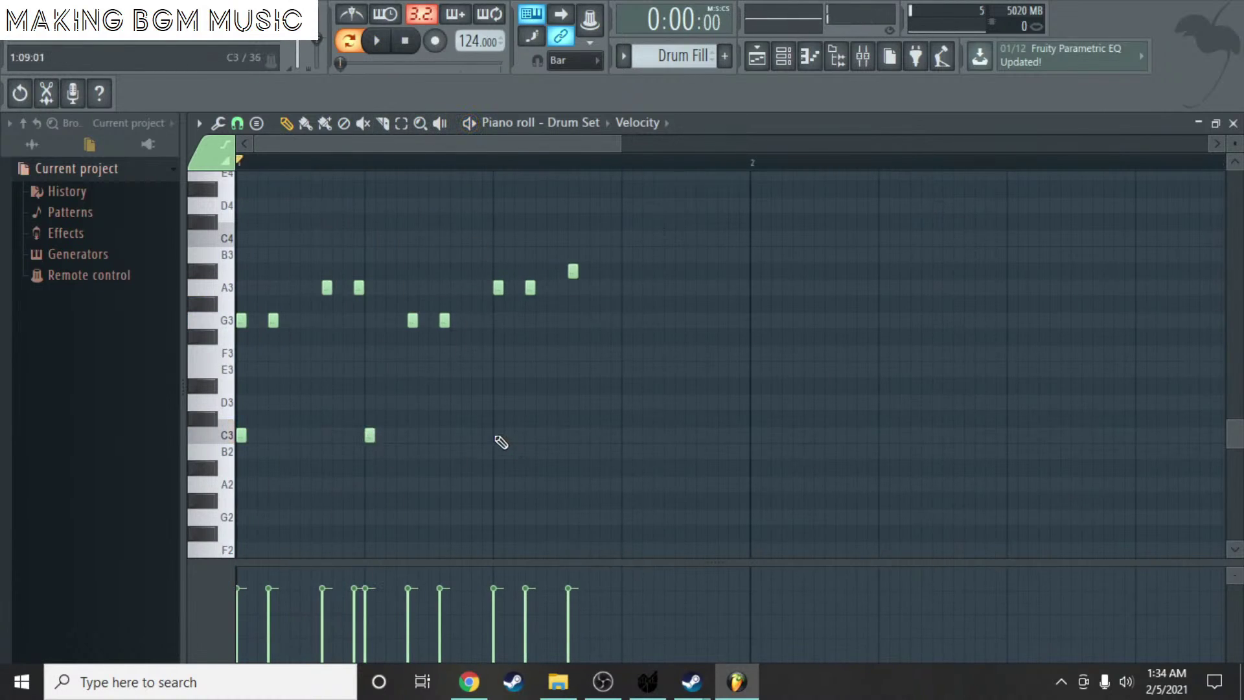
{"action": "left_click", "coordinate": [498, 435]}
{"action": "left_click", "coordinate": [623, 435]}
{"action": "key", "text": "space"}
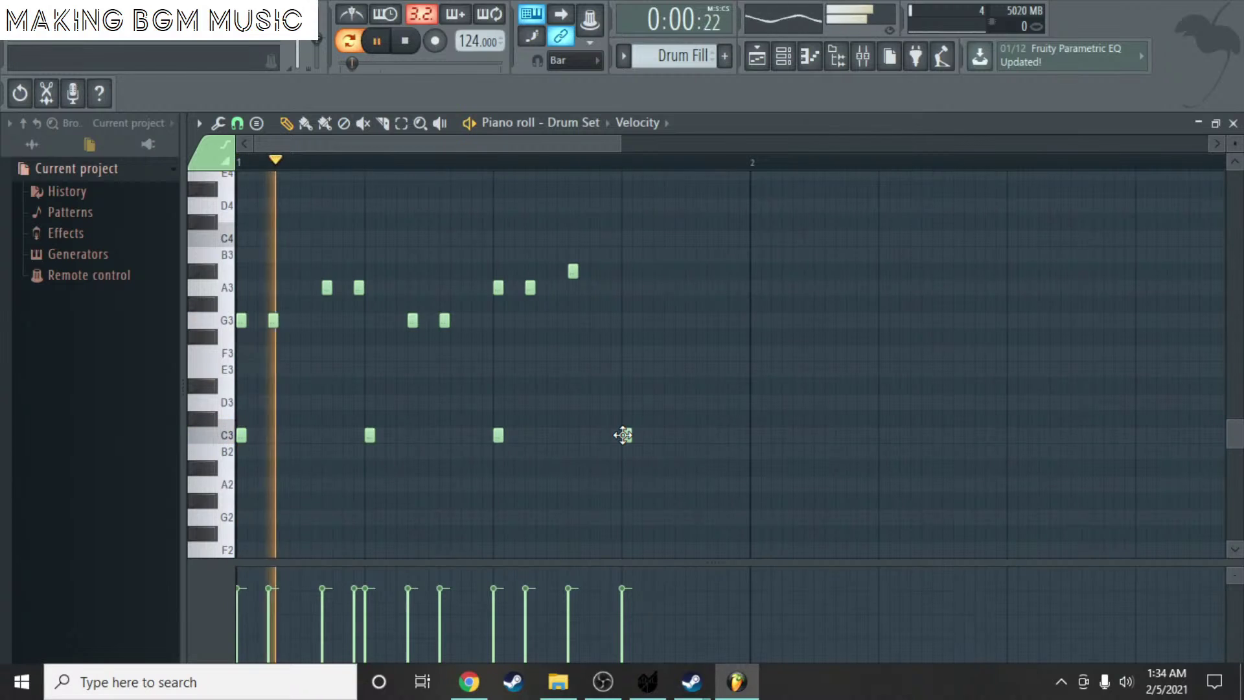
{"action": "key", "text": "space"}
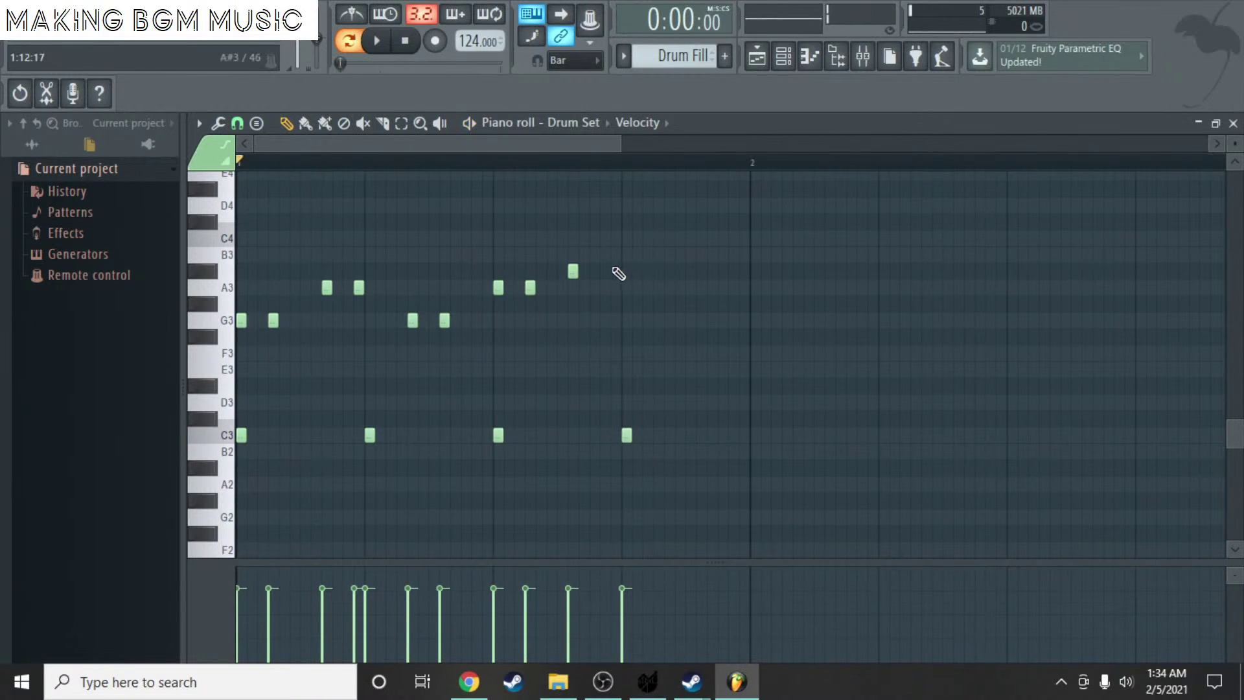
{"action": "scroll", "coordinate": [617, 273], "scroll_direction": "up", "scroll_amount": 2}
- Replace trial A#3 and B3 notes with stacked G3 and A3 pairs, then audition
{"action": "left_click", "coordinate": [599, 271]}
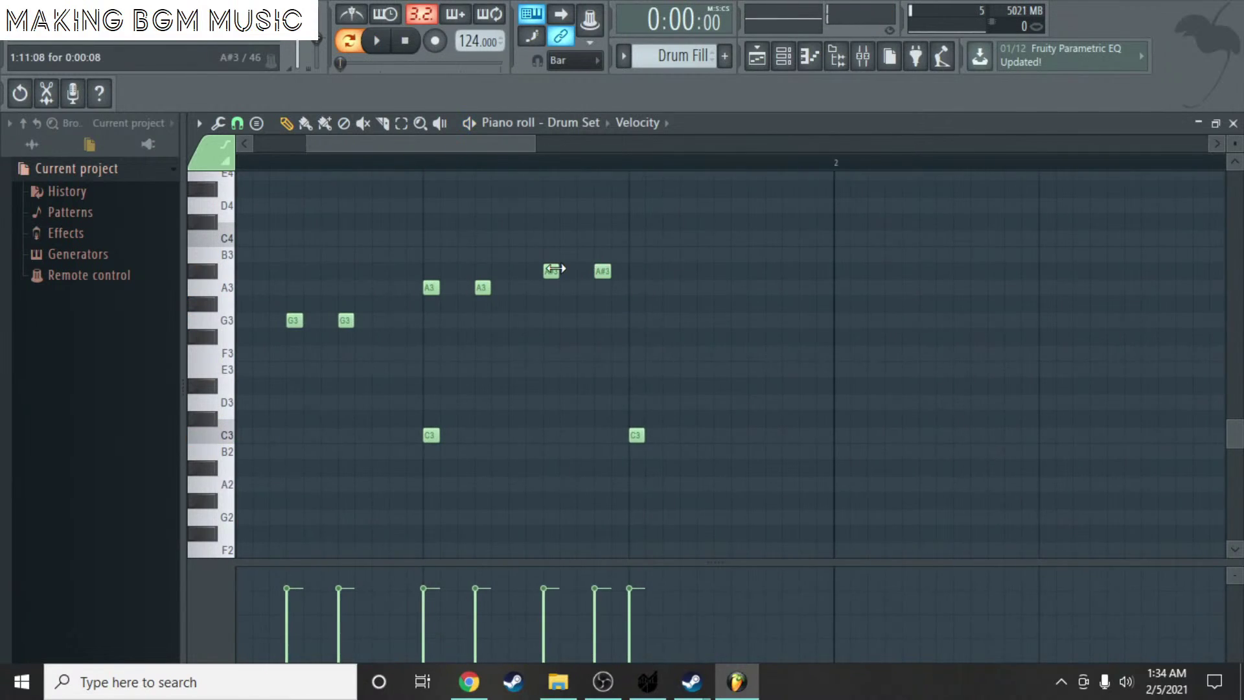
{"action": "left_click_drag", "start_coordinate": [552, 268], "coordinate": [552, 253]}
{"action": "right_click", "coordinate": [551, 257]}
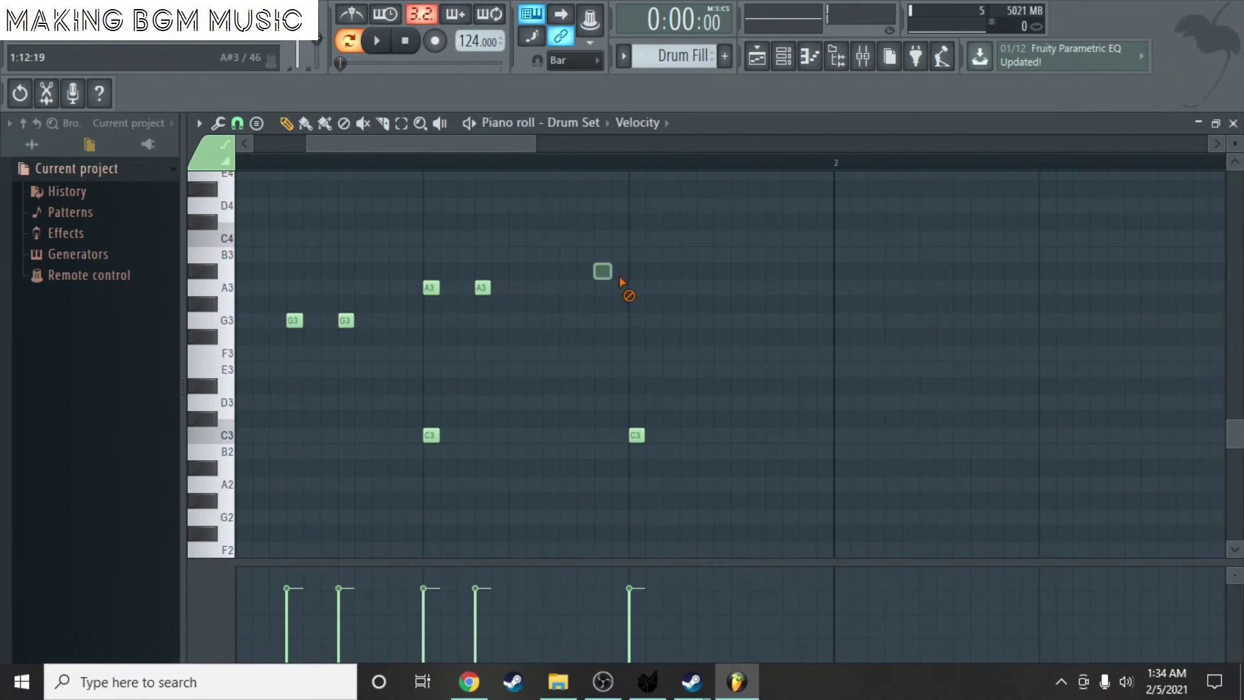
{"action": "mouse_move", "coordinate": [604, 273]}
{"action": "left_mouse_down"}
{"action": "mouse_move", "coordinate": [538, 330]}
{"action": "mouse_move", "coordinate": [519, 331]}
{"action": "left_mouse_up"}
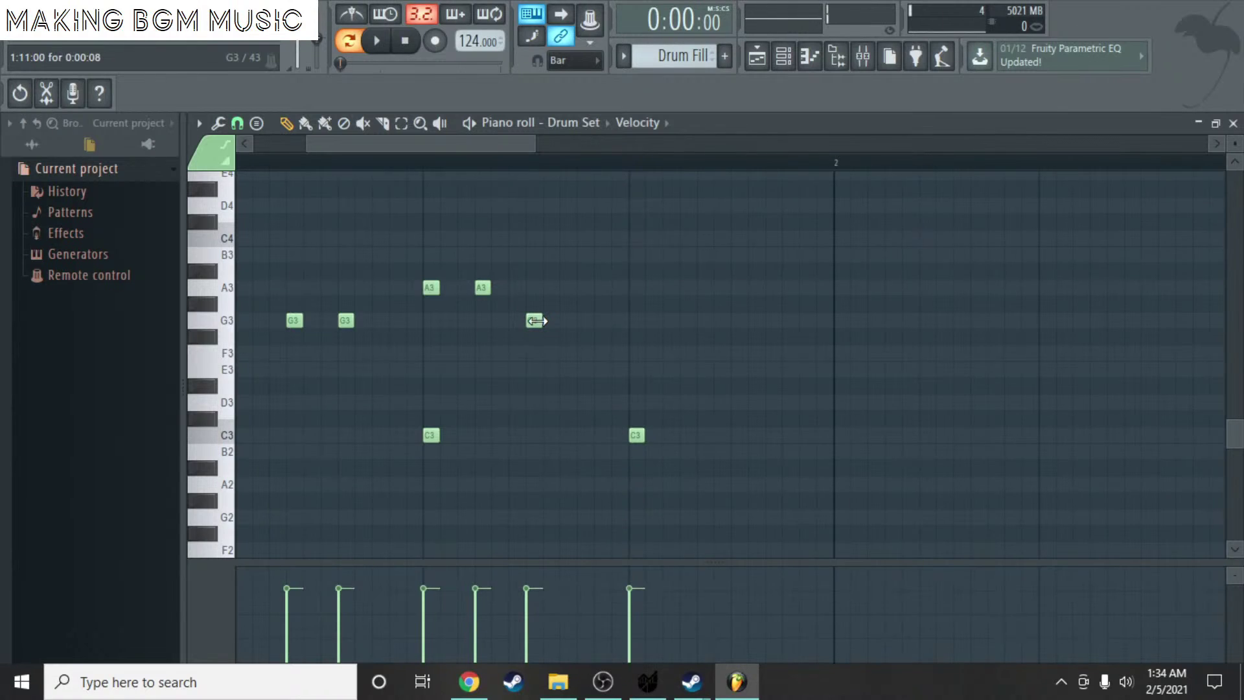
{"action": "left_click_drag", "start_coordinate": [537, 320], "coordinate": [556, 286]}
{"action": "left_click", "coordinate": [573, 286]}
{"action": "left_click", "coordinate": [615, 320]}
{"action": "left_click", "coordinate": [613, 286]}
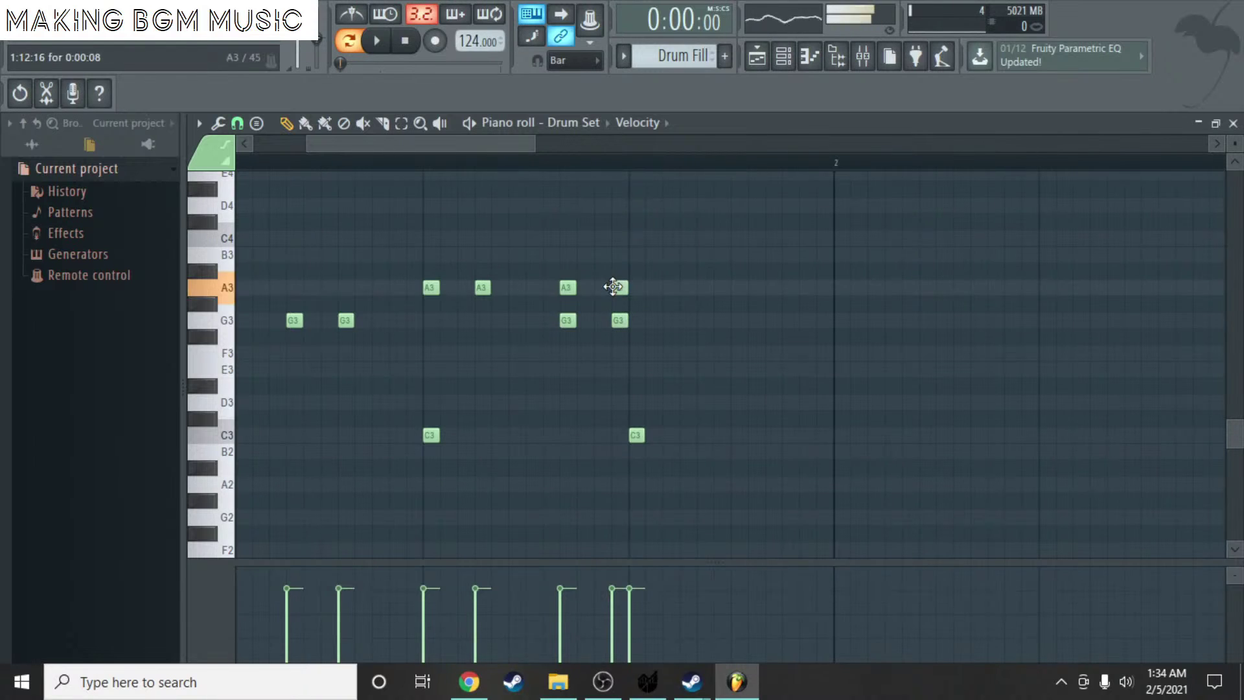
{"action": "key", "text": "space"}
{"action": "scroll", "coordinate": [514, 244], "scroll_direction": "down", "scroll_amount": 3}
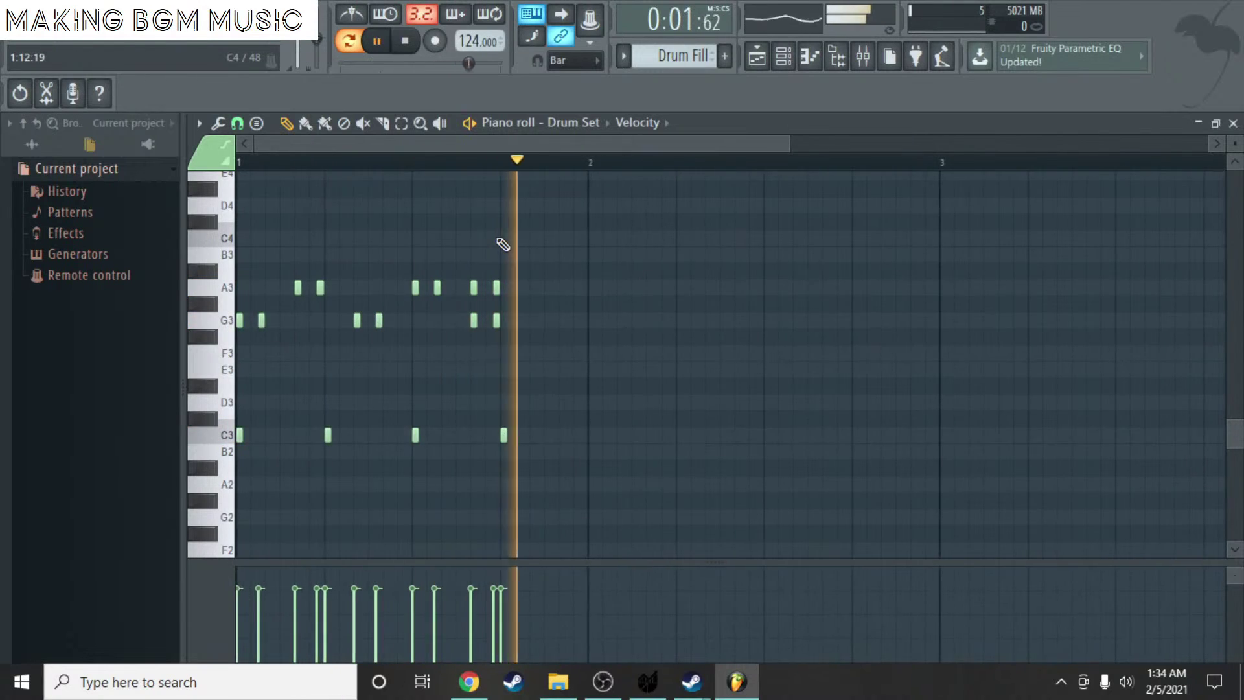
{"action": "key", "text": "space"}
{"action": "scroll", "coordinate": [542, 289], "scroll_direction": "up", "scroll_amount": 4}
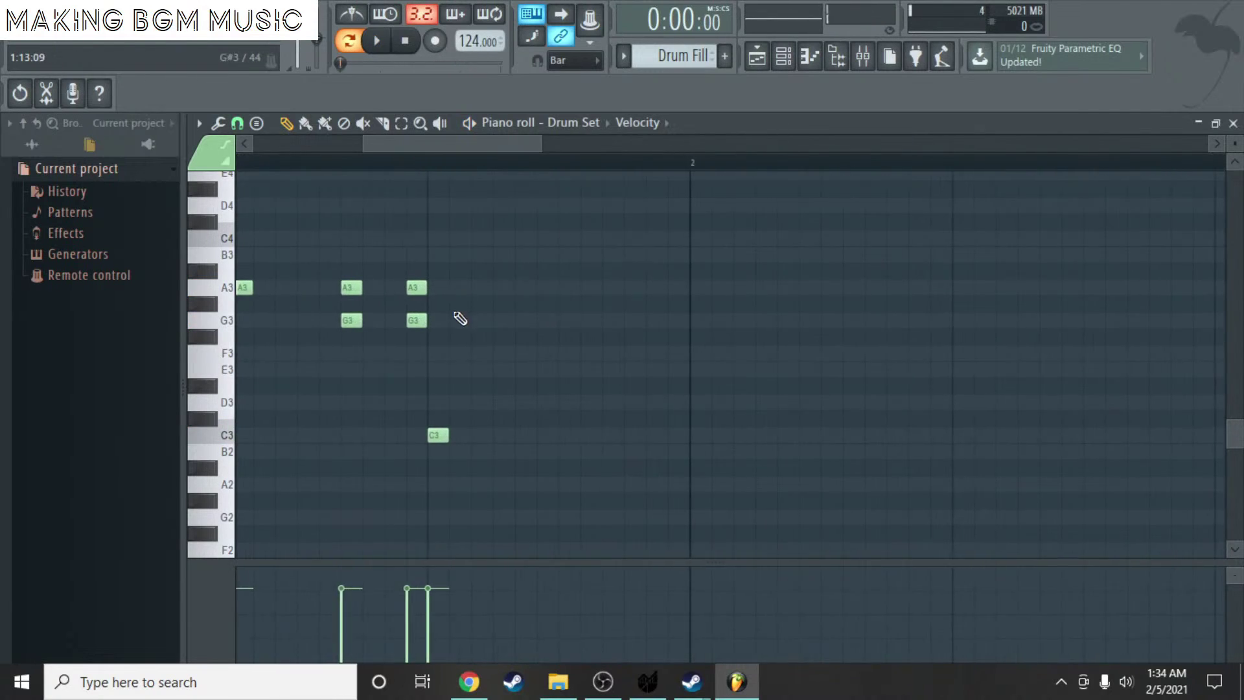
- Add three stacked G3–A3 note pairs further along the bar
{"action": "scroll", "coordinate": [472, 239], "scroll_direction": "up", "scroll_amount": 4}
{"action": "scroll", "coordinate": [432, 296], "scroll_direction": "down", "scroll_amount": 2}
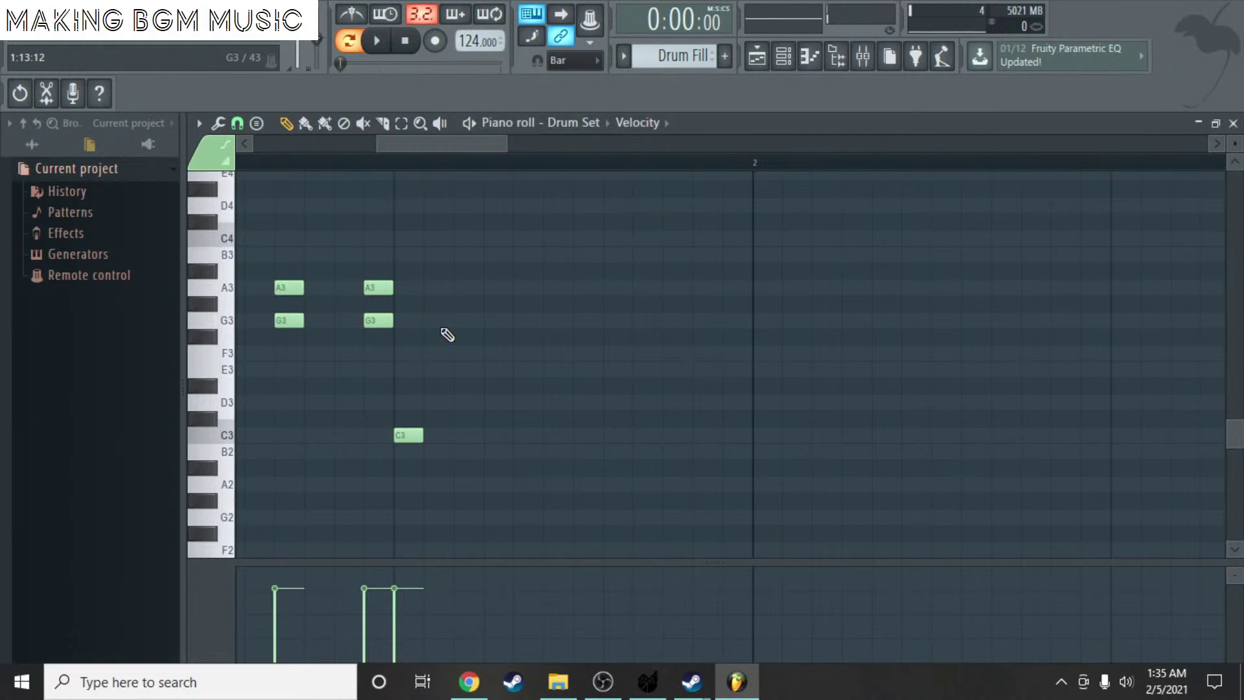
{"action": "left_click", "coordinate": [408, 320]}
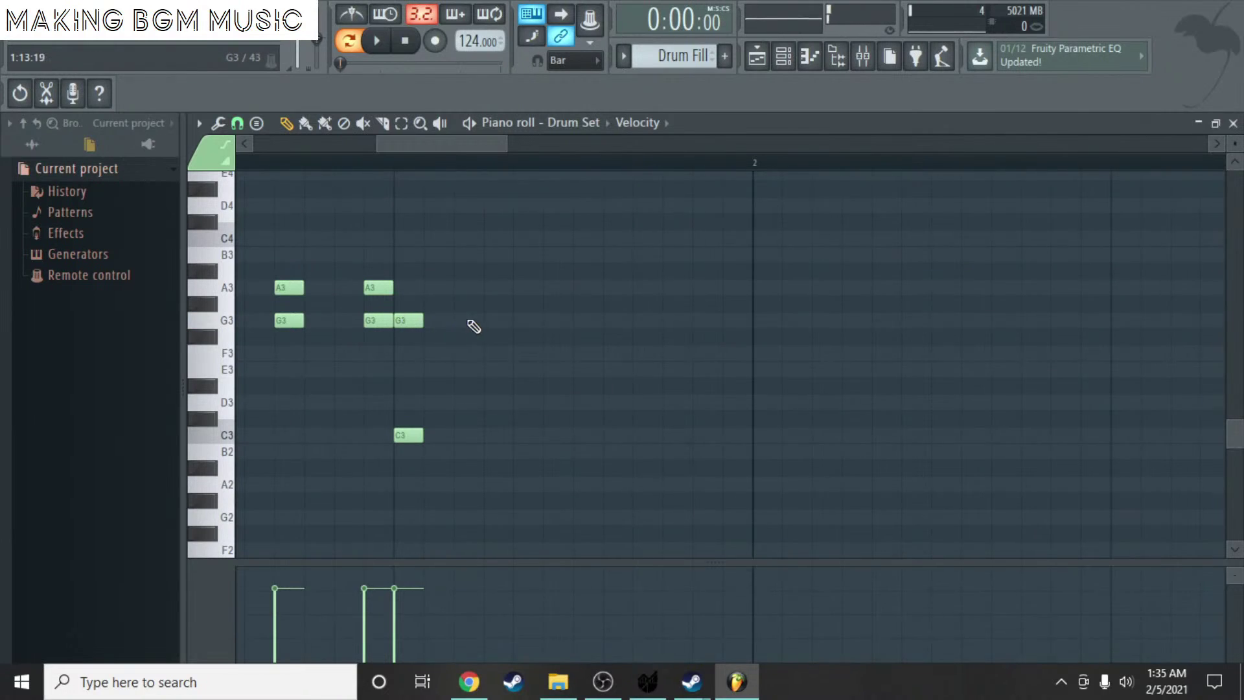
{"action": "left_click", "coordinate": [469, 320]}
{"action": "left_click", "coordinate": [528, 320]}
{"action": "left_click", "coordinate": [409, 287]}
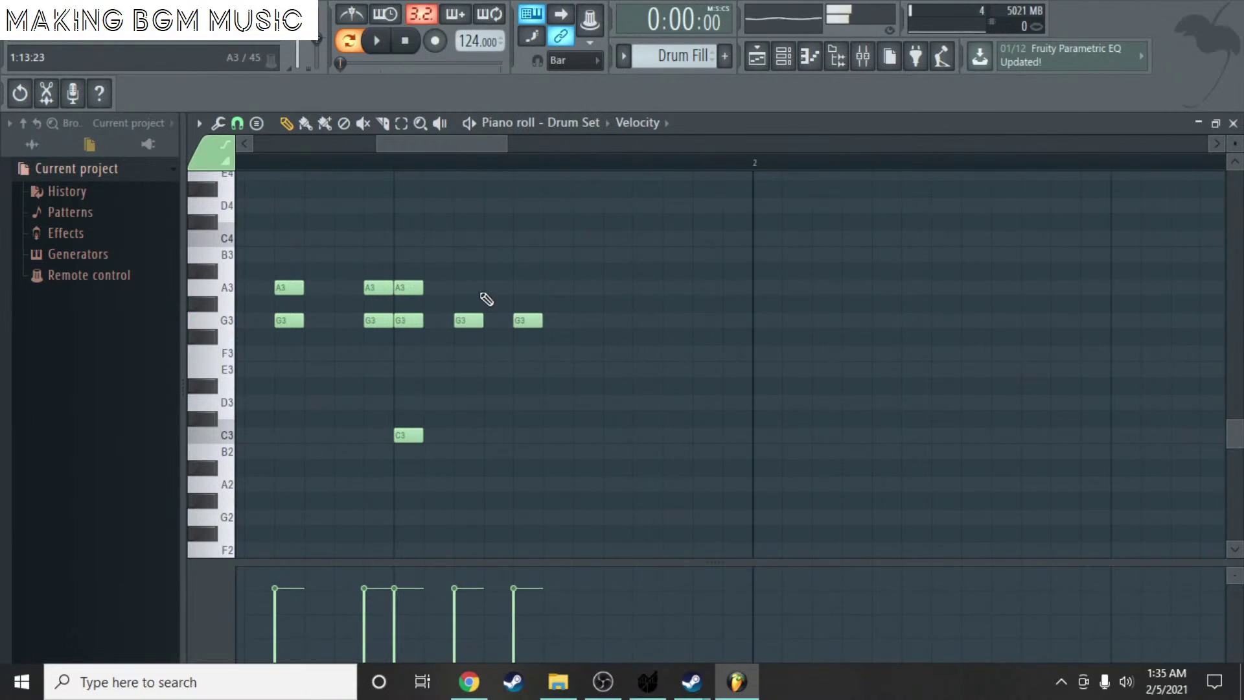
{"action": "left_click", "coordinate": [469, 288]}
{"action": "left_click", "coordinate": [526, 289]}
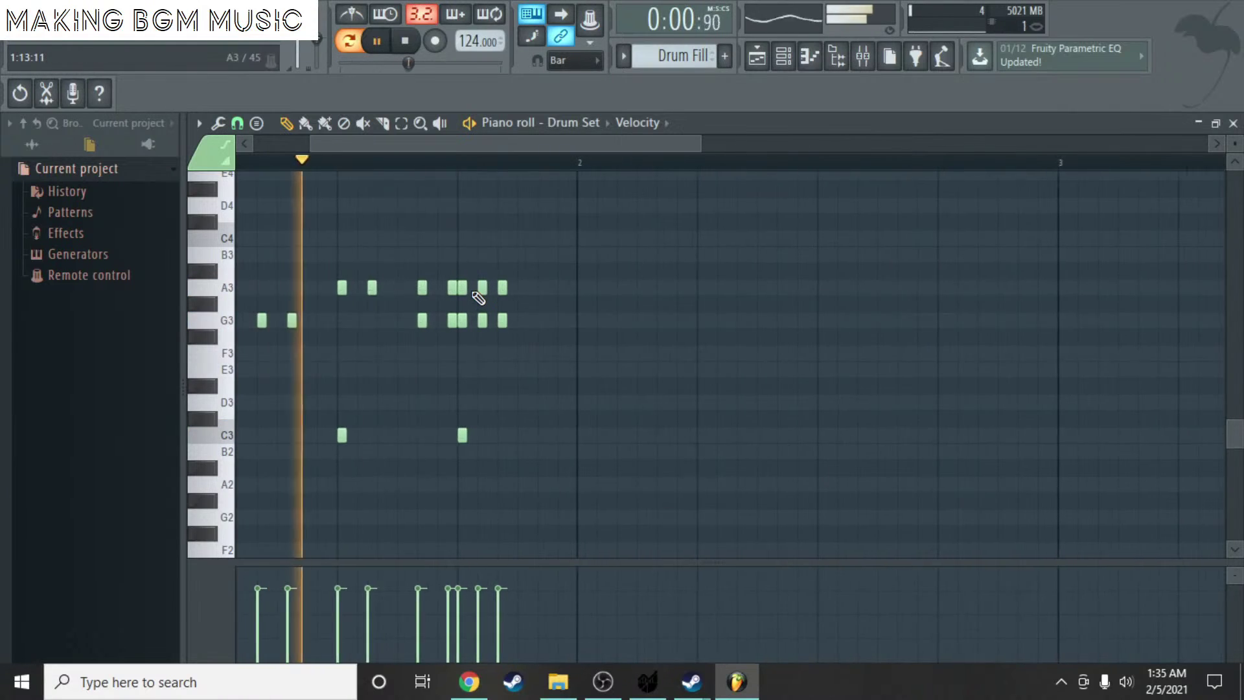
{"action": "key", "text": "space"}
{"action": "scroll", "coordinate": [472, 285], "scroll_direction": "up", "scroll_amount": 6}
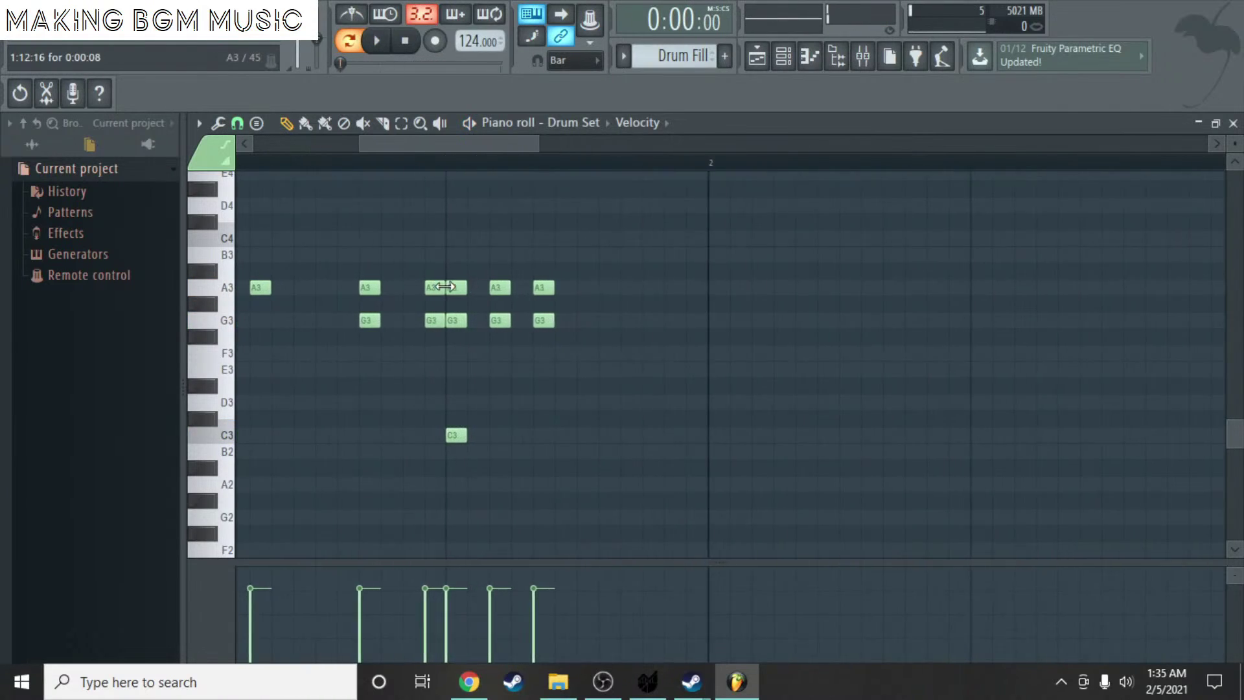
- Select the six new notes and move them one step later, then audition
{"action": "left_click_drag", "start_coordinate": [718, 345], "coordinate": [454, 260]}
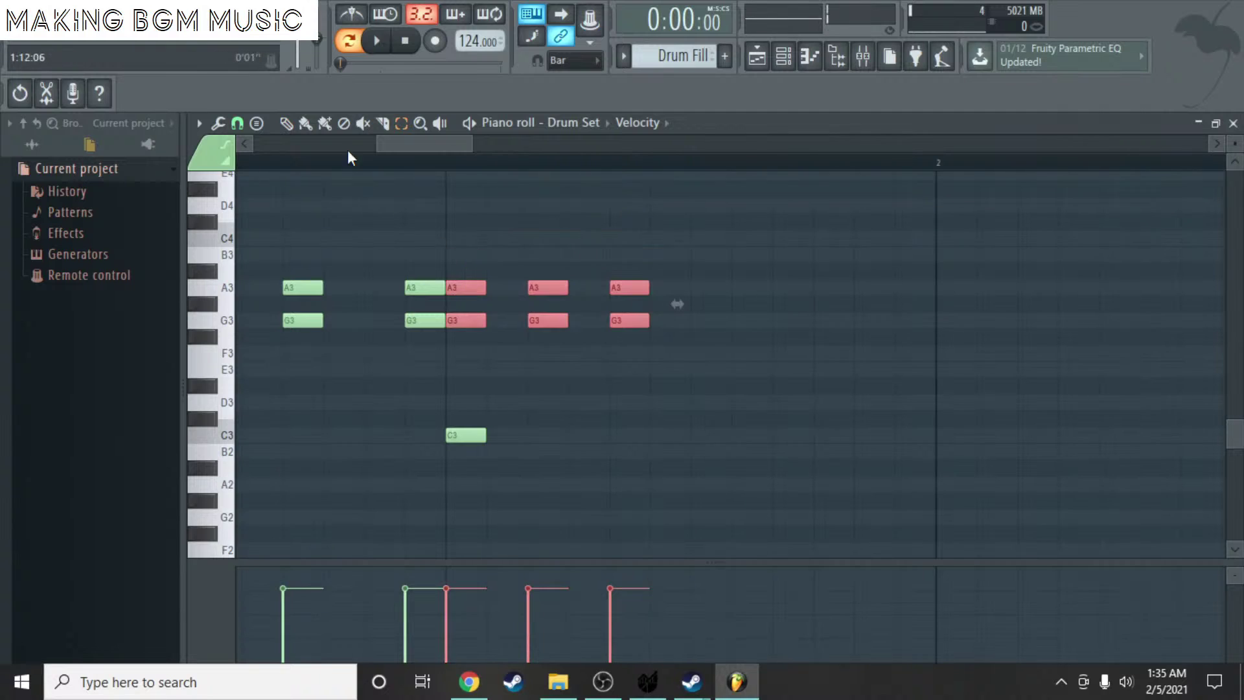
{"action": "double_click", "coordinate": [274, 118]}
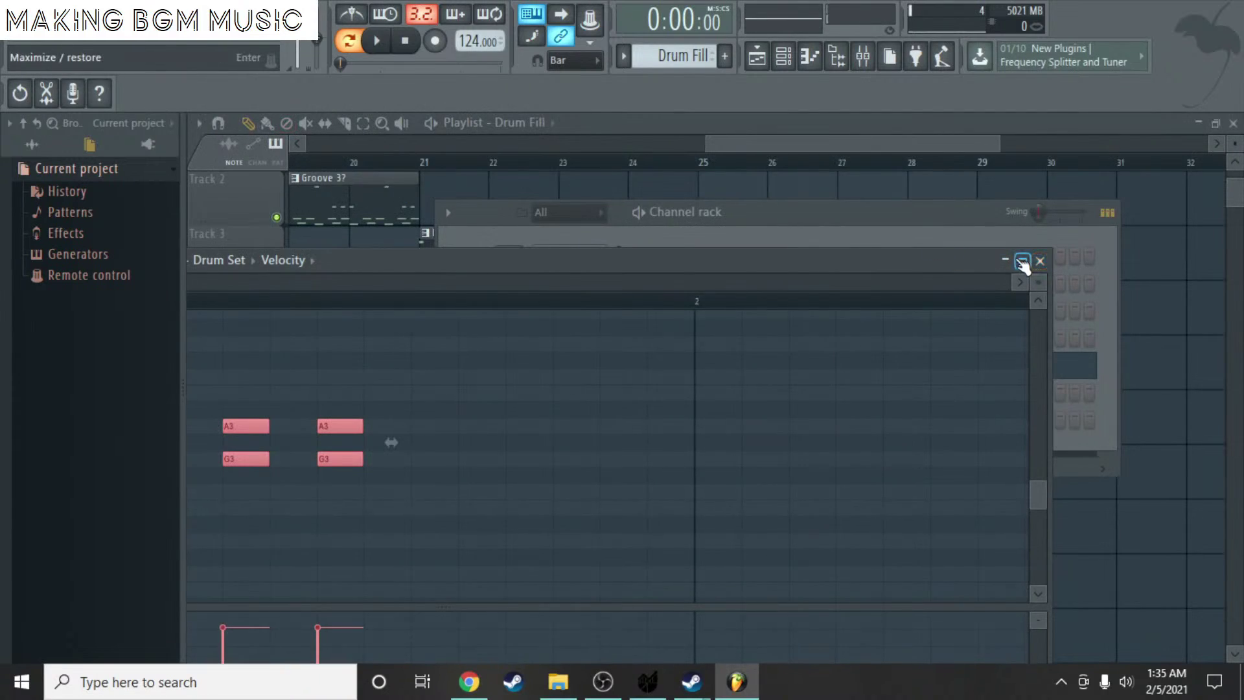
{"action": "left_click", "coordinate": [1023, 261]}
{"action": "left_click", "coordinate": [286, 123]}
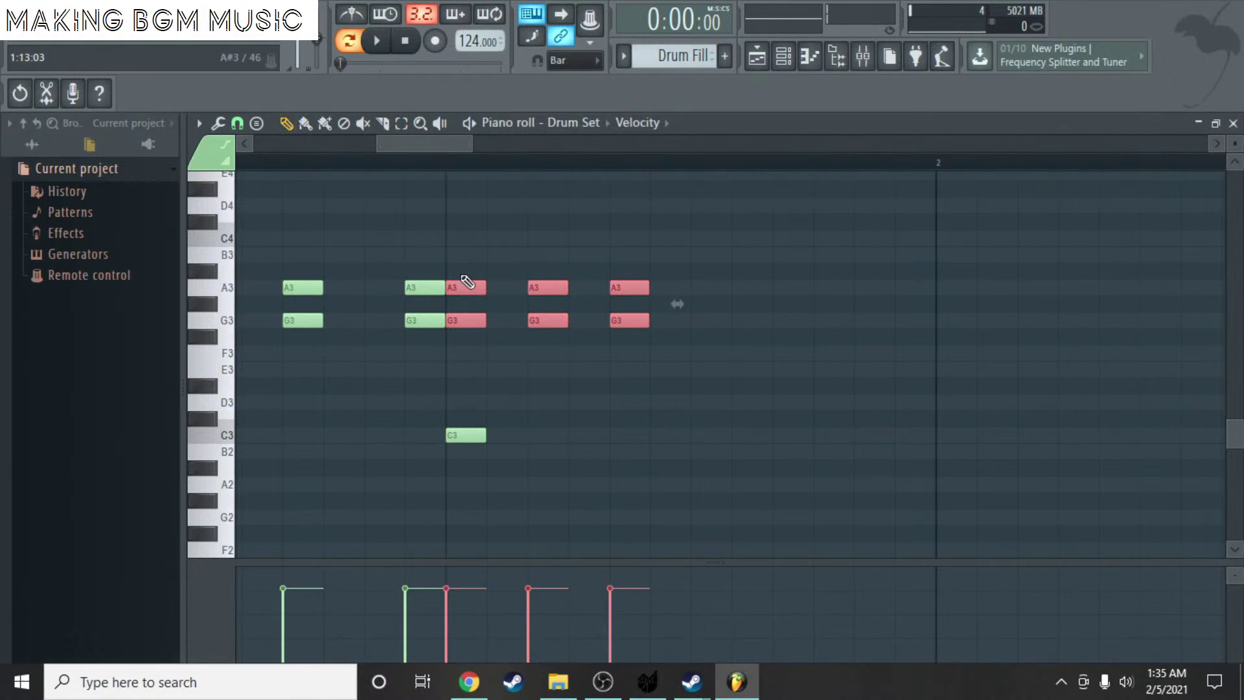
{"action": "left_click_drag", "start_coordinate": [466, 288], "coordinate": [507, 287]}
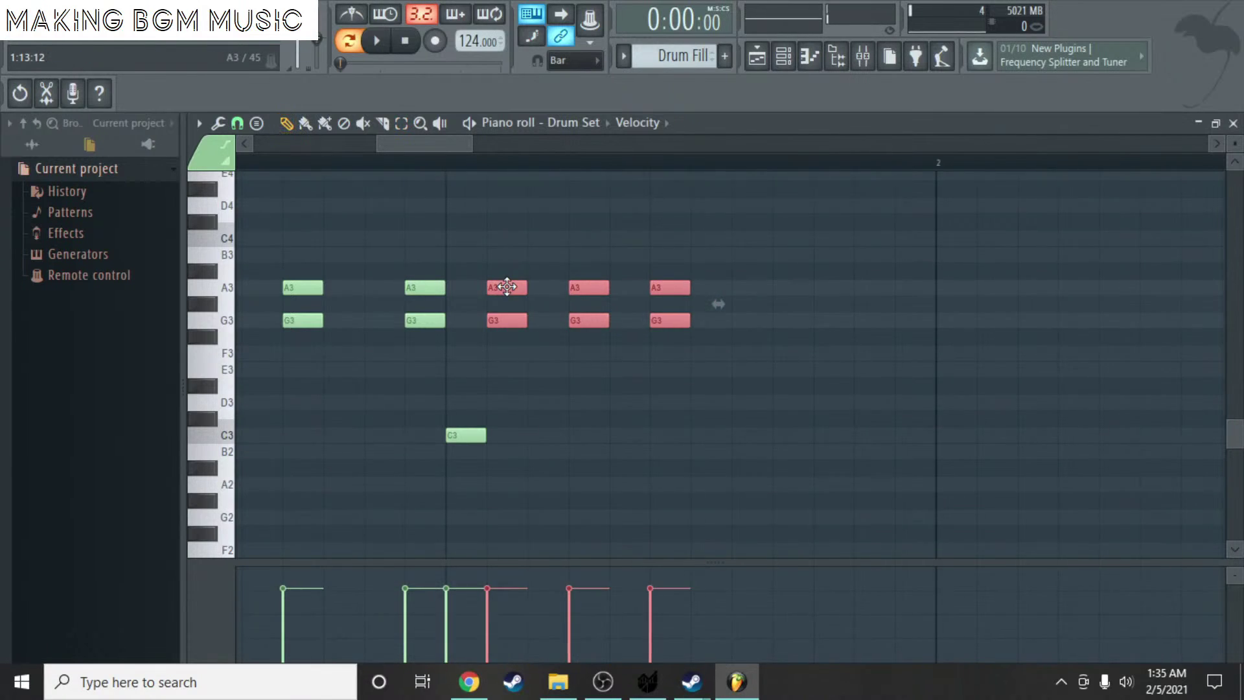
{"action": "key", "text": "space"}
{"action": "scroll", "coordinate": [500, 250], "scroll_direction": "down", "scroll_amount": 4}
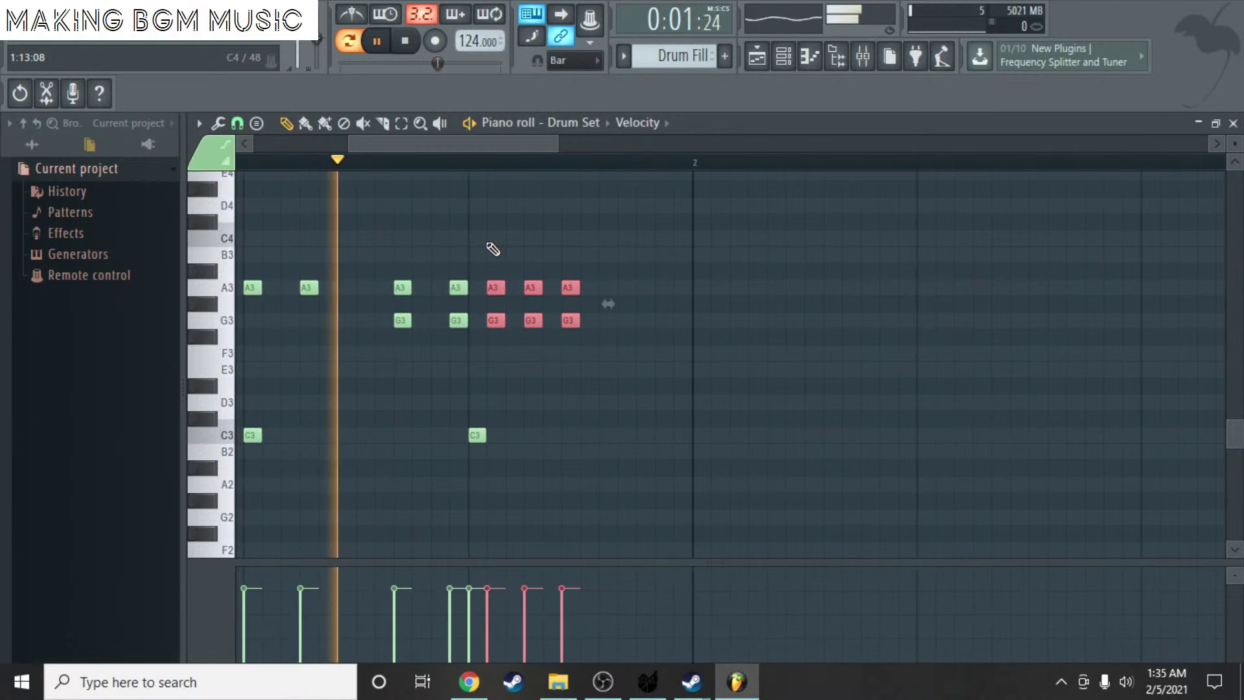
{"action": "key", "text": "space"}
{"action": "scroll", "coordinate": [499, 305], "scroll_direction": "up", "scroll_amount": 2}
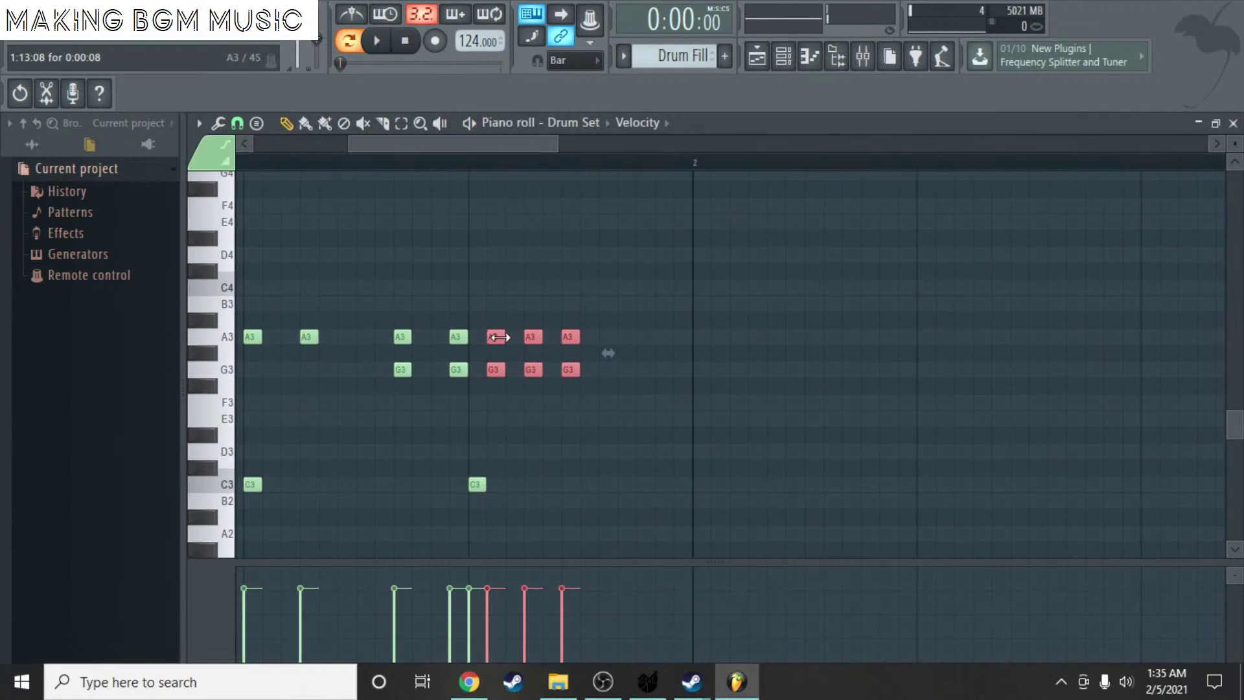
- Shift the three note pairs another step later and play to check
{"action": "left_click_drag", "start_coordinate": [499, 337], "coordinate": [516, 335]}
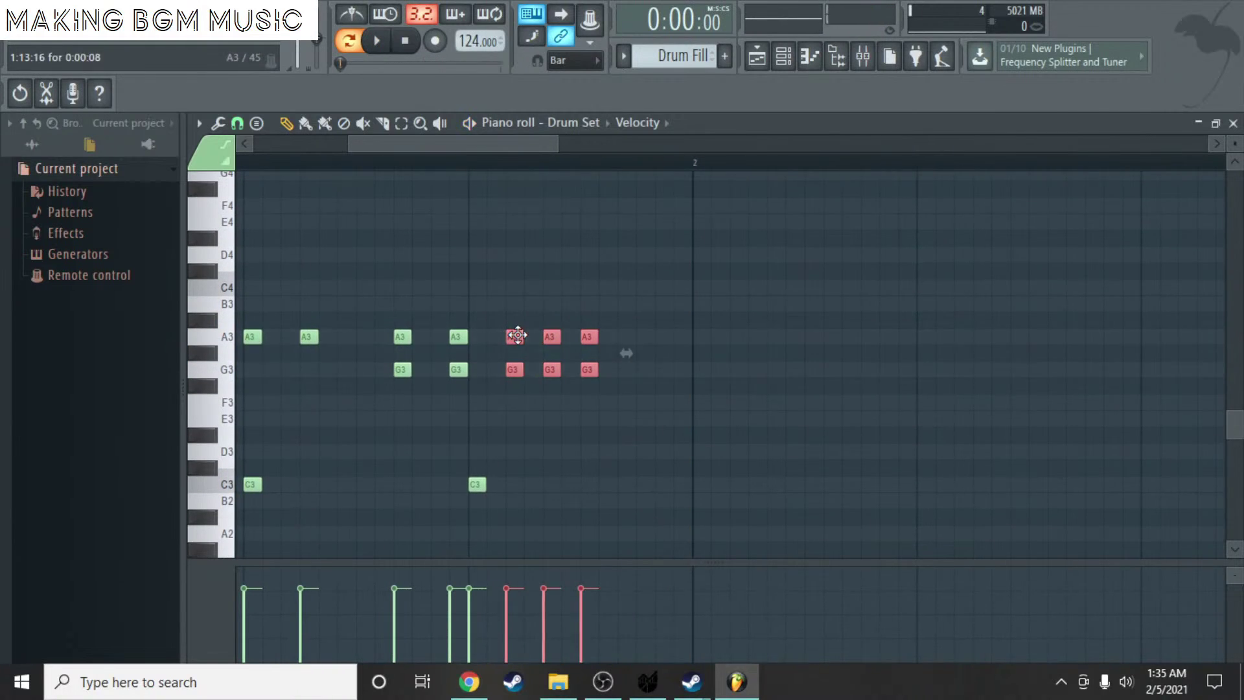
{"action": "key", "text": "space"}
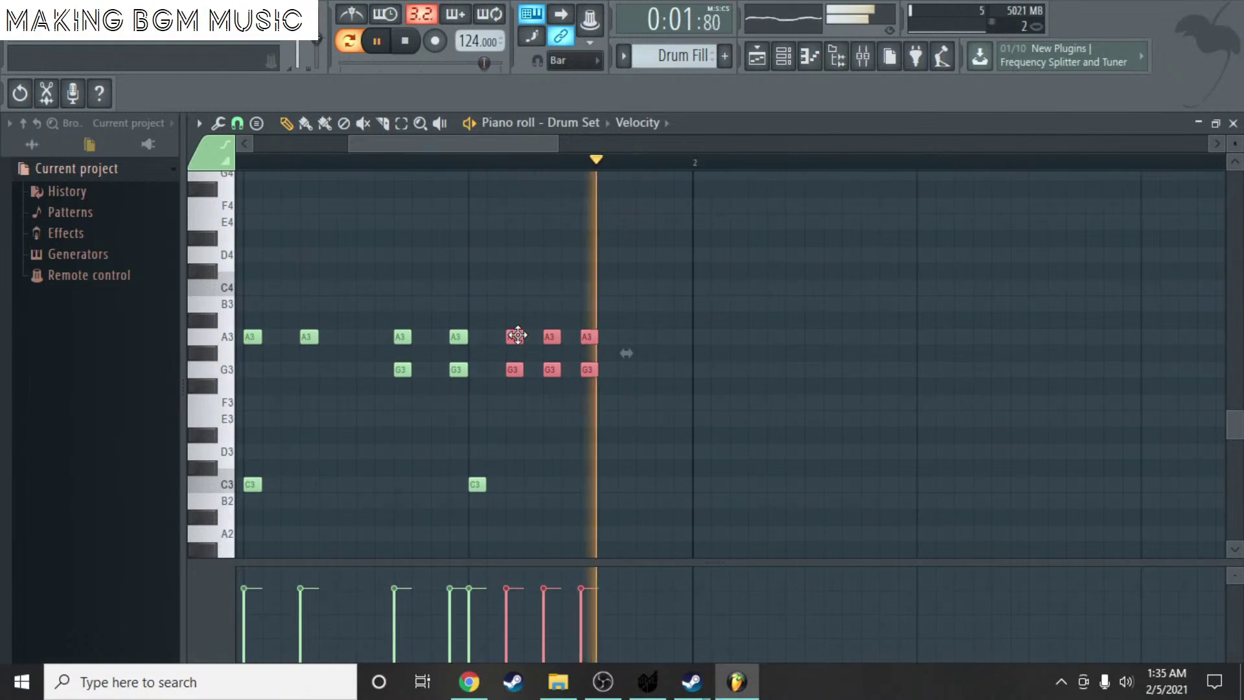
{"action": "key", "text": "space"}
{"action": "left_click_drag", "start_coordinate": [518, 335], "coordinate": [540, 336]}
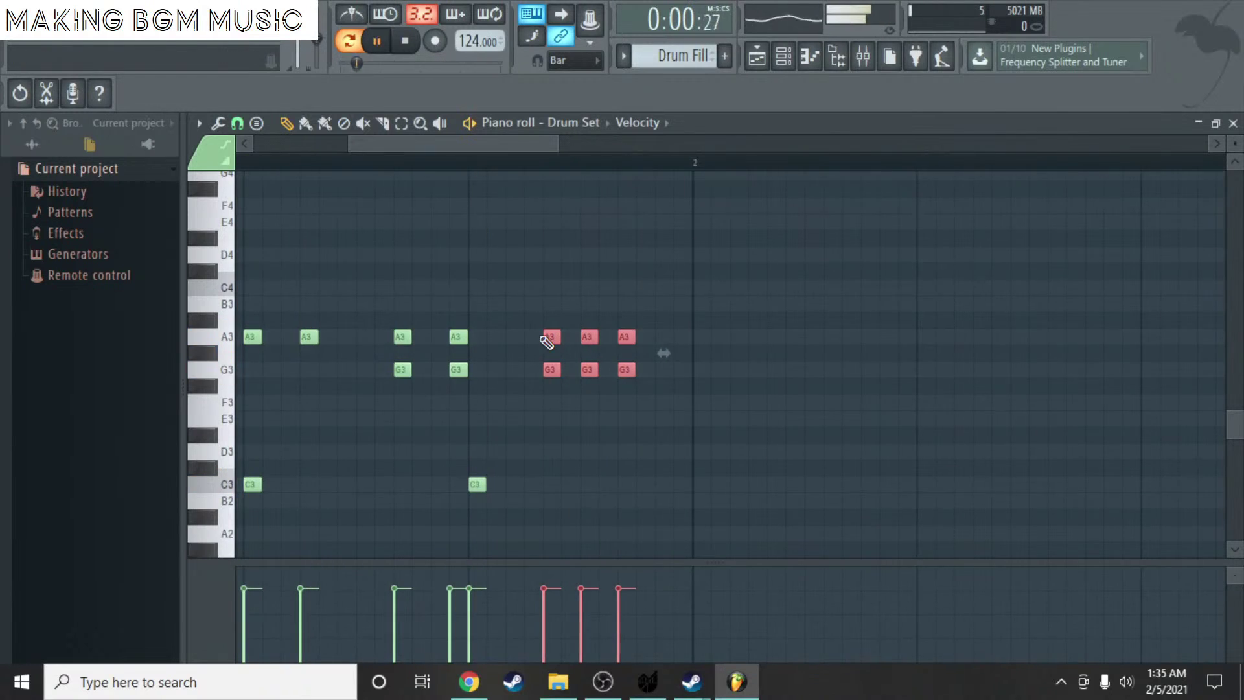
{"action": "key", "text": "space"}
{"action": "key", "text": "space"}
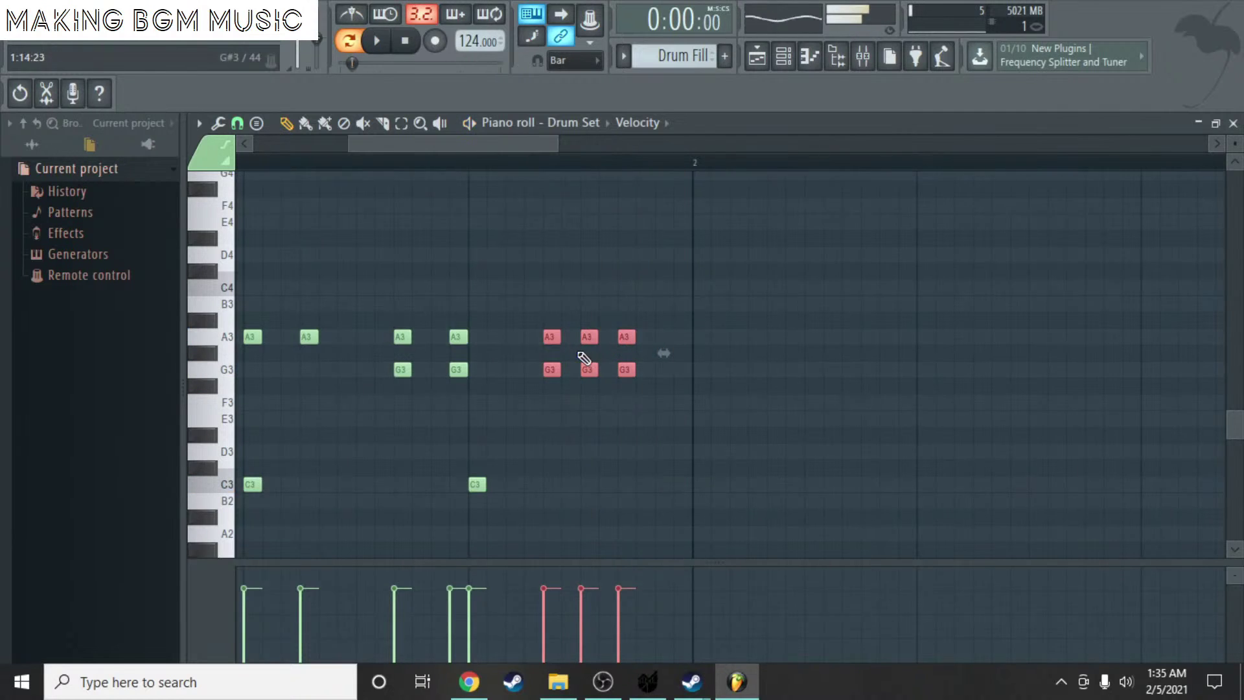
{"action": "scroll", "coordinate": [526, 364], "scroll_direction": "up", "scroll_amount": 4}
- Add an A3/G3 pair, delete a stray G3, and move another pair slightly earlier
{"action": "scroll", "coordinate": [454, 356], "scroll_direction": "down", "scroll_amount": 1}
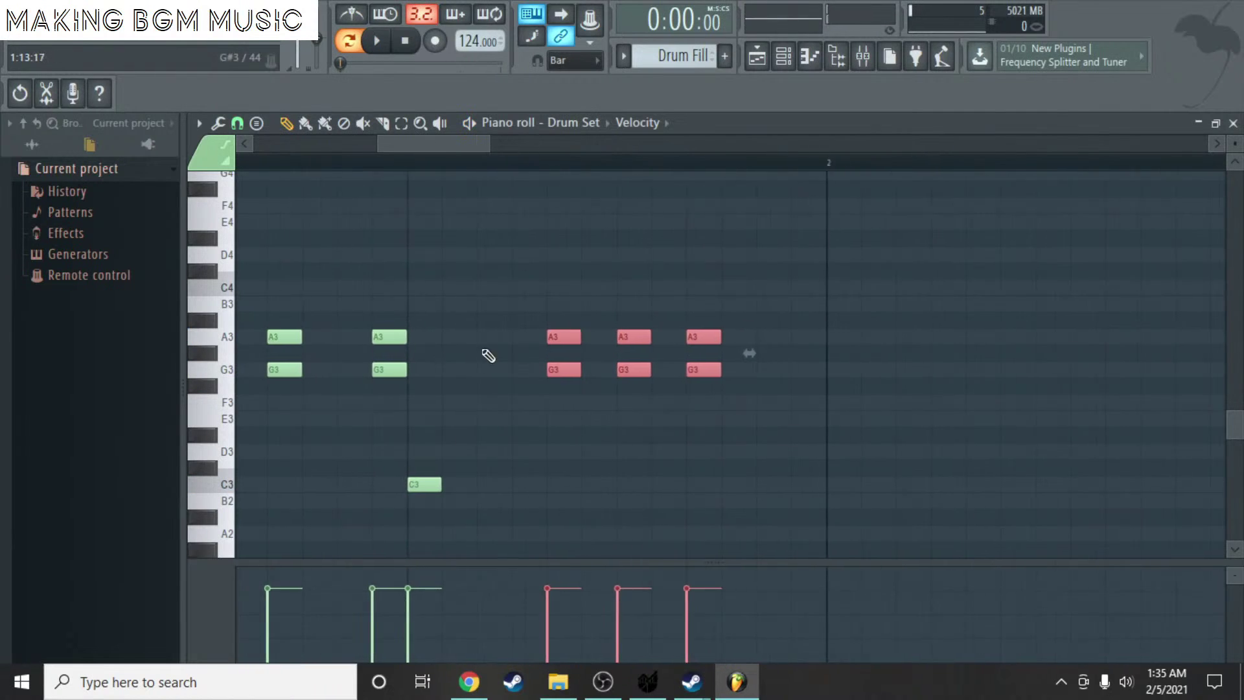
{"action": "left_click", "coordinate": [489, 337]}
{"action": "right_click", "coordinate": [561, 370]}
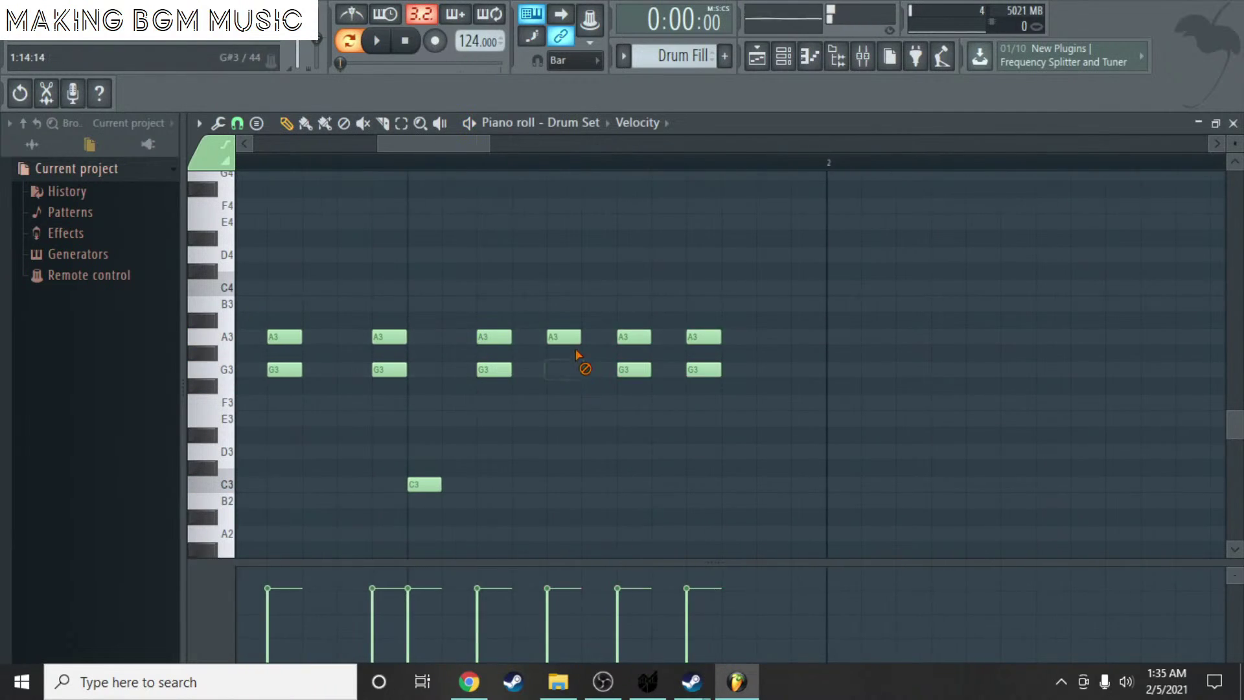
{"action": "left_click", "coordinate": [596, 337]}
{"action": "left_click", "coordinate": [597, 369]}
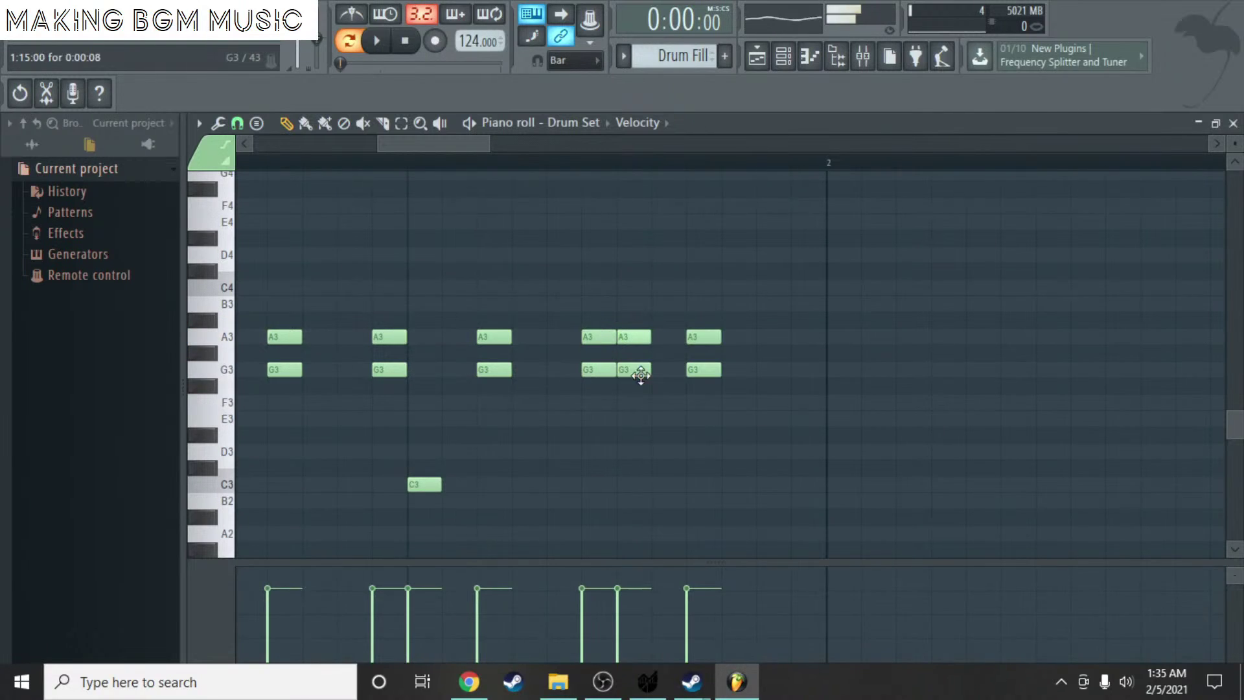
{"action": "right_click", "coordinate": [635, 370]}
{"action": "right_click", "coordinate": [635, 337]}
{"action": "scroll", "coordinate": [750, 353], "scroll_direction": "down", "scroll_amount": 2}
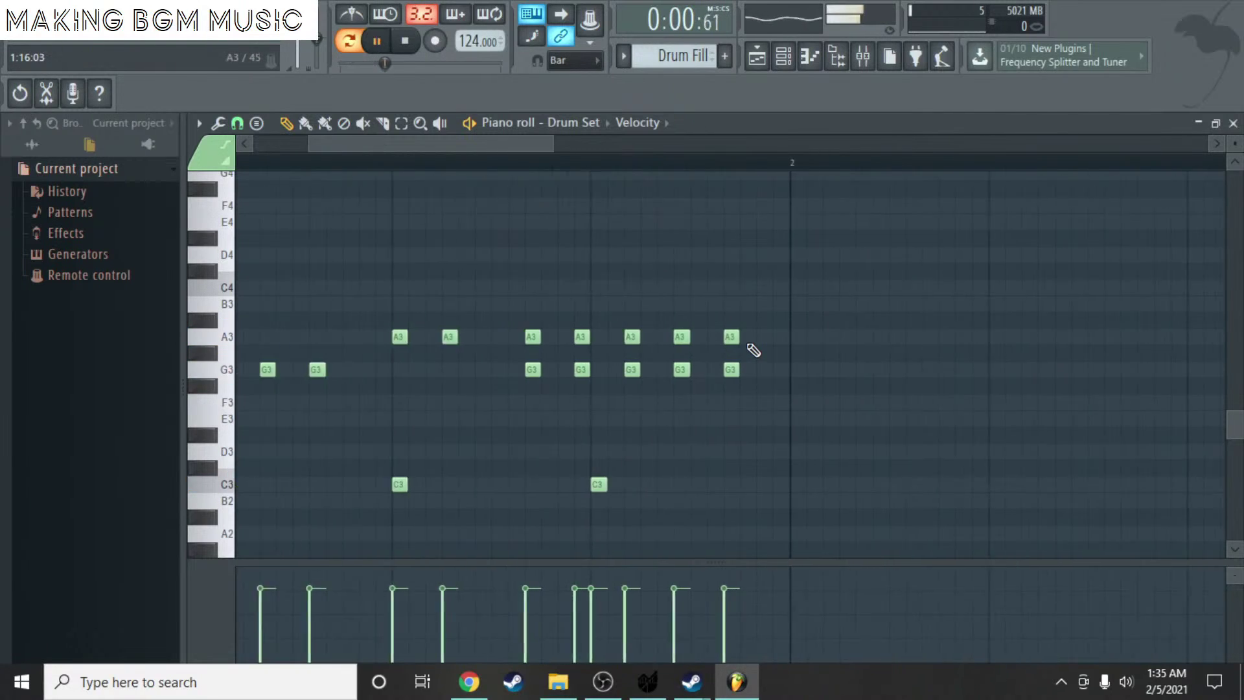
{"action": "key", "text": "space"}
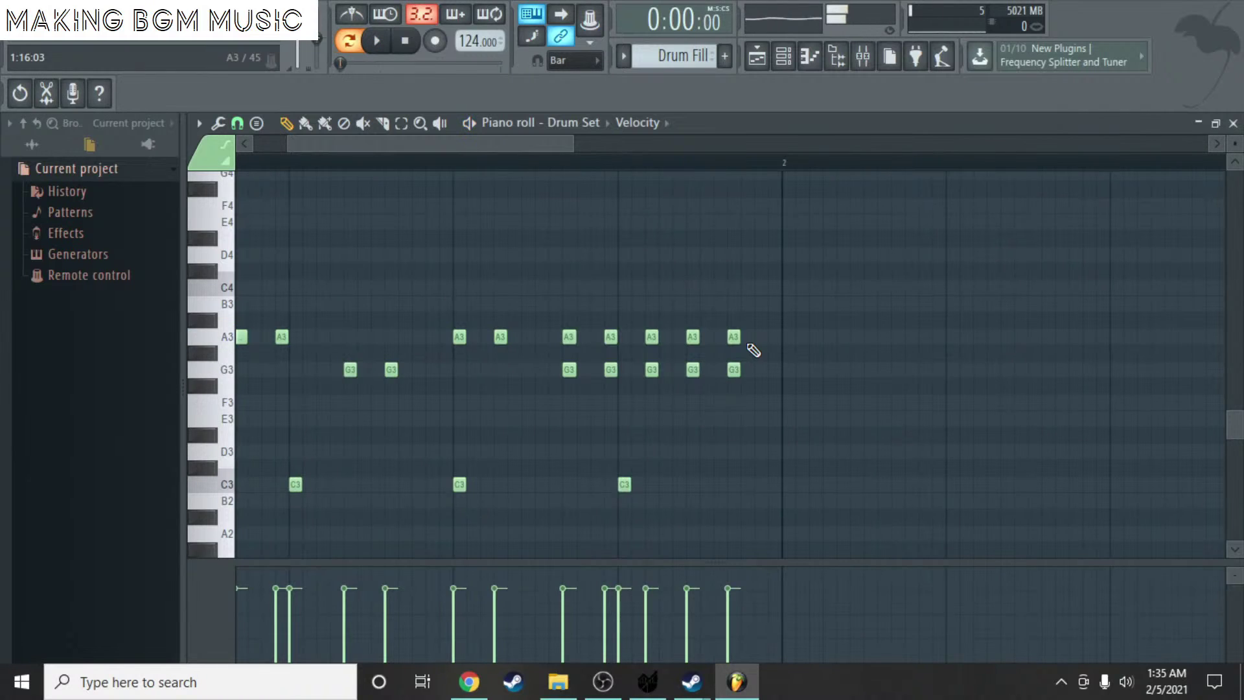
{"action": "key", "text": "space"}
{"action": "scroll", "coordinate": [778, 347], "scroll_direction": "up", "scroll_amount": 3}
- Add a final A3/G3 pair just before bar 2 and play the pattern
{"action": "left_click", "coordinate": [786, 337]}
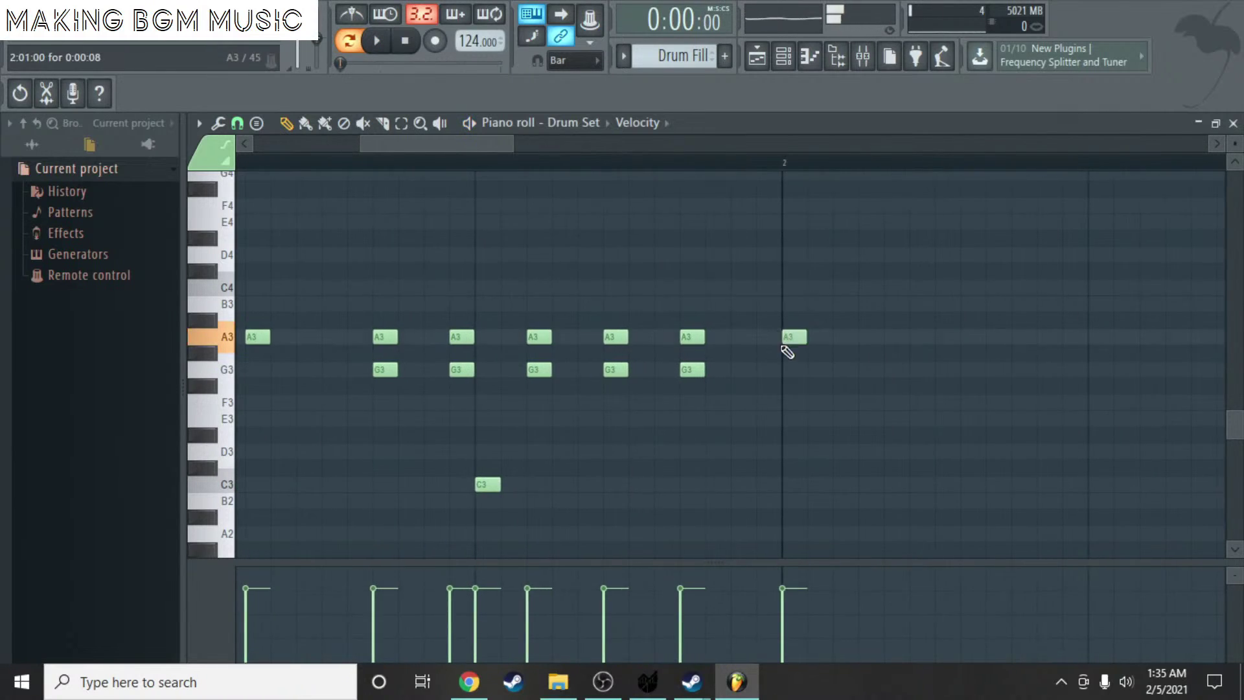
{"action": "left_click_drag", "start_coordinate": [795, 336], "coordinate": [770, 338]}
{"action": "left_click", "coordinate": [770, 369]}
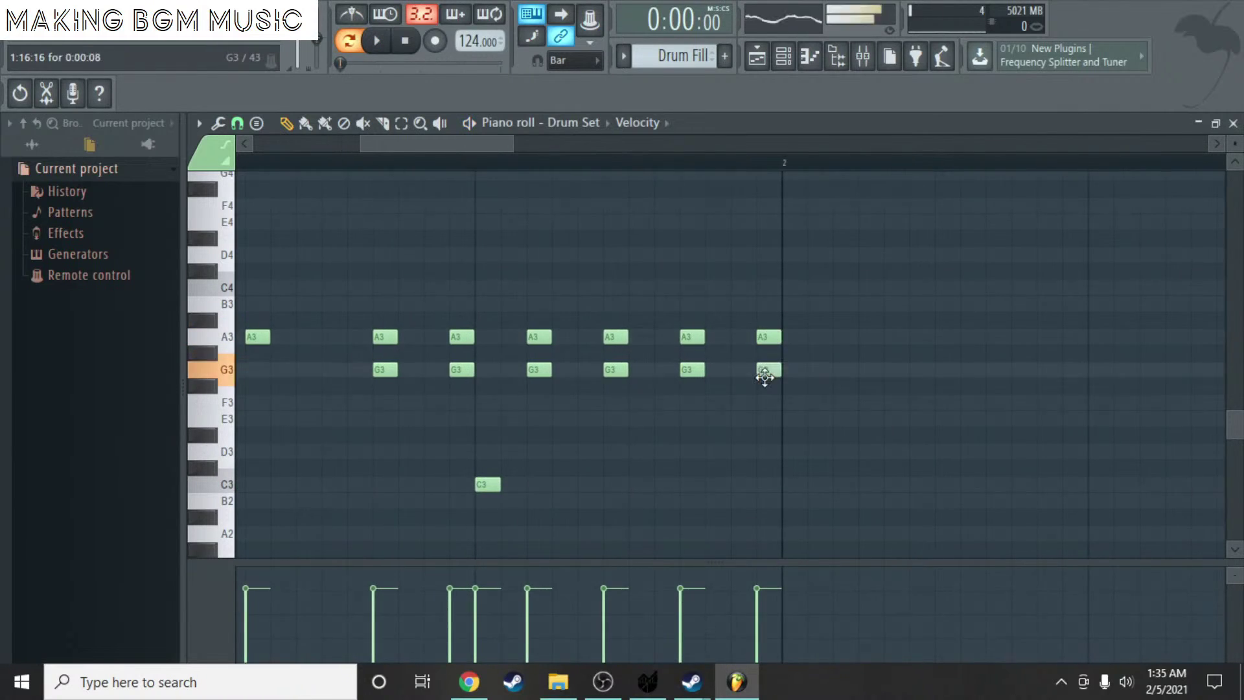
{"action": "scroll", "coordinate": [695, 392], "scroll_direction": "down", "scroll_amount": 3}
{"action": "scroll", "coordinate": [694, 391], "scroll_direction": "up", "scroll_amount": 3}
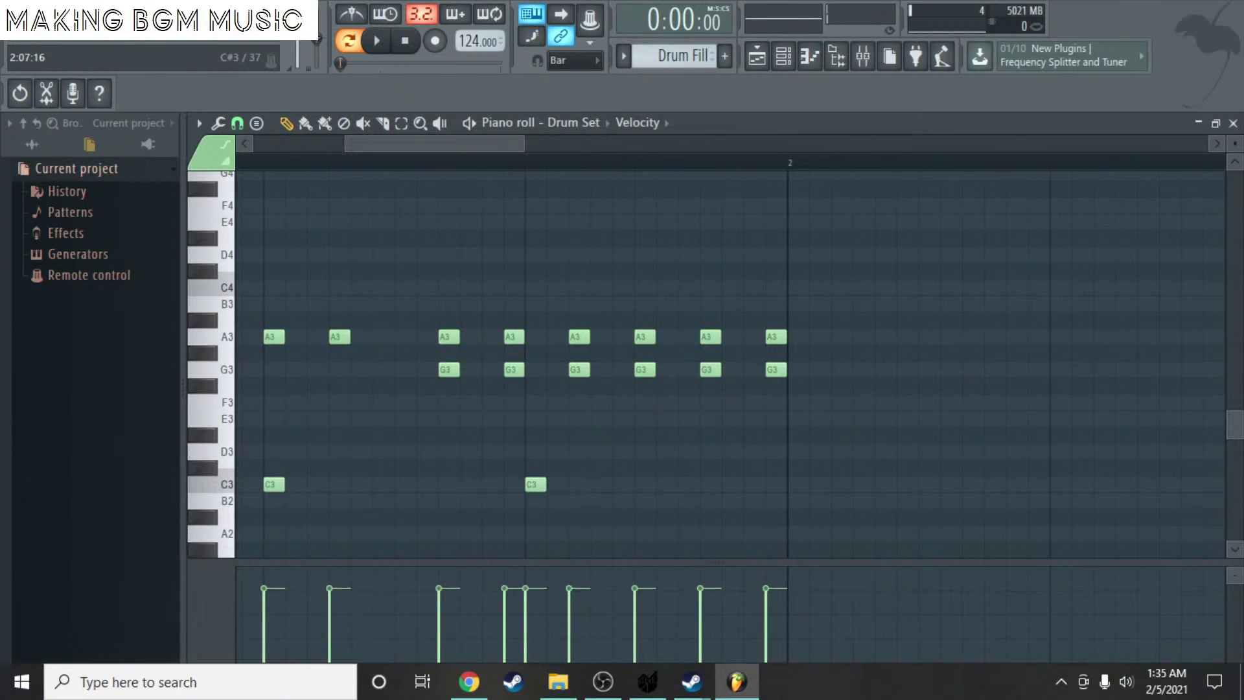
{"action": "key", "text": "alt+Tab"}
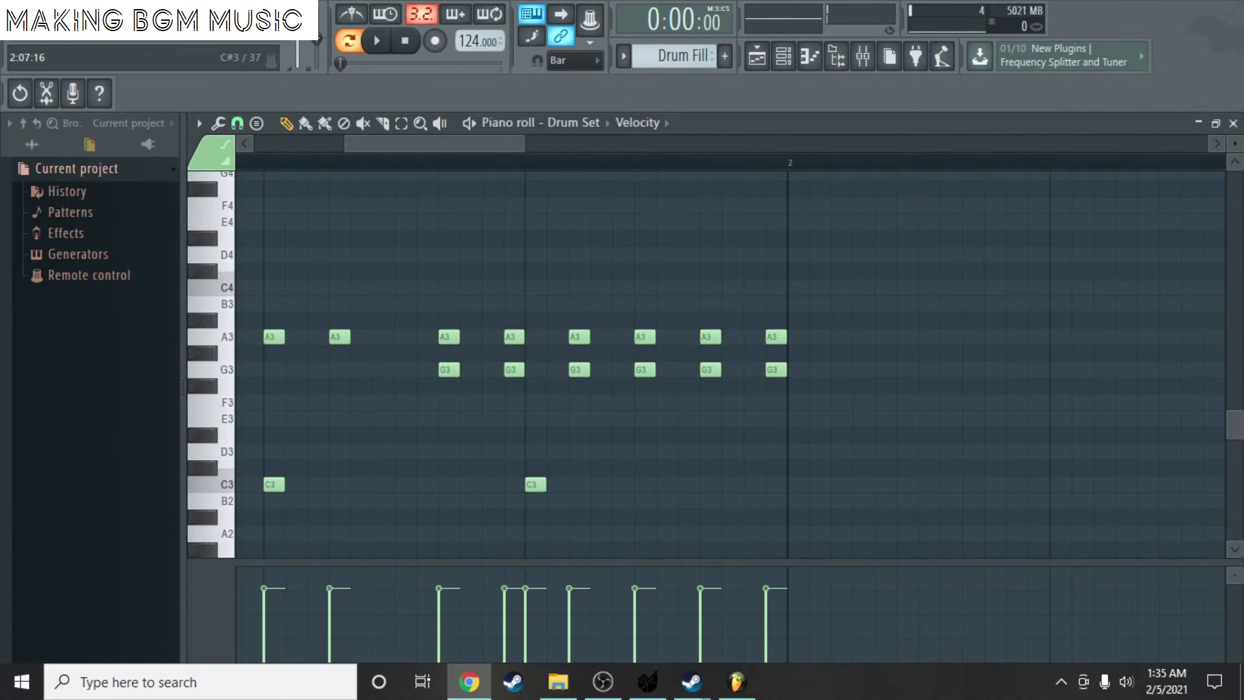
{"action": "scroll", "coordinate": [613, 496], "scroll_direction": "down", "scroll_amount": 1}
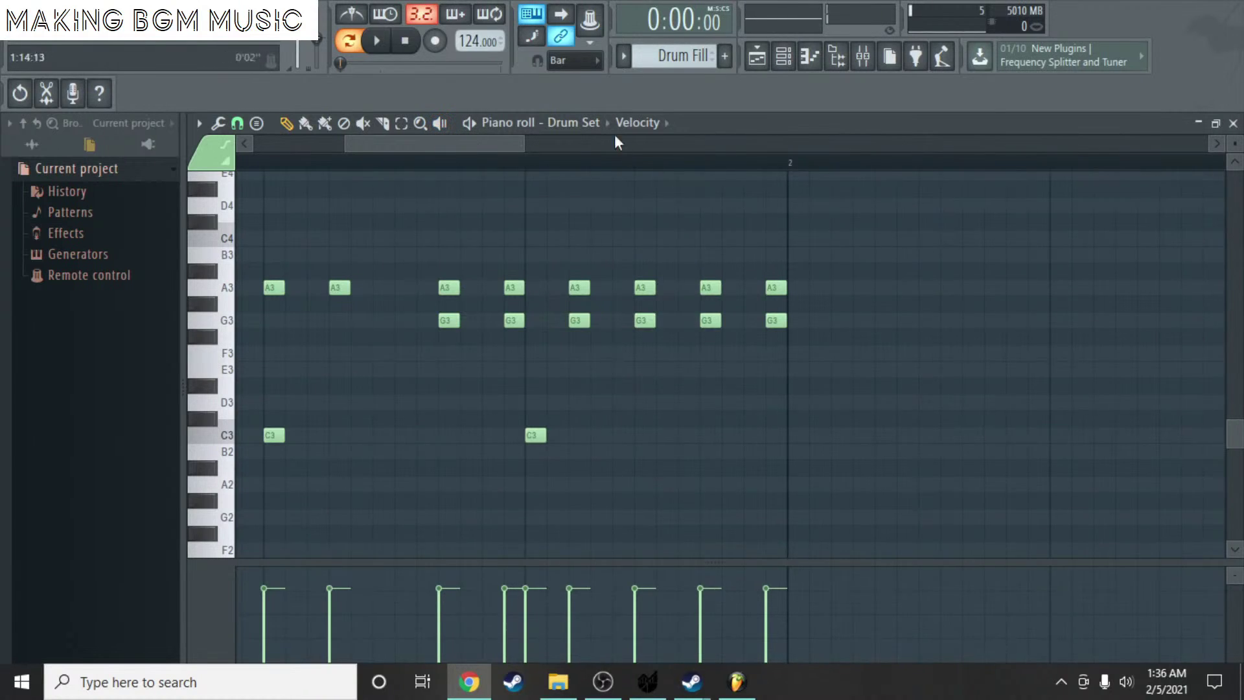
{"action": "key", "text": "space"}
{"action": "left_click_drag", "start_coordinate": [460, 143], "coordinate": [431, 139]}
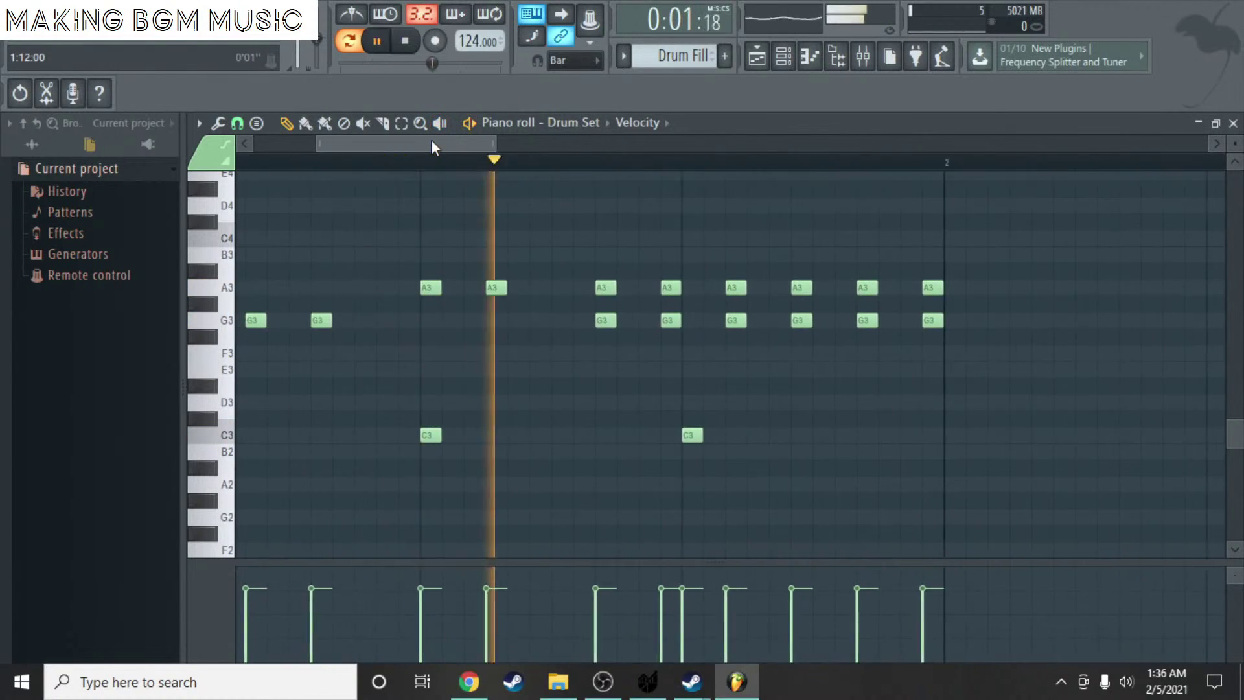
{"action": "key", "text": "space"}
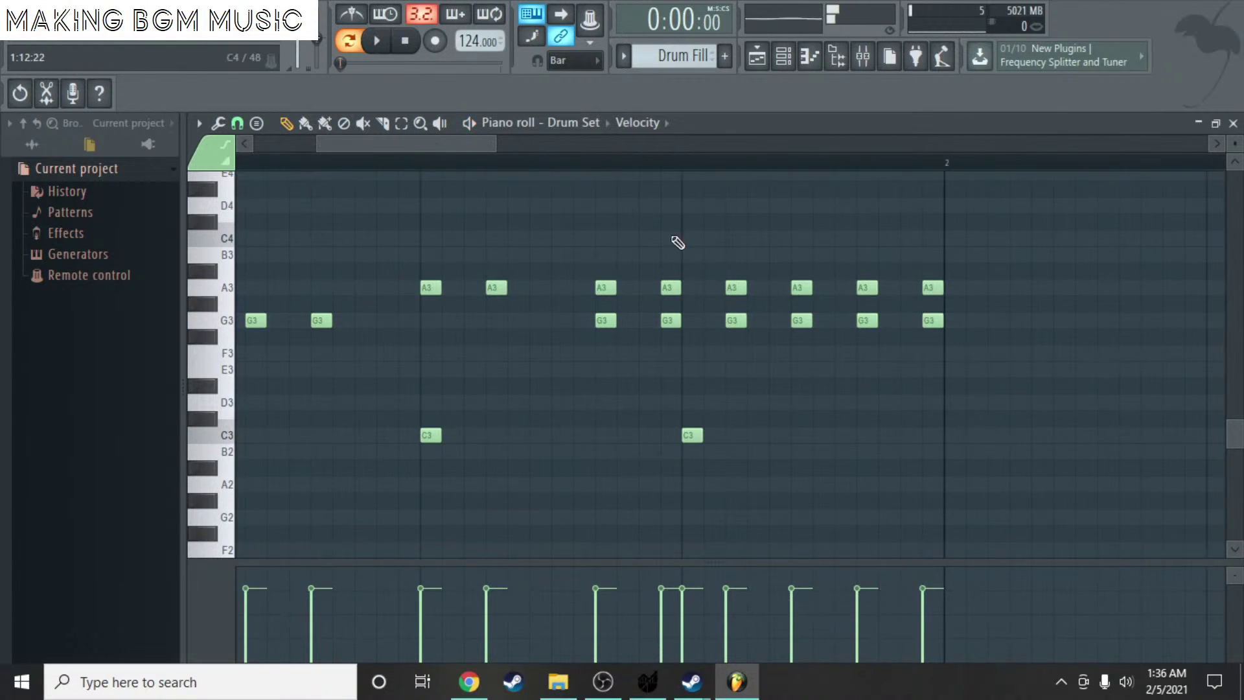
{"action": "scroll", "coordinate": [778, 259], "scroll_direction": "down", "scroll_amount": 1, "text": "ctrl"}
{"action": "scroll", "coordinate": [868, 276], "scroll_direction": "down", "scroll_amount": 1, "text": "ctrl"}
- Try an extra A3/G3 pair just after bar 2 and audition it
{"action": "left_click", "coordinate": [928, 287]}
{"action": "left_click", "coordinate": [928, 320]}
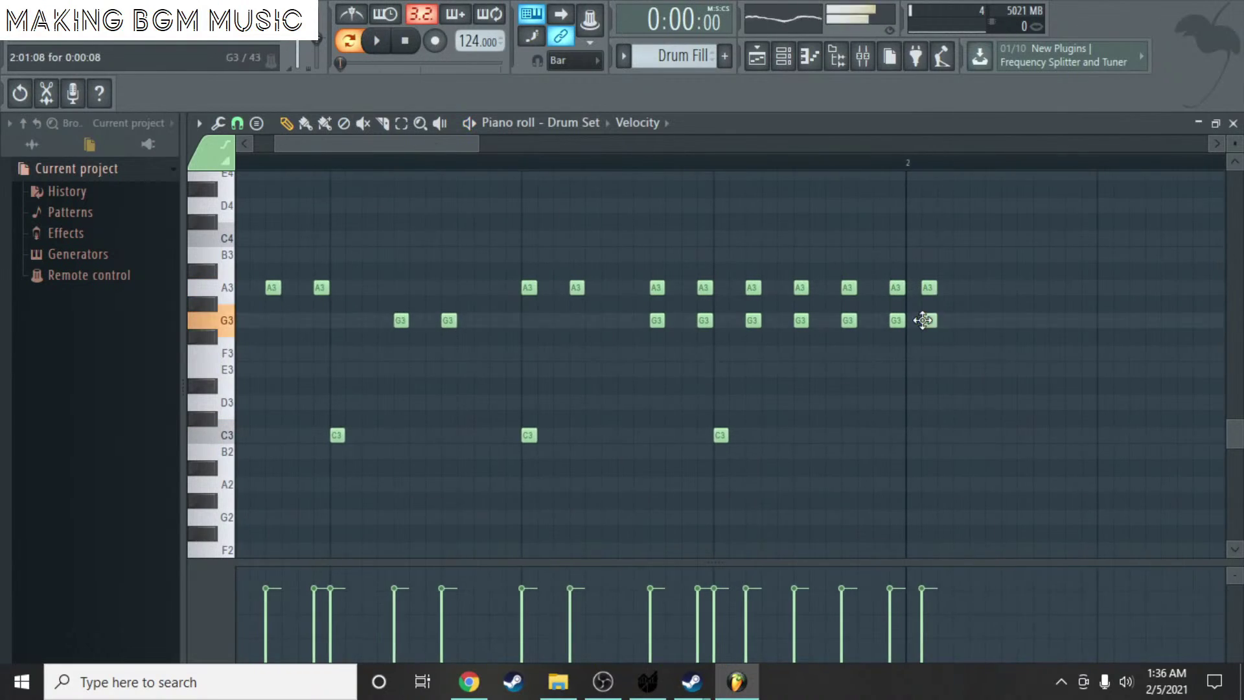
{"action": "key", "text": "space"}
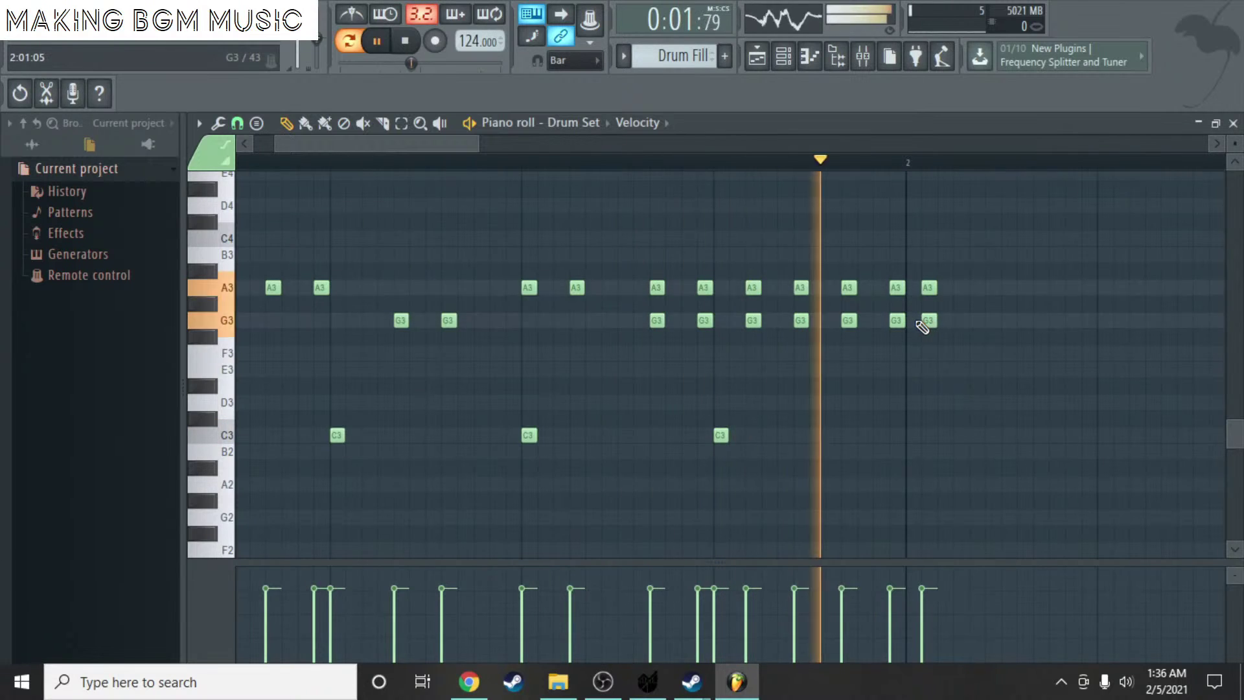
{"action": "key", "text": "space"}
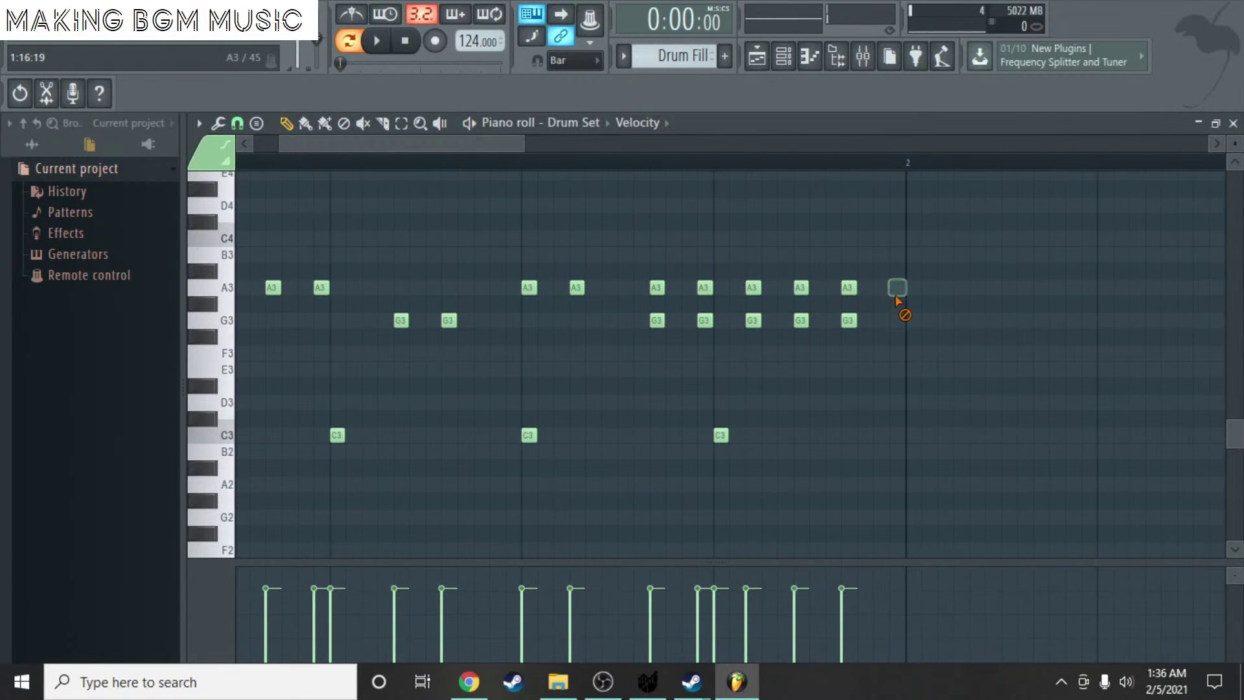
{"action": "scroll", "coordinate": [899, 266], "scroll_direction": "up", "scroll_amount": 3}
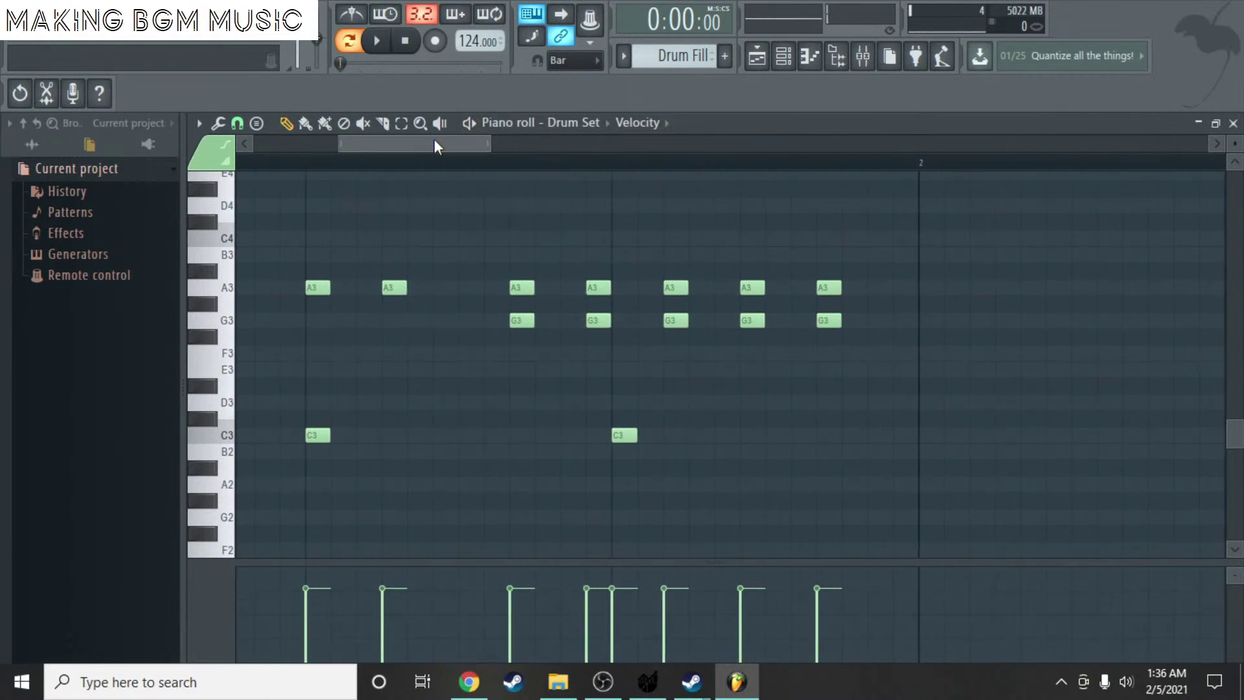
{"action": "left_click_drag", "start_coordinate": [434, 141], "coordinate": [255, 145]}
{"action": "scroll", "coordinate": [361, 377], "scroll_direction": "up", "scroll_amount": 3}
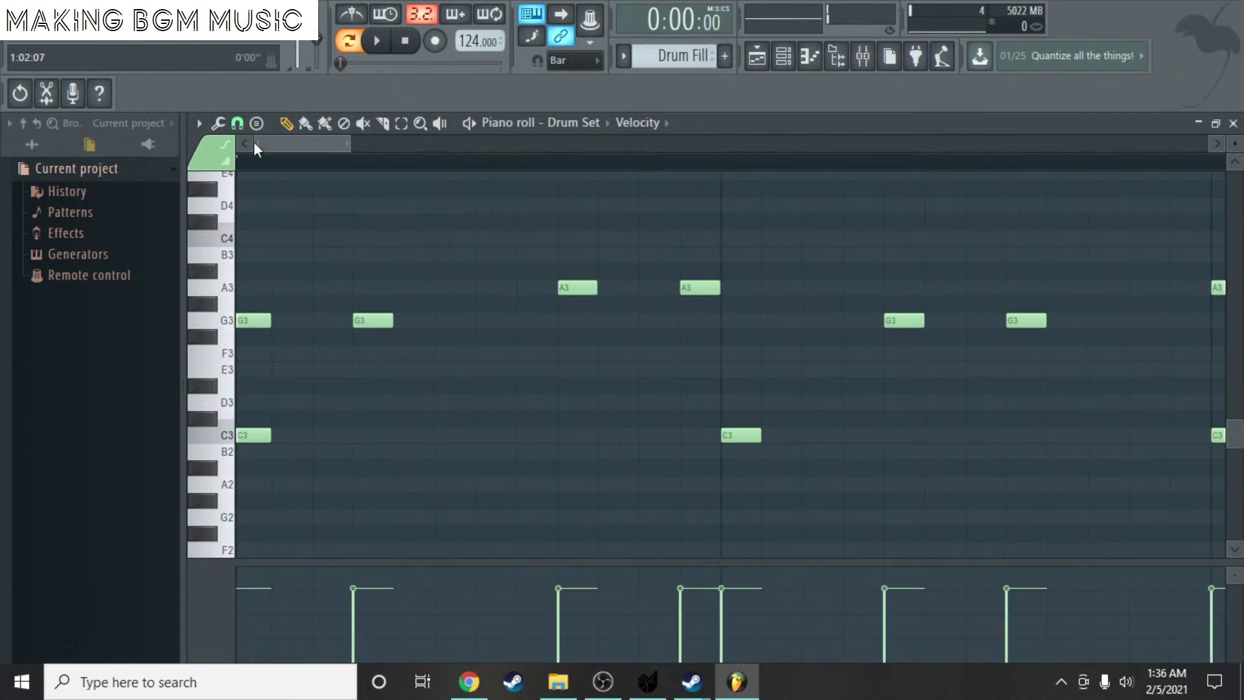
- Place a single C#3 note just before the C3 hit, removing the extra copy
{"action": "left_click", "coordinate": [479, 402]}
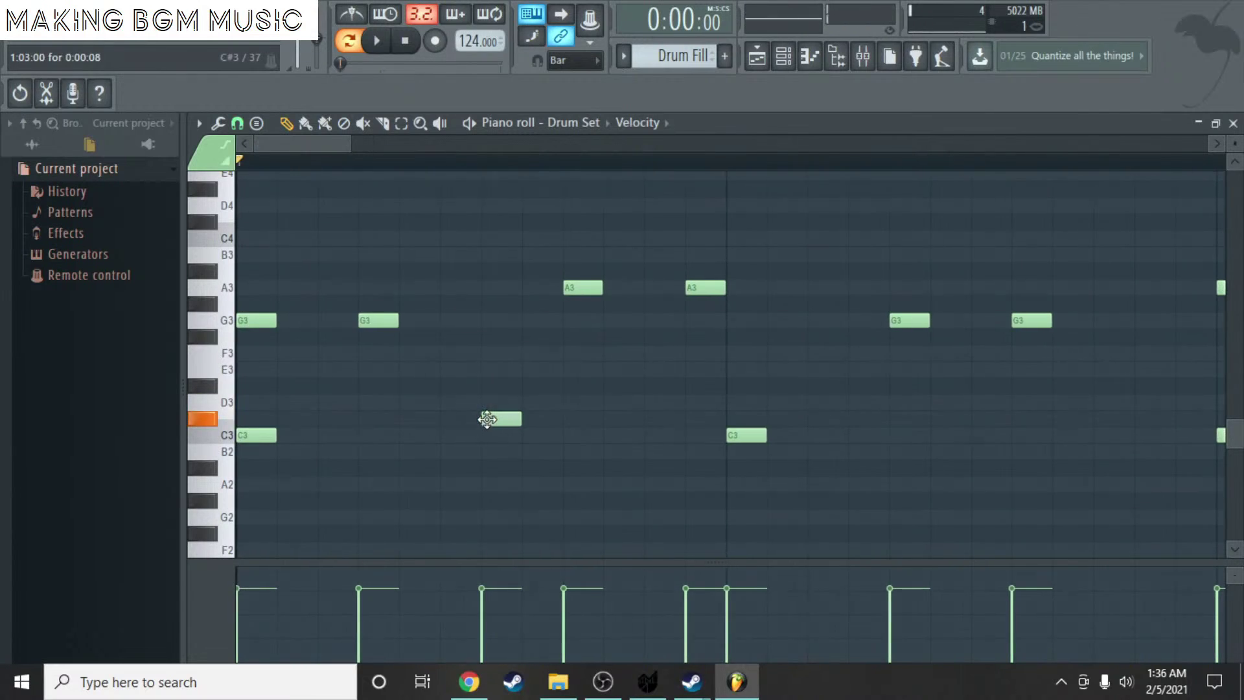
{"action": "key", "text": "space"}
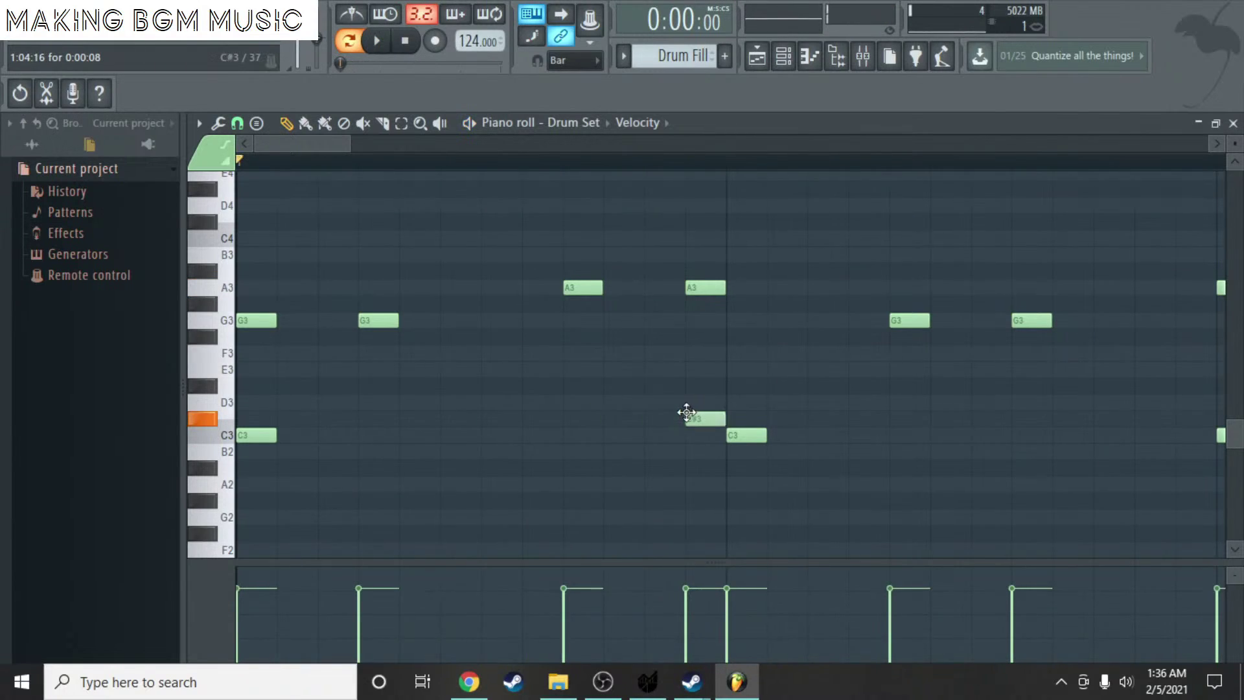
{"action": "left_click_drag", "start_coordinate": [638, 408], "coordinate": [563, 398]}
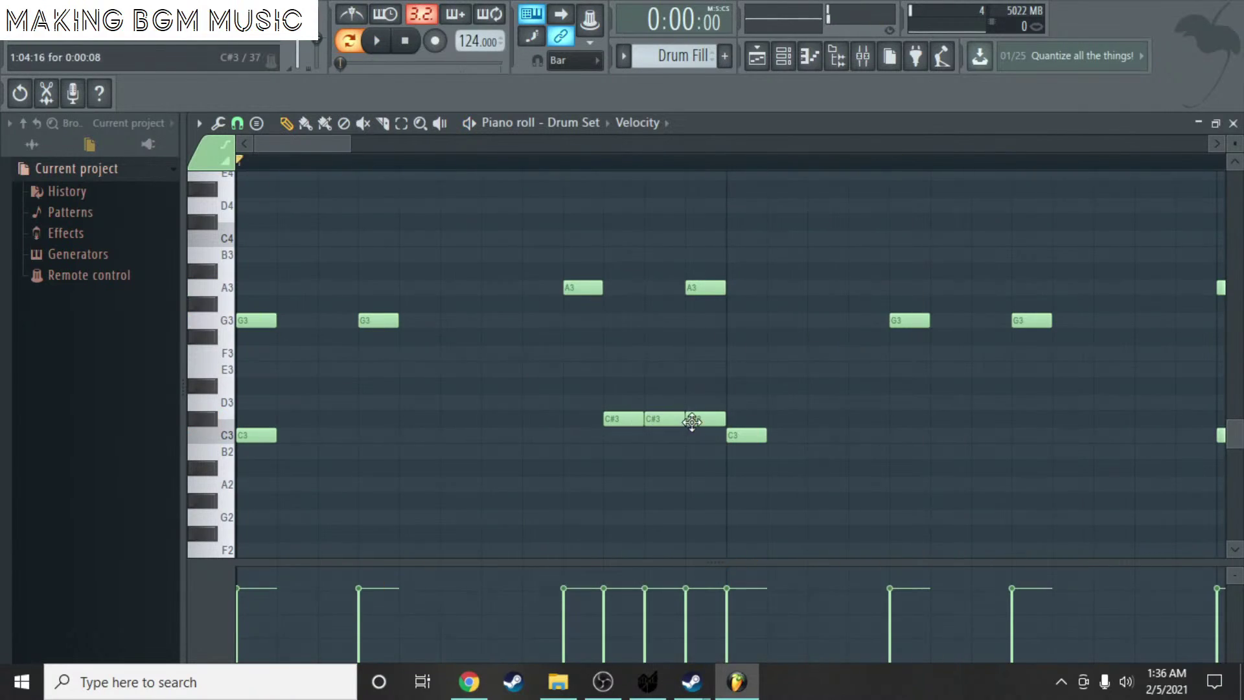
{"action": "right_click", "coordinate": [691, 422]}
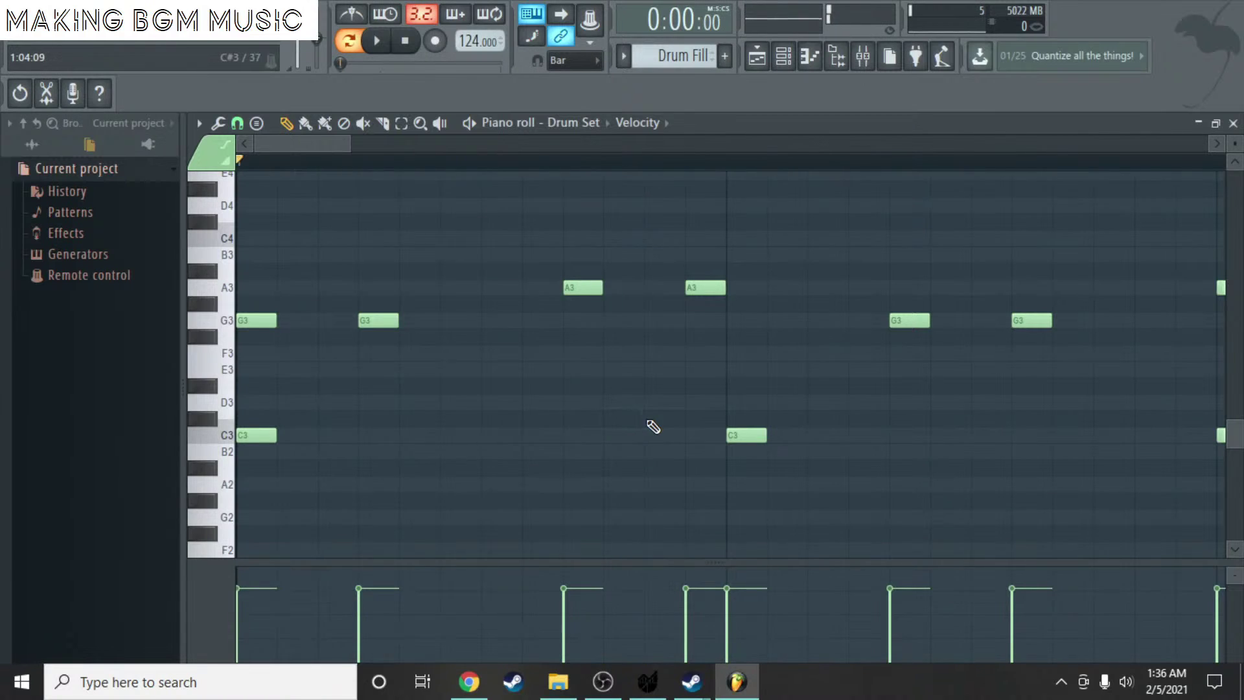
{"action": "left_click_drag", "start_coordinate": [654, 421], "coordinate": [576, 418]}
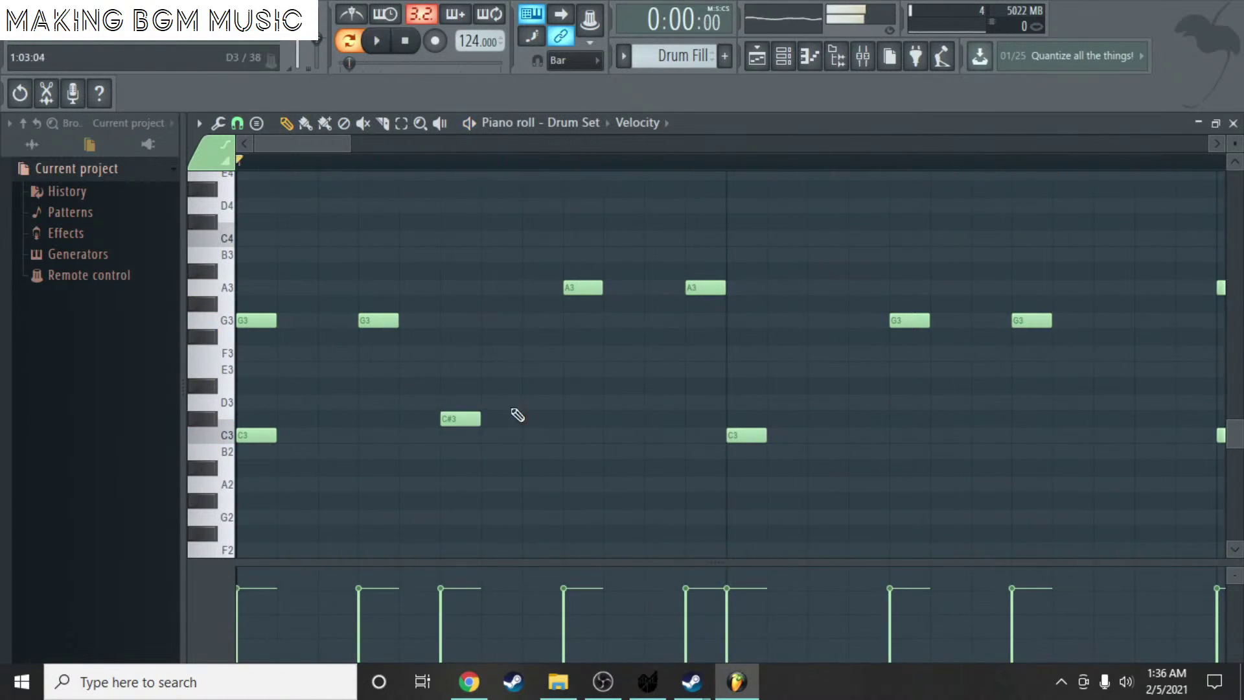
{"action": "scroll", "coordinate": [836, 416], "scroll_direction": "down", "scroll_amount": 1}
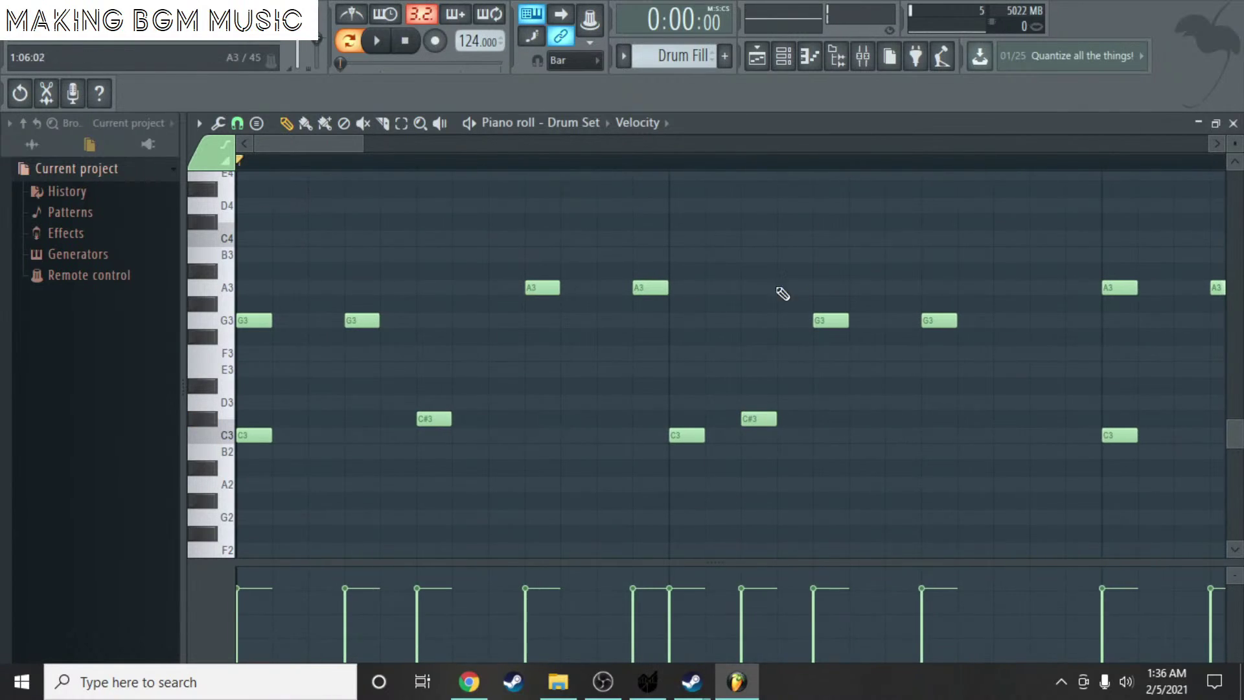
{"action": "key", "text": "space"}
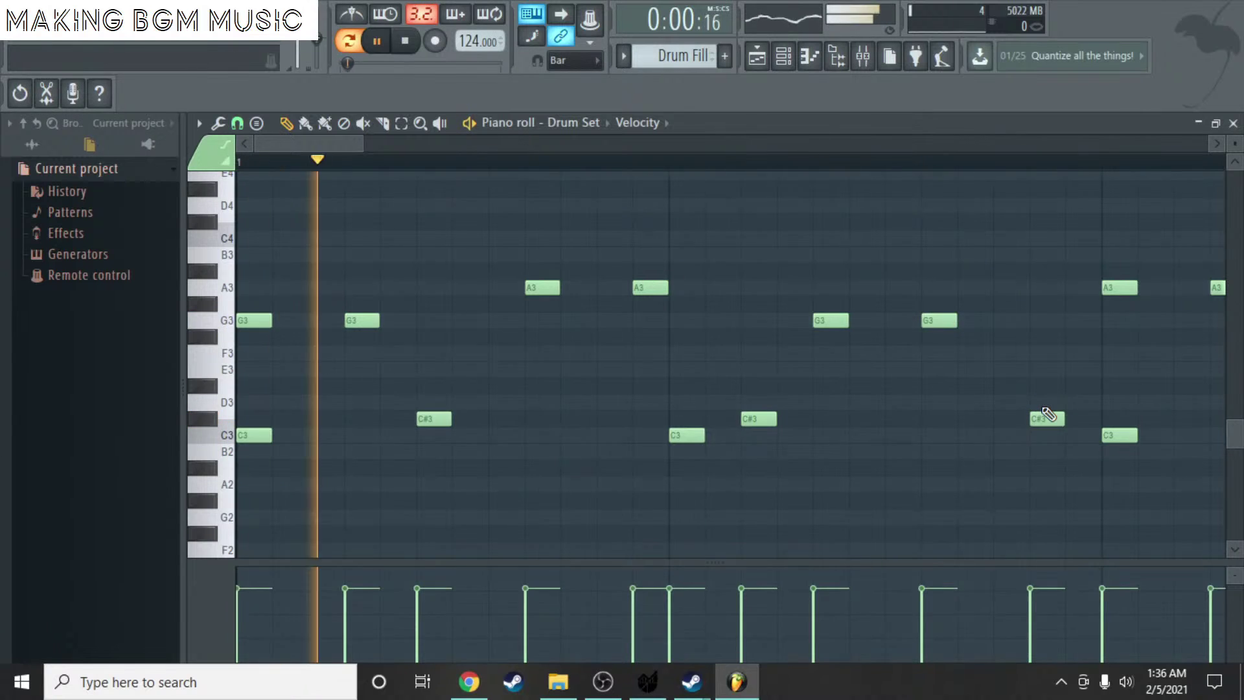
{"action": "key", "text": "space"}
{"action": "left_click_drag", "start_coordinate": [328, 155], "coordinate": [439, 325]}
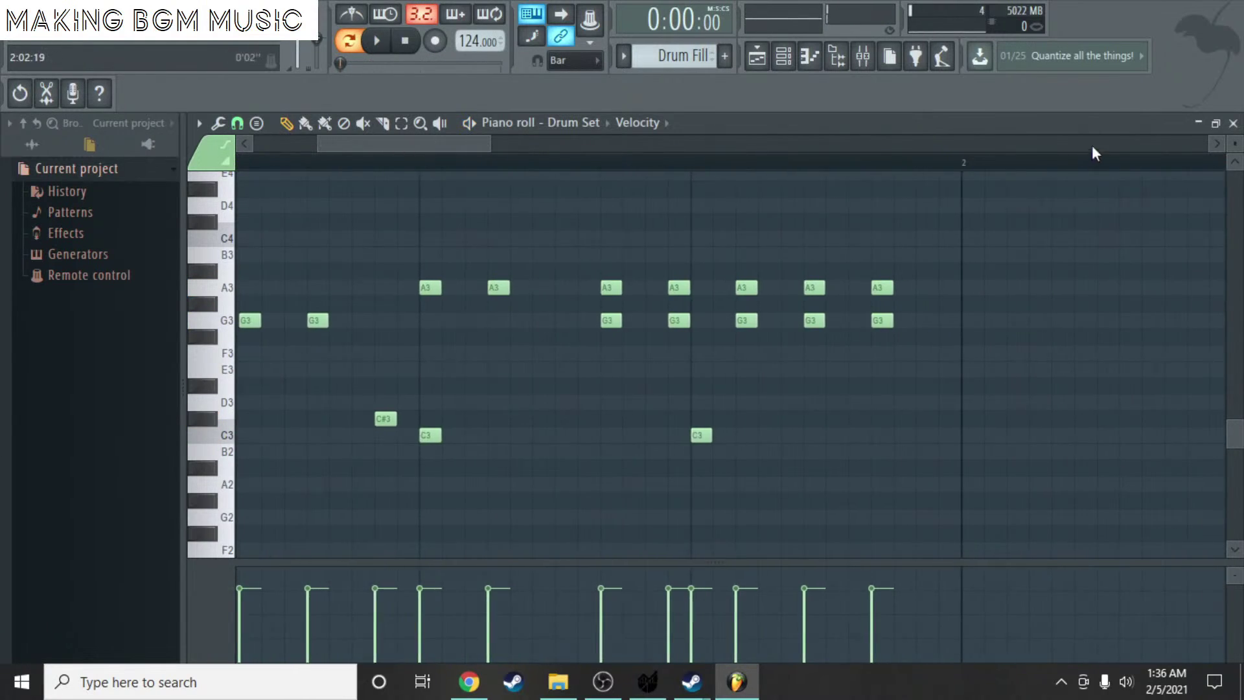
- Return to the Playlist, play the arrangement and save as asdfasdfasdfasdf.flp
{"action": "left_click", "coordinate": [1234, 123]}
{"action": "key", "text": "F6"}
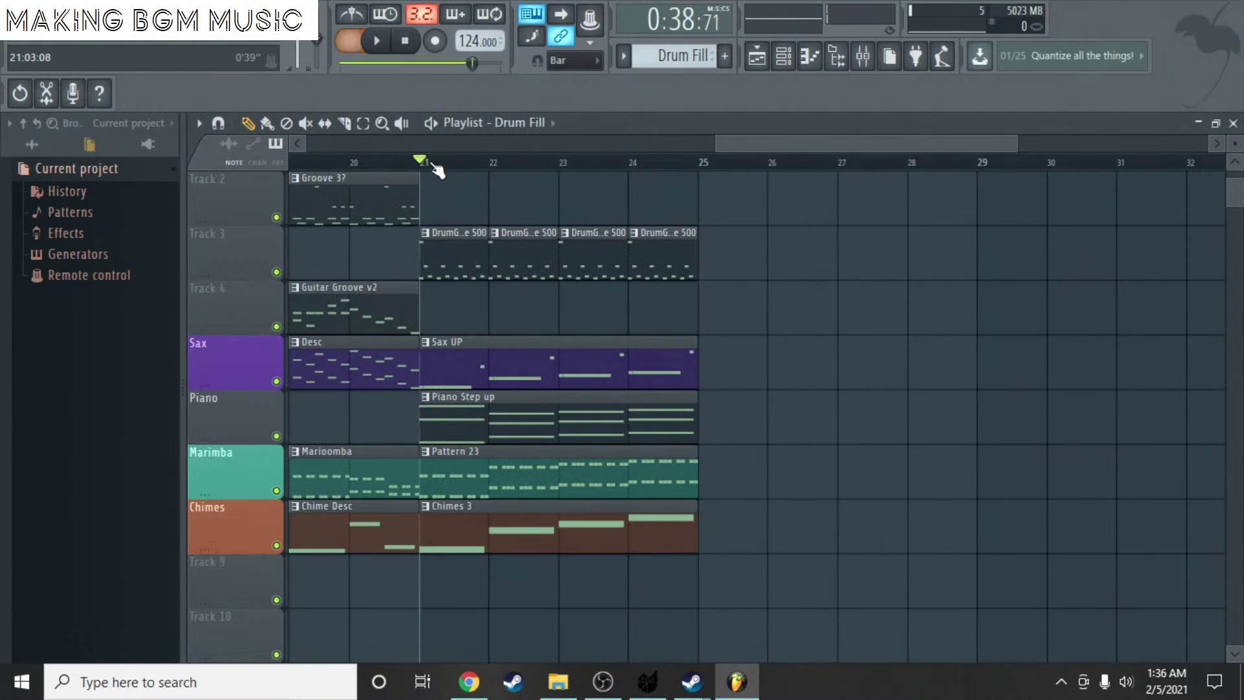
{"action": "key", "text": "space"}
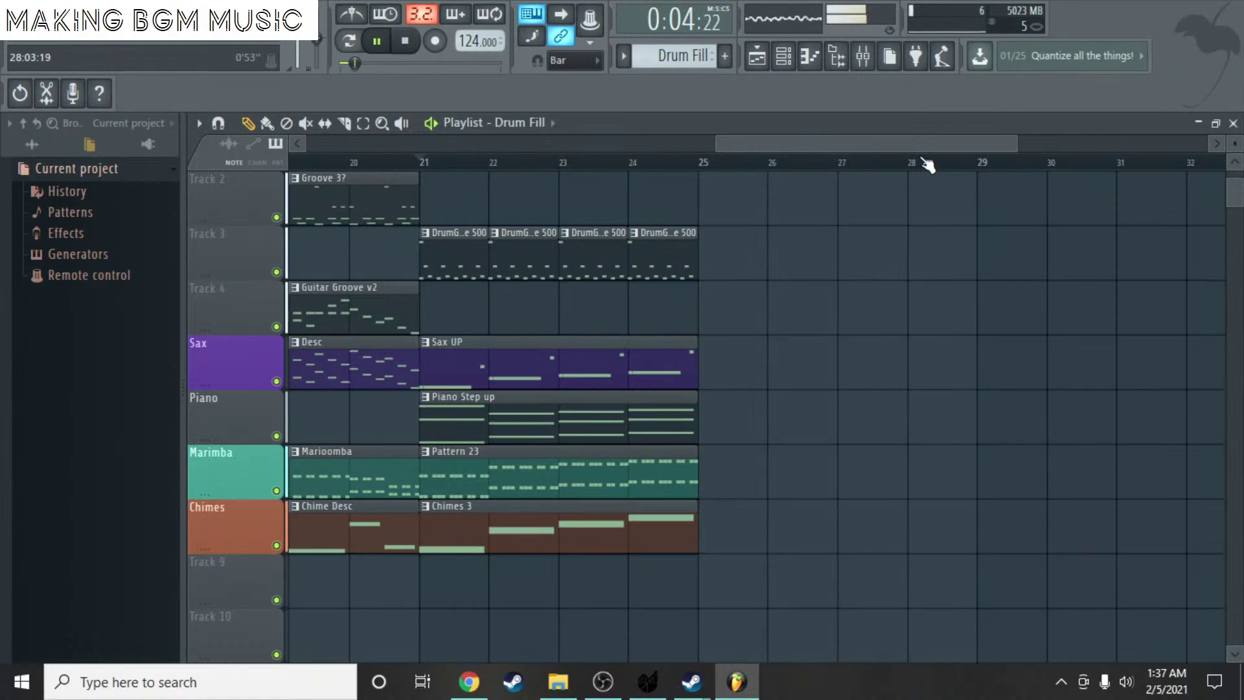
{"action": "left_click_drag", "start_coordinate": [908, 151], "coordinate": [403, 152]}
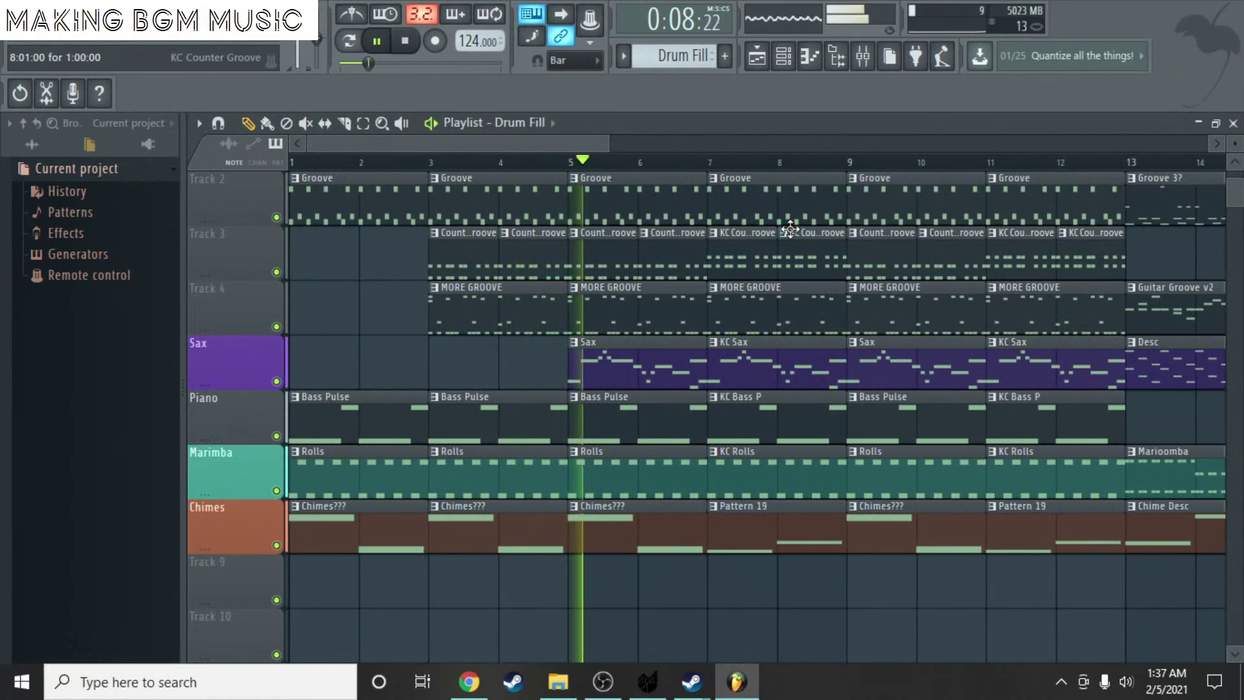
{"action": "key", "text": "ctrl+s"}
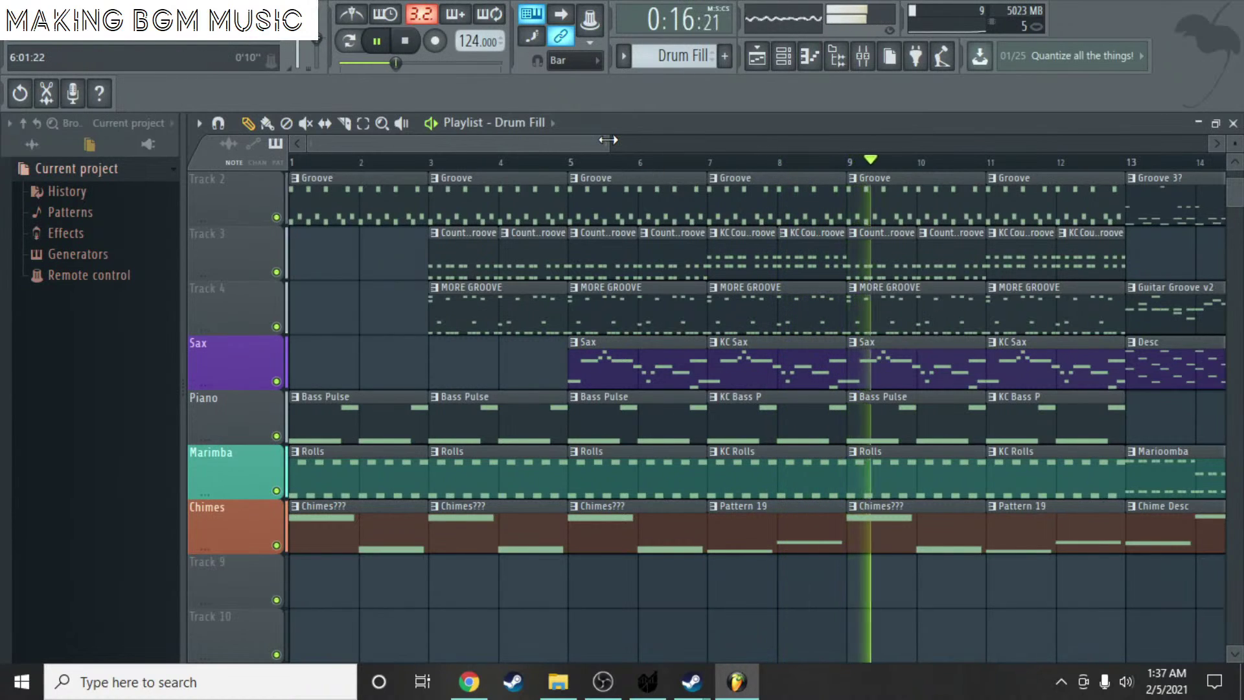
- Follow the playback along the Playlist and save the project again
{"action": "left_click_drag", "start_coordinate": [590, 139], "coordinate": [754, 142]}
{"action": "scroll", "coordinate": [727, 234], "scroll_direction": "down", "scroll_amount": 1}
{"action": "scroll", "coordinate": [728, 233], "scroll_direction": "up", "scroll_amount": 2}
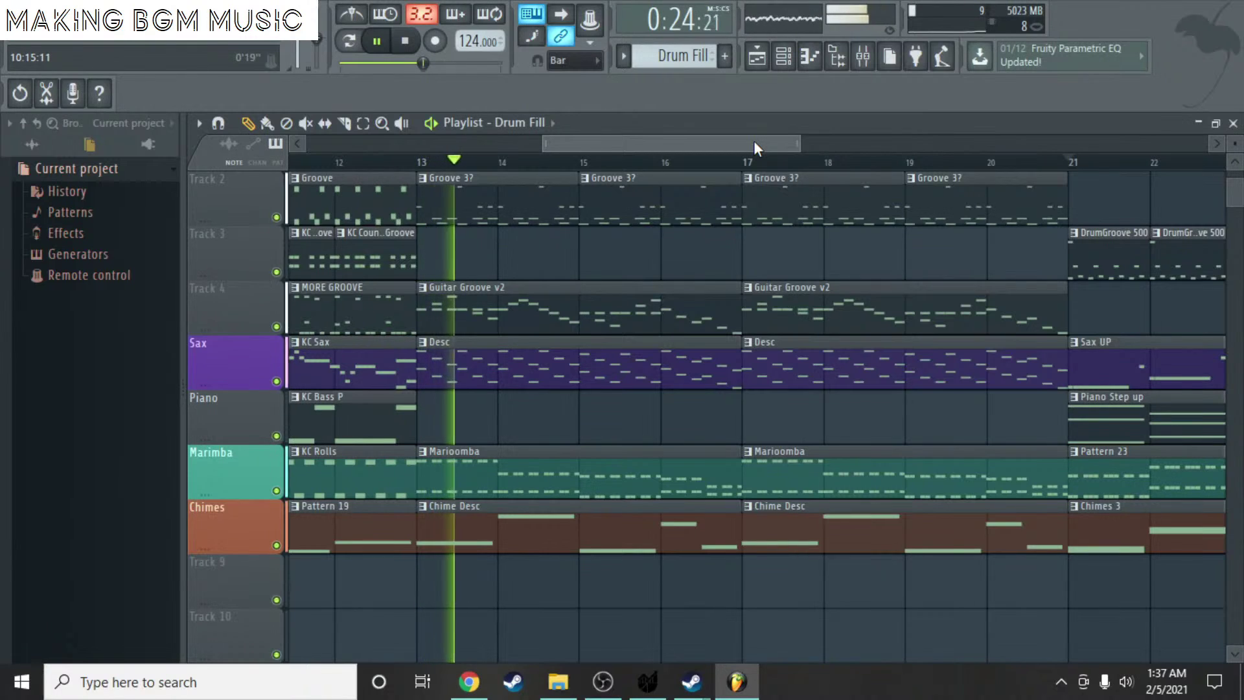
{"action": "left_click_drag", "start_coordinate": [753, 142], "coordinate": [791, 138]}
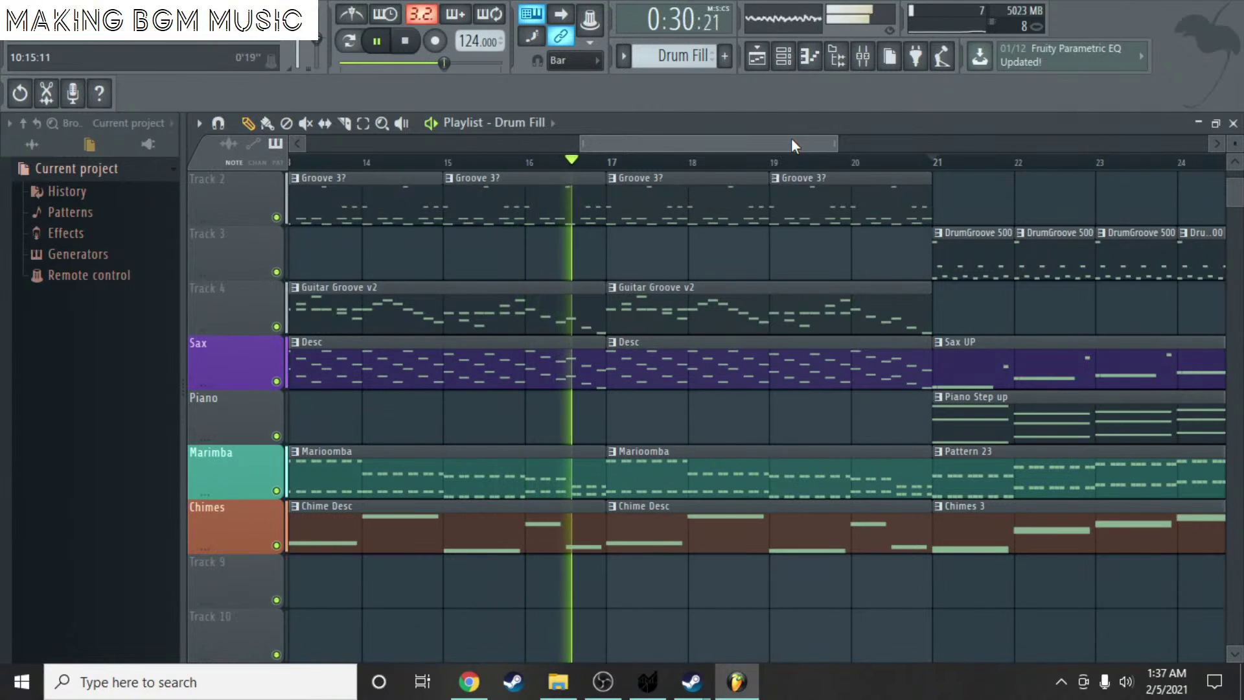
{"action": "left_click_drag", "start_coordinate": [792, 138], "coordinate": [865, 138]}
{"action": "scroll", "coordinate": [919, 186], "scroll_direction": "down", "scroll_amount": 3}
{"action": "key", "text": "ctrl+s"}
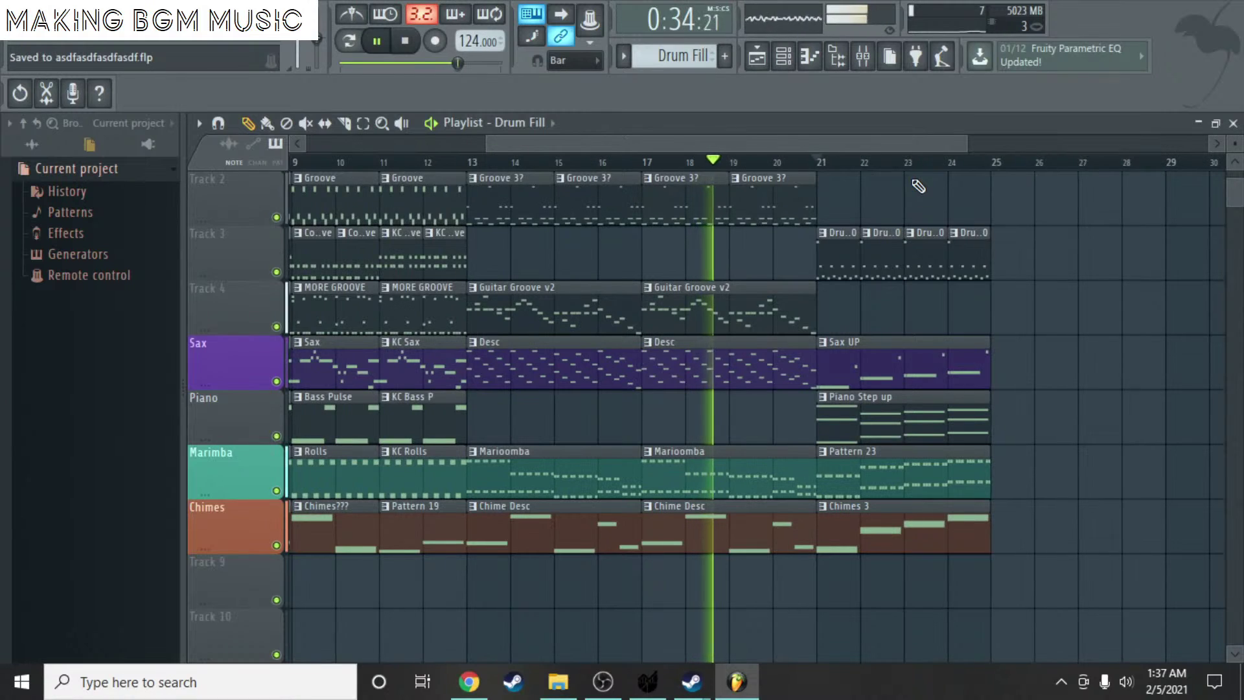
{"action": "left_click_drag", "start_coordinate": [854, 144], "coordinate": [909, 144]}
{"action": "scroll", "coordinate": [908, 157], "scroll_direction": "down", "scroll_amount": 3}
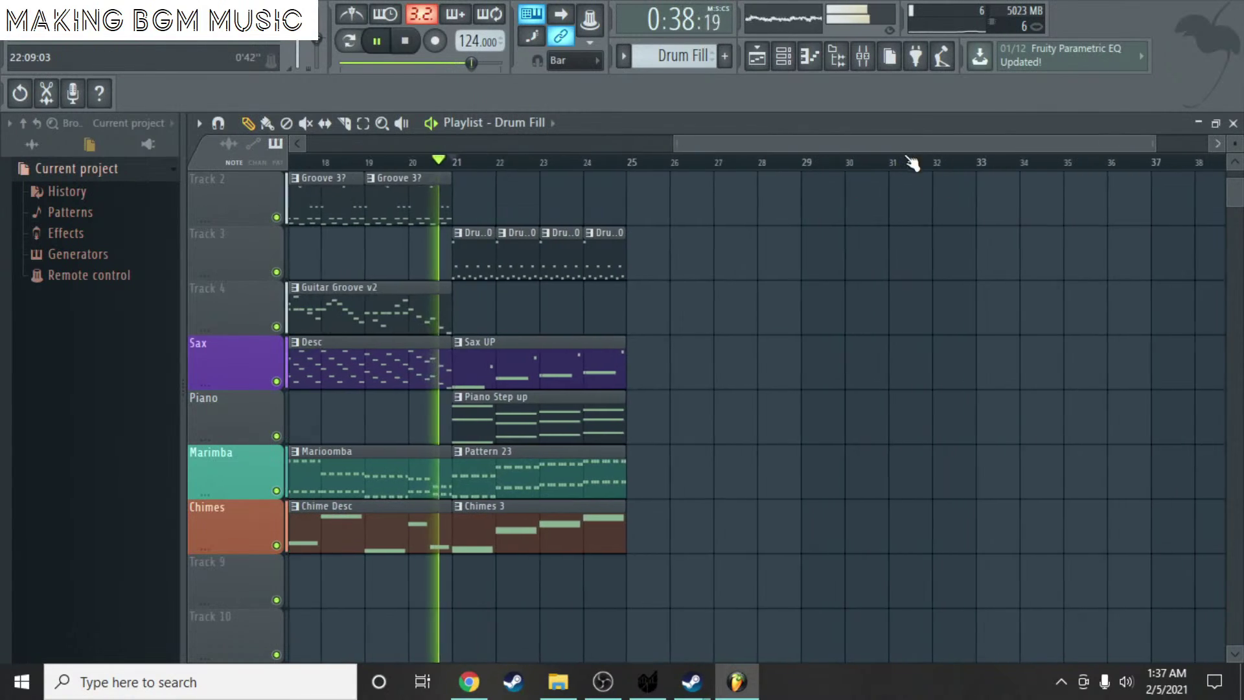
{"action": "scroll", "coordinate": [894, 173], "scroll_direction": "down", "scroll_amount": 3}
{"action": "scroll", "coordinate": [884, 175], "scroll_direction": "down", "scroll_amount": 1}
{"action": "scroll", "coordinate": [883, 173], "scroll_direction": "down", "scroll_amount": 2}
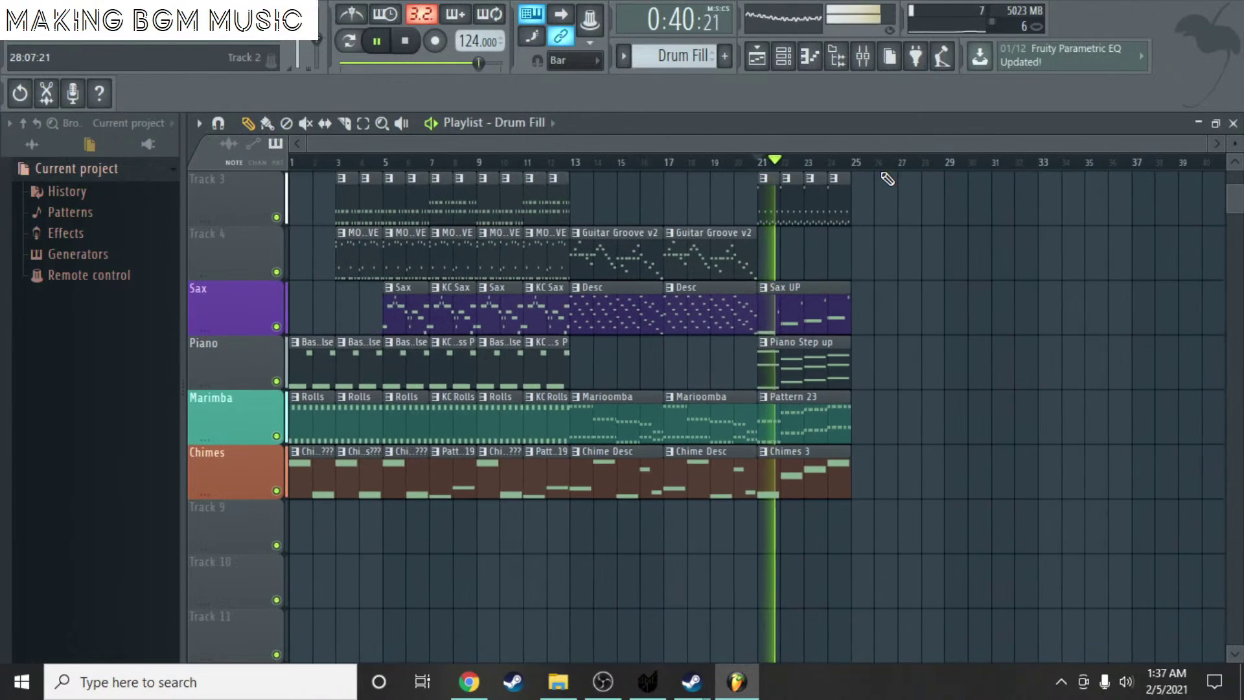
{"action": "scroll", "coordinate": [920, 208], "scroll_direction": "up", "scroll_amount": 2}
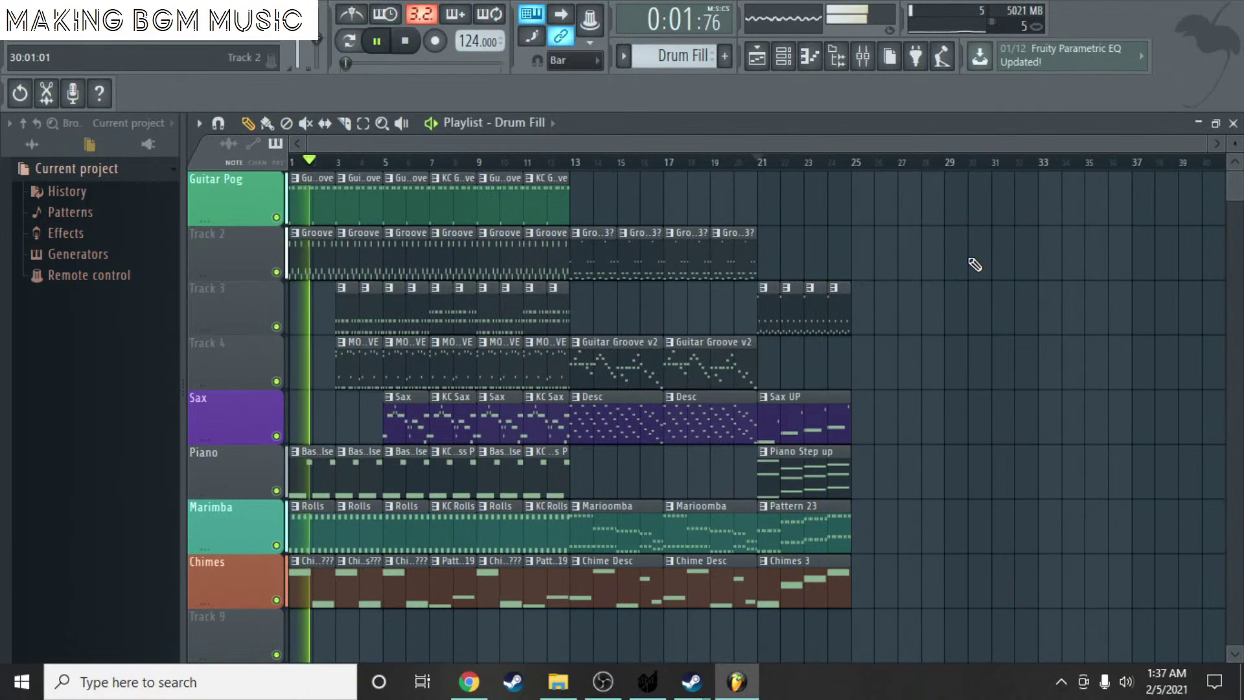
- Copy the bar 13–20 clips (Groove, Guitar Groove v2, Desc, Marioomba, Chime Desc) to bar 25
{"action": "left_click", "coordinate": [407, 41]}
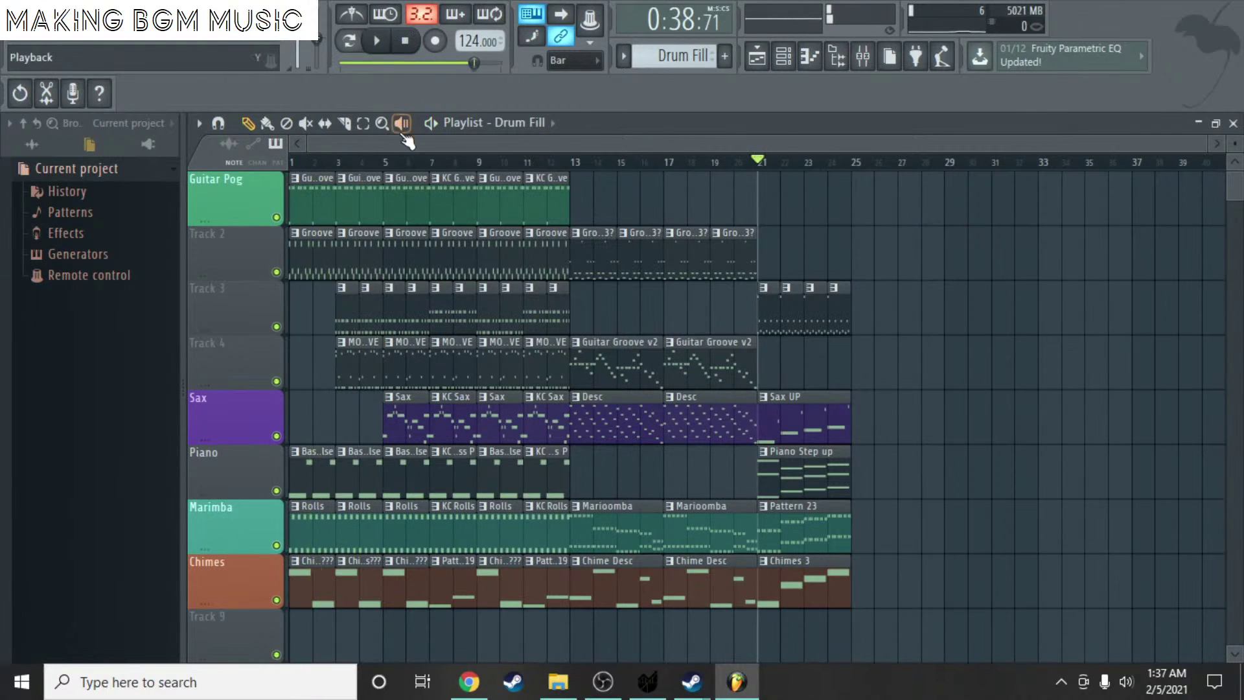
{"action": "scroll", "coordinate": [472, 314], "scroll_direction": "down", "scroll_amount": 1}
{"action": "left_click_drag", "start_coordinate": [624, 606], "coordinate": [707, 207]}
{"action": "scroll", "coordinate": [591, 217], "scroll_direction": "up", "scroll_amount": 1}
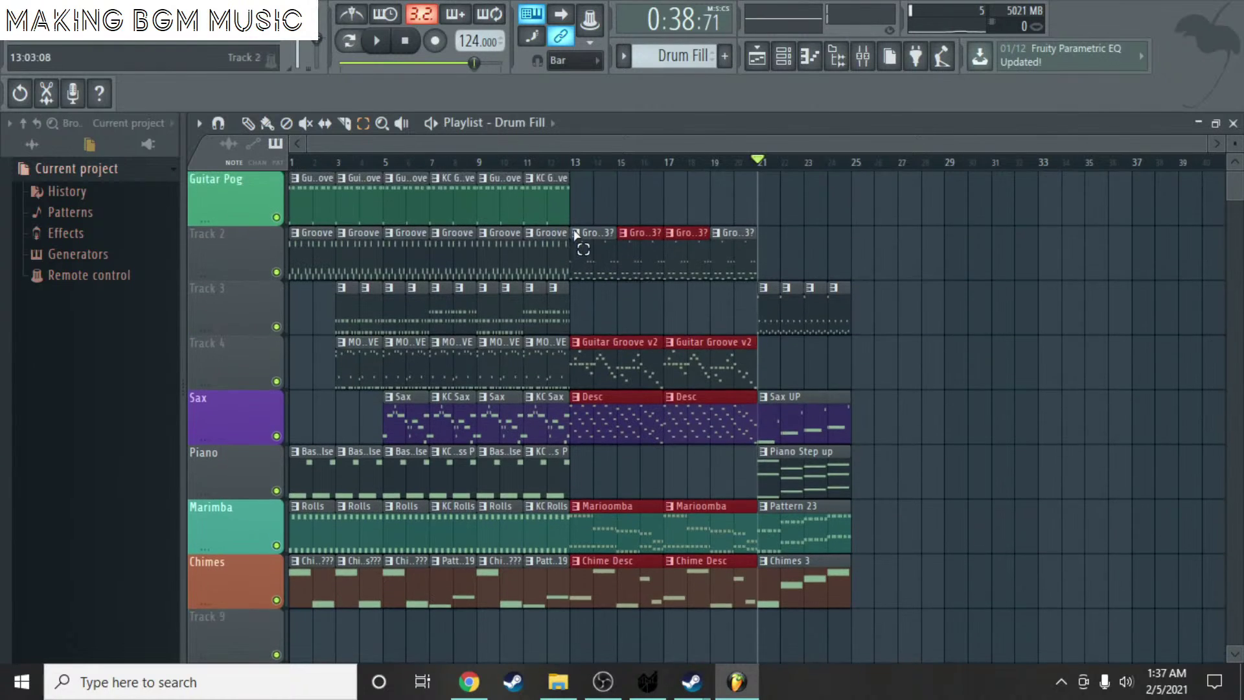
{"action": "left_click_drag", "start_coordinate": [597, 188], "coordinate": [738, 594]}
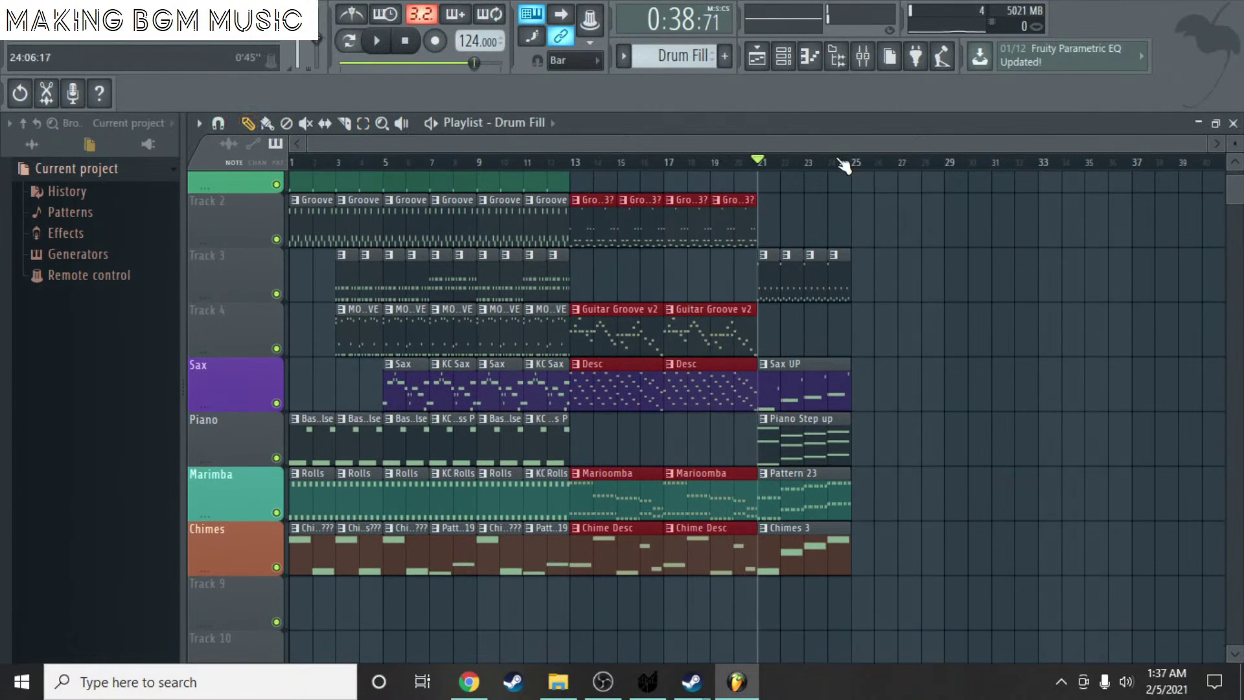
{"action": "key", "text": "ctrl+v"}
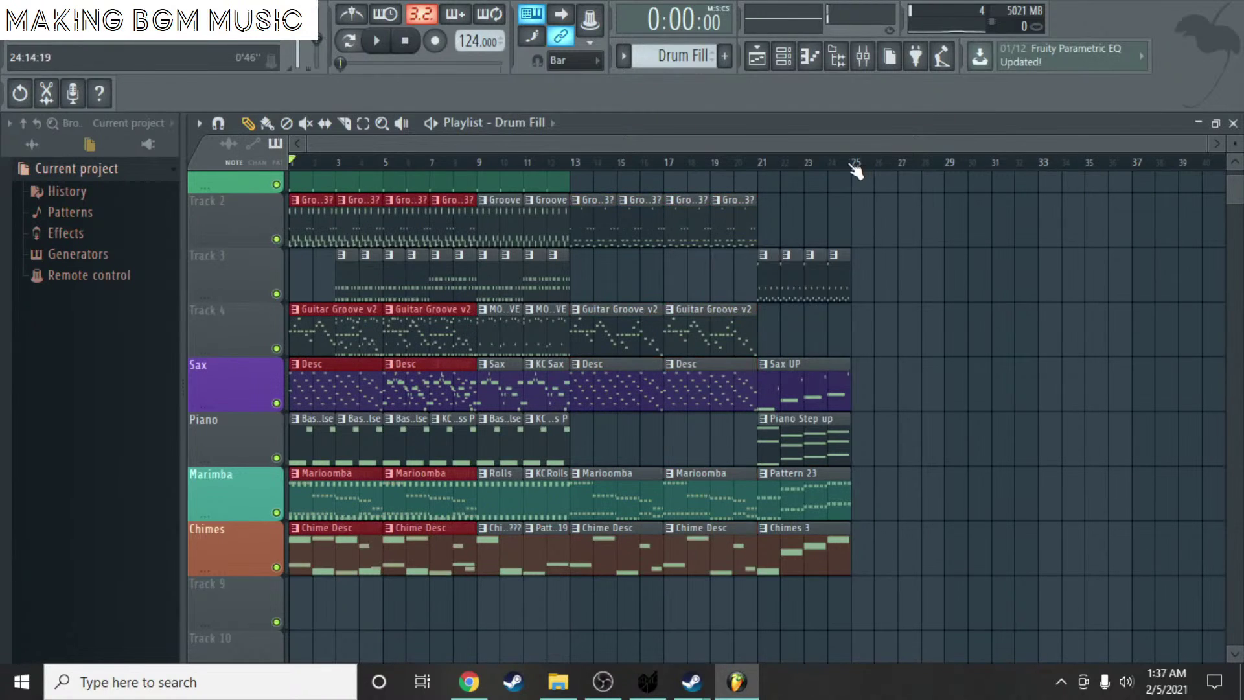
{"action": "left_click_drag", "start_coordinate": [305, 223], "coordinate": [867, 223]}
{"action": "key", "text": "space"}
{"action": "key", "text": "space"}
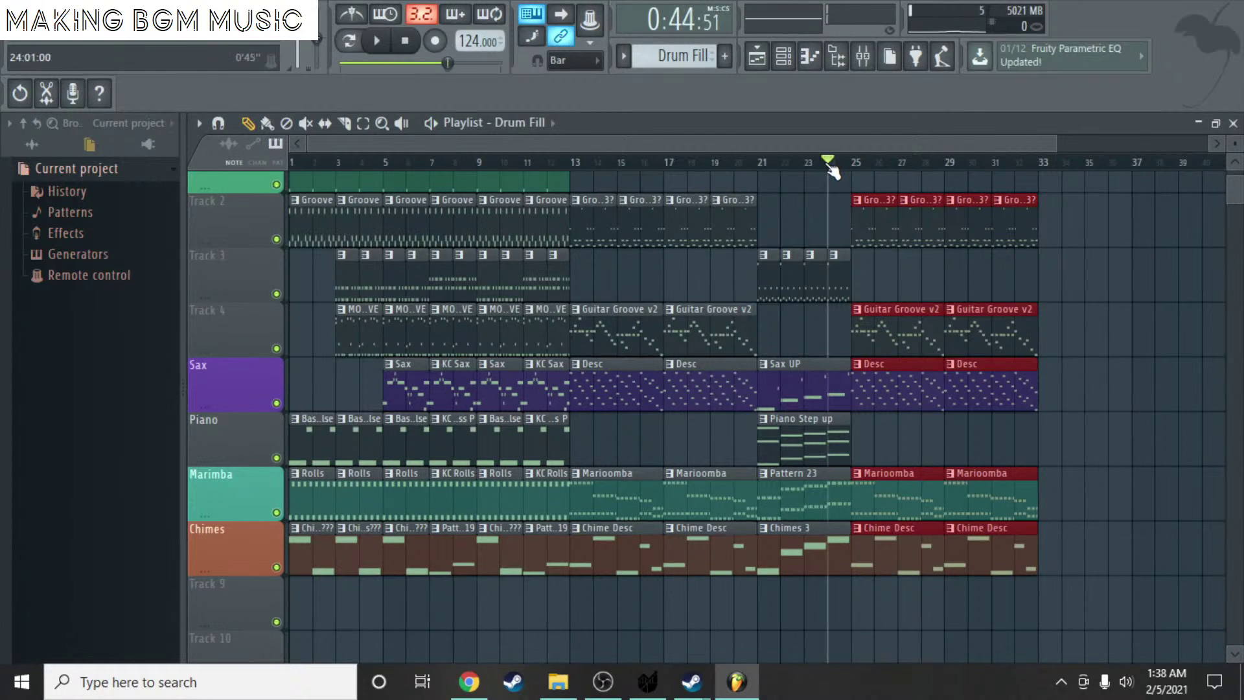
{"action": "key", "text": "space"}
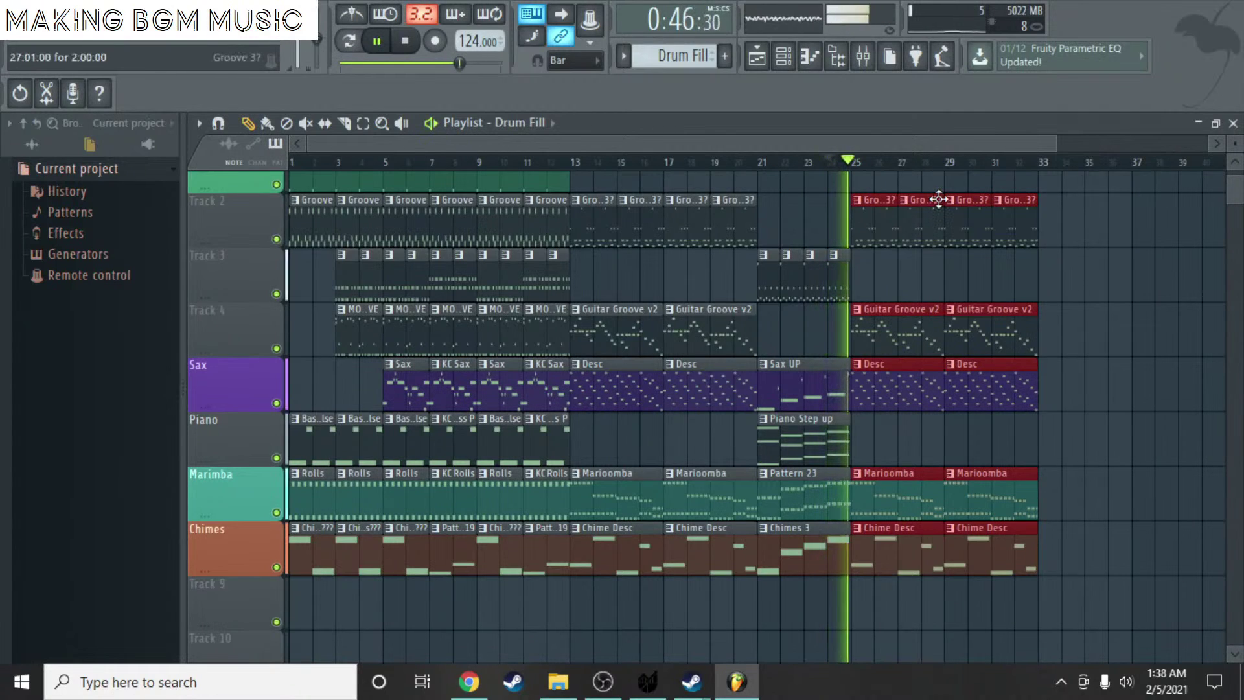
{"action": "key", "text": "space"}
- Deselect the copied clips in the playlist
{"action": "left_click_drag", "start_coordinate": [868, 139], "coordinate": [998, 162]}
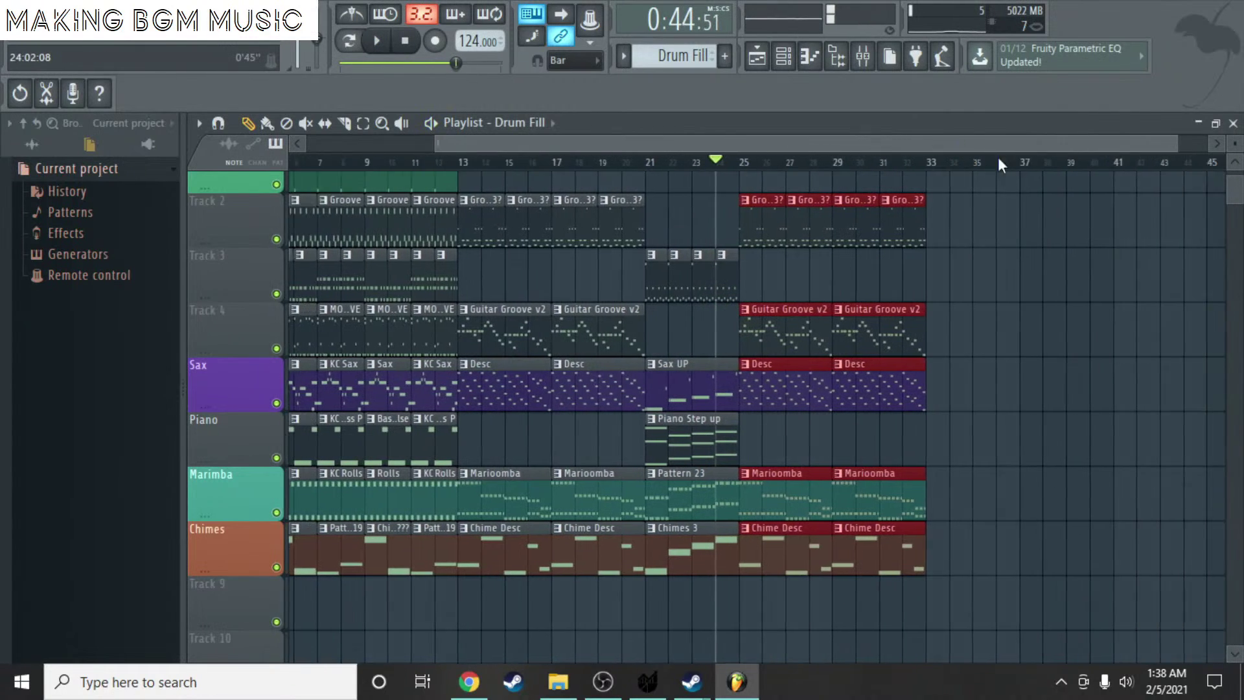
{"action": "scroll", "coordinate": [969, 337], "scroll_direction": "right", "scroll_amount": 2}
{"action": "left_click", "coordinate": [979, 256]}
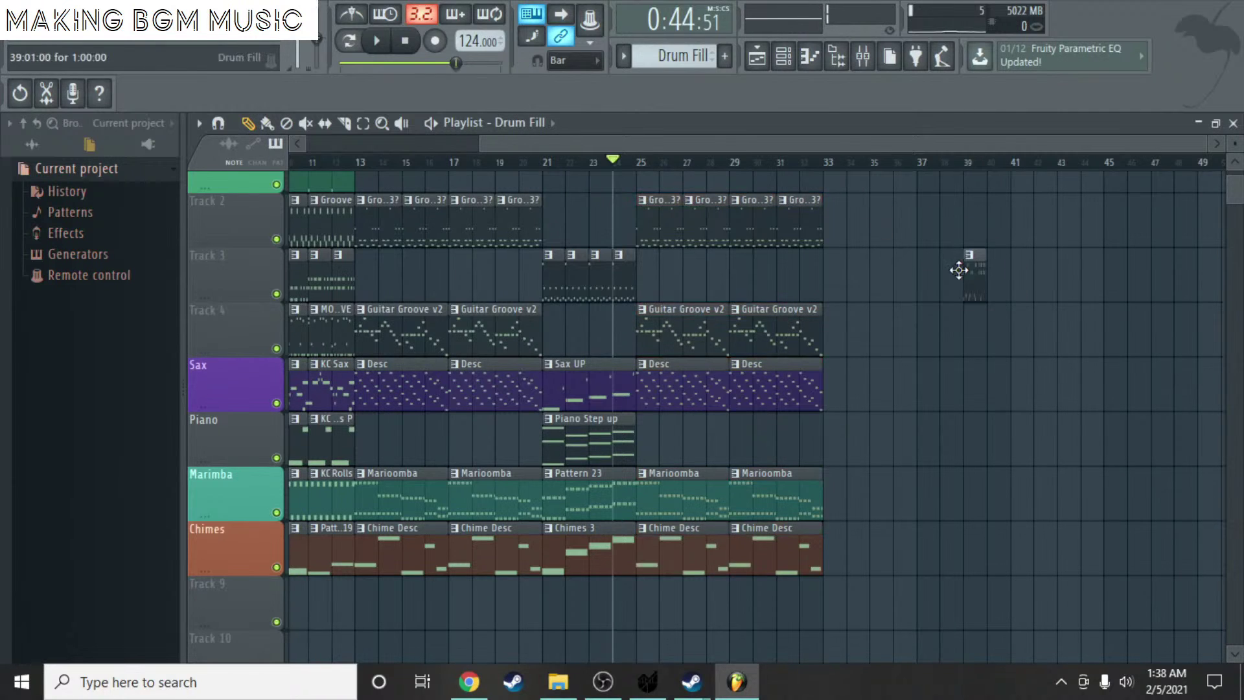
{"action": "scroll", "coordinate": [816, 209], "scroll_direction": "up", "scroll_amount": 3}
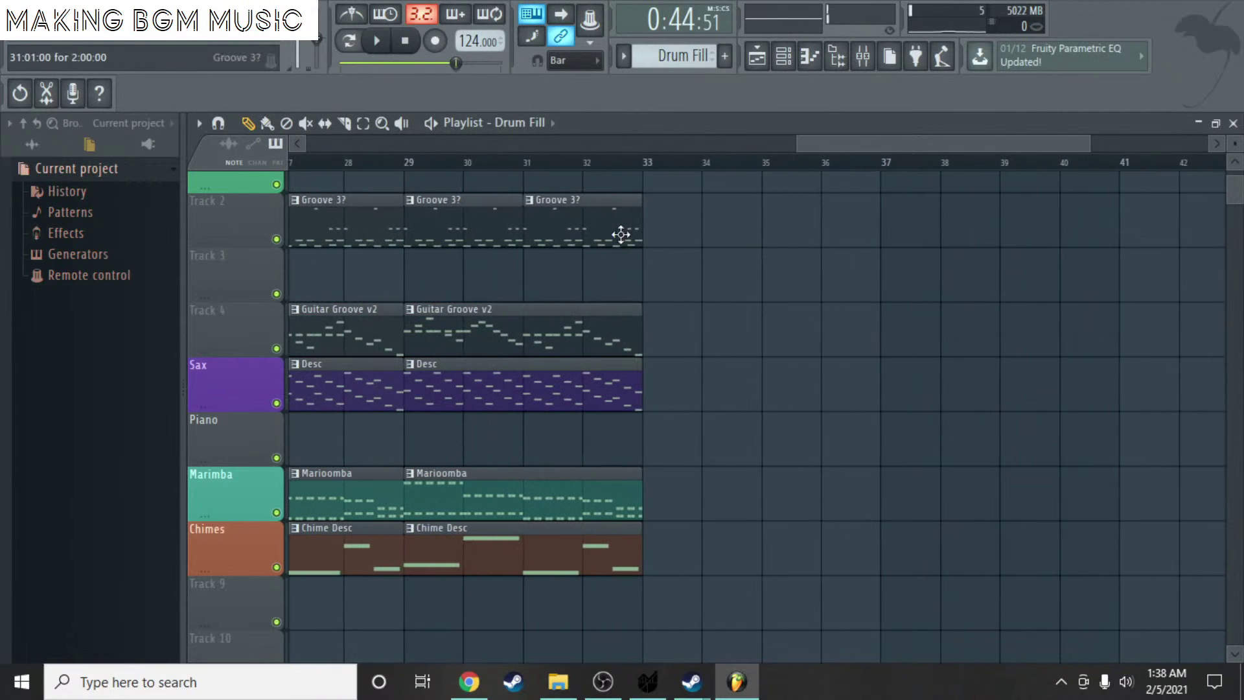
{"action": "left_click_drag", "start_coordinate": [915, 148], "coordinate": [819, 147]}
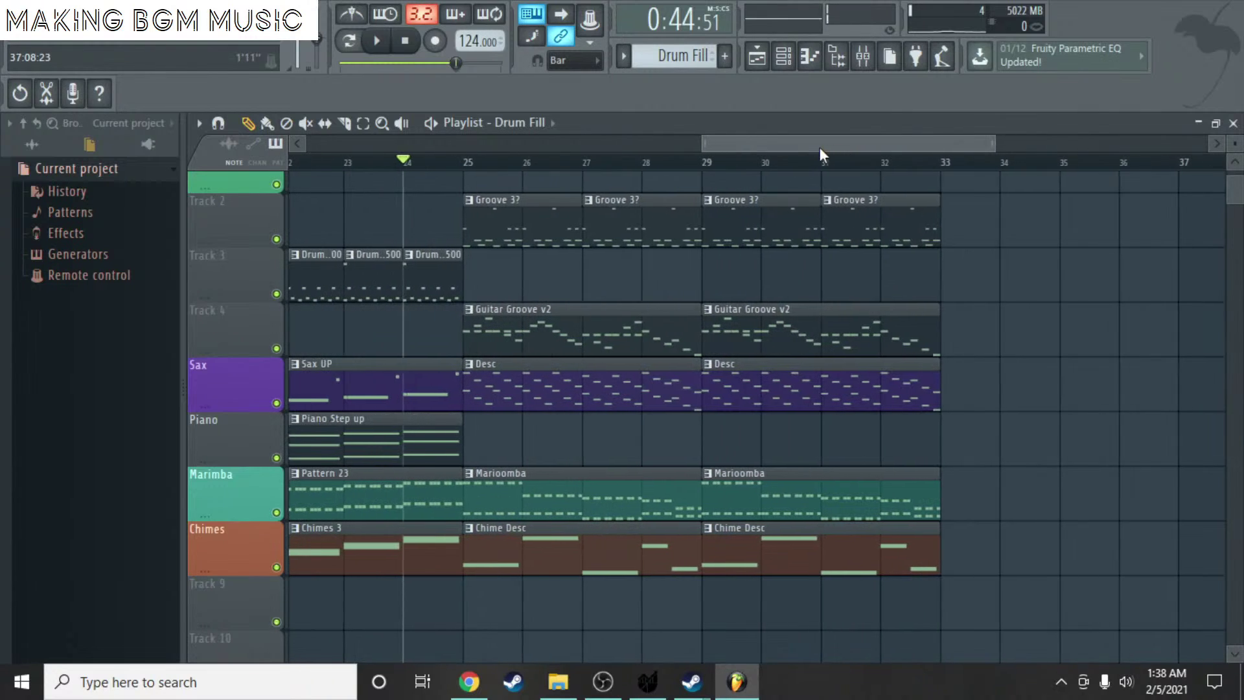
- Check the Guitar Groove v2 notes and delete the stray clip at bar 37
{"action": "double_click", "coordinate": [823, 330]}
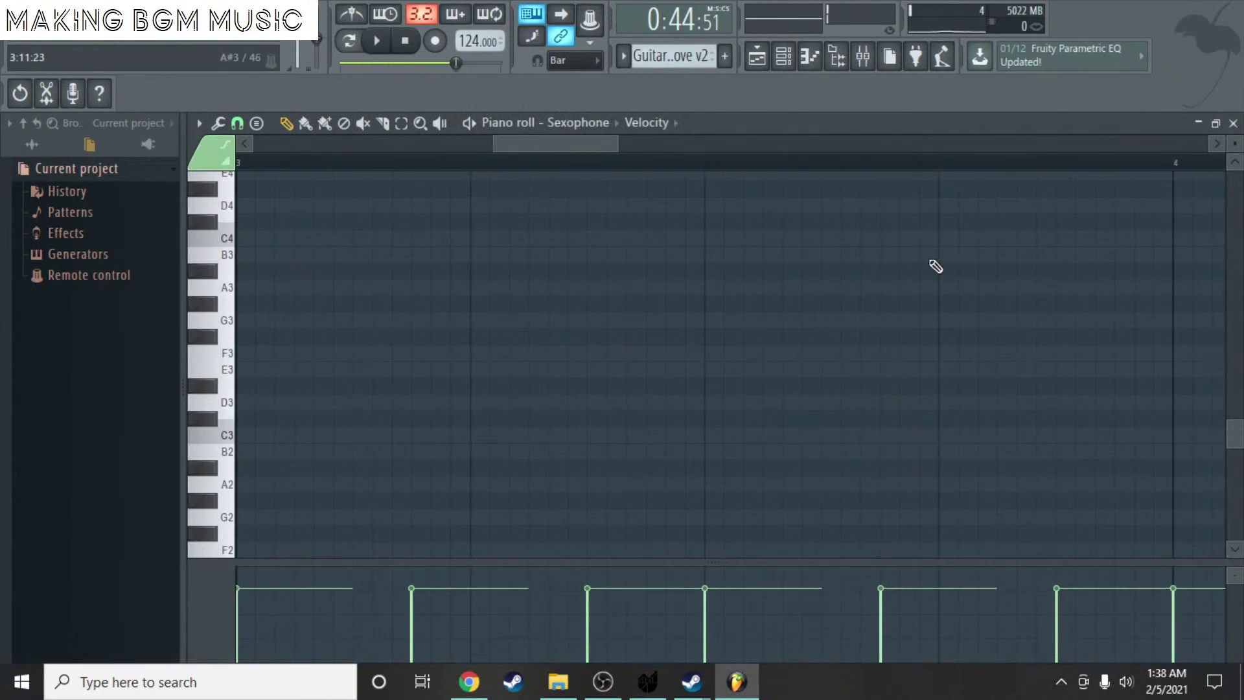
{"action": "left_click", "coordinate": [1234, 123]}
{"action": "left_click", "coordinate": [1183, 380]}
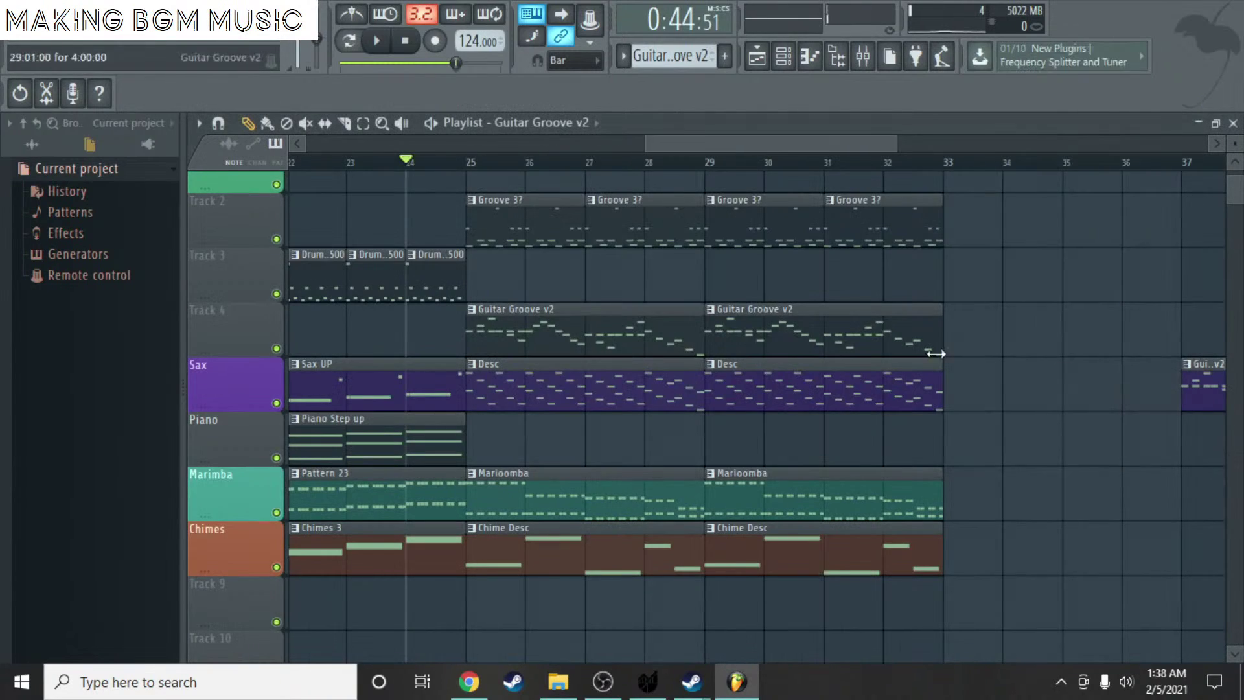
{"action": "right_click", "coordinate": [1182, 383]}
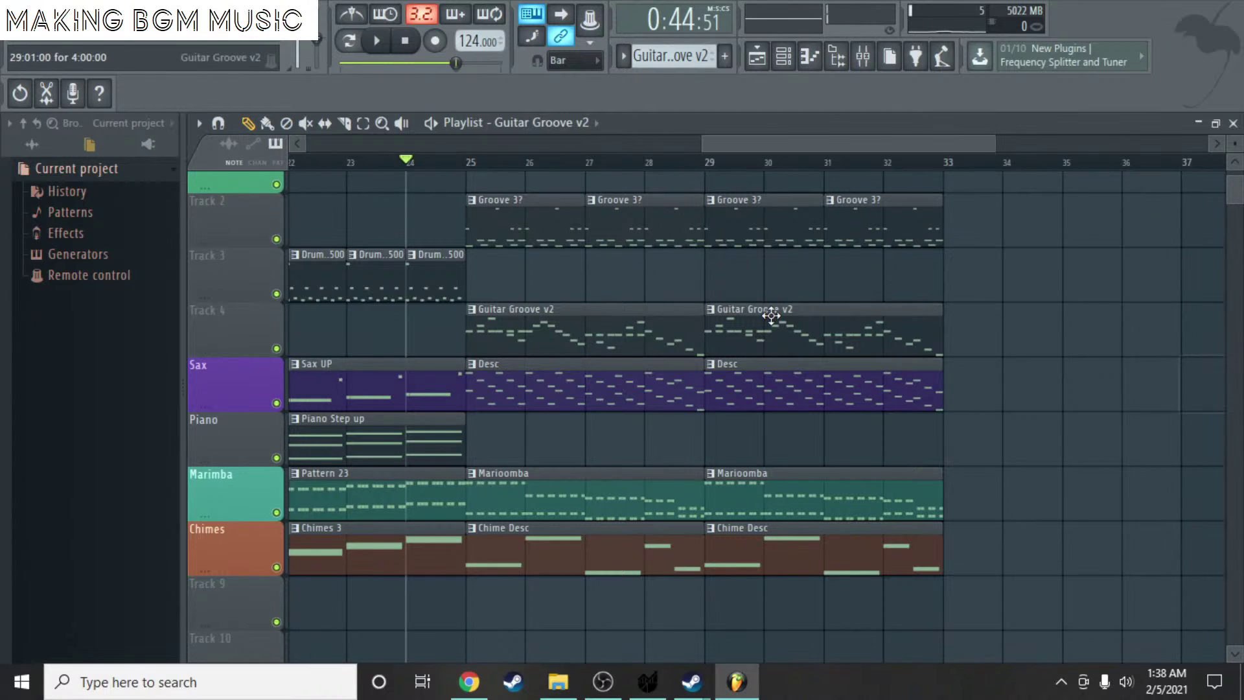
- Clone Guitar Groove v2 and swap it in for the bar-29 clip on Track 4
{"action": "left_click", "coordinate": [711, 47]}
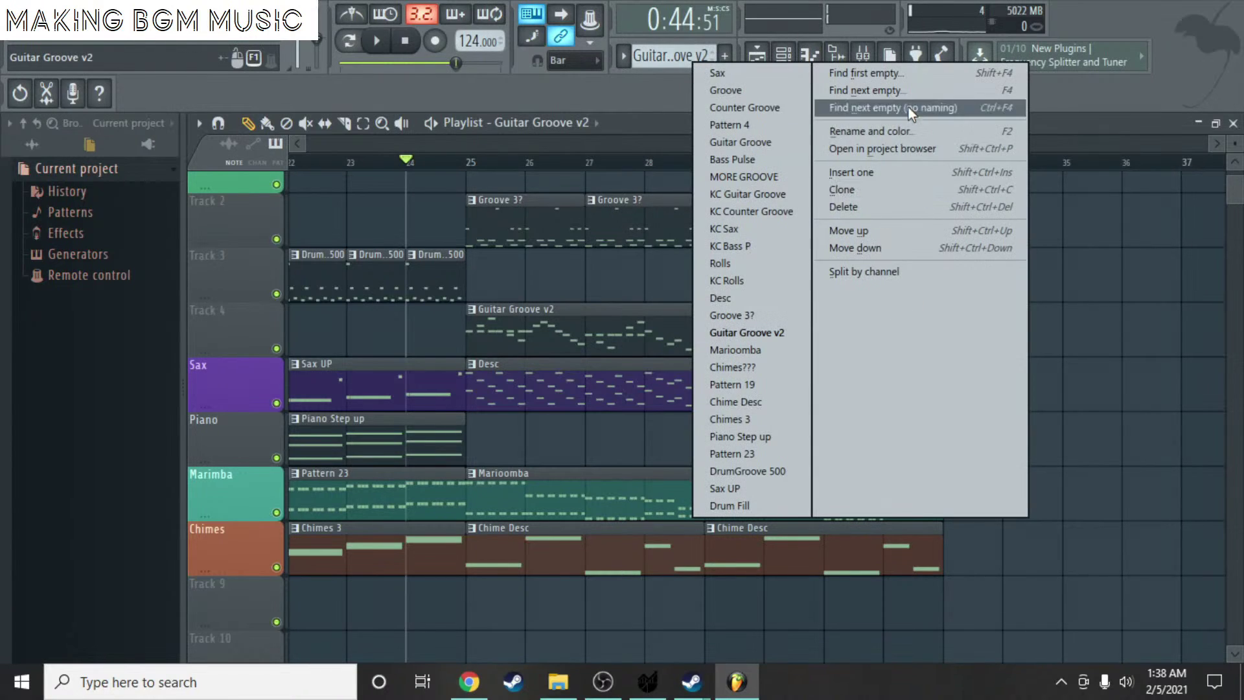
{"action": "left_click", "coordinate": [855, 189]}
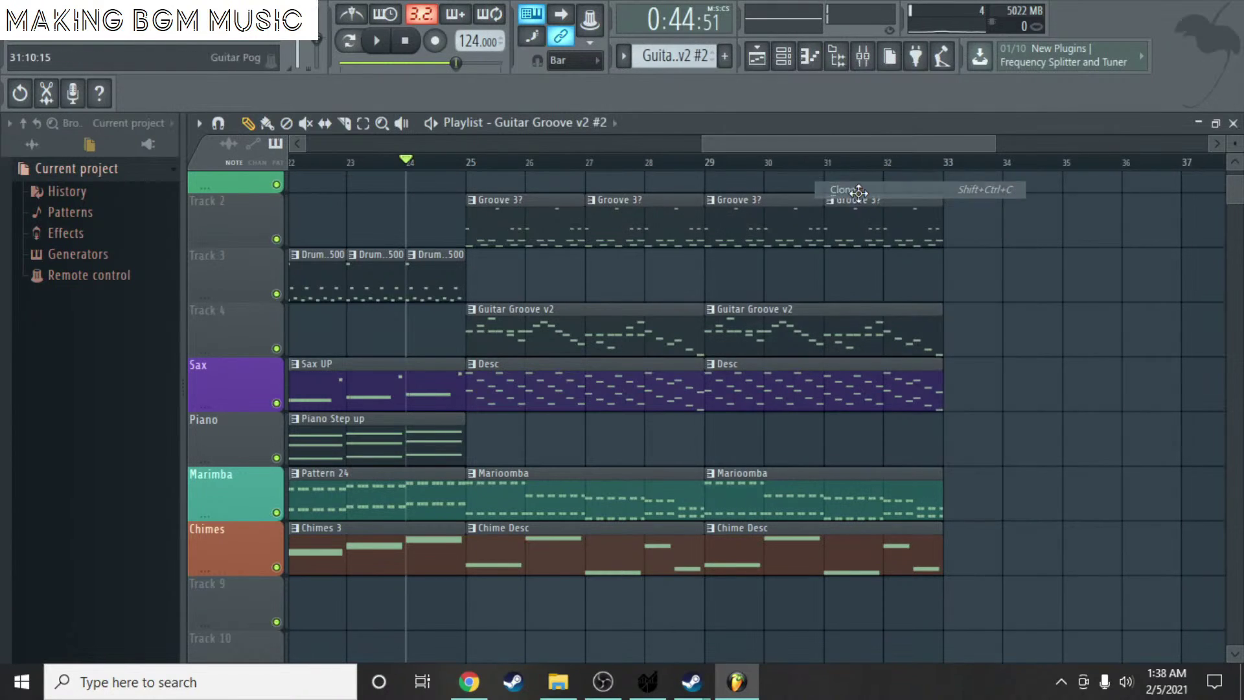
{"action": "right_click", "coordinate": [780, 326]}
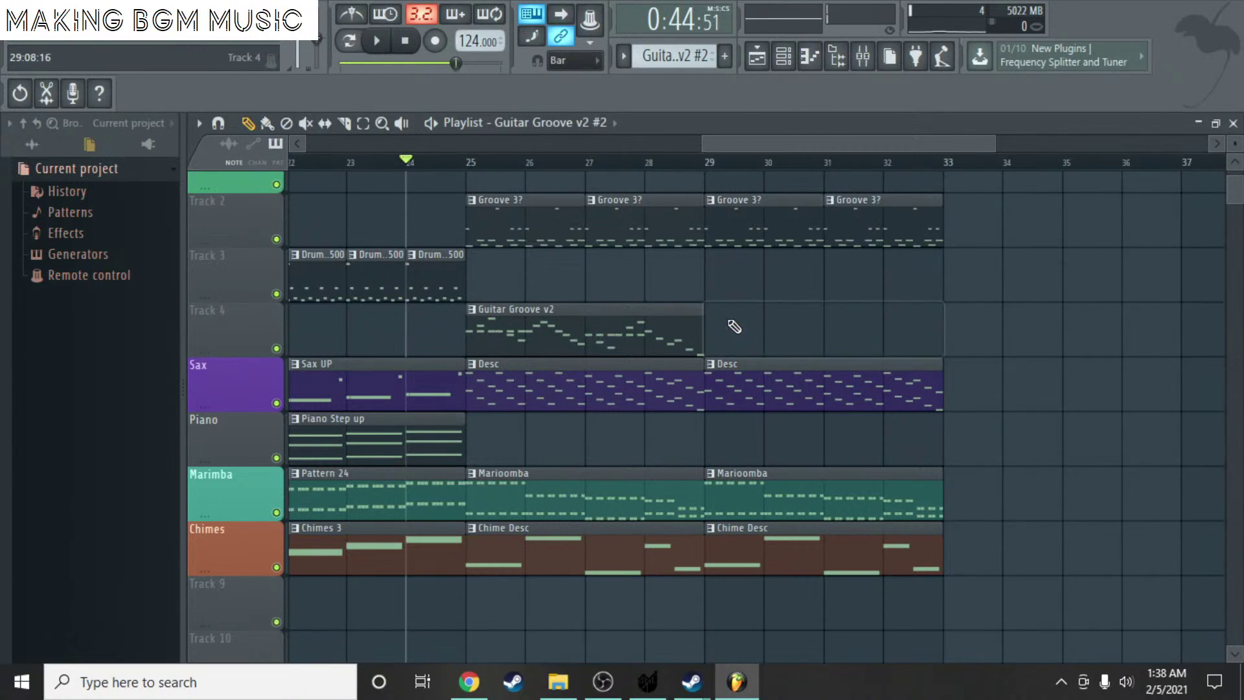
{"action": "left_click", "coordinate": [736, 327]}
- Open the Guitar Groove v2 #2 piano roll and bring the Sexophone notes into view
{"action": "double_click", "coordinate": [771, 332]}
{"action": "scroll", "coordinate": [421, 236], "scroll_direction": "up", "scroll_amount": 10}
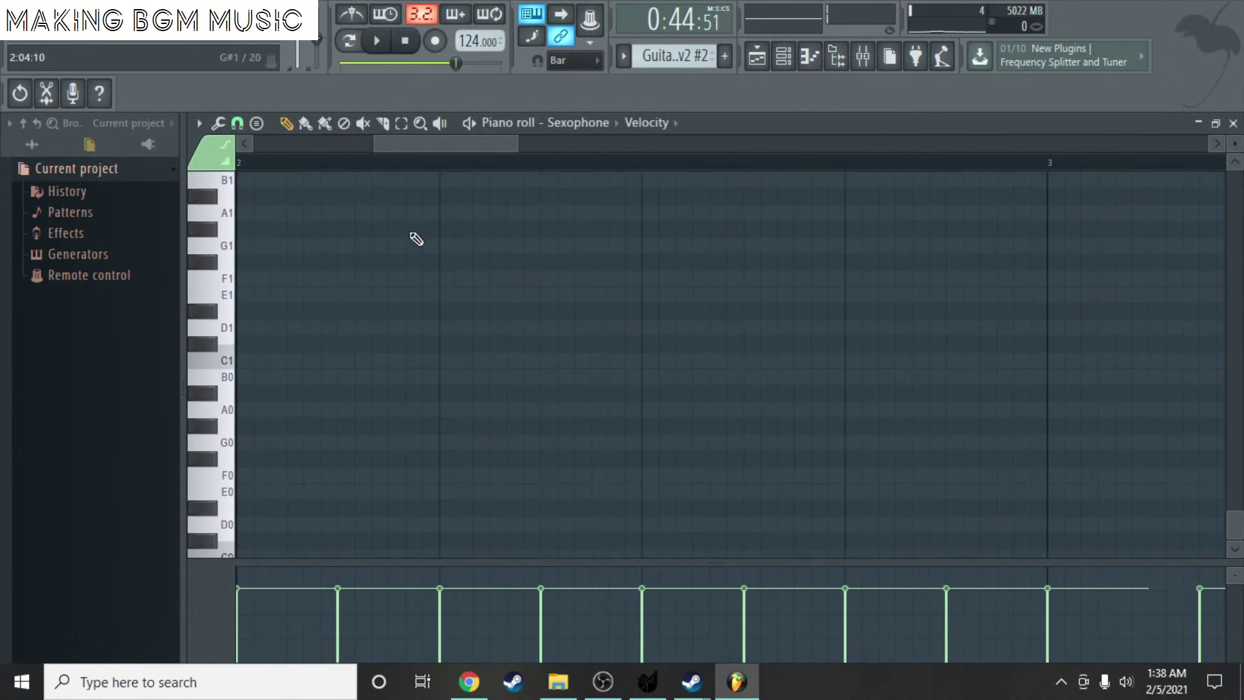
{"action": "scroll", "coordinate": [414, 253], "scroll_direction": "down", "scroll_amount": 5}
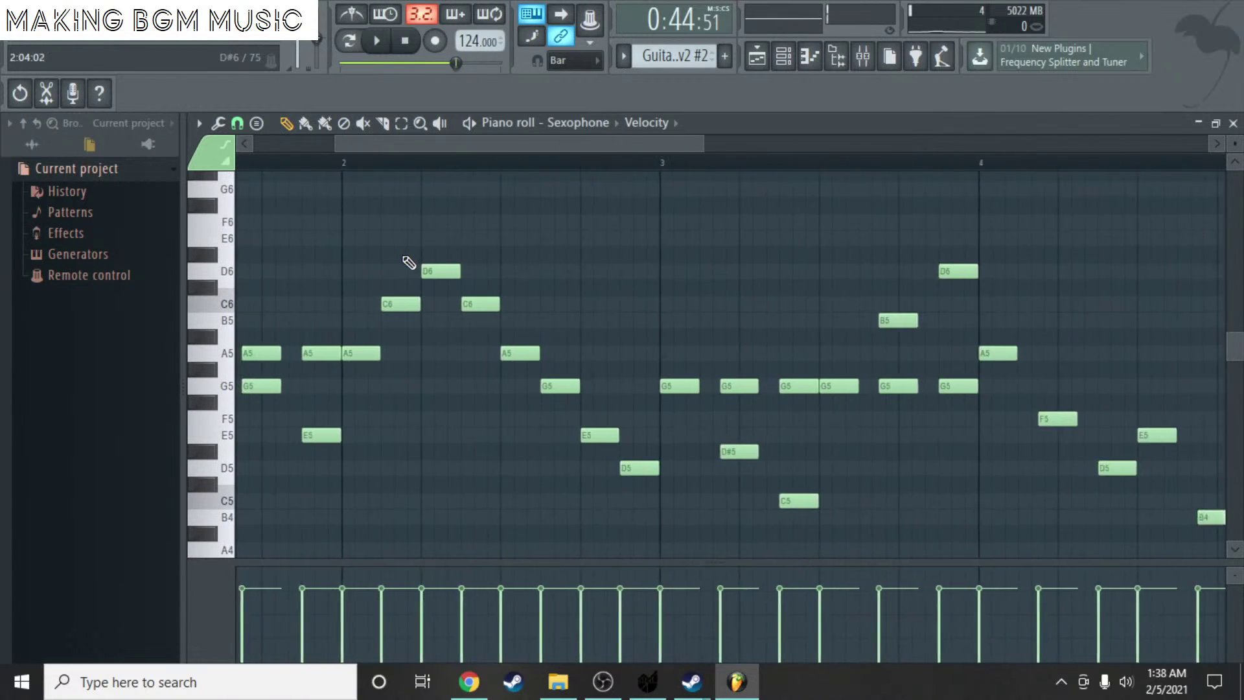
{"action": "scroll", "coordinate": [517, 245], "scroll_direction": "up", "scroll_amount": 2}
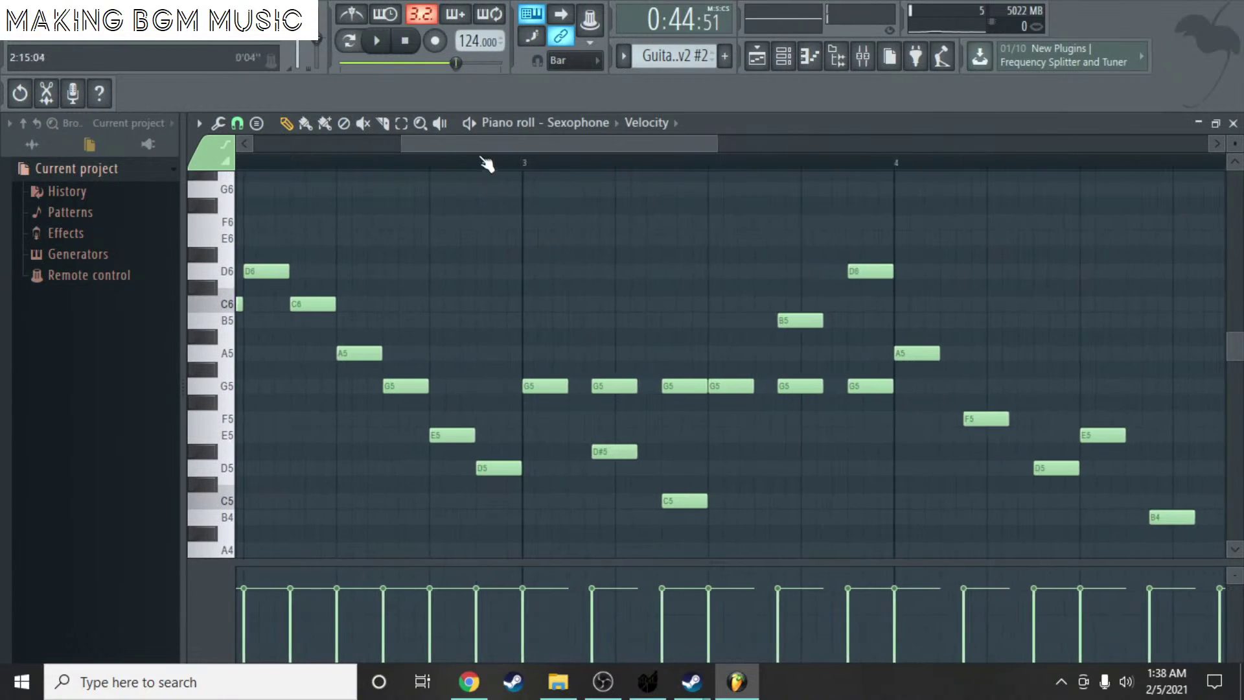
{"action": "left_click_drag", "start_coordinate": [485, 146], "coordinate": [170, 142]}
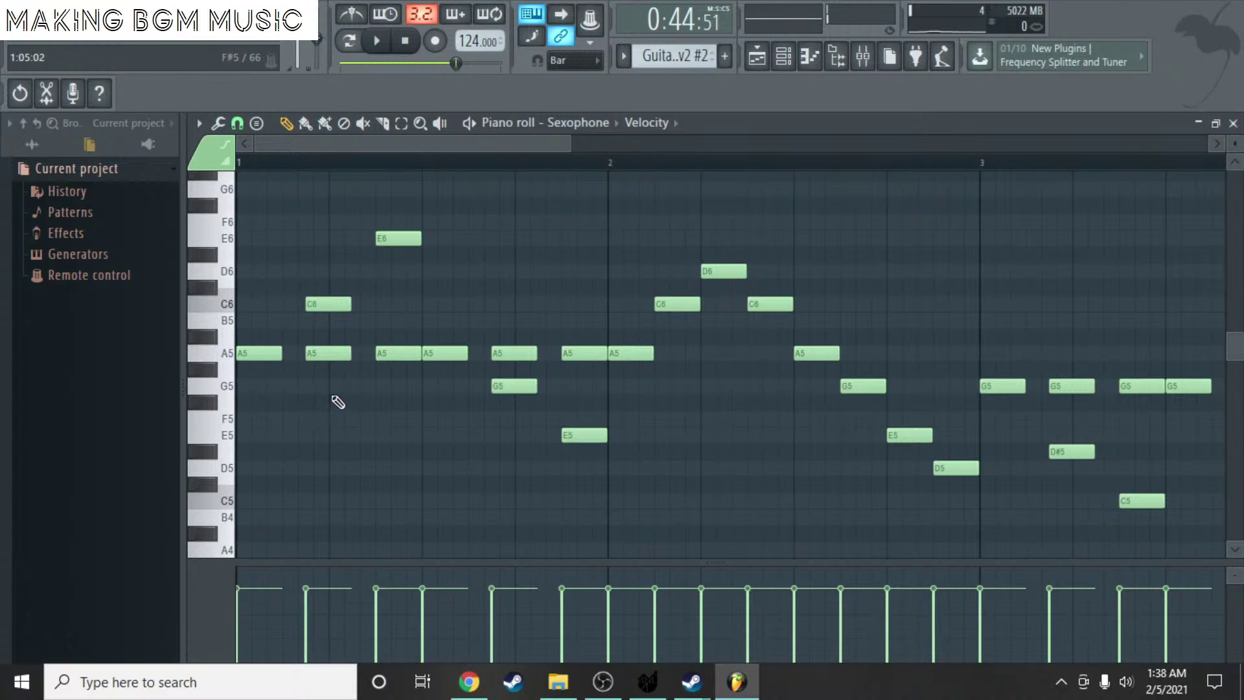
{"action": "scroll", "coordinate": [765, 297], "scroll_direction": "down", "scroll_amount": 4}
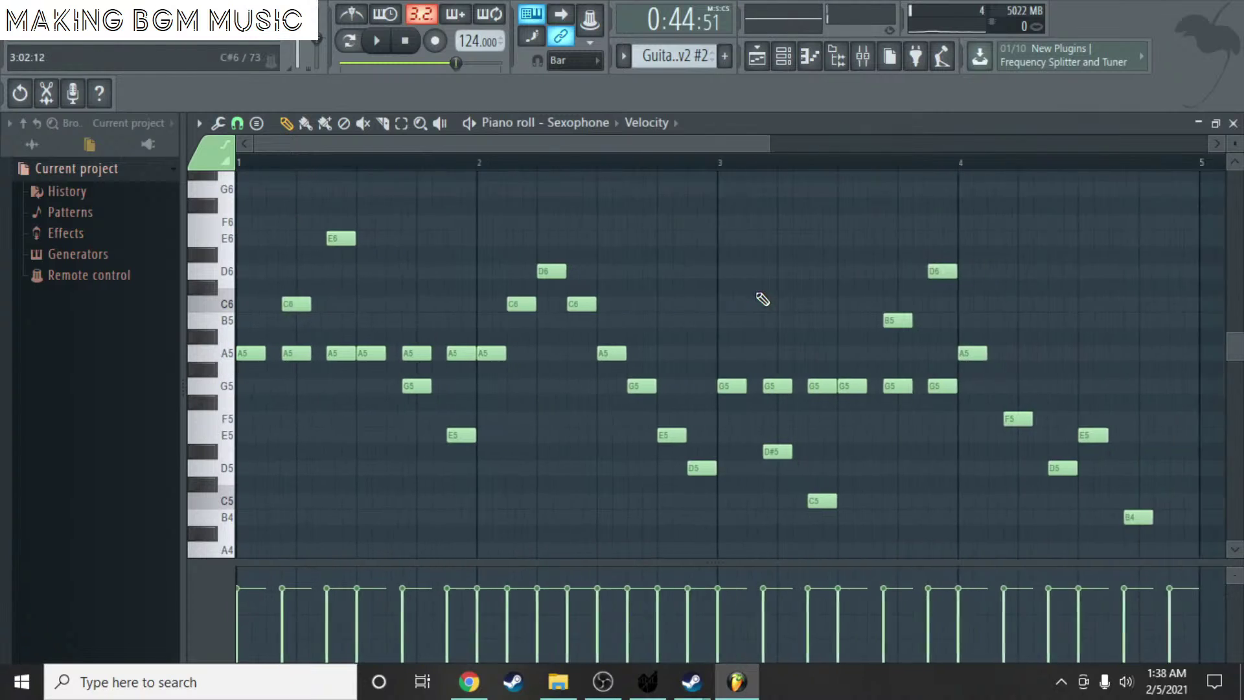
{"action": "scroll", "coordinate": [778, 299], "scroll_direction": "up", "scroll_amount": 4}
{"action": "left_click_drag", "start_coordinate": [572, 150], "coordinate": [227, 186]}
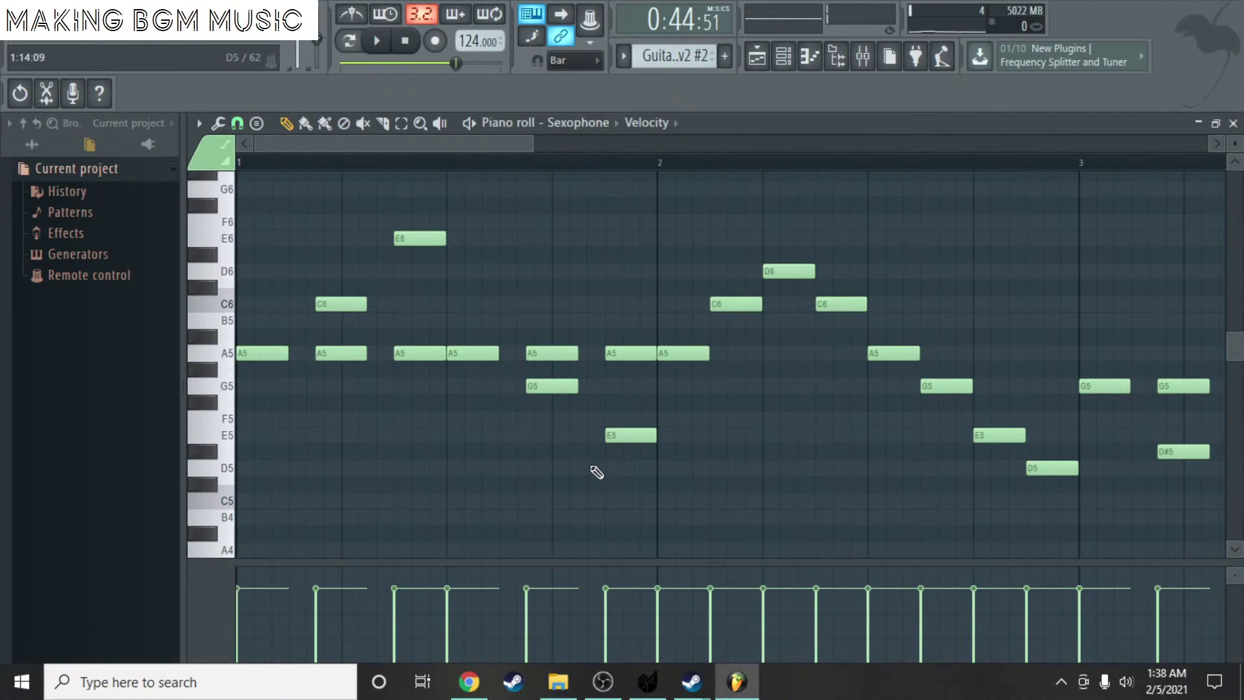
{"action": "scroll", "coordinate": [493, 163], "scroll_direction": "down", "scroll_amount": 2}
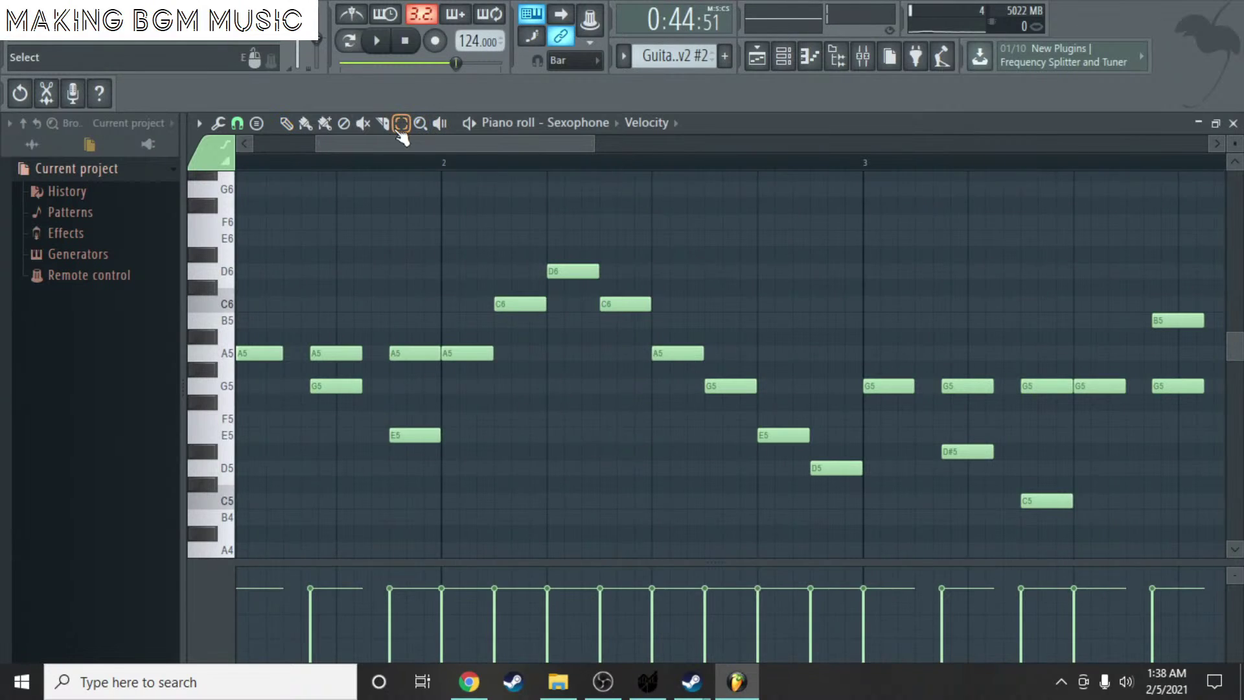
- Raise the eight middle notes three semitones and add a B5 note
{"action": "left_click_drag", "start_coordinate": [467, 184], "coordinate": [830, 516]}
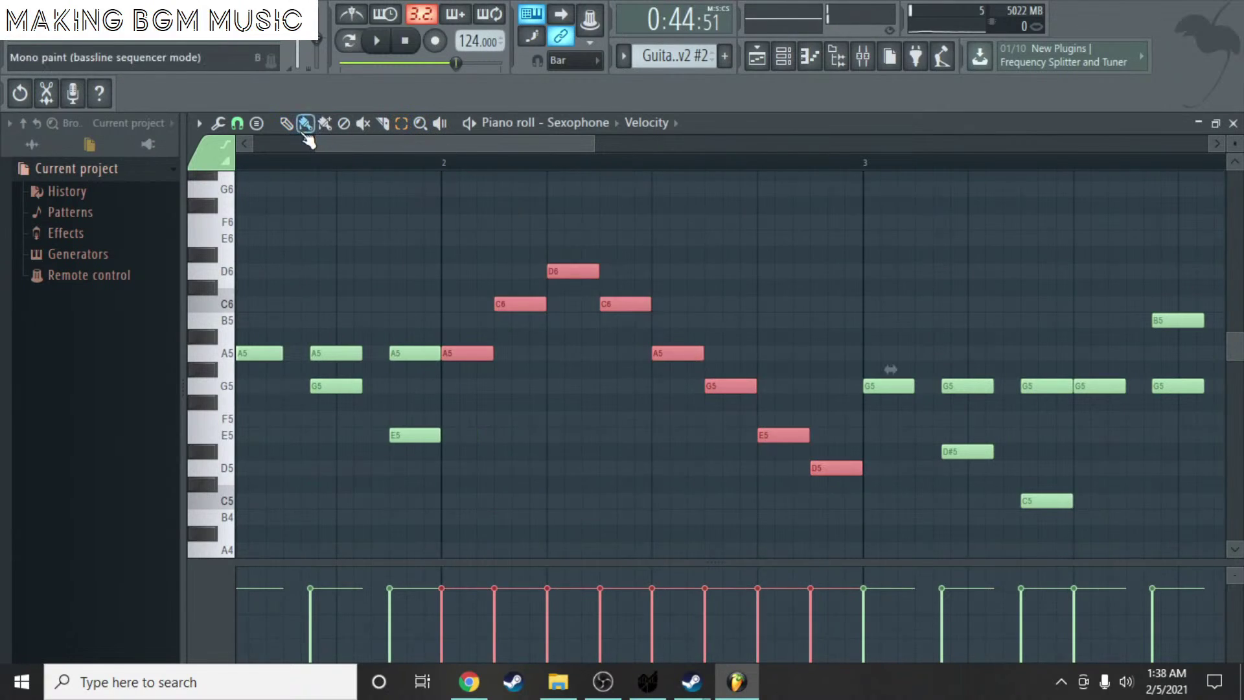
{"action": "left_click_drag", "start_coordinate": [478, 353], "coordinate": [473, 391]}
{"action": "left_click", "coordinate": [489, 288]}
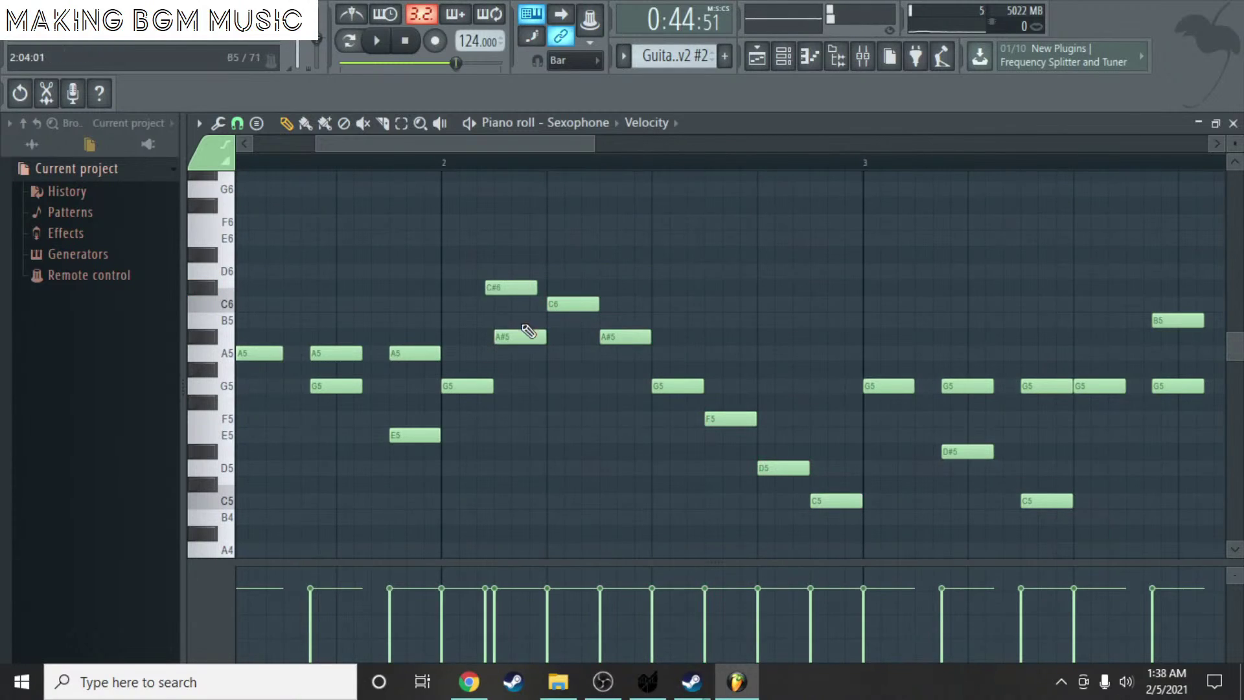
{"action": "mouse_move", "coordinate": [506, 295]}
{"action": "left_mouse_down"}
{"action": "mouse_move", "coordinate": [507, 324]}
{"action": "mouse_move", "coordinate": [507, 302]}
{"action": "left_mouse_up"}
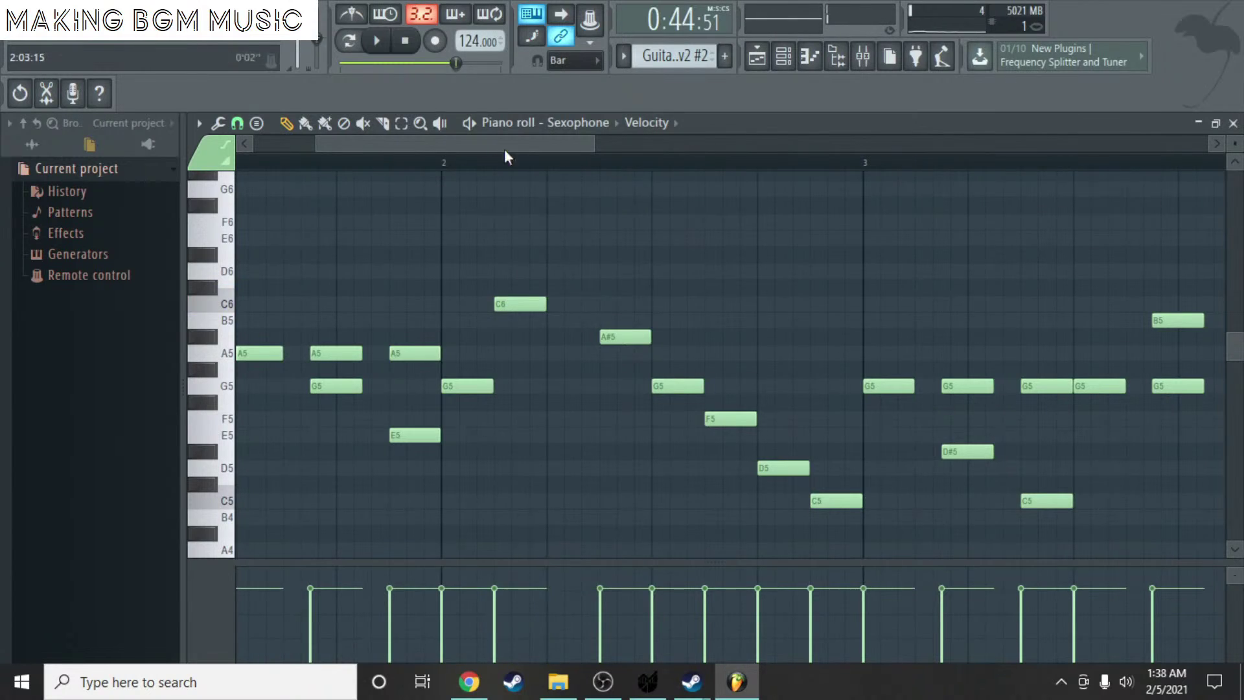
- Set snap to Cell and play the melody from the start
{"action": "left_click", "coordinate": [237, 123]}
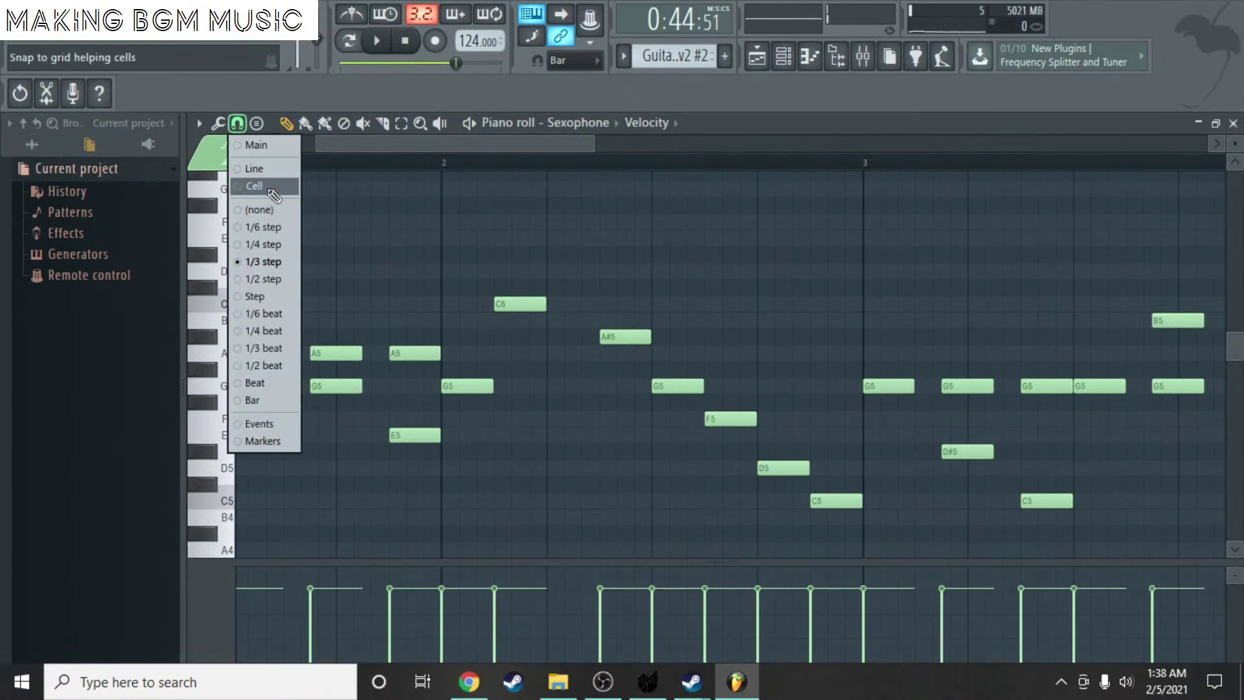
{"action": "left_click", "coordinate": [269, 188]}
{"action": "left_click_drag", "start_coordinate": [512, 149], "coordinate": [453, 146]}
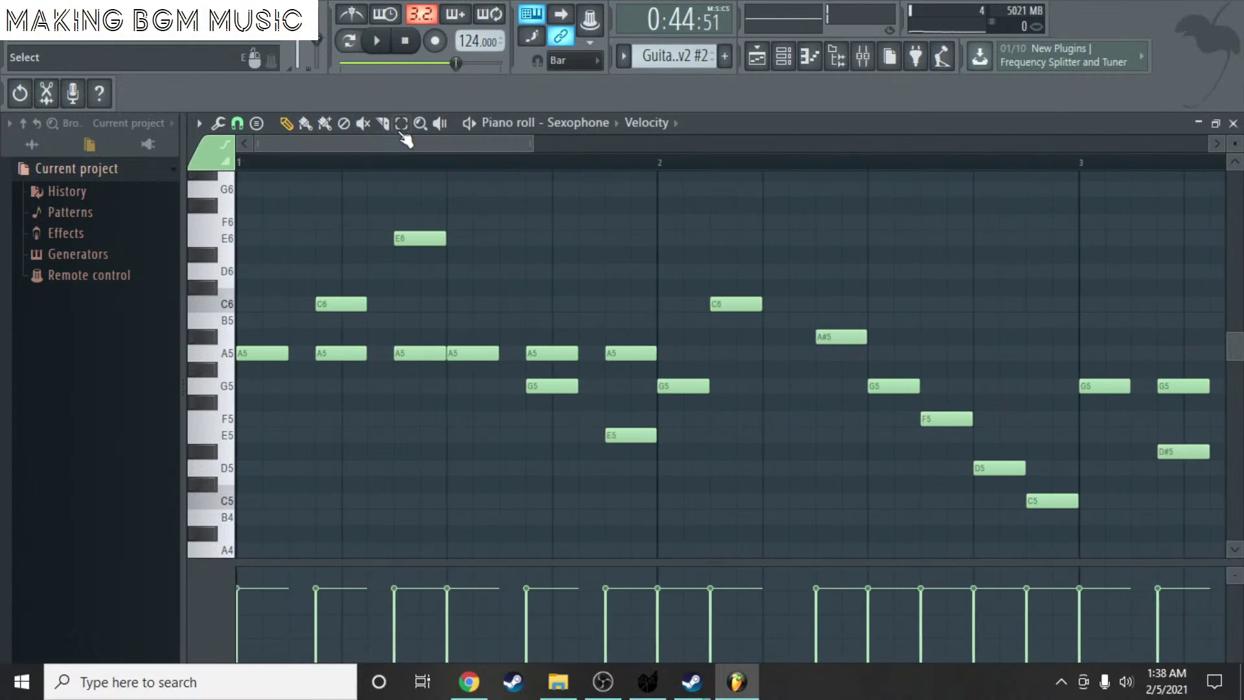
{"action": "key", "text": "space"}
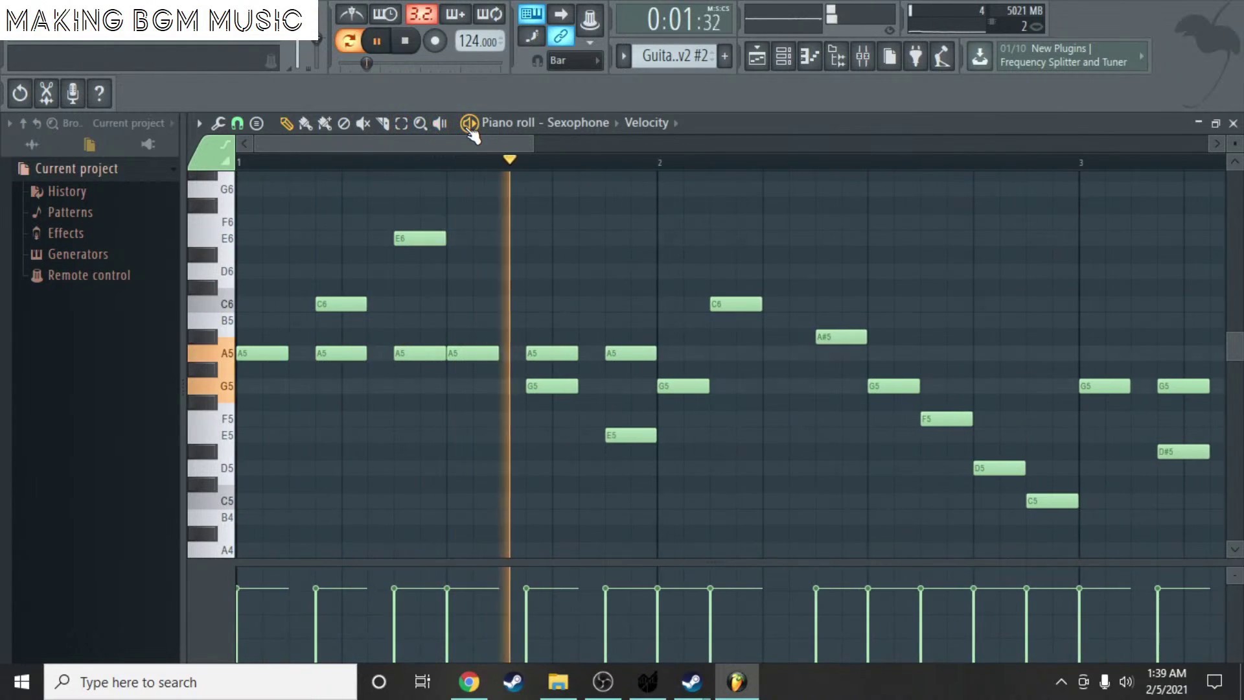
{"action": "key", "text": "space"}
- Raise the bar-2 D6 to D#6, move a G5 to G#5, and shift an A5 later
{"action": "left_click_drag", "start_coordinate": [398, 144], "coordinate": [502, 144]}
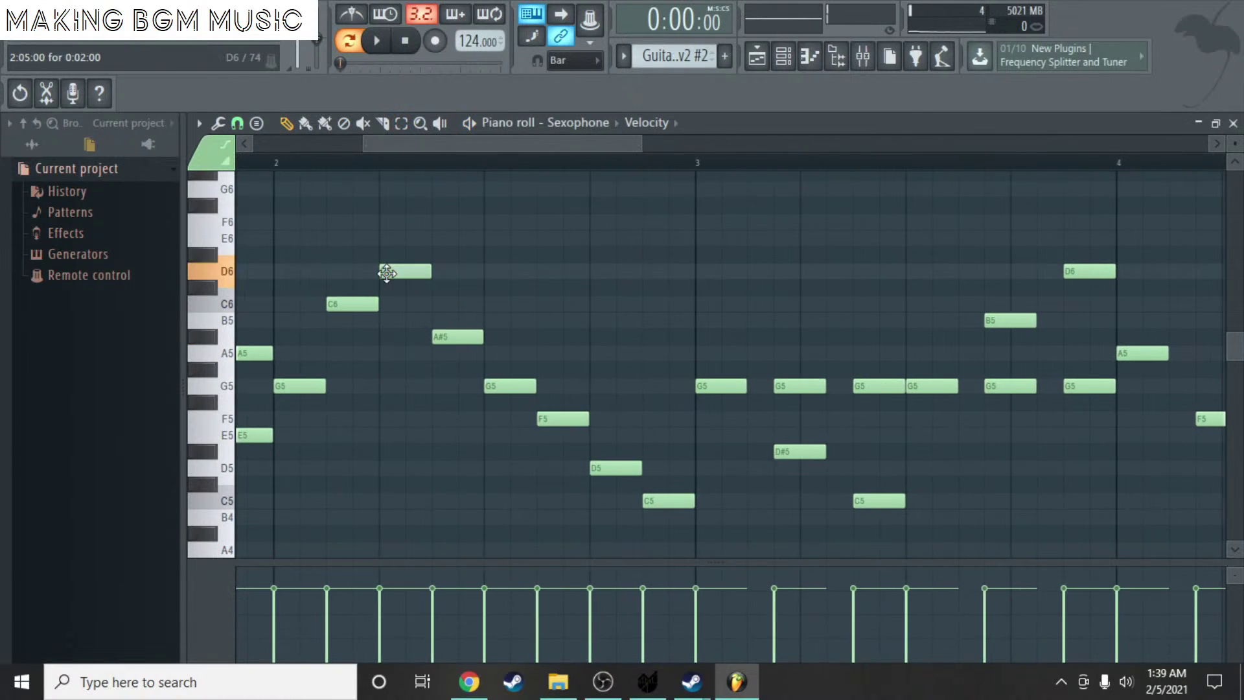
{"action": "left_click_drag", "start_coordinate": [387, 273], "coordinate": [381, 256]}
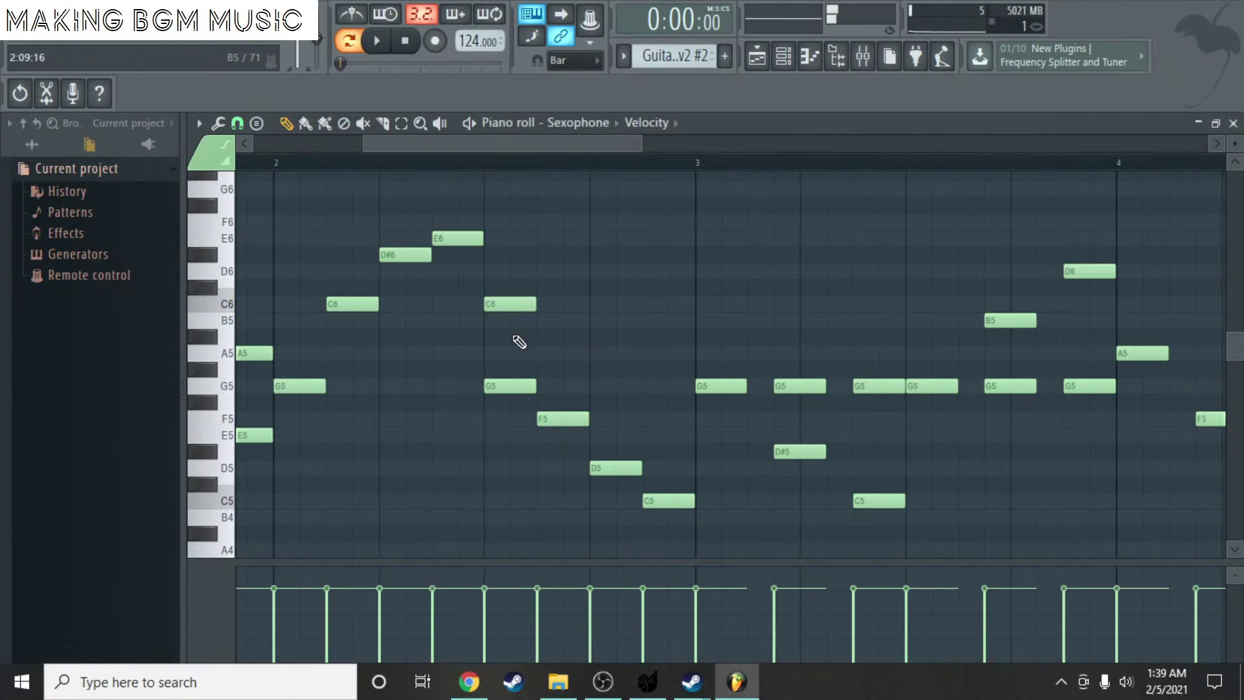
{"action": "left_click_drag", "start_coordinate": [520, 387], "coordinate": [577, 375]}
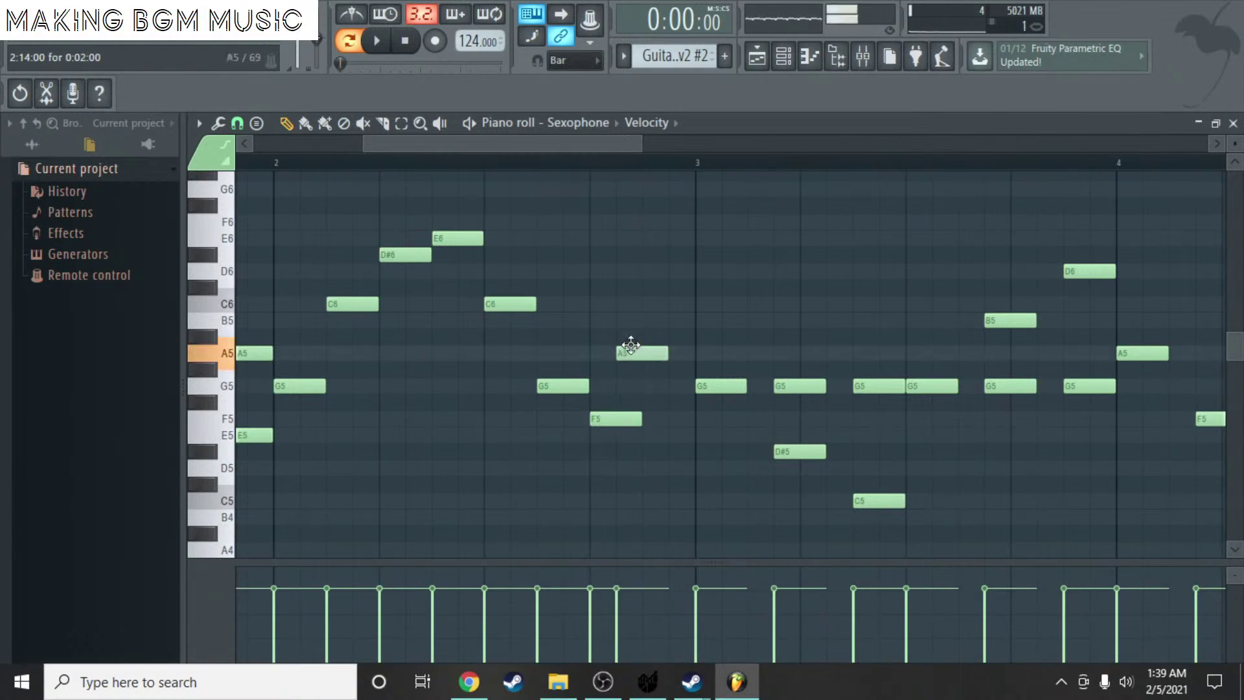
{"action": "left_click_drag", "start_coordinate": [630, 344], "coordinate": [636, 361]}
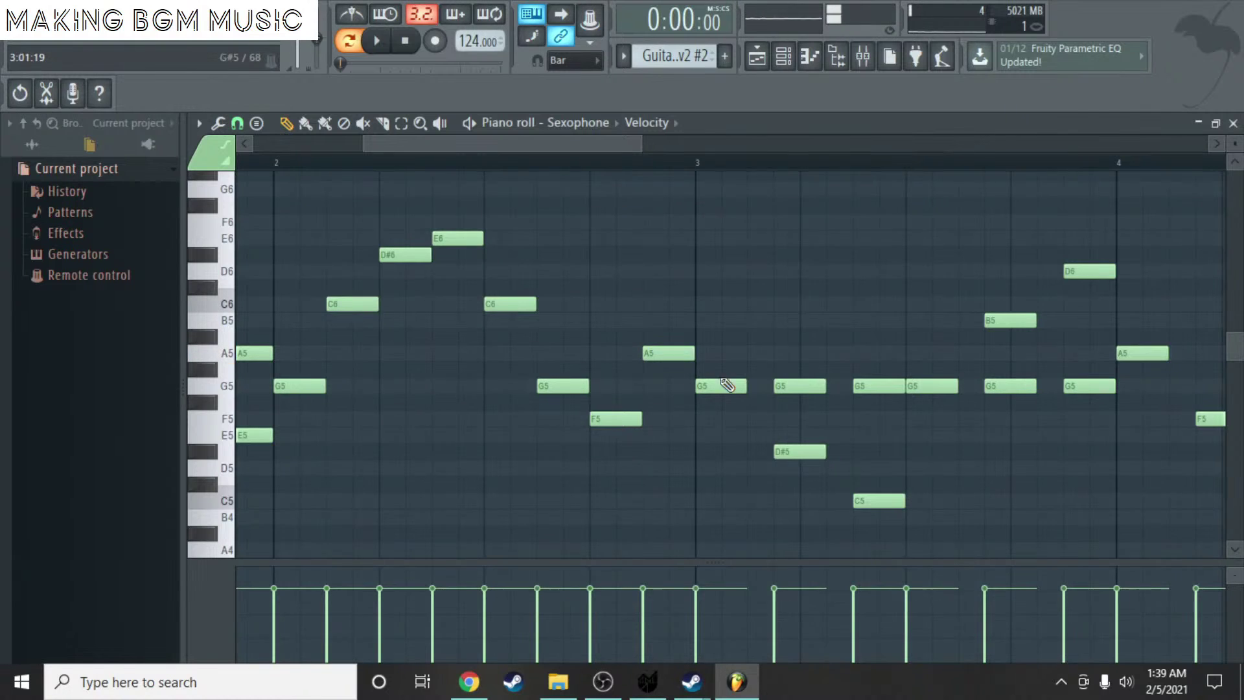
- Play back the edited four-bar melody to check it
{"action": "left_click_drag", "start_coordinate": [560, 150], "coordinate": [622, 150]}
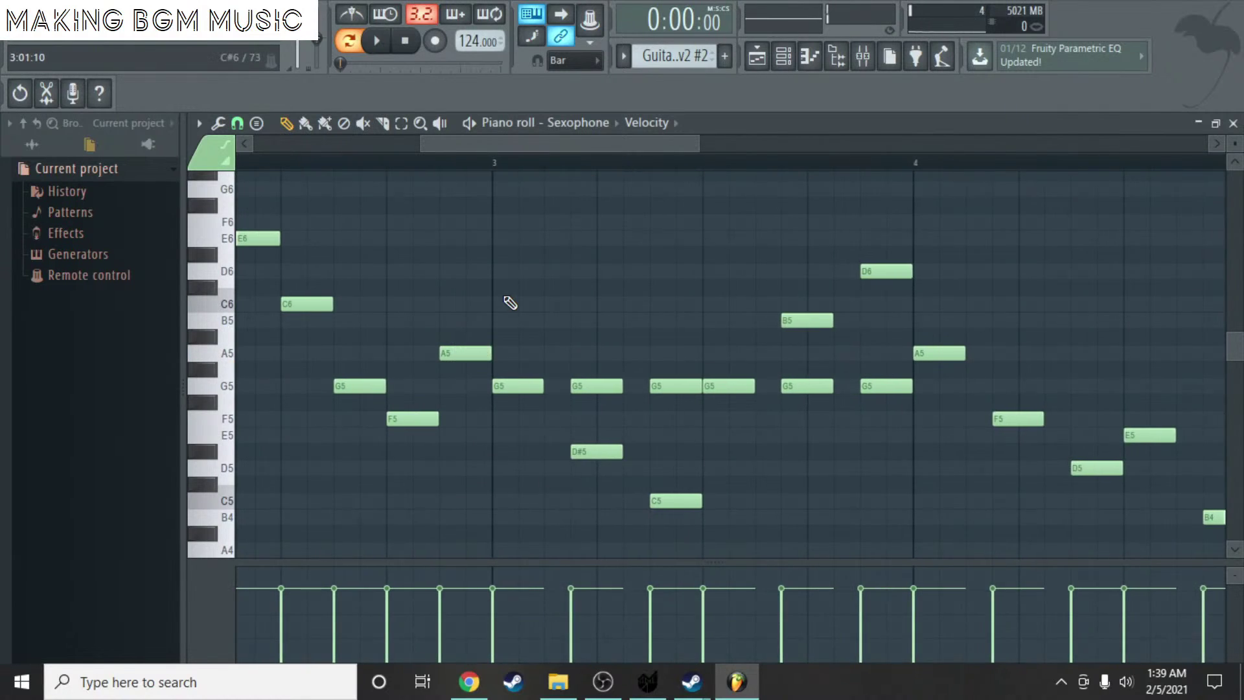
{"action": "scroll", "coordinate": [503, 280], "scroll_direction": "down", "scroll_amount": 2}
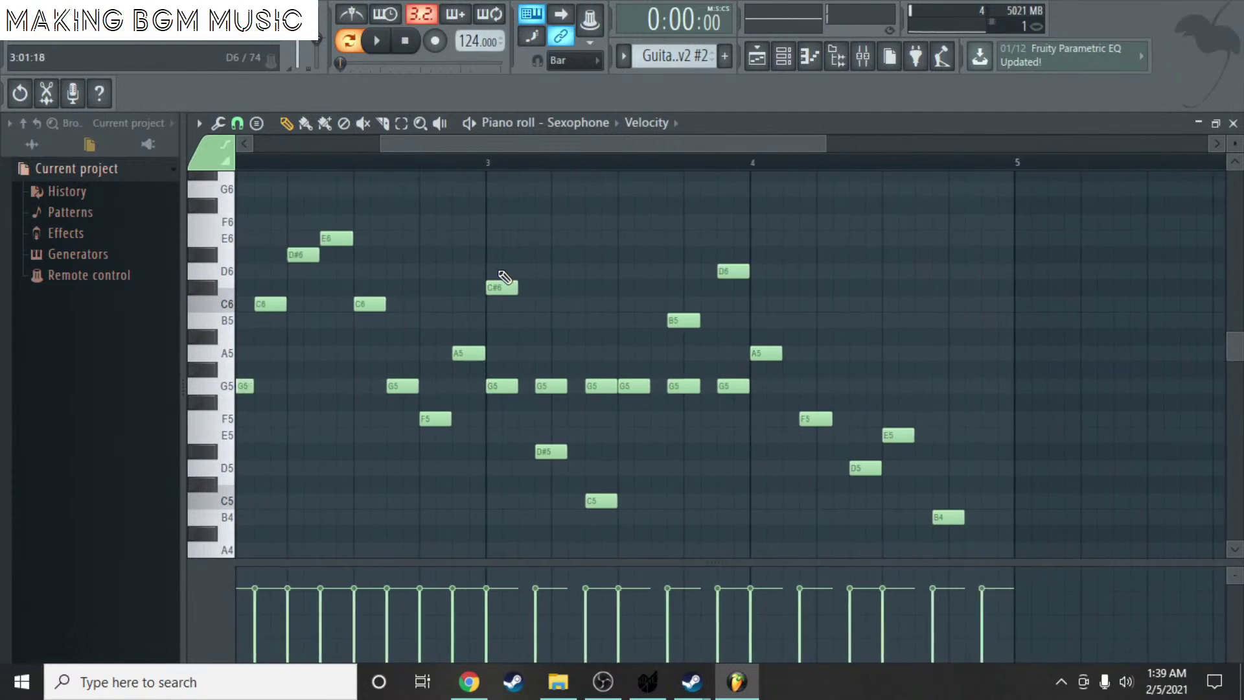
{"action": "scroll", "coordinate": [547, 378], "scroll_direction": "up", "scroll_amount": 2}
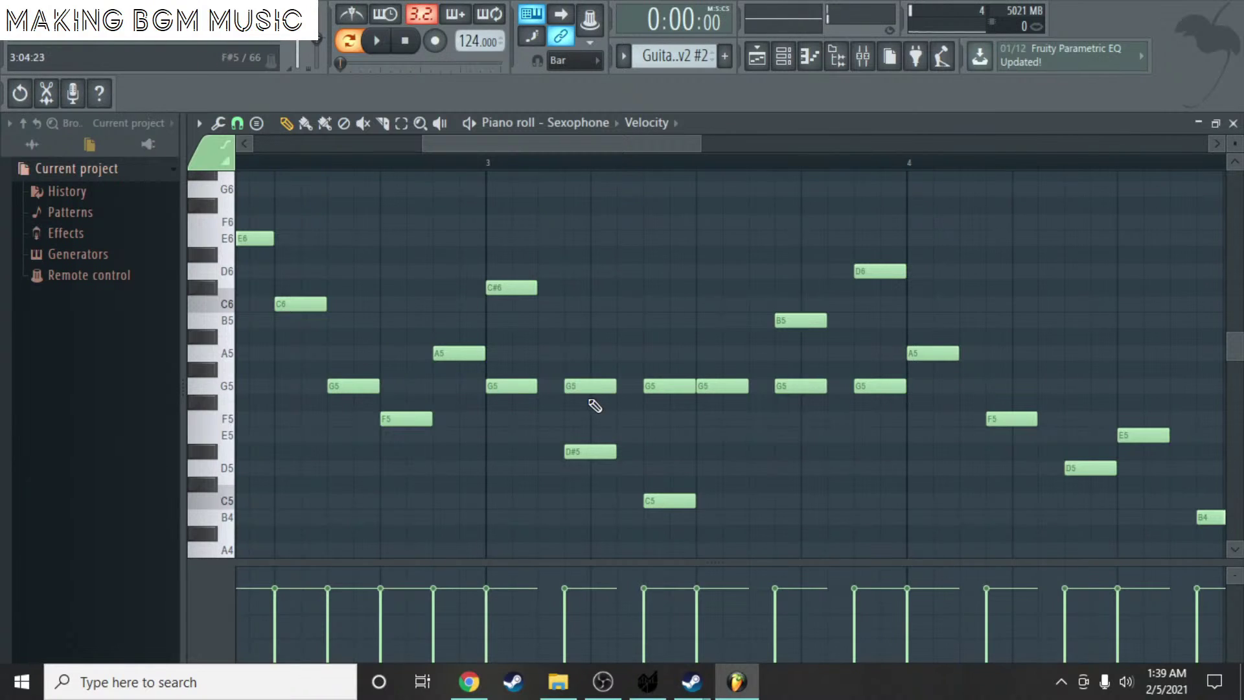
{"action": "scroll", "coordinate": [573, 387], "scroll_direction": "down", "scroll_amount": 5}
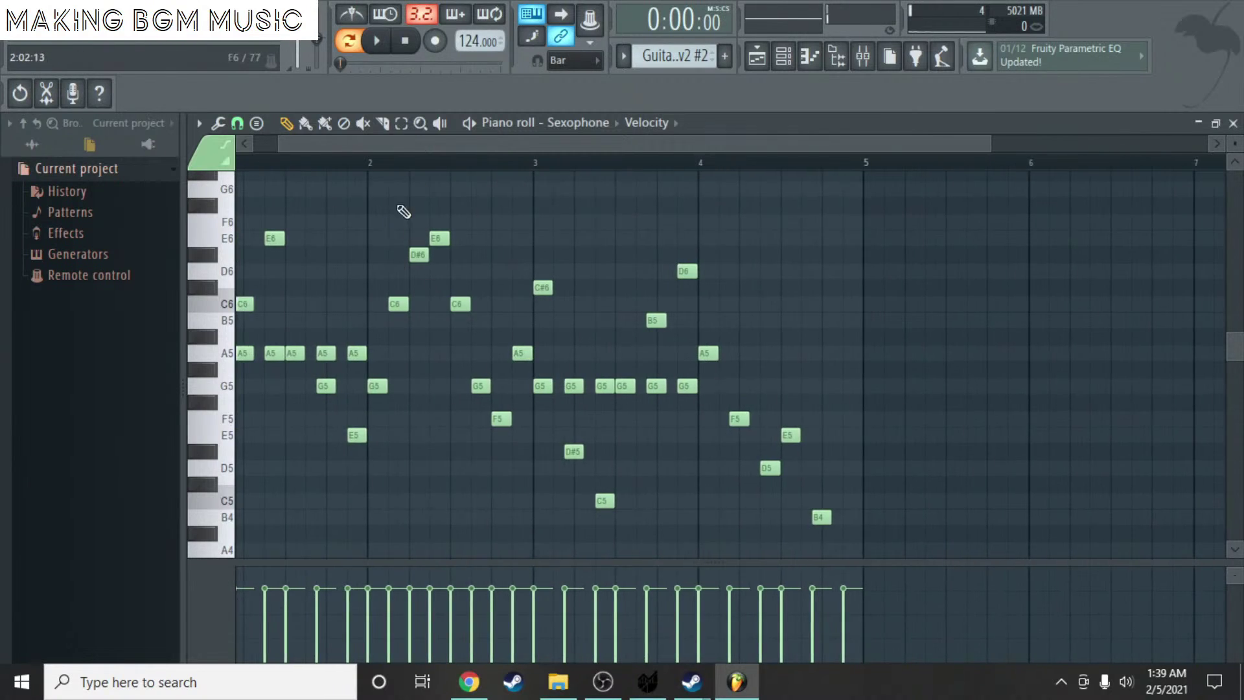
{"action": "left_click_drag", "start_coordinate": [358, 143], "coordinate": [328, 135]}
{"action": "key", "text": "space"}
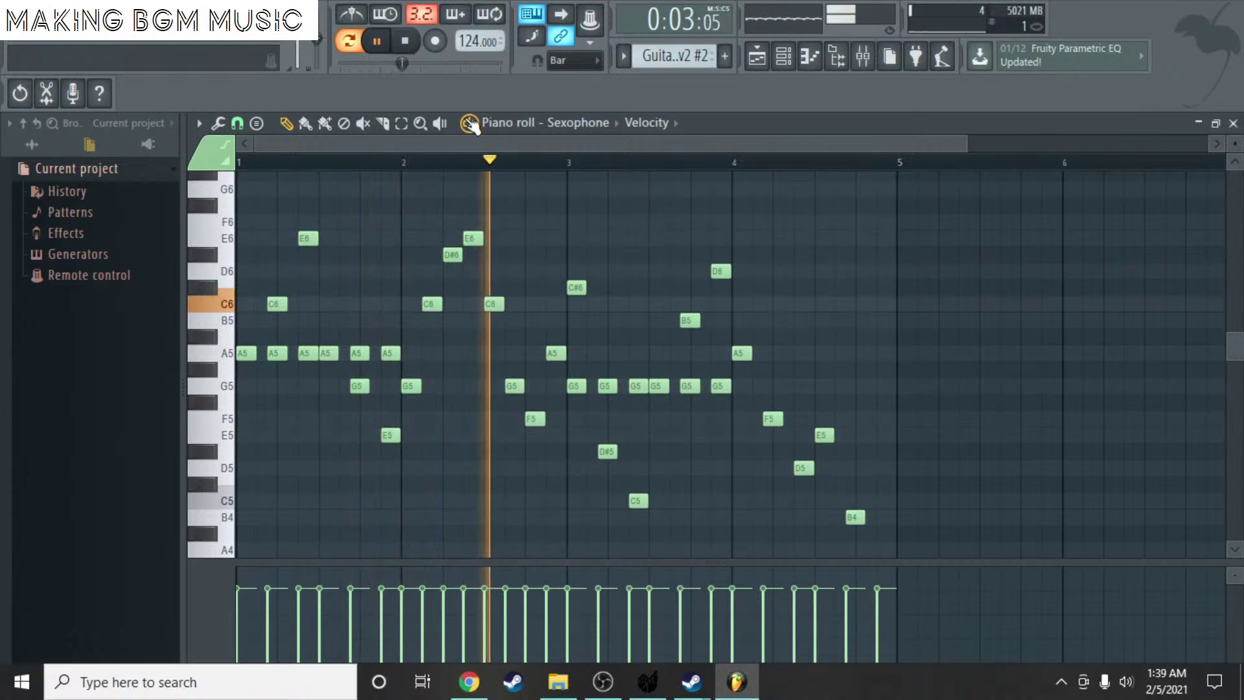
{"action": "key", "text": "space"}
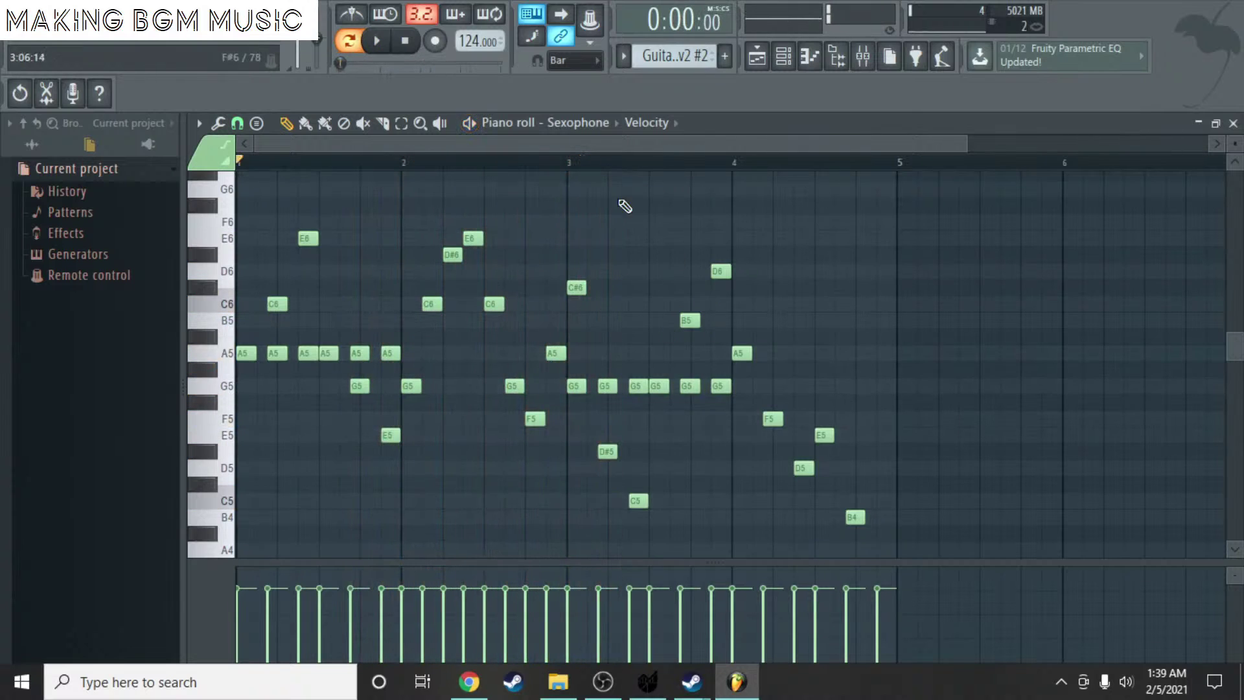
- Close the piano roll and erase the stray playlist clips past bar 29
{"action": "left_click", "coordinate": [1233, 123]}
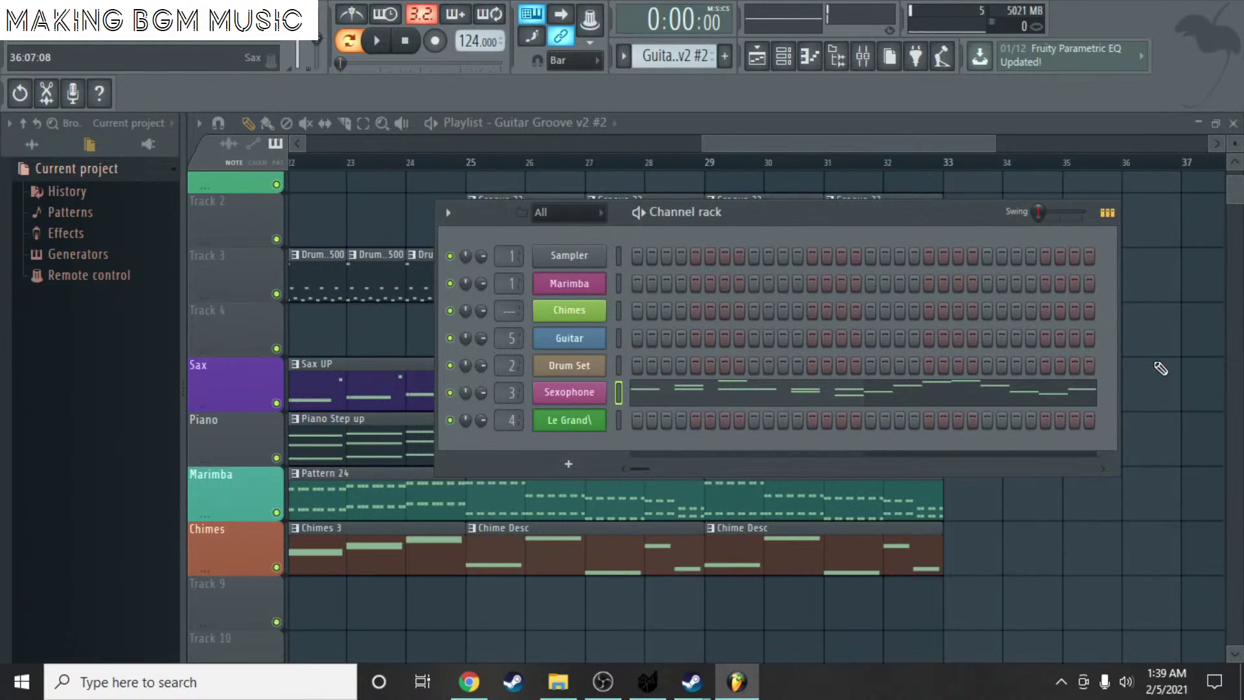
{"action": "left_click", "coordinate": [1135, 490]}
{"action": "right_click", "coordinate": [1146, 486]}
{"action": "right_click", "coordinate": [884, 543]}
{"action": "right_click", "coordinate": [881, 494]}
{"action": "right_click", "coordinate": [876, 385]}
{"action": "right_click", "coordinate": [873, 329]}
{"action": "right_click", "coordinate": [865, 243]}
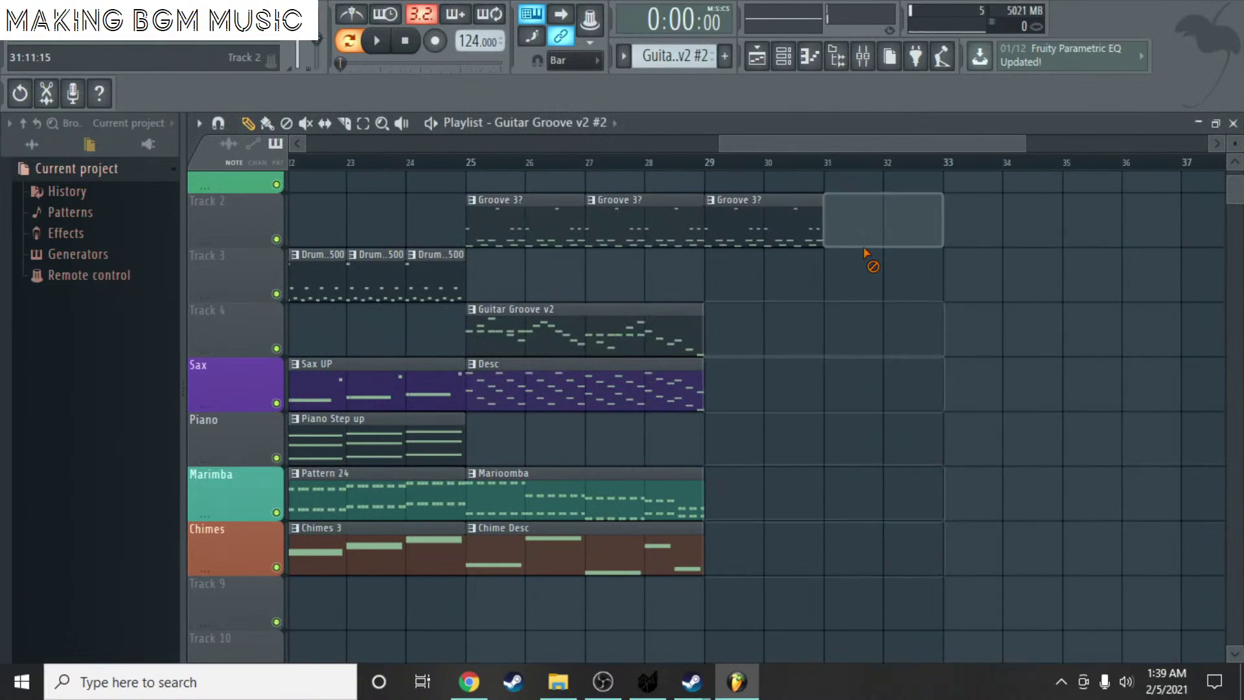
{"action": "right_click", "coordinate": [794, 240]}
- Play the arrangement from bar 1 through bar 29
{"action": "left_click_drag", "start_coordinate": [791, 153], "coordinate": [291, 144]}
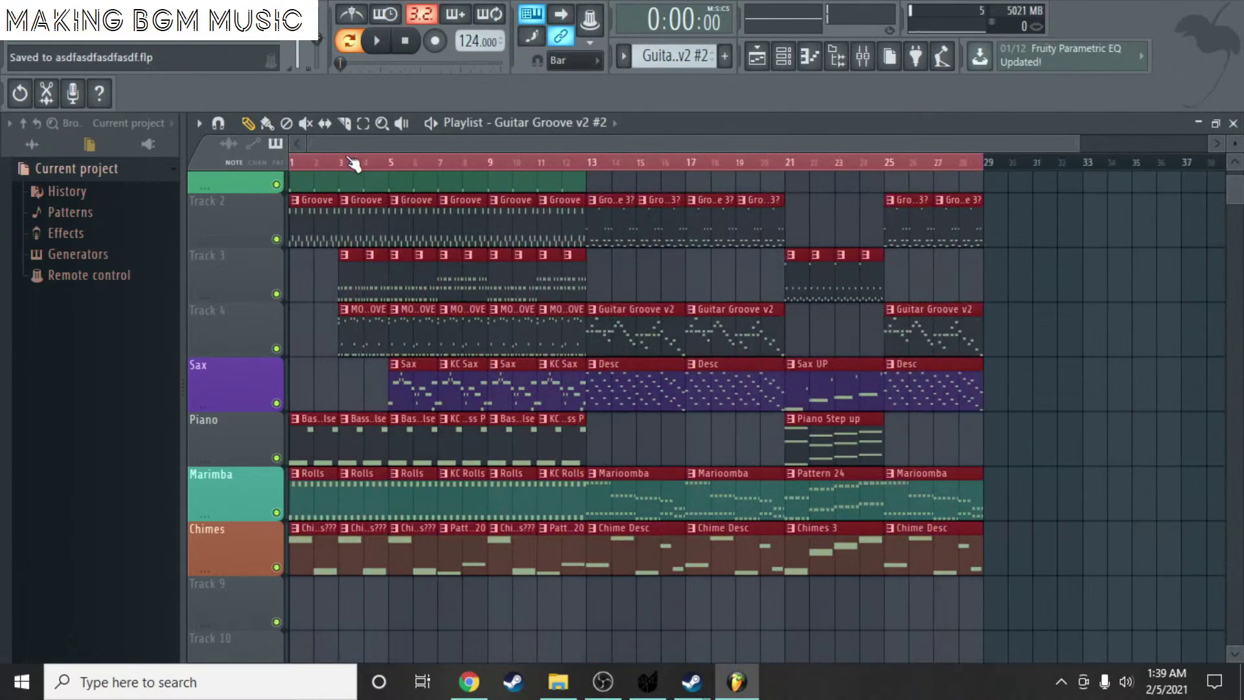
{"action": "key", "text": "space"}
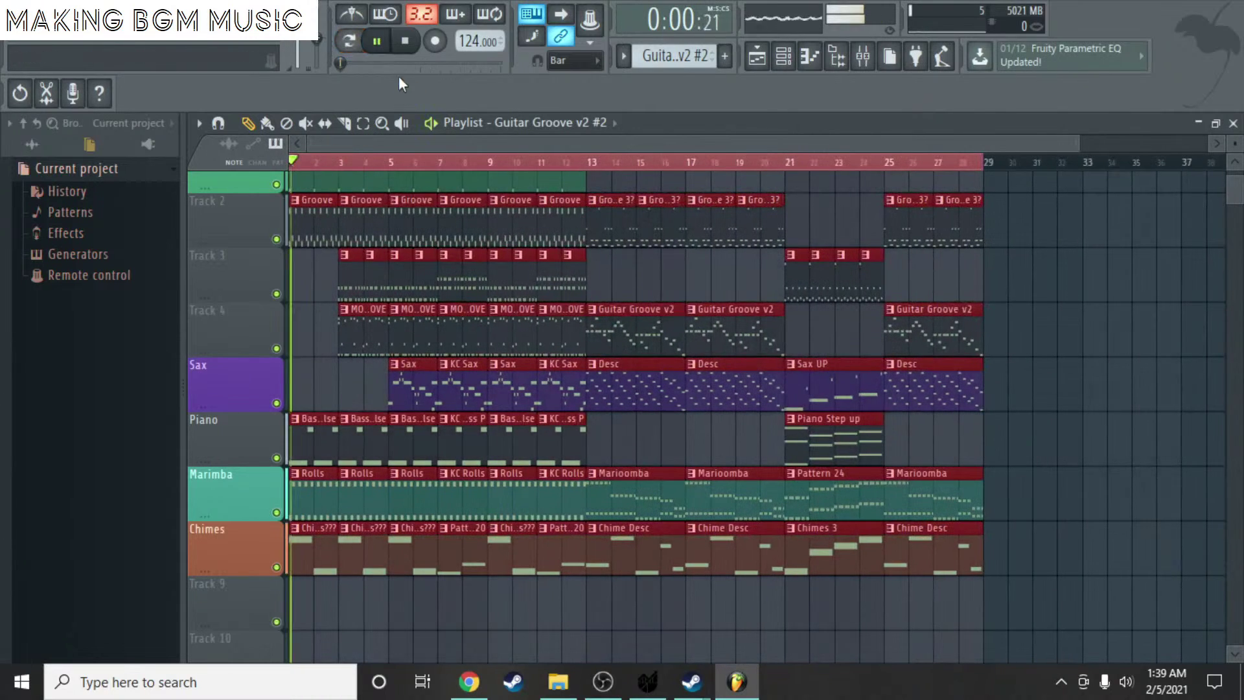
{"action": "left_click", "coordinate": [579, 172]}
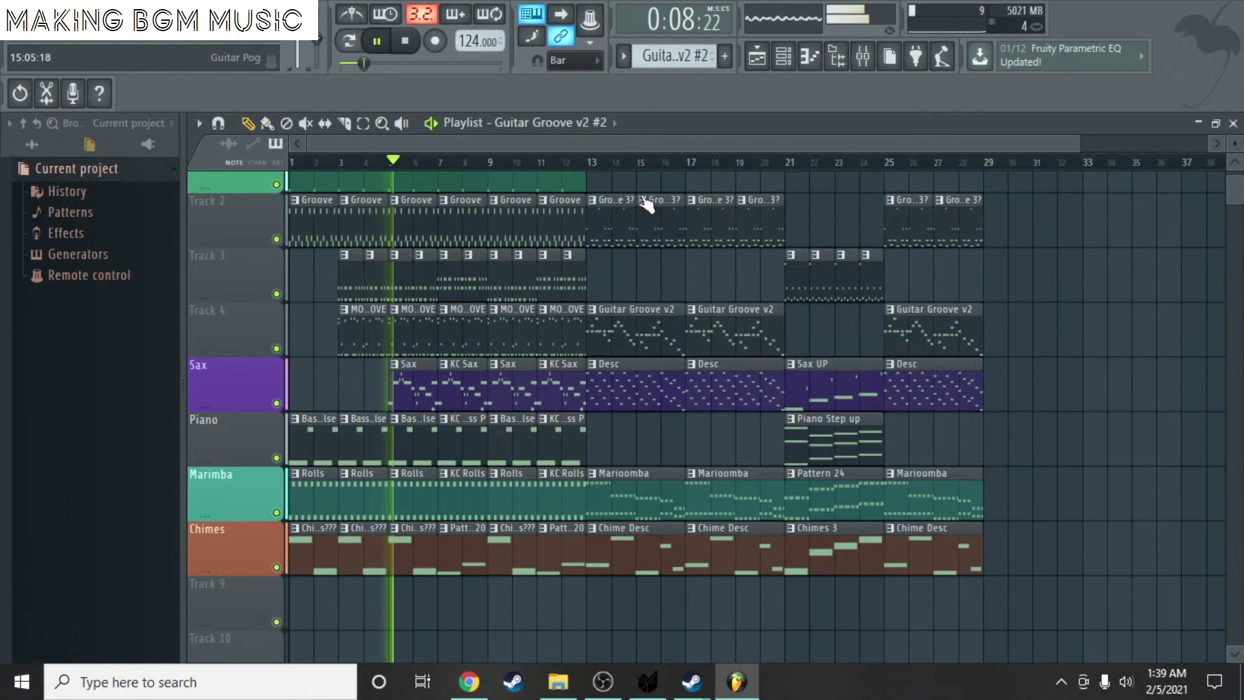
{"action": "left_click_drag", "start_coordinate": [540, 142], "coordinate": [421, 166]}
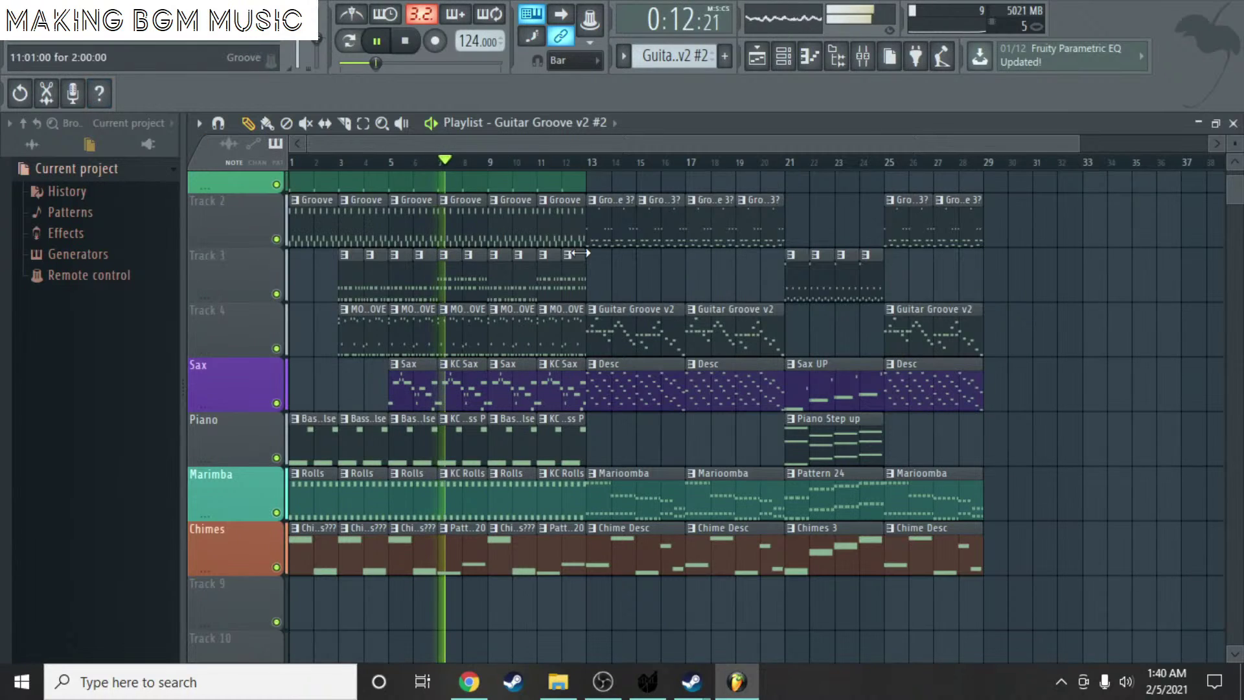
{"action": "key", "text": "space"}
- Open the File menu, dismissing the Edit menu shown by mistake
{"action": "left_click", "coordinate": [14, 37]}
{"action": "mouse_move", "coordinate": [48, 36]}
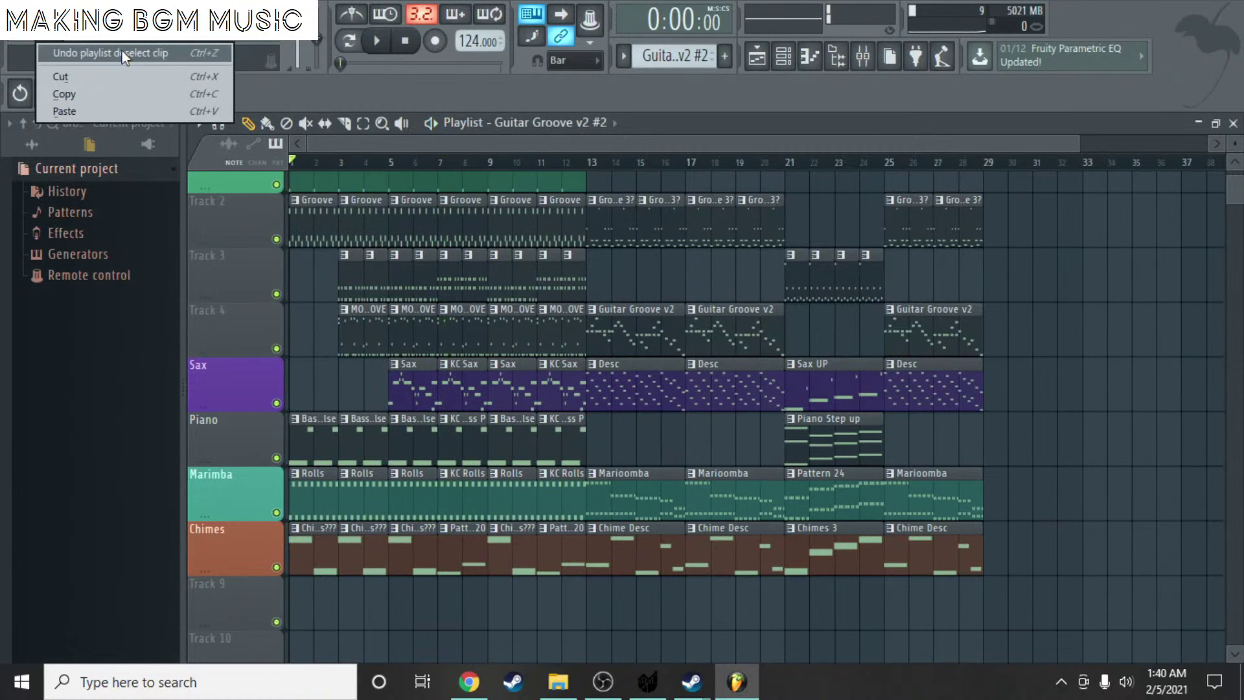
{"action": "left_click", "coordinate": [959, 109]}
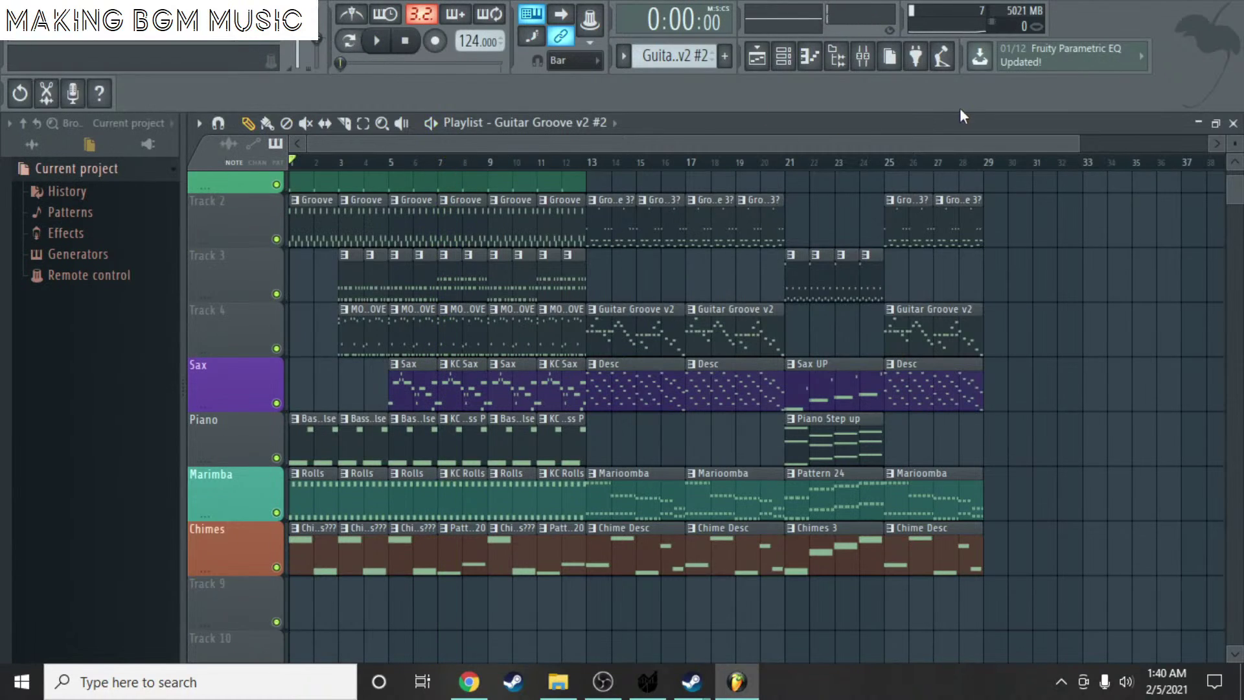
{"action": "left_click", "coordinate": [18, 37]}
- Start a new empty project and show the channel rack
{"action": "left_click", "coordinate": [31, 52]}
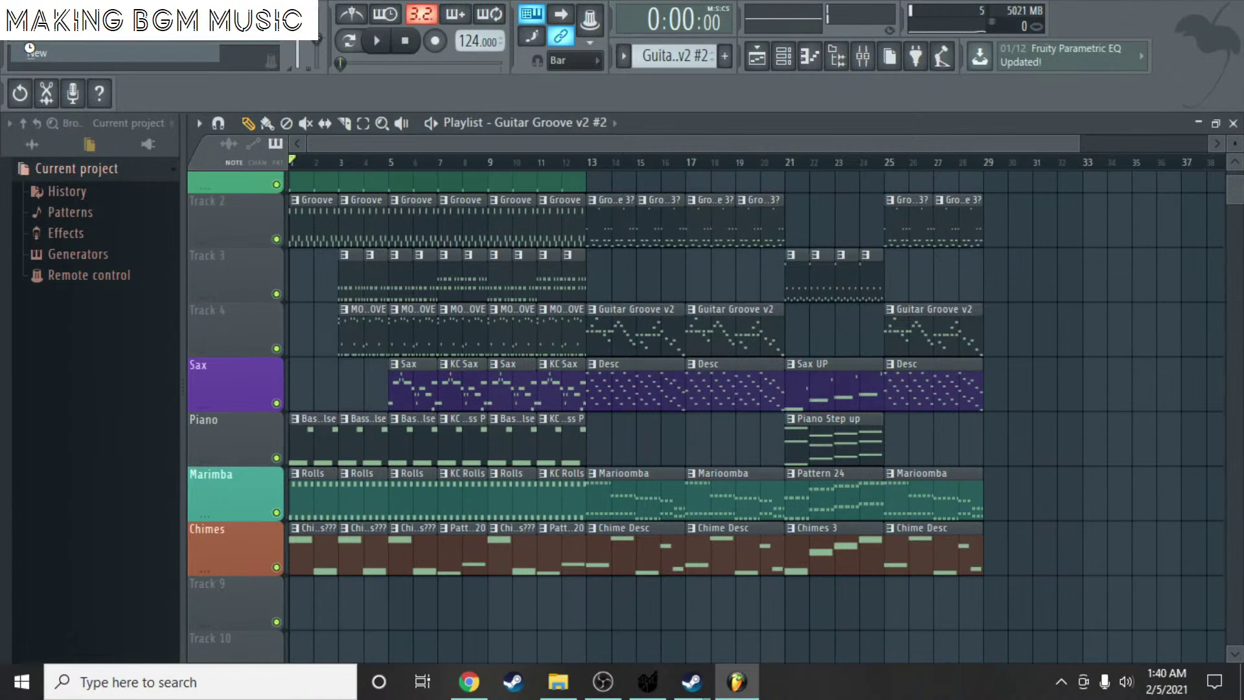
{"action": "scroll", "coordinate": [441, 188], "scroll_direction": "up", "scroll_amount": 1}
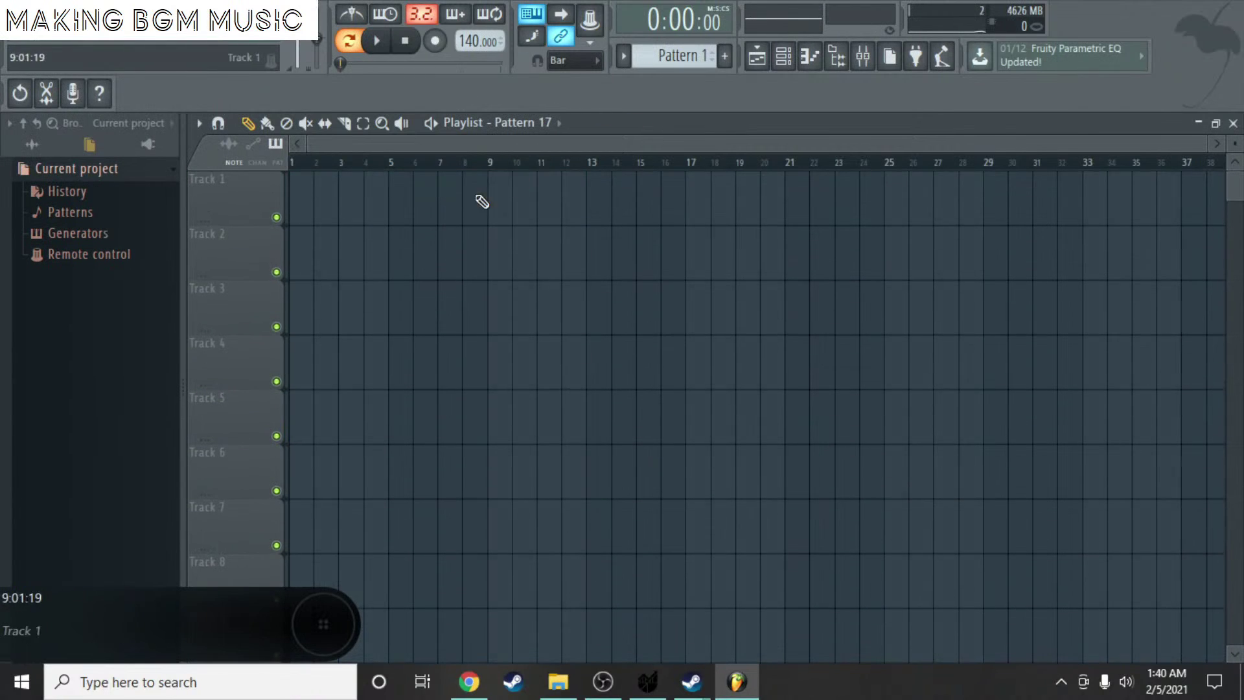
{"action": "scroll", "coordinate": [328, 192], "scroll_direction": "up", "scroll_amount": 5}
{"action": "left_click_drag", "start_coordinate": [391, 145], "coordinate": [265, 148]}
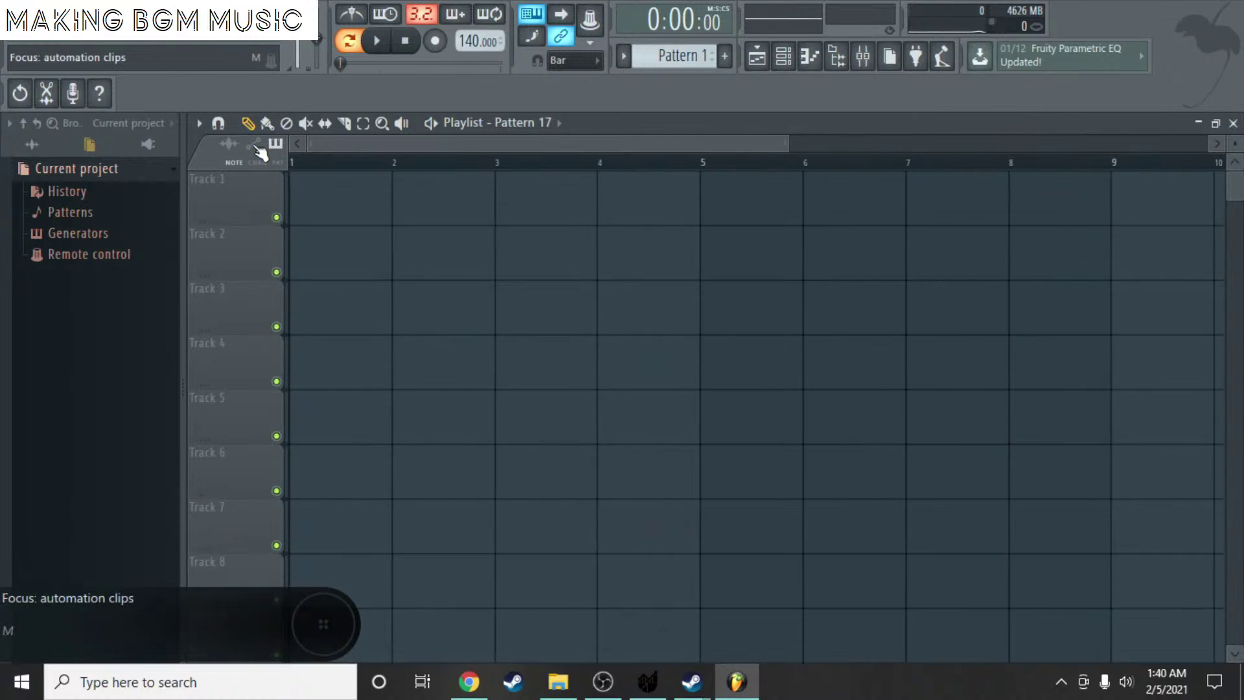
{"action": "left_click", "coordinate": [679, 56]}
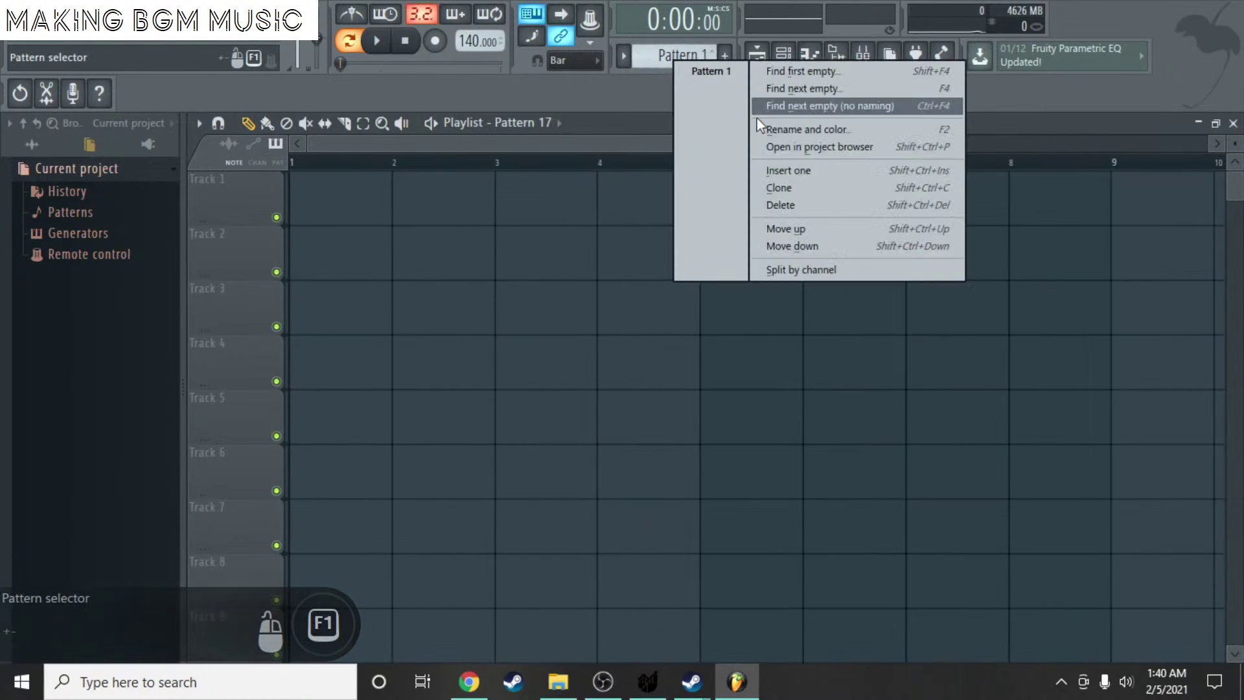
{"action": "left_click", "coordinate": [635, 112]}
{"action": "left_click", "coordinate": [783, 57]}
- Add a Juicy SF (64bit) channel loading Paper_Mario_SF_1_1.sf2 from F:\All of the Soundfonts
{"action": "left_click", "coordinate": [568, 299]}
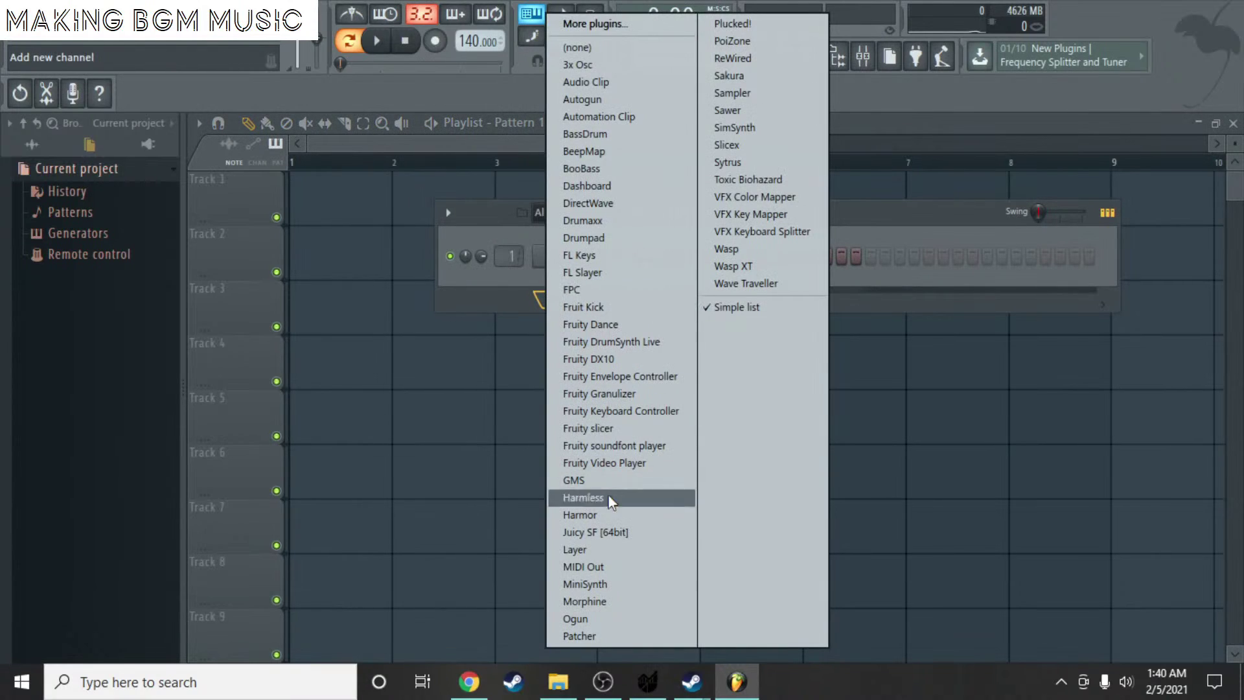
{"action": "left_click", "coordinate": [624, 527]}
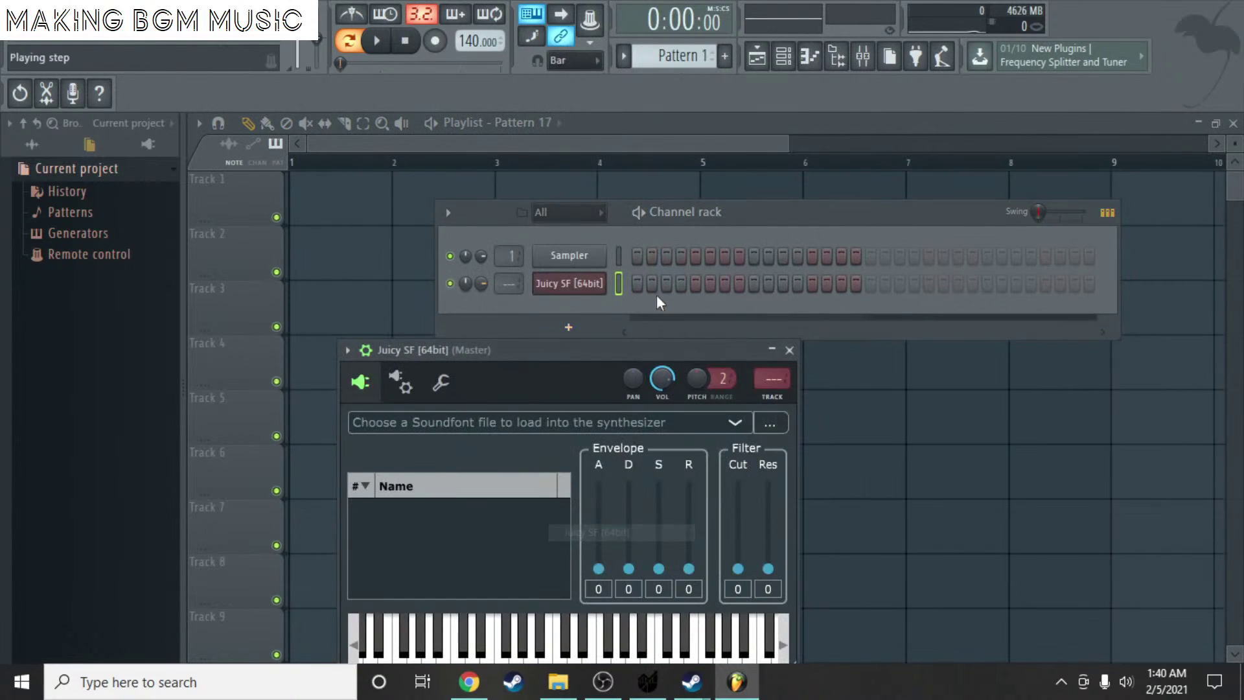
{"action": "left_click", "coordinate": [779, 422]}
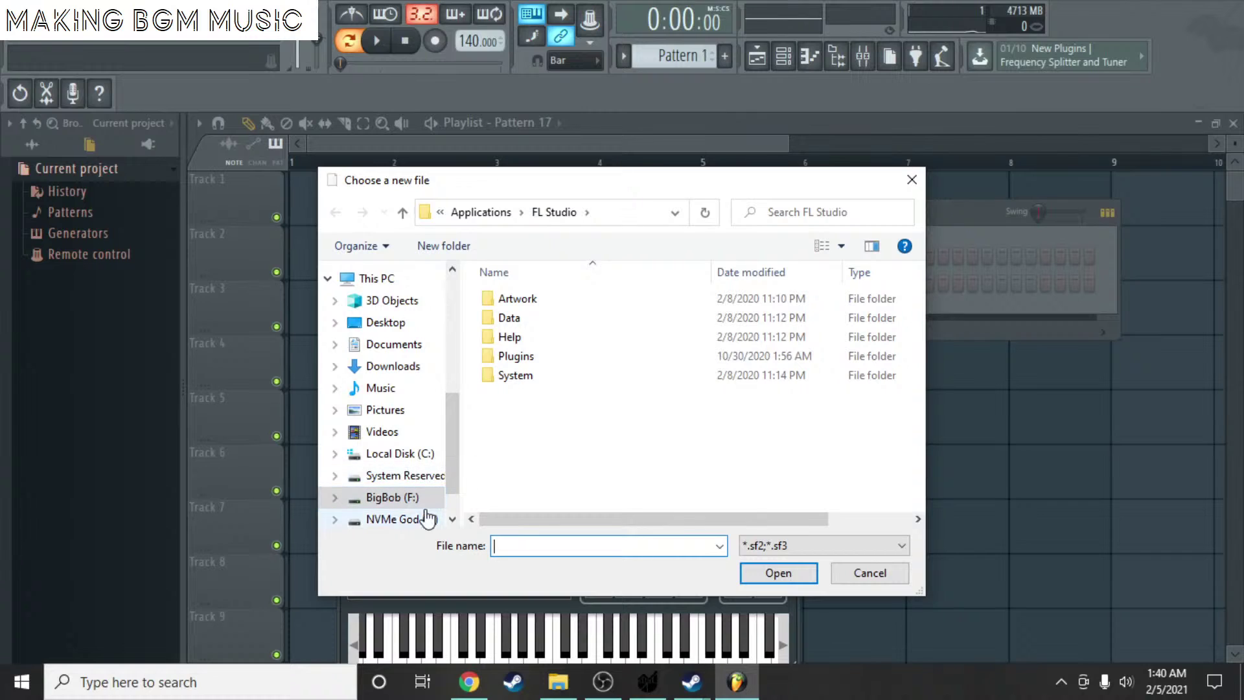
{"action": "left_click", "coordinate": [407, 498]}
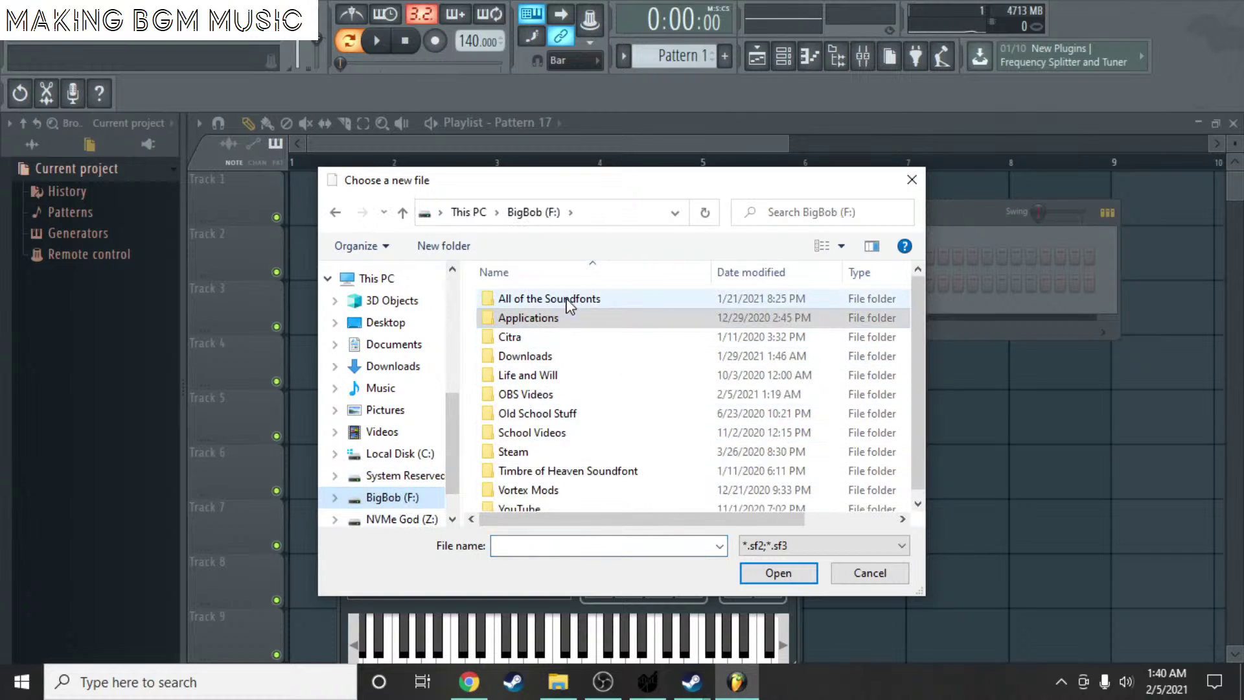
{"action": "double_click", "coordinate": [571, 299]}
{"action": "scroll", "coordinate": [596, 363], "scroll_direction": "down", "scroll_amount": 4}
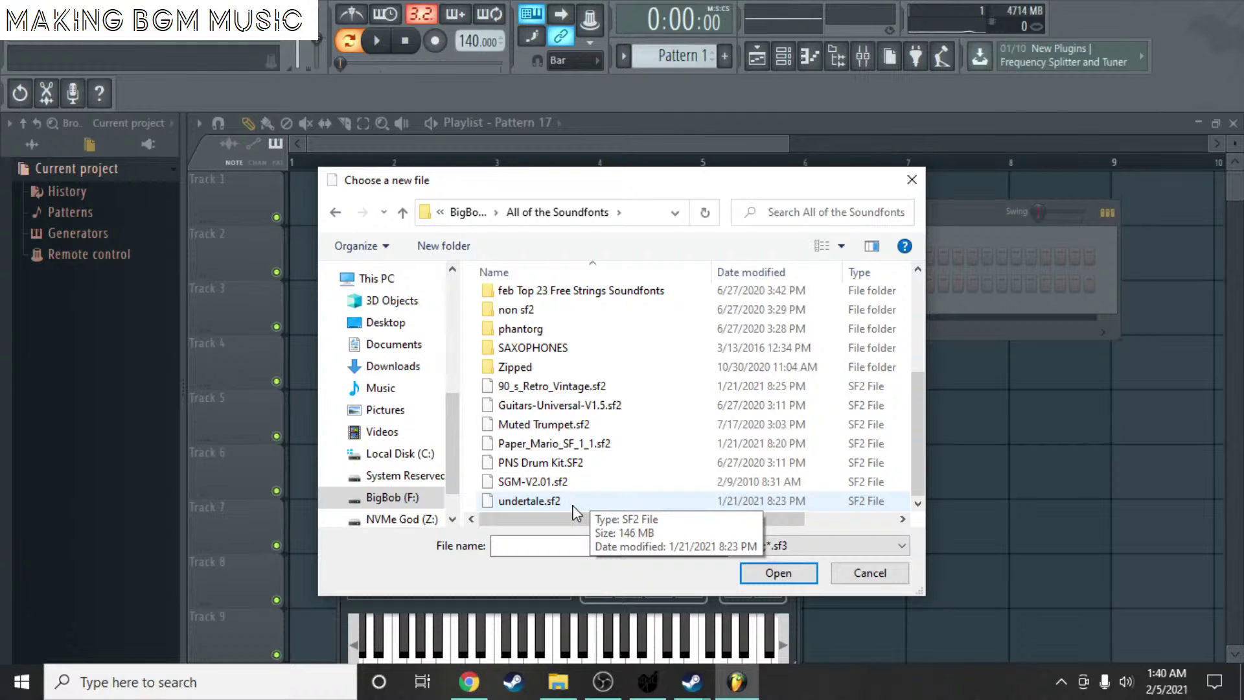
{"action": "double_click", "coordinate": [571, 444]}
- Enlarge the Juicy SF window, audition Whistle, Flute and Glockenspiel, then pick 12 Marimba
{"action": "left_click_drag", "start_coordinate": [540, 365], "coordinate": [496, 146]}
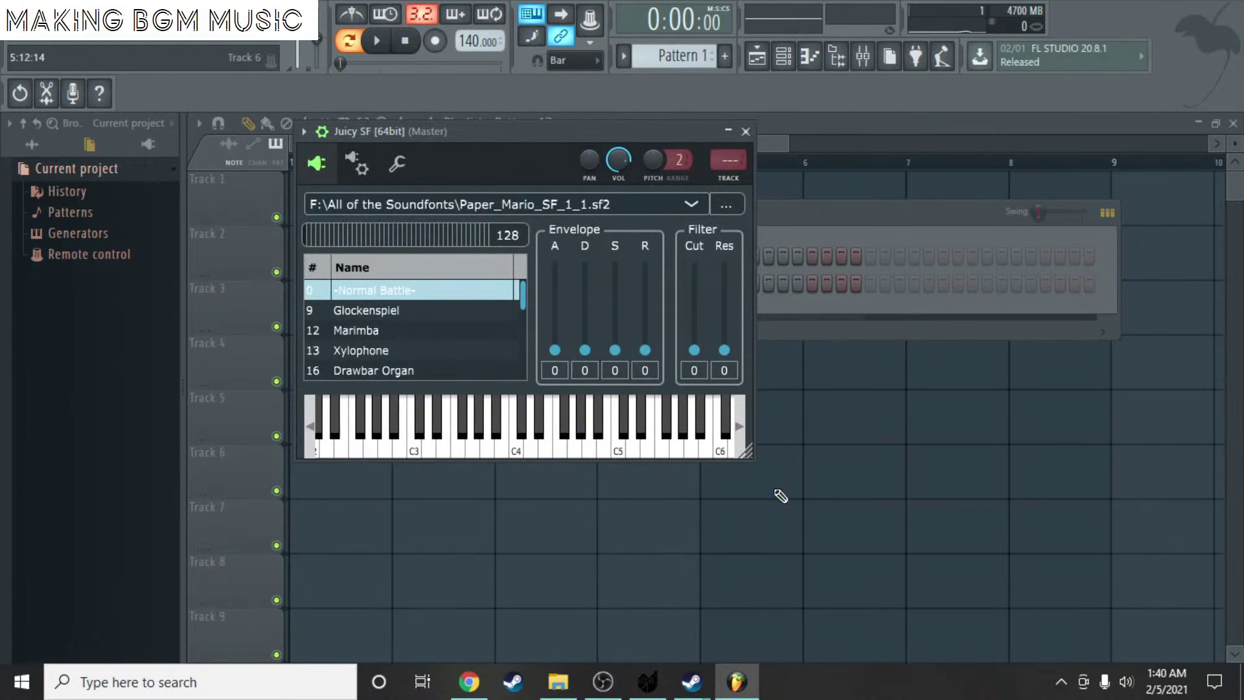
{"action": "left_click_drag", "start_coordinate": [747, 454], "coordinate": [997, 613]}
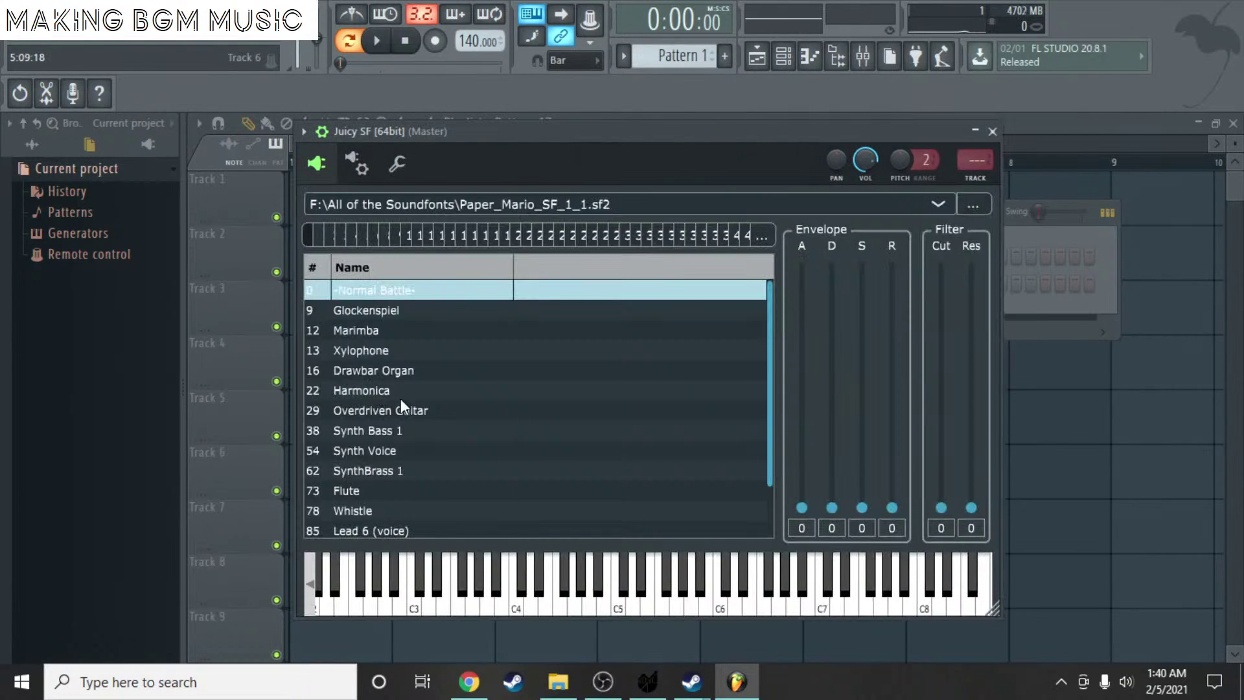
{"action": "scroll", "coordinate": [401, 406], "scroll_direction": "down", "scroll_amount": 1}
{"action": "left_click", "coordinate": [391, 446]}
{"action": "left_click", "coordinate": [375, 427]}
{"action": "left_click", "coordinate": [562, 567]}
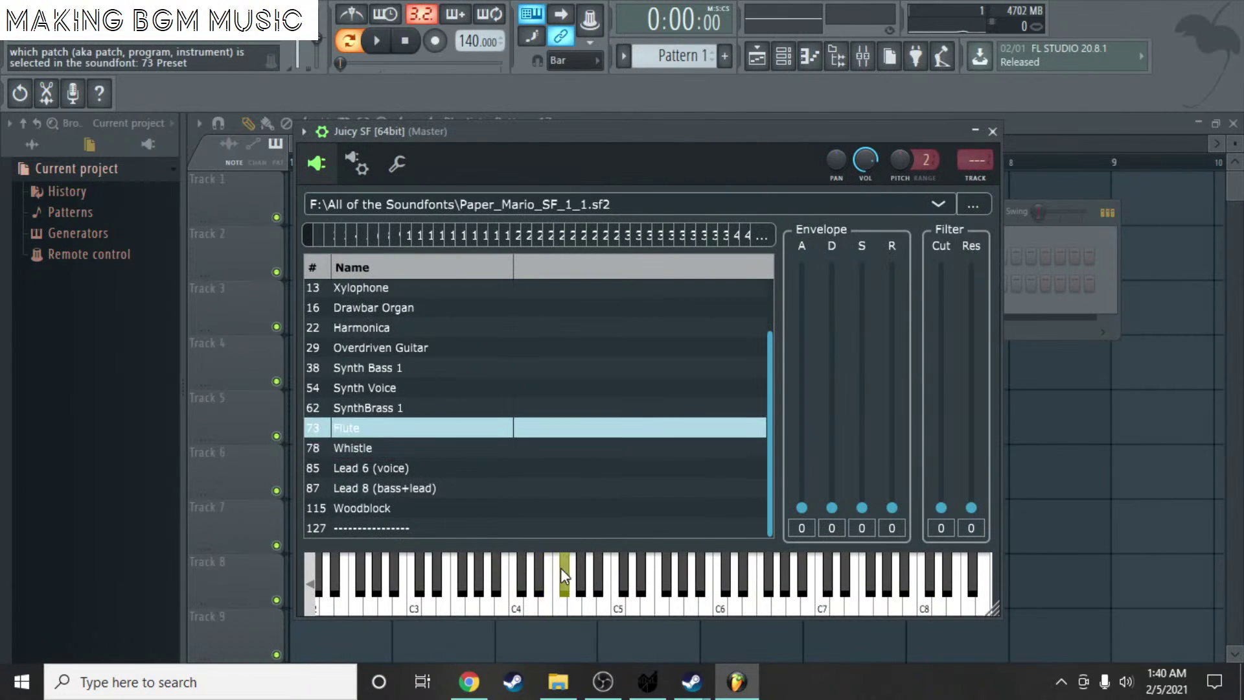
{"action": "left_click", "coordinate": [512, 605]}
{"action": "scroll", "coordinate": [432, 397], "scroll_direction": "up", "scroll_amount": 1}
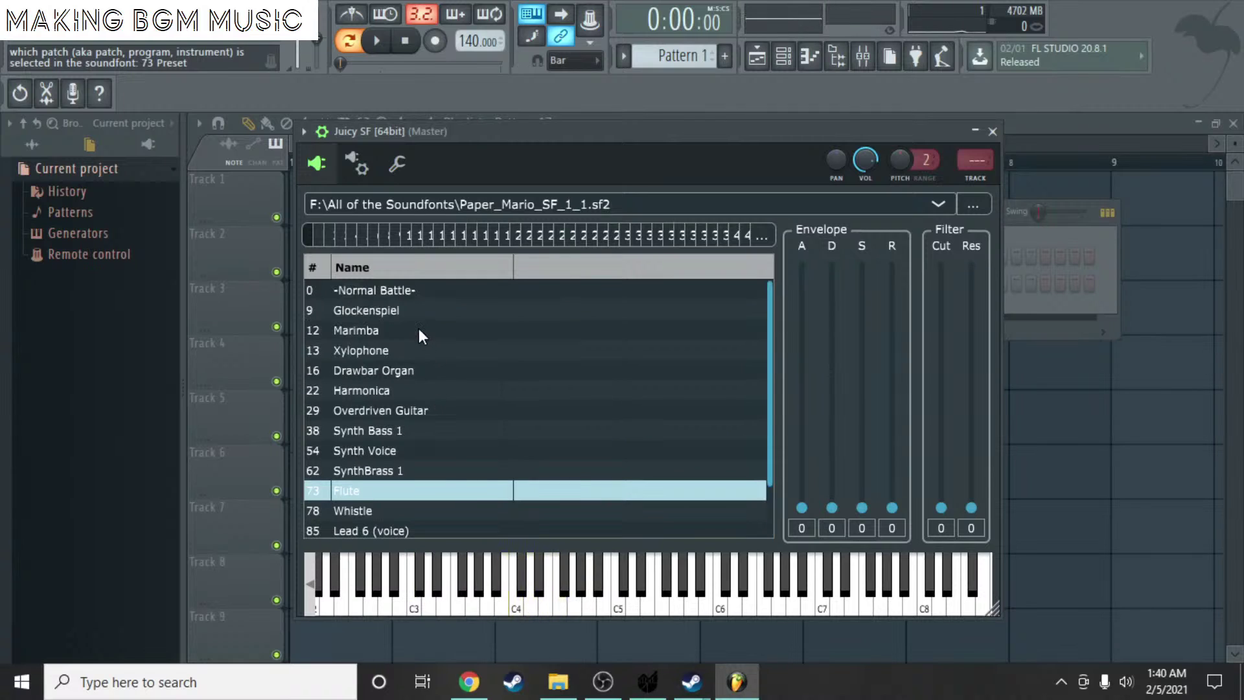
{"action": "left_click", "coordinate": [422, 311]}
{"action": "key", "text": "Down"}
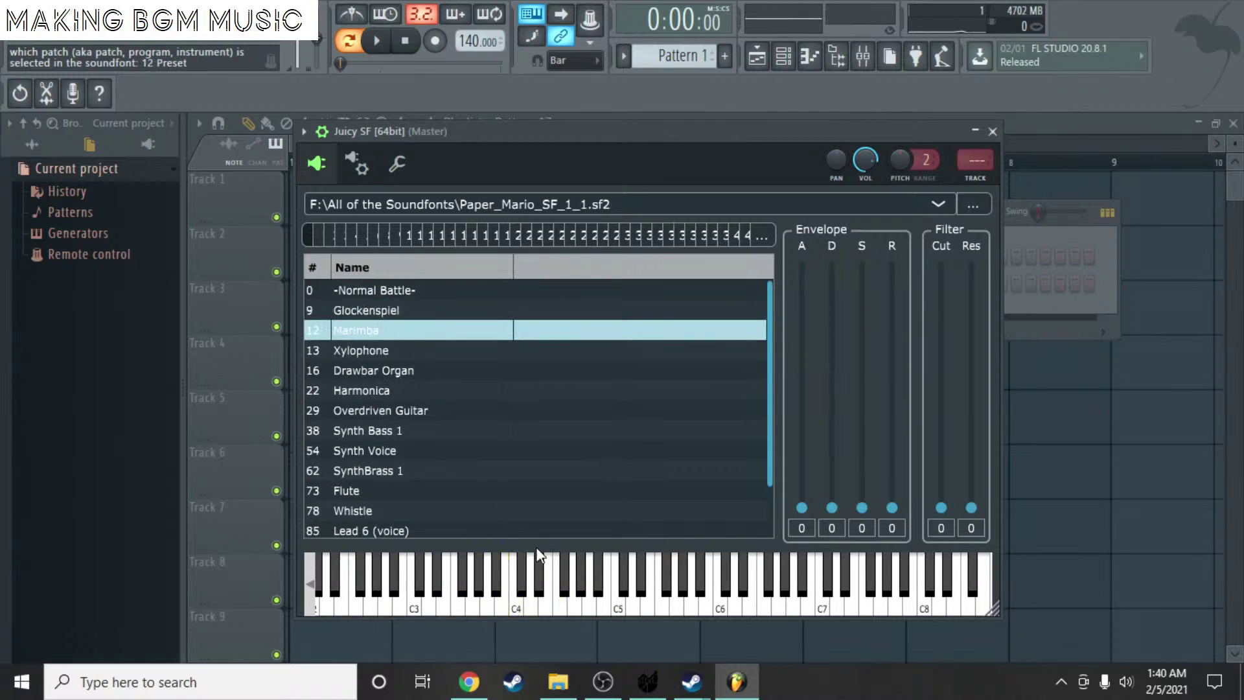
{"action": "left_click_drag", "start_coordinate": [405, 606], "coordinate": [363, 609]}
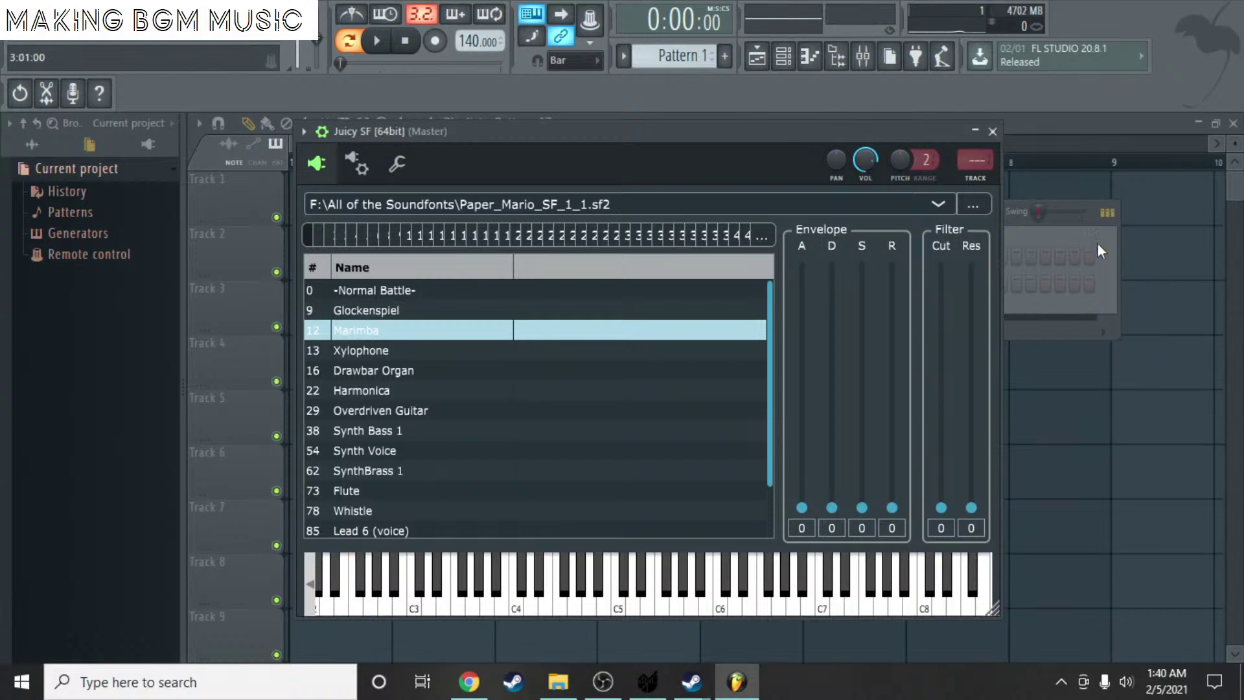
- Bring the Juicy SF window back up at full size
{"action": "left_click", "coordinate": [975, 130]}
{"action": "right_click", "coordinate": [576, 292]}
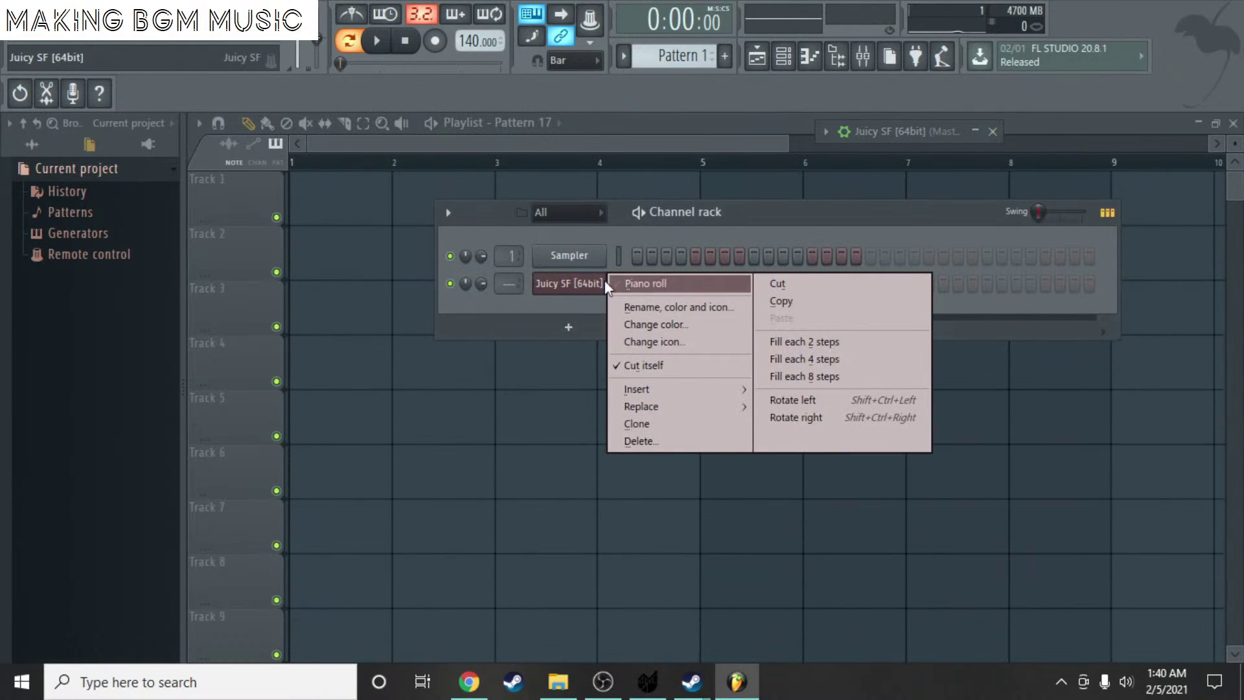
{"action": "left_click", "coordinate": [559, 295]}
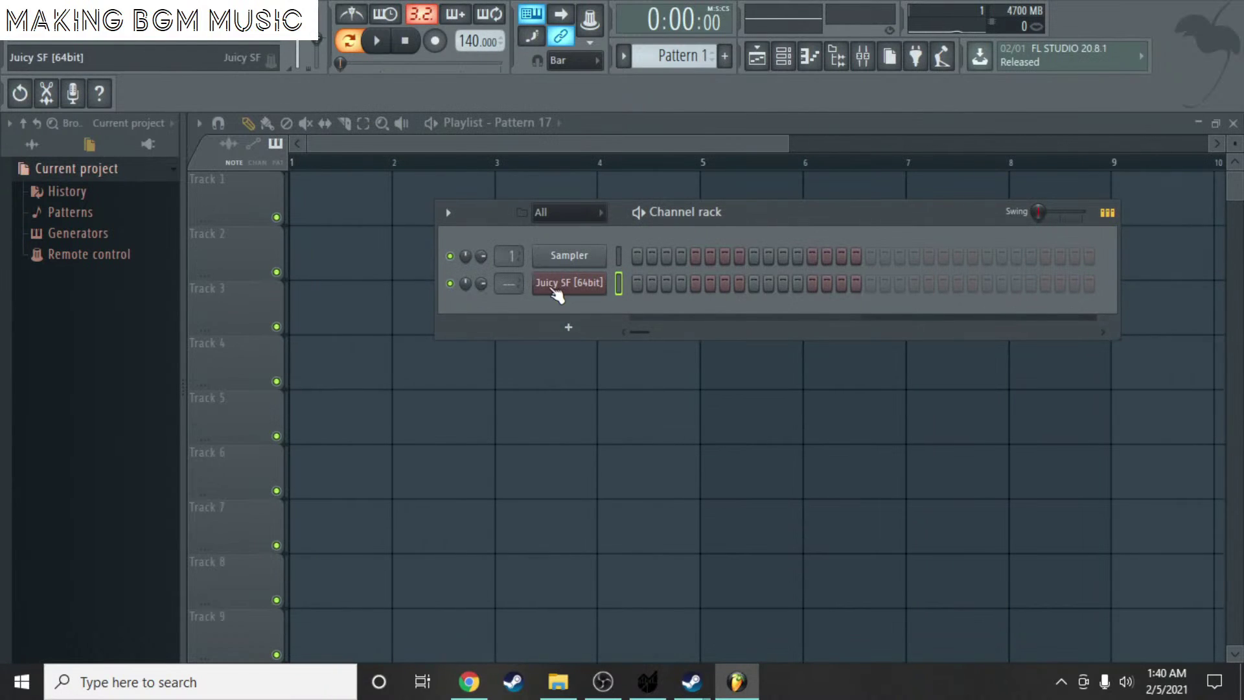
{"action": "left_click", "coordinate": [558, 295]}
{"action": "left_click", "coordinate": [978, 132]}
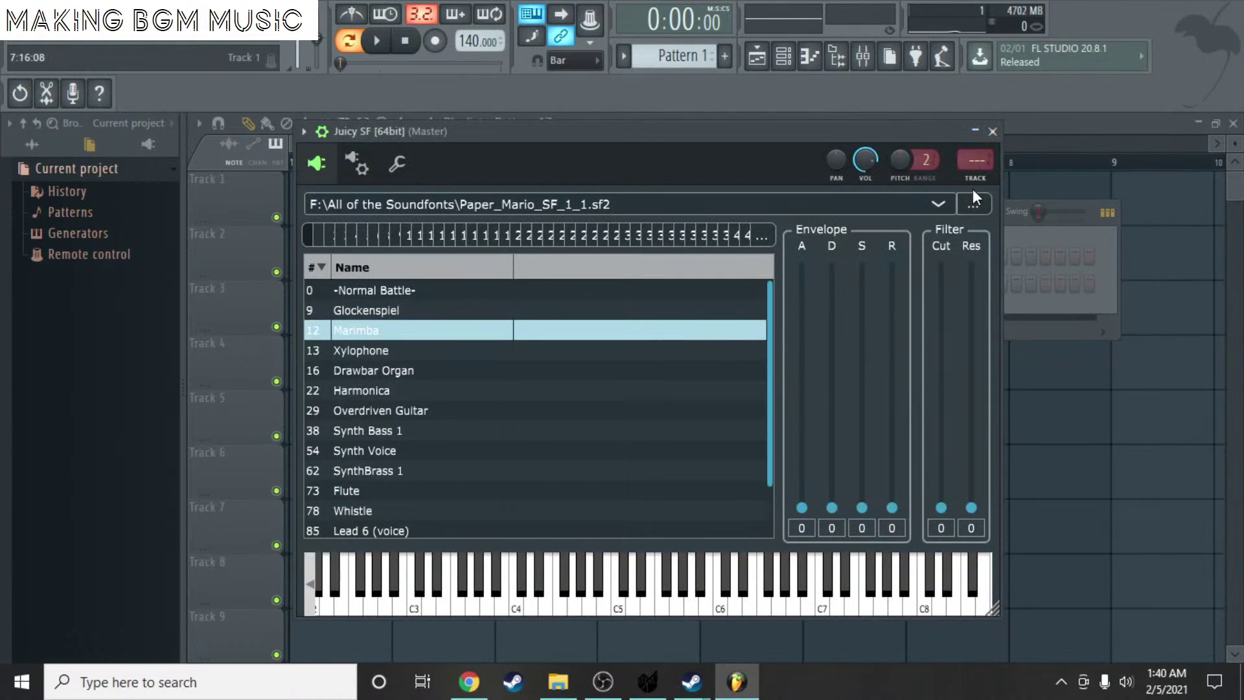
- Load Phantorg.sf2 from the phantorg folder into Juicy SF
{"action": "left_click", "coordinate": [854, 208]}
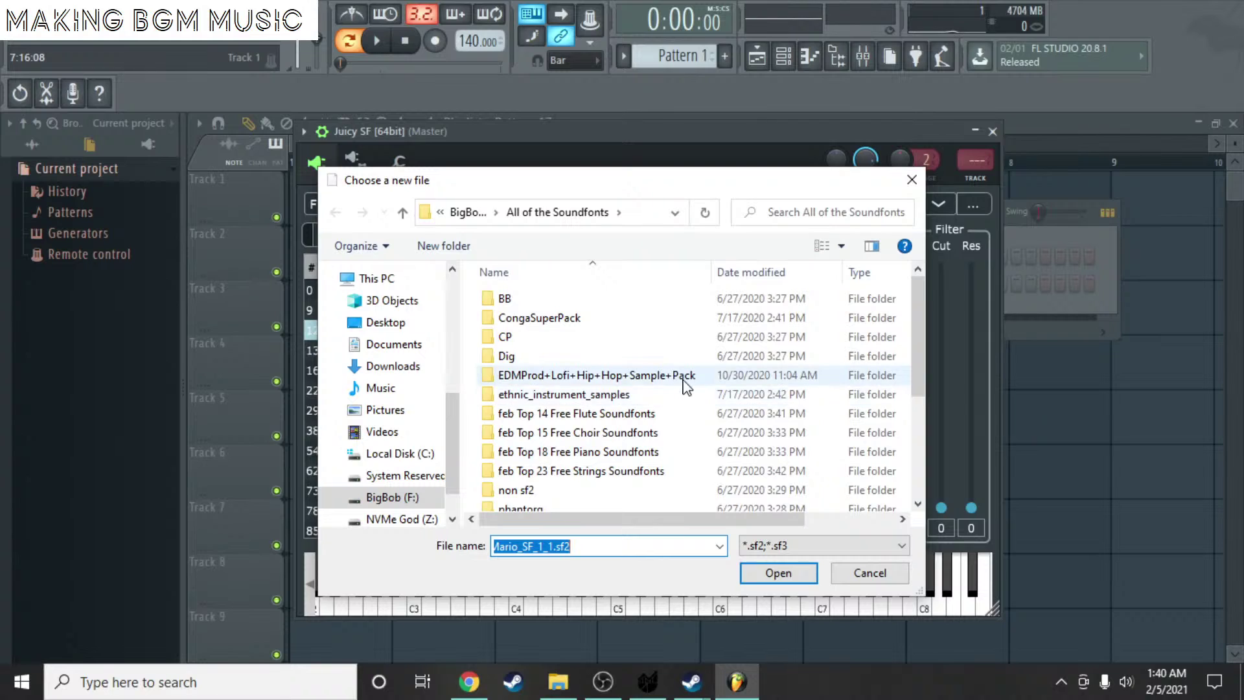
{"action": "double_click", "coordinate": [635, 395]}
{"action": "double_click", "coordinate": [588, 299]}
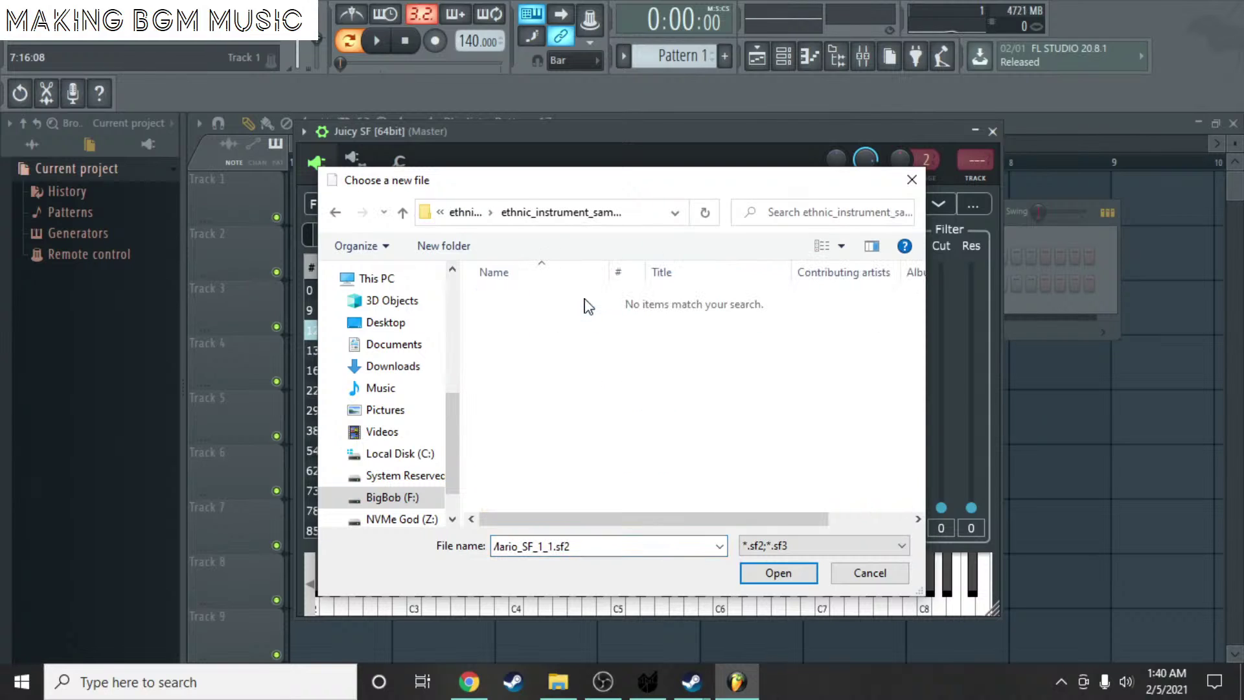
{"action": "key", "text": "BackSpace"}
{"action": "key", "text": "BackSpace"}
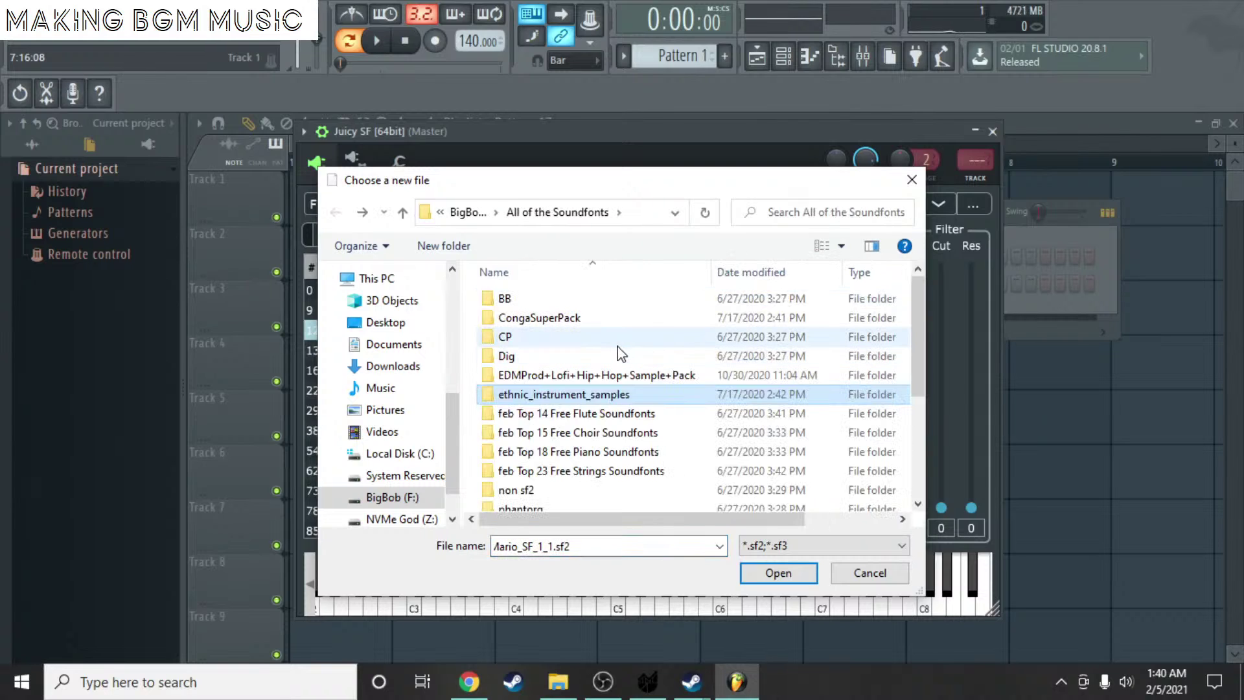
{"action": "scroll", "coordinate": [613, 363], "scroll_direction": "down", "scroll_amount": 3}
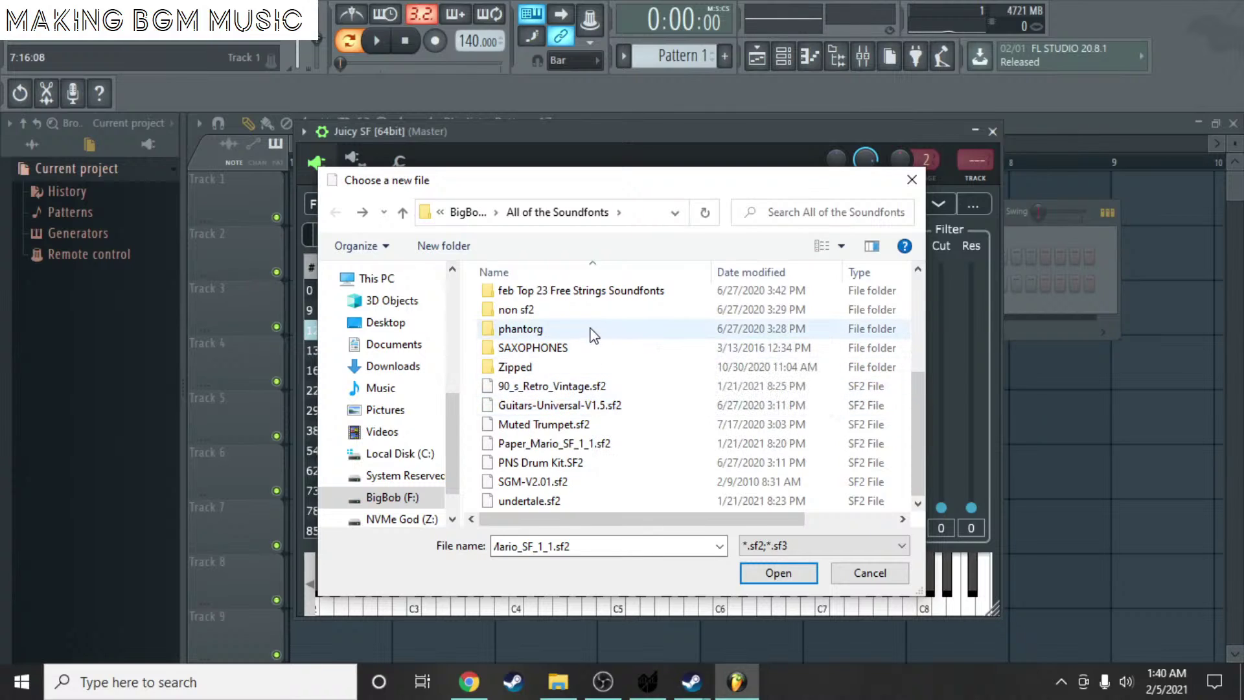
{"action": "double_click", "coordinate": [550, 330]}
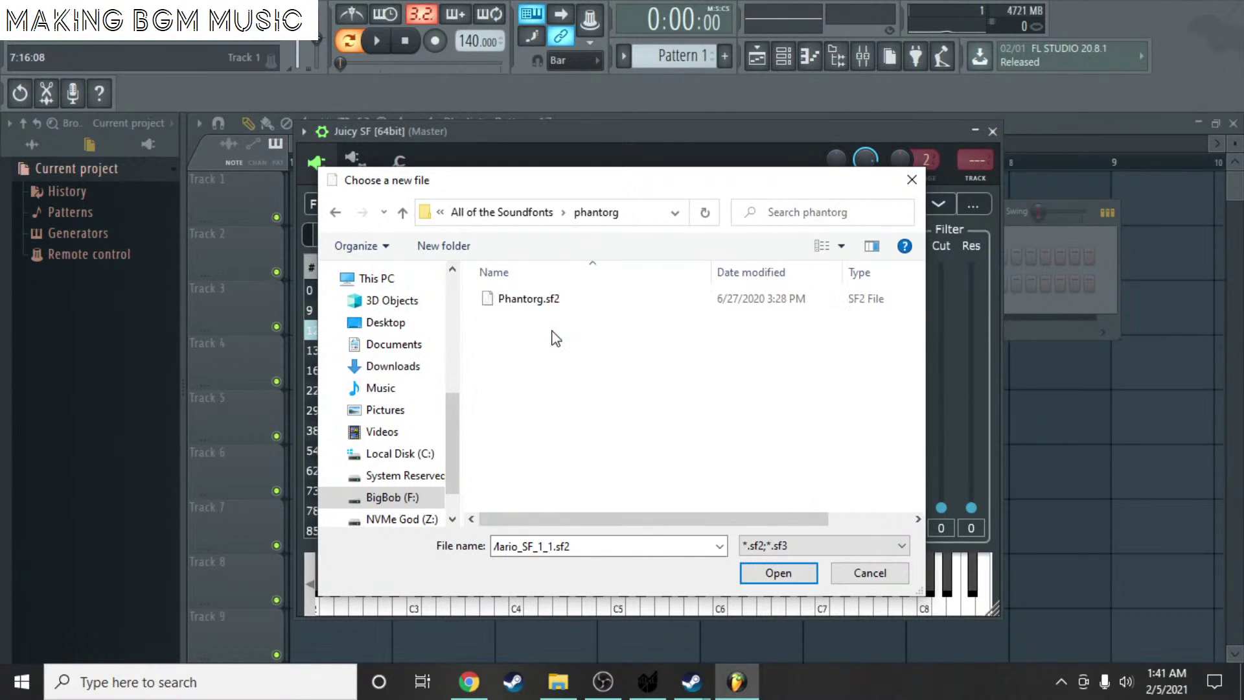
{"action": "left_click", "coordinate": [552, 301]}
{"action": "left_click", "coordinate": [777, 571]}
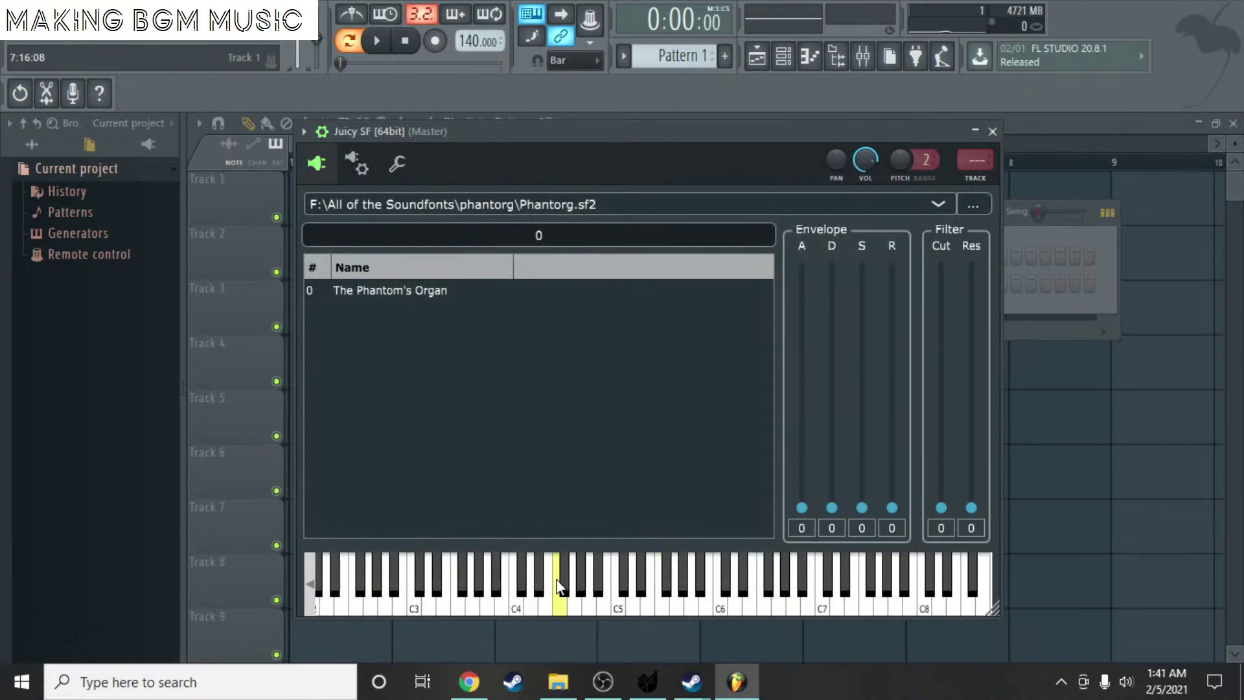
- Audition The Phantom's Organ on C4 and minimize the Juicy SF window
{"action": "left_click", "coordinate": [515, 609]}
{"action": "left_click", "coordinate": [975, 131]}
{"action": "right_click", "coordinate": [579, 293]}
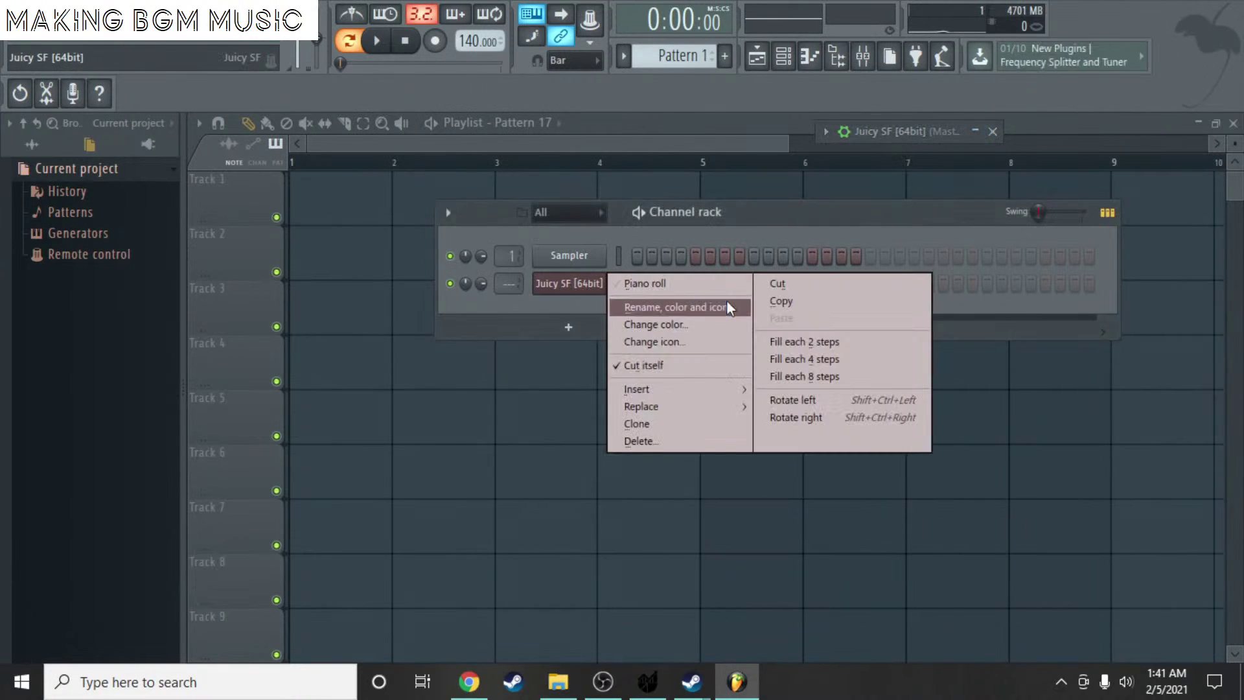
- Name the Juicy SF channel ORGEON and give it a green colour
{"action": "left_click", "coordinate": [721, 307]}
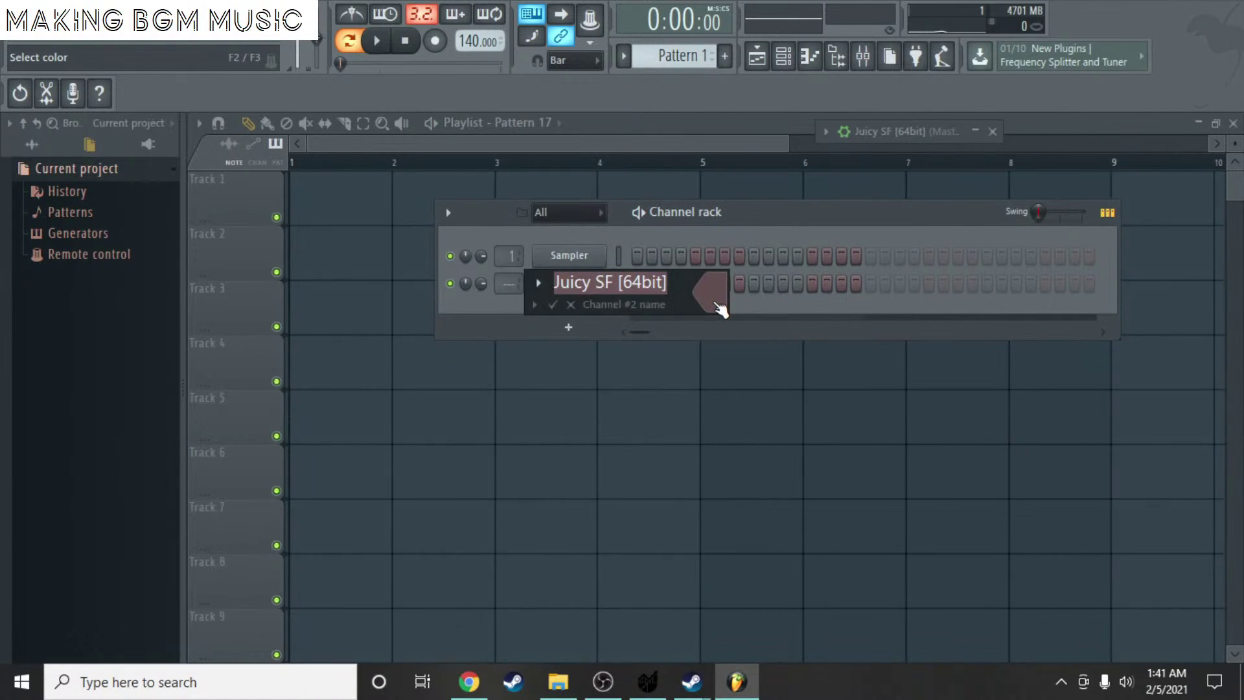
{"action": "type", "text": "ORA"}
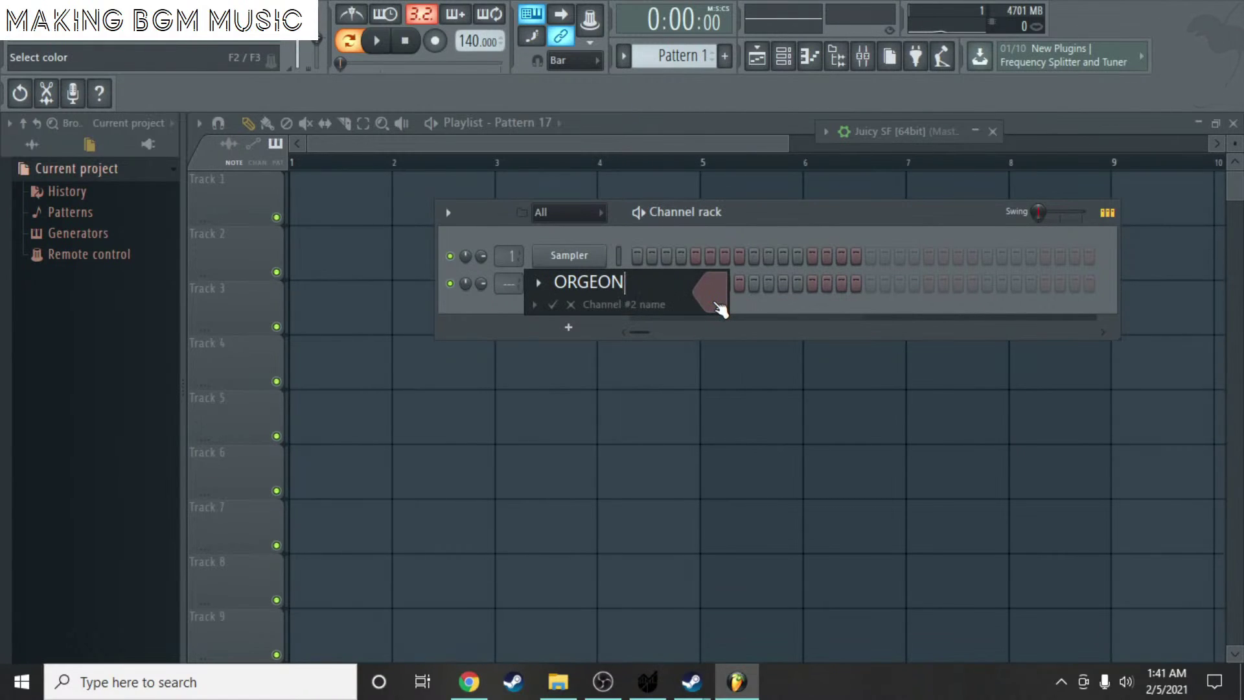
{"action": "key", "text": "Return"}
{"action": "right_click", "coordinate": [599, 280]}
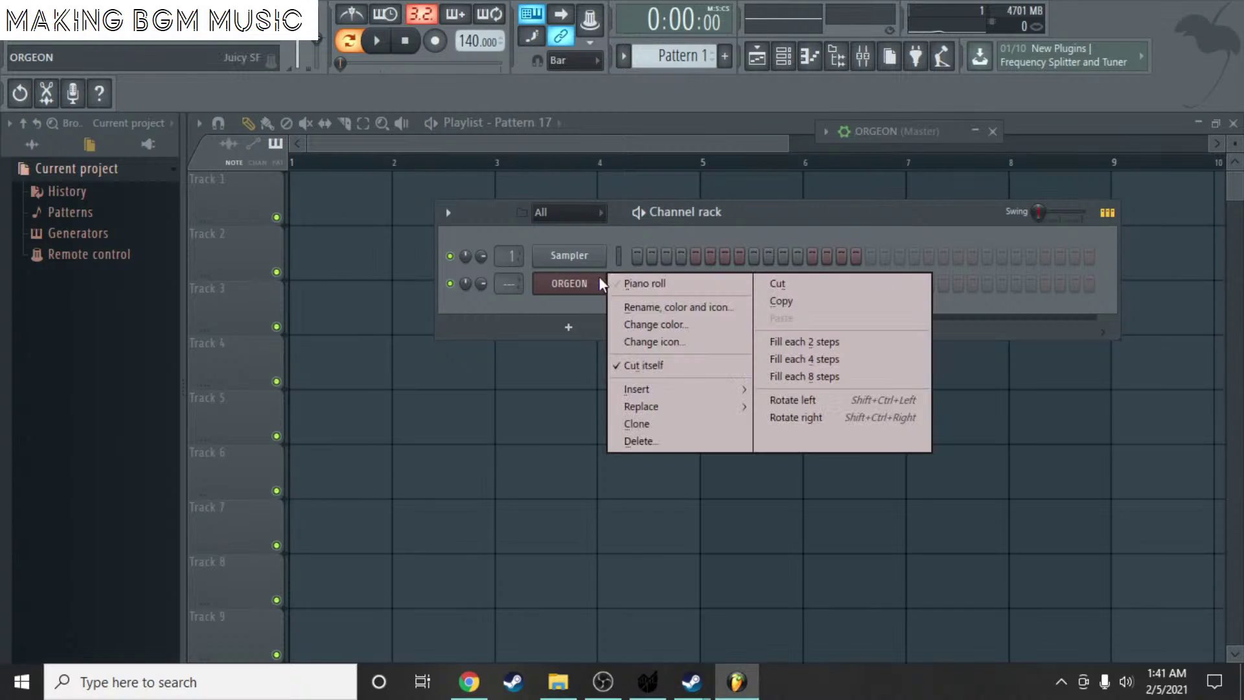
{"action": "left_click", "coordinate": [659, 307]}
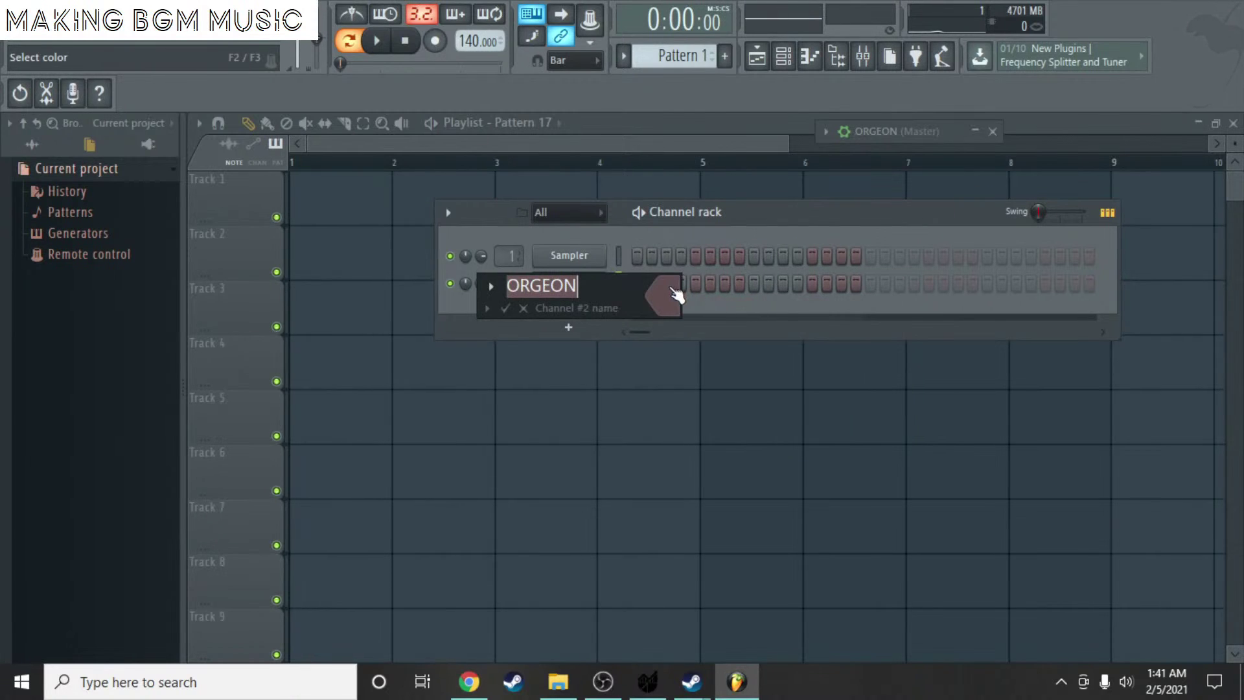
{"action": "left_click", "coordinate": [676, 294]}
{"action": "left_click", "coordinate": [747, 285]}
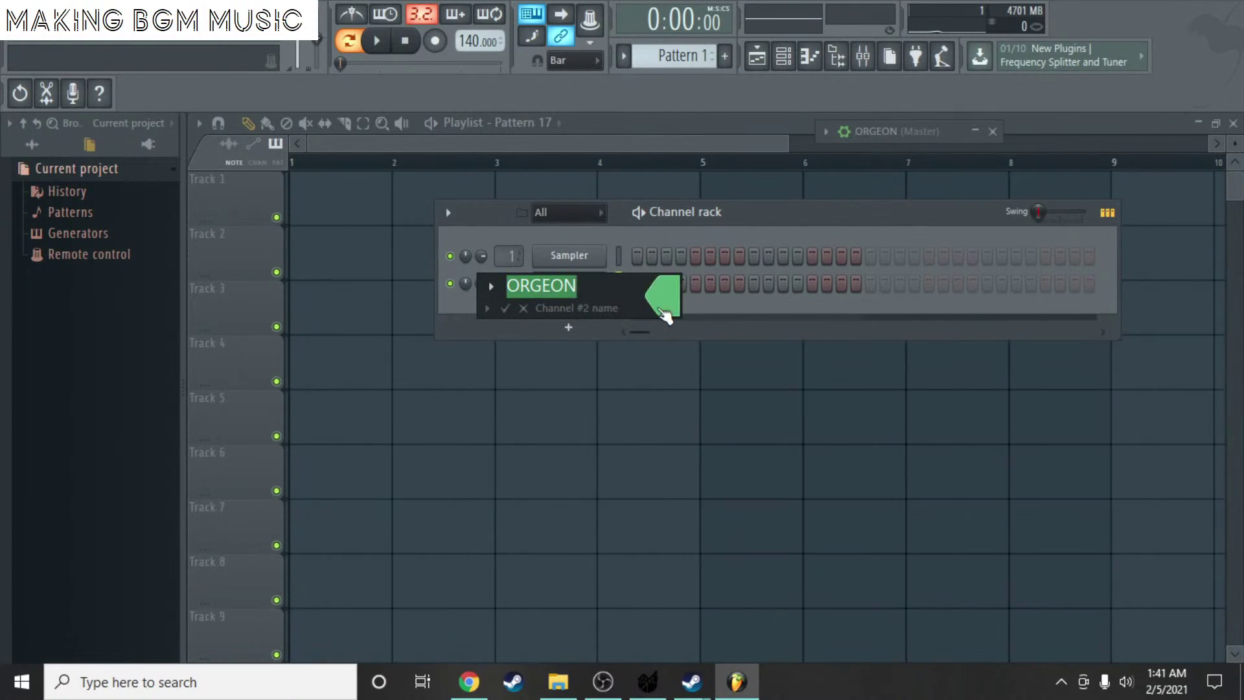
{"action": "left_click", "coordinate": [488, 310]}
{"action": "left_click", "coordinate": [506, 309]}
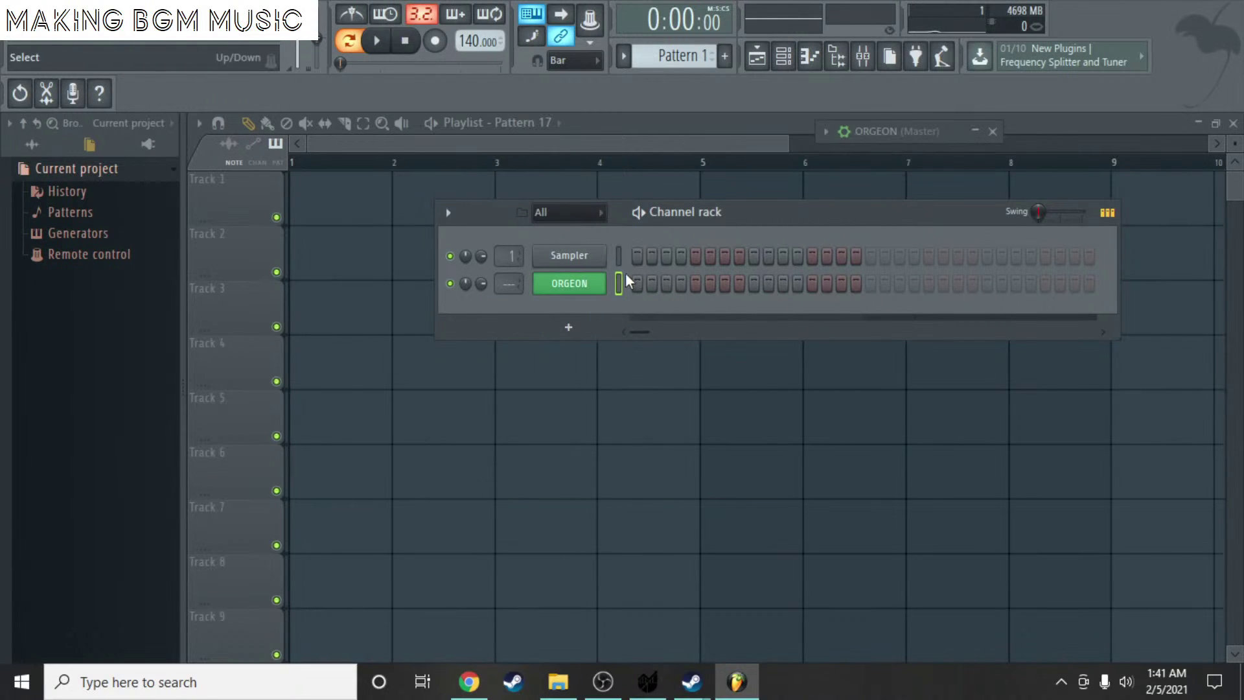
- Open the ORGEON channel's notes in the piano roll
{"action": "right_click", "coordinate": [591, 293]}
{"action": "left_click", "coordinate": [666, 285]}
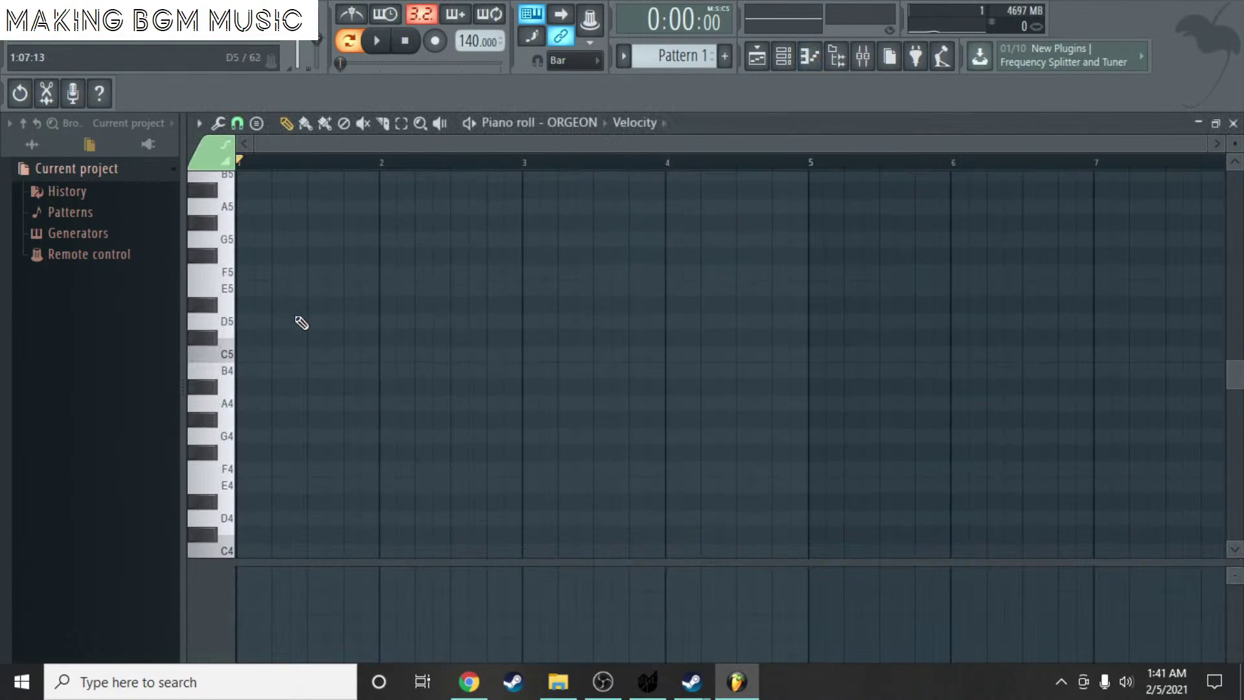
{"action": "scroll", "coordinate": [301, 272], "scroll_direction": "up", "scroll_amount": 2}
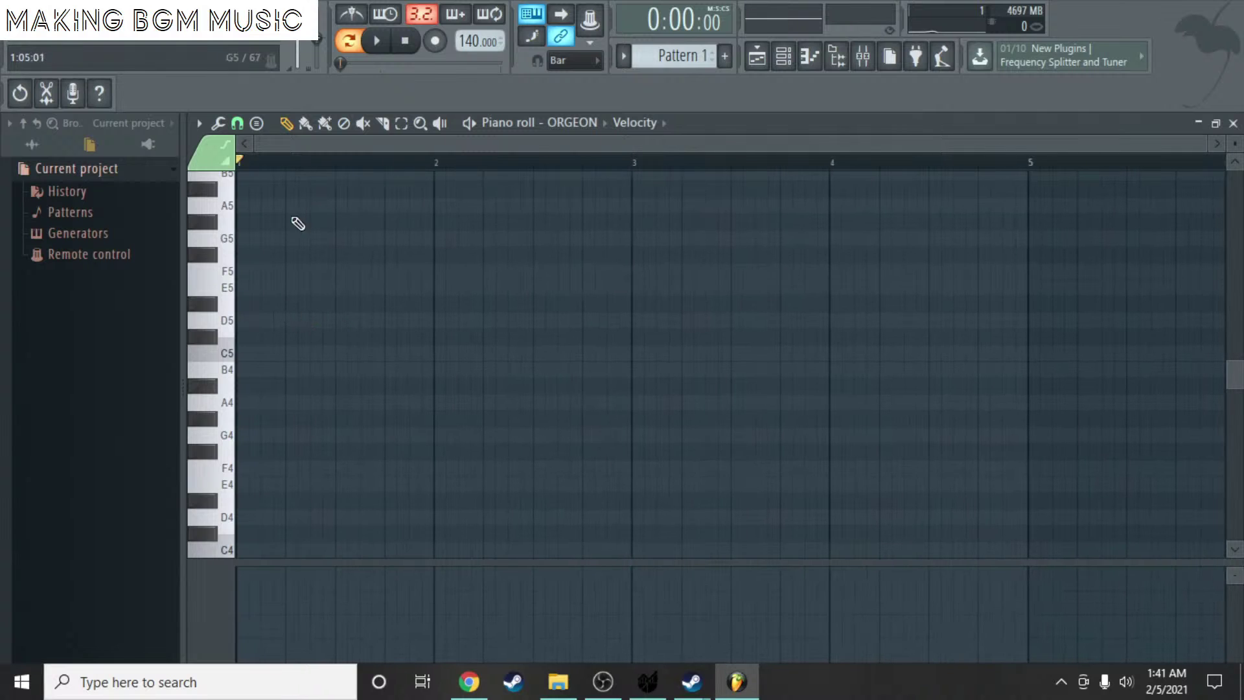
{"action": "scroll", "coordinate": [320, 181], "scroll_direction": "up", "scroll_amount": 2}
{"action": "scroll", "coordinate": [297, 333], "scroll_direction": "up", "scroll_amount": 1}
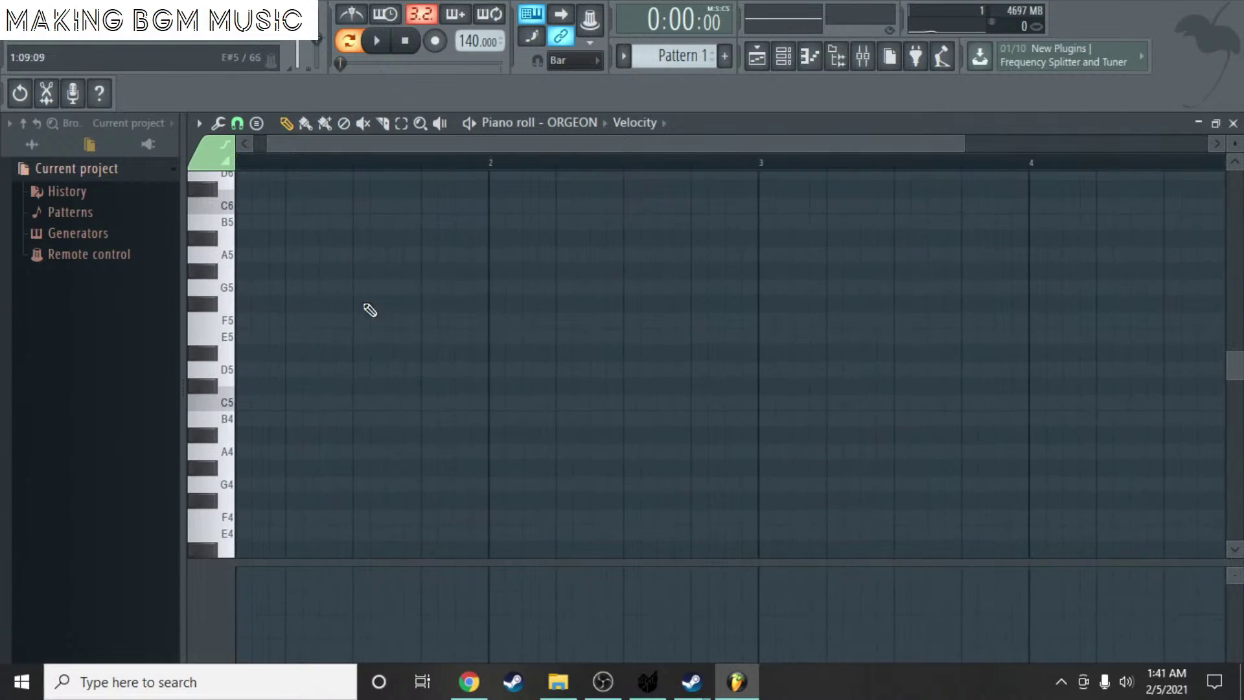
{"action": "key", "text": "ctrl+shift+s"}
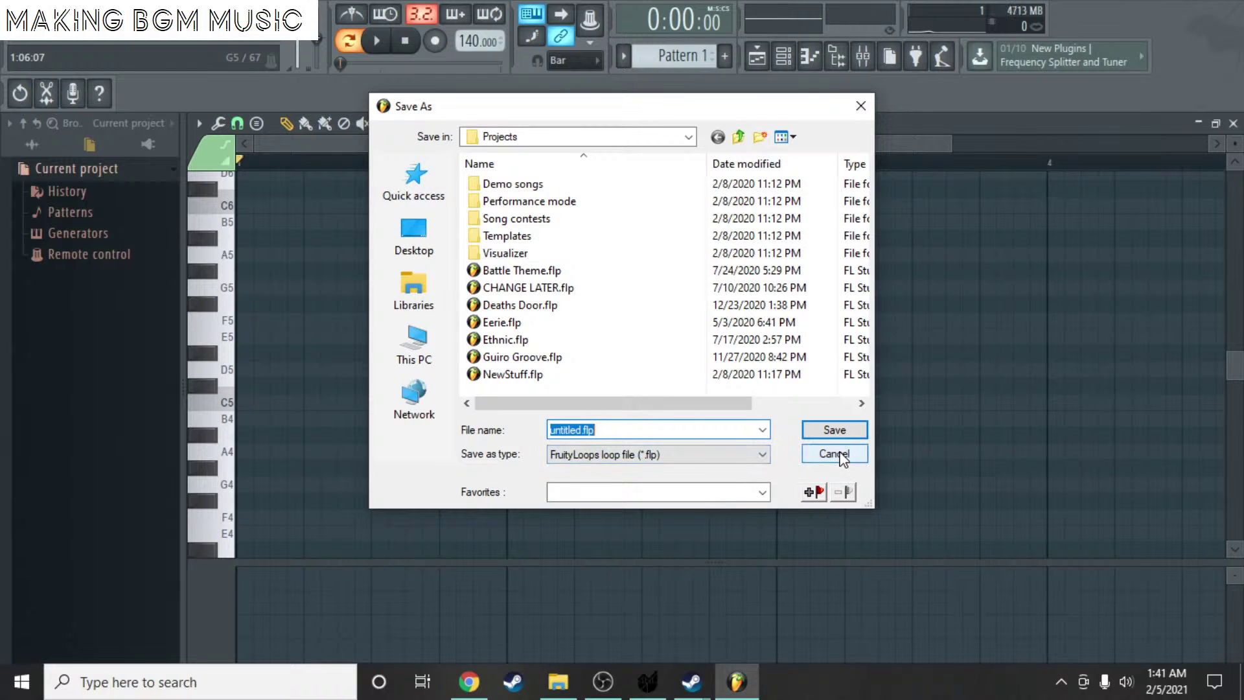
{"action": "left_click", "coordinate": [842, 458]}
- Add an A4 note and save the project to the Desktop
{"action": "left_click", "coordinate": [231, 450]}
{"action": "left_click_drag", "start_coordinate": [247, 403], "coordinate": [501, 470]}
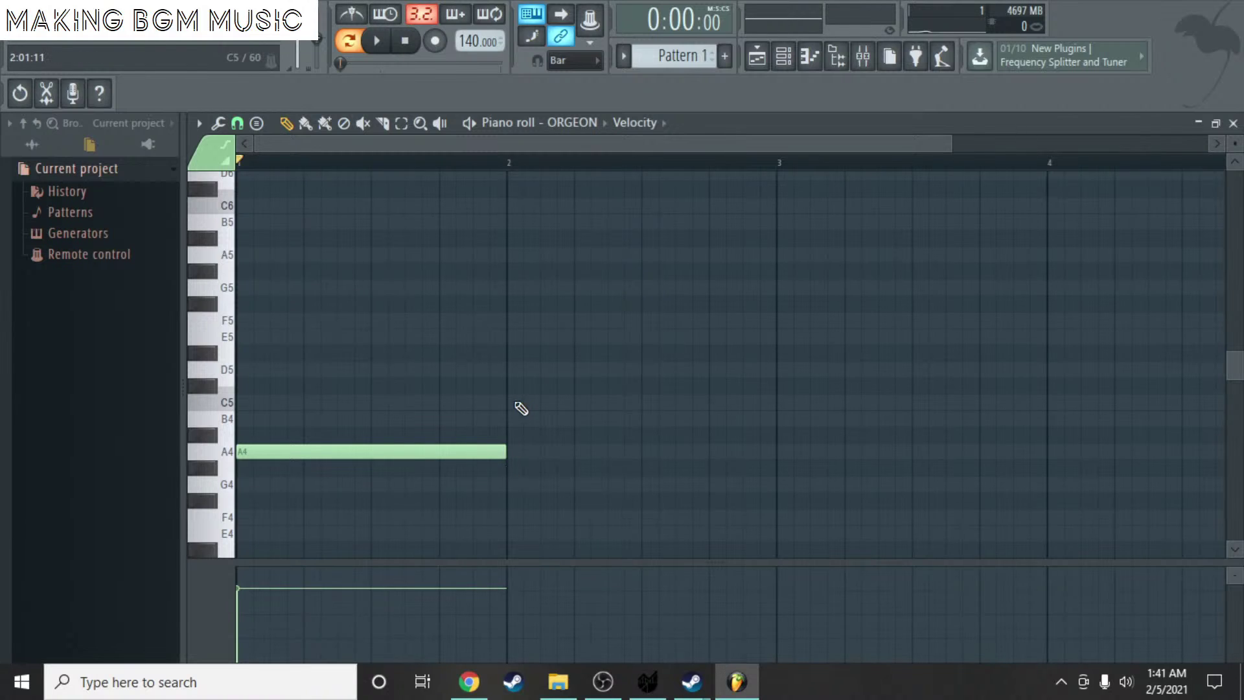
{"action": "key", "text": "ctrl+shift+s"}
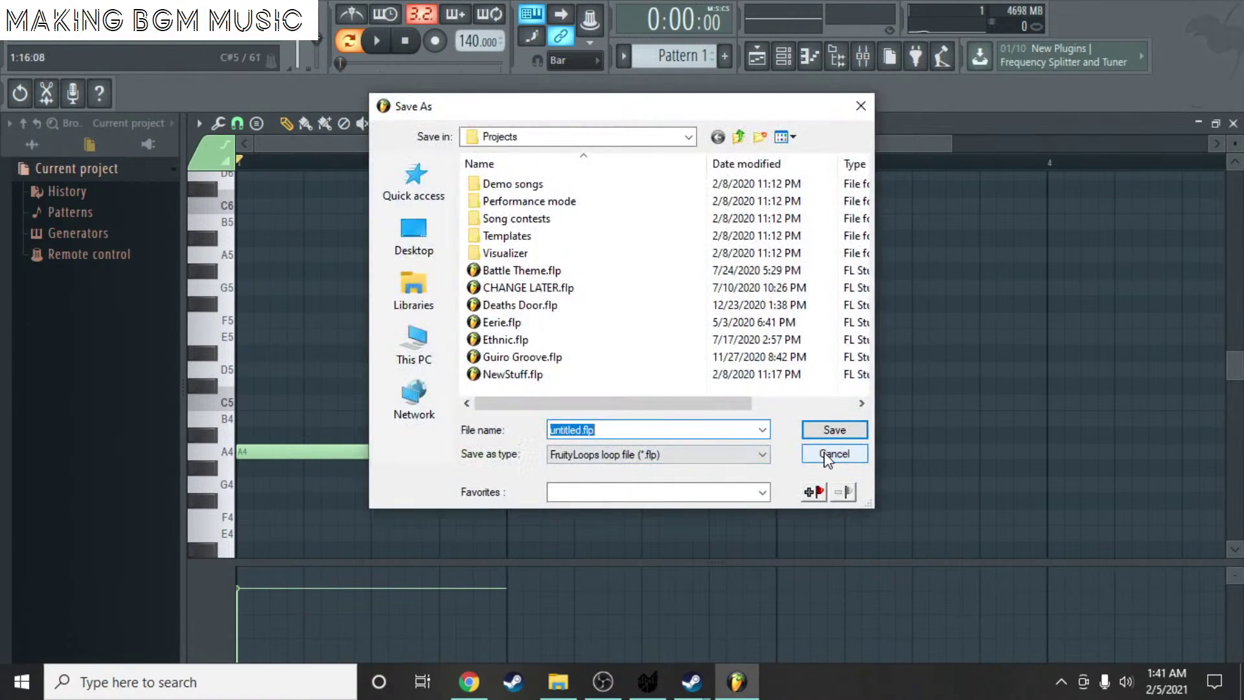
{"action": "left_click", "coordinate": [410, 238]}
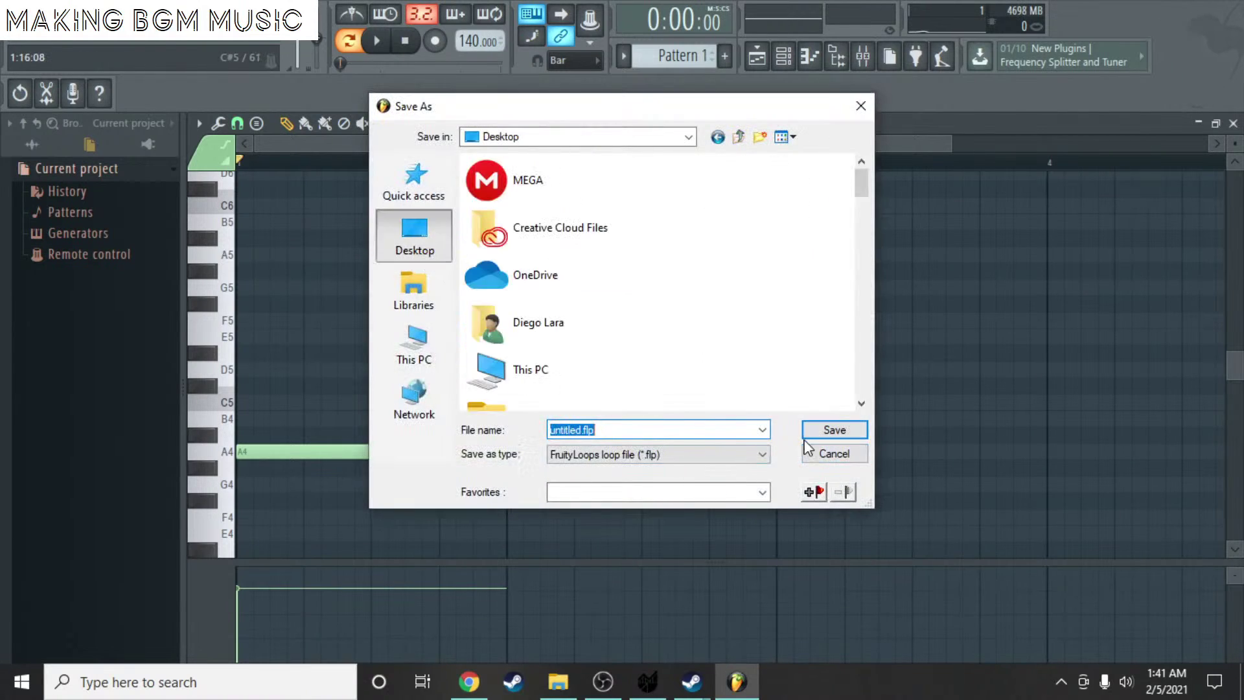
{"action": "left_click", "coordinate": [826, 433]}
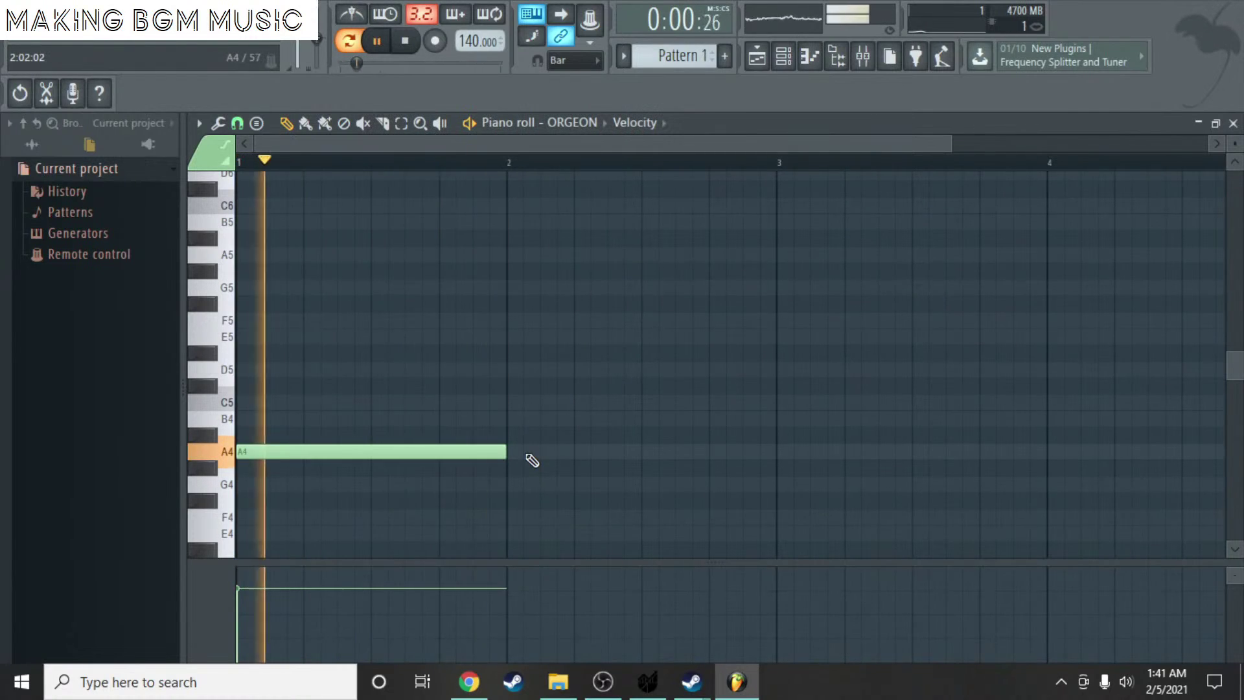
- Stretch the A4 note to end at bar 5 and close the piano roll
{"action": "key", "text": "space"}
{"action": "left_click_drag", "start_coordinate": [505, 454], "coordinate": [777, 454]}
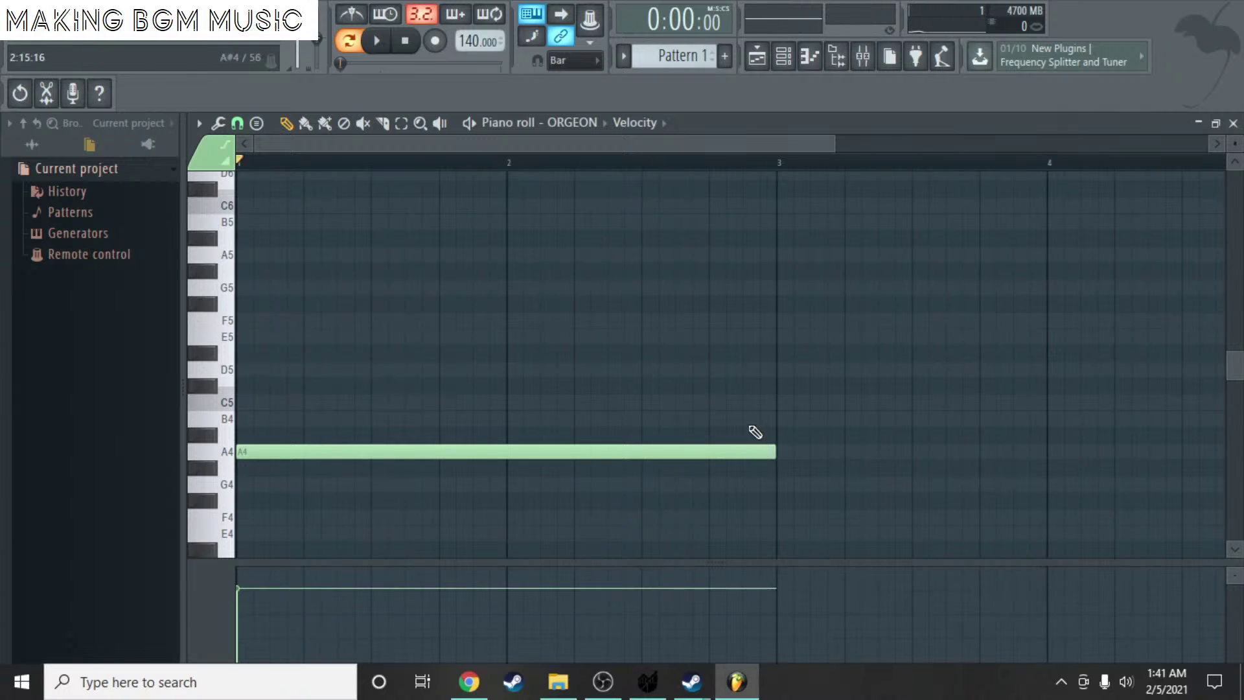
{"action": "scroll", "coordinate": [752, 433], "scroll_direction": "down", "scroll_amount": 2}
{"action": "left_click_drag", "start_coordinate": [566, 452], "coordinate": [849, 458]}
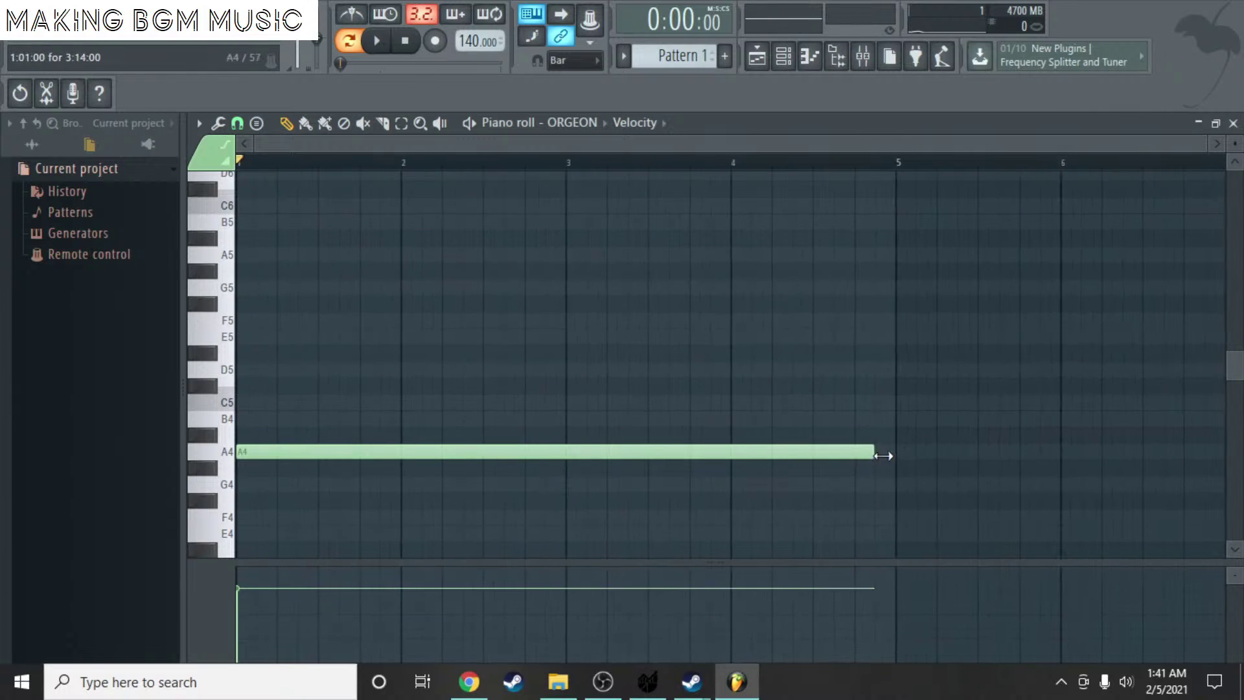
{"action": "key", "text": "ctrl+s"}
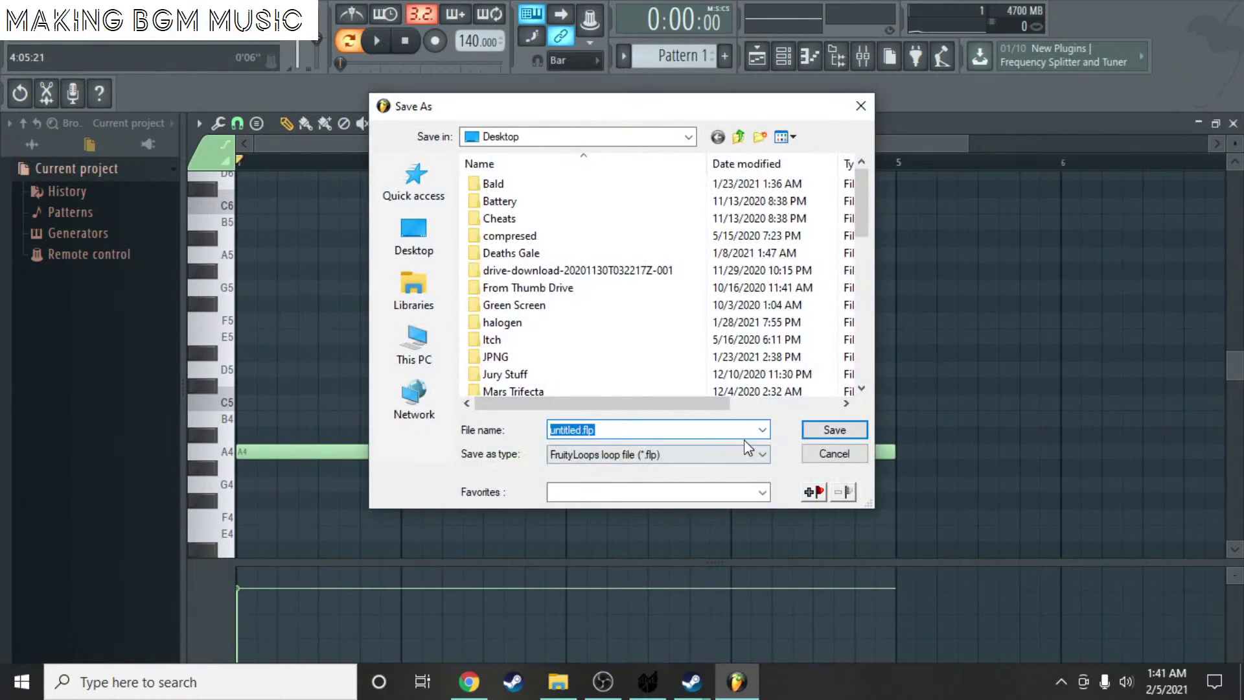
{"action": "left_click", "coordinate": [834, 454]}
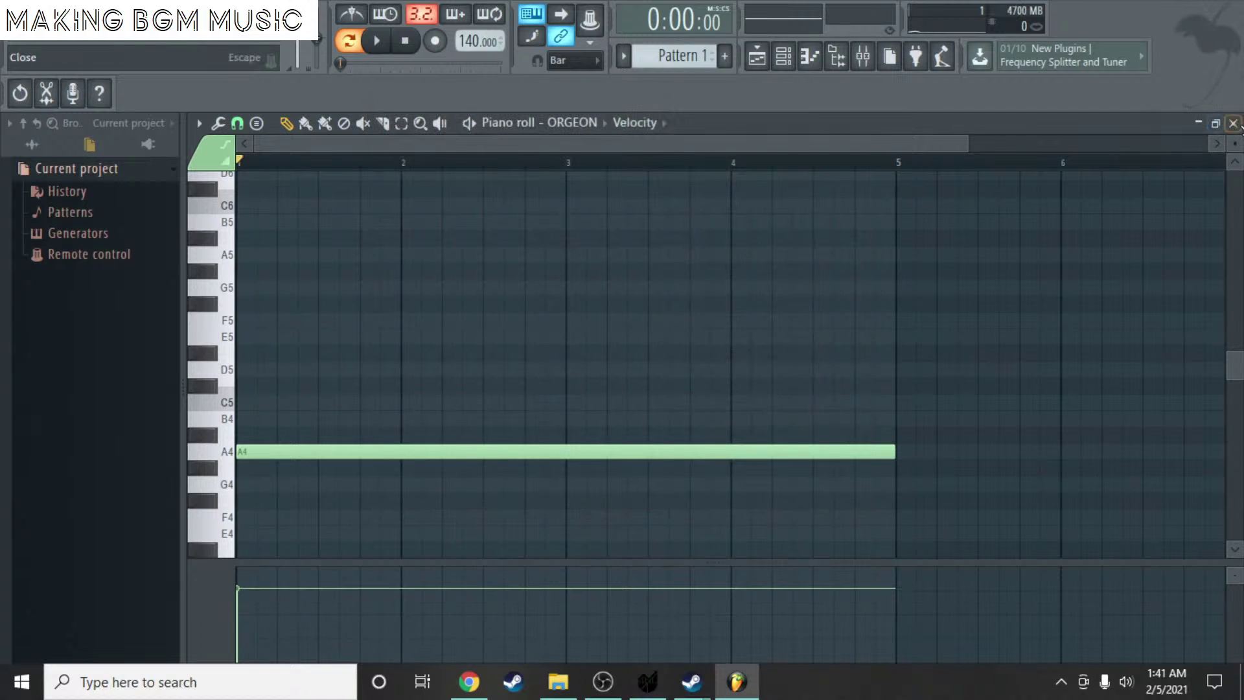
{"action": "left_click", "coordinate": [1233, 124]}
{"action": "left_click", "coordinate": [702, 453]}
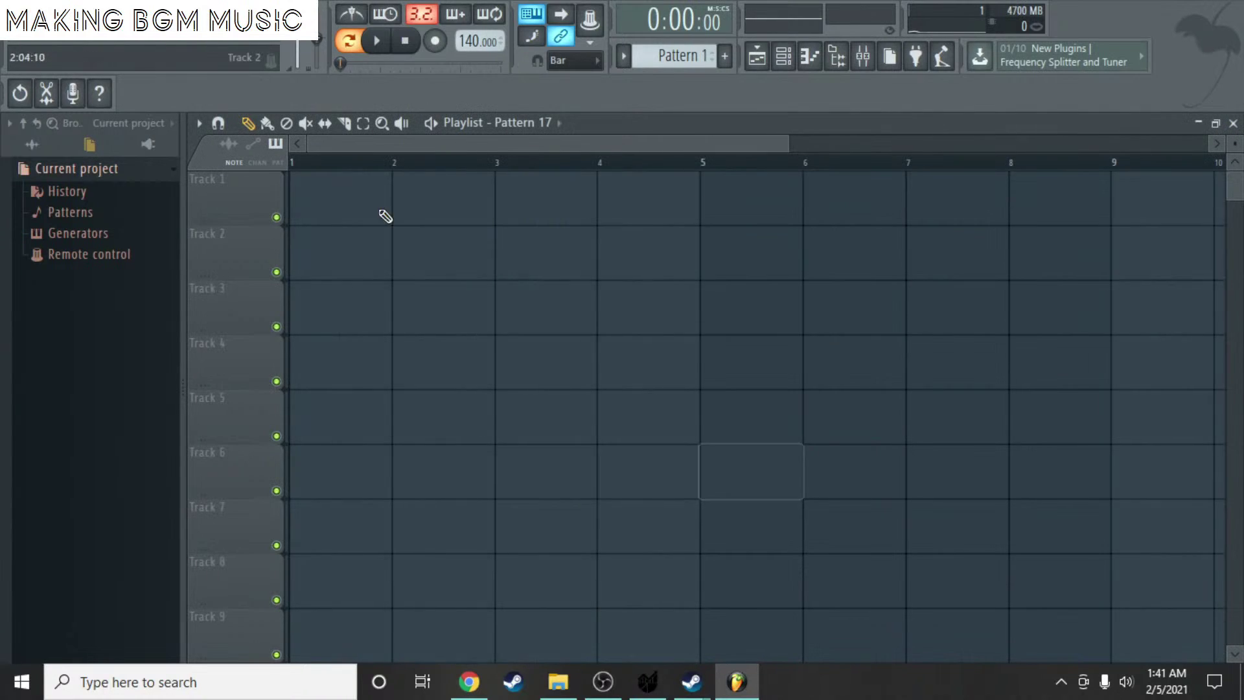
- Replace the Pattern 17 clip with Pattern 1 at bar 1 of Track 1 and play it
{"action": "left_click", "coordinate": [301, 208]}
{"action": "right_click", "coordinate": [373, 200]}
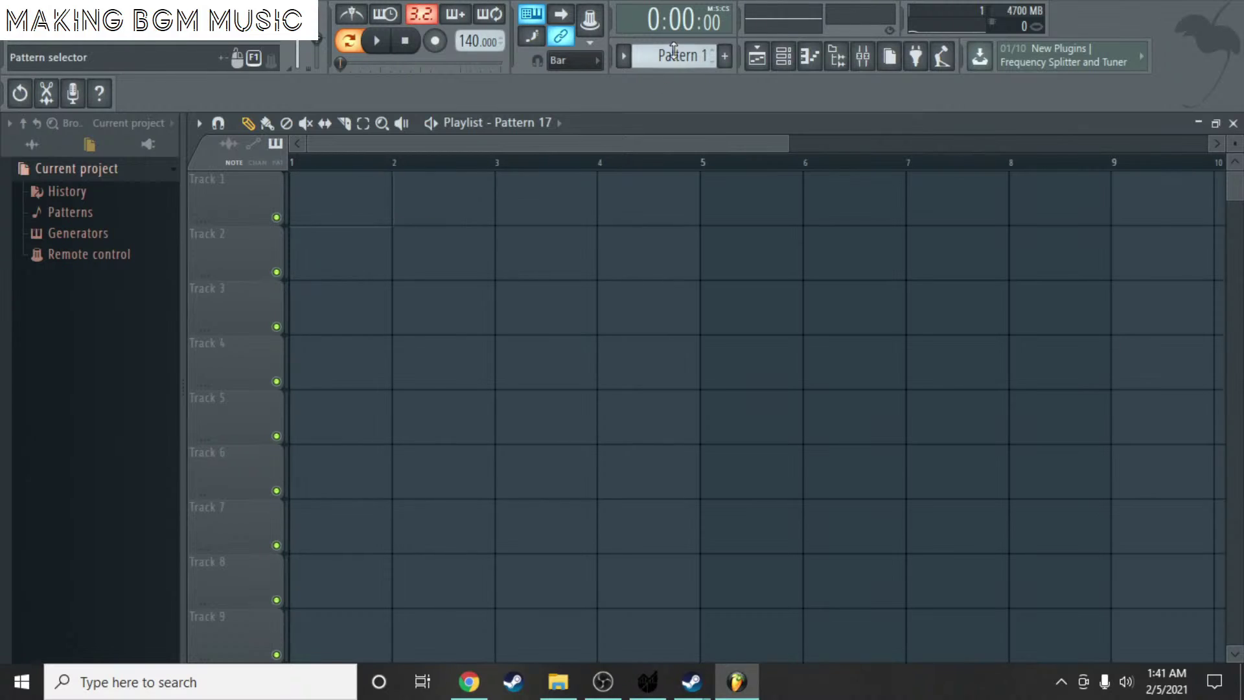
{"action": "left_click", "coordinate": [314, 205]}
{"action": "scroll", "coordinate": [413, 215], "scroll_direction": "down", "scroll_amount": 3}
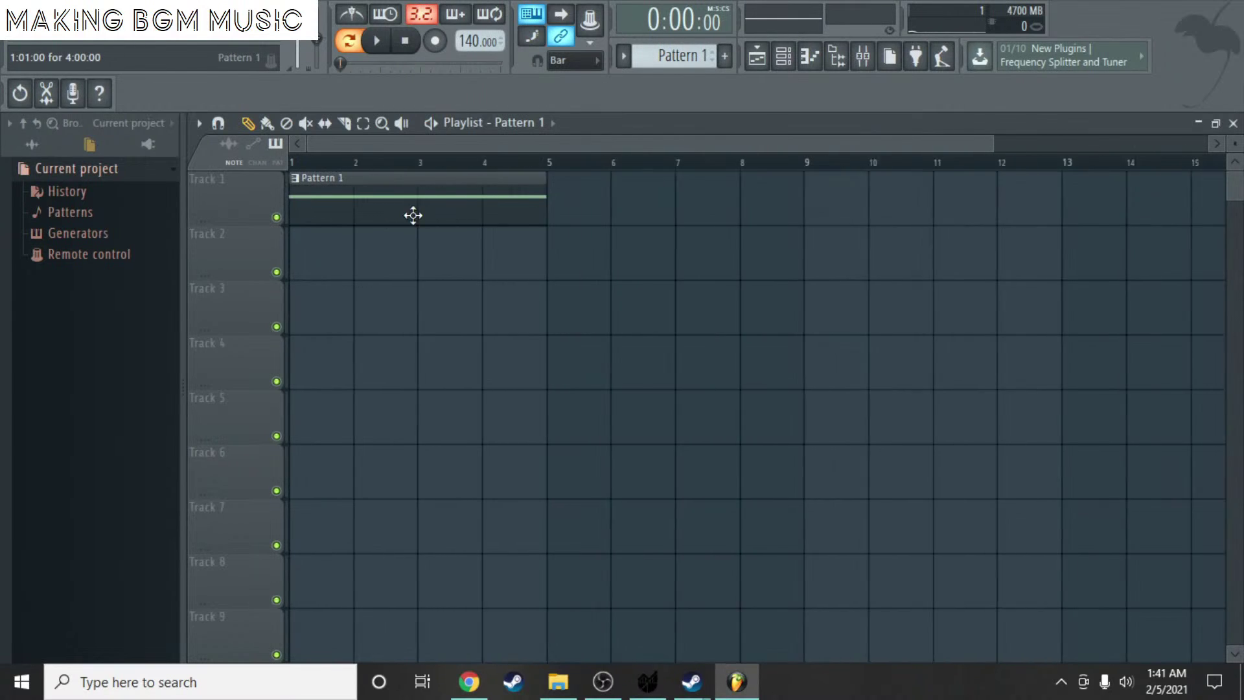
{"action": "left_click", "coordinate": [295, 163]}
{"action": "key", "text": "space"}
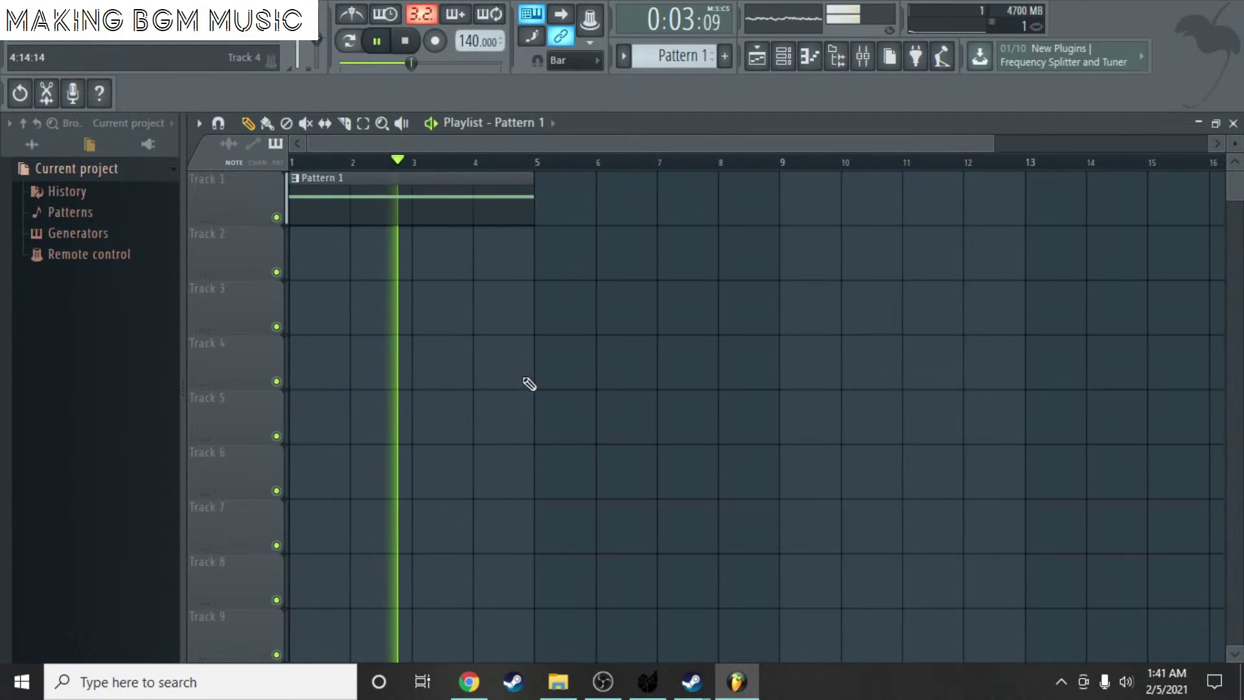
{"action": "key", "text": "space"}
{"action": "left_click", "coordinate": [783, 57]}
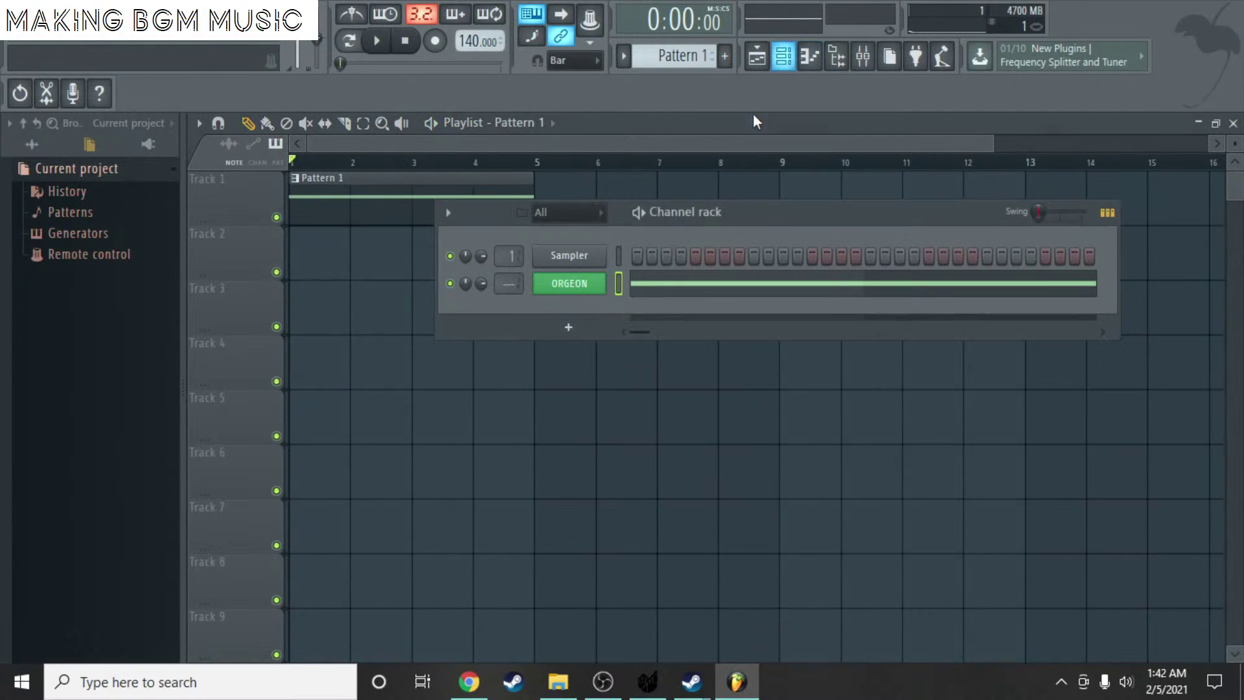
- Add a Juicy SF channel and load Flute2.sf2 from the Top 14 Free Flute Soundfonts folder
{"action": "left_click", "coordinate": [572, 329]}
{"action": "left_click", "coordinate": [658, 532]}
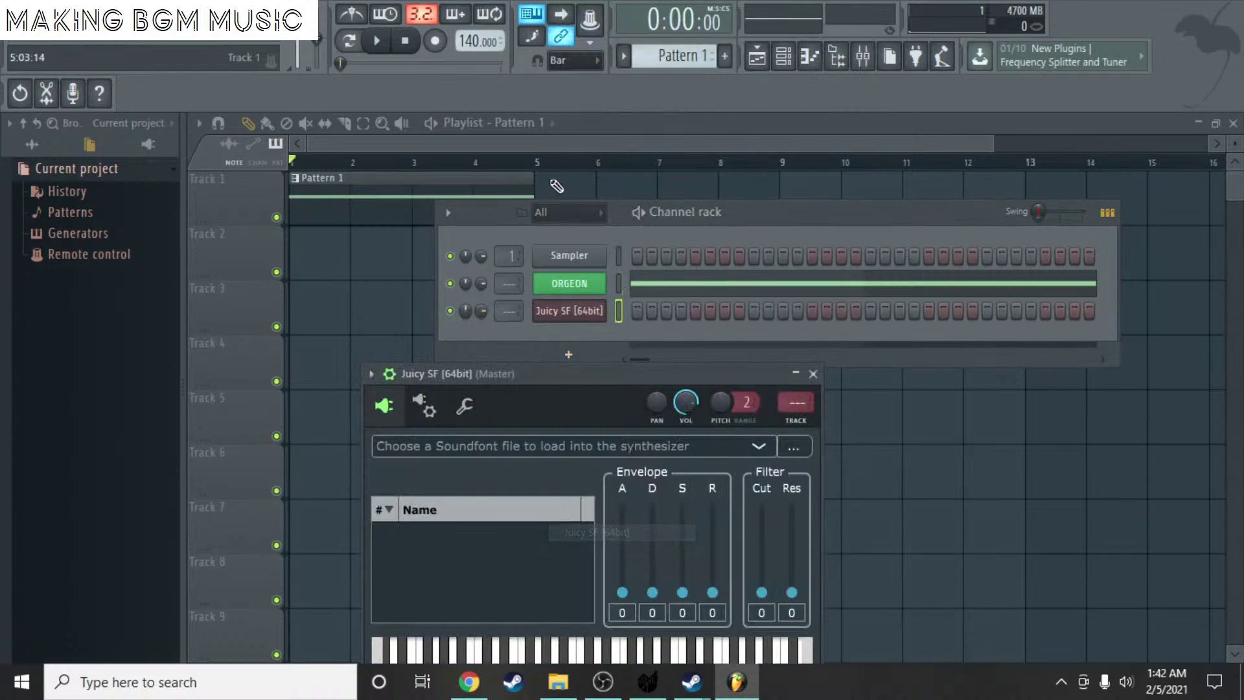
{"action": "left_click", "coordinate": [786, 449]}
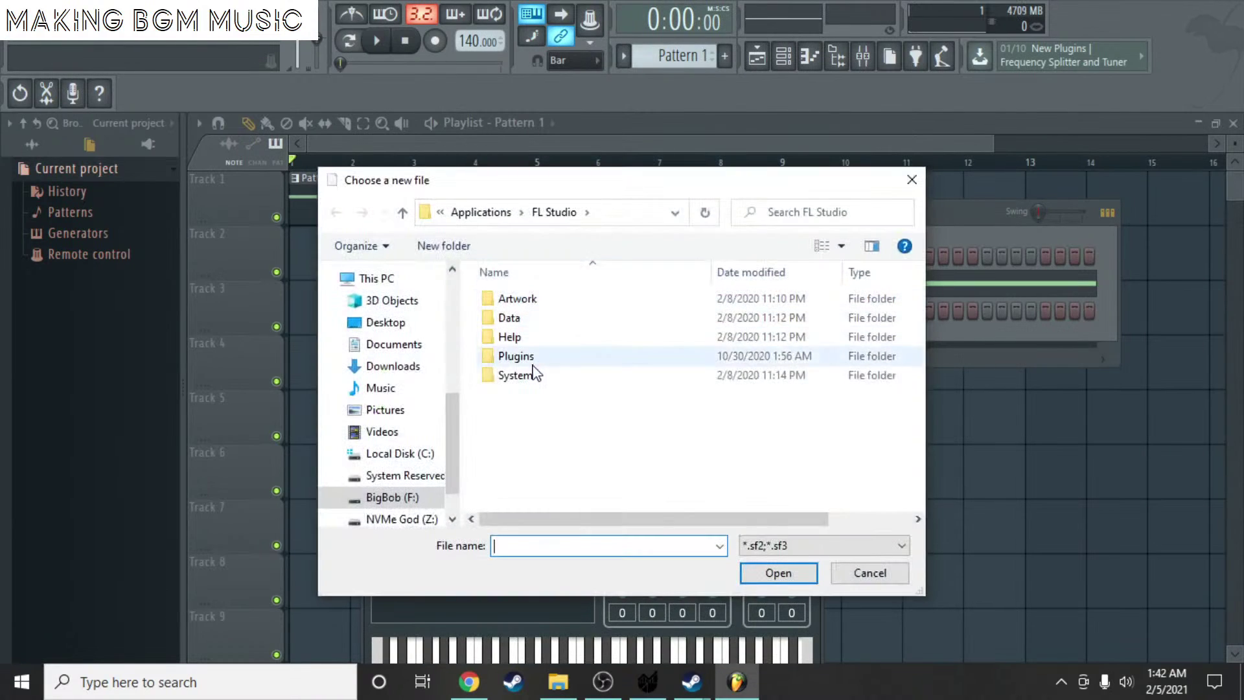
{"action": "left_click", "coordinate": [395, 497]}
{"action": "double_click", "coordinate": [578, 300]}
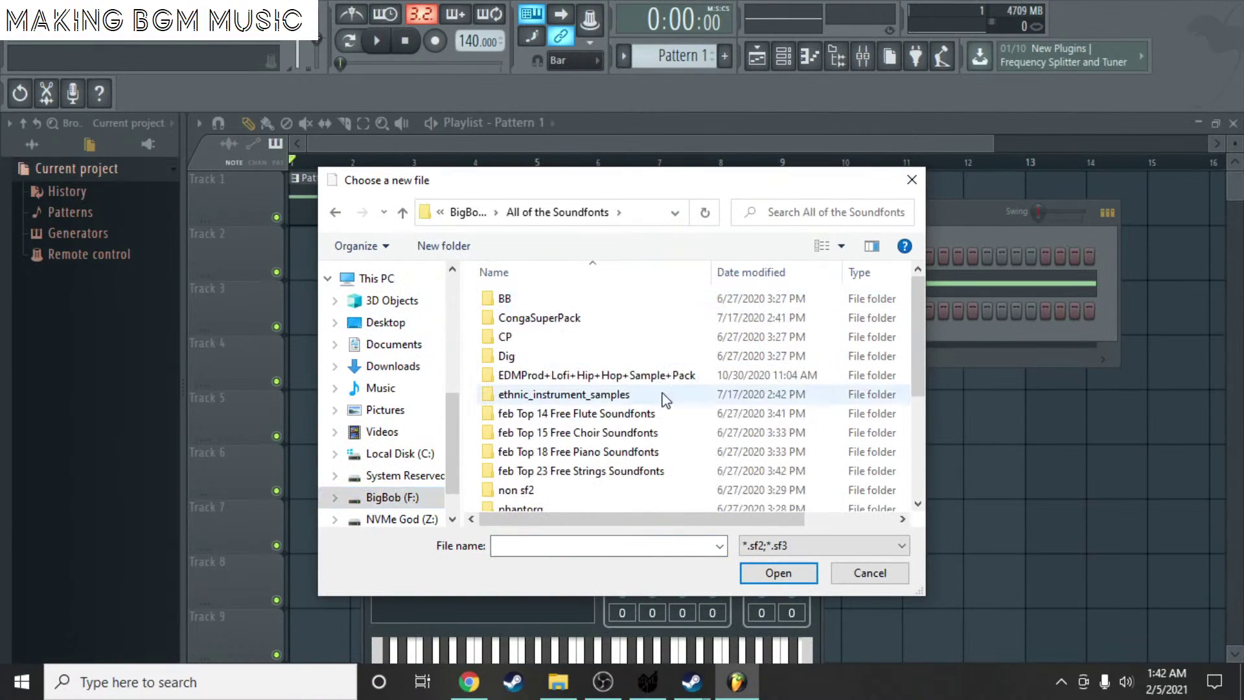
{"action": "scroll", "coordinate": [649, 399], "scroll_direction": "down", "scroll_amount": 4}
{"action": "scroll", "coordinate": [641, 349], "scroll_direction": "up", "scroll_amount": 3}
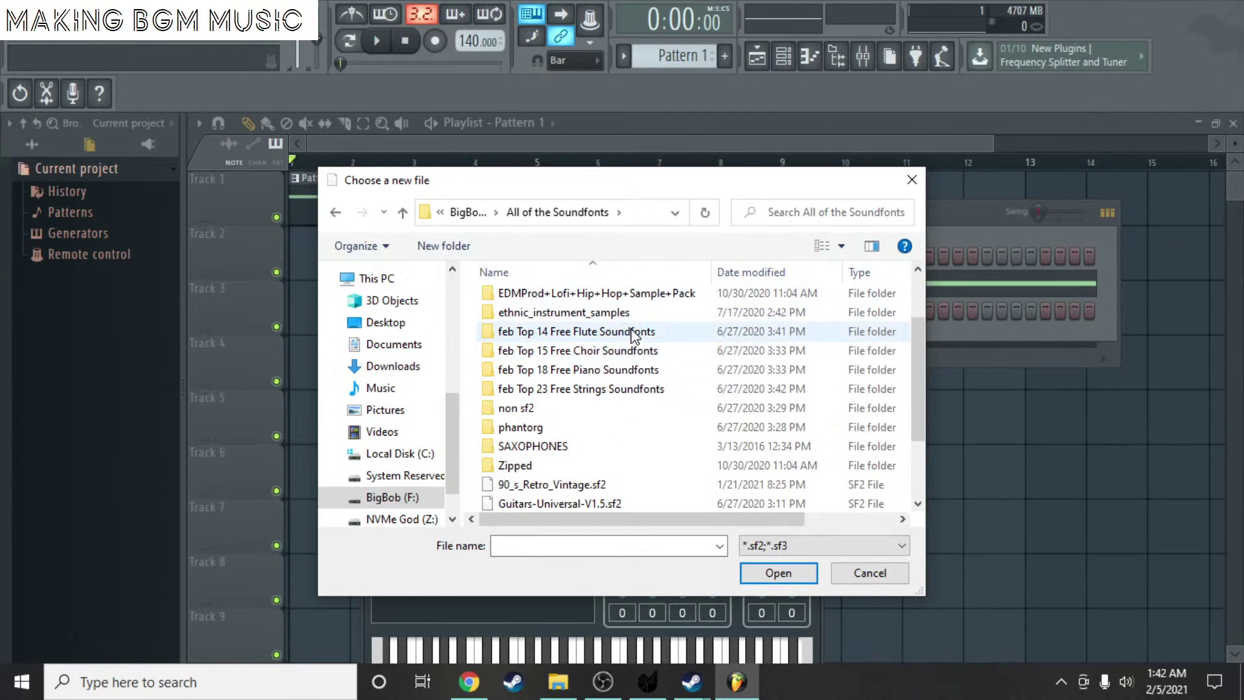
{"action": "double_click", "coordinate": [577, 331]}
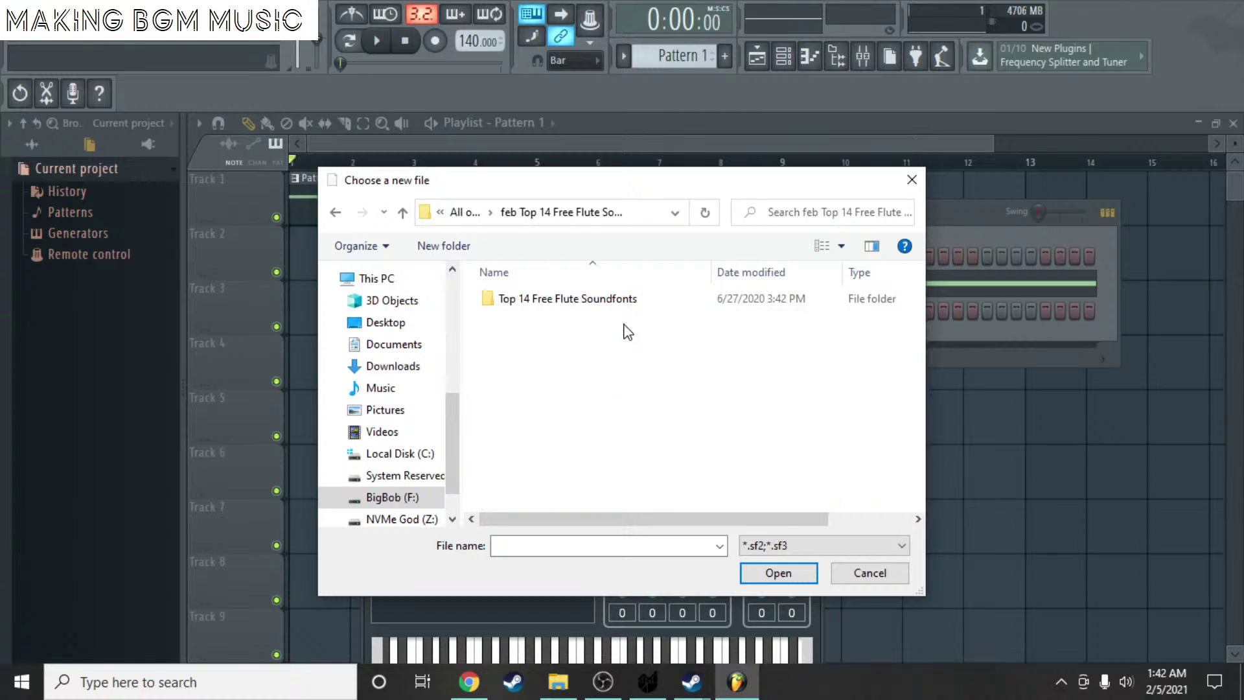
{"action": "double_click", "coordinate": [564, 303]}
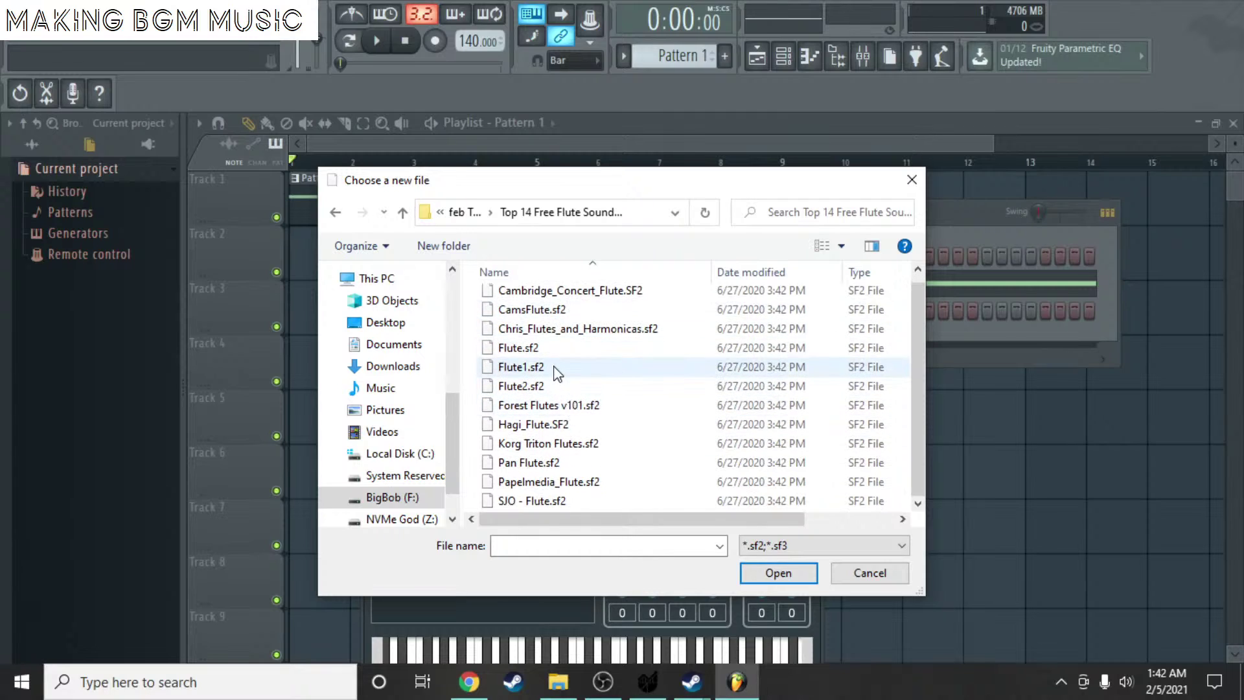
{"action": "left_click", "coordinate": [558, 388]}
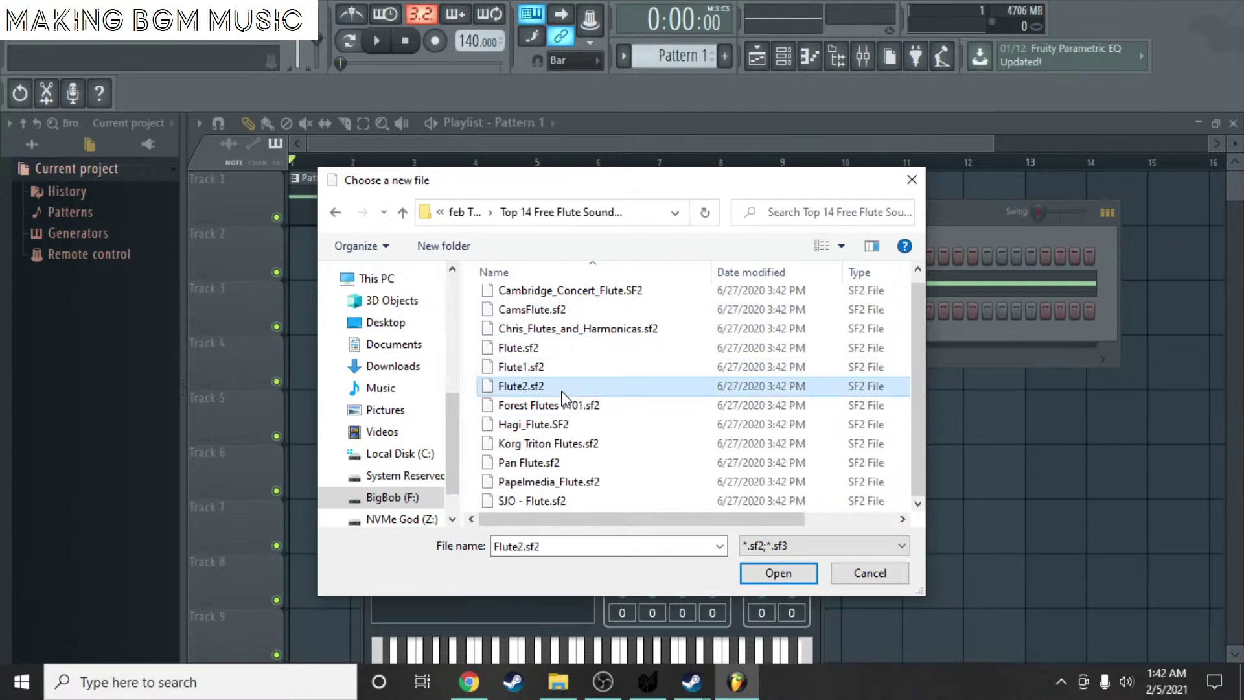
{"action": "left_click", "coordinate": [779, 573]}
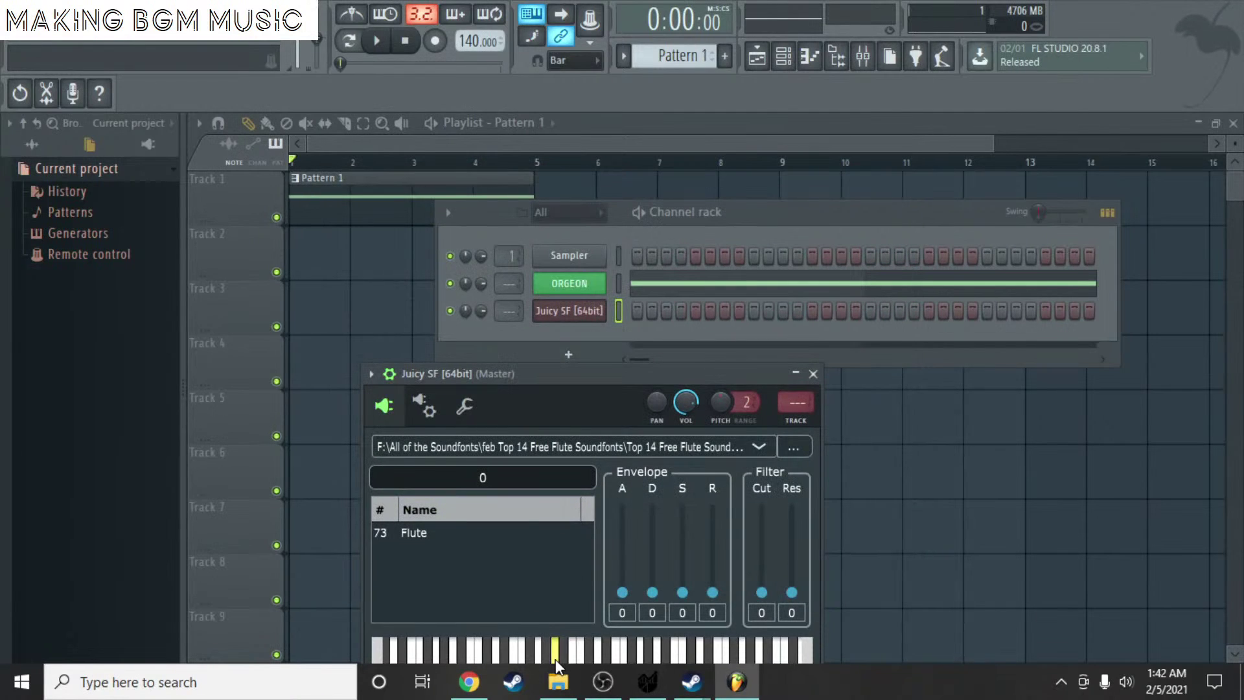
- Select the Flute preset and audition it on two notes
{"action": "left_click_drag", "start_coordinate": [534, 381], "coordinate": [517, 222]}
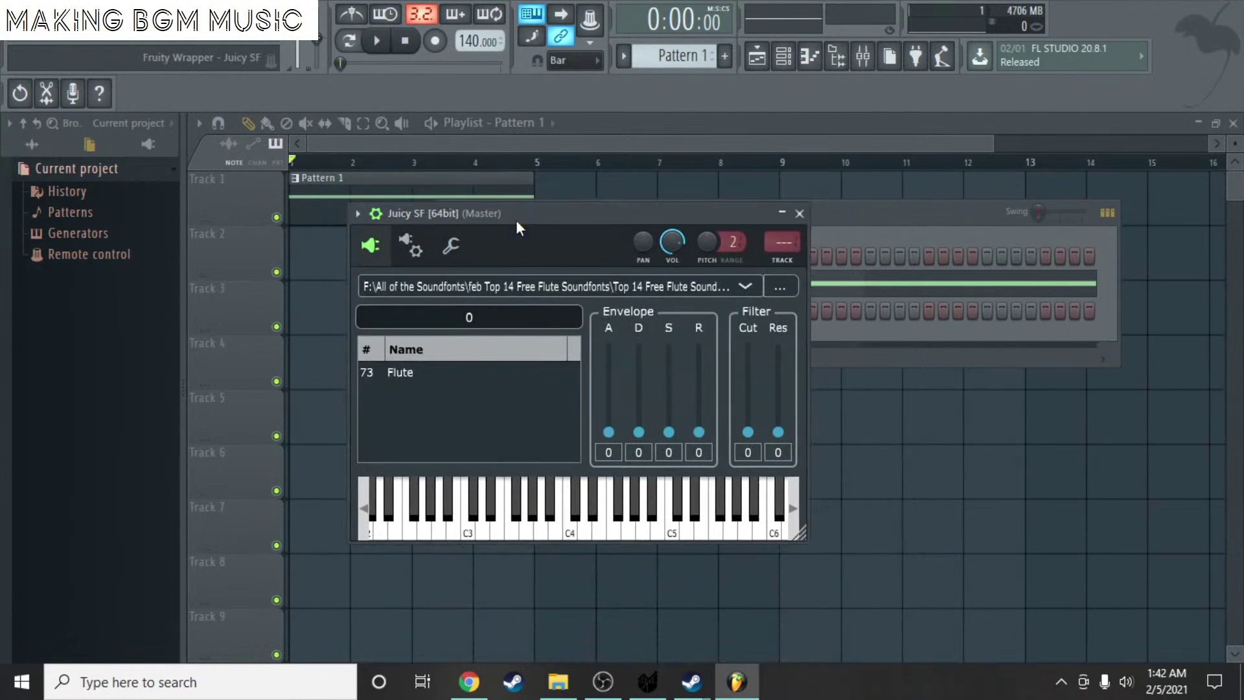
{"action": "left_click", "coordinate": [417, 372]}
{"action": "left_click", "coordinate": [565, 525]}
{"action": "left_click", "coordinate": [522, 525]}
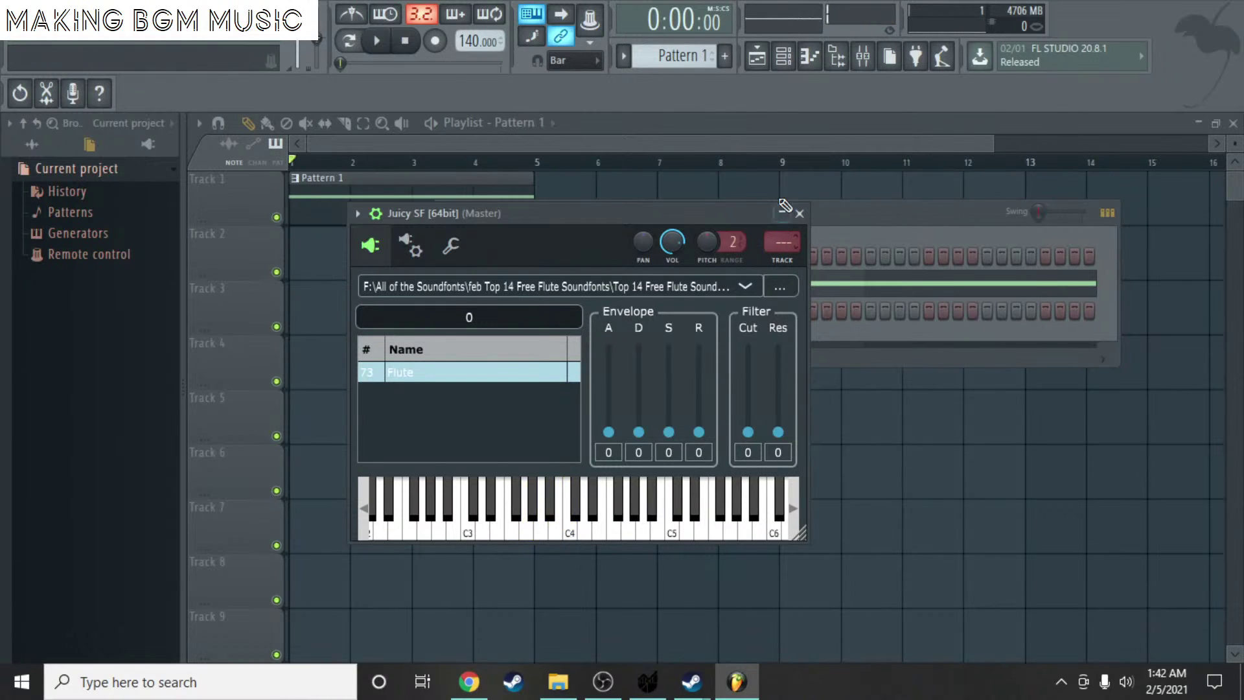
- Swap the soundfont to Pan Flute.sf2 and choose its Panflute Soft preset
{"action": "left_click", "coordinate": [780, 287]}
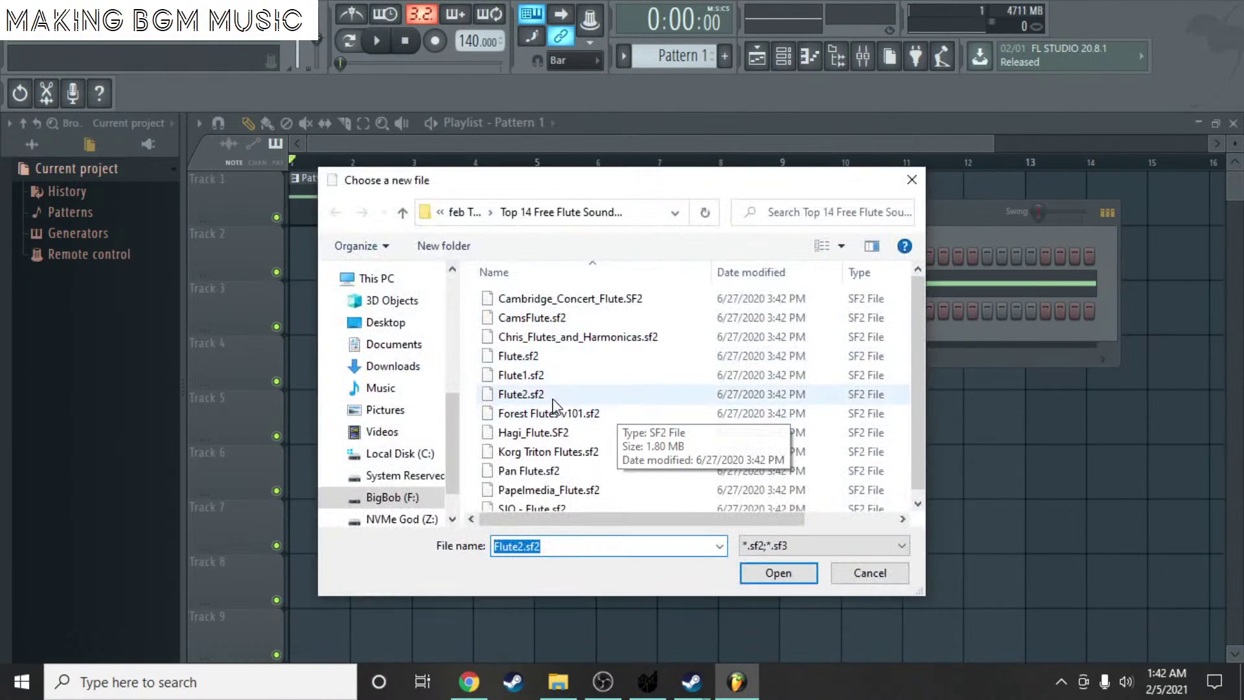
{"action": "scroll", "coordinate": [564, 453], "scroll_direction": "down", "scroll_amount": 1}
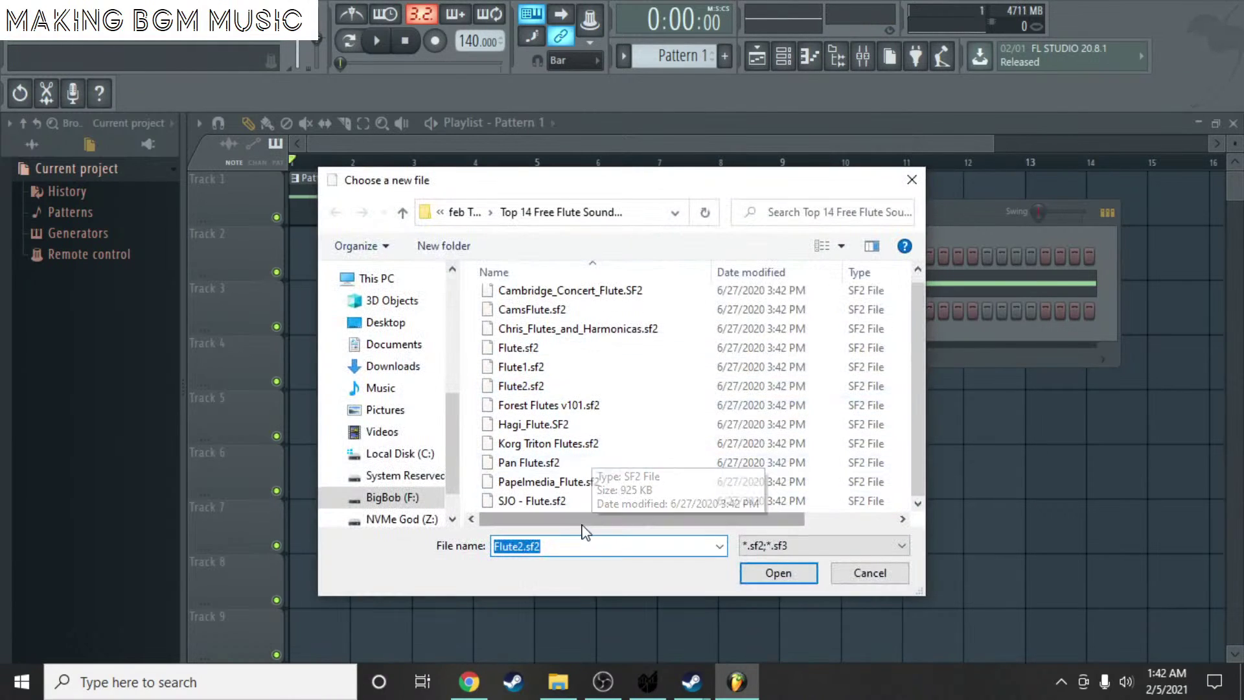
{"action": "left_click", "coordinate": [571, 467]}
{"action": "left_click", "coordinate": [758, 578]}
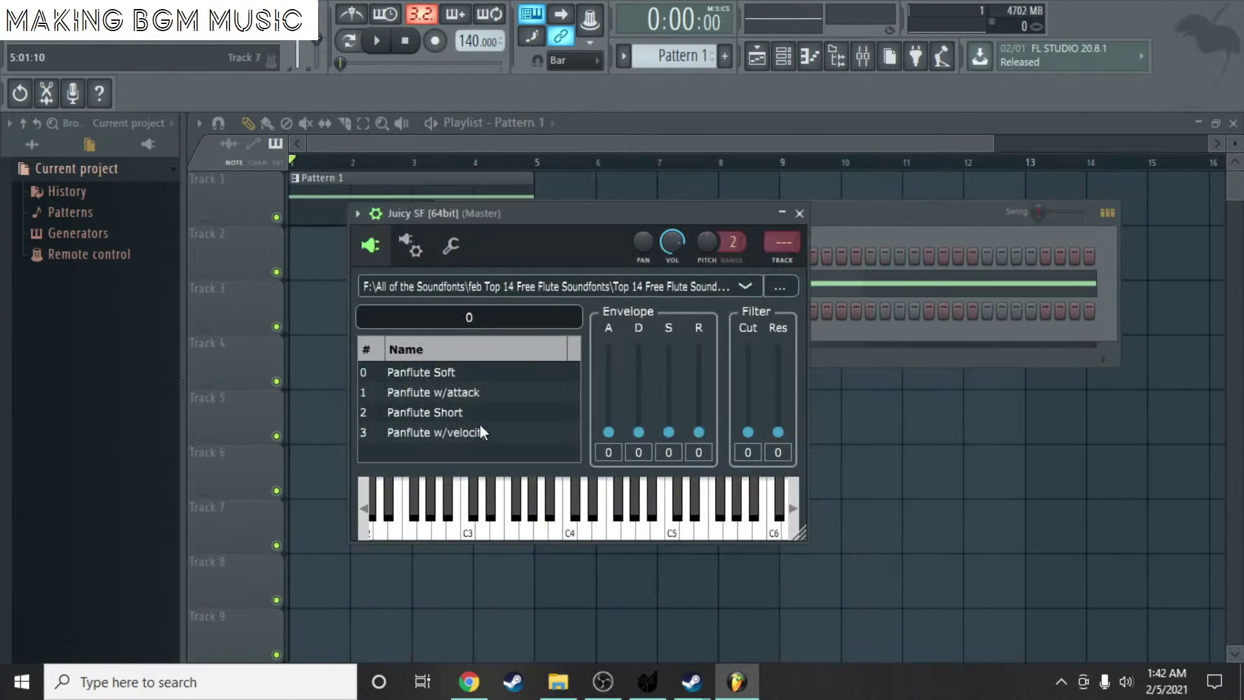
{"action": "left_click", "coordinate": [555, 506]}
- Audition the Panflute Soft sound on several notes up to D#4, then shrink the Juicy SF window
{"action": "left_click", "coordinate": [517, 502]}
{"action": "left_click", "coordinate": [494, 502]}
{"action": "left_click", "coordinate": [537, 502]}
{"action": "left_click", "coordinate": [575, 505]}
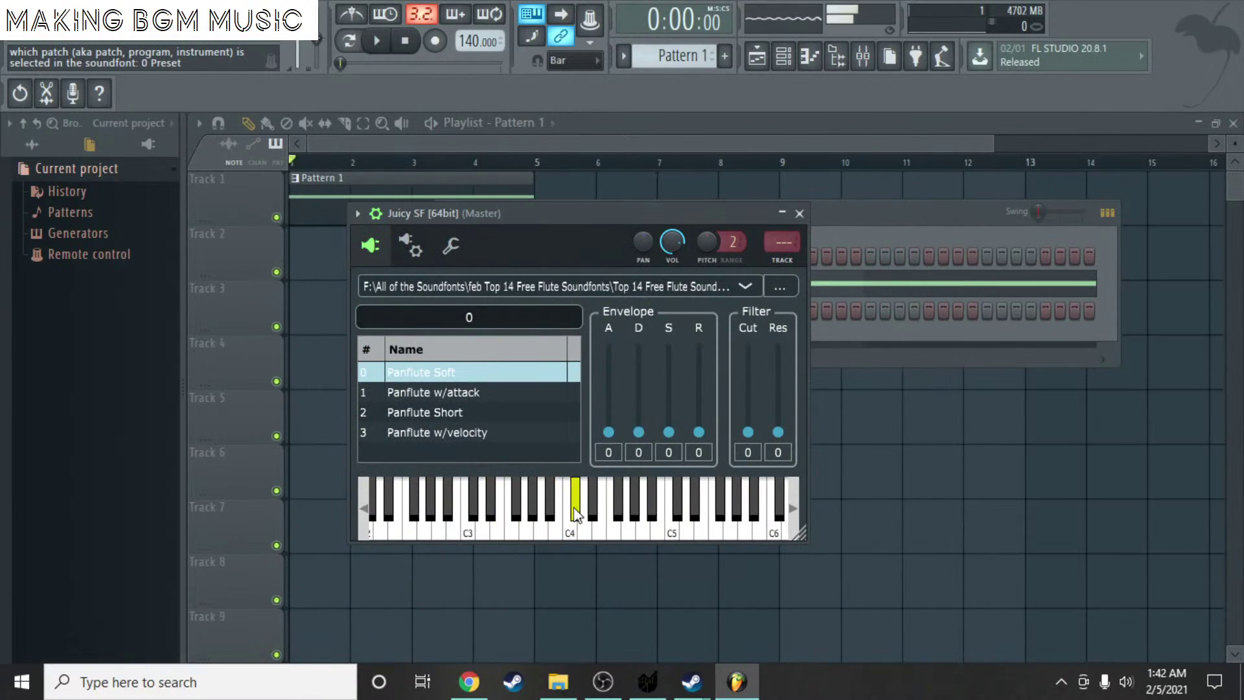
{"action": "left_click", "coordinate": [593, 509]}
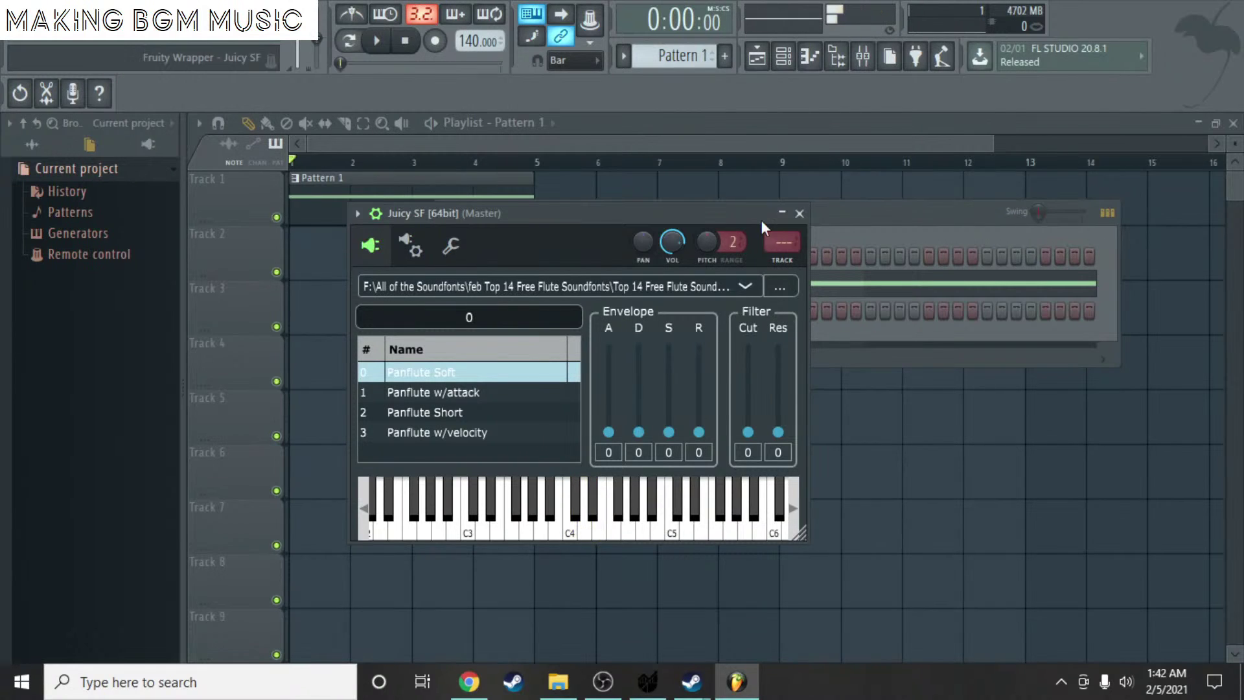
{"action": "left_click", "coordinate": [783, 213]}
- Rename the Juicy SF channel to Calliope
{"action": "right_click", "coordinate": [601, 309]}
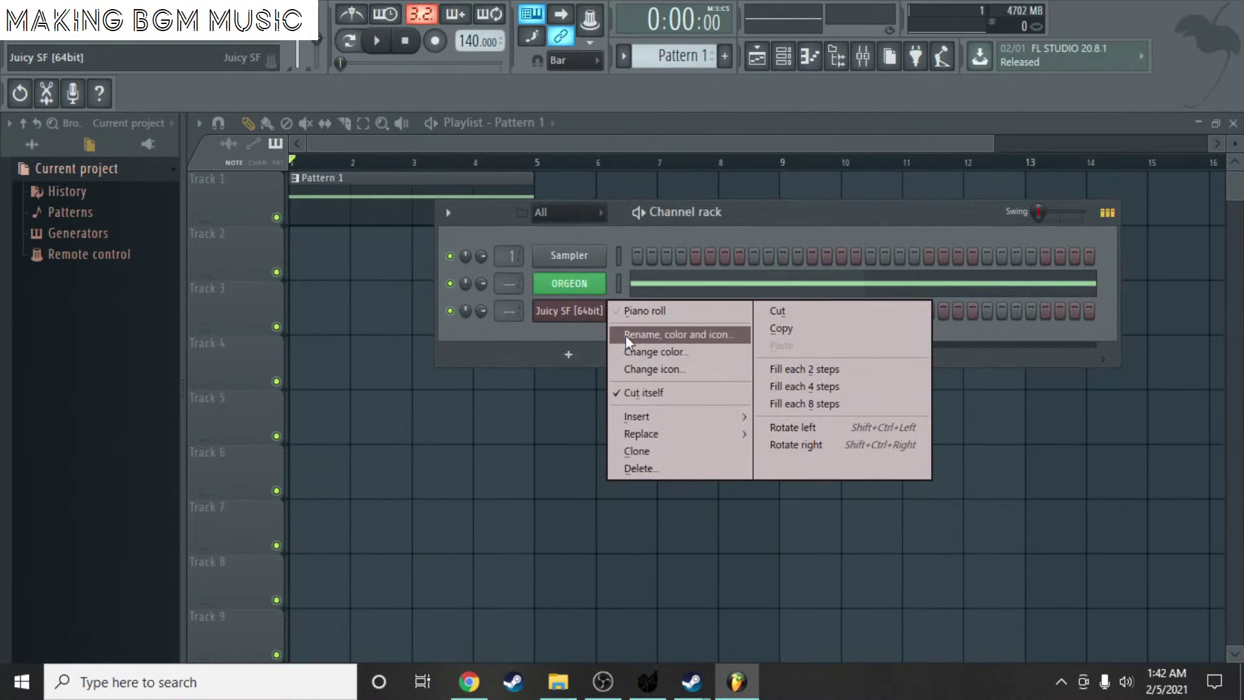
{"action": "left_click", "coordinate": [681, 351]}
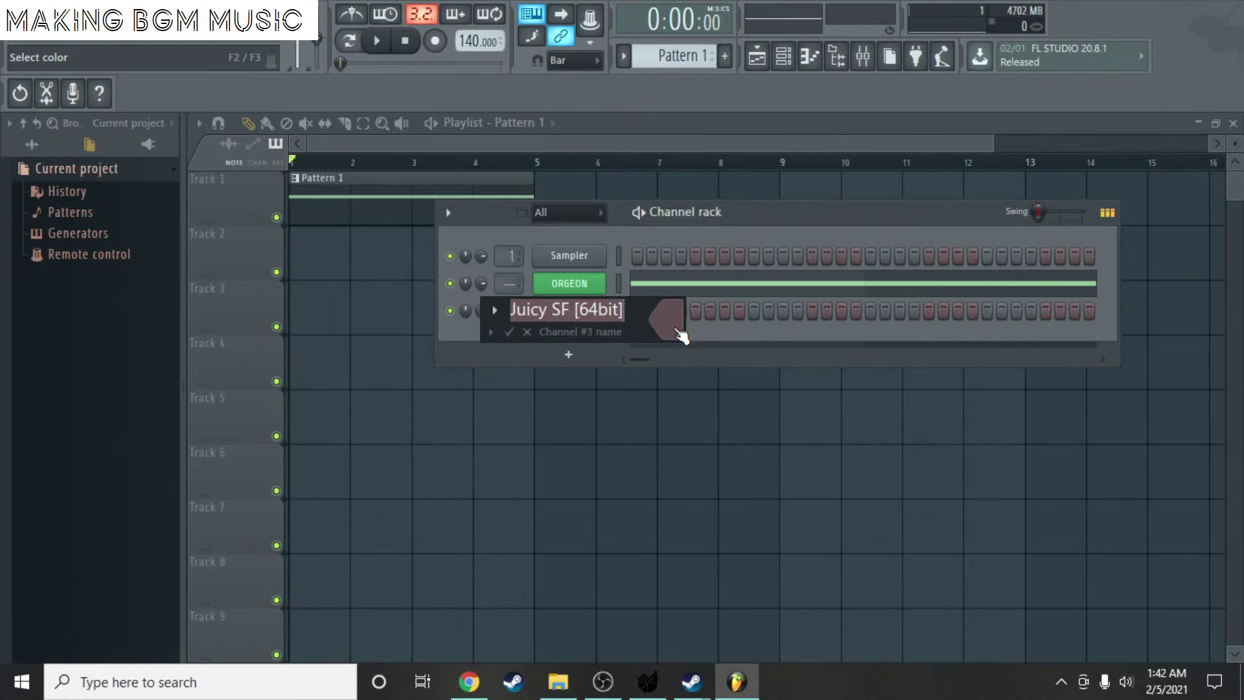
{"action": "type", "text": "Calliope"}
{"action": "key", "text": "Return"}
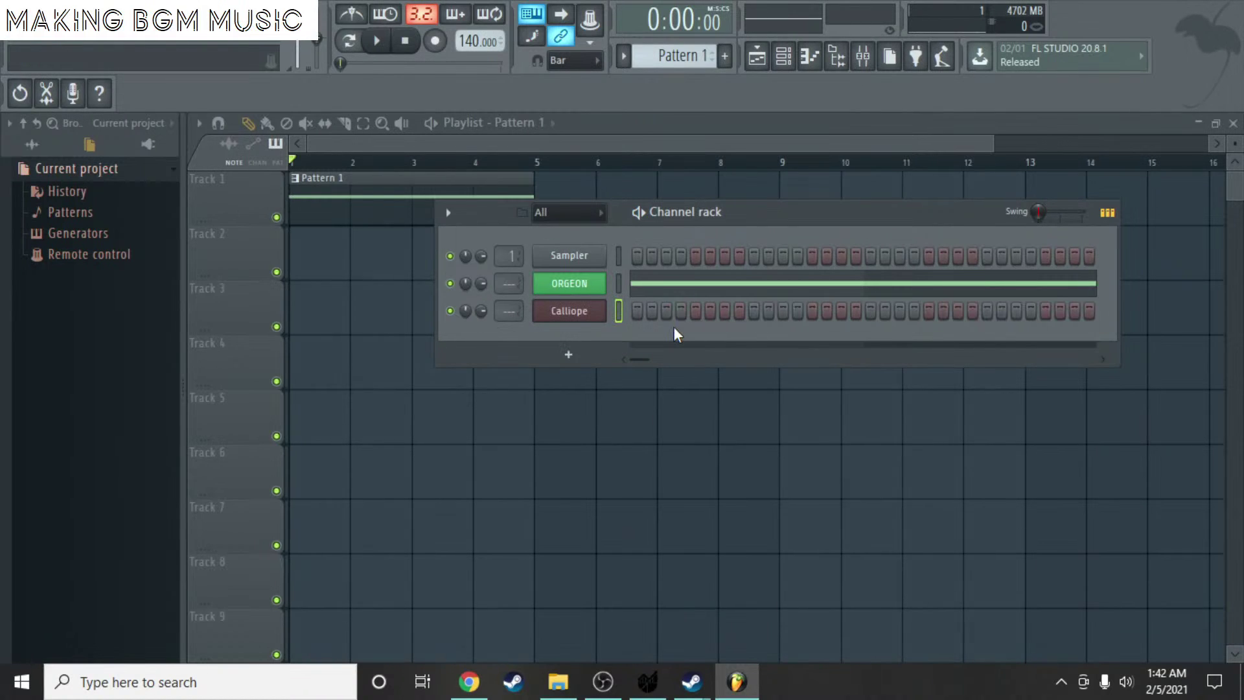
- Draw an A5 note at bar 1 in the Calliope piano roll and shorten it to about half a bar
{"action": "right_click", "coordinate": [565, 313]}
{"action": "left_click", "coordinate": [632, 311]}
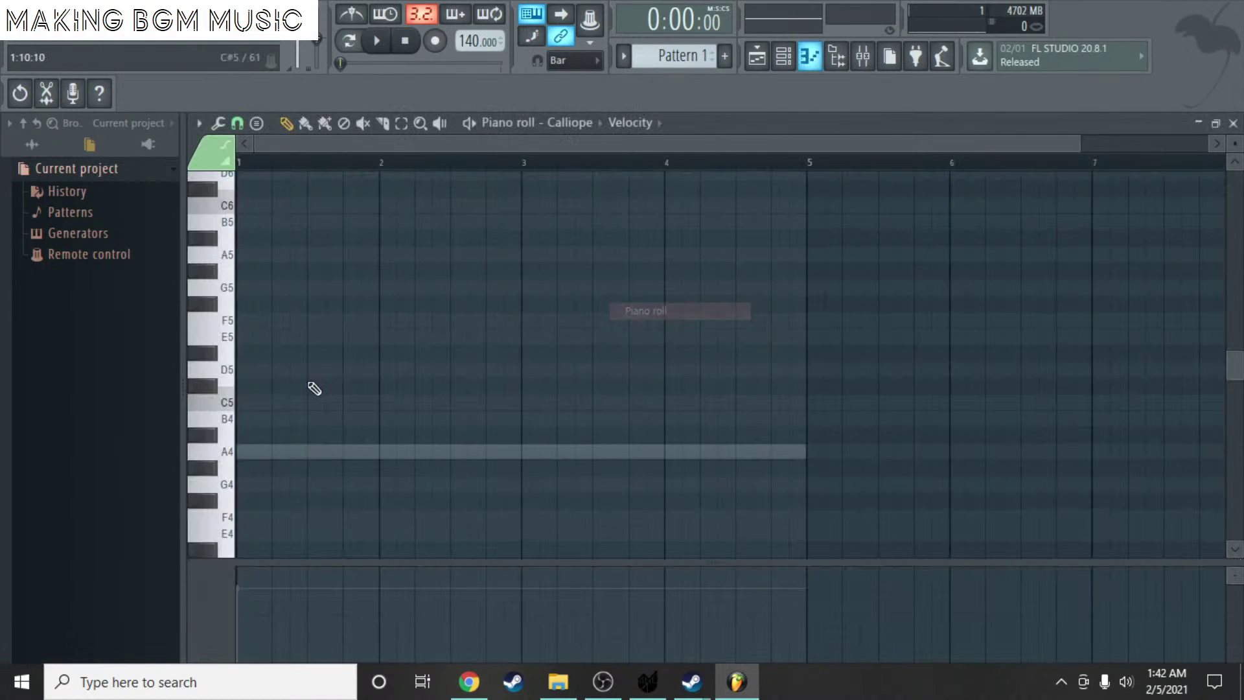
{"action": "left_click_drag", "start_coordinate": [262, 418], "coordinate": [247, 401]}
{"action": "right_click", "coordinate": [287, 398]}
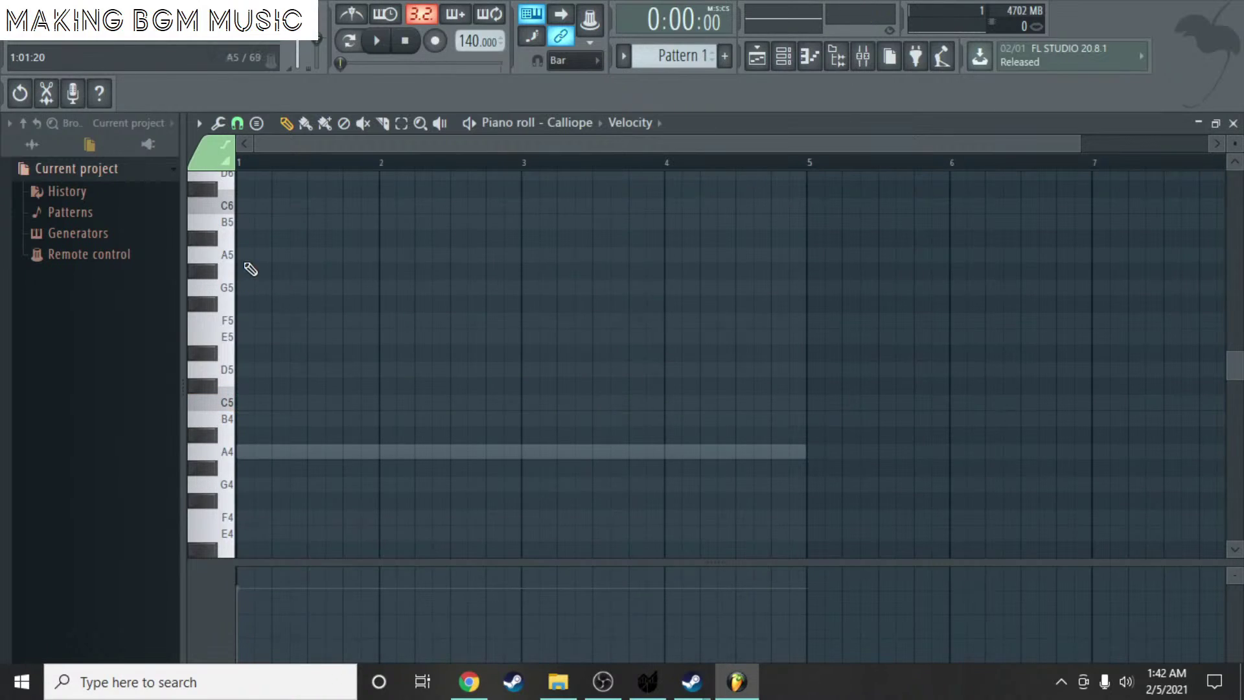
{"action": "left_click", "coordinate": [247, 265]}
{"action": "scroll", "coordinate": [480, 252], "scroll_direction": "up", "scroll_amount": 2, "text": "ctrl"}
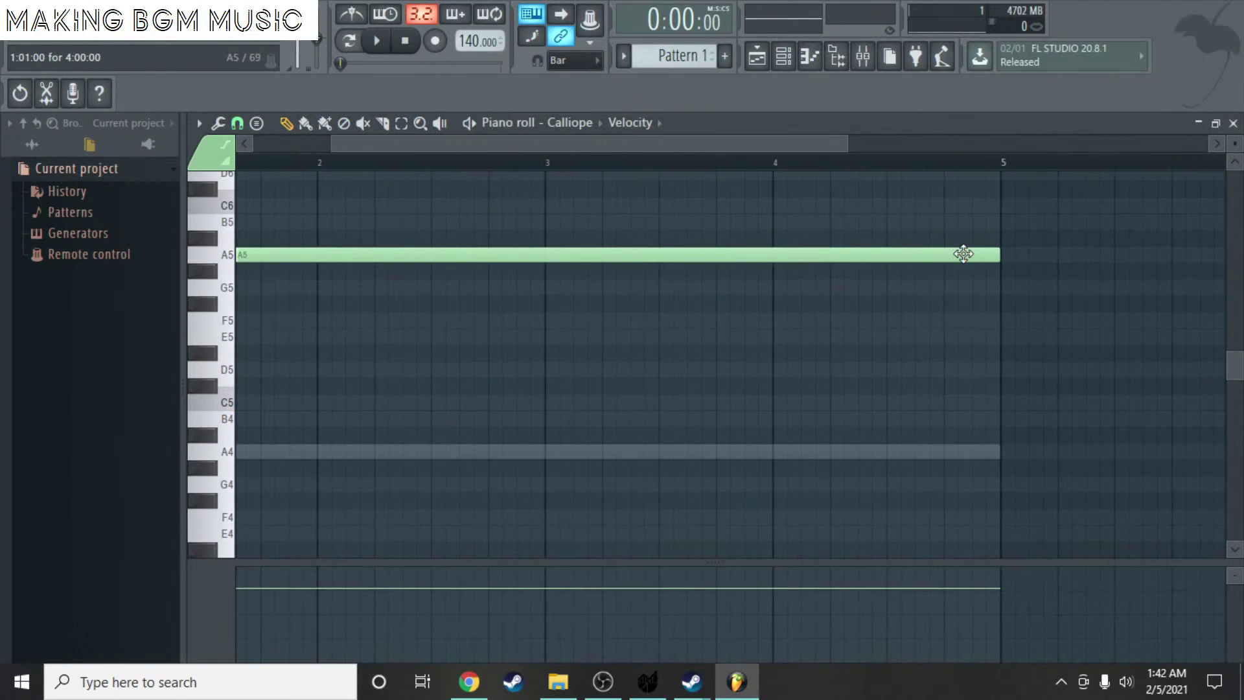
{"action": "left_click_drag", "start_coordinate": [1001, 247], "coordinate": [347, 234]}
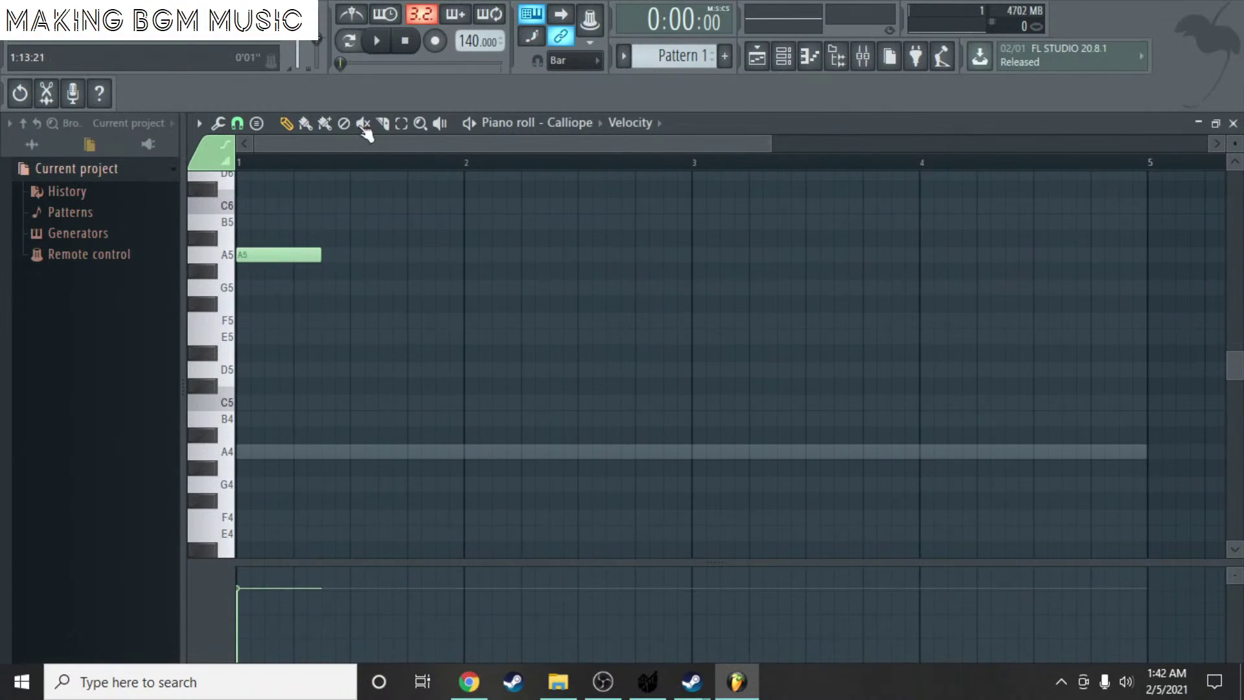
{"action": "left_click", "coordinate": [208, 29]}
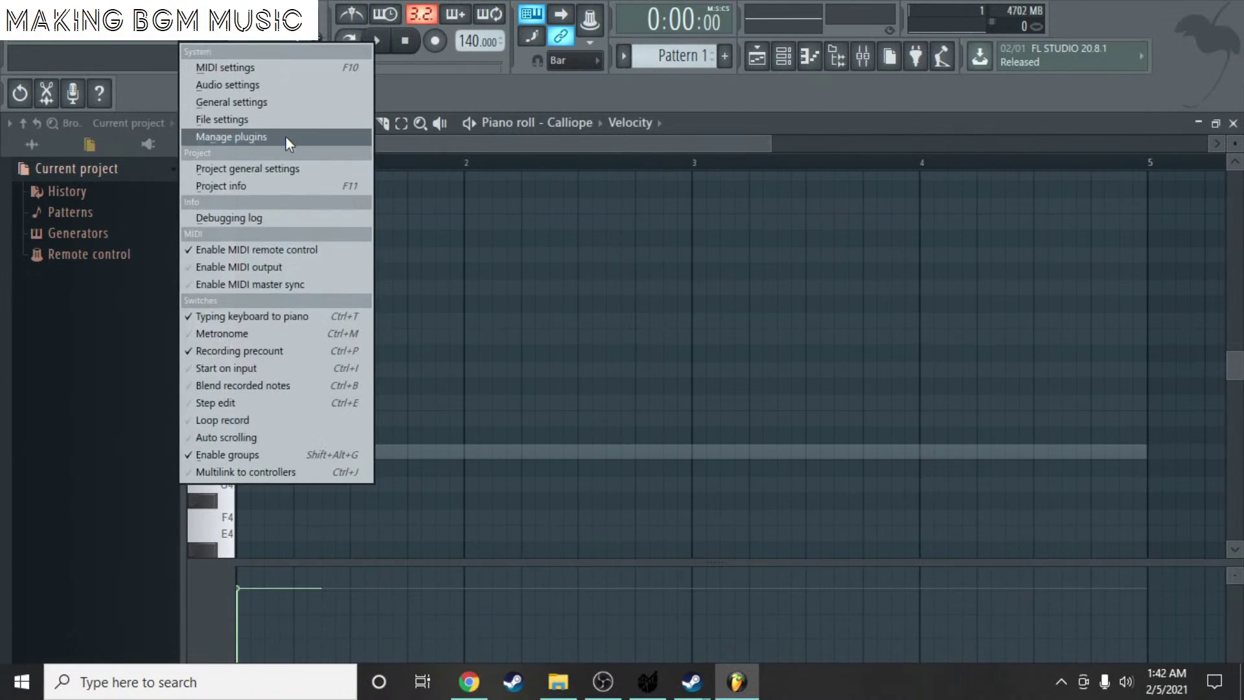
- Set Beats per bar to 3 on the Project page of the Settings window
{"action": "left_click", "coordinate": [294, 84]}
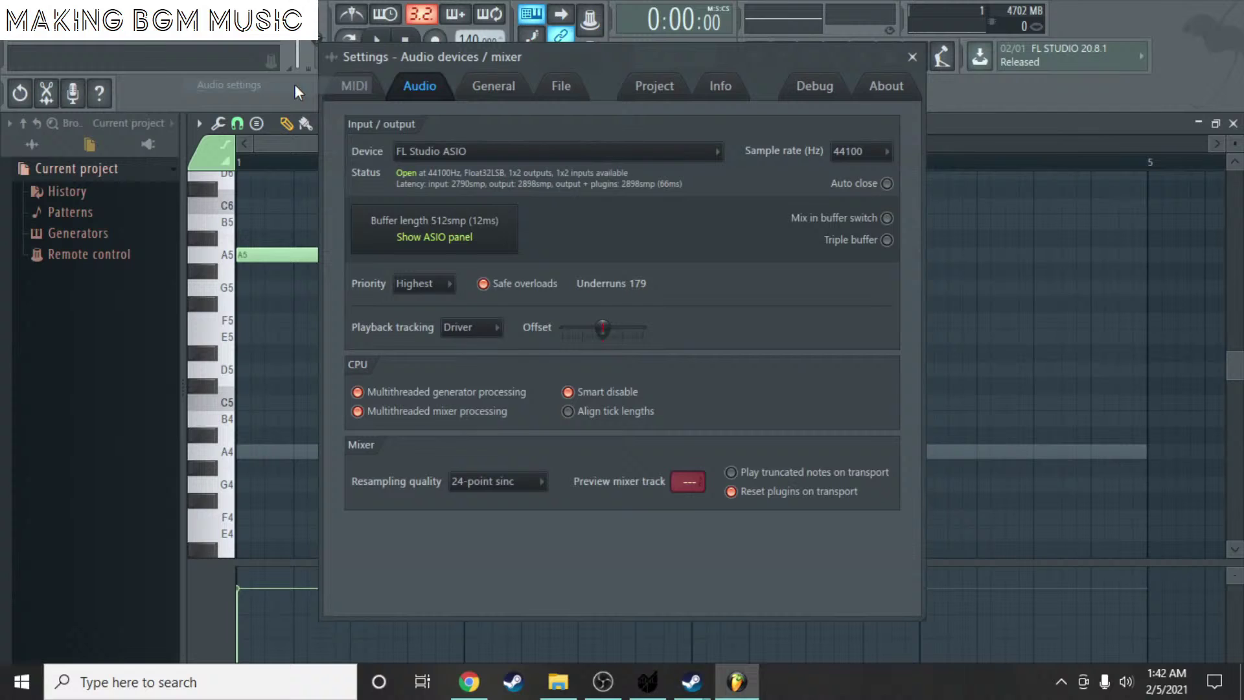
{"action": "left_click", "coordinate": [491, 89]}
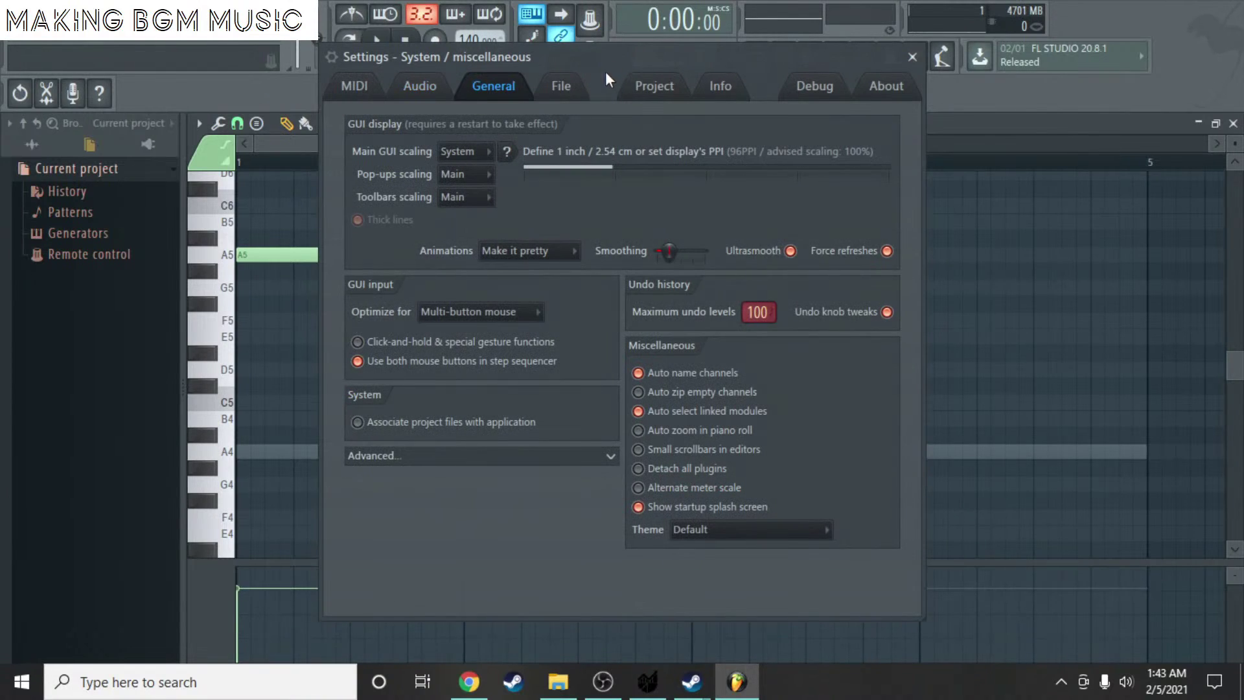
{"action": "left_click", "coordinate": [581, 97]}
{"action": "left_click", "coordinate": [358, 85]}
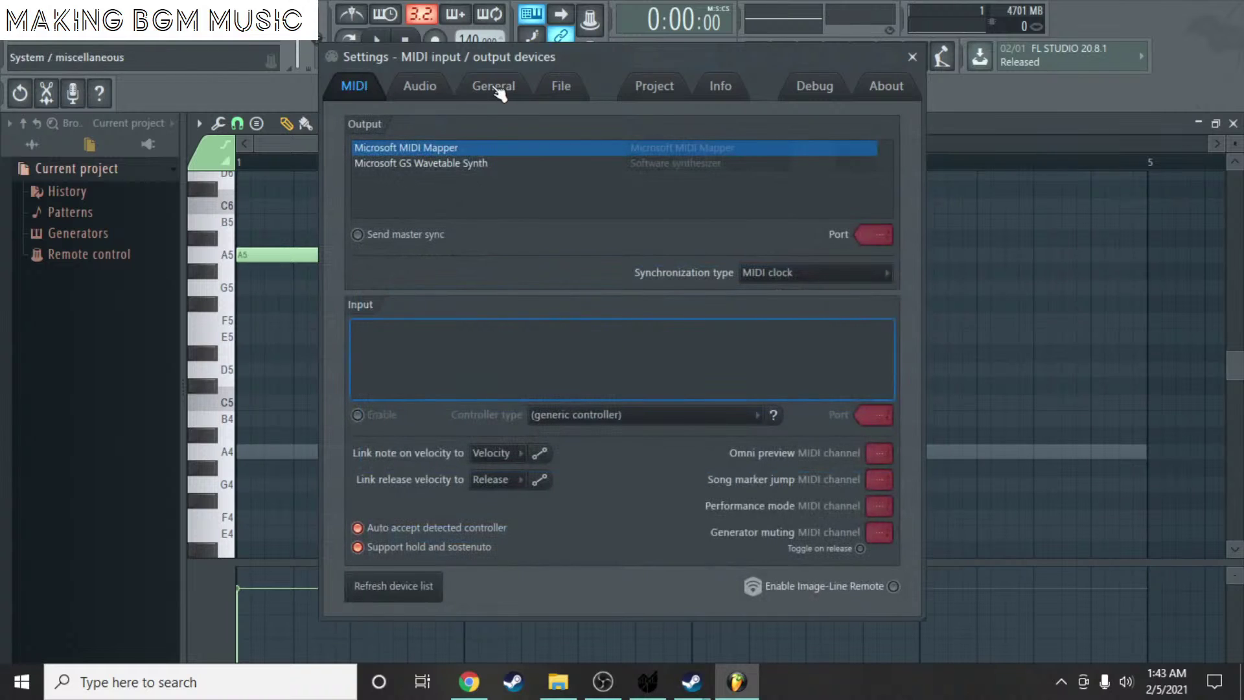
{"action": "left_click", "coordinate": [676, 84]}
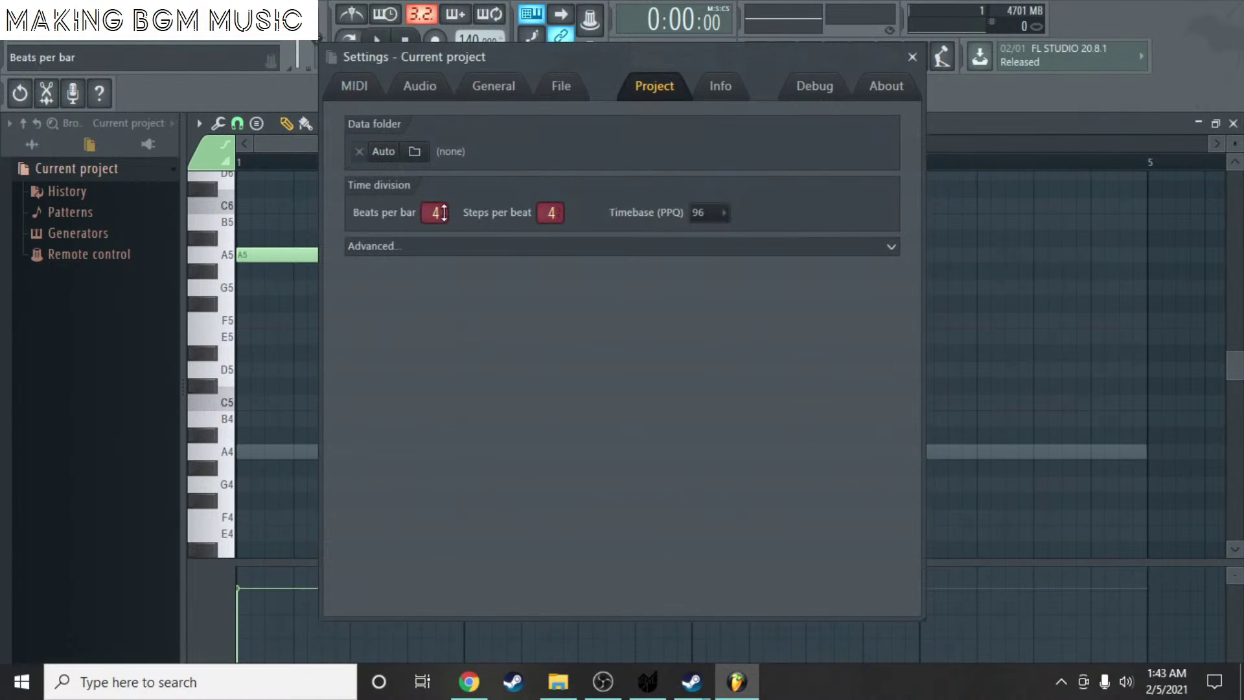
{"action": "scroll", "coordinate": [434, 212], "scroll_direction": "down", "scroll_amount": 1}
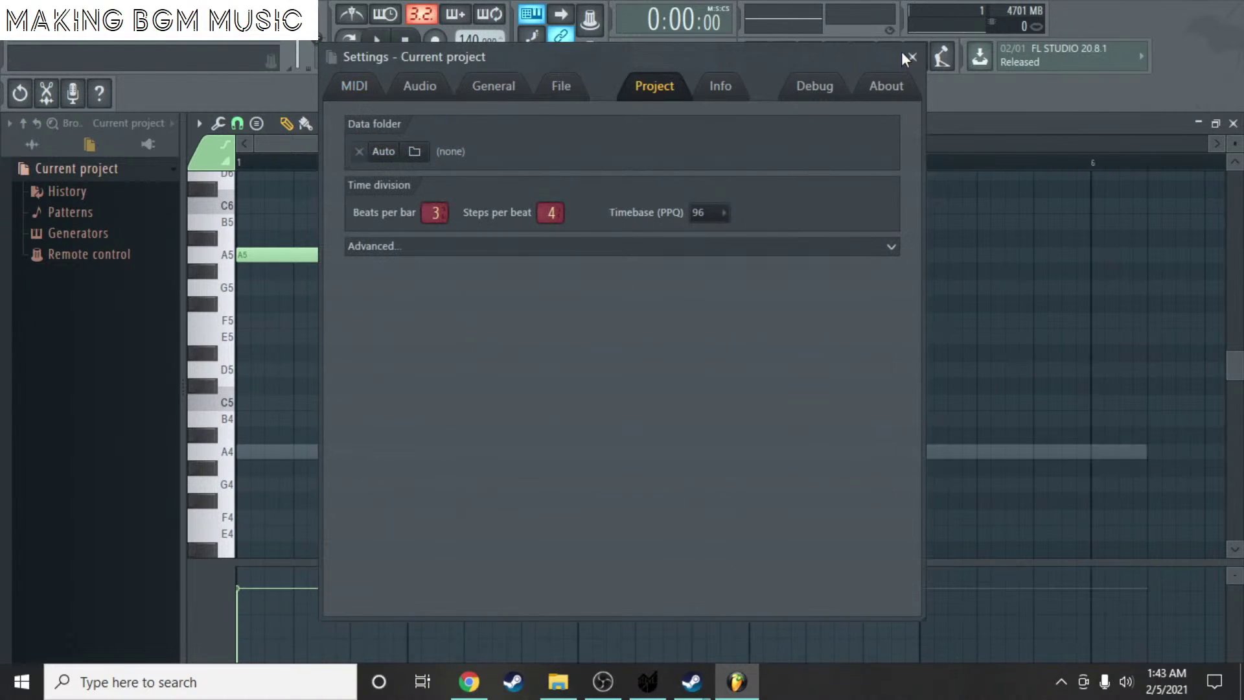
{"action": "left_click", "coordinate": [909, 57]}
- Halve the A5 note and add two E6 notes after it, shortening the second E6
{"action": "left_click", "coordinate": [304, 257]}
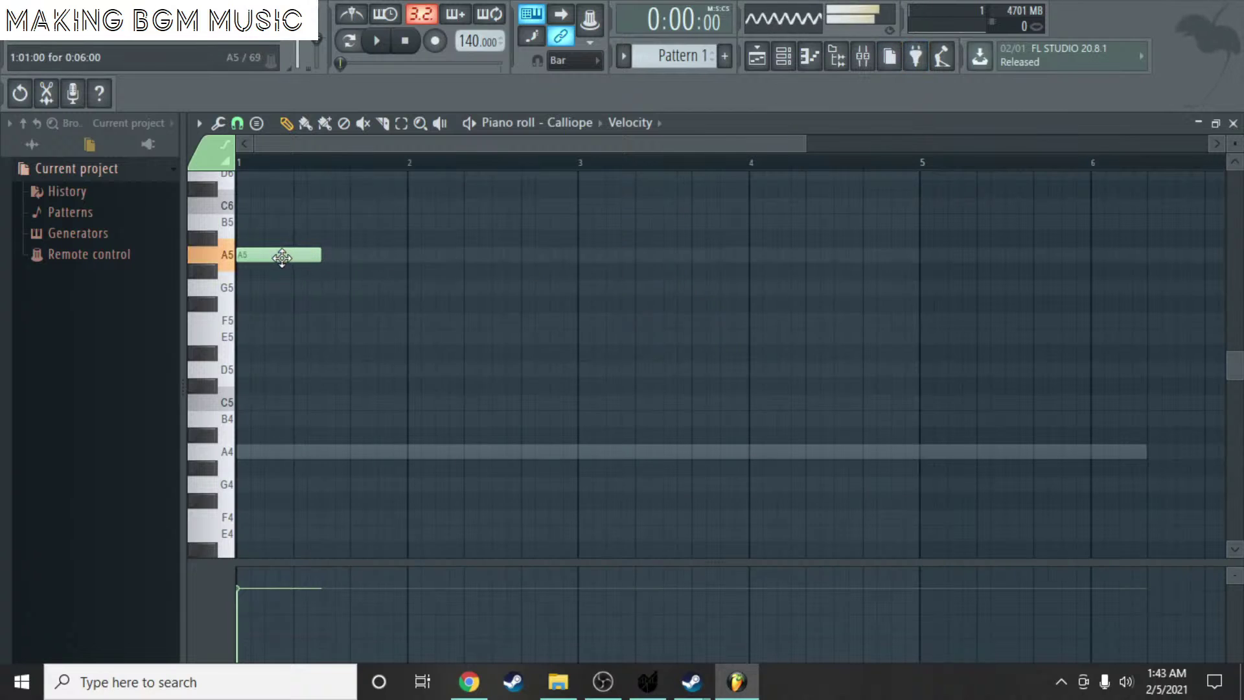
{"action": "scroll", "coordinate": [317, 249], "scroll_direction": "up", "scroll_amount": 5}
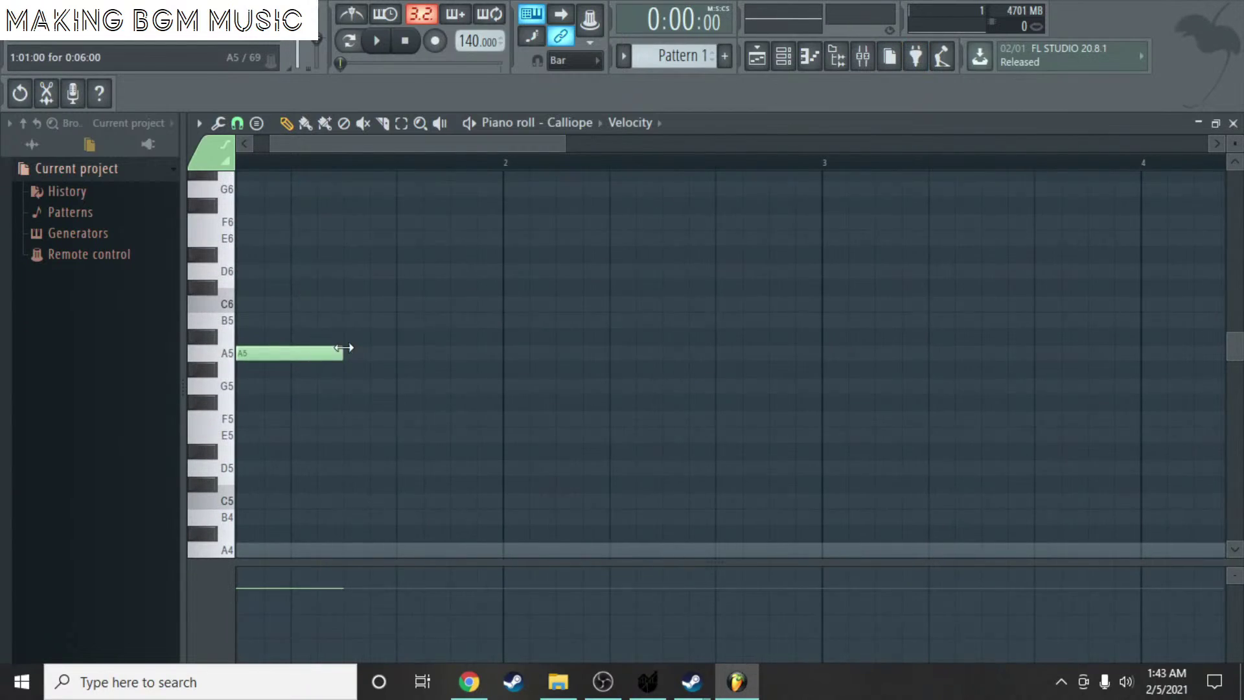
{"action": "left_click_drag", "start_coordinate": [344, 348], "coordinate": [267, 357]}
{"action": "mouse_move", "coordinate": [334, 232]}
{"action": "left_mouse_down"}
{"action": "mouse_move", "coordinate": [308, 239]}
{"action": "mouse_move", "coordinate": [411, 244]}
{"action": "mouse_move", "coordinate": [334, 240]}
{"action": "left_mouse_up"}
{"action": "left_click", "coordinate": [412, 255]}
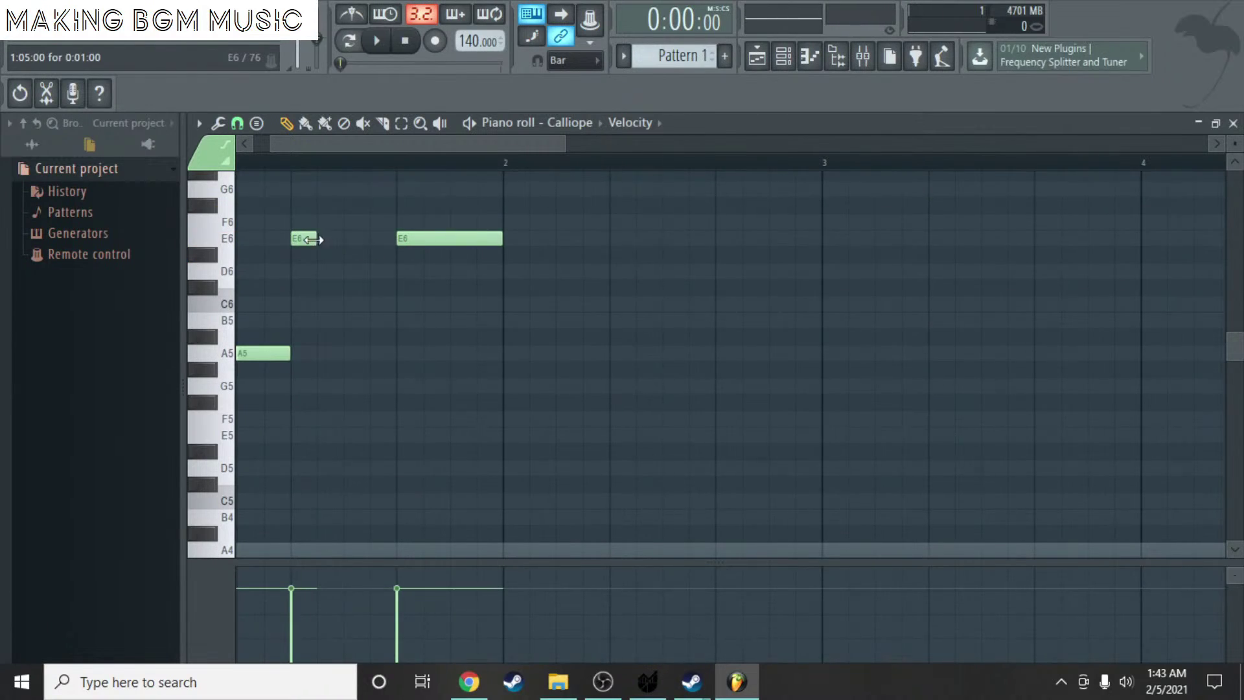
{"action": "left_click_drag", "start_coordinate": [498, 243], "coordinate": [450, 247]}
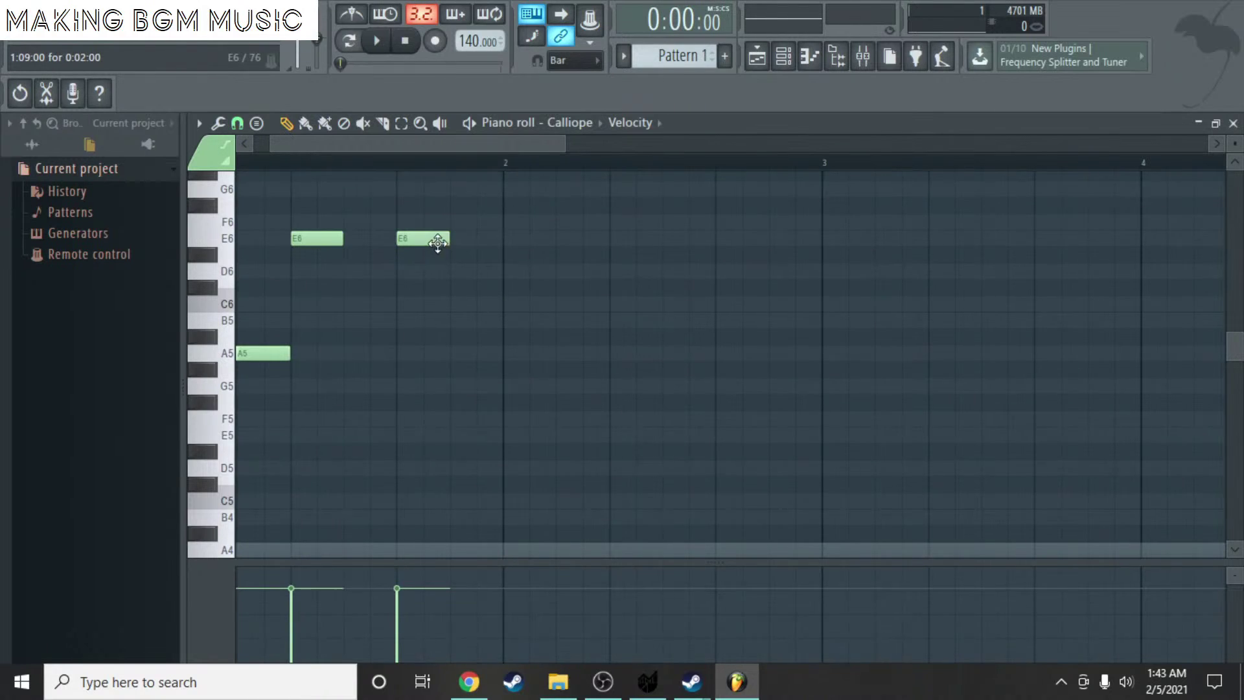
- Tap out the tempo in the tempo tapper, settle it at 175 BPM, and close the tapper
{"action": "right_click", "coordinate": [462, 41]}
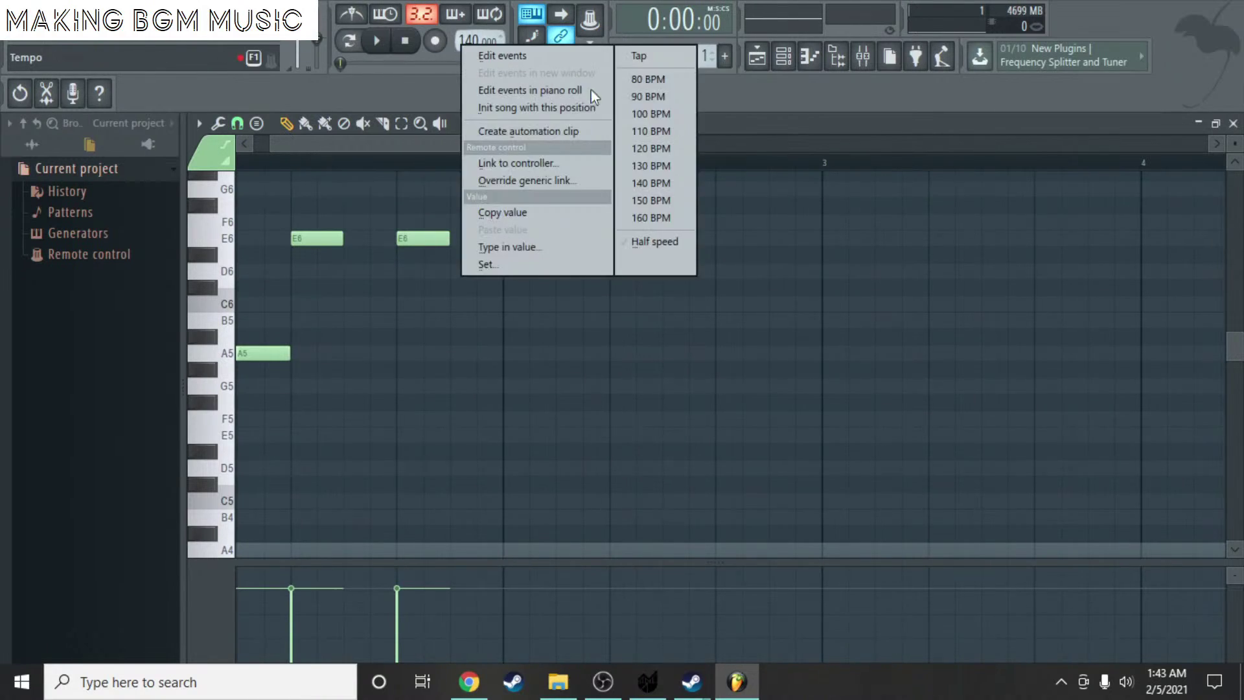
{"action": "left_click", "coordinate": [651, 57]}
{"action": "left_click", "coordinate": [633, 293]}
{"action": "left_click", "coordinate": [634, 293]}
{"action": "left_click", "coordinate": [636, 294]}
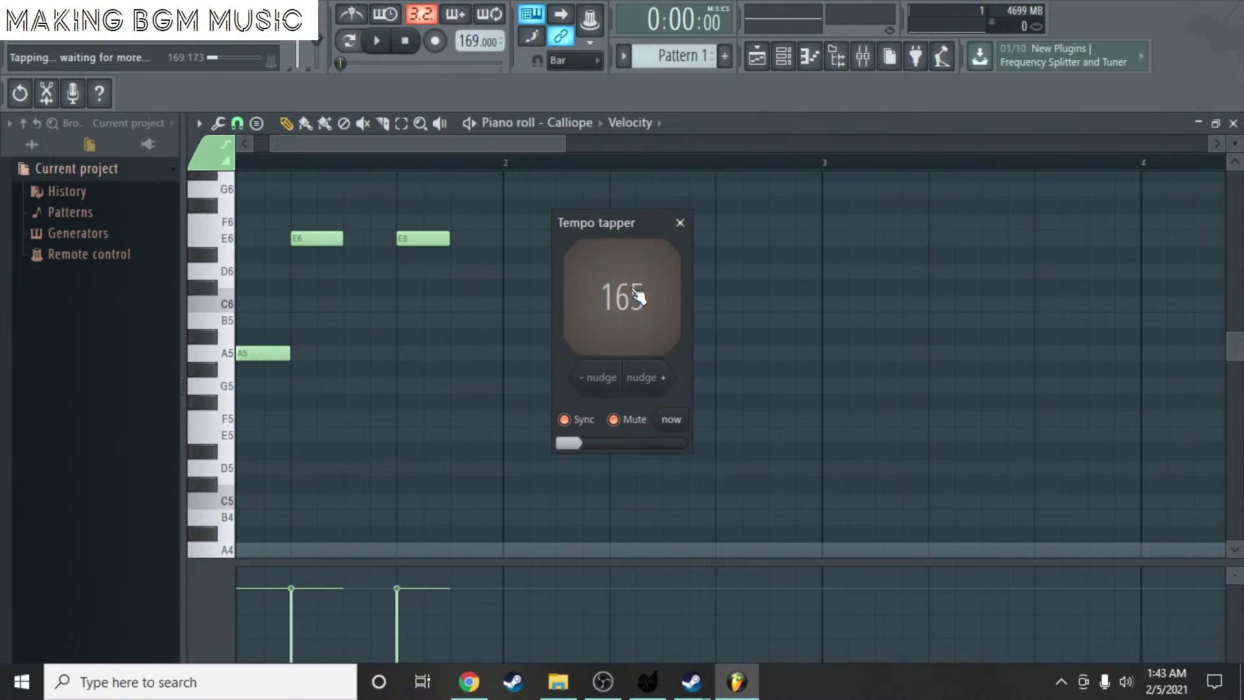
{"action": "left_click", "coordinate": [638, 295]}
{"action": "left_click", "coordinate": [638, 295]}
{"action": "left_click", "coordinate": [638, 297]}
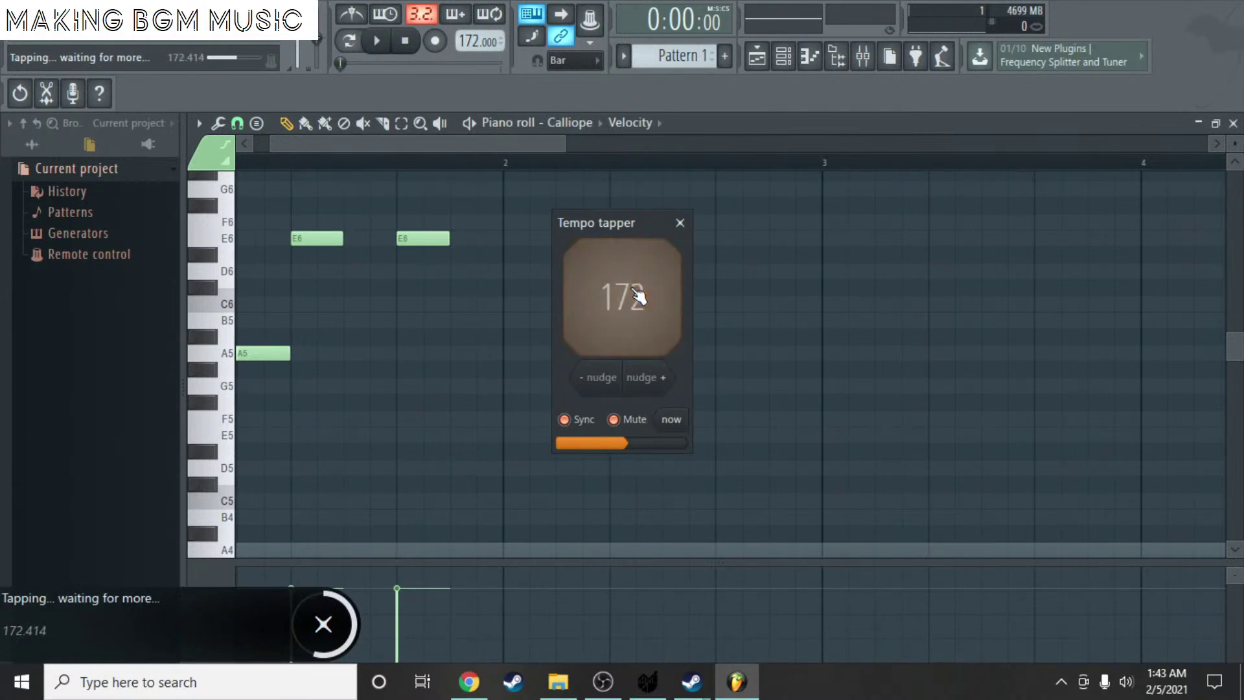
{"action": "left_click", "coordinate": [638, 297]}
{"action": "left_click", "coordinate": [634, 297]}
{"action": "left_click", "coordinate": [641, 295]}
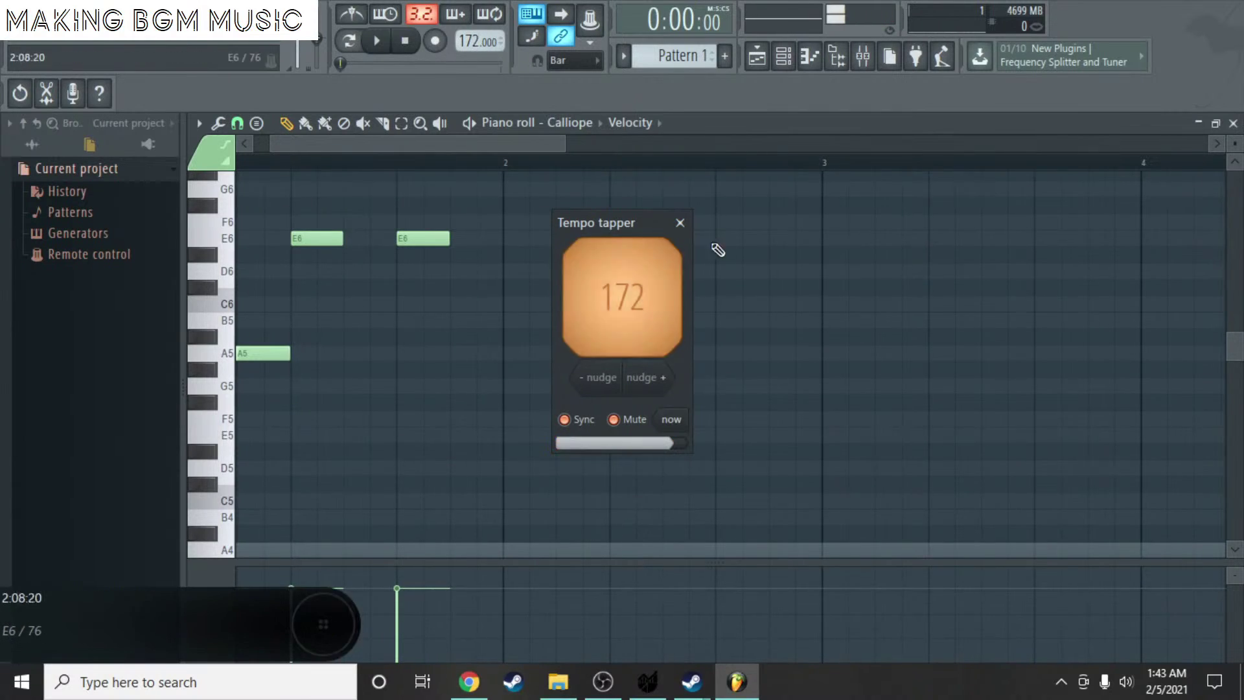
{"action": "scroll", "coordinate": [479, 40], "scroll_direction": "up", "scroll_amount": 3}
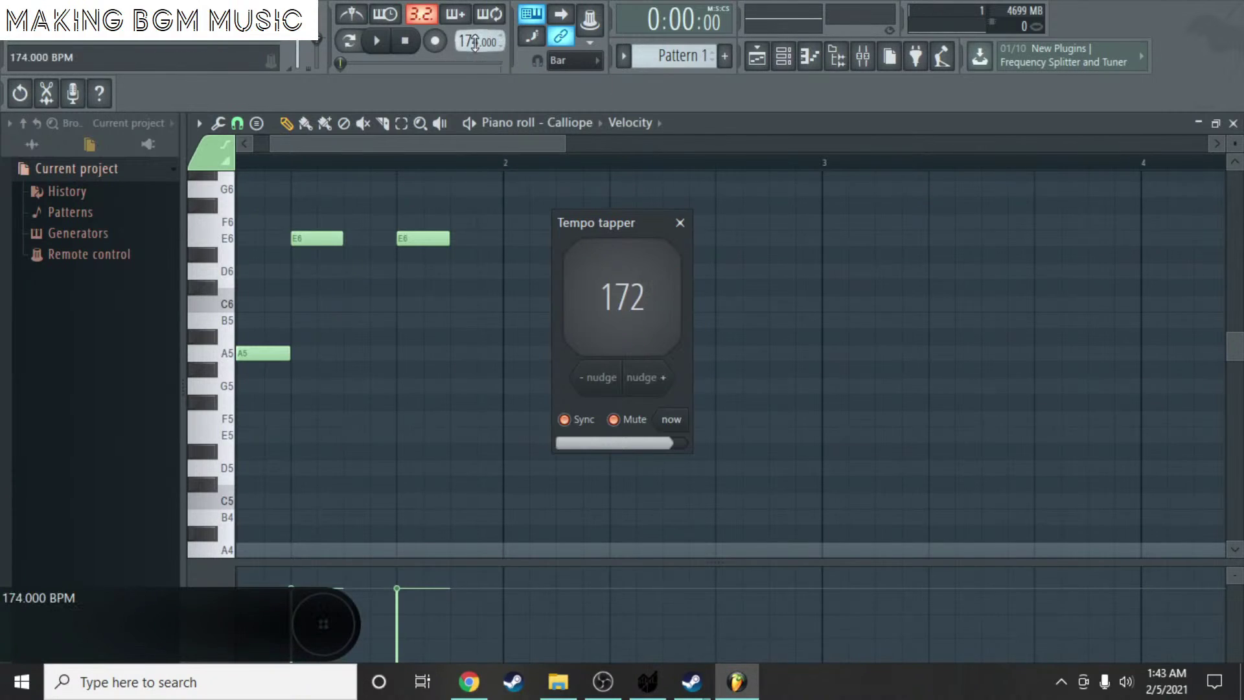
{"action": "left_click", "coordinate": [680, 222]}
{"action": "scroll", "coordinate": [444, 300], "scroll_direction": "down", "scroll_amount": 4}
- Preview the melody, close the Calliope piano roll, and remove the Pattern 1 clip from Track 1
{"action": "key", "text": "space"}
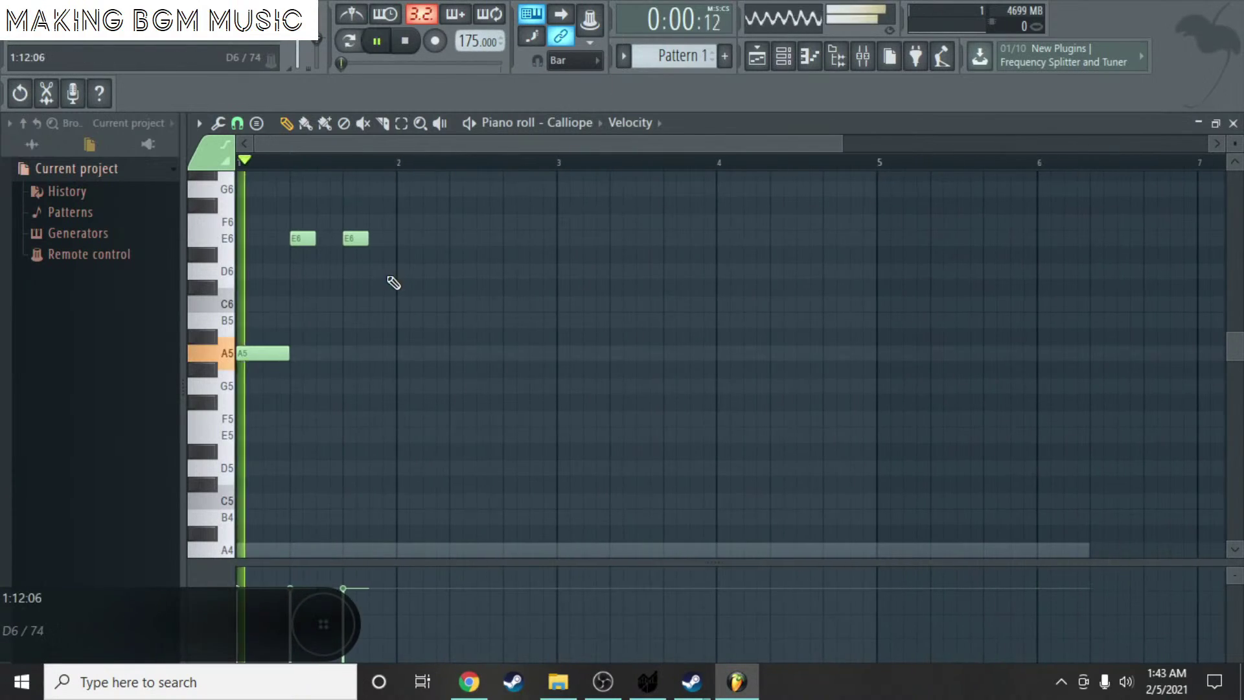
{"action": "key", "text": "space"}
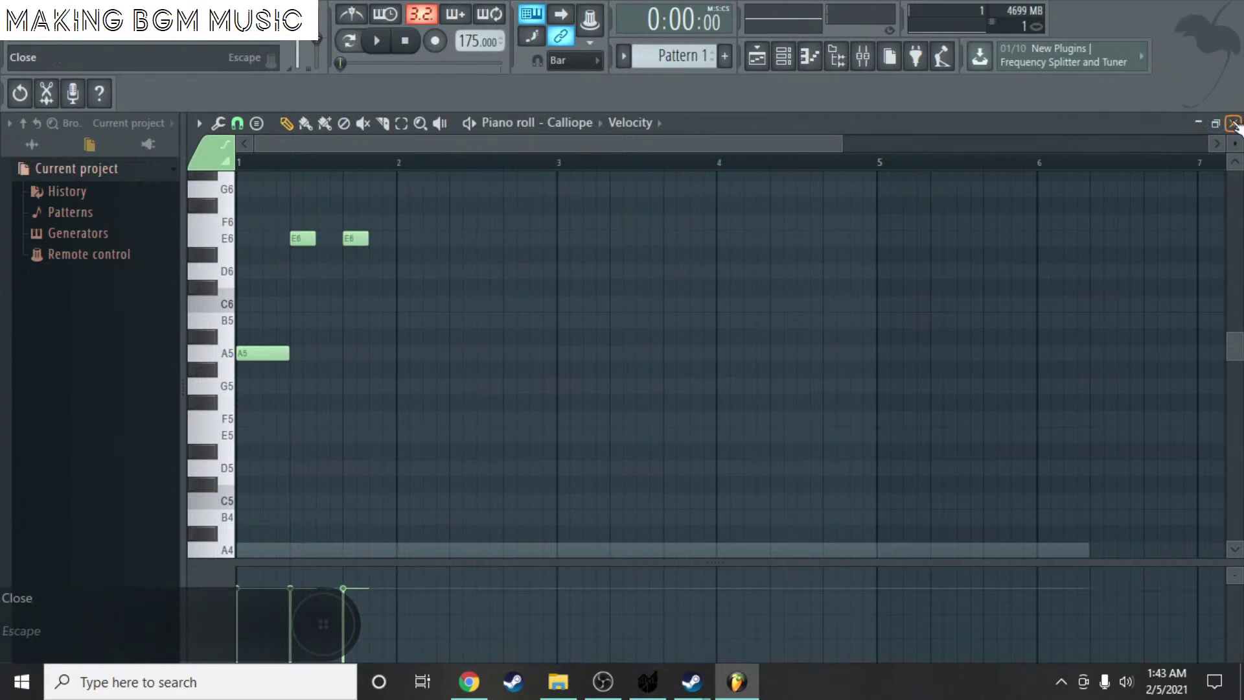
{"action": "left_click", "coordinate": [1233, 122]}
{"action": "left_click", "coordinate": [397, 193]}
{"action": "right_click", "coordinate": [411, 216]}
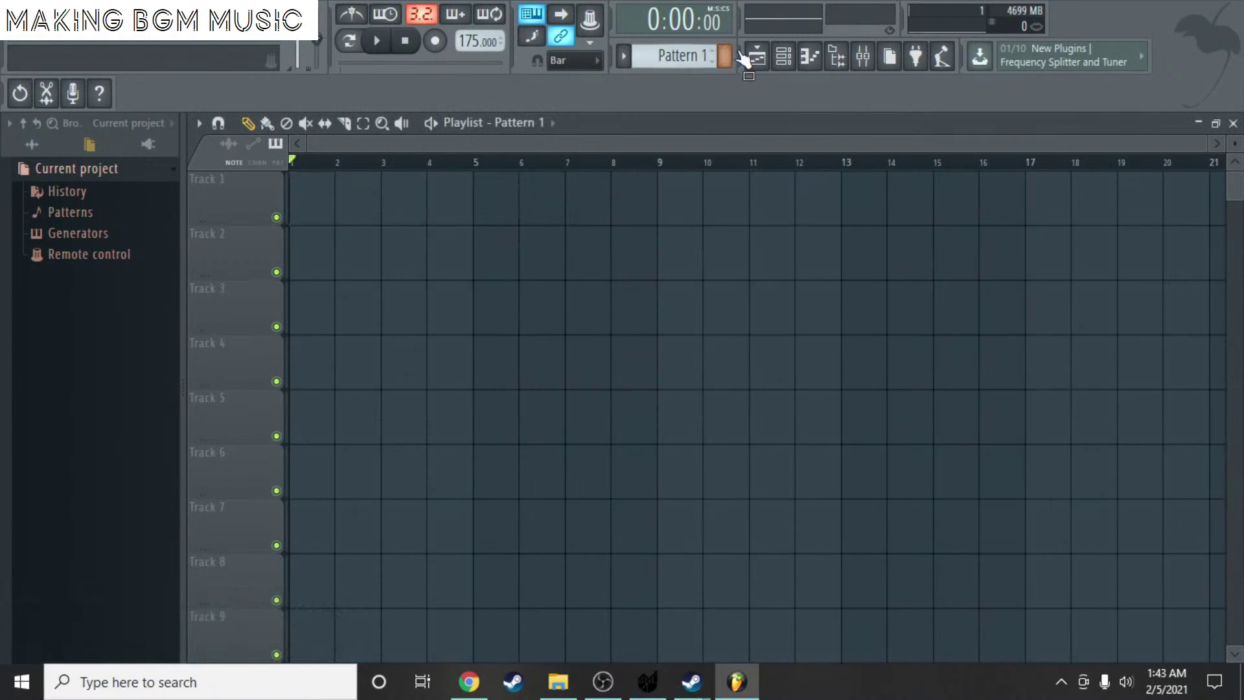
- Place Pattern 1 at bar 1 of Track 1 and reopen the Calliope piano roll
{"action": "right_click", "coordinate": [672, 48]}
{"action": "left_click", "coordinate": [830, 113]}
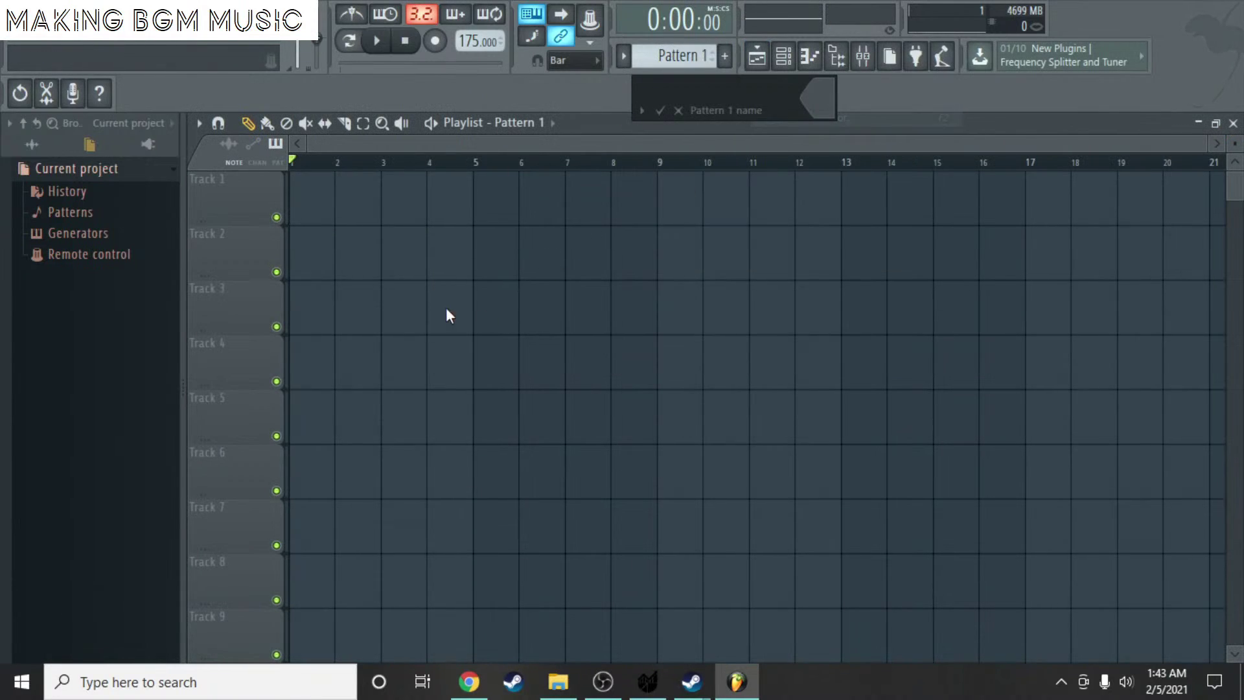
{"action": "left_click", "coordinate": [679, 111]}
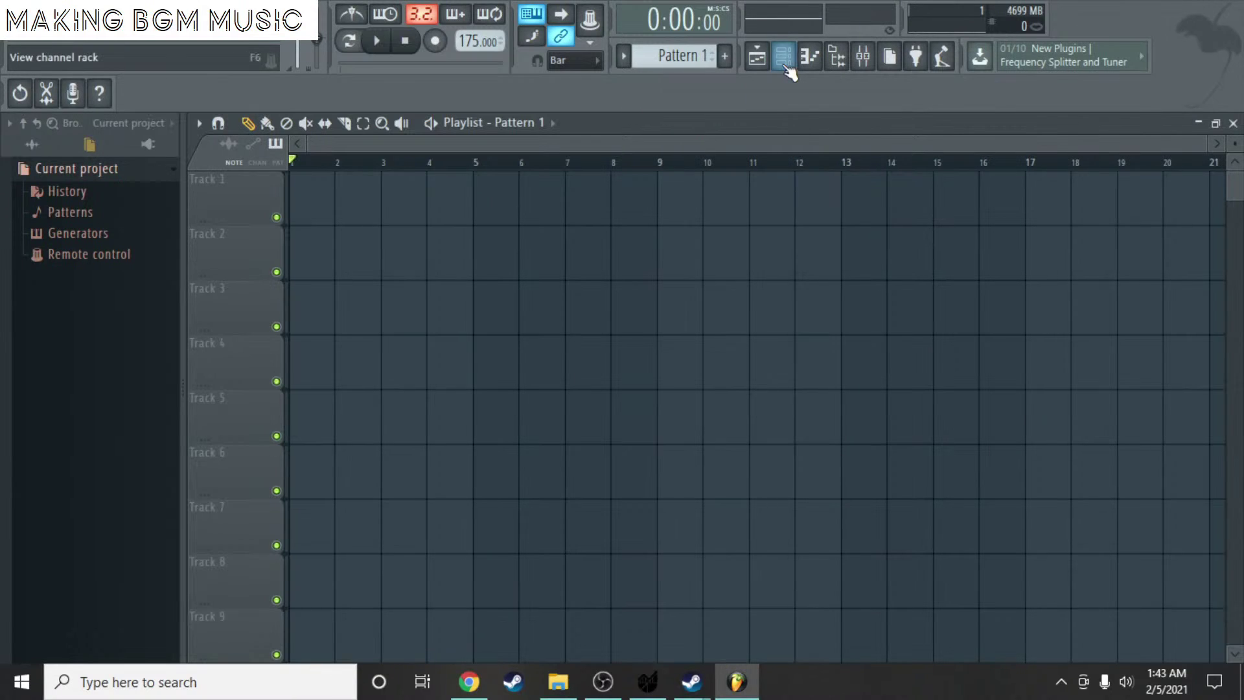
{"action": "left_click", "coordinate": [327, 207]}
{"action": "double_click", "coordinate": [407, 213]}
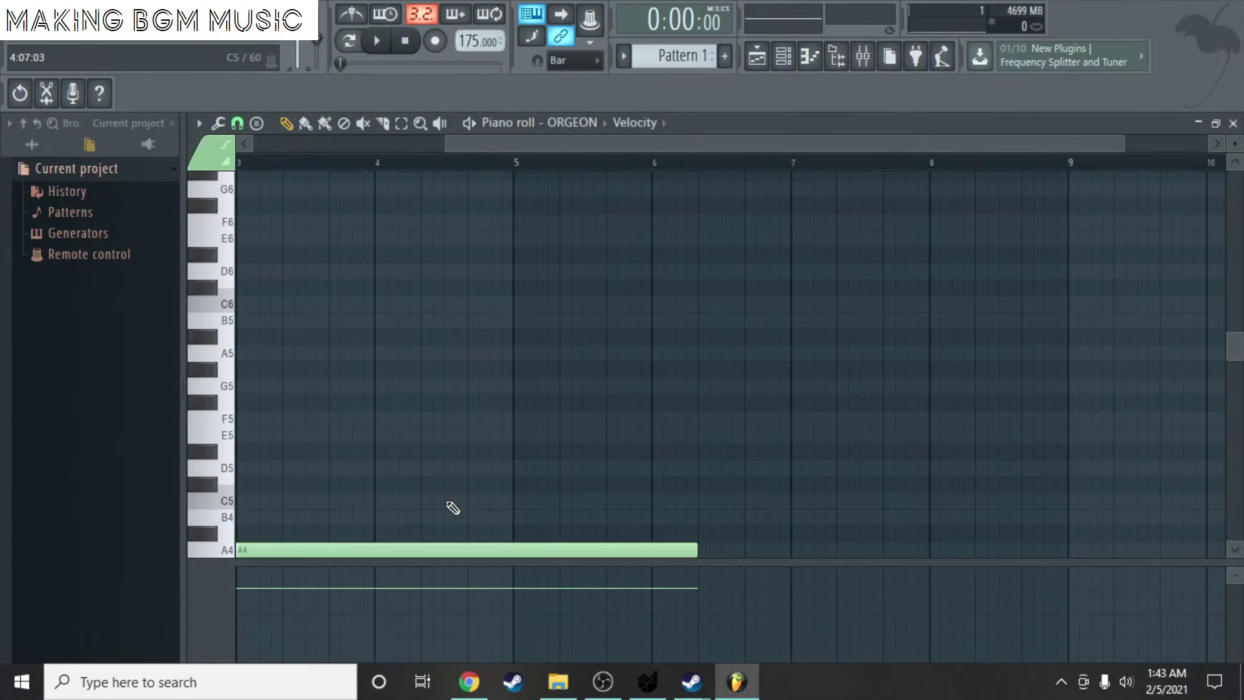
{"action": "left_click", "coordinate": [1233, 123]}
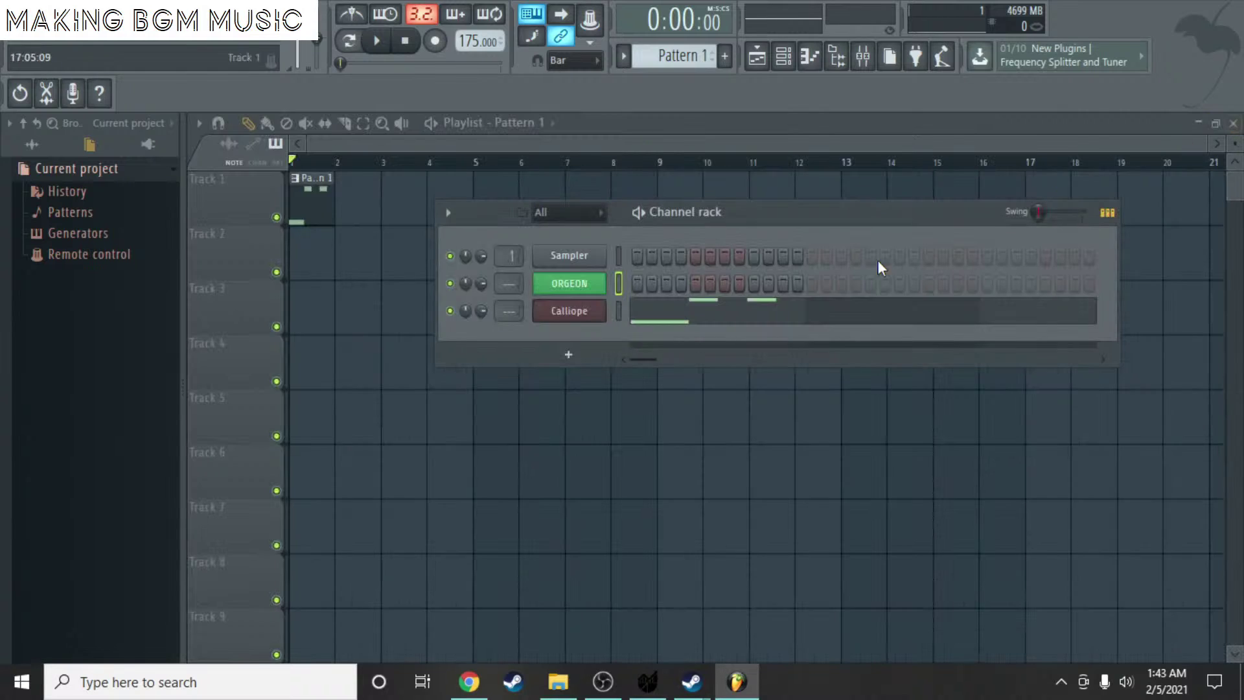
{"action": "right_click", "coordinate": [604, 319]}
{"action": "left_click", "coordinate": [658, 315]}
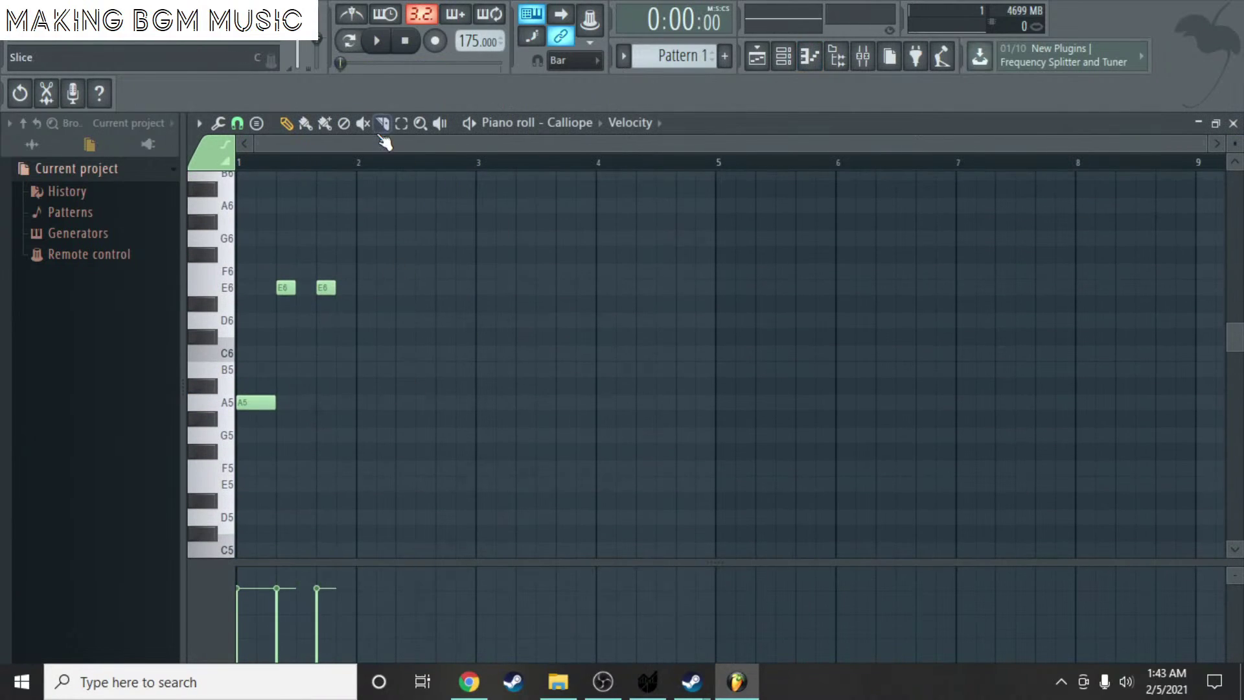
- Add an A5 note and two E6 notes to bar 2, replacing misplaced E6 notes
{"action": "left_click", "coordinate": [402, 124]}
{"action": "left_click_drag", "start_coordinate": [394, 425], "coordinate": [263, 245]}
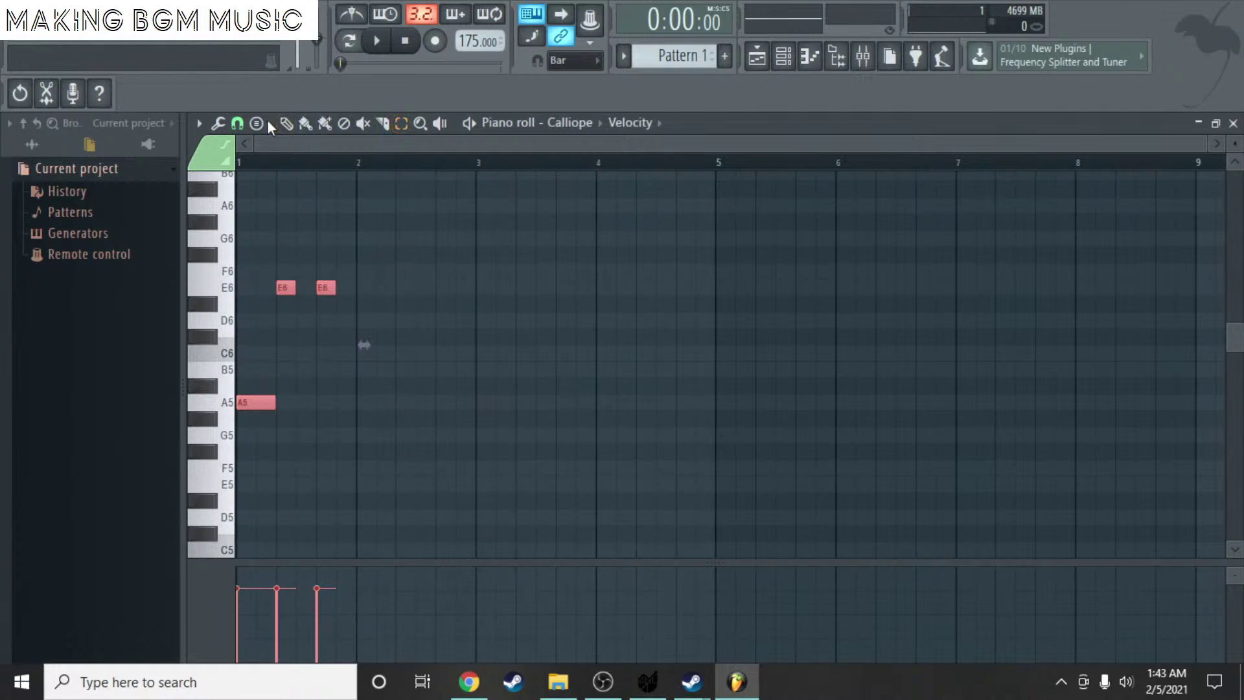
{"action": "left_click", "coordinate": [364, 405]}
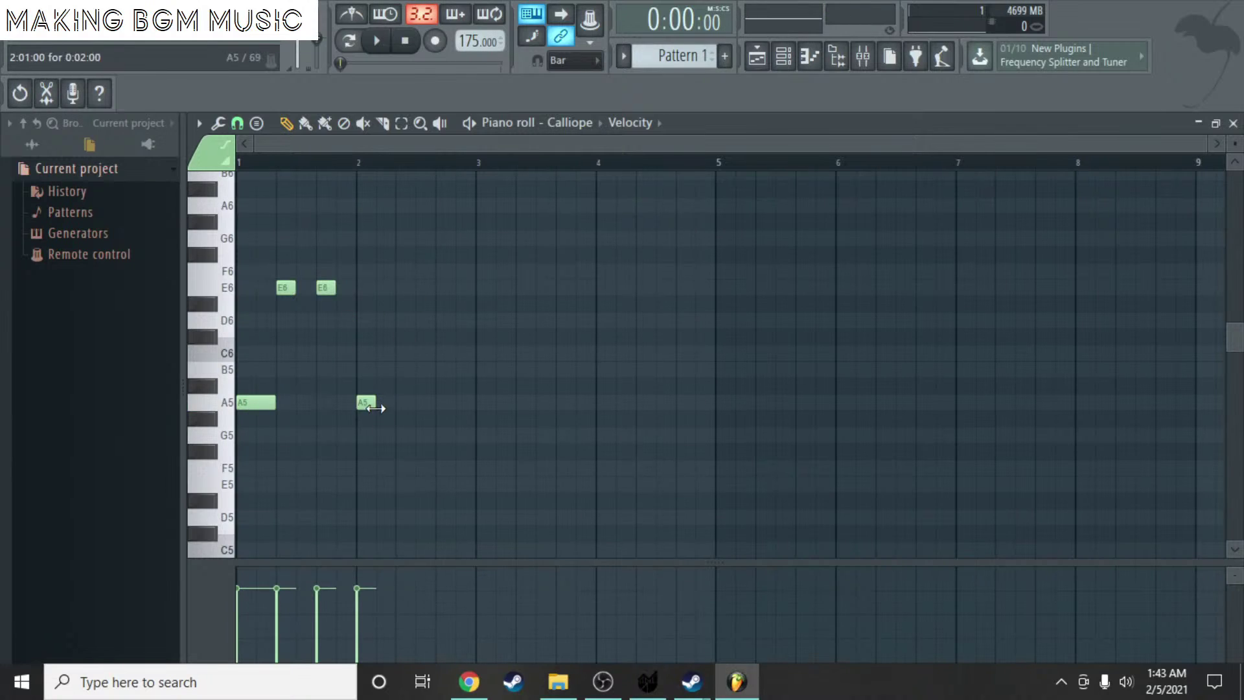
{"action": "left_click", "coordinate": [410, 289]}
{"action": "right_click", "coordinate": [399, 289]}
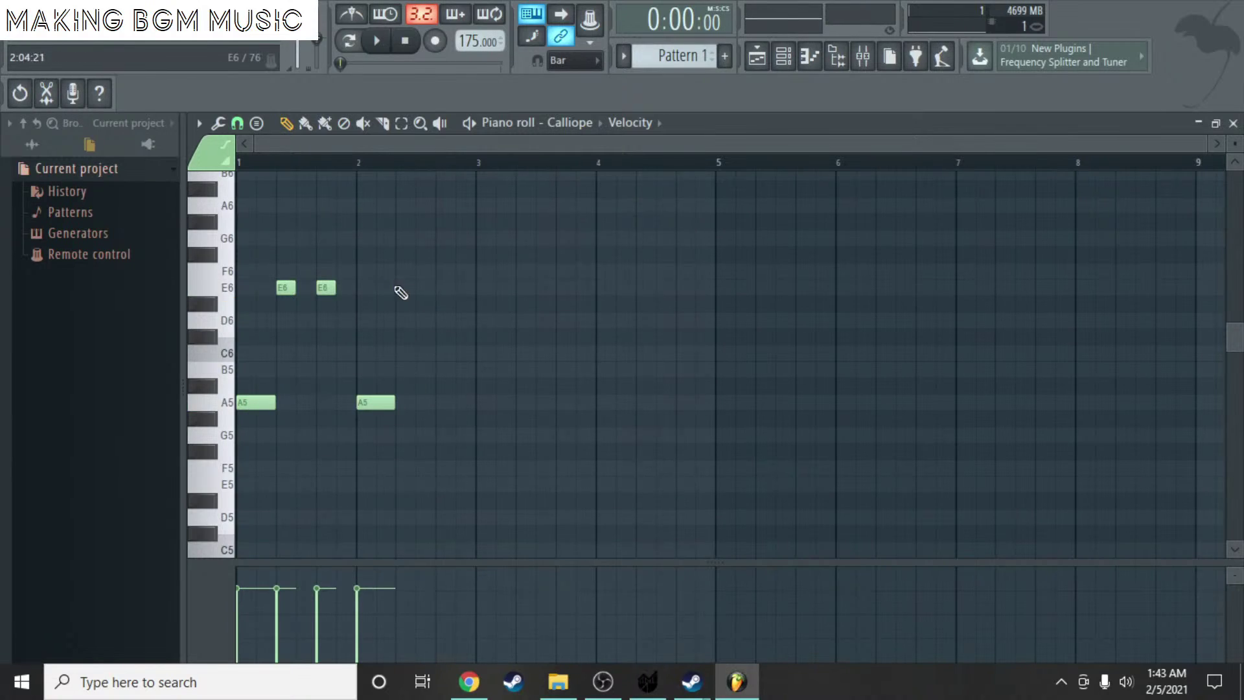
{"action": "right_click", "coordinate": [384, 288]}
{"action": "left_click", "coordinate": [406, 288]}
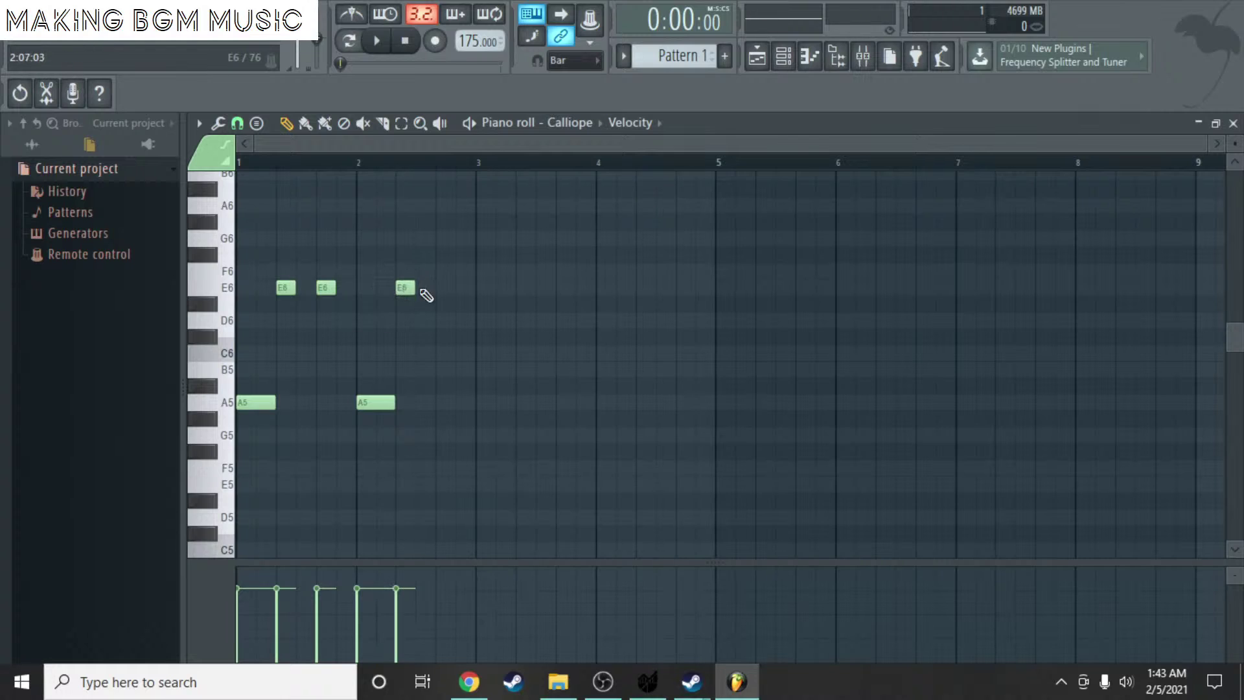
{"action": "left_click", "coordinate": [446, 289]}
- Add an A5 and two E6 notes to bar 3 and play the melody back
{"action": "left_click", "coordinate": [488, 403]}
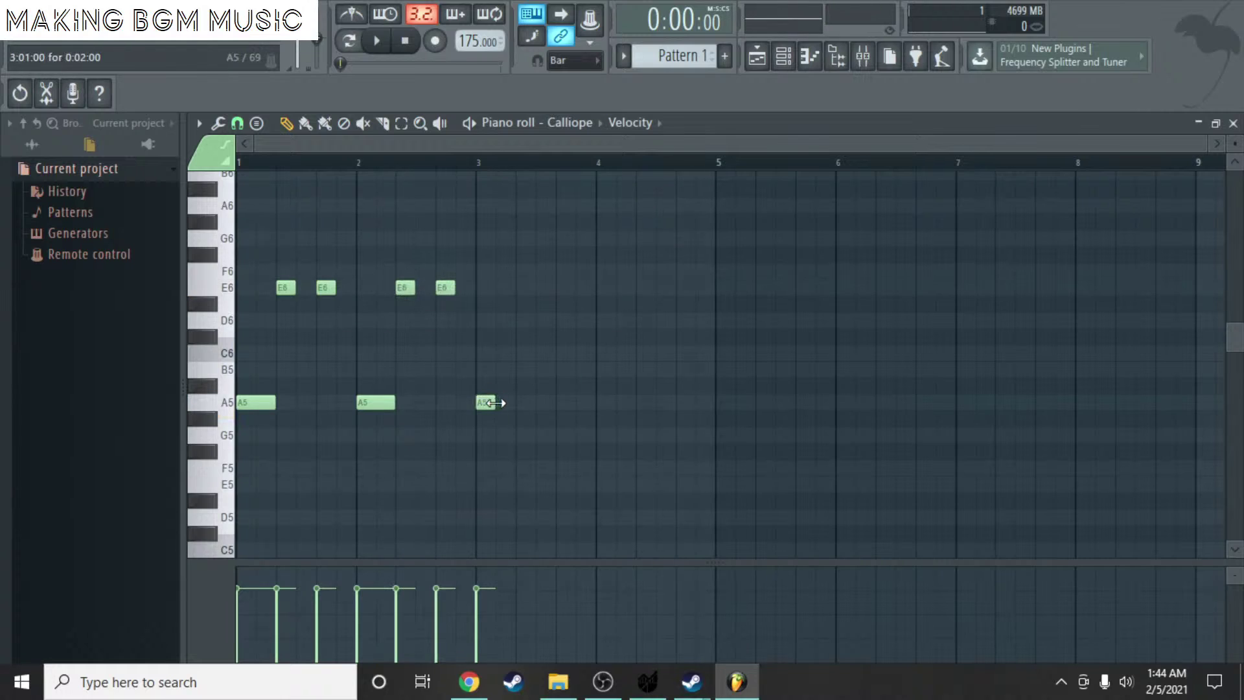
{"action": "left_click", "coordinate": [528, 287]}
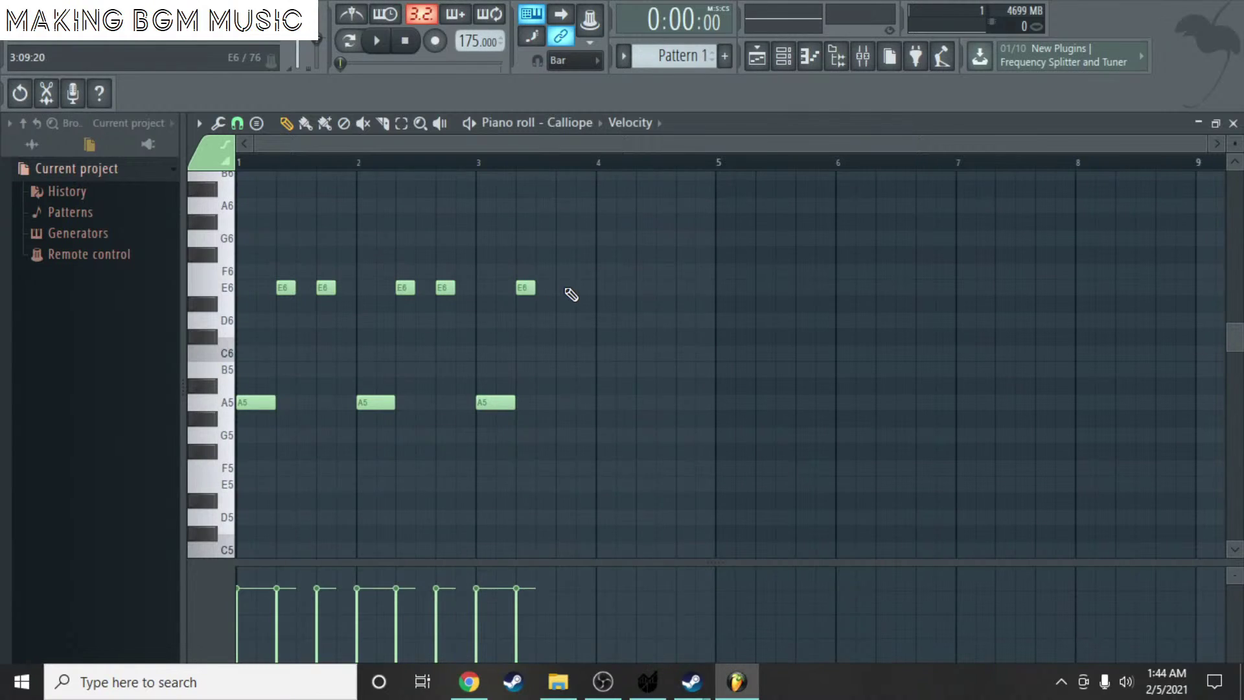
{"action": "left_click", "coordinate": [567, 288]}
{"action": "key", "text": "space"}
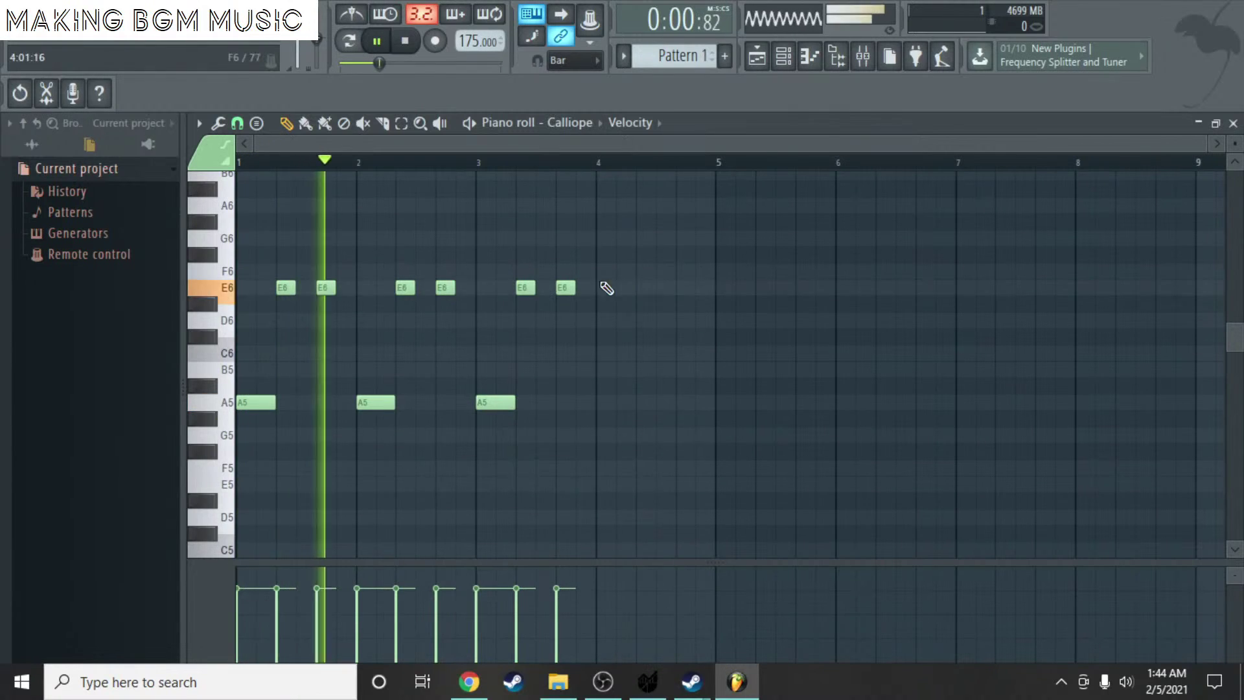
{"action": "key", "text": "space"}
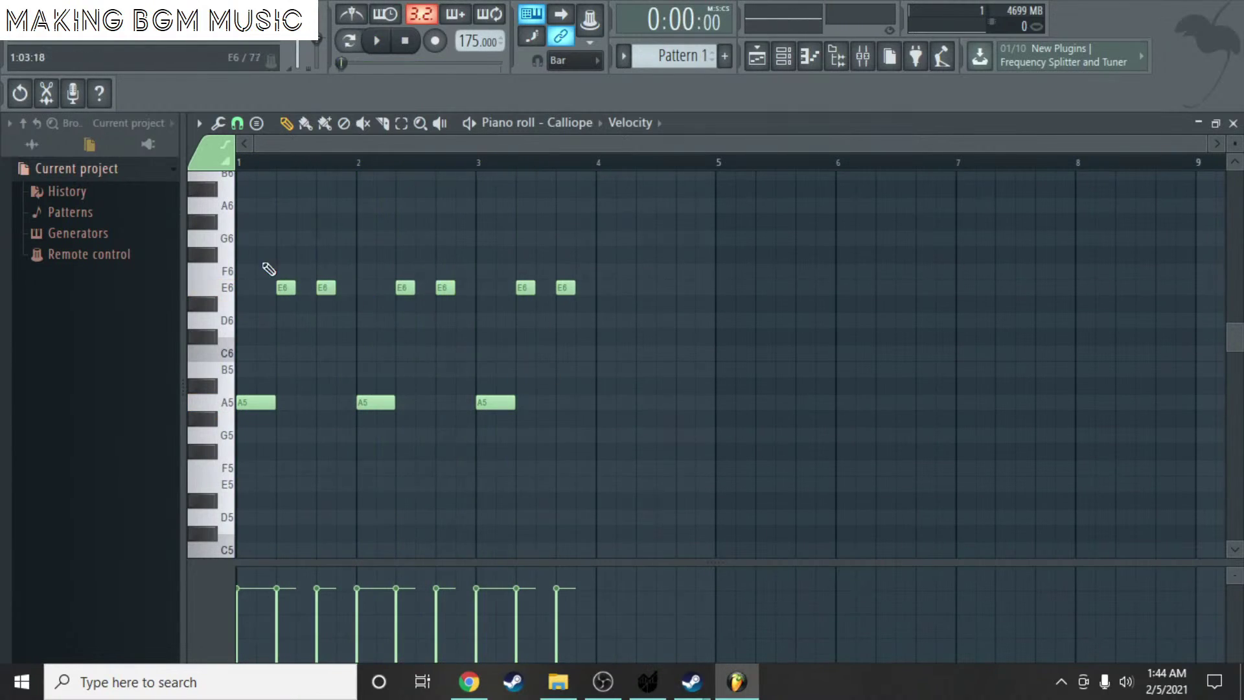
- Try an A6 note at bar 2 and C7 notes in bar 1, auditioning the result
{"action": "left_click", "coordinate": [244, 207]}
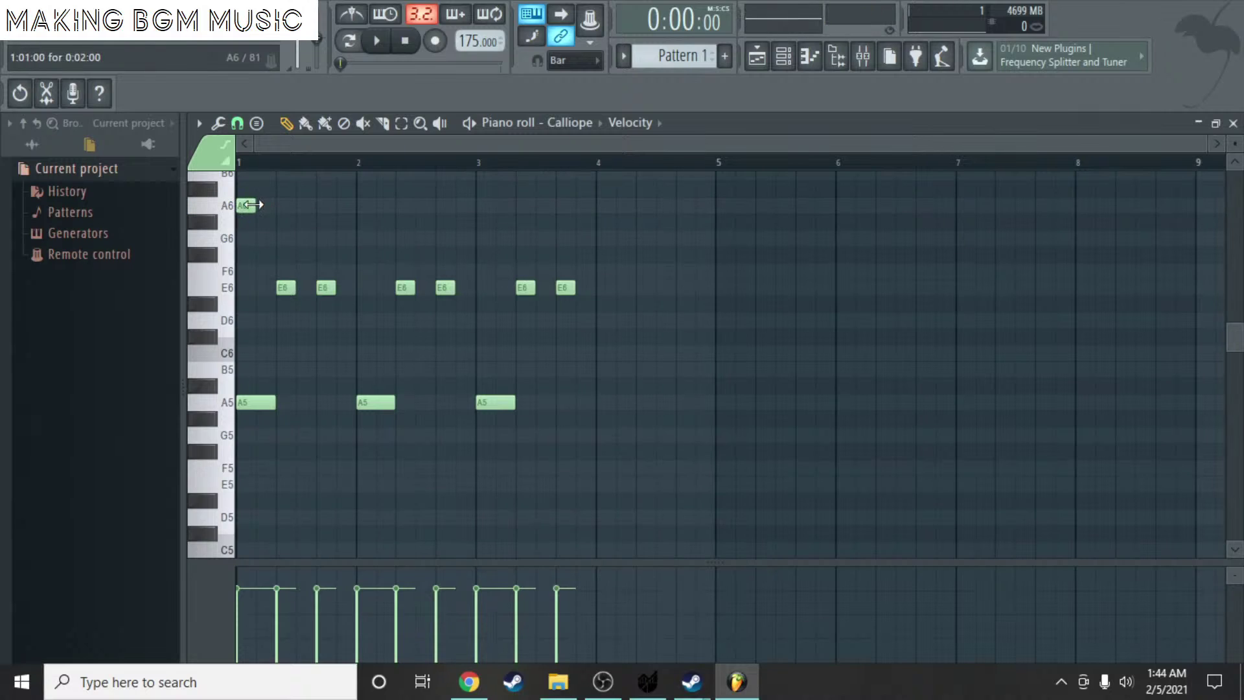
{"action": "left_click", "coordinate": [371, 208]}
{"action": "key", "text": "space"}
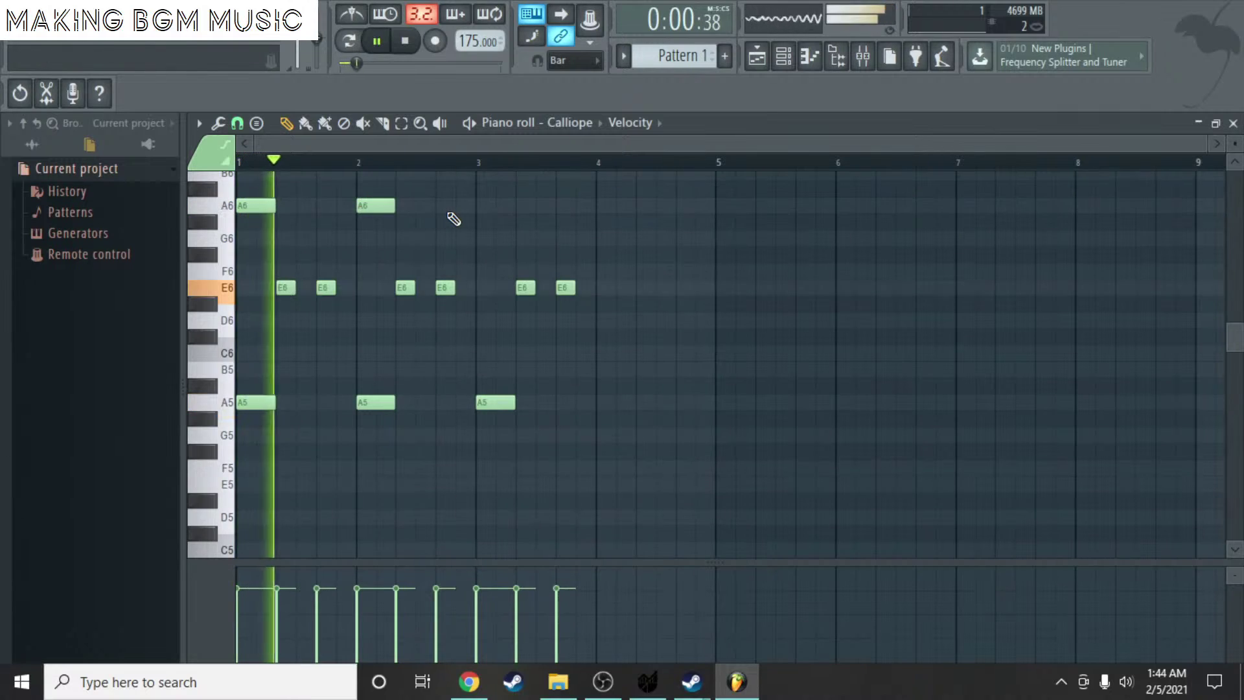
{"action": "key", "text": "space"}
{"action": "key", "text": "space"}
{"action": "scroll", "coordinate": [428, 226], "scroll_direction": "up", "scroll_amount": 3}
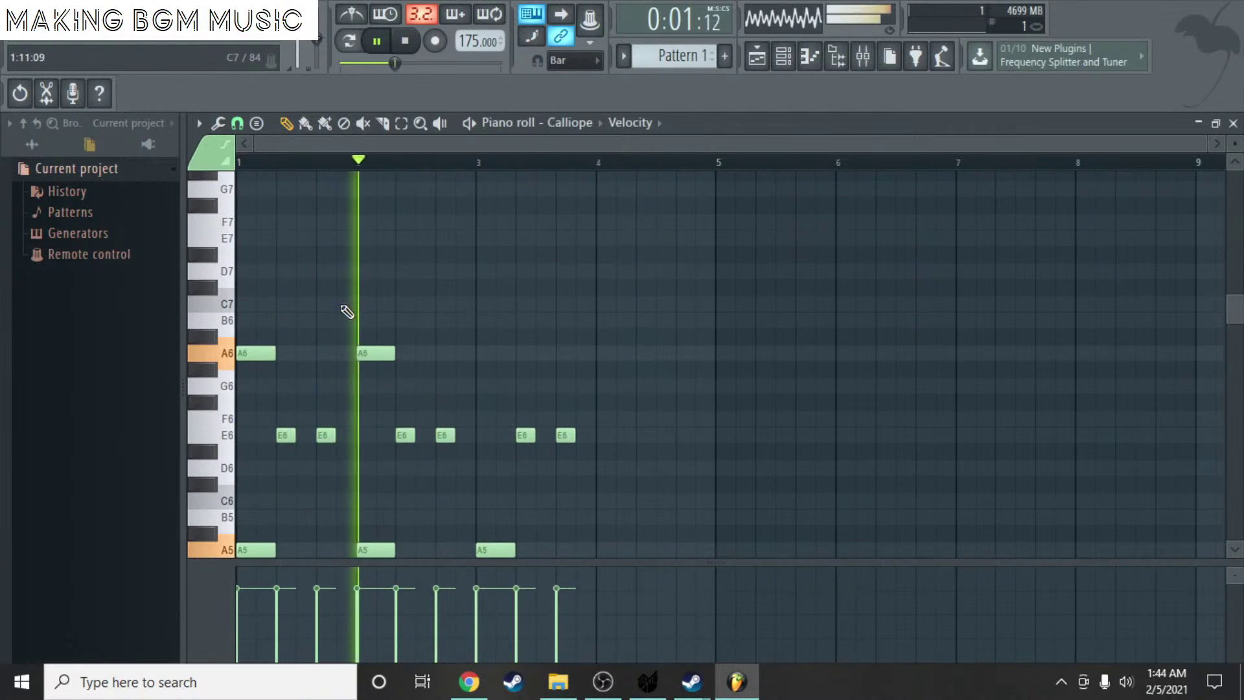
{"action": "key", "text": "space"}
{"action": "left_click", "coordinate": [300, 304]}
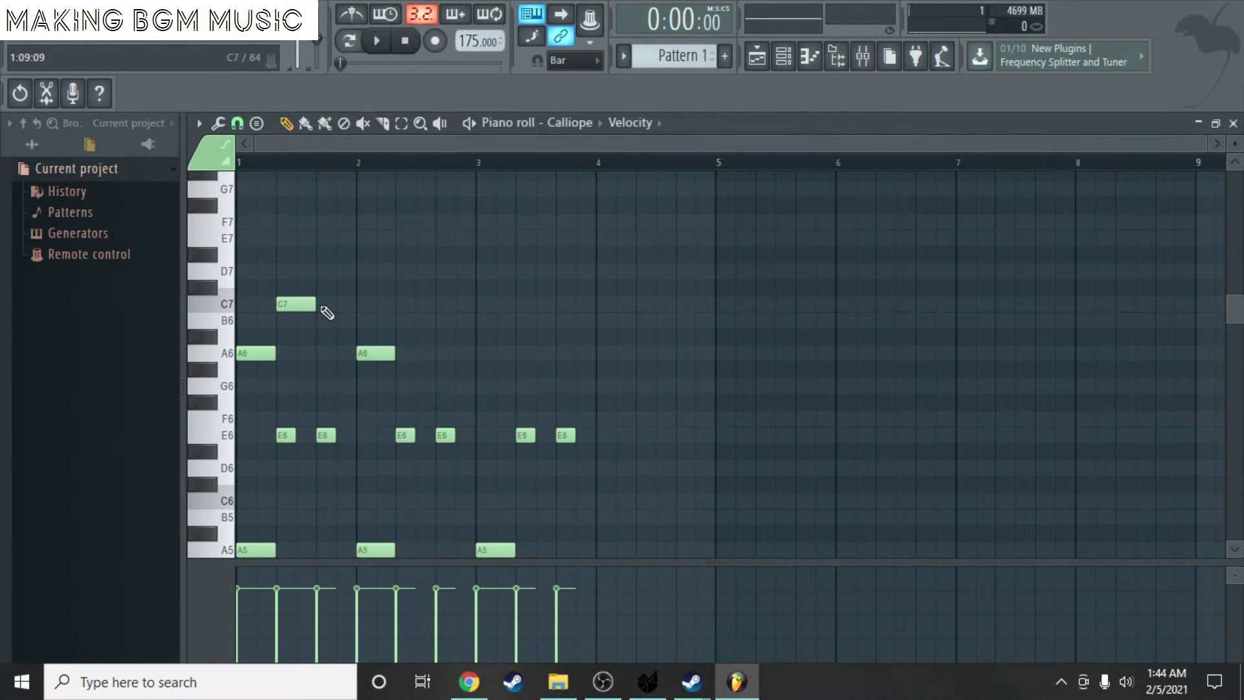
{"action": "key", "text": "space"}
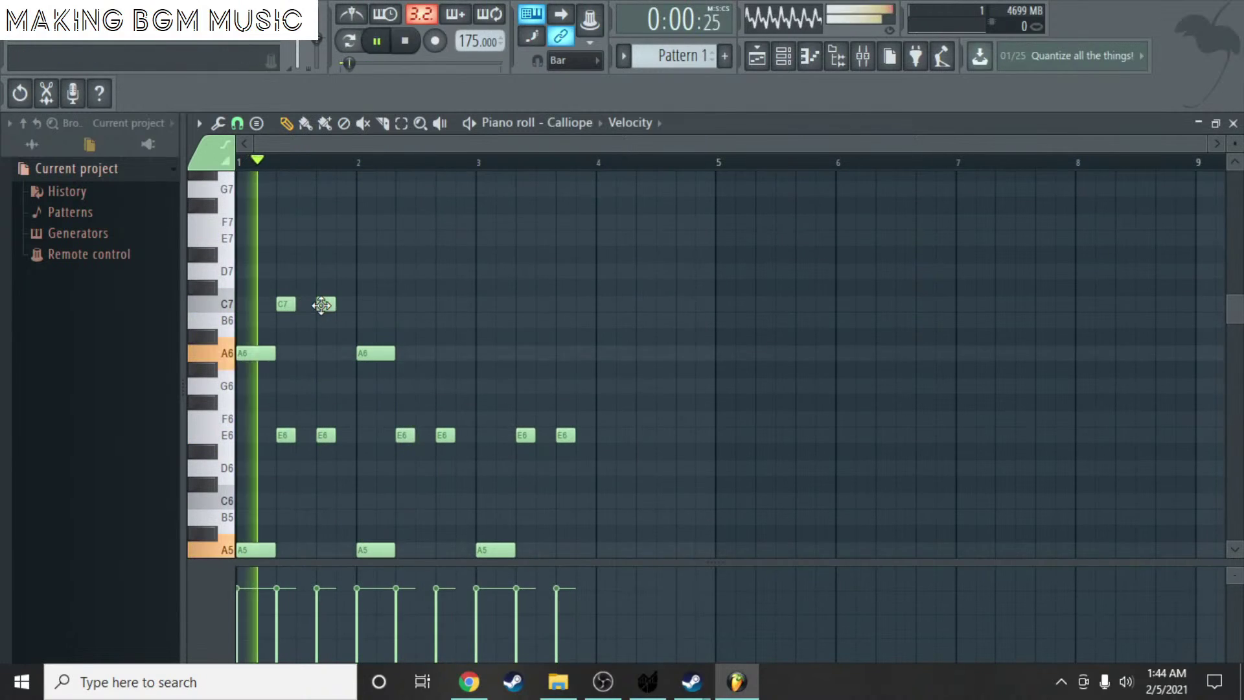
{"action": "key", "text": "space"}
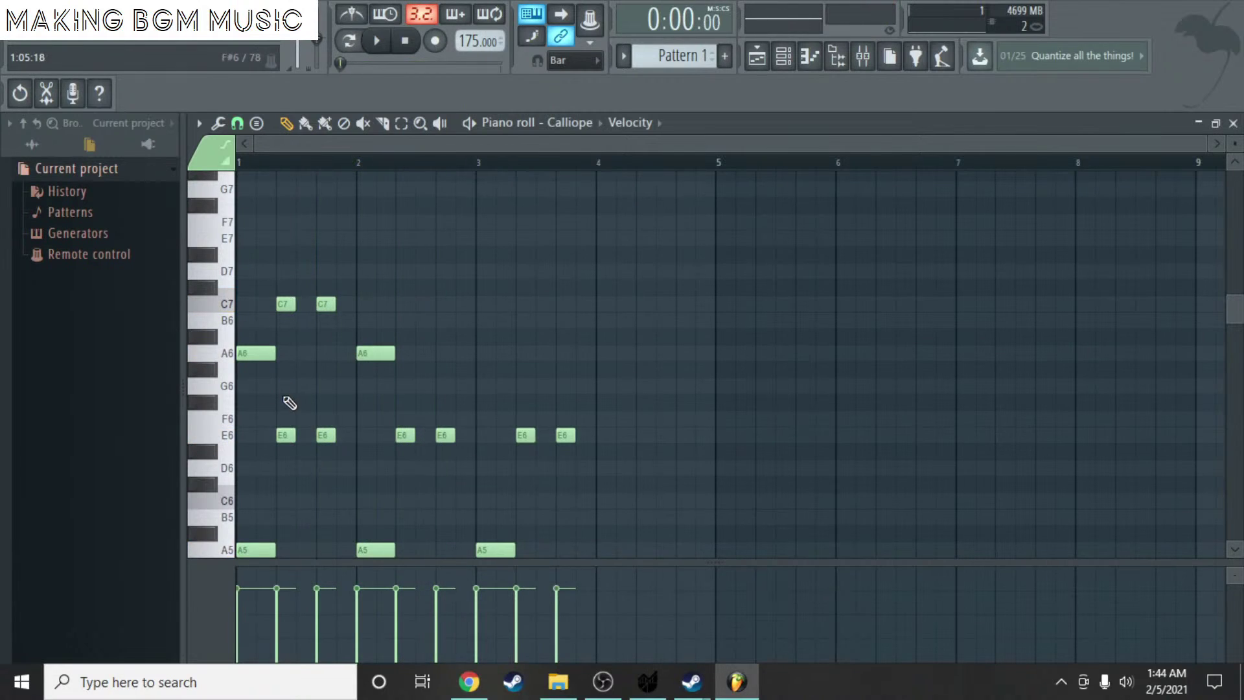
{"action": "key", "text": "space"}
{"action": "key", "text": "space"}
- Delete the trial A6 and C7 notes
{"action": "right_click", "coordinate": [258, 353]}
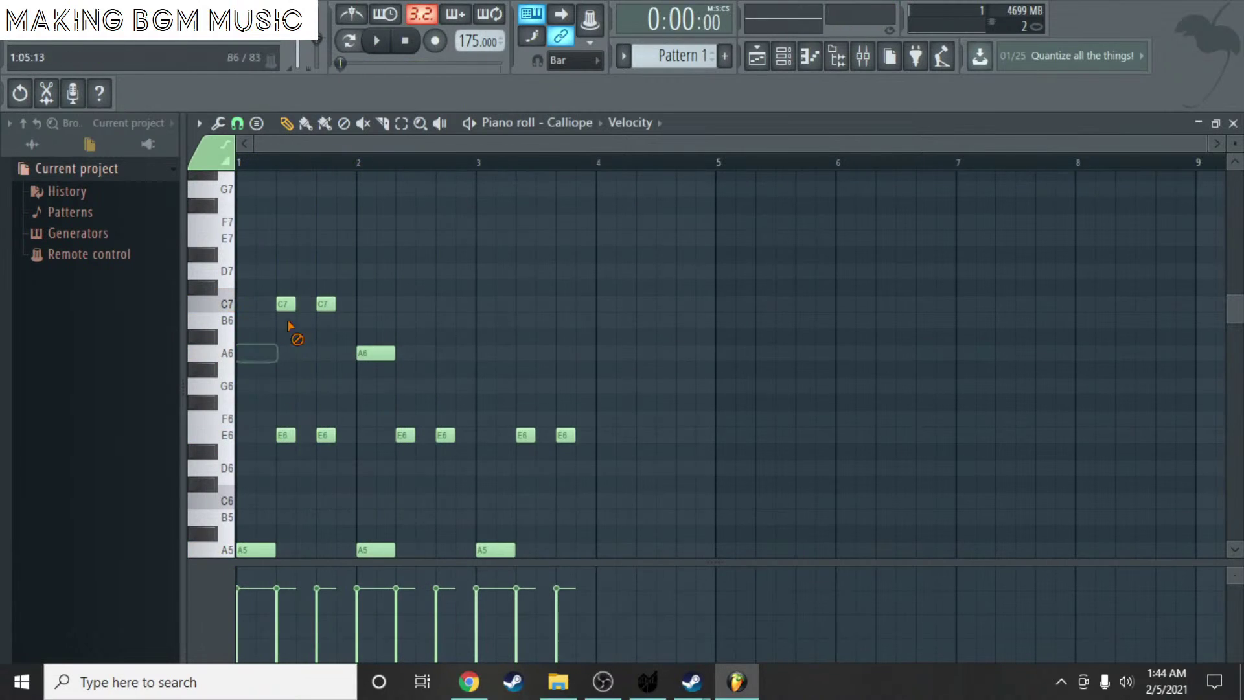
{"action": "right_click", "coordinate": [286, 304]}
{"action": "right_click", "coordinate": [326, 304]}
{"action": "right_click", "coordinate": [376, 353]}
{"action": "scroll", "coordinate": [493, 374], "scroll_direction": "down", "scroll_amount": 3}
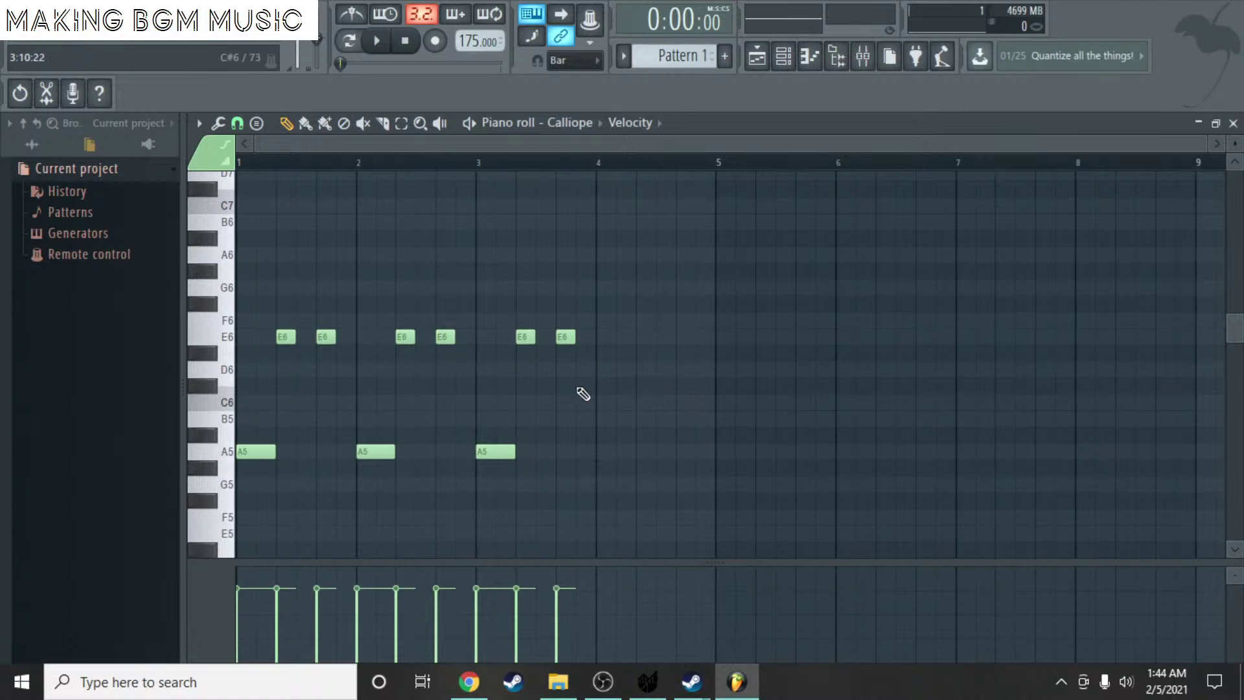
- Add an A5 and two E6 notes to bar 4 and play all four bars
{"action": "left_click", "coordinate": [612, 454]}
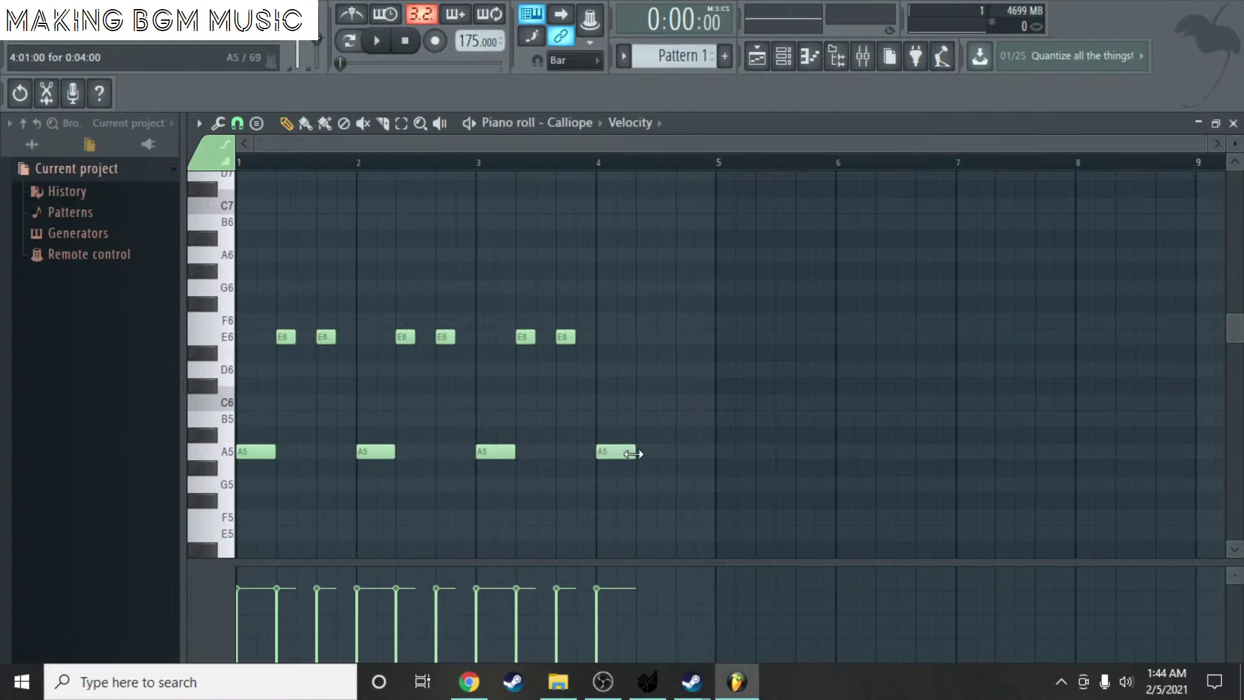
{"action": "left_click", "coordinate": [647, 337]}
{"action": "left_click", "coordinate": [681, 336]}
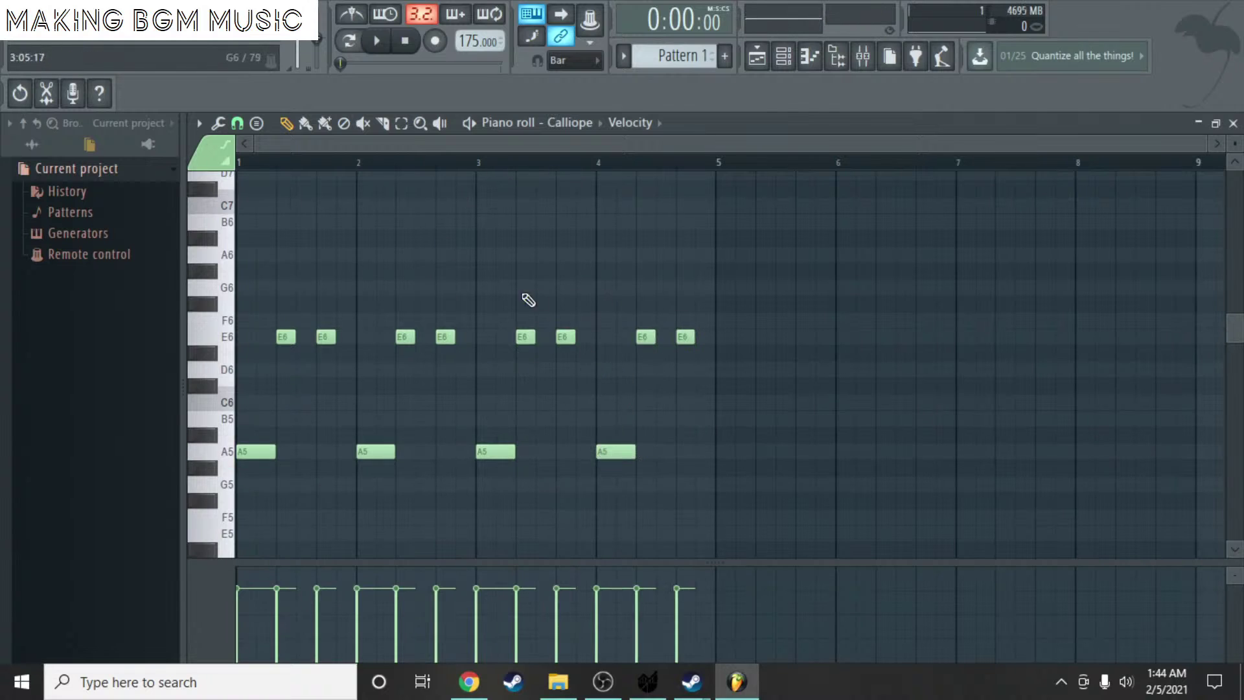
{"action": "key", "text": "space"}
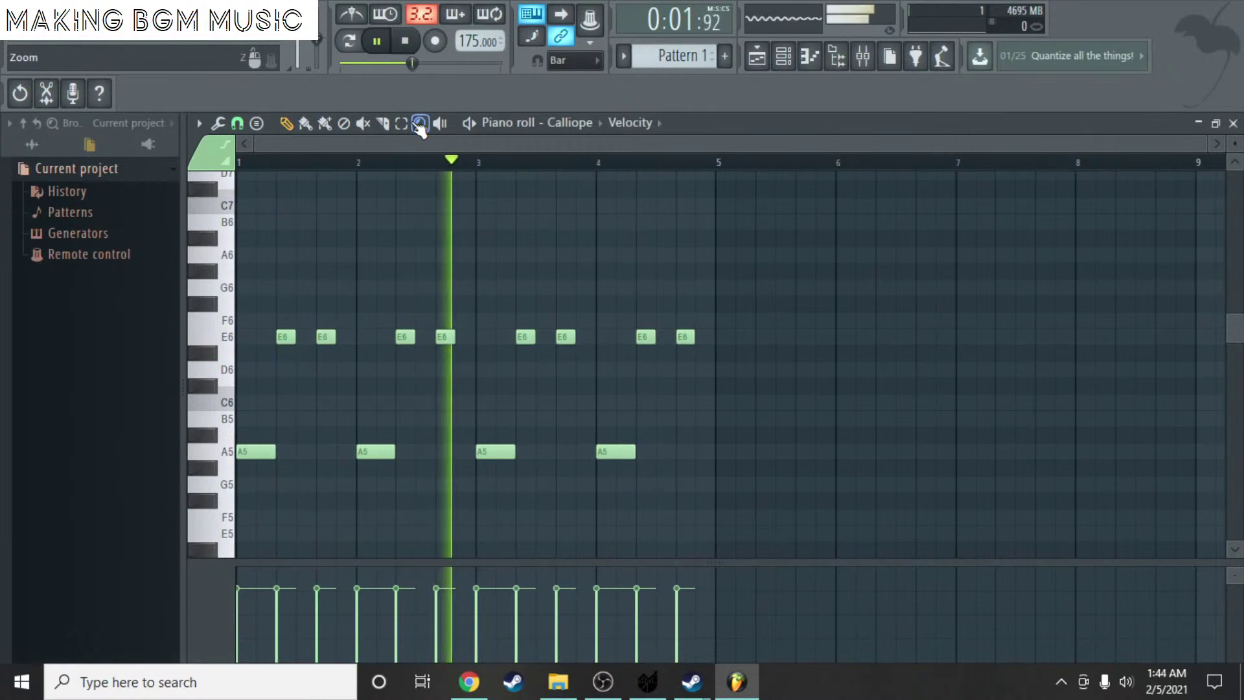
{"action": "key", "text": "space"}
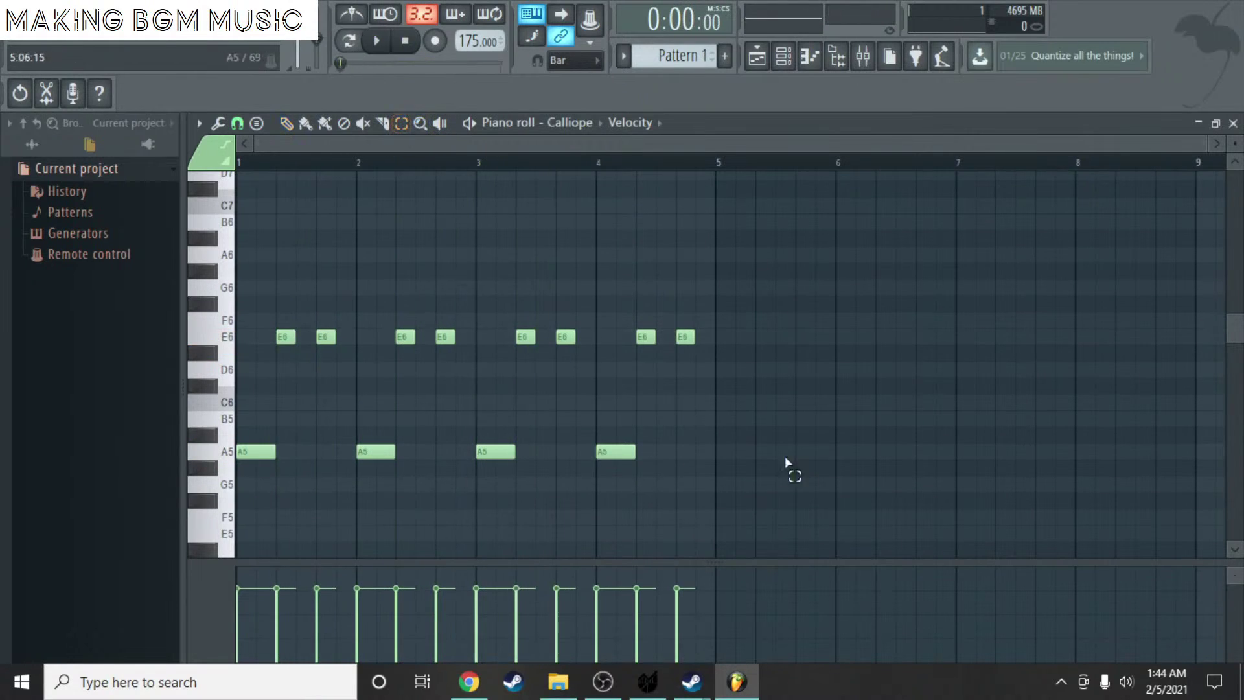
- Try the whole melody an octave higher with Ctrl+Up, then lower it back down
{"action": "left_click_drag", "start_coordinate": [786, 459], "coordinate": [254, 297]}
{"action": "key", "text": "ctrl+Up"}
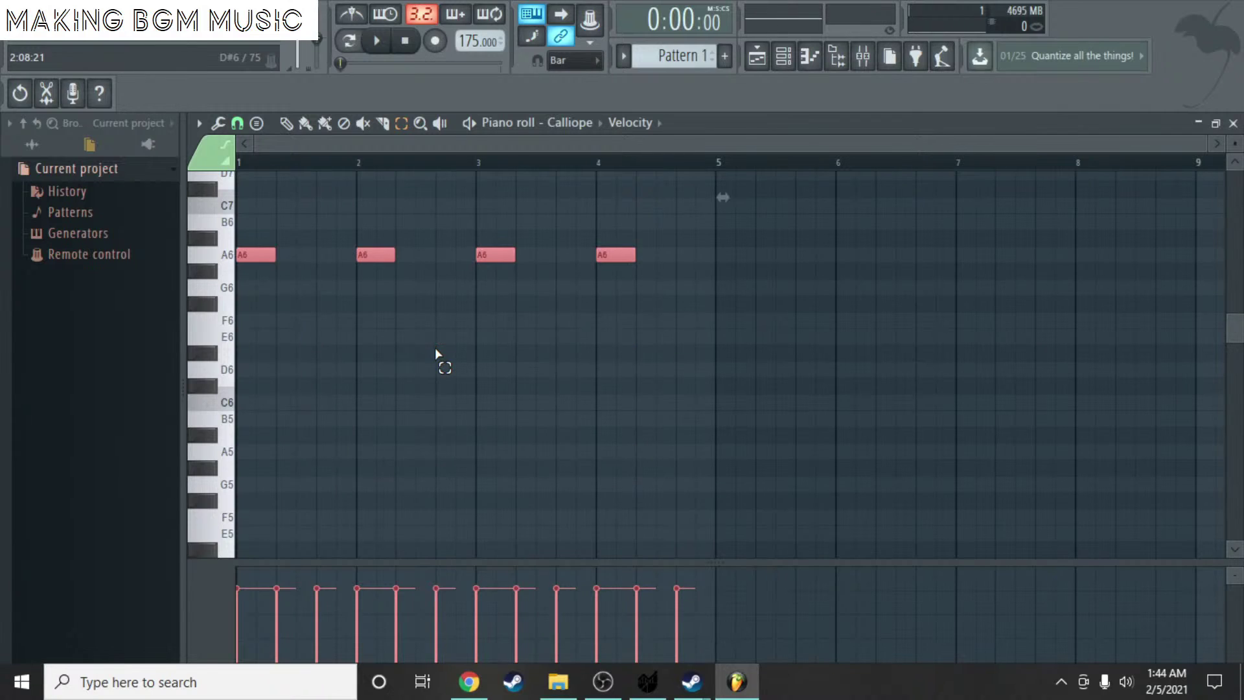
{"action": "key", "text": "space"}
{"action": "scroll", "coordinate": [453, 333], "scroll_direction": "up", "scroll_amount": 4}
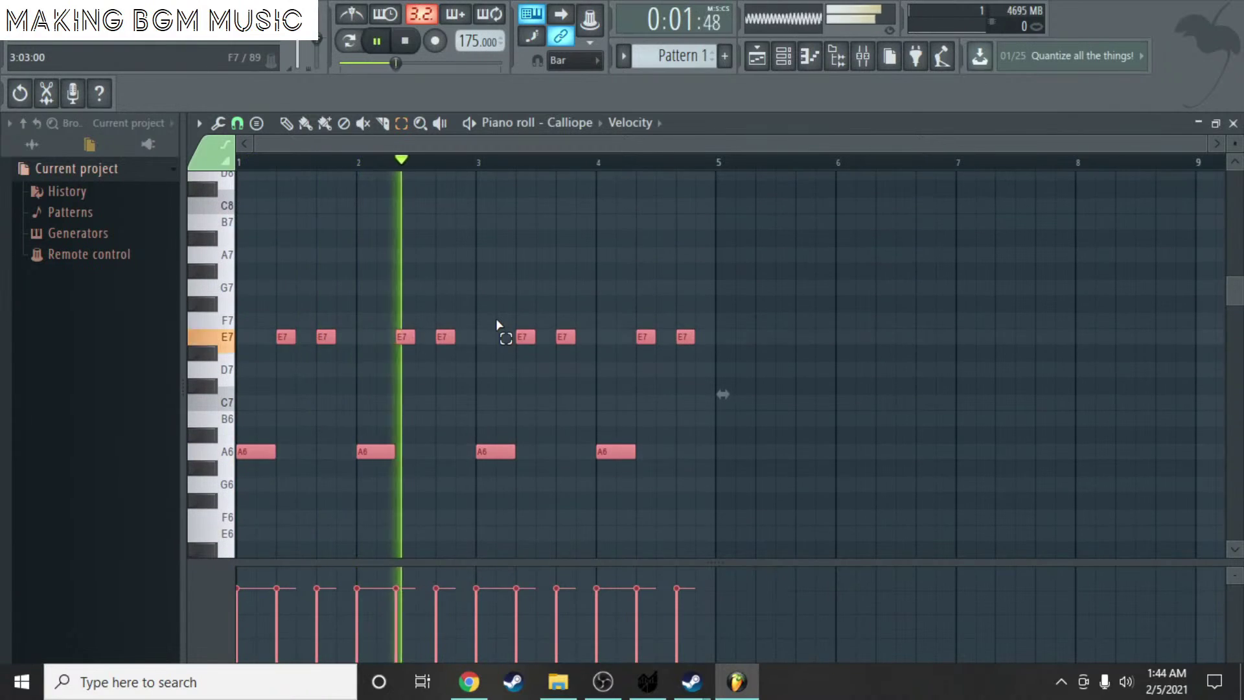
{"action": "key", "text": "space"}
{"action": "key", "text": "ctrl+Down"}
{"action": "key", "text": "ctrl+shift+s"}
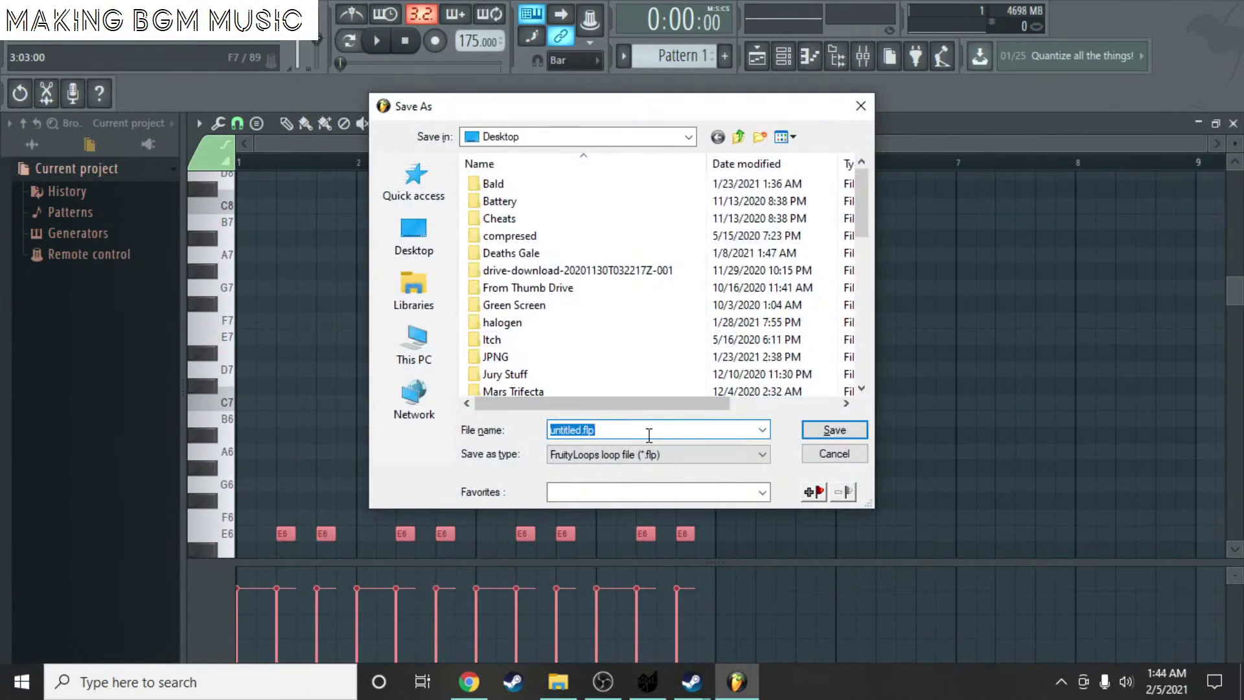
{"action": "left_click", "coordinate": [834, 454]}
{"action": "scroll", "coordinate": [970, 227], "scroll_direction": "down", "scroll_amount": 3}
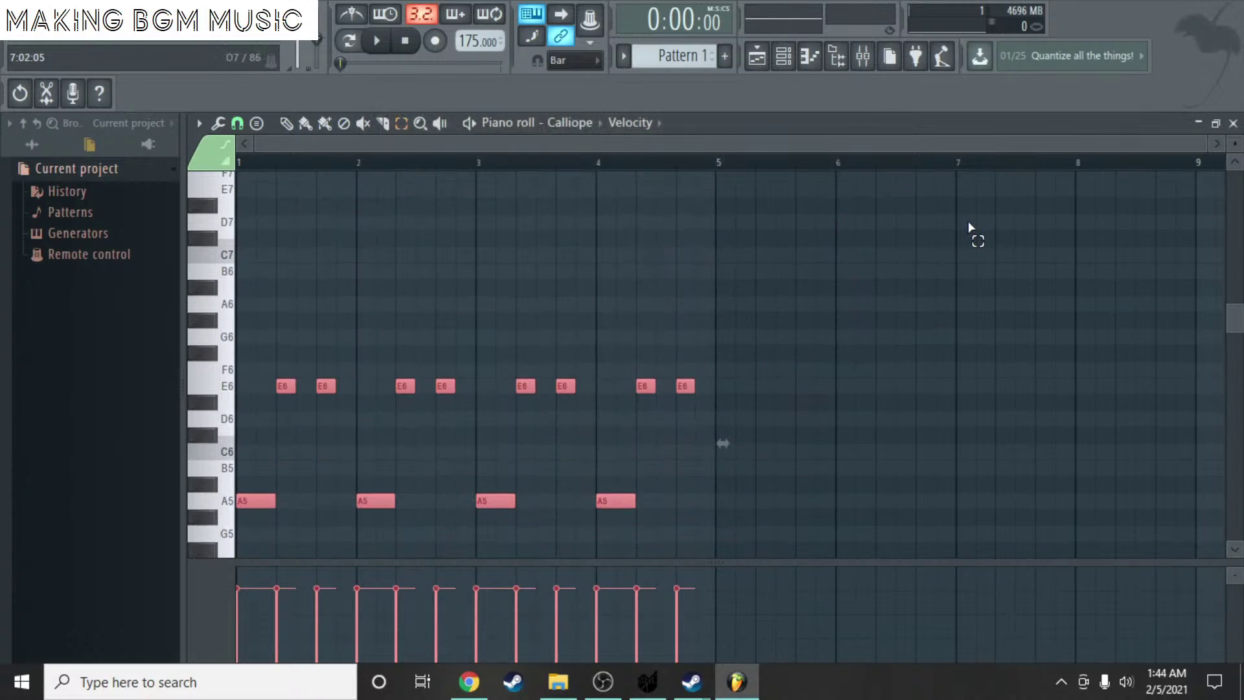
- Close the piano roll and place a second Pattern 1 clip right after the first on Track 1
{"action": "left_click", "coordinate": [1233, 123]}
{"action": "left_click", "coordinate": [461, 481]}
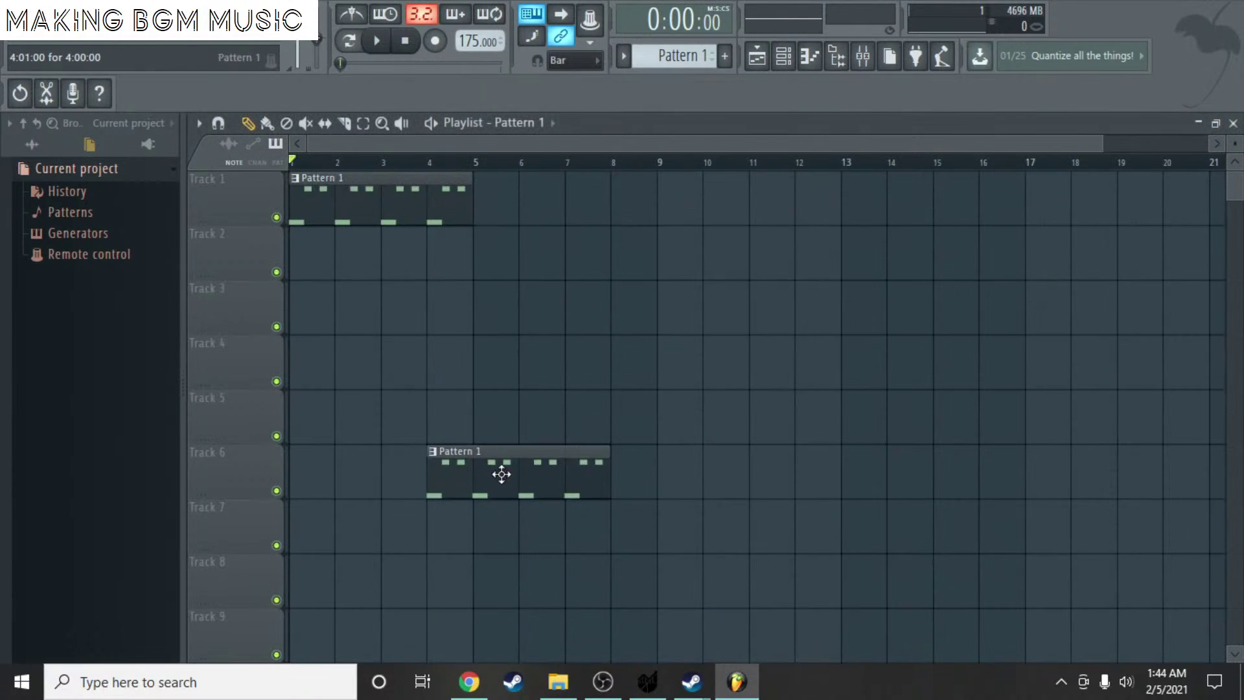
{"action": "right_click", "coordinate": [501, 473]}
{"action": "left_click", "coordinate": [475, 204]}
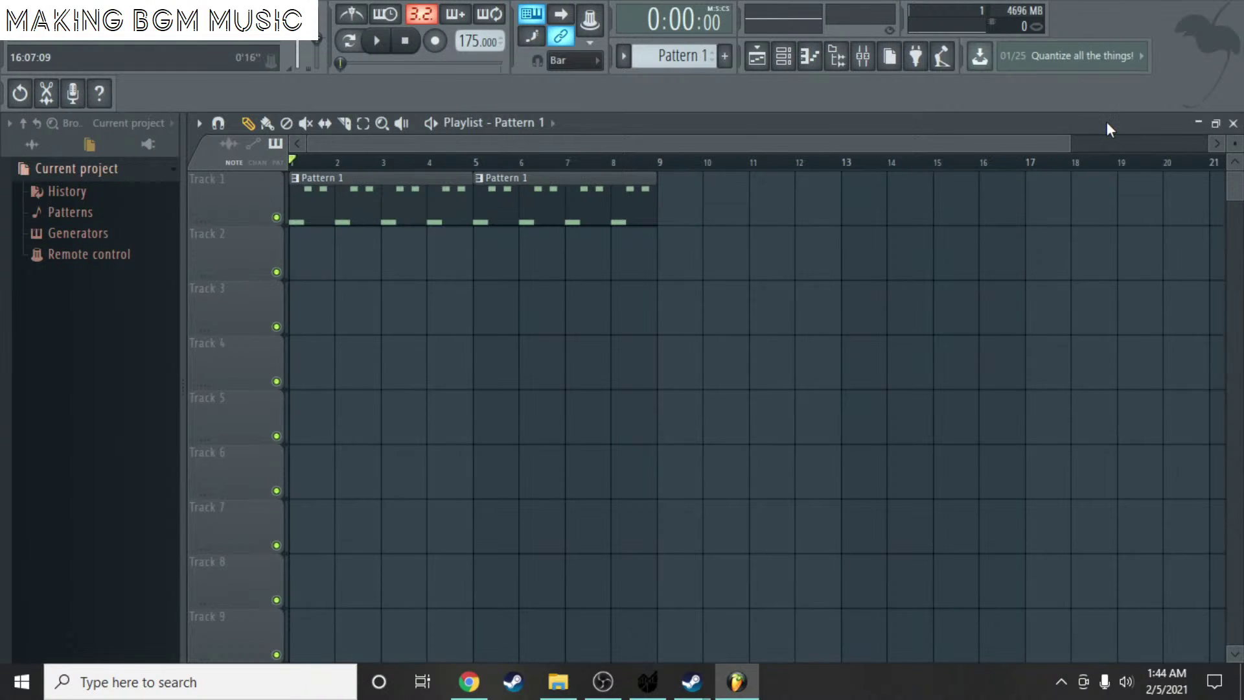
{"action": "left_click_drag", "start_coordinate": [1235, 144], "coordinate": [1235, 149]}
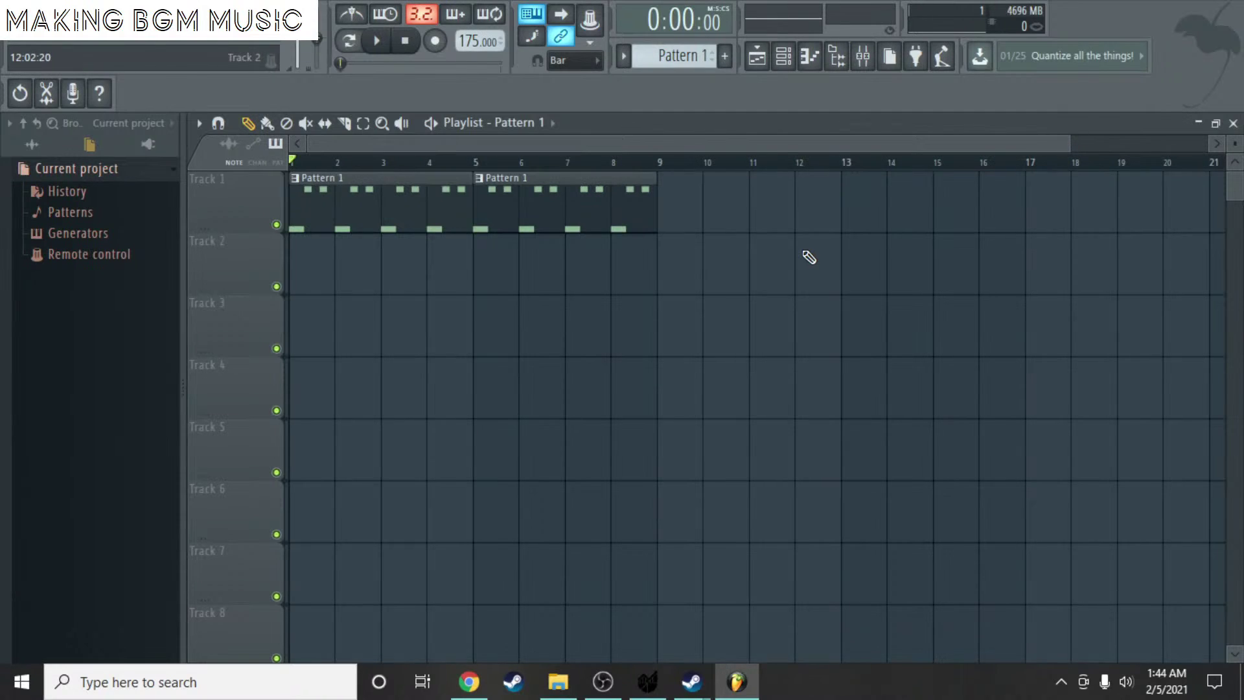
{"action": "key", "text": "ctrl+s"}
{"action": "left_click", "coordinate": [846, 453]}
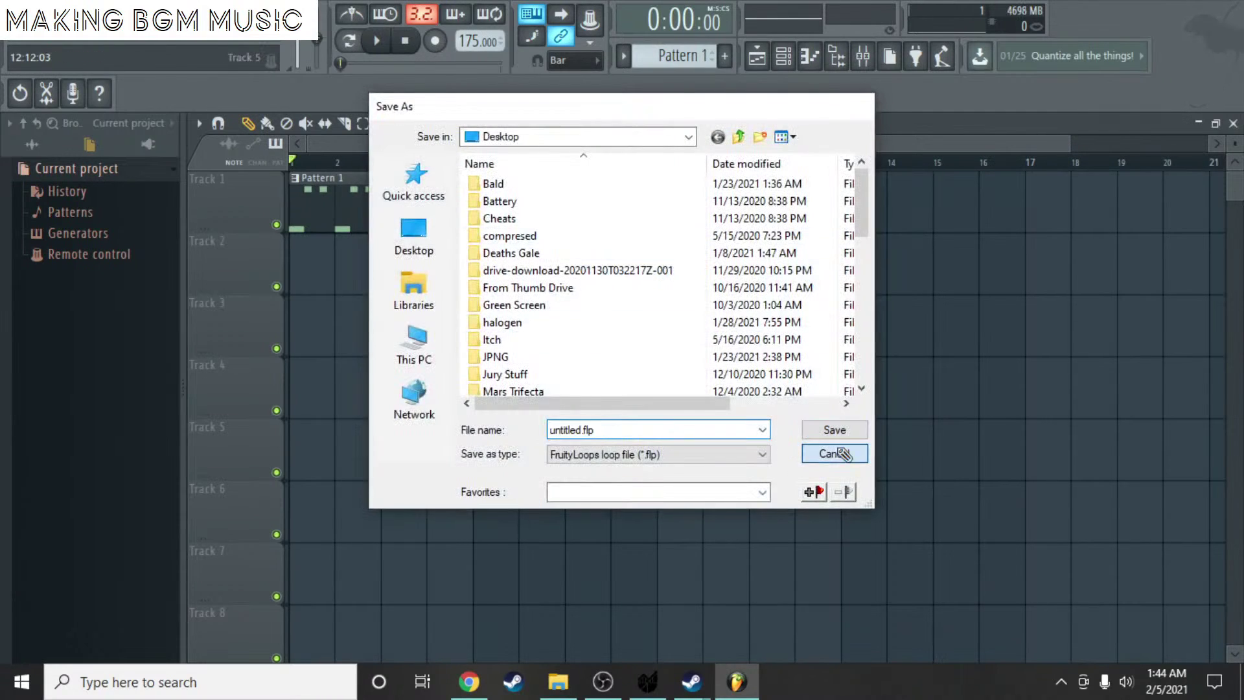
{"action": "key", "text": "space"}
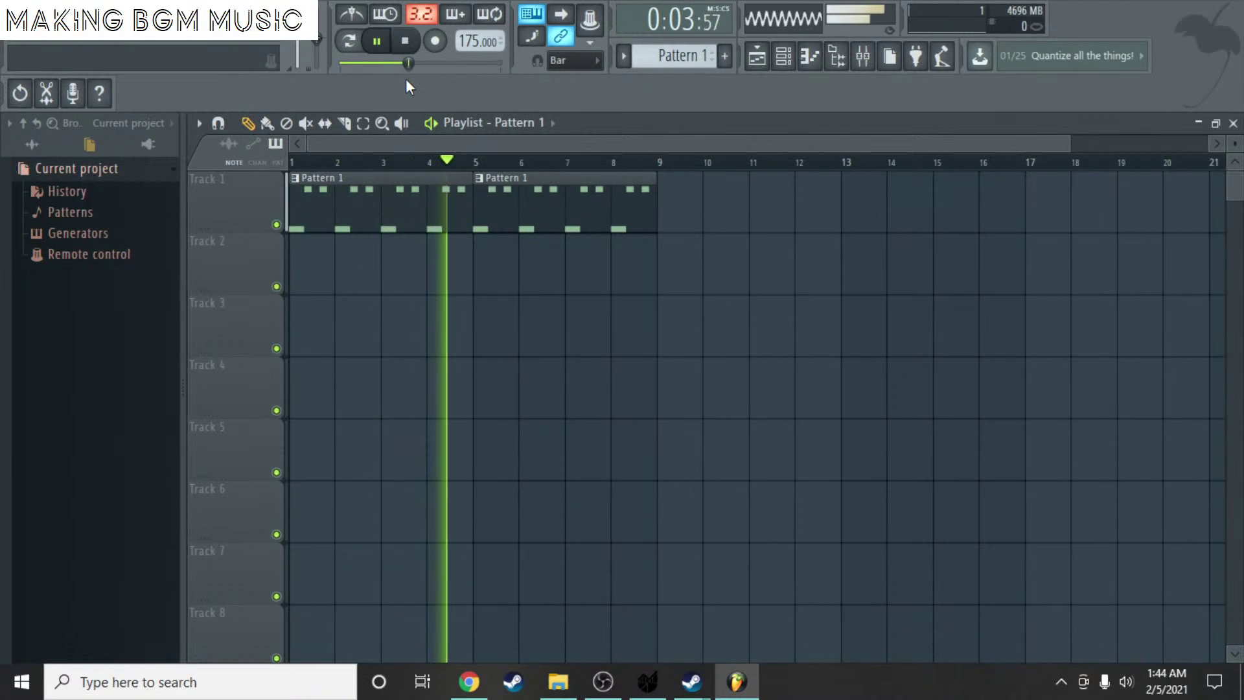
{"action": "key", "text": "space"}
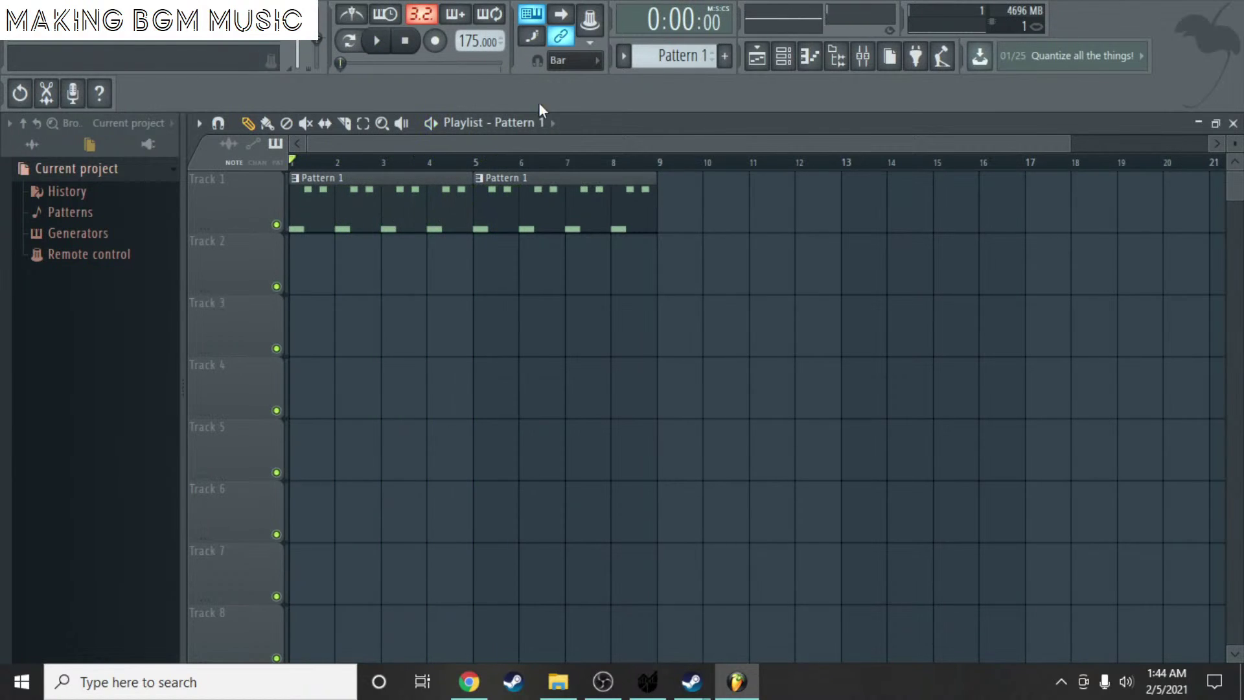
- Check the Calliope notes, then open the ORGEON channel's piano roll
{"action": "double_click", "coordinate": [518, 208]}
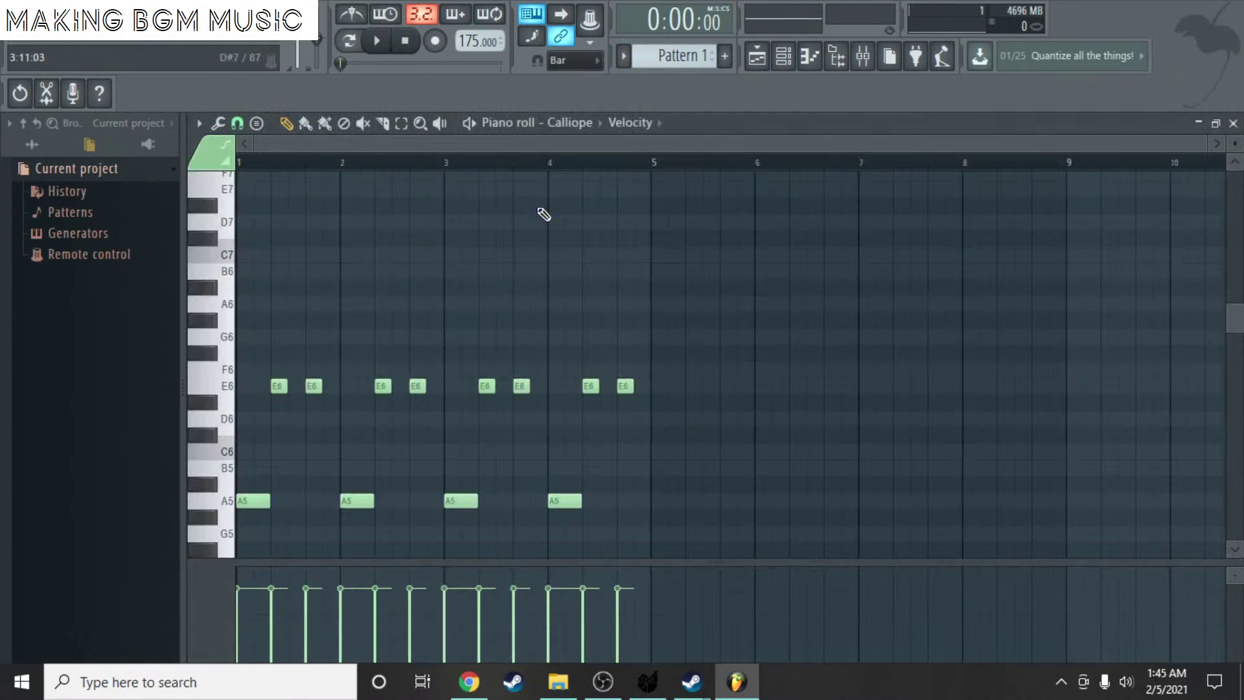
{"action": "left_click", "coordinate": [1234, 123]}
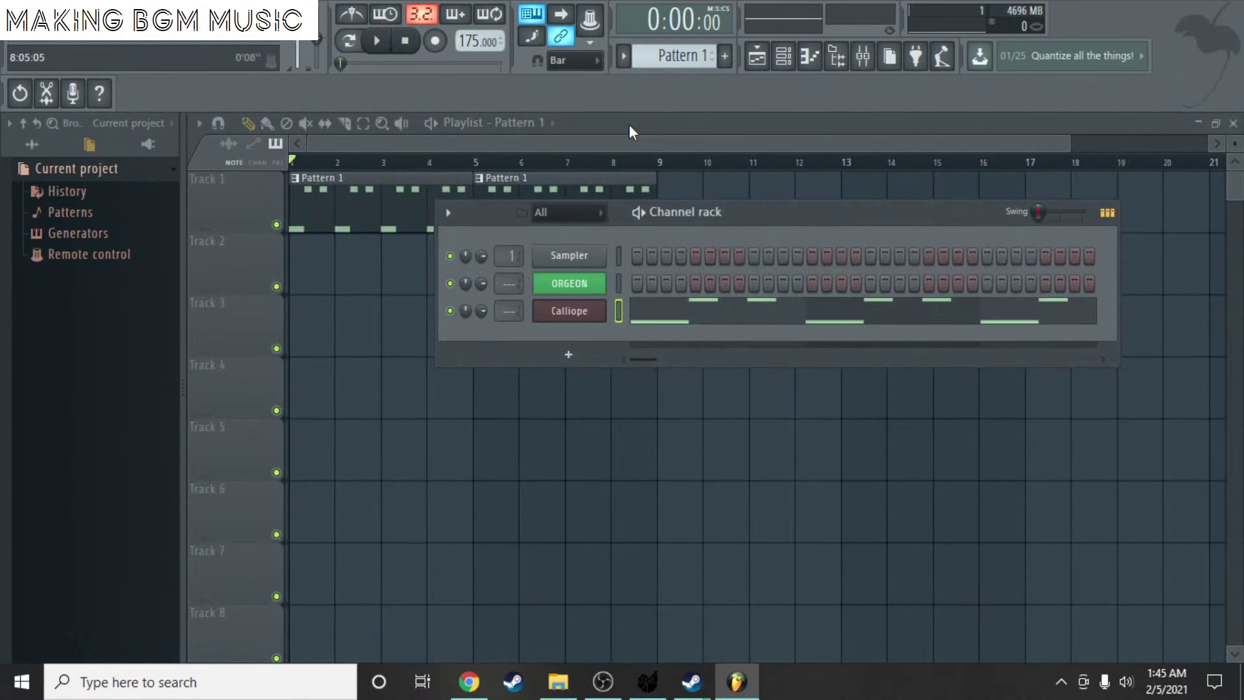
{"action": "left_click", "coordinate": [570, 355]}
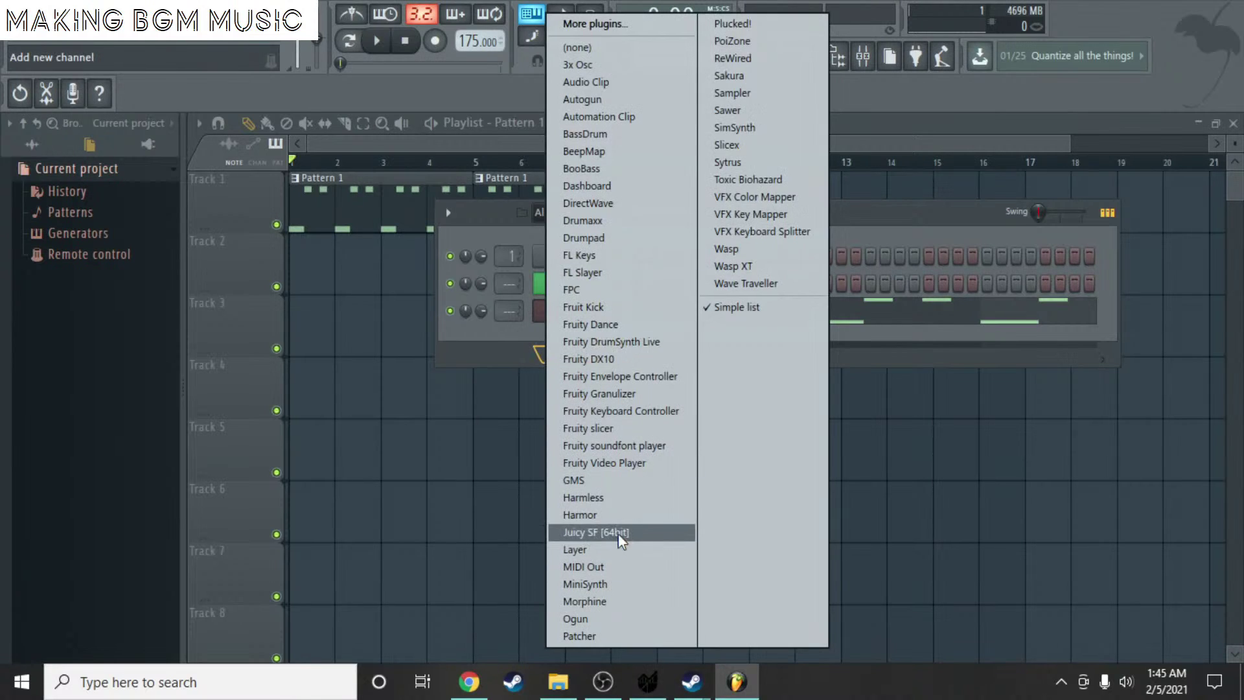
{"action": "left_click", "coordinate": [475, 341]}
{"action": "right_click", "coordinate": [570, 283]}
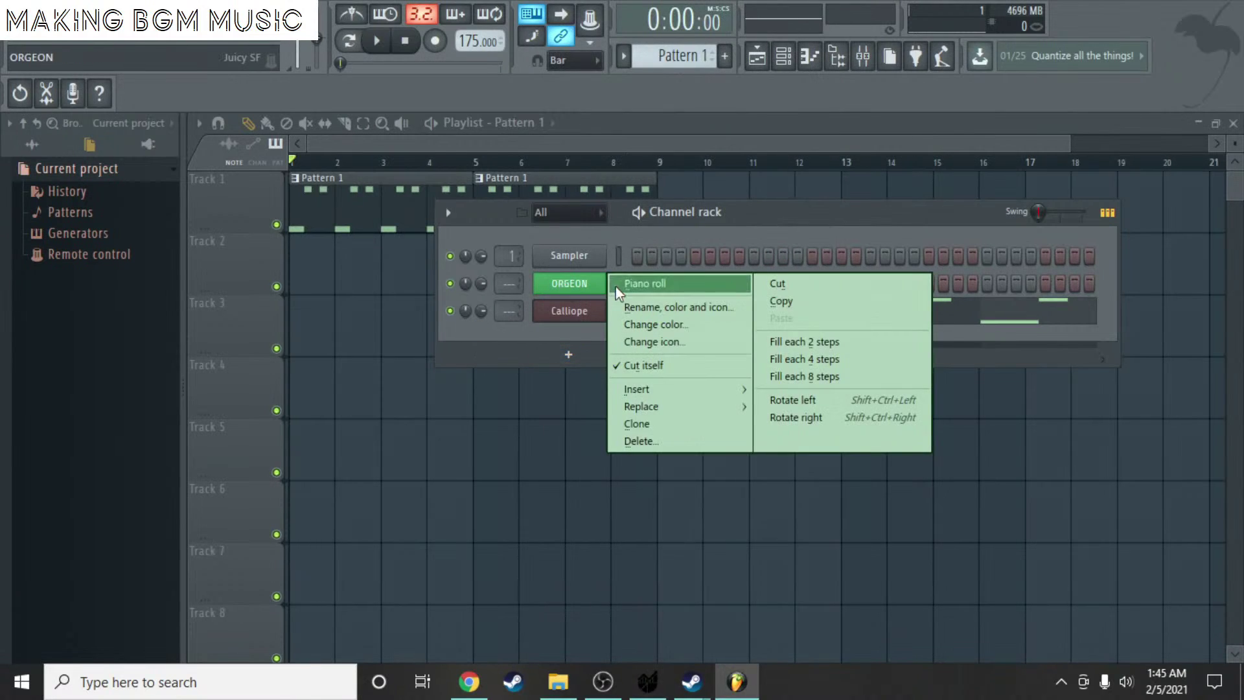
{"action": "left_click", "coordinate": [619, 284]}
- Draw an A6 note at bar 1, stretch it to two beats, and remove the trial G6 note
{"action": "left_click_drag", "start_coordinate": [243, 337], "coordinate": [243, 304]}
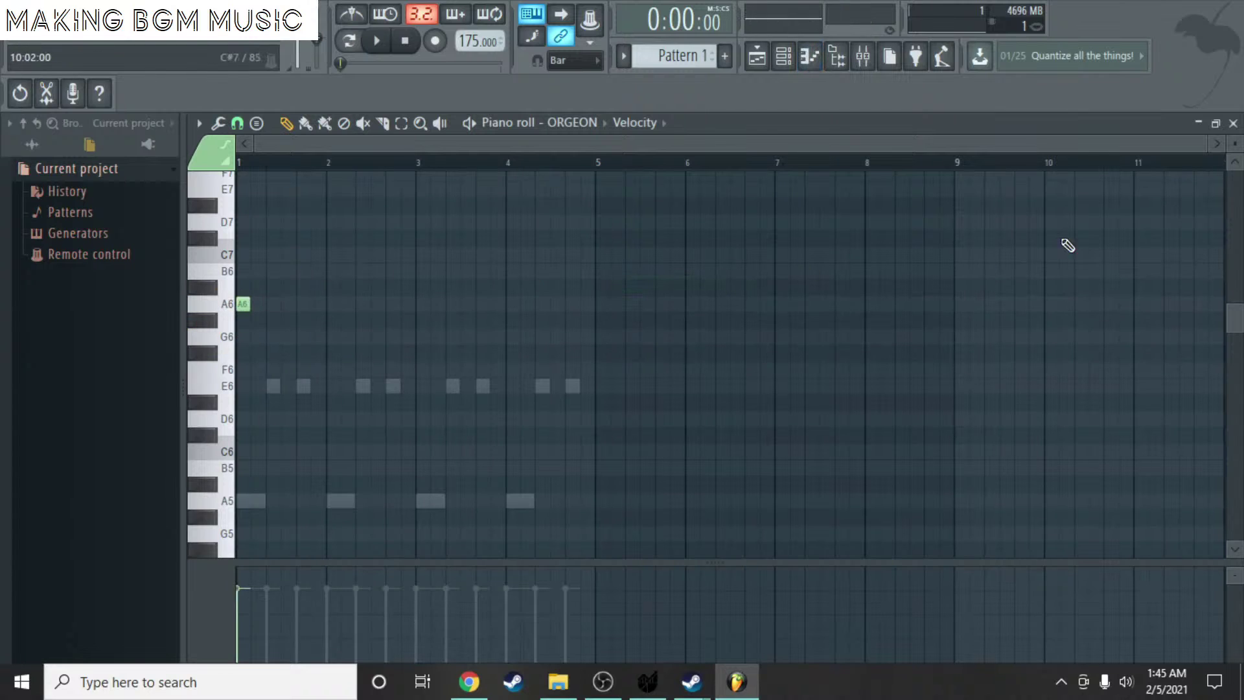
{"action": "scroll", "coordinate": [671, 57], "scroll_direction": "down", "scroll_amount": 1}
{"action": "left_click", "coordinate": [245, 308]}
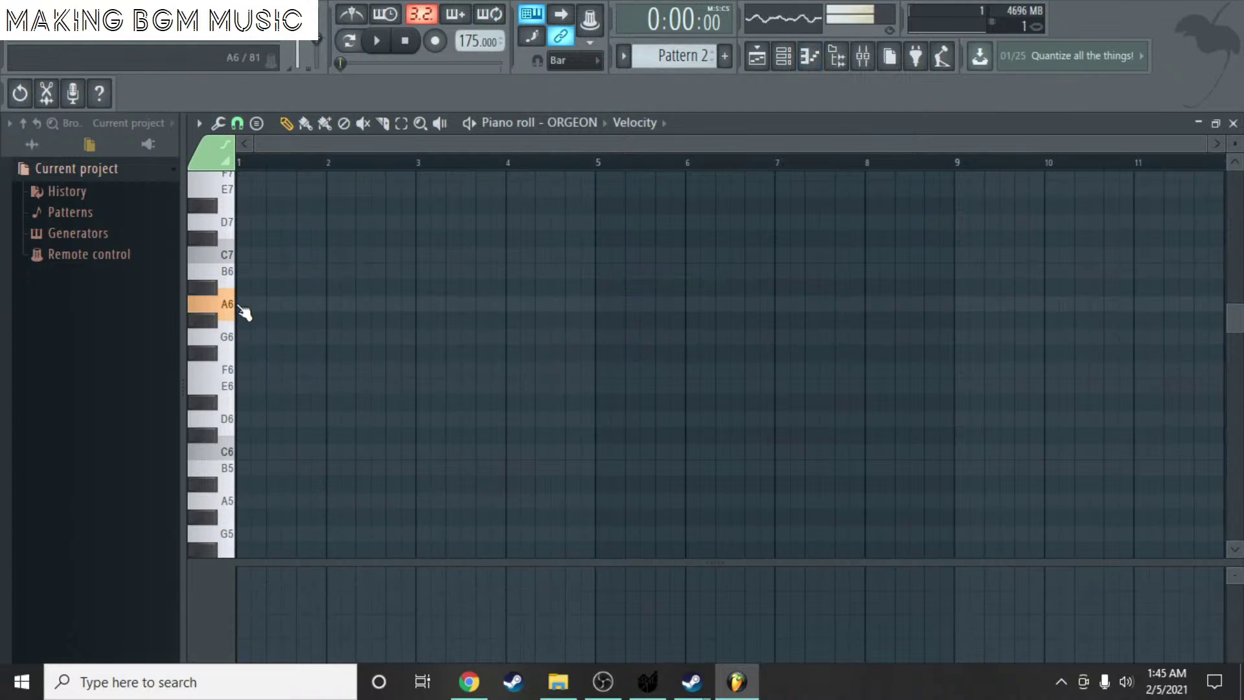
{"action": "scroll", "coordinate": [285, 317], "scroll_direction": "up", "scroll_amount": 3}
{"action": "left_click", "coordinate": [348, 337]}
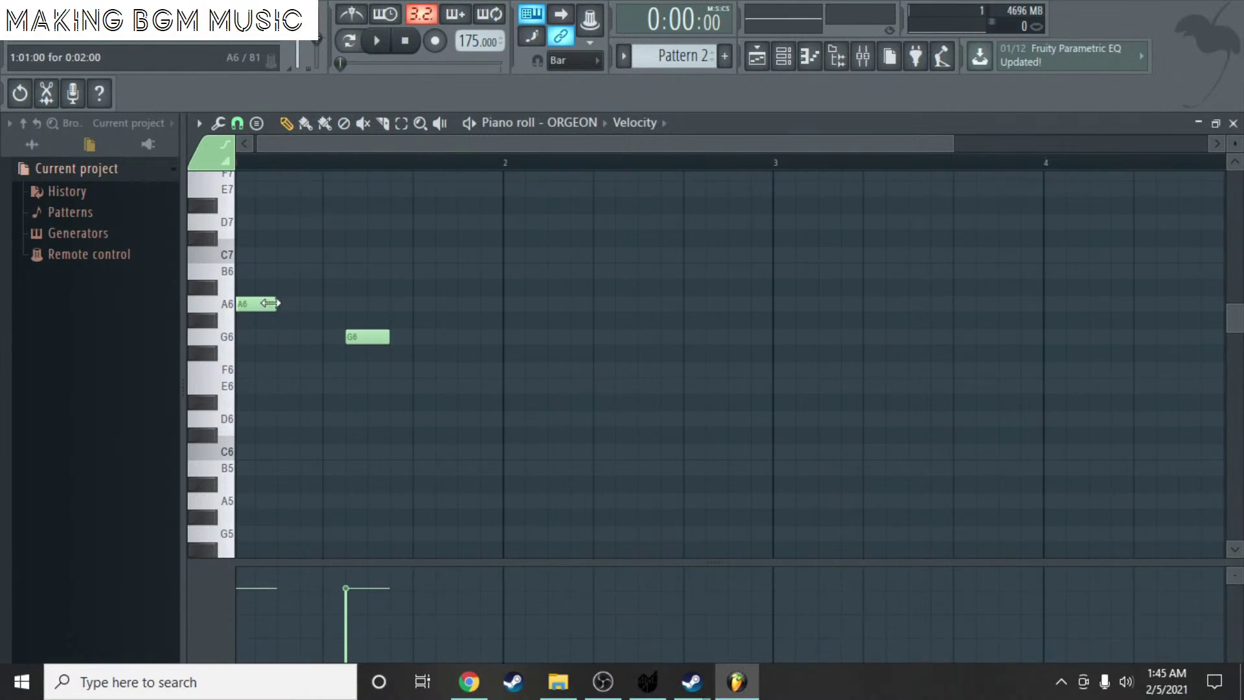
{"action": "left_click_drag", "start_coordinate": [284, 305], "coordinate": [411, 305]}
{"action": "right_click", "coordinate": [363, 337]}
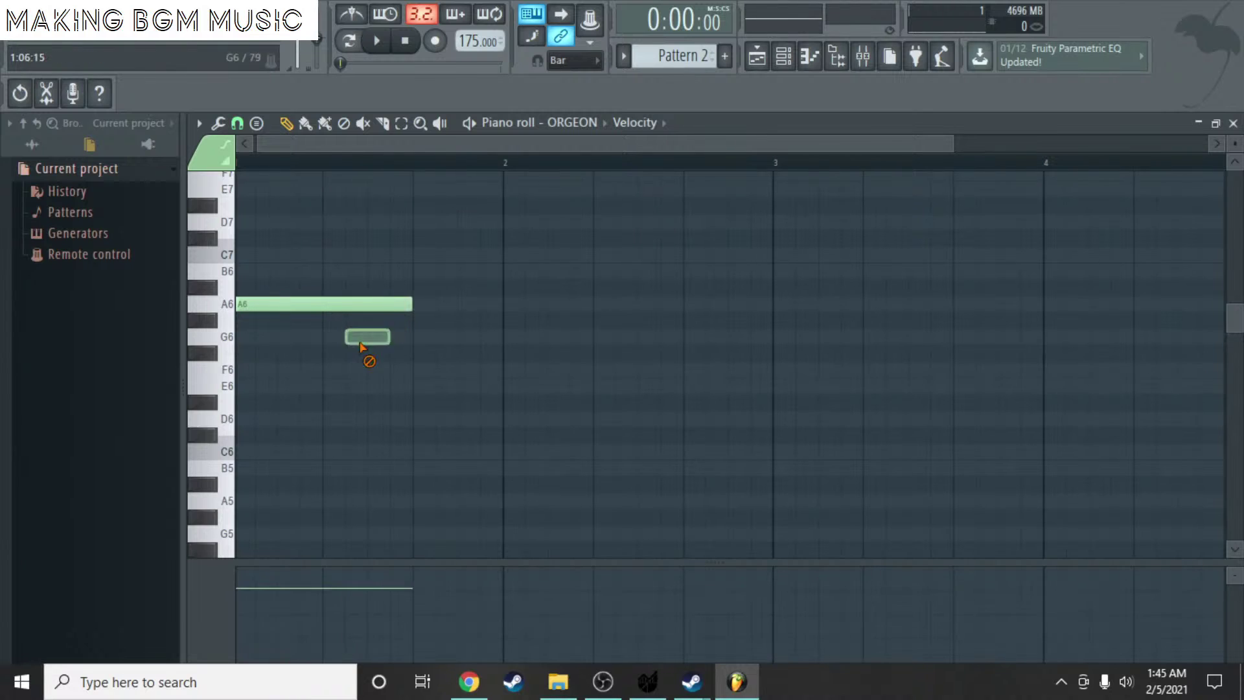
{"action": "key", "text": "space"}
{"action": "key", "text": "space"}
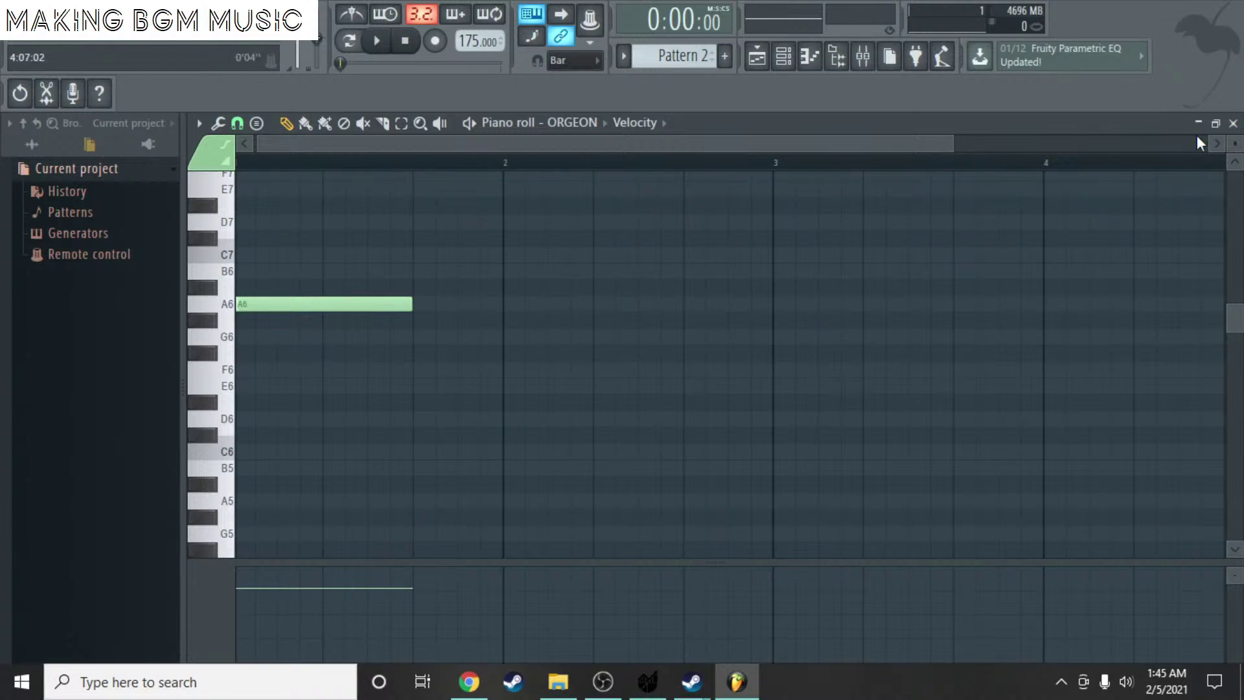
{"action": "left_click", "coordinate": [1233, 124]}
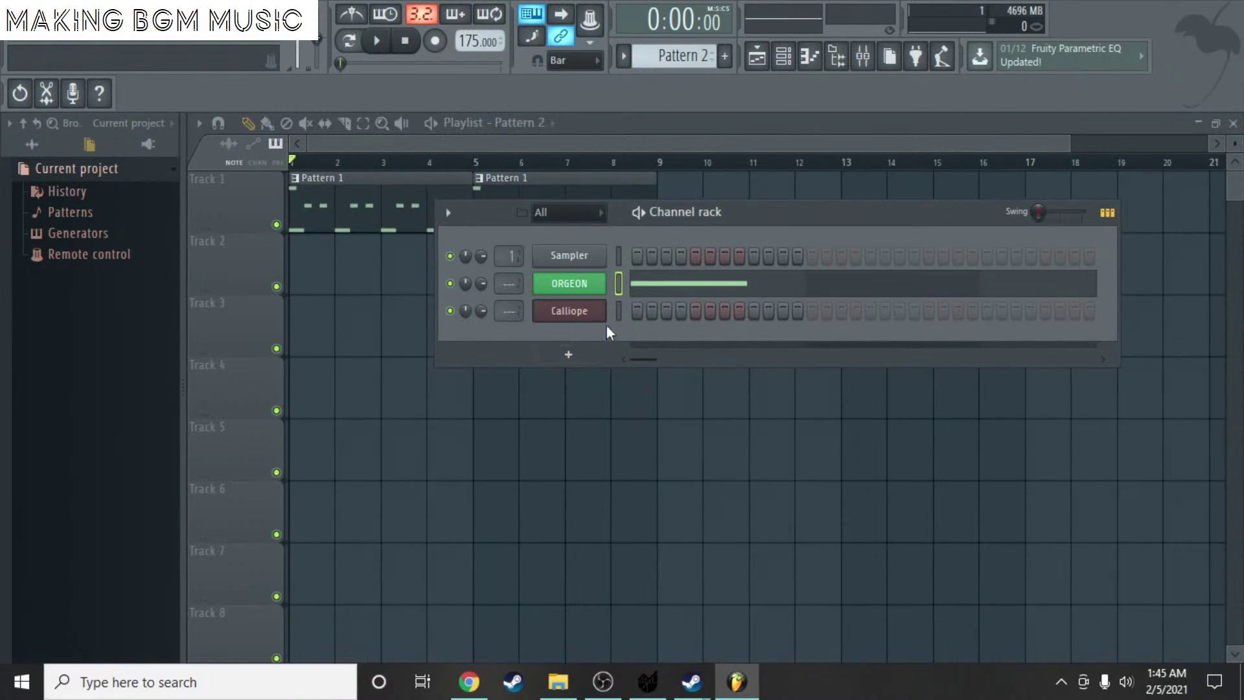
- Delete the stray A6 note from ORGEON's Pattern 1 notes in the piano roll
{"action": "scroll", "coordinate": [669, 62], "scroll_direction": "down", "scroll_amount": 1}
{"action": "right_click", "coordinate": [565, 272]}
{"action": "left_click", "coordinate": [573, 282]}
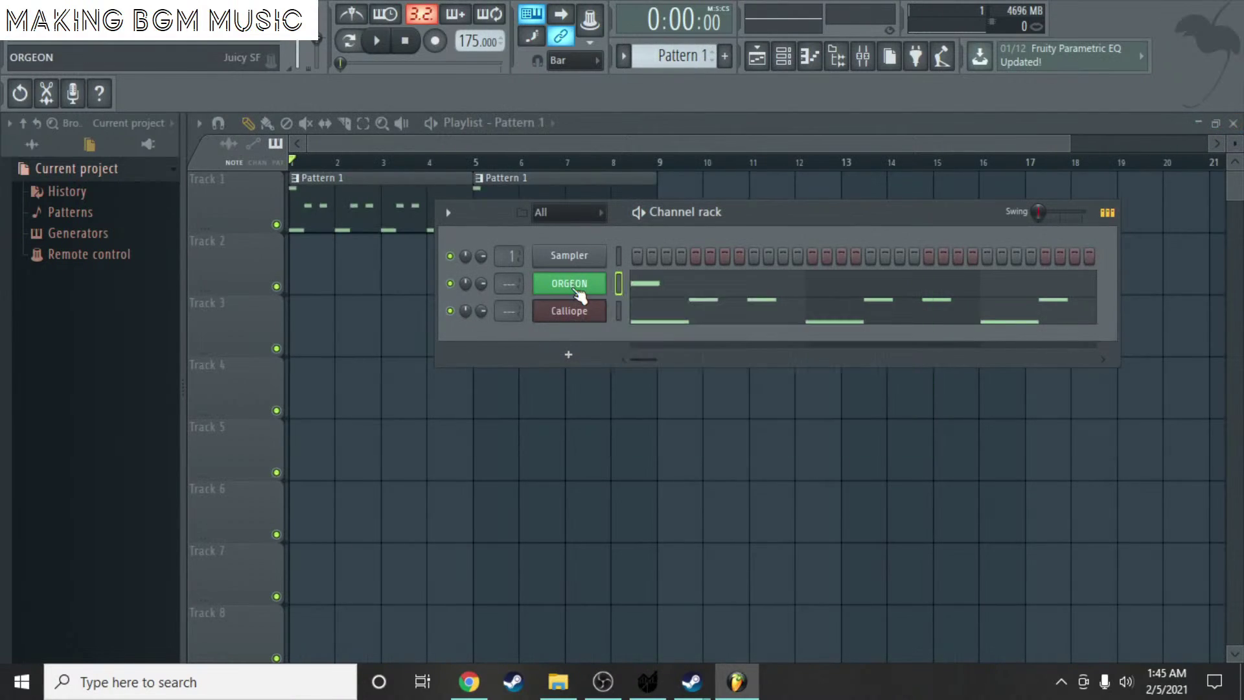
{"action": "left_click", "coordinate": [661, 293]}
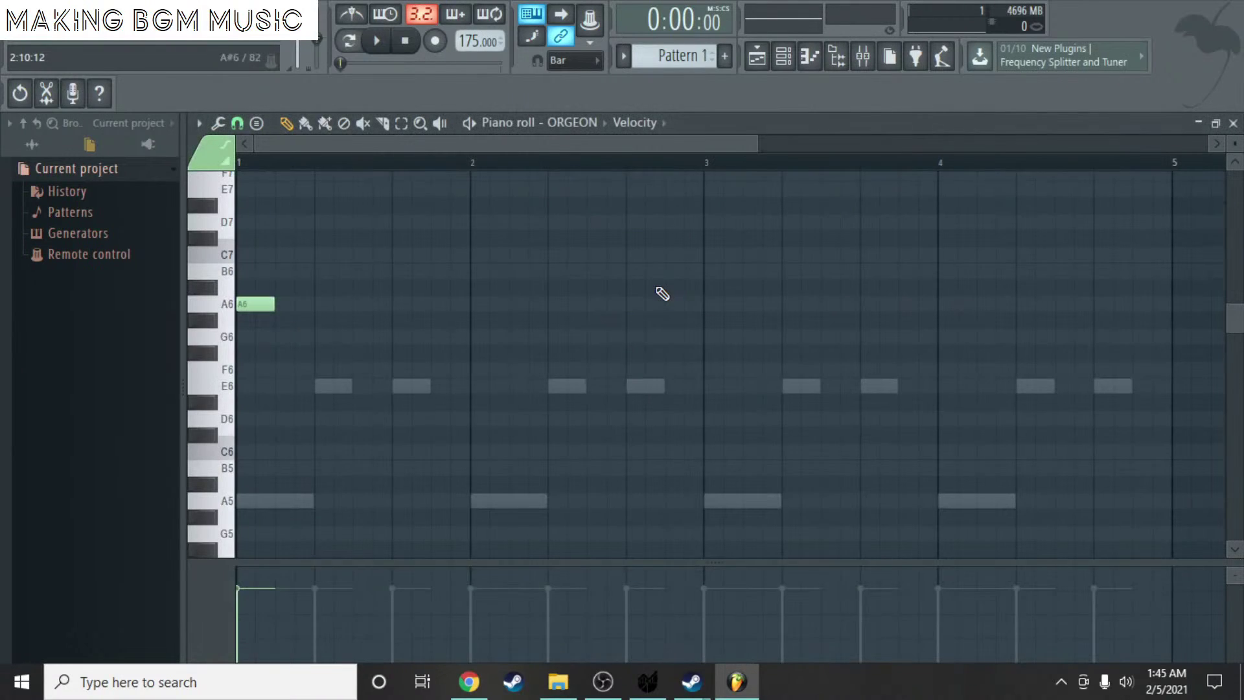
{"action": "right_click", "coordinate": [255, 304]}
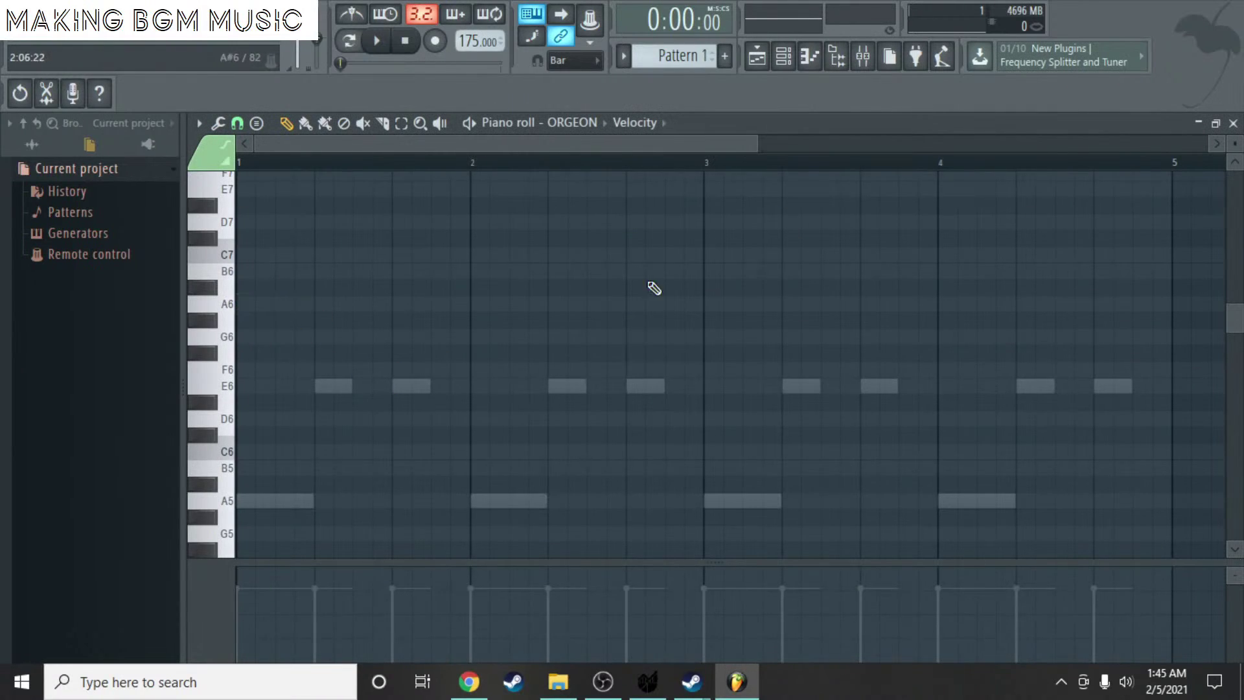
{"action": "left_click", "coordinate": [1233, 123]}
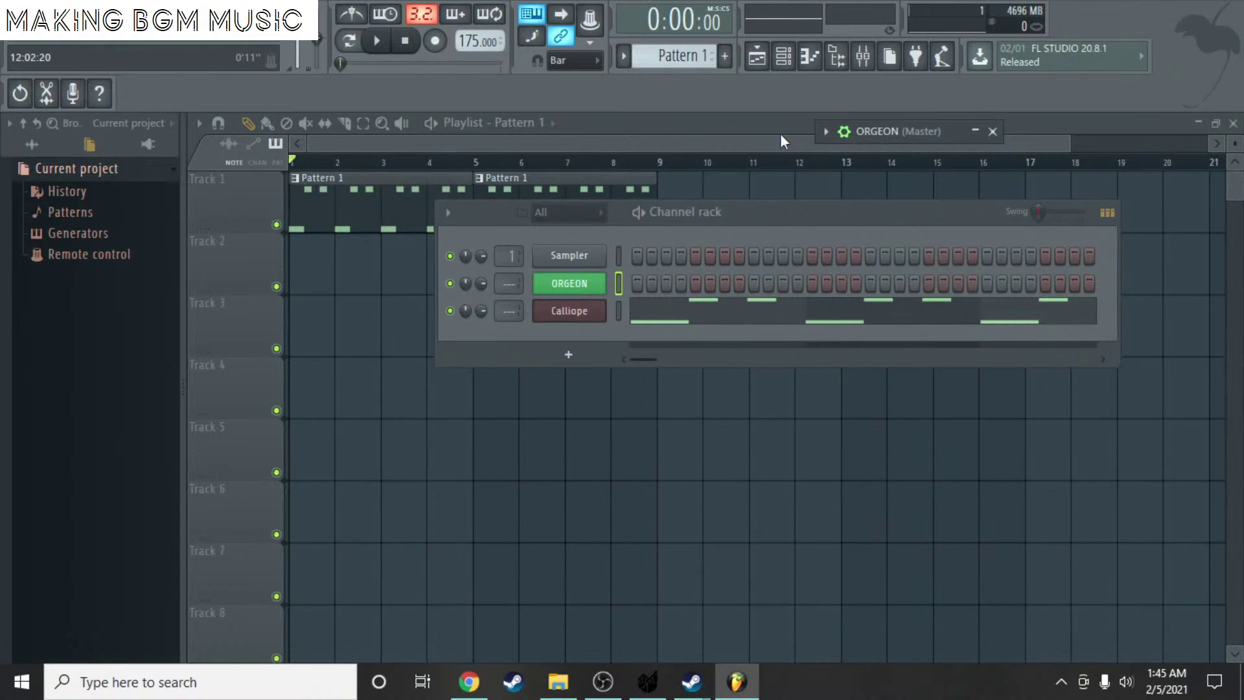
- Place a Pattern 2 clip on Track 2 at bar 1 in the Playlist
{"action": "scroll", "coordinate": [663, 48], "scroll_direction": "down", "scroll_amount": 1}
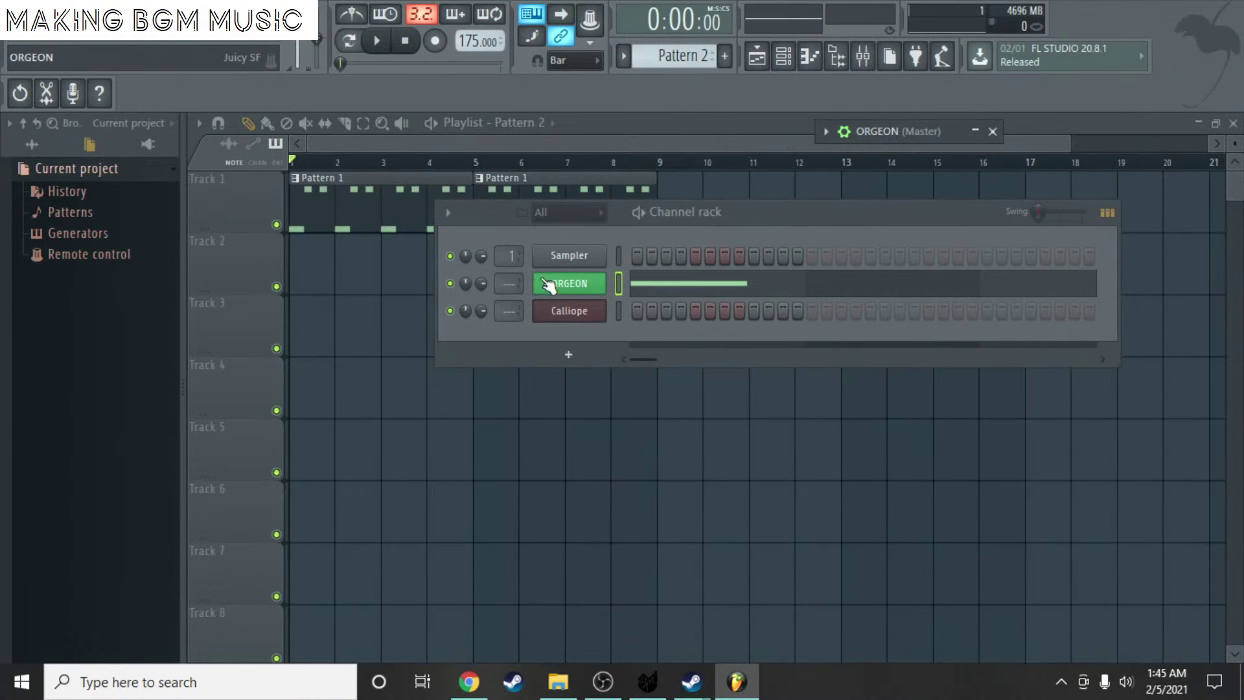
{"action": "left_click", "coordinate": [285, 267]}
{"action": "left_click", "coordinate": [313, 265]}
- In Pattern 2's ORGEON piano roll, try an A6–G6–F6 melody, play it, then delete all three notes
{"action": "key", "text": "space"}
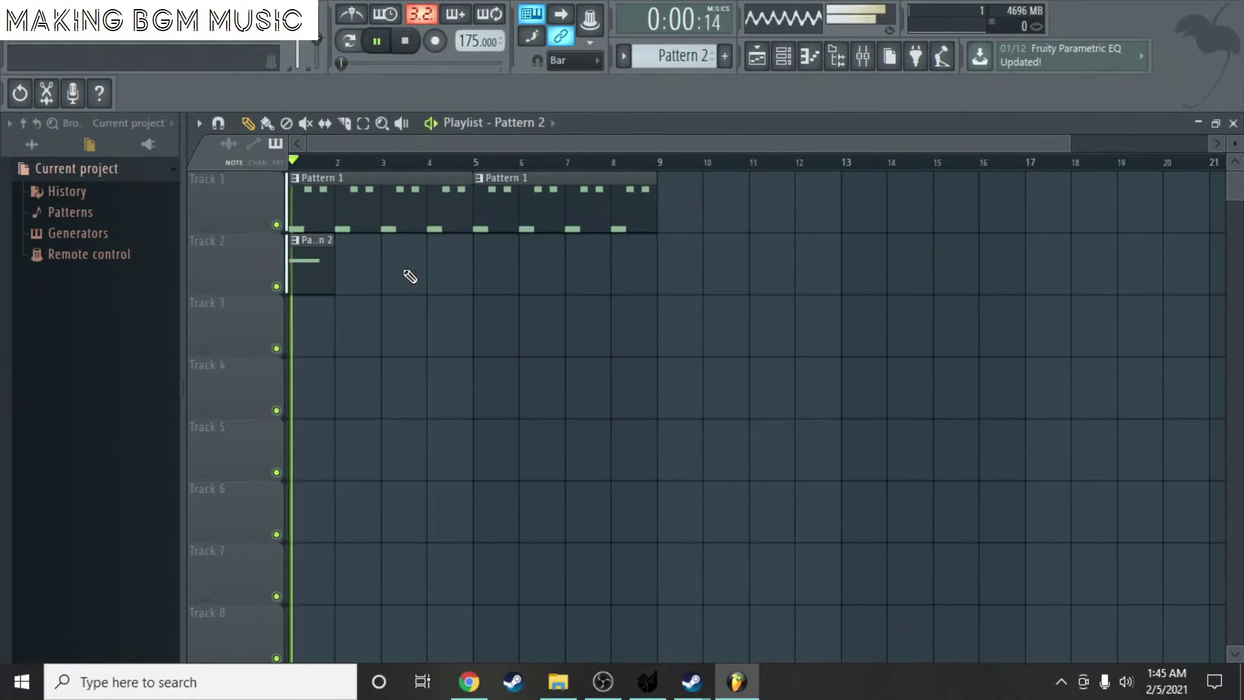
{"action": "key", "text": "space"}
{"action": "double_click", "coordinate": [300, 258]}
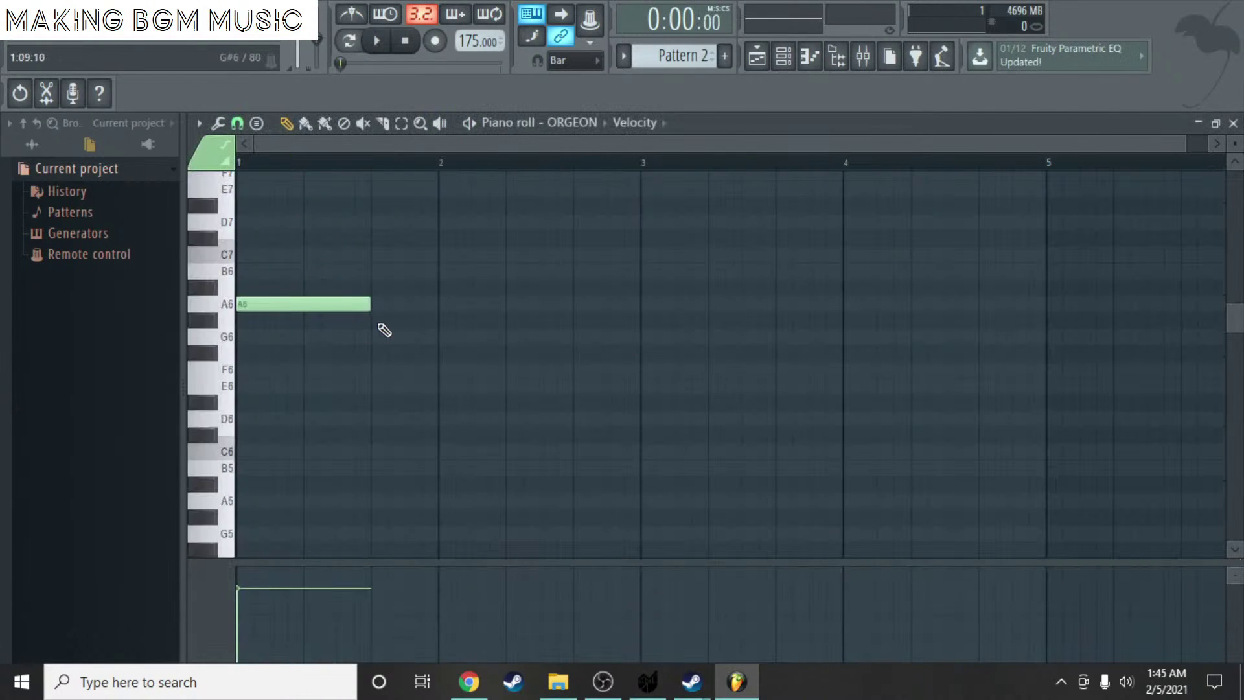
{"action": "scroll", "coordinate": [385, 331], "scroll_direction": "up", "scroll_amount": 2}
{"action": "left_click_drag", "start_coordinate": [389, 325], "coordinate": [387, 341]}
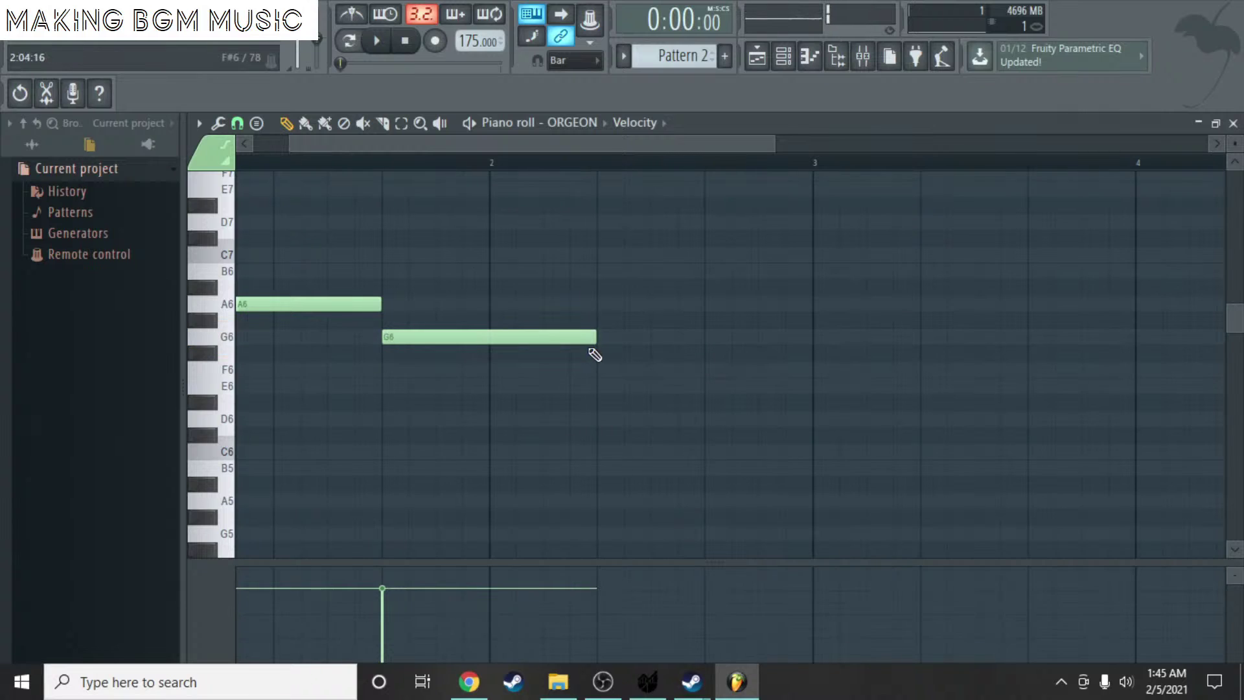
{"action": "left_click_drag", "start_coordinate": [587, 342], "coordinate": [491, 337]}
{"action": "left_click", "coordinate": [496, 365]}
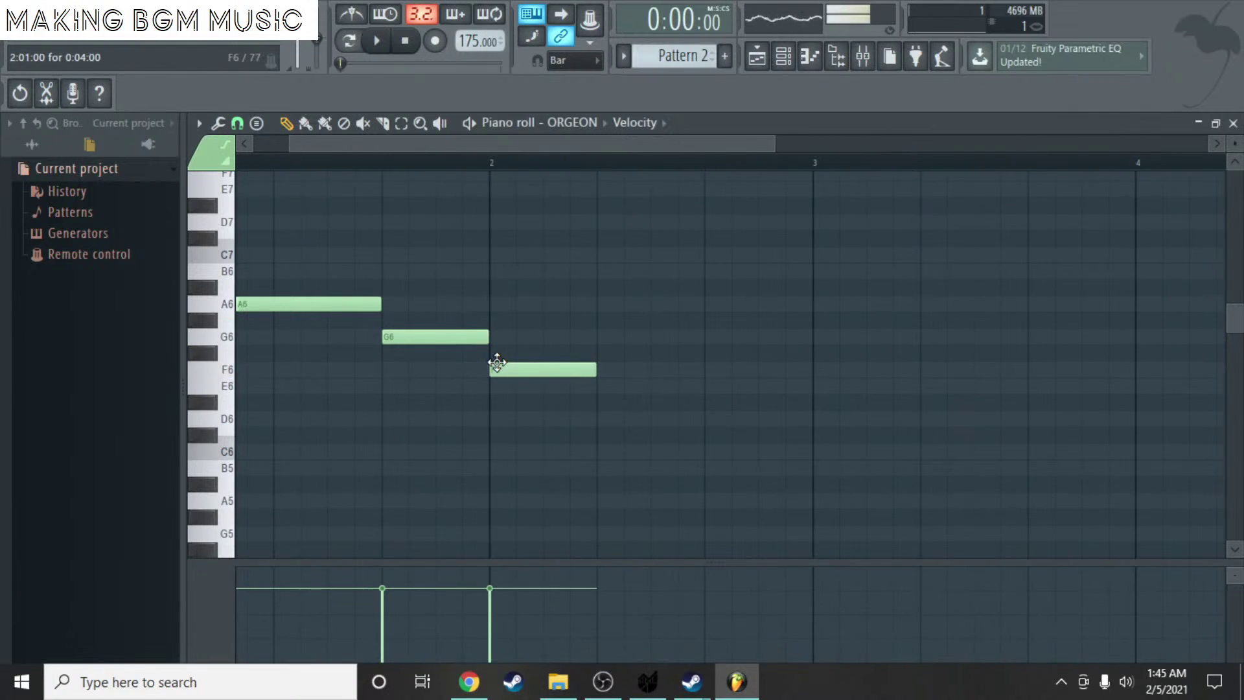
{"action": "key", "text": "space"}
{"action": "key", "text": "space"}
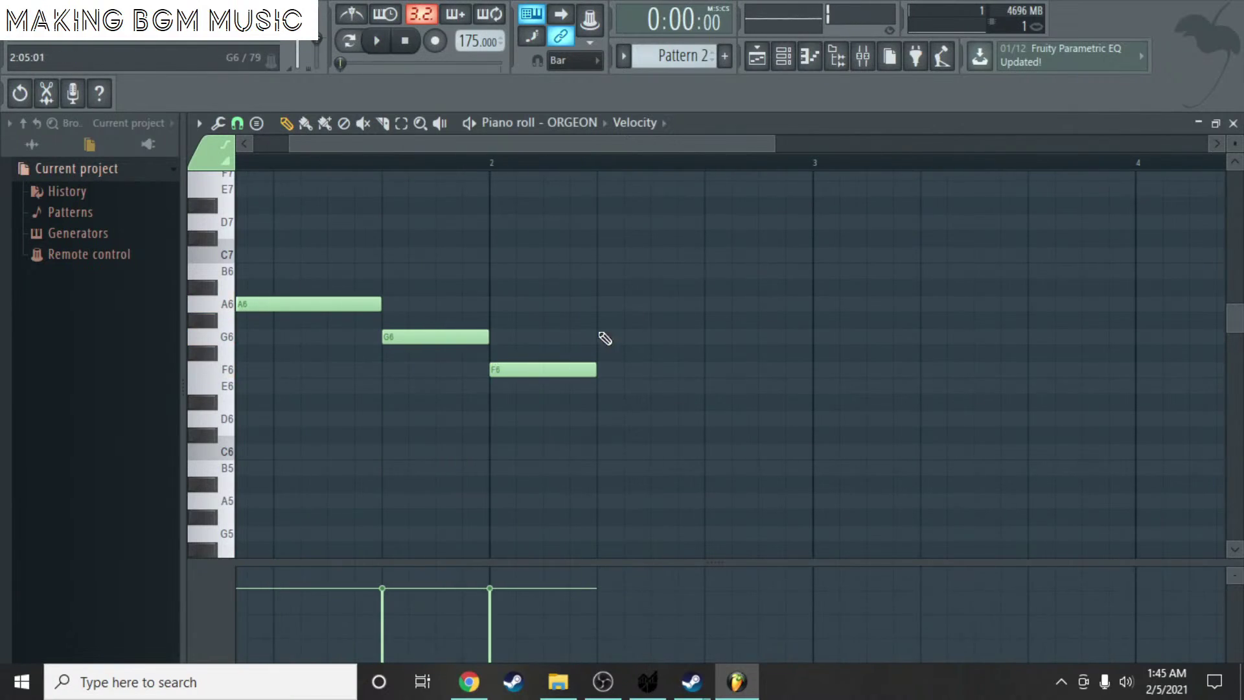
{"action": "right_click", "coordinate": [544, 370]}
{"action": "right_click", "coordinate": [435, 336]}
{"action": "right_click", "coordinate": [311, 304]}
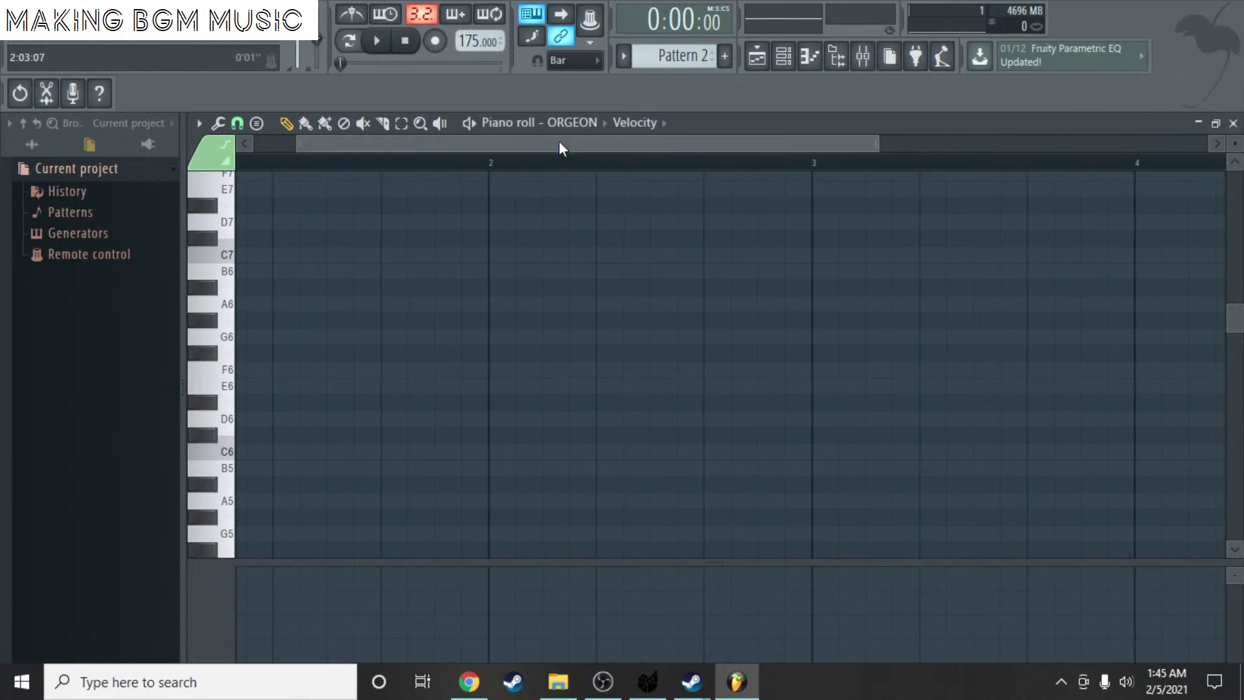
- Try an E7, A#7 and D#8 melody, remove the A7 note, and play it back
{"action": "left_click_drag", "start_coordinate": [559, 142], "coordinate": [519, 143]}
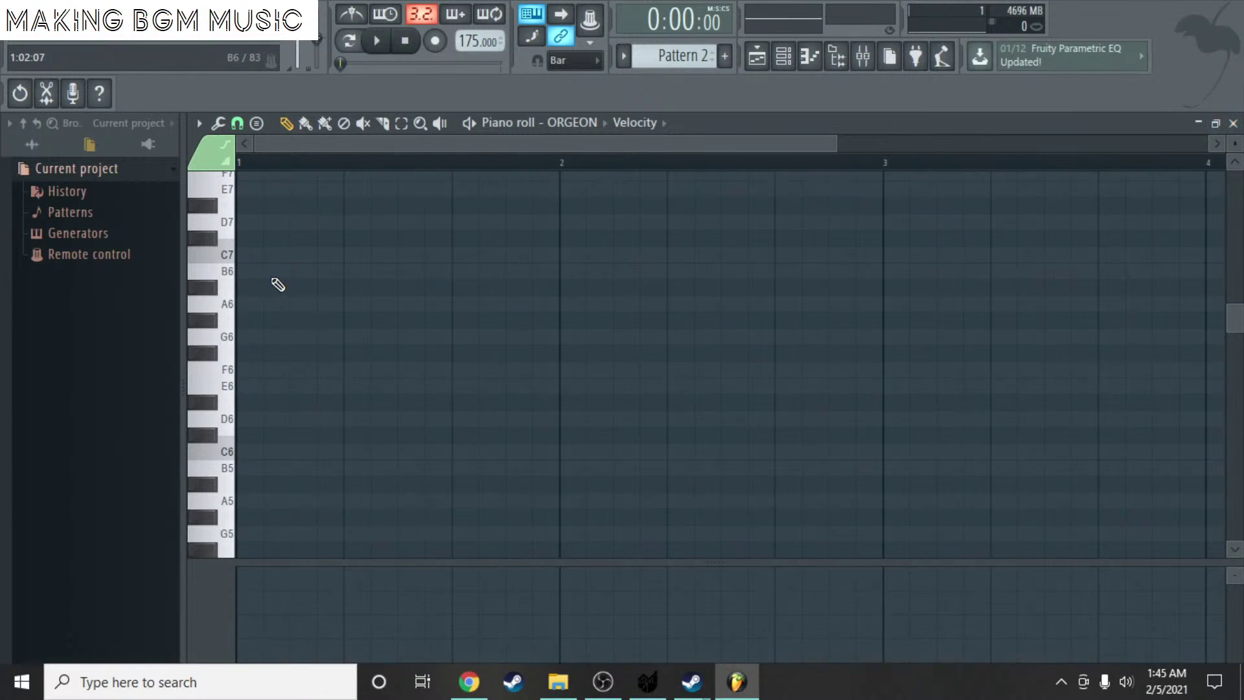
{"action": "scroll", "coordinate": [261, 310], "scroll_direction": "up", "scroll_amount": 2}
{"action": "left_click", "coordinate": [247, 239]}
{"action": "scroll", "coordinate": [438, 259], "scroll_direction": "up", "scroll_amount": 2}
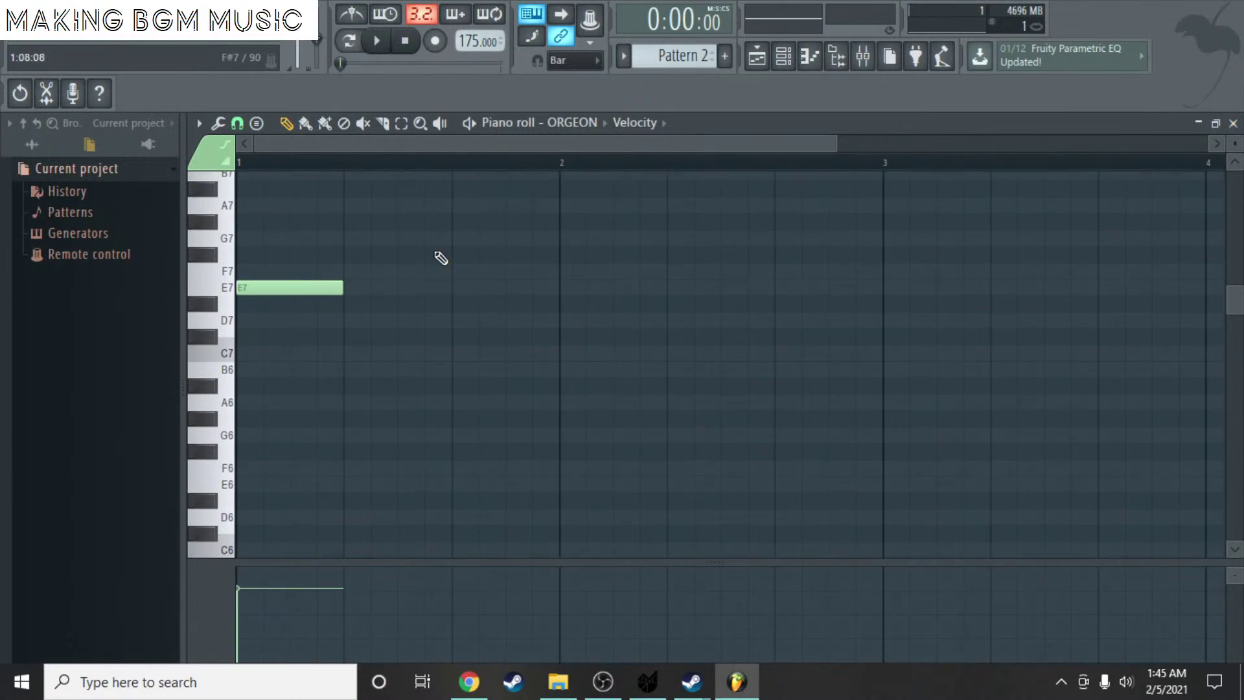
{"action": "left_click", "coordinate": [379, 189]}
{"action": "left_click_drag", "start_coordinate": [389, 194], "coordinate": [362, 188]}
{"action": "scroll", "coordinate": [402, 230], "scroll_direction": "up", "scroll_amount": 4}
{"action": "left_click", "coordinate": [361, 203]}
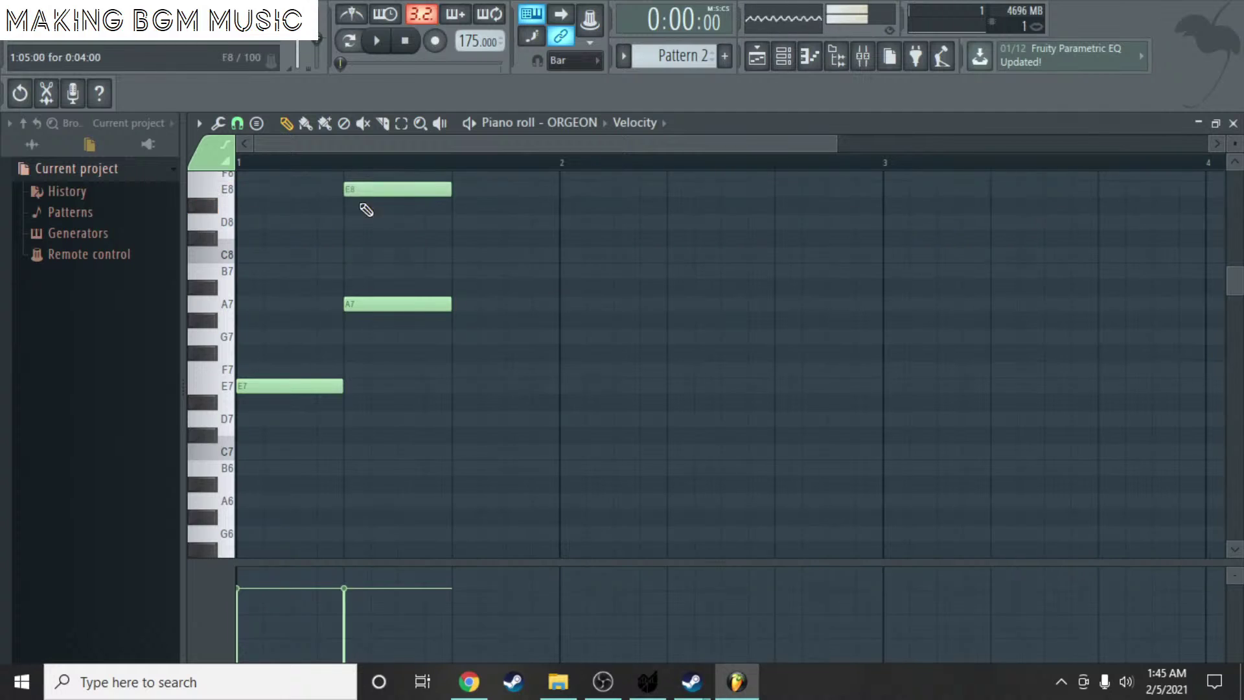
{"action": "right_click", "coordinate": [373, 304]}
{"action": "key", "text": "space"}
{"action": "key", "text": "space"}
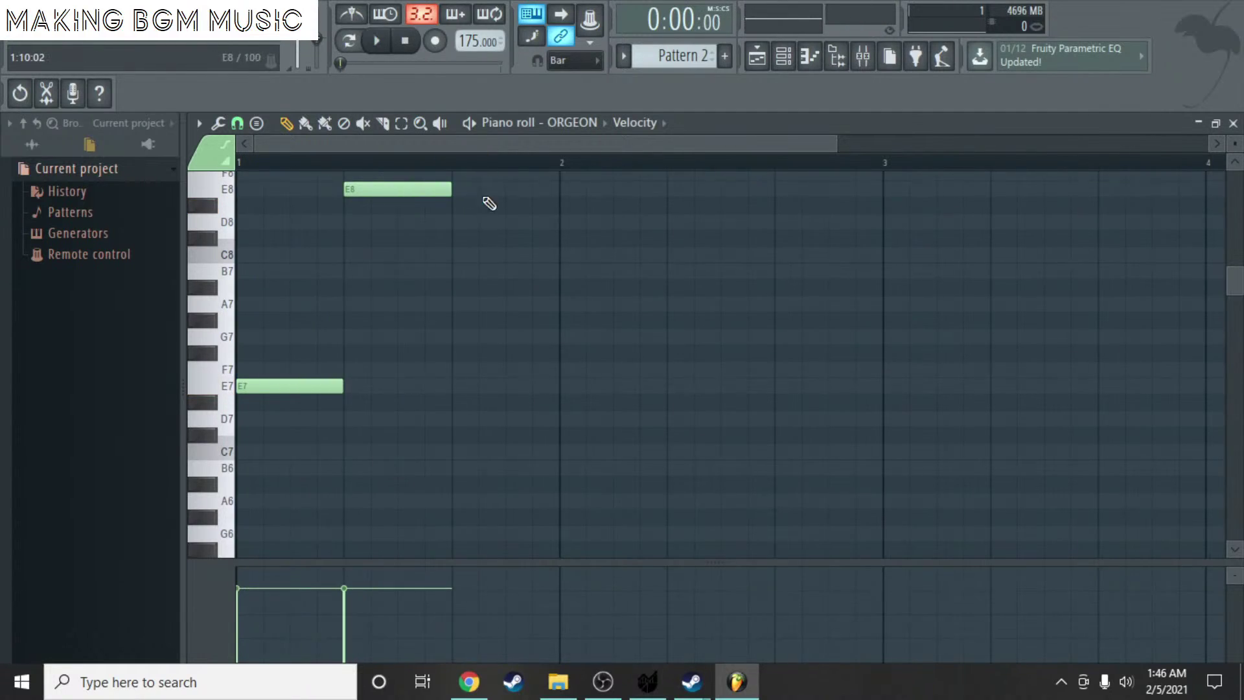
- Add a D8 note, audition the phrase, then erase the D8, E8 and E7 notes and close the piano roll
{"action": "left_click_drag", "start_coordinate": [461, 238], "coordinate": [459, 219]}
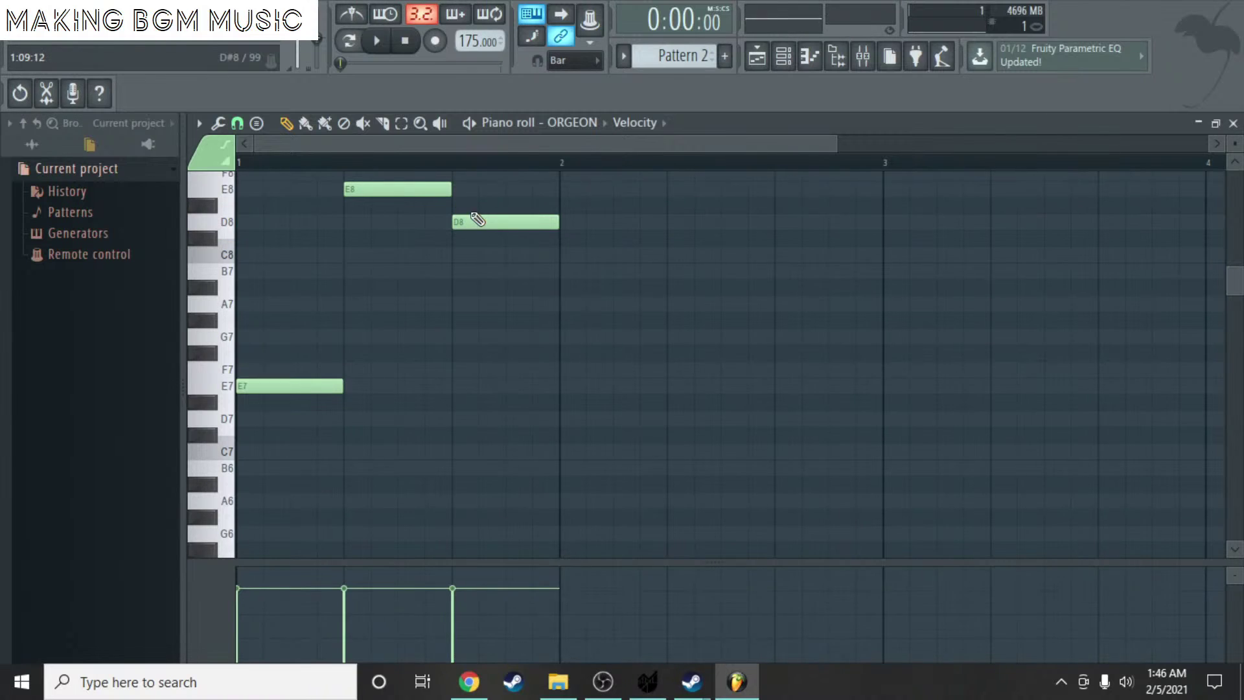
{"action": "key", "text": "space"}
{"action": "key", "text": "space"}
{"action": "scroll", "coordinate": [602, 217], "scroll_direction": "down", "scroll_amount": 2}
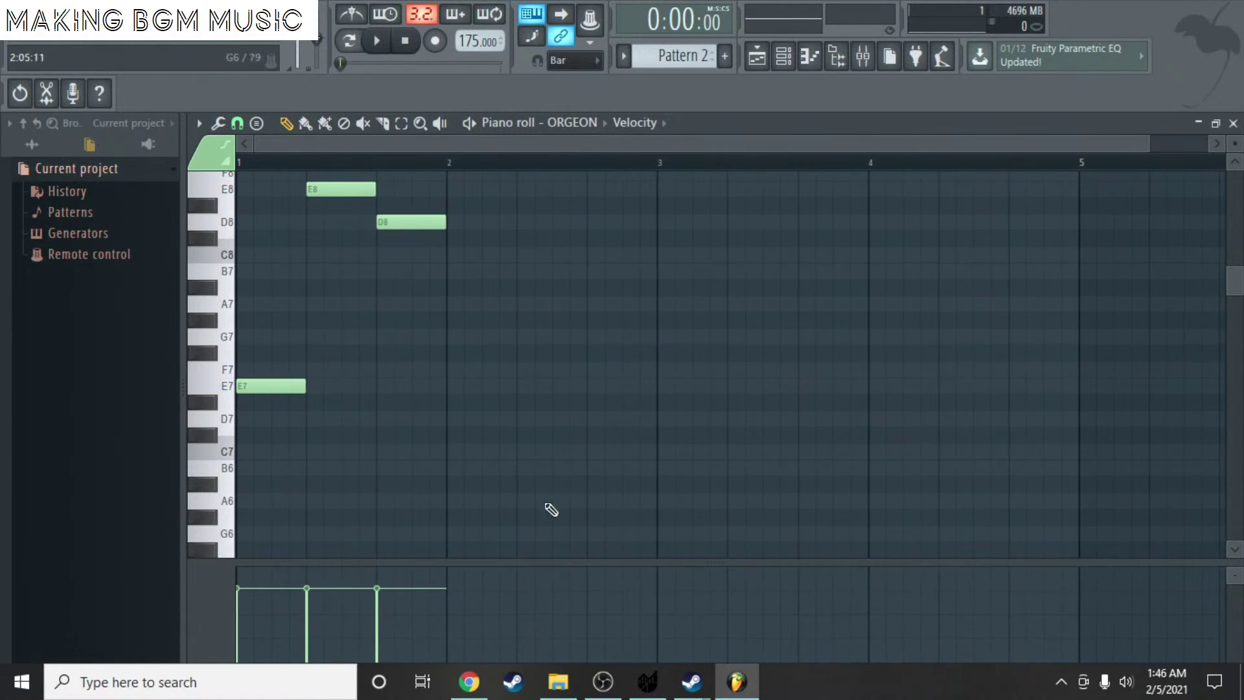
{"action": "scroll", "coordinate": [775, 264], "scroll_direction": "up", "scroll_amount": 2}
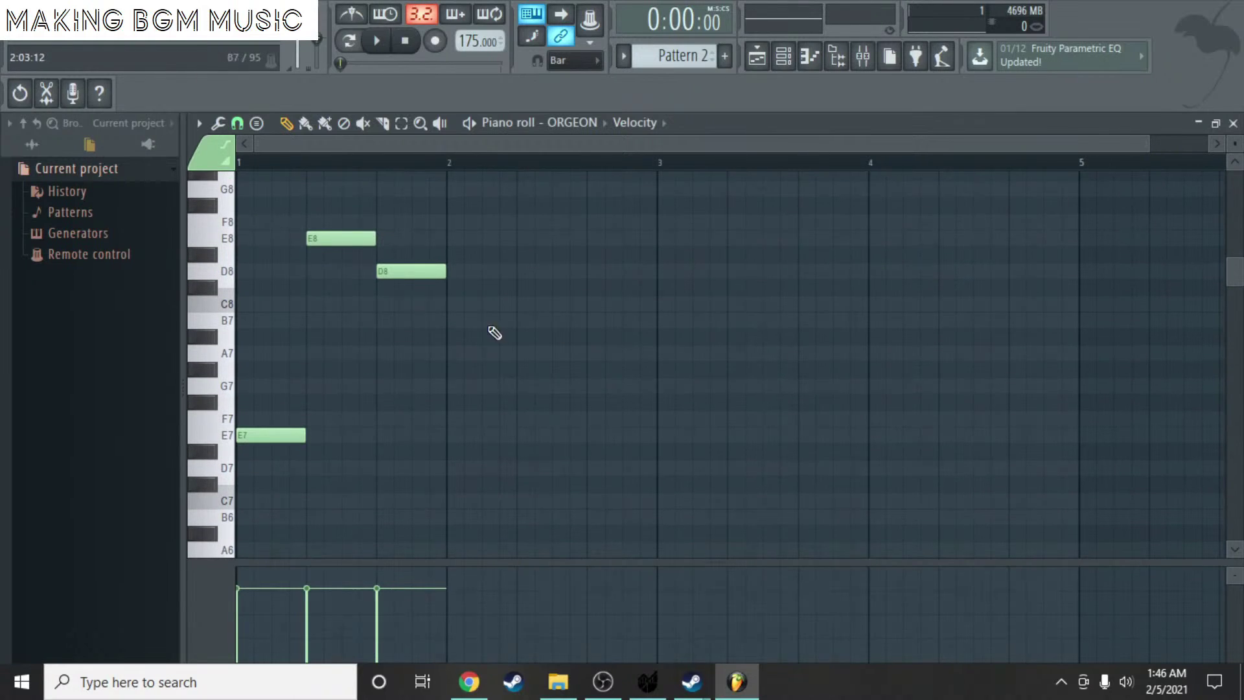
{"action": "right_click", "coordinate": [388, 271]}
{"action": "right_click", "coordinate": [324, 238]}
{"action": "right_click", "coordinate": [272, 434]}
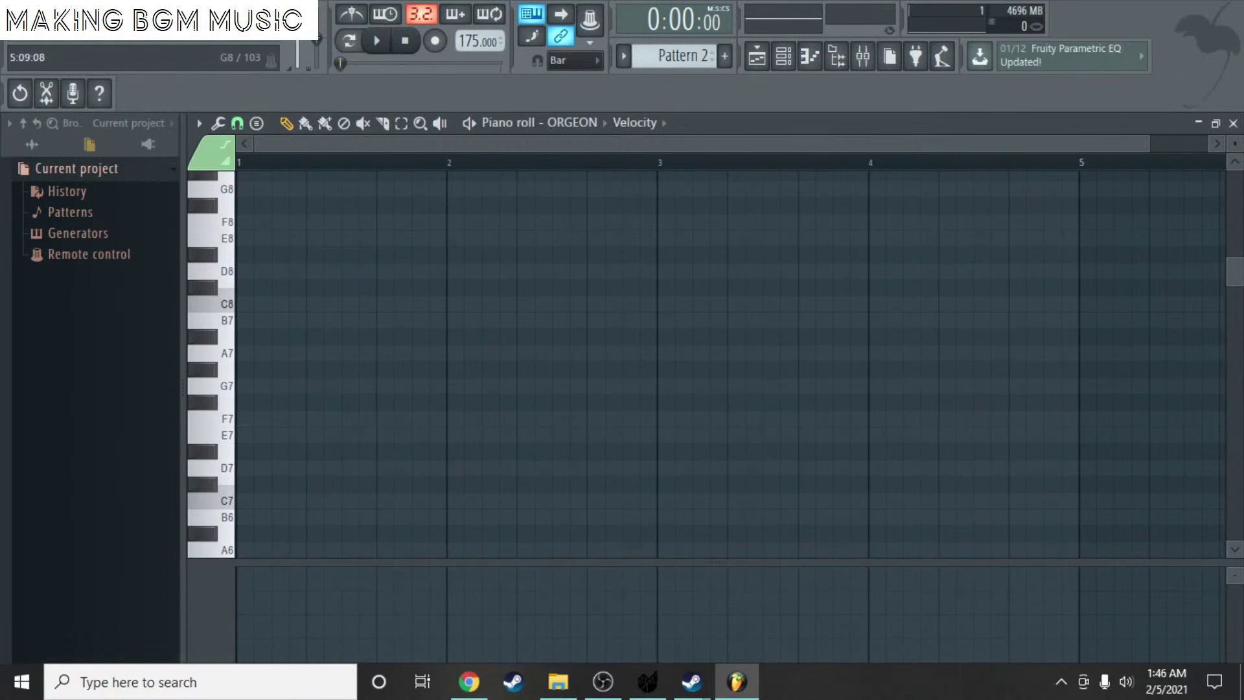
{"action": "left_click", "coordinate": [1234, 124]}
- Remove the extra Pattern 2 and Pattern 1 clips, then place Pattern 2 at bar 5 on Track 1
{"action": "right_click", "coordinate": [614, 418]}
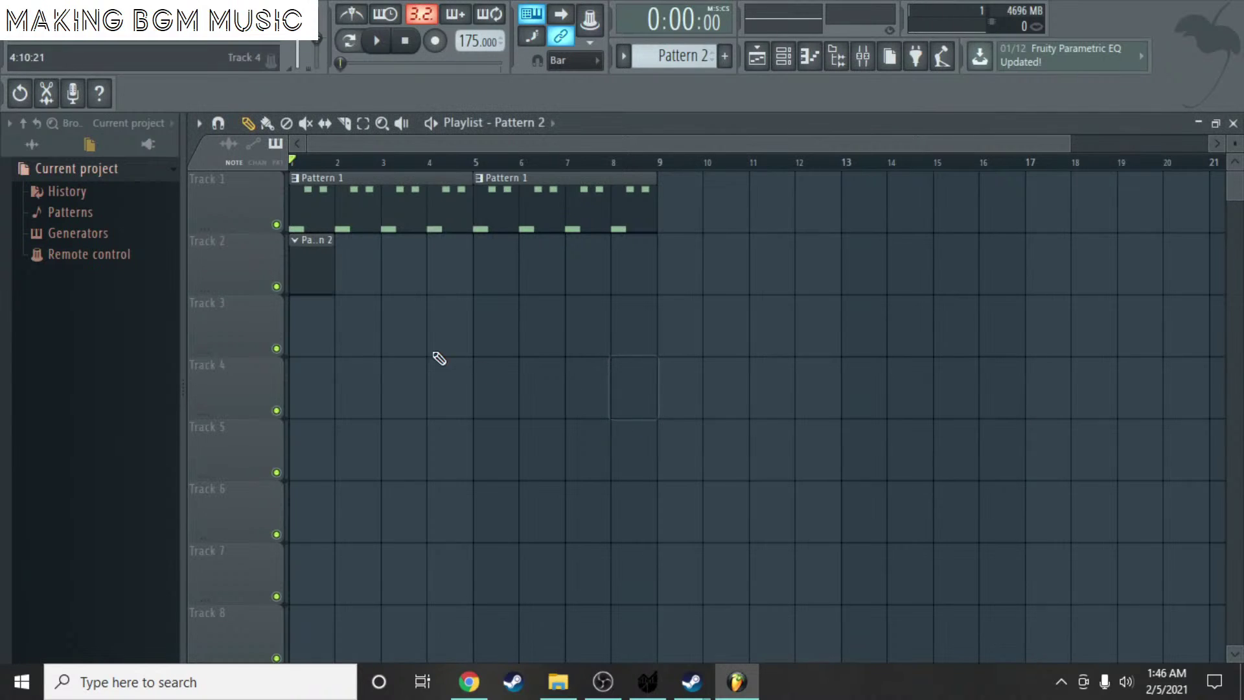
{"action": "right_click", "coordinate": [305, 278]}
{"action": "left_click", "coordinate": [530, 201]}
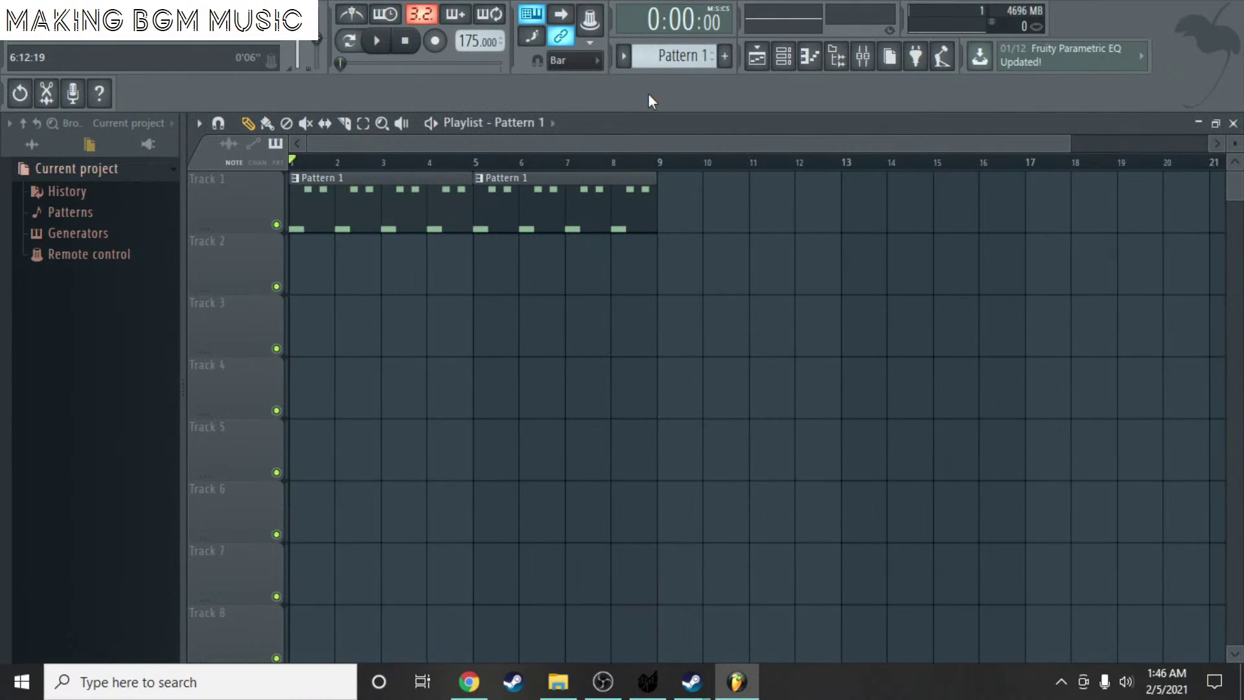
{"action": "left_click", "coordinate": [669, 224]}
{"action": "right_click", "coordinate": [631, 212]}
{"action": "right_click", "coordinate": [680, 223]}
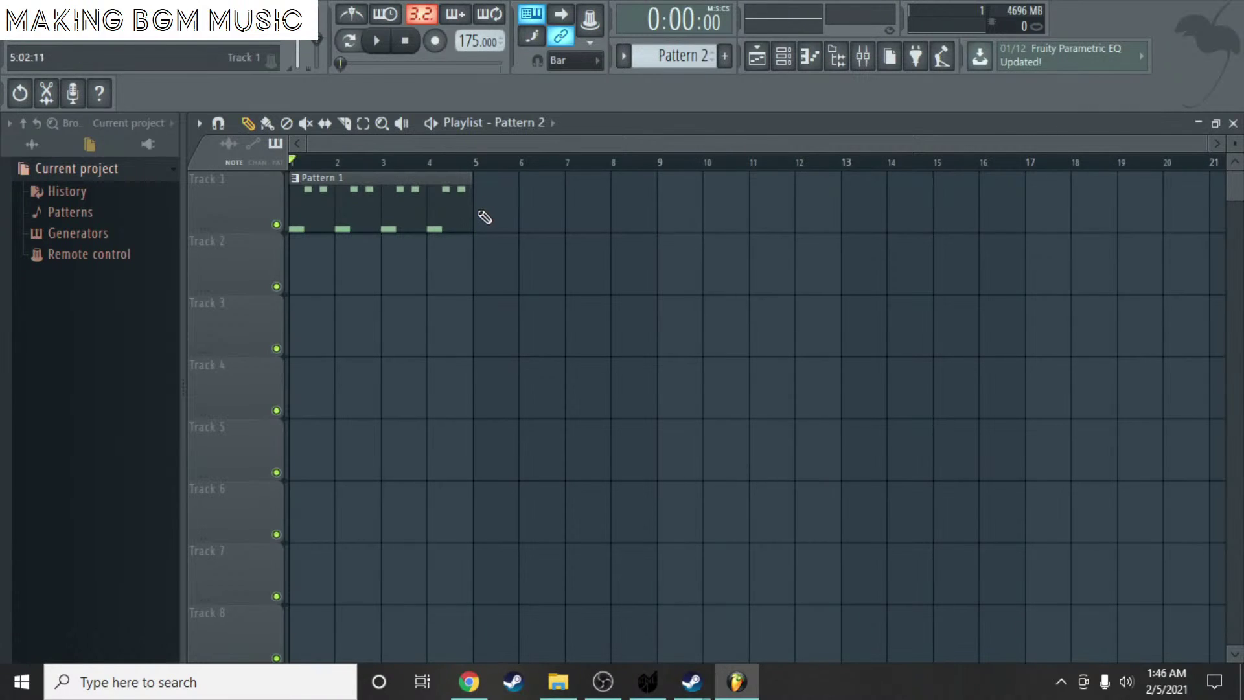
{"action": "left_click", "coordinate": [493, 214]}
- Open Calliope's piano roll for Pattern 2 and draw an F#7 note at bar 1
{"action": "double_click", "coordinate": [501, 210]}
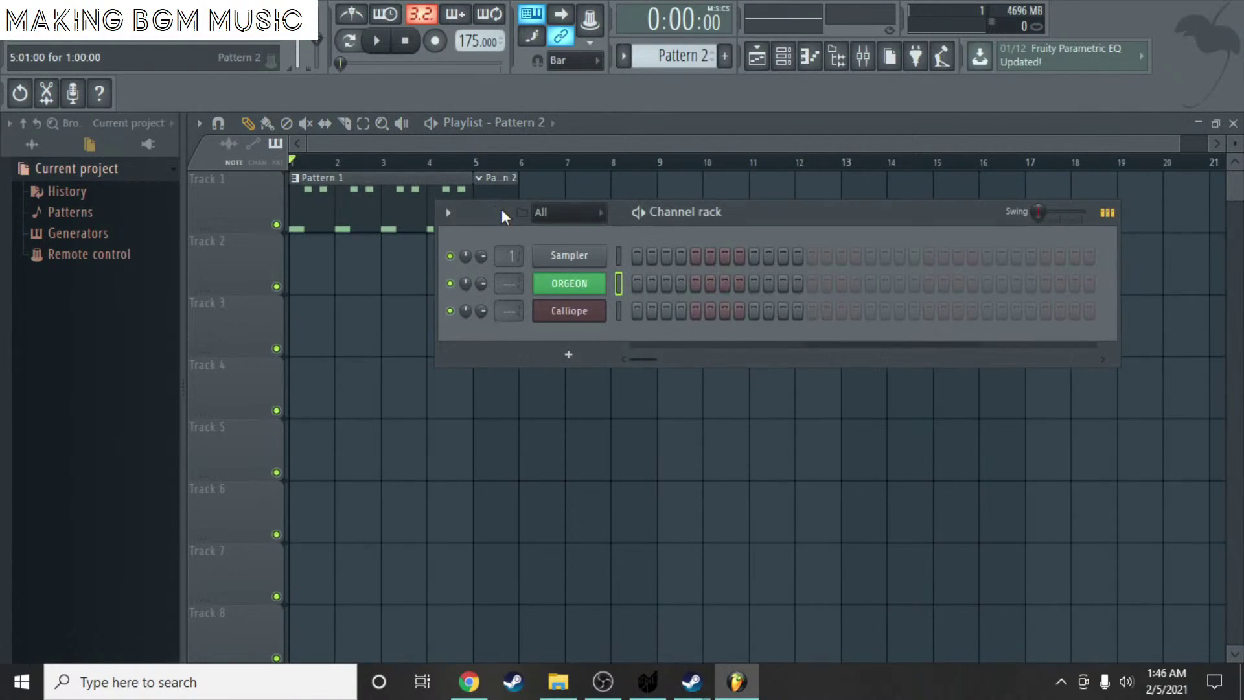
{"action": "right_click", "coordinate": [590, 322]}
{"action": "left_click", "coordinate": [632, 312]}
{"action": "left_click_drag", "start_coordinate": [259, 354], "coordinate": [228, 408]}
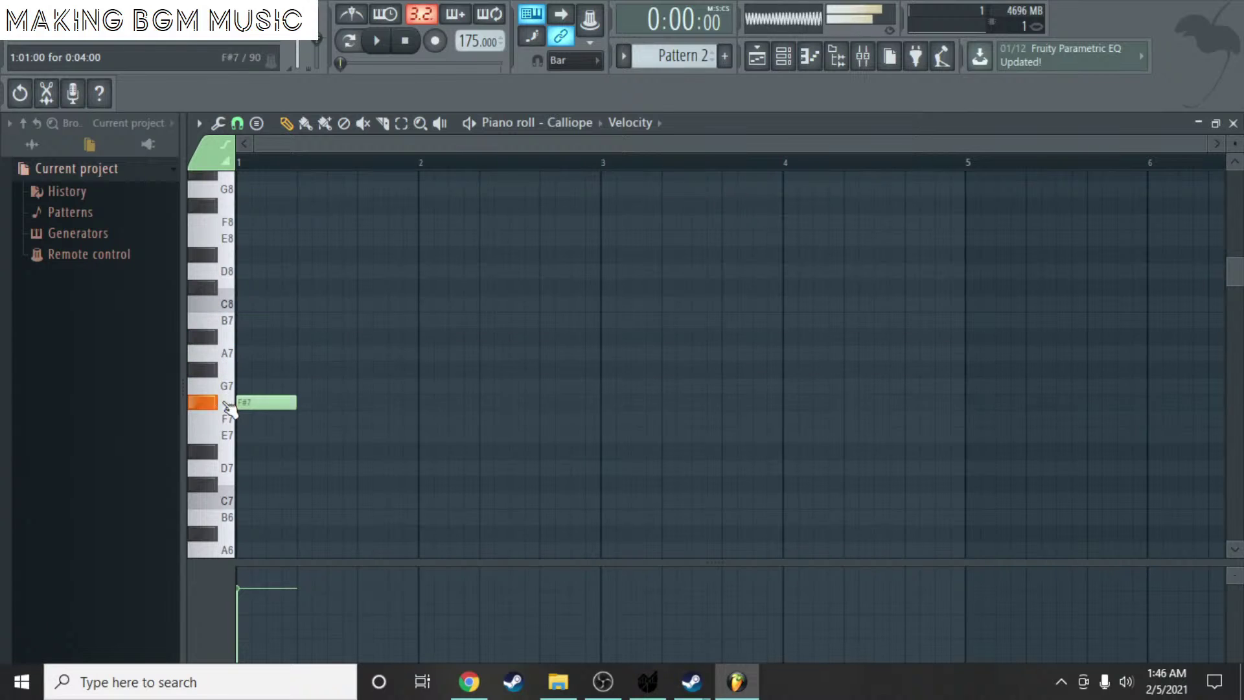
- Replace the F#7, A6 and A5 trial notes with a one-beat D6 note at bar 1, and preview it
{"action": "right_click", "coordinate": [240, 404]}
{"action": "scroll", "coordinate": [276, 441], "scroll_direction": "down", "scroll_amount": 3}
{"action": "left_click", "coordinate": [241, 403]}
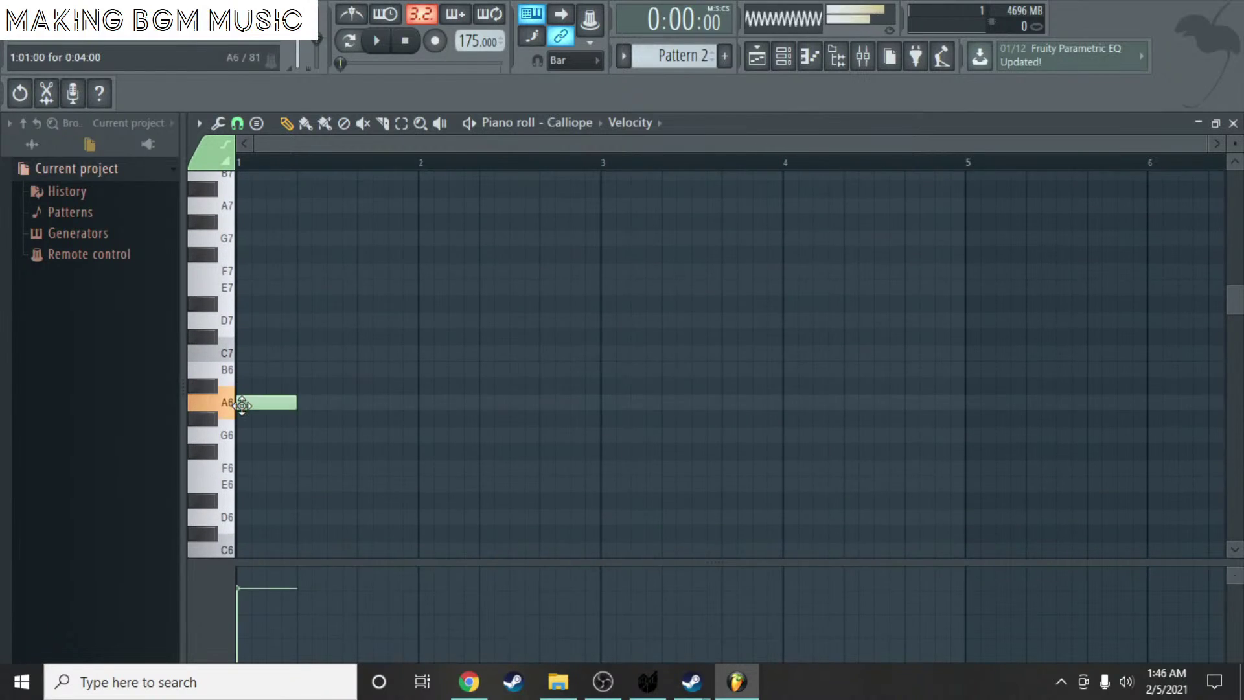
{"action": "right_click", "coordinate": [242, 403]}
{"action": "scroll", "coordinate": [243, 441], "scroll_direction": "down", "scroll_amount": 3}
{"action": "left_click", "coordinate": [246, 452]}
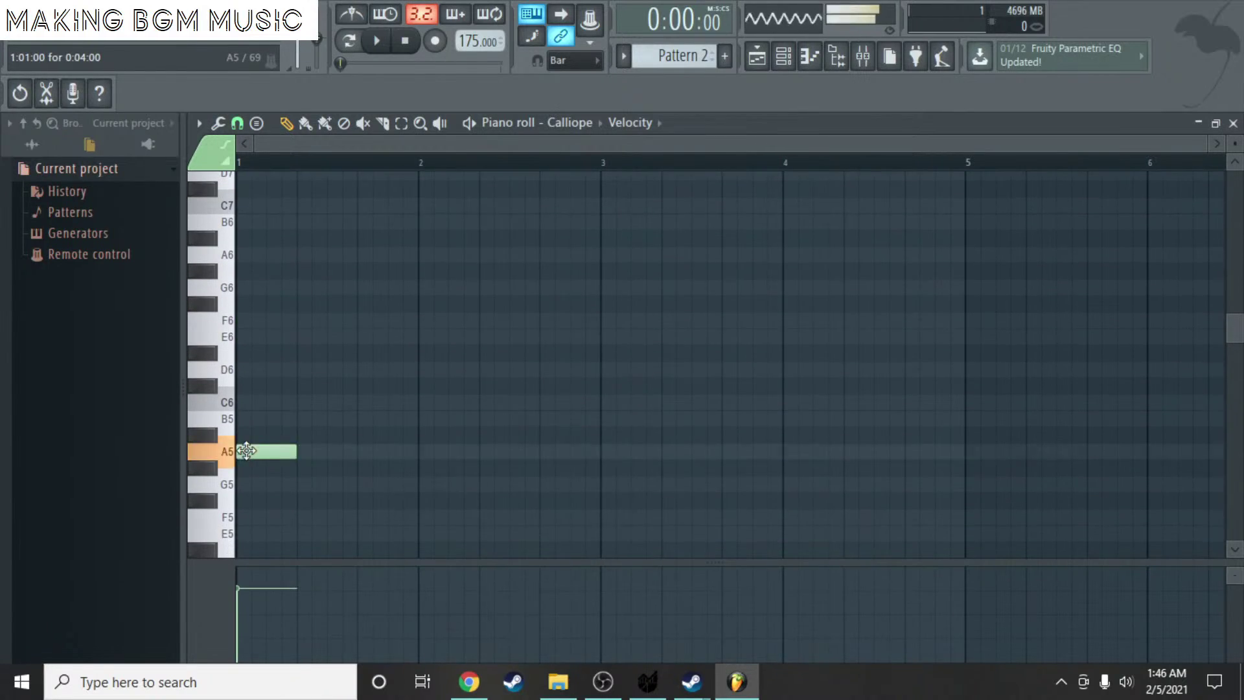
{"action": "scroll", "coordinate": [246, 451], "scroll_direction": "up", "scroll_amount": 3, "text": "ctrl"}
{"action": "right_click", "coordinate": [268, 455]}
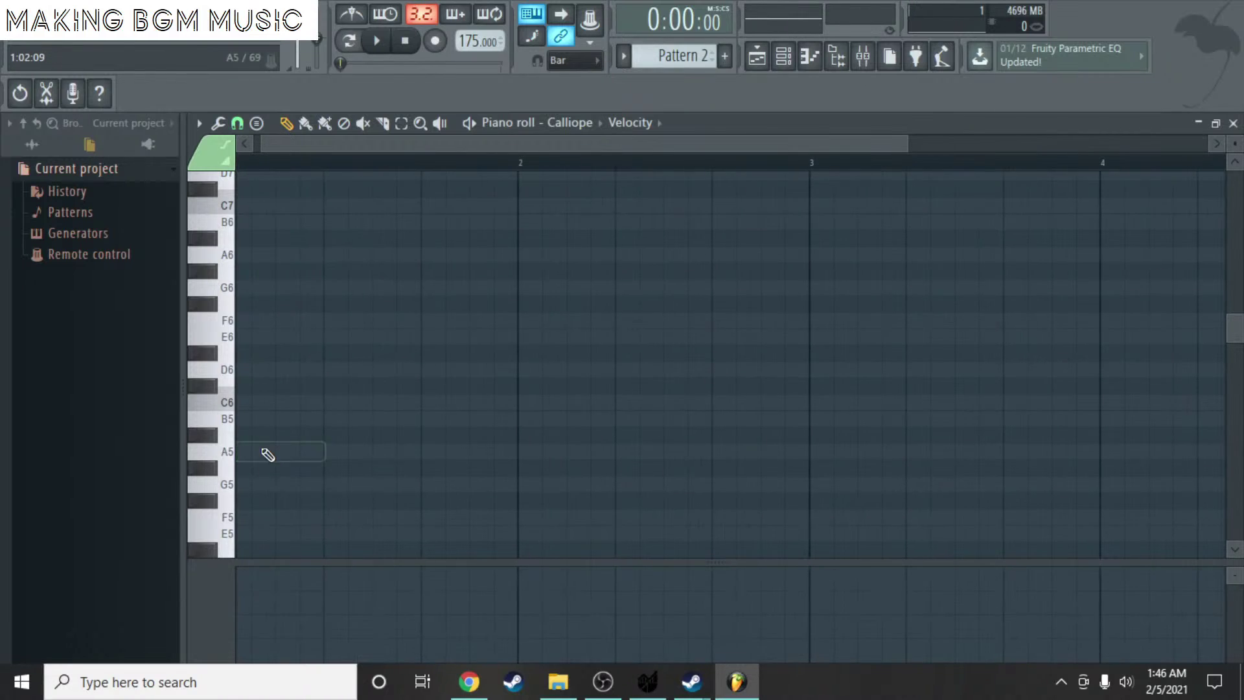
{"action": "left_click", "coordinate": [239, 367]}
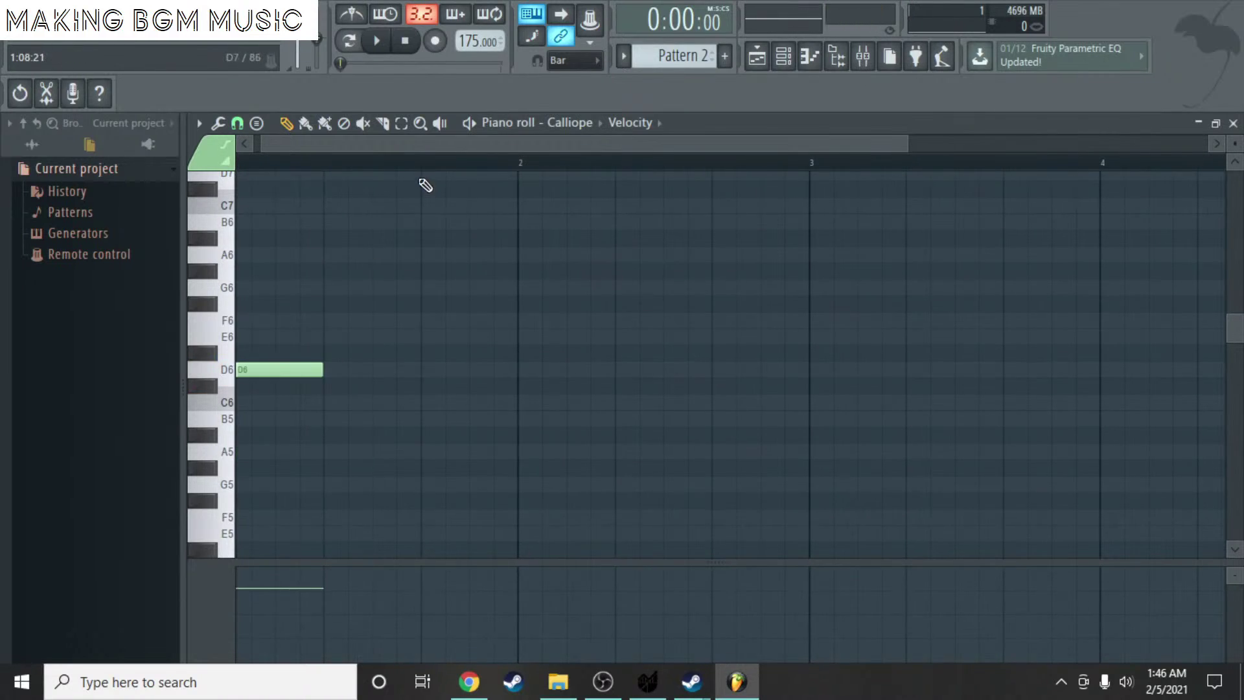
{"action": "left_click_drag", "start_coordinate": [406, 150], "coordinate": [397, 149]}
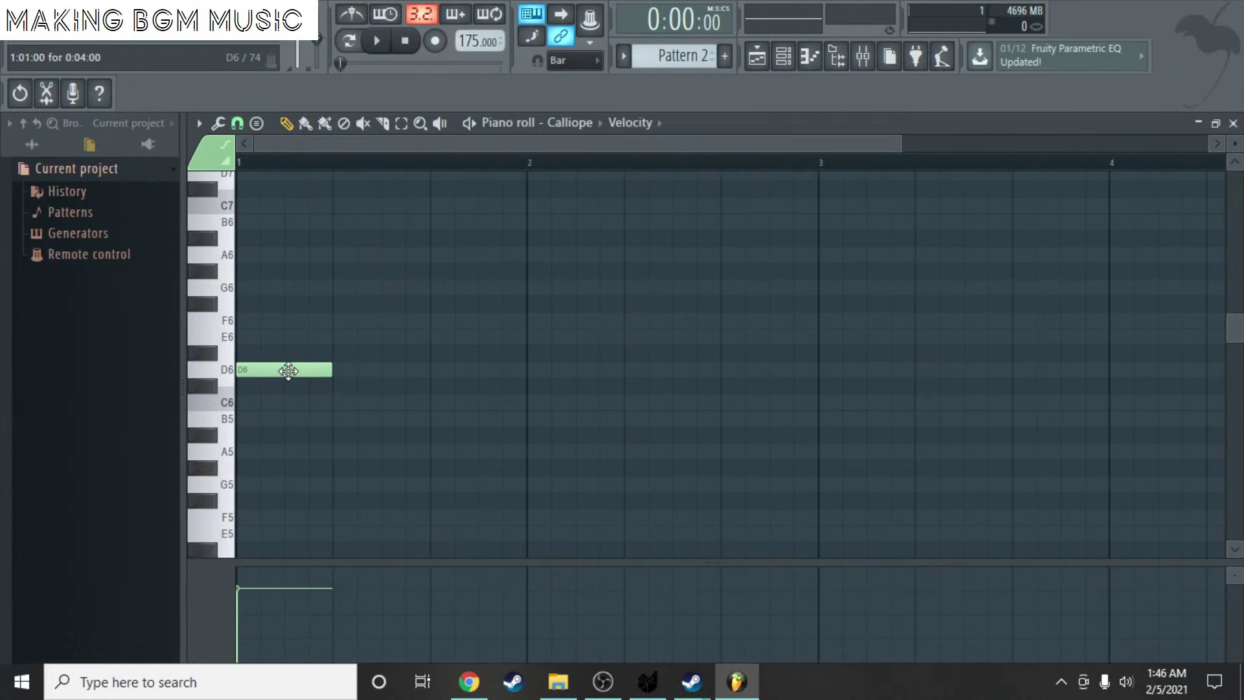
{"action": "left_click", "coordinate": [288, 370]}
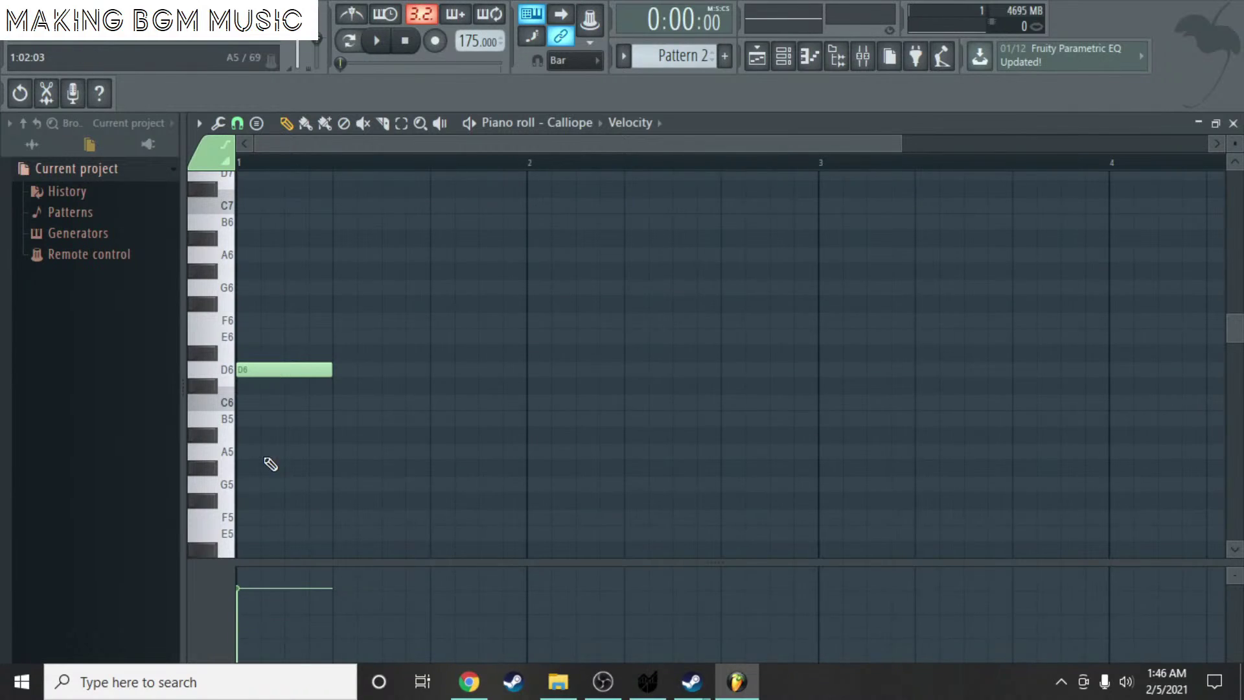
- Raise the first note to E6 and place a D6 note at the start of bar 2
{"action": "left_click_drag", "start_coordinate": [259, 368], "coordinate": [251, 338]}
{"action": "left_click_drag", "start_coordinate": [332, 368], "coordinate": [334, 376]}
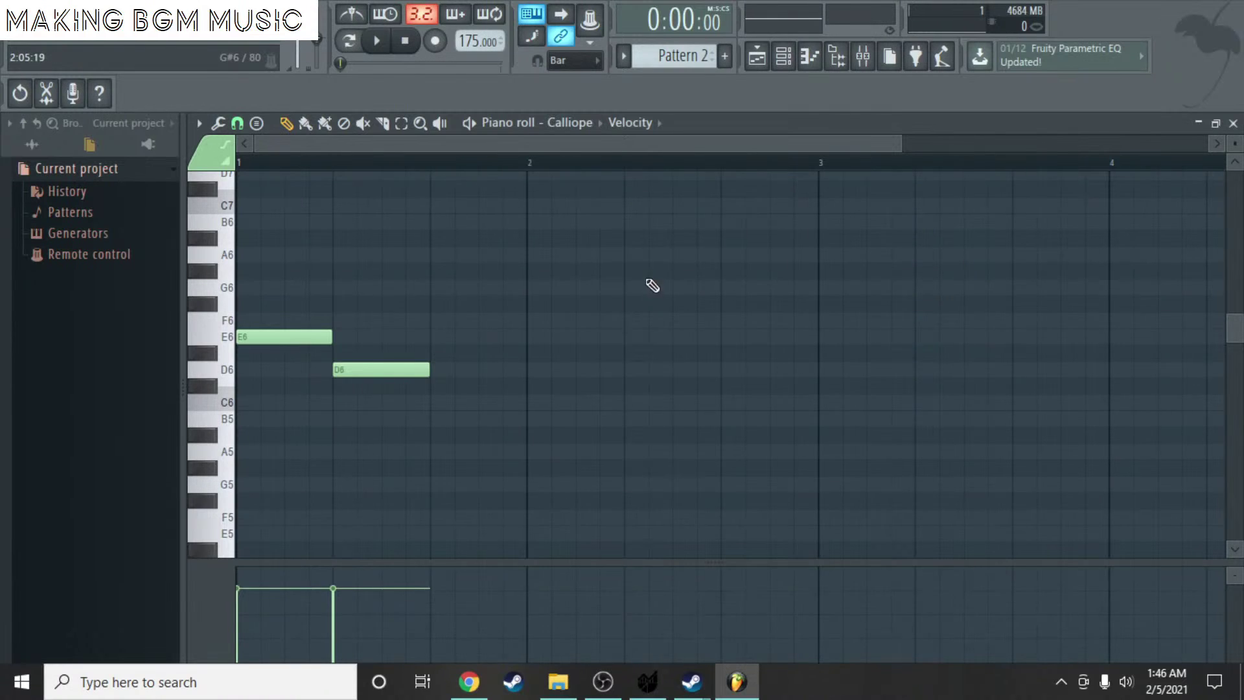
{"action": "left_click_drag", "start_coordinate": [397, 363], "coordinate": [593, 370]}
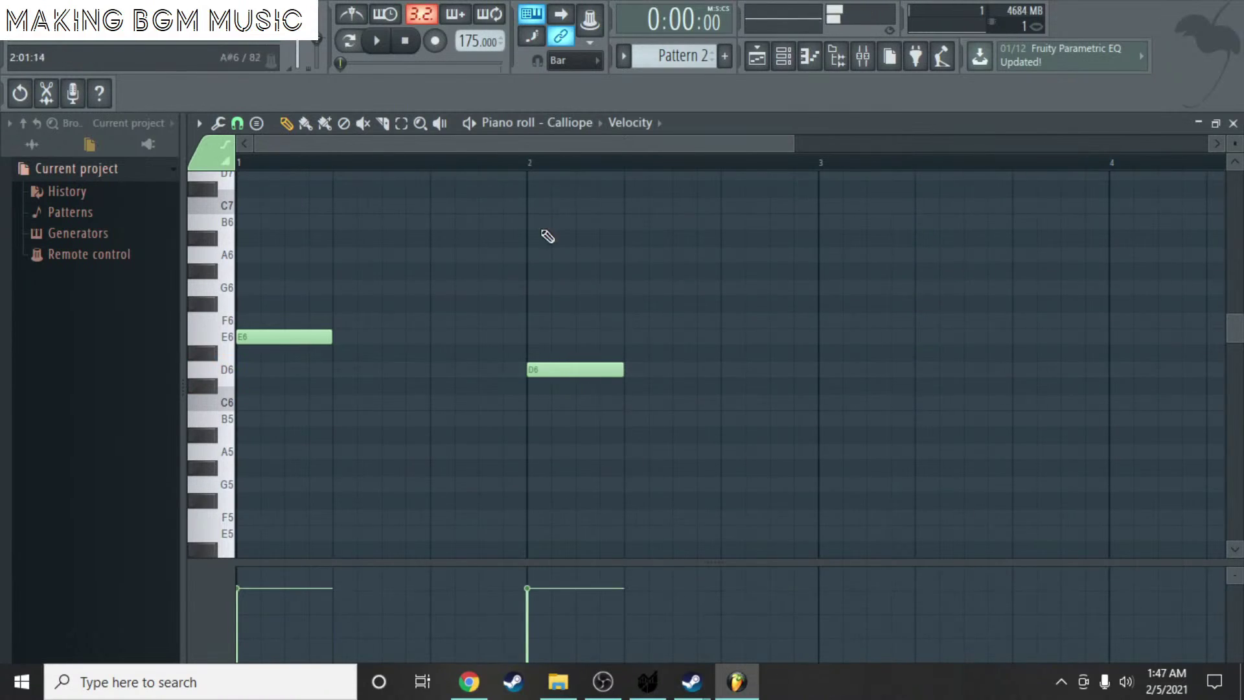
{"action": "left_click_drag", "start_coordinate": [535, 149], "coordinate": [304, 384]}
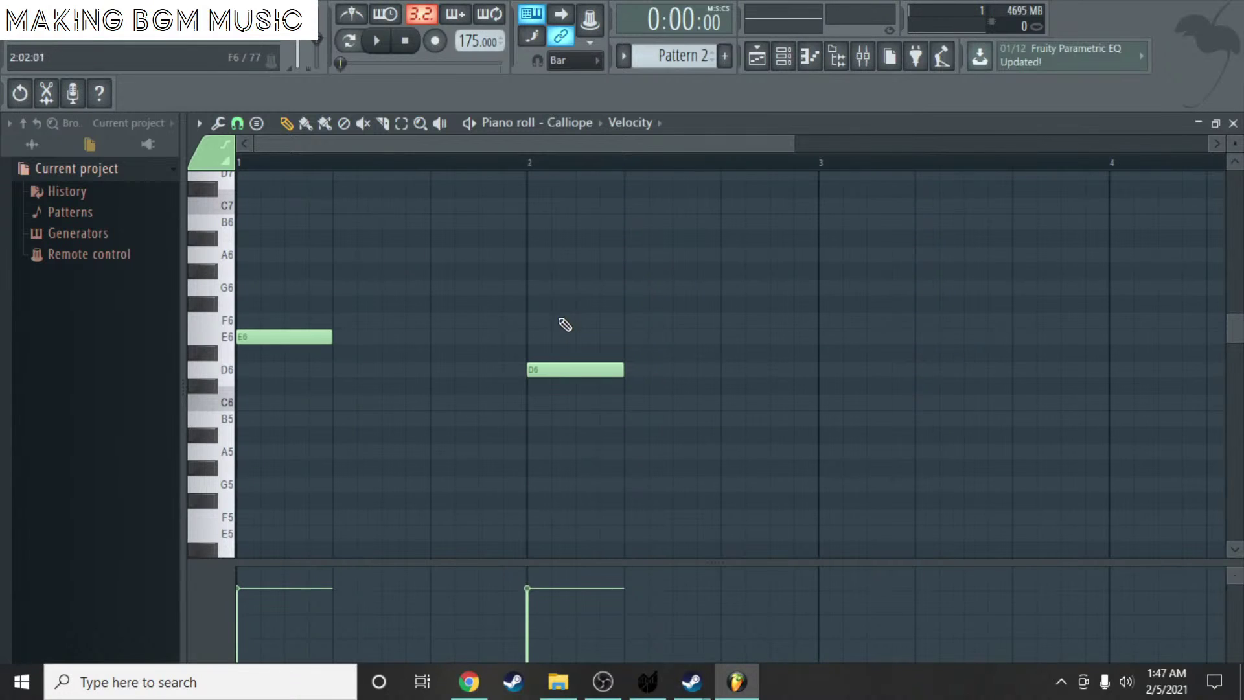
{"action": "left_click_drag", "start_coordinate": [548, 149], "coordinate": [721, 255]}
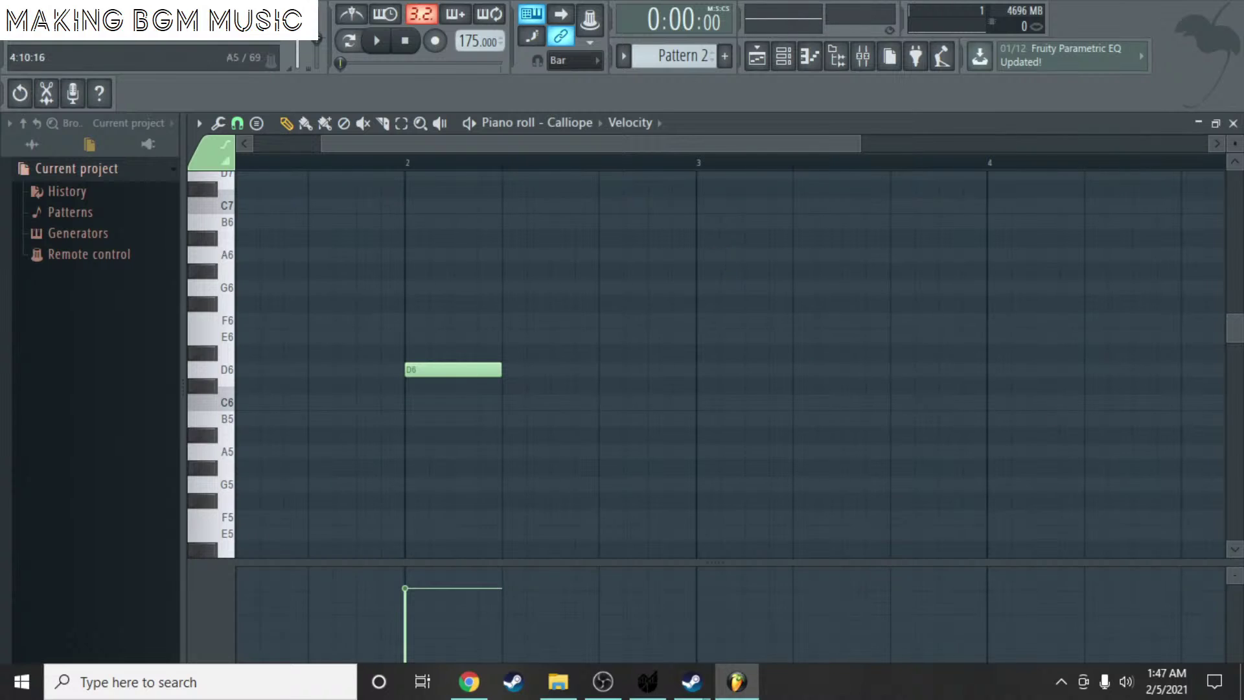
- Add G6 at bar 3 and B5 at bar 4, then play back the E6-D6-G6-B5 melody
{"action": "key", "text": "alt+Tab"}
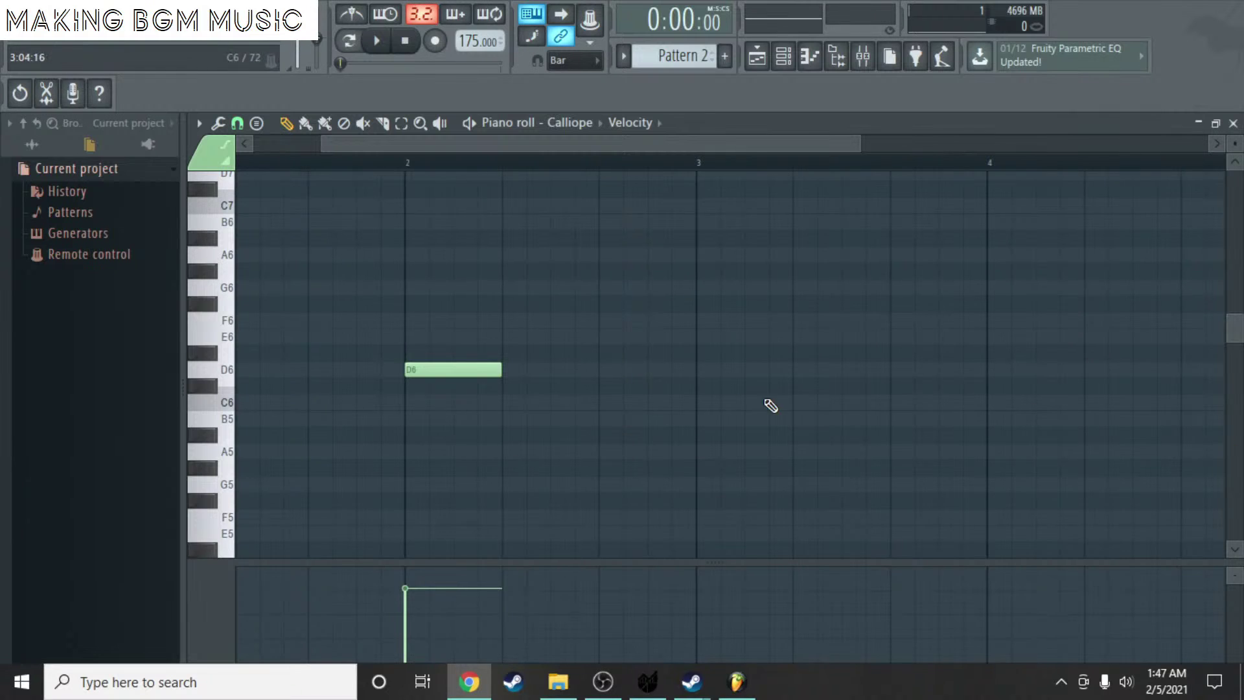
{"action": "scroll", "coordinate": [499, 179], "scroll_direction": "up", "scroll_amount": 1}
{"action": "scroll", "coordinate": [320, 144], "scroll_direction": "down", "scroll_amount": 3}
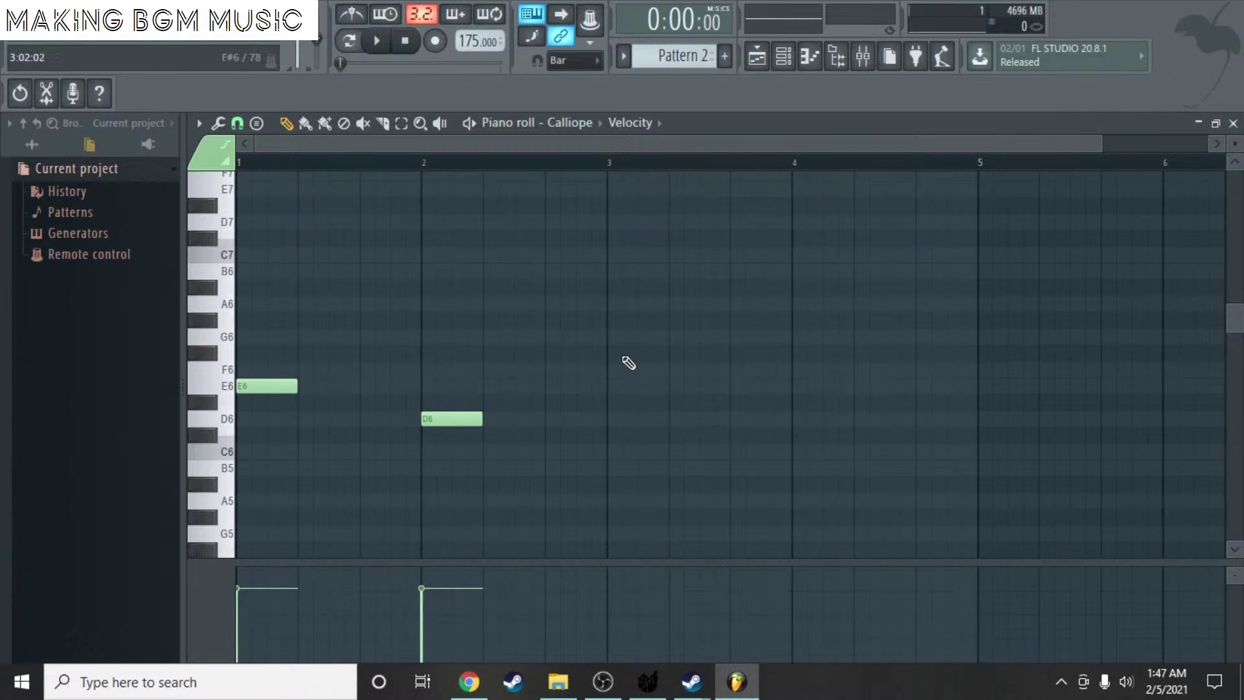
{"action": "left_click", "coordinate": [610, 336]}
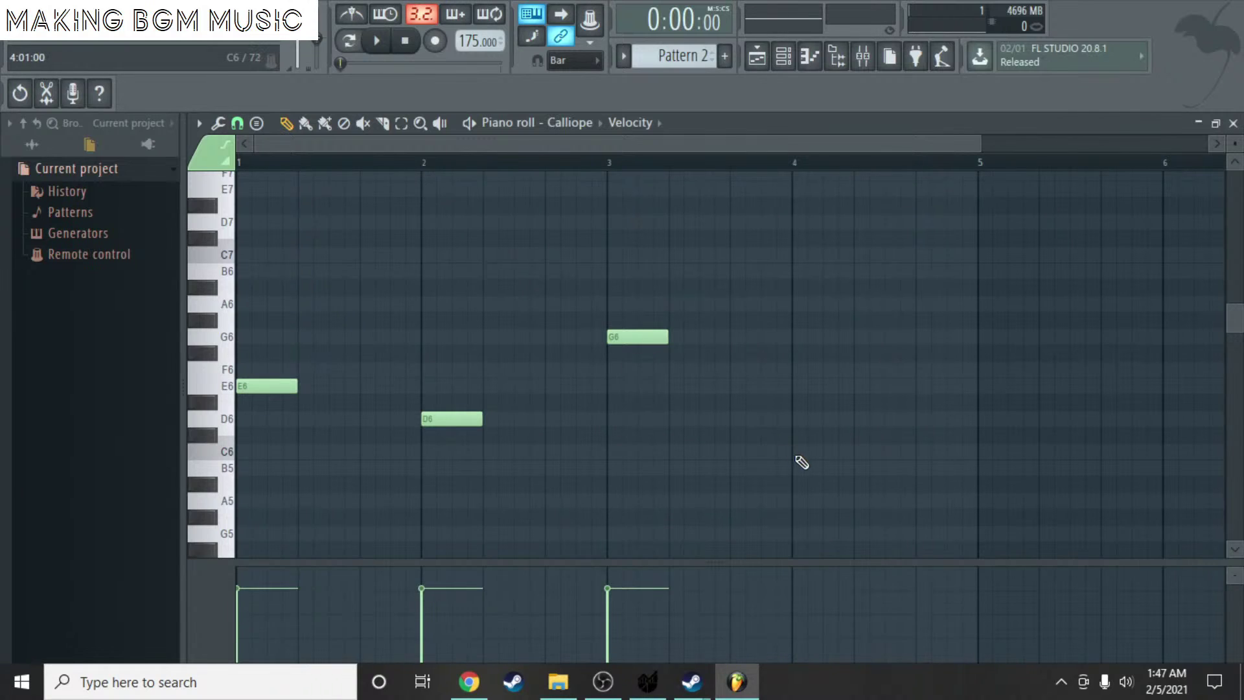
{"action": "left_click", "coordinate": [797, 468]}
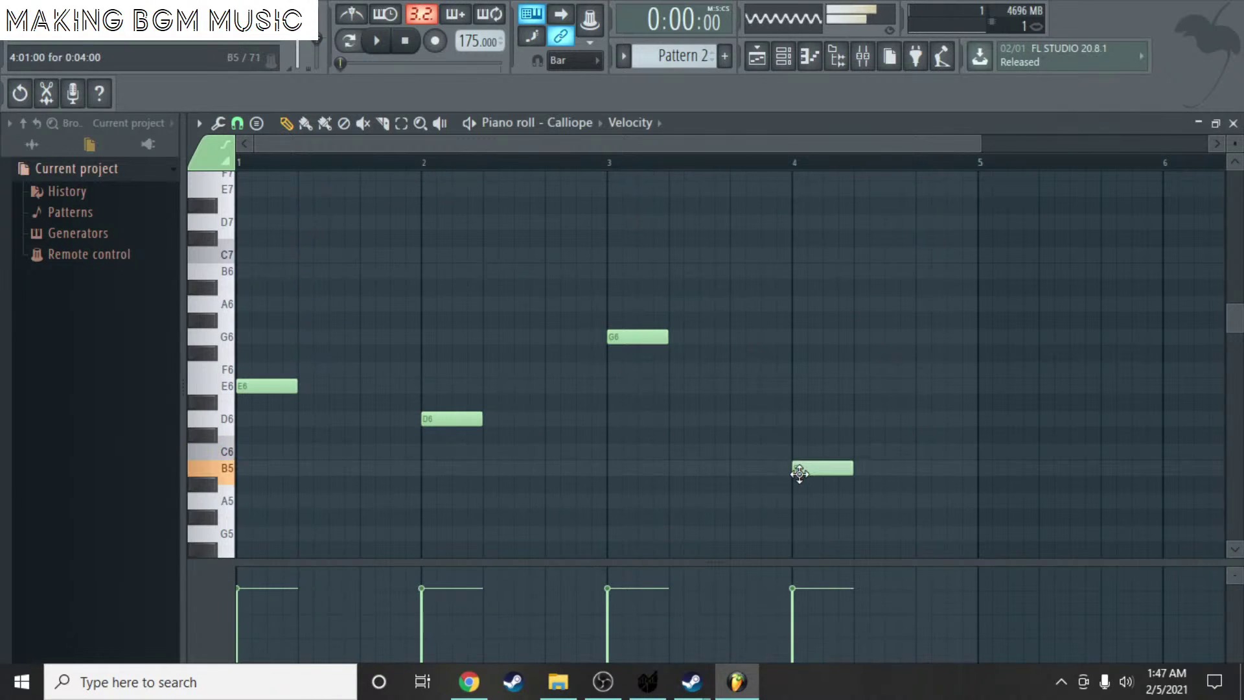
{"action": "key", "text": "space"}
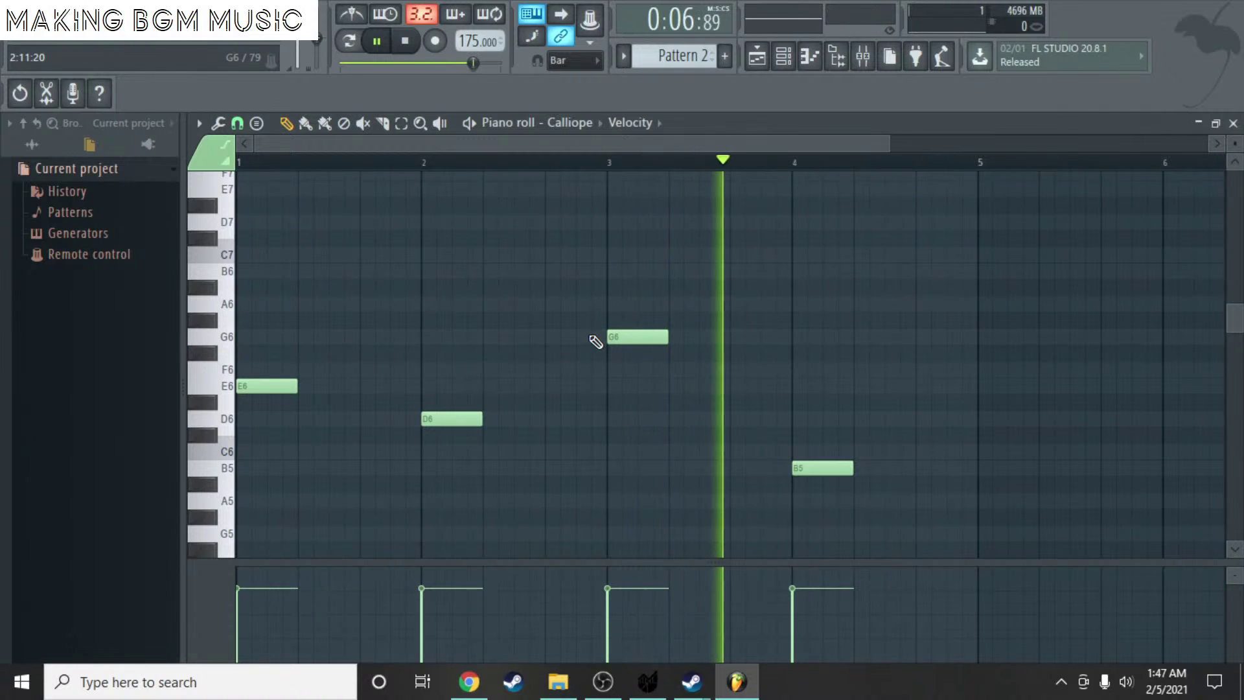
{"action": "key", "text": "space"}
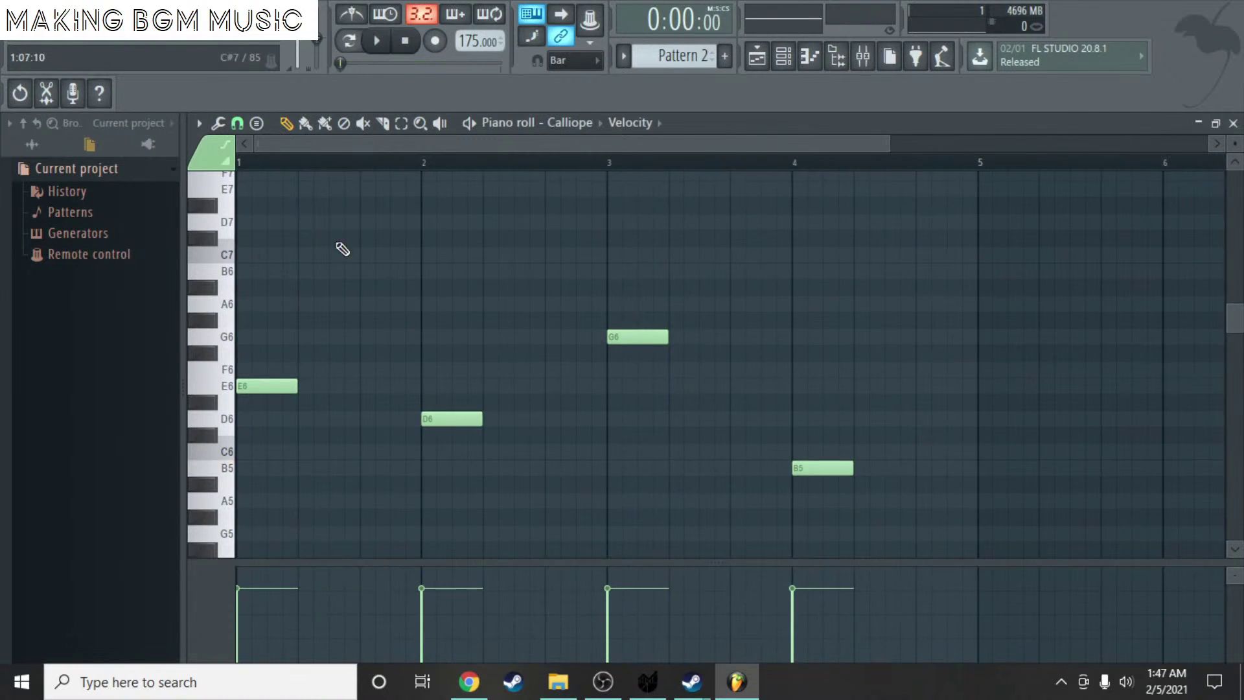
- Add two short G#6 notes after the E6 in bar 1 and preview them
{"action": "scroll", "coordinate": [342, 249], "scroll_direction": "up", "scroll_amount": 3}
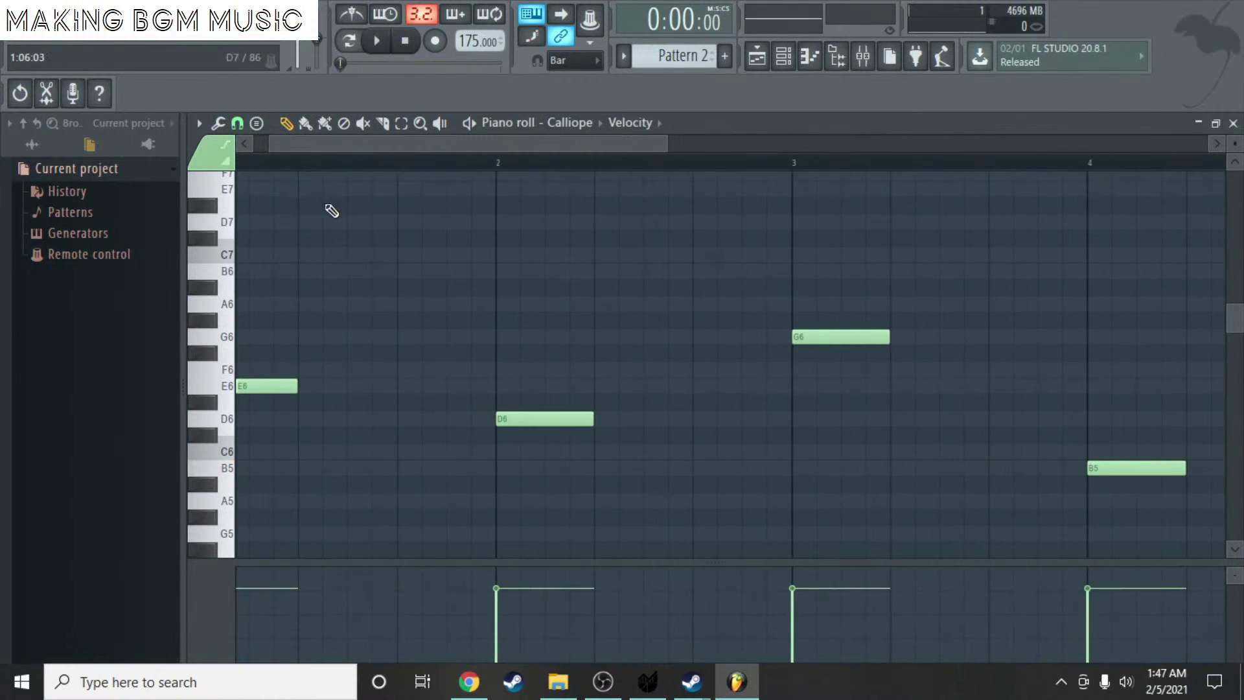
{"action": "left_click_drag", "start_coordinate": [330, 153], "coordinate": [305, 269]}
{"action": "left_click", "coordinate": [372, 321]}
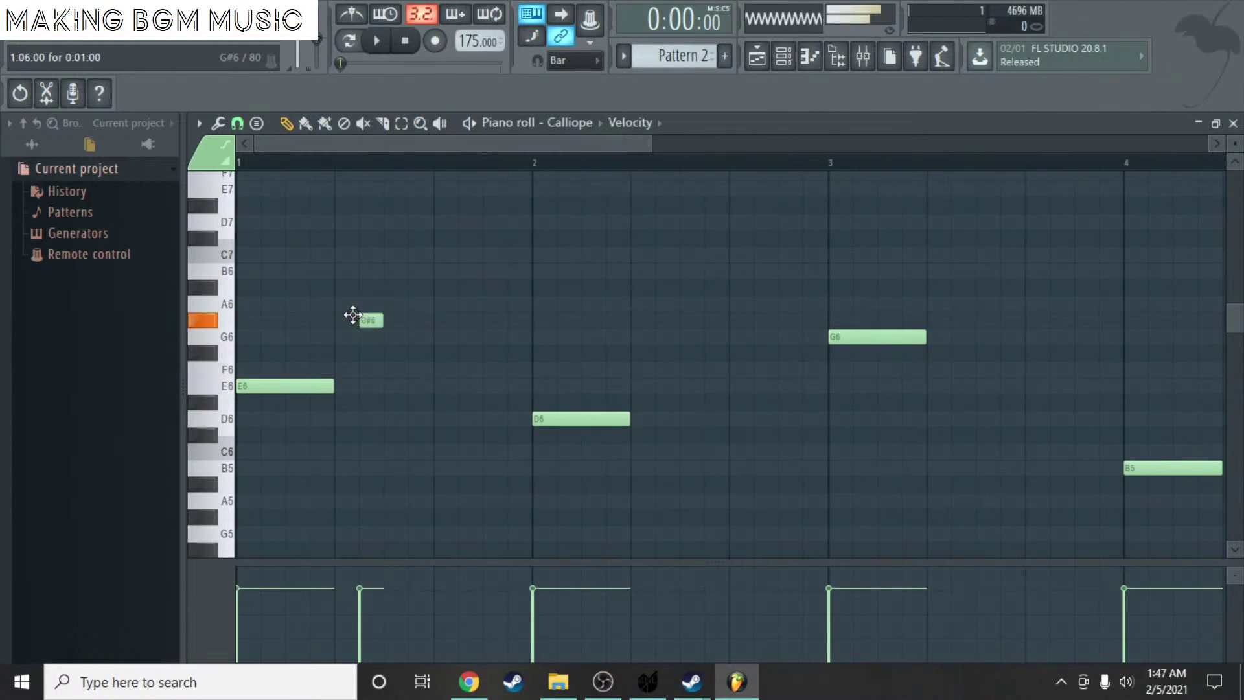
{"action": "left_click_drag", "start_coordinate": [353, 316], "coordinate": [329, 315]}
{"action": "left_click", "coordinate": [439, 320]}
{"action": "key", "text": "space"}
{"action": "mouse_move", "coordinate": [439, 320]}
{"action": "left_mouse_down"}
{"action": "mouse_move", "coordinate": [415, 320]}
{"action": "mouse_move", "coordinate": [437, 322]}
{"action": "left_mouse_up"}
{"action": "scroll", "coordinate": [409, 341], "scroll_direction": "down", "scroll_amount": 3}
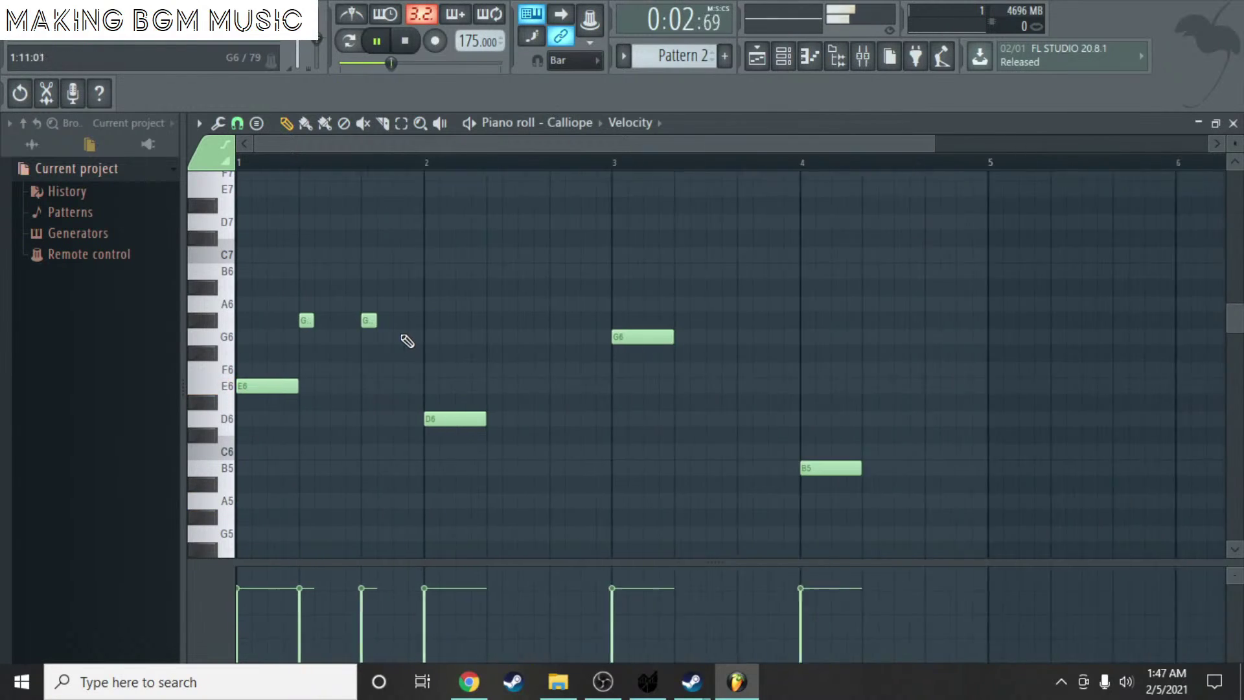
{"action": "scroll", "coordinate": [528, 381], "scroll_direction": "down", "scroll_amount": 1}
{"action": "scroll", "coordinate": [445, 361], "scroll_direction": "up", "scroll_amount": 2}
{"action": "scroll", "coordinate": [347, 333], "scroll_direction": "down", "scroll_amount": 2}
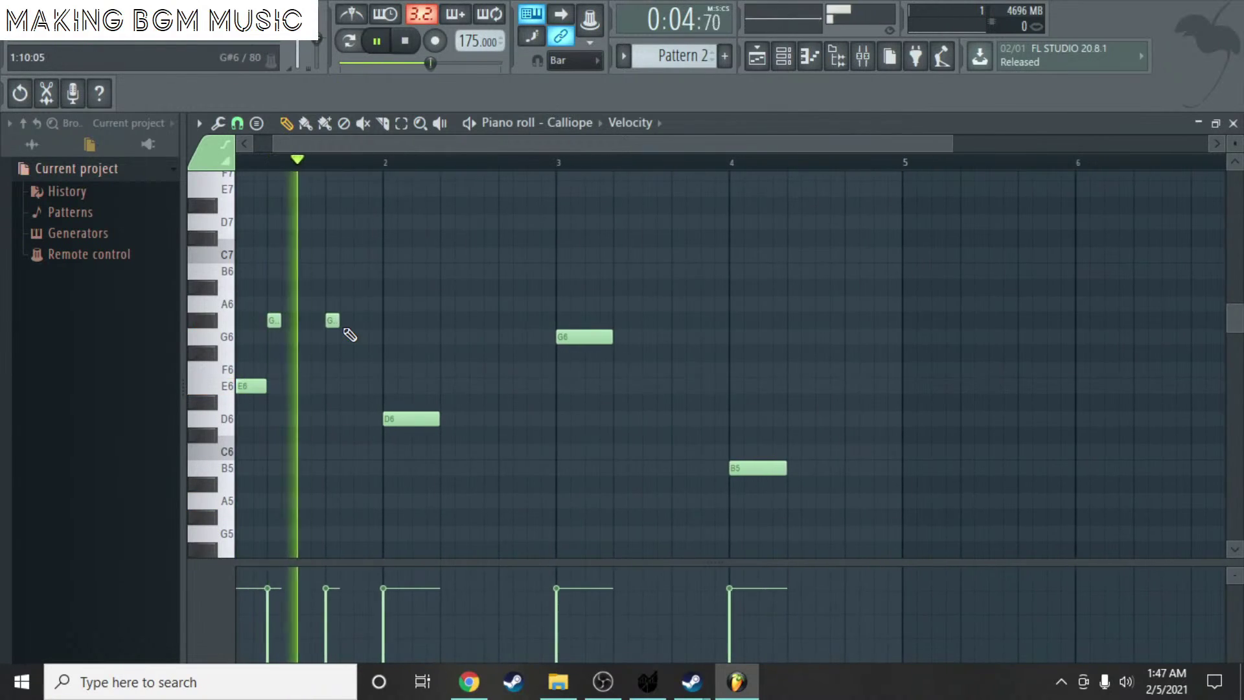
{"action": "key", "text": "space"}
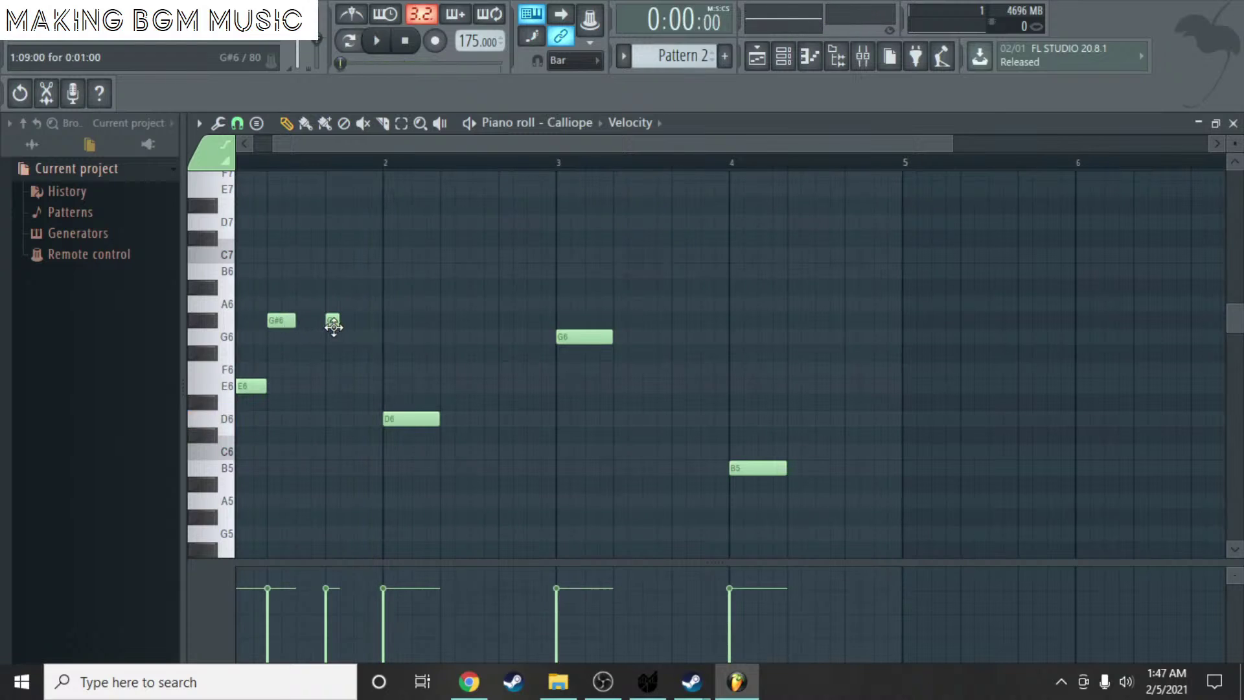
- Set piano roll snap to Line and redraw the G#6 pair in bar 1, then preview
{"action": "left_click", "coordinate": [237, 124]}
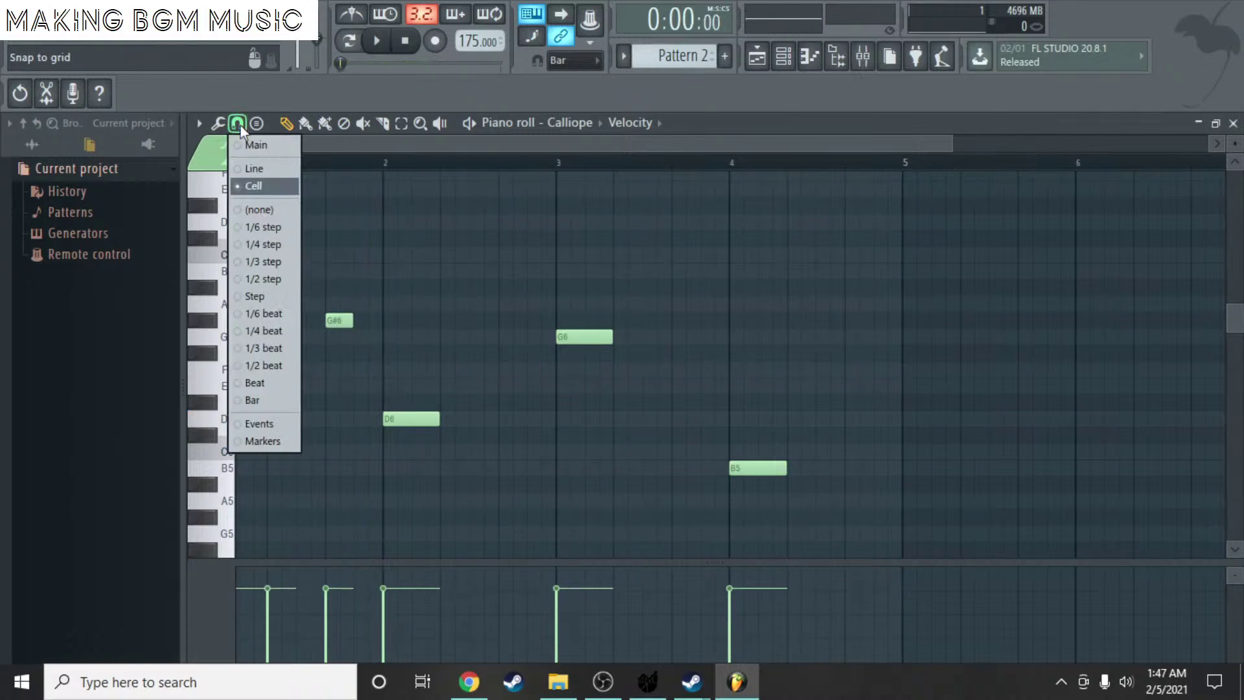
{"action": "left_click", "coordinate": [263, 169]}
{"action": "right_click", "coordinate": [337, 320]}
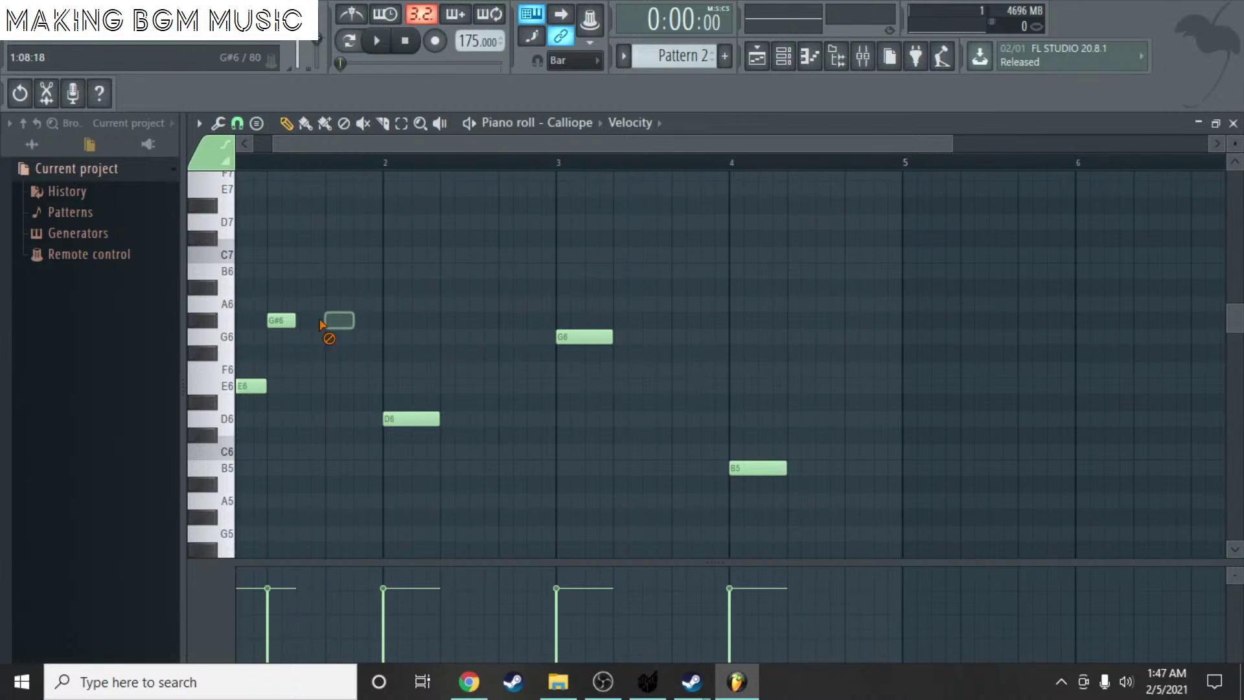
{"action": "right_click", "coordinate": [282, 320]}
{"action": "left_click", "coordinate": [335, 320]}
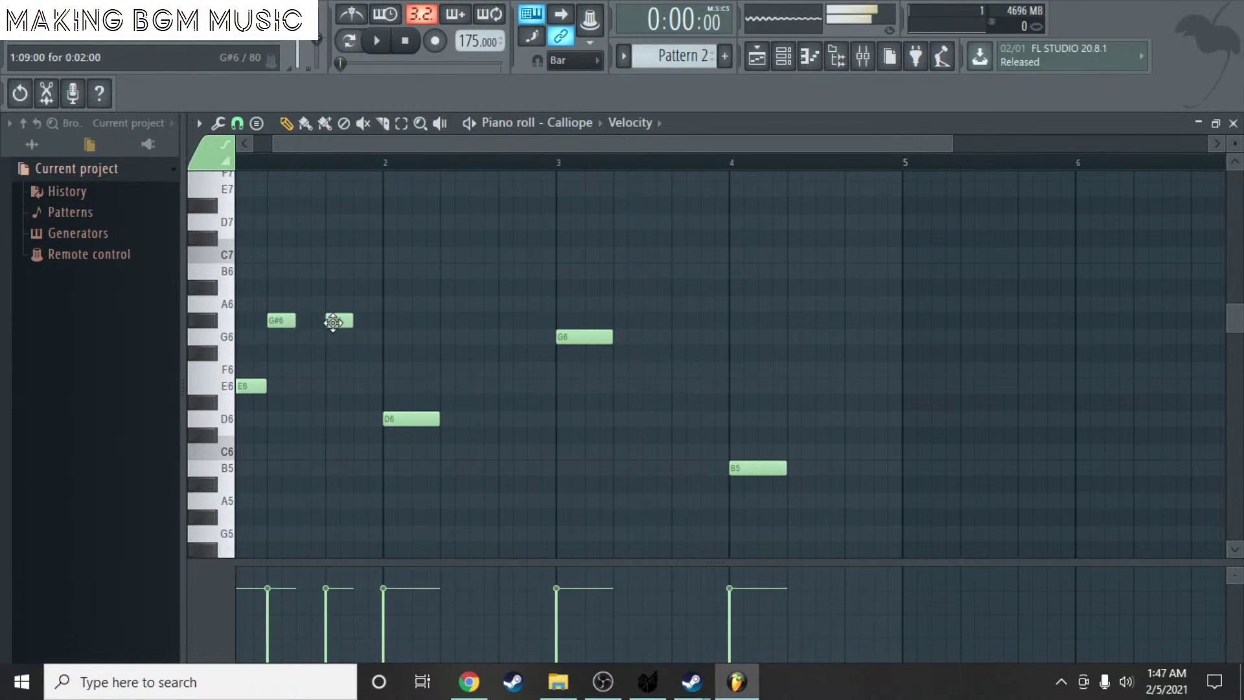
{"action": "left_click", "coordinate": [469, 122]}
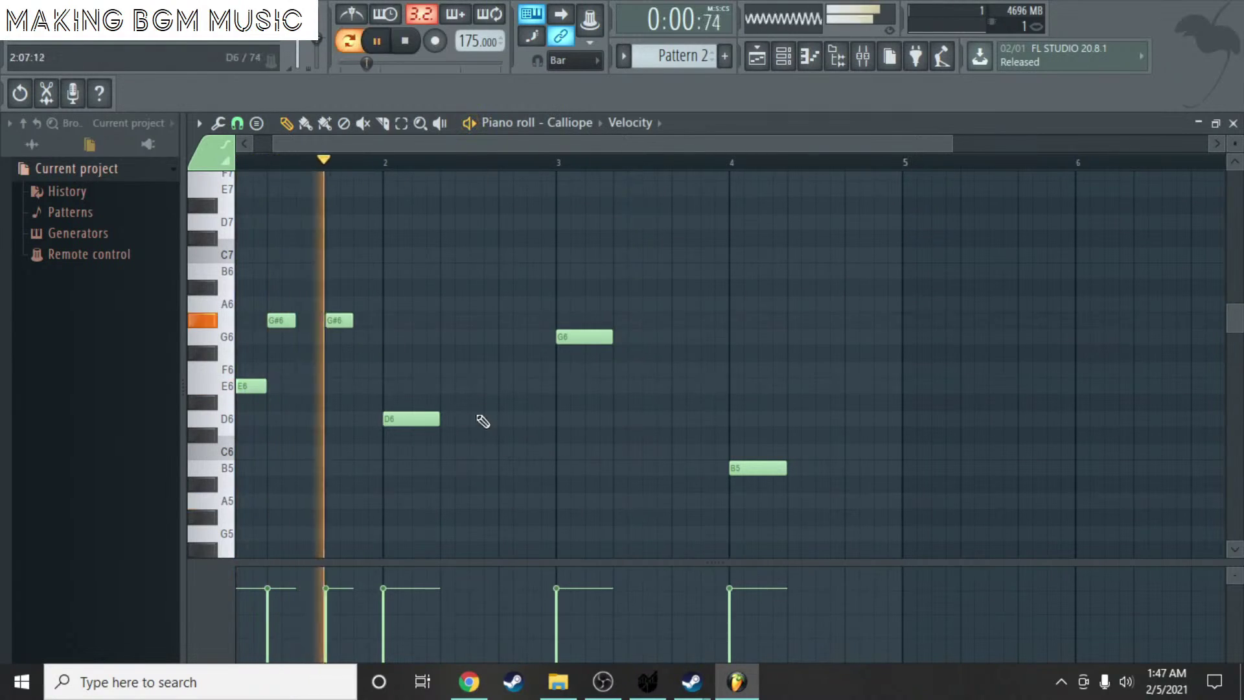
{"action": "key", "text": "space"}
- Draw paired A6 notes in bar 2 and B6 notes in bar 3, previewing each pair
{"action": "left_click", "coordinate": [459, 303]}
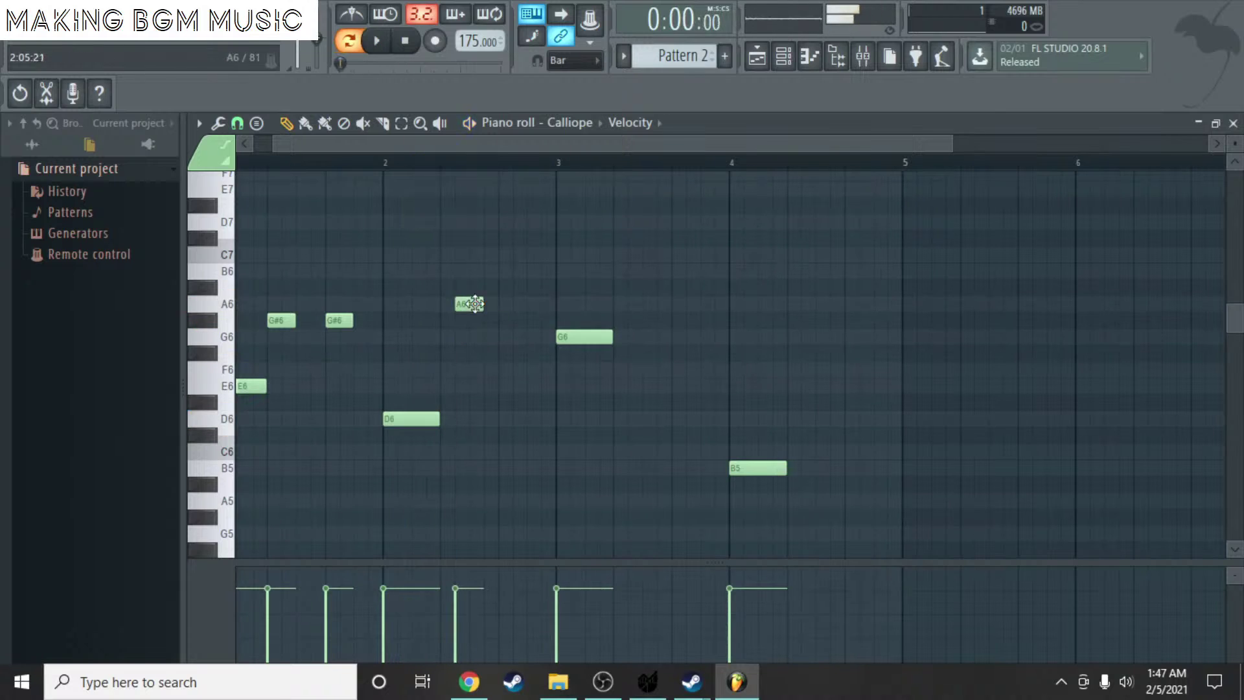
{"action": "left_click", "coordinate": [503, 304]}
{"action": "left_click_drag", "start_coordinate": [469, 303], "coordinate": [454, 304]}
{"action": "key", "text": "space"}
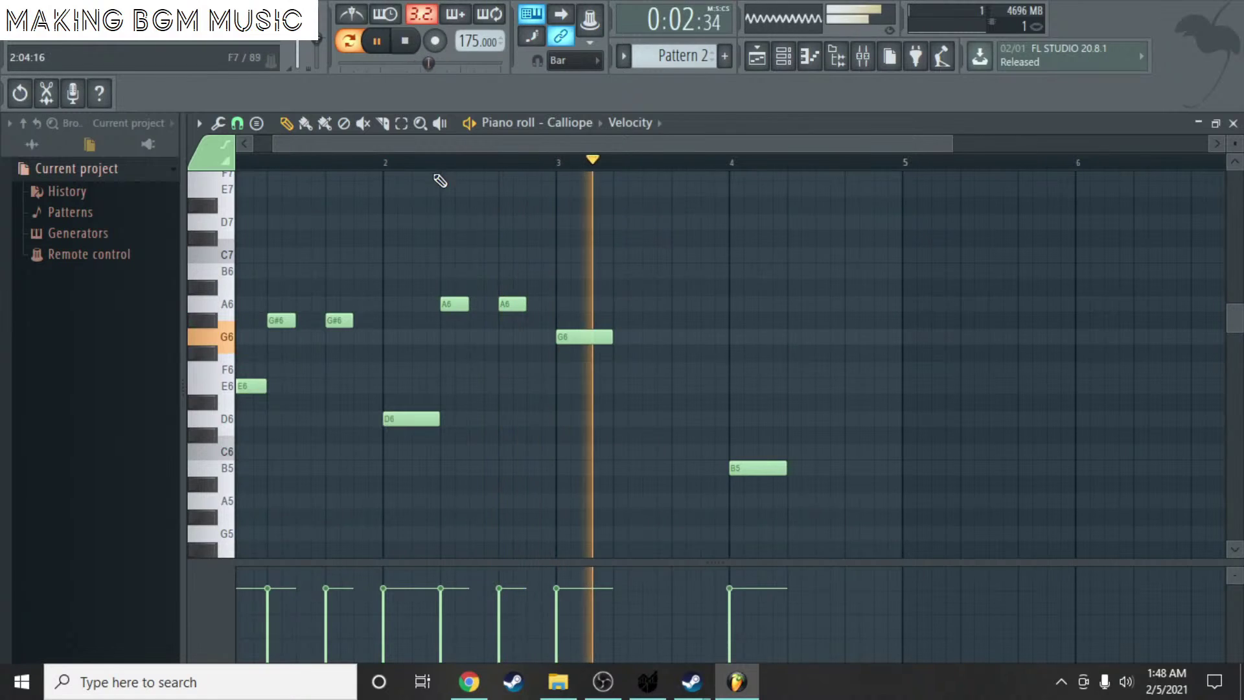
{"action": "key", "text": "space"}
{"action": "mouse_move", "coordinate": [632, 250]}
{"action": "left_mouse_down"}
{"action": "mouse_move", "coordinate": [625, 283]}
{"action": "mouse_move", "coordinate": [639, 273]}
{"action": "mouse_move", "coordinate": [629, 274]}
{"action": "left_mouse_up"}
{"action": "left_click", "coordinate": [680, 272]}
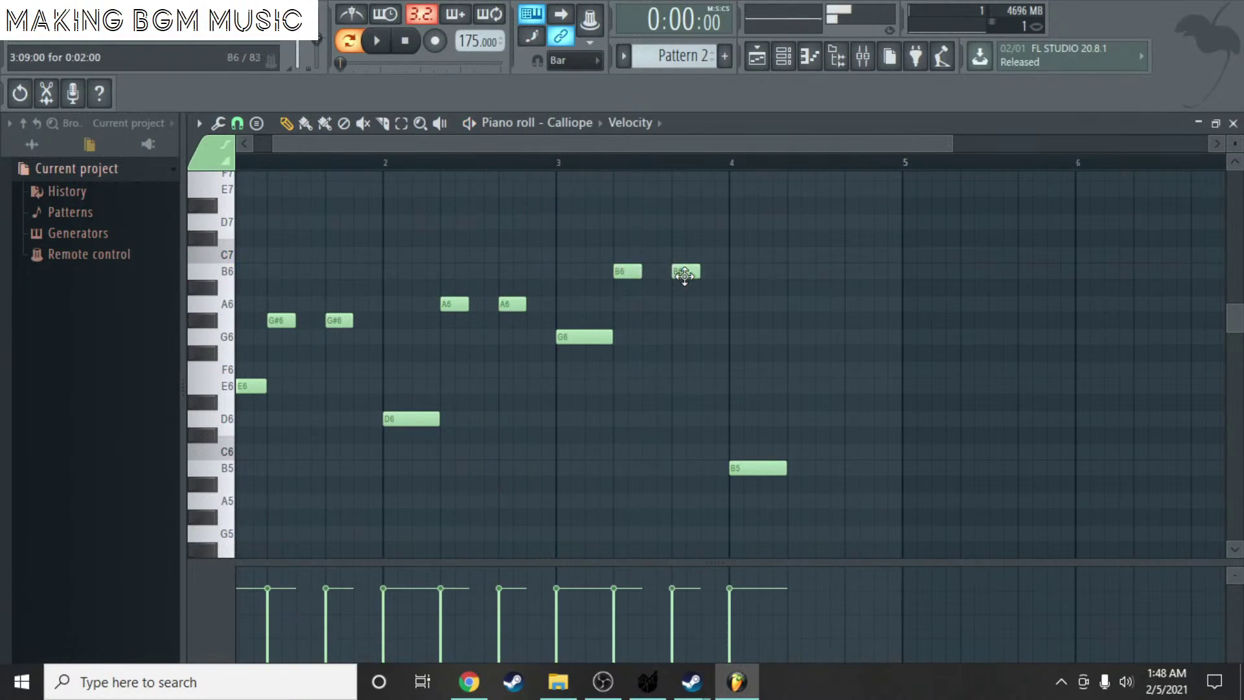
{"action": "key", "text": "space"}
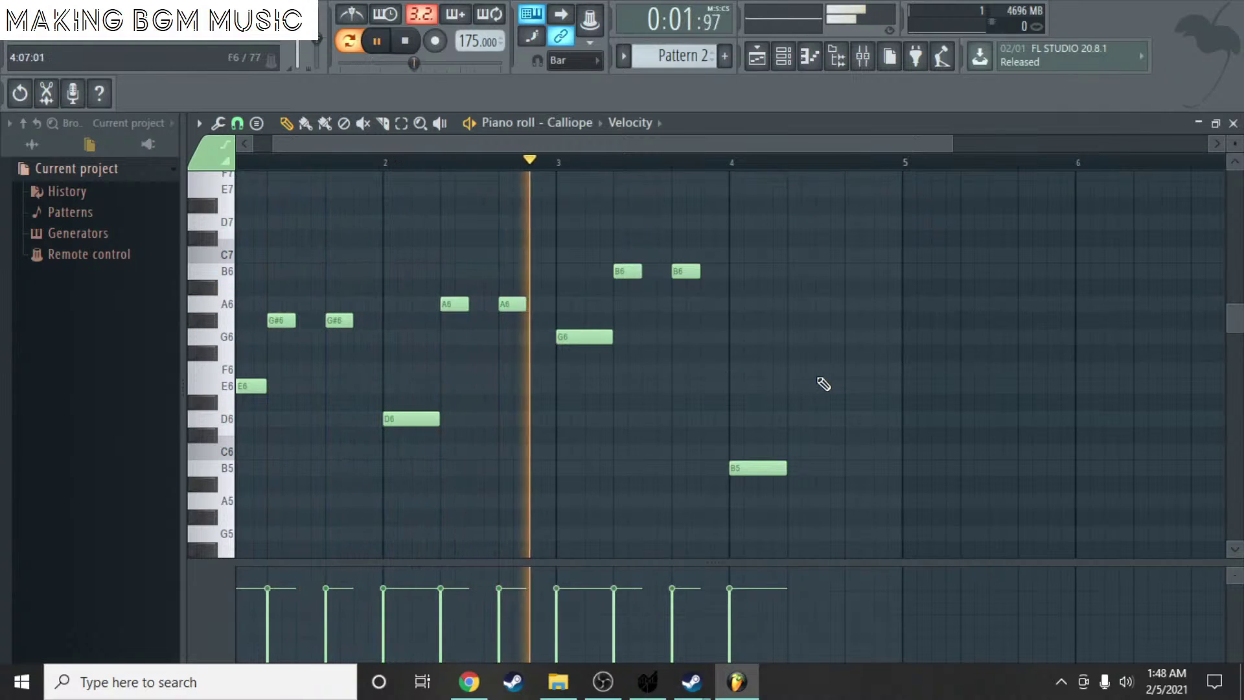
{"action": "key", "text": "space"}
- Draw a pair of F6 notes in bar 4 and preview; remove a trial E6 at bar 5
{"action": "left_click_drag", "start_coordinate": [806, 401], "coordinate": [798, 369]}
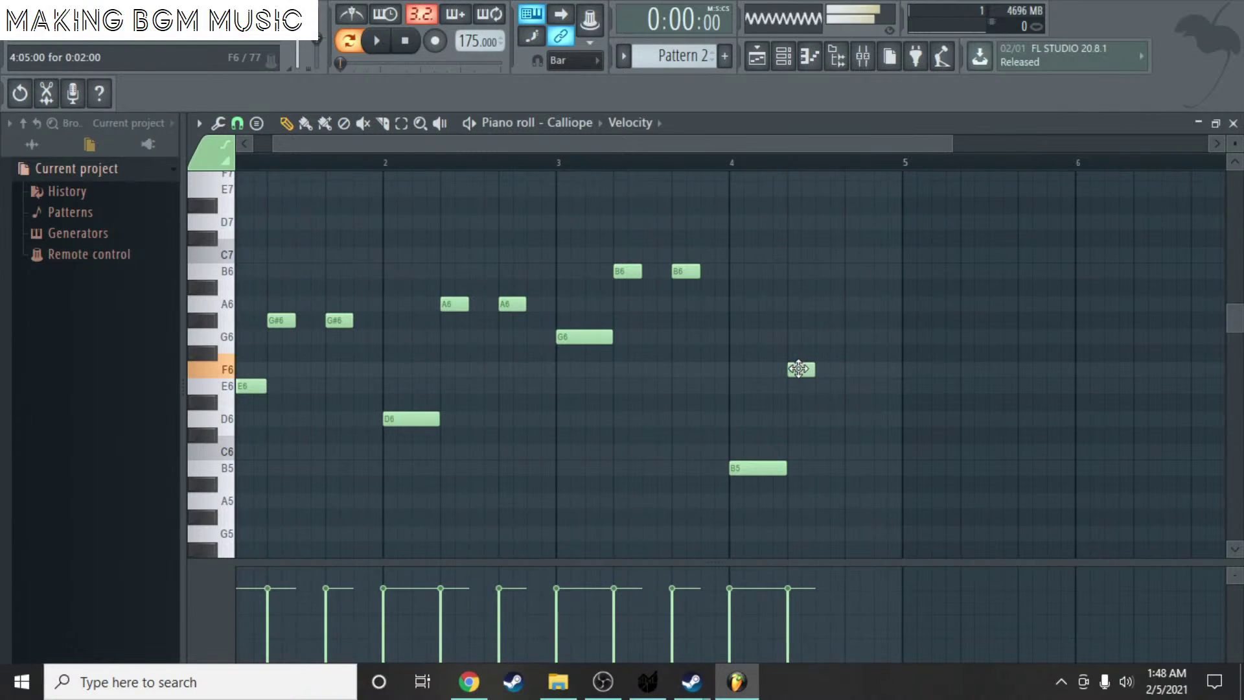
{"action": "left_click", "coordinate": [848, 370]}
{"action": "key", "text": "space"}
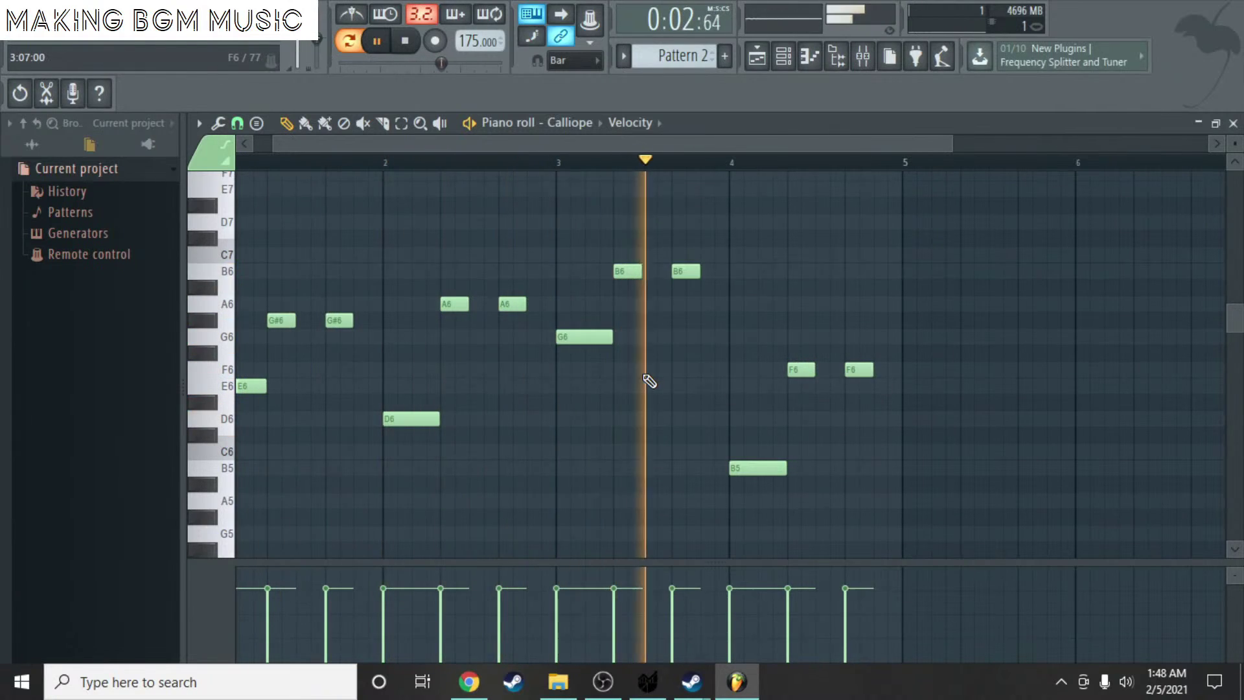
{"action": "key", "text": "space"}
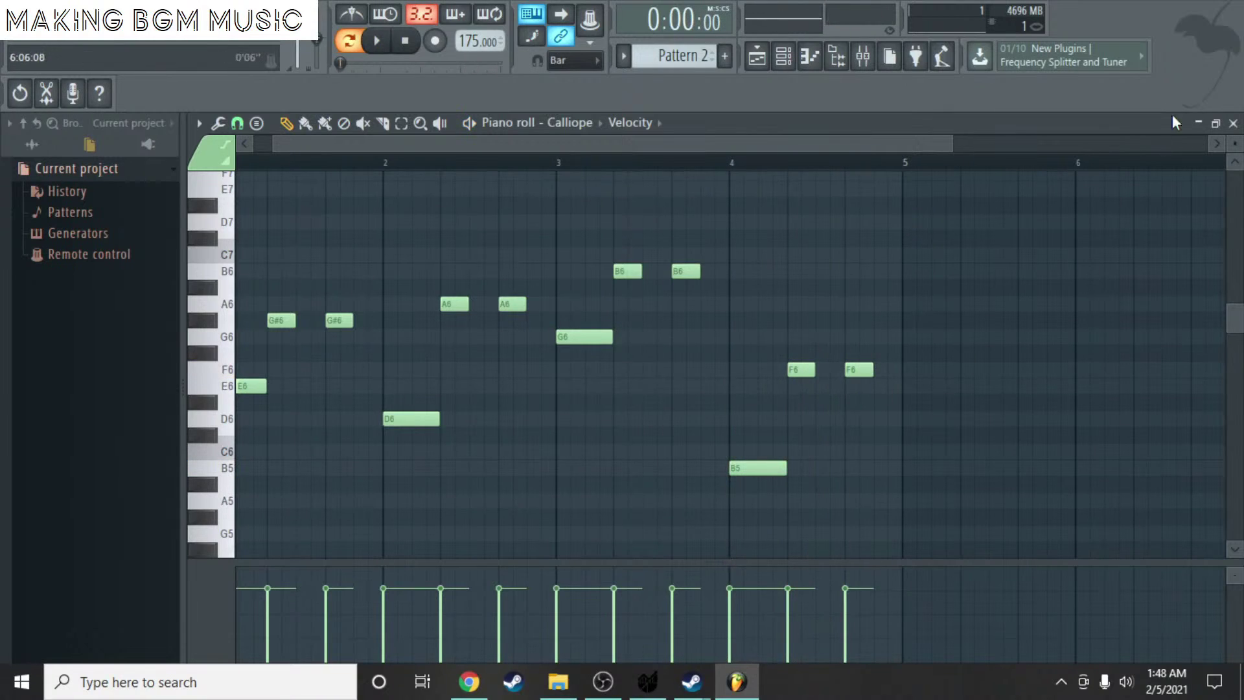
{"action": "left_click_drag", "start_coordinate": [941, 397], "coordinate": [909, 377]}
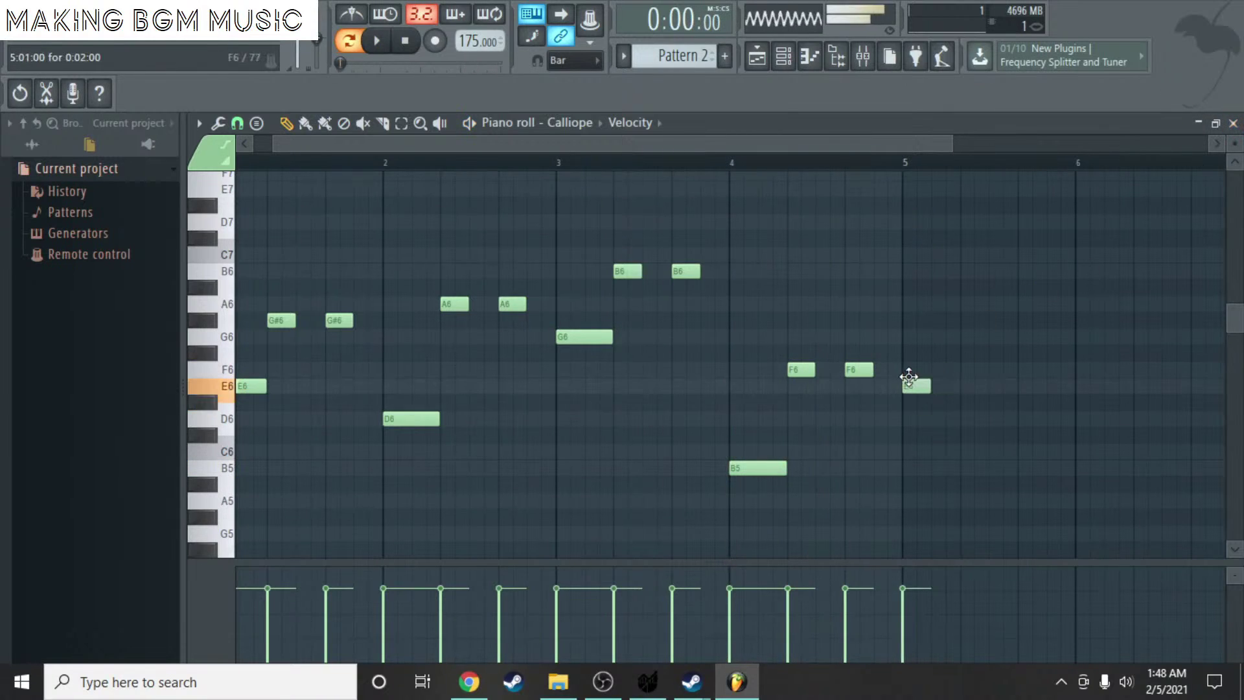
{"action": "right_click", "coordinate": [917, 388]}
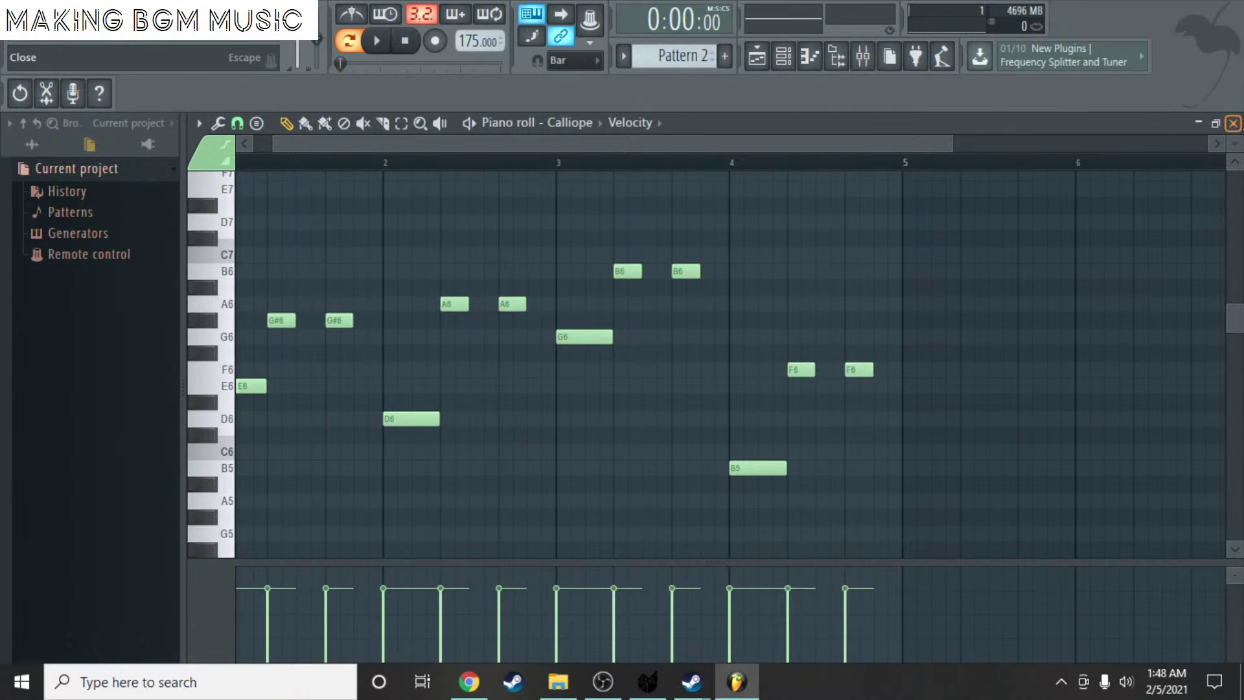
- Close the piano roll and channel rack, and add Pattern 2 at bar 9 and Pattern 1 at bar 13 on Track 1
{"action": "left_click", "coordinate": [1233, 123]}
{"action": "key", "text": "F6"}
{"action": "left_click", "coordinate": [660, 212]}
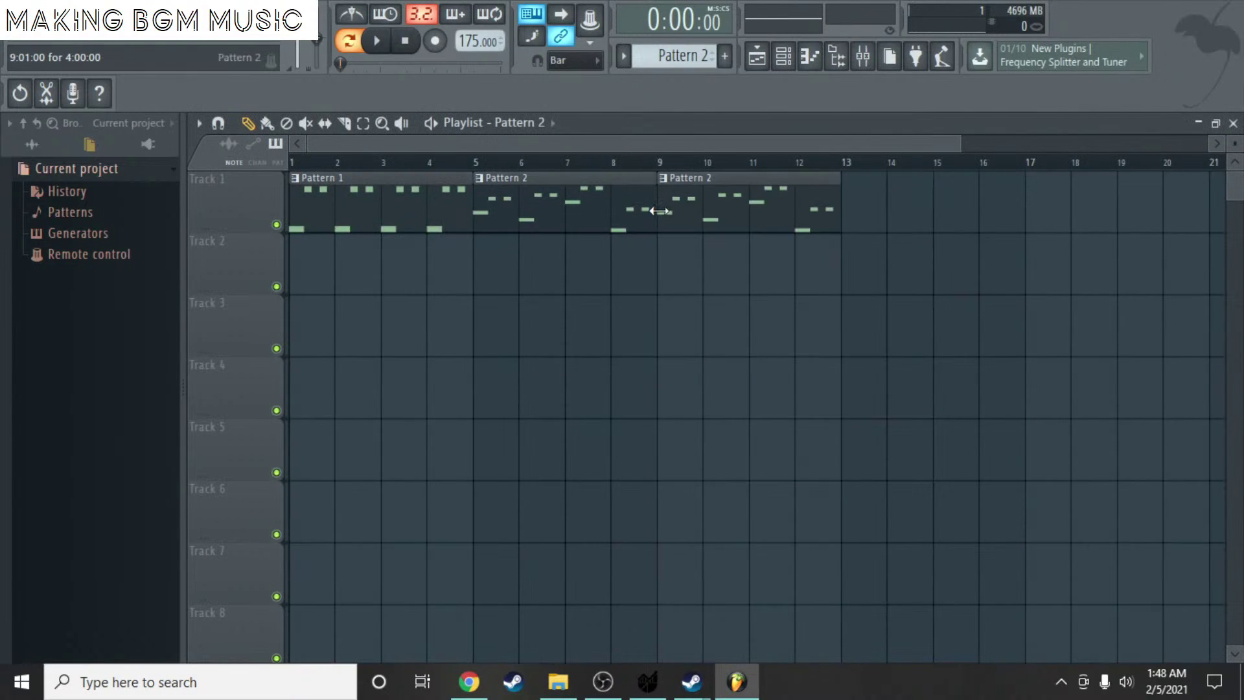
{"action": "scroll", "coordinate": [611, 222], "scroll_direction": "down", "scroll_amount": 2}
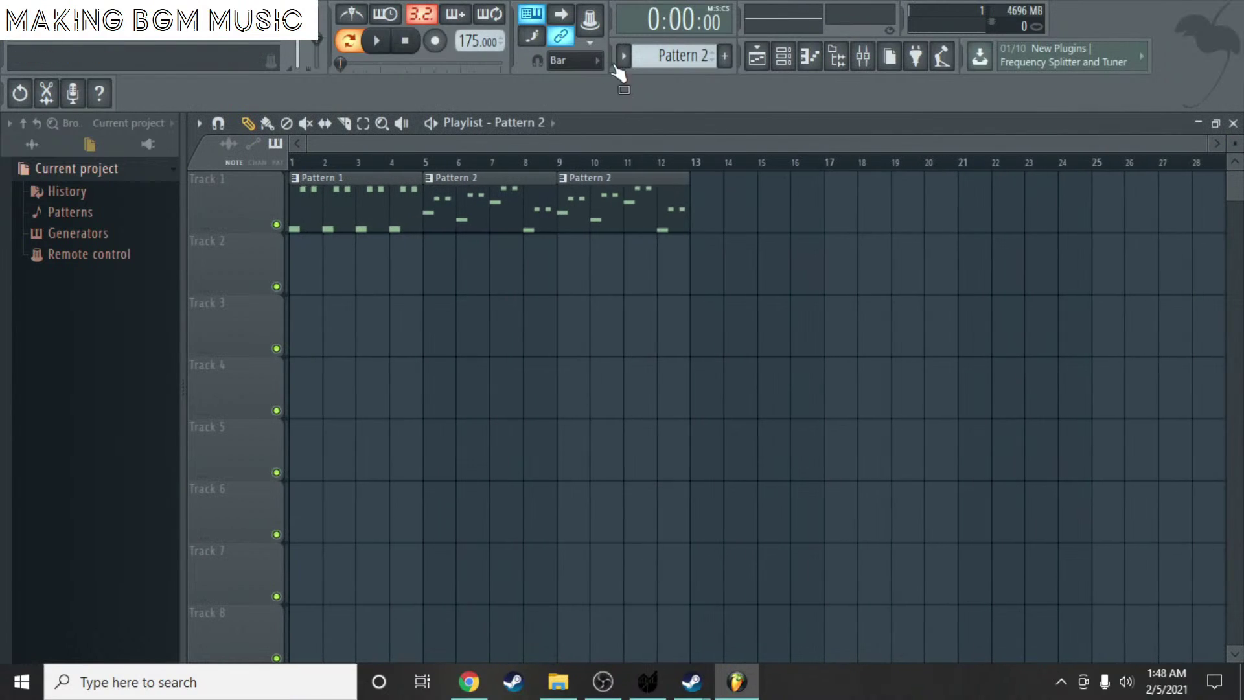
{"action": "left_click", "coordinate": [702, 212]}
- Save the project as 'aaasd', then play and stop the whole song in Song mode
{"action": "key", "text": "ctrl+s"}
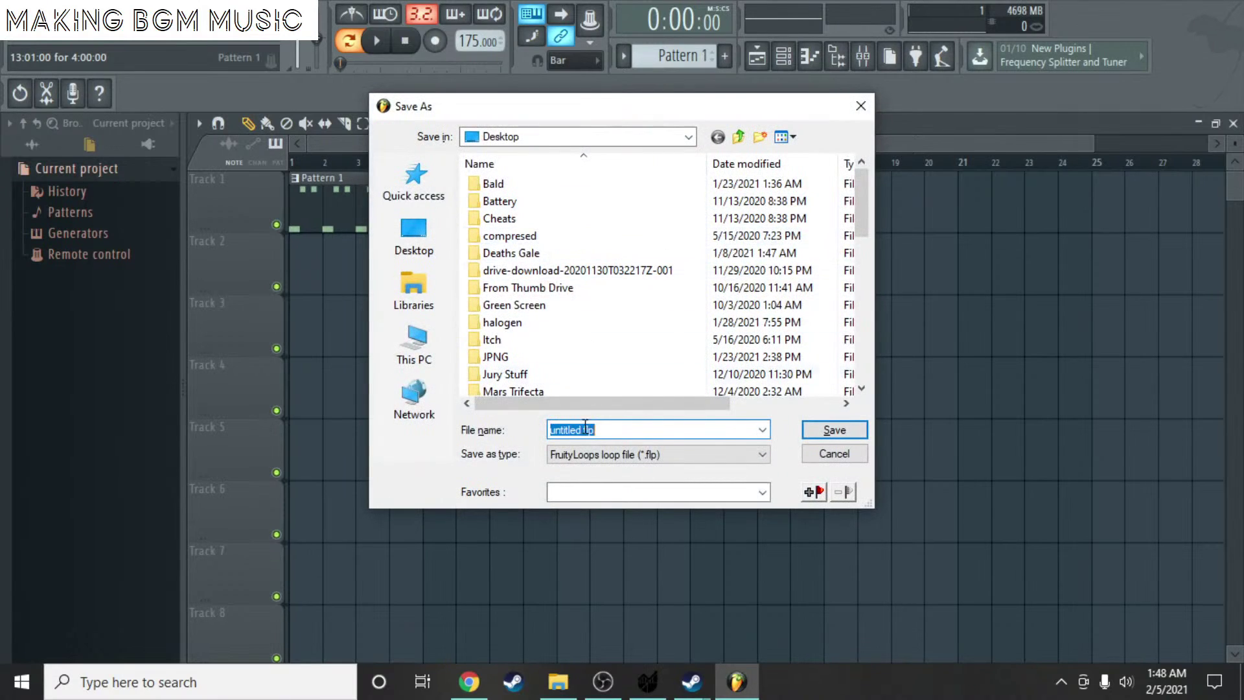
{"action": "type", "text": "a"}
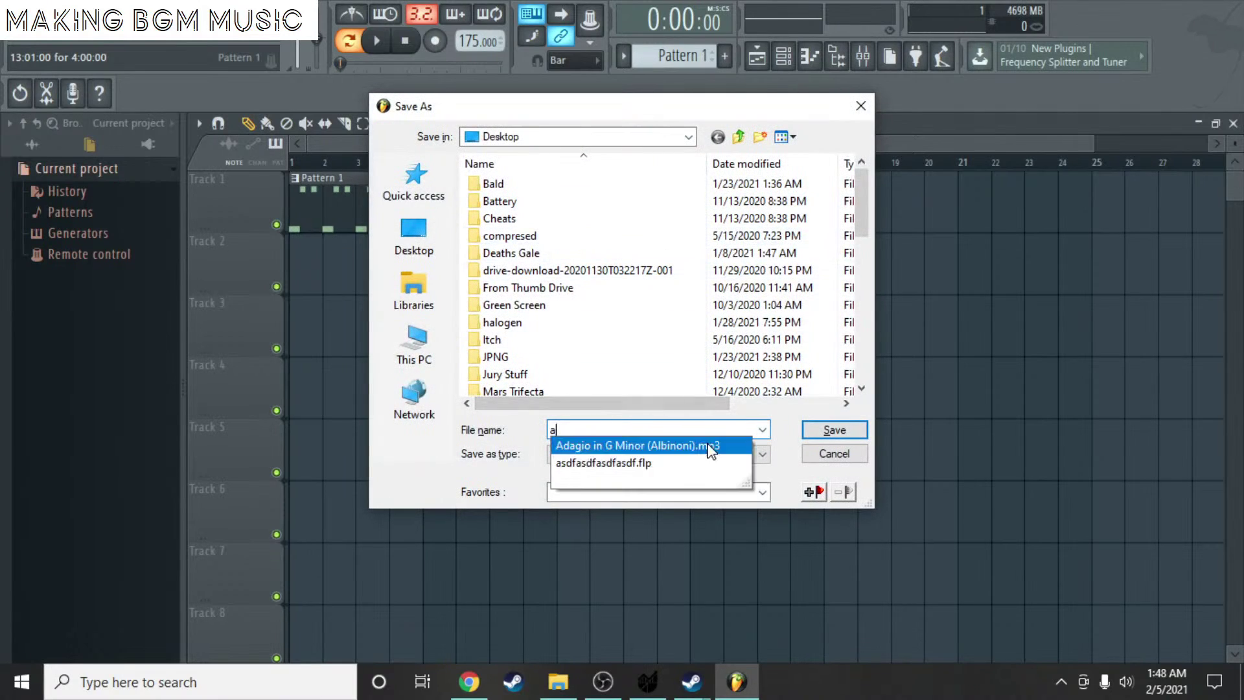
{"action": "type", "text": "aasdfsdfsadfasdffff"}
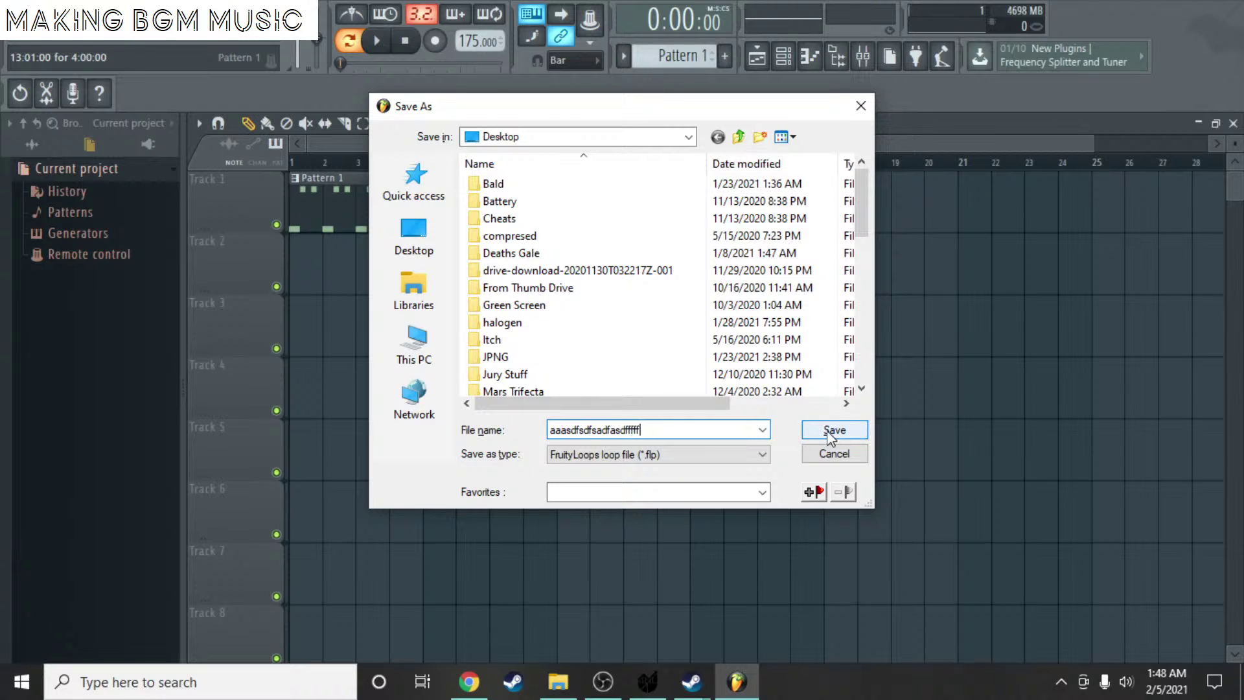
{"action": "left_click", "coordinate": [832, 431]}
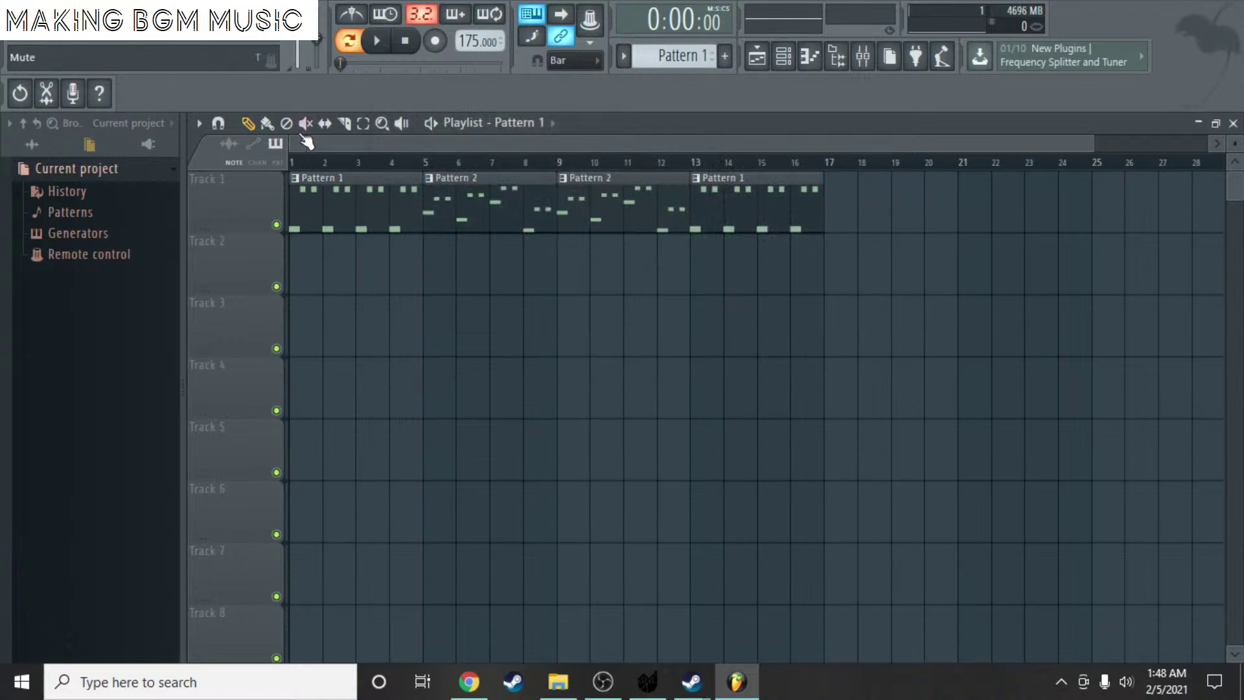
{"action": "left_click", "coordinate": [303, 165]}
{"action": "key", "text": "space"}
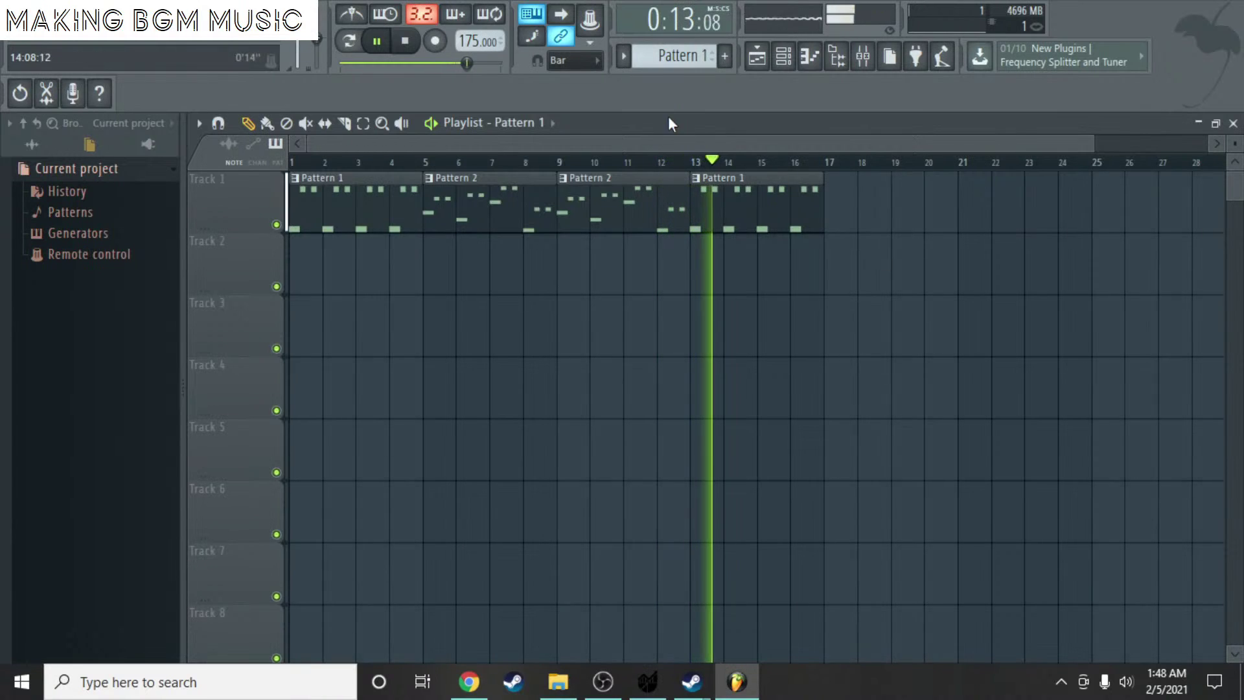
{"action": "key", "text": "space"}
{"action": "left_click", "coordinate": [812, 57]}
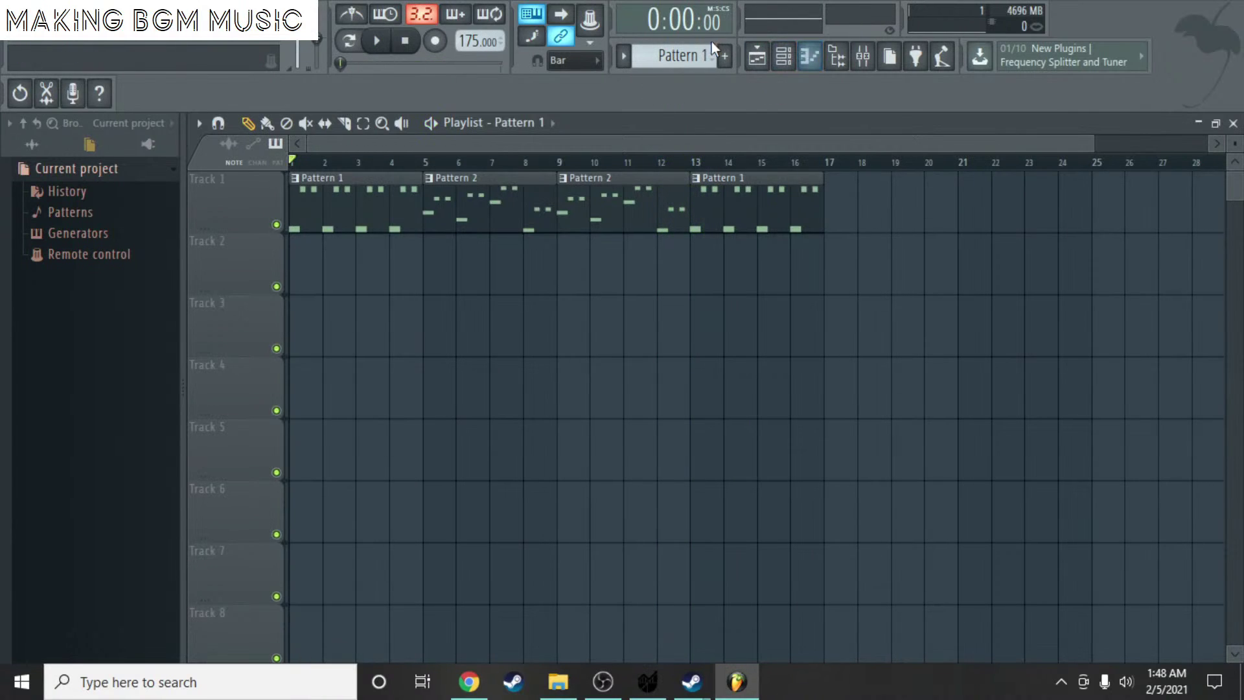
- Place a Pattern 3 clip at bar 1 of Track 2 and add a Juicy SF channel
{"action": "left_click", "coordinate": [314, 250]}
{"action": "right_click", "coordinate": [359, 274]}
{"action": "left_click", "coordinate": [318, 265]}
{"action": "key", "text": "F6"}
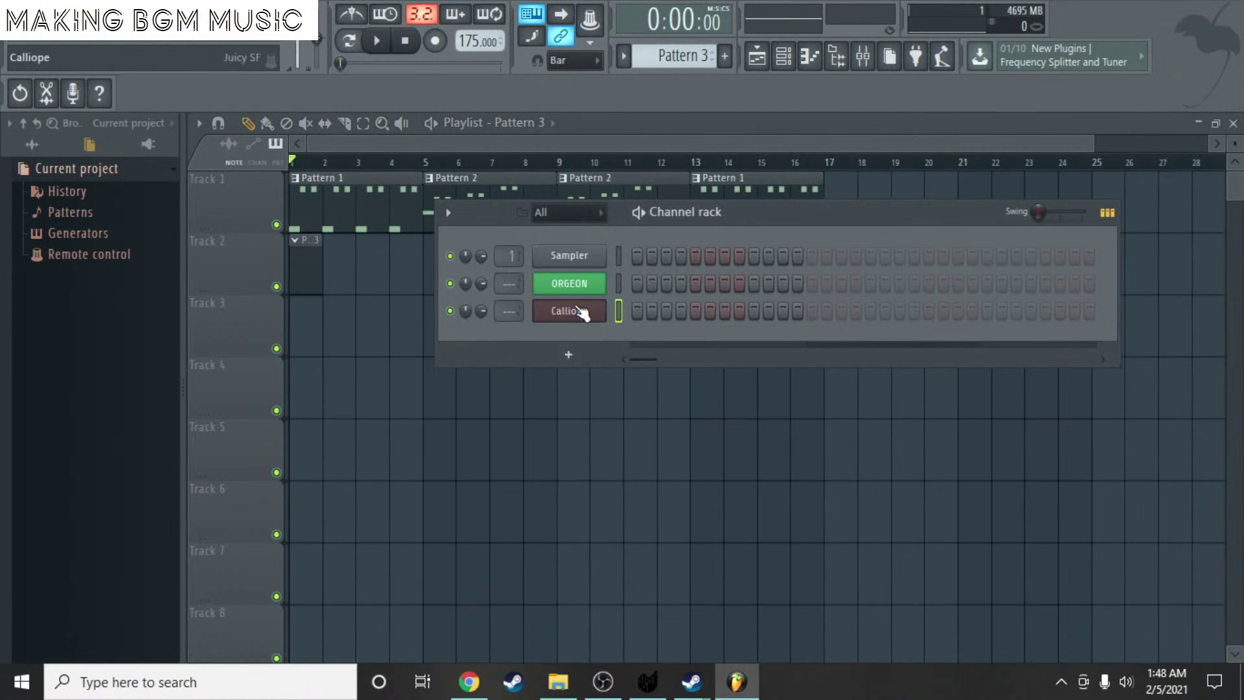
{"action": "left_click", "coordinate": [574, 356]}
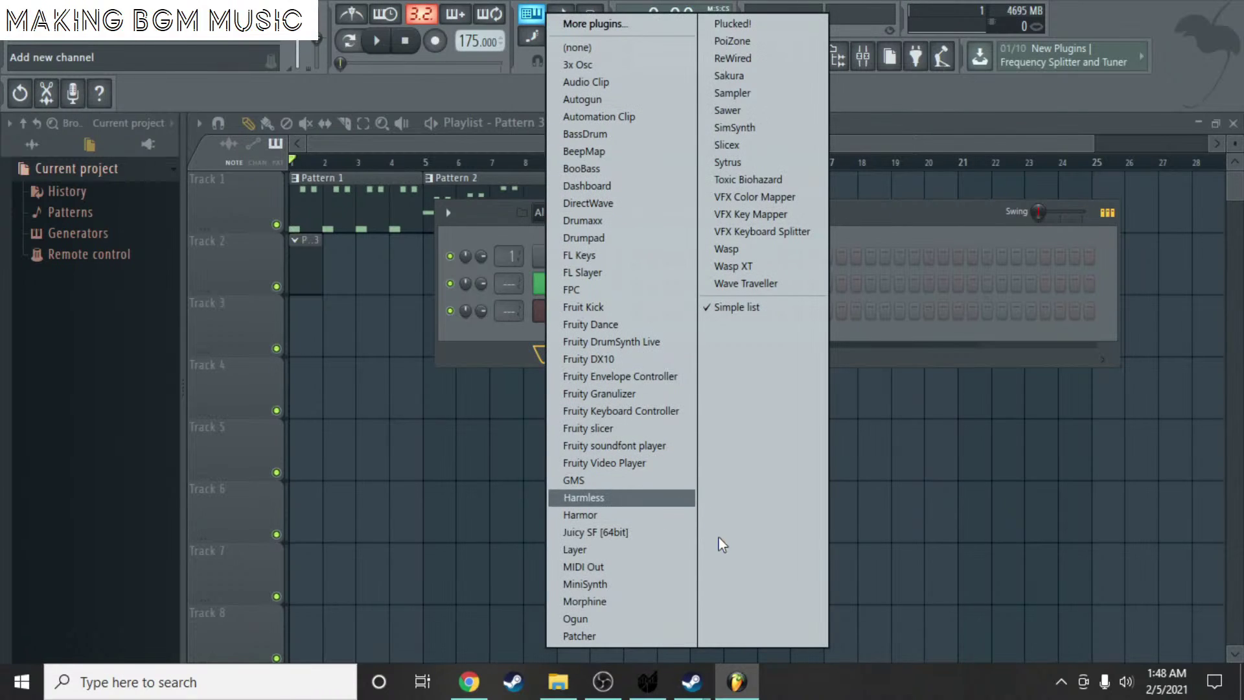
{"action": "left_click", "coordinate": [652, 535]}
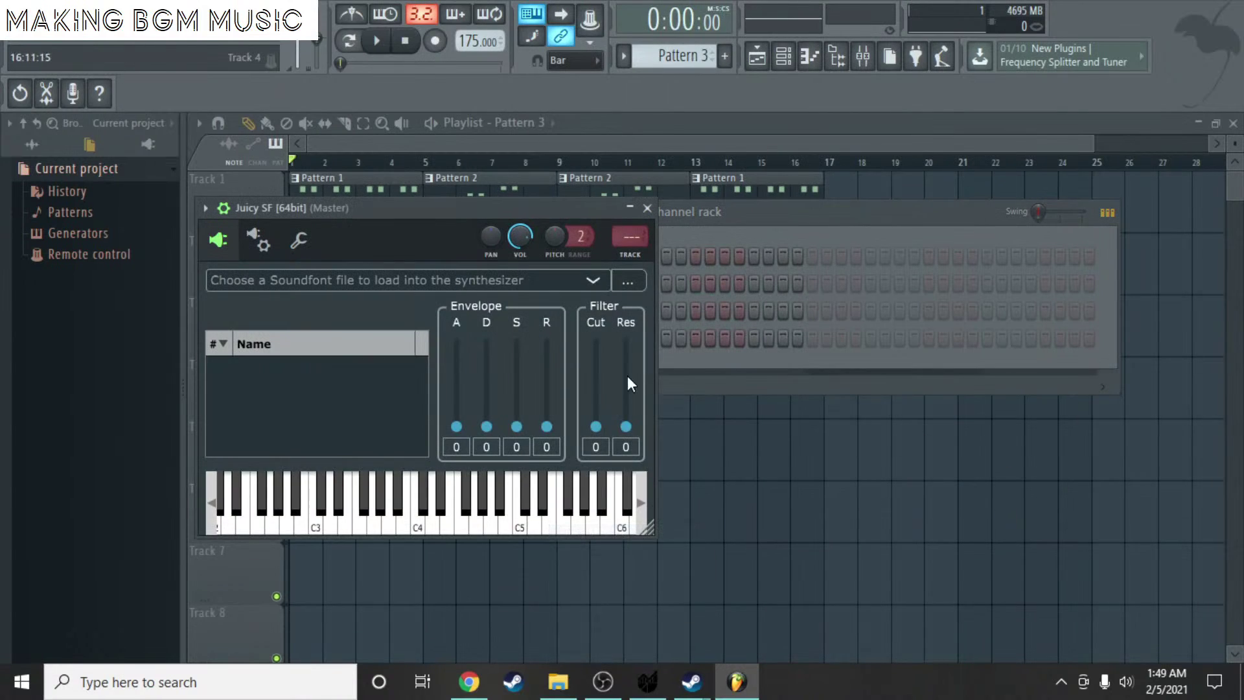
- Load Guitars-Universal-V1.5.sf2 from the All of the Soundfonts folder into Juicy SF
{"action": "left_click", "coordinate": [633, 280]}
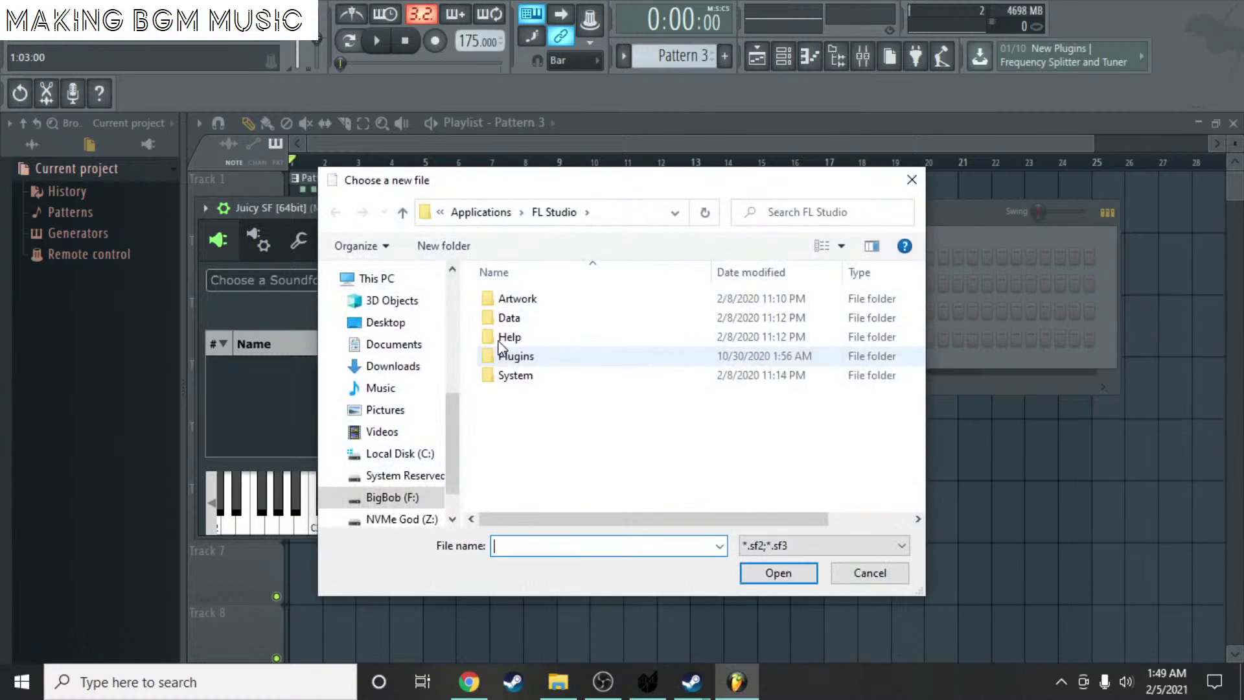
{"action": "left_click", "coordinate": [391, 502]}
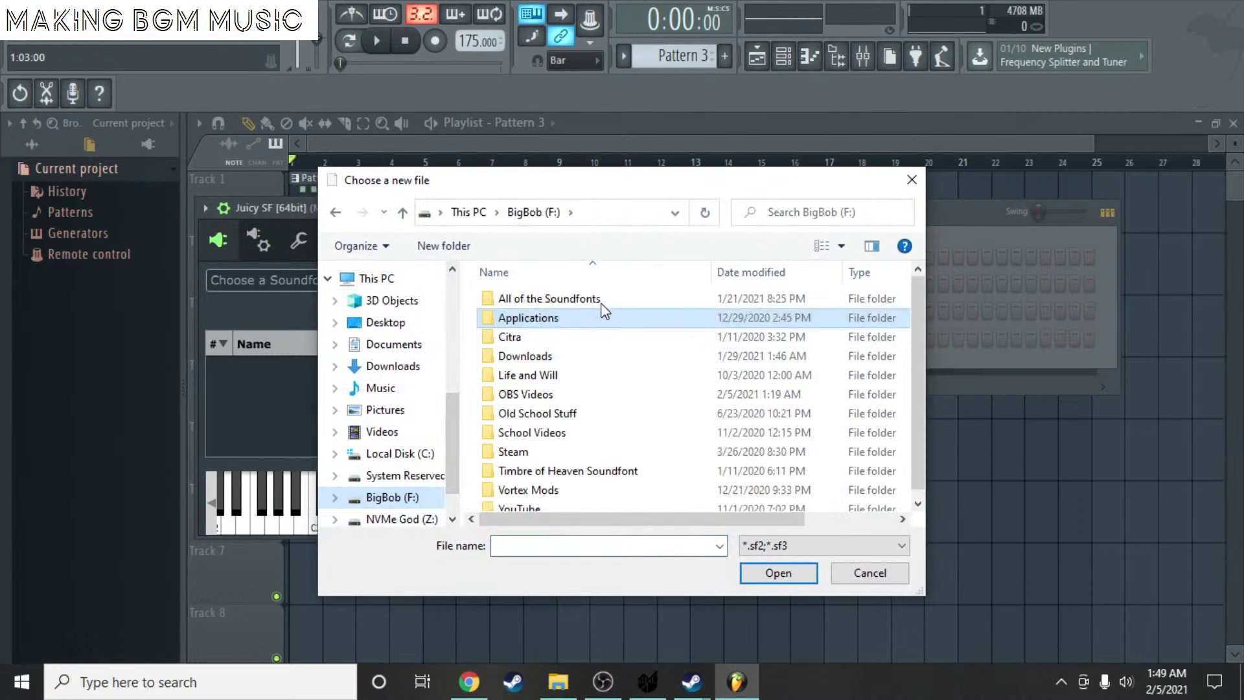
{"action": "double_click", "coordinate": [518, 300]}
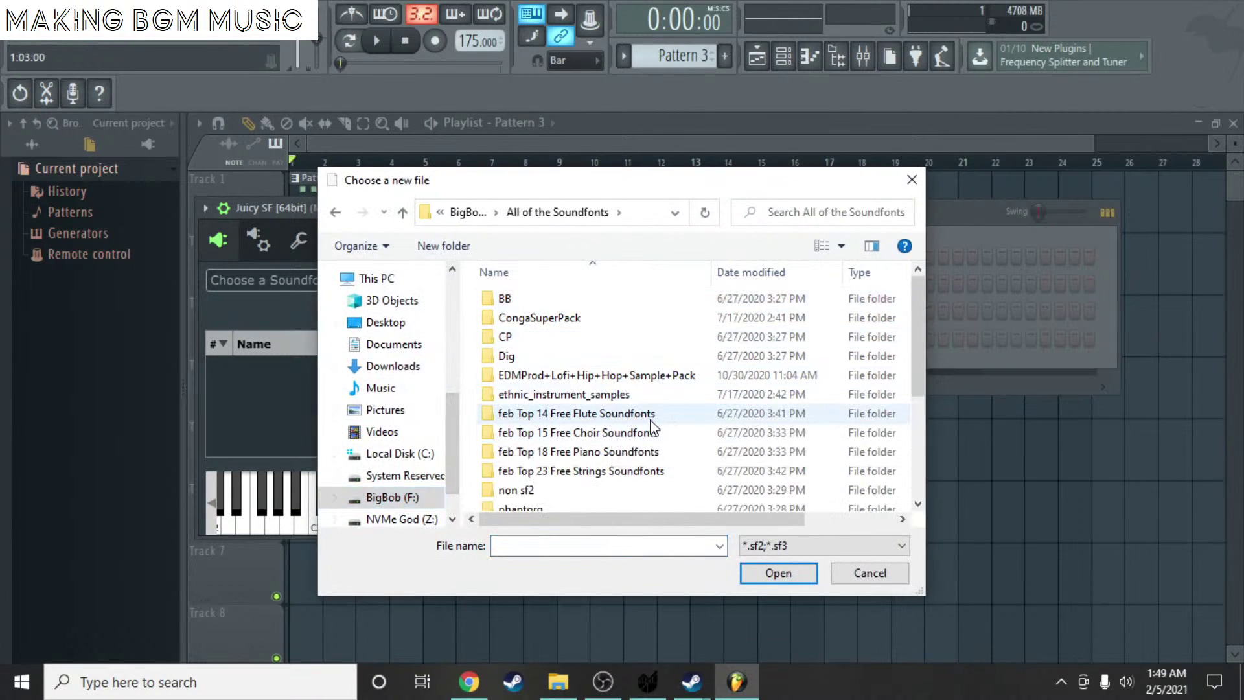
{"action": "double_click", "coordinate": [547, 337]}
{"action": "key", "text": "alt+Left"}
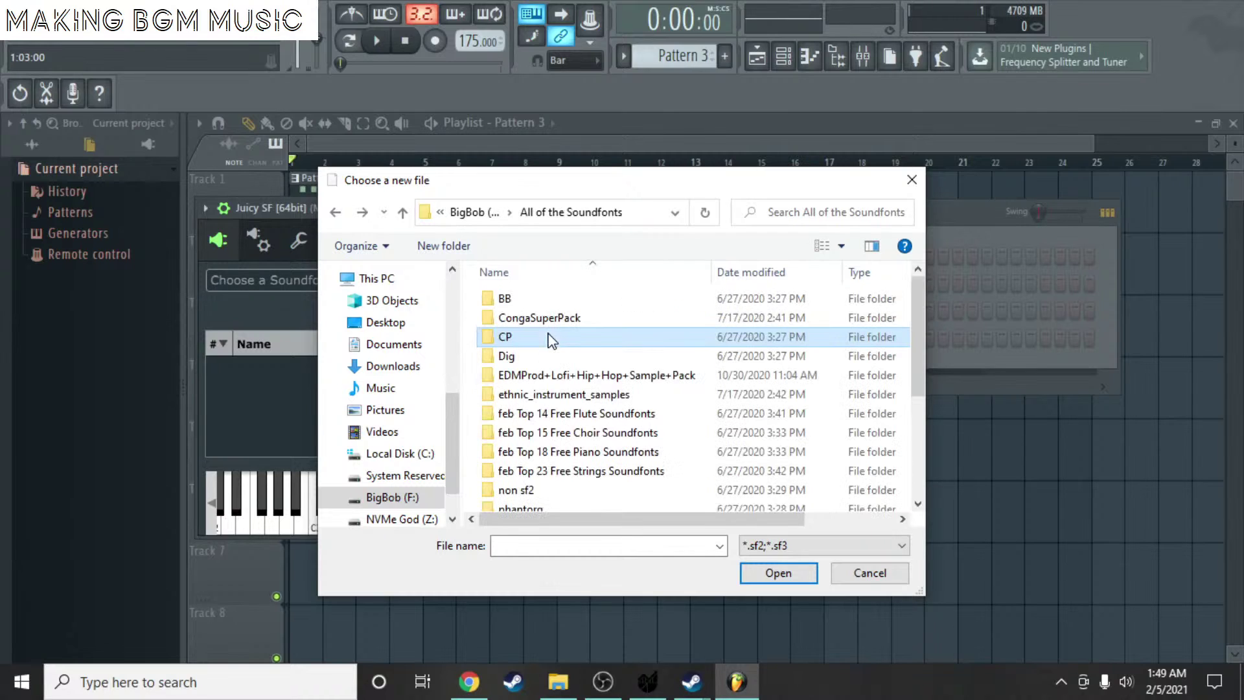
{"action": "left_click", "coordinate": [548, 317]}
{"action": "double_click", "coordinate": [548, 317]}
{"action": "key", "text": "alt+Left"}
{"action": "scroll", "coordinate": [545, 363], "scroll_direction": "down", "scroll_amount": 3}
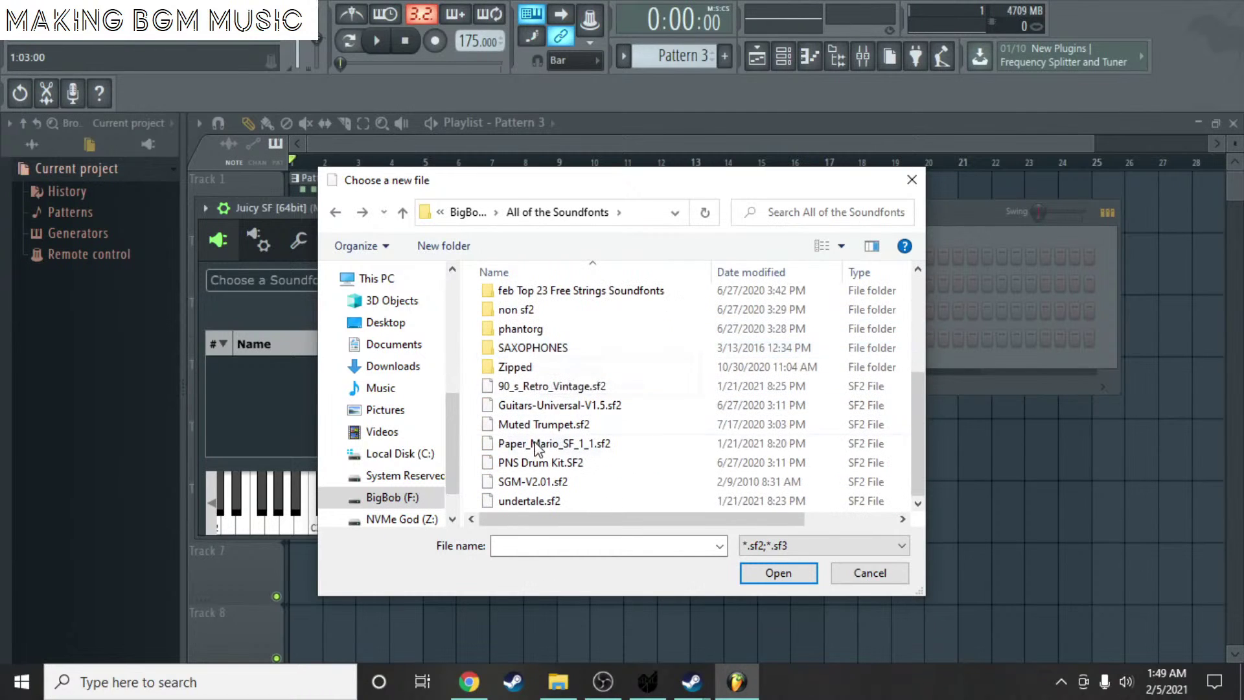
{"action": "double_click", "coordinate": [560, 406]}
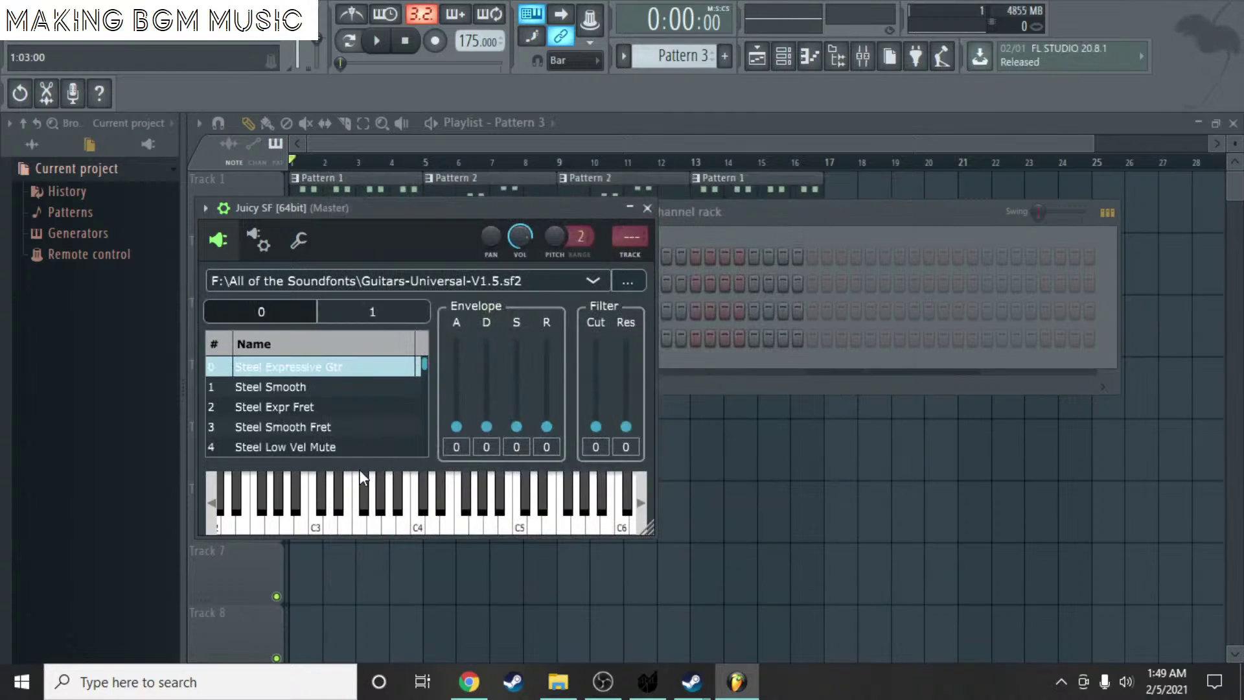
- Audition guitar presets: Guitar HarmonicsSG, Jazz Guitar RF, Jazz Guitar SGM, Clean Guitar GU, Jazz Guitar GUClean
{"action": "scroll", "coordinate": [334, 420], "scroll_direction": "down", "scroll_amount": 20}
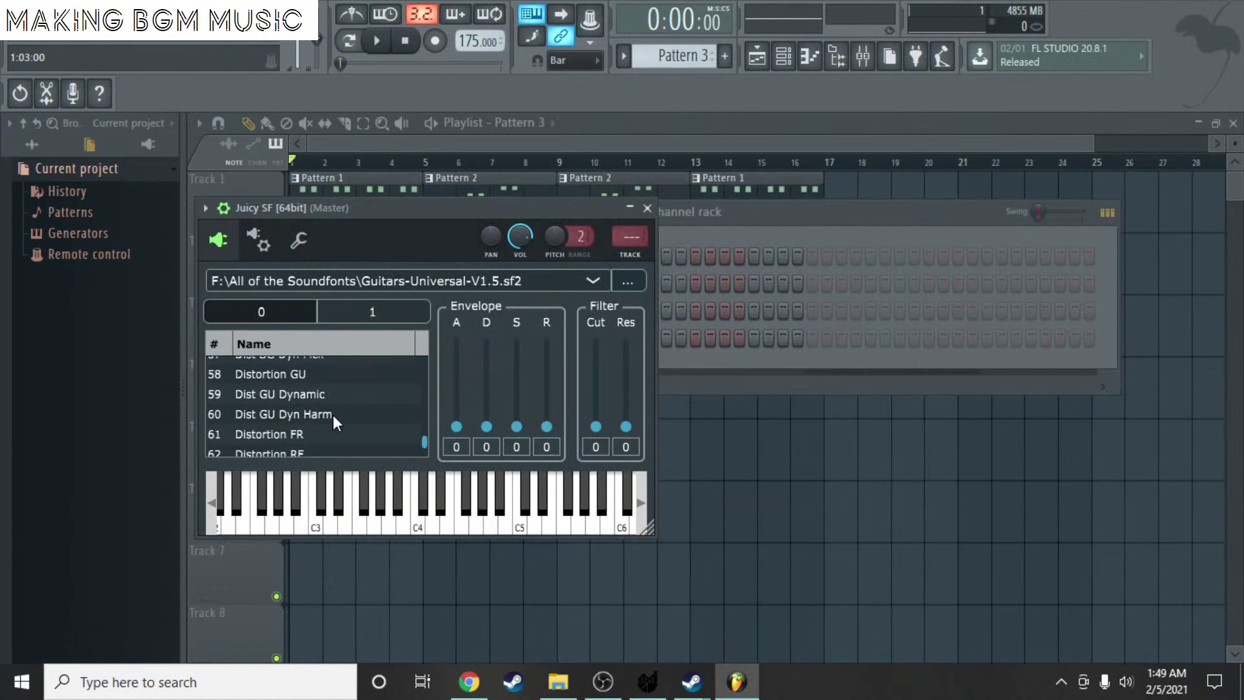
{"action": "left_click", "coordinate": [333, 418]}
{"action": "left_click", "coordinate": [374, 518]}
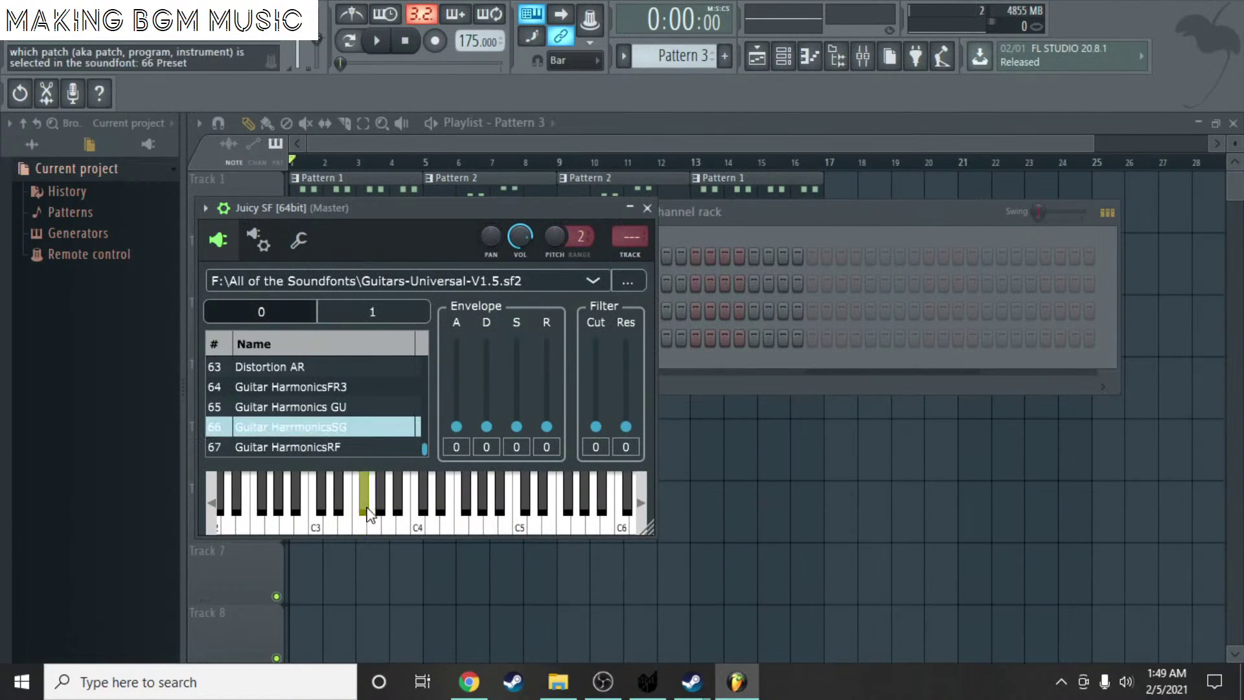
{"action": "scroll", "coordinate": [336, 406], "scroll_direction": "up", "scroll_amount": 8}
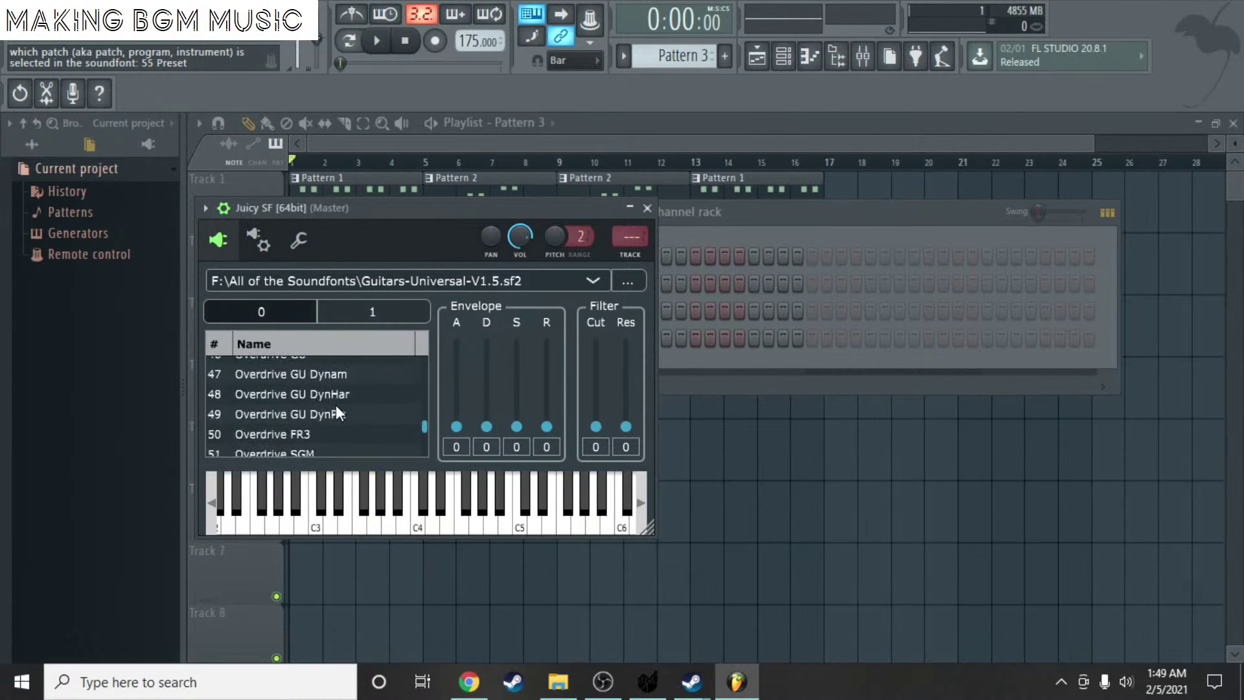
{"action": "scroll", "coordinate": [334, 406], "scroll_direction": "up", "scroll_amount": 1}
{"action": "left_click", "coordinate": [331, 390]}
{"action": "left_click", "coordinate": [432, 512]}
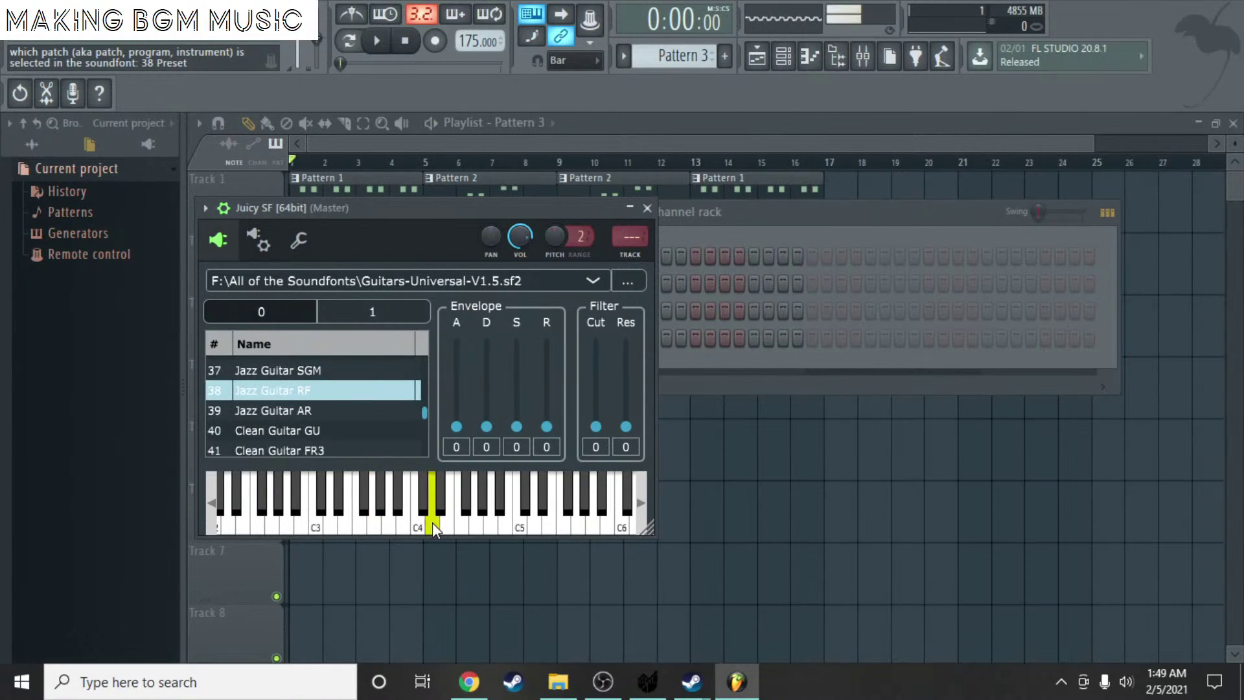
{"action": "left_click", "coordinate": [355, 504]}
{"action": "left_click", "coordinate": [289, 371]}
{"action": "left_click", "coordinate": [358, 506]}
{"action": "left_click", "coordinate": [302, 429]}
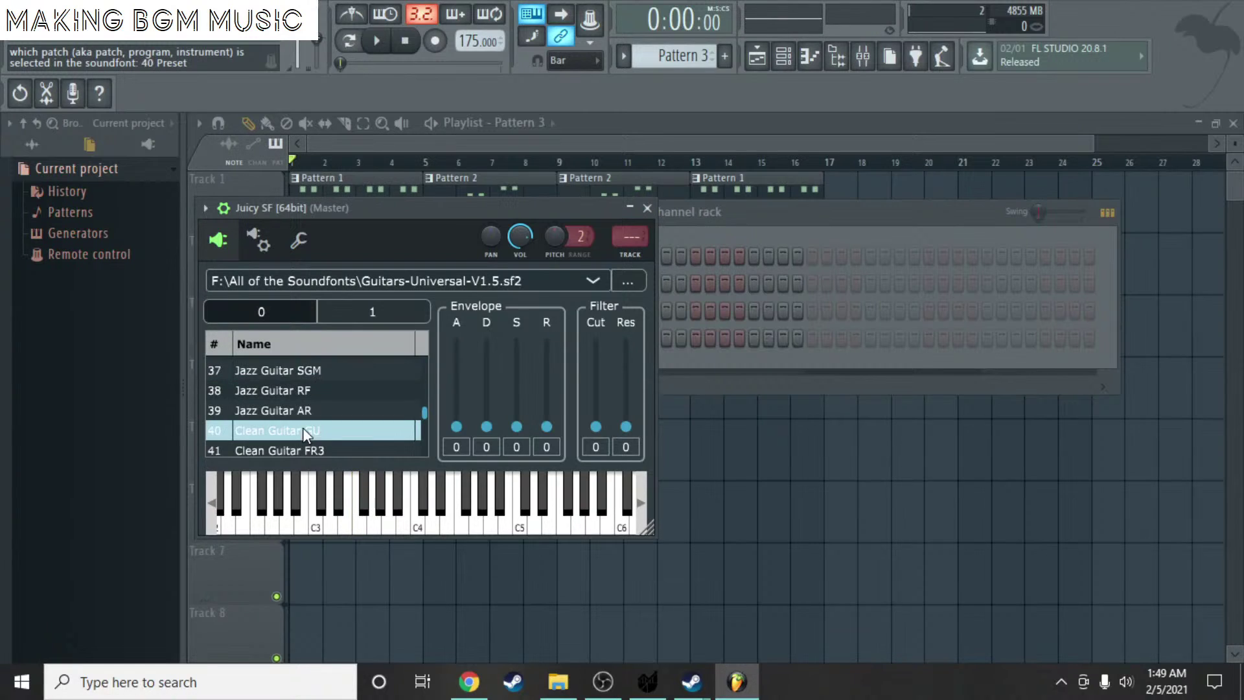
{"action": "scroll", "coordinate": [318, 428], "scroll_direction": "up", "scroll_amount": 2}
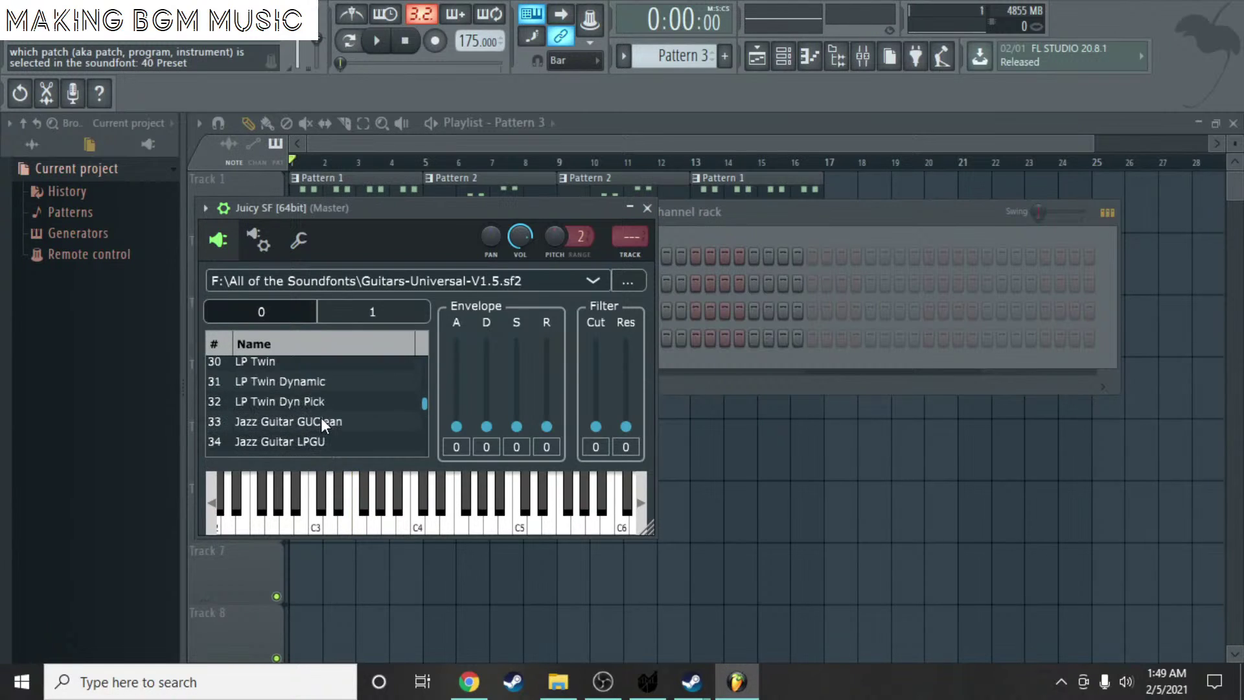
{"action": "left_click", "coordinate": [321, 423]}
{"action": "scroll", "coordinate": [310, 406], "scroll_direction": "up", "scroll_amount": 3}
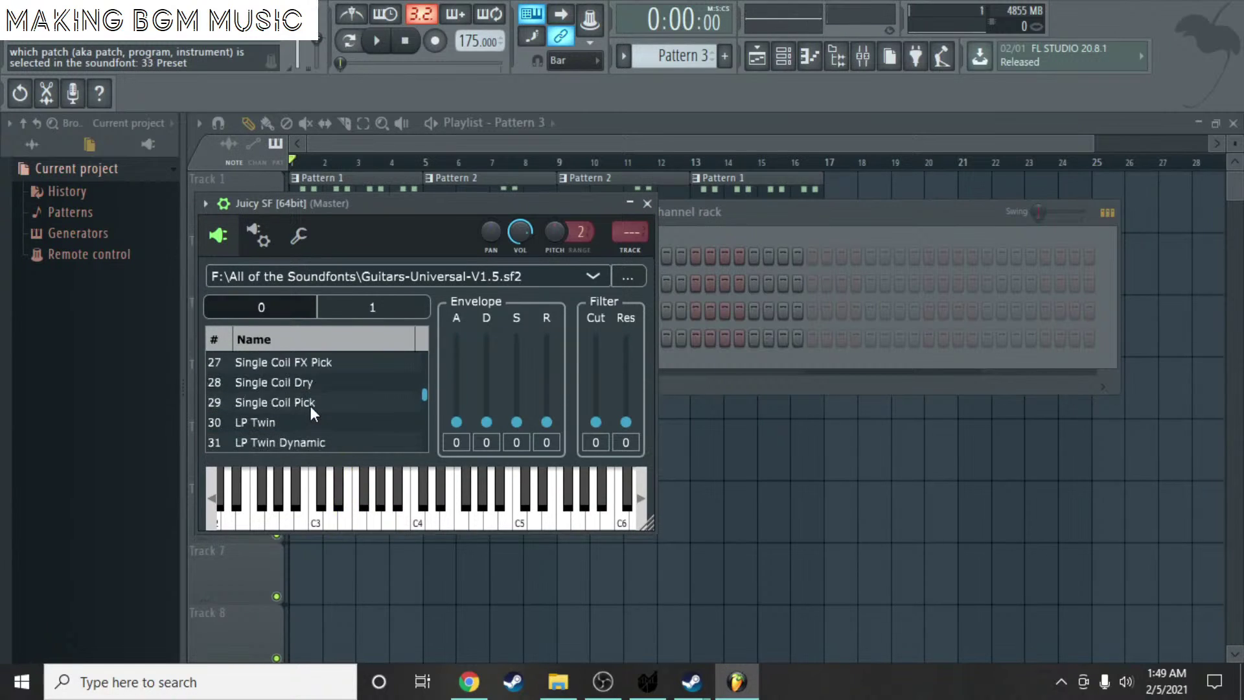
- Try Nylon and 12 String presets, then pick LP Twin Muted and DistSGDynHFade from bank 2
{"action": "left_click", "coordinate": [304, 367]}
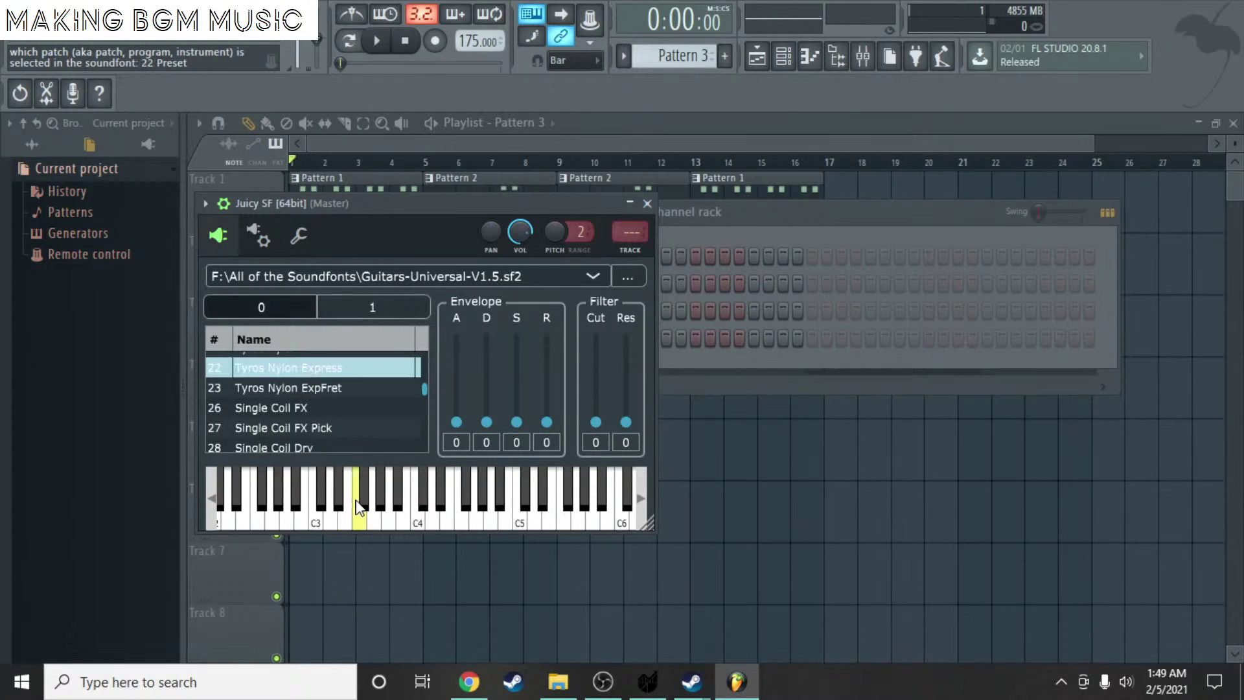
{"action": "scroll", "coordinate": [305, 397], "scroll_direction": "up", "scroll_amount": 1}
{"action": "left_click", "coordinate": [304, 394]}
{"action": "scroll", "coordinate": [297, 397], "scroll_direction": "up", "scroll_amount": 1}
{"action": "left_click", "coordinate": [298, 397]}
{"action": "left_click", "coordinate": [330, 496]}
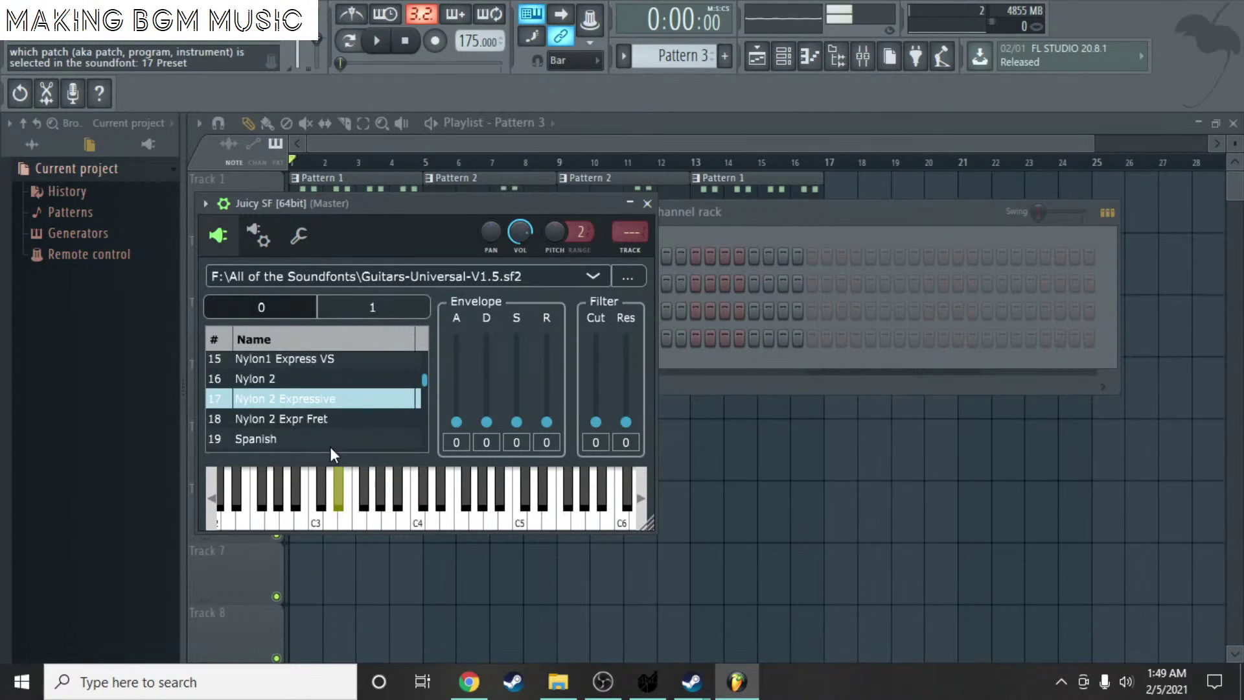
{"action": "scroll", "coordinate": [306, 394], "scroll_direction": "up", "scroll_amount": 1}
{"action": "left_click", "coordinate": [306, 394]}
{"action": "left_click", "coordinate": [331, 496]}
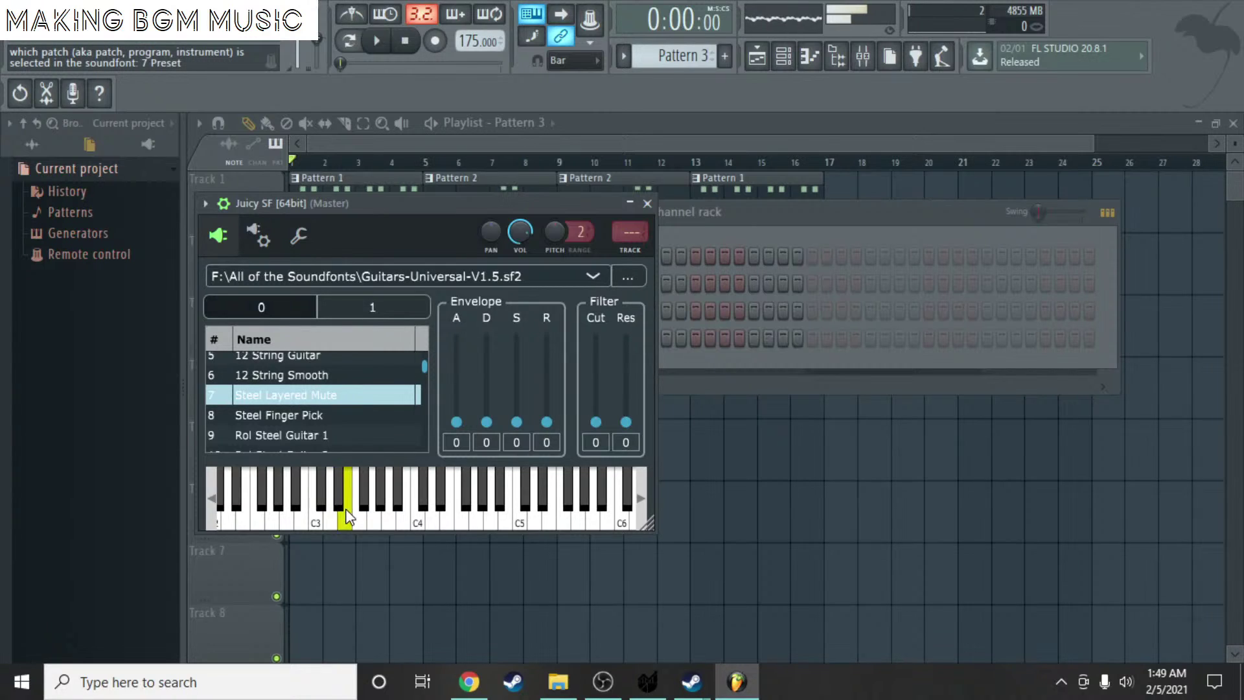
{"action": "left_click", "coordinate": [321, 360]}
{"action": "scroll", "coordinate": [307, 393], "scroll_direction": "up", "scroll_amount": 1}
{"action": "scroll", "coordinate": [307, 392], "scroll_direction": "up", "scroll_amount": 1}
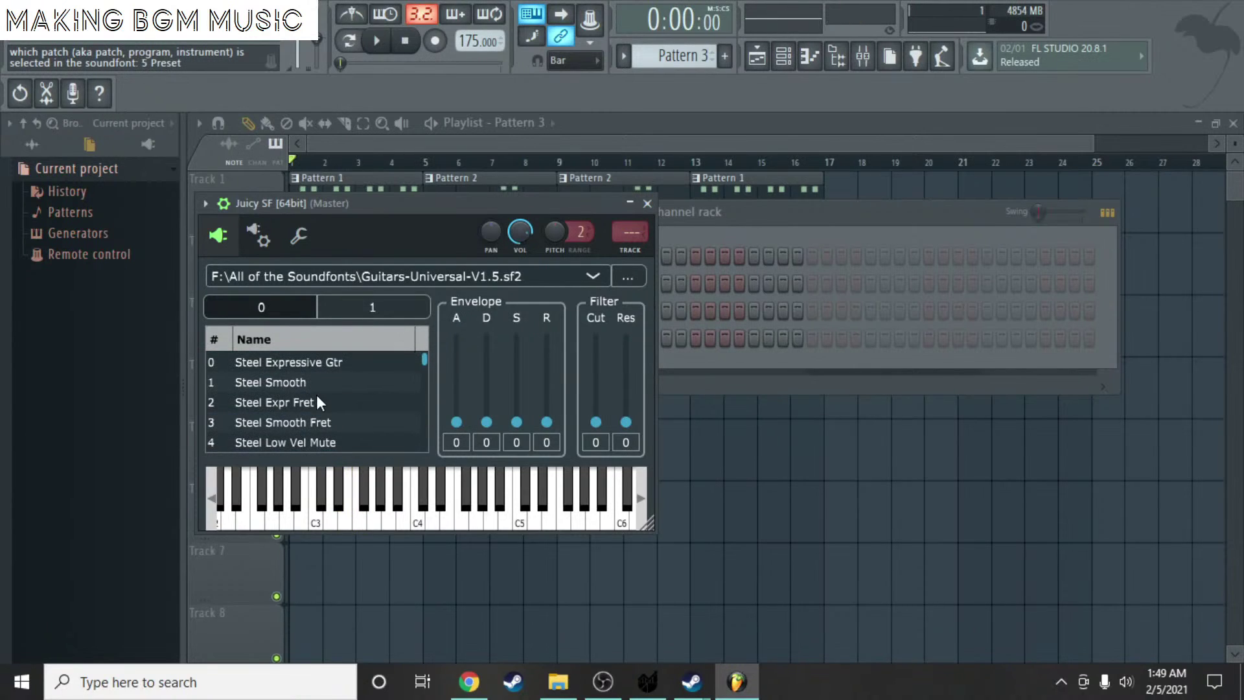
{"action": "left_click", "coordinate": [374, 308]}
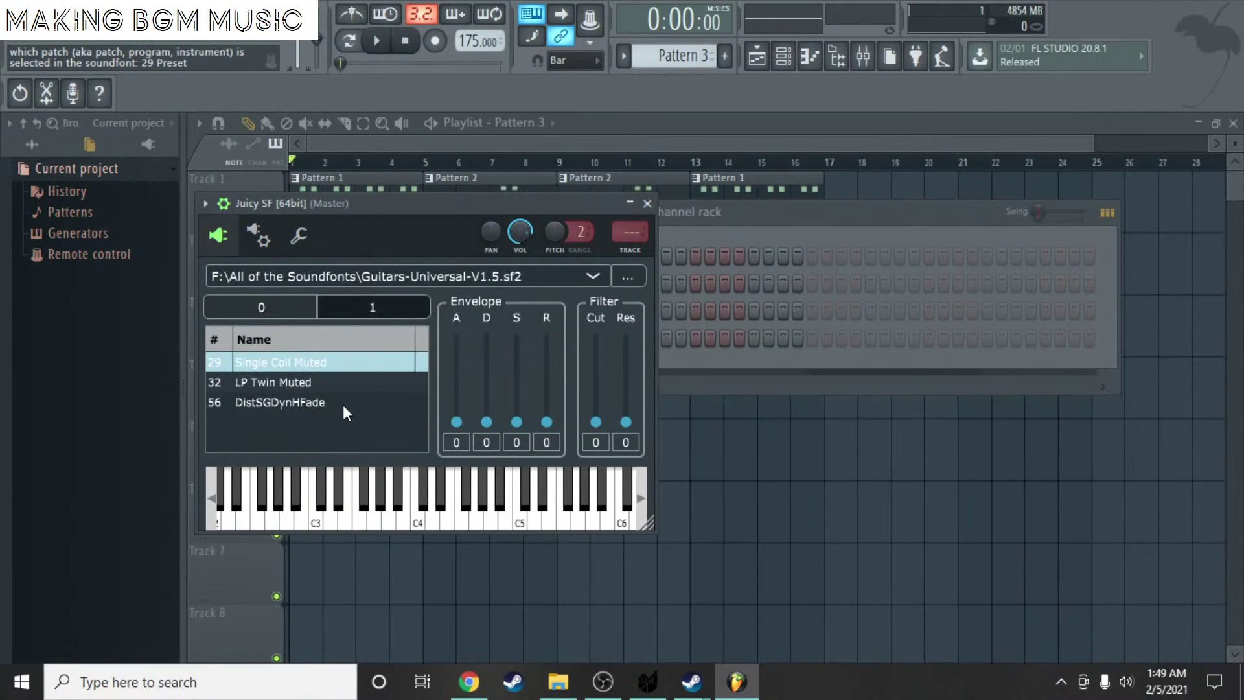
{"action": "left_click", "coordinate": [342, 386]}
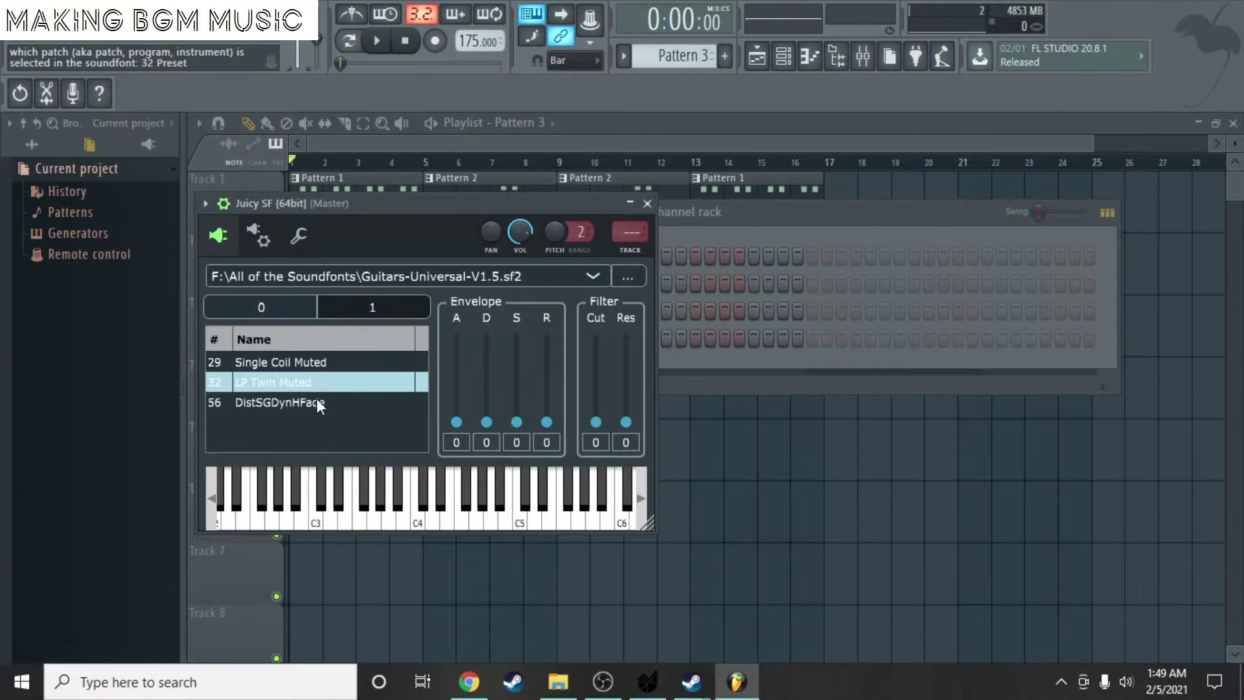
{"action": "left_click", "coordinate": [316, 402]}
- Swap Juicy SF's soundfont for SGM-V2.01.sf2 from the All of the Soundfonts folder
{"action": "left_click", "coordinate": [643, 269]}
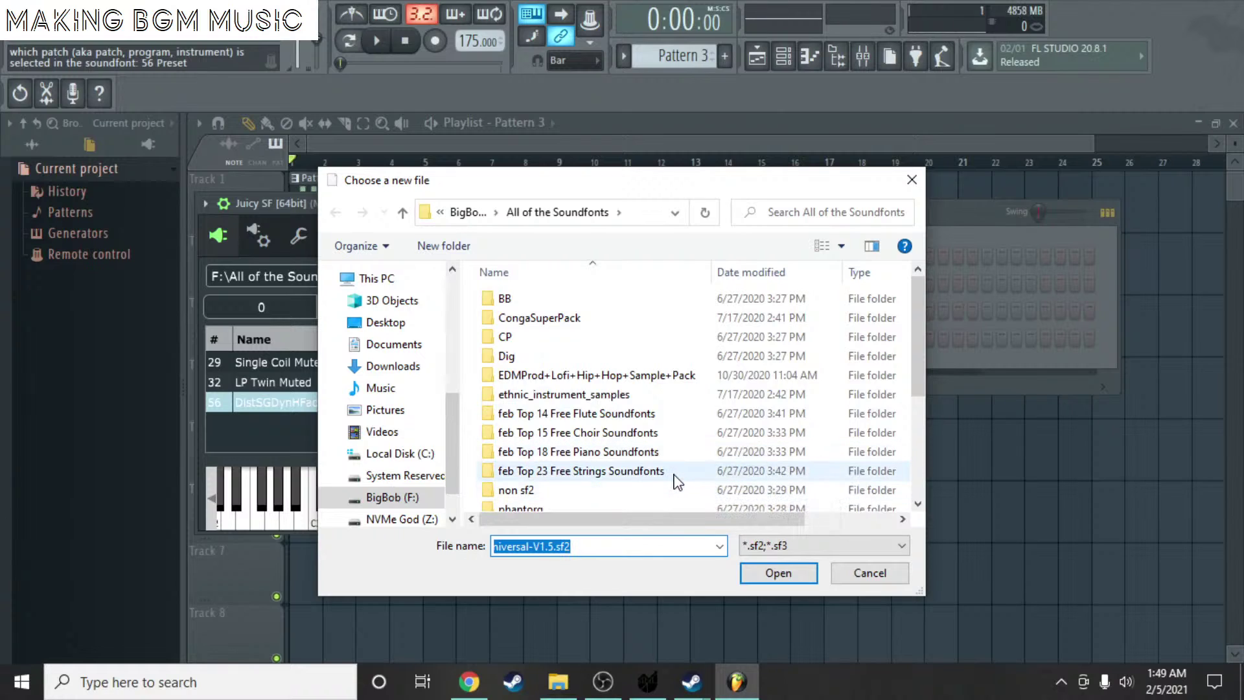
{"action": "scroll", "coordinate": [667, 472], "scroll_direction": "down", "scroll_amount": 1}
{"action": "scroll", "coordinate": [635, 448], "scroll_direction": "down", "scroll_amount": 3}
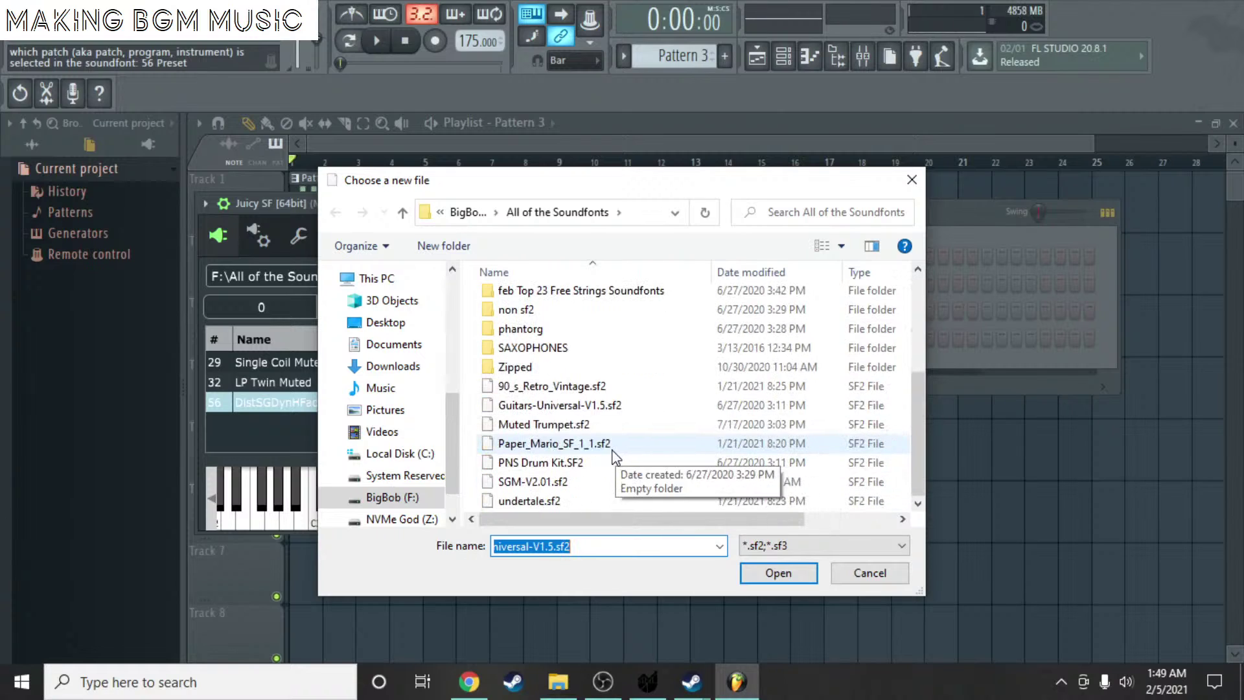
{"action": "left_click", "coordinate": [617, 482]}
{"action": "double_click", "coordinate": [616, 483]}
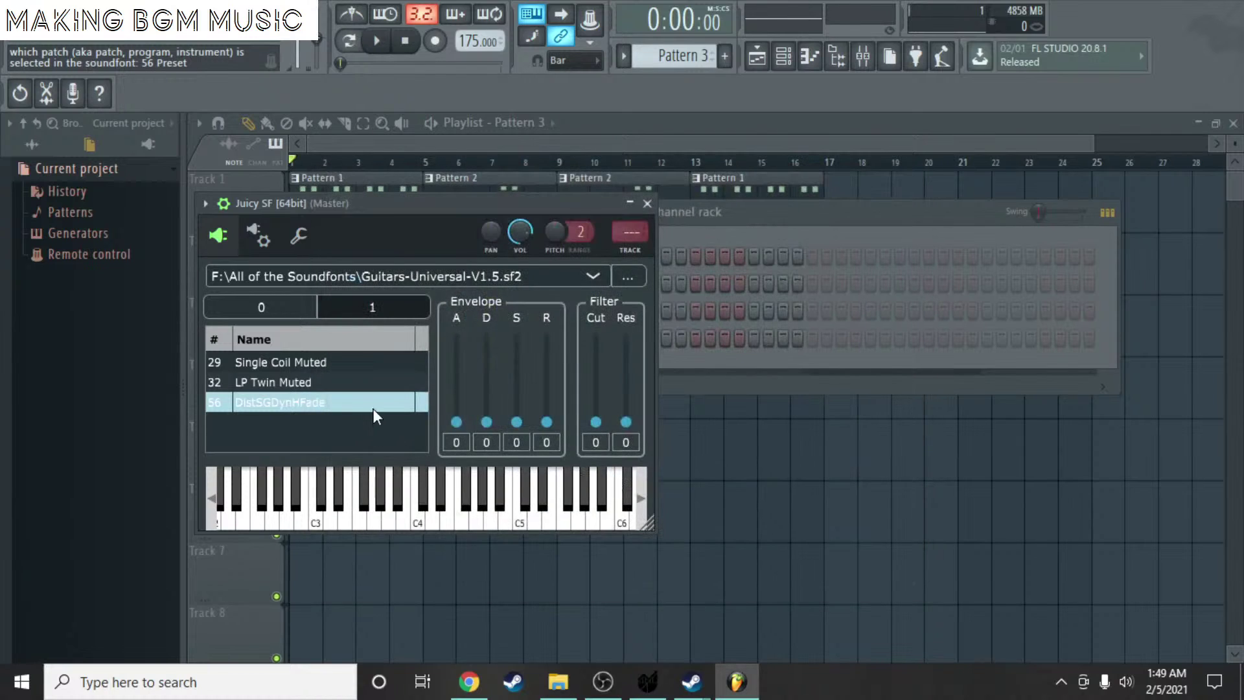
{"action": "scroll", "coordinate": [322, 381], "scroll_direction": "down", "scroll_amount": 2}
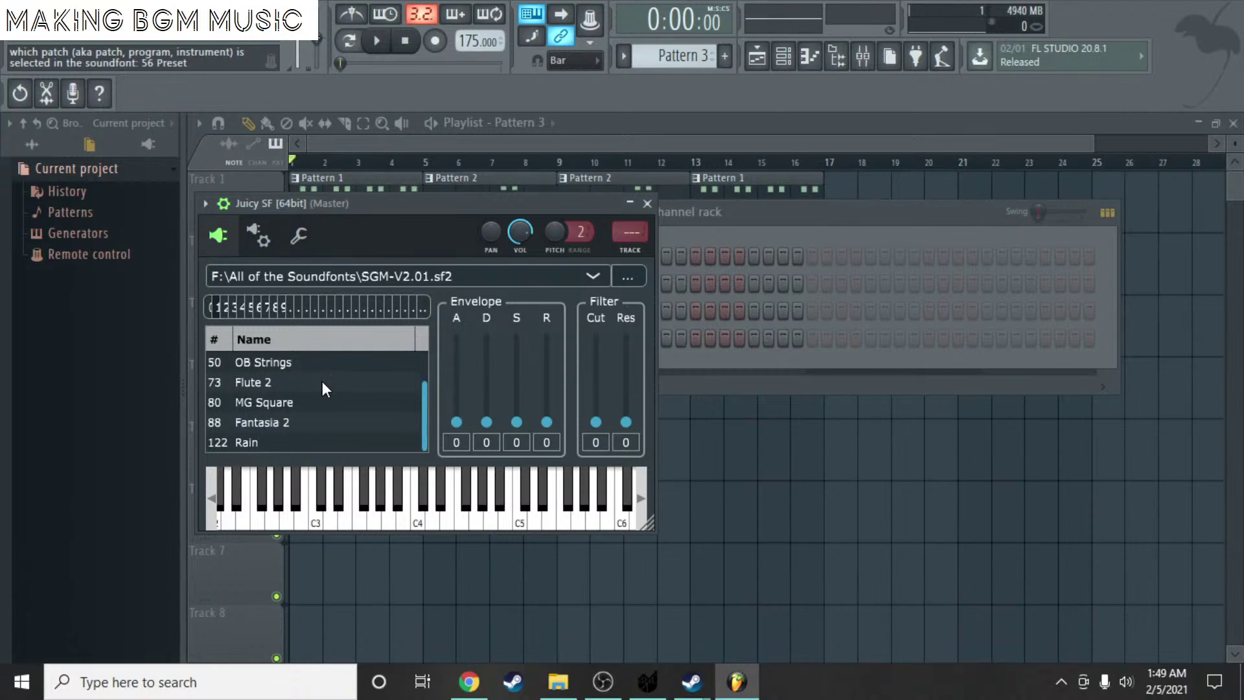
- Enlarge the Juicy SF window and audition the Rain, MG Square and Fantasia 2 presets
{"action": "left_click", "coordinate": [592, 512]}
{"action": "left_click_drag", "start_coordinate": [648, 525], "coordinate": [1033, 611]}
{"action": "left_click", "coordinate": [280, 485]}
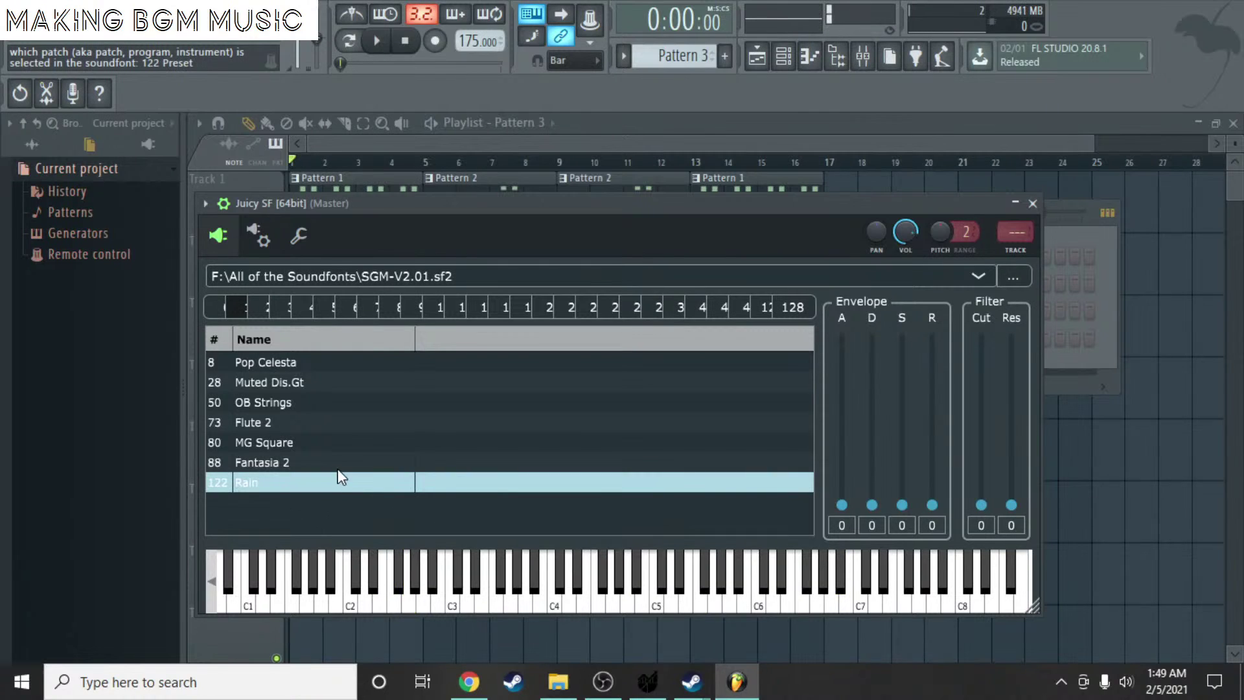
{"action": "key", "text": "Up"}
{"action": "key", "text": "Up"}
{"action": "left_click", "coordinate": [300, 461]}
{"action": "left_click", "coordinate": [402, 594]}
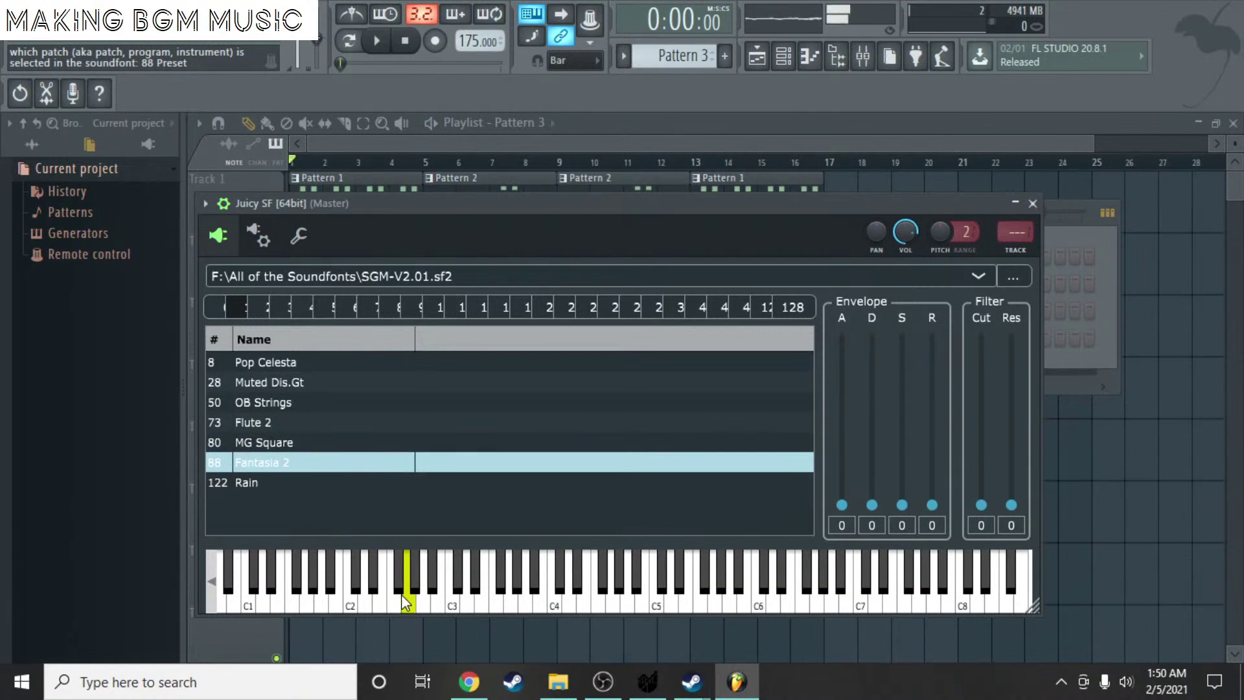
{"action": "left_click", "coordinate": [508, 605]}
{"action": "left_click", "coordinate": [461, 601]}
{"action": "left_click", "coordinate": [545, 602]}
{"action": "left_click", "coordinate": [743, 590]}
{"action": "left_click", "coordinate": [874, 576]}
- Play a short melody around C4 to test the current Juicy SF patch
{"action": "left_click", "coordinate": [487, 596]}
{"action": "left_click", "coordinate": [556, 604]}
{"action": "left_click", "coordinate": [565, 601]}
{"action": "left_click", "coordinate": [588, 601]}
{"action": "left_click", "coordinate": [583, 605]}
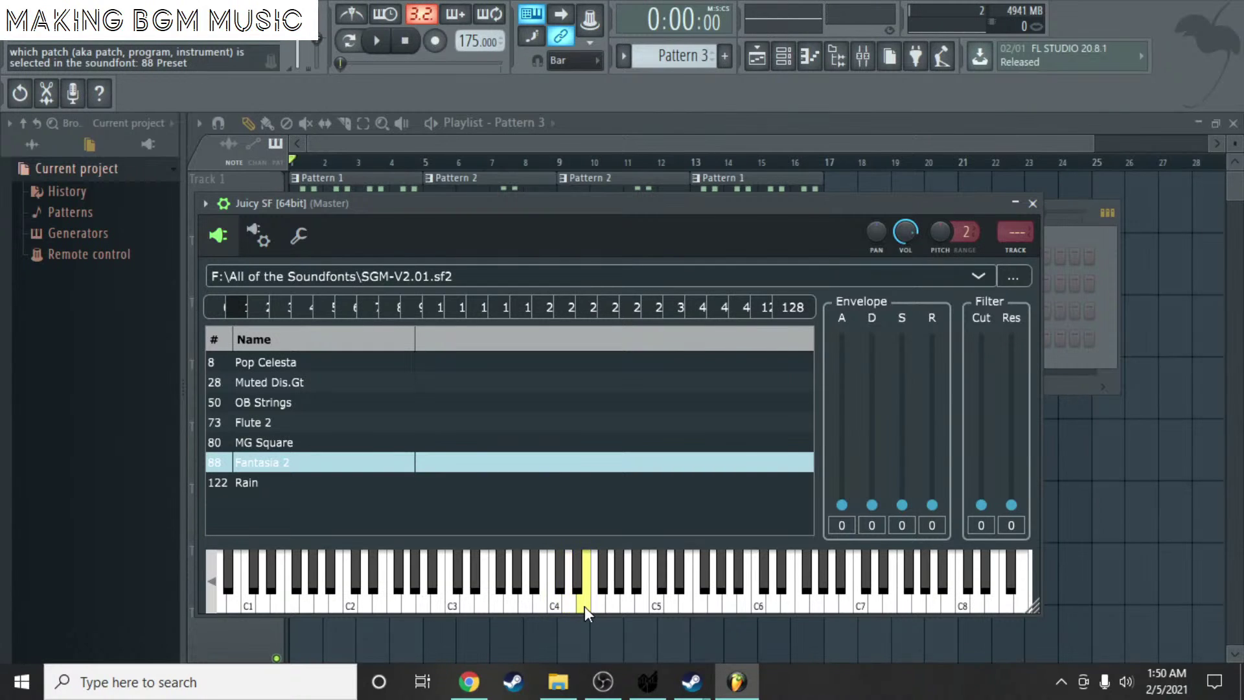
{"action": "left_click", "coordinate": [559, 606]}
{"action": "left_click", "coordinate": [538, 607]}
{"action": "left_click", "coordinate": [529, 605]}
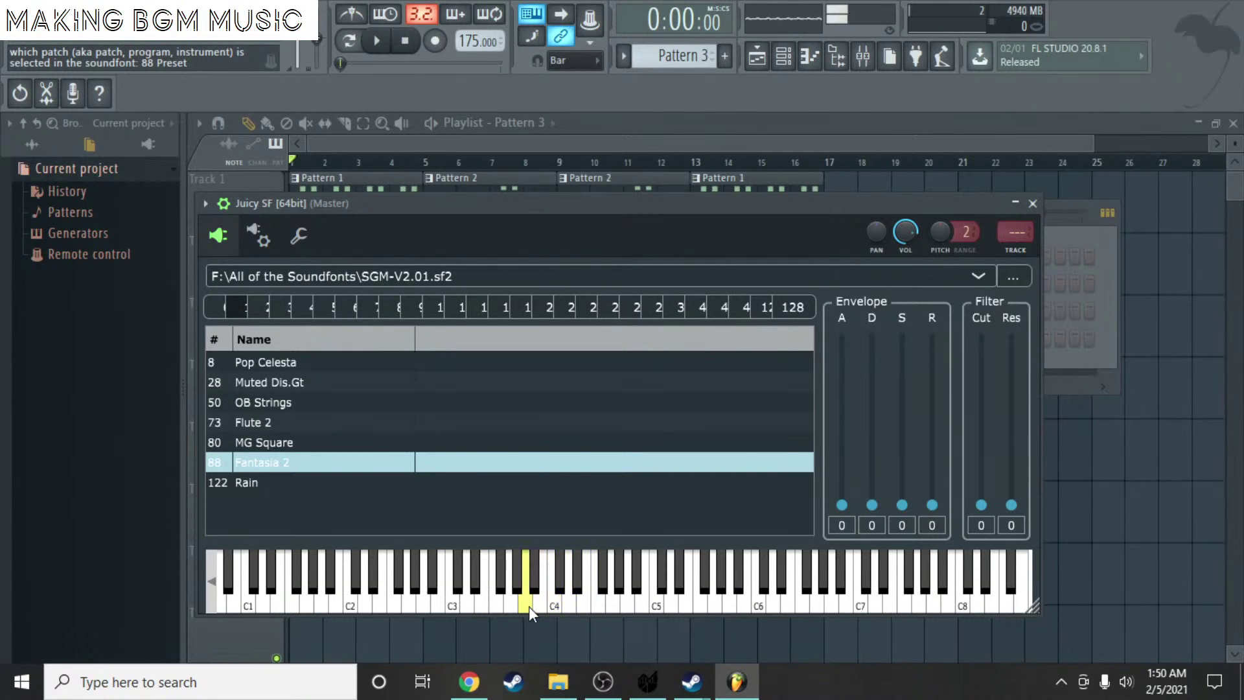
- Try the MG Square, Flute 2 and OB Strings patches
{"action": "left_click", "coordinate": [302, 442]}
{"action": "left_click", "coordinate": [286, 424]}
{"action": "left_click", "coordinate": [418, 587]}
{"action": "left_click", "coordinate": [467, 604]}
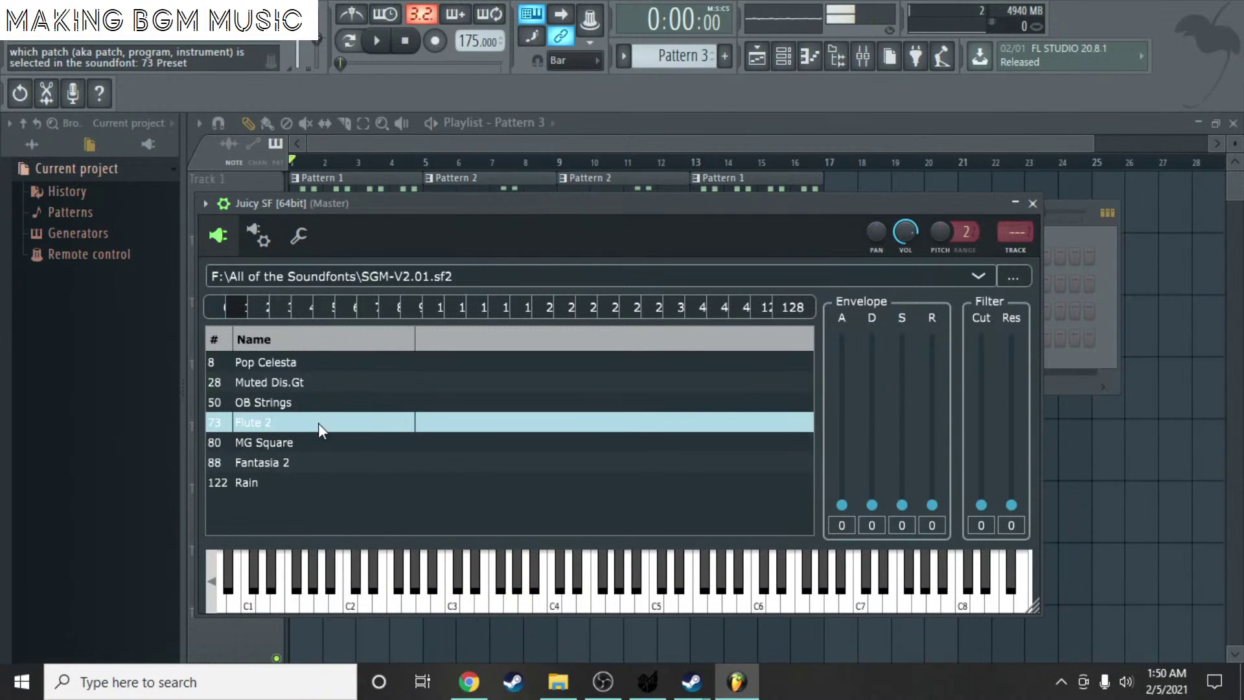
{"action": "scroll", "coordinate": [305, 417], "scroll_direction": "up", "scroll_amount": 2}
{"action": "left_click", "coordinate": [301, 405]}
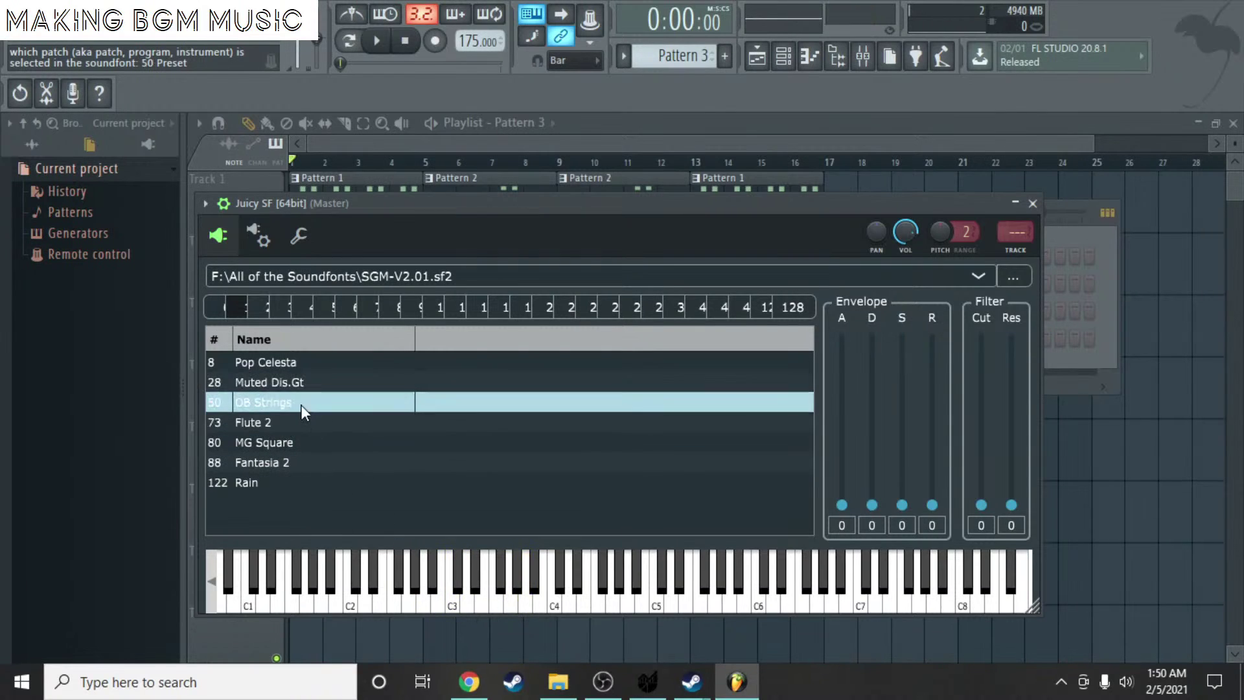
- Switch to bank 0 and audition the Vibraphone and Music Box patches
{"action": "left_click", "coordinate": [222, 305]}
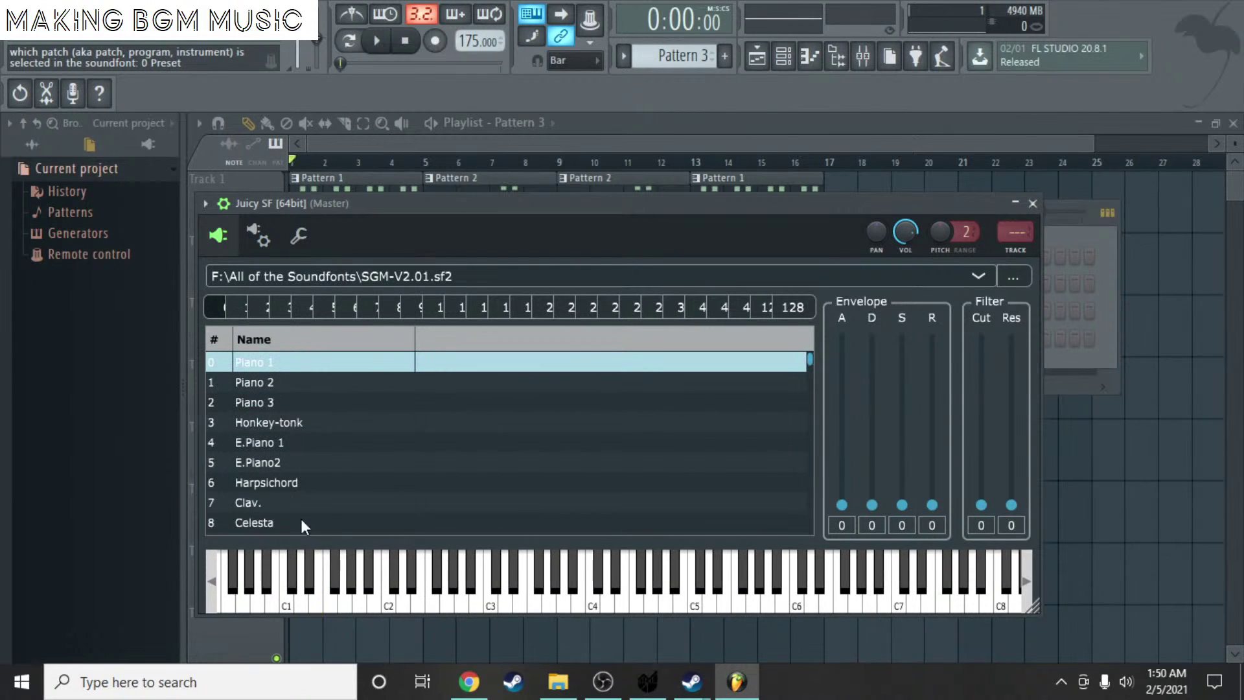
{"action": "scroll", "coordinate": [293, 495], "scroll_direction": "down", "scroll_amount": 5}
{"action": "scroll", "coordinate": [307, 498], "scroll_direction": "up", "scroll_amount": 2}
{"action": "left_click", "coordinate": [283, 387]}
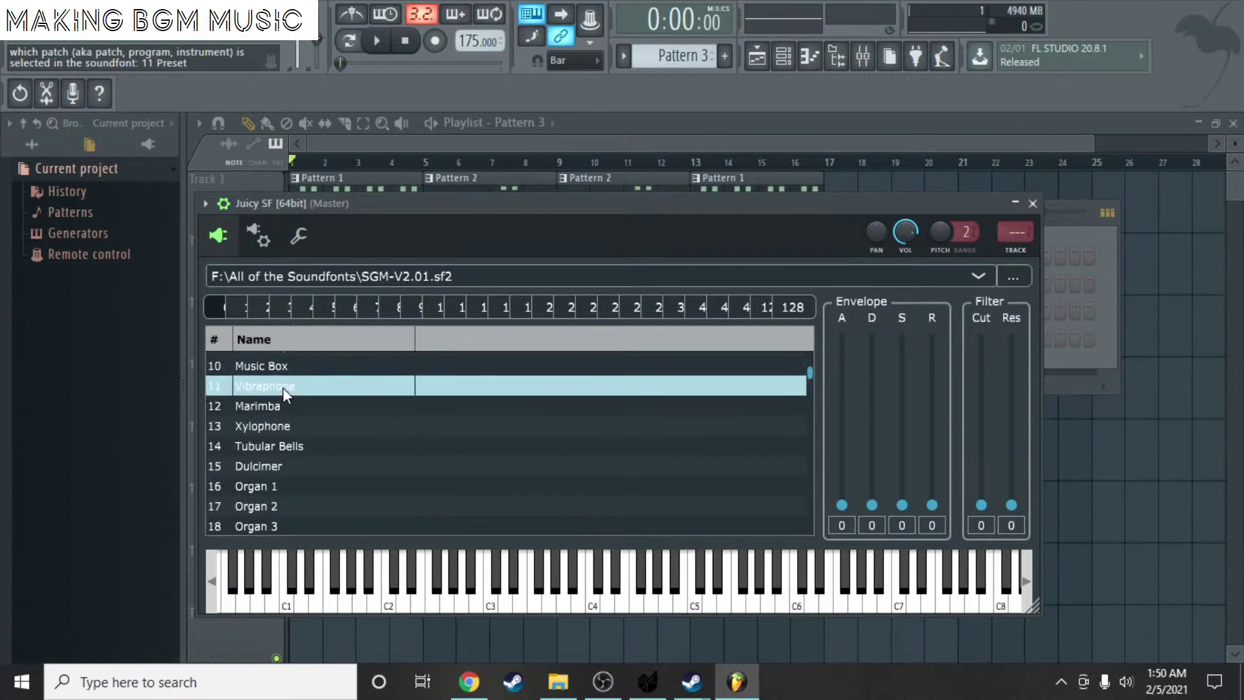
{"action": "left_click", "coordinate": [302, 369]}
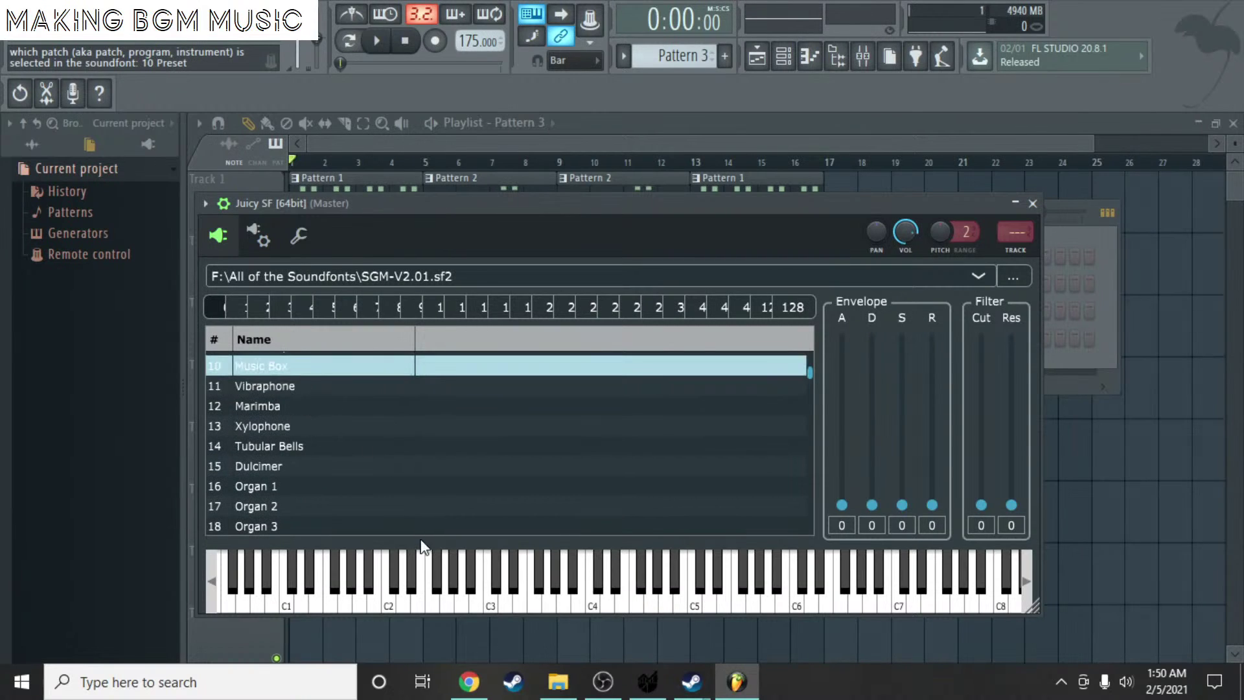
{"action": "left_click", "coordinate": [445, 595]}
{"action": "left_click_drag", "start_coordinate": [445, 595], "coordinate": [492, 601]}
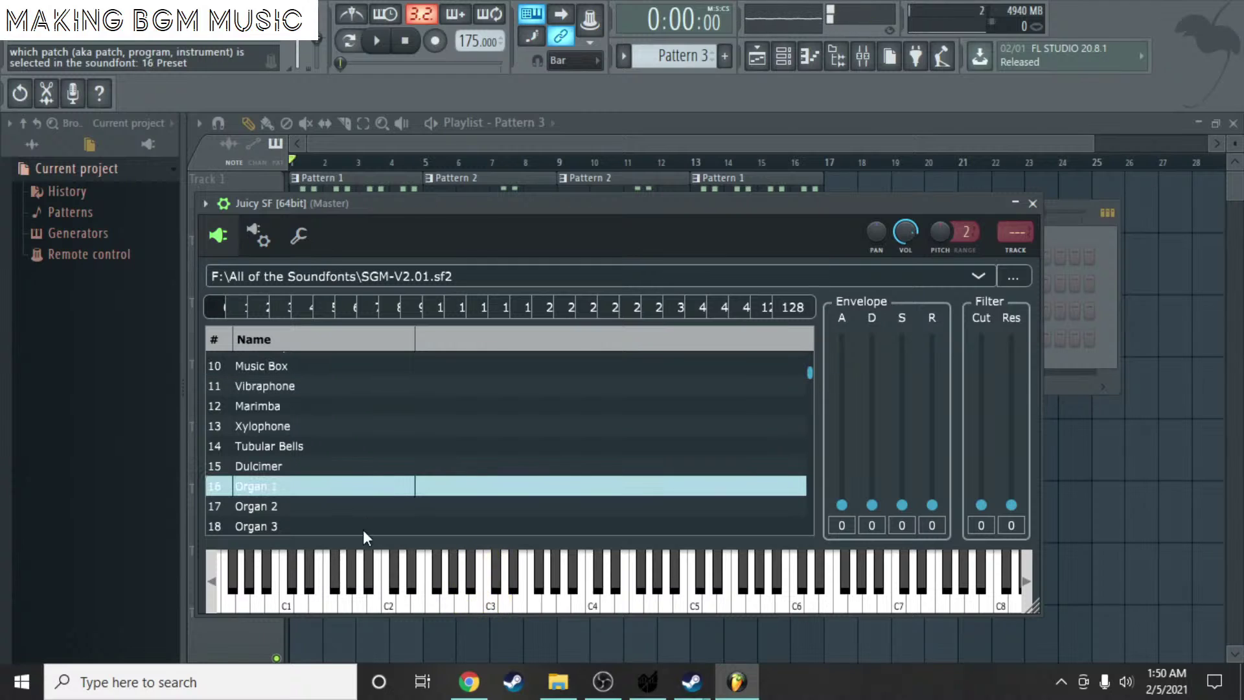
- Browse the bank 0 list and audition the Xylophone patch
{"action": "scroll", "coordinate": [363, 530], "scroll_direction": "down", "scroll_amount": 6}
{"action": "scroll", "coordinate": [345, 511], "scroll_direction": "up", "scroll_amount": 1}
{"action": "scroll", "coordinate": [330, 453], "scroll_direction": "up", "scroll_amount": 2}
{"action": "scroll", "coordinate": [331, 453], "scroll_direction": "down", "scroll_amount": 1}
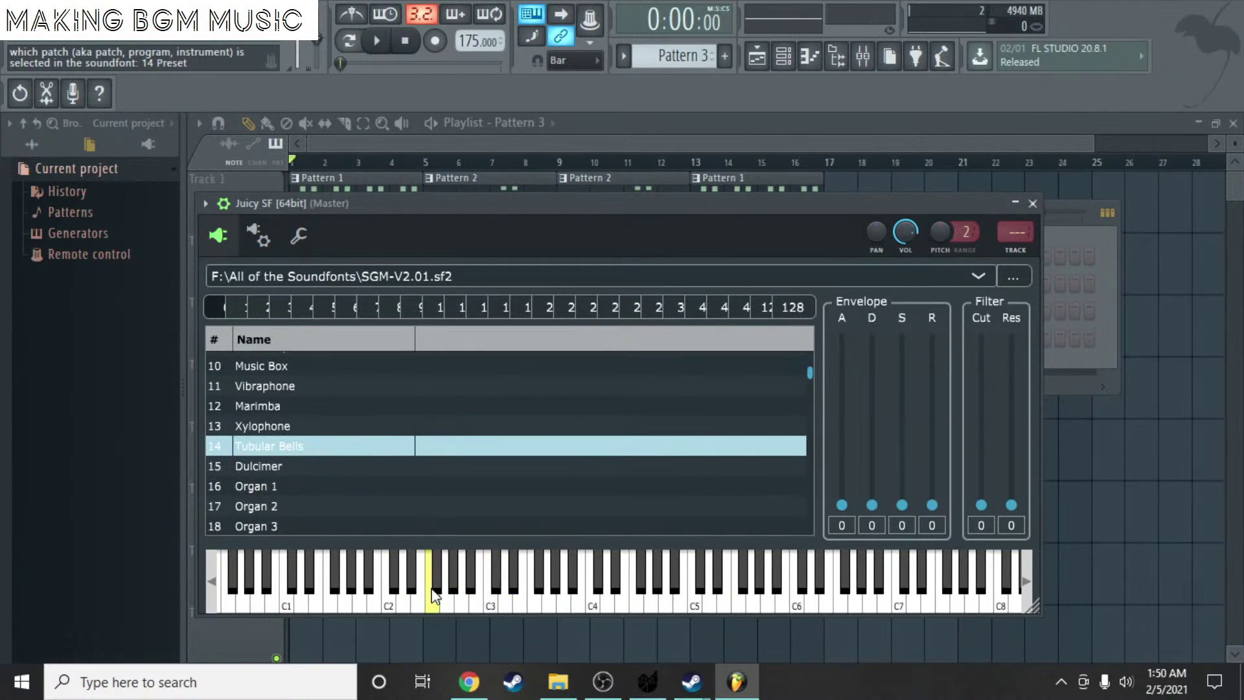
{"action": "scroll", "coordinate": [324, 448], "scroll_direction": "up", "scroll_amount": 1}
{"action": "left_click", "coordinate": [479, 606]}
{"action": "mouse_move", "coordinate": [481, 613]}
{"action": "left_mouse_down"}
{"action": "mouse_move", "coordinate": [507, 606]}
{"action": "mouse_move", "coordinate": [460, 599]}
{"action": "mouse_move", "coordinate": [489, 601]}
{"action": "left_mouse_up"}
- Pass Clean Guitar and settle on 34 Picked Bass, then close Juicy SF
{"action": "scroll", "coordinate": [311, 418], "scroll_direction": "up", "scroll_amount": 1}
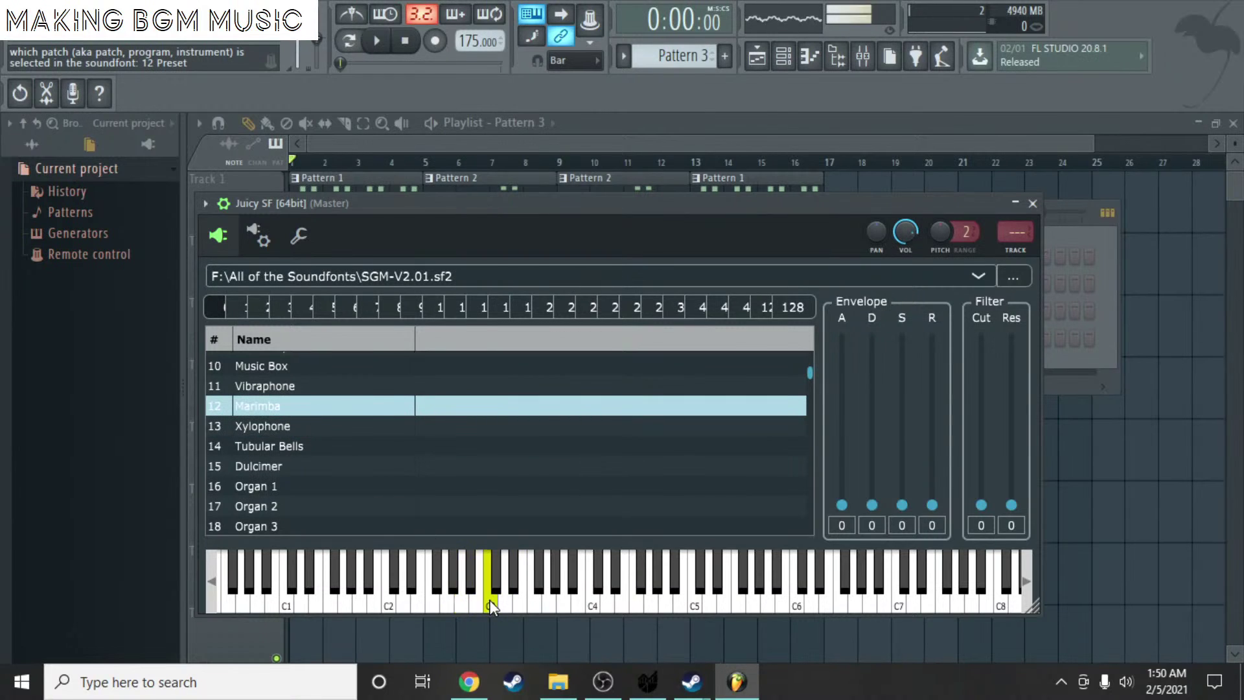
{"action": "scroll", "coordinate": [331, 430], "scroll_direction": "up", "scroll_amount": 3}
{"action": "scroll", "coordinate": [293, 397], "scroll_direction": "up", "scroll_amount": 1}
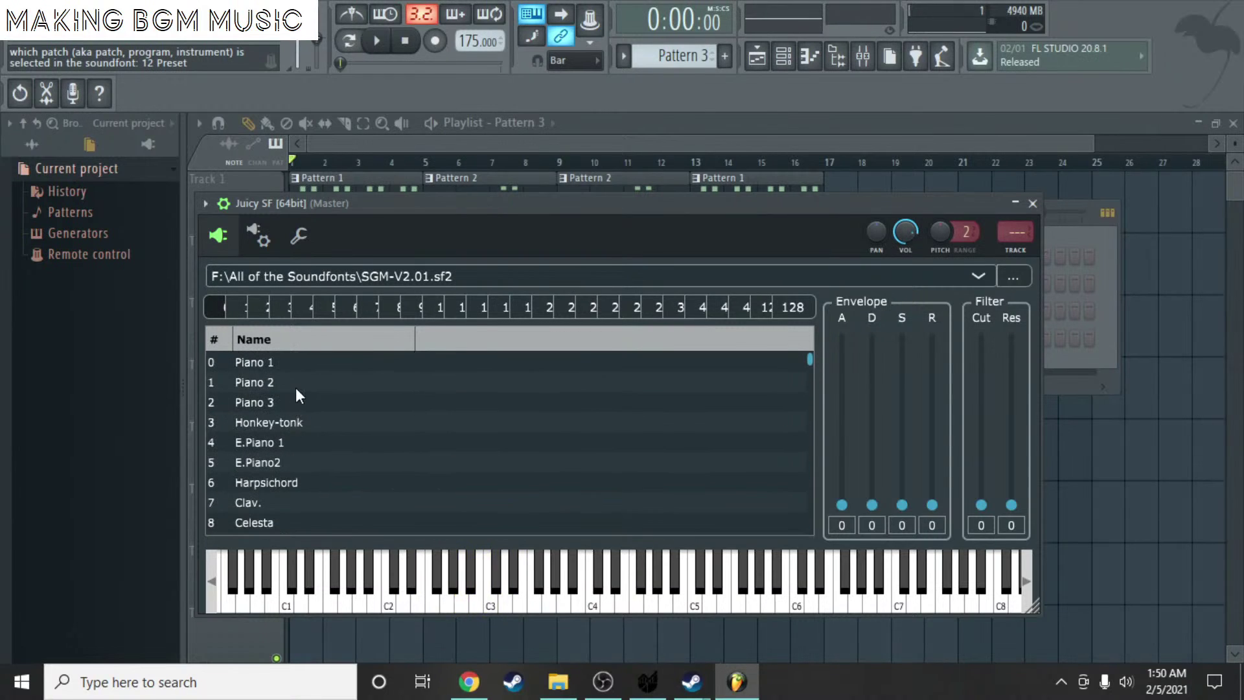
{"action": "scroll", "coordinate": [309, 410], "scroll_direction": "down", "scroll_amount": 9}
{"action": "scroll", "coordinate": [311, 480], "scroll_direction": "up", "scroll_amount": 1}
{"action": "left_click", "coordinate": [294, 441]}
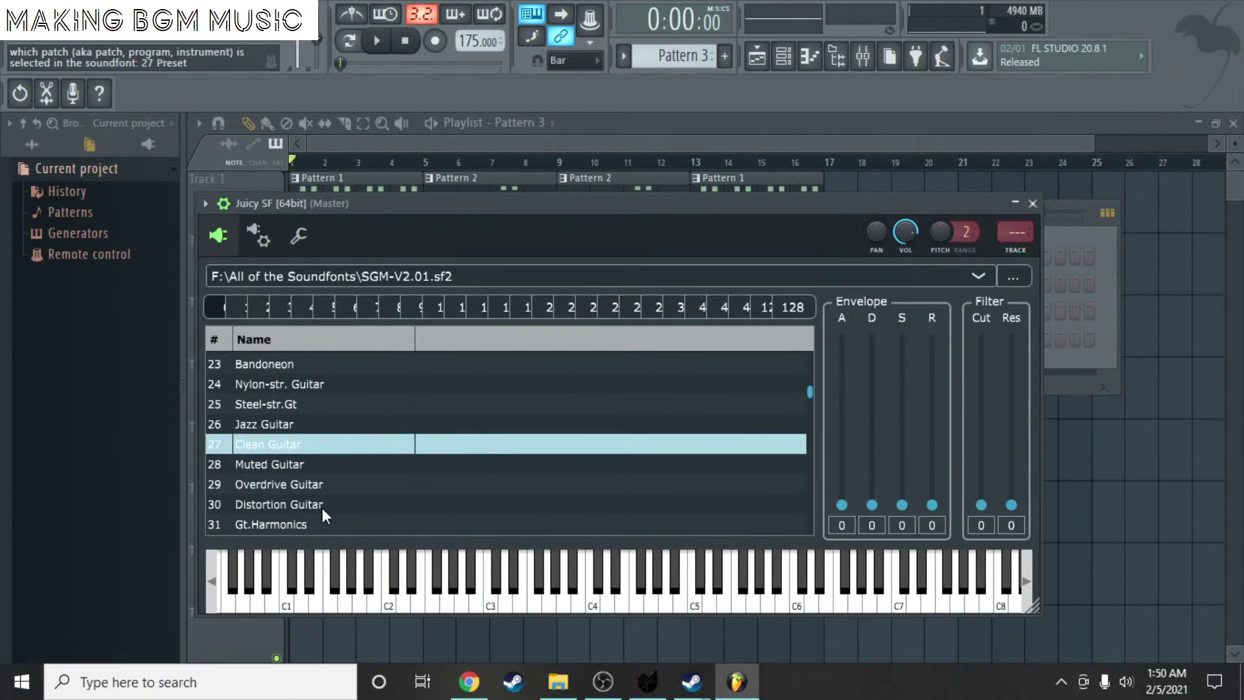
{"action": "scroll", "coordinate": [334, 407], "scroll_direction": "down", "scroll_amount": 2}
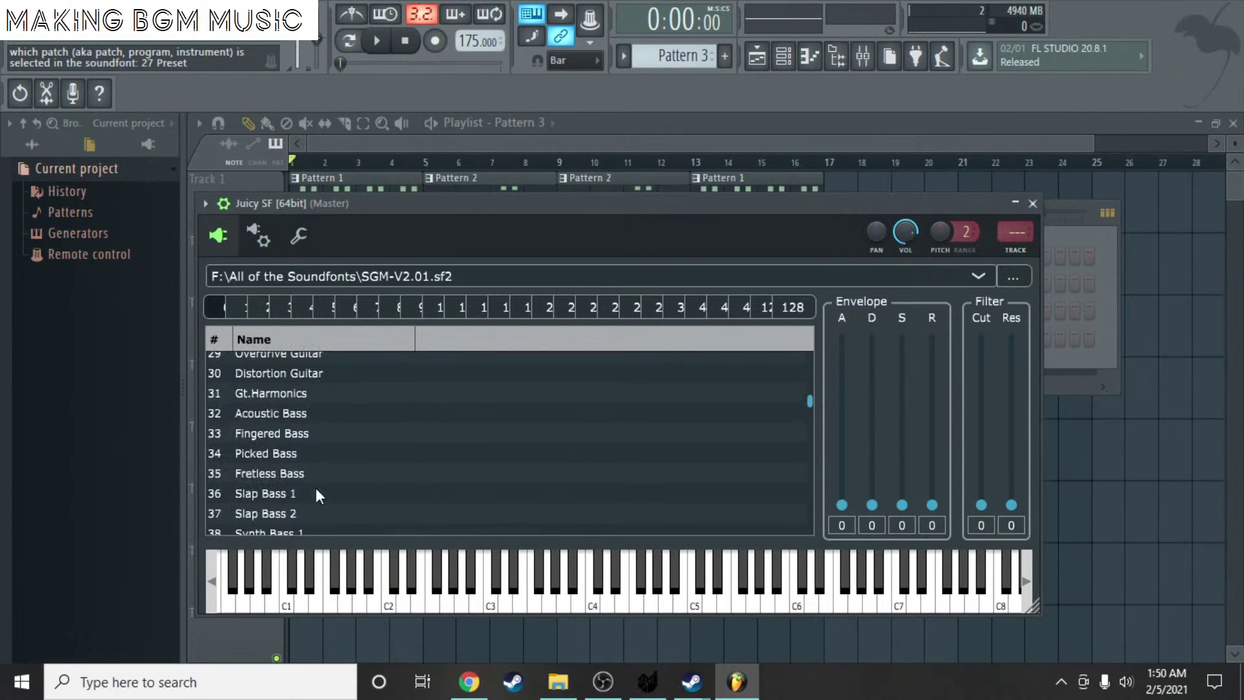
{"action": "left_click", "coordinate": [276, 455]}
{"action": "key", "text": "Escape"}
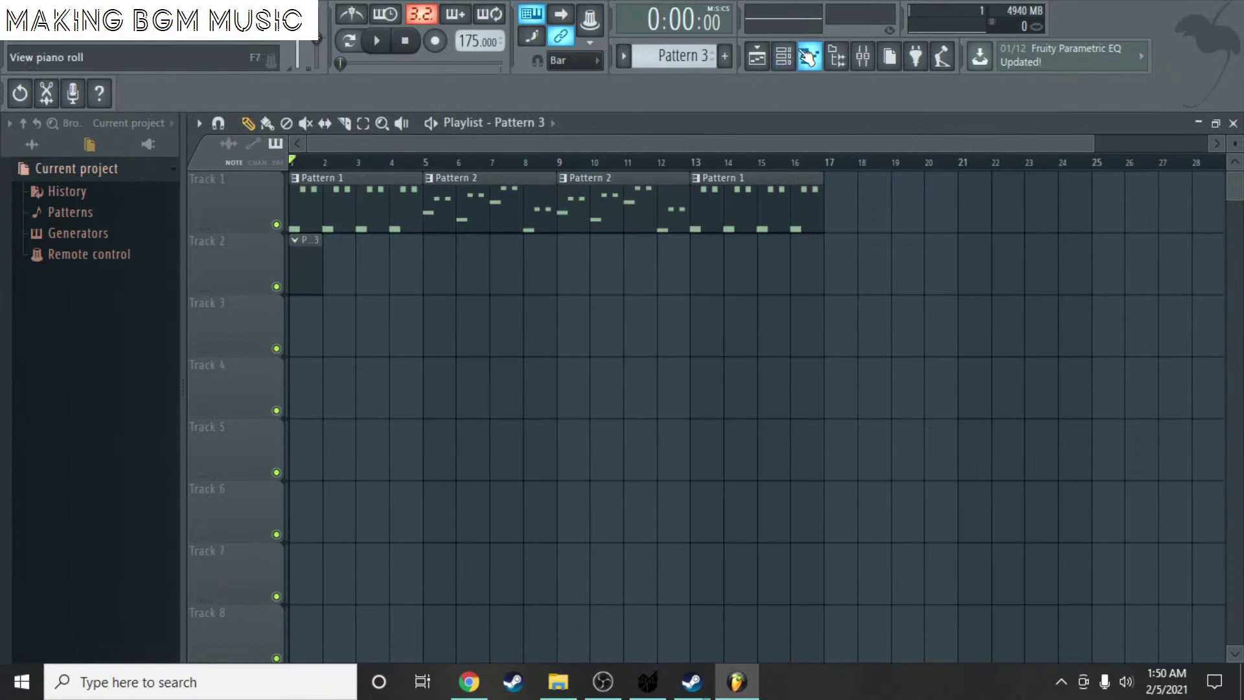
- Reopen Juicy SF from the channel rack and try the Synth Vox and Slow Strings patches
{"action": "left_click", "coordinate": [783, 56]}
{"action": "left_click", "coordinate": [569, 338]}
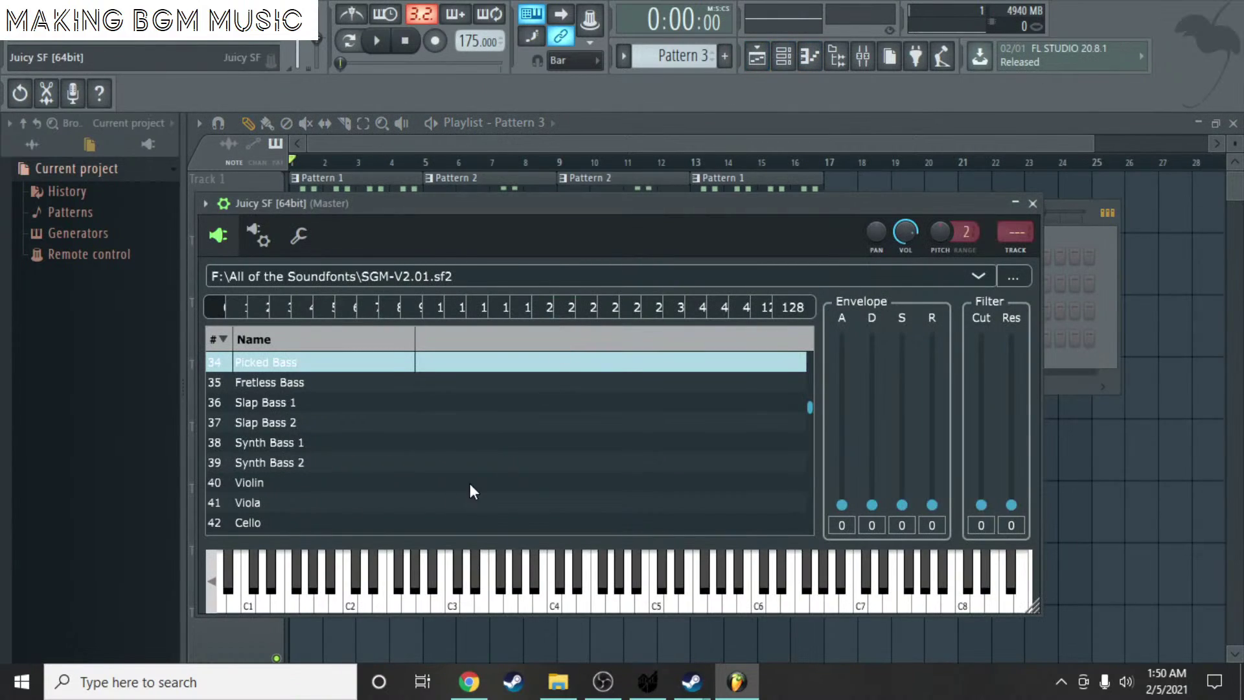
{"action": "scroll", "coordinate": [331, 489], "scroll_direction": "down", "scroll_amount": 4}
{"action": "left_click", "coordinate": [317, 500]}
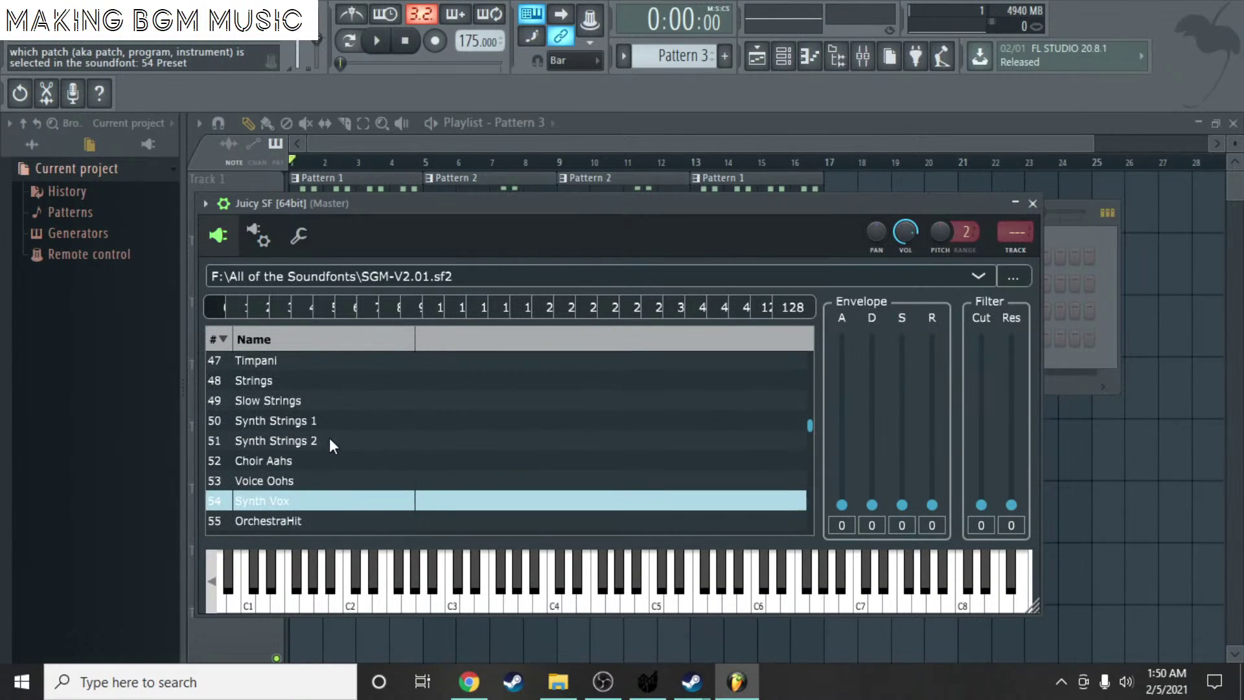
{"action": "left_click", "coordinate": [328, 401]}
{"action": "scroll", "coordinate": [339, 435], "scroll_direction": "down", "scroll_amount": 5}
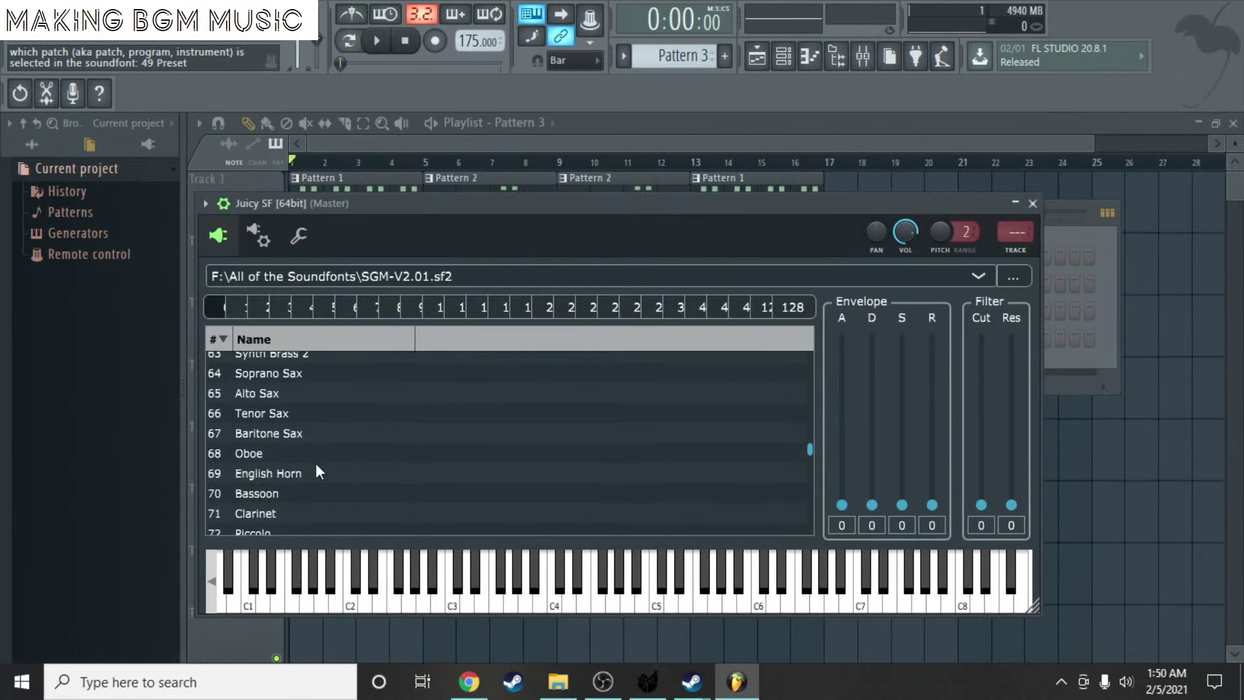
{"action": "scroll", "coordinate": [314, 462], "scroll_direction": "down", "scroll_amount": 3}
{"action": "scroll", "coordinate": [322, 446], "scroll_direction": "up", "scroll_amount": 1}
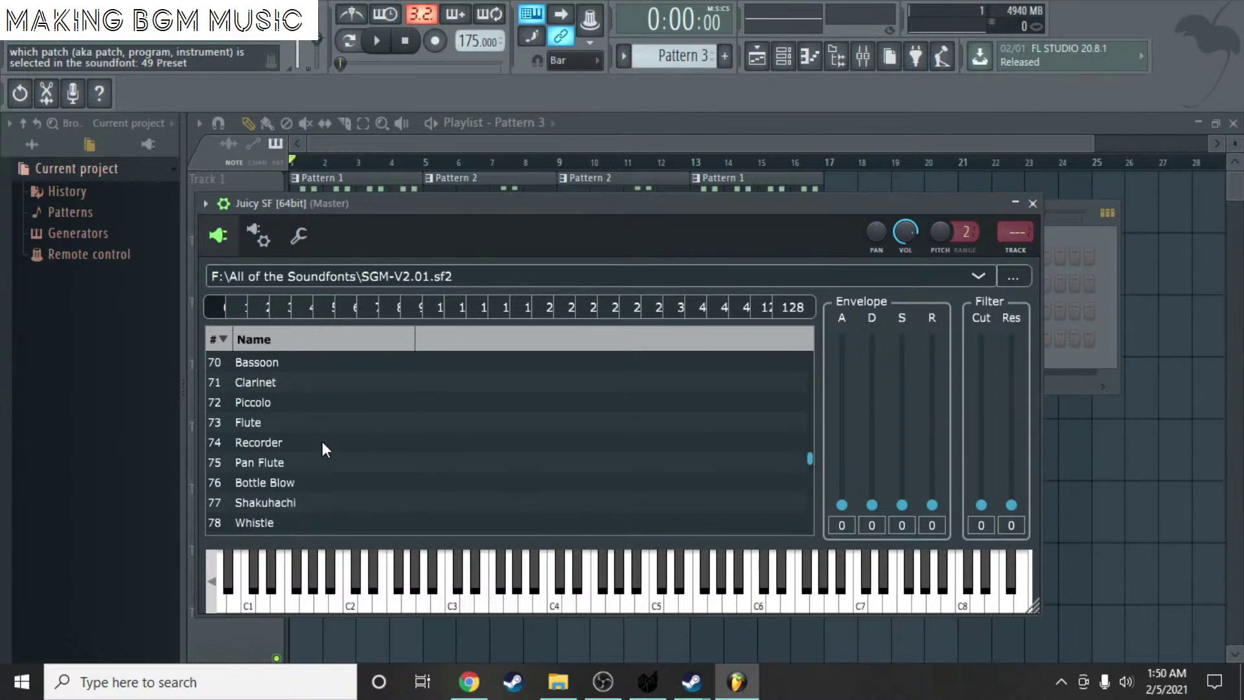
{"action": "scroll", "coordinate": [305, 441], "scroll_direction": "up", "scroll_amount": 4}
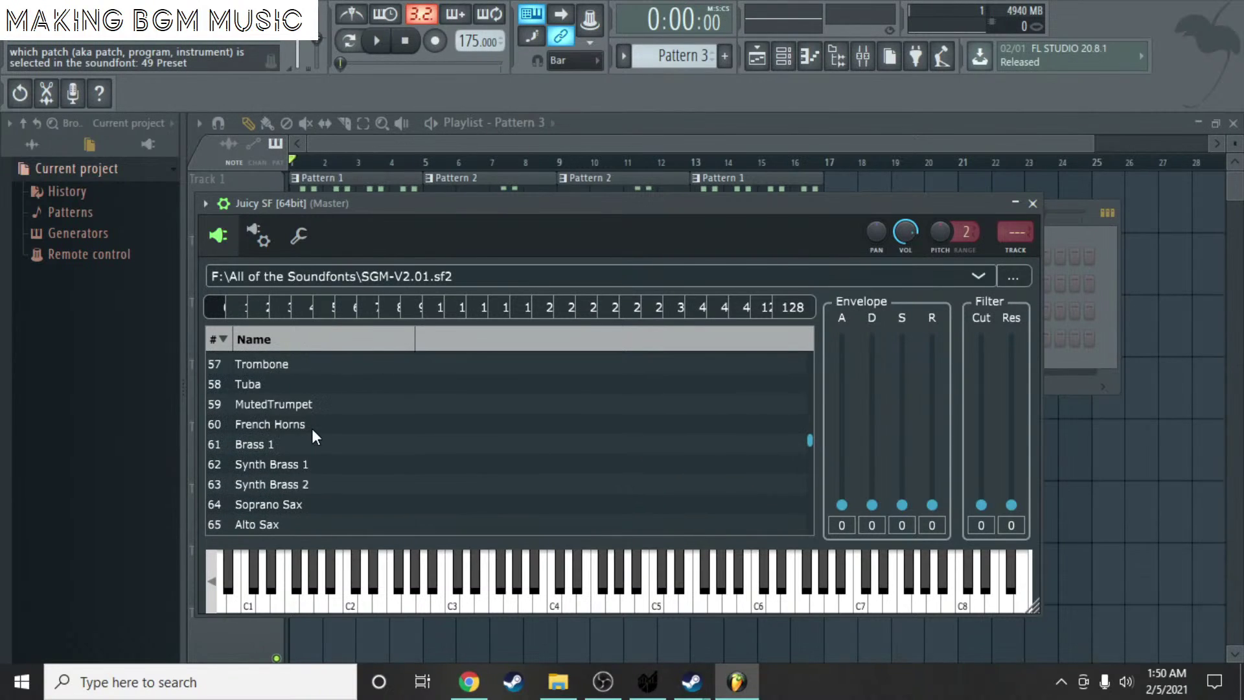
{"action": "scroll", "coordinate": [318, 437], "scroll_direction": "up", "scroll_amount": 1}
{"action": "scroll", "coordinate": [297, 436], "scroll_direction": "up", "scroll_amount": 3}
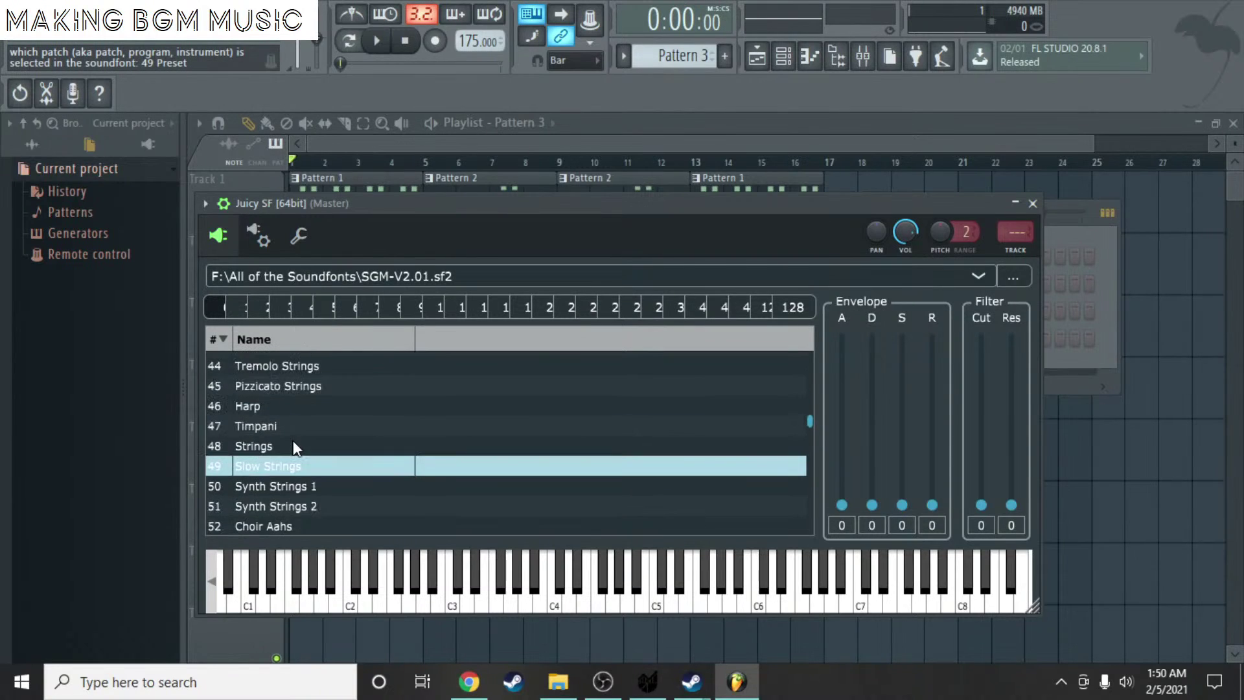
- Audition the Timpani patch on low notes
{"action": "left_click", "coordinate": [288, 427]}
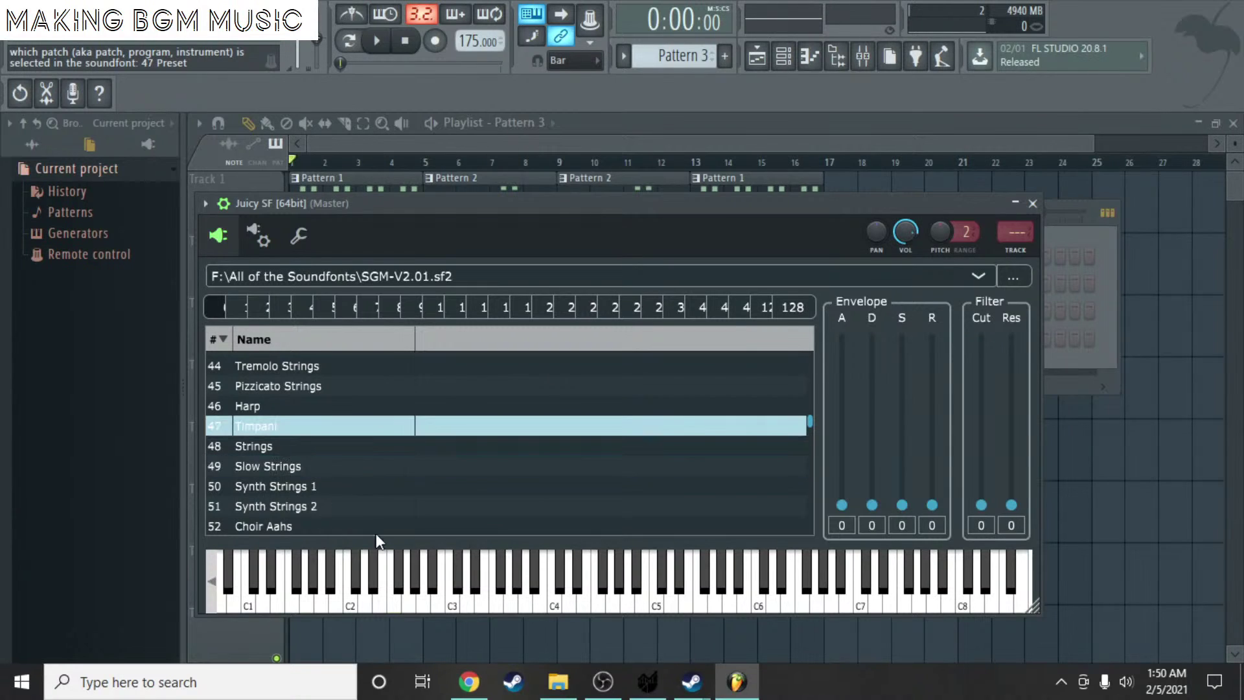
{"action": "left_click", "coordinate": [407, 595]}
{"action": "left_click", "coordinate": [300, 591]}
{"action": "left_click", "coordinate": [278, 593]}
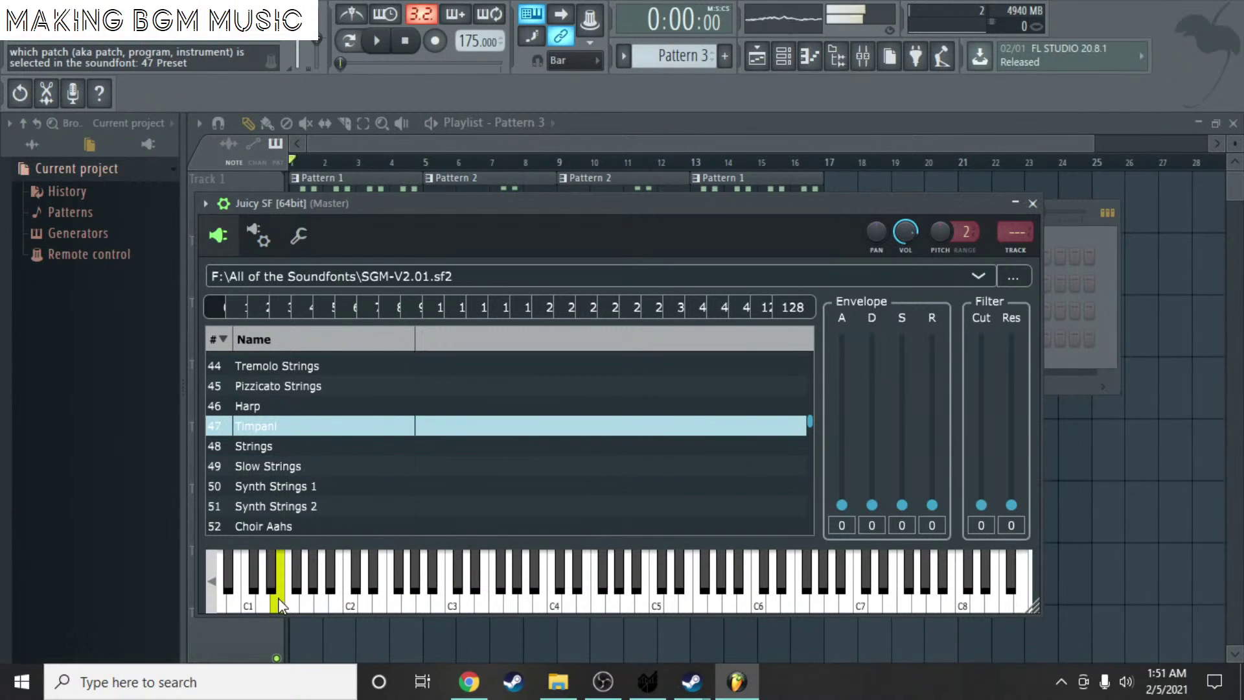
{"action": "left_click", "coordinate": [311, 600]}
{"action": "left_click", "coordinate": [319, 601]}
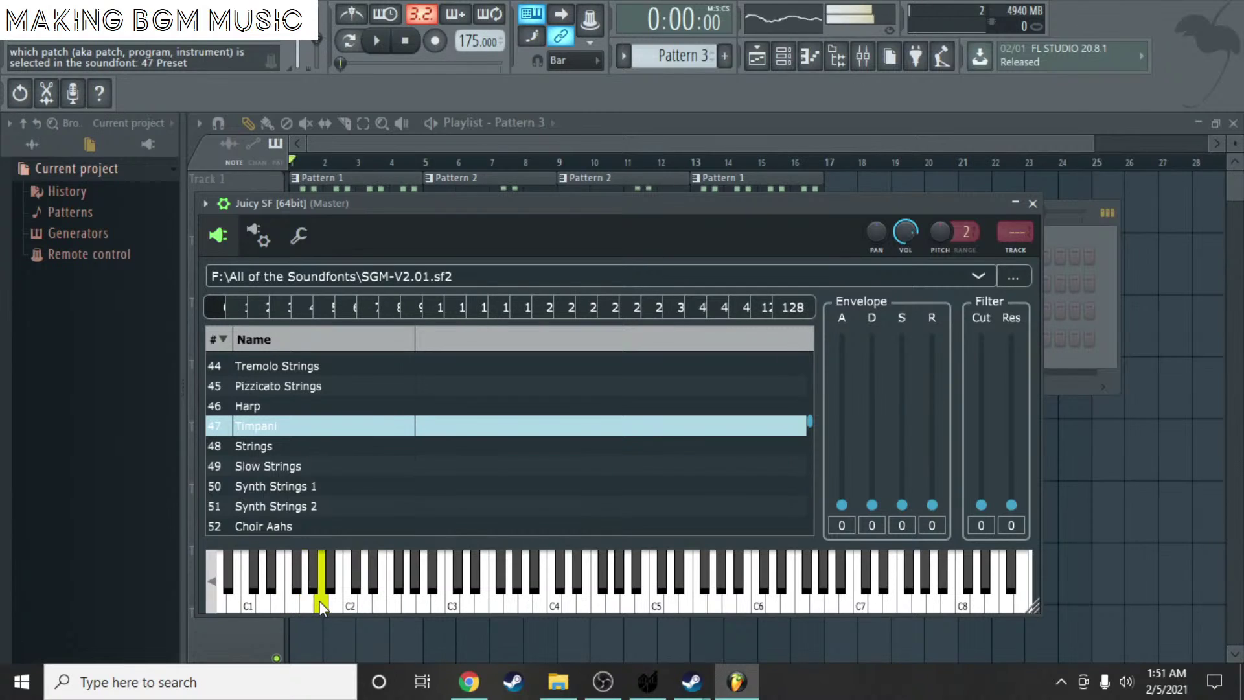
{"action": "scroll", "coordinate": [320, 417], "scroll_direction": "up", "scroll_amount": 3}
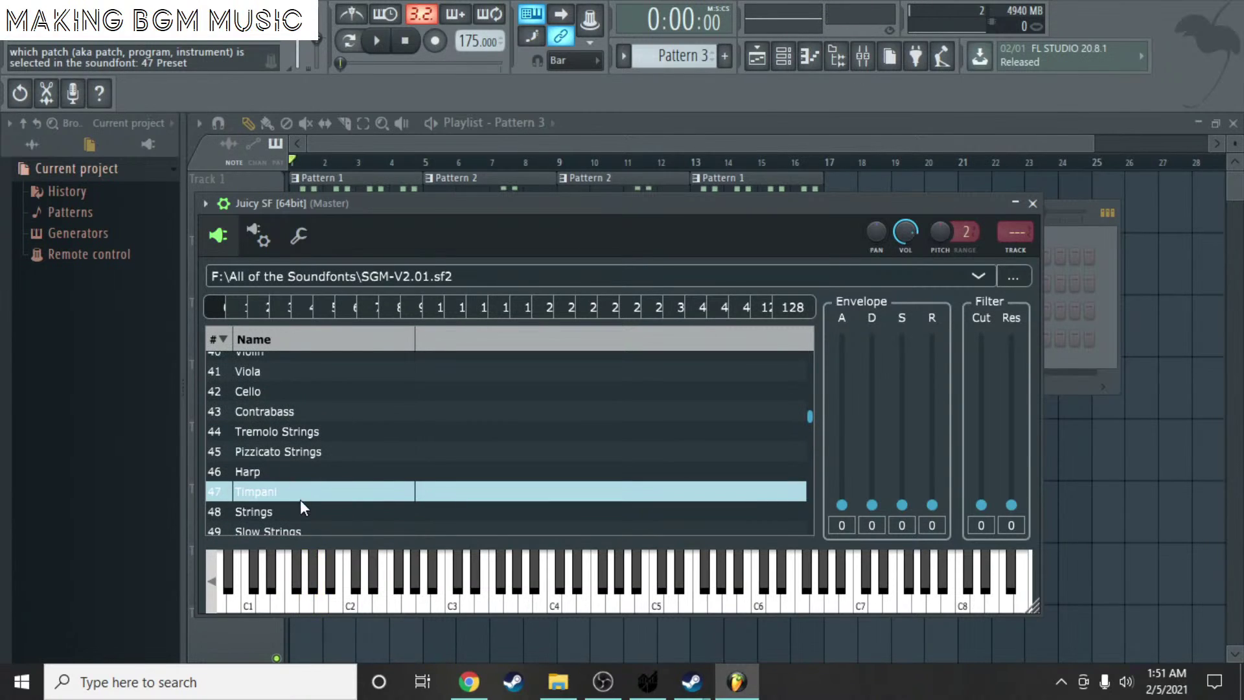
{"action": "scroll", "coordinate": [309, 455], "scroll_direction": "up", "scroll_amount": 2}
- Select Fretless Bass and play low notes to hear it
{"action": "left_click", "coordinate": [290, 383]}
{"action": "left_click", "coordinate": [364, 606]}
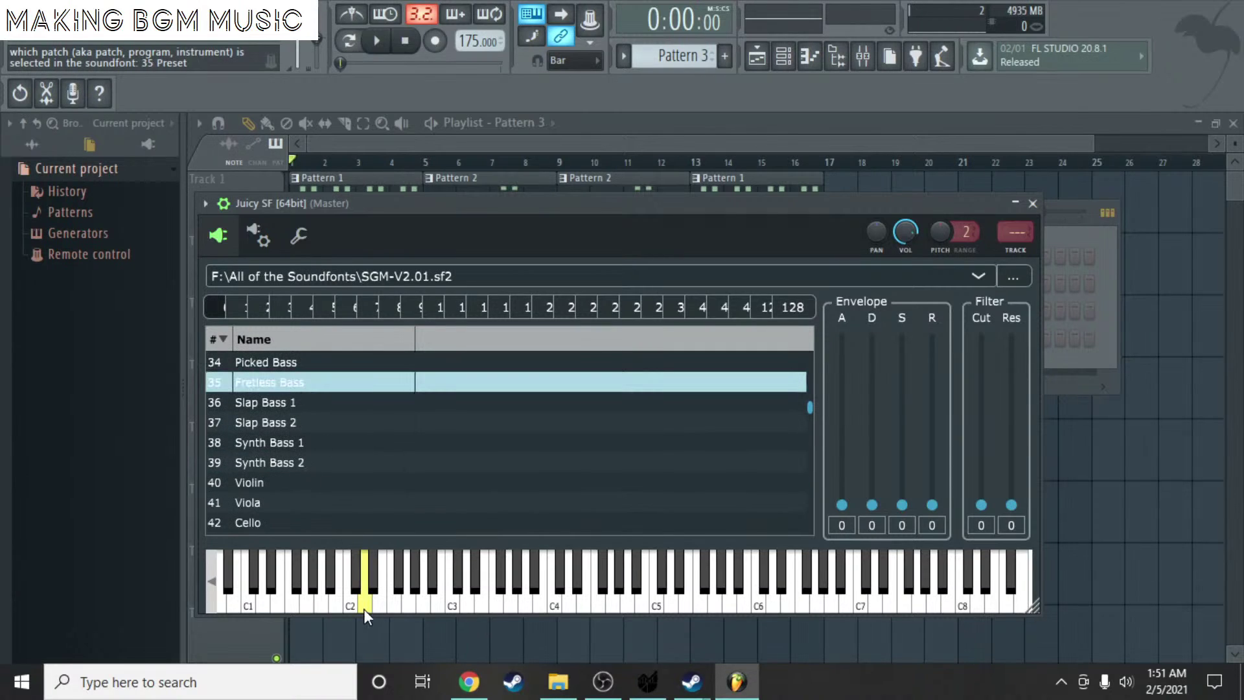
{"action": "left_click", "coordinate": [324, 600]}
{"action": "left_click", "coordinate": [359, 599]}
{"action": "left_click", "coordinate": [331, 599]}
{"action": "left_click", "coordinate": [298, 600]}
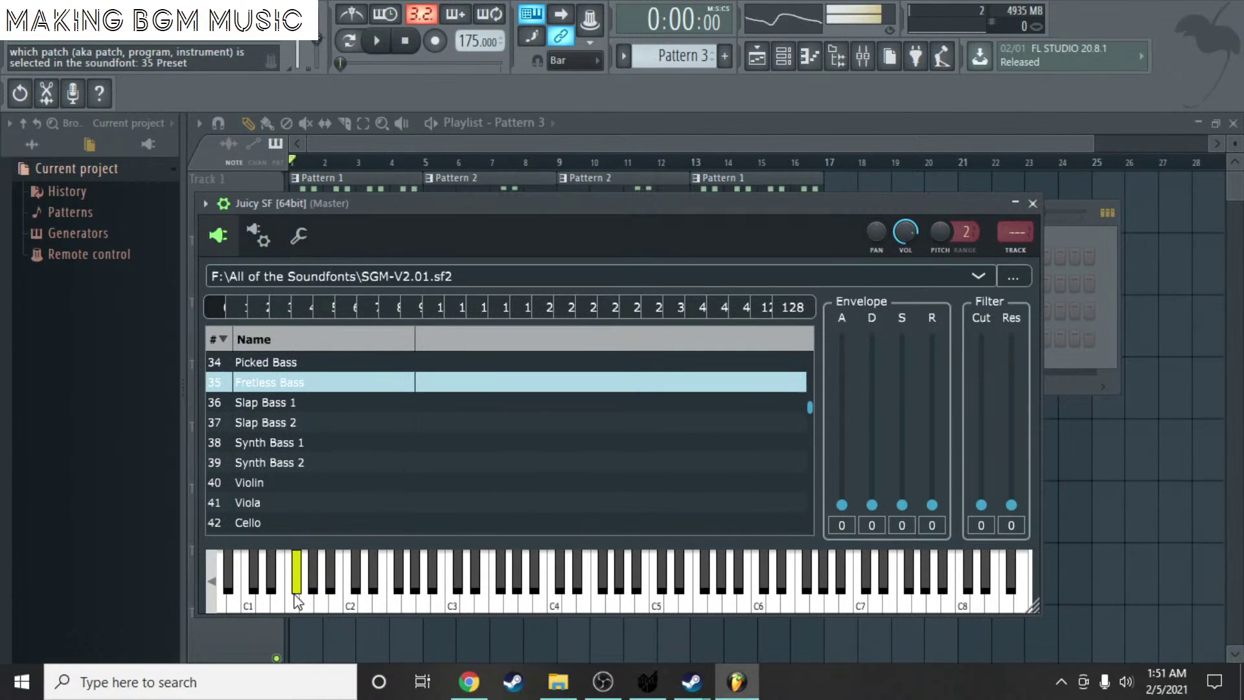
- Audition Slap Bass 1 on very low notes in the lower octaves
{"action": "left_click", "coordinate": [270, 403]}
{"action": "left_click", "coordinate": [304, 597]}
{"action": "left_click", "coordinate": [240, 596]}
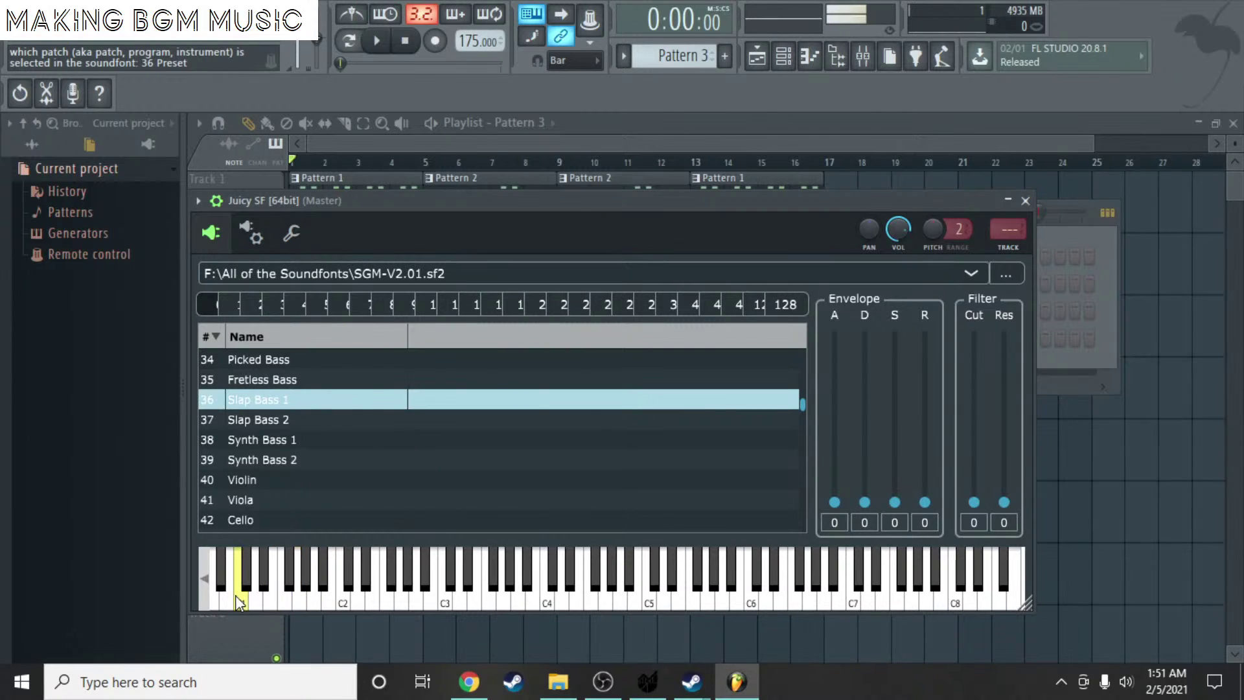
{"action": "left_click", "coordinate": [205, 579]}
{"action": "left_click", "coordinate": [258, 596]}
{"action": "left_click", "coordinate": [345, 600]}
{"action": "left_click", "coordinate": [365, 600]}
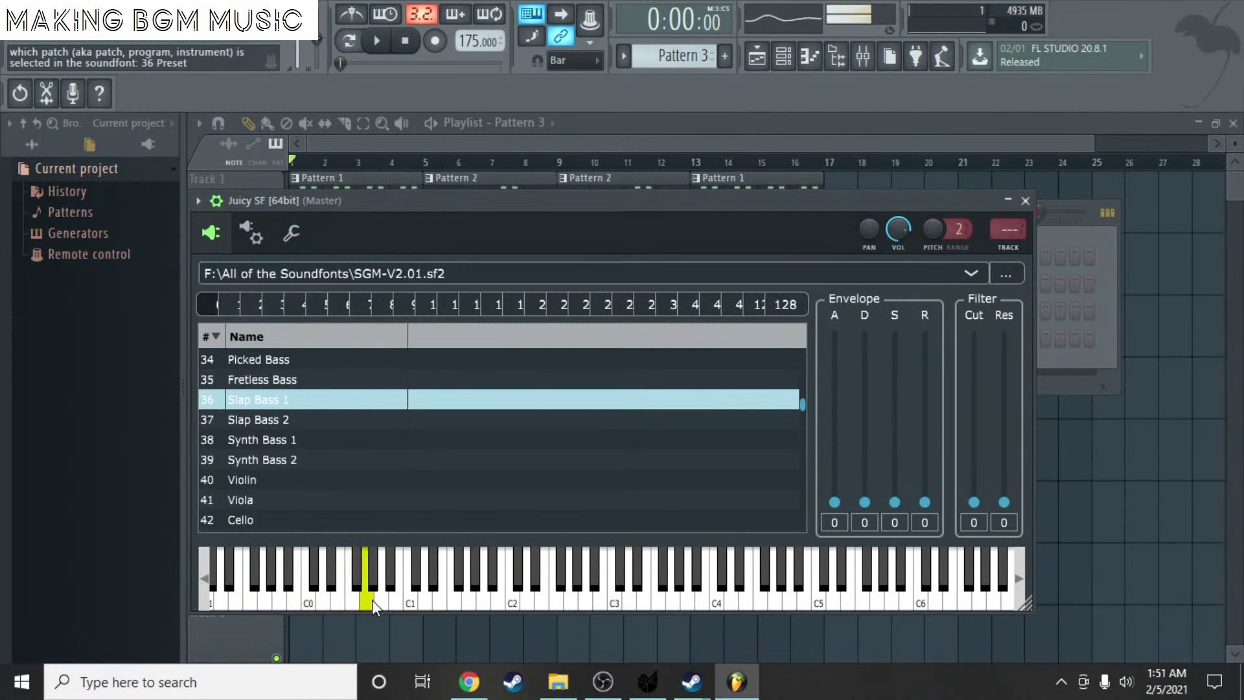
{"action": "left_click", "coordinate": [382, 600]}
- Compare Fretless Bass with Picked Bass on the same low notes
{"action": "left_click", "coordinate": [275, 379]}
{"action": "left_click", "coordinate": [382, 600]}
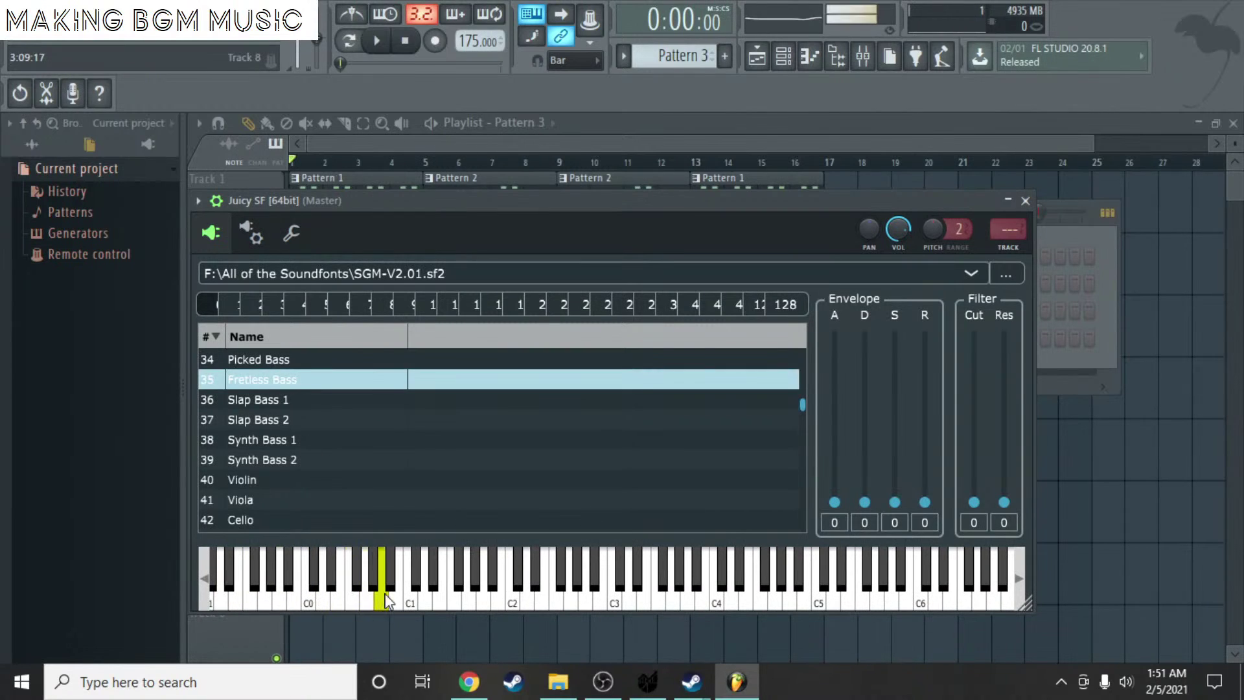
{"action": "scroll", "coordinate": [301, 407], "scroll_direction": "up", "scroll_amount": 1}
{"action": "left_click", "coordinate": [368, 599]}
{"action": "left_click", "coordinate": [383, 599]}
{"action": "left_click", "coordinate": [397, 599]}
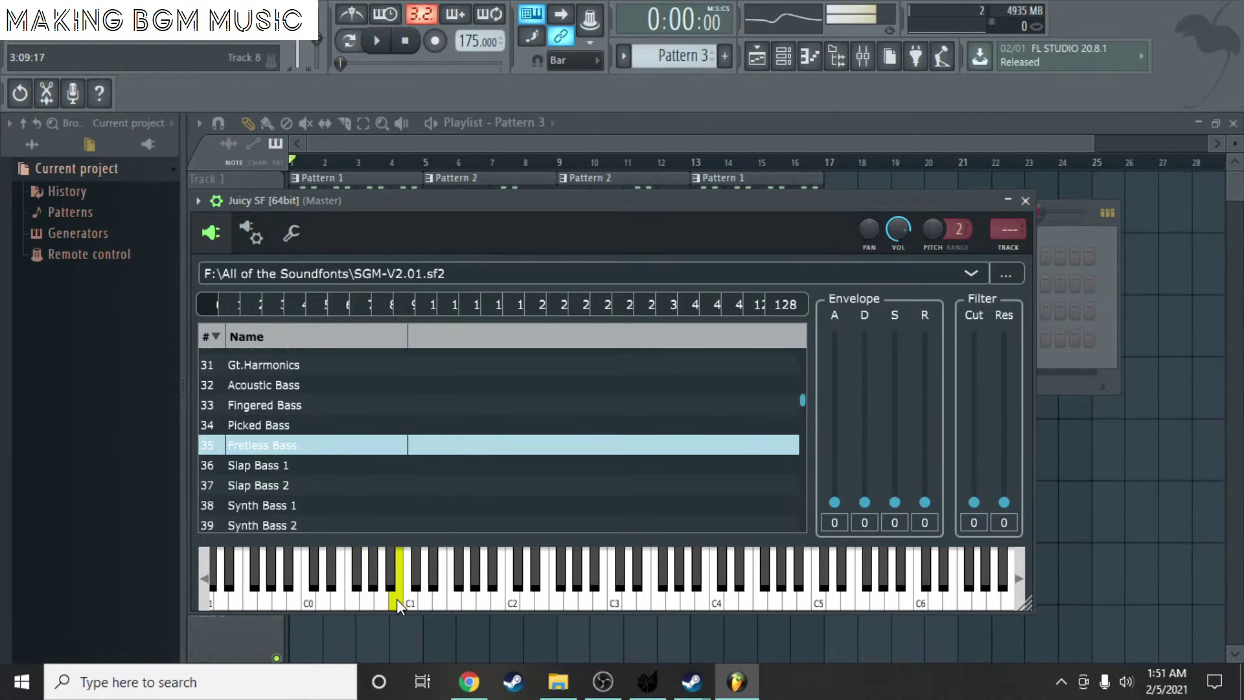
{"action": "left_click", "coordinate": [270, 409]}
{"action": "left_click", "coordinate": [360, 574]}
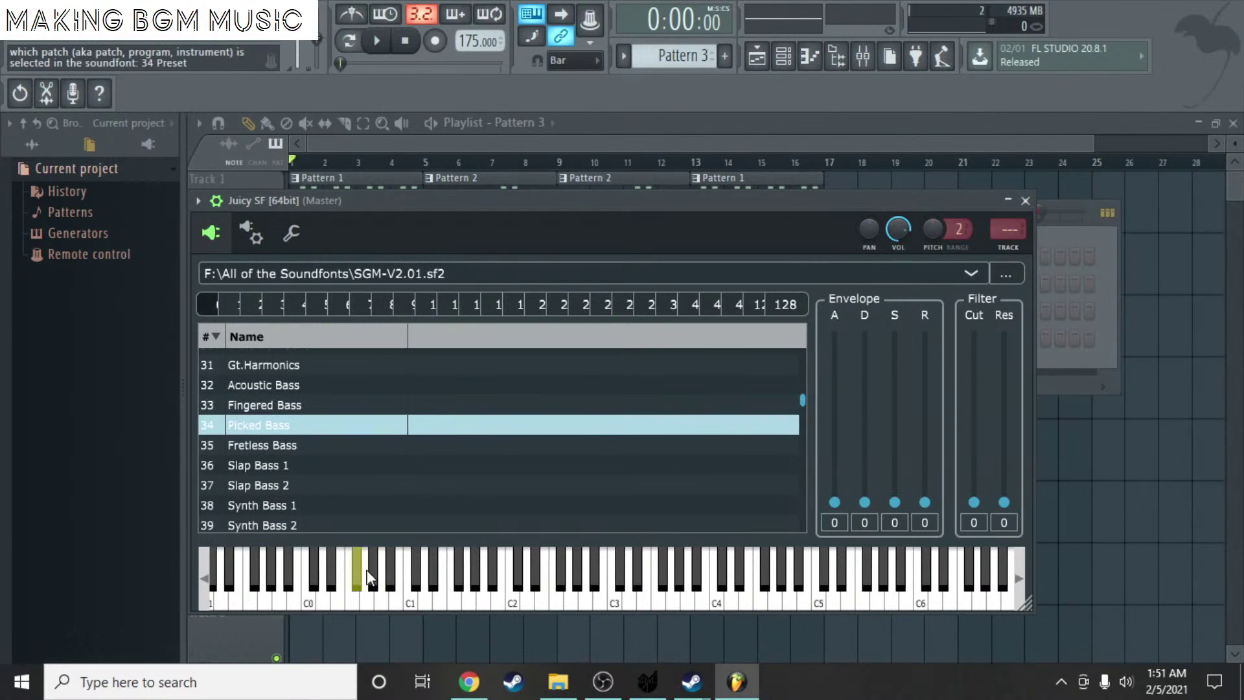
{"action": "left_click", "coordinate": [372, 558]}
{"action": "left_click", "coordinate": [382, 599]}
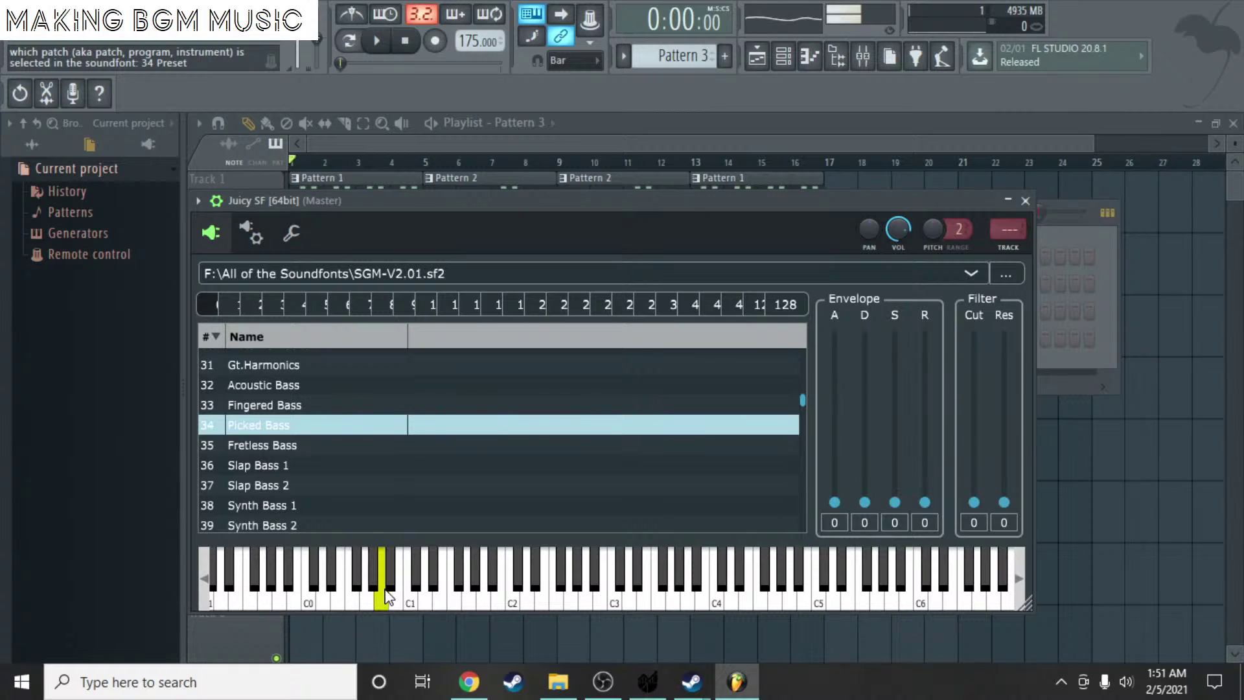
- Audition the Fingered Bass and Acoustic Bass patches on low notes
{"action": "left_click", "coordinate": [302, 406]}
{"action": "left_click", "coordinate": [385, 598]}
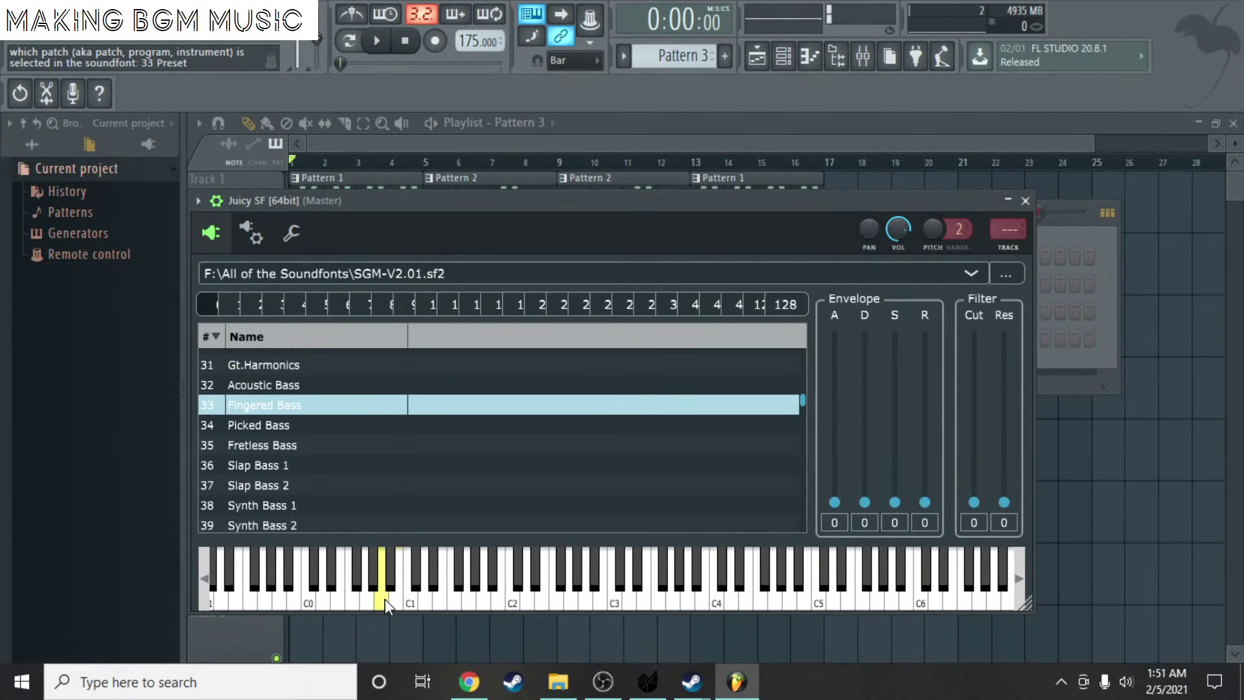
{"action": "left_click", "coordinate": [292, 385]}
{"action": "left_click", "coordinate": [354, 567]}
{"action": "left_click", "coordinate": [376, 592]}
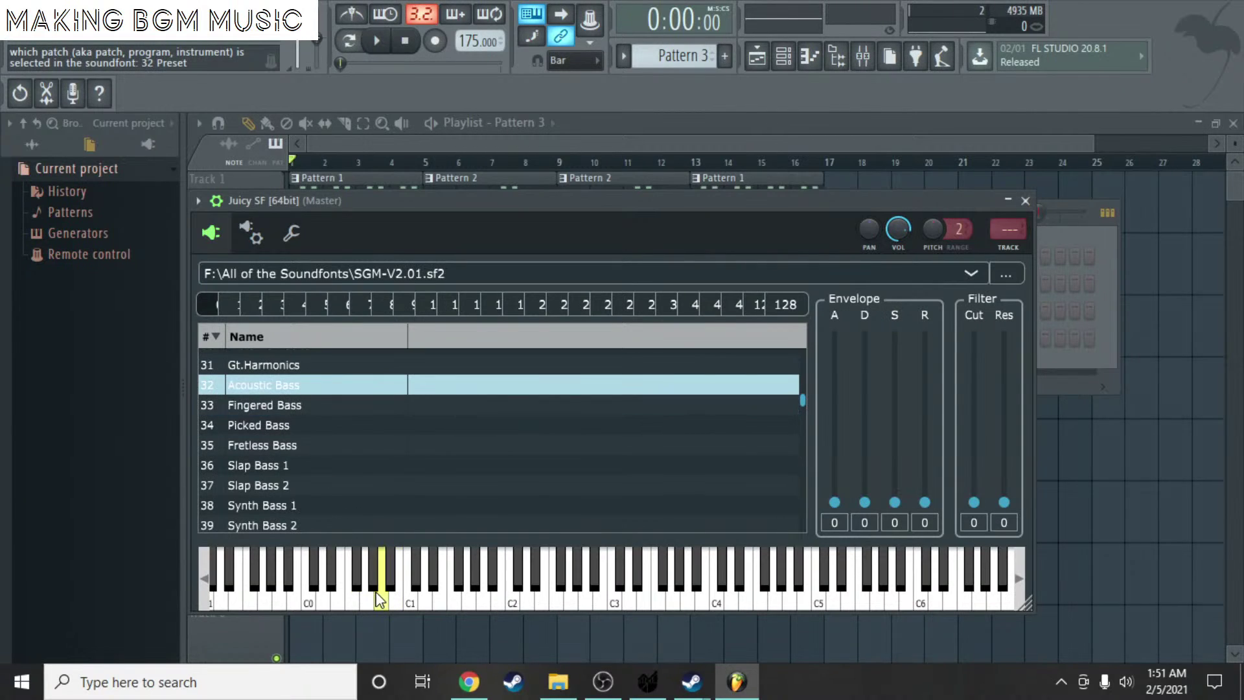
{"action": "left_click", "coordinate": [302, 402]}
{"action": "left_click", "coordinate": [374, 577]}
{"action": "left_click", "coordinate": [383, 599]}
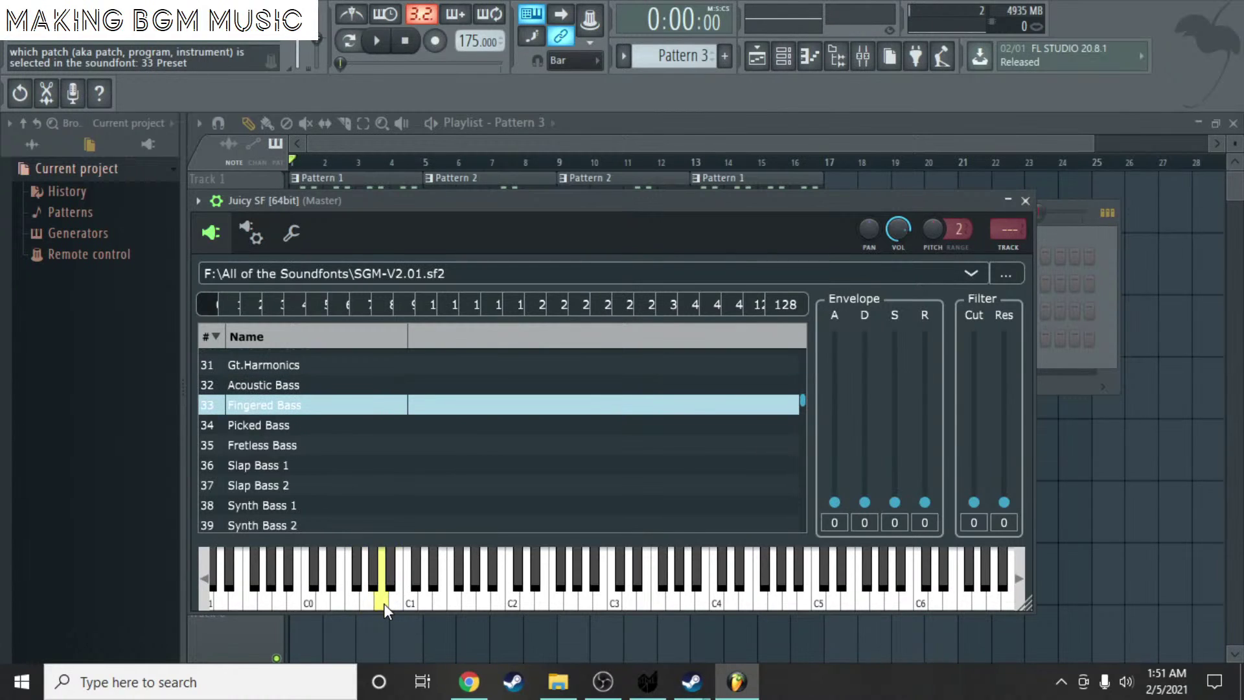
{"action": "left_click", "coordinate": [438, 599]}
{"action": "left_click", "coordinate": [428, 604]}
- Settle on 34 Picked Bass, sweeping across notes to confirm the sound
{"action": "left_click", "coordinate": [472, 603]}
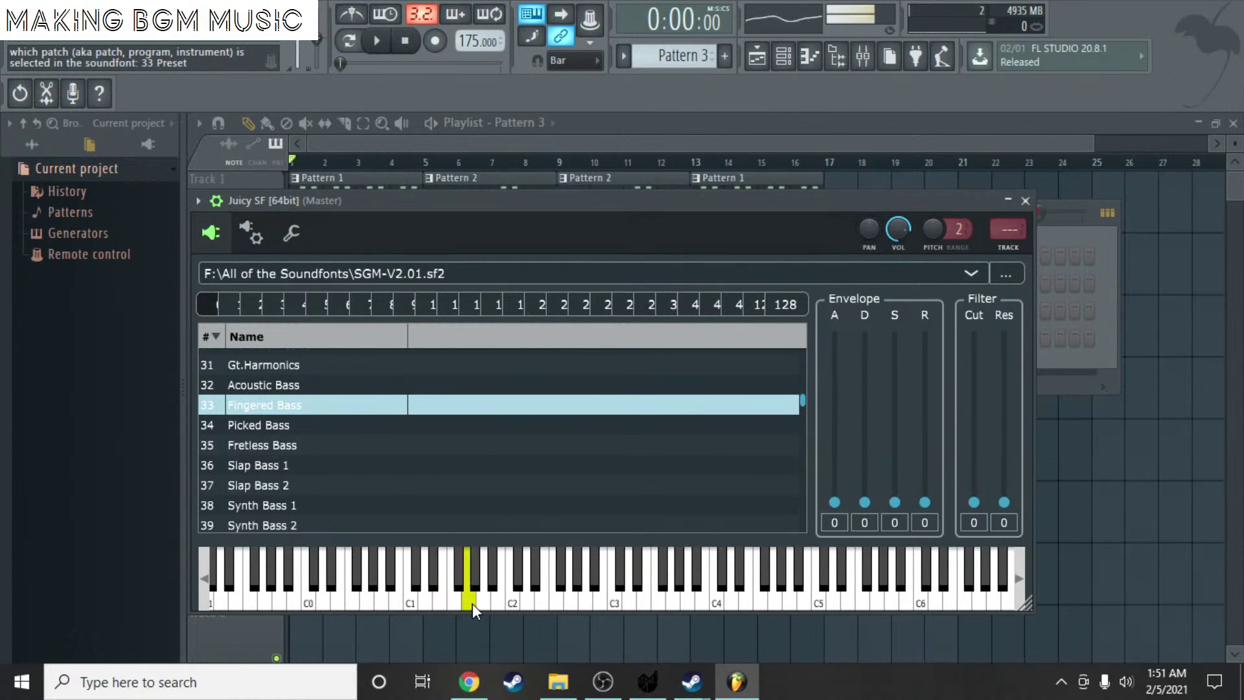
{"action": "left_click", "coordinate": [285, 428]}
{"action": "left_click", "coordinate": [380, 604]}
{"action": "left_click_drag", "start_coordinate": [418, 600], "coordinate": [308, 600]}
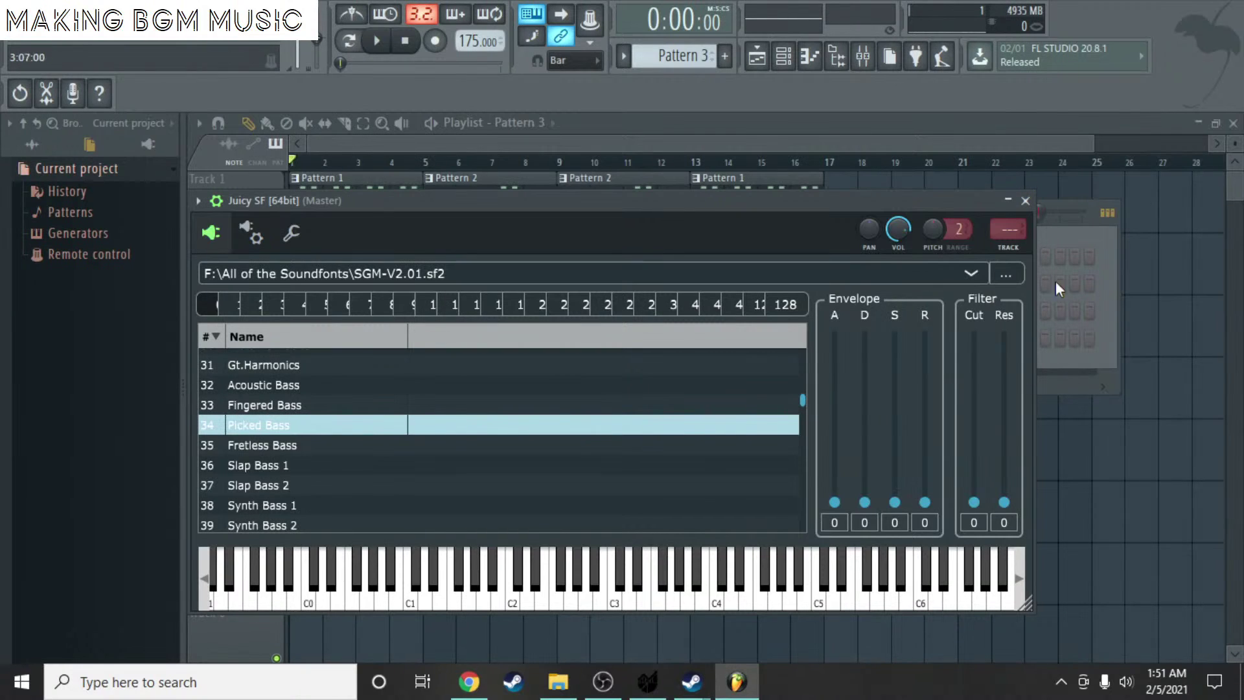
- Rename the Juicy SF channel to 'pciked pbas' and open its piano roll
{"action": "left_click", "coordinate": [1008, 202]}
{"action": "right_click", "coordinate": [573, 340]}
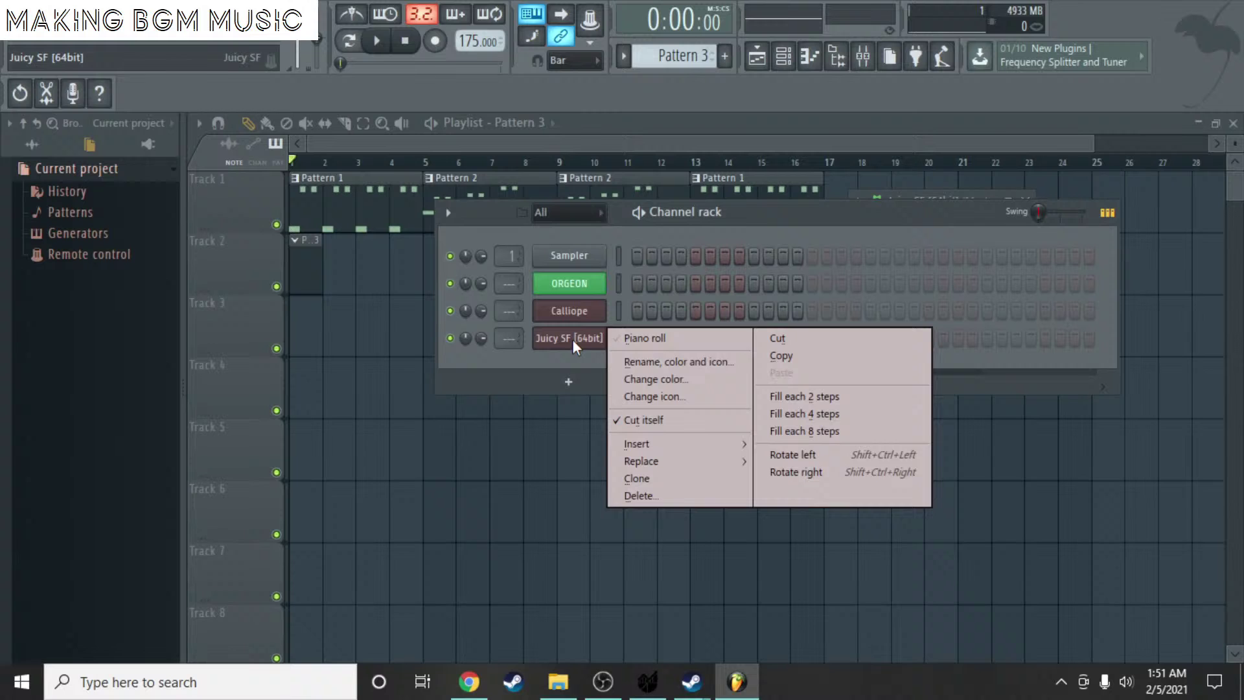
{"action": "left_click", "coordinate": [724, 366]}
{"action": "type", "text": "pcik"}
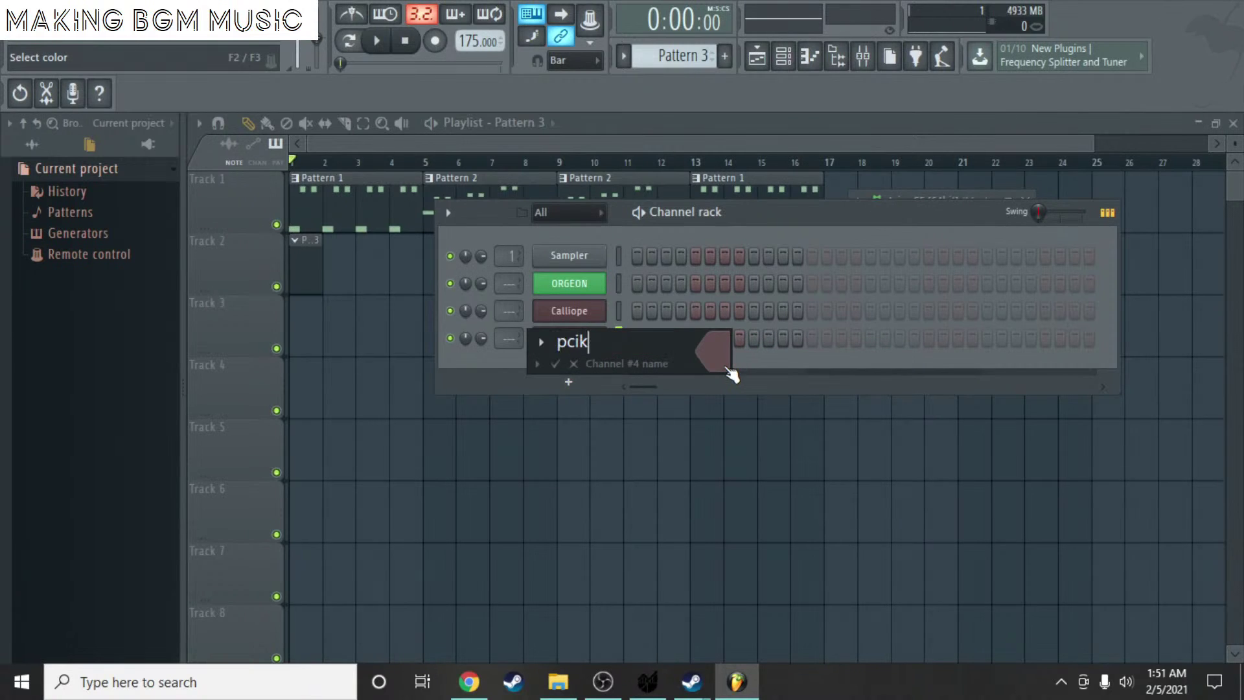
{"action": "type", "text": "ed pbas"}
{"action": "key", "text": "Return"}
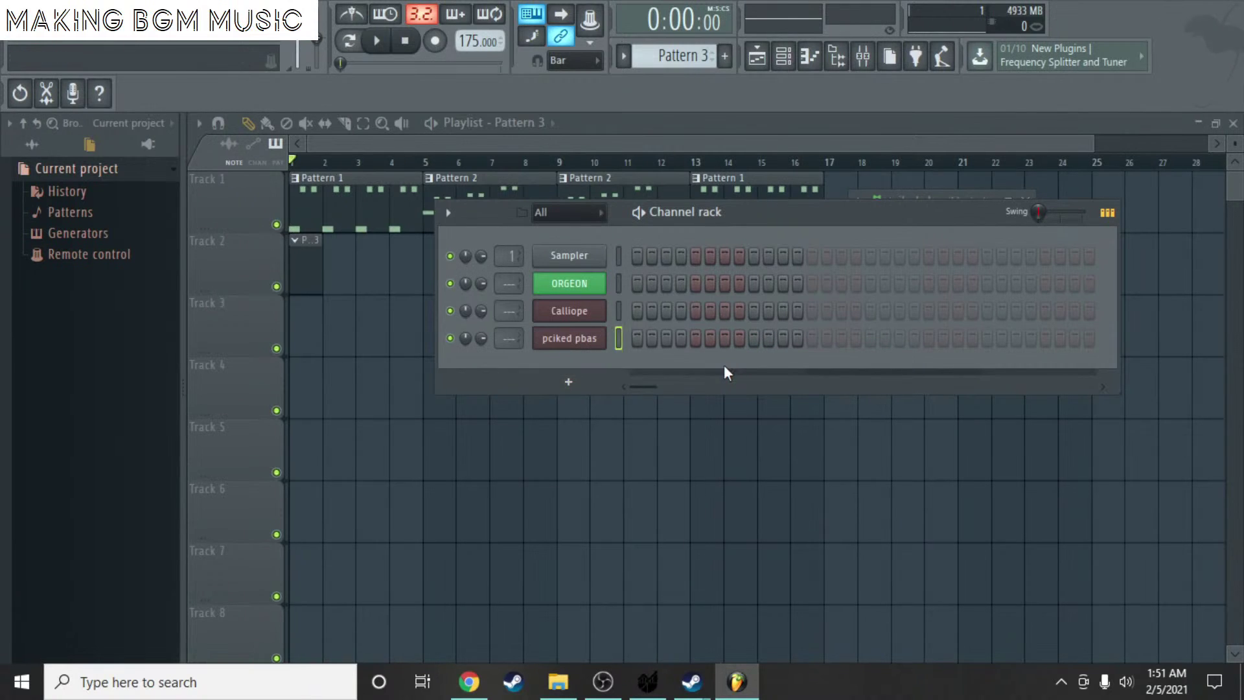
{"action": "right_click", "coordinate": [567, 352]}
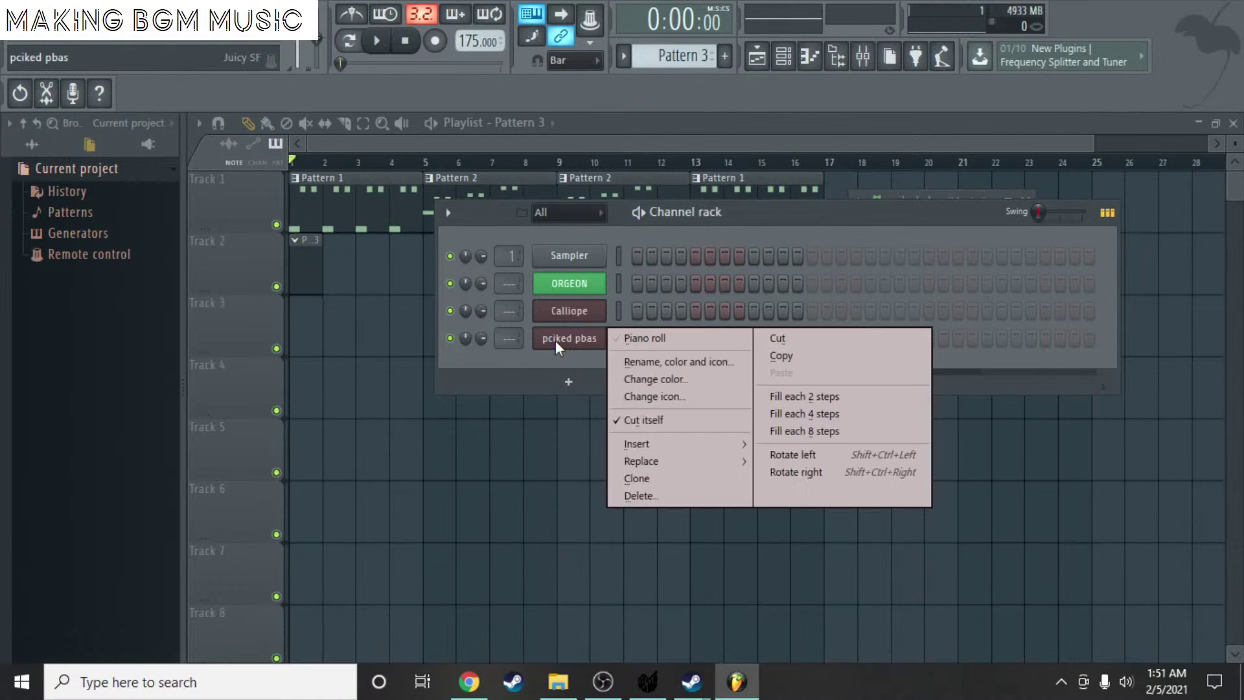
{"action": "left_click", "coordinate": [675, 344]}
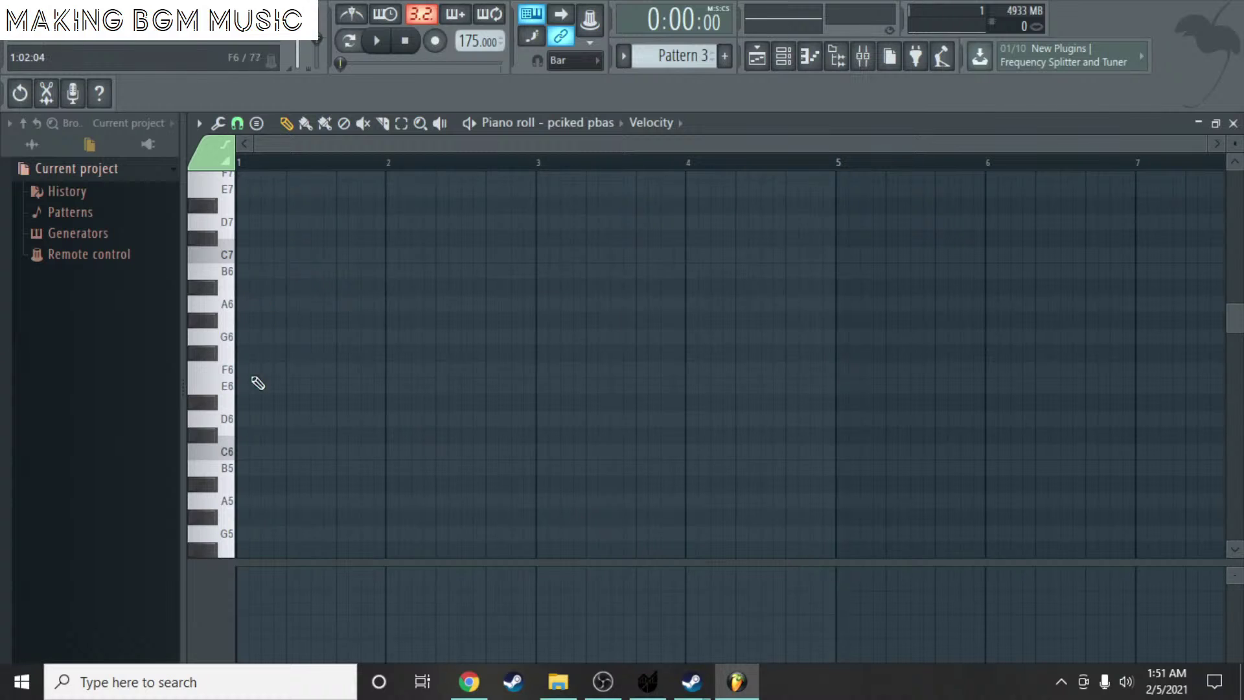
- Draw a long A2 note and an E3 note ending at bar 2 in bar 1
{"action": "scroll", "coordinate": [258, 383], "scroll_direction": "down", "scroll_amount": 8}
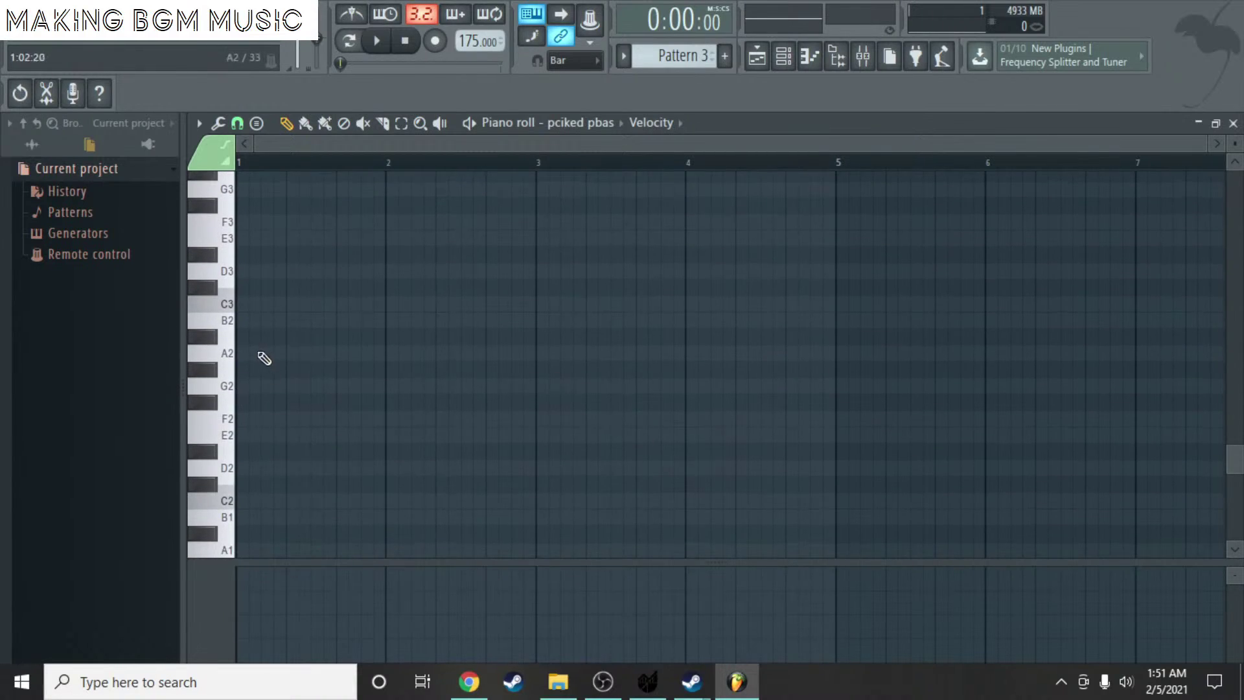
{"action": "left_click", "coordinate": [248, 353]}
{"action": "left_click_drag", "start_coordinate": [254, 355], "coordinate": [344, 355]}
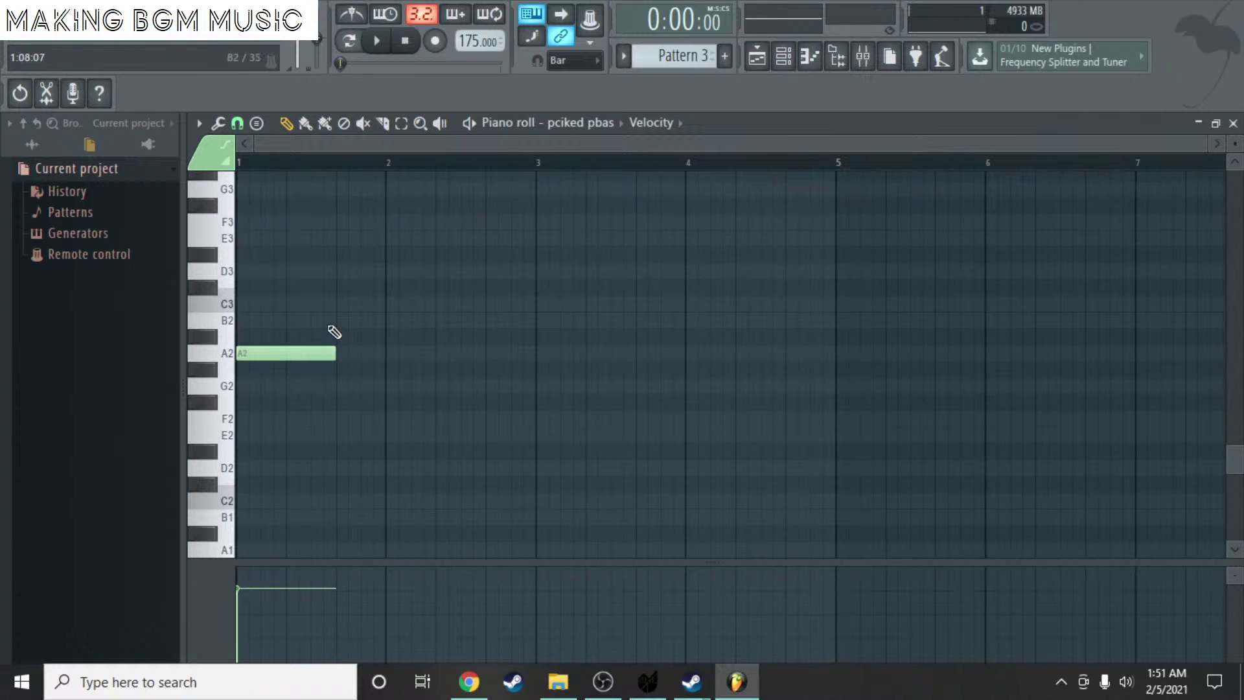
{"action": "left_click", "coordinate": [345, 239]}
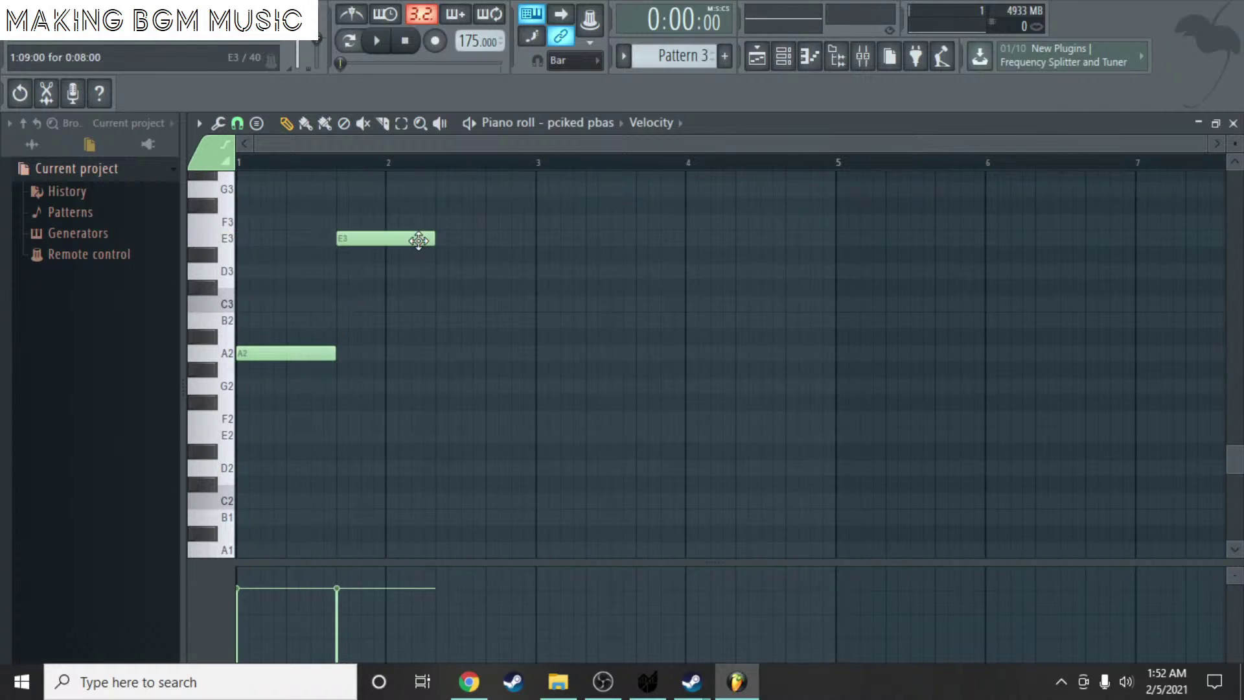
{"action": "left_click_drag", "start_coordinate": [432, 243], "coordinate": [390, 253]}
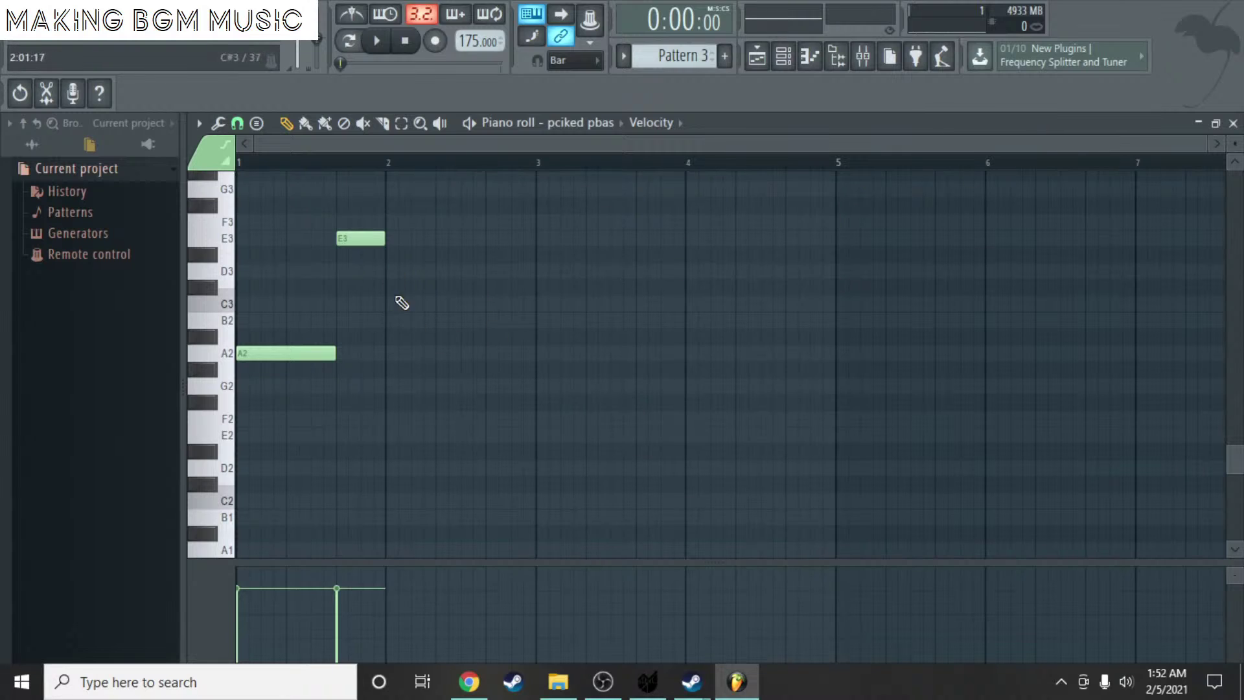
- Copy the A2–E3 figure into bars 2, 3 and 4, then close the piano roll and channel rack
{"action": "left_click", "coordinate": [402, 126]}
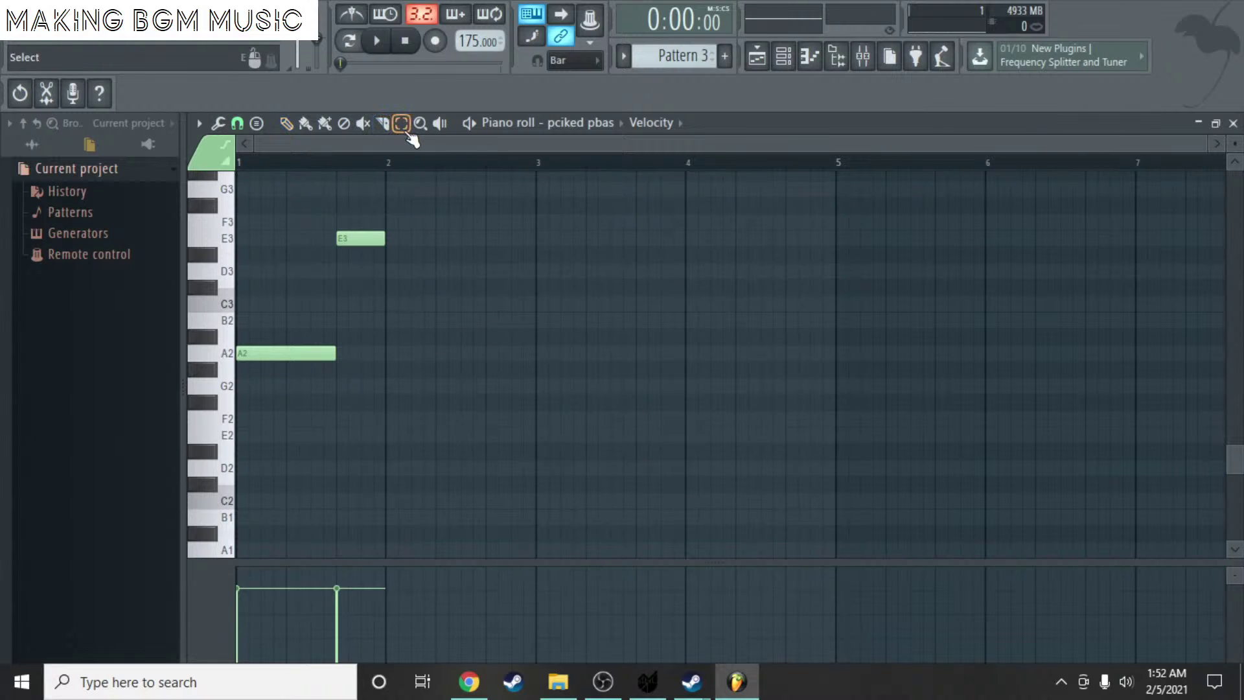
{"action": "key", "text": "ctrl+a"}
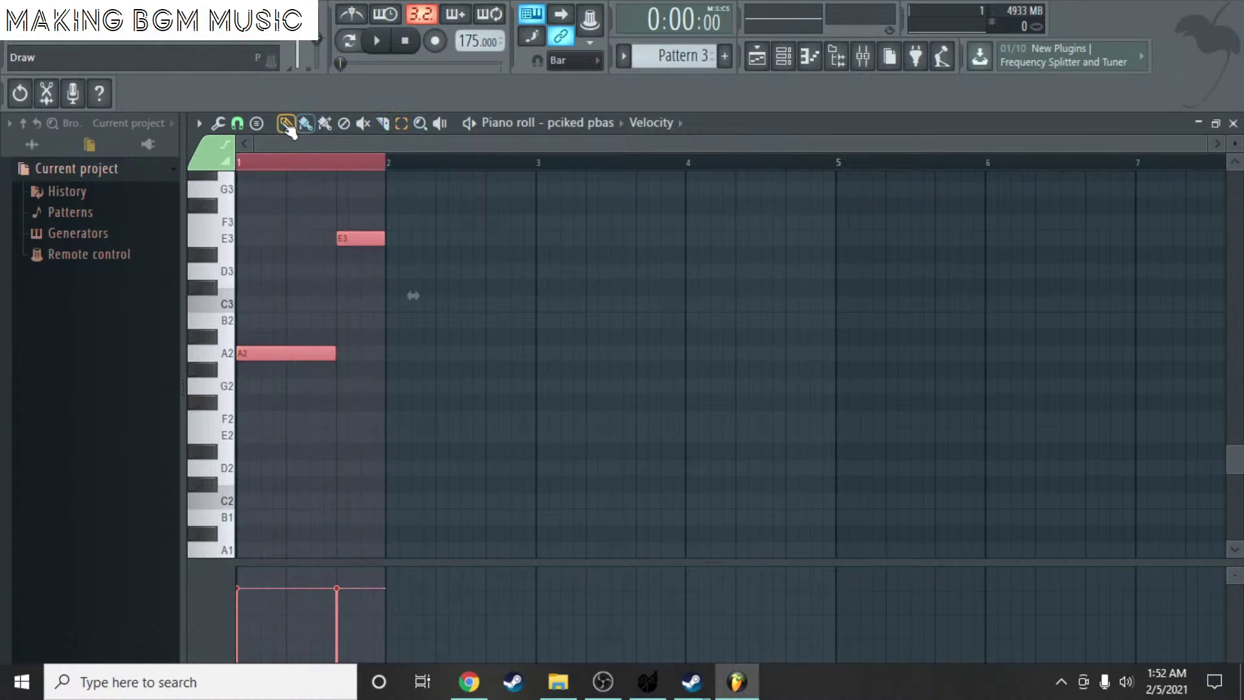
{"action": "left_click", "coordinate": [287, 123]}
{"action": "key", "text": "ctrl+v"}
{"action": "left_click_drag", "start_coordinate": [300, 354], "coordinate": [440, 352]}
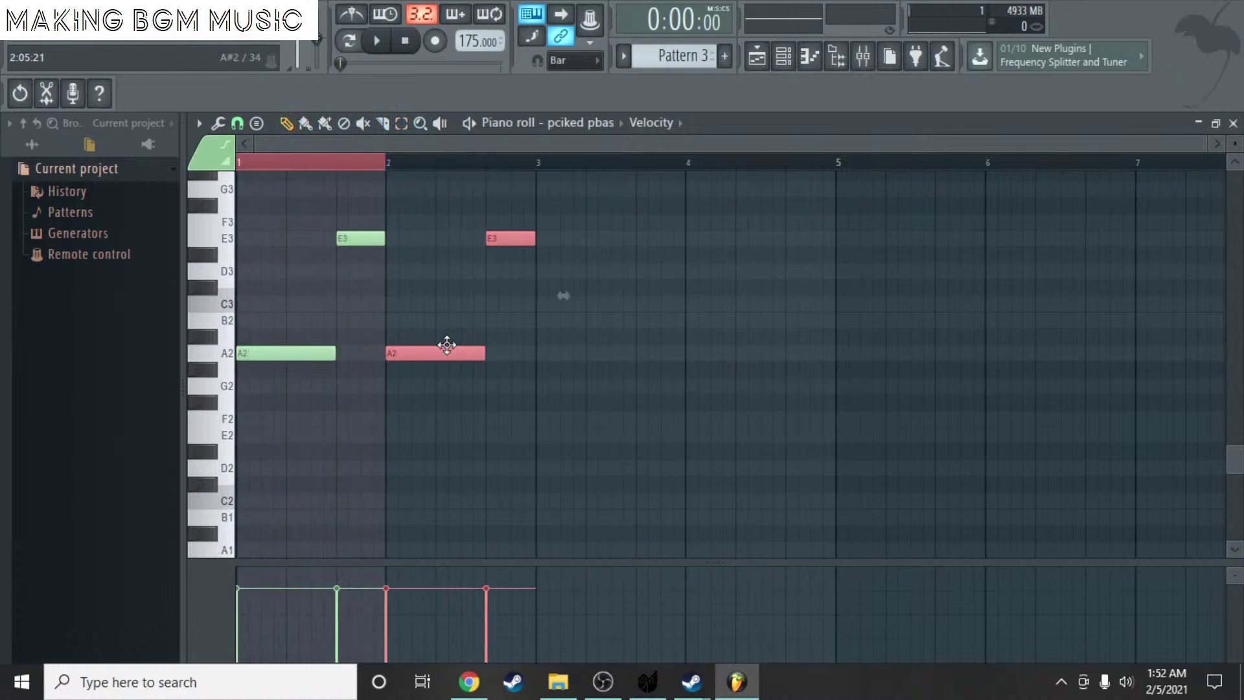
{"action": "key", "text": "ctrl+v"}
{"action": "left_click_drag", "start_coordinate": [283, 352], "coordinate": [553, 360]}
{"action": "key", "text": "ctrl+v"}
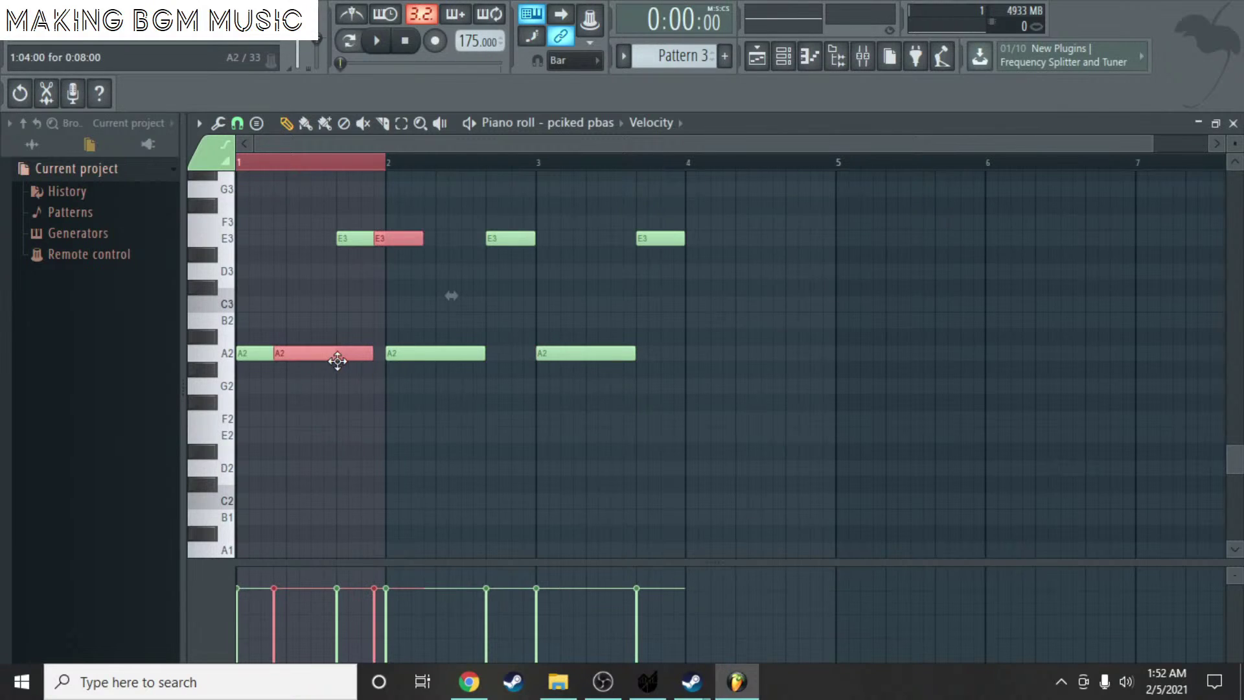
{"action": "left_click_drag", "start_coordinate": [339, 364], "coordinate": [740, 359]}
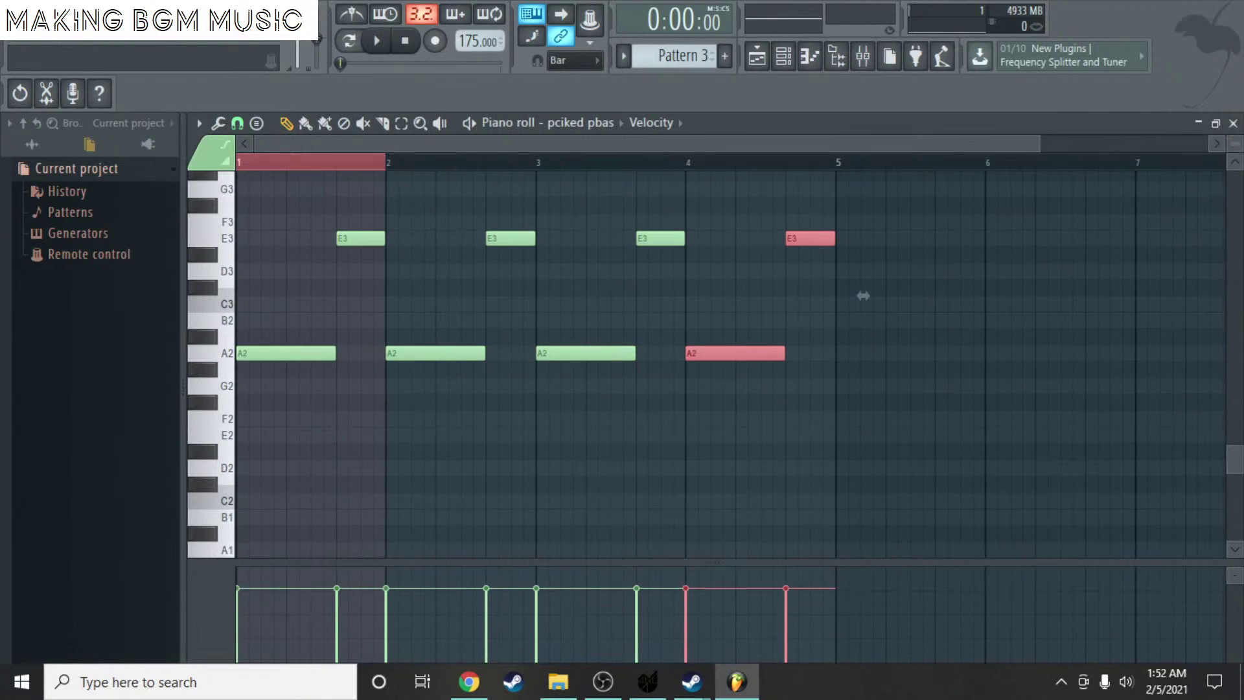
{"action": "left_click", "coordinate": [1233, 124]}
{"action": "key", "text": "F6"}
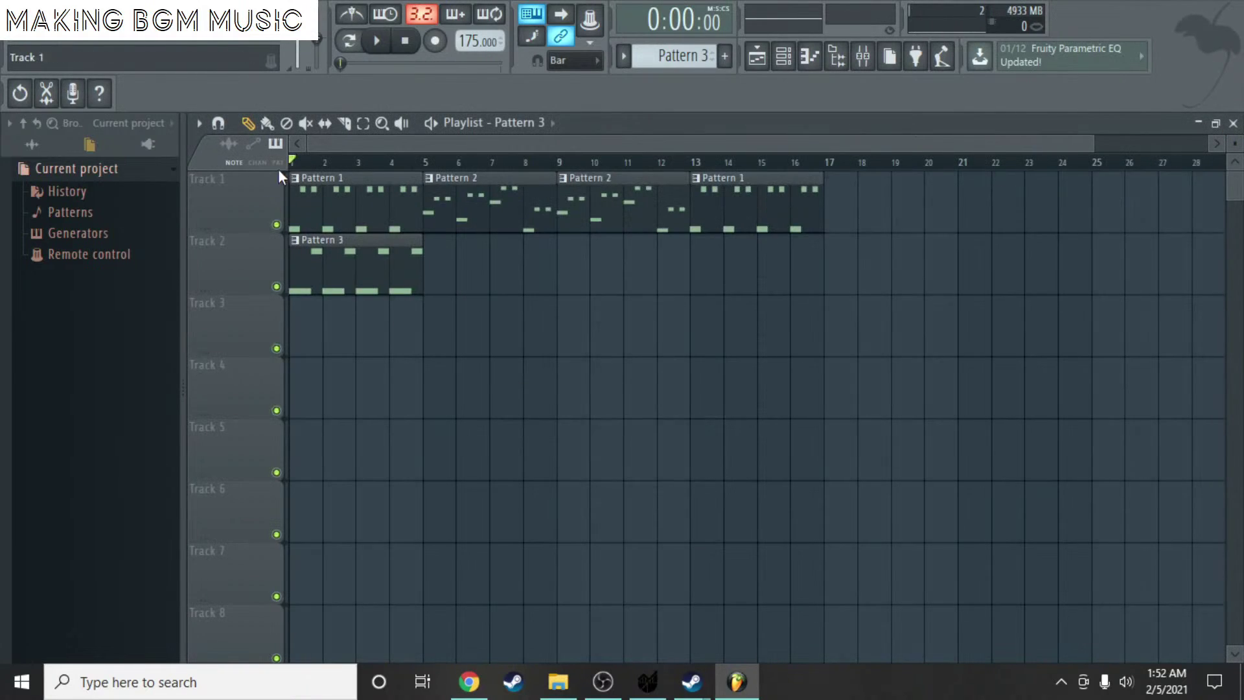
- Play the song once, then open Pattern 3's bass notes and add and remove a test G#1 note
{"action": "key", "text": "space"}
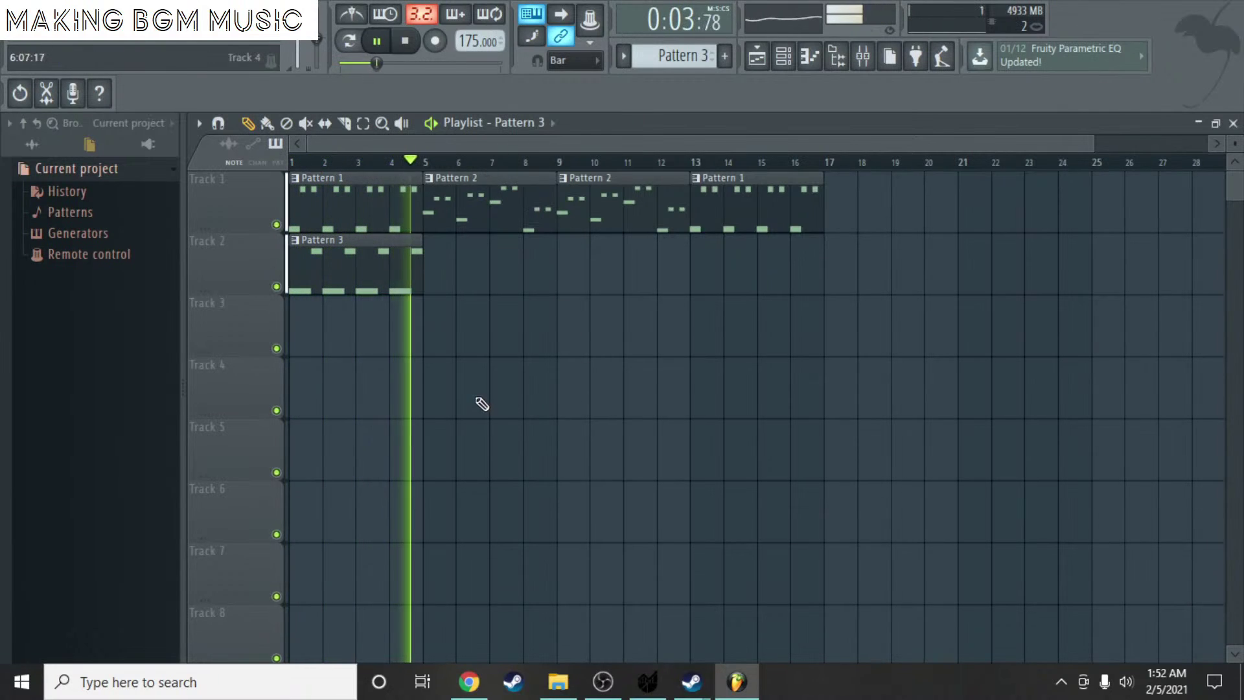
{"action": "key", "text": "space"}
{"action": "double_click", "coordinate": [343, 285]}
{"action": "scroll", "coordinate": [350, 289], "scroll_direction": "down", "scroll_amount": 5}
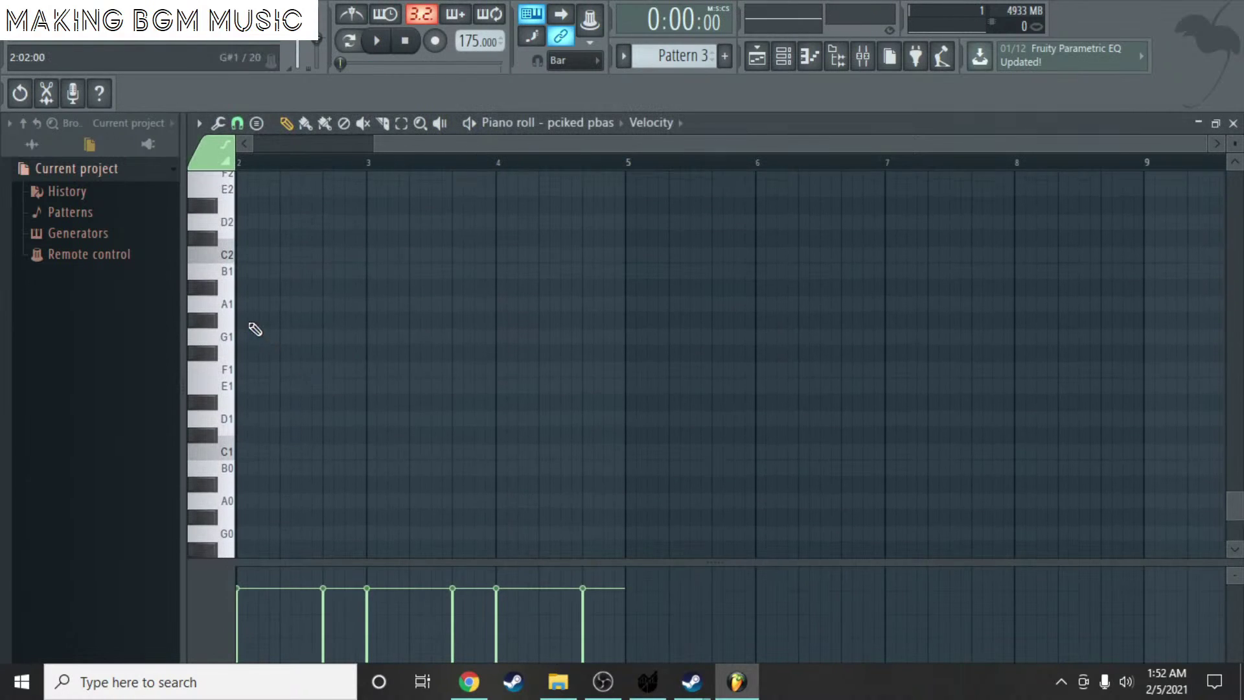
{"action": "left_click", "coordinate": [244, 304]}
{"action": "left_click_drag", "start_coordinate": [244, 304], "coordinate": [161, 341]}
{"action": "right_click", "coordinate": [257, 333]}
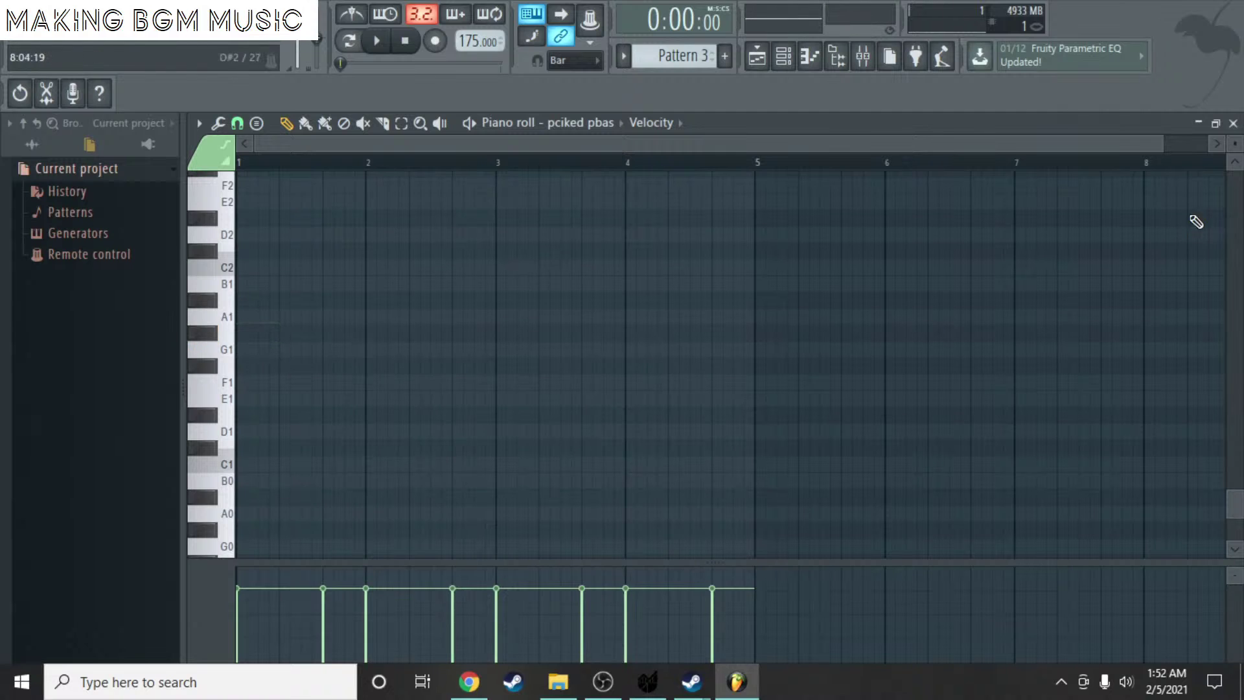
- Close the bass piano roll, review Pattern 2's Calliope melody, and return to the playlist
{"action": "left_click", "coordinate": [1233, 123]}
{"action": "left_click", "coordinate": [657, 447]}
{"action": "right_click", "coordinate": [658, 447]}
{"action": "double_click", "coordinate": [450, 183]}
{"action": "scroll", "coordinate": [312, 332], "scroll_direction": "up", "scroll_amount": 5}
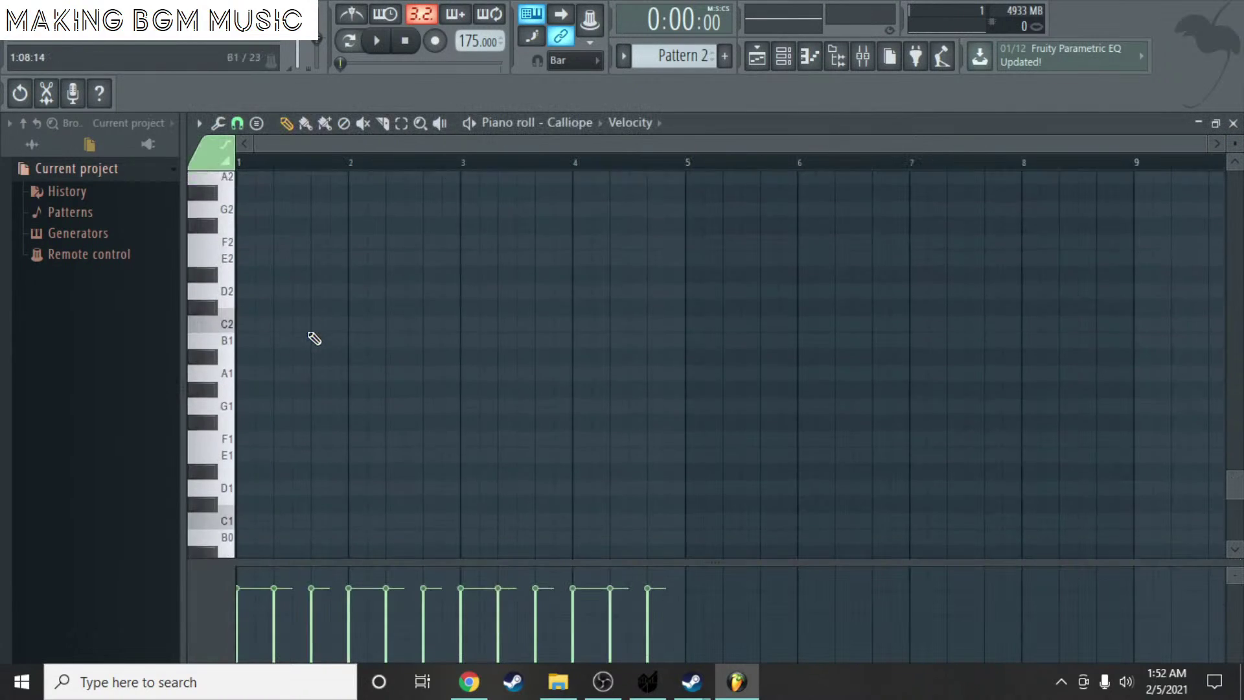
{"action": "scroll", "coordinate": [315, 324], "scroll_direction": "up", "scroll_amount": 8}
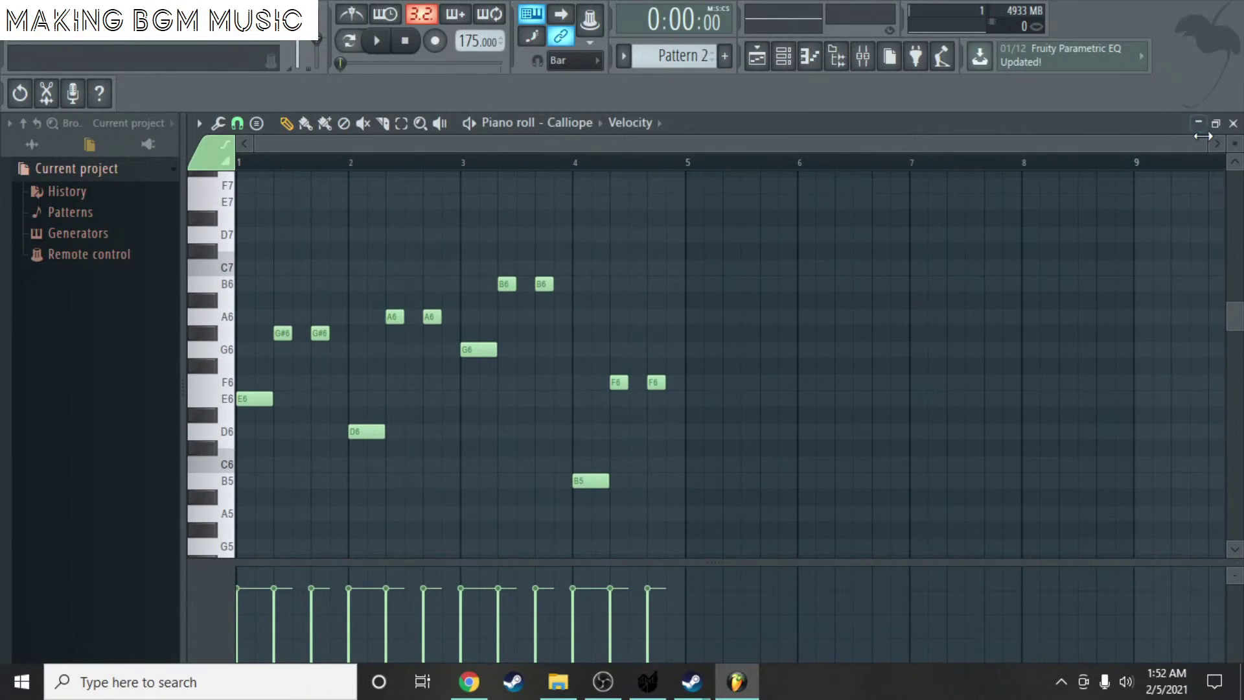
{"action": "left_click", "coordinate": [1233, 123]}
{"action": "left_click", "coordinate": [622, 466]}
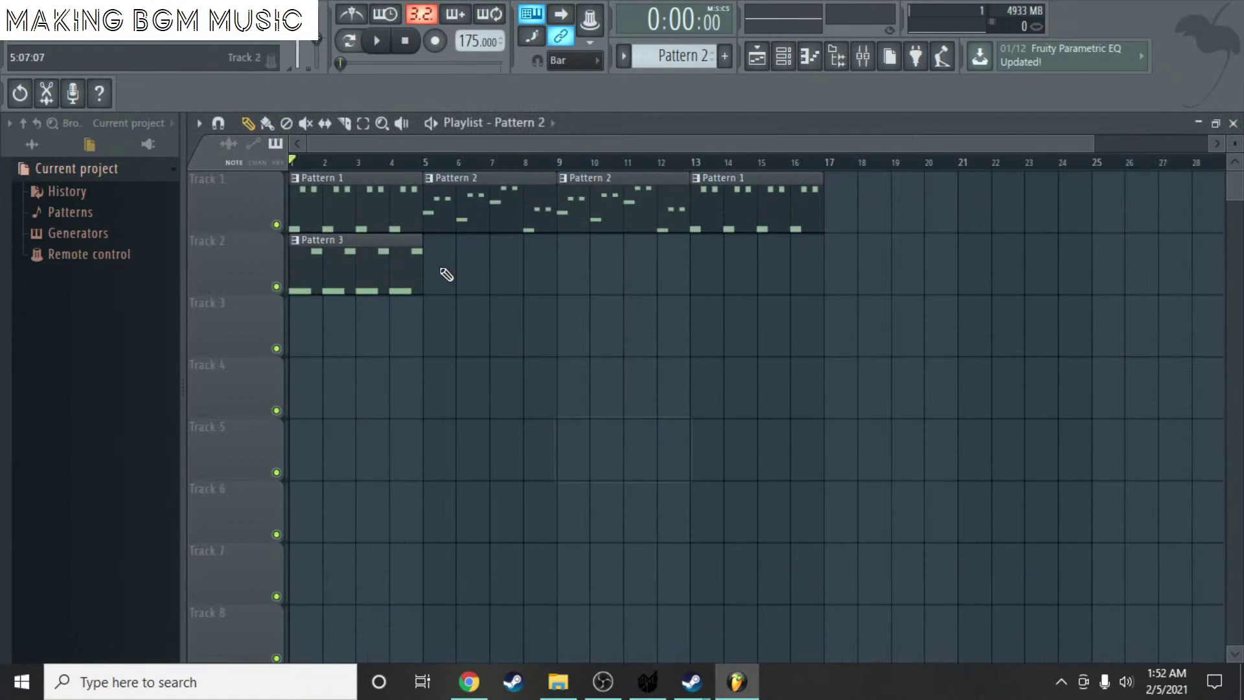
{"action": "scroll", "coordinate": [686, 59], "scroll_direction": "down", "scroll_amount": 1}
{"action": "scroll", "coordinate": [685, 57], "scroll_direction": "down", "scroll_amount": 1}
- Place a Pattern 4 clip at bar 5 of Track 2 and open its bass channel's piano roll
{"action": "left_click", "coordinate": [425, 250]}
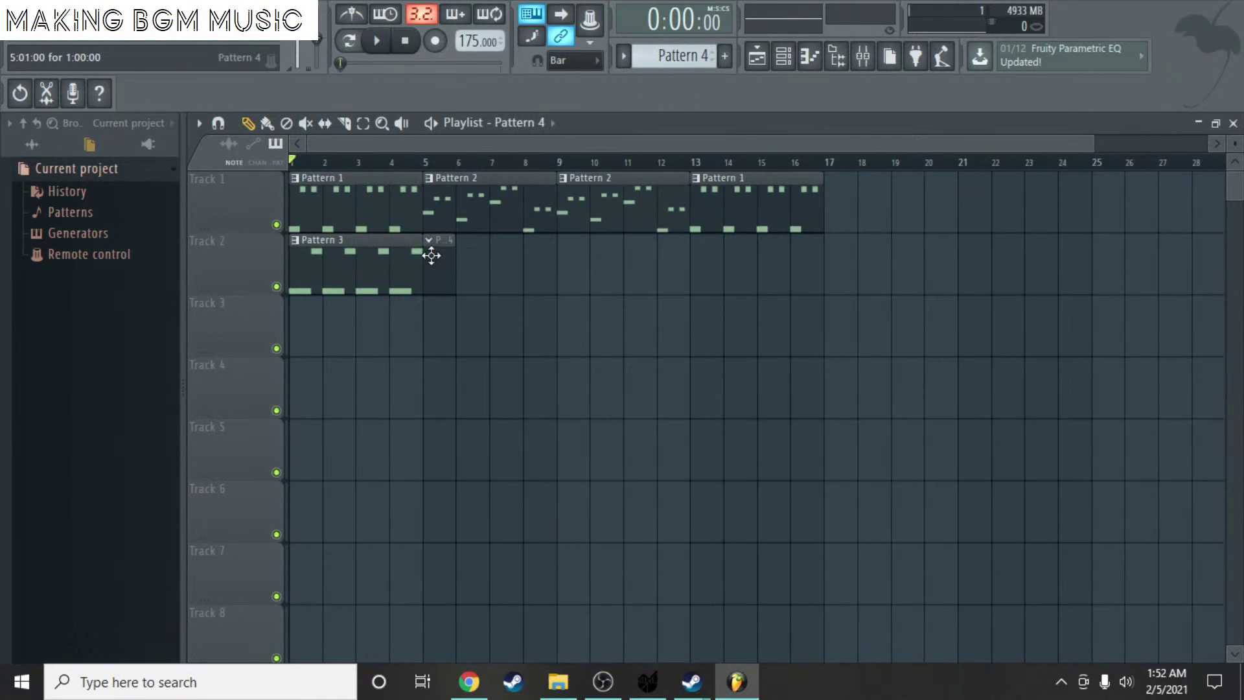
{"action": "double_click", "coordinate": [457, 269]}
{"action": "right_click", "coordinate": [596, 336]}
{"action": "left_click", "coordinate": [617, 333]}
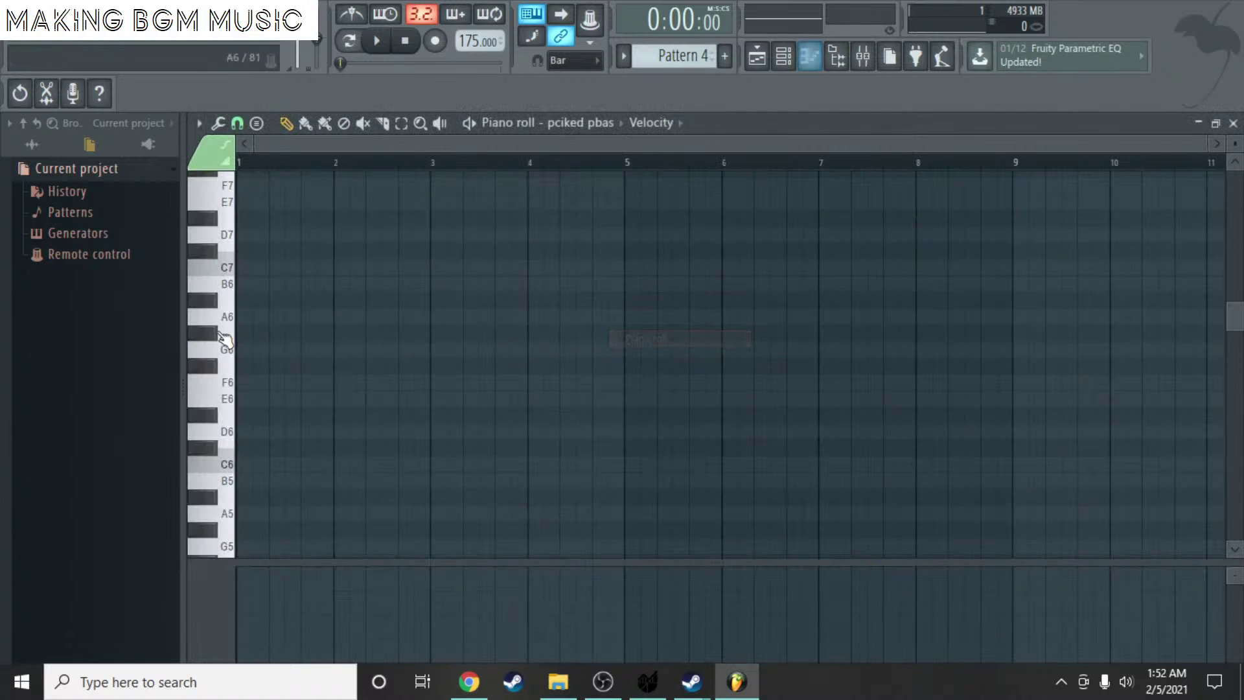
{"action": "scroll", "coordinate": [271, 430], "scroll_direction": "down", "scroll_amount": 10}
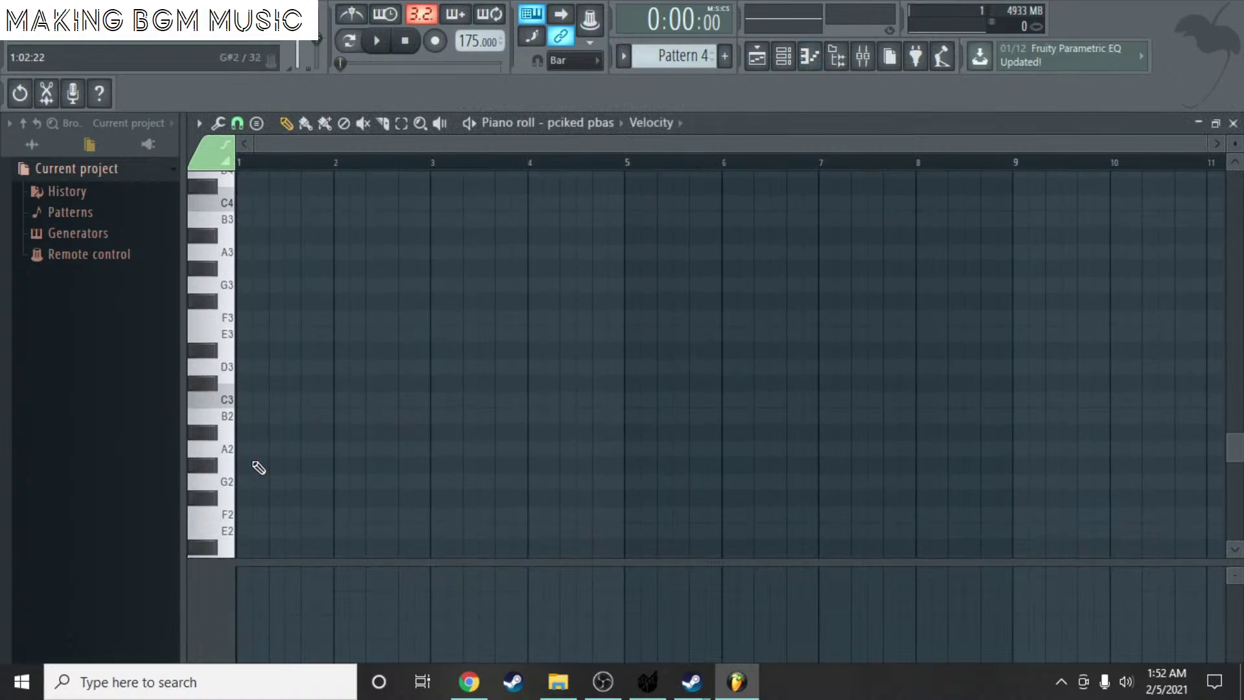
- Draw the E3, D3, G3 and B2 main bass notes across bars 1–4
{"action": "mouse_move", "coordinate": [257, 300]}
{"action": "left_mouse_down"}
{"action": "mouse_move", "coordinate": [245, 300]}
{"action": "mouse_move", "coordinate": [337, 300]}
{"action": "left_mouse_up"}
{"action": "left_click", "coordinate": [340, 333]}
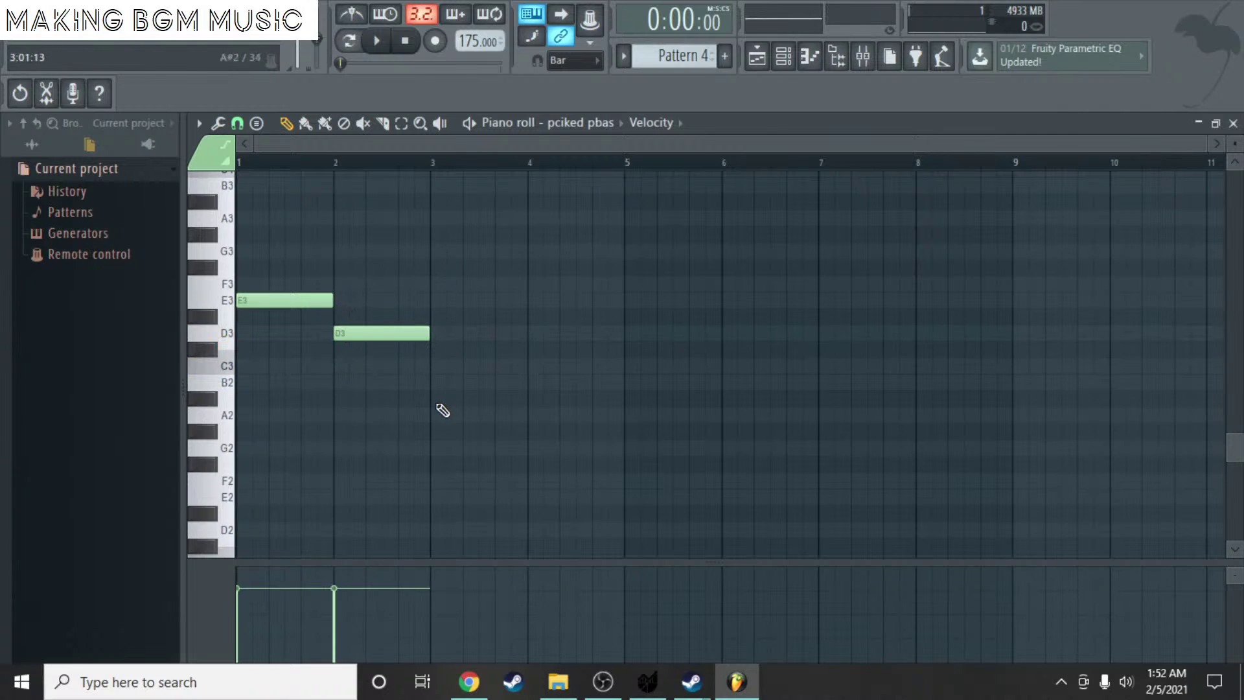
{"action": "left_click", "coordinate": [447, 250]}
{"action": "left_click_drag", "start_coordinate": [434, 249], "coordinate": [433, 250]}
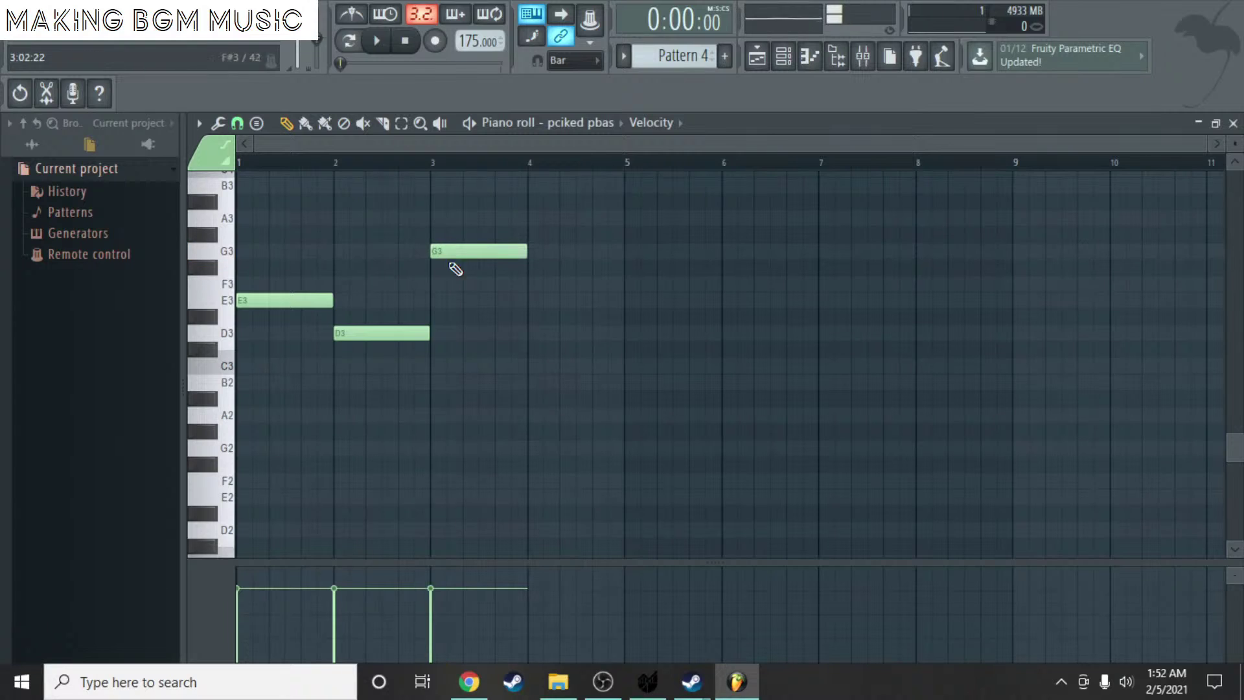
{"action": "left_click_drag", "start_coordinate": [551, 381], "coordinate": [530, 381]}
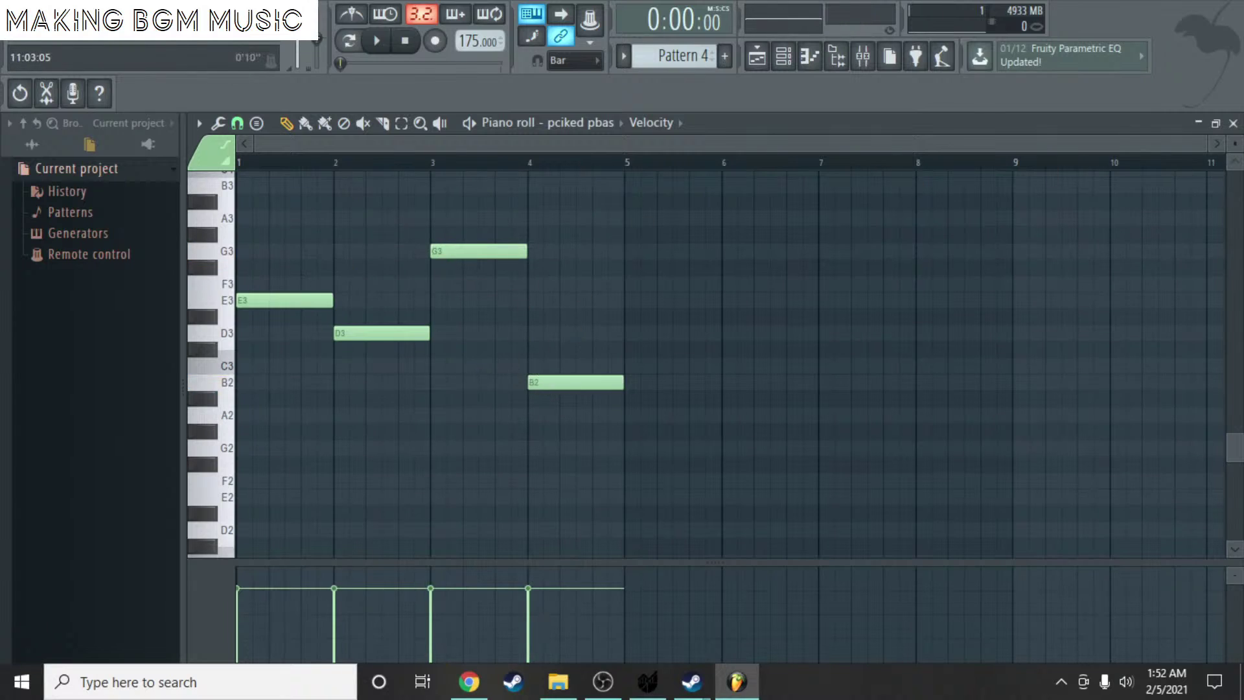
- Replace the bar-1 A3 with short B3, A3, B3 and F3 passing notes, then close the piano roll
{"action": "scroll", "coordinate": [342, 270], "scroll_direction": "up", "scroll_amount": 5}
{"action": "mouse_move", "coordinate": [305, 336]}
{"action": "left_mouse_down"}
{"action": "mouse_move", "coordinate": [289, 339]}
{"action": "mouse_move", "coordinate": [278, 381]}
{"action": "mouse_move", "coordinate": [225, 424]}
{"action": "left_mouse_up"}
{"action": "right_click", "coordinate": [290, 421]}
{"action": "scroll", "coordinate": [279, 415], "scroll_direction": "up", "scroll_amount": 2}
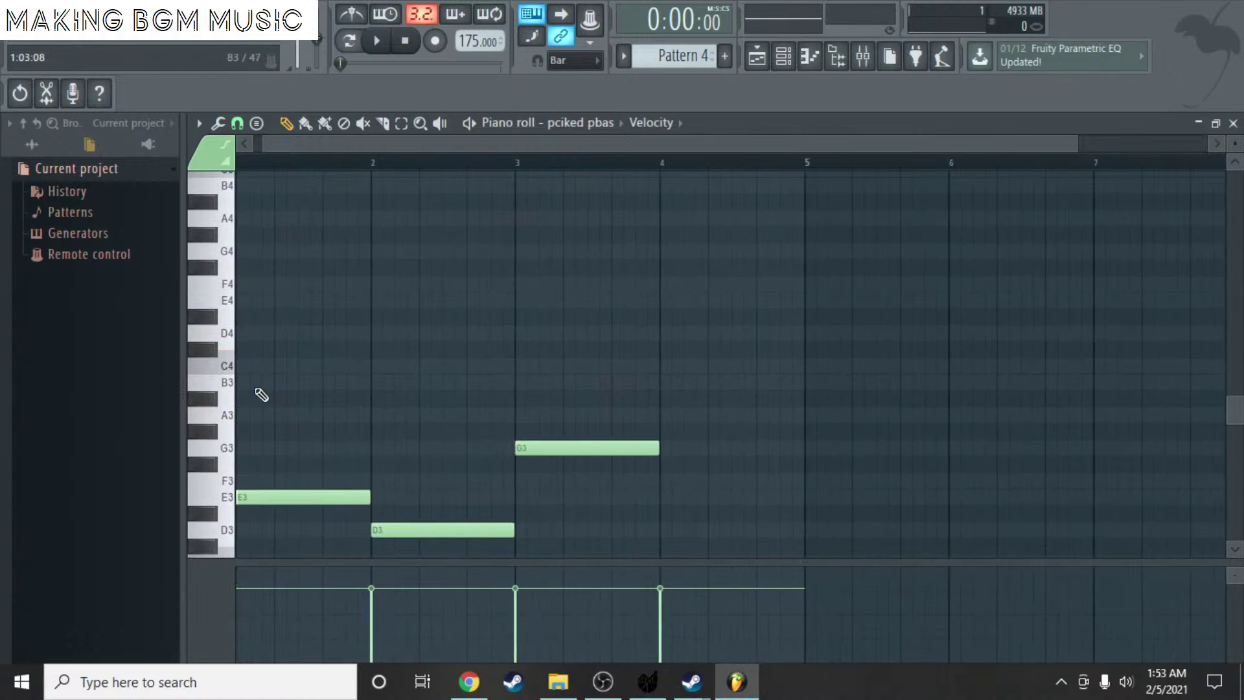
{"action": "left_click_drag", "start_coordinate": [261, 384], "coordinate": [198, 381]}
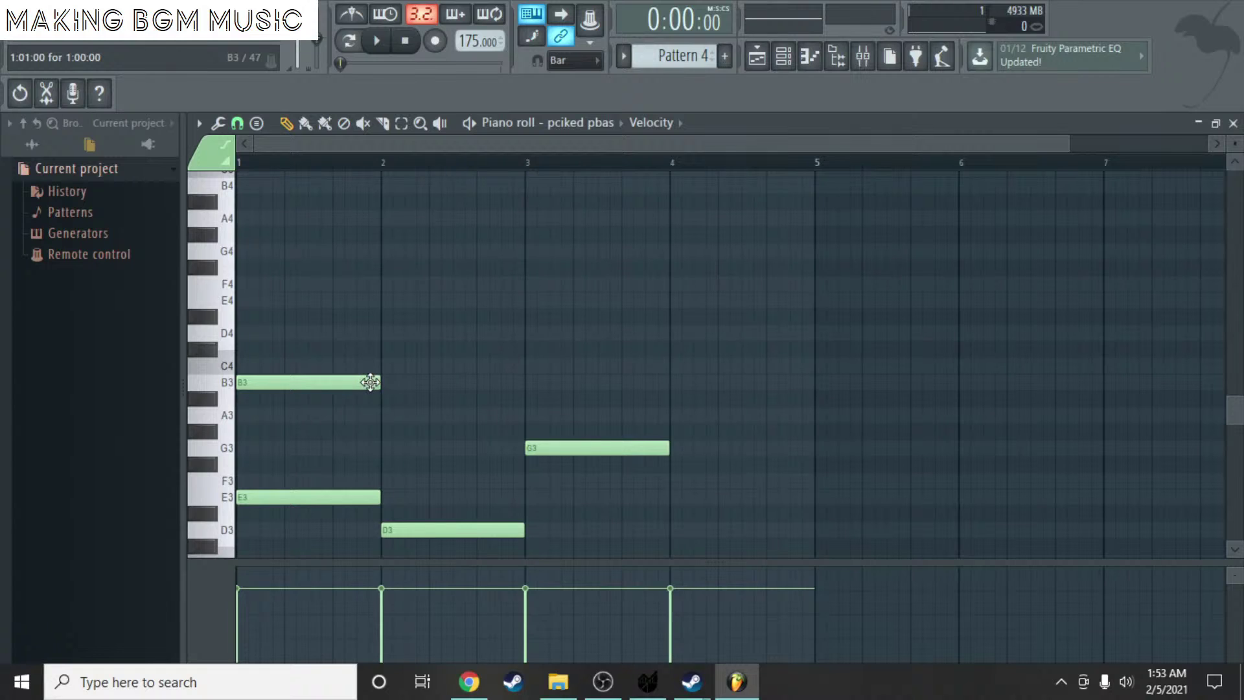
{"action": "mouse_move", "coordinate": [379, 382]}
{"action": "left_mouse_down"}
{"action": "mouse_move", "coordinate": [289, 383]}
{"action": "mouse_move", "coordinate": [364, 387]}
{"action": "left_mouse_up"}
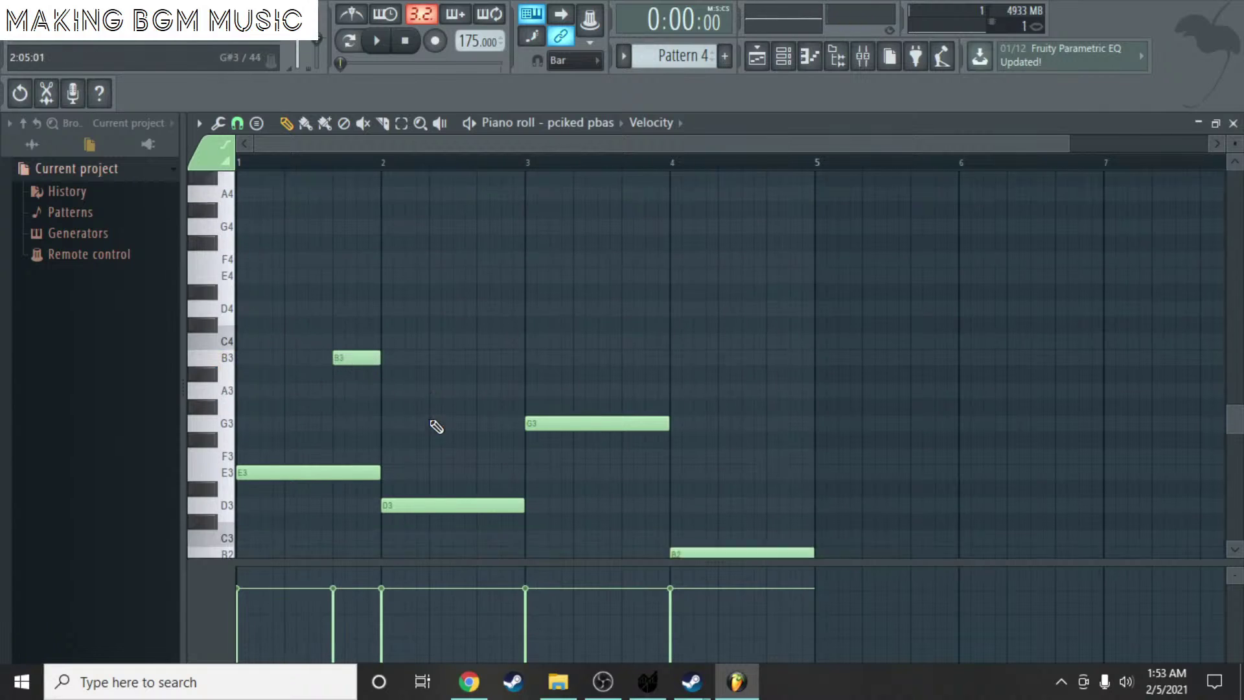
{"action": "scroll", "coordinate": [431, 425], "scroll_direction": "down", "scroll_amount": 2}
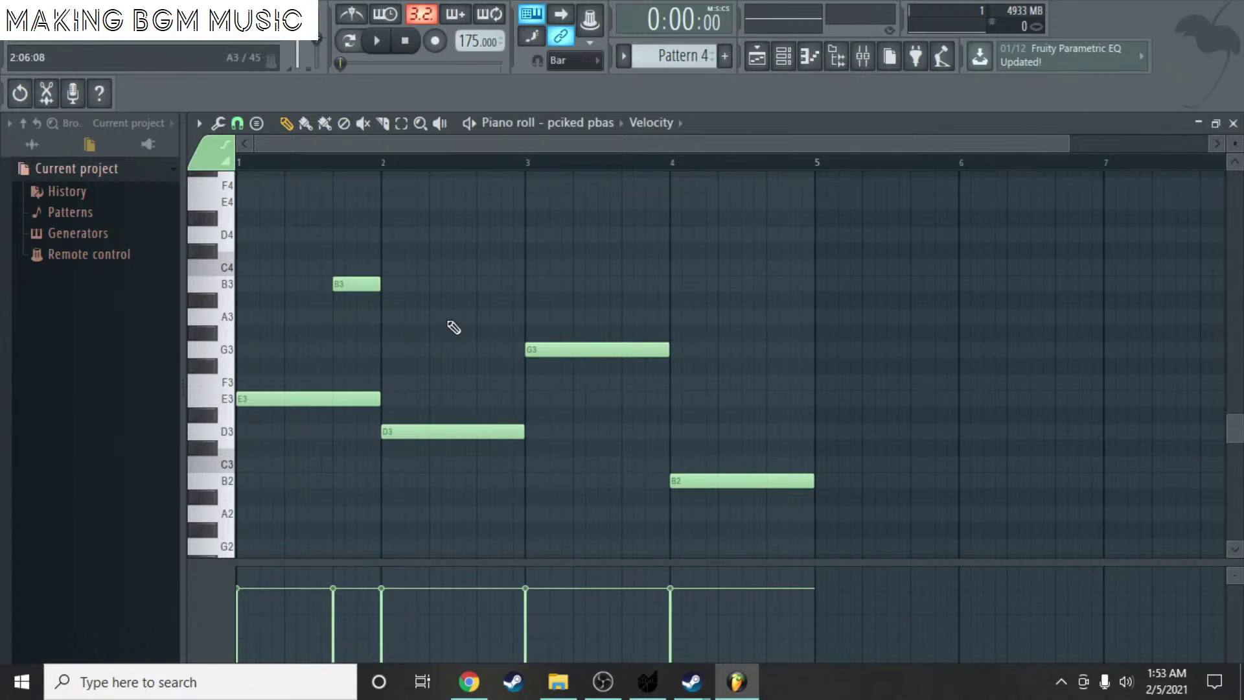
{"action": "left_click", "coordinate": [483, 316]}
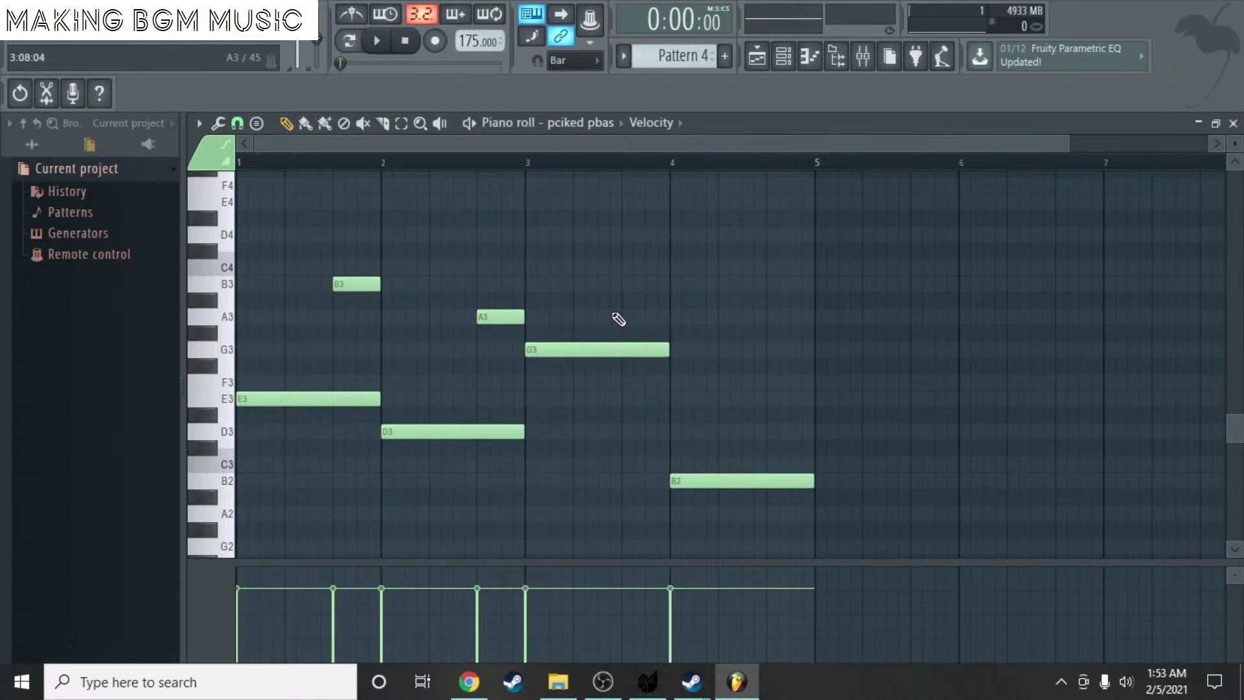
{"action": "left_click_drag", "start_coordinate": [618, 319], "coordinate": [623, 277]}
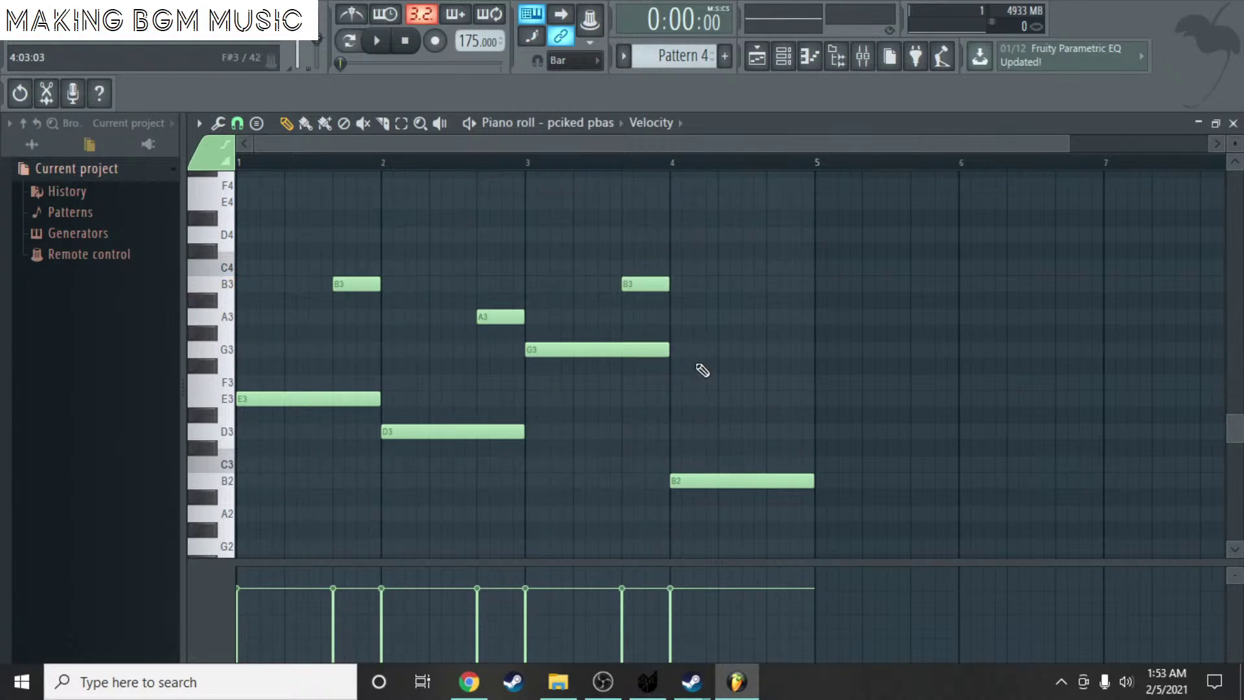
{"action": "mouse_move", "coordinate": [685, 383]}
{"action": "left_mouse_down"}
{"action": "mouse_move", "coordinate": [669, 383]}
{"action": "mouse_move", "coordinate": [786, 379]}
{"action": "mouse_move", "coordinate": [775, 381]}
{"action": "left_mouse_up"}
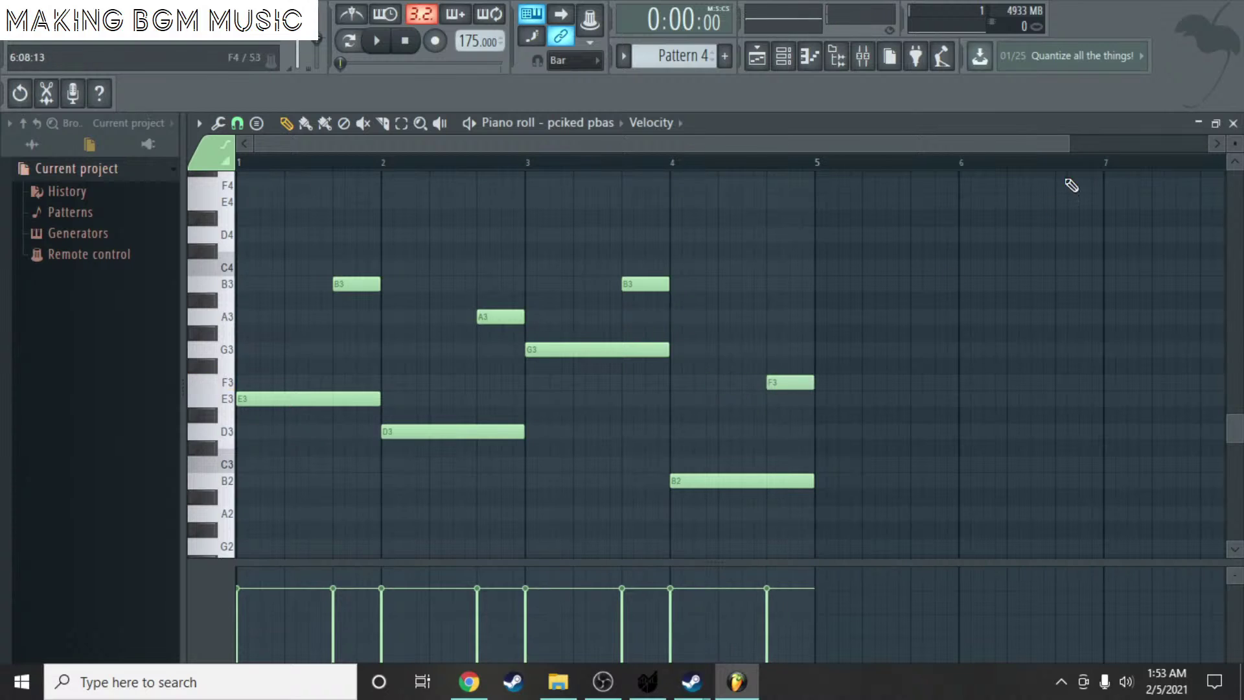
{"action": "left_click", "coordinate": [1233, 124]}
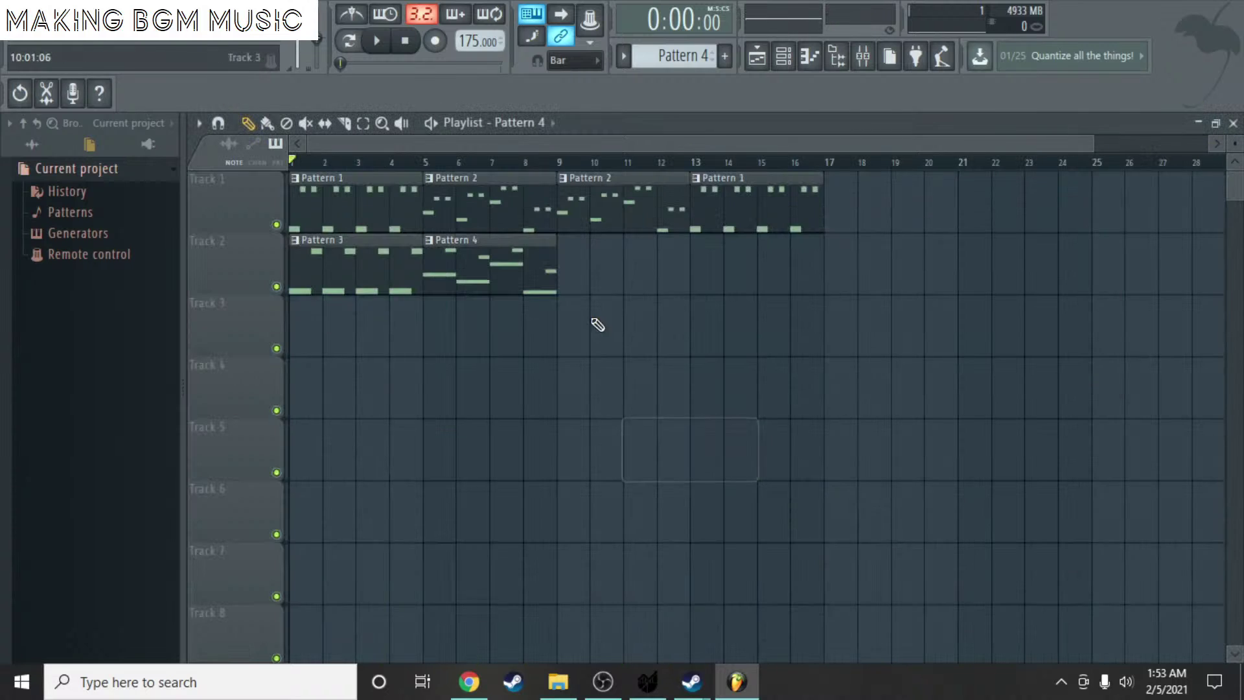
- Add Pattern 4 at bar 9 and Pattern 3 at bar 13 on Track 2
{"action": "left_click", "coordinate": [569, 275]}
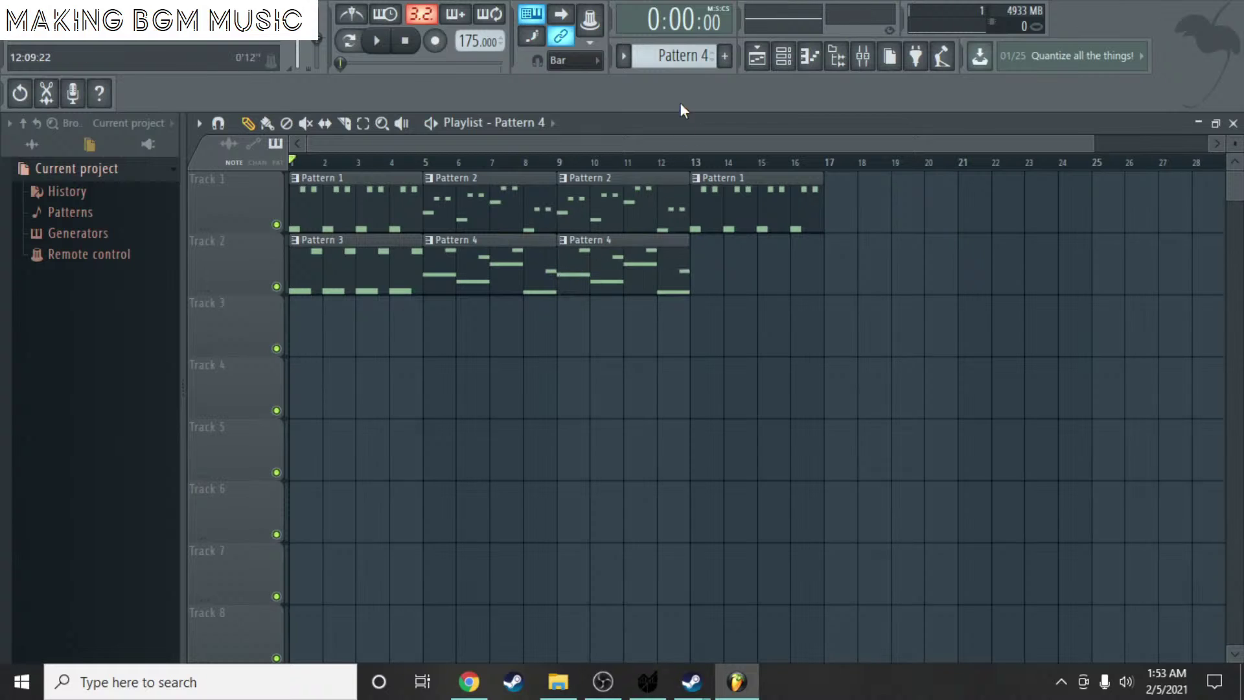
{"action": "scroll", "coordinate": [680, 55], "scroll_direction": "down", "scroll_amount": 1}
{"action": "left_click", "coordinate": [712, 281]}
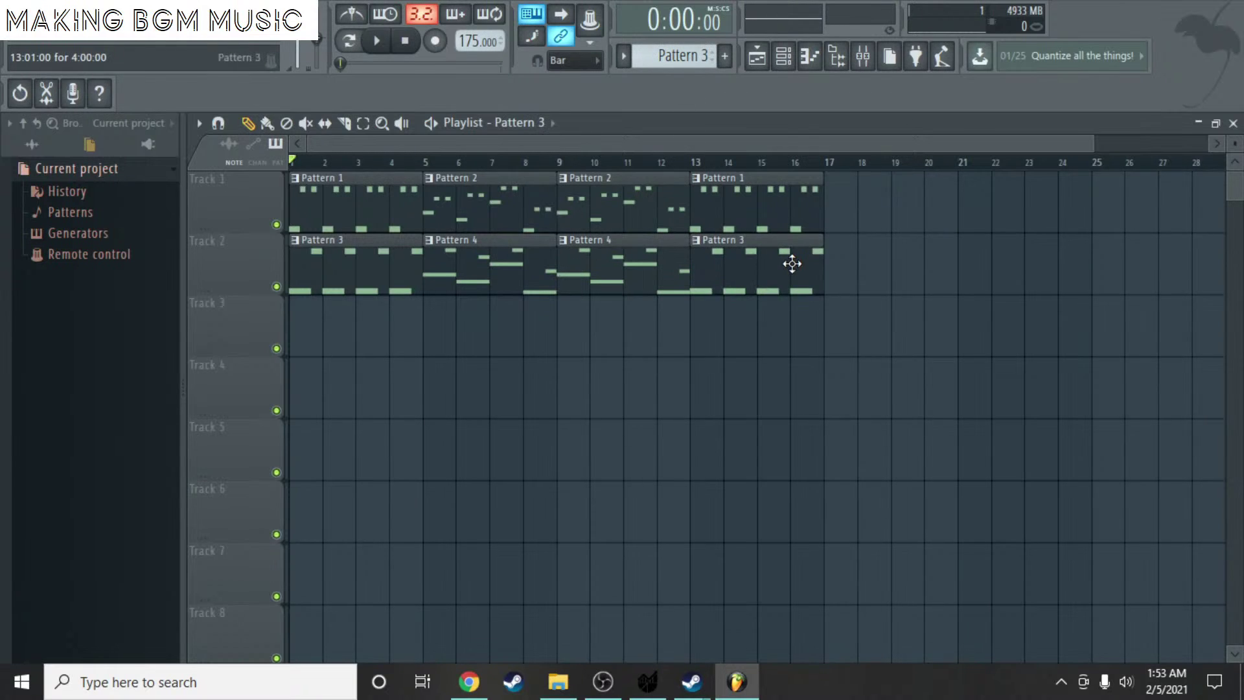
- Play the arrangement while checking Pattern 4's notes, then stop and close the editor and channel rack
{"action": "left_click", "coordinate": [376, 40]}
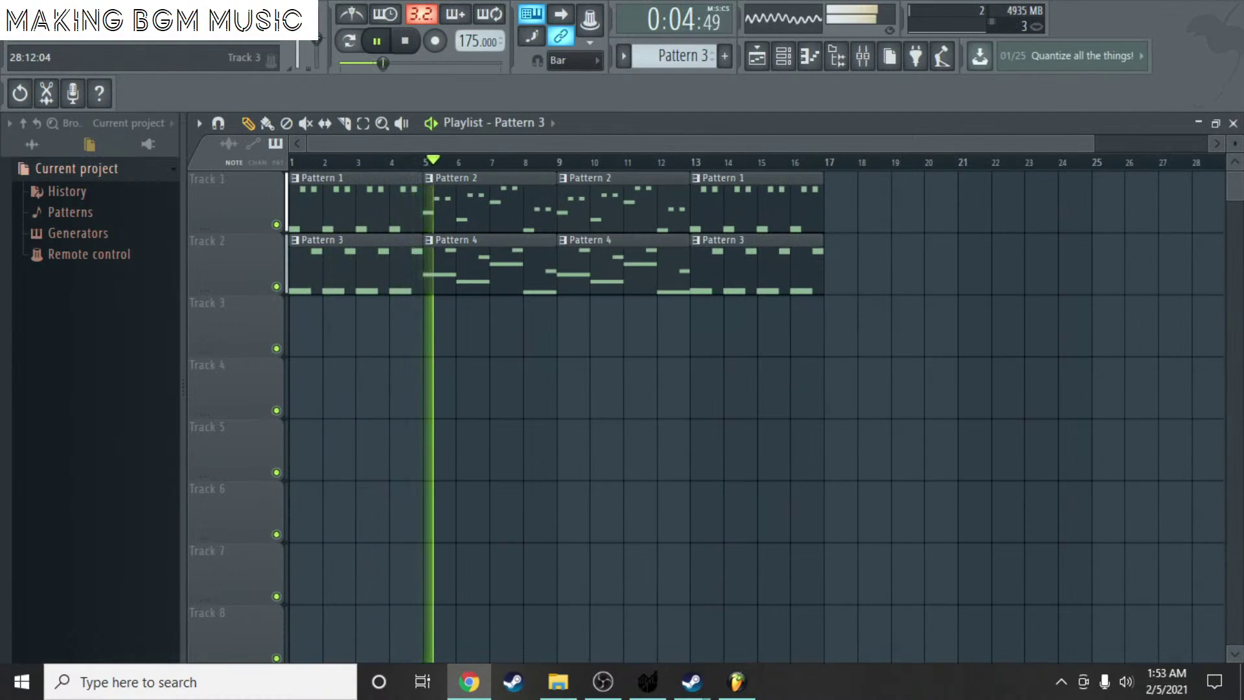
{"action": "double_click", "coordinate": [532, 278]}
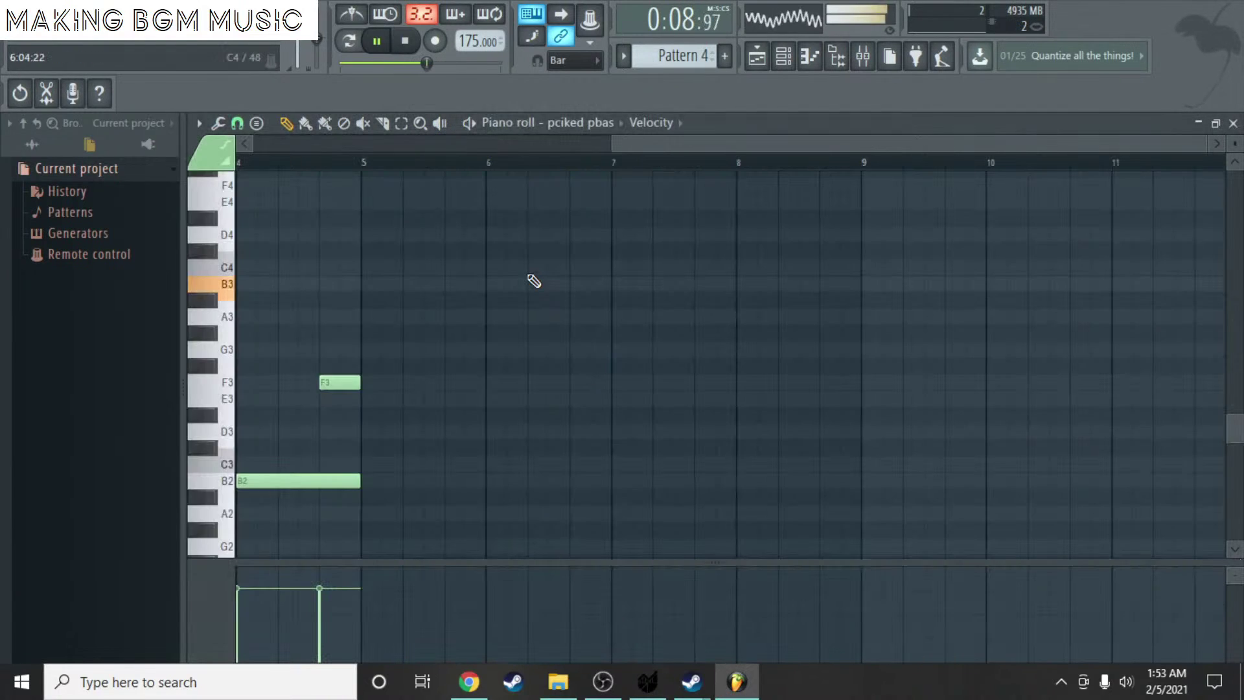
{"action": "left_click", "coordinate": [405, 41]}
{"action": "scroll", "coordinate": [678, 161], "scroll_direction": "left", "scroll_amount": 6}
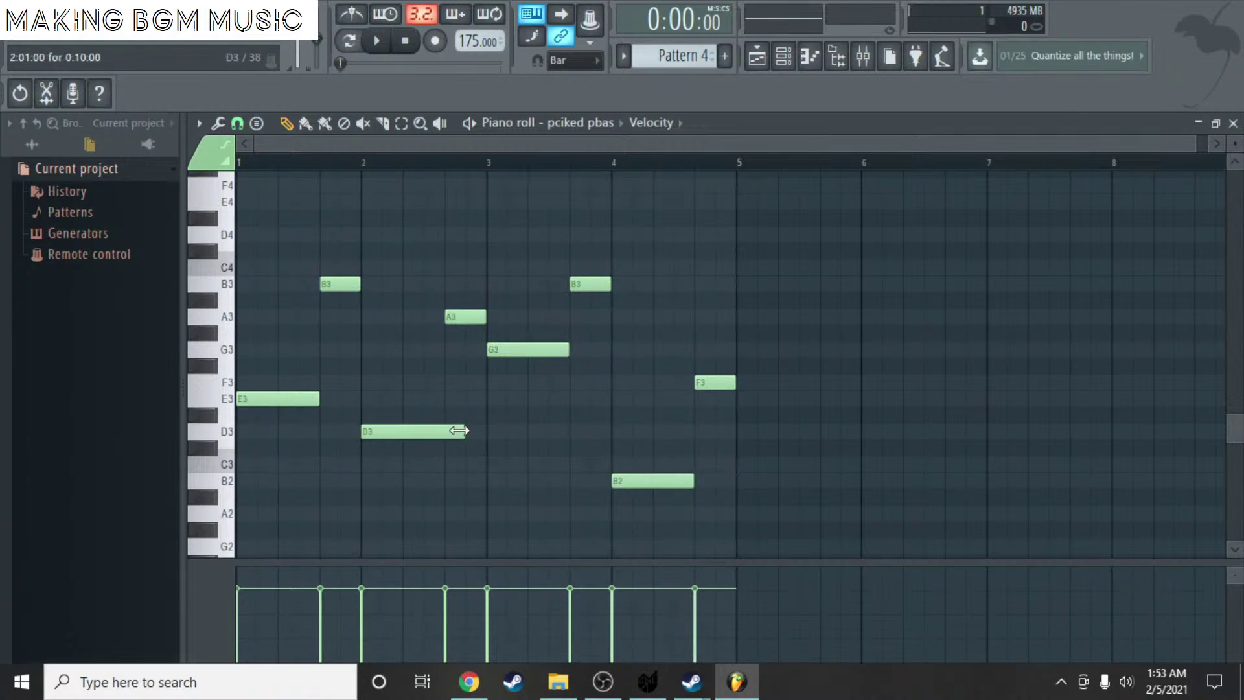
{"action": "left_click", "coordinate": [1235, 123]}
{"action": "key", "text": "F6"}
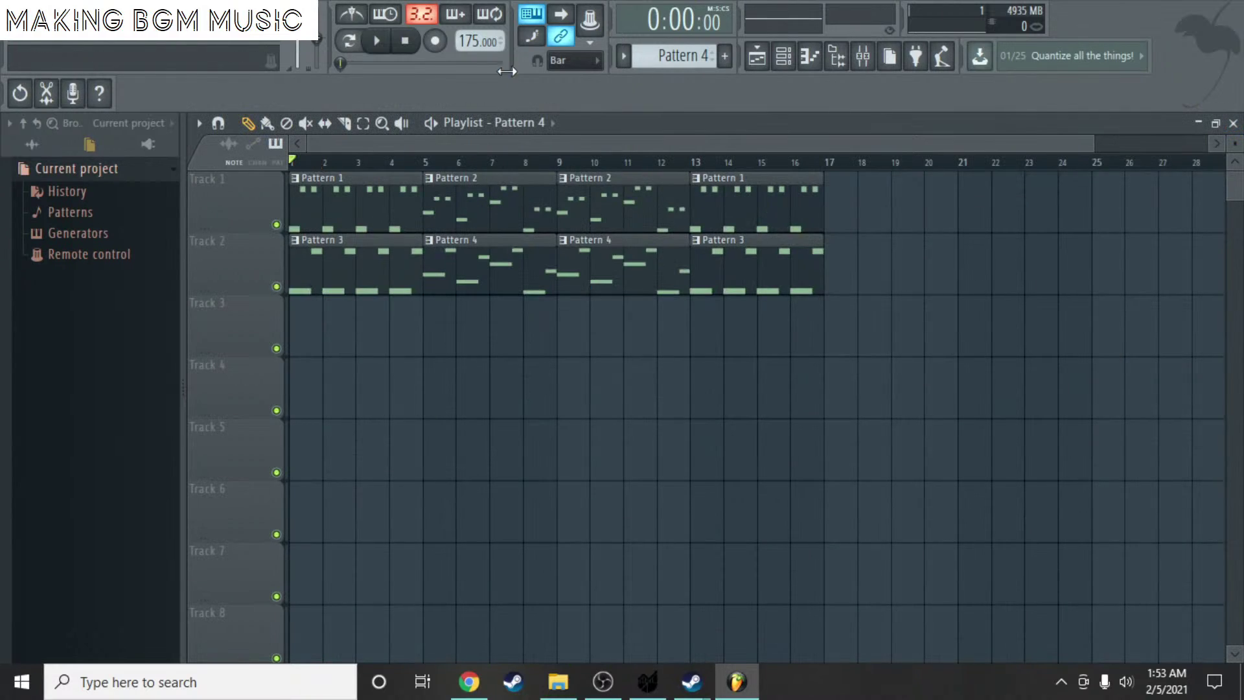
- Play the song and switch the side browser to All so it lists the packs
{"action": "left_click", "coordinate": [376, 41]}
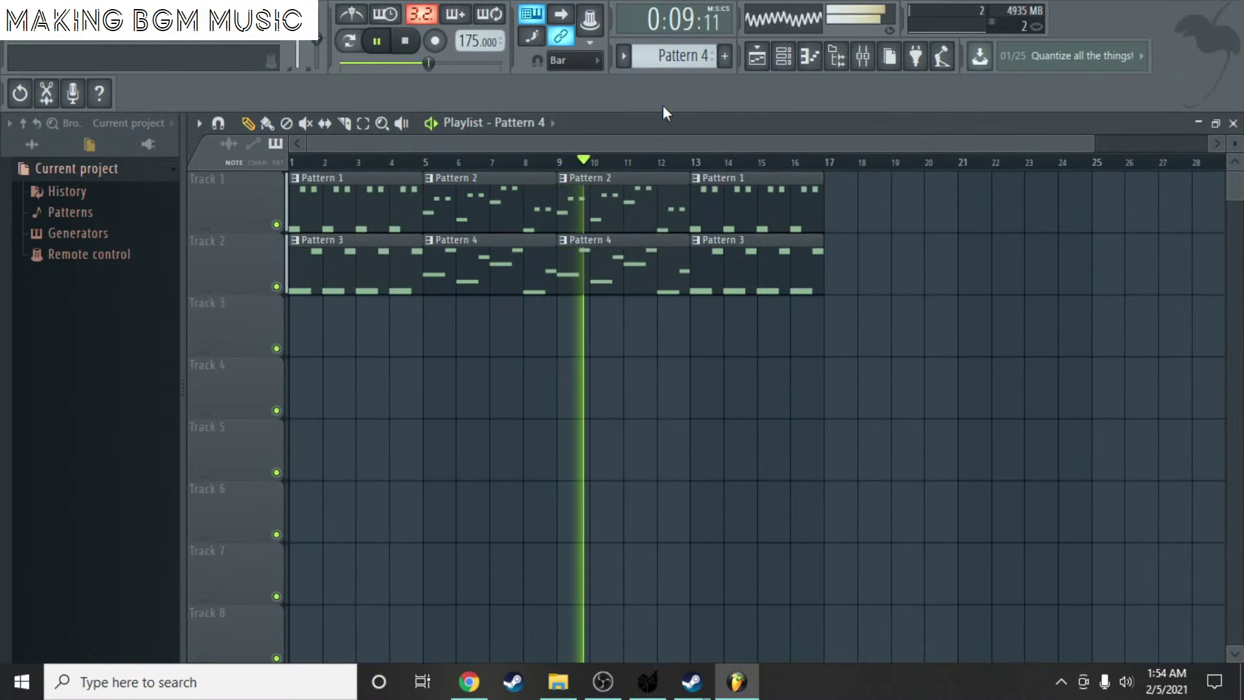
{"action": "left_click", "coordinate": [32, 145]}
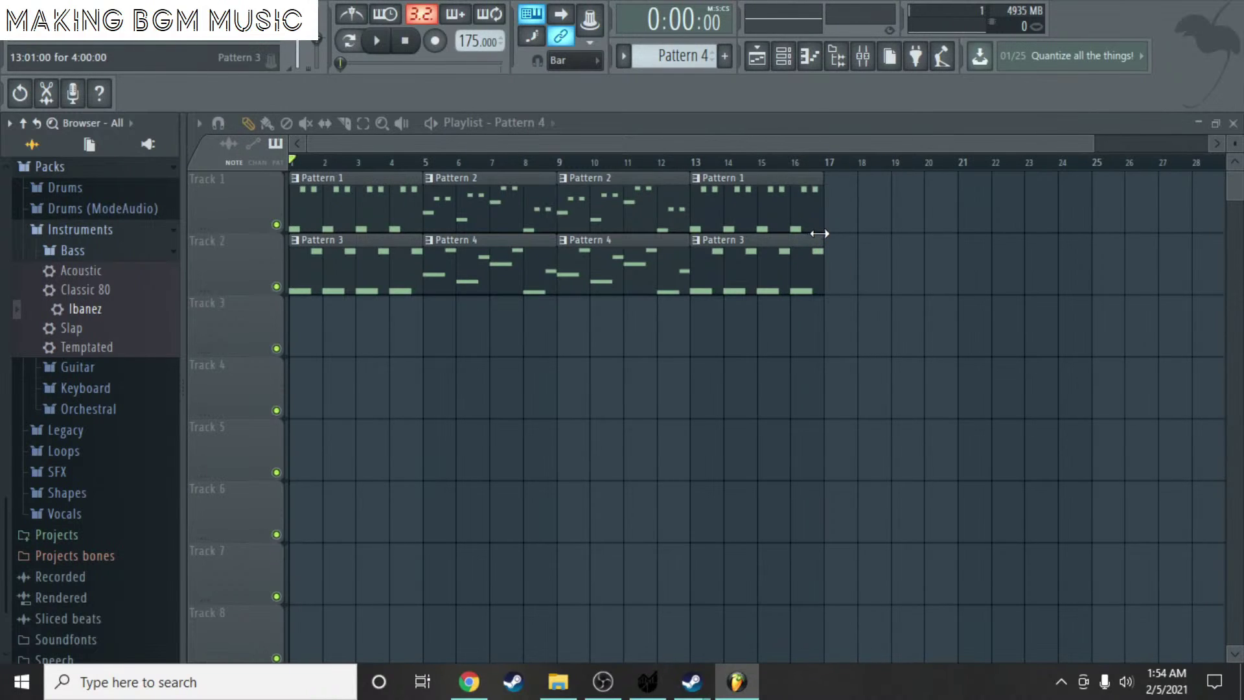
{"action": "left_click_drag", "start_coordinate": [616, 143], "coordinate": [662, 127]}
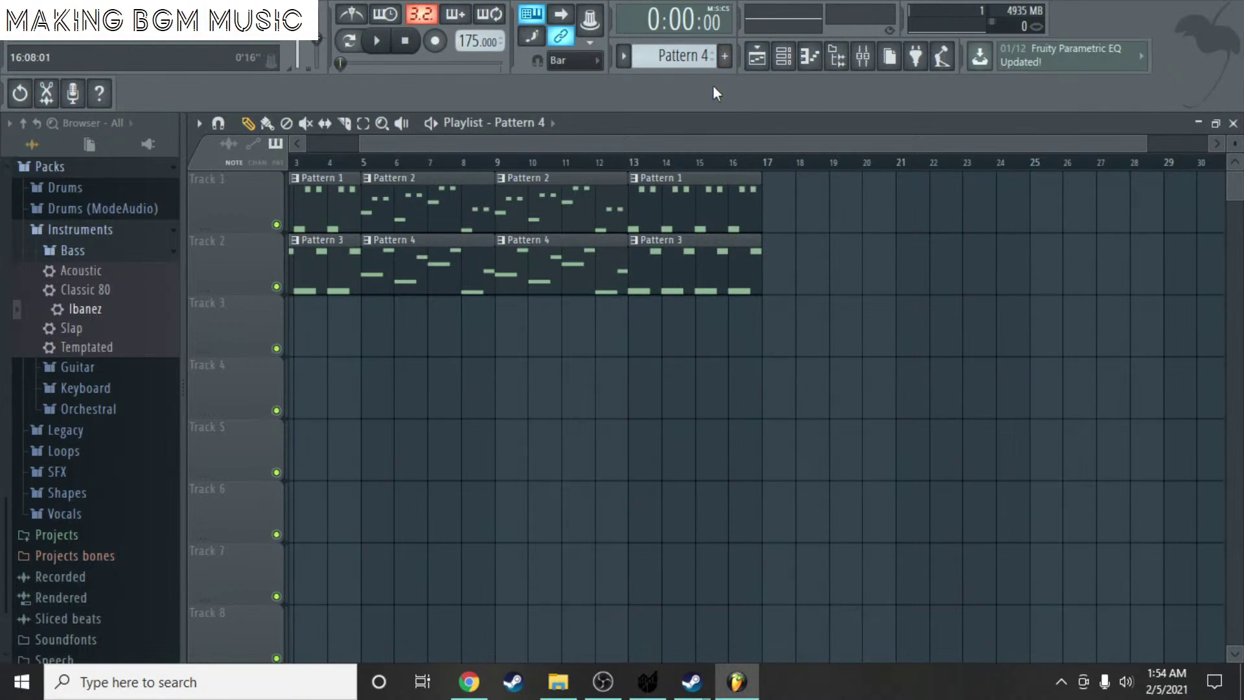
- Switch to song mode, start playback, and select the next empty pattern, Pattern 5
{"action": "scroll", "coordinate": [661, 52], "scroll_direction": "up", "scroll_amount": 1}
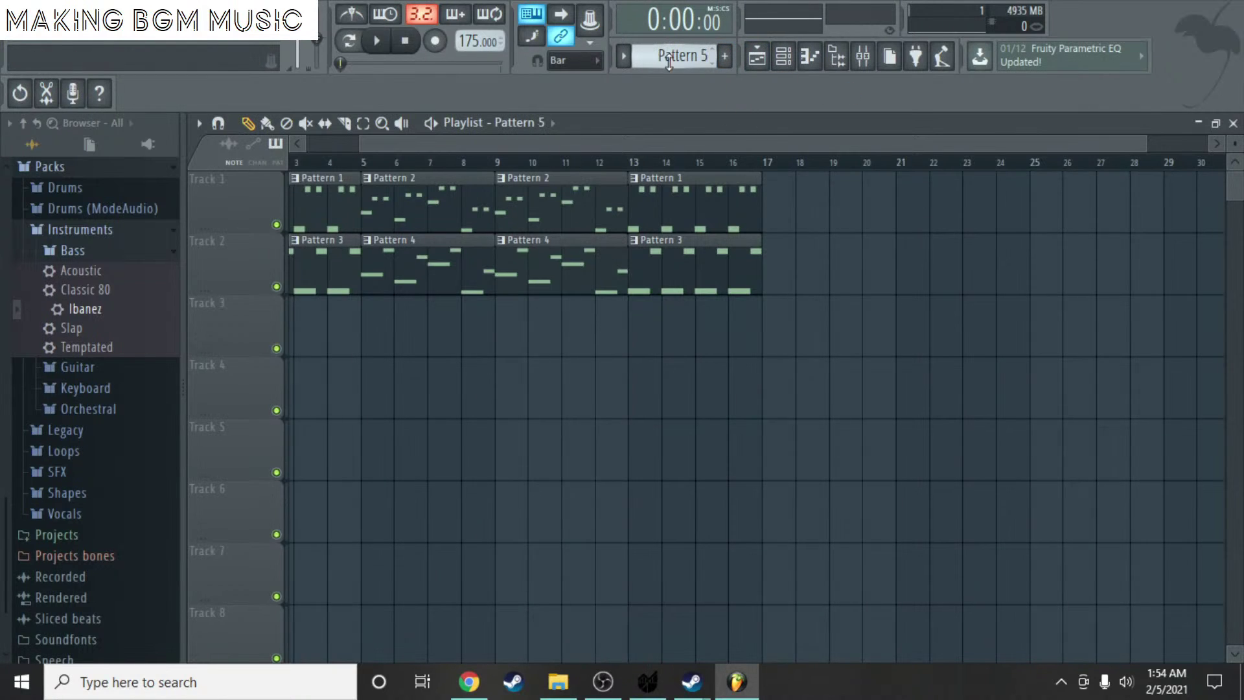
{"action": "scroll", "coordinate": [678, 58], "scroll_direction": "up", "scroll_amount": 4}
{"action": "left_click", "coordinate": [349, 41]}
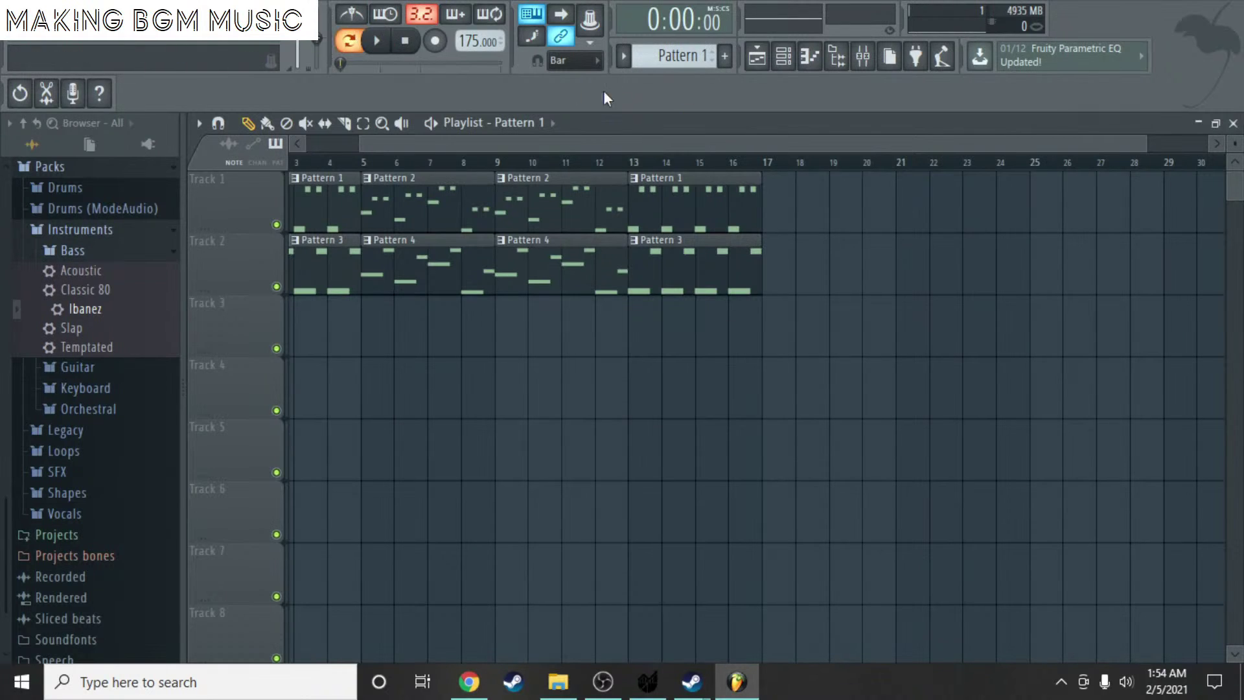
{"action": "left_click", "coordinate": [382, 45]}
{"action": "left_click", "coordinate": [683, 56]}
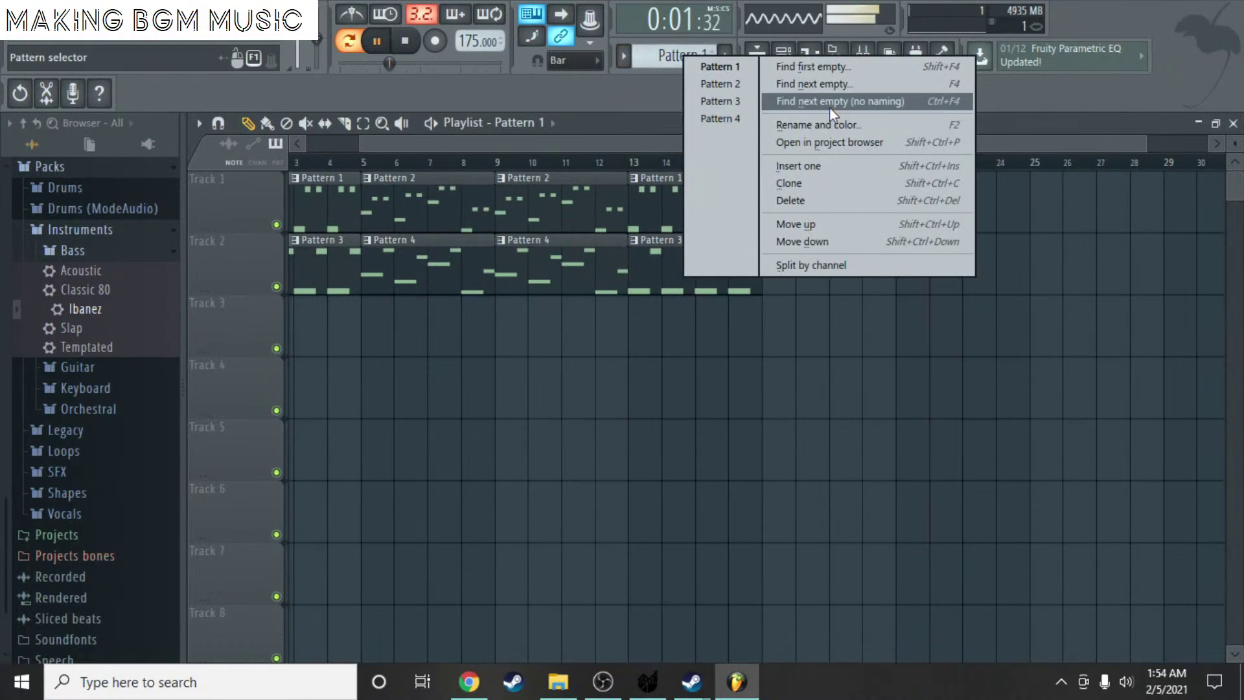
{"action": "left_click", "coordinate": [836, 80]}
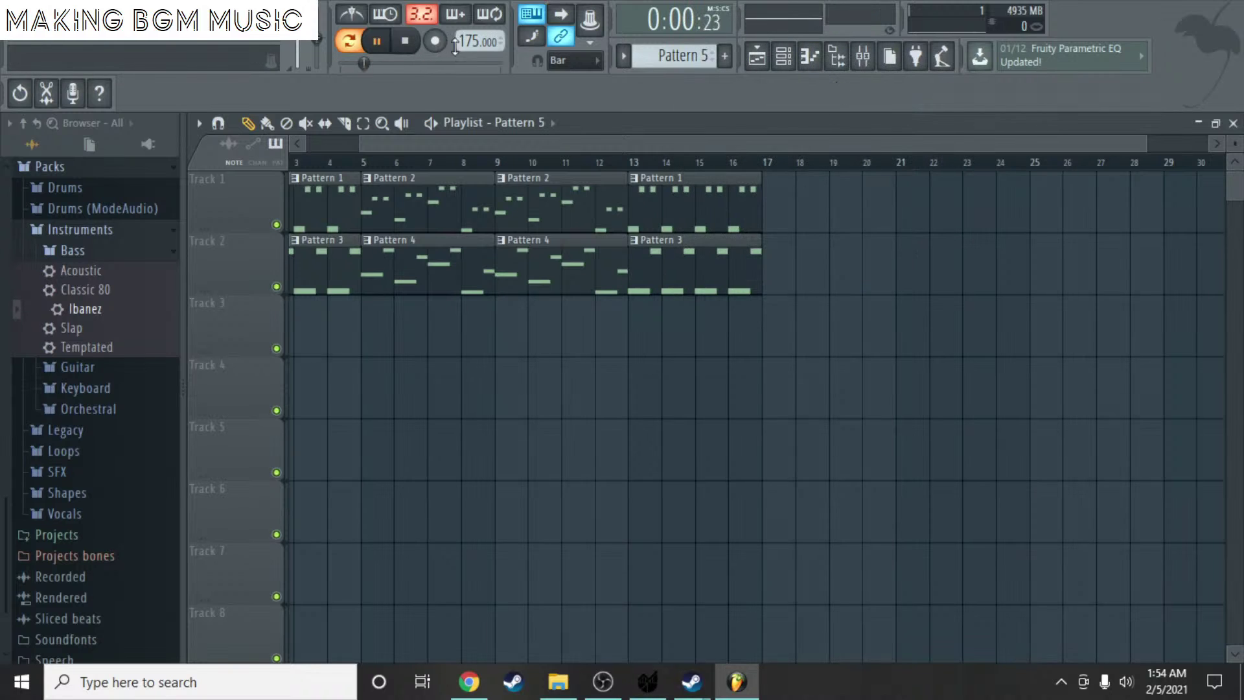
{"action": "scroll", "coordinate": [635, 59], "scroll_direction": "up", "scroll_amount": 4}
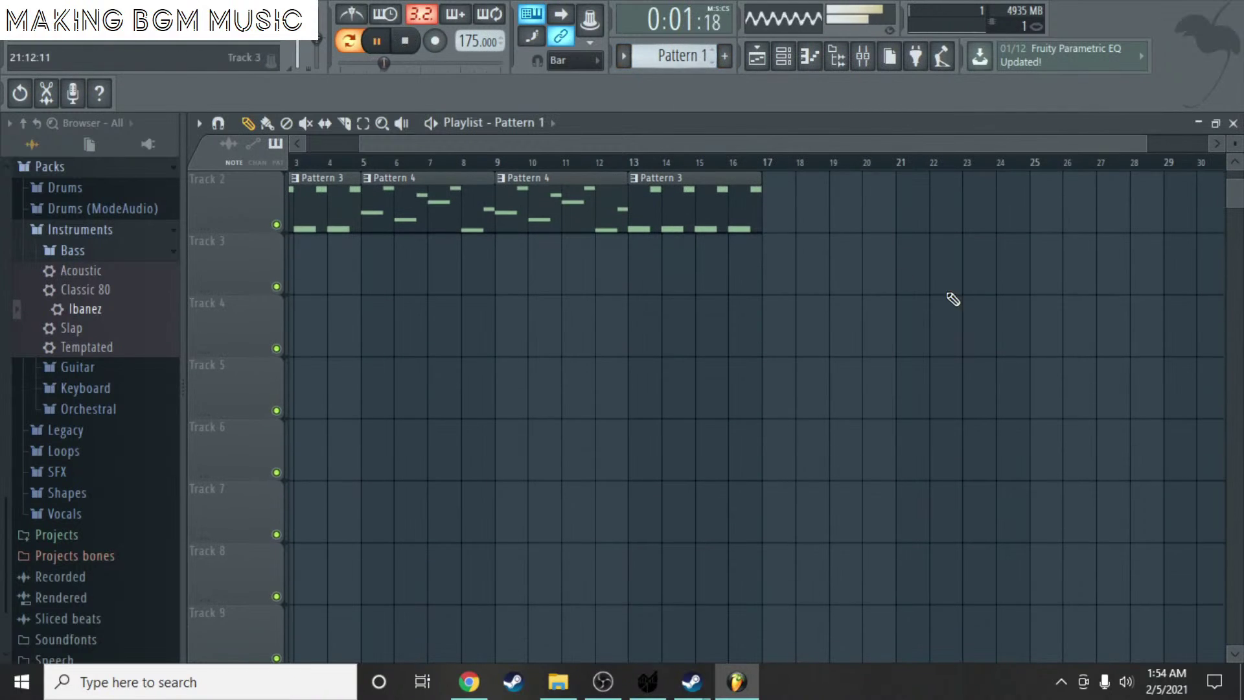
- Rename Pattern 1 to 'Call Waltz'
{"action": "left_click", "coordinate": [706, 57]}
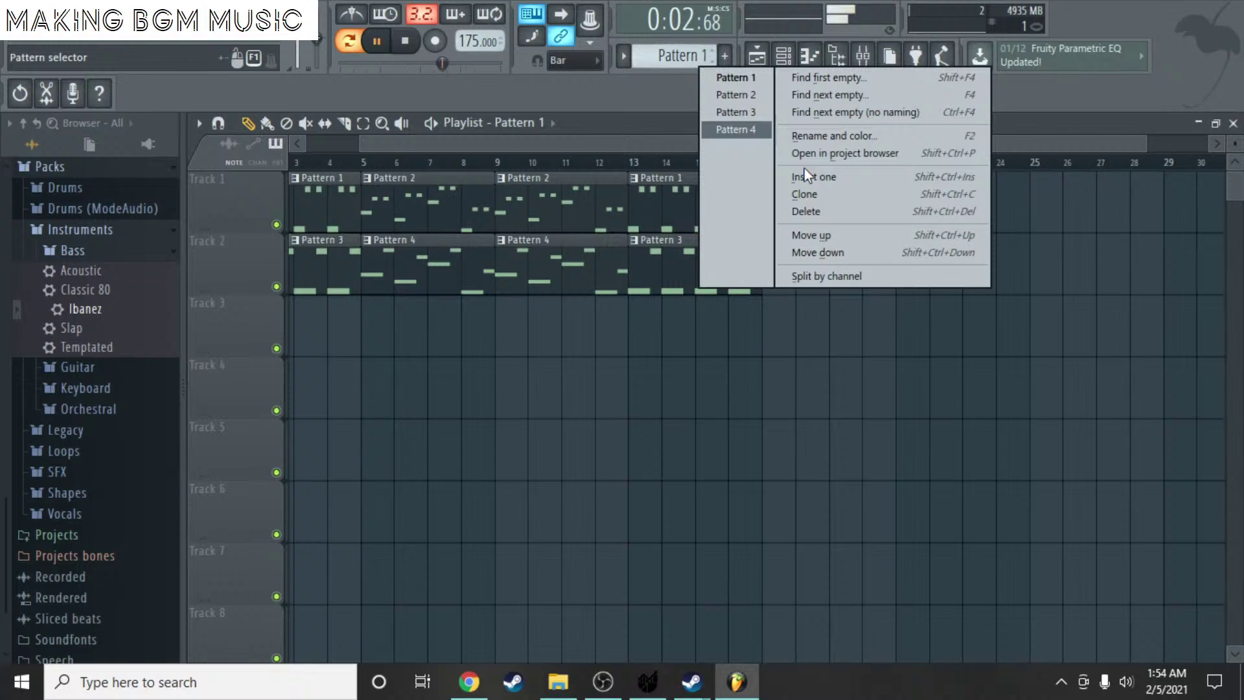
{"action": "left_click", "coordinate": [838, 136]}
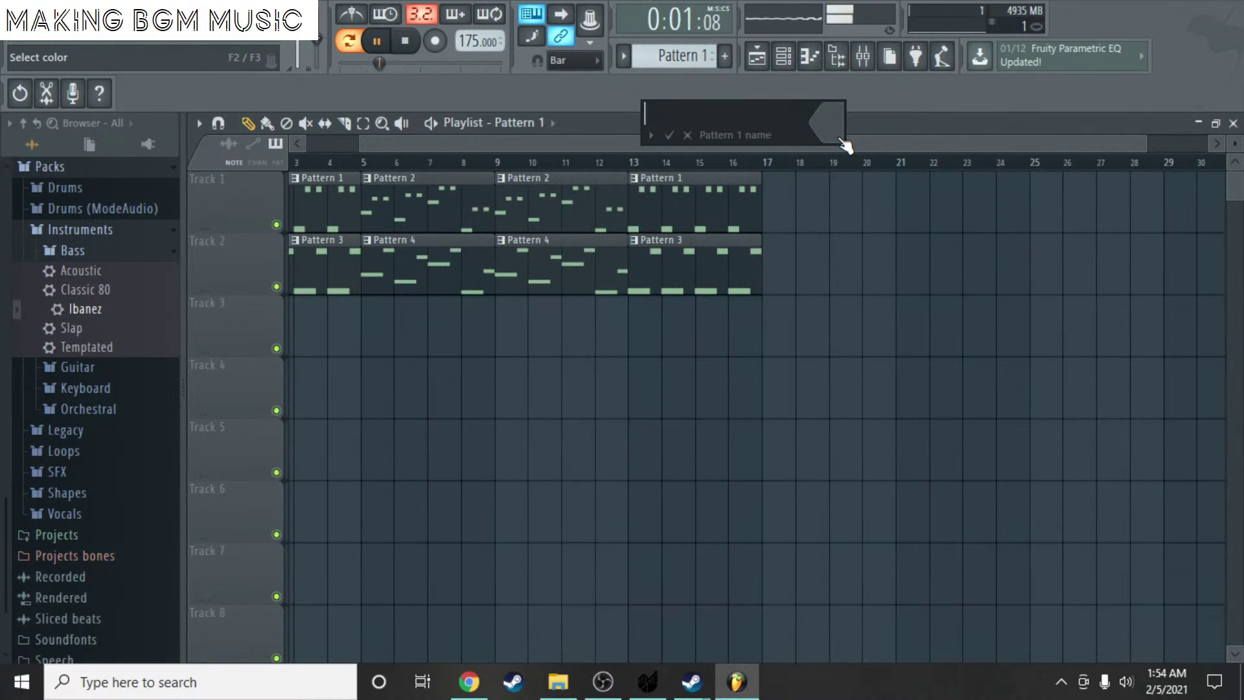
{"action": "type", "text": "Call"}
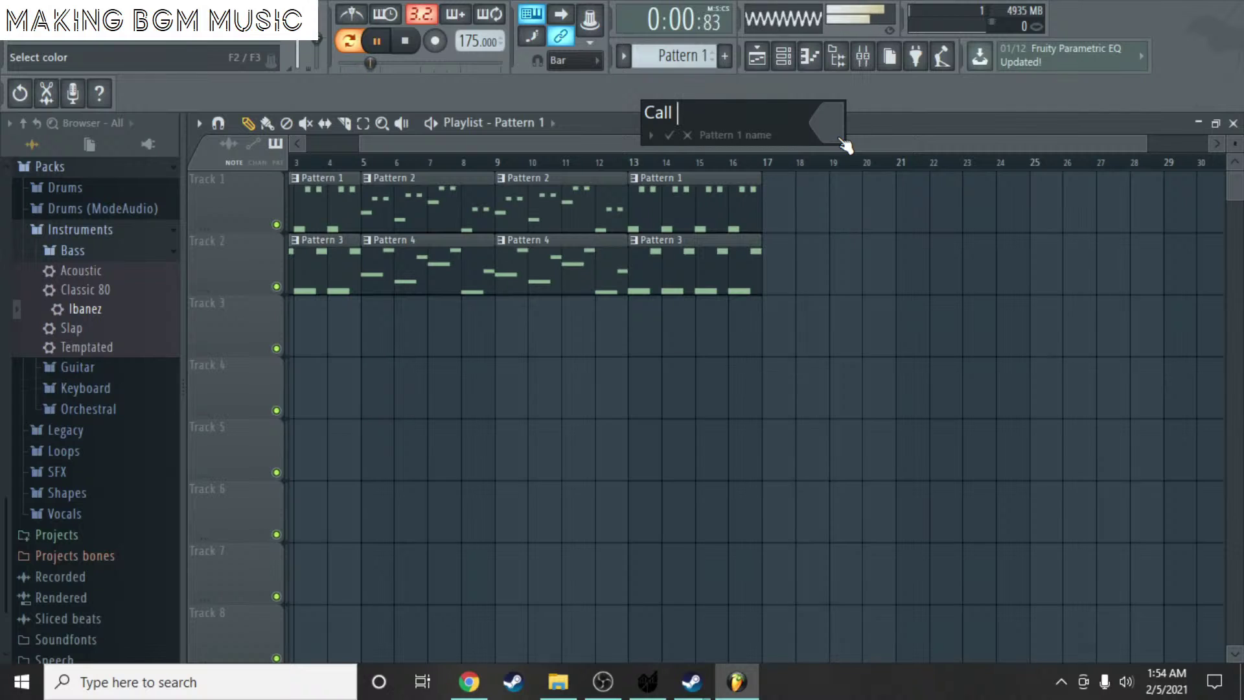
{"action": "type", "text": "Waltz"}
{"action": "key", "text": "Return"}
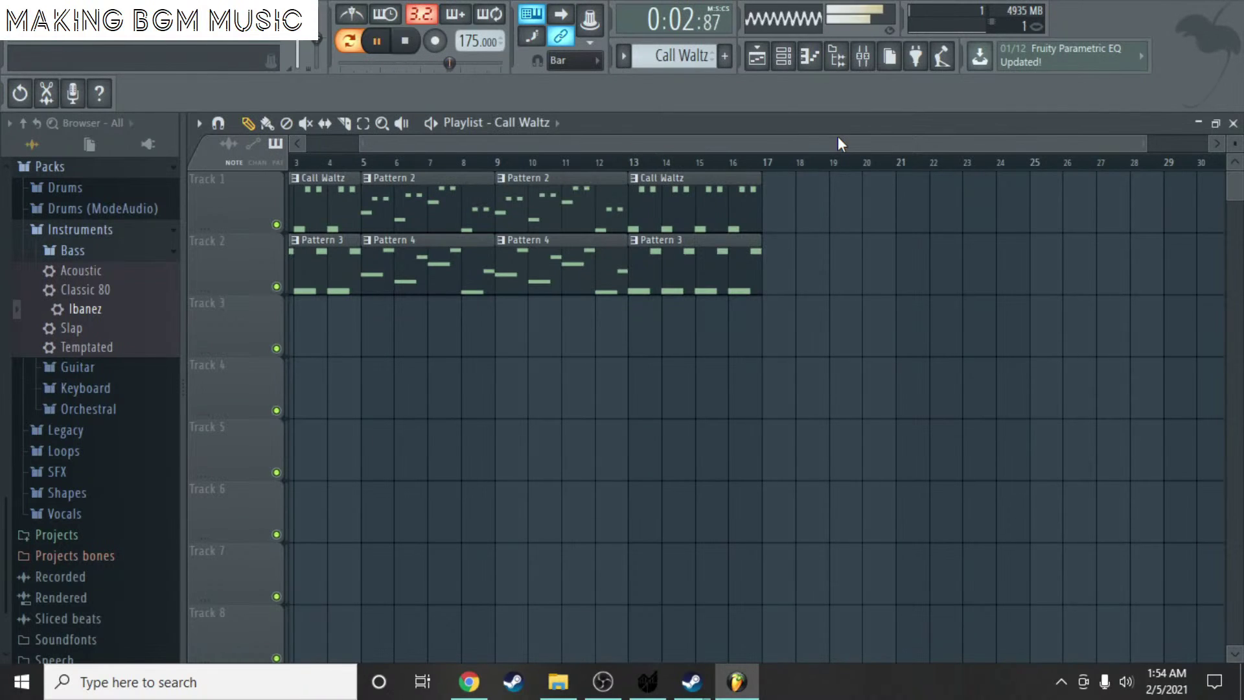
- Rename Pattern 2 to 'Move Waltz 1'
{"action": "scroll", "coordinate": [681, 56], "scroll_direction": "down", "scroll_amount": 1}
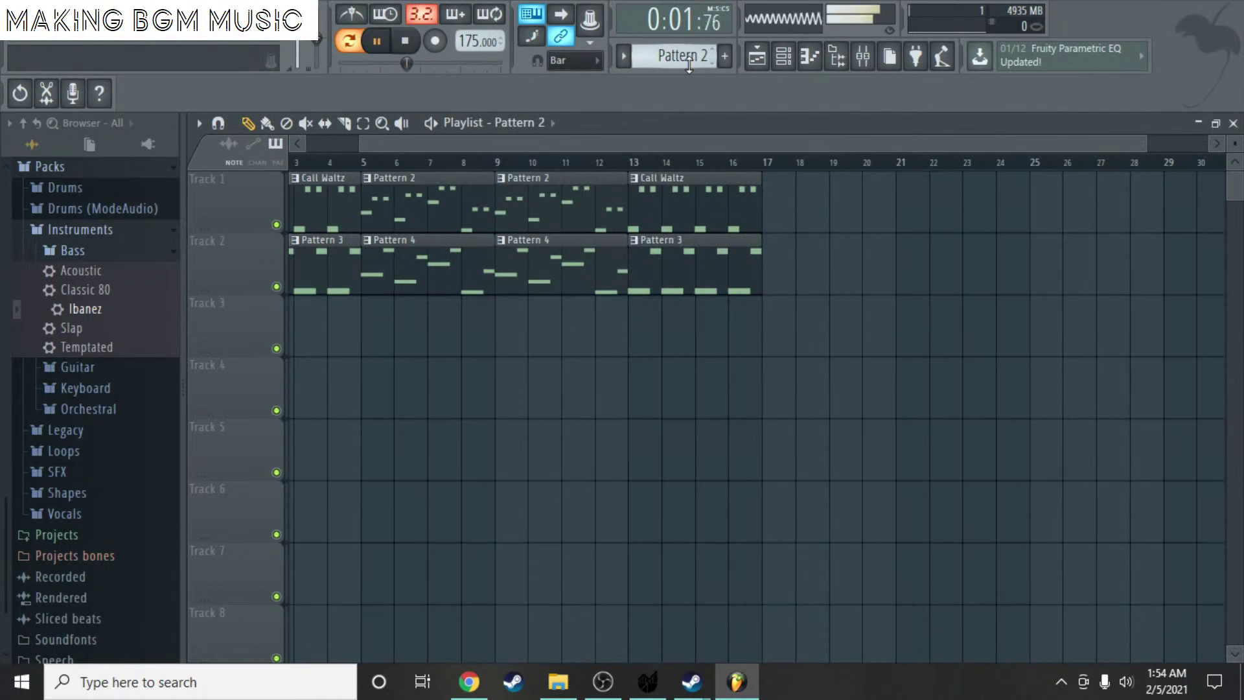
{"action": "left_click", "coordinate": [680, 56]}
{"action": "left_click", "coordinate": [826, 135]}
{"action": "type", "text": "M"}
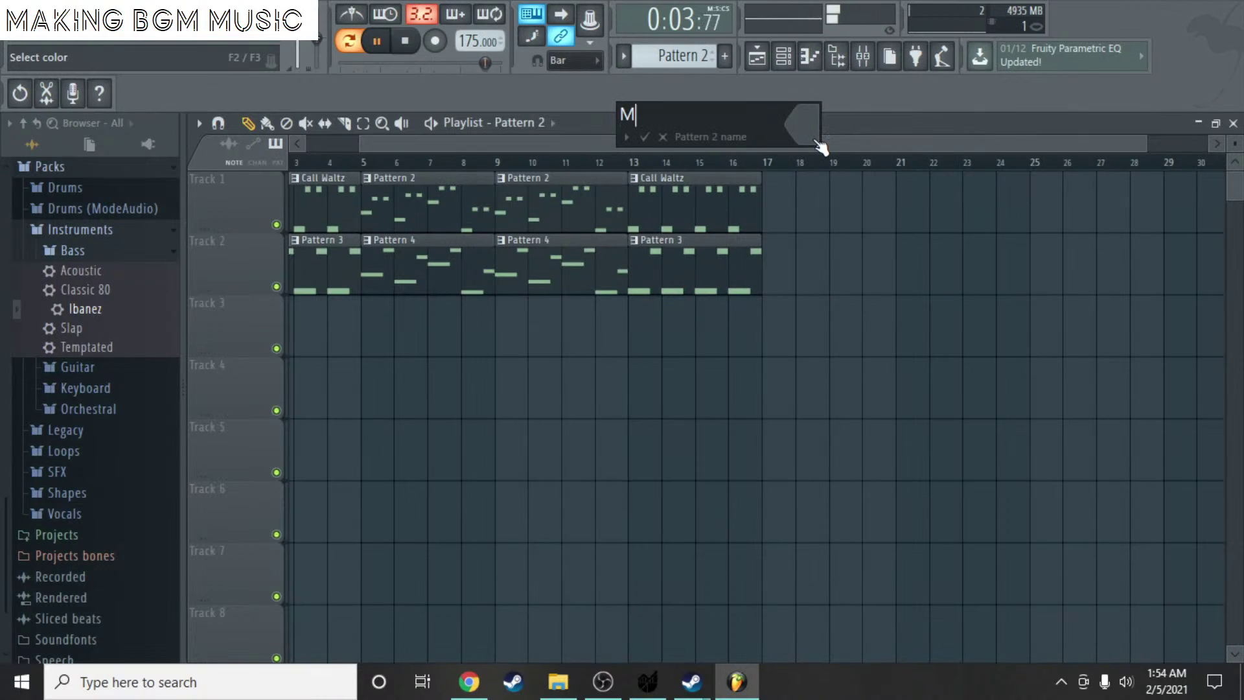
{"action": "type", "text": "ove Waltz 1"}
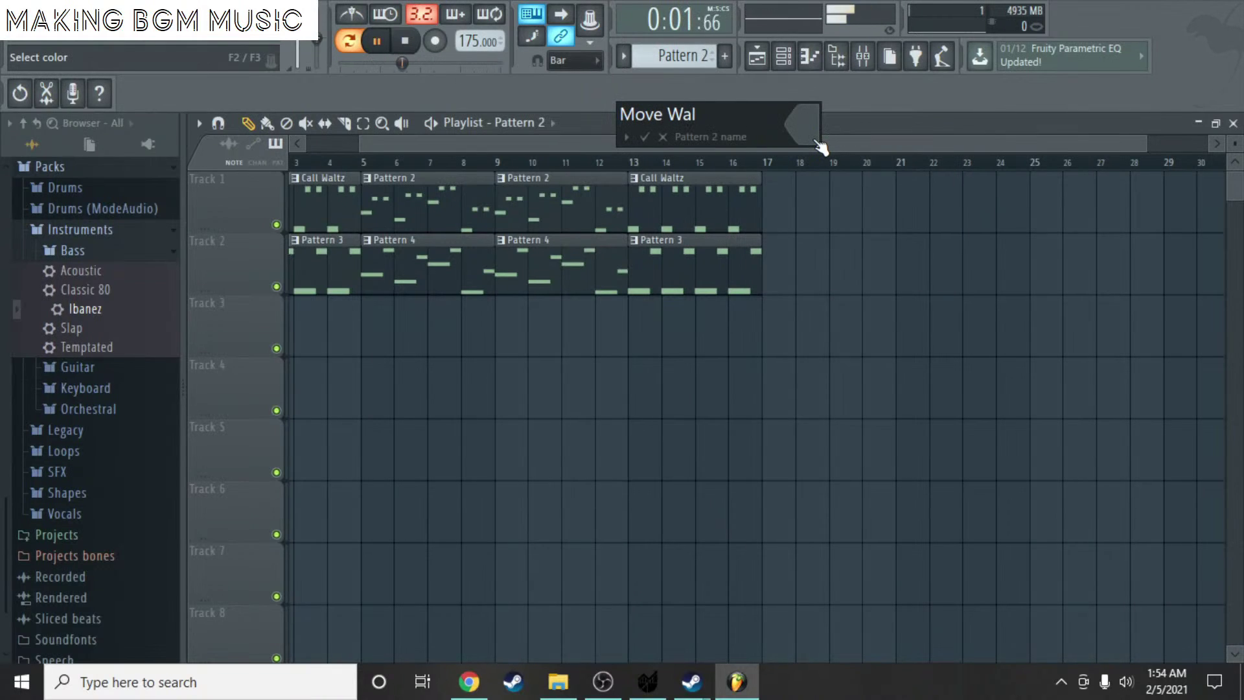
{"action": "key", "text": "Return"}
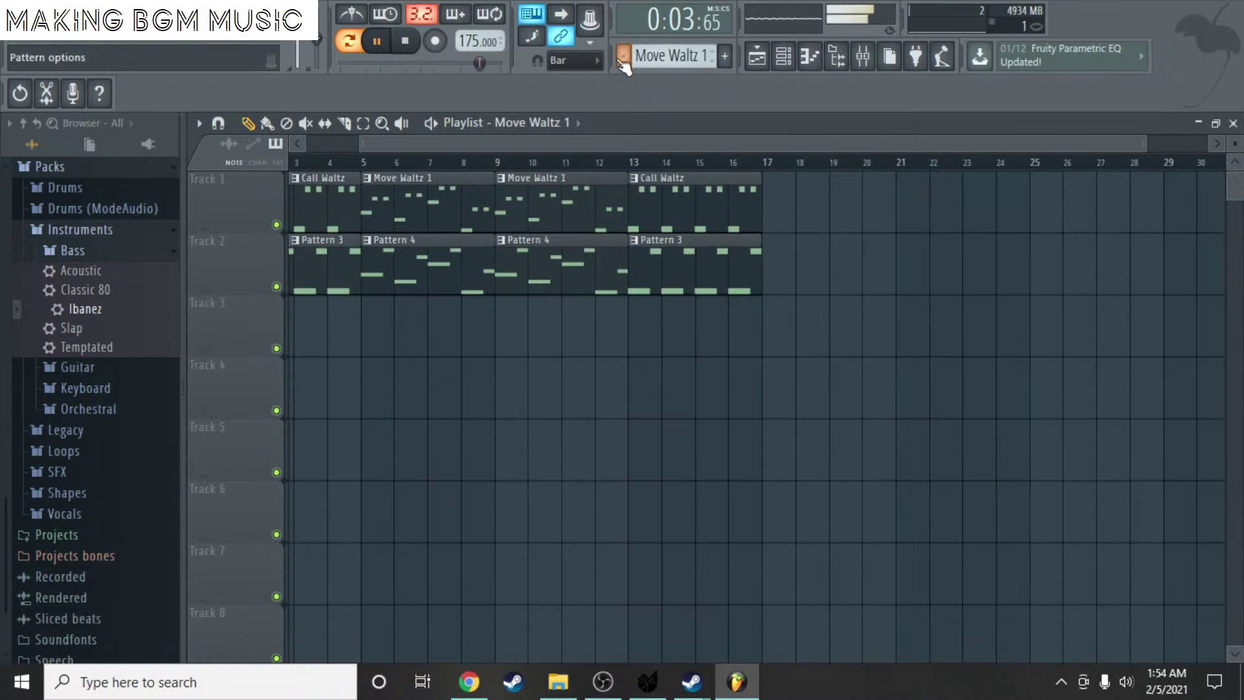
- Rename Pattern 3 to 'UpDown Bass'
{"action": "scroll", "coordinate": [674, 56], "scroll_direction": "down", "scroll_amount": 1}
{"action": "left_click", "coordinate": [674, 55]}
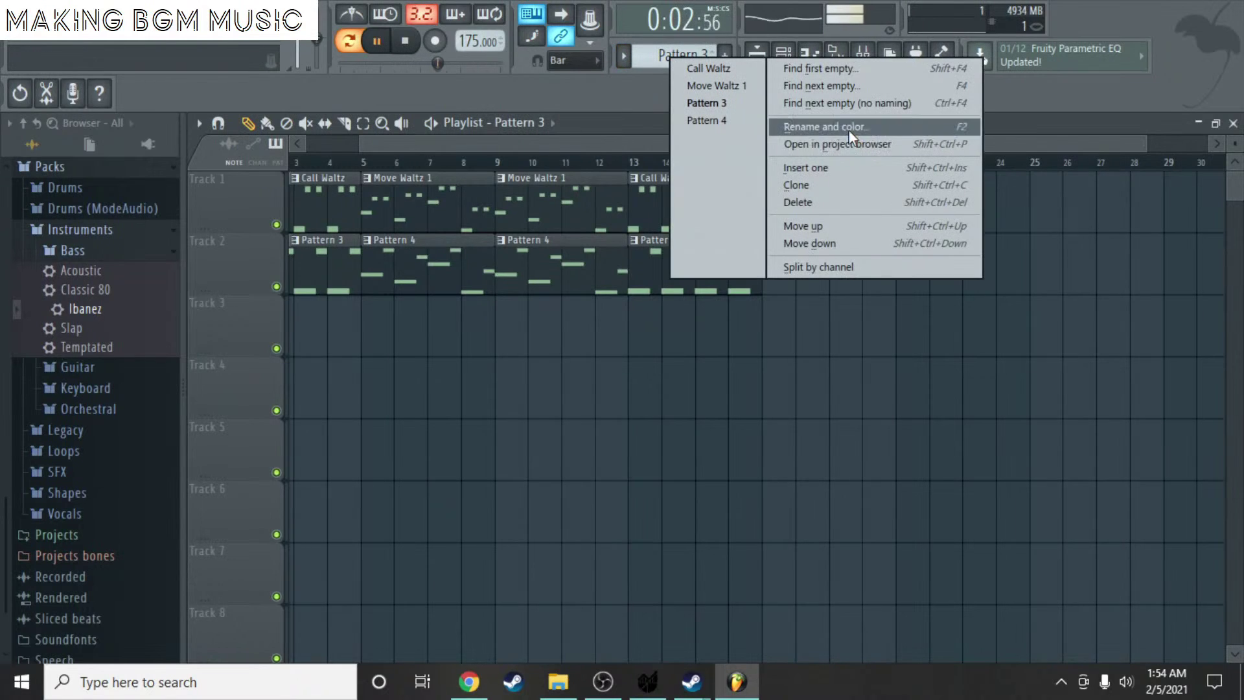
{"action": "left_click", "coordinate": [849, 129]}
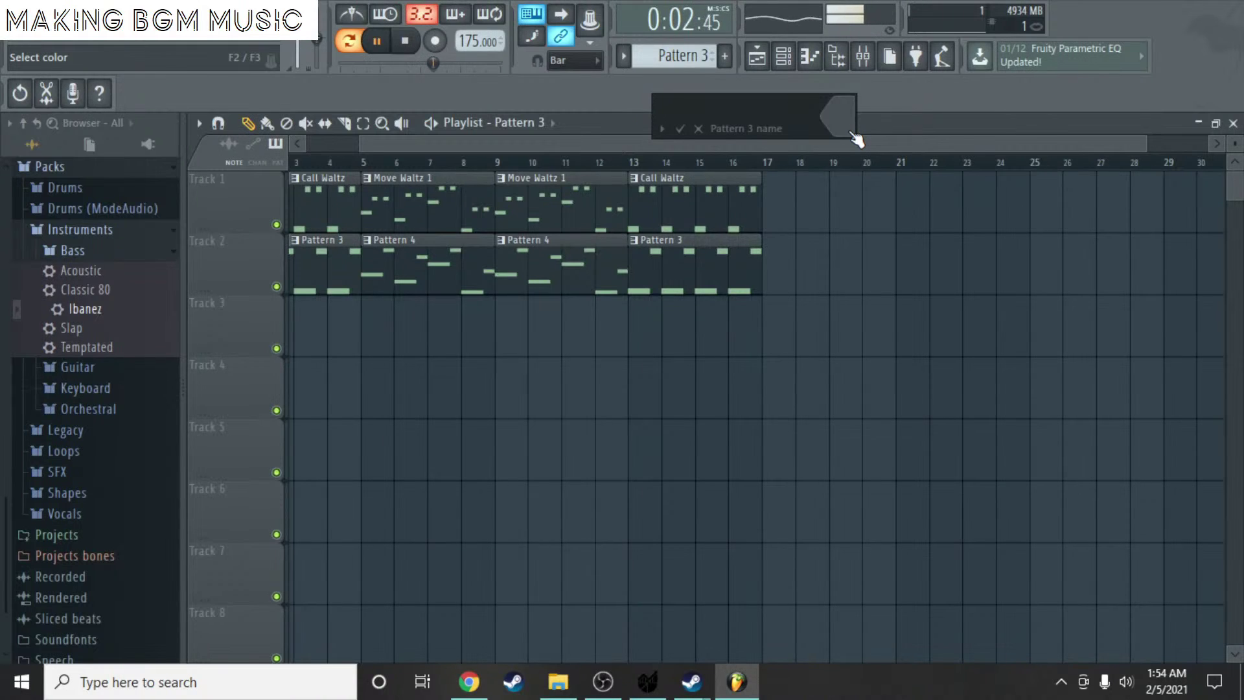
{"action": "type", "text": "UpD"}
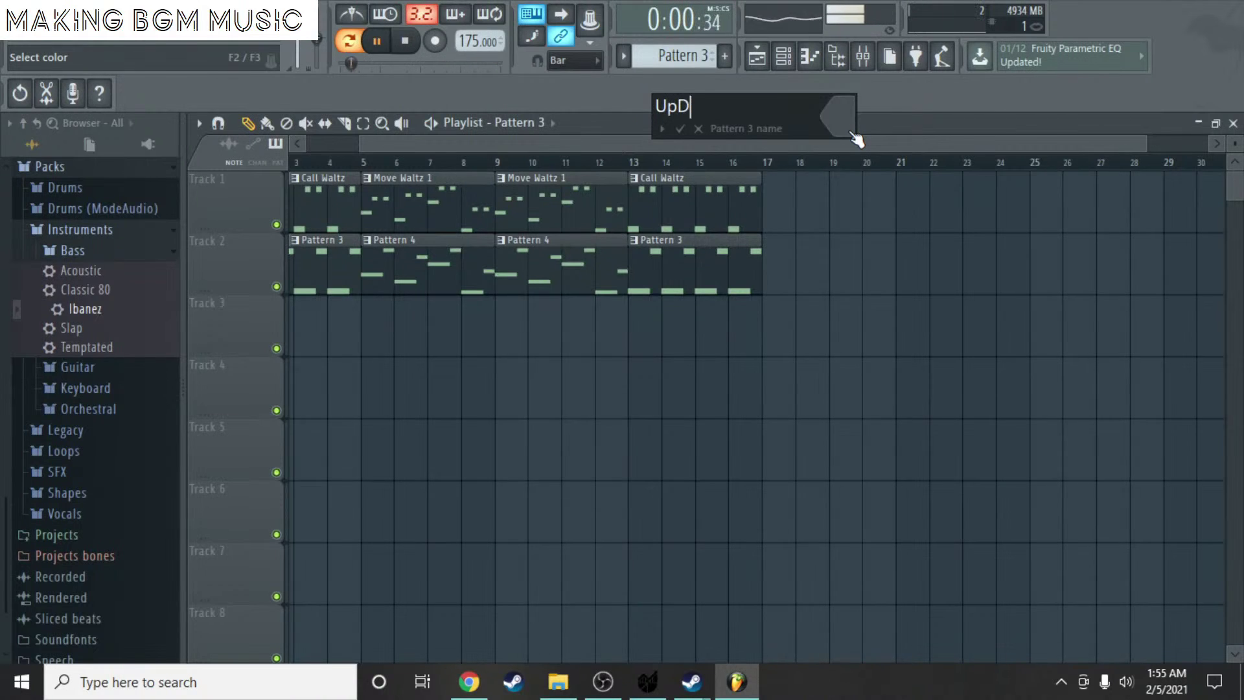
{"action": "type", "text": "own Bass"}
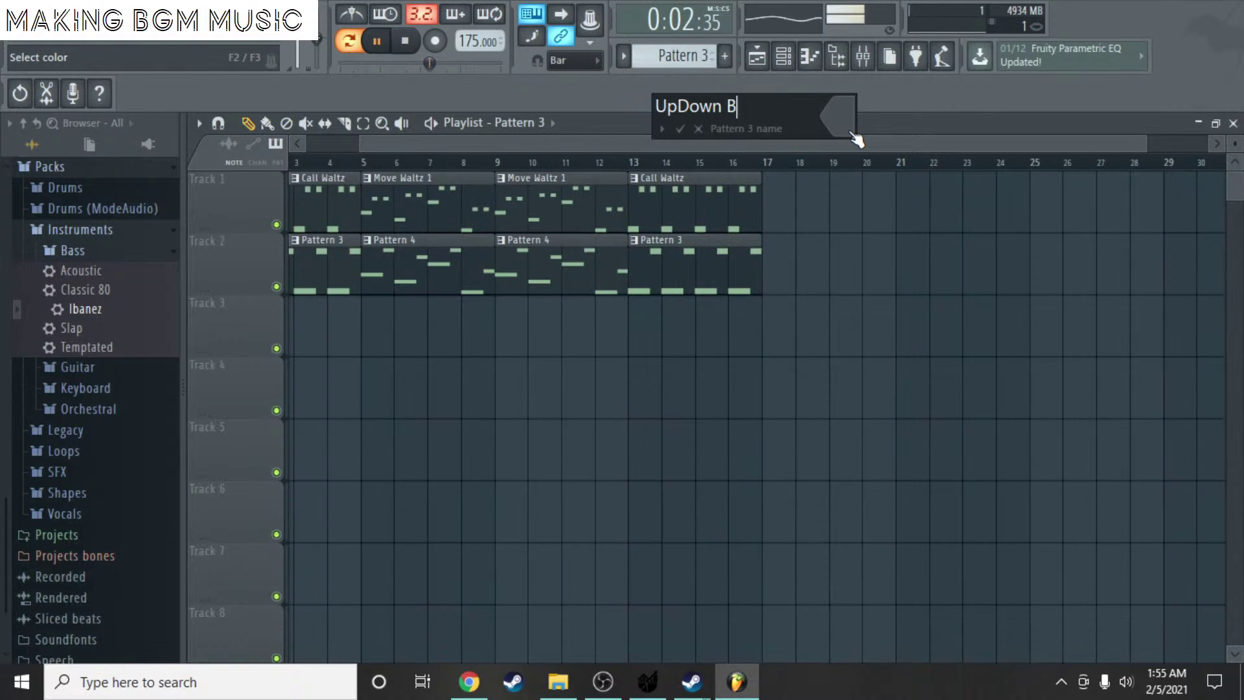
{"action": "key", "text": "Return"}
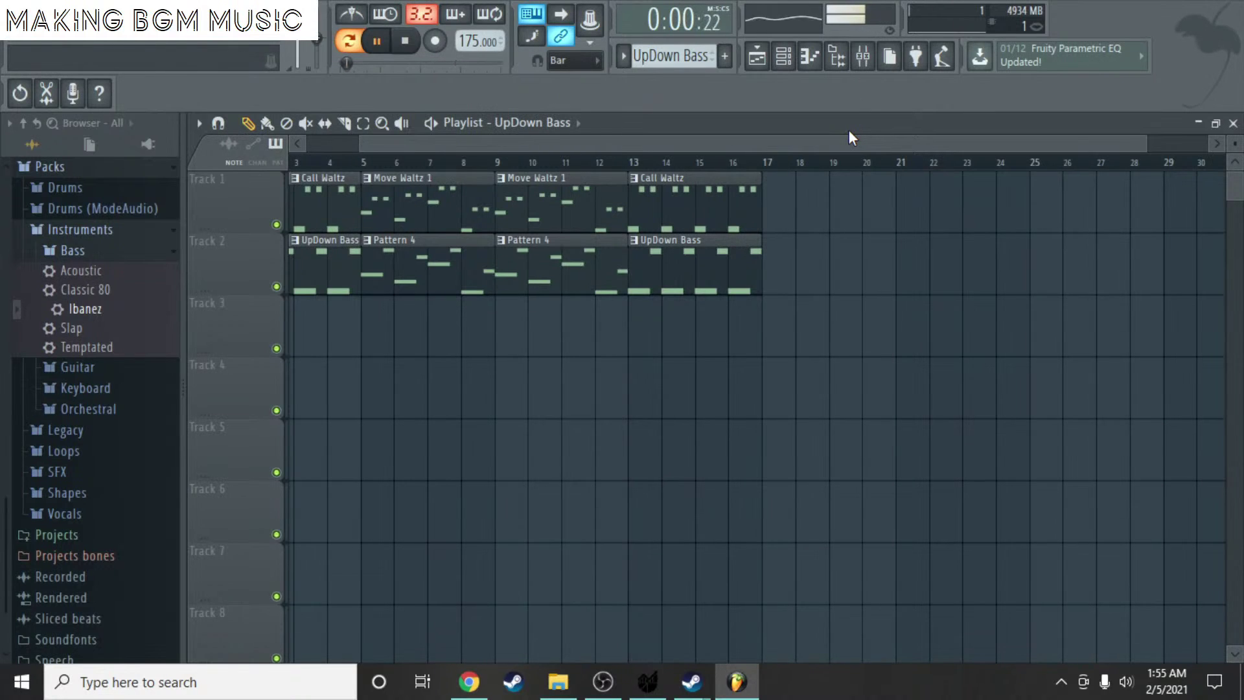
- Rename Pattern 4 to 'Moving Bass'
{"action": "scroll", "coordinate": [686, 55], "scroll_direction": "down", "scroll_amount": 1}
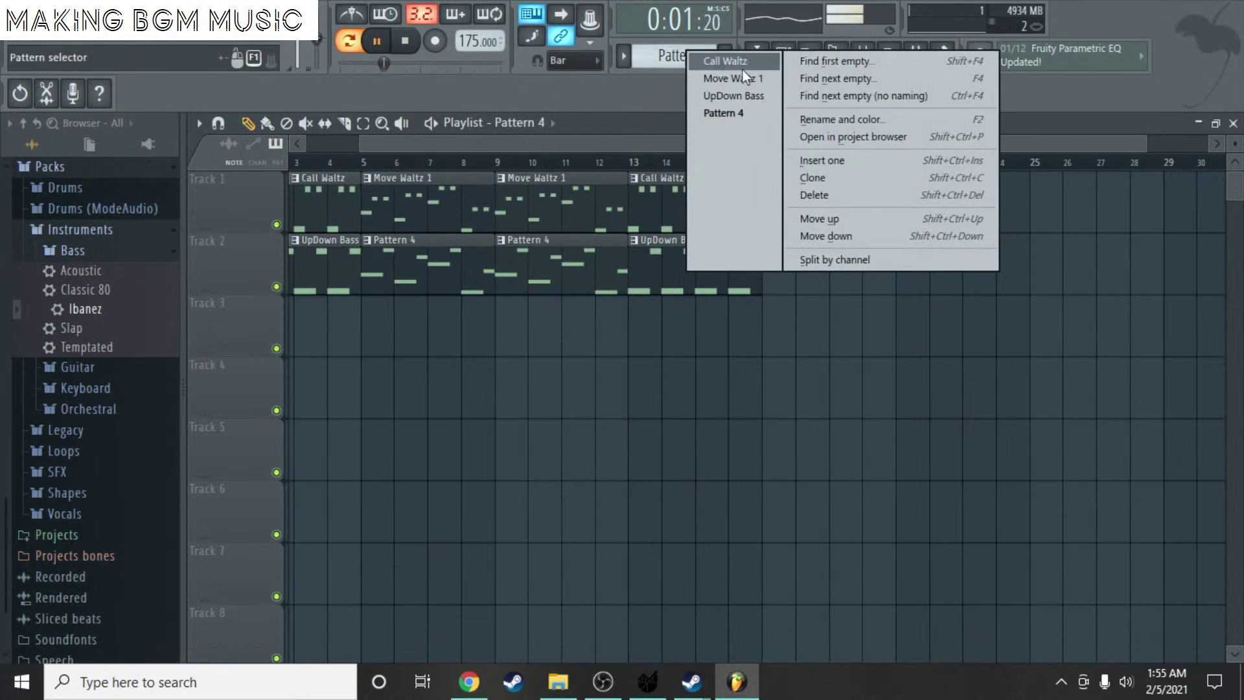
{"action": "left_click", "coordinate": [689, 56]}
{"action": "left_click", "coordinate": [844, 115]}
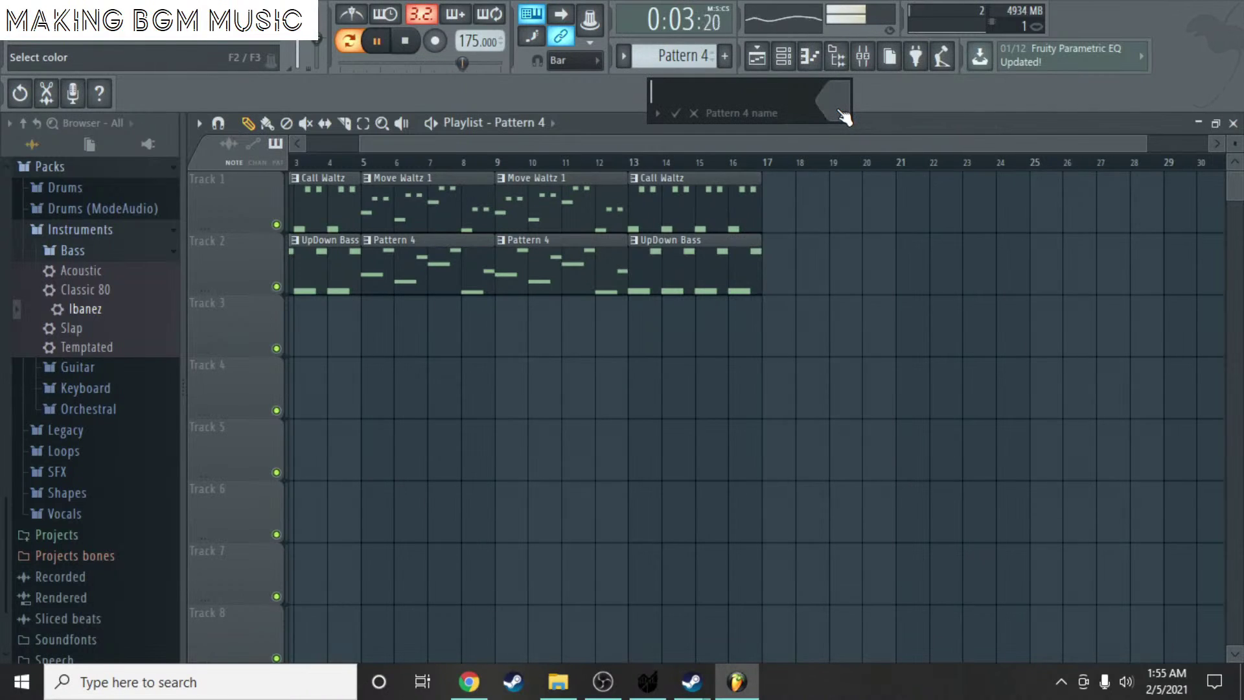
{"action": "type", "text": "M"}
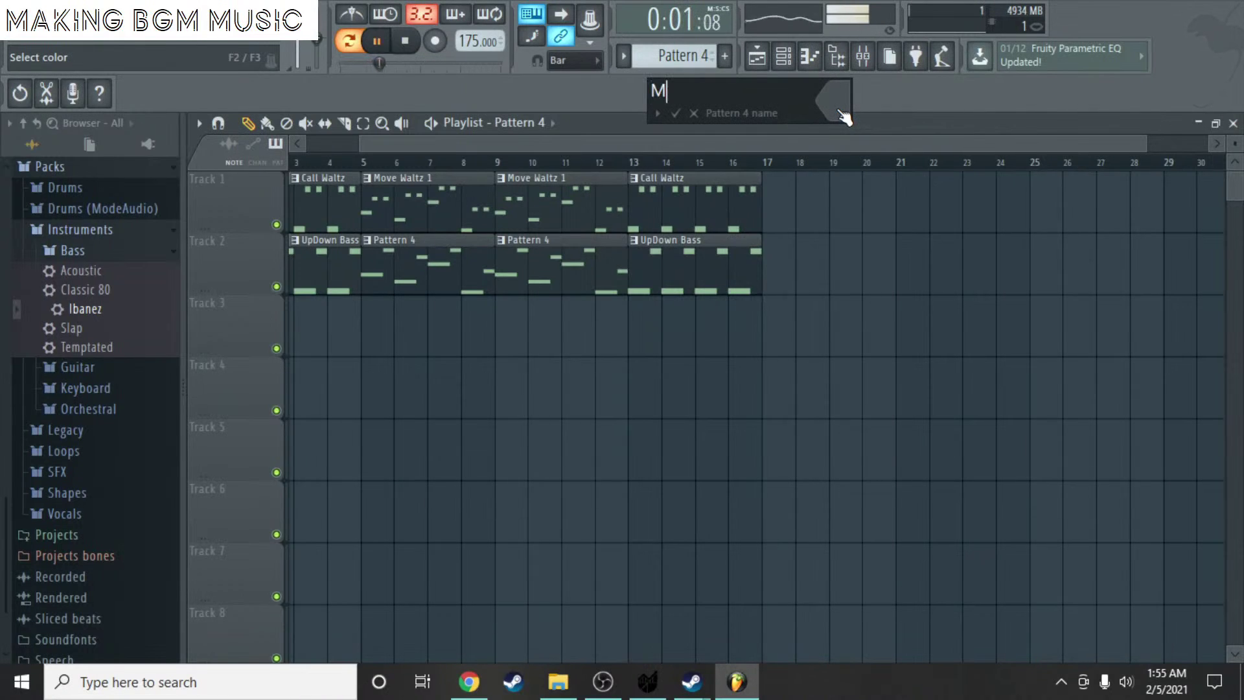
{"action": "type", "text": "oving Bass"}
{"action": "key", "text": "Return"}
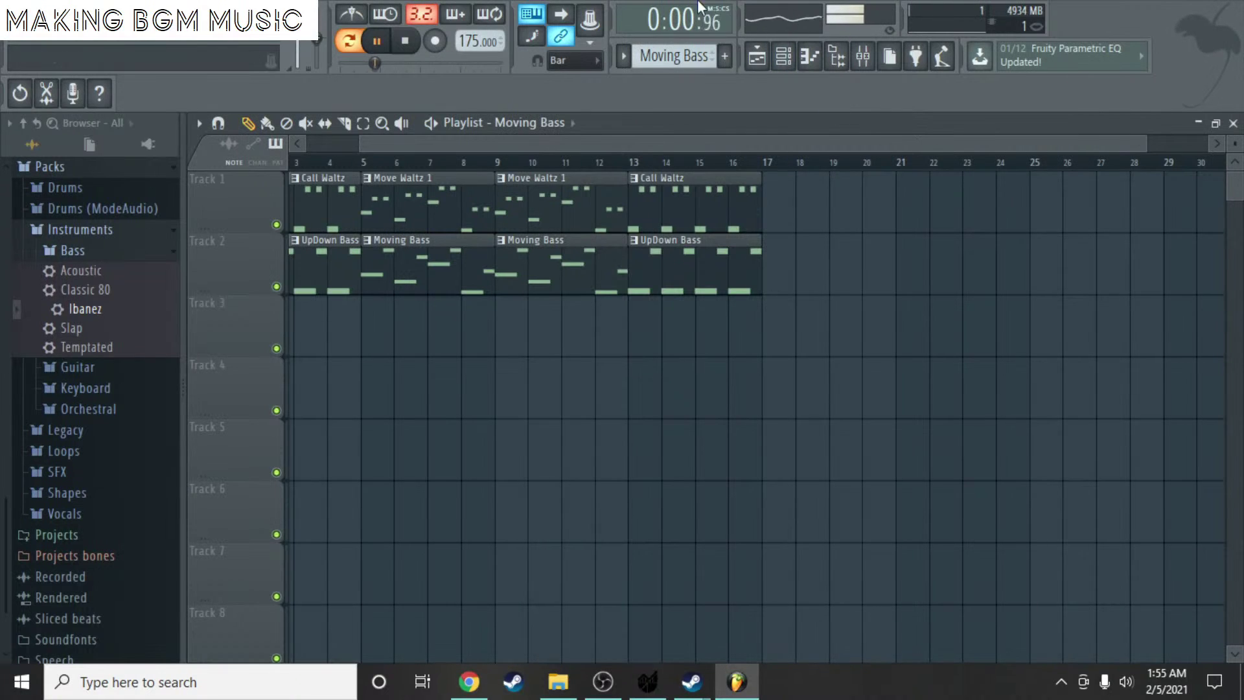
- Stop playback, move all eight clips to start at bar 9, and delete the stray Moving Bass clip
{"action": "key", "text": "space"}
{"action": "left_click_drag", "start_coordinate": [756, 139], "coordinate": [582, 135]}
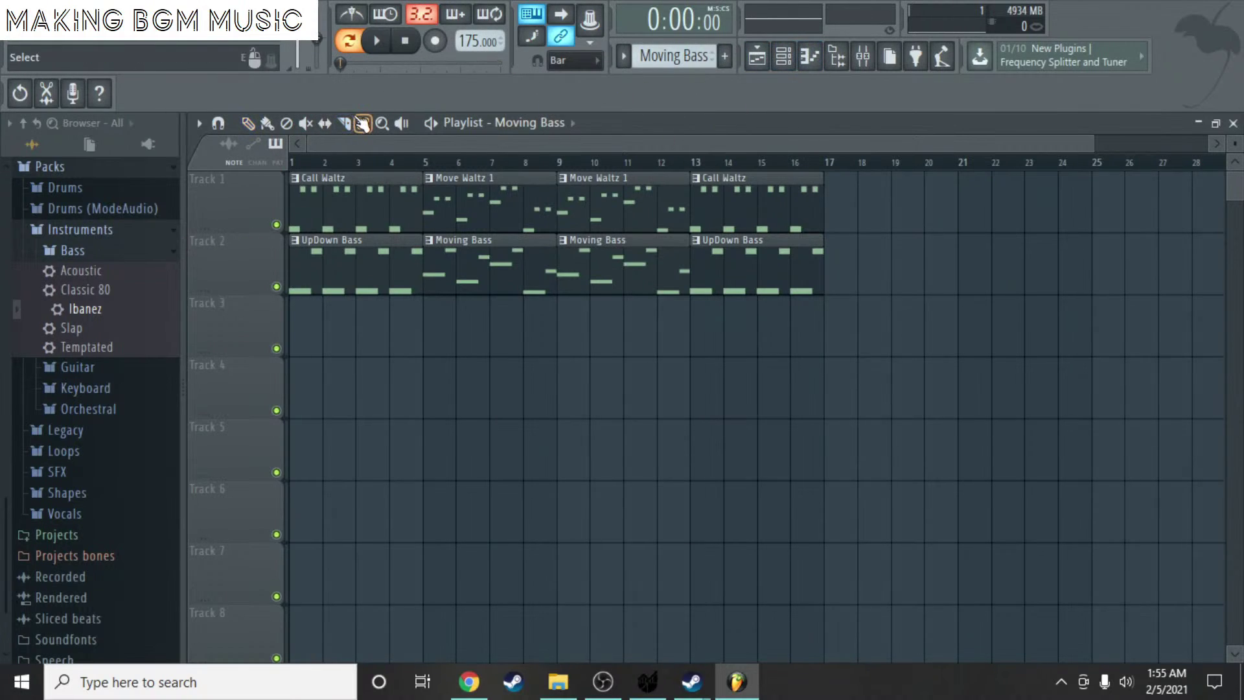
{"action": "left_click_drag", "start_coordinate": [881, 417], "coordinate": [342, 167]}
{"action": "left_click_drag", "start_coordinate": [370, 216], "coordinate": [633, 217]}
{"action": "left_click", "coordinate": [617, 394]}
{"action": "right_click", "coordinate": [617, 395]}
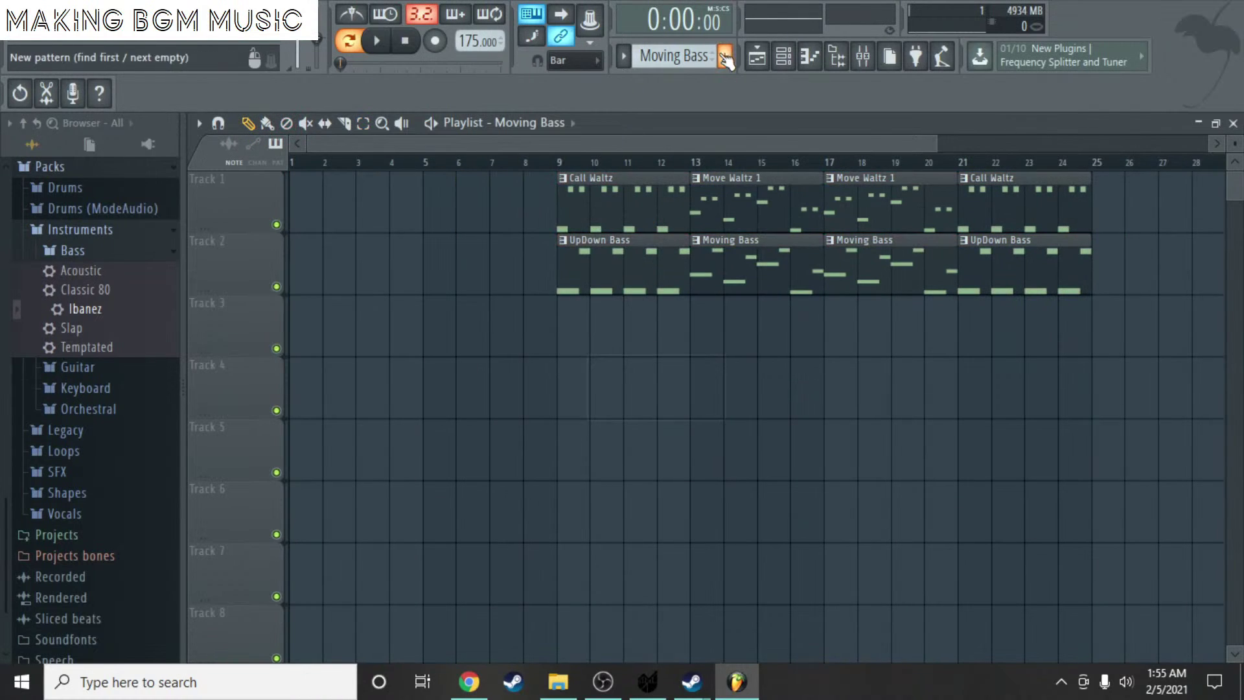
- Select Pattern 5, leaving its name unchanged, and place it at Track 1, bar 1
{"action": "scroll", "coordinate": [683, 57], "scroll_direction": "down", "scroll_amount": 3}
{"action": "scroll", "coordinate": [683, 57], "scroll_direction": "down", "scroll_amount": 2}
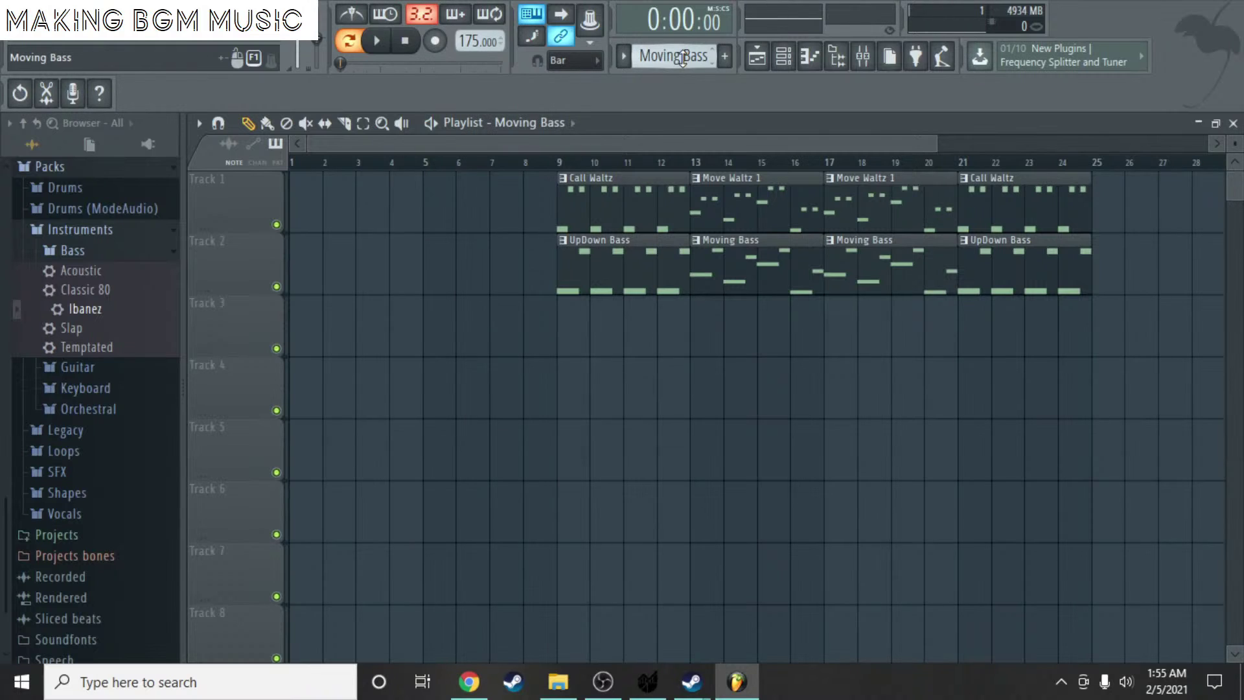
{"action": "left_click", "coordinate": [683, 58]}
{"action": "left_click", "coordinate": [802, 131]}
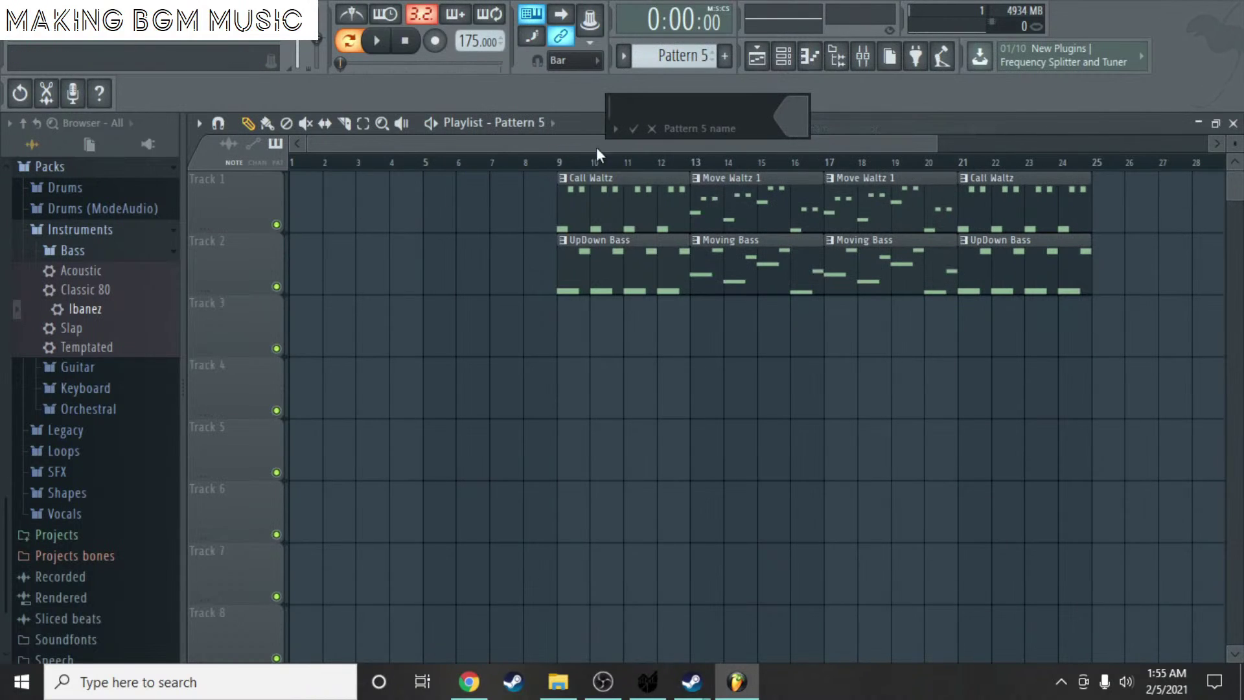
{"action": "left_click", "coordinate": [651, 129]}
{"action": "left_click", "coordinate": [295, 194]}
- Open Pattern 5's ORGEON channel in the piano roll and delete its leftover note
{"action": "double_click", "coordinate": [297, 198]}
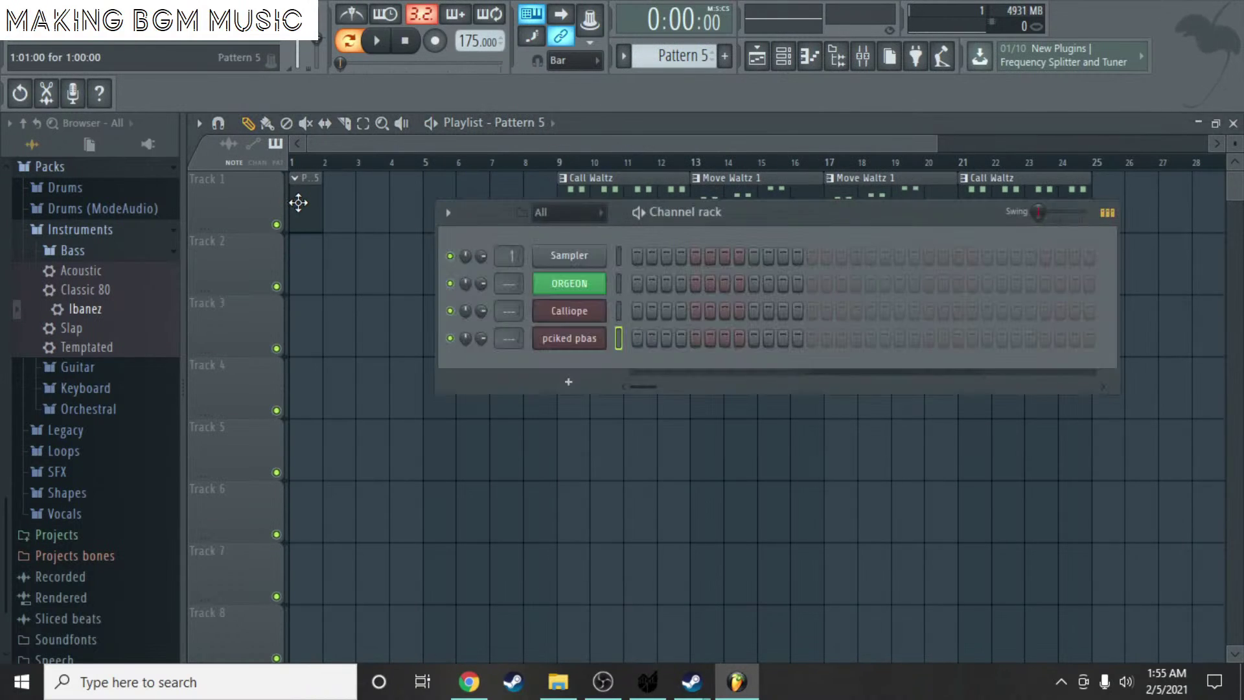
{"action": "right_click", "coordinate": [572, 291]}
{"action": "left_click", "coordinate": [642, 280]}
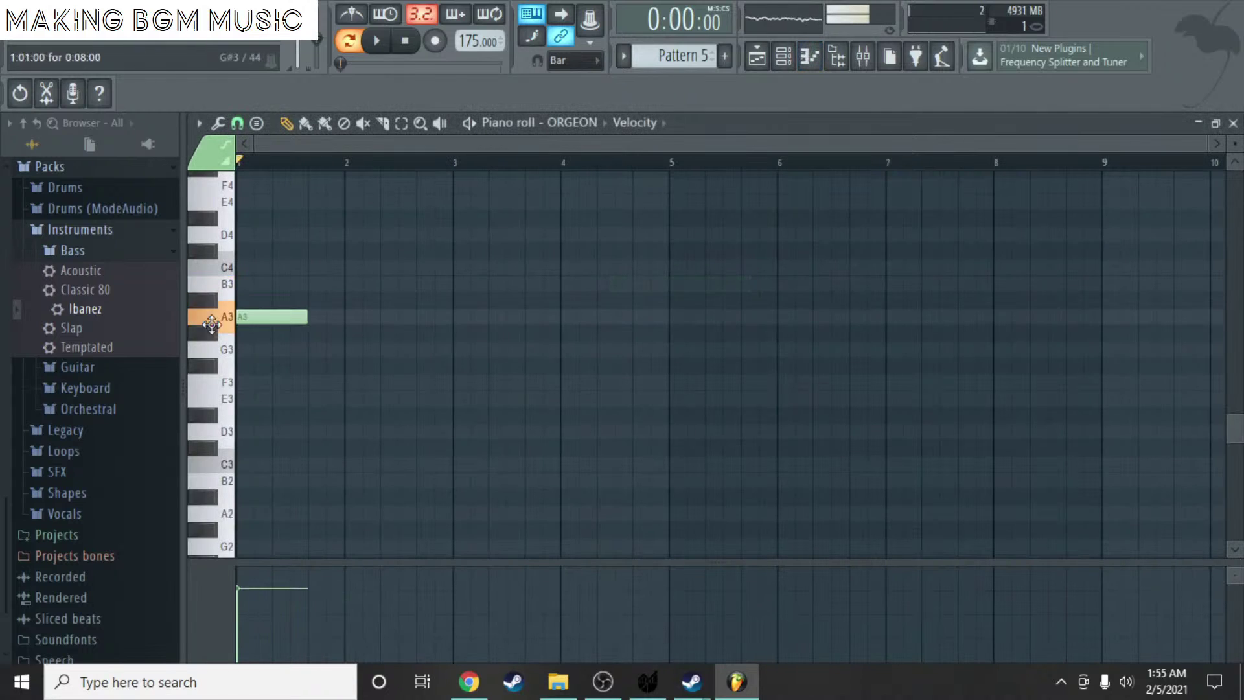
{"action": "scroll", "coordinate": [286, 222], "scroll_direction": "up", "scroll_amount": 4}
{"action": "right_click", "coordinate": [279, 324]}
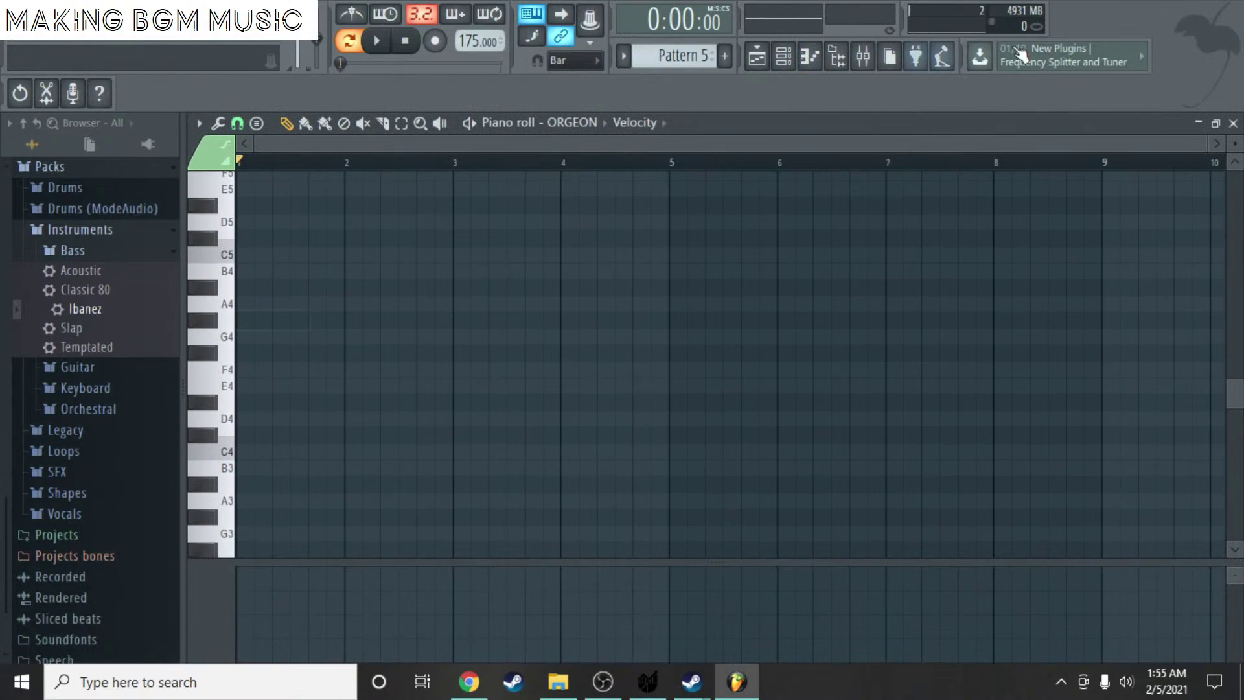
{"action": "key", "text": "alt+Tab"}
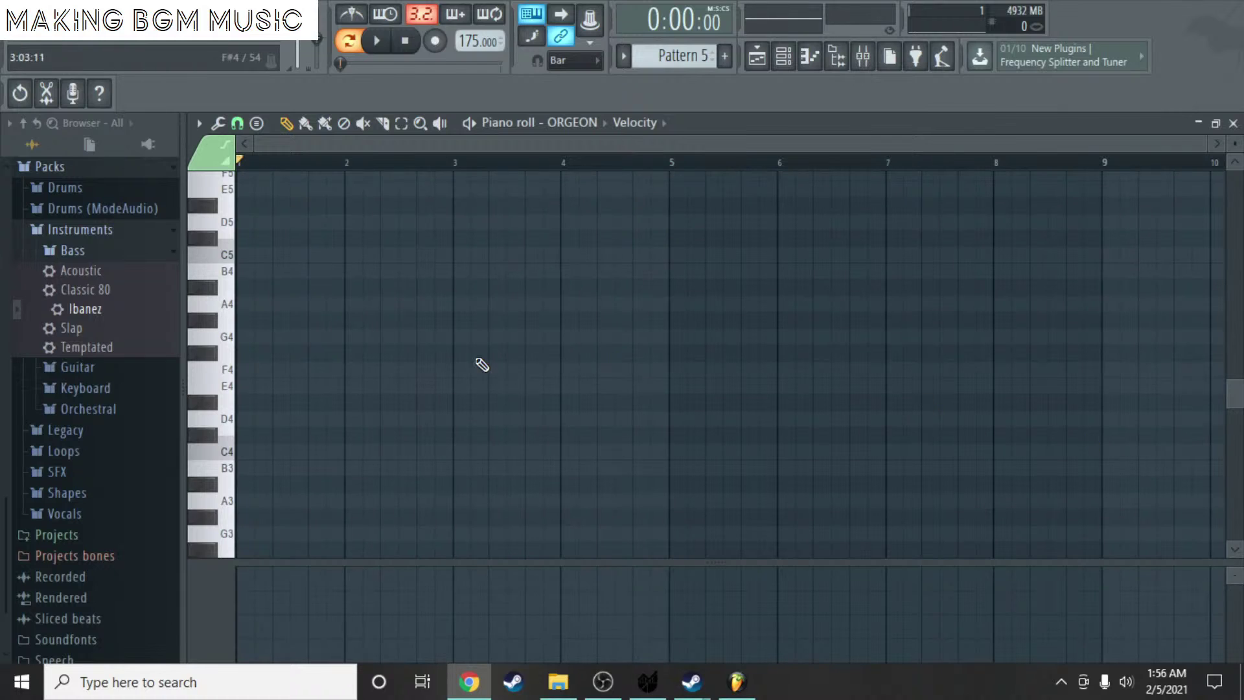
{"action": "scroll", "coordinate": [253, 305], "scroll_direction": "up", "scroll_amount": 5}
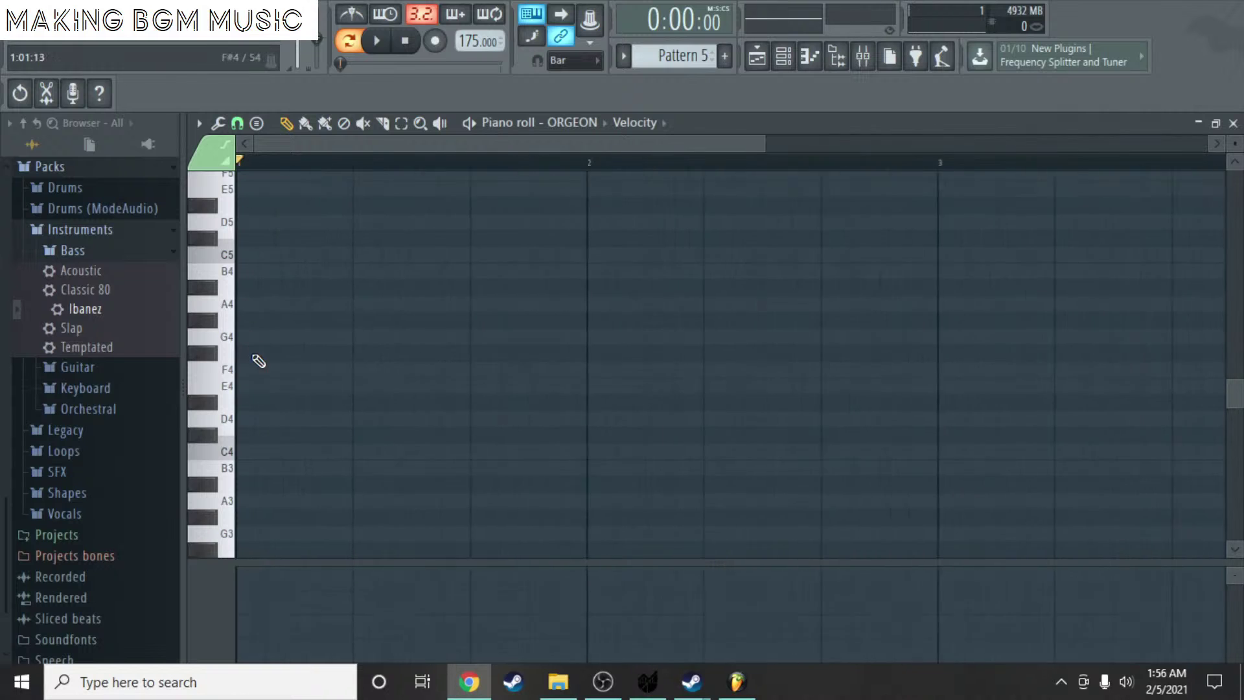
{"action": "left_click", "coordinate": [245, 385]}
{"action": "left_click_drag", "start_coordinate": [477, 386], "coordinate": [342, 392]}
{"action": "left_click", "coordinate": [383, 369]}
{"action": "left_click_drag", "start_coordinate": [486, 403], "coordinate": [486, 451]}
{"action": "left_click", "coordinate": [606, 420]}
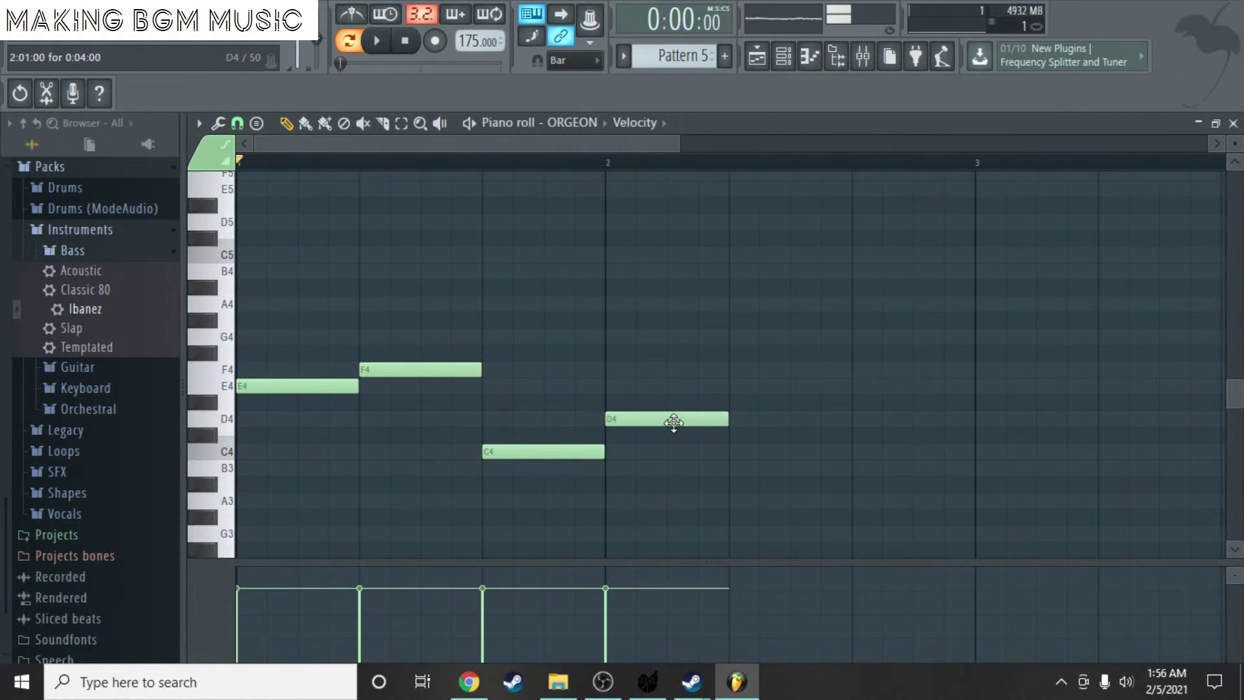
{"action": "right_click", "coordinate": [672, 420]}
{"action": "right_click", "coordinate": [527, 452]}
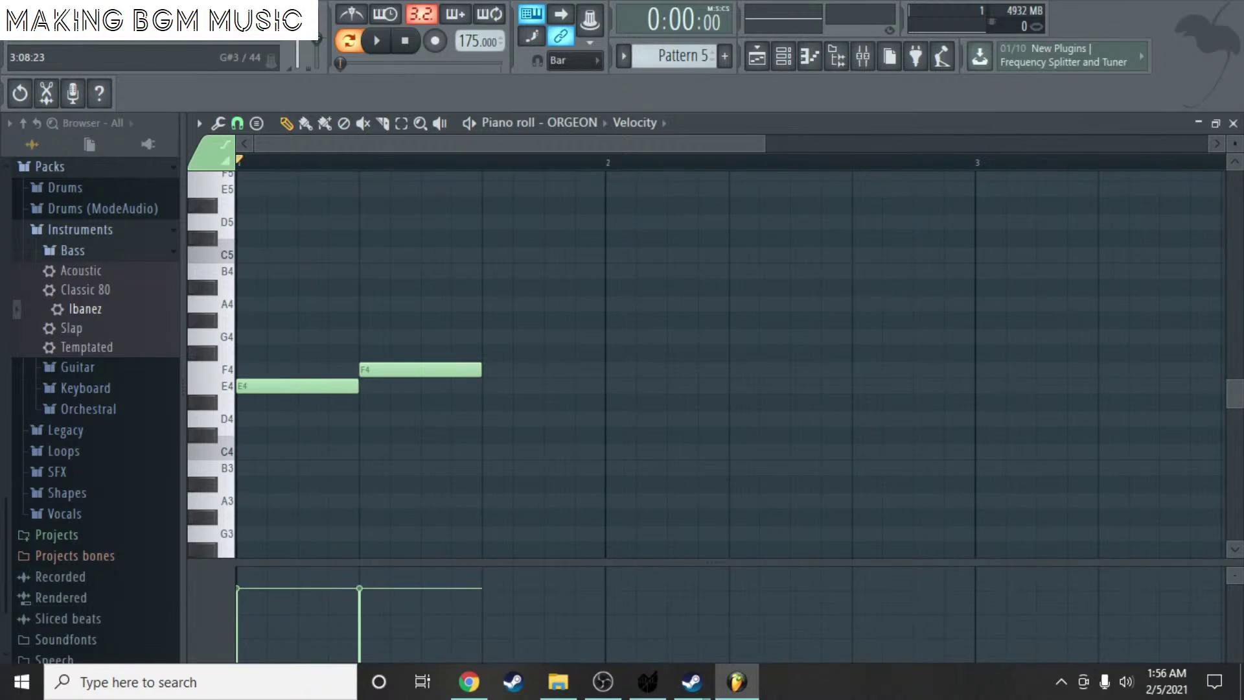
{"action": "key", "text": "alt+Tab"}
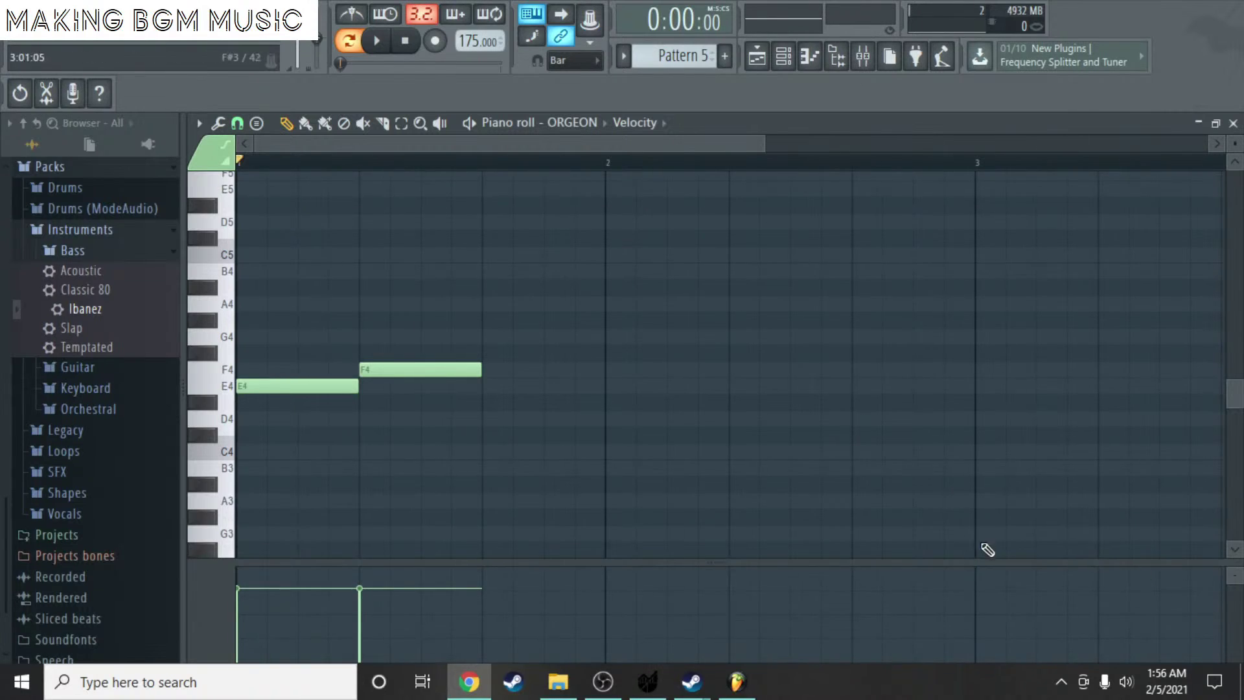
{"action": "right_click", "coordinate": [419, 371]}
{"action": "right_click", "coordinate": [324, 388]}
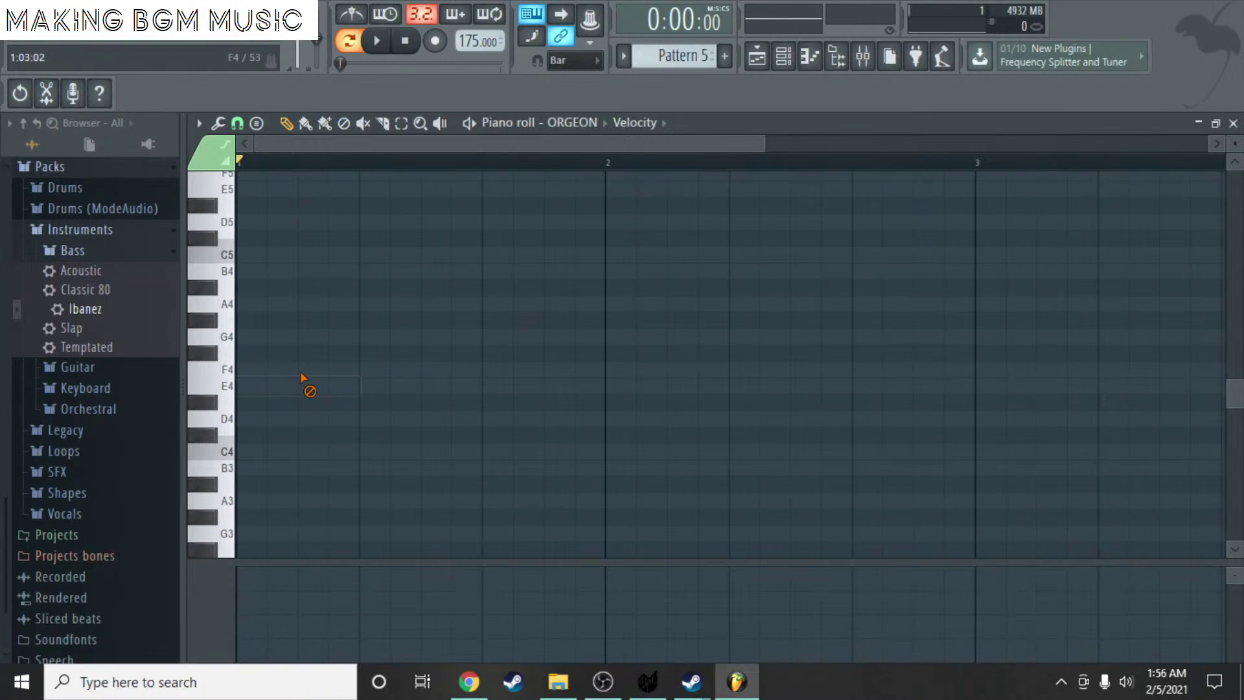
{"action": "scroll", "coordinate": [305, 341], "scroll_direction": "up", "scroll_amount": 6}
- Draw an A6 at the start of bar 1, a G6 on beat 2 and another A6 on beat 3, then play it
{"action": "scroll", "coordinate": [304, 334], "scroll_direction": "up", "scroll_amount": 2}
{"action": "left_click", "coordinate": [243, 352]}
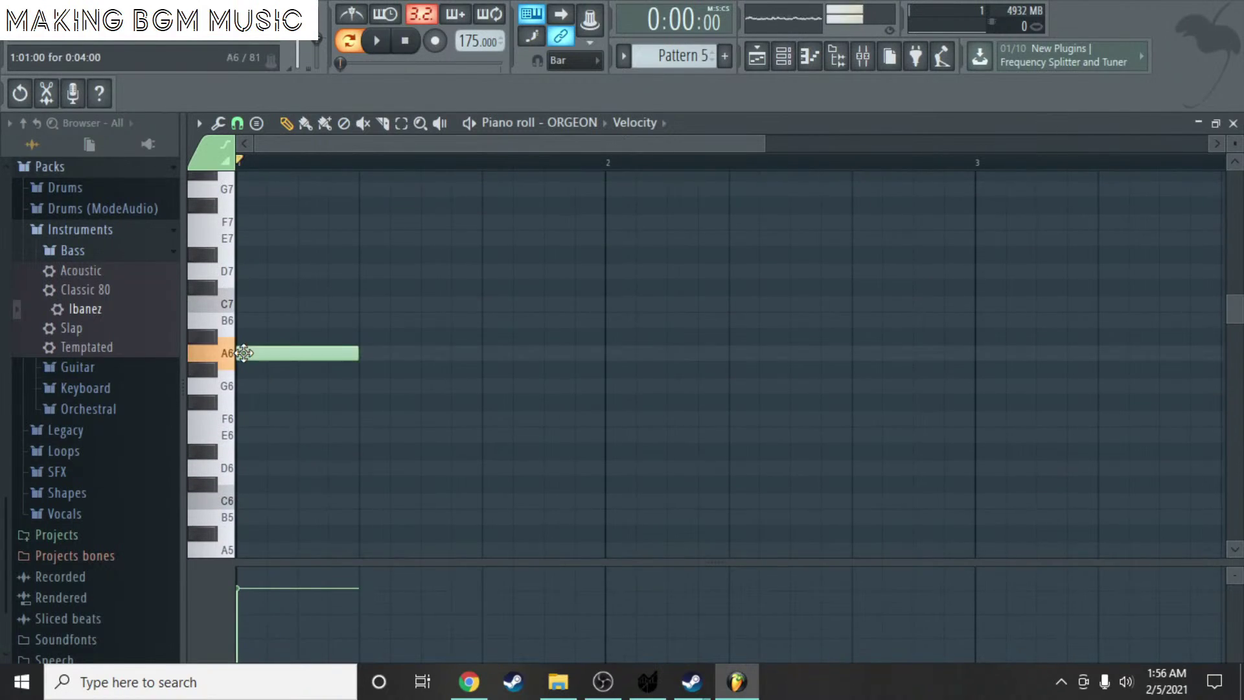
{"action": "left_click_drag", "start_coordinate": [398, 386], "coordinate": [363, 386]}
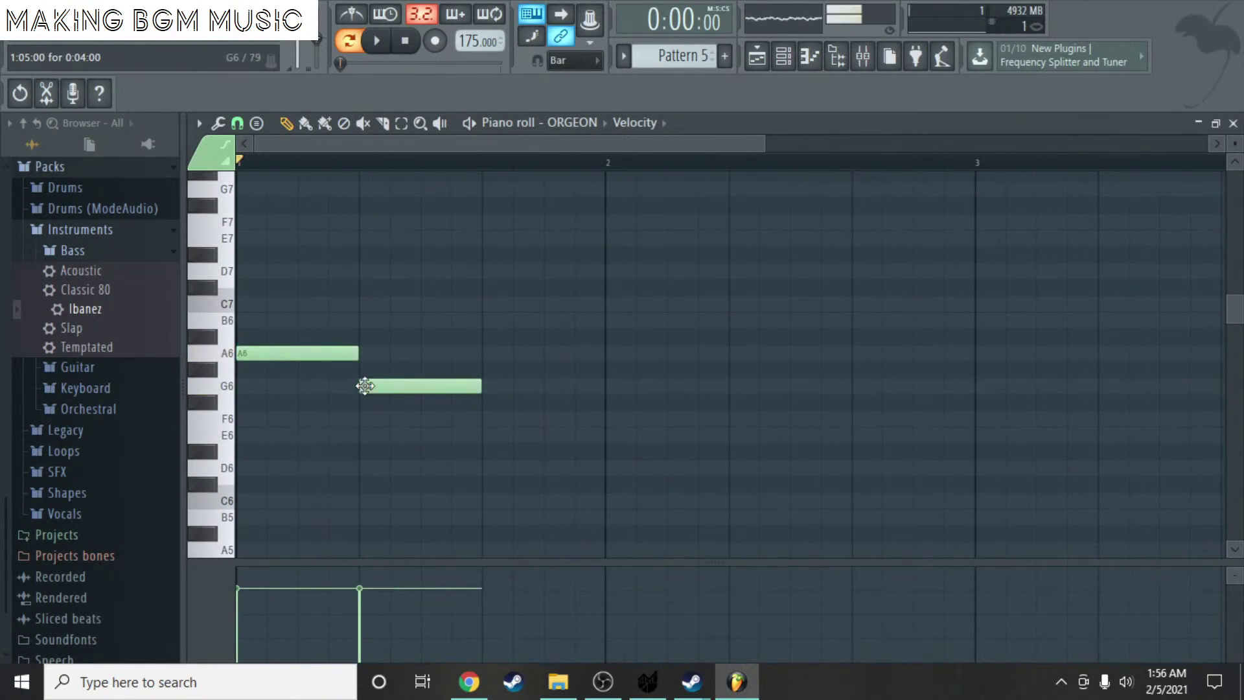
{"action": "left_click", "coordinate": [476, 354]}
{"action": "scroll", "coordinate": [600, 317], "scroll_direction": "down", "scroll_amount": 3}
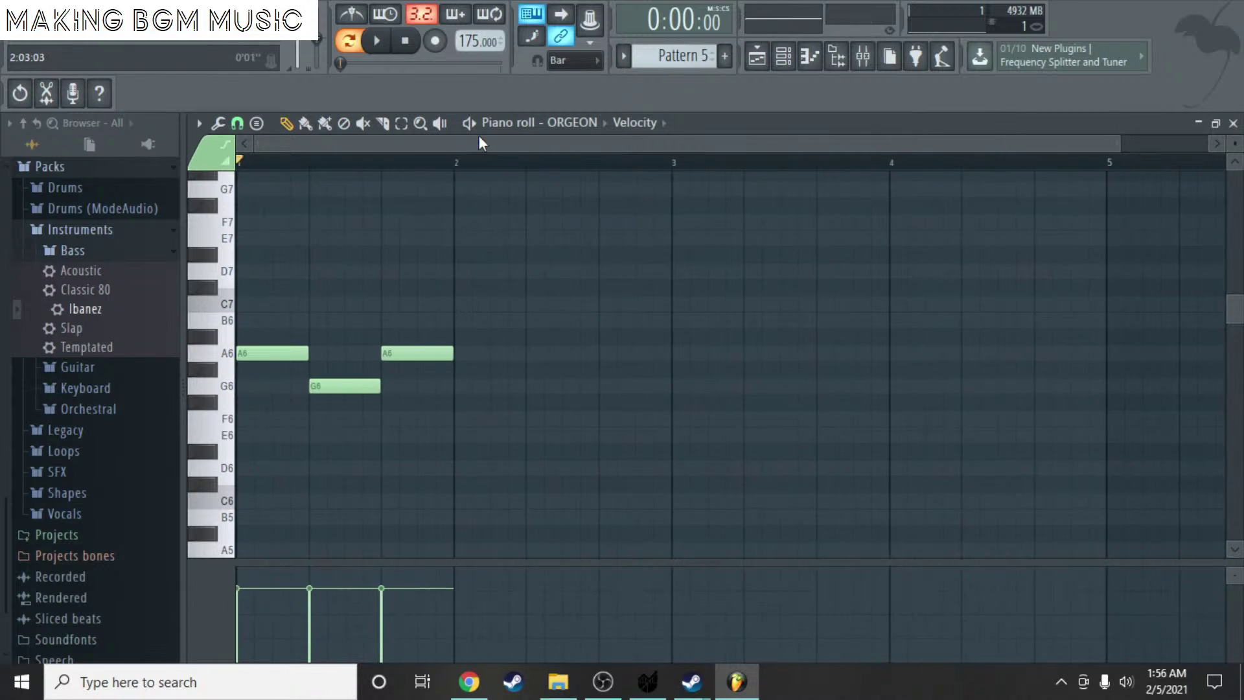
{"action": "key", "text": "space"}
- Shorten the first A6 and tuck the G6 and second A6 right after it
{"action": "key", "text": "space"}
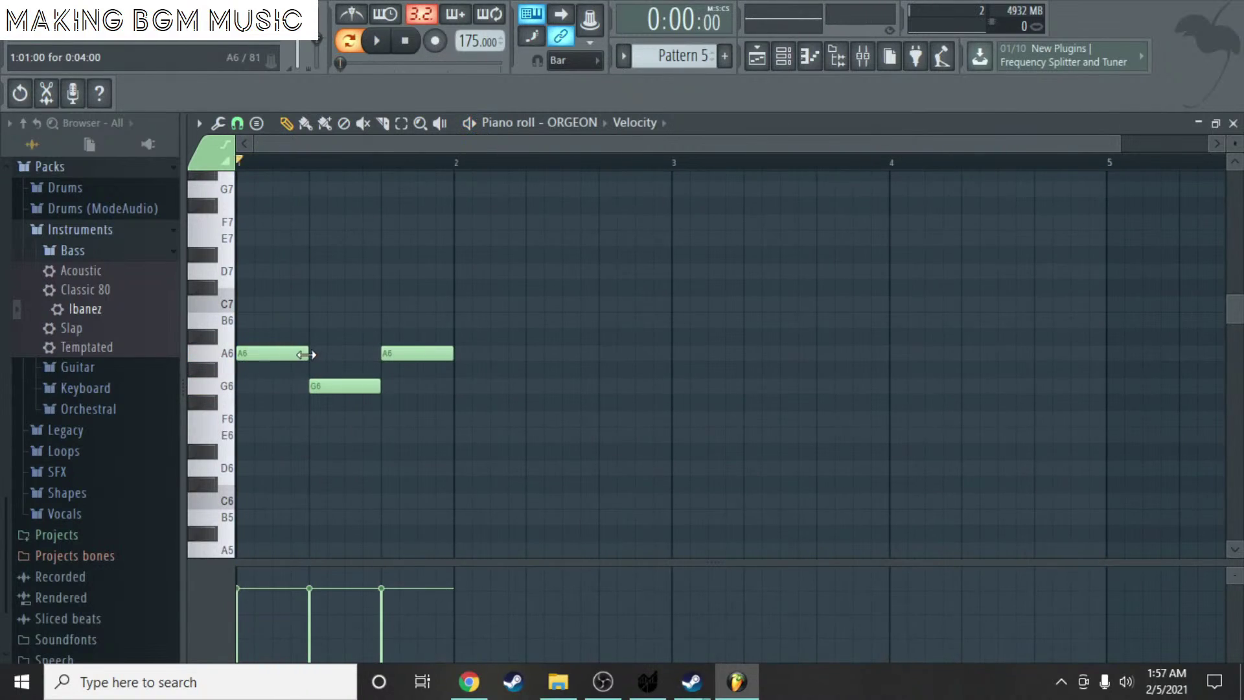
{"action": "left_click_drag", "start_coordinate": [305, 355], "coordinate": [254, 354]}
{"action": "left_click_drag", "start_coordinate": [333, 386], "coordinate": [275, 386]}
{"action": "mouse_move", "coordinate": [383, 358]}
{"action": "left_mouse_down"}
{"action": "mouse_move", "coordinate": [274, 357]}
{"action": "mouse_move", "coordinate": [380, 353]}
{"action": "left_mouse_up"}
{"action": "key", "text": "space"}
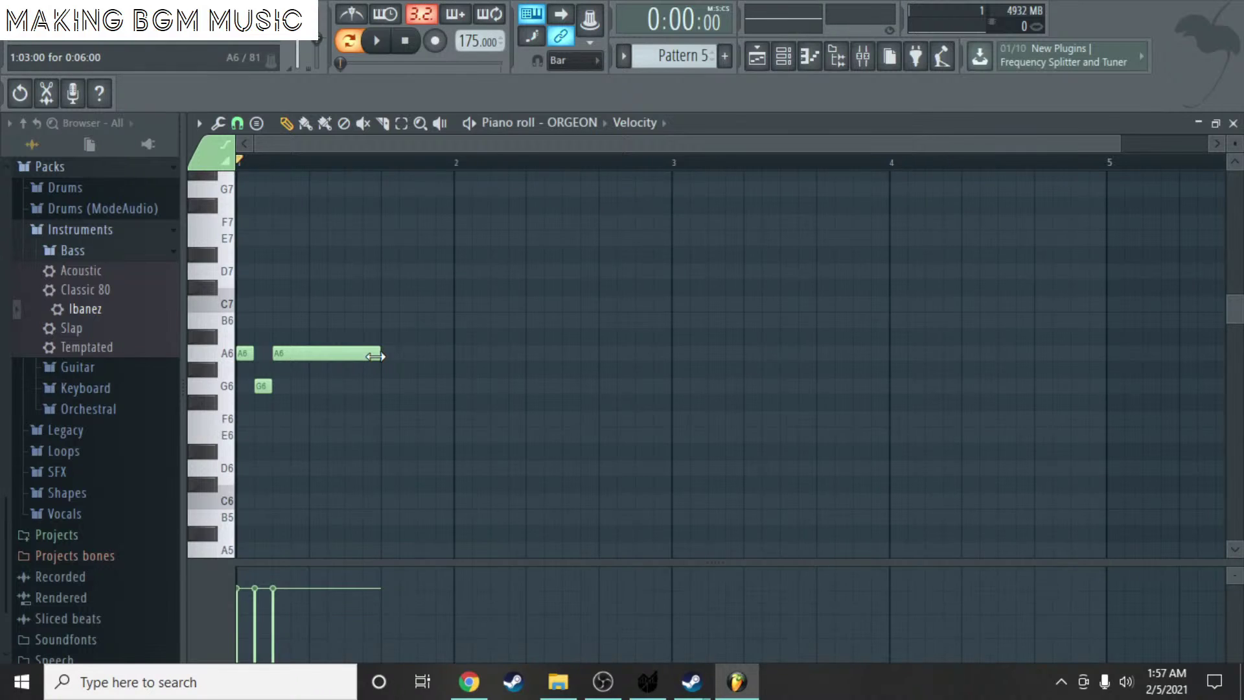
{"action": "scroll", "coordinate": [333, 140], "scroll_direction": "up", "scroll_amount": 3}
{"action": "key", "text": "space"}
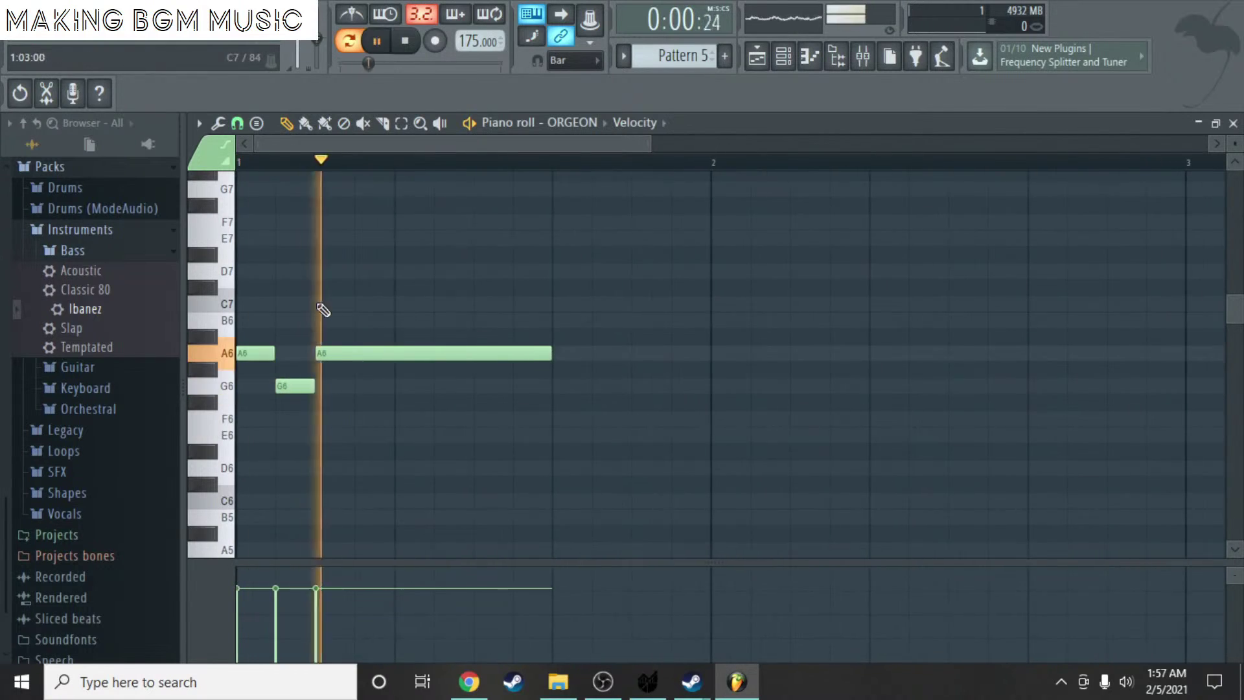
{"action": "key", "text": "space"}
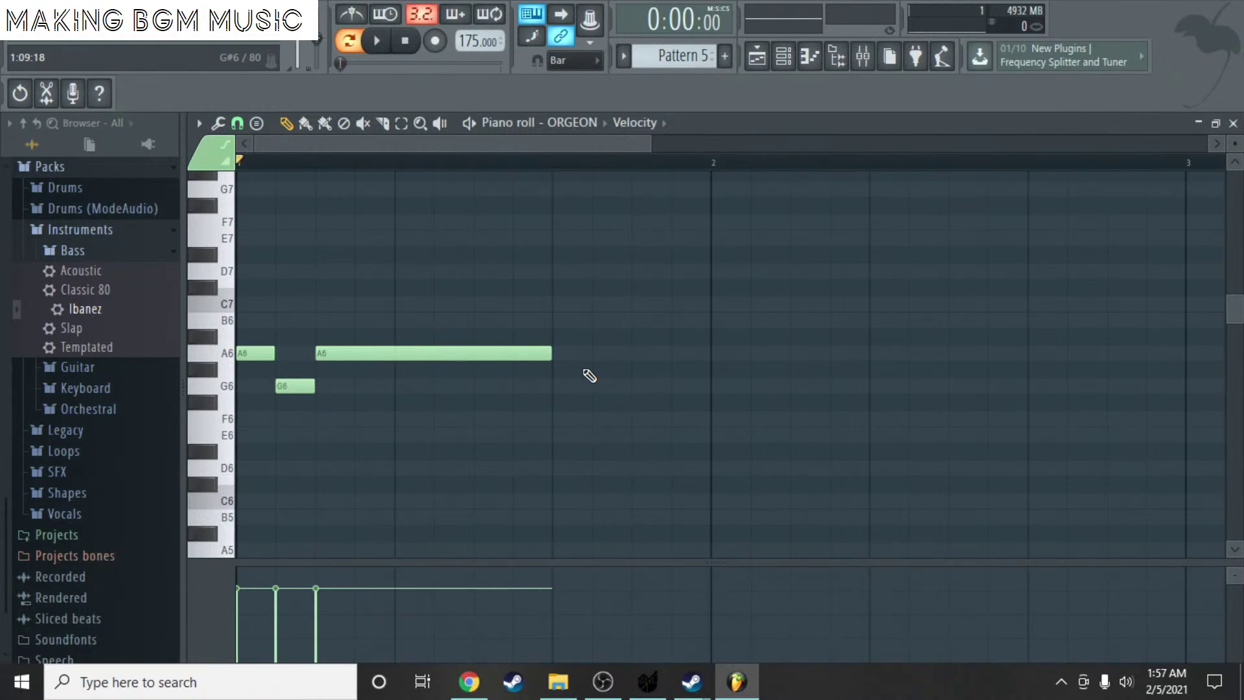
- Add a short G6 after the long A6, followed by F6, E6 and D6 notes
{"action": "left_click", "coordinate": [587, 371]}
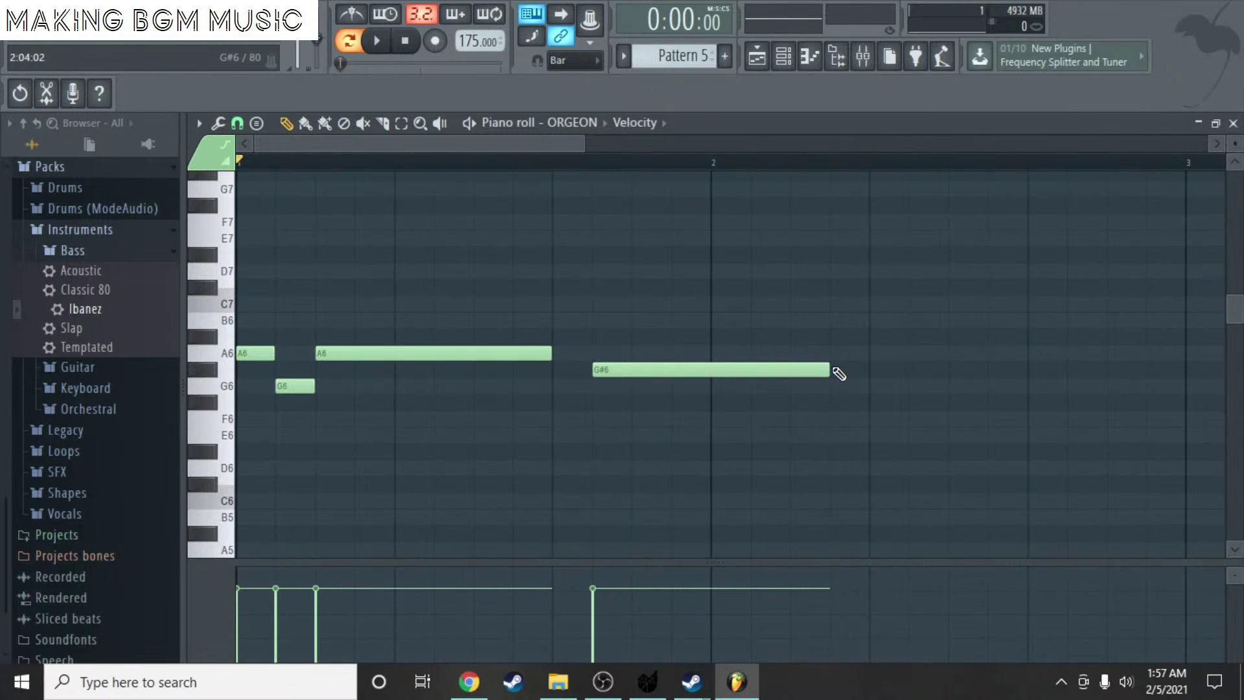
{"action": "left_click_drag", "start_coordinate": [830, 369], "coordinate": [631, 370]}
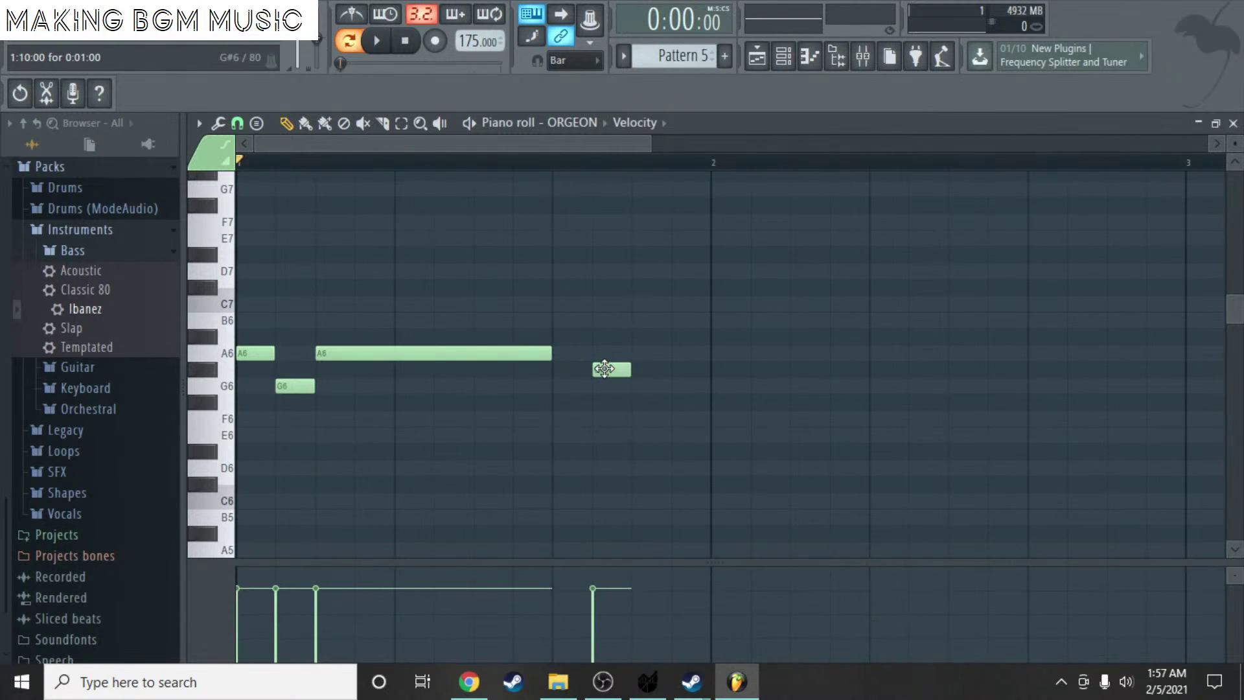
{"action": "left_click_drag", "start_coordinate": [614, 370], "coordinate": [557, 387]}
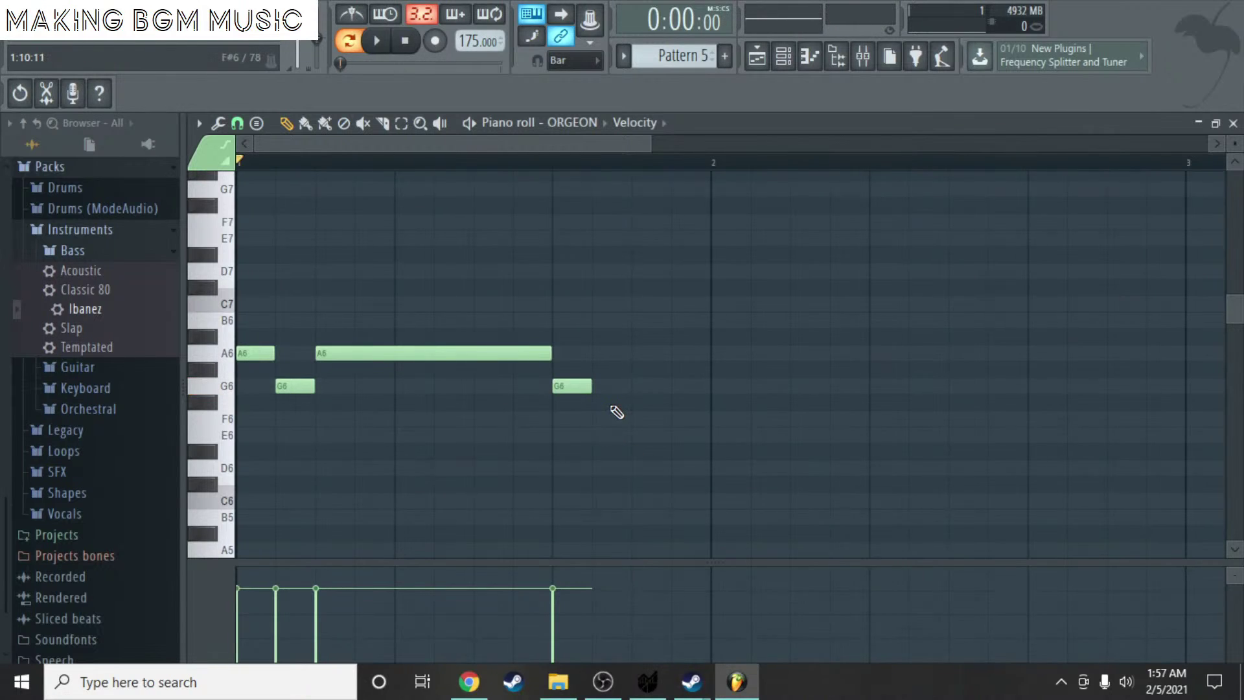
{"action": "scroll", "coordinate": [617, 413], "scroll_direction": "down", "scroll_amount": 3}
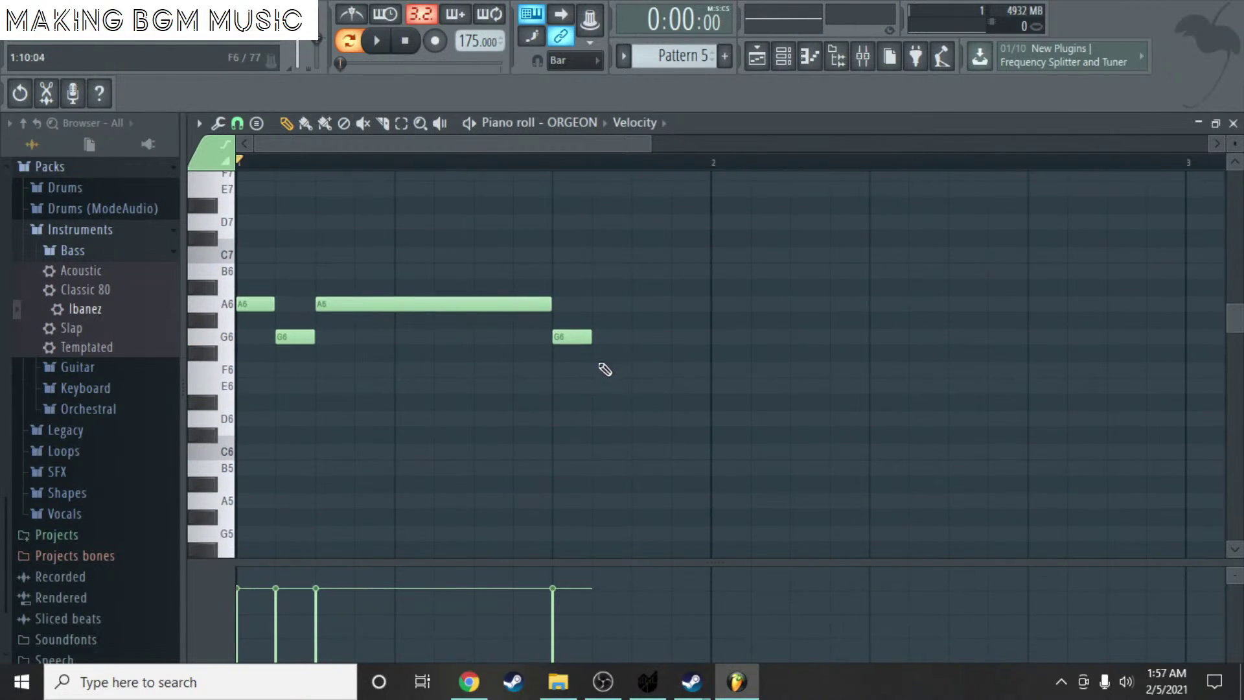
{"action": "left_click", "coordinate": [605, 369]}
{"action": "left_click", "coordinate": [644, 386]}
{"action": "left_click", "coordinate": [677, 402]}
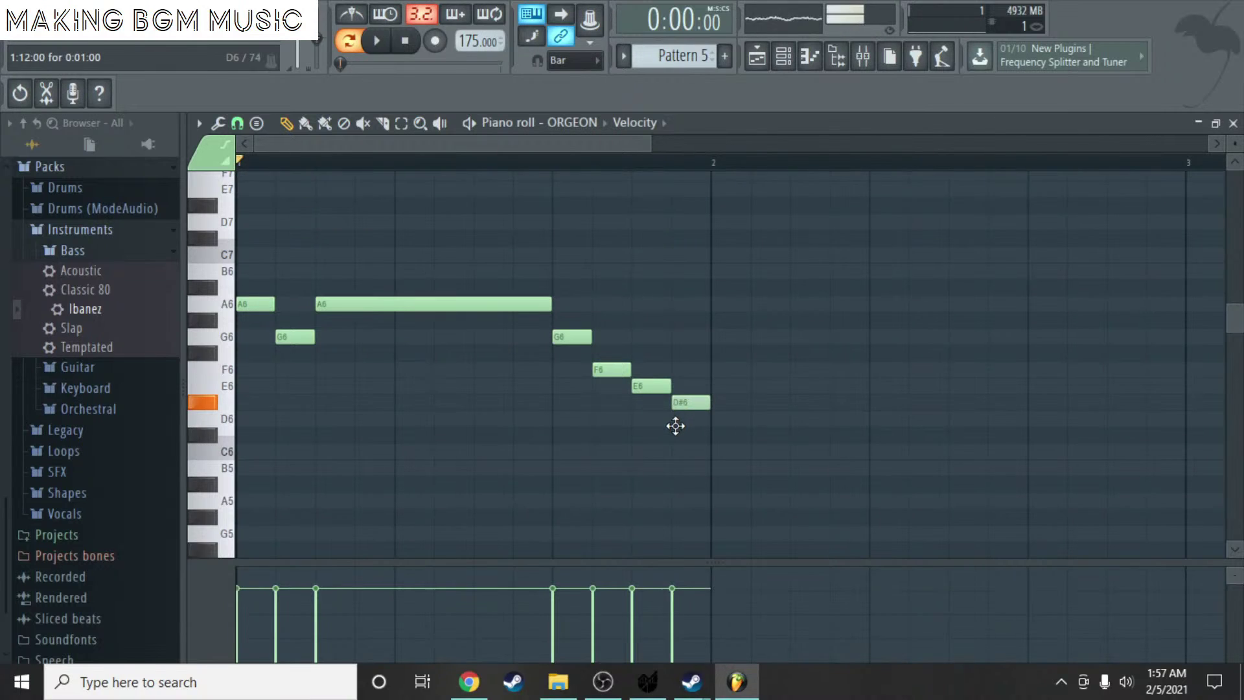
{"action": "left_click_drag", "start_coordinate": [676, 425], "coordinate": [677, 421]}
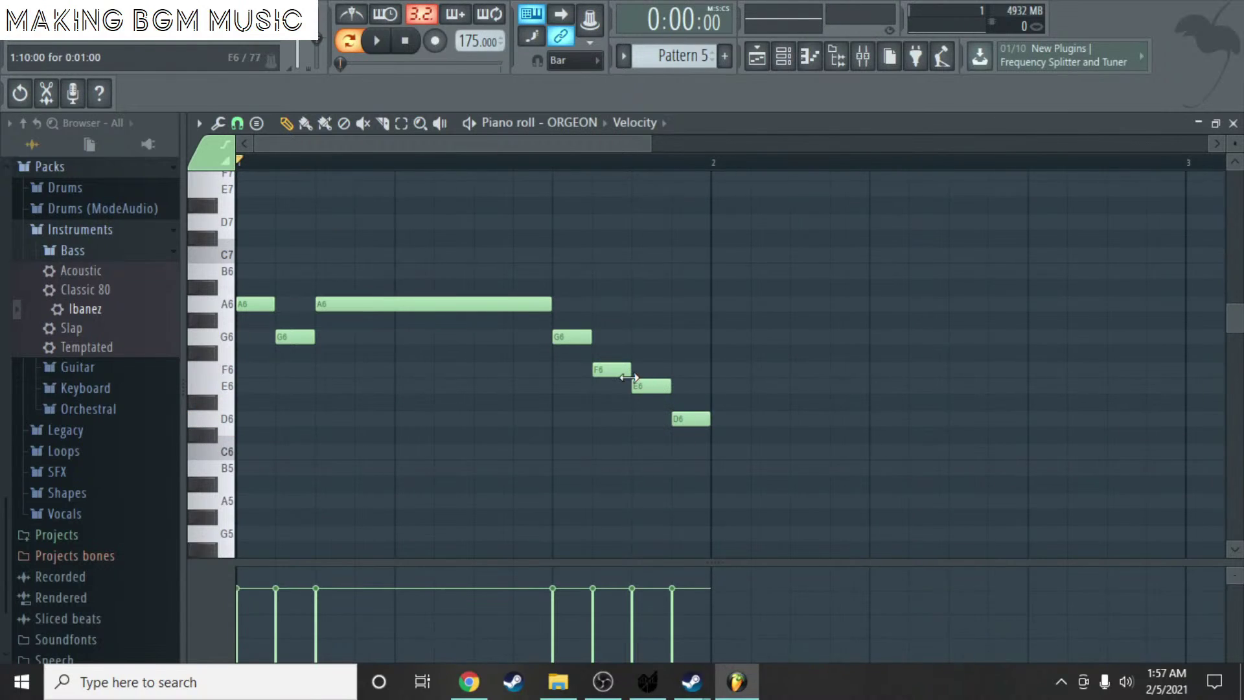
{"action": "key", "text": "space"}
- Lengthen the first A6 and shift the G6–D6 run to follow it
{"action": "key", "text": "space"}
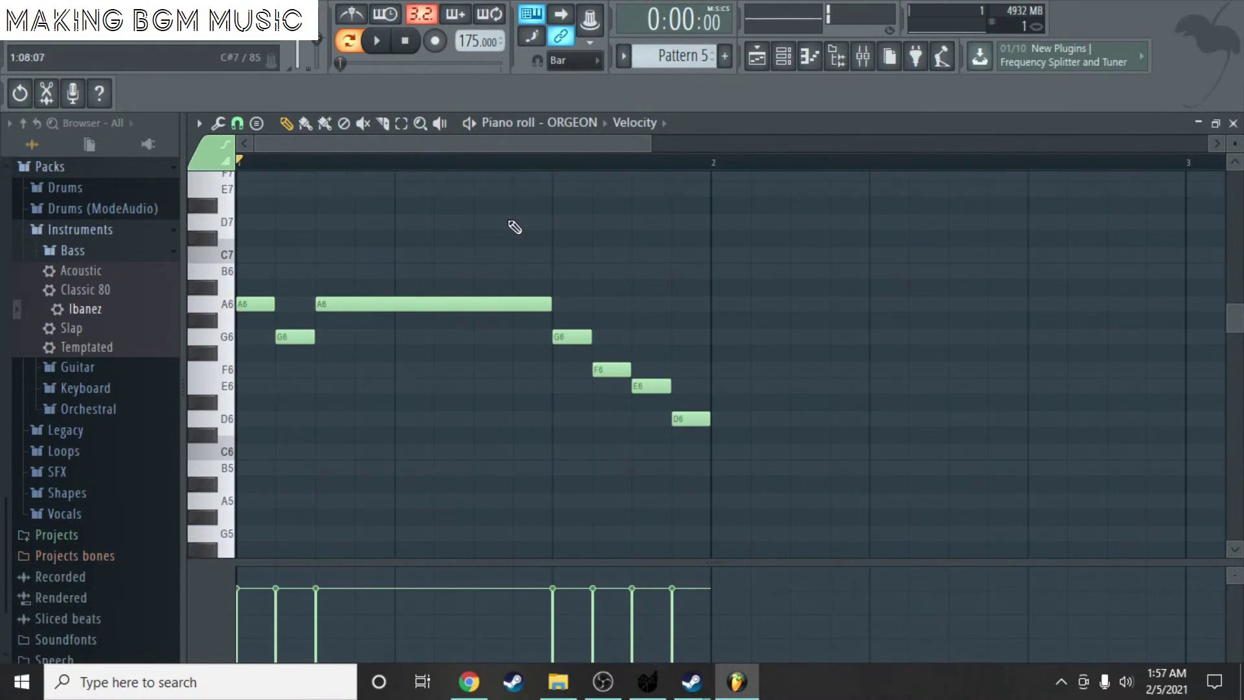
{"action": "scroll", "coordinate": [382, 155], "scroll_direction": "down", "scroll_amount": 3}
{"action": "scroll", "coordinate": [375, 145], "scroll_direction": "down", "scroll_amount": 1}
{"action": "mouse_move", "coordinate": [428, 476]}
{"action": "left_mouse_down"}
{"action": "mouse_move", "coordinate": [290, 314]}
{"action": "mouse_move", "coordinate": [434, 337]}
{"action": "mouse_move", "coordinate": [410, 337]}
{"action": "left_mouse_up"}
{"action": "left_click", "coordinate": [285, 123]}
{"action": "key", "text": "space"}
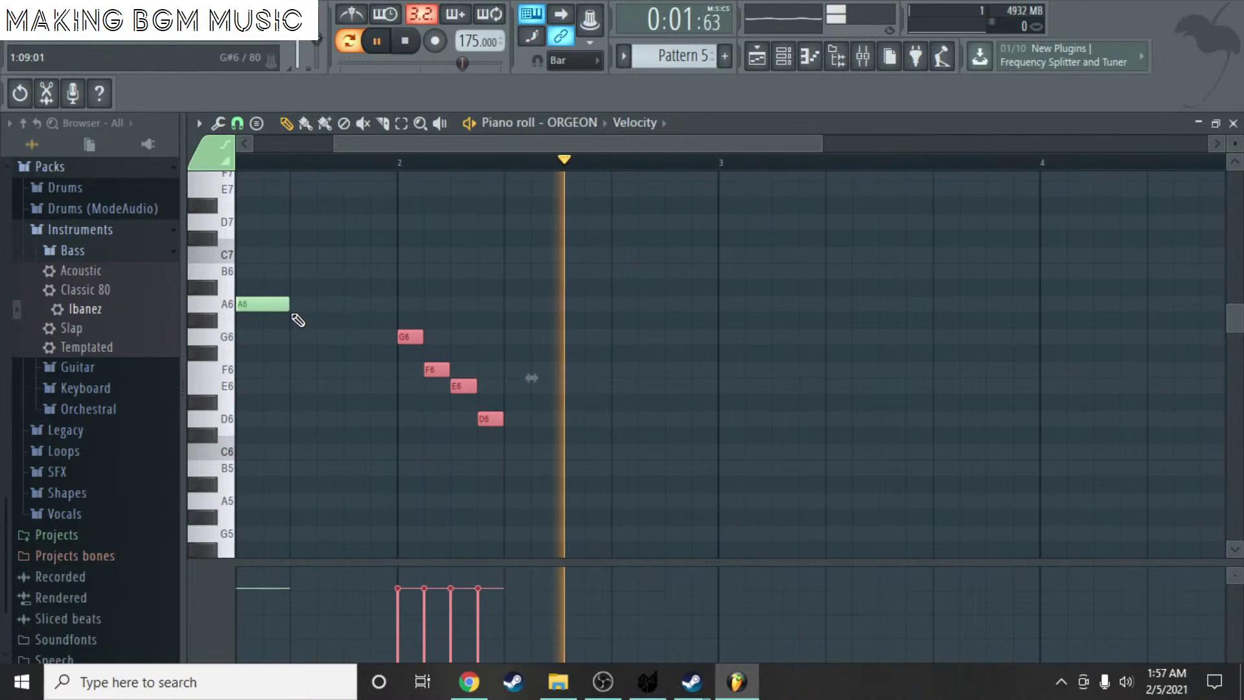
{"action": "key", "text": "space"}
{"action": "left_click_drag", "start_coordinate": [289, 305], "coordinate": [354, 309]}
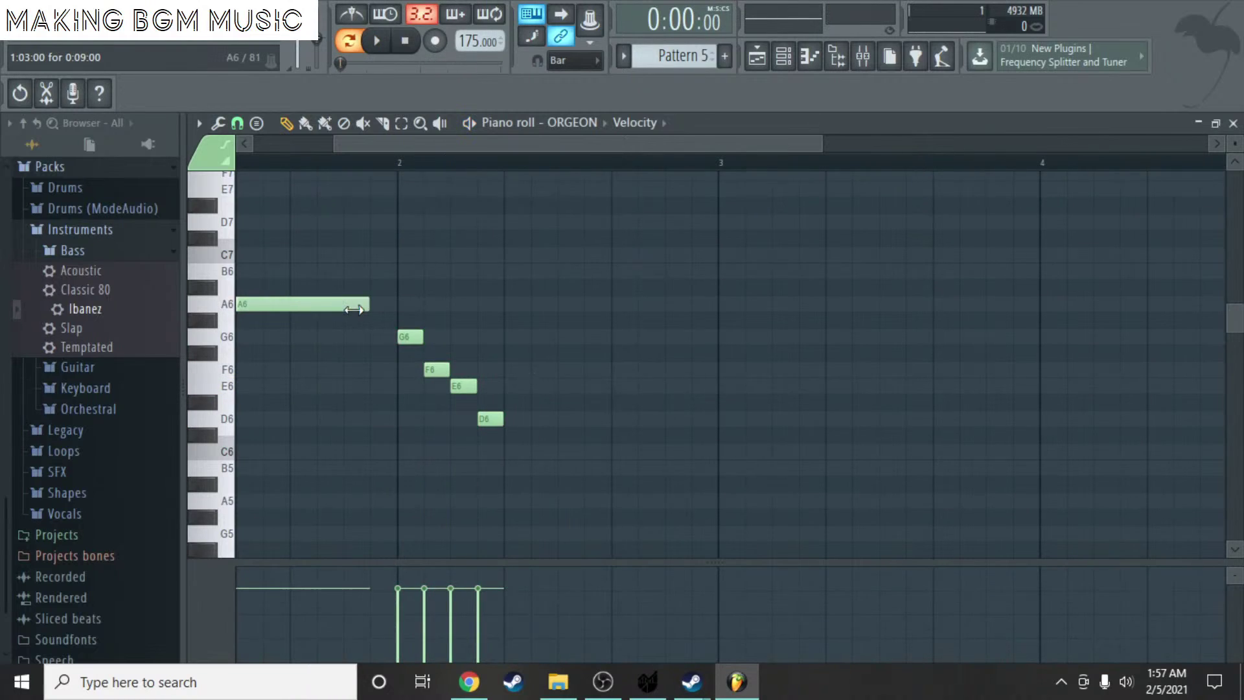
{"action": "left_click", "coordinate": [402, 125]}
{"action": "mouse_move", "coordinate": [514, 430]}
{"action": "left_mouse_down"}
{"action": "mouse_move", "coordinate": [389, 326]}
{"action": "mouse_move", "coordinate": [363, 332]}
{"action": "left_mouse_up"}
{"action": "left_click", "coordinate": [286, 124]}
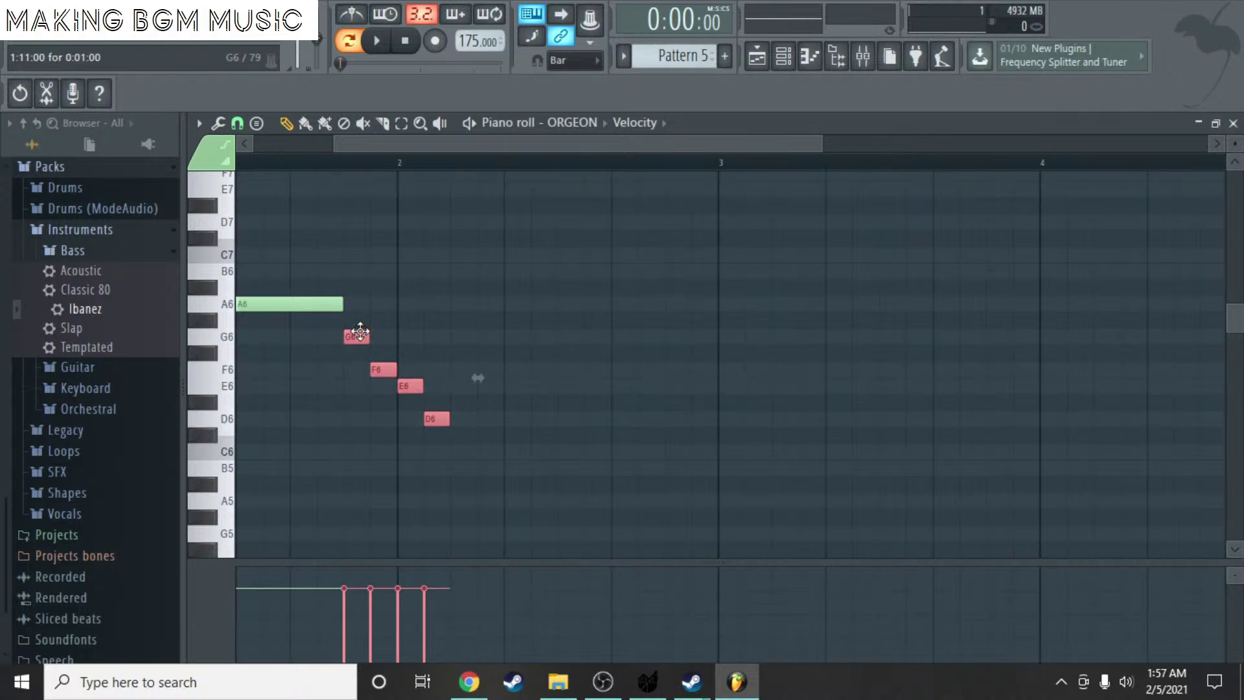
{"action": "key", "text": "space"}
{"action": "key", "text": "space"}
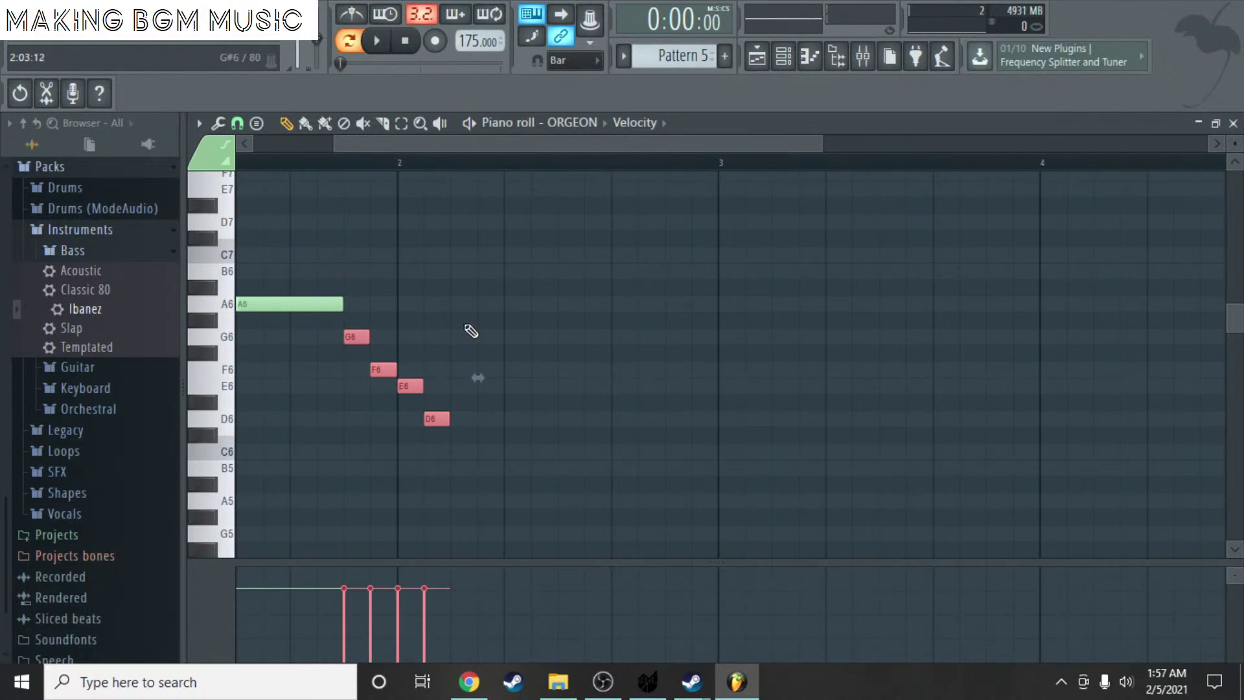
- Shorten the A6 and respace G6, F6, E6 and D6 one per beat, then play it back
{"action": "scroll", "coordinate": [457, 299], "scroll_direction": "down", "scroll_amount": 1}
{"action": "left_click", "coordinate": [417, 158]}
{"action": "scroll", "coordinate": [368, 162], "scroll_direction": "up", "scroll_amount": 2}
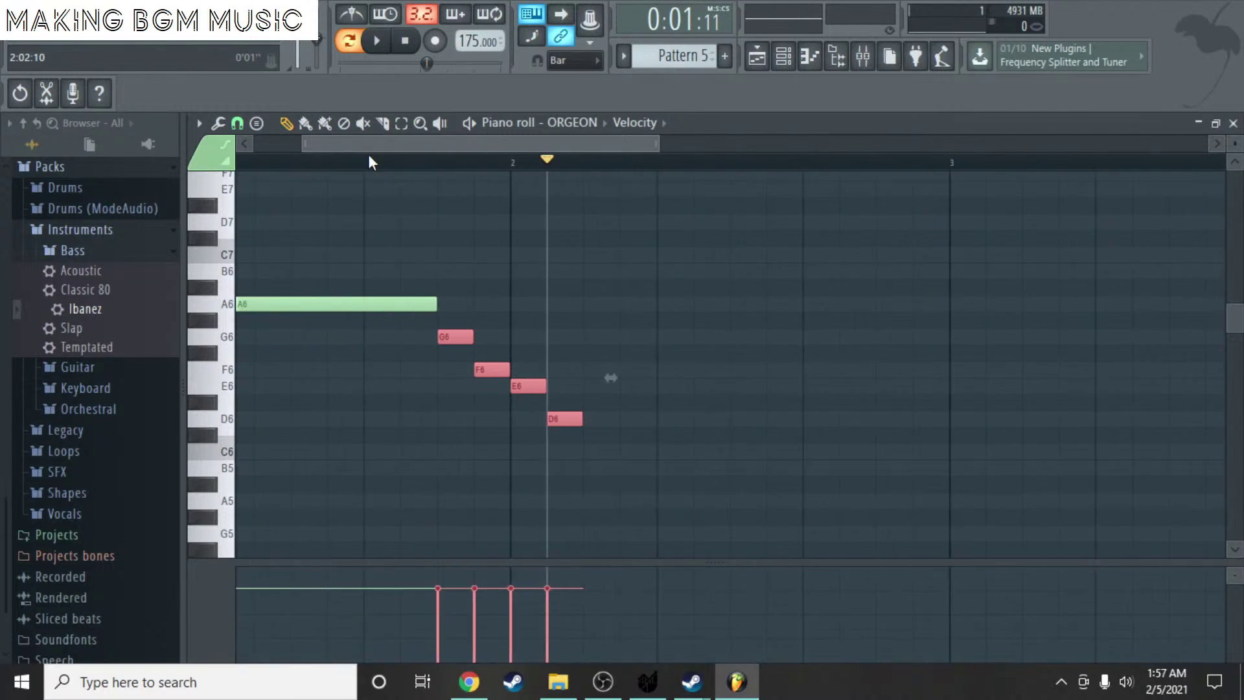
{"action": "left_click_drag", "start_coordinate": [469, 305], "coordinate": [397, 305]}
{"action": "mouse_move", "coordinate": [480, 337]}
{"action": "left_mouse_down"}
{"action": "mouse_move", "coordinate": [433, 337]}
{"action": "mouse_move", "coordinate": [470, 337]}
{"action": "left_mouse_up"}
{"action": "mouse_move", "coordinate": [526, 370]}
{"action": "left_mouse_down"}
{"action": "mouse_move", "coordinate": [488, 371]}
{"action": "mouse_move", "coordinate": [534, 365]}
{"action": "left_mouse_up"}
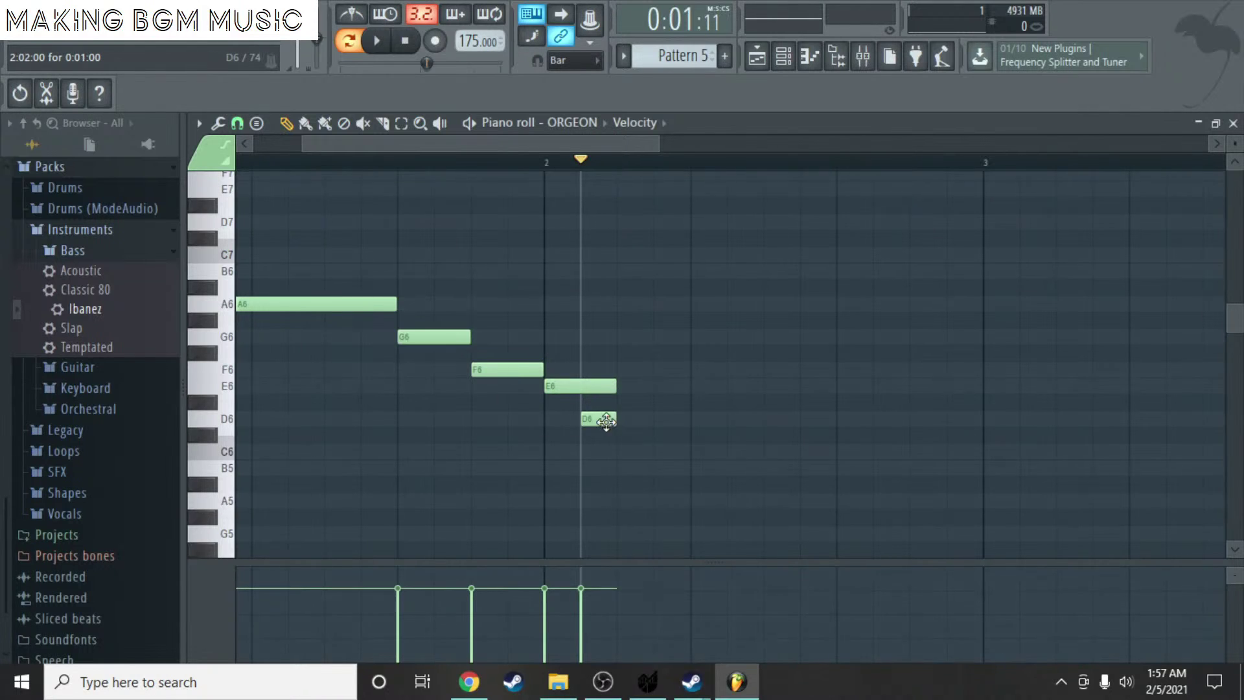
{"action": "left_click_drag", "start_coordinate": [607, 420], "coordinate": [688, 420]}
{"action": "key", "text": "space"}
{"action": "scroll", "coordinate": [550, 324], "scroll_direction": "down", "scroll_amount": 2}
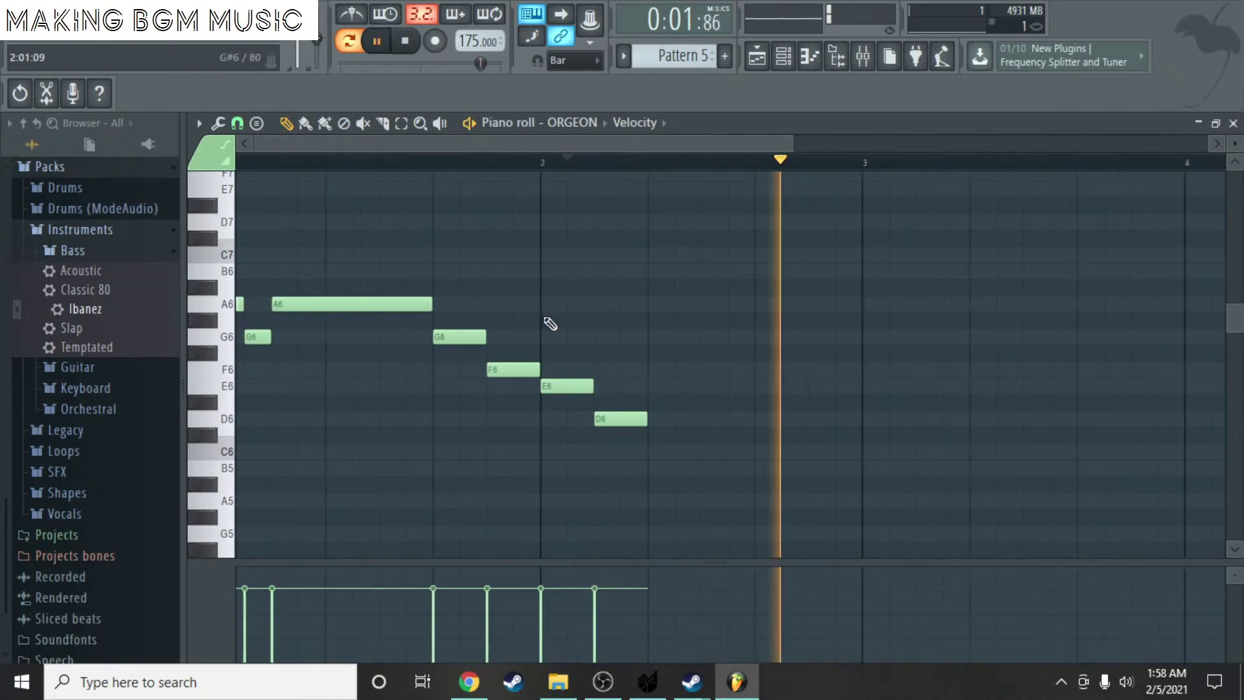
{"action": "scroll", "coordinate": [350, 246], "scroll_direction": "down", "scroll_amount": 2}
{"action": "key", "text": "space"}
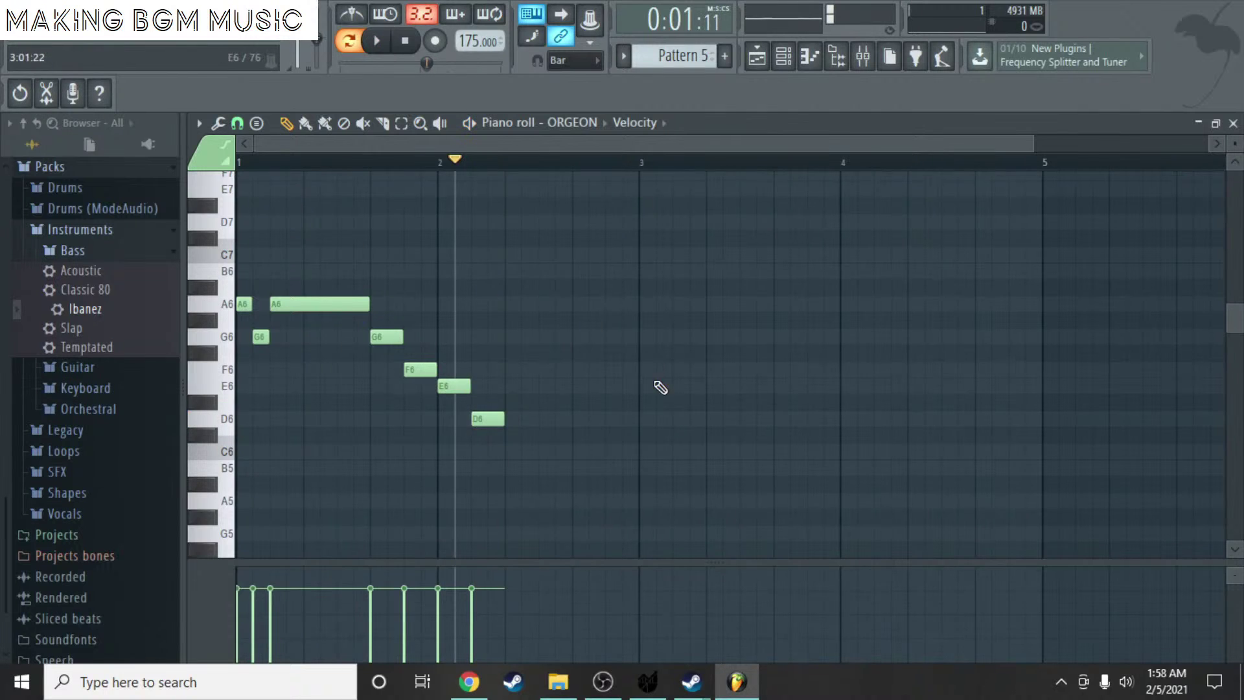
{"action": "scroll", "coordinate": [522, 387], "scroll_direction": "up", "scroll_amount": 2}
{"action": "scroll", "coordinate": [530, 390], "scroll_direction": "down", "scroll_amount": 1}
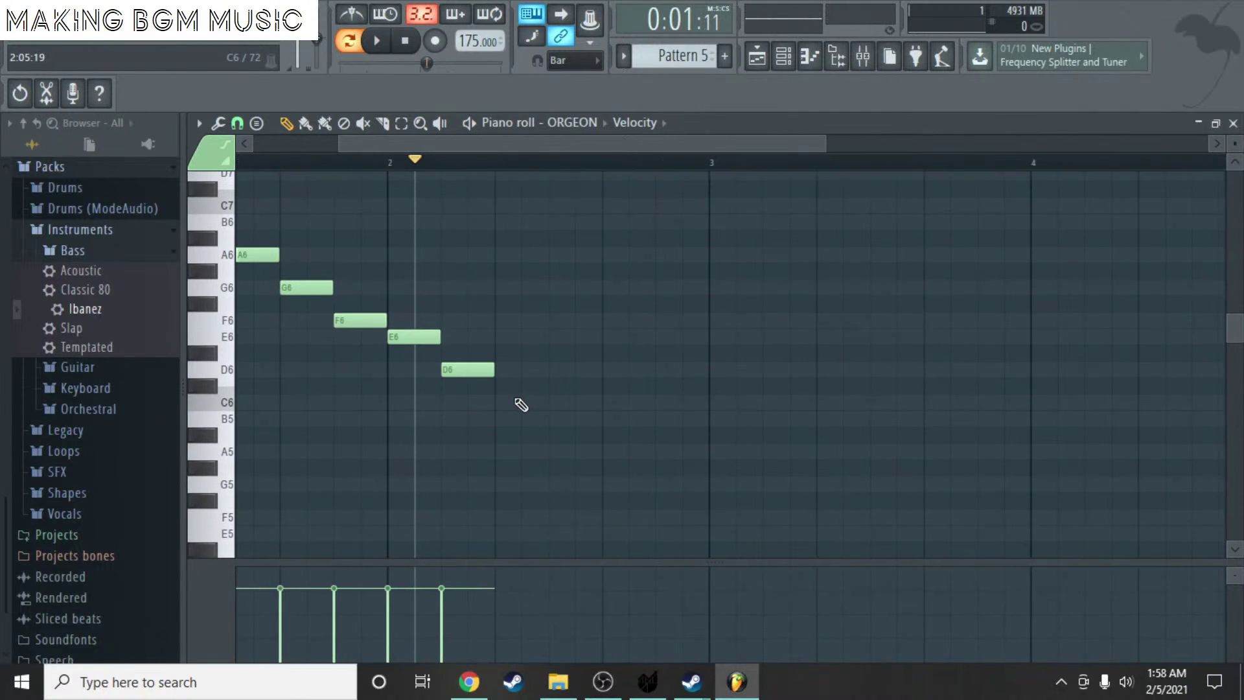
- Draw a C#6 stretched to bar 3, then a long D6 starting at bar 3
{"action": "left_click", "coordinate": [505, 386]}
{"action": "left_click_drag", "start_coordinate": [549, 387], "coordinate": [696, 400]}
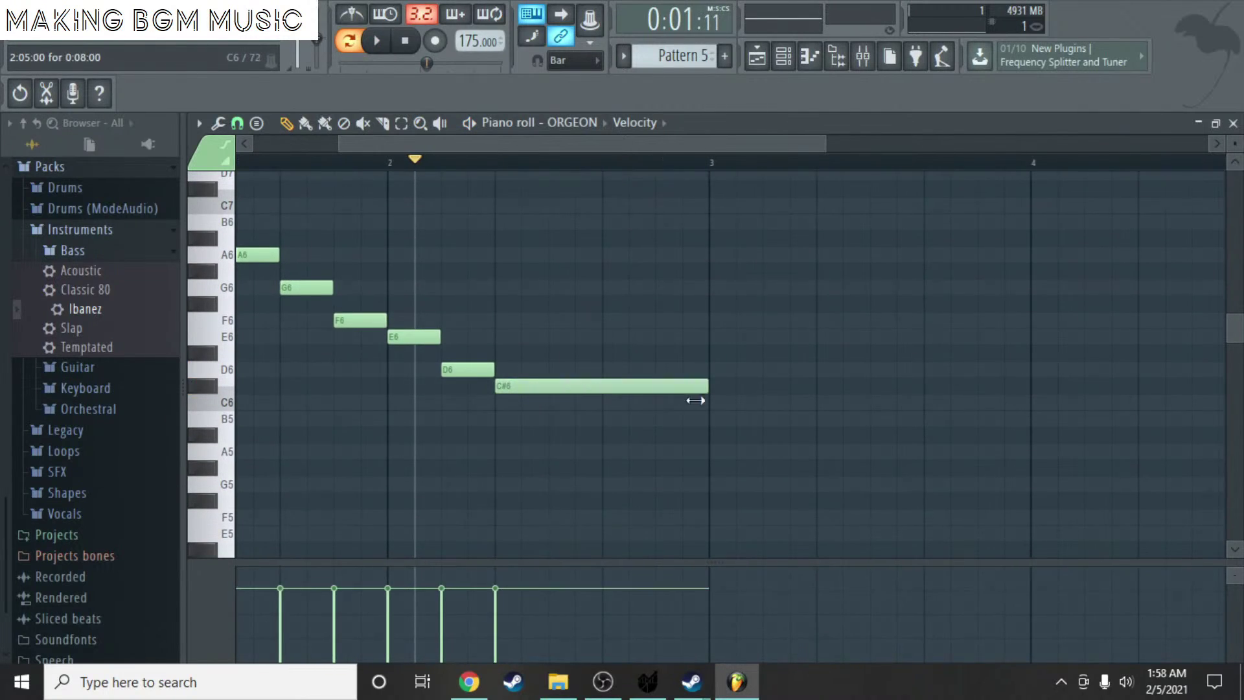
{"action": "left_click_drag", "start_coordinate": [713, 357], "coordinate": [713, 383]}
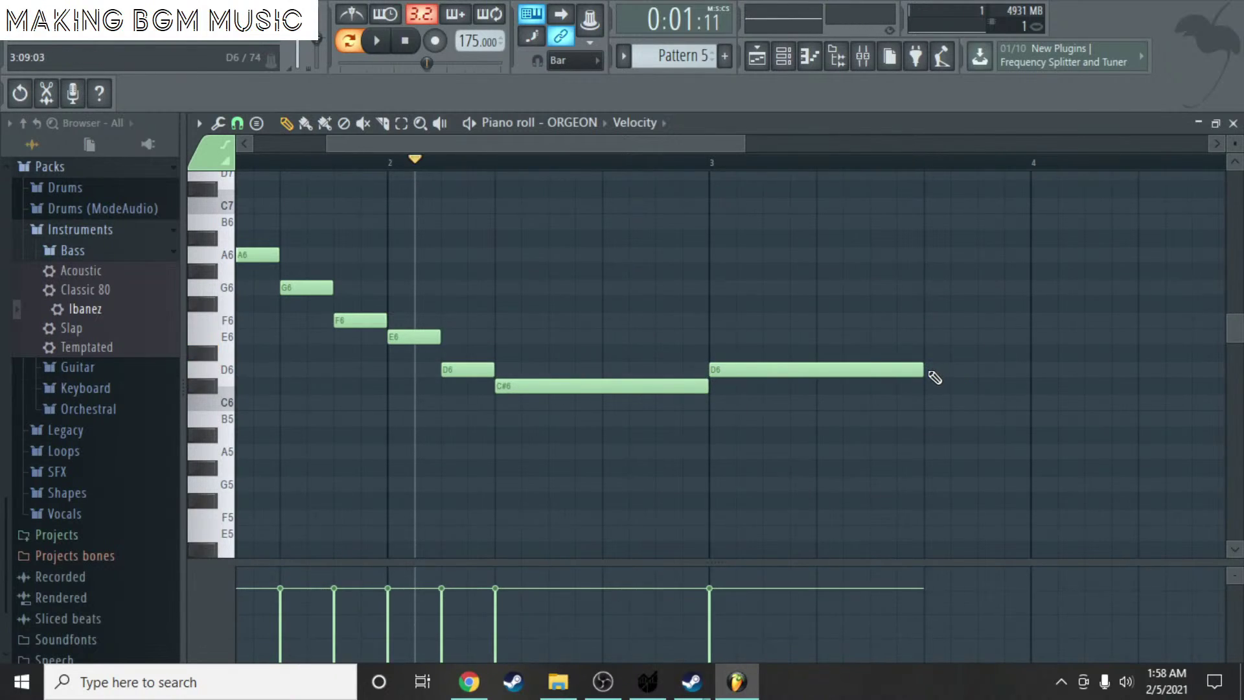
{"action": "left_click_drag", "start_coordinate": [925, 370], "coordinate": [996, 383]}
{"action": "scroll", "coordinate": [674, 286], "scroll_direction": "down", "scroll_amount": 3, "text": "ctrl"}
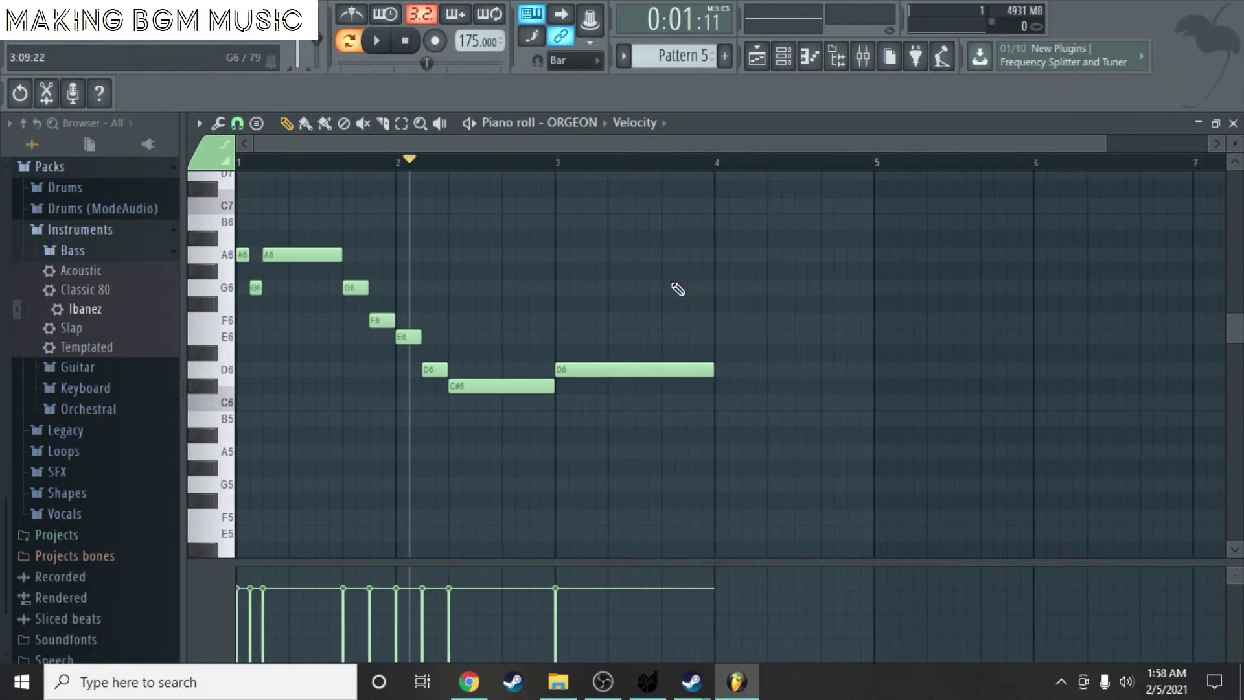
- Play the finished melody from bar 1 and close the piano roll
{"action": "left_click", "coordinate": [249, 167]}
{"action": "key", "text": "space"}
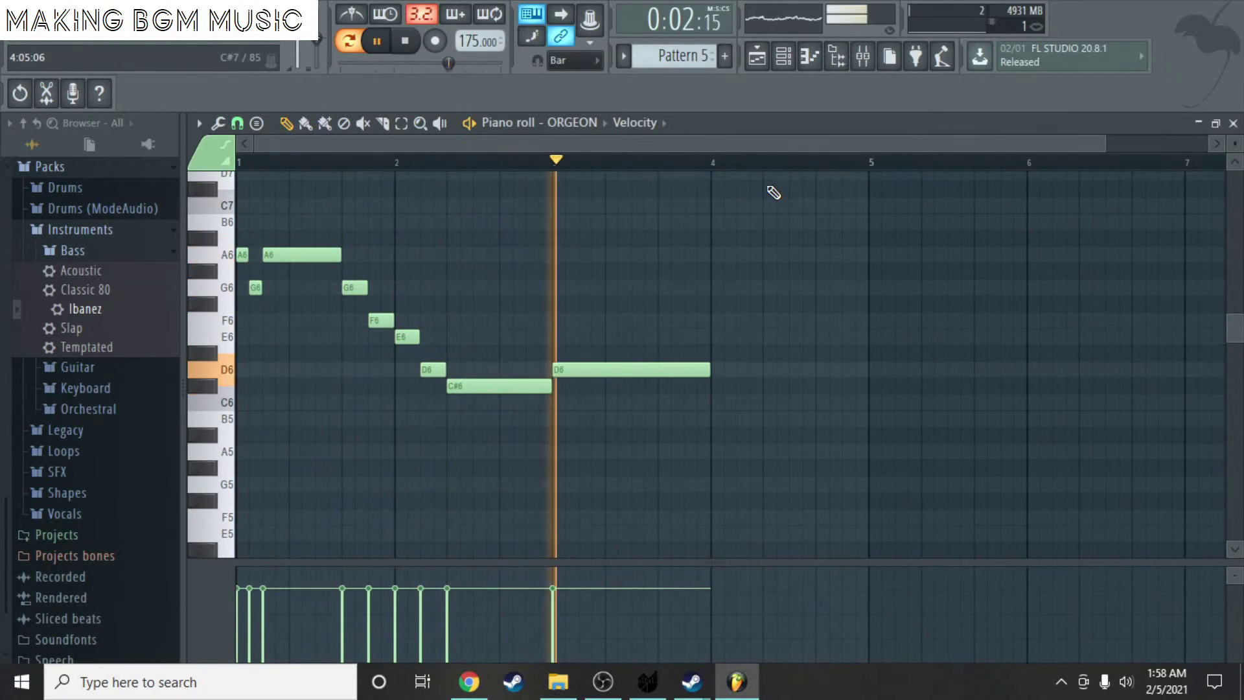
{"action": "key", "text": "space"}
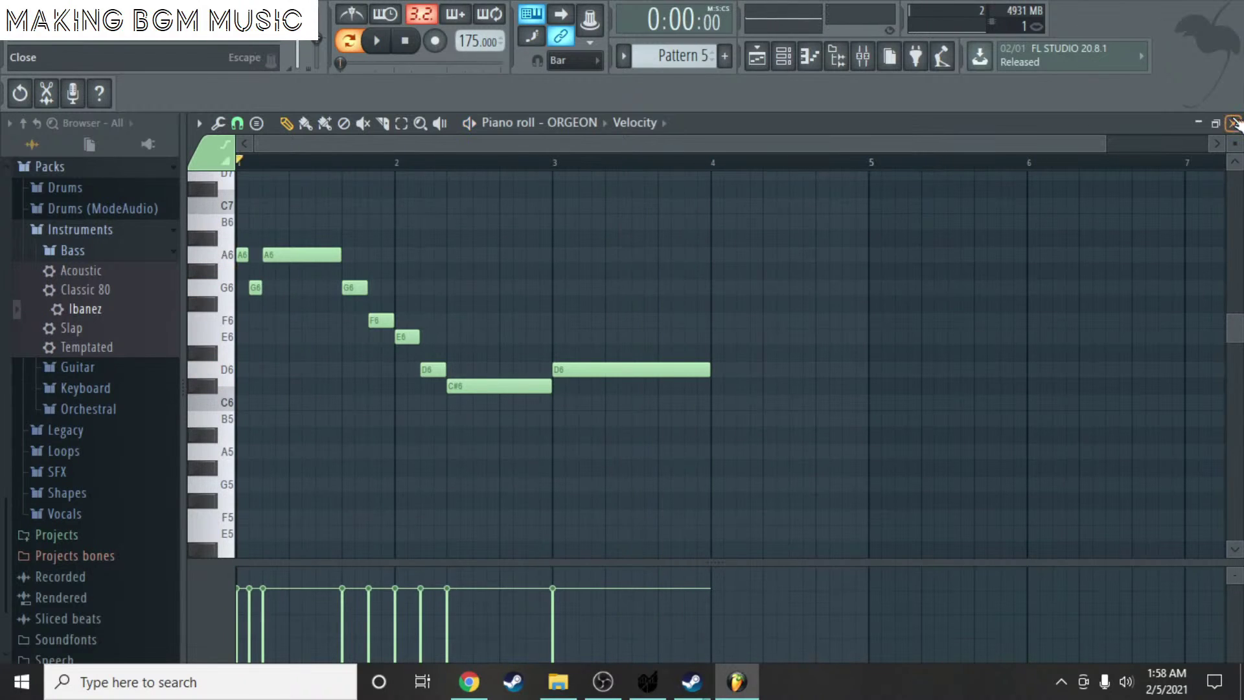
{"action": "left_click", "coordinate": [1235, 123]}
- Move the Call Waltz clip to bar 9, lined up with UpDown Bass
{"action": "key", "text": "Escape"}
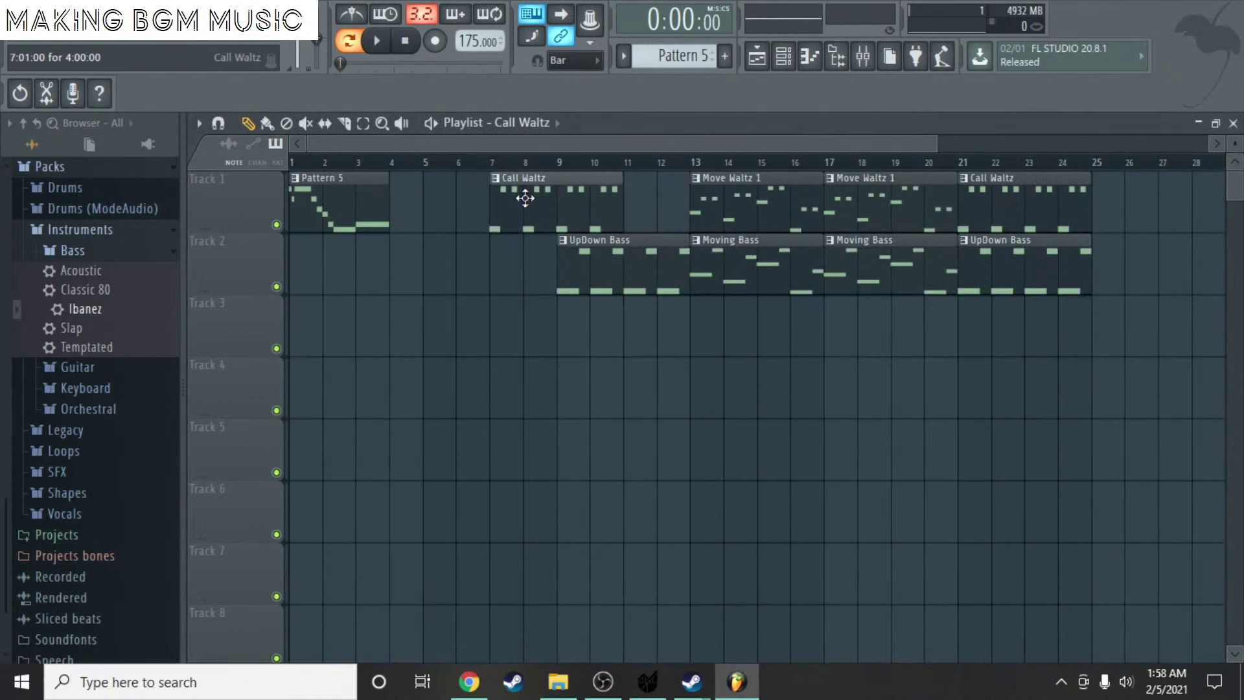
{"action": "left_click_drag", "start_coordinate": [525, 198], "coordinate": [426, 198]}
{"action": "left_click", "coordinate": [389, 162]}
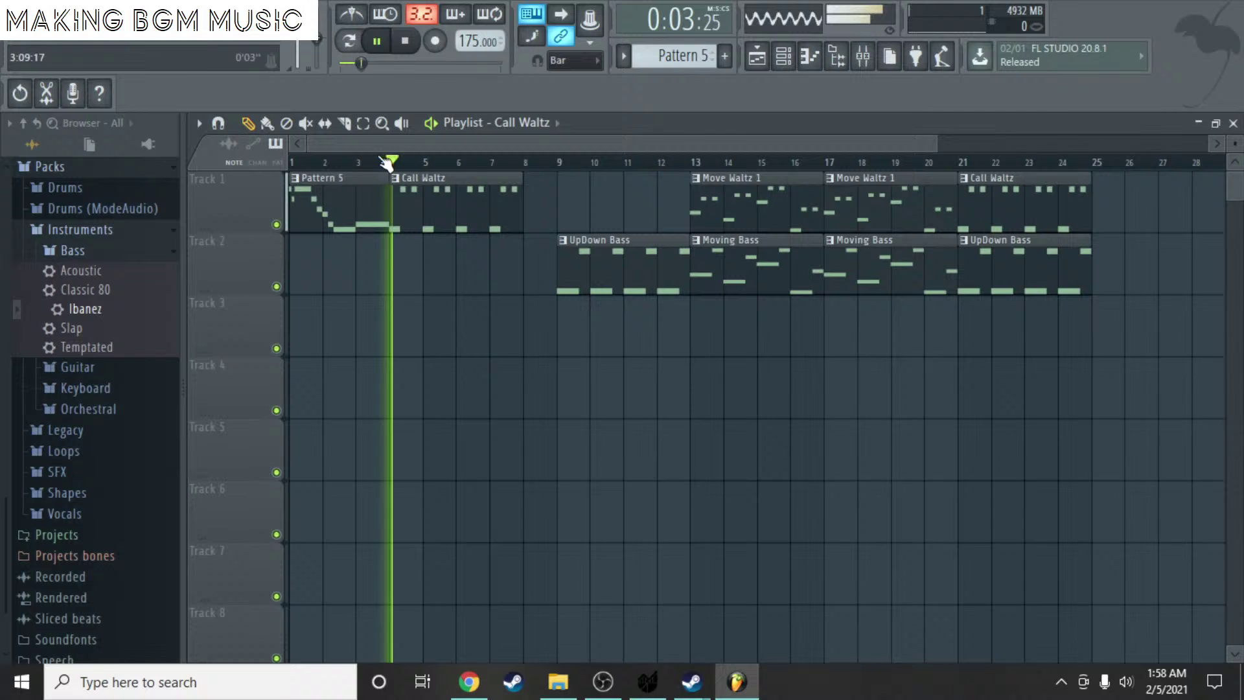
{"action": "left_click", "coordinate": [348, 162]}
{"action": "key", "text": "space"}
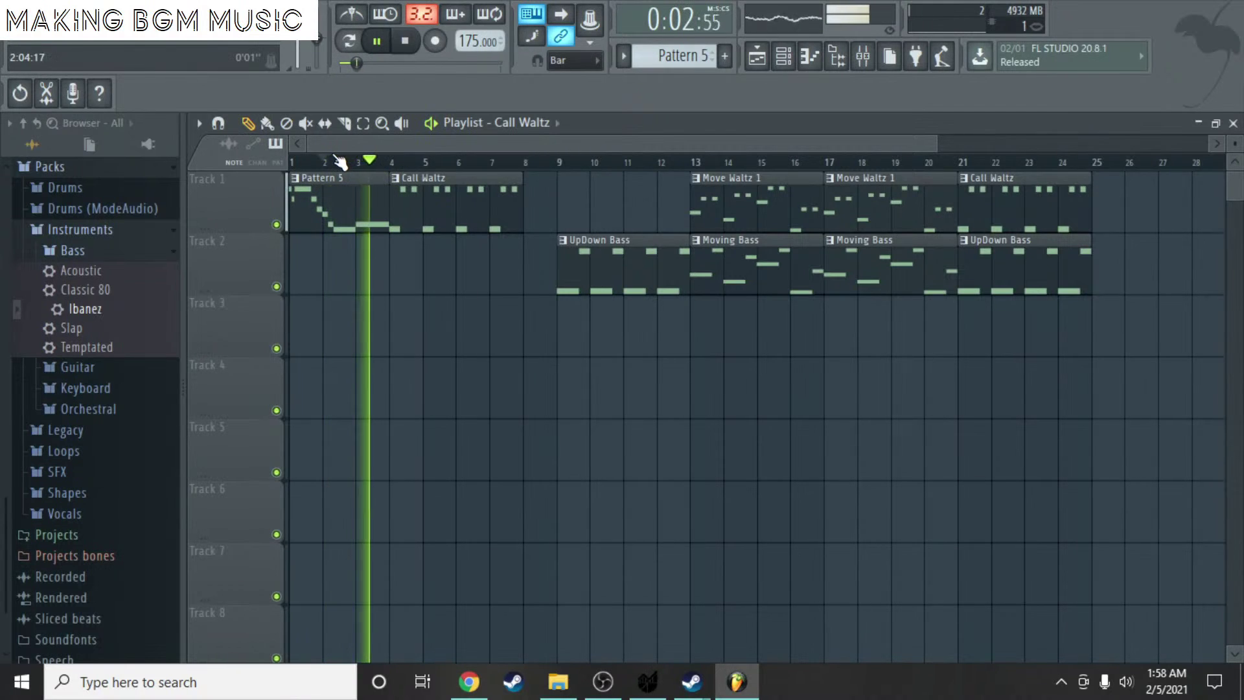
{"action": "key", "text": "space"}
{"action": "left_click_drag", "start_coordinate": [483, 201], "coordinate": [649, 202]}
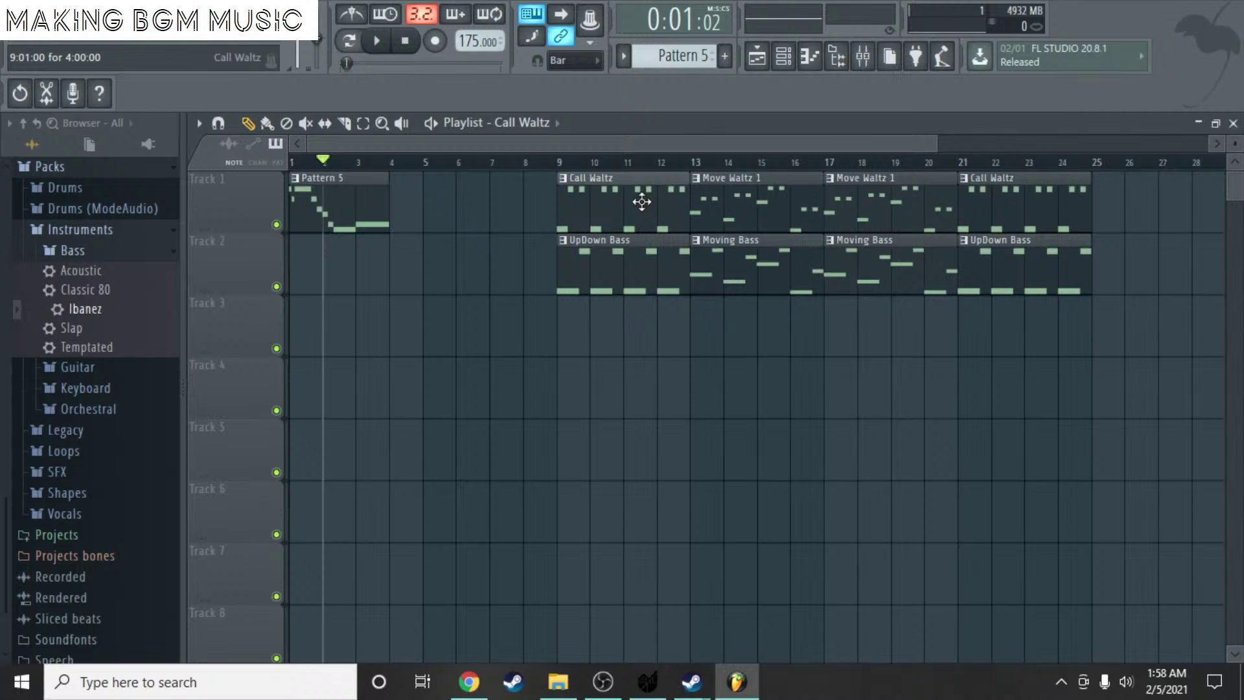
- Create a new Pattern 6 on Track 3 and open its ORGEON piano roll
{"action": "left_click", "coordinate": [342, 206]}
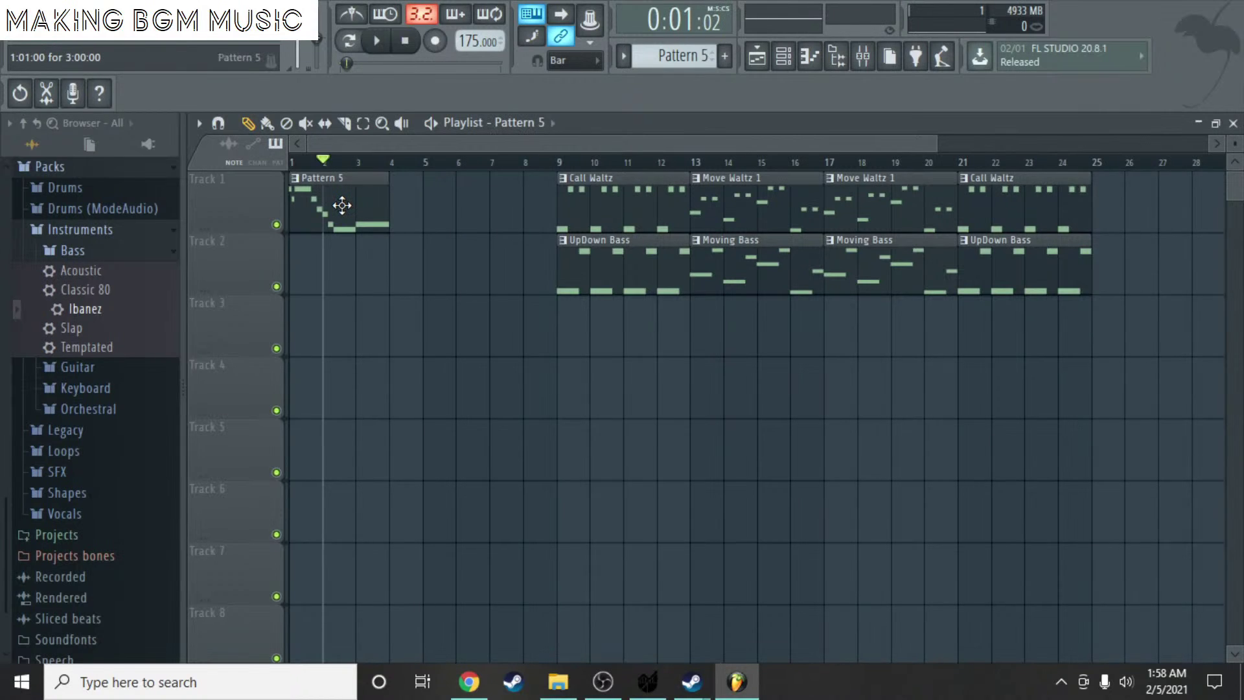
{"action": "left_click", "coordinate": [326, 341]}
{"action": "right_click", "coordinate": [325, 342]}
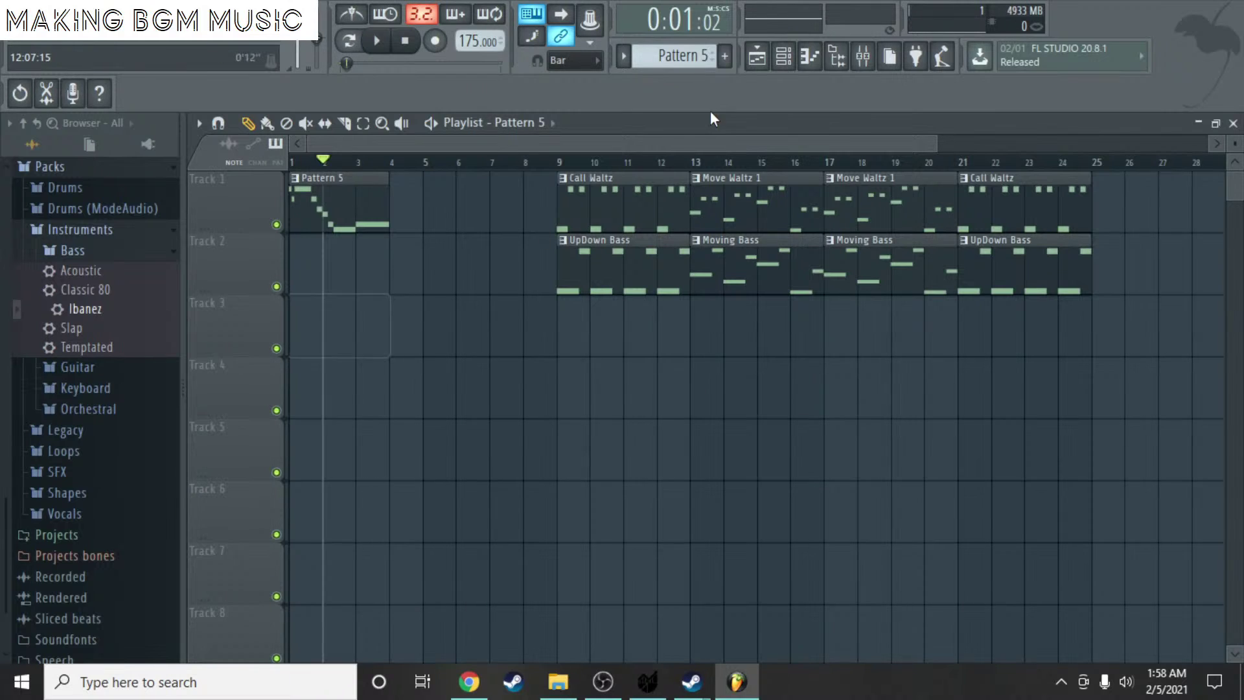
{"action": "left_click", "coordinate": [300, 317]}
{"action": "double_click", "coordinate": [300, 317]}
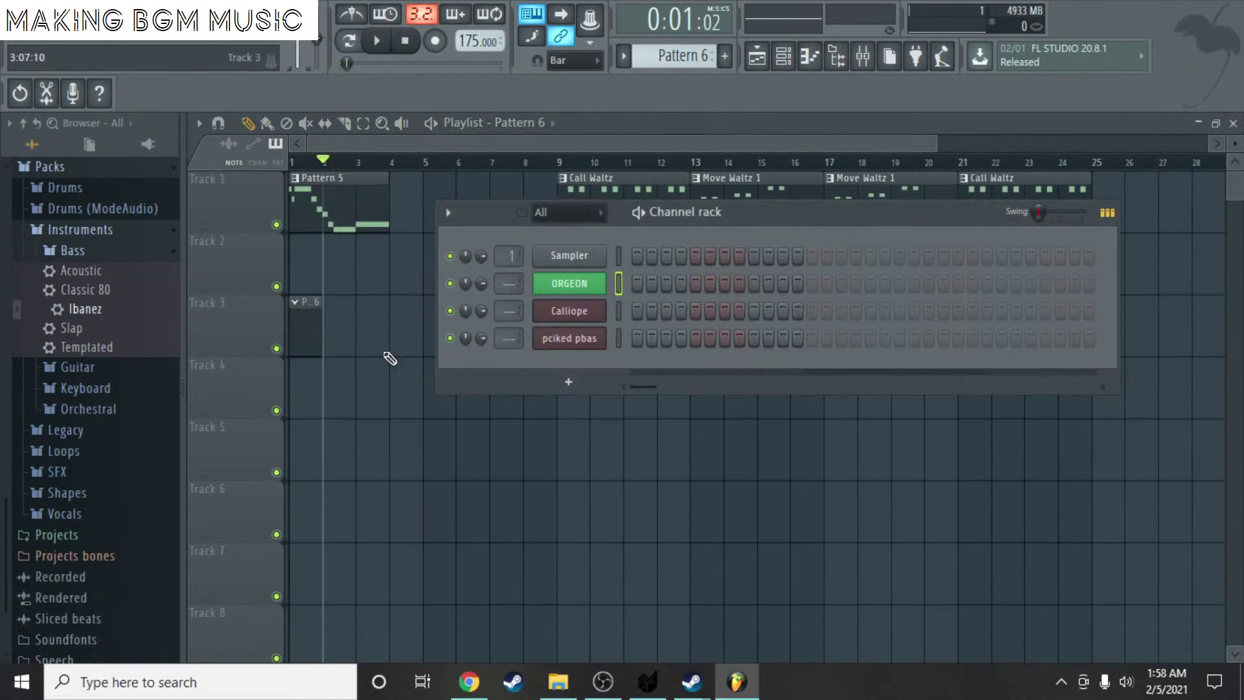
{"action": "right_click", "coordinate": [569, 283]}
{"action": "left_click", "coordinate": [636, 285]}
- Draw one ORGEON note in Pattern 6 stretched to about bar 4.5, and save the project
{"action": "left_click", "coordinate": [254, 369]}
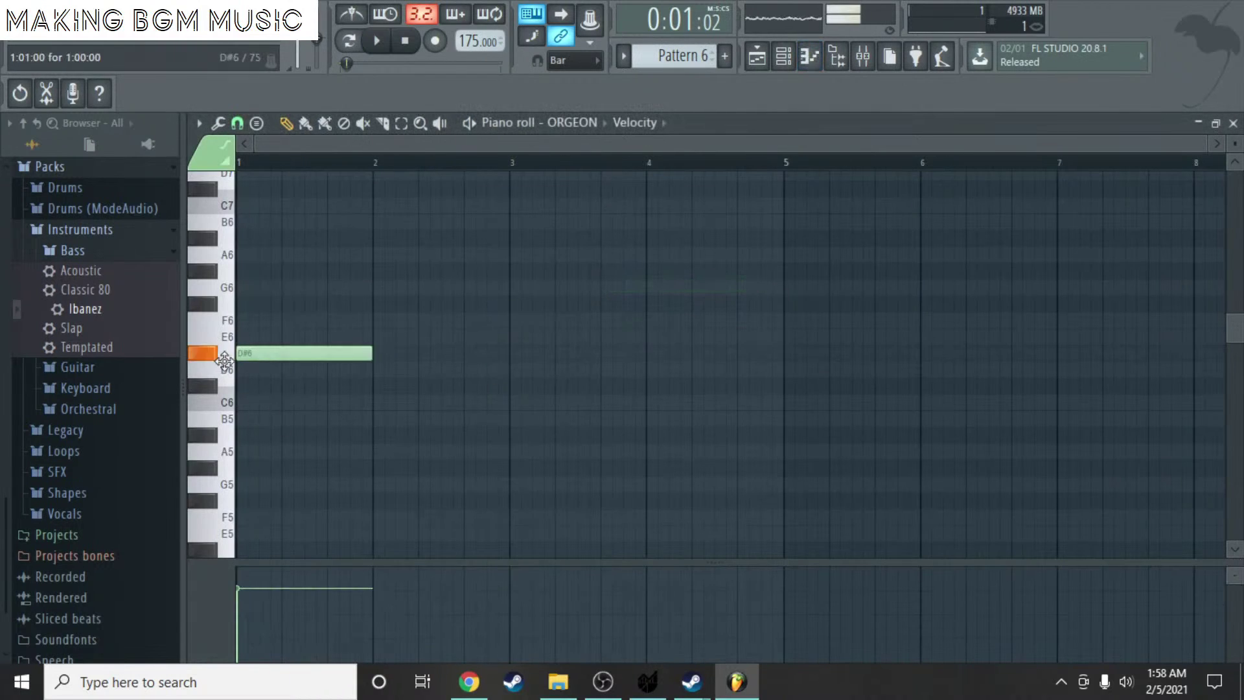
{"action": "left_click_drag", "start_coordinate": [363, 369], "coordinate": [777, 393]}
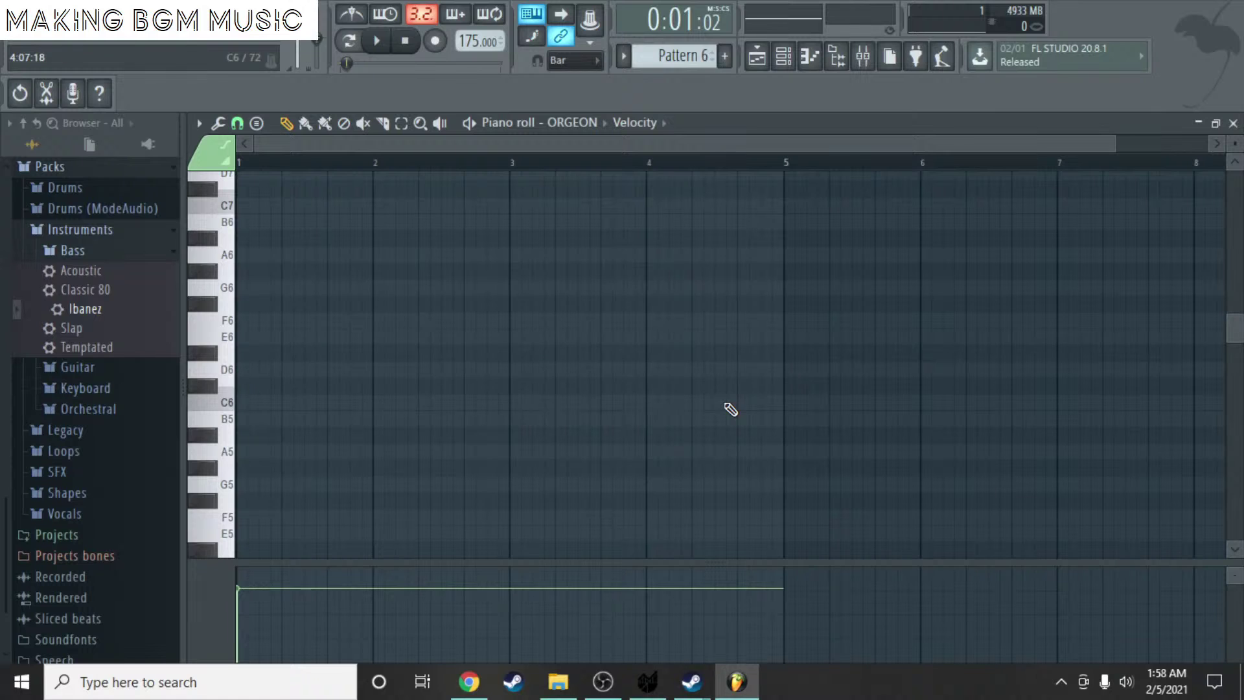
{"action": "key", "text": "ctrl+s"}
{"action": "left_click", "coordinate": [1233, 123]}
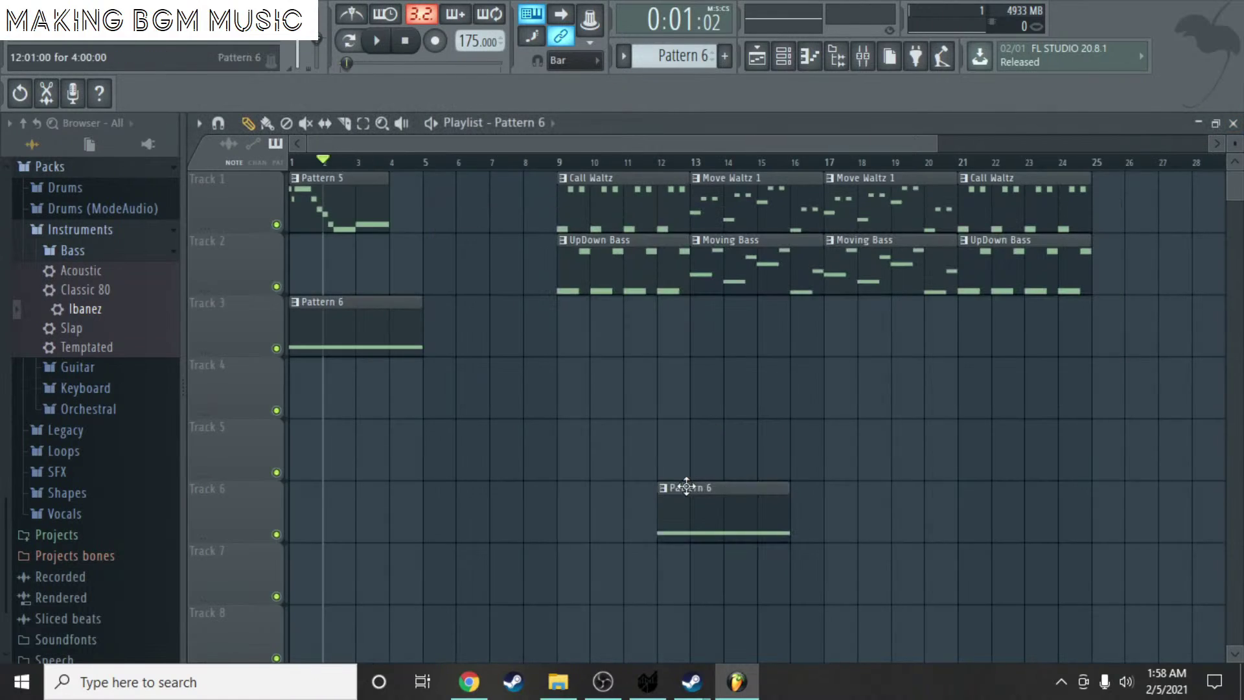
- Move the Pattern 6 clip in the Playlist onto Track 4
{"action": "key", "text": "F6"}
{"action": "key", "text": "space"}
{"action": "key", "text": "space"}
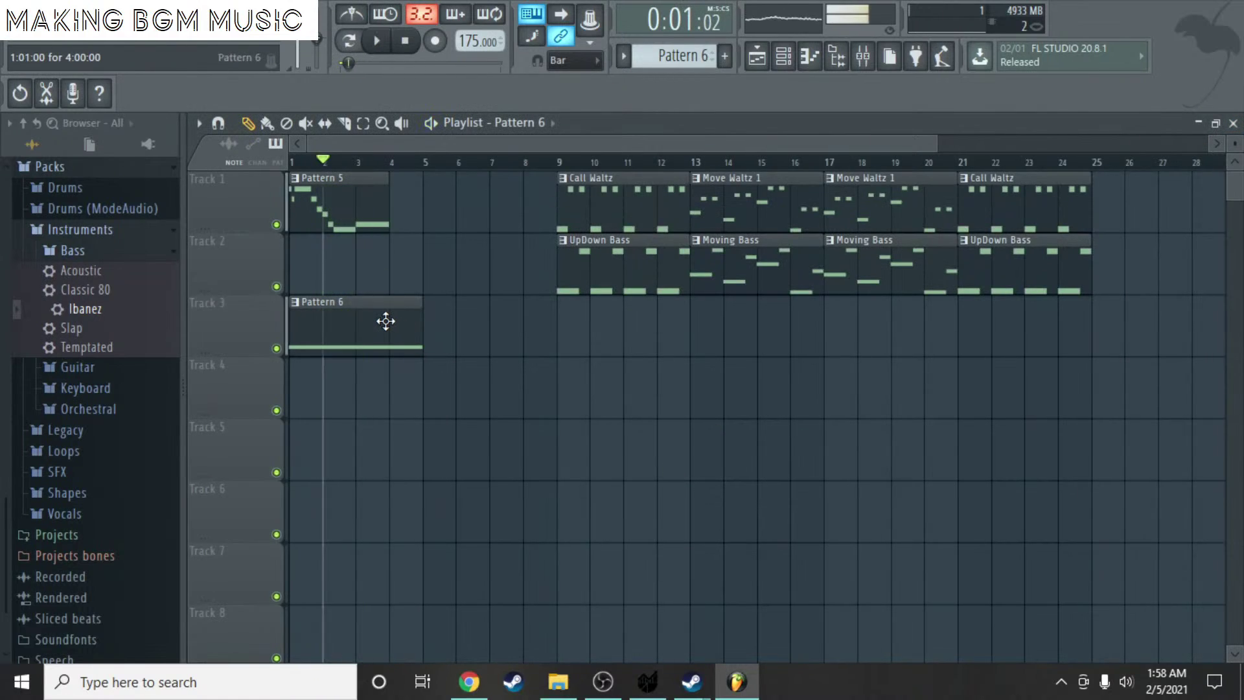
{"action": "left_click_drag", "start_coordinate": [386, 321], "coordinate": [370, 456]}
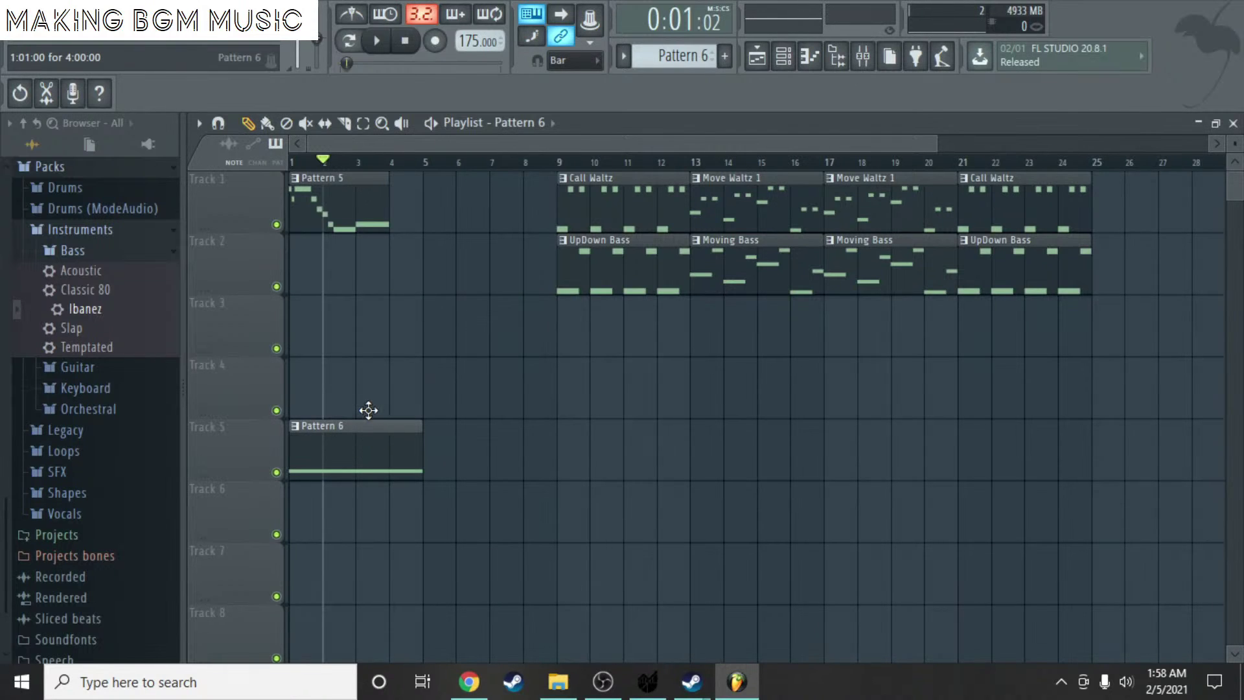
{"action": "left_click_drag", "start_coordinate": [369, 410], "coordinate": [361, 369]}
{"action": "key", "text": "space"}
{"action": "key", "text": "space"}
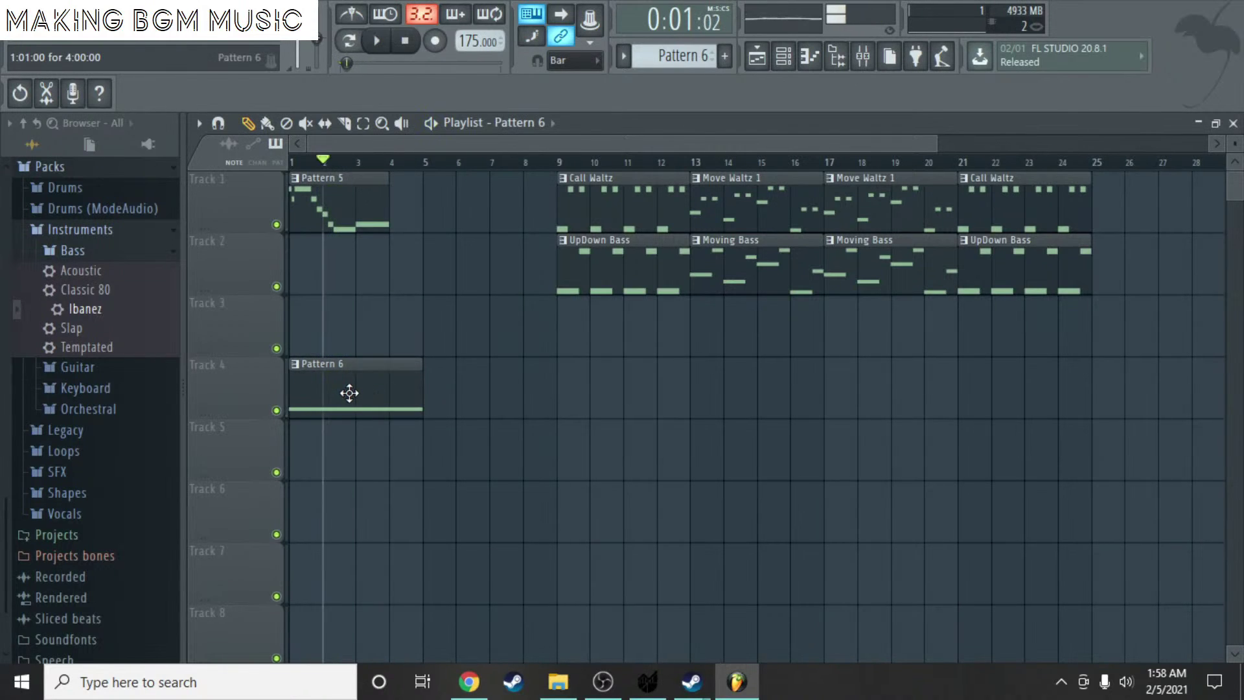
- Repitch Pattern 6's sustained note to D4
{"action": "double_click", "coordinate": [349, 392]}
{"action": "left_click_drag", "start_coordinate": [363, 508], "coordinate": [367, 275]}
{"action": "left_click", "coordinate": [367, 275]}
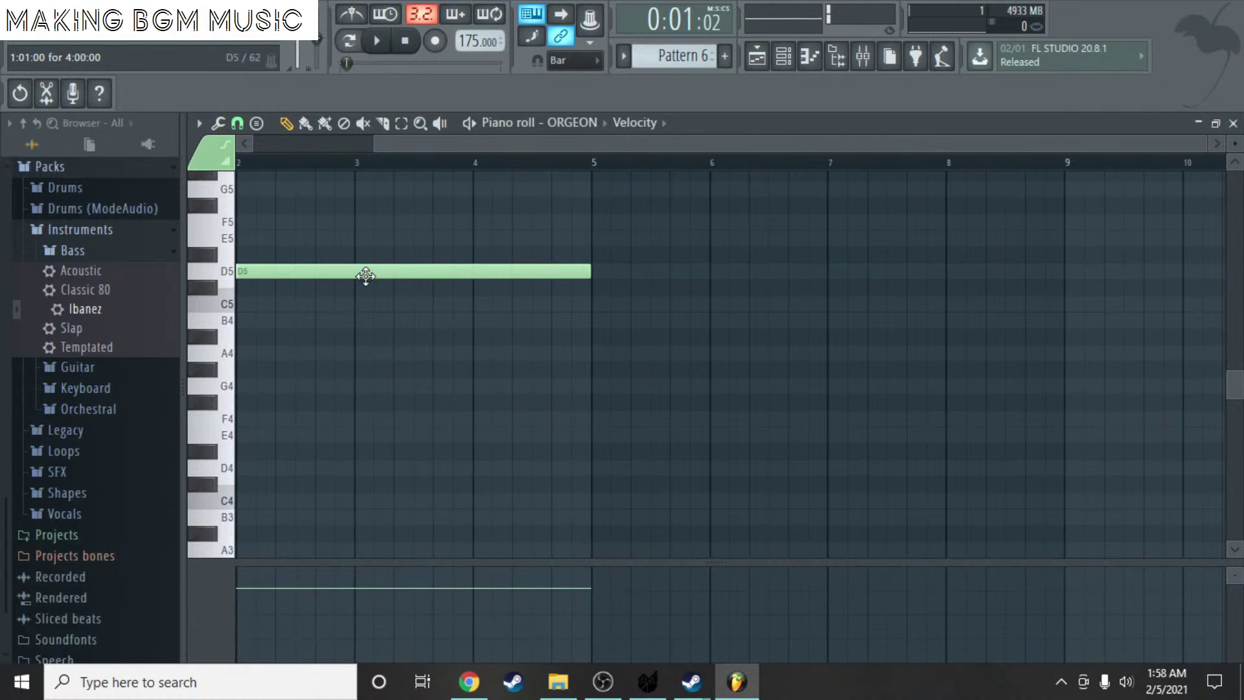
{"action": "key", "text": "ctrl+Down"}
{"action": "key", "text": "space"}
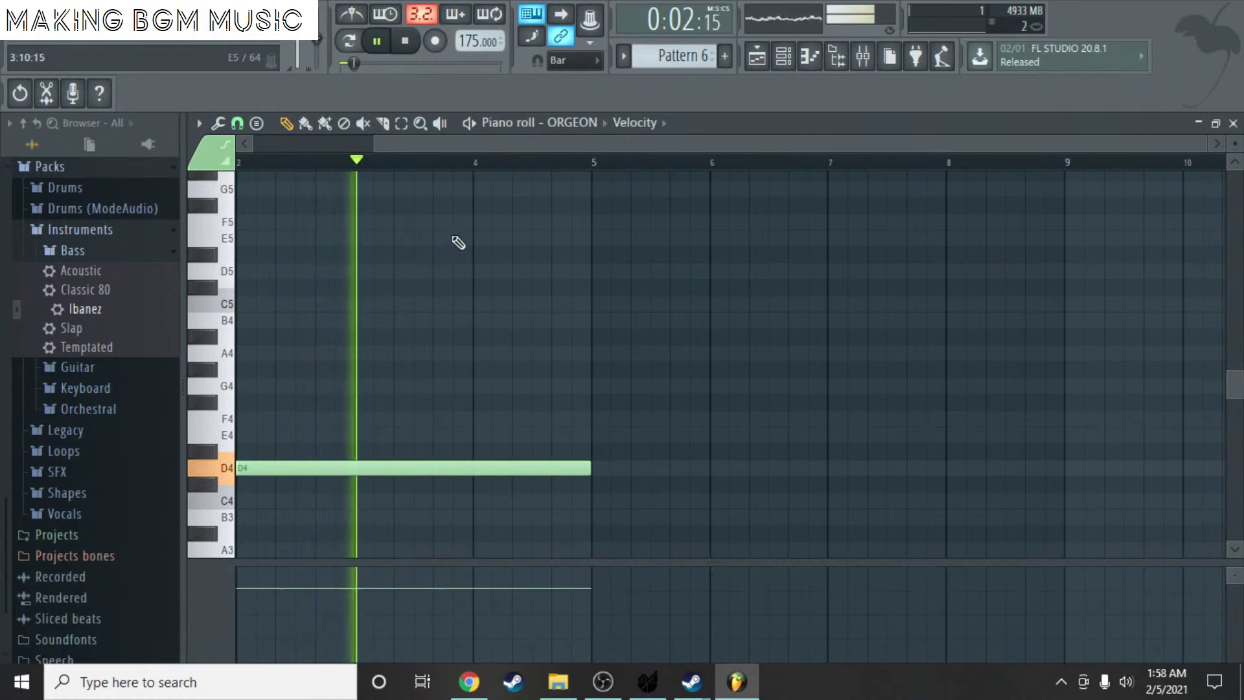
{"action": "key", "text": "space"}
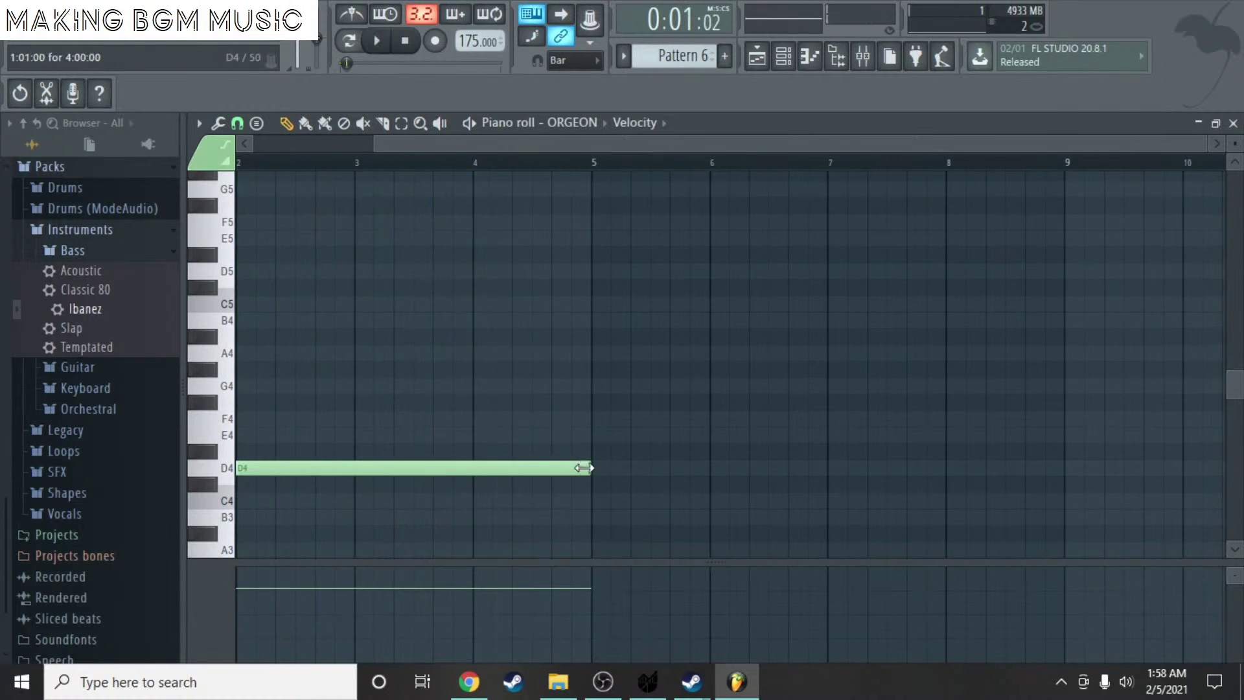
- Shorten the D4 note to end near bar 4 and play the pattern from bar 1
{"action": "mouse_move", "coordinate": [584, 468]}
{"action": "left_mouse_down"}
{"action": "mouse_move", "coordinate": [344, 472]}
{"action": "mouse_move", "coordinate": [578, 483]}
{"action": "left_mouse_up"}
{"action": "left_click_drag", "start_coordinate": [433, 144], "coordinate": [259, 138]}
{"action": "left_click", "coordinate": [250, 163]}
{"action": "key", "text": "space"}
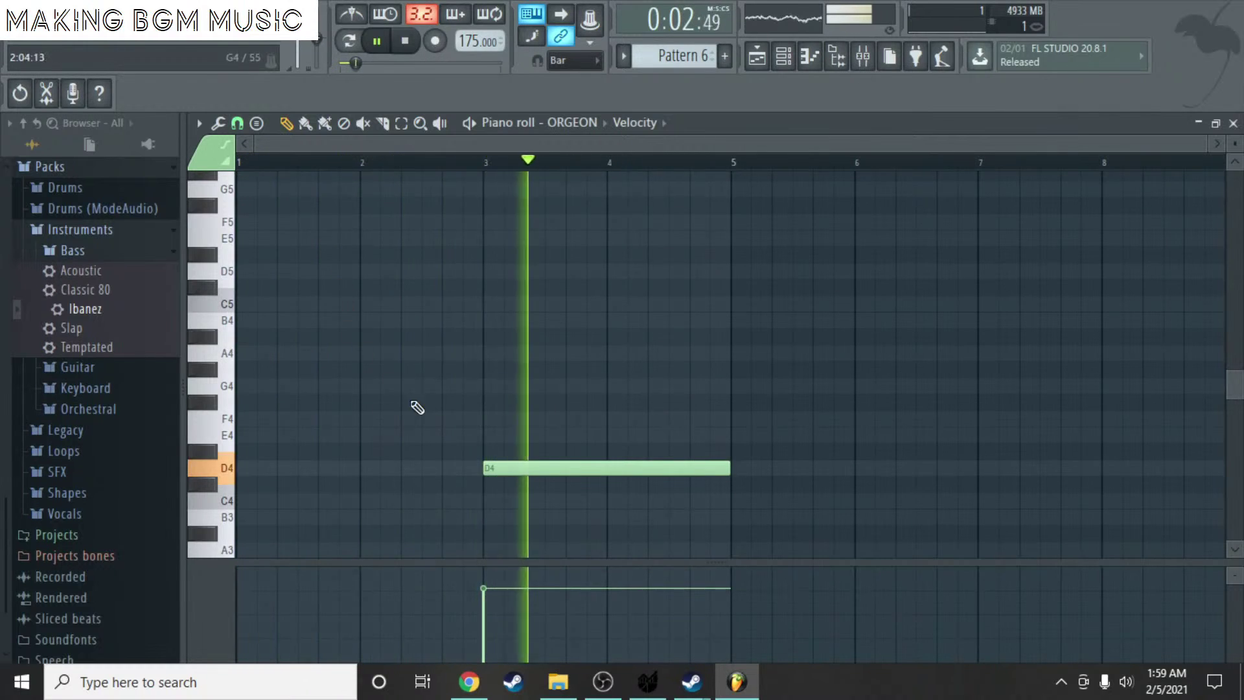
{"action": "key", "text": "space"}
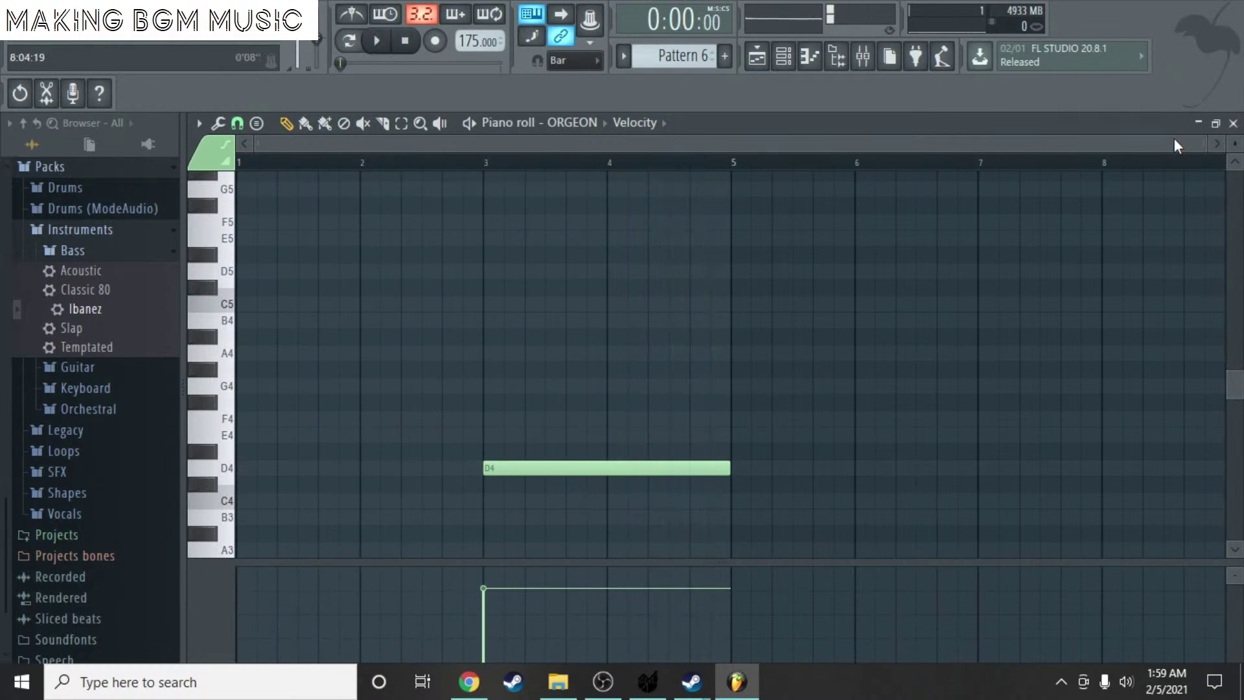
{"action": "left_click", "coordinate": [1234, 123]}
- Open Pattern 5 and add a roughly one-bar A#5 note starting at bar 3
{"action": "left_click", "coordinate": [388, 396]}
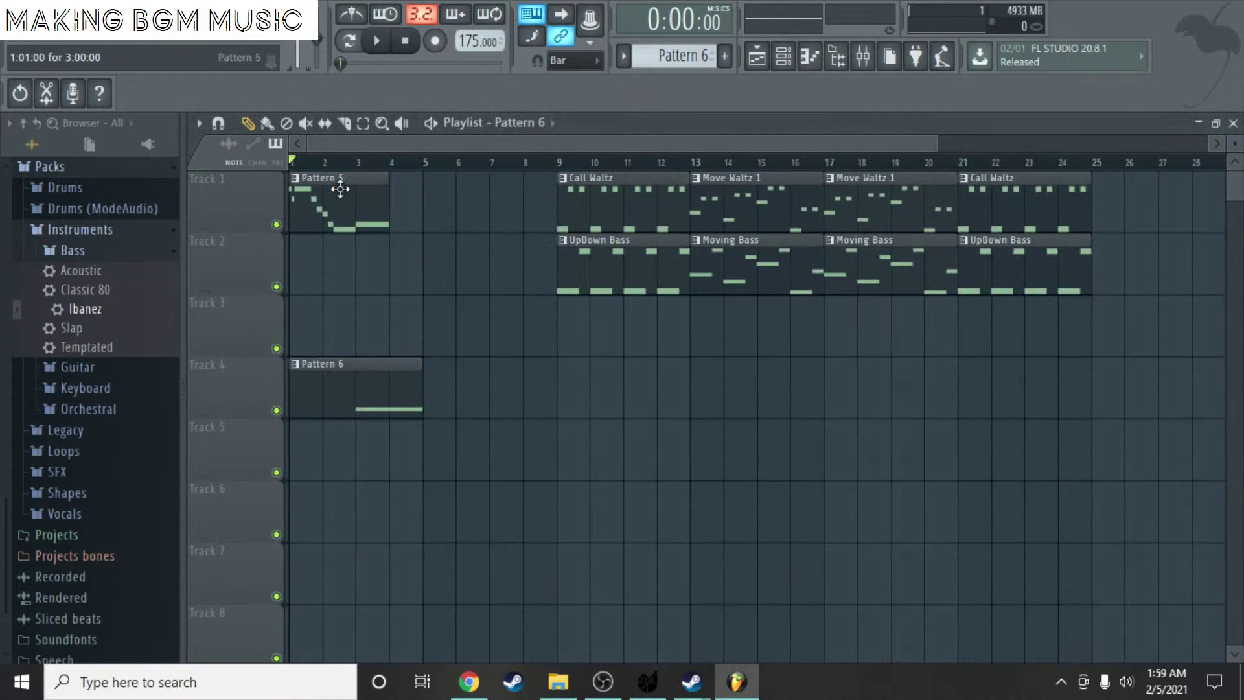
{"action": "double_click", "coordinate": [340, 189]}
{"action": "scroll", "coordinate": [402, 285], "scroll_direction": "up", "scroll_amount": 5}
{"action": "left_click", "coordinate": [367, 386]}
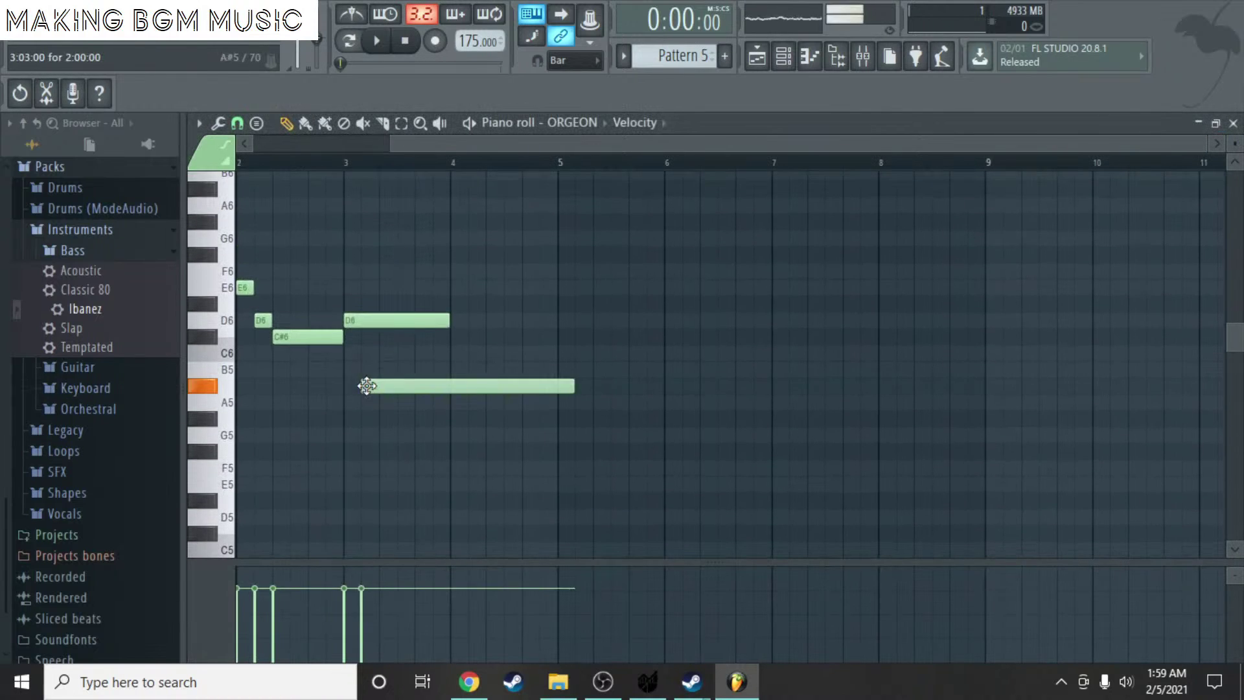
{"action": "left_click_drag", "start_coordinate": [367, 385], "coordinate": [350, 386]}
{"action": "left_click_drag", "start_coordinate": [551, 388], "coordinate": [459, 387]}
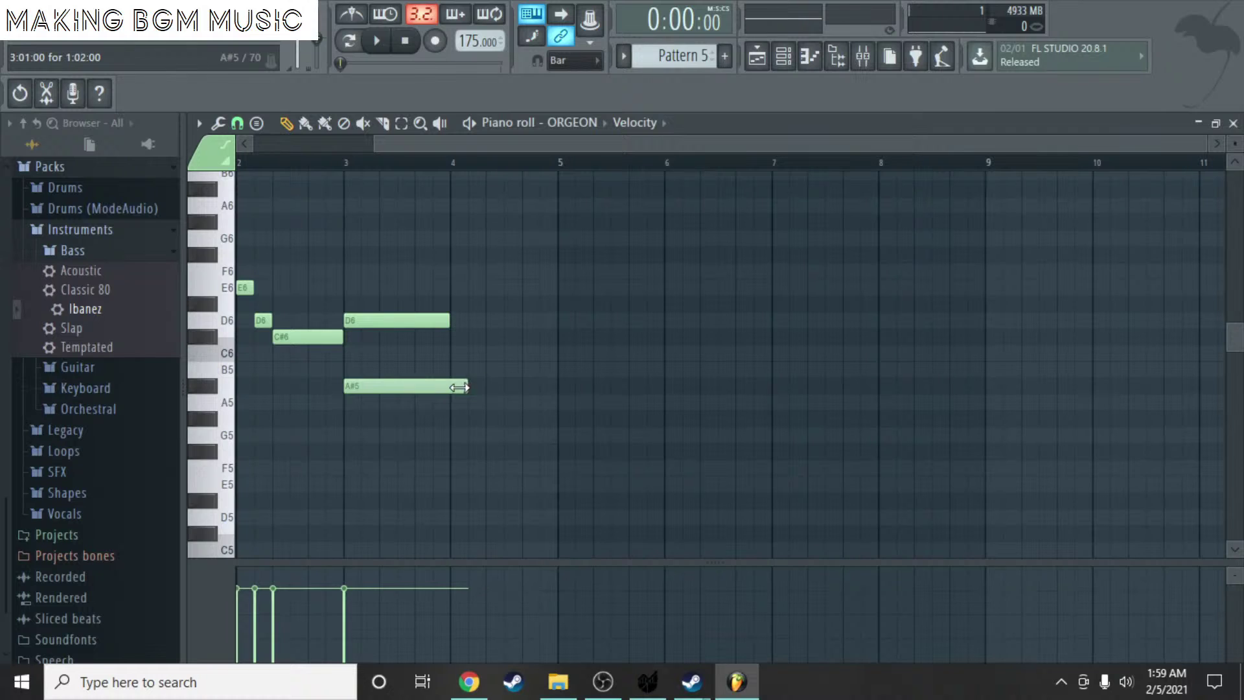
- Set the bar-3 notes to a held D6 plus a long A6, then preview the pattern
{"action": "scroll", "coordinate": [453, 392], "scroll_direction": "up", "scroll_amount": 3}
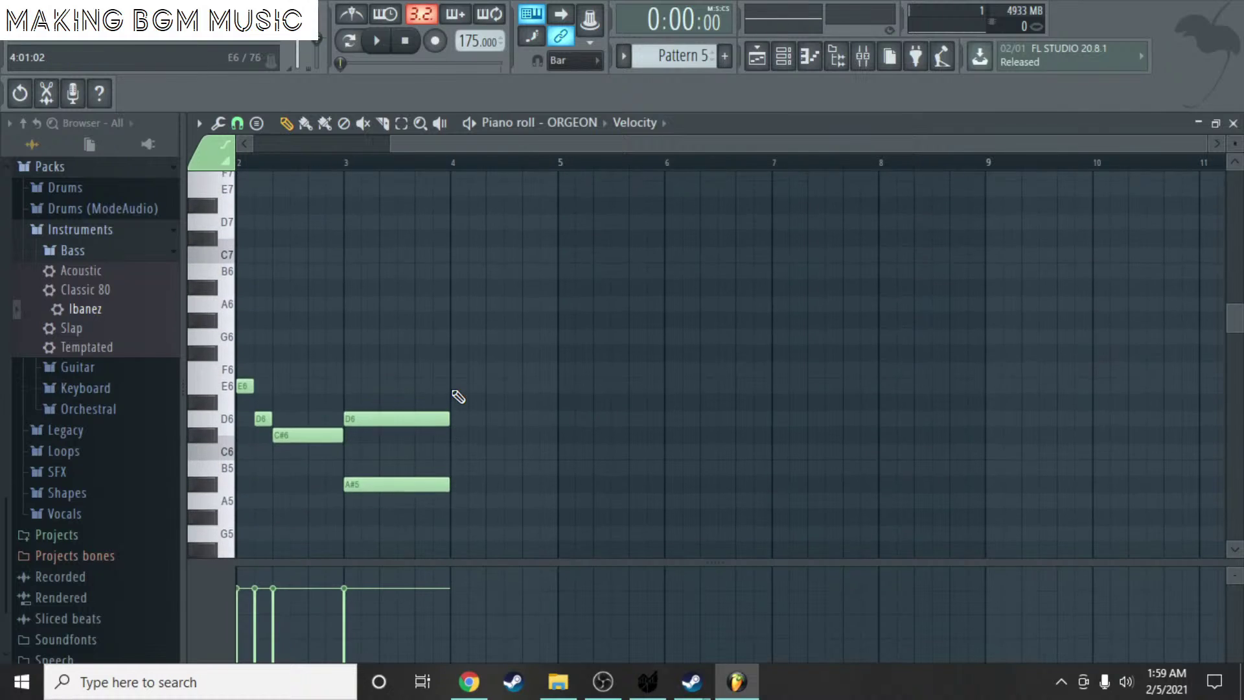
{"action": "mouse_move", "coordinate": [399, 483]}
{"action": "left_mouse_down"}
{"action": "mouse_move", "coordinate": [454, 481]}
{"action": "mouse_move", "coordinate": [389, 479]}
{"action": "left_mouse_up"}
{"action": "scroll", "coordinate": [395, 244], "scroll_direction": "down", "scroll_amount": 7}
{"action": "left_click_drag", "start_coordinate": [394, 243], "coordinate": [356, 320]}
{"action": "scroll", "coordinate": [389, 372], "scroll_direction": "down", "scroll_amount": 7}
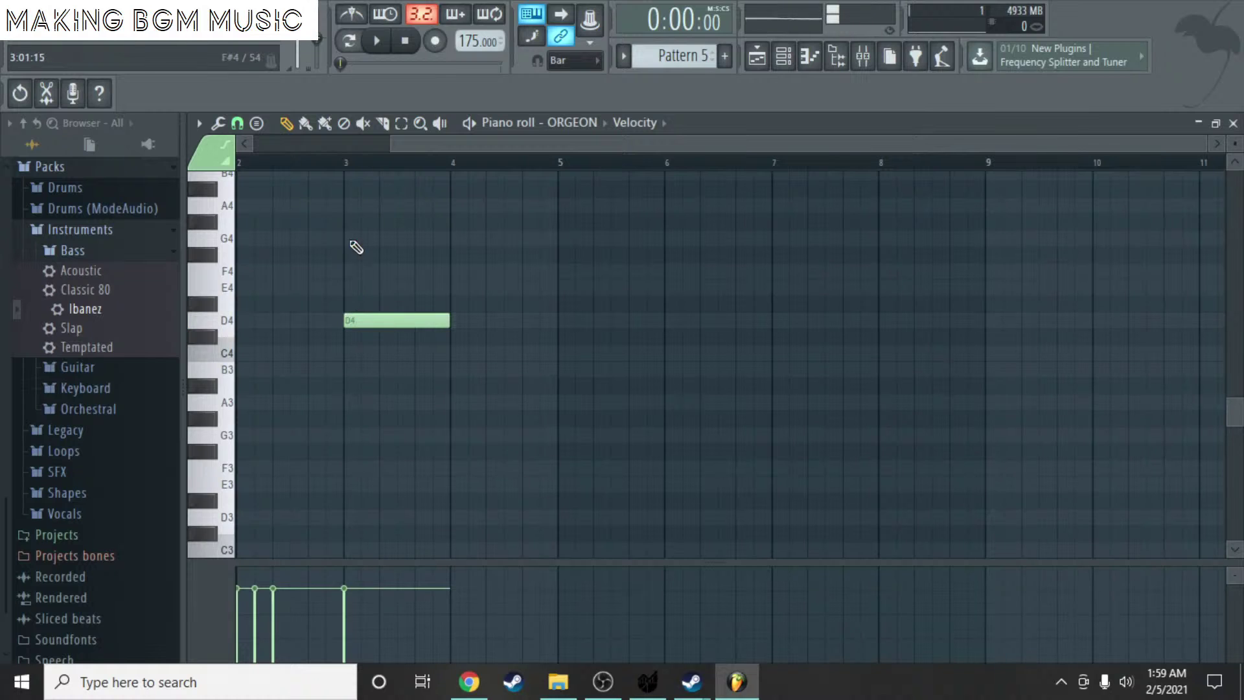
{"action": "left_click_drag", "start_coordinate": [351, 222], "coordinate": [350, 203]}
{"action": "scroll", "coordinate": [438, 256], "scroll_direction": "up", "scroll_amount": 15}
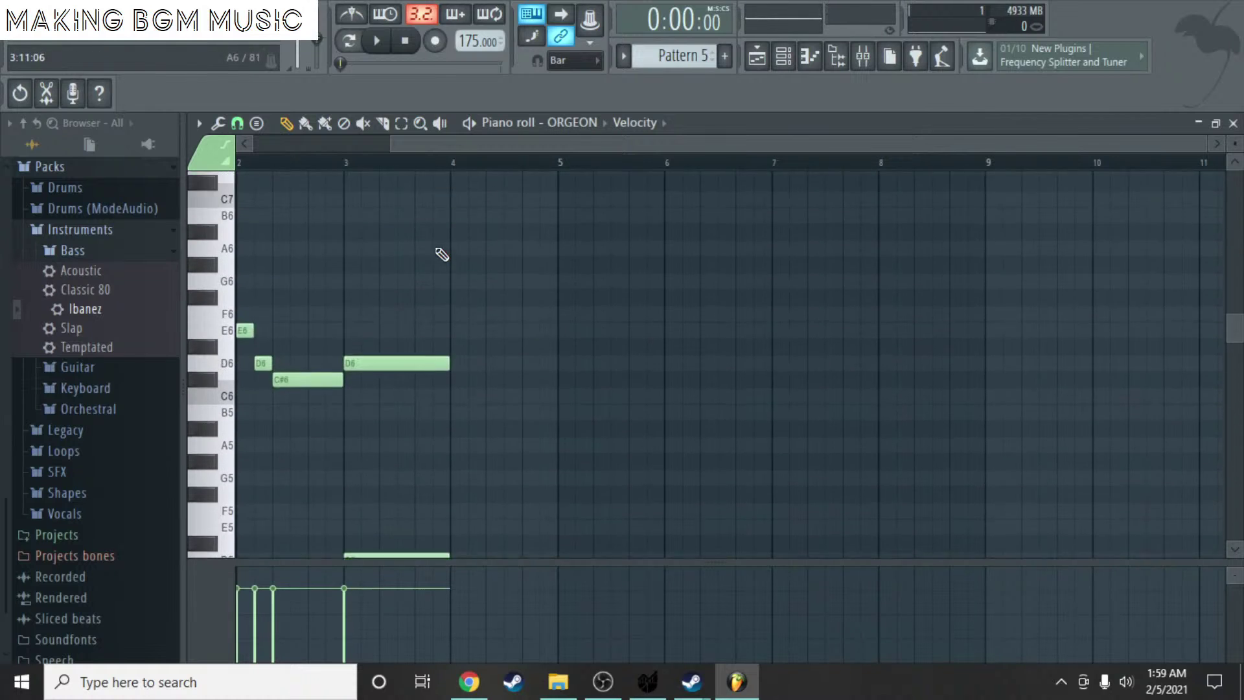
{"action": "mouse_move", "coordinate": [375, 332]}
{"action": "left_mouse_down"}
{"action": "mouse_move", "coordinate": [348, 340]}
{"action": "mouse_move", "coordinate": [345, 403]}
{"action": "mouse_move", "coordinate": [344, 386]}
{"action": "left_mouse_up"}
{"action": "key", "text": "space"}
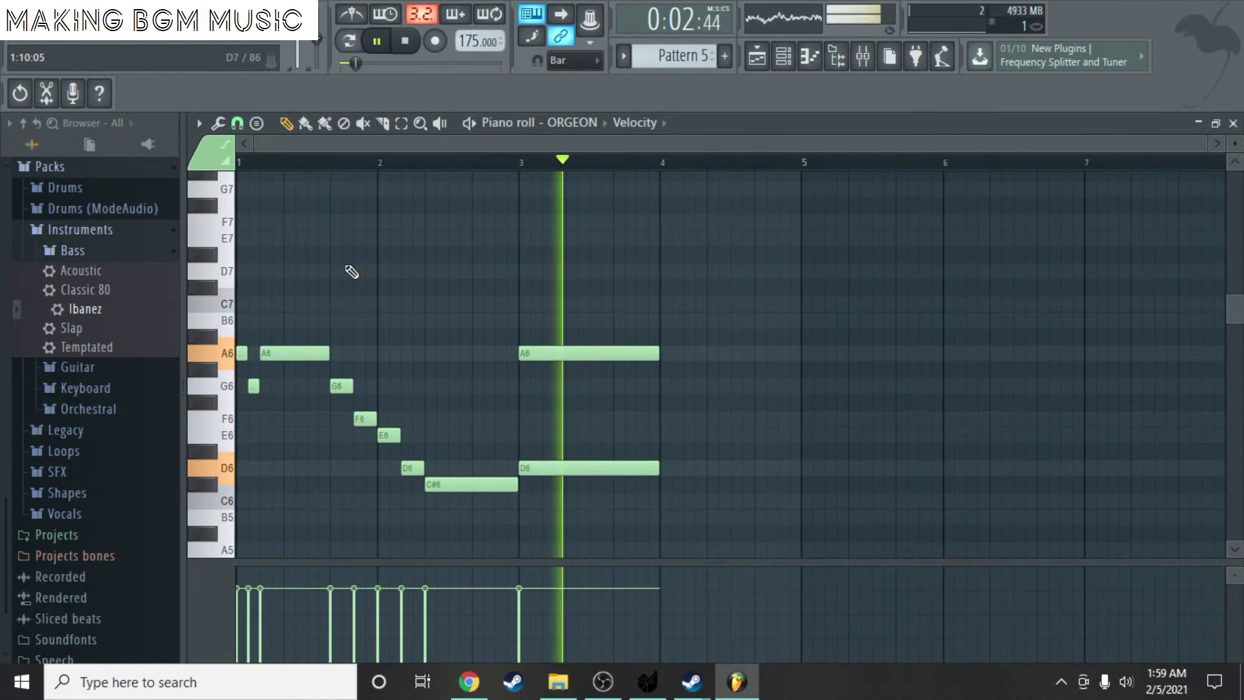
{"action": "key", "text": "space"}
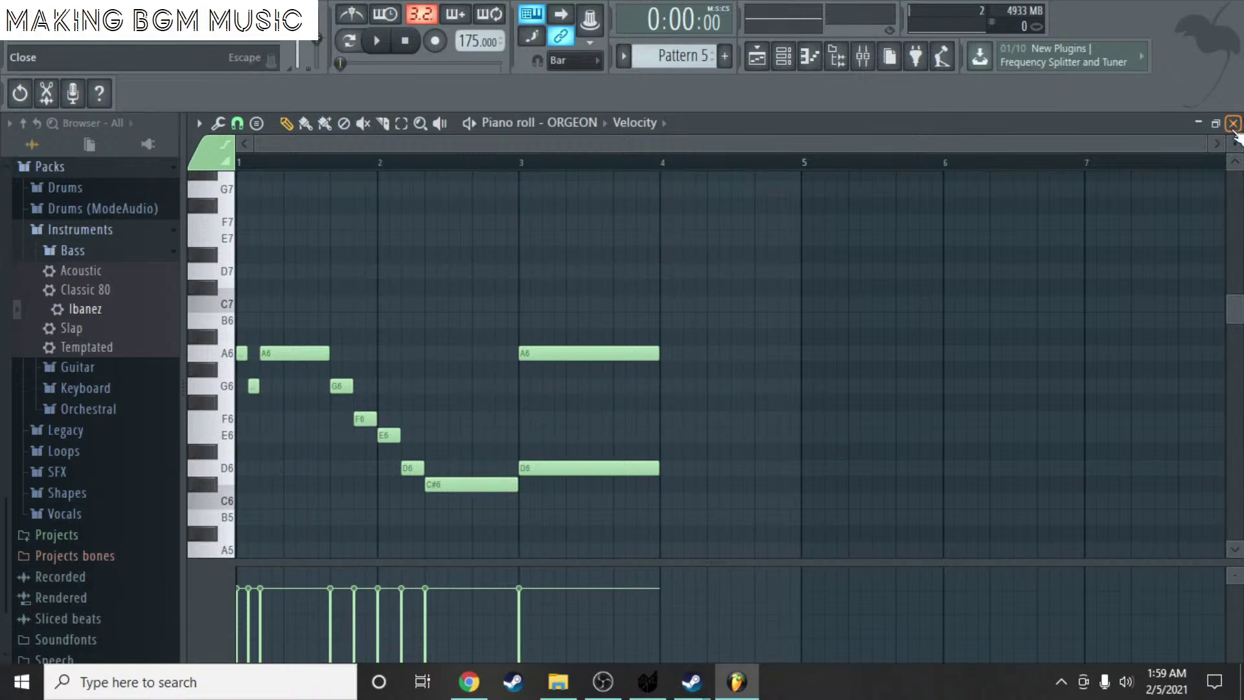
{"action": "left_click", "coordinate": [1234, 124]}
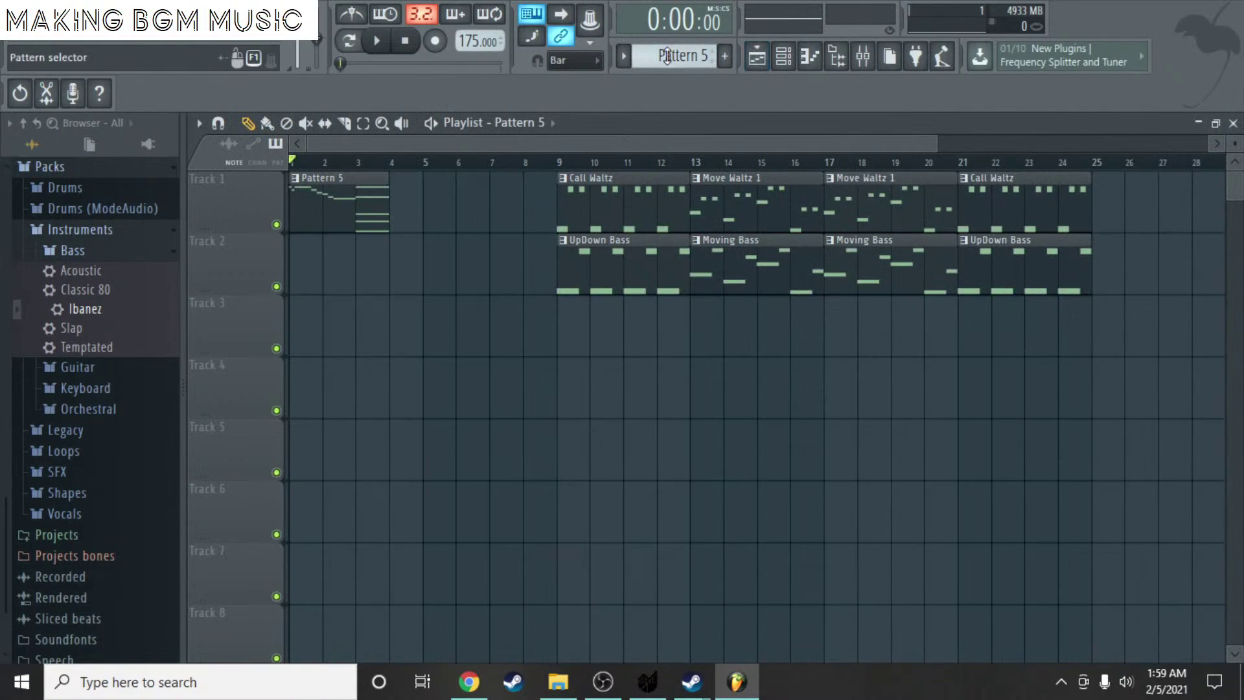
- Place a Pattern 6 clip on Track 3 and rework its sustained D4 note
{"action": "left_click", "coordinate": [415, 327]}
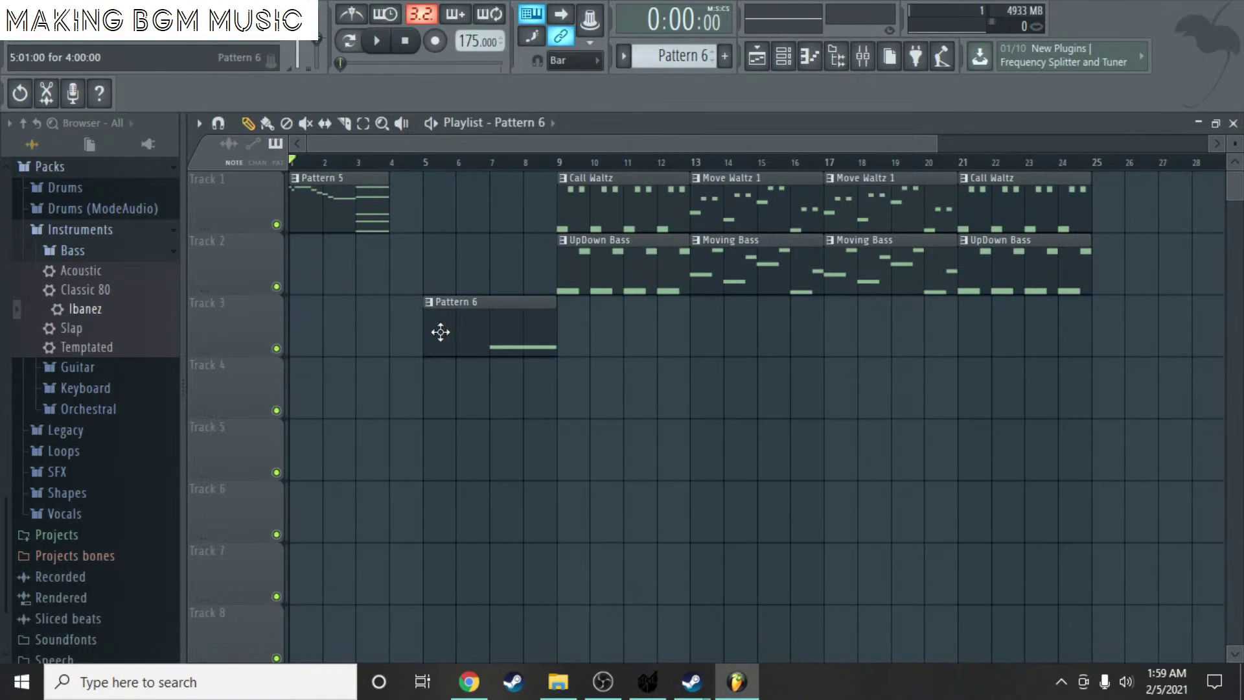
{"action": "double_click", "coordinate": [453, 337]}
{"action": "scroll", "coordinate": [431, 350], "scroll_direction": "down", "scroll_amount": 4}
{"action": "right_click", "coordinate": [536, 328]}
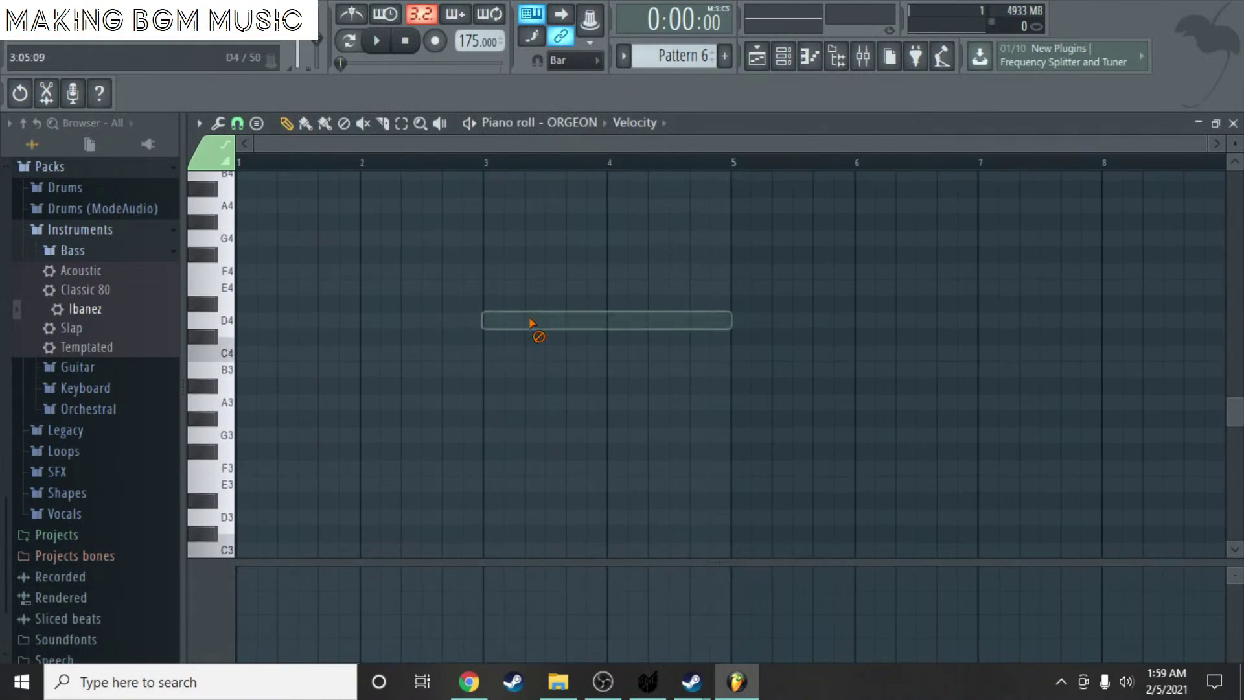
{"action": "left_click", "coordinate": [270, 323]}
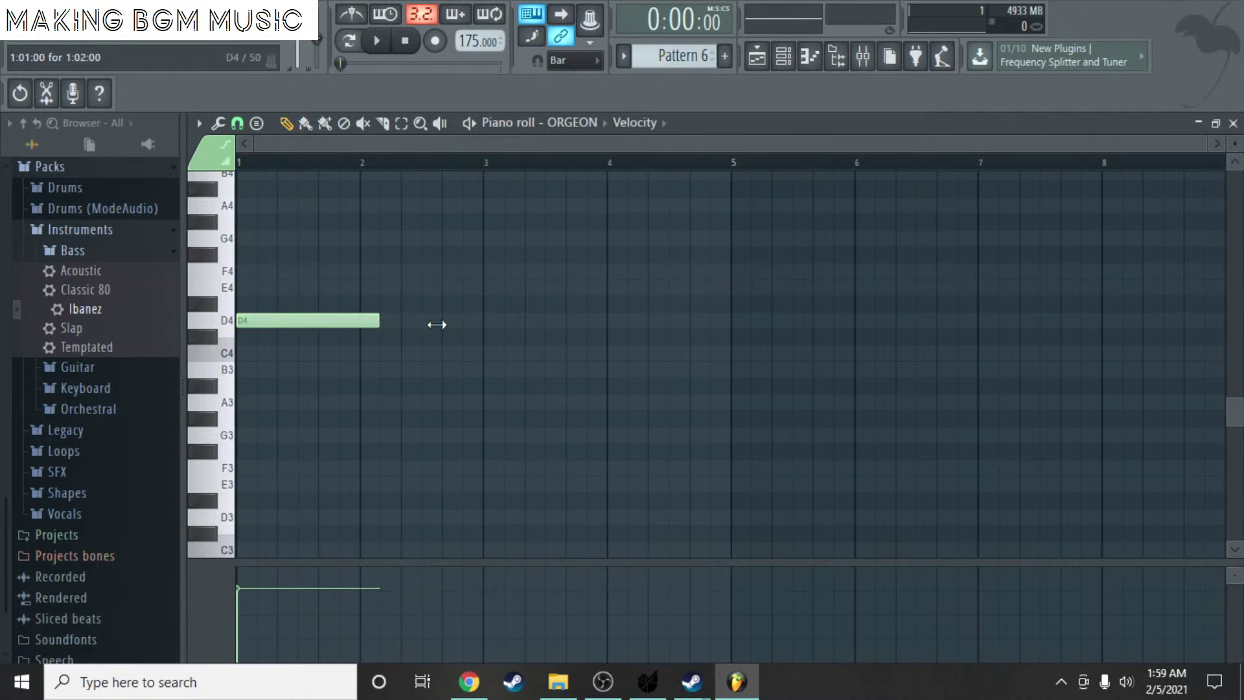
{"action": "left_click_drag", "start_coordinate": [437, 325], "coordinate": [717, 324]}
{"action": "left_click", "coordinate": [575, 302]}
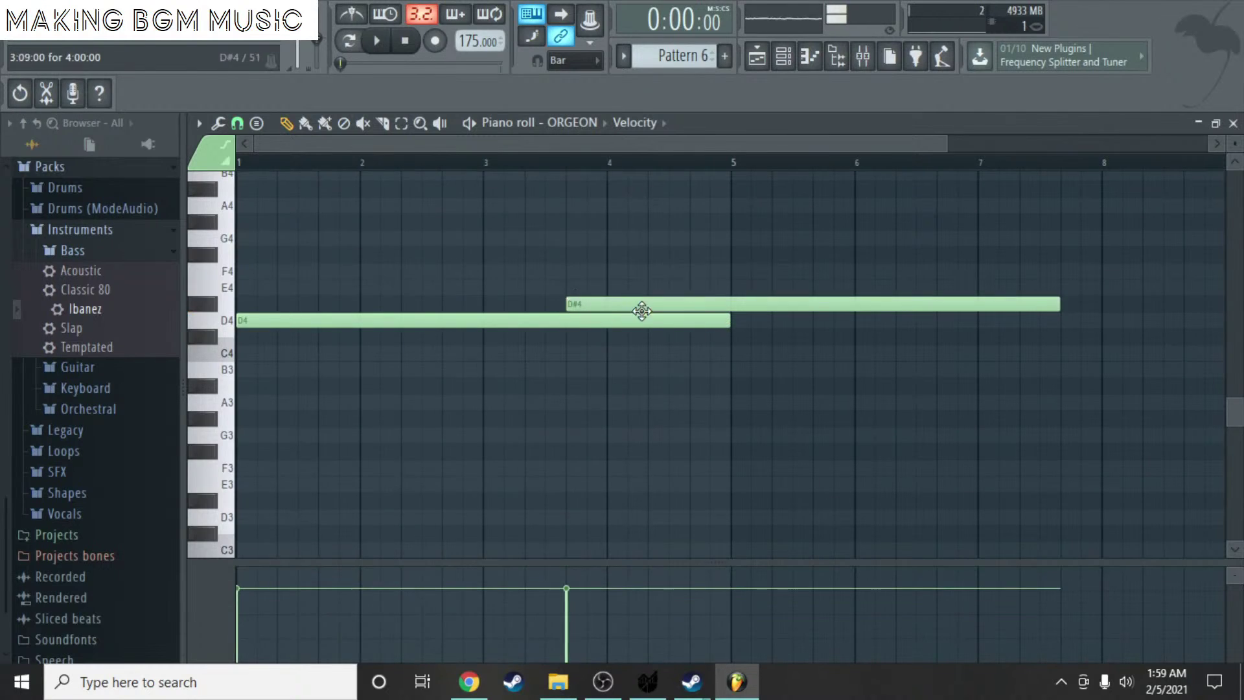
{"action": "right_click", "coordinate": [640, 308]}
{"action": "right_click", "coordinate": [607, 320]}
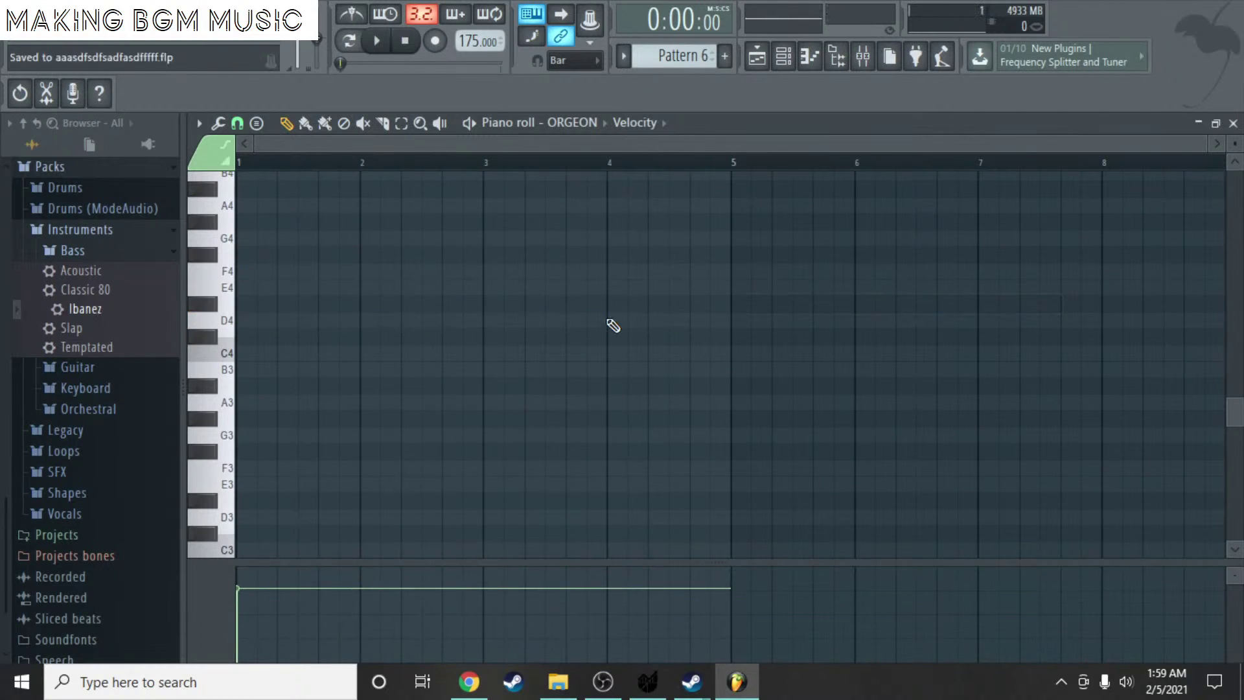
- Move the Track 3 Pattern 6 clip to bar 9 and play from there
{"action": "left_click", "coordinate": [1224, 126]}
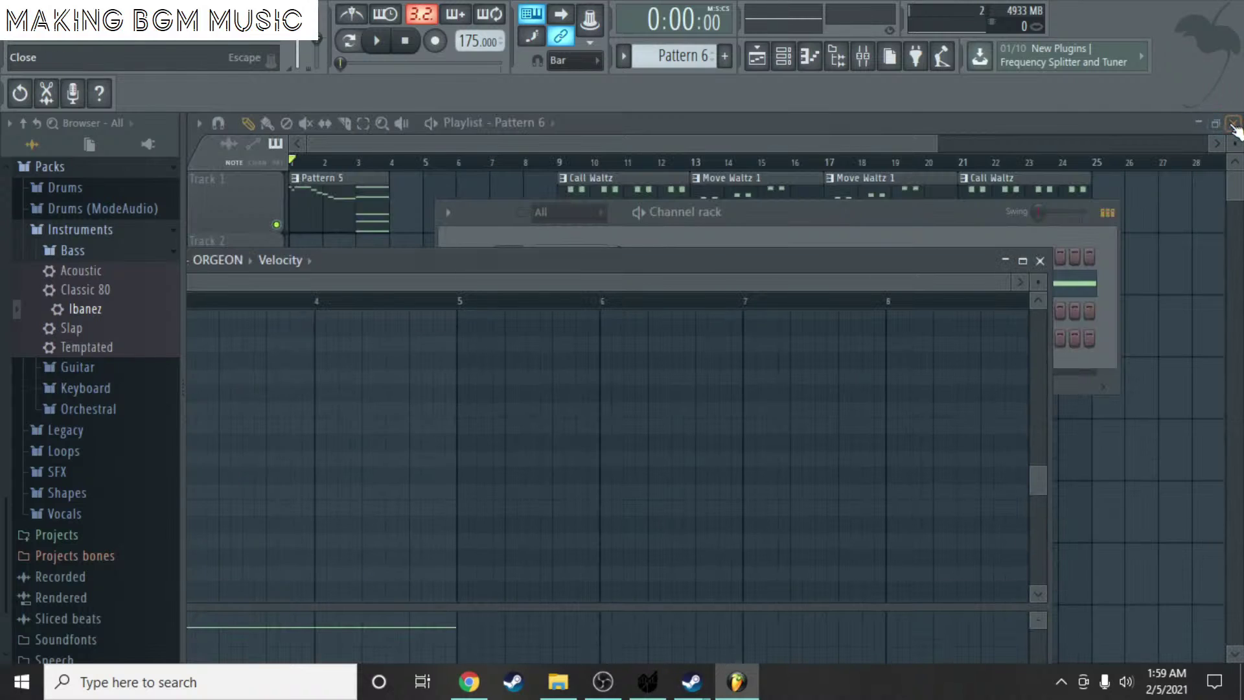
{"action": "left_click", "coordinate": [1023, 261]}
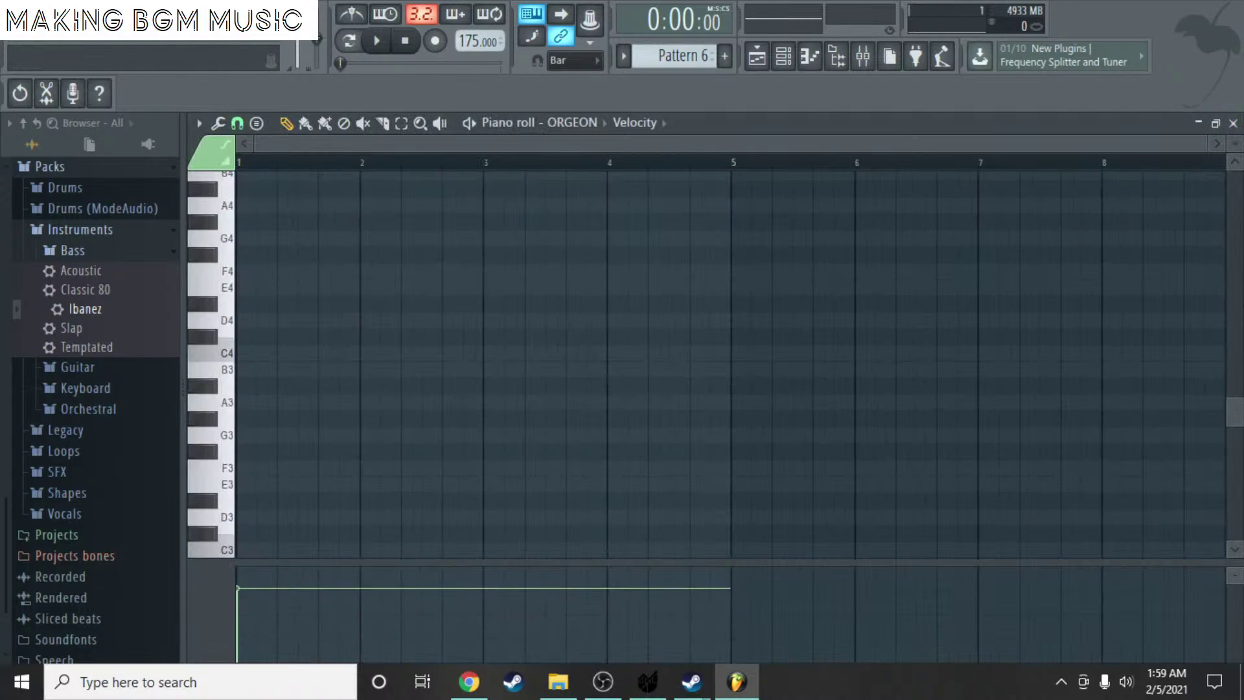
{"action": "key", "text": "alt+Tab"}
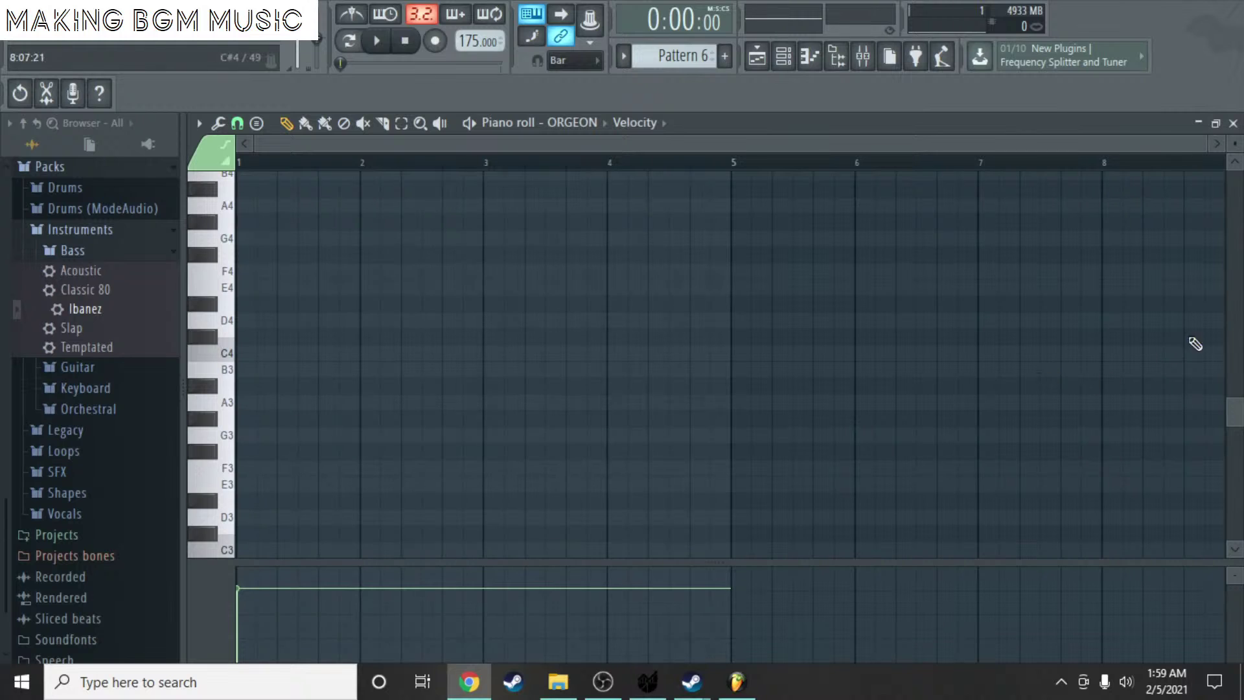
{"action": "left_click", "coordinate": [1231, 125]}
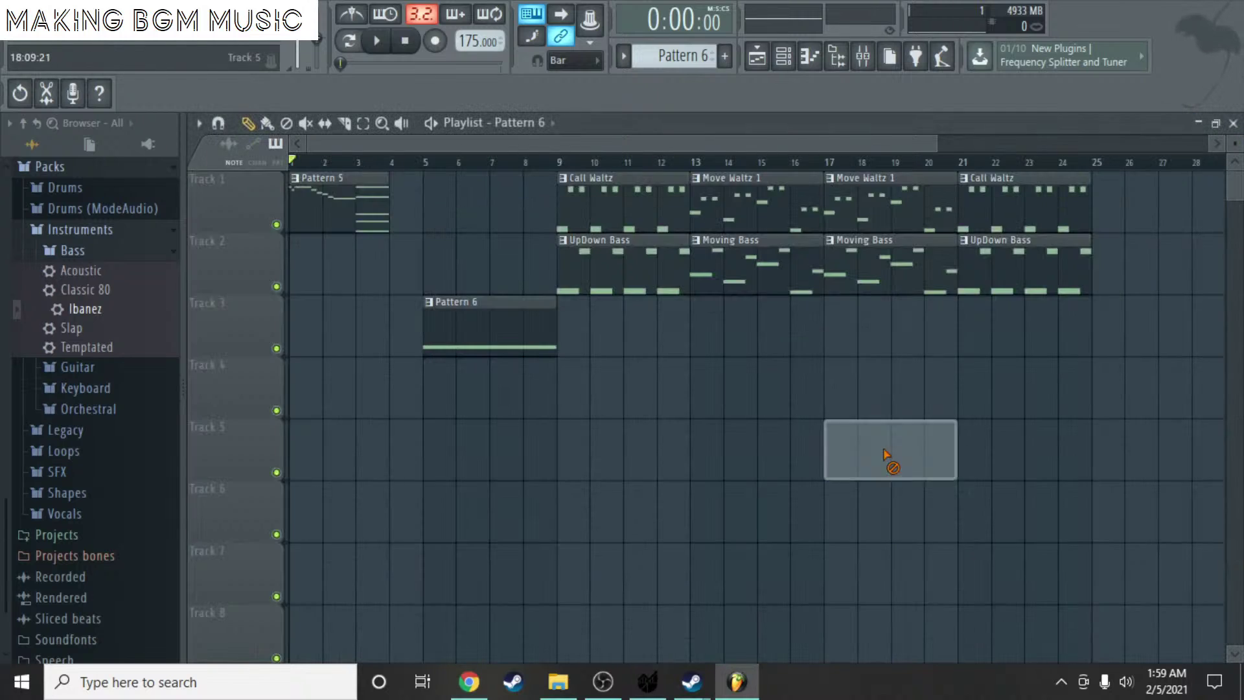
{"action": "left_click_drag", "start_coordinate": [492, 324], "coordinate": [662, 332]}
{"action": "left_click", "coordinate": [566, 163]}
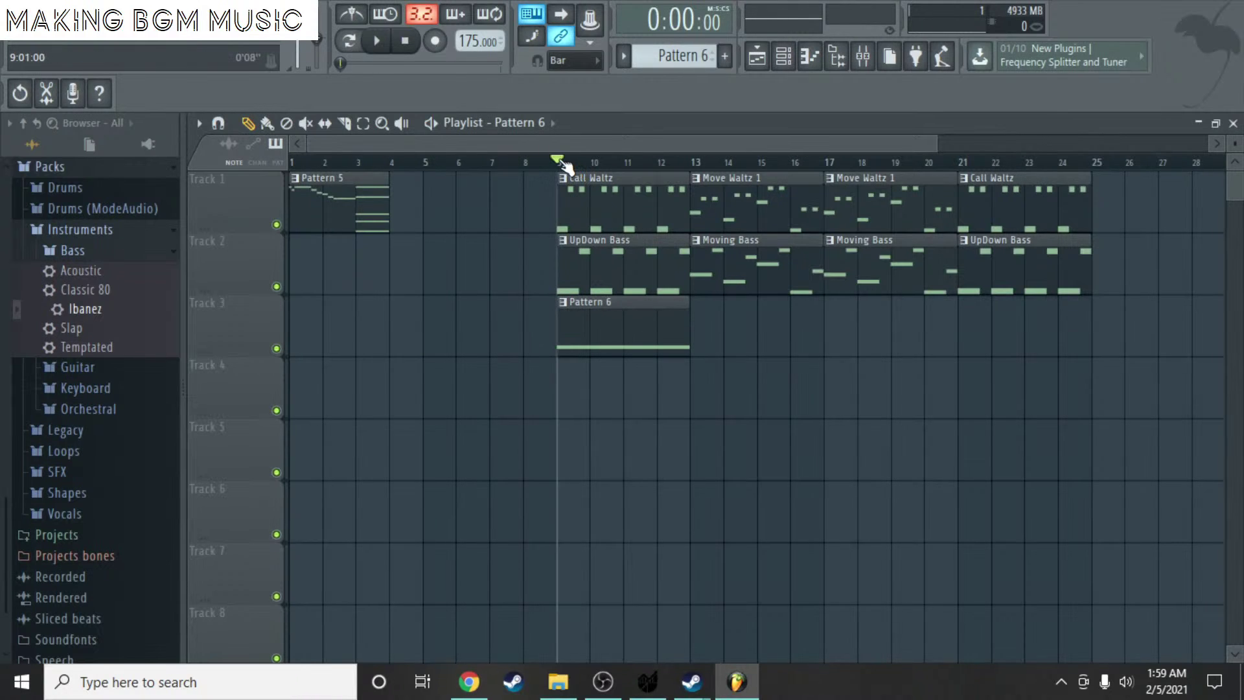
{"action": "key", "text": "space"}
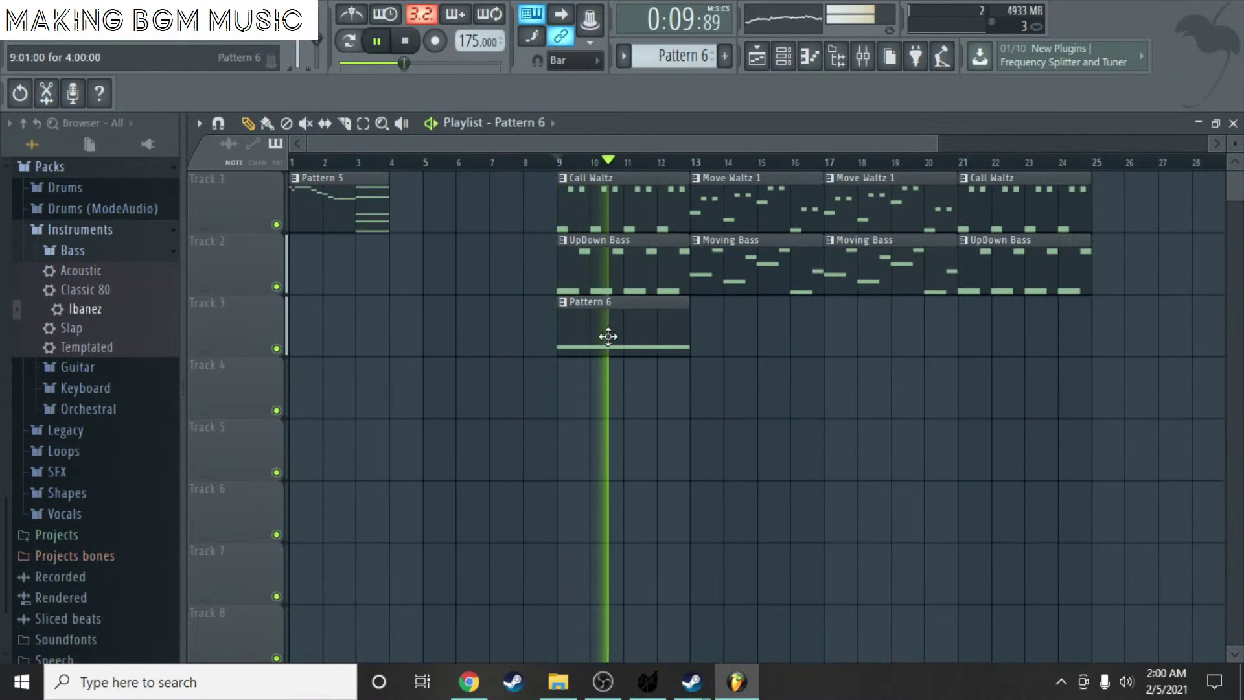
{"action": "key", "text": "space"}
- Add a Pattern 6 clip on Track 6 at bar 13, then open UpDown Bass with all notes selected
{"action": "double_click", "coordinate": [625, 323]}
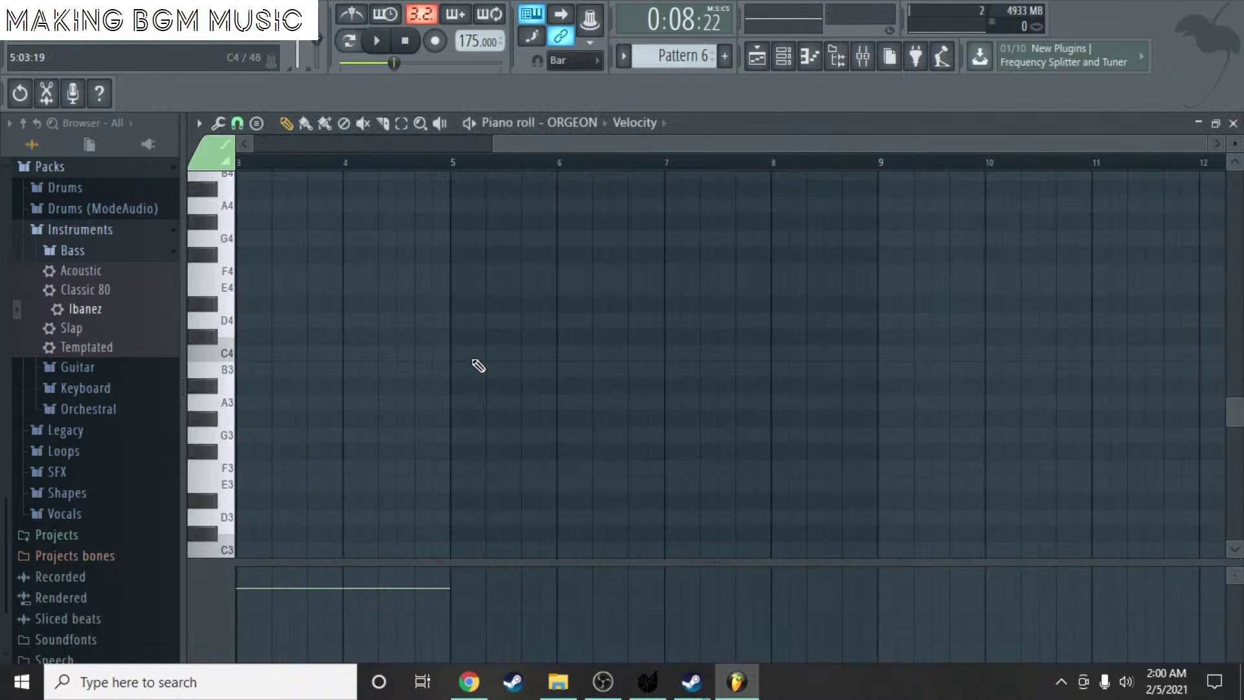
{"action": "scroll", "coordinate": [475, 365], "scroll_direction": "down", "scroll_amount": 5}
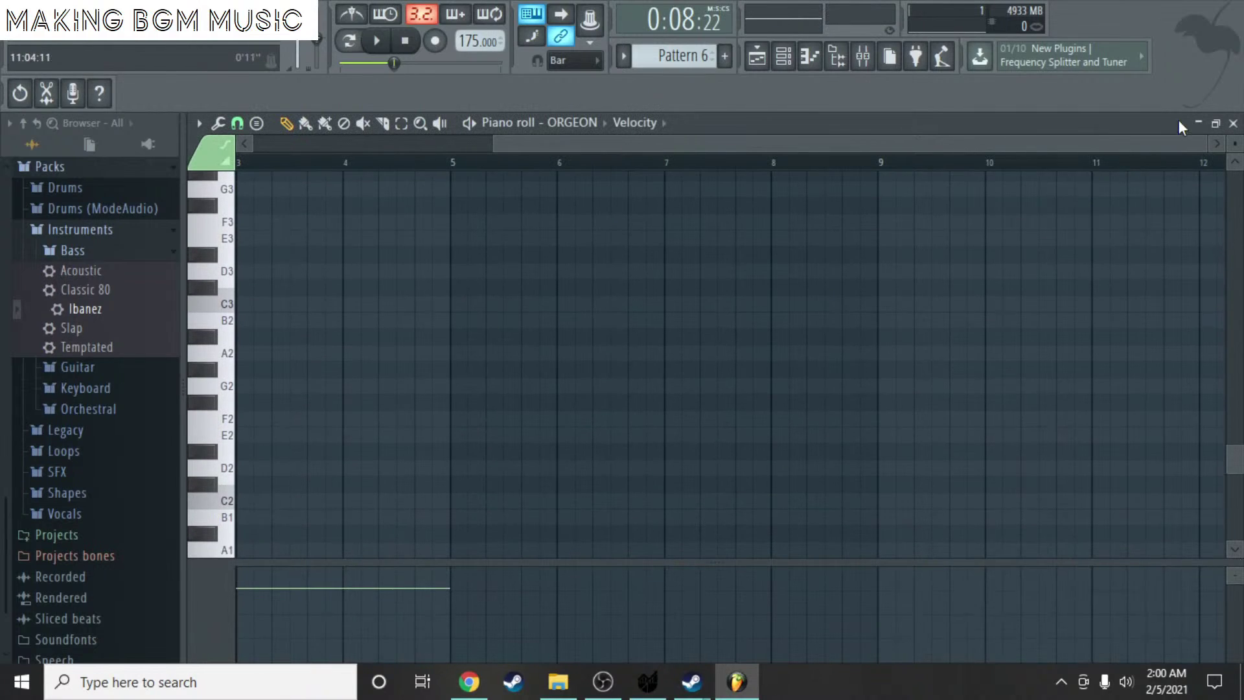
{"action": "left_click", "coordinate": [1233, 125]}
{"action": "left_click", "coordinate": [729, 487]}
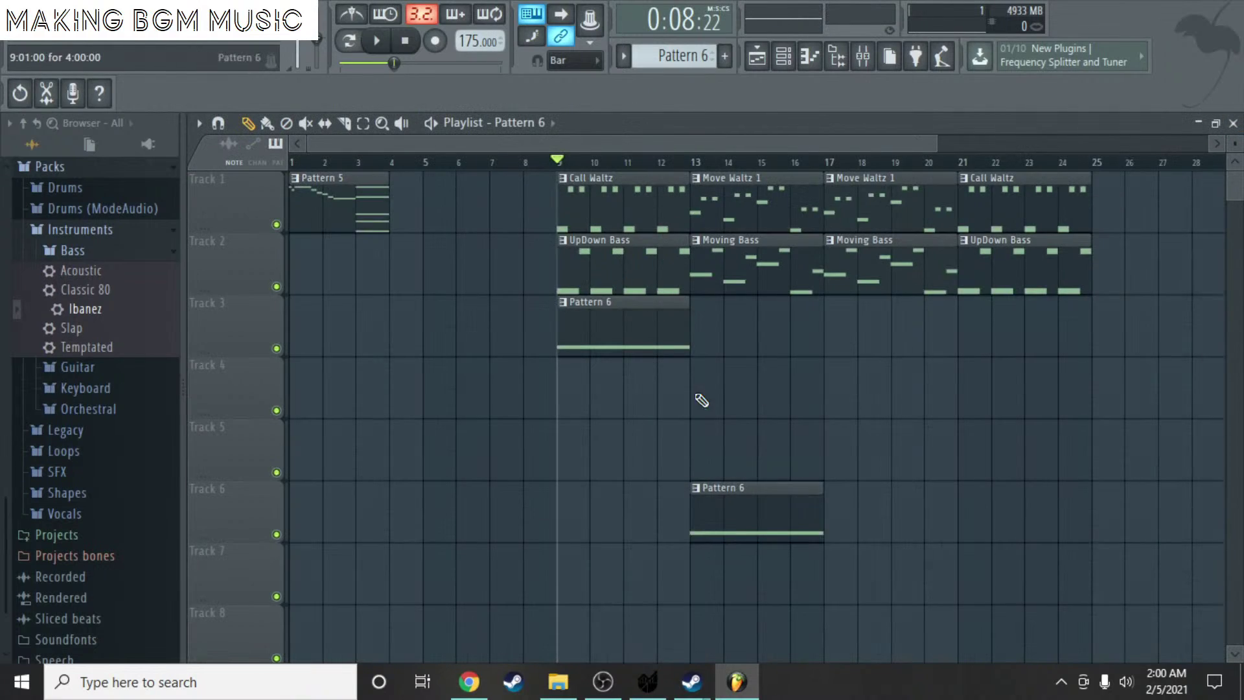
{"action": "double_click", "coordinate": [577, 269]}
{"action": "key", "text": "ctrl+a"}
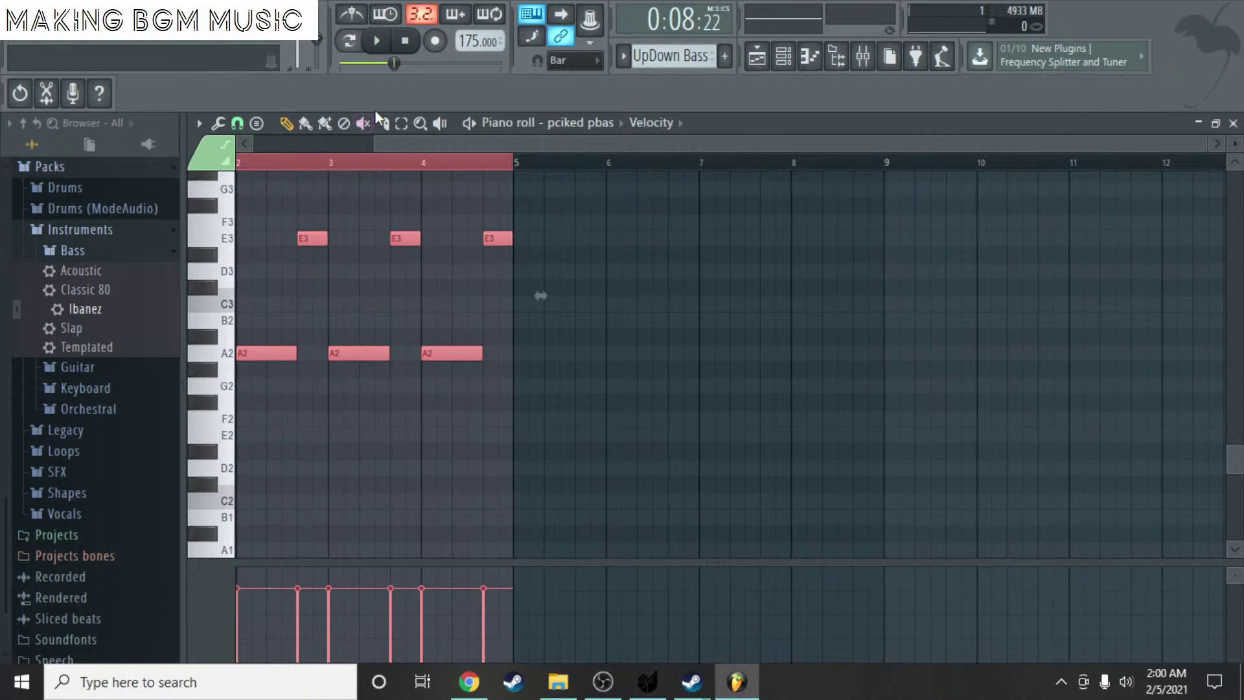
- Select the four E3 notes in UpDown Bass and lower them to D3
{"action": "left_click", "coordinate": [401, 123]}
{"action": "mouse_move", "coordinate": [571, 280]}
{"action": "left_mouse_down"}
{"action": "mouse_move", "coordinate": [277, 200]}
{"action": "mouse_move", "coordinate": [642, 289]}
{"action": "left_mouse_up"}
{"action": "scroll", "coordinate": [402, 146], "scroll_direction": "left", "scroll_amount": 2}
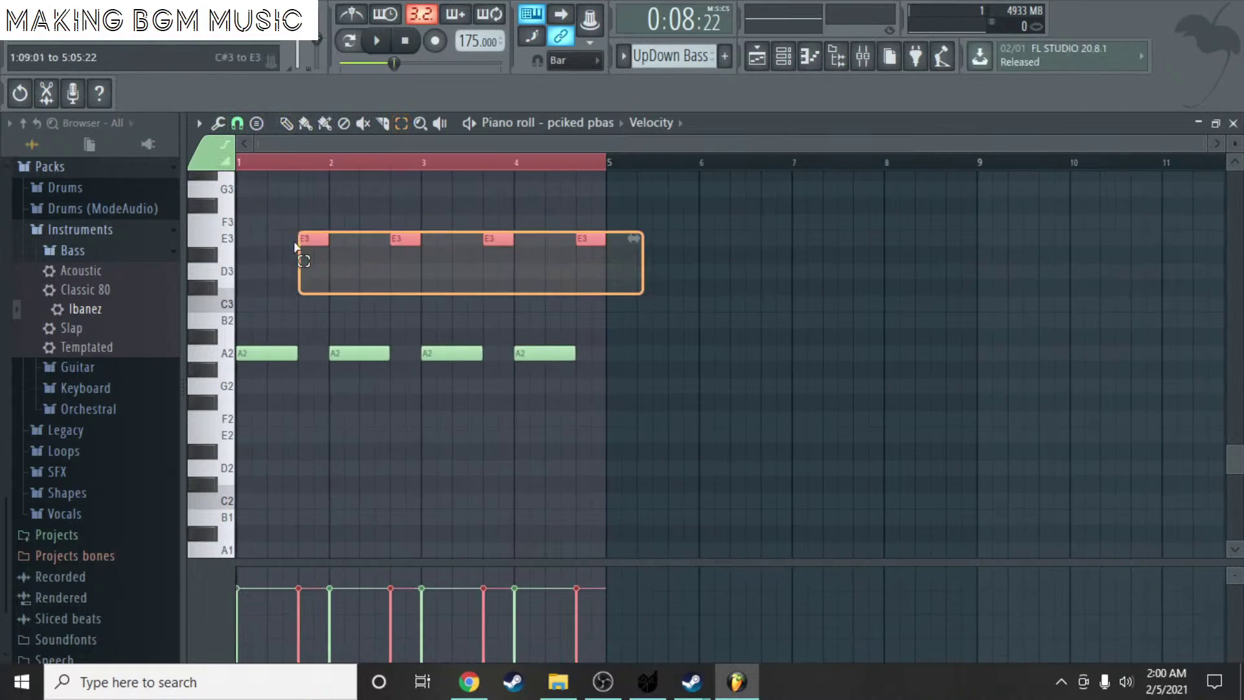
{"action": "left_click", "coordinate": [286, 124]}
{"action": "left_click_drag", "start_coordinate": [306, 240], "coordinate": [306, 273]}
- Open Calliope's notes in the Call Waltz pattern
{"action": "left_click", "coordinate": [1233, 123]}
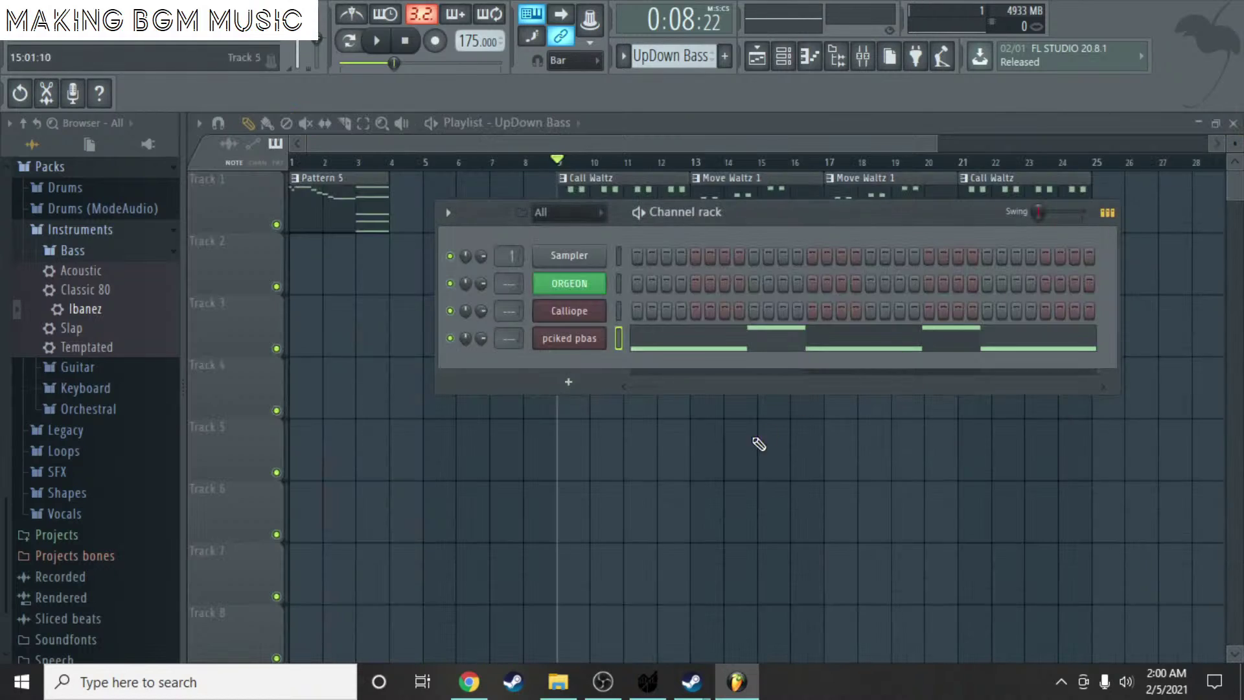
{"action": "left_click", "coordinate": [745, 449]}
{"action": "double_click", "coordinate": [592, 223]}
{"action": "scroll", "coordinate": [337, 315], "scroll_direction": "up", "scroll_amount": 10}
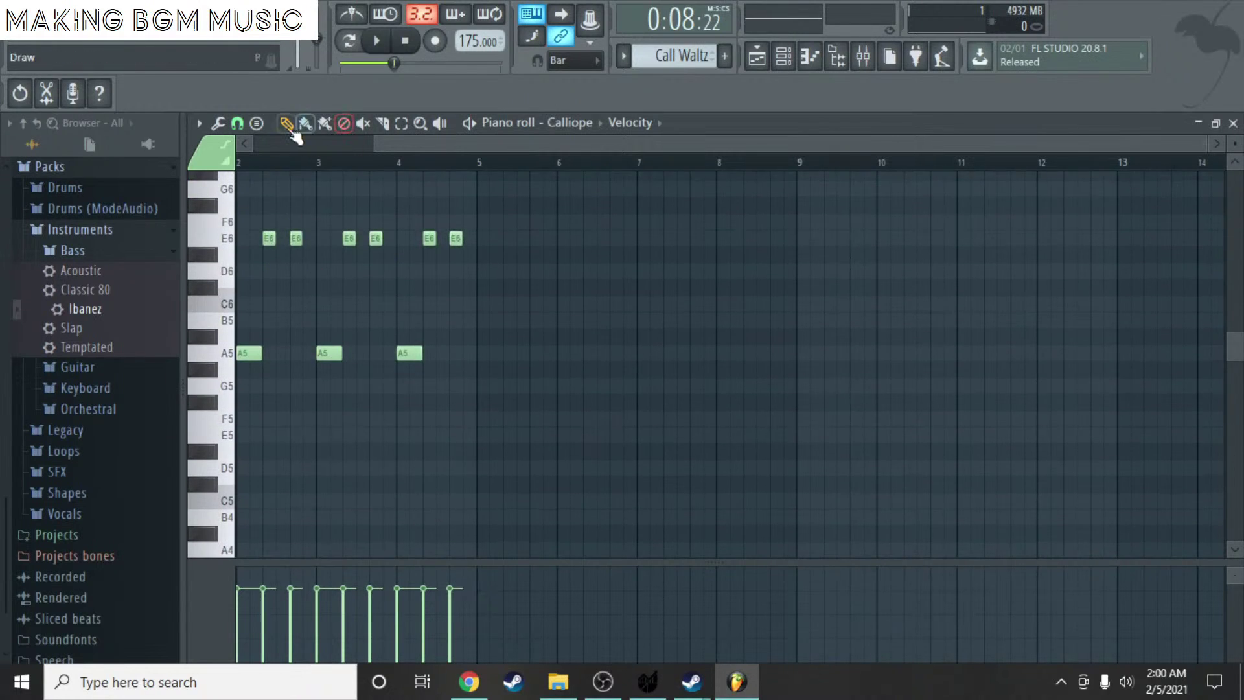
- Move the six E6 notes down to D6, audition, and close the Piano roll and Channel rack
{"action": "left_click", "coordinate": [257, 124]}
{"action": "left_click_drag", "start_coordinate": [256, 221], "coordinate": [536, 328]}
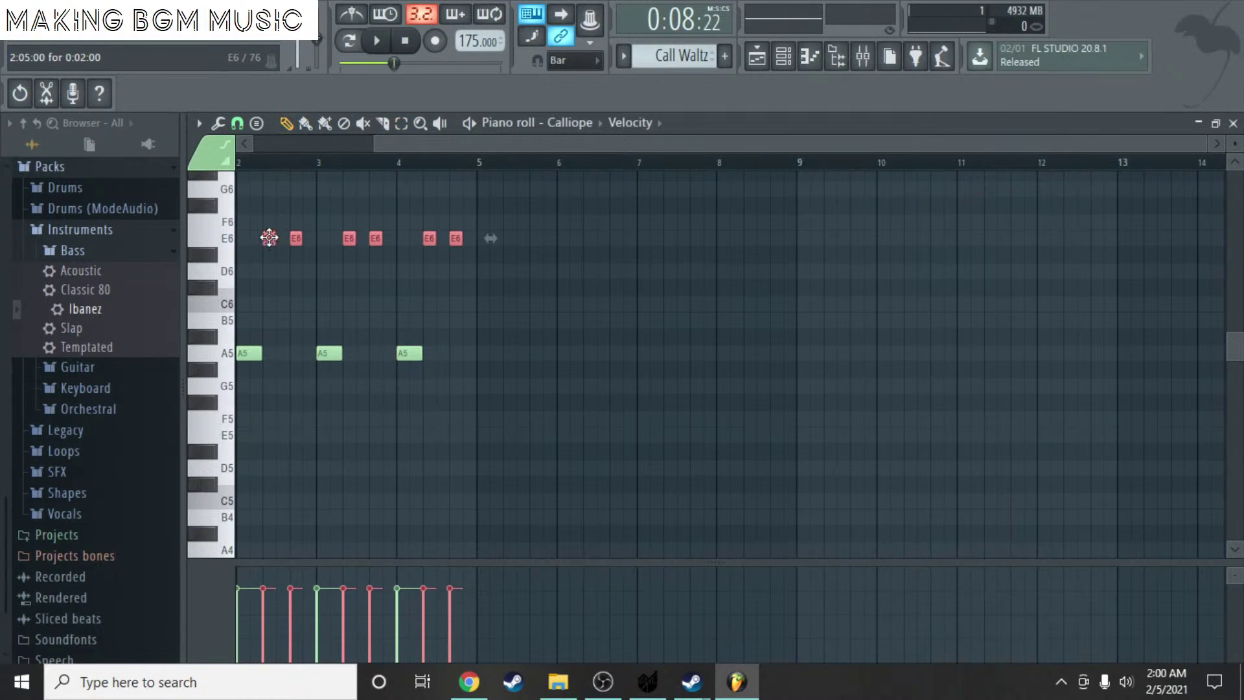
{"action": "left_click_drag", "start_coordinate": [269, 238], "coordinate": [269, 272]}
{"action": "key", "text": "space"}
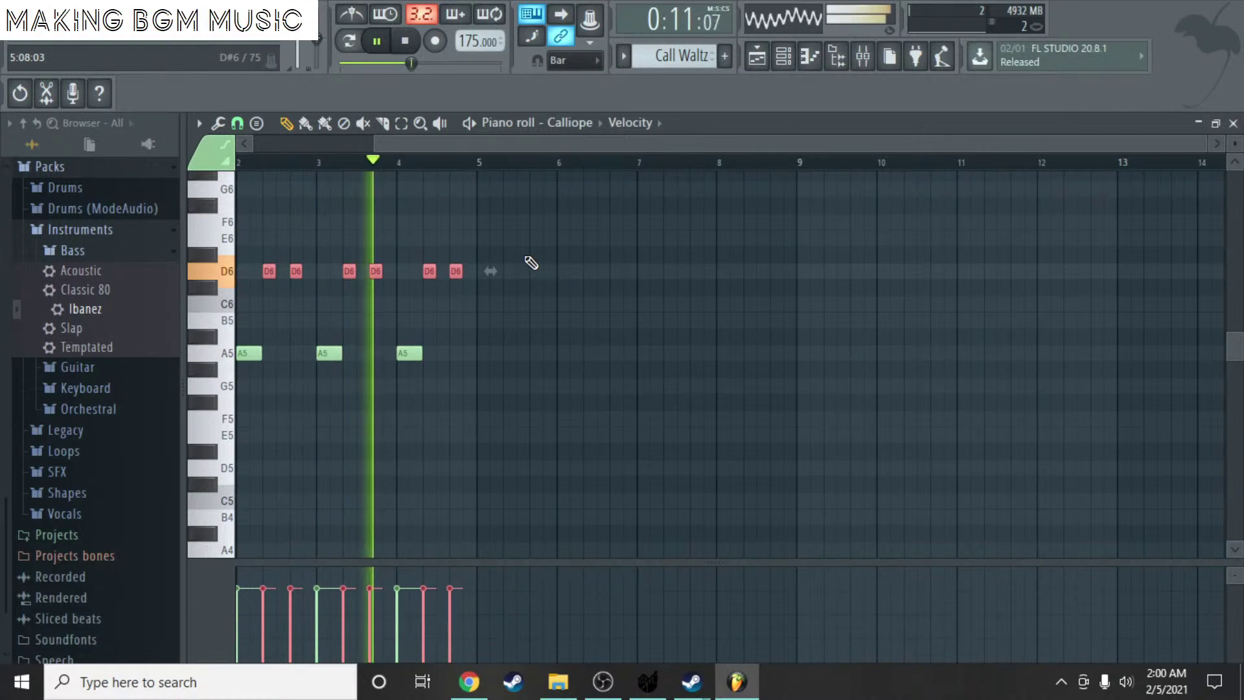
{"action": "key", "text": "space"}
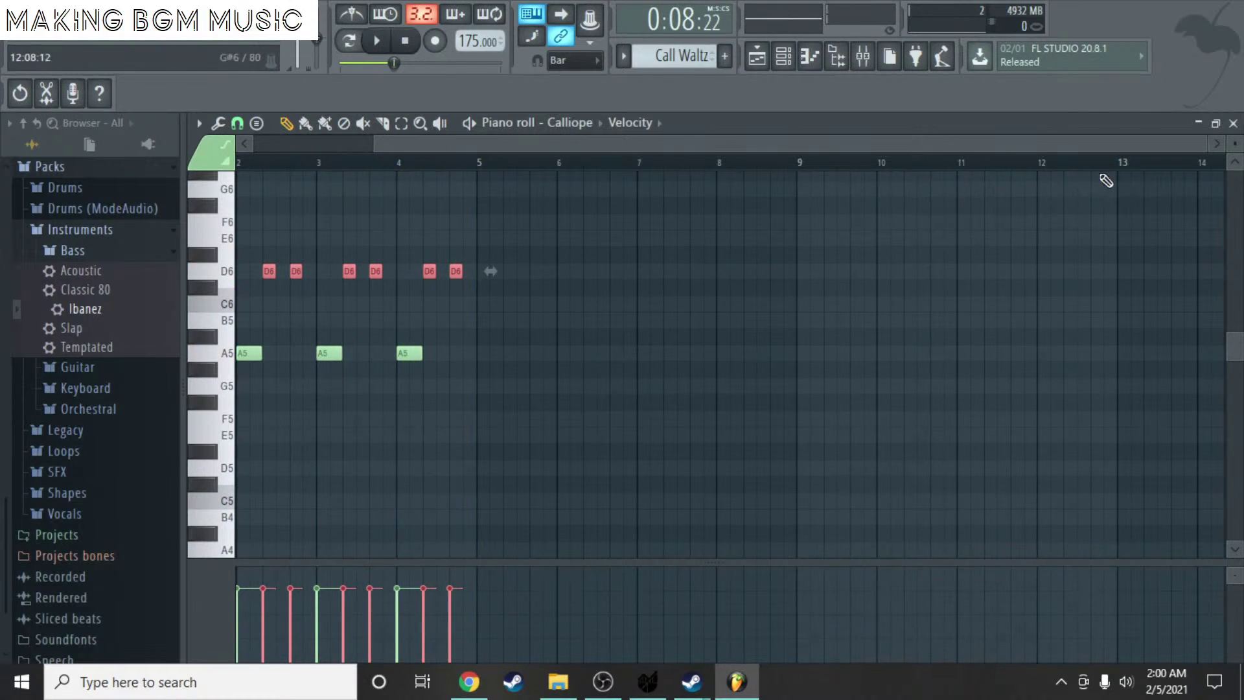
{"action": "left_click", "coordinate": [1234, 122]}
{"action": "key", "text": "F6"}
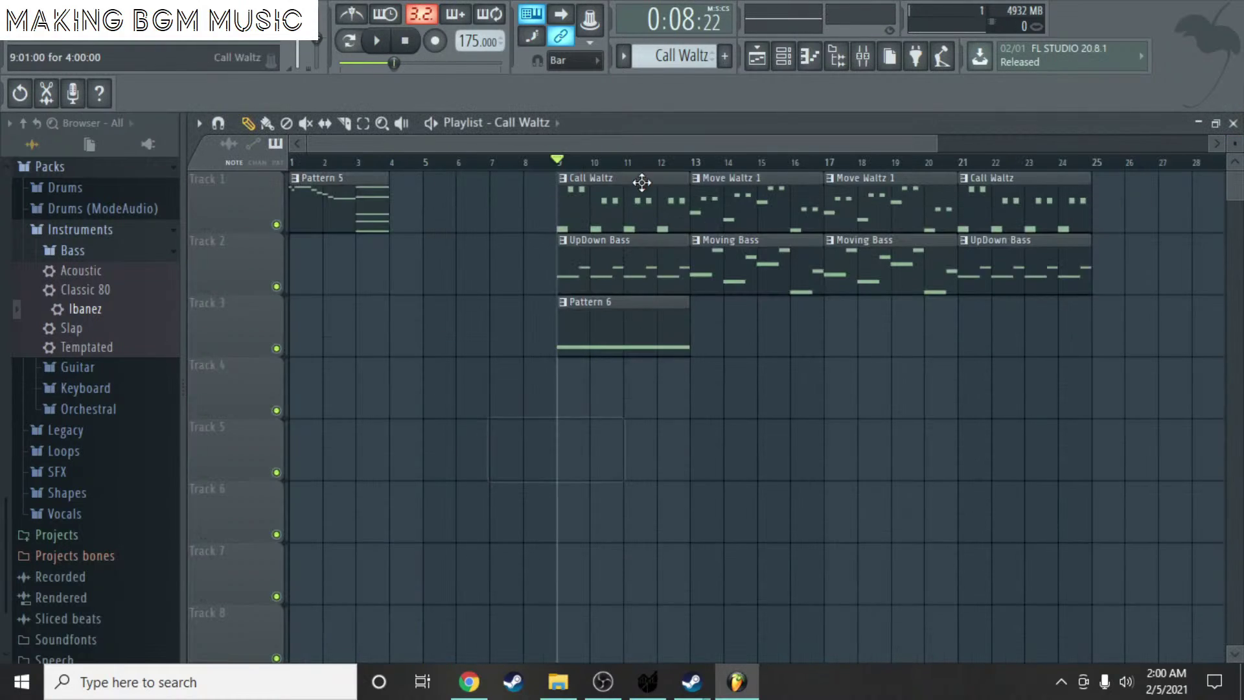
- Open the Call Waltz pattern and audition it, undoing an accidental note erase
{"action": "double_click", "coordinate": [608, 219]}
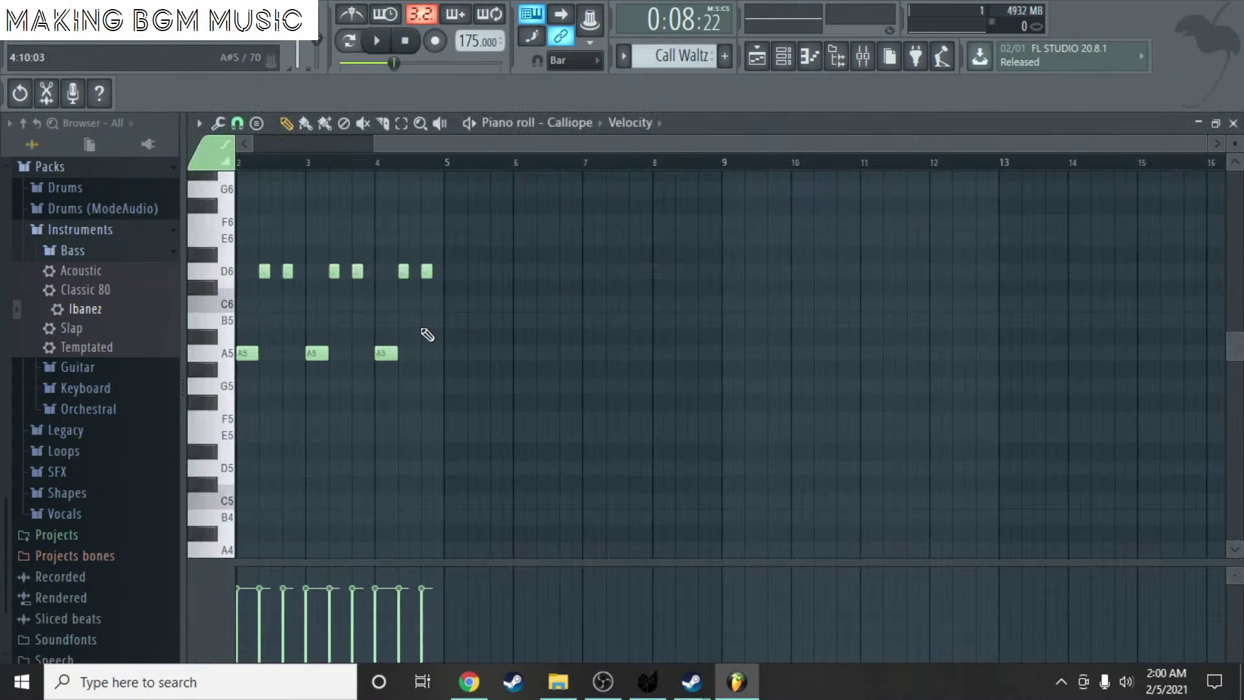
{"action": "scroll", "coordinate": [312, 234], "scroll_direction": "up", "scroll_amount": 5}
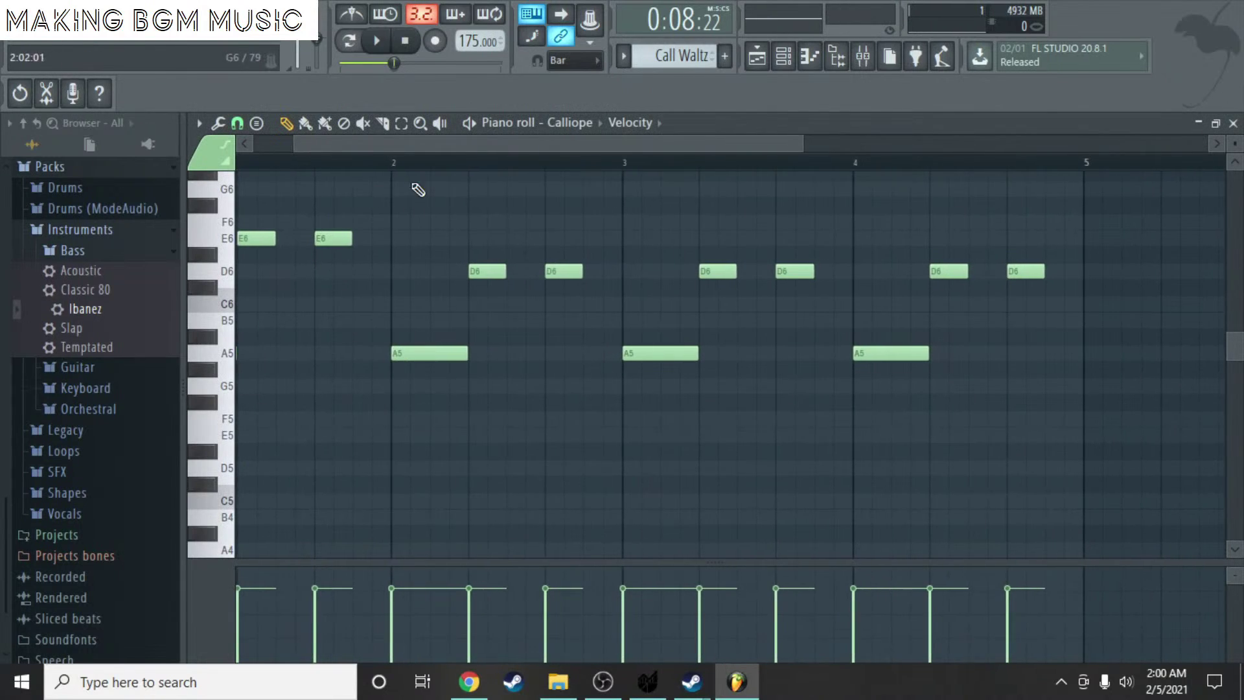
{"action": "key", "text": "space"}
{"action": "scroll", "coordinate": [454, 208], "scroll_direction": "down", "scroll_amount": 3}
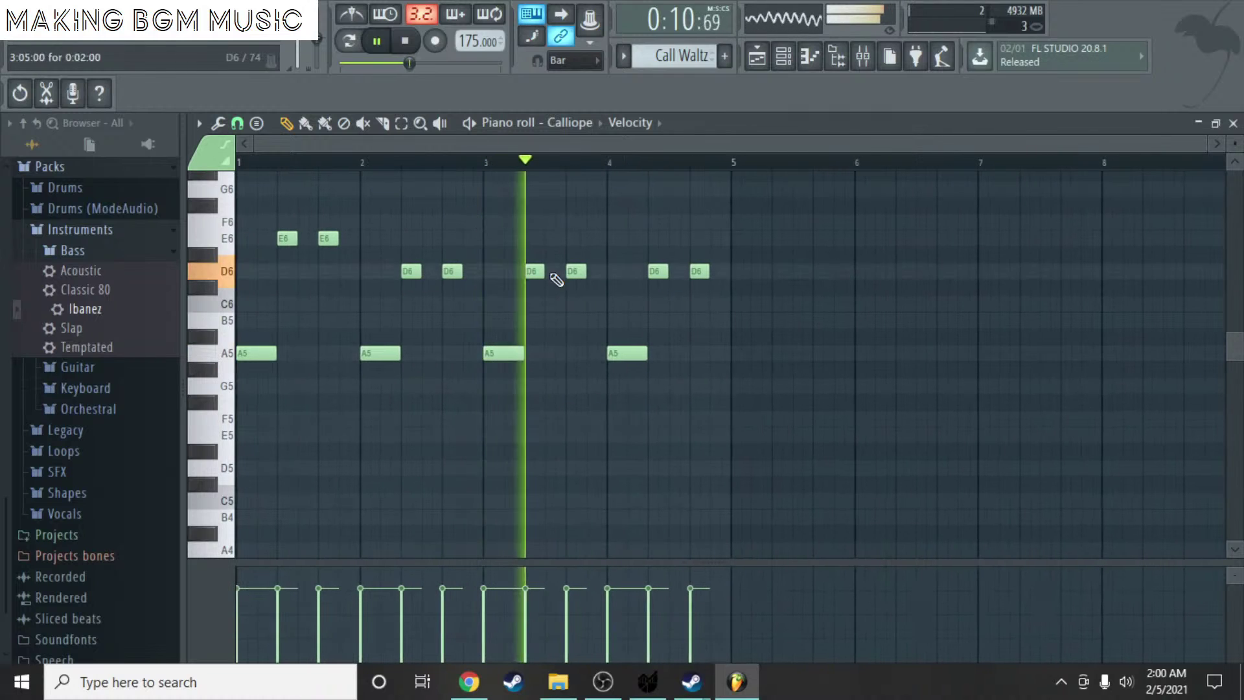
{"action": "key", "text": "space"}
{"action": "mouse_move", "coordinate": [706, 271]}
{"action": "left_mouse_down"}
{"action": "mouse_move", "coordinate": [325, 309]}
{"action": "mouse_move", "coordinate": [308, 361]}
{"action": "mouse_move", "coordinate": [328, 264]}
{"action": "mouse_move", "coordinate": [579, 267]}
{"action": "left_mouse_up"}
{"action": "key", "text": "ctrl+z"}
{"action": "key", "text": "ctrl+z"}
{"action": "key", "text": "ctrl+z"}
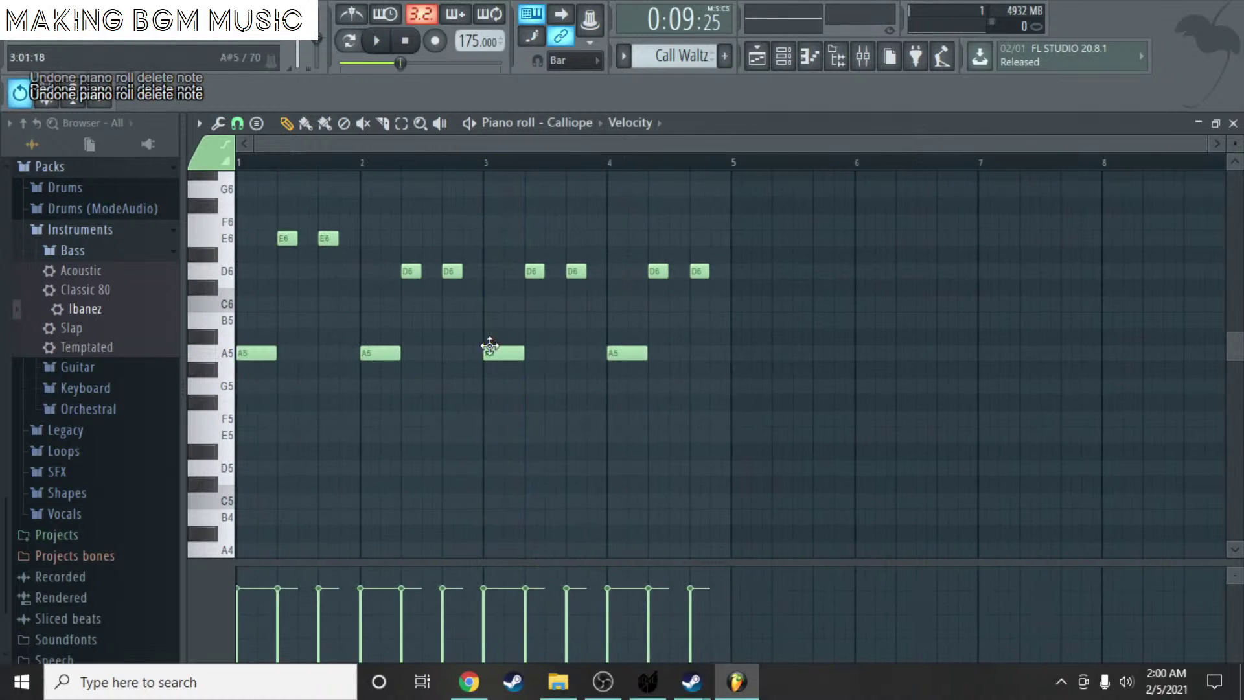
- Raise the four A5 bass notes of Call Waltz to A#5
{"action": "left_click", "coordinate": [401, 123]}
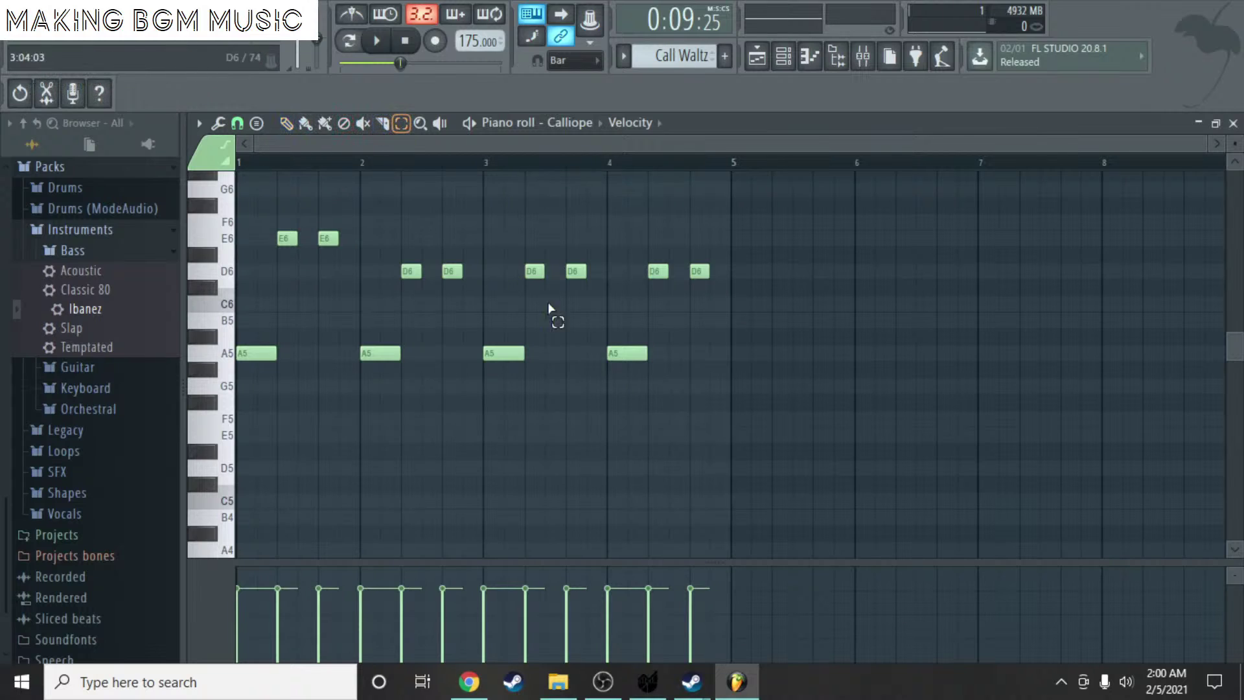
{"action": "left_click_drag", "start_coordinate": [686, 388], "coordinate": [258, 464]}
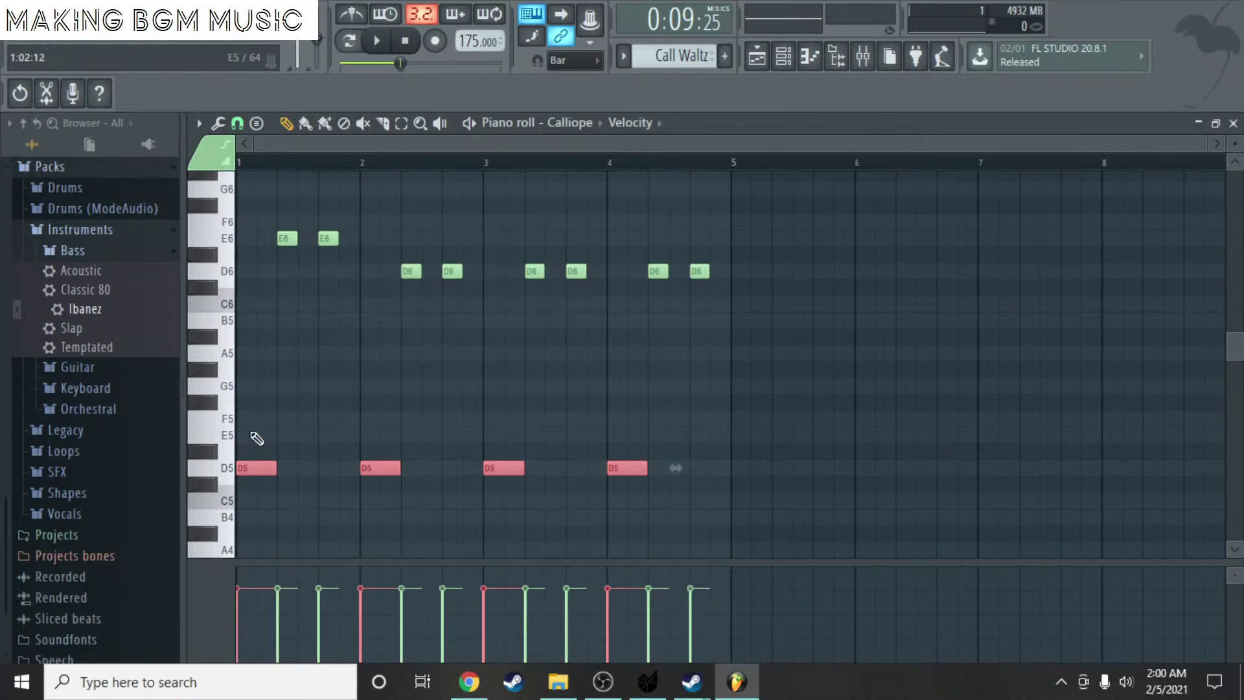
{"action": "left_click", "coordinate": [224, 471]}
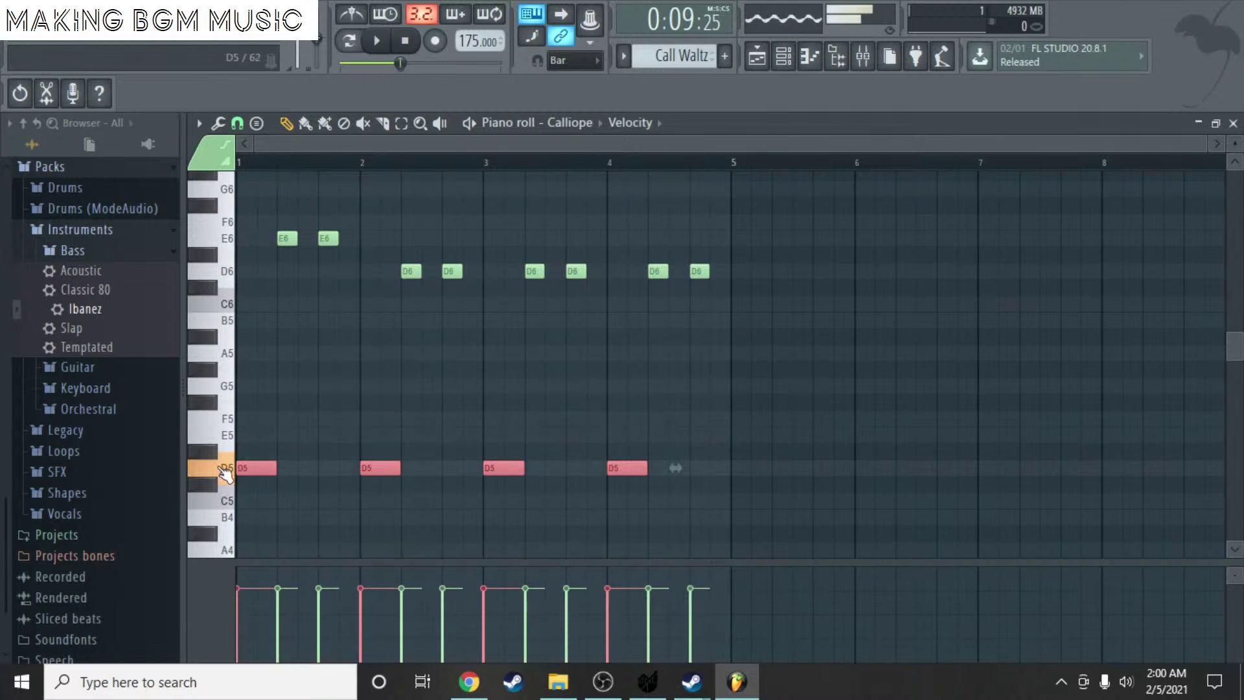
{"action": "left_click_drag", "start_coordinate": [259, 467], "coordinate": [249, 337]}
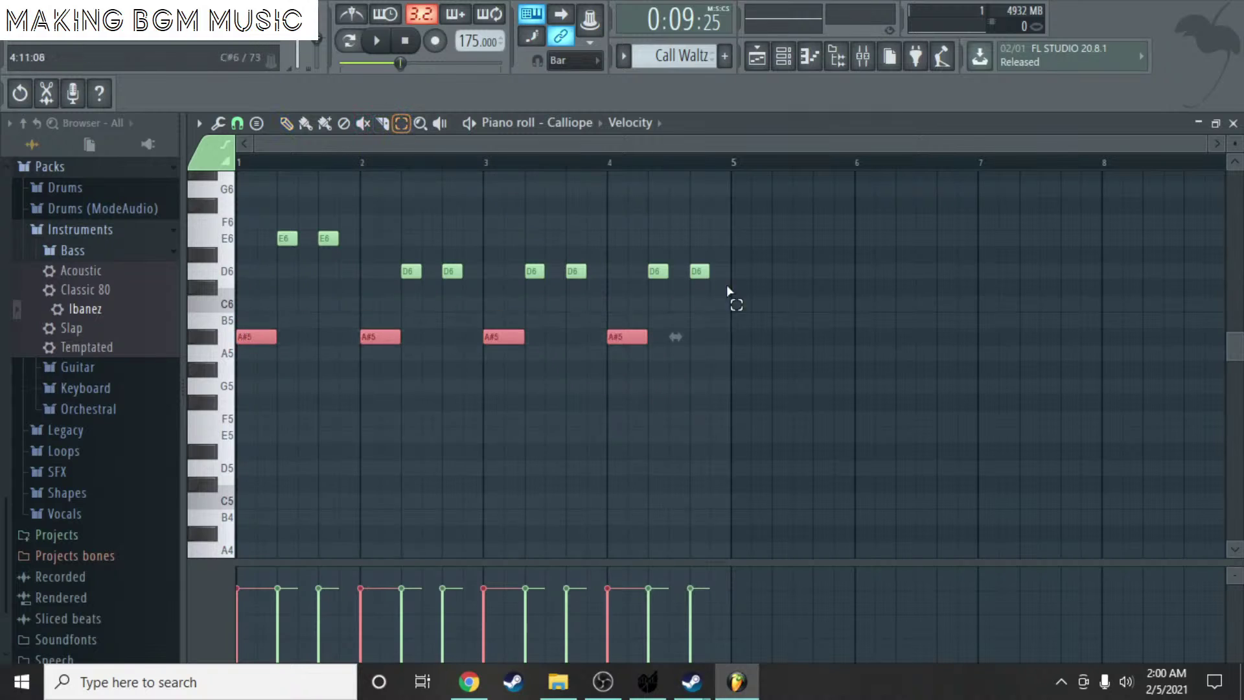
- Raise the upper melody notes and replace the B6 notes with A6 ones
{"action": "left_click_drag", "start_coordinate": [727, 290], "coordinate": [244, 200]}
{"action": "scroll", "coordinate": [311, 239], "scroll_direction": "up", "scroll_amount": 3}
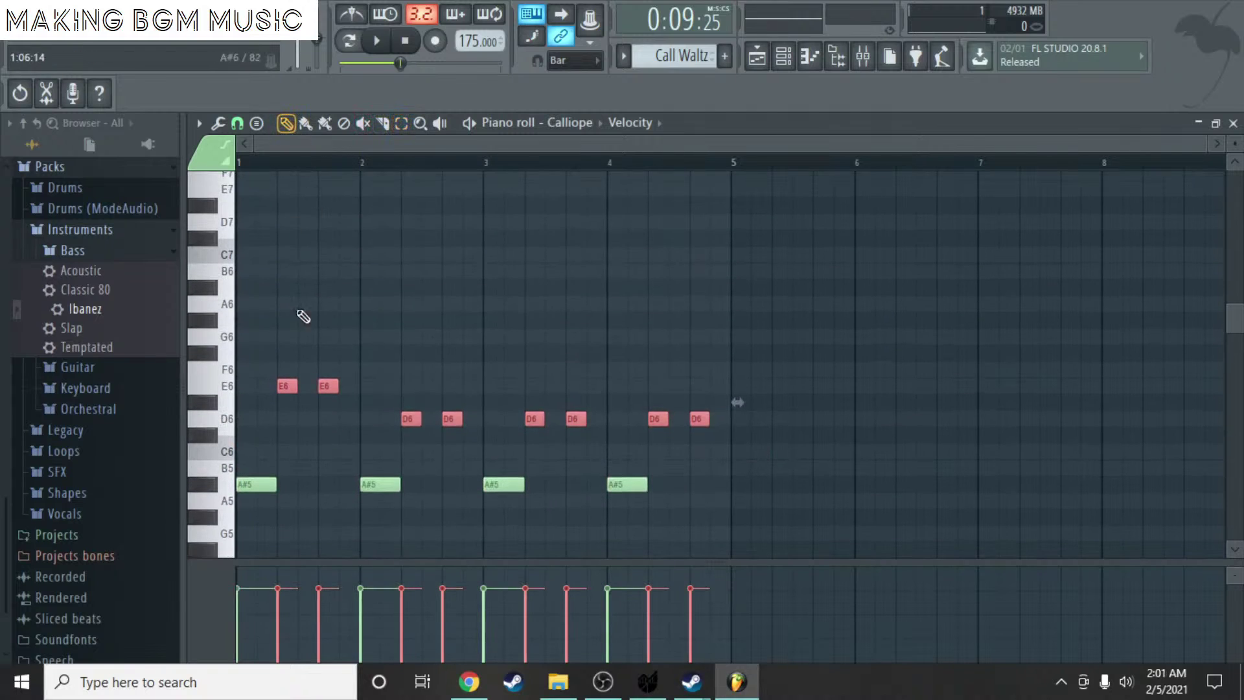
{"action": "left_click_drag", "start_coordinate": [282, 386], "coordinate": [284, 270]}
{"action": "left_click", "coordinate": [511, 254]}
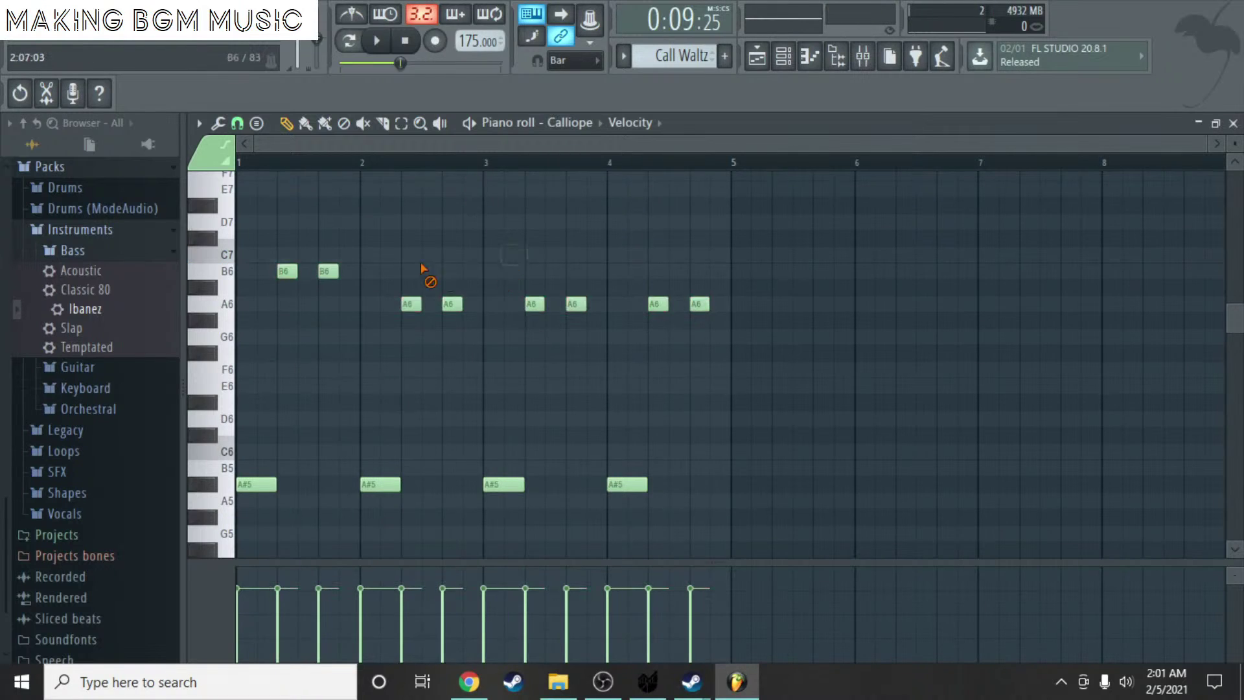
{"action": "right_click", "coordinate": [328, 271]}
{"action": "right_click", "coordinate": [288, 271]}
{"action": "left_click", "coordinate": [288, 304]}
{"action": "left_click", "coordinate": [346, 304]}
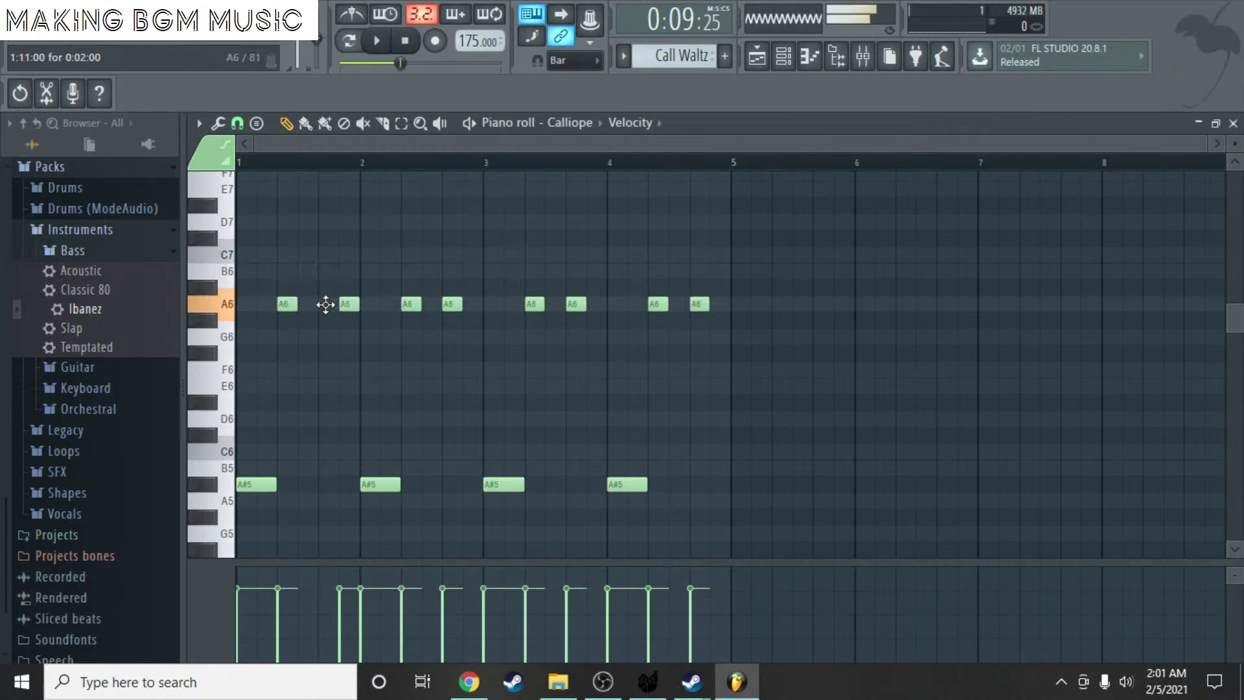
{"action": "left_click_drag", "start_coordinate": [340, 304], "coordinate": [319, 304]}
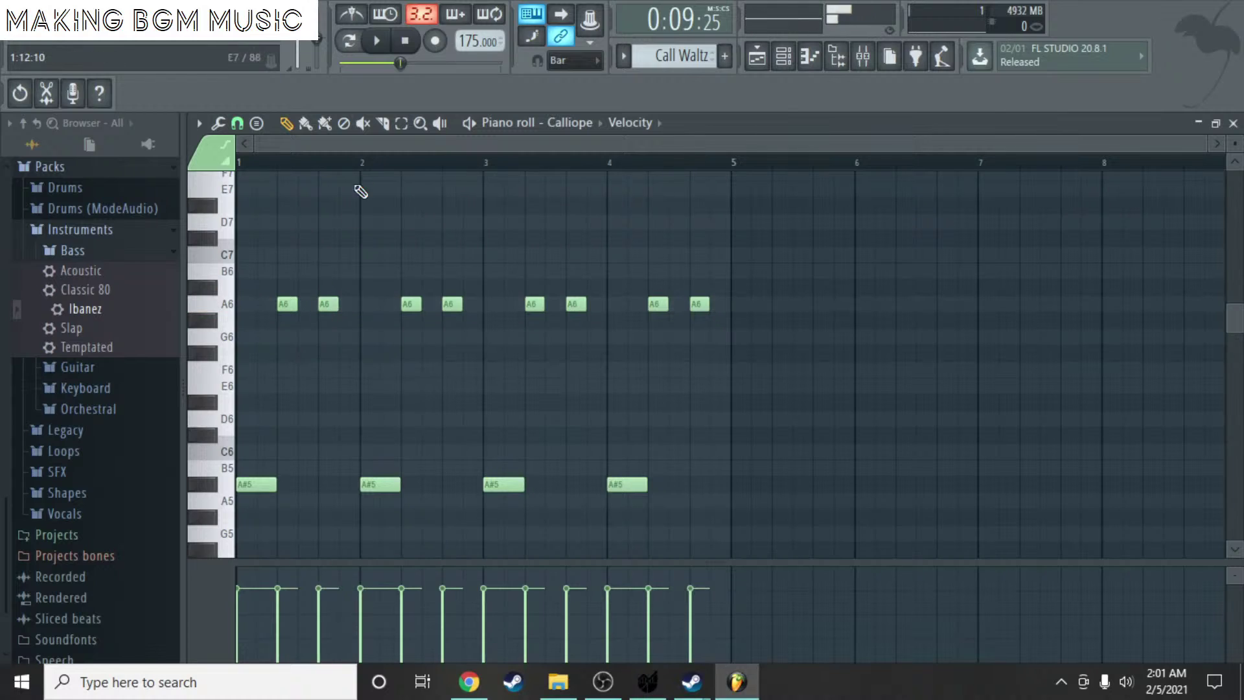
- Move the four bass notes up to D6, audition, and close the Piano roll and Channel rack
{"action": "left_click", "coordinate": [403, 125]}
{"action": "left_click_drag", "start_coordinate": [786, 540], "coordinate": [223, 412]}
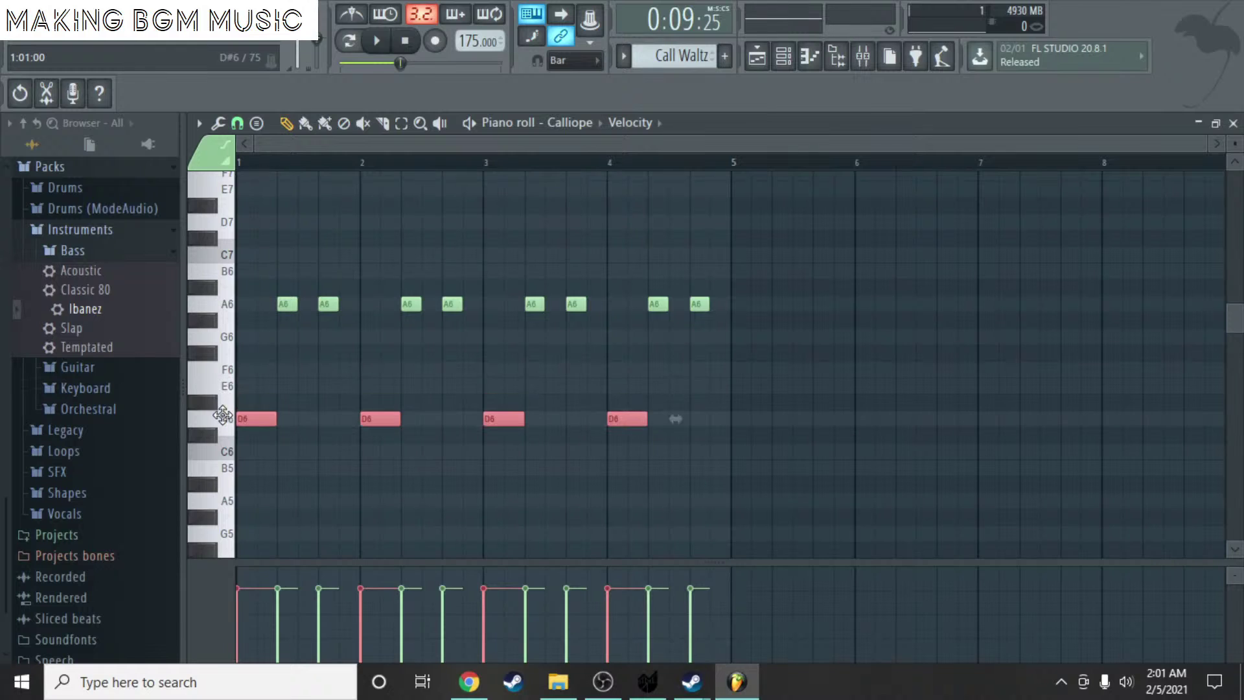
{"action": "key", "text": "space"}
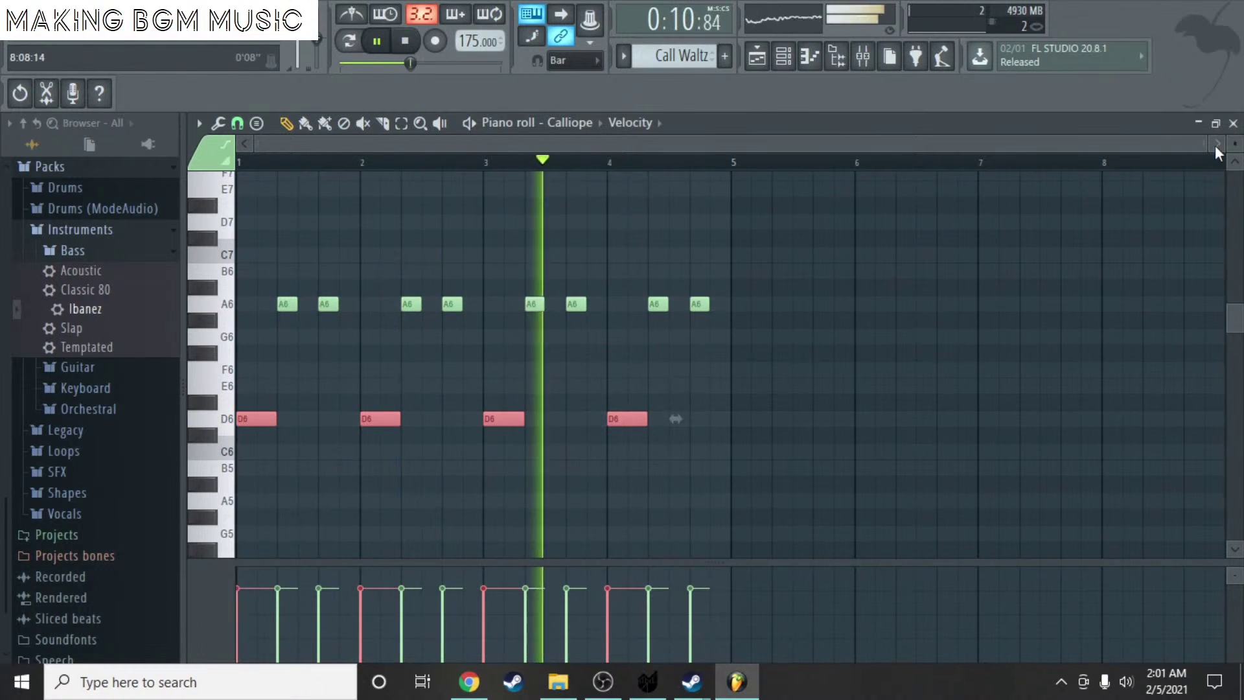
{"action": "key", "text": "space"}
{"action": "left_click", "coordinate": [1234, 124]}
{"action": "key", "text": "F6"}
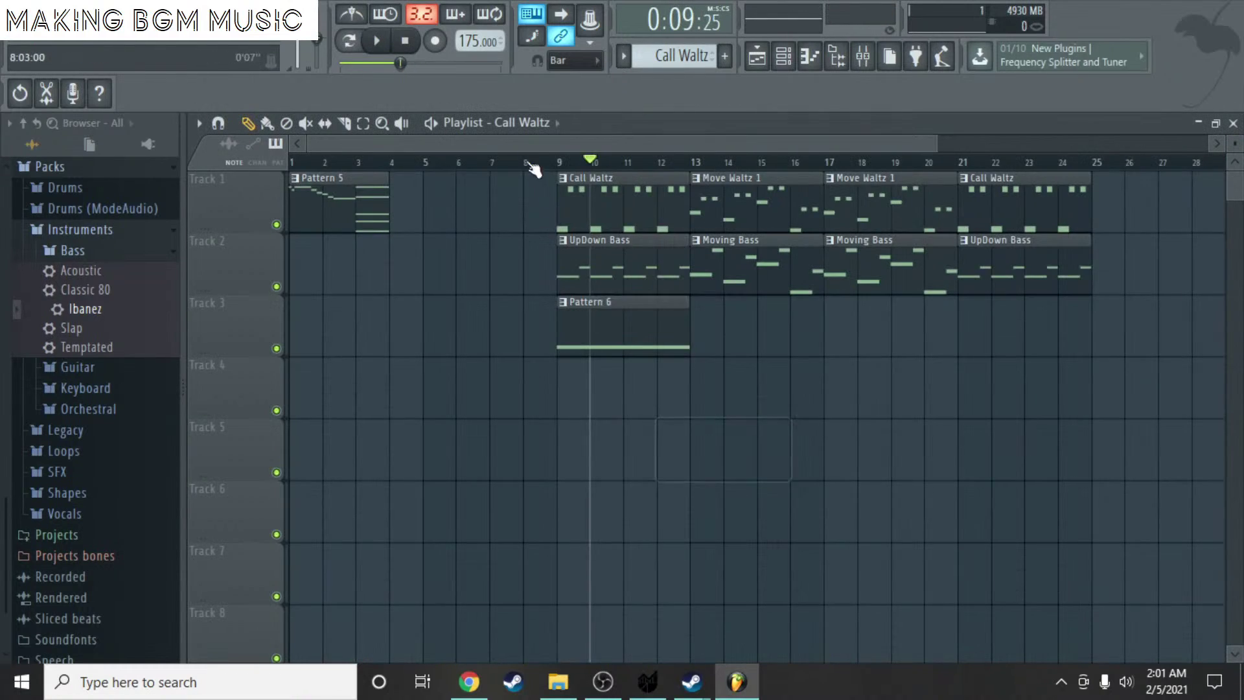
- Set the song position to bar 9 and double the Call Waltz A6 notes an octave lower
{"action": "left_click", "coordinate": [550, 162]}
{"action": "double_click", "coordinate": [591, 206]}
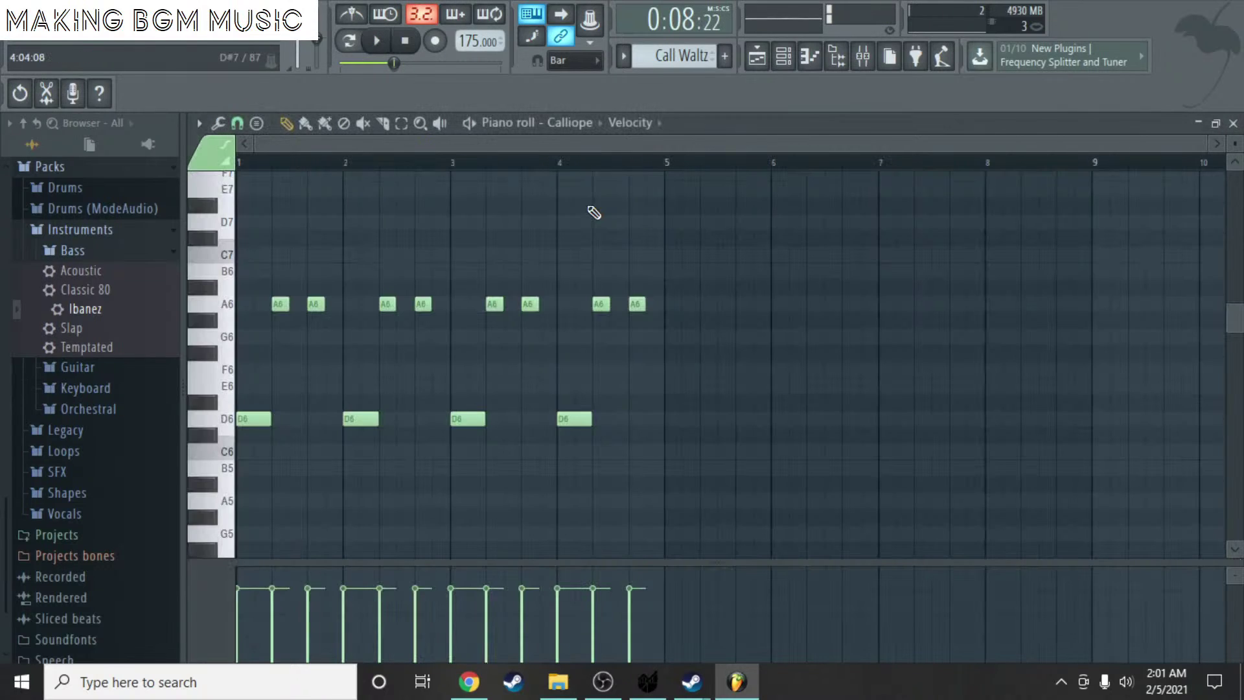
{"action": "key", "text": "ctrl+a"}
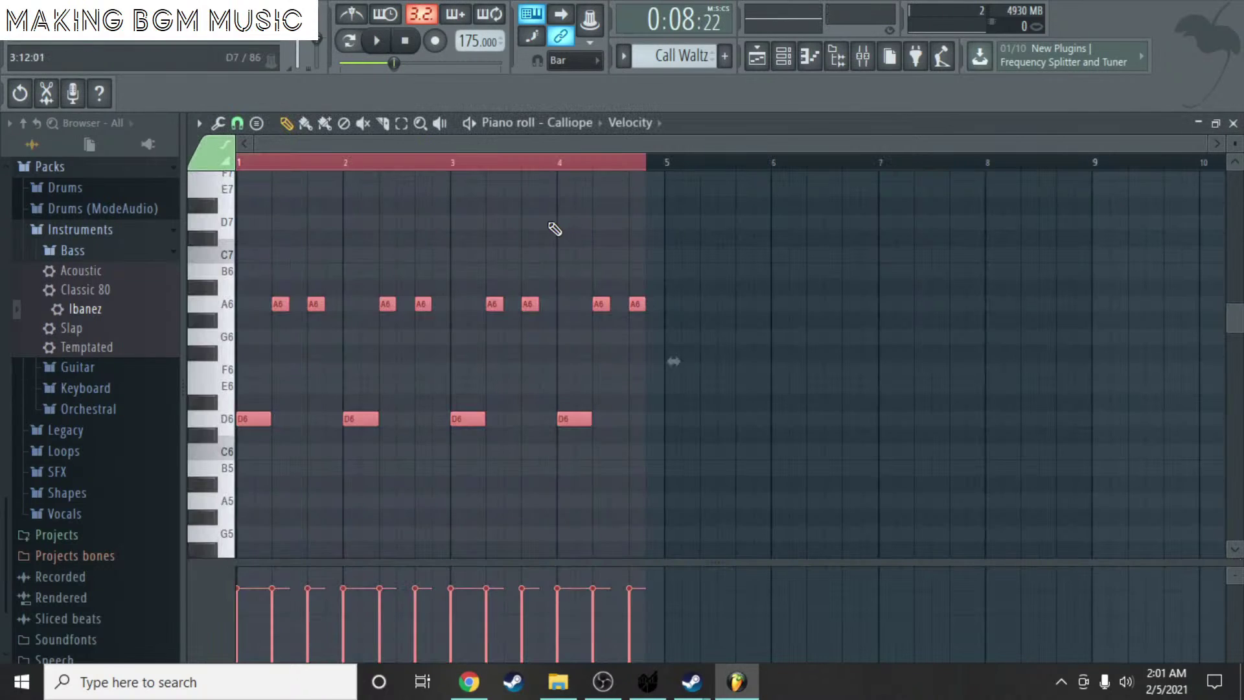
{"action": "key", "text": "ctrl+v"}
{"action": "key", "text": "ctrl+z"}
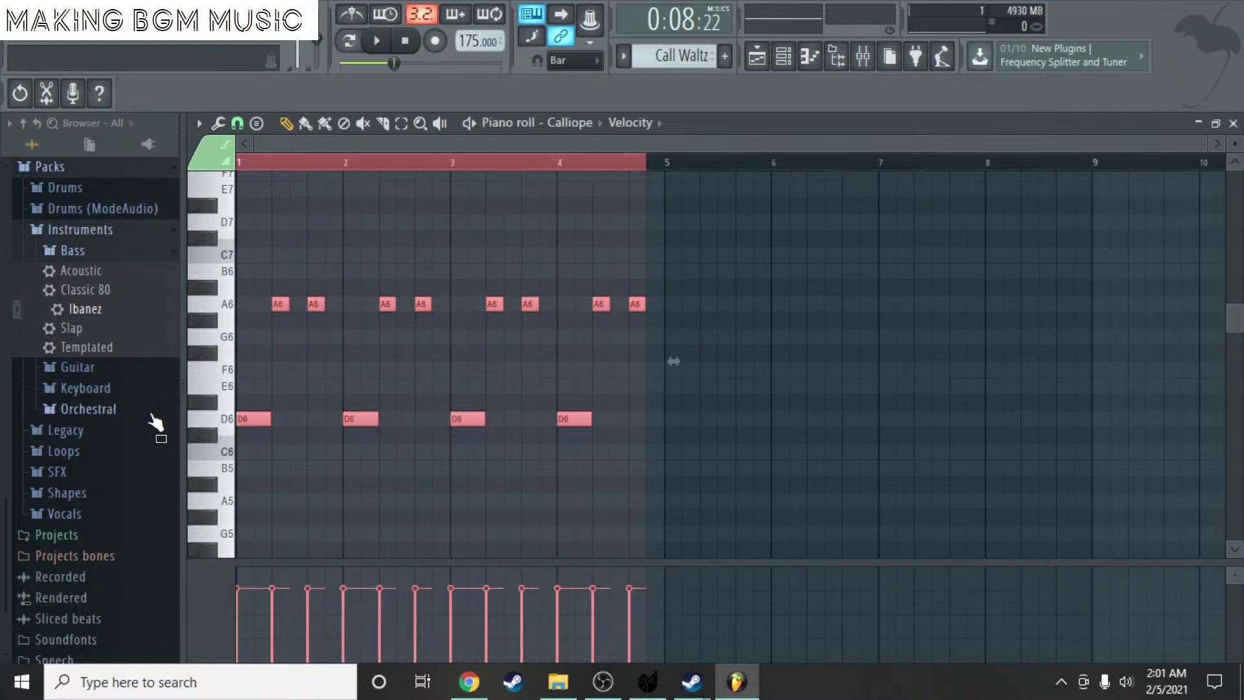
{"action": "key", "text": "ctrl+shift+Down"}
- Play the song from bar 9, save it as aaasdfsdfsadfasdfffff.flp, and return to the start
{"action": "left_click", "coordinate": [1233, 122]}
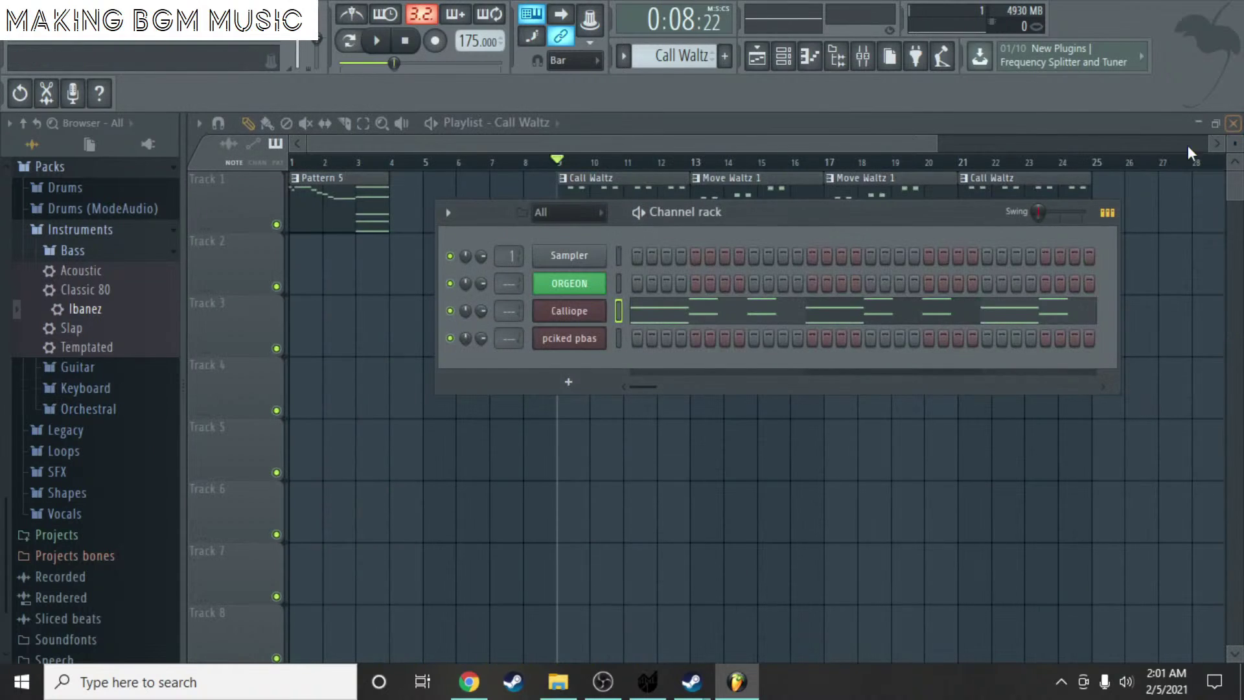
{"action": "key", "text": "space"}
{"action": "key", "text": "F6"}
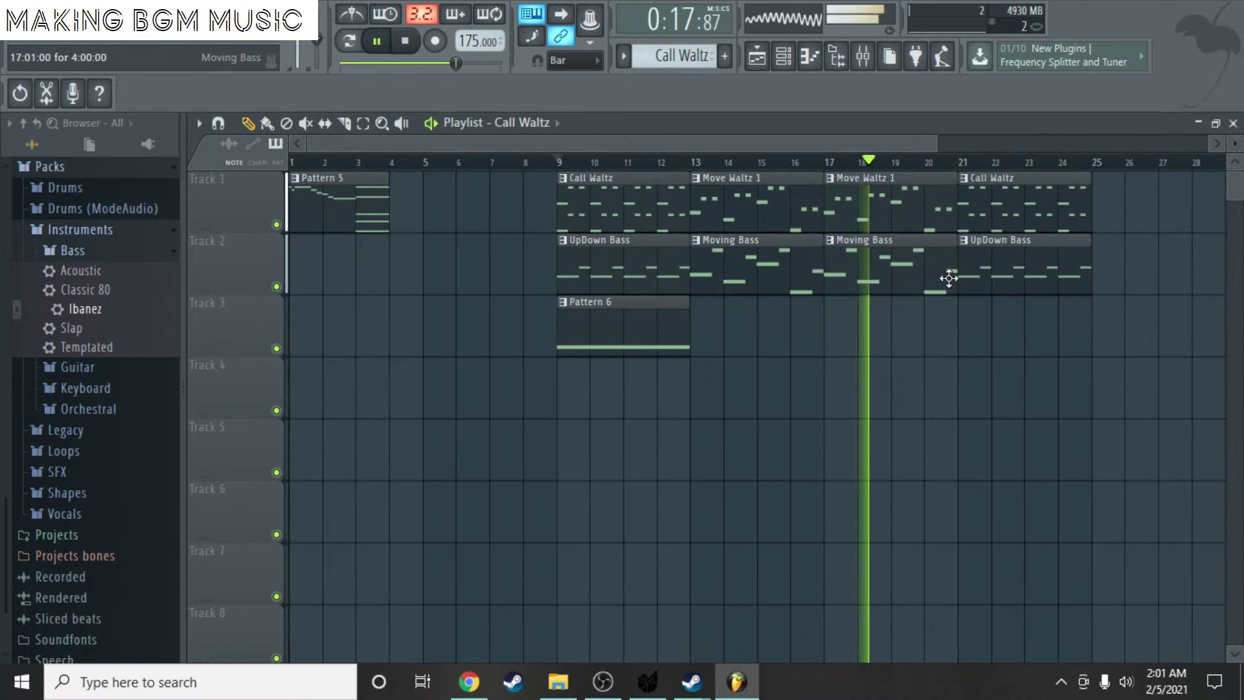
{"action": "key", "text": "space"}
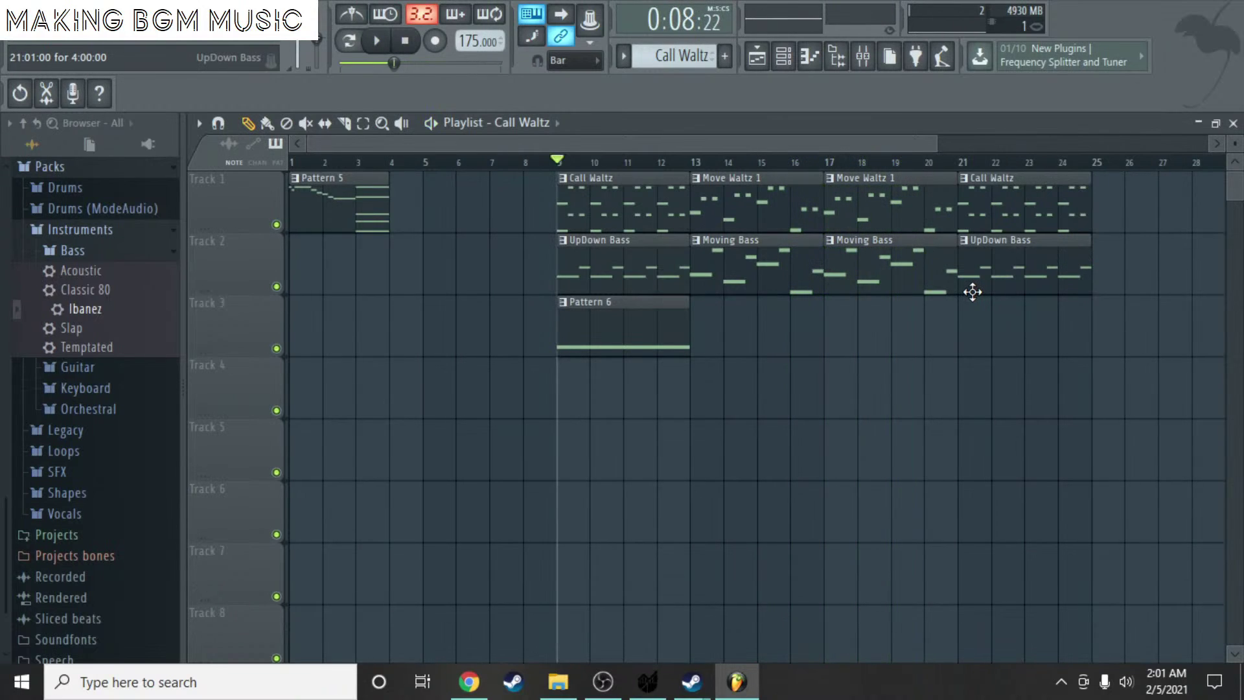
{"action": "key", "text": "ctrl+s"}
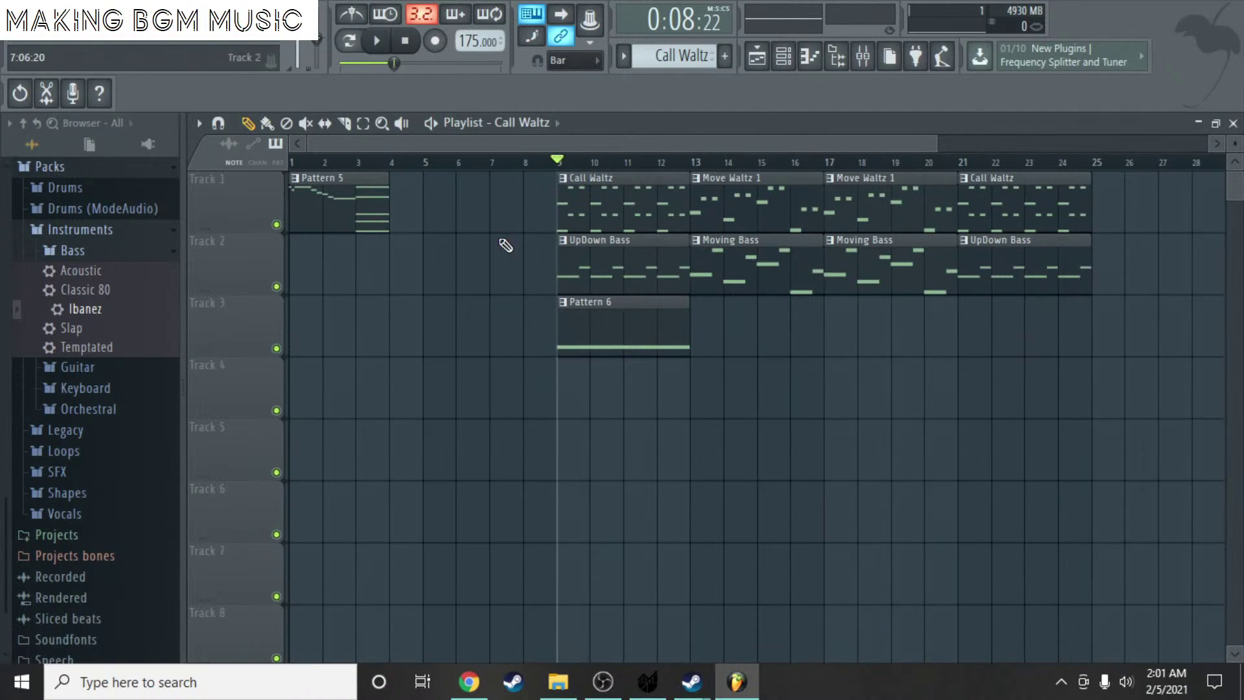
{"action": "left_click", "coordinate": [299, 163]}
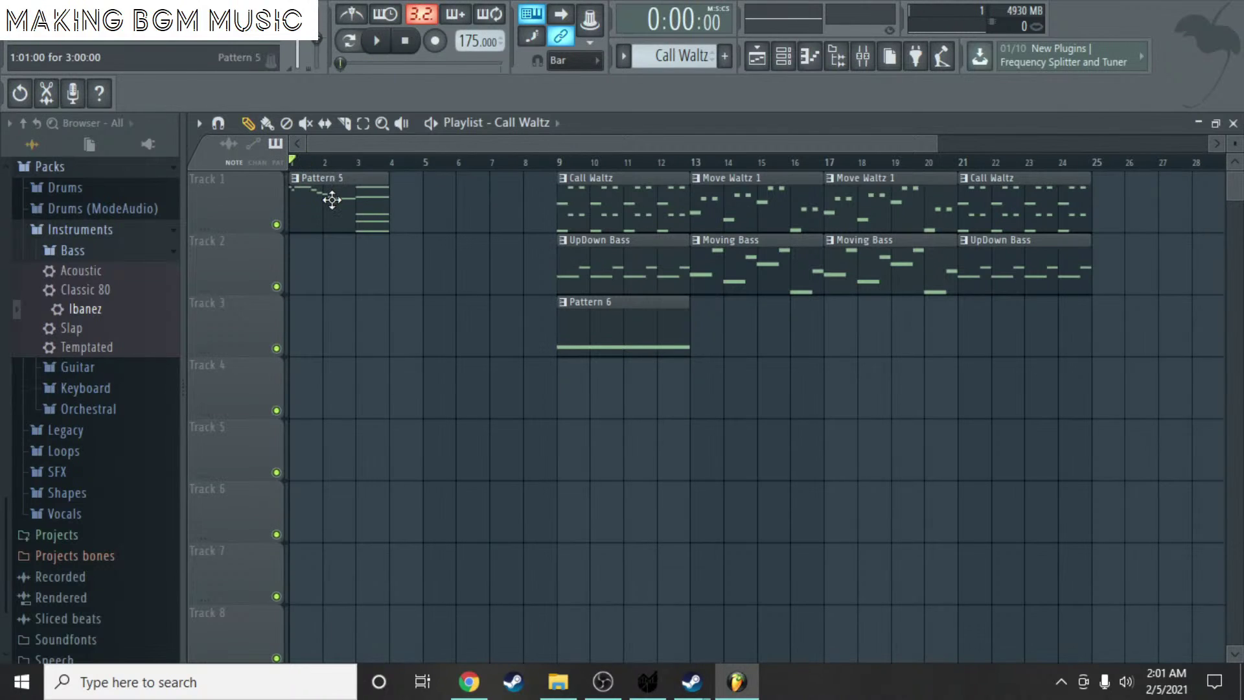
- Delete the D5 note at bar 3 from Pattern 5, leaving the A4 below
{"action": "double_click", "coordinate": [299, 177]}
{"action": "scroll", "coordinate": [456, 251], "scroll_direction": "down", "scroll_amount": 5}
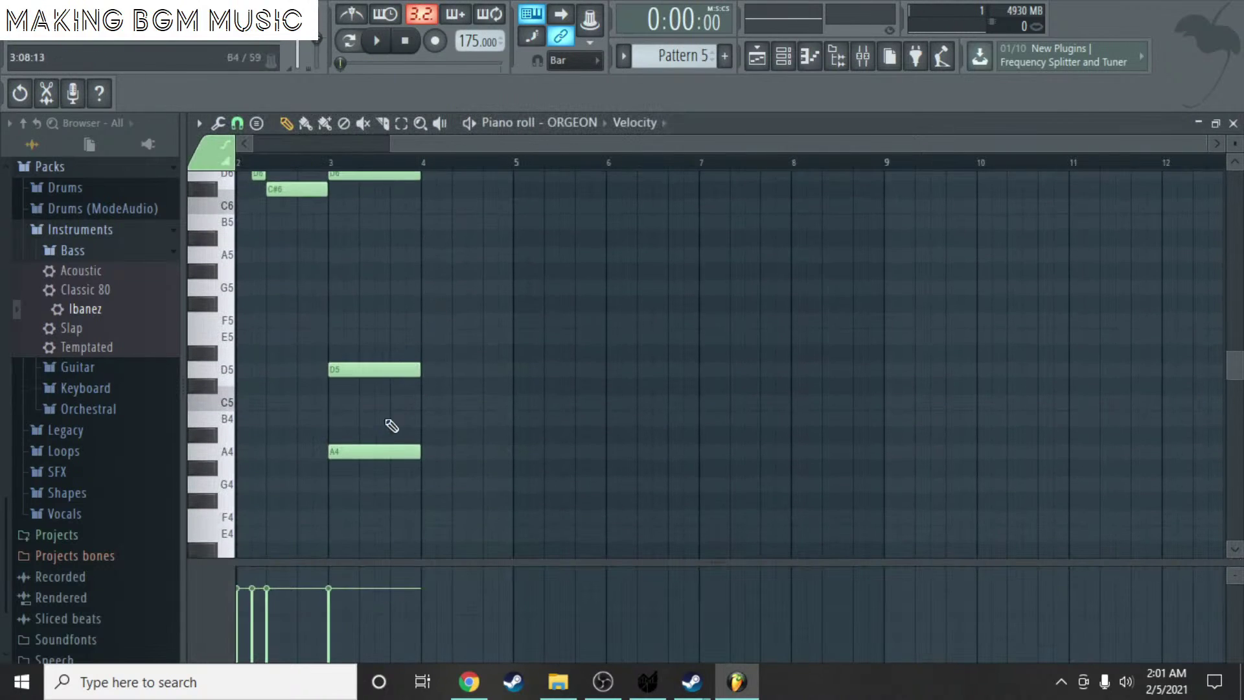
{"action": "right_click", "coordinate": [374, 369]}
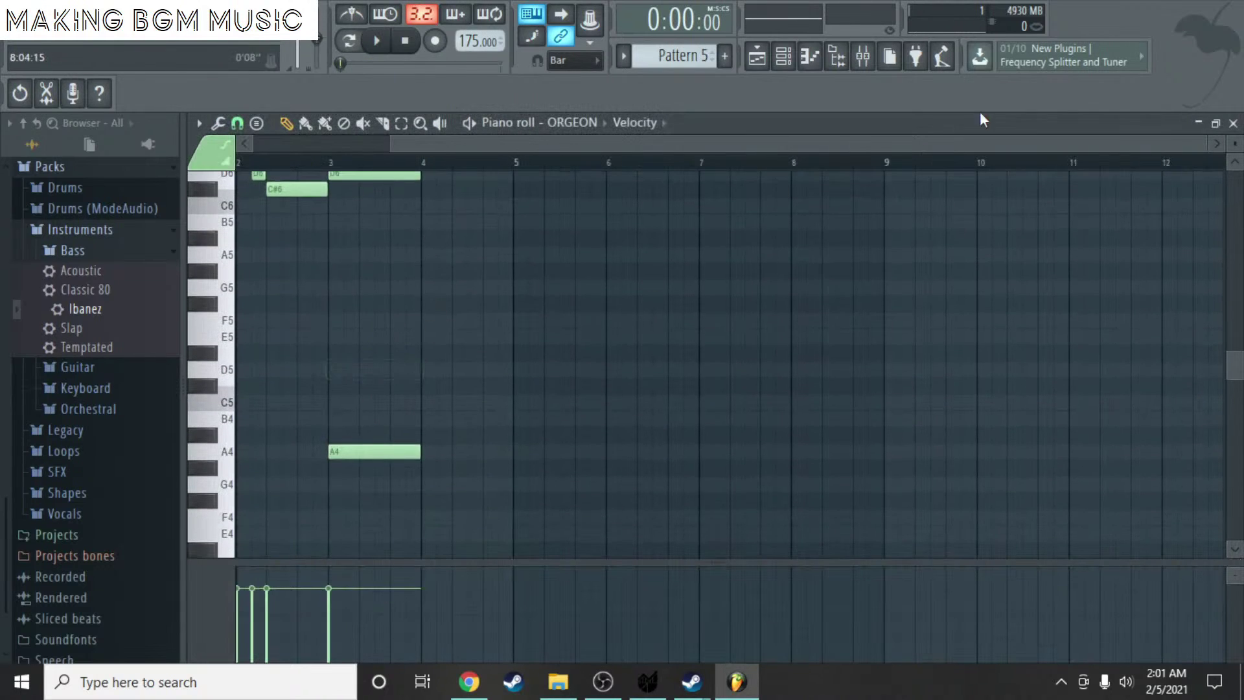
{"action": "left_click", "coordinate": [1233, 123]}
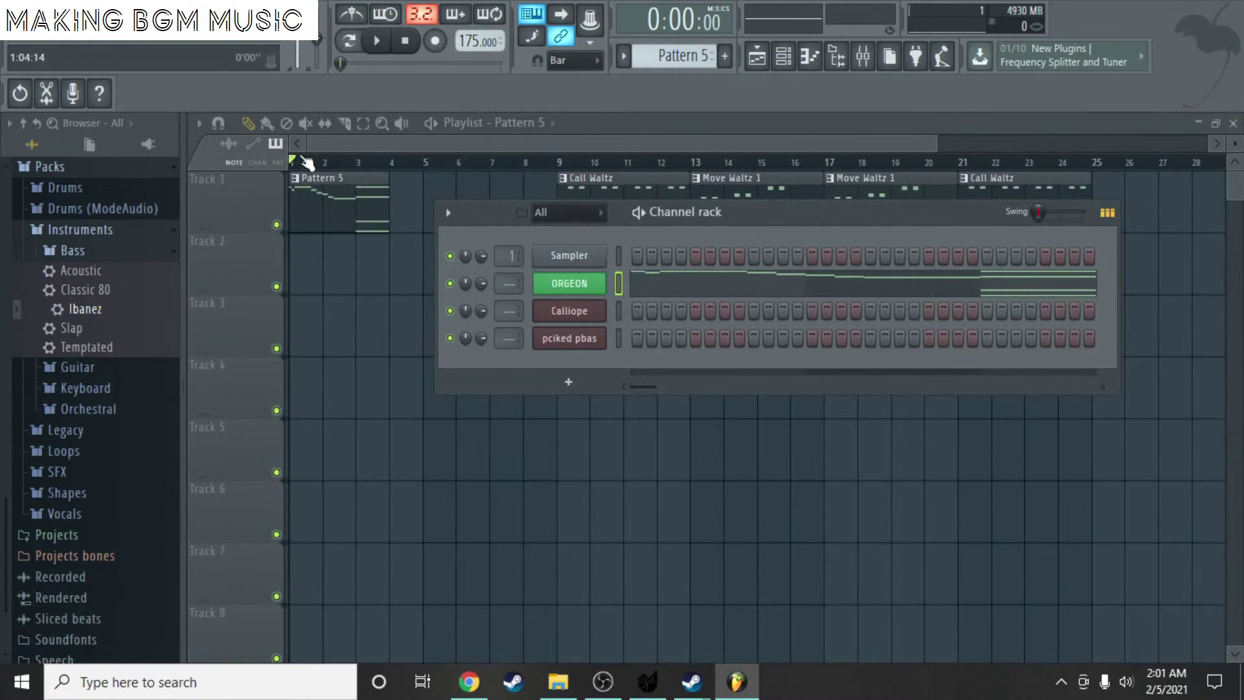
- Play the song, remove the stray Pattern 5 clip from Track 2, and stop playback
{"action": "left_click", "coordinate": [389, 44]}
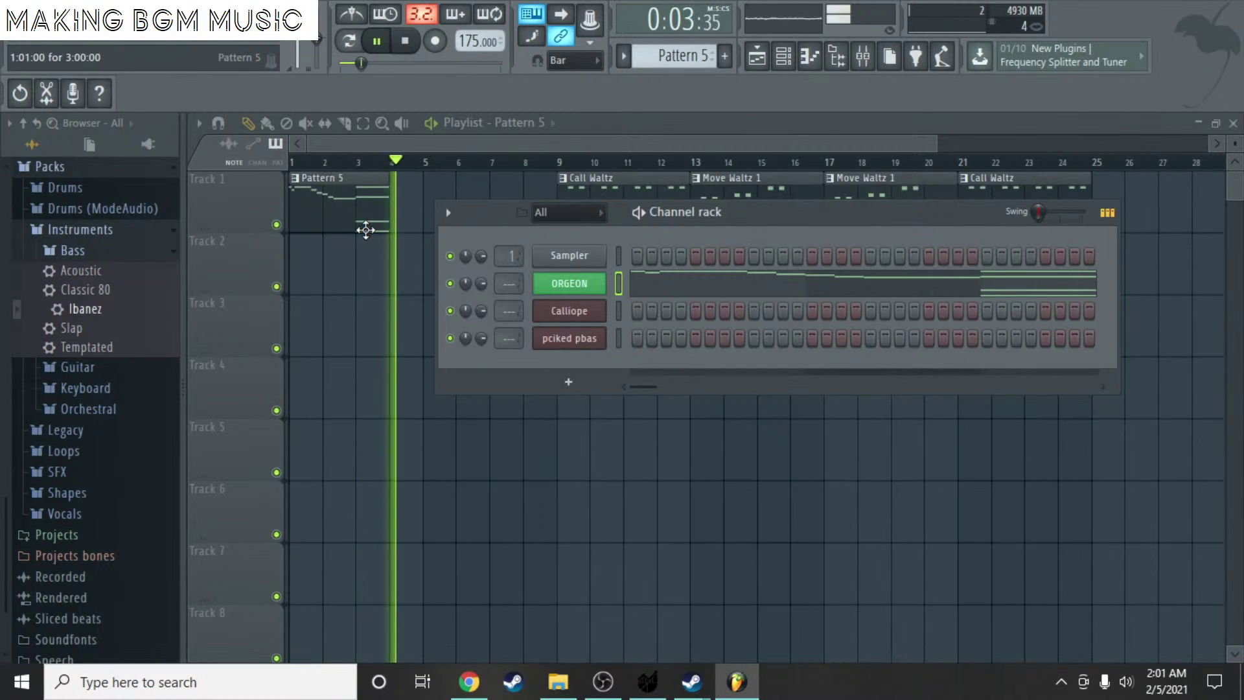
{"action": "left_click", "coordinate": [406, 260]}
{"action": "right_click", "coordinate": [425, 264]}
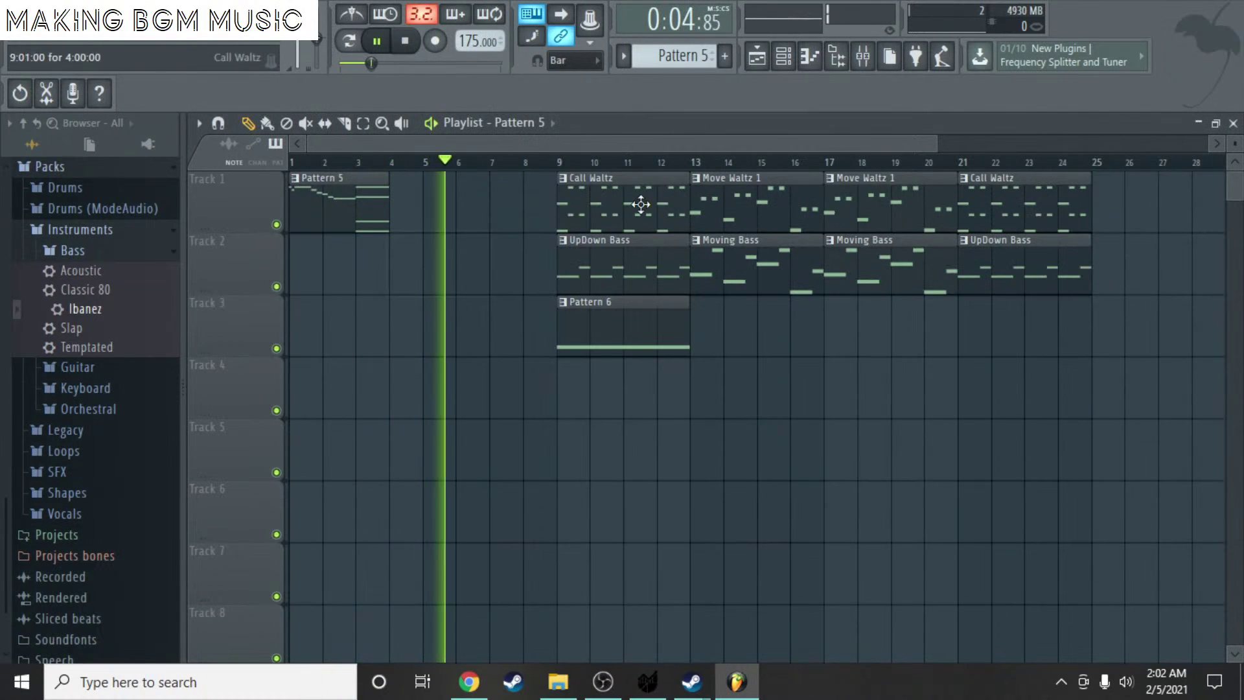
{"action": "left_click", "coordinate": [406, 40]}
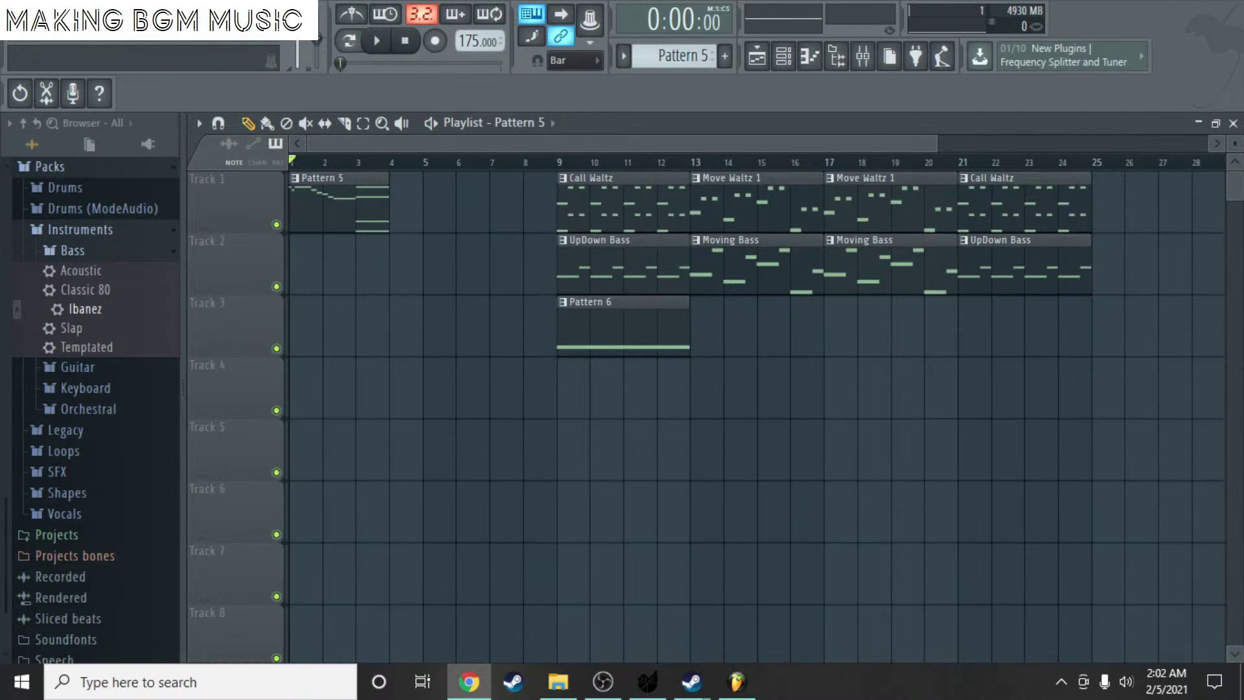
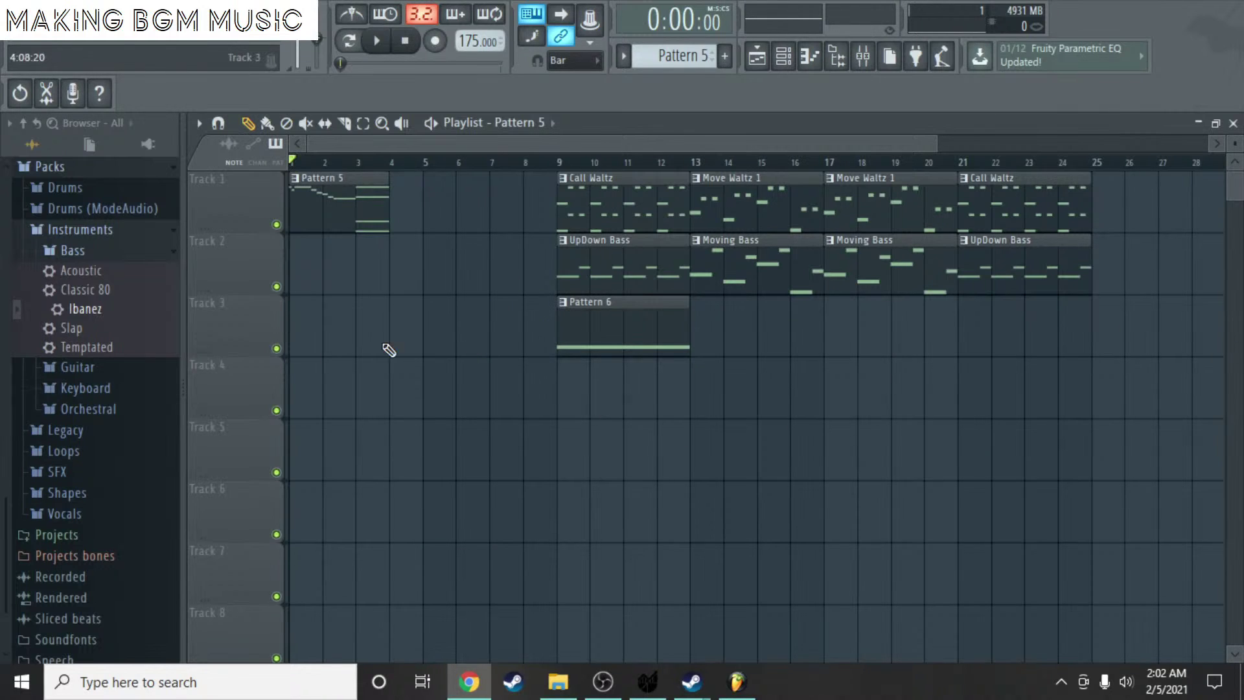
- Create Pattern 7 and place its clip on Track 4 at bar 1
{"action": "left_click", "coordinate": [725, 56]}
{"action": "left_click", "coordinate": [746, 78]}
{"action": "left_click_drag", "start_coordinate": [600, 396], "coordinate": [311, 390]}
- Add a Drumpad instrument channel to the channel rack
{"action": "double_click", "coordinate": [311, 390]}
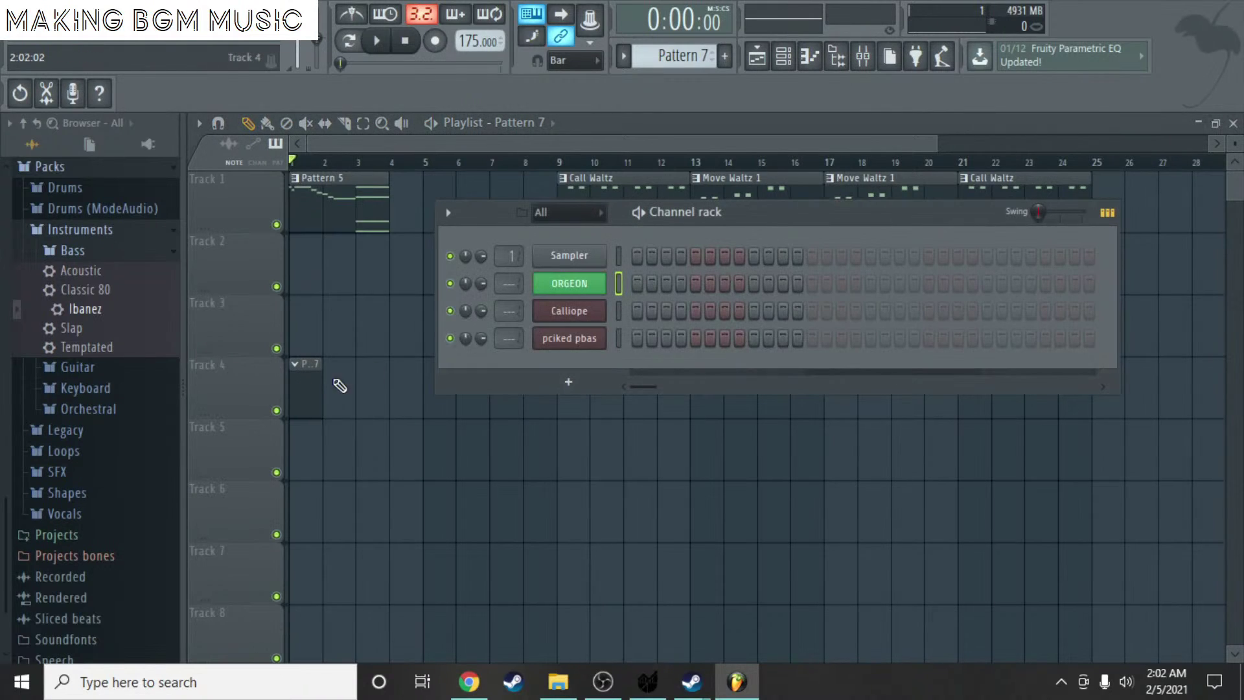
{"action": "left_click", "coordinate": [579, 389]}
{"action": "left_click", "coordinate": [611, 237]}
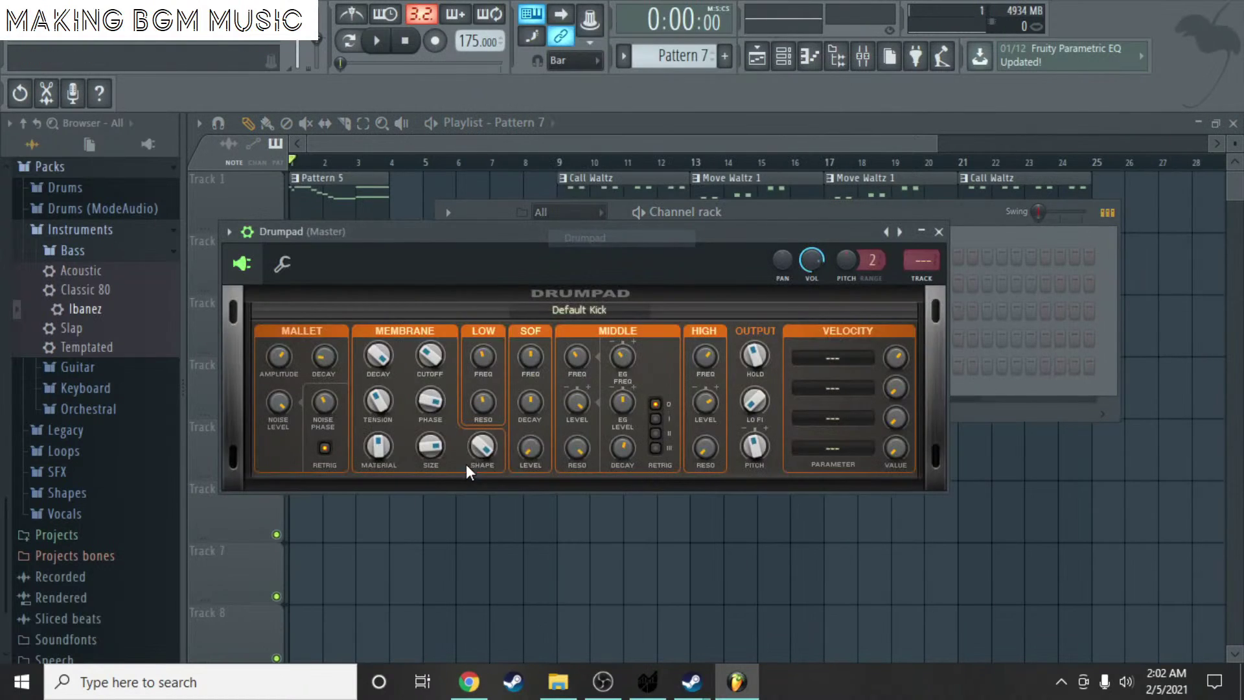
{"action": "left_click", "coordinate": [939, 231]}
- Try a test note in the Drumpad piano roll, then delete it, leaving no notes
{"action": "right_click", "coordinate": [599, 365]}
{"action": "left_click", "coordinate": [627, 365]}
{"action": "left_click_drag", "start_coordinate": [263, 367], "coordinate": [223, 311]}
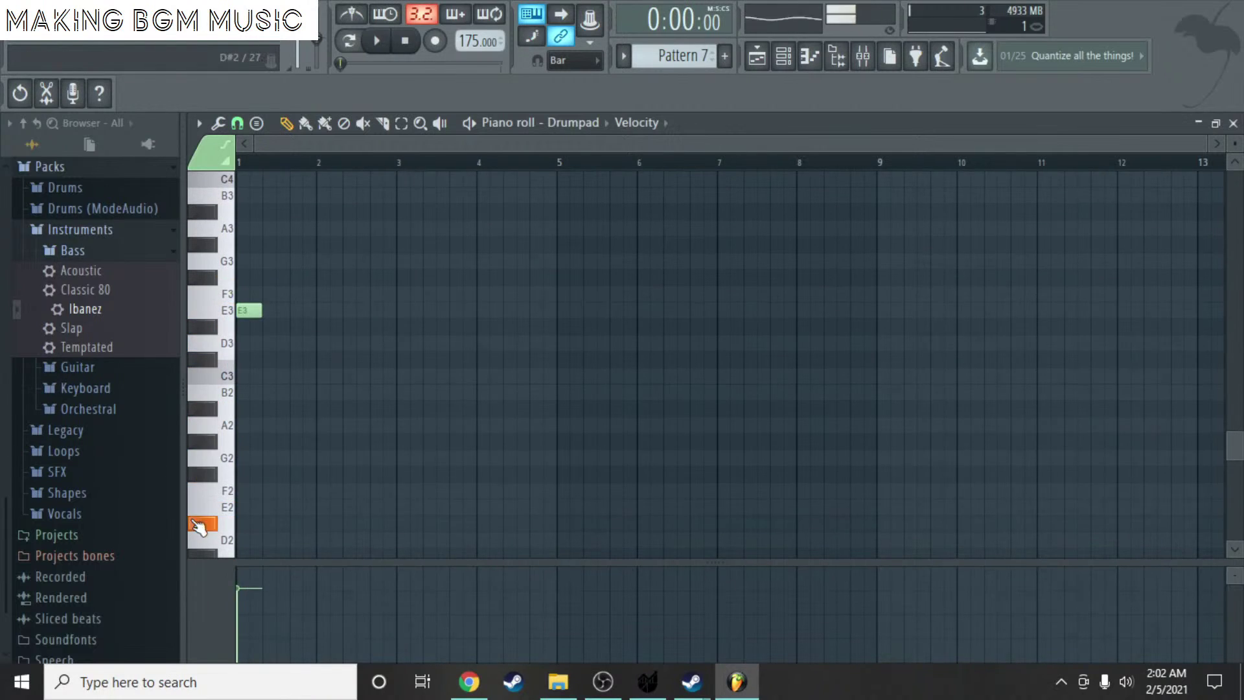
{"action": "right_click", "coordinate": [256, 317]}
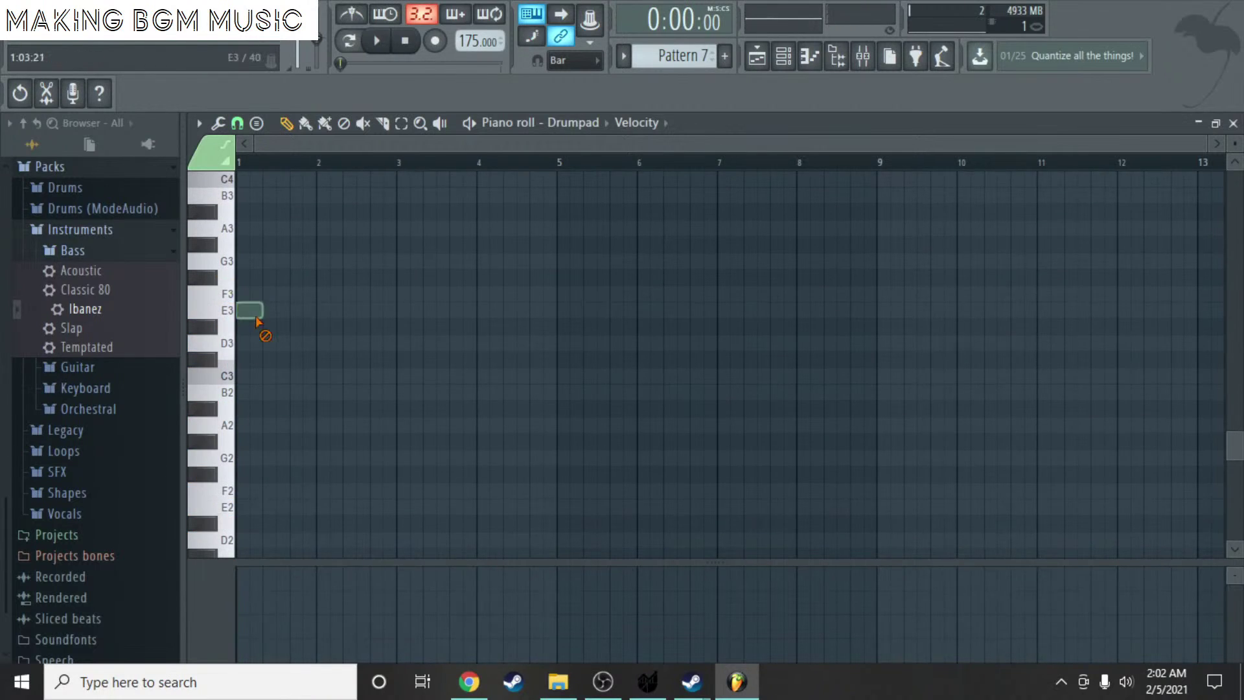
{"action": "left_click", "coordinate": [1234, 123]}
- Delete the Drumpad and Sampler channels from the channel rack
{"action": "right_click", "coordinate": [599, 364]}
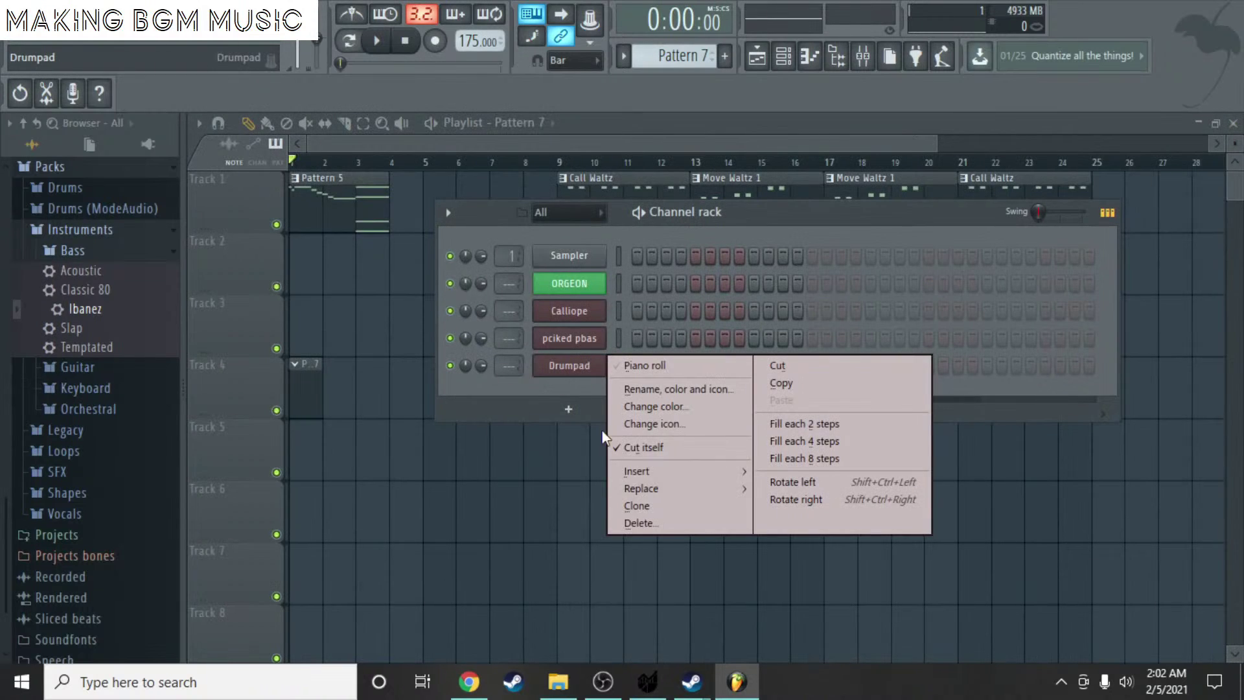
{"action": "left_click", "coordinate": [634, 523]}
{"action": "left_click", "coordinate": [714, 389]}
{"action": "right_click", "coordinate": [547, 257]}
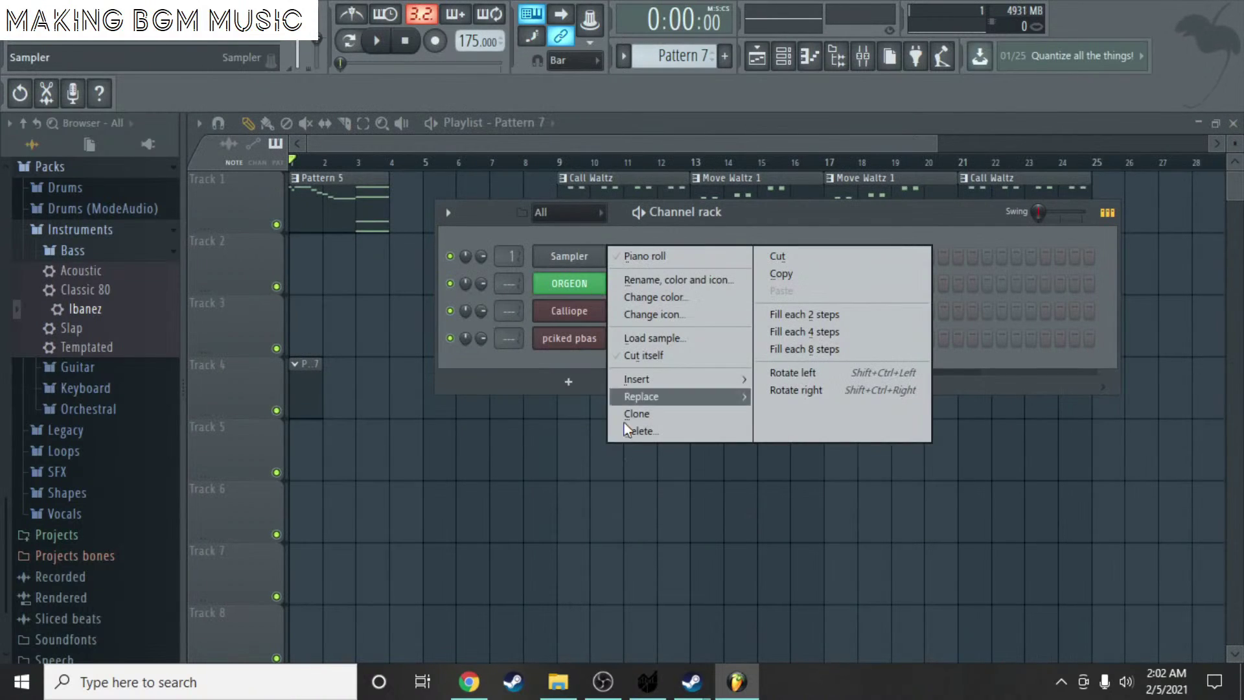
{"action": "left_click", "coordinate": [644, 437]}
{"action": "left_click", "coordinate": [711, 389]}
- Add a 3x Osc channel, audition square waves on oscillators 1 and 3, then revert both to sine
{"action": "left_click", "coordinate": [587, 352]}
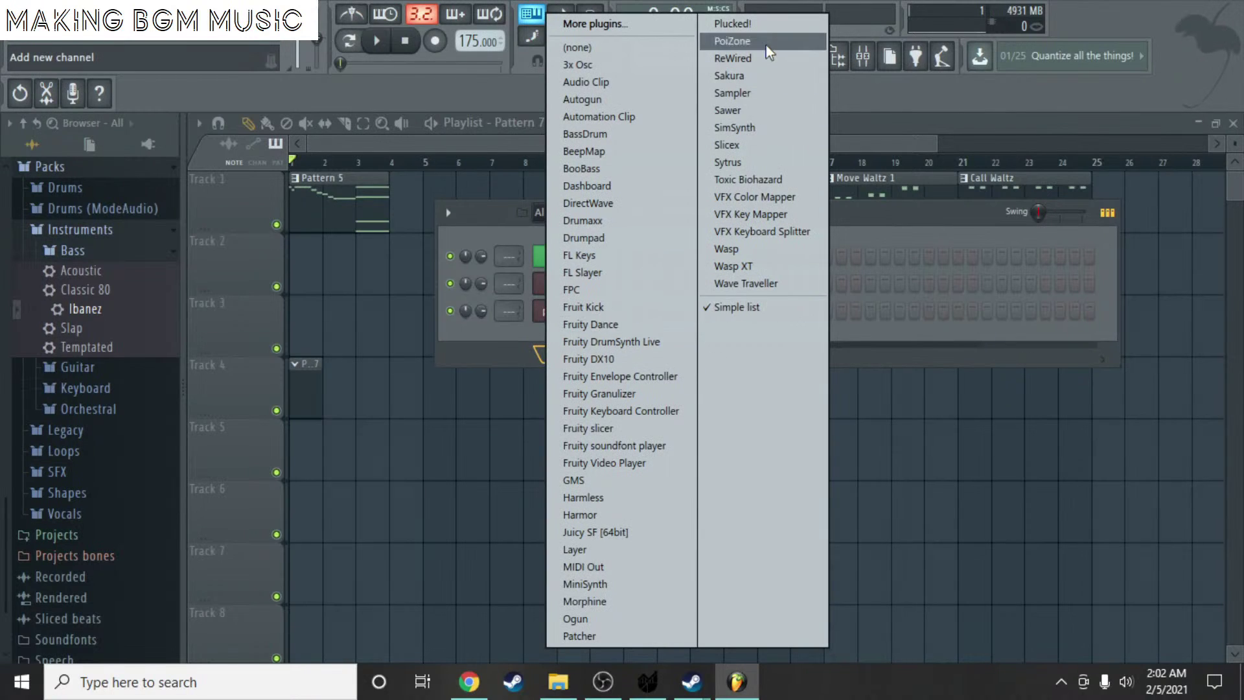
{"action": "left_click", "coordinate": [622, 65]}
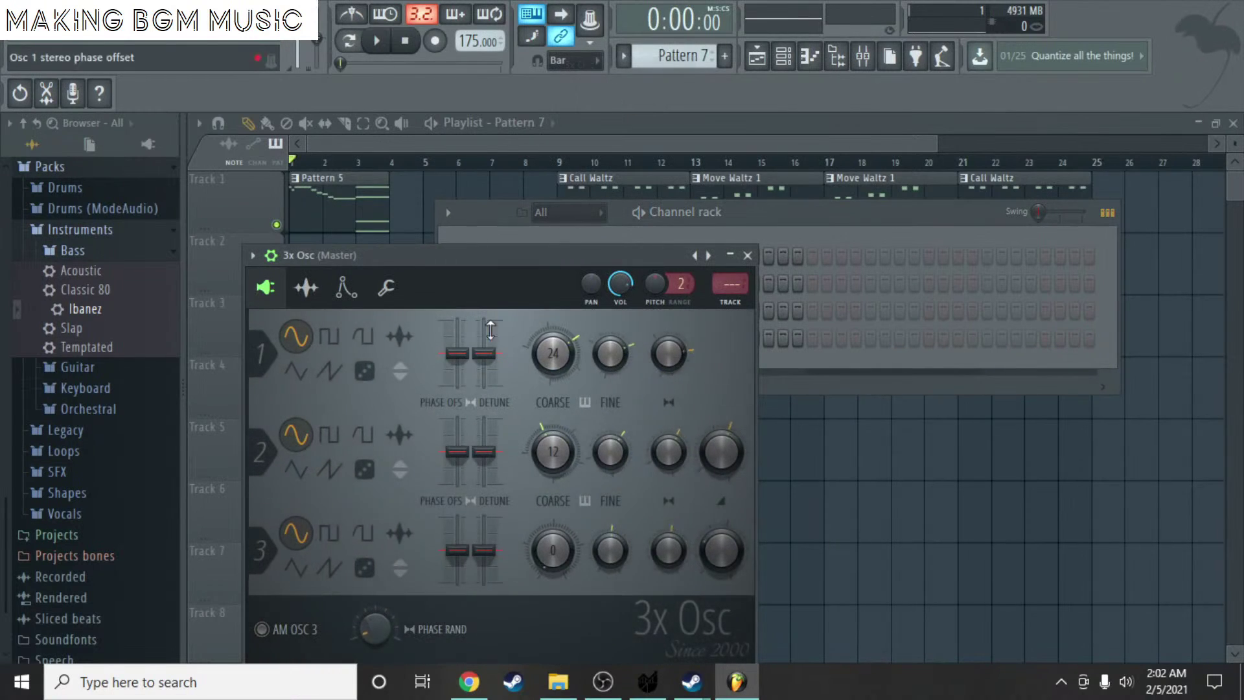
{"action": "left_click_drag", "start_coordinate": [518, 257], "coordinate": [689, 127]}
{"action": "key", "text": "z"}
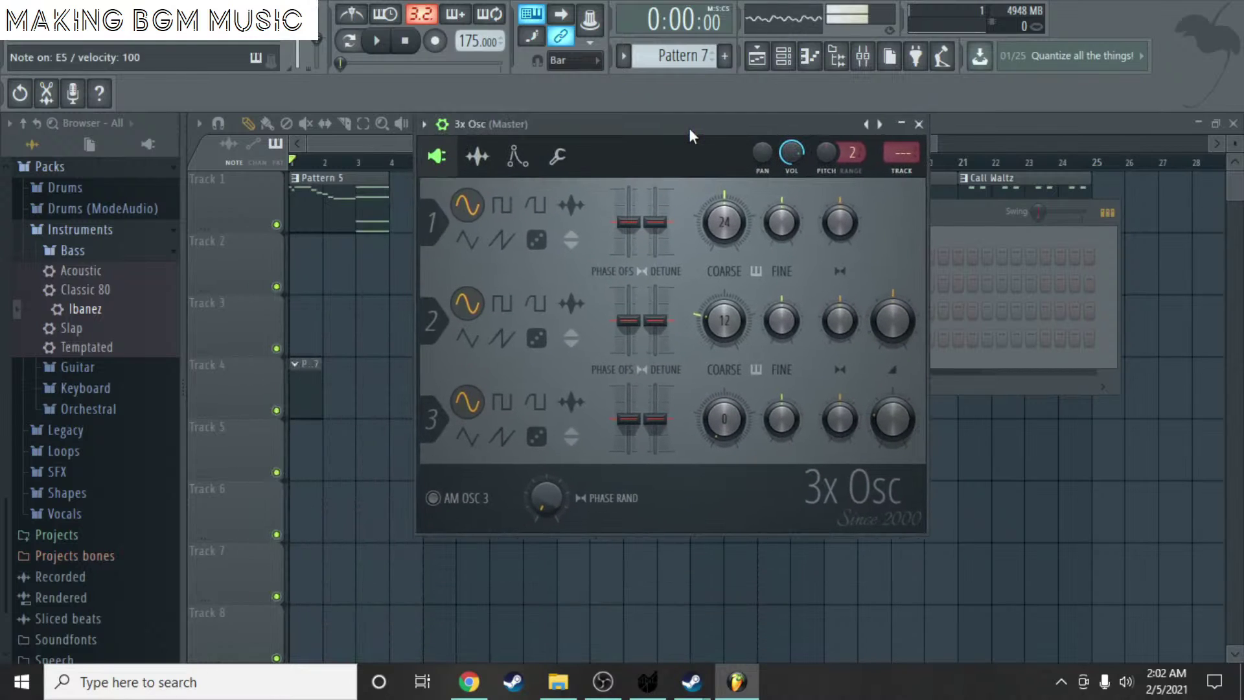
{"action": "left_click", "coordinate": [502, 404]}
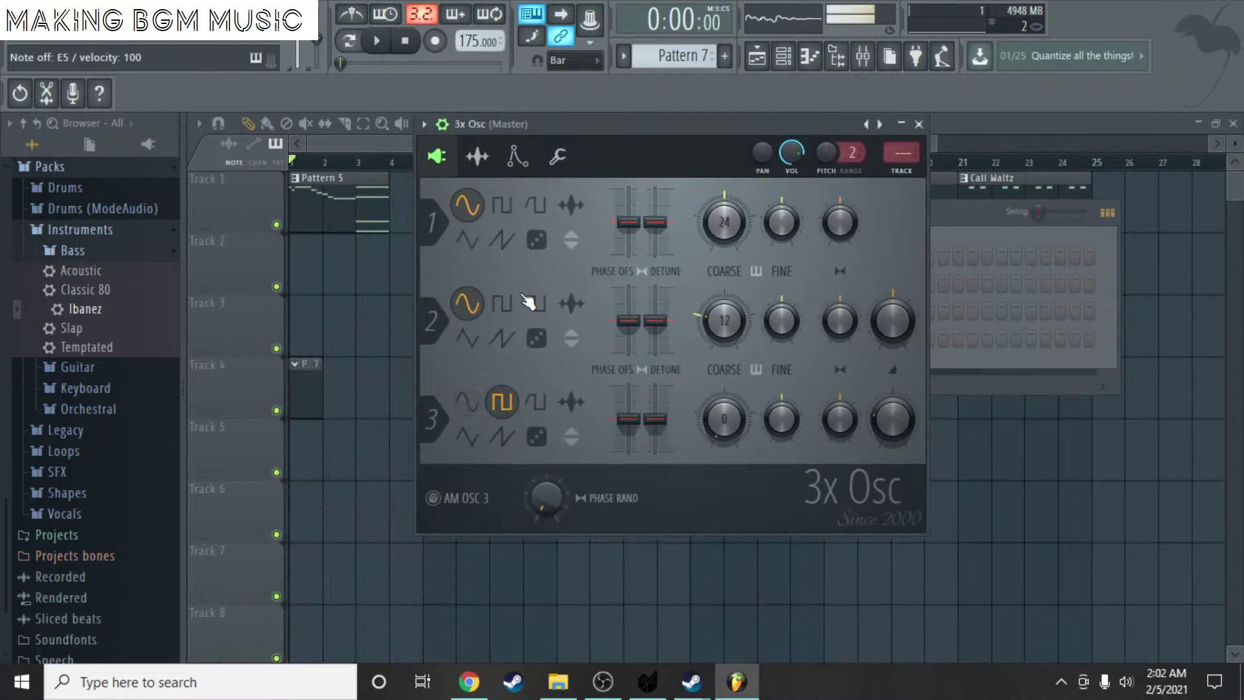
{"action": "left_click", "coordinate": [467, 402]}
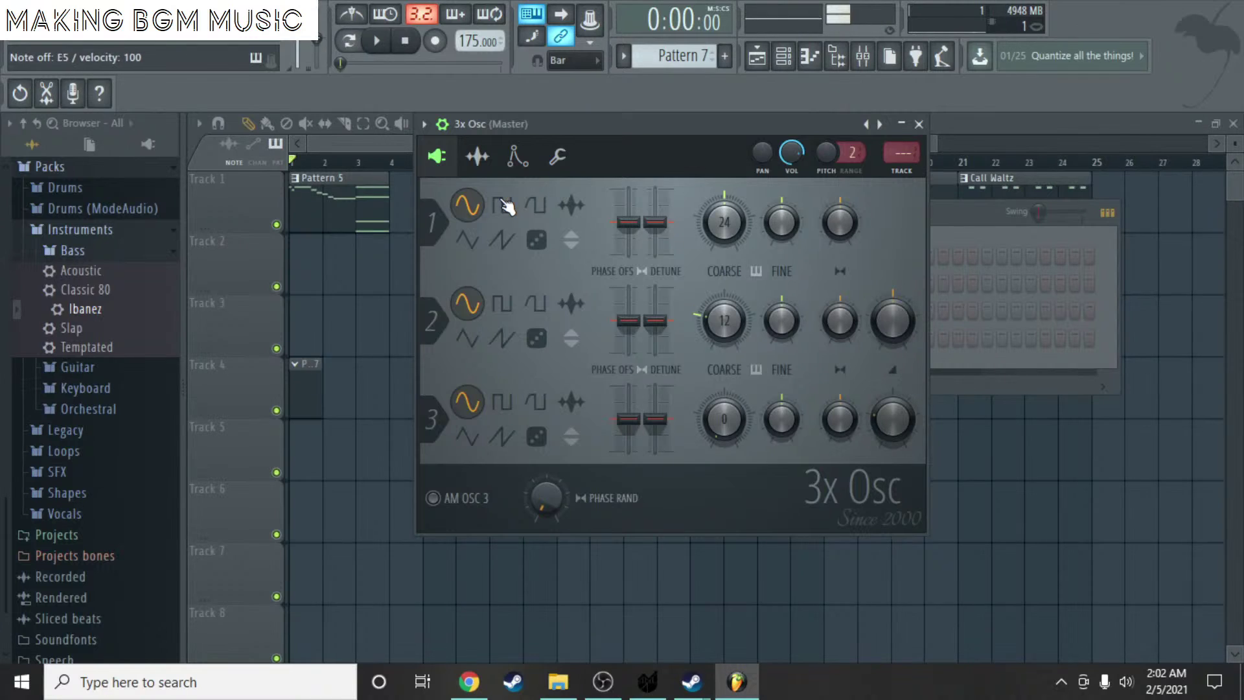
{"action": "left_click", "coordinate": [502, 205]}
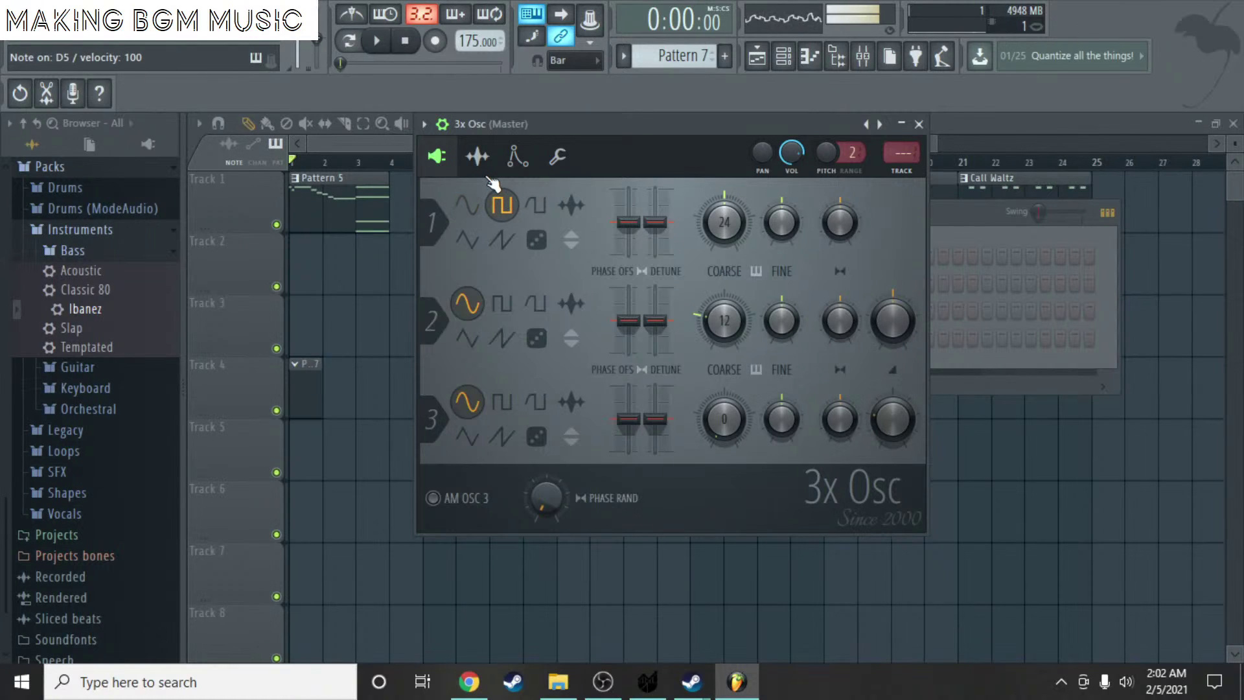
{"action": "left_click", "coordinate": [466, 205]}
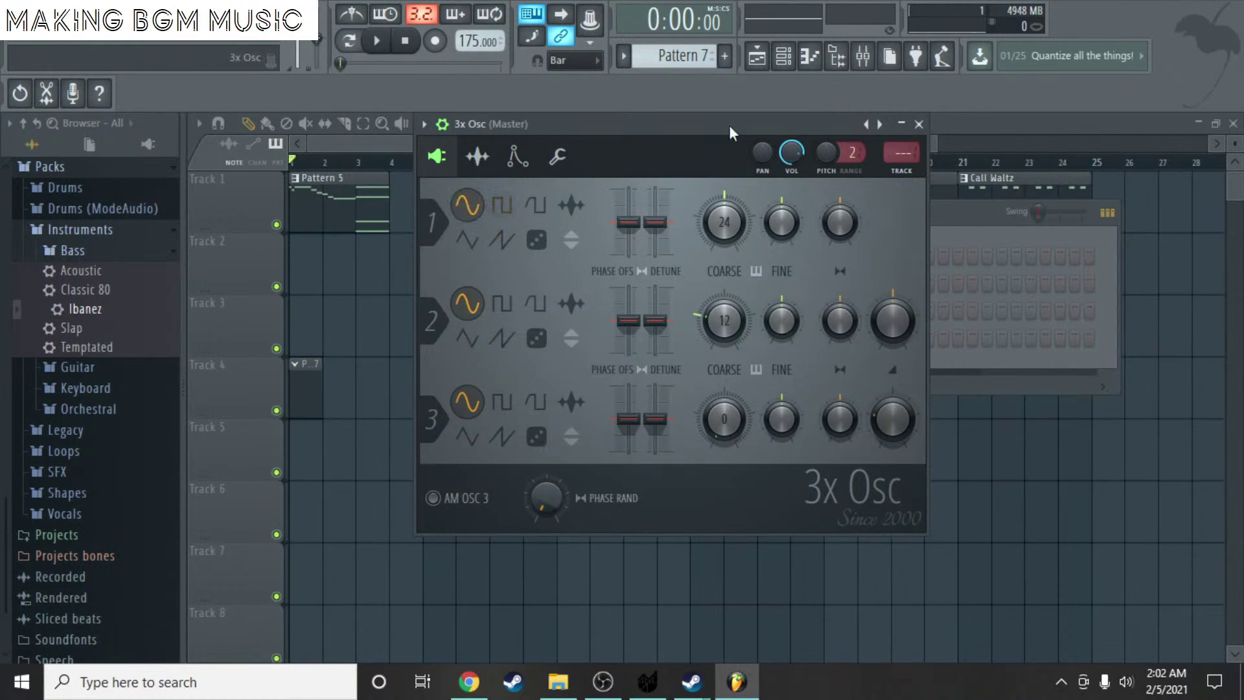
{"action": "left_click", "coordinate": [919, 124]}
{"action": "right_click", "coordinate": [595, 341]}
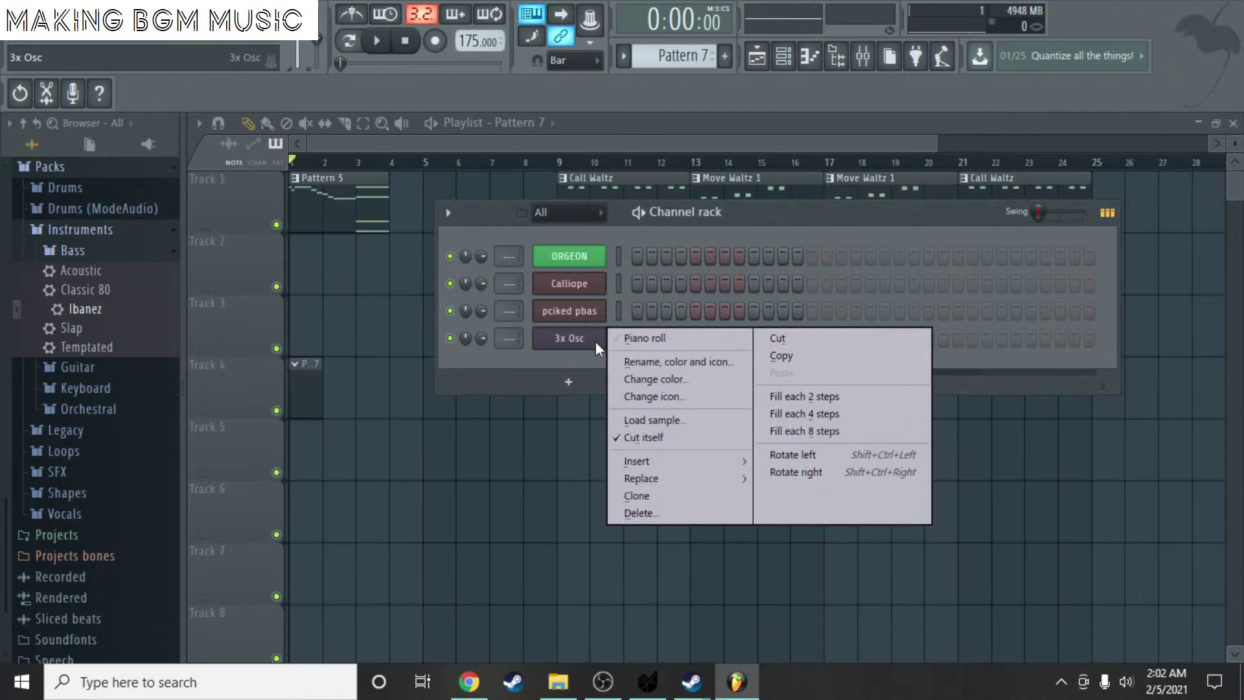
- Replace the 3x Osc channel with a new Juicy SF channel
{"action": "left_click", "coordinate": [680, 510]}
{"action": "left_click", "coordinate": [711, 402]}
{"action": "left_click", "coordinate": [555, 353]}
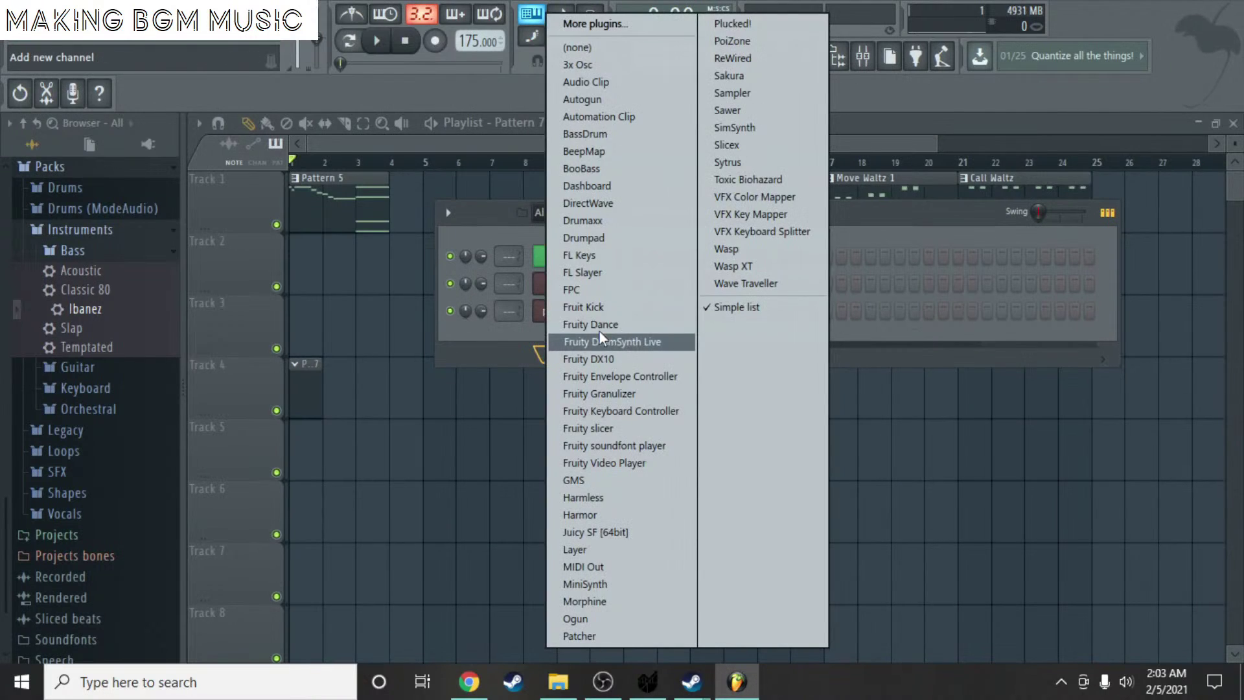
{"action": "left_click", "coordinate": [596, 534]}
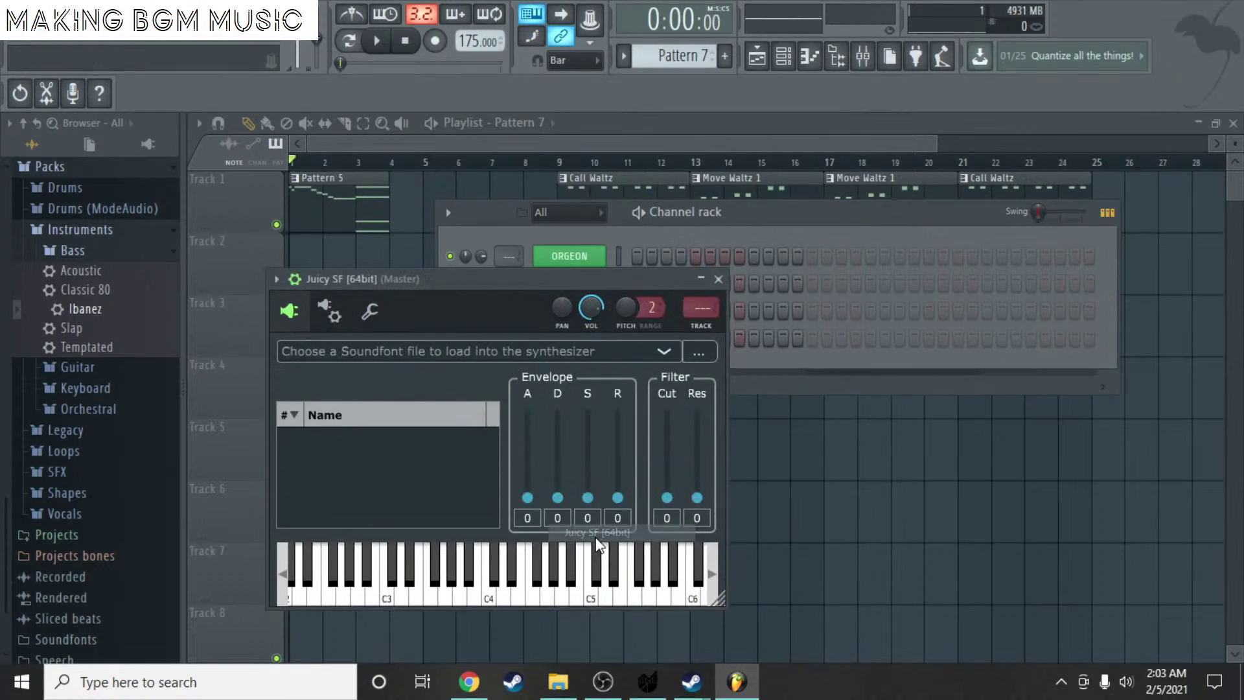
- Load 90_s_Retro_Vintage.sf2 from F:\All of the Soundfonts into Juicy SF
{"action": "left_click", "coordinate": [688, 355]}
{"action": "left_click", "coordinate": [408, 499]}
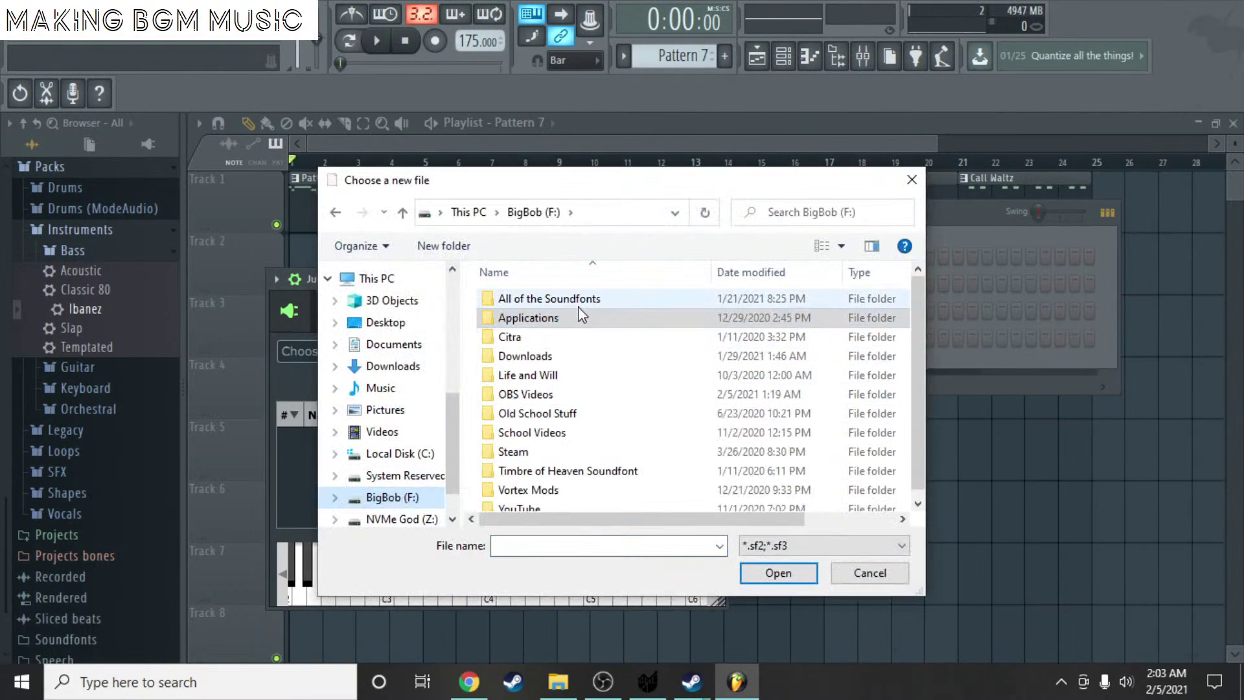
{"action": "double_click", "coordinate": [544, 297]}
{"action": "scroll", "coordinate": [551, 454], "scroll_direction": "down", "scroll_amount": 4}
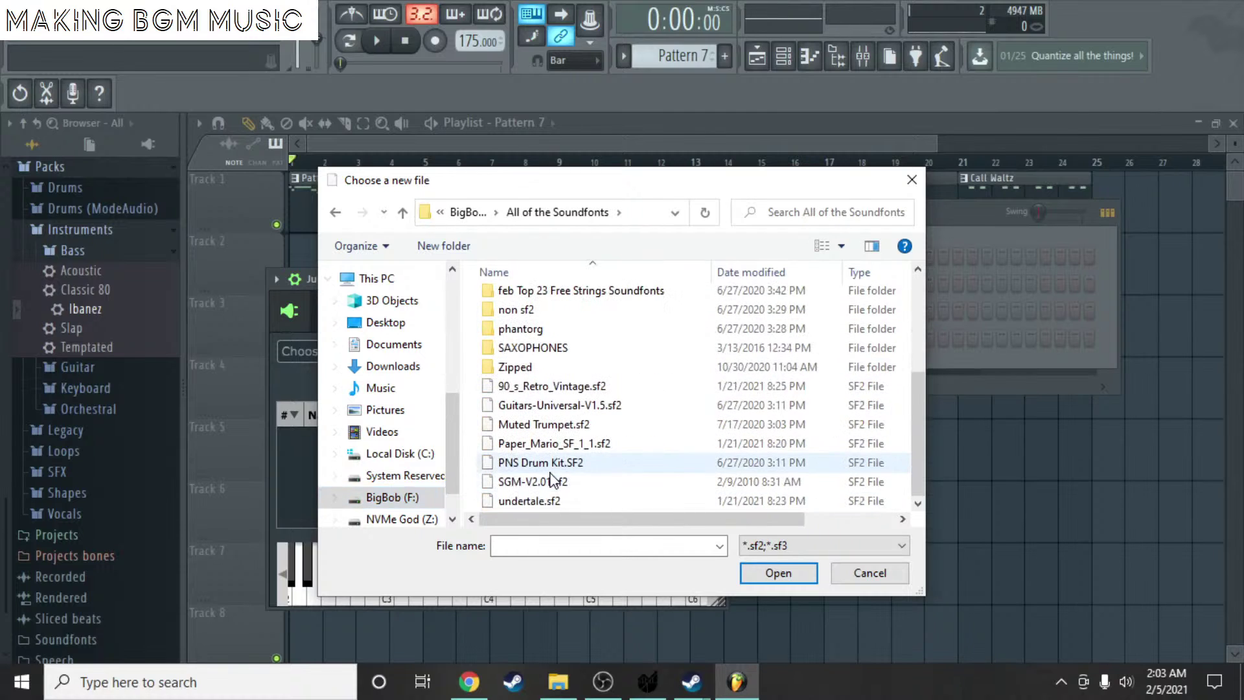
{"action": "left_click", "coordinate": [562, 389]}
{"action": "left_click", "coordinate": [777, 574]}
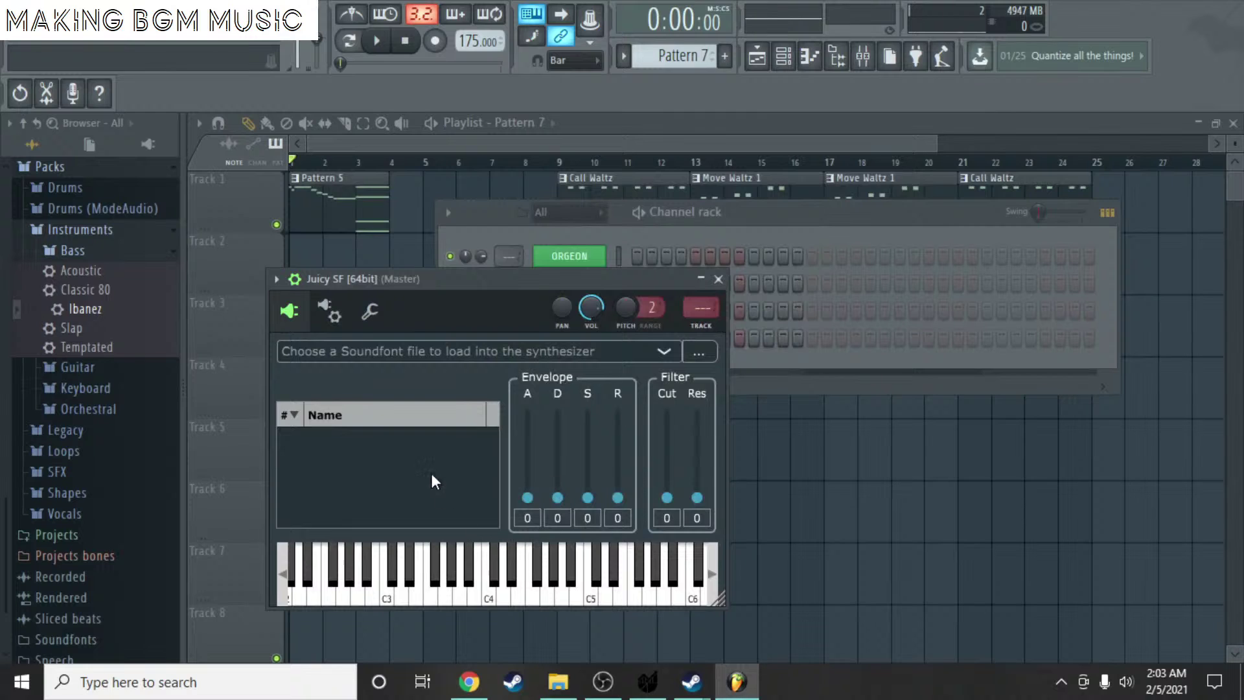
- Enlarge the Juicy SF window and audition the 126 Applause and 115 Woodblock presets
{"action": "left_click_drag", "start_coordinate": [565, 273], "coordinate": [557, 141]}
{"action": "left_click", "coordinate": [694, 429]}
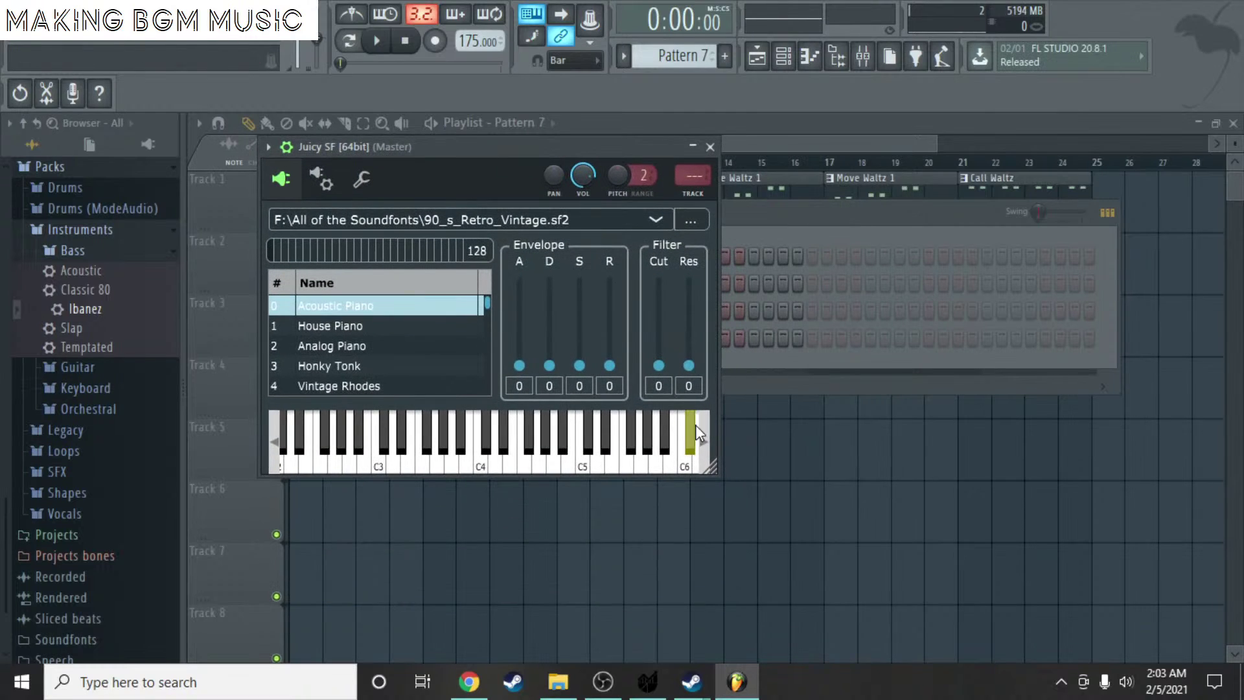
{"action": "left_click_drag", "start_coordinate": [710, 471], "coordinate": [1111, 650]}
{"action": "scroll", "coordinate": [500, 405], "scroll_direction": "down", "scroll_amount": 2}
{"action": "scroll", "coordinate": [501, 408], "scroll_direction": "down", "scroll_amount": 20}
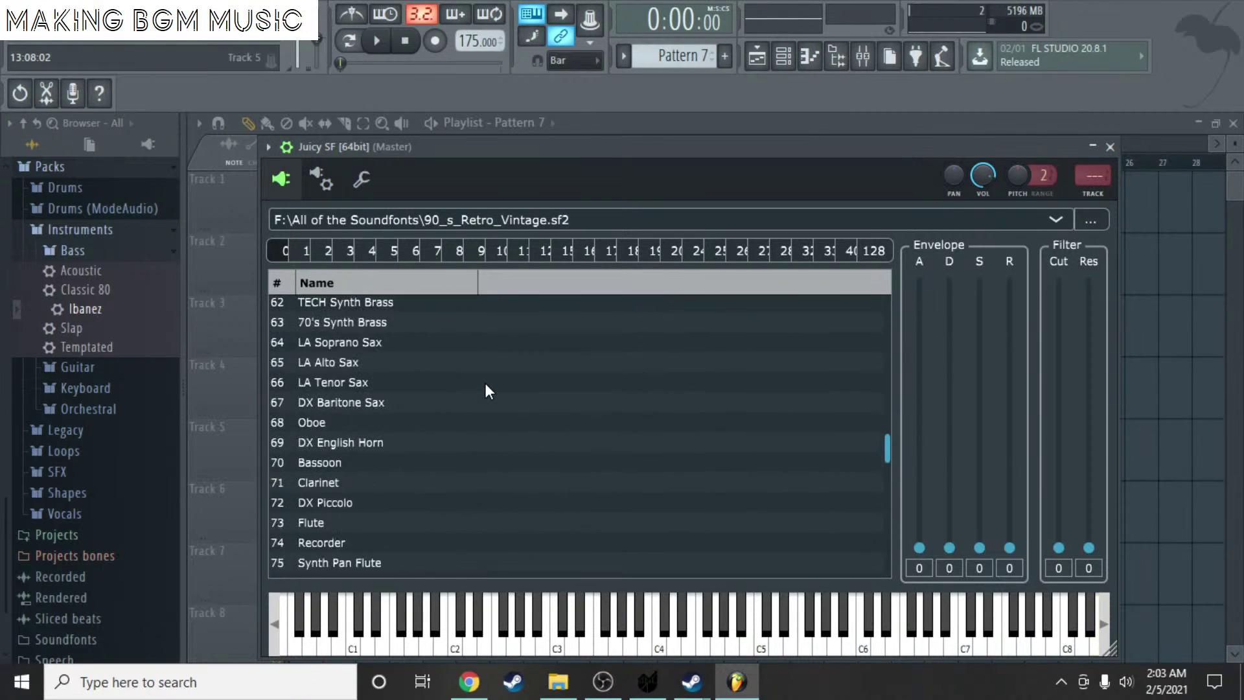
{"action": "scroll", "coordinate": [410, 480], "scroll_direction": "down", "scroll_amount": 3}
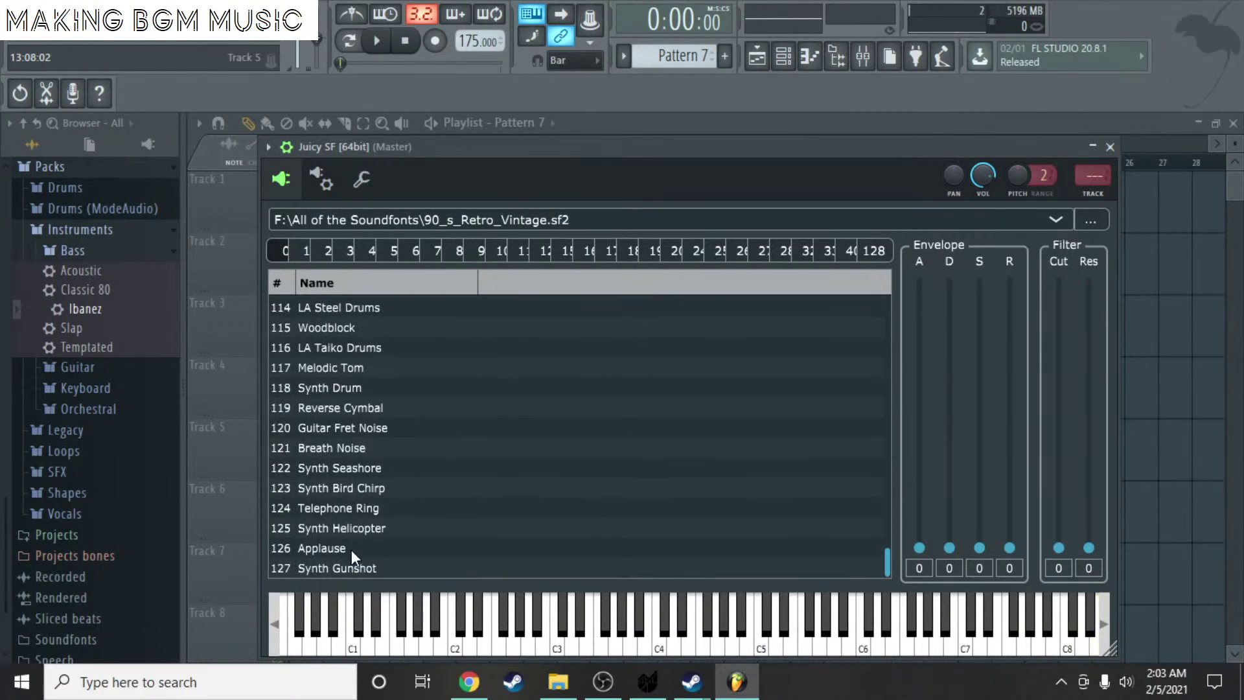
{"action": "left_click", "coordinate": [351, 550]}
{"action": "left_click_drag", "start_coordinate": [402, 619], "coordinate": [418, 639]}
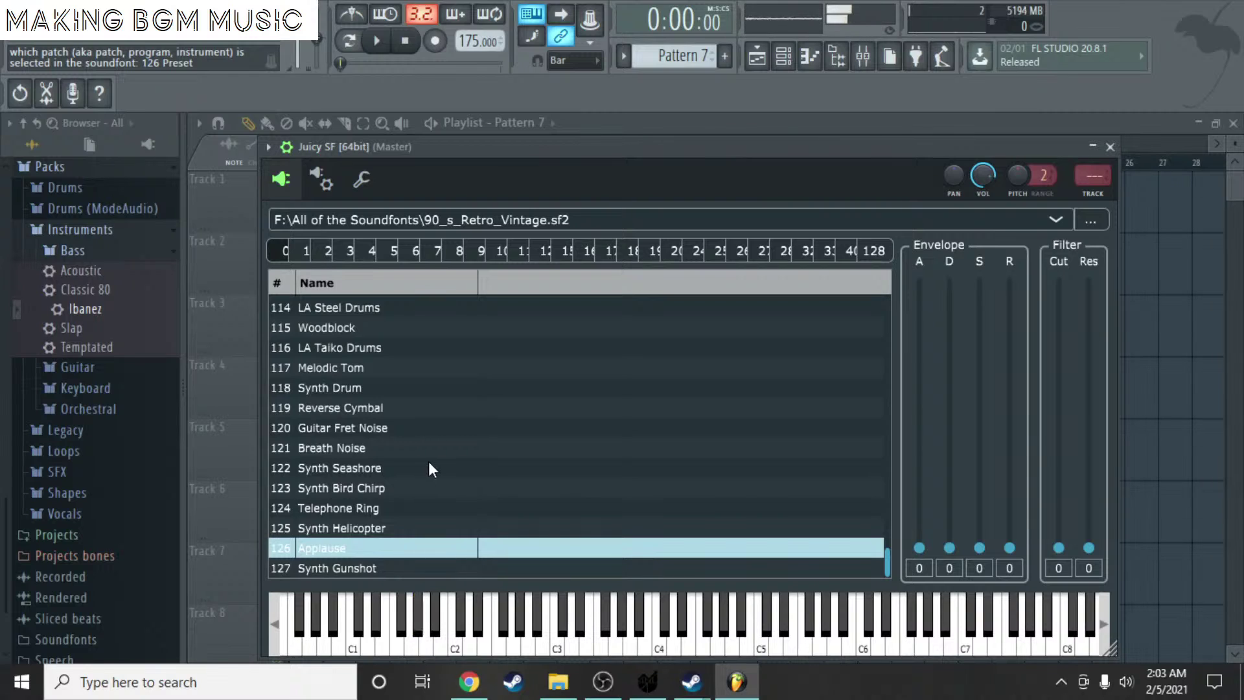
{"action": "left_click", "coordinate": [379, 329]}
{"action": "mouse_move", "coordinate": [402, 606]}
{"action": "left_mouse_down"}
{"action": "mouse_move", "coordinate": [454, 622]}
{"action": "mouse_move", "coordinate": [675, 622]}
{"action": "mouse_move", "coordinate": [584, 645]}
{"action": "left_mouse_up"}
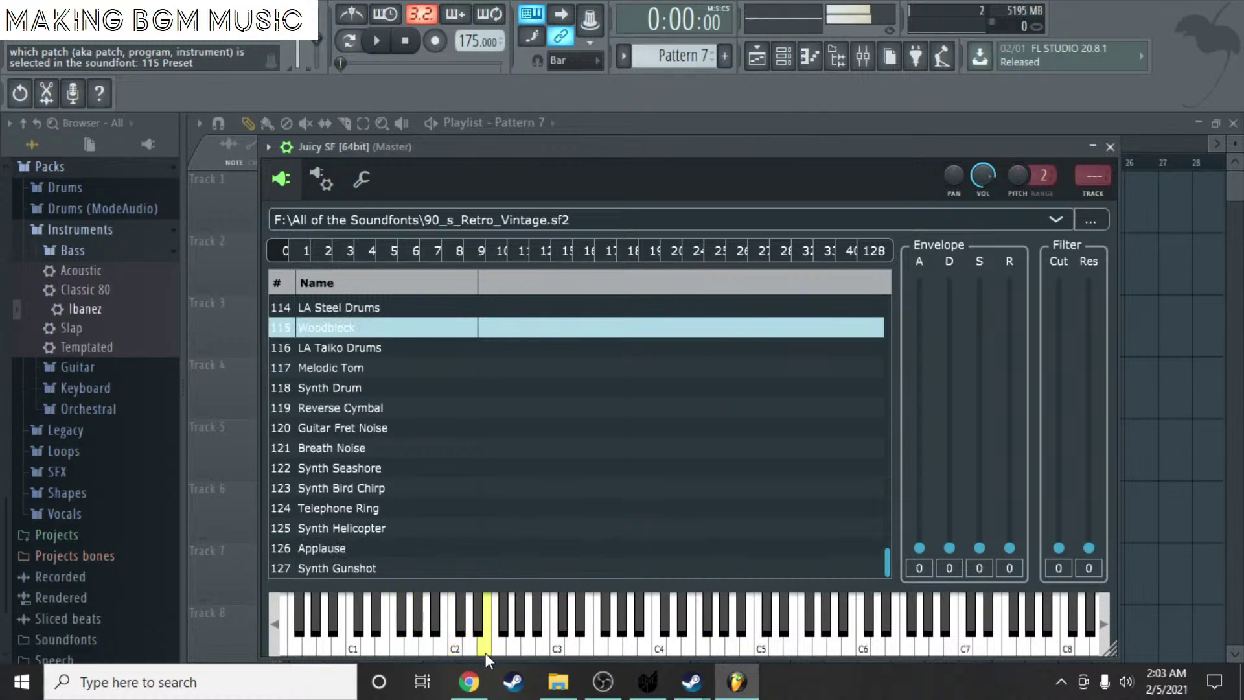
{"action": "left_click_drag", "start_coordinate": [485, 652], "coordinate": [452, 641]}
- Try the 110 Fiddle, Vintage Rhodes and Harpsichord presets in bank 0
{"action": "scroll", "coordinate": [391, 387], "scroll_direction": "up", "scroll_amount": 2}
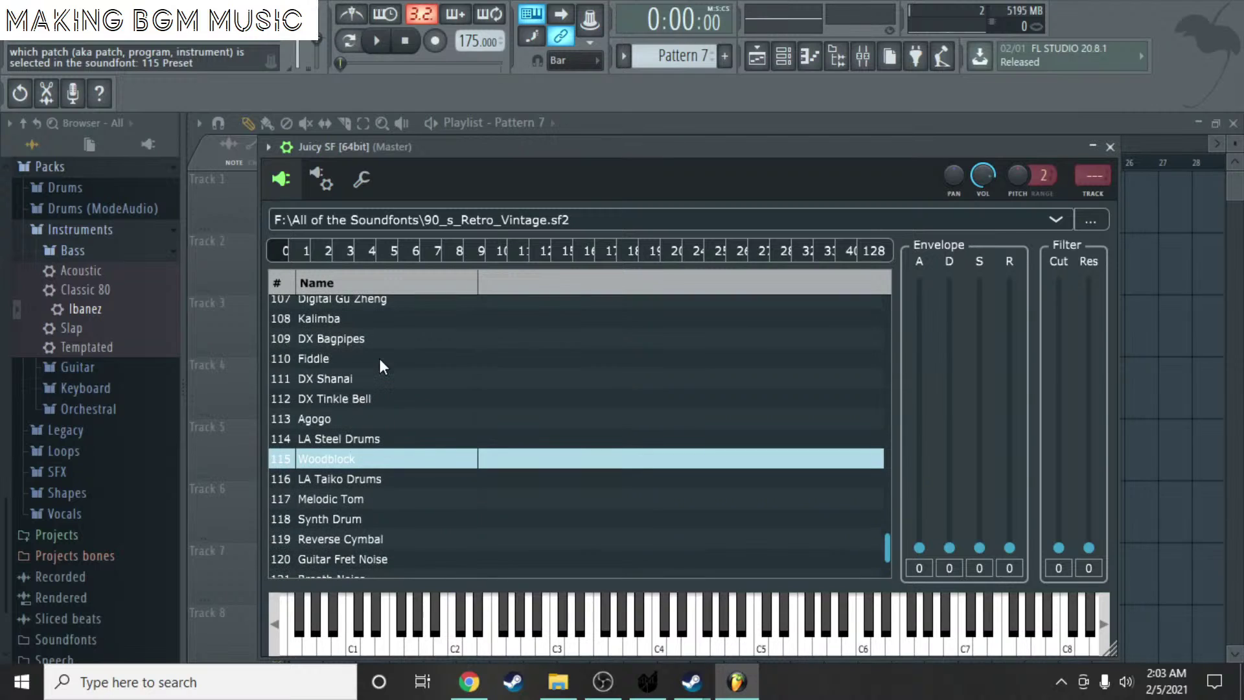
{"action": "left_click", "coordinate": [379, 359]}
{"action": "scroll", "coordinate": [376, 350], "scroll_direction": "up", "scroll_amount": 6}
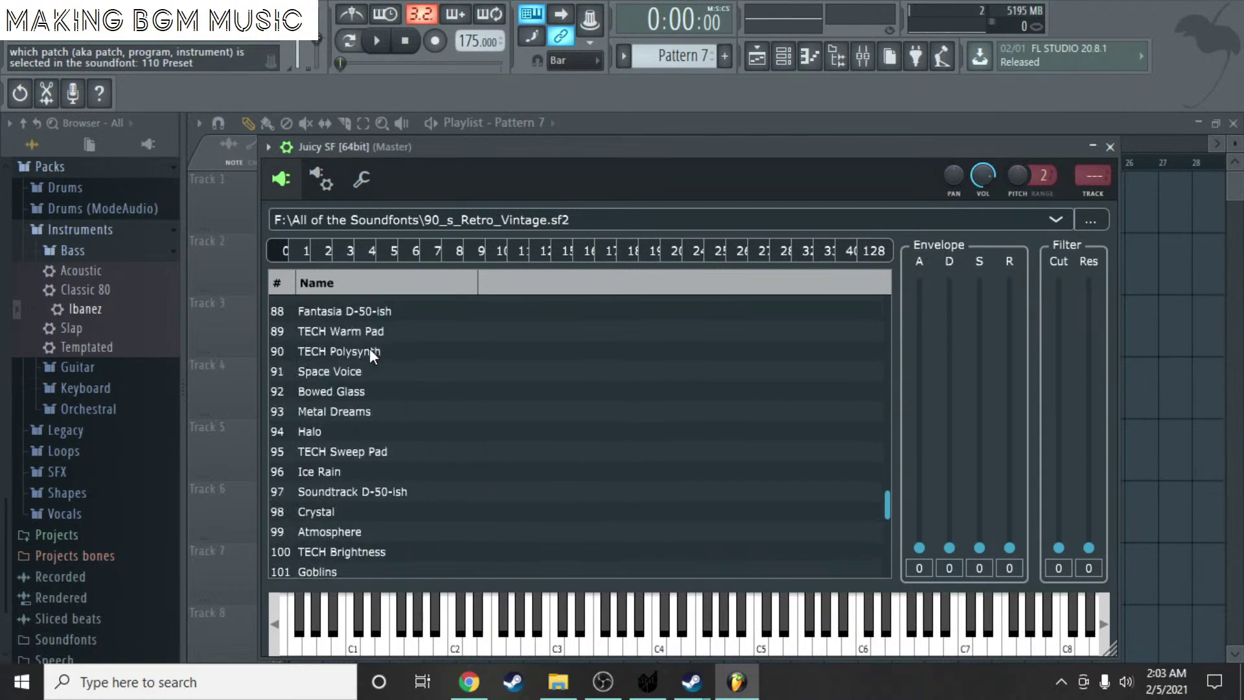
{"action": "scroll", "coordinate": [370, 348], "scroll_direction": "up", "scroll_amount": 20}
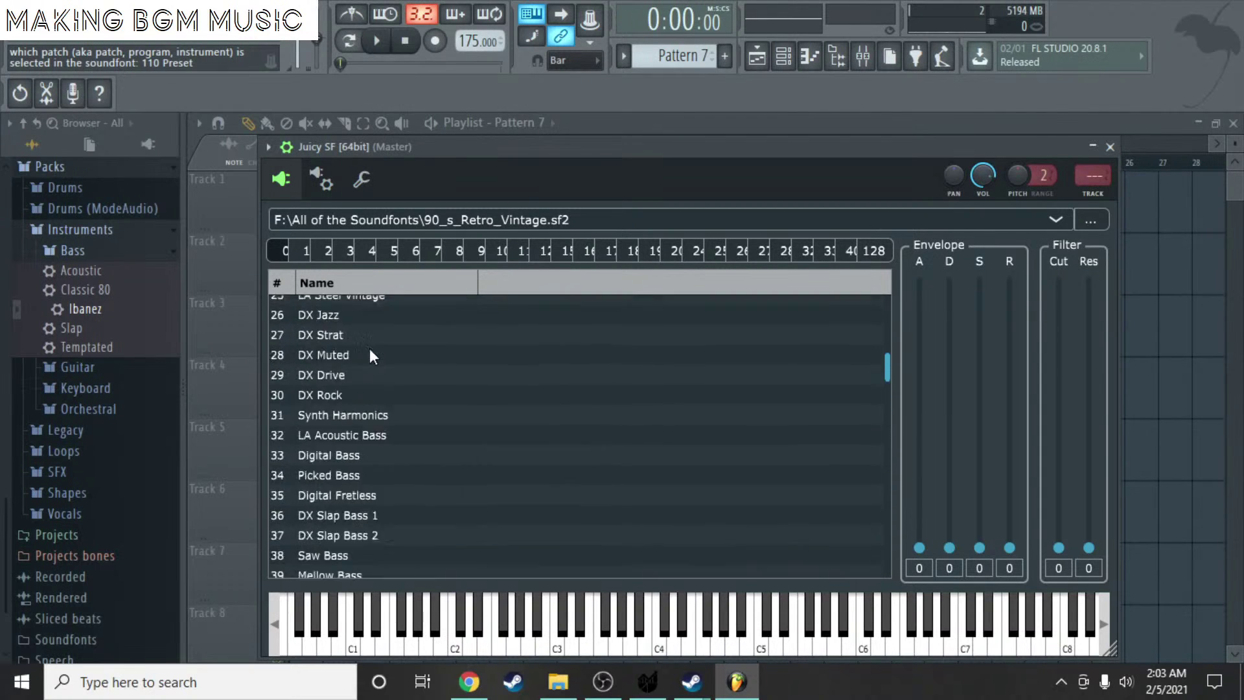
{"action": "scroll", "coordinate": [369, 353], "scroll_direction": "up", "scroll_amount": 8}
{"action": "scroll", "coordinate": [370, 466], "scroll_direction": "down", "scroll_amount": 1}
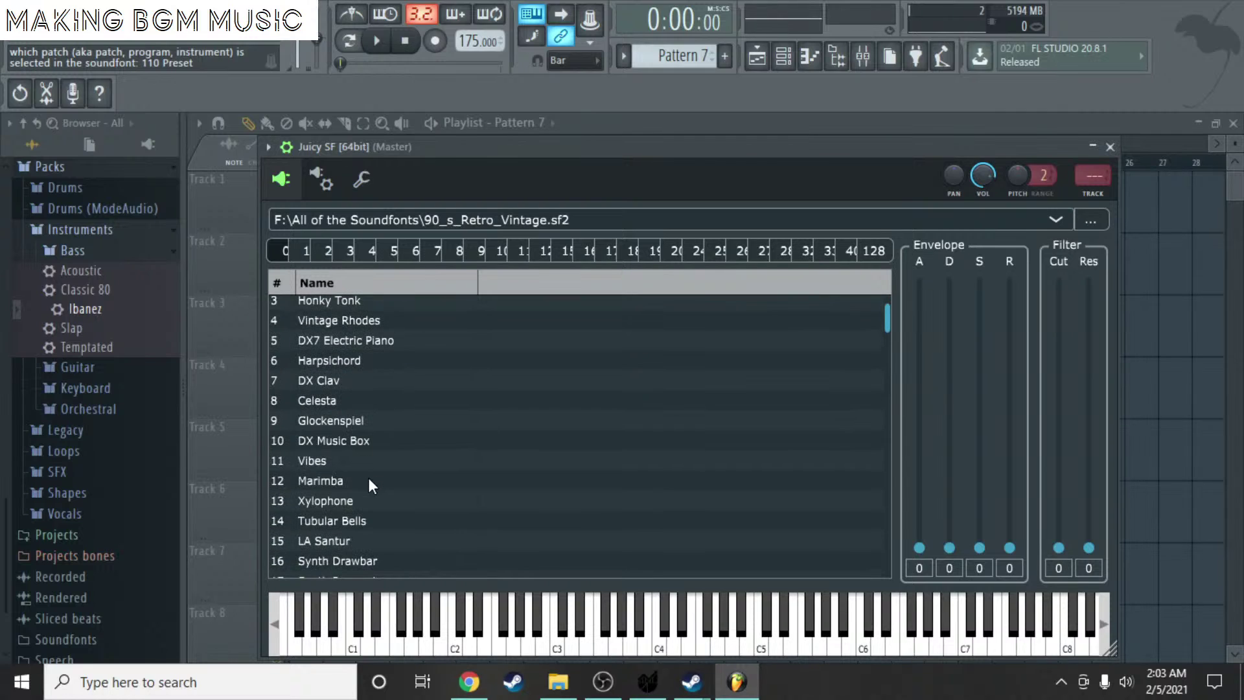
{"action": "scroll", "coordinate": [372, 466], "scroll_direction": "down", "scroll_amount": 1}
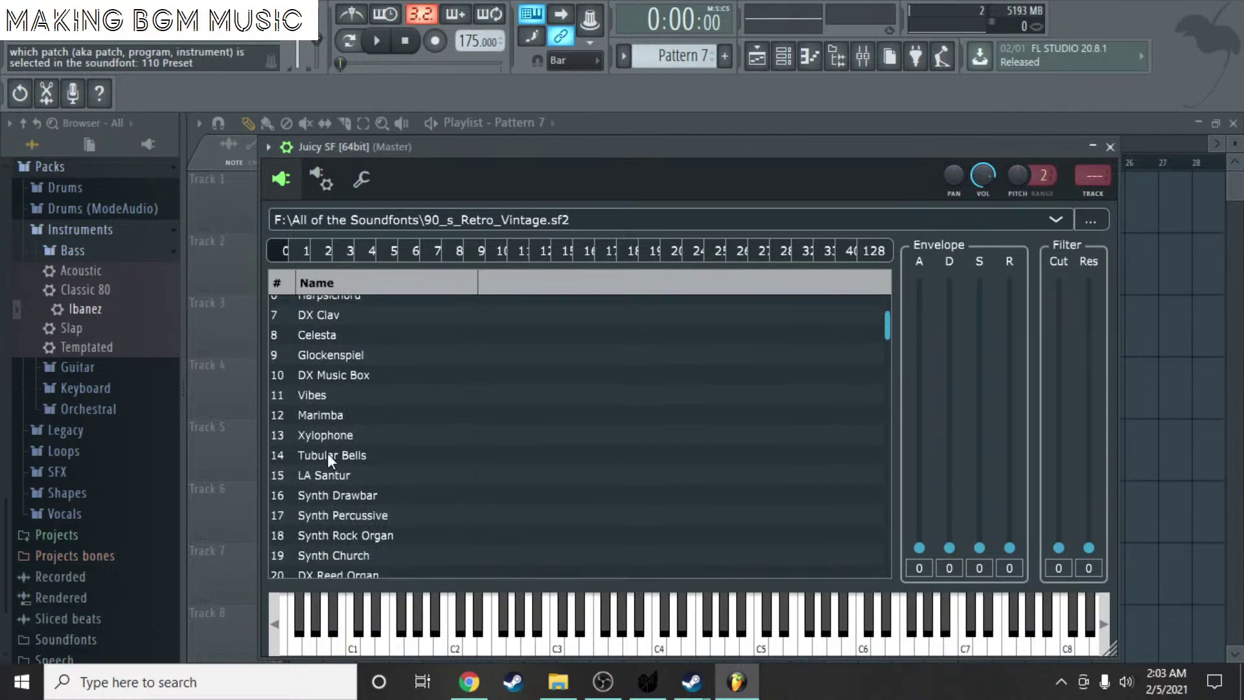
{"action": "scroll", "coordinate": [370, 371], "scroll_direction": "up", "scroll_amount": 2}
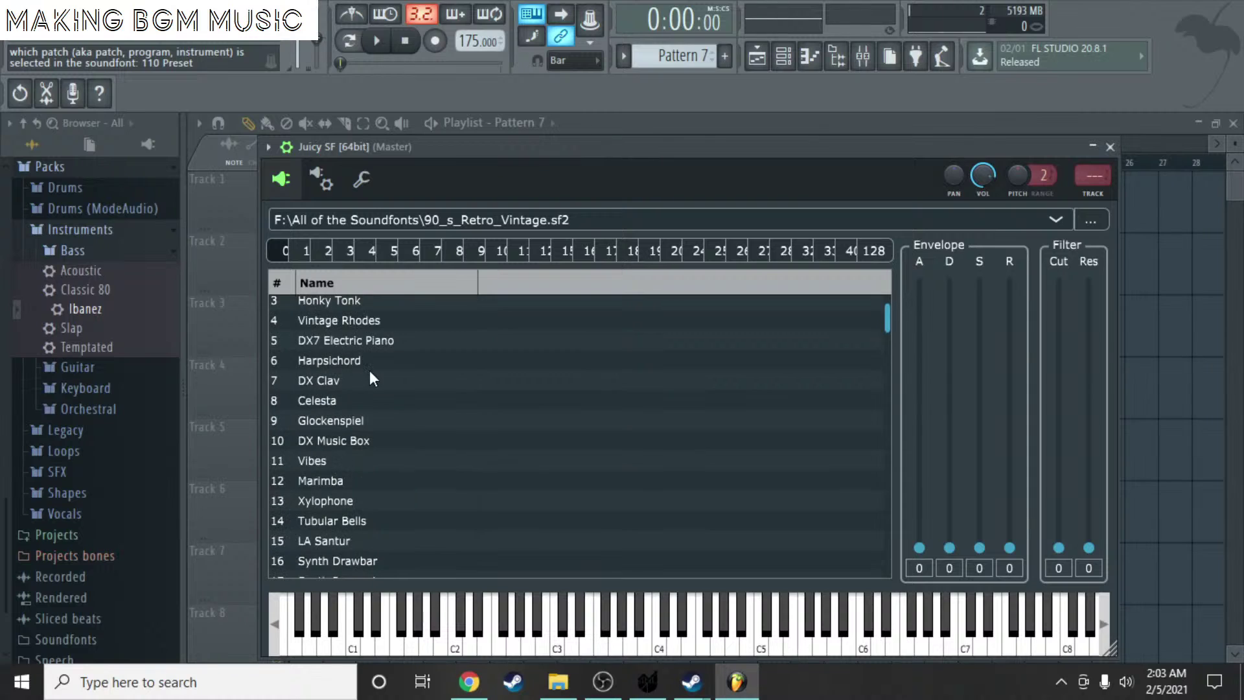
{"action": "left_click", "coordinate": [338, 387]}
{"action": "left_click", "coordinate": [338, 424]}
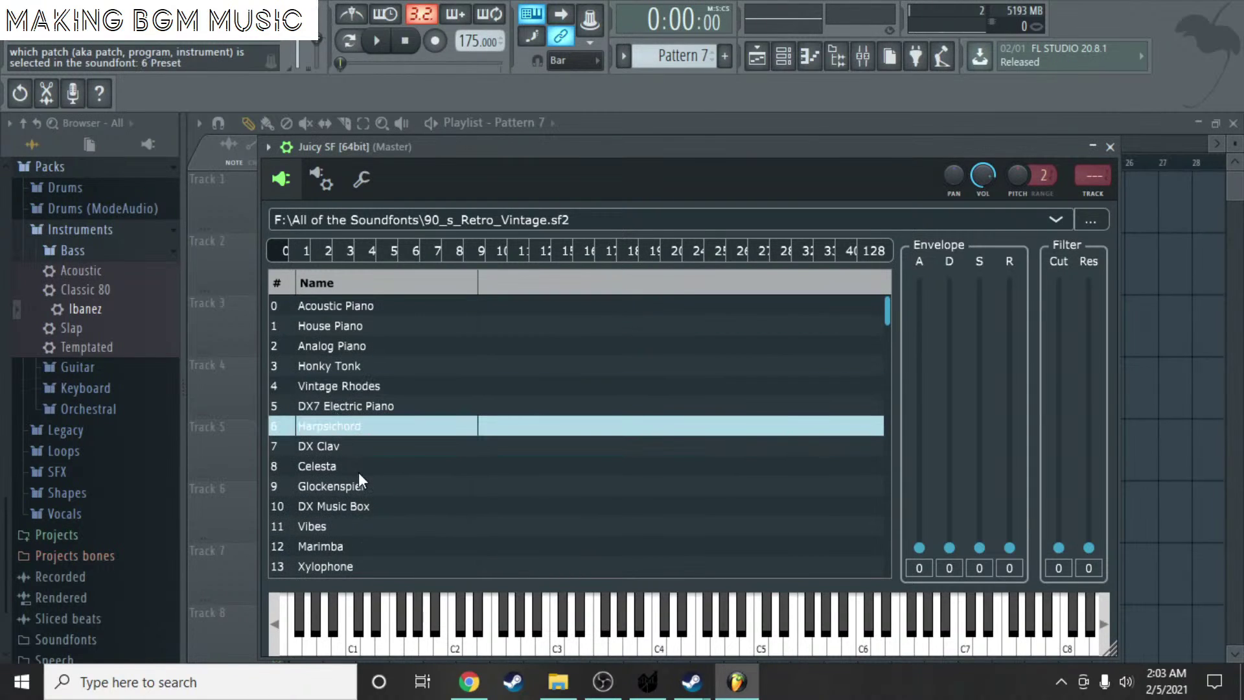
{"action": "scroll", "coordinate": [359, 472], "scroll_direction": "down", "scroll_amount": 2}
{"action": "scroll", "coordinate": [357, 512], "scroll_direction": "down", "scroll_amount": 8}
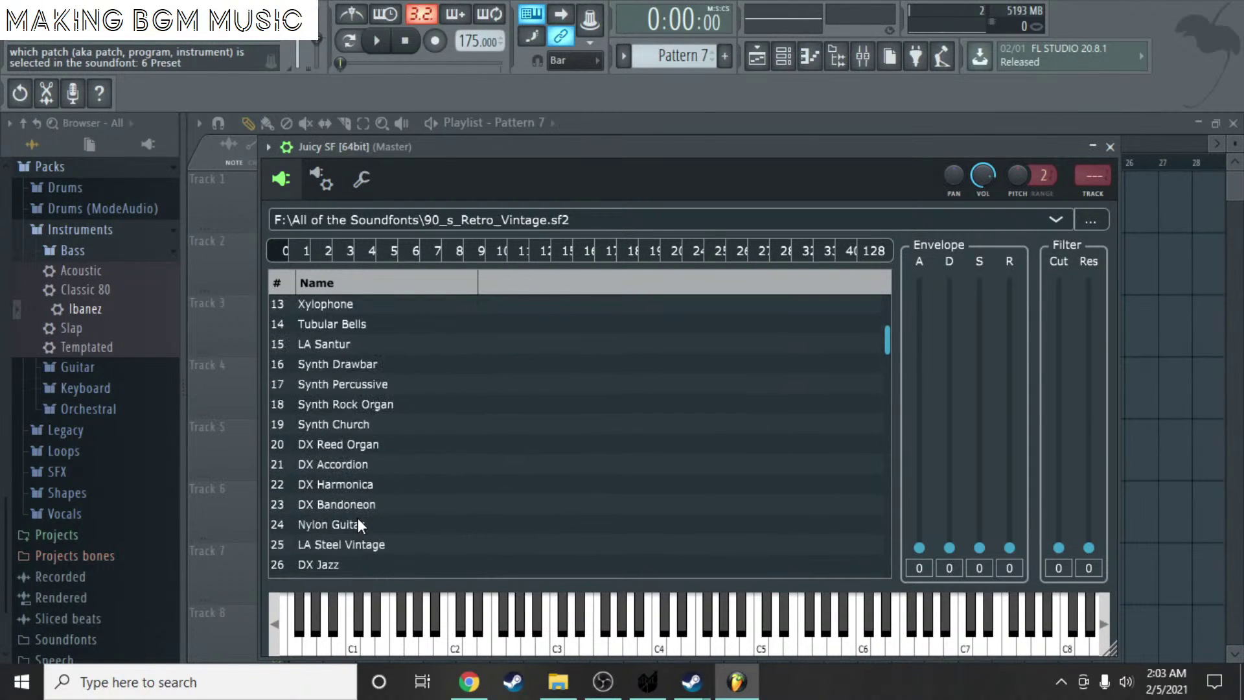
{"action": "scroll", "coordinate": [352, 475], "scroll_direction": "up", "scroll_amount": 4}
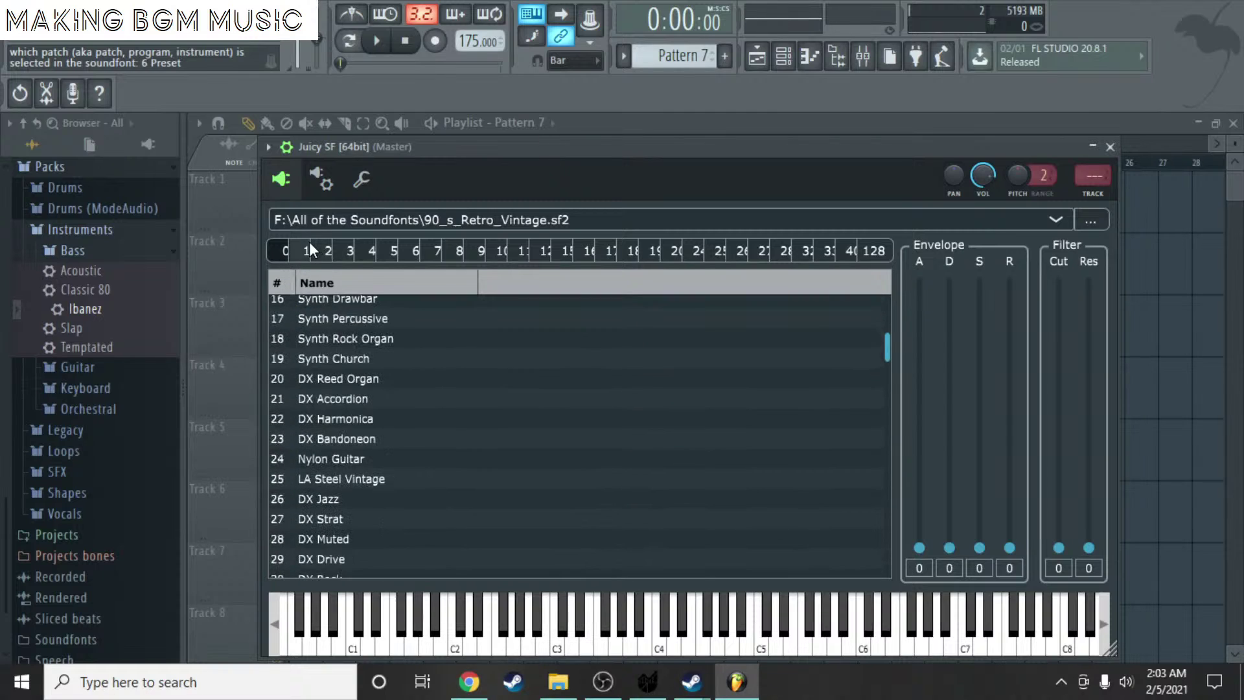
- Switch to bank 1 and audition the Poly Virus Brass preset across the keyboard
{"action": "left_click", "coordinate": [310, 247]}
{"action": "scroll", "coordinate": [371, 414], "scroll_direction": "down", "scroll_amount": 4}
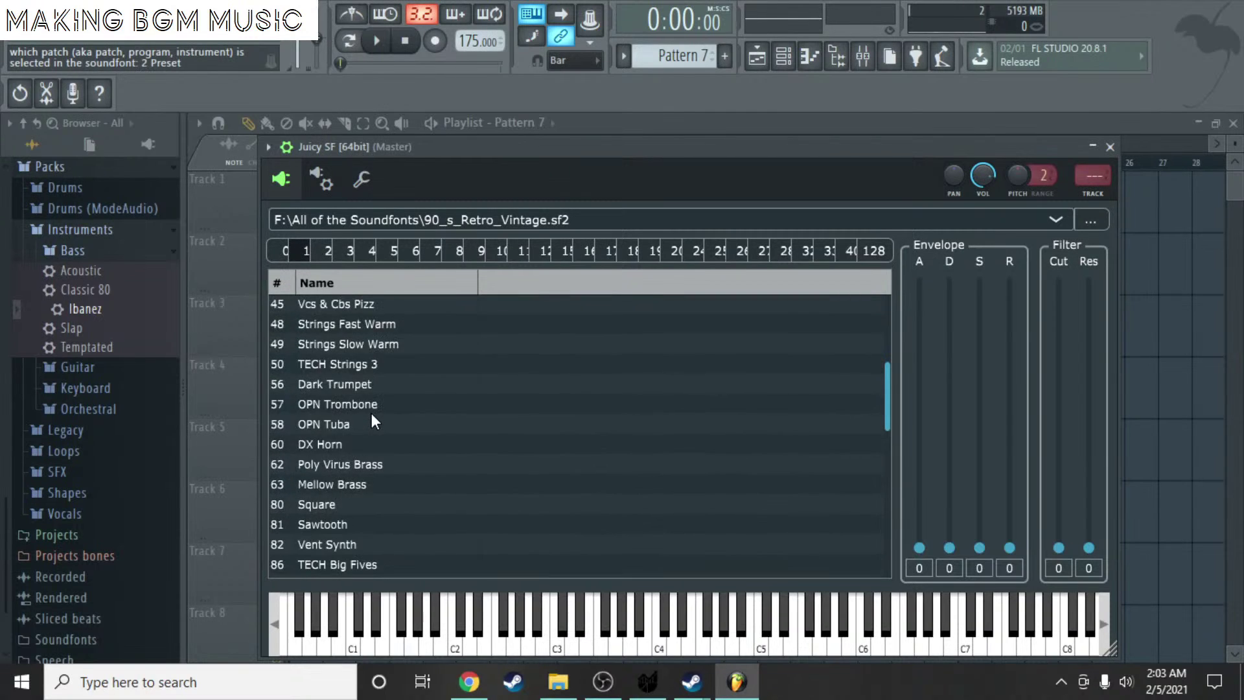
{"action": "scroll", "coordinate": [363, 389], "scroll_direction": "up", "scroll_amount": 4}
{"action": "scroll", "coordinate": [363, 414], "scroll_direction": "down", "scroll_amount": 4}
{"action": "left_click", "coordinate": [378, 464]}
{"action": "left_click", "coordinate": [410, 602]}
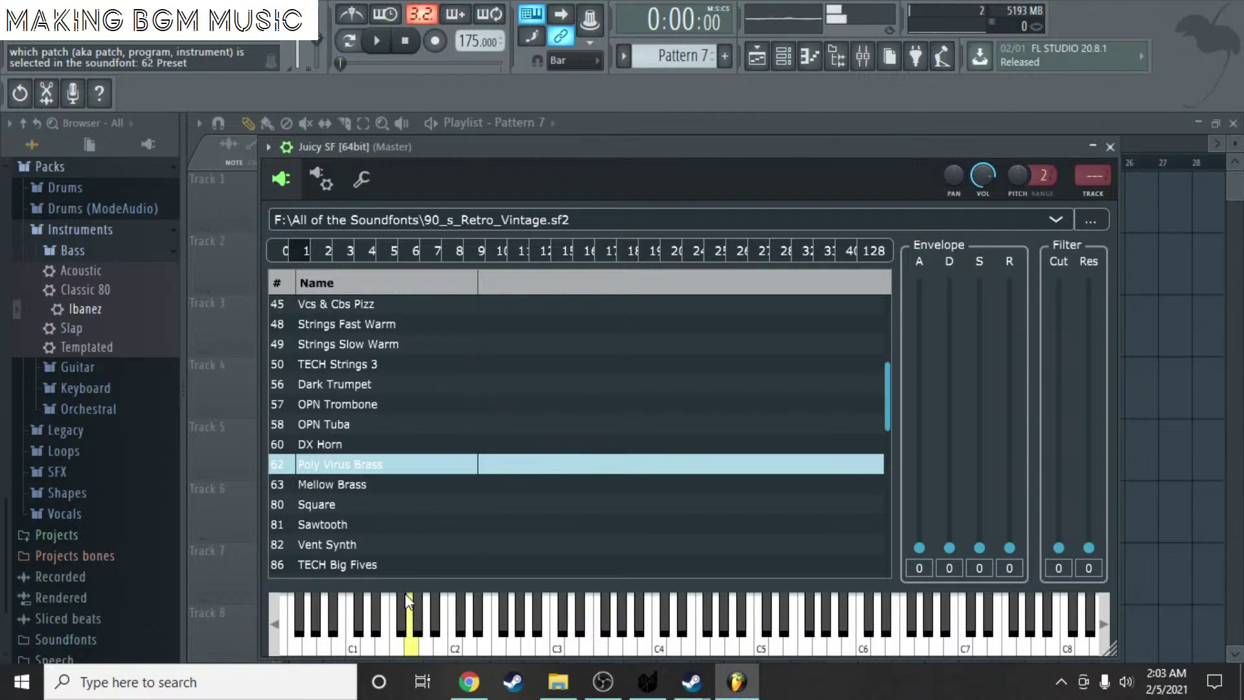
{"action": "mouse_move", "coordinate": [476, 620]}
{"action": "left_mouse_down"}
{"action": "mouse_move", "coordinate": [521, 613]}
{"action": "mouse_move", "coordinate": [464, 604]}
{"action": "mouse_move", "coordinate": [608, 613]}
{"action": "mouse_move", "coordinate": [630, 638]}
{"action": "mouse_move", "coordinate": [742, 639]}
{"action": "left_mouse_up"}
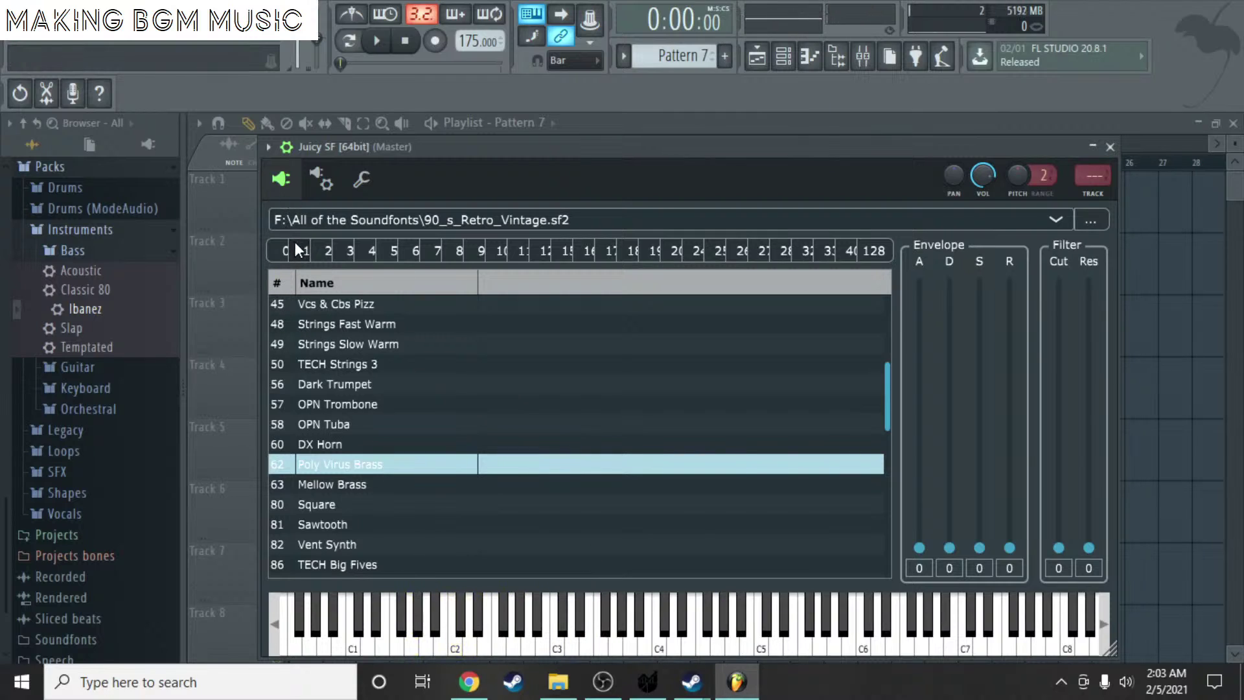
- Select preset 10 DX Music Box in bank 0, play a few notes, and close the window
{"action": "left_click", "coordinate": [283, 250]}
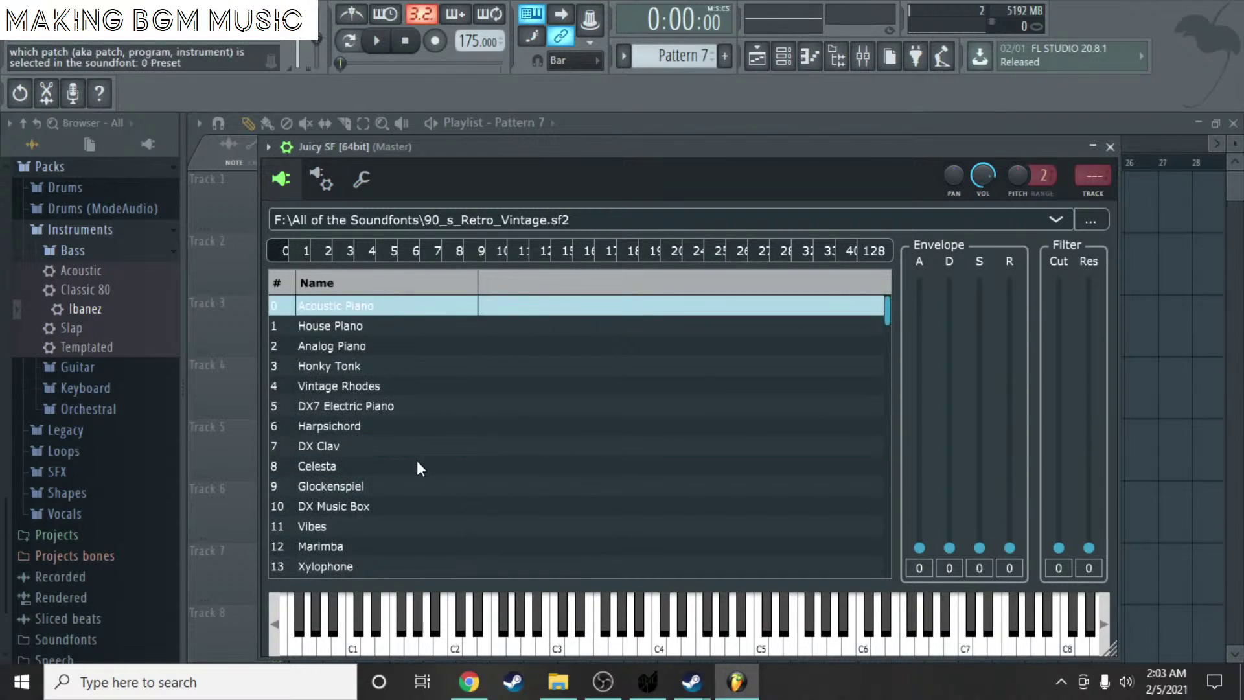
{"action": "left_click", "coordinate": [359, 506]}
{"action": "left_click", "coordinate": [480, 635]}
{"action": "left_click", "coordinate": [573, 636]}
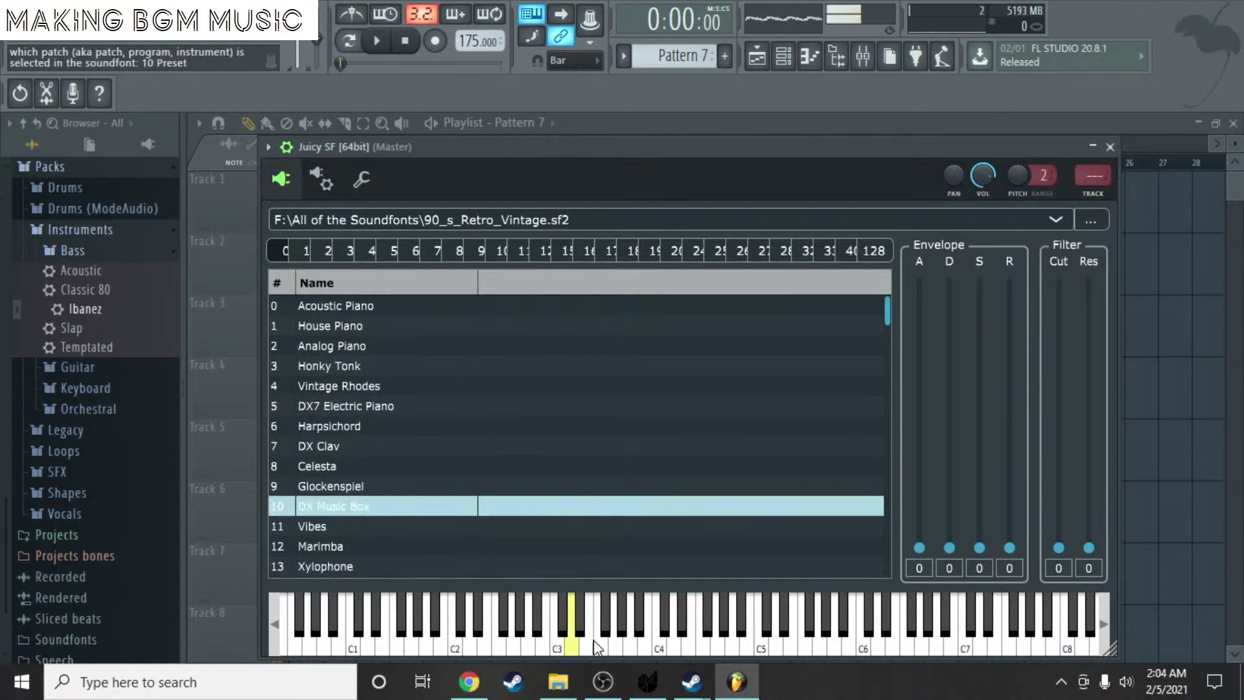
{"action": "left_click", "coordinate": [703, 638]}
{"action": "left_click", "coordinate": [733, 638]}
{"action": "left_click", "coordinate": [751, 638]}
{"action": "left_click", "coordinate": [689, 638]}
{"action": "left_click", "coordinate": [660, 638]}
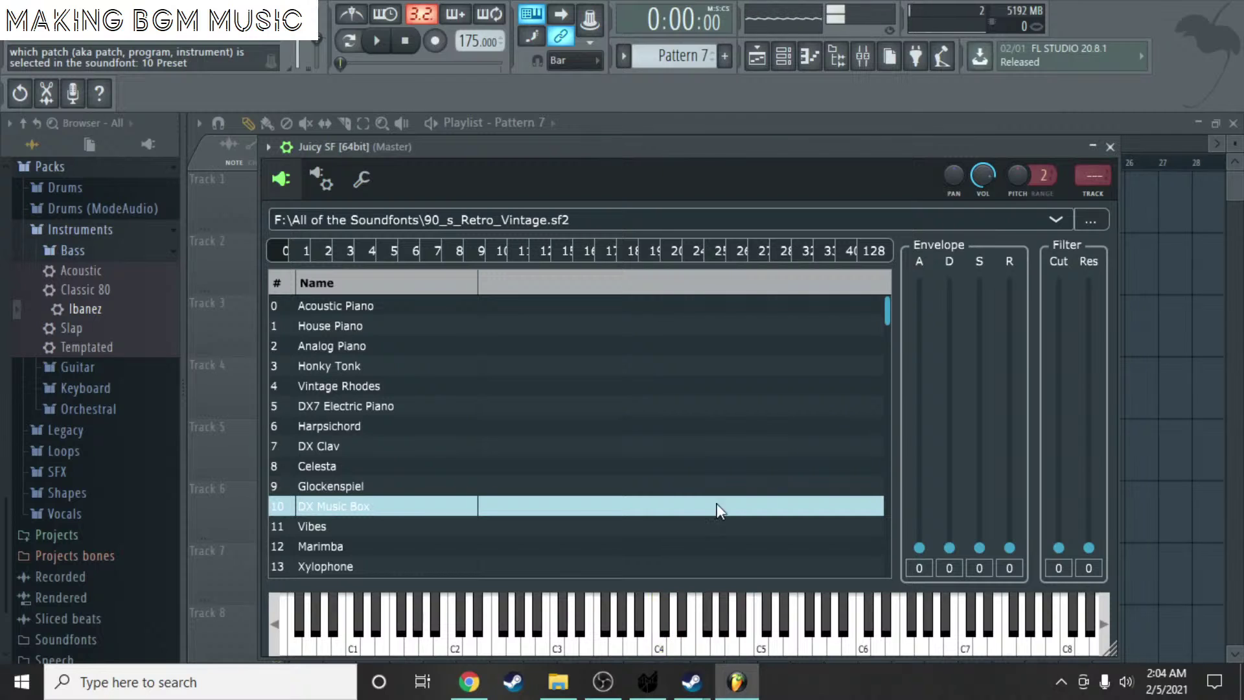
{"action": "left_click", "coordinate": [1092, 146]}
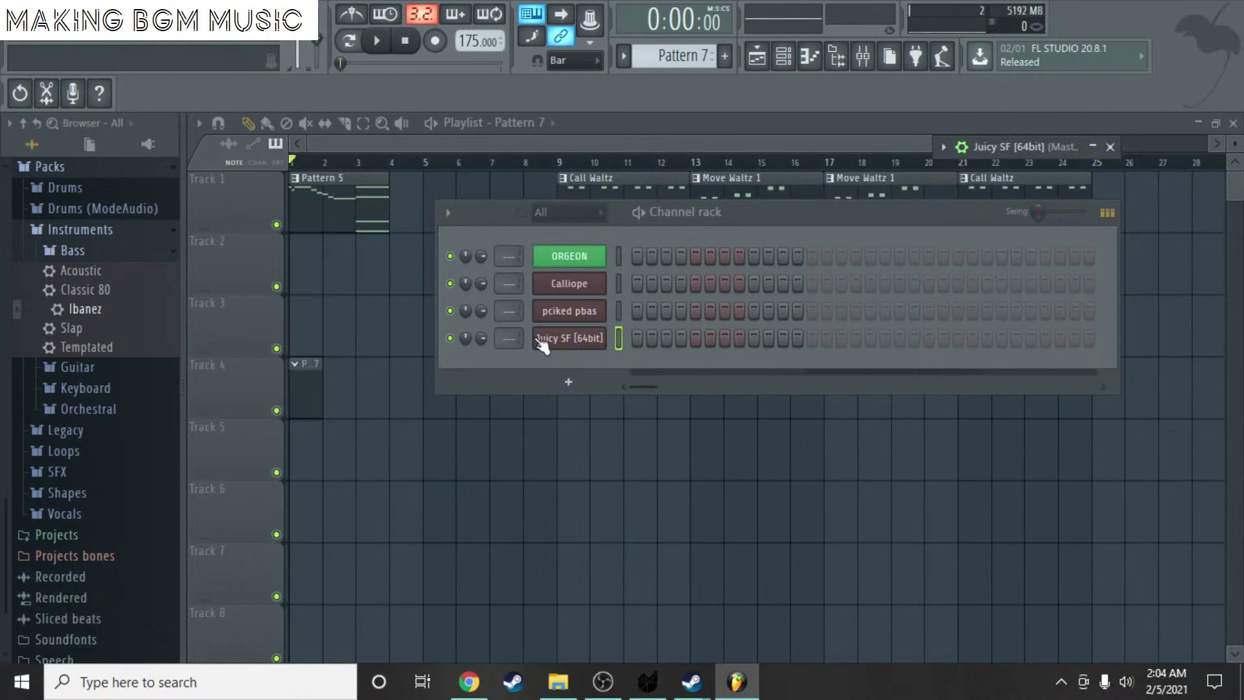
- Open the Juicy SF piano roll and start the melody with a D5 note at bar 1
{"action": "right_click", "coordinate": [583, 342]}
{"action": "left_click", "coordinate": [648, 338]}
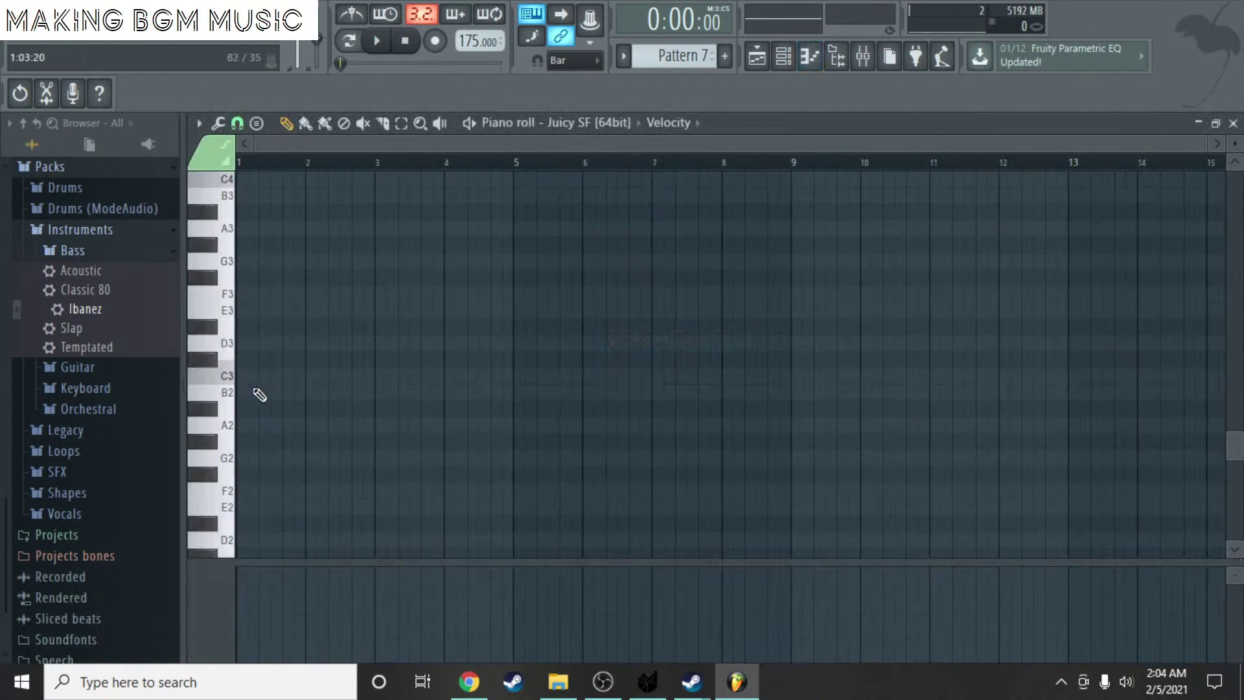
{"action": "scroll", "coordinate": [351, 182], "scroll_direction": "up", "scroll_amount": 3}
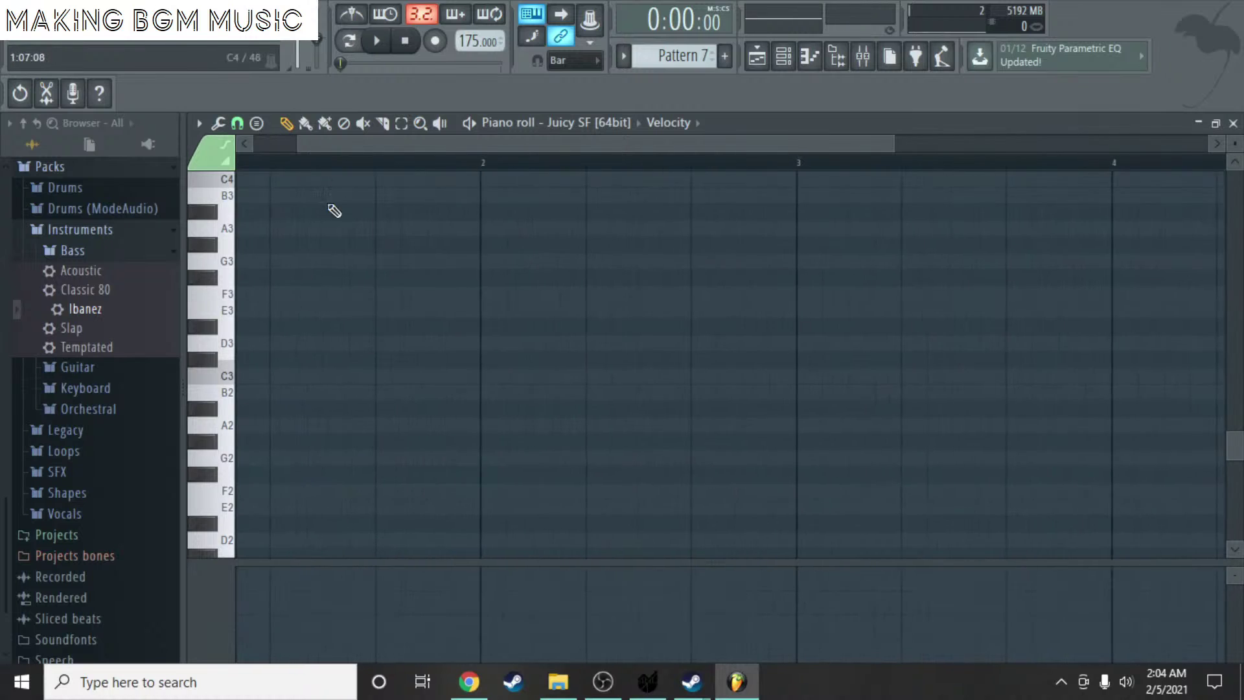
{"action": "scroll", "coordinate": [350, 216], "scroll_direction": "up", "scroll_amount": 3}
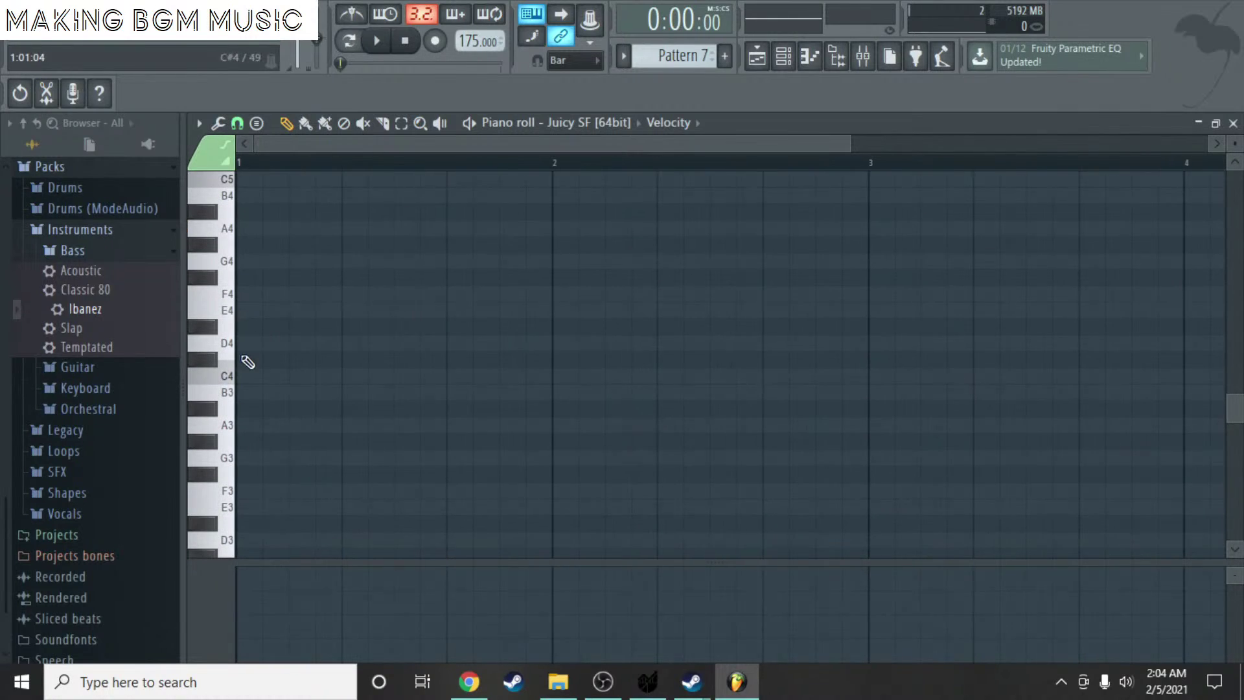
{"action": "left_click", "coordinate": [250, 360]}
{"action": "right_click", "coordinate": [246, 359]}
{"action": "scroll", "coordinate": [266, 311], "scroll_direction": "up", "scroll_amount": 6}
{"action": "left_click", "coordinate": [253, 343]}
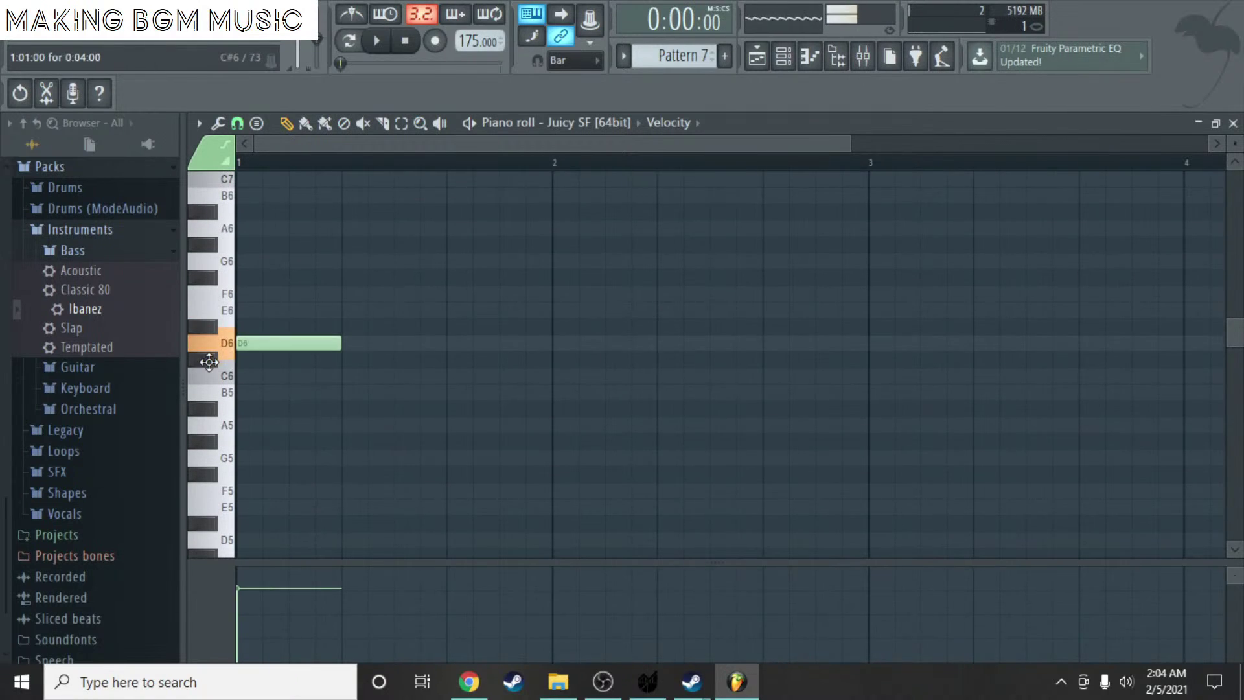
{"action": "left_click", "coordinate": [320, 343]}
{"action": "scroll", "coordinate": [291, 466], "scroll_direction": "down", "scroll_amount": 2}
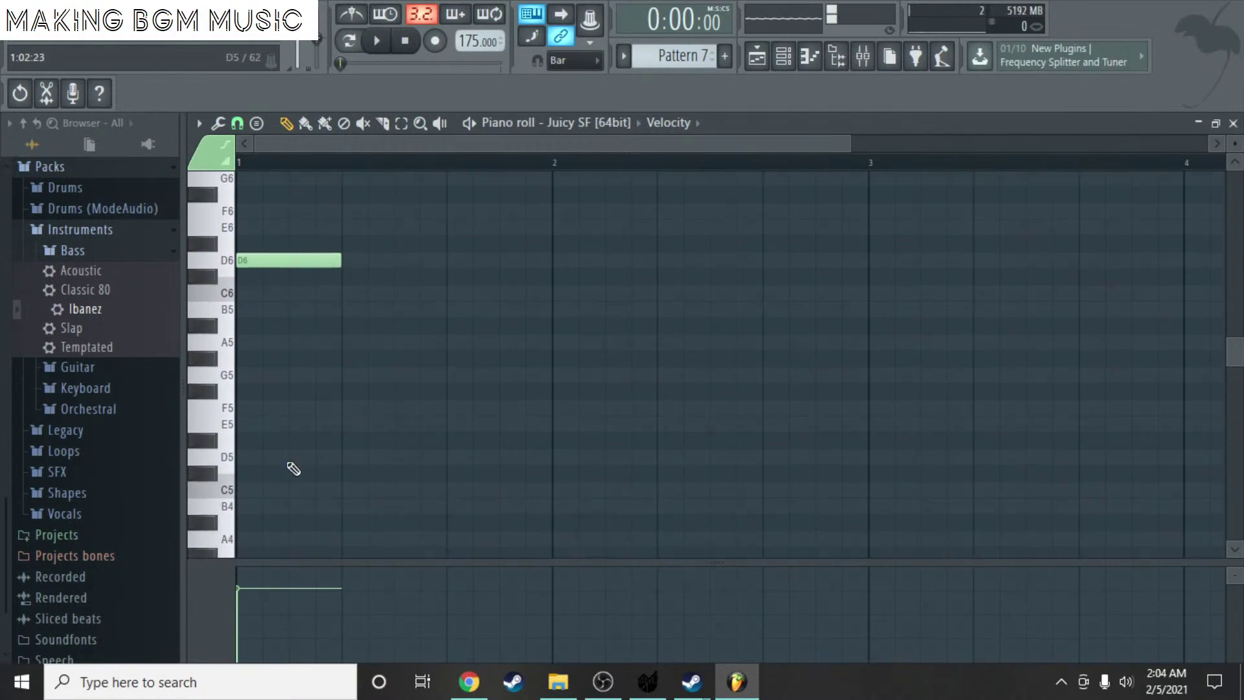
{"action": "left_click", "coordinate": [243, 441]}
{"action": "right_click", "coordinate": [257, 246]}
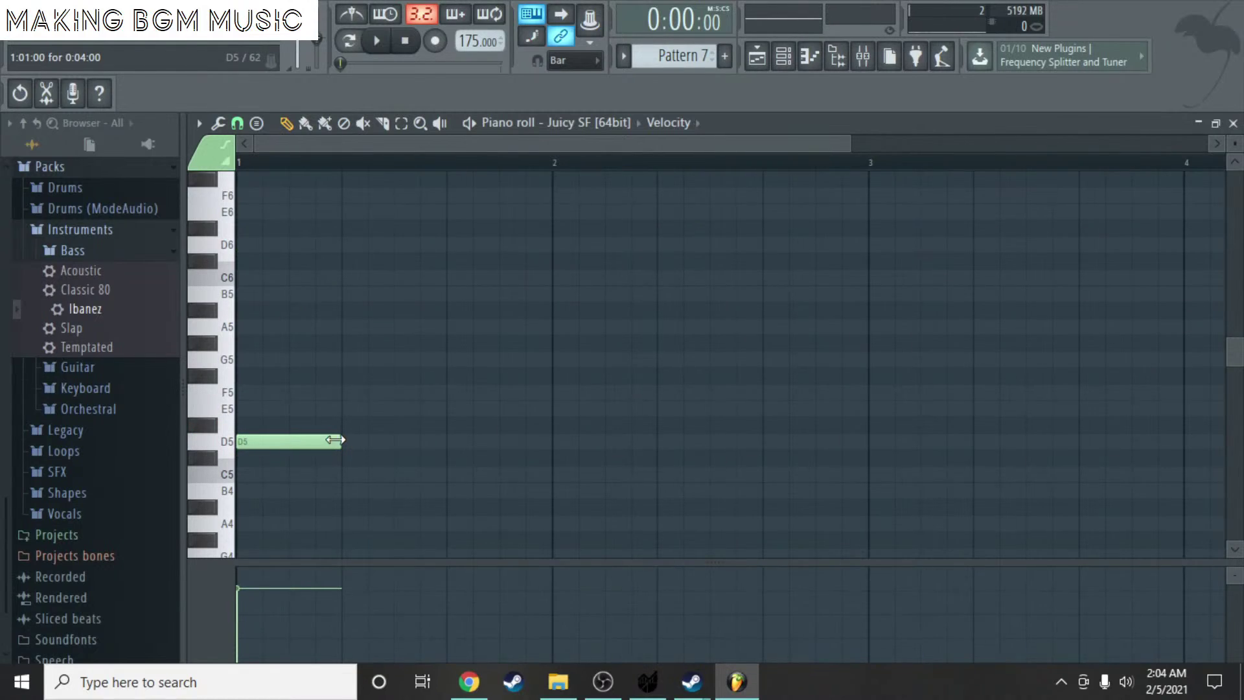
- Audition the opening D5, then add an E5 at beat 2 followed by F5
{"action": "left_click", "coordinate": [377, 41]}
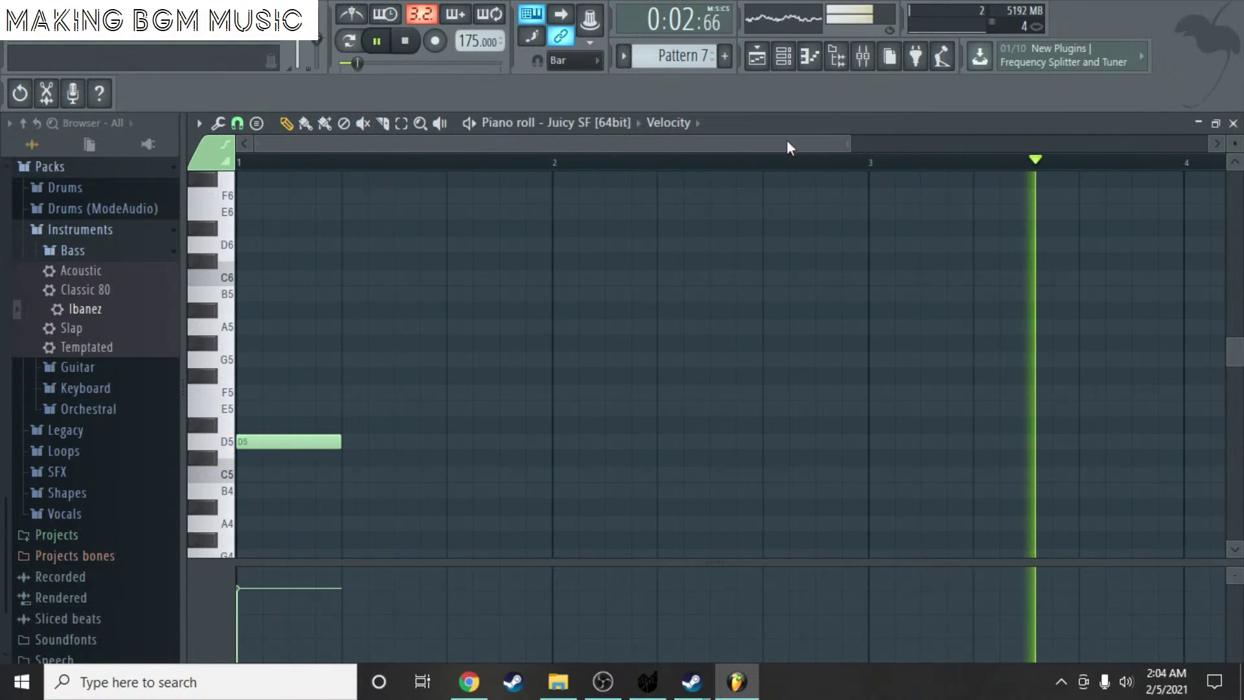
{"action": "key", "text": "space"}
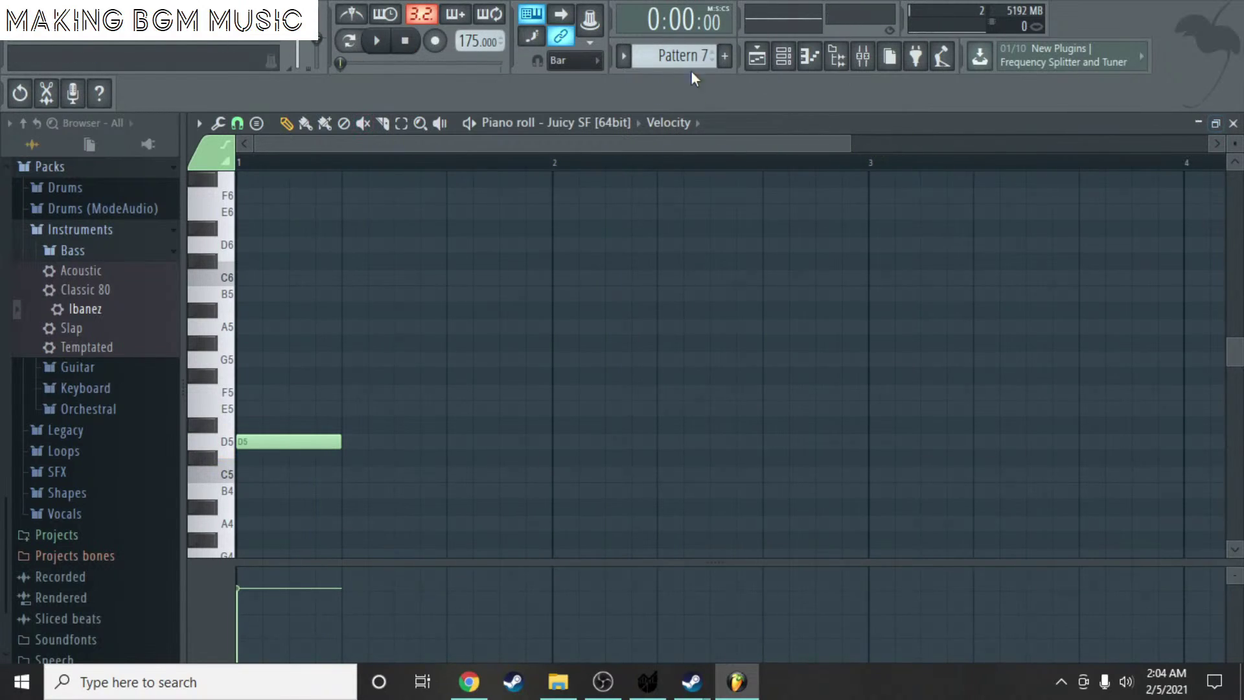
{"action": "key", "text": "space"}
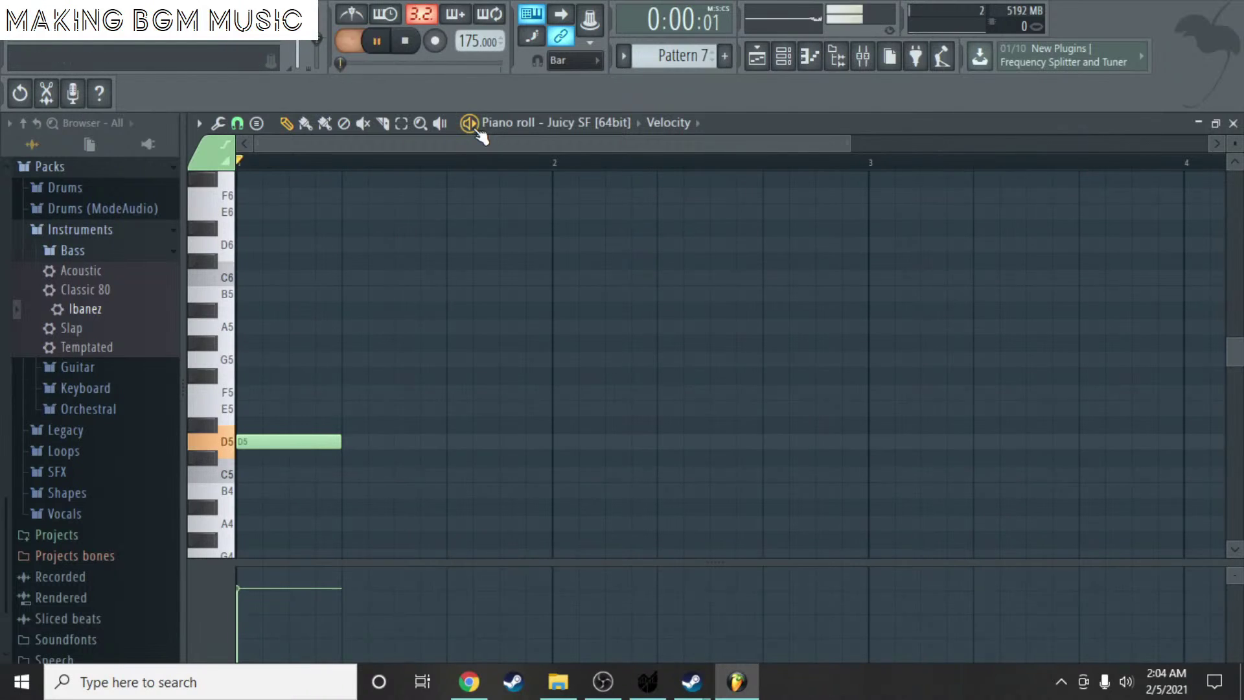
{"action": "key", "text": "space"}
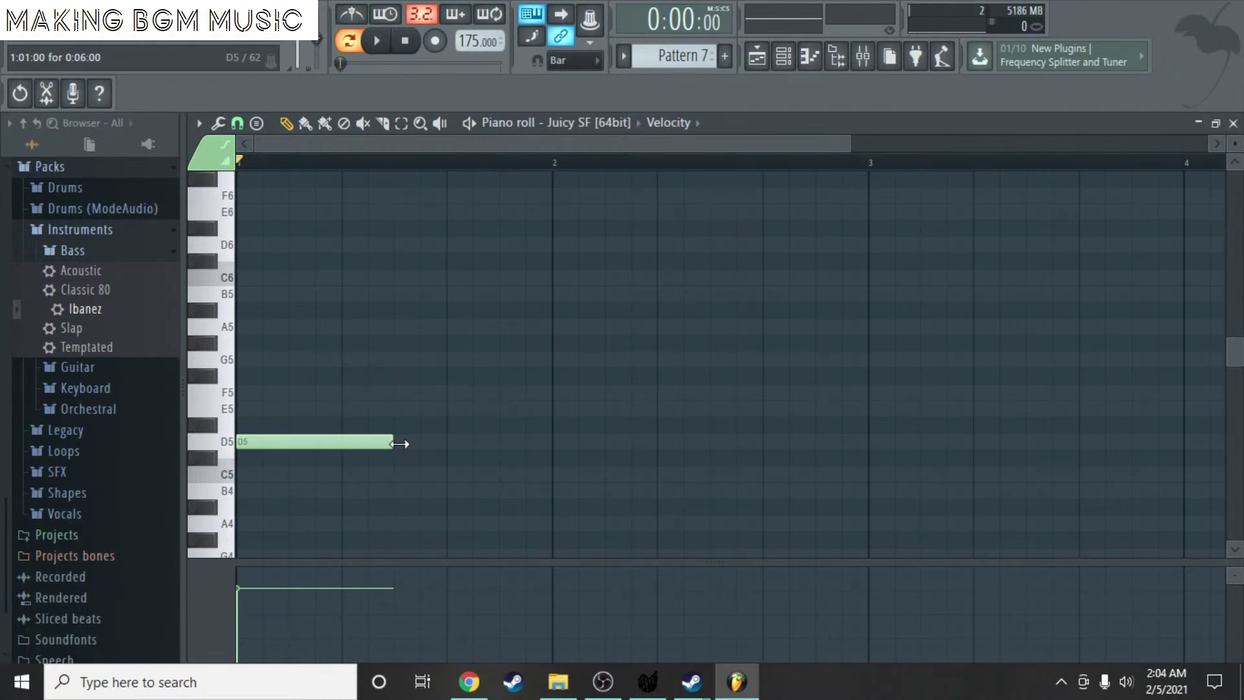
{"action": "left_click", "coordinate": [425, 426]}
{"action": "left_click_drag", "start_coordinate": [553, 425], "coordinate": [550, 391]}
{"action": "left_click", "coordinate": [466, 391]}
{"action": "key", "text": "space"}
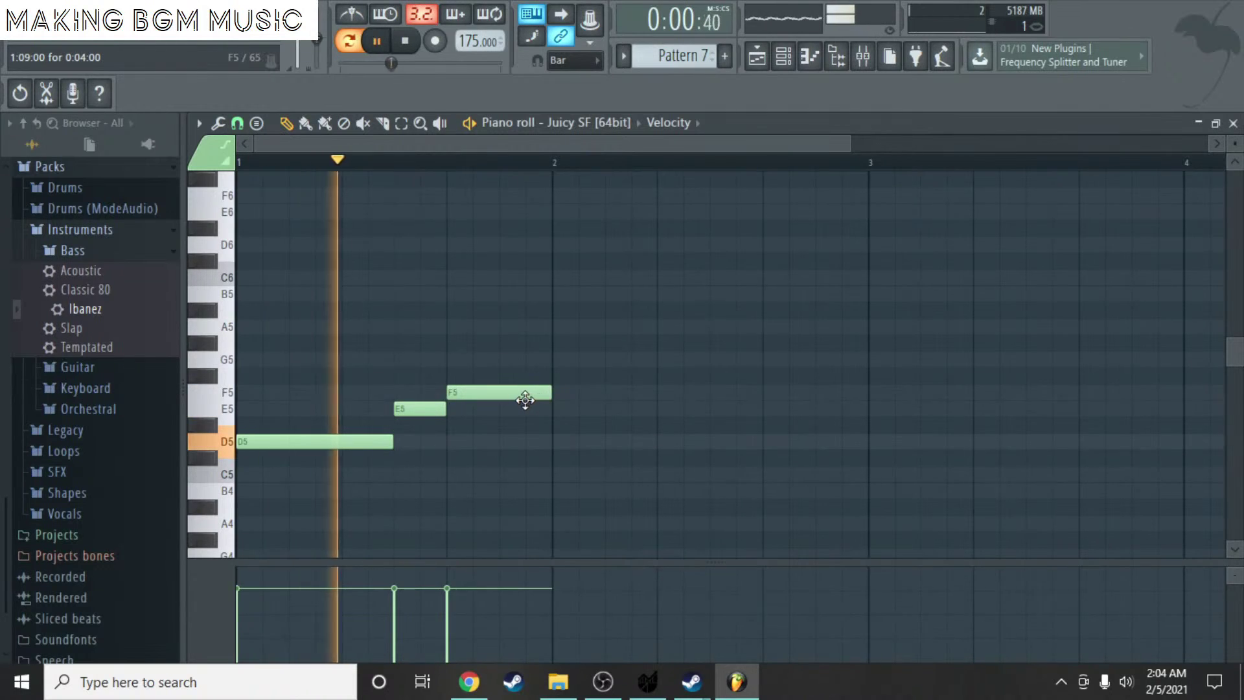
- Add a D5 at bar 2, then F5 and a G5 one beat later, and play it back
{"action": "scroll", "coordinate": [571, 389], "scroll_direction": "down", "scroll_amount": 2}
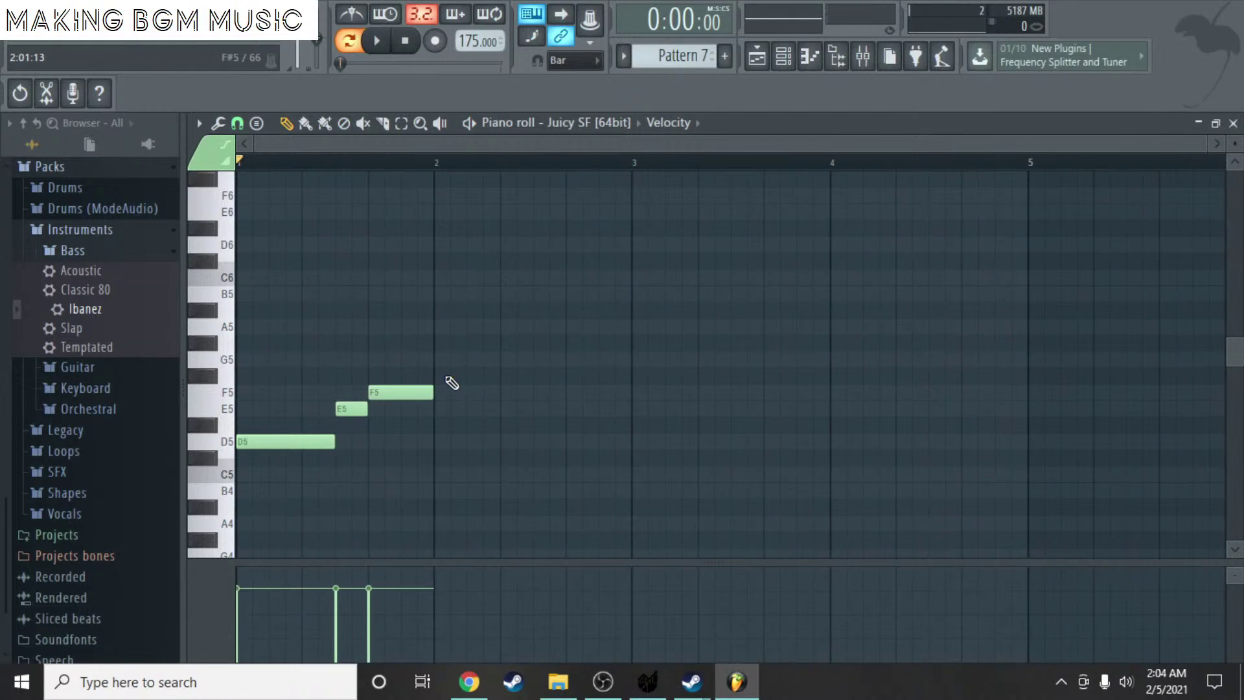
{"action": "scroll", "coordinate": [452, 350], "scroll_direction": "down", "scroll_amount": 1}
{"action": "scroll", "coordinate": [453, 307], "scroll_direction": "up", "scroll_amount": 3}
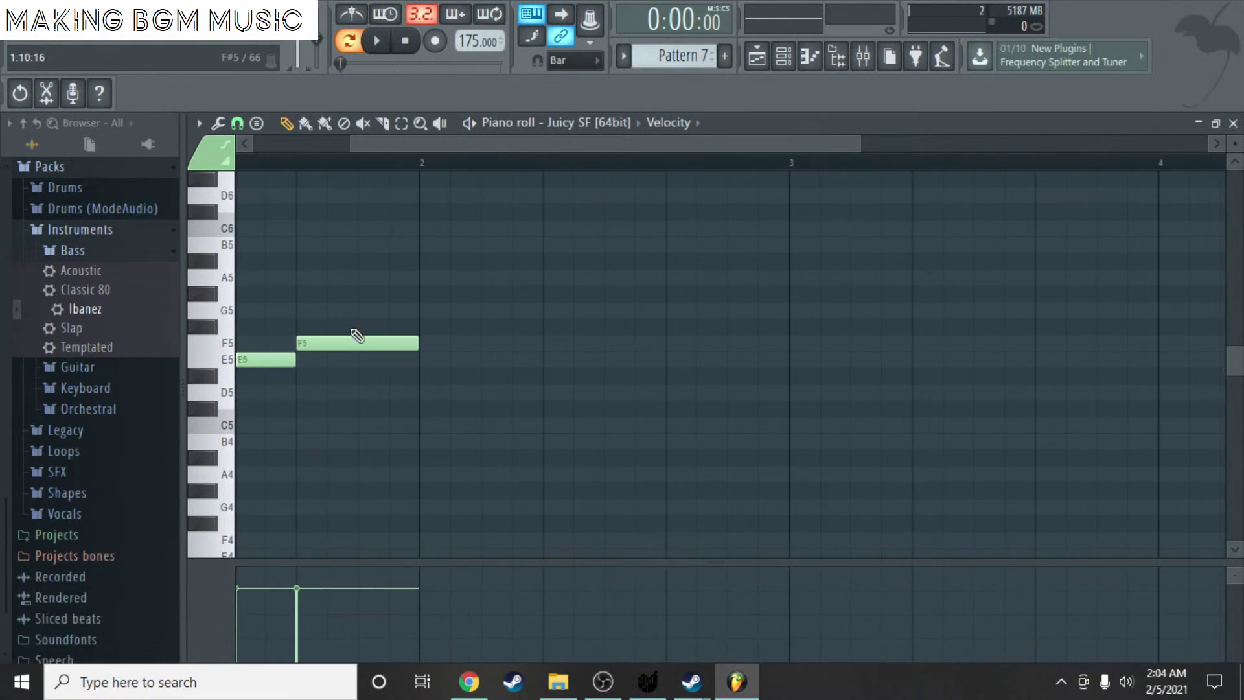
{"action": "left_click", "coordinate": [425, 363]}
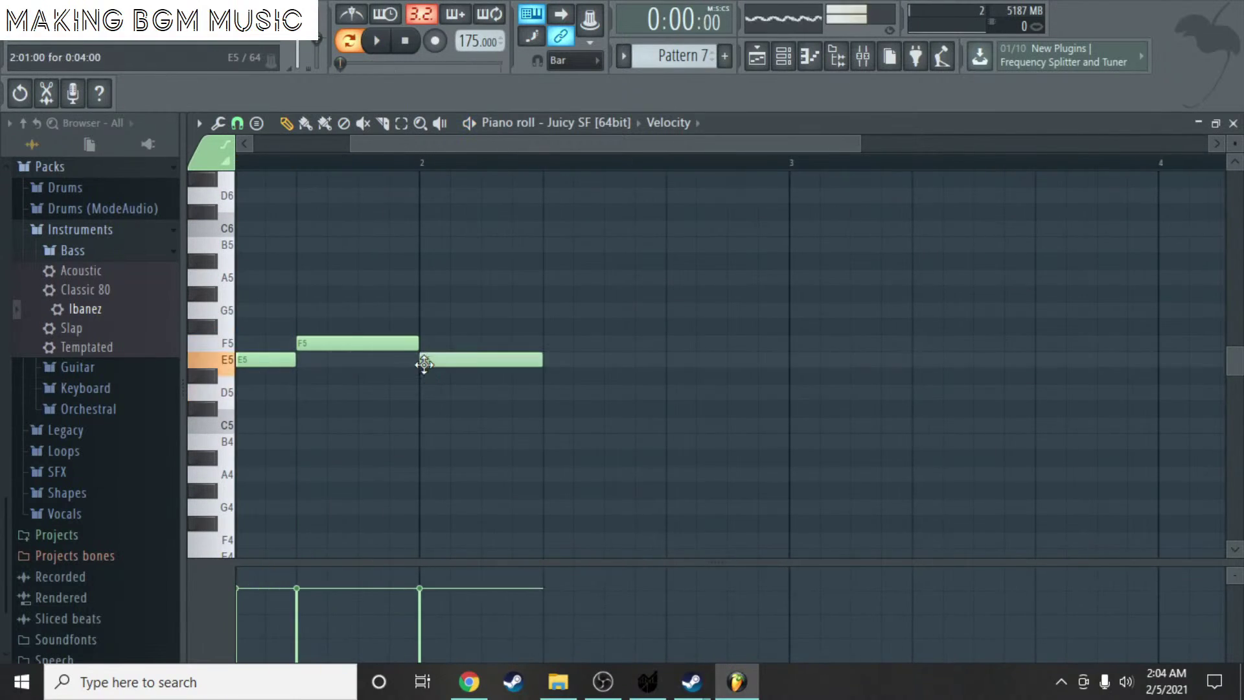
{"action": "left_click_drag", "start_coordinate": [424, 365], "coordinate": [423, 397]}
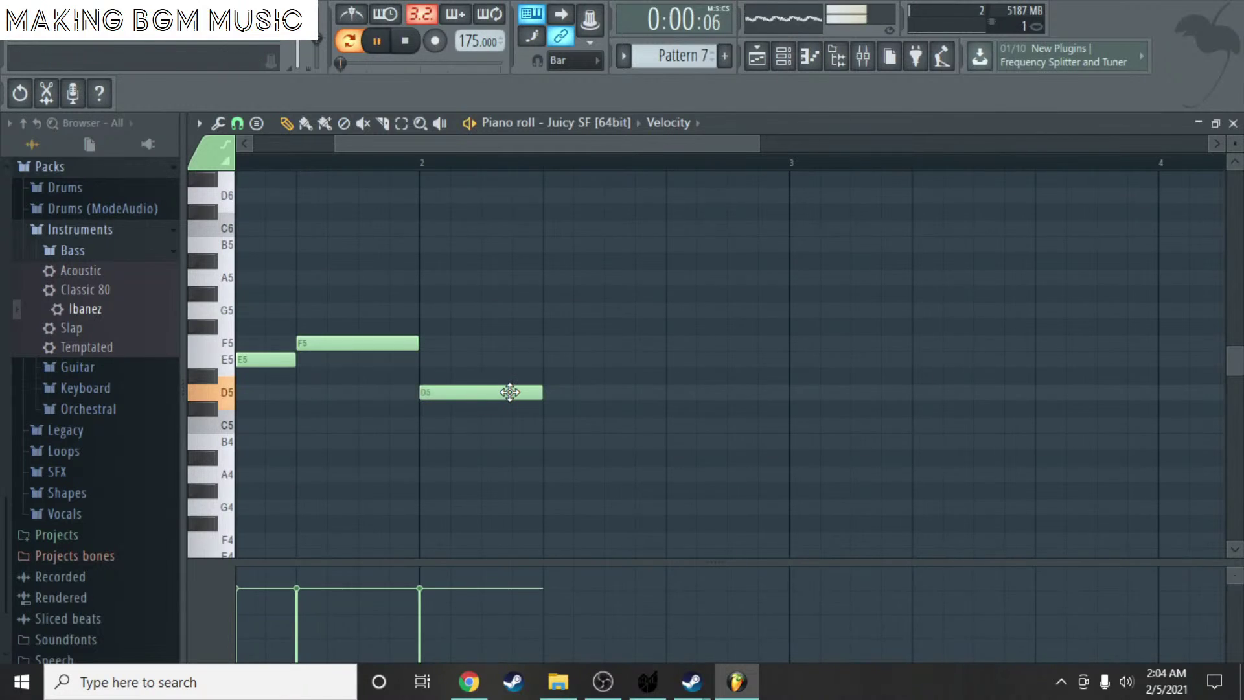
{"action": "key", "text": "space"}
{"action": "key", "text": "space"}
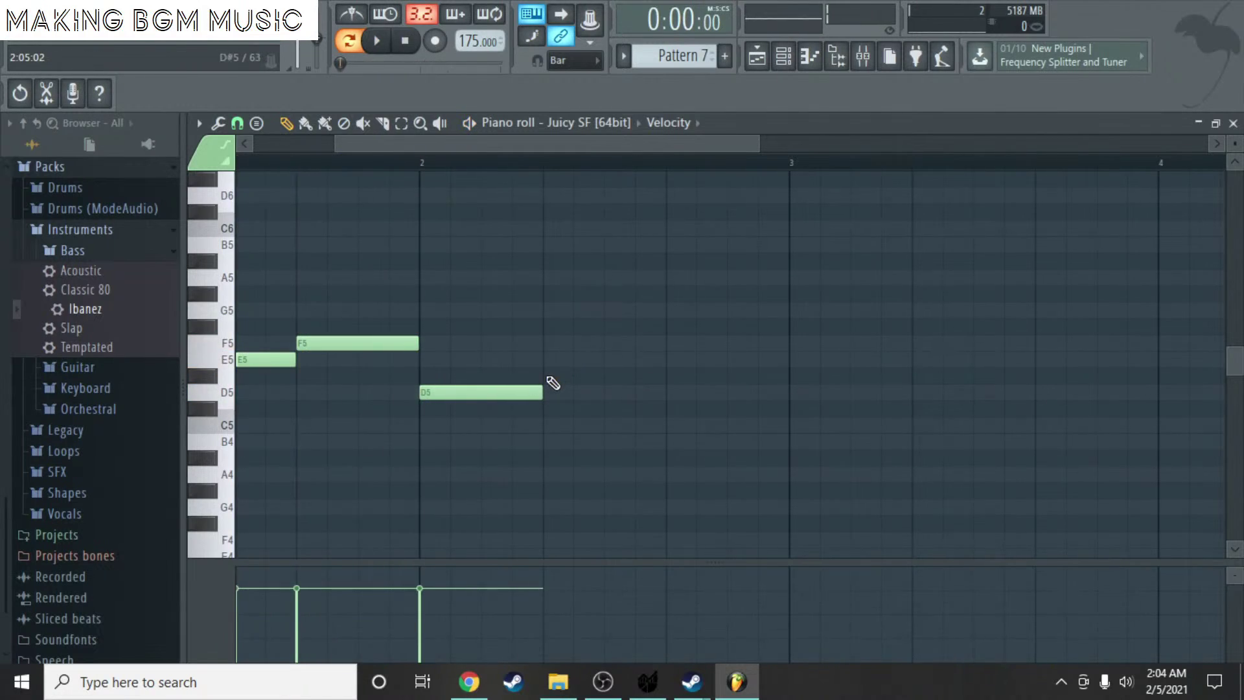
{"action": "left_click_drag", "start_coordinate": [553, 383], "coordinate": [544, 337]}
{"action": "left_click", "coordinate": [596, 308]}
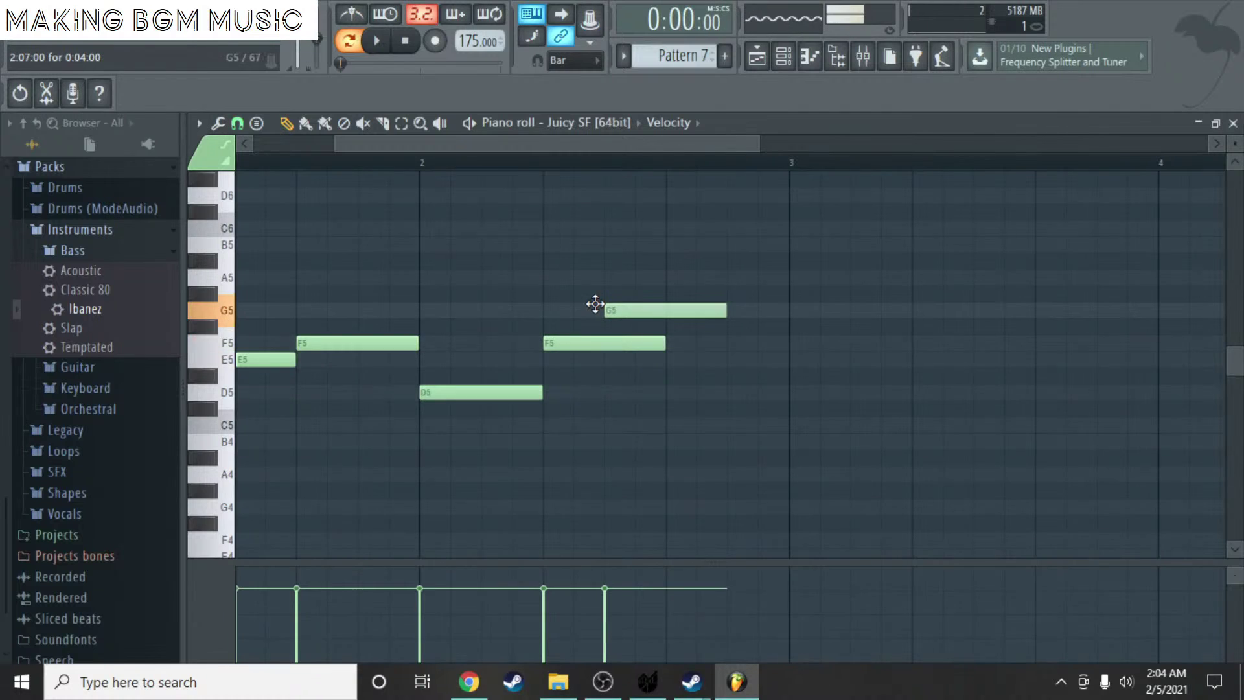
{"action": "left_click_drag", "start_coordinate": [596, 304], "coordinate": [647, 281]}
{"action": "key", "text": "space"}
- Save the project with Ctrl+S and replay the pattern from the start
{"action": "scroll", "coordinate": [653, 285], "scroll_direction": "down", "scroll_amount": 3}
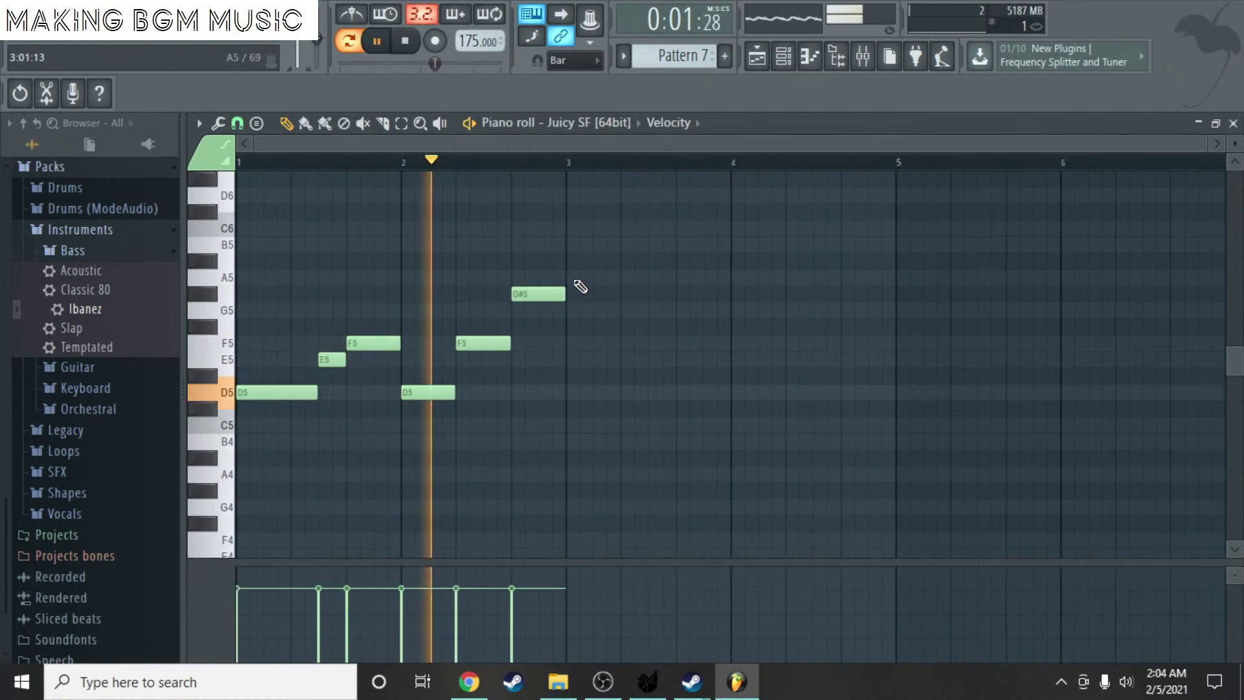
{"action": "key", "text": "space"}
{"action": "scroll", "coordinate": [591, 286], "scroll_direction": "up", "scroll_amount": 2}
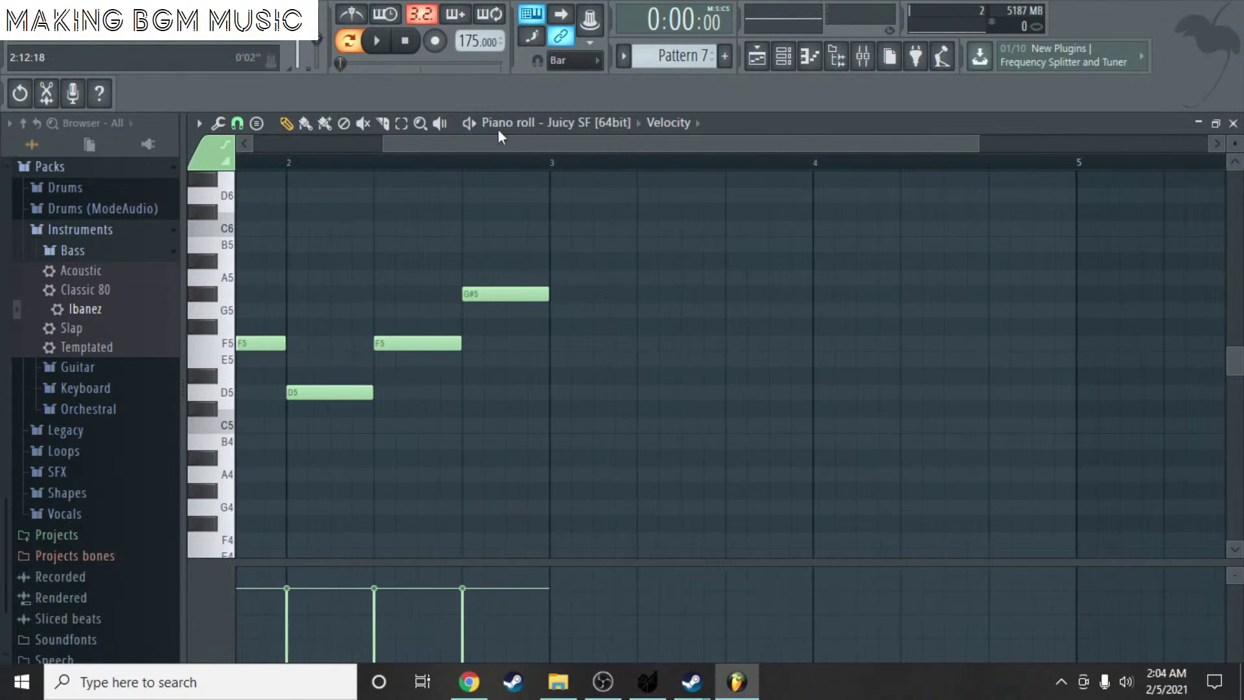
{"action": "left_click_drag", "start_coordinate": [499, 136], "coordinate": [308, 194]}
{"action": "key", "text": "ctrl+s"}
{"action": "key", "text": "space"}
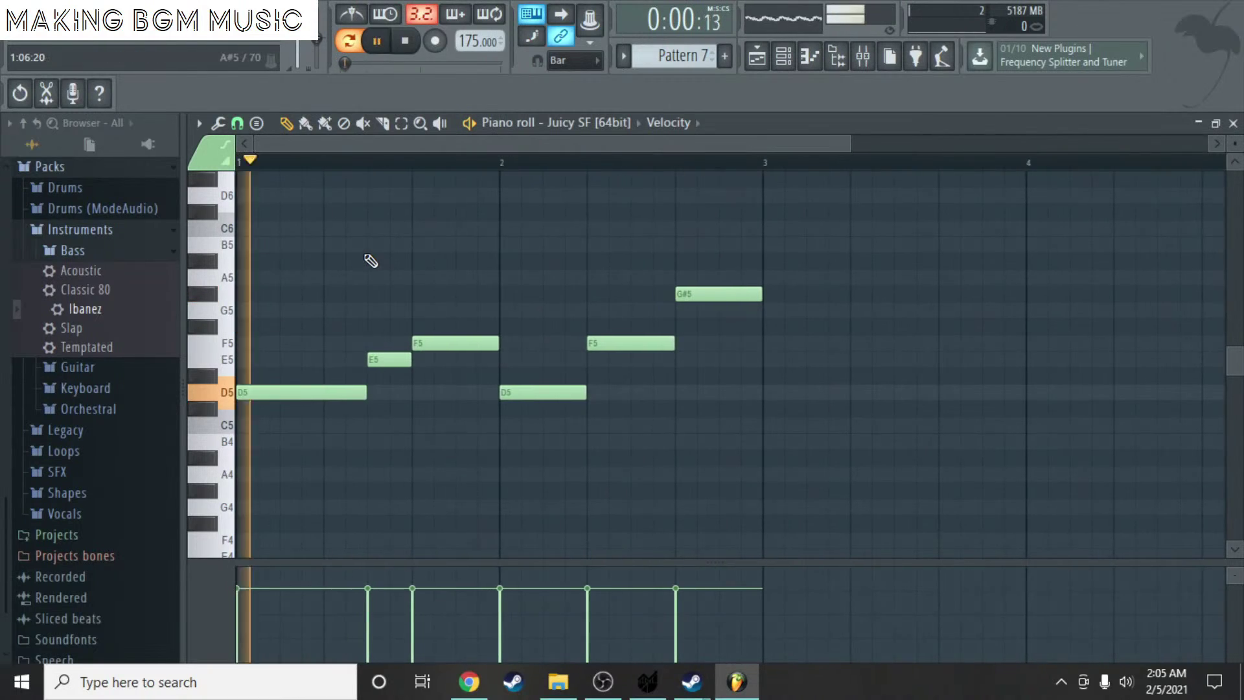
{"action": "key", "text": "space"}
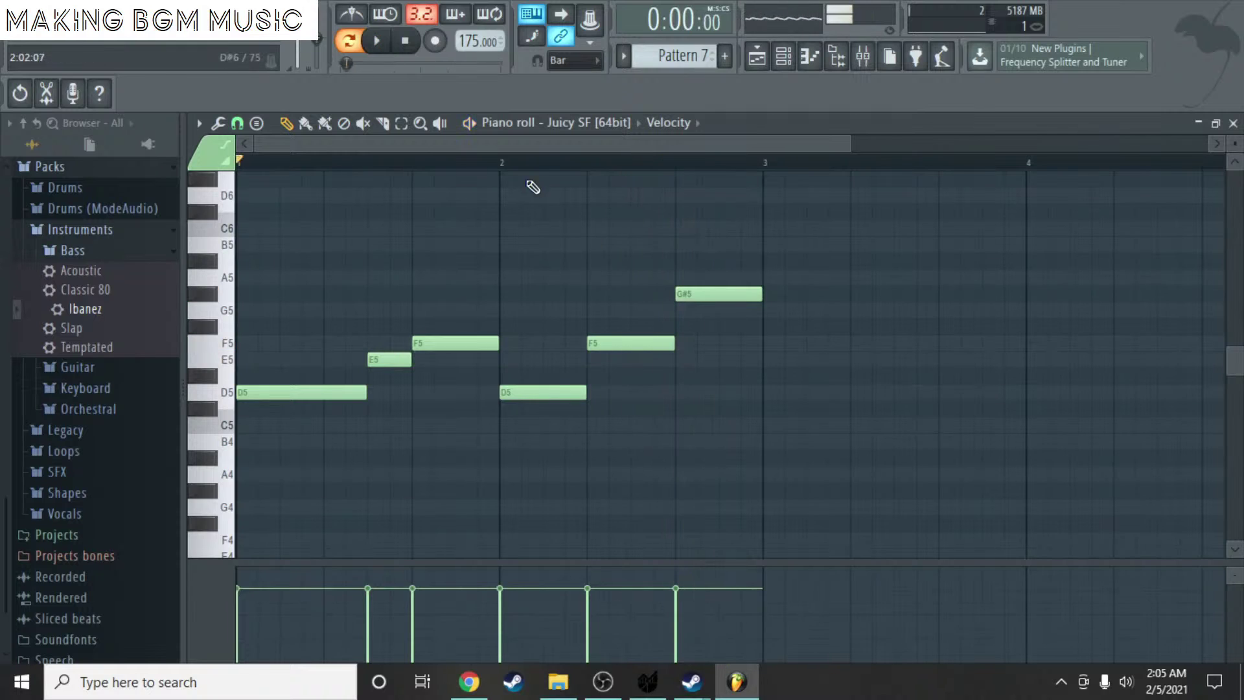
{"action": "scroll", "coordinate": [538, 143], "scroll_direction": "down", "scroll_amount": 4}
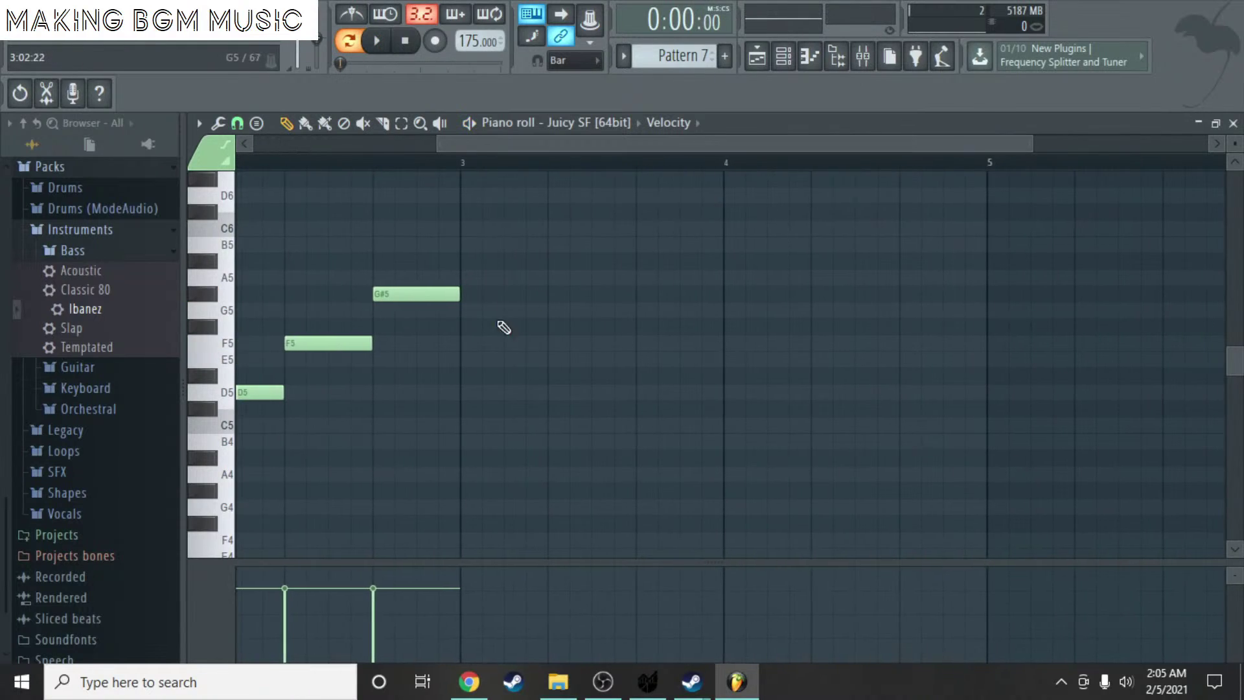
- Add G5 at bar 3, then F5 and a lower note after it, checking by playback
{"action": "left_click", "coordinate": [498, 313]}
{"action": "key", "text": "space"}
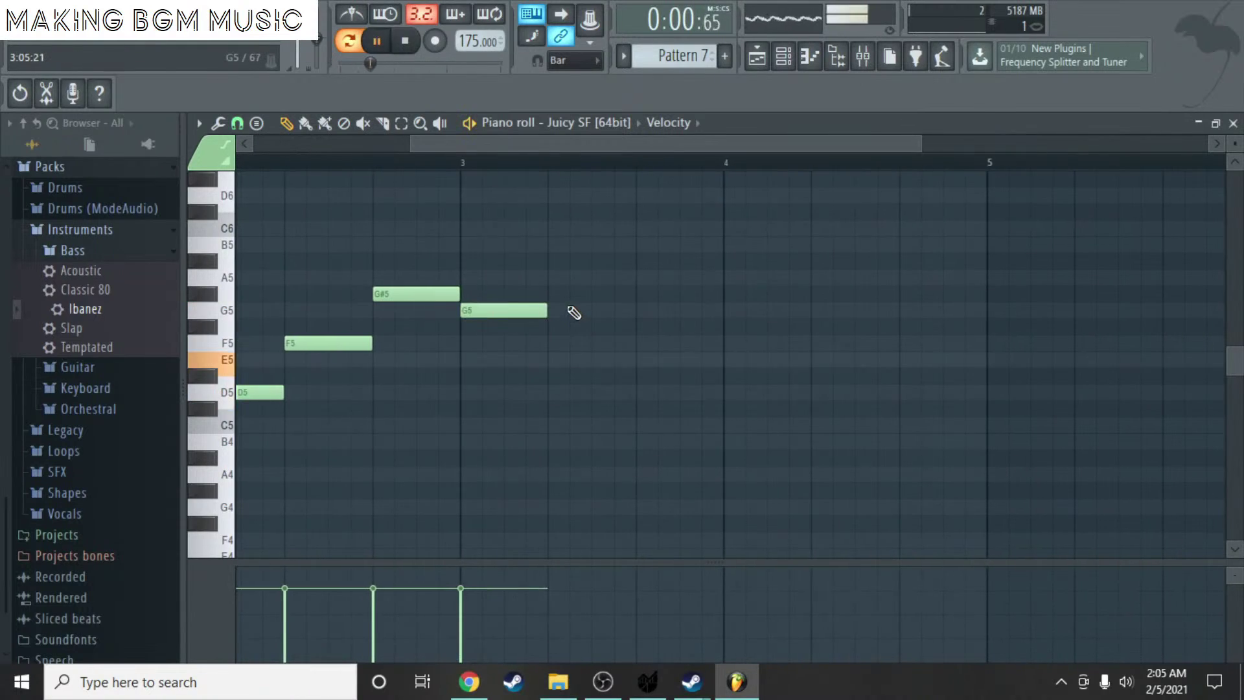
{"action": "key", "text": "space"}
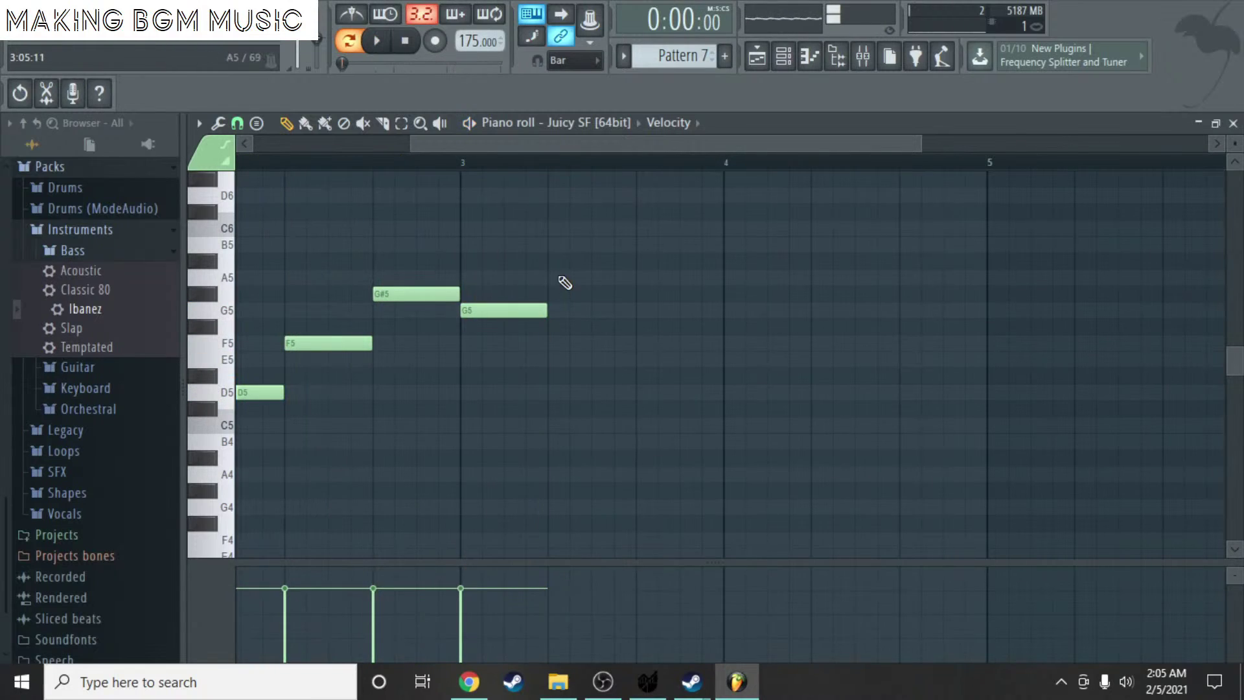
{"action": "left_click", "coordinate": [558, 344]}
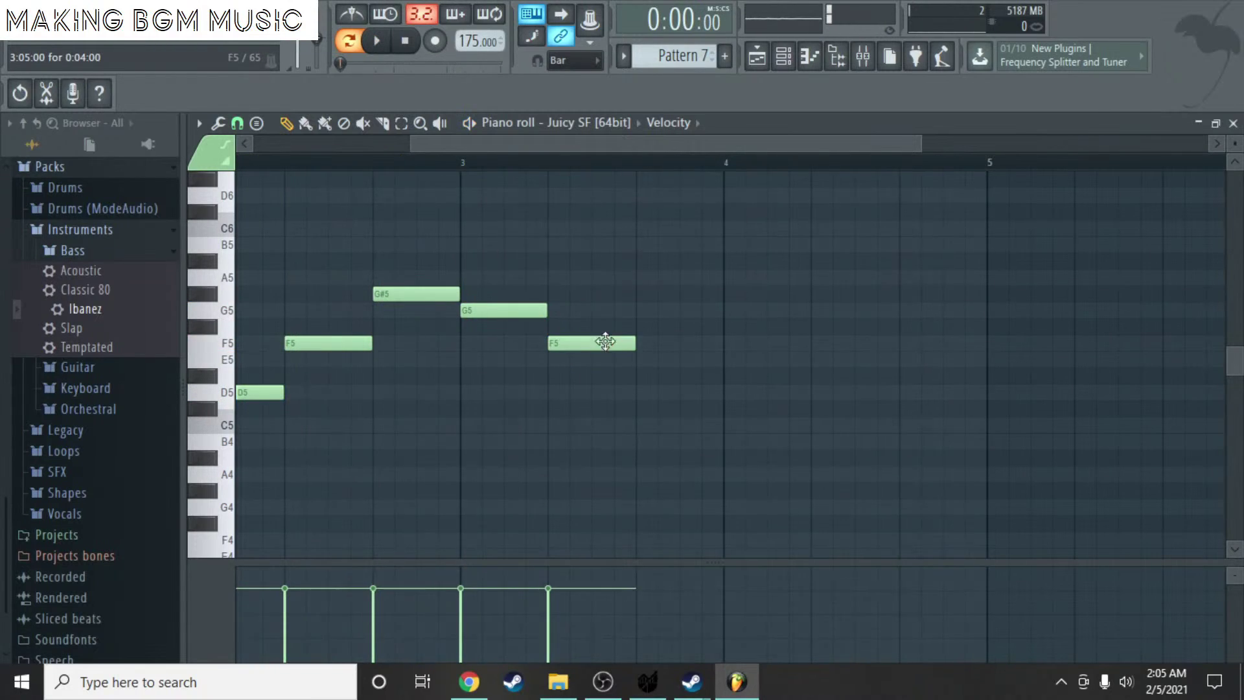
{"action": "left_click", "coordinate": [594, 373]}
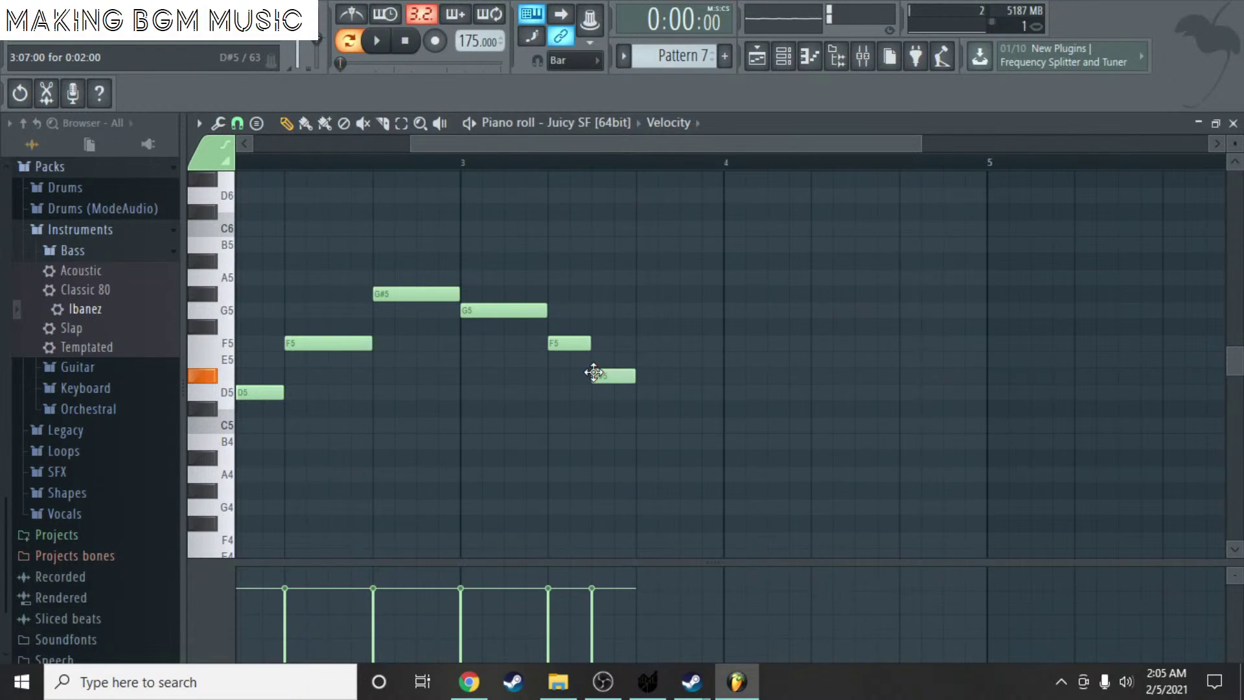
{"action": "key", "text": "space"}
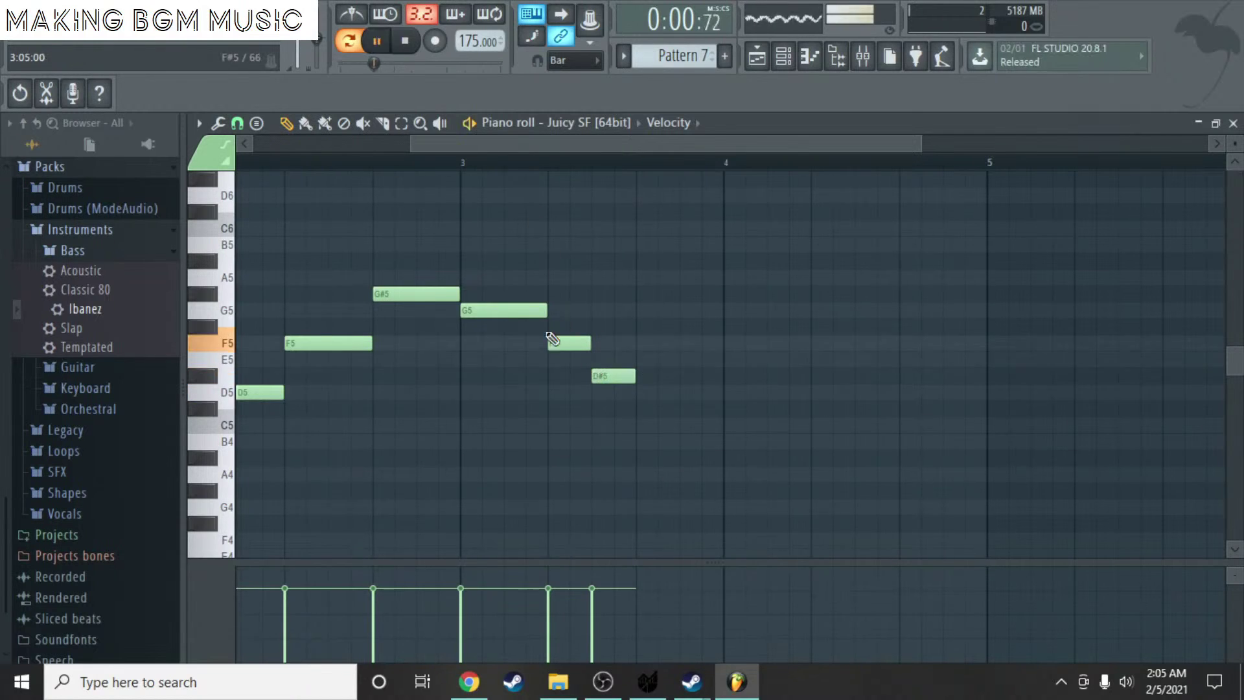
{"action": "scroll", "coordinate": [578, 364], "scroll_direction": "down", "scroll_amount": 3}
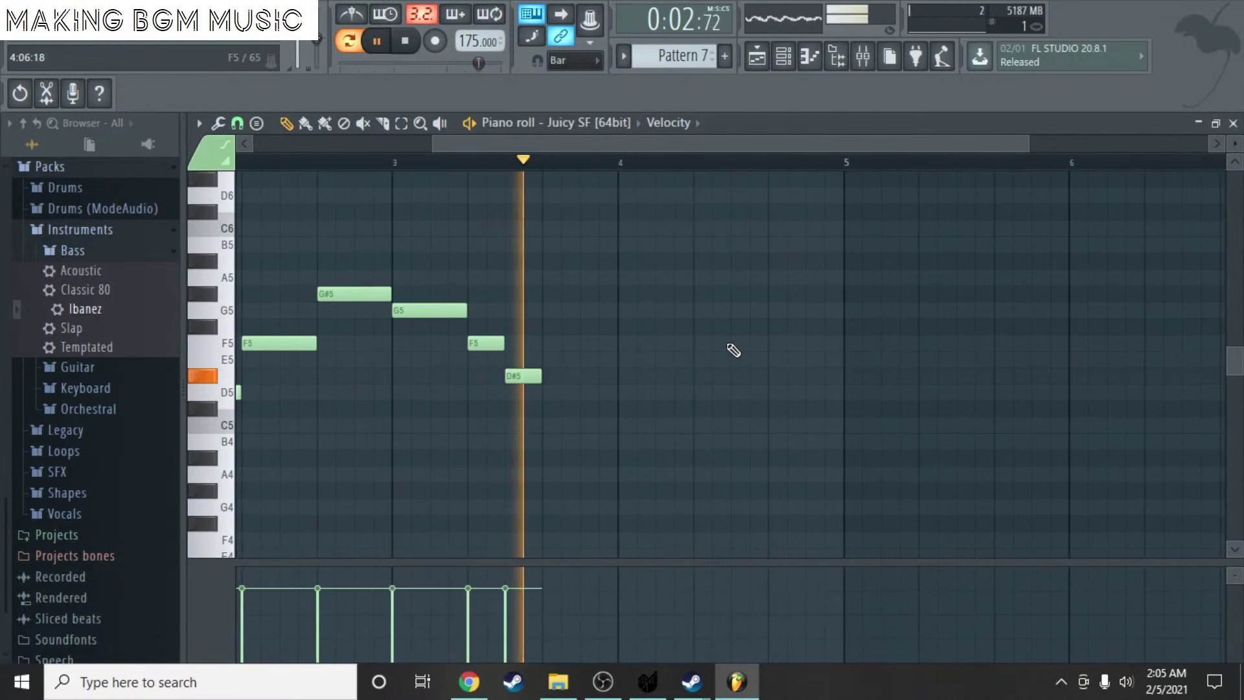
{"action": "key", "text": "space"}
{"action": "scroll", "coordinate": [570, 398], "scroll_direction": "up", "scroll_amount": 2}
- Lower the final note from D#5 through D5 to C#5, playing the phrase from bar 3
{"action": "left_click_drag", "start_coordinate": [515, 388], "coordinate": [515, 392]}
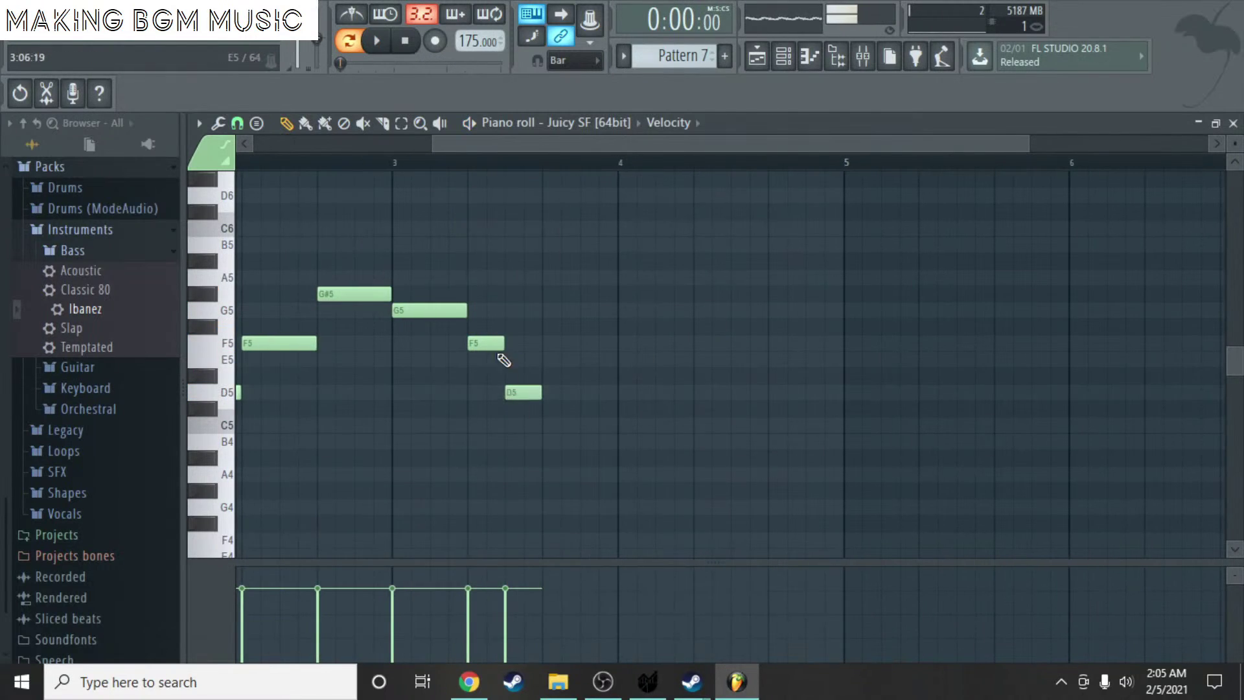
{"action": "left_click", "coordinate": [394, 162]}
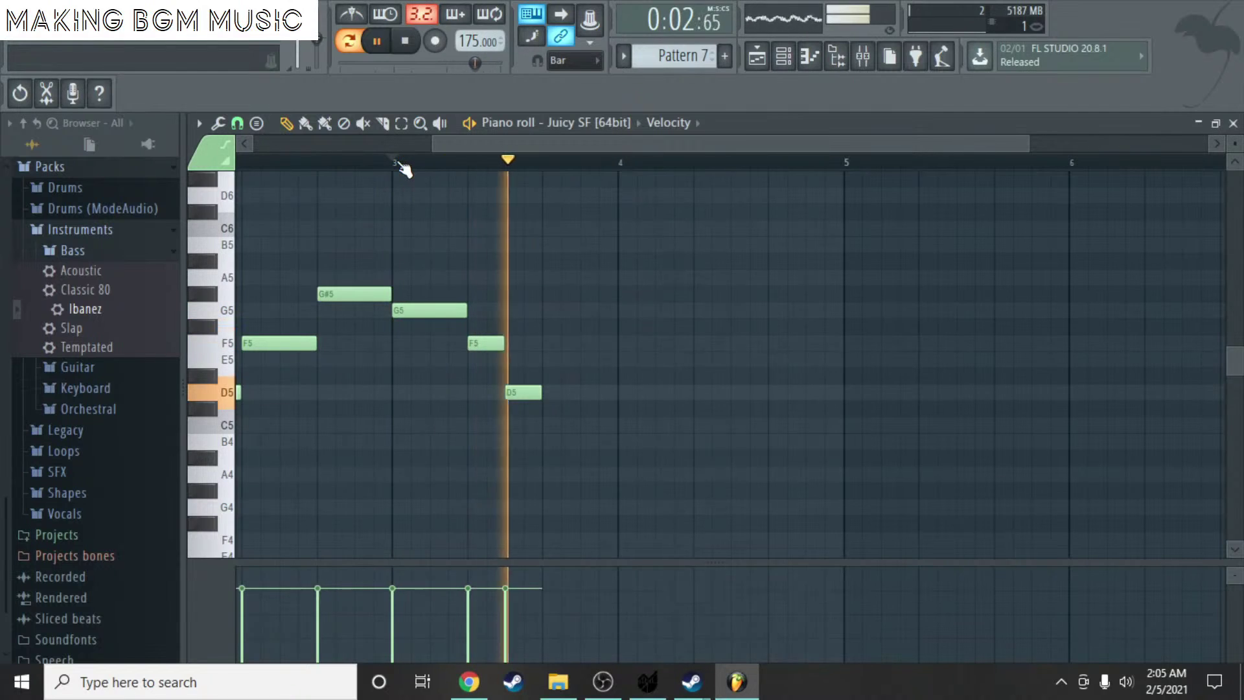
{"action": "key", "text": "space"}
{"action": "left_click", "coordinate": [526, 392]}
{"action": "left_click_drag", "start_coordinate": [527, 392], "coordinate": [523, 421]}
{"action": "key", "text": "space"}
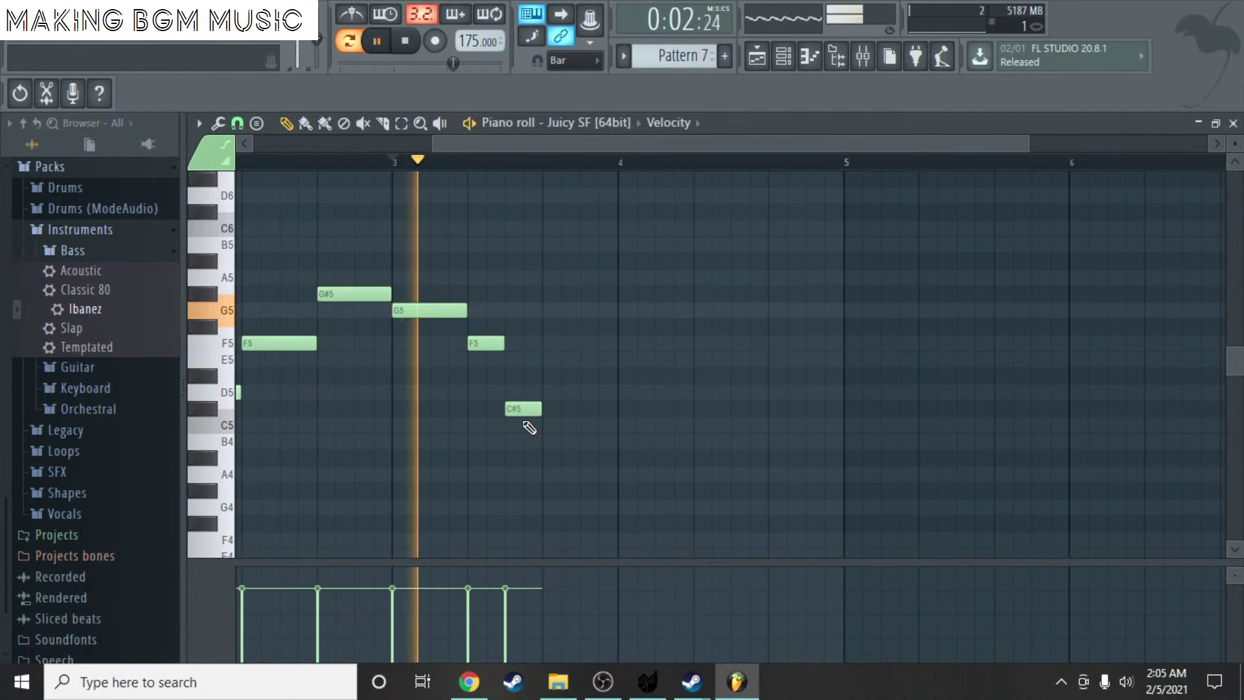
{"action": "key", "text": "space"}
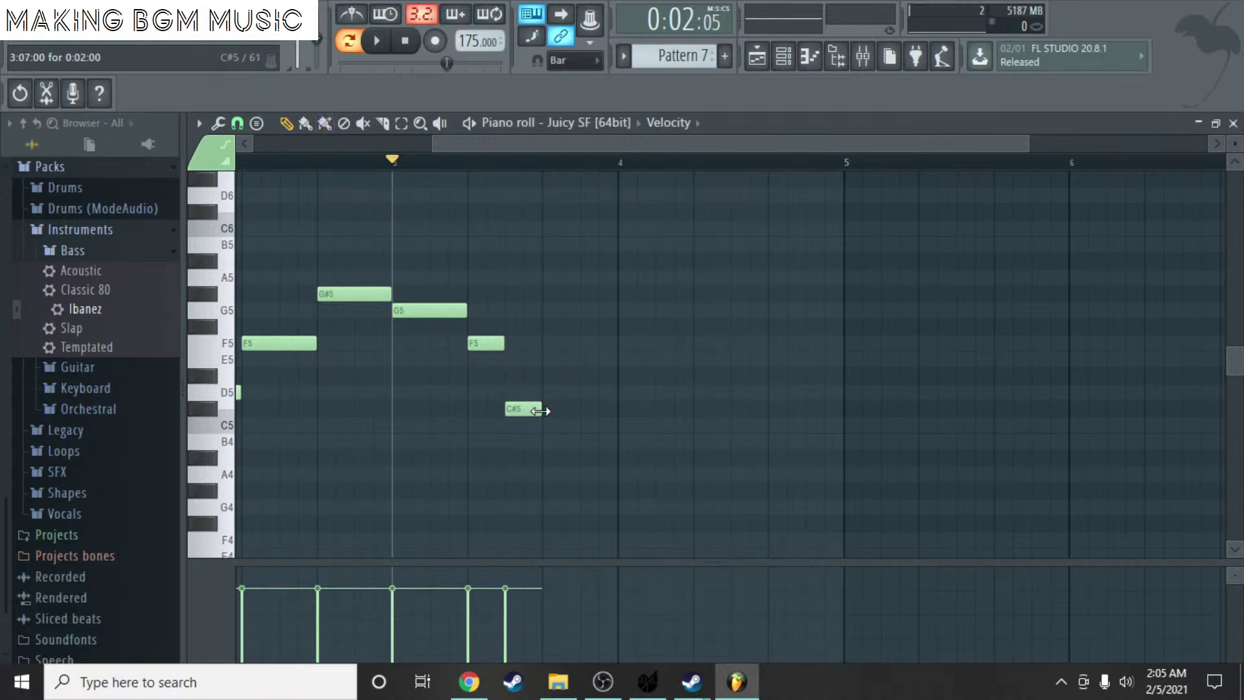
- Stretch the C#5 note to reach bar 4 and play the whole pattern from bar 1
{"action": "left_click_drag", "start_coordinate": [540, 411], "coordinate": [597, 417]}
{"action": "scroll", "coordinate": [563, 331], "scroll_direction": "down", "scroll_amount": 3}
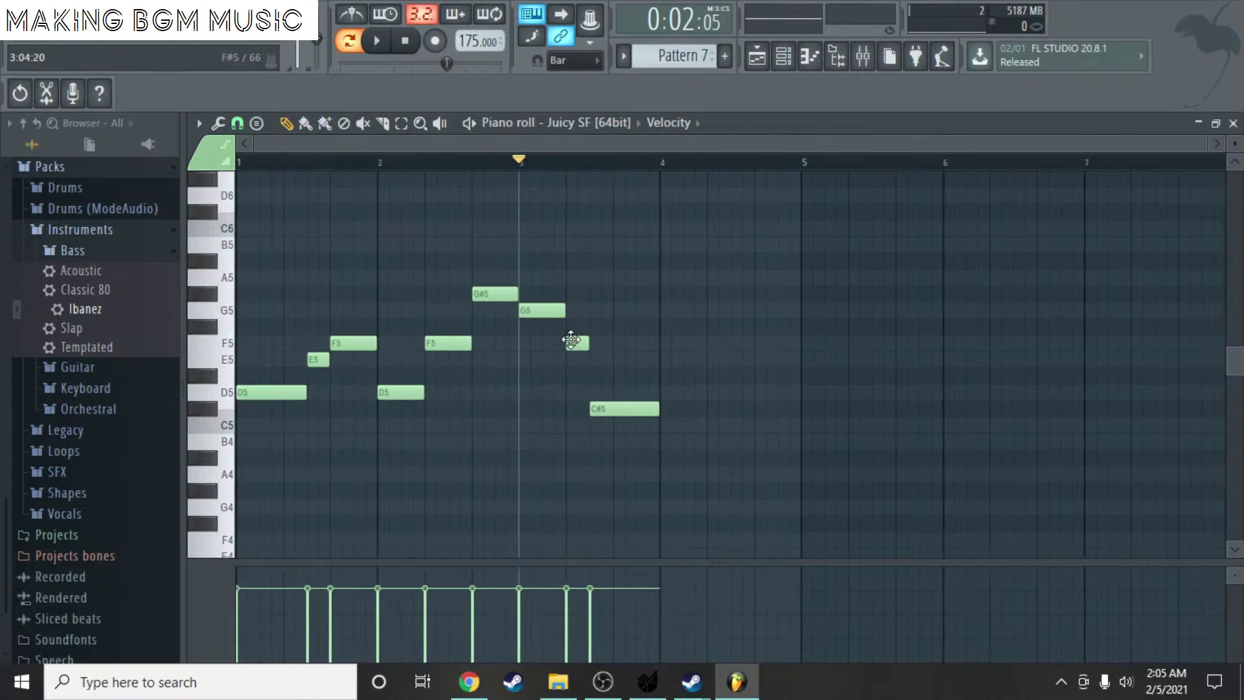
{"action": "left_click", "coordinate": [250, 164]}
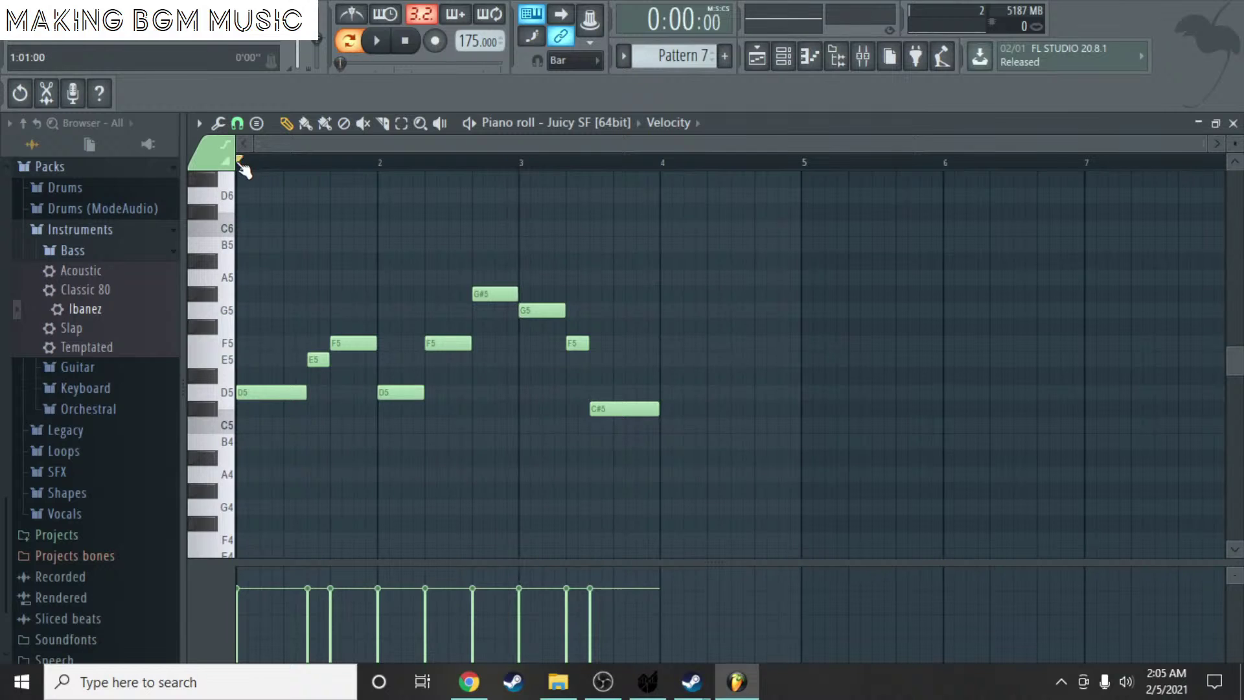
{"action": "key", "text": "space"}
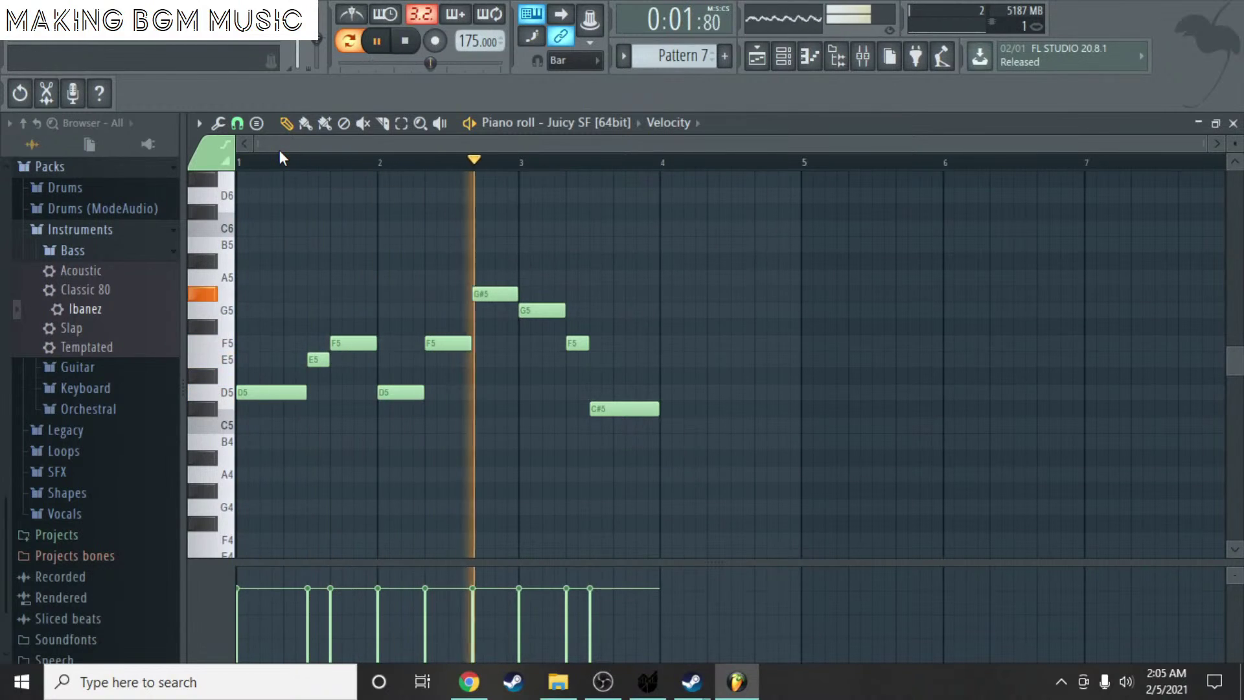
{"action": "key", "text": "space"}
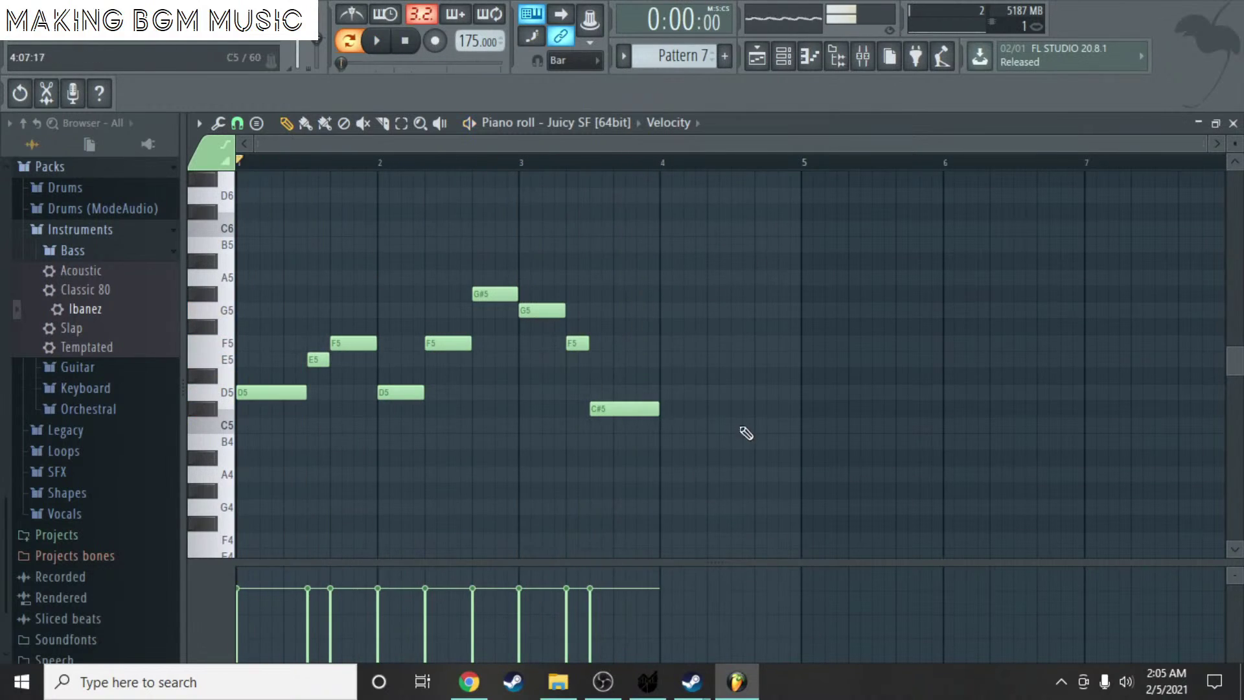
- Add a D5 note at bar 4 and an A5 in bar 4's second half, then play it
{"action": "left_click", "coordinate": [668, 392]}
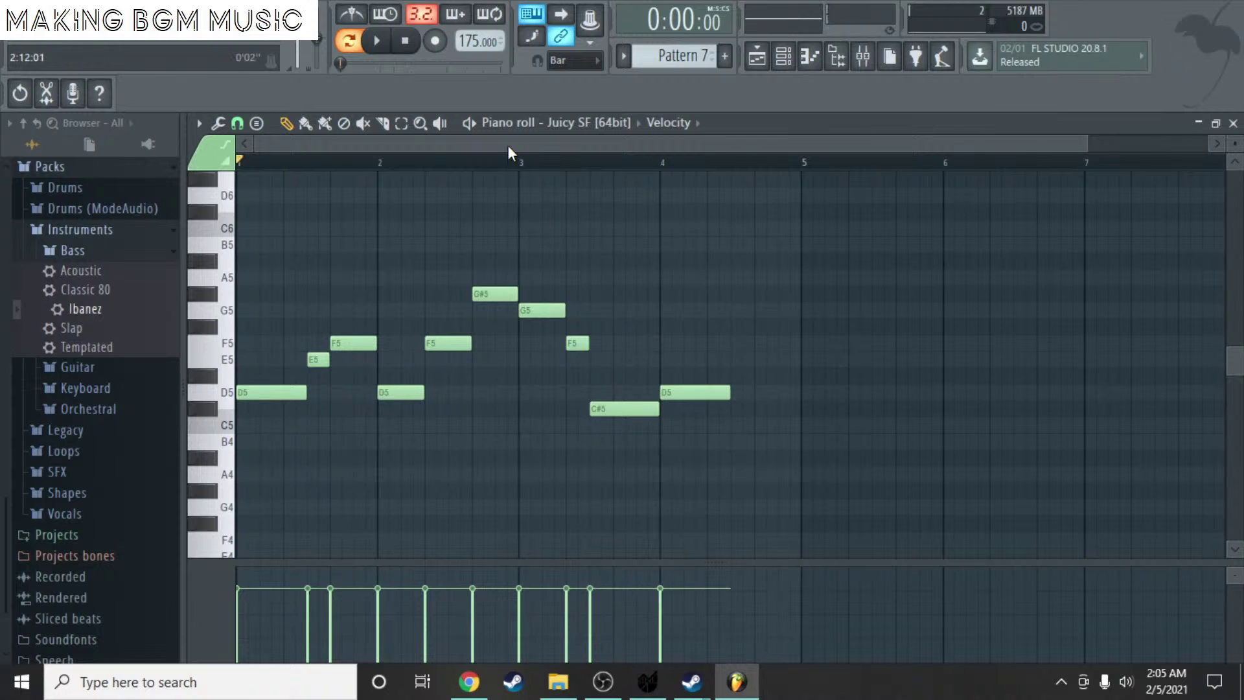
{"action": "scroll", "coordinate": [510, 153], "scroll_direction": "right", "scroll_amount": 2}
{"action": "scroll", "coordinate": [644, 217], "scroll_direction": "up", "scroll_amount": 3}
{"action": "left_click", "coordinate": [573, 312]}
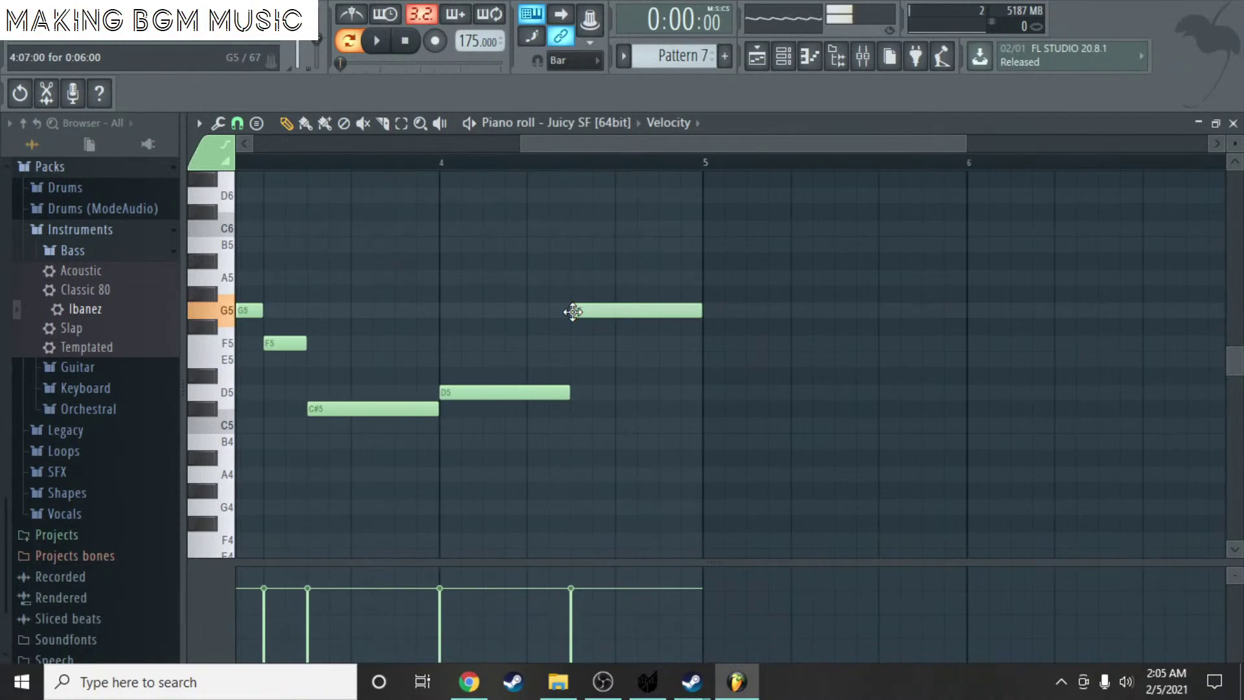
{"action": "left_click_drag", "start_coordinate": [573, 312], "coordinate": [566, 278]}
{"action": "scroll", "coordinate": [658, 350], "scroll_direction": "down", "scroll_amount": 1}
{"action": "key", "text": "space"}
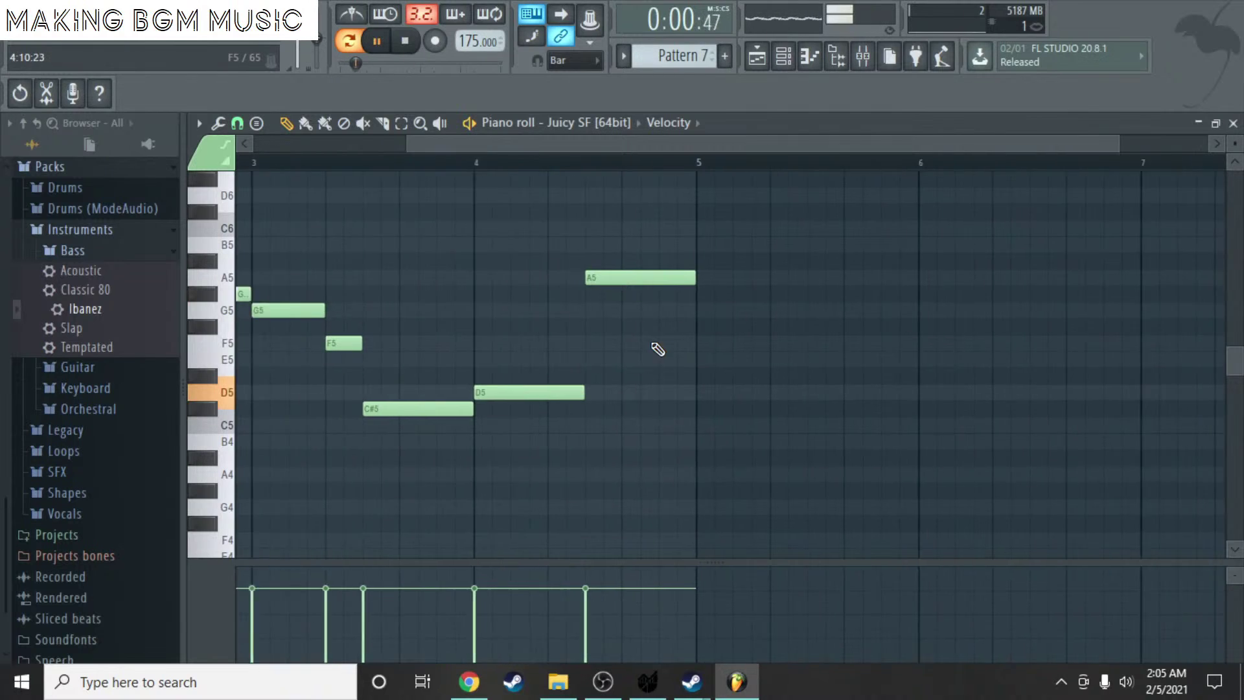
{"action": "scroll", "coordinate": [624, 338], "scroll_direction": "down", "scroll_amount": 2}
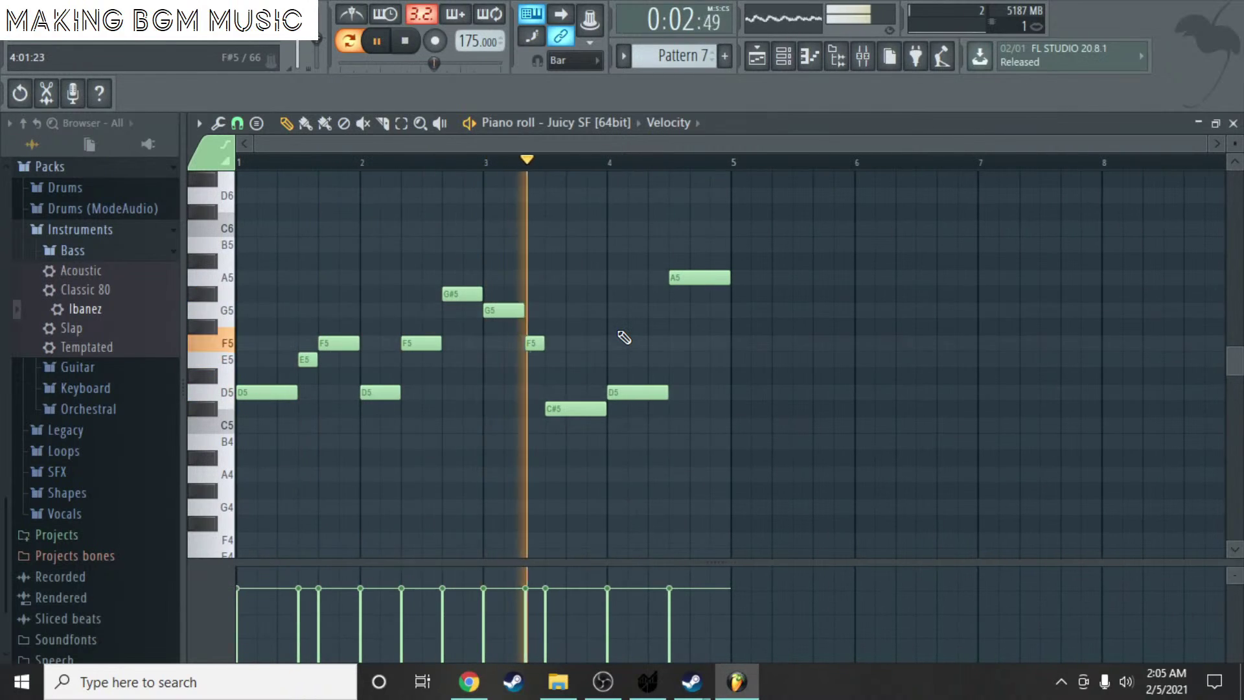
{"action": "key", "text": "space"}
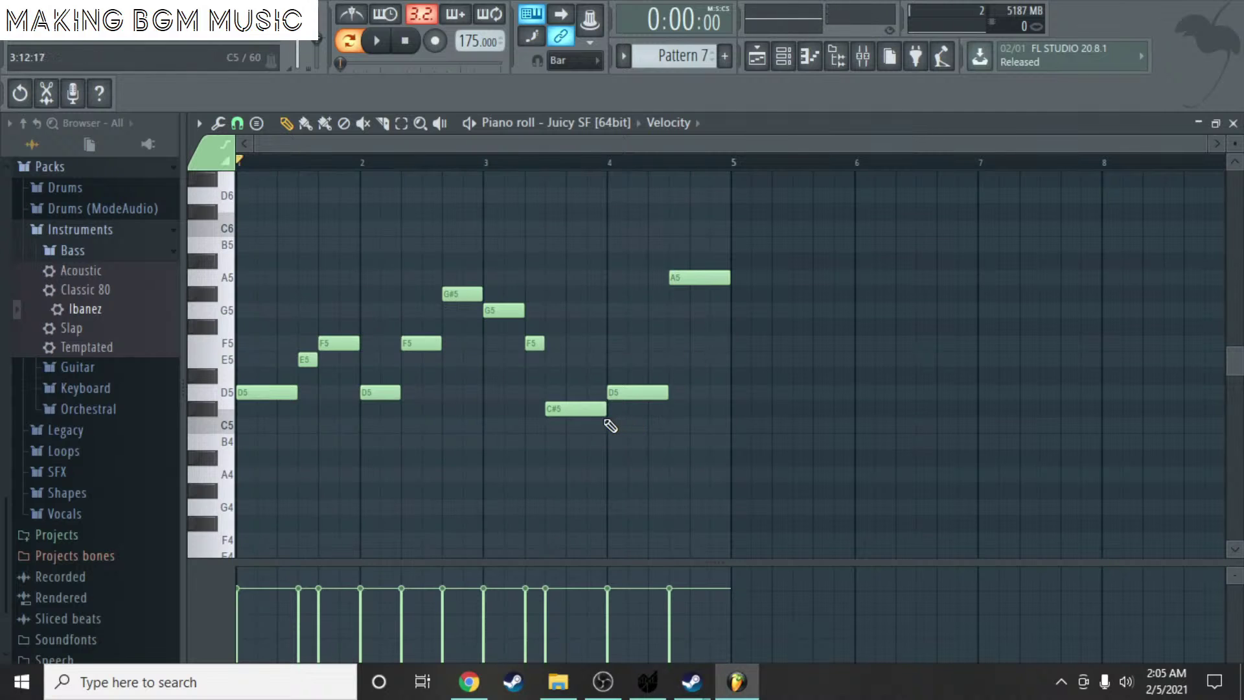
- Shorten the C#5, add a short D5 after it, delete the old long D5, and replay
{"action": "scroll", "coordinate": [596, 413], "scroll_direction": "up", "scroll_amount": 3}
{"action": "left_click_drag", "start_coordinate": [625, 412], "coordinate": [567, 417]}
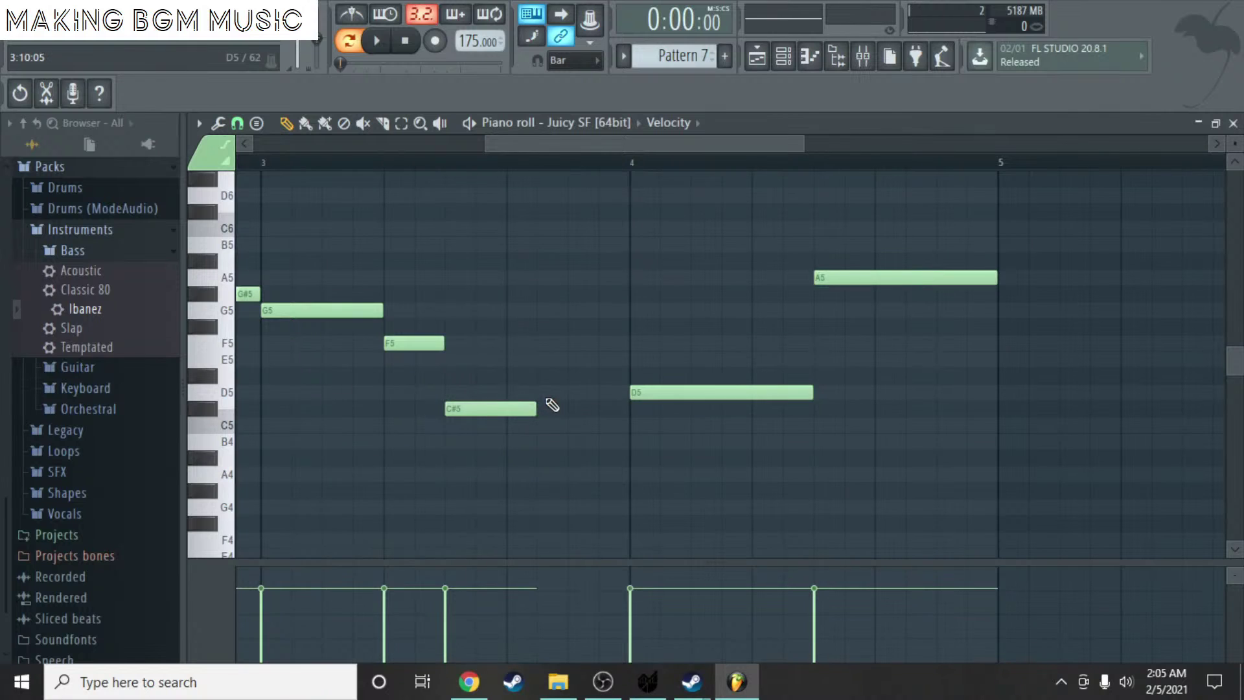
{"action": "left_click", "coordinate": [548, 393]}
{"action": "right_click", "coordinate": [645, 393]}
{"action": "scroll", "coordinate": [513, 389], "scroll_direction": "down", "scroll_amount": 3}
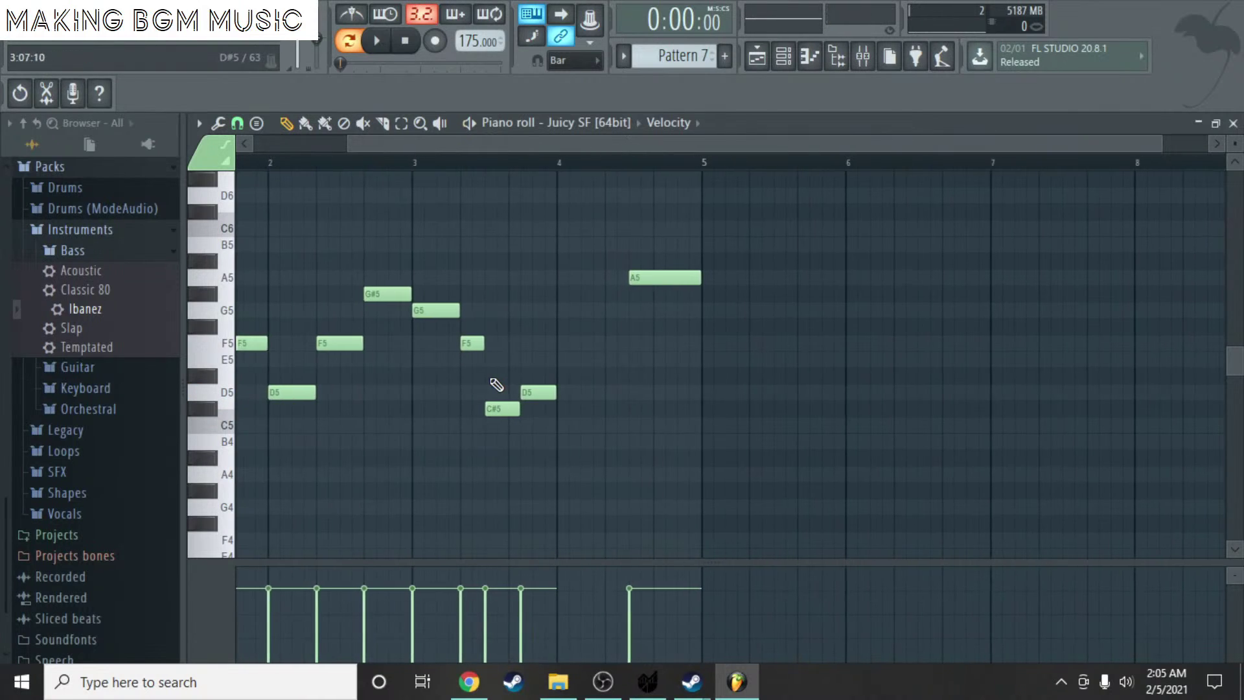
{"action": "key", "text": "space"}
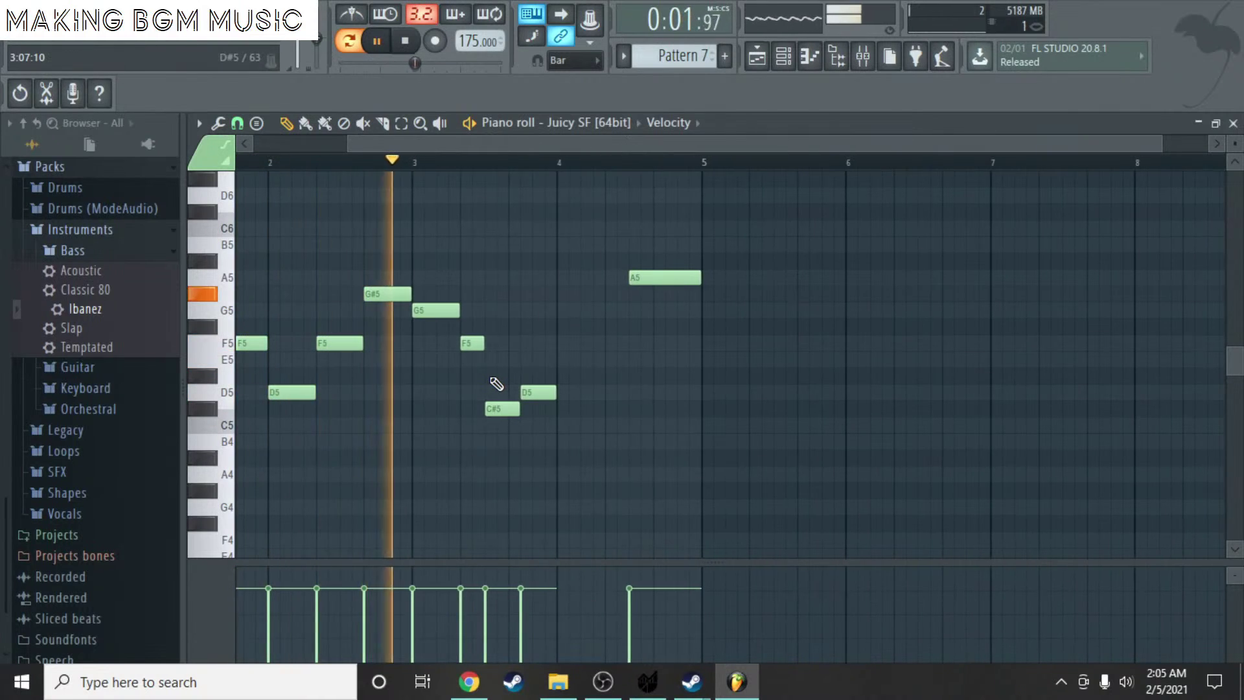
{"action": "key", "text": "space"}
{"action": "scroll", "coordinate": [447, 311], "scroll_direction": "up", "scroll_amount": 5}
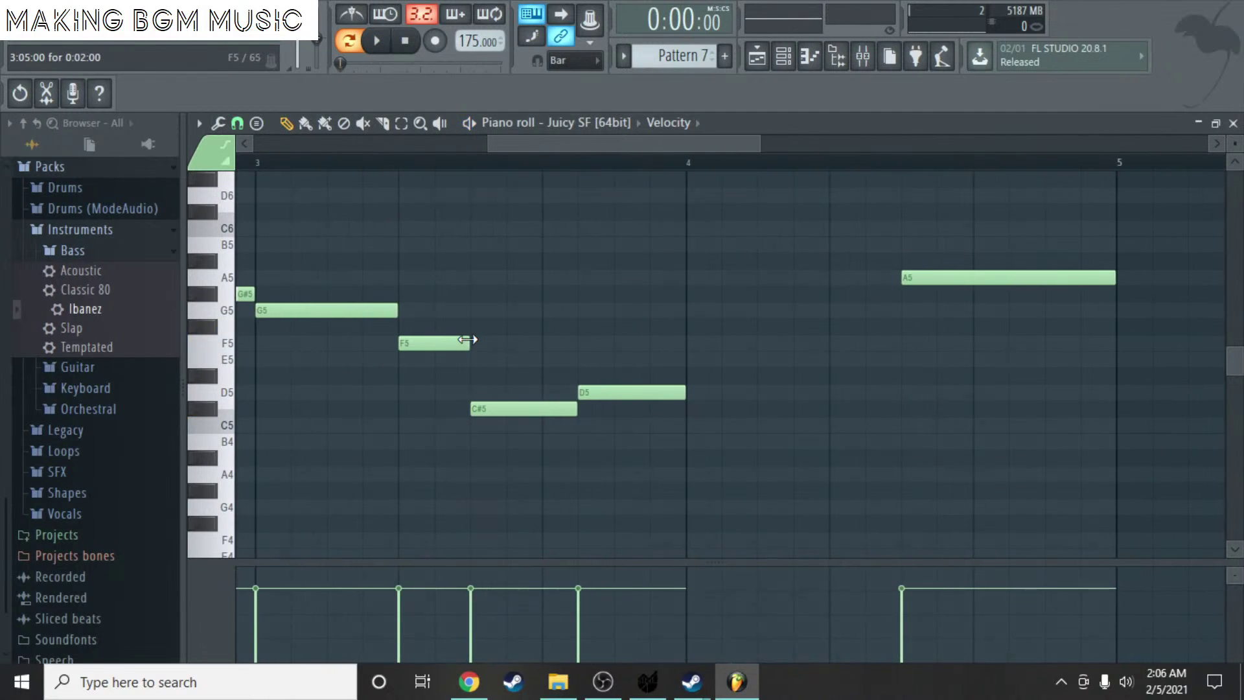
- Delete the F5, C#5 and D5 notes and set piano roll snap to 1/3 beat
{"action": "right_click", "coordinate": [519, 408]}
{"action": "right_click", "coordinate": [622, 392]}
{"action": "right_click", "coordinate": [441, 343]}
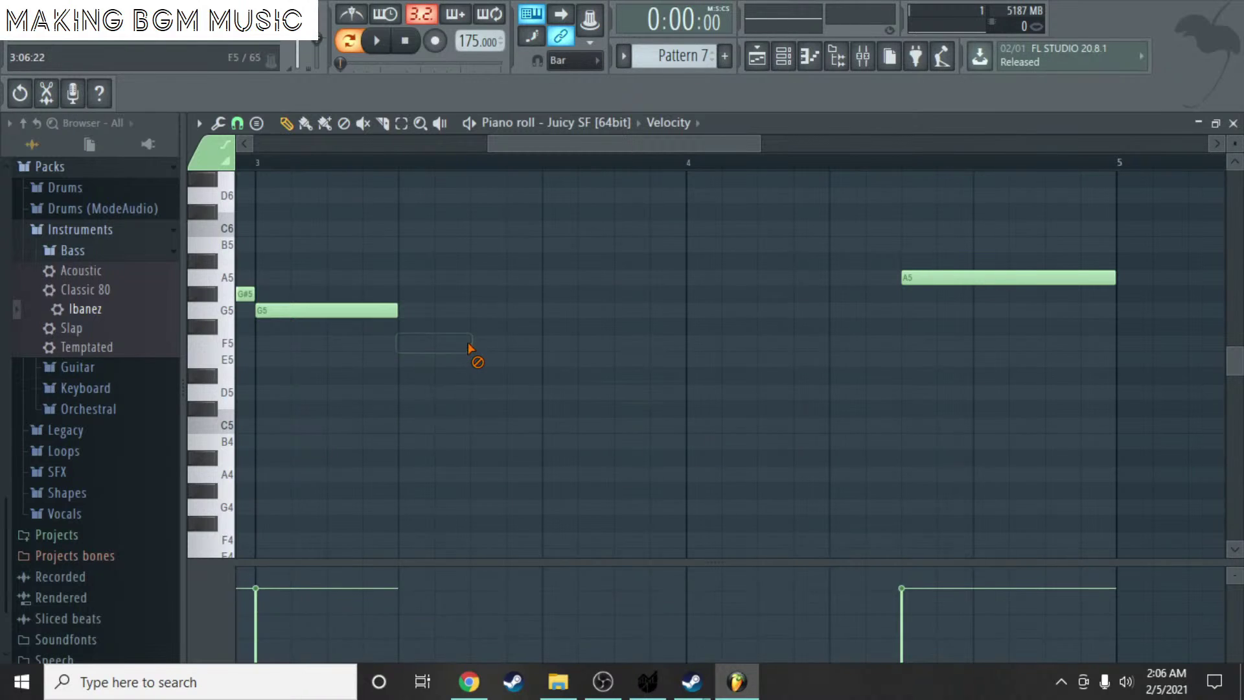
{"action": "left_click", "coordinate": [238, 122]}
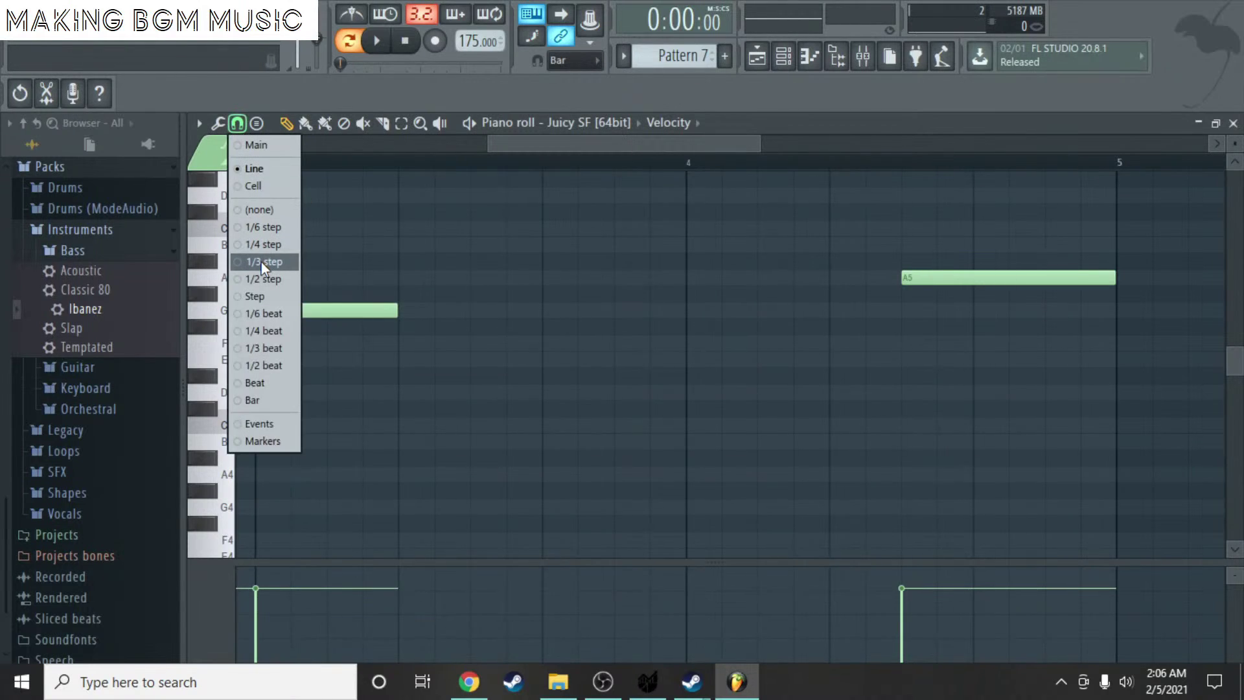
{"action": "left_click", "coordinate": [263, 348]}
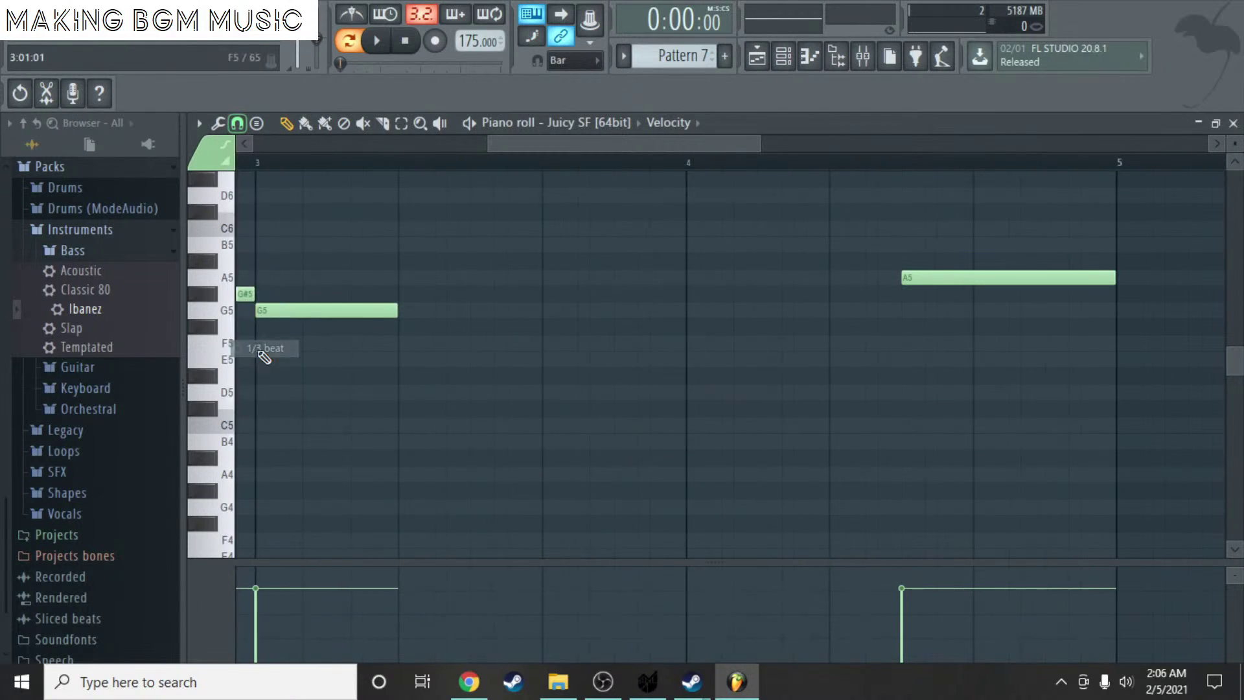
- Redraw a lengthened F5 at bar 3 beat 2, then C#5 and D5, and play it
{"action": "left_click_drag", "start_coordinate": [436, 341], "coordinate": [398, 342]}
{"action": "right_click", "coordinate": [460, 337]}
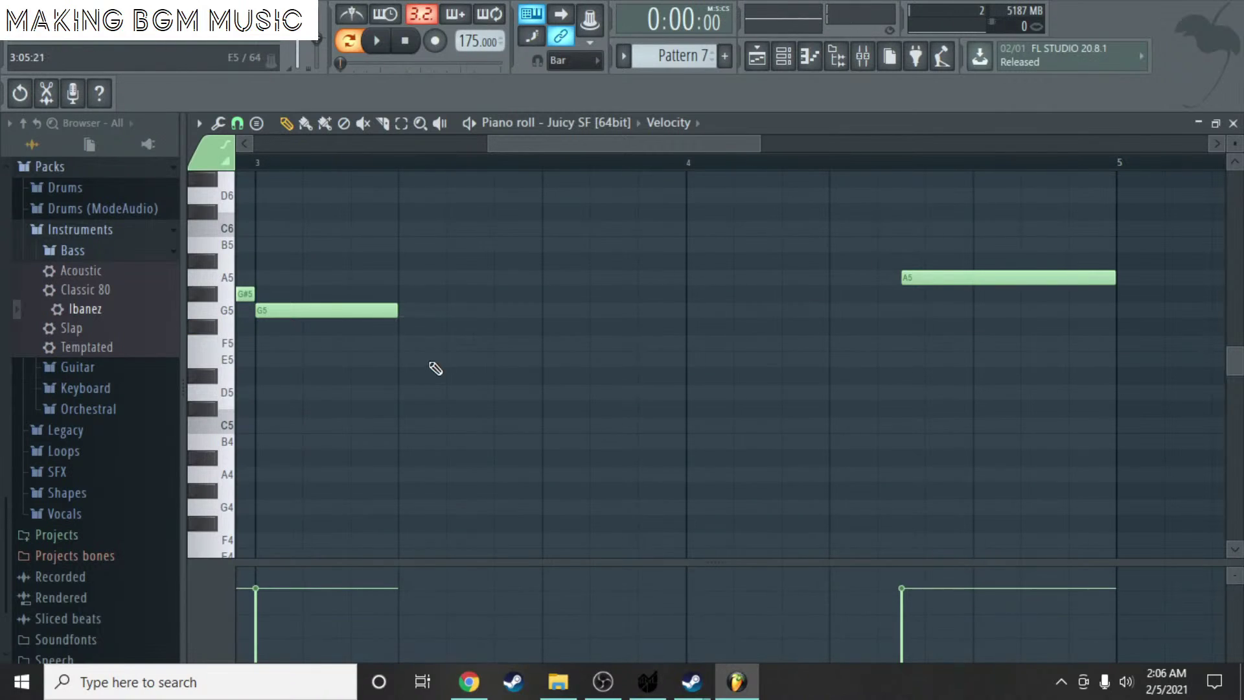
{"action": "left_click", "coordinate": [410, 341]}
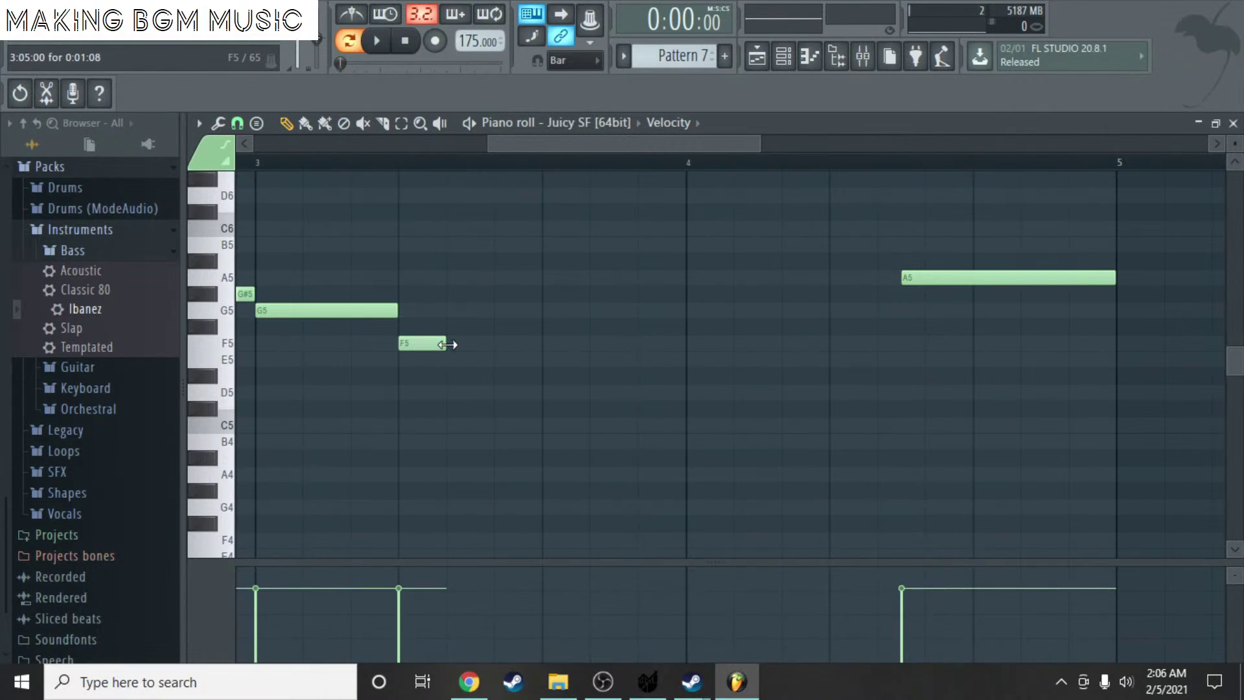
{"action": "left_click_drag", "start_coordinate": [447, 344], "coordinate": [489, 349]}
{"action": "mouse_move", "coordinate": [499, 390]}
{"action": "left_mouse_down"}
{"action": "mouse_move", "coordinate": [511, 423]}
{"action": "mouse_move", "coordinate": [512, 410]}
{"action": "left_mouse_up"}
{"action": "left_click", "coordinate": [601, 390]}
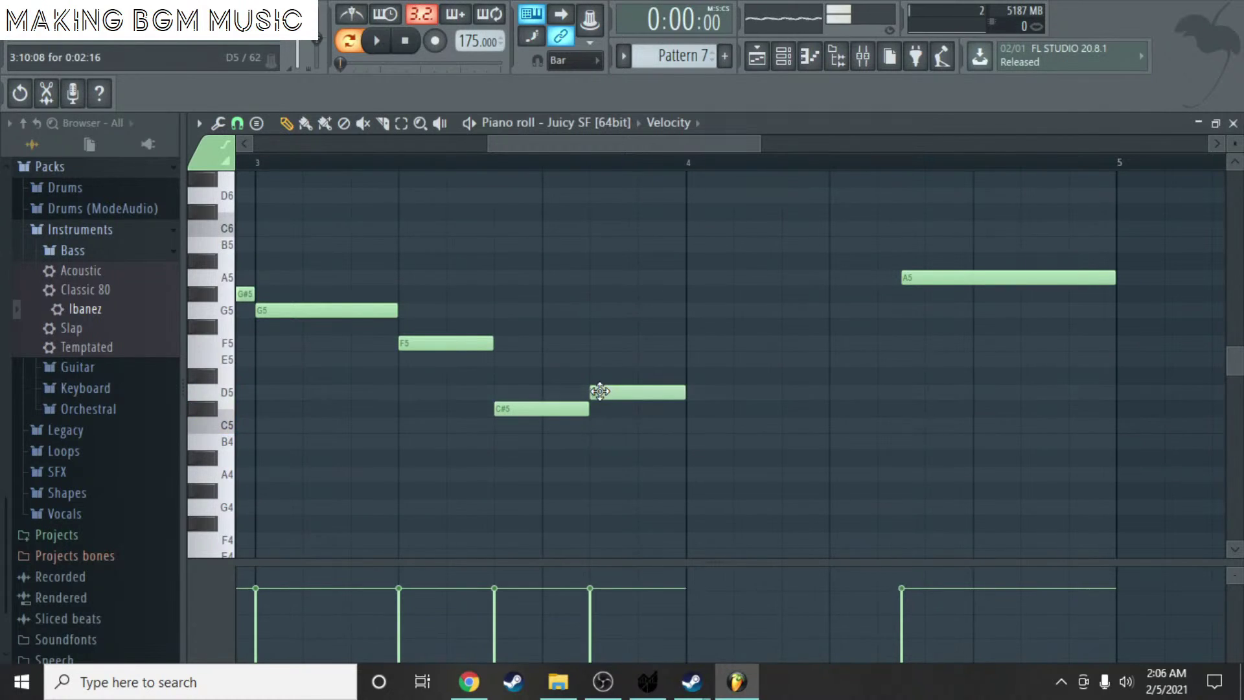
{"action": "key", "text": "space"}
{"action": "scroll", "coordinate": [478, 322], "scroll_direction": "down", "scroll_amount": 3}
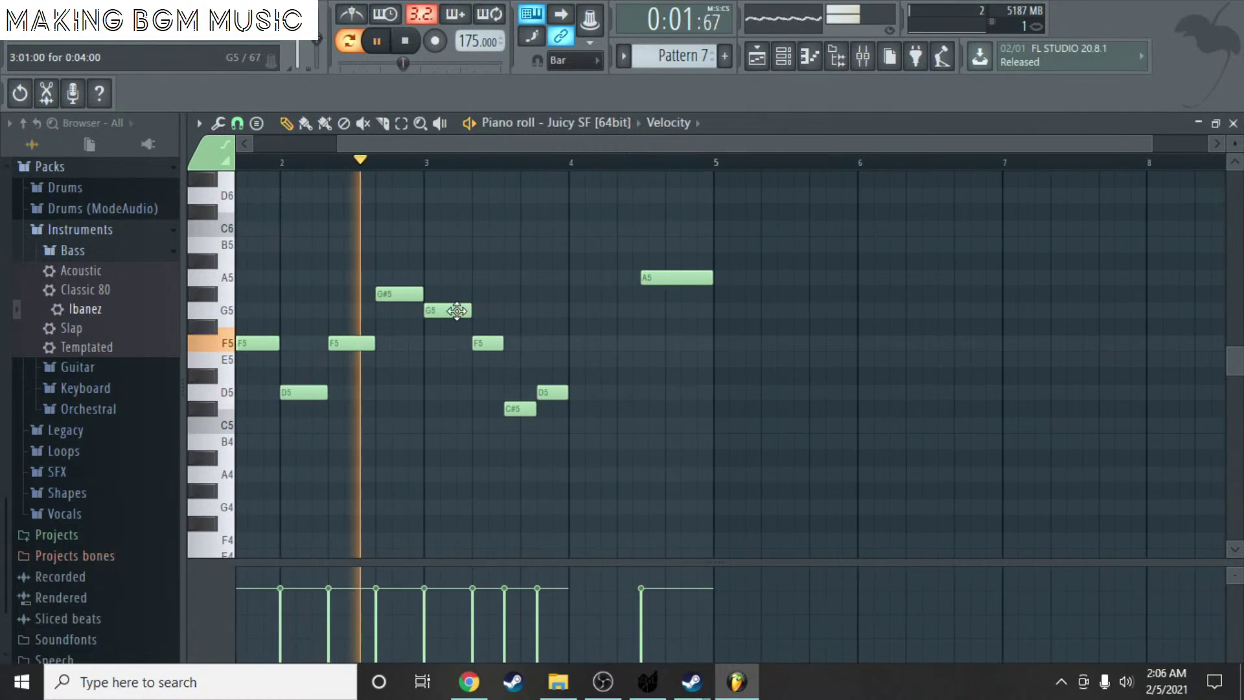
{"action": "key", "text": "space"}
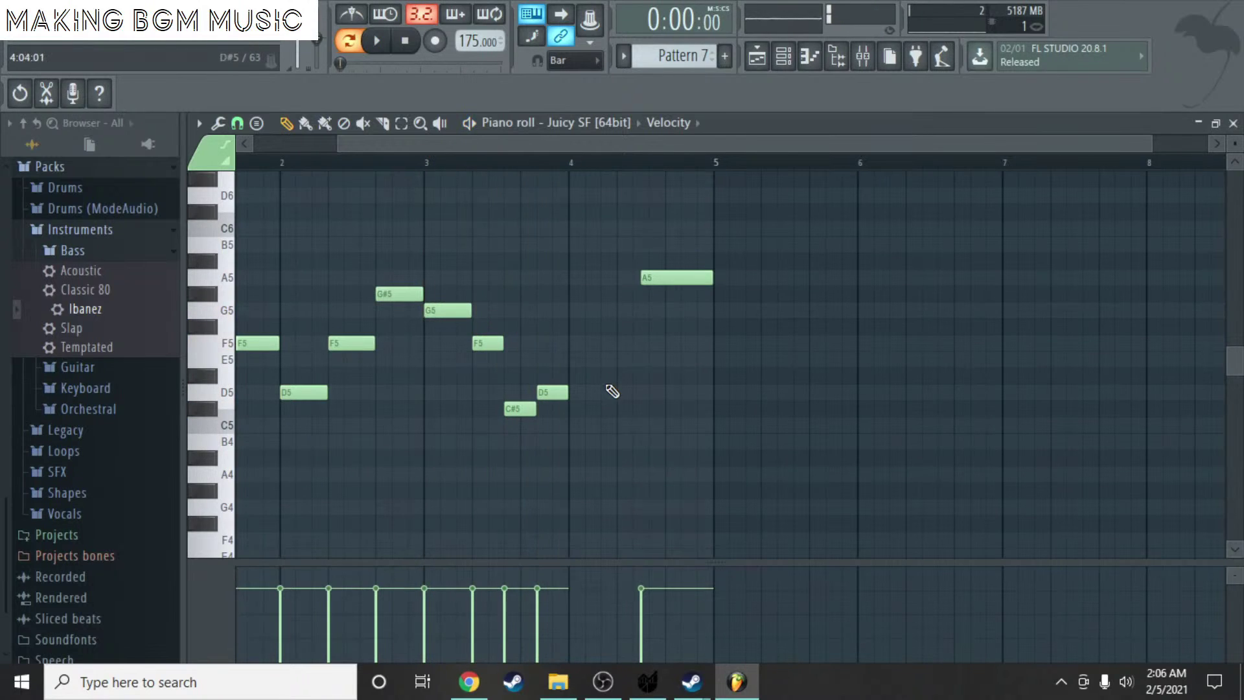
{"action": "scroll", "coordinate": [589, 370], "scroll_direction": "up", "scroll_amount": 3}
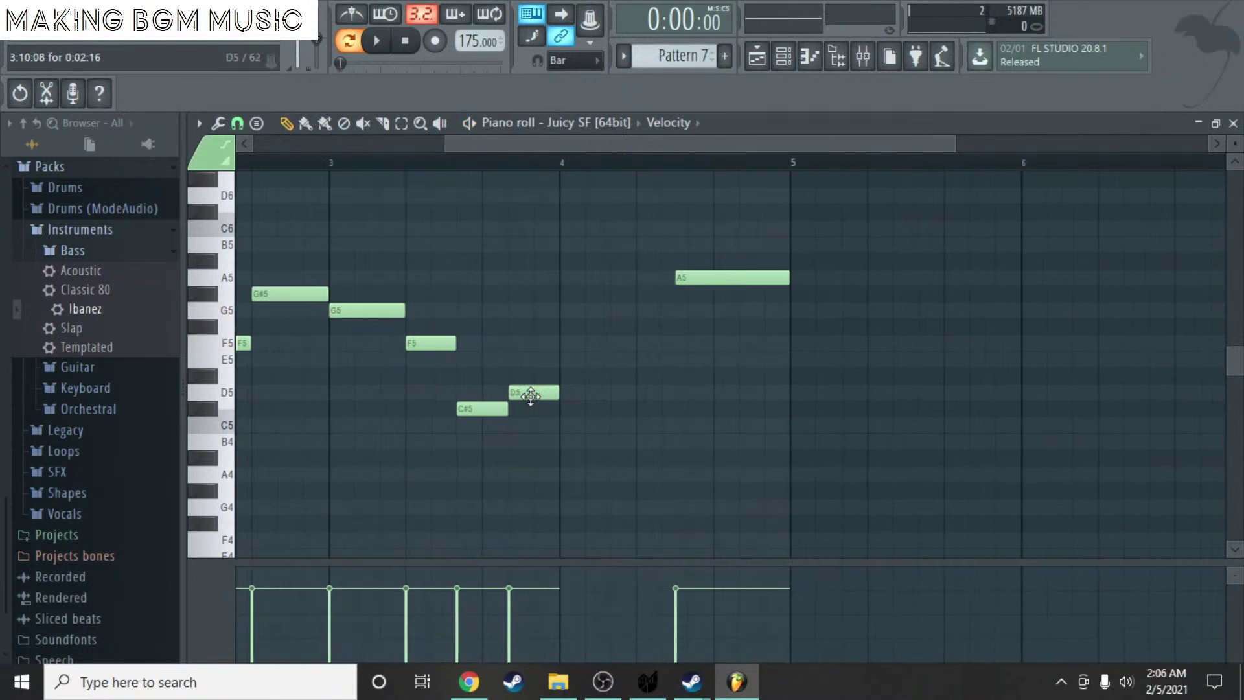
- Raise the C#5 to E5, replace the A5 with a D5 at bar 4, and replay
{"action": "left_click_drag", "start_coordinate": [488, 412], "coordinate": [526, 400]}
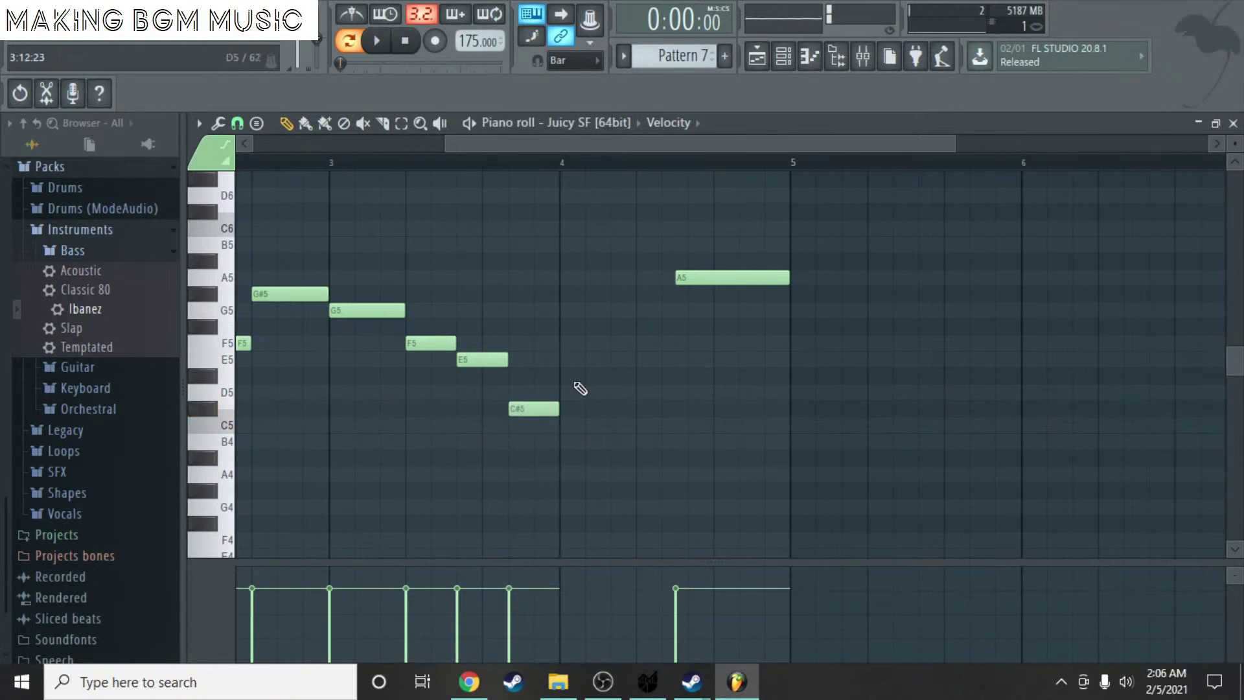
{"action": "right_click", "coordinate": [722, 275]}
{"action": "left_click", "coordinate": [589, 380]}
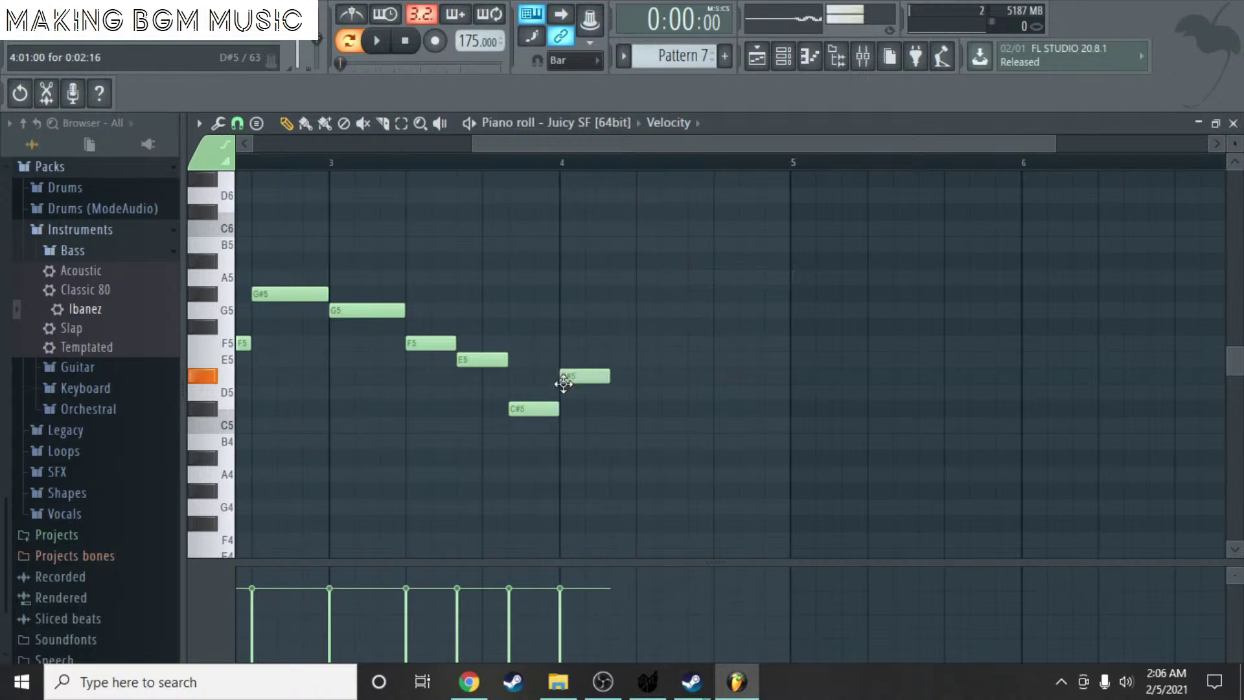
{"action": "mouse_move", "coordinate": [590, 384]}
{"action": "left_mouse_down"}
{"action": "mouse_move", "coordinate": [592, 400]}
{"action": "mouse_move", "coordinate": [649, 402]}
{"action": "left_mouse_up"}
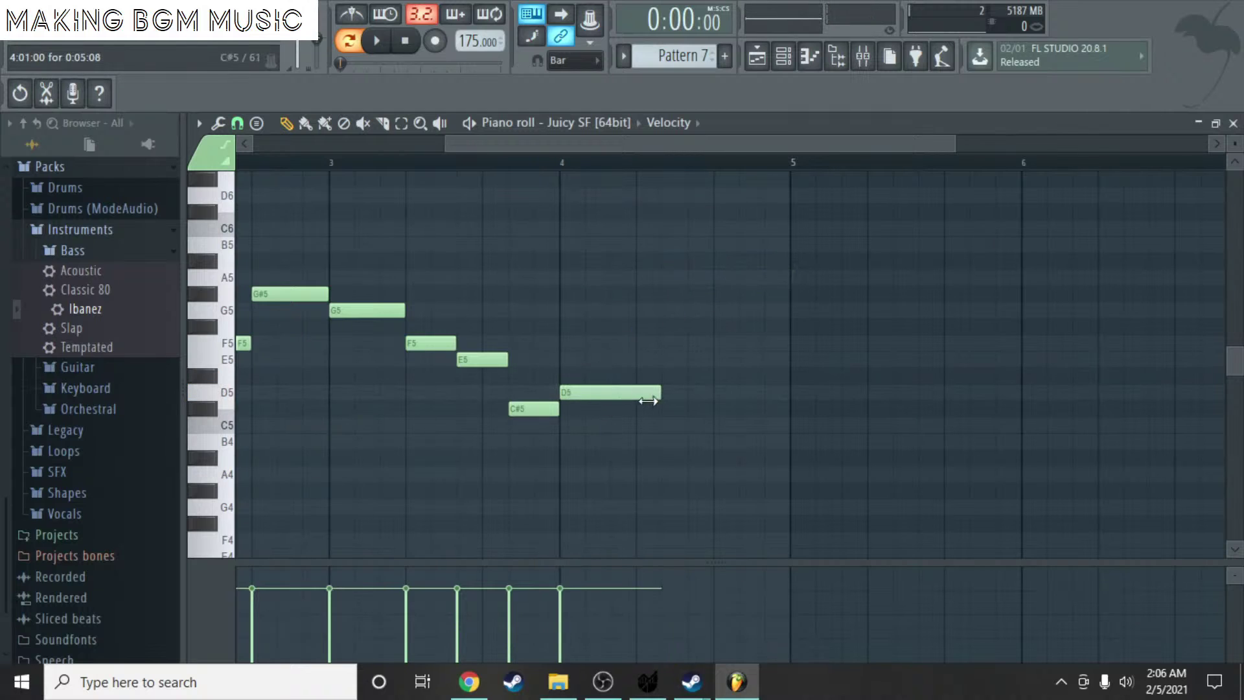
{"action": "scroll", "coordinate": [527, 342], "scroll_direction": "down", "scroll_amount": 3}
{"action": "key", "text": "space"}
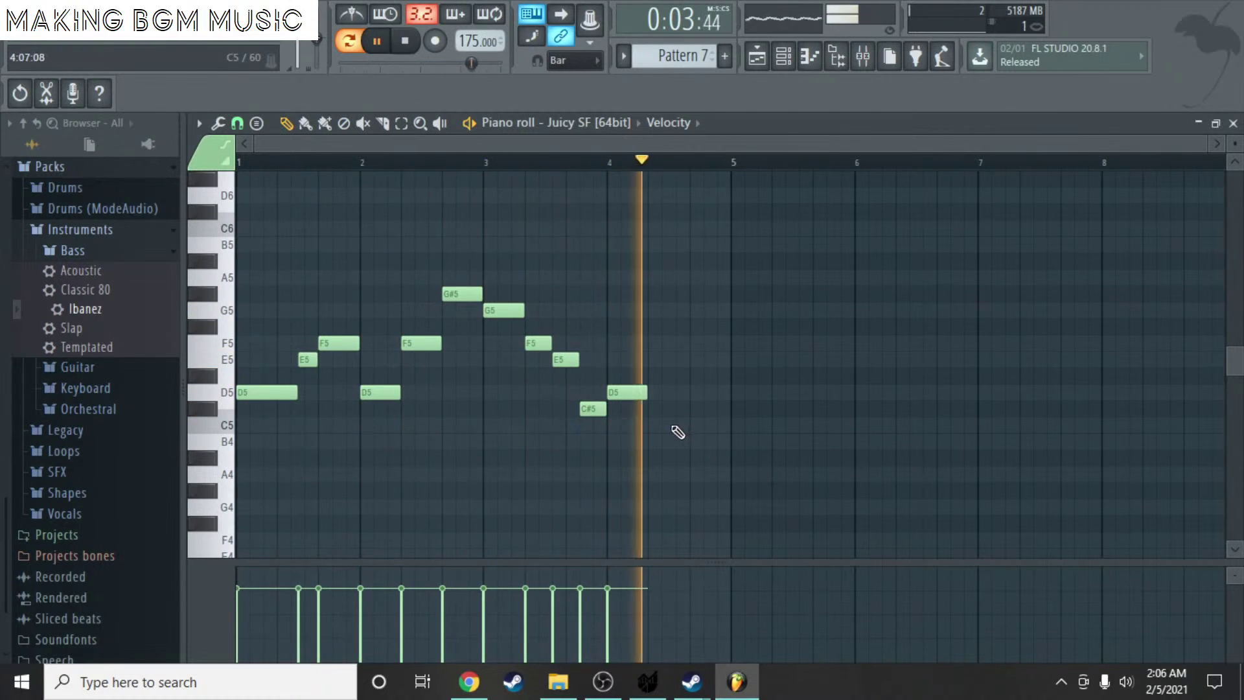
{"action": "key", "text": "space"}
{"action": "scroll", "coordinate": [713, 405], "scroll_direction": "up", "scroll_amount": 3}
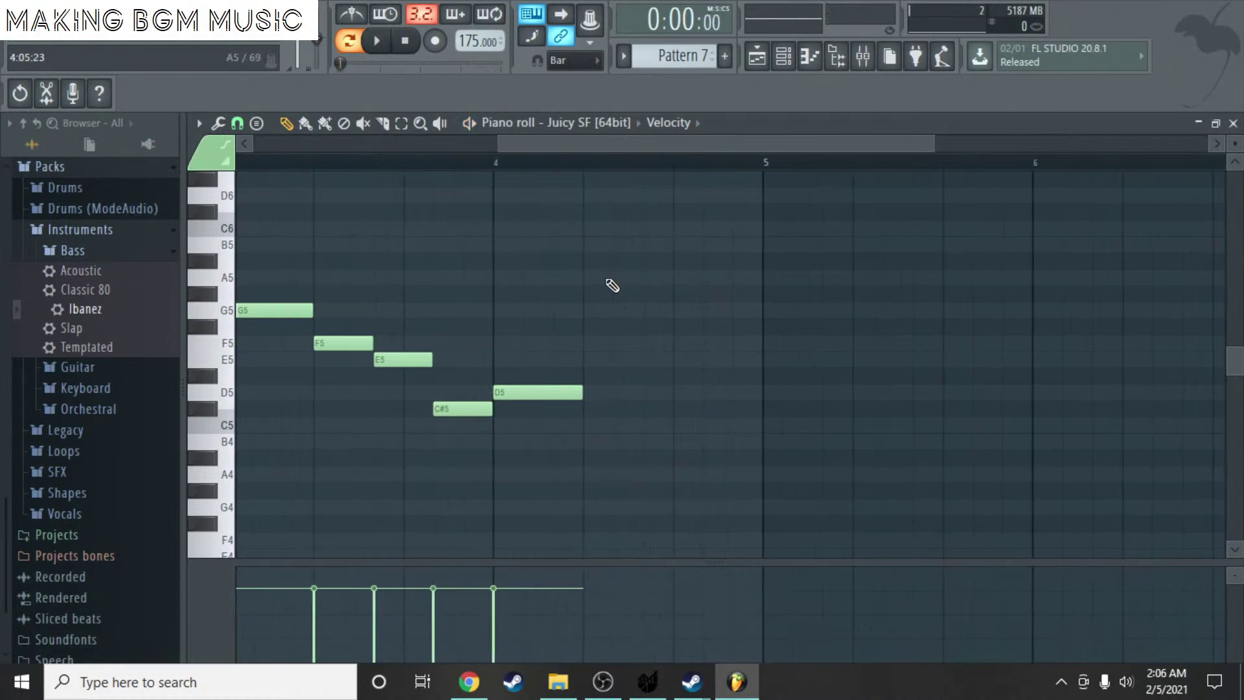
- Add two A5 notes ending before bar 5 and play the ending from bar 4
{"action": "left_click_drag", "start_coordinate": [674, 265], "coordinate": [645, 284]}
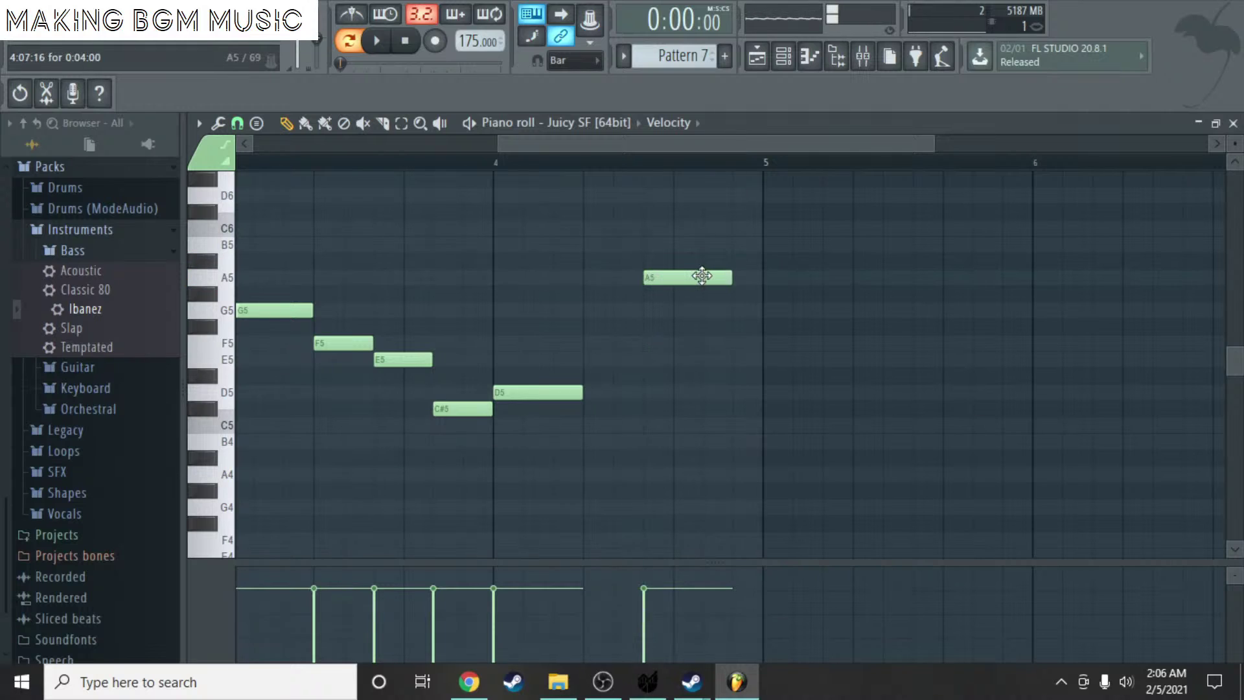
{"action": "left_click", "coordinate": [718, 276]}
{"action": "left_click_drag", "start_coordinate": [718, 276], "coordinate": [749, 276]}
{"action": "left_click", "coordinate": [586, 277]}
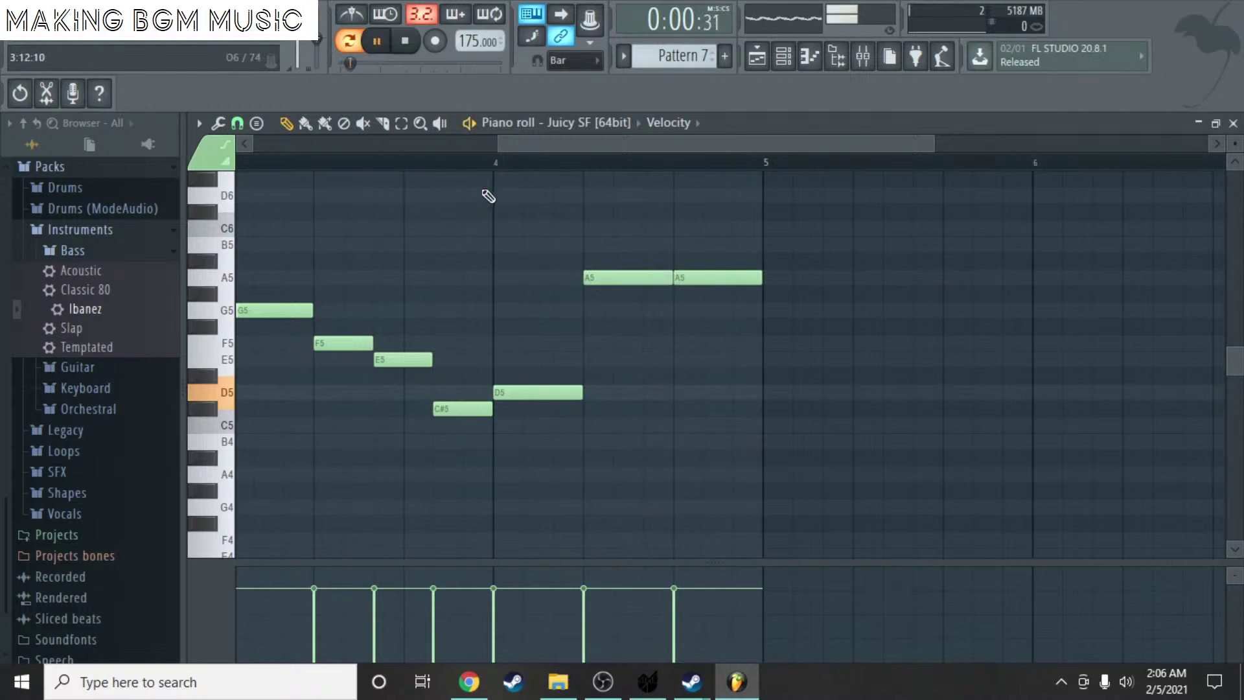
{"action": "left_click", "coordinate": [495, 162]}
{"action": "key", "text": "space"}
{"action": "key", "text": "space"}
{"action": "scroll", "coordinate": [383, 231], "scroll_direction": "down", "scroll_amount": 3}
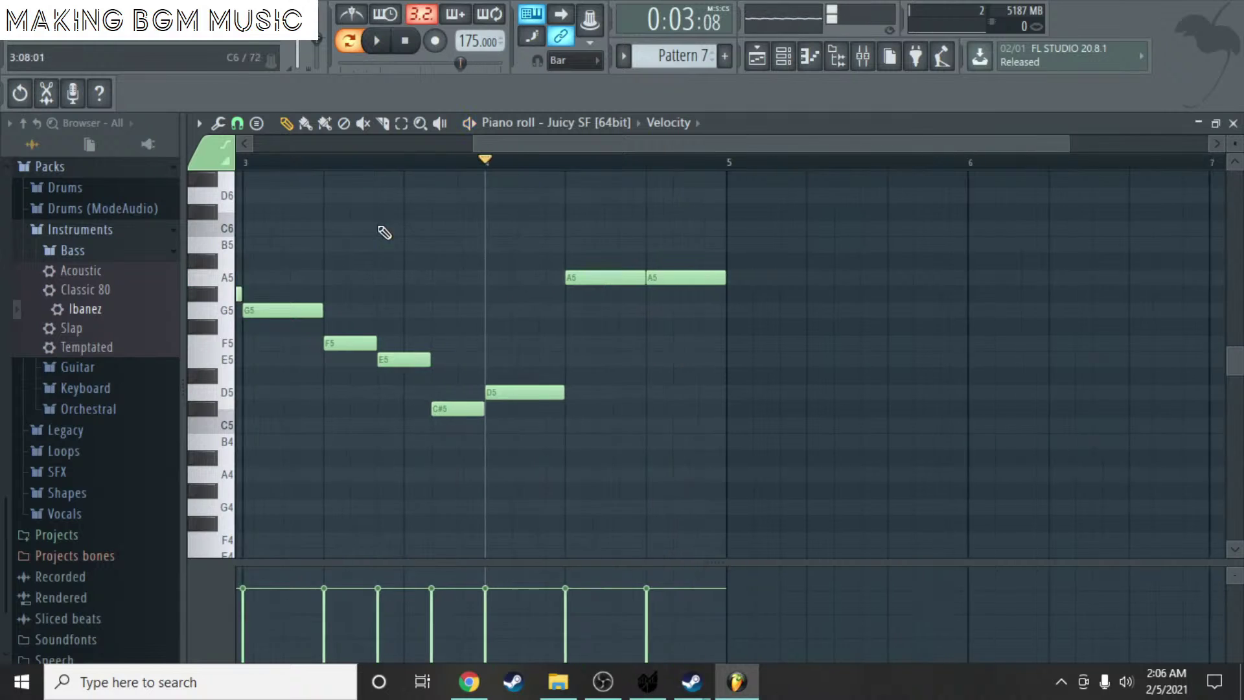
{"action": "left_click", "coordinate": [245, 167]}
{"action": "key", "text": "space"}
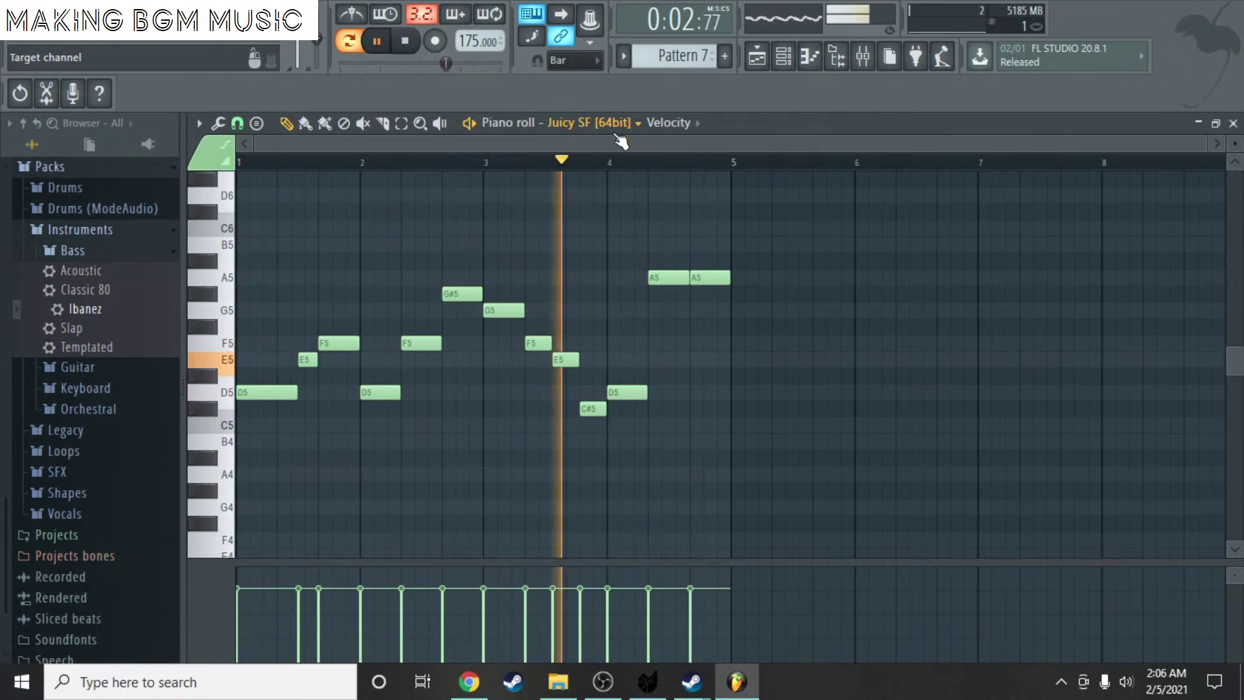
{"action": "key", "text": "space"}
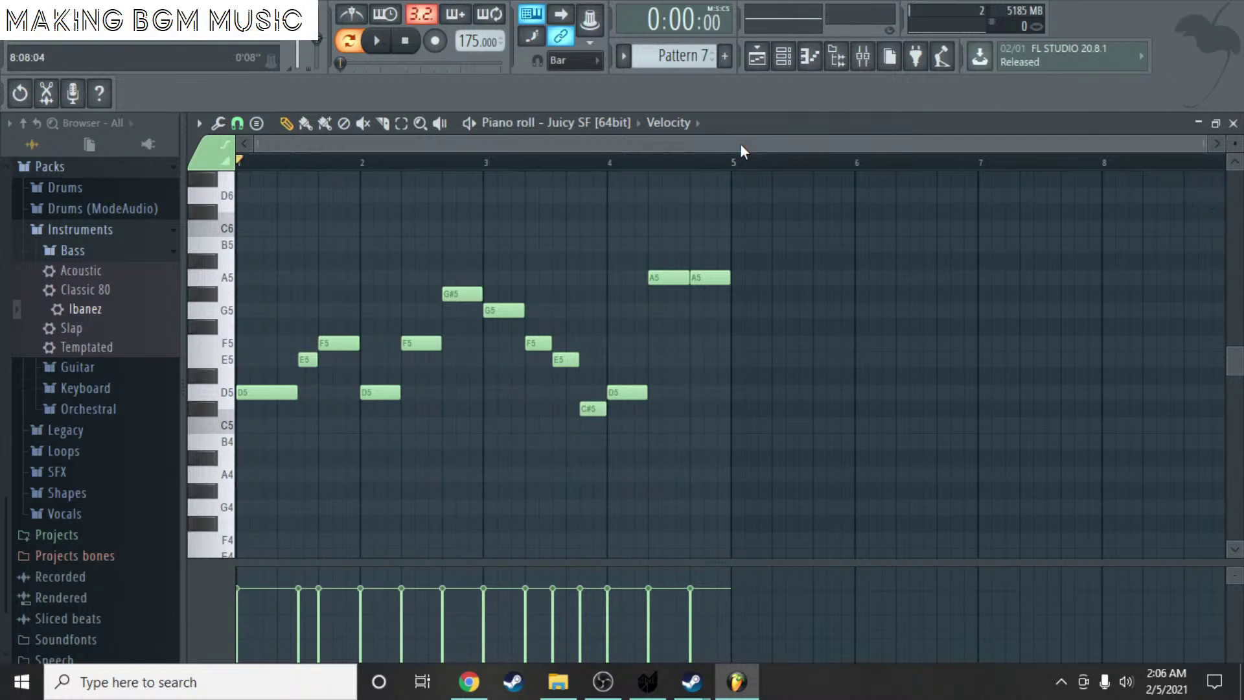
- Remove the E5 note, then redraw the opening D5 at bar 1 and stretch it longer
{"action": "scroll", "coordinate": [740, 142], "scroll_direction": "up", "scroll_amount": 5}
{"action": "right_click", "coordinate": [447, 358]}
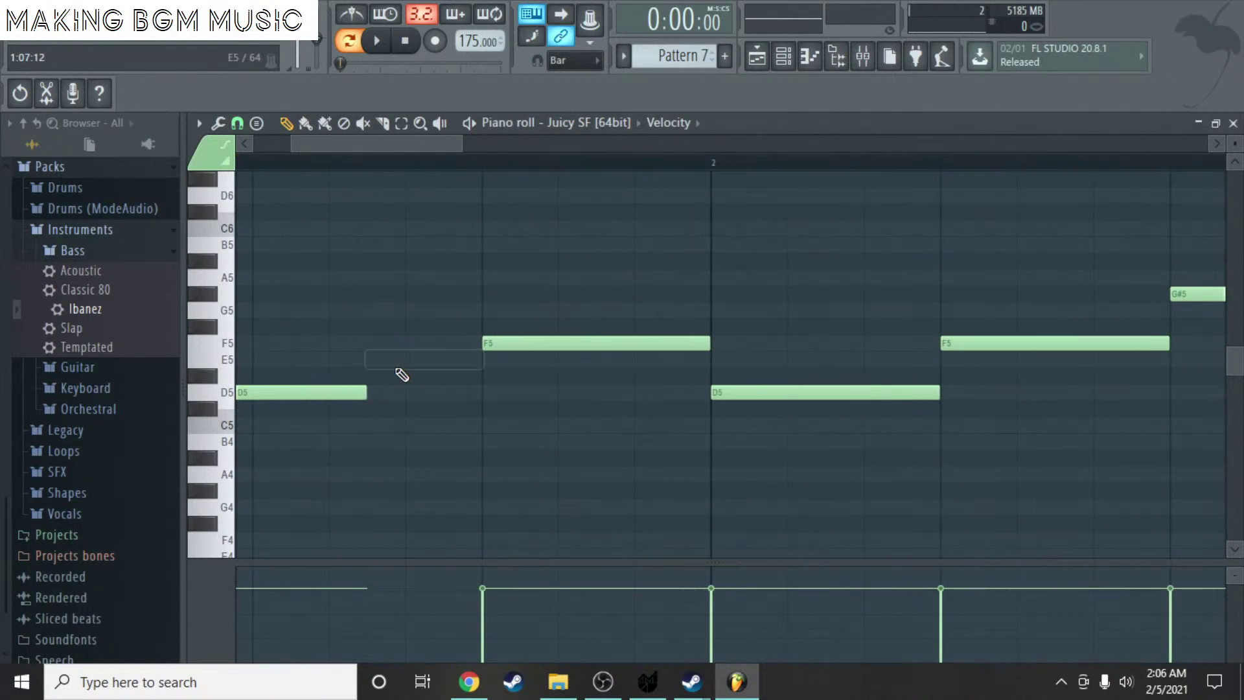
{"action": "left_click", "coordinate": [407, 359]}
{"action": "right_click", "coordinate": [448, 363]}
{"action": "scroll", "coordinate": [333, 383], "scroll_direction": "left", "scroll_amount": 3}
{"action": "scroll", "coordinate": [283, 389], "scroll_direction": "down", "scroll_amount": 2}
{"action": "right_click", "coordinate": [250, 393]}
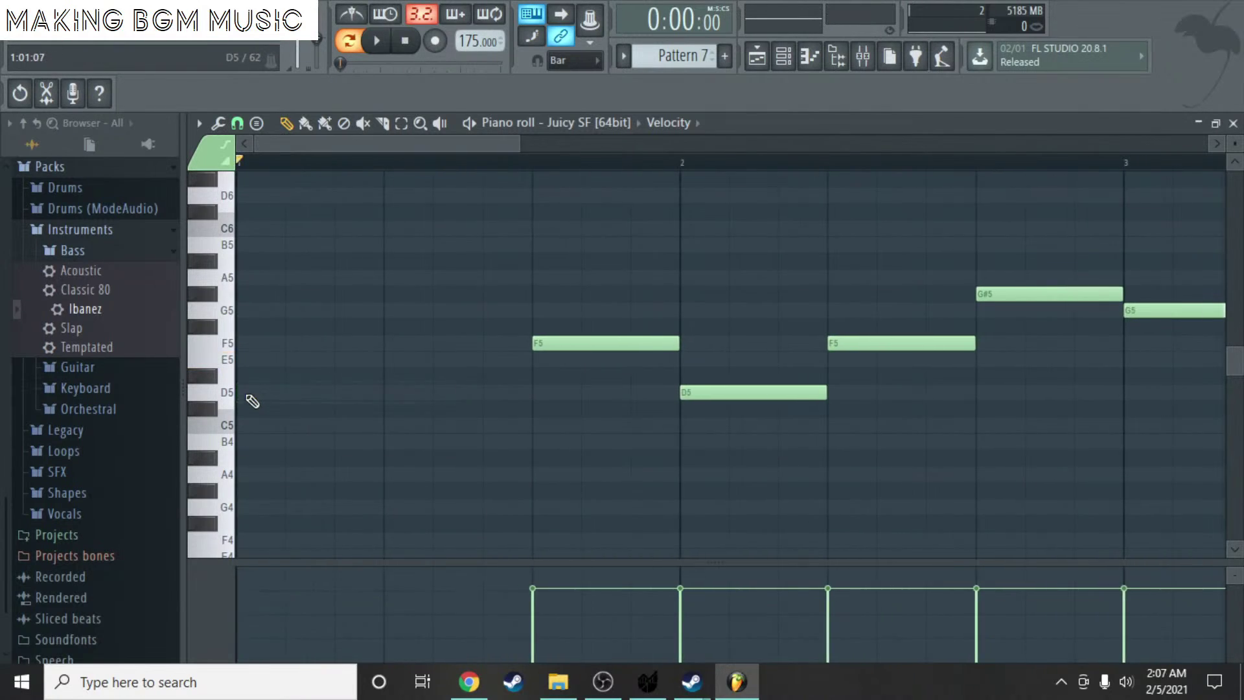
{"action": "left_click", "coordinate": [245, 393]}
{"action": "left_click_drag", "start_coordinate": [283, 395], "coordinate": [442, 398]}
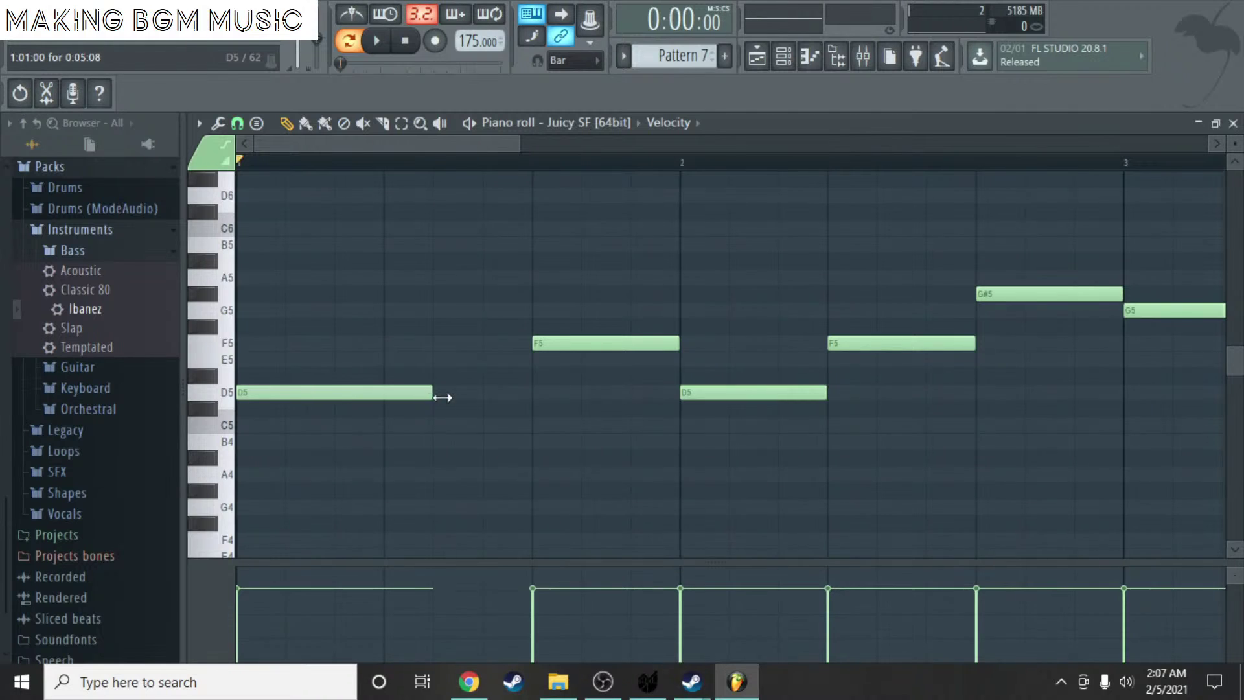
- Add a short E5 passing note just before the F5 and play the melody
{"action": "left_click", "coordinate": [493, 361]}
{"action": "mouse_move", "coordinate": [504, 363]}
{"action": "left_mouse_down"}
{"action": "mouse_move", "coordinate": [505, 376]}
{"action": "mouse_move", "coordinate": [517, 362]}
{"action": "left_mouse_up"}
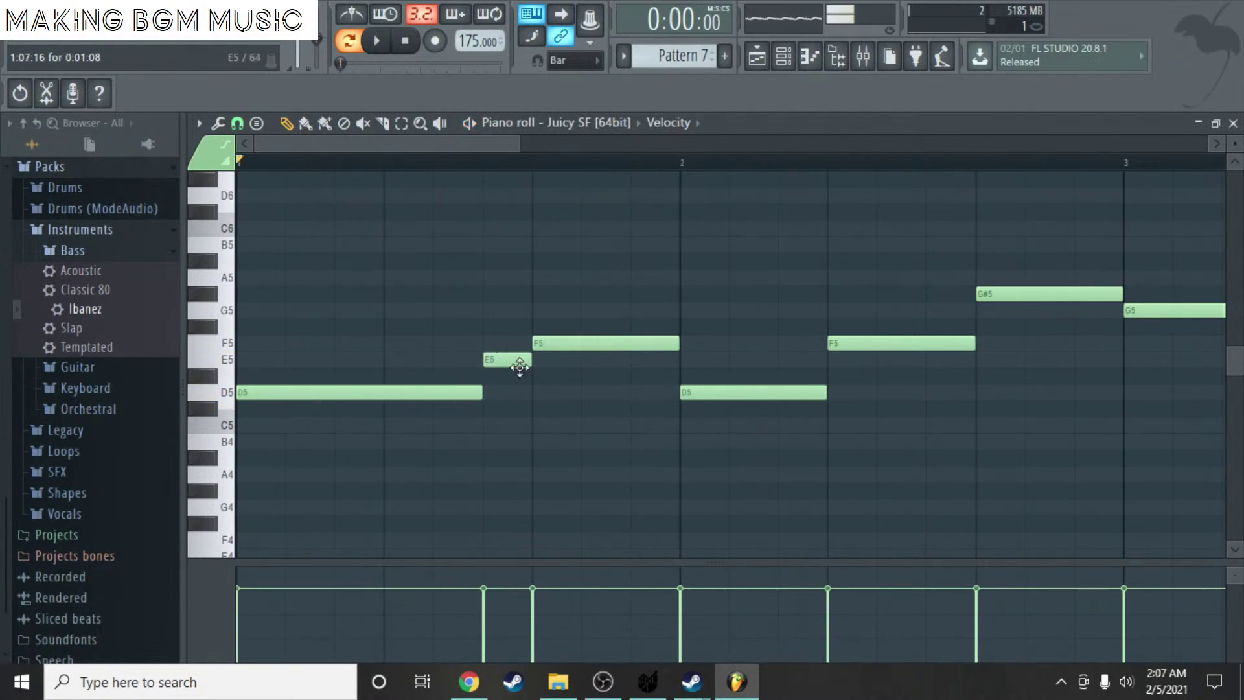
{"action": "key", "text": "space"}
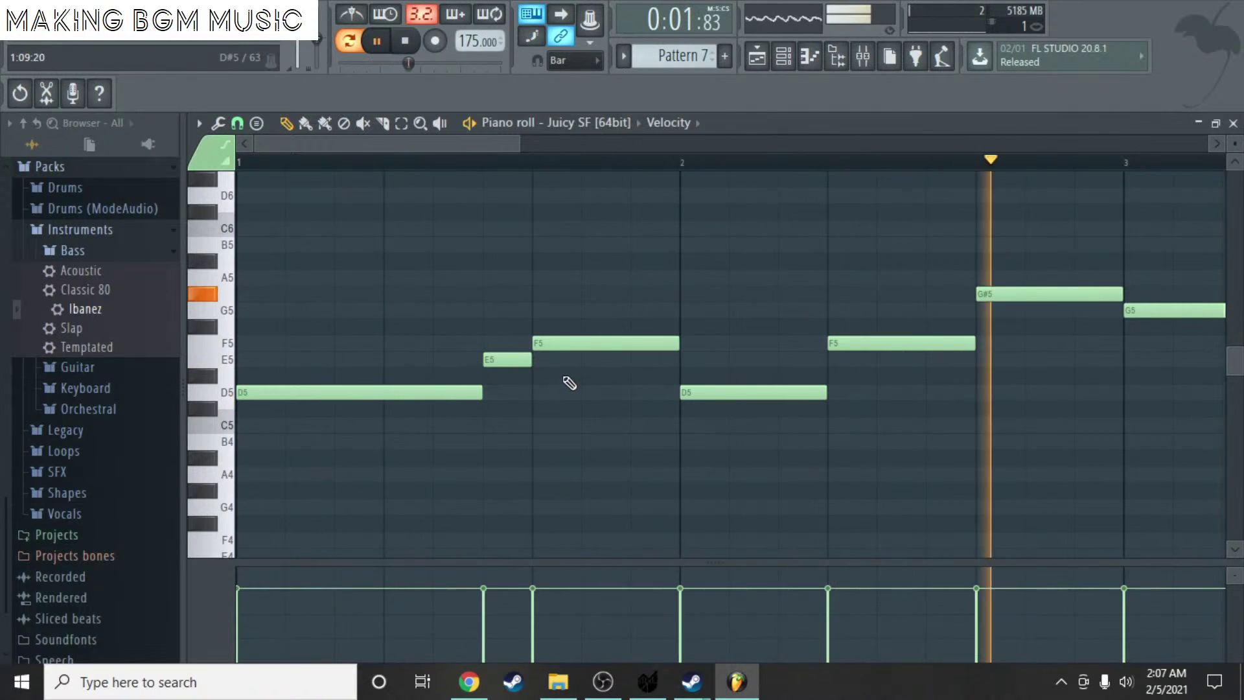
{"action": "scroll", "coordinate": [525, 366], "scroll_direction": "down", "scroll_amount": 5}
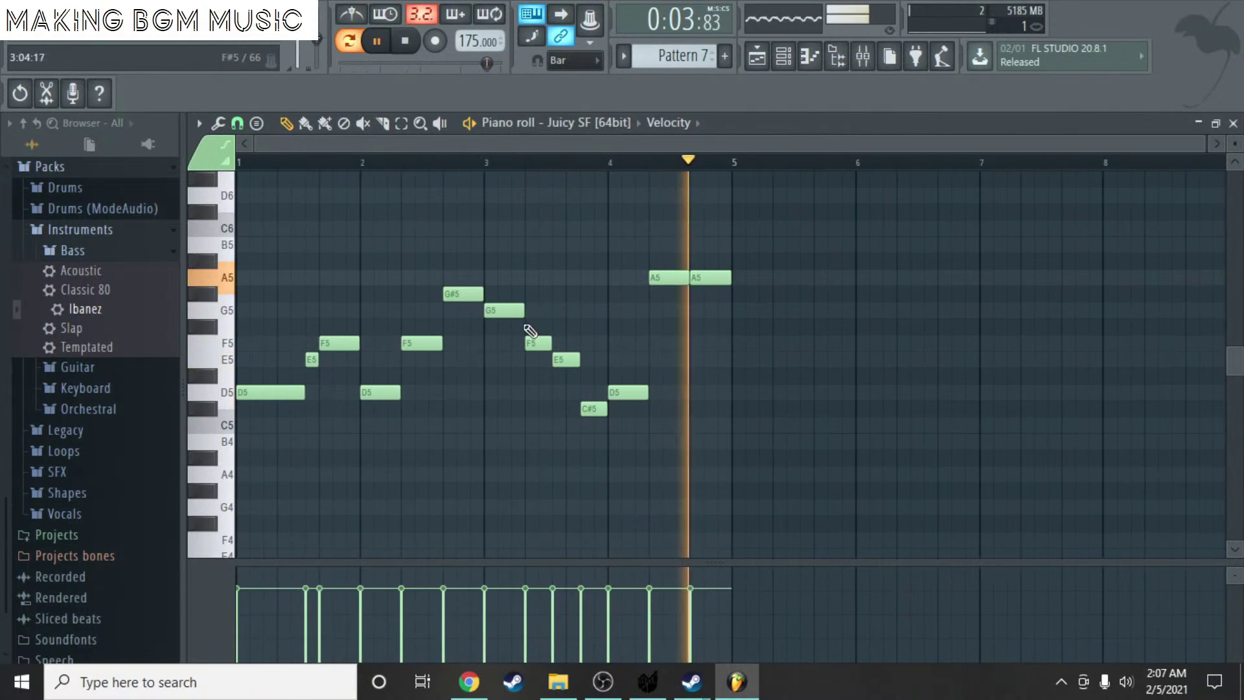
{"action": "key", "text": "space"}
{"action": "scroll", "coordinate": [705, 272], "scroll_direction": "up", "scroll_amount": 3}
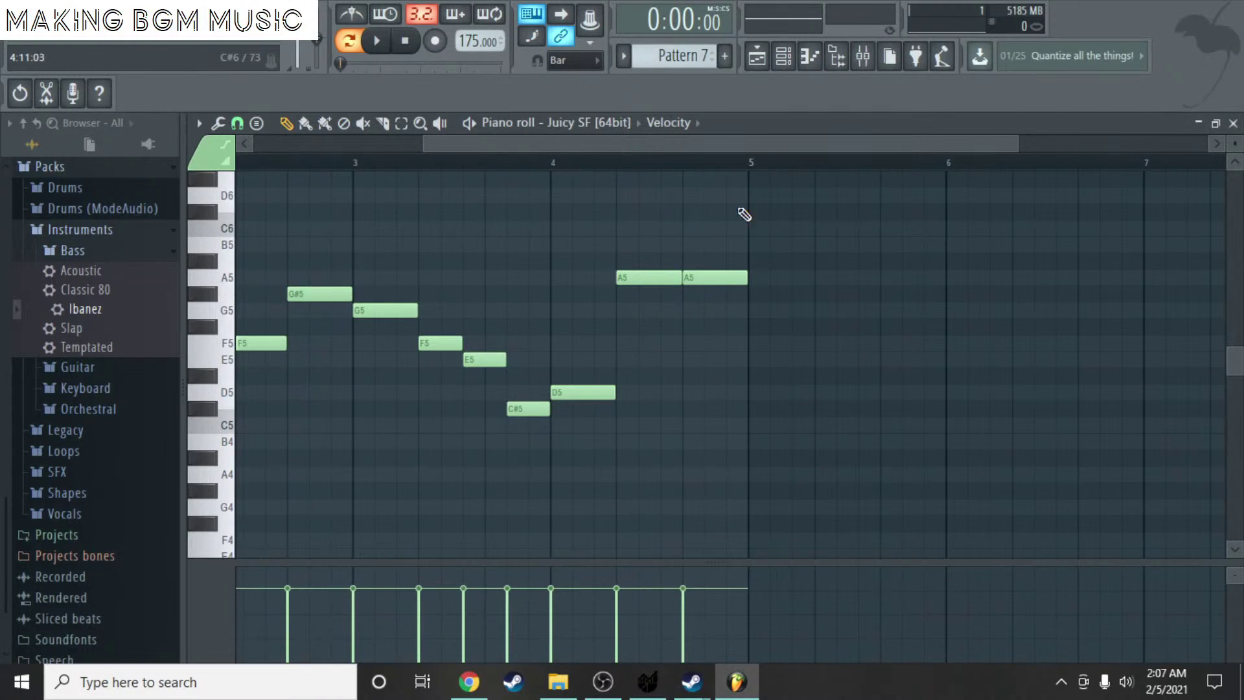
- Close the piano roll and channel rack, then delete the Pattern 5 clip and other playlist clips
{"action": "left_click", "coordinate": [1233, 123]}
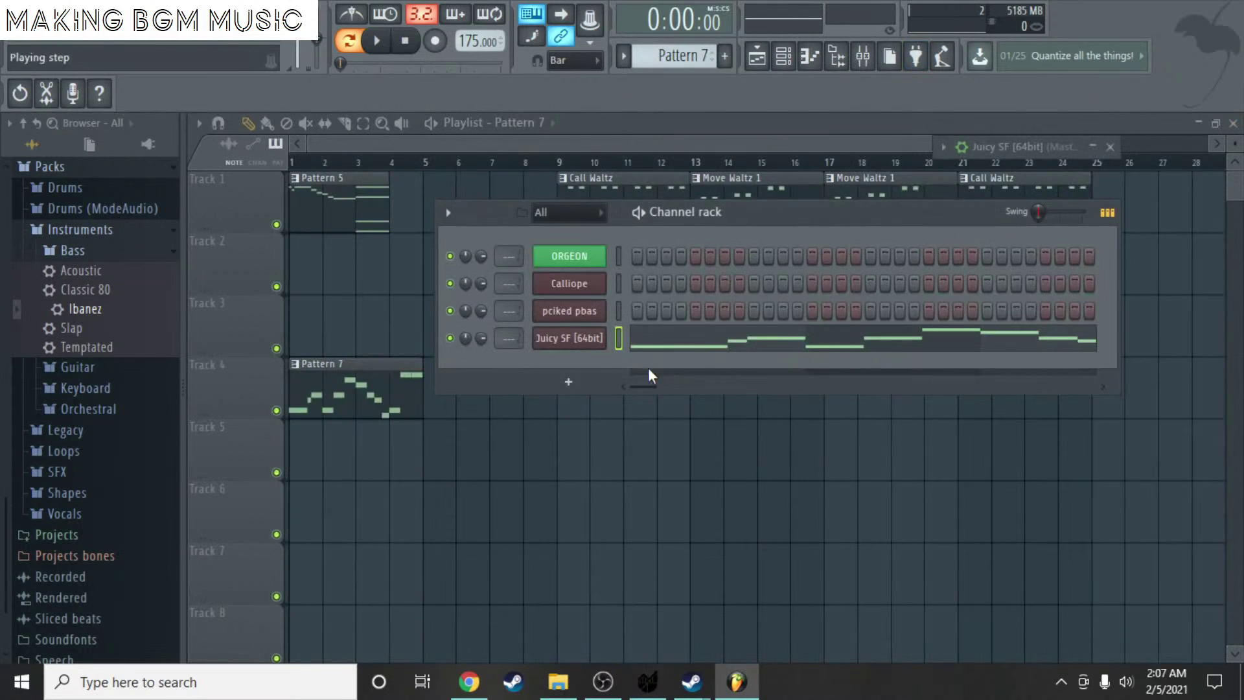
{"action": "left_click", "coordinate": [568, 382]}
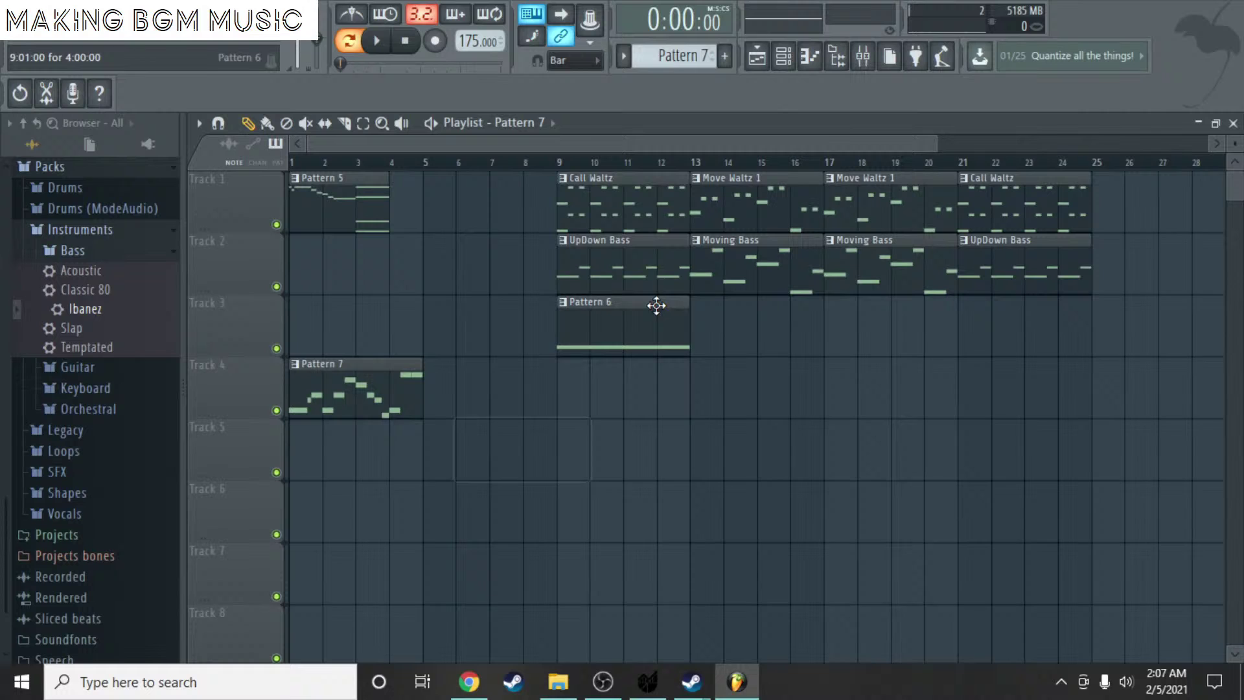
{"action": "right_click", "coordinate": [655, 305]}
{"action": "right_click", "coordinate": [789, 231]}
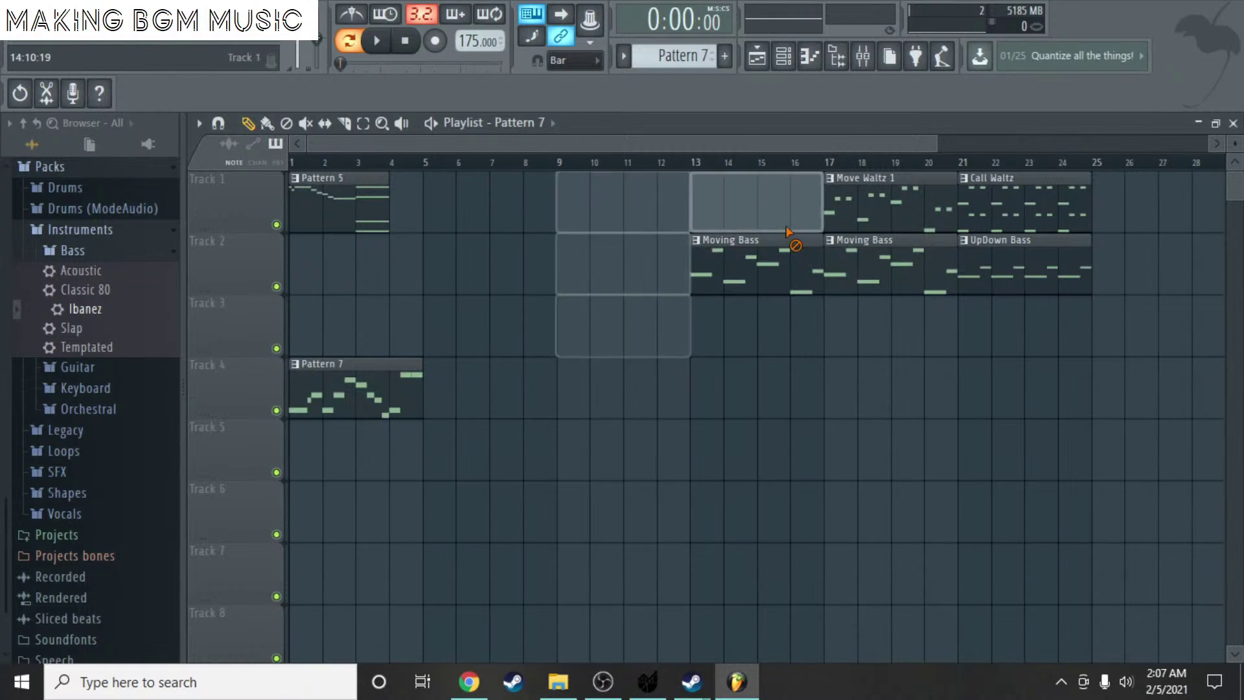
{"action": "right_click", "coordinate": [792, 262]}
{"action": "right_click", "coordinate": [874, 266]}
{"action": "right_click", "coordinate": [1011, 263]}
{"action": "right_click", "coordinate": [1011, 207]}
{"action": "right_click", "coordinate": [900, 208]}
{"action": "right_click", "coordinate": [313, 208]}
- Place Pattern 7 clips on Track 1 at bars 1 and 5
{"action": "left_click_drag", "start_coordinate": [327, 386], "coordinate": [357, 204]}
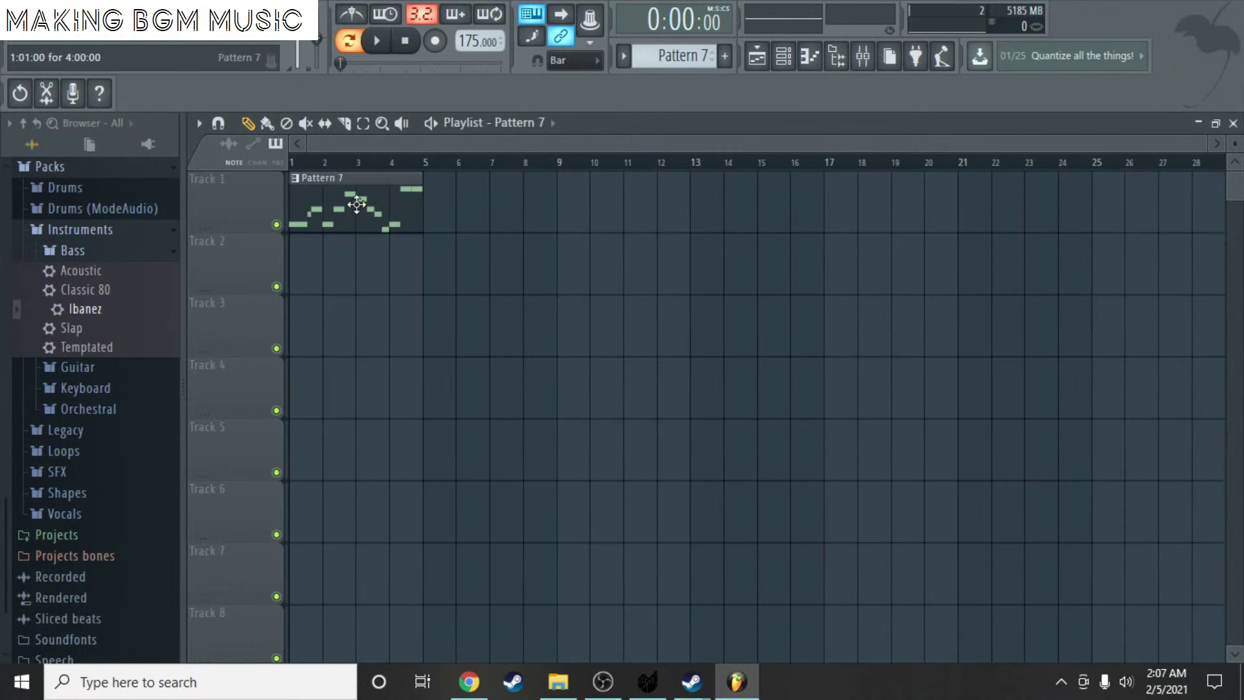
{"action": "left_click", "coordinate": [434, 213]}
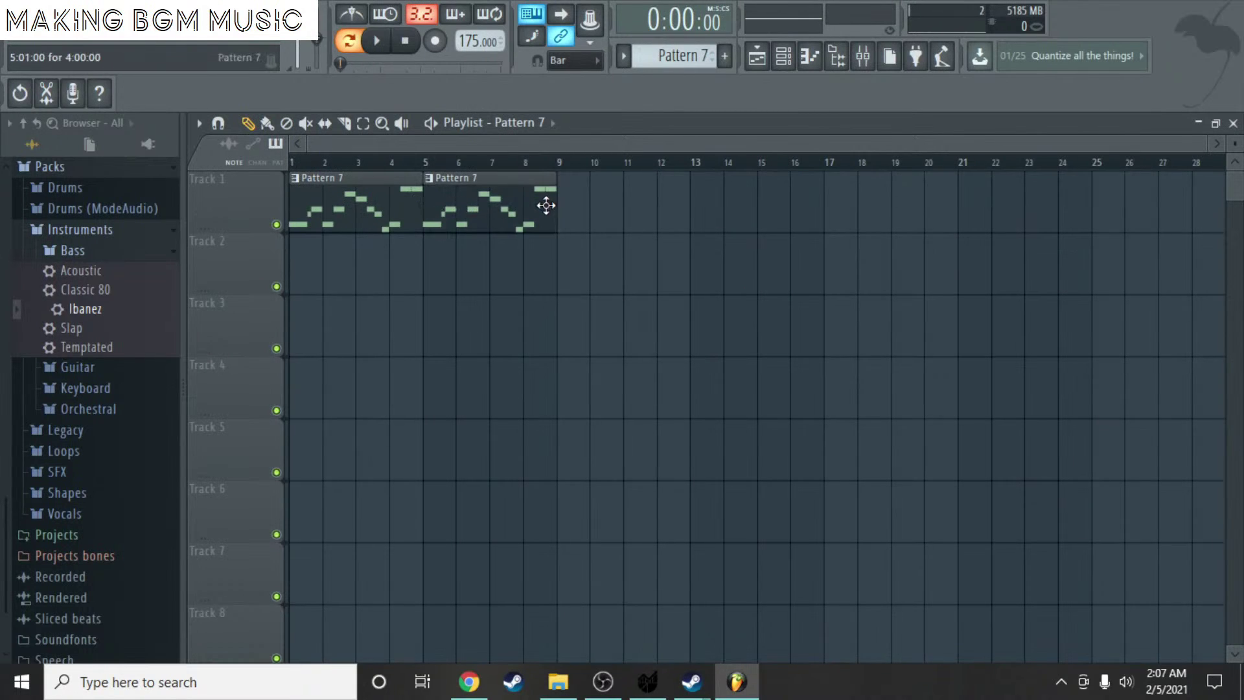
{"action": "scroll", "coordinate": [681, 56], "scroll_direction": "up", "scroll_amount": 6}
- Select the Call Waltz pattern and place its clip on Track 2 at bar 1
{"action": "left_click", "coordinate": [683, 56]}
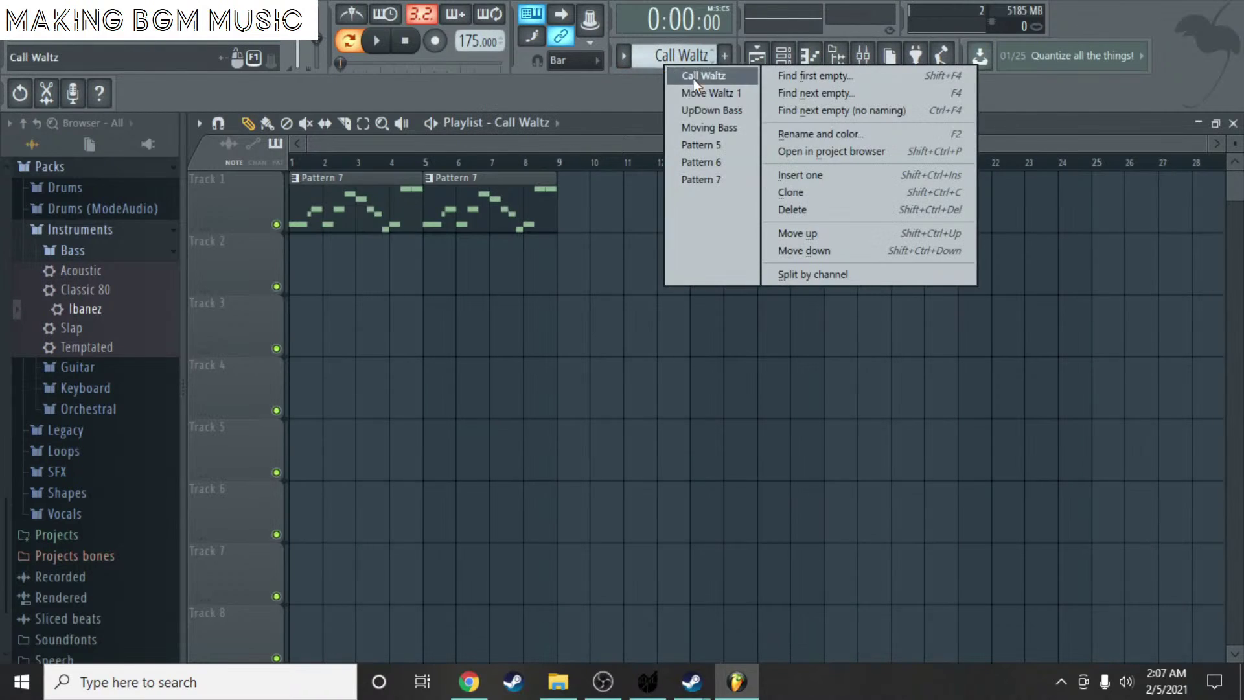
{"action": "left_click", "coordinate": [806, 134]}
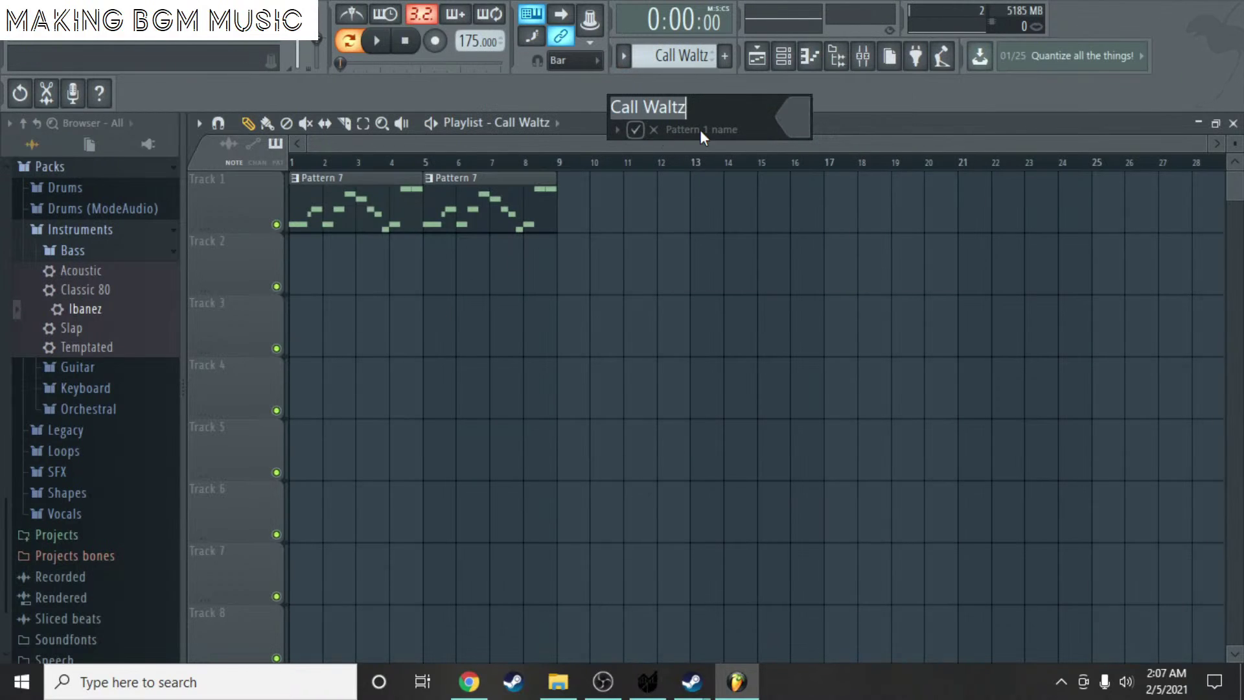
{"action": "left_click", "coordinate": [655, 132]}
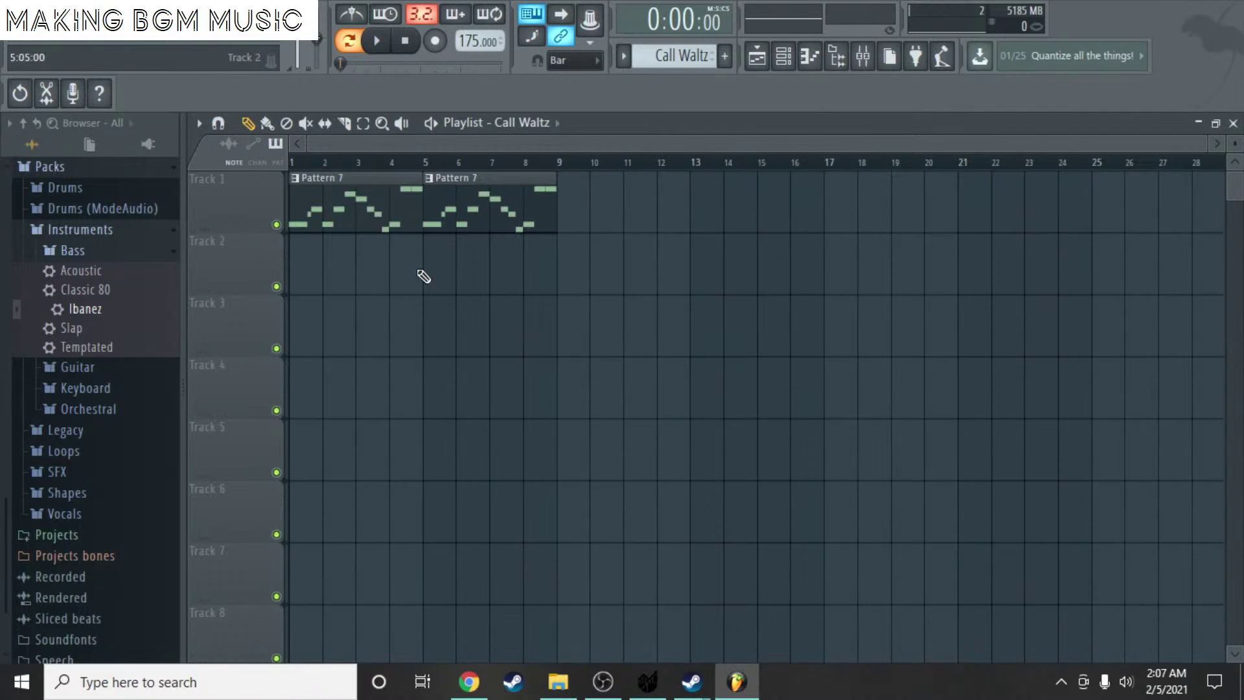
{"action": "left_click", "coordinate": [300, 277]}
- Open the Call Waltz clip's notes and clear all existing notes from the pattern
{"action": "double_click", "coordinate": [370, 261]}
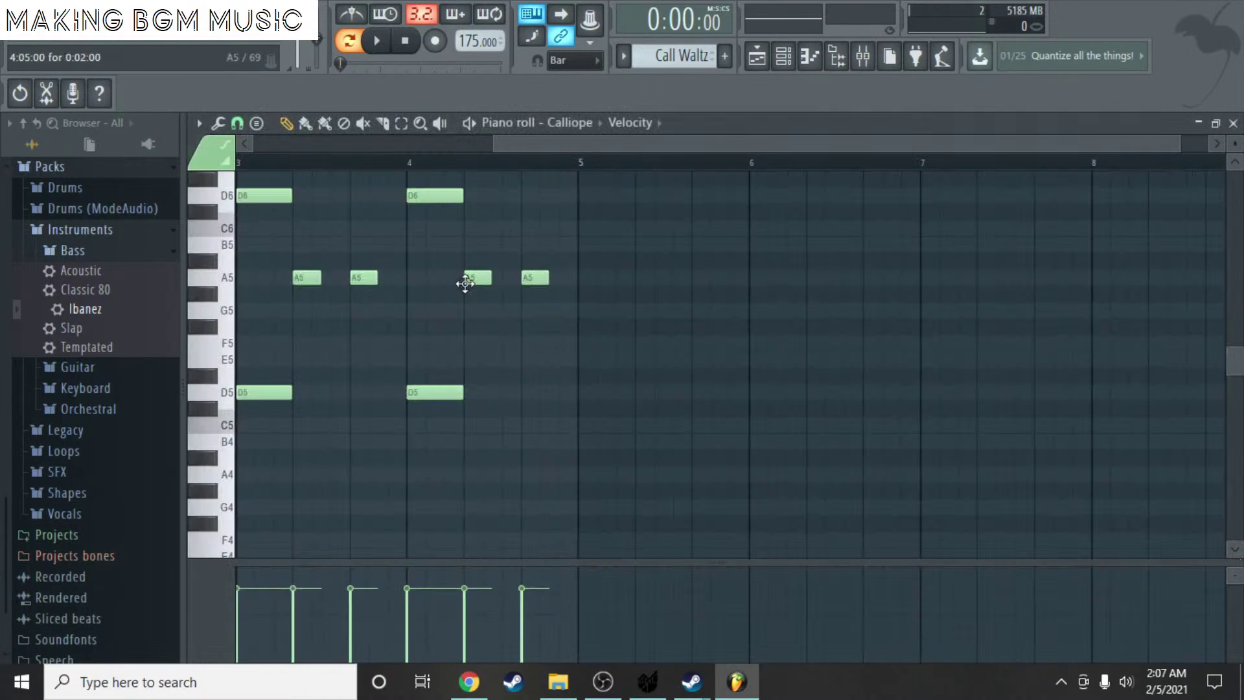
{"action": "key", "text": "ctrl+a"}
{"action": "key", "text": "Delete"}
{"action": "scroll", "coordinate": [361, 316], "scroll_direction": "up", "scroll_amount": 1}
{"action": "left_click", "coordinate": [376, 278]}
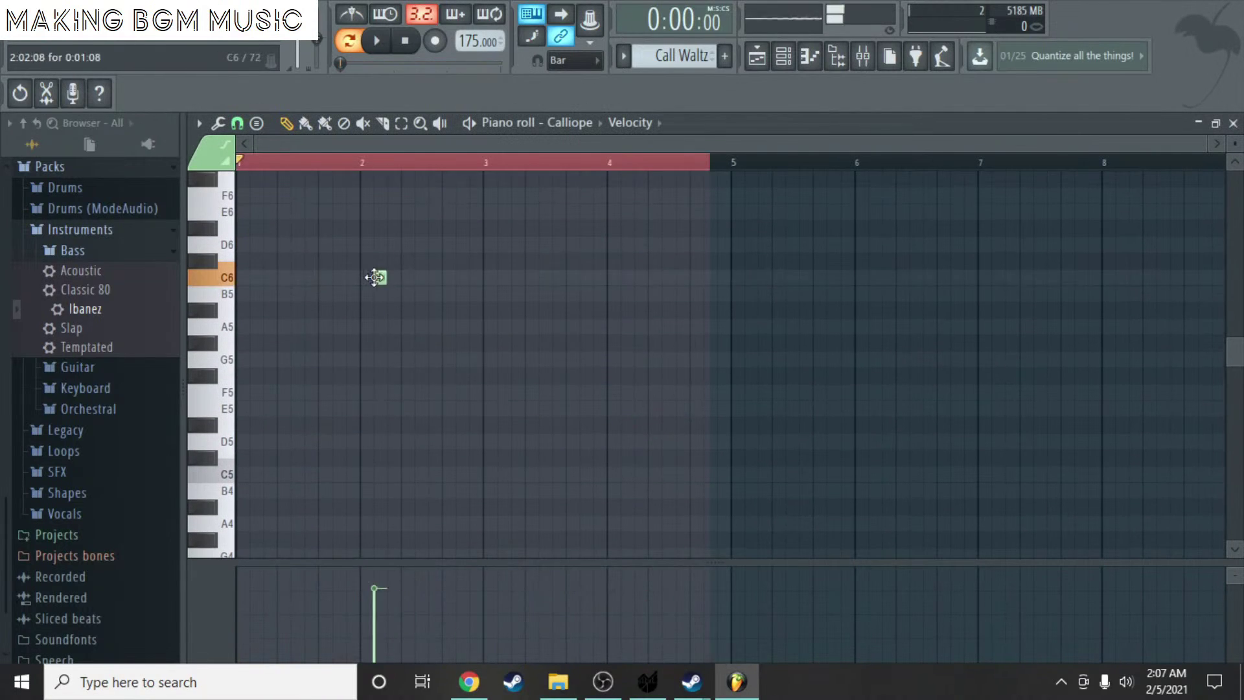
{"action": "right_click", "coordinate": [376, 279]}
{"action": "scroll", "coordinate": [278, 303], "scroll_direction": "up", "scroll_amount": 1}
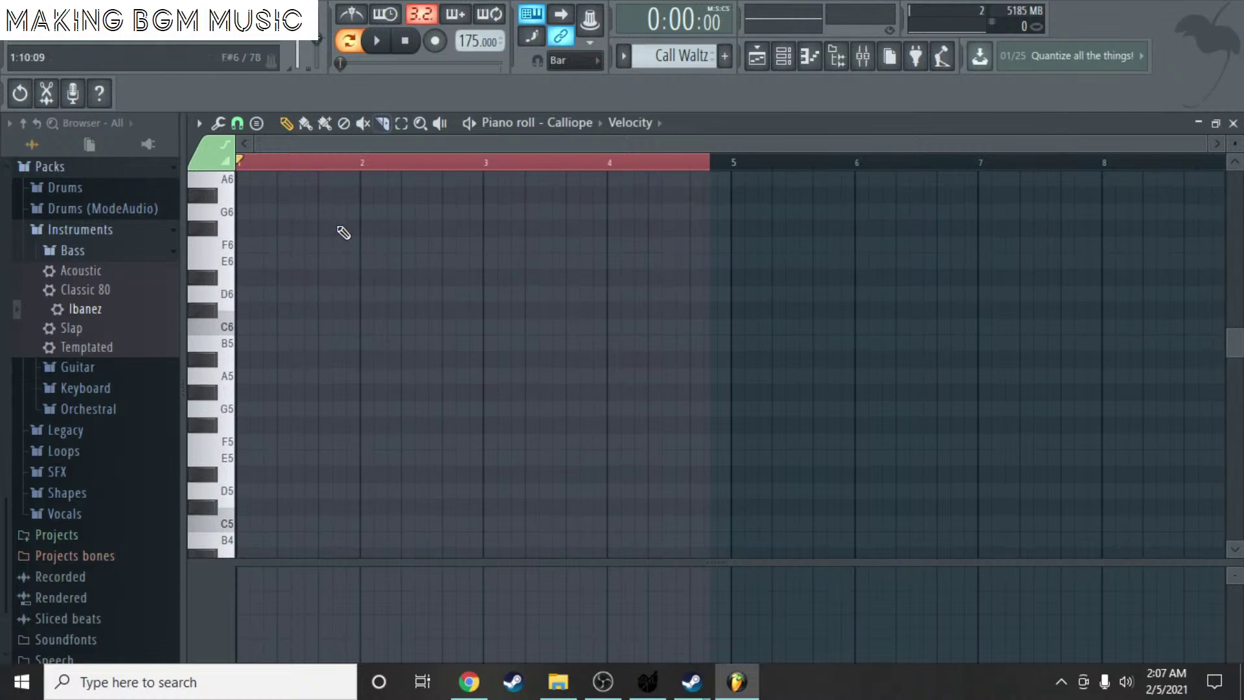
{"action": "left_click", "coordinate": [362, 159]}
- Draw a lengthened D6 note at bar 1, add a matching D6 at bar 2, and play
{"action": "left_click_drag", "start_coordinate": [248, 311], "coordinate": [243, 294]}
{"action": "left_click", "coordinate": [257, 294]}
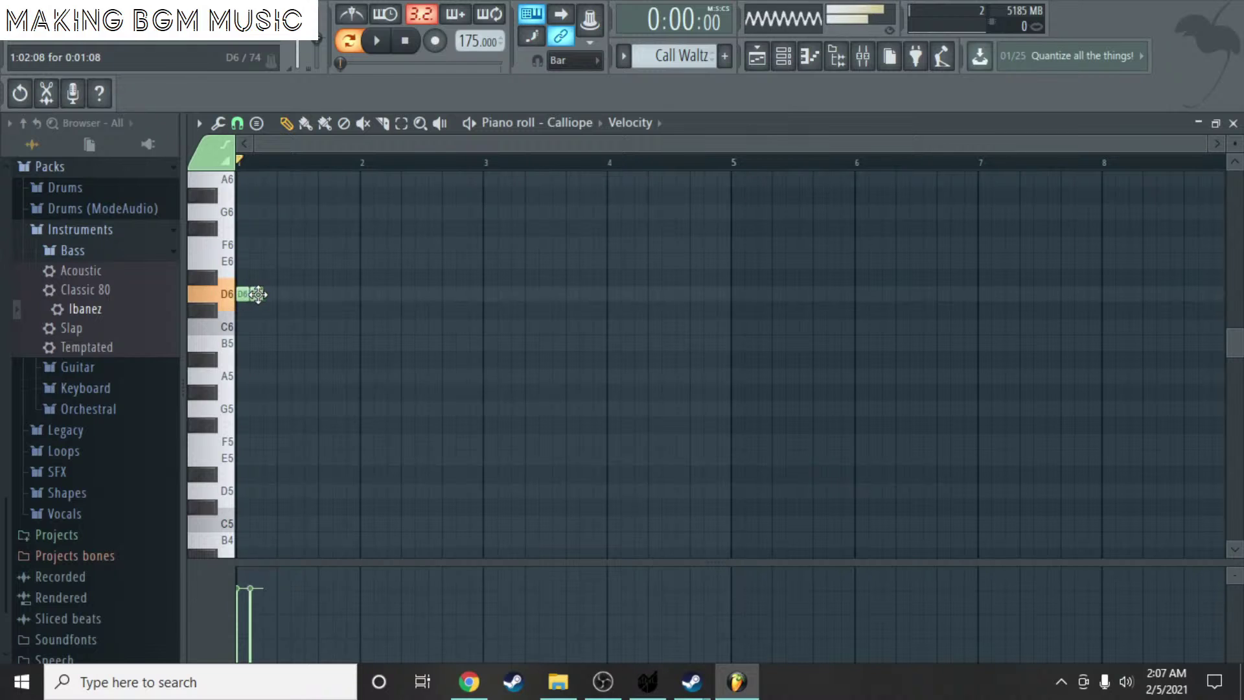
{"action": "right_click", "coordinate": [256, 297]}
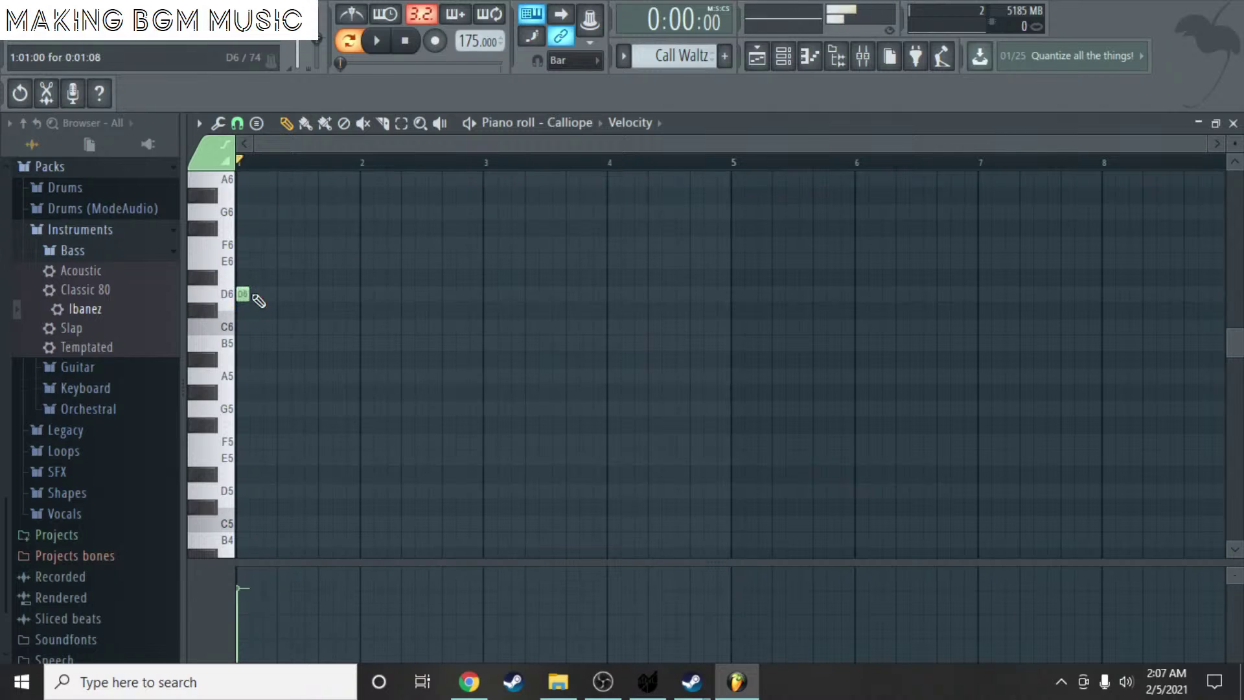
{"action": "scroll", "coordinate": [264, 267], "scroll_direction": "up", "scroll_amount": 3}
{"action": "scroll", "coordinate": [287, 283], "scroll_direction": "up", "scroll_amount": 2, "text": "ctrl"}
{"action": "scroll", "coordinate": [287, 284], "scroll_direction": "down", "scroll_amount": 3}
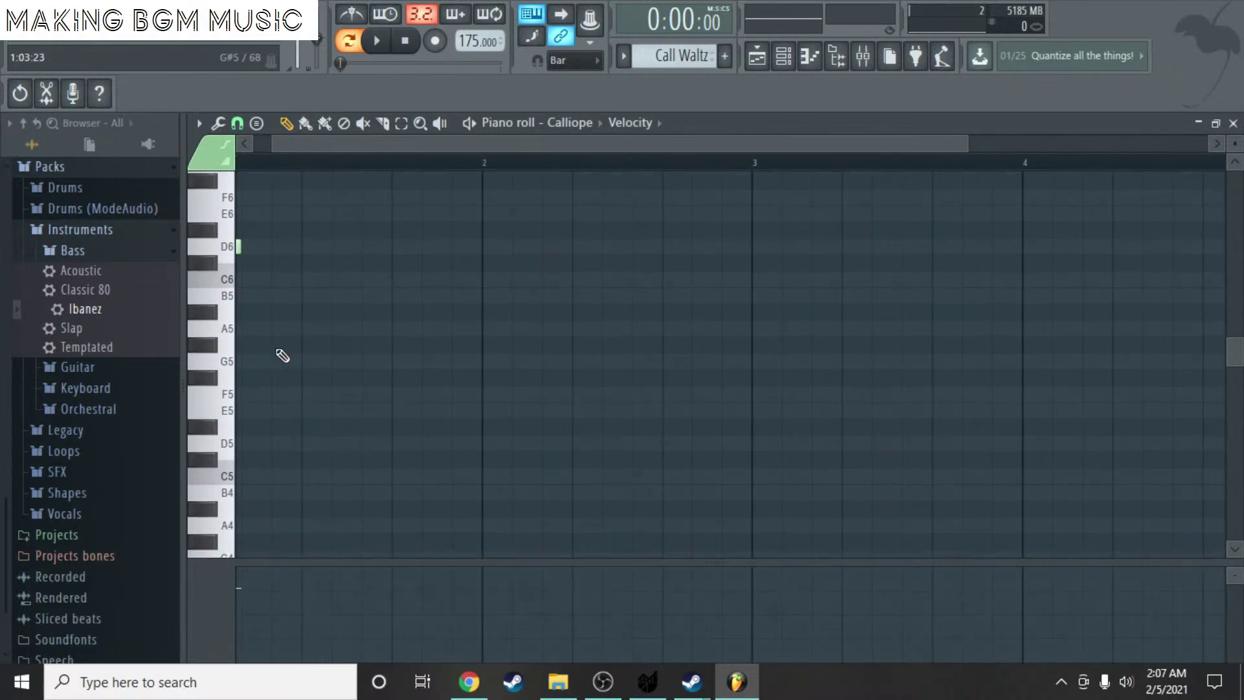
{"action": "scroll", "coordinate": [287, 150], "scroll_direction": "up", "scroll_amount": 1}
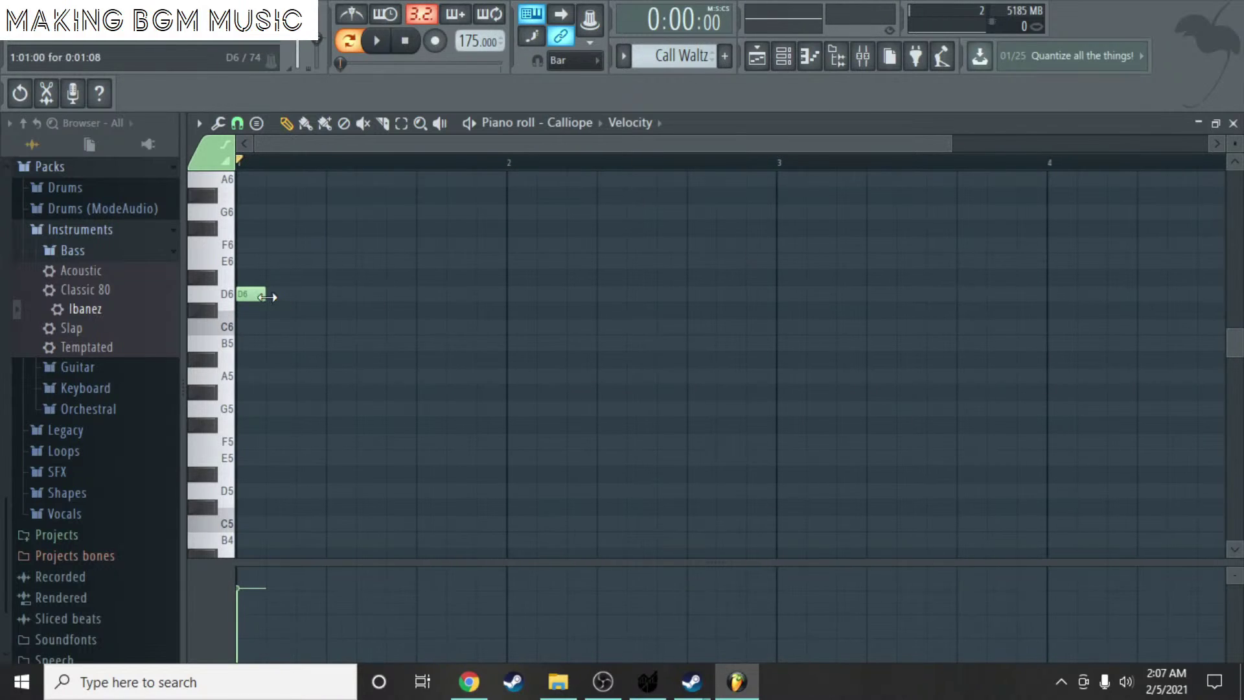
{"action": "left_click_drag", "start_coordinate": [267, 297], "coordinate": [387, 312]}
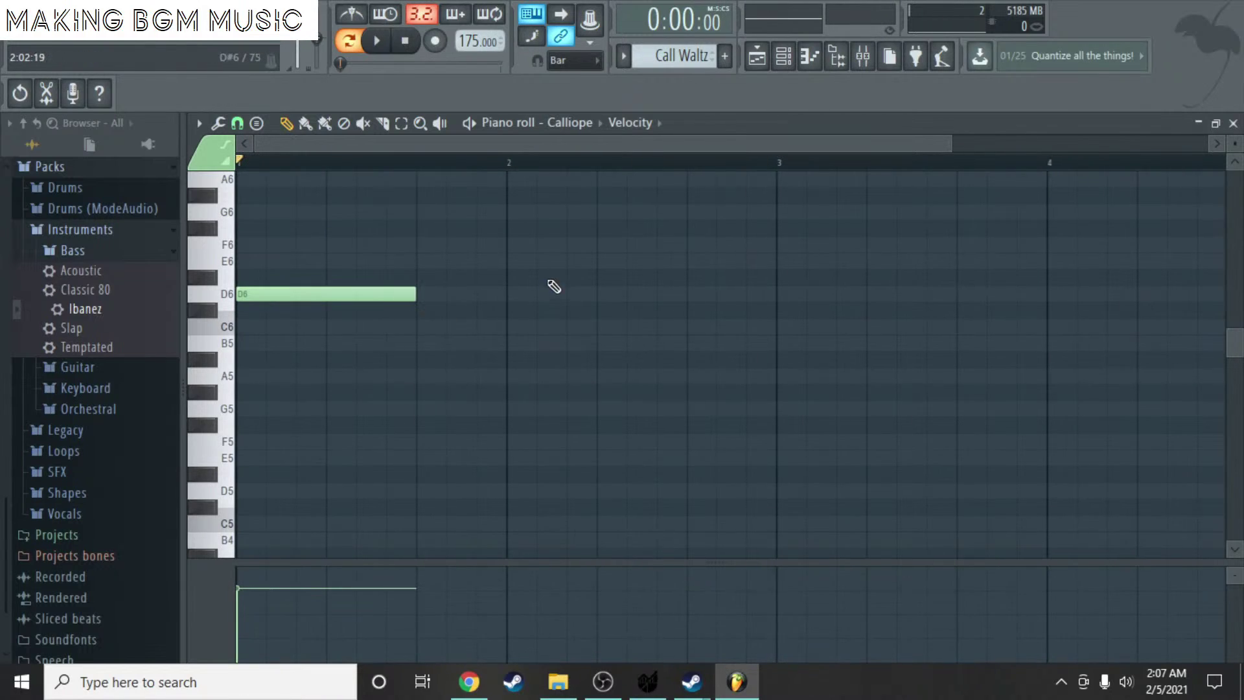
{"action": "left_click", "coordinate": [512, 293]}
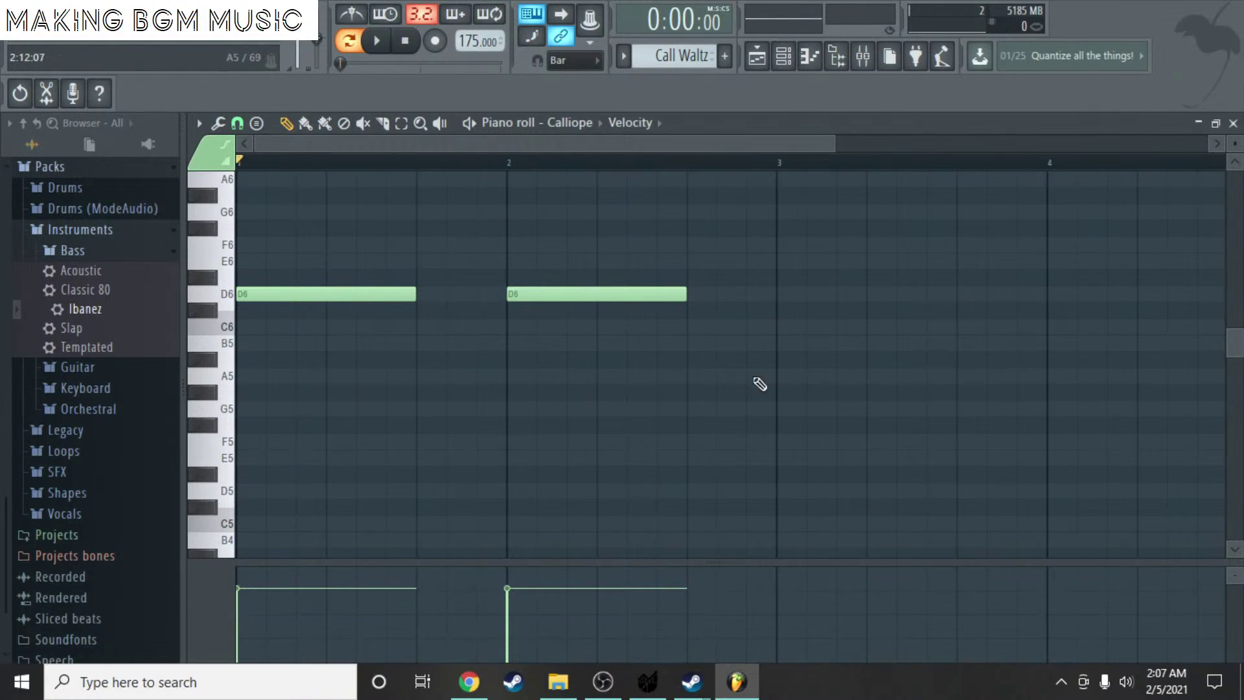
{"action": "key", "text": "space"}
{"action": "left_click", "coordinate": [349, 41]}
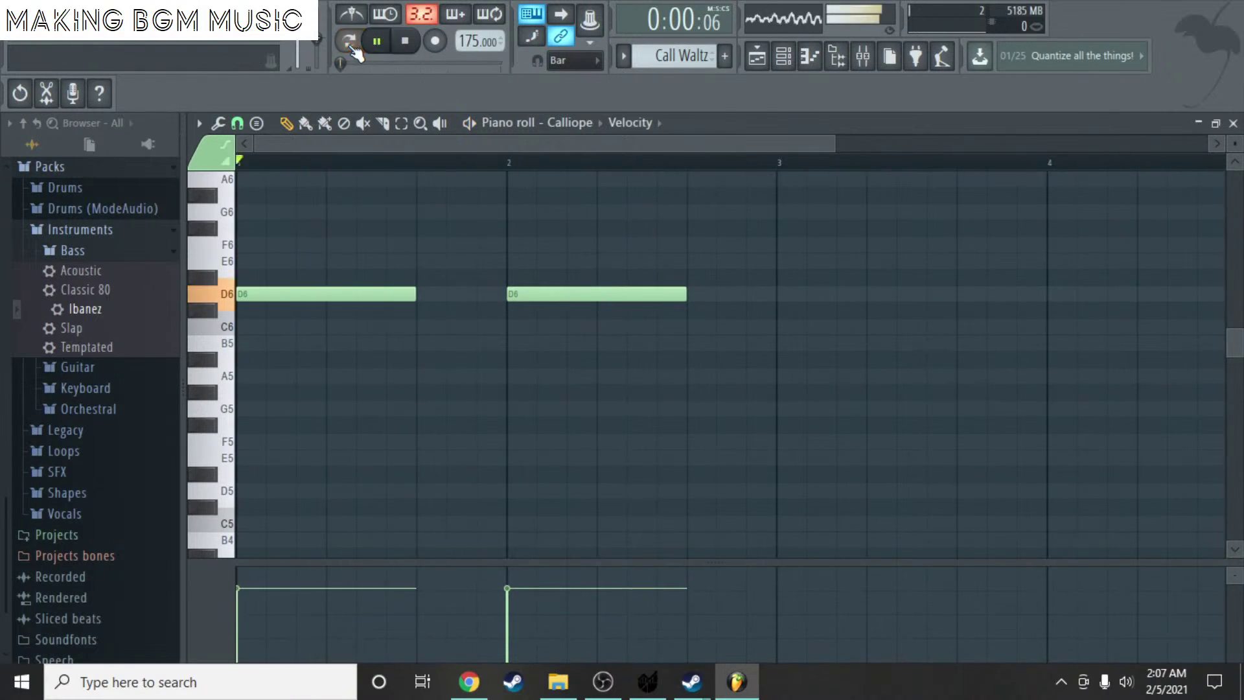
{"action": "scroll", "coordinate": [548, 246], "scroll_direction": "down", "scroll_amount": 2}
- Add an A6 note starting on beat 2 of bar 1 and audition it
{"action": "key", "text": "space"}
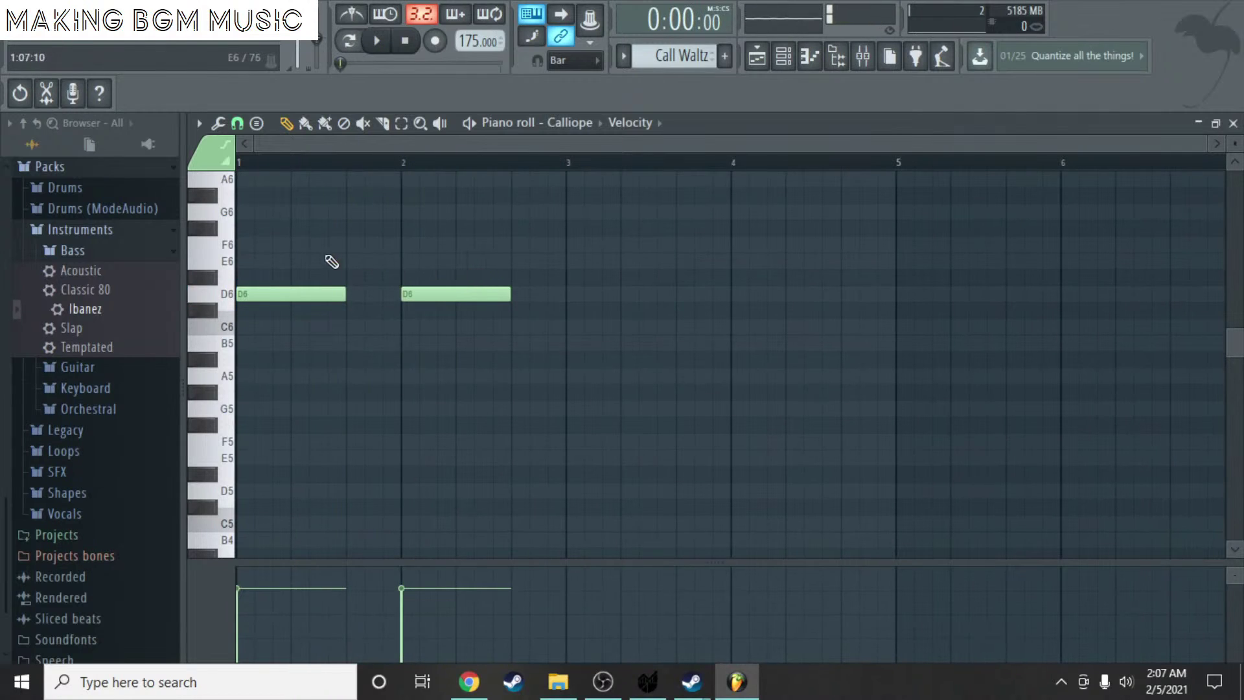
{"action": "scroll", "coordinate": [344, 230], "scroll_direction": "up", "scroll_amount": 1}
{"action": "left_click", "coordinate": [332, 228]}
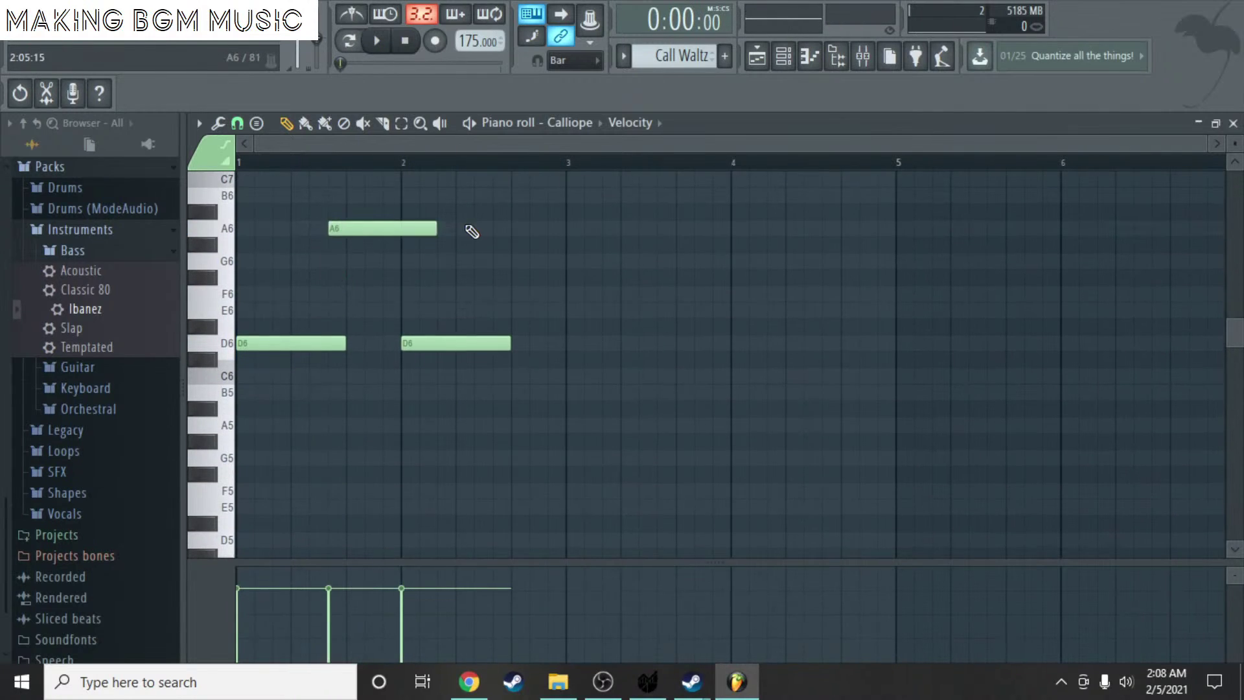
{"action": "left_click_drag", "start_coordinate": [367, 228], "coordinate": [385, 228]}
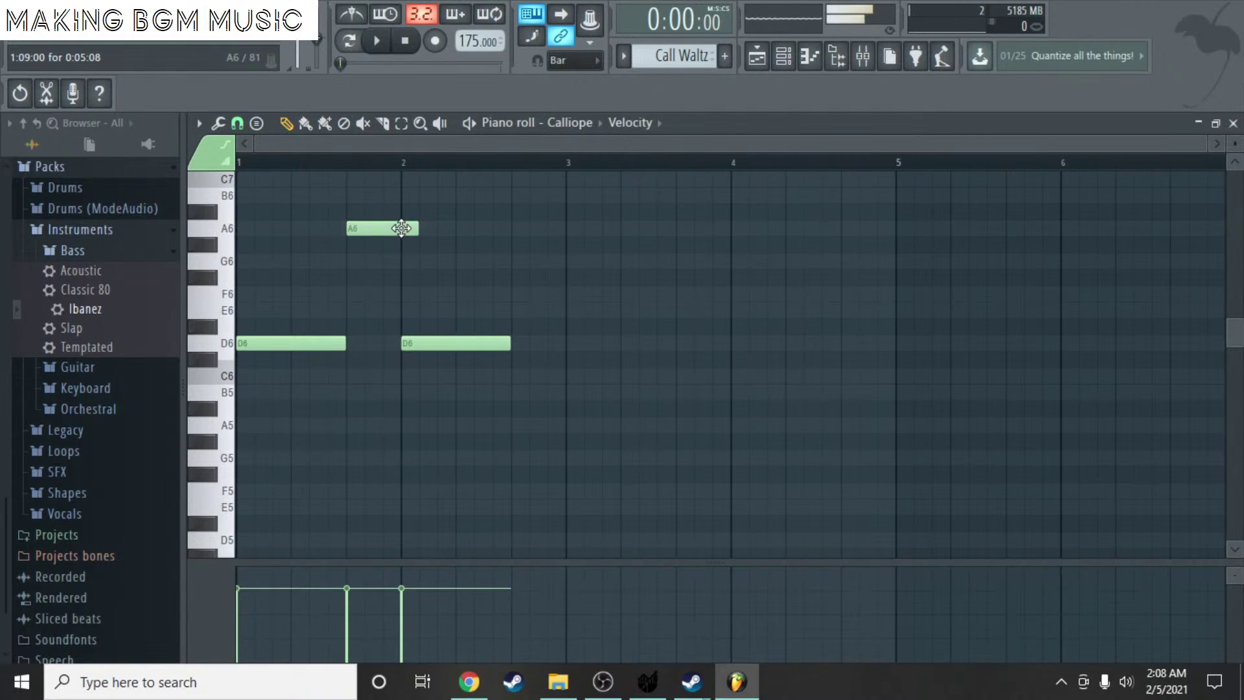
{"action": "key", "text": "space"}
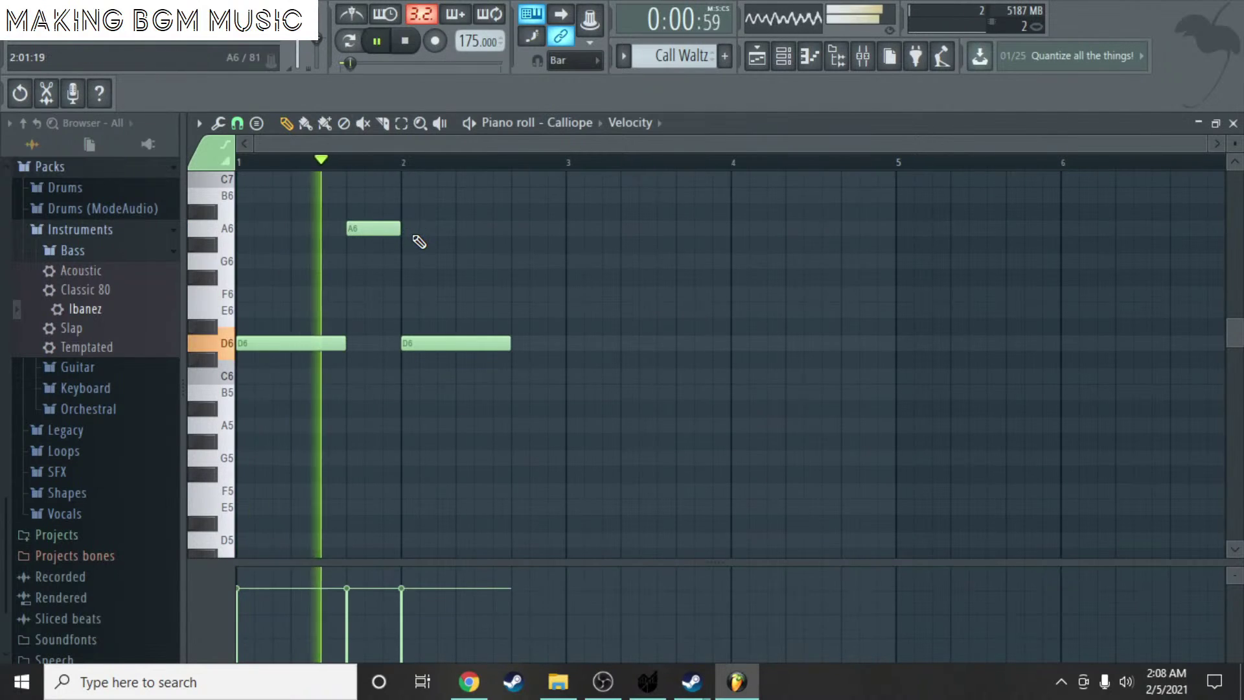
{"action": "key", "text": "space"}
- Add an F6 after the bar 2 D6 and a D6 at the start of bar 3, then play from bar 3
{"action": "mouse_move", "coordinate": [509, 293]}
{"action": "left_mouse_down"}
{"action": "mouse_move", "coordinate": [502, 322]}
{"action": "mouse_move", "coordinate": [524, 328]}
{"action": "mouse_move", "coordinate": [519, 293]}
{"action": "mouse_move", "coordinate": [530, 293]}
{"action": "left_mouse_up"}
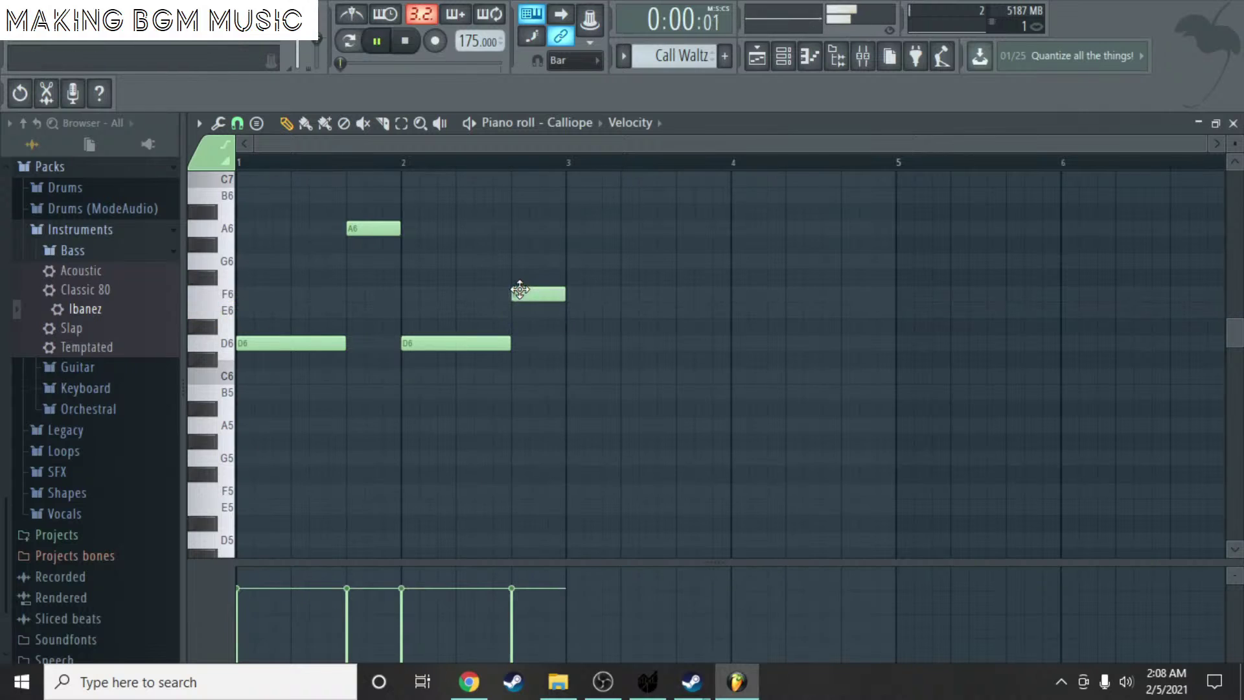
{"action": "key", "text": "space"}
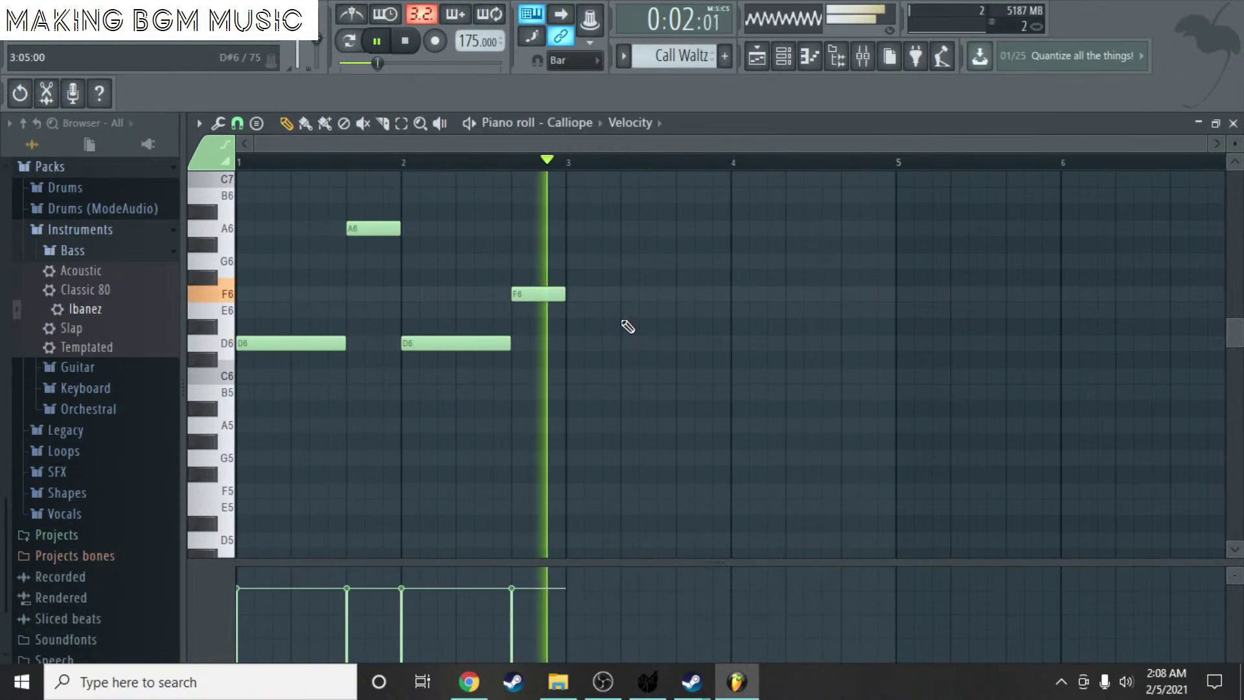
{"action": "key", "text": "space"}
{"action": "left_click", "coordinate": [575, 342]}
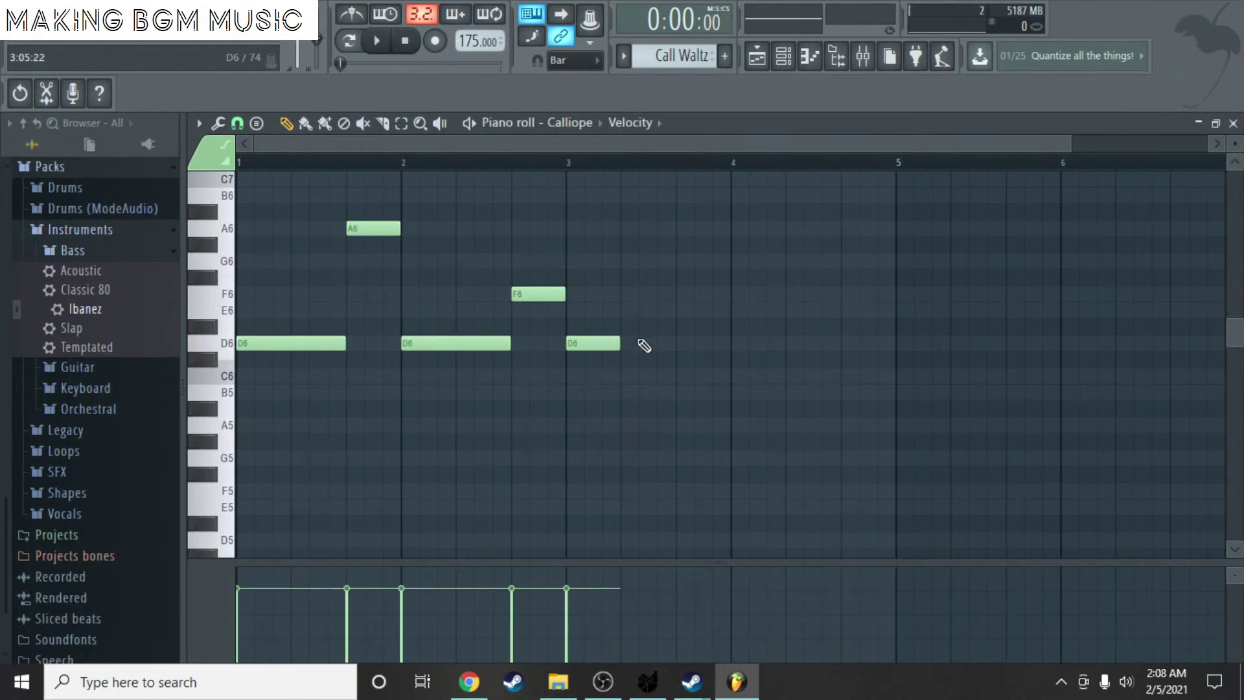
{"action": "scroll", "coordinate": [750, 273], "scroll_direction": "up", "scroll_amount": 4}
{"action": "left_click", "coordinate": [454, 165]}
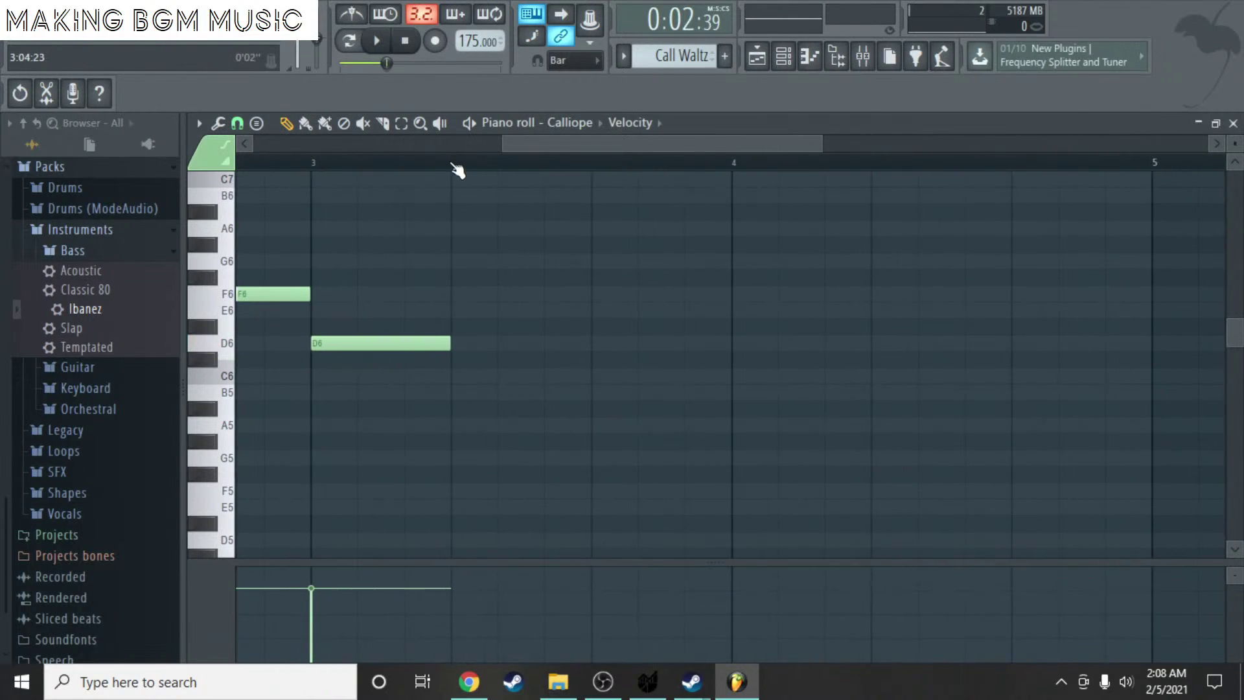
{"action": "key", "text": "space"}
{"action": "key", "text": "space"}
- Draw F6, E6 and C#6 notes through bar 3 and play the new phrase
{"action": "left_click_drag", "start_coordinate": [472, 283], "coordinate": [492, 301]}
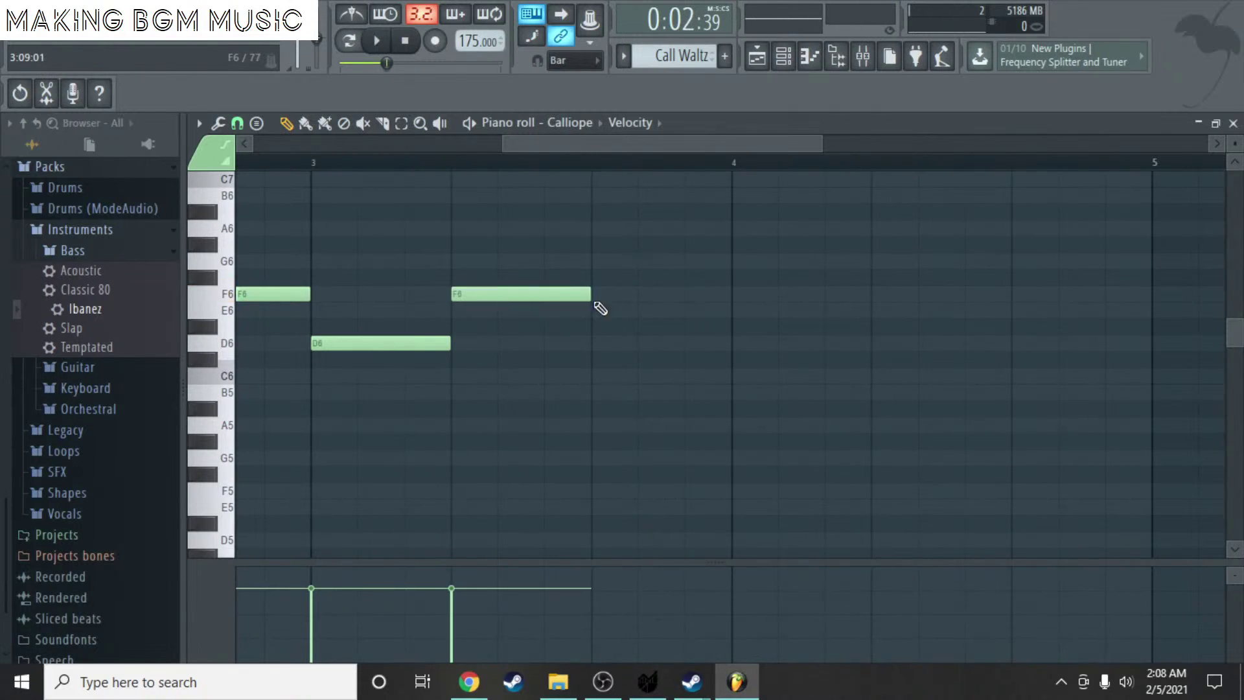
{"action": "left_click", "coordinate": [560, 327]}
{"action": "mouse_move", "coordinate": [567, 298]}
{"action": "left_mouse_down"}
{"action": "mouse_move", "coordinate": [520, 299]}
{"action": "mouse_move", "coordinate": [557, 309]}
{"action": "left_mouse_up"}
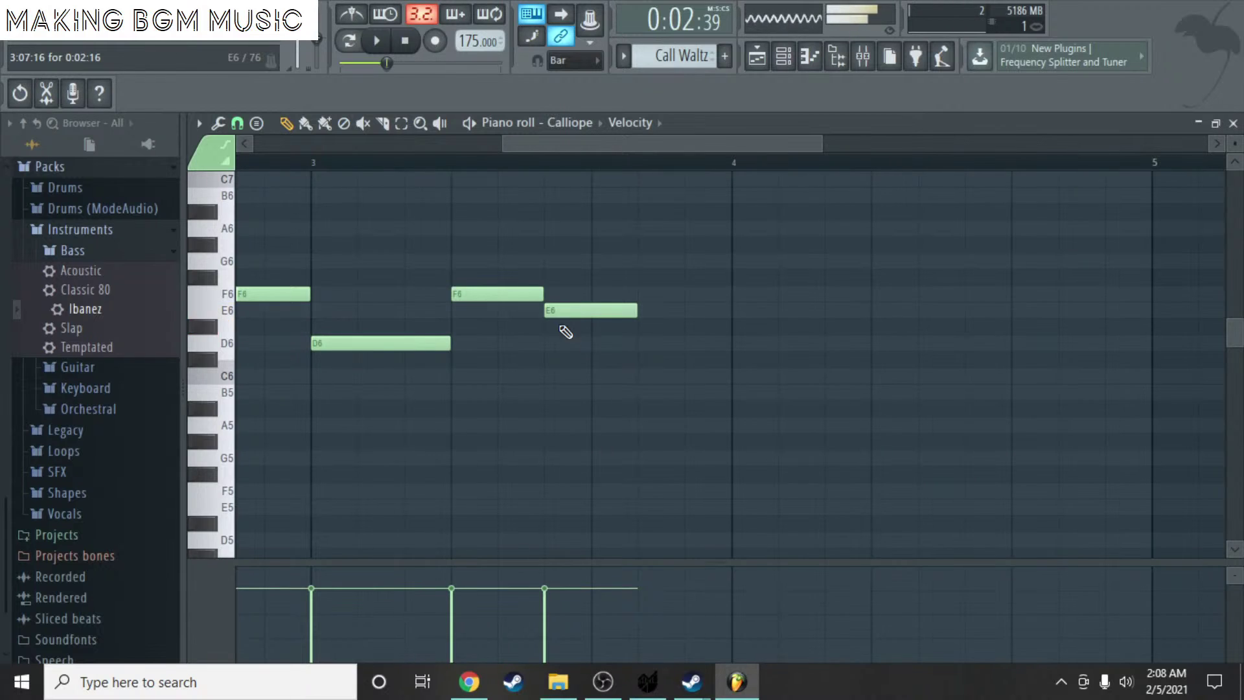
{"action": "left_click_drag", "start_coordinate": [600, 372], "coordinate": [614, 347]}
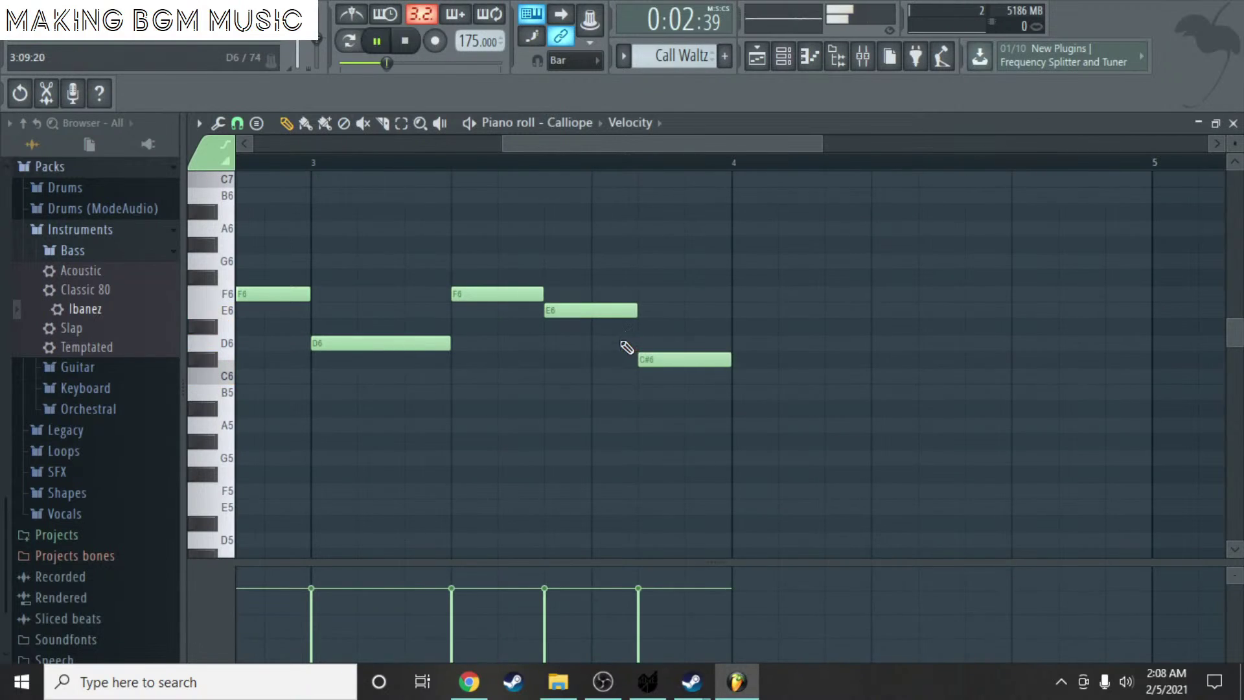
{"action": "key", "text": "space"}
{"action": "key", "text": "space"}
{"action": "key", "text": "space"}
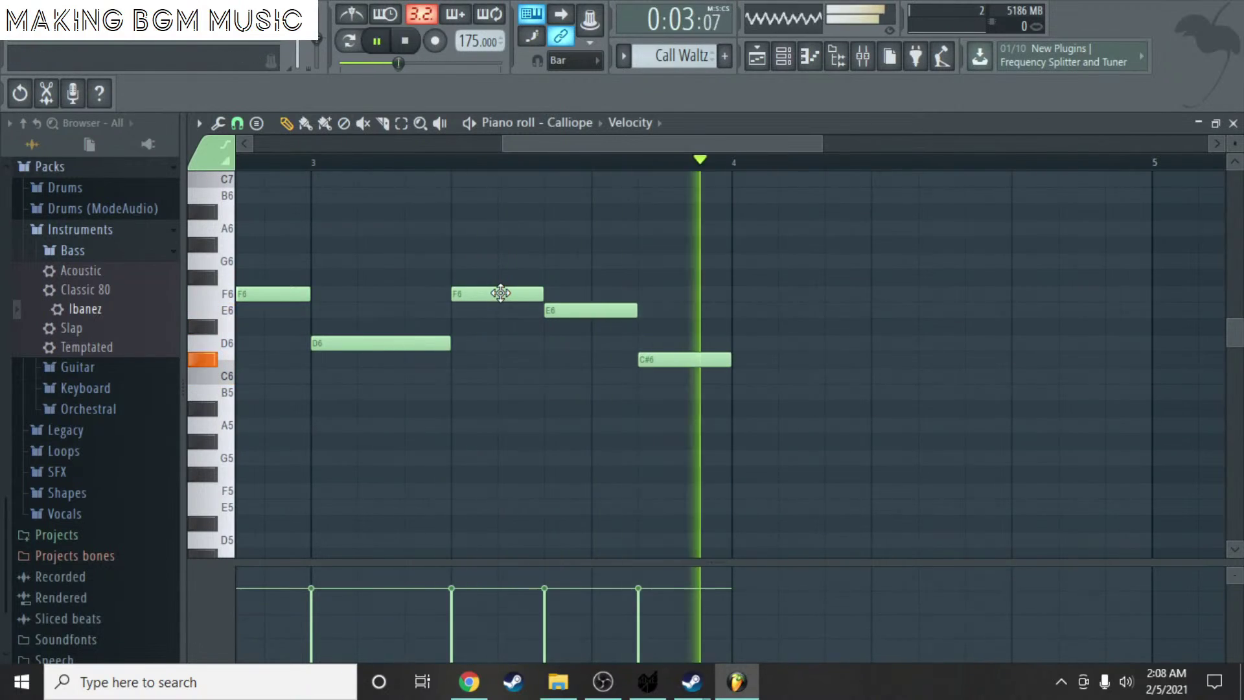
{"action": "key", "text": "space"}
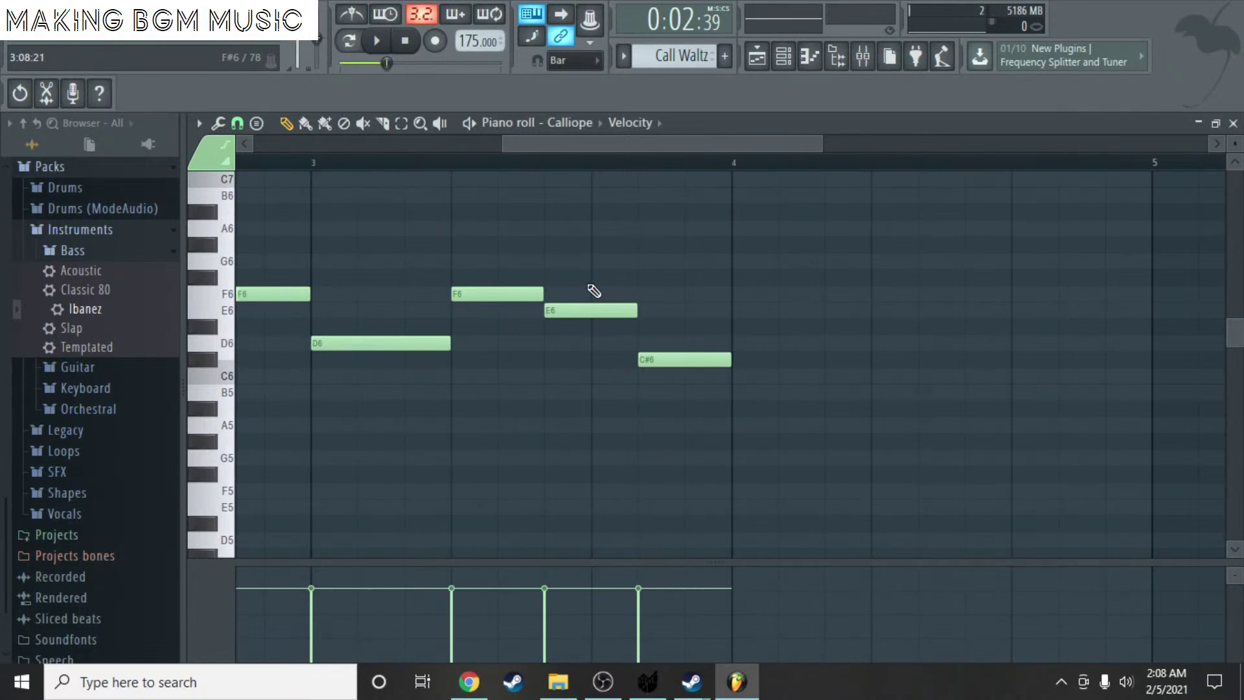
- Add a D6 at the start of bar 4 followed by two A5 notes, then play the melody
{"action": "left_click", "coordinate": [736, 328]}
{"action": "left_click_drag", "start_coordinate": [736, 328], "coordinate": [731, 346]}
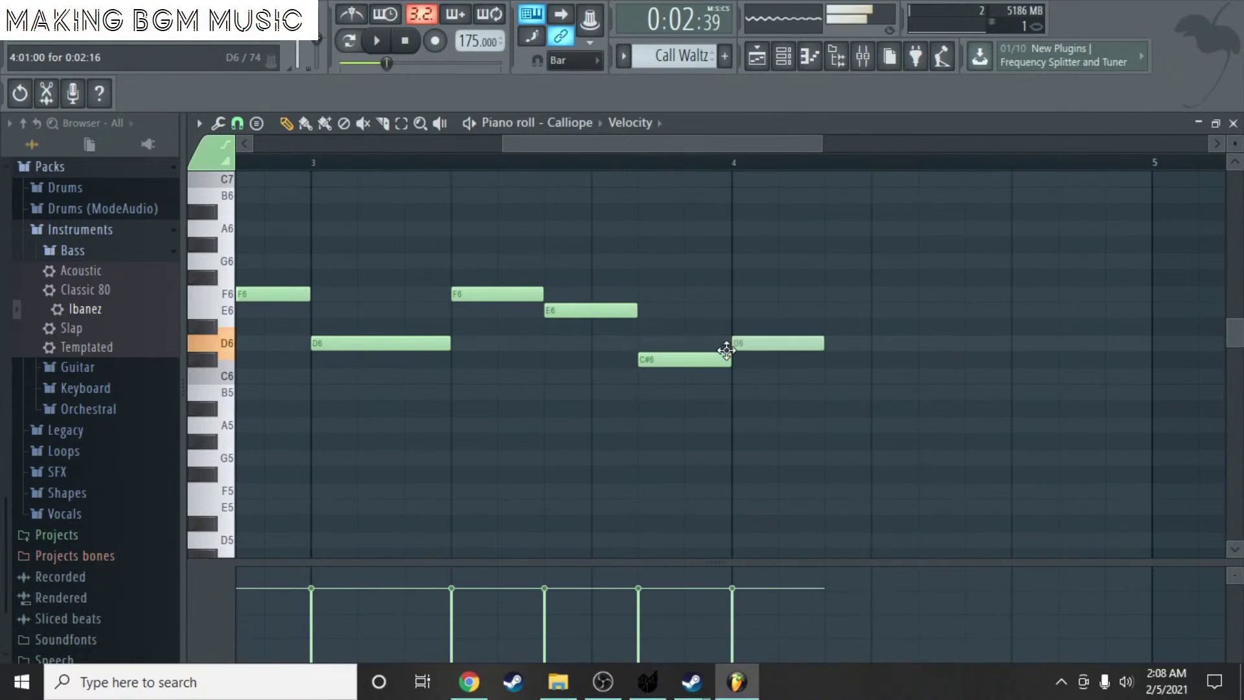
{"action": "scroll", "coordinate": [649, 261], "scroll_direction": "down", "scroll_amount": 3}
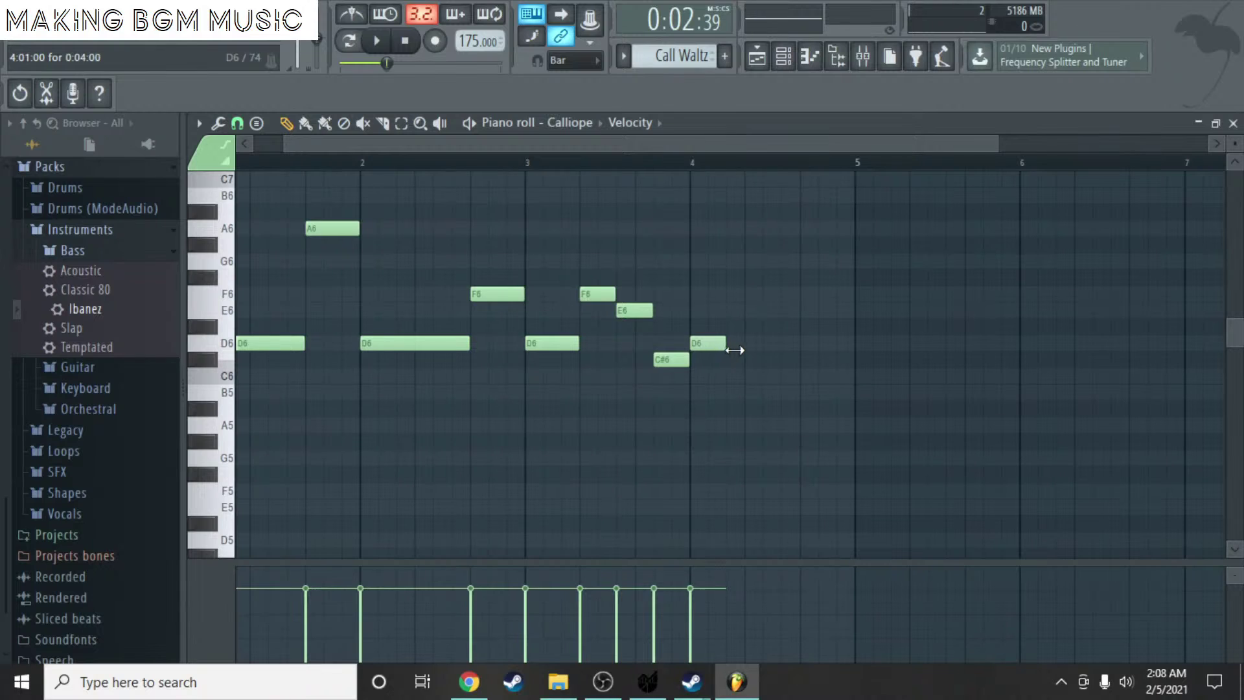
{"action": "left_click_drag", "start_coordinate": [751, 409], "coordinate": [755, 425]}
{"action": "left_click", "coordinate": [810, 425]}
{"action": "key", "text": "space"}
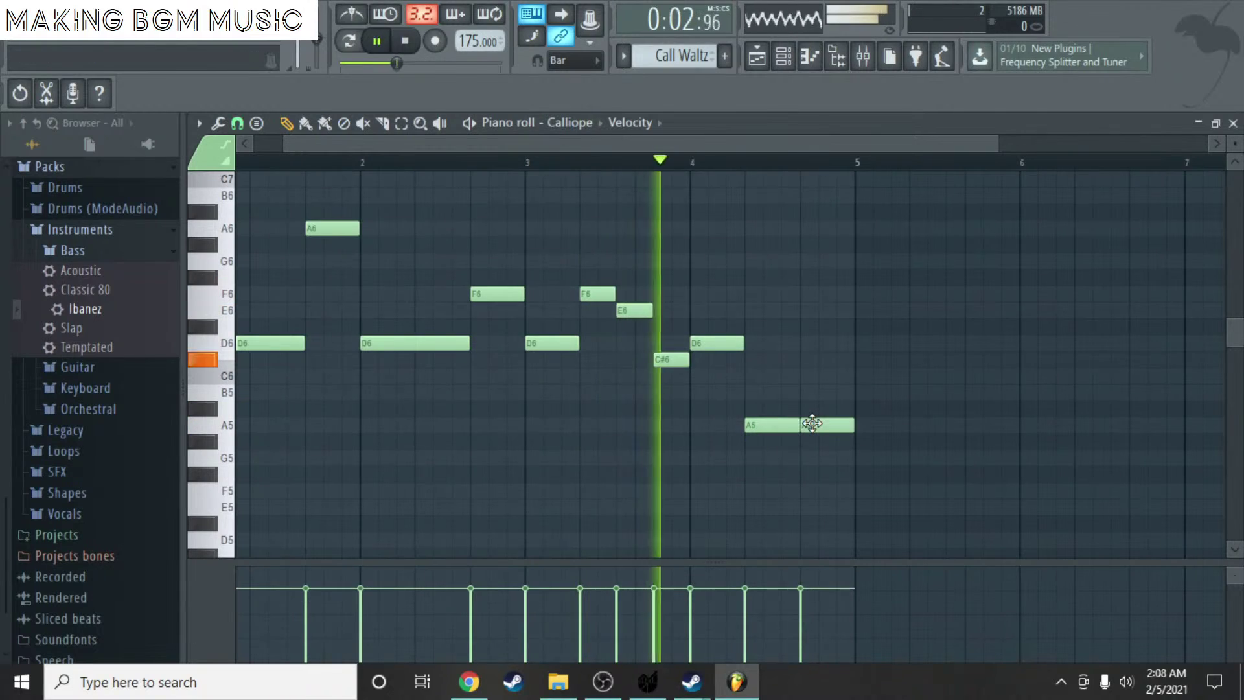
{"action": "scroll", "coordinate": [770, 268], "scroll_direction": "down", "scroll_amount": 2}
{"action": "key", "text": "space"}
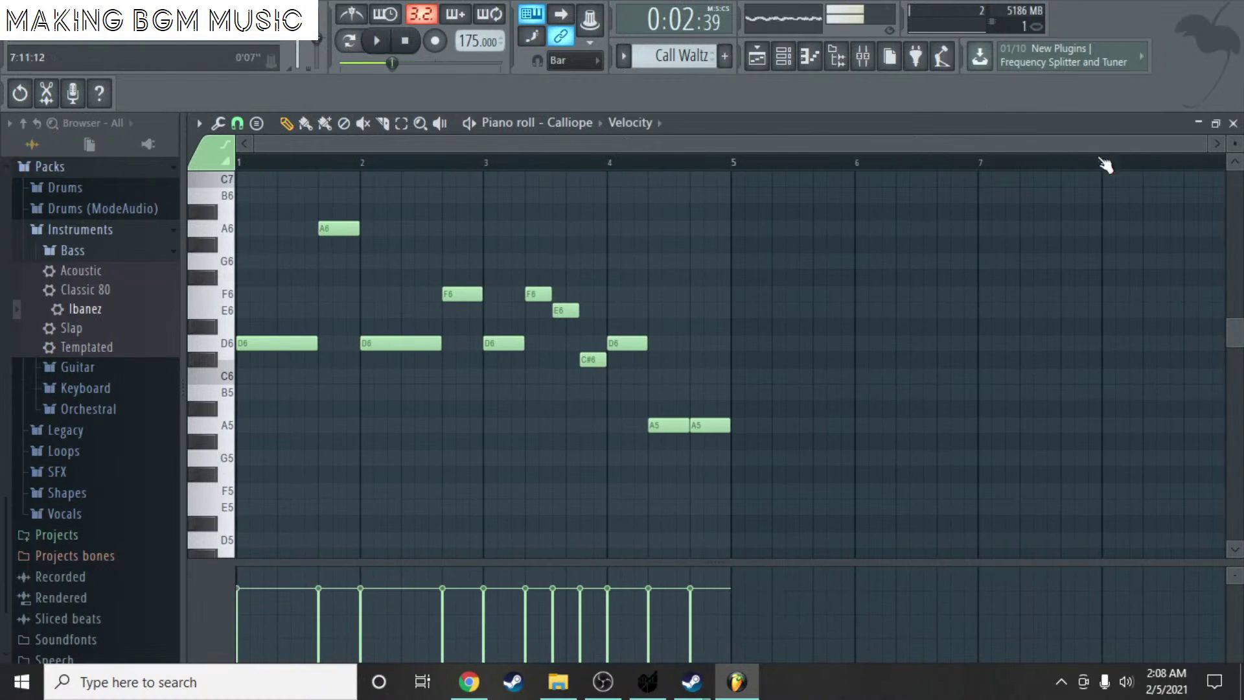
- Close the piano roll and channel list, add a second Call Waltz clip at bar 5 on Track 2, and play the song
{"action": "left_click", "coordinate": [1233, 123]}
{"action": "key", "text": "Escape"}
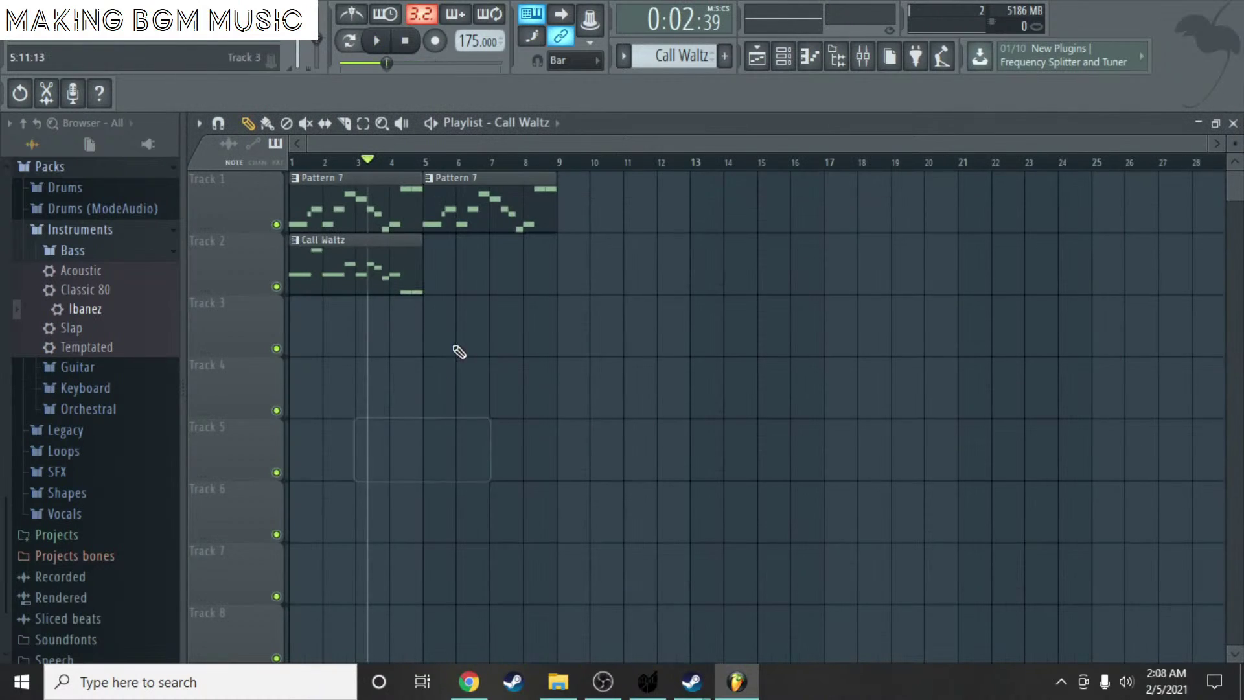
{"action": "left_click", "coordinate": [427, 277]}
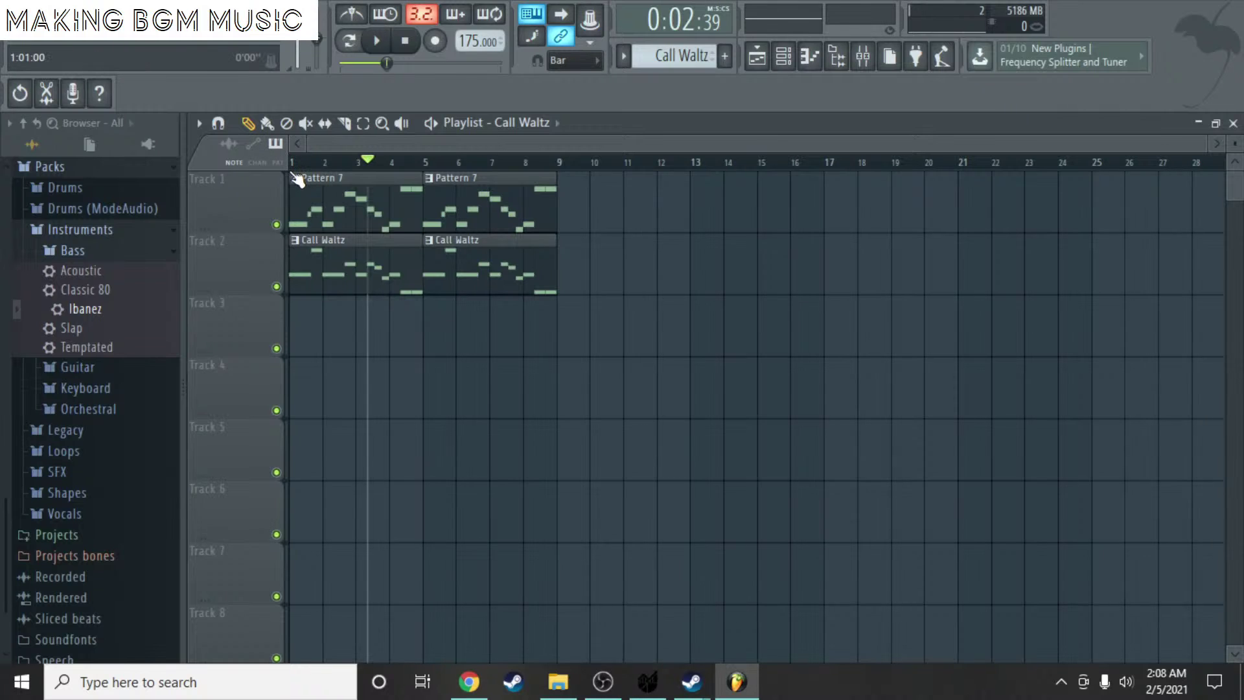
{"action": "key", "text": "space"}
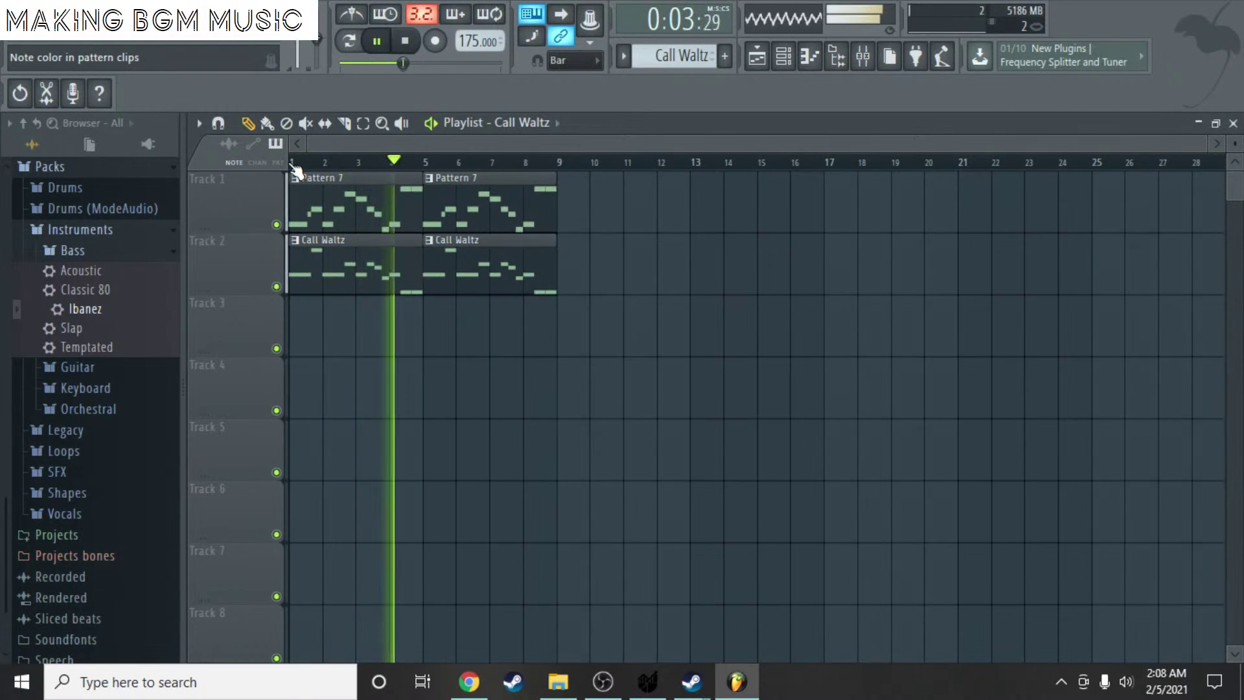
{"action": "key", "text": "space"}
{"action": "double_click", "coordinate": [379, 253]}
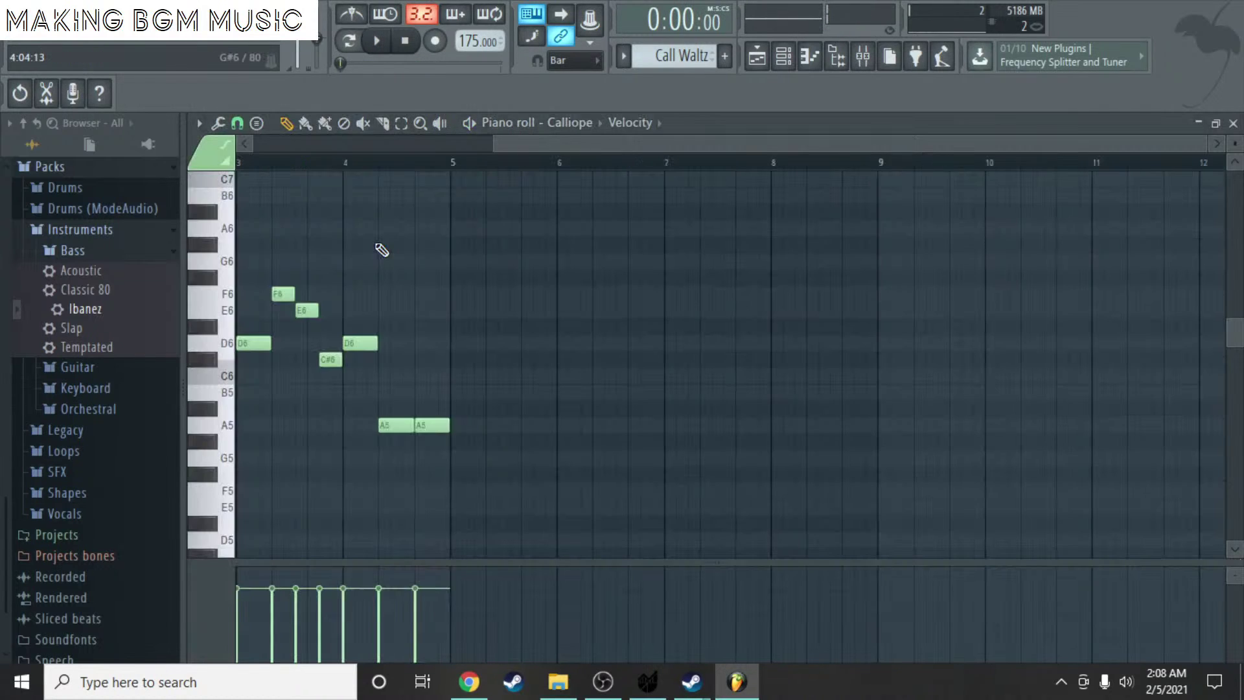
{"action": "left_click", "coordinate": [382, 248]}
{"action": "scroll", "coordinate": [386, 255], "scroll_direction": "up", "scroll_amount": 6}
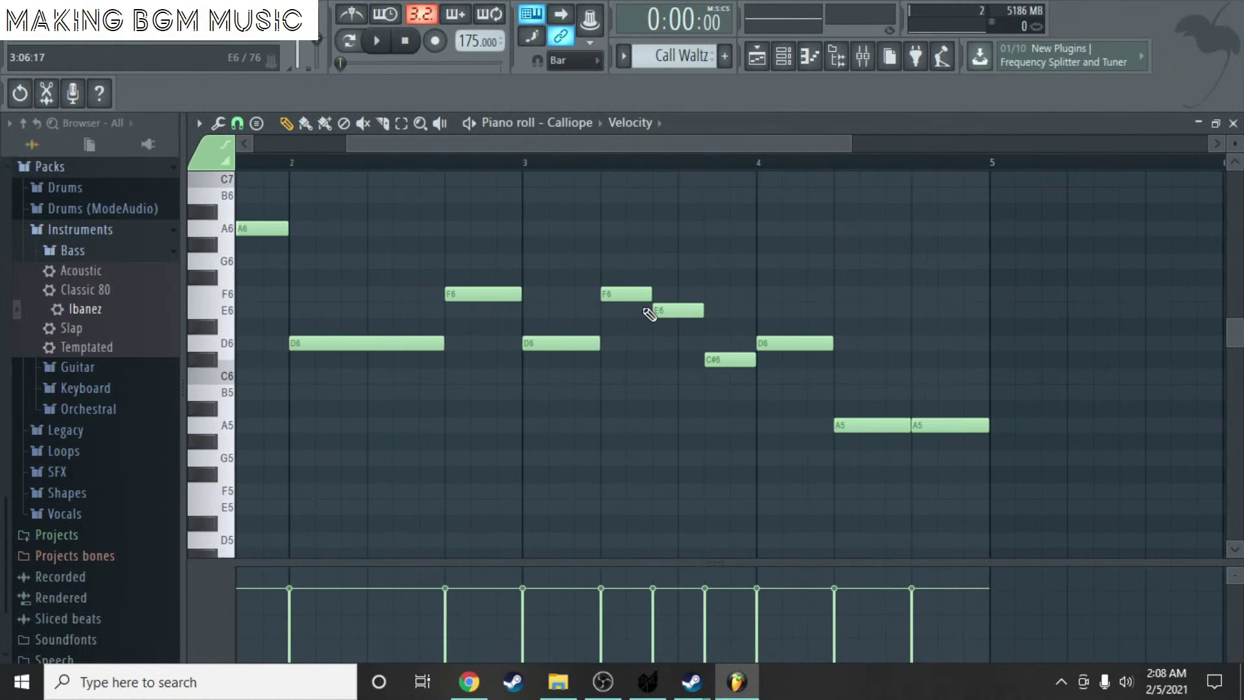
{"action": "mouse_move", "coordinate": [526, 367]}
{"action": "left_mouse_down"}
{"action": "mouse_move", "coordinate": [517, 330]}
{"action": "mouse_move", "coordinate": [514, 348]}
{"action": "left_mouse_up"}
{"action": "right_click", "coordinate": [544, 344]}
{"action": "left_click", "coordinate": [557, 349]}
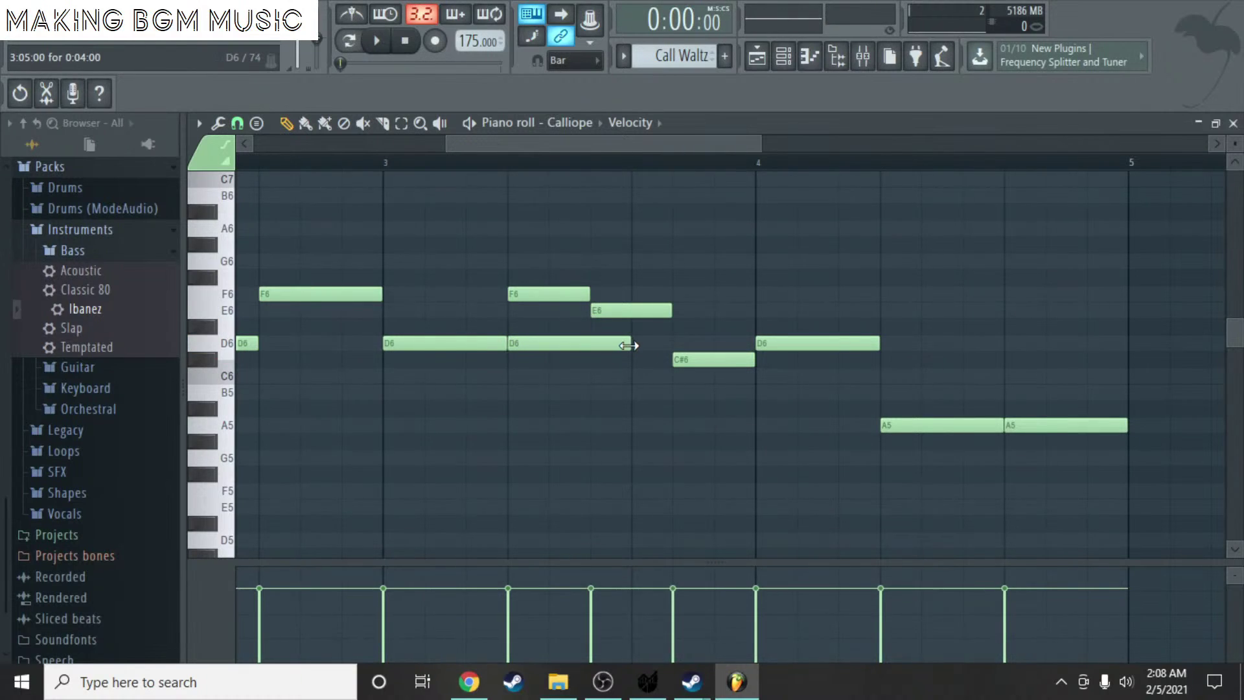
{"action": "right_click", "coordinate": [613, 345]}
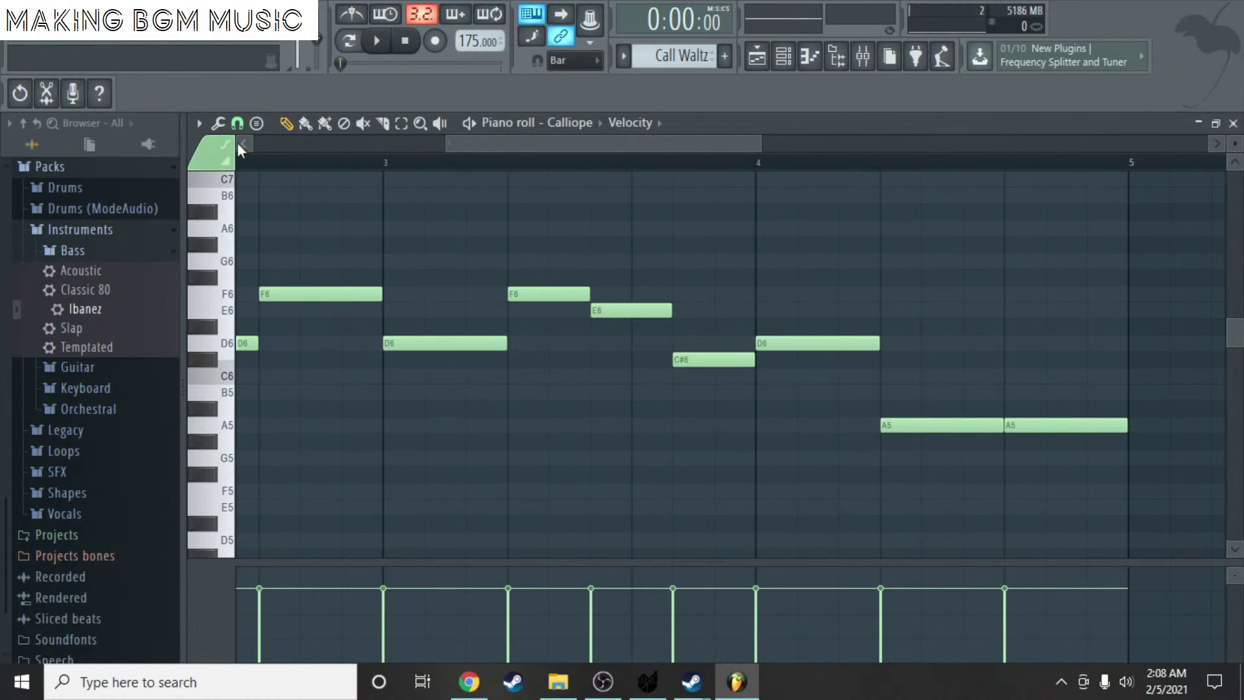
{"action": "left_click", "coordinate": [218, 123]}
{"action": "left_click", "coordinate": [197, 124]}
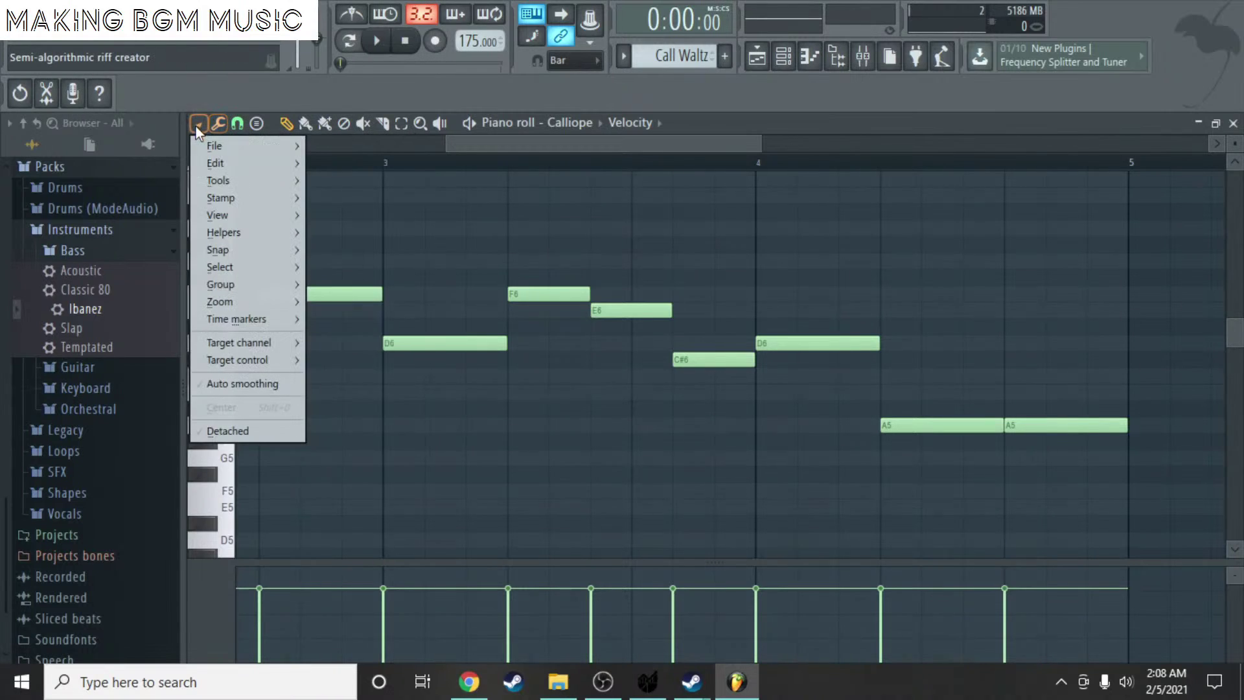
{"action": "left_click", "coordinate": [238, 124]}
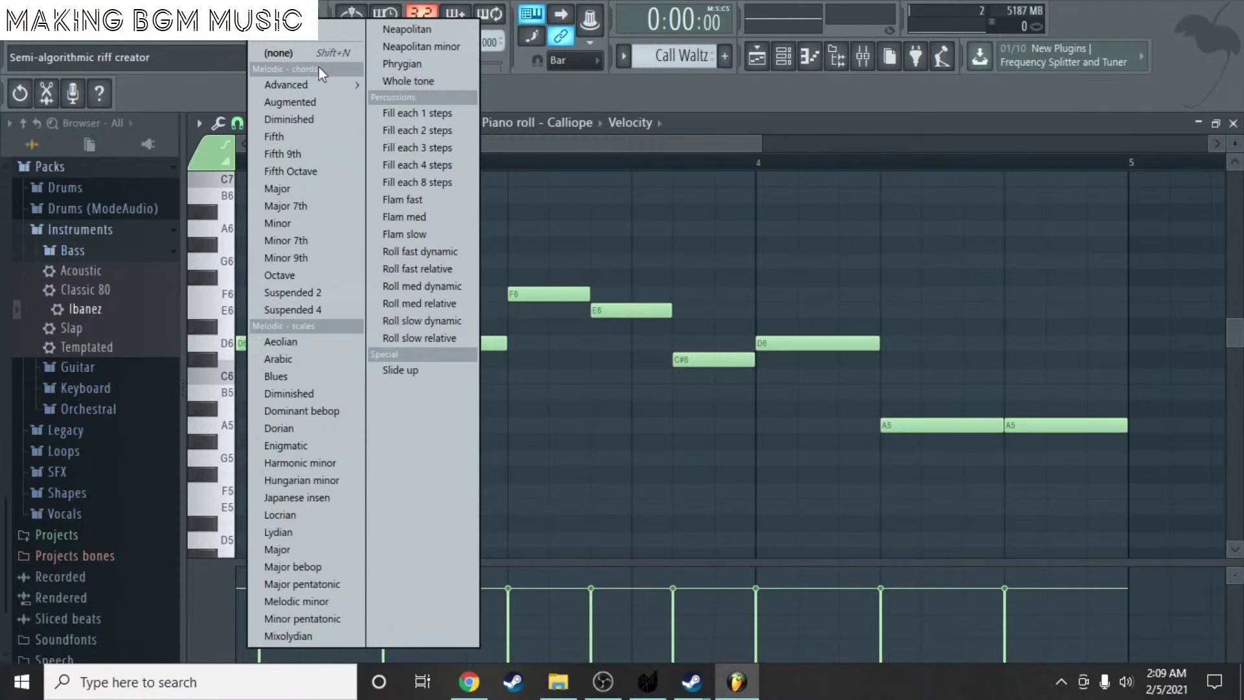
{"action": "mouse_move", "coordinate": [326, 88]}
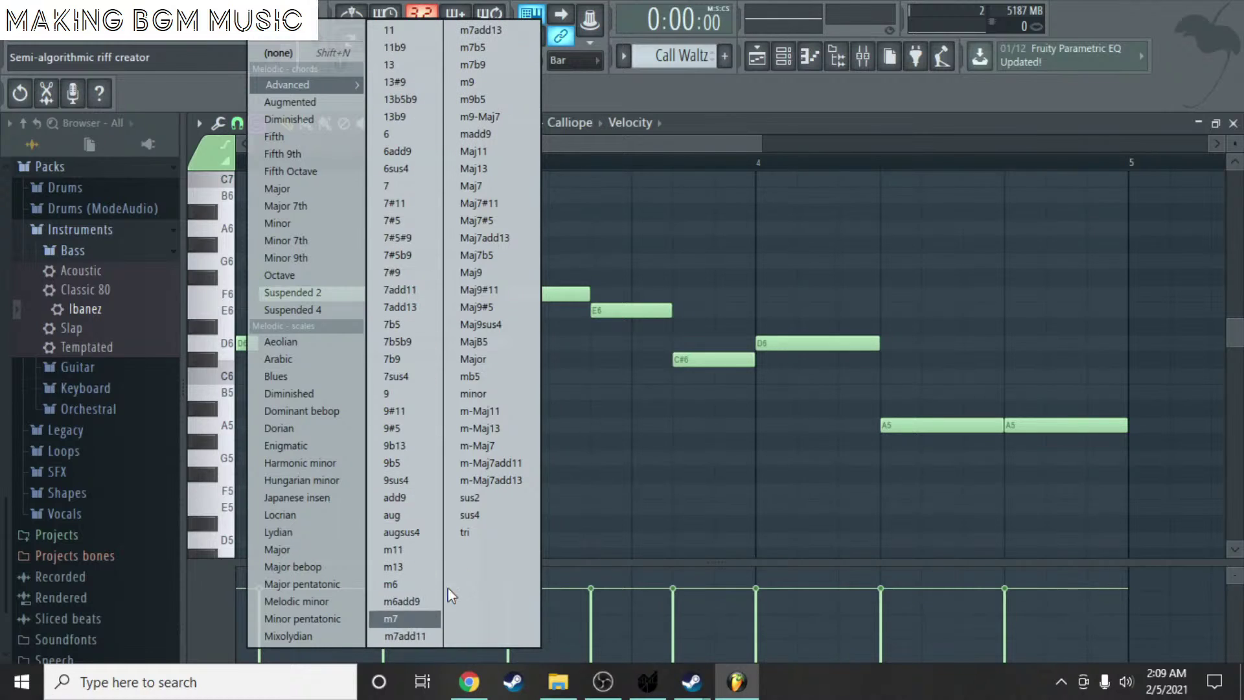
{"action": "left_click", "coordinate": [592, 365]}
{"action": "right_click", "coordinate": [604, 366]}
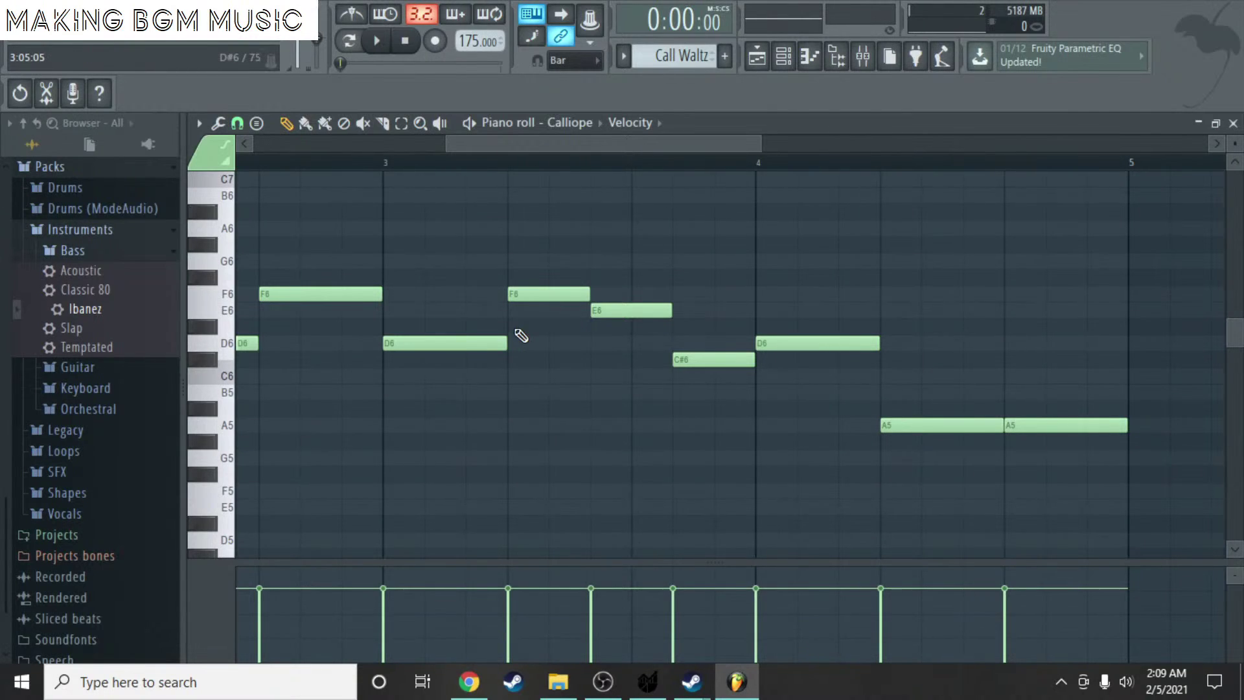
- Replace the bar-3 F6, E6, C#6 run with A6, G#6, F6 after the D6
{"action": "left_click", "coordinate": [531, 229]}
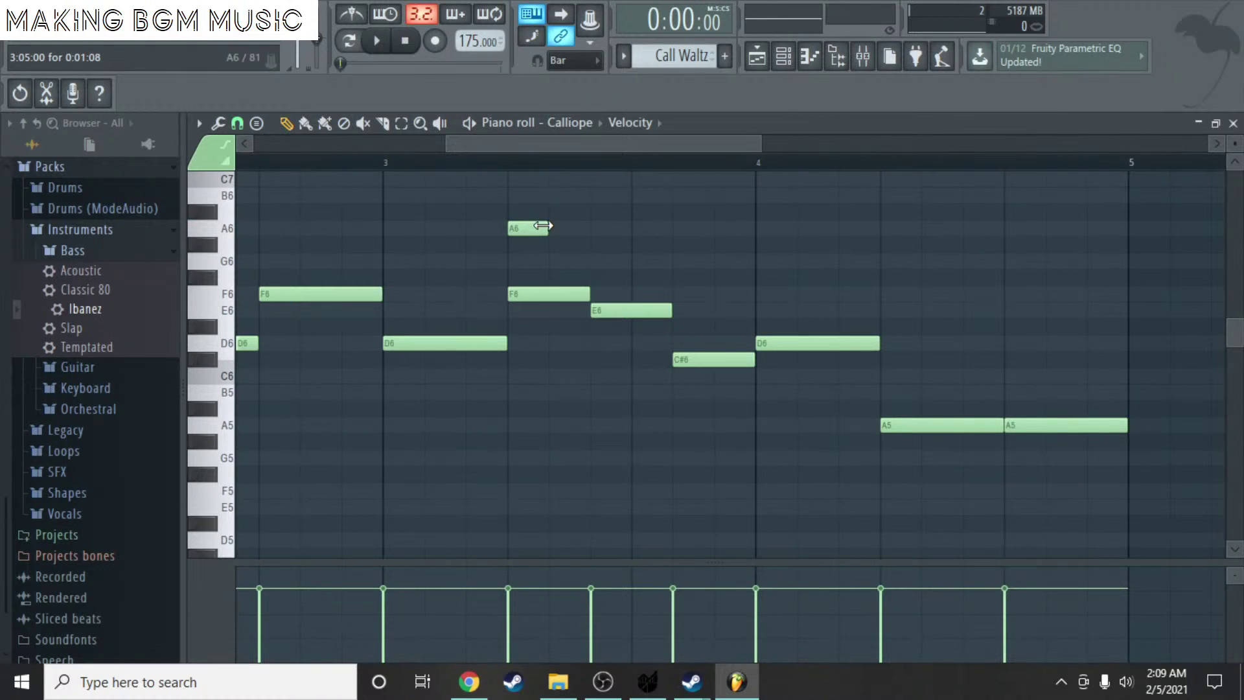
{"action": "left_click", "coordinate": [600, 245]}
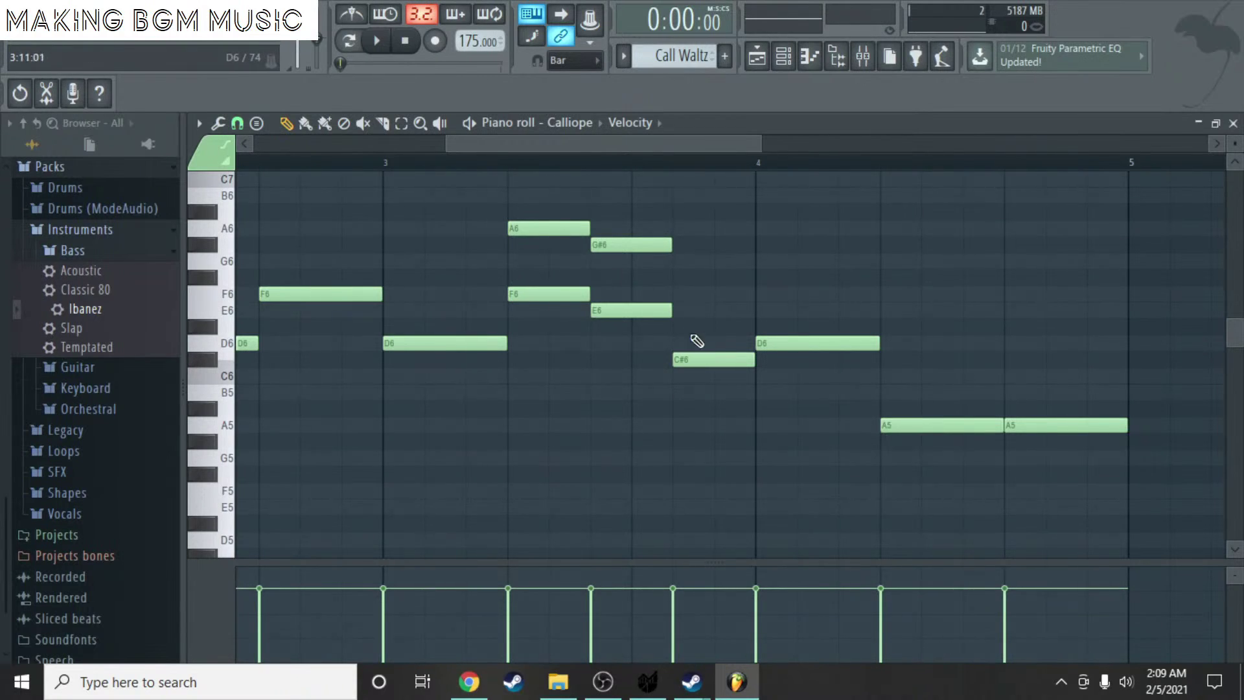
{"action": "left_click", "coordinate": [689, 294]}
{"action": "right_click", "coordinate": [551, 294]}
{"action": "right_click", "coordinate": [595, 310]}
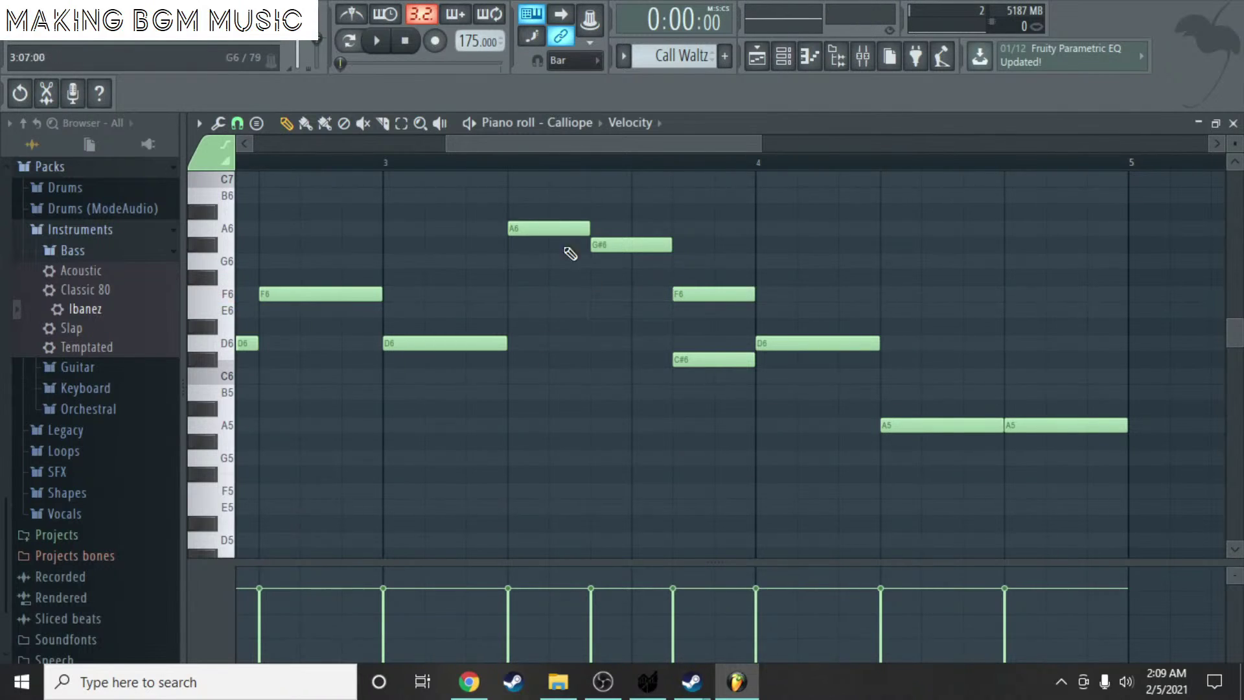
{"action": "right_click", "coordinate": [677, 360]}
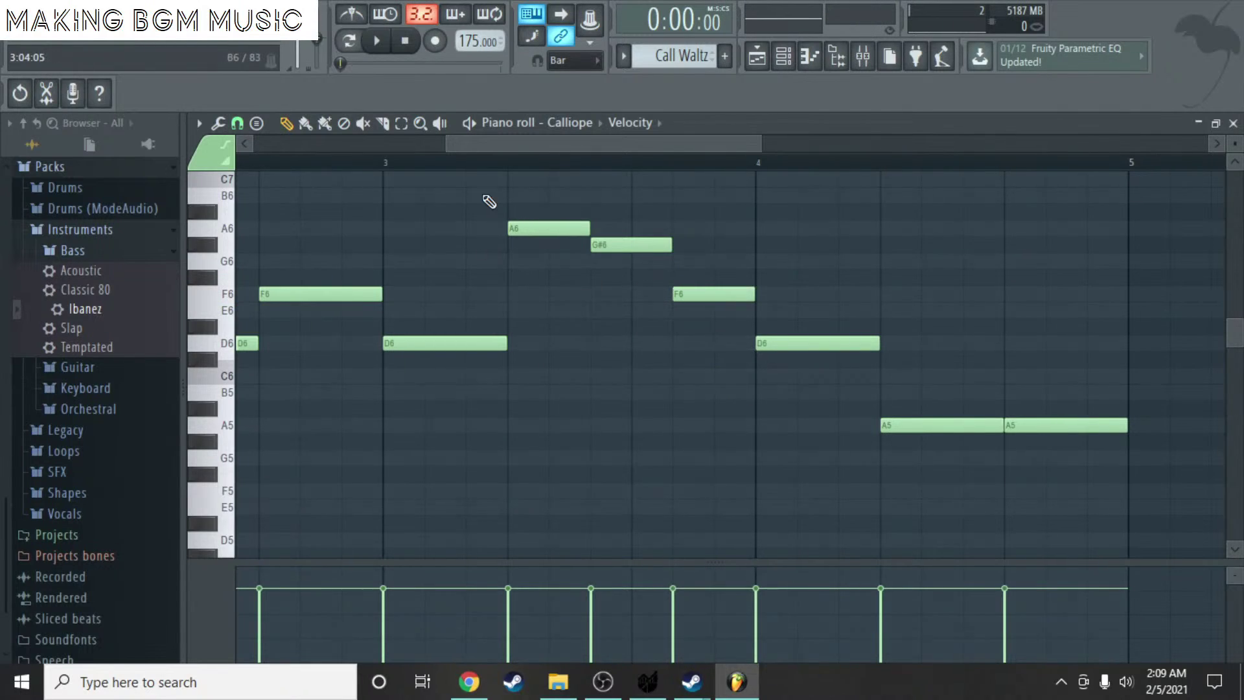
- Play back the edited melody, then replay it from bar 3
{"action": "scroll", "coordinate": [366, 149], "scroll_direction": "down", "scroll_amount": 5}
{"action": "scroll", "coordinate": [349, 211], "scroll_direction": "down", "scroll_amount": 5}
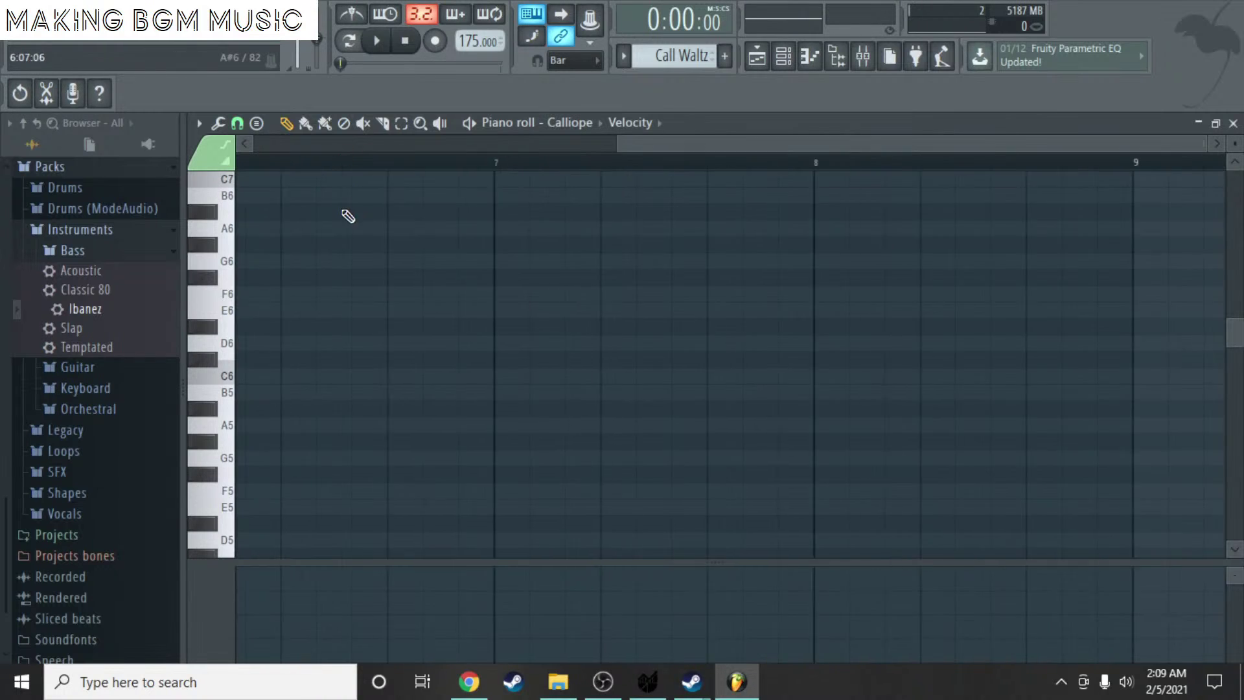
{"action": "key", "text": "space"}
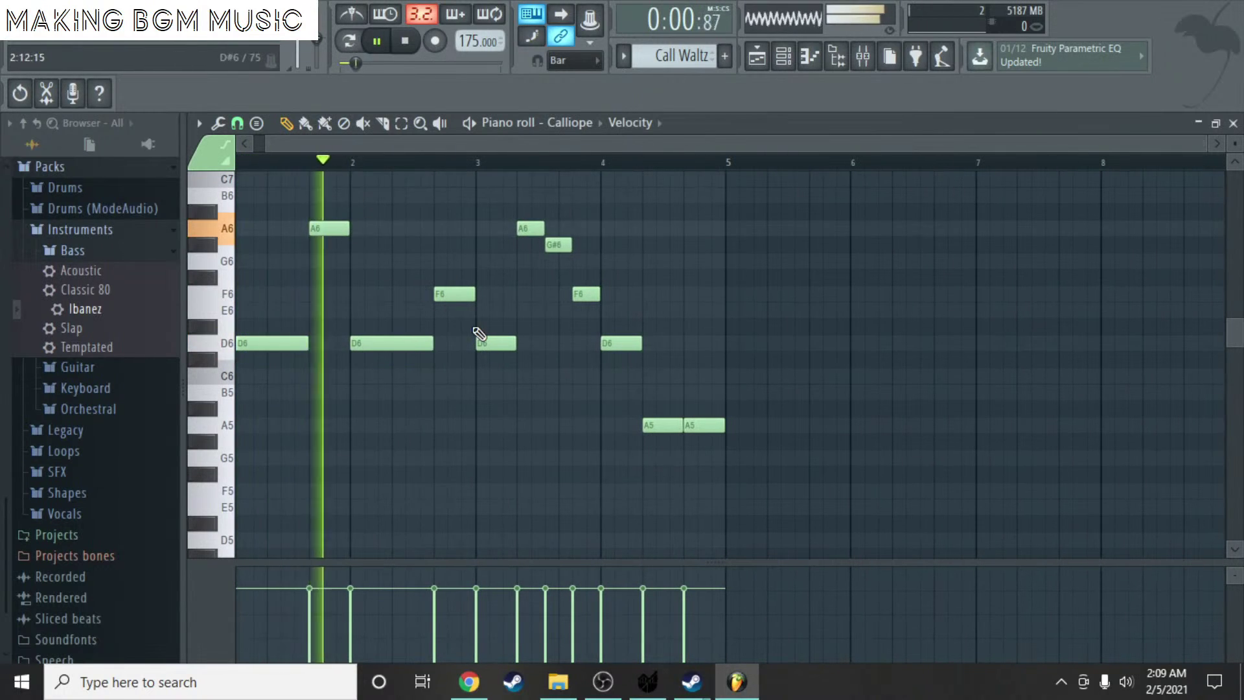
{"action": "scroll", "coordinate": [475, 336], "scroll_direction": "up", "scroll_amount": 2}
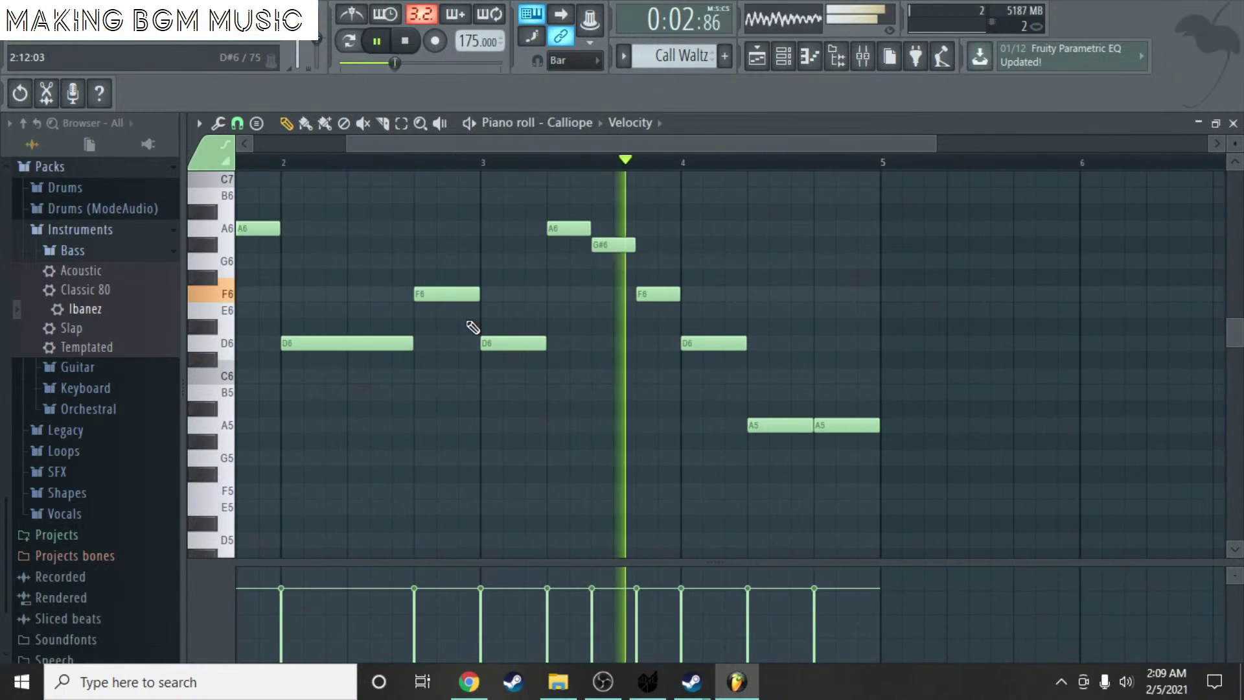
{"action": "key", "text": "space"}
{"action": "left_click", "coordinate": [547, 165]}
{"action": "key", "text": "space"}
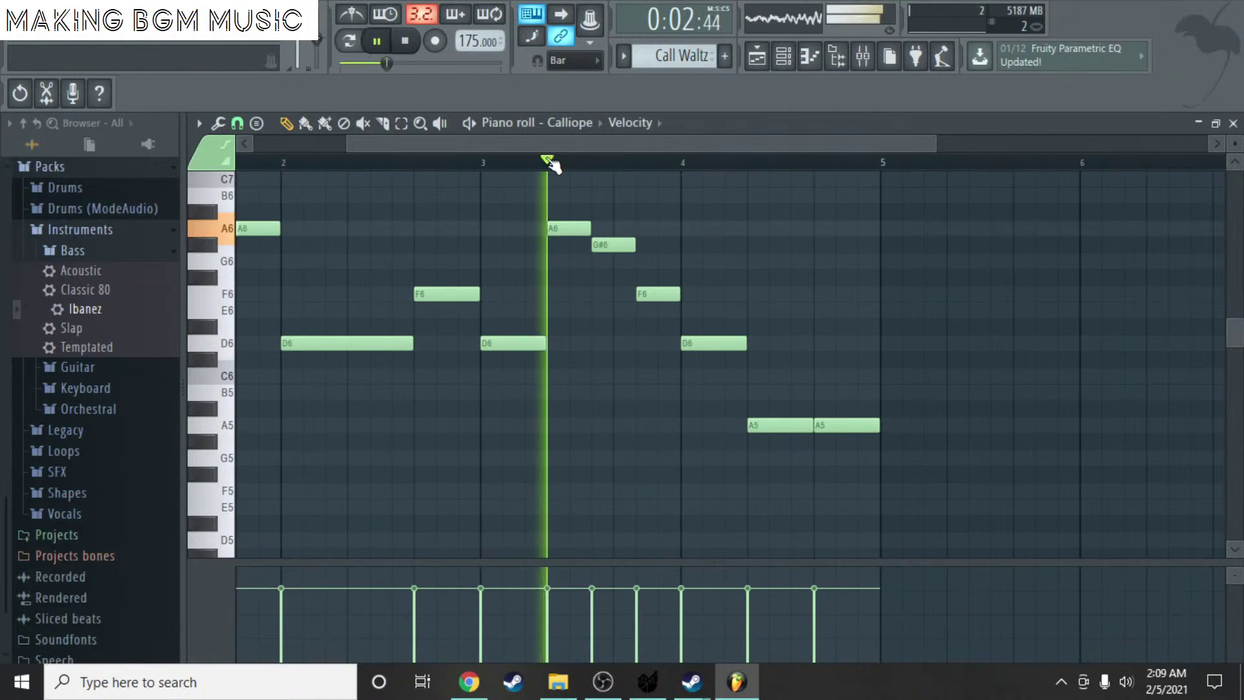
{"action": "key", "text": "space"}
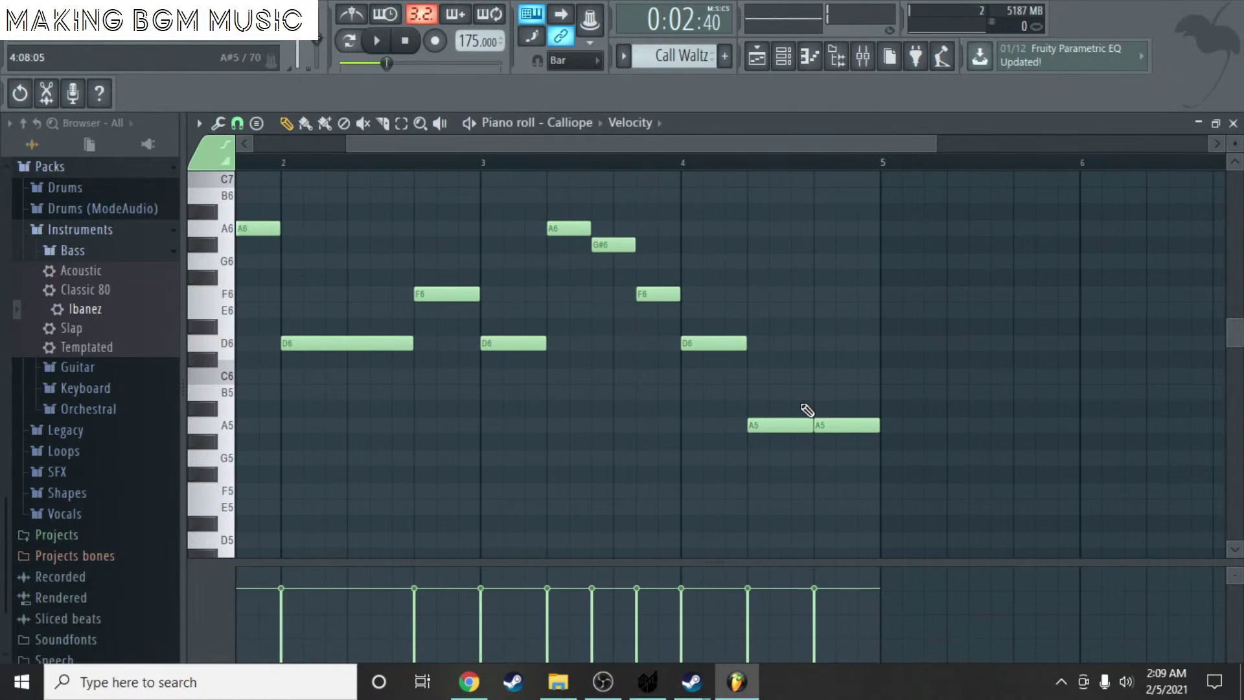
- Try raising the bar-4 D6 to A6 and both A5 notes to D6
{"action": "left_click", "coordinate": [713, 339]}
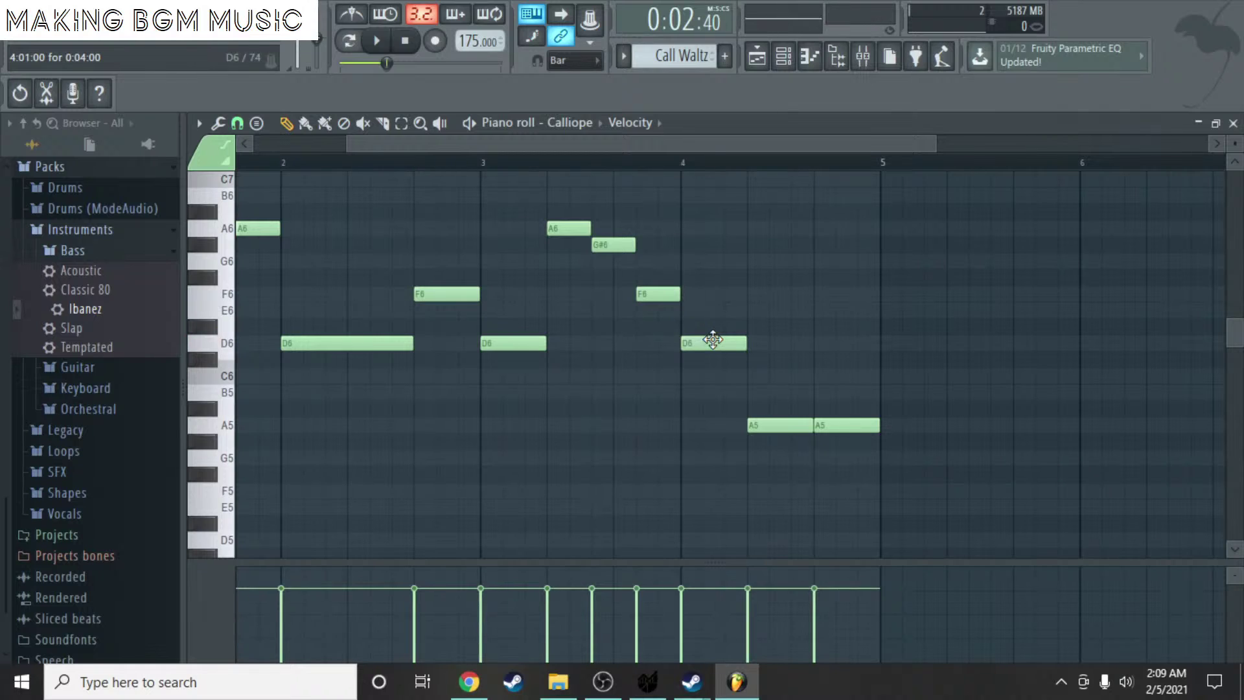
{"action": "left_click_drag", "start_coordinate": [713, 340], "coordinate": [706, 228]}
{"action": "left_click", "coordinate": [764, 420]}
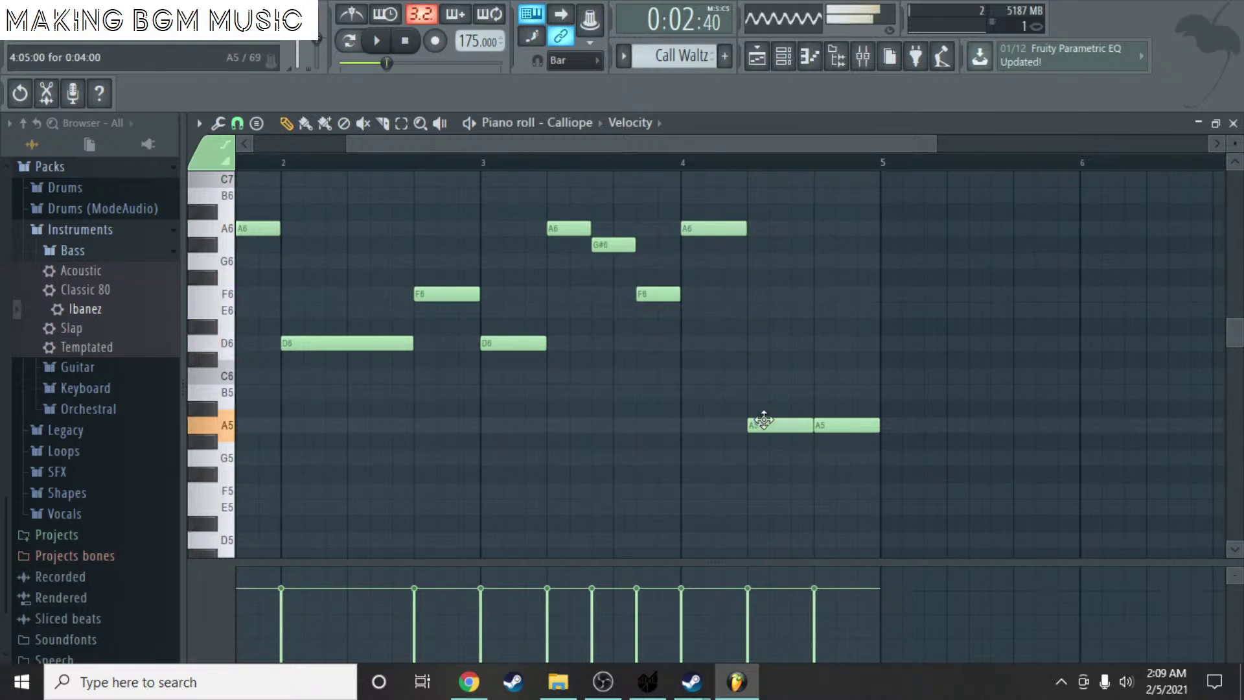
{"action": "left_click_drag", "start_coordinate": [764, 420], "coordinate": [759, 342]}
{"action": "left_click_drag", "start_coordinate": [834, 425], "coordinate": [838, 344]}
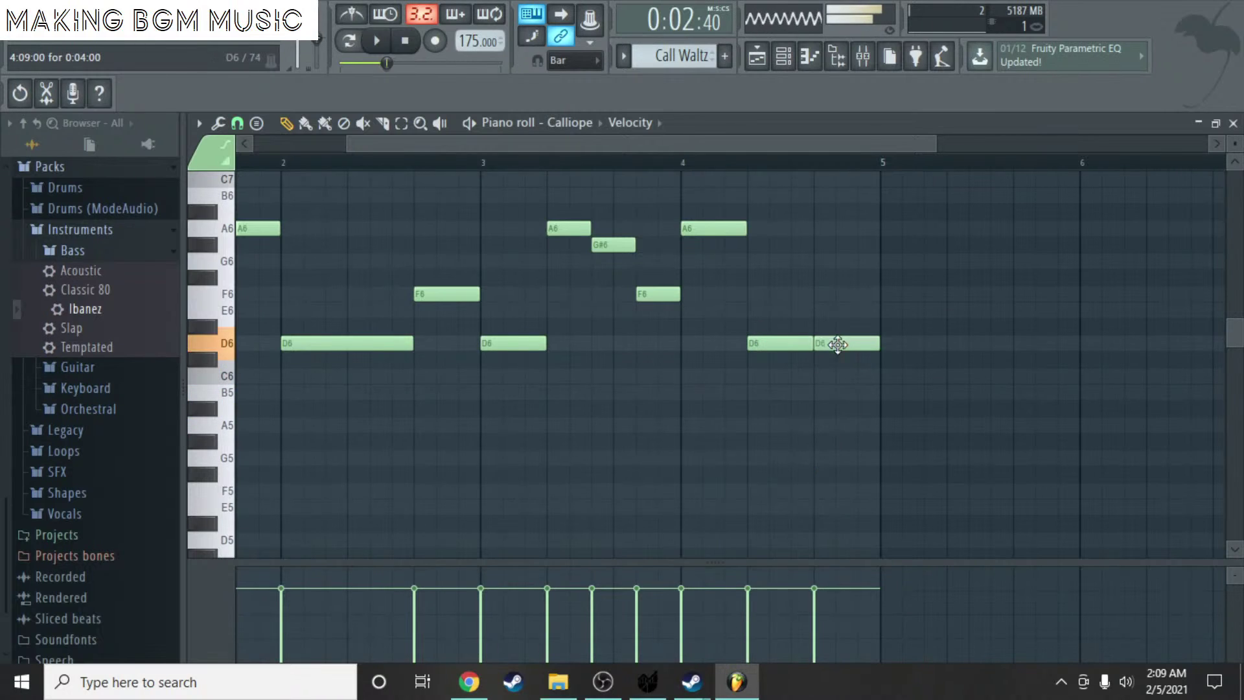
- Listen to the change, then return the bar-4 notes to D6, A5 and A5
{"action": "key", "text": "space"}
{"action": "scroll", "coordinate": [771, 329], "scroll_direction": "down", "scroll_amount": 3}
{"action": "key", "text": "space"}
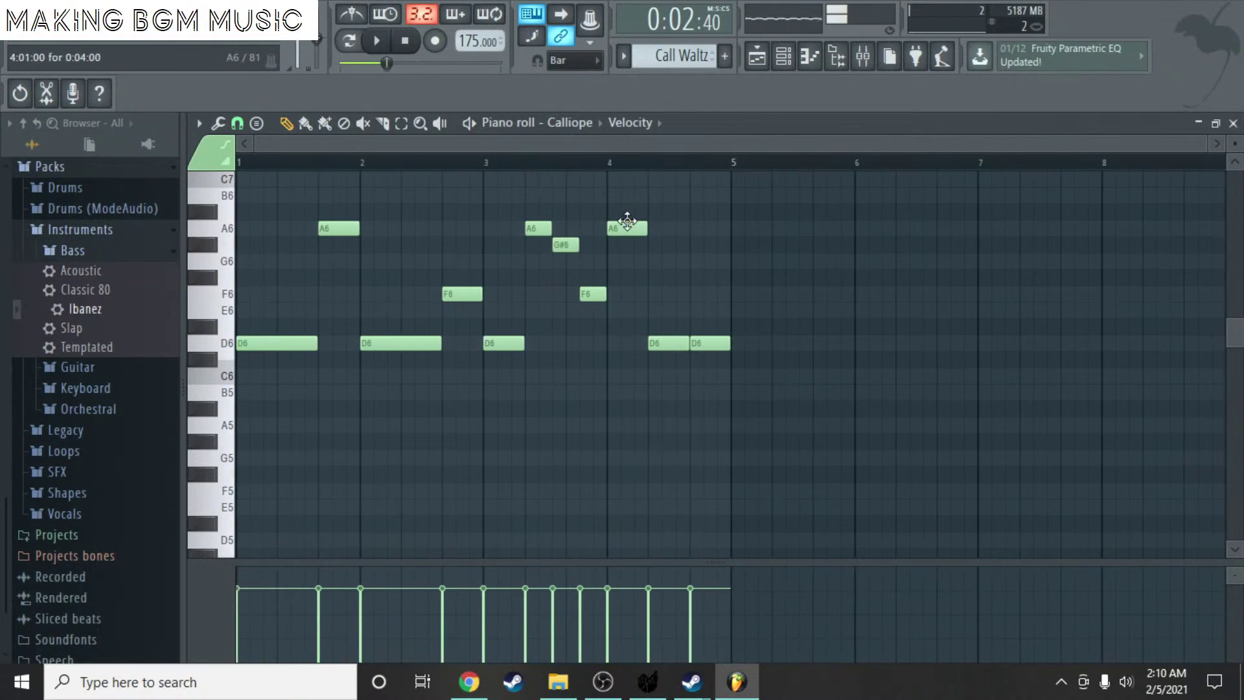
{"action": "left_click_drag", "start_coordinate": [628, 223], "coordinate": [675, 427]}
{"action": "left_click_drag", "start_coordinate": [707, 344], "coordinate": [708, 377]}
{"action": "left_click_drag", "start_coordinate": [715, 424], "coordinate": [713, 426]}
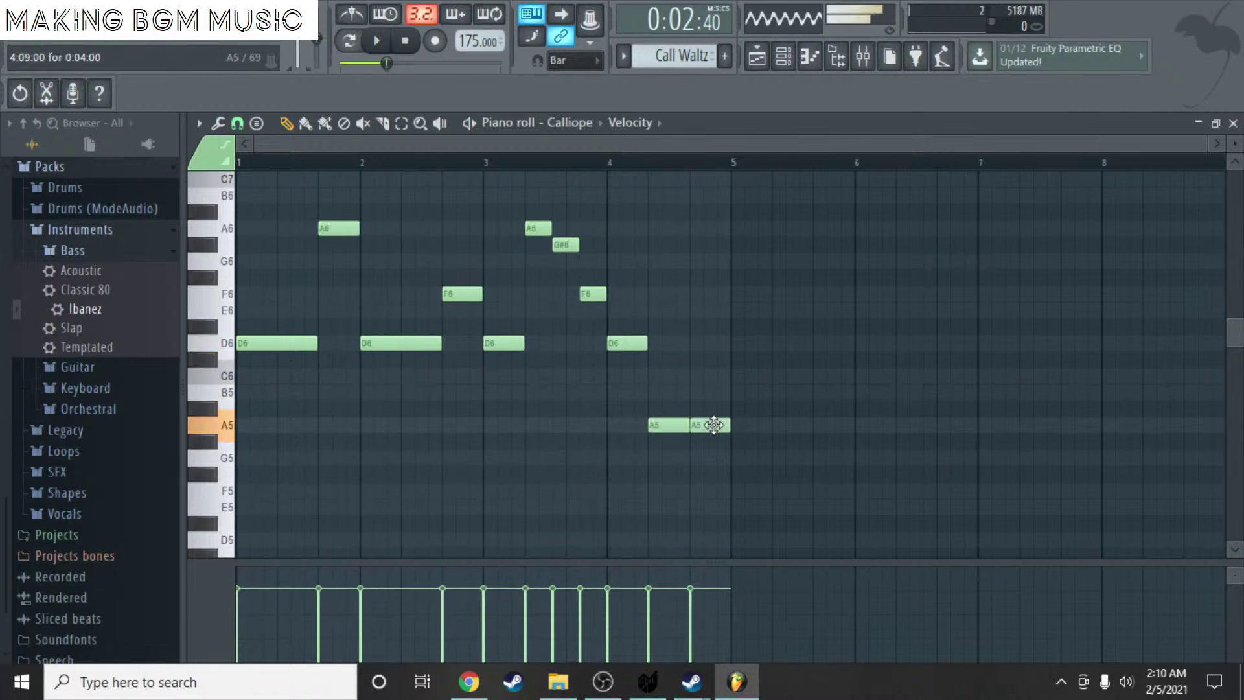
- Close the piano roll and channel list, then play the whole song from bar 1
{"action": "left_click", "coordinate": [1234, 126]}
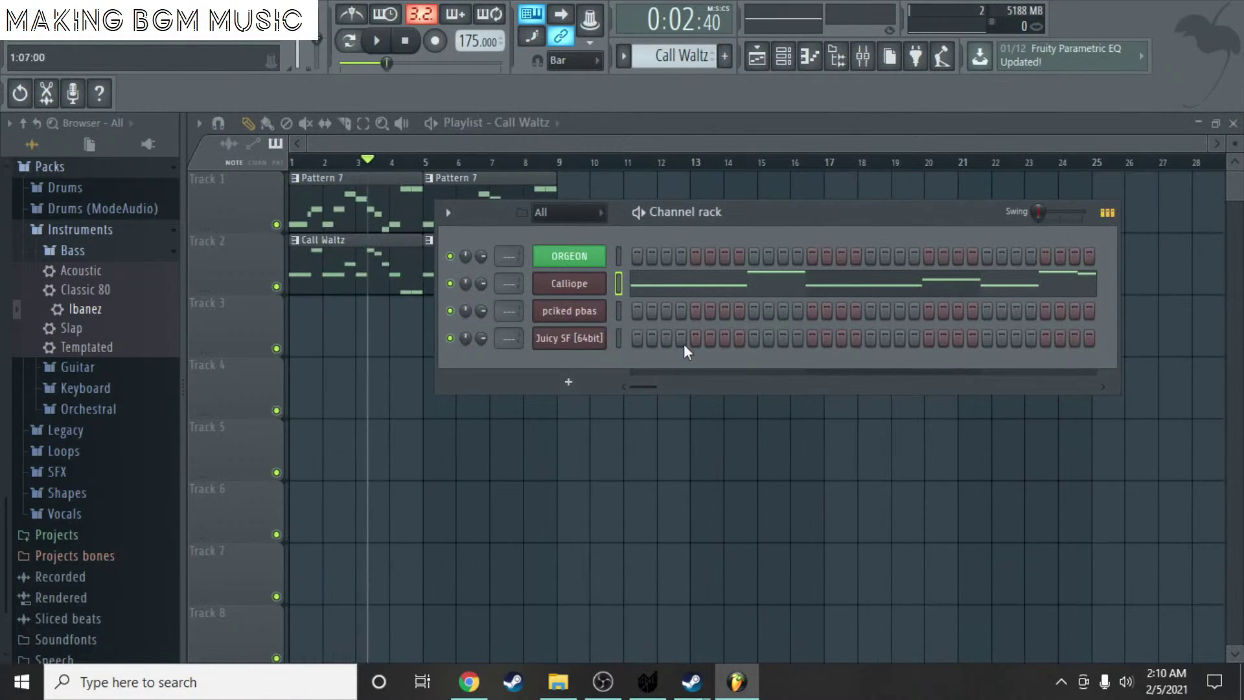
{"action": "key", "text": "F6"}
{"action": "left_click", "coordinate": [299, 162]}
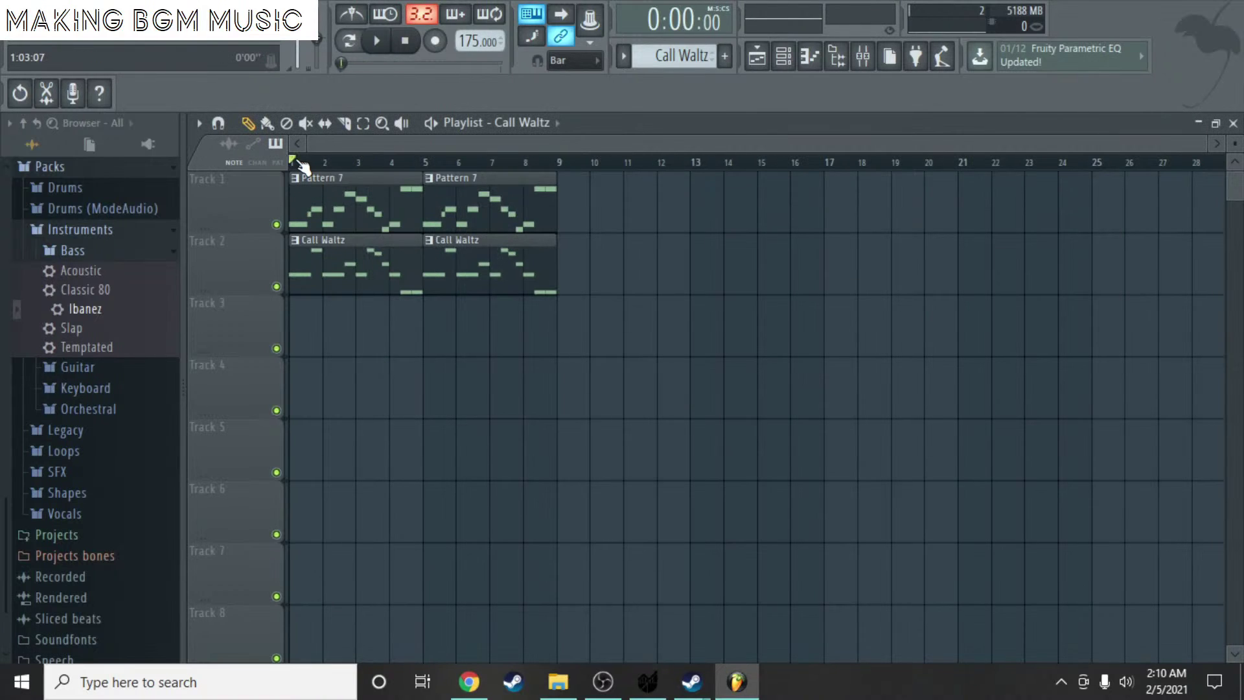
{"action": "key", "text": "space"}
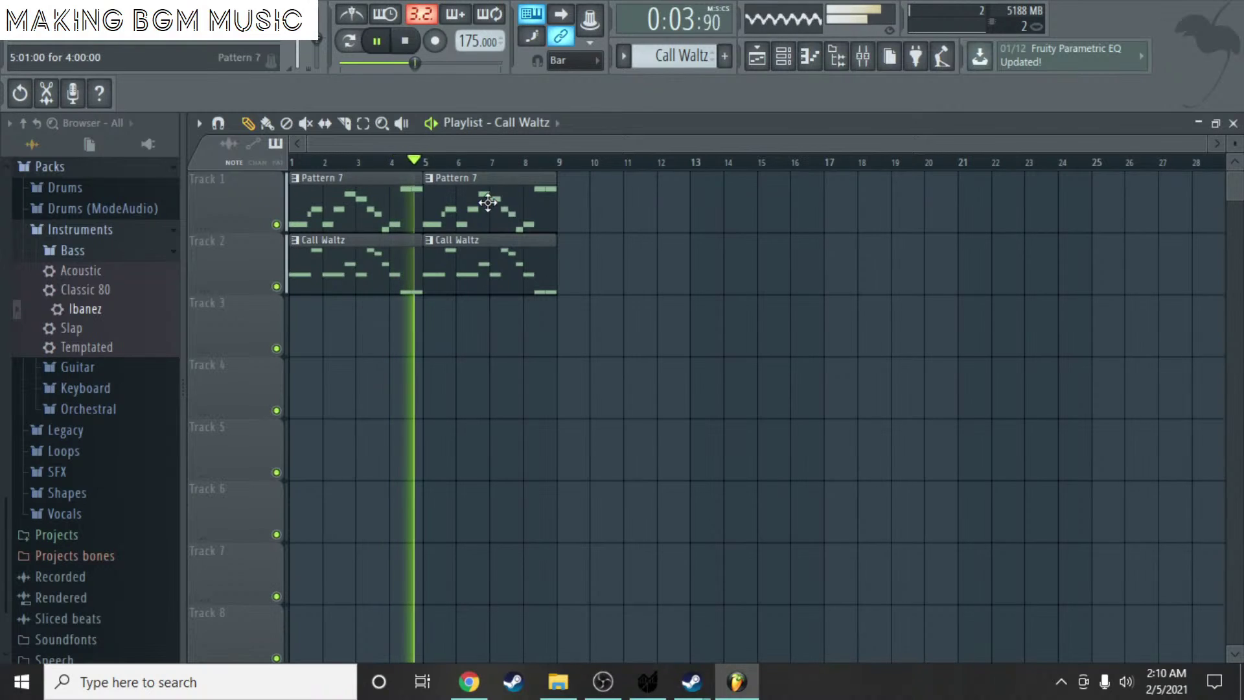
{"action": "key", "text": "space"}
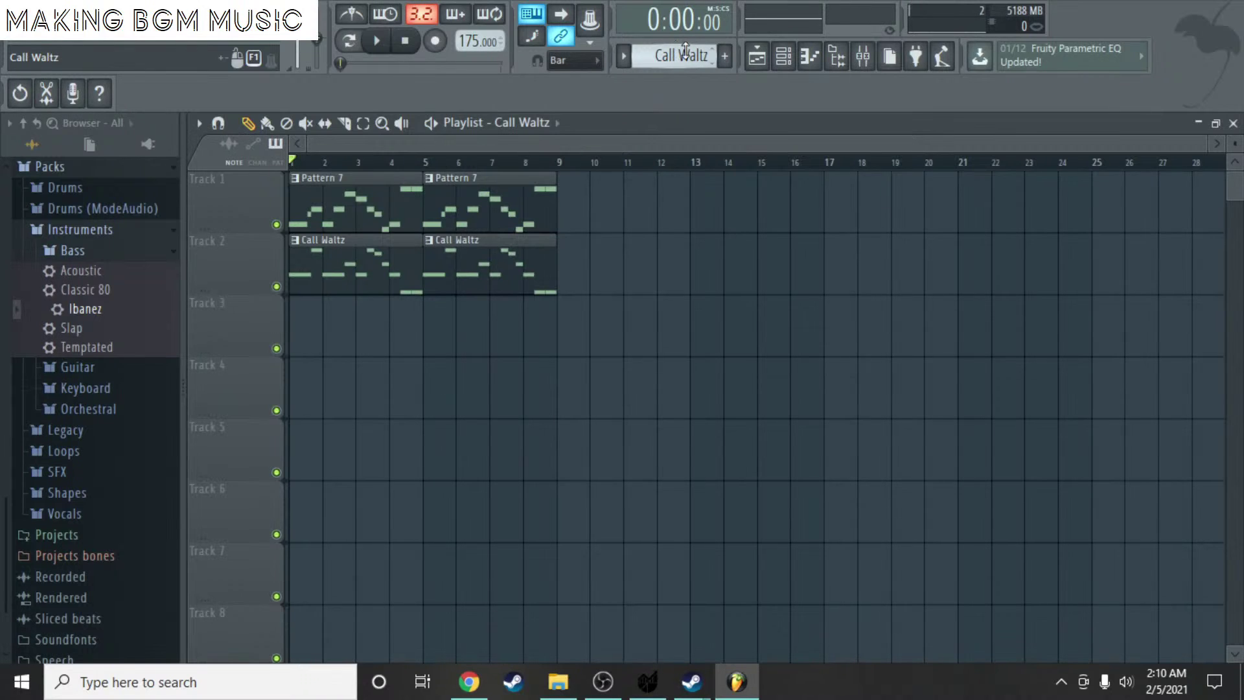
- Look over the pattern list and dismiss it without changing the pattern
{"action": "left_click", "coordinate": [685, 54]}
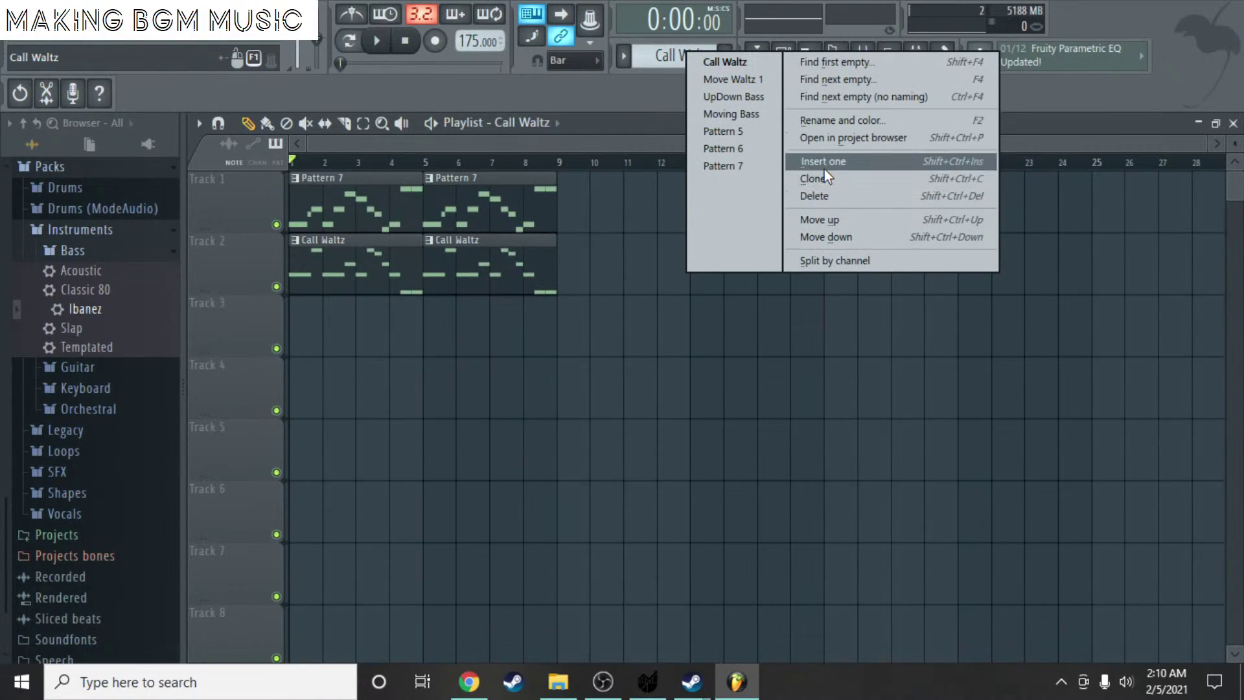
{"action": "left_click", "coordinate": [643, 95]}
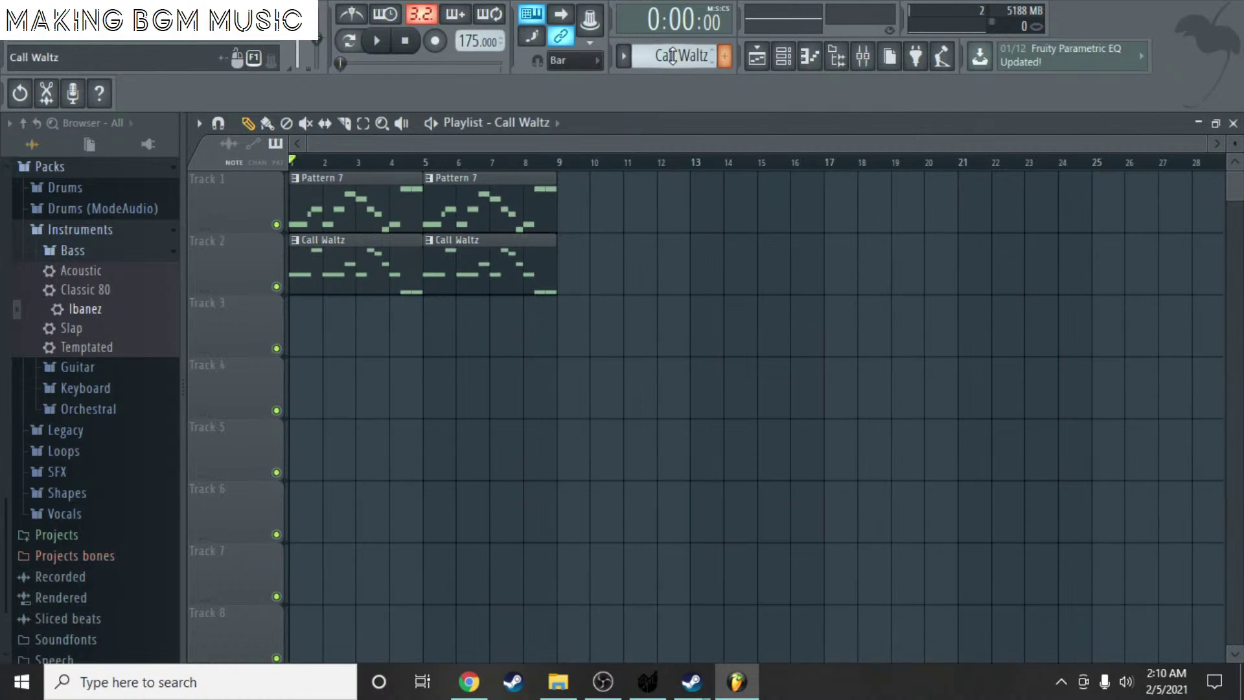
{"action": "scroll", "coordinate": [672, 56], "scroll_direction": "up", "scroll_amount": 1}
- Place a Move Waltz 1 clip at bar 1 on Track 3 and delete its G6, B6 and A6 notes
{"action": "left_click_drag", "start_coordinate": [358, 355], "coordinate": [315, 338]}
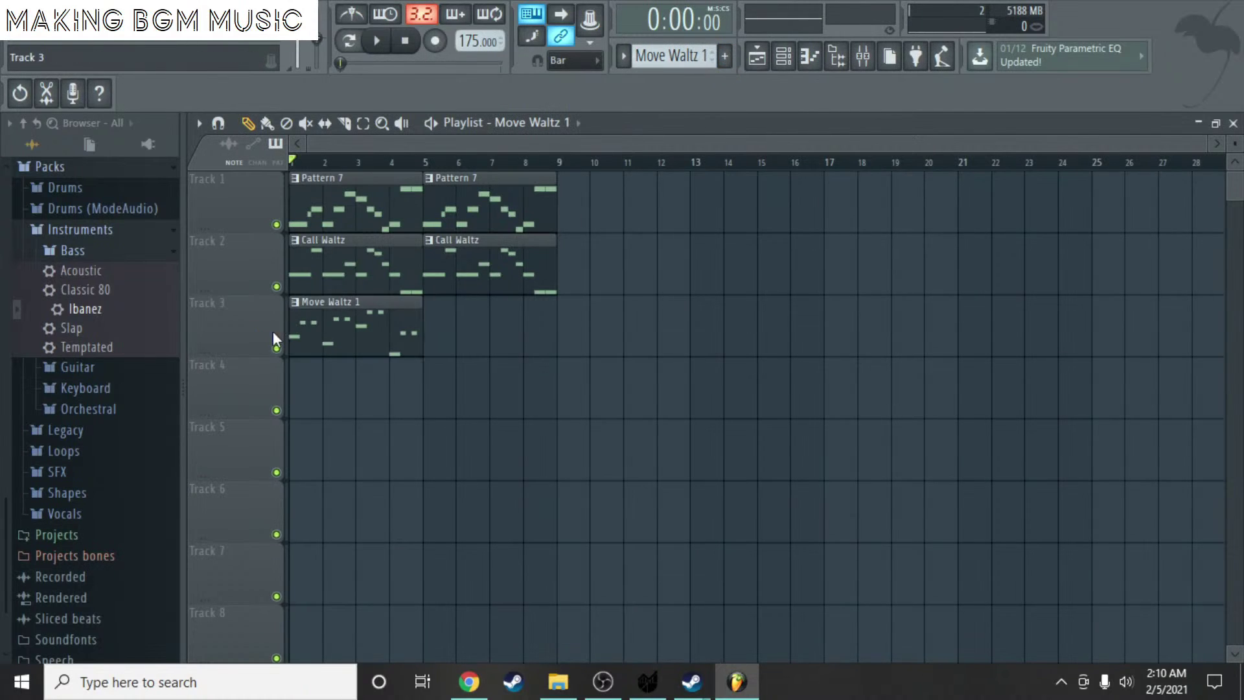
{"action": "double_click", "coordinate": [334, 337]}
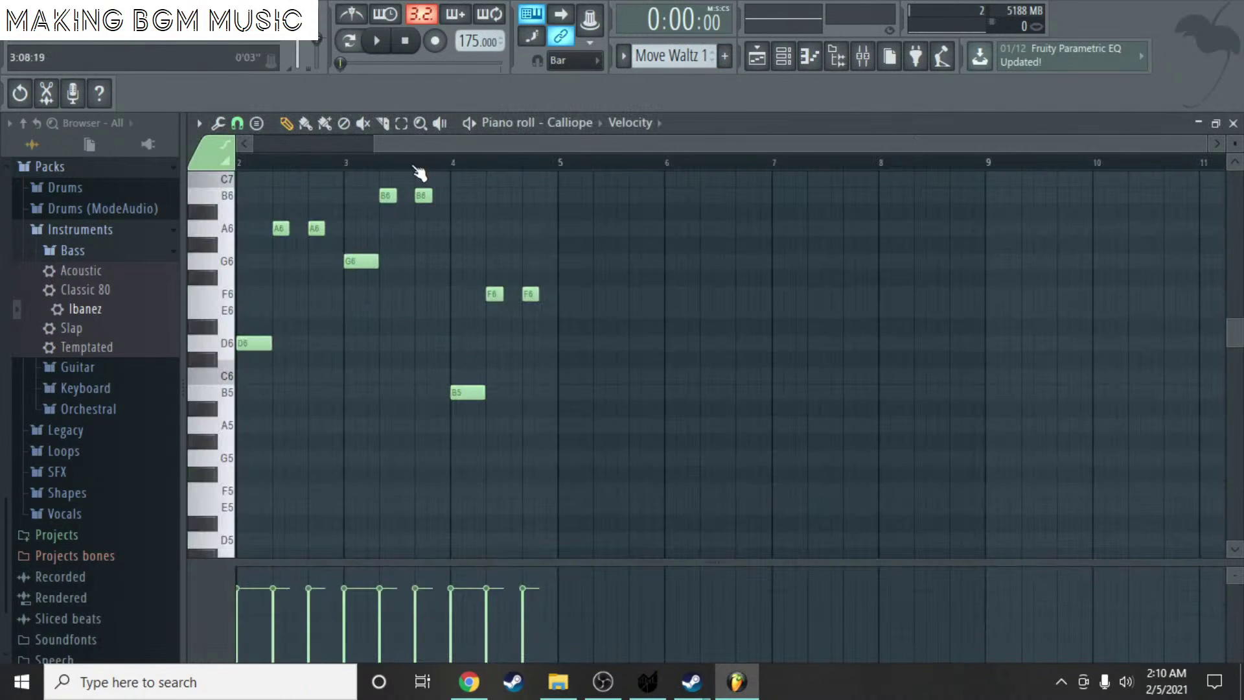
{"action": "right_click", "coordinate": [361, 261]}
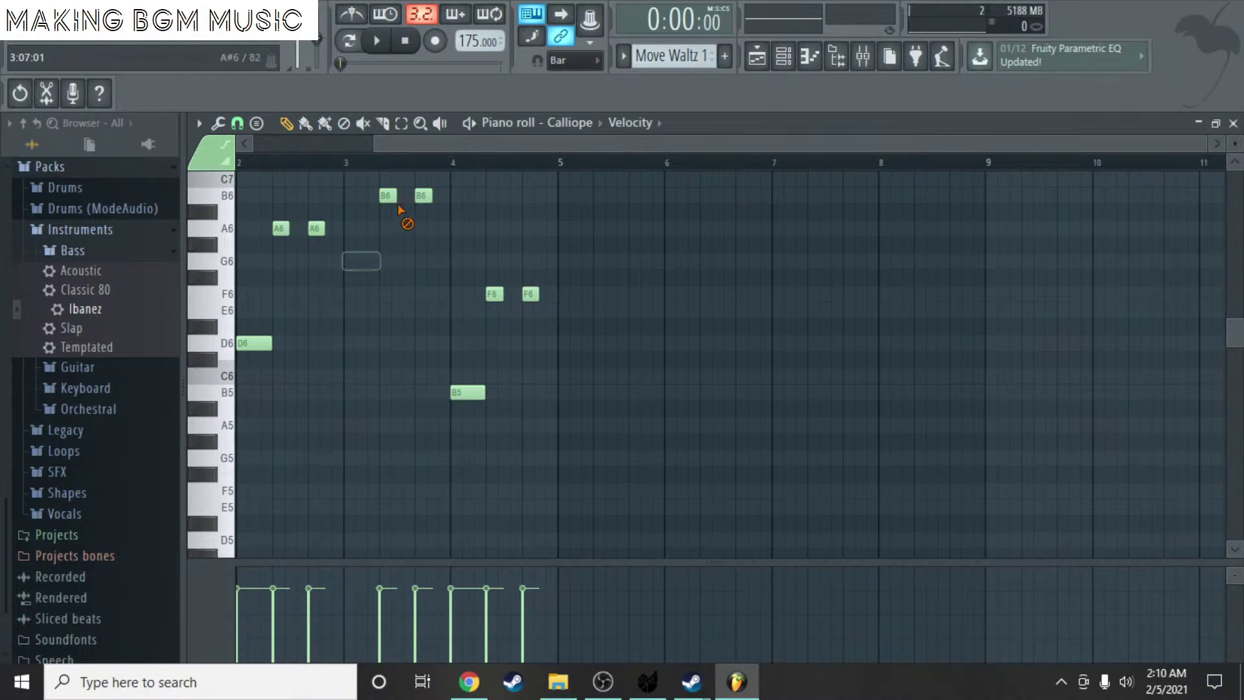
{"action": "right_click", "coordinate": [388, 195]}
{"action": "right_click", "coordinate": [423, 195]}
{"action": "right_click", "coordinate": [281, 228]}
{"action": "right_click", "coordinate": [316, 228]}
- Delete the remaining B5 and F6 notes, removing a stray note at bar 2
{"action": "right_click", "coordinate": [466, 392]}
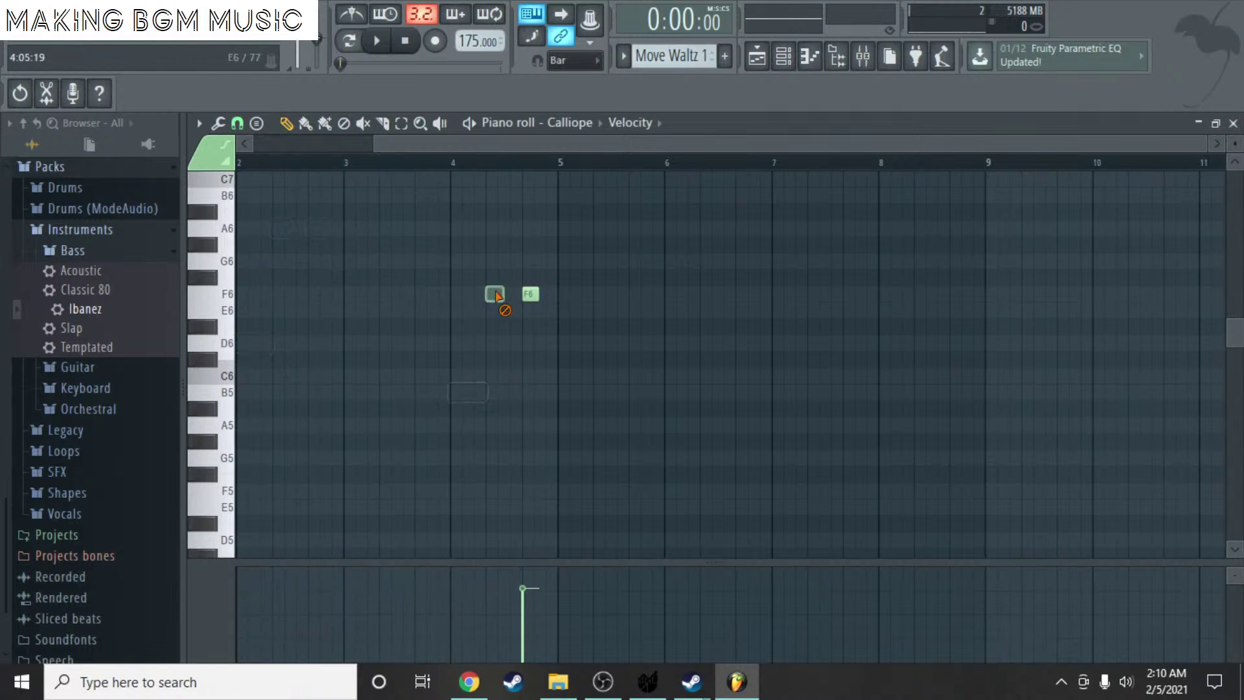
{"action": "right_click", "coordinate": [495, 294]}
{"action": "right_click", "coordinate": [531, 294]}
{"action": "scroll", "coordinate": [256, 388], "scroll_direction": "down", "scroll_amount": 2}
{"action": "left_click", "coordinate": [266, 391]}
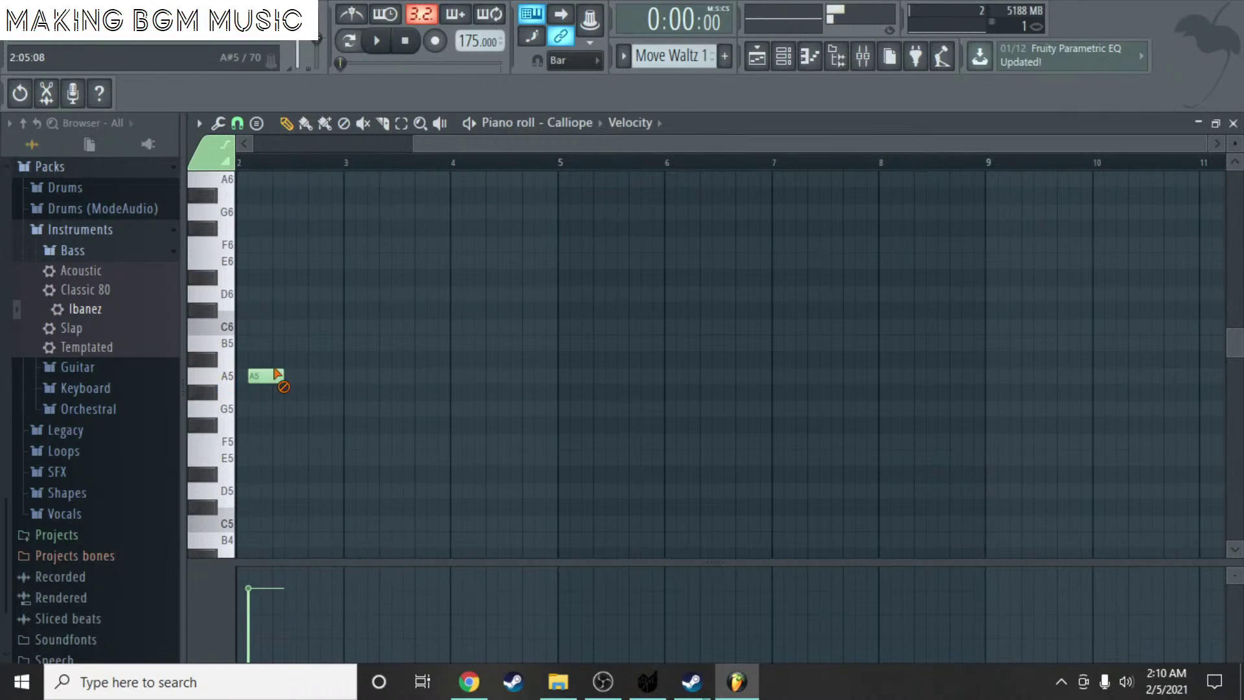
{"action": "right_click", "coordinate": [272, 392]}
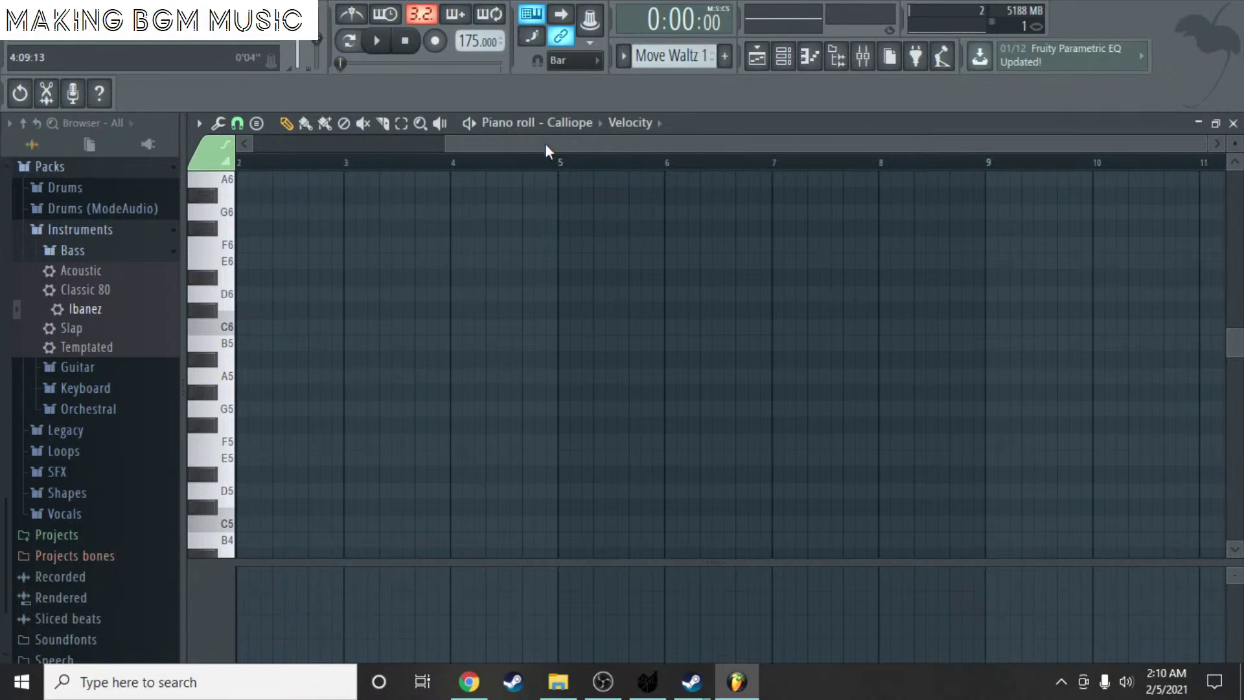
- Switch the piano roll's note editing to the pciked pbas channel
{"action": "left_click", "coordinate": [592, 128]}
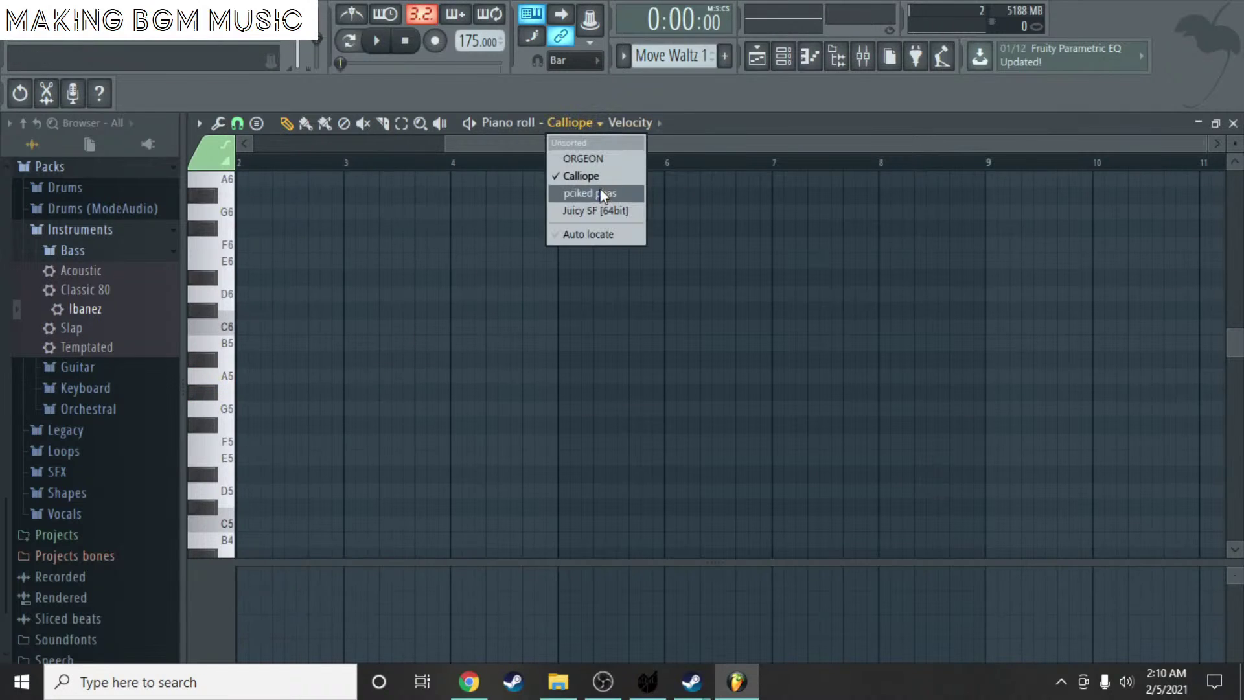
{"action": "scroll", "coordinate": [685, 57], "scroll_direction": "down", "scroll_amount": 1}
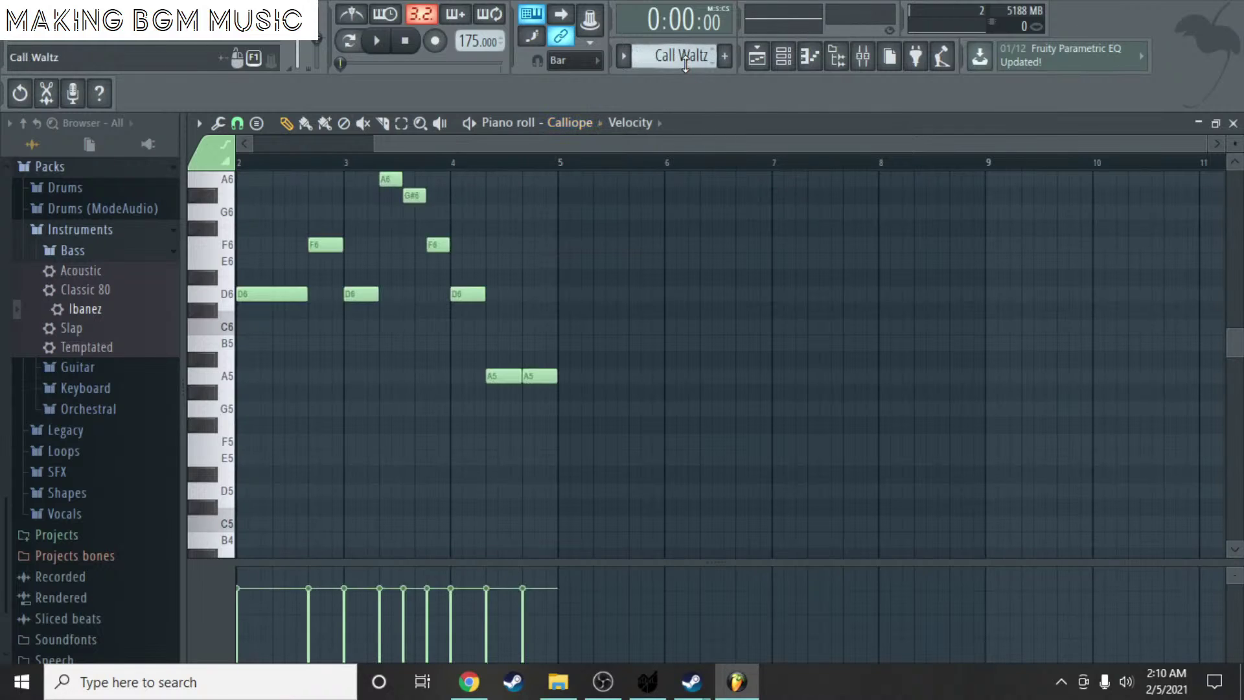
{"action": "scroll", "coordinate": [685, 65], "scroll_direction": "up", "scroll_amount": 1}
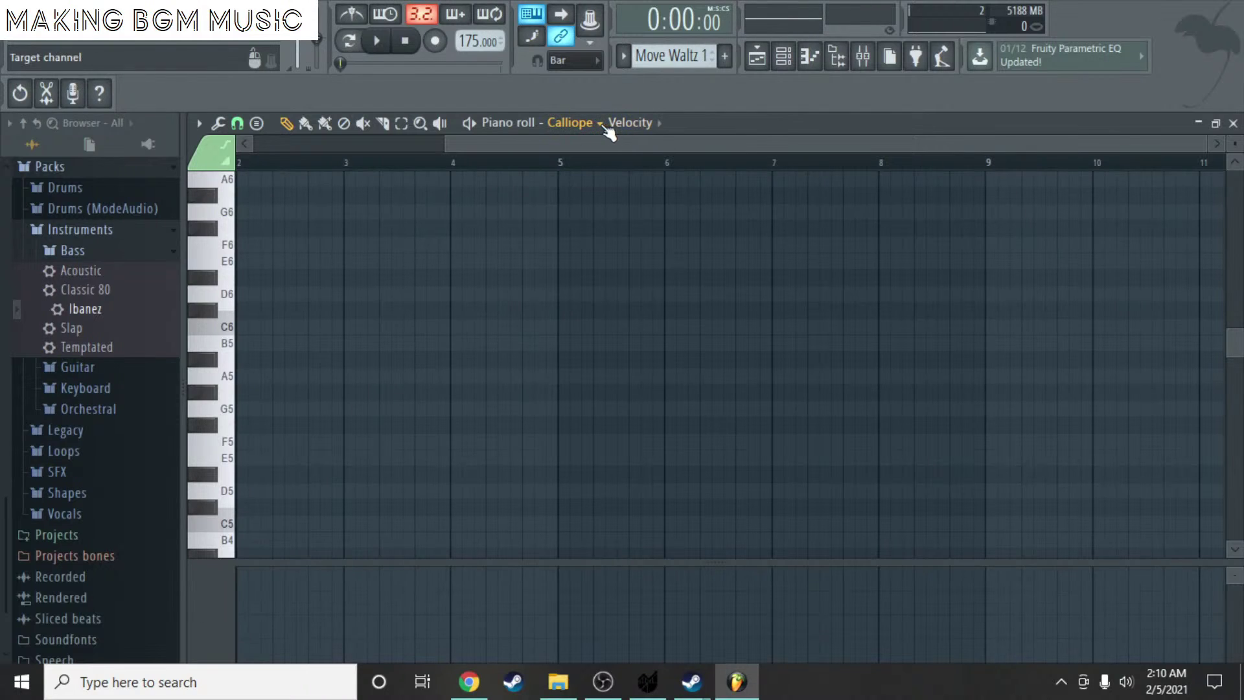
{"action": "scroll", "coordinate": [655, 60], "scroll_direction": "up", "scroll_amount": 1}
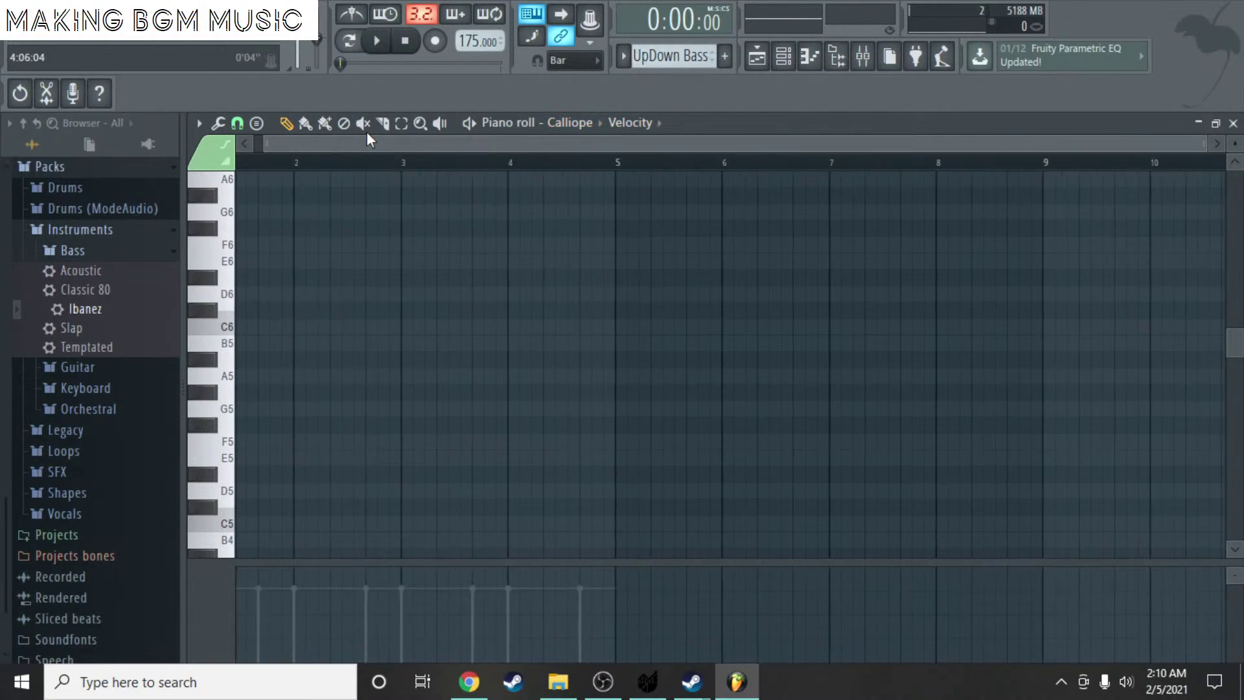
{"action": "left_click", "coordinate": [569, 123]}
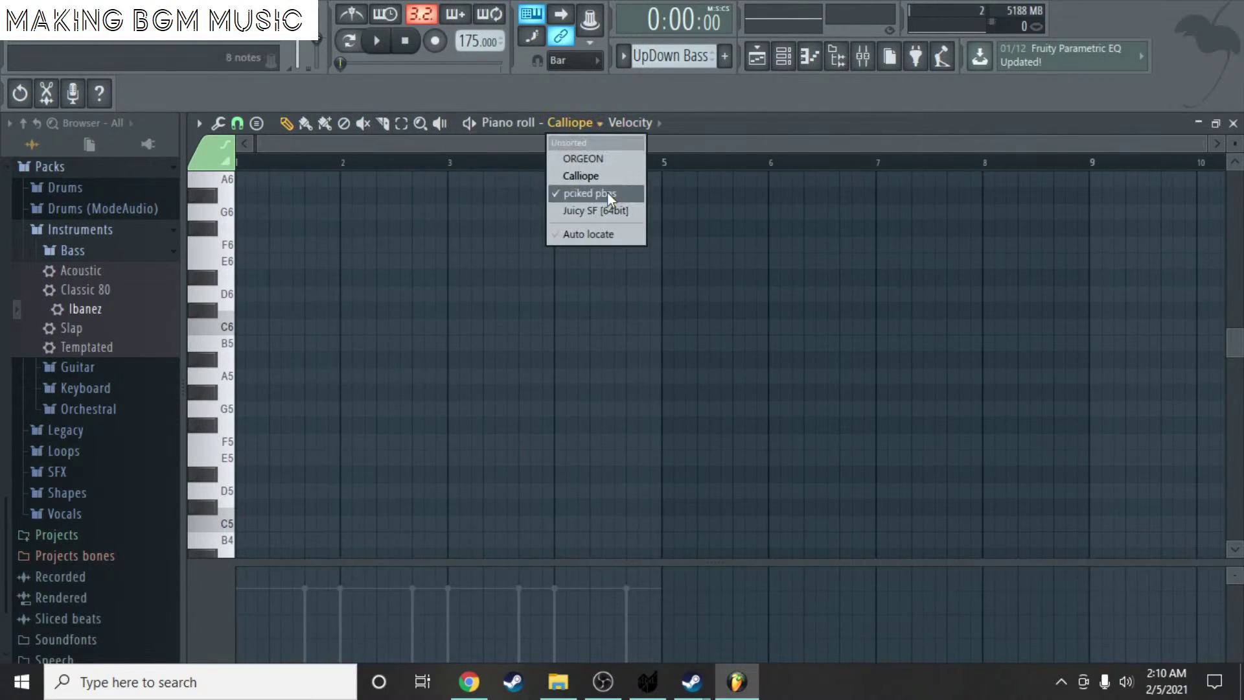
{"action": "left_click", "coordinate": [590, 193]}
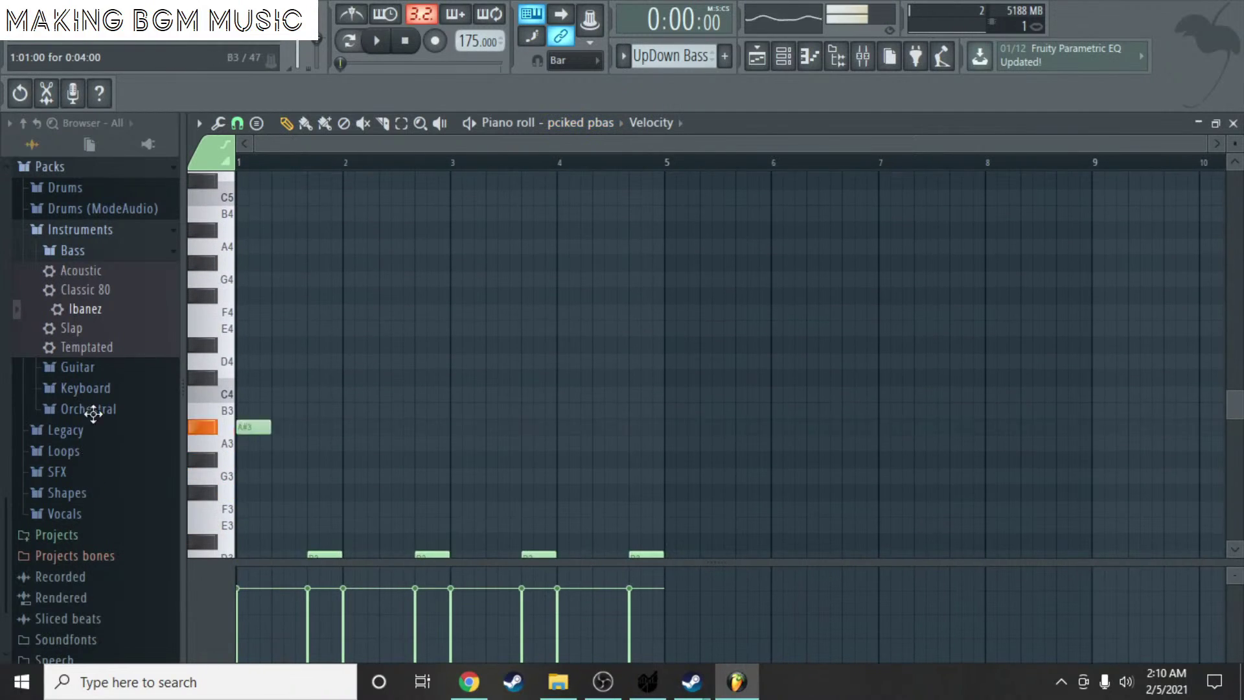
- Add D4 bass notes at bars 2 and 4, plus a trial G#3 at bar 4
{"action": "scroll", "coordinate": [270, 360], "scroll_direction": "up", "scroll_amount": 2, "text": "ctrl"}
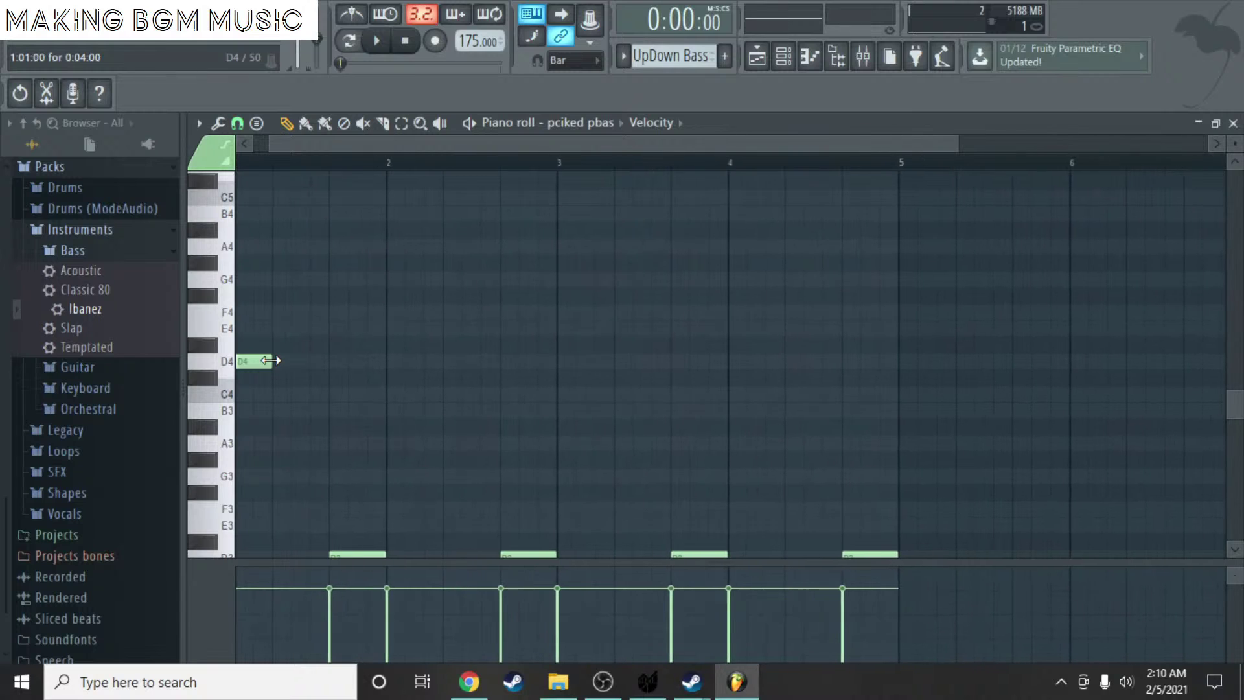
{"action": "left_click_drag", "start_coordinate": [397, 359], "coordinate": [363, 358]}
{"action": "left_click", "coordinate": [502, 359]}
{"action": "left_click_drag", "start_coordinate": [502, 359], "coordinate": [532, 361]}
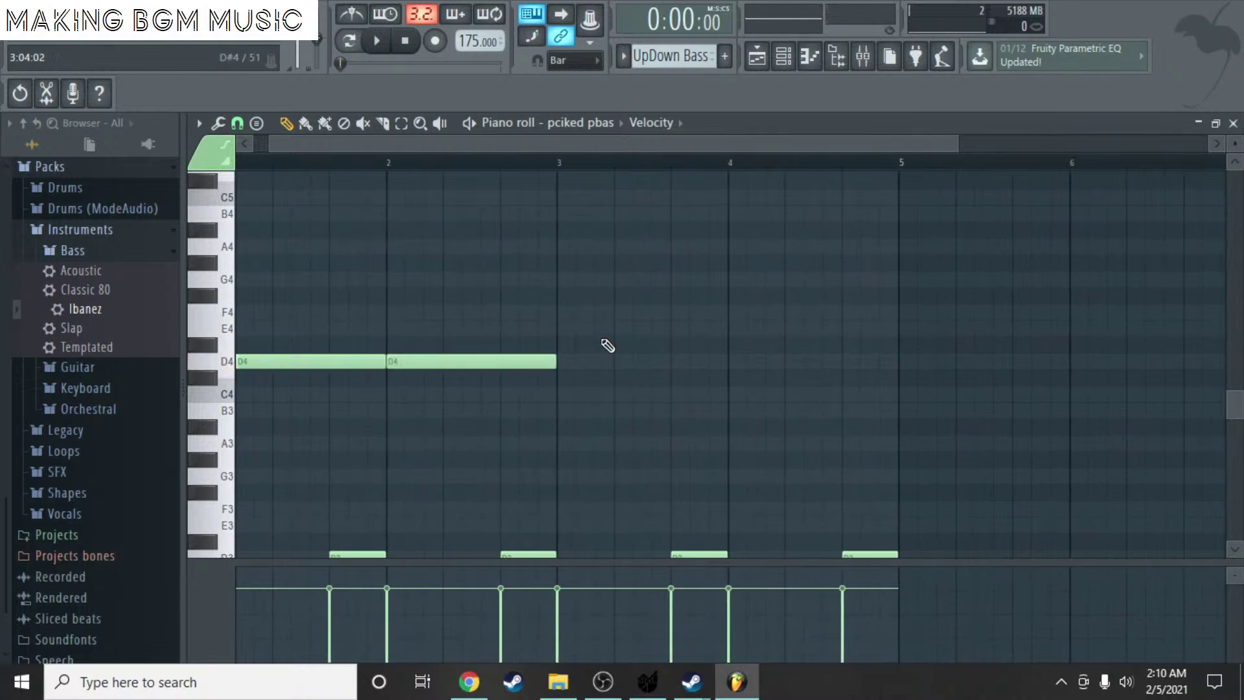
{"action": "scroll", "coordinate": [674, 370], "scroll_direction": "down", "scroll_amount": 2, "text": "ctrl"}
{"action": "left_click", "coordinate": [621, 361]}
{"action": "left_click", "coordinate": [626, 459]}
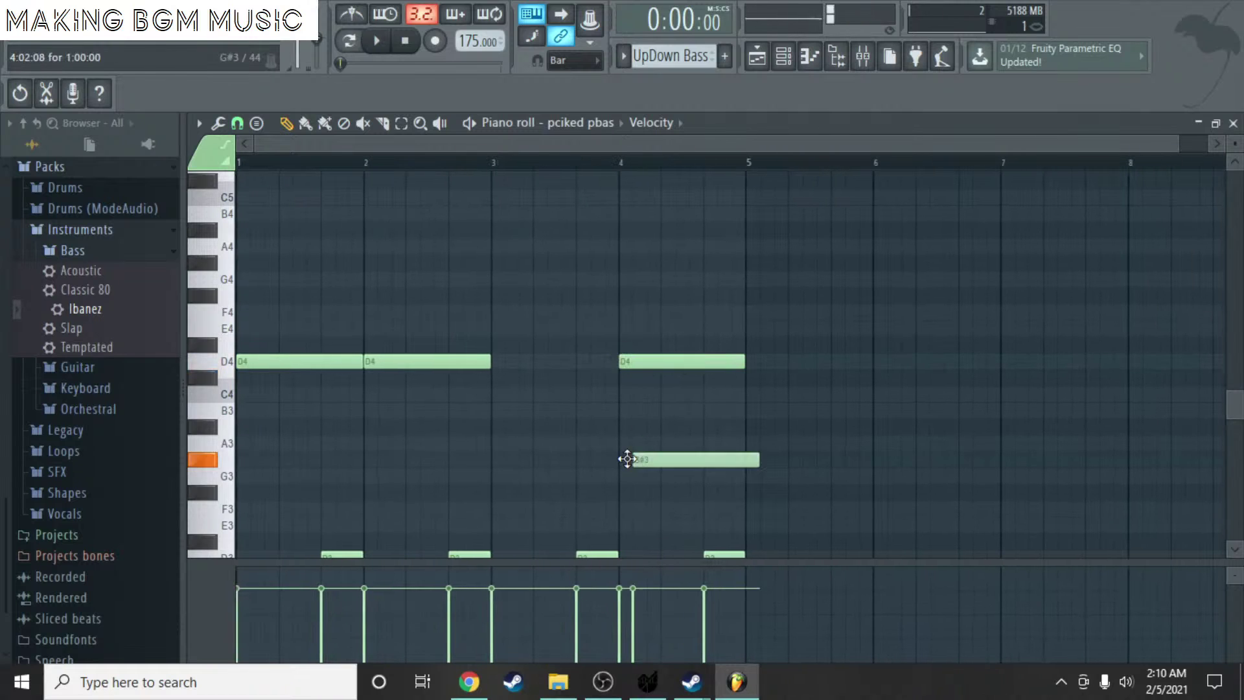
{"action": "scroll", "coordinate": [642, 426], "scroll_direction": "down", "scroll_amount": 3}
{"action": "scroll", "coordinate": [630, 456], "scroll_direction": "down", "scroll_amount": 3}
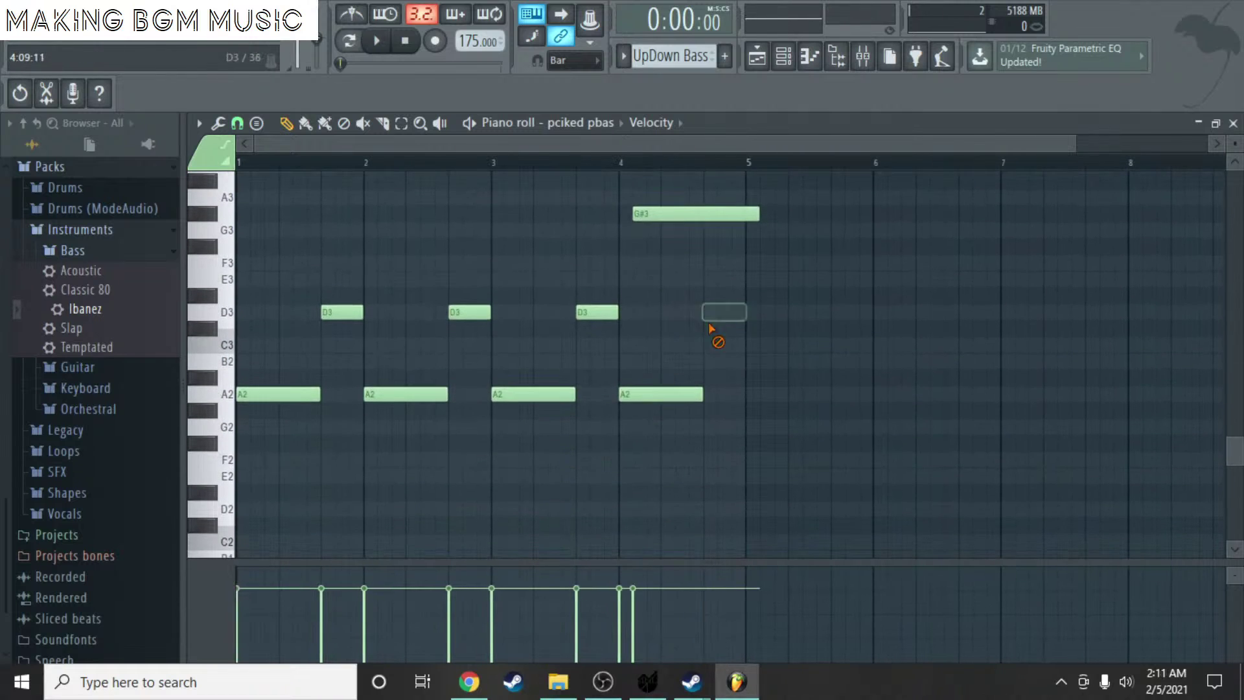
- Delete the old low bass notes and the trial G#3 and D3 notes at bar 4
{"action": "right_click", "coordinate": [649, 393]}
{"action": "mouse_move", "coordinate": [633, 397]}
{"action": "left_mouse_down"}
{"action": "mouse_move", "coordinate": [633, 320]}
{"action": "mouse_move", "coordinate": [616, 311]}
{"action": "left_mouse_up"}
{"action": "right_click", "coordinate": [596, 312]}
{"action": "right_click", "coordinate": [532, 394]}
{"action": "right_click", "coordinate": [470, 312]}
{"action": "right_click", "coordinate": [405, 394]}
{"action": "right_click", "coordinate": [341, 311]}
{"action": "right_click", "coordinate": [286, 395]}
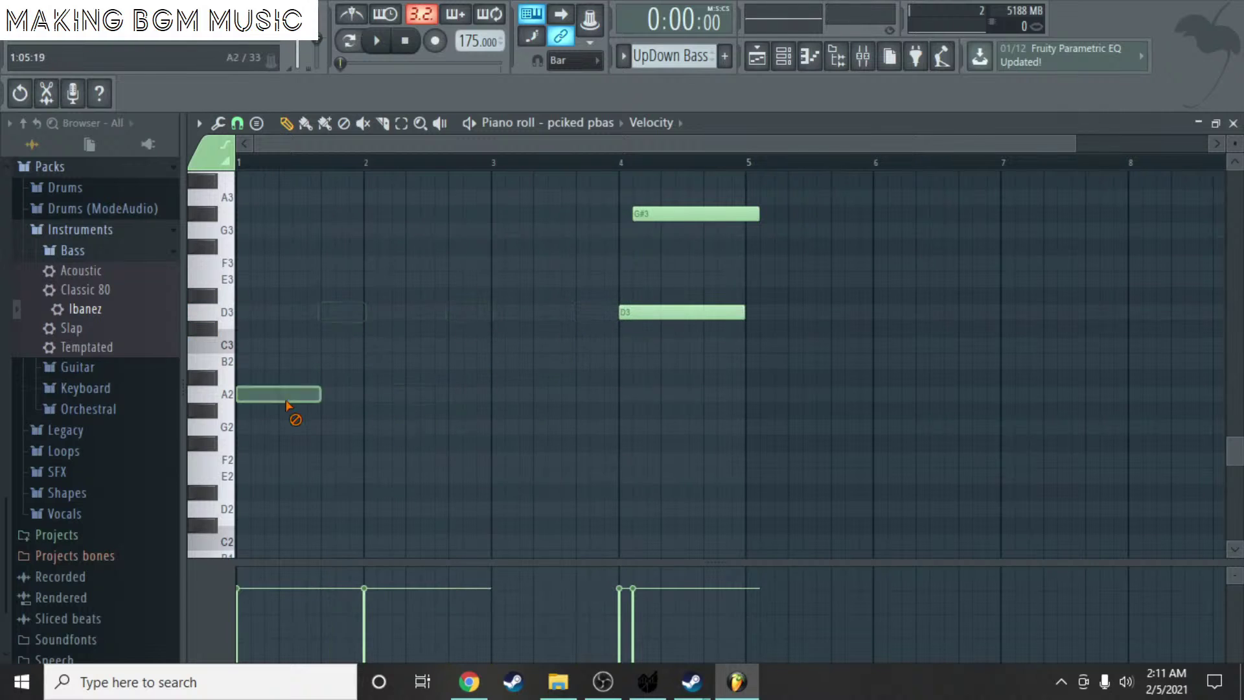
{"action": "scroll", "coordinate": [388, 363], "scroll_direction": "up", "scroll_amount": 2}
{"action": "right_click", "coordinate": [694, 314]}
{"action": "right_click", "coordinate": [677, 411]}
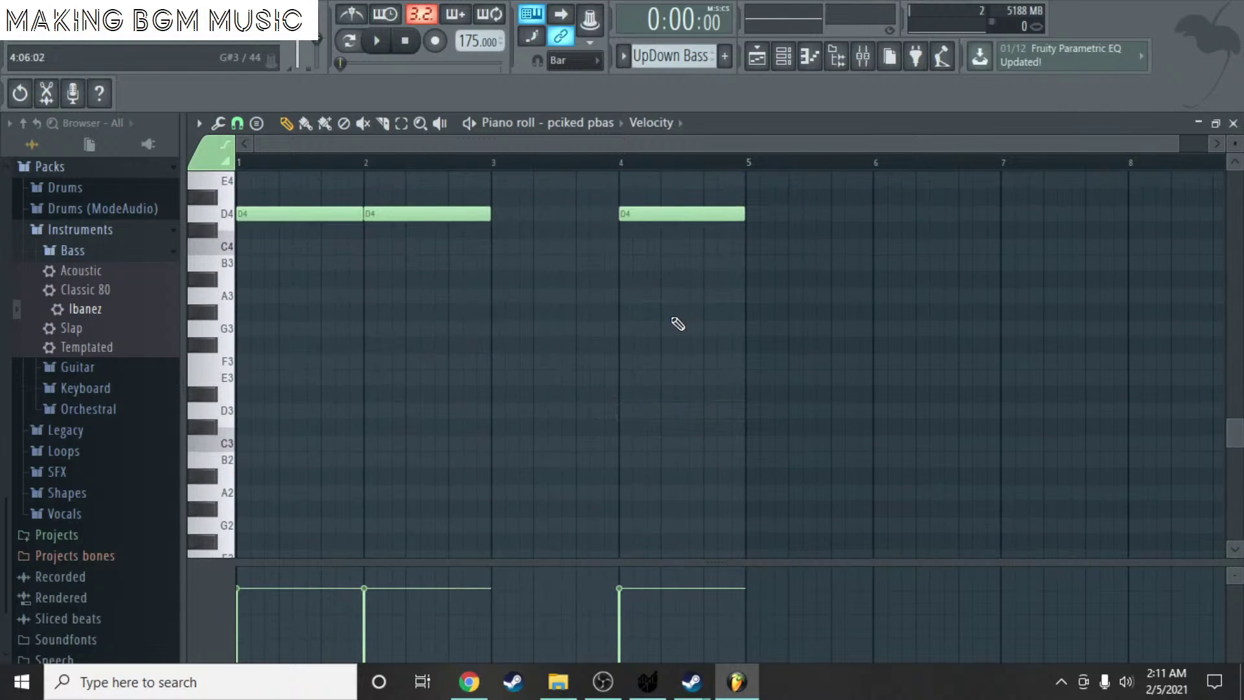
- Add an A4 note at bar 3, listen to the bass line, and close the piano roll
{"action": "scroll", "coordinate": [678, 324], "scroll_direction": "up", "scroll_amount": 3}
{"action": "scroll", "coordinate": [484, 325], "scroll_direction": "up", "scroll_amount": 2, "text": "ctrl"}
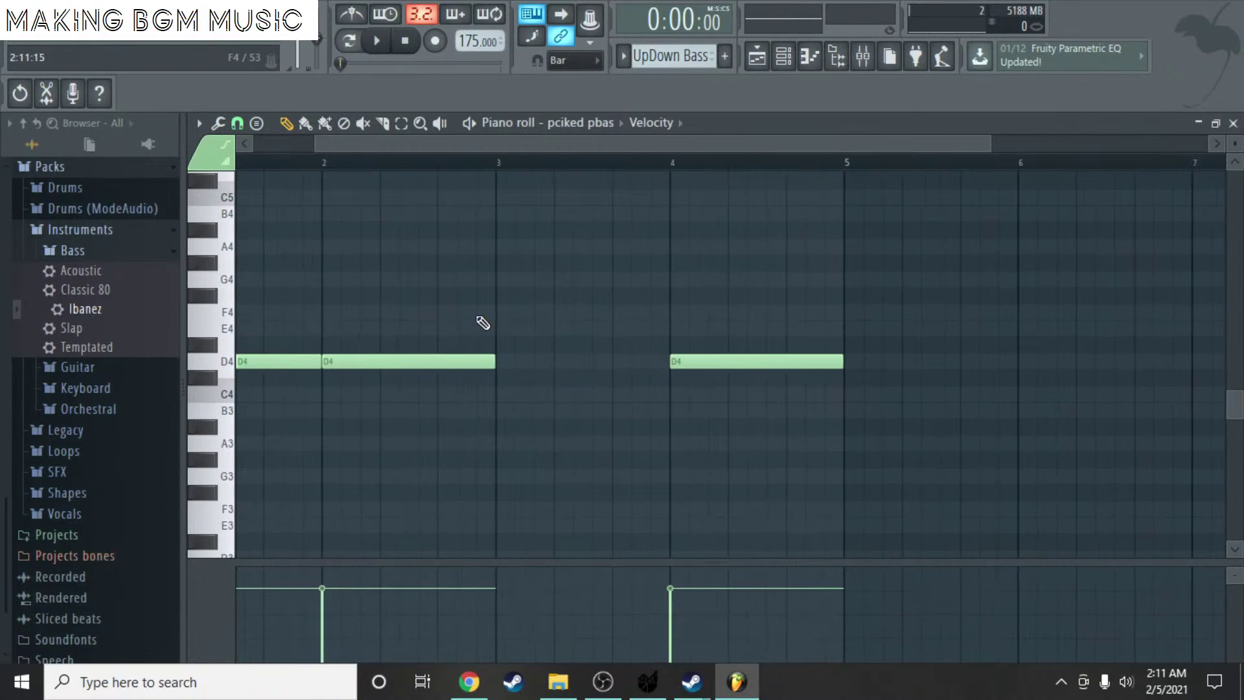
{"action": "scroll", "coordinate": [425, 284], "scroll_direction": "down", "scroll_amount": 2, "text": "ctrl"}
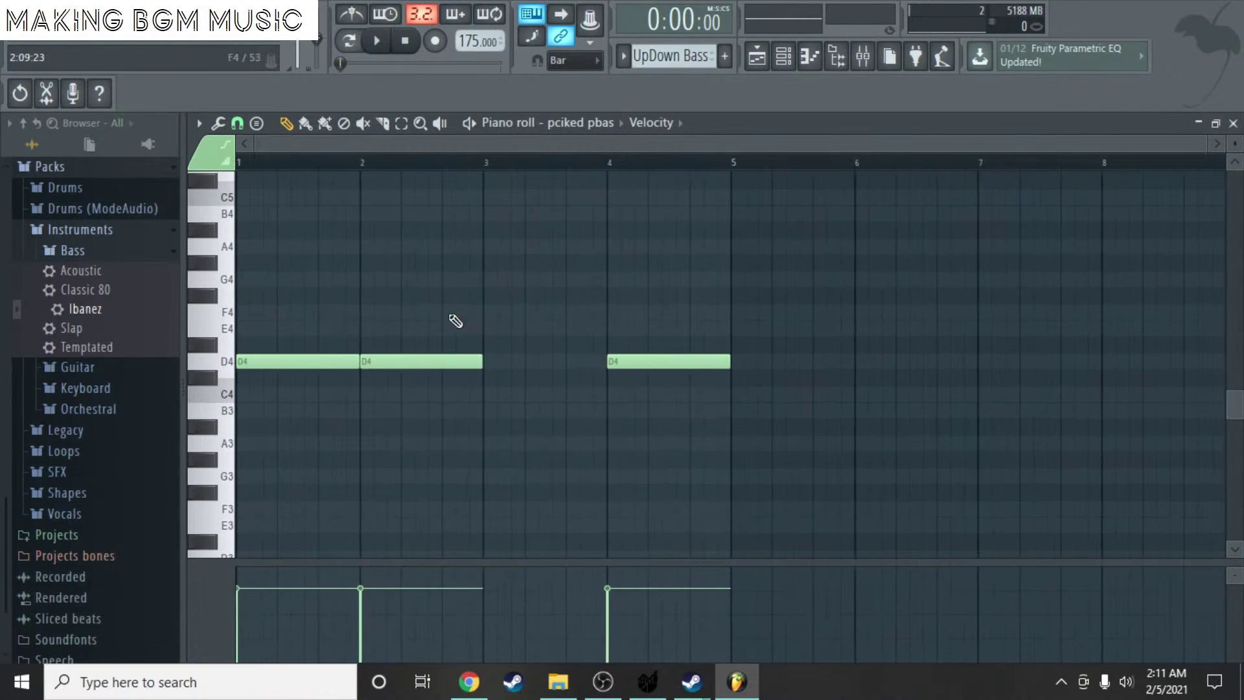
{"action": "key", "text": "ctrl+a"}
{"action": "left_click", "coordinate": [487, 314]}
{"action": "left_click_drag", "start_coordinate": [499, 315], "coordinate": [502, 244]}
{"action": "key", "text": "space"}
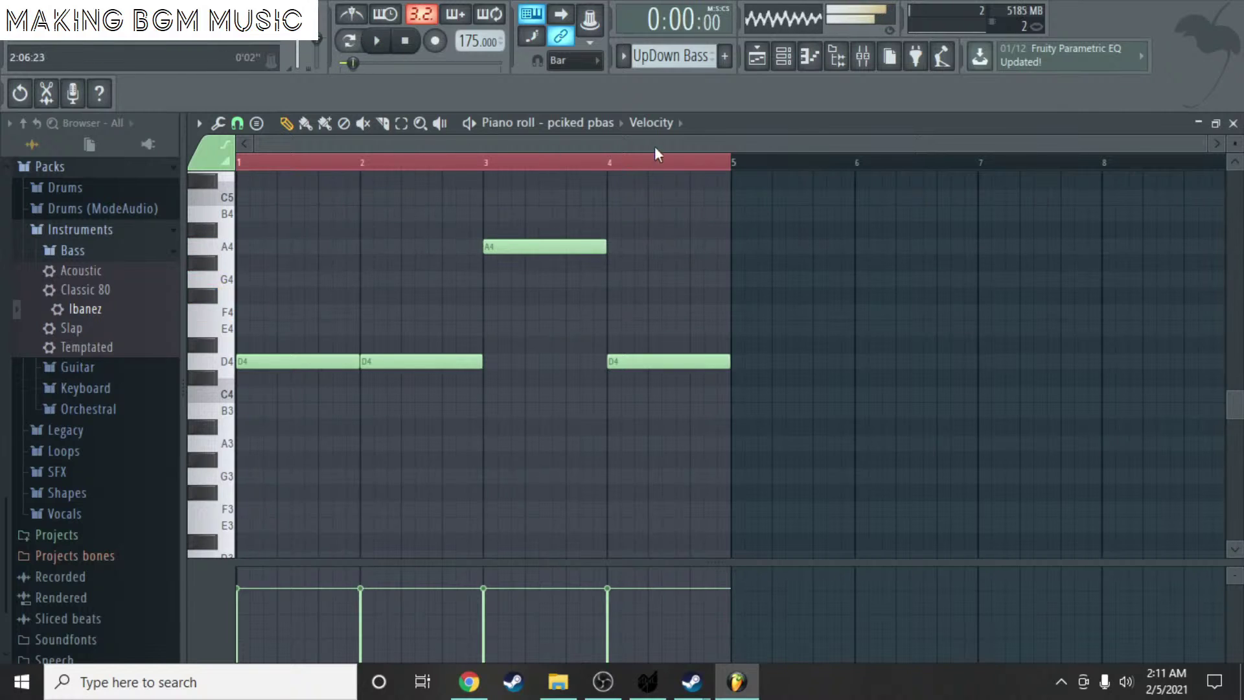
{"action": "key", "text": "space"}
{"action": "left_click", "coordinate": [1232, 124]}
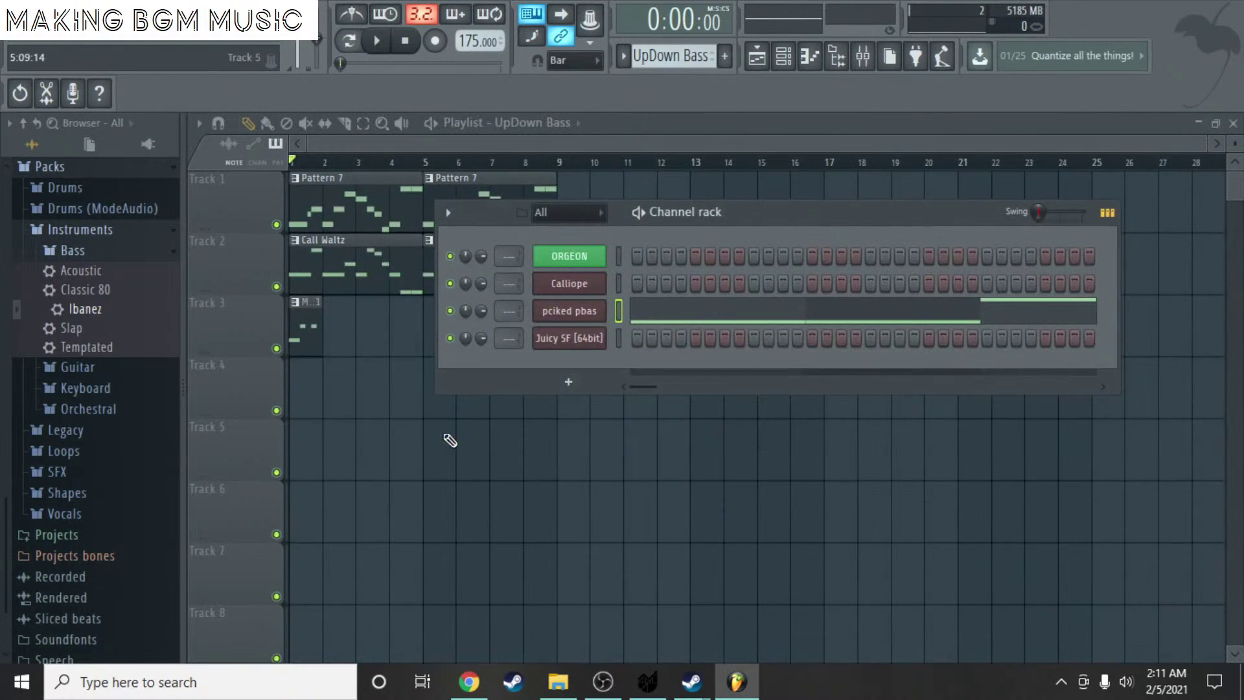
- Preview Call Waltz, then delete the stray Call Waltz clips at bar 13 and on Track 1
{"action": "key", "text": "F6"}
{"action": "double_click", "coordinate": [326, 253]}
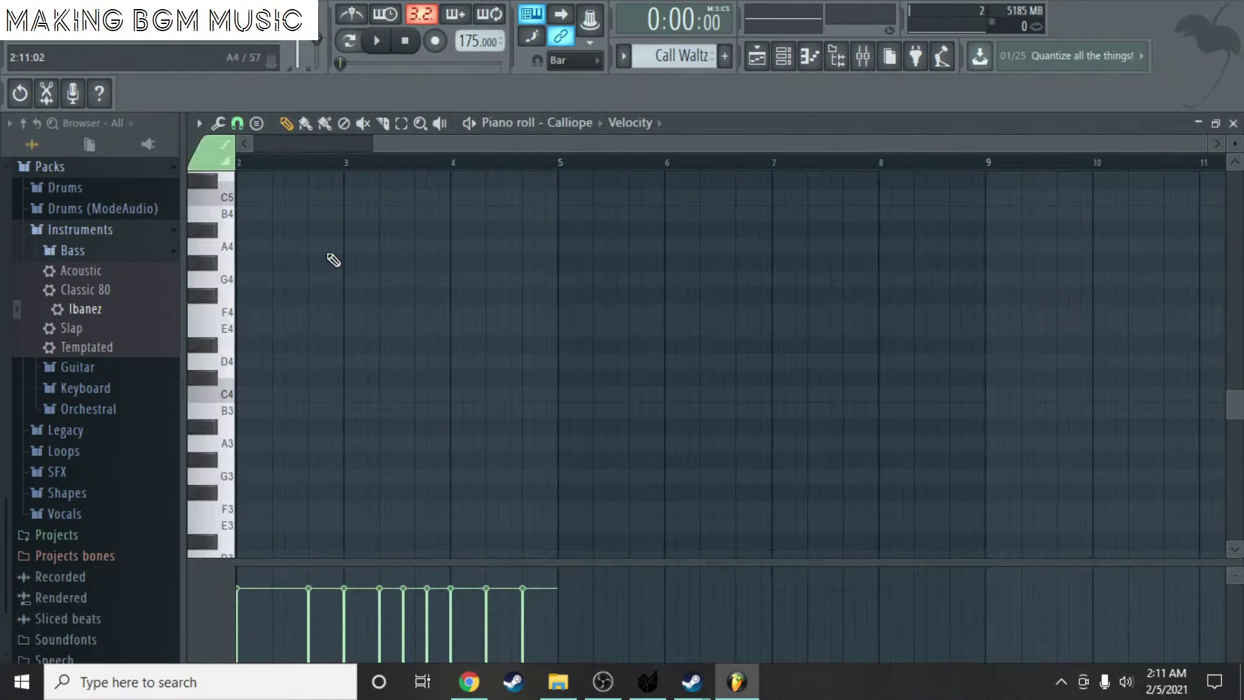
{"action": "key", "text": "space"}
{"action": "key", "text": "space"}
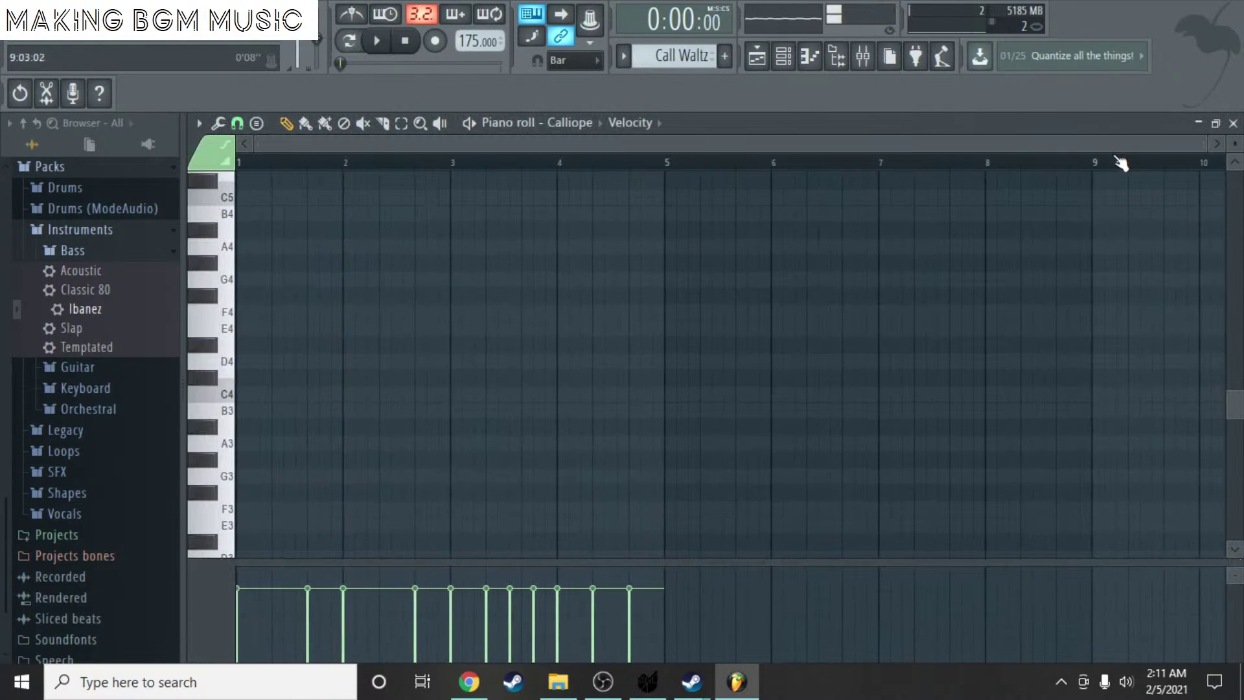
{"action": "left_click", "coordinate": [1234, 124]}
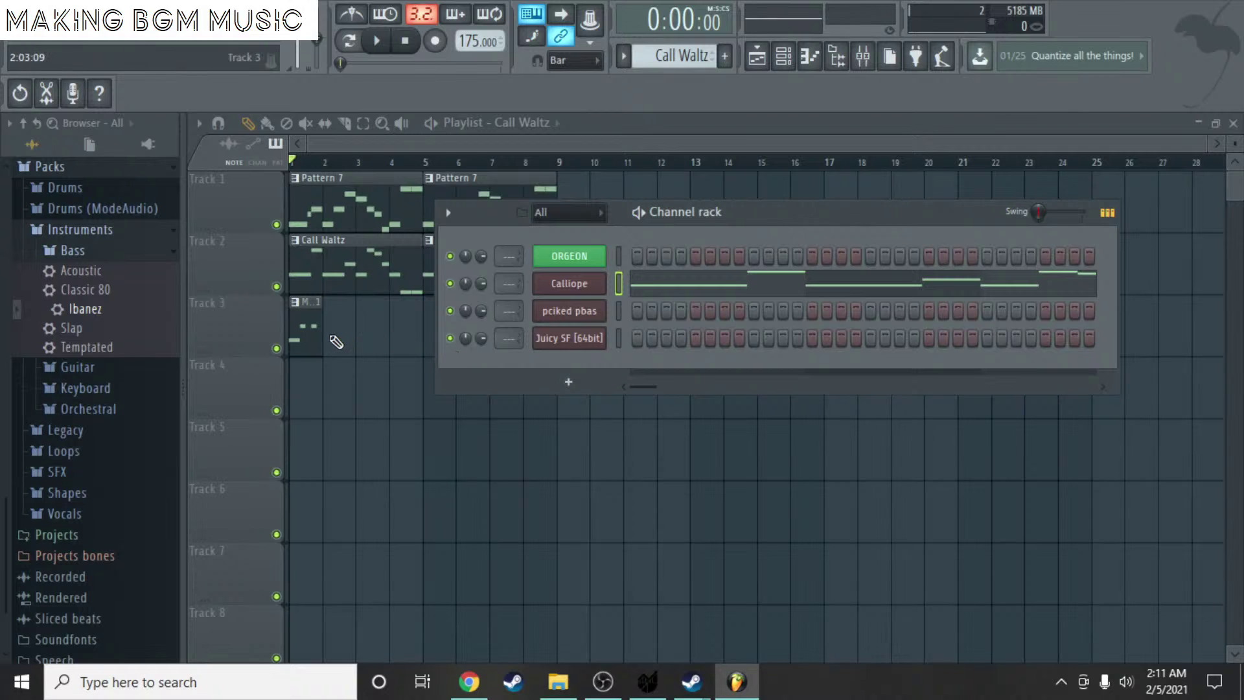
{"action": "left_click", "coordinate": [692, 187]}
{"action": "left_click", "coordinate": [696, 179]}
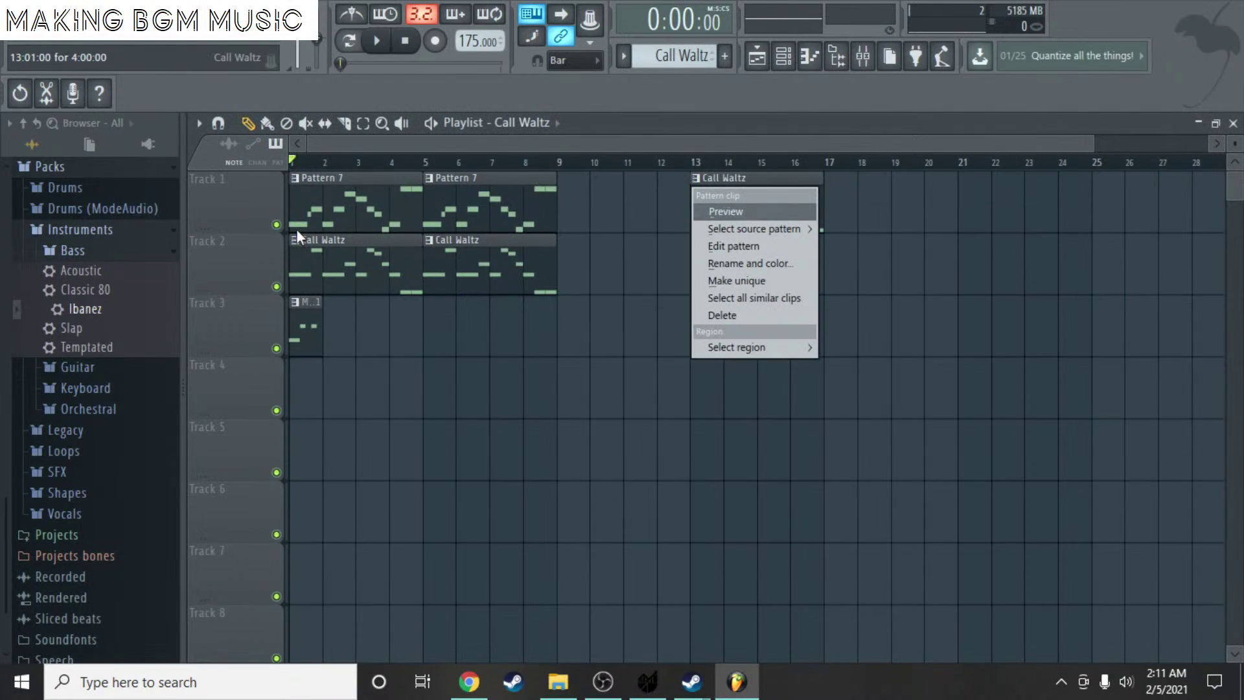
{"action": "left_click", "coordinate": [581, 233]}
{"action": "right_click", "coordinate": [810, 217]}
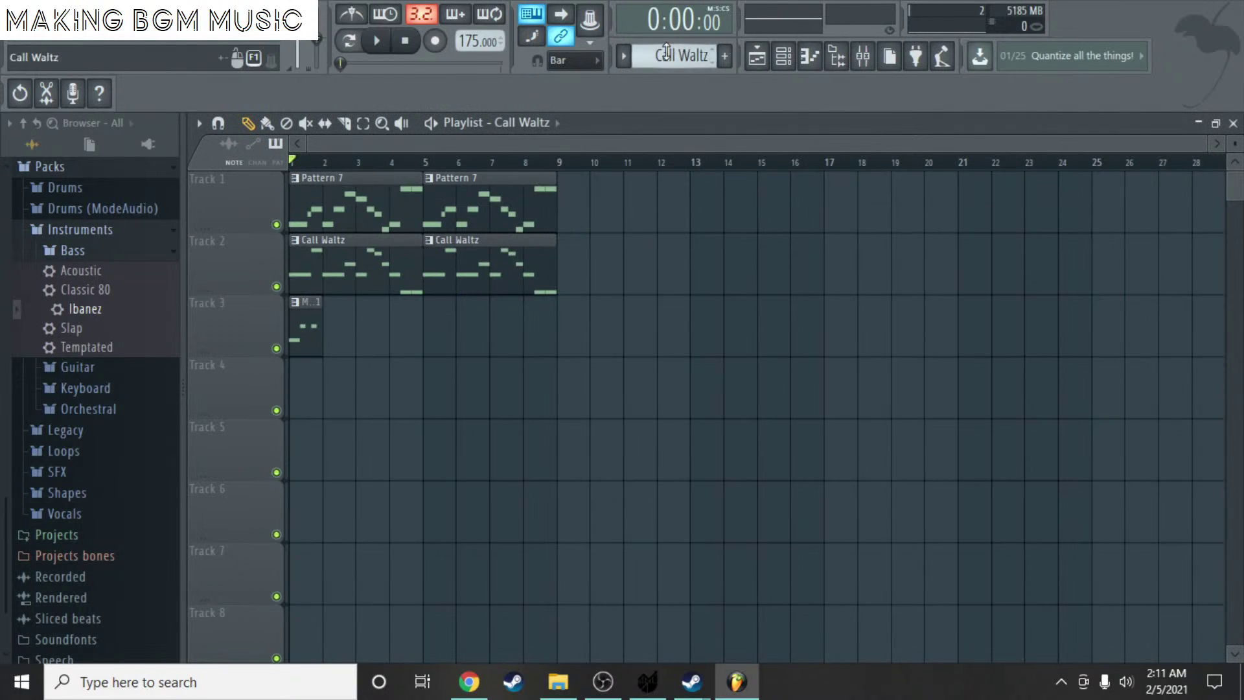
{"action": "scroll", "coordinate": [667, 51], "scroll_direction": "down", "scroll_amount": 1}
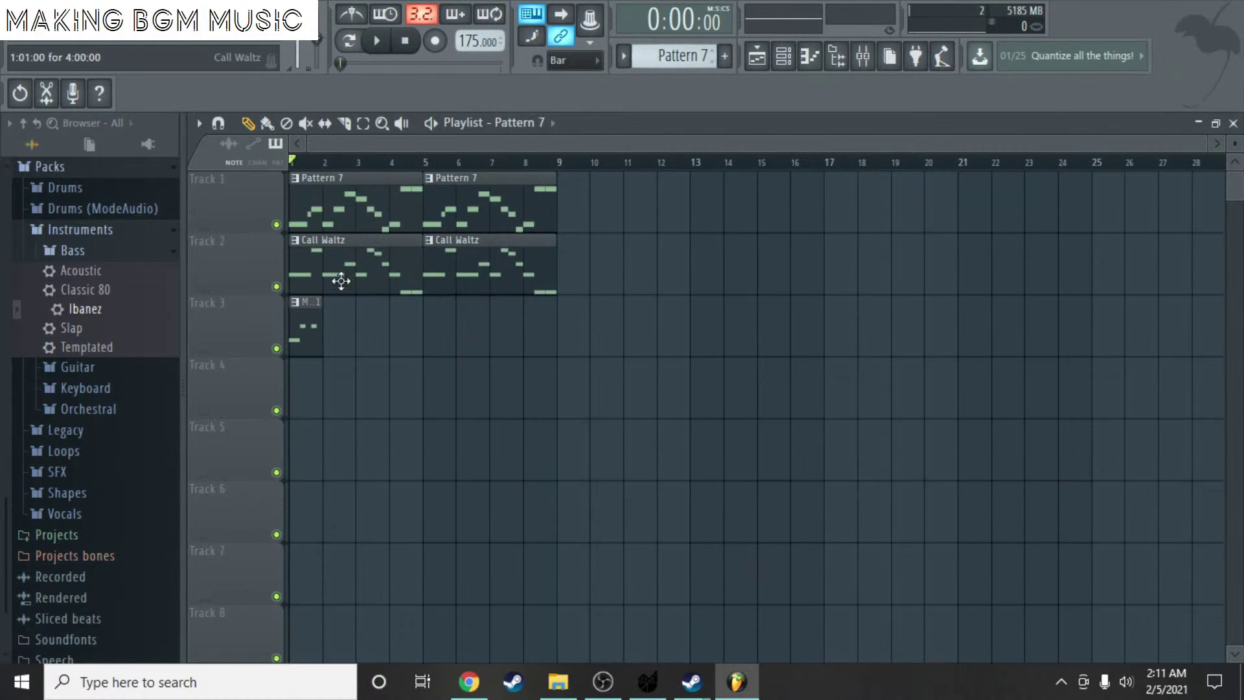
- Preview the Pattern 7 melody in the piano roll from a Track 1 clip
{"action": "left_click", "coordinate": [681, 224]}
{"action": "double_click", "coordinate": [706, 222]}
{"action": "scroll", "coordinate": [374, 243], "scroll_direction": "up", "scroll_amount": 3}
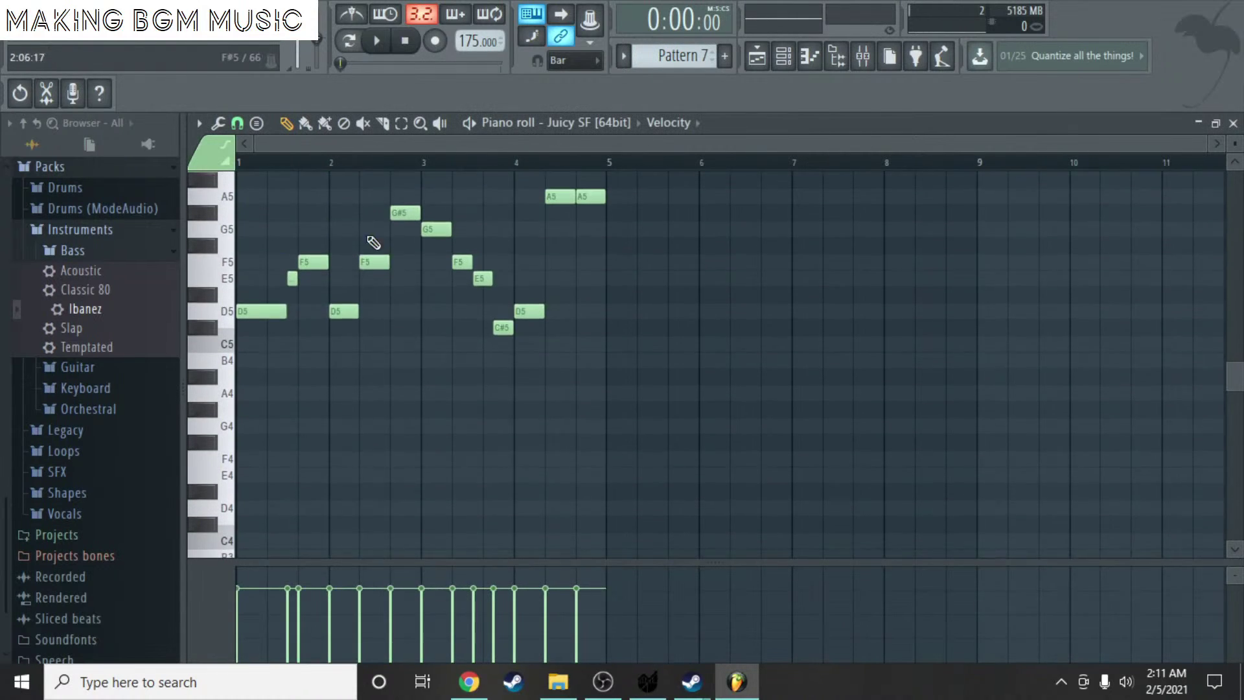
{"action": "left_click", "coordinate": [479, 130]}
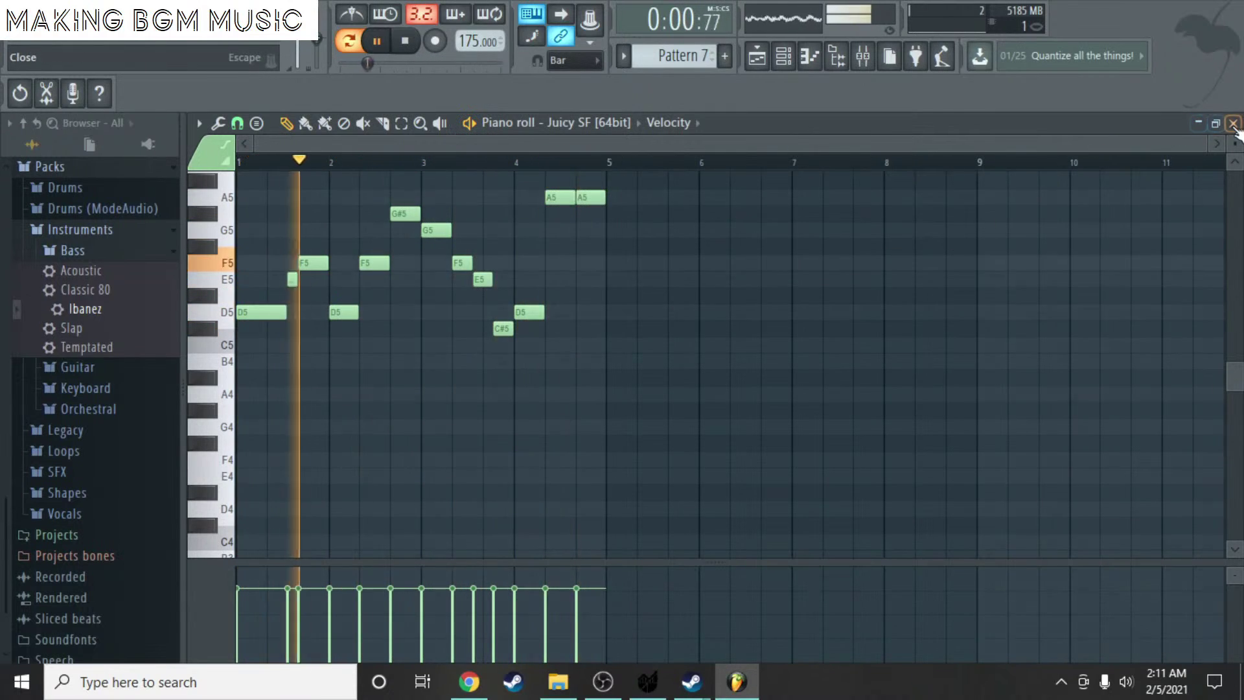
{"action": "left_click", "coordinate": [1233, 123]}
{"action": "key", "text": "space"}
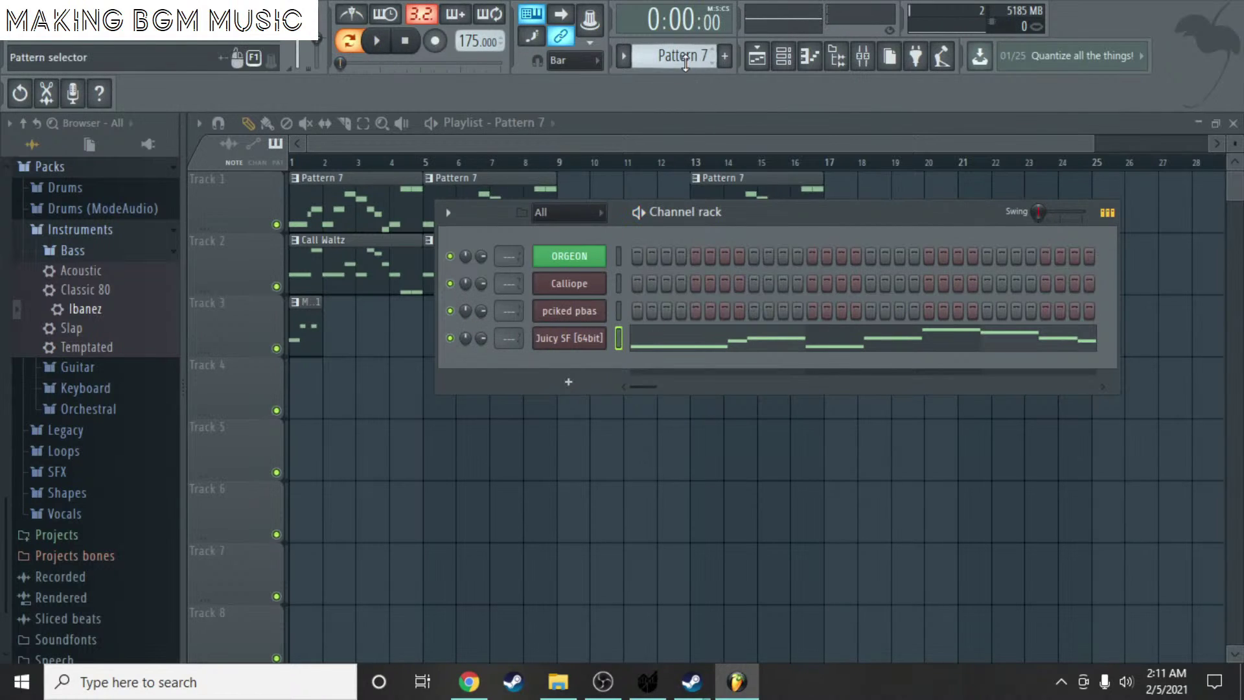
- Play Call Waltz and check the Calliope channel's notes in the piano roll
{"action": "scroll", "coordinate": [685, 63], "scroll_direction": "up", "scroll_amount": 1}
{"action": "key", "text": "space"}
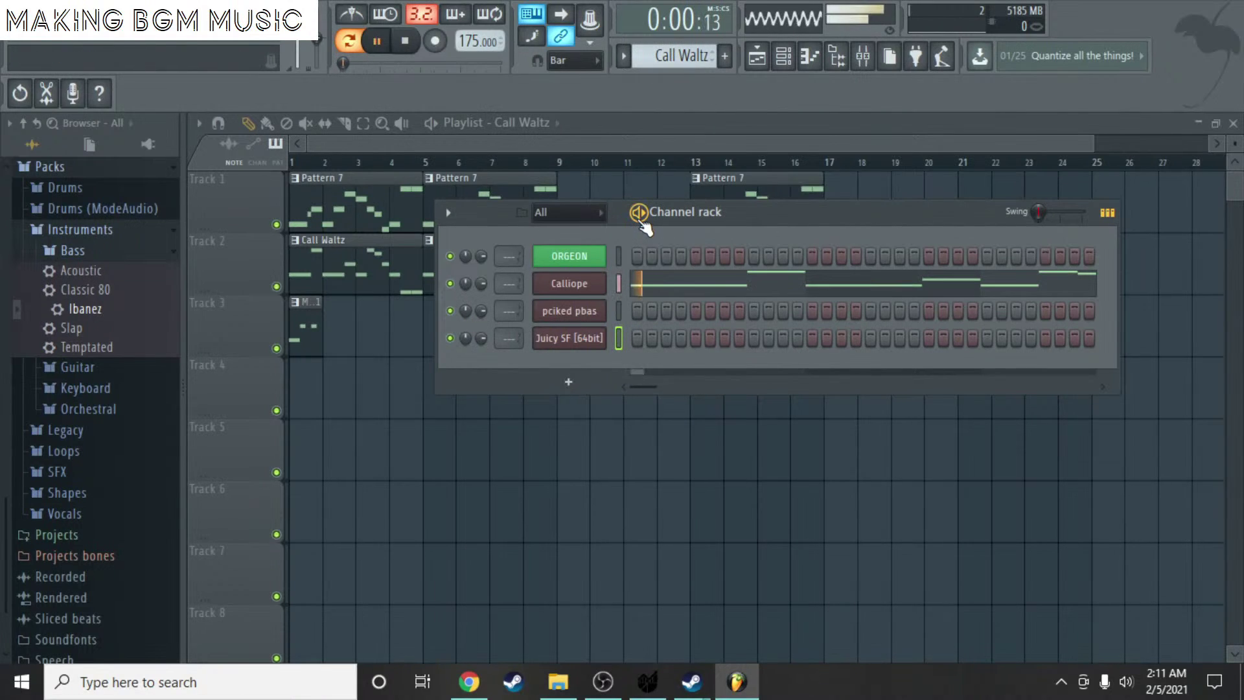
{"action": "right_click", "coordinate": [603, 283]}
{"action": "left_click", "coordinate": [624, 284]}
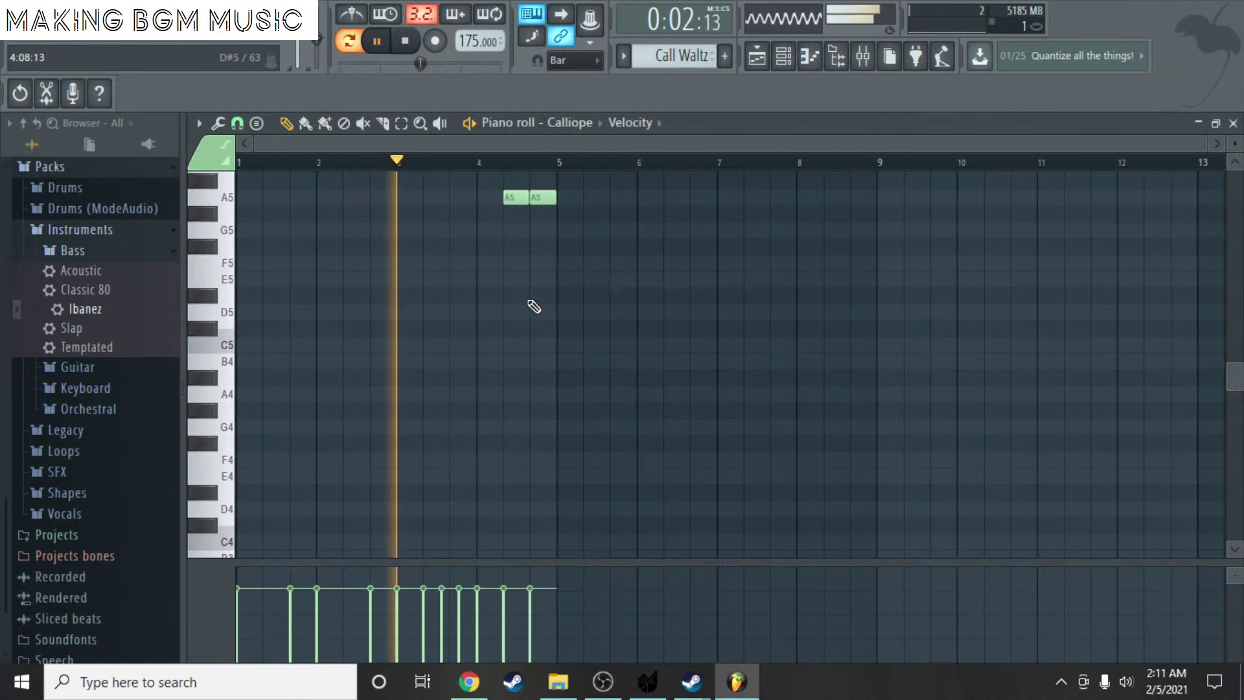
{"action": "scroll", "coordinate": [512, 286], "scroll_direction": "up", "scroll_amount": 6}
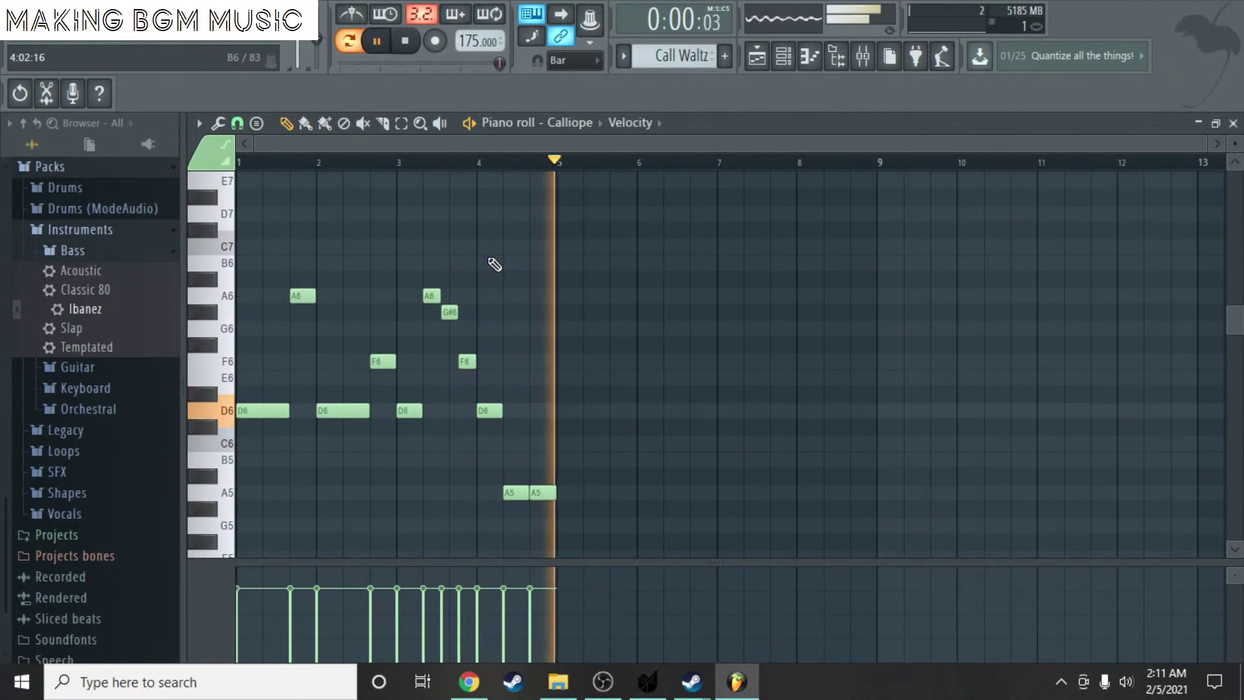
{"action": "left_click", "coordinate": [1233, 123]}
{"action": "key", "text": "F6"}
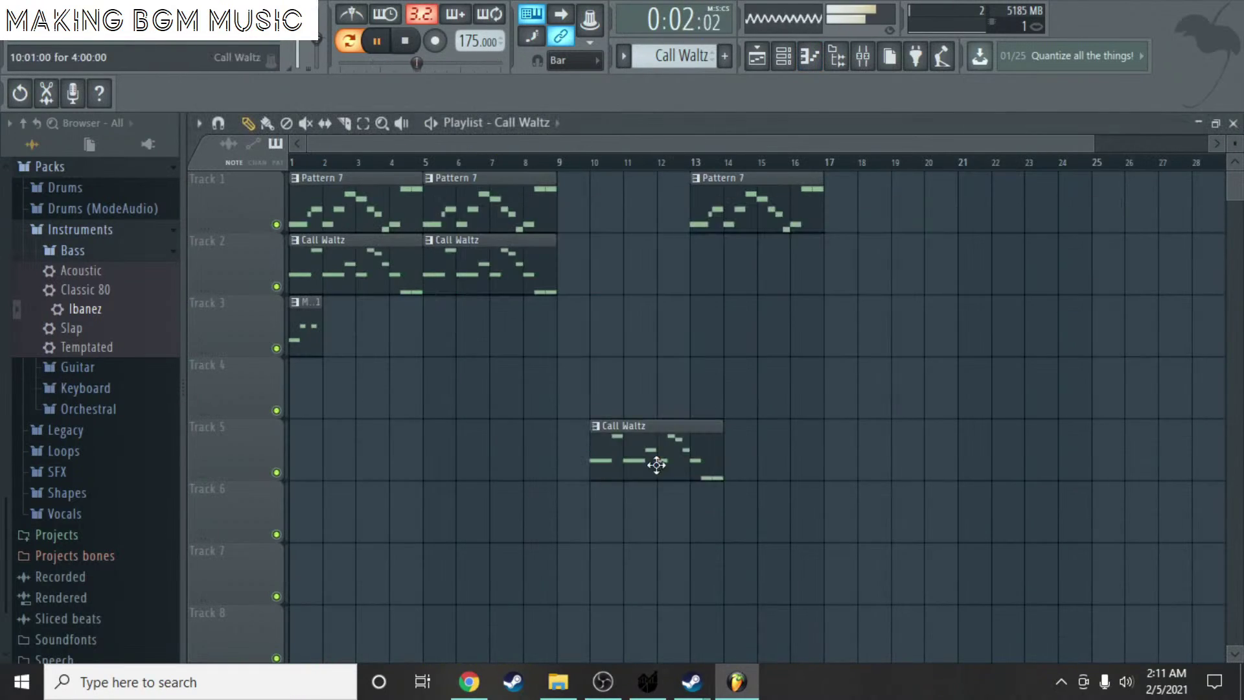
- Move the Move Waltz 1 clip to Track 4 at bar 7 and delete its G6 note
{"action": "left_click_drag", "start_coordinate": [297, 345], "coordinate": [498, 407]}
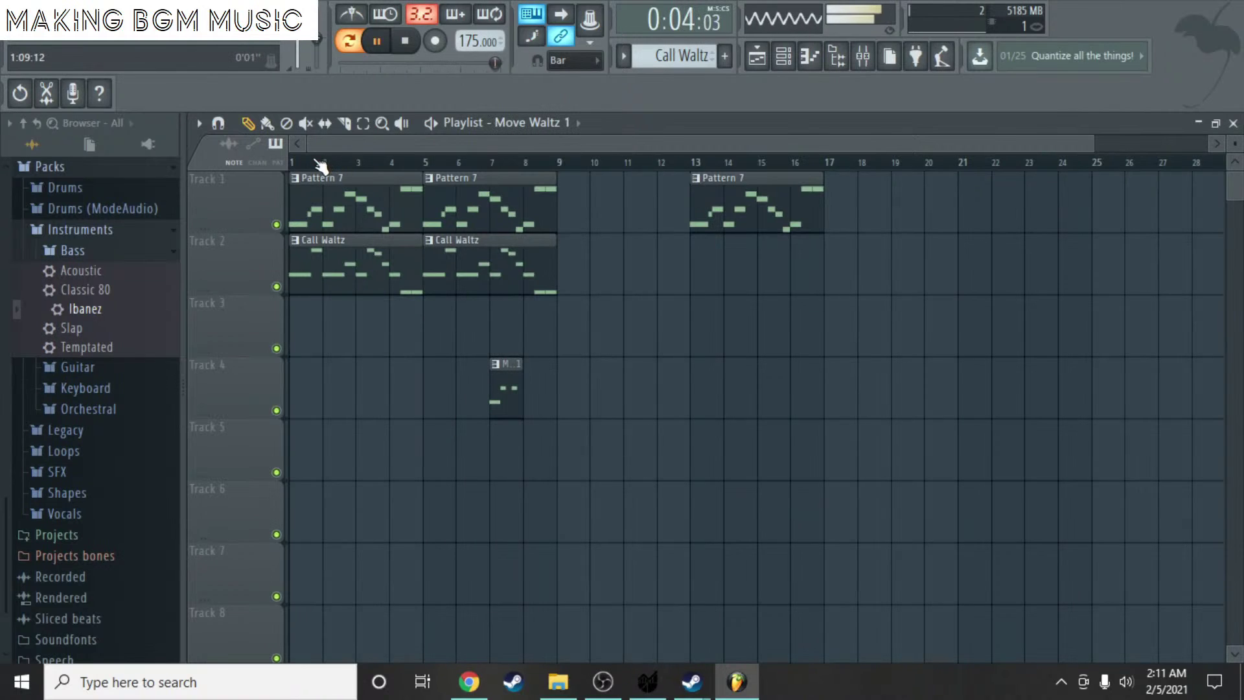
{"action": "key", "text": "l"}
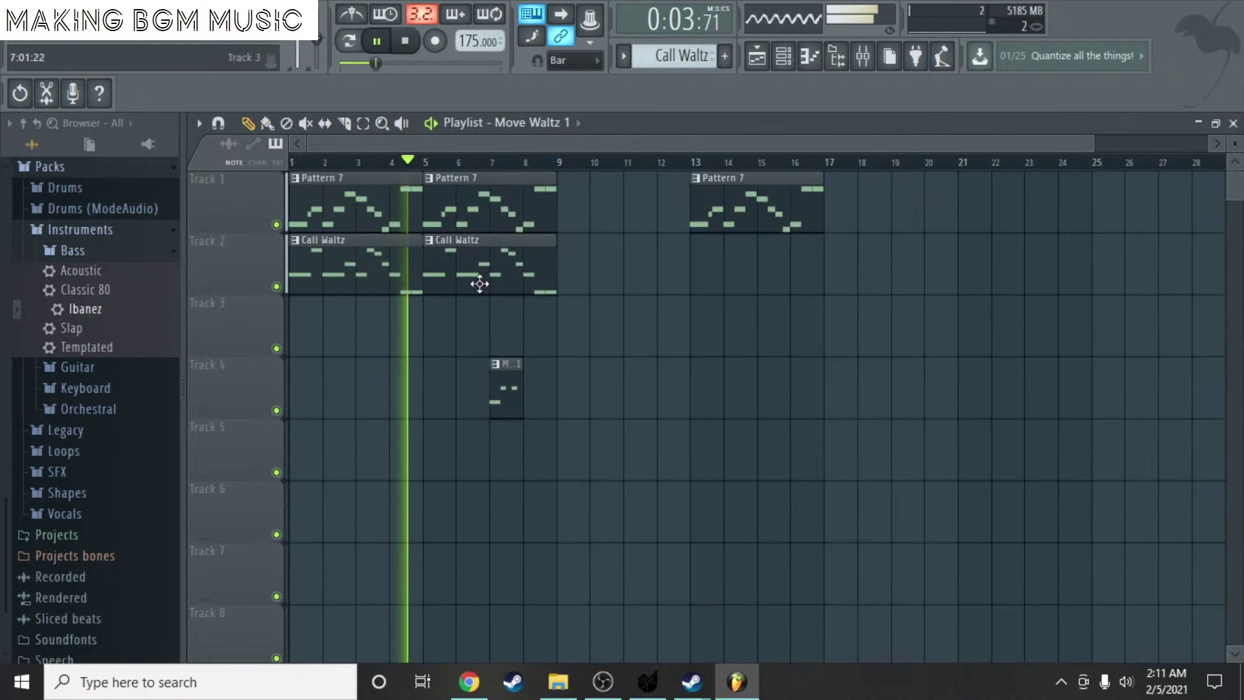
{"action": "double_click", "coordinate": [509, 403]}
{"action": "key", "text": "space"}
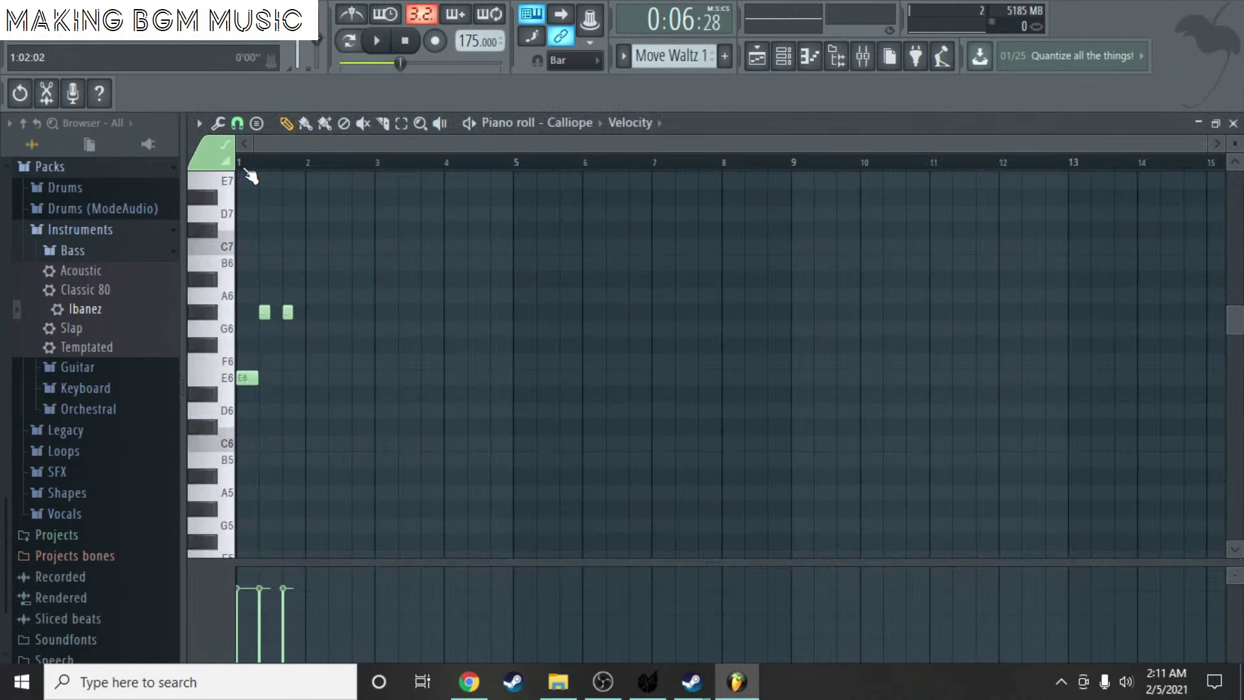
{"action": "right_click", "coordinate": [265, 313]}
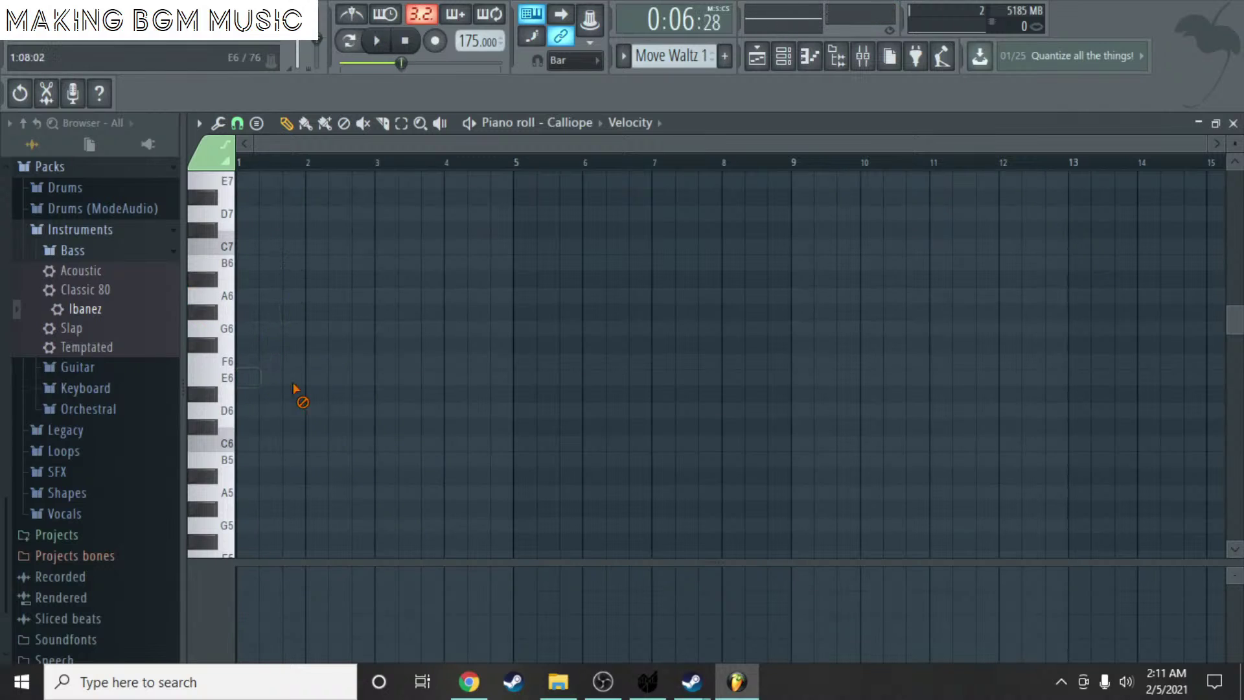
{"action": "scroll", "coordinate": [722, 328], "scroll_direction": "down", "scroll_amount": 5}
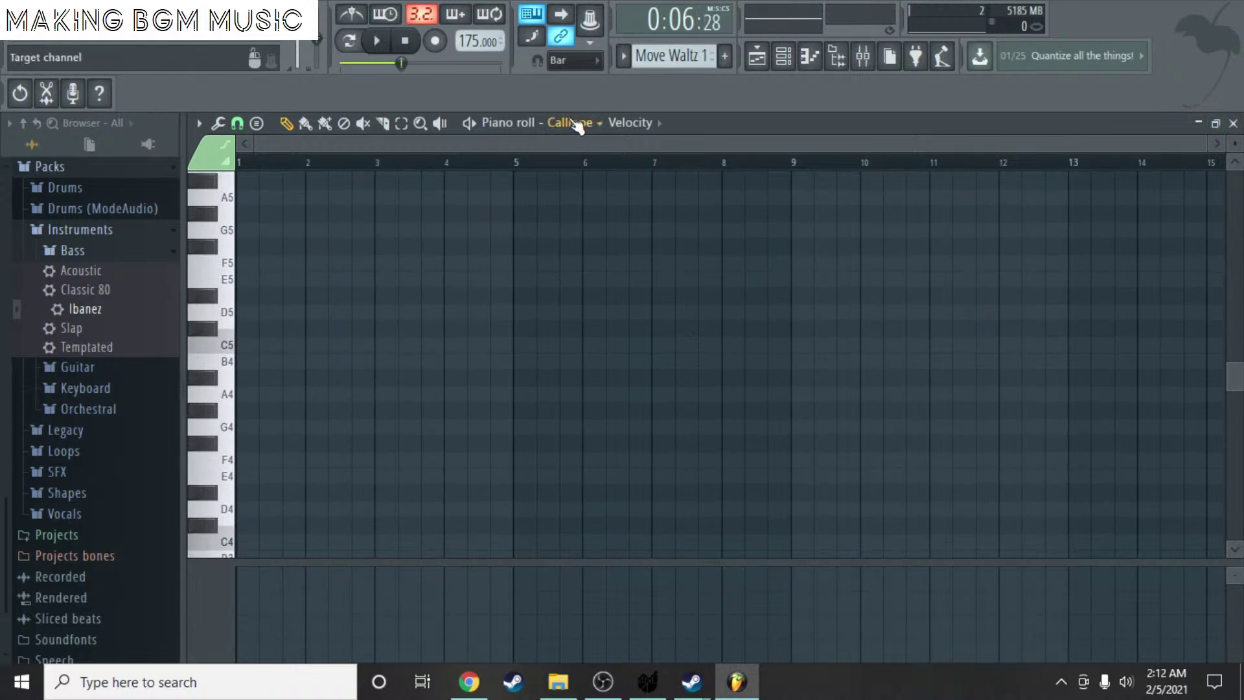
{"action": "left_click", "coordinate": [1233, 124]}
{"action": "left_click", "coordinate": [522, 421]}
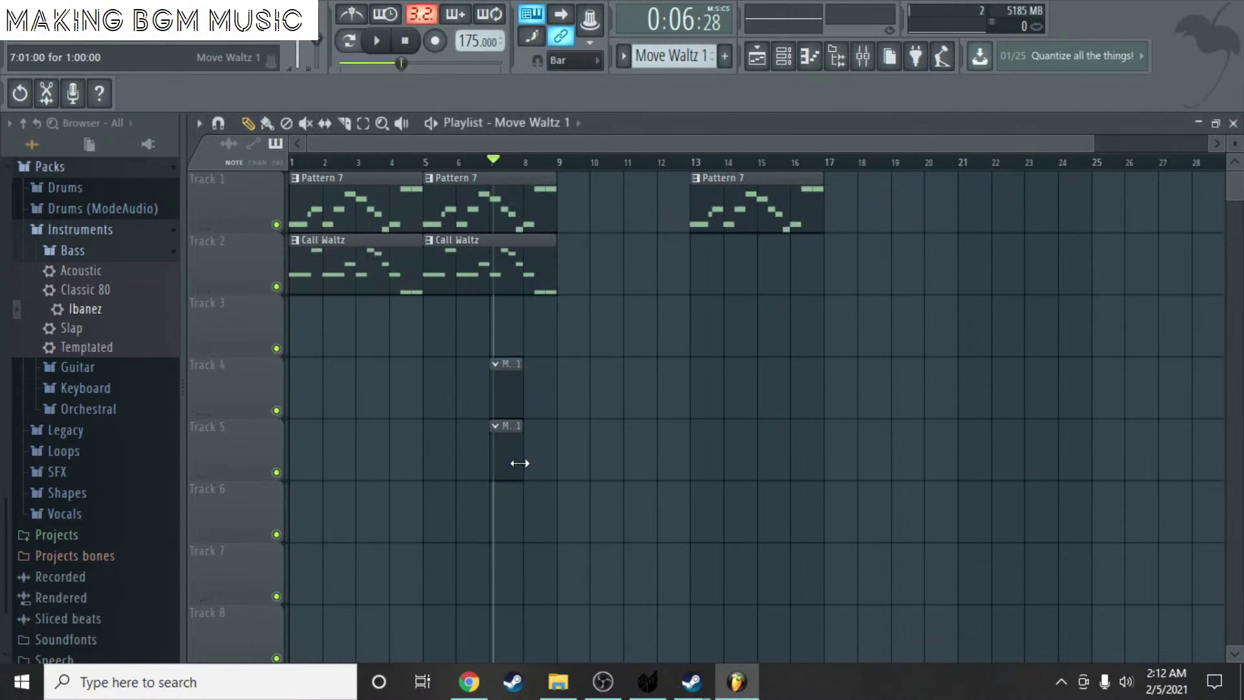
- Place a Moving Bass clip at bar 1 on Track 3 and clear its existing pciked pbas notes
{"action": "scroll", "coordinate": [683, 52], "scroll_direction": "down", "scroll_amount": 1}
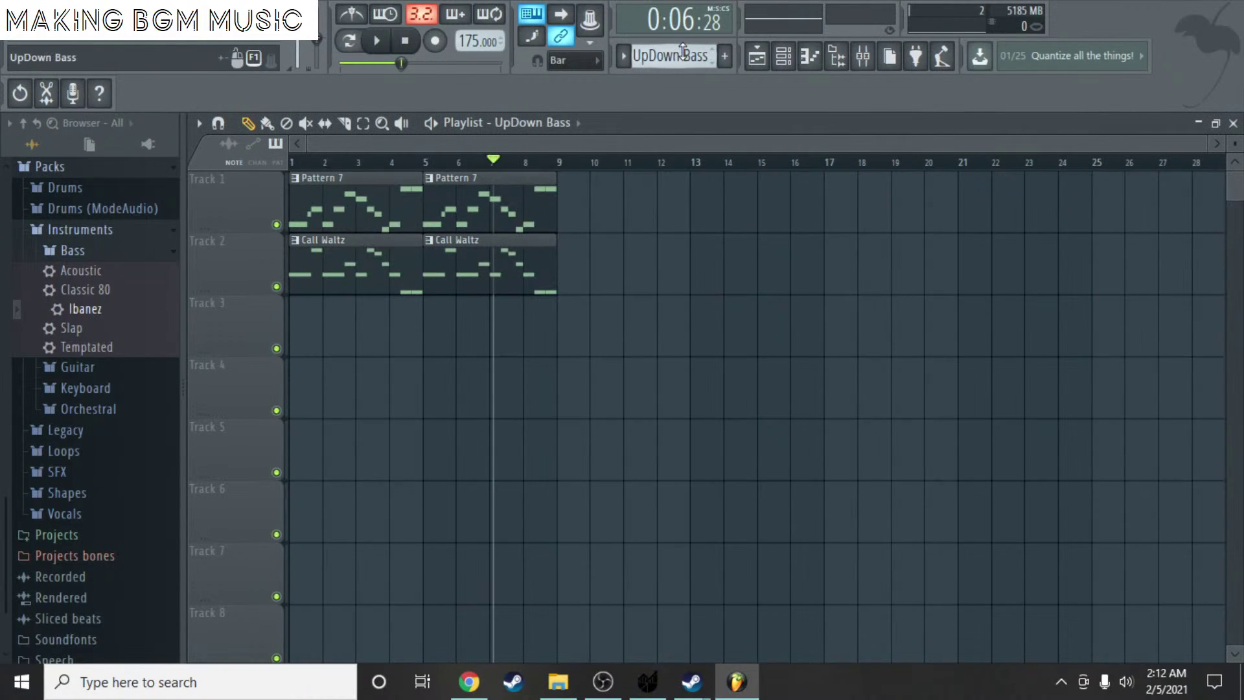
{"action": "left_click", "coordinate": [324, 332]}
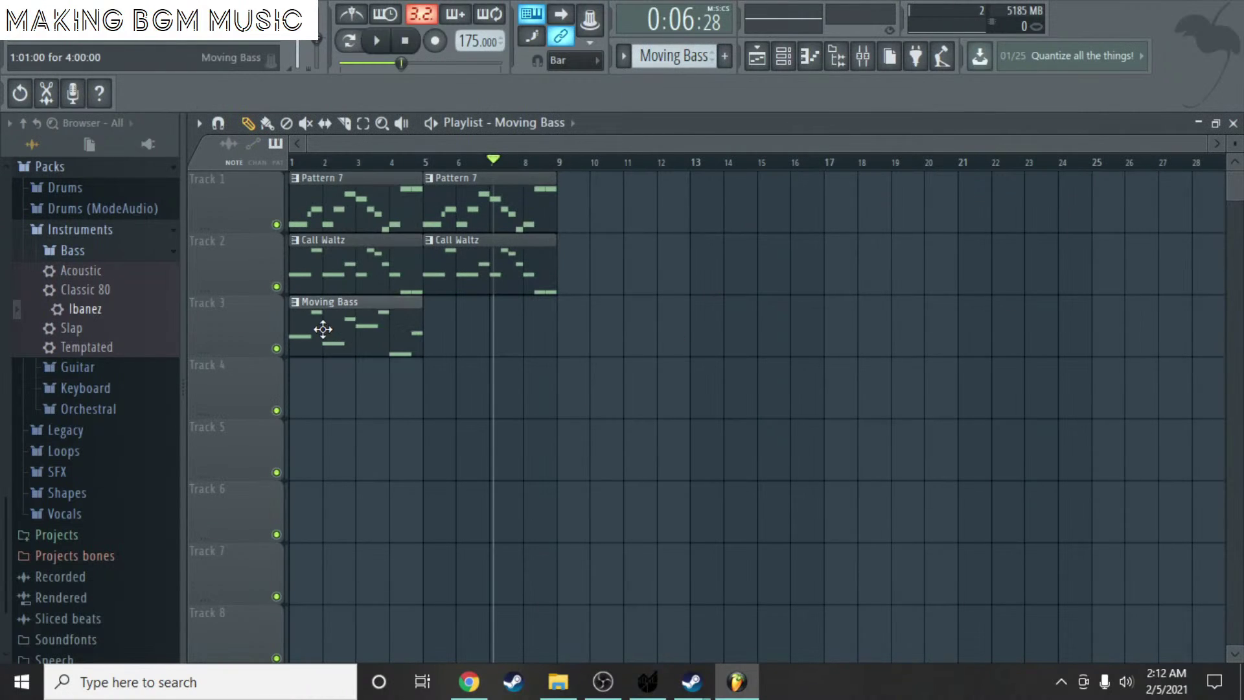
{"action": "double_click", "coordinate": [367, 337]}
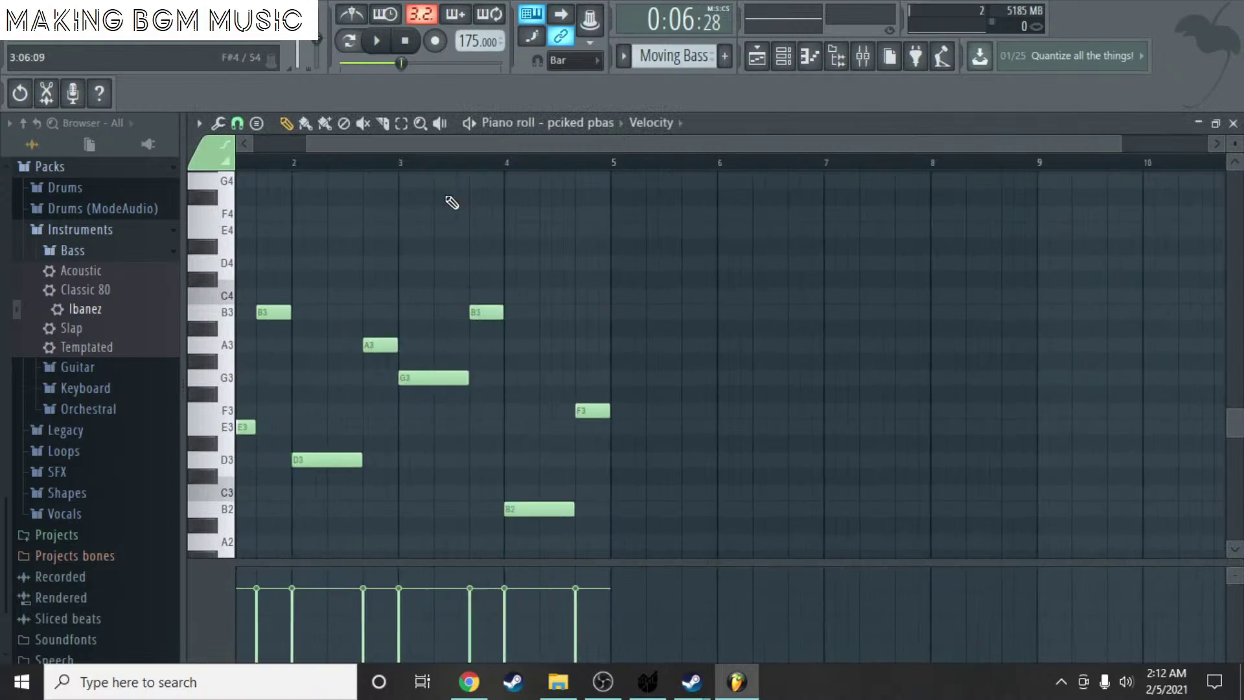
{"action": "key", "text": "Delete"}
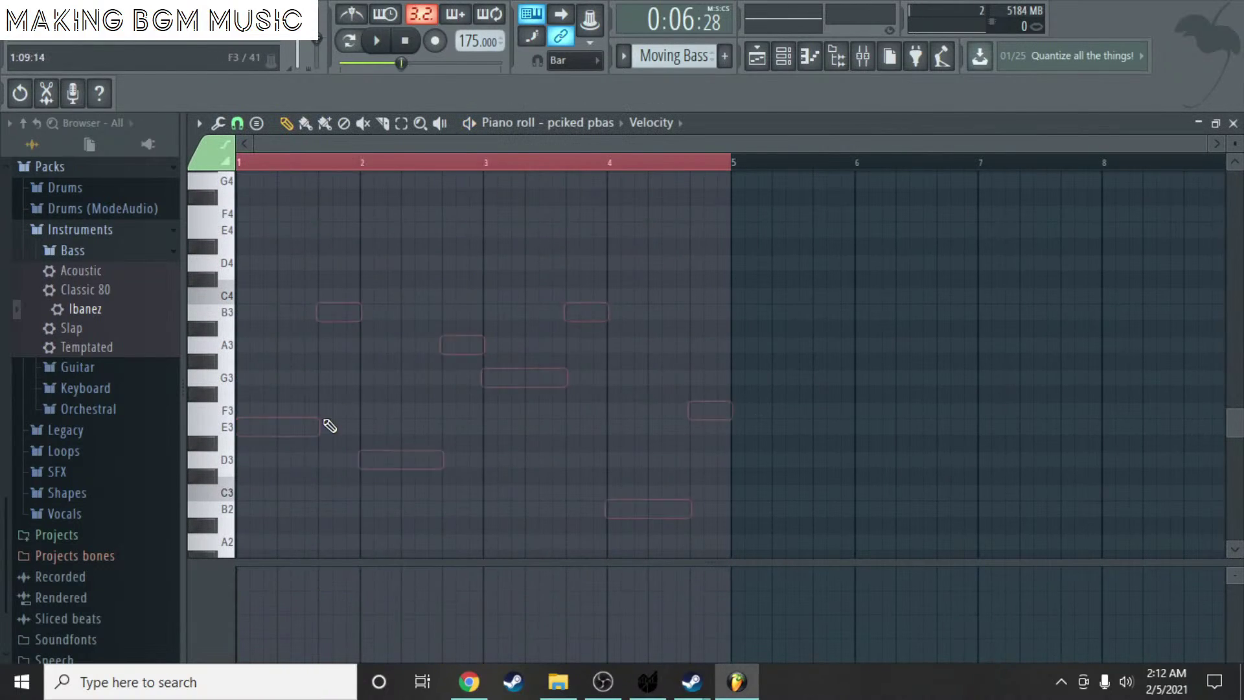
{"action": "scroll", "coordinate": [330, 402], "scroll_direction": "down", "scroll_amount": 3}
{"action": "left_click", "coordinate": [333, 350]}
{"action": "right_click", "coordinate": [374, 350]}
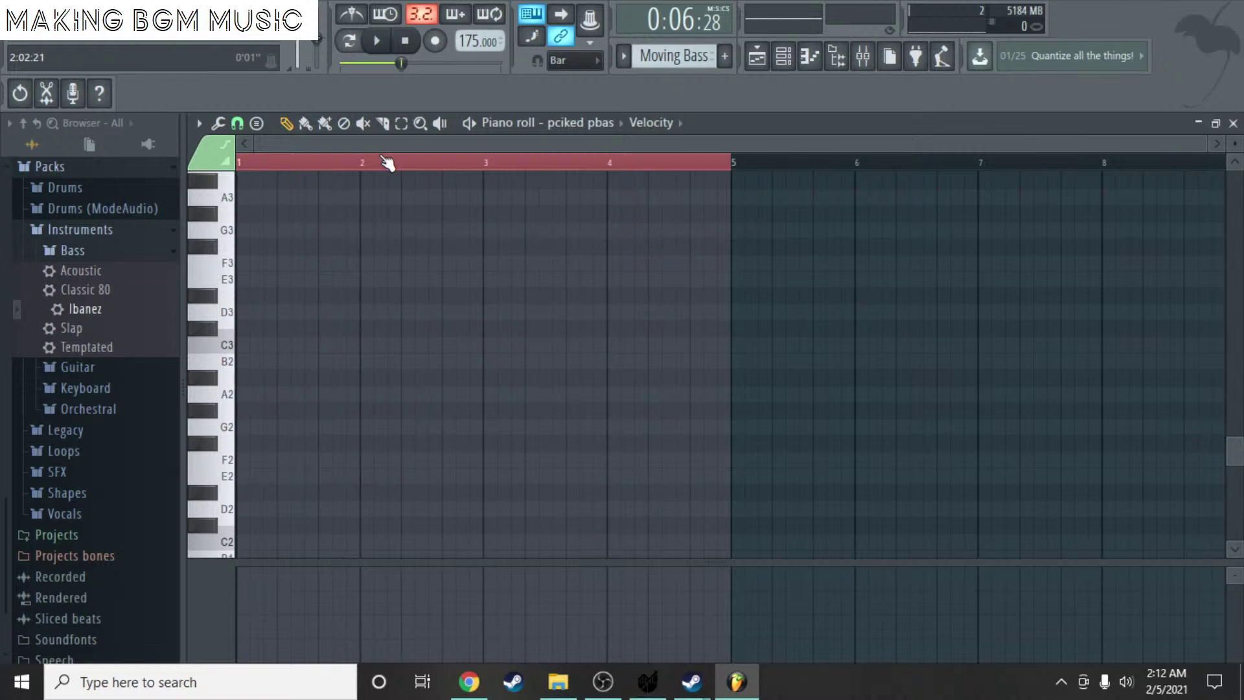
- Draw the bass line D3, D3, A3, D3, one bar each across bars 1–4
{"action": "left_click", "coordinate": [387, 162]}
{"action": "scroll", "coordinate": [317, 286], "scroll_direction": "down", "scroll_amount": 4}
{"action": "mouse_move", "coordinate": [272, 344]}
{"action": "left_mouse_down"}
{"action": "mouse_move", "coordinate": [233, 344]}
{"action": "mouse_move", "coordinate": [251, 140]}
{"action": "mouse_move", "coordinate": [222, 227]}
{"action": "mouse_move", "coordinate": [222, 453]}
{"action": "mouse_move", "coordinate": [207, 490]}
{"action": "left_mouse_up"}
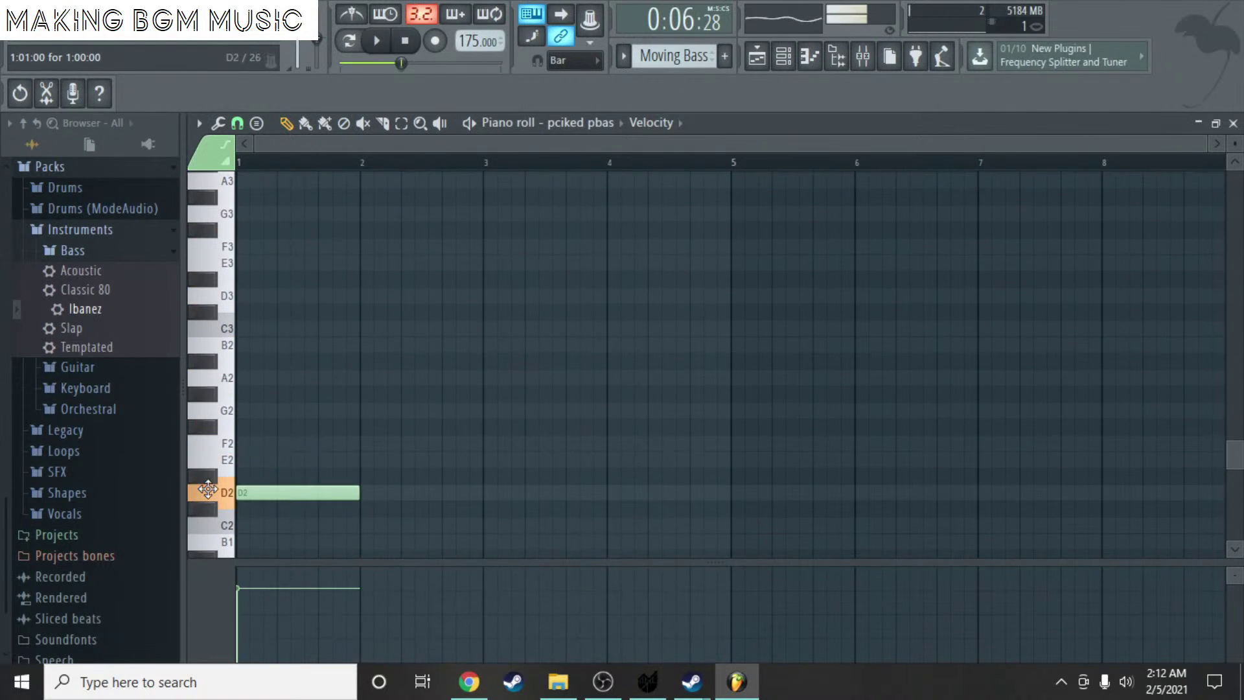
{"action": "right_click", "coordinate": [292, 492]}
{"action": "mouse_move", "coordinate": [253, 280]}
{"action": "left_mouse_down"}
{"action": "mouse_move", "coordinate": [234, 285]}
{"action": "mouse_move", "coordinate": [296, 293]}
{"action": "left_mouse_up"}
{"action": "left_click", "coordinate": [362, 295]}
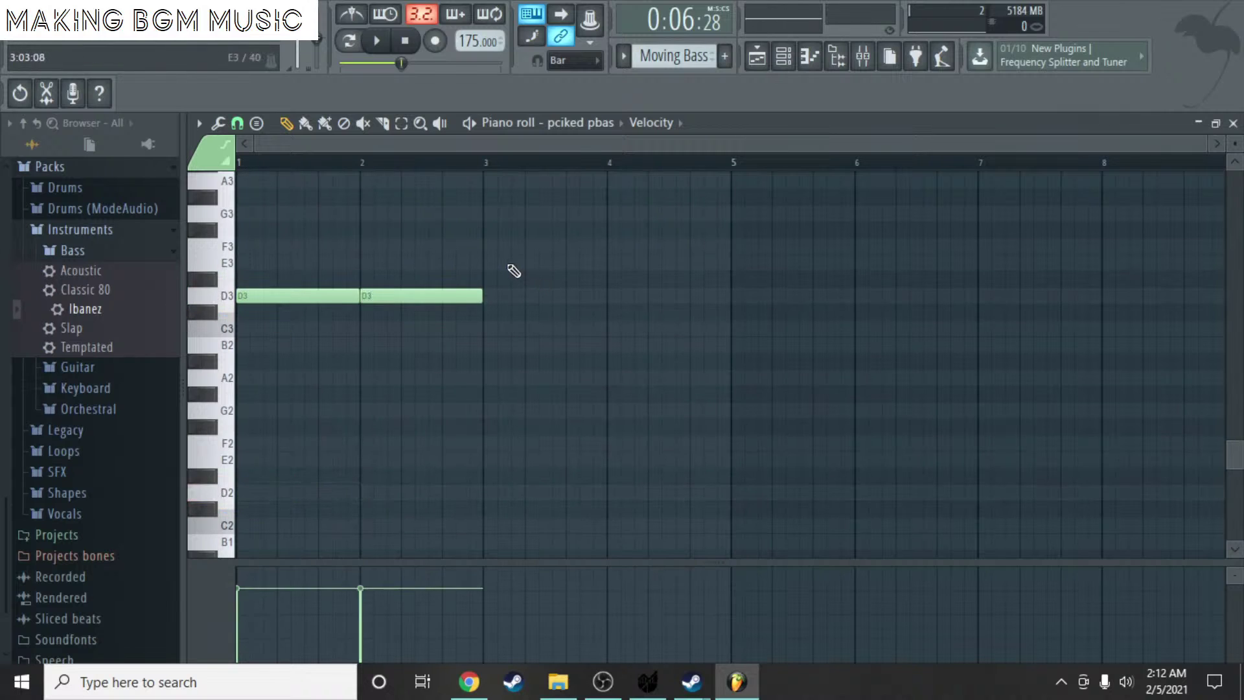
{"action": "mouse_move", "coordinate": [516, 228]}
{"action": "left_mouse_down"}
{"action": "mouse_move", "coordinate": [475, 178]}
{"action": "mouse_move", "coordinate": [507, 204]}
{"action": "mouse_move", "coordinate": [473, 204]}
{"action": "left_mouse_up"}
{"action": "left_click", "coordinate": [621, 317]}
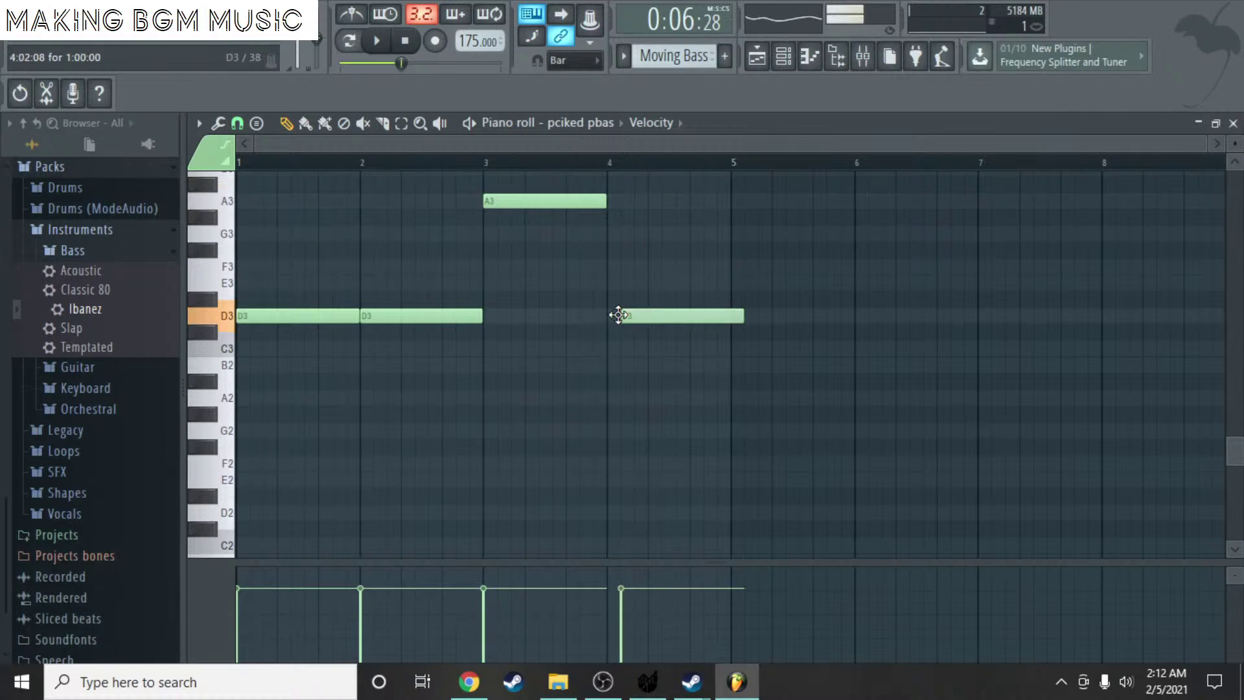
- Play the new bass line, then replay the Moving Bass pattern from bar 1
{"action": "key", "text": "space"}
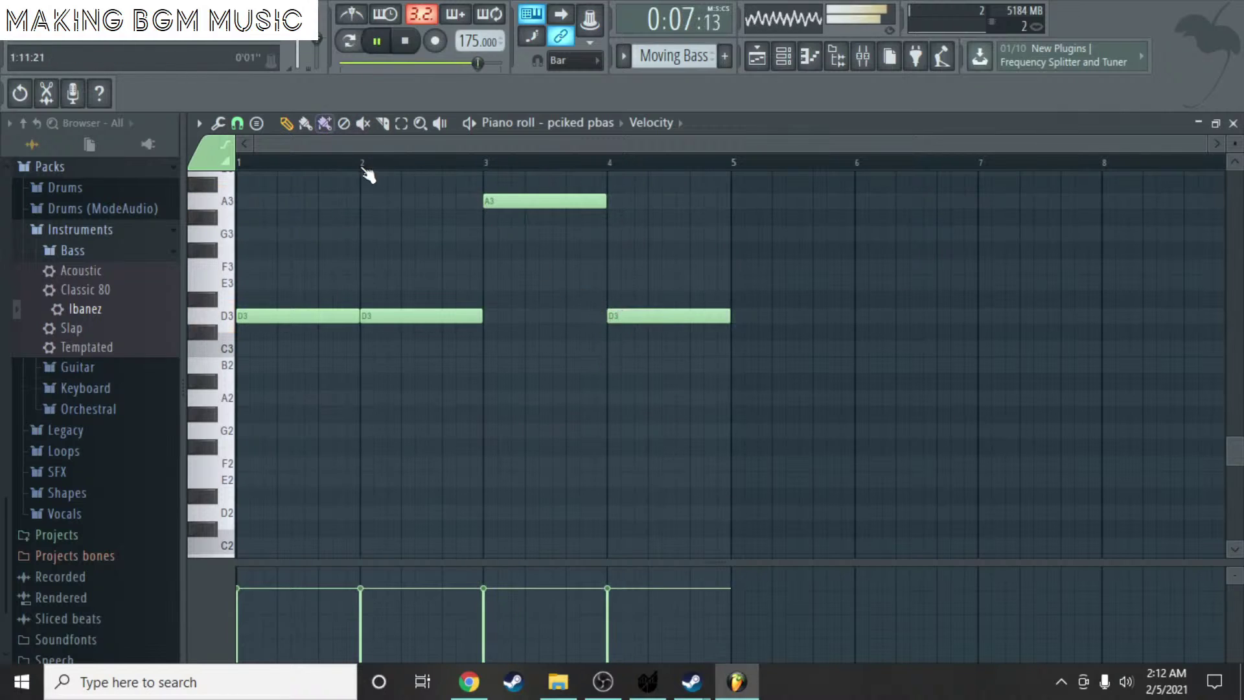
{"action": "left_click", "coordinate": [1232, 124]}
{"action": "key", "text": "Escape"}
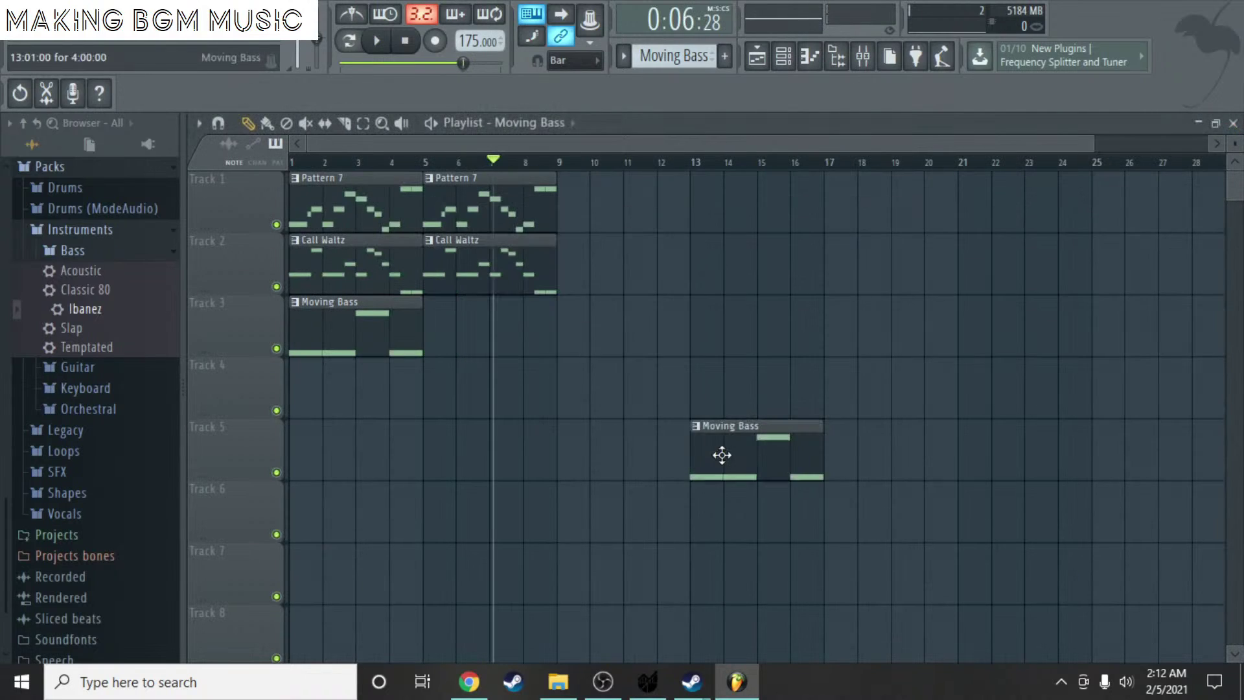
{"action": "left_click", "coordinate": [297, 163]}
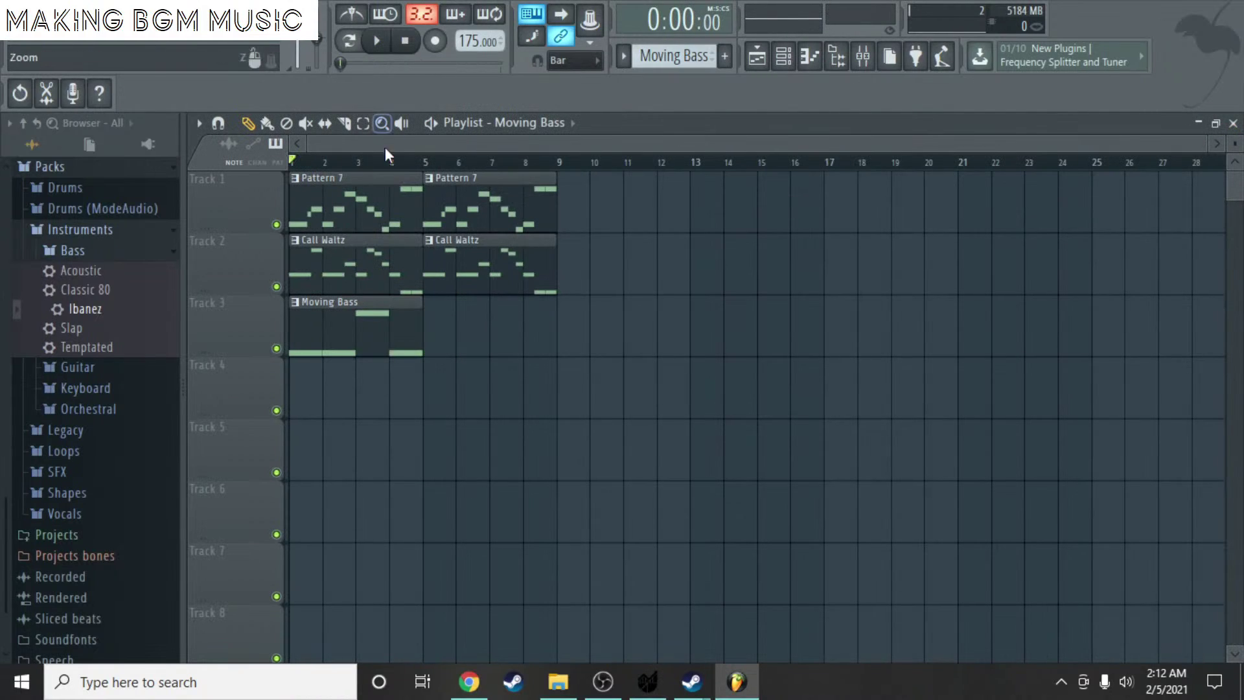
{"action": "double_click", "coordinate": [345, 345]}
{"action": "key", "text": "space"}
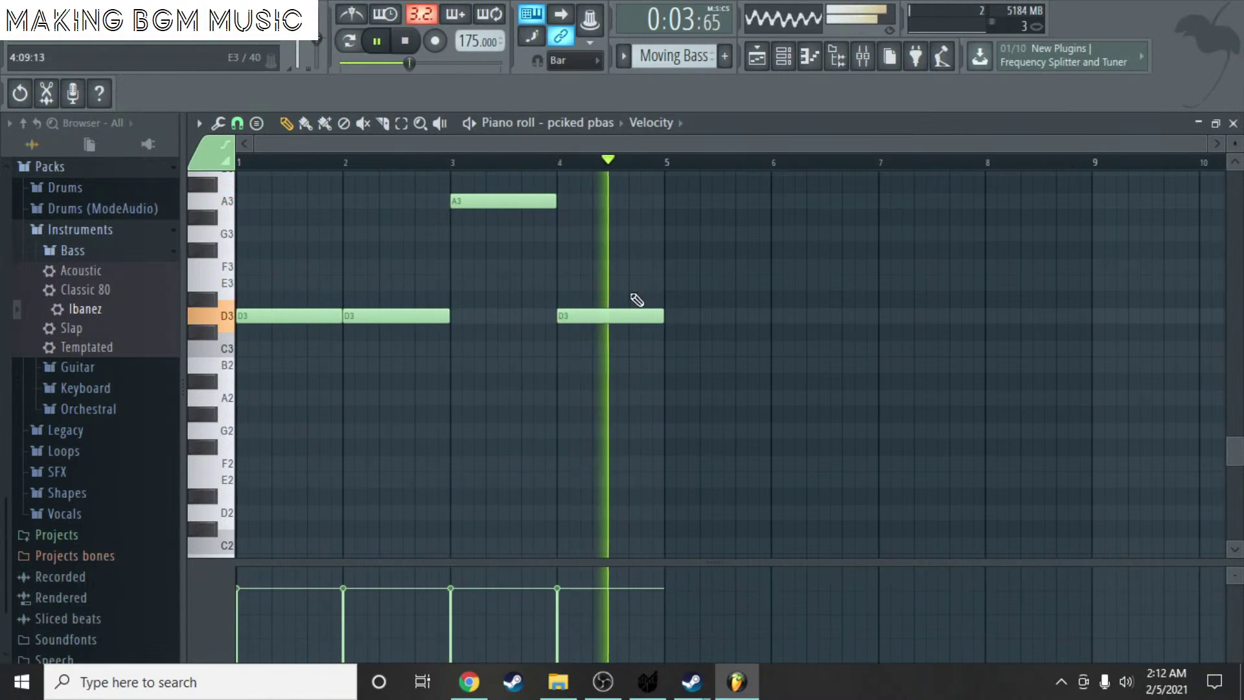
{"action": "key", "text": "space"}
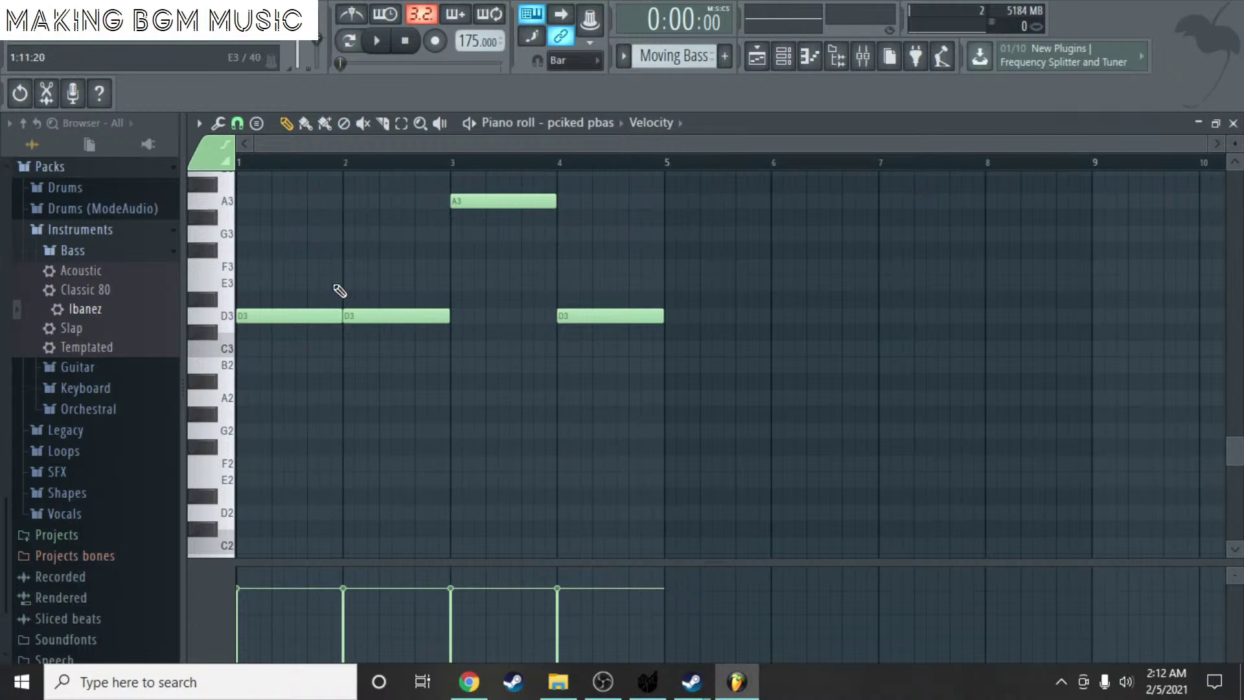
- Double every bass note with a copy an octave lower on A2/D2, aligned to the bar starts
{"action": "key", "text": "ctrl+a"}
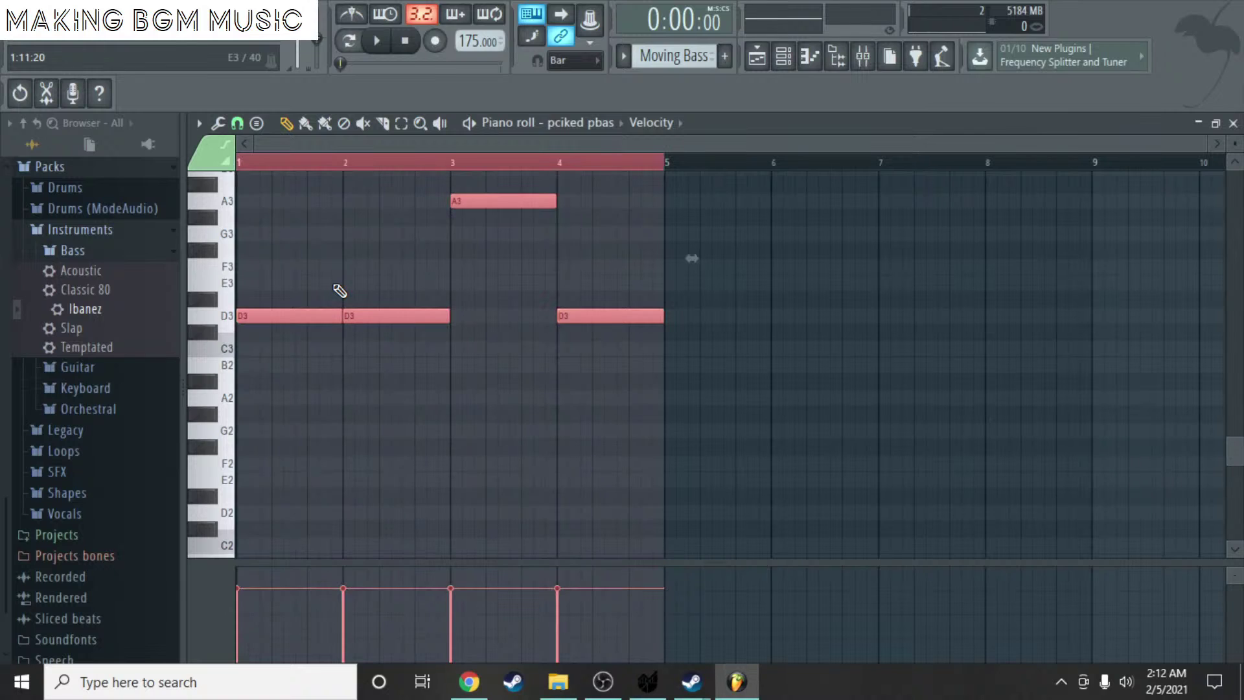
{"action": "key", "text": "ctrl+c"}
{"action": "key", "text": "ctrl+v"}
{"action": "key", "text": "ctrl+Down"}
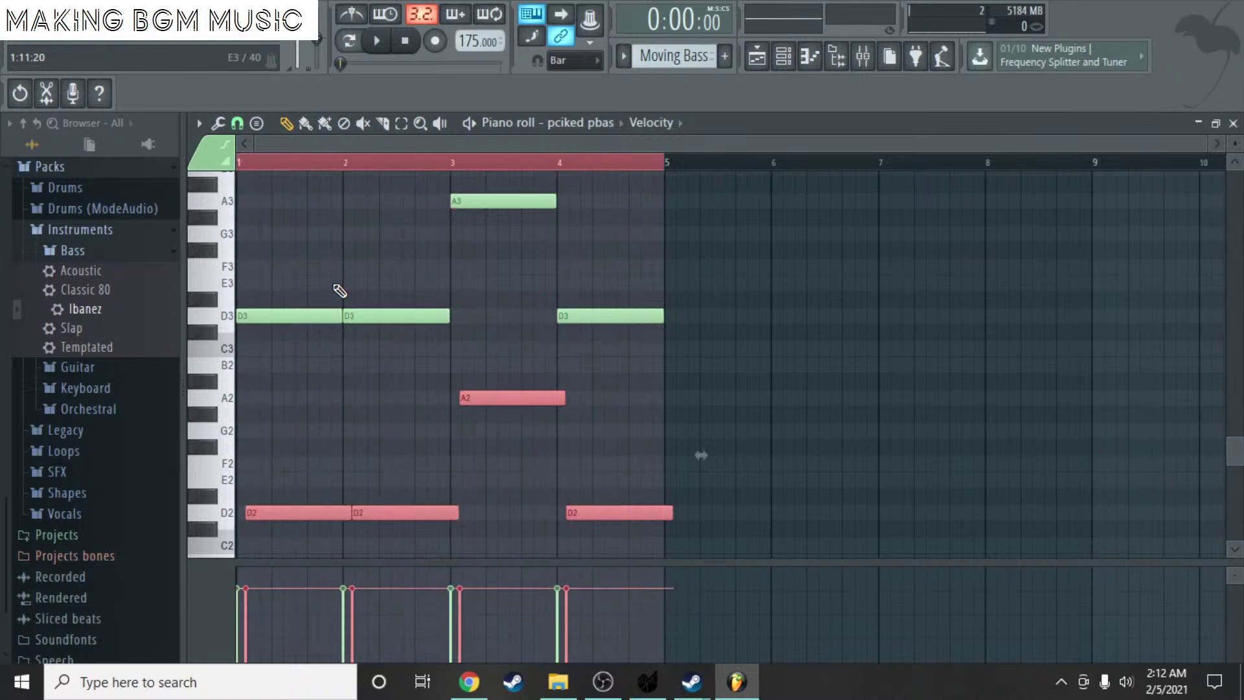
{"action": "key", "text": "shift+Left"}
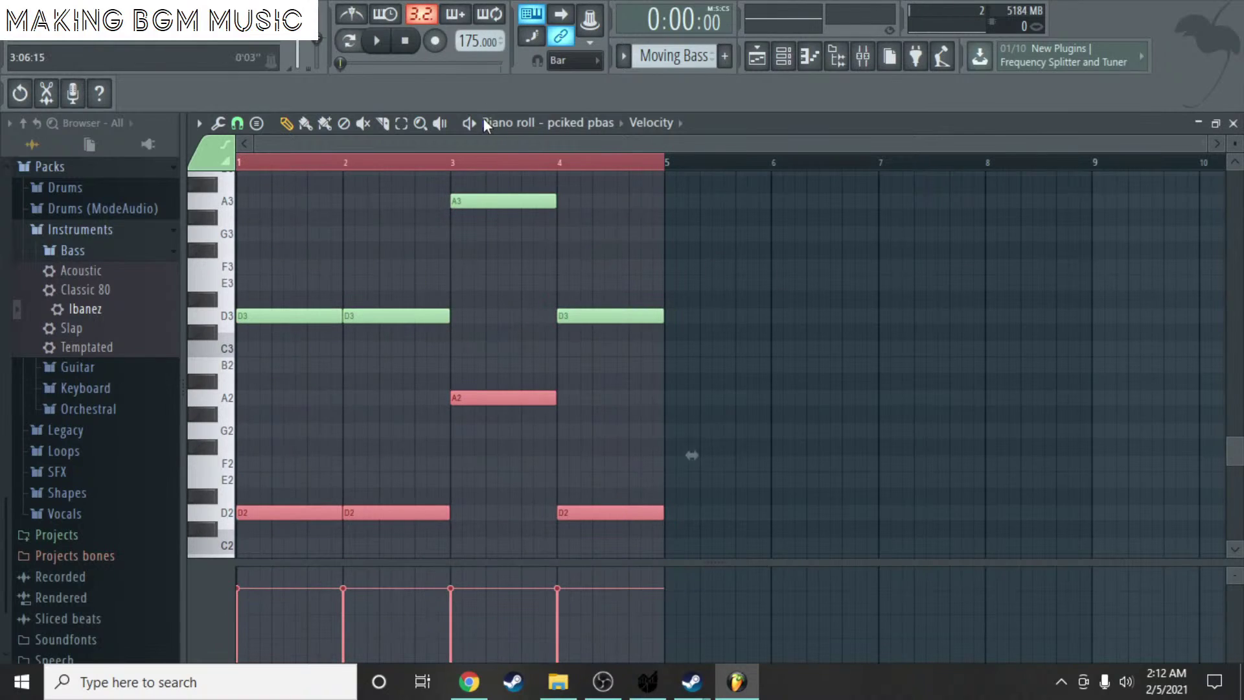
- Play the octave-doubled bass pattern, deselect the notes and close the piano roll
{"action": "key", "text": "space"}
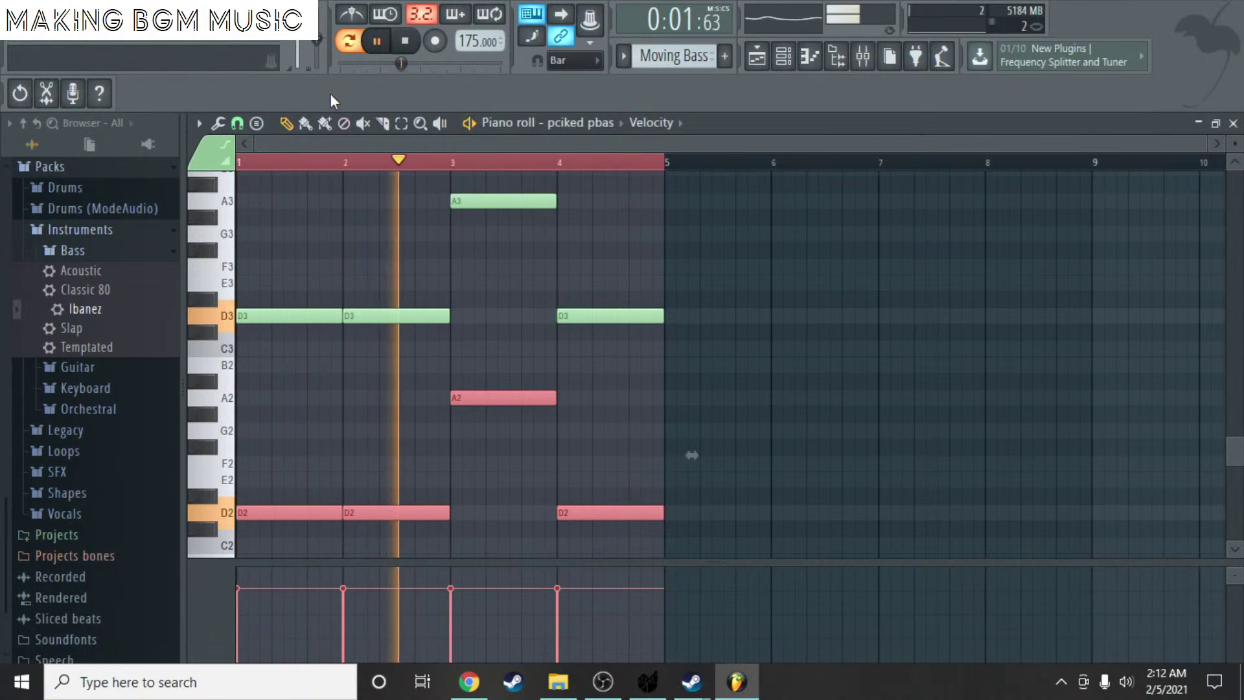
{"action": "left_click", "coordinate": [376, 42]}
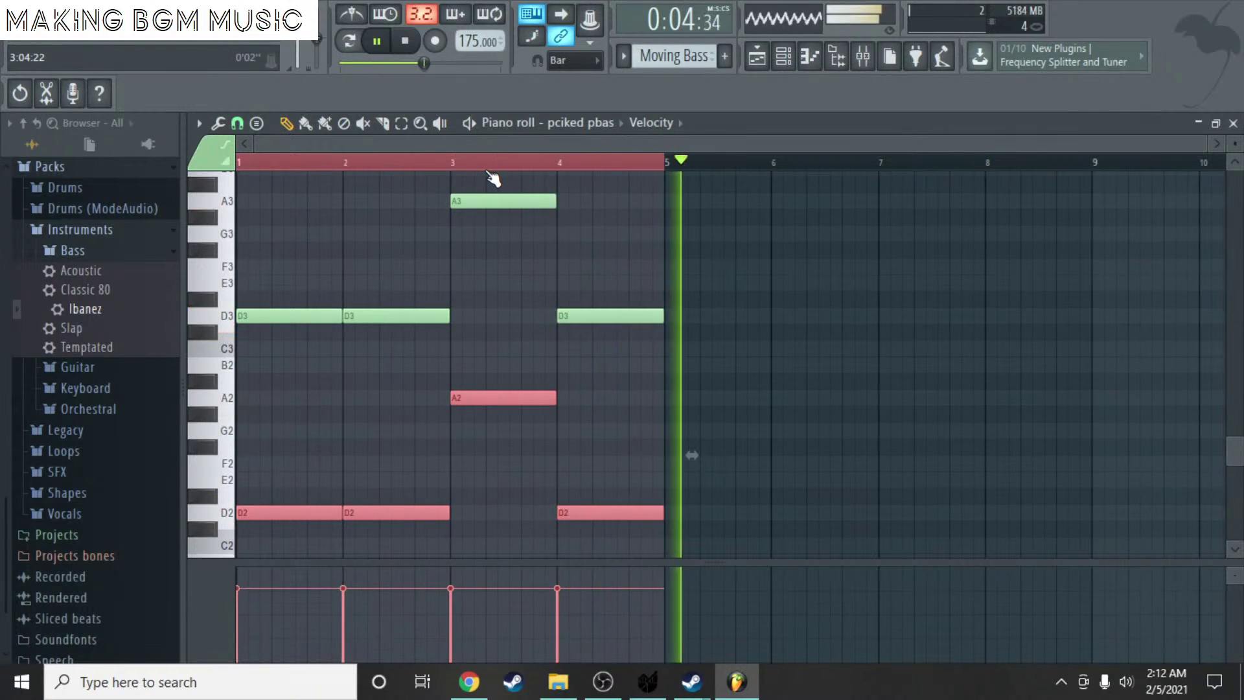
{"action": "key", "text": "space"}
{"action": "key", "text": "ctrl+d"}
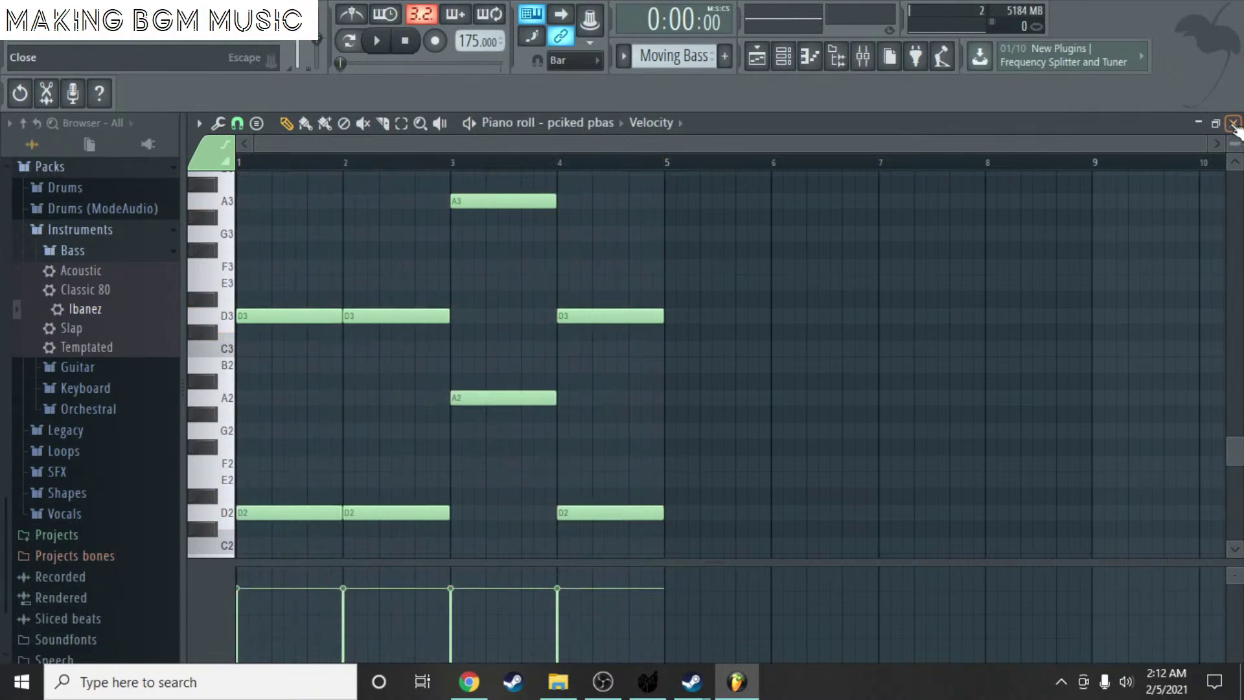
{"action": "left_click", "coordinate": [1233, 123]}
- Repeat the Moving Bass clip on Track 3 starting at bar 5
{"action": "key", "text": "Escape"}
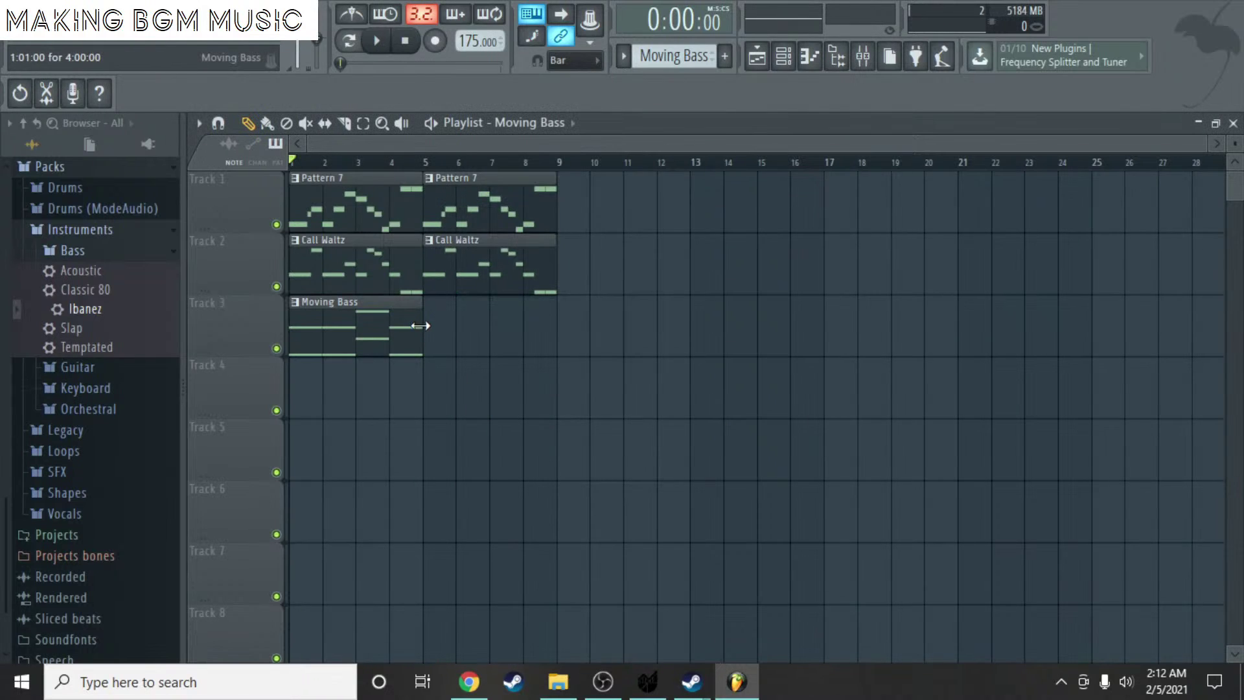
{"action": "left_click", "coordinate": [425, 326]}
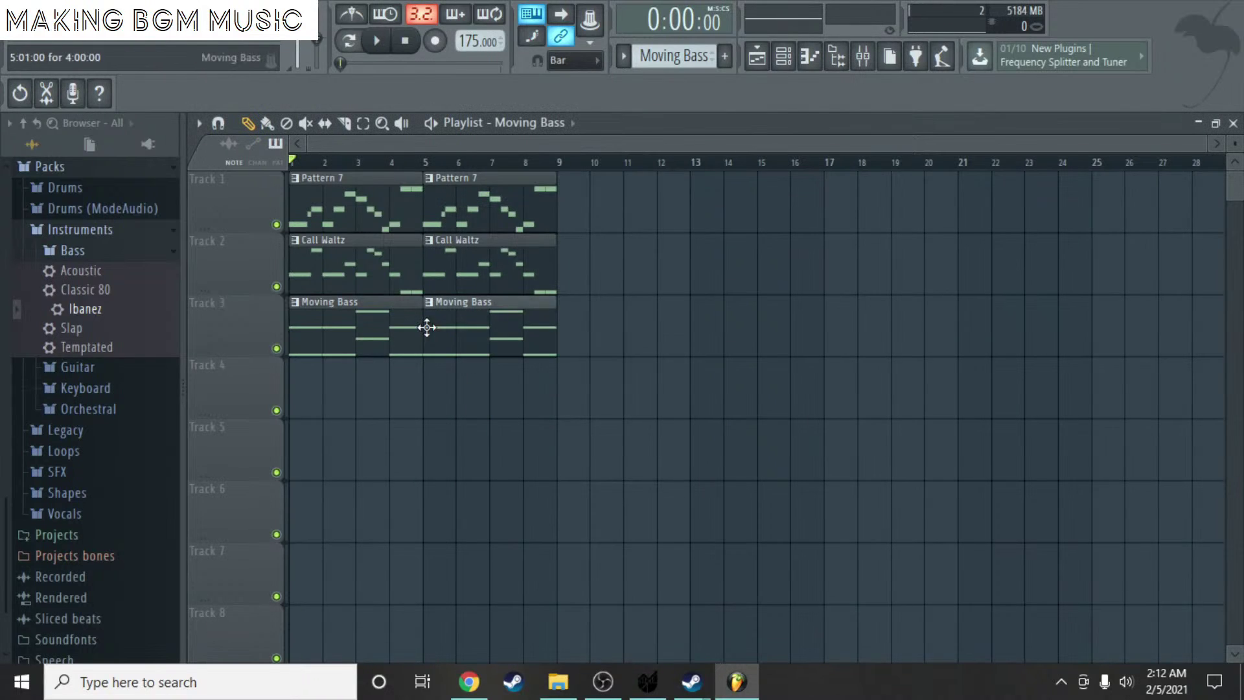
{"action": "scroll", "coordinate": [693, 63], "scroll_direction": "up", "scroll_amount": 2}
- Rename Pattern 7 to 'MB ZMelody'
{"action": "left_click", "coordinate": [692, 62]}
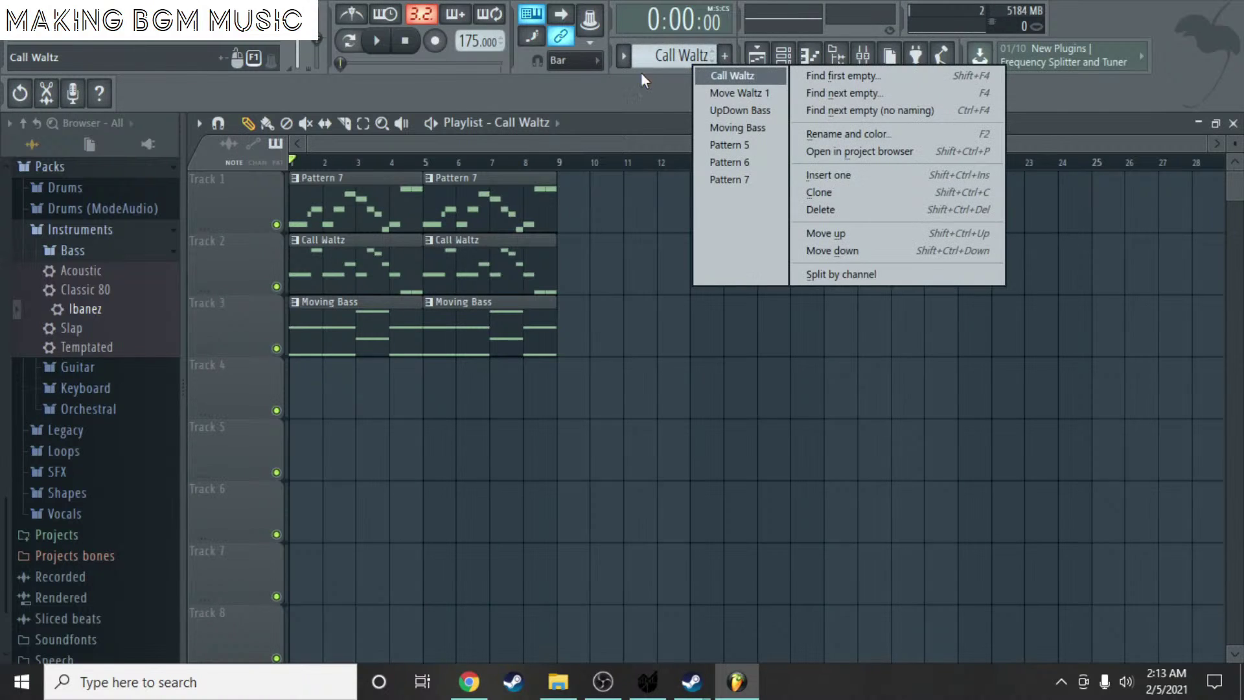
{"action": "left_click", "coordinate": [713, 176]}
{"action": "left_click", "coordinate": [699, 56]}
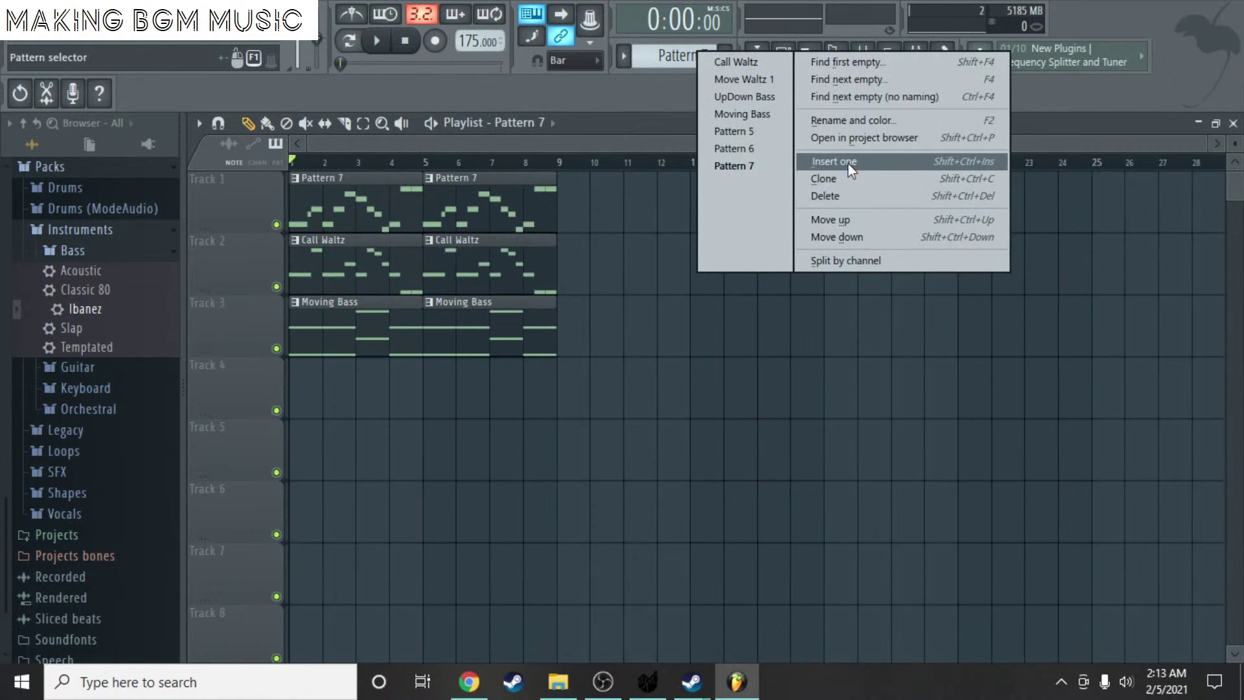
{"action": "left_click", "coordinate": [846, 121]}
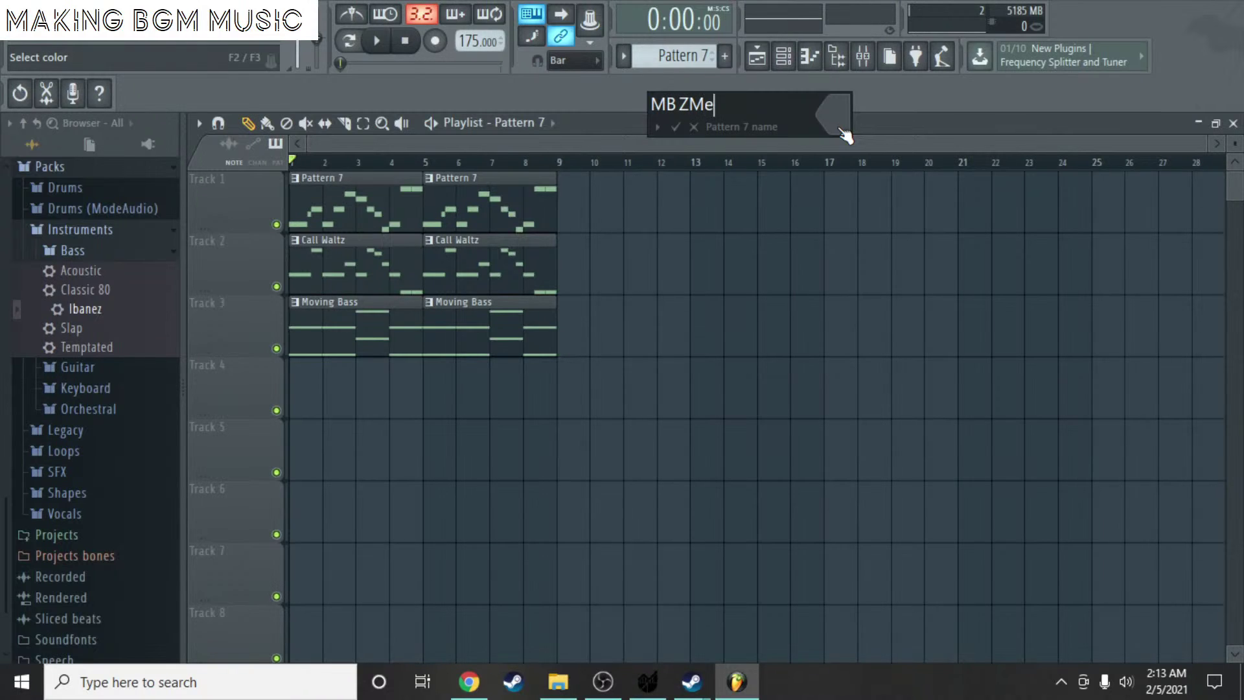
{"action": "key", "text": "Return"}
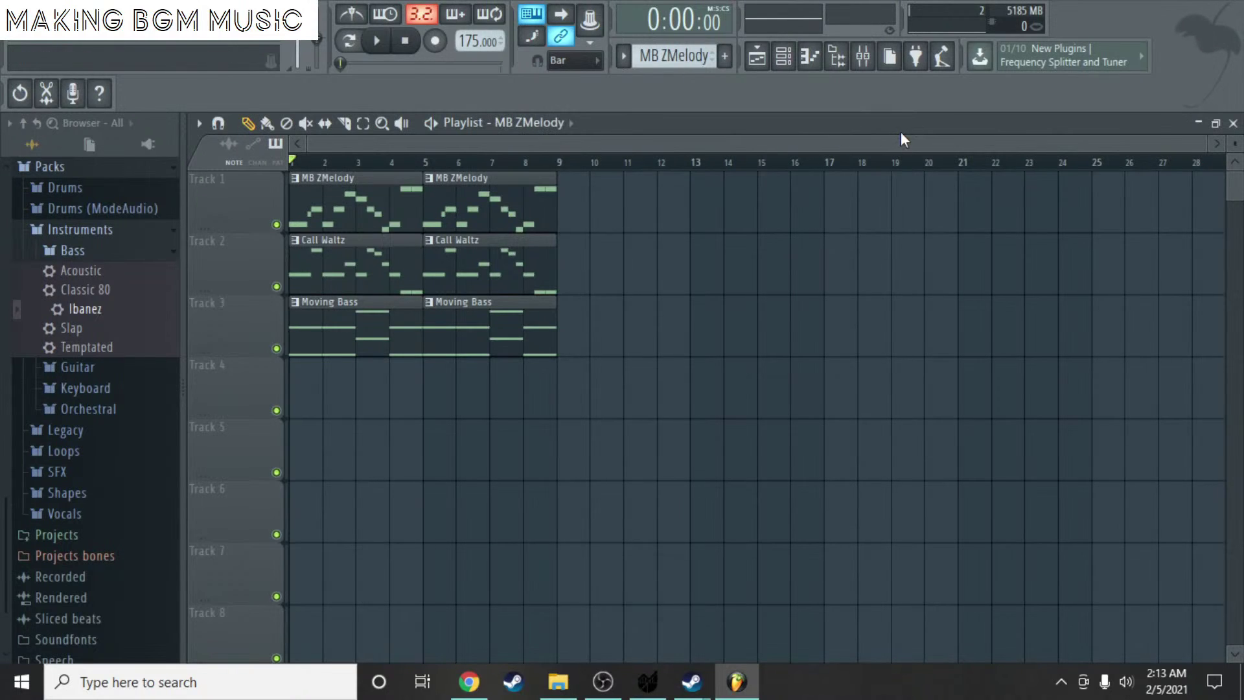
- Paint a Move Waltz 1 clip at the start of Track 4
{"action": "scroll", "coordinate": [685, 57], "scroll_direction": "up", "scroll_amount": 2}
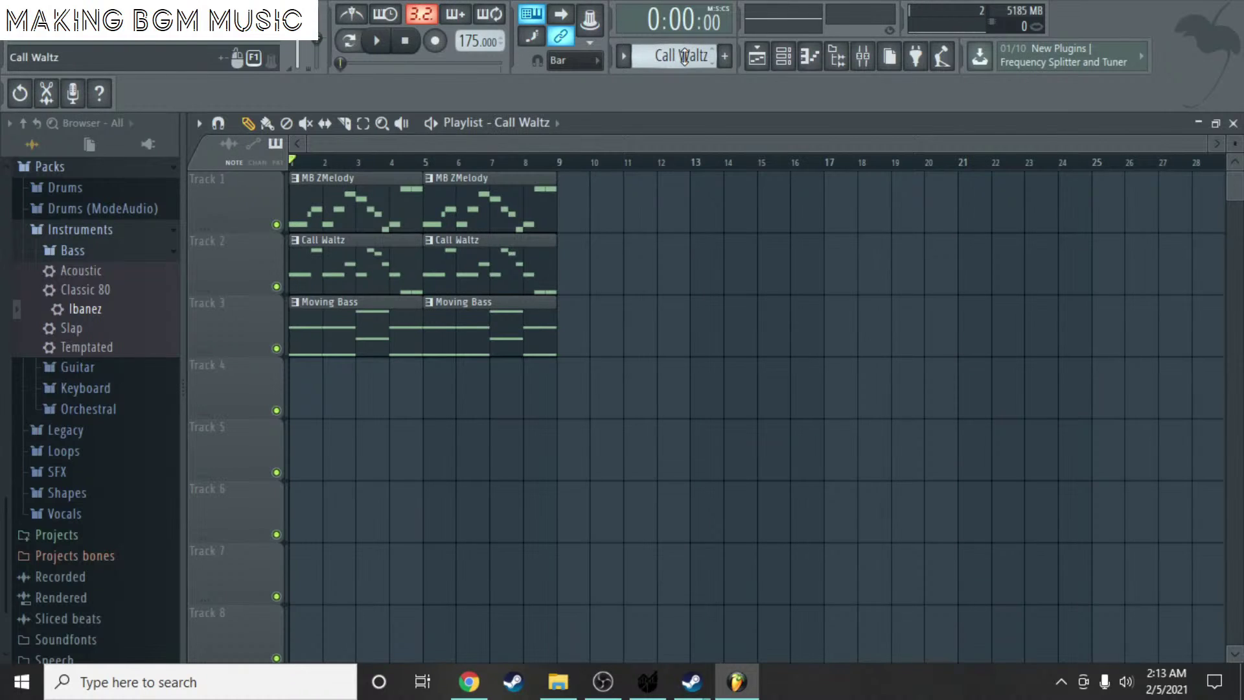
{"action": "scroll", "coordinate": [685, 57], "scroll_direction": "down", "scroll_amount": 1}
{"action": "left_click_drag", "start_coordinate": [347, 394], "coordinate": [284, 408]}
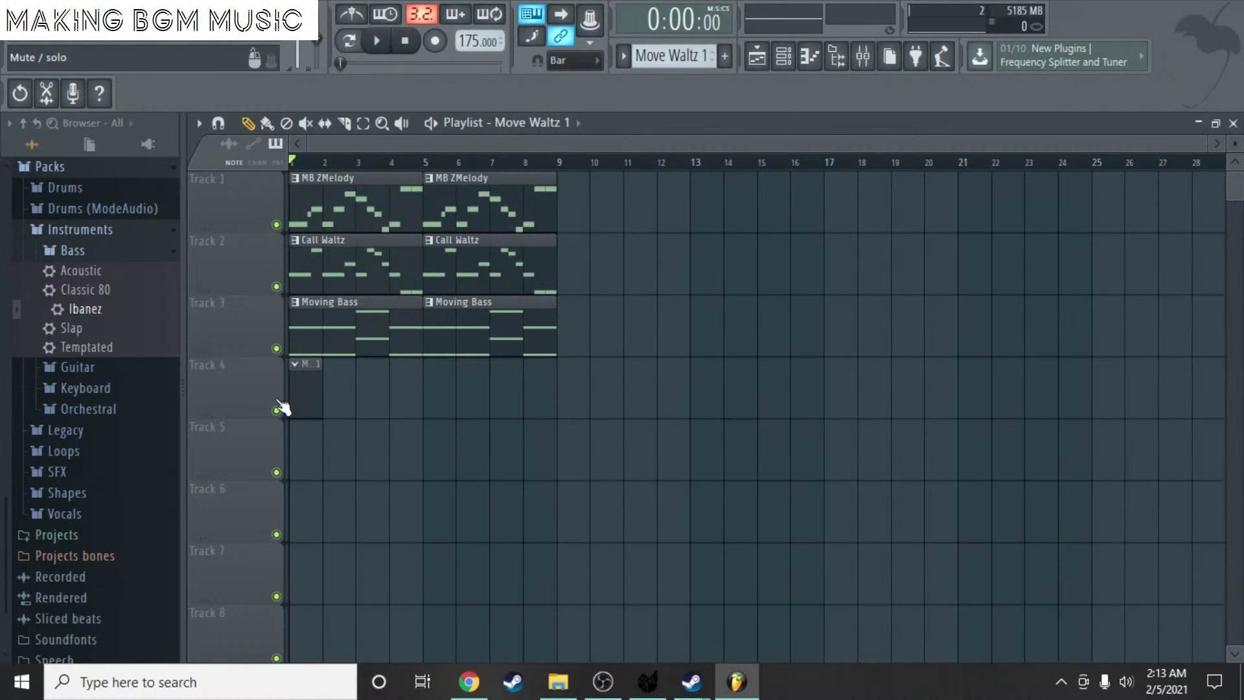
- Add a new Juicy SF instrument channel to the channel rack
{"action": "double_click", "coordinate": [294, 395]}
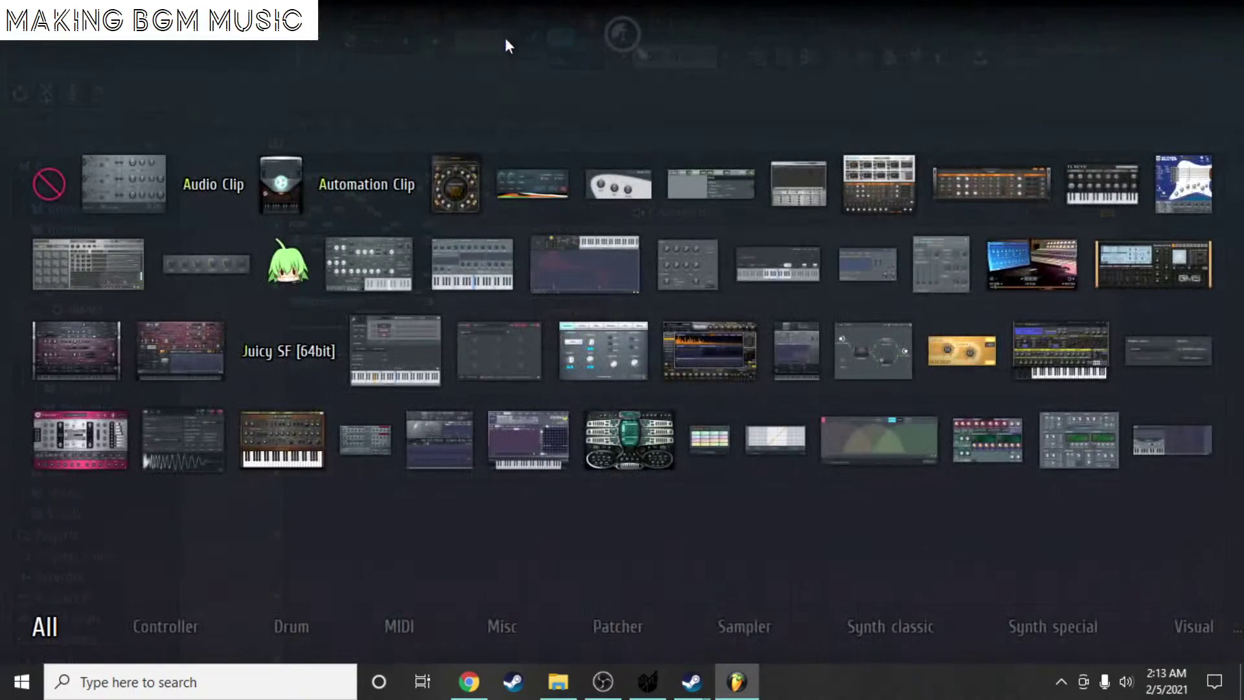
{"action": "key", "text": "Escape"}
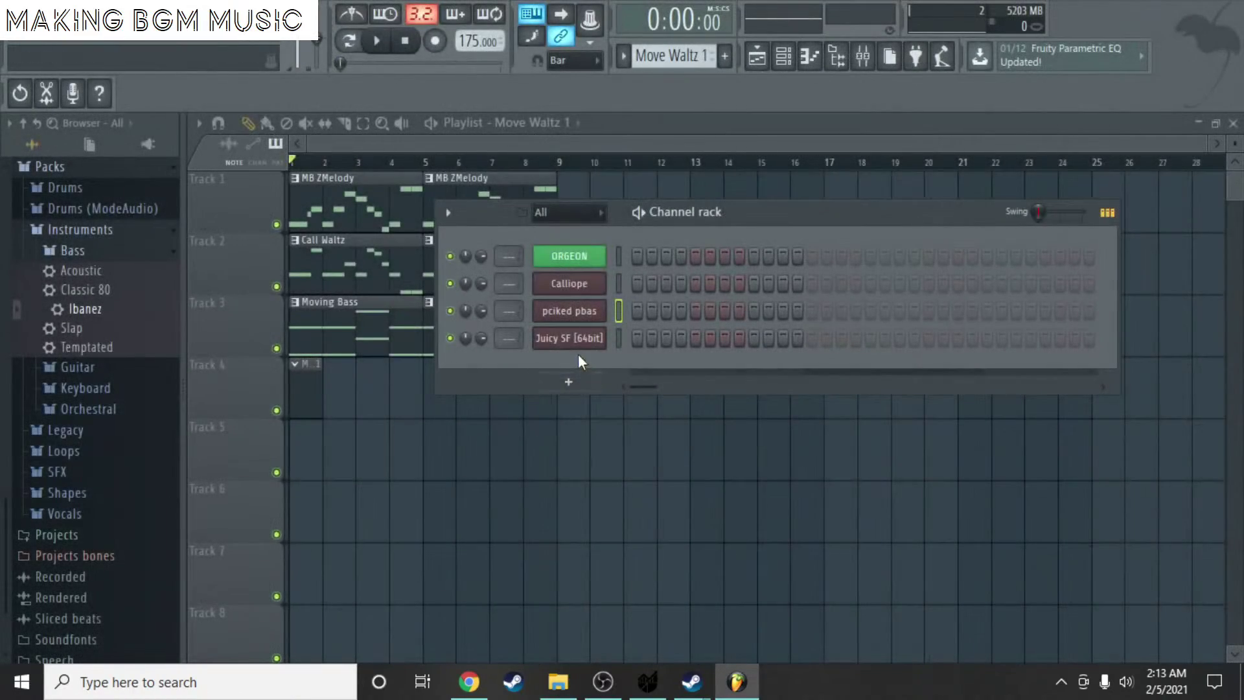
{"action": "left_click", "coordinate": [570, 384]}
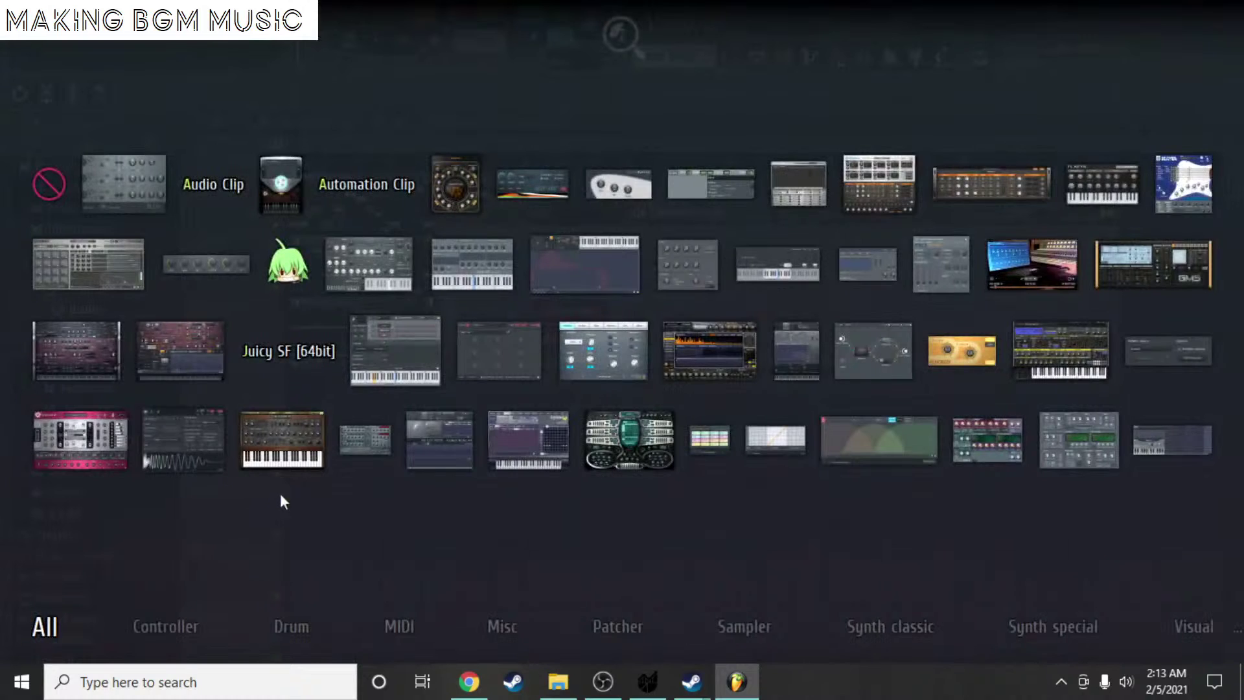
{"action": "key", "text": "Escape"}
{"action": "left_click", "coordinate": [571, 377]}
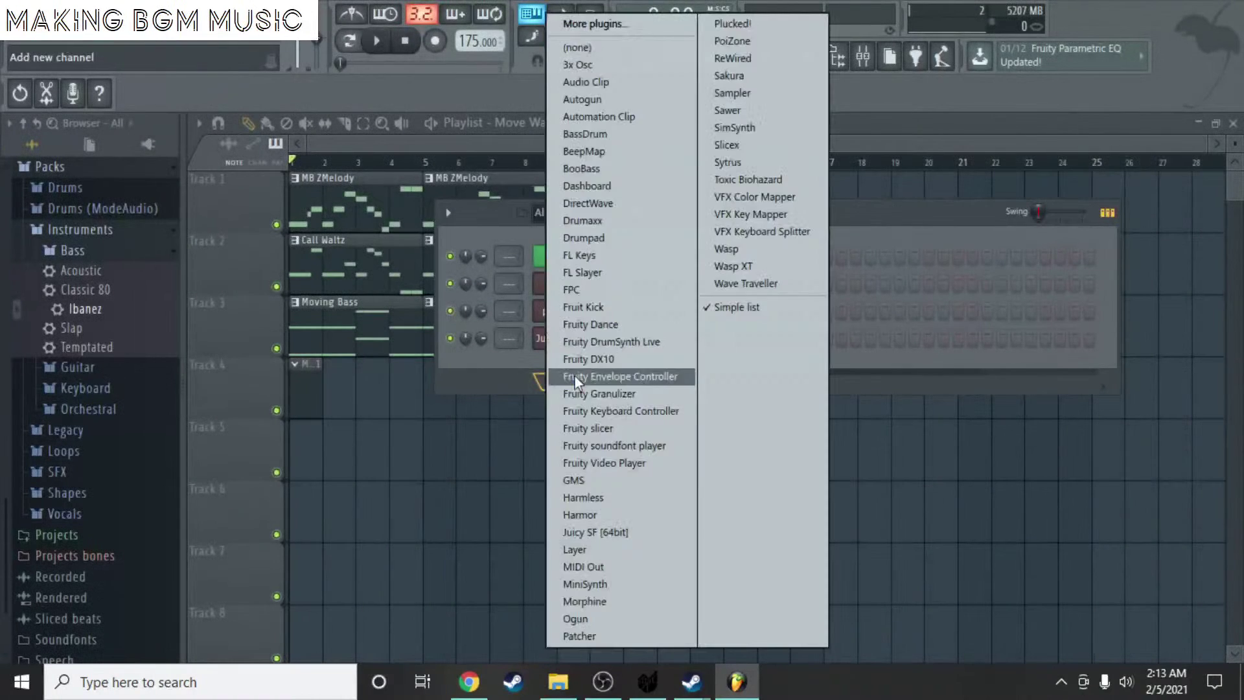
{"action": "left_click", "coordinate": [584, 533]}
- Load PNS Drum Kit.SF2 from F:\All of the Soundfonts into the Juicy SF channel
{"action": "left_click", "coordinate": [721, 378]}
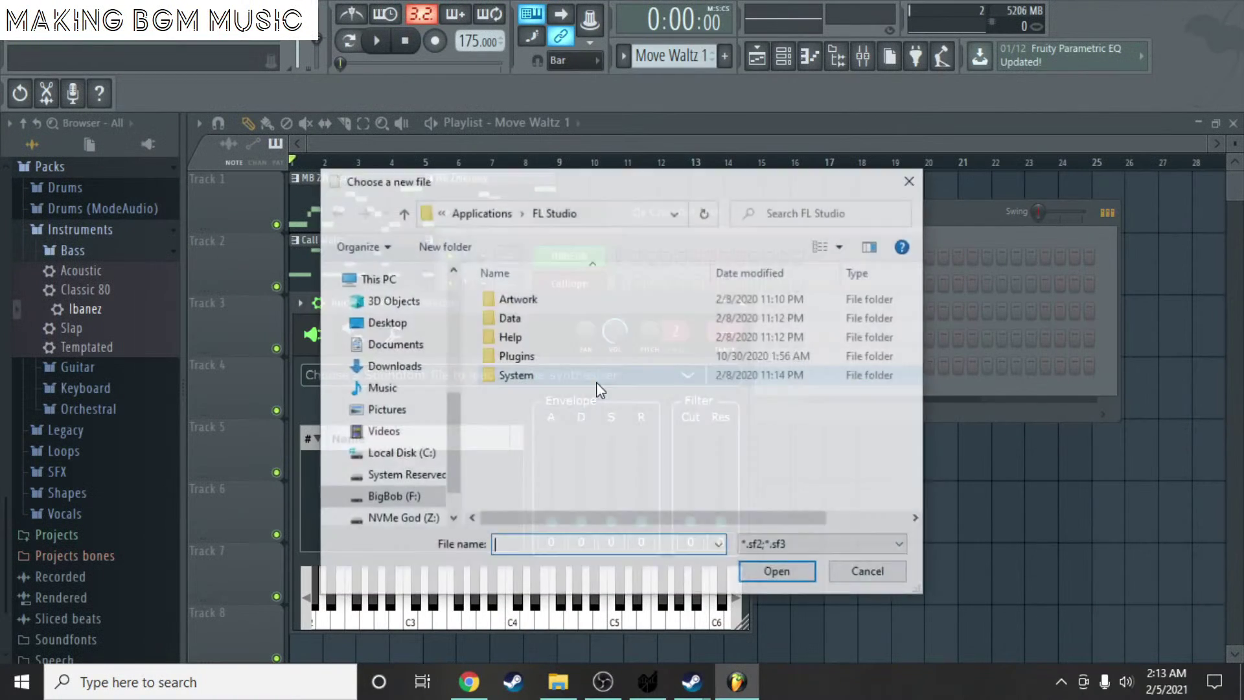
{"action": "left_click", "coordinate": [392, 497]}
{"action": "double_click", "coordinate": [561, 304]}
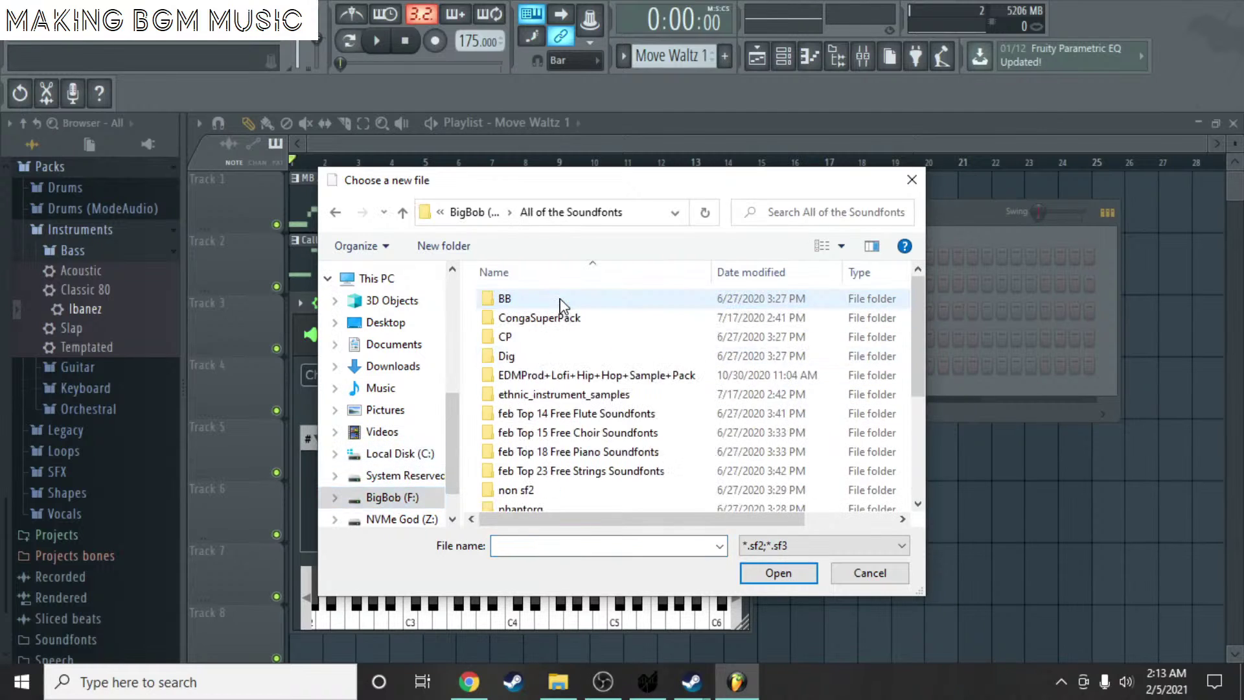
{"action": "scroll", "coordinate": [563, 305], "scroll_direction": "down", "scroll_amount": 3}
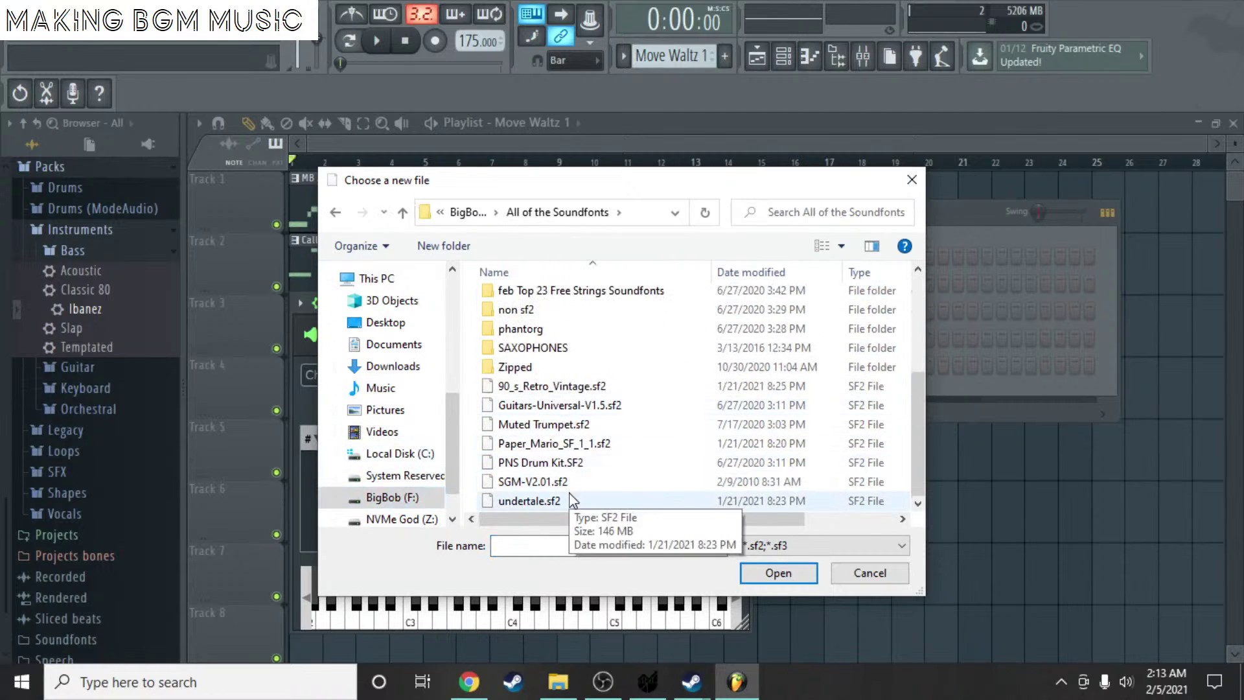
{"action": "left_click", "coordinate": [559, 463]}
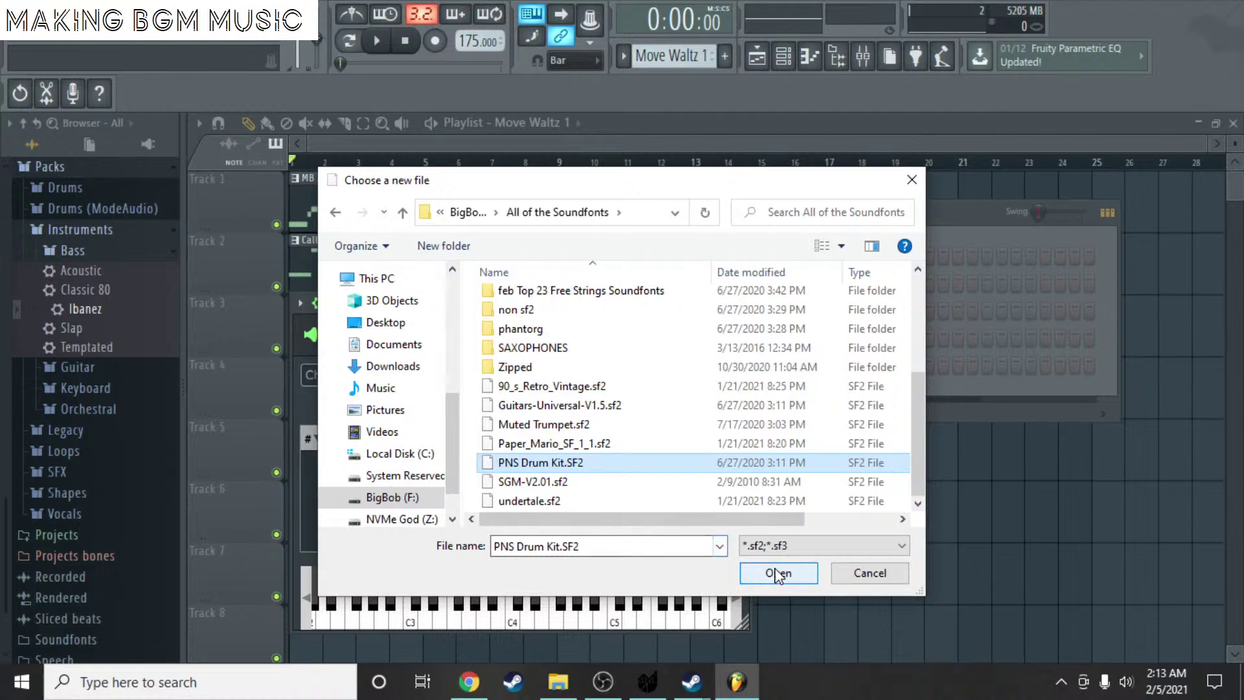
{"action": "left_click", "coordinate": [778, 573]}
- Rename the new soundfont channel to 'Drum Set'
{"action": "left_click", "coordinate": [815, 388]}
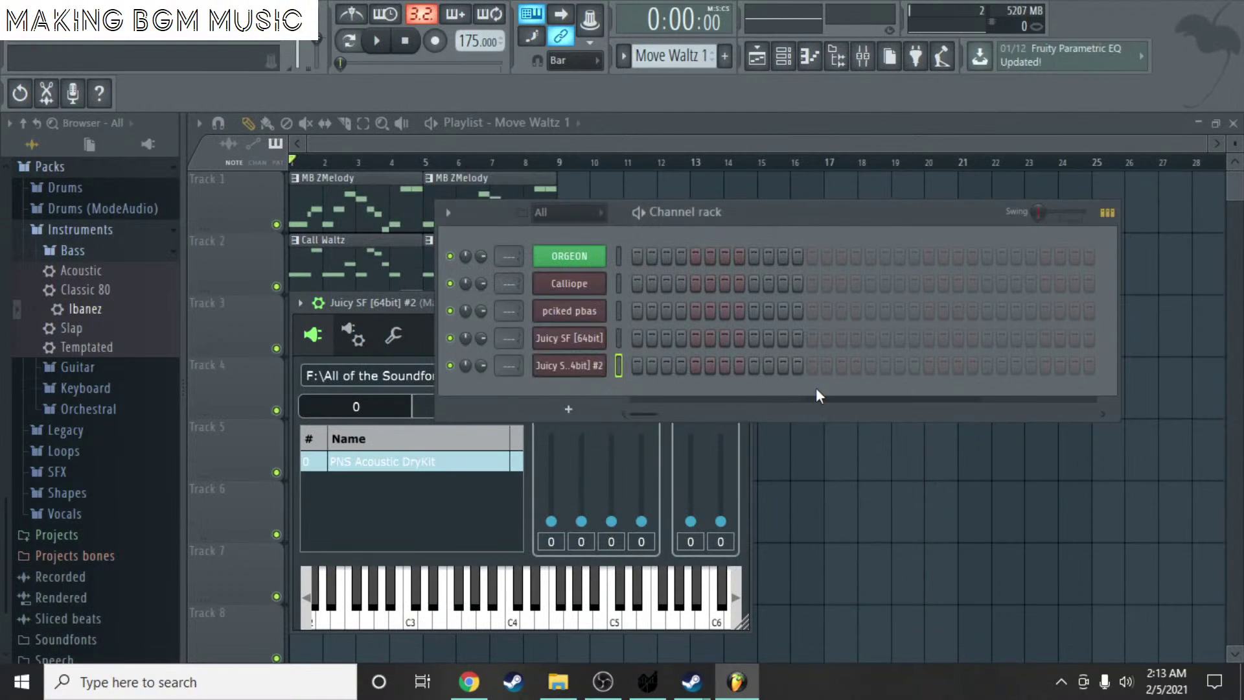
{"action": "right_click", "coordinate": [557, 365]}
{"action": "left_click", "coordinate": [662, 390]}
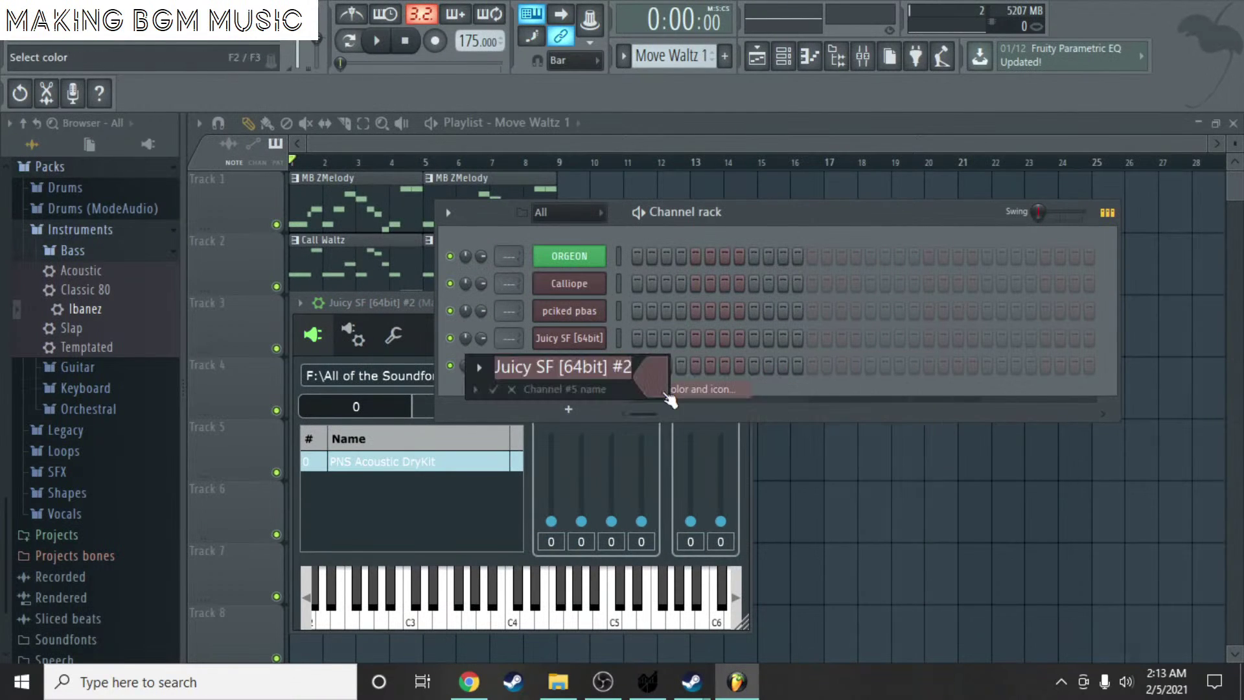
{"action": "type", "text": "Drum Set"}
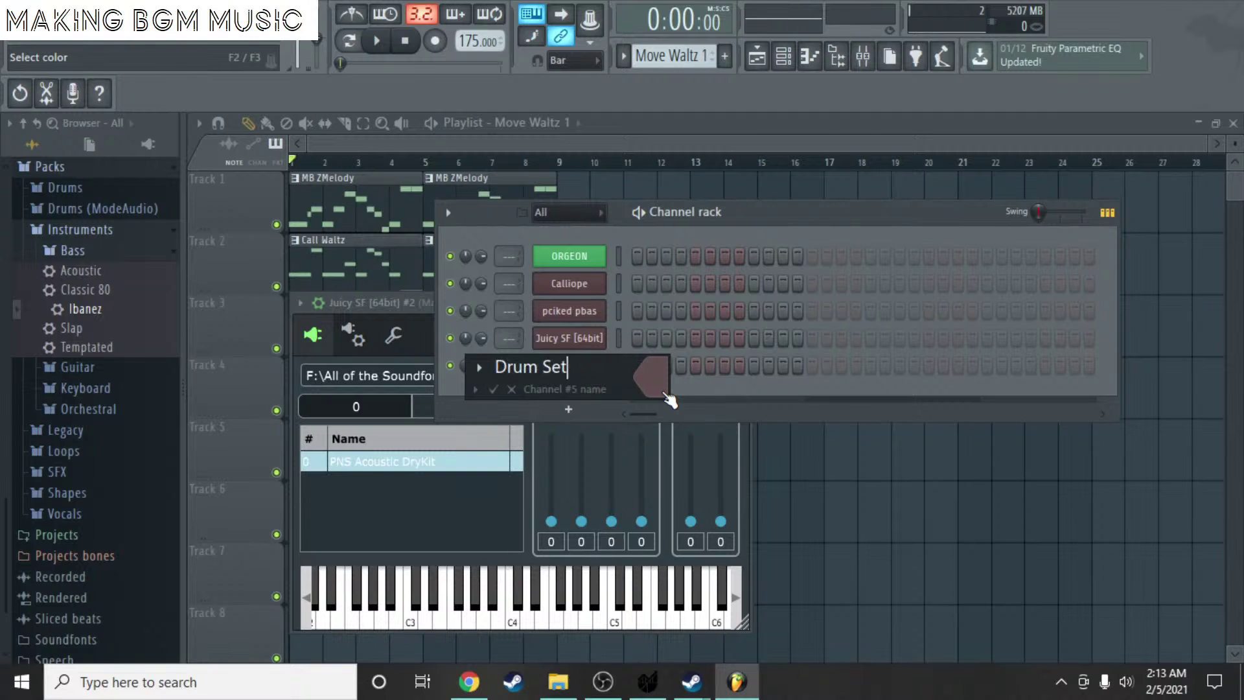
{"action": "key", "text": "Return"}
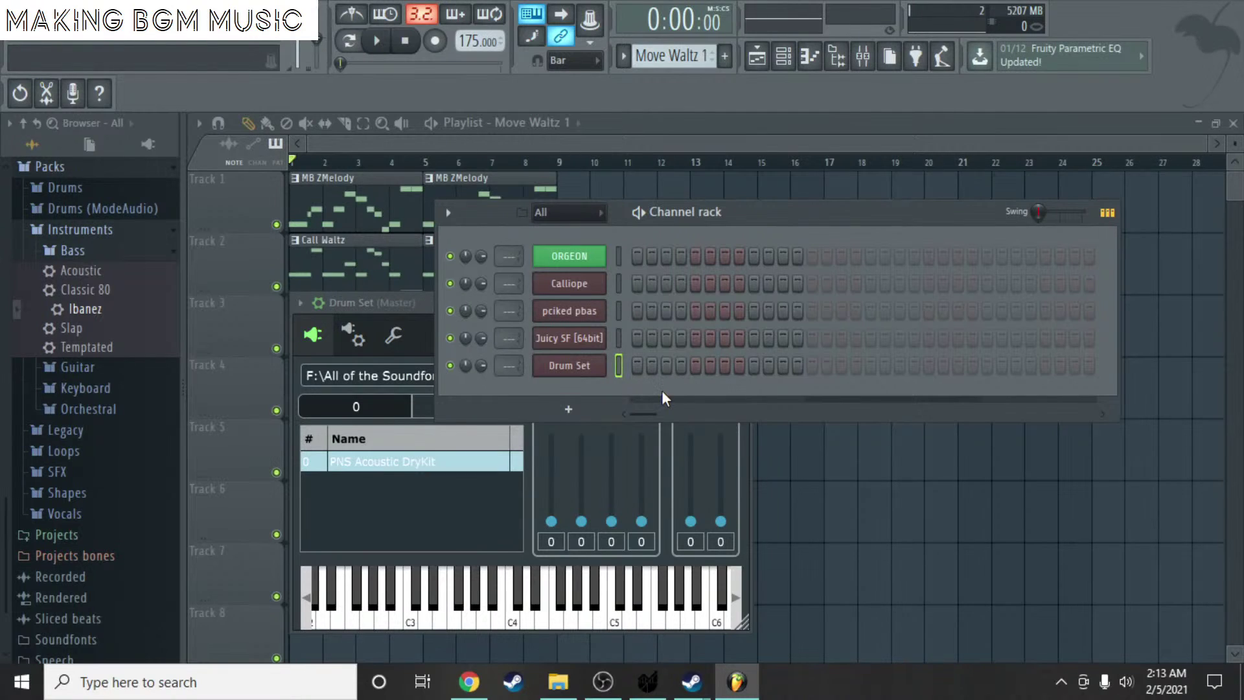
- Open the Drum Set channel's piano roll
{"action": "right_click", "coordinate": [569, 365]}
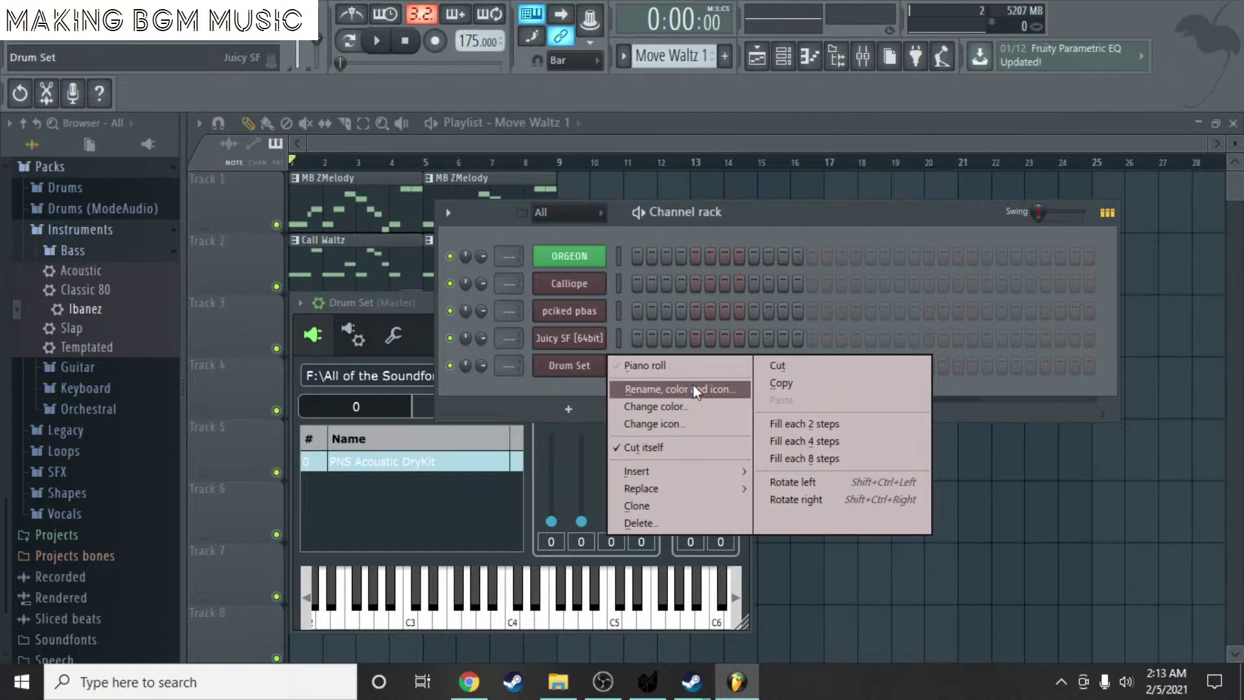
{"action": "left_click", "coordinate": [694, 388]}
{"action": "left_click", "coordinate": [543, 383]}
{"action": "right_click", "coordinate": [568, 363]}
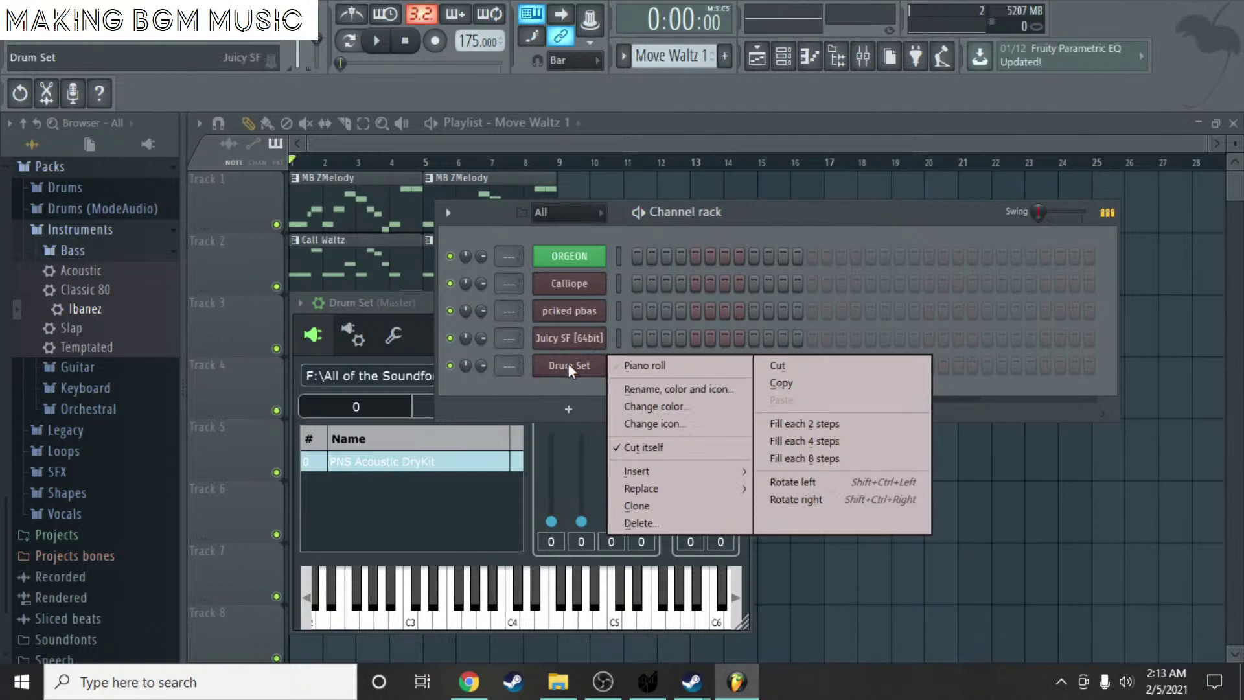
{"action": "left_click", "coordinate": [635, 365]}
- Clear the trial notes and place two single-step C3 drum hits in bar 1
{"action": "scroll", "coordinate": [326, 287], "scroll_direction": "up", "scroll_amount": 4}
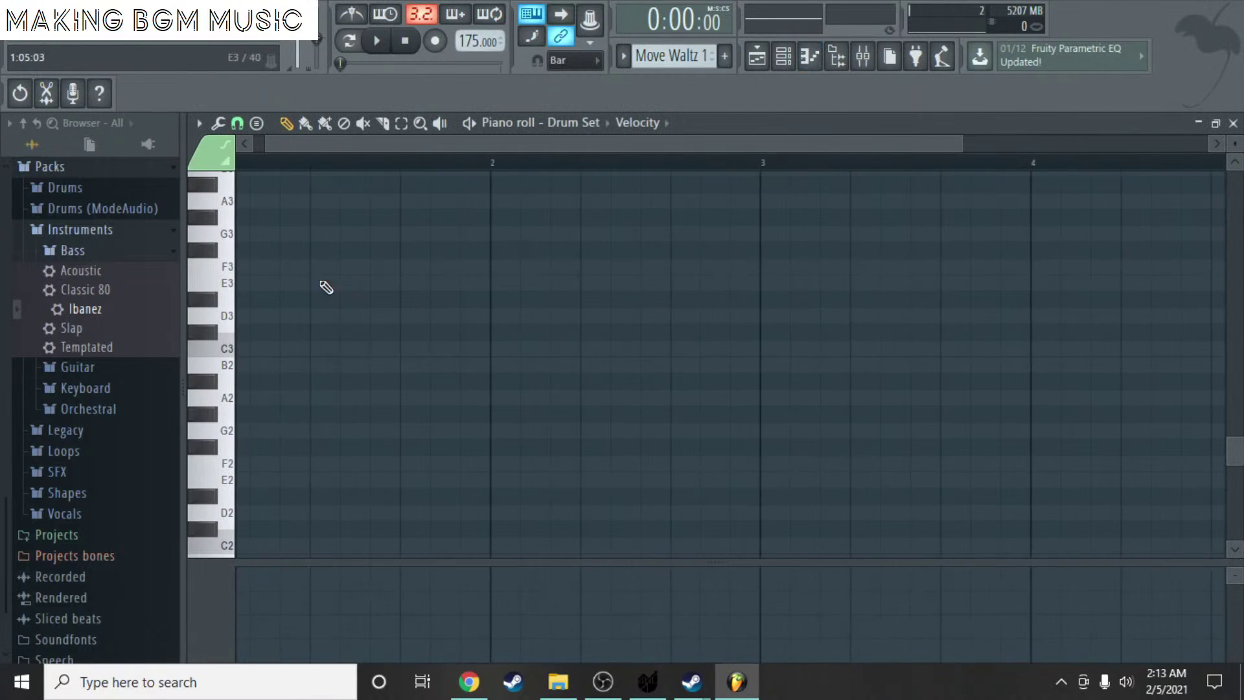
{"action": "left_click_drag", "start_coordinate": [328, 144], "coordinate": [225, 146]}
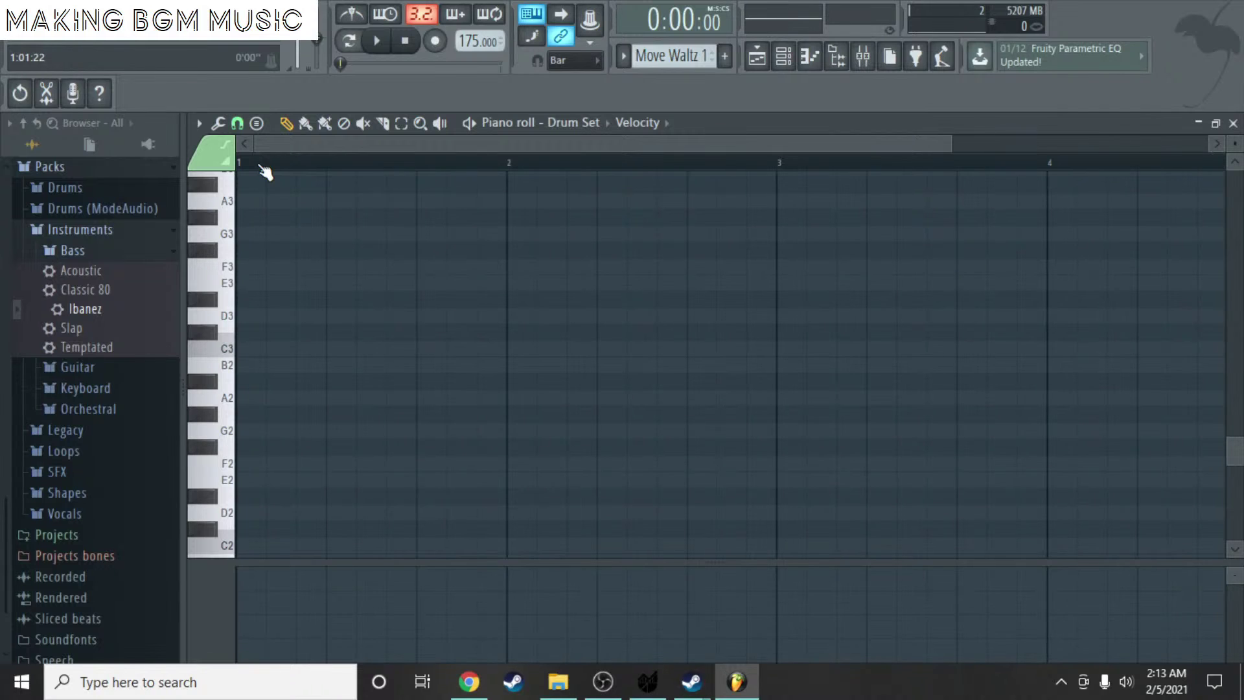
{"action": "scroll", "coordinate": [267, 347], "scroll_direction": "down", "scroll_amount": 7}
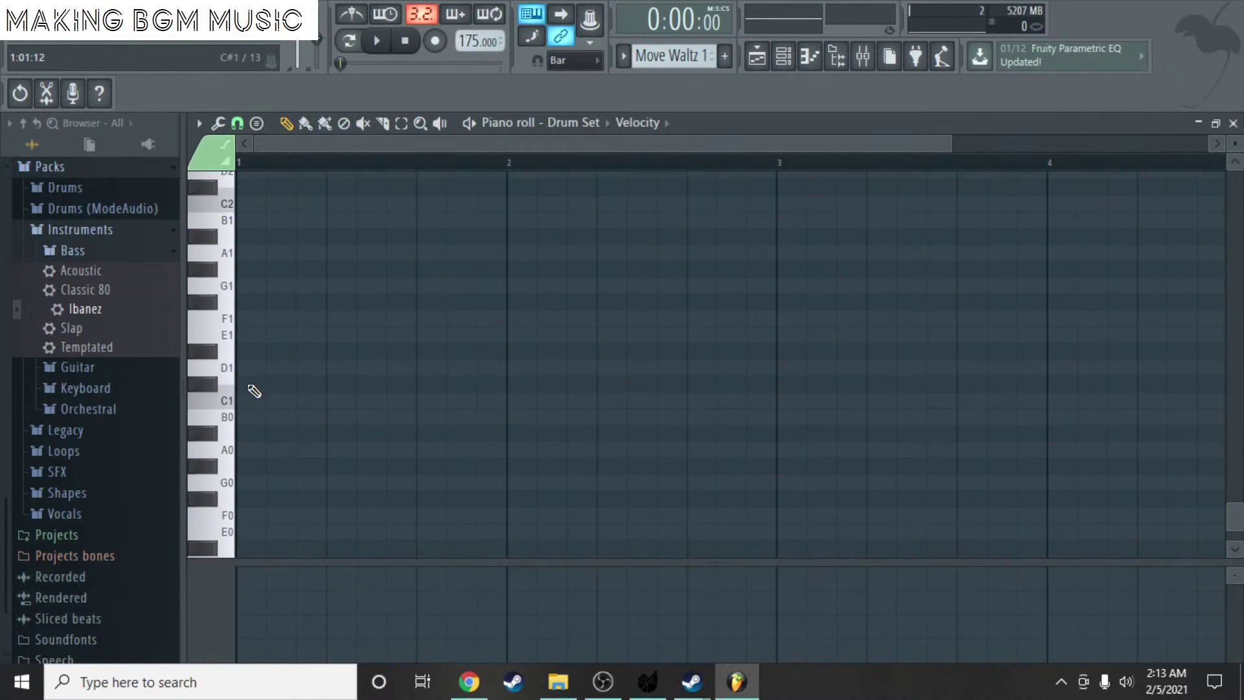
{"action": "left_click", "coordinate": [238, 415]}
{"action": "left_click_drag", "start_coordinate": [238, 415], "coordinate": [250, 383]}
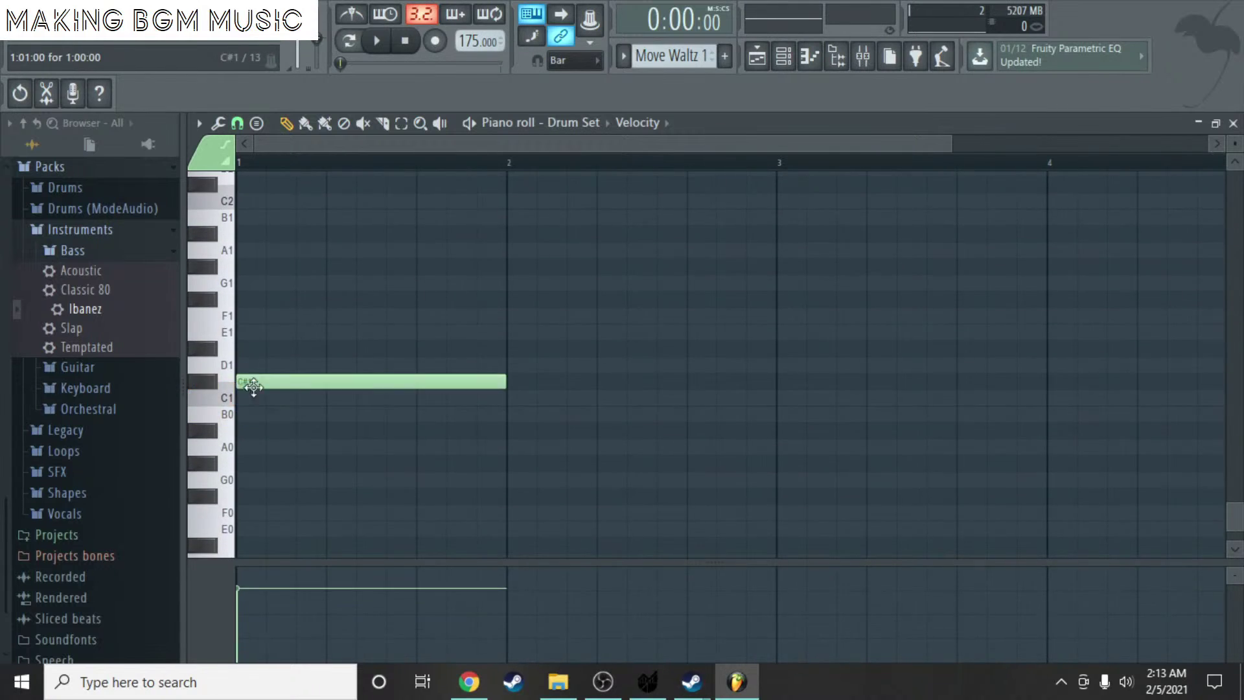
{"action": "right_click", "coordinate": [286, 389]}
{"action": "scroll", "coordinate": [277, 285], "scroll_direction": "up", "scroll_amount": 3}
{"action": "left_click", "coordinate": [241, 299]}
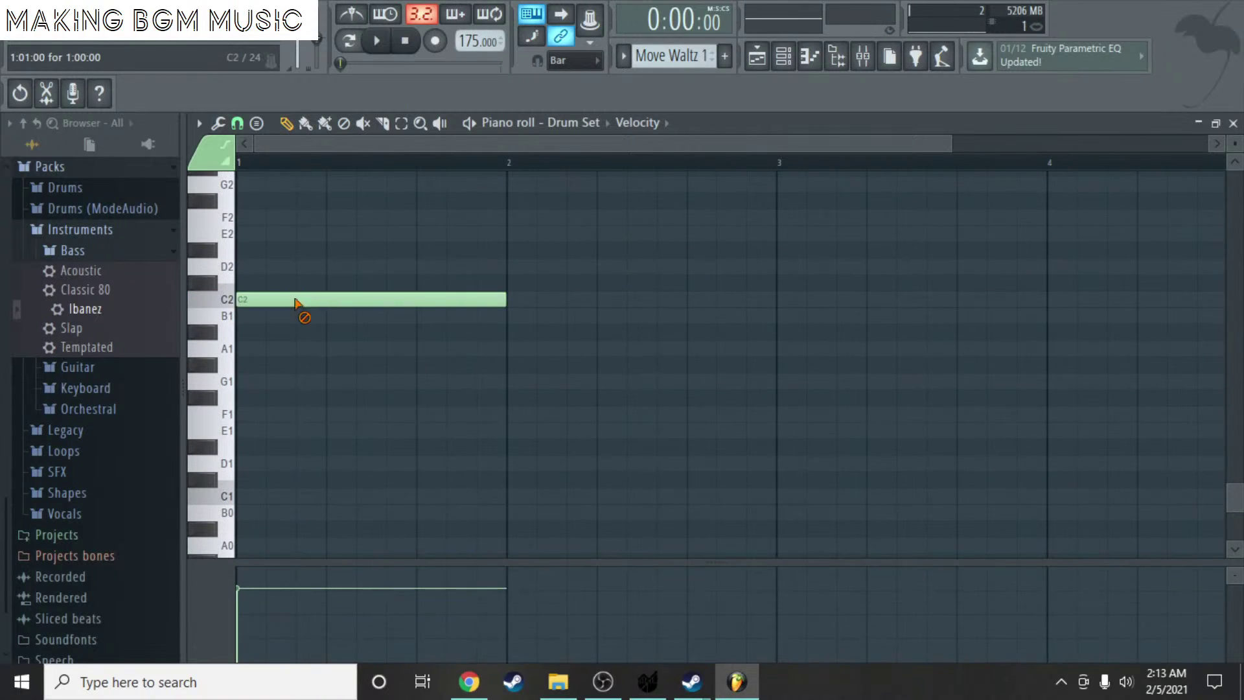
{"action": "right_click", "coordinate": [295, 303]}
{"action": "scroll", "coordinate": [275, 292], "scroll_direction": "up", "scroll_amount": 3}
{"action": "left_click_drag", "start_coordinate": [248, 281], "coordinate": [253, 247]}
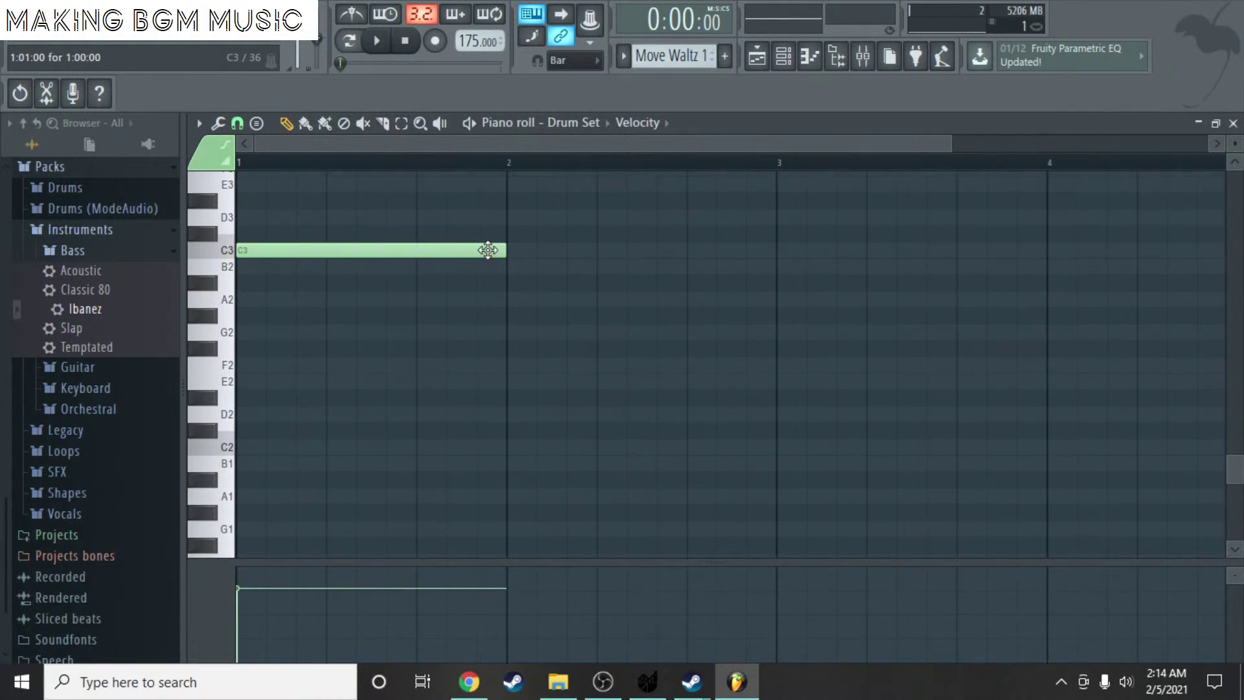
{"action": "left_click_drag", "start_coordinate": [499, 250], "coordinate": [243, 247]}
{"action": "left_click", "coordinate": [328, 253]}
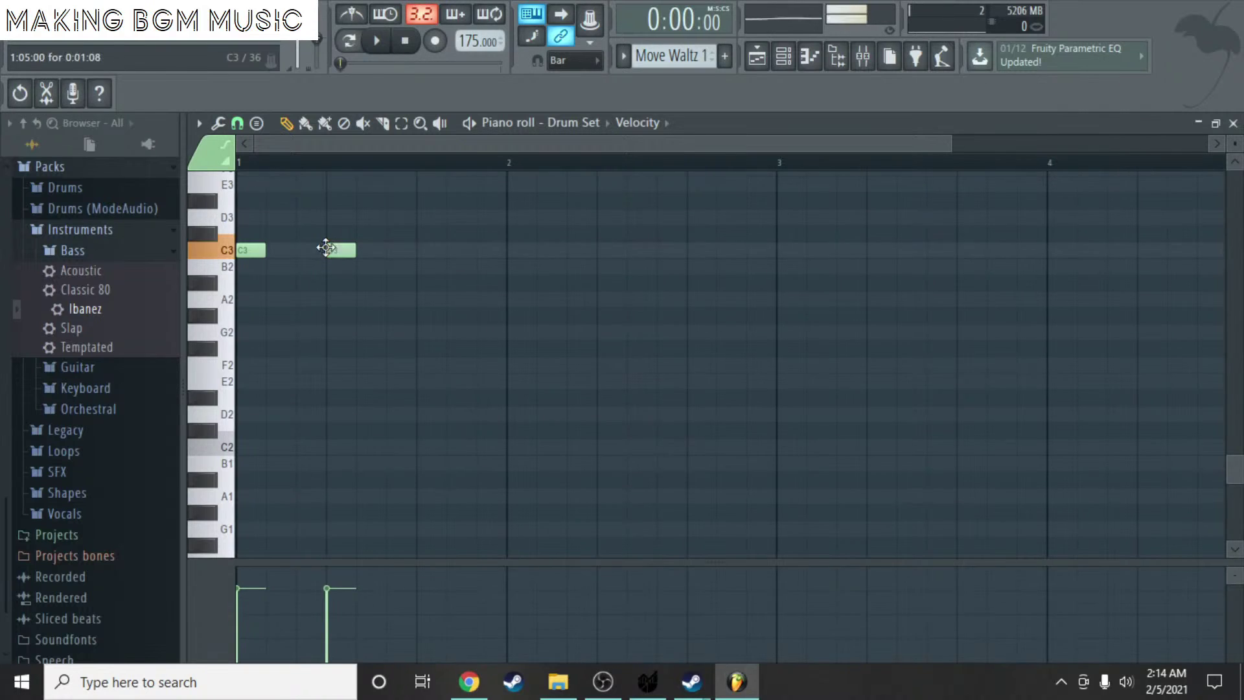
- Add a D#3 hit after the C3s in bar 1 and adjust their timing by ear
{"action": "key", "text": "space"}
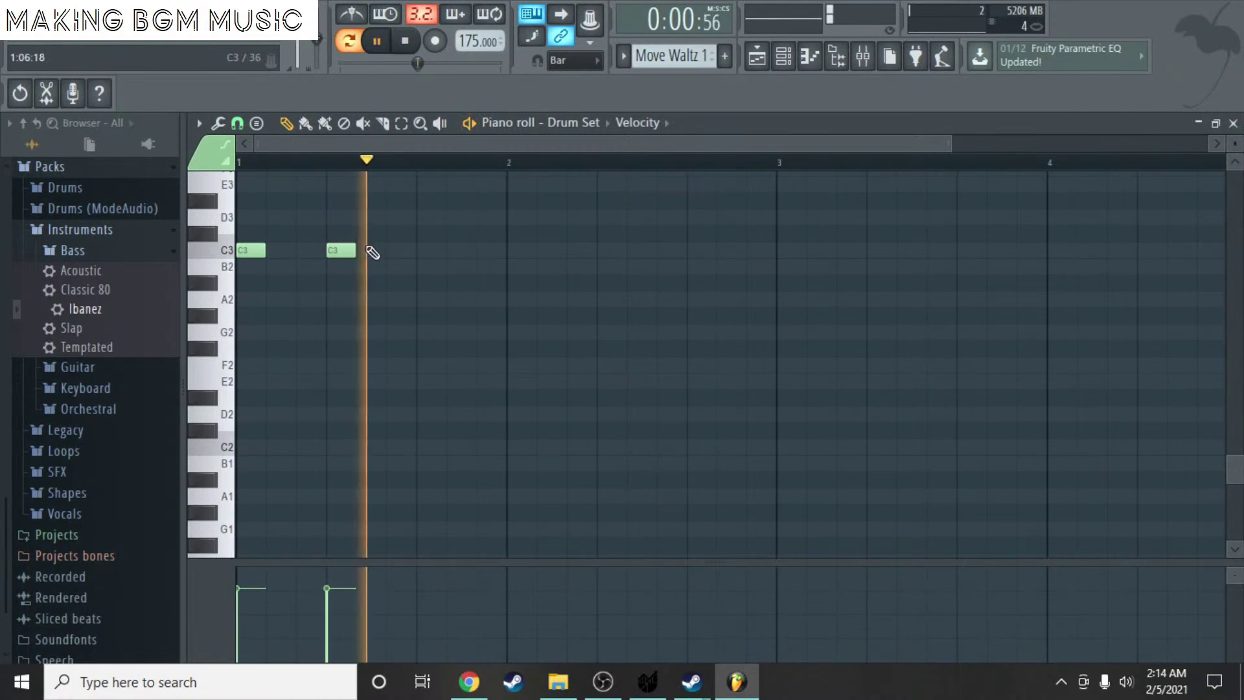
{"action": "key", "text": "space"}
{"action": "left_click_drag", "start_coordinate": [339, 250], "coordinate": [341, 203]}
{"action": "left_click", "coordinate": [334, 234]}
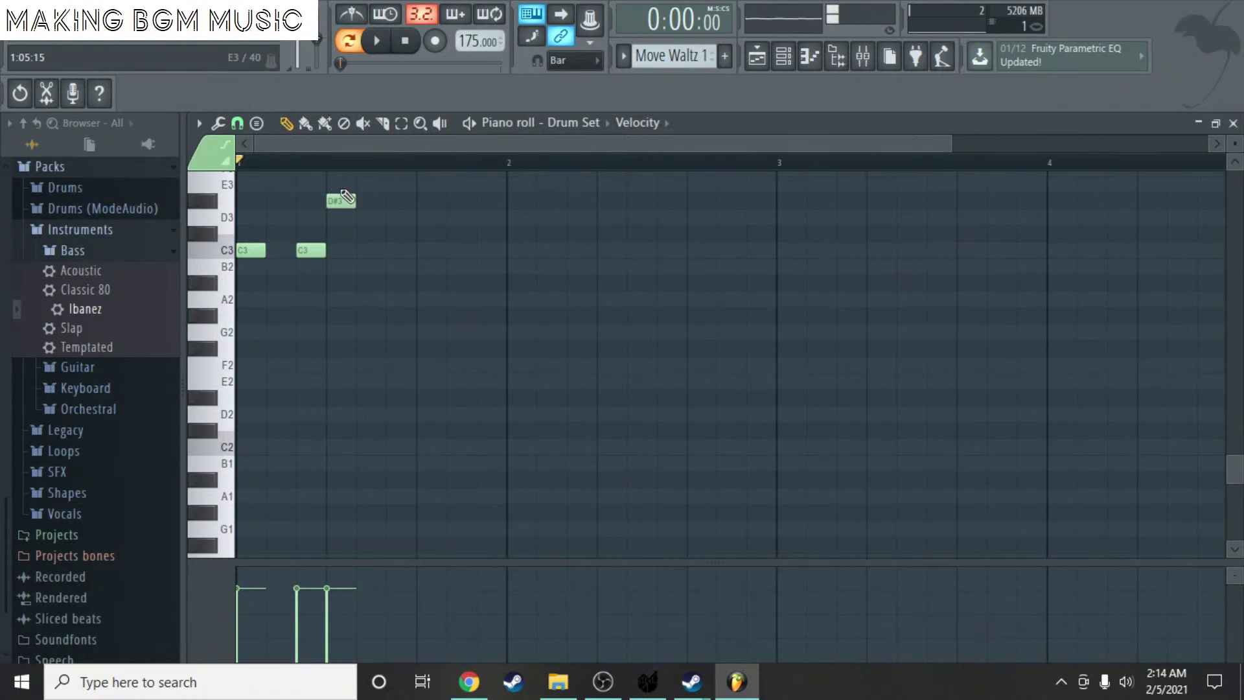
{"action": "scroll", "coordinate": [386, 224], "scroll_direction": "up", "scroll_amount": 1}
{"action": "left_click", "coordinate": [471, 124]}
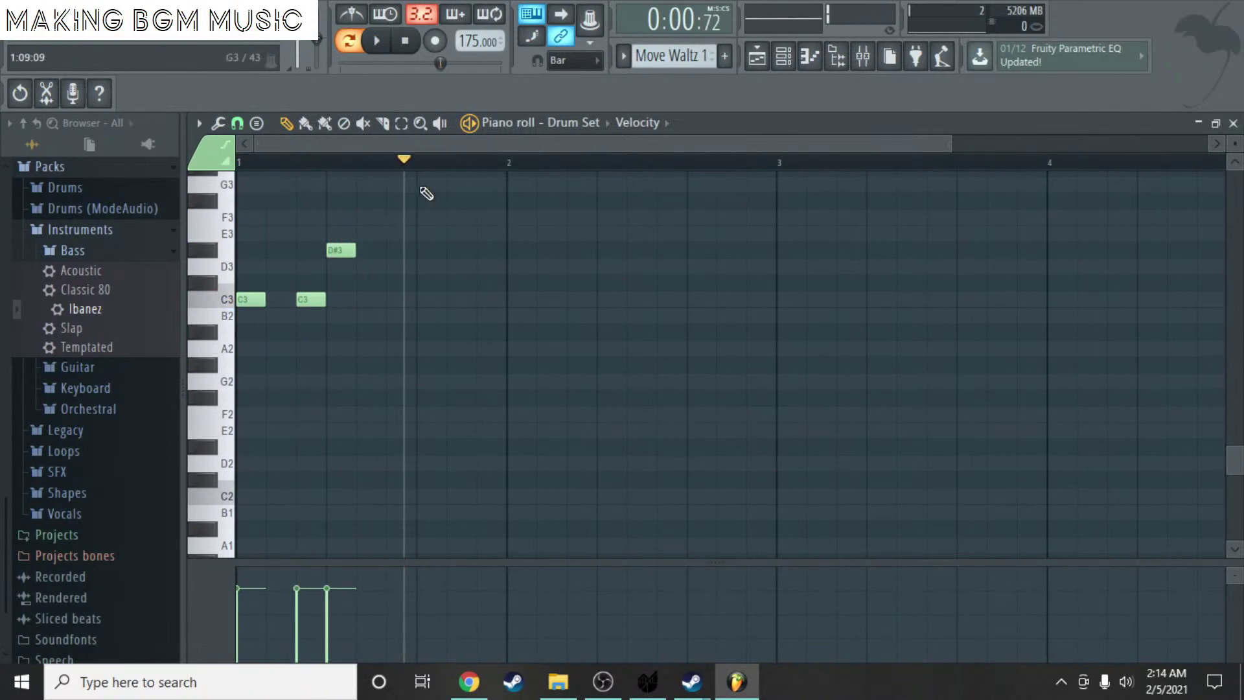
{"action": "left_click_drag", "start_coordinate": [316, 298], "coordinate": [338, 298]}
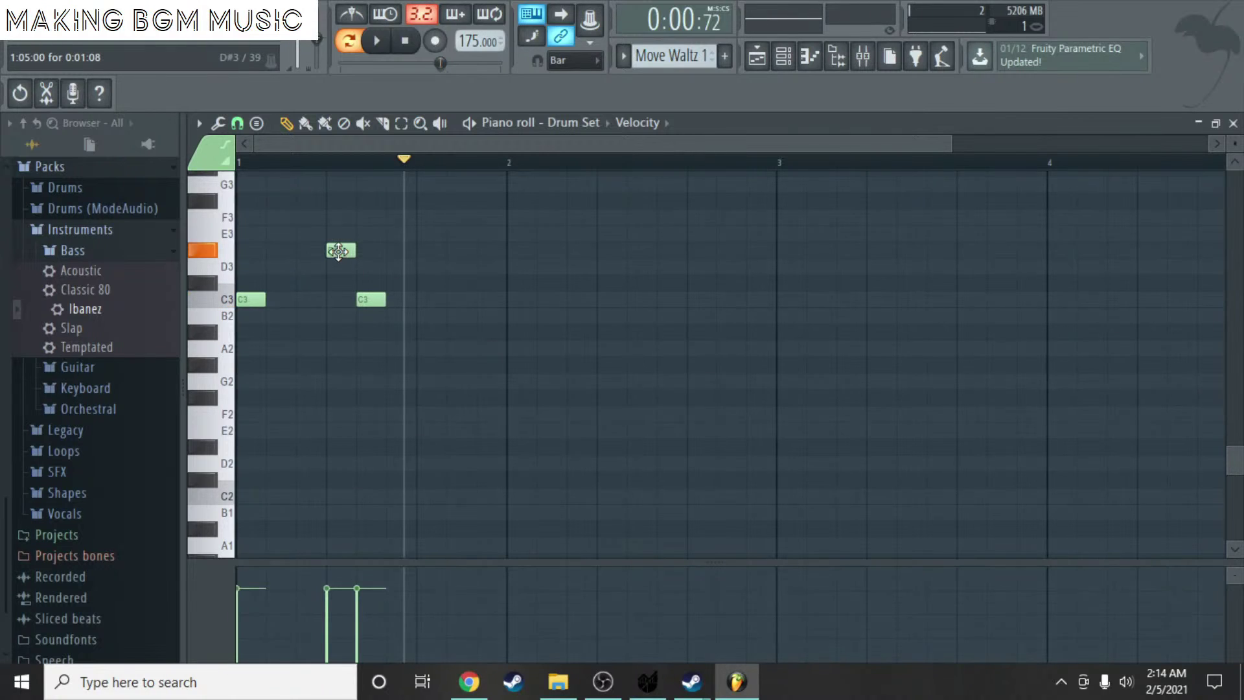
{"action": "left_click_drag", "start_coordinate": [338, 251], "coordinate": [428, 251]}
{"action": "key", "text": "space"}
{"action": "left_click", "coordinate": [471, 124]}
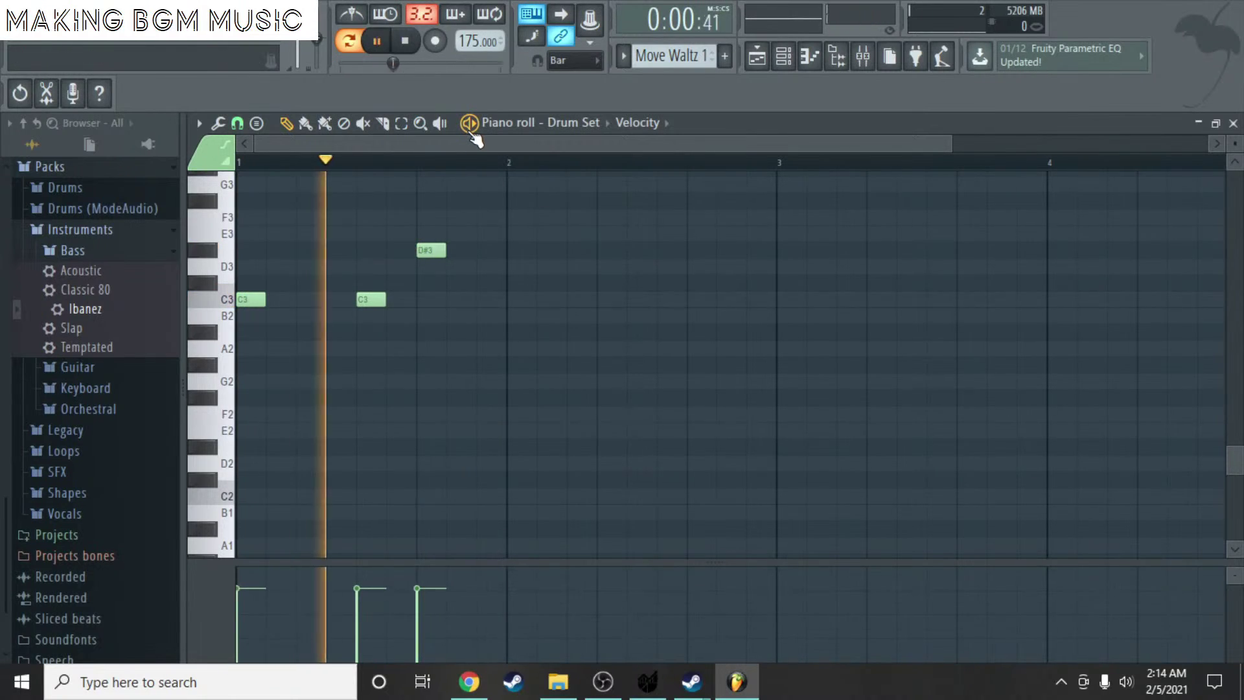
{"action": "key", "text": "space"}
- Add a C3 and a D#3 hit in bar 2, moving the first D#3 one step earlier
{"action": "left_click", "coordinate": [508, 297]}
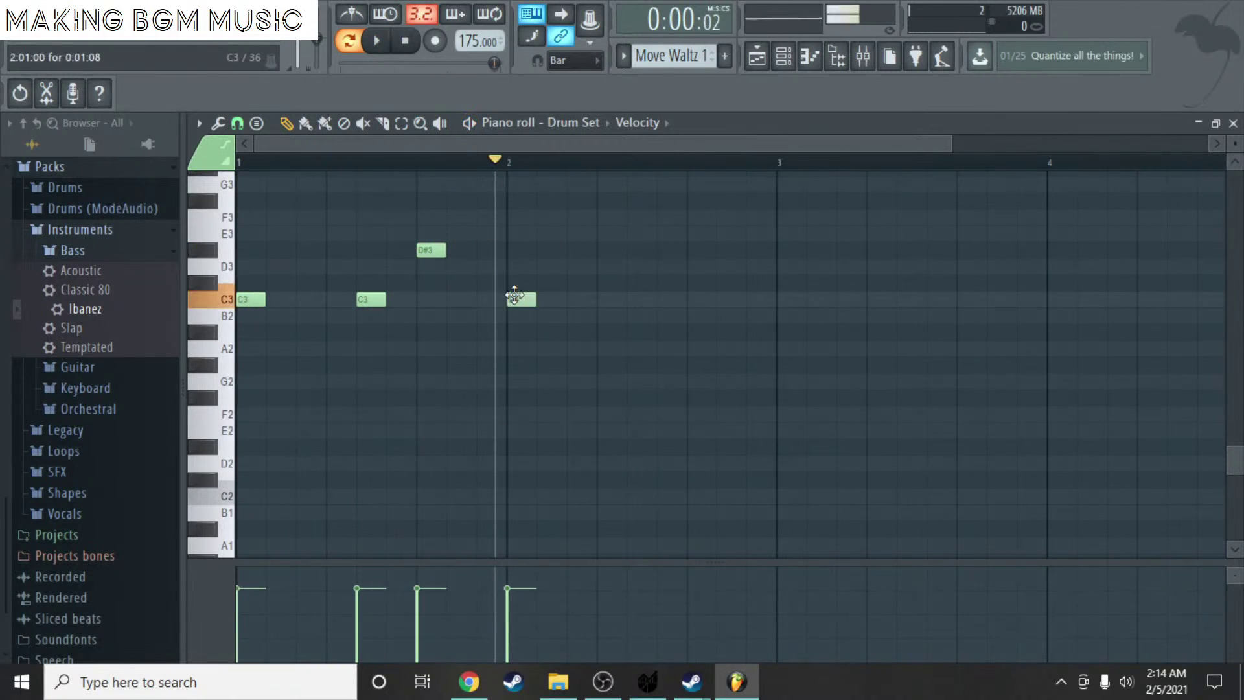
{"action": "left_click", "coordinate": [602, 250]}
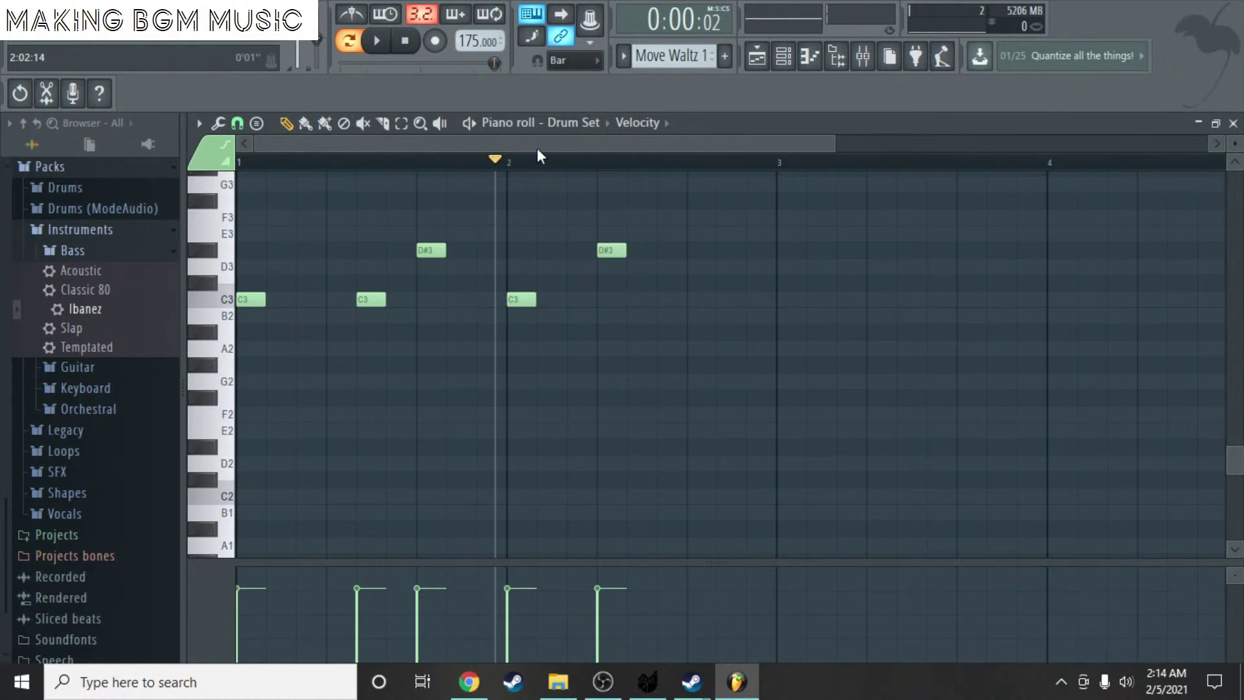
{"action": "key", "text": "space"}
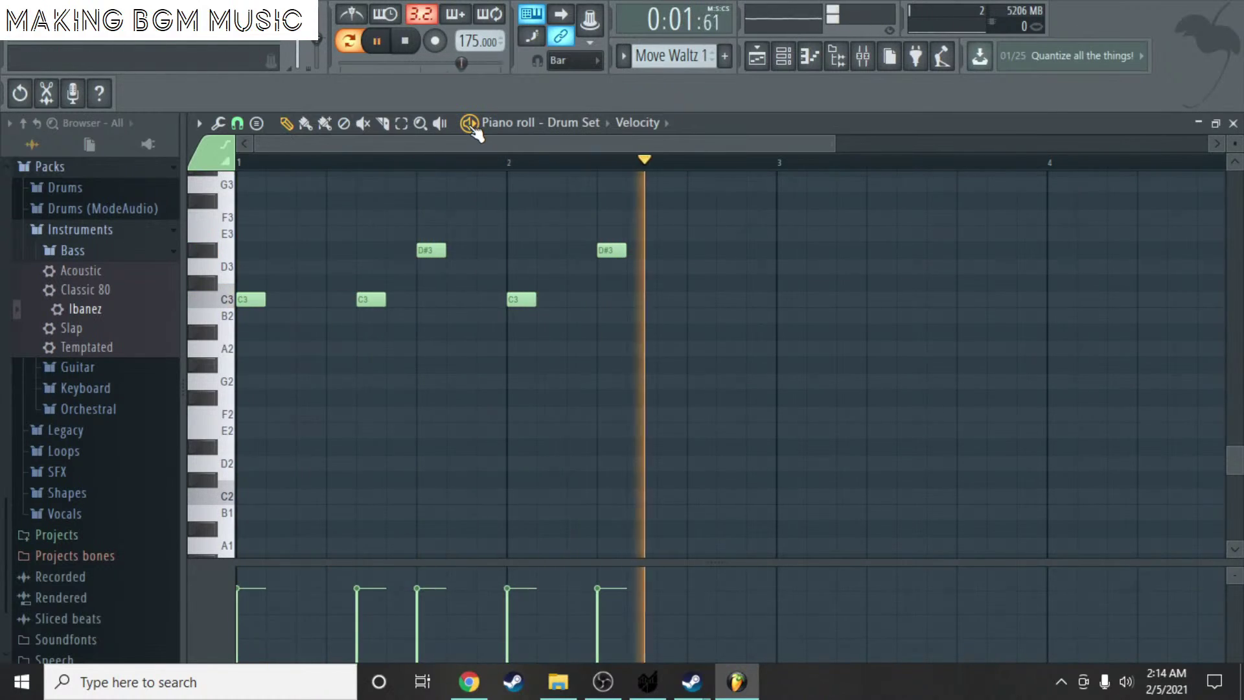
{"action": "key", "text": "space"}
{"action": "left_click_drag", "start_coordinate": [427, 251], "coordinate": [398, 251]}
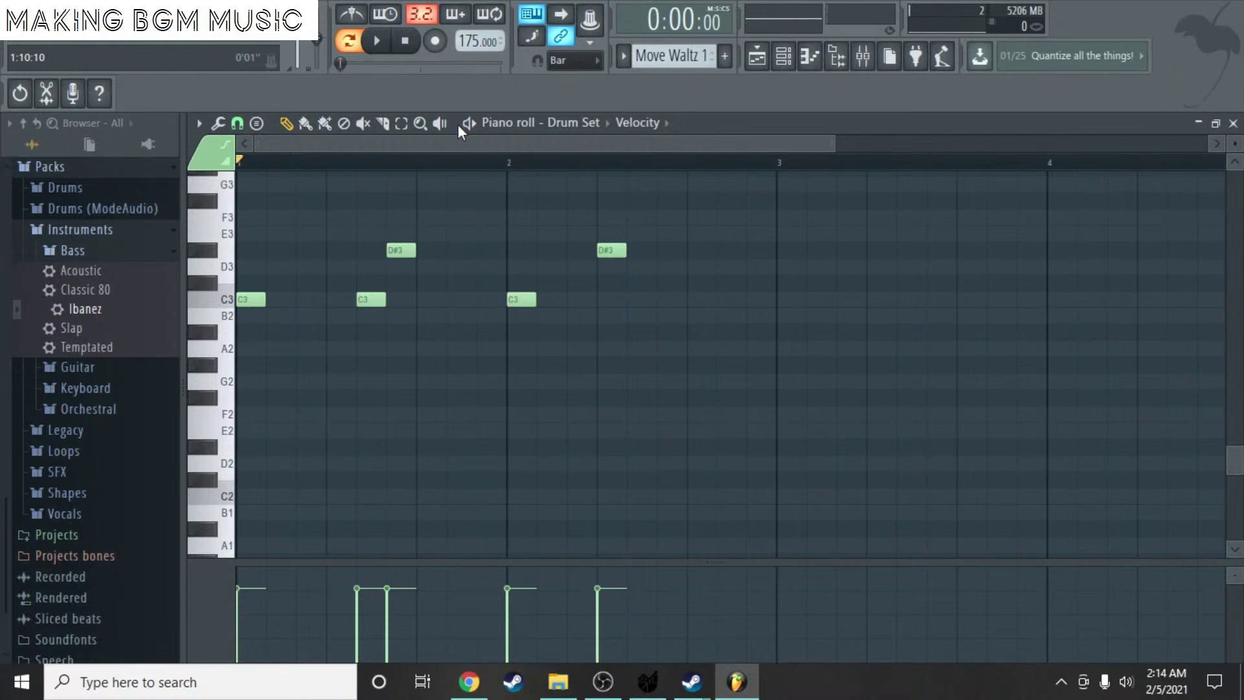
{"action": "key", "text": "space"}
{"action": "key", "text": "ctrl+space"}
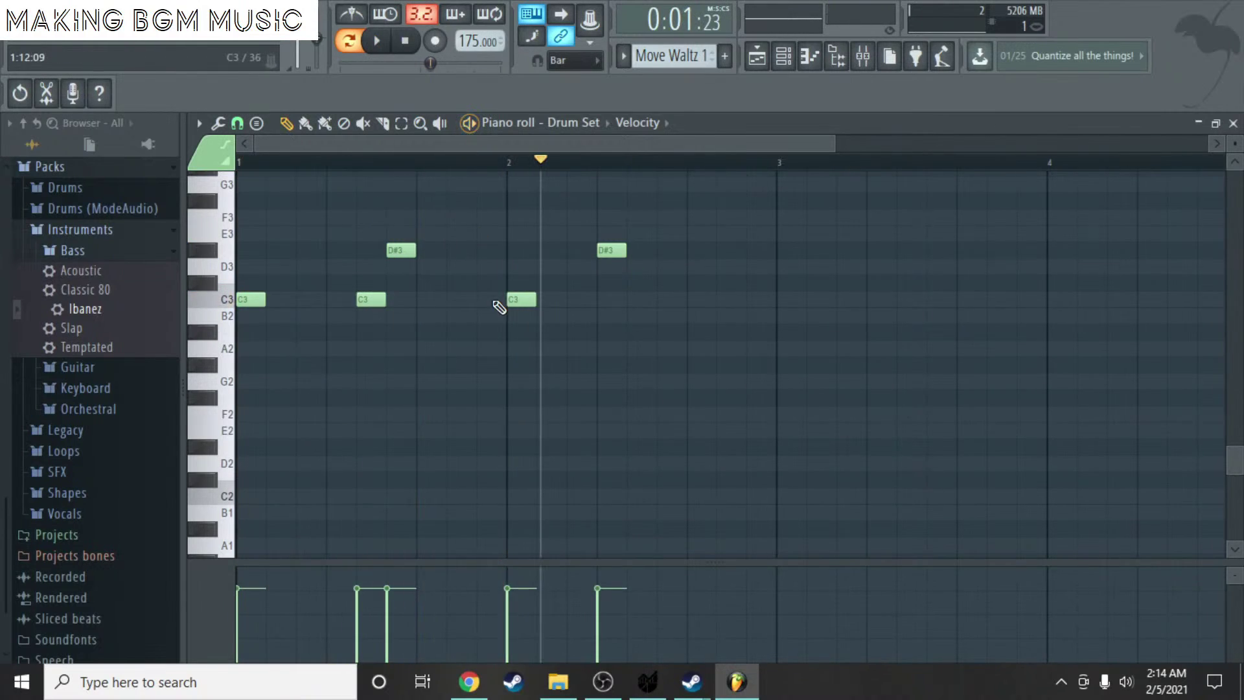
- Shift the third C3 to just before bar 2 and the second D#3 near bar 2's start
{"action": "left_click_drag", "start_coordinate": [508, 297], "coordinate": [464, 295]}
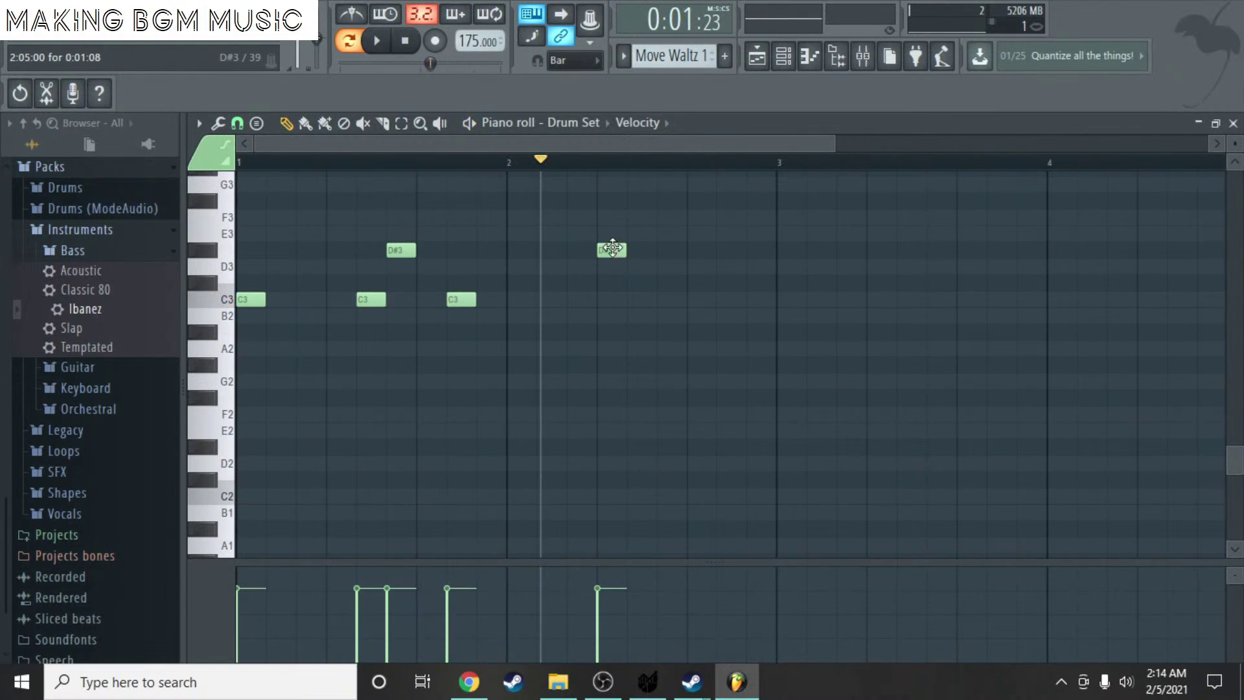
{"action": "left_click_drag", "start_coordinate": [613, 248], "coordinate": [522, 250]}
{"action": "key", "text": "space"}
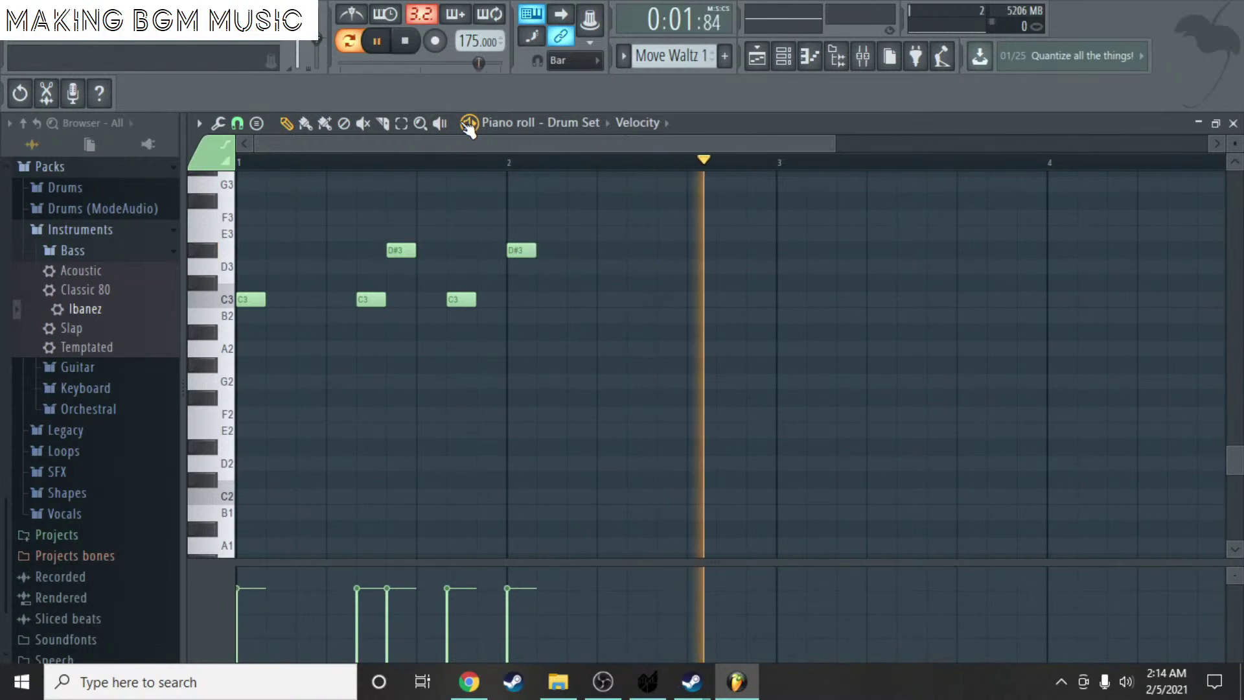
{"action": "key", "text": "space"}
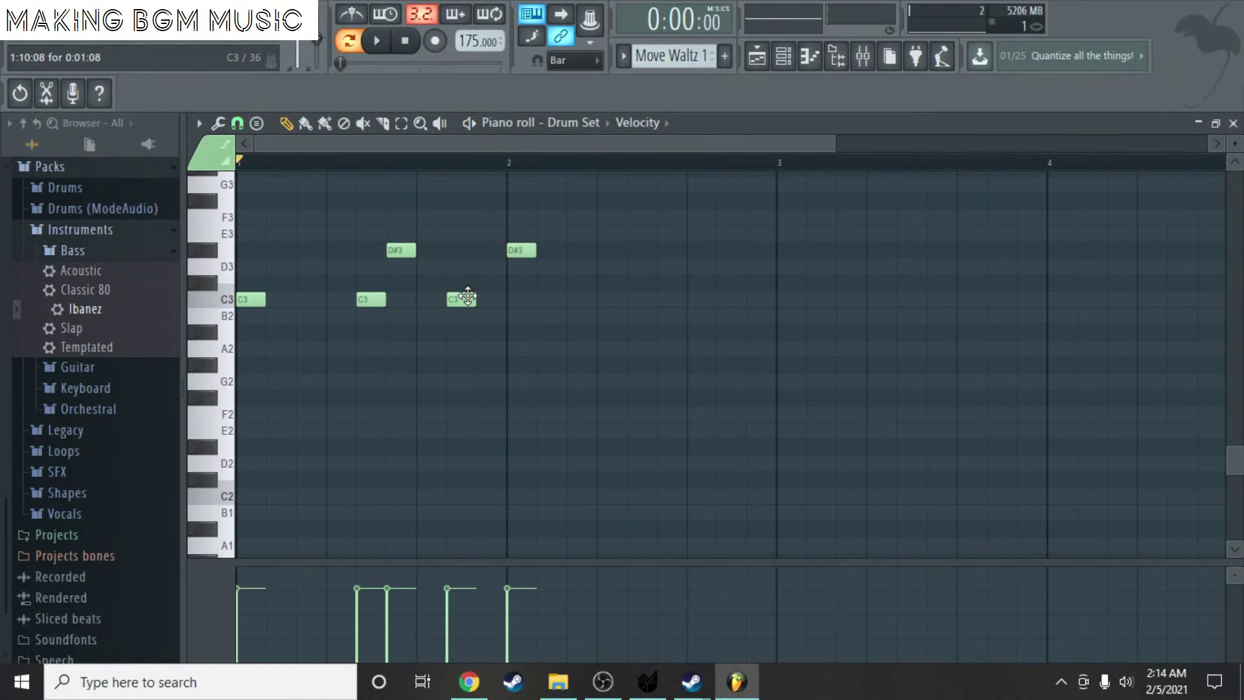
{"action": "left_click_drag", "start_coordinate": [519, 251], "coordinate": [549, 251]}
{"action": "left_click_drag", "start_coordinate": [461, 299], "coordinate": [491, 300]}
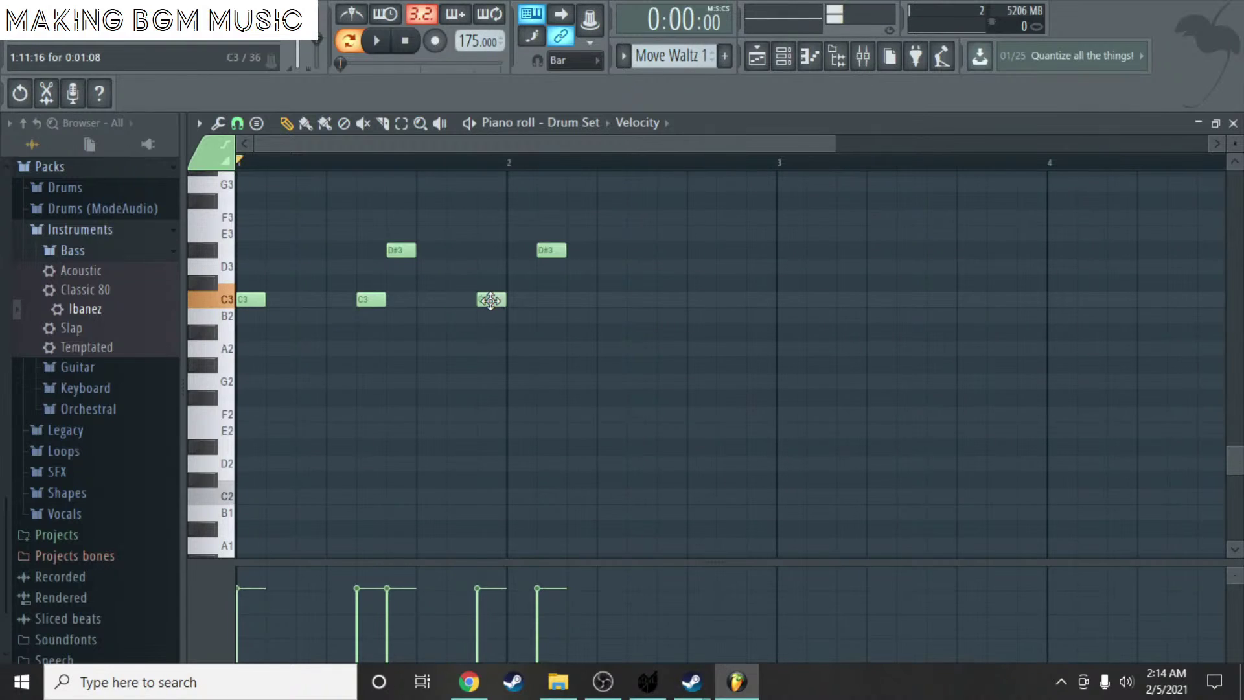
{"action": "key", "text": "space"}
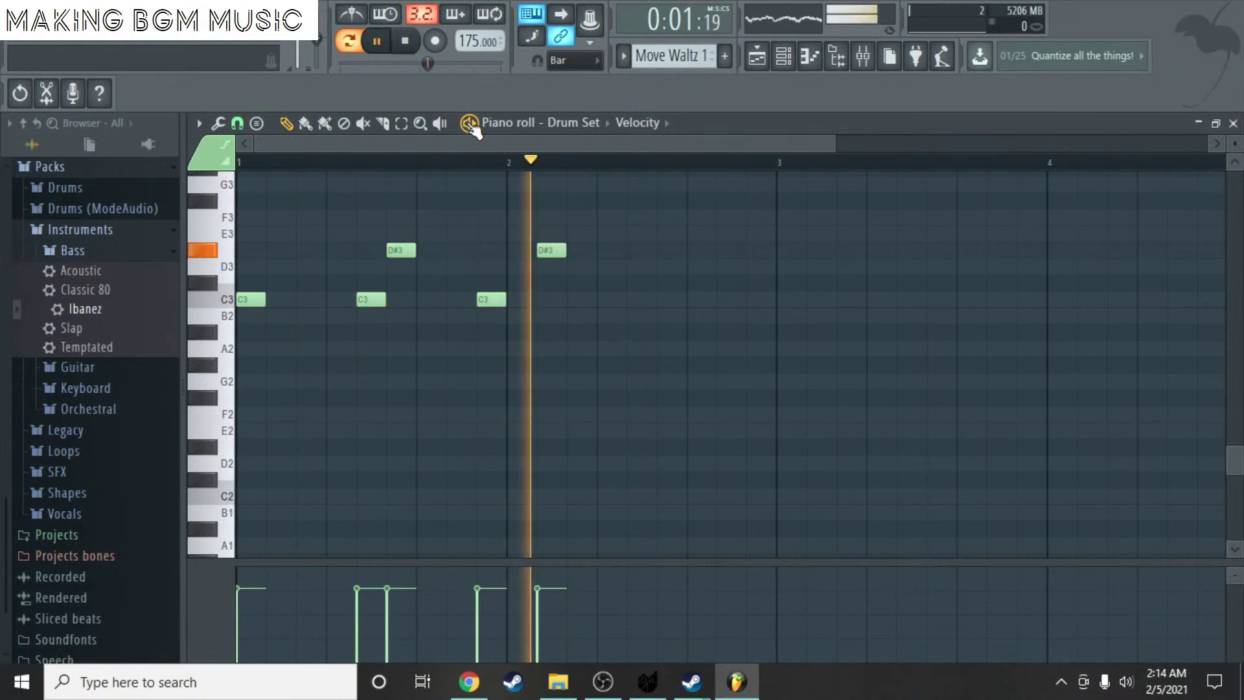
{"action": "key", "text": "space"}
- Turn that D#3 into a C3 and add a new D#3 hit later in bar 2
{"action": "left_click_drag", "start_coordinate": [552, 252], "coordinate": [578, 317]}
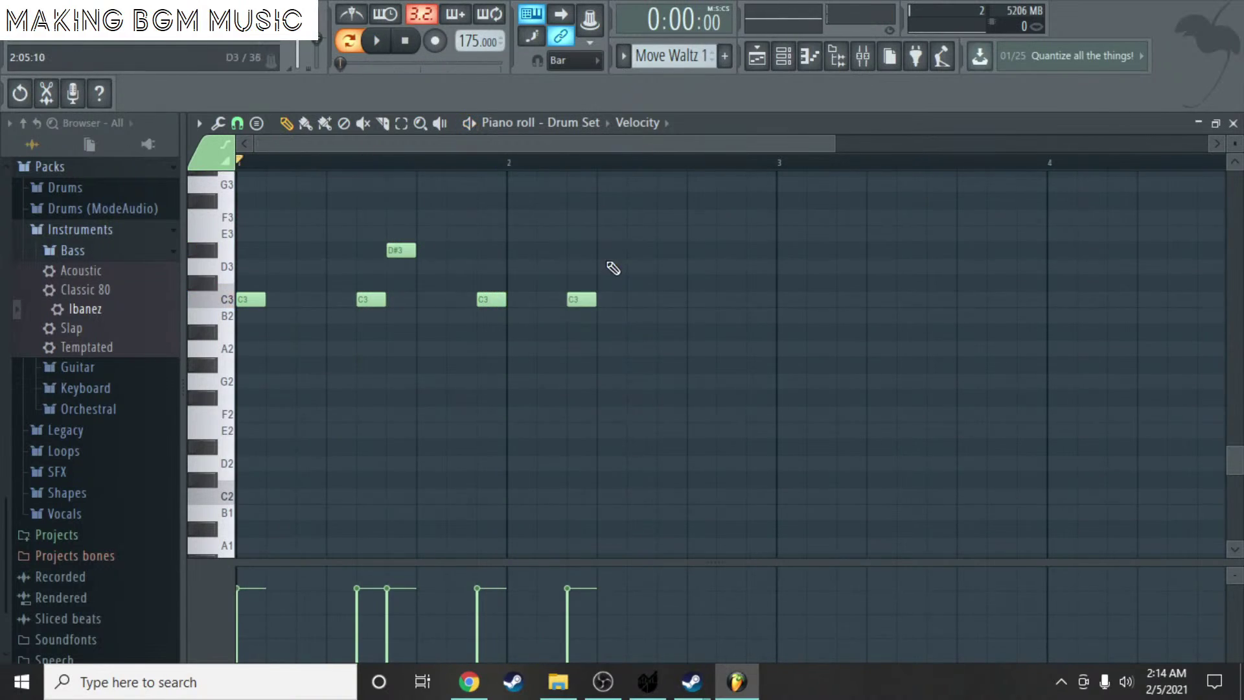
{"action": "left_click", "coordinate": [612, 250]}
{"action": "left_click_drag", "start_coordinate": [613, 250], "coordinate": [673, 250]}
{"action": "left_click", "coordinate": [468, 123]}
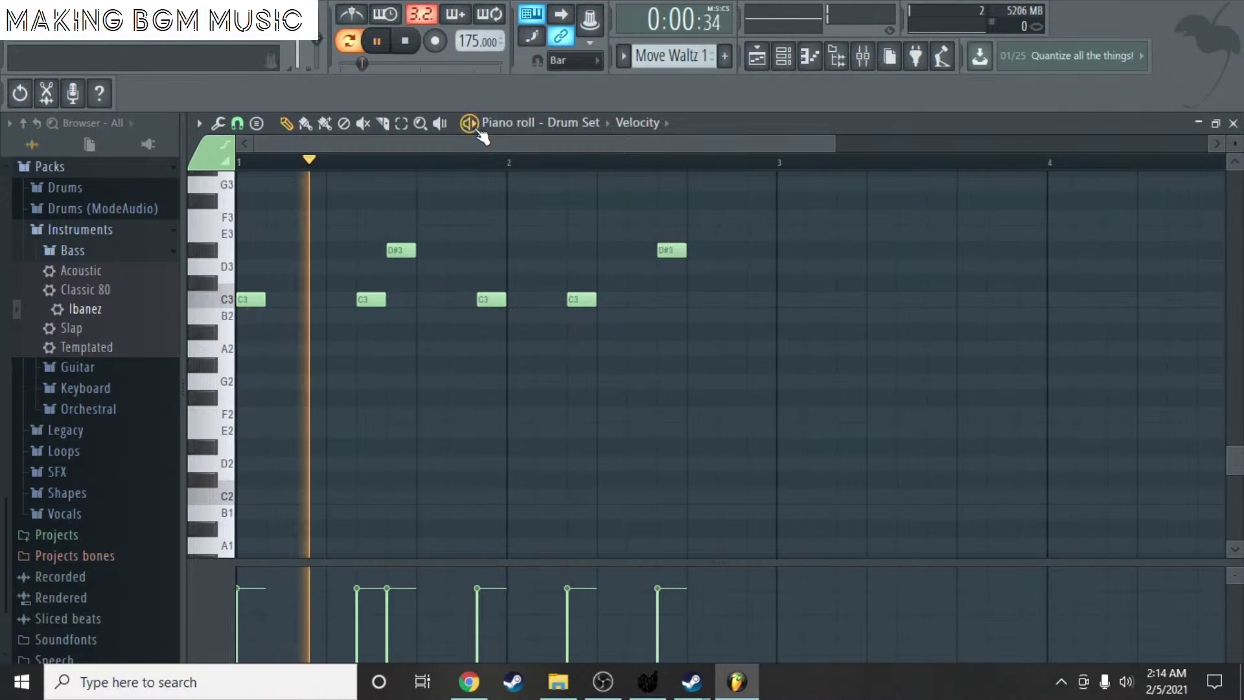
{"action": "left_click", "coordinate": [475, 127]}
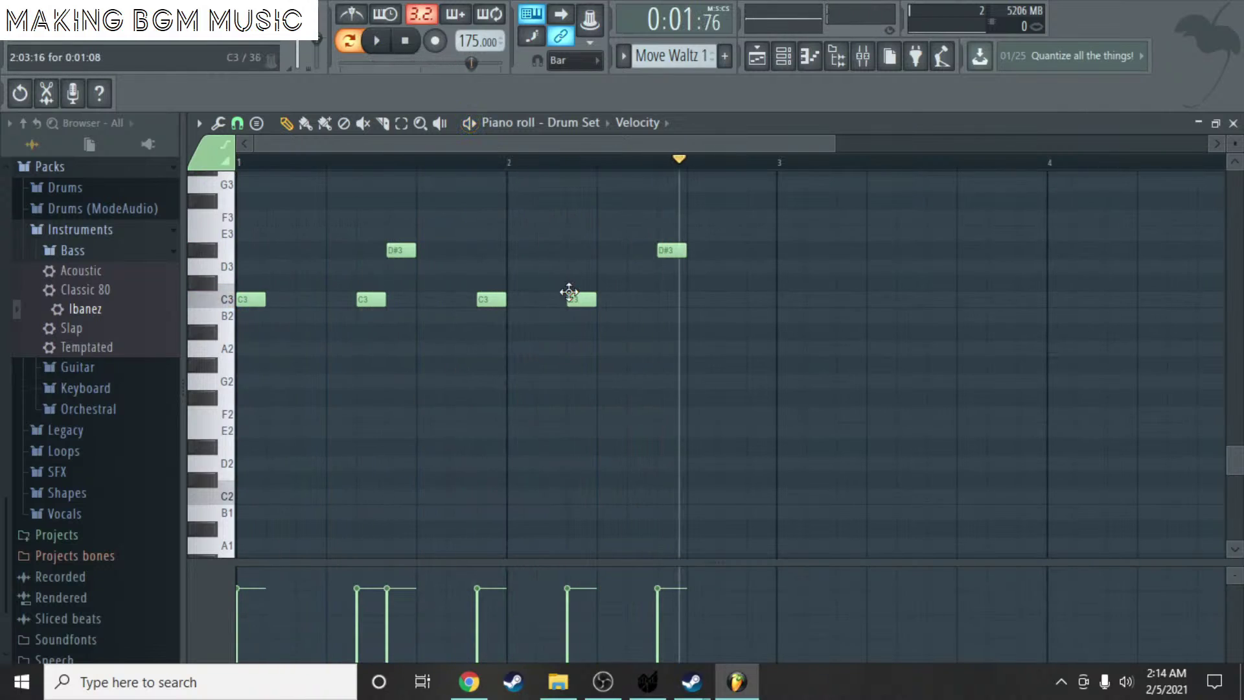
{"action": "left_click_drag", "start_coordinate": [569, 295], "coordinate": [548, 299]}
{"action": "left_click_drag", "start_coordinate": [670, 250], "coordinate": [580, 251]}
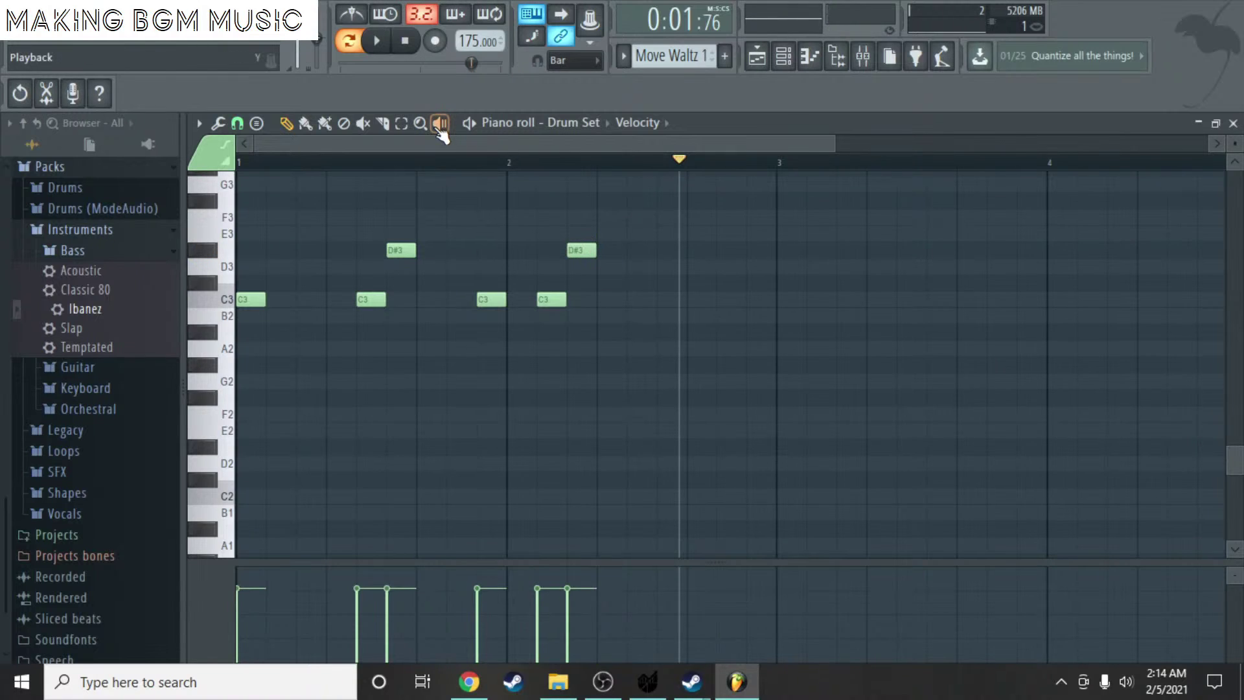
- Nudge the last D#3 hit one step later and audition the groove
{"action": "left_click", "coordinate": [470, 124]}
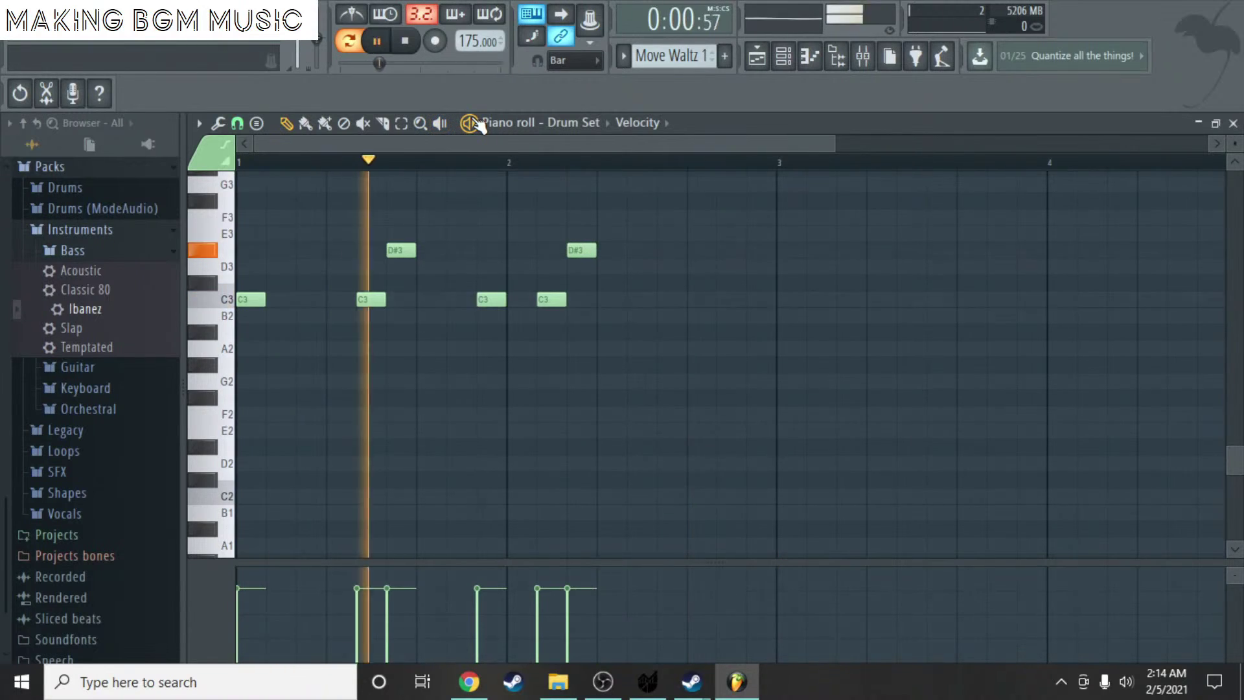
{"action": "left_click", "coordinate": [476, 124]}
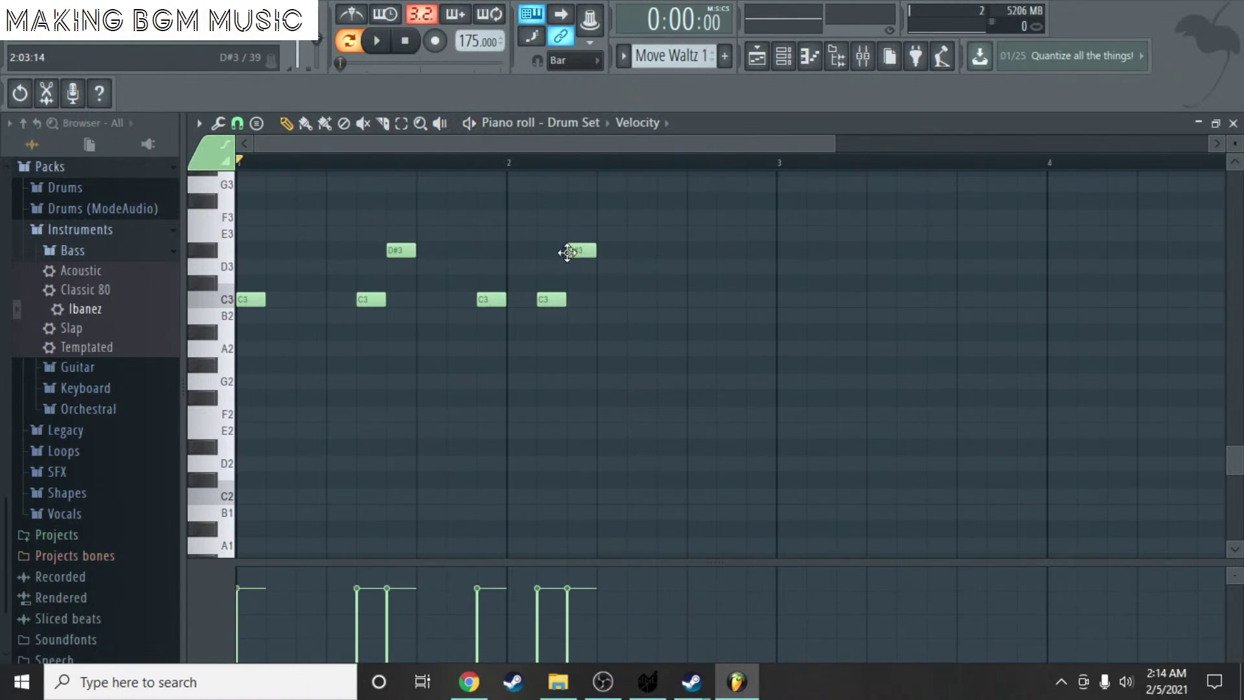
{"action": "left_click_drag", "start_coordinate": [581, 247], "coordinate": [611, 247]}
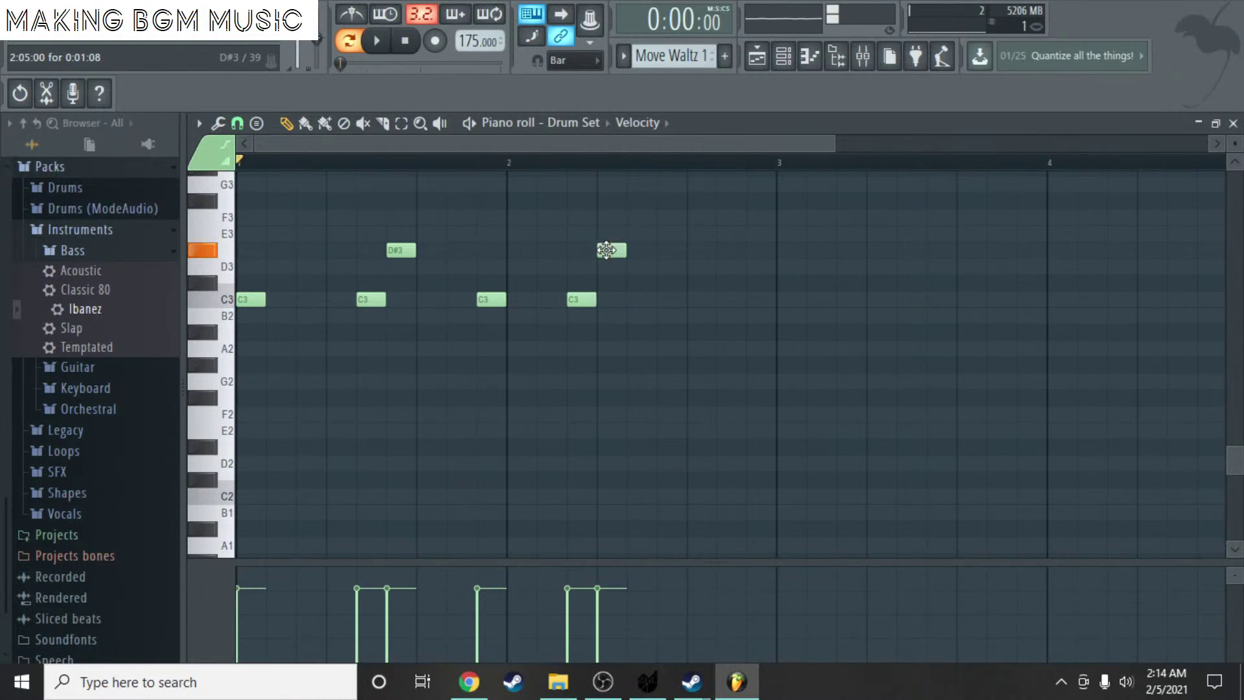
{"action": "left_click", "coordinate": [475, 130]}
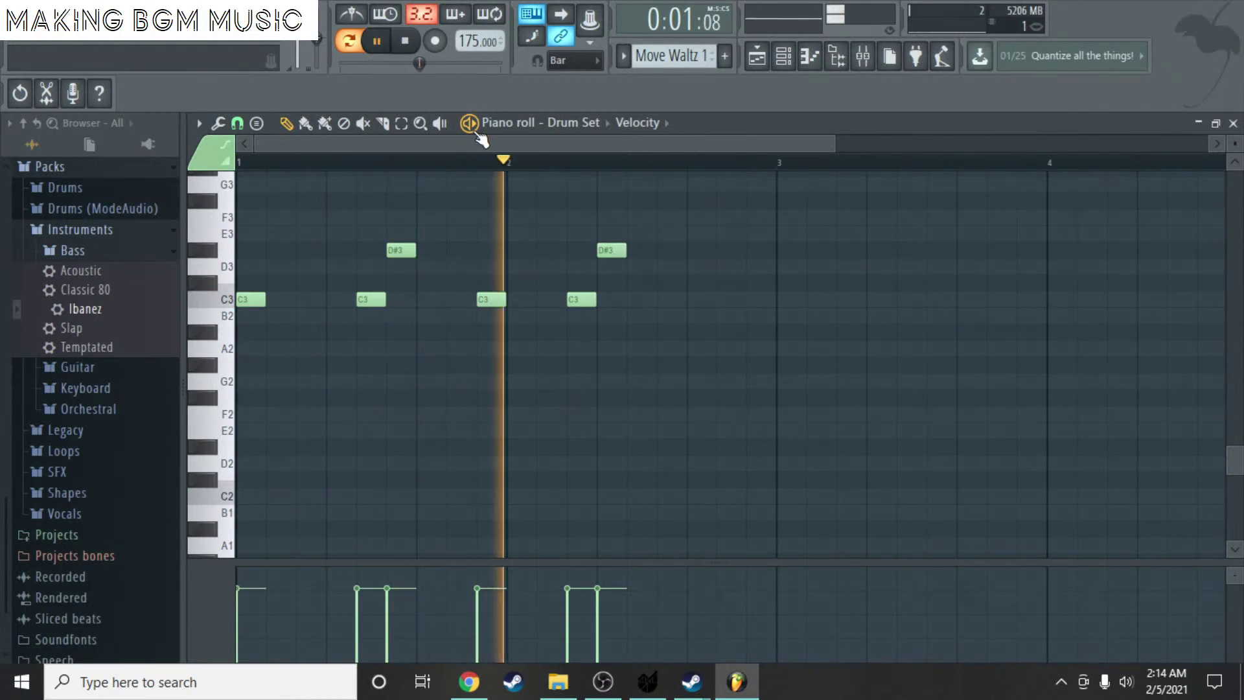
{"action": "key", "text": "ctrl+space"}
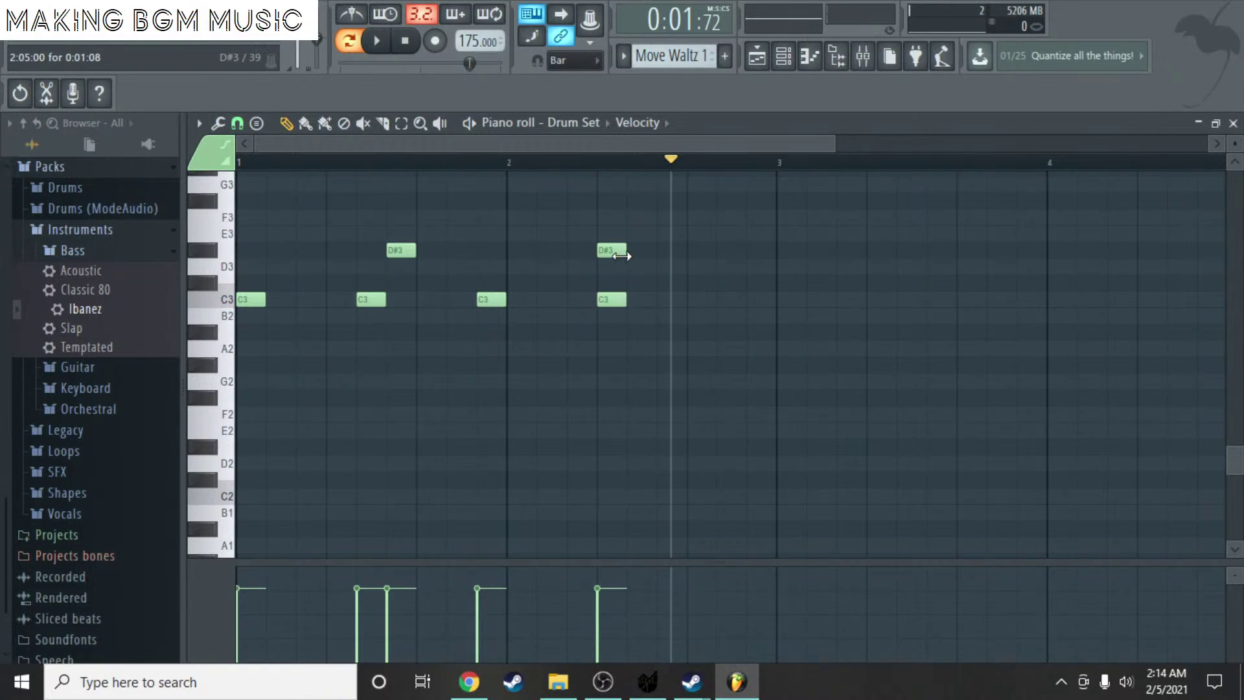
{"action": "left_click", "coordinate": [475, 129]}
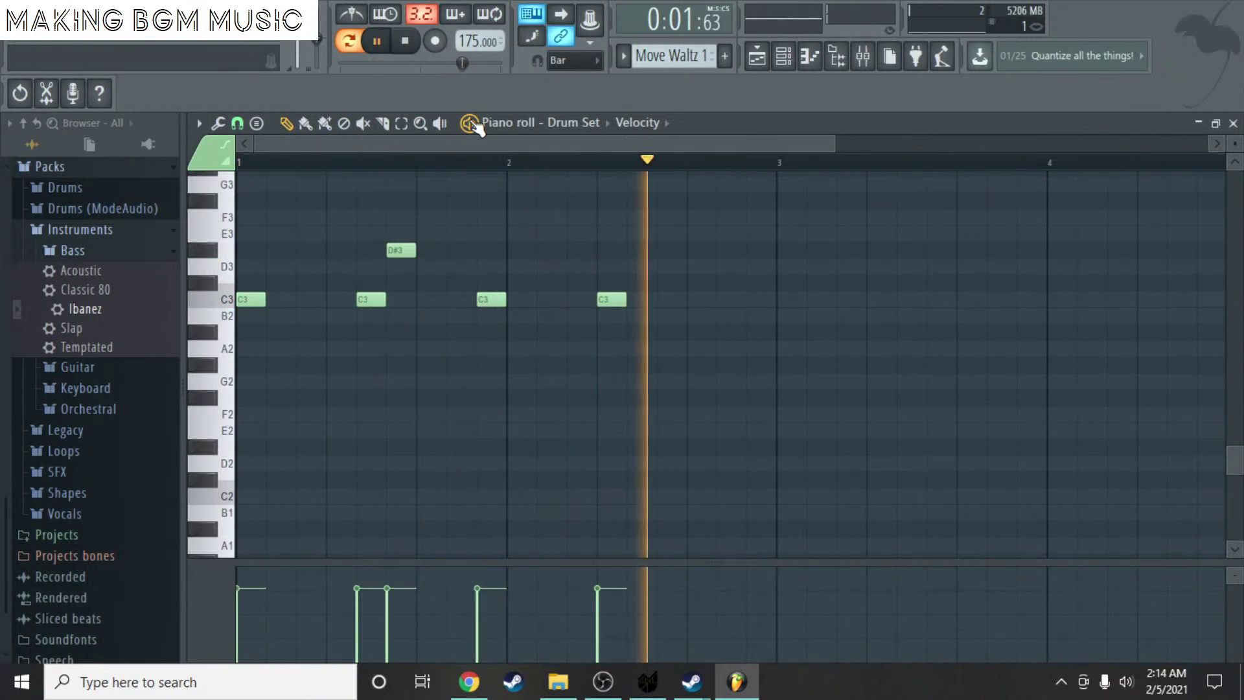
{"action": "key", "text": "ctrl+space"}
- Move the fourth C3 later in bar 2 and add a D#3 hit right after it
{"action": "left_click_drag", "start_coordinate": [602, 302], "coordinate": [571, 303]}
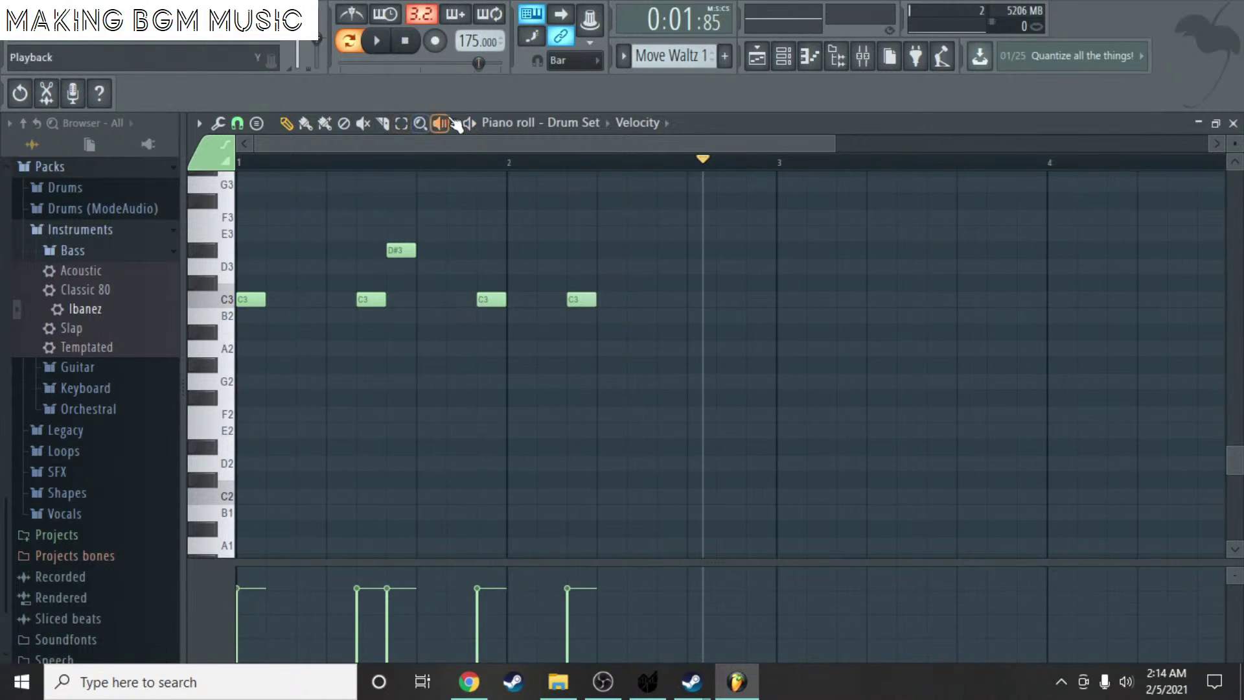
{"action": "left_click", "coordinate": [458, 124]}
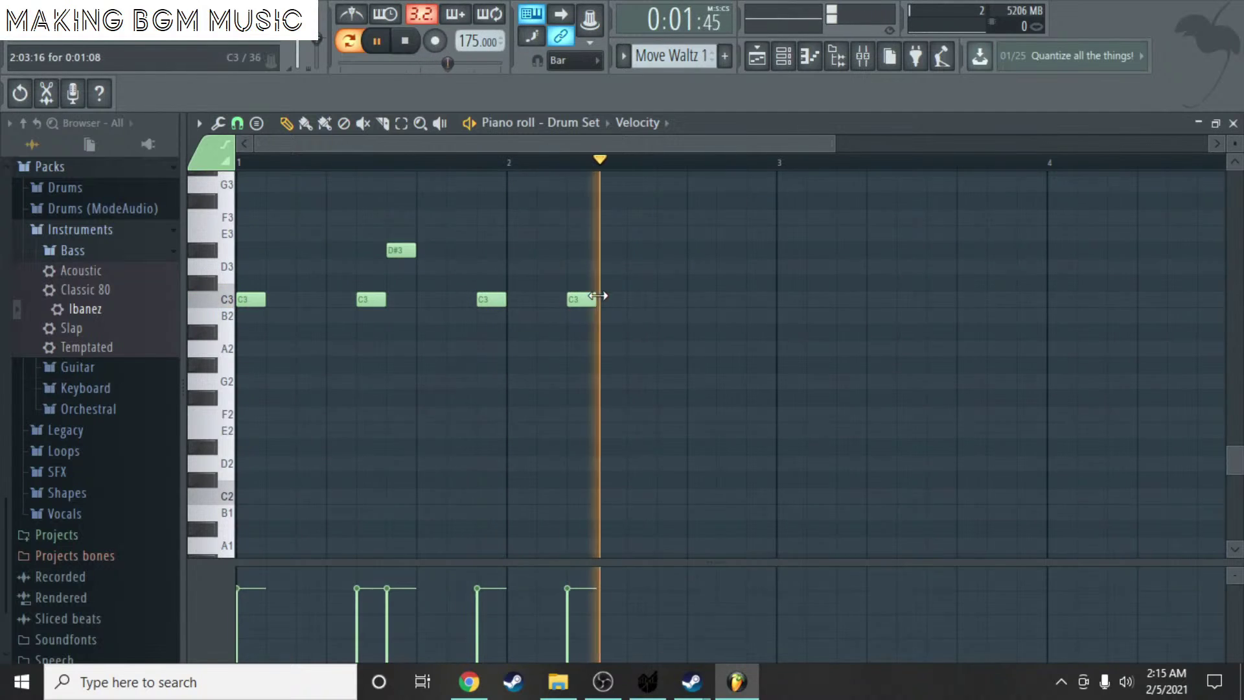
{"action": "left_click_drag", "start_coordinate": [587, 301], "coordinate": [647, 301]}
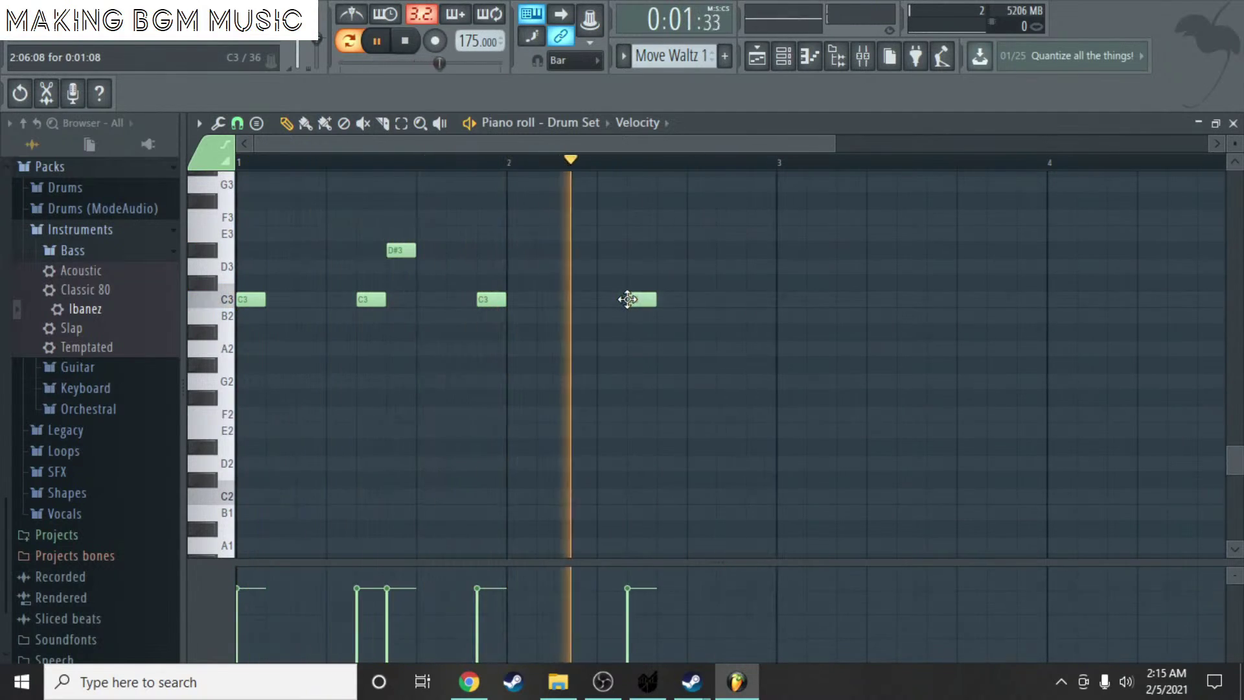
{"action": "left_click", "coordinate": [693, 267]}
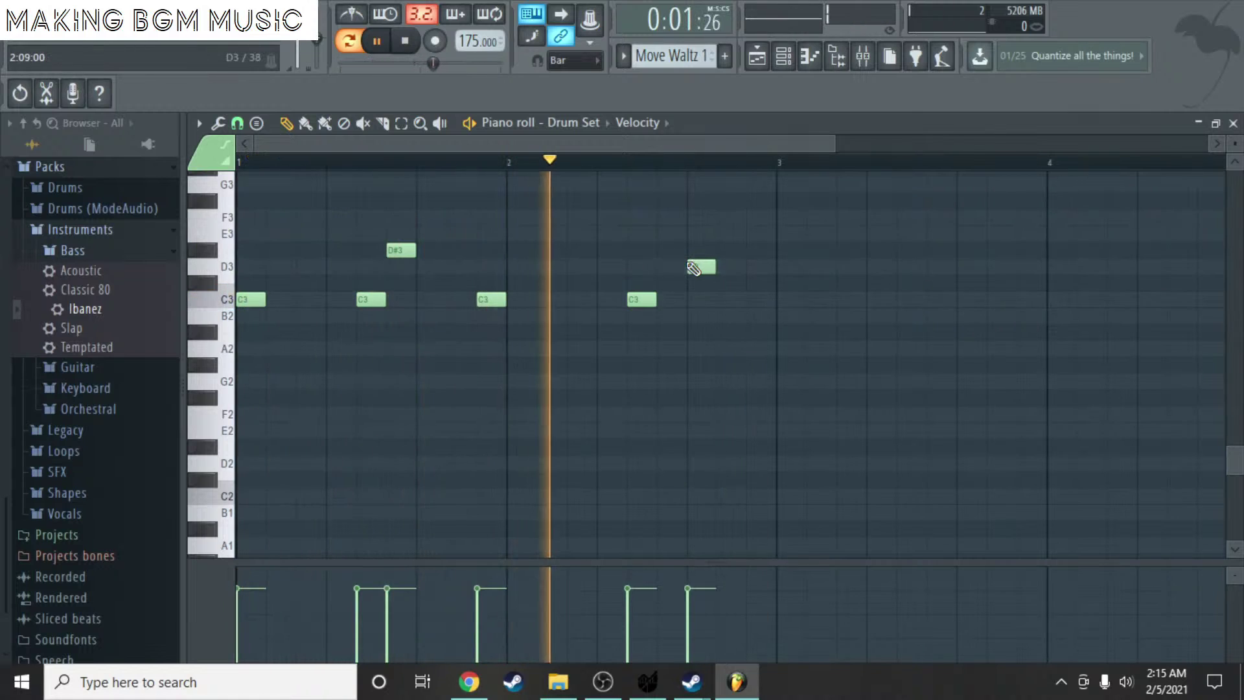
{"action": "left_click_drag", "start_coordinate": [693, 268], "coordinate": [695, 250]}
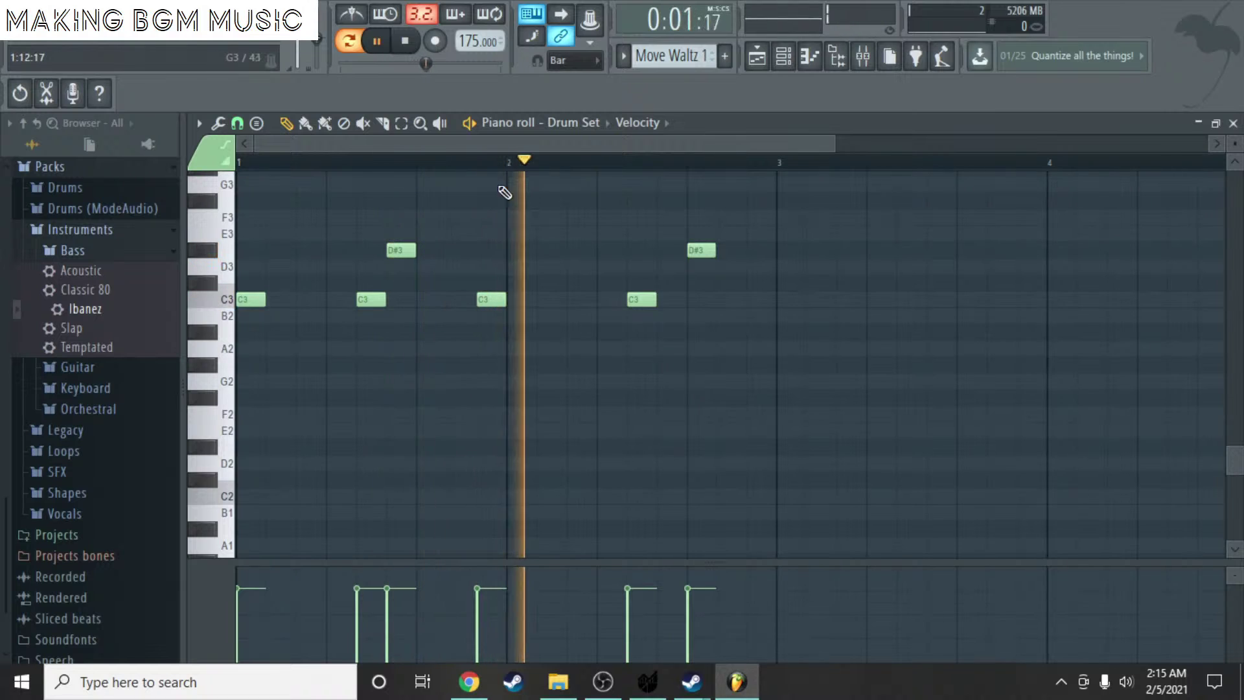
{"action": "key", "text": "space"}
- Place four F#3 notes across bars 1–2 and play the pattern to hear the line
{"action": "left_click_drag", "start_coordinate": [279, 201], "coordinate": [240, 201]}
{"action": "left_click", "coordinate": [326, 202]}
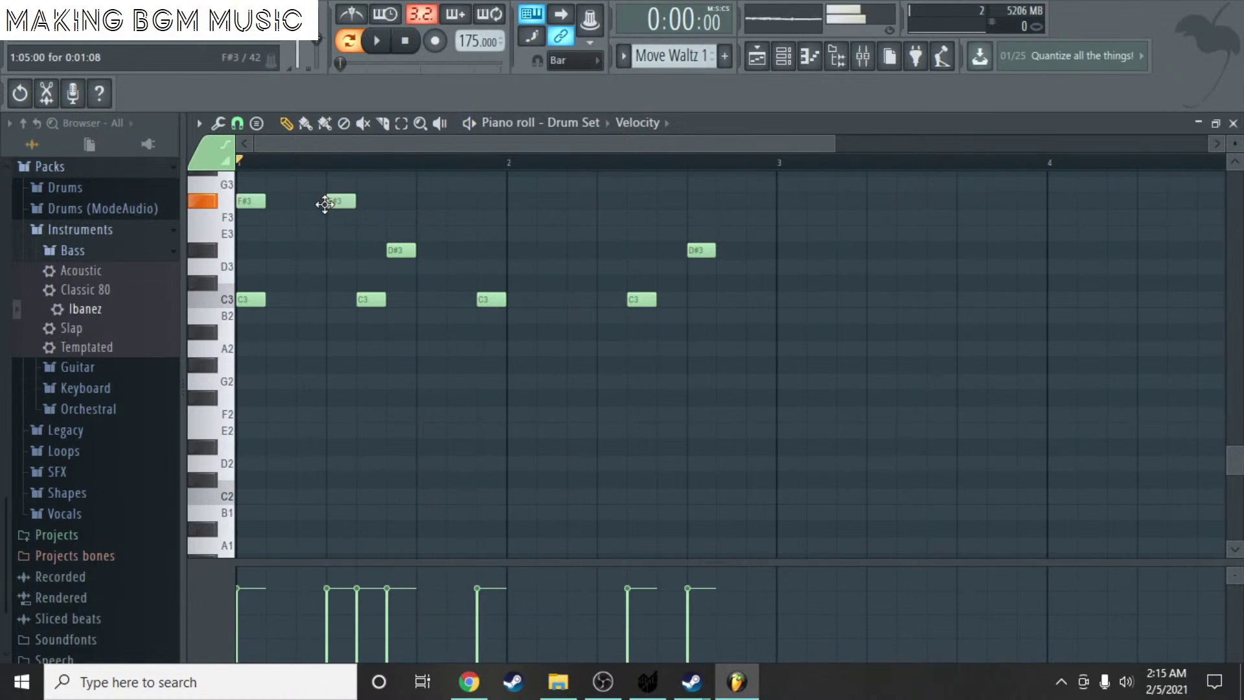
{"action": "left_click", "coordinate": [607, 202]}
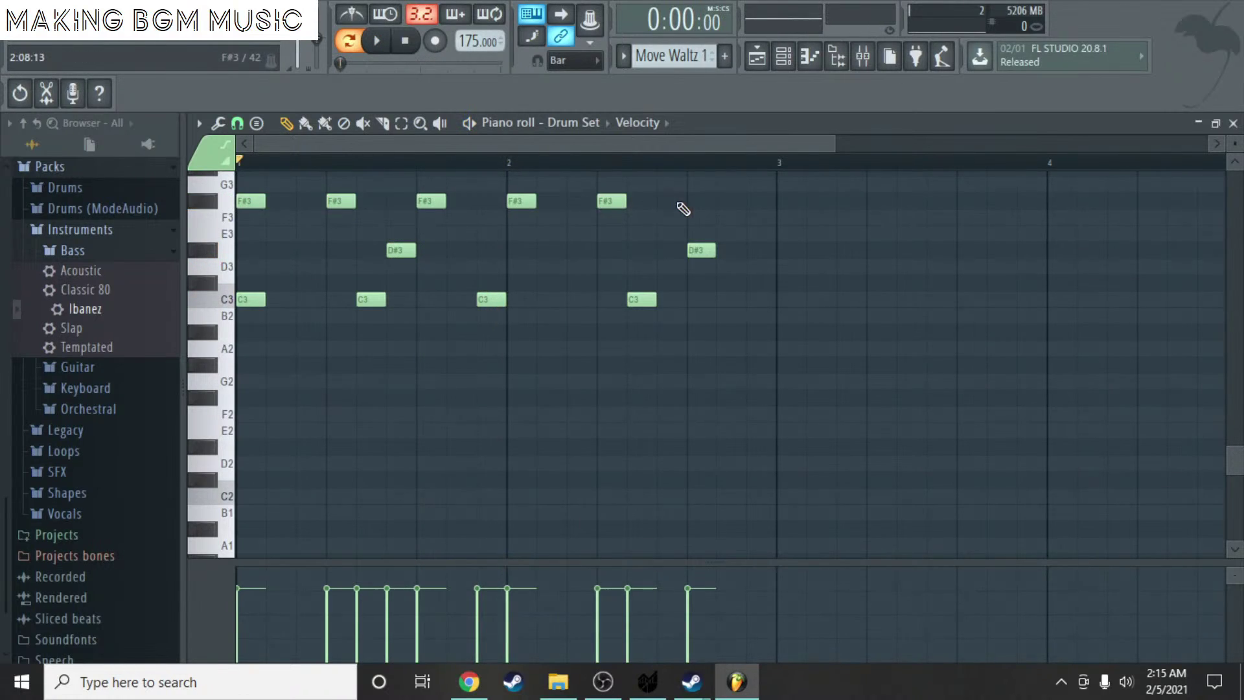
{"action": "left_click", "coordinate": [700, 203]}
{"action": "key", "text": "space"}
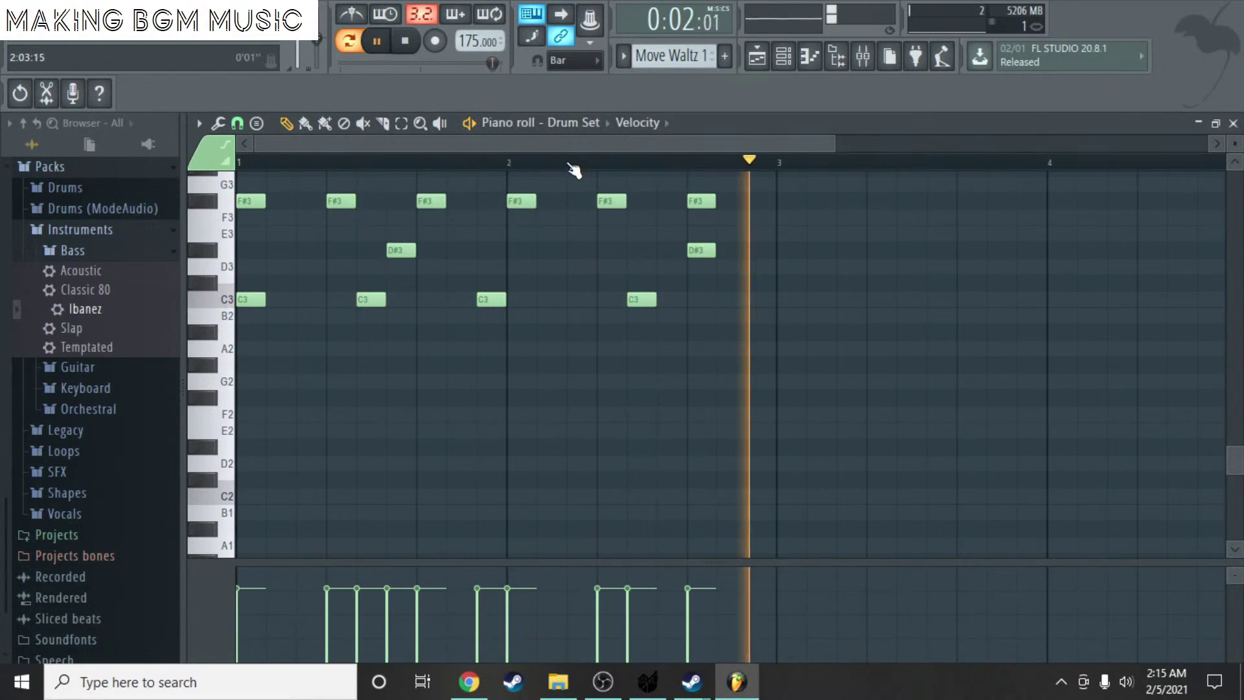
{"action": "scroll", "coordinate": [661, 206], "scroll_direction": "up", "scroll_amount": 2}
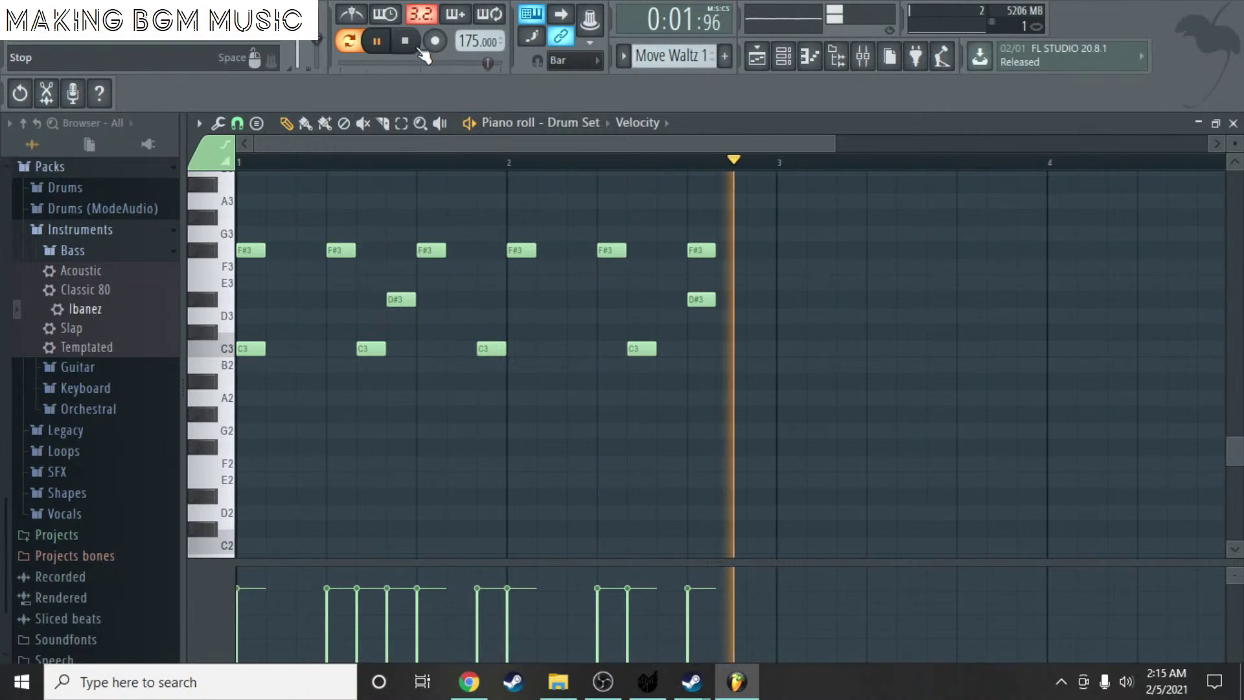
{"action": "key", "text": "space"}
{"action": "scroll", "coordinate": [691, 242], "scroll_direction": "up", "scroll_amount": 2}
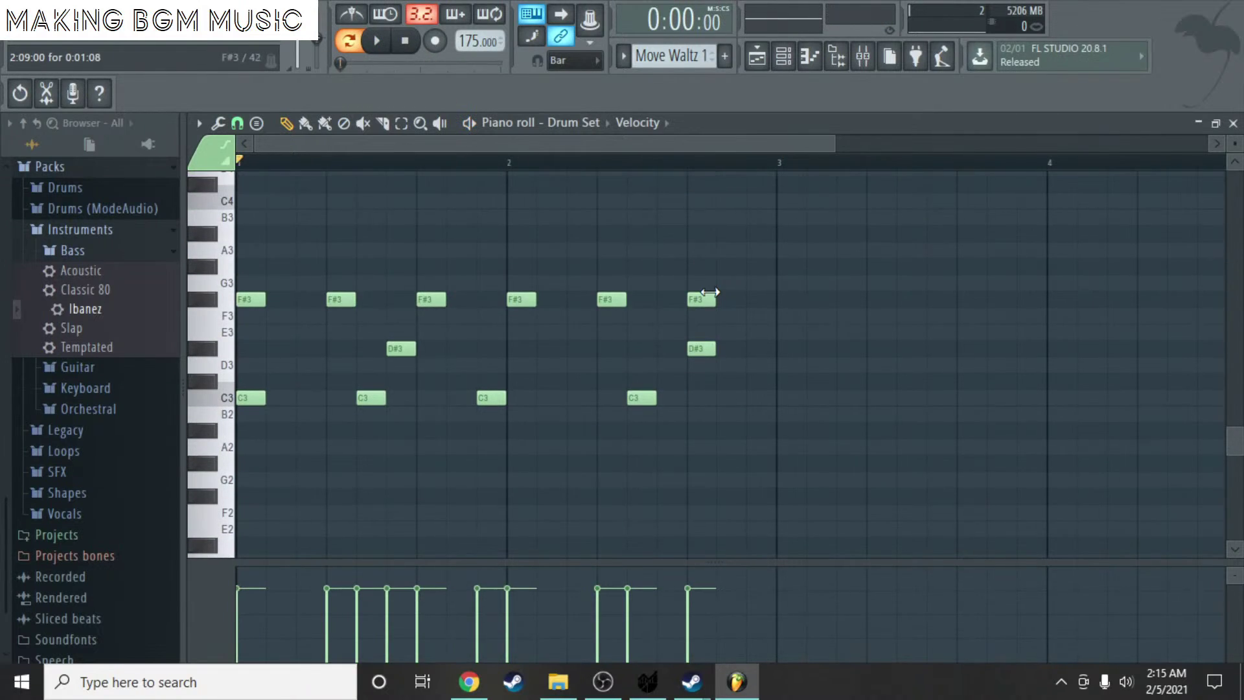
- Erase the extra F#3 notes, raise the first note to F#3, and add F#3 hits above the C3 notes
{"action": "mouse_move", "coordinate": [710, 292]}
{"action": "left_mouse_down"}
{"action": "mouse_move", "coordinate": [570, 306]}
{"action": "mouse_move", "coordinate": [271, 299]}
{"action": "mouse_move", "coordinate": [234, 316]}
{"action": "left_mouse_up"}
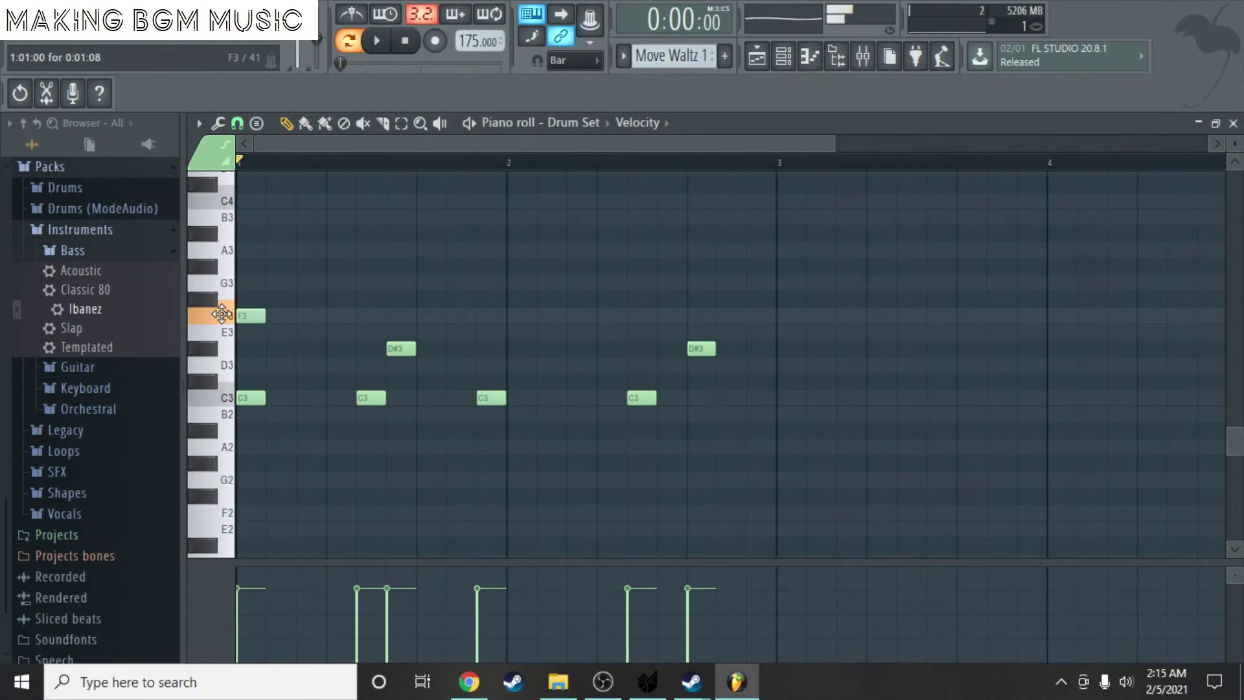
{"action": "left_click", "coordinate": [477, 123]}
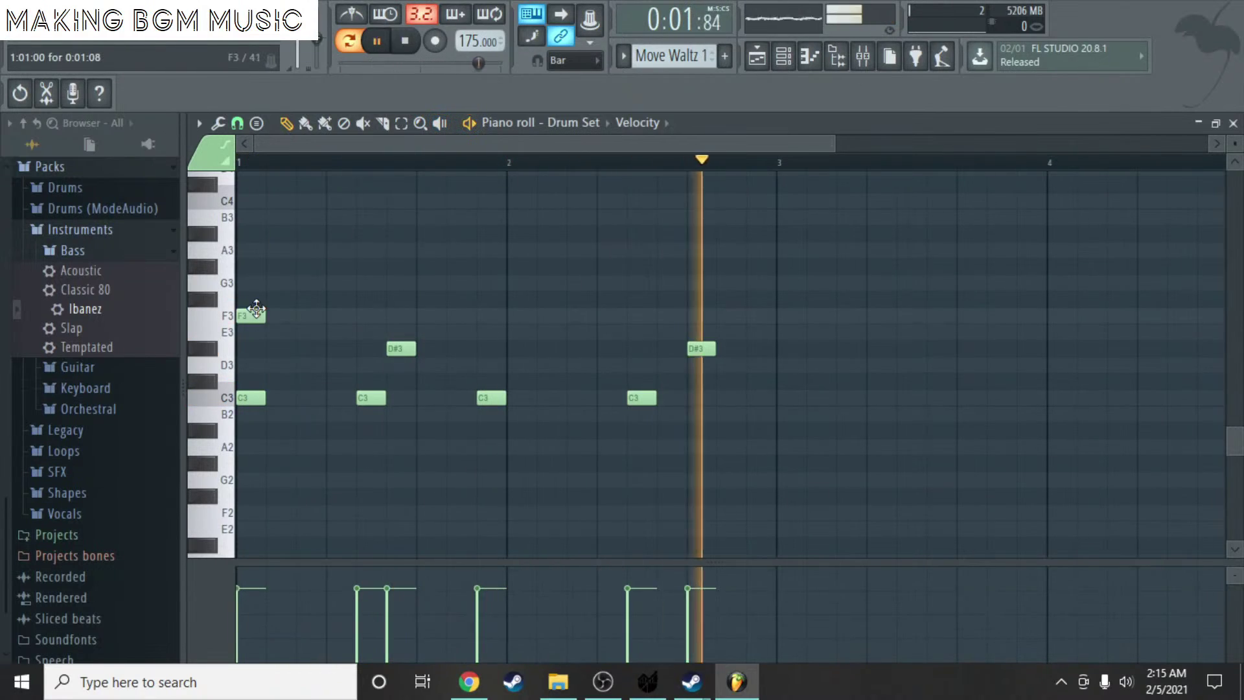
{"action": "left_click_drag", "start_coordinate": [257, 310], "coordinate": [253, 293]}
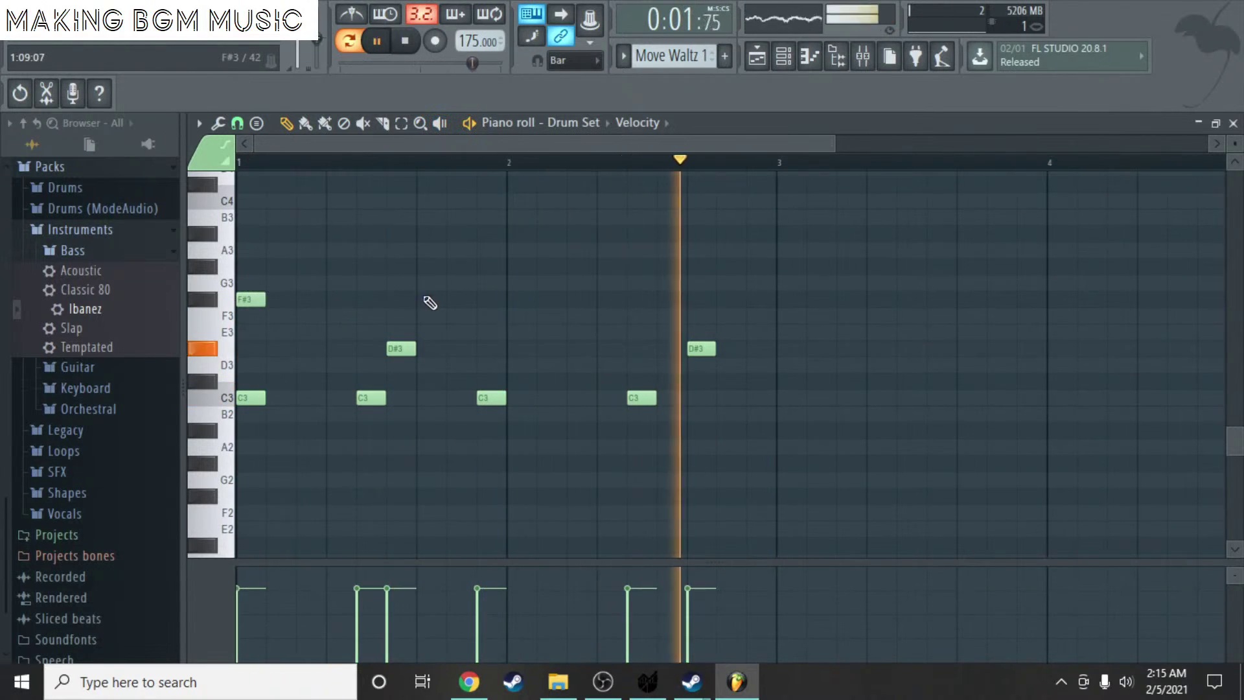
{"action": "left_click", "coordinate": [393, 298]}
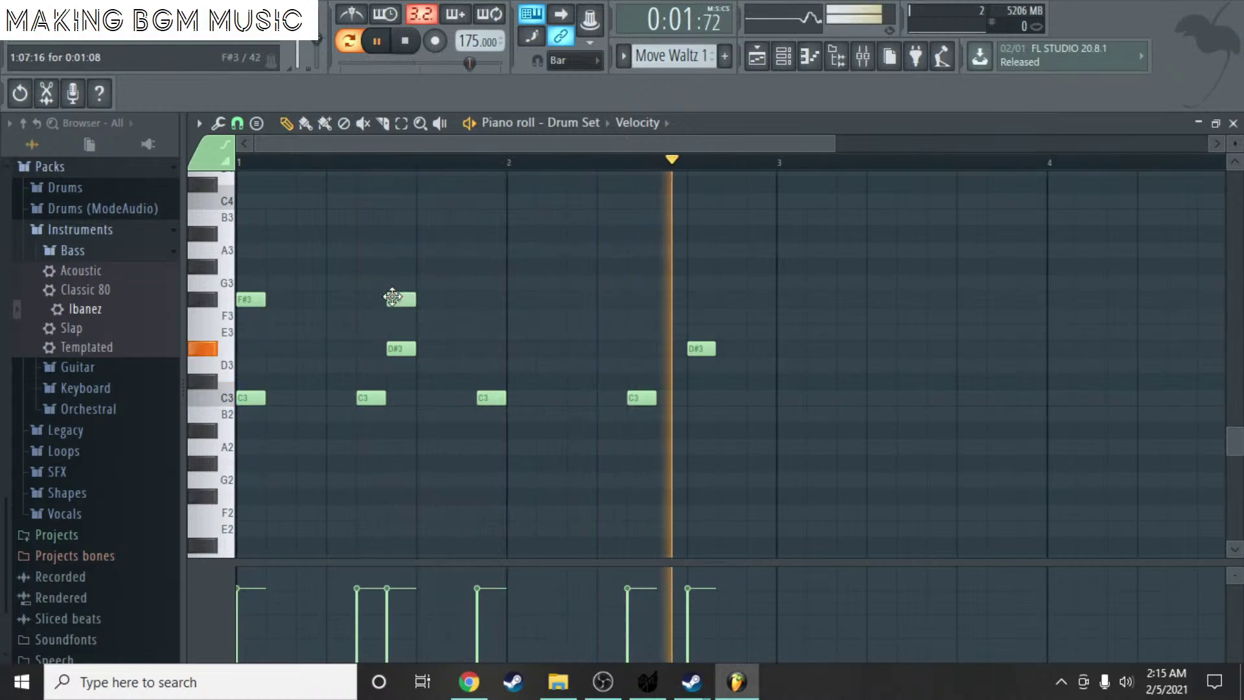
{"action": "left_click_drag", "start_coordinate": [392, 297], "coordinate": [362, 297]}
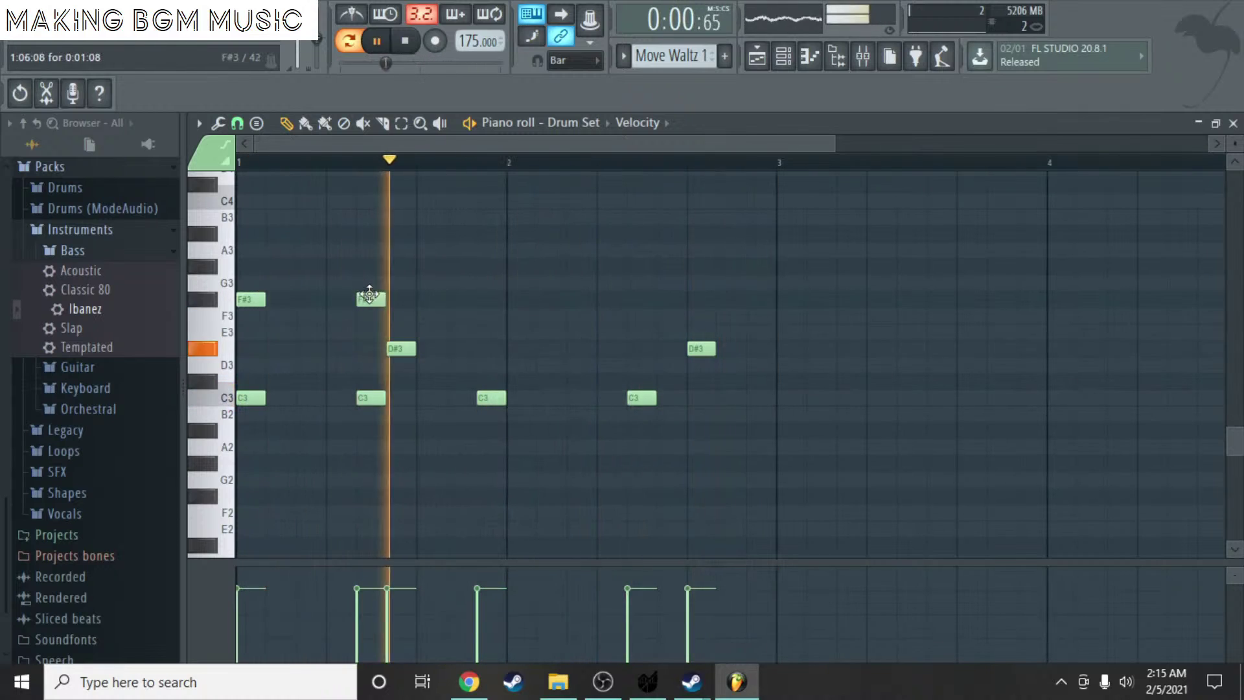
{"action": "left_click", "coordinate": [488, 299]}
{"action": "left_click", "coordinate": [637, 298]}
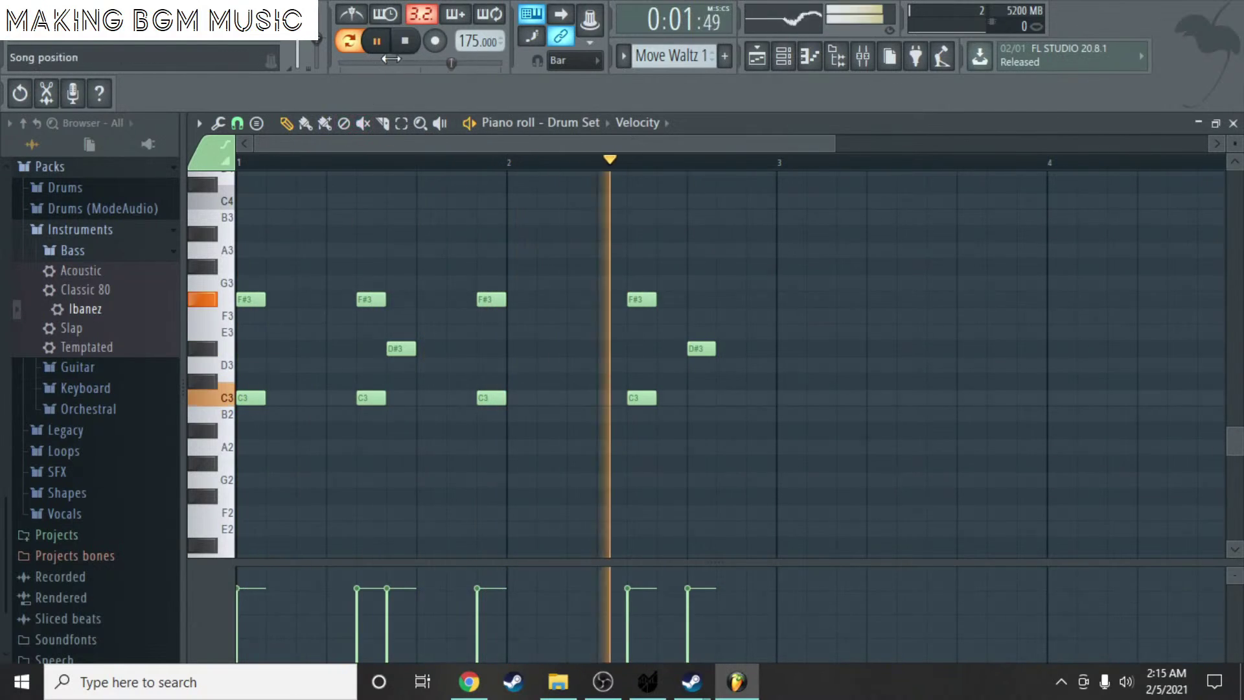
{"action": "key", "text": "space"}
{"action": "mouse_move", "coordinate": [374, 298]}
{"action": "left_mouse_down"}
{"action": "mouse_move", "coordinate": [334, 299]}
{"action": "mouse_move", "coordinate": [355, 299]}
{"action": "left_mouse_up"}
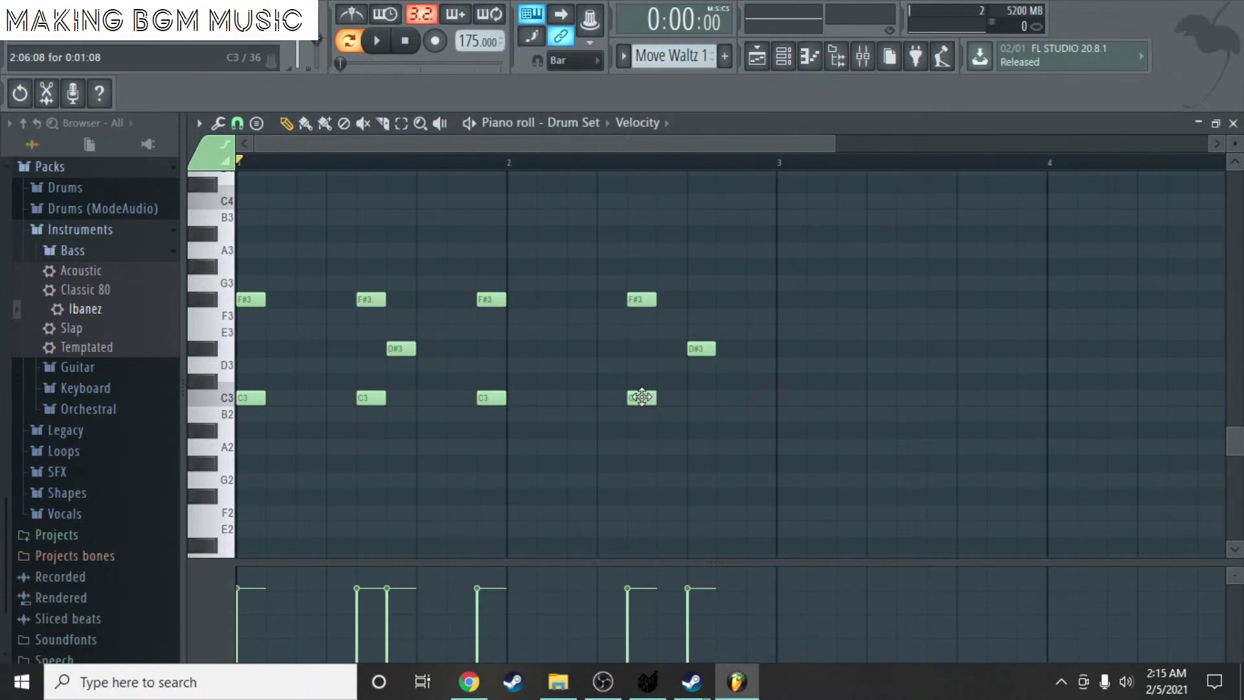
- Shift the bar-2 C3 and F#3 notes one step earlier and the last D#3 one step later
{"action": "mouse_move", "coordinate": [642, 397]}
{"action": "left_mouse_down"}
{"action": "mouse_move", "coordinate": [612, 398]}
{"action": "mouse_move", "coordinate": [649, 397]}
{"action": "left_mouse_up"}
{"action": "left_click_drag", "start_coordinate": [641, 304], "coordinate": [618, 302]}
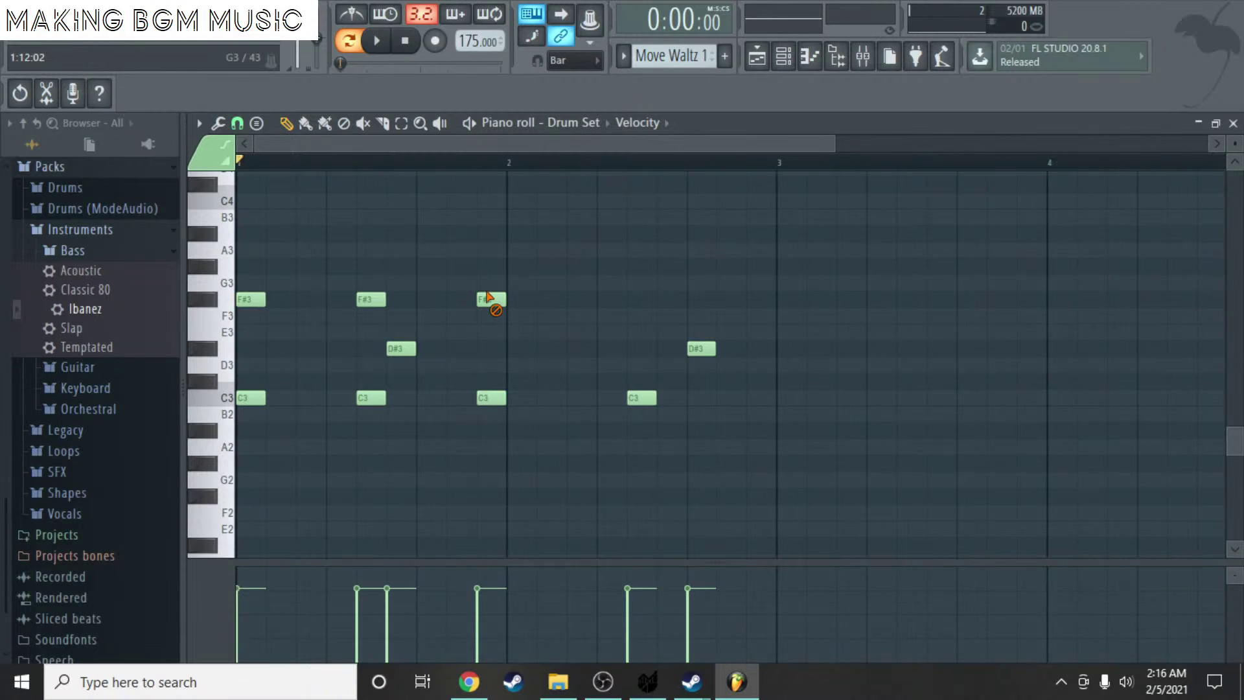
{"action": "left_click_drag", "start_coordinate": [650, 313], "coordinate": [628, 299]}
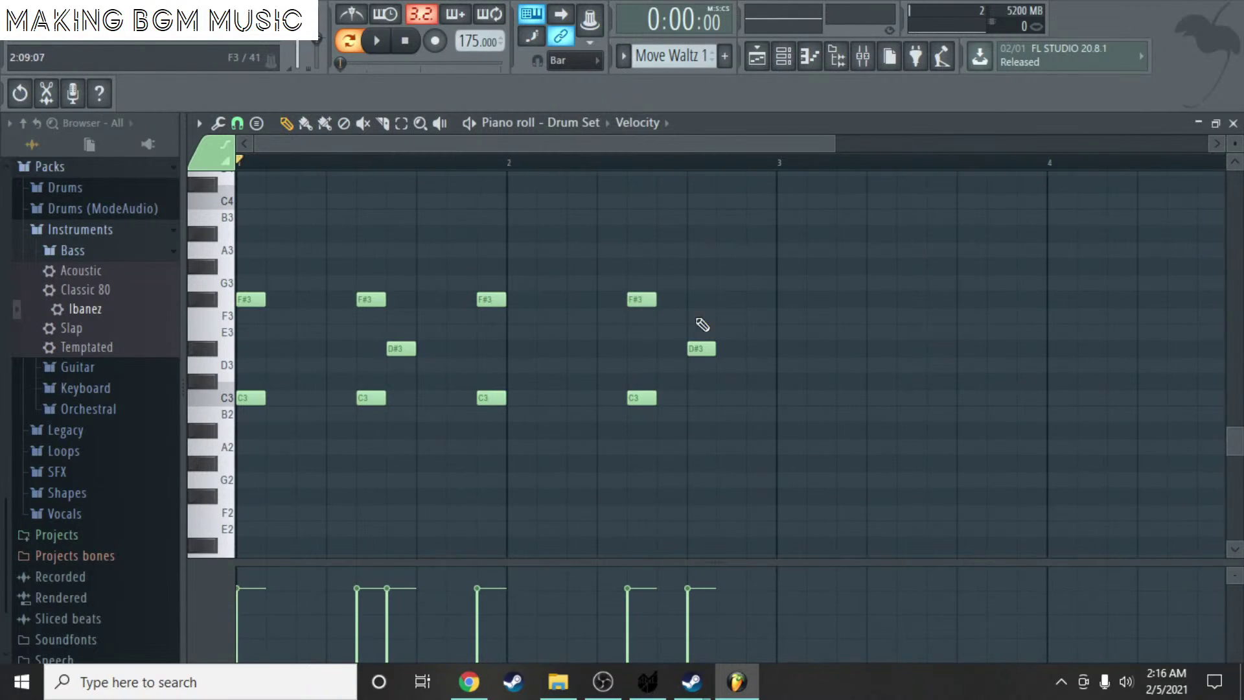
{"action": "key", "text": "space"}
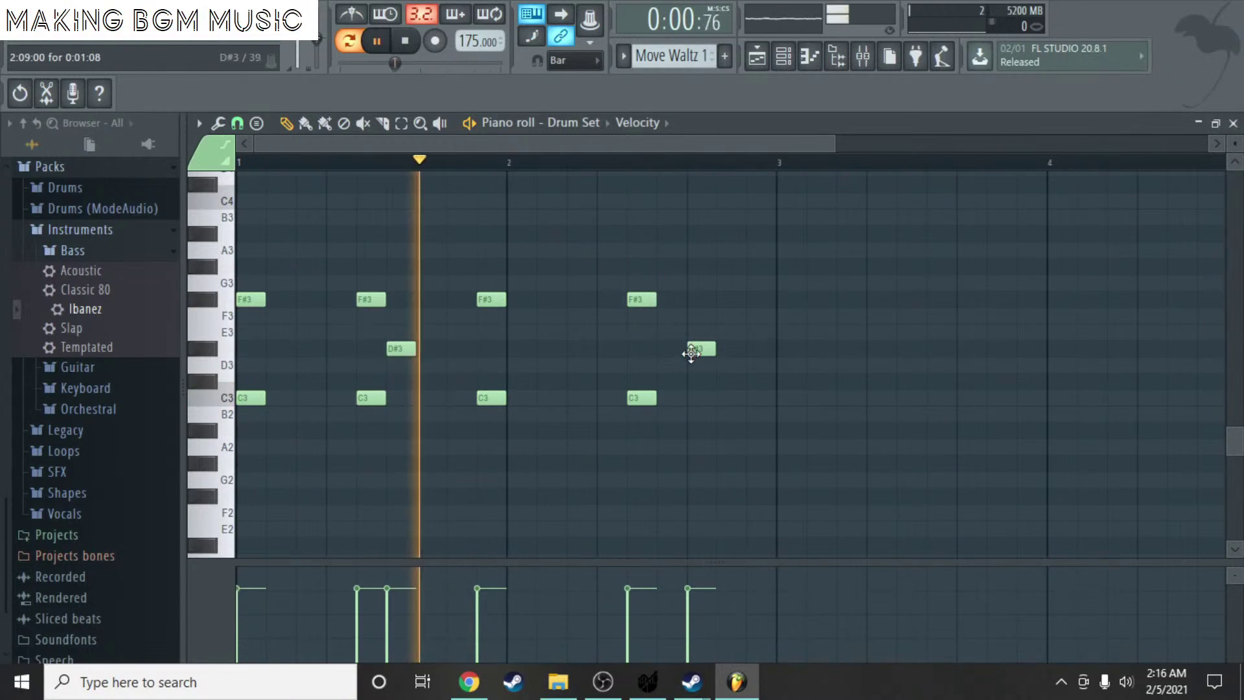
{"action": "left_click_drag", "start_coordinate": [695, 350], "coordinate": [724, 350]}
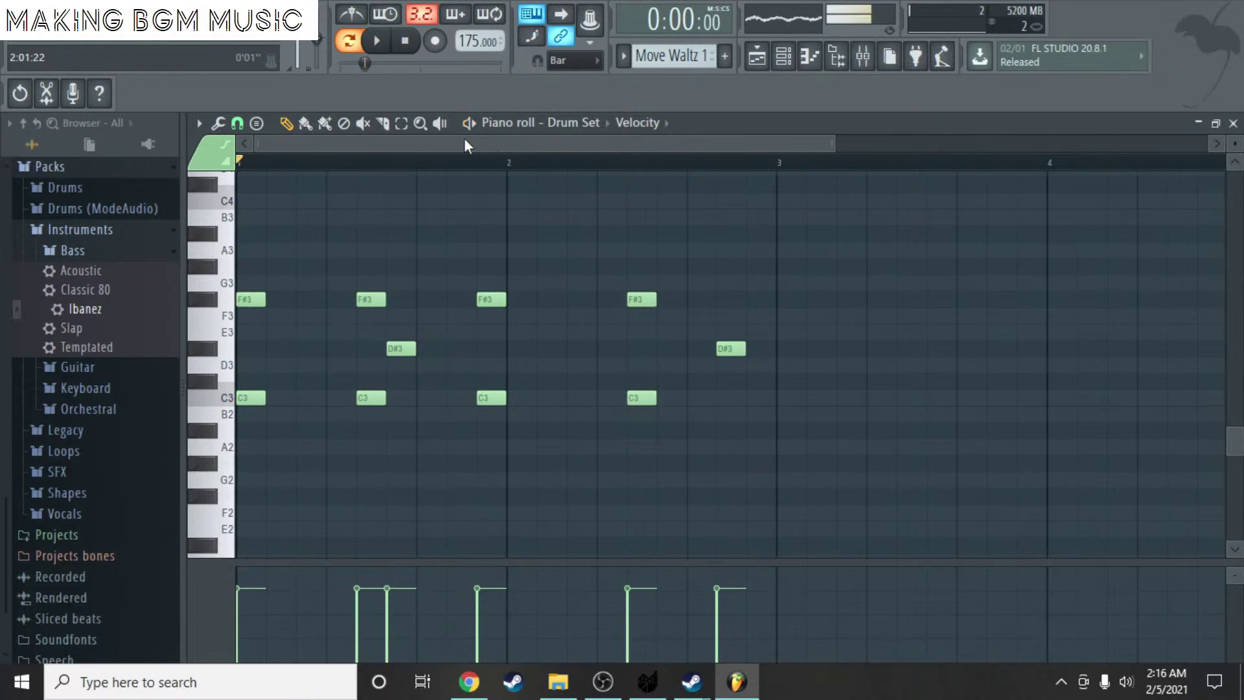
{"action": "key", "text": "space"}
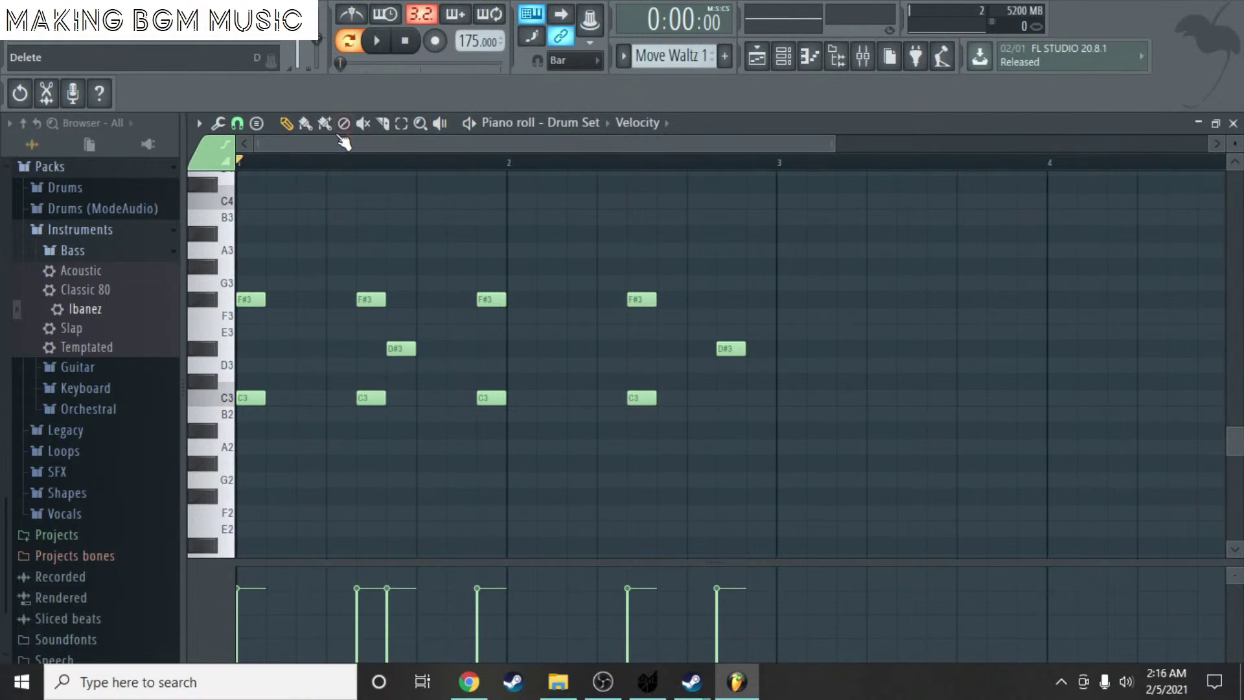
- Switch to poly painting, then add and remove a stray A3 note in bar 3
{"action": "left_click", "coordinate": [325, 123]}
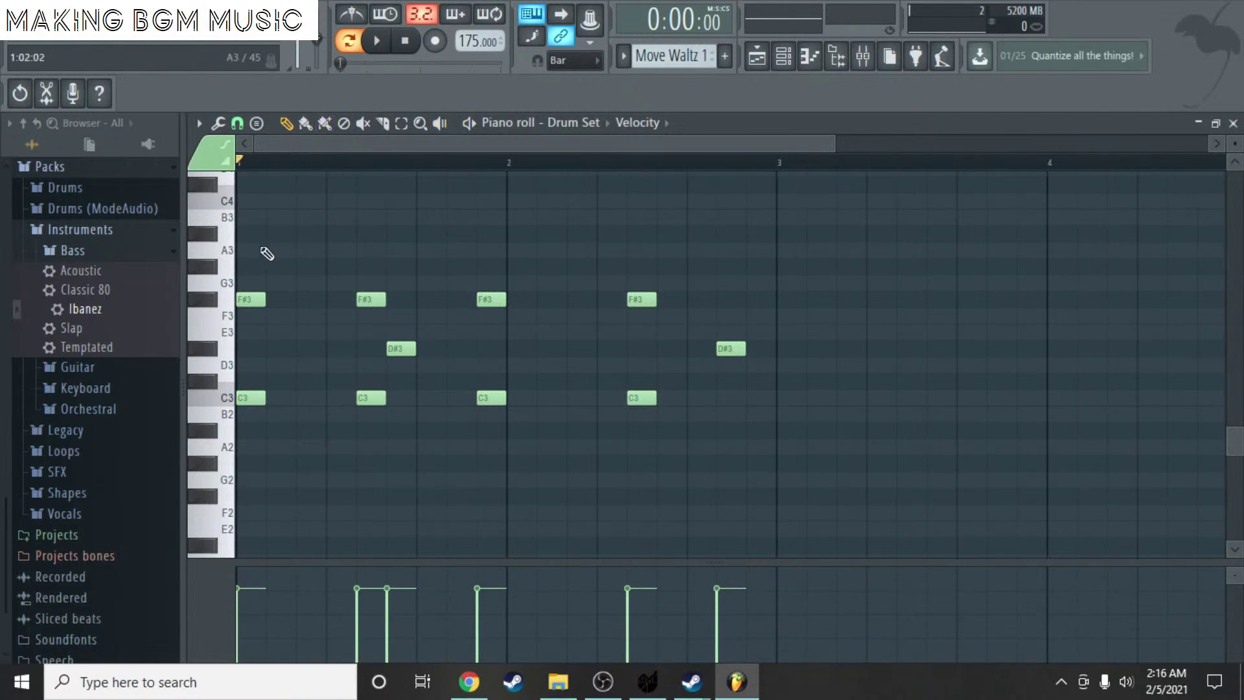
{"action": "key", "text": "space"}
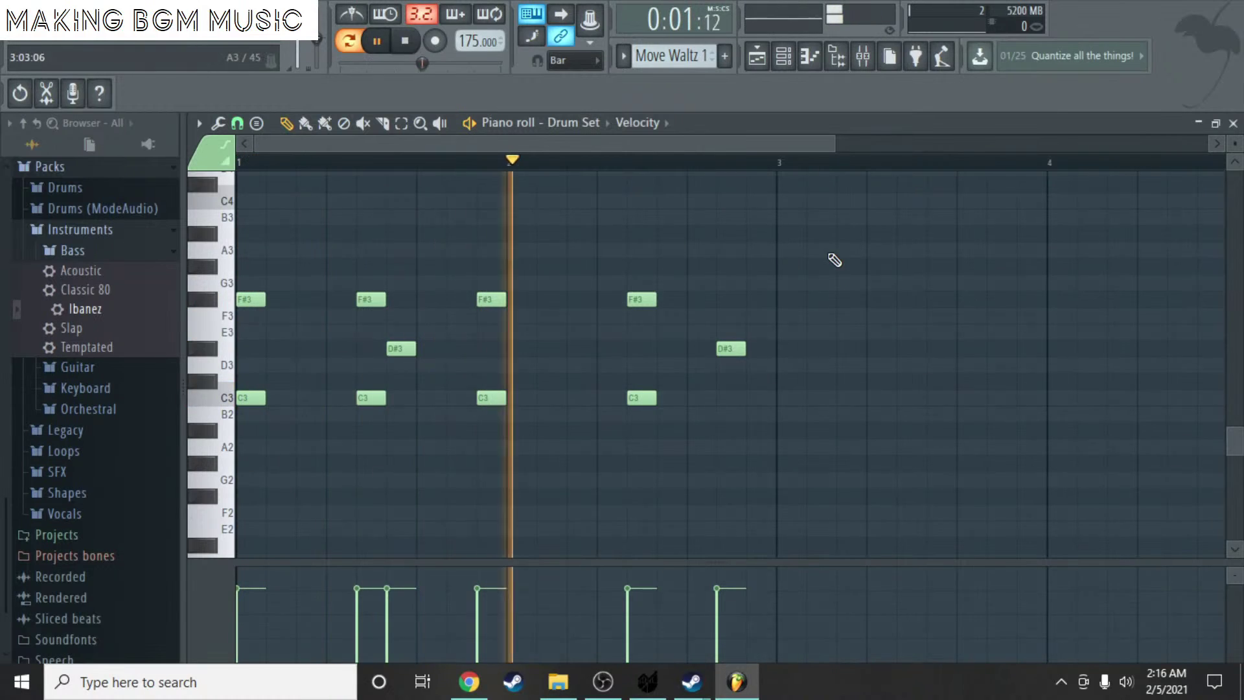
{"action": "left_click", "coordinate": [876, 251]}
{"action": "key", "text": "space"}
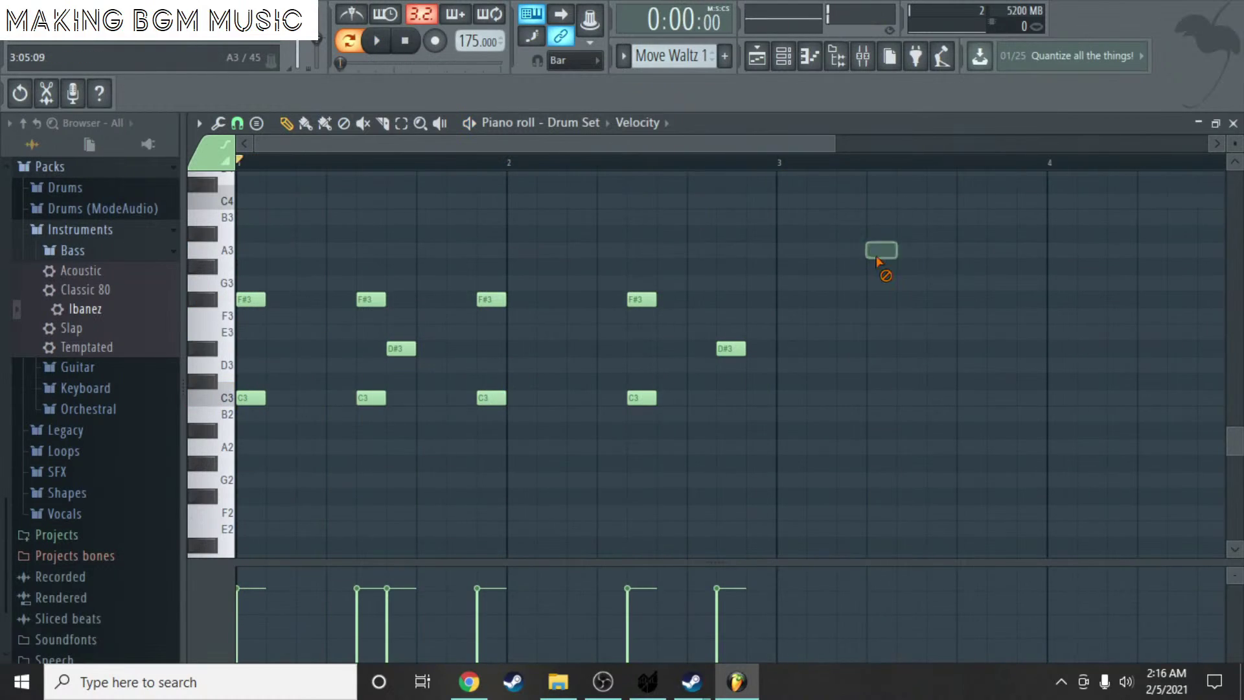
{"action": "right_click", "coordinate": [876, 253]}
- Move the last C3 note earlier and audition the pattern
{"action": "left_click_drag", "start_coordinate": [524, 140], "coordinate": [658, 195]}
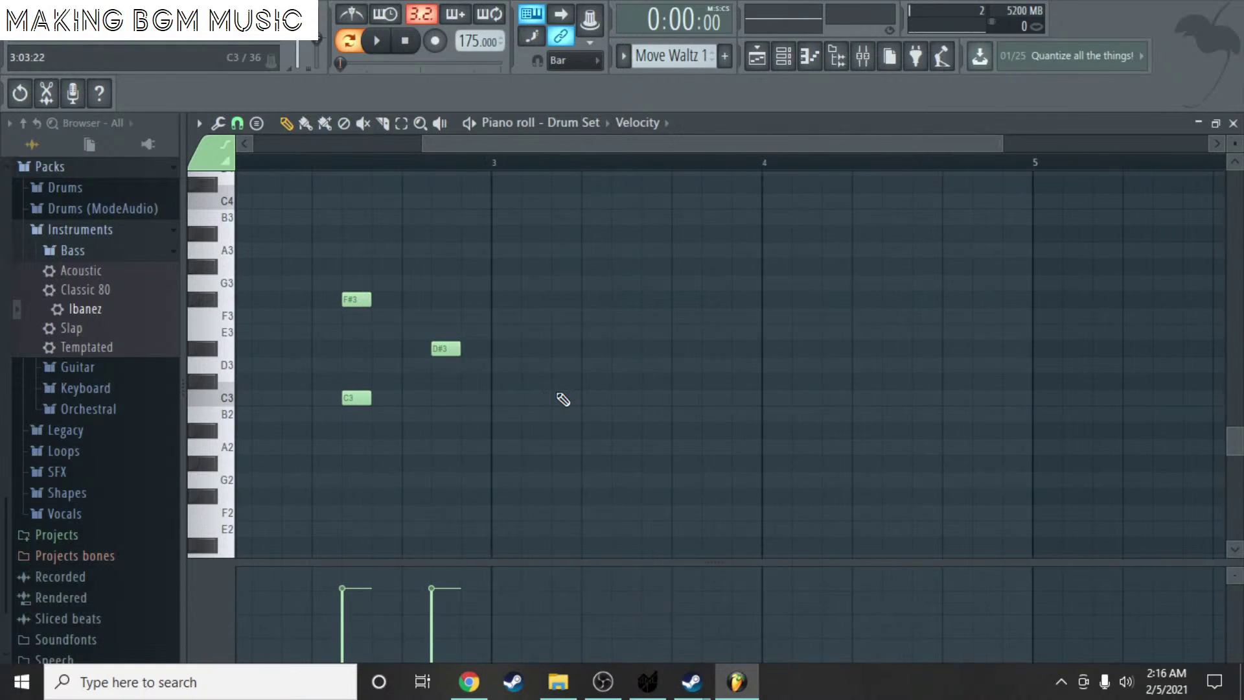
{"action": "left_click_drag", "start_coordinate": [564, 397], "coordinate": [514, 409]}
{"action": "key", "text": "space"}
{"action": "scroll", "coordinate": [517, 402], "scroll_direction": "down", "scroll_amount": 4}
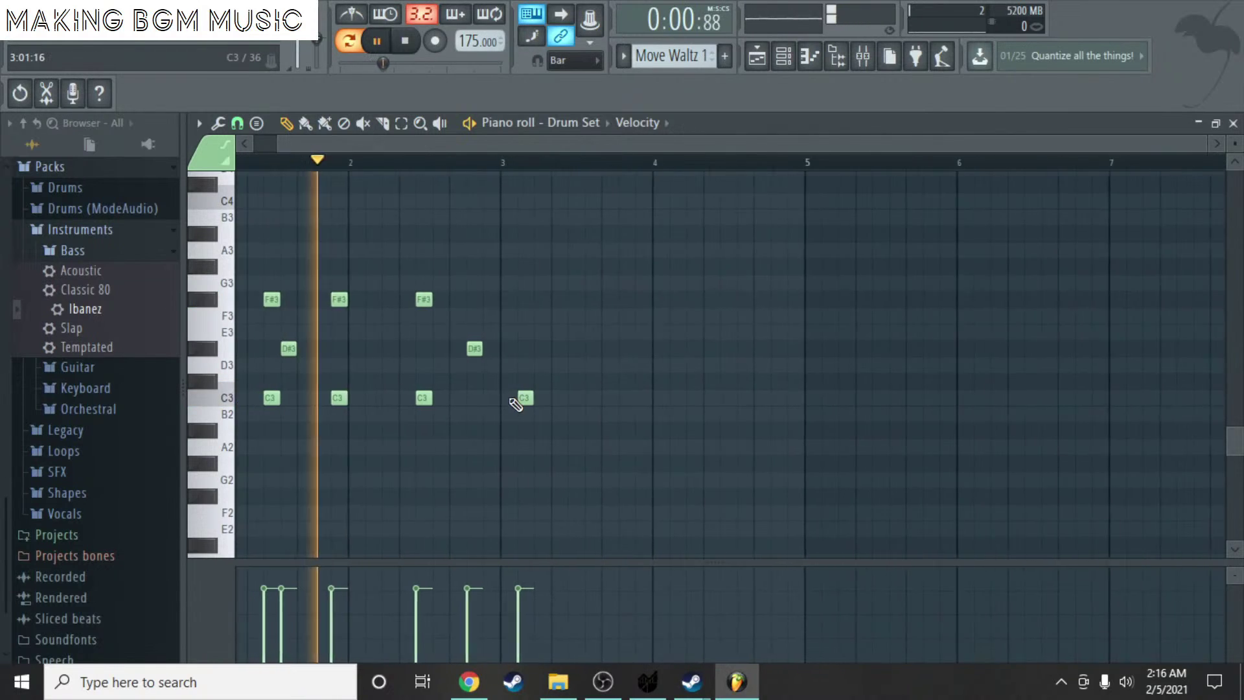
{"action": "key", "text": "space"}
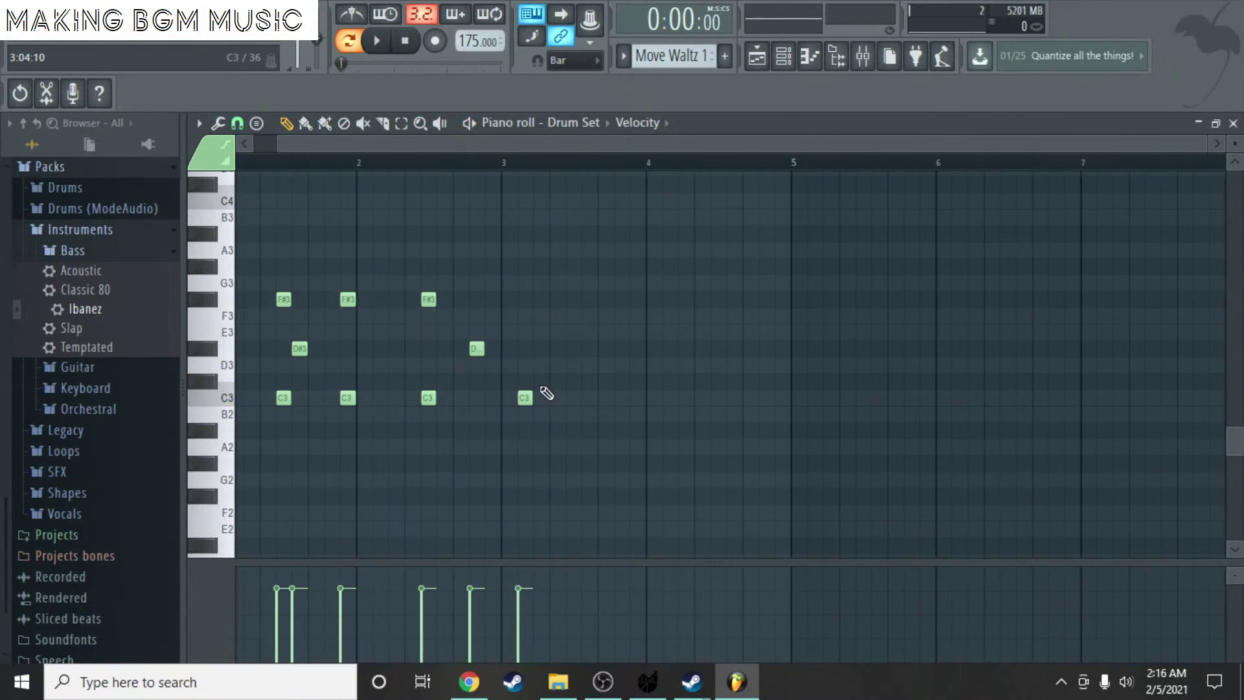
{"action": "scroll", "coordinate": [545, 389], "scroll_direction": "up", "scroll_amount": 3}
- Nudge the last C3 note later twice, then delete it
{"action": "left_click_drag", "start_coordinate": [516, 398], "coordinate": [537, 403]}
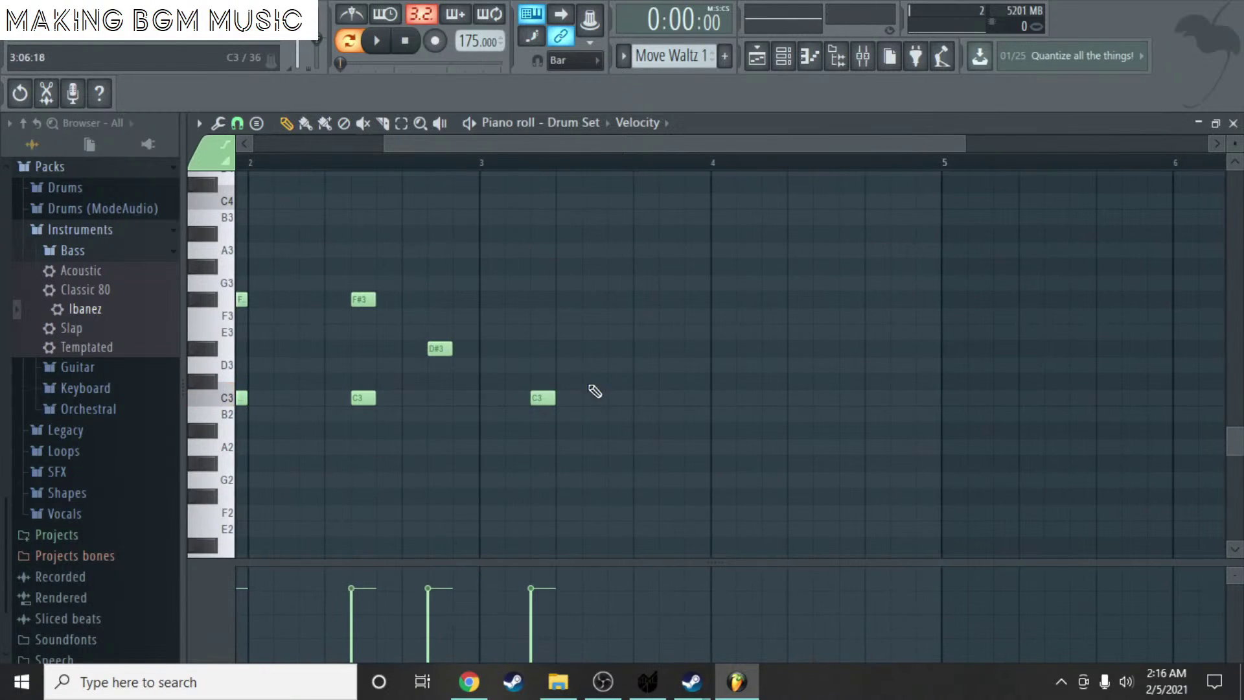
{"action": "key", "text": "space"}
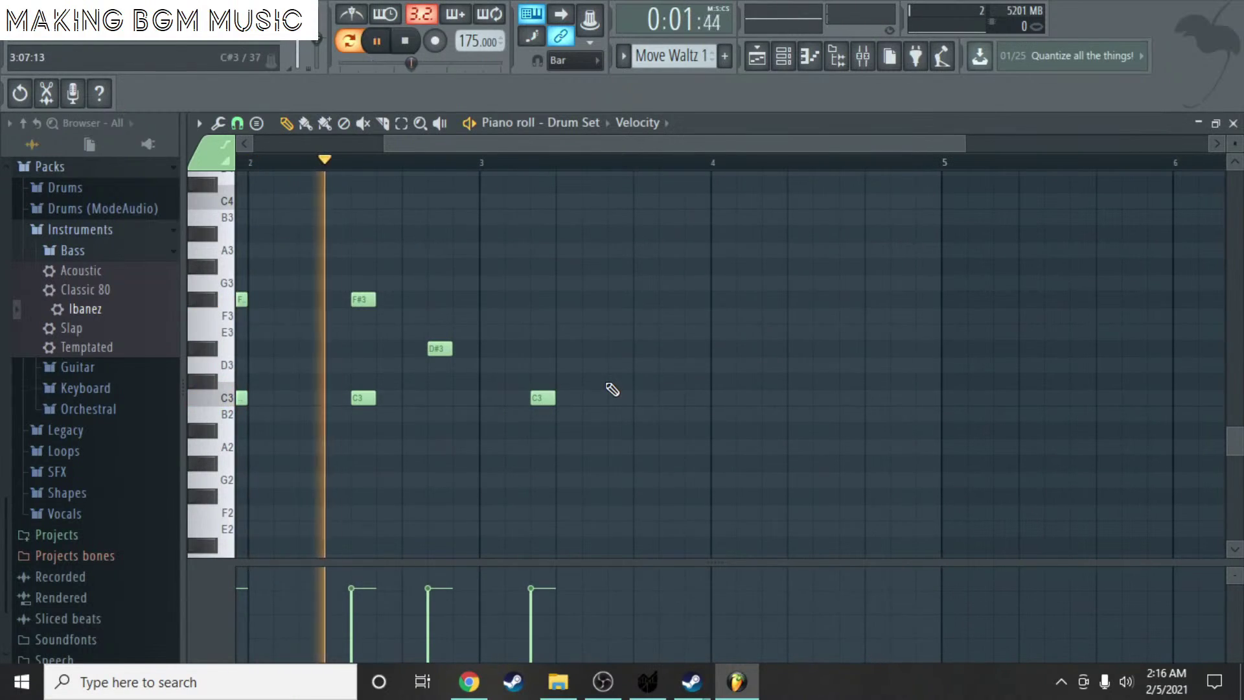
{"action": "key", "text": "space"}
{"action": "left_click_drag", "start_coordinate": [551, 398], "coordinate": [568, 402]}
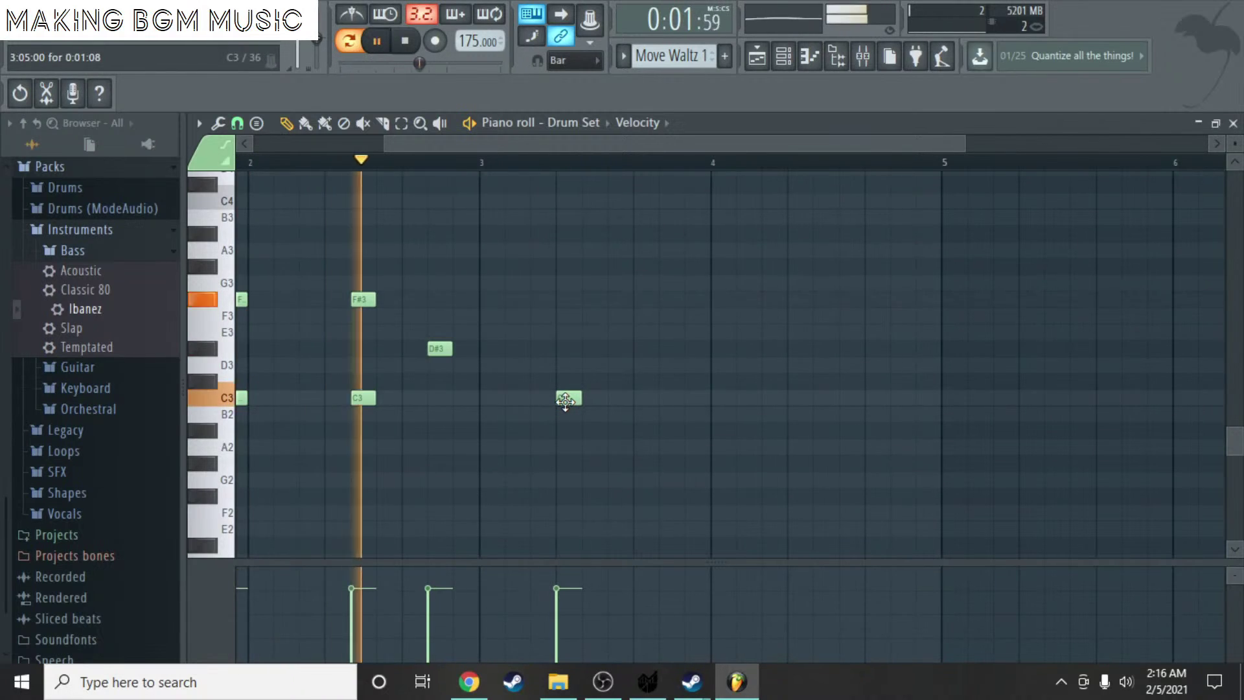
{"action": "key", "text": "space"}
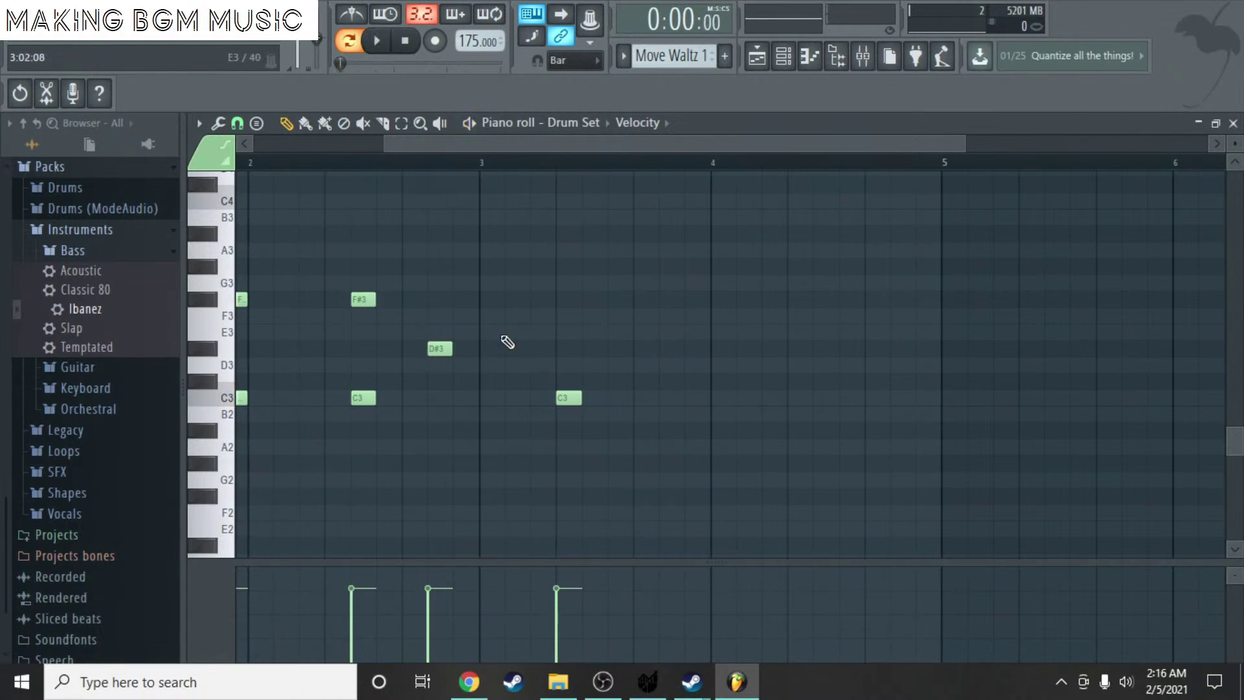
{"action": "scroll", "coordinate": [415, 282], "scroll_direction": "down", "scroll_amount": 2}
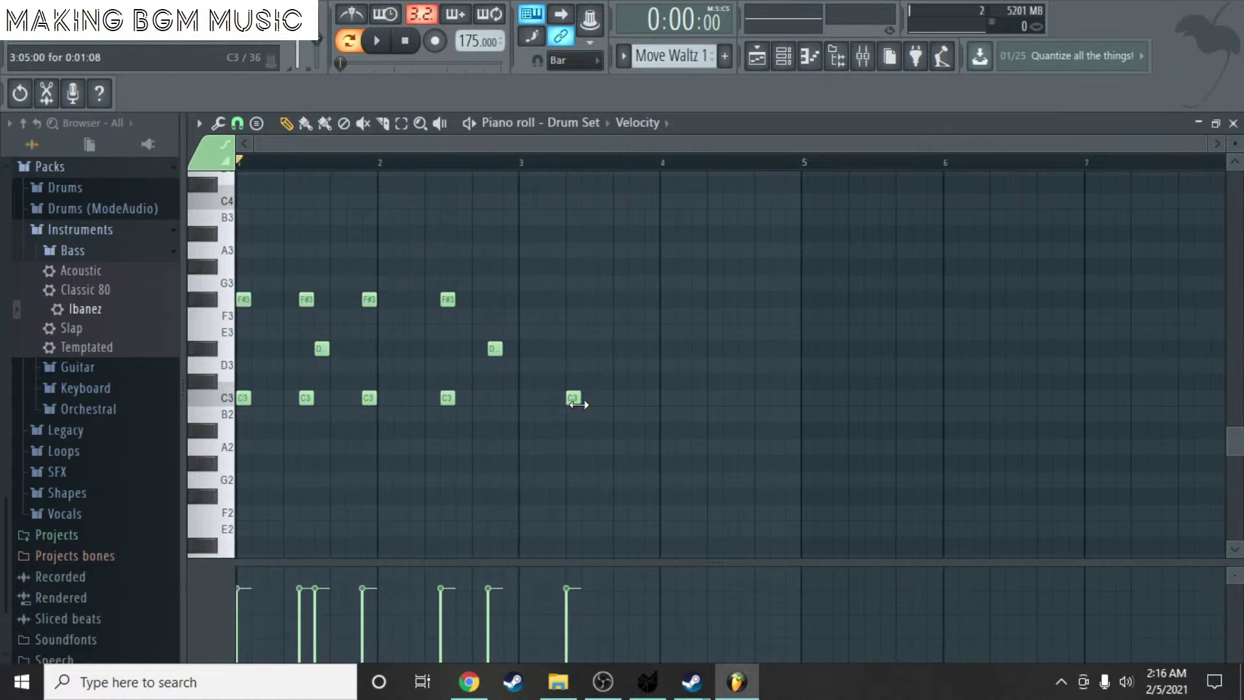
{"action": "scroll", "coordinate": [530, 377], "scroll_direction": "up", "scroll_amount": 2}
{"action": "scroll", "coordinate": [529, 378], "scroll_direction": "down", "scroll_amount": 2}
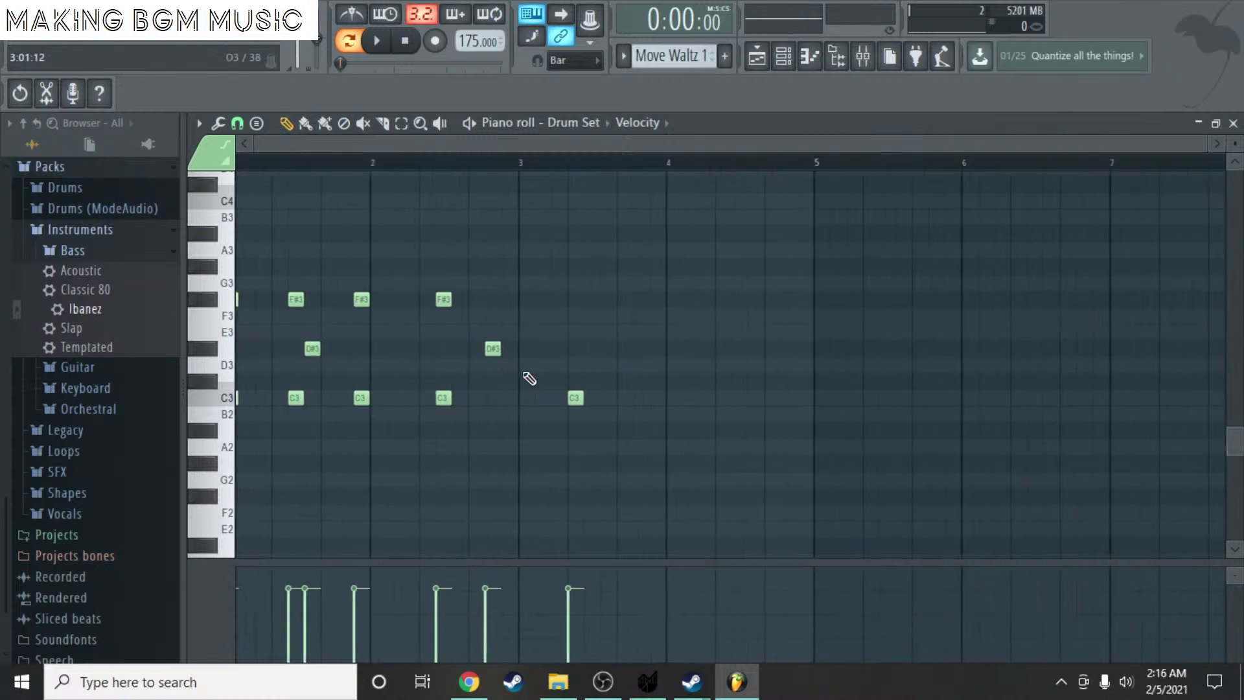
{"action": "right_click", "coordinate": [576, 398]}
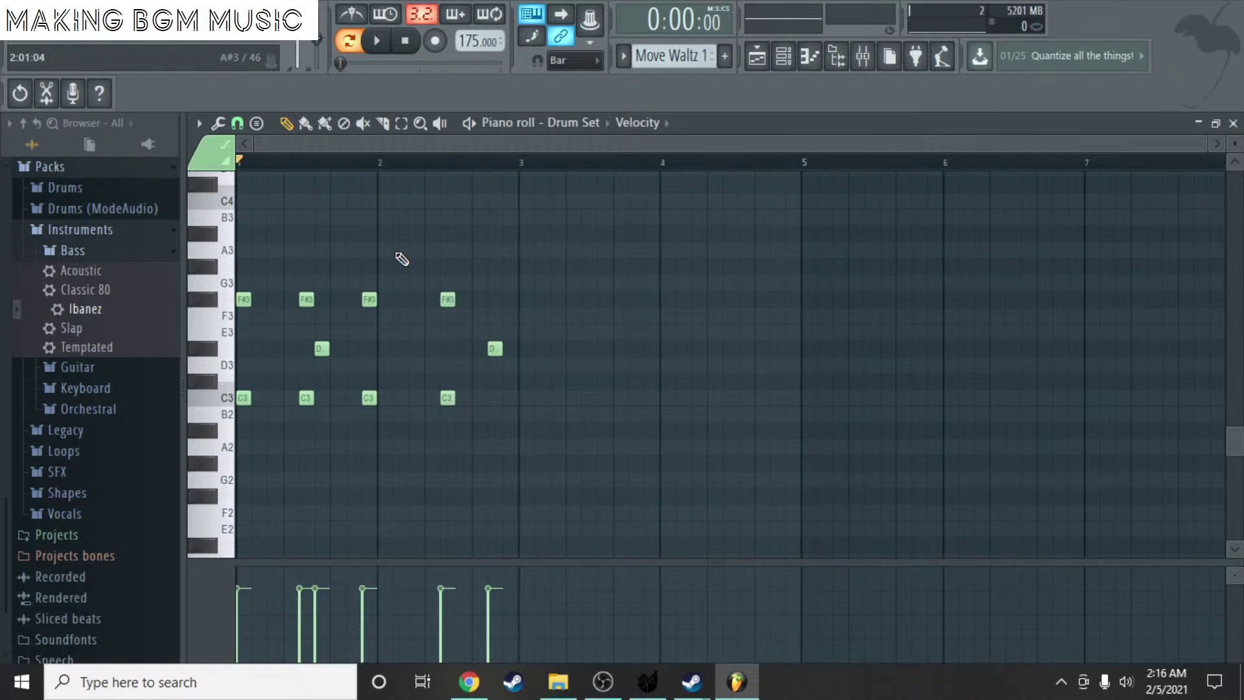
- Duplicate all notes with Ctrl+B, shift the copy one beat later, and play it
{"action": "key", "text": "ctrl+a"}
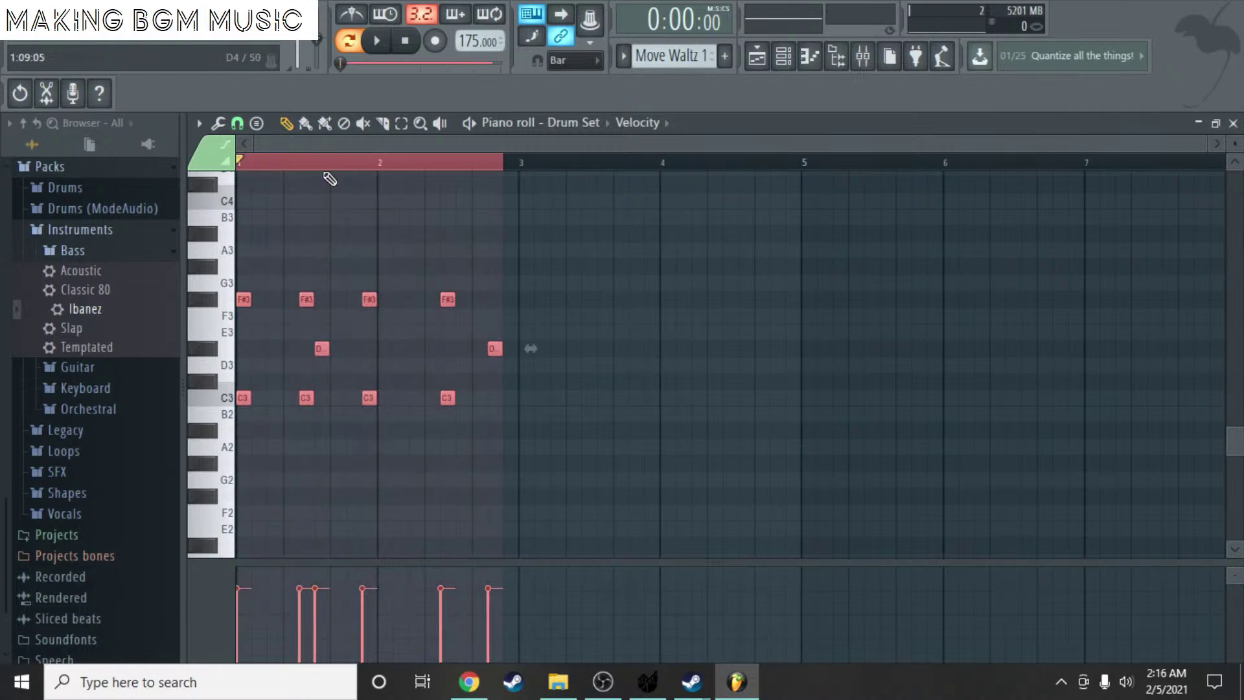
{"action": "scroll", "coordinate": [638, 348], "scroll_direction": "up", "scroll_amount": 3}
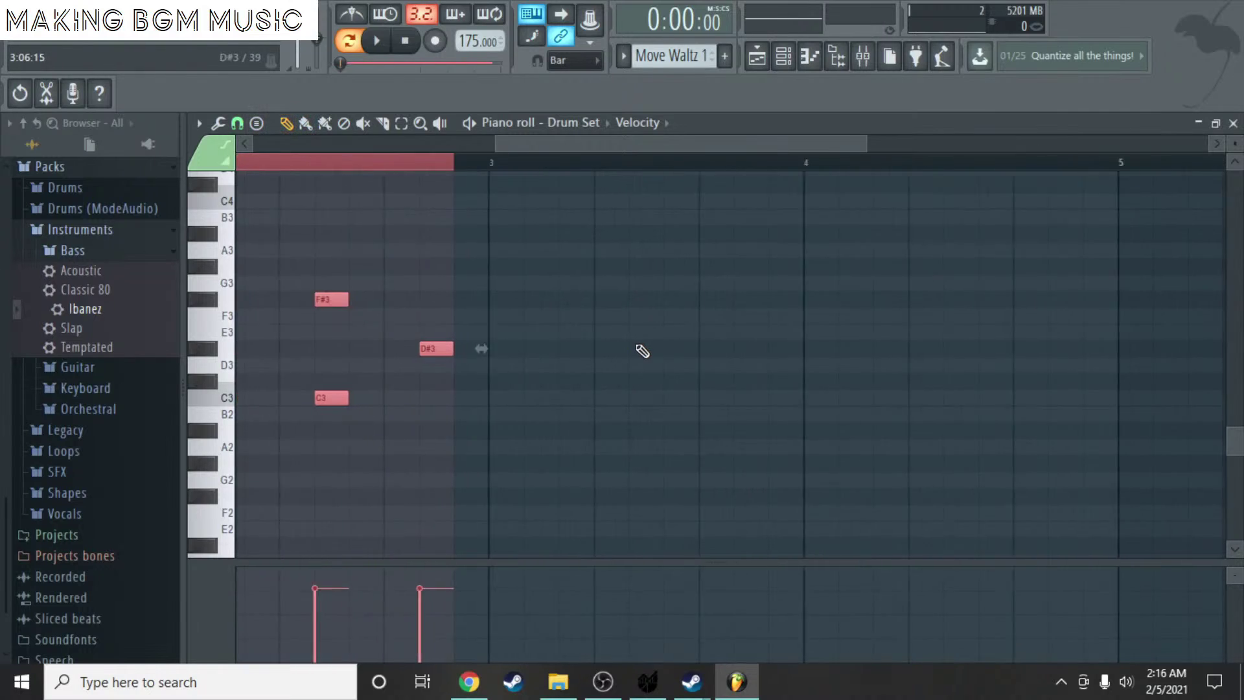
{"action": "key", "text": "ctrl+b"}
{"action": "left_click_drag", "start_coordinate": [455, 395], "coordinate": [594, 397]}
{"action": "scroll", "coordinate": [534, 394], "scroll_direction": "down", "scroll_amount": 4}
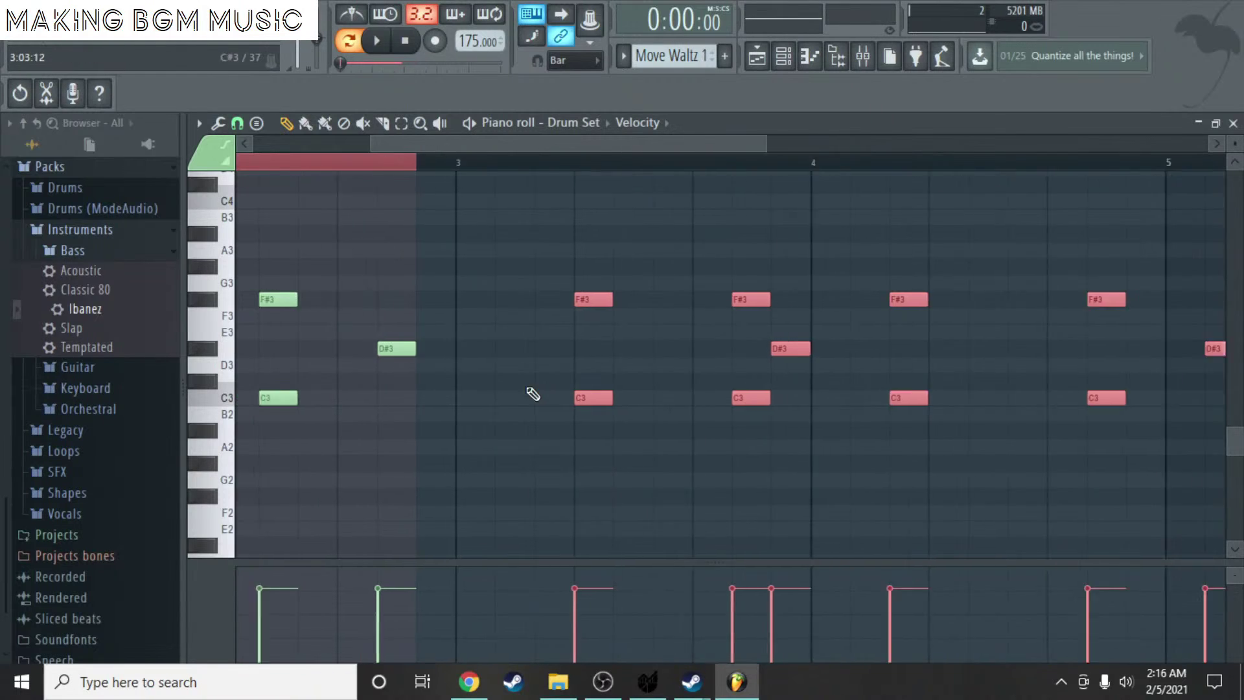
{"action": "key", "text": "space"}
- Rework the final D#3 note just past bar 5, restore it with undo, and replay the pattern
{"action": "right_click", "coordinate": [696, 350]}
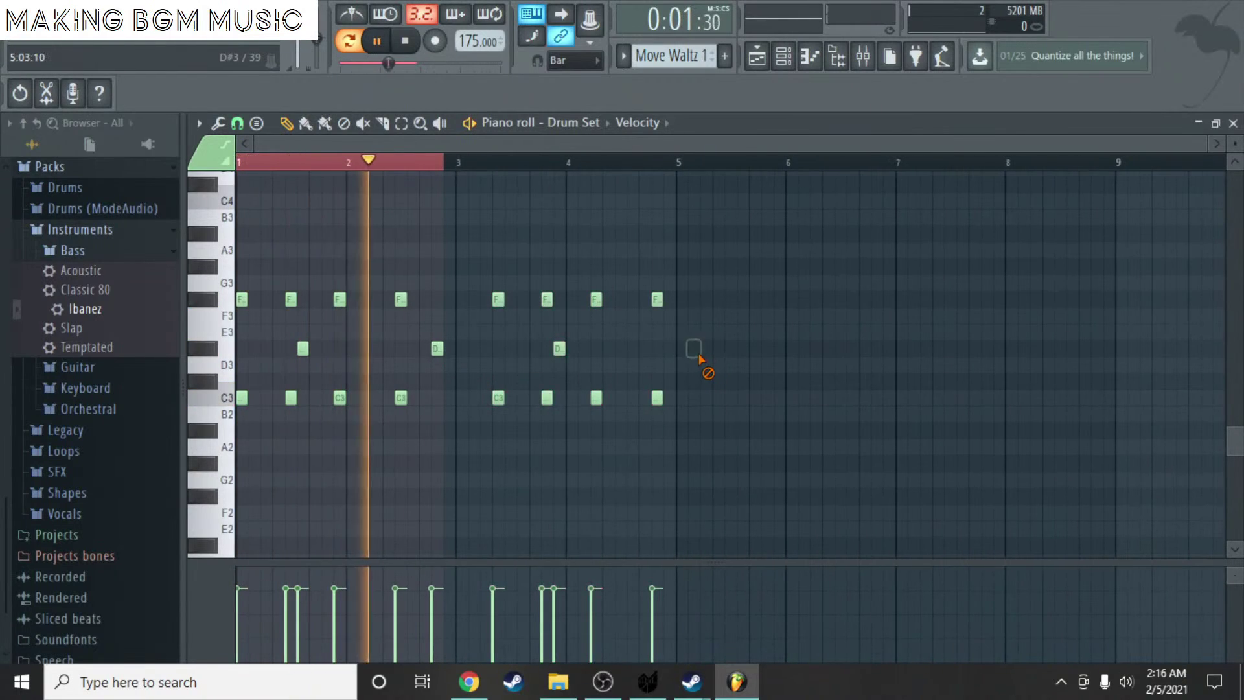
{"action": "left_click", "coordinate": [694, 348]}
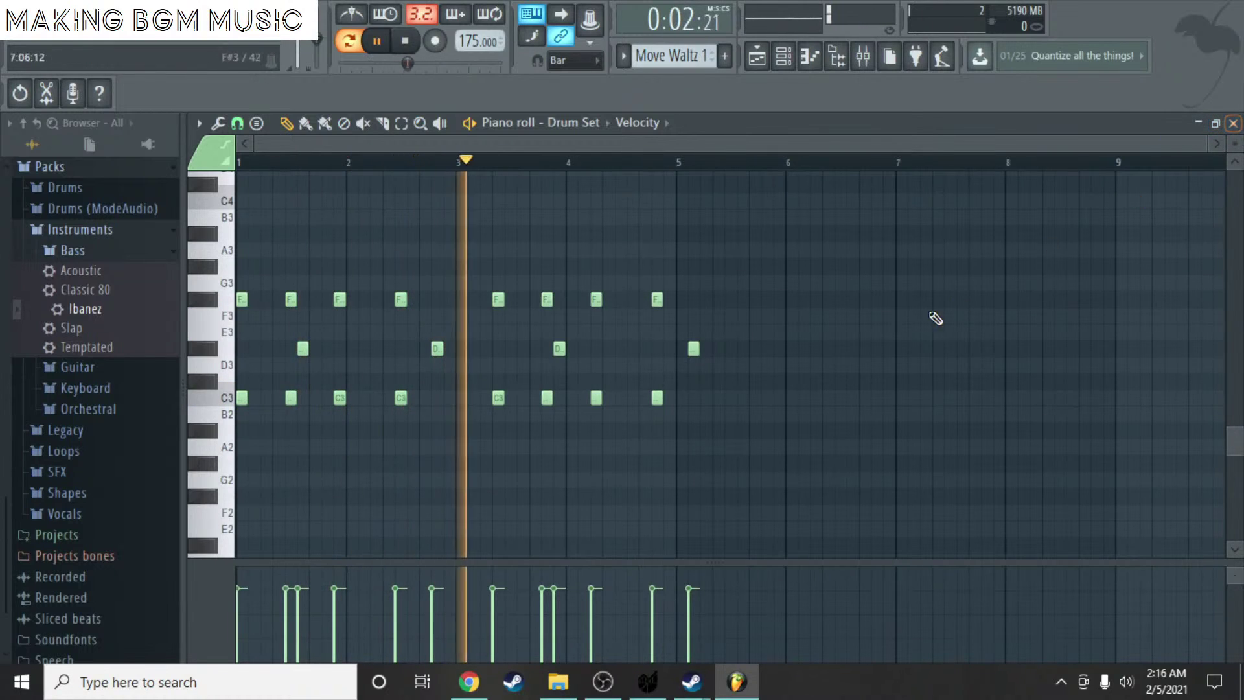
{"action": "right_click", "coordinate": [693, 350]}
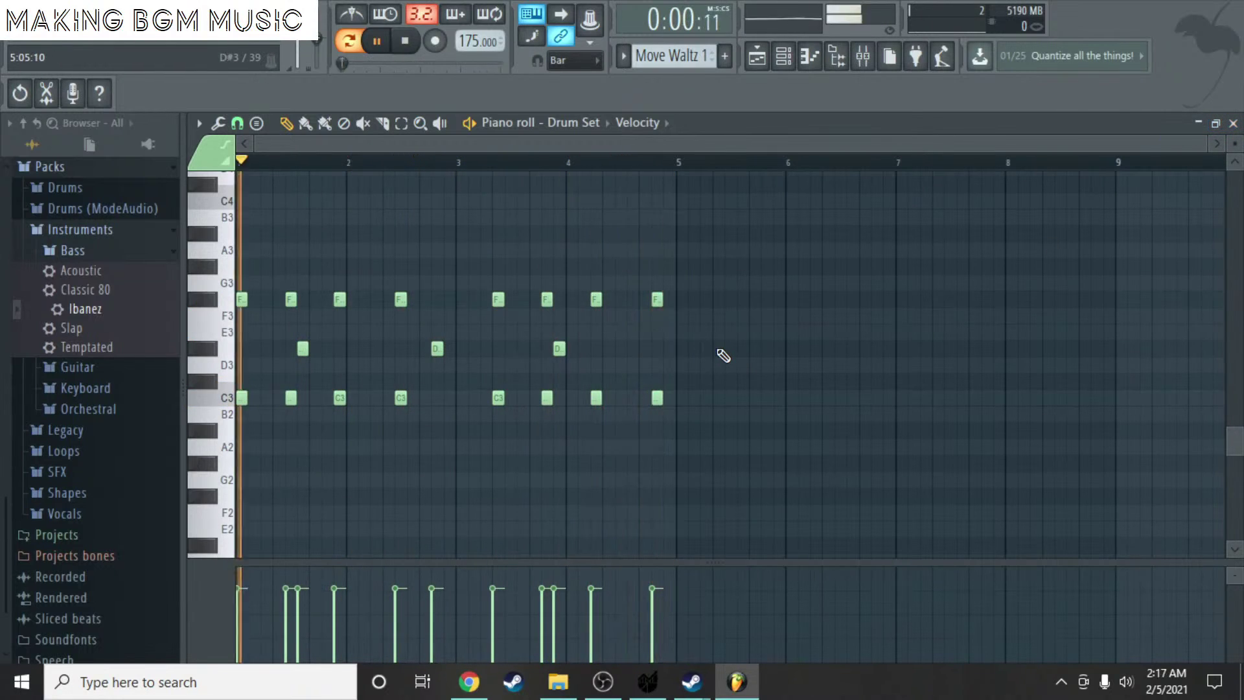
{"action": "key", "text": "space"}
{"action": "key", "text": "ctrl+z"}
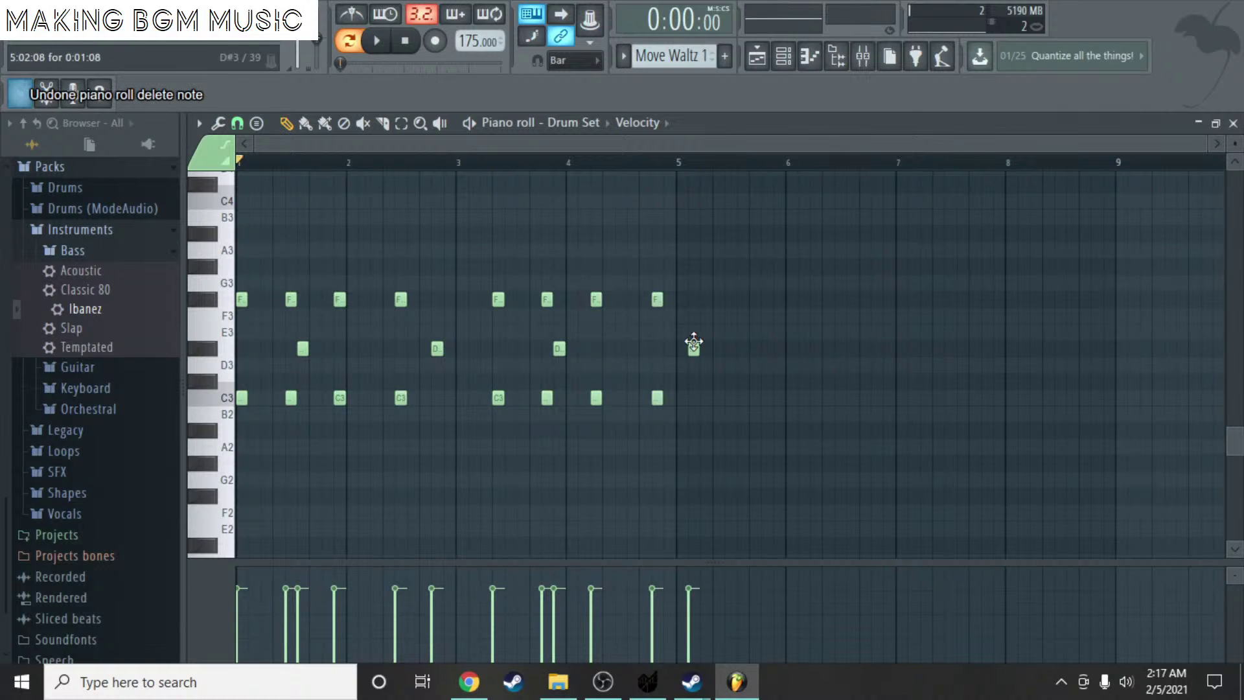
{"action": "scroll", "coordinate": [713, 351], "scroll_direction": "up", "scroll_amount": 2, "text": "ctrl"}
{"action": "scroll", "coordinate": [707, 367], "scroll_direction": "down", "scroll_amount": 2, "text": "ctrl"}
{"action": "key", "text": "space"}
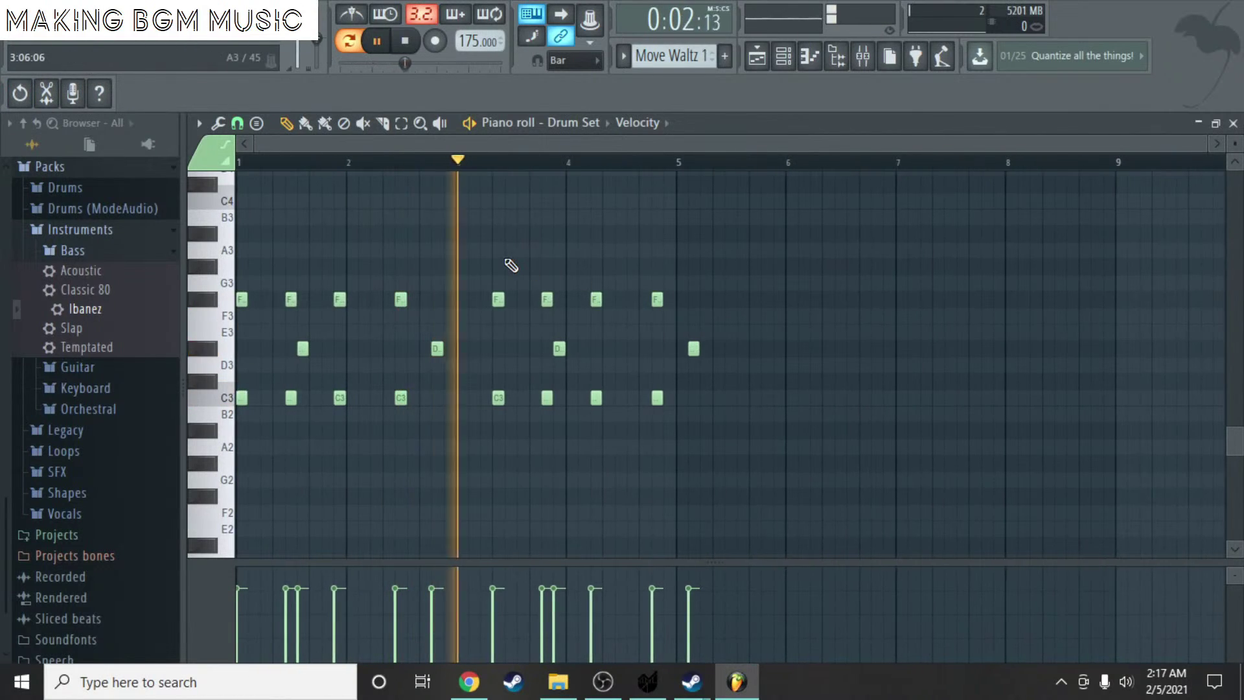
{"action": "key", "text": "space"}
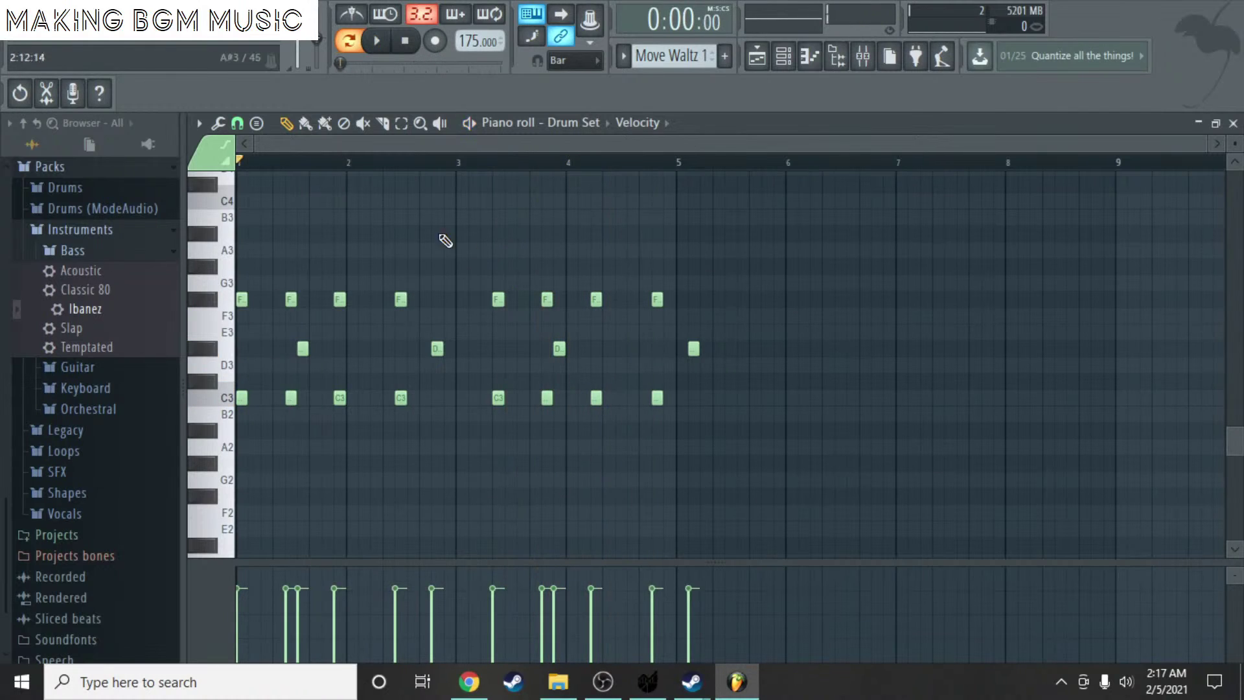
- Change Beats per bar from 3 to 4 on the File settings Project tab, then close the settings
{"action": "left_click", "coordinate": [194, 9]}
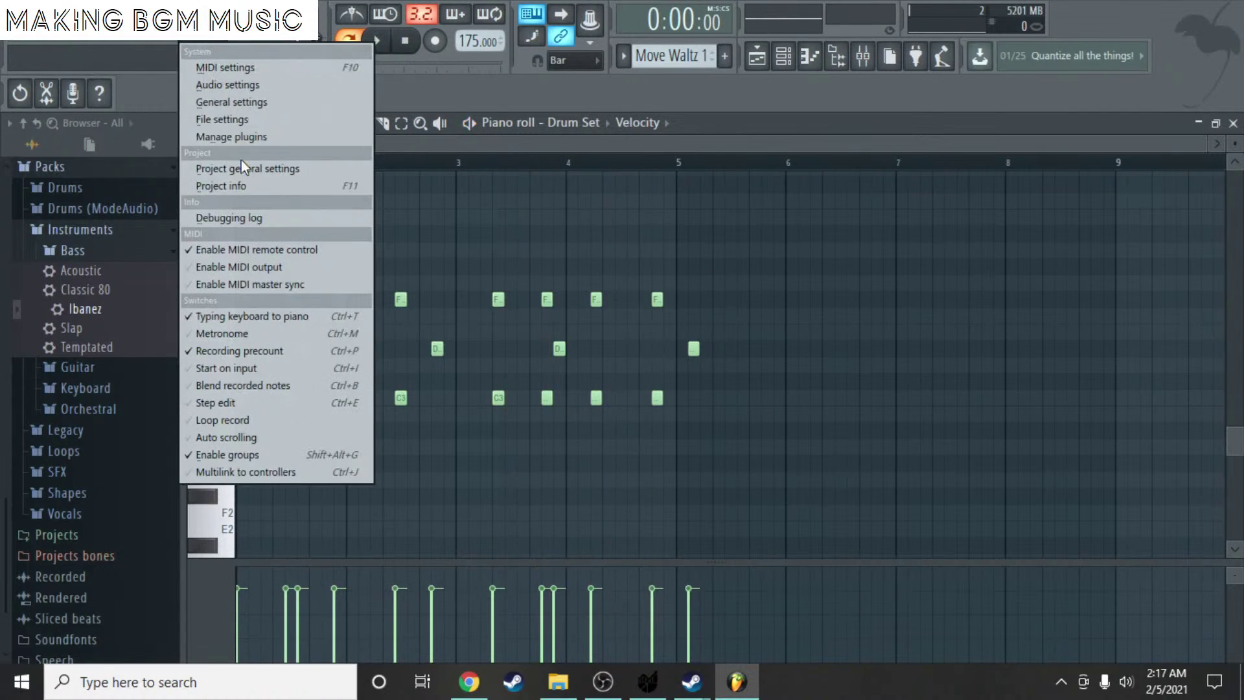
{"action": "left_click", "coordinate": [231, 121]}
{"action": "left_click", "coordinate": [803, 86]}
{"action": "left_click", "coordinate": [648, 86]}
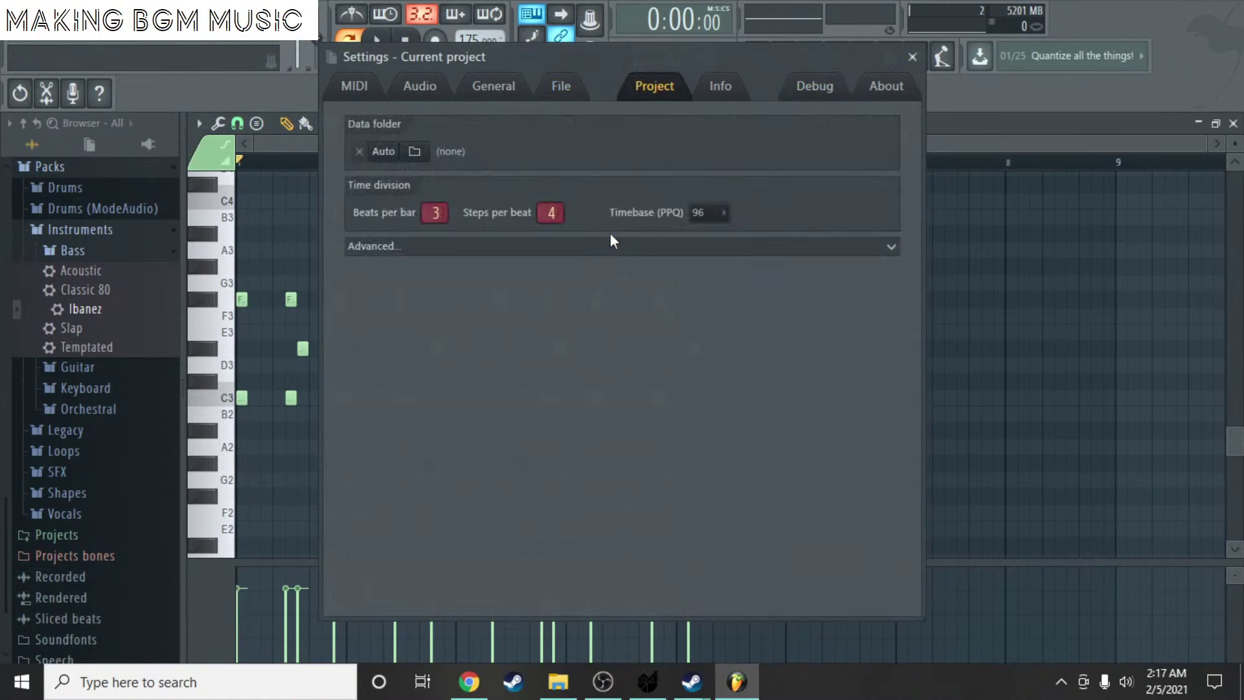
{"action": "scroll", "coordinate": [429, 213], "scroll_direction": "up", "scroll_amount": 1}
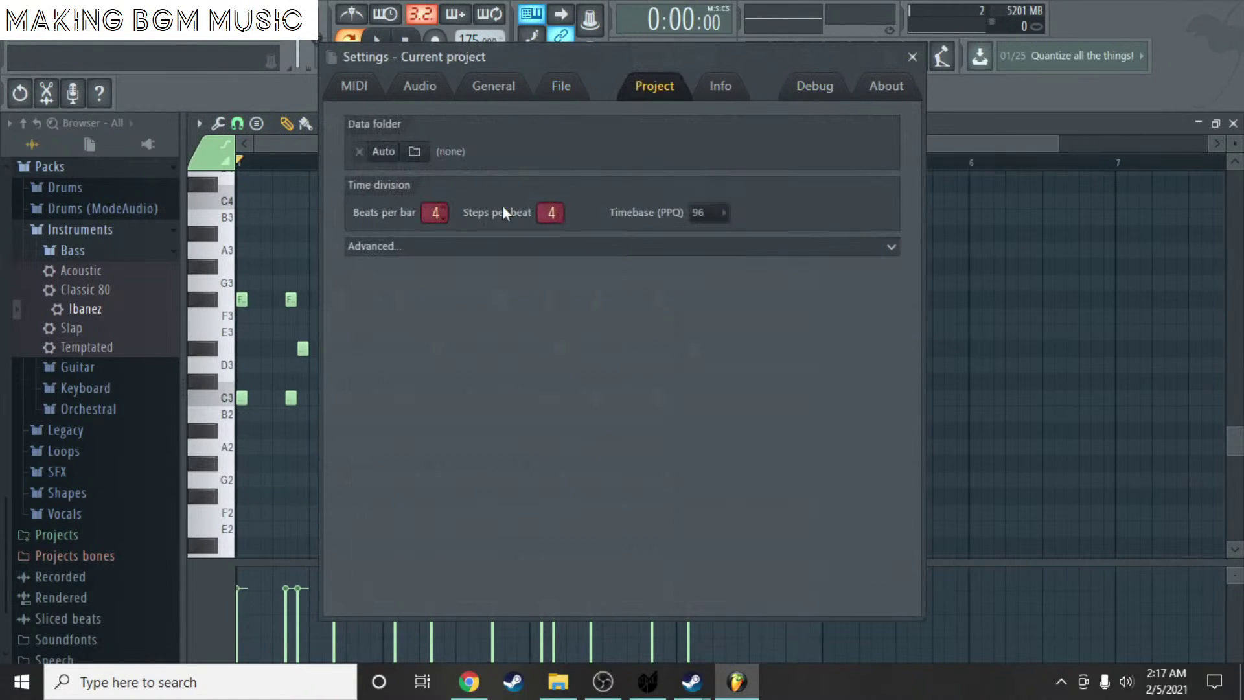
{"action": "left_click", "coordinate": [913, 57]}
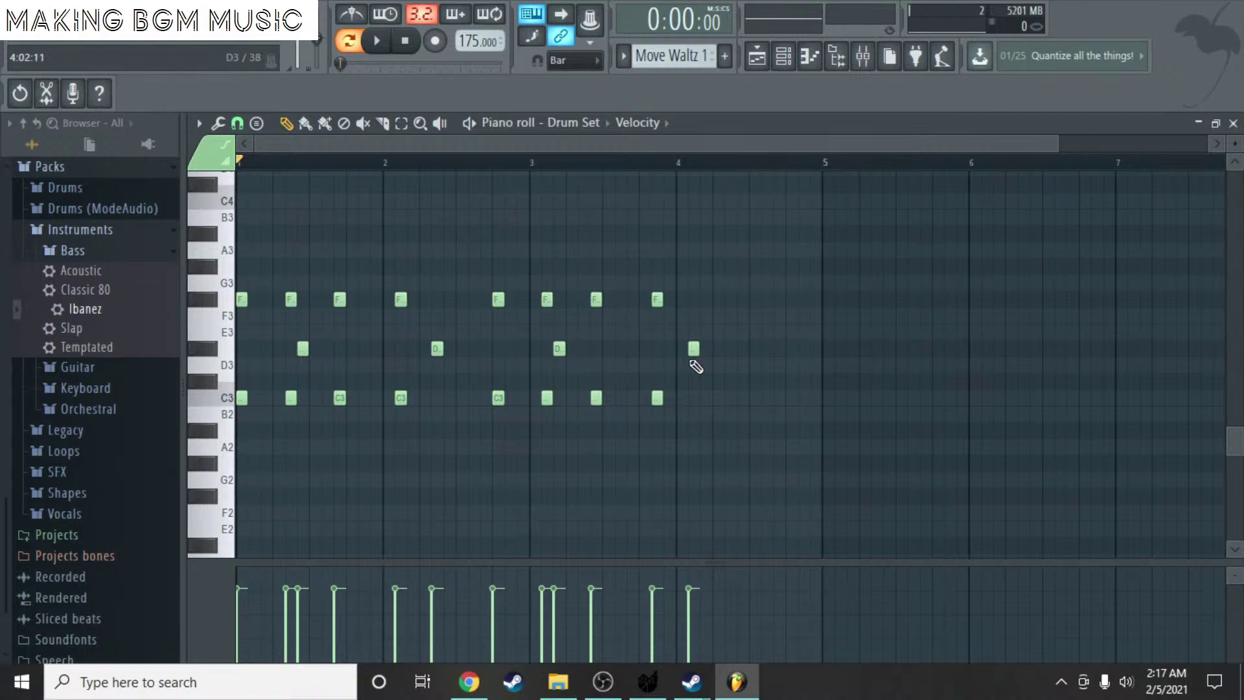
- Add three F#3 notes in bar 4 and play back from bar 4
{"action": "key", "text": "space"}
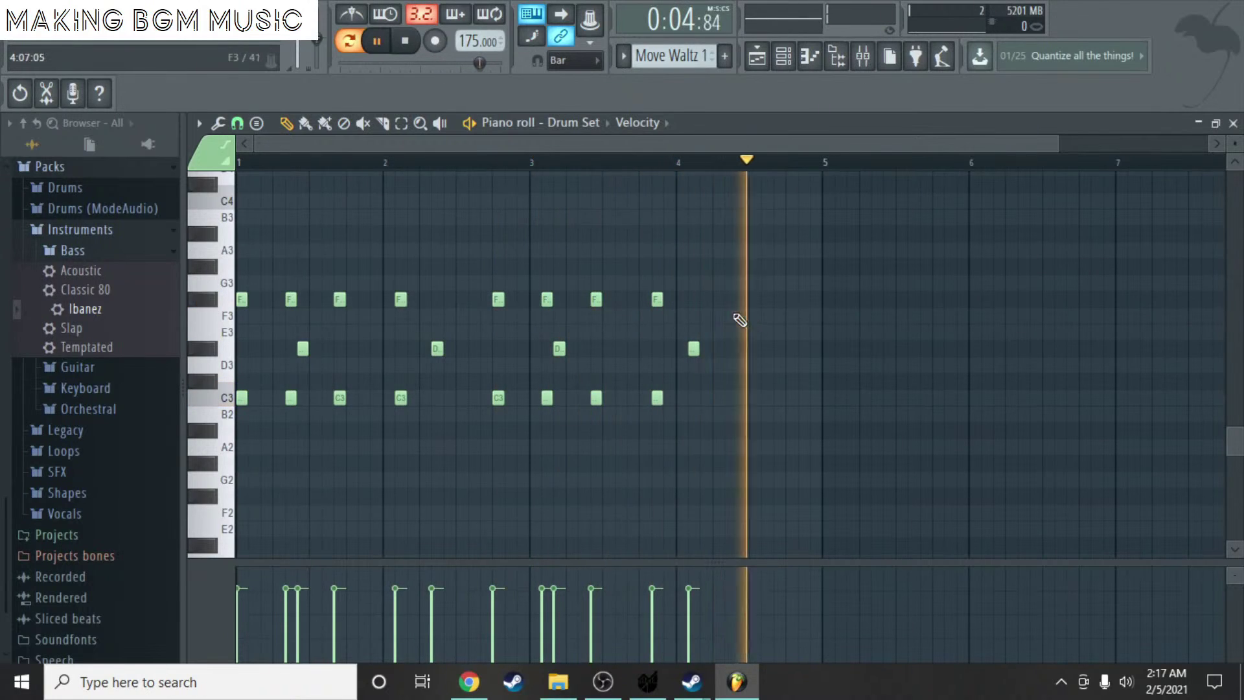
{"action": "key", "text": "space"}
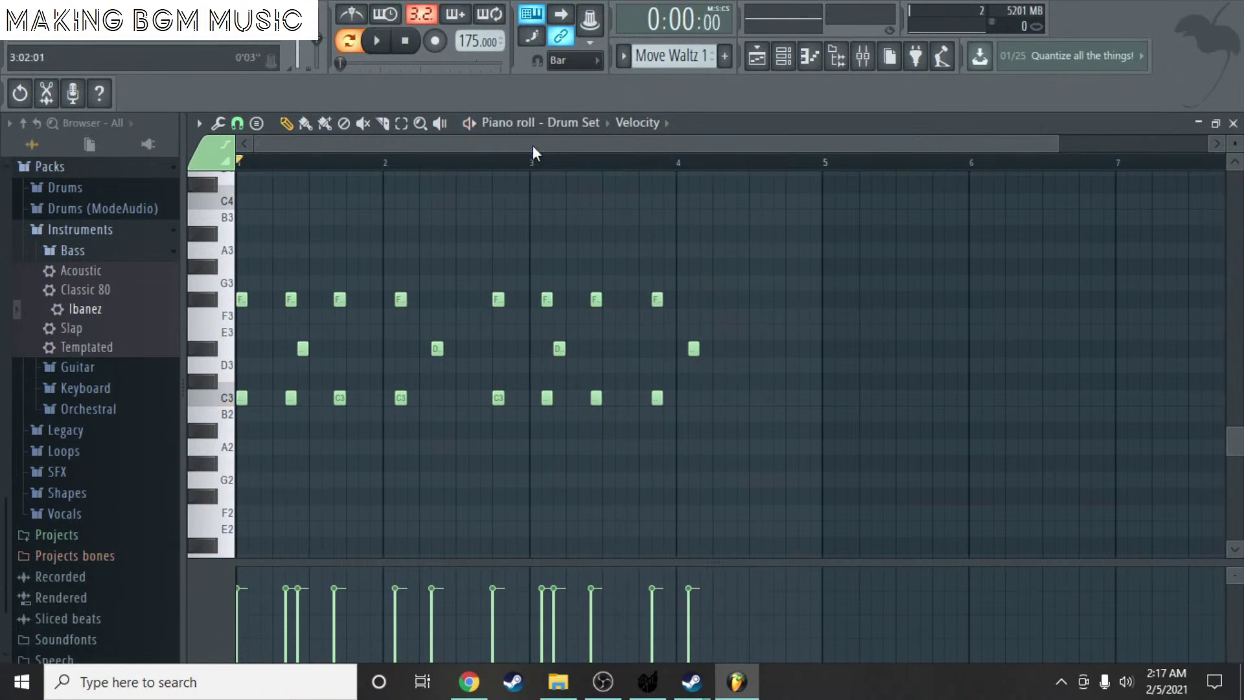
{"action": "scroll", "coordinate": [698, 331], "scroll_direction": "up", "scroll_amount": 3}
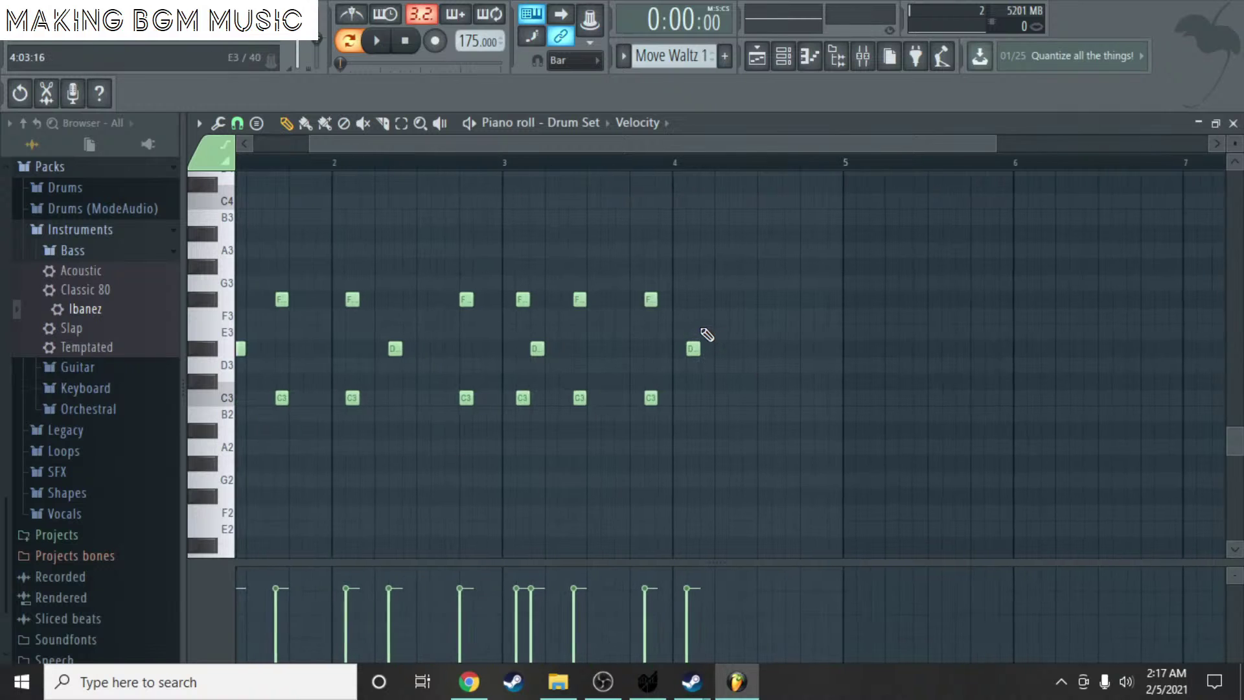
{"action": "scroll", "coordinate": [698, 332], "scroll_direction": "down", "scroll_amount": 3}
{"action": "scroll", "coordinate": [866, 340], "scroll_direction": "up", "scroll_amount": 4}
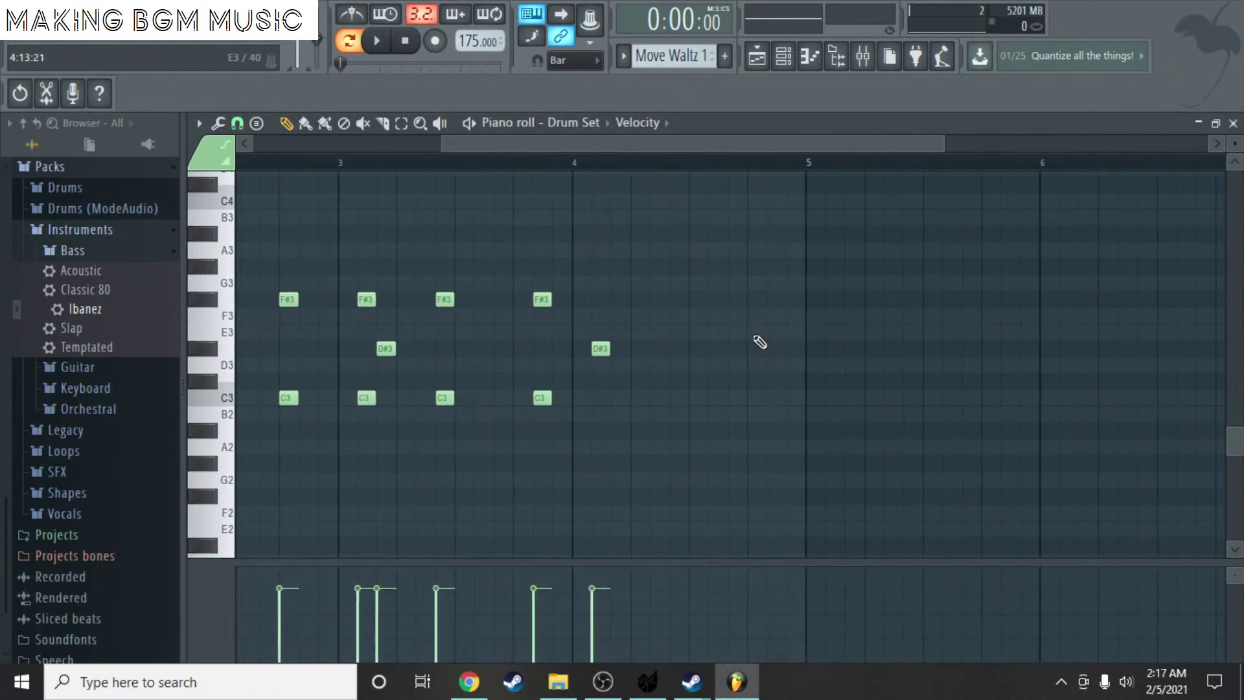
{"action": "left_click", "coordinate": [583, 300]}
{"action": "left_click", "coordinate": [677, 299]}
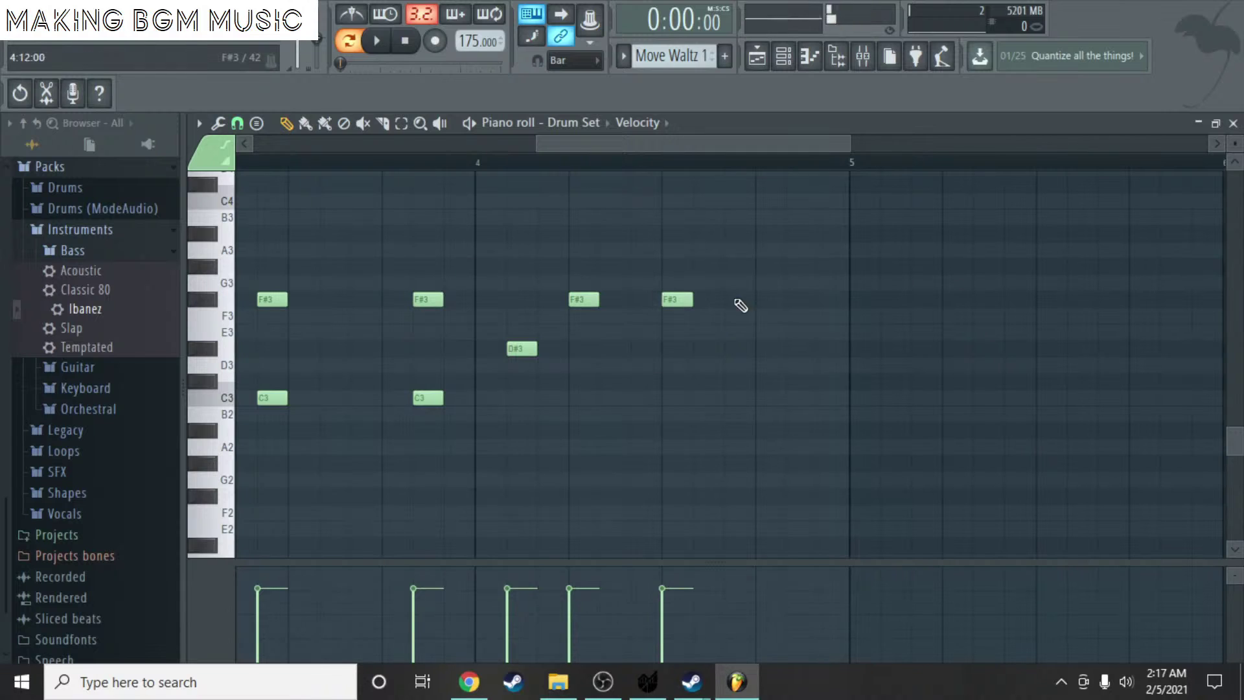
{"action": "left_click", "coordinate": [770, 299]}
{"action": "left_click", "coordinate": [477, 160]}
{"action": "key", "text": "space"}
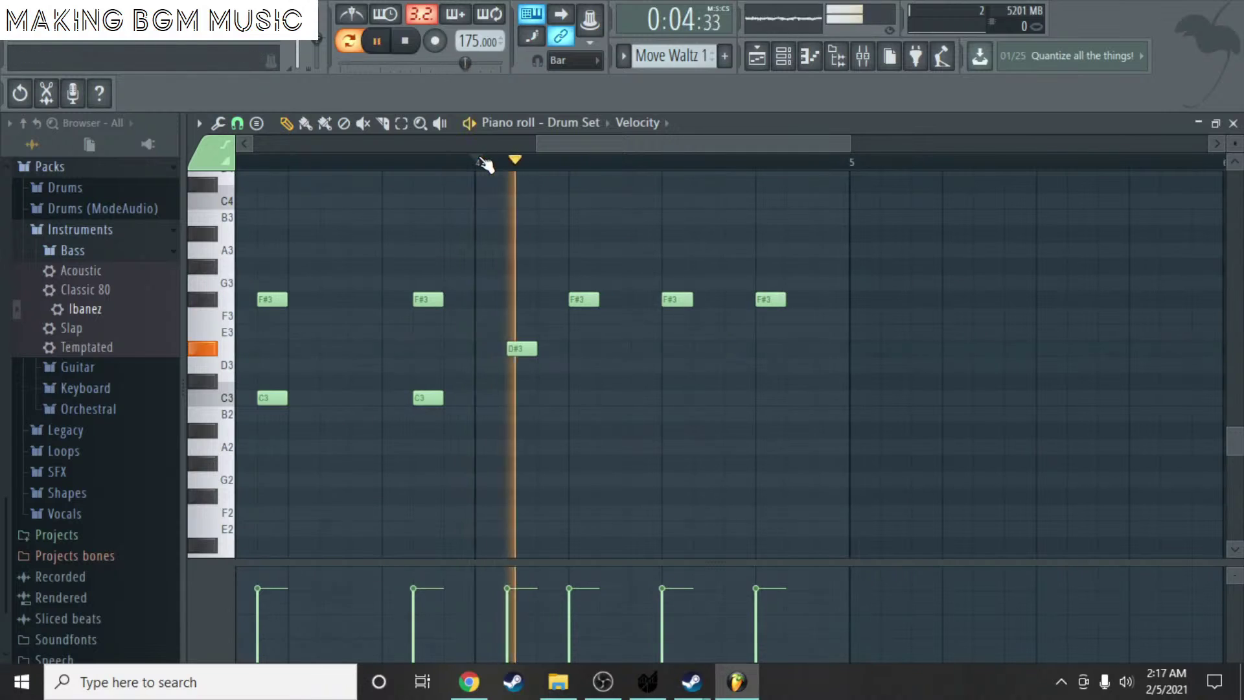
{"action": "key", "text": "space"}
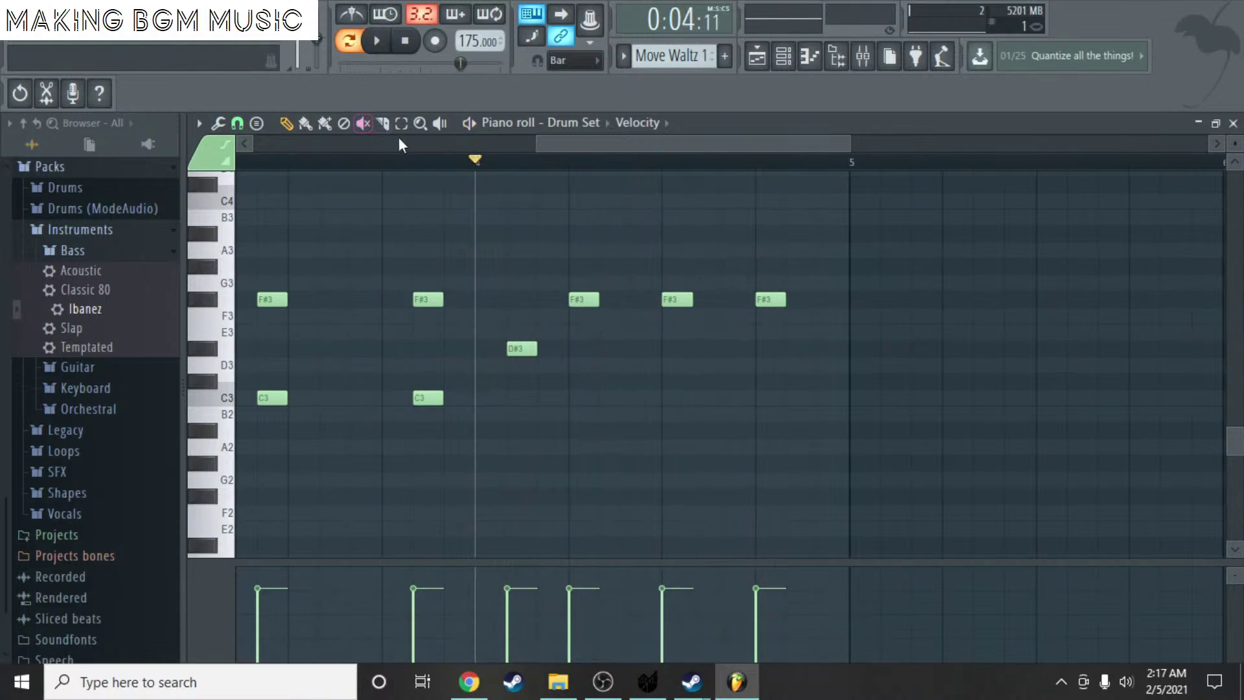
- Shift the three new F#3 notes one step later and replay the pattern
{"action": "left_click_drag", "start_coordinate": [561, 277], "coordinate": [816, 324]}
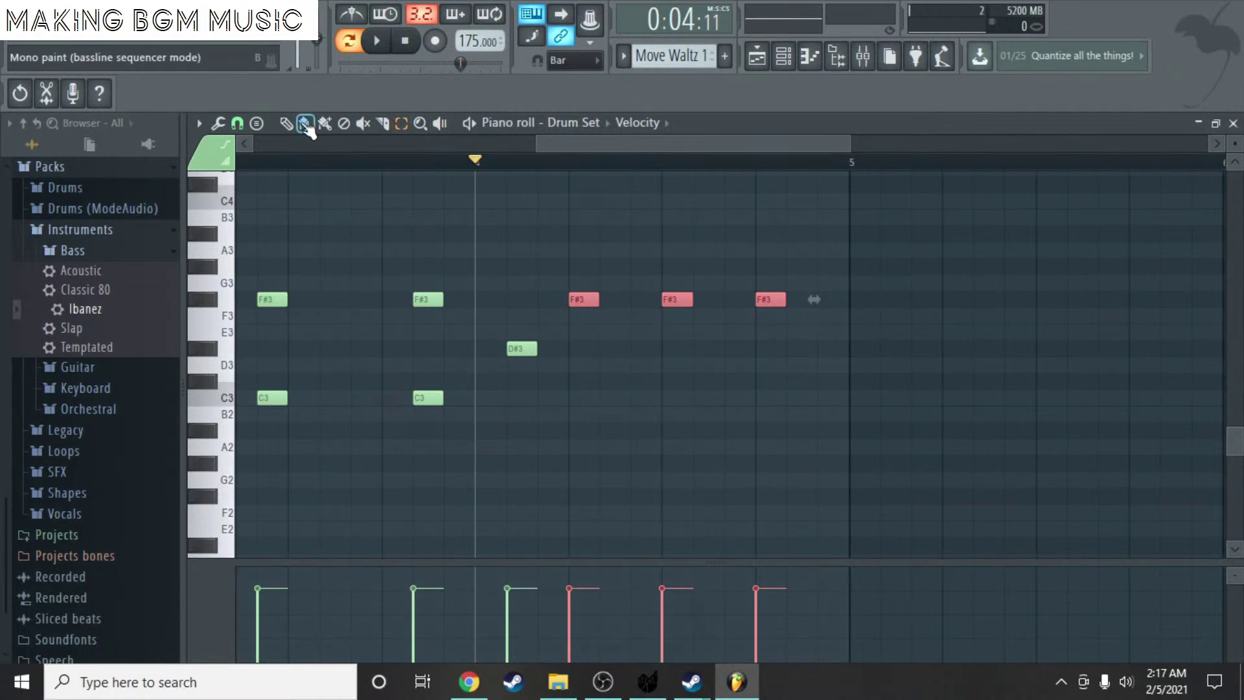
{"action": "left_click_drag", "start_coordinate": [577, 297], "coordinate": [607, 297]}
{"action": "key", "text": "space"}
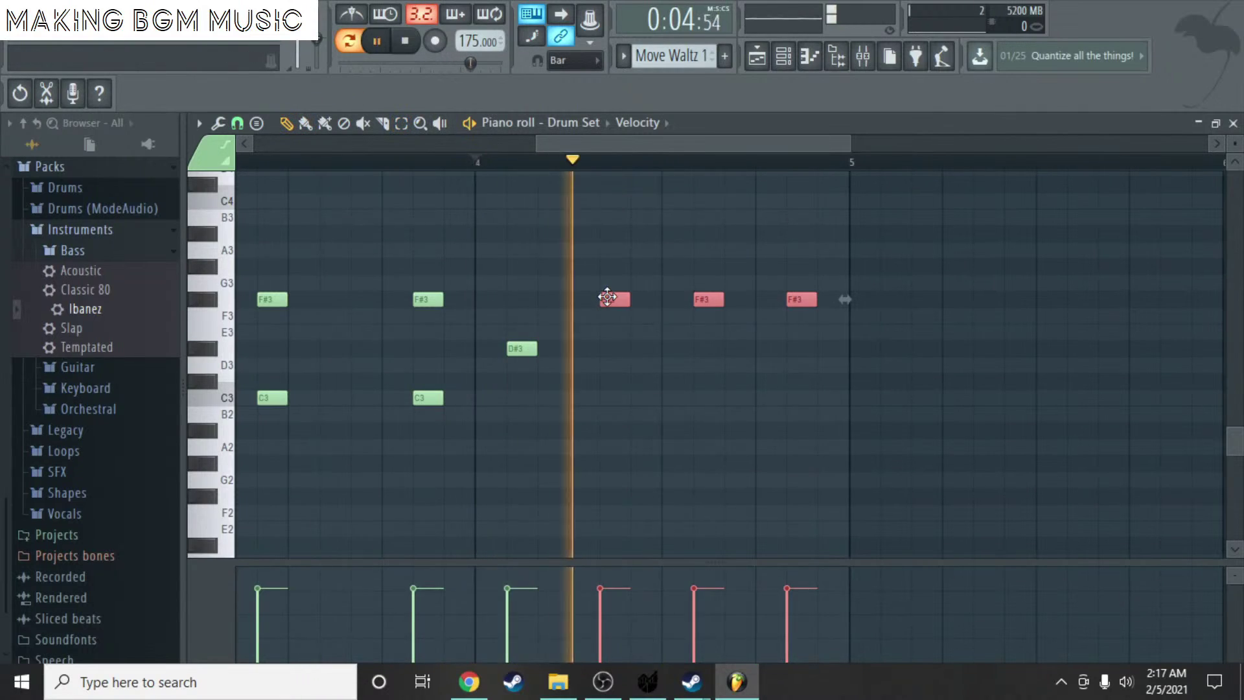
{"action": "key", "text": "space"}
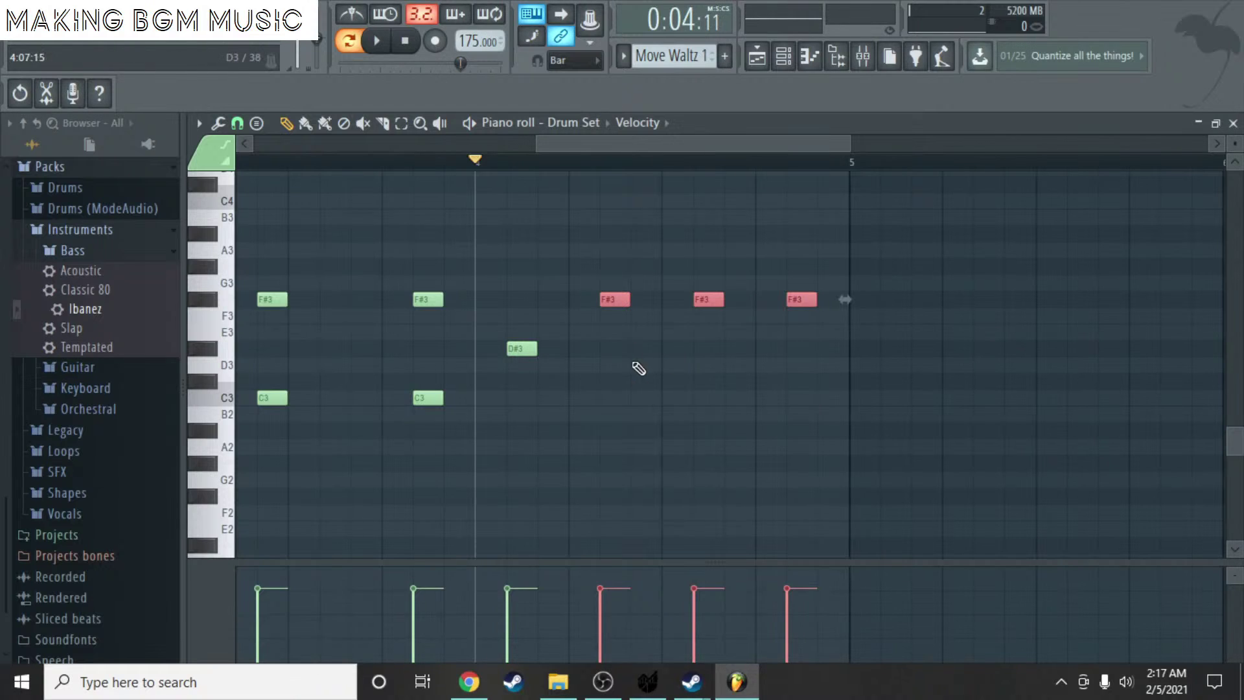
{"action": "left_click", "coordinate": [590, 415]}
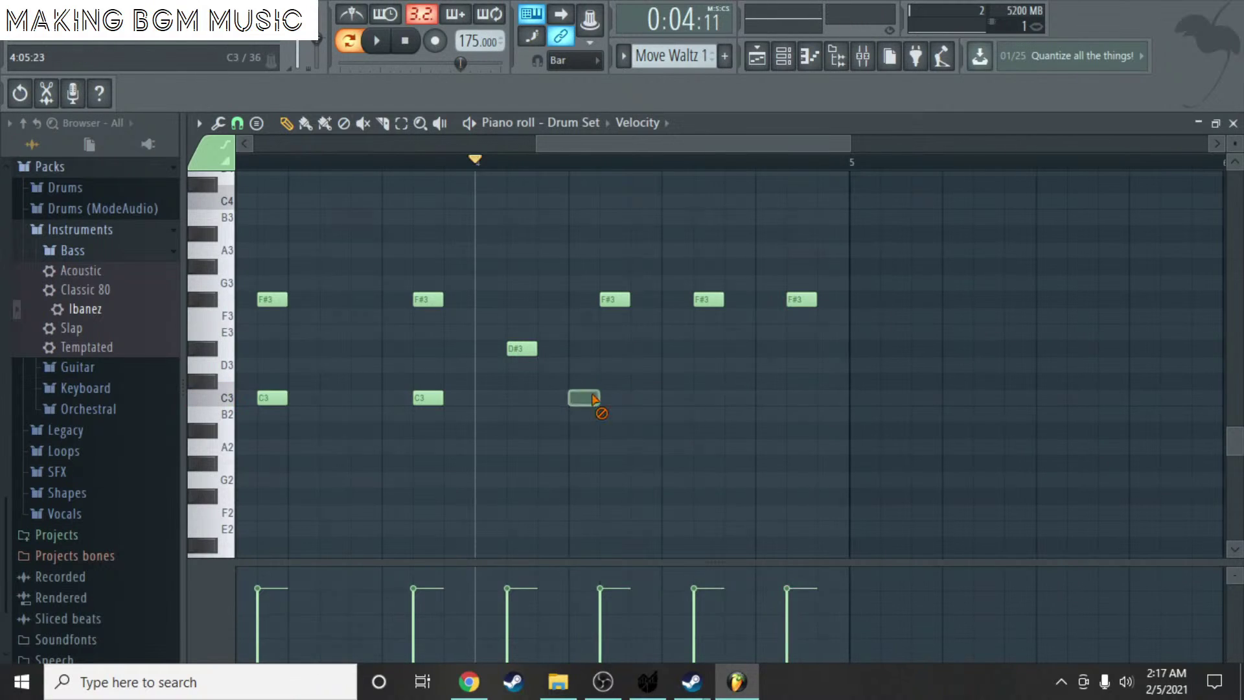
{"action": "key", "text": "space"}
{"action": "scroll", "coordinate": [595, 334], "scroll_direction": "down", "scroll_amount": 3, "text": "ctrl"}
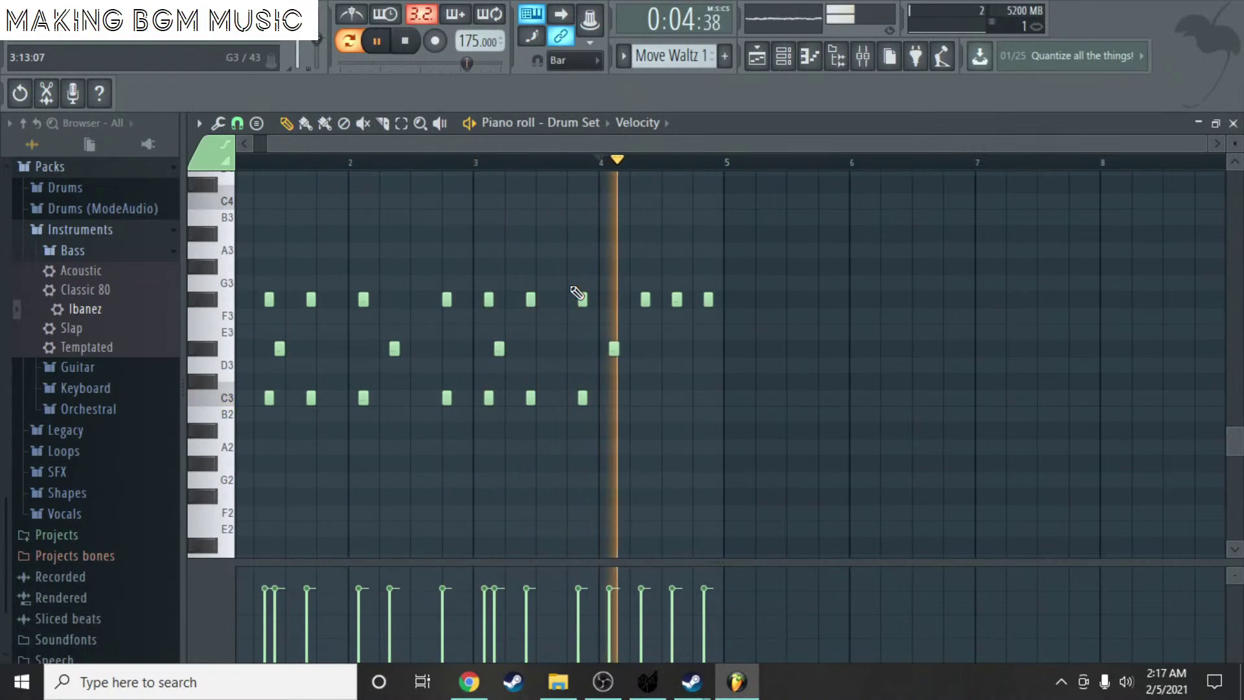
{"action": "key", "text": "space"}
- Review the project's time-division settings in the project info window
{"action": "left_click", "coordinate": [198, 9]}
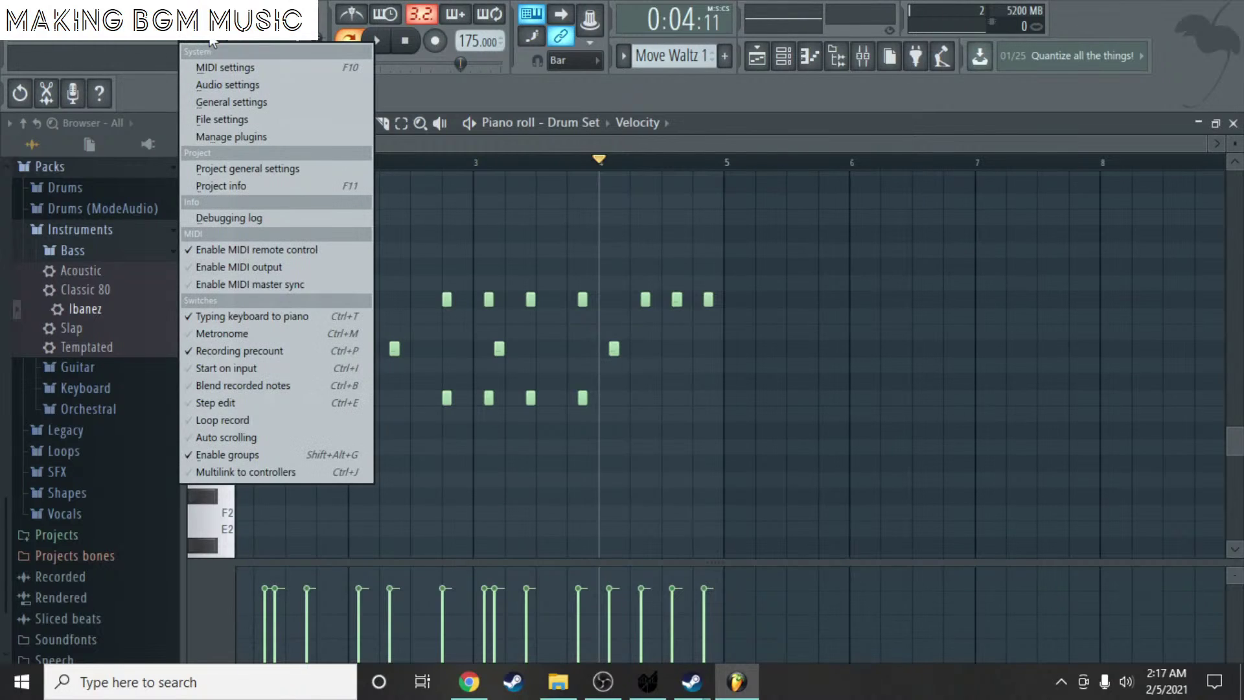
{"action": "left_click", "coordinate": [248, 185]}
{"action": "left_click", "coordinate": [654, 86]}
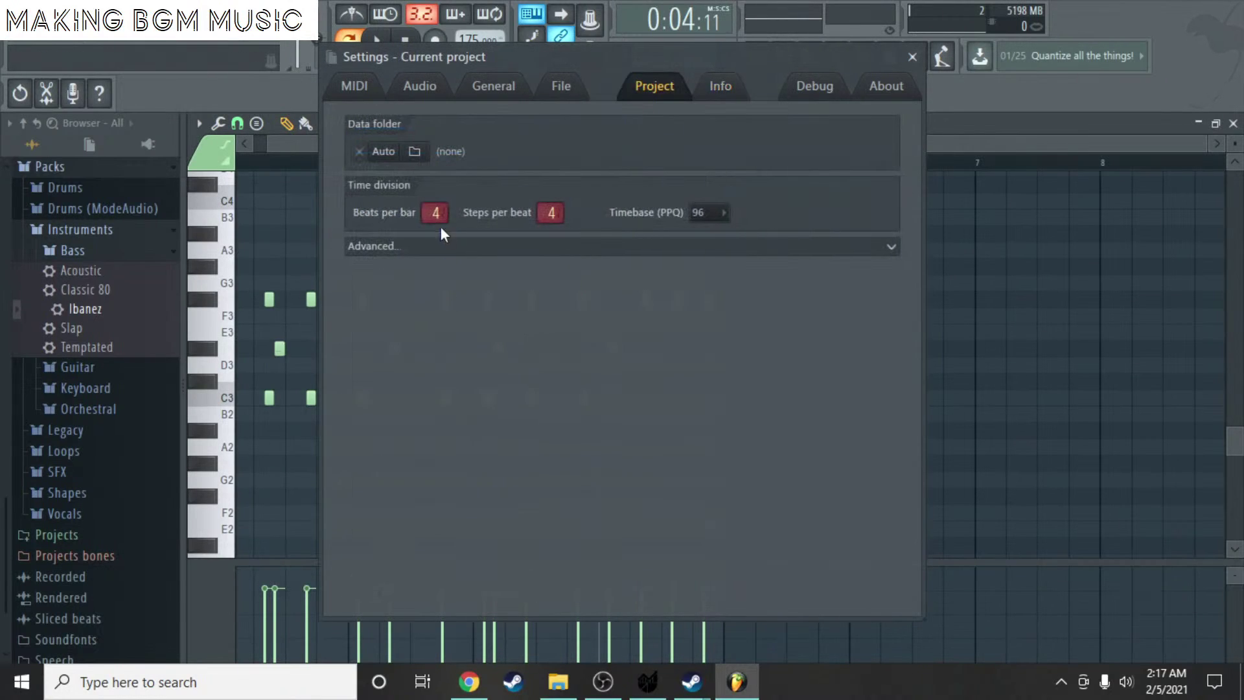
{"action": "left_click", "coordinate": [913, 56]}
- Delete the three trailing F#3 notes and close the piano roll
{"action": "key", "text": "space"}
{"action": "key", "text": "space"}
{"action": "right_click", "coordinate": [708, 298]}
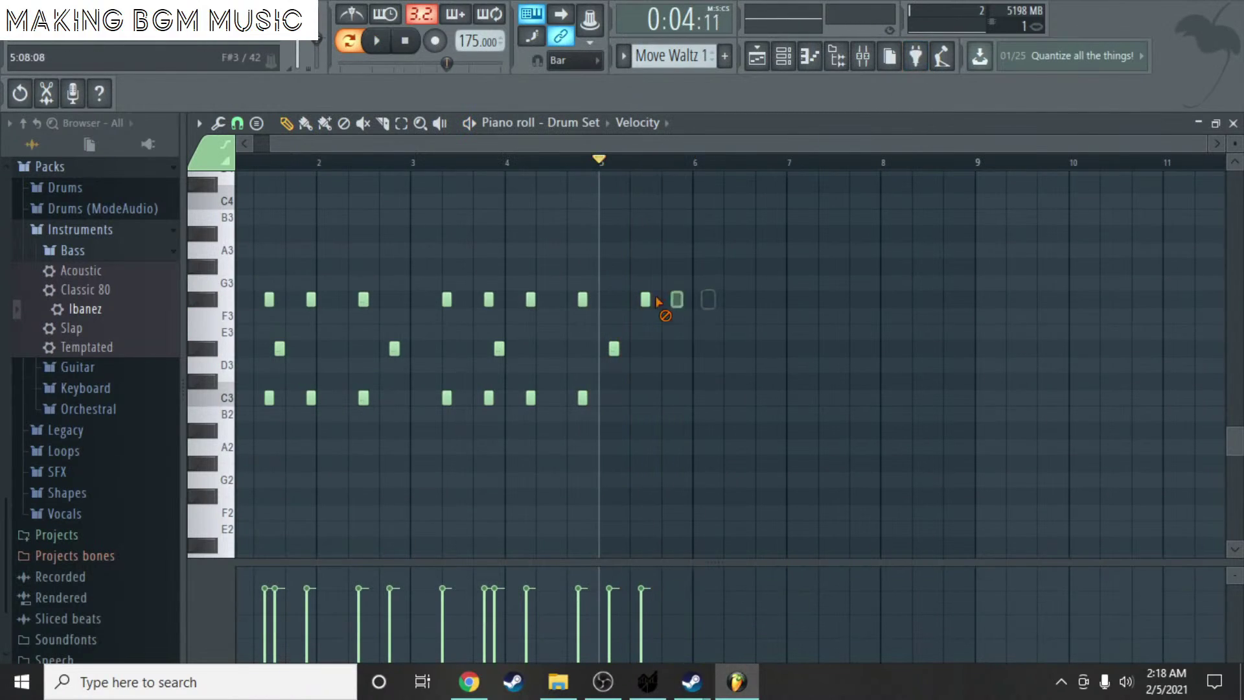
{"action": "right_click", "coordinate": [677, 298]}
{"action": "right_click", "coordinate": [645, 299]}
{"action": "scroll", "coordinate": [703, 346], "scroll_direction": "up", "scroll_amount": 2}
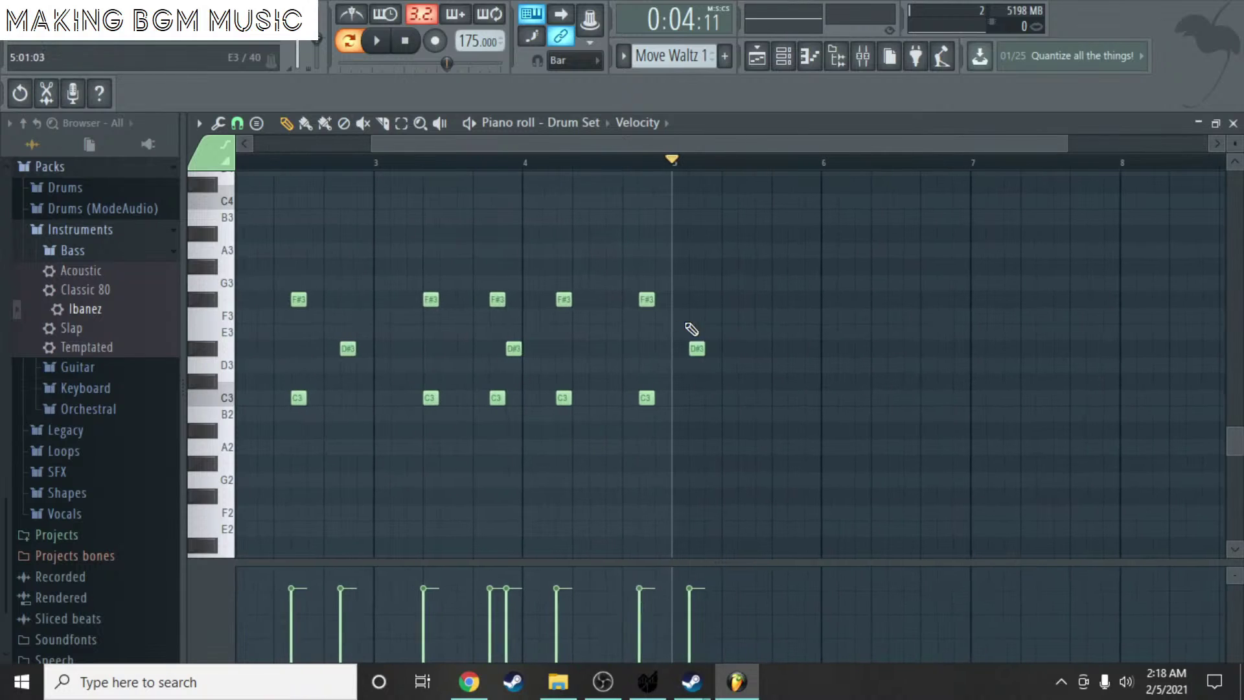
{"action": "left_click", "coordinate": [1233, 124]}
- Remove the stray Move Waltz 1 clip from Track 5 and play the whole song from bar 1
{"action": "left_click", "coordinate": [840, 473]}
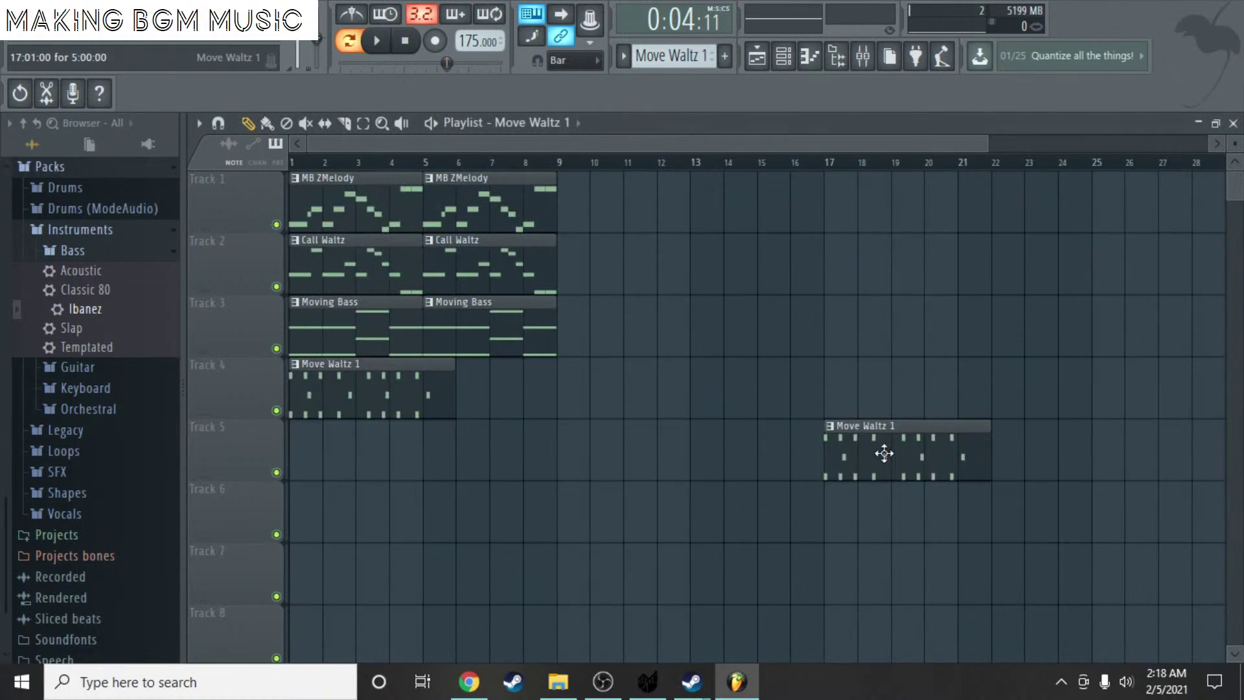
{"action": "right_click", "coordinate": [884, 450]}
{"action": "left_click", "coordinate": [300, 163]}
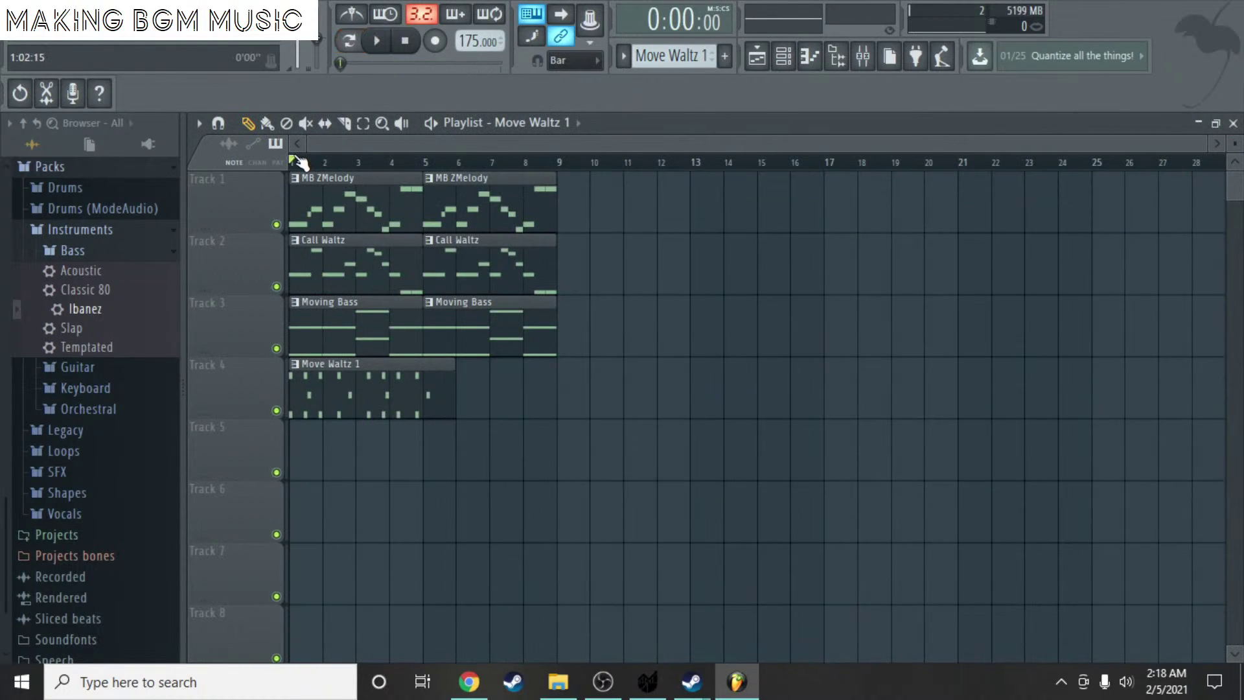
{"action": "key", "text": "space"}
{"action": "key", "text": "space"}
{"action": "mouse_move", "coordinate": [1208, 142]}
{"action": "left_mouse_down"}
{"action": "mouse_move", "coordinate": [722, 153]}
{"action": "mouse_move", "coordinate": [1206, 145]}
{"action": "left_mouse_up"}
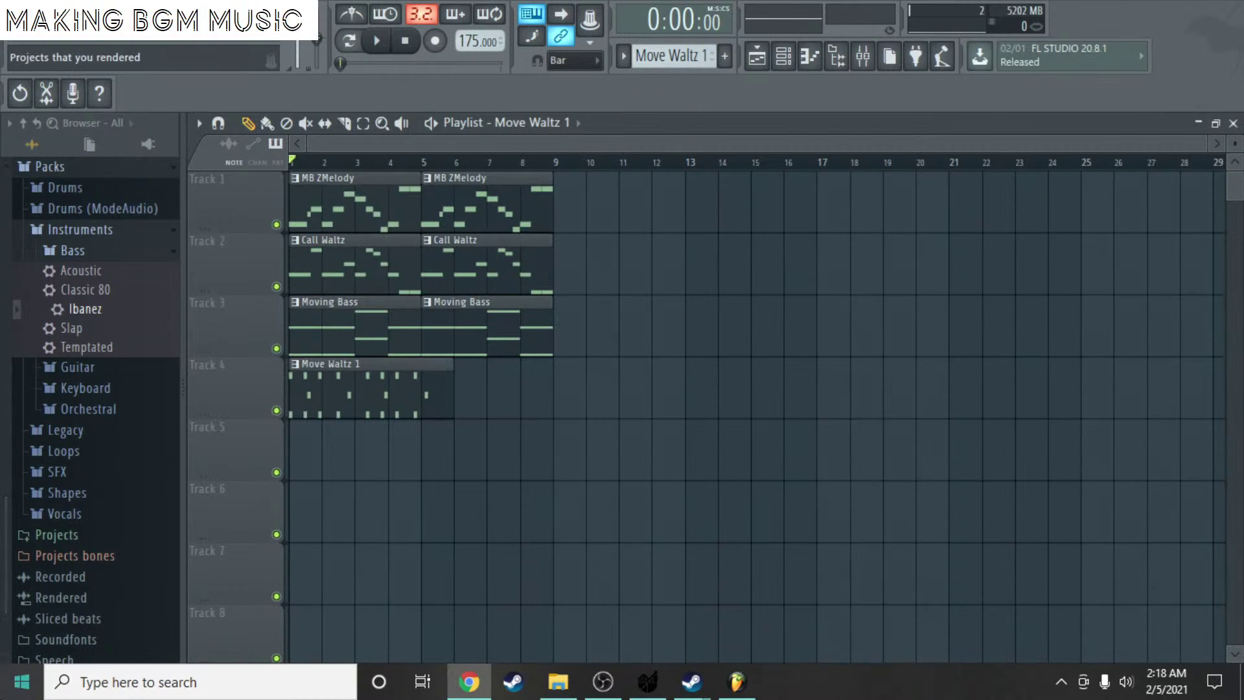
{"action": "left_click", "coordinate": [22, 681]}
{"action": "left_click", "coordinate": [687, 483]}
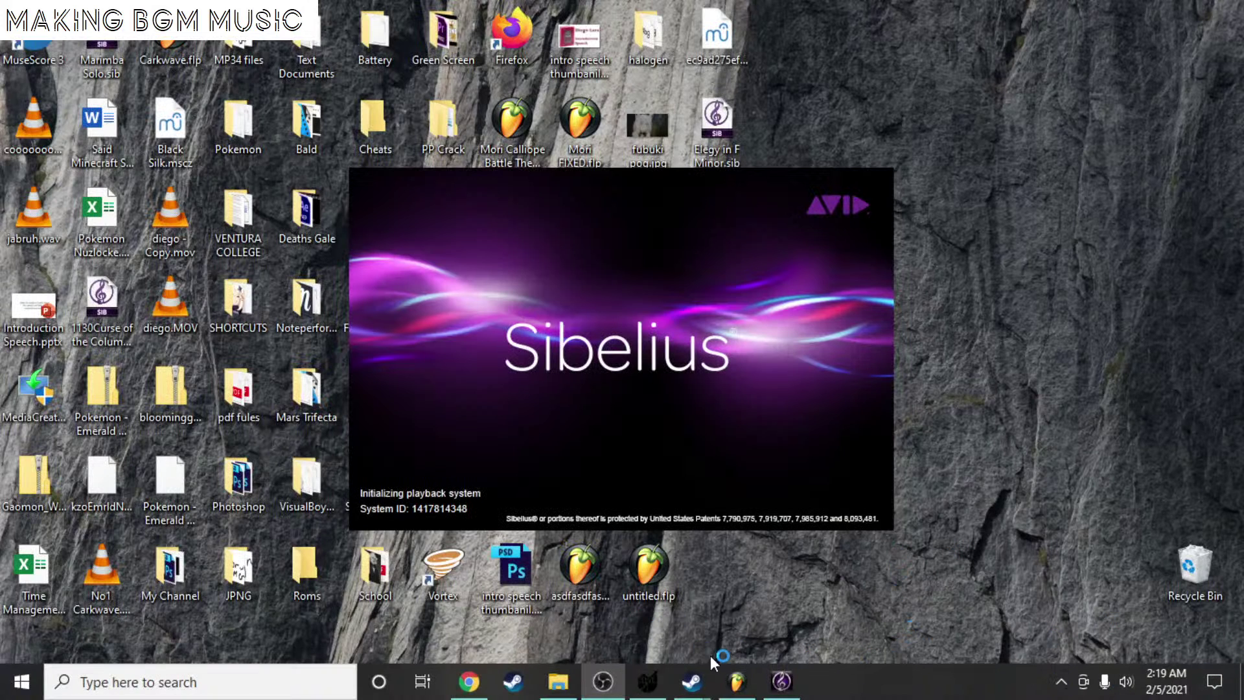
- Bring the FL Studio playlist window back to the front
{"action": "left_click", "coordinate": [721, 675]}
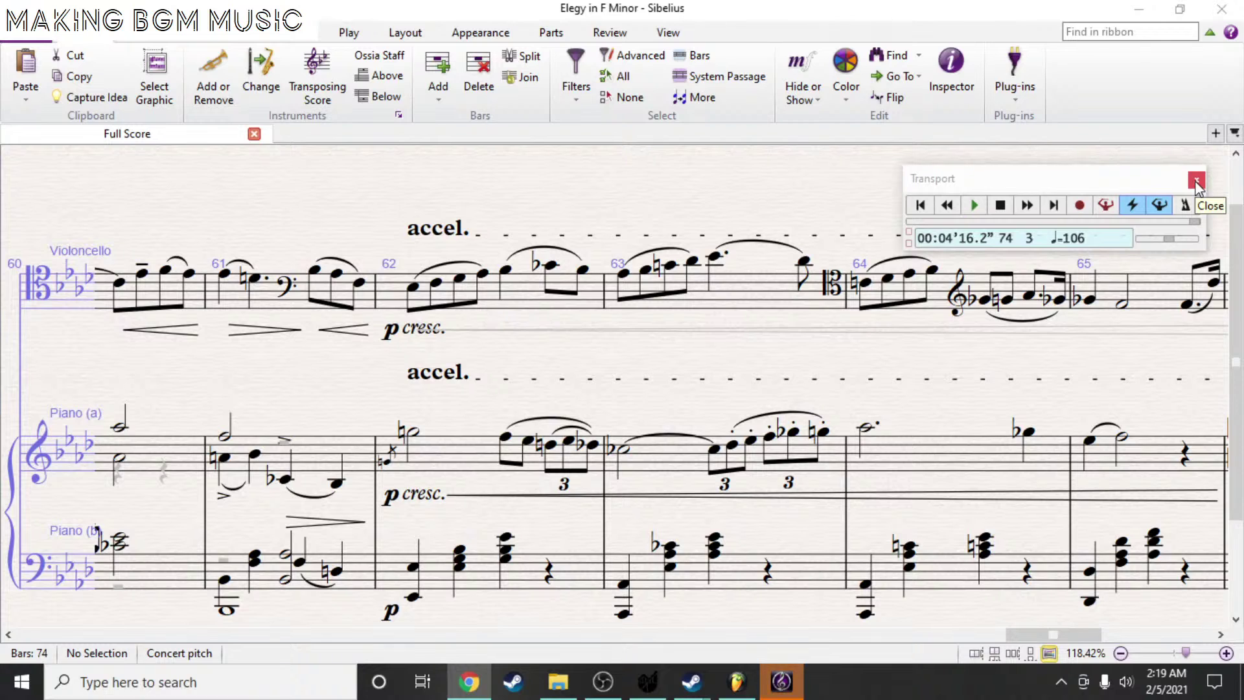
- Uncheck Play music under When Sibelius Starts in Preferences > Other and confirm with OK
{"action": "left_click", "coordinate": [23, 32]}
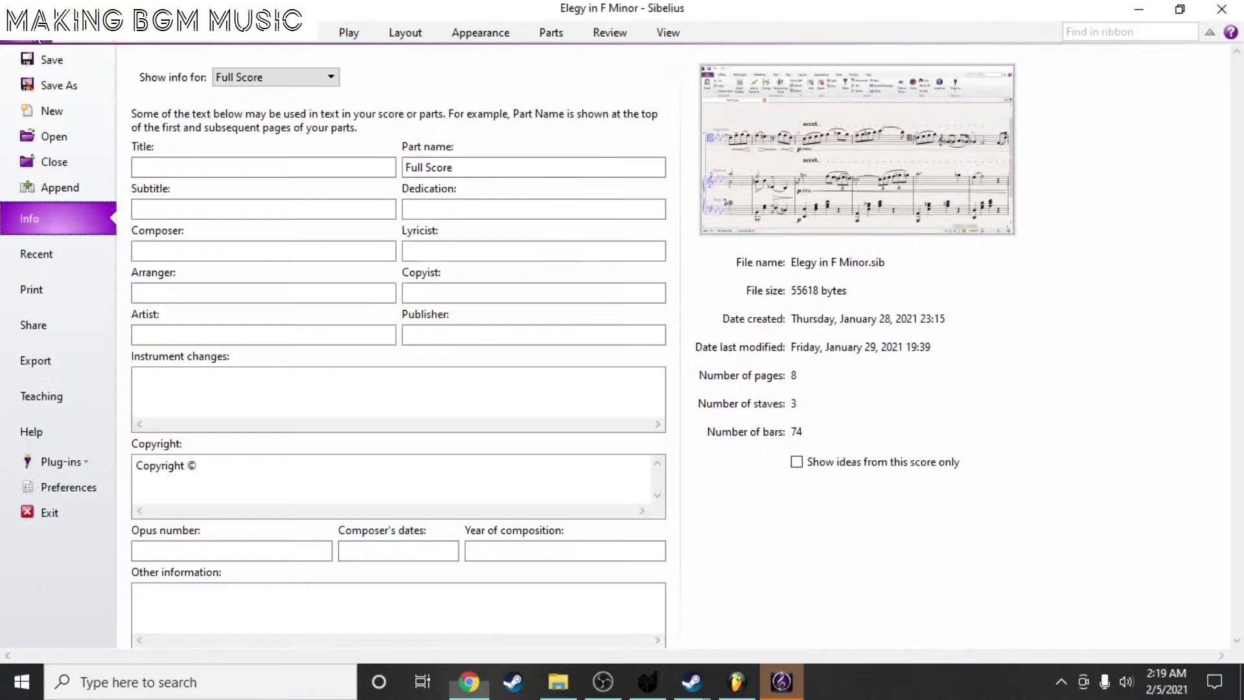
{"action": "key", "text": "Escape"}
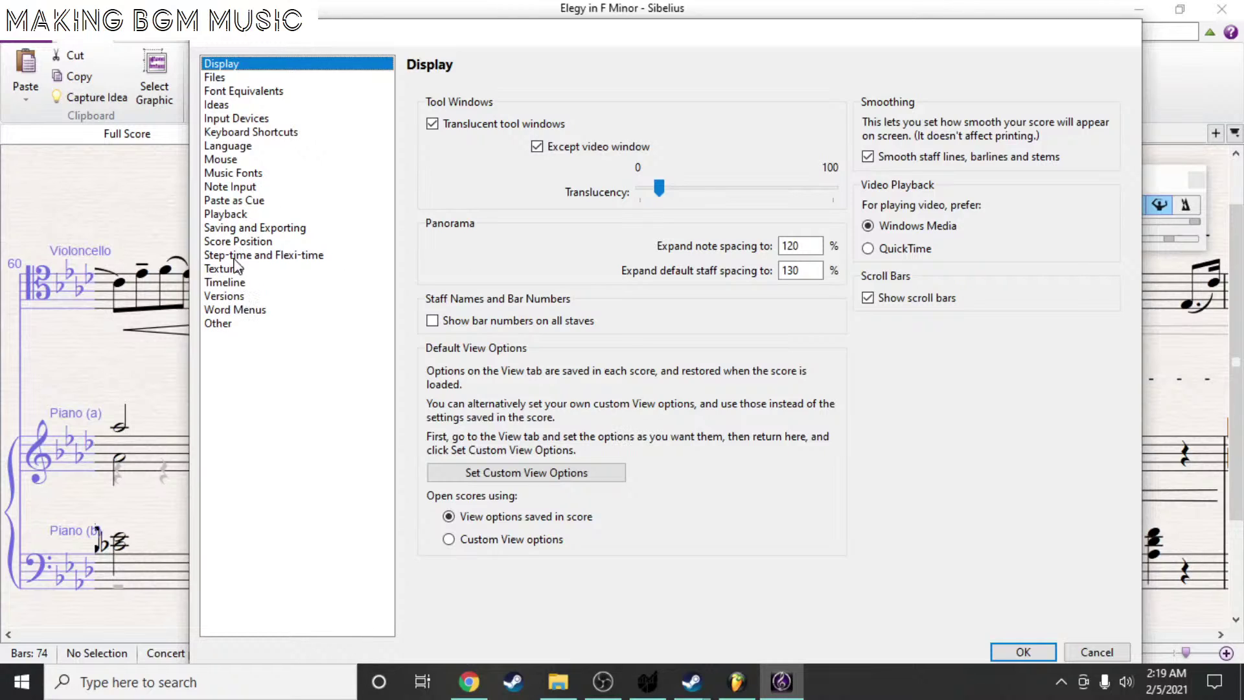
{"action": "left_click", "coordinate": [215, 326]}
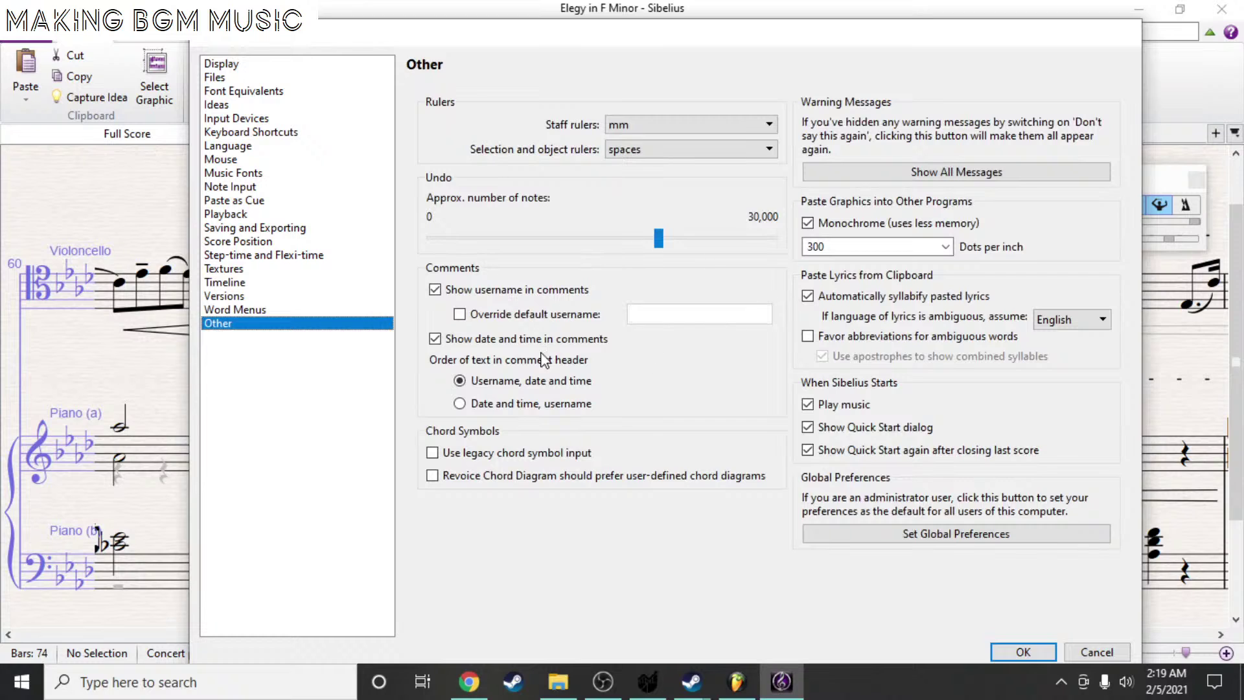
{"action": "left_click", "coordinate": [850, 406]}
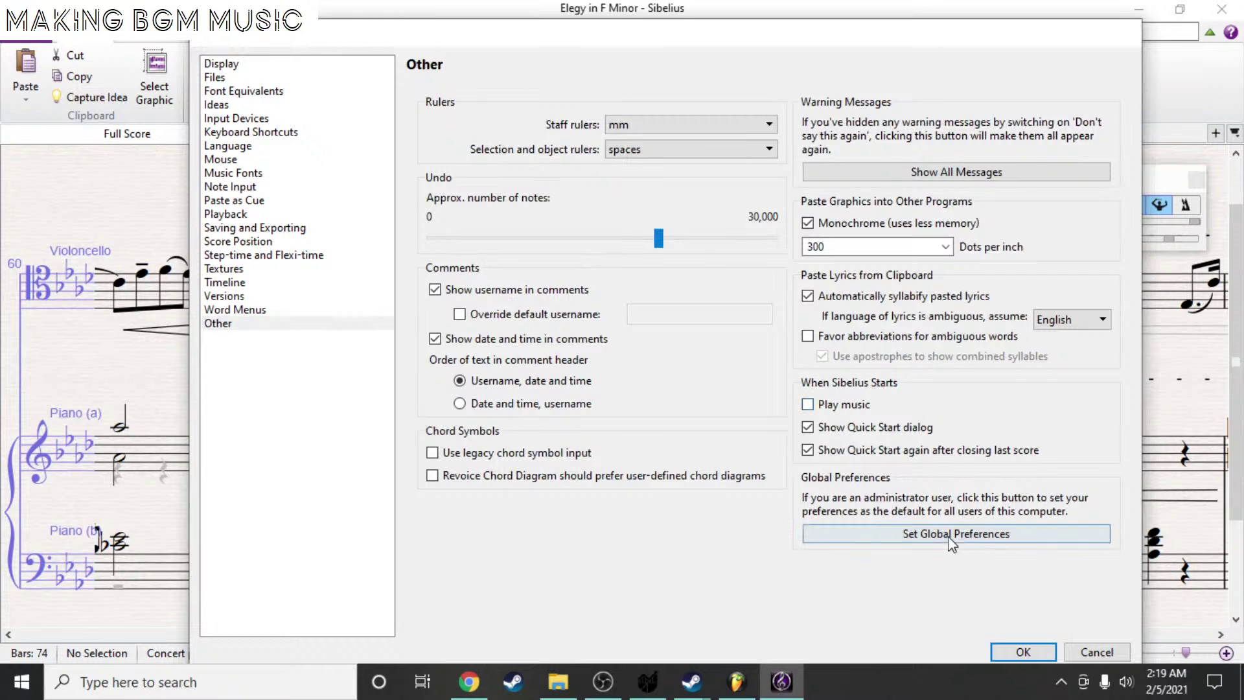
{"action": "left_click", "coordinate": [1005, 652]}
{"action": "scroll", "coordinate": [577, 188], "scroll_direction": "up", "scroll_amount": 2}
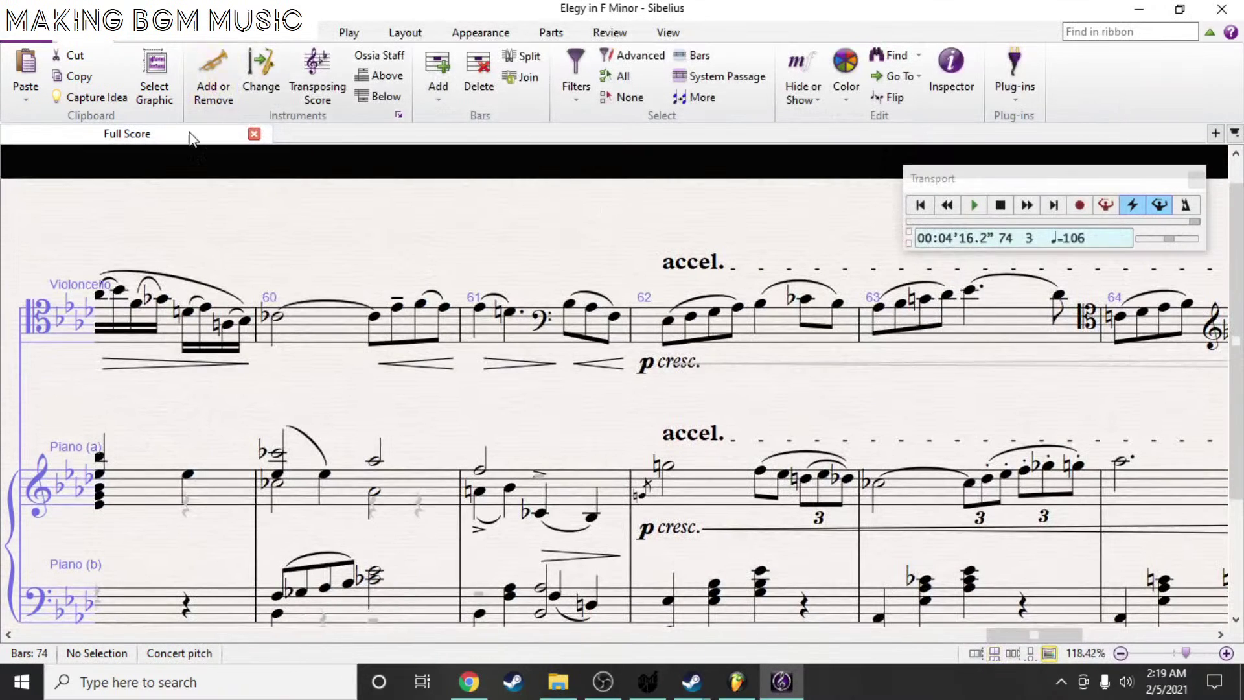
- Rewind playback to bar 1 from the Play tab's Transport controls
{"action": "left_click", "coordinate": [339, 36]}
{"action": "left_click", "coordinate": [227, 96]}
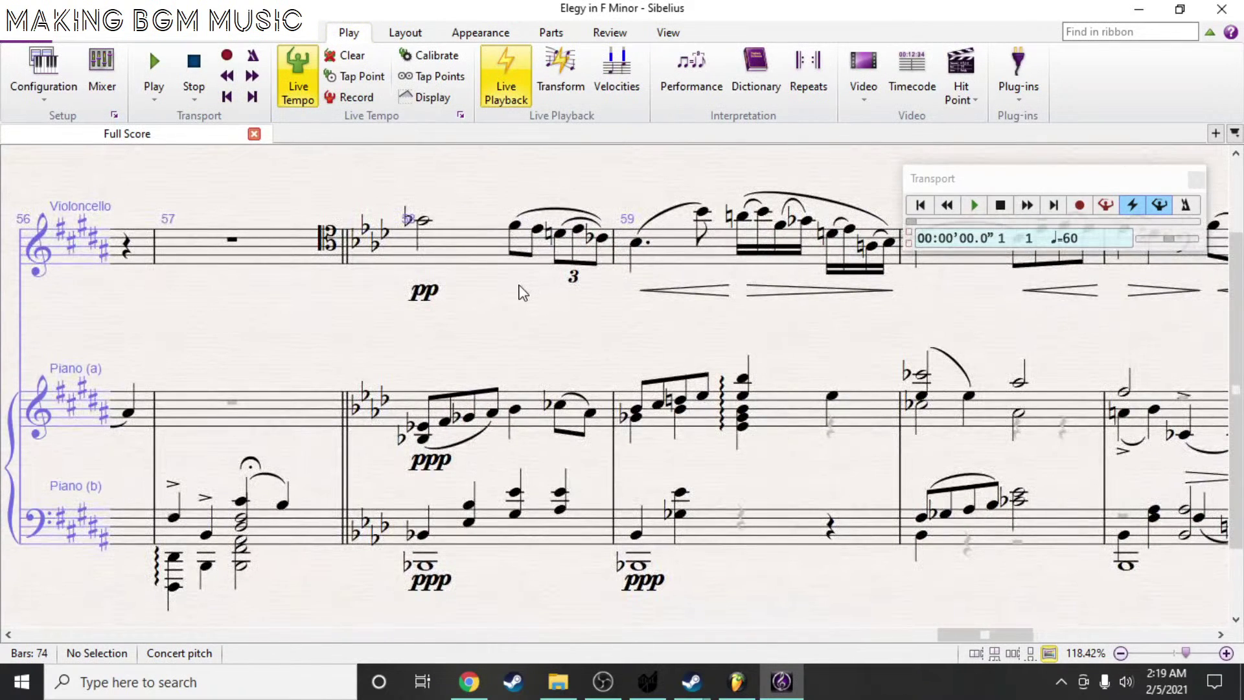
{"action": "scroll", "coordinate": [522, 293], "scroll_direction": "down", "scroll_amount": 2}
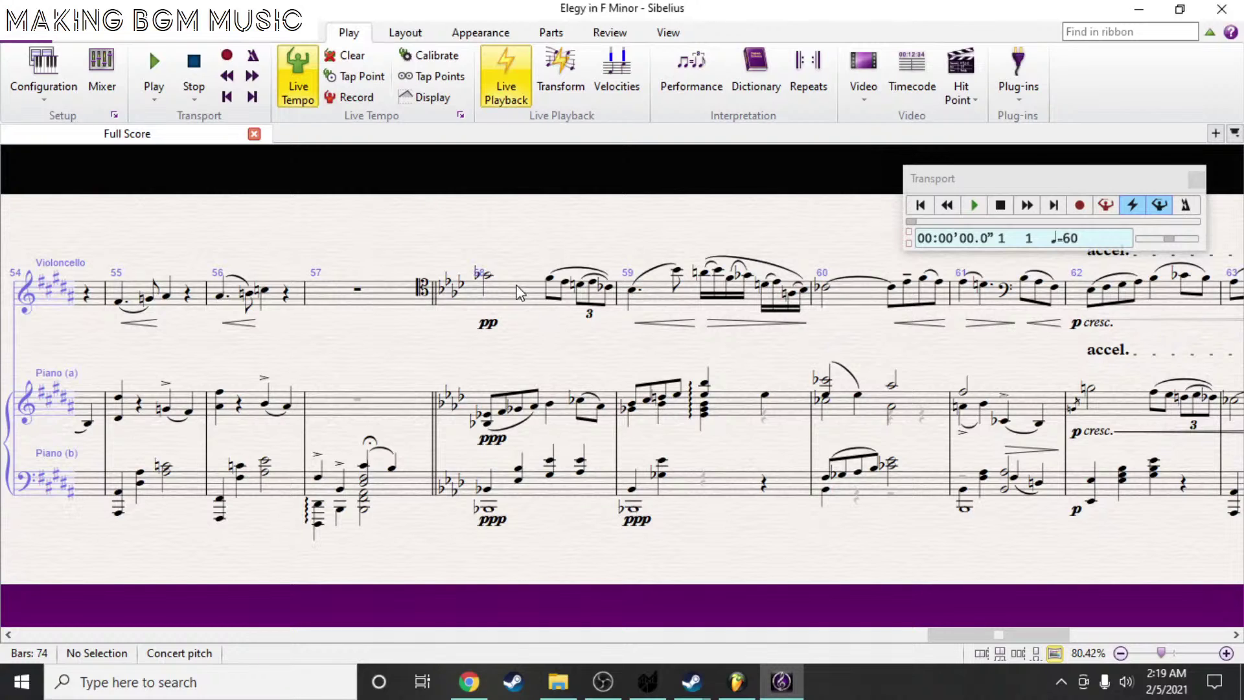
{"action": "scroll", "coordinate": [554, 308], "scroll_direction": "up", "scroll_amount": 1}
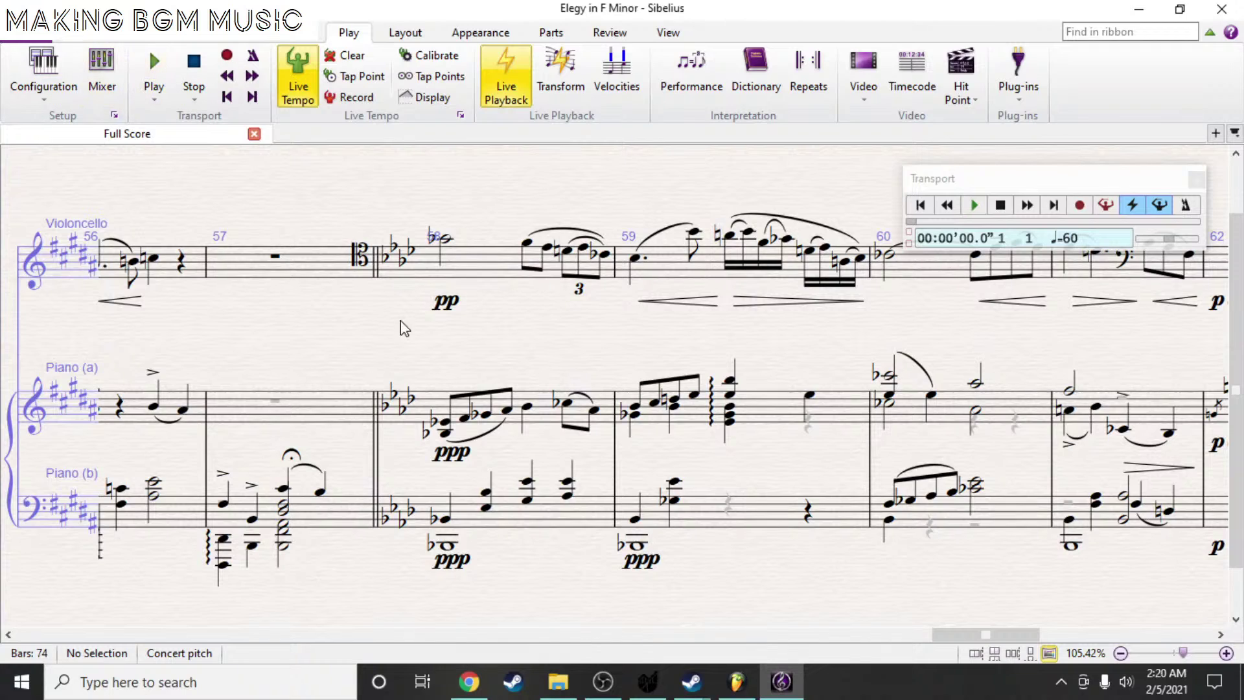
- Check the Windows volume mixer from the tray sound icon, then return to Sibelius
{"action": "mouse_move", "coordinate": [469, 681]}
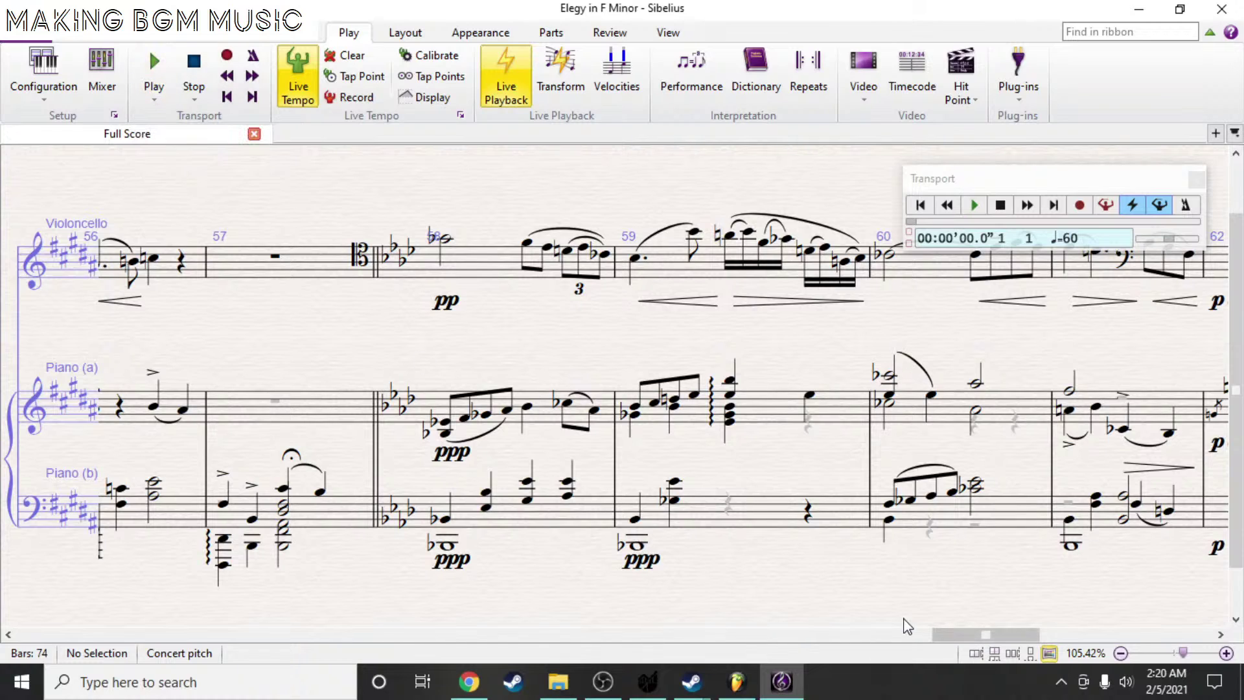
{"action": "right_click", "coordinate": [1127, 682]}
{"action": "left_click", "coordinate": [1114, 568]}
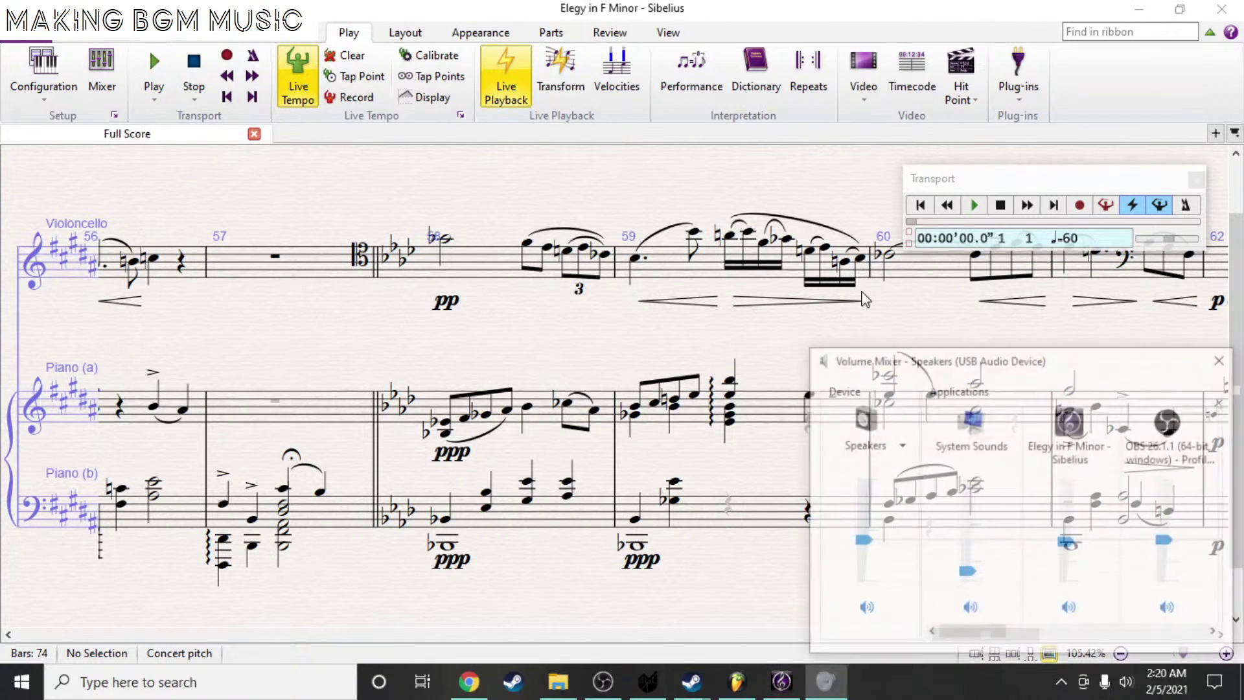
{"action": "left_click", "coordinate": [825, 682]}
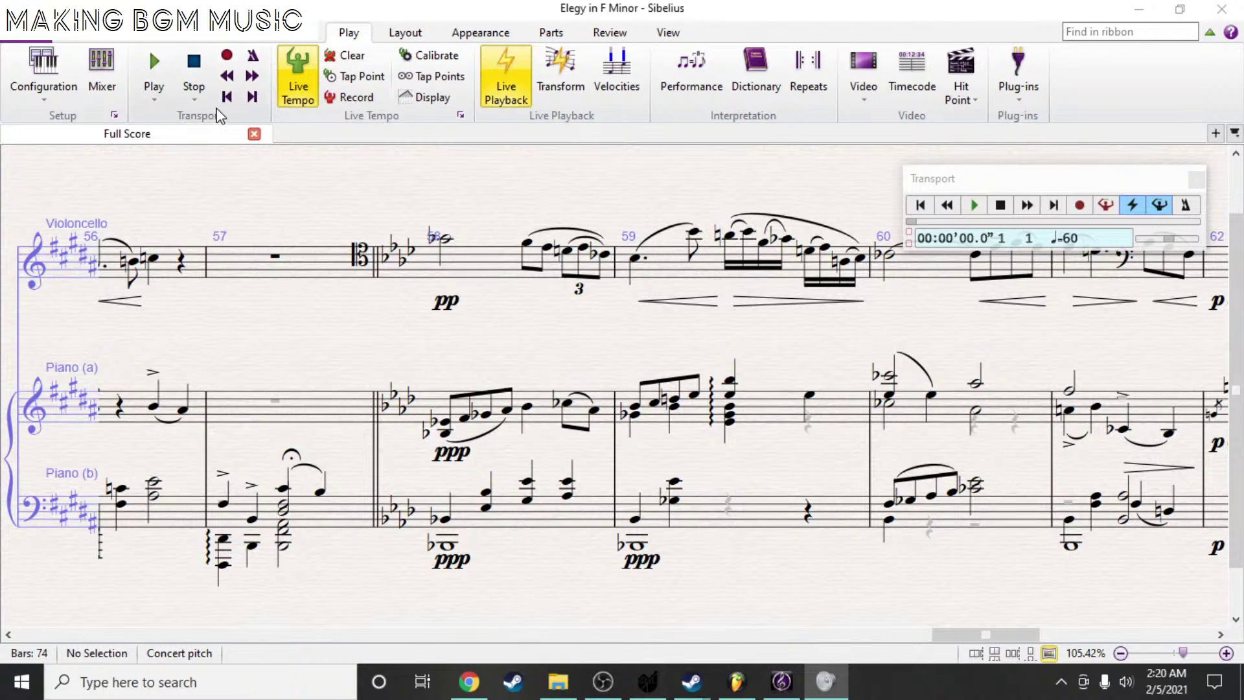
{"action": "left_click", "coordinate": [224, 101]}
- Play the score from bar 1 and close the floating Transport window
{"action": "left_click", "coordinate": [168, 71]}
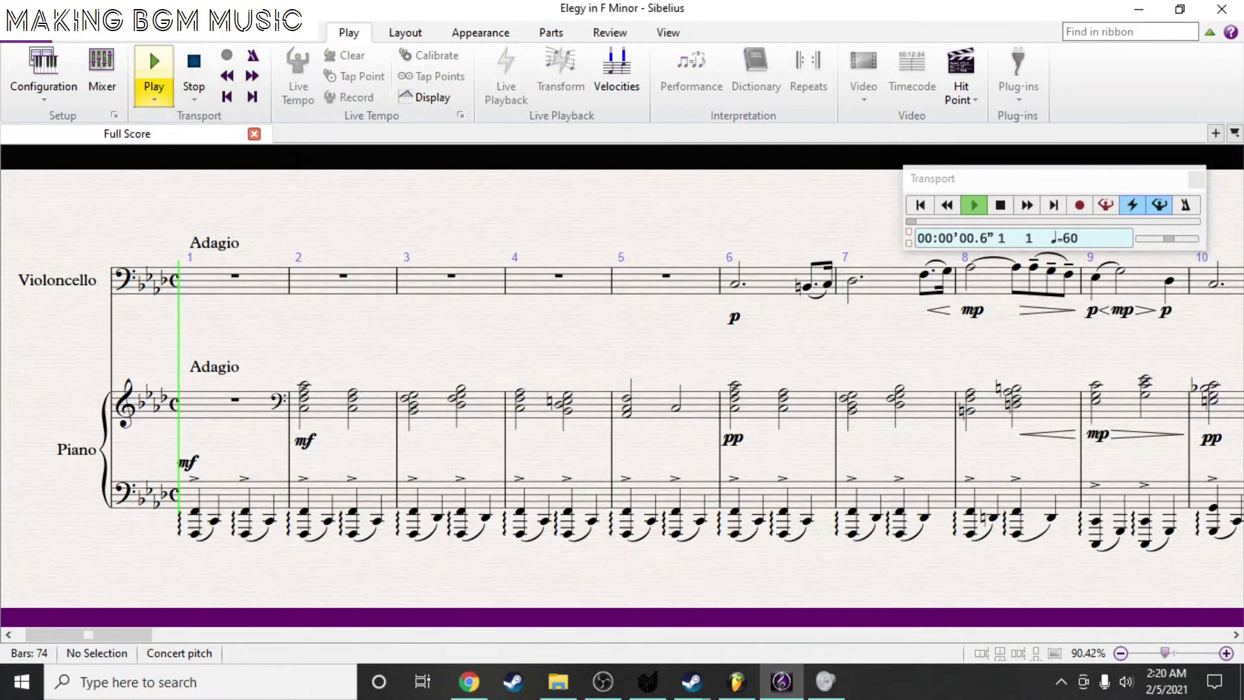
{"action": "key", "text": "alt+Tab"}
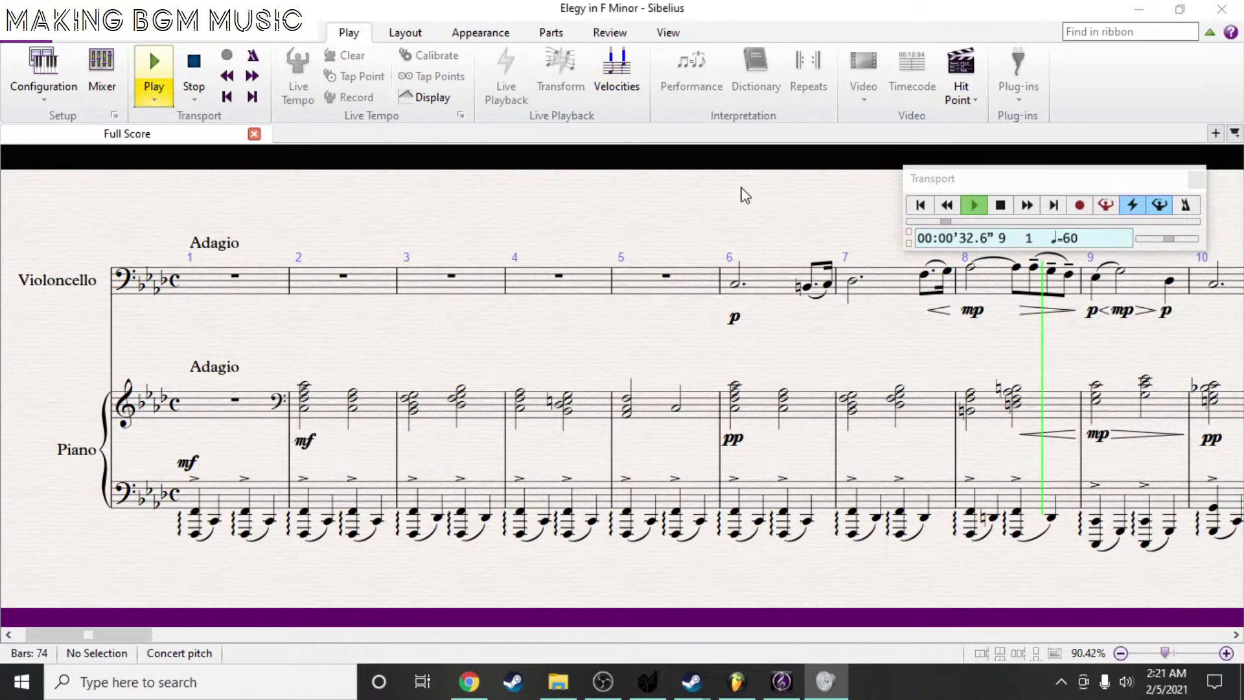
{"action": "left_click", "coordinate": [1196, 185]}
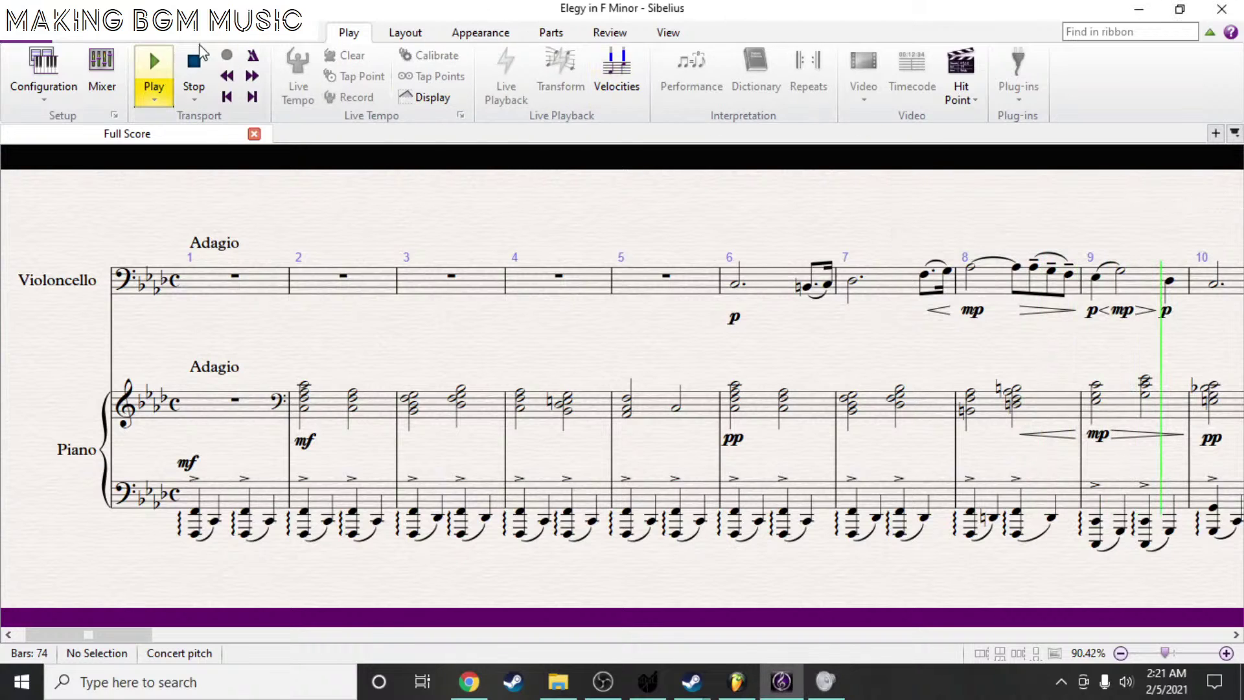
{"action": "key", "text": "space"}
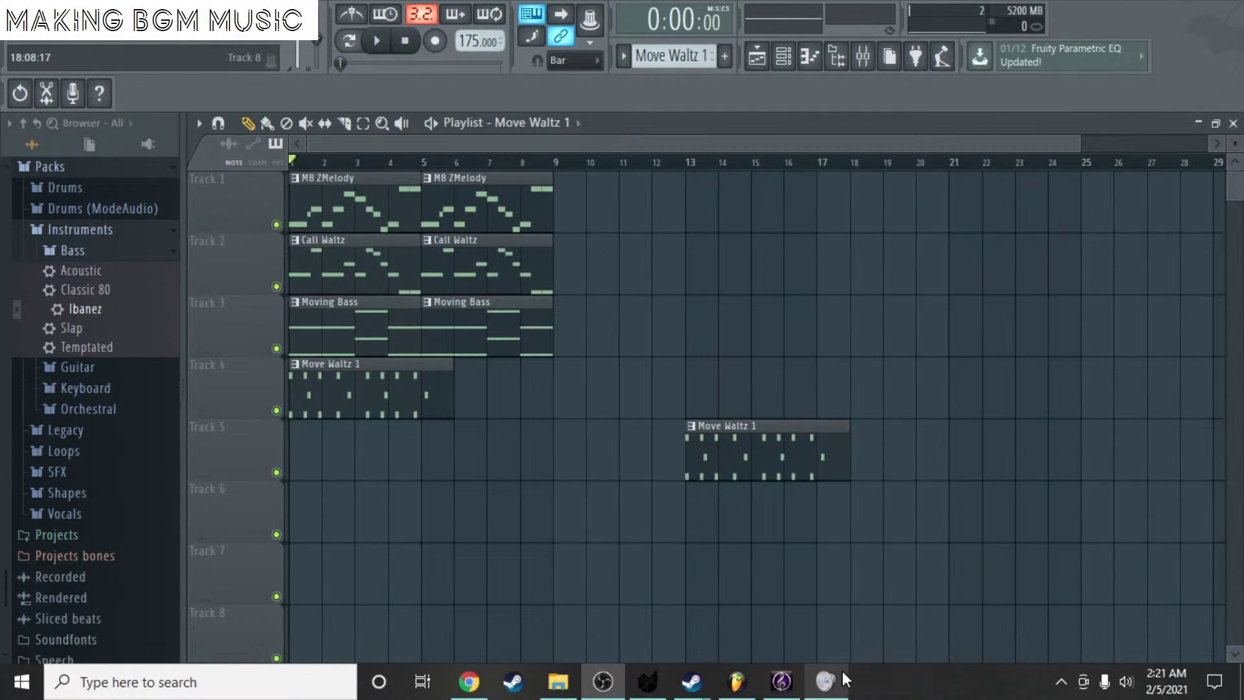
{"action": "left_click", "coordinate": [801, 689]}
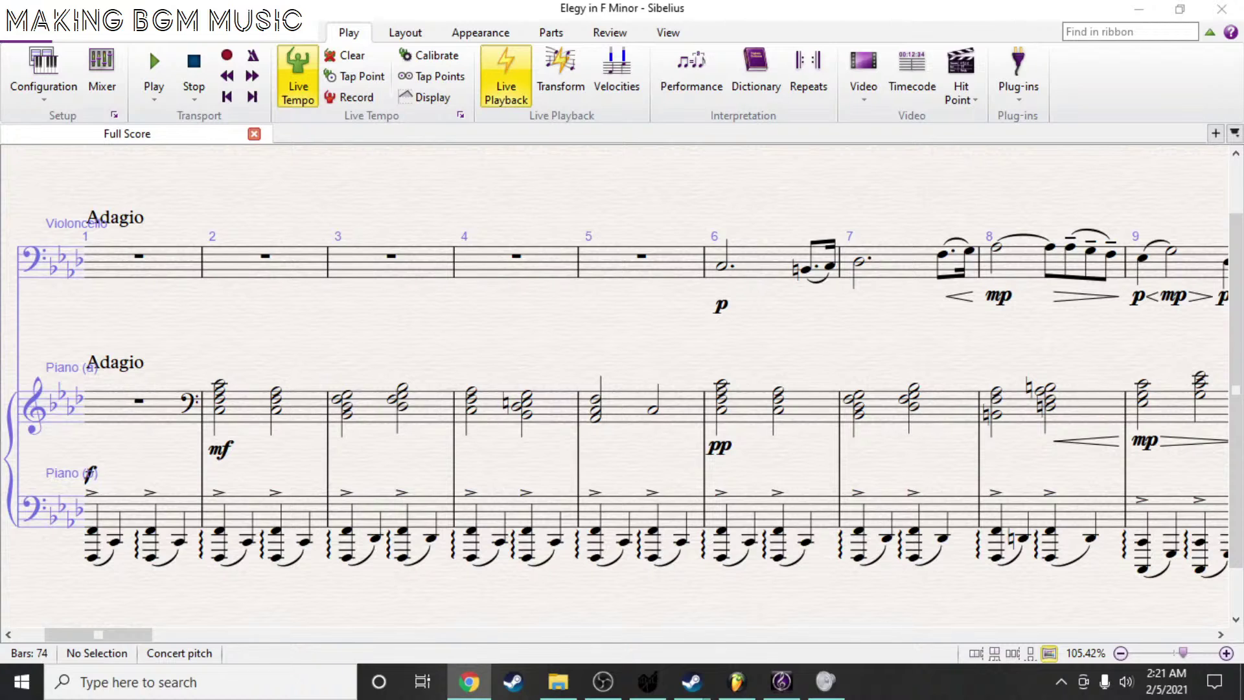
- Switch to the OBS window, then bring up NVIDIA RTX Voice settings from the hidden tray icons
{"action": "key", "text": "alt+Tab"}
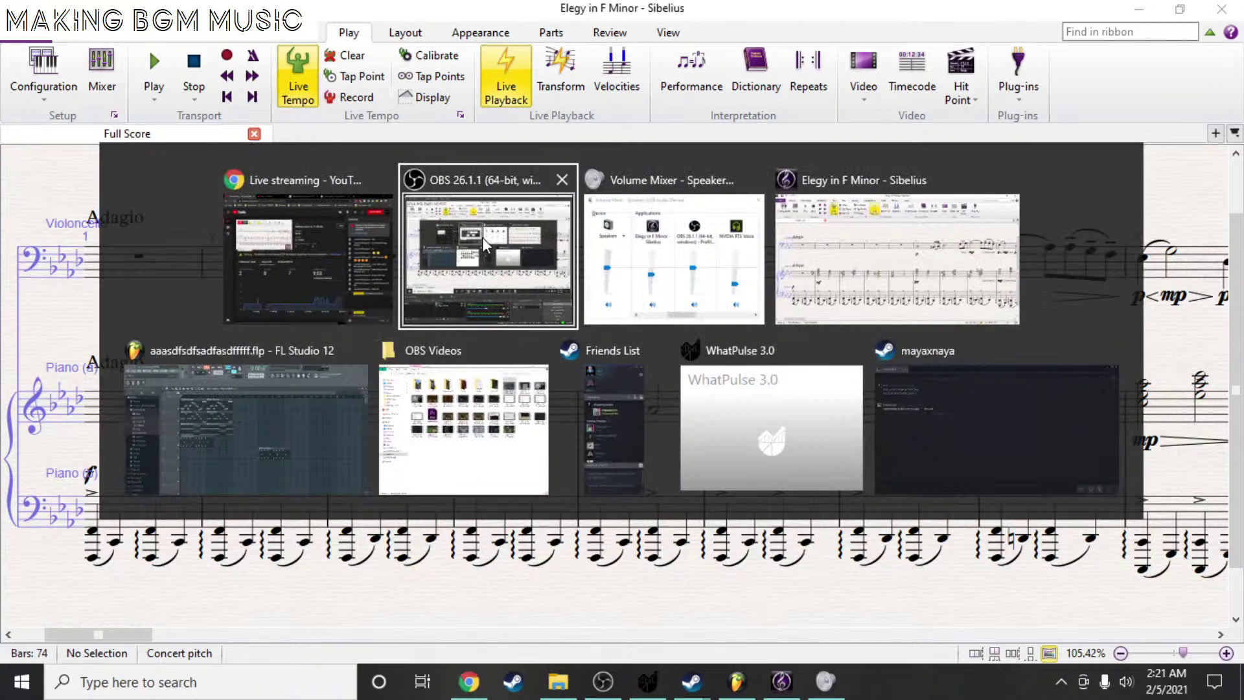
{"action": "left_click", "coordinate": [482, 237]}
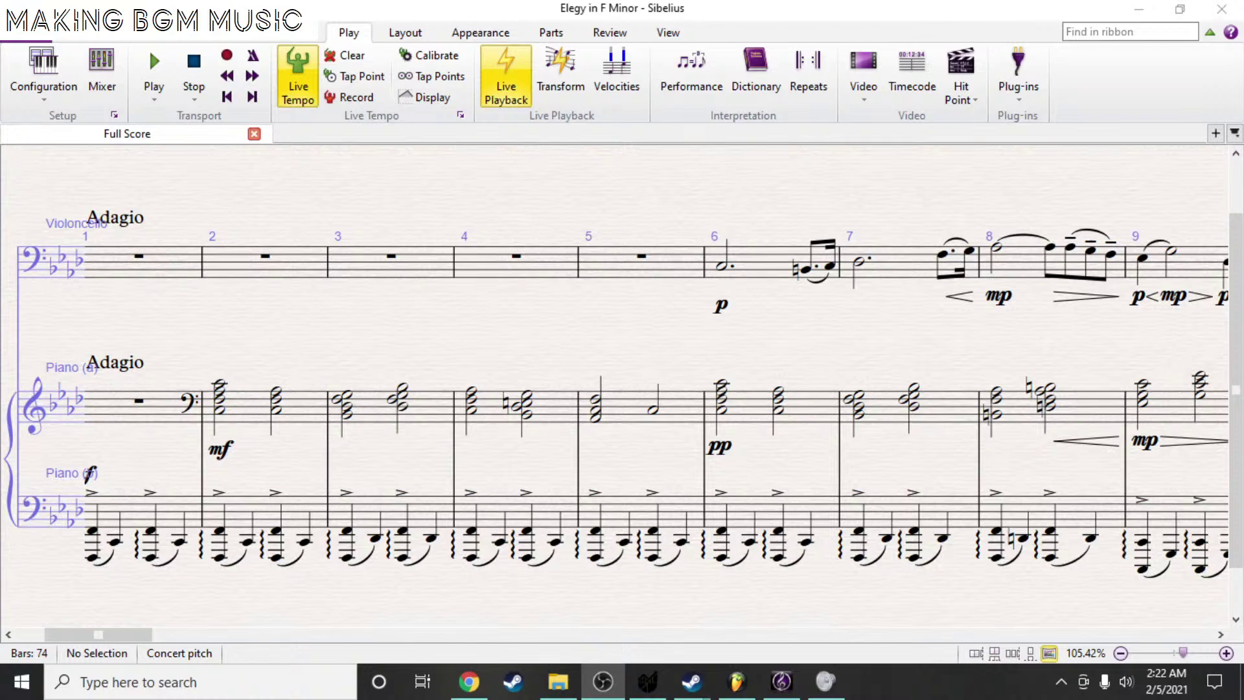
{"action": "left_click", "coordinate": [1061, 682]}
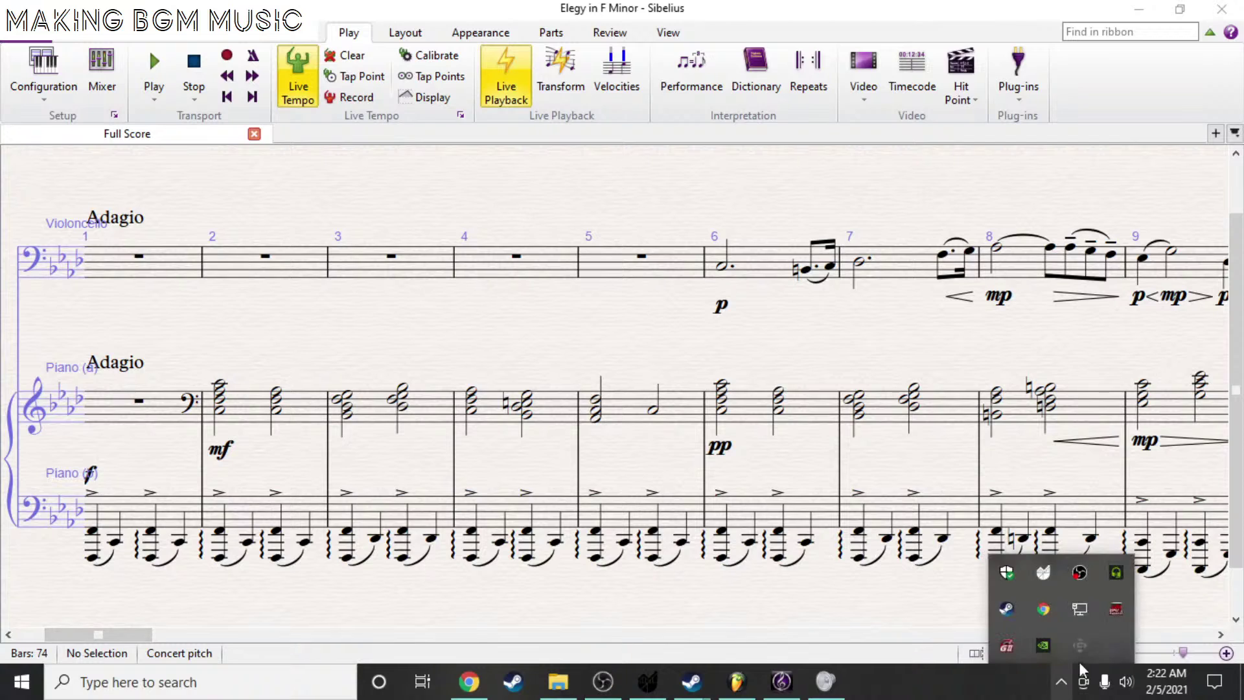
{"action": "left_click", "coordinate": [1117, 575]}
- Select the Yeti microphone as RTX Voice input, close it, and refocus the Sibelius score
{"action": "left_click", "coordinate": [741, 298]}
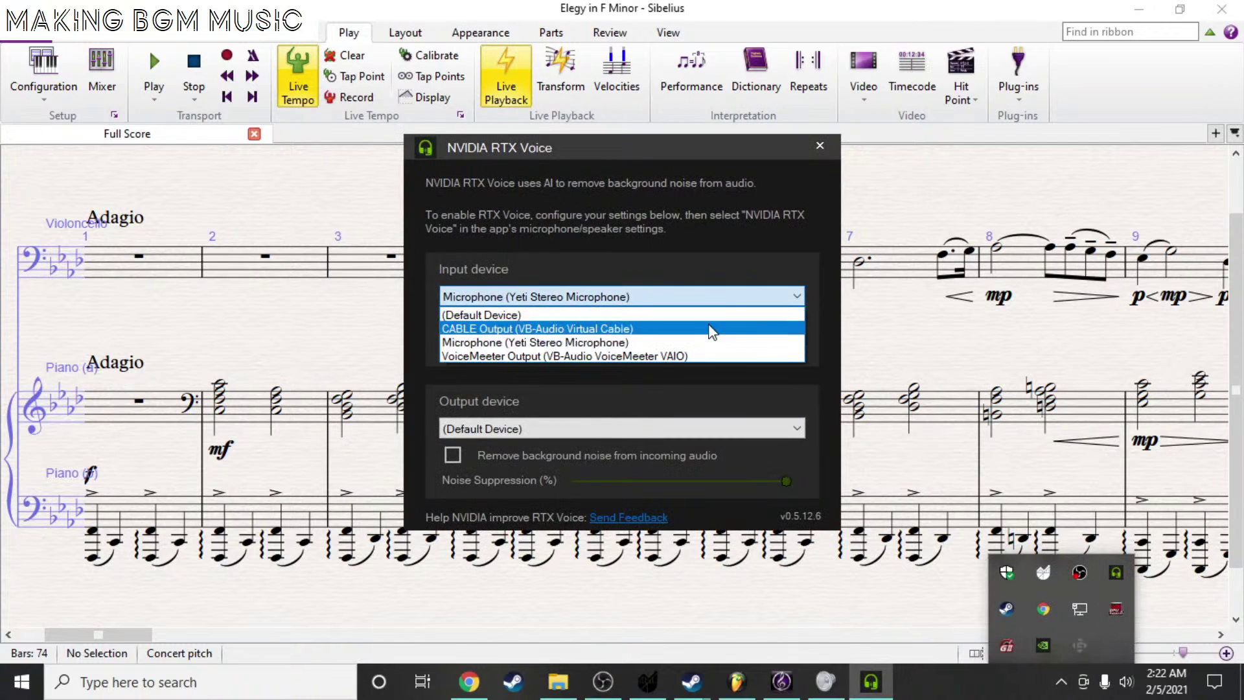
{"action": "left_click", "coordinate": [707, 342]}
{"action": "left_click", "coordinate": [820, 145]}
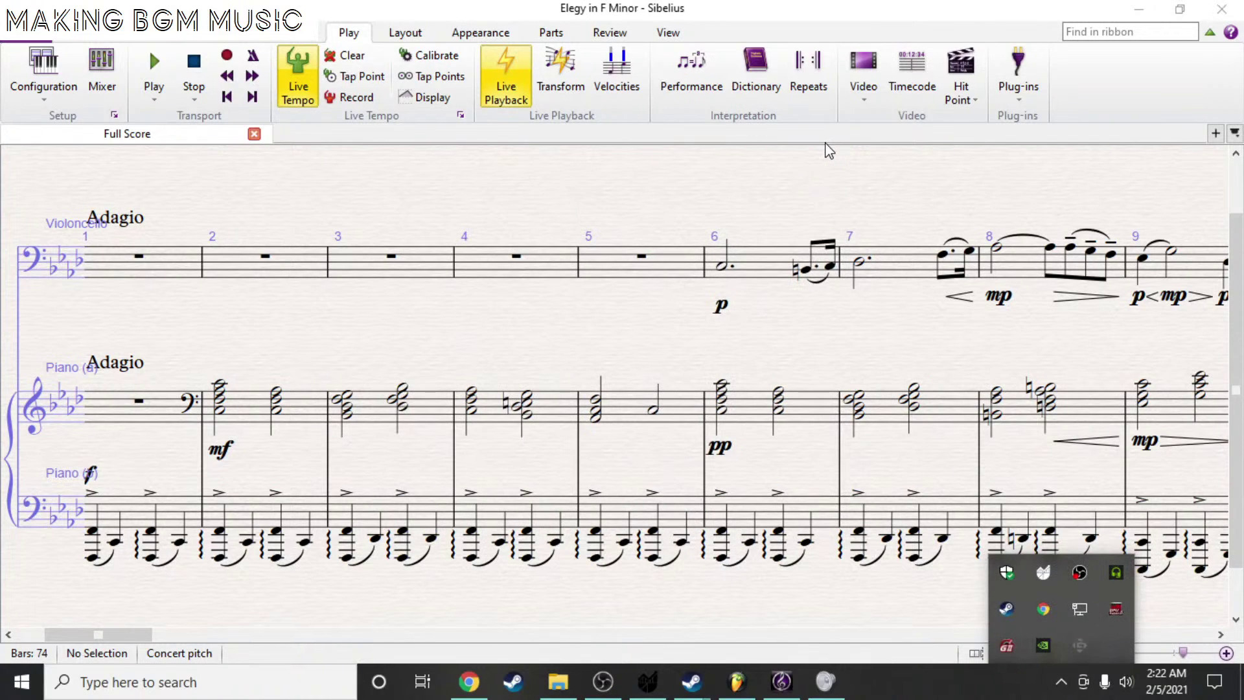
{"action": "left_click", "coordinate": [785, 8]}
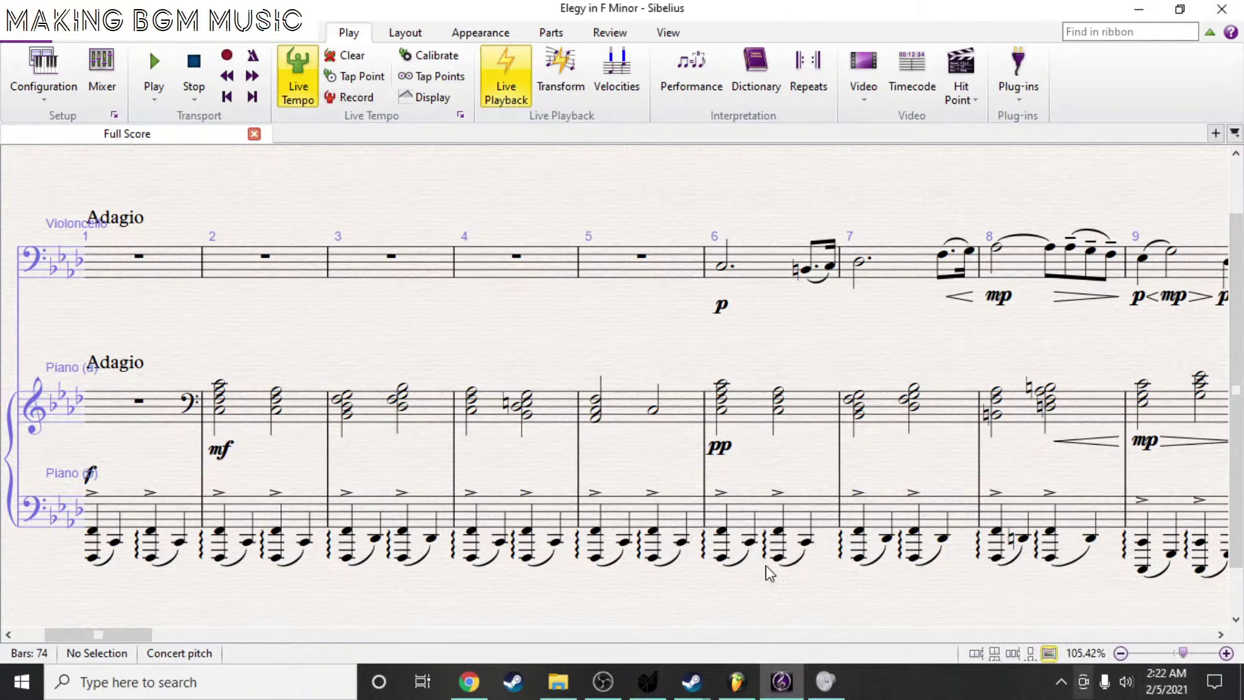
{"action": "left_click", "coordinate": [469, 681]}
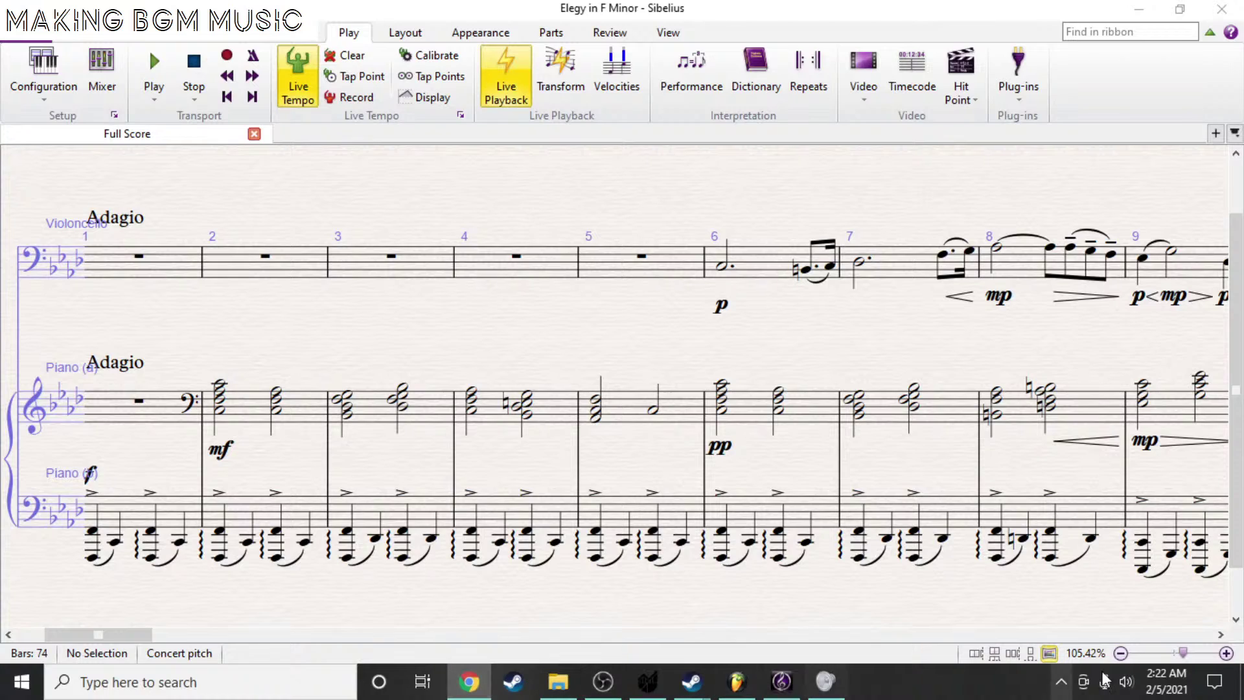
{"action": "left_click", "coordinate": [237, 110]}
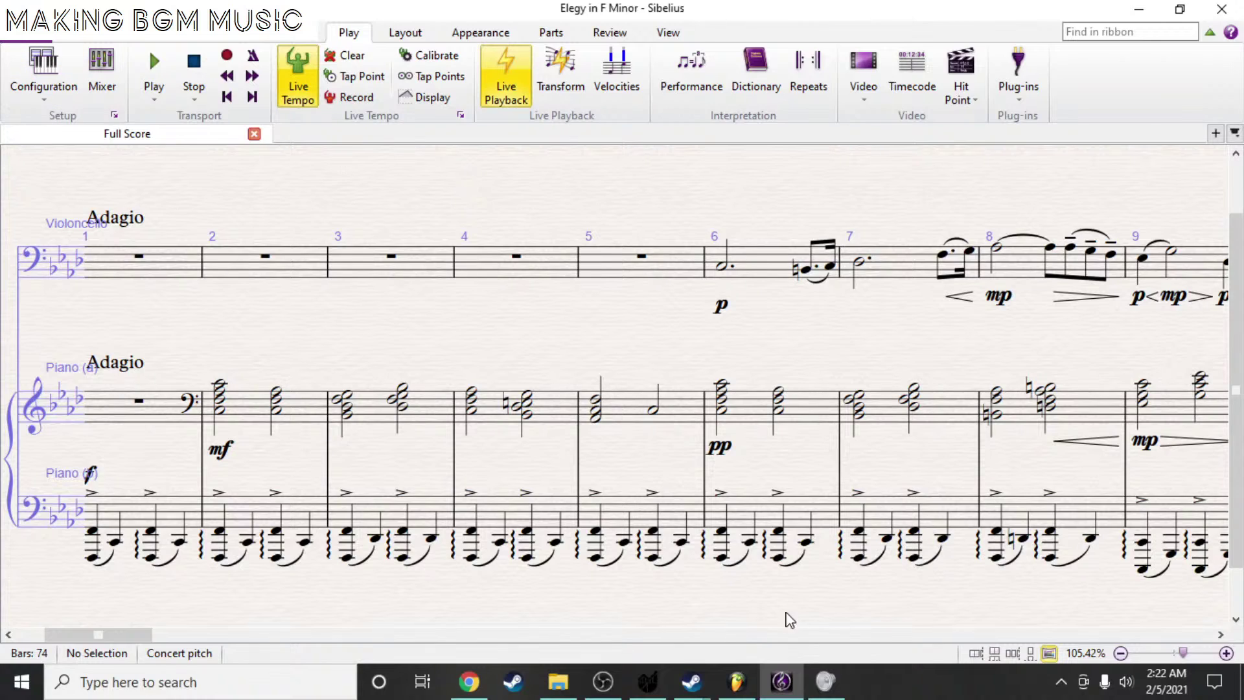
- Rewind Sibelius, launch MuseScore via Windows search 'muse', and open SDS - Famines Glutton
{"action": "left_click", "coordinate": [227, 97]}
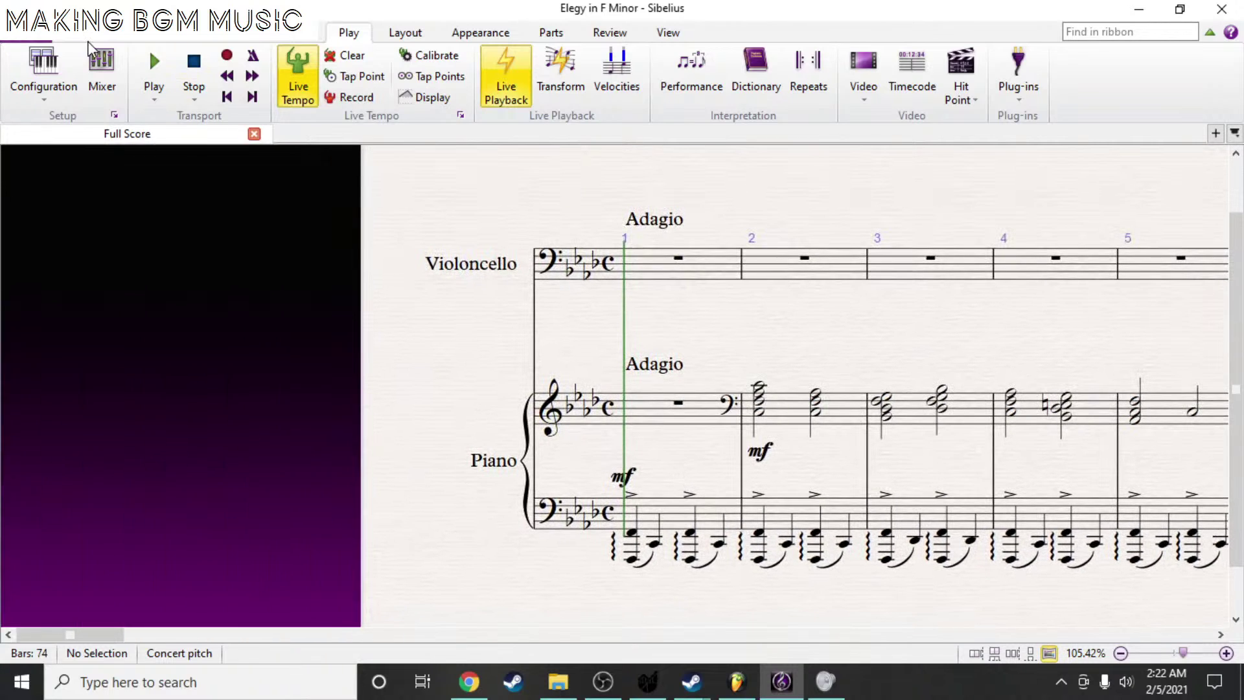
{"action": "left_click", "coordinate": [76, 37]}
{"action": "left_click", "coordinate": [244, 687]}
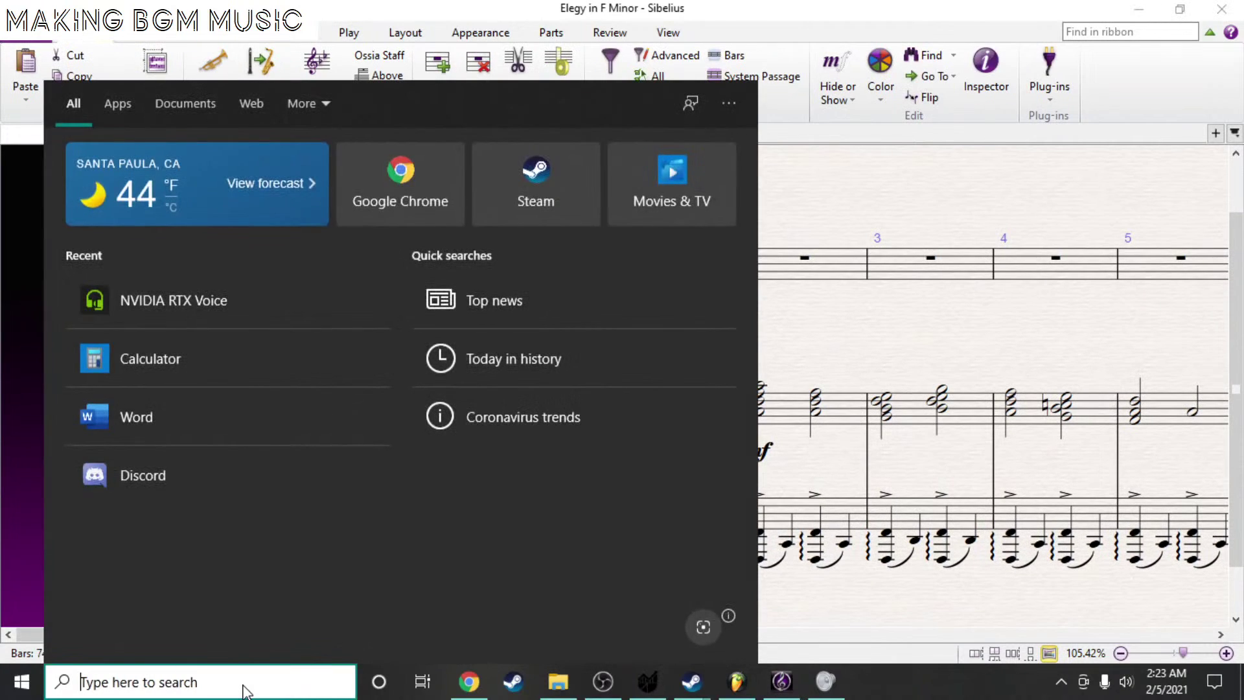
{"action": "type", "text": "sibe"}
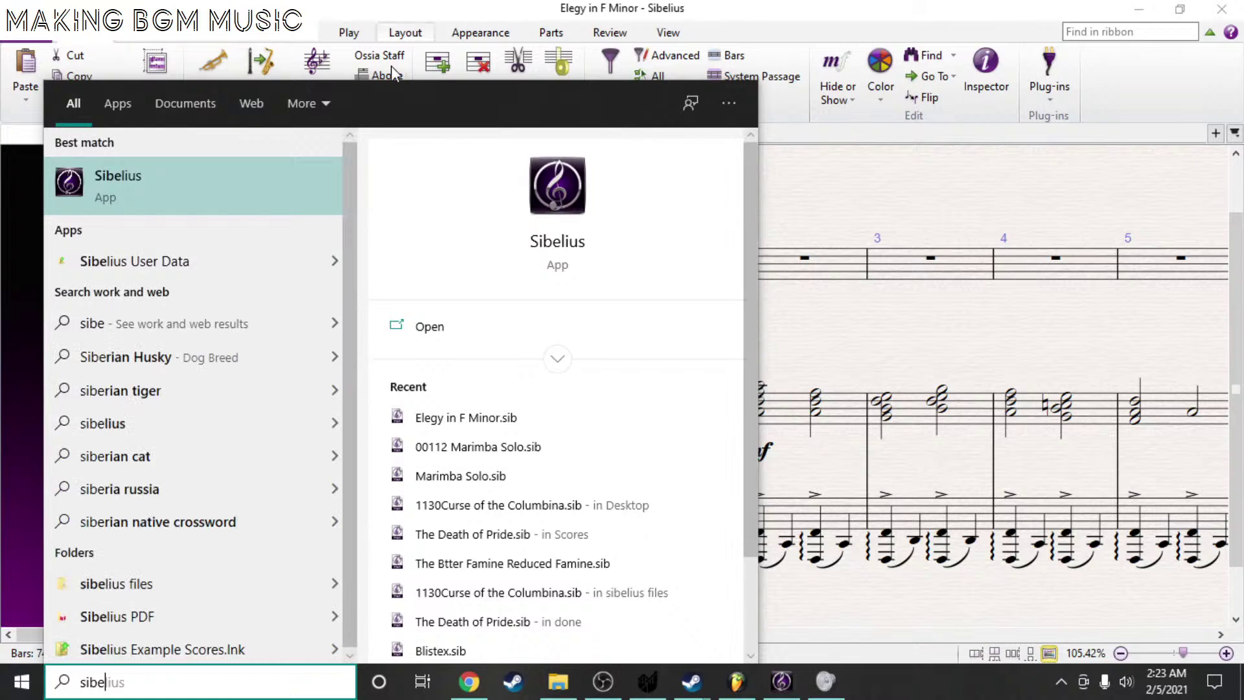
{"action": "type", "text": "lius"}
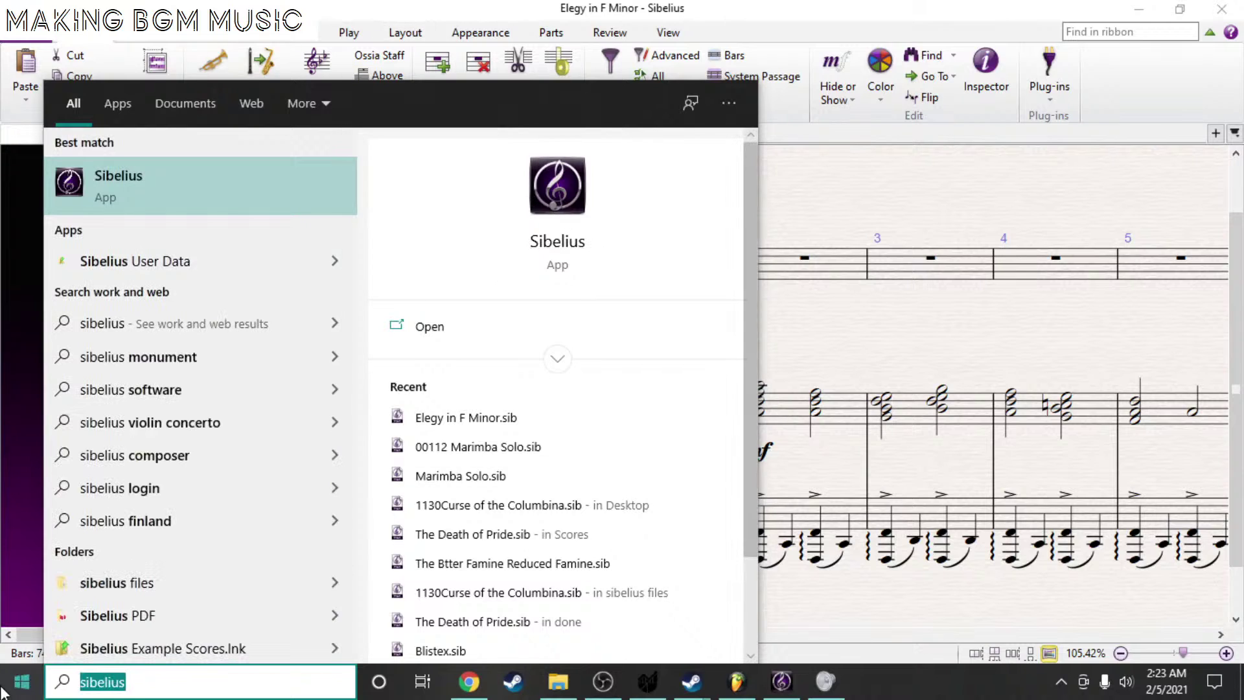
{"action": "type", "text": "muse"}
{"action": "key", "text": "Escape"}
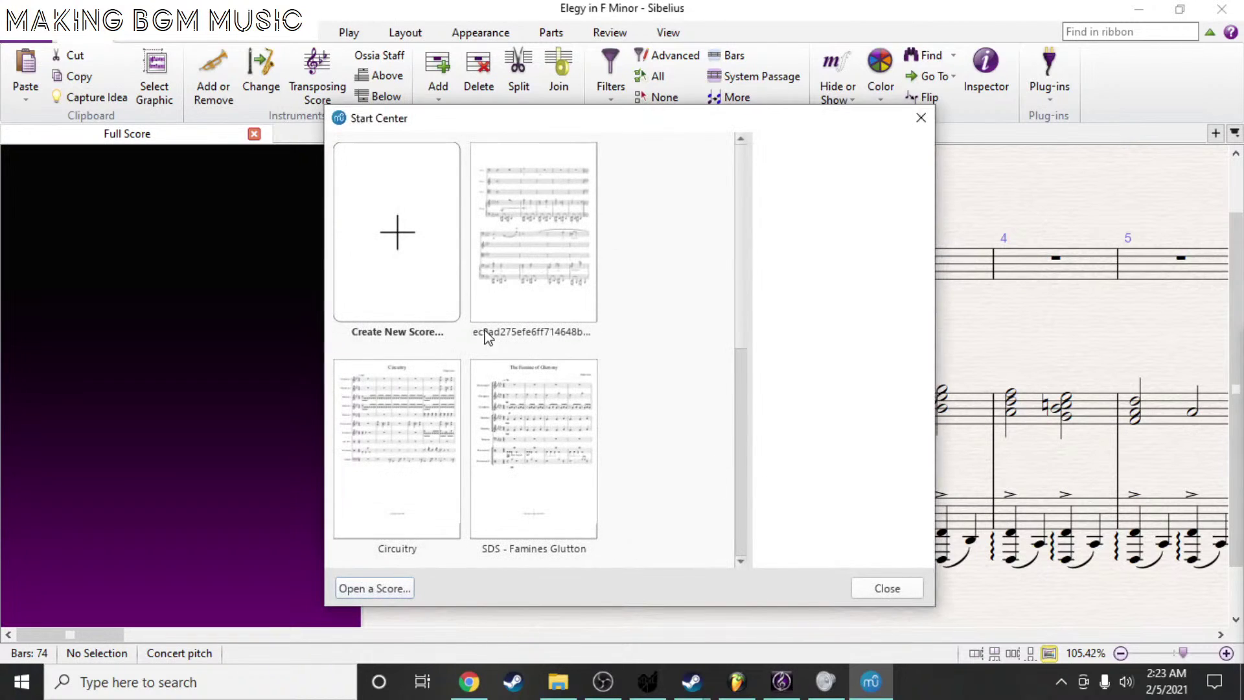
{"action": "left_click", "coordinate": [510, 511]}
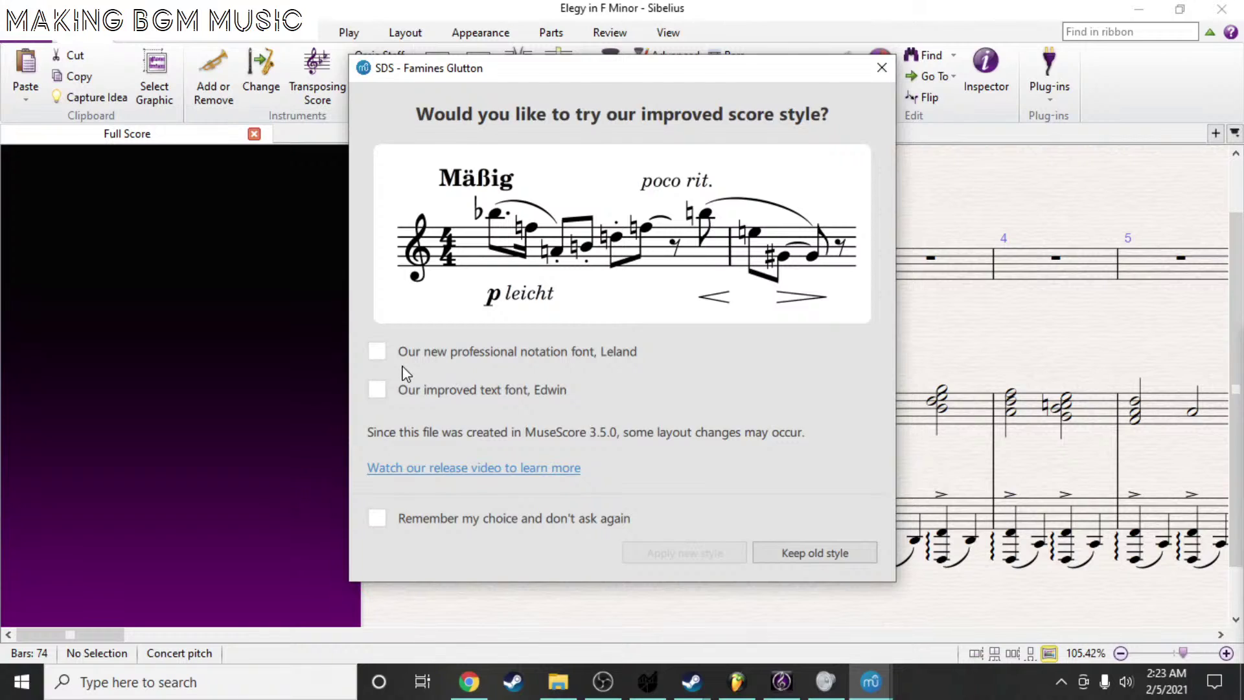
- Opt into the Edwin text font and Leland notation font, then apply the new style
{"action": "left_click", "coordinate": [378, 390]}
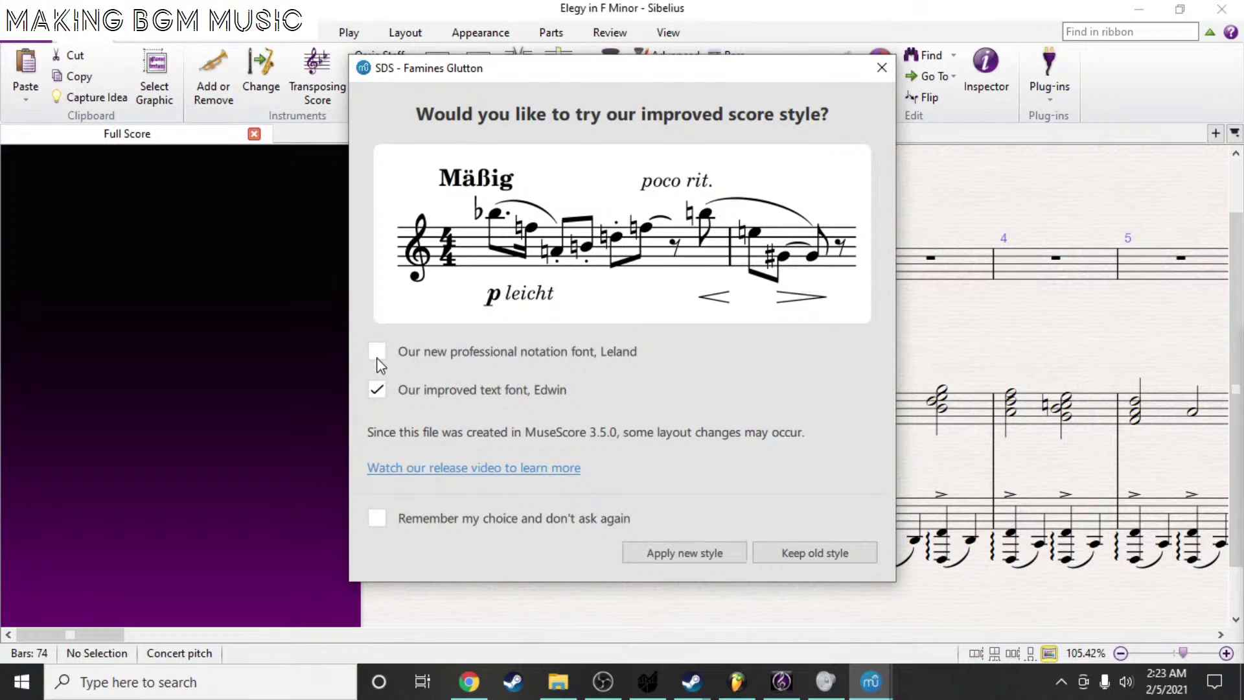
{"action": "left_click", "coordinate": [377, 352]}
{"action": "left_click", "coordinate": [699, 556]}
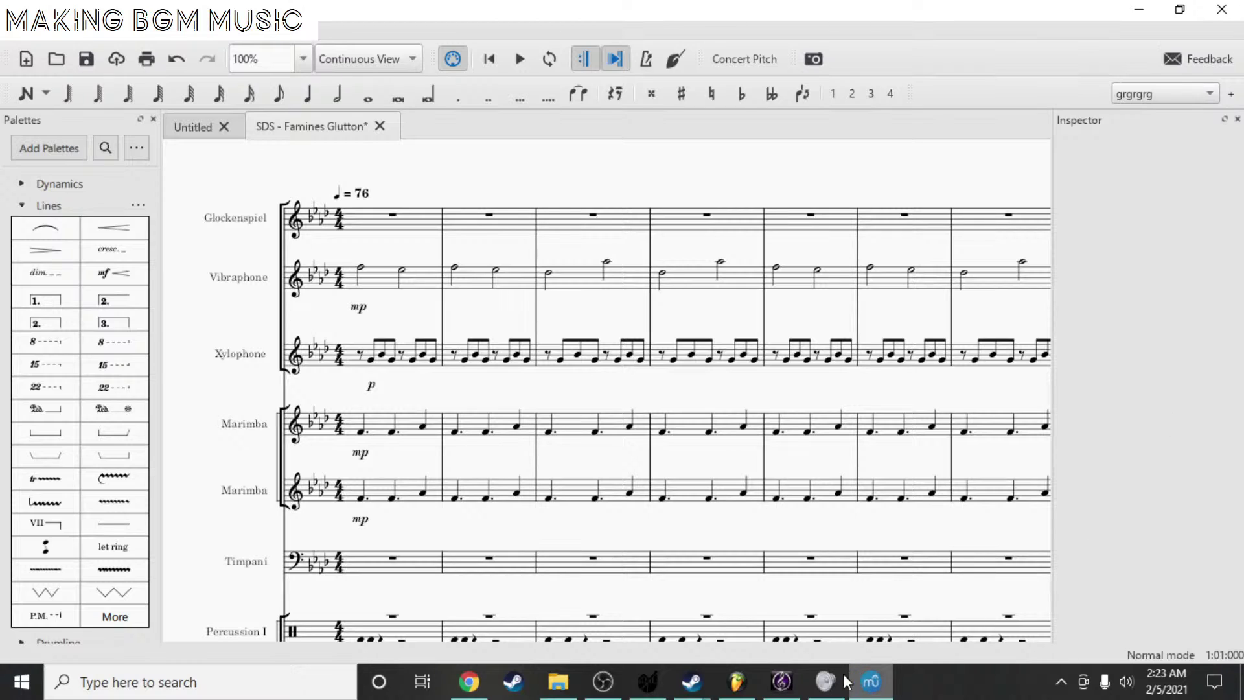
{"action": "left_click", "coordinate": [825, 682]}
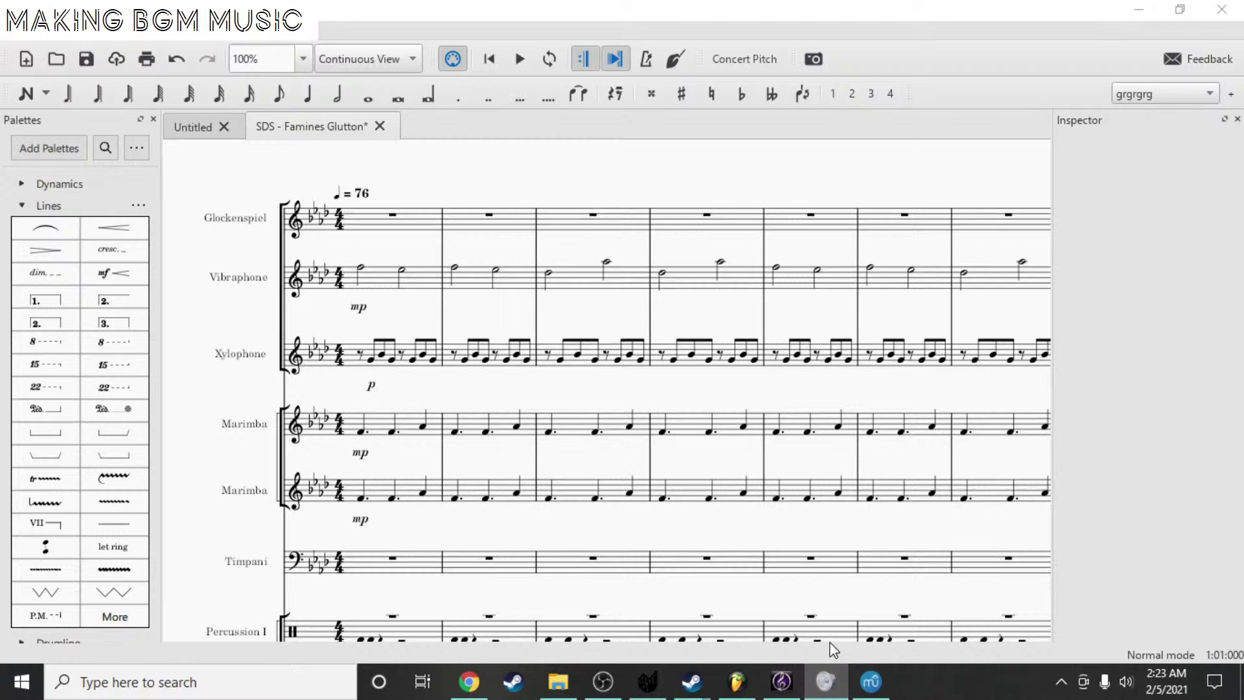
{"action": "left_click", "coordinate": [470, 687]}
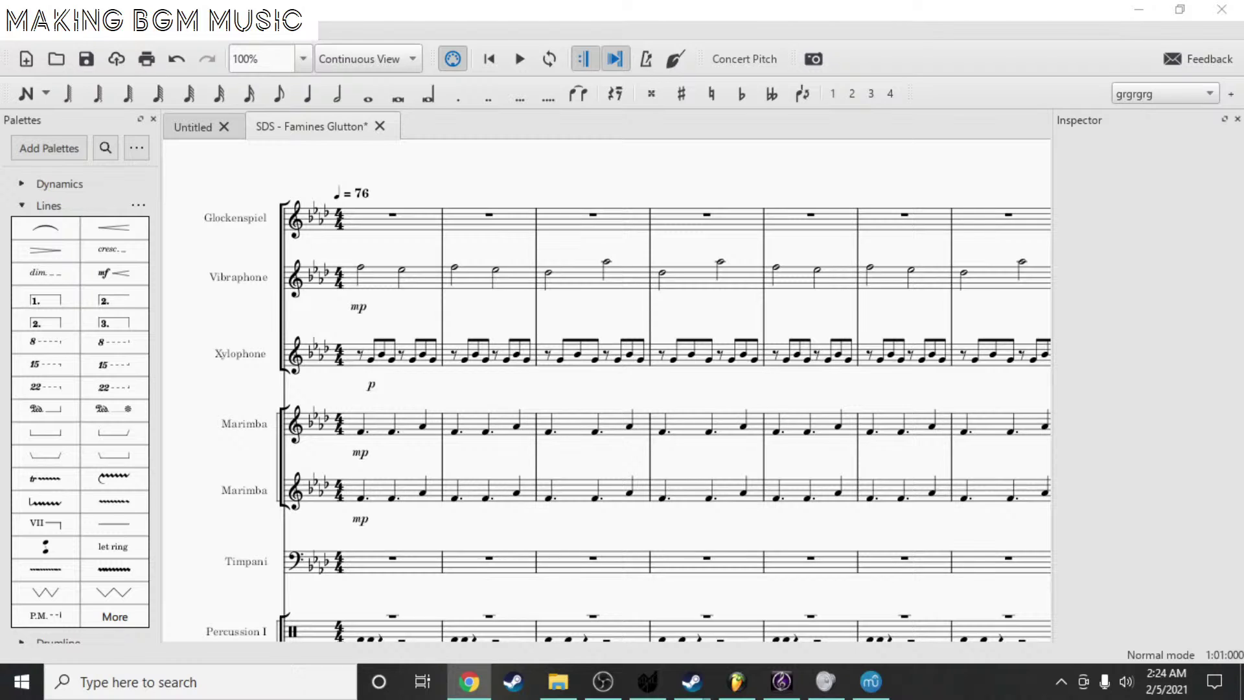
{"action": "key", "text": "alt+Tab"}
{"action": "key", "text": "alt+Tab"}
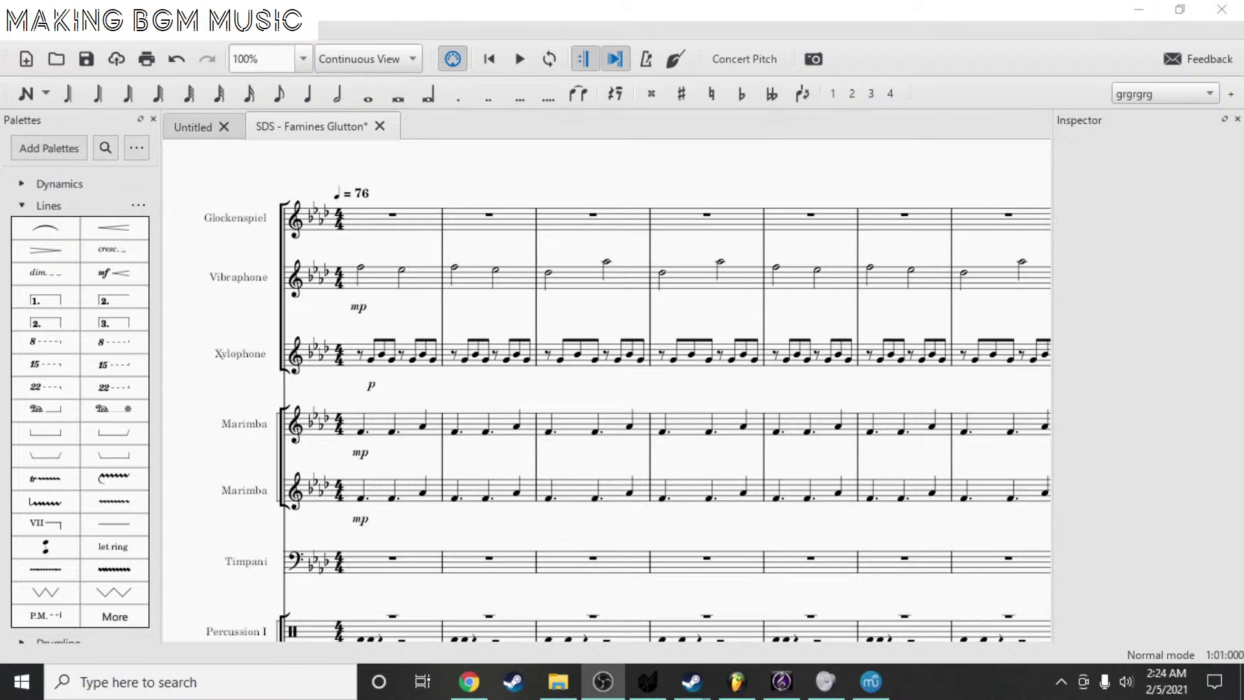
{"action": "key", "text": "alt+Tab"}
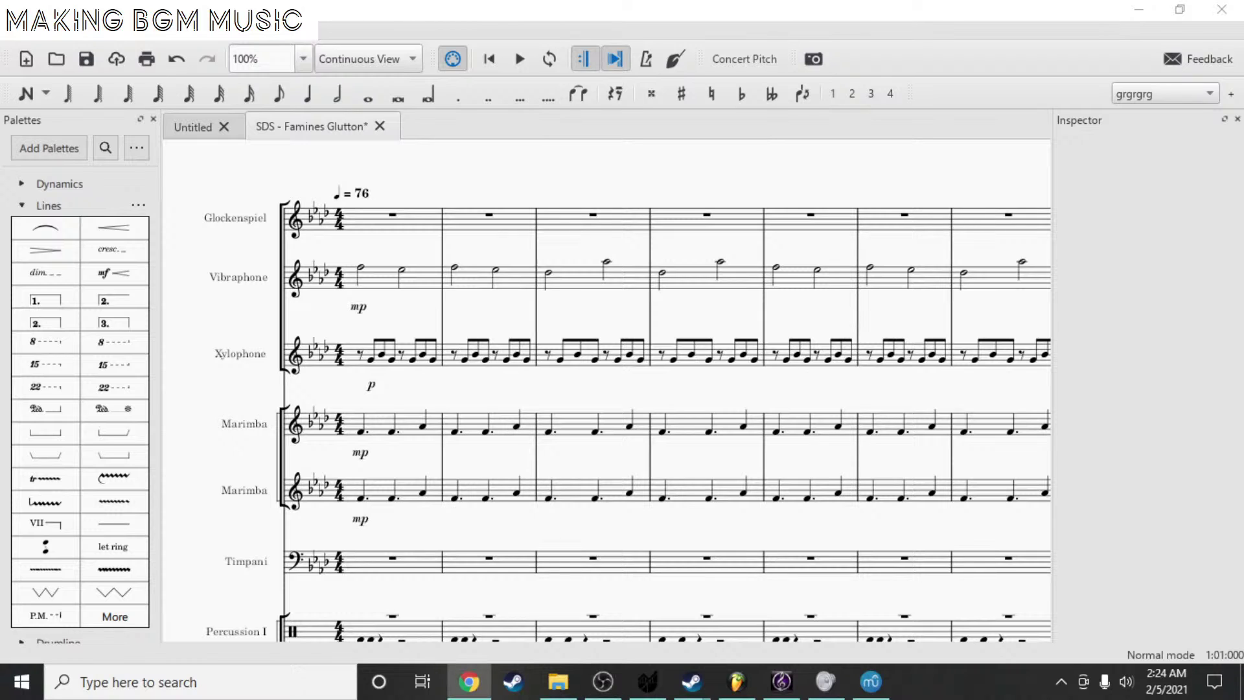
- Browse the Famines Glutton score, return to its start, and select the Glockenspiel's first rest
{"action": "scroll", "coordinate": [195, 260], "scroll_direction": "down", "scroll_amount": 5}
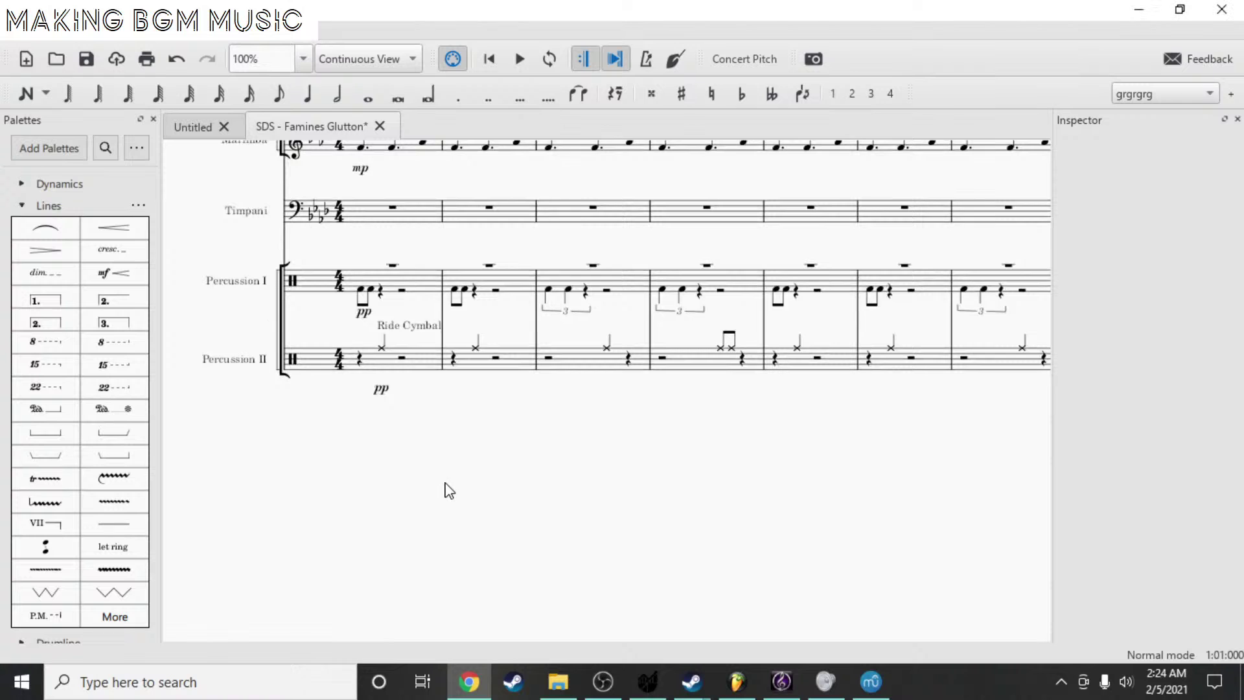
{"action": "scroll", "coordinate": [376, 259], "scroll_direction": "up", "scroll_amount": 3}
{"action": "scroll", "coordinate": [522, 248], "scroll_direction": "right", "scroll_amount": 3}
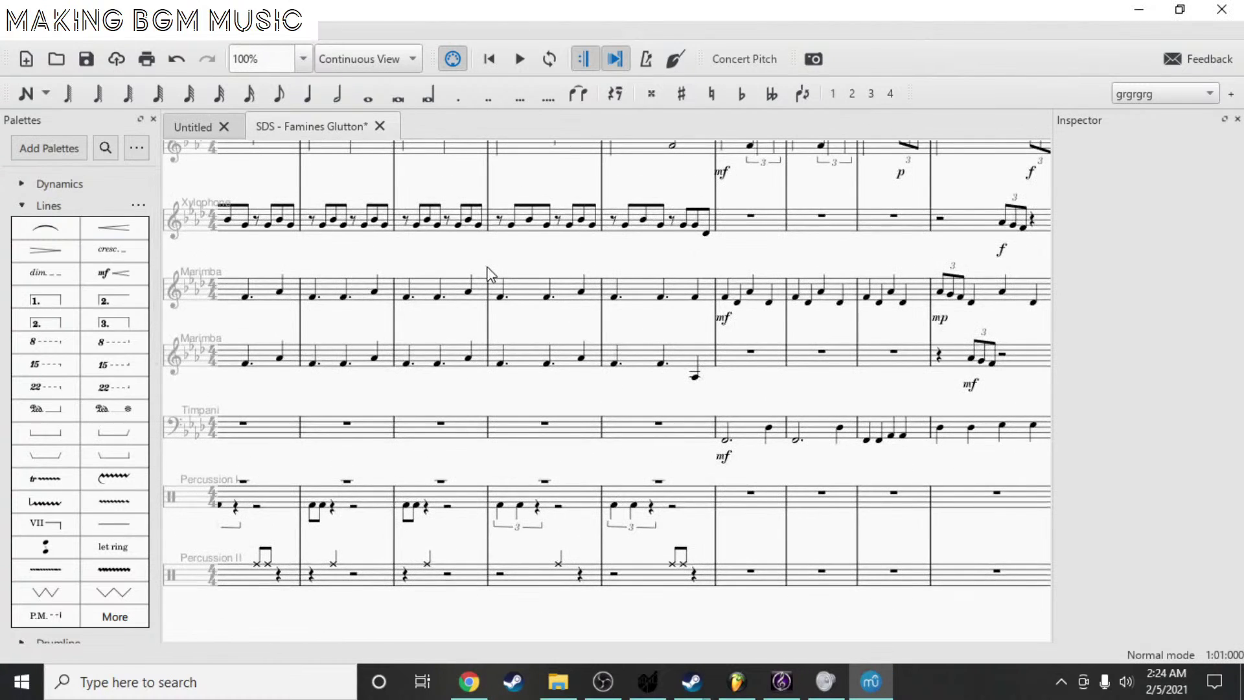
{"action": "scroll", "coordinate": [487, 267], "scroll_direction": "right", "scroll_amount": 8}
{"action": "left_click_drag", "start_coordinate": [526, 189], "coordinate": [691, 278]}
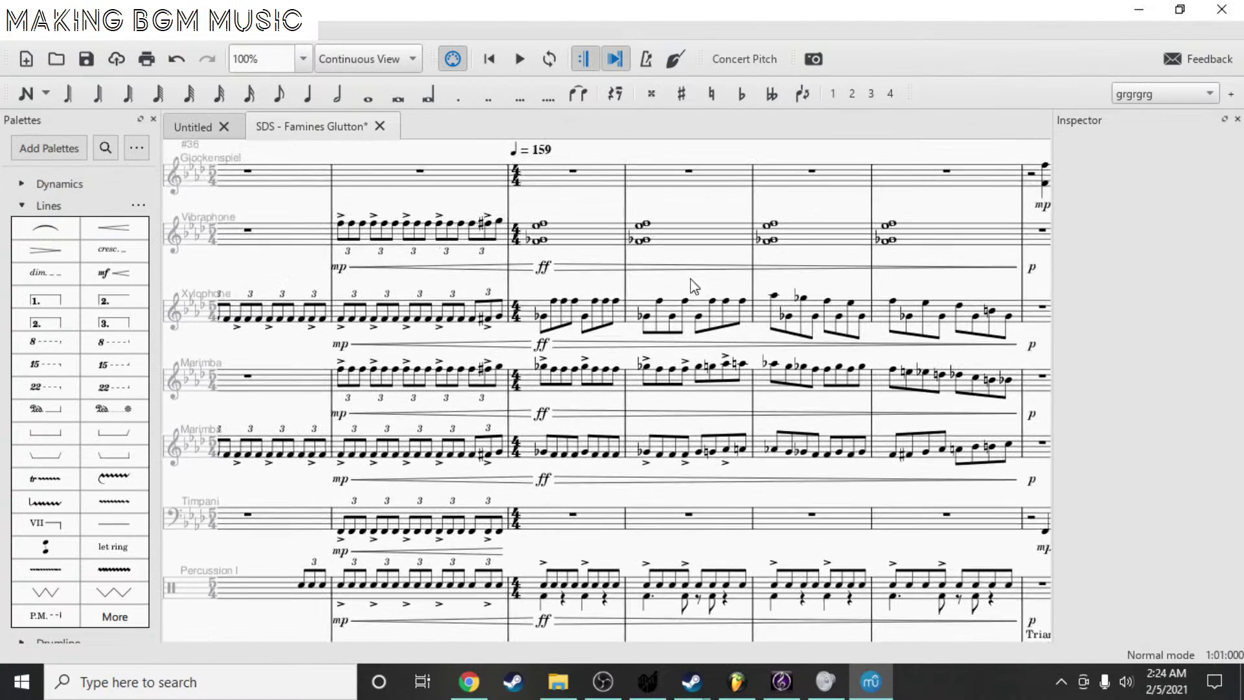
{"action": "key", "text": "Home"}
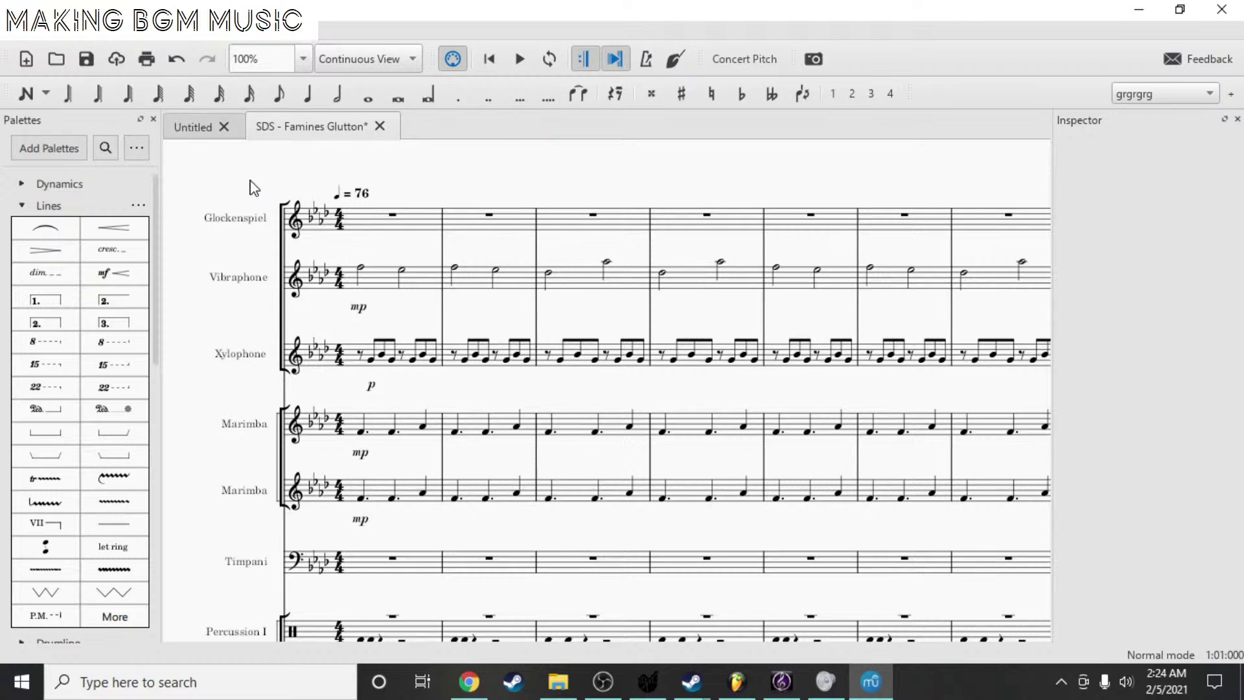
{"action": "left_click", "coordinate": [487, 62]}
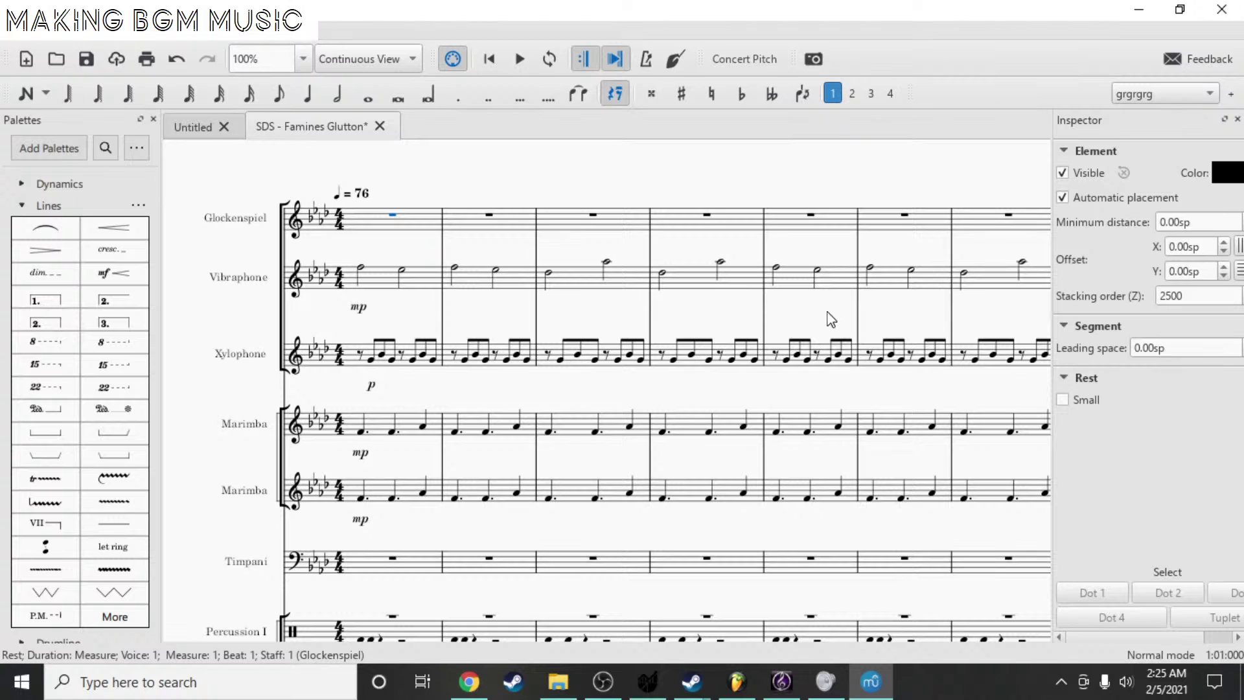
- Bring the Sibelius Elegy in F Minor score back to the front
{"action": "left_click", "coordinate": [824, 680]}
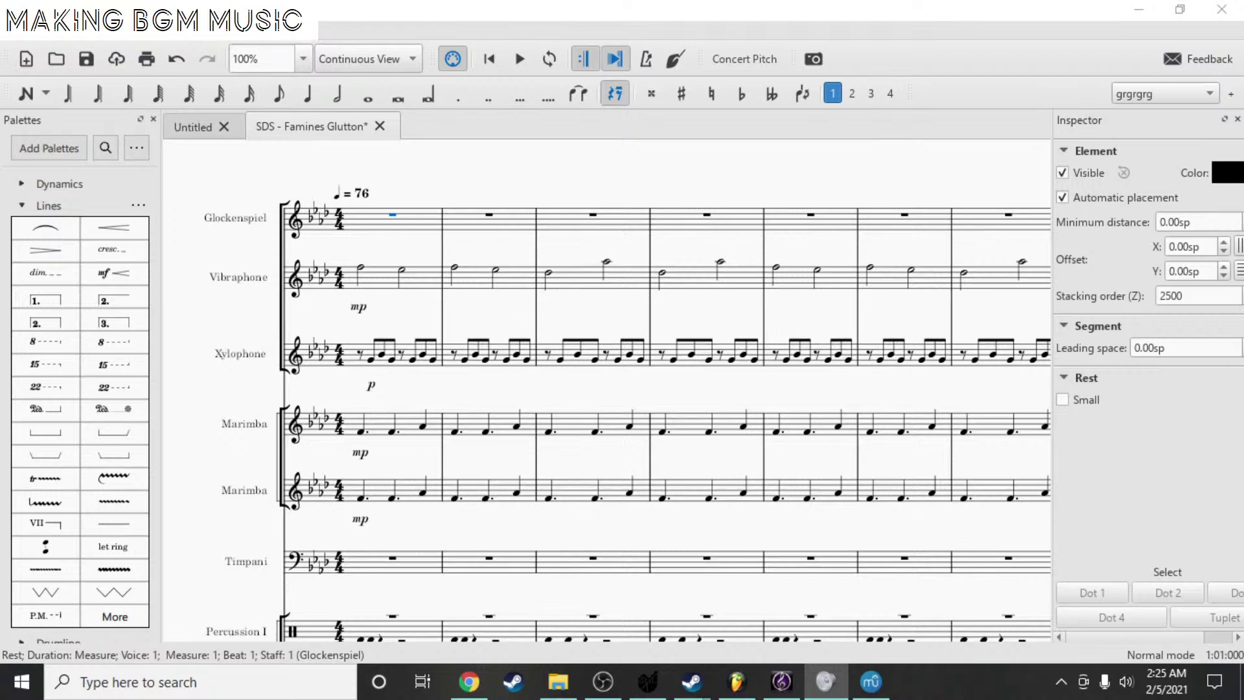
{"action": "key", "text": "alt+Tab"}
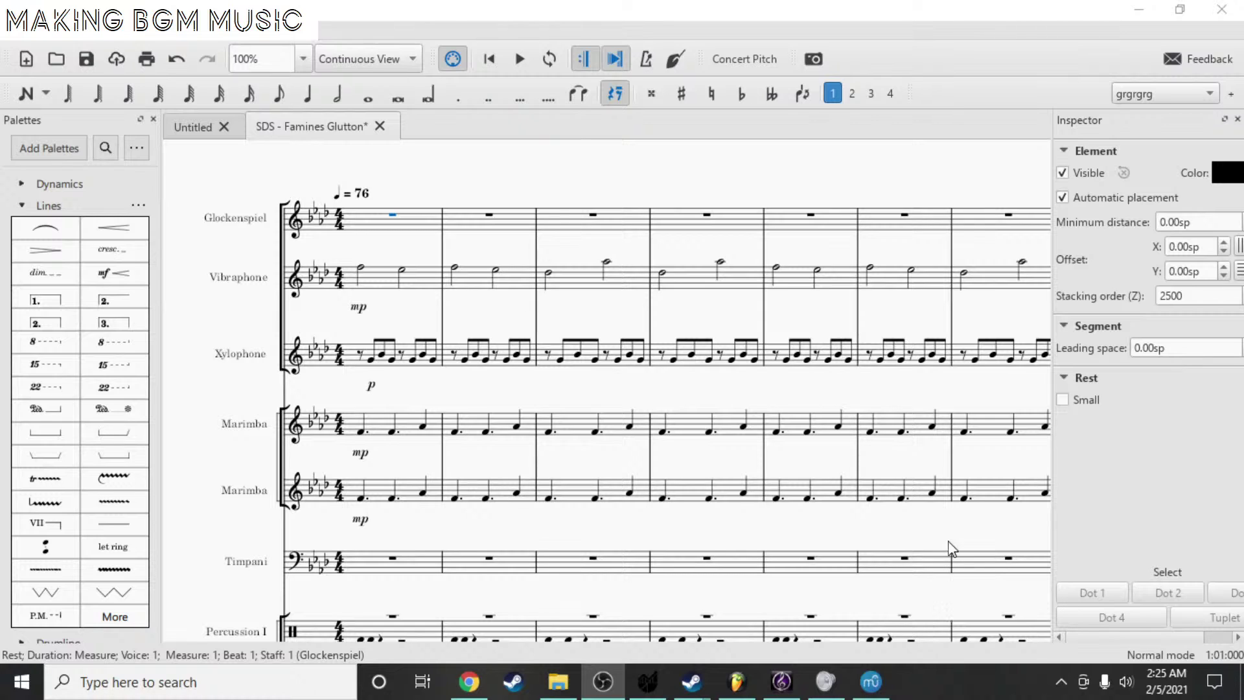
{"action": "left_click_drag", "start_coordinate": [387, 399], "coordinate": [426, 384]}
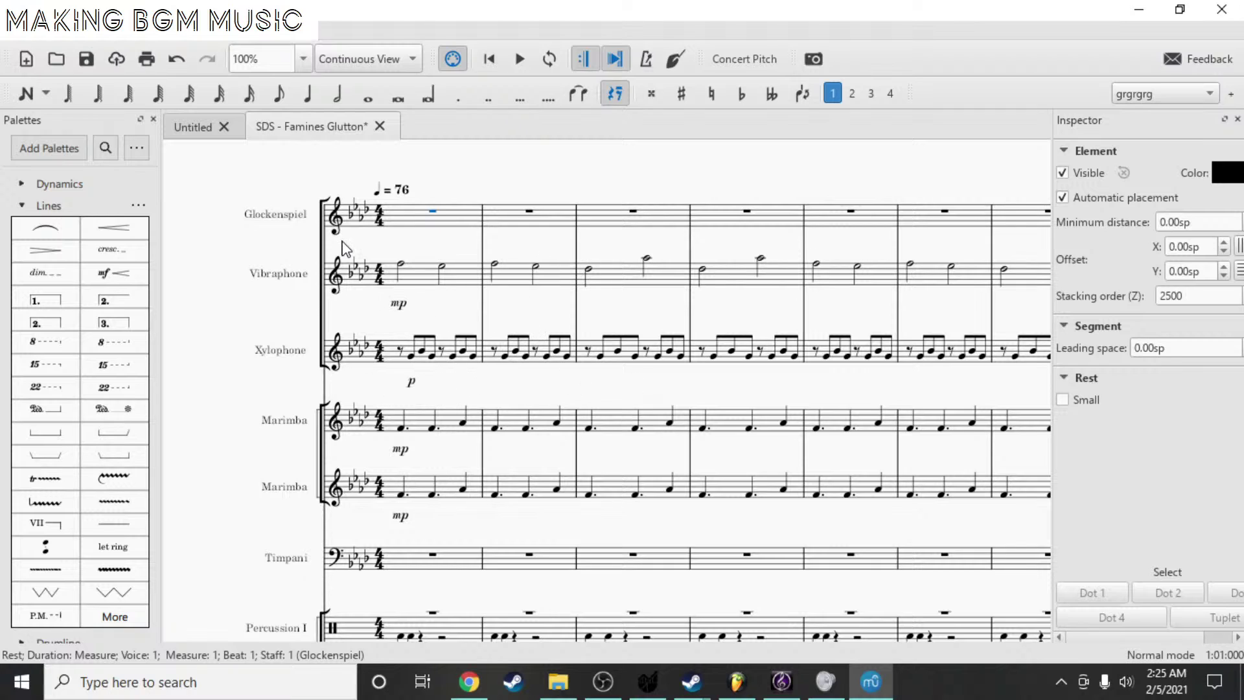
{"action": "left_click", "coordinate": [799, 692]}
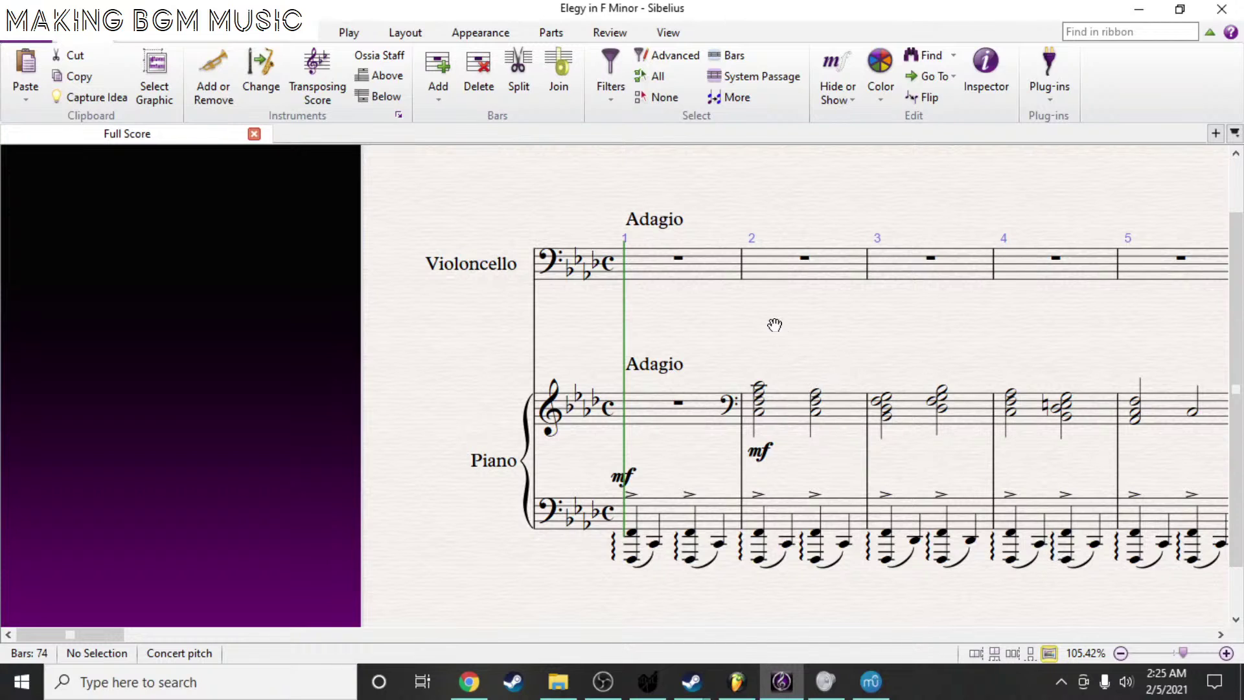
- Pick NotePerformer as Sibelius's playback device, close the settings, and return to MuseScore
{"action": "left_click_drag", "start_coordinate": [776, 325], "coordinate": [584, 311]}
{"action": "left_click", "coordinate": [206, 32]}
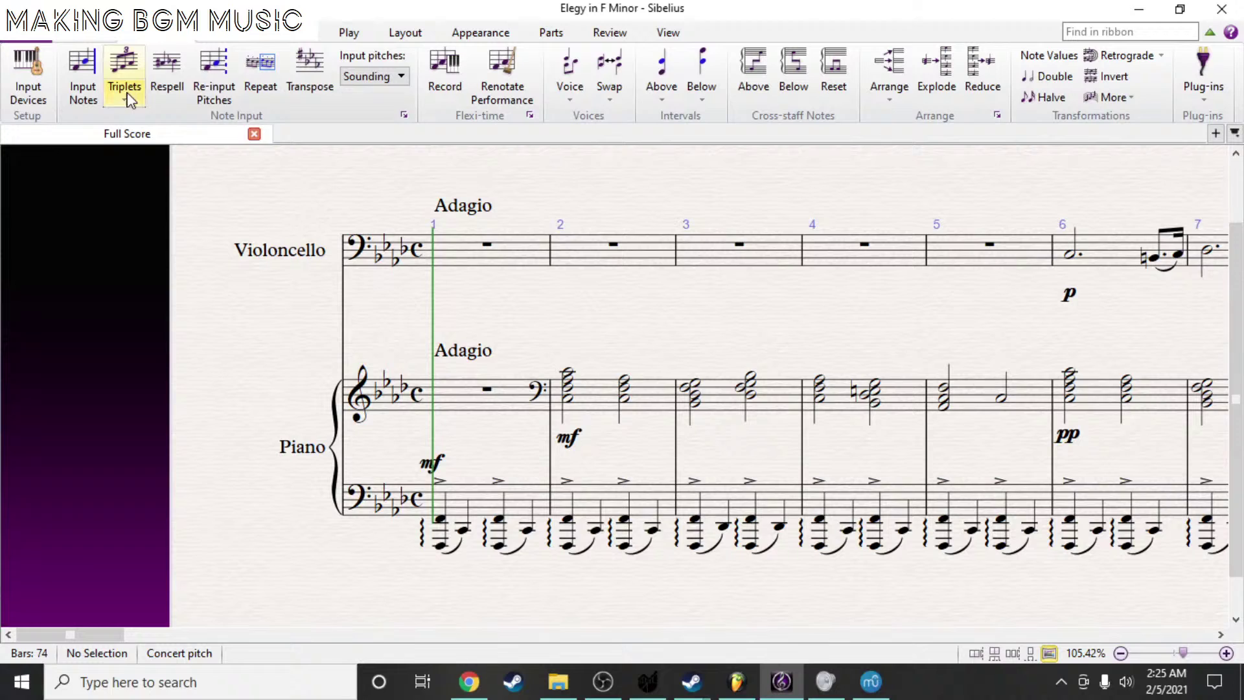
{"action": "left_click", "coordinate": [246, 37]}
{"action": "left_click", "coordinate": [349, 32]}
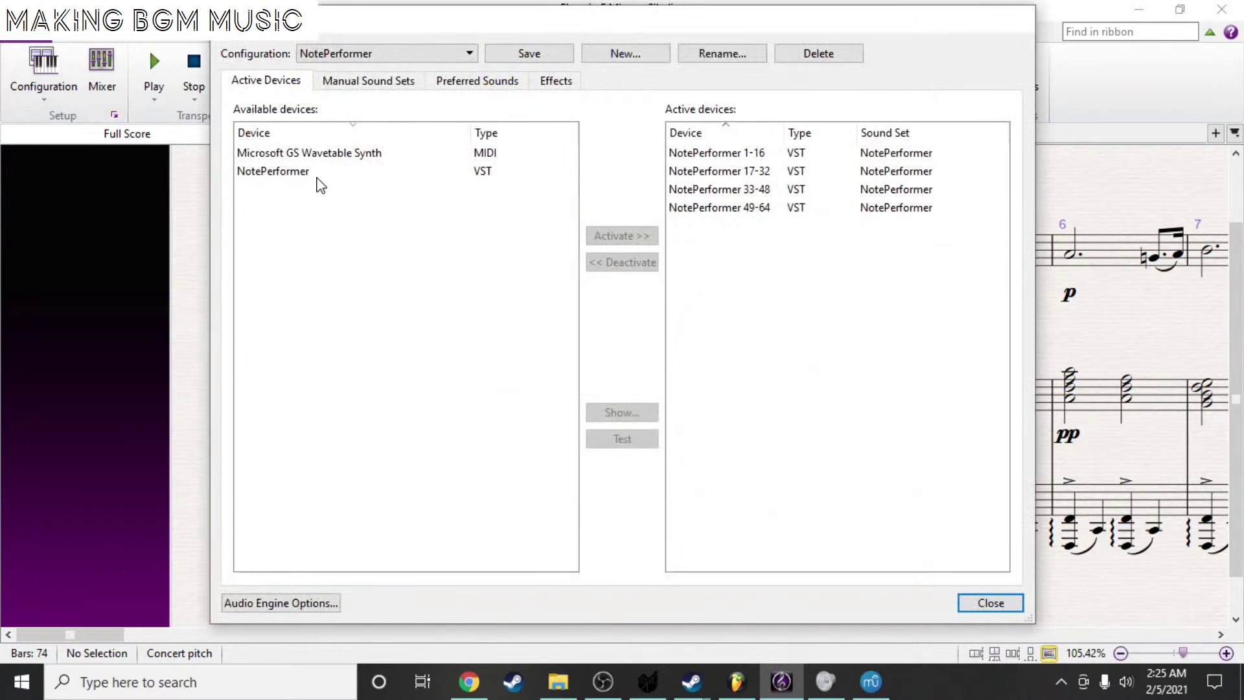
{"action": "left_click", "coordinate": [282, 174]}
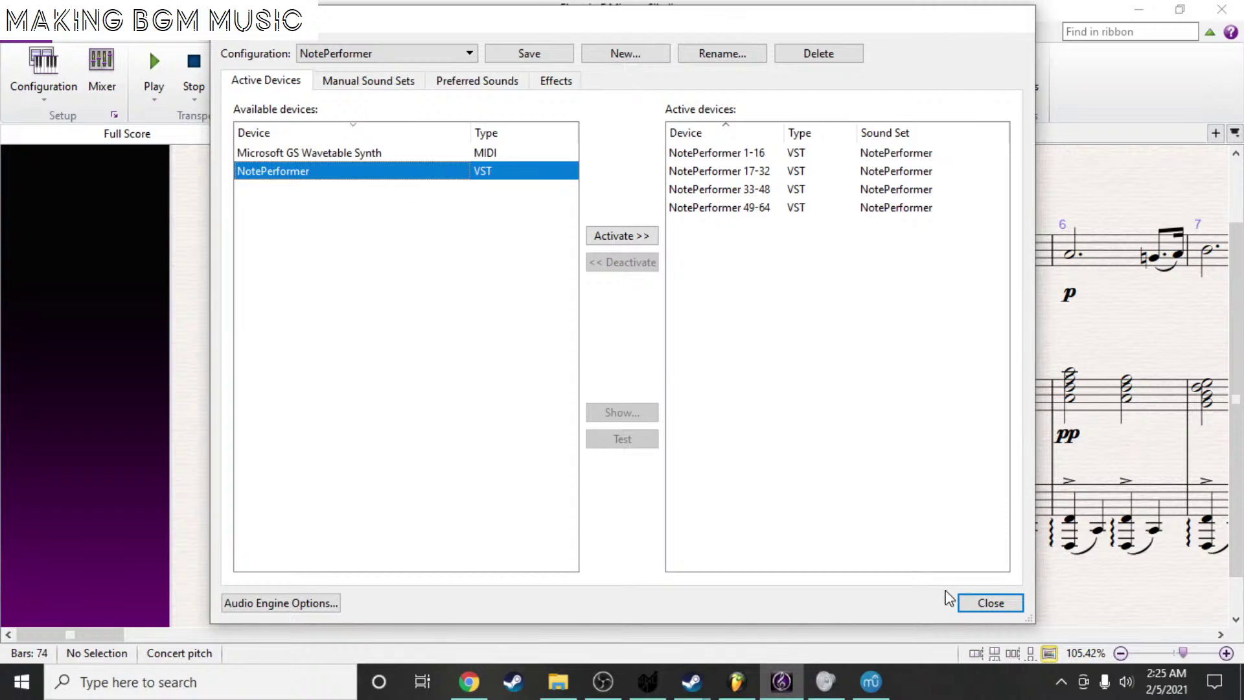
{"action": "left_click", "coordinate": [1016, 604]}
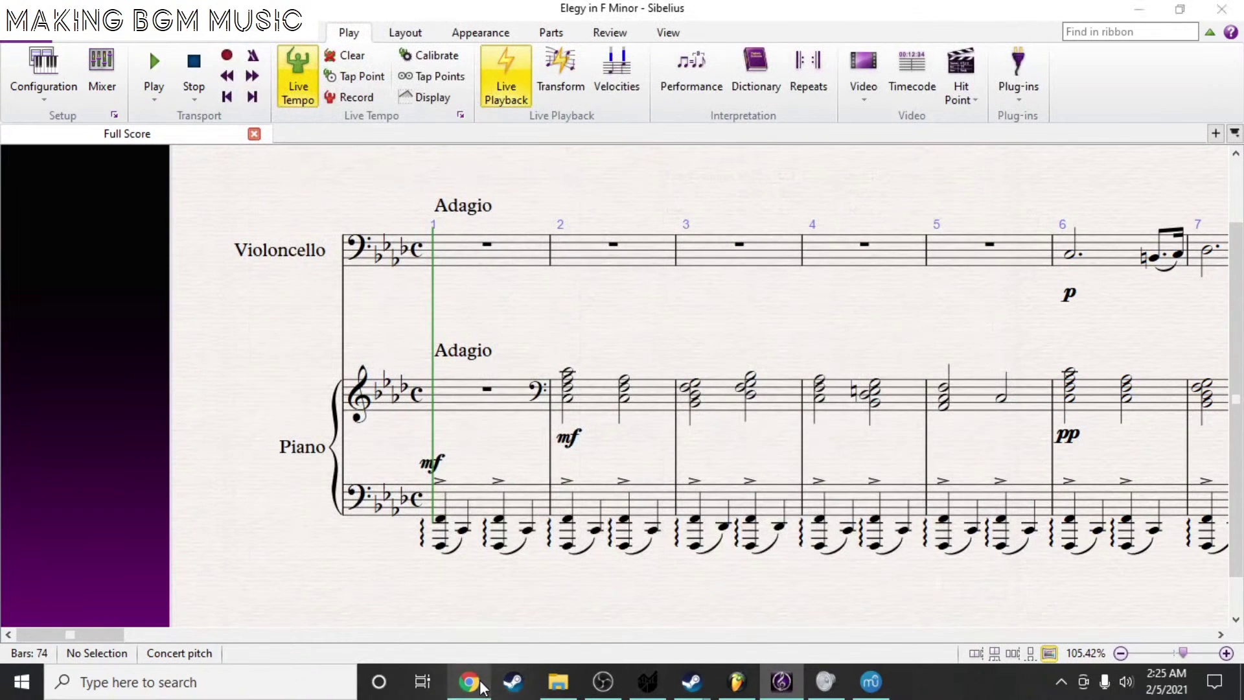
{"action": "left_click", "coordinate": [469, 682]}
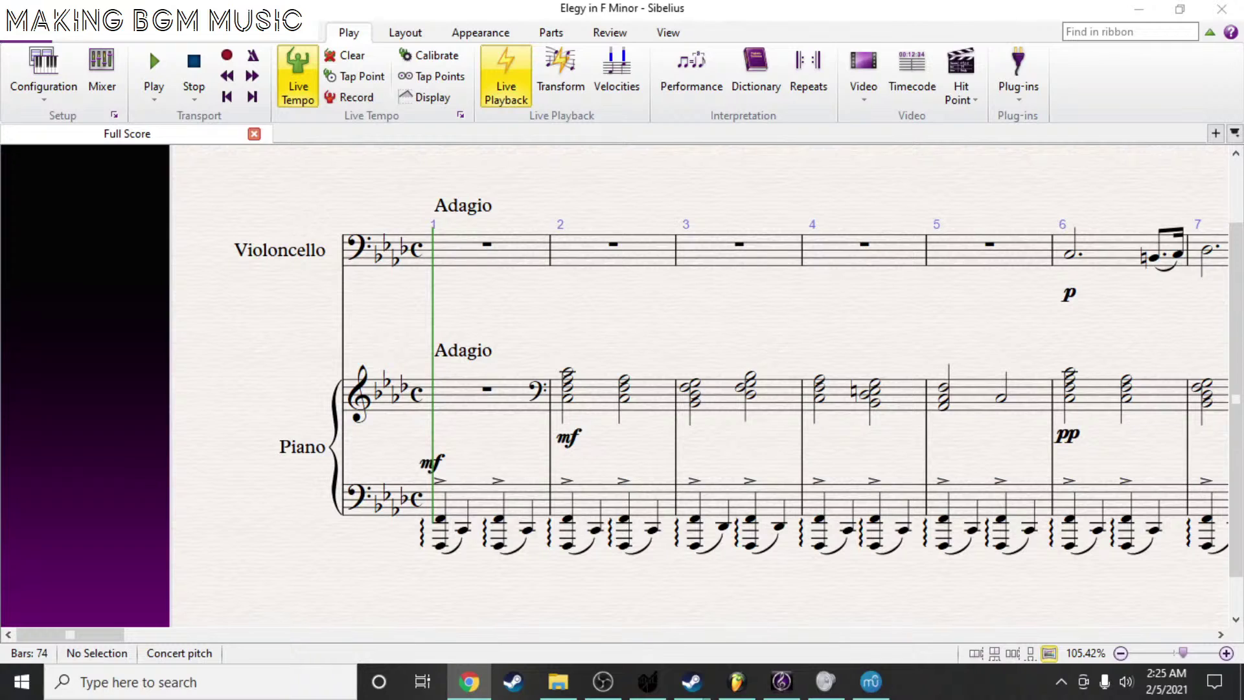
{"action": "left_click", "coordinate": [868, 681]}
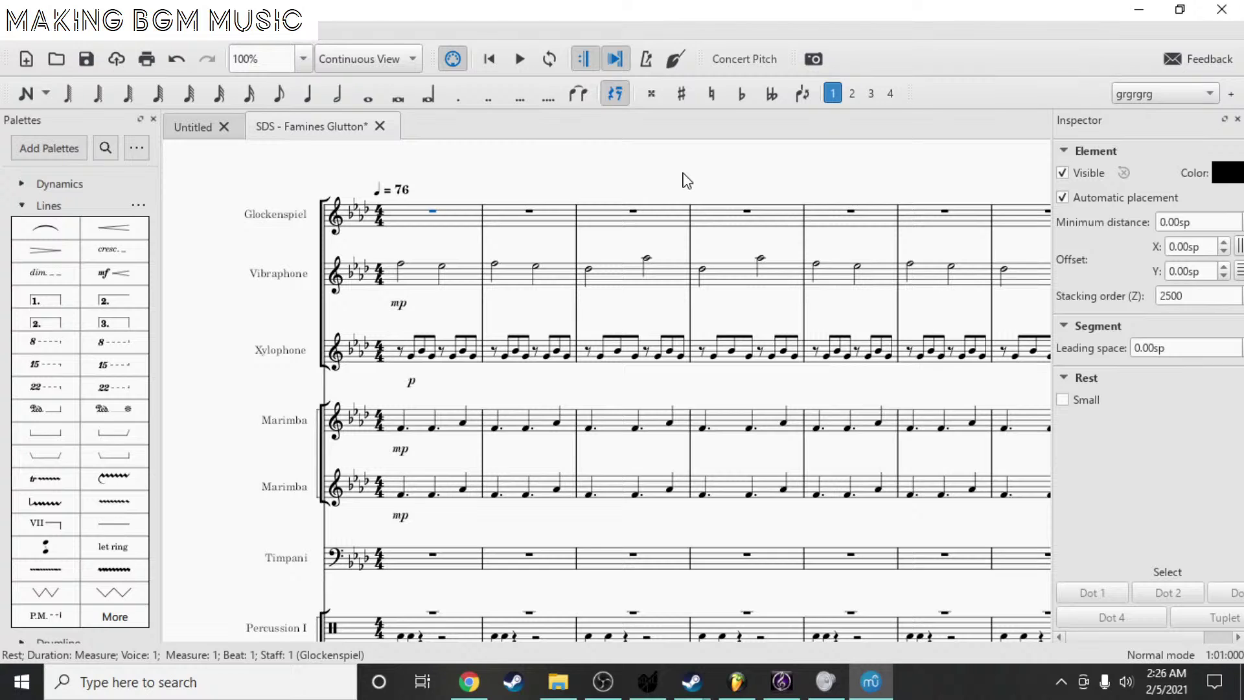
{"action": "left_click", "coordinate": [781, 681]}
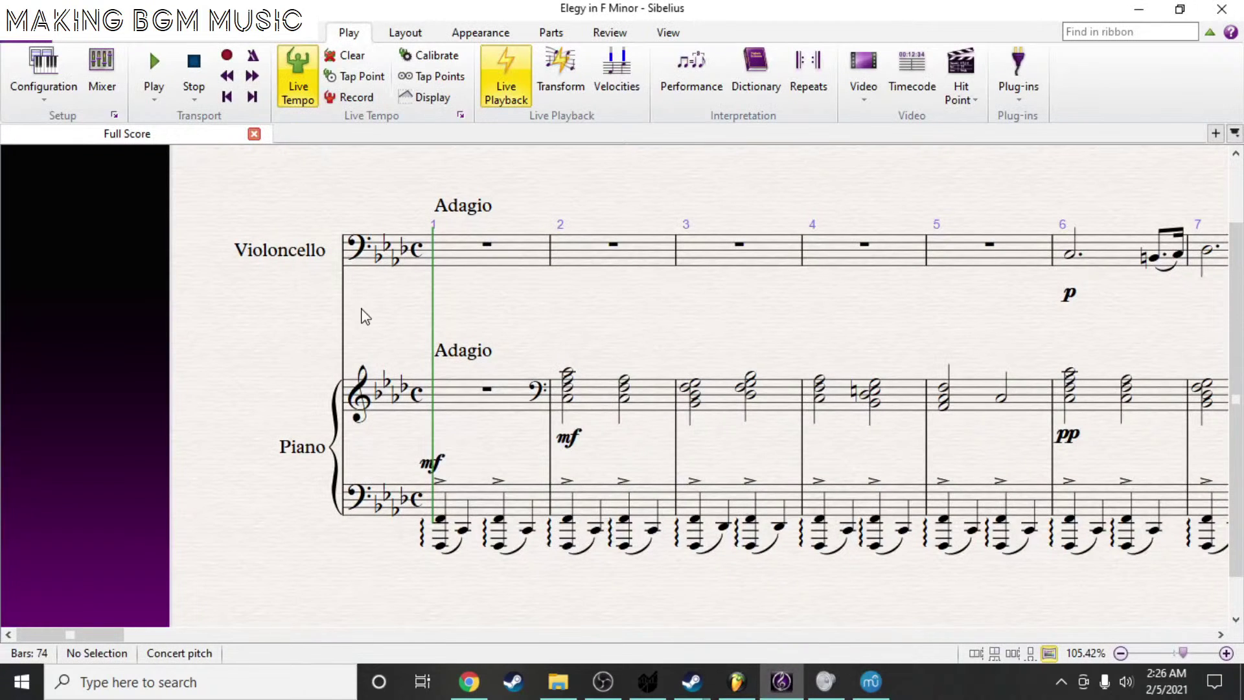
{"action": "left_click", "coordinate": [874, 689]}
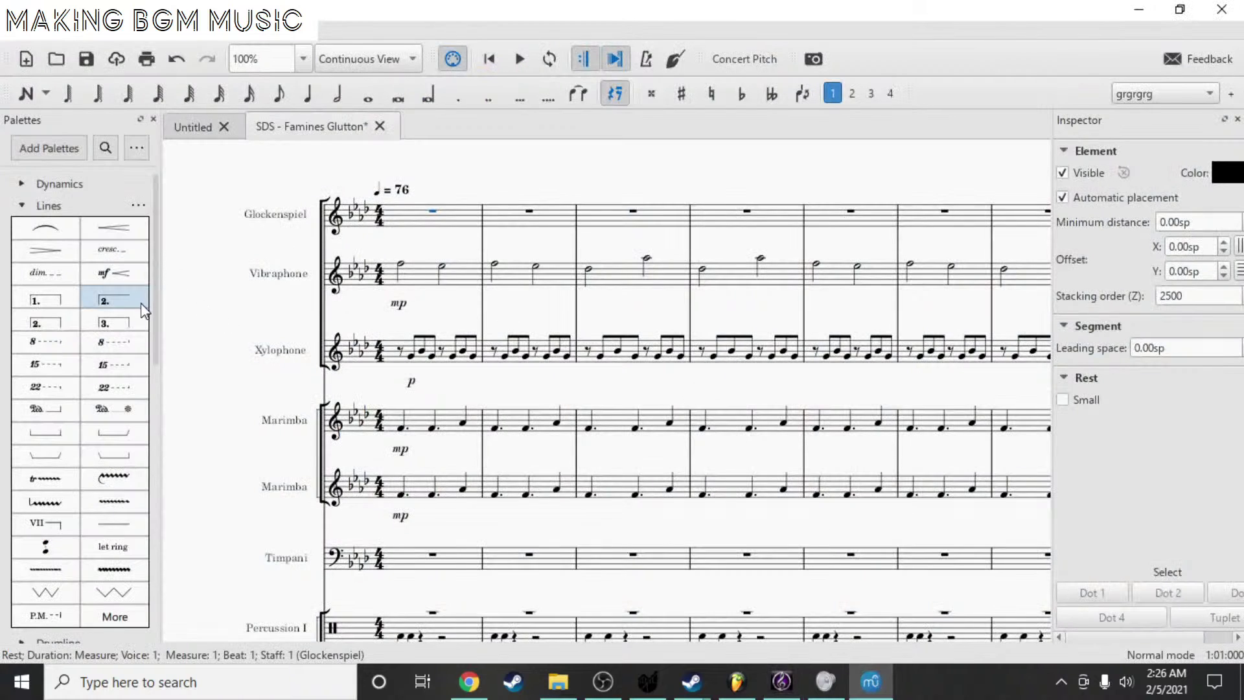
{"action": "left_click_drag", "start_coordinate": [167, 318], "coordinate": [211, 292]}
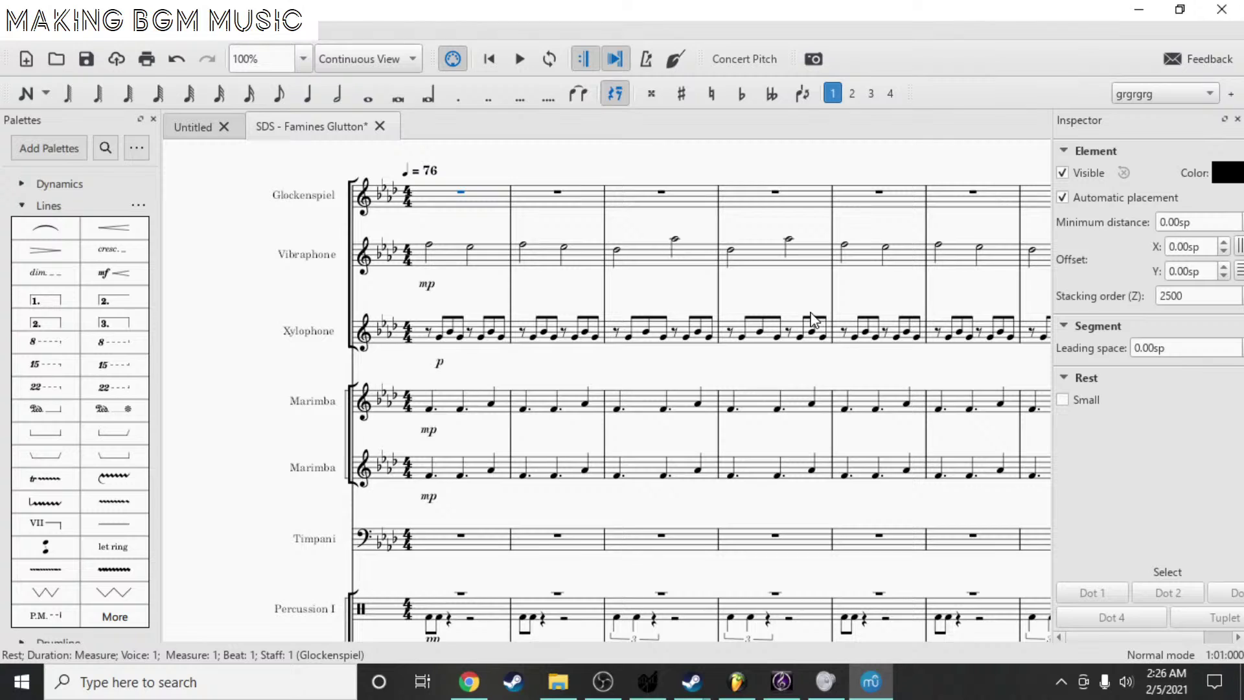
{"action": "mouse_move", "coordinate": [789, 694]}
{"action": "left_click_drag", "start_coordinate": [247, 260], "coordinate": [216, 304]}
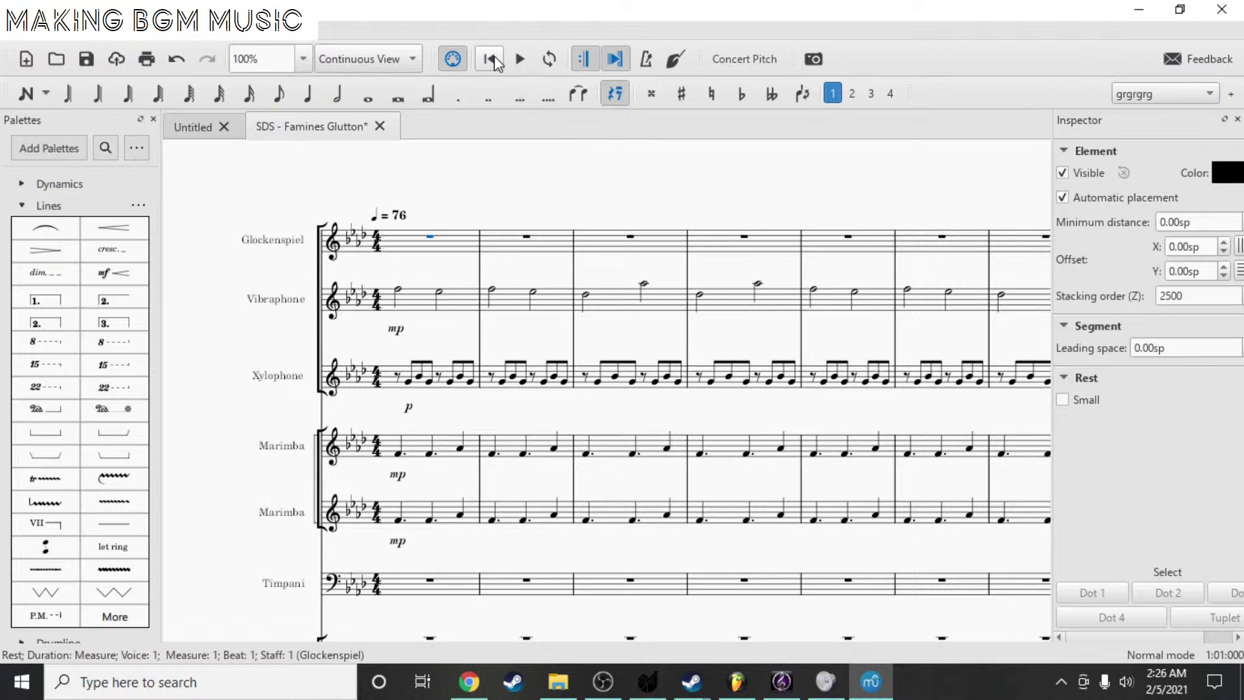
- Start a new MuseScore score titled 'Test' and move past the template page
{"action": "left_click", "coordinate": [15, 31]}
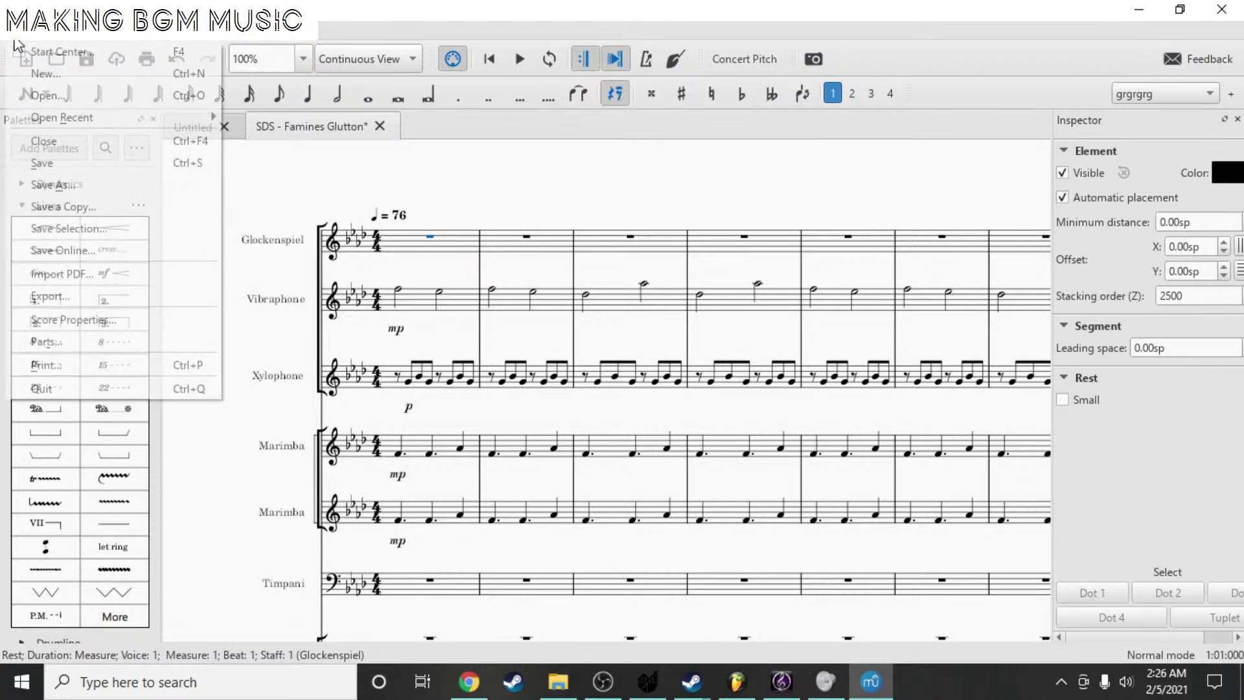
{"action": "left_click", "coordinate": [45, 74]}
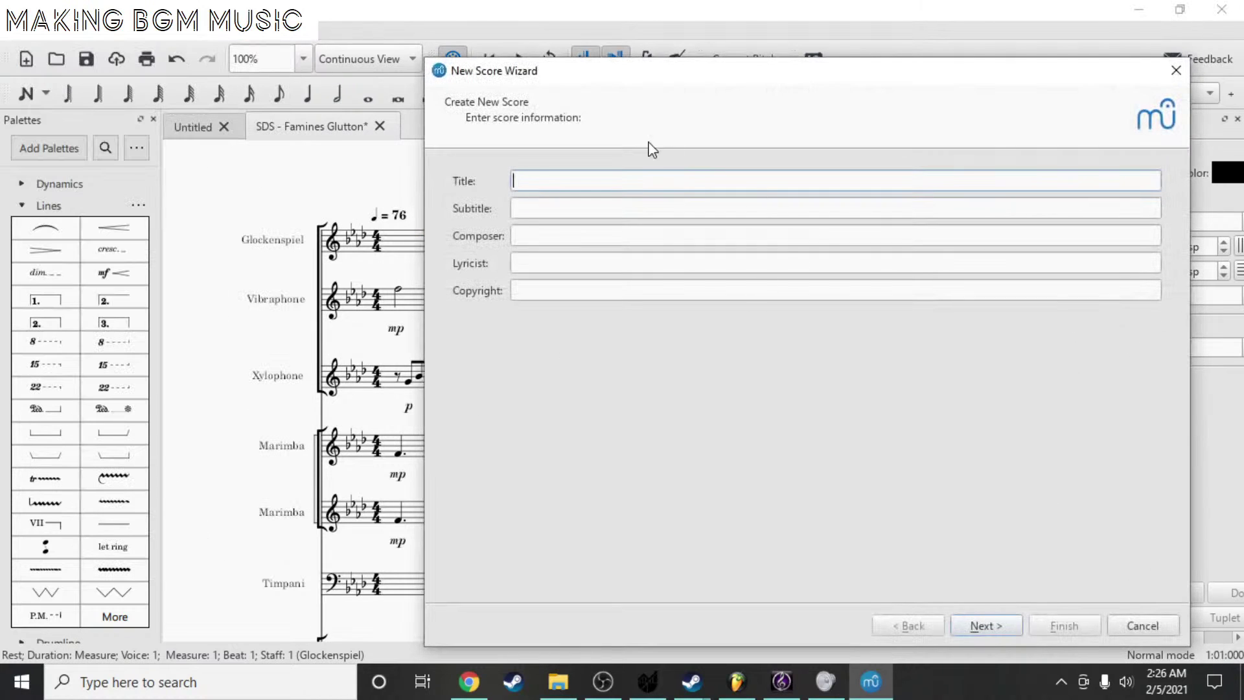
{"action": "left_click_drag", "start_coordinate": [445, 69], "coordinate": [196, 42]}
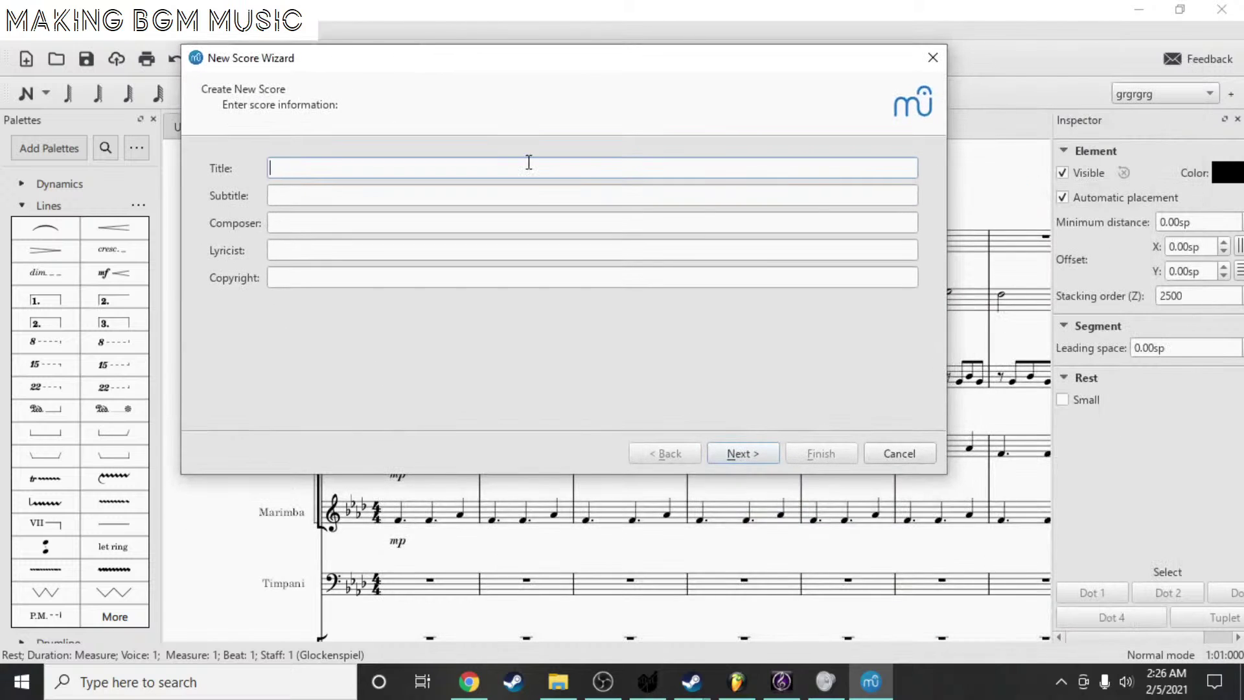
{"action": "type", "text": "Thest"}
{"action": "key", "text": "BackSpace"}
{"action": "key", "text": "BackSpace"}
{"action": "key", "text": "BackSpace"}
{"action": "key", "text": "BackSpace"}
{"action": "key", "text": "BackSpace"}
{"action": "type", "text": "Test"}
{"action": "key", "text": "Return"}
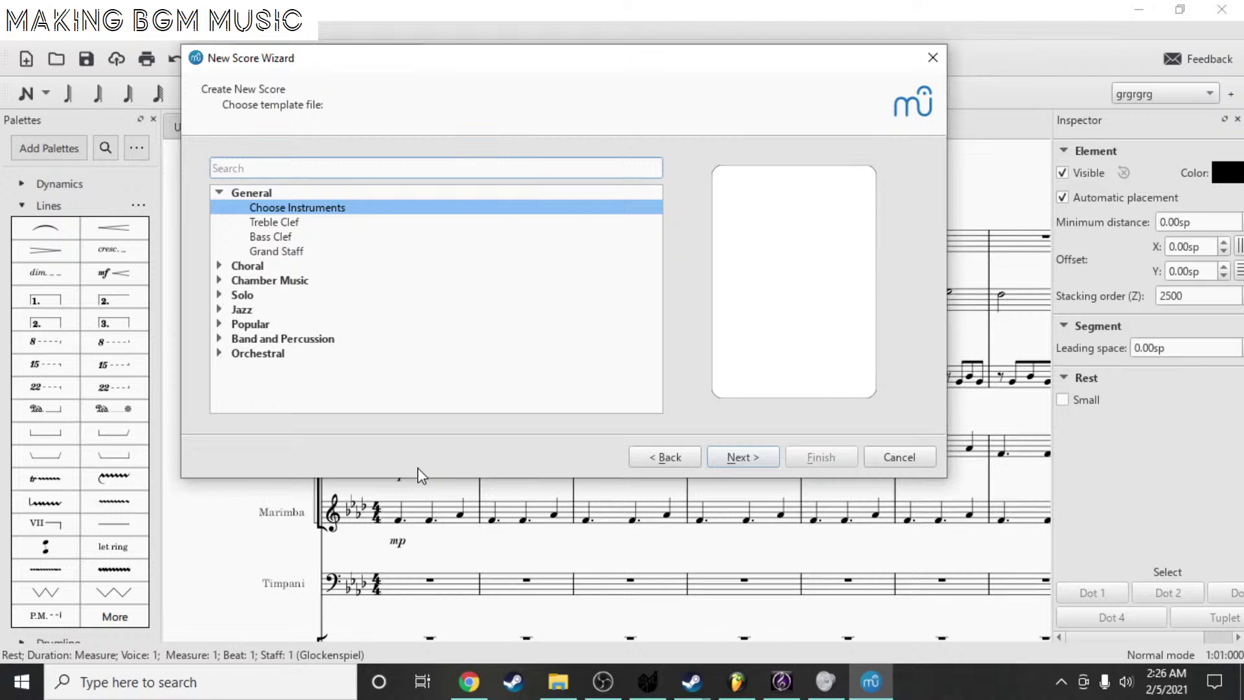
{"action": "left_click_drag", "start_coordinate": [391, 480], "coordinate": [392, 610]}
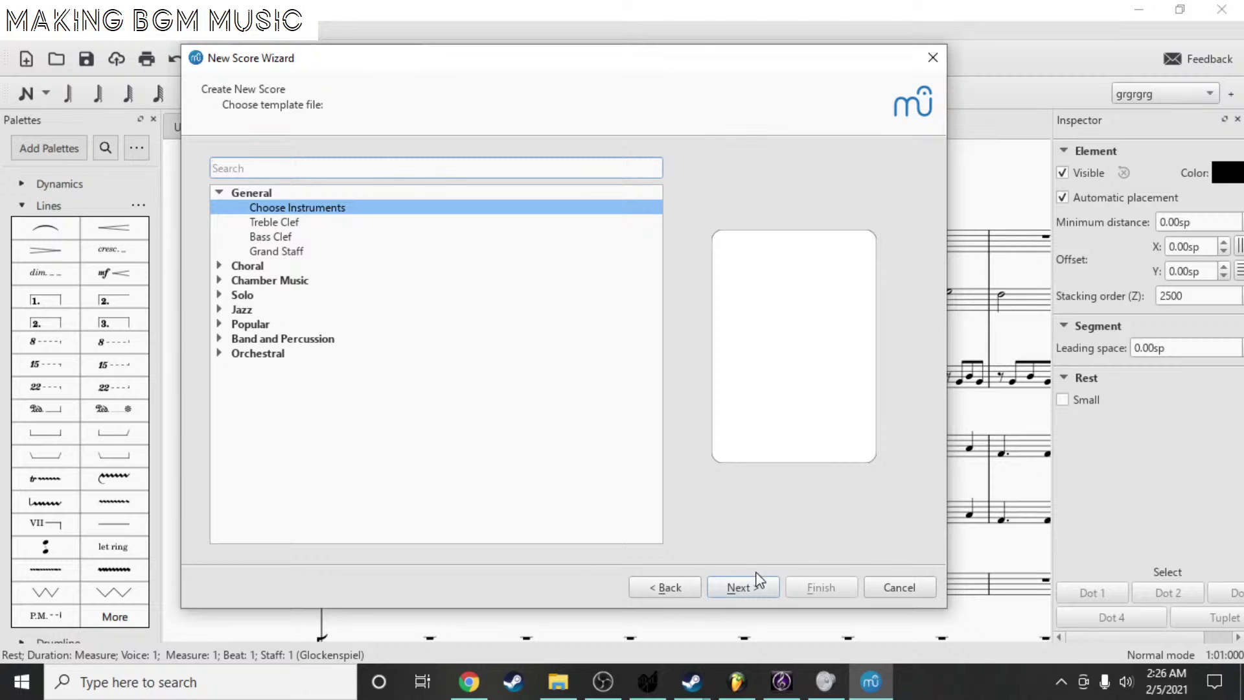
{"action": "left_click", "coordinate": [743, 587]}
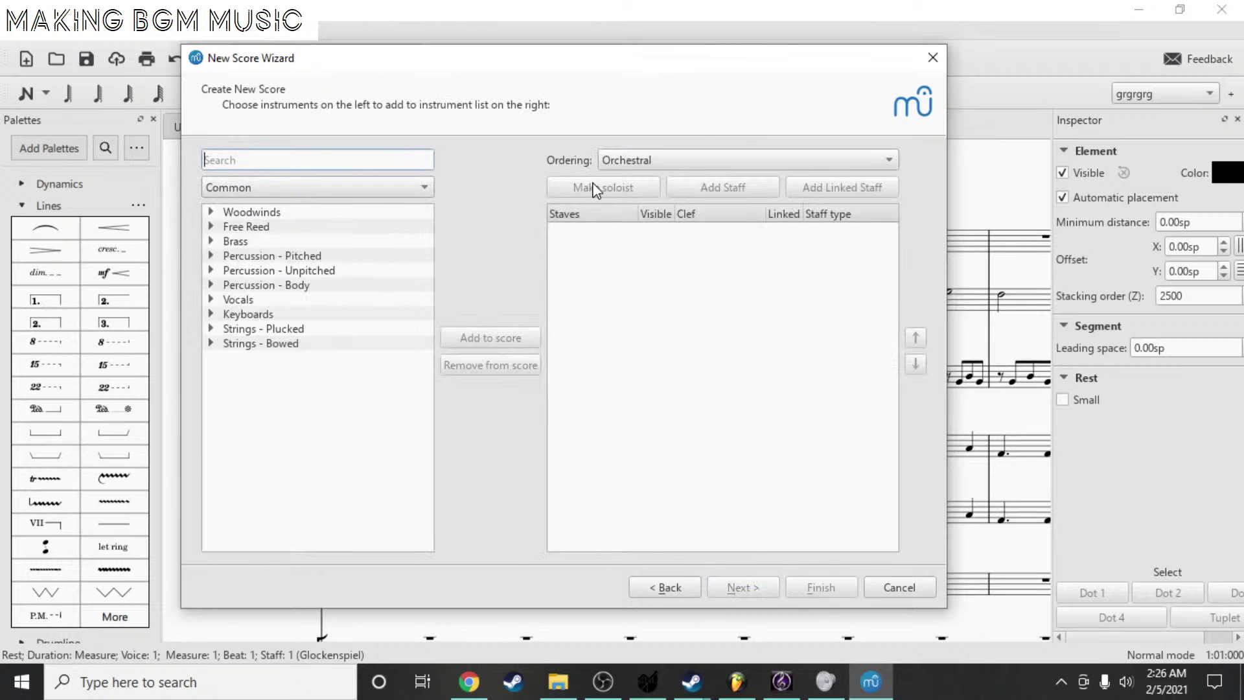
- Keep Orchestral ordering and filter the instrument list by 'pi'
{"action": "left_click", "coordinate": [646, 166]}
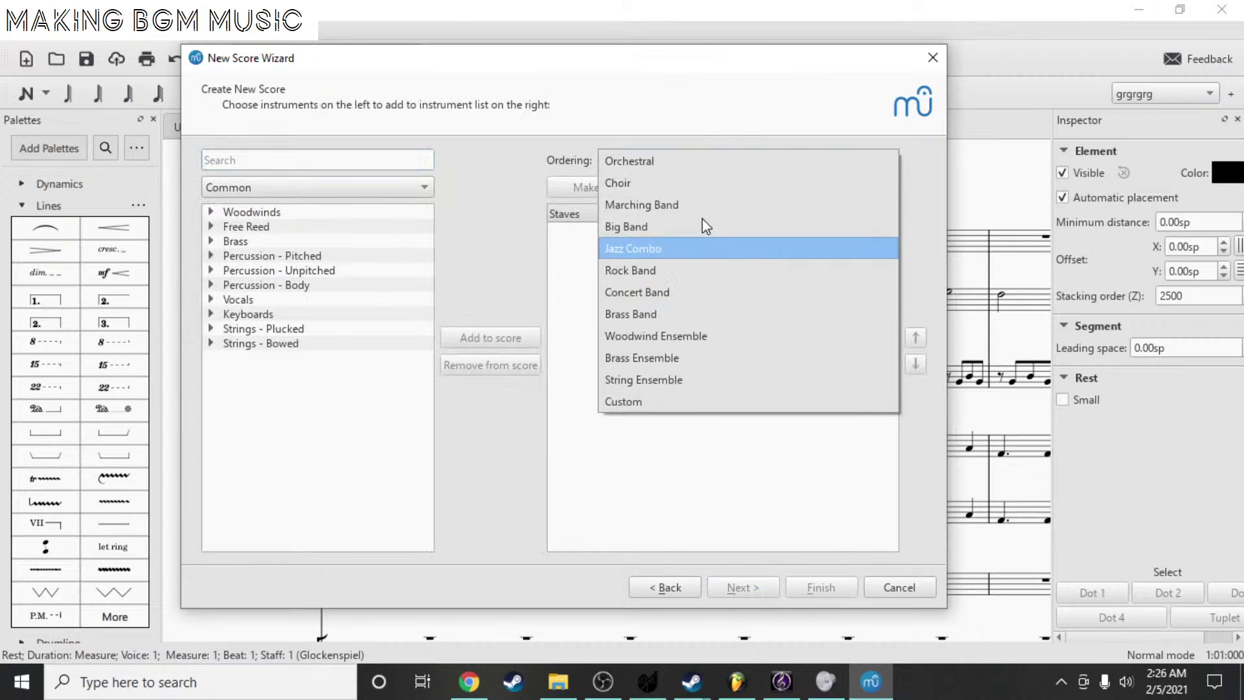
{"action": "left_click", "coordinate": [375, 167]}
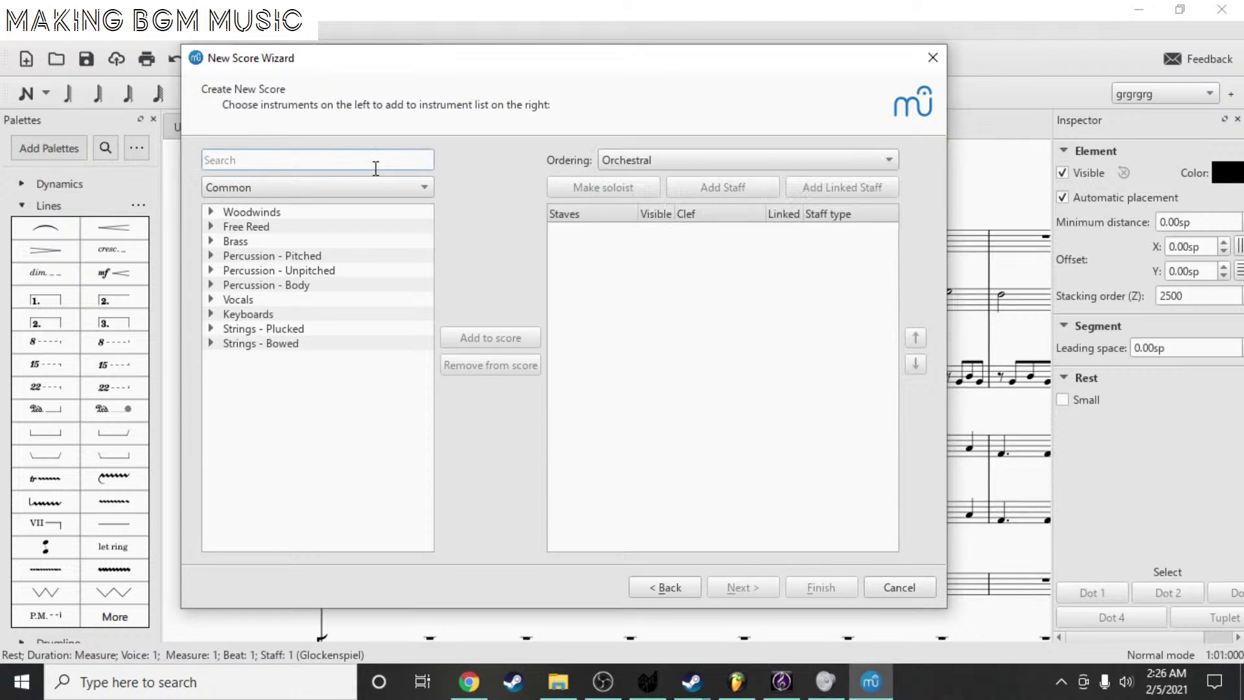
{"action": "type", "text": "pi"}
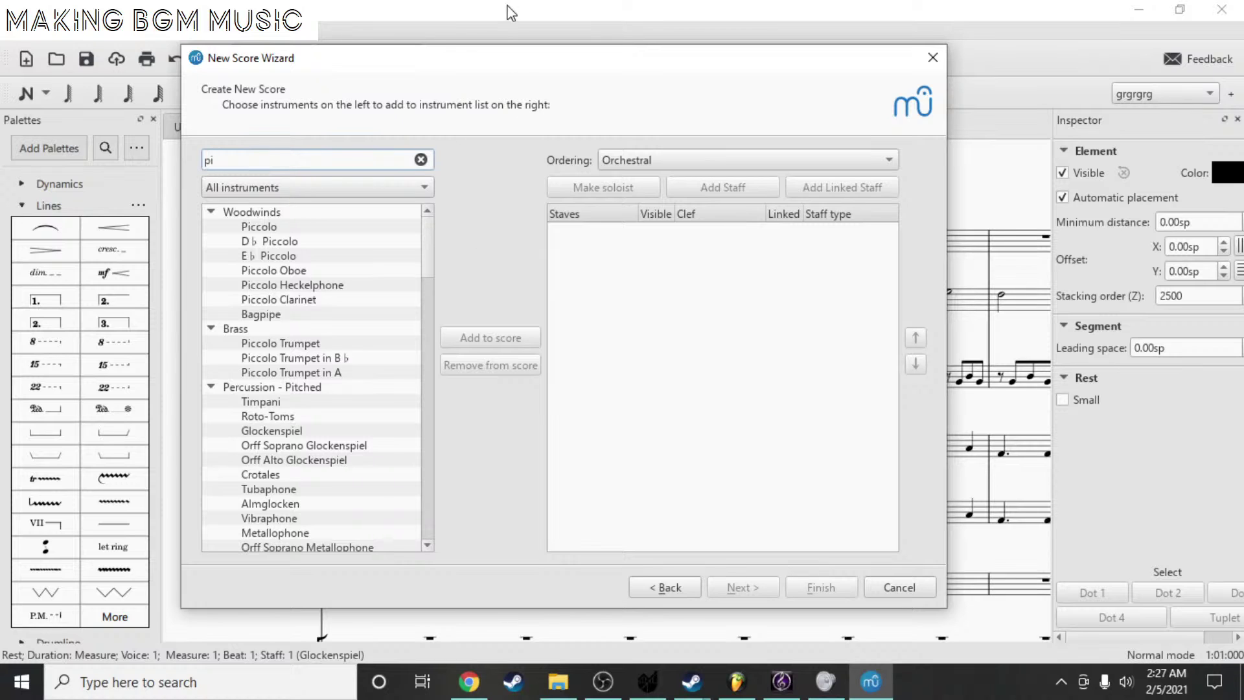
- Search 'pian' and add Piano to the new score
{"action": "left_click_drag", "start_coordinate": [453, 56], "coordinate": [579, 431]}
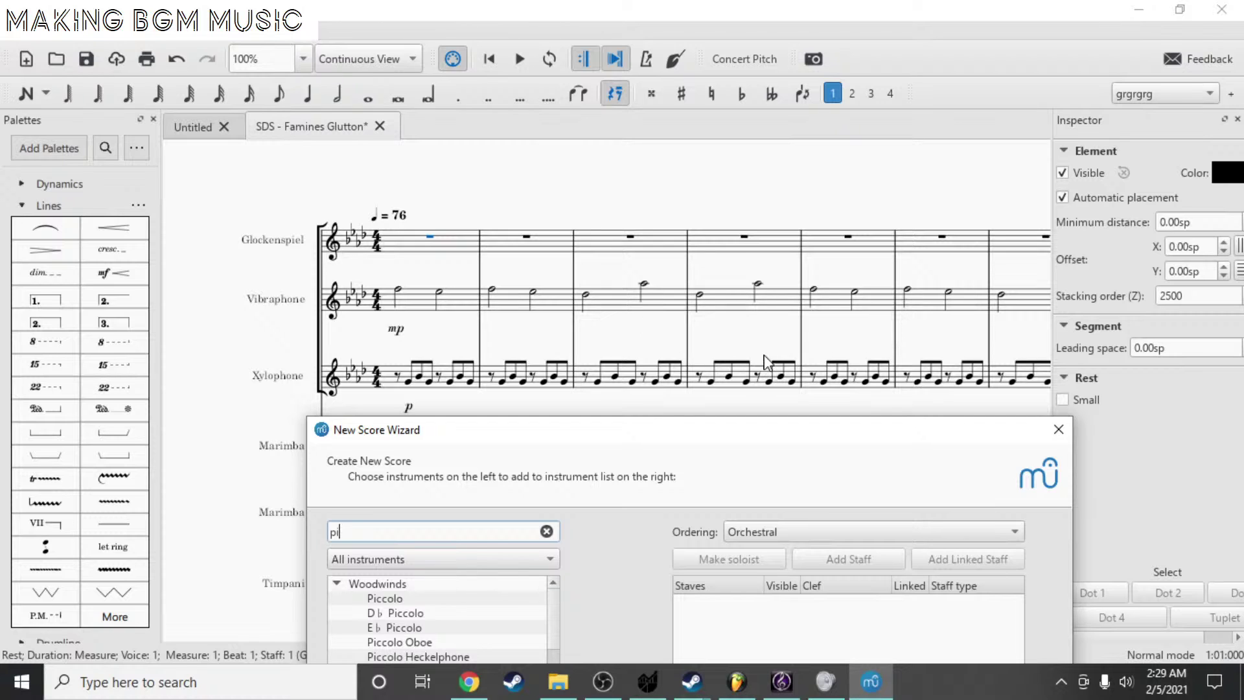
{"action": "left_click_drag", "start_coordinate": [536, 434], "coordinate": [430, 146]}
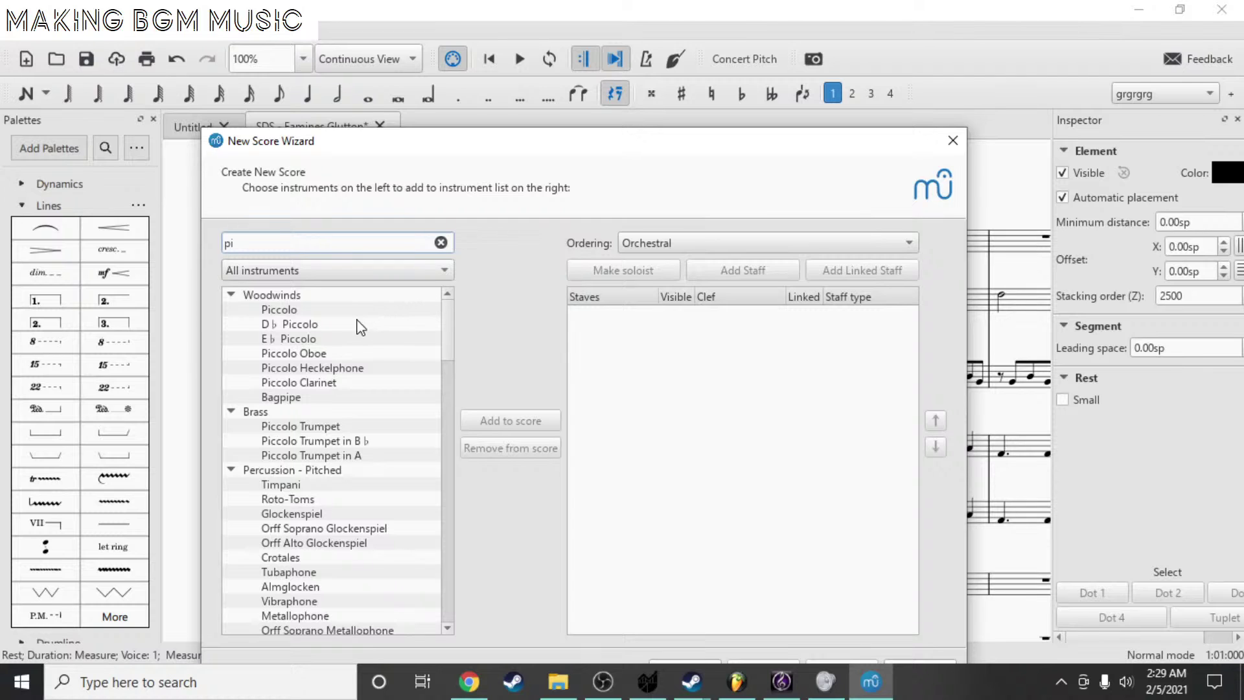
{"action": "scroll", "coordinate": [337, 376], "scroll_direction": "down", "scroll_amount": 4}
{"action": "scroll", "coordinate": [337, 376], "scroll_direction": "down", "scroll_amount": 20}
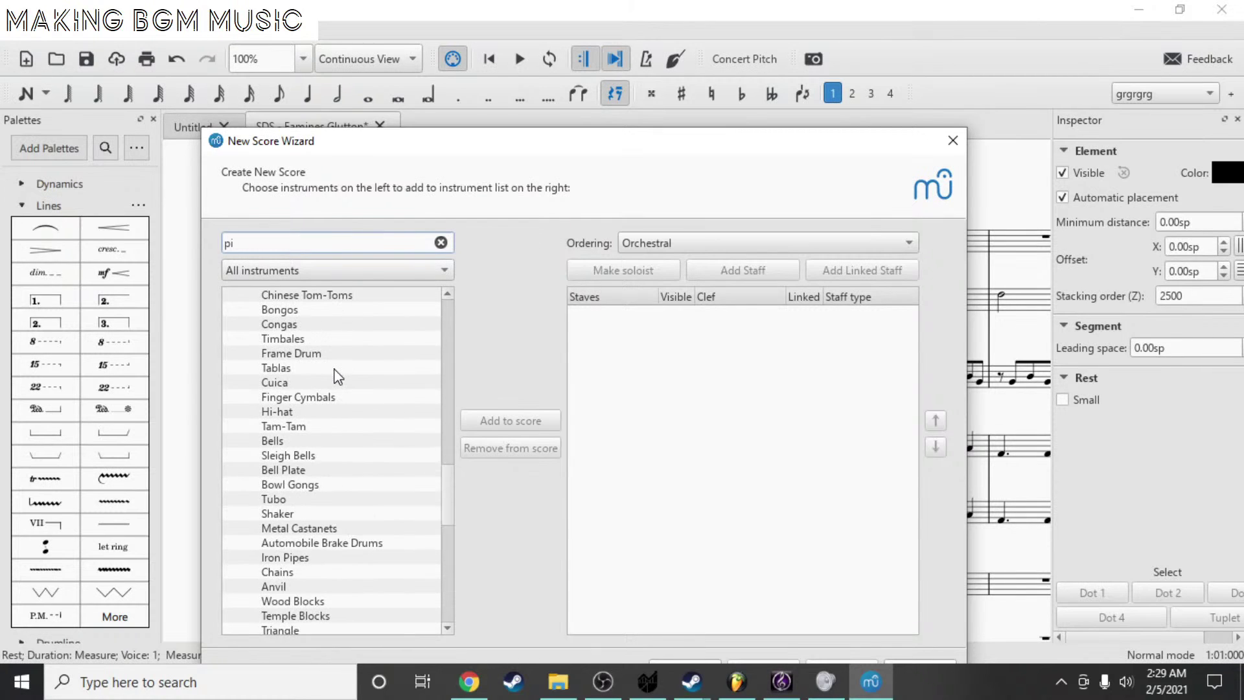
{"action": "scroll", "coordinate": [337, 376], "scroll_direction": "down", "scroll_amount": 7}
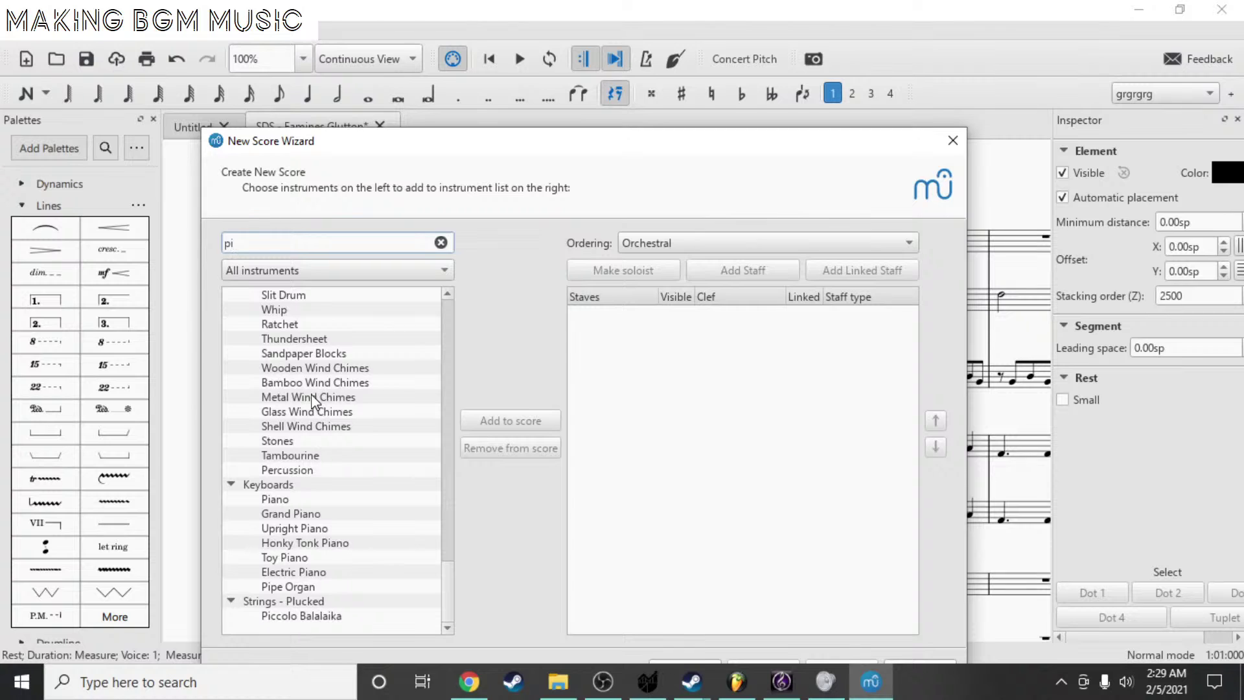
{"action": "scroll", "coordinate": [405, 331], "scroll_direction": "up", "scroll_amount": 20}
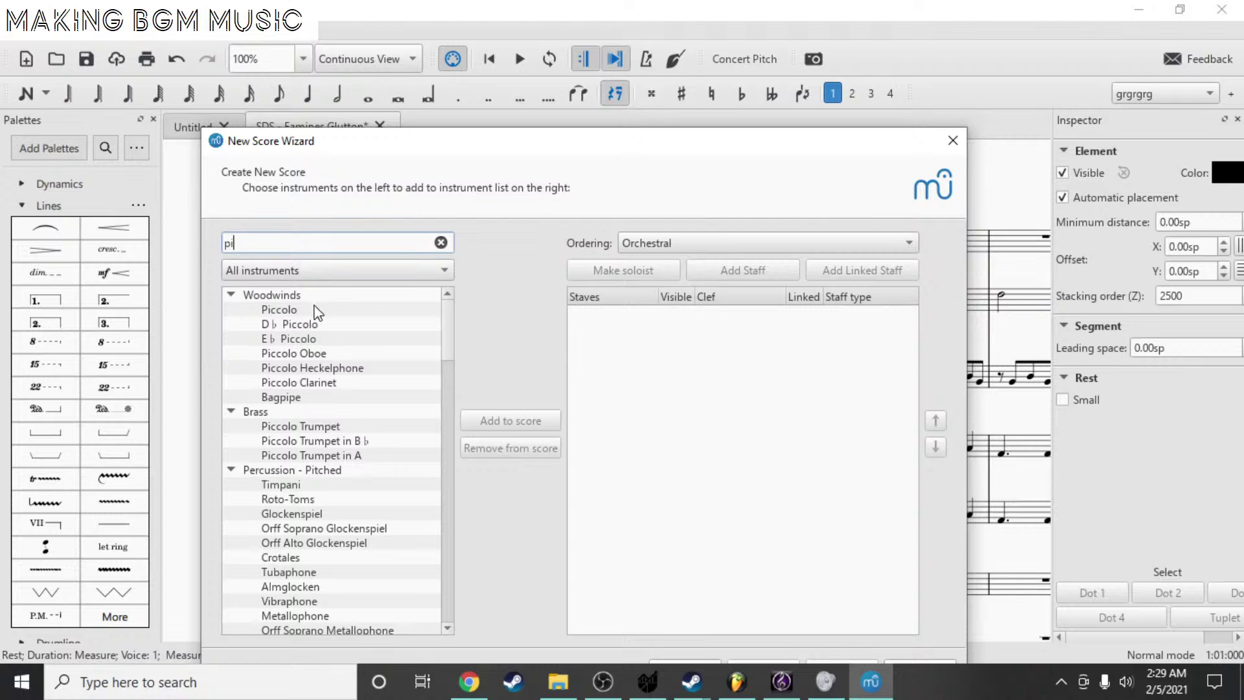
{"action": "type", "text": "an"}
{"action": "left_click", "coordinate": [293, 311]}
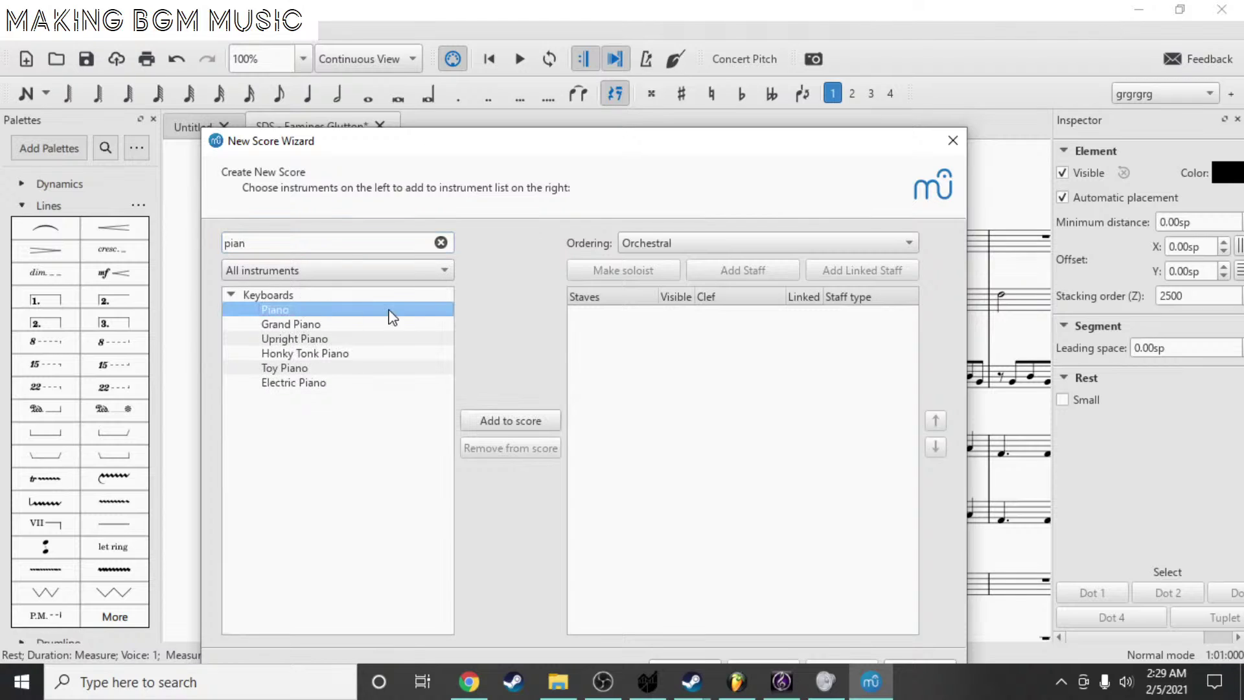
{"action": "left_click", "coordinate": [493, 414]}
- Clear the search, make Piano the soloist, and continue to key signature
{"action": "double_click", "coordinate": [293, 252]}
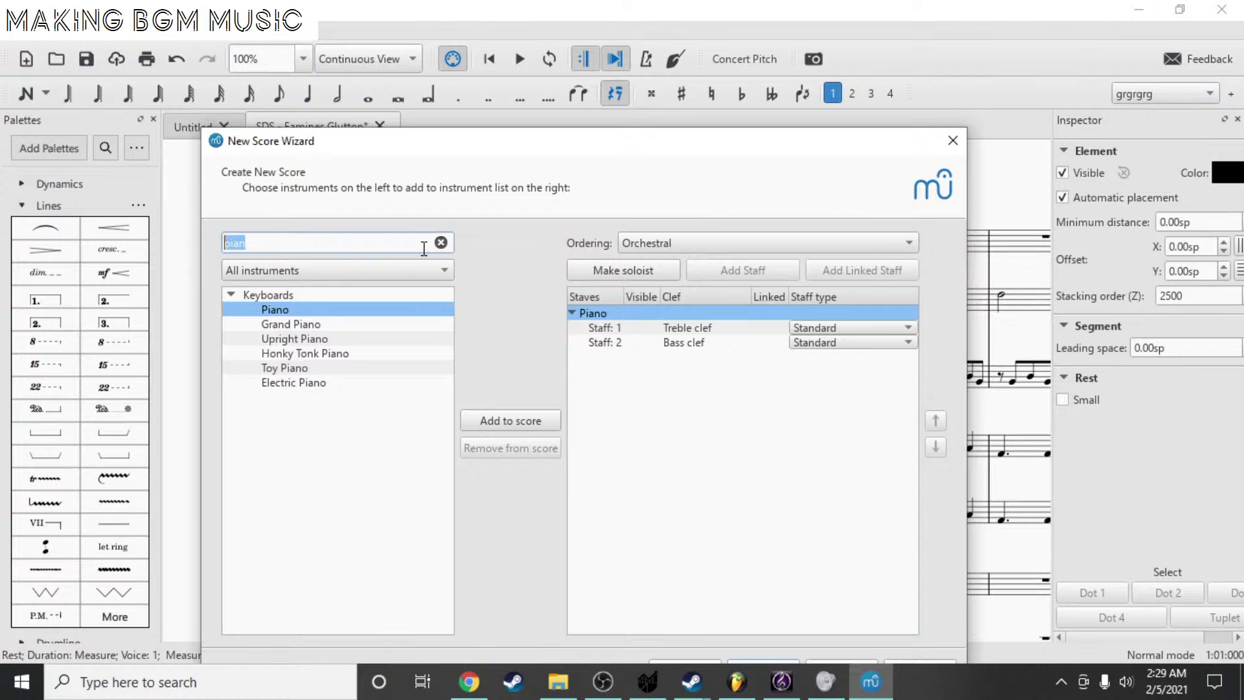
{"action": "key", "text": "BackSpace"}
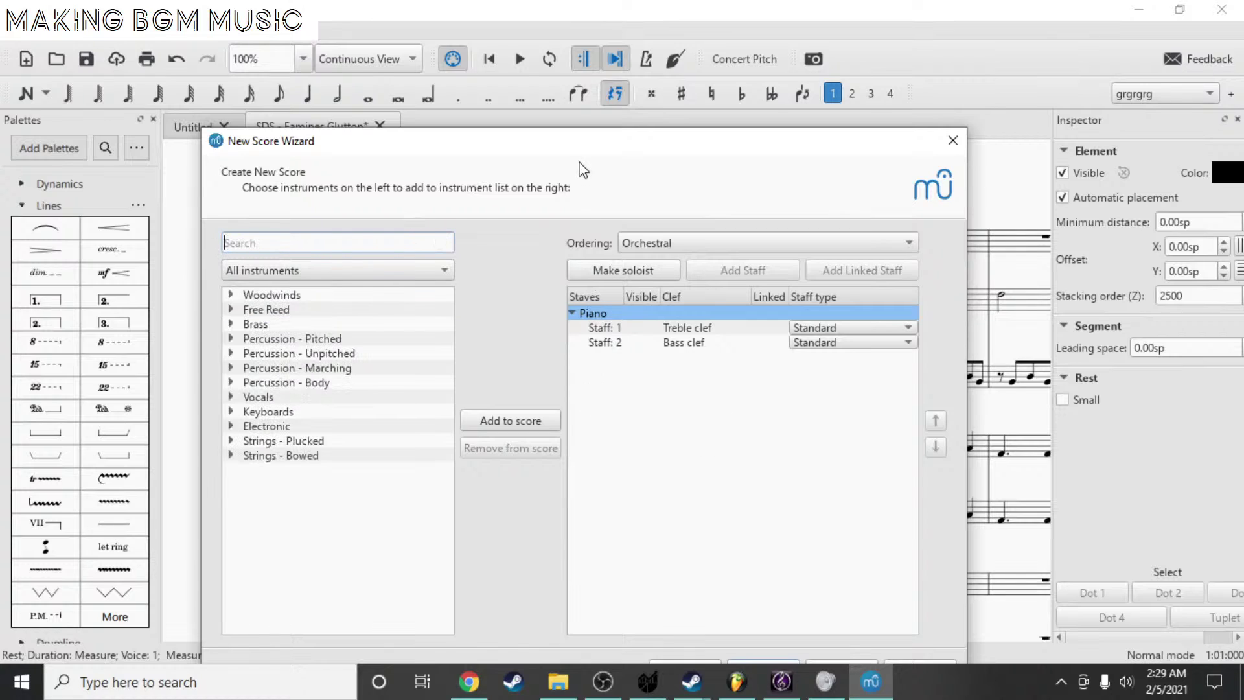
{"action": "left_click_drag", "start_coordinate": [578, 137], "coordinate": [568, 51]}
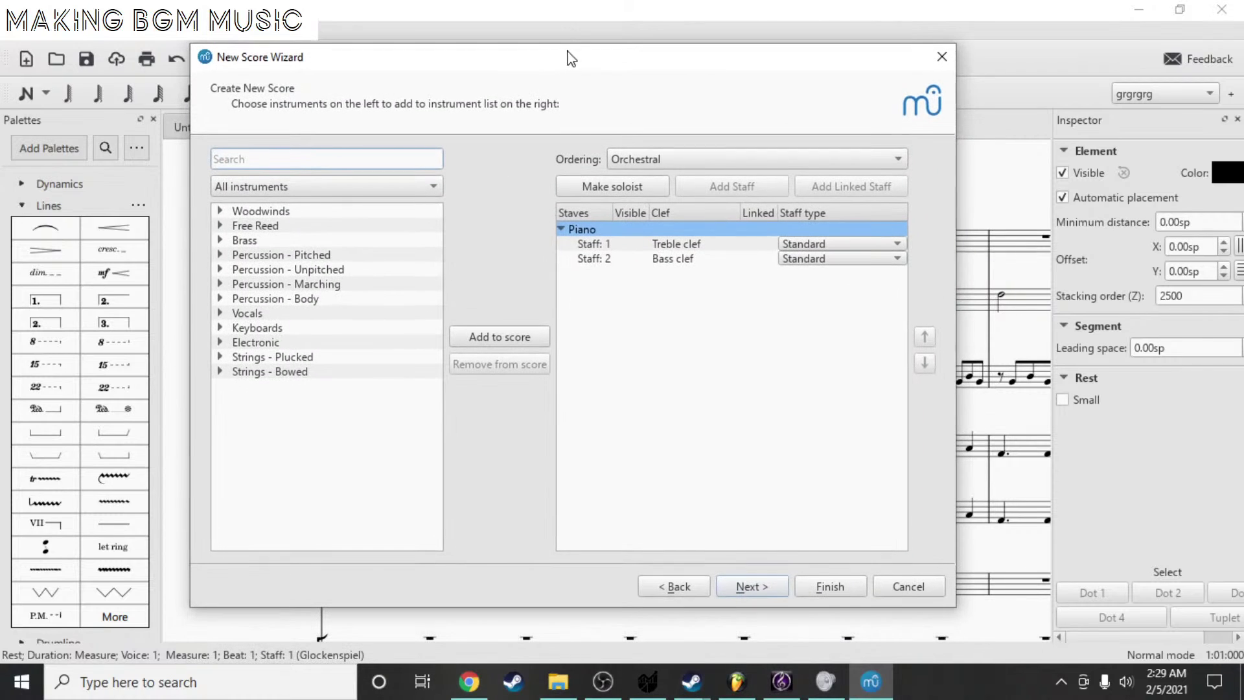
{"action": "left_click", "coordinate": [643, 187]}
{"action": "left_click", "coordinate": [752, 586]}
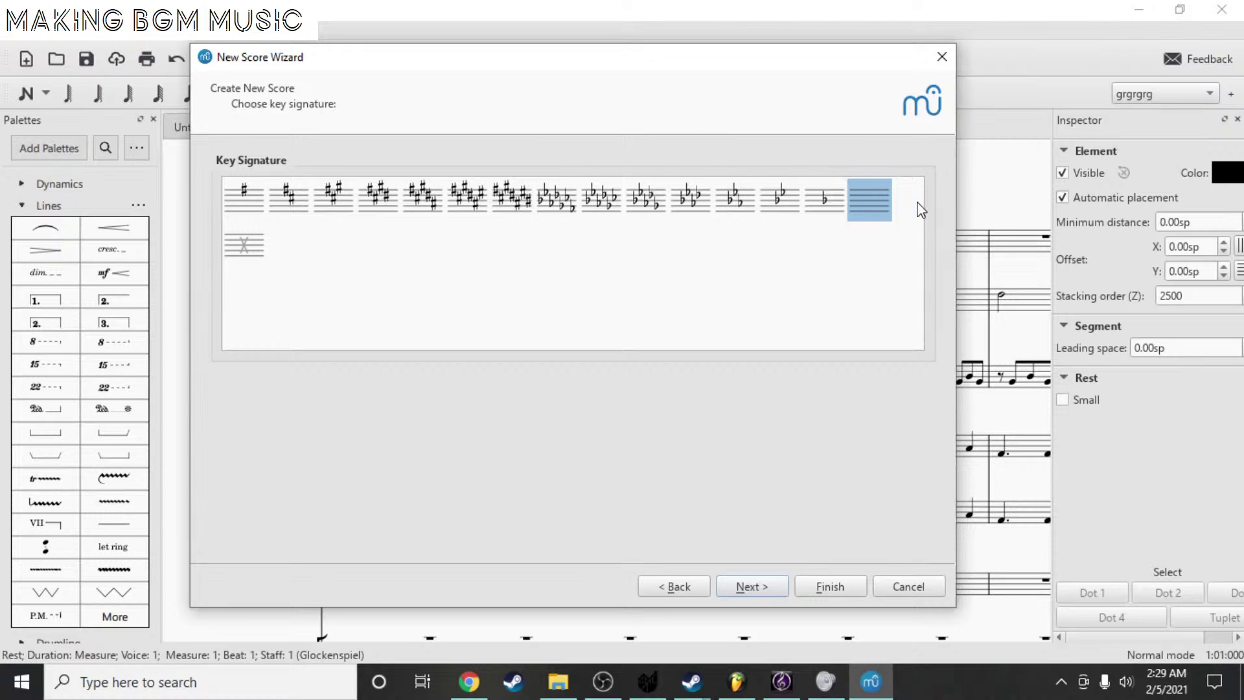
- Choose the B-flat key signature and set a tempo marking of 150 BPM
{"action": "left_click", "coordinate": [799, 208]}
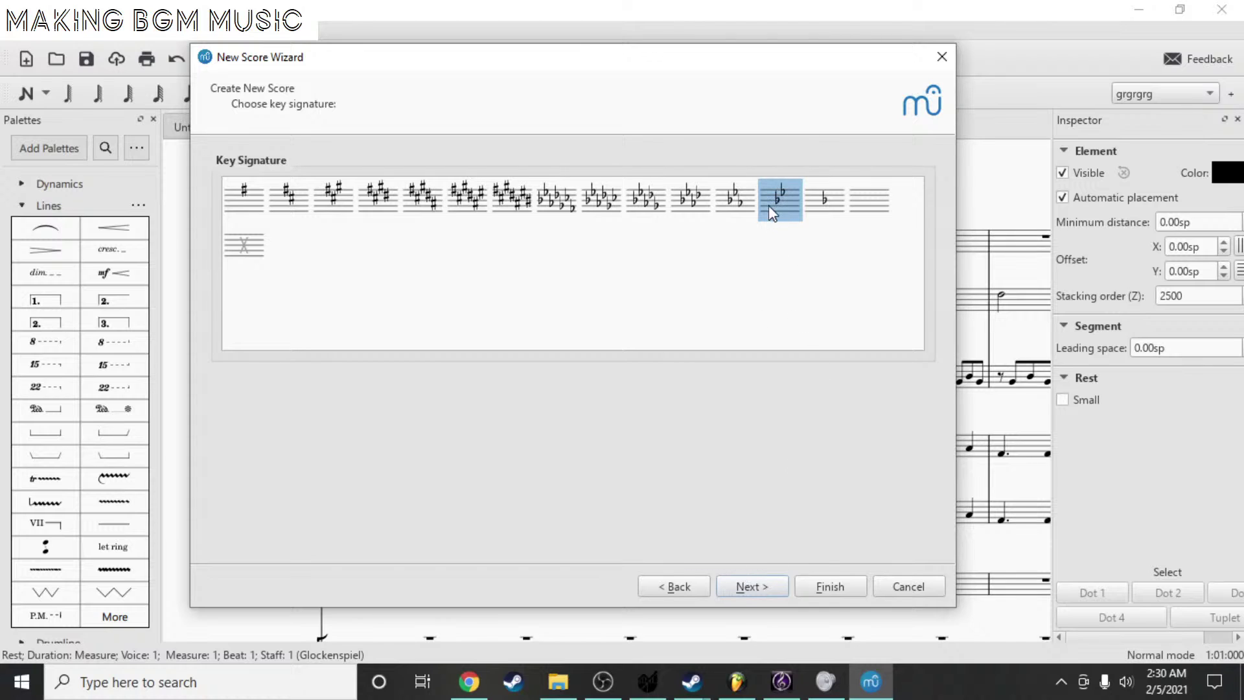
{"action": "left_click", "coordinate": [754, 587]}
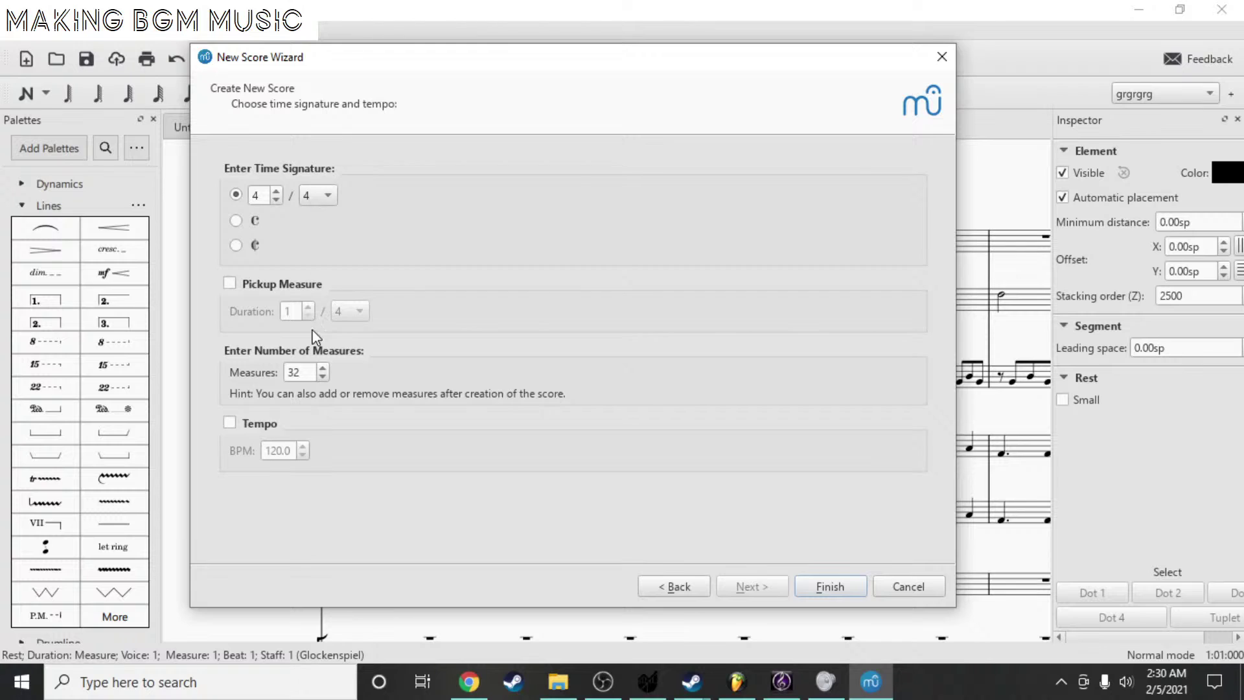
{"action": "left_click", "coordinate": [230, 423]}
{"action": "left_click_drag", "start_coordinate": [295, 452], "coordinate": [199, 452]}
{"action": "type", "text": "150"}
- Create the Test score and switch it to continuous view
{"action": "left_click", "coordinate": [831, 587]}
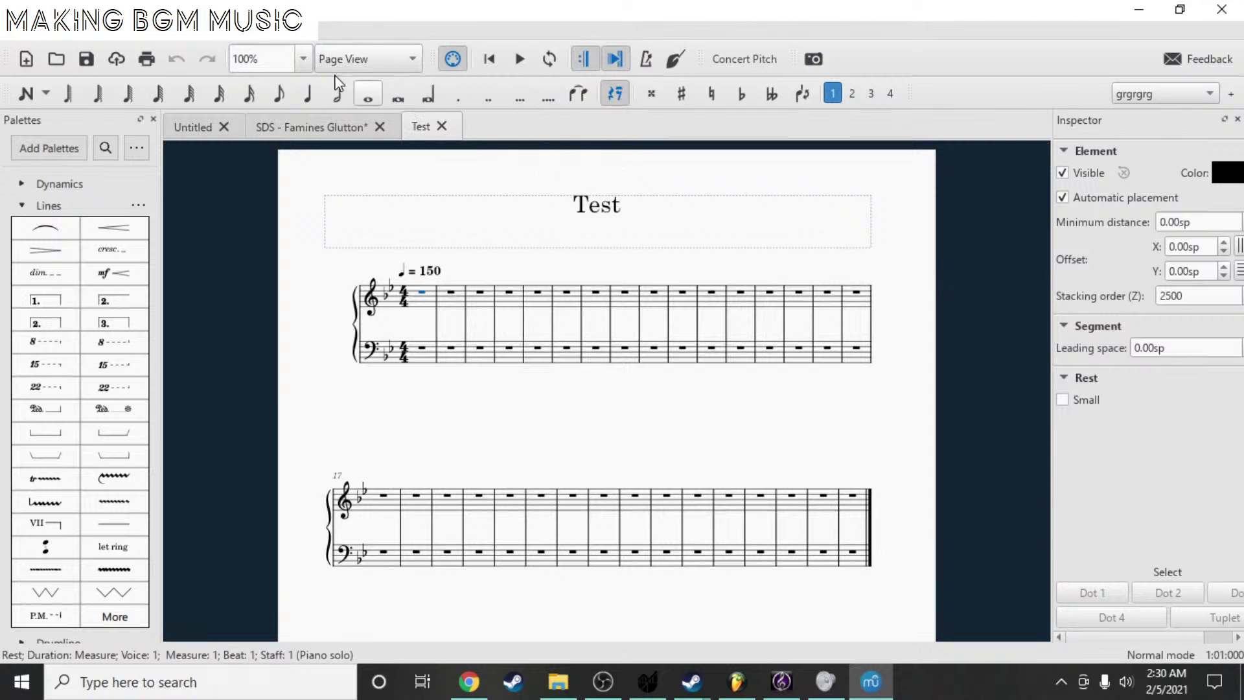
{"action": "left_click", "coordinate": [366, 59]}
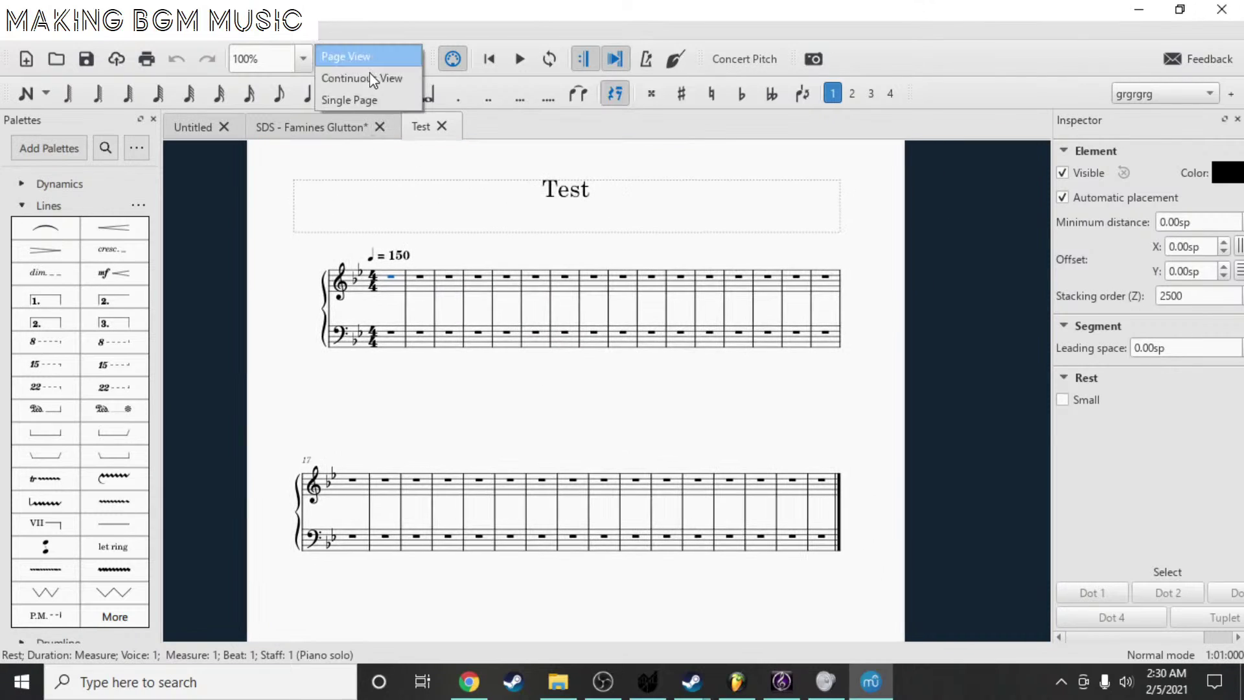
{"action": "left_click", "coordinate": [378, 79]}
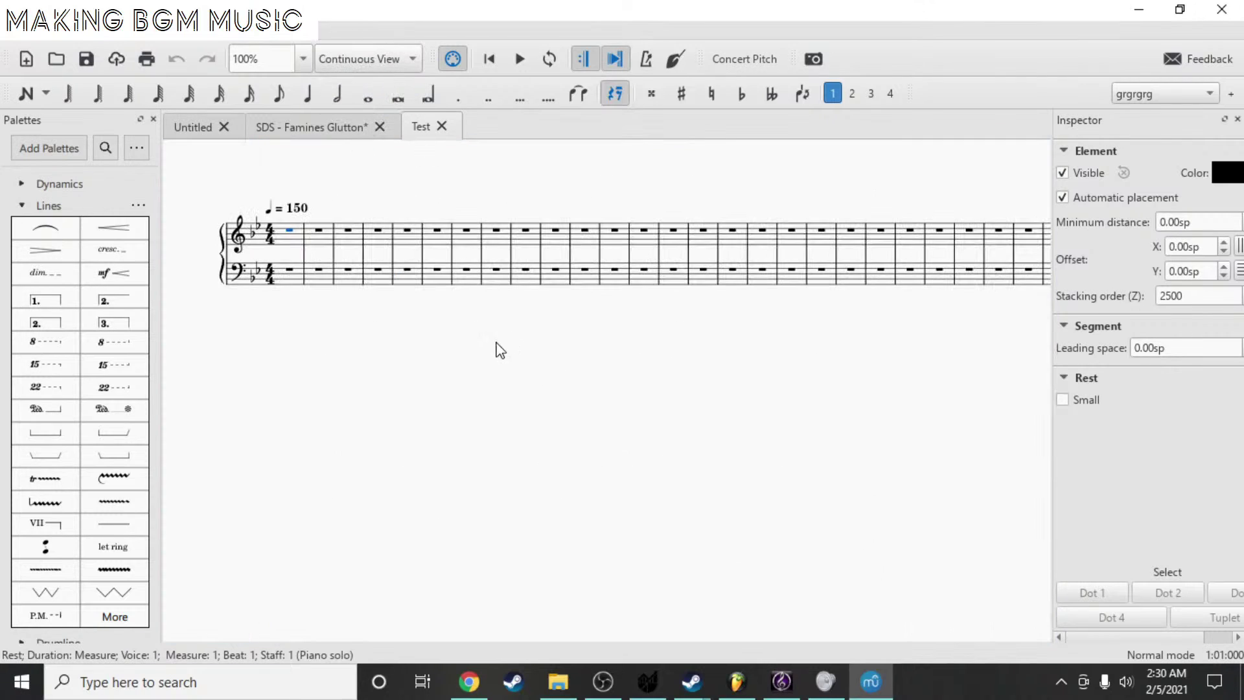
- Zoom in so the brace, clefs and opening measures fill the view; cancel the save dialog
{"action": "left_click_drag", "start_coordinate": [783, 203], "coordinate": [1205, 254]}
{"action": "left_click_drag", "start_coordinate": [923, 228], "coordinate": [149, 204]}
{"action": "scroll", "coordinate": [617, 221], "scroll_direction": "down", "scroll_amount": 6}
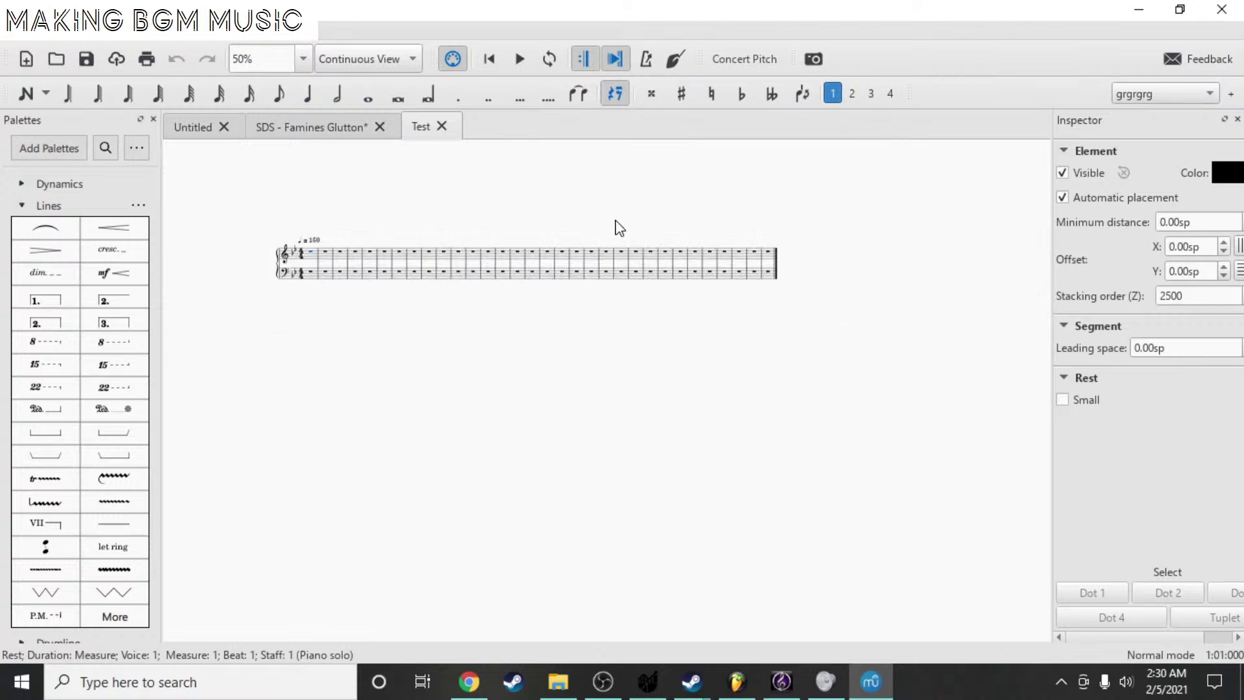
{"action": "scroll", "coordinate": [619, 227], "scroll_direction": "down", "scroll_amount": 8}
{"action": "left_click_drag", "start_coordinate": [752, 363], "coordinate": [839, 397]}
{"action": "scroll", "coordinate": [668, 208], "scroll_direction": "up", "scroll_amount": 12}
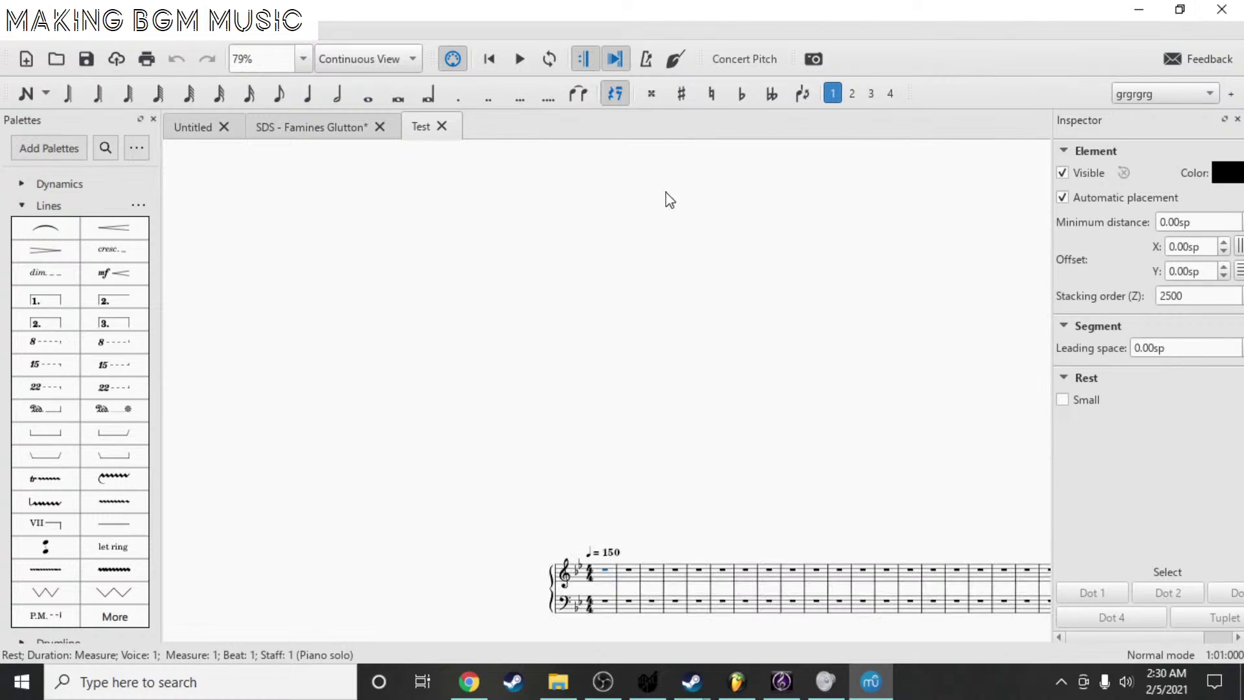
{"action": "scroll", "coordinate": [674, 397], "scroll_direction": "down", "scroll_amount": 4}
{"action": "scroll", "coordinate": [584, 348], "scroll_direction": "up", "scroll_amount": 10}
{"action": "left_click_drag", "start_coordinate": [545, 392], "coordinate": [484, 411]}
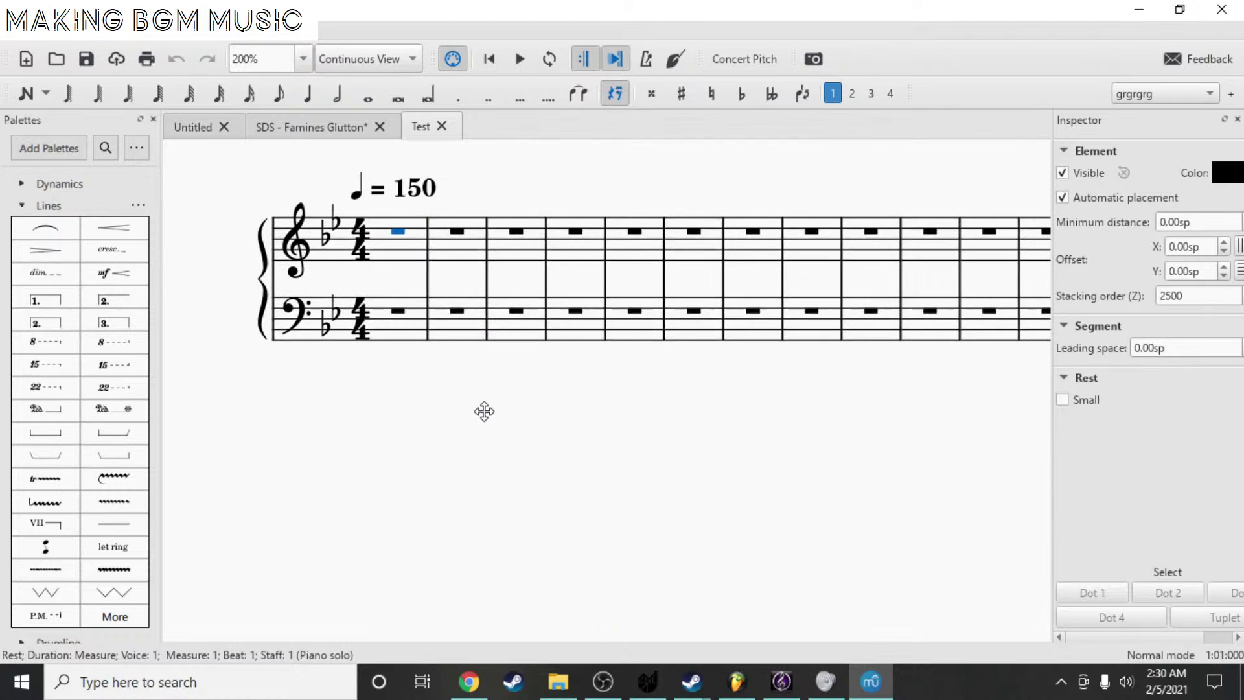
{"action": "scroll", "coordinate": [447, 255], "scroll_direction": "up", "scroll_amount": 2}
{"action": "scroll", "coordinate": [397, 300], "scroll_direction": "up", "scroll_amount": 3}
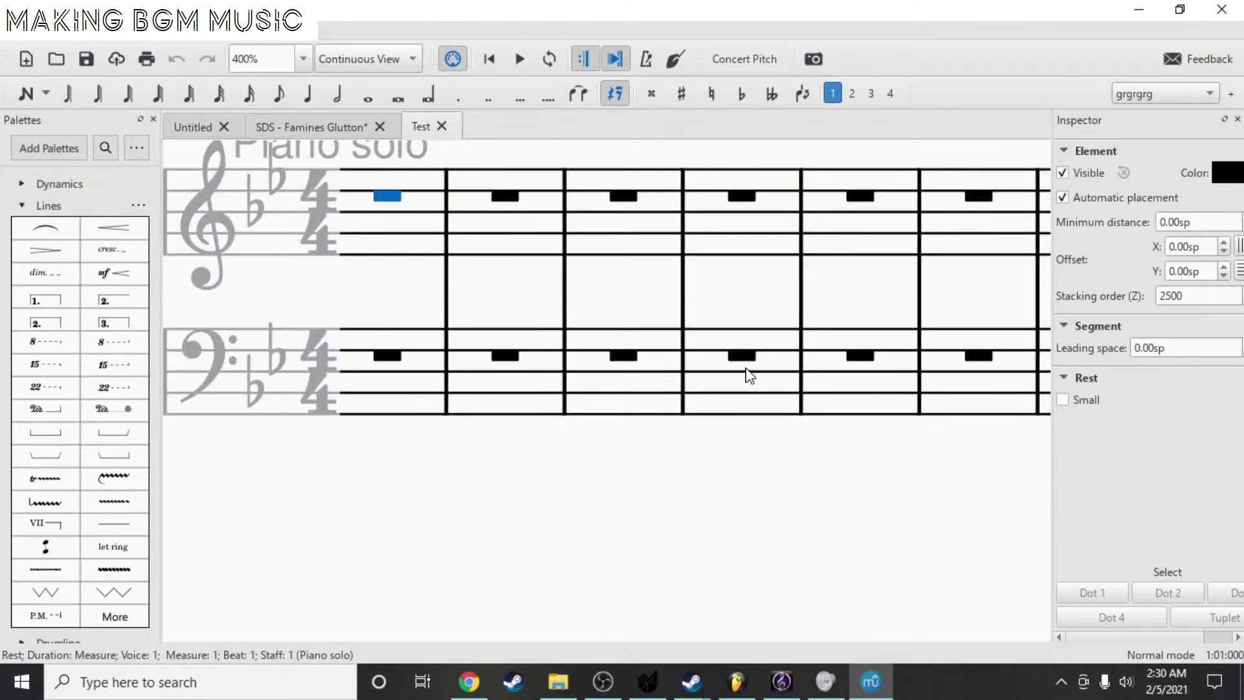
{"action": "left_click_drag", "start_coordinate": [409, 300], "coordinate": [534, 315]}
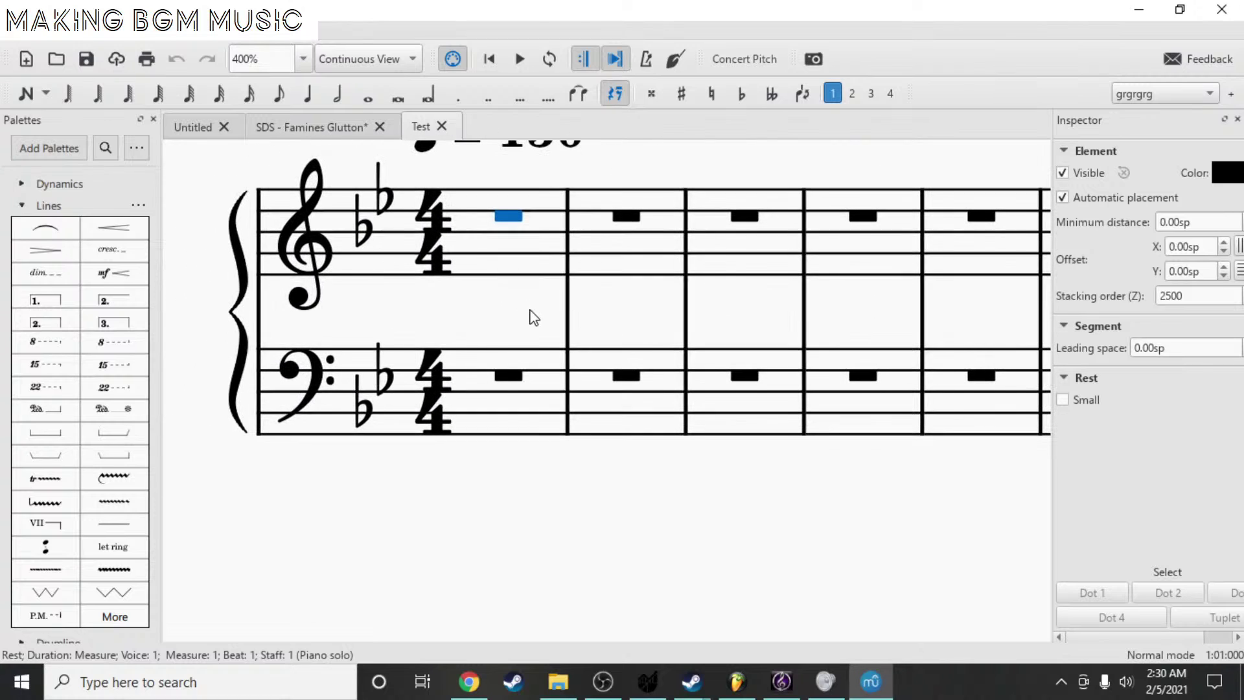
{"action": "key", "text": "ctrl+s"}
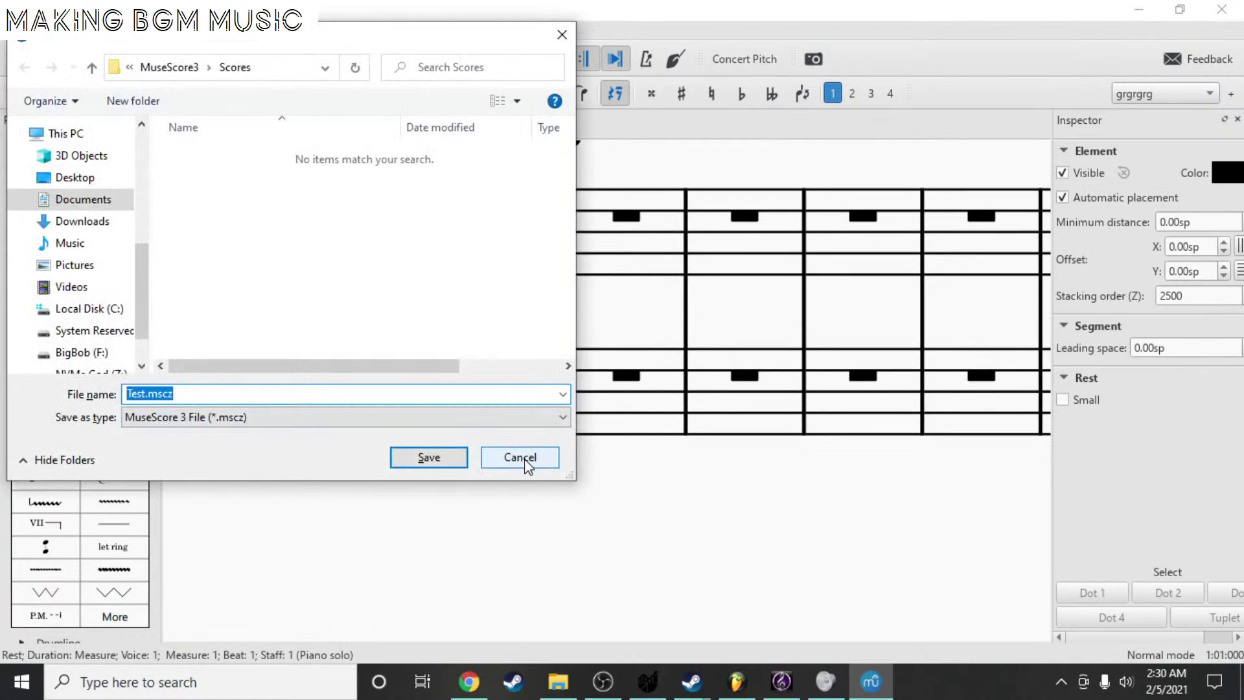
{"action": "left_click", "coordinate": [520, 457]}
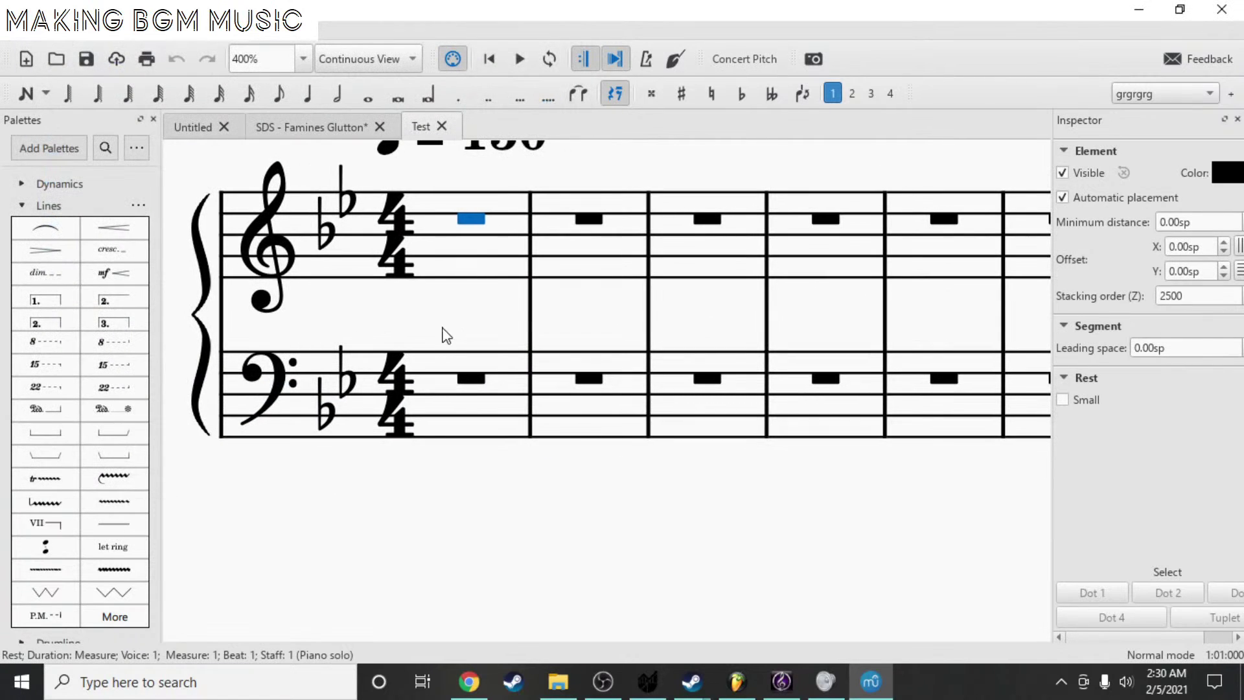
- Enter a quarter note F2 at the start of bass measure 1
{"action": "key", "text": "n"}
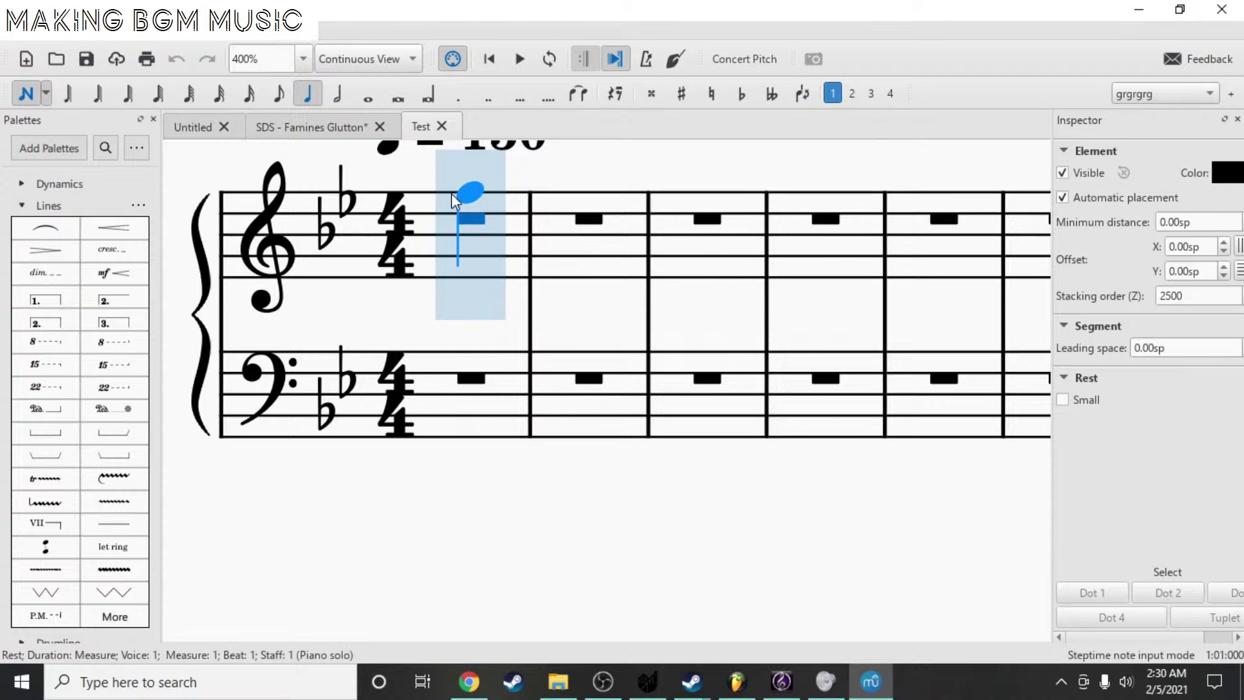
{"action": "key", "text": "Escape"}
{"action": "left_click", "coordinate": [467, 369]}
{"action": "key", "text": "n"}
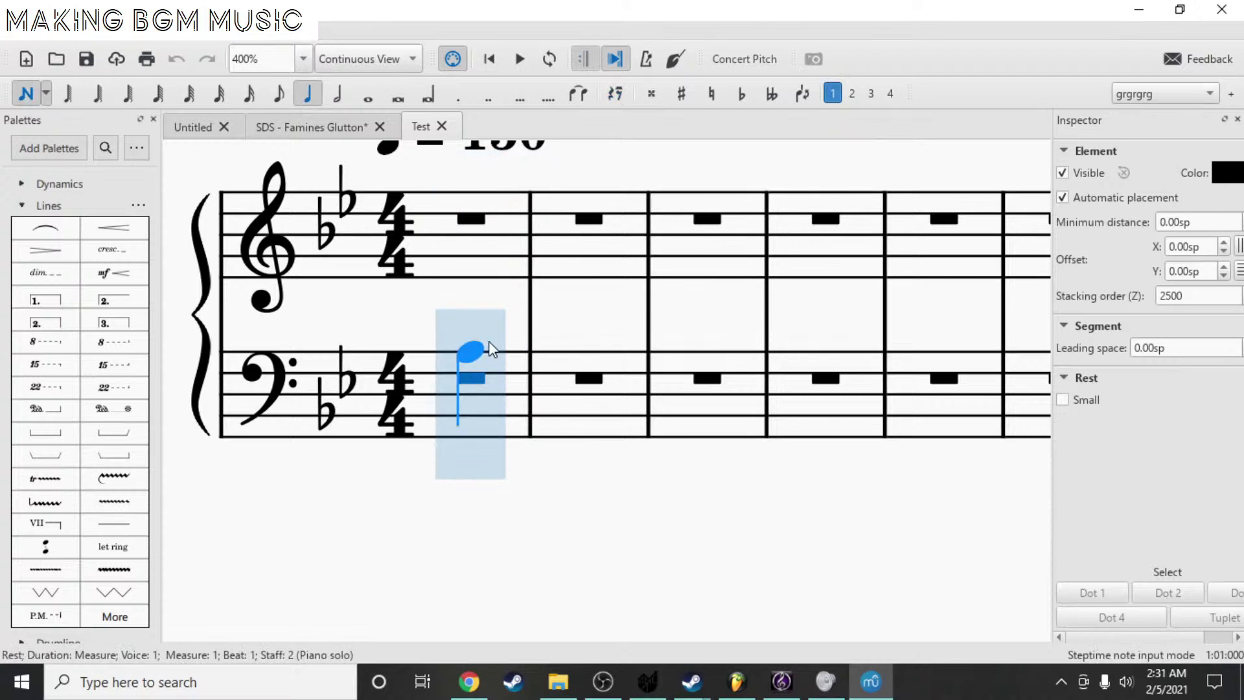
{"action": "left_click", "coordinate": [337, 106]}
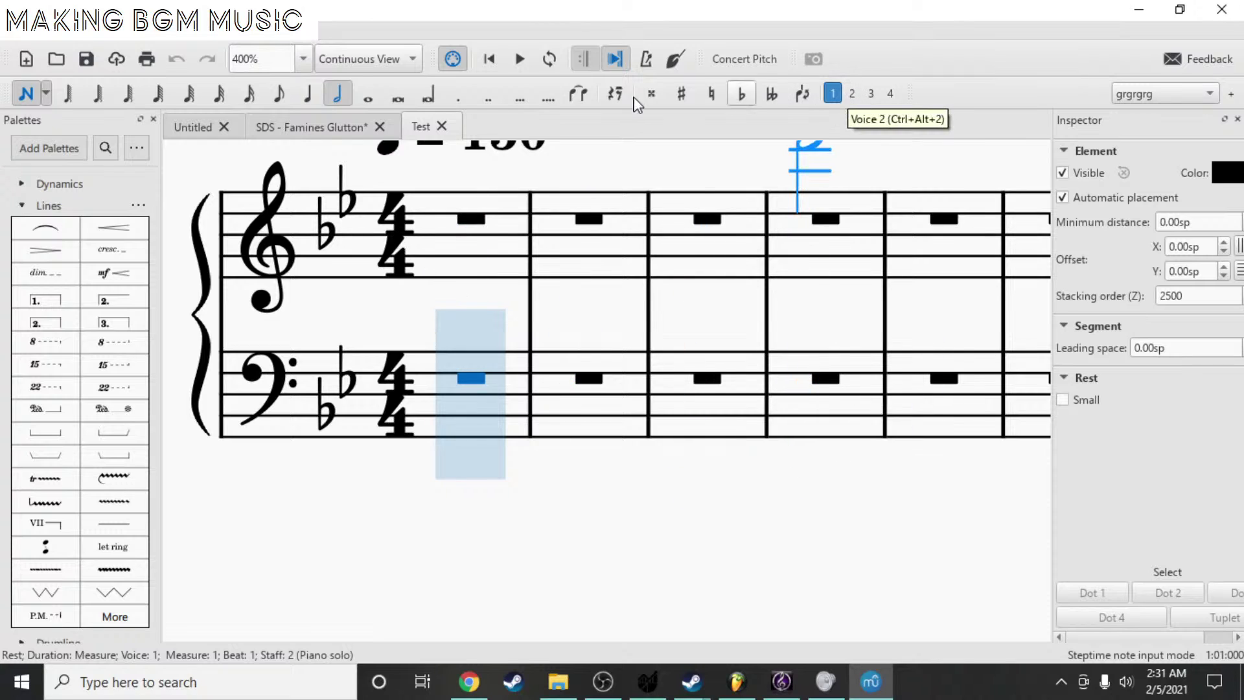
{"action": "left_click", "coordinate": [307, 95]}
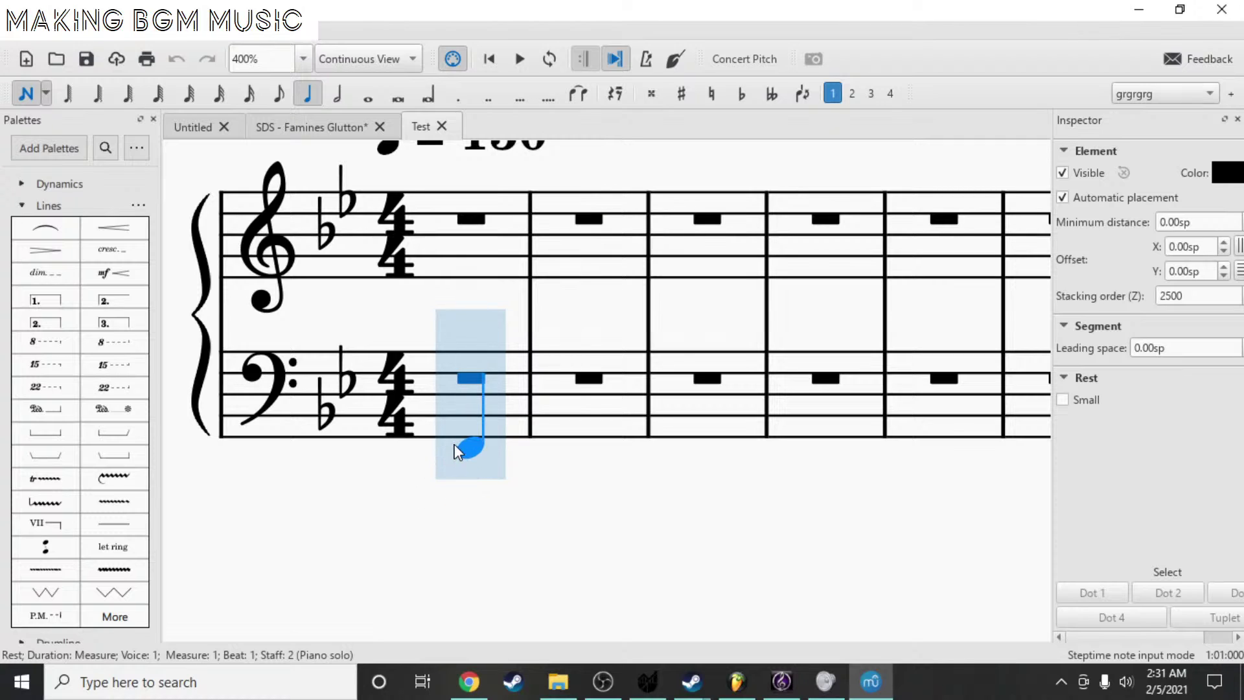
{"action": "left_click", "coordinate": [458, 452]}
- In voice 2, enter beamed eighth notes D3, C3 and D3, then select the F2
{"action": "left_click", "coordinate": [852, 93]}
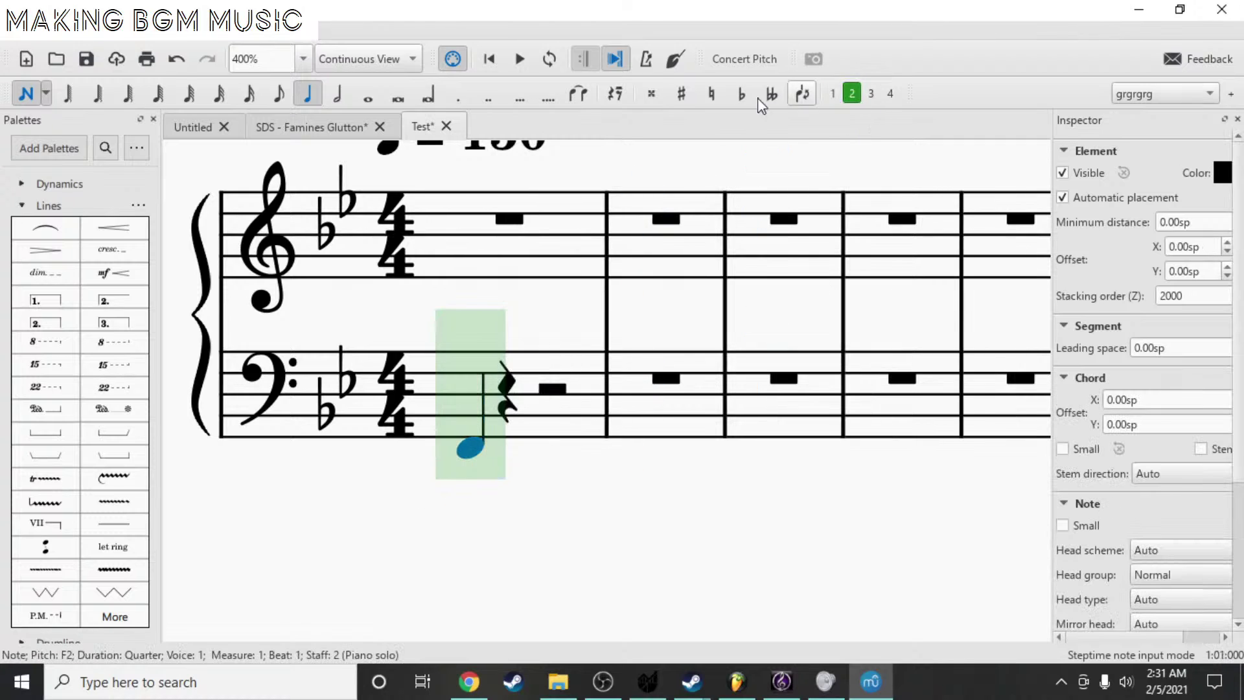
{"action": "left_click", "coordinate": [334, 96]}
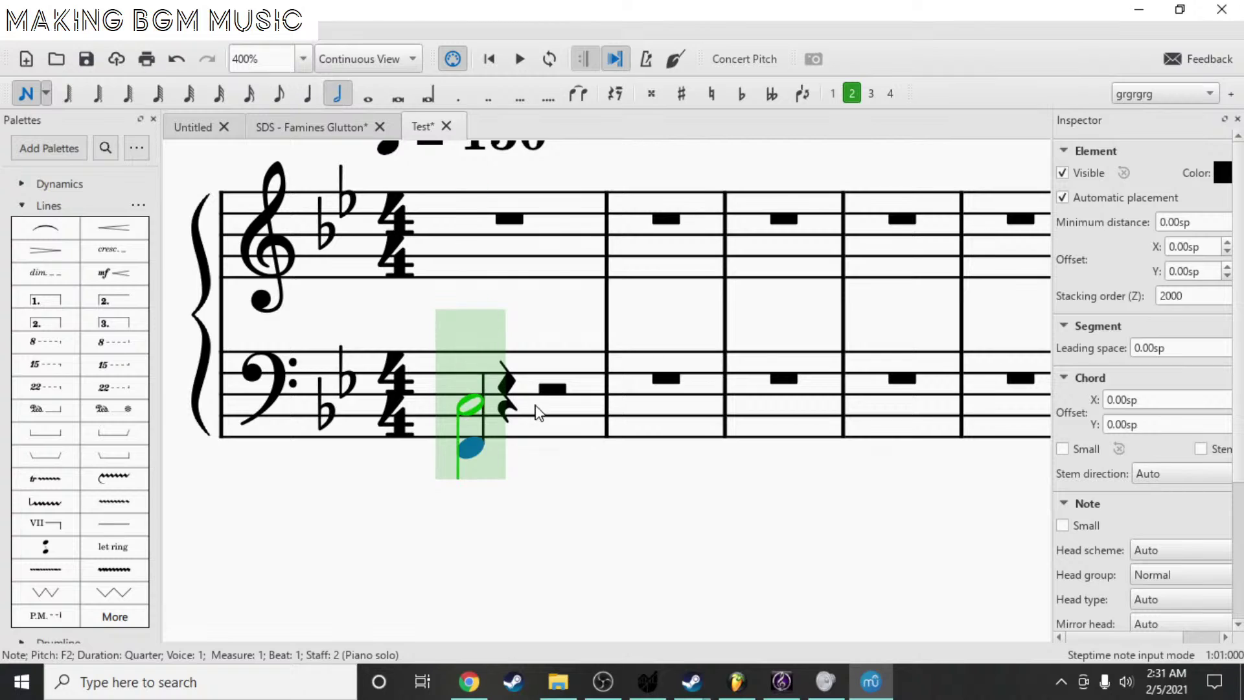
{"action": "key", "text": "Right"}
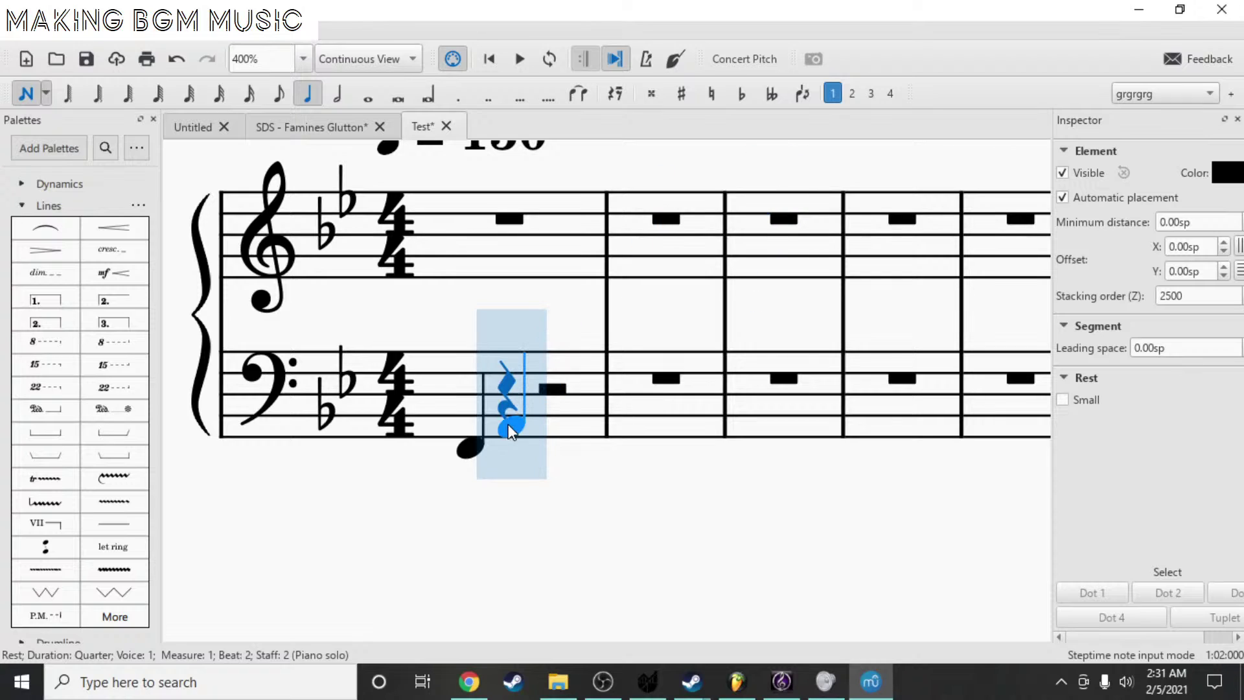
{"action": "key", "text": "Escape"}
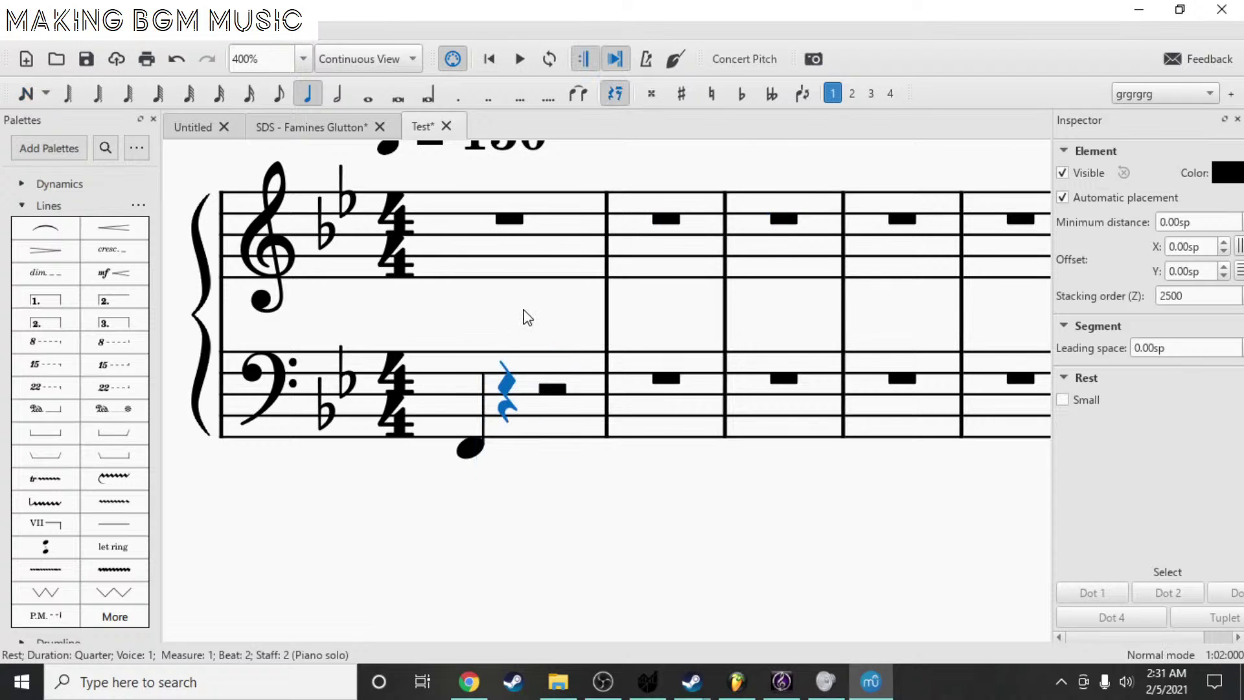
{"action": "key", "text": "n"}
{"action": "left_click", "coordinate": [853, 94]}
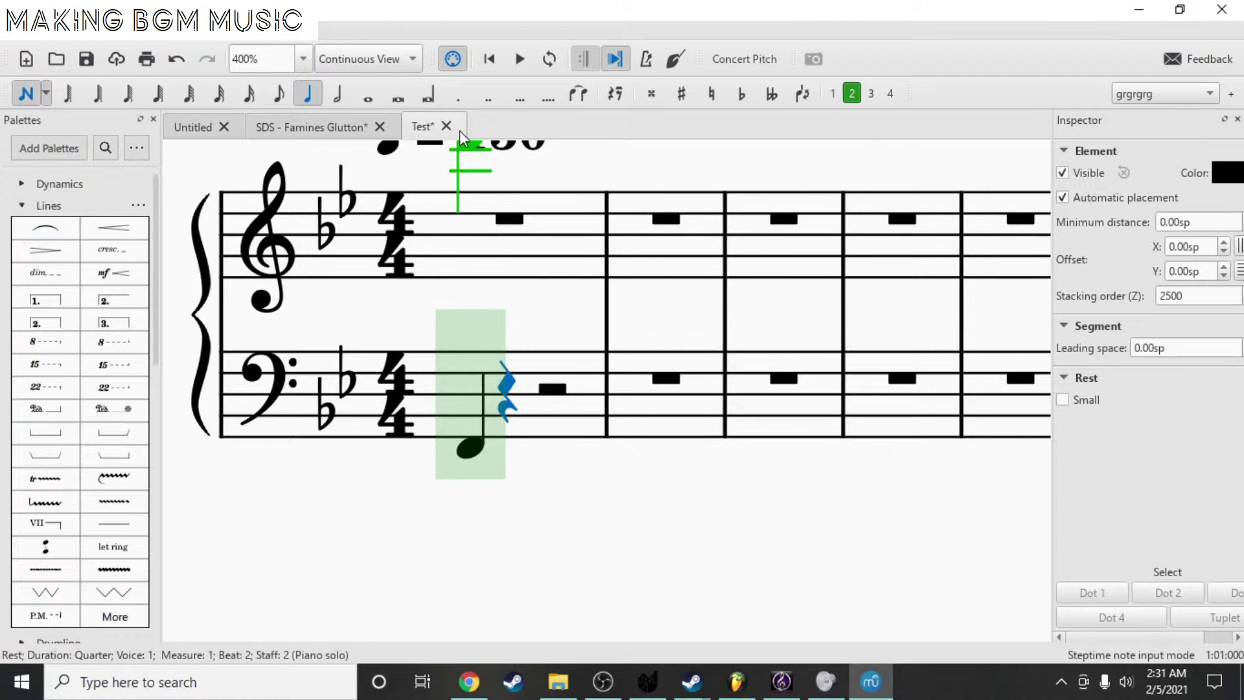
{"action": "left_click", "coordinate": [280, 95]}
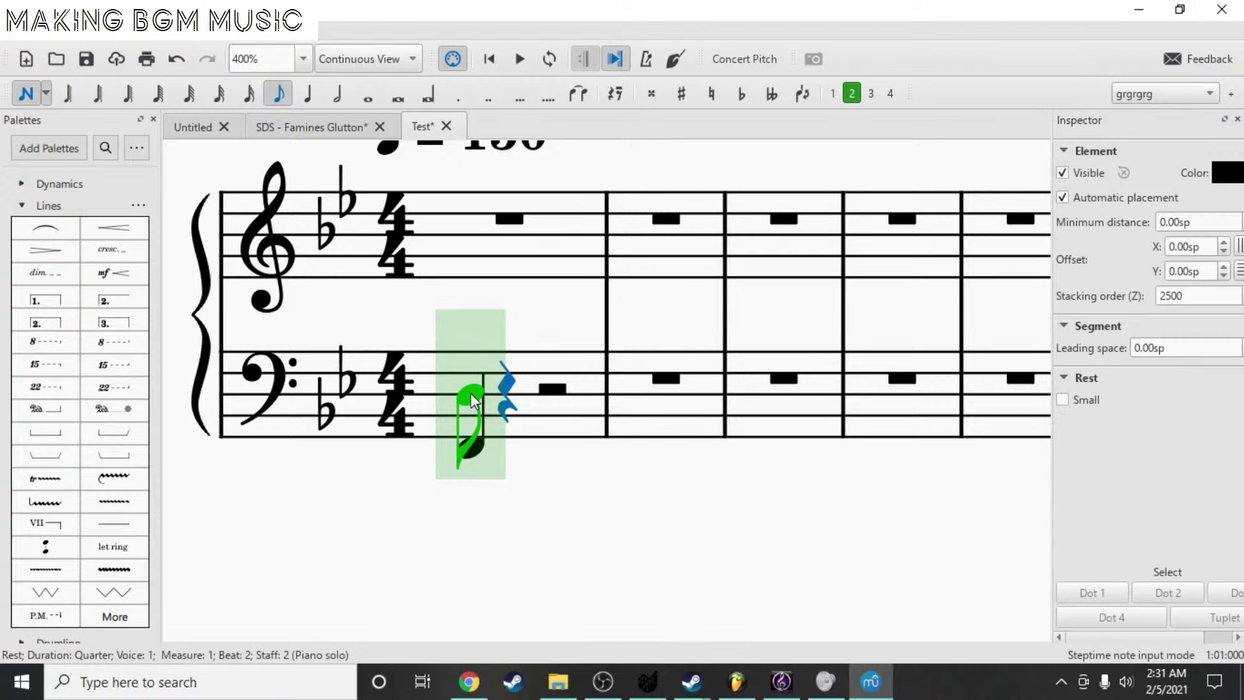
{"action": "left_click", "coordinate": [470, 393]}
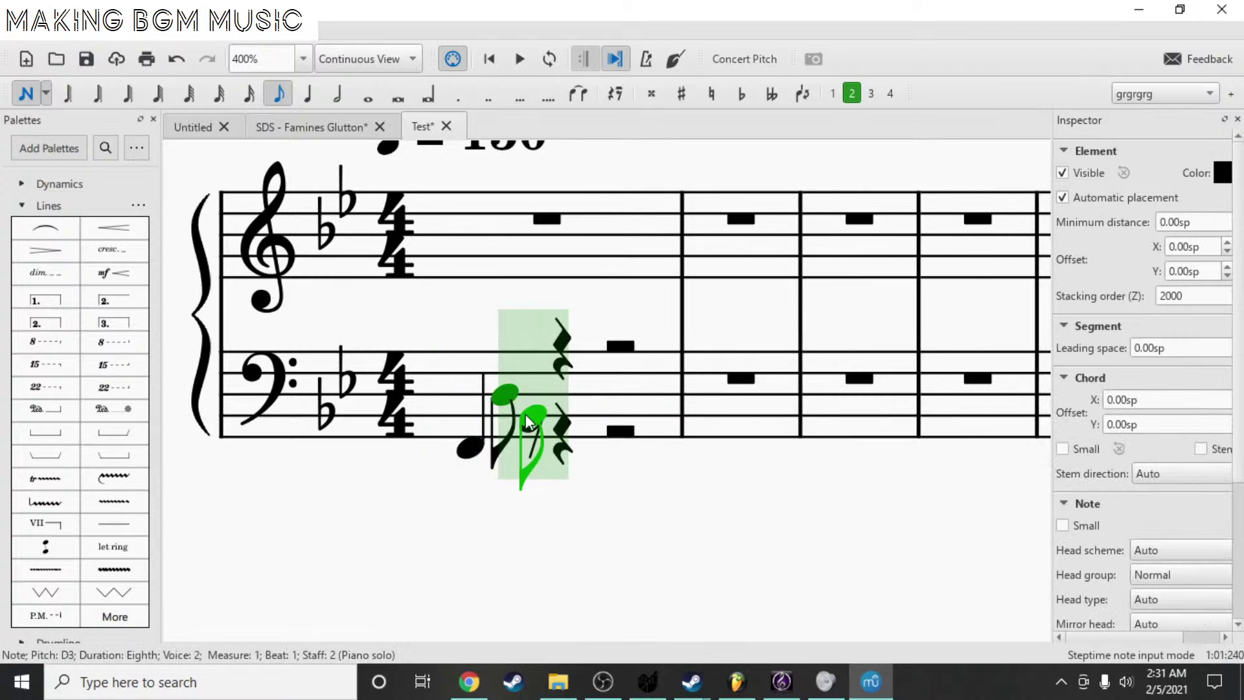
{"action": "left_click", "coordinate": [534, 403]}
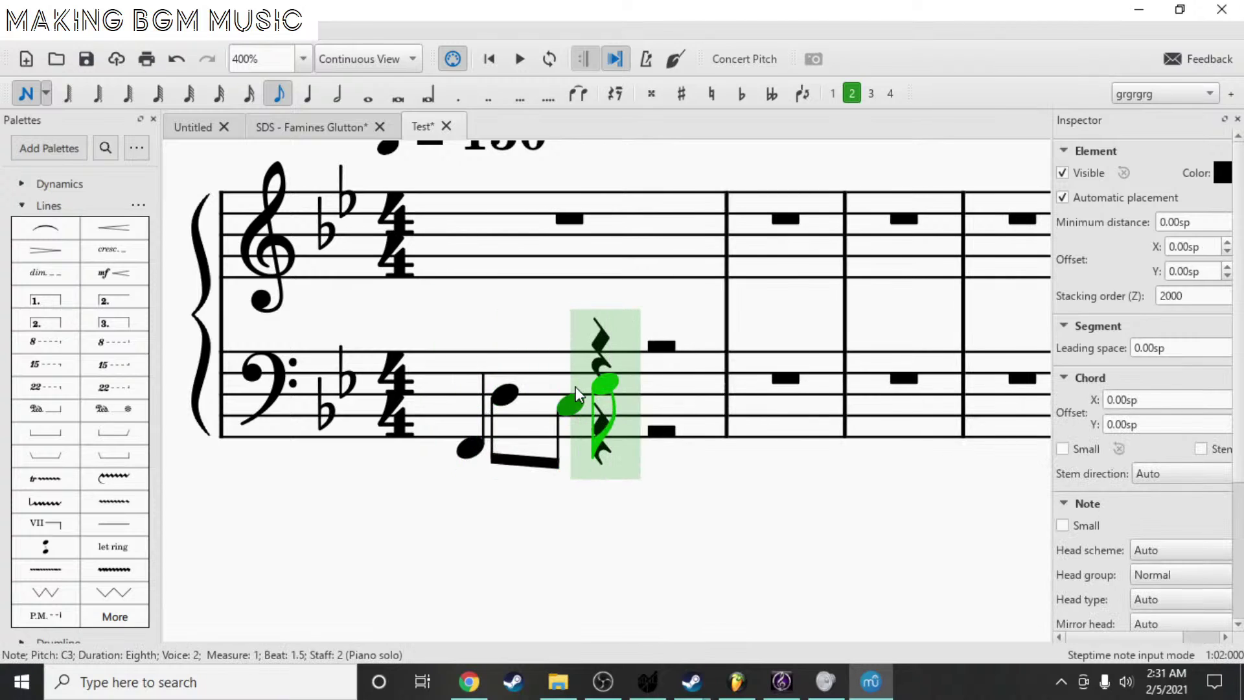
{"action": "left_click", "coordinate": [590, 397]}
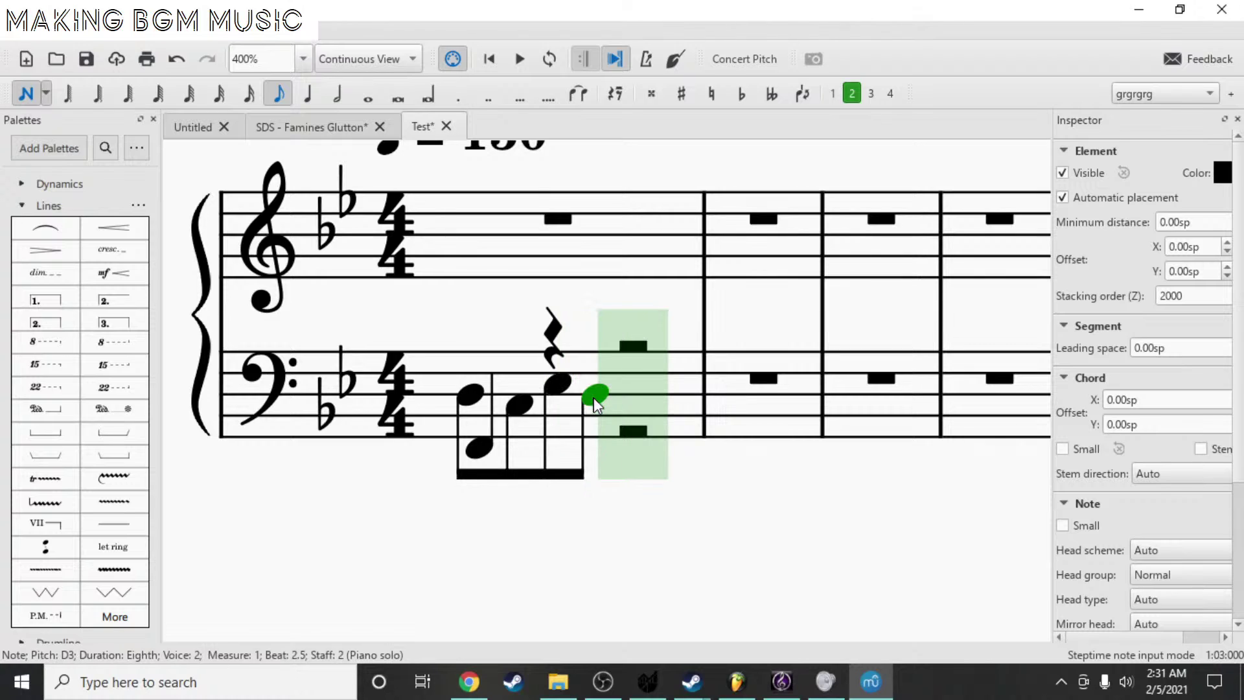
{"action": "key", "text": "Escape"}
{"action": "left_click", "coordinate": [467, 450]}
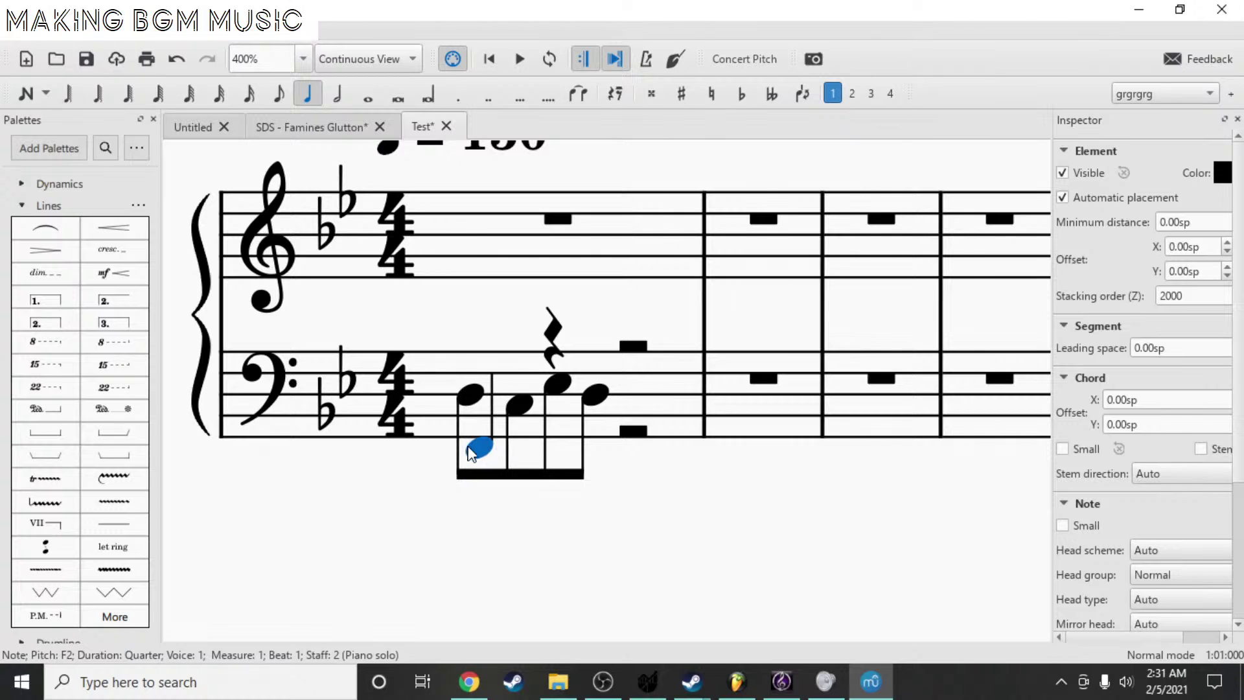
- Move the selected bass eighth notes from voice 2 into voice 1
{"action": "left_click", "coordinate": [472, 396]}
{"action": "left_click", "coordinate": [587, 396], "text": "shift"}
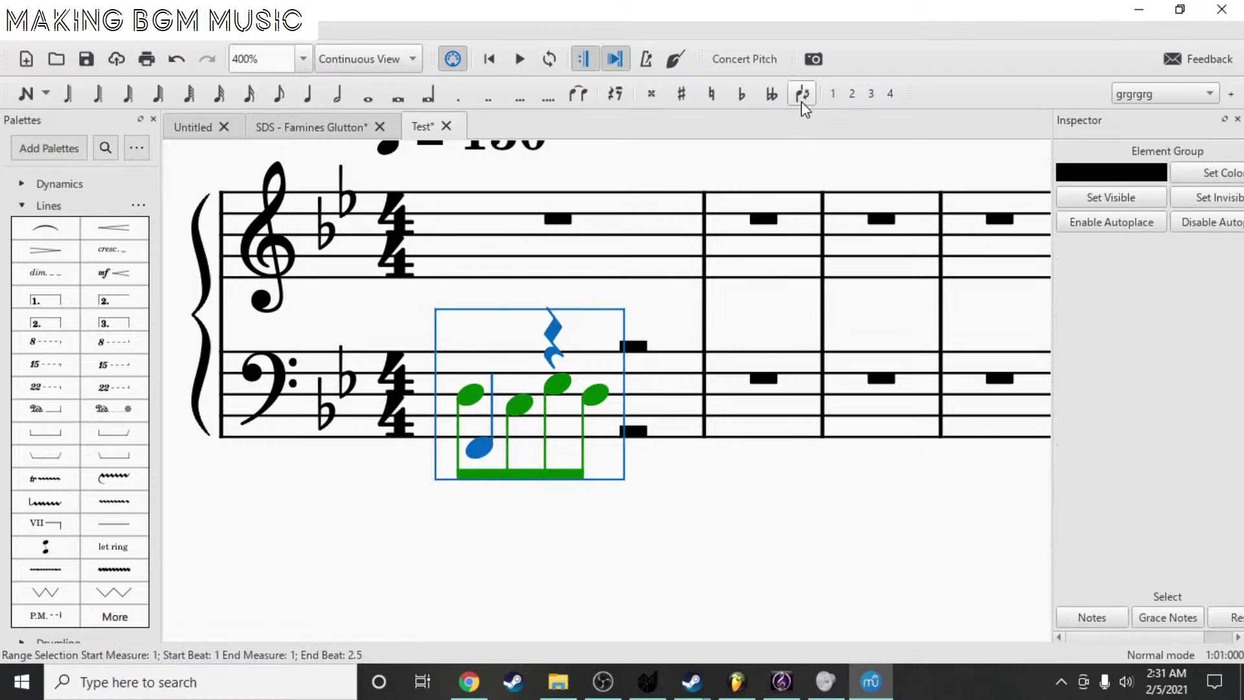
{"action": "left_click", "coordinate": [833, 95]}
{"action": "left_click", "coordinate": [475, 394]}
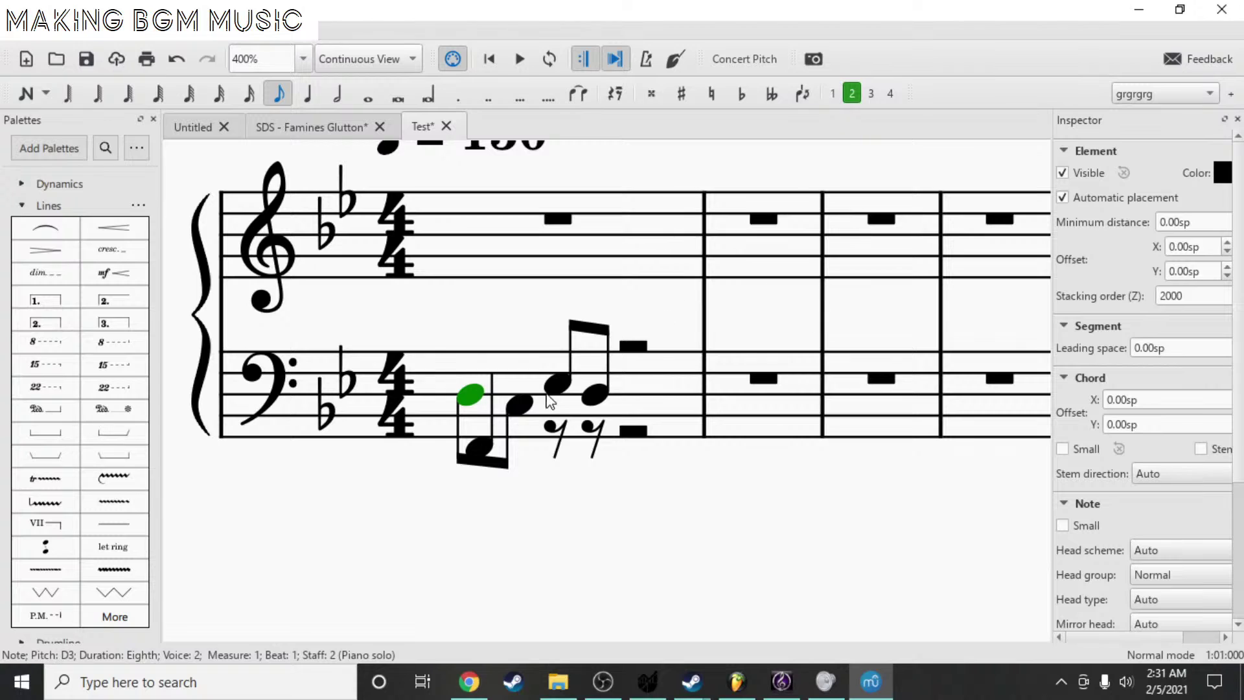
- Delete the low F2 quarter note from bass measure 1
{"action": "left_click", "coordinate": [521, 407], "text": "shift"}
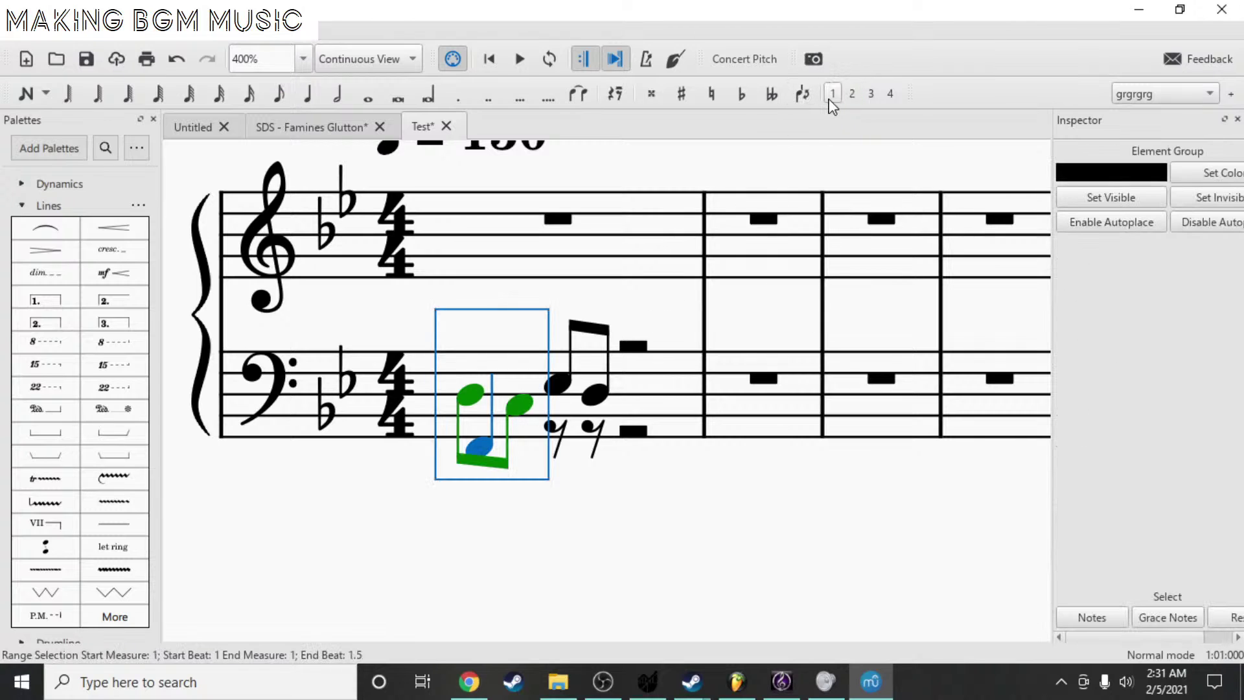
{"action": "key", "text": "shift+Right"}
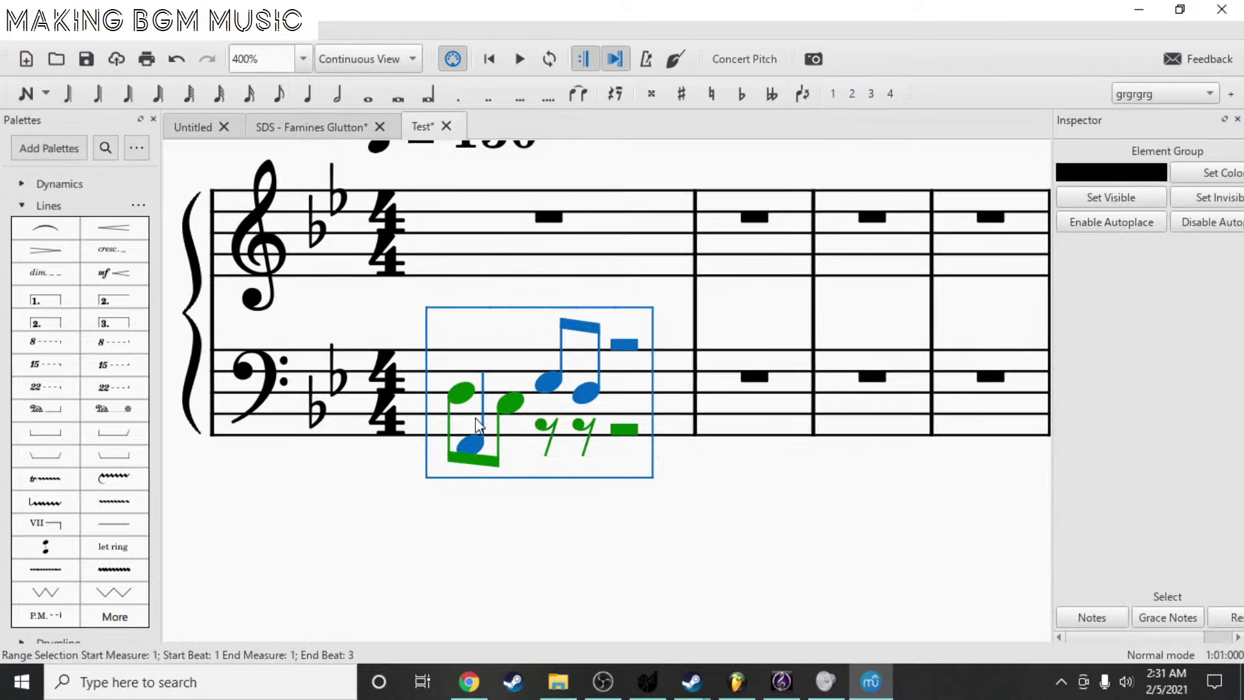
{"action": "left_click", "coordinate": [471, 444]}
{"action": "key", "text": "Delete"}
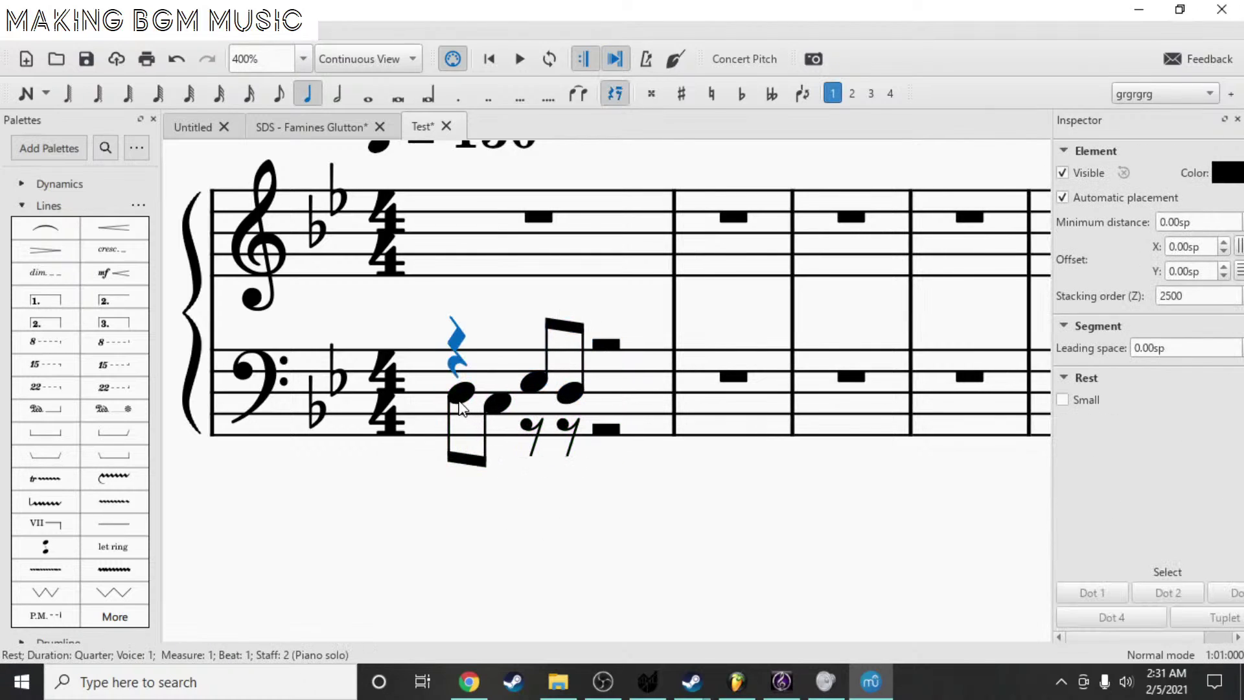
- Move the first two eighth notes into voice 1 and select the beat-1 voice-2 rest
{"action": "left_click", "coordinate": [461, 393]}
{"action": "left_click", "coordinate": [487, 409], "text": "shift"}
{"action": "left_click", "coordinate": [832, 93]}
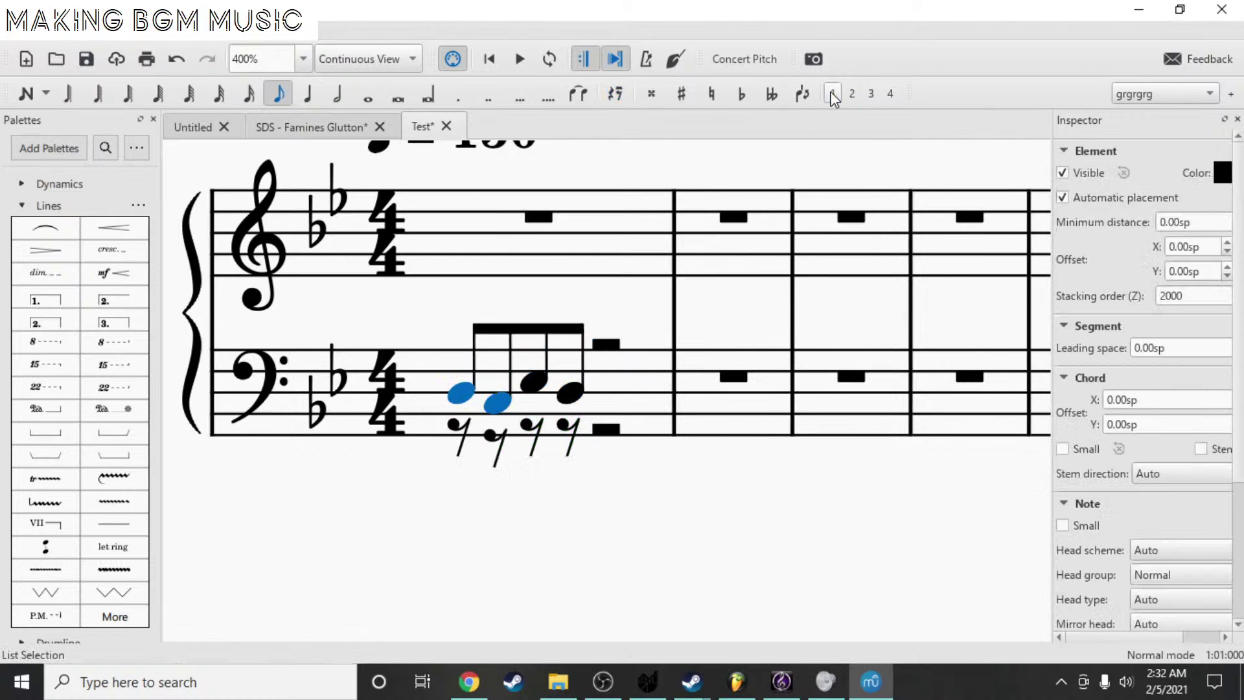
{"action": "left_click", "coordinate": [456, 428]}
- Enter a voice-2 quarter-note F2 on beat 1 of the bass staff
{"action": "key", "text": "n"}
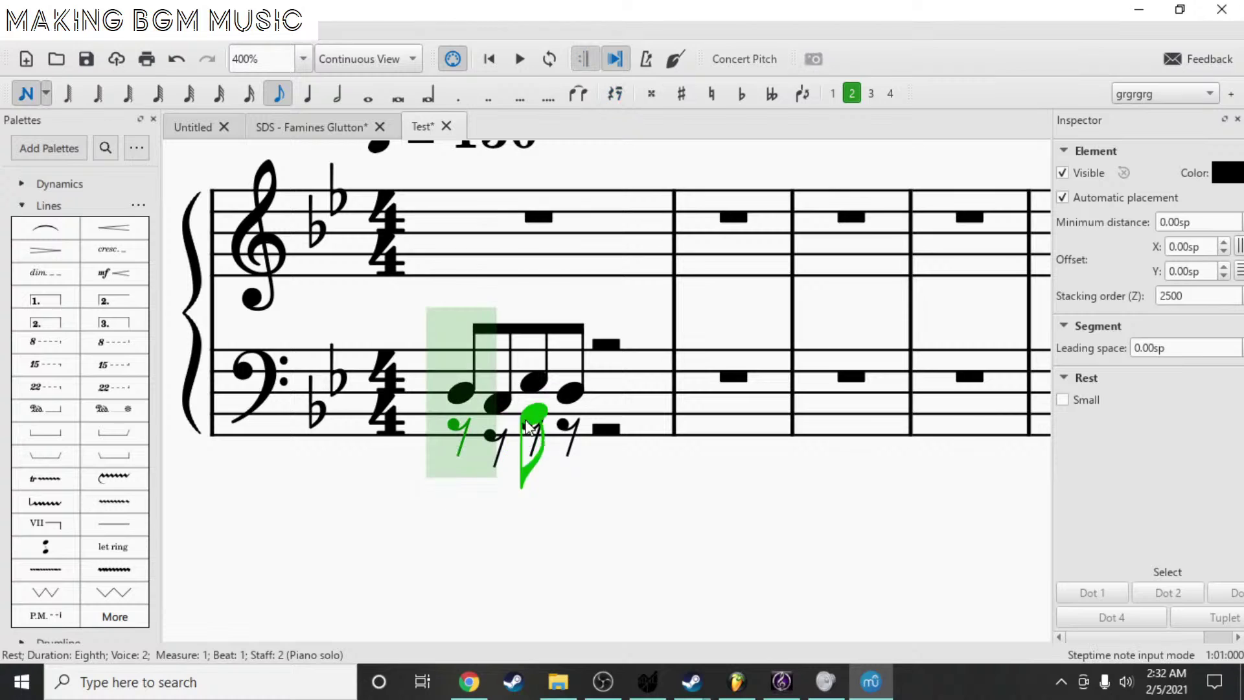
{"action": "left_click", "coordinate": [308, 94]}
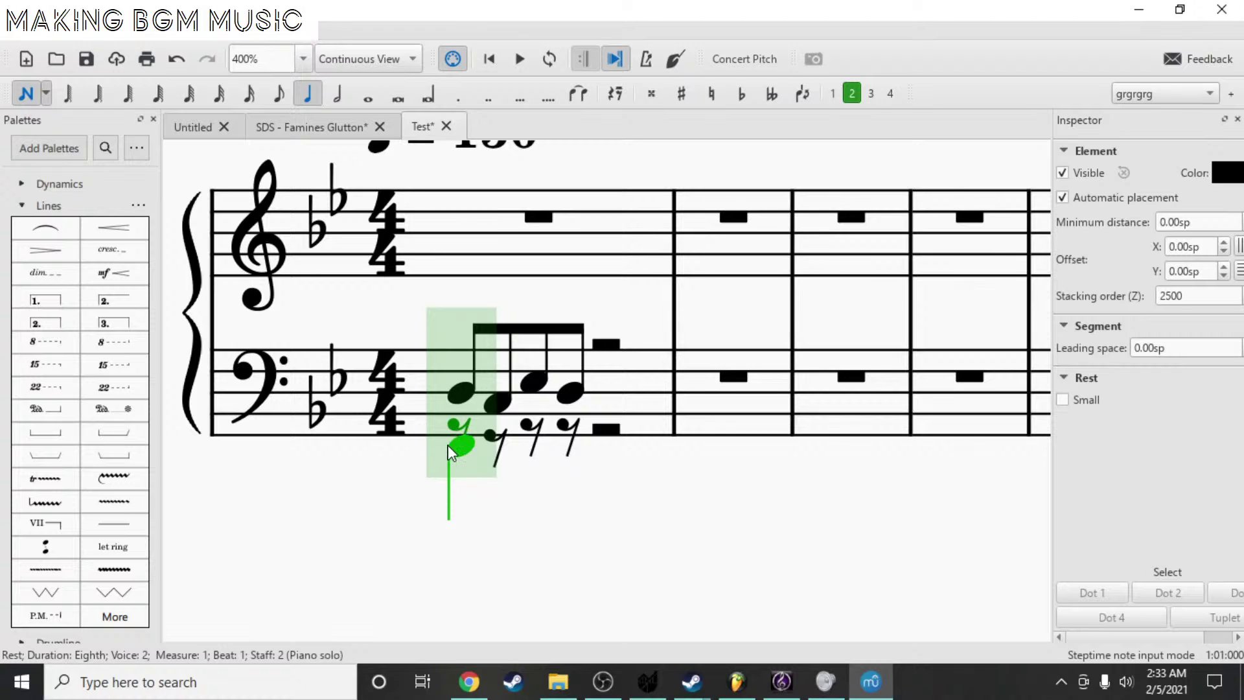
{"action": "left_click", "coordinate": [449, 445]}
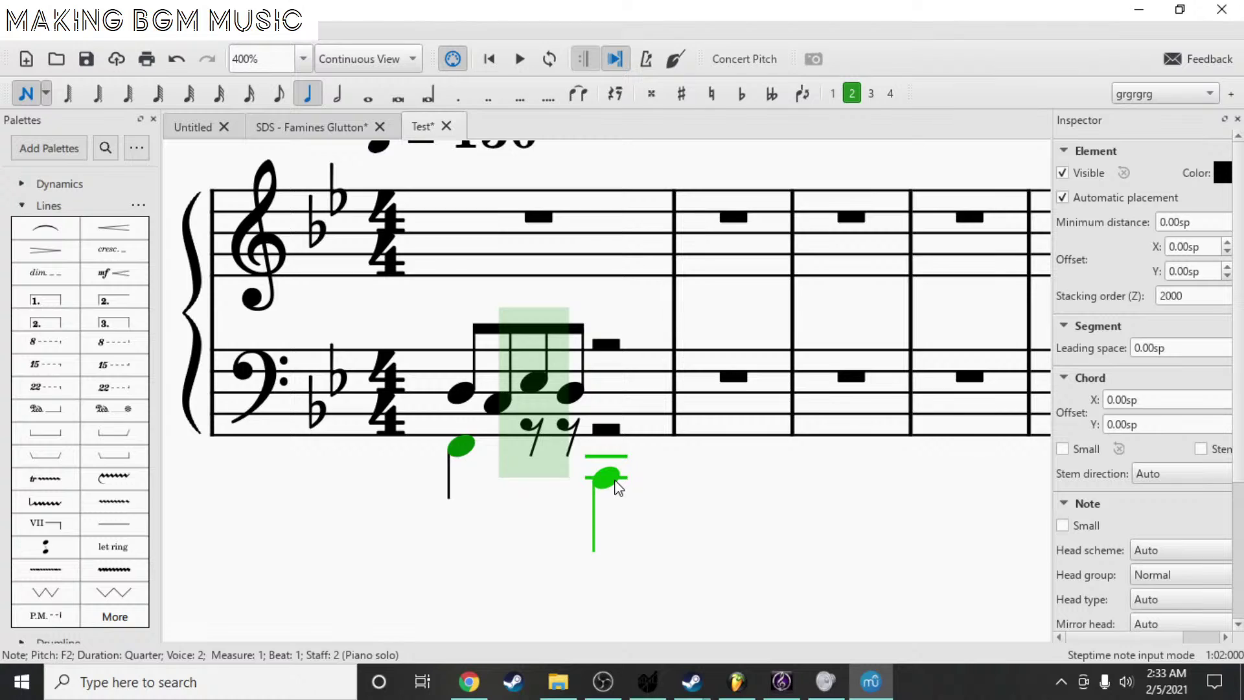
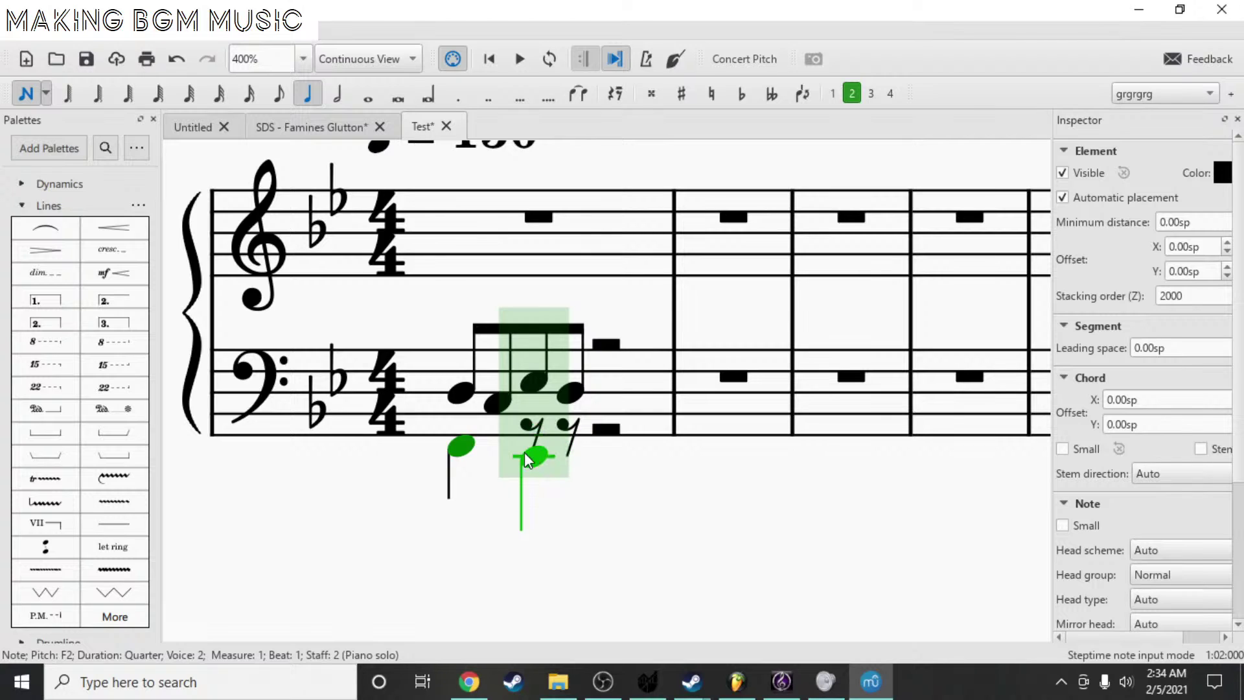
- Add a lower-voice quarter-note E♭2 on beat 2 of bass measure 1
{"action": "left_click", "coordinate": [530, 457]}
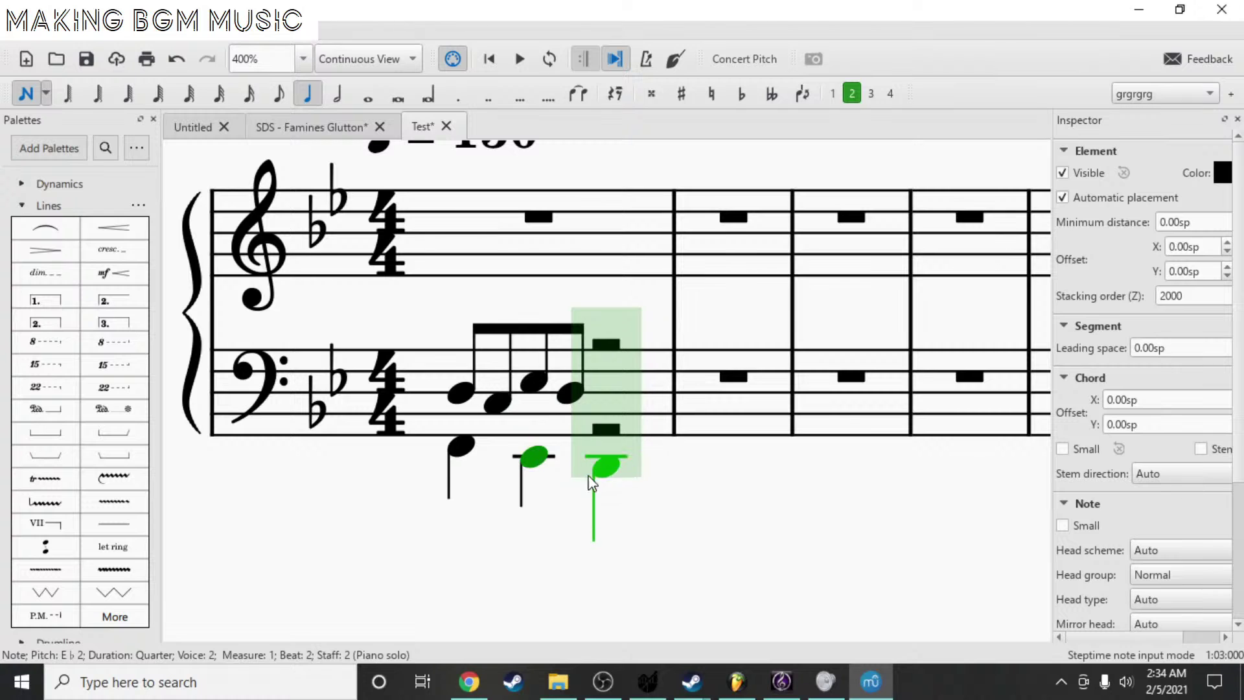
{"action": "key", "text": "Escape"}
{"action": "scroll", "coordinate": [569, 308], "scroll_direction": "up", "scroll_amount": 2, "text": "ctrl"}
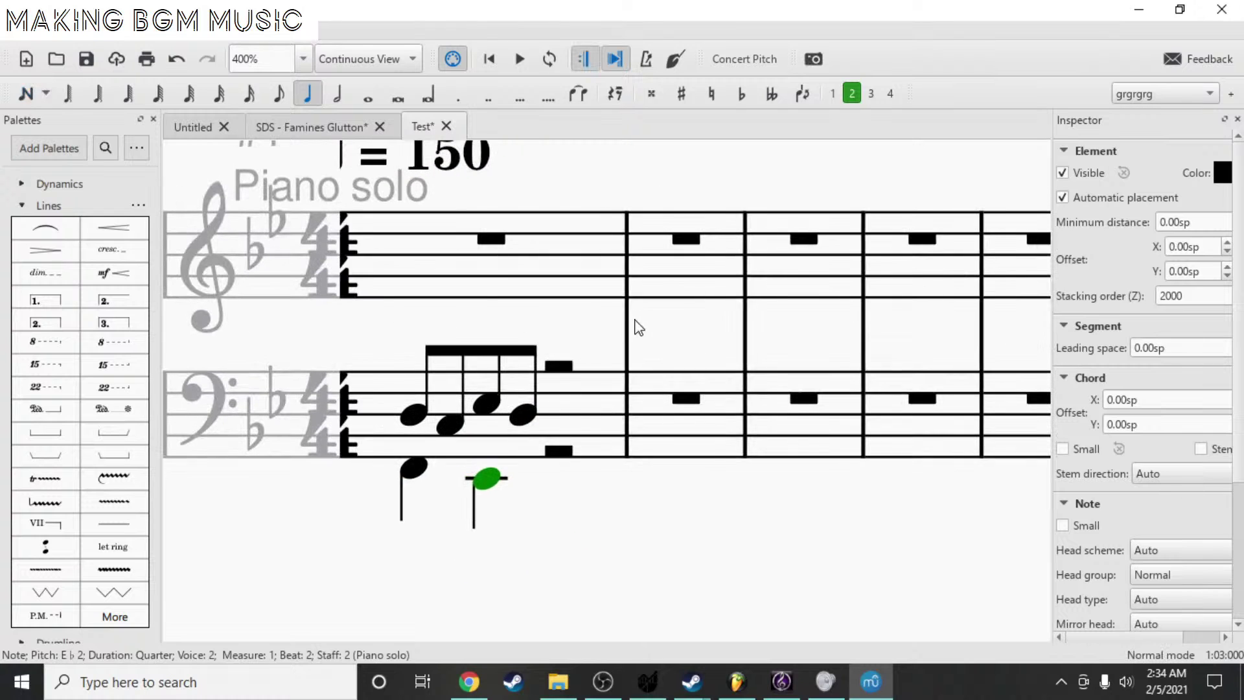
{"action": "scroll", "coordinate": [771, 301], "scroll_direction": "down", "scroll_amount": 2, "text": "ctrl"}
{"action": "scroll", "coordinate": [822, 489], "scroll_direction": "up", "scroll_amount": 1, "text": "ctrl"}
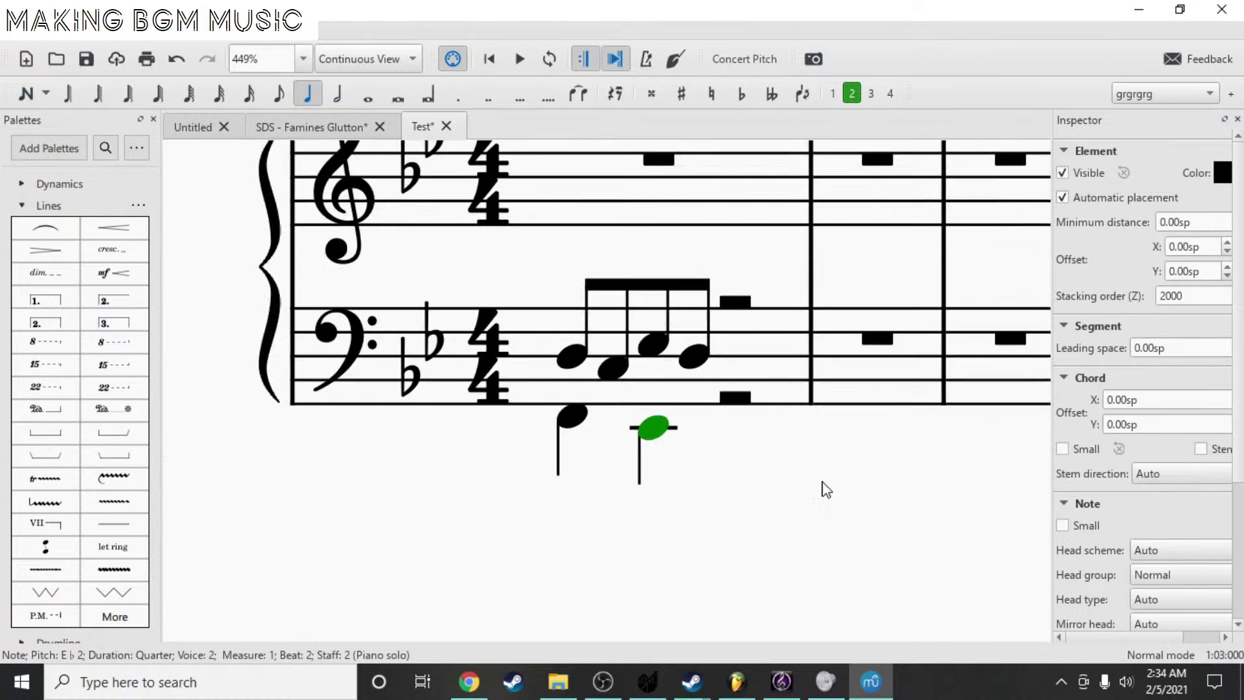
{"action": "scroll", "coordinate": [894, 490], "scroll_direction": "right", "scroll_amount": 1}
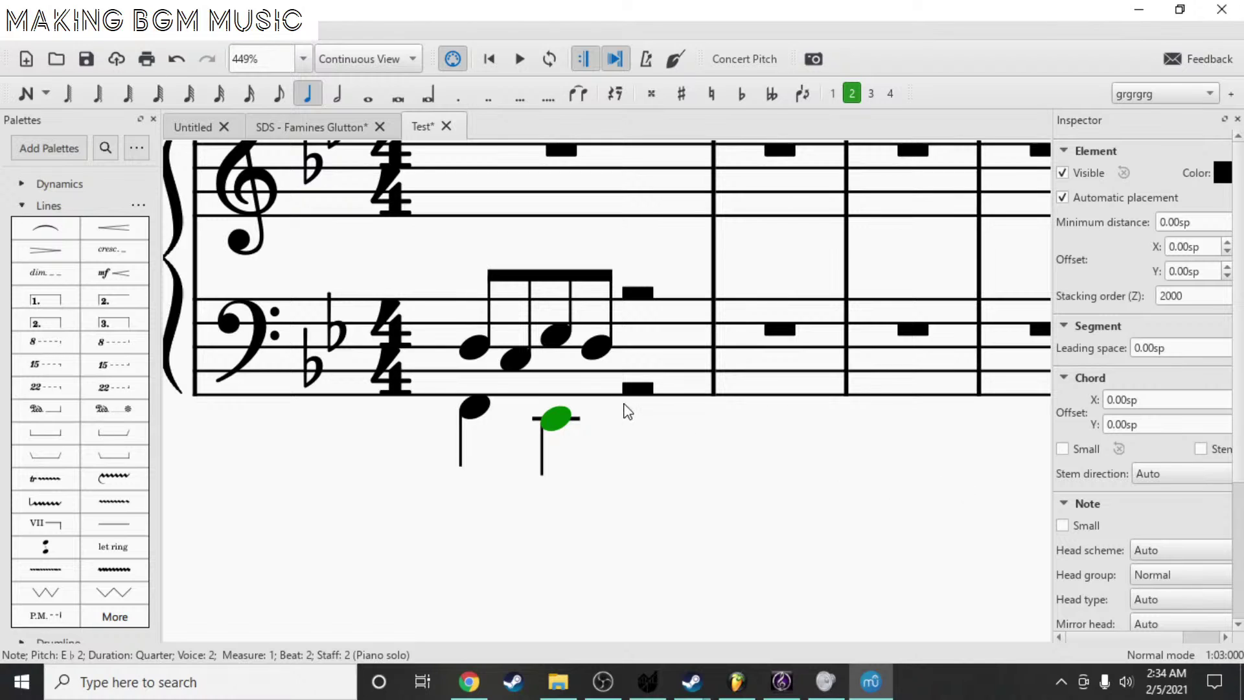
- Enter a dotted-quarter F3 in the upper voice on beat 3
{"action": "key", "text": "n"}
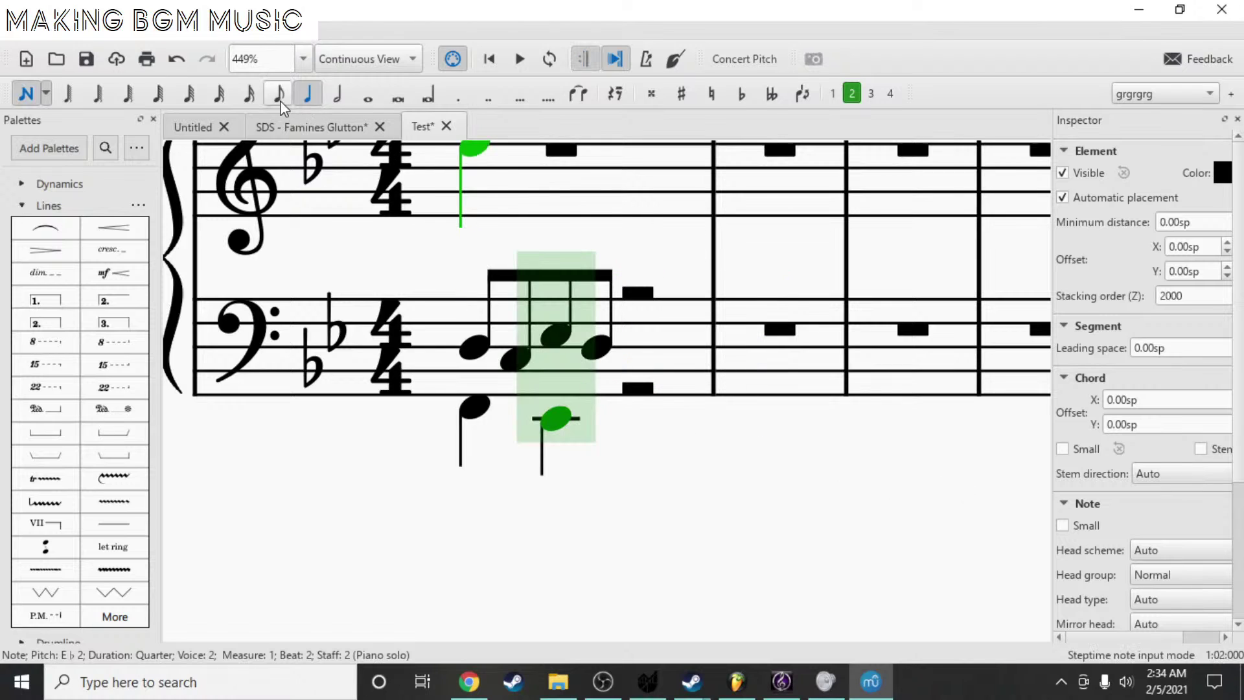
{"action": "left_click", "coordinate": [278, 94]}
{"action": "key", "text": "Escape"}
{"action": "left_click", "coordinate": [638, 292]}
{"action": "key", "text": "n"}
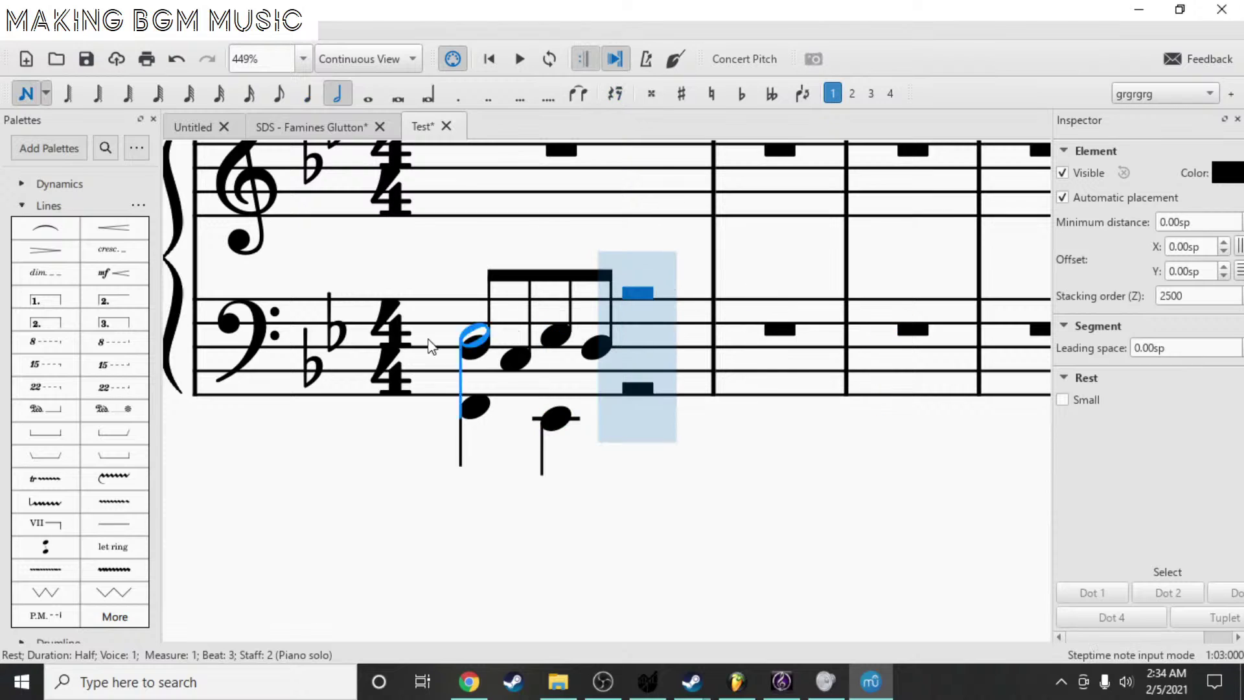
{"action": "left_click", "coordinate": [316, 94]}
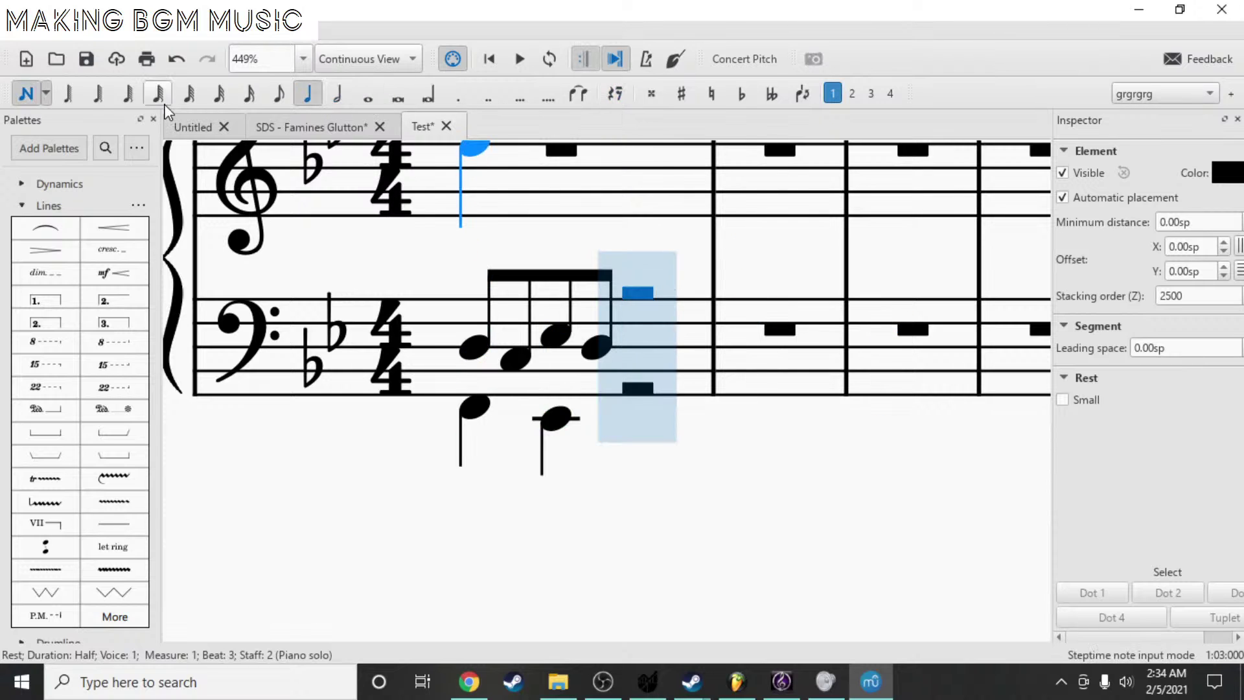
{"action": "left_click", "coordinate": [654, 320]}
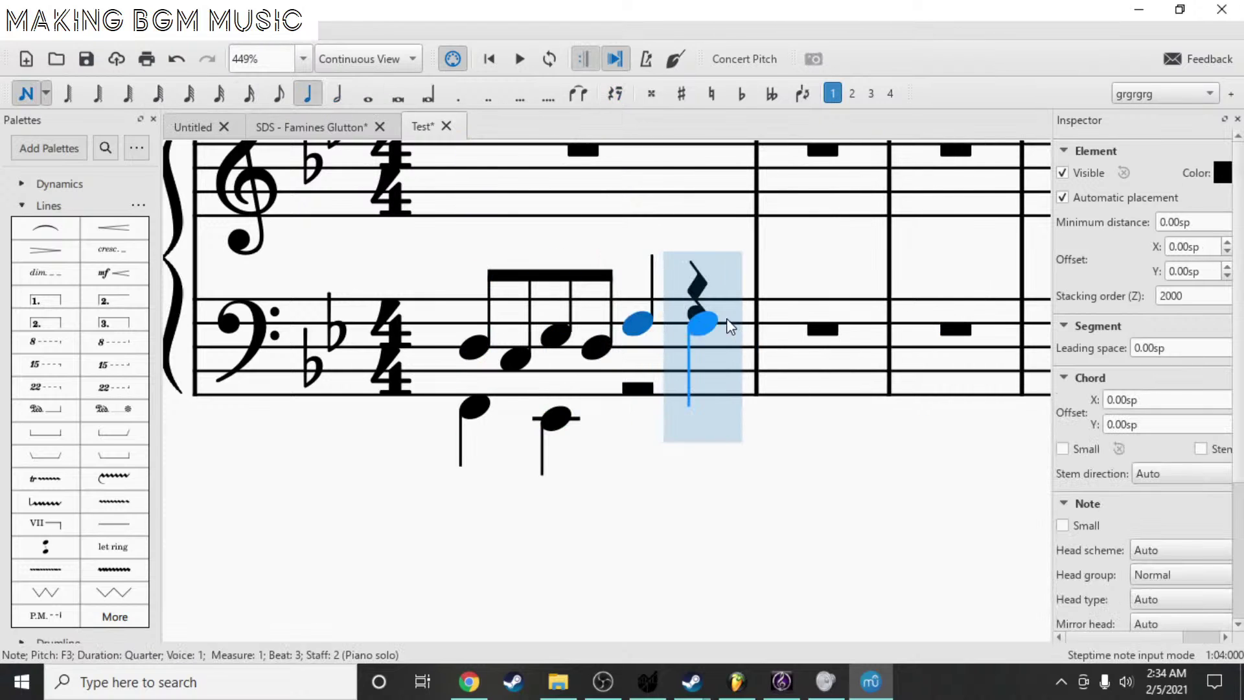
{"action": "key", "text": "Escape"}
{"action": "key", "text": "period"}
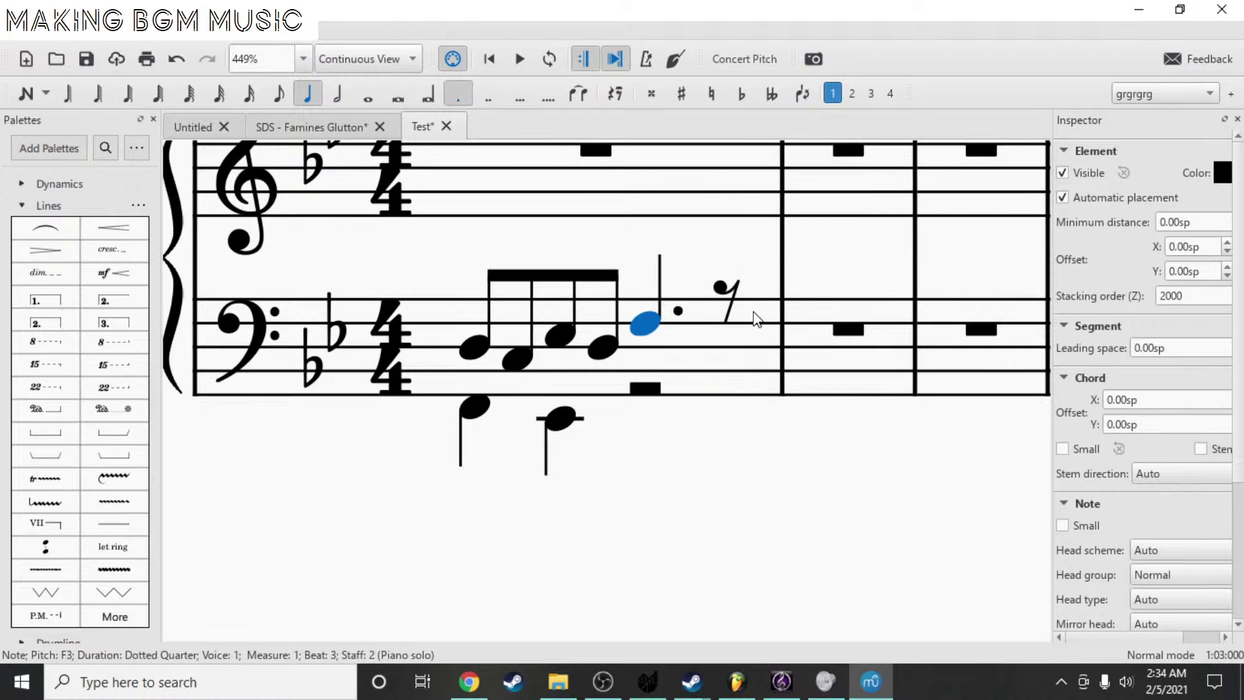
- Fill the following eighth rest with an eighth-note A3
{"action": "left_click", "coordinate": [730, 306]}
{"action": "key", "text": "n"}
{"action": "left_click", "coordinate": [722, 301]}
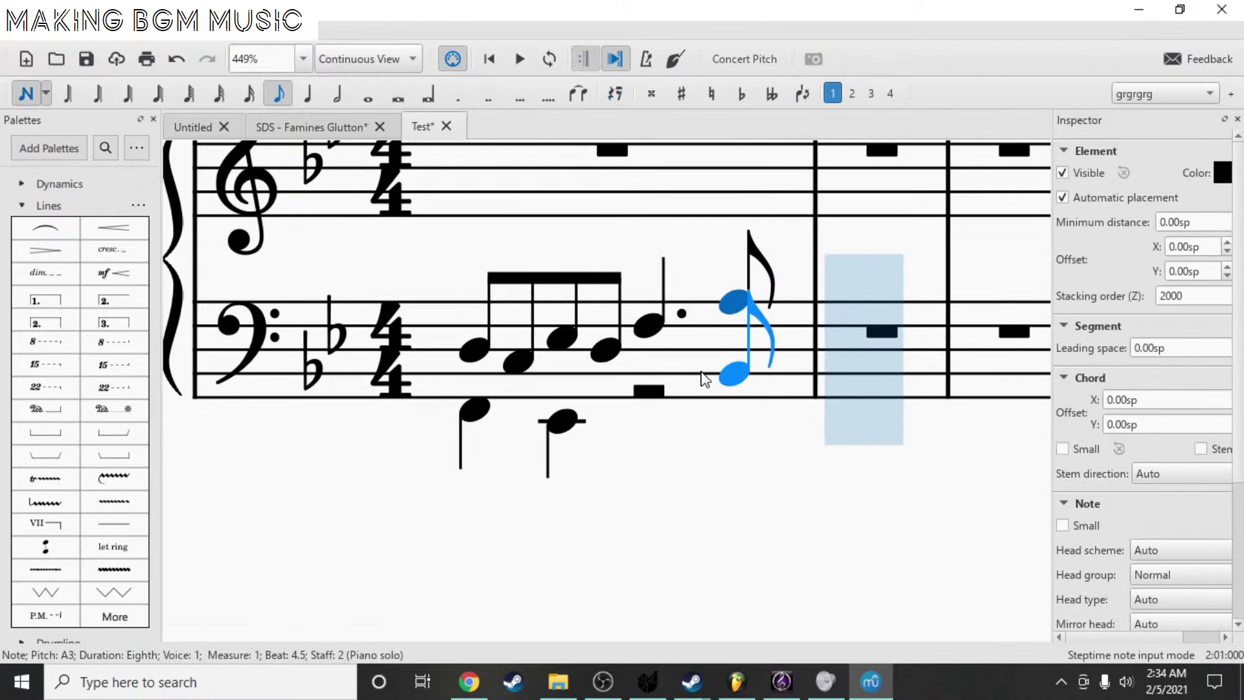
{"action": "key", "text": "Escape"}
- Replace the lower-voice half rest on beat 3 with a half-note F2
{"action": "left_click", "coordinate": [561, 421]}
{"action": "scroll", "coordinate": [644, 447], "scroll_direction": "right", "scroll_amount": 2}
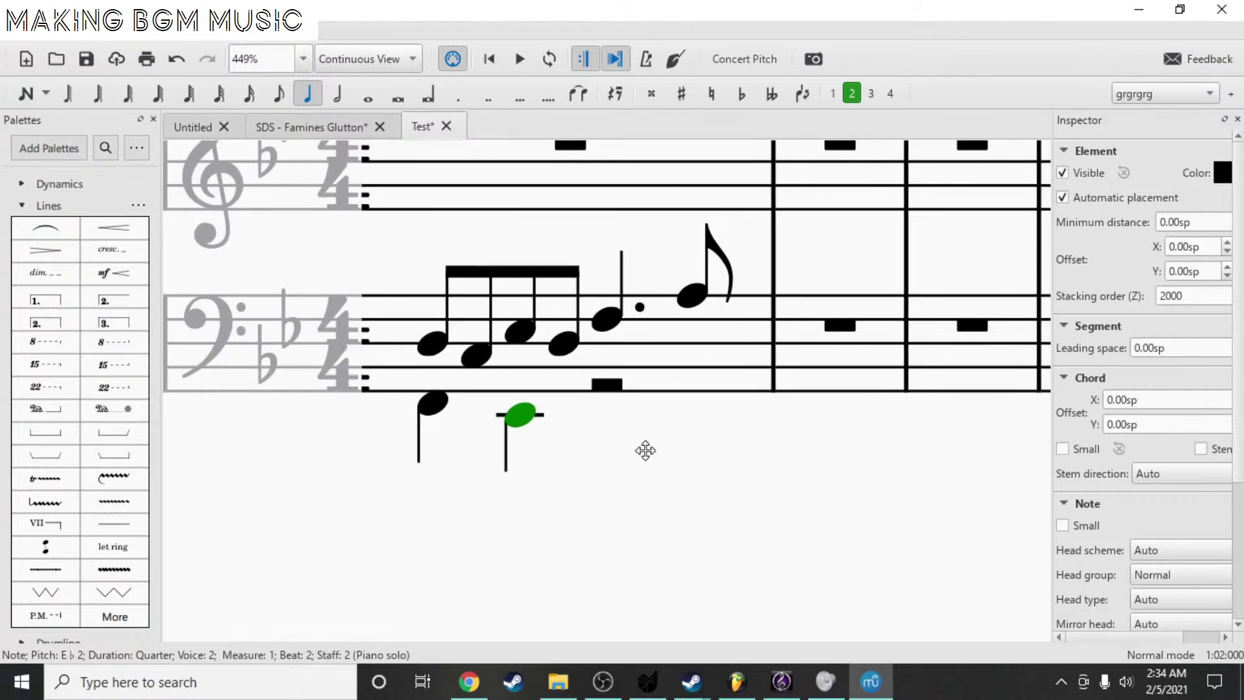
{"action": "left_click", "coordinate": [597, 385]}
{"action": "key", "text": "n"}
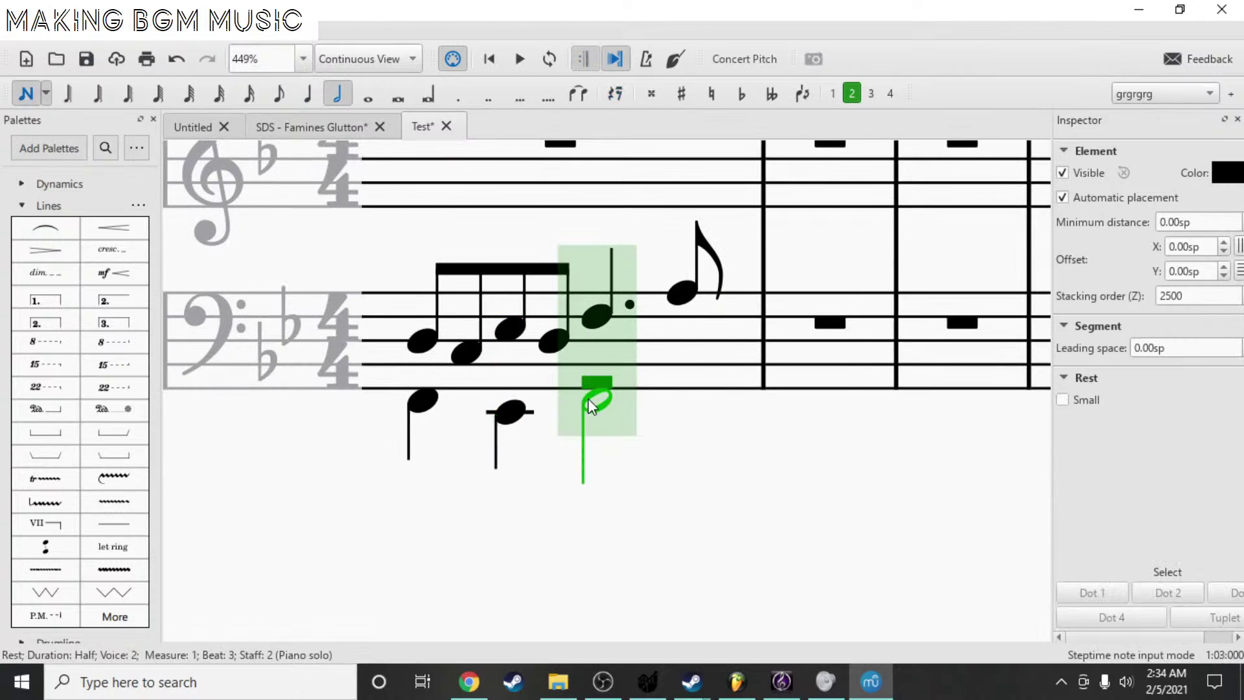
{"action": "left_click", "coordinate": [592, 402]}
{"action": "key", "text": "Escape"}
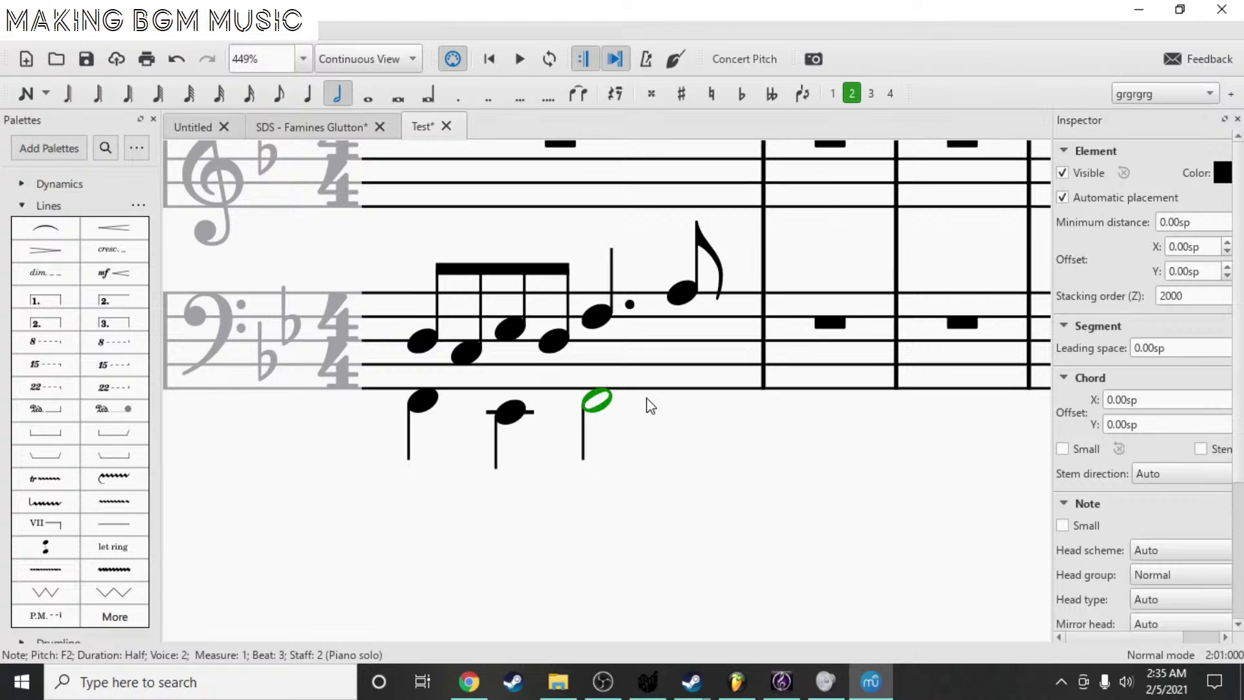
{"action": "key", "text": "n"}
{"action": "key", "text": "Escape"}
{"action": "left_click_drag", "start_coordinate": [406, 241], "coordinate": [450, 261]}
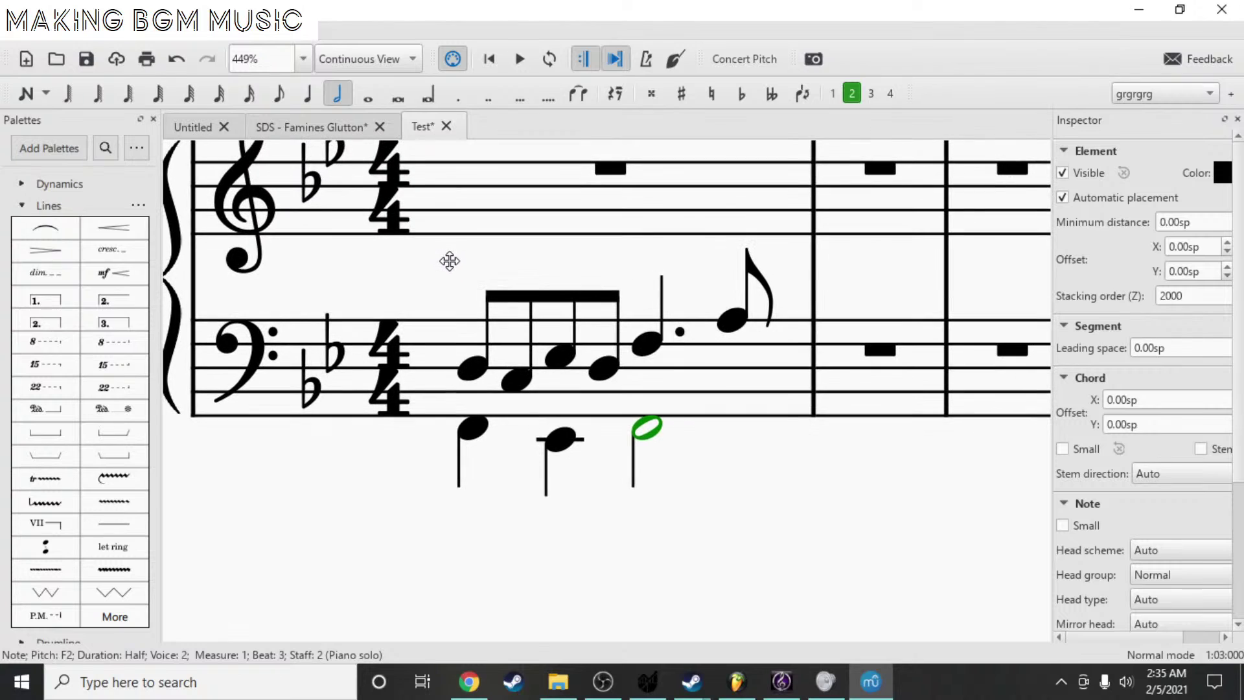
{"action": "left_click_drag", "start_coordinate": [575, 262], "coordinate": [545, 328]}
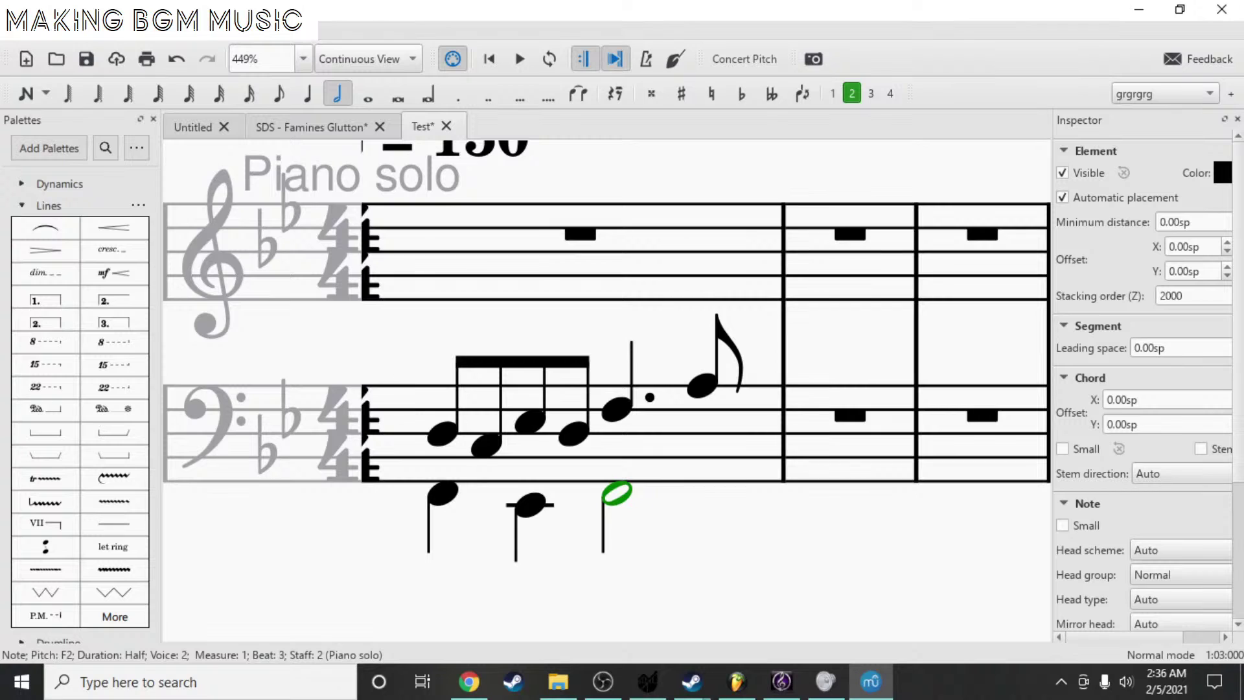
{"action": "left_click_drag", "start_coordinate": [611, 163], "coordinate": [642, 188]}
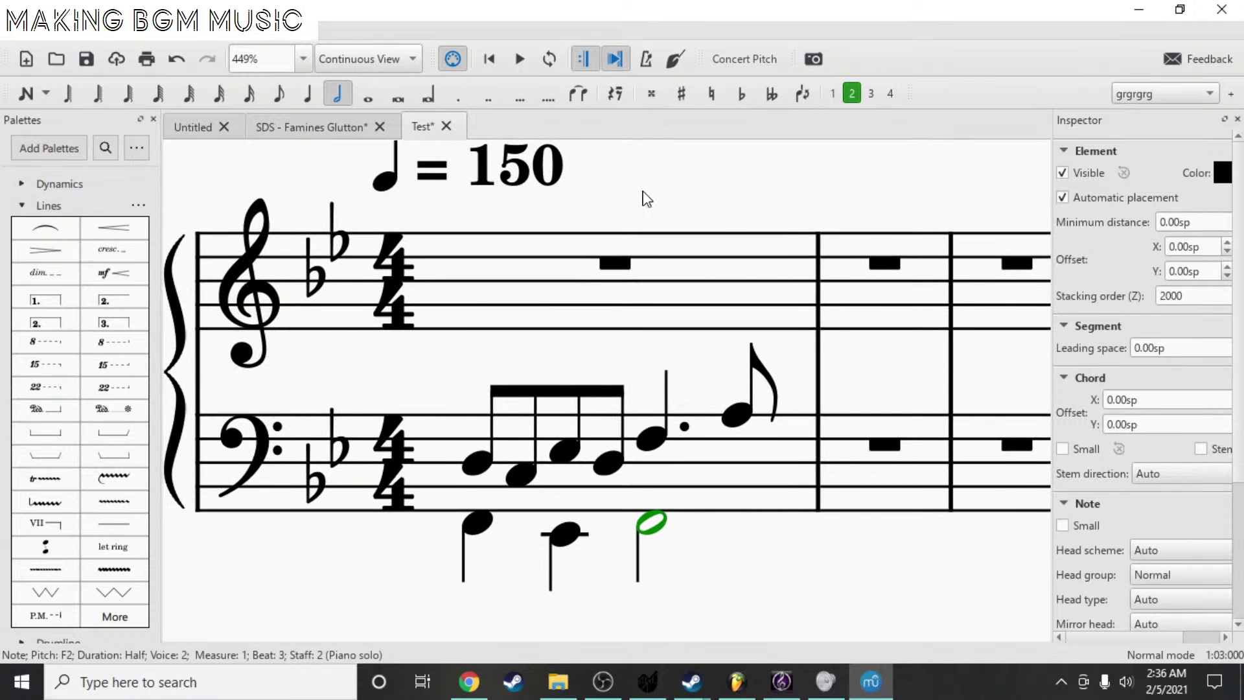
- Change the tempo marking from 150 to 80
{"action": "double_click", "coordinate": [532, 163]}
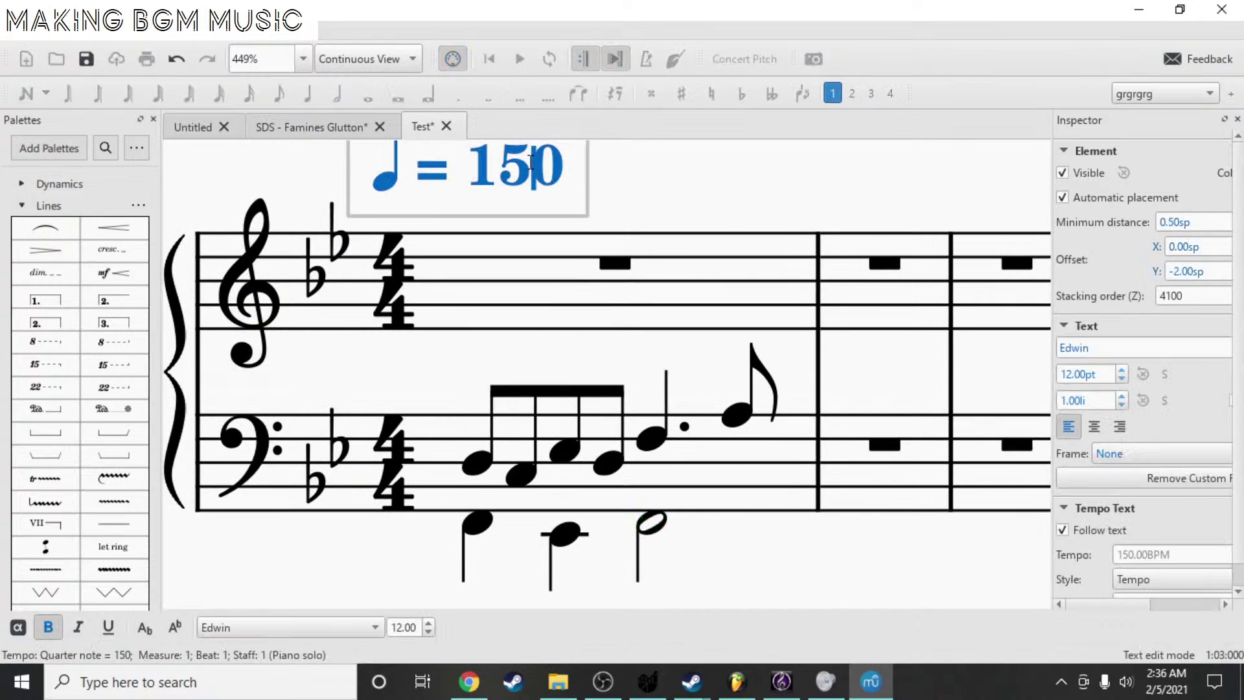
{"action": "type", "text": "--"}
{"action": "key", "text": "BackSpace"}
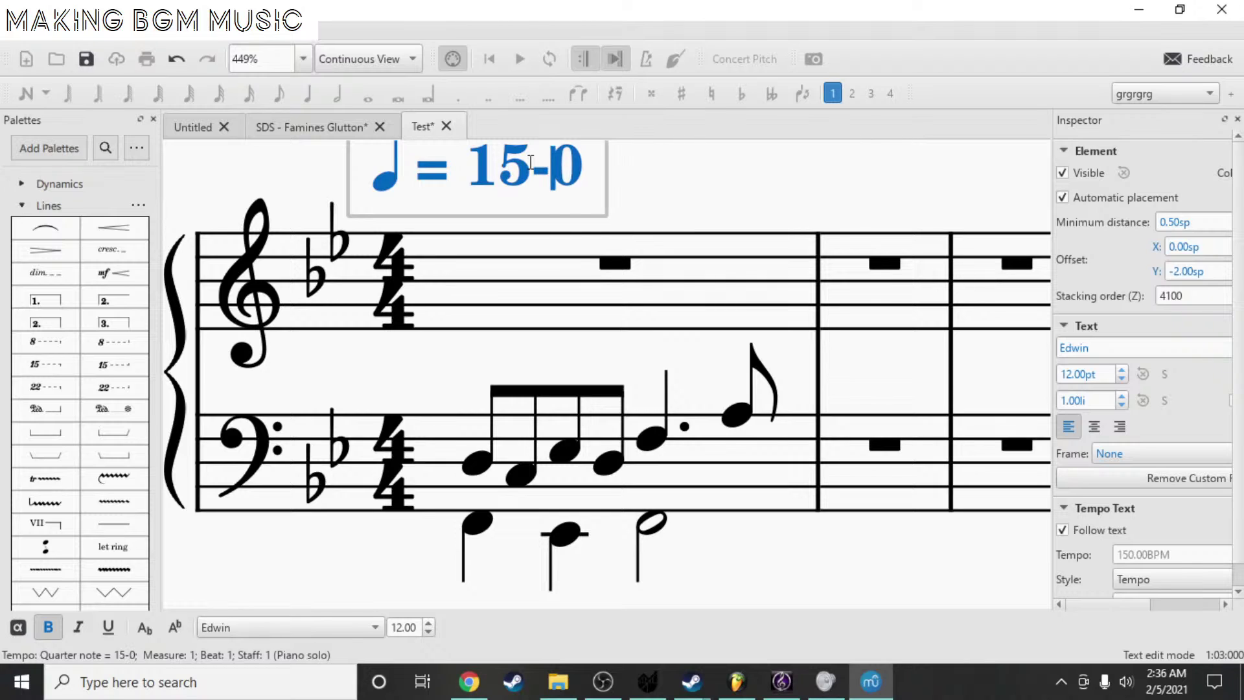
{"action": "key", "text": "BackSpace"}
{"action": "key", "text": "BackSpace"}
{"action": "key", "text": "BackSpace"}
{"action": "type", "text": "8"}
{"action": "left_click", "coordinate": [689, 172]}
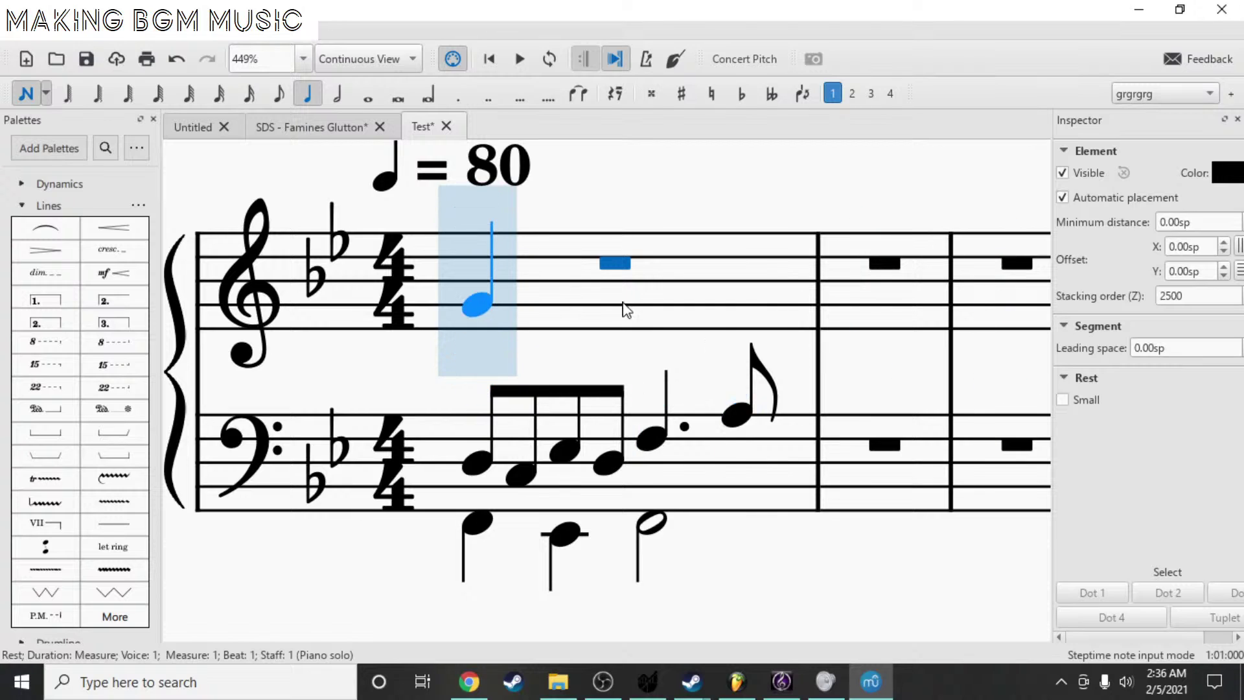
- Enter treble quarters F5, E♭5, F5 and A5 in measure 1, then play from the first bass note
{"action": "left_click", "coordinate": [510, 247]}
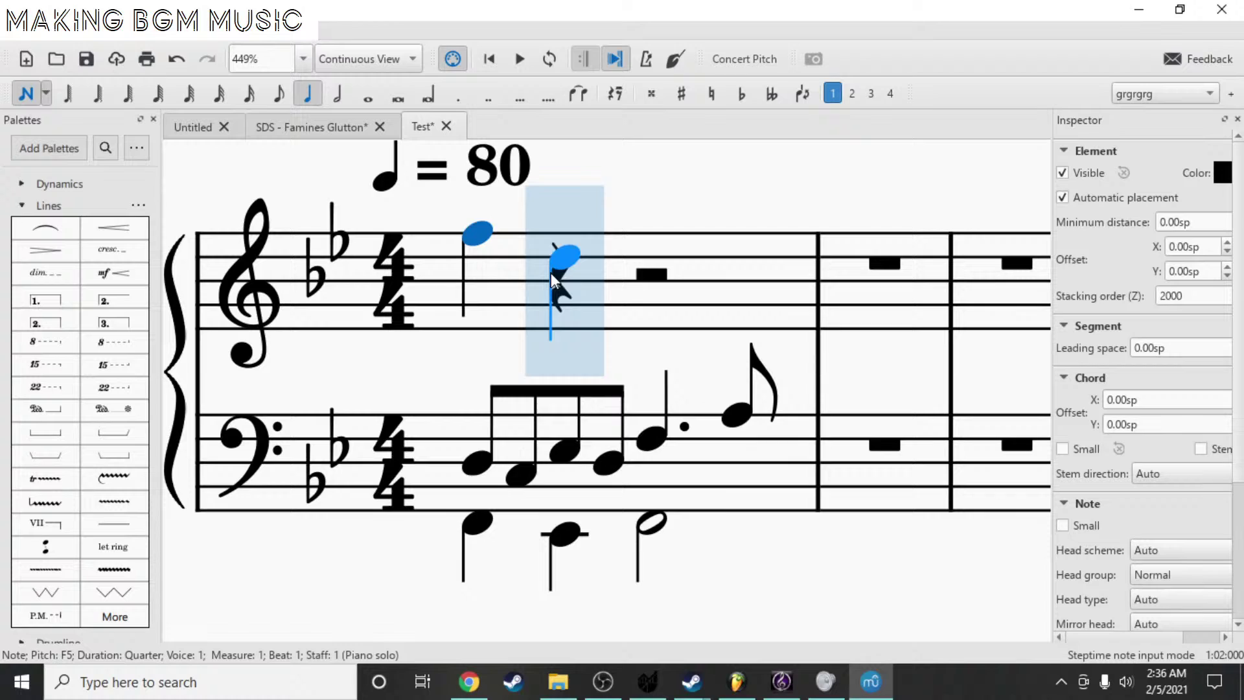
{"action": "left_click", "coordinate": [585, 251]}
{"action": "left_click", "coordinate": [672, 240]}
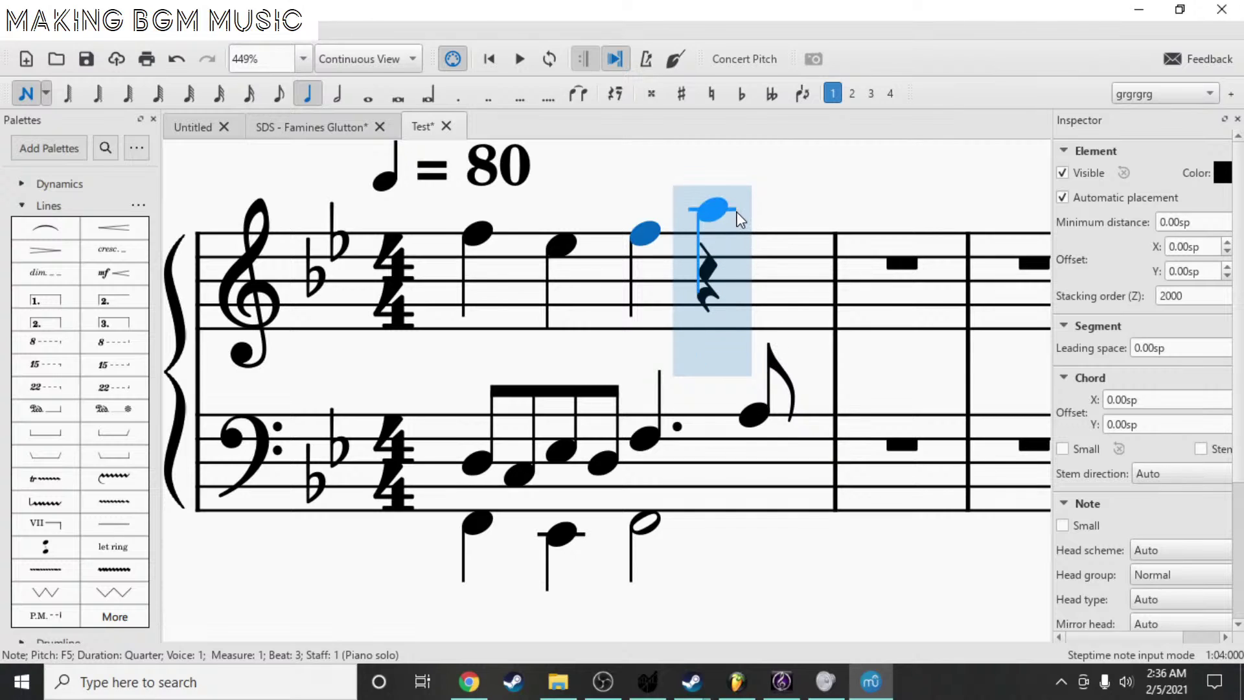
{"action": "left_click", "coordinate": [738, 214]}
{"action": "key", "text": "Escape"}
{"action": "left_click", "coordinate": [474, 463]}
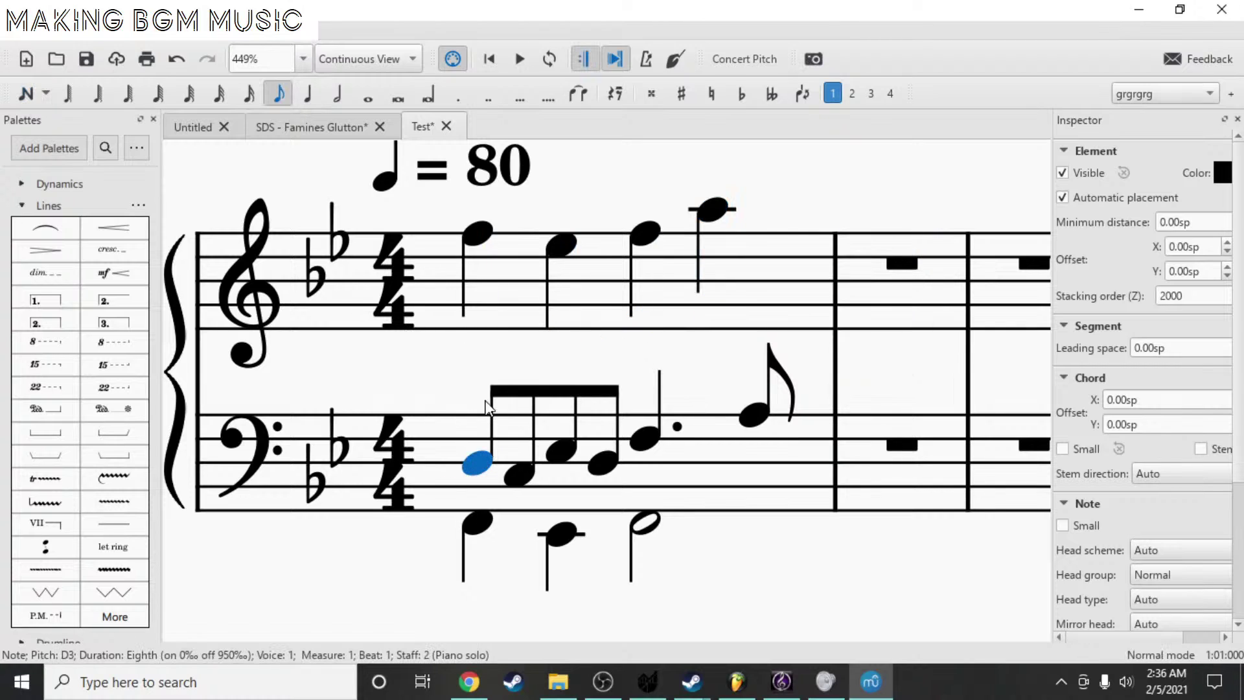
{"action": "key", "text": "space"}
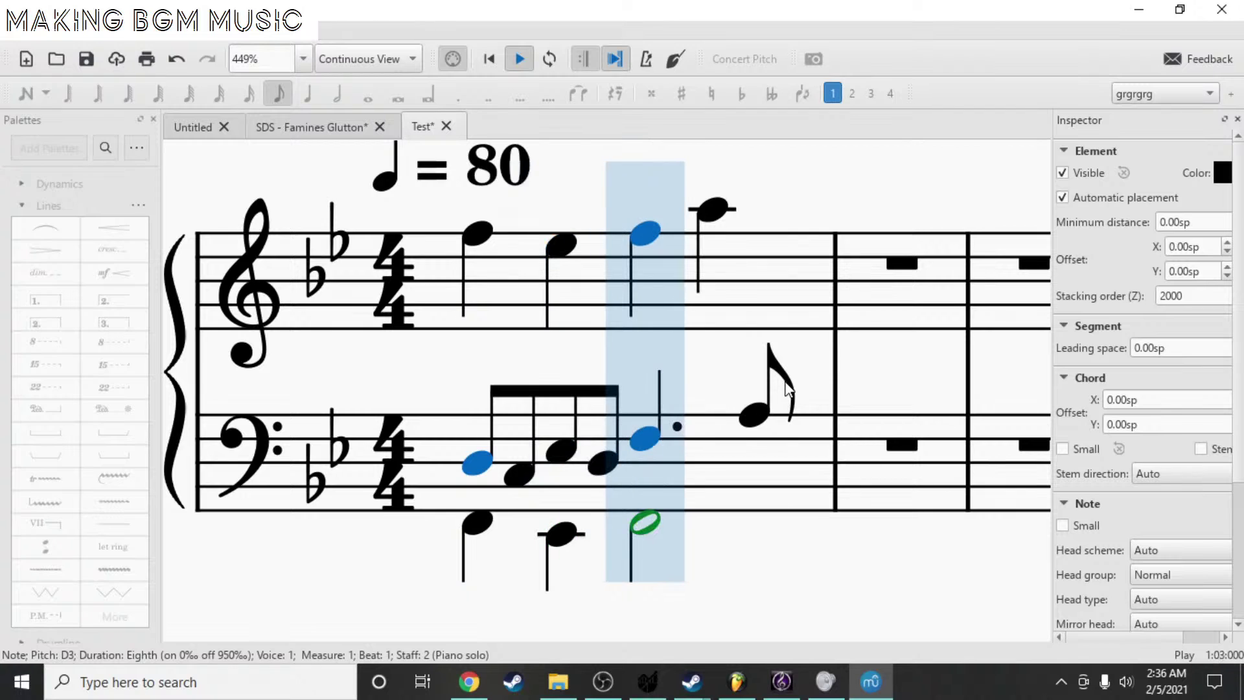
{"action": "key", "text": "space"}
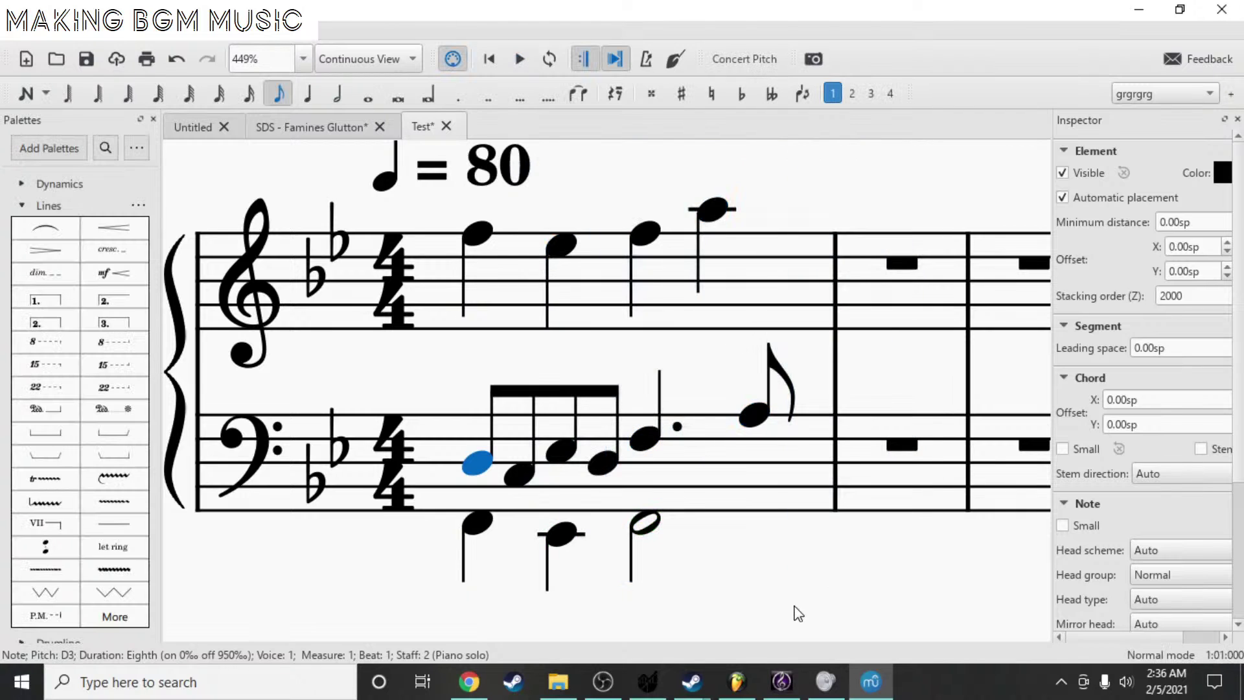
{"action": "left_click_drag", "start_coordinate": [798, 614], "coordinate": [825, 492]}
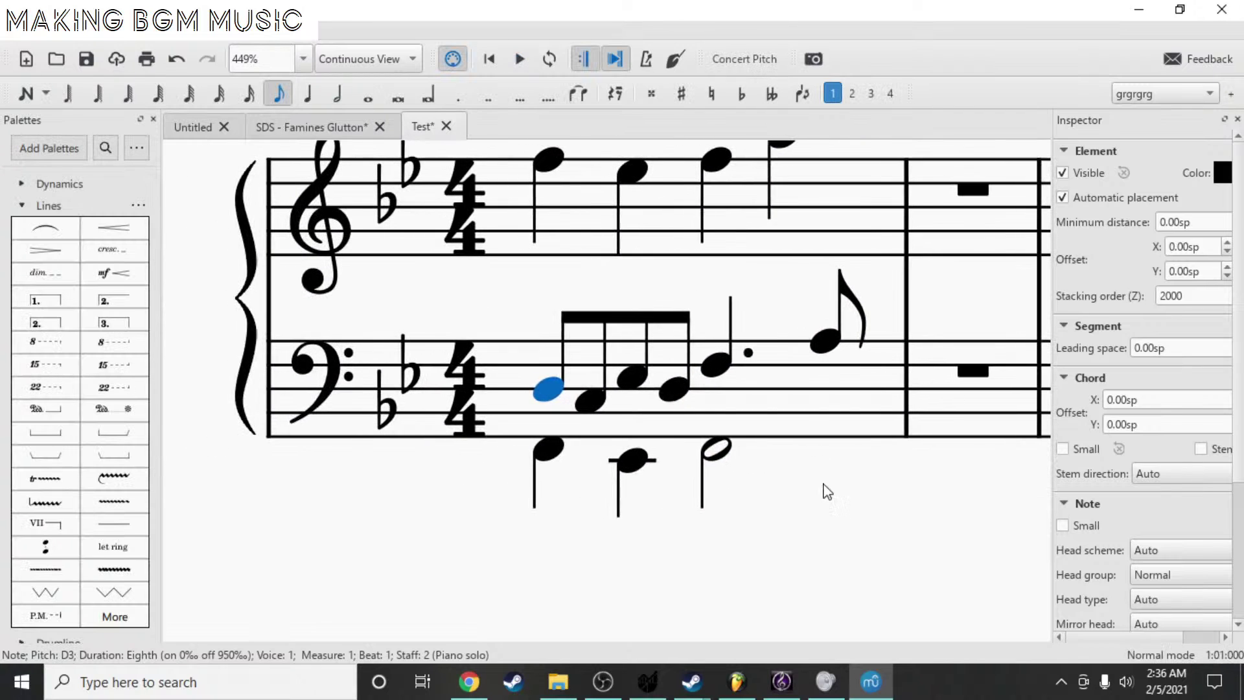
{"action": "left_click", "coordinate": [593, 405]}
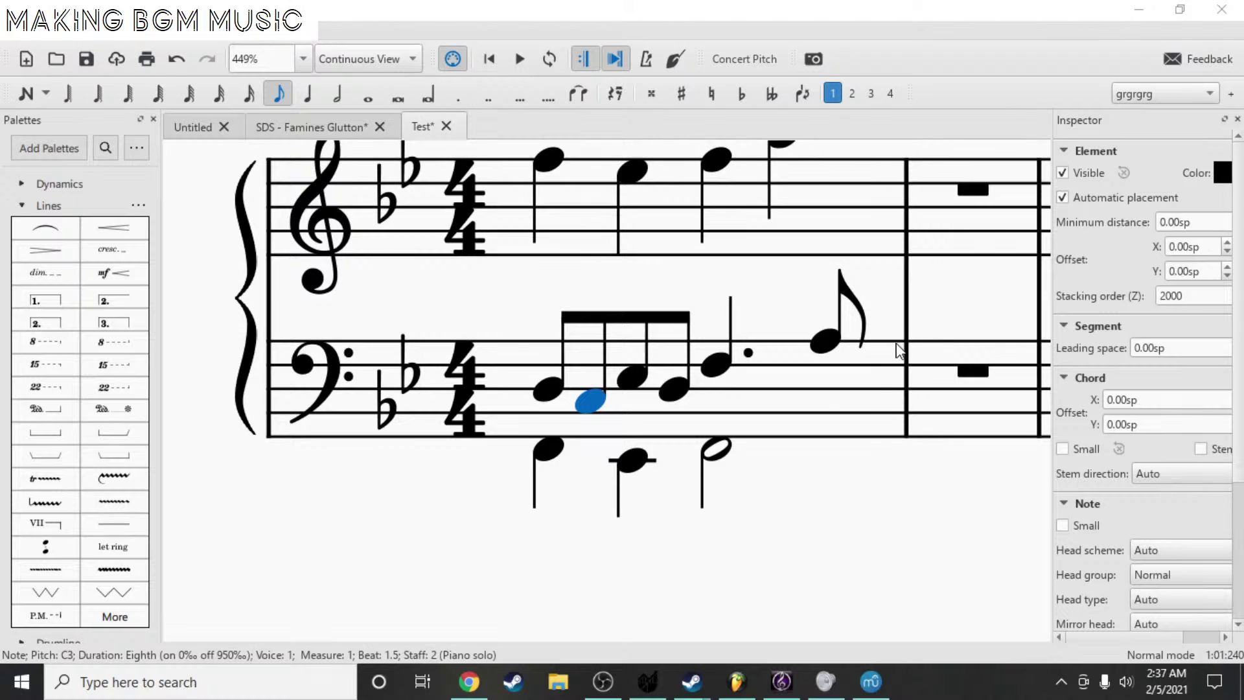
{"action": "left_click_drag", "start_coordinate": [434, 582], "coordinate": [302, 634]}
{"action": "left_click_drag", "start_coordinate": [836, 392], "coordinate": [886, 393]}
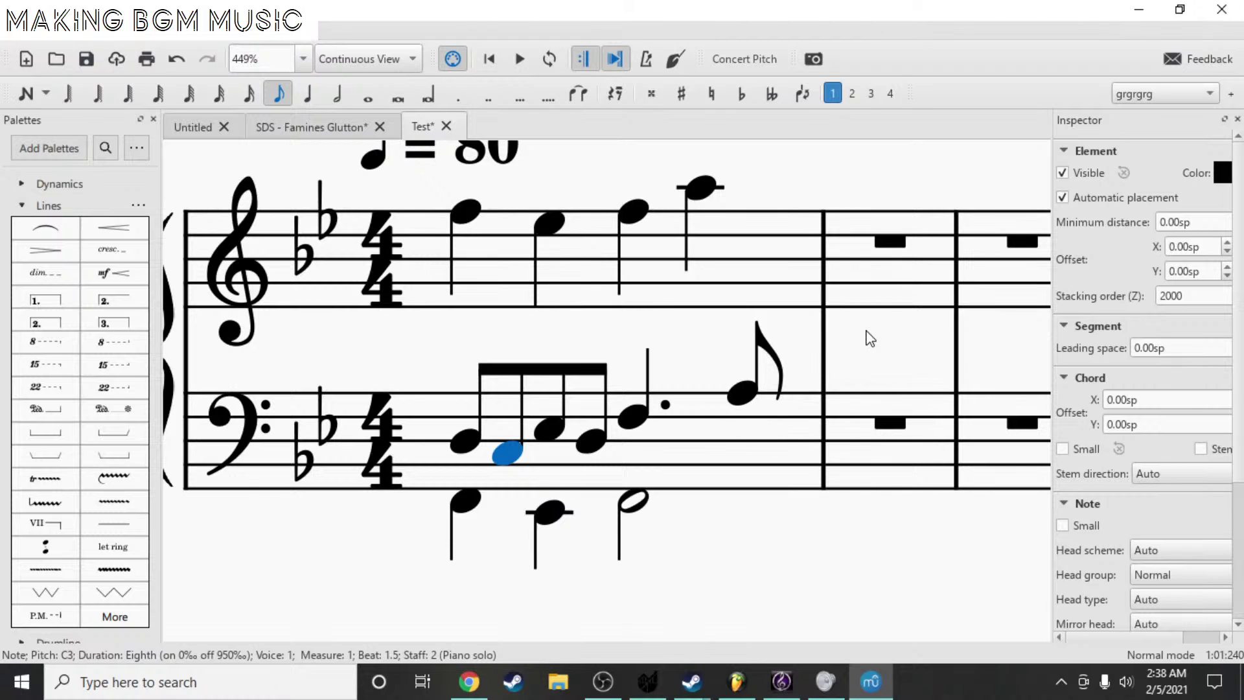
{"action": "left_click_drag", "start_coordinate": [920, 364], "coordinate": [901, 398]}
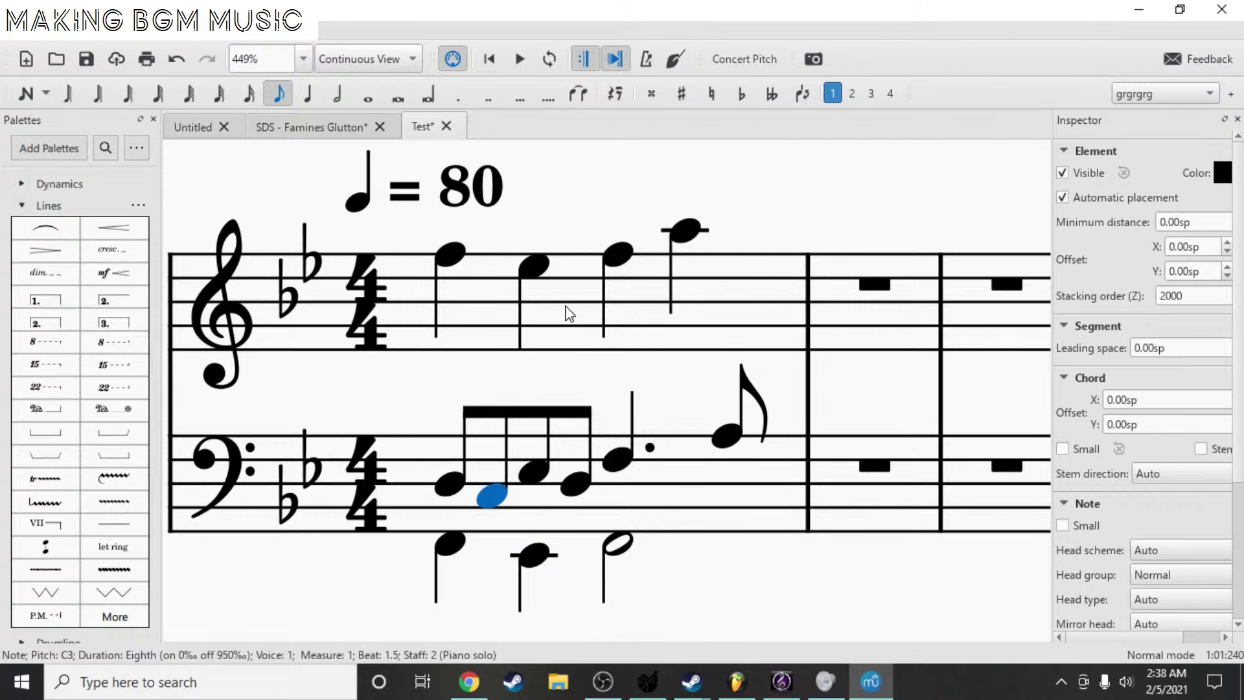
- Clear all notes from measure 1 on both treble and bass staves
{"action": "left_click", "coordinate": [710, 309]}
{"action": "key", "text": "Delete"}
{"action": "left_click", "coordinate": [686, 507]}
{"action": "key", "text": "Delete"}
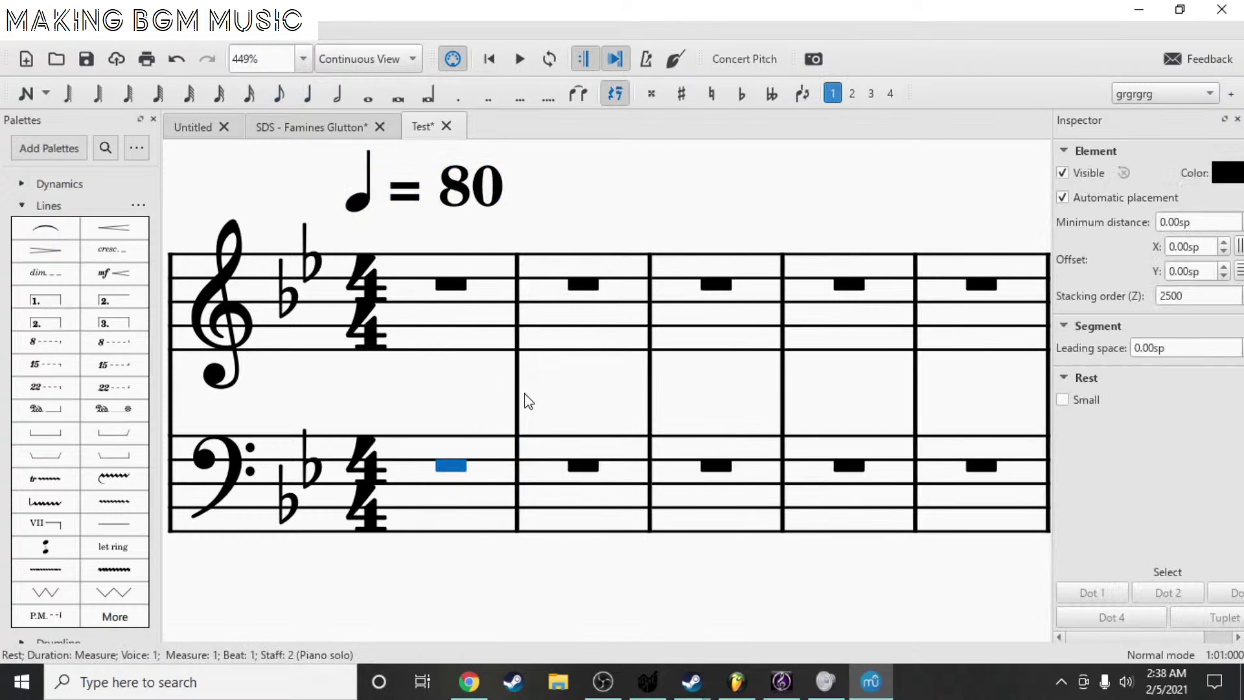
{"action": "key", "text": "n"}
{"action": "key", "text": "Escape"}
- Enter a dotted-quarter G4 on beat 1 of treble measure 1
{"action": "left_click", "coordinate": [491, 313]}
{"action": "key", "text": "n"}
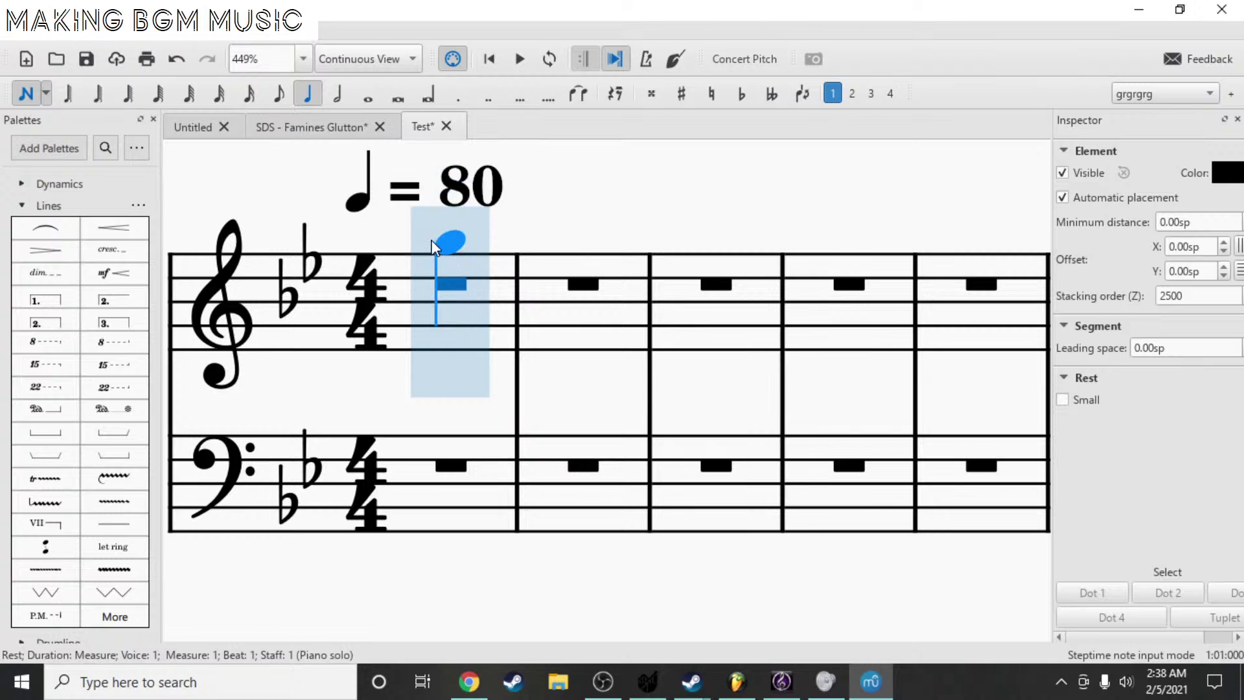
{"action": "key", "text": "period"}
{"action": "left_click", "coordinate": [402, 277]}
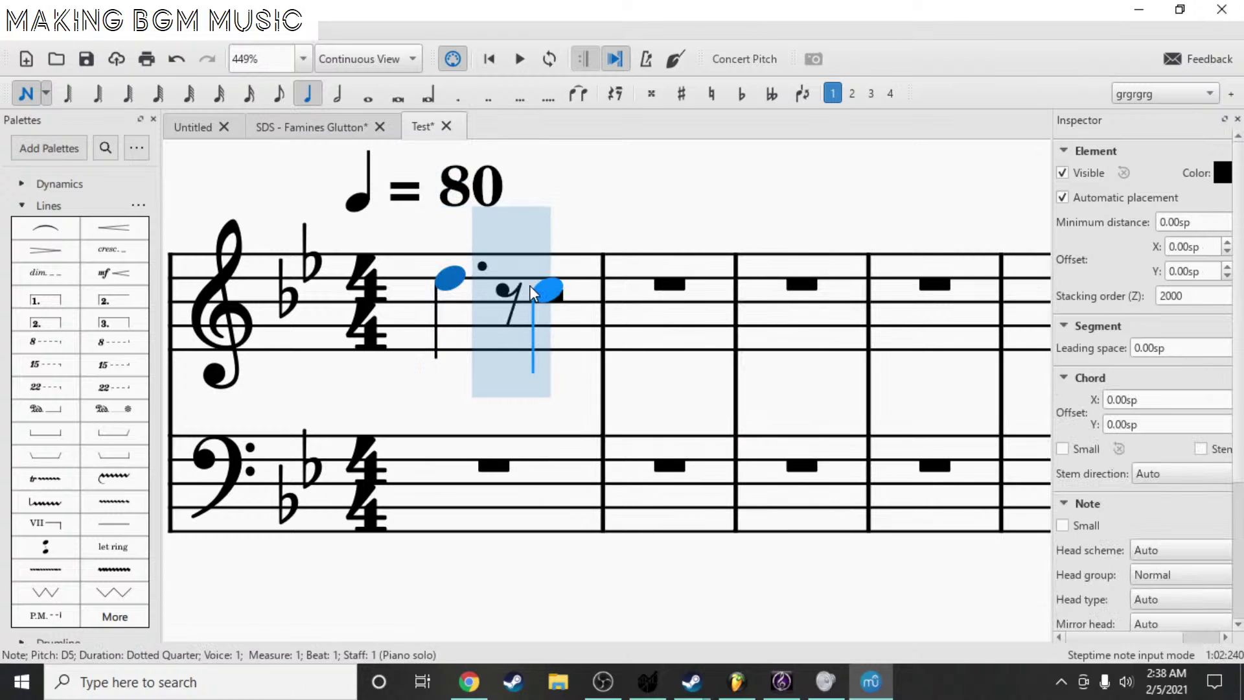
{"action": "key", "text": "Down"}
{"action": "key", "text": "Down"}
{"action": "key", "text": "Down"}
{"action": "key", "text": "Down"}
{"action": "key", "text": "Down"}
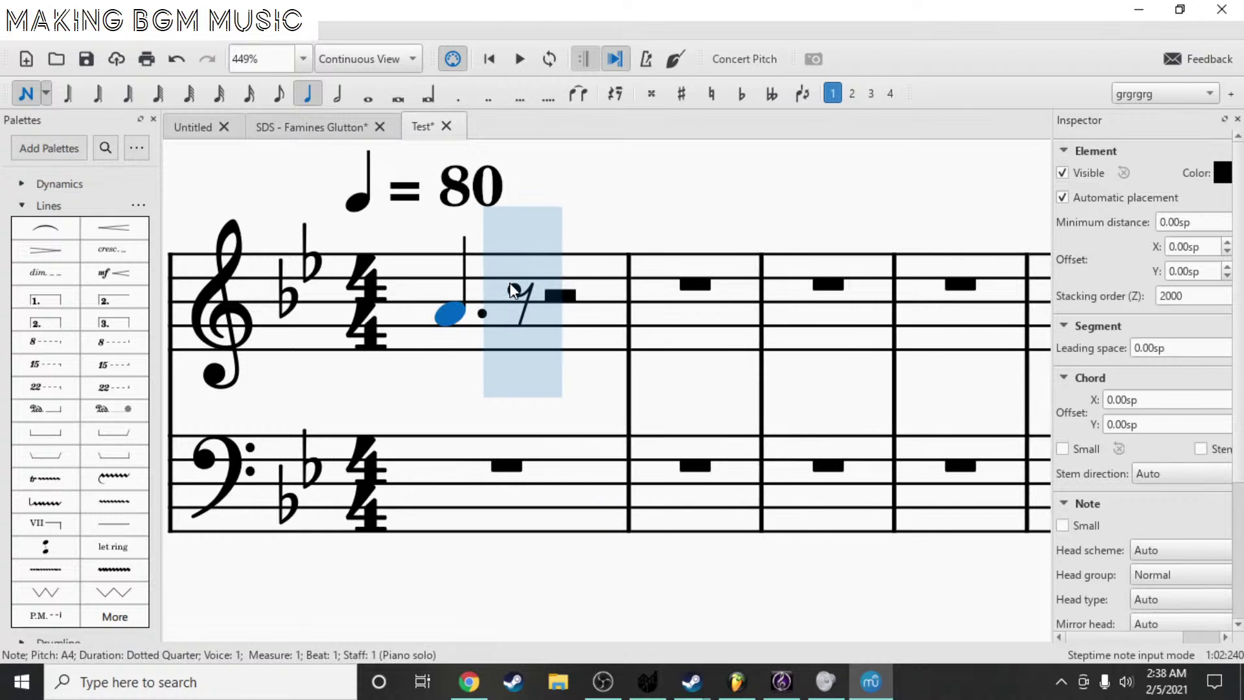
{"action": "key", "text": "Down"}
{"action": "key", "text": "Down"}
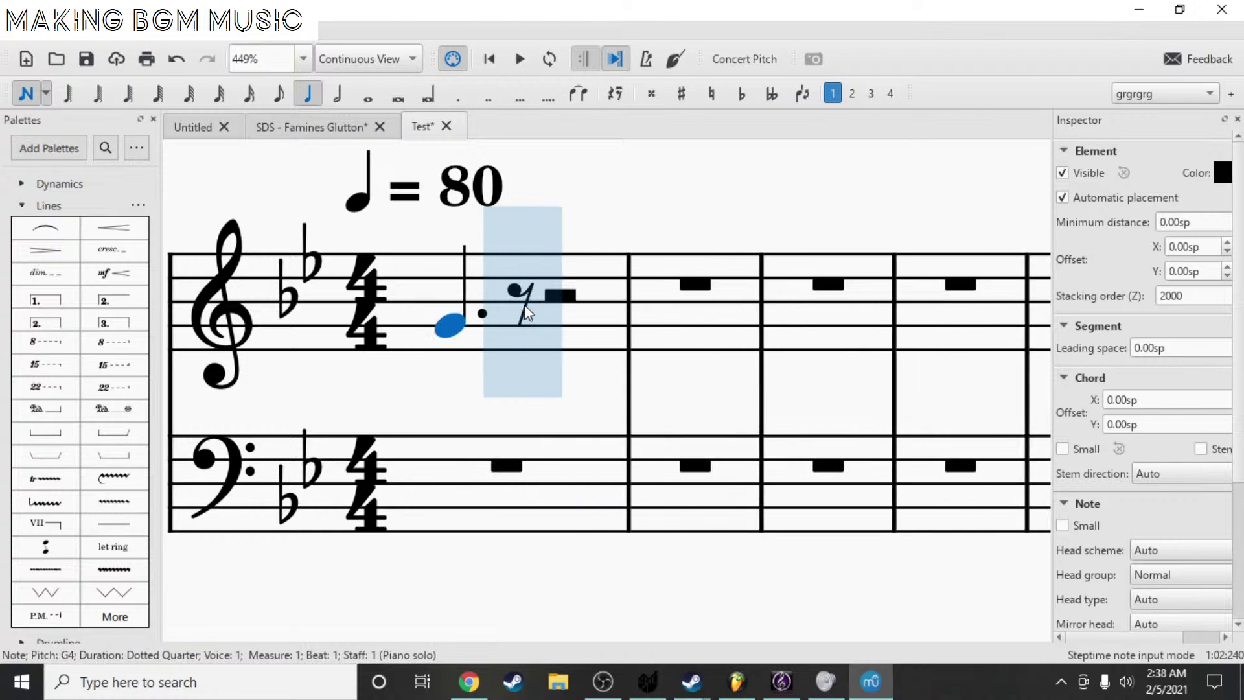
{"action": "key", "text": "Escape"}
- Add an eighth B♭4 and repeat the G4–B♭4 pair over the half rest
{"action": "left_click", "coordinate": [524, 304]}
{"action": "key", "text": "b"}
{"action": "key", "text": "Escape"}
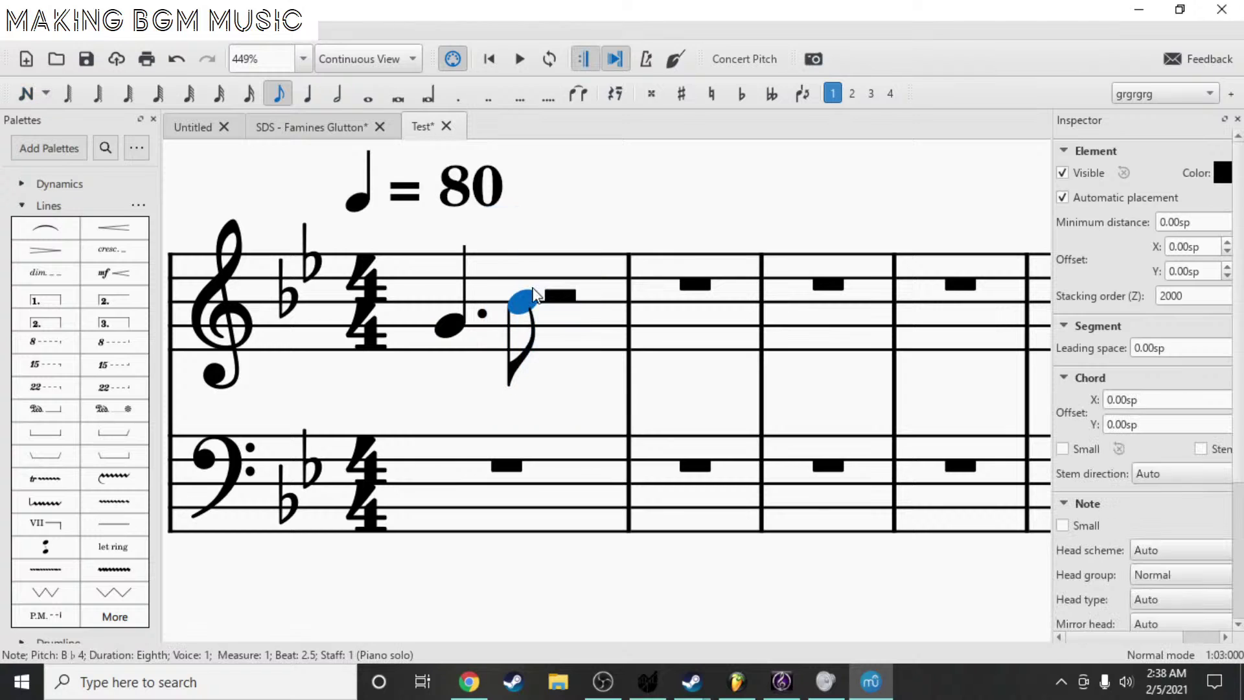
{"action": "key", "text": "Left"}
{"action": "key", "text": "shift+Right"}
{"action": "left_click", "coordinate": [563, 299]}
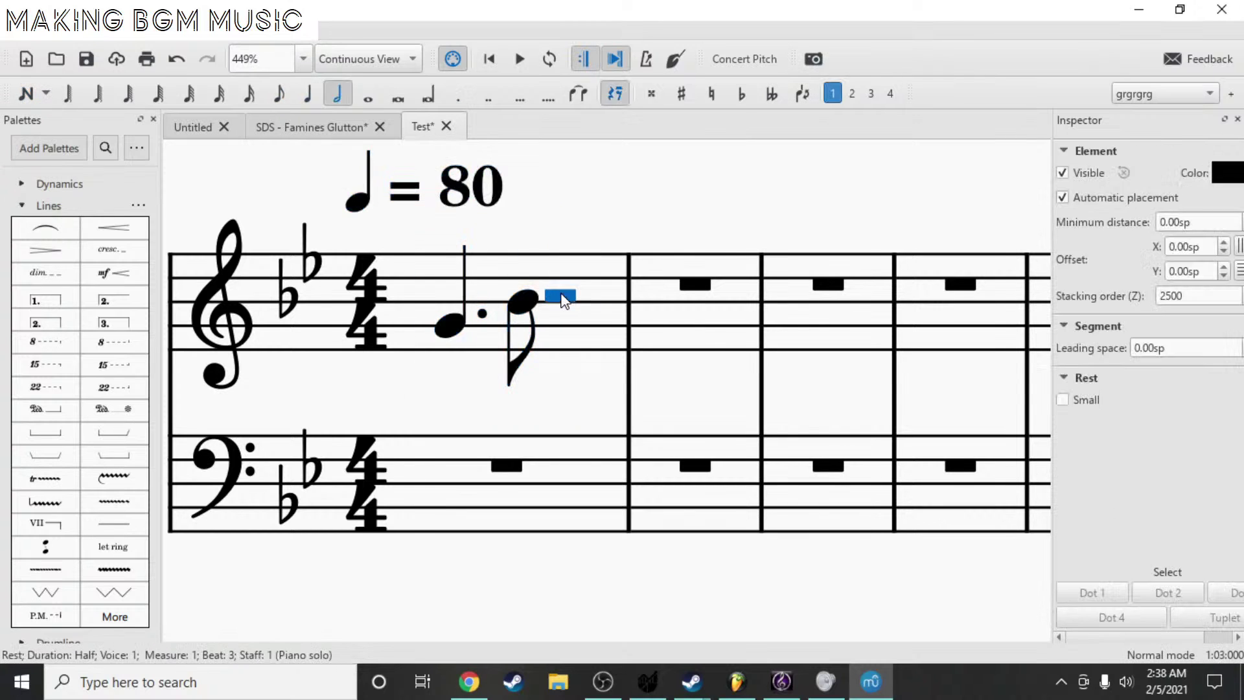
{"action": "key", "text": "ctrl+v"}
{"action": "key", "text": "Escape"}
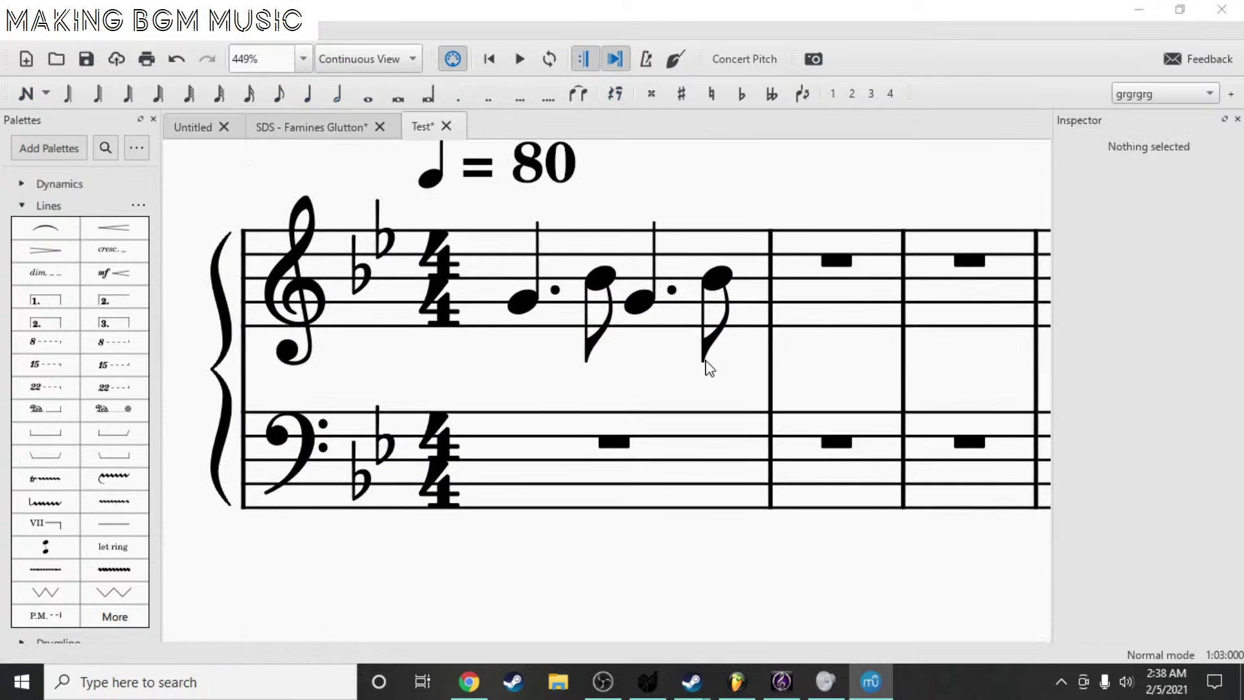
- Copy the measure 1 figure and paste it into measure 2
{"action": "key", "text": "ctrl+s"}
{"action": "key", "text": "Escape"}
{"action": "left_click_drag", "start_coordinate": [799, 150], "coordinate": [683, 158]}
{"action": "left_click", "coordinate": [518, 338]}
{"action": "key", "text": "ctrl+c"}
{"action": "left_click", "coordinate": [726, 317]}
{"action": "key", "text": "ctrl+v"}
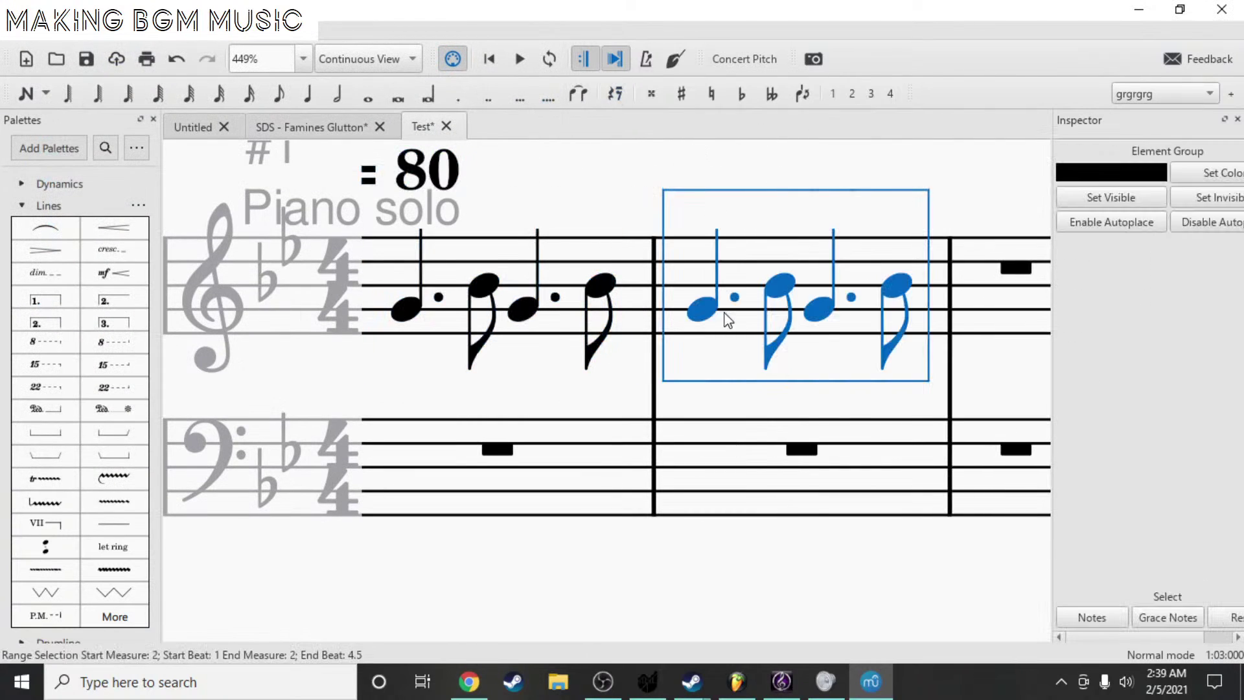
- Transpose the measure 2 notes so the figure repeats B♭4 and D5
{"action": "key", "text": "Up"}
{"action": "key", "text": "Up"}
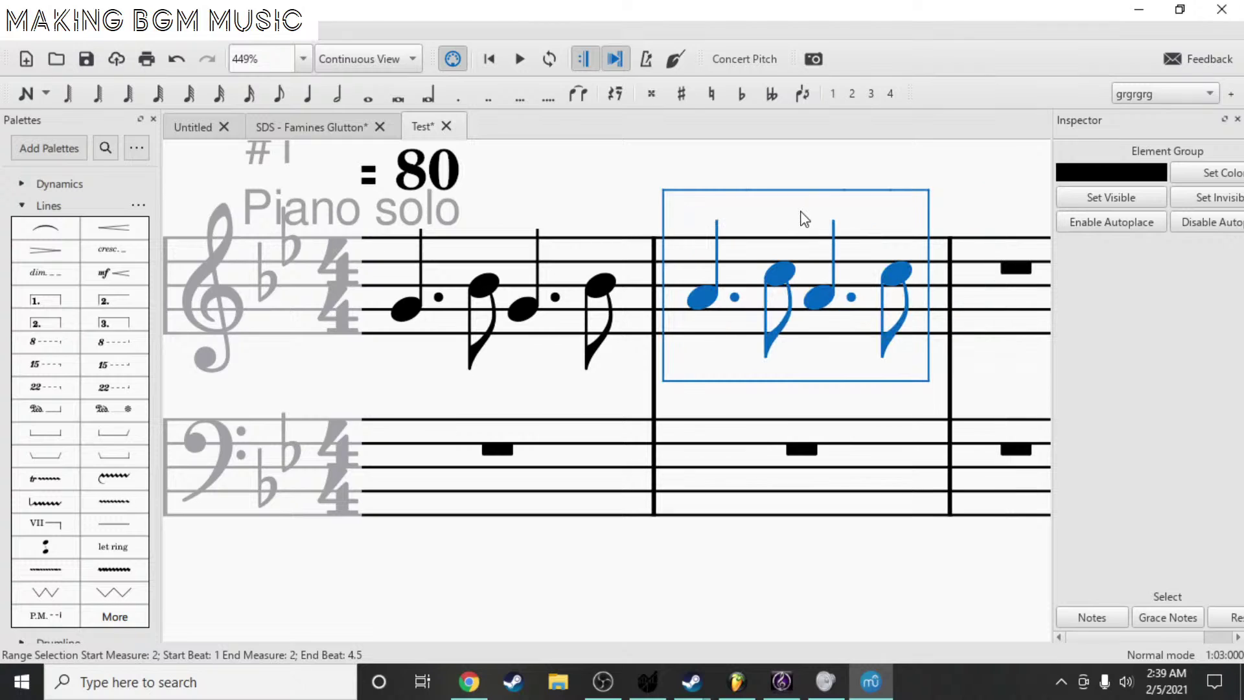
{"action": "key", "text": "Up"}
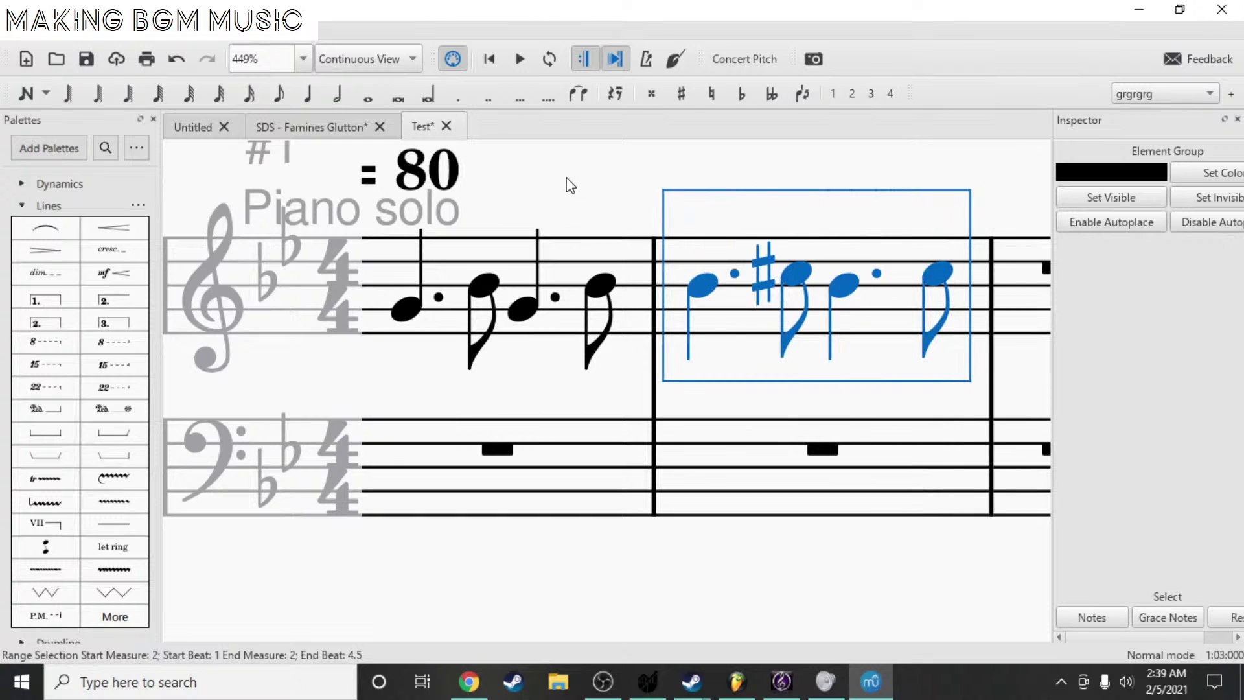
{"action": "key", "text": "Escape"}
{"action": "left_click", "coordinate": [796, 273]}
{"action": "key", "text": "Down"}
{"action": "left_click", "coordinate": [933, 271]}
{"action": "key", "text": "Down"}
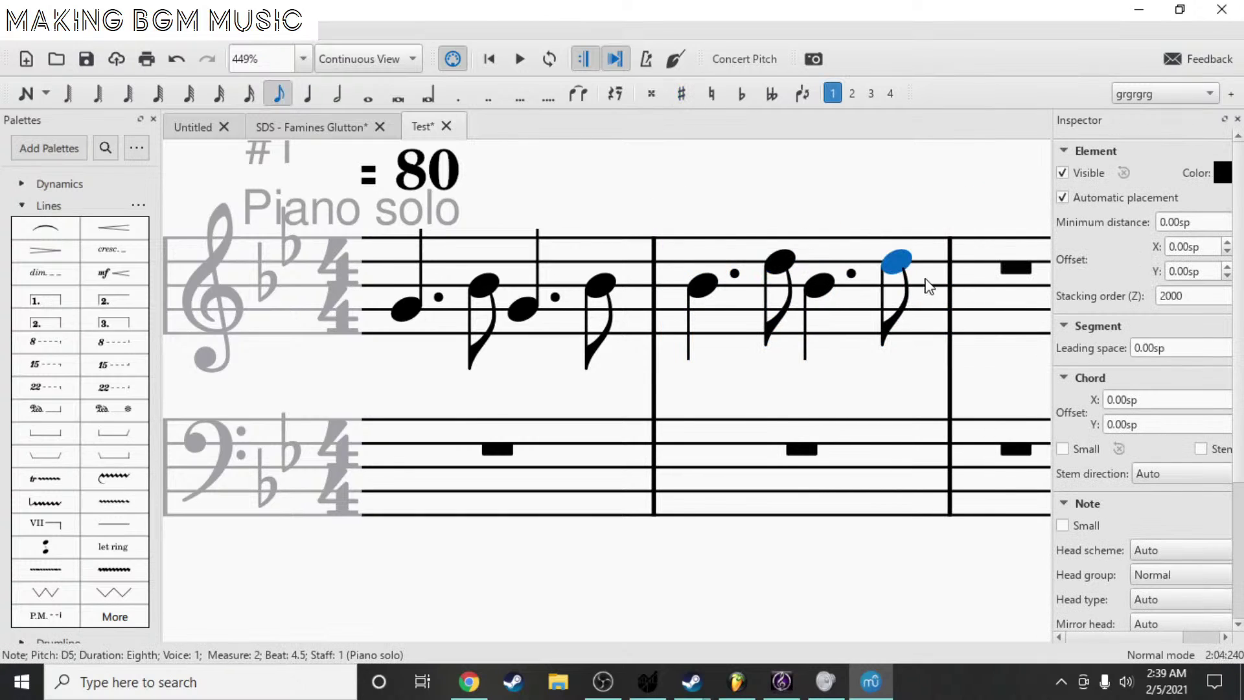
- Try entering quarter notes G2 and F2 in bass measure 1, then undo them
{"action": "left_click", "coordinate": [556, 285]}
{"action": "scroll", "coordinate": [729, 280], "scroll_direction": "down", "scroll_amount": 1}
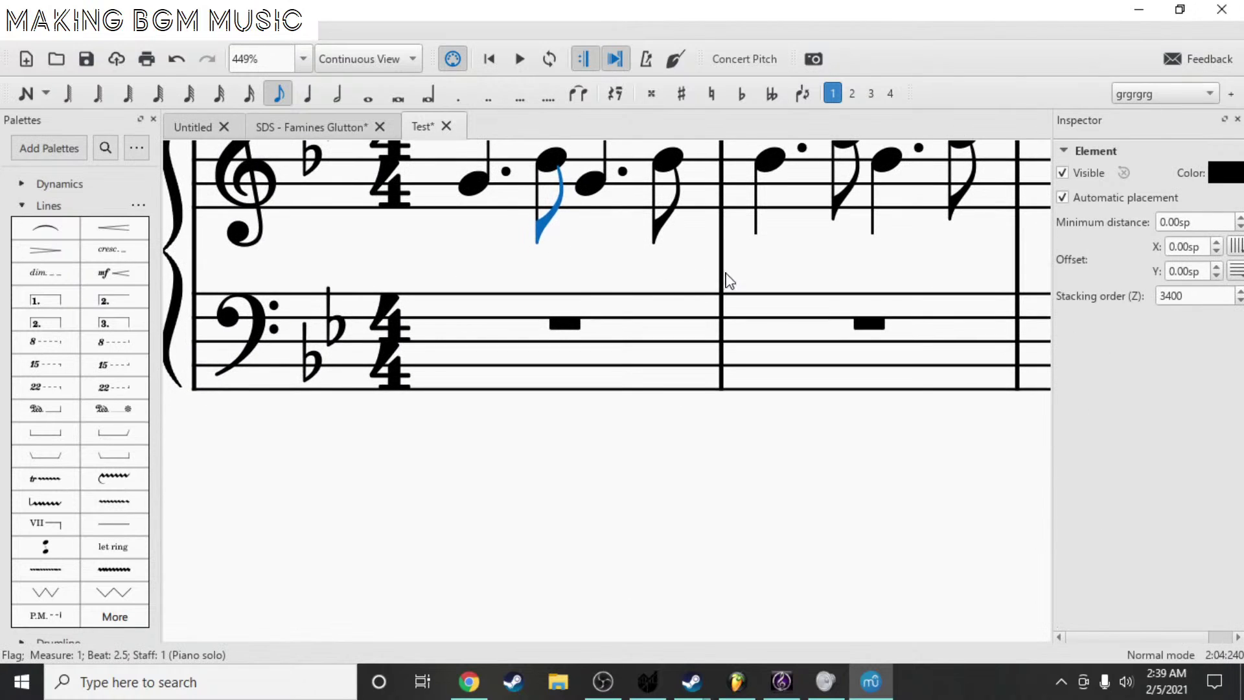
{"action": "scroll", "coordinate": [729, 280], "scroll_direction": "down", "scroll_amount": 2}
{"action": "scroll", "coordinate": [703, 330], "scroll_direction": "up", "scroll_amount": 3}
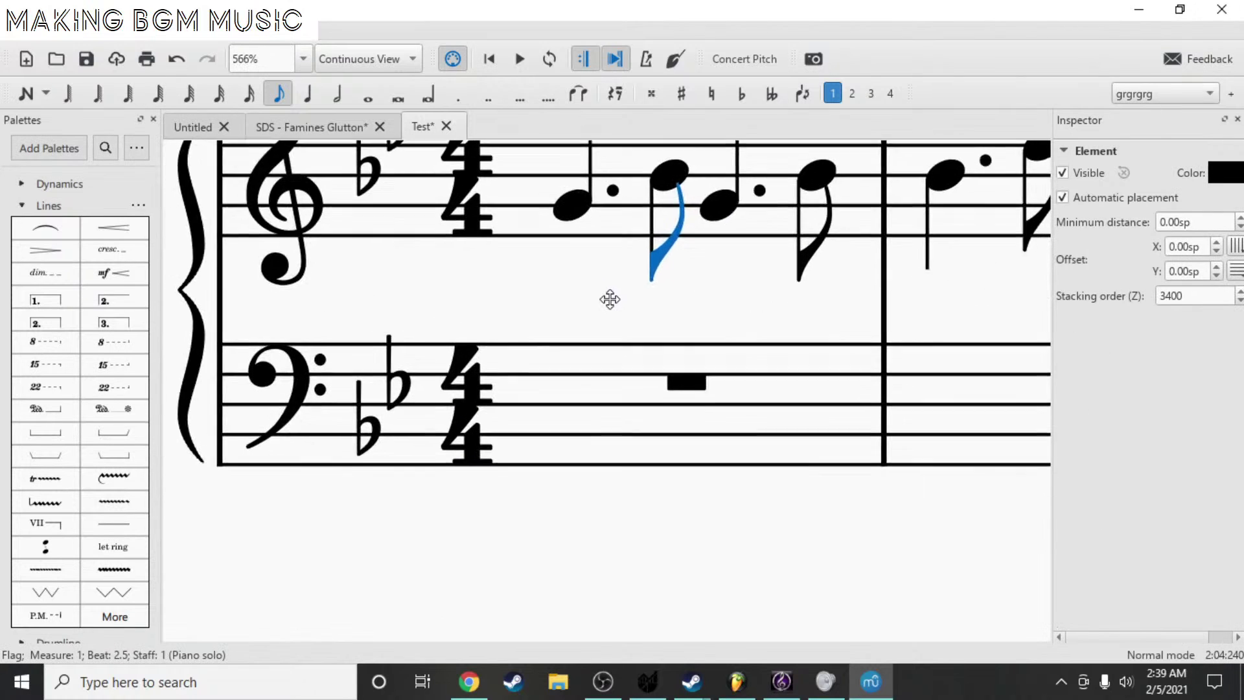
{"action": "key", "text": "n"}
{"action": "scroll", "coordinate": [428, 328], "scroll_direction": "up", "scroll_amount": 1}
{"action": "scroll", "coordinate": [422, 248], "scroll_direction": "down", "scroll_amount": 3}
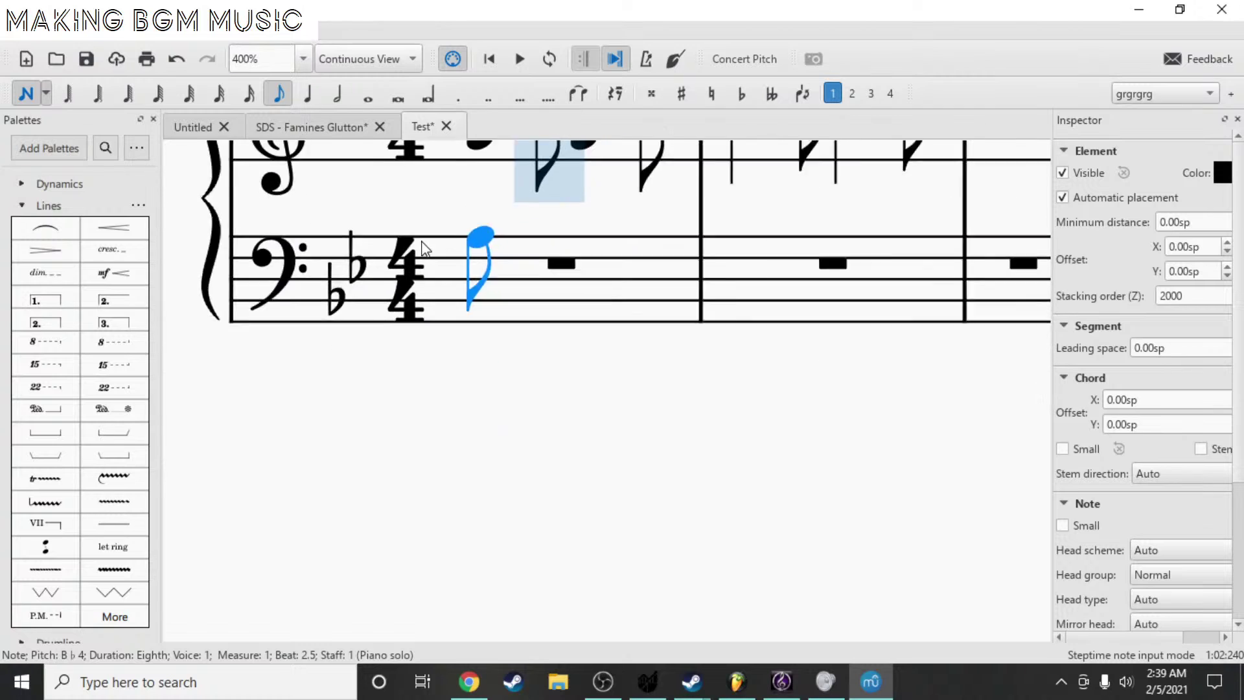
{"action": "scroll", "coordinate": [424, 248], "scroll_direction": "down", "scroll_amount": 1}
{"action": "left_click", "coordinate": [308, 94]}
{"action": "scroll", "coordinate": [445, 263], "scroll_direction": "up", "scroll_amount": 1}
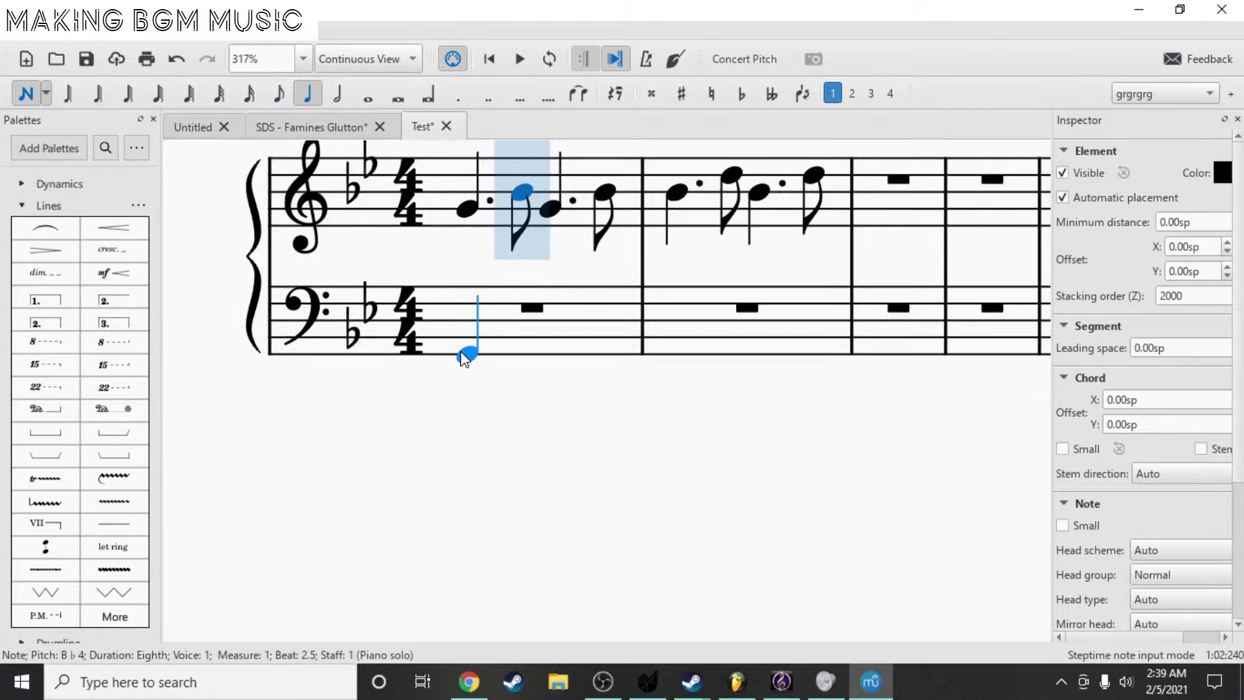
{"action": "left_click", "coordinate": [464, 358]}
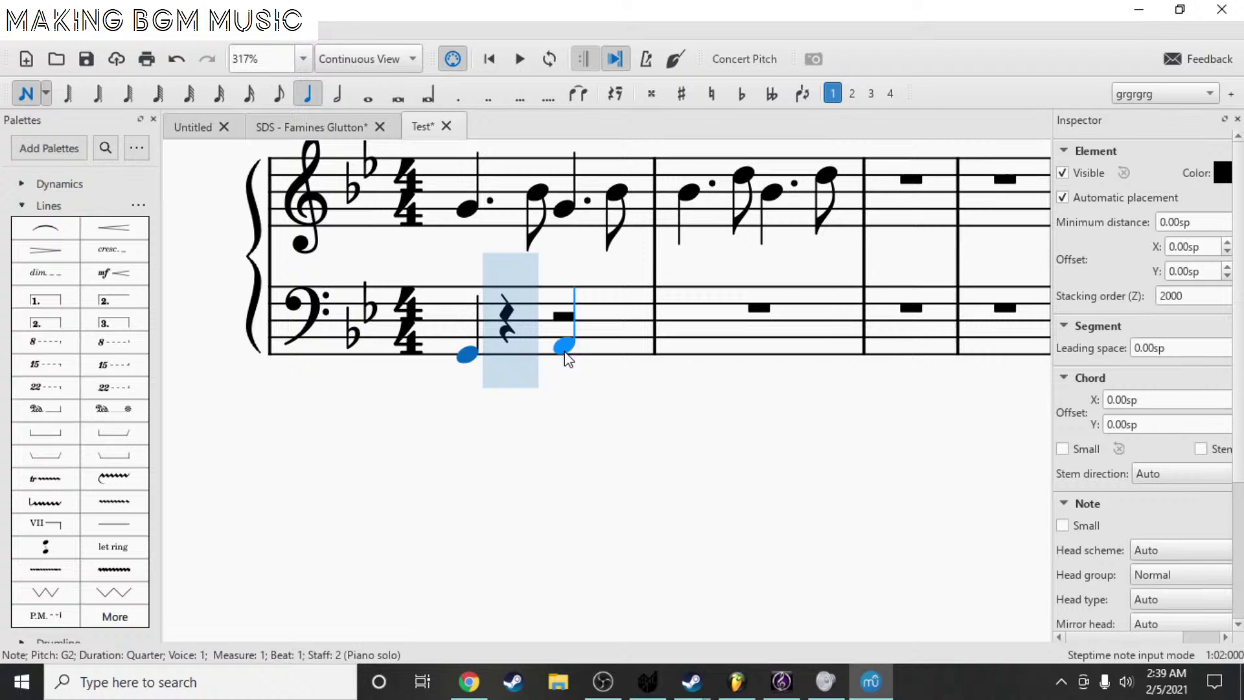
{"action": "left_click", "coordinate": [507, 372]}
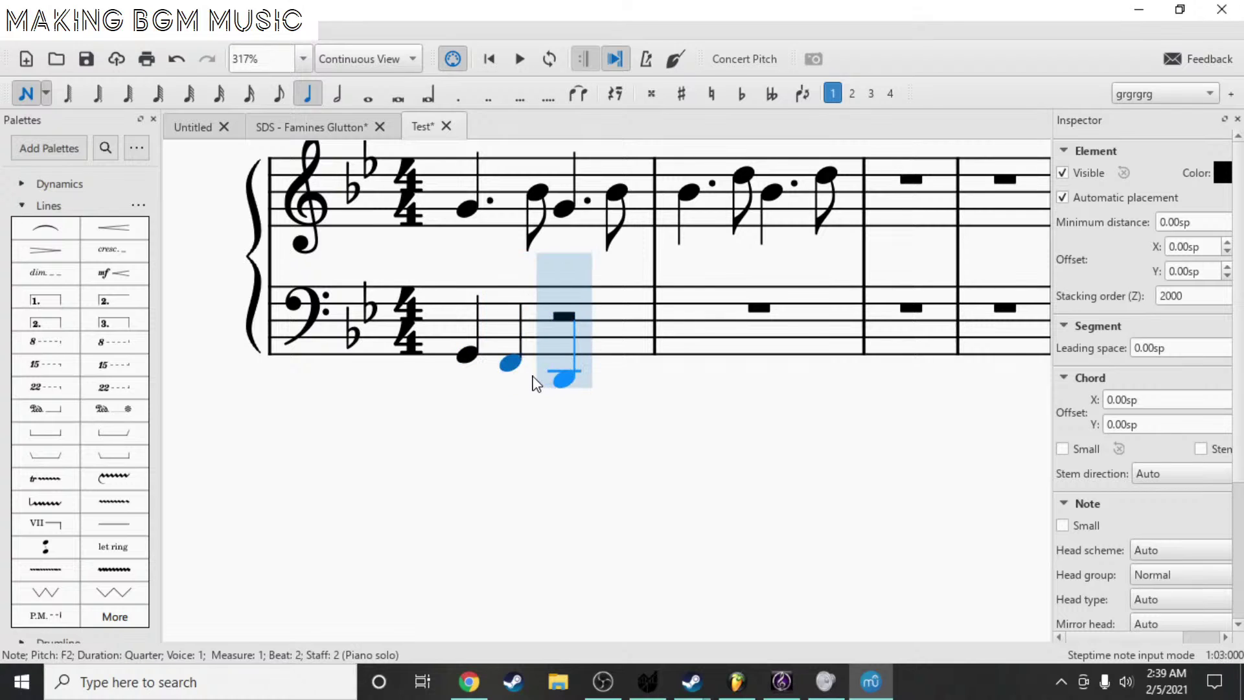
{"action": "key", "text": "Escape"}
{"action": "key", "text": "ctrl+z"}
{"action": "key", "text": "ctrl+z"}
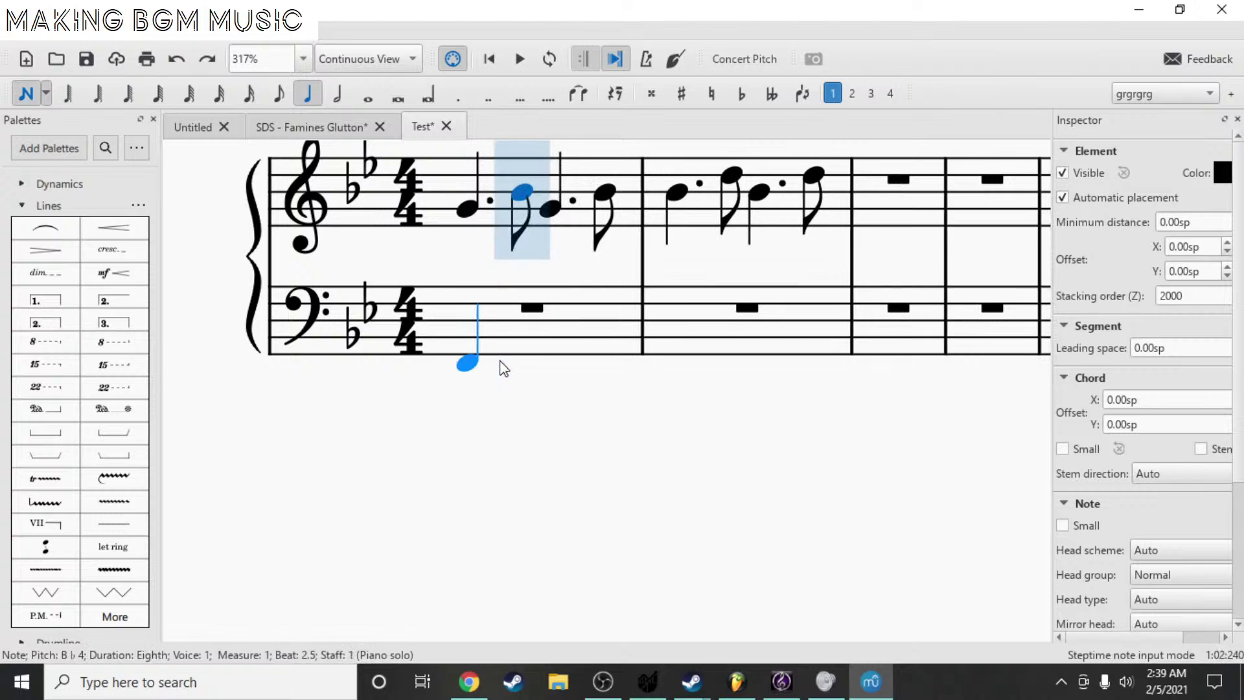
{"action": "key", "text": "Escape"}
- Enter an eighth-note G2 followed by a dotted-quarter D2 in the bass
{"action": "key", "text": "n"}
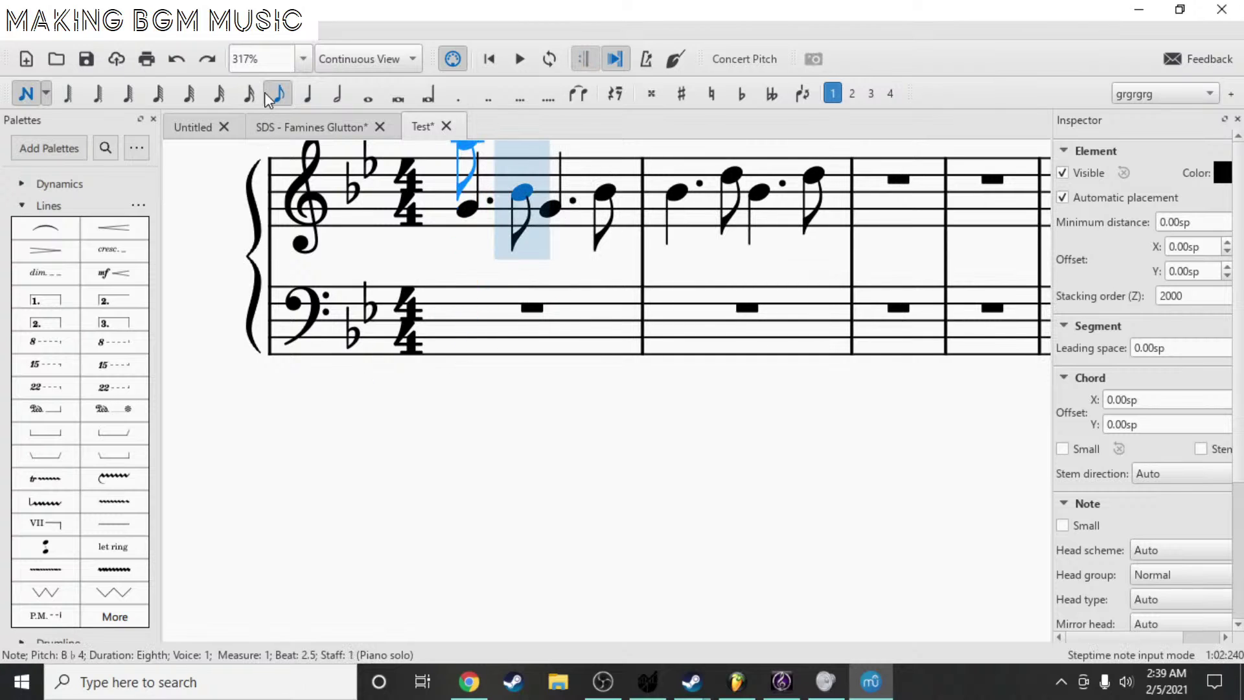
{"action": "left_click", "coordinate": [454, 356]}
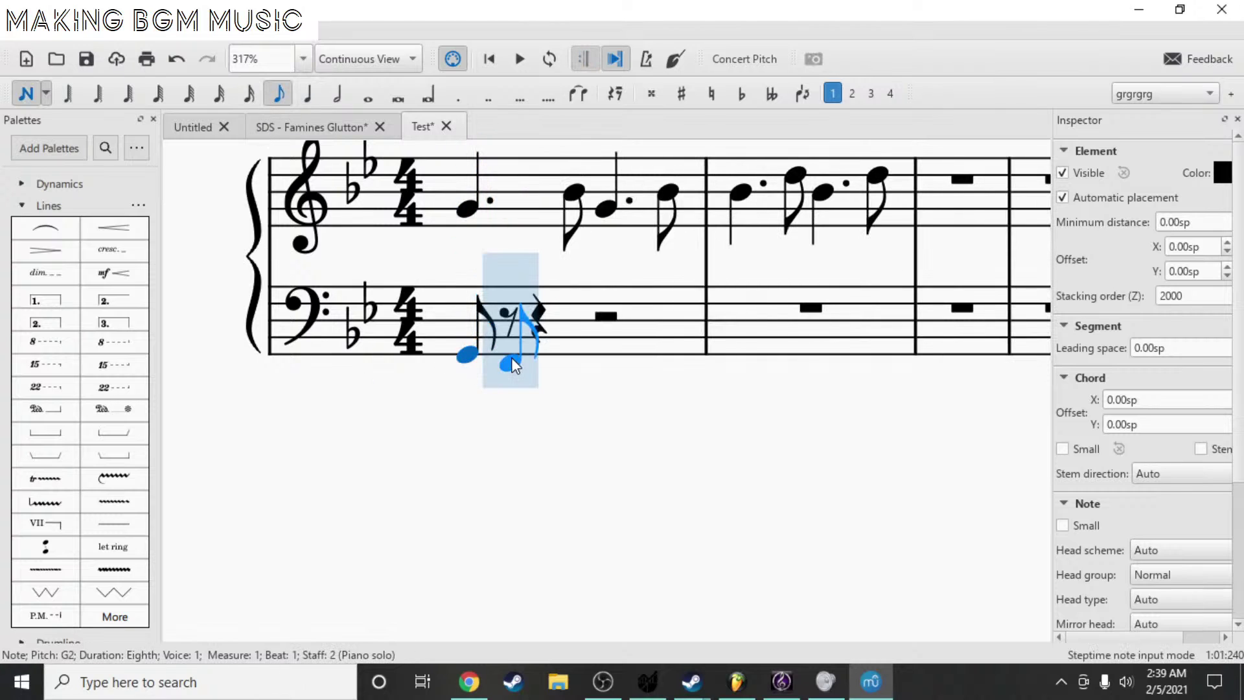
{"action": "key", "text": "Escape"}
{"action": "key", "text": "n"}
{"action": "key", "text": "5"}
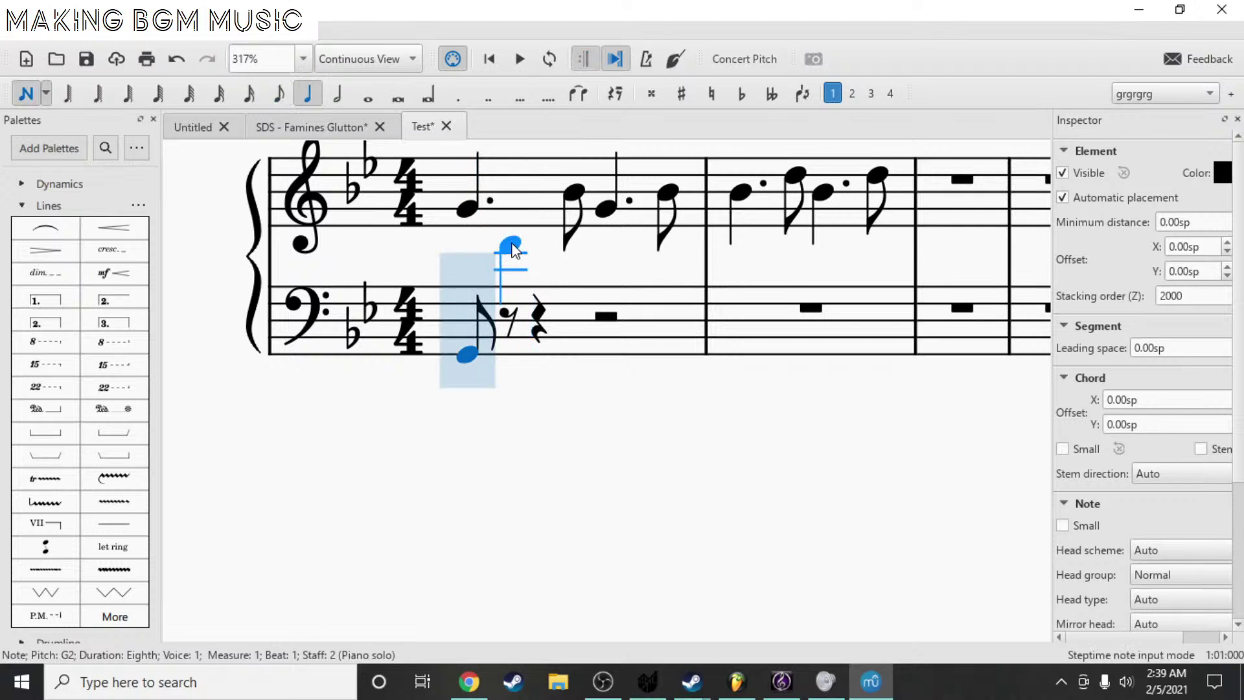
{"action": "key", "text": "period"}
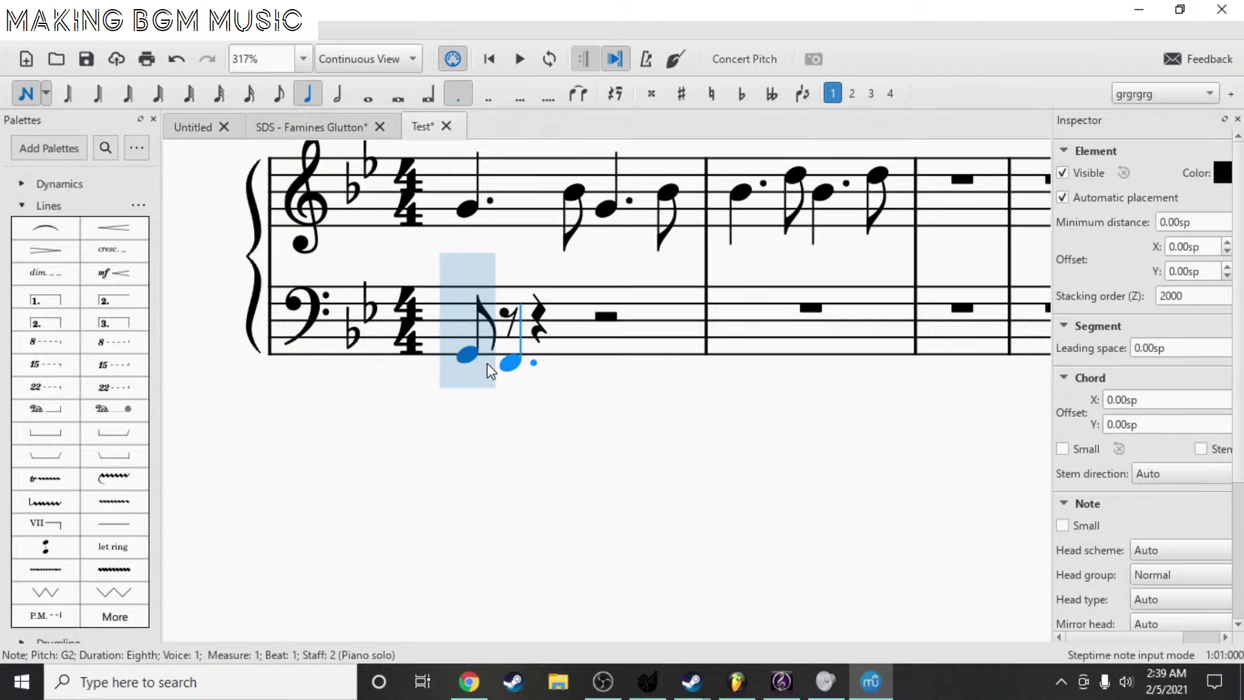
{"action": "left_click", "coordinate": [509, 381]}
{"action": "key", "text": "Escape"}
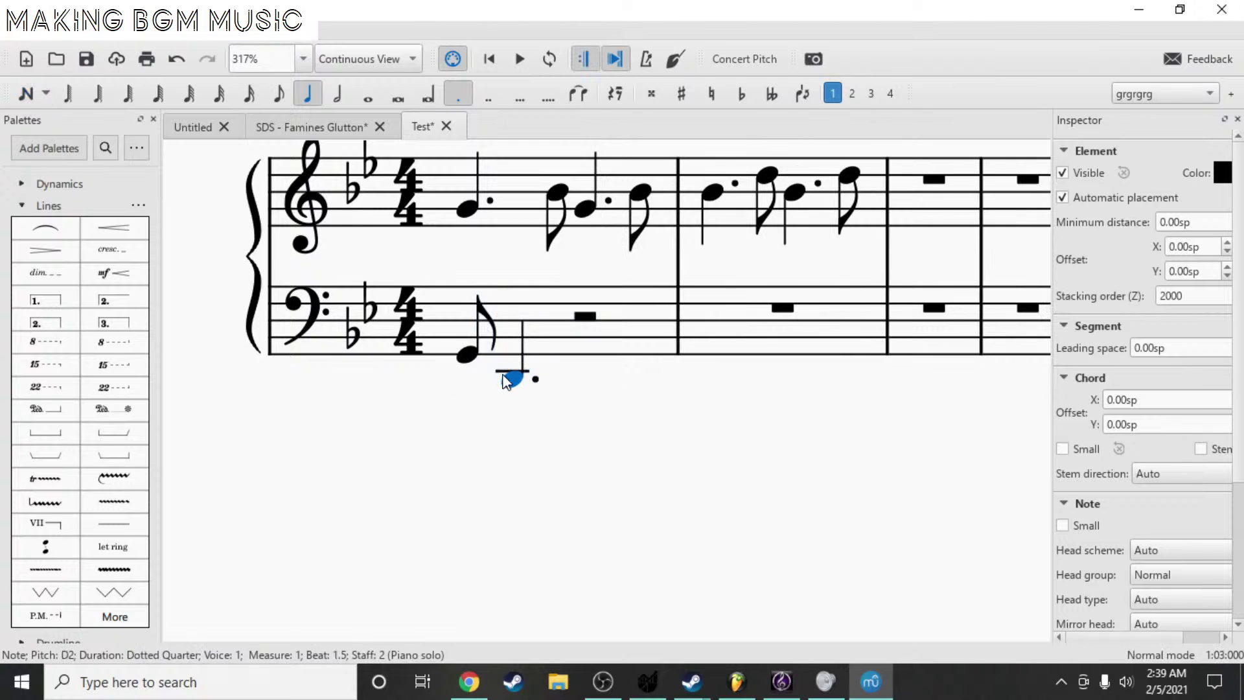
- Copy the G2–D2 bass figure onto beat 3 and play back the opening
{"action": "left_click", "coordinate": [466, 355], "text": "shift"}
{"action": "key", "text": "ctrl+c"}
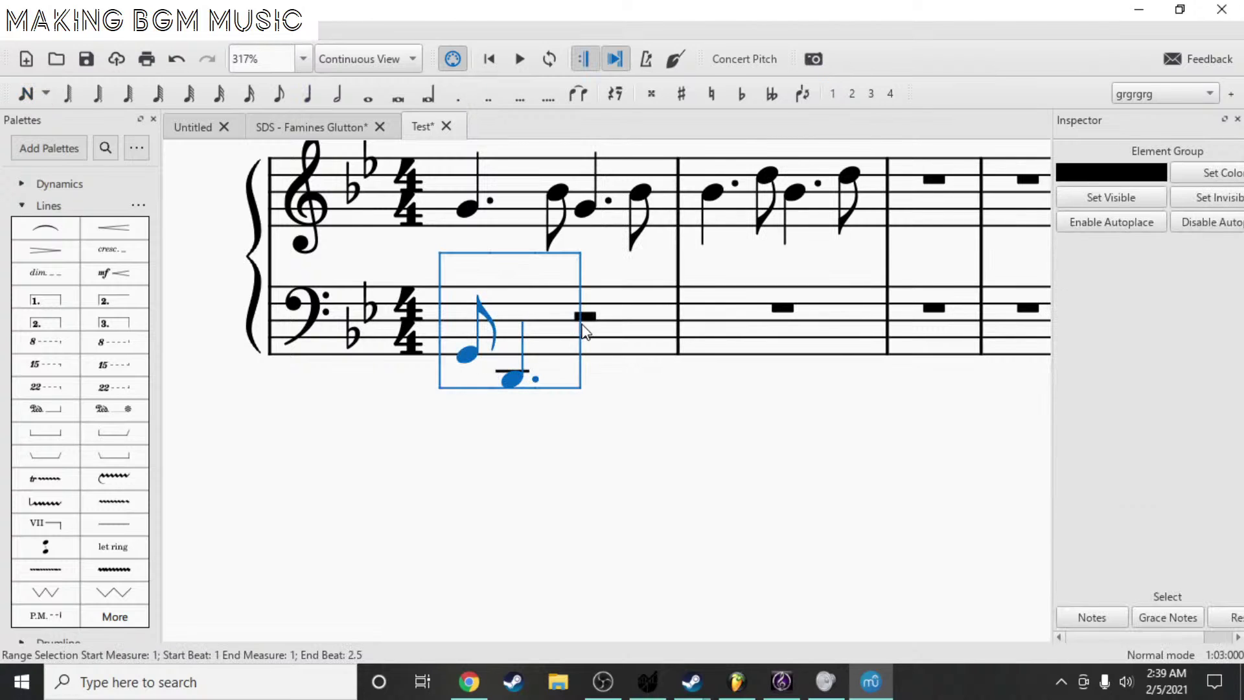
{"action": "left_click", "coordinate": [585, 317]}
{"action": "key", "text": "ctrl+v"}
{"action": "left_click", "coordinate": [467, 355]}
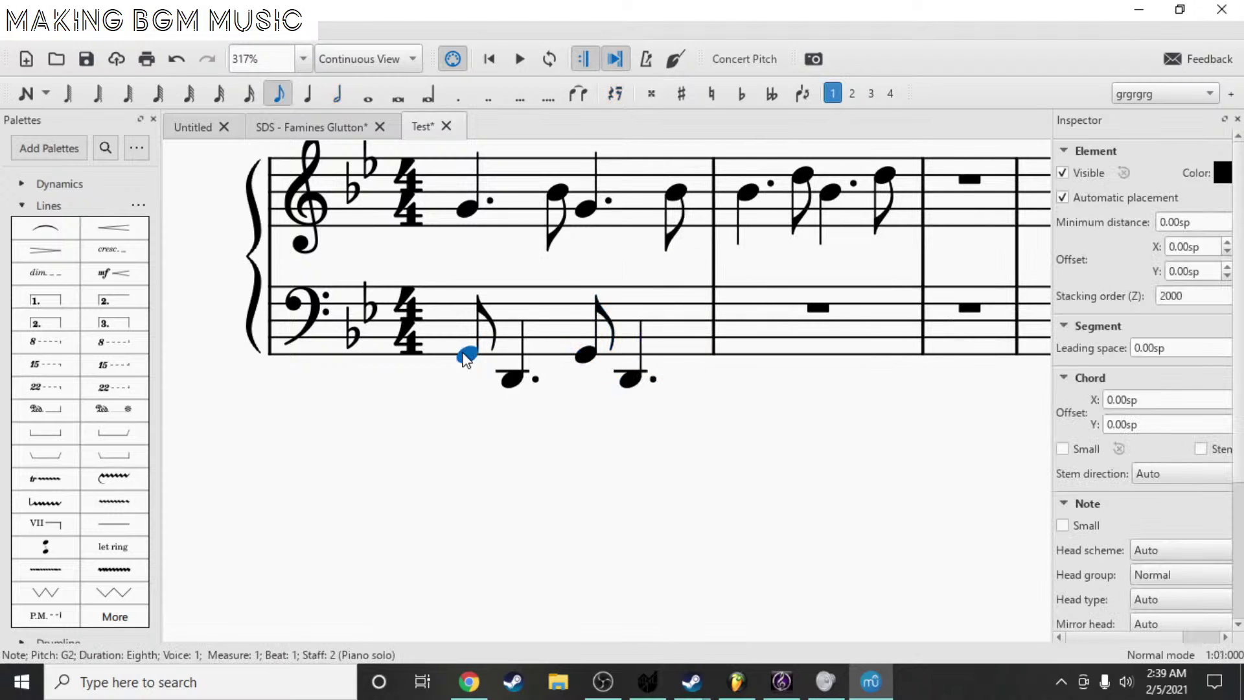
{"action": "key", "text": "space"}
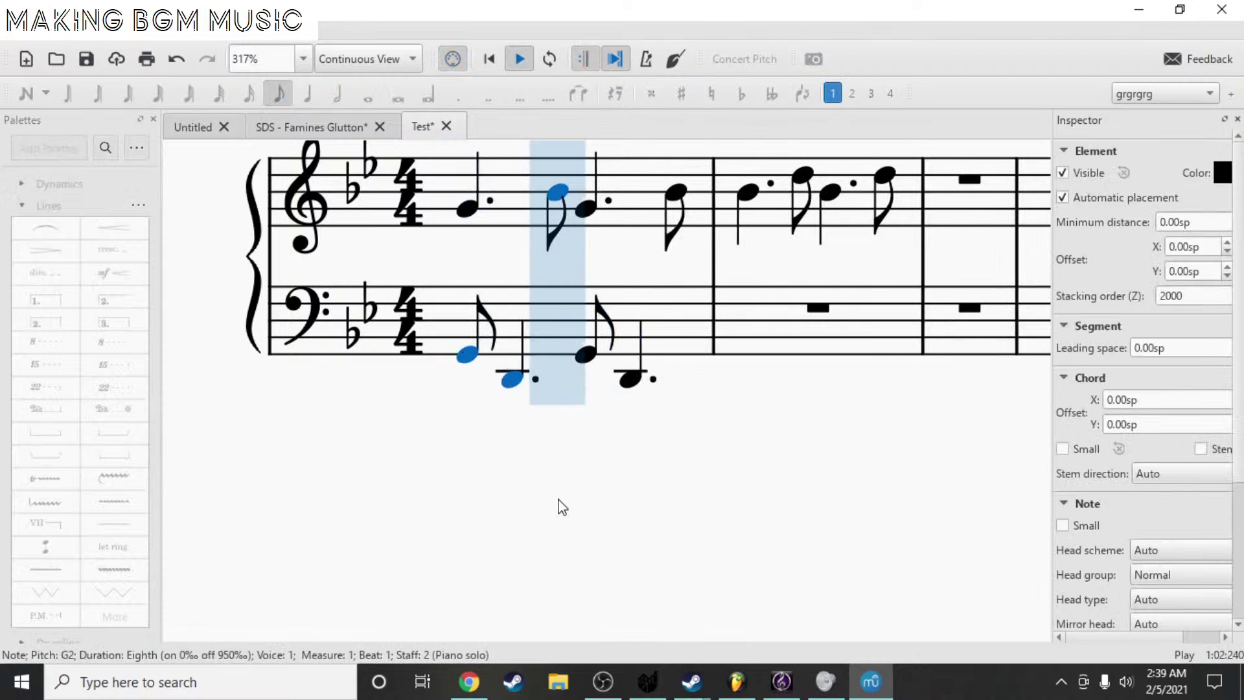
{"action": "key", "text": "space"}
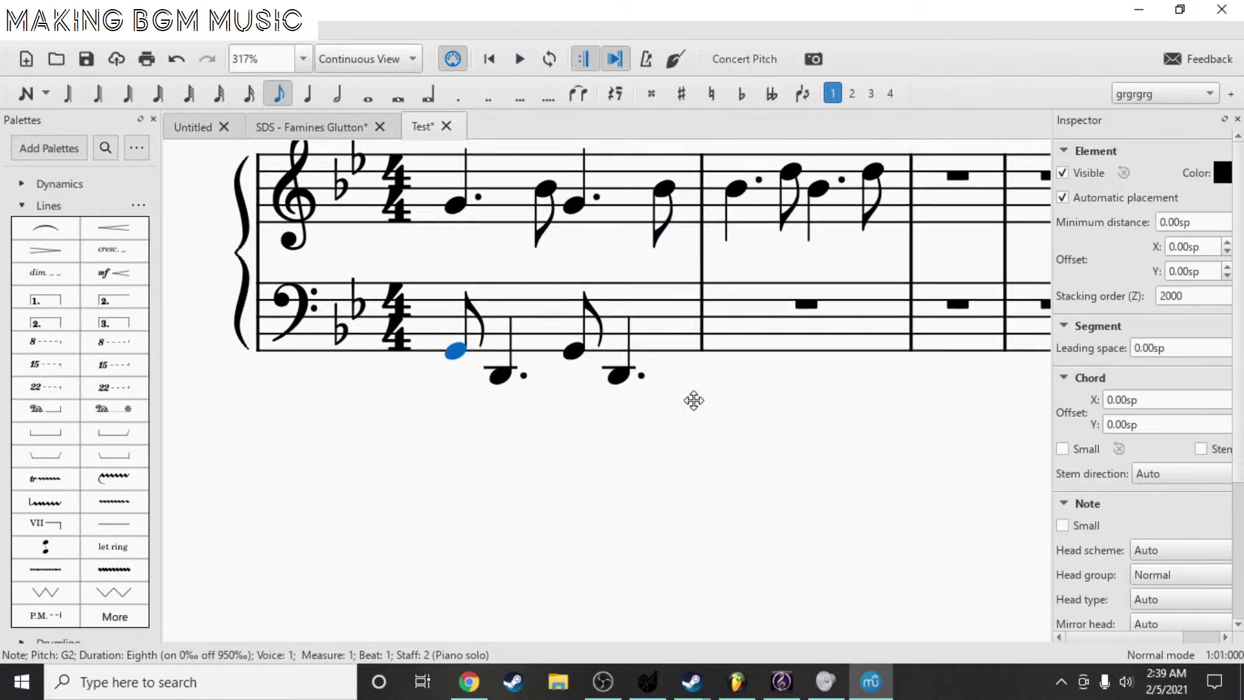
{"action": "scroll", "coordinate": [645, 225], "scroll_direction": "up", "scroll_amount": 1}
- Set quarter duration and place a quarter rest in bass measure 2, undoing a misplaced note
{"action": "left_click_drag", "start_coordinate": [654, 318], "coordinate": [578, 294]}
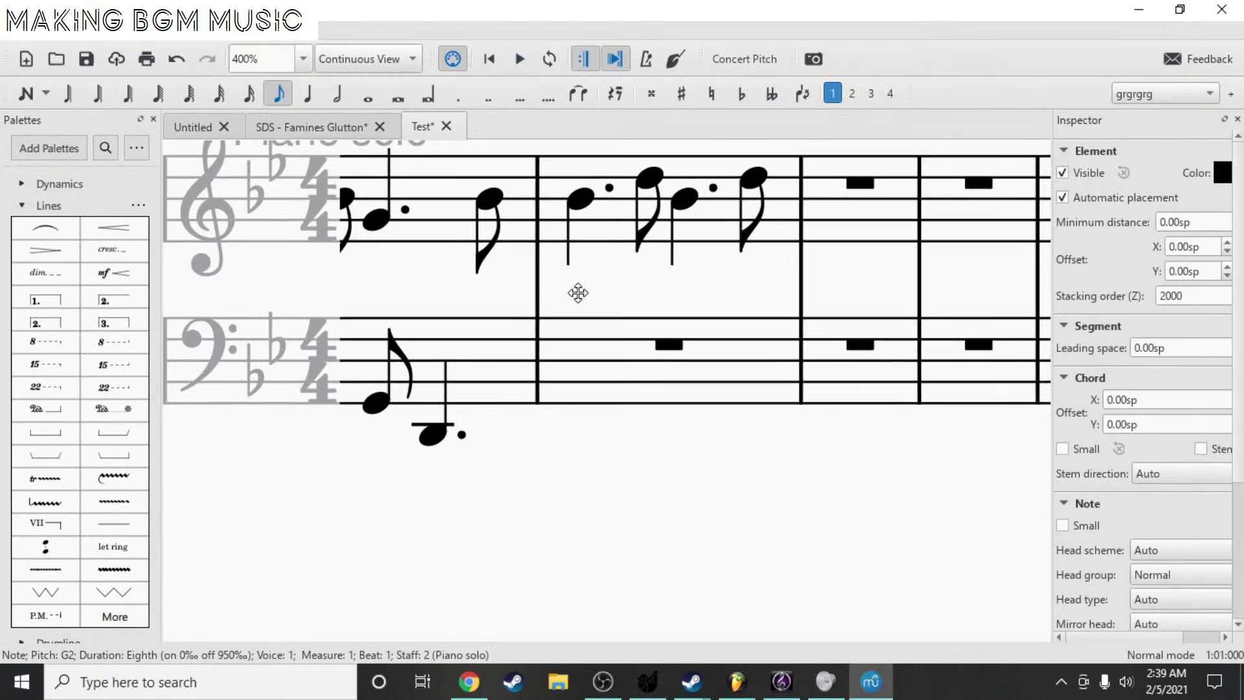
{"action": "key", "text": "n"}
{"action": "key", "text": "6"}
{"action": "key", "text": "5"}
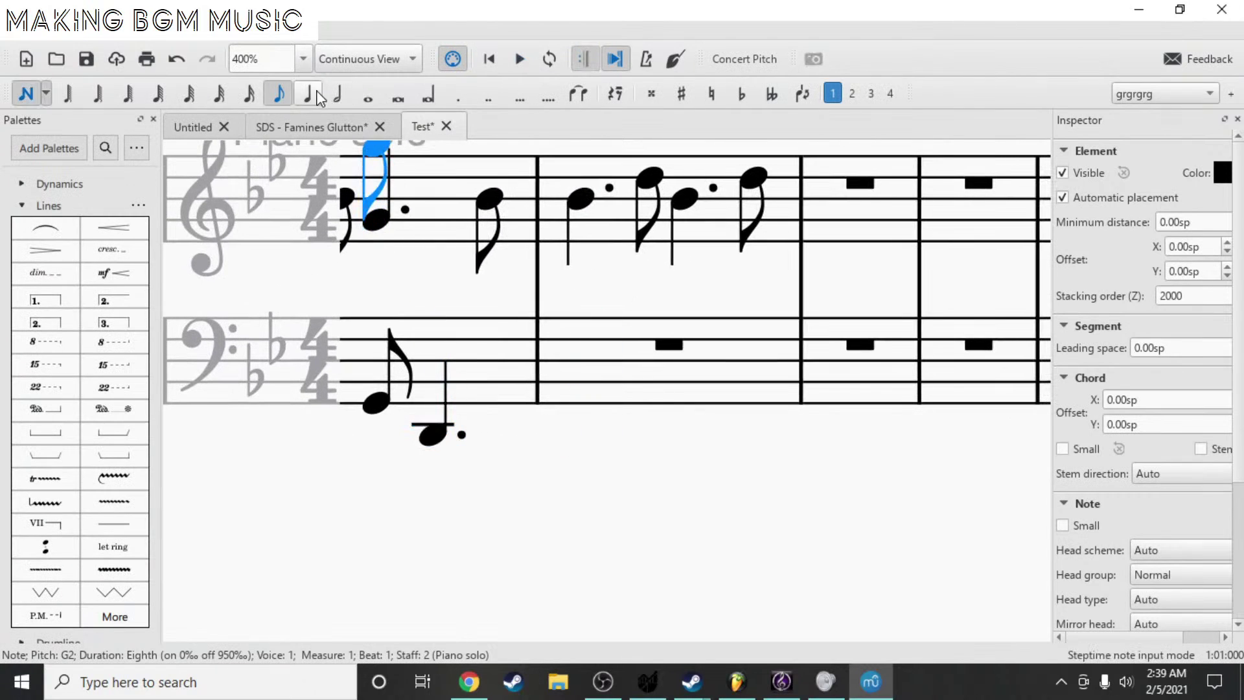
{"action": "left_click", "coordinate": [681, 362]}
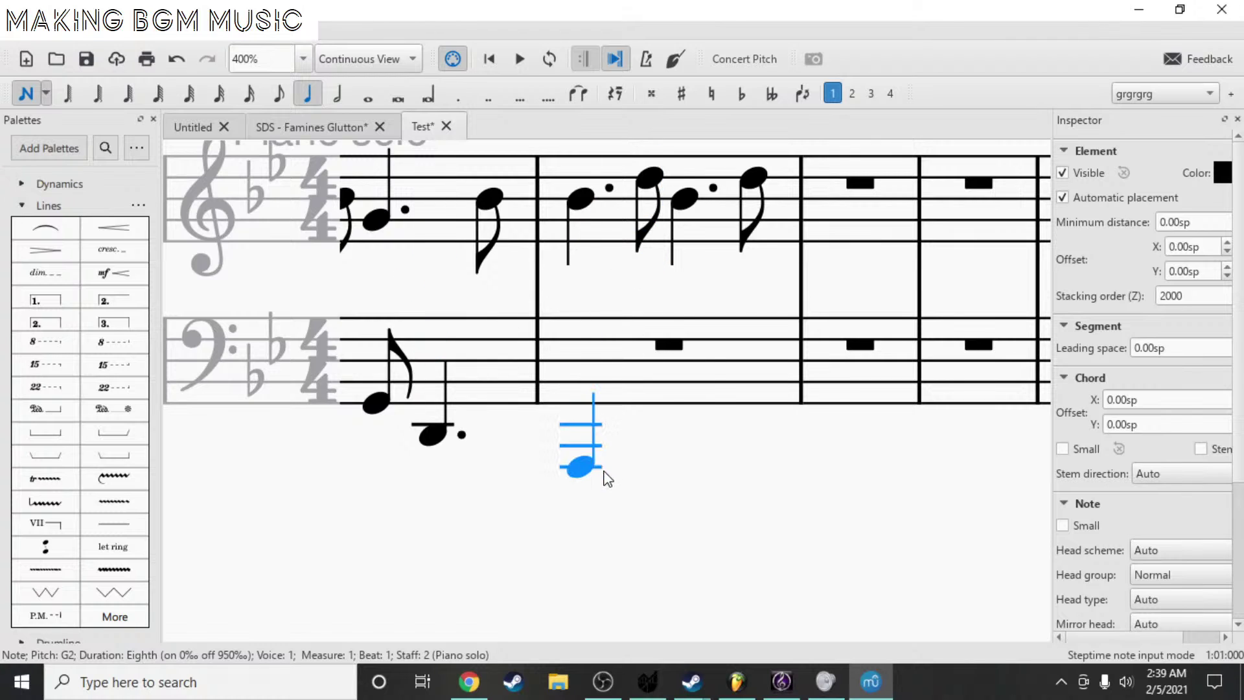
{"action": "key", "text": "Delete"}
{"action": "left_click", "coordinate": [586, 497]}
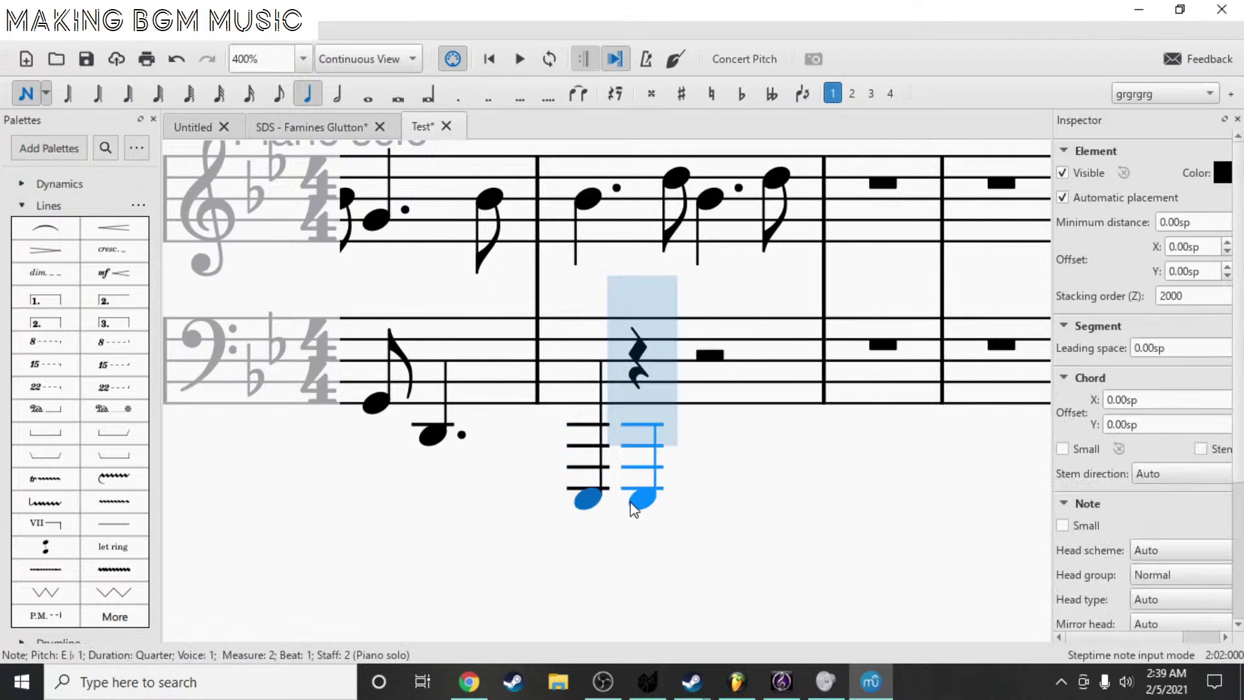
{"action": "key", "text": "ctrl+z"}
{"action": "key", "text": "ctrl+z"}
{"action": "key", "text": "ctrl+z"}
- Build a quarter chord G1–D2–G2–D3 on beat 1 of bass measure 2
{"action": "scroll", "coordinate": [633, 454], "scroll_direction": "down", "scroll_amount": 4}
{"action": "scroll", "coordinate": [625, 458], "scroll_direction": "up", "scroll_amount": 3}
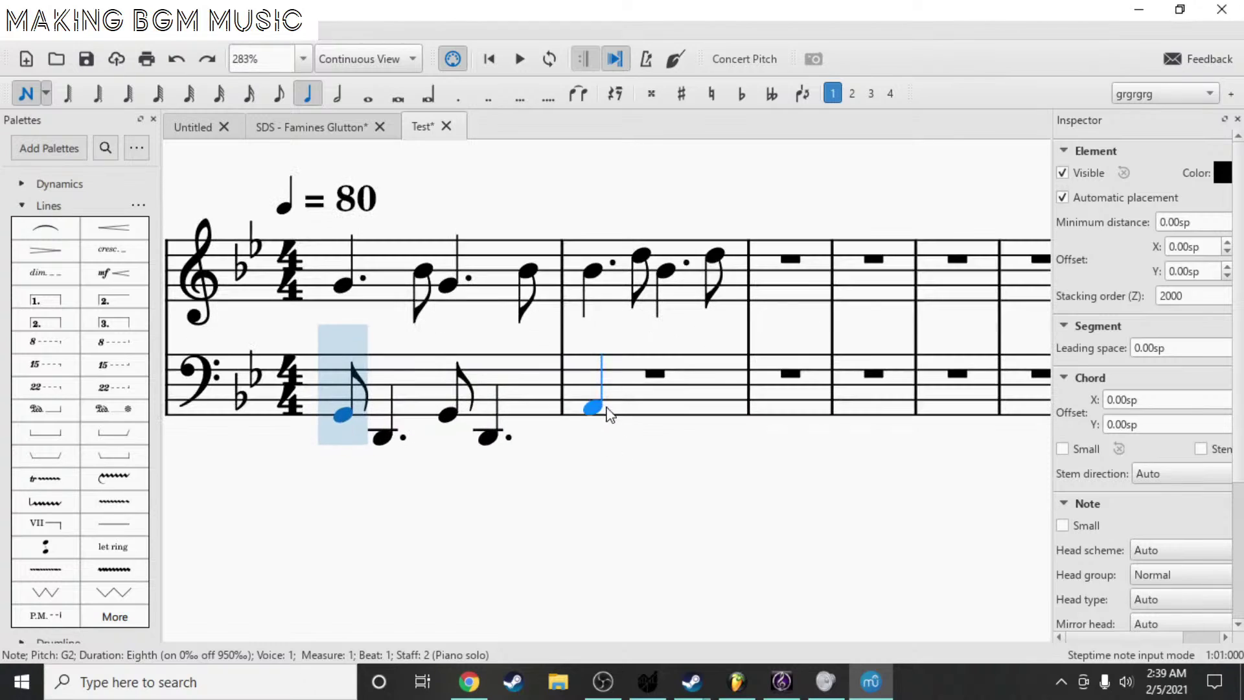
{"action": "left_click", "coordinate": [595, 409]}
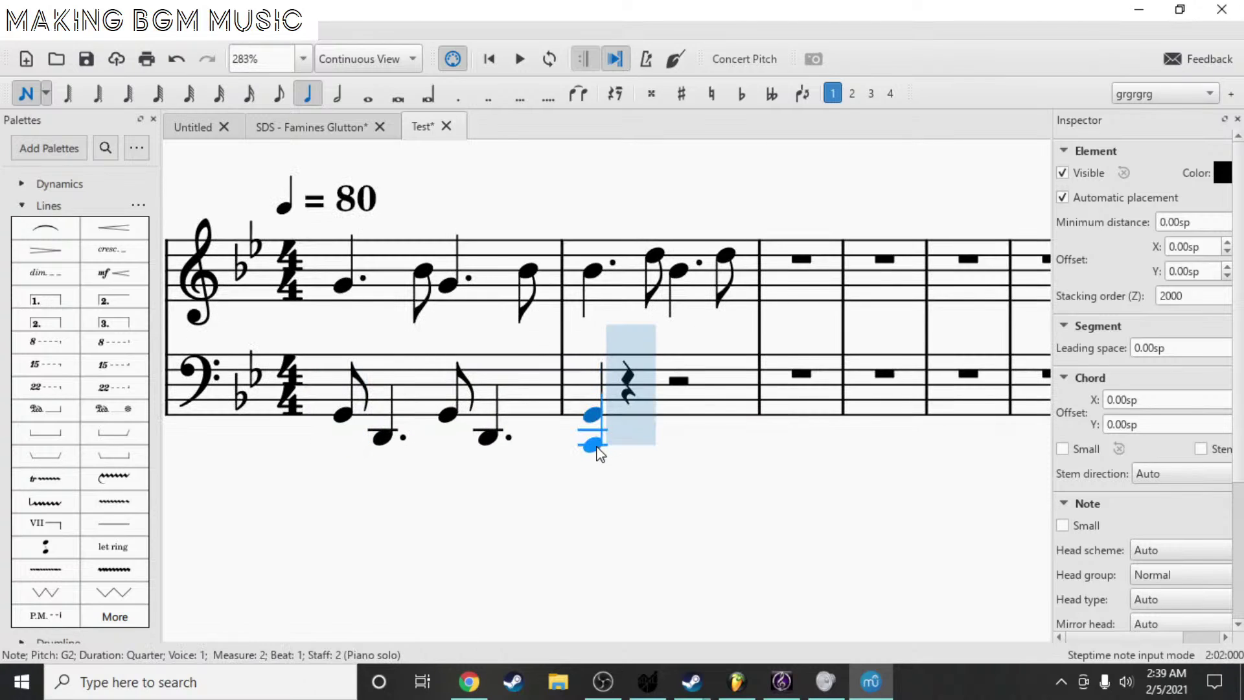
{"action": "left_click", "coordinate": [593, 439], "text": "shift"}
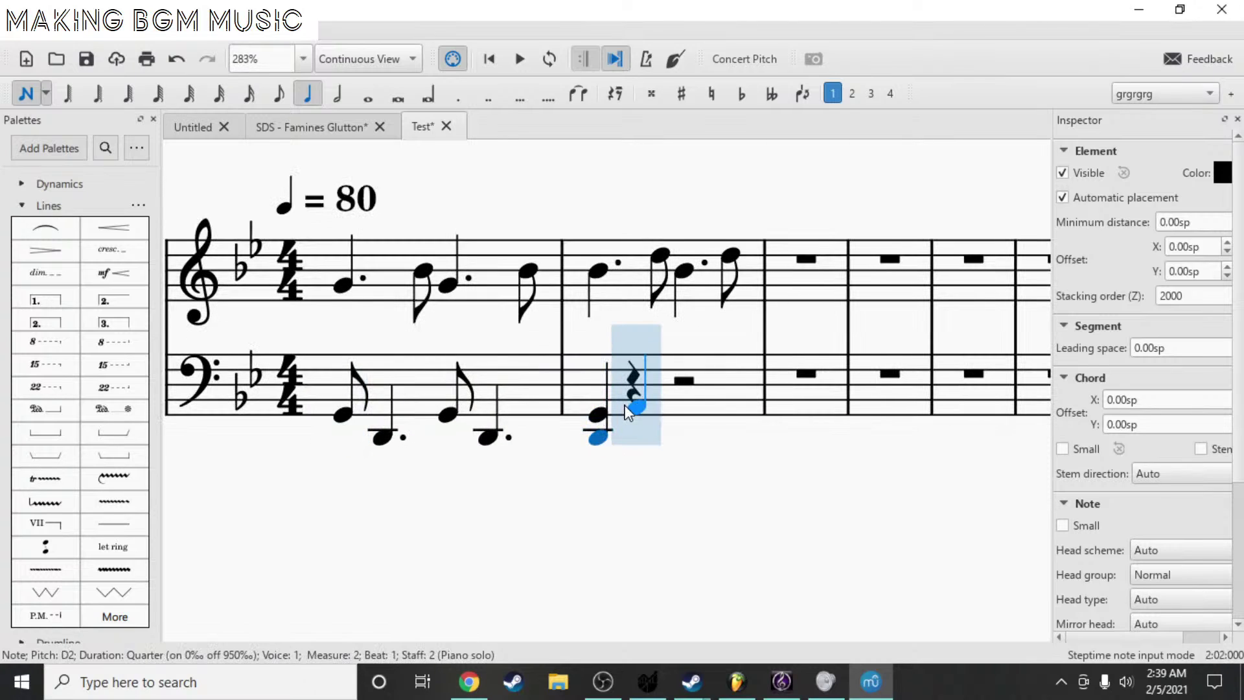
{"action": "left_click", "coordinate": [598, 415]}
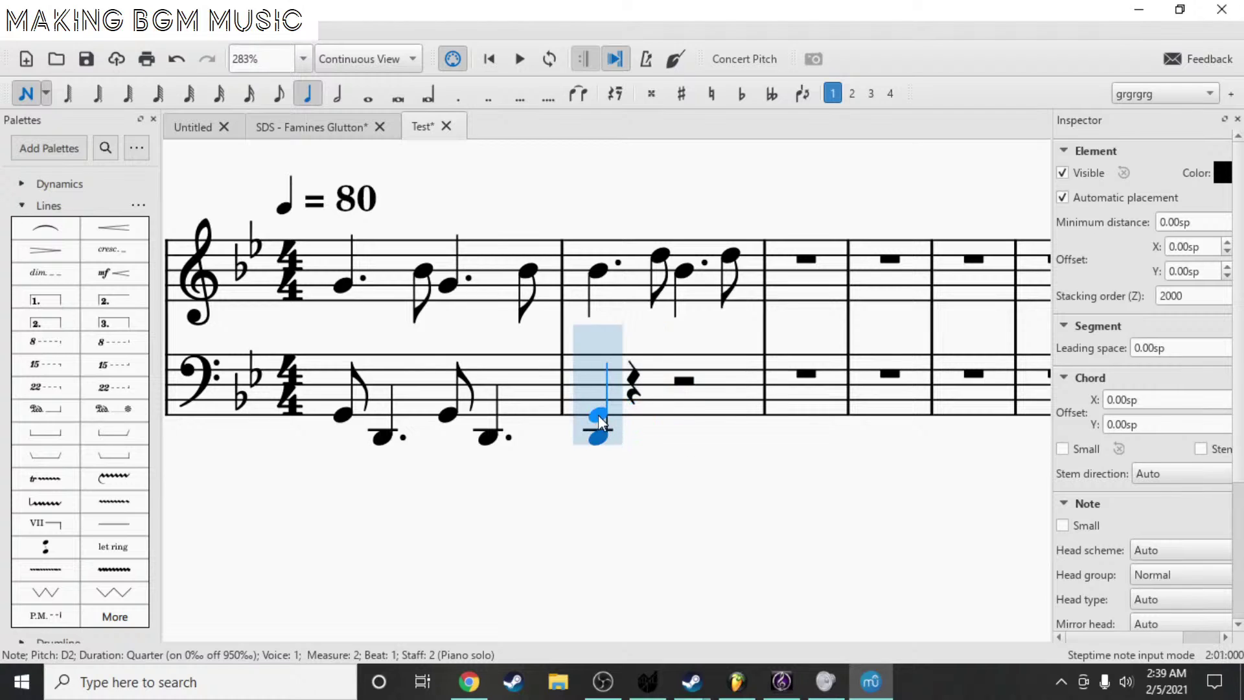
{"action": "key", "text": "shift+alt+8"}
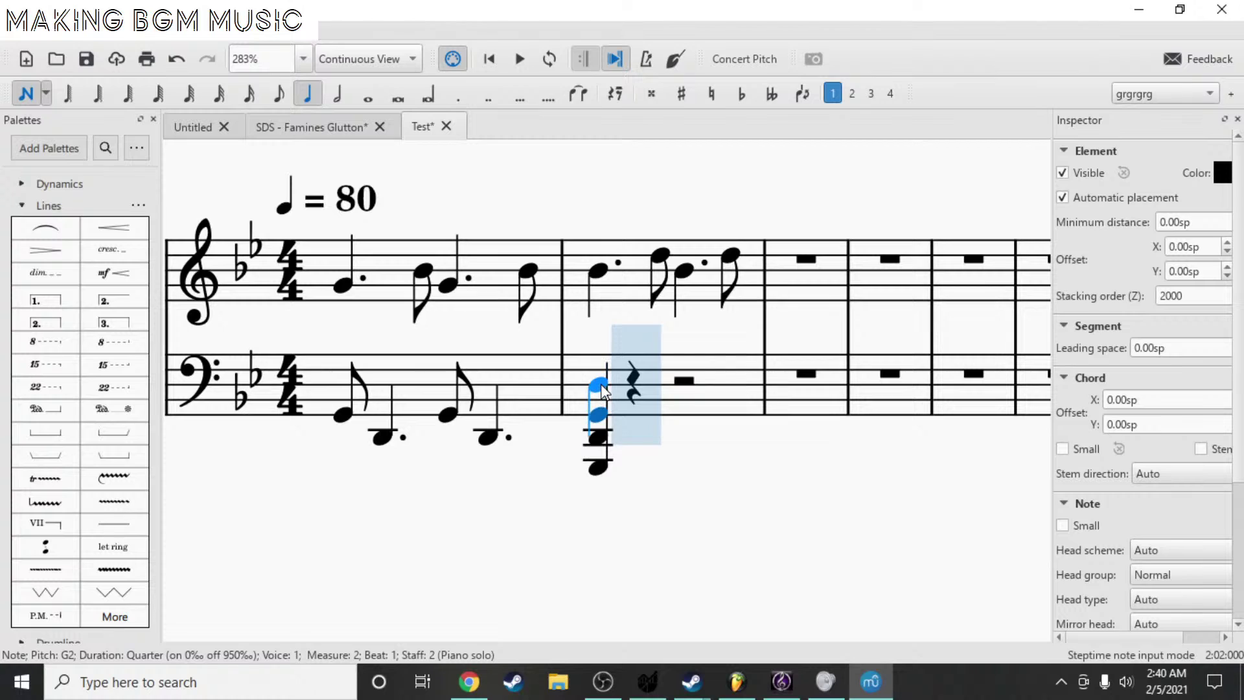
{"action": "left_click", "coordinate": [601, 383], "text": "shift"}
{"action": "key", "text": "Escape"}
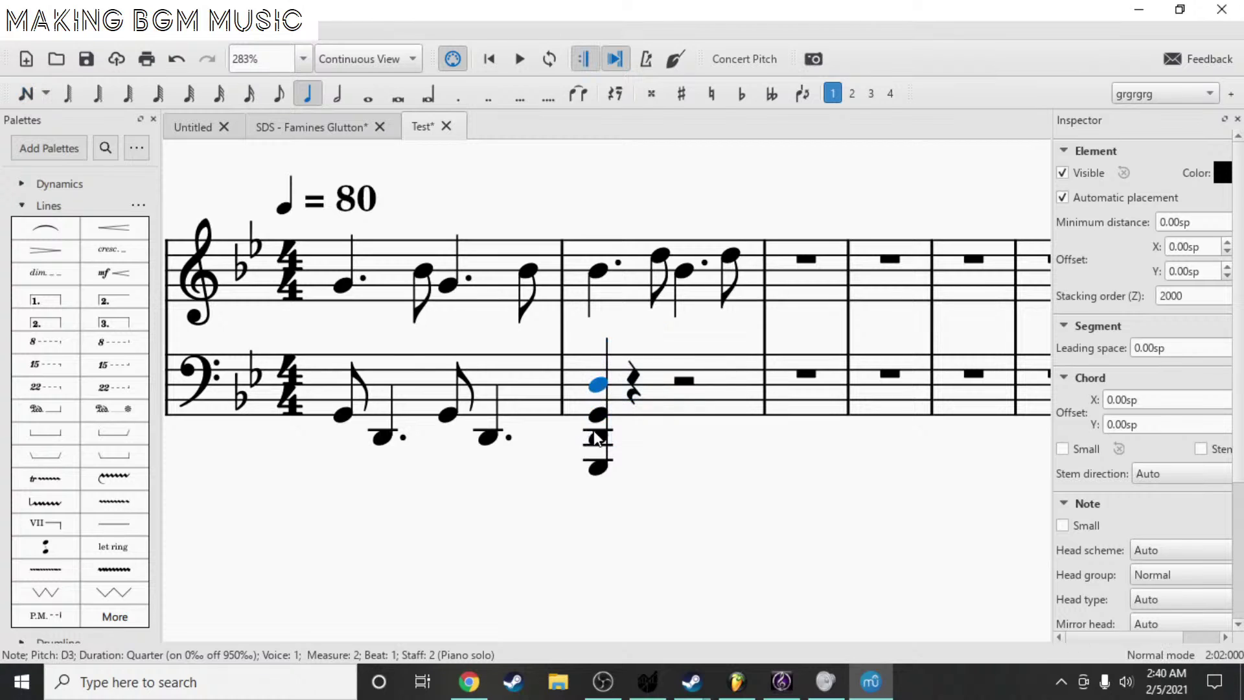
{"action": "left_click", "coordinate": [598, 467], "text": "shift"}
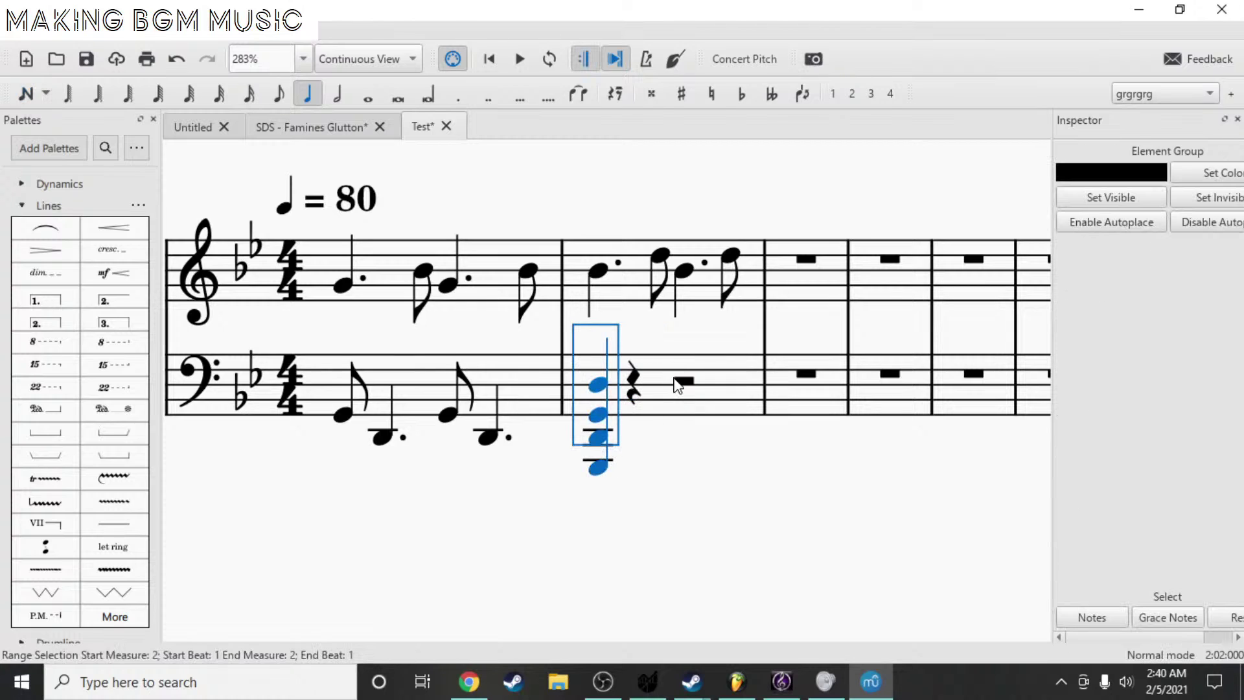
{"action": "left_click", "coordinate": [677, 384]}
- Paste the G chord onto beat 3 and filter the palettes for 'ar'
{"action": "key", "text": "ctrl+v"}
{"action": "left_click", "coordinate": [597, 467]}
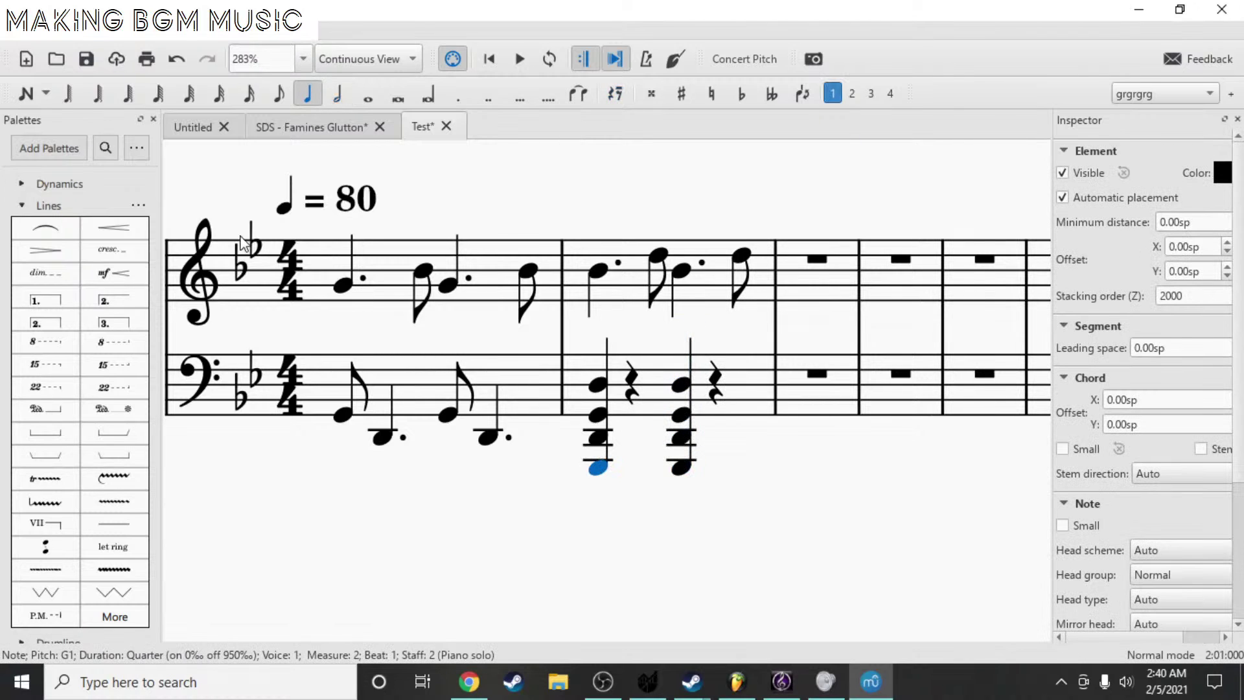
{"action": "left_click", "coordinate": [107, 153]}
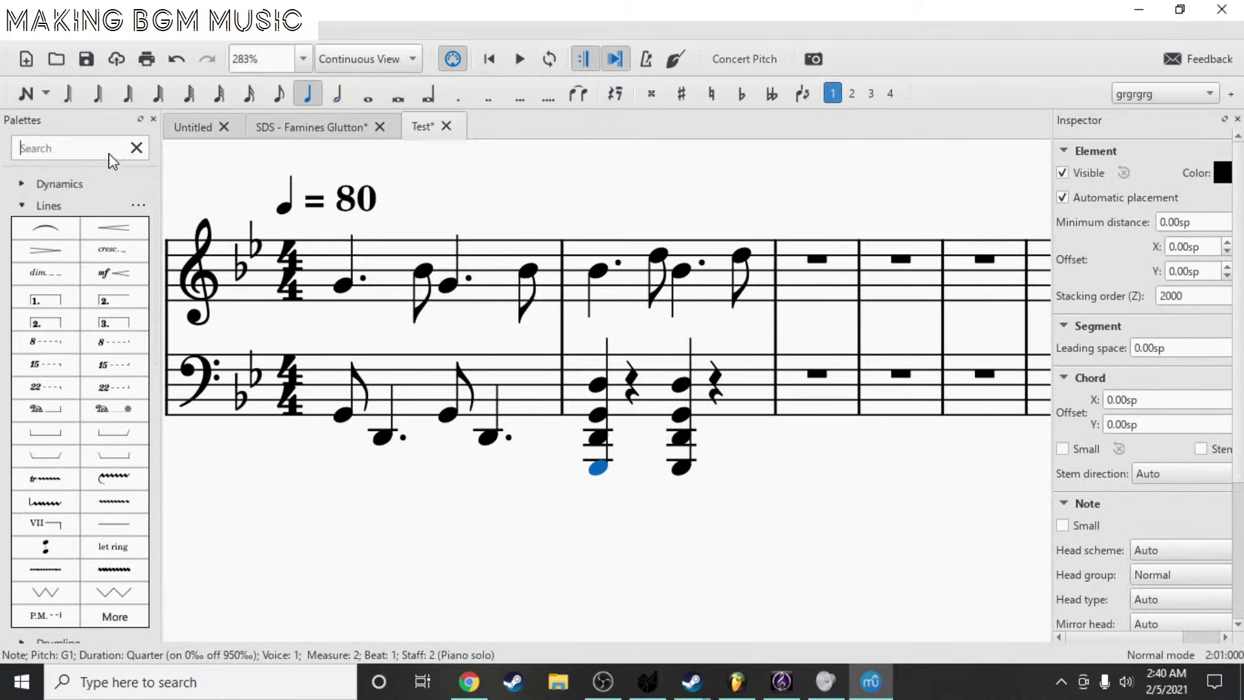
{"action": "type", "text": "ar"}
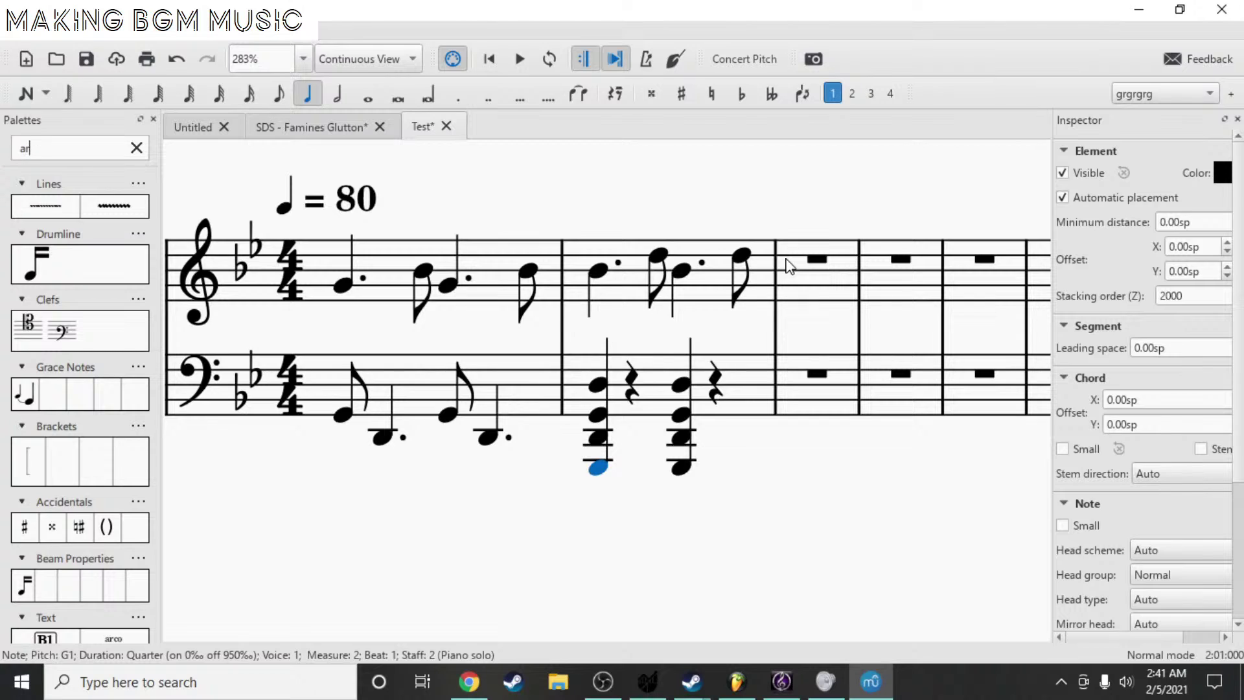
- Narrow the palette search to 'arp' and add an arpeggio to each bass chord in measure 2
{"action": "type", "text": "n"}
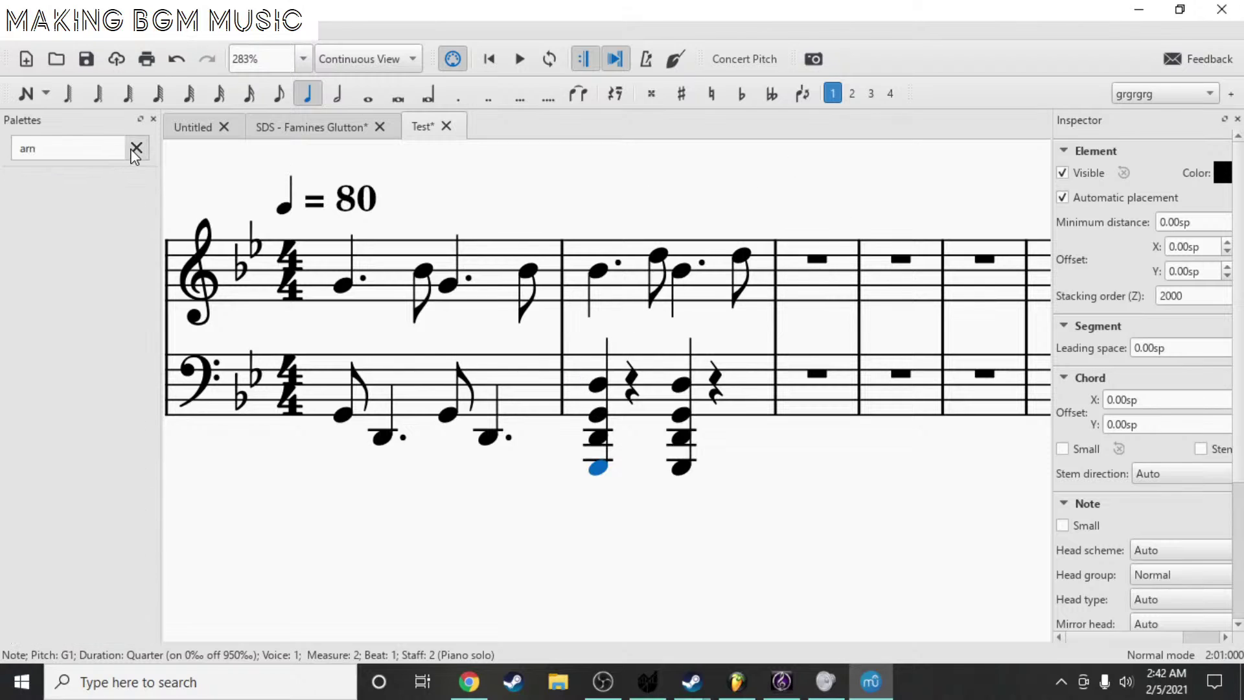
{"action": "key", "text": "BackSpace"}
{"action": "key", "text": "BackSpace"}
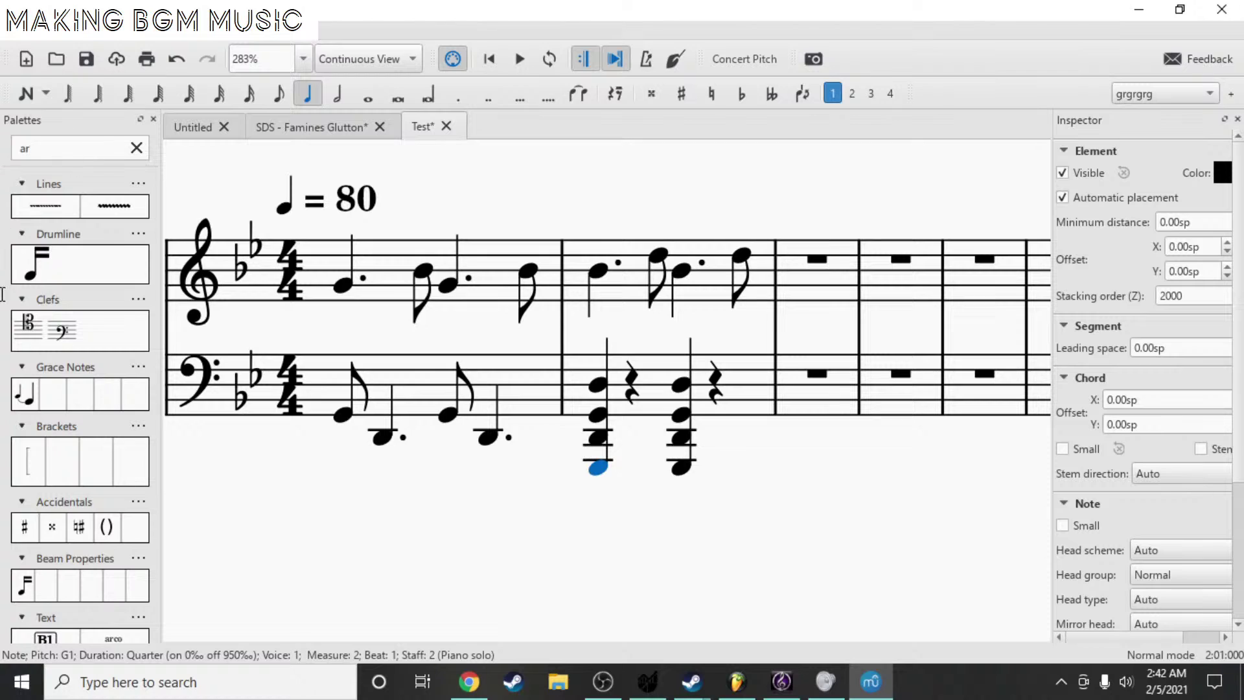
{"action": "type", "text": "rp"}
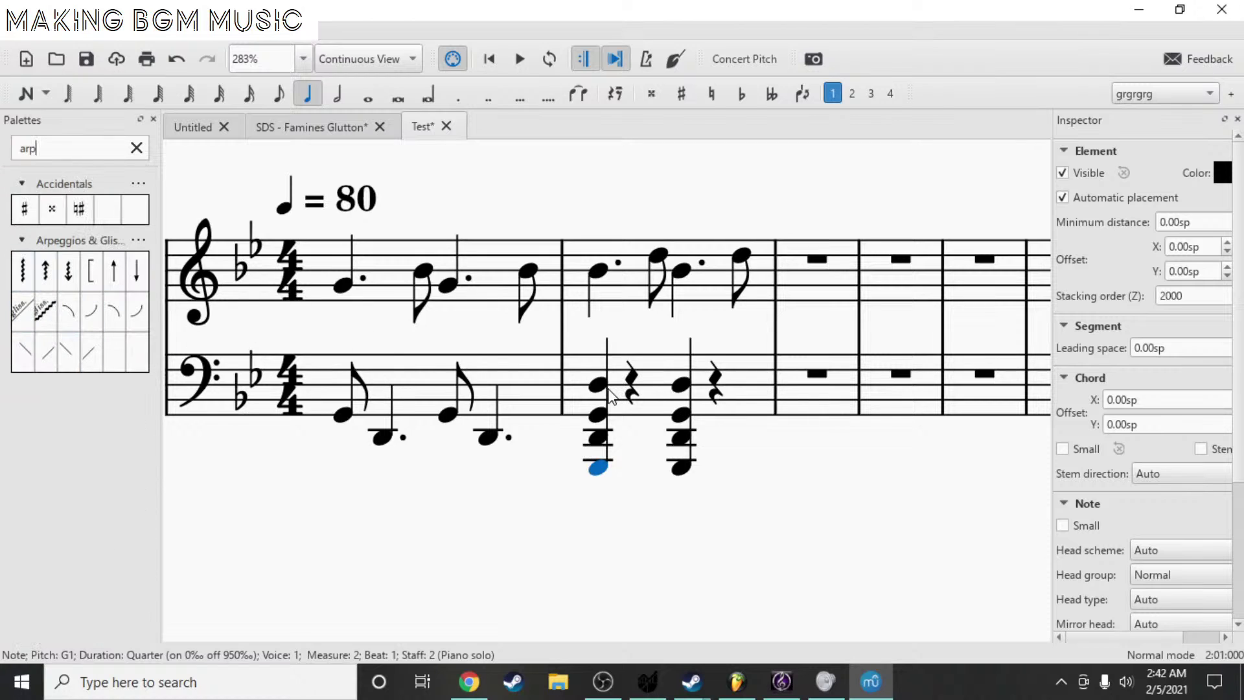
{"action": "left_click", "coordinate": [602, 391], "text": "shift"}
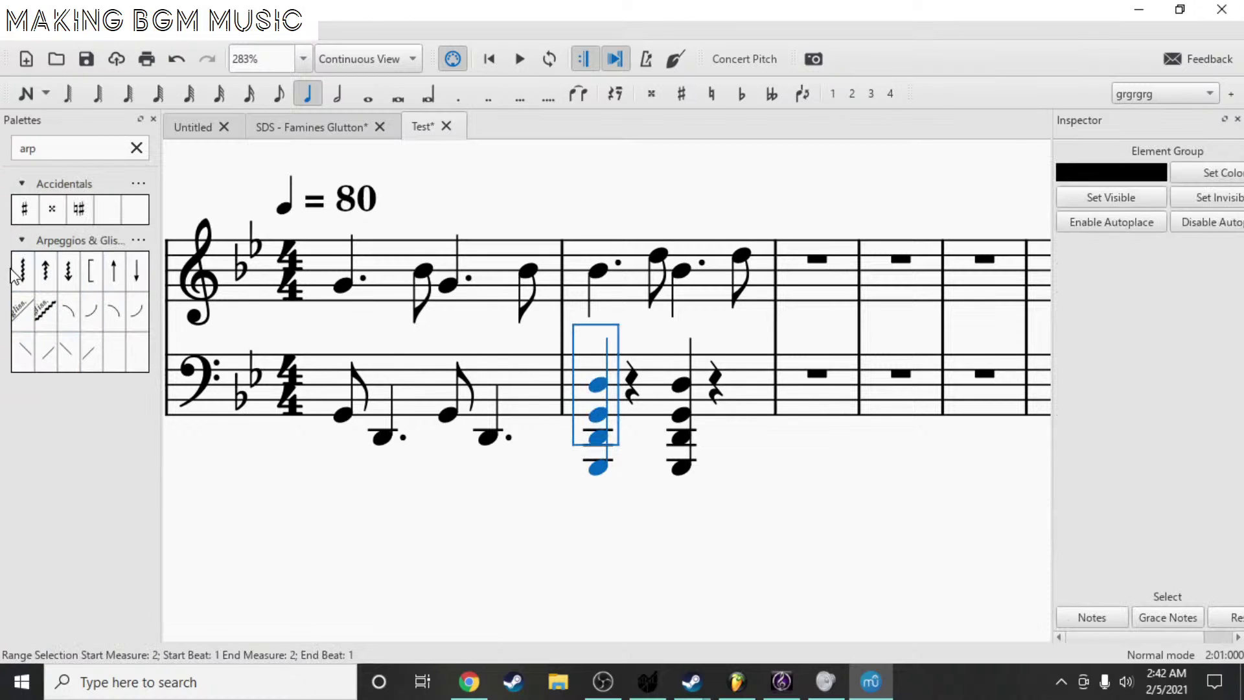
{"action": "left_click", "coordinate": [22, 271]}
{"action": "left_click", "coordinate": [699, 471]}
{"action": "left_click", "coordinate": [706, 391], "text": "shift"}
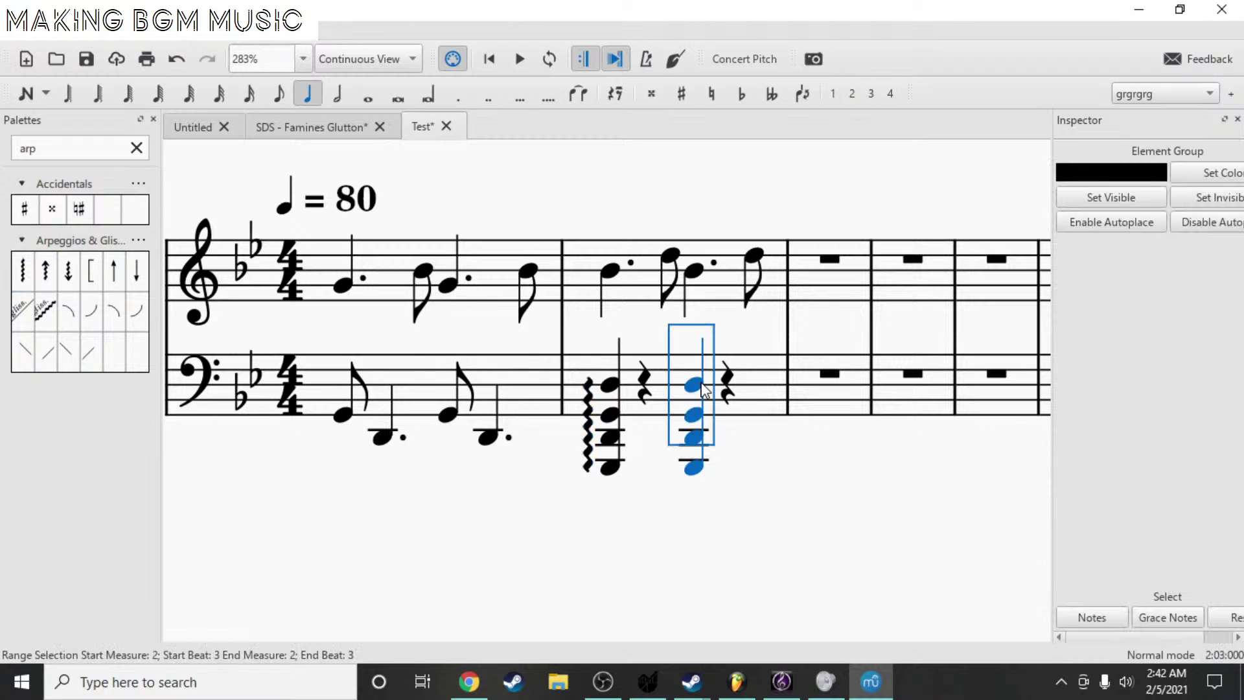
{"action": "left_click", "coordinate": [26, 271]}
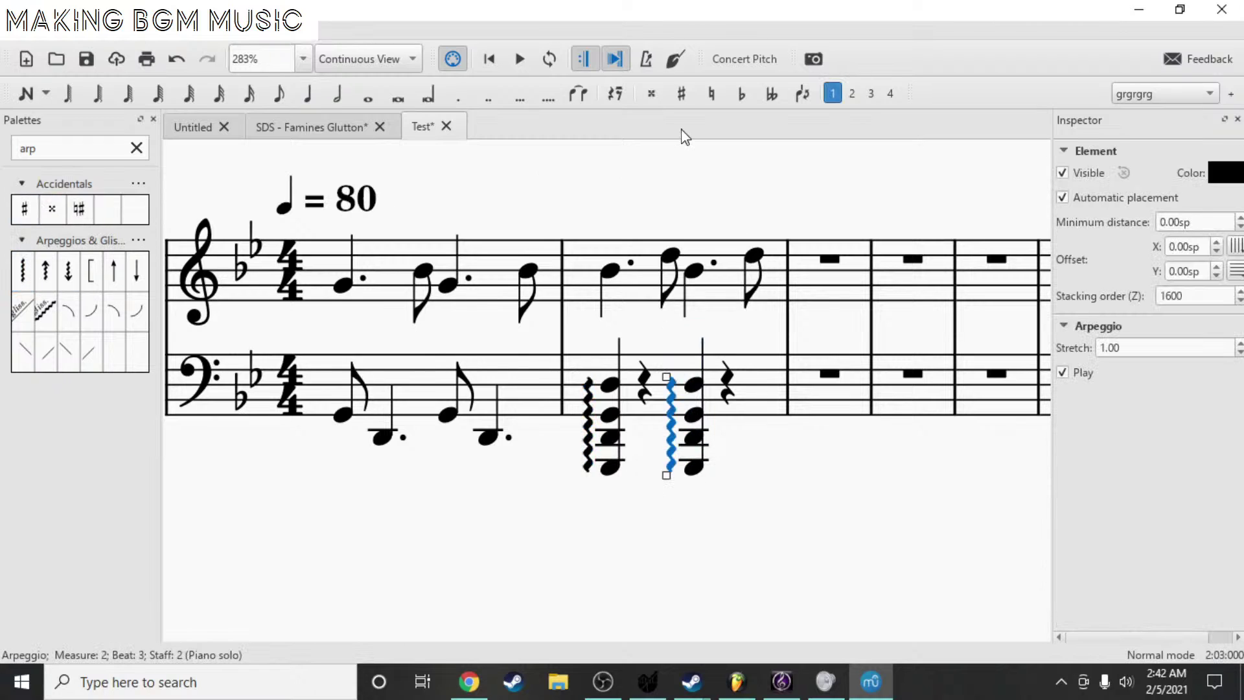
{"action": "key", "text": "Tab"}
- Lengthen both arpeggiated G chords in bass measure 2 to half notes
{"action": "left_click", "coordinate": [611, 468]}
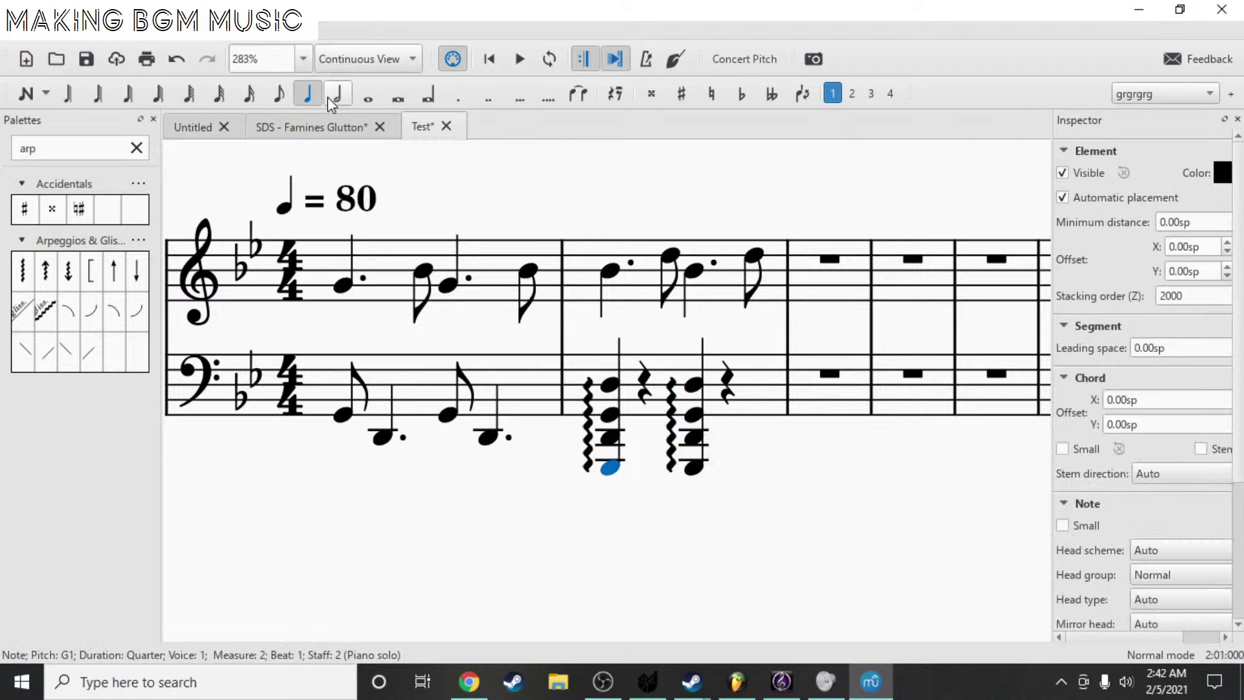
{"action": "key", "text": "6"}
{"action": "key", "text": "Right"}
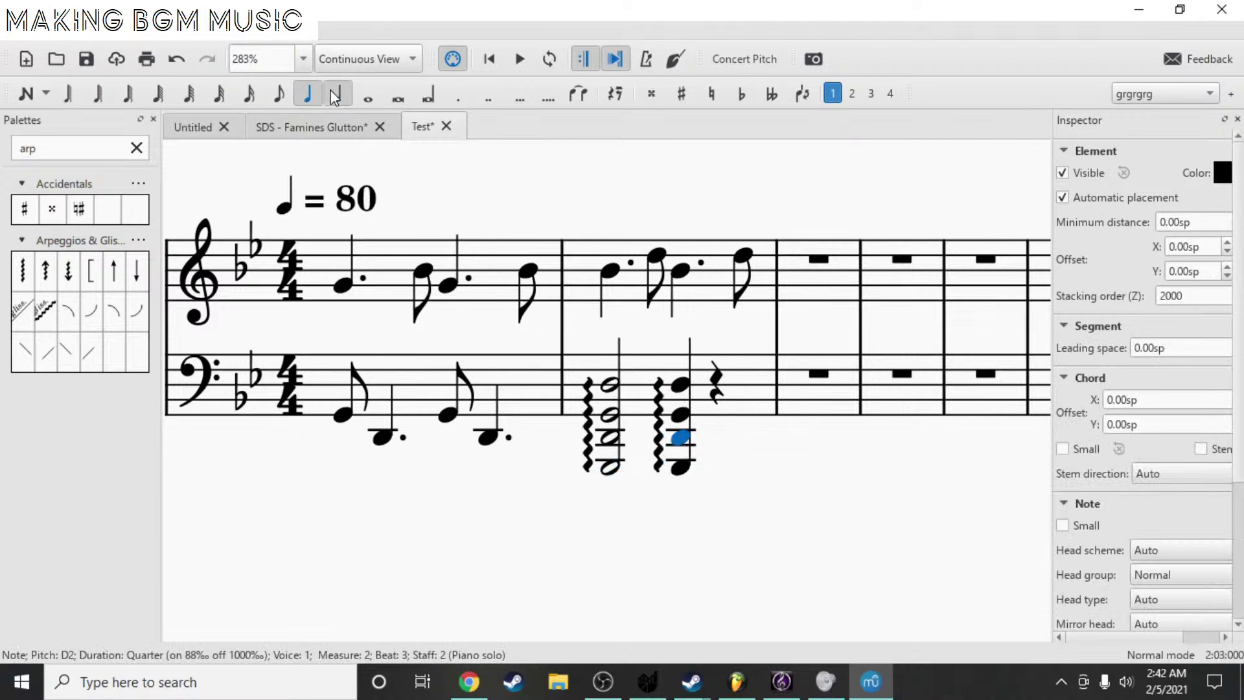
{"action": "left_click", "coordinate": [337, 94]}
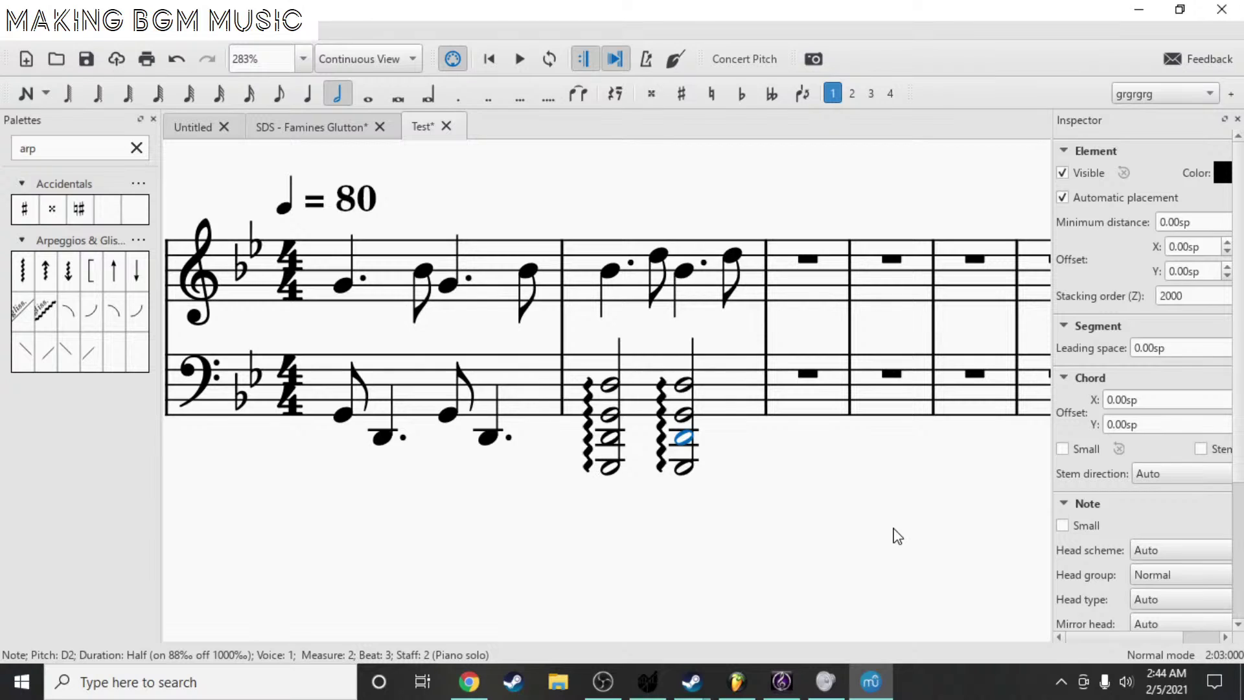
{"action": "key", "text": "alt+Tab"}
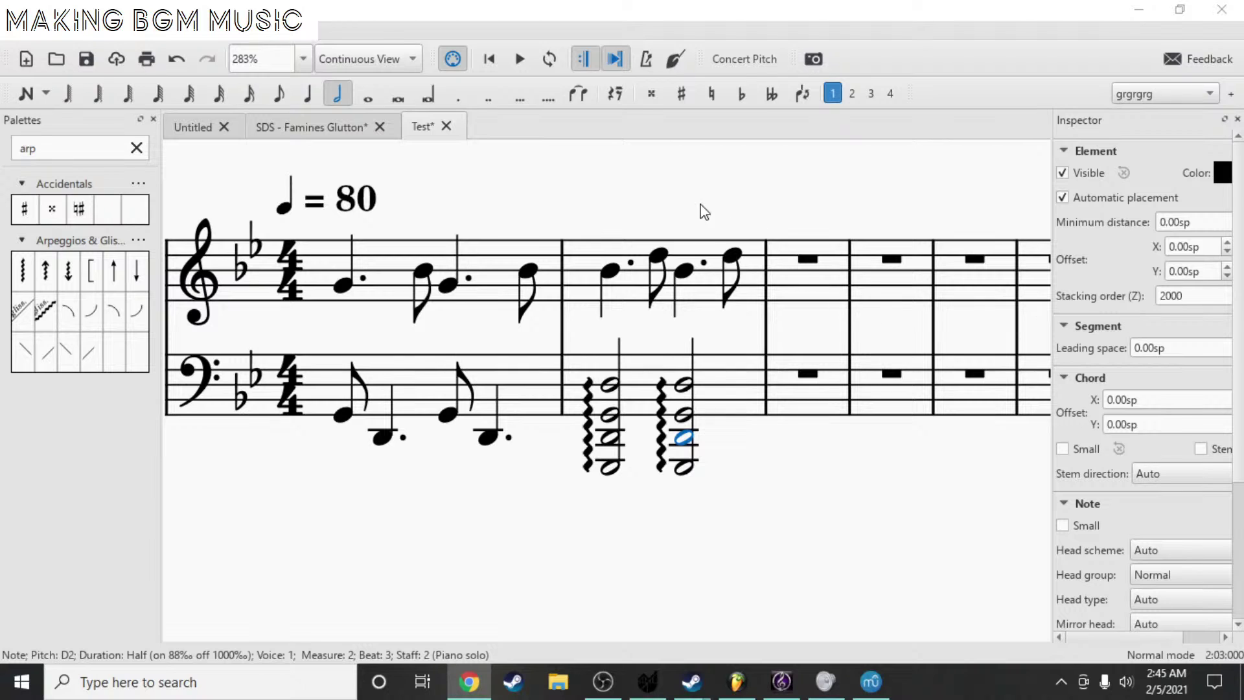
- Bring Chrome to the front and maximize it to show the YouTube channel's home page
{"action": "left_click_drag", "start_coordinate": [703, 211], "coordinate": [752, 196]}
{"action": "left_click", "coordinate": [469, 682]}
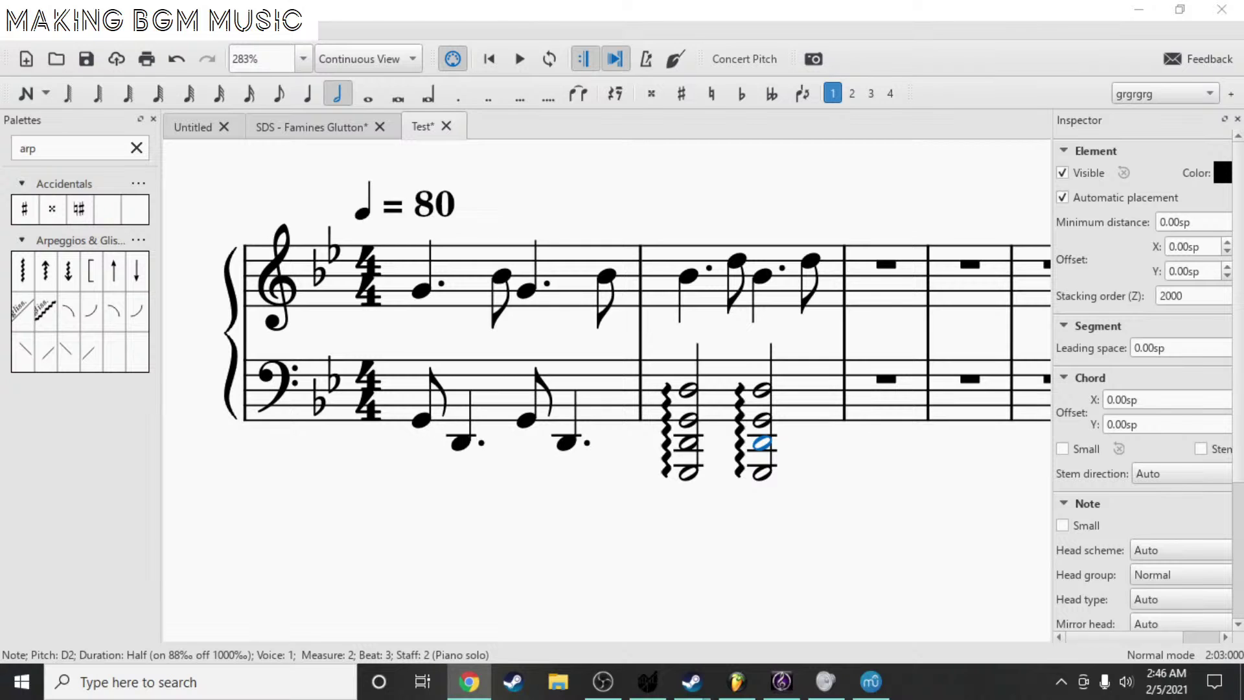
{"action": "left_click_drag", "start_coordinate": [1243, 363], "coordinate": [351, 0]}
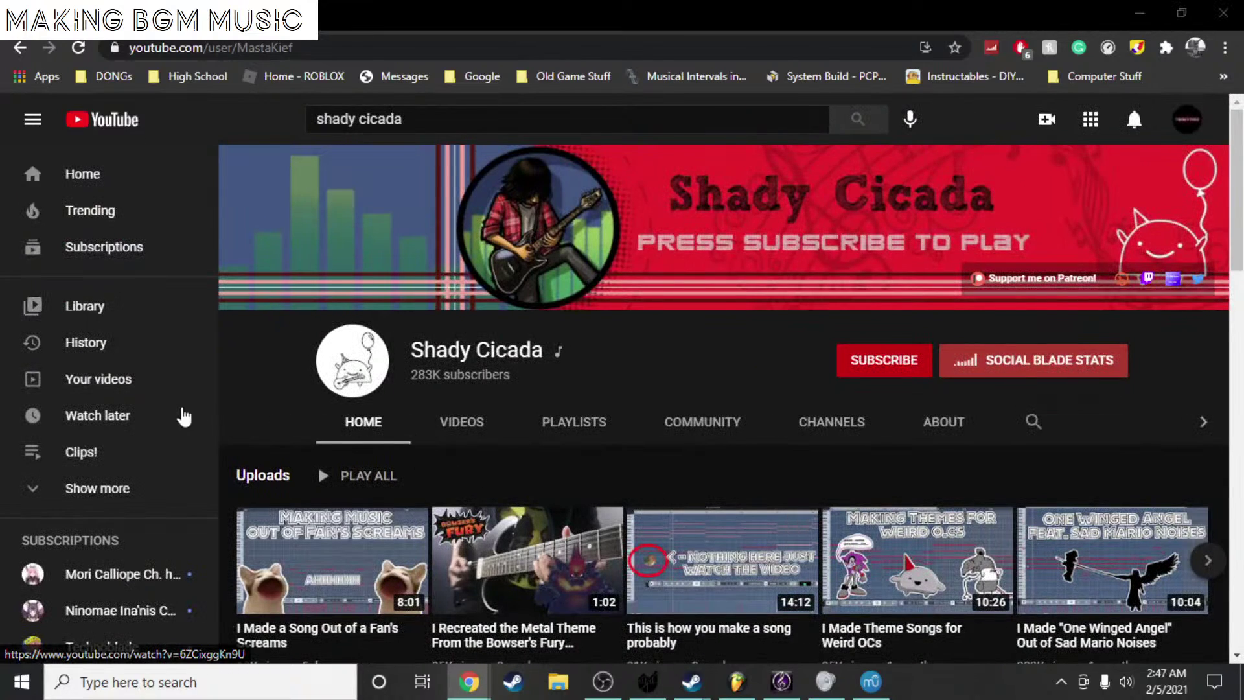
- Open the channel's VIDEOS tab, browse the uploads grid, then return to the top
{"action": "left_click", "coordinate": [464, 429]}
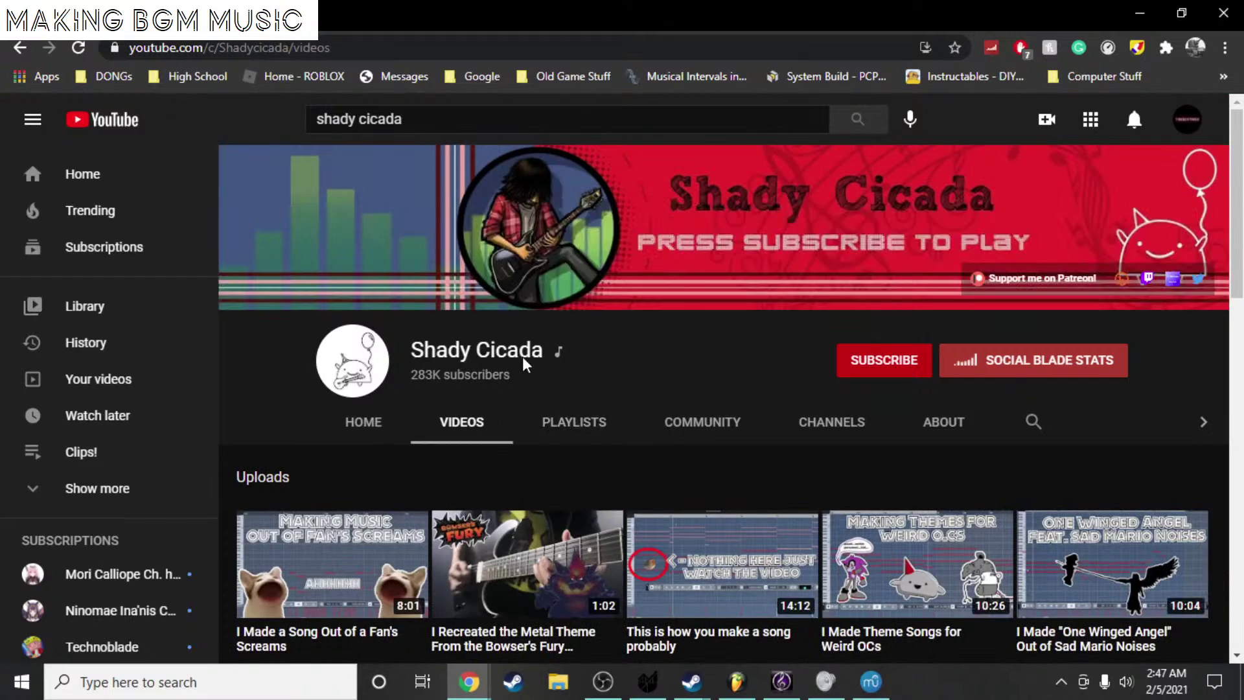
{"action": "scroll", "coordinate": [620, 273], "scroll_direction": "down", "scroll_amount": 3}
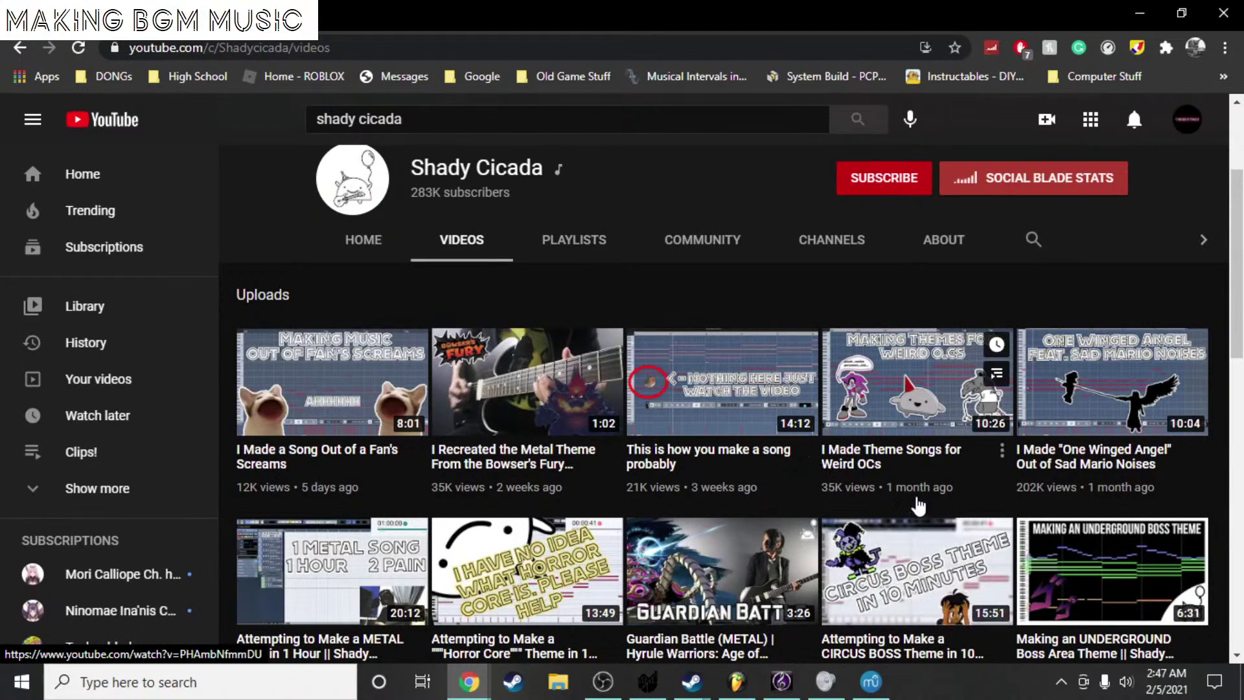
{"action": "scroll", "coordinate": [735, 475], "scroll_direction": "down", "scroll_amount": 6}
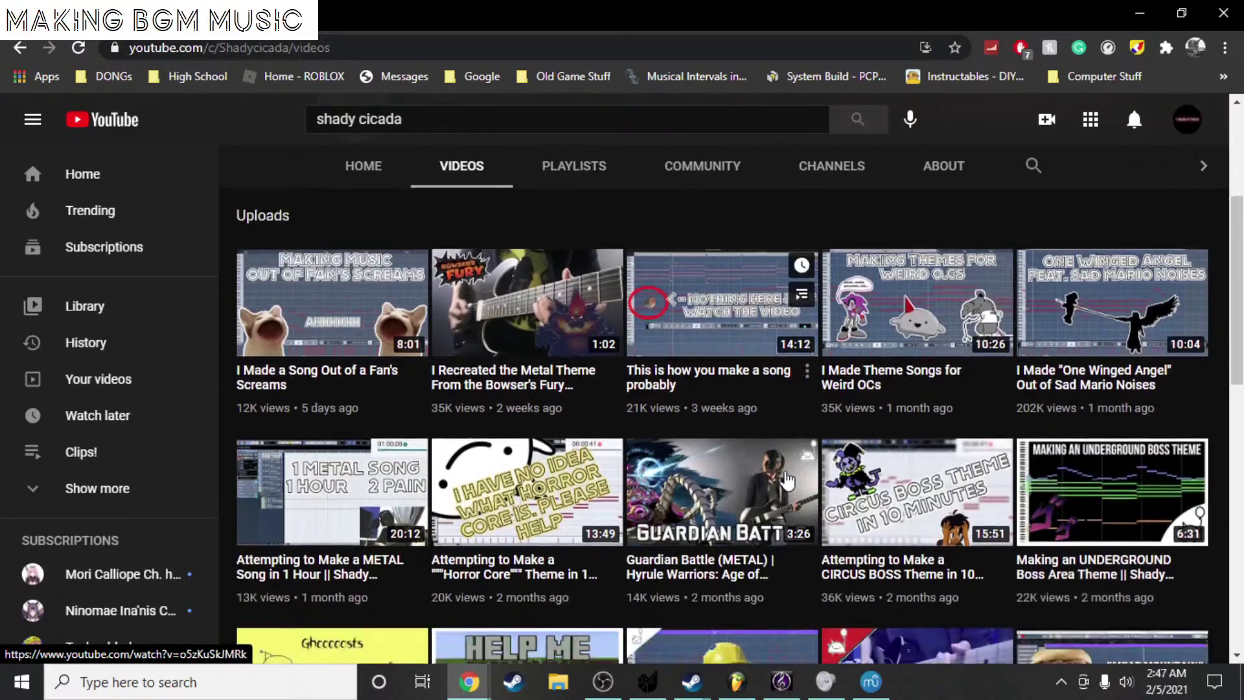
{"action": "scroll", "coordinate": [735, 475], "scroll_direction": "down", "scroll_amount": 4}
{"action": "scroll", "coordinate": [596, 446], "scroll_direction": "up", "scroll_amount": 4}
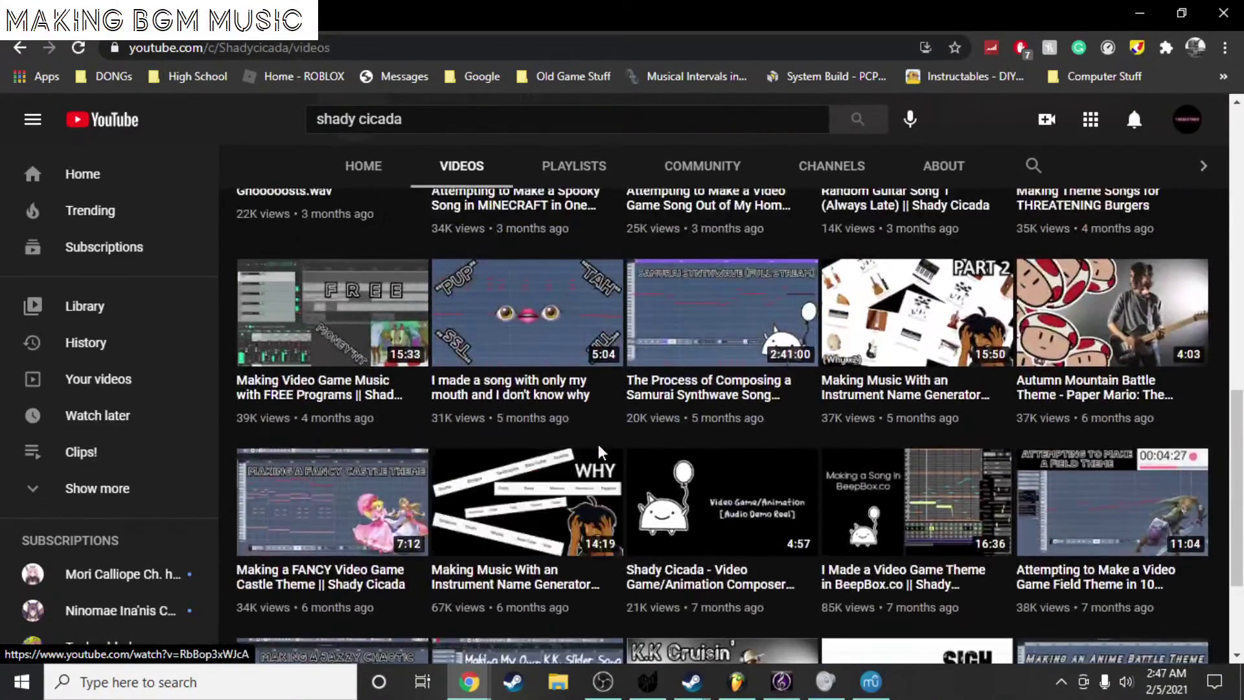
{"action": "scroll", "coordinate": [599, 452], "scroll_direction": "up", "scroll_amount": 3}
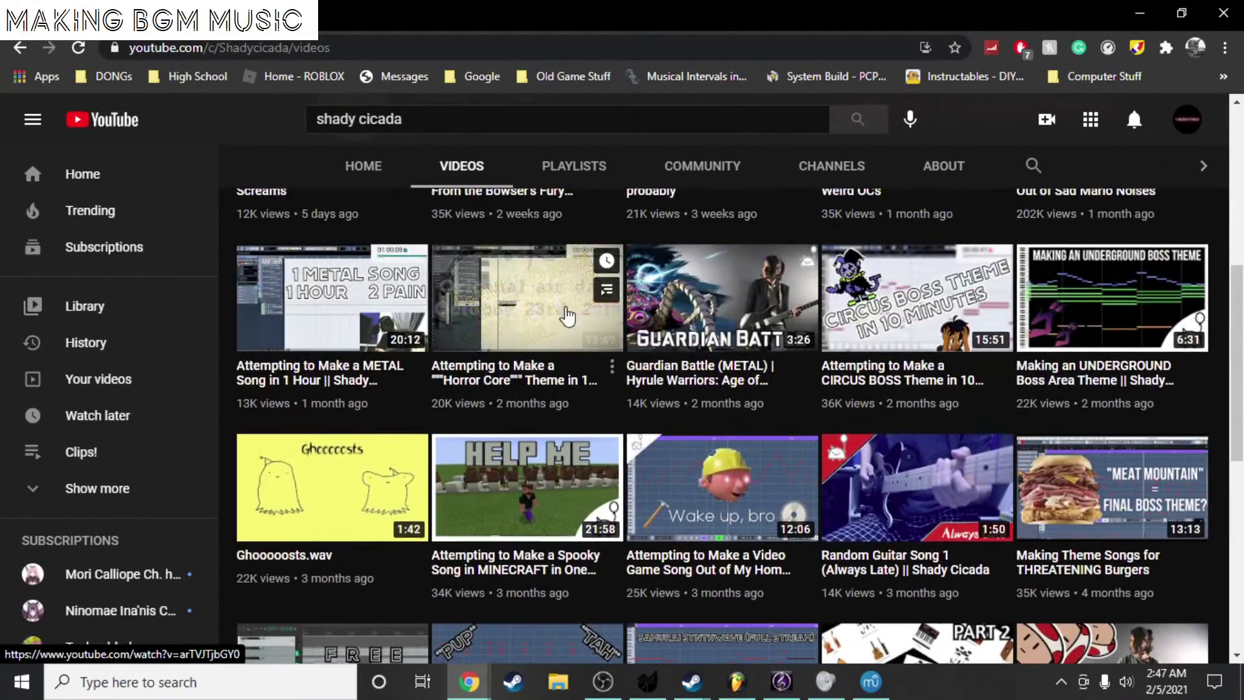
{"action": "scroll", "coordinate": [868, 503], "scroll_direction": "down", "scroll_amount": 8}
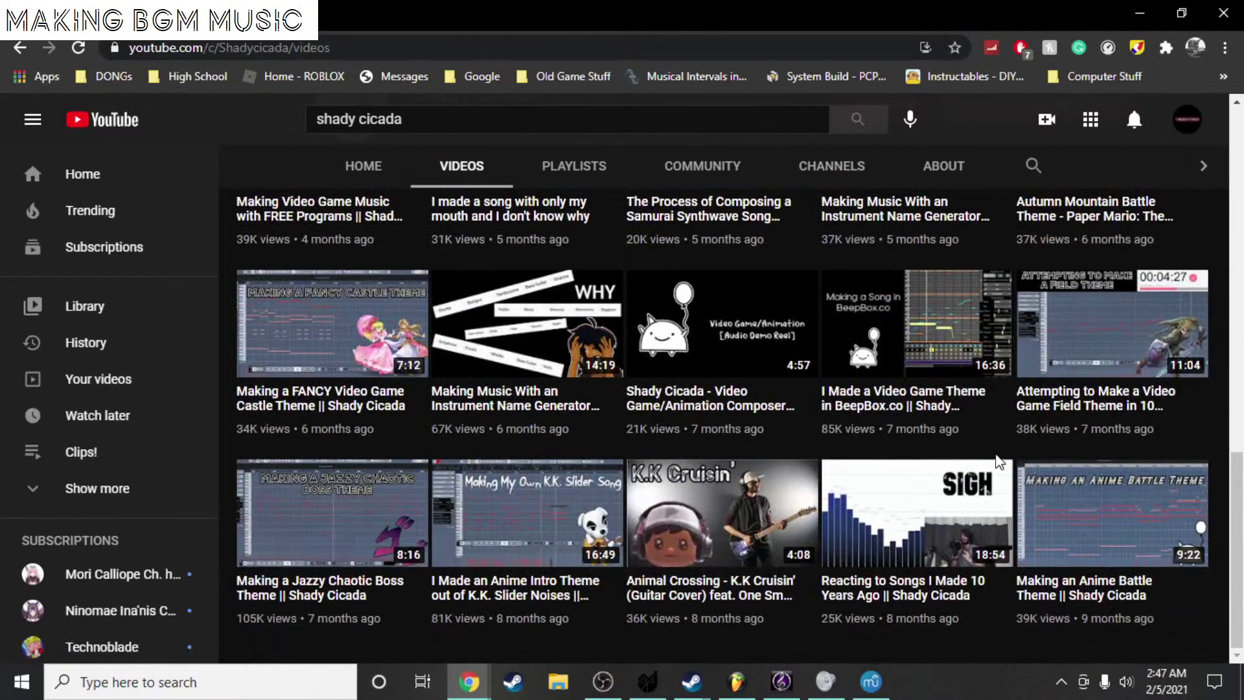
{"action": "scroll", "coordinate": [1003, 396], "scroll_direction": "up", "scroll_amount": 3}
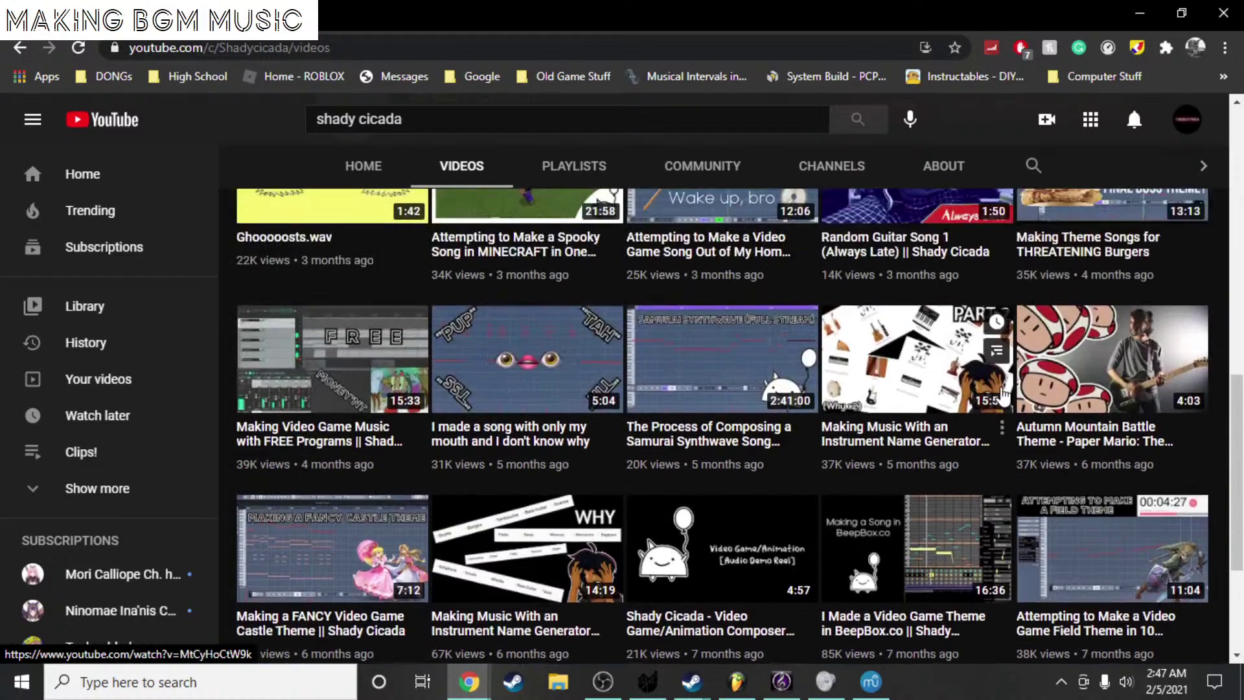
{"action": "scroll", "coordinate": [1003, 397], "scroll_direction": "down", "scroll_amount": 3}
{"action": "mouse_move", "coordinate": [1096, 538]}
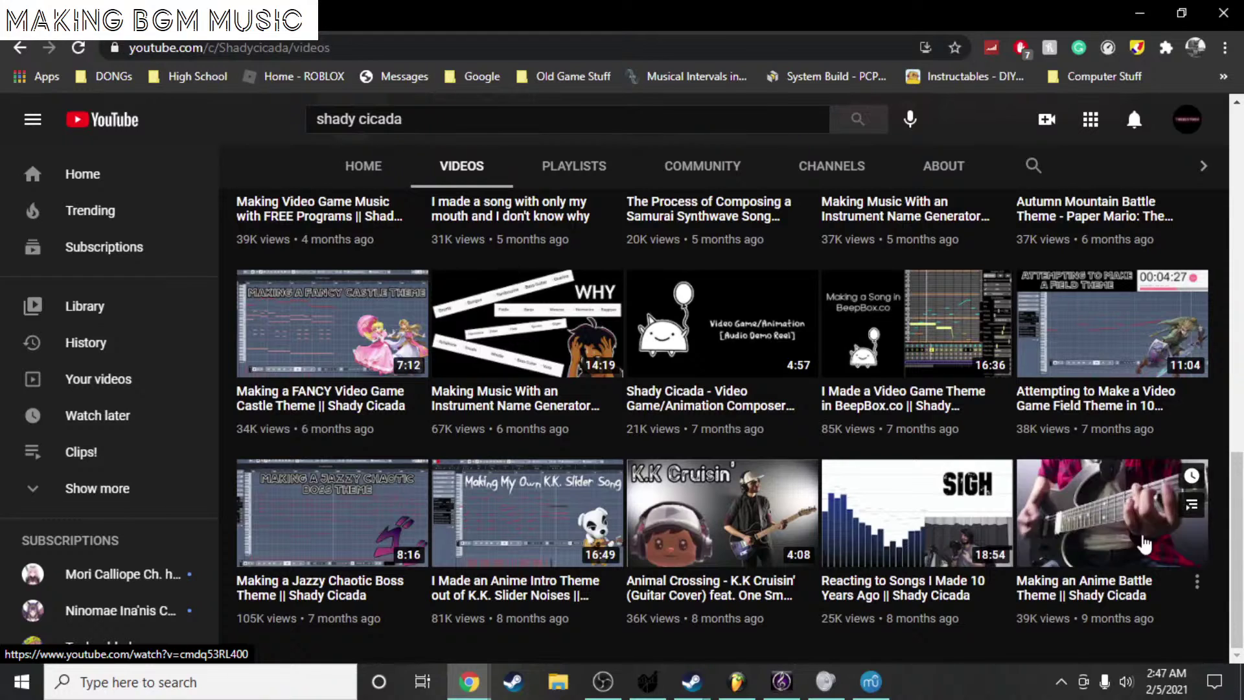
{"action": "scroll", "coordinate": [1001, 491], "scroll_direction": "up", "scroll_amount": 4}
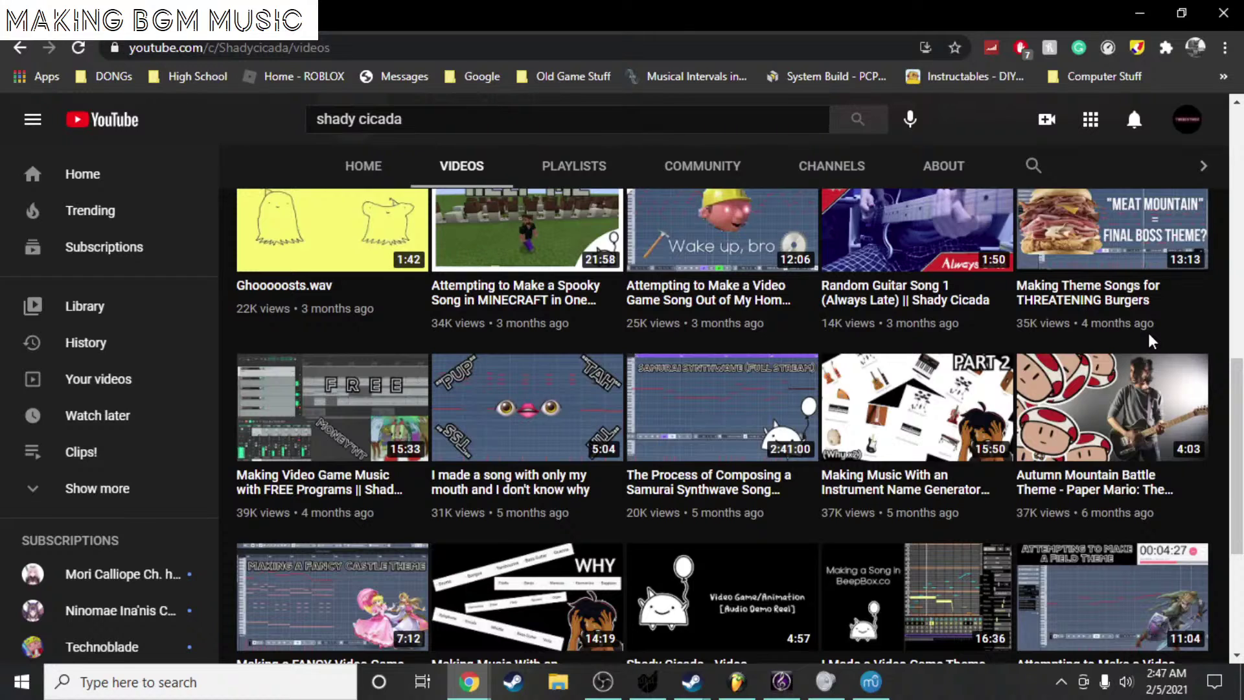
{"action": "scroll", "coordinate": [1153, 342], "scroll_direction": "up", "scroll_amount": 10}
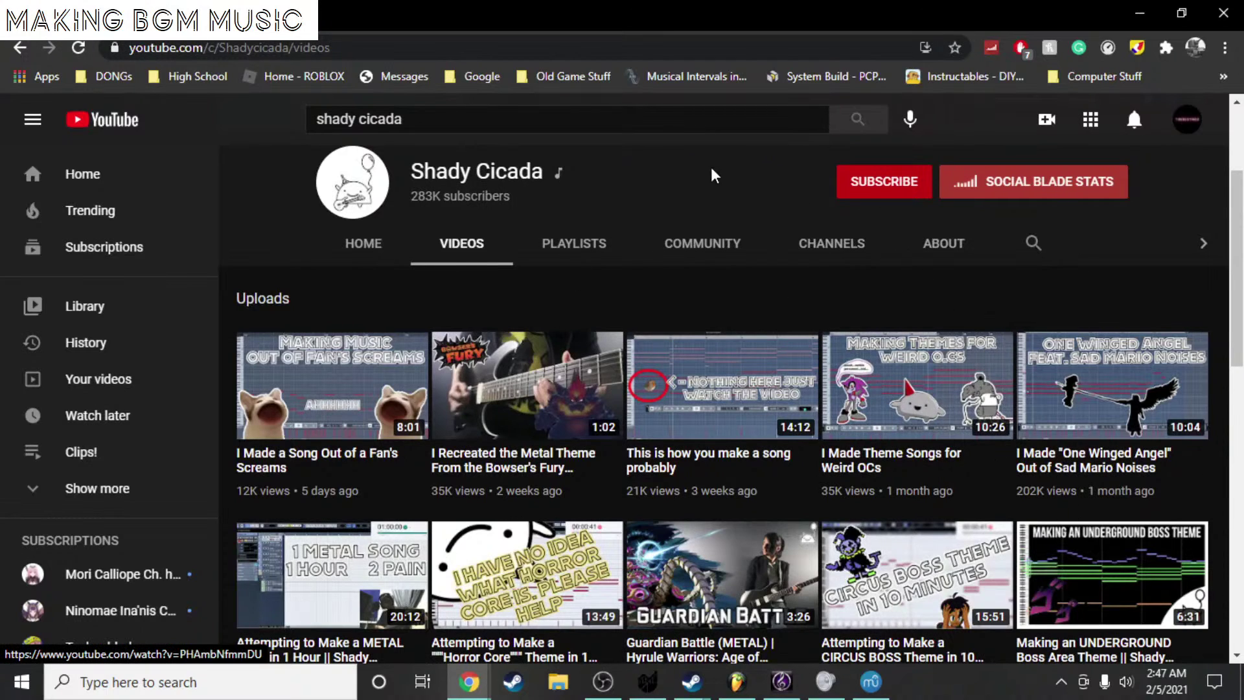
- Scroll up in the Test score in MuseScore 3
{"action": "scroll", "coordinate": [709, 326], "scroll_direction": "up", "scroll_amount": 3}
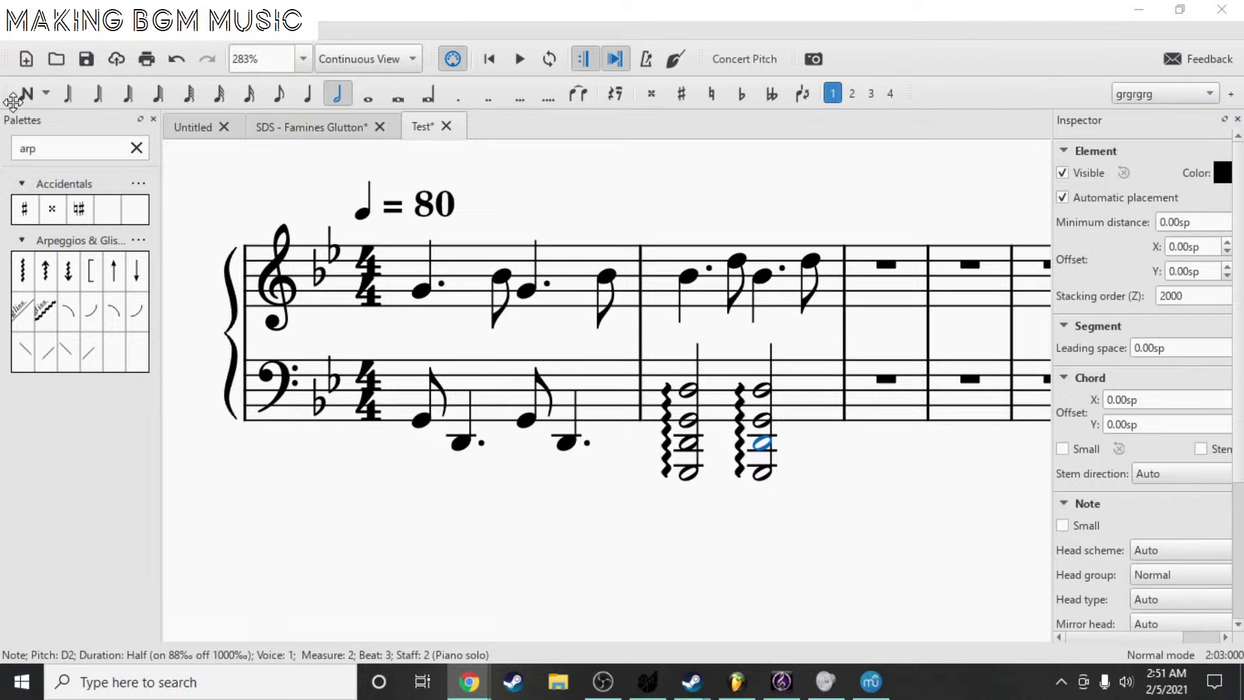
- Save the current FL Studio project via File > Open, then cancel opening another project
{"action": "left_click", "coordinate": [737, 682]}
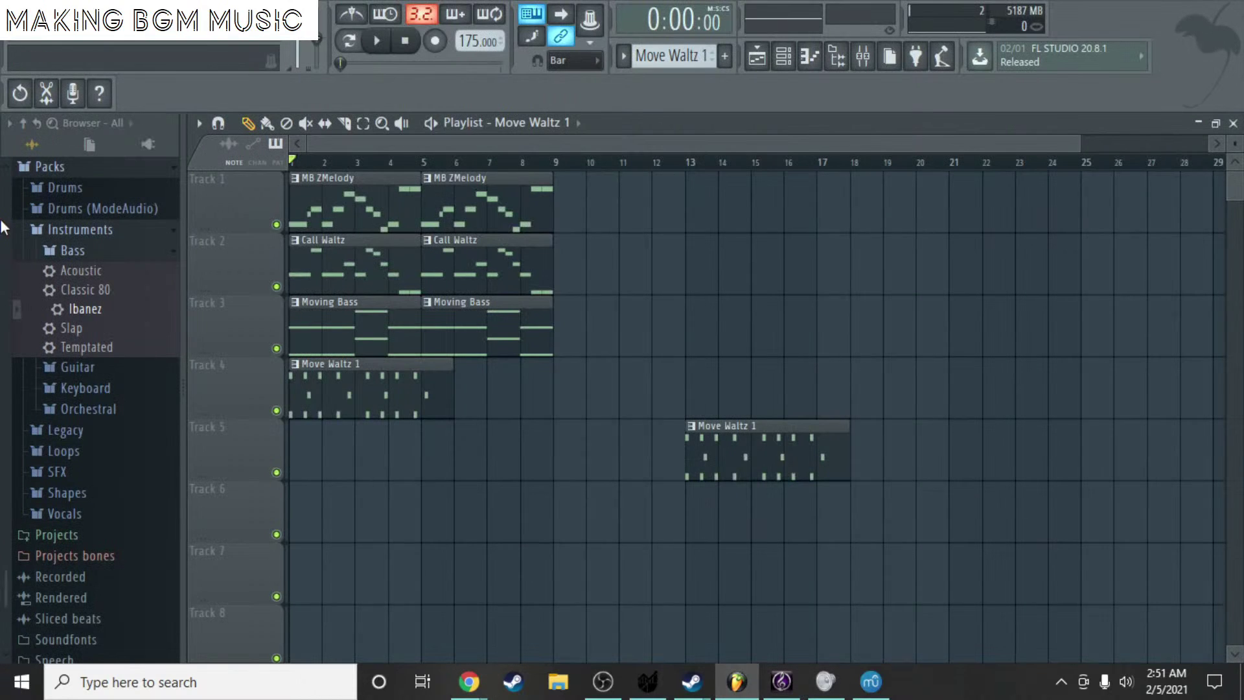
{"action": "left_click", "coordinate": [22, 26]}
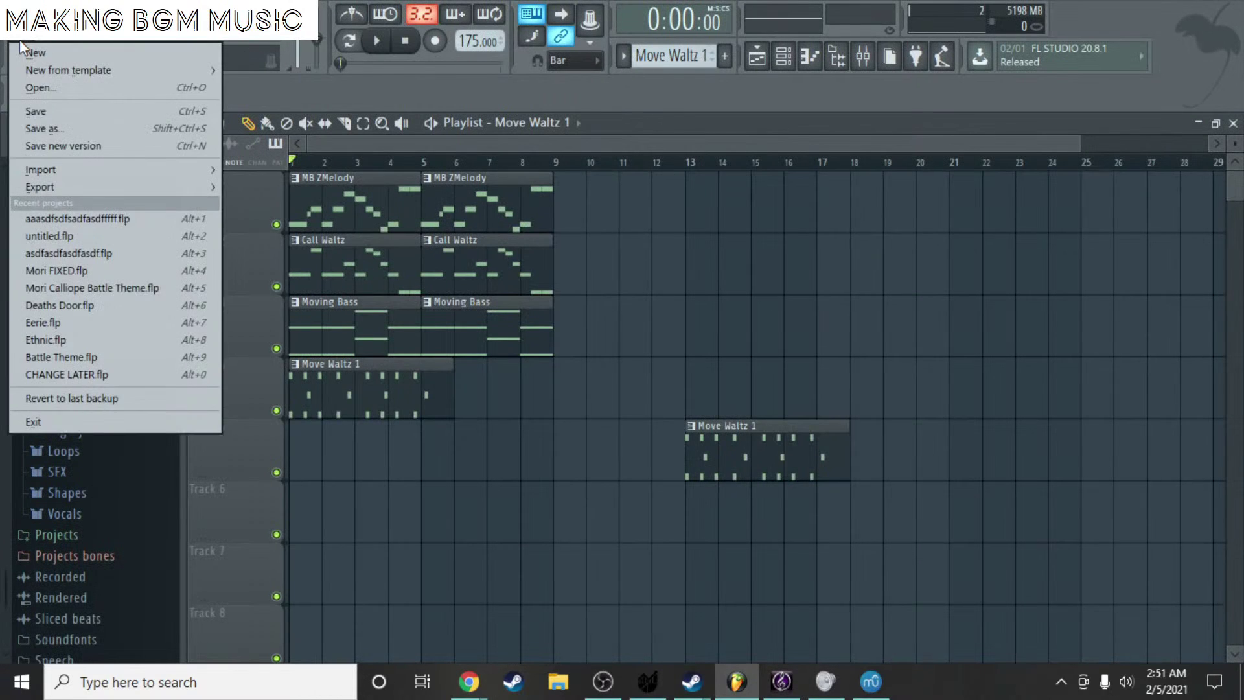
{"action": "left_click", "coordinate": [95, 93]}
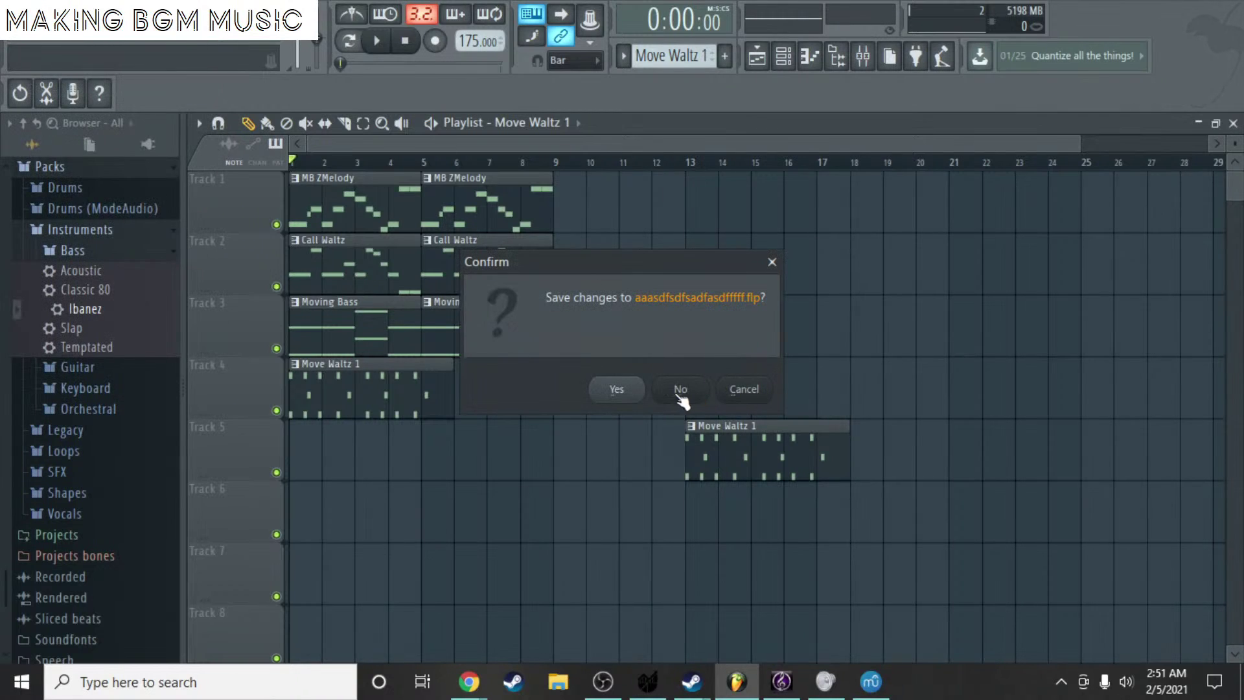
{"action": "left_click", "coordinate": [632, 391]}
{"action": "left_click_drag", "start_coordinate": [565, 116], "coordinate": [853, 166]}
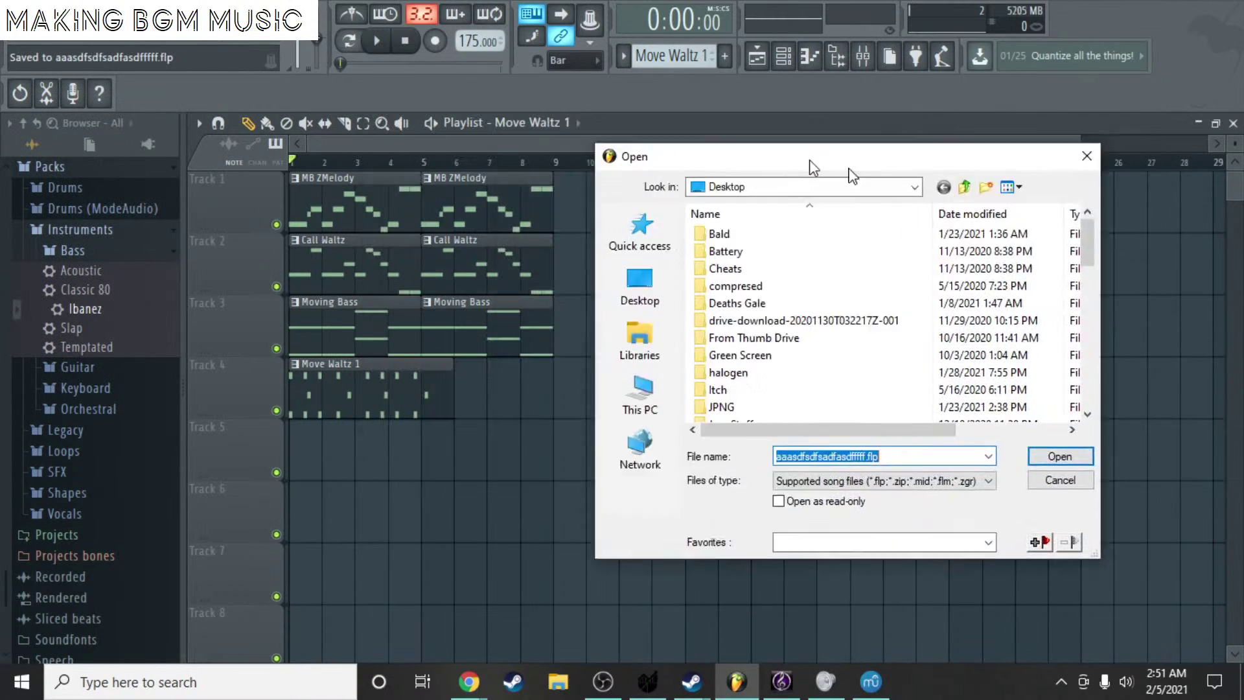
{"action": "key", "text": "Escape"}
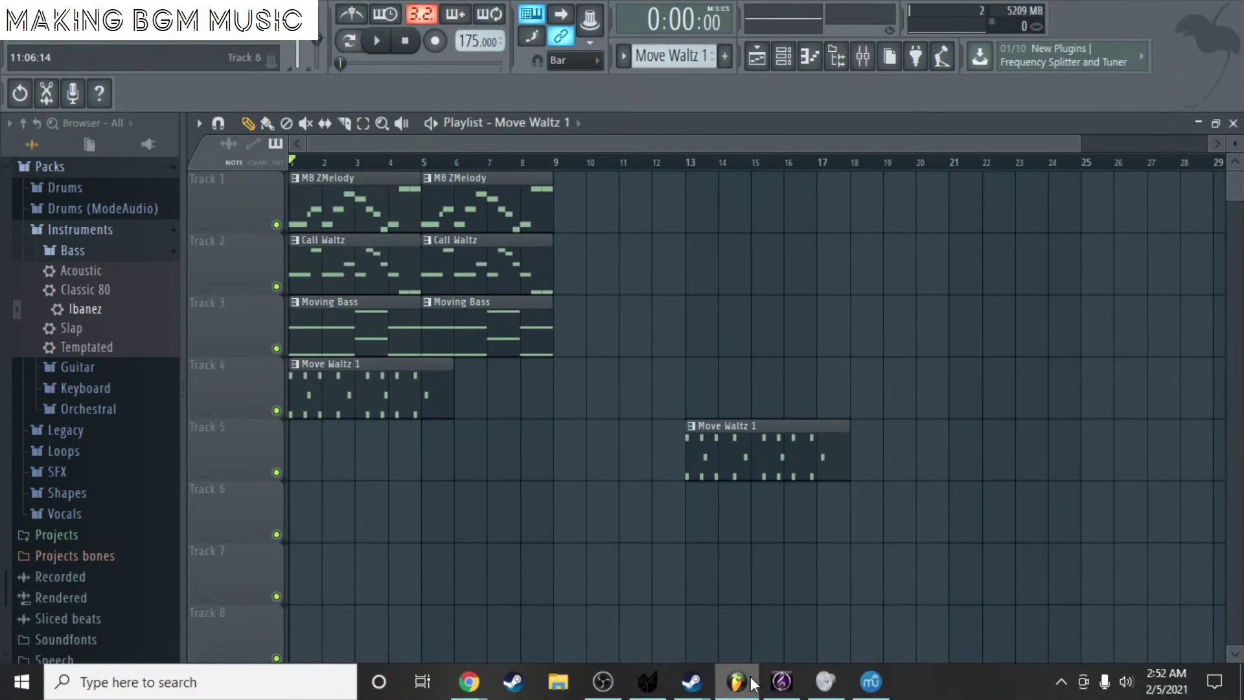
- Show the Elegy in F Minor score in Sibelius as full pages side by side
{"action": "mouse_move", "coordinate": [780, 693]}
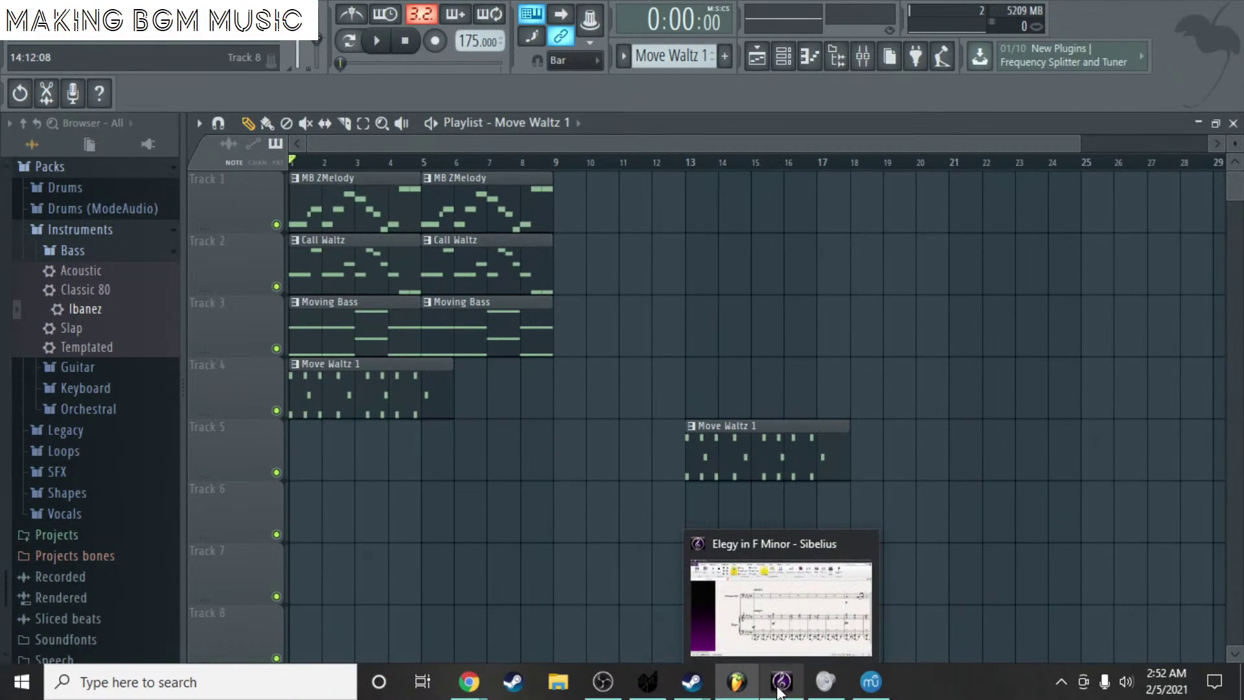
{"action": "left_click", "coordinate": [779, 692]}
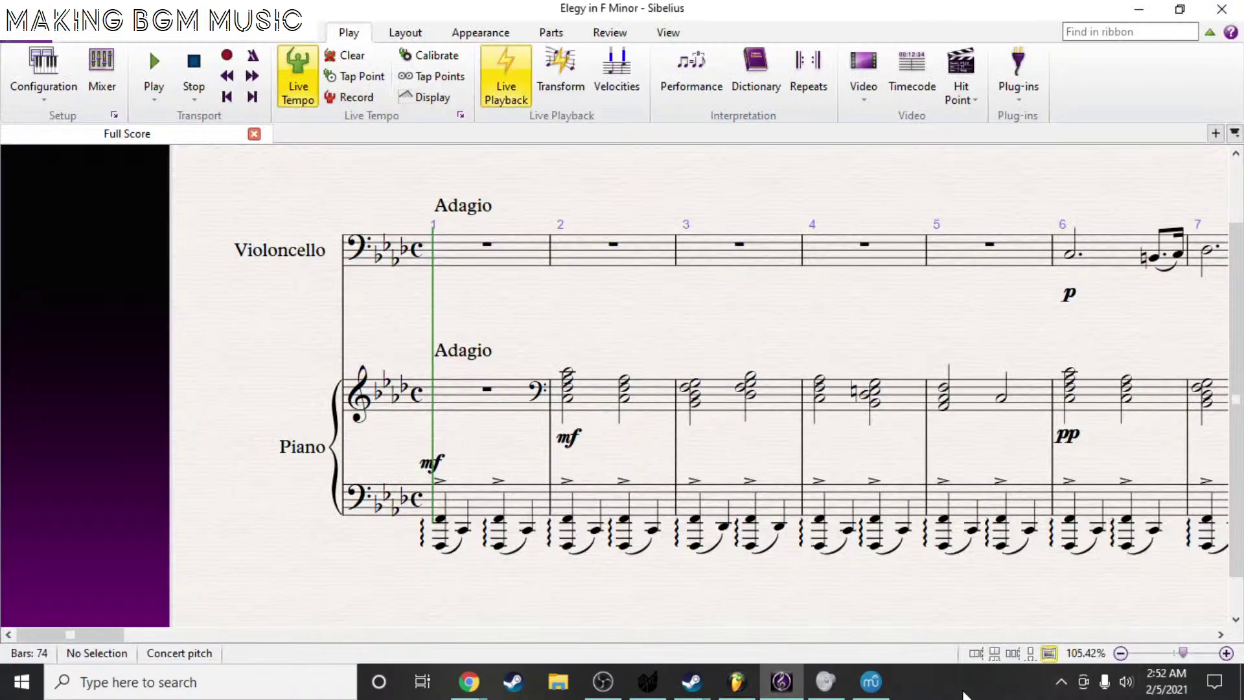
{"action": "left_click", "coordinate": [603, 682]}
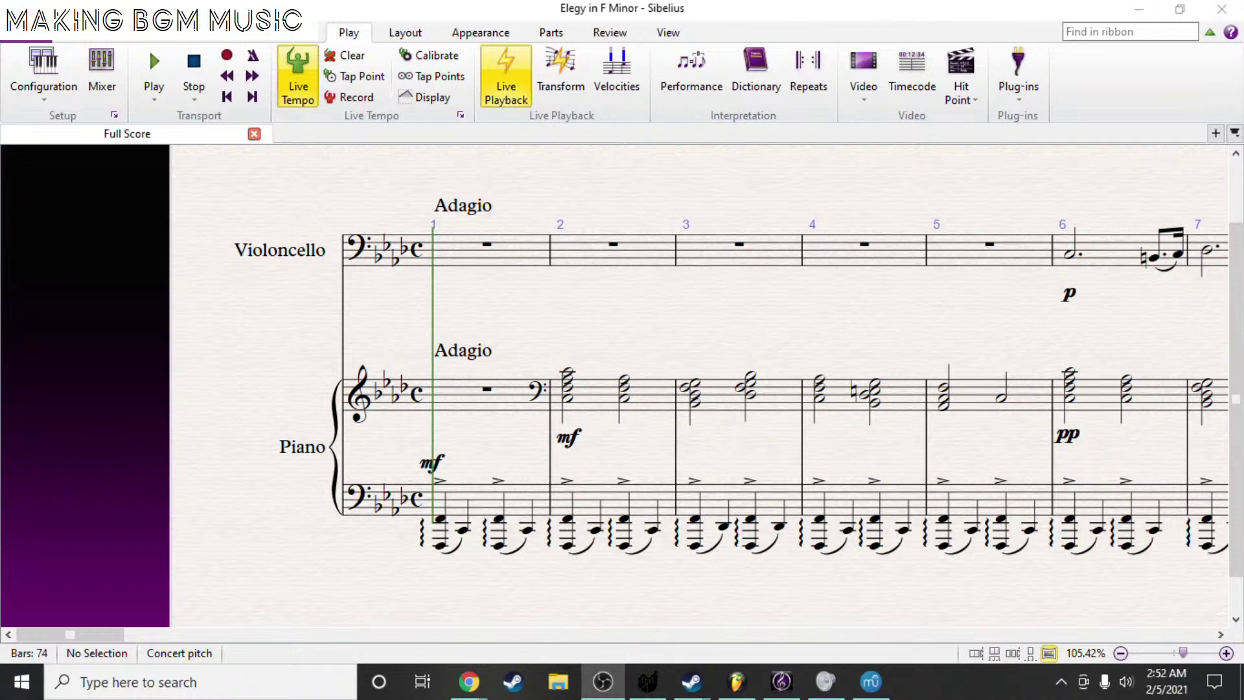
{"action": "key", "text": "alt+Tab"}
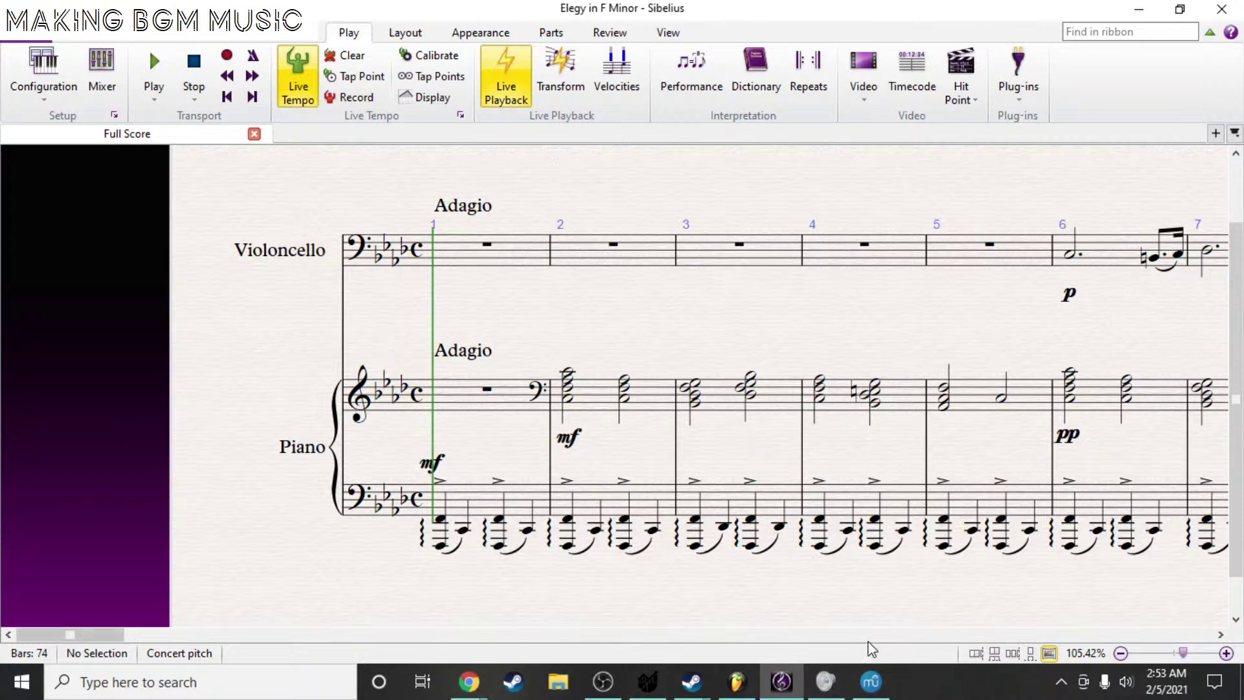
{"action": "left_click", "coordinate": [977, 653]}
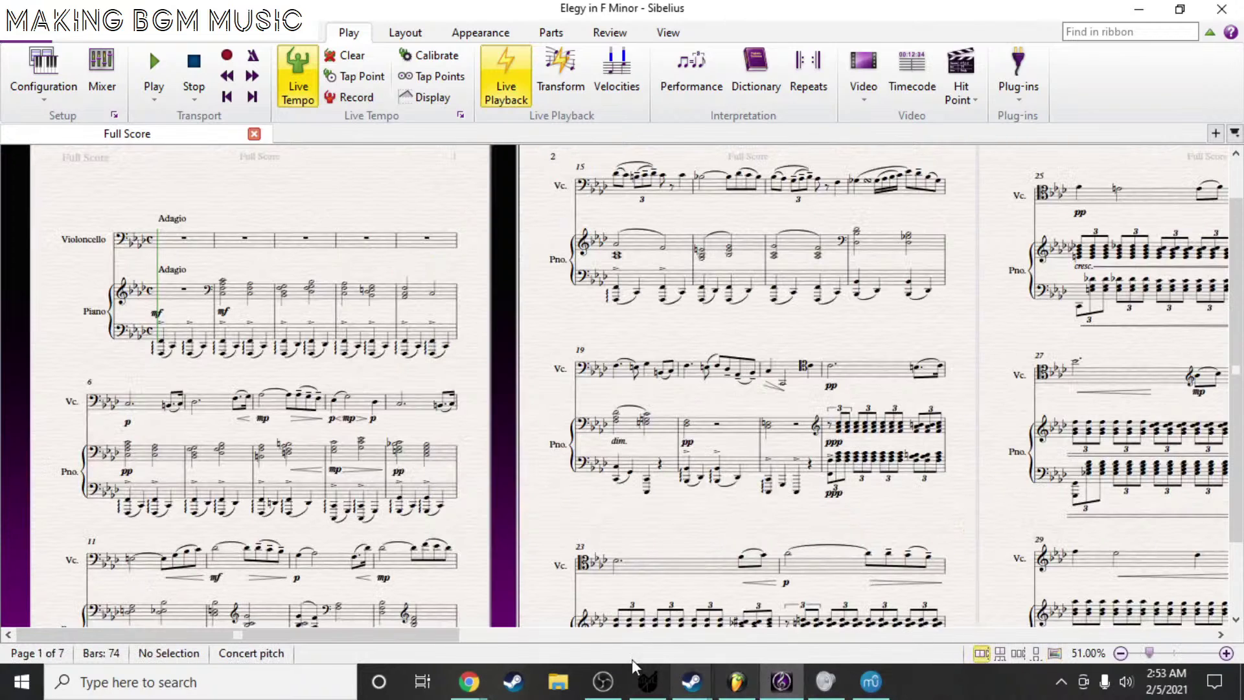
{"action": "left_click", "coordinate": [470, 682]}
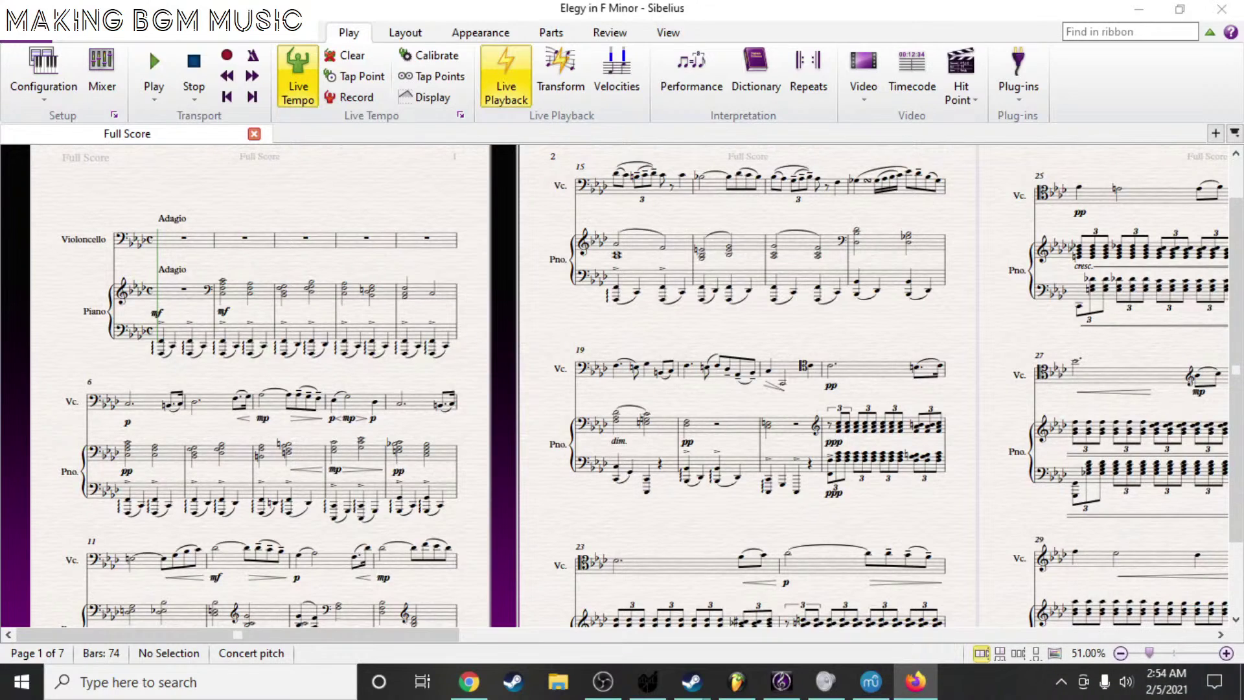
- Maximize the IMSLP browser window and view the Scores > Instrumentation/Genre page
{"action": "left_click_drag", "start_coordinate": [1243, 162], "coordinate": [1028, 1]}
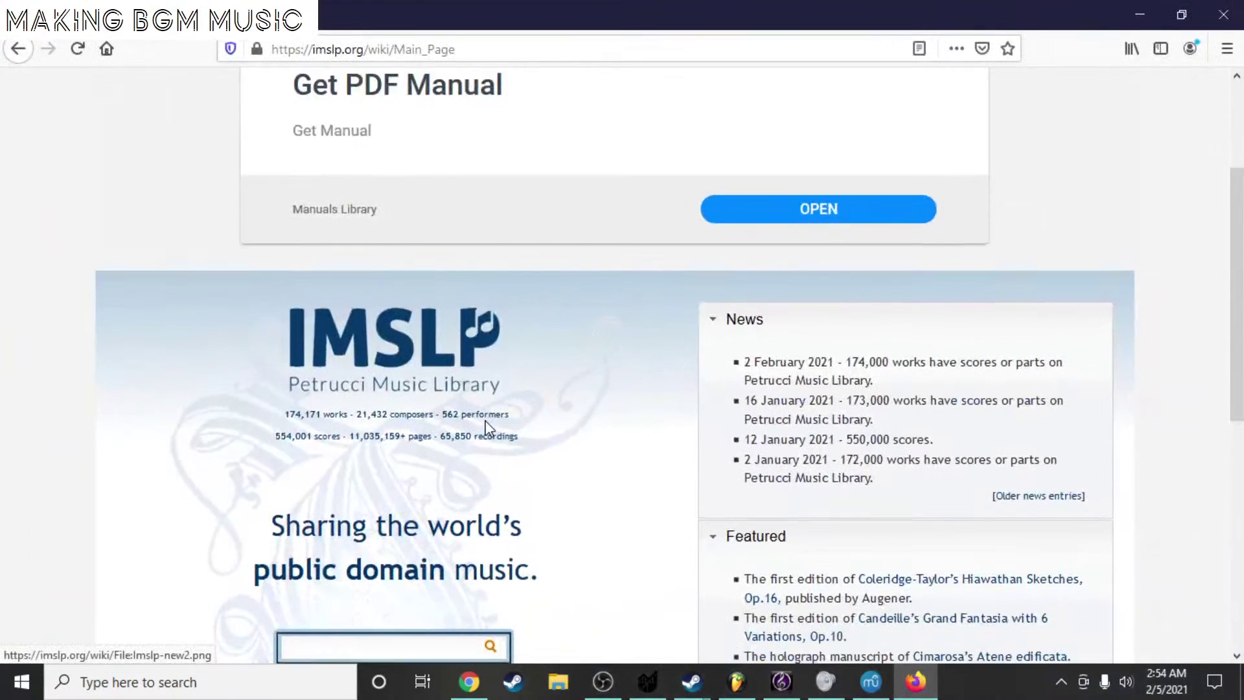
{"action": "scroll", "coordinate": [492, 421], "scroll_direction": "down", "scroll_amount": 5}
{"action": "scroll", "coordinate": [600, 277], "scroll_direction": "up", "scroll_amount": 4}
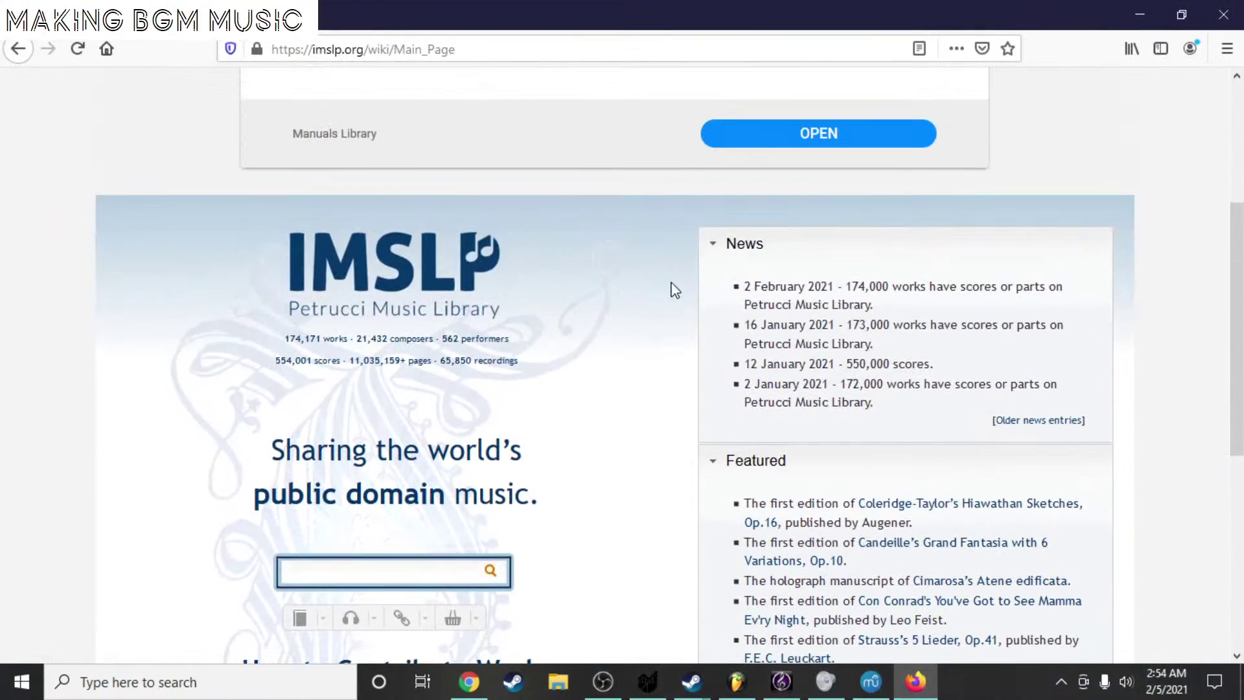
{"action": "scroll", "coordinate": [672, 286], "scroll_direction": "up", "scroll_amount": 4}
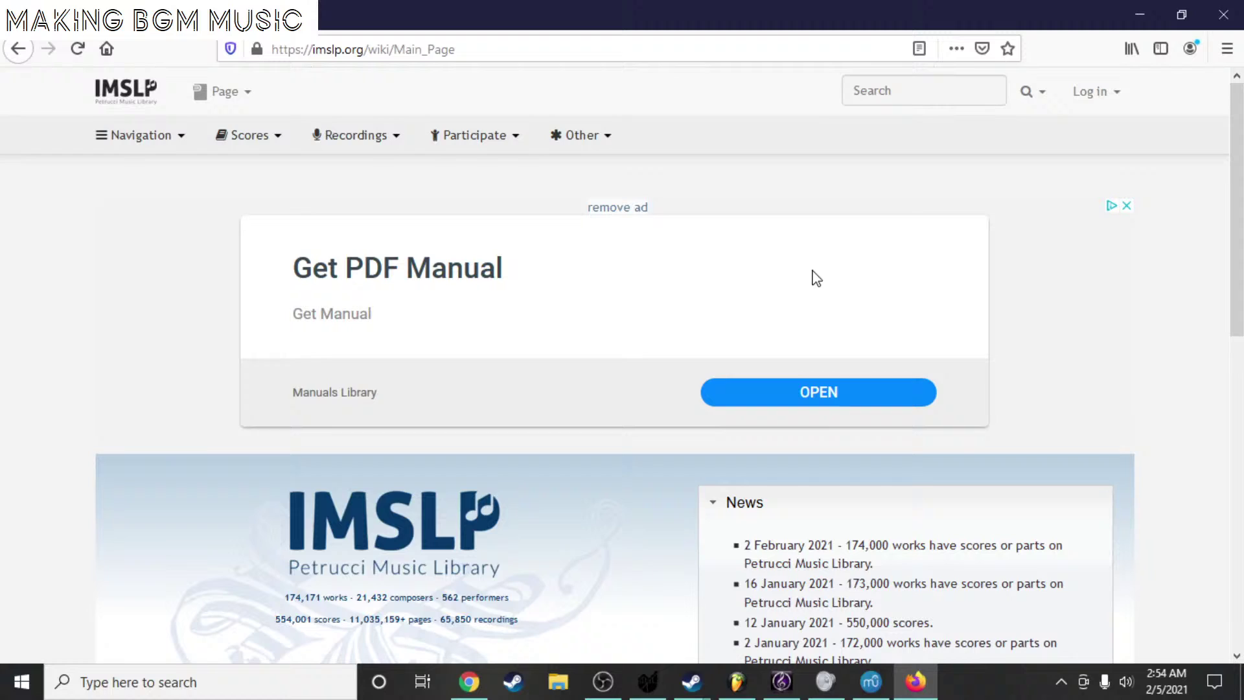
{"action": "left_click", "coordinate": [238, 150]}
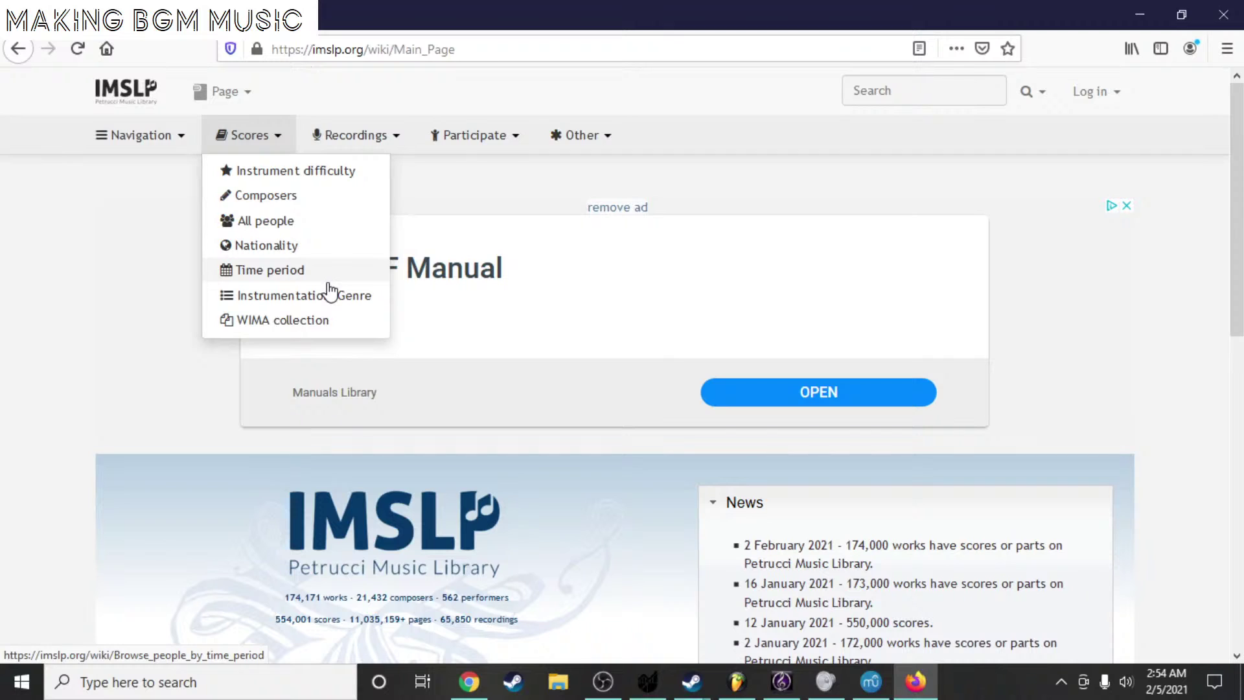
{"action": "left_click", "coordinate": [379, 308]}
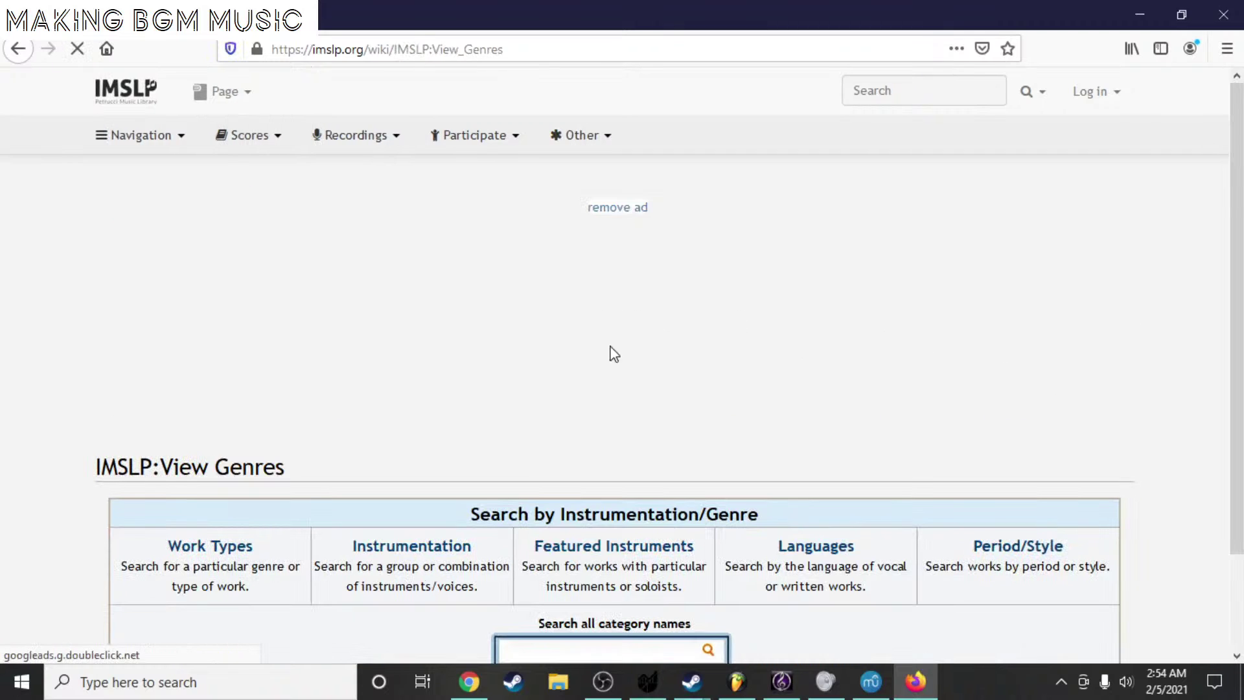
{"action": "scroll", "coordinate": [583, 382], "scroll_direction": "down", "scroll_amount": 2}
{"action": "scroll", "coordinate": [817, 359], "scroll_direction": "up", "scroll_amount": 2}
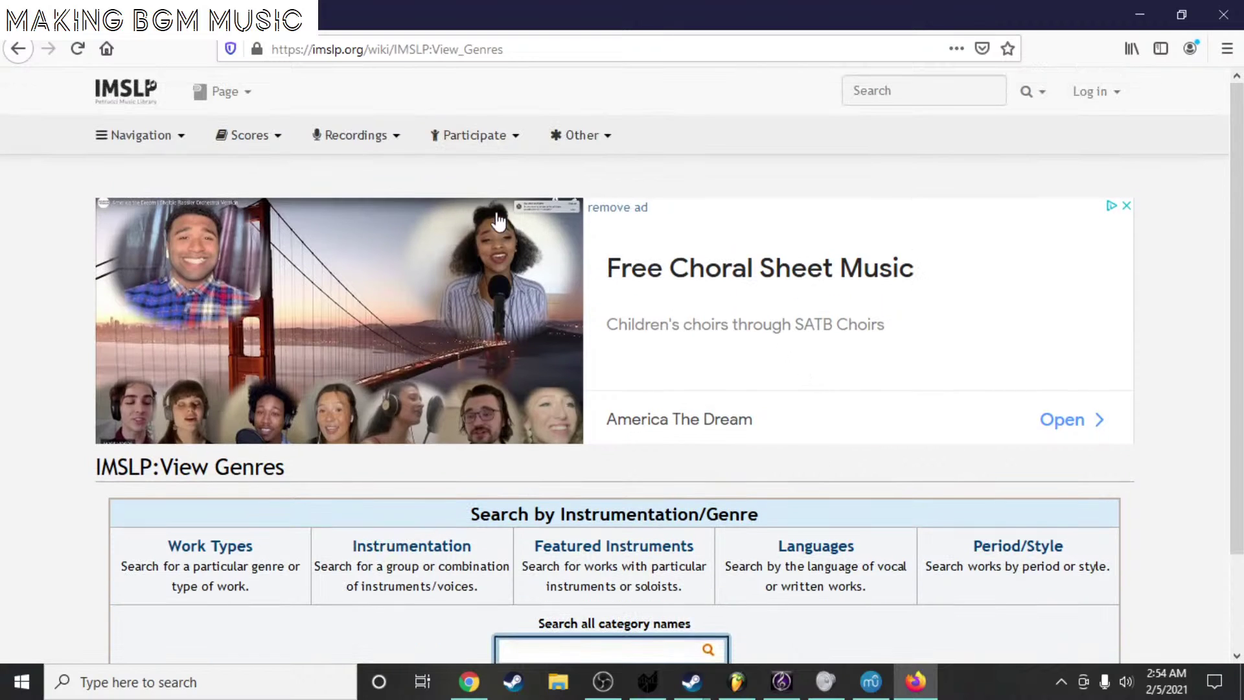
- Choose Scores > Time period to browse composers by era
{"action": "left_click", "coordinate": [255, 137]}
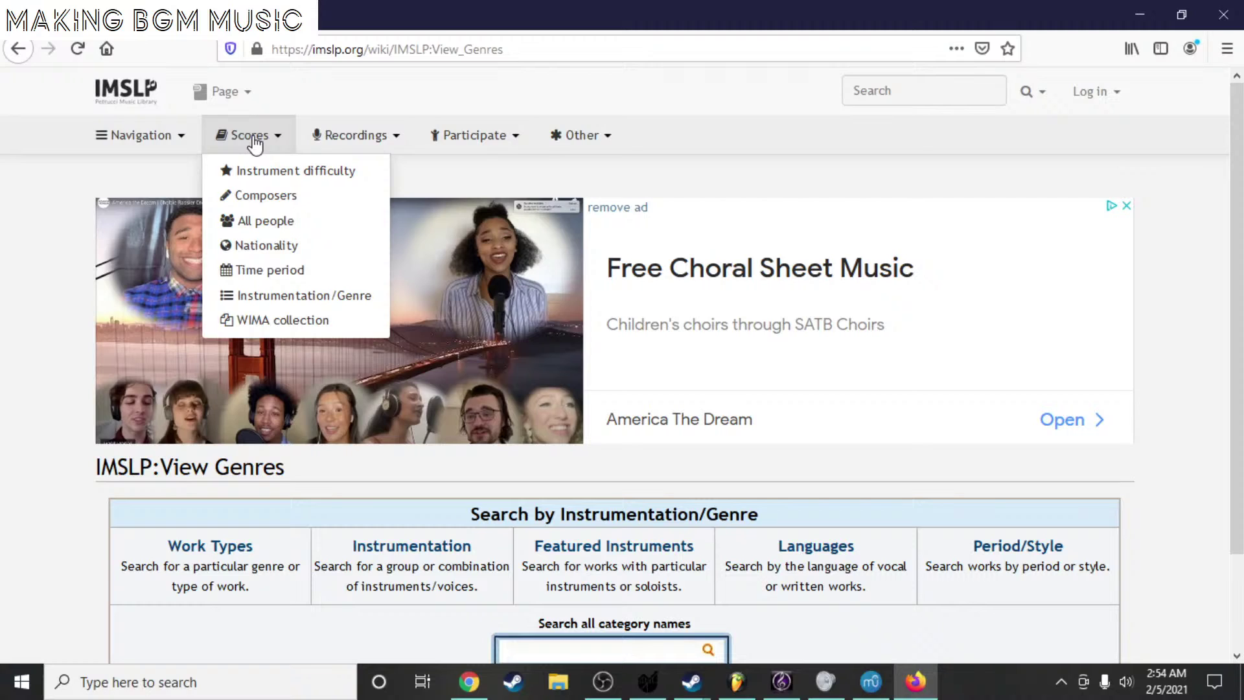
{"action": "left_click", "coordinate": [253, 136]}
{"action": "left_click", "coordinate": [254, 138]}
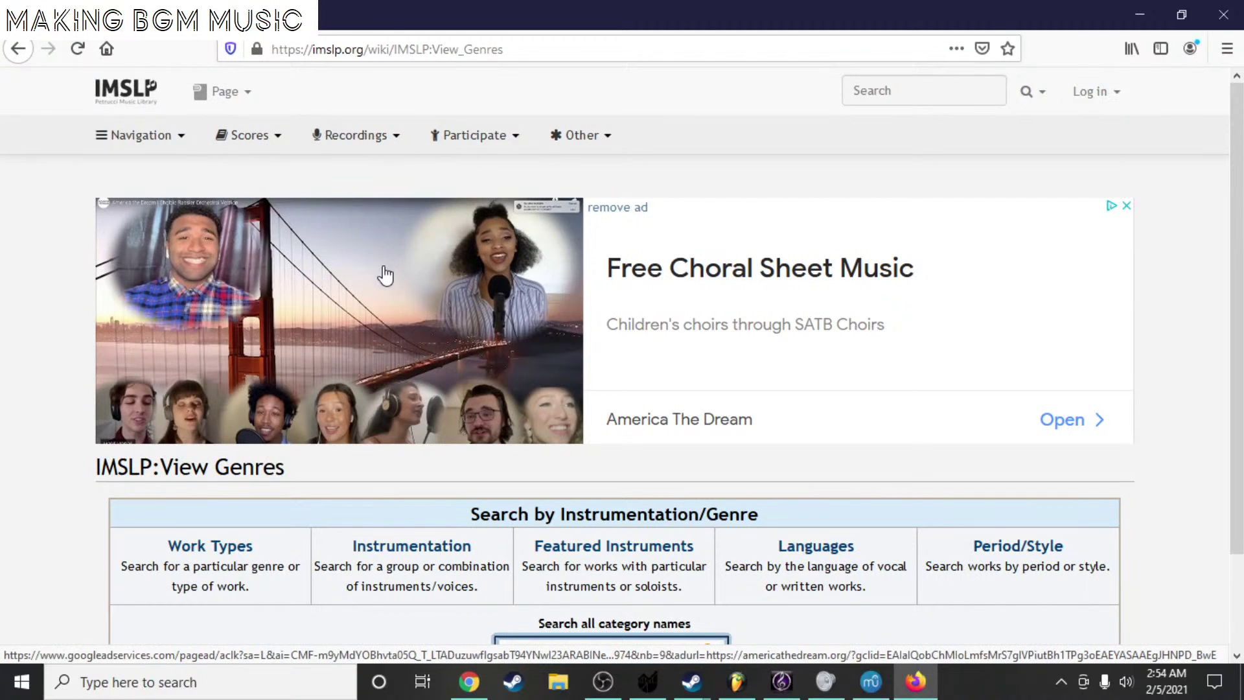
{"action": "left_click", "coordinate": [259, 138]}
{"action": "mouse_move", "coordinate": [272, 143]}
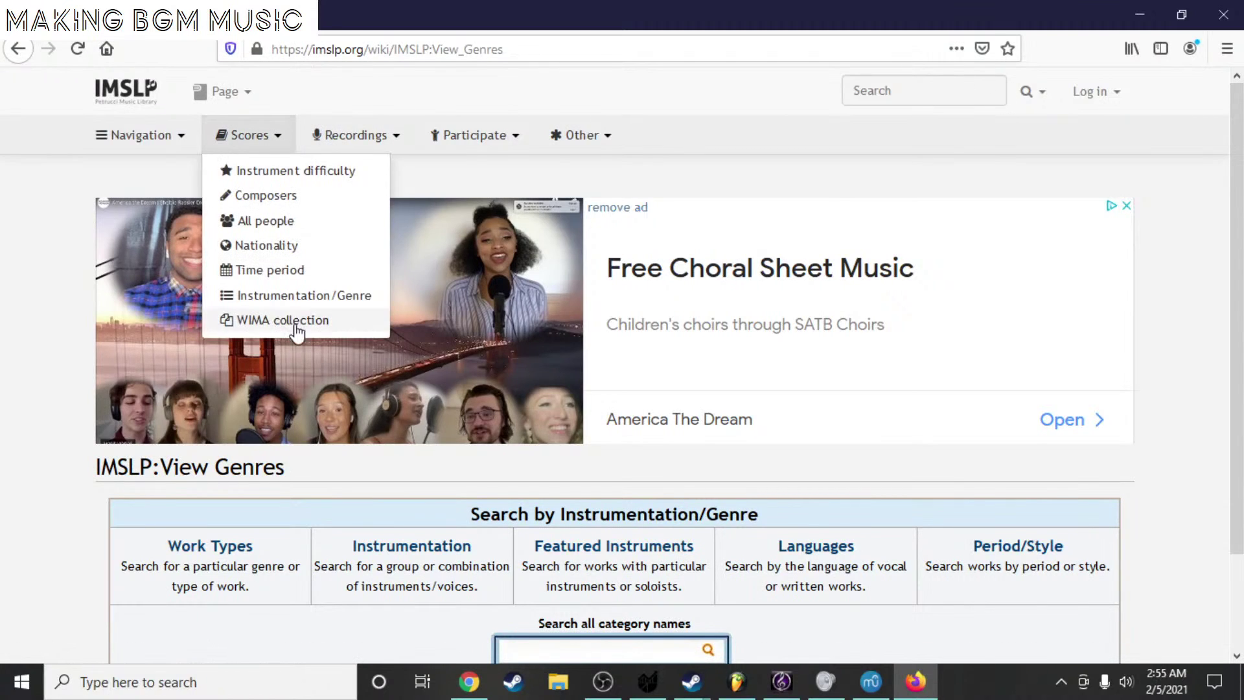
{"action": "left_click", "coordinate": [300, 271]}
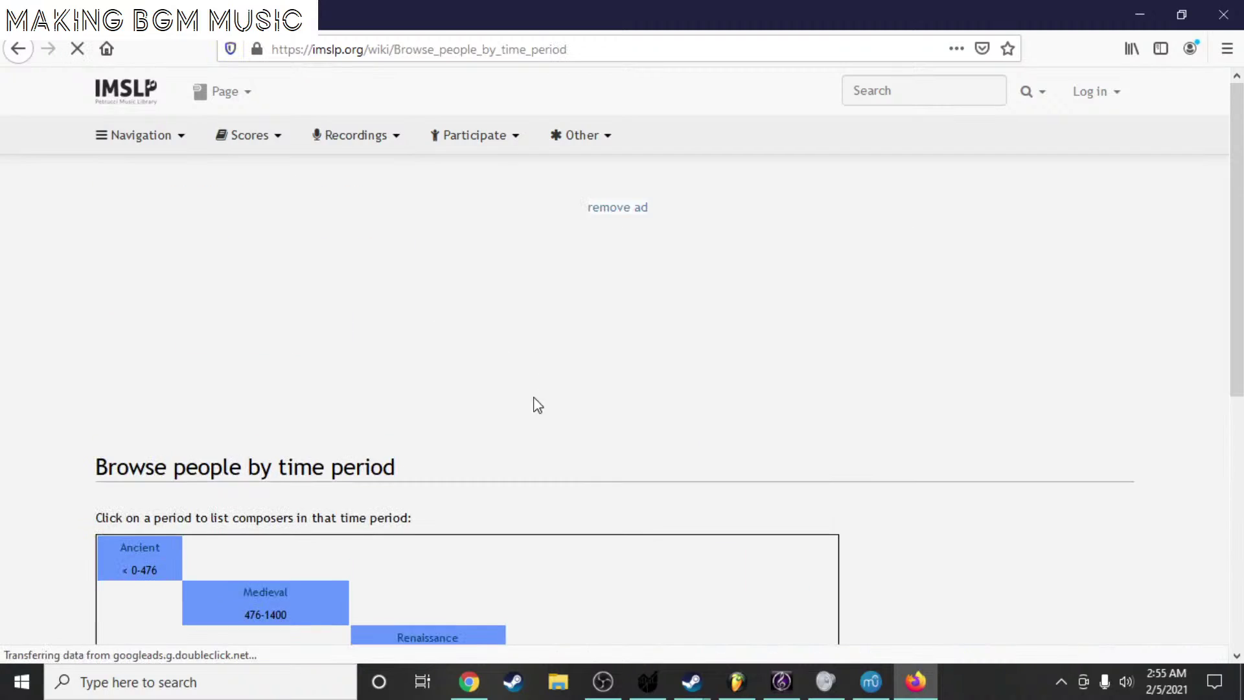
- Go through Romantic, next 200, and Anger, Louis to open Concert-Ouverture, Op.5
{"action": "scroll", "coordinate": [535, 398], "scroll_direction": "down", "scroll_amount": 5}
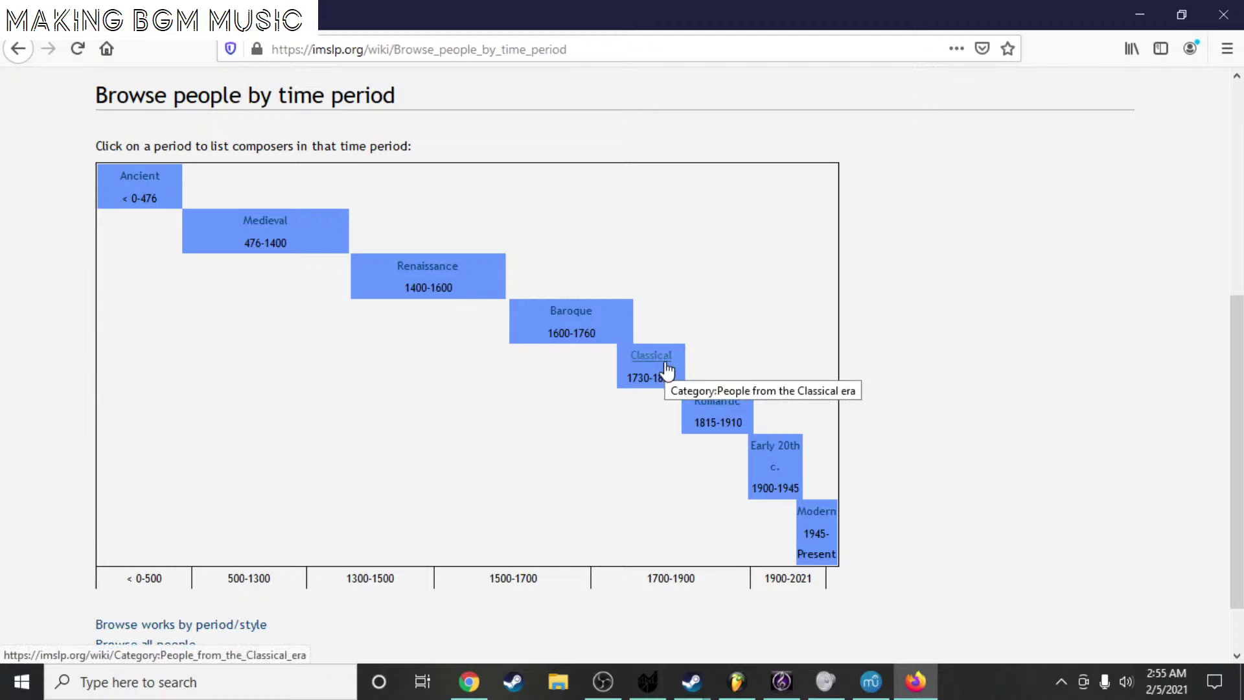
{"action": "left_click", "coordinate": [717, 415]}
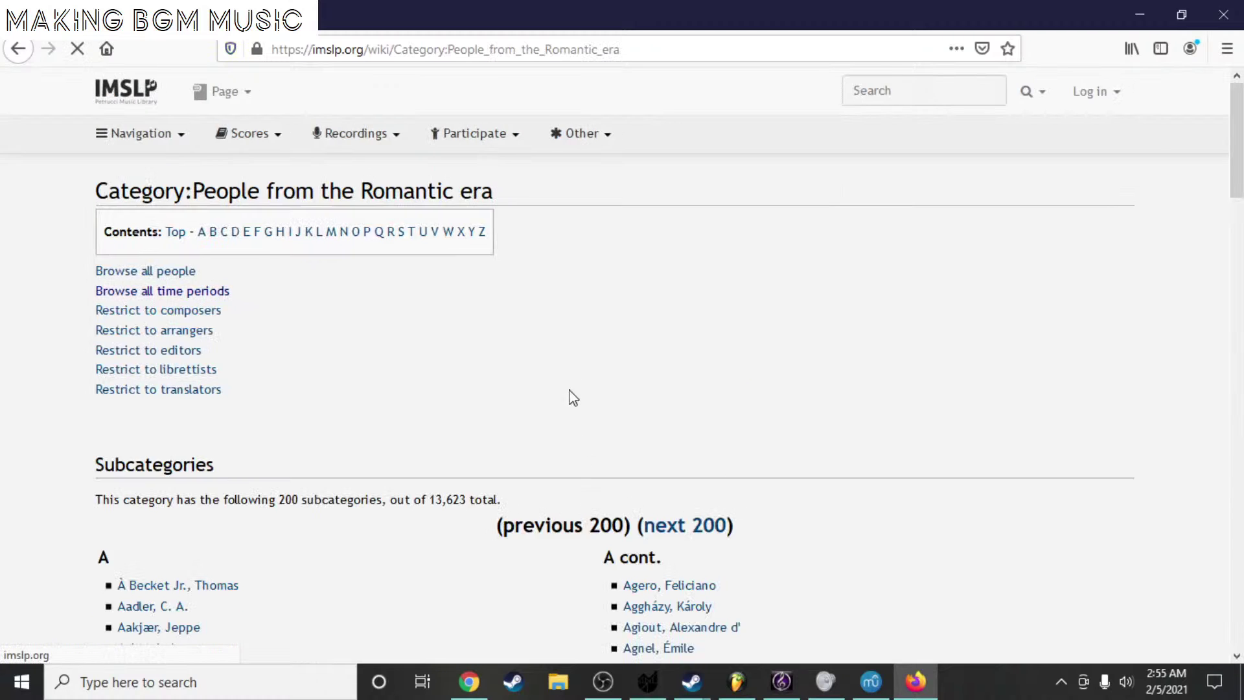
{"action": "scroll", "coordinate": [373, 298], "scroll_direction": "down", "scroll_amount": 20}
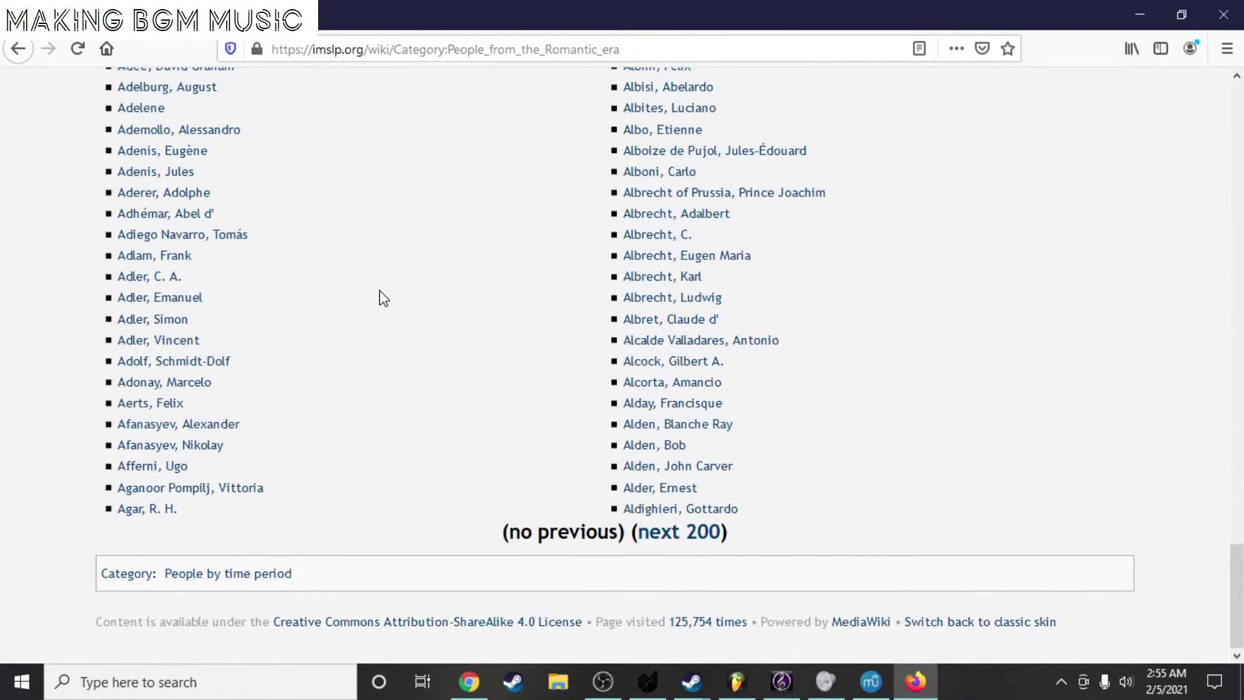
{"action": "left_click", "coordinate": [691, 532]}
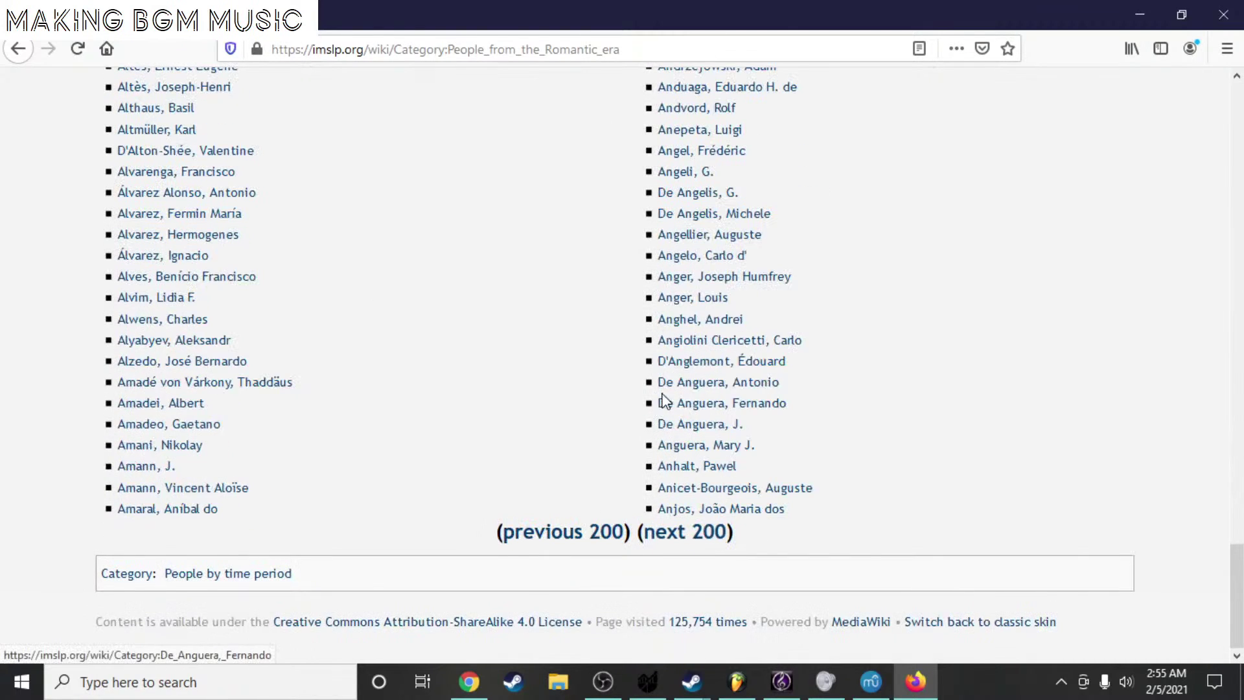
{"action": "left_click", "coordinate": [704, 305]}
{"action": "scroll", "coordinate": [809, 320], "scroll_direction": "down", "scroll_amount": 3}
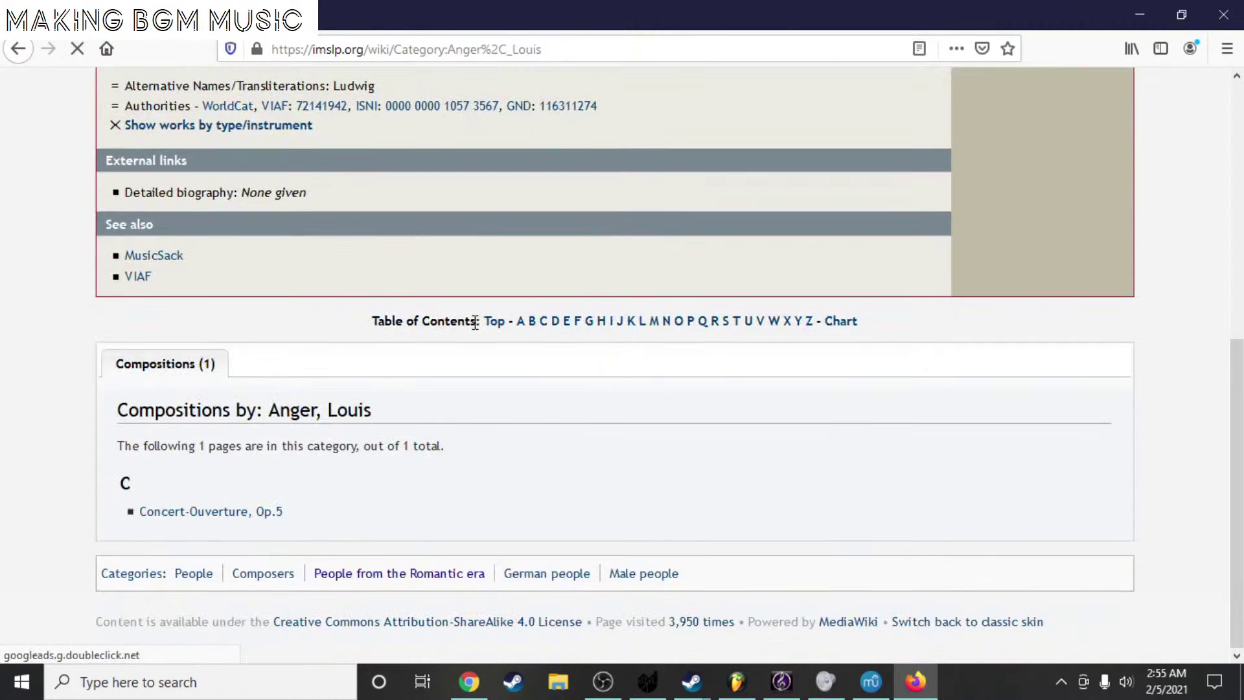
{"action": "left_click", "coordinate": [175, 512]}
{"action": "scroll", "coordinate": [486, 319], "scroll_direction": "down", "scroll_amount": 8}
{"action": "scroll", "coordinate": [888, 183], "scroll_direction": "up", "scroll_amount": 5}
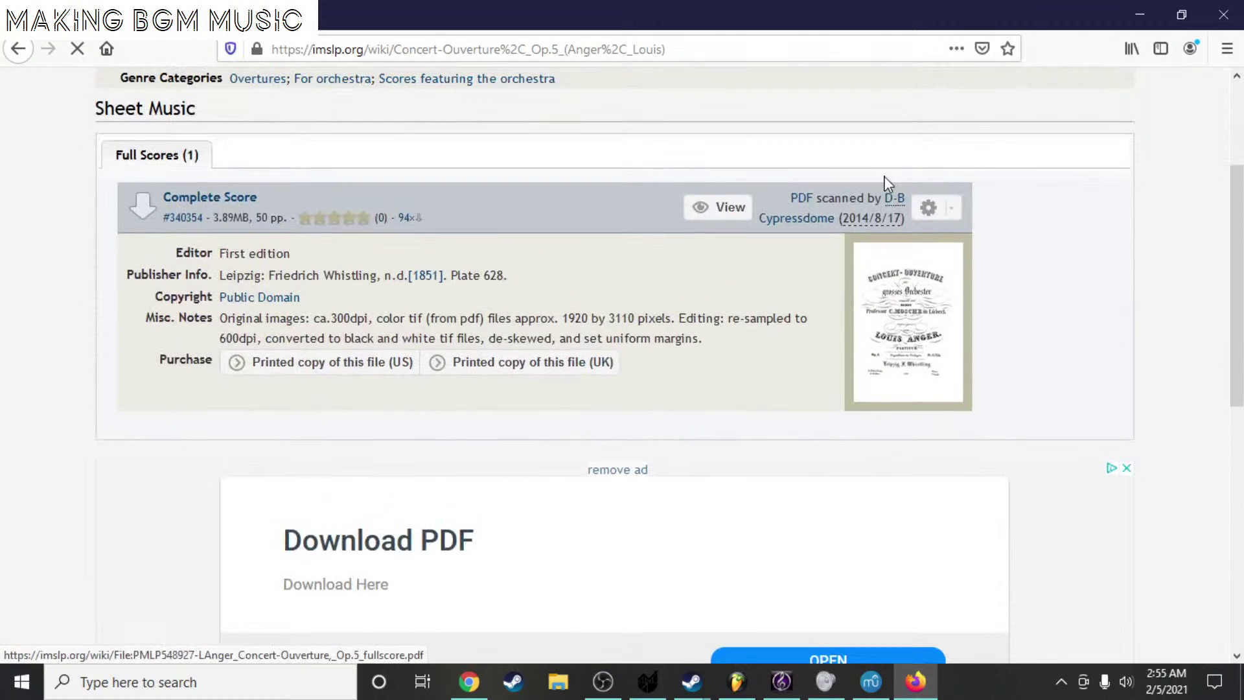
- View the Concert-Ouverture Complete Score PDF after accepting the disclaimer, scrolling through its pages
{"action": "left_click", "coordinate": [719, 207]}
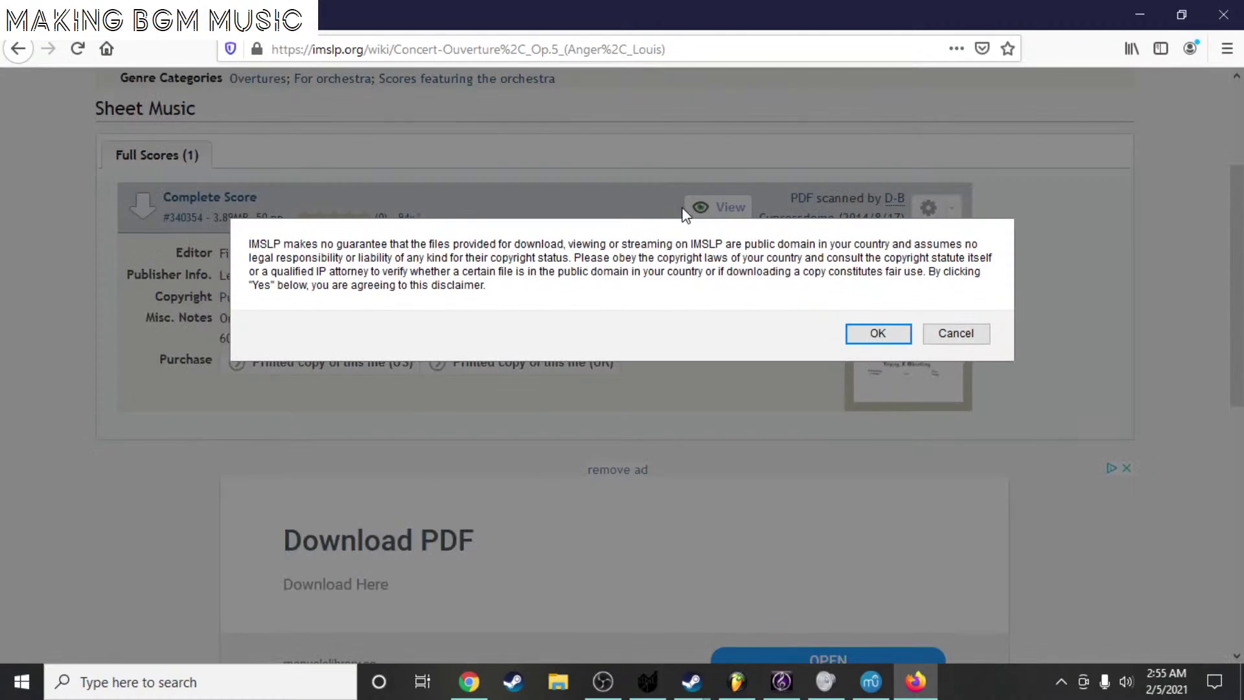
{"action": "left_click", "coordinate": [876, 334]}
{"action": "scroll", "coordinate": [650, 336], "scroll_direction": "down", "scroll_amount": 5}
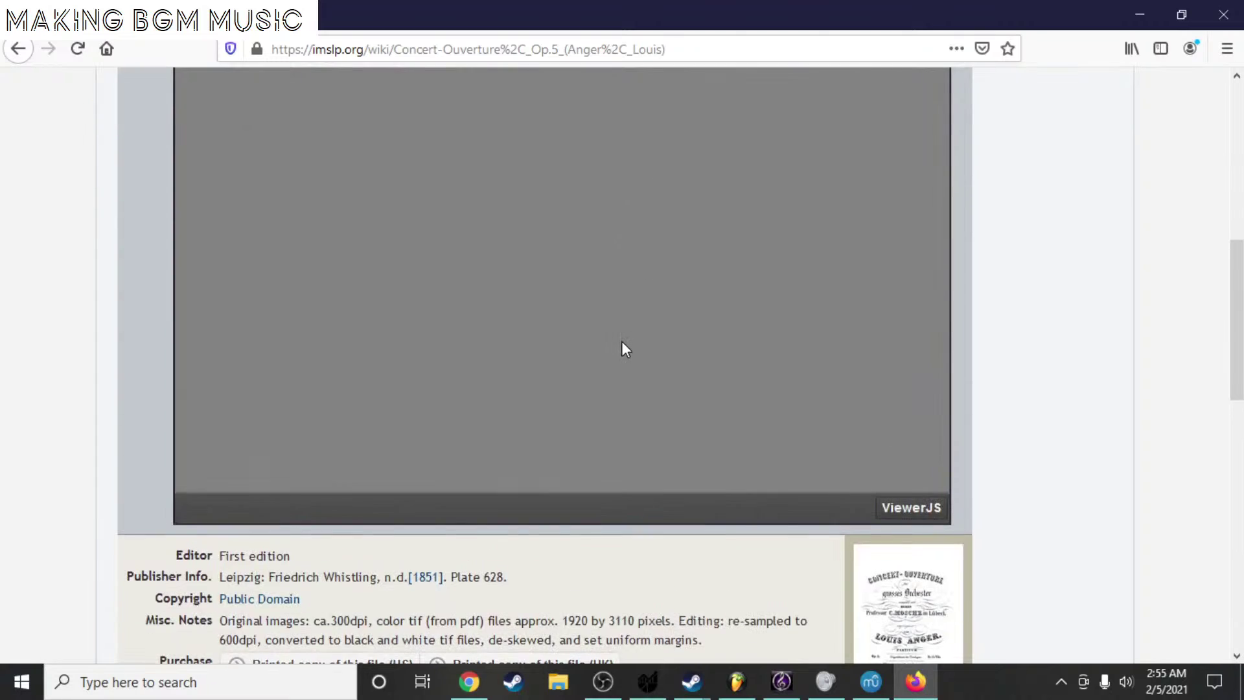
{"action": "scroll", "coordinate": [622, 347], "scroll_direction": "up", "scroll_amount": 2}
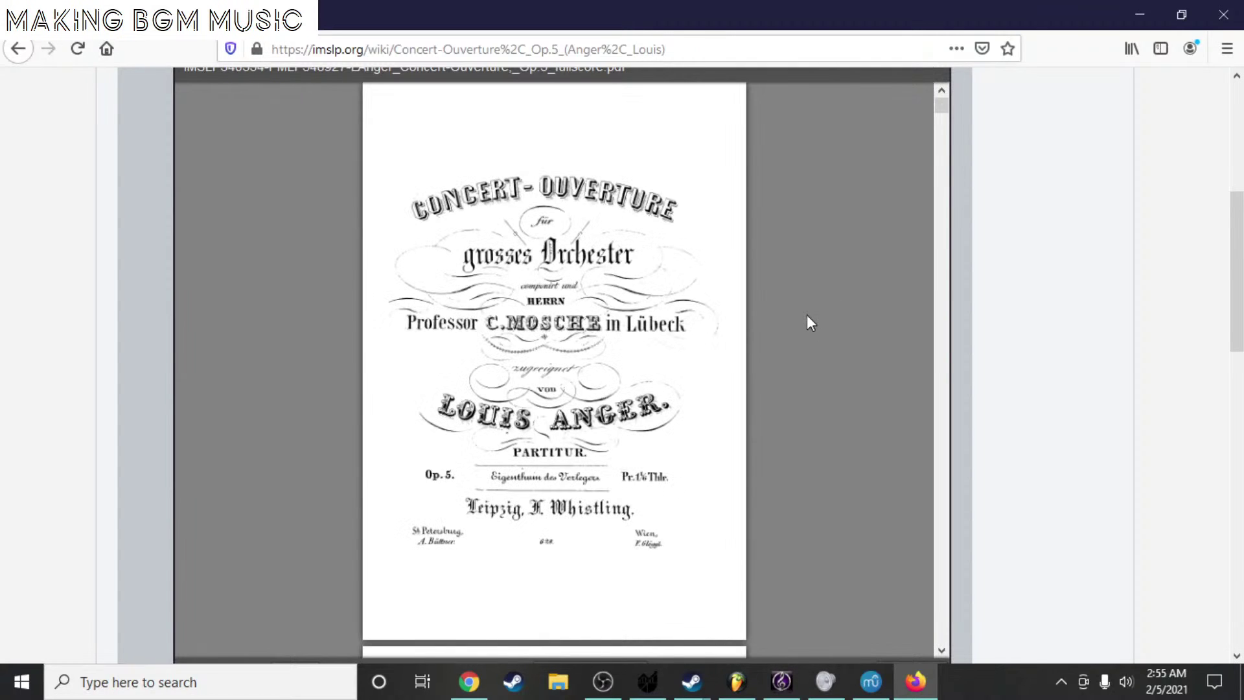
{"action": "scroll", "coordinate": [763, 354], "scroll_direction": "down", "scroll_amount": 10}
{"action": "scroll", "coordinate": [762, 349], "scroll_direction": "down", "scroll_amount": 5}
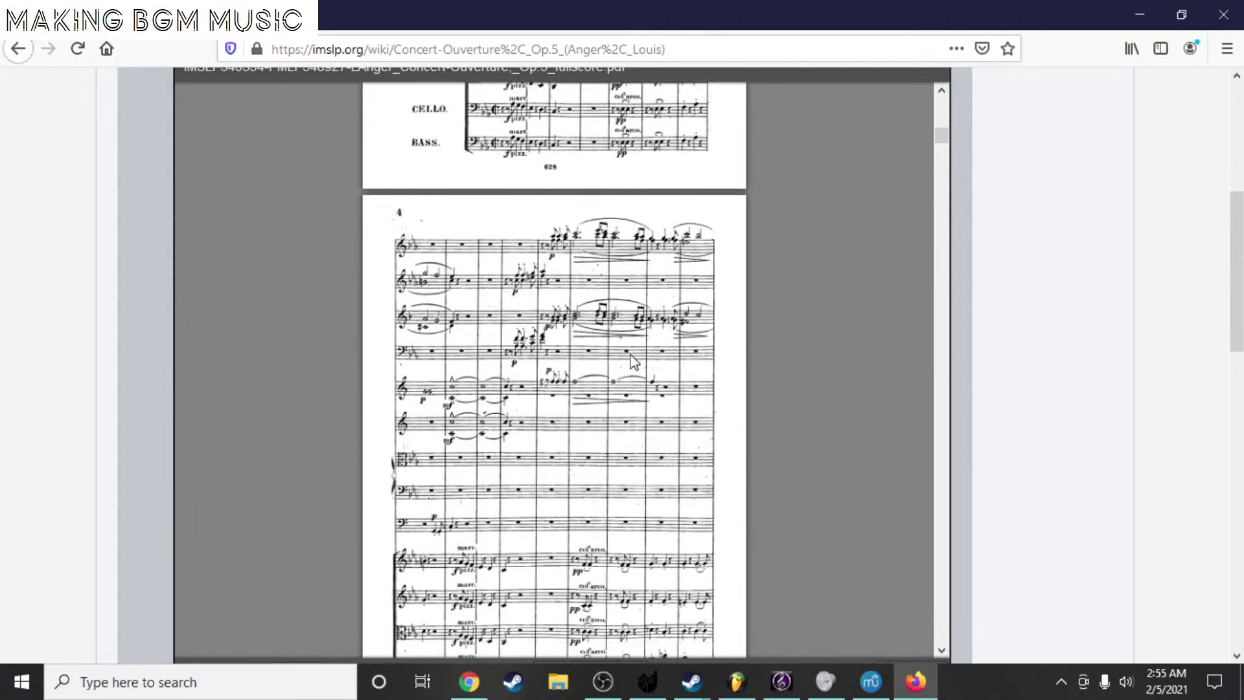
{"action": "scroll", "coordinate": [658, 389], "scroll_direction": "down", "scroll_amount": 5}
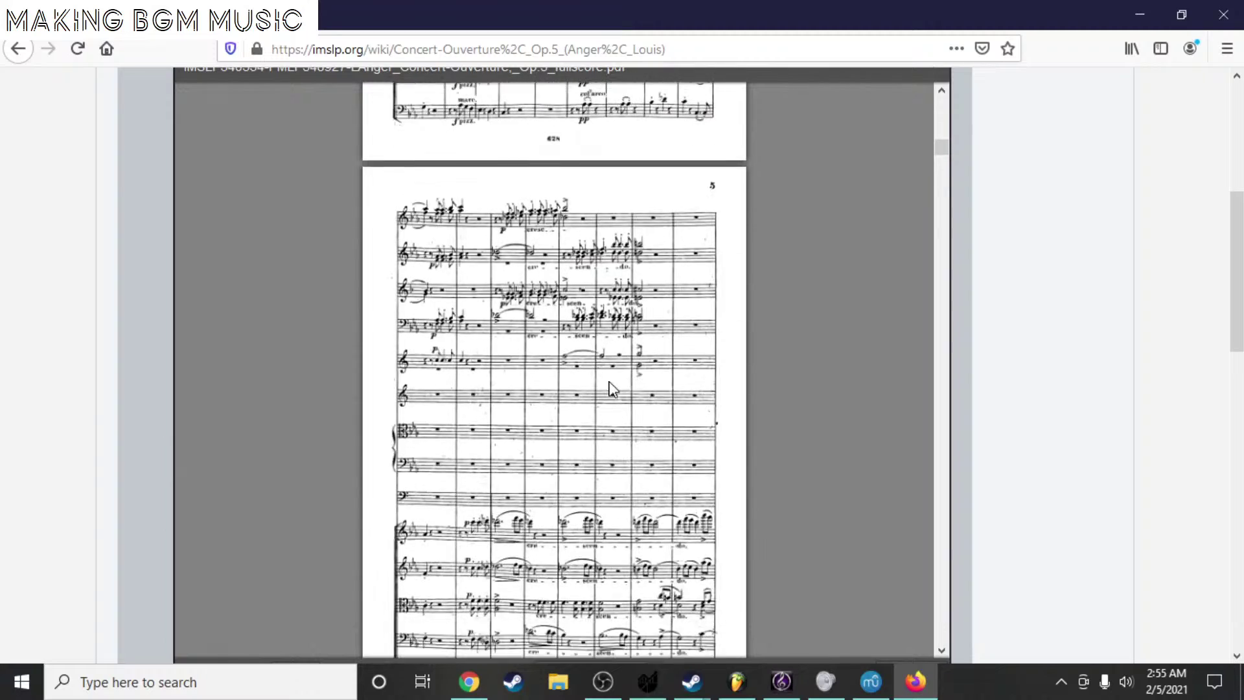
{"action": "scroll", "coordinate": [601, 399], "scroll_direction": "down", "scroll_amount": 7}
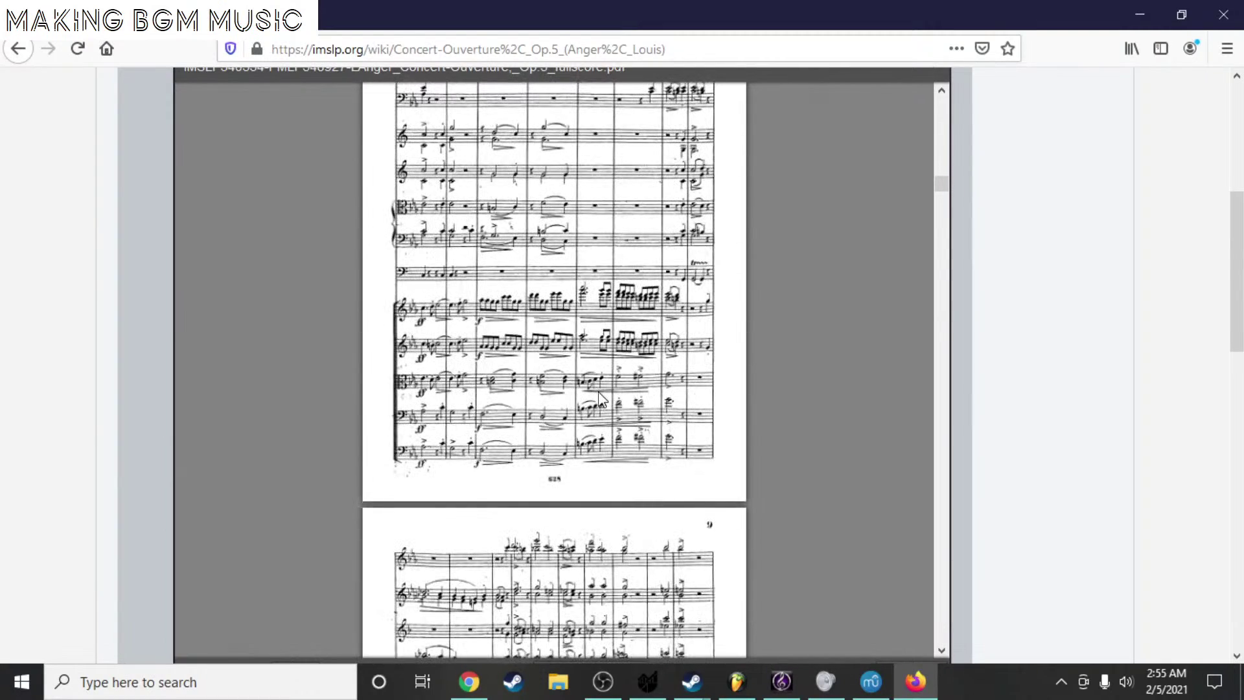
{"action": "scroll", "coordinate": [546, 376], "scroll_direction": "down", "scroll_amount": 20}
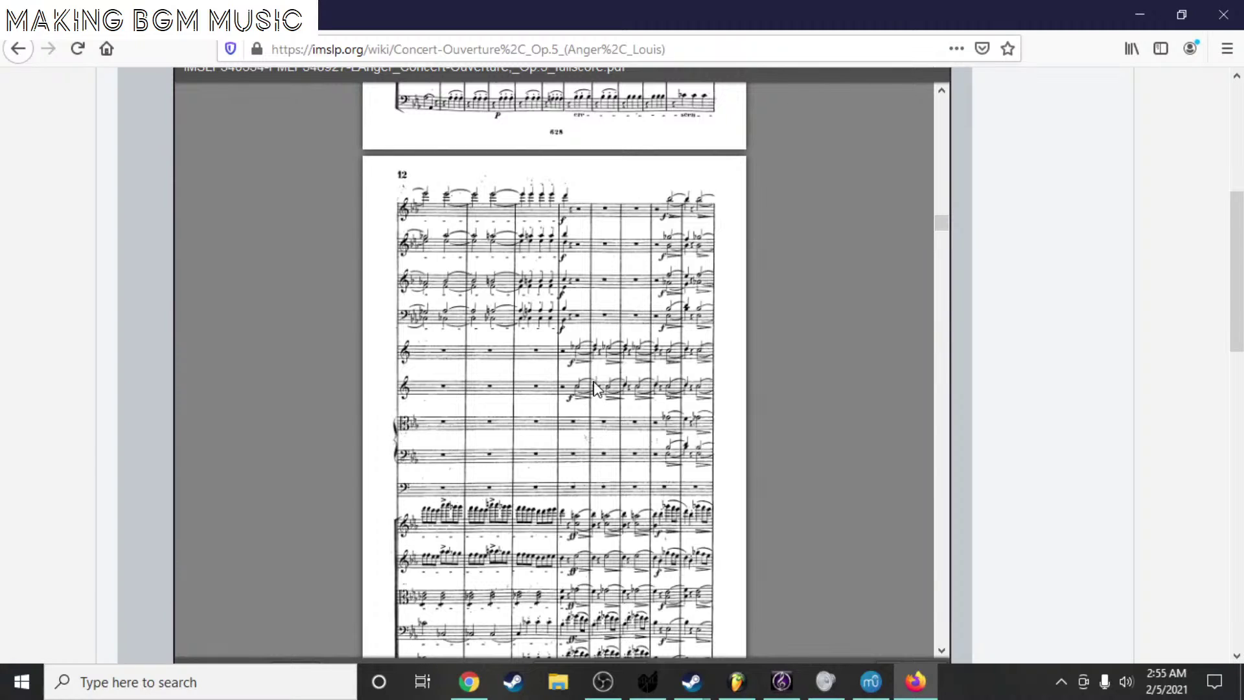
{"action": "scroll", "coordinate": [551, 376], "scroll_direction": "down", "scroll_amount": 9}
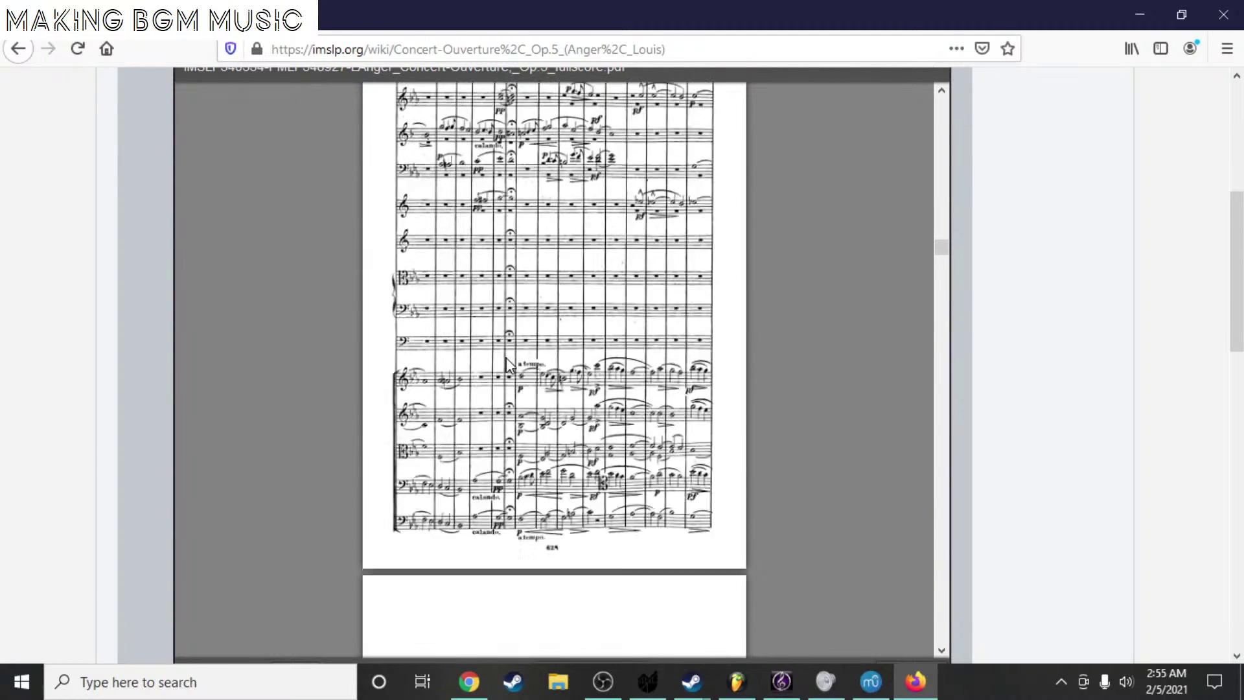
{"action": "scroll", "coordinate": [507, 365], "scroll_direction": "down", "scroll_amount": 5}
{"action": "scroll", "coordinate": [1044, 261], "scroll_direction": "up", "scroll_amount": 5}
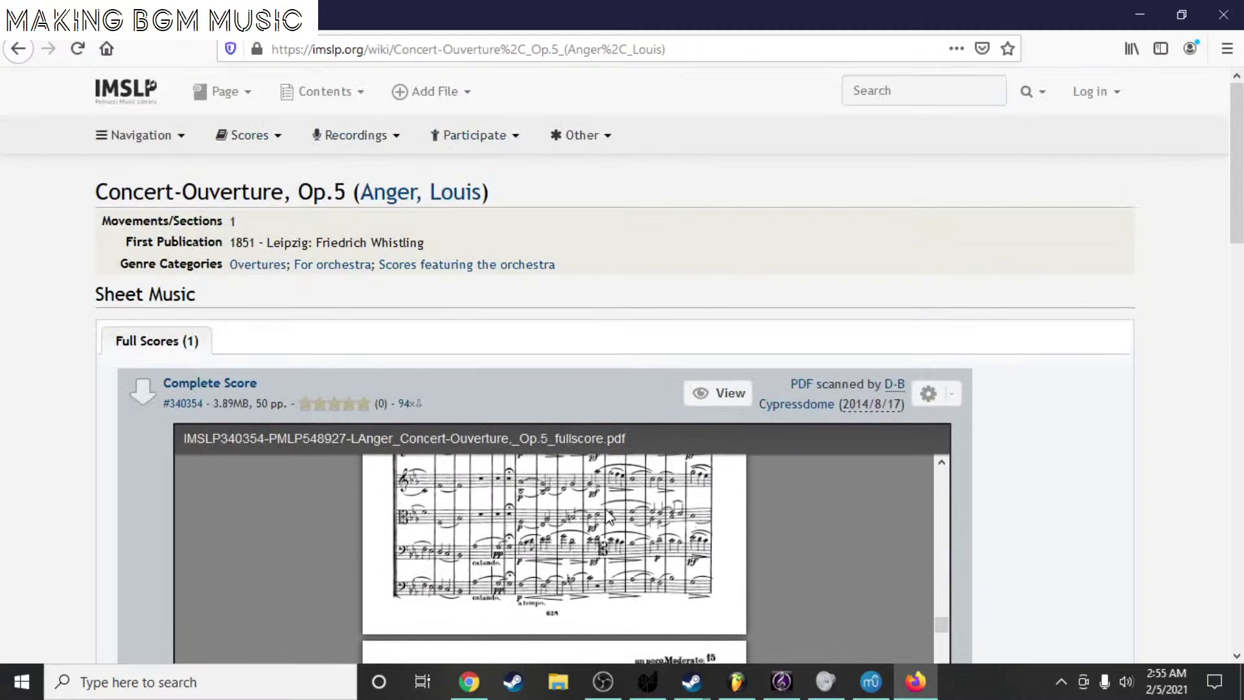
{"action": "scroll", "coordinate": [610, 517], "scroll_direction": "up", "scroll_amount": 10}
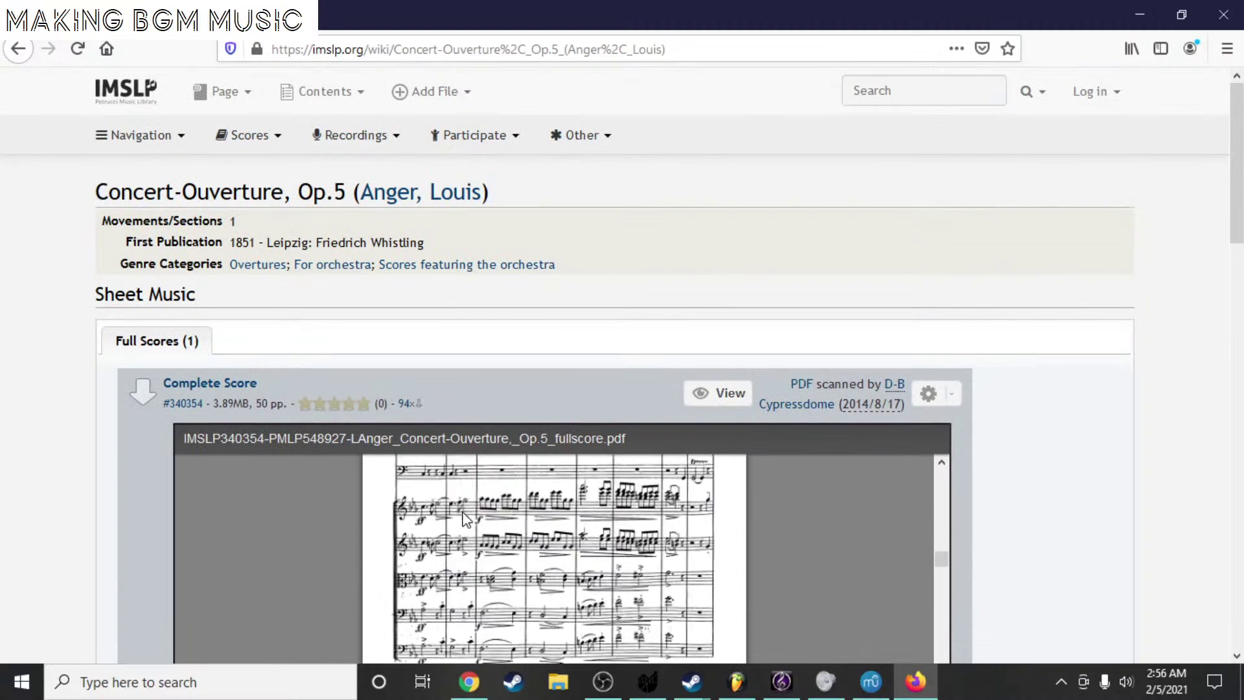
{"action": "scroll", "coordinate": [463, 516], "scroll_direction": "up", "scroll_amount": 10}
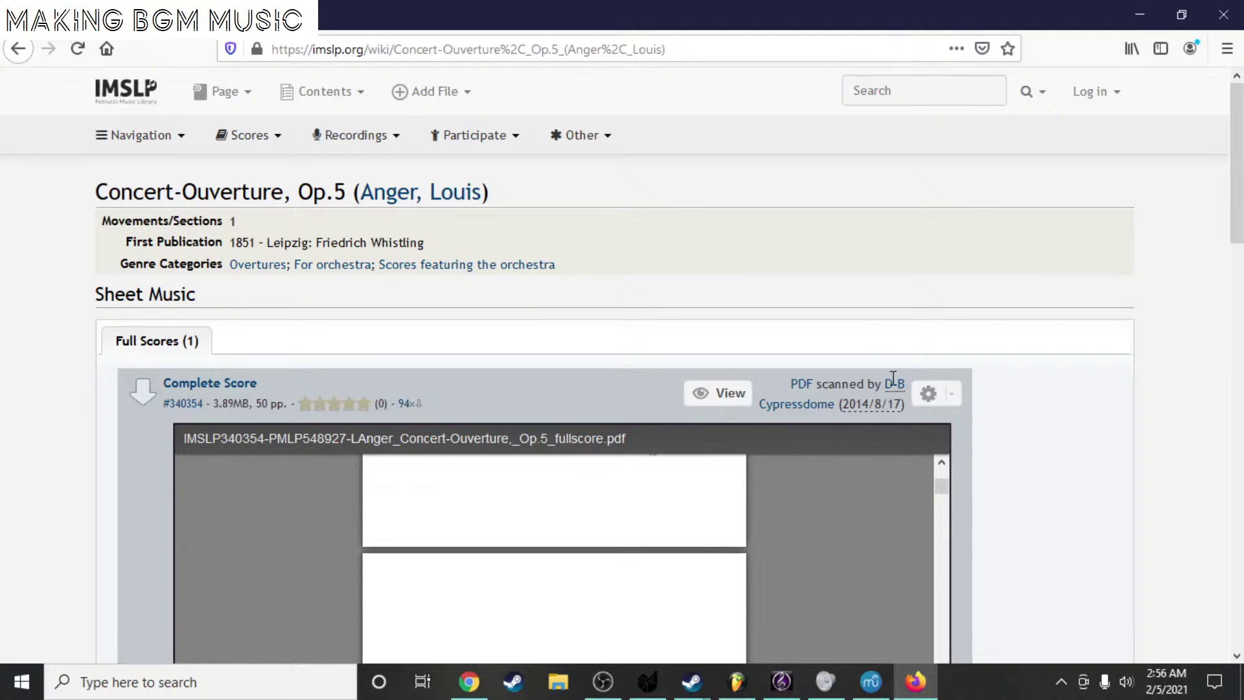
{"action": "scroll", "coordinate": [964, 333], "scroll_direction": "down", "scroll_amount": 5}
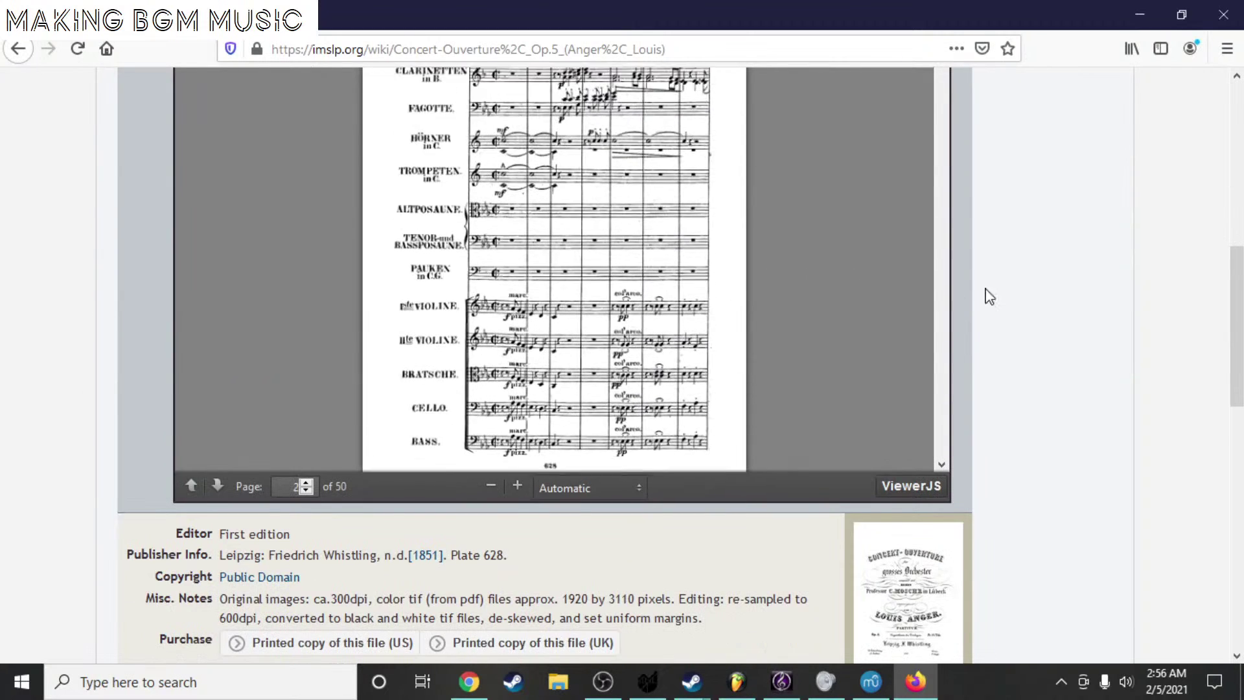
{"action": "scroll", "coordinate": [1037, 298], "scroll_direction": "up", "scroll_amount": 3}
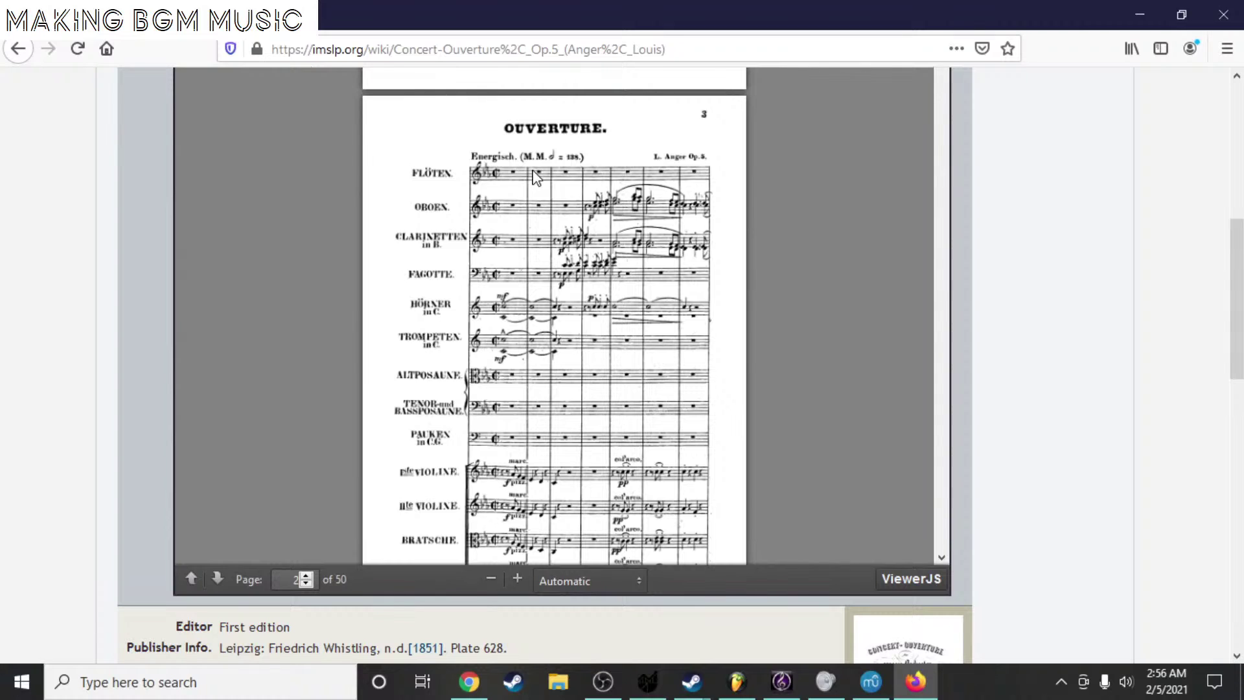
- Go to IMSLP's Main Page through the Navigation menu
{"action": "scroll", "coordinate": [535, 177], "scroll_direction": "up", "scroll_amount": 10}
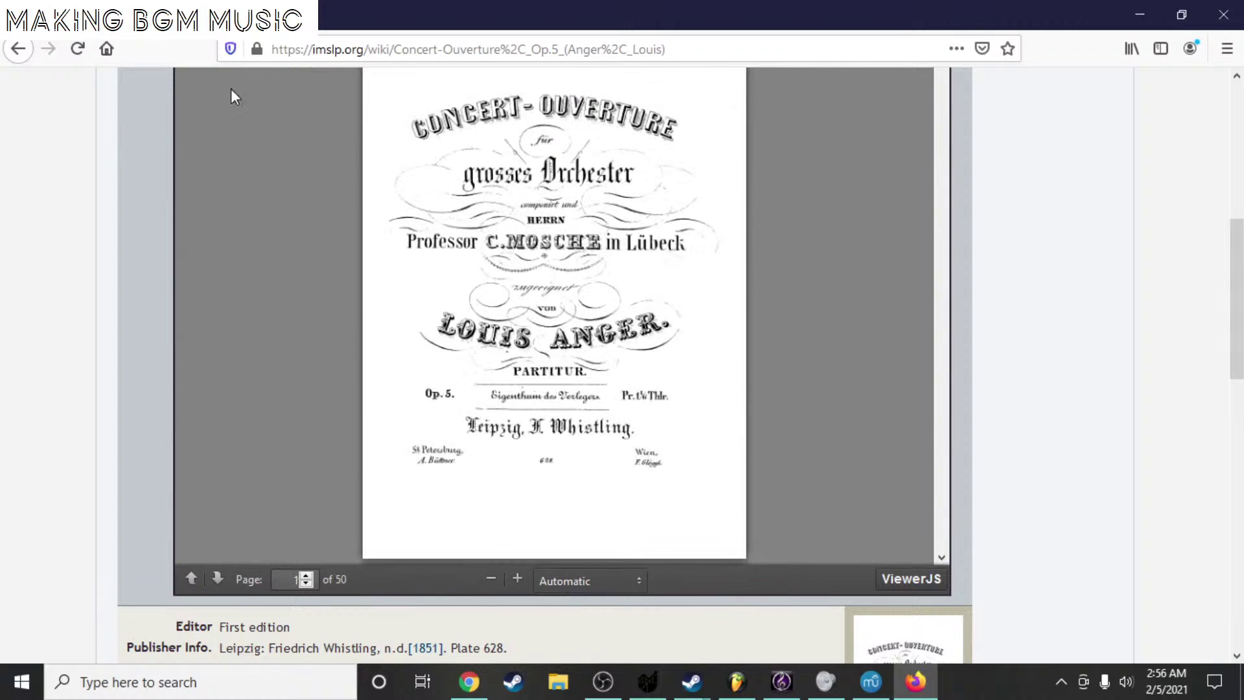
{"action": "scroll", "coordinate": [61, 181], "scroll_direction": "up", "scroll_amount": 6}
{"action": "mouse_move", "coordinate": [131, 147]}
{"action": "left_click", "coordinate": [141, 169]}
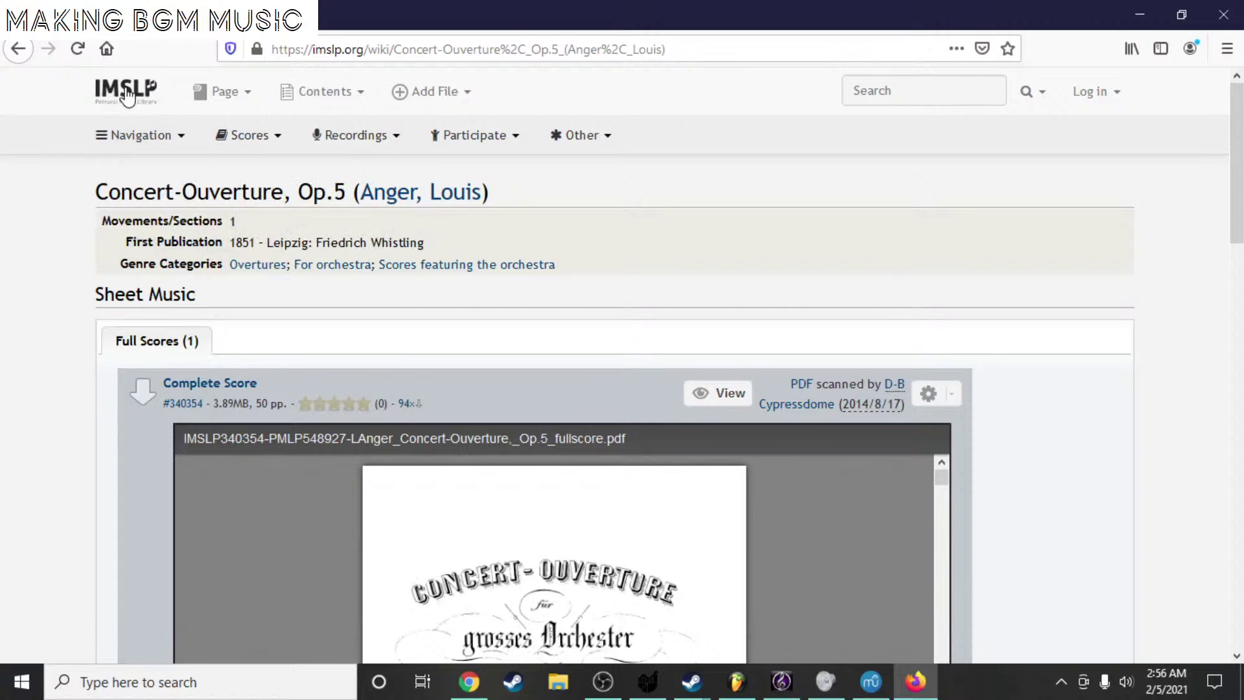
{"action": "scroll", "coordinate": [538, 424], "scroll_direction": "down", "scroll_amount": 7}
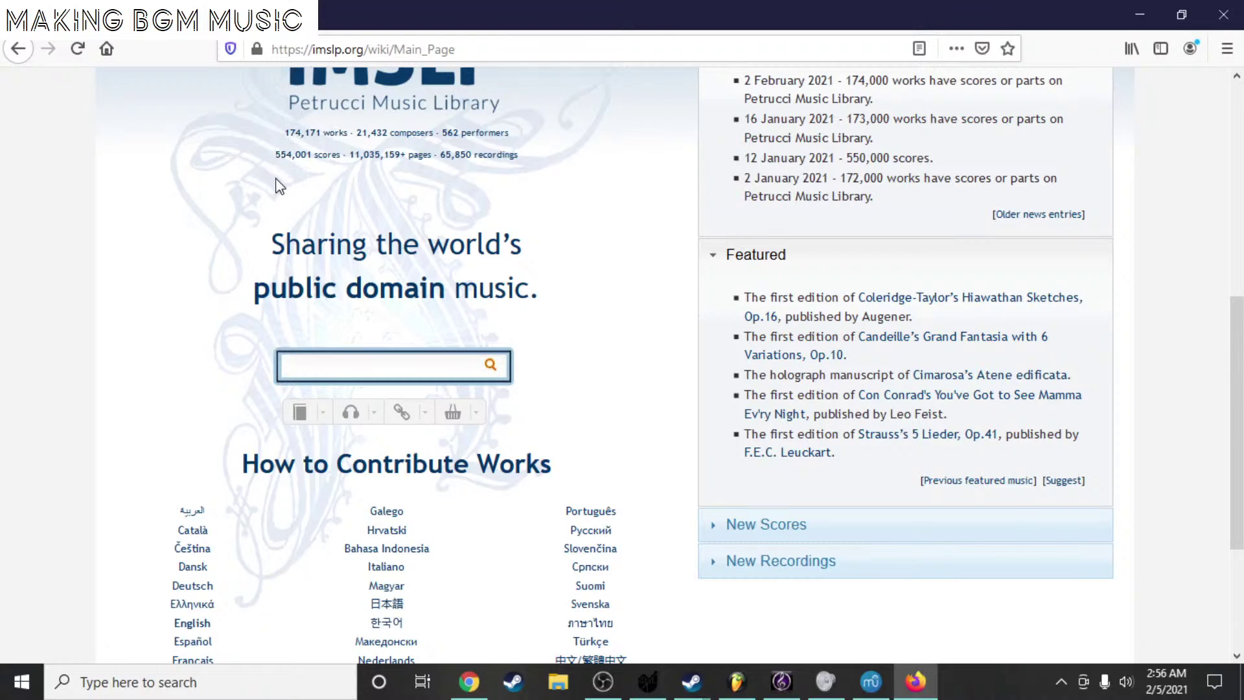
- Return to the top of IMSLP's Main Page and show the Scores browsing menu
{"action": "scroll", "coordinate": [402, 185], "scroll_direction": "up", "scroll_amount": 2}
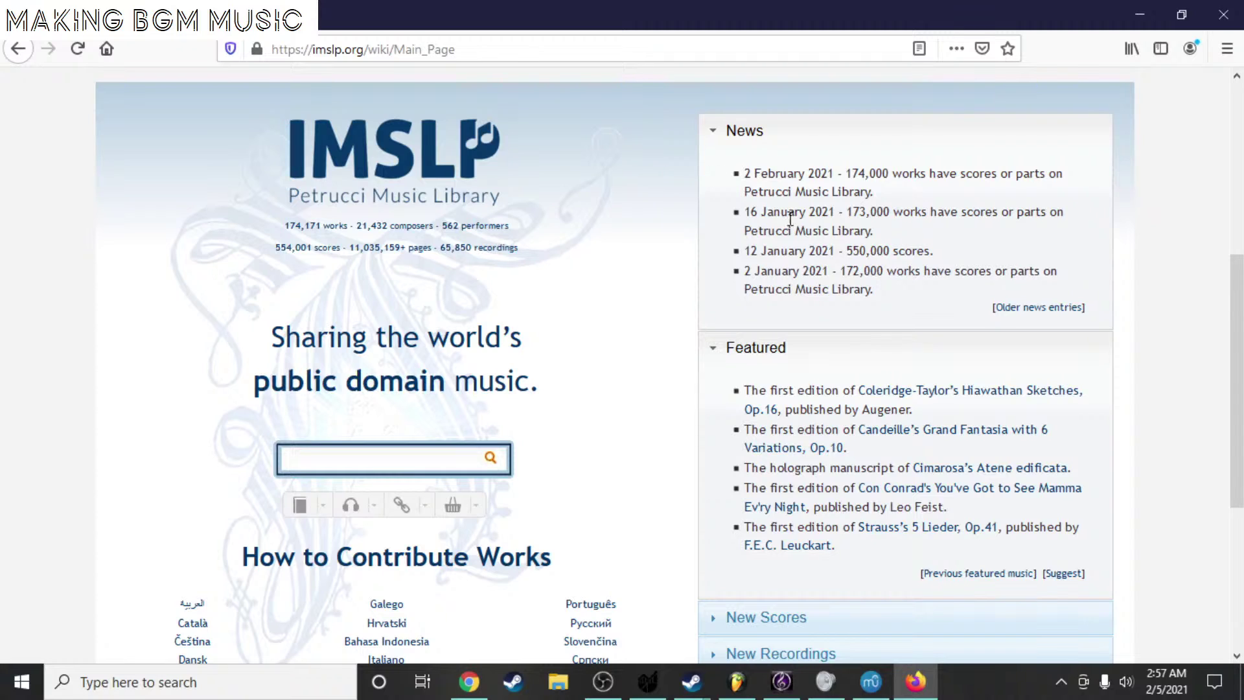
{"action": "scroll", "coordinate": [792, 224], "scroll_direction": "up", "scroll_amount": 5}
{"action": "left_click", "coordinate": [316, 138]}
{"action": "left_click", "coordinate": [259, 142]}
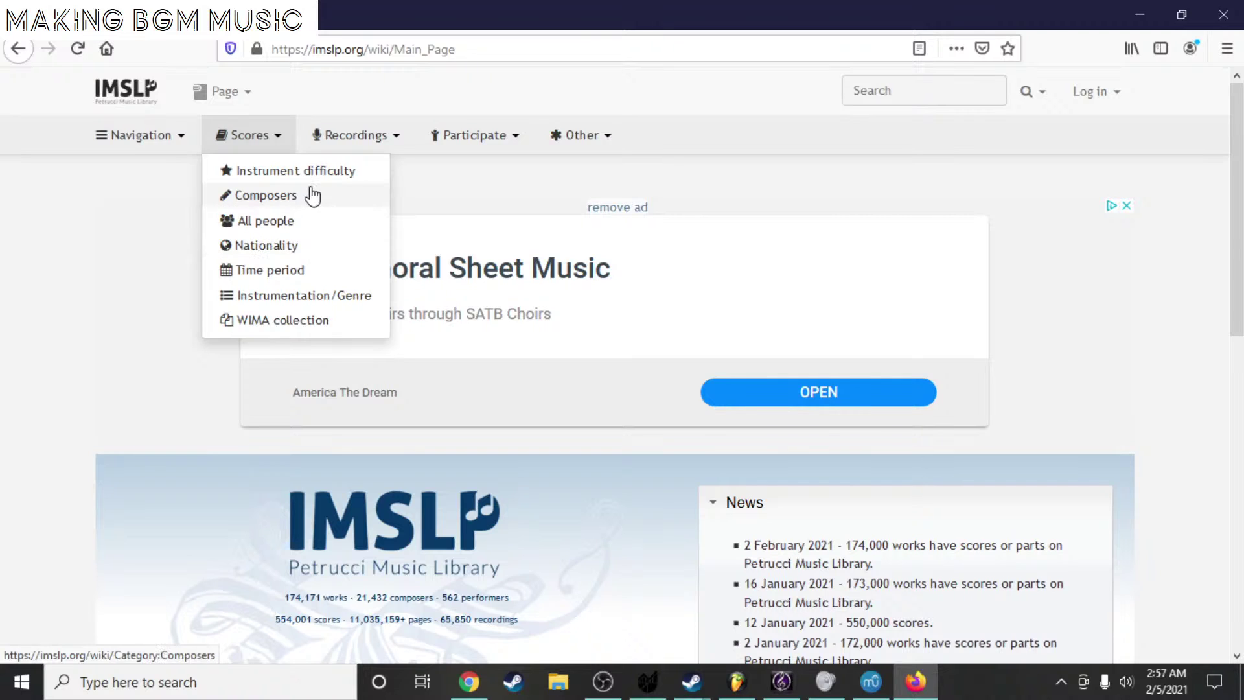
- Open Scores > Instrumentation/Genre and its Instrumentation category list
{"action": "left_click", "coordinate": [339, 295]}
{"action": "scroll", "coordinate": [594, 339], "scroll_direction": "down", "scroll_amount": 2}
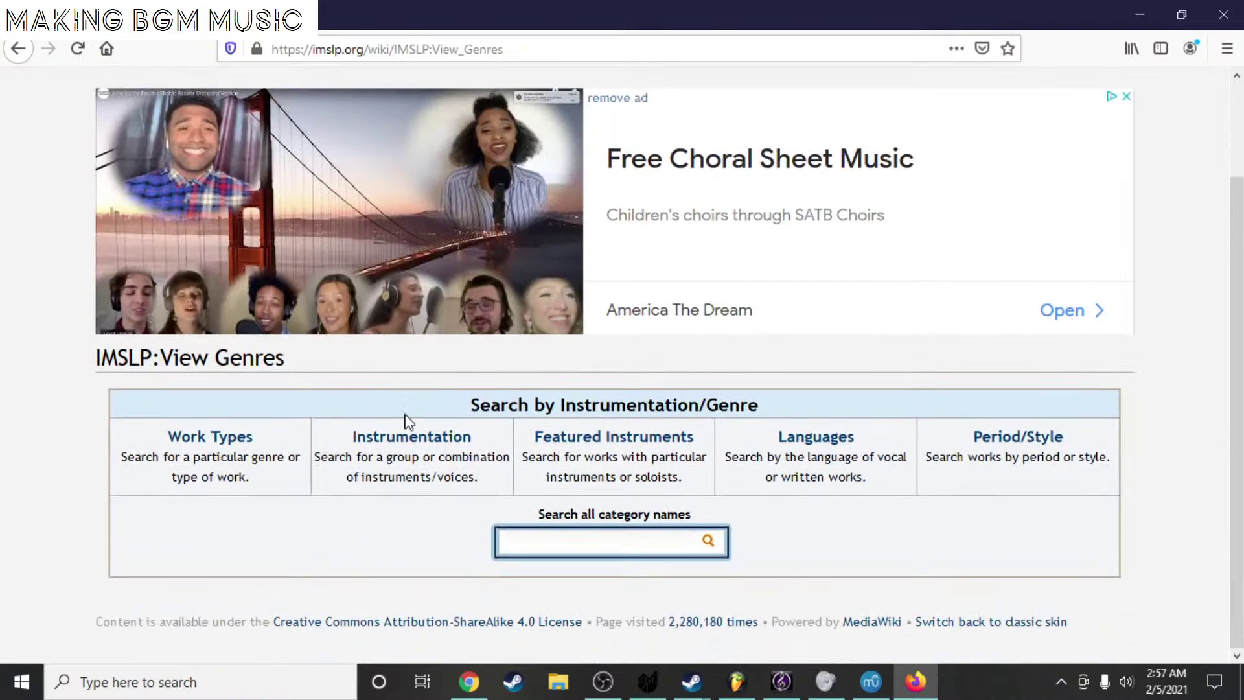
{"action": "left_click", "coordinate": [412, 444]}
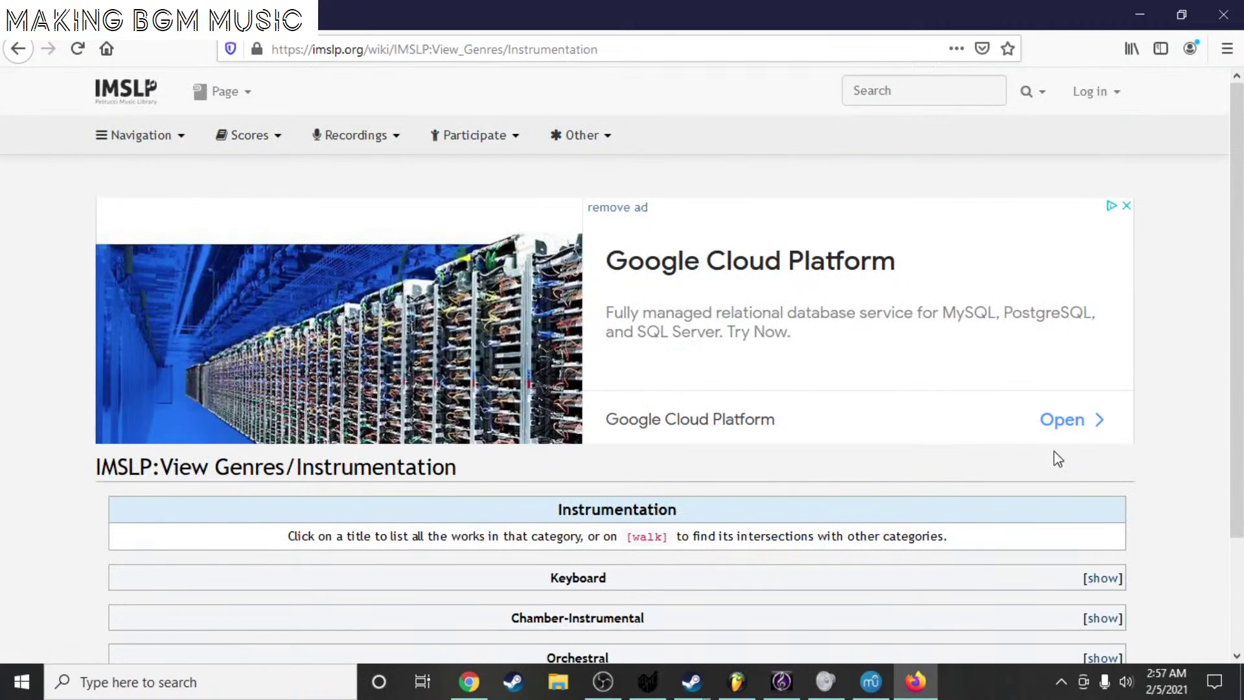
{"action": "scroll", "coordinate": [1043, 455], "scroll_direction": "down", "scroll_amount": 2}
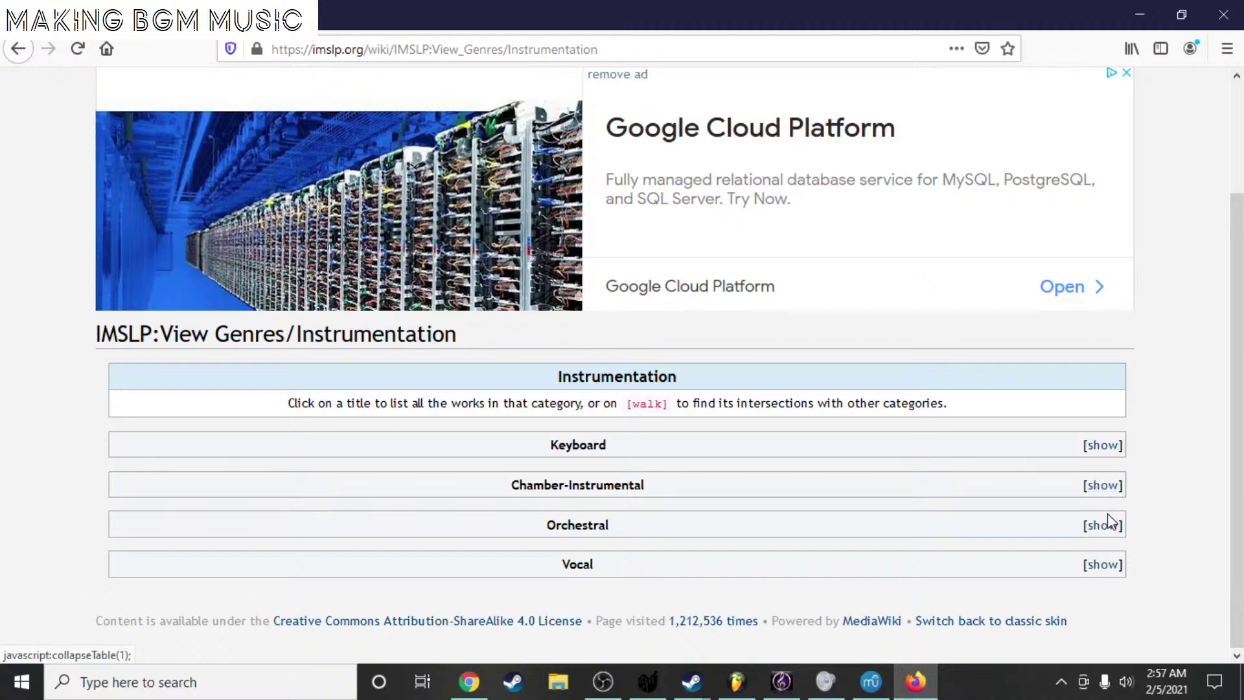
- Expand the Orchestral category to list its orchestral genres
{"action": "left_click", "coordinate": [1104, 566]}
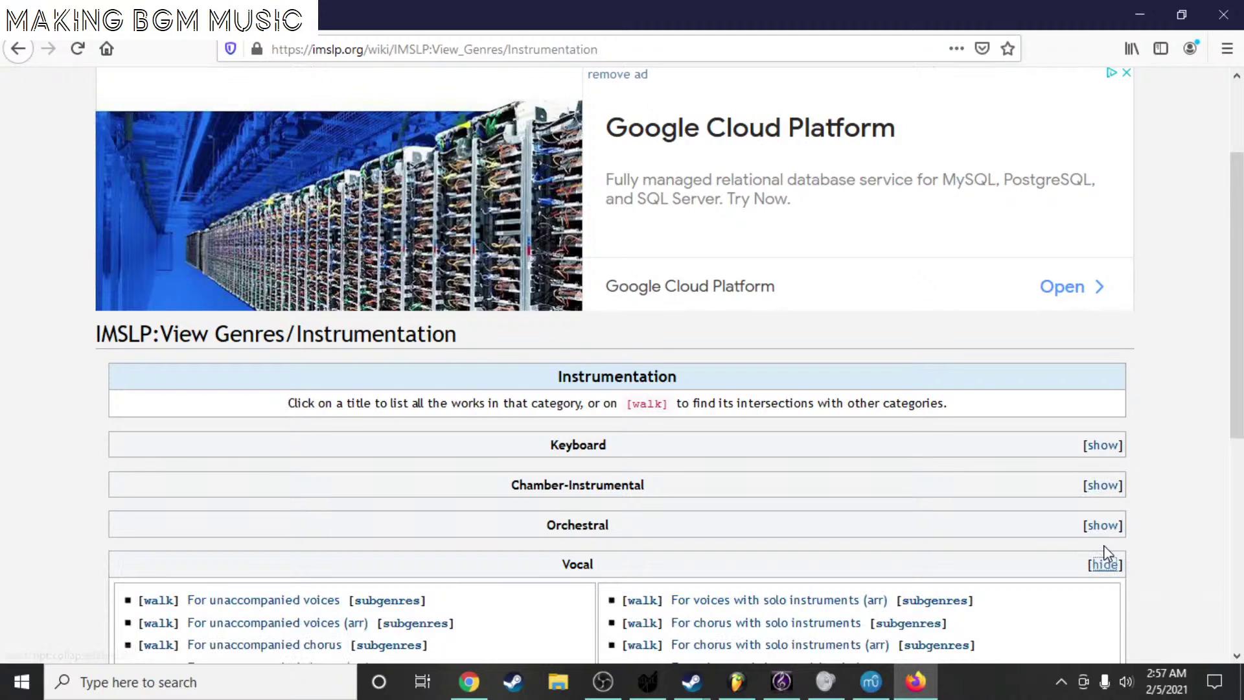
{"action": "left_click", "coordinate": [1101, 565]}
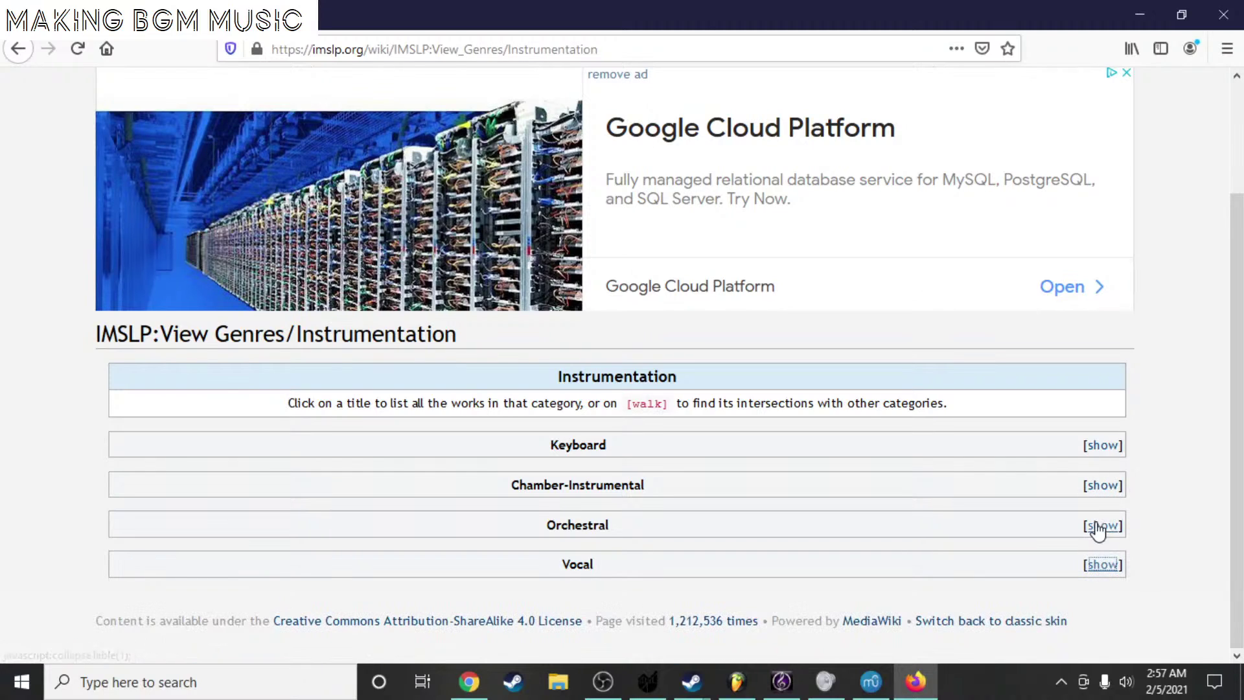
{"action": "left_click", "coordinate": [1102, 525]}
{"action": "scroll", "coordinate": [1053, 530], "scroll_direction": "down", "scroll_amount": 3}
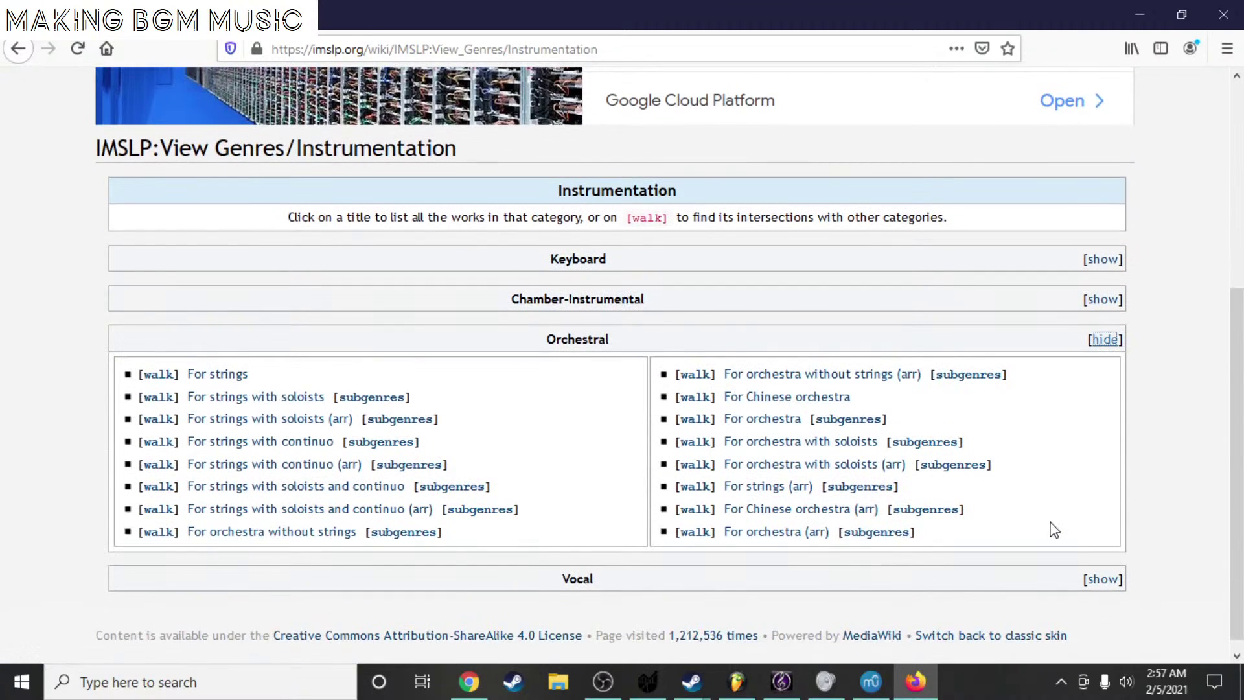
{"action": "scroll", "coordinate": [600, 411], "scroll_direction": "up", "scroll_amount": 5}
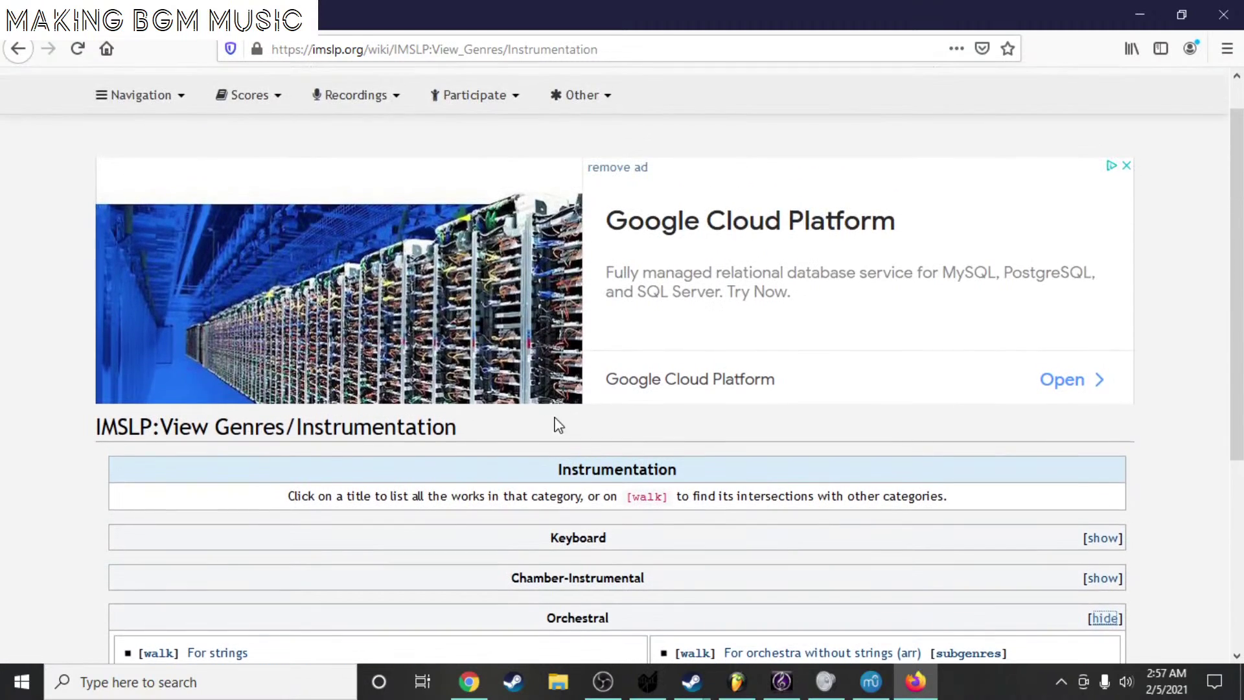
{"action": "scroll", "coordinate": [554, 426], "scroll_direction": "up", "scroll_amount": 1}
{"action": "mouse_move", "coordinate": [265, 156]}
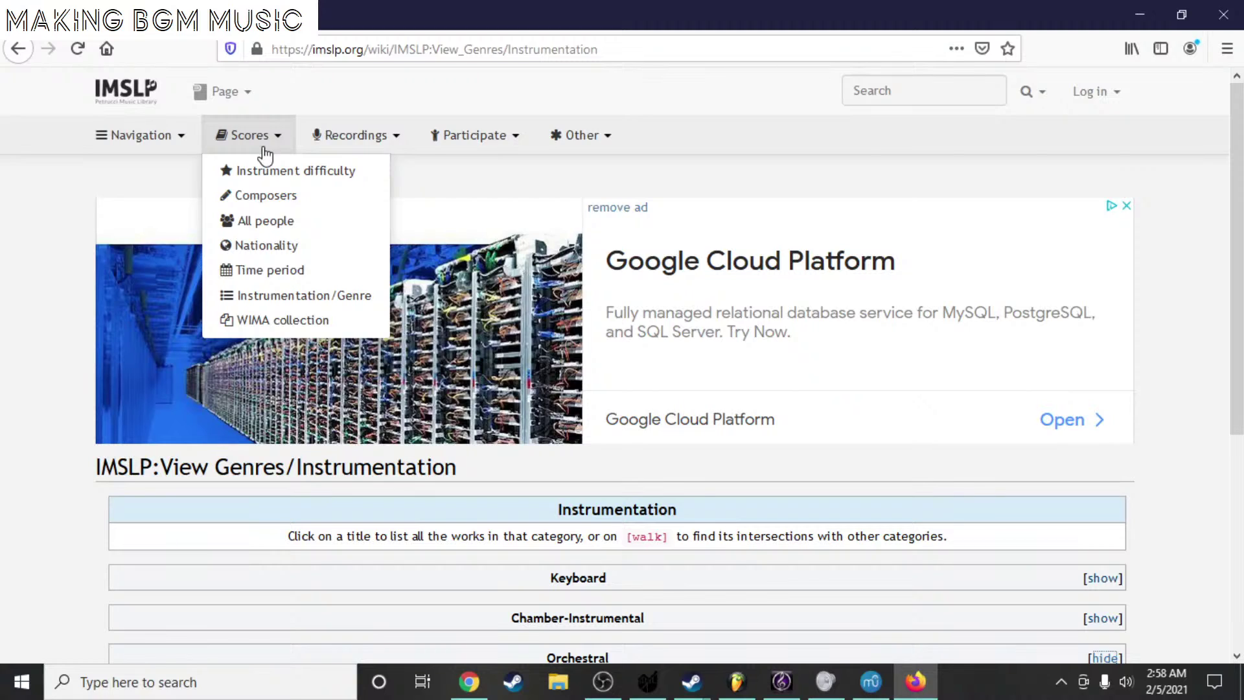
{"action": "left_click", "coordinate": [469, 682]}
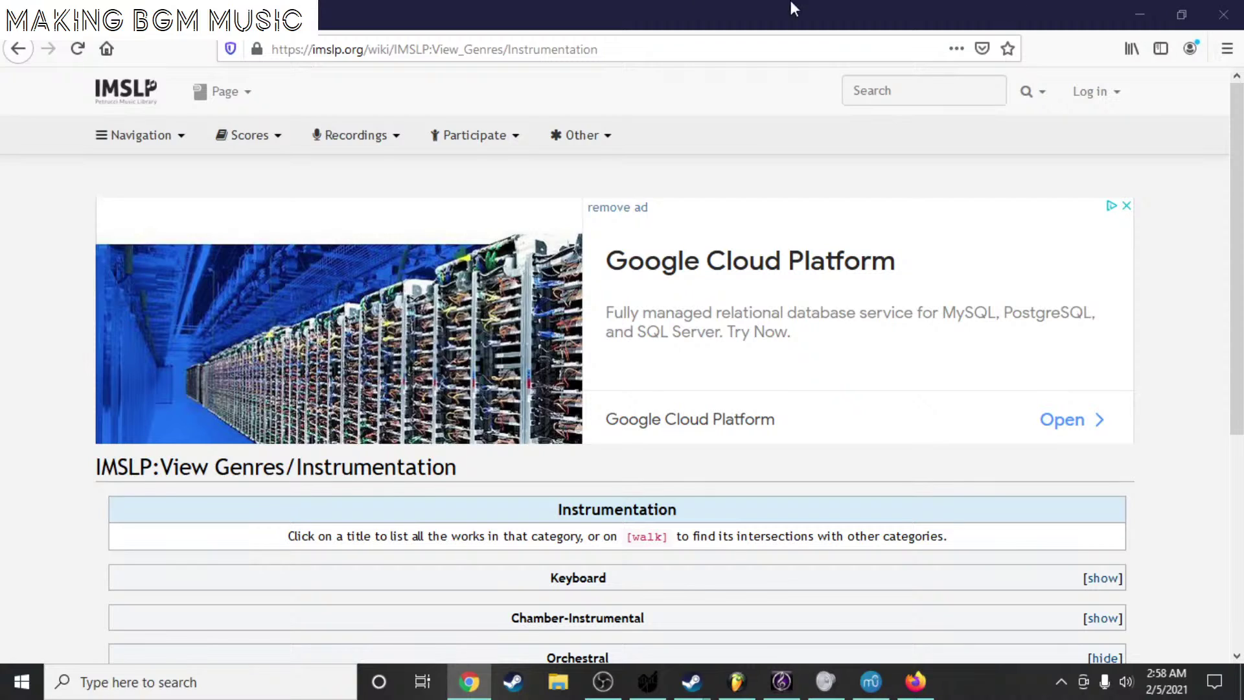
- Search Google for 'musescore import' in a new browser tab
{"action": "left_click", "coordinate": [220, 15]}
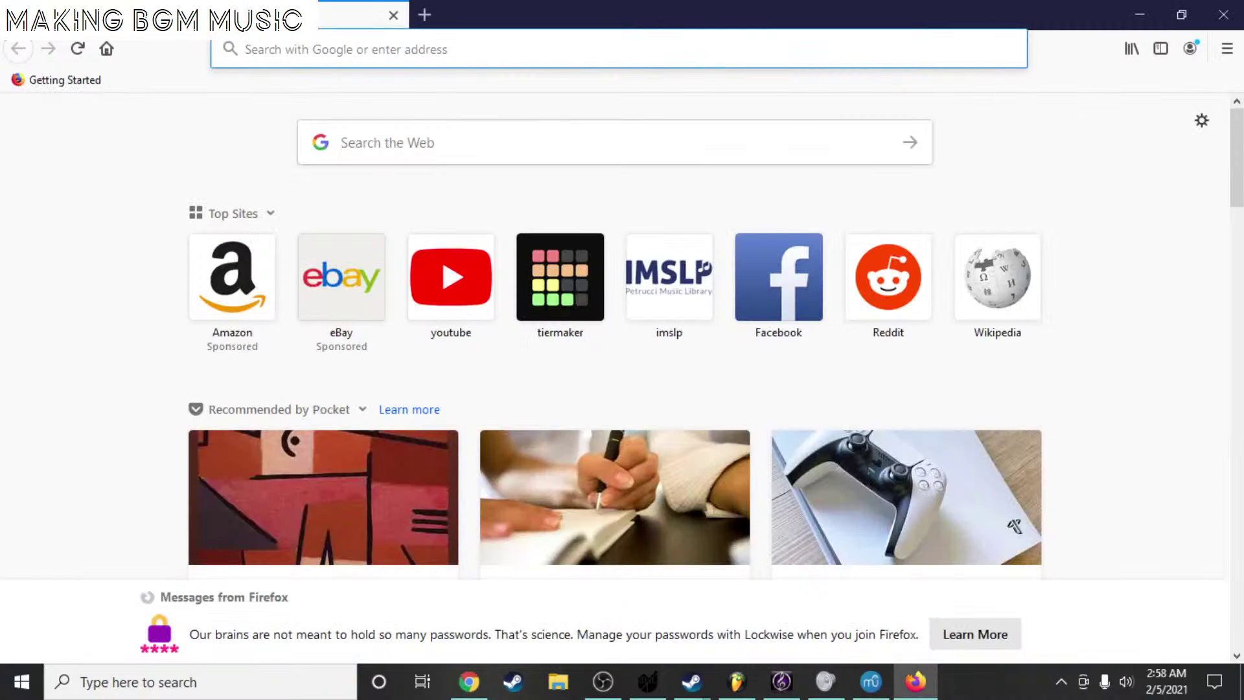
{"action": "type", "text": "muses"}
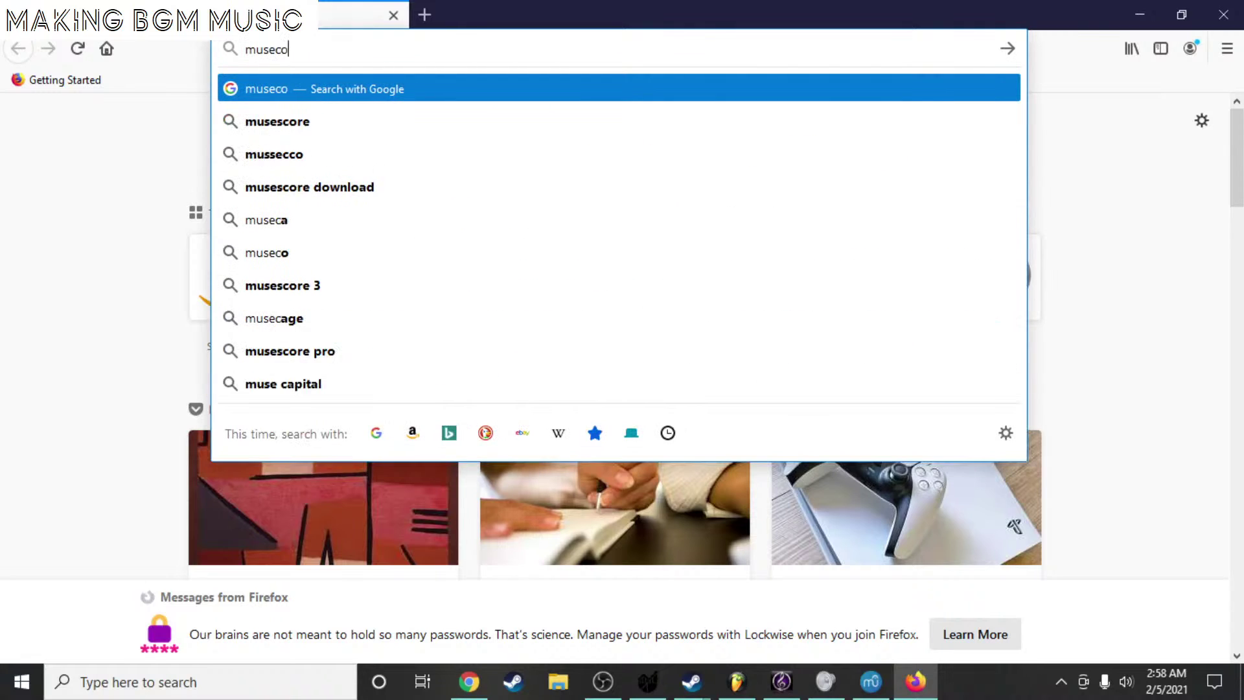
{"action": "type", "text": "core import"}
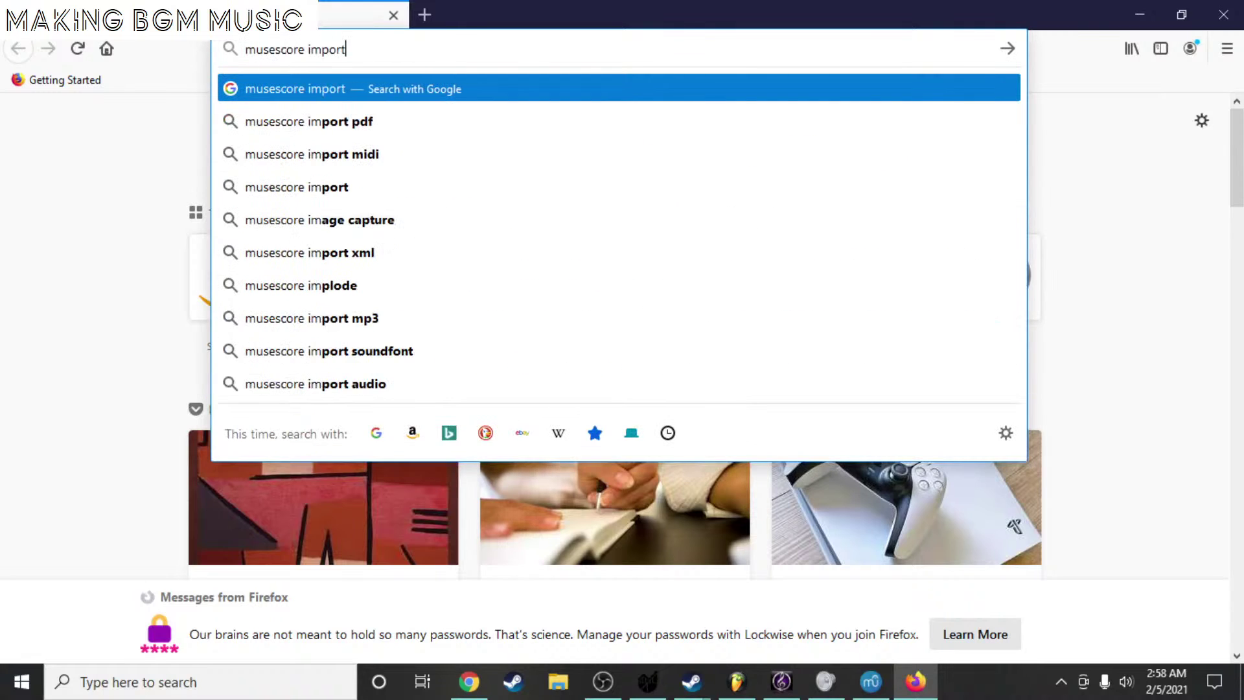
{"action": "key", "text": "Return"}
- Open the MuseScore Import result and bring the musescore.com window onto the screen
{"action": "key", "text": "alt+Tab"}
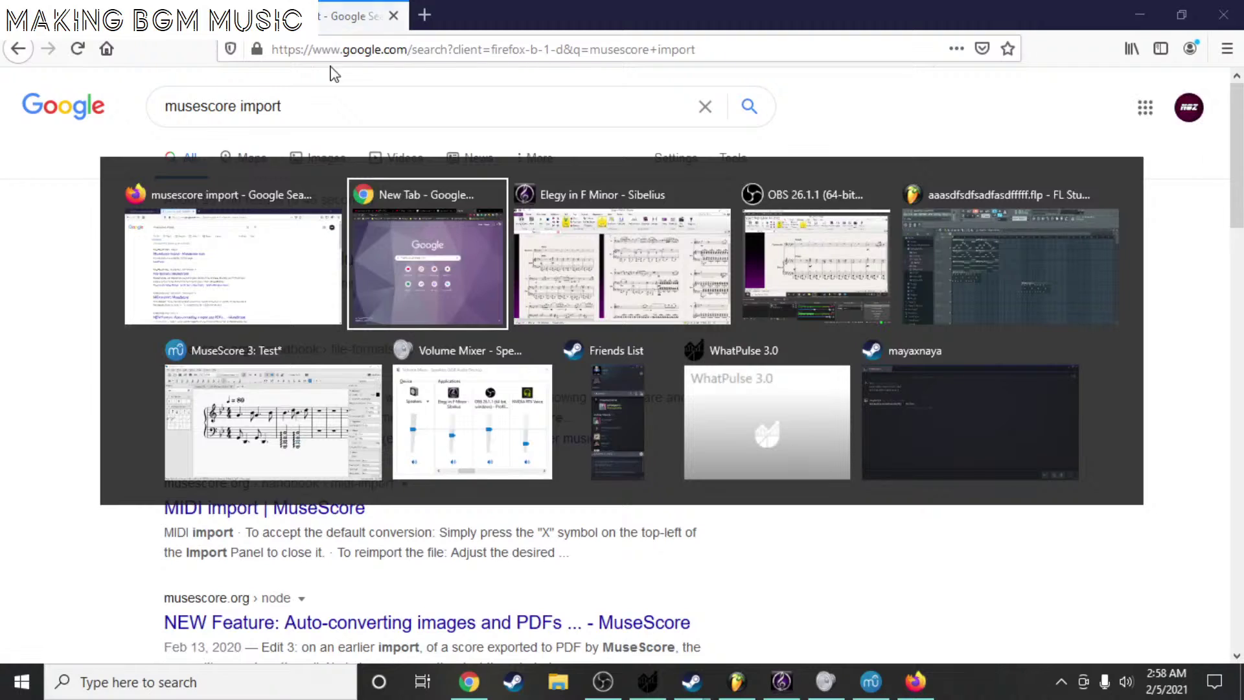
{"action": "left_click", "coordinate": [858, 244]}
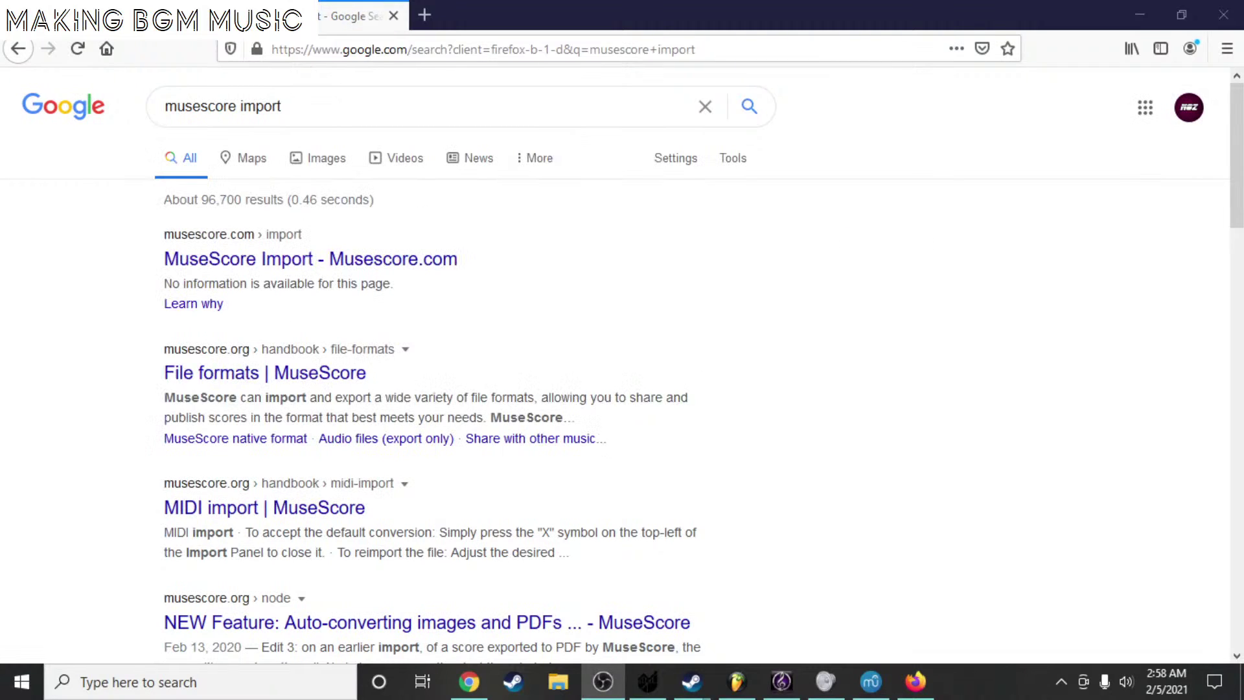
{"action": "key", "text": "alt+Tab"}
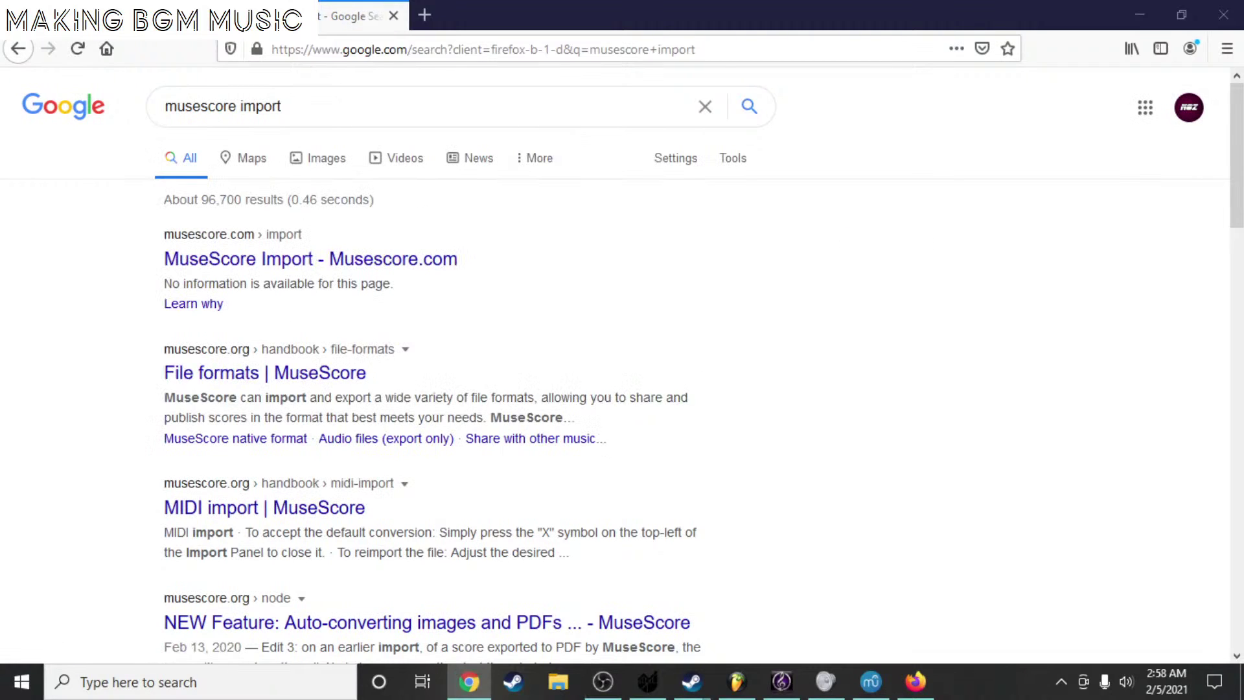
{"action": "left_click", "coordinate": [425, 272]}
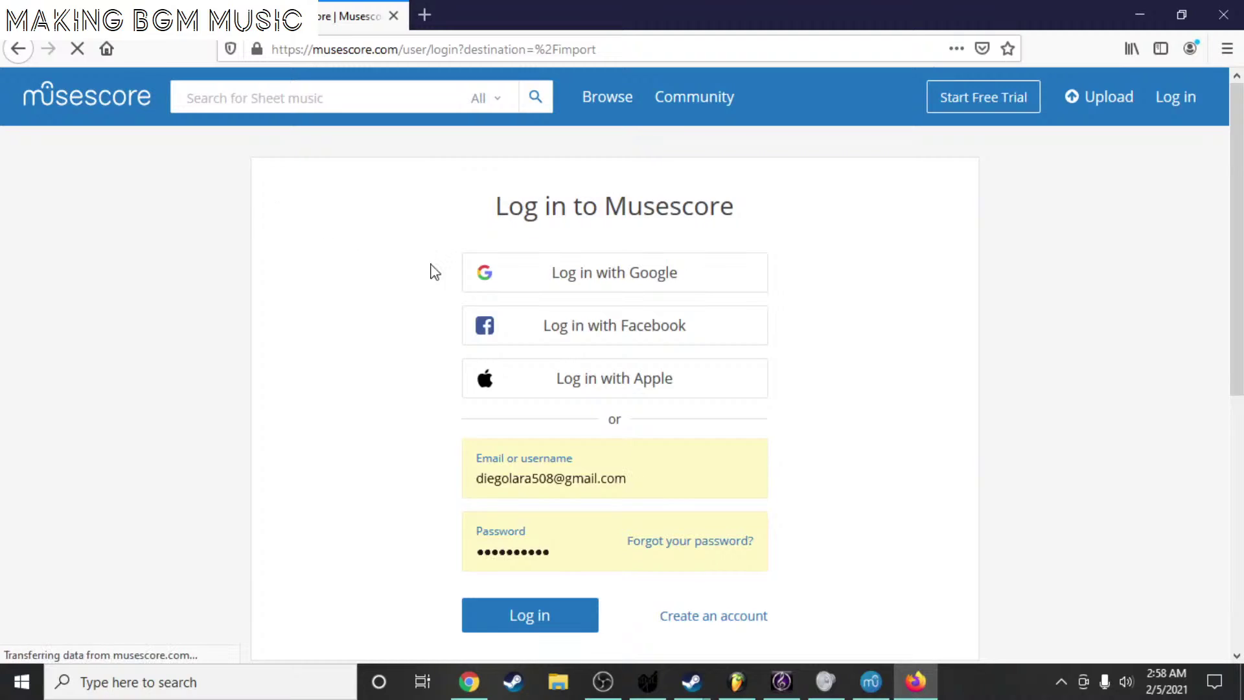
{"action": "scroll", "coordinate": [540, 282], "scroll_direction": "down", "scroll_amount": 5}
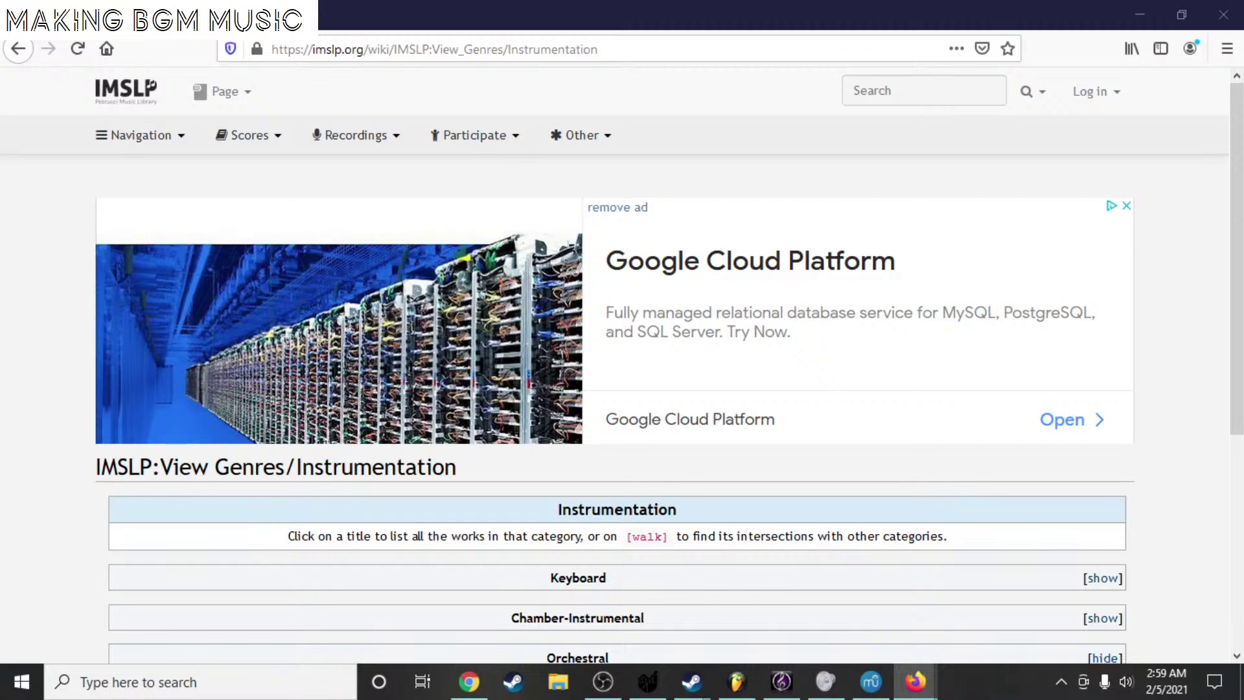
{"action": "left_click_drag", "start_coordinate": [1243, 227], "coordinate": [562, 76]}
- Join the musescore.com tab with the IMSLP tabs, review the Converted files list, then go to MuseScore 3
{"action": "left_click_drag", "start_coordinate": [381, 73], "coordinate": [379, 7]}
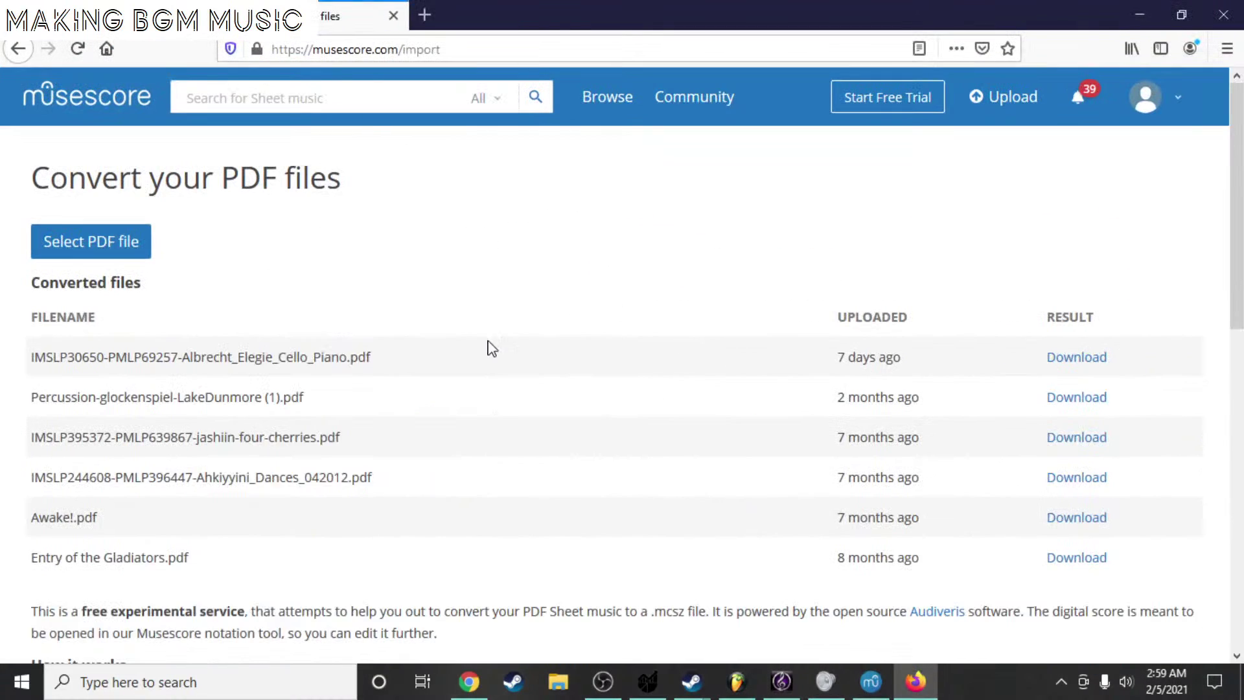
{"action": "scroll", "coordinate": [202, 499], "scroll_direction": "down", "scroll_amount": 3}
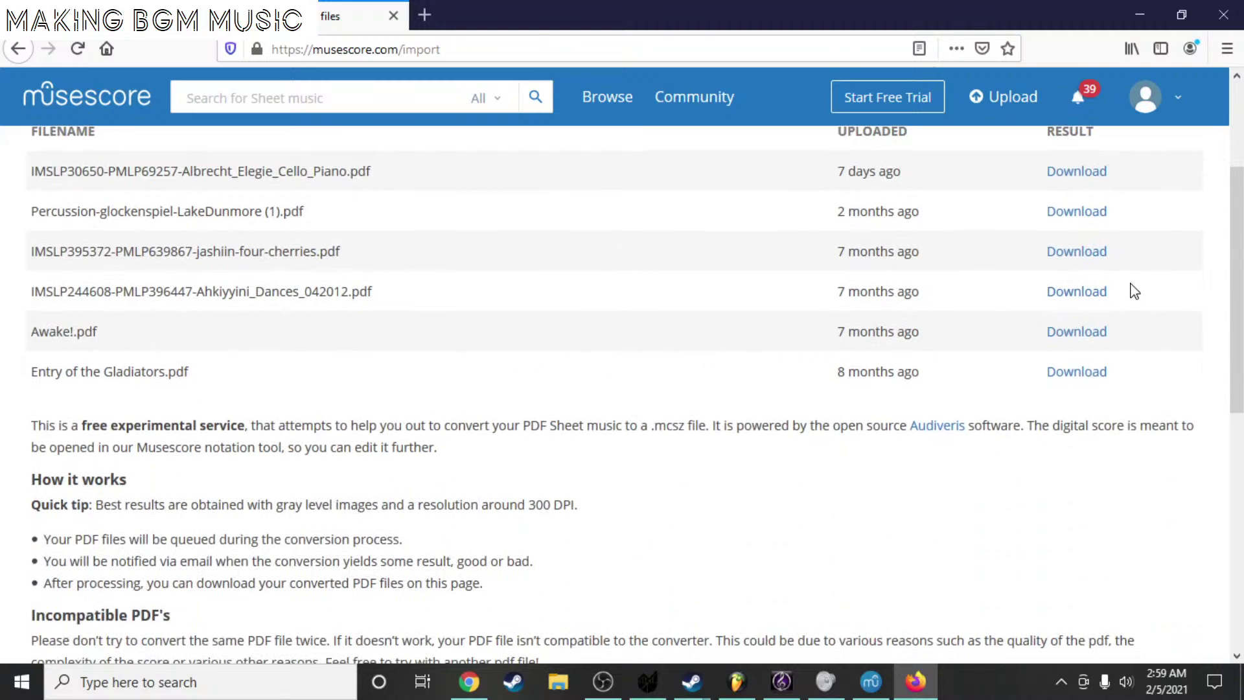
{"action": "scroll", "coordinate": [1037, 230], "scroll_direction": "up", "scroll_amount": 1}
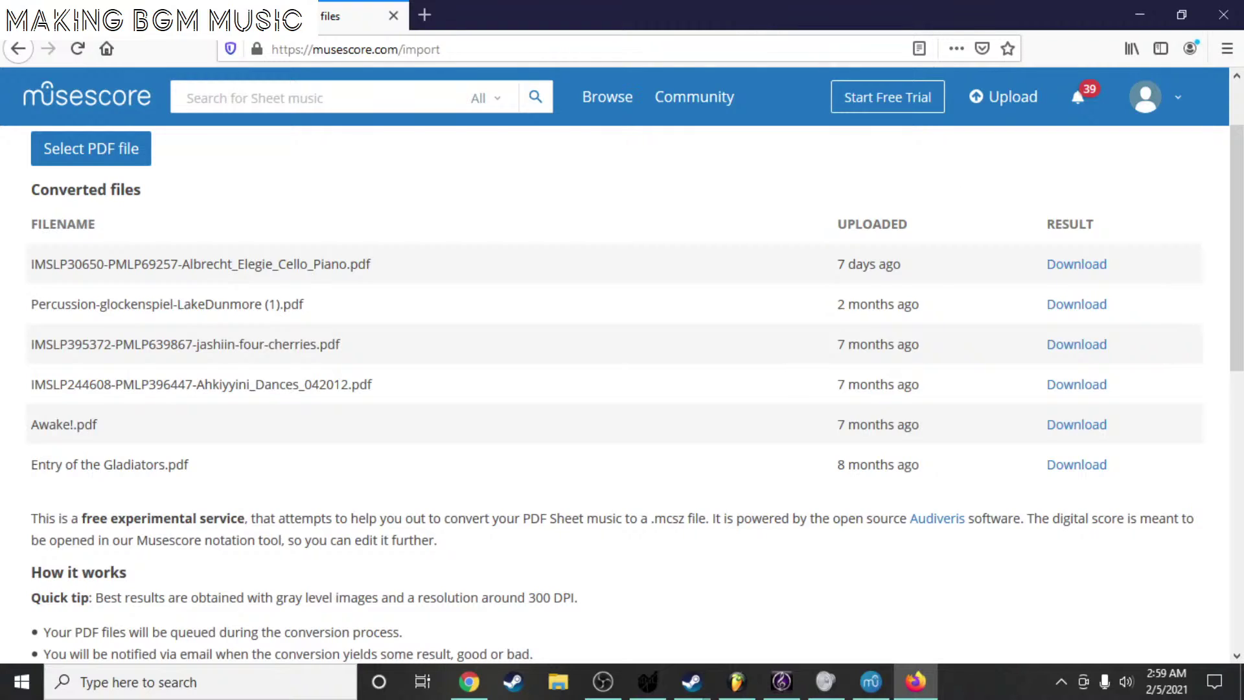
{"action": "key", "text": "alt+Tab"}
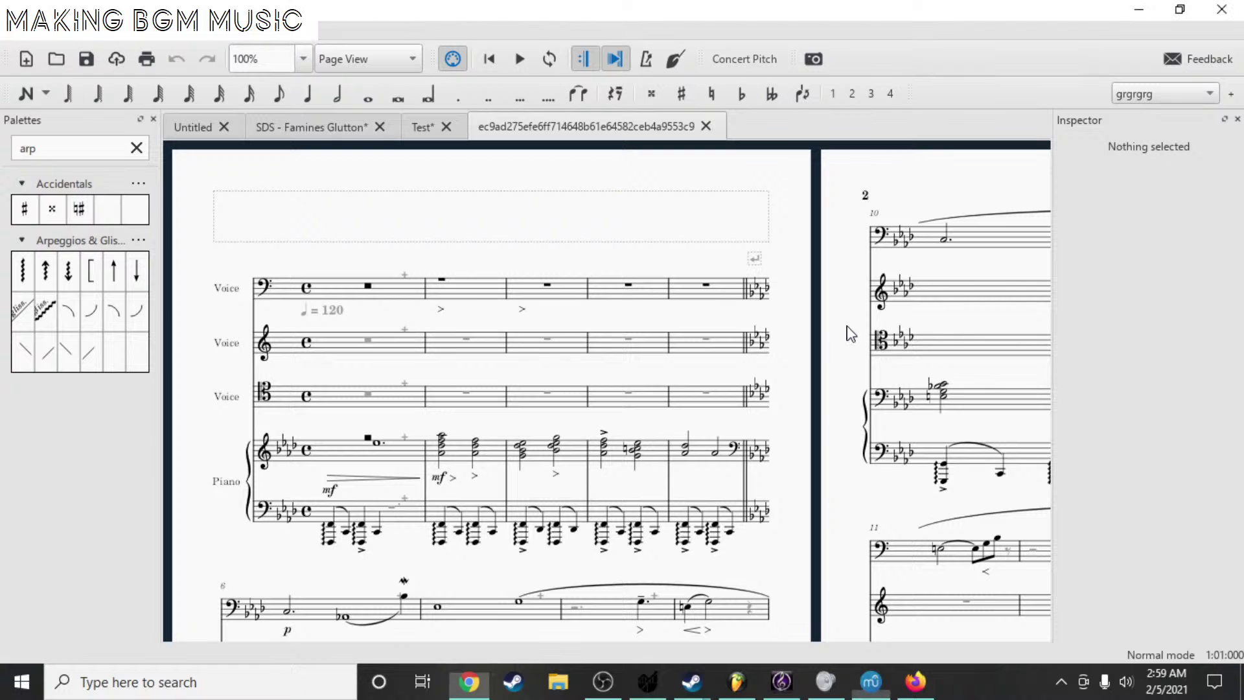
{"action": "left_click_drag", "start_coordinate": [847, 330], "coordinate": [117, 363]}
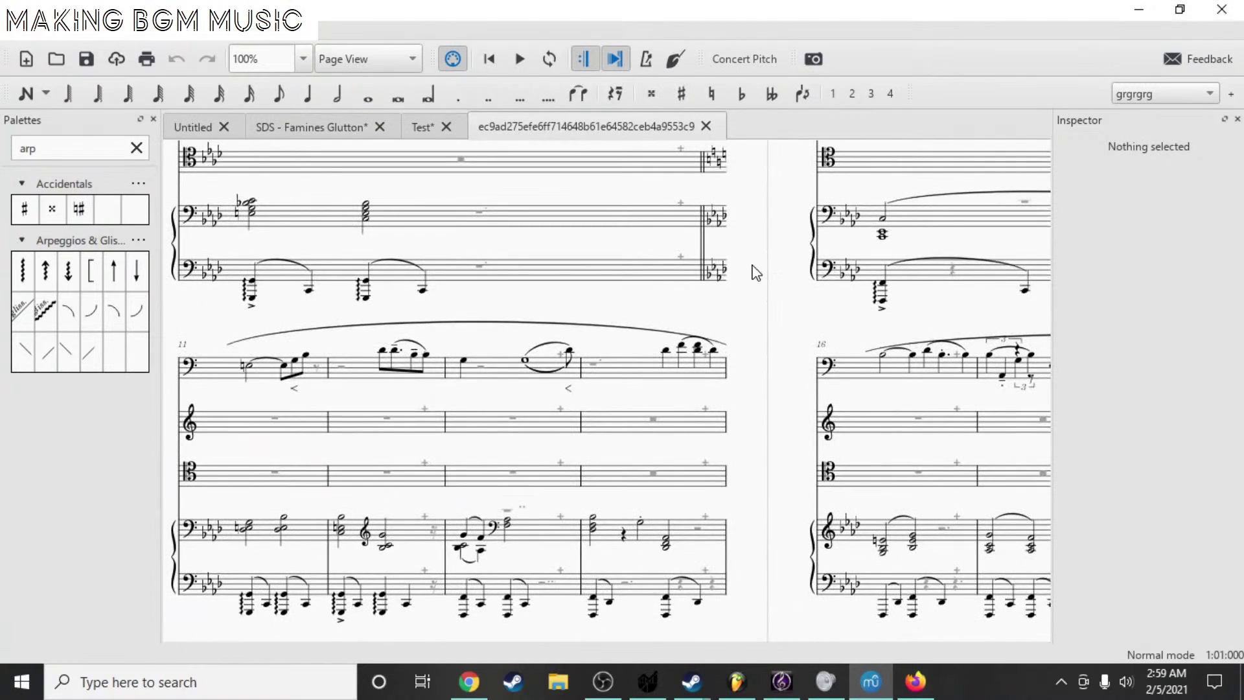
{"action": "scroll", "coordinate": [756, 272], "scroll_direction": "down", "scroll_amount": 6, "text": "ctrl"}
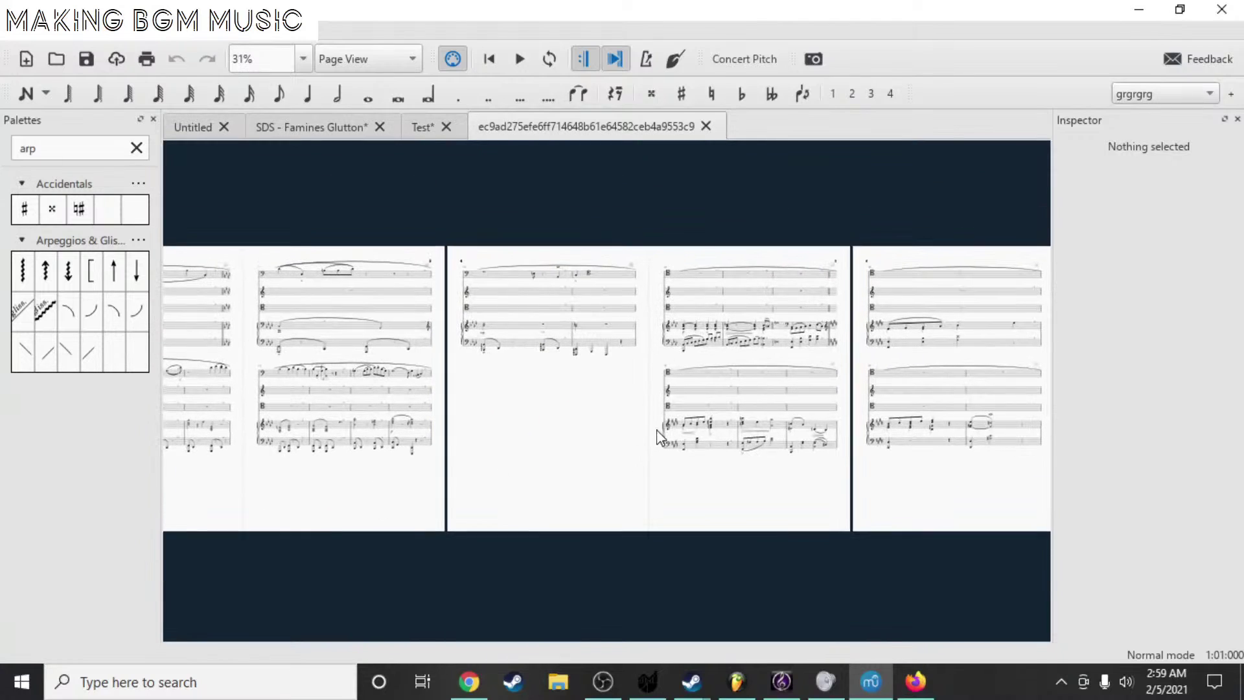
{"action": "scroll", "coordinate": [657, 435], "scroll_direction": "up", "scroll_amount": 4, "text": "ctrl"}
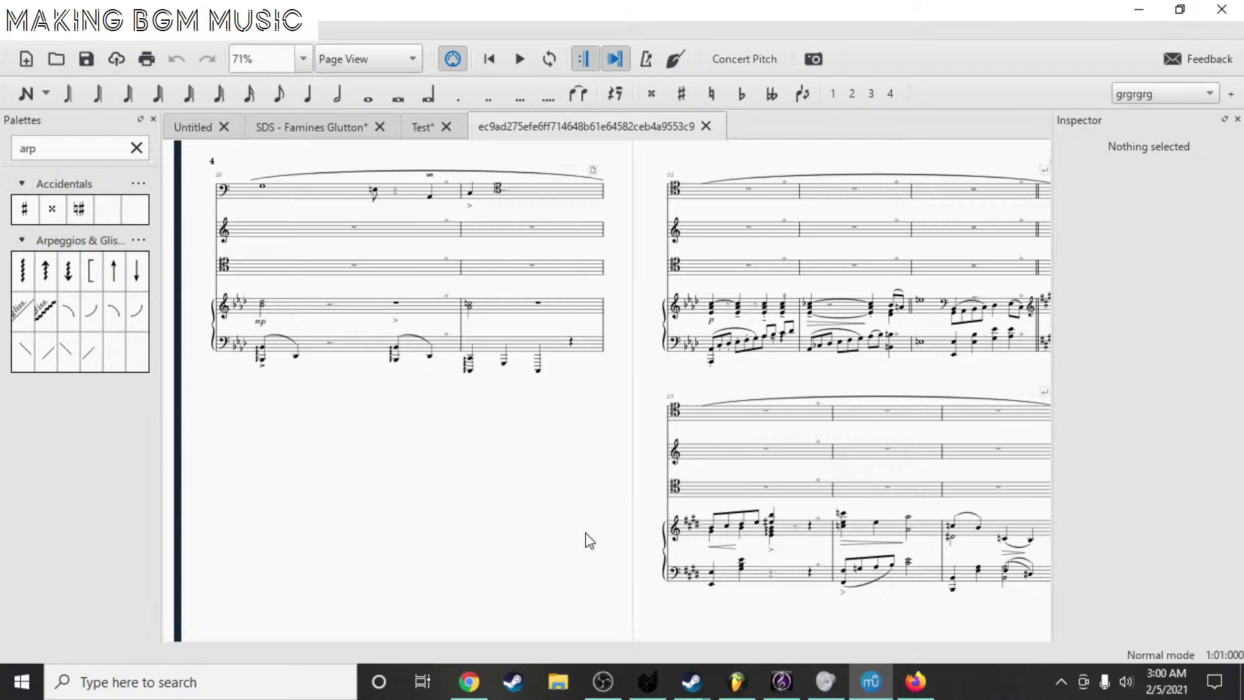
{"action": "mouse_move", "coordinate": [476, 684]}
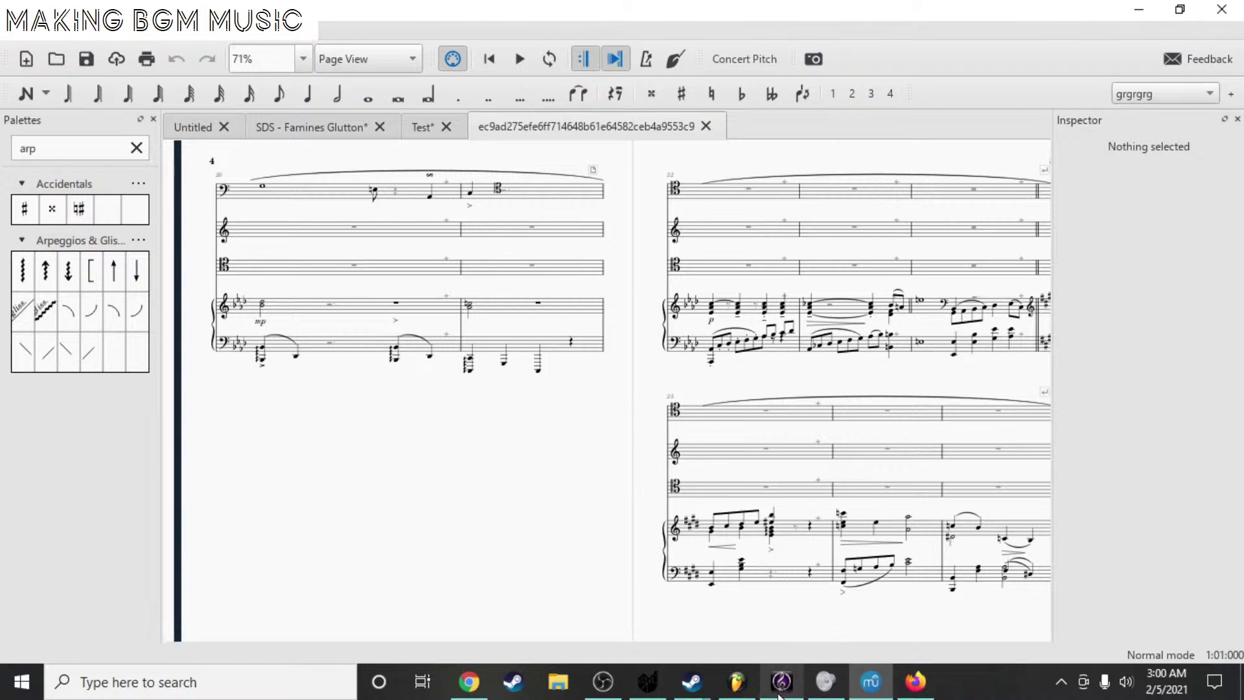
{"action": "mouse_move", "coordinate": [778, 695]}
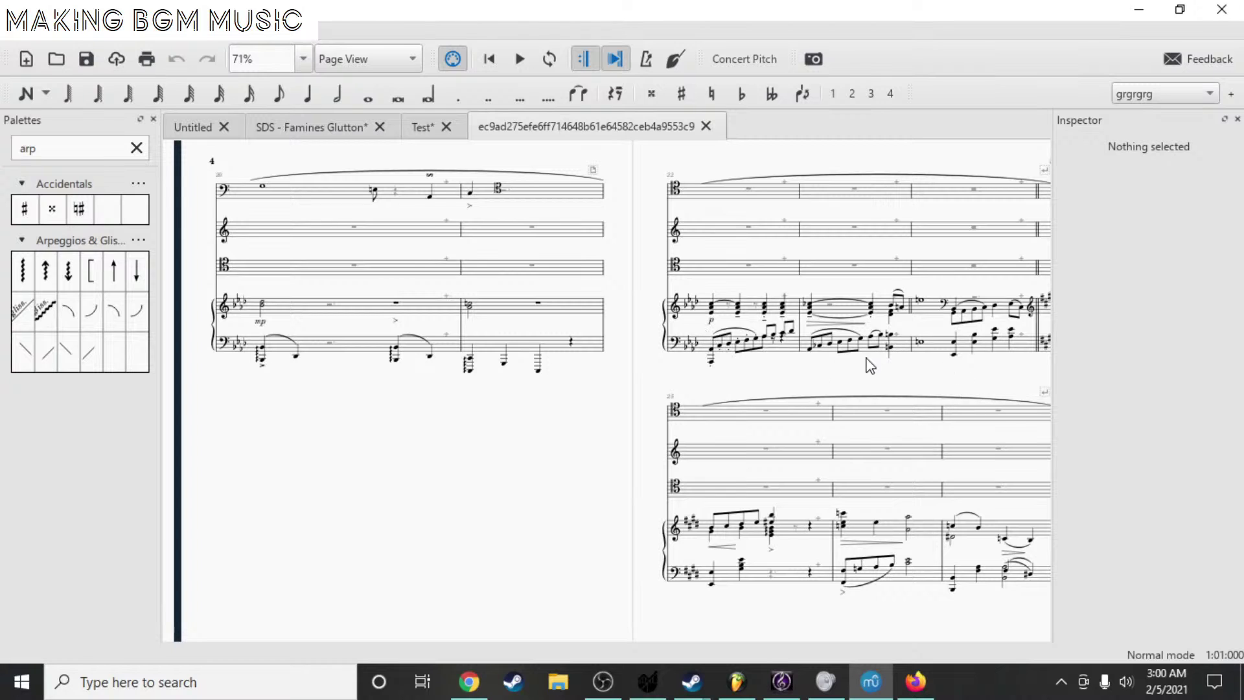
{"action": "scroll", "coordinate": [855, 369], "scroll_direction": "up", "scroll_amount": 5}
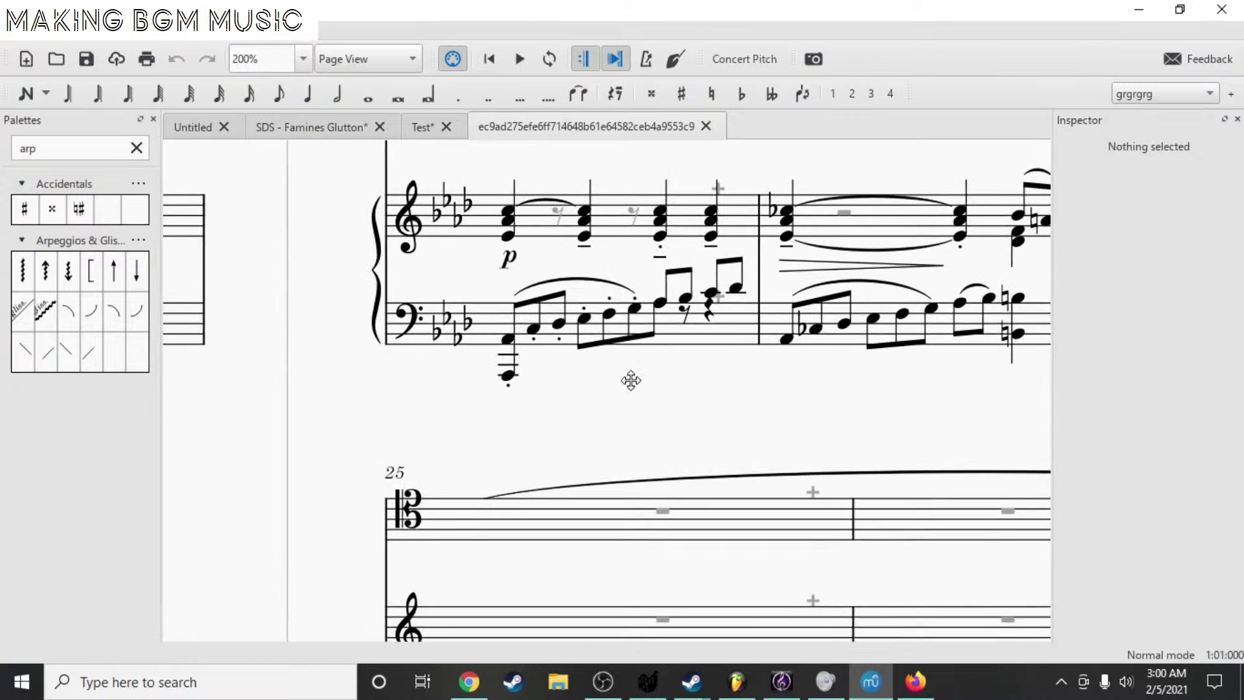
{"action": "left_click", "coordinate": [509, 376]}
{"action": "key", "text": "space"}
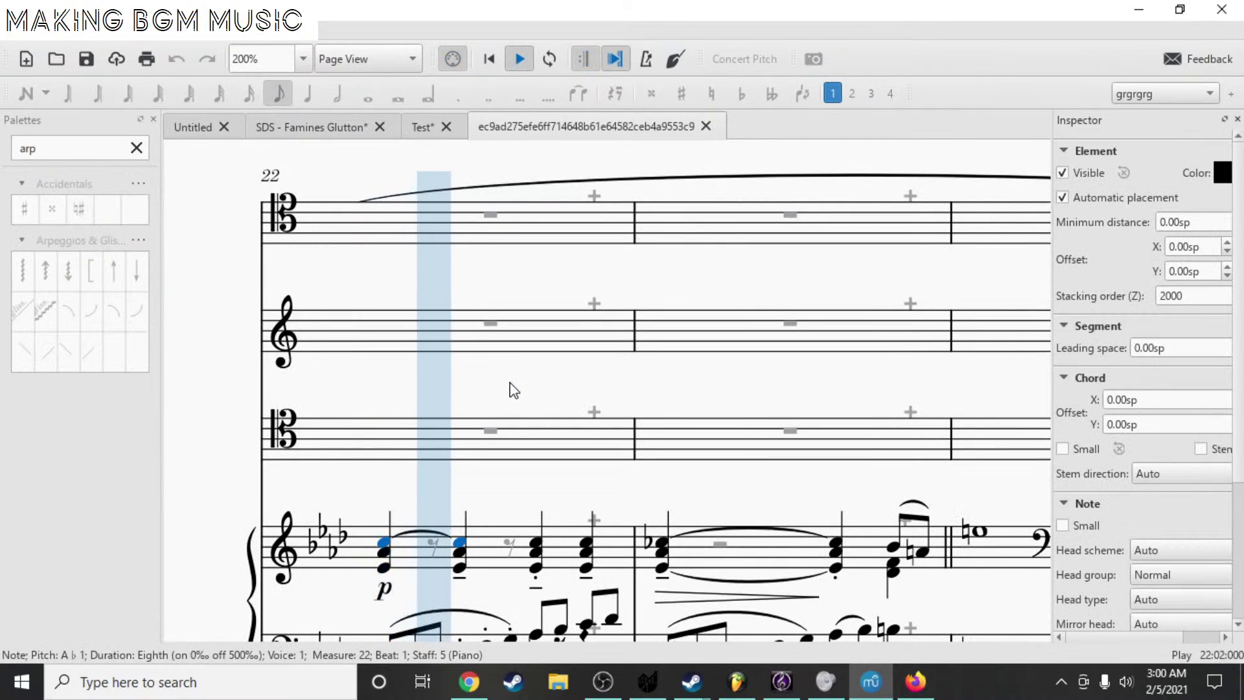
{"action": "key", "text": "space"}
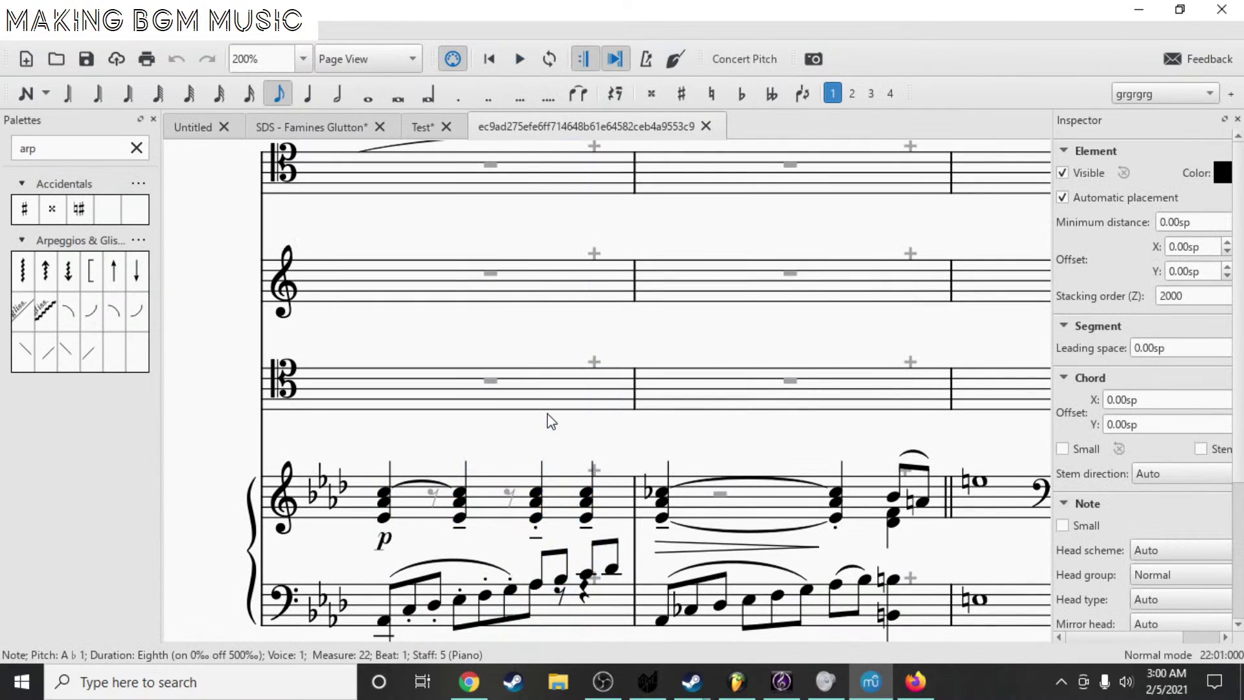
{"action": "scroll", "coordinate": [771, 512], "scroll_direction": "down", "scroll_amount": 2}
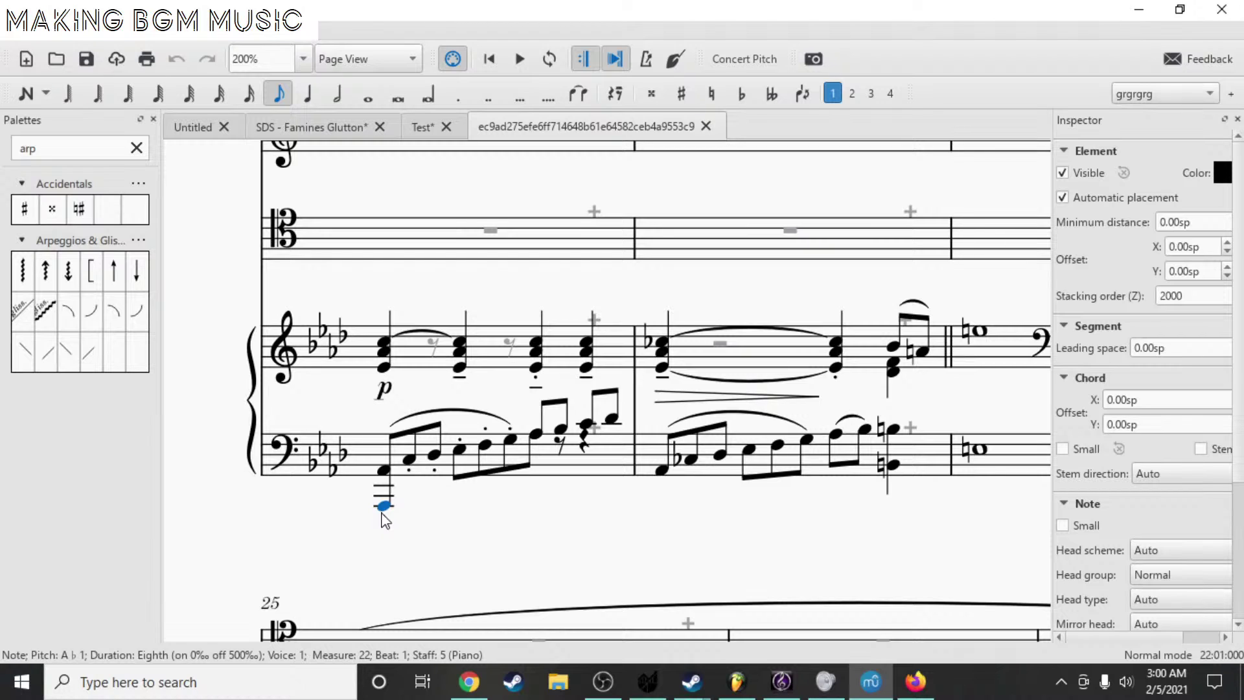
{"action": "key", "text": "space"}
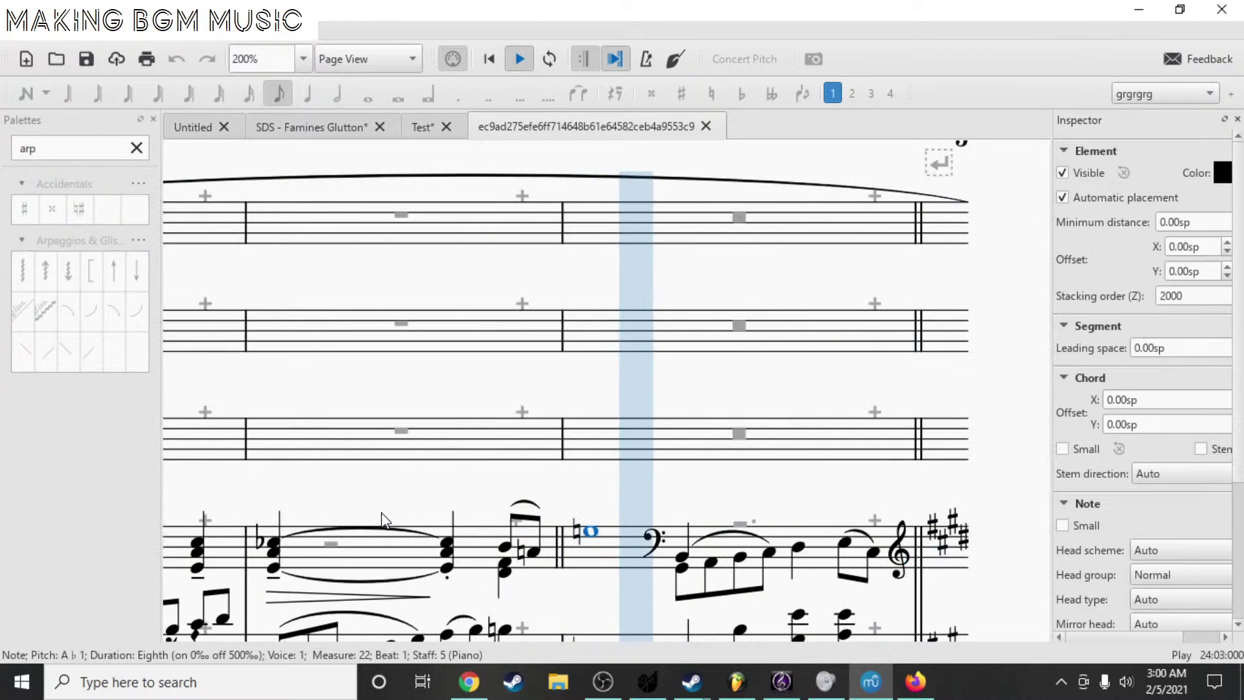
{"action": "key", "text": "space"}
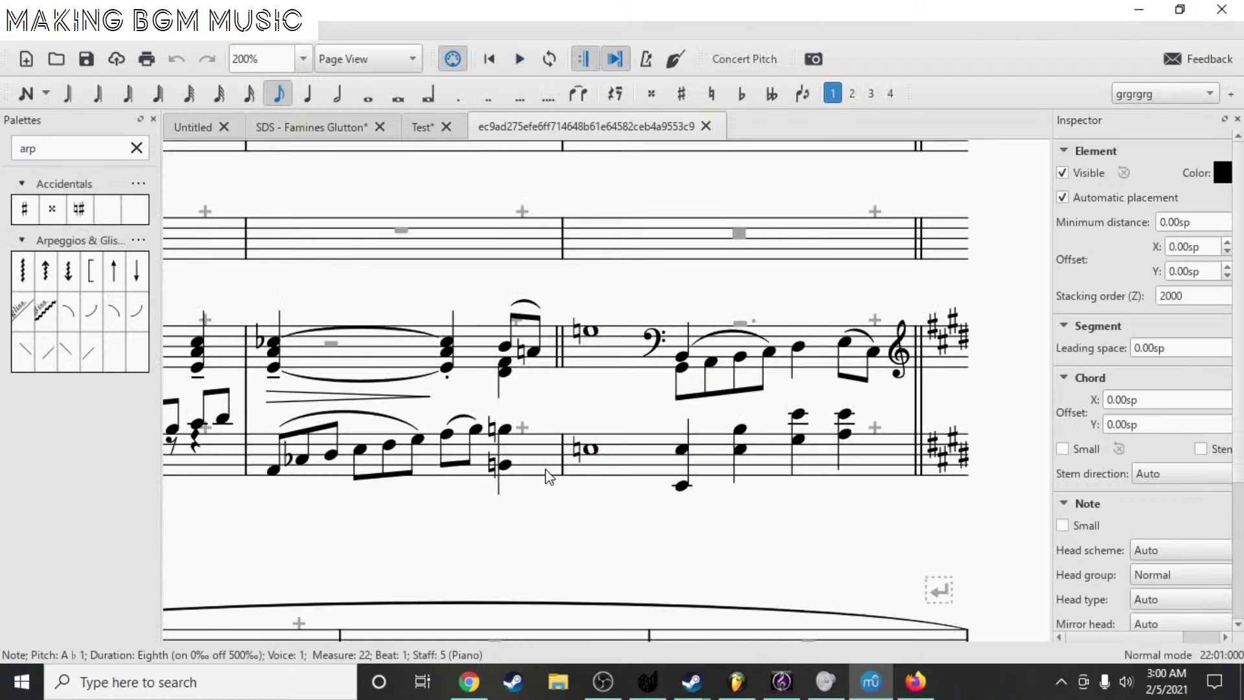
{"action": "scroll", "coordinate": [618, 494], "scroll_direction": "down", "scroll_amount": 3}
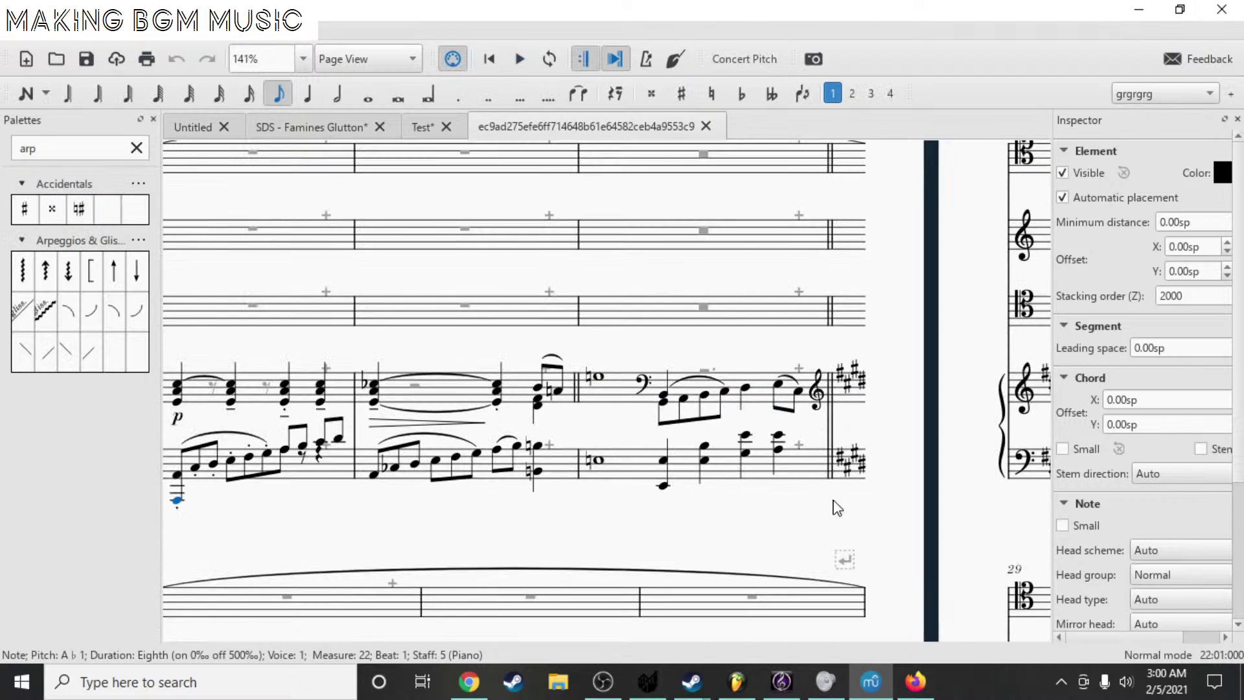
{"action": "scroll", "coordinate": [781, 321], "scroll_direction": "down", "scroll_amount": 7}
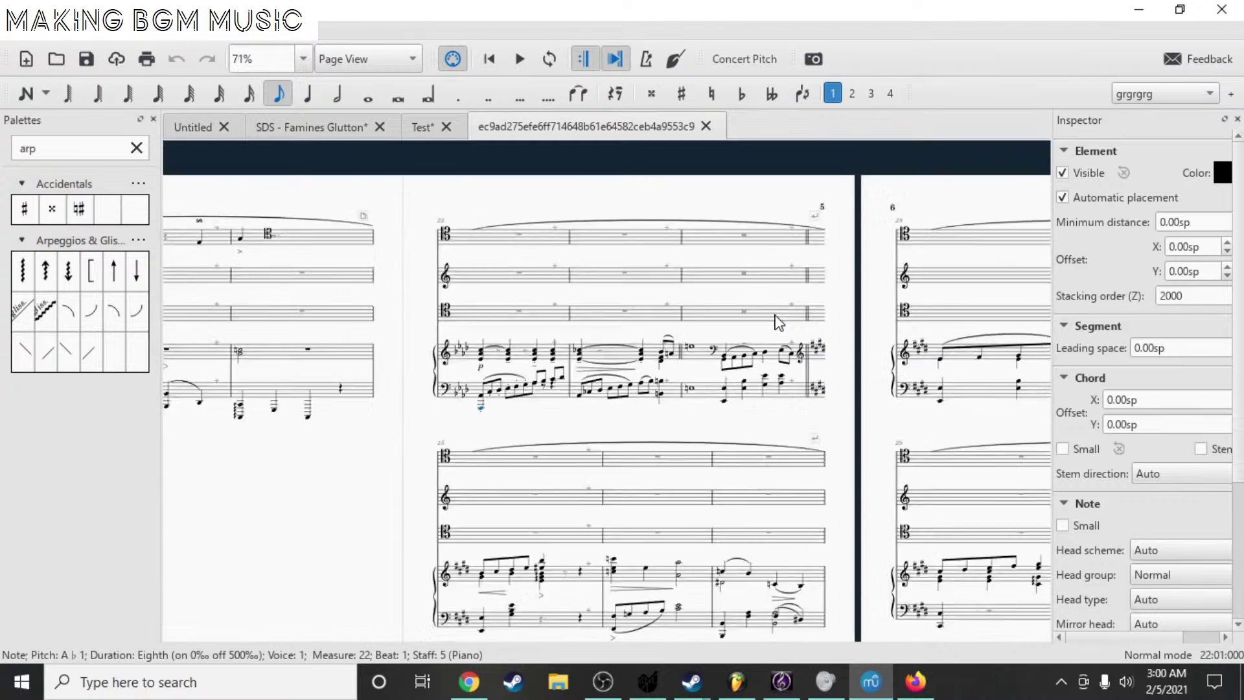
{"action": "scroll", "coordinate": [764, 417], "scroll_direction": "up", "scroll_amount": 4}
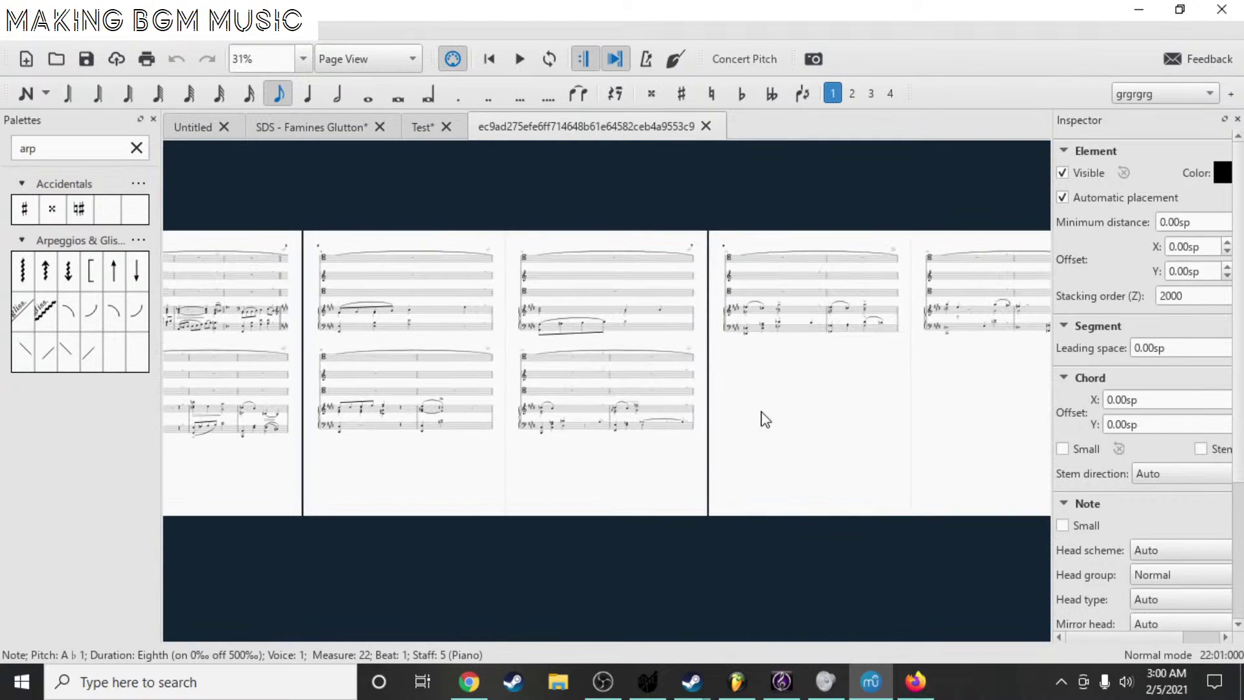
{"action": "left_click_drag", "start_coordinate": [796, 507], "coordinate": [736, 344]}
{"action": "scroll", "coordinate": [352, 436], "scroll_direction": "down", "scroll_amount": 2}
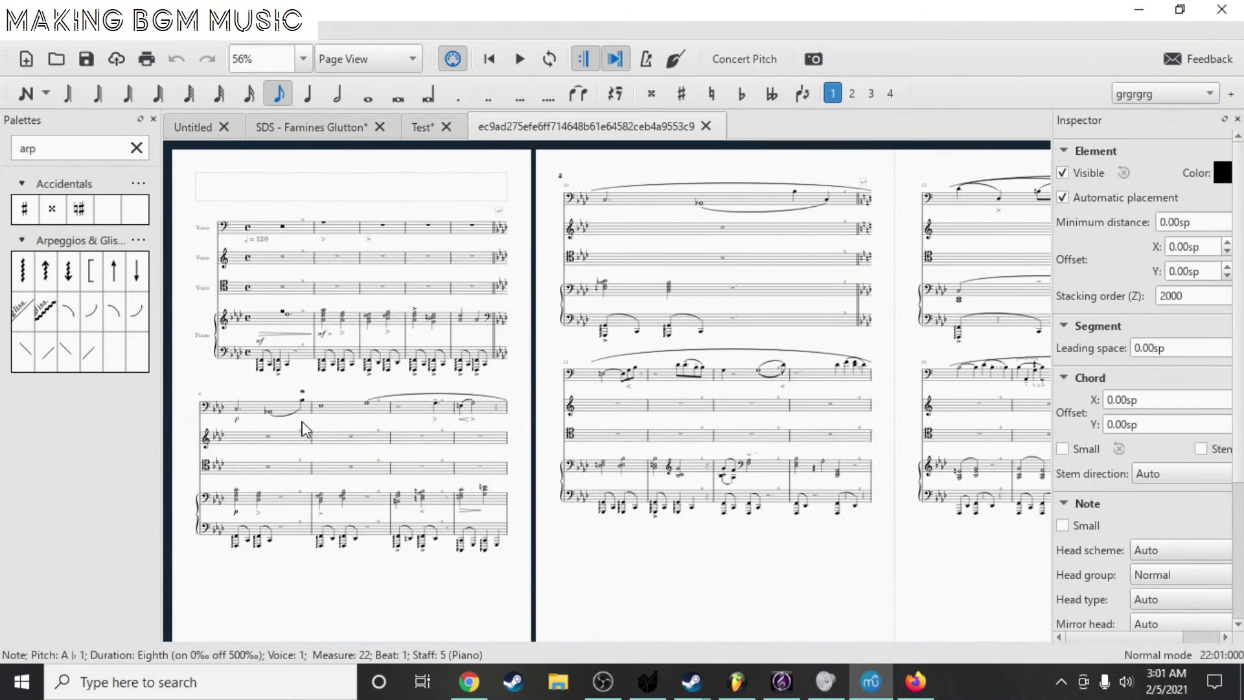
{"action": "scroll", "coordinate": [304, 304], "scroll_direction": "up", "scroll_amount": 6}
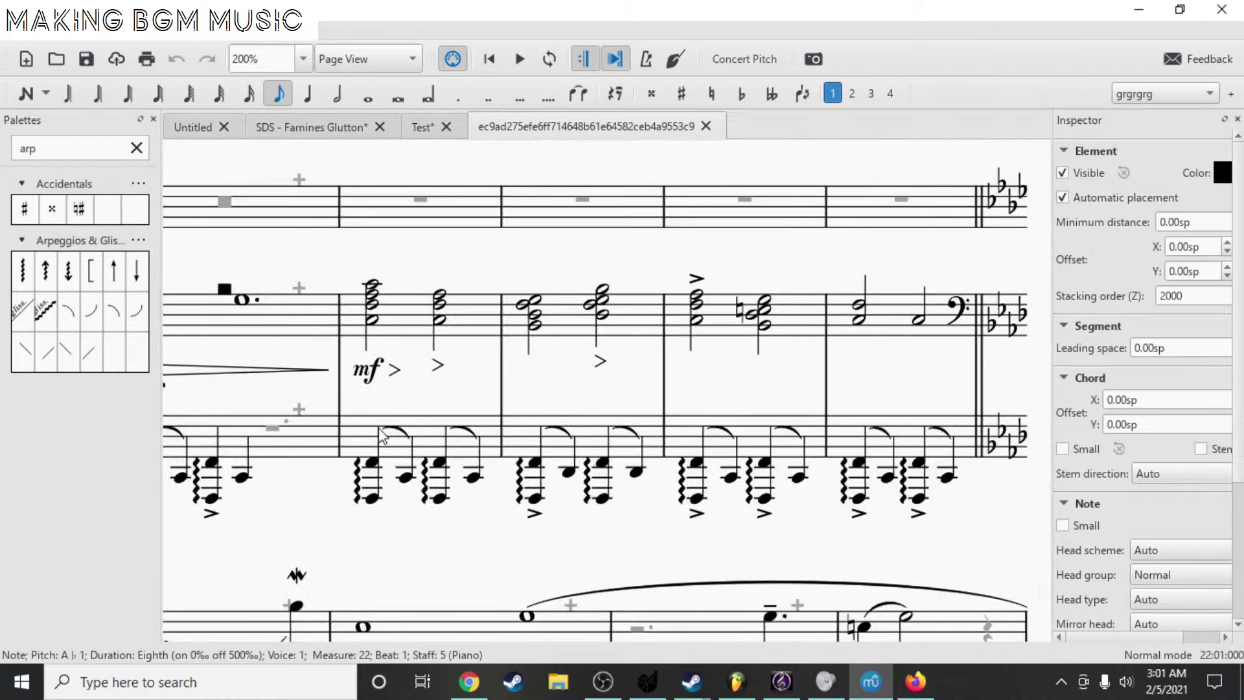
{"action": "left_click", "coordinate": [372, 498]}
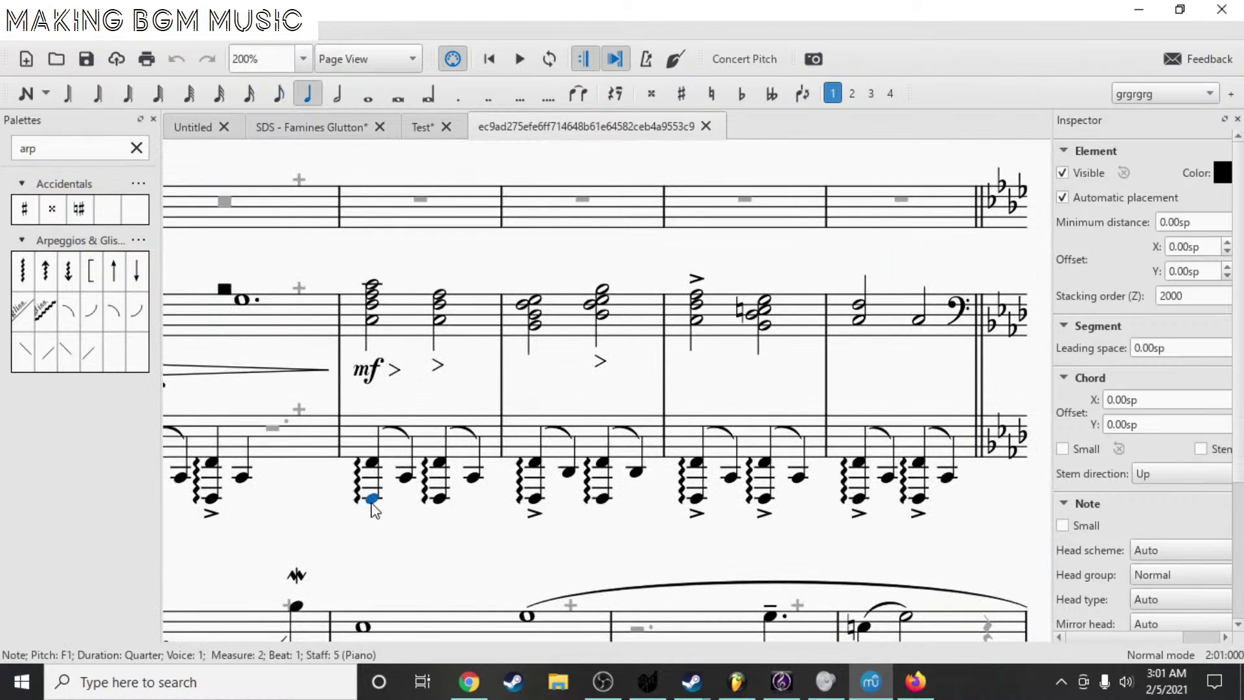
{"action": "key", "text": "space"}
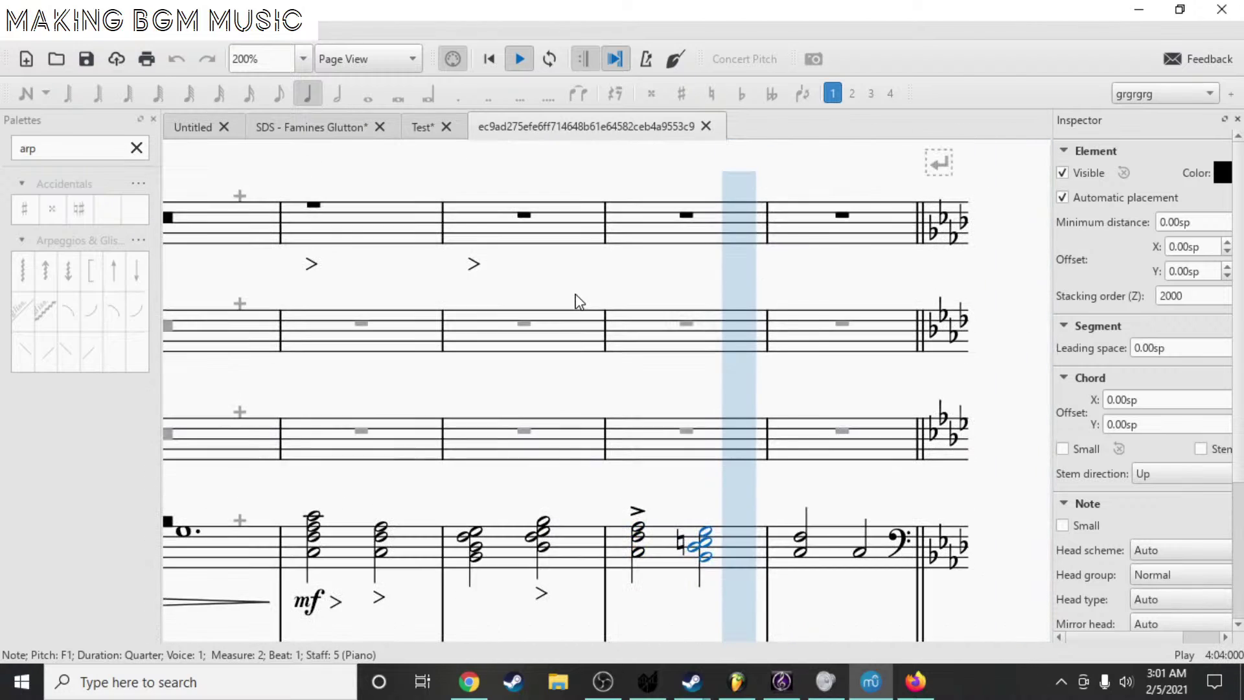
{"action": "key", "text": "space"}
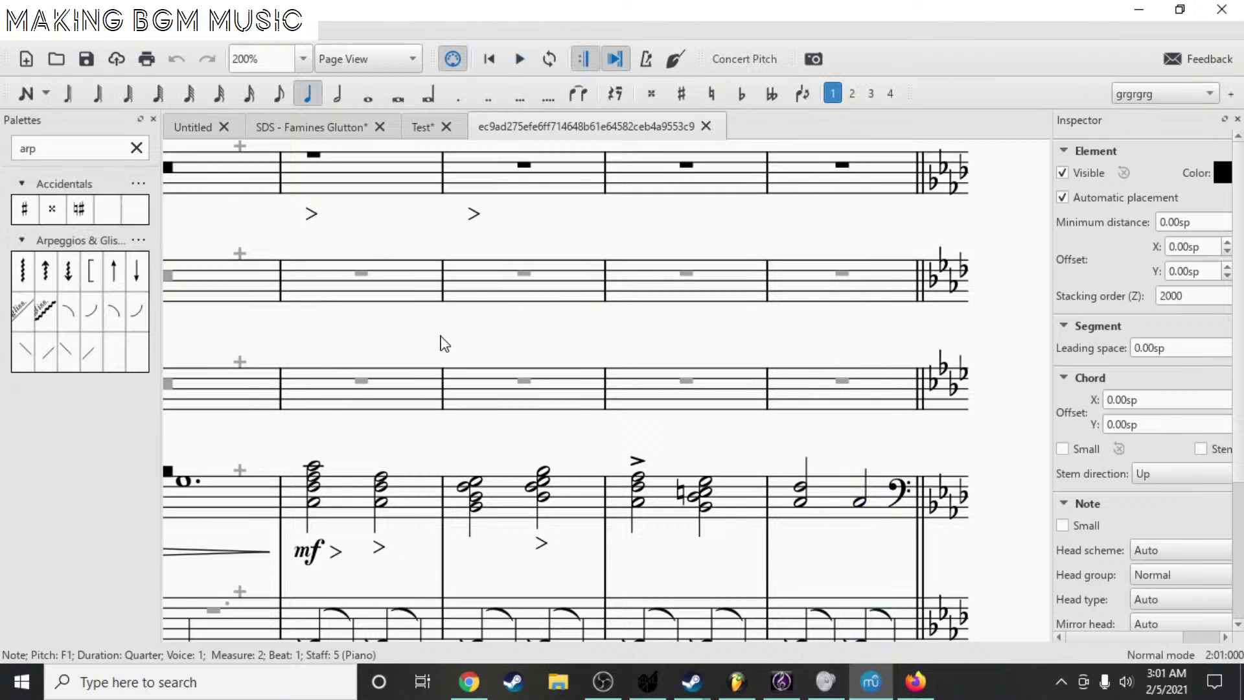
{"action": "key", "text": "ctrl+Home"}
- Edit the ♩ = 120 tempo text, replacing its final 0 with 6
{"action": "double_click", "coordinate": [541, 235]}
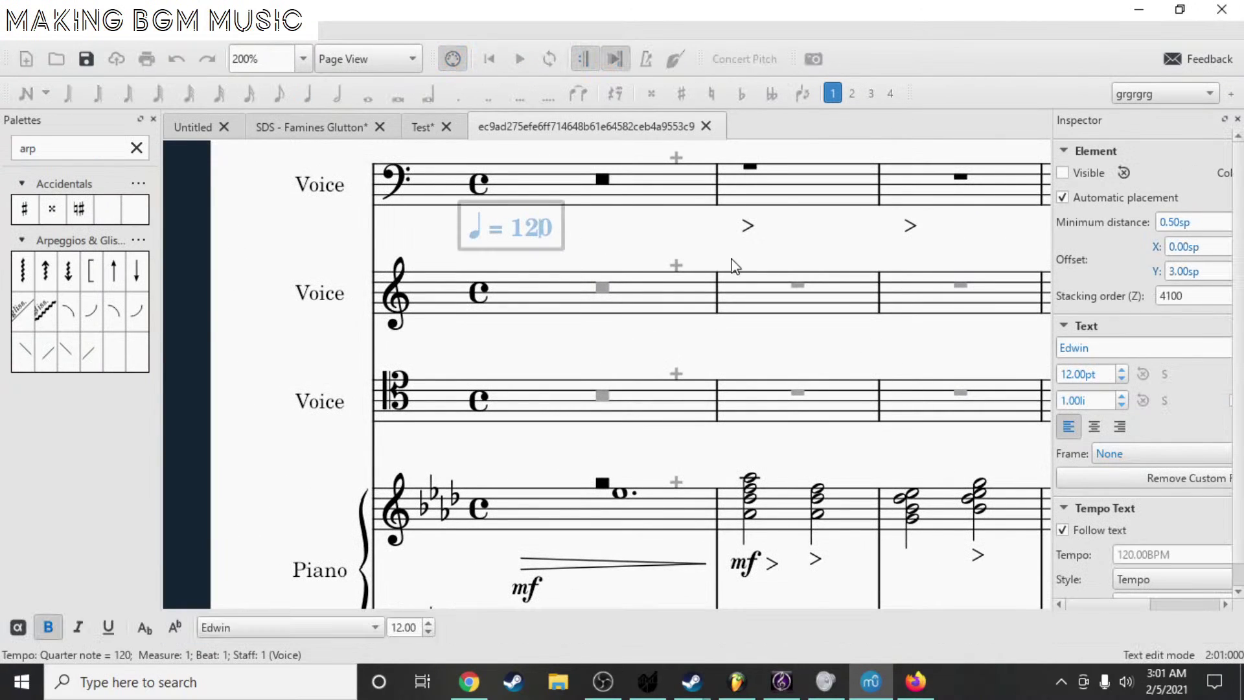
{"action": "key", "text": "BackSpace"}
{"action": "key", "text": "BackSpace"}
{"action": "type", "text": "6"}
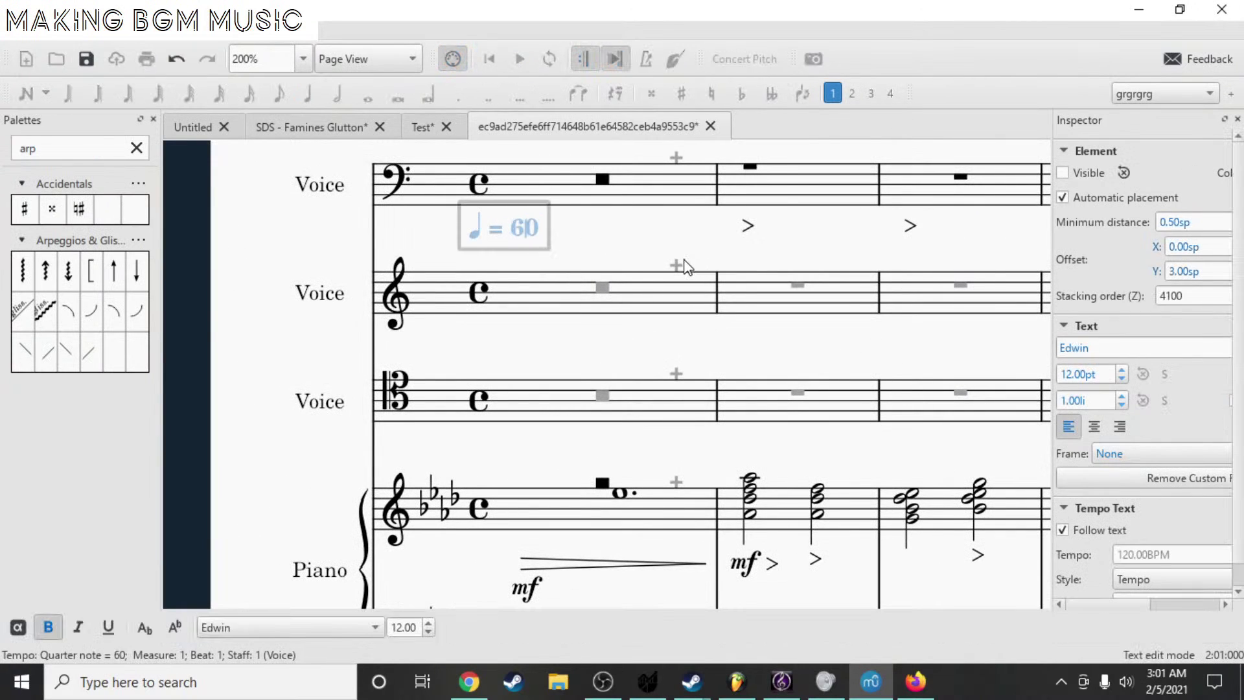
{"action": "key", "text": "Escape"}
- Select the low F2 piano note, pan through the piano part, and save the score
{"action": "scroll", "coordinate": [551, 464], "scroll_direction": "right", "scroll_amount": 2}
{"action": "scroll", "coordinate": [551, 464], "scroll_direction": "down", "scroll_amount": 1}
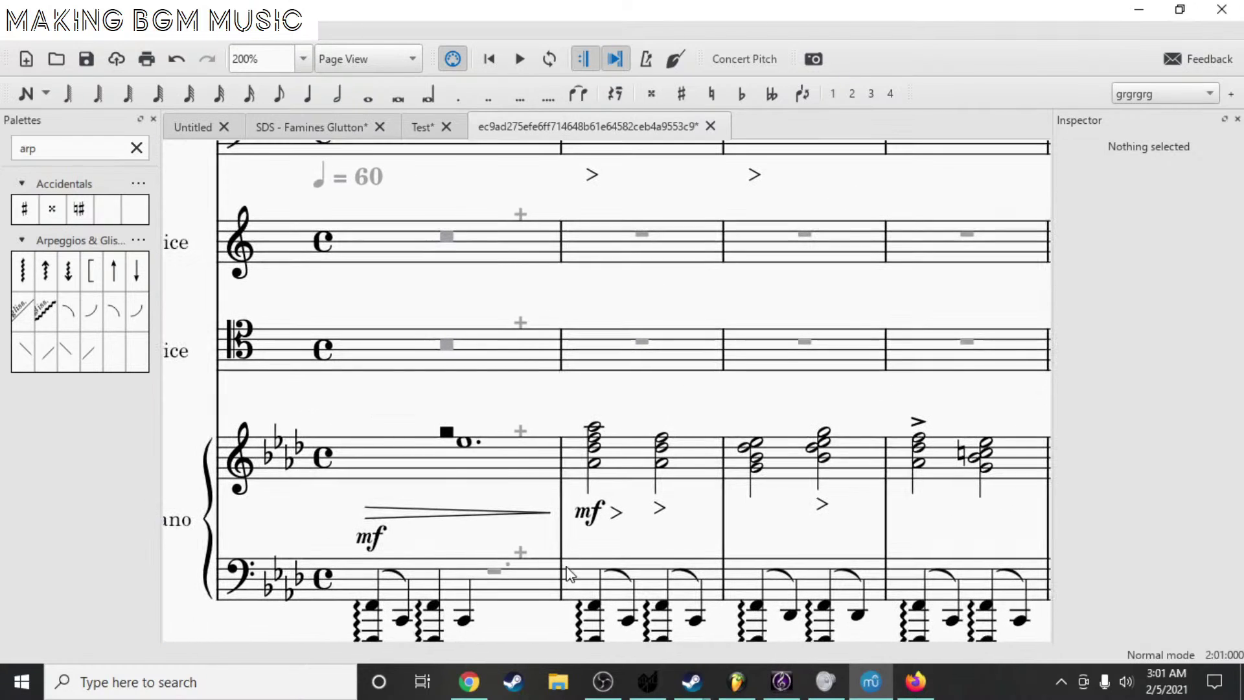
{"action": "left_click", "coordinate": [592, 609]}
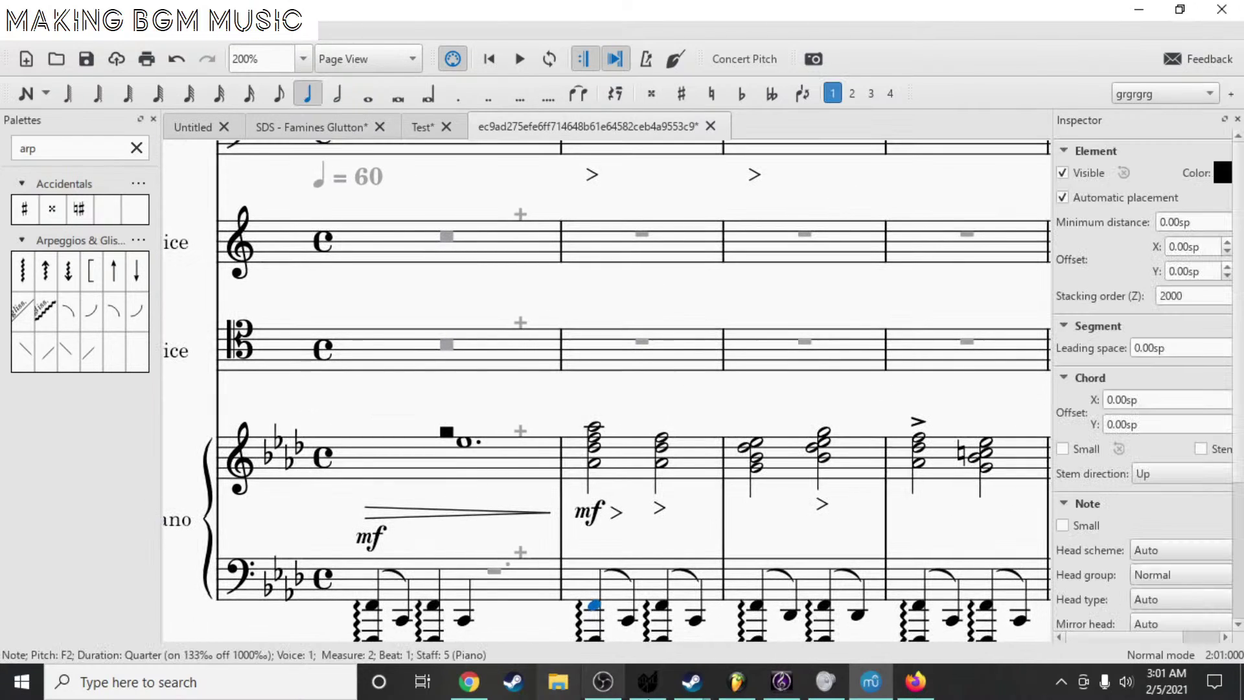
{"action": "left_click_drag", "start_coordinate": [842, 535], "coordinate": [475, 352]}
{"action": "scroll", "coordinate": [528, 394], "scroll_direction": "down", "scroll_amount": 5}
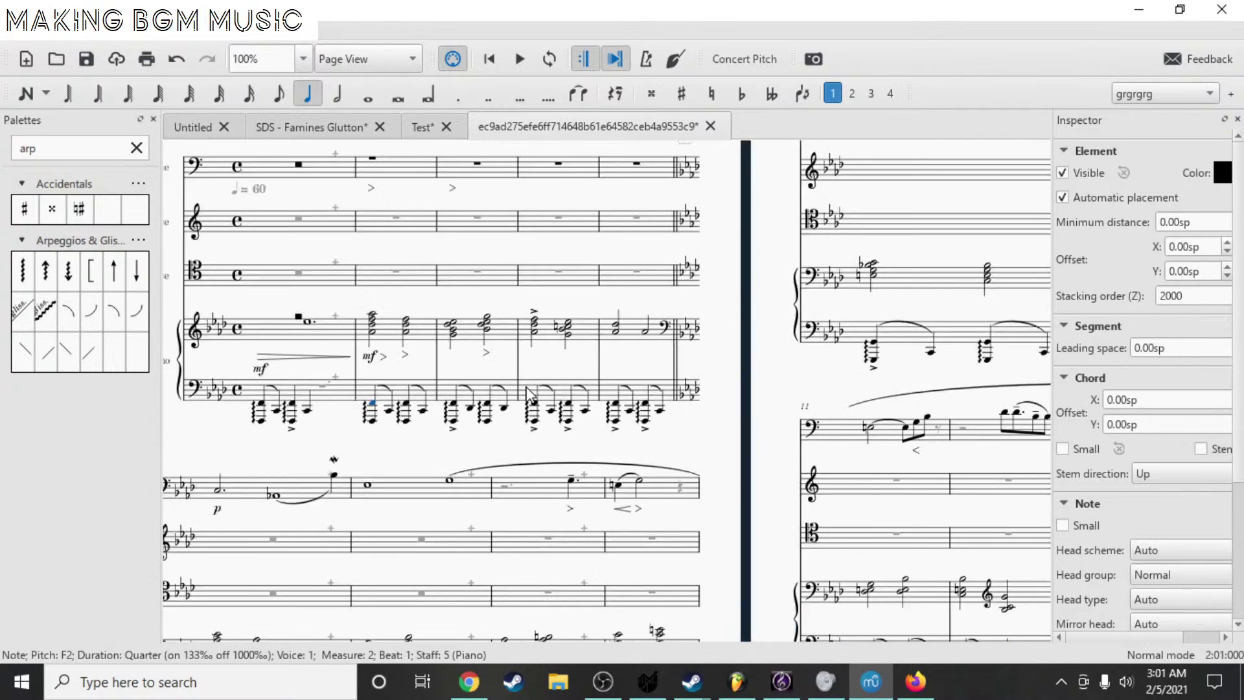
{"action": "key", "text": "ctrl+s"}
{"action": "scroll", "coordinate": [535, 340], "scroll_direction": "down", "scroll_amount": 2}
- Bring the Sibelius Elegy in F Minor score to the front for comparison
{"action": "left_click", "coordinate": [782, 682]}
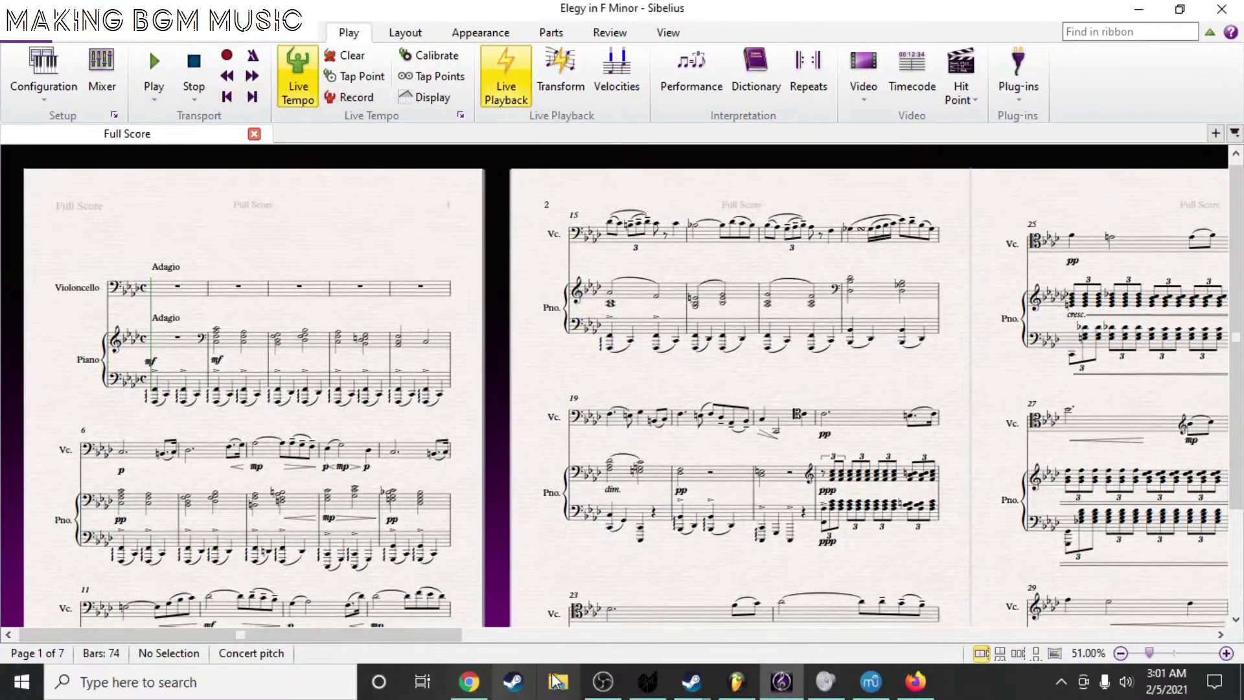
{"action": "left_click", "coordinate": [603, 681]}
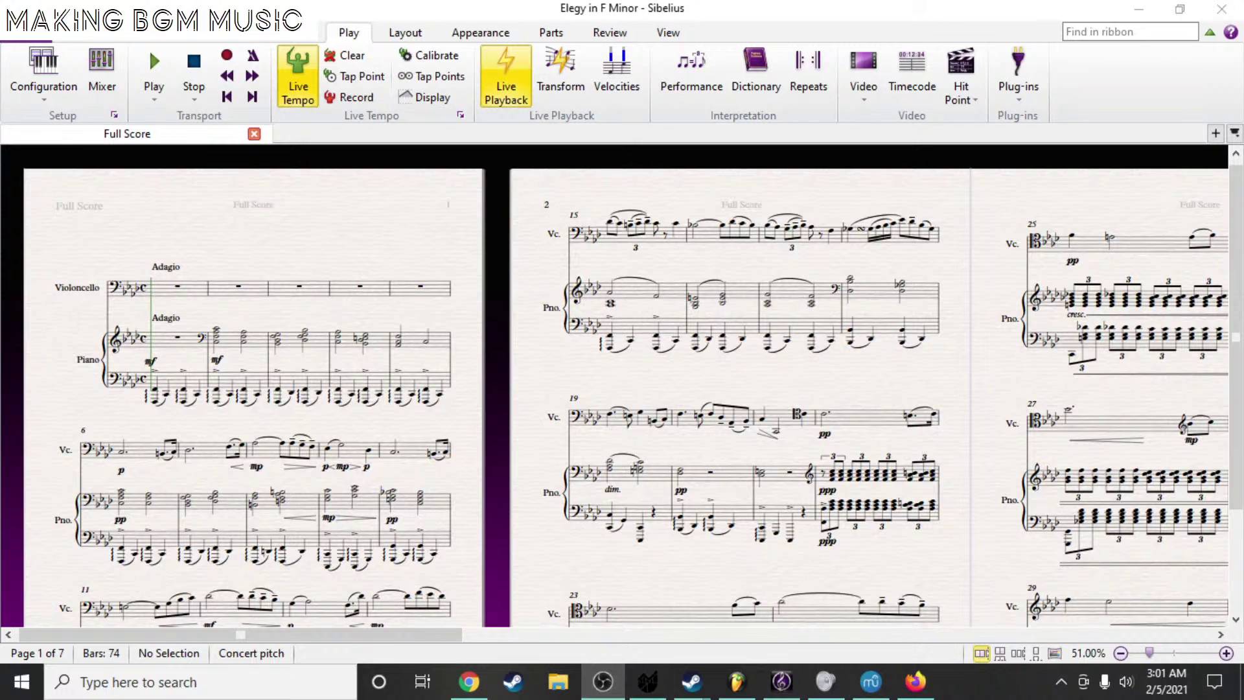
{"action": "left_click", "coordinate": [198, 84]}
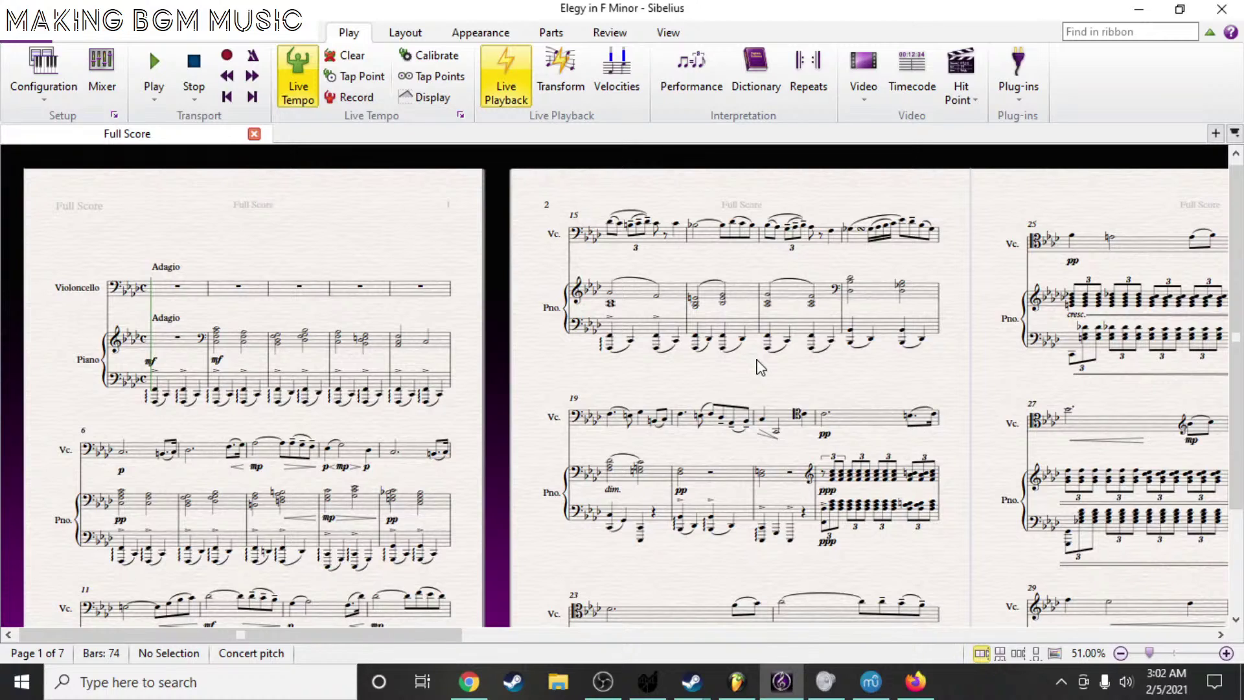
{"action": "left_click", "coordinate": [737, 682]}
- Open the MB ZMelody pattern's piano roll, add a short D3 test note at bar 1, then delete it
{"action": "double_click", "coordinate": [511, 228]}
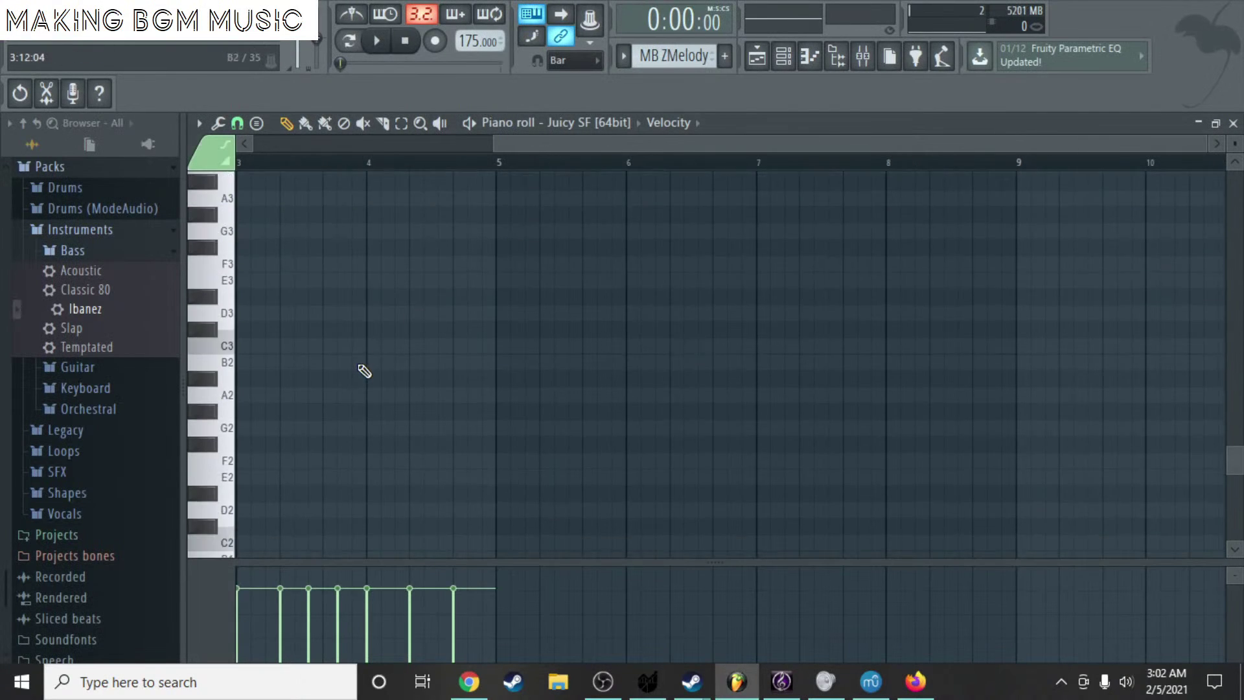
{"action": "scroll", "coordinate": [365, 374], "scroll_direction": "up", "scroll_amount": 5}
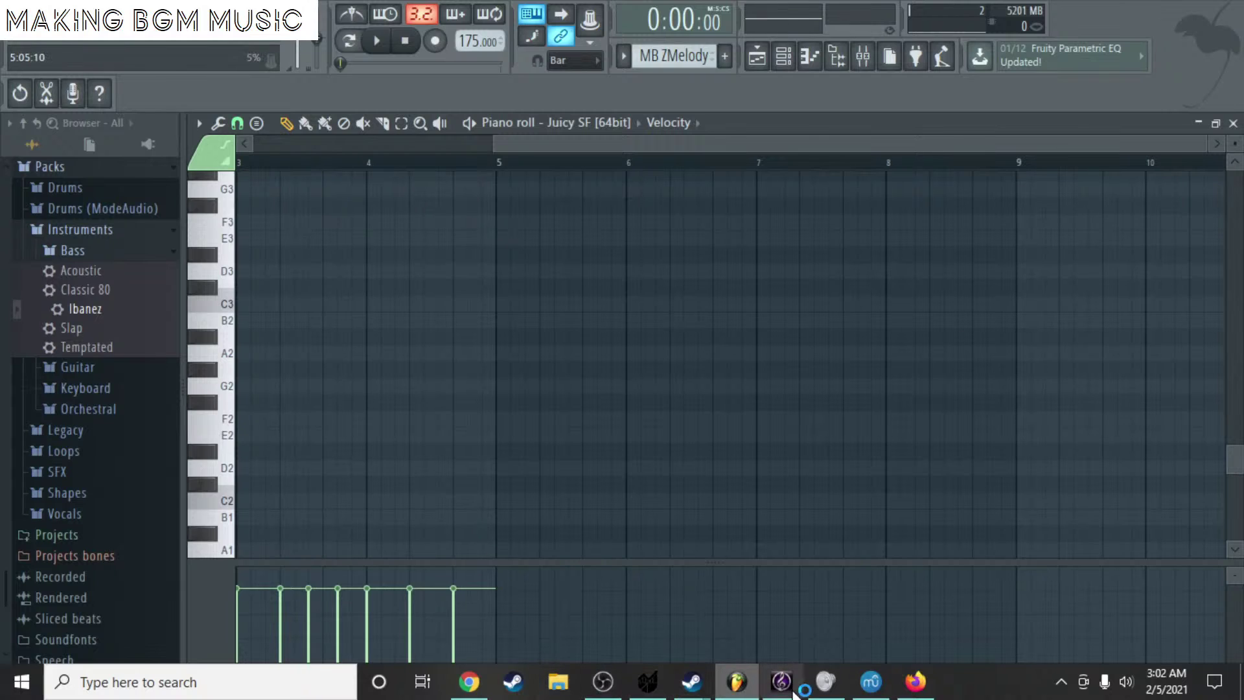
{"action": "left_click", "coordinate": [781, 682]}
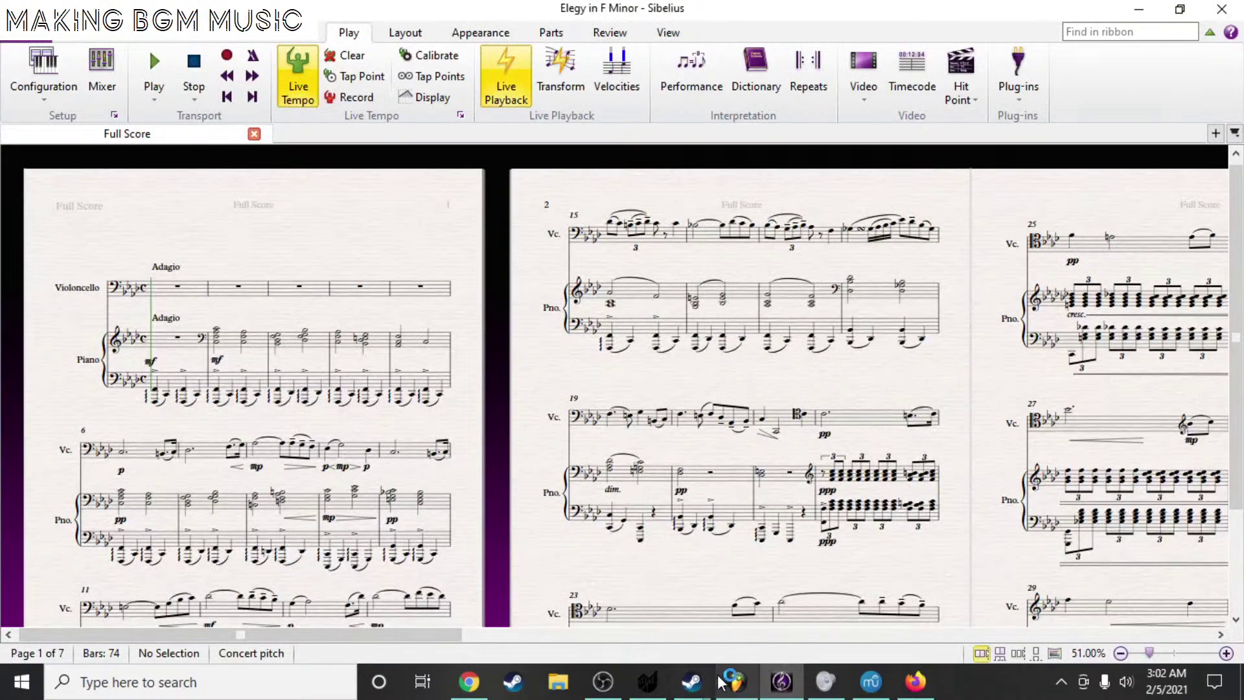
{"action": "left_click", "coordinate": [737, 682]}
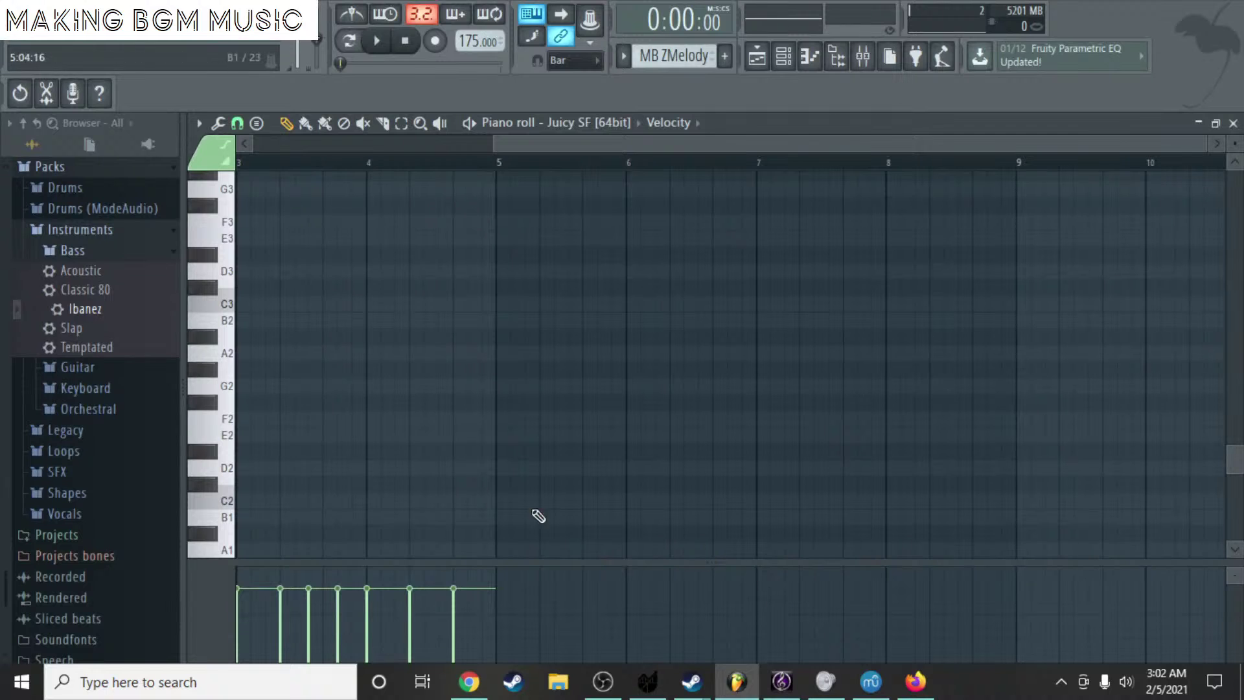
{"action": "scroll", "coordinate": [172, 366], "scroll_direction": "down", "scroll_amount": 2}
{"action": "scroll", "coordinate": [326, 330], "scroll_direction": "down", "scroll_amount": 5}
{"action": "scroll", "coordinate": [326, 330], "scroll_direction": "up", "scroll_amount": 6}
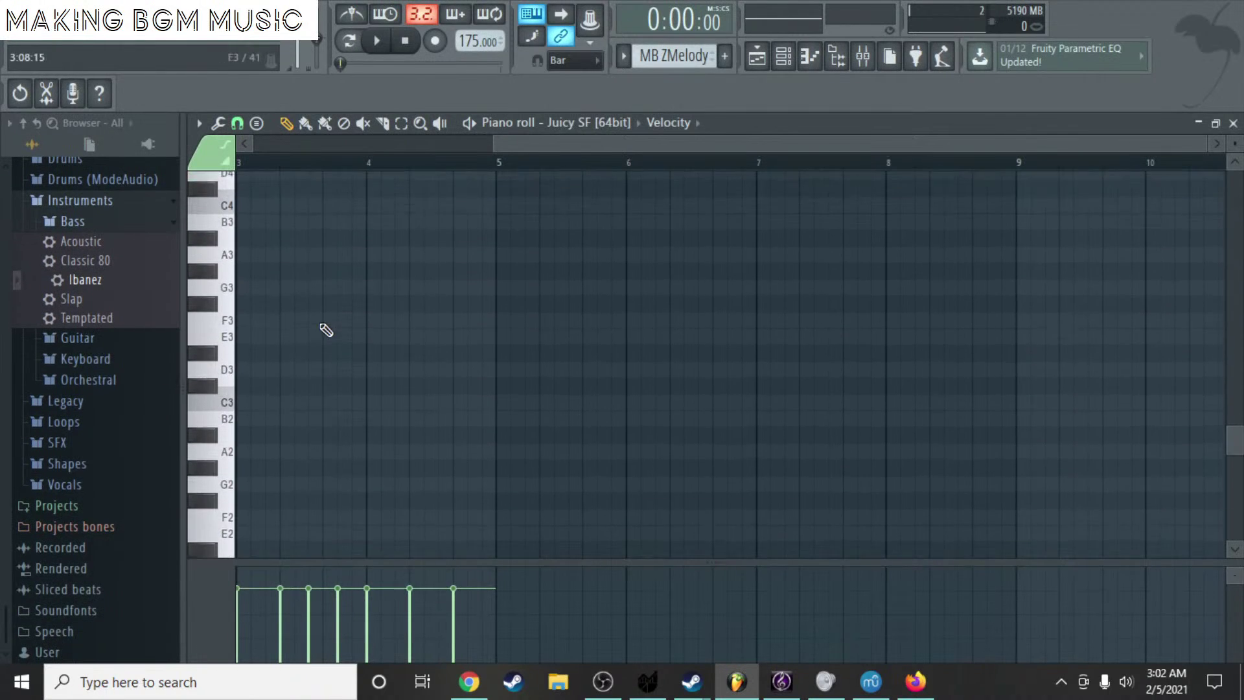
{"action": "left_click_drag", "start_coordinate": [563, 145], "coordinate": [321, 145]}
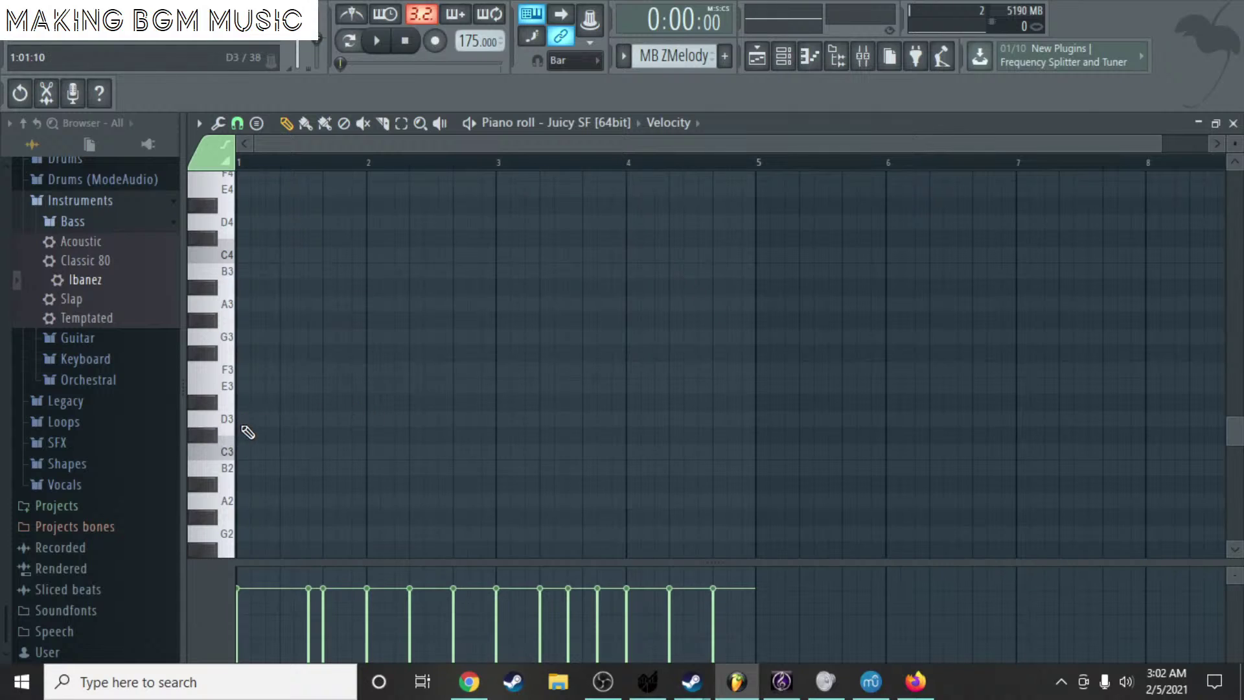
{"action": "left_click", "coordinate": [243, 419]}
{"action": "right_click", "coordinate": [243, 418]}
- Close the piano roll and start a new empty pattern in the ORGEON channel's piano roll
{"action": "left_click", "coordinate": [1233, 123]}
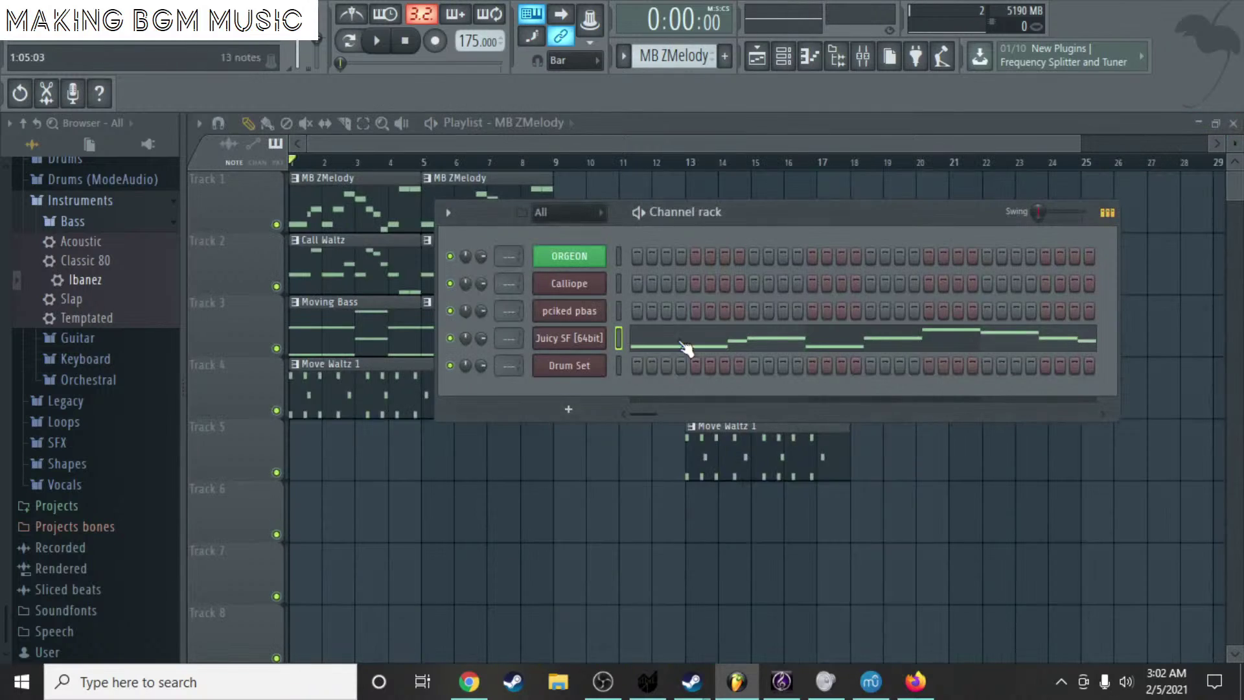
{"action": "right_click", "coordinate": [573, 262]}
{"action": "left_click", "coordinate": [623, 256]}
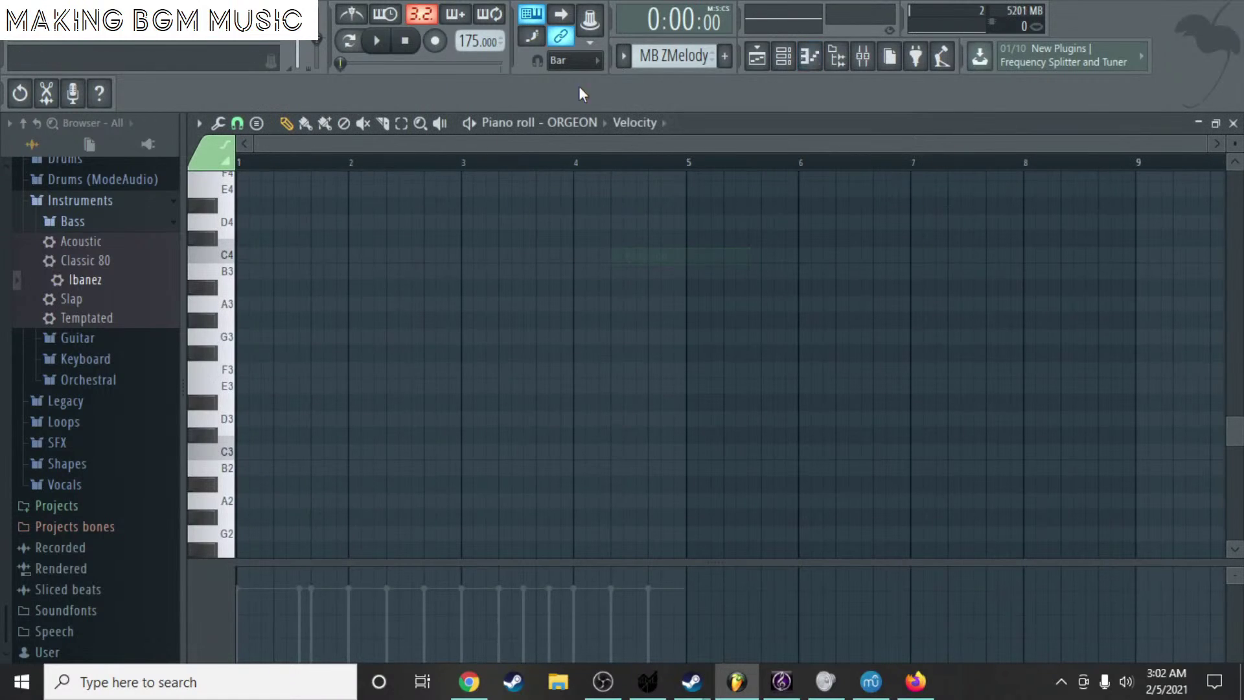
{"action": "left_click", "coordinate": [724, 56]}
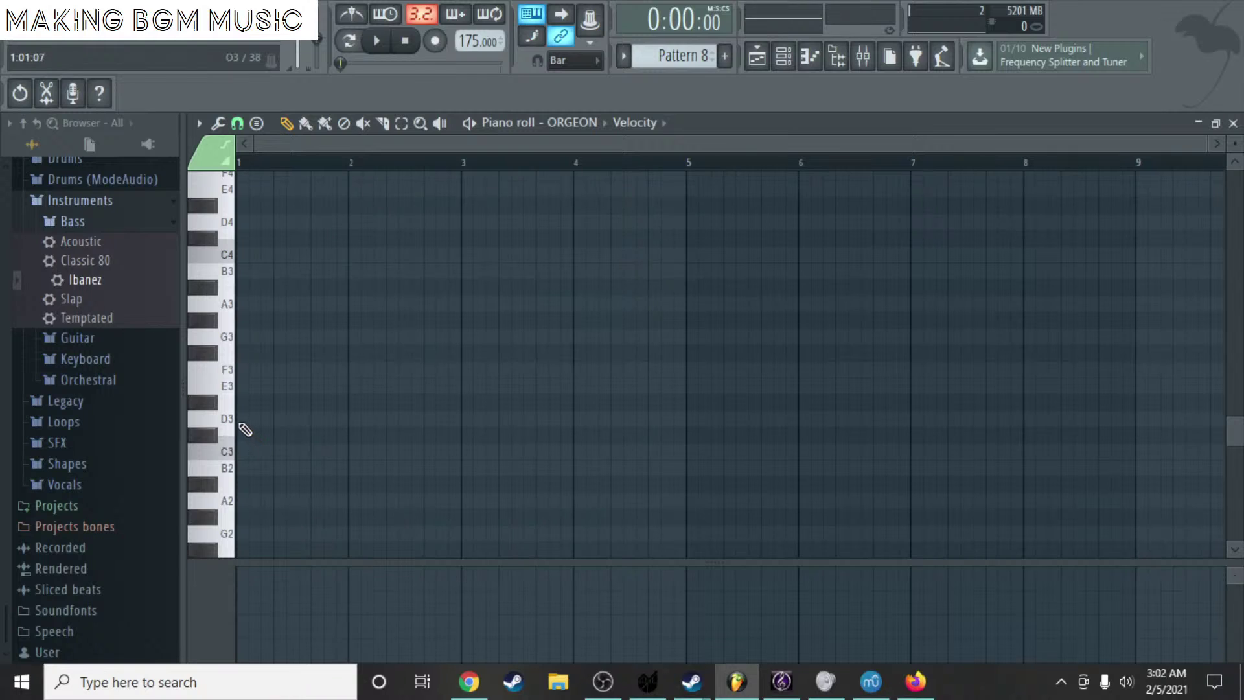
- Draw two-bar D3 and A3 notes, play the chord, then delete both and close the piano roll
{"action": "left_click", "coordinate": [243, 420]}
{"action": "left_click_drag", "start_coordinate": [246, 419], "coordinate": [462, 431]}
{"action": "left_click", "coordinate": [246, 304]}
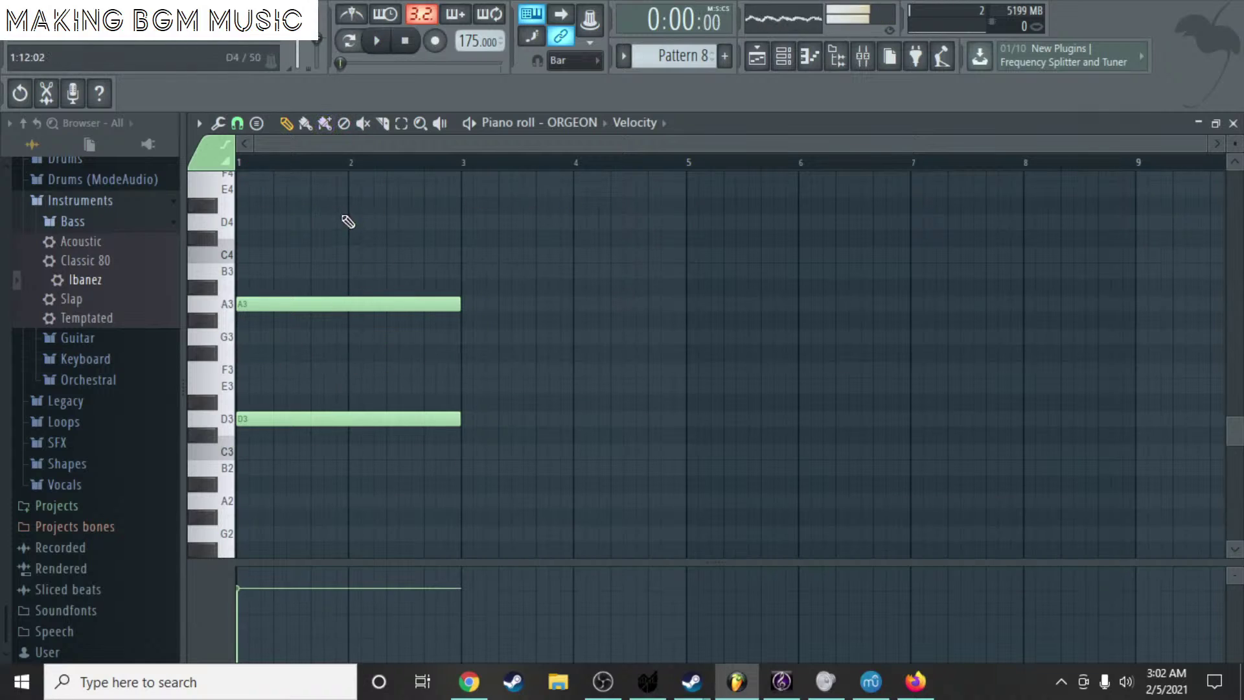
{"action": "key", "text": "space"}
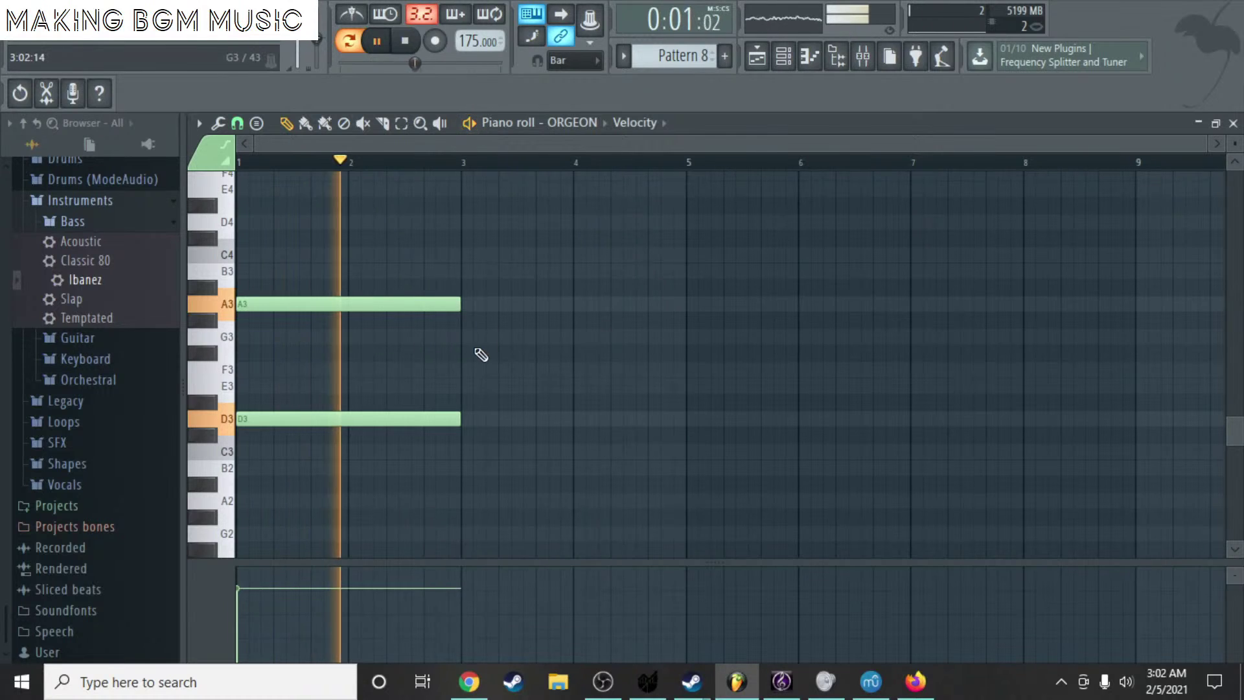
{"action": "key", "text": "space"}
{"action": "right_click", "coordinate": [415, 304]}
{"action": "right_click", "coordinate": [428, 419]}
{"action": "left_click", "coordinate": [1233, 123]}
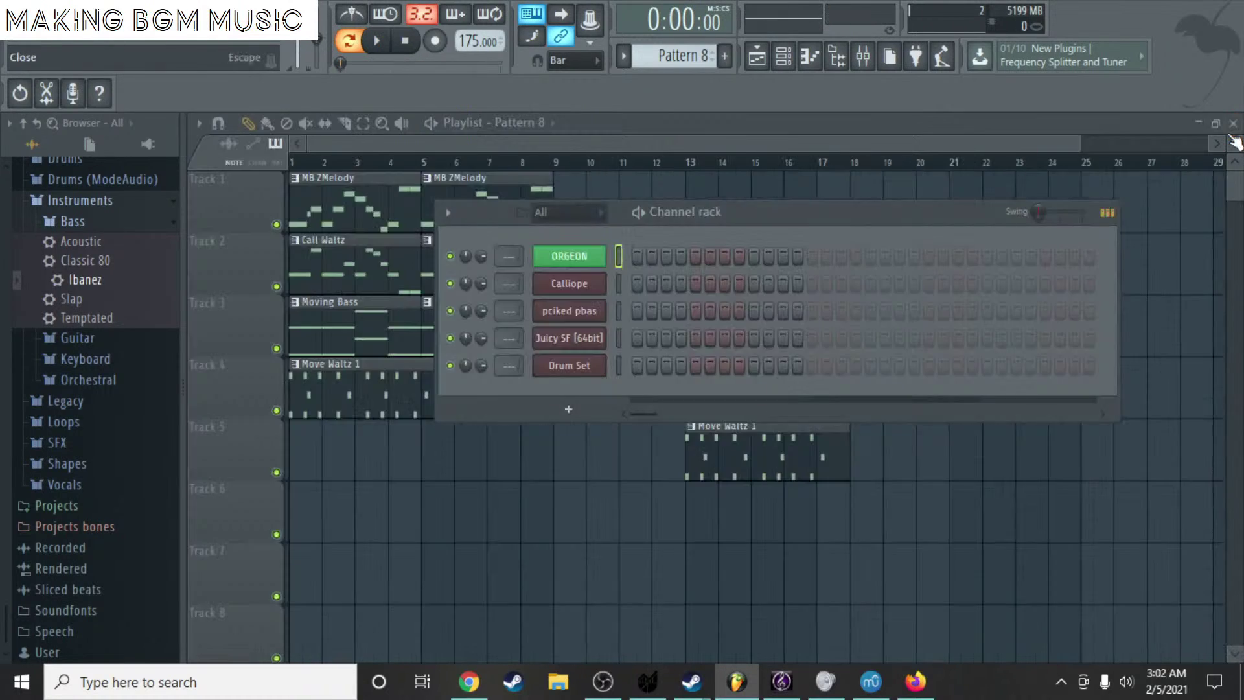
{"action": "key", "text": "alt+Tab"}
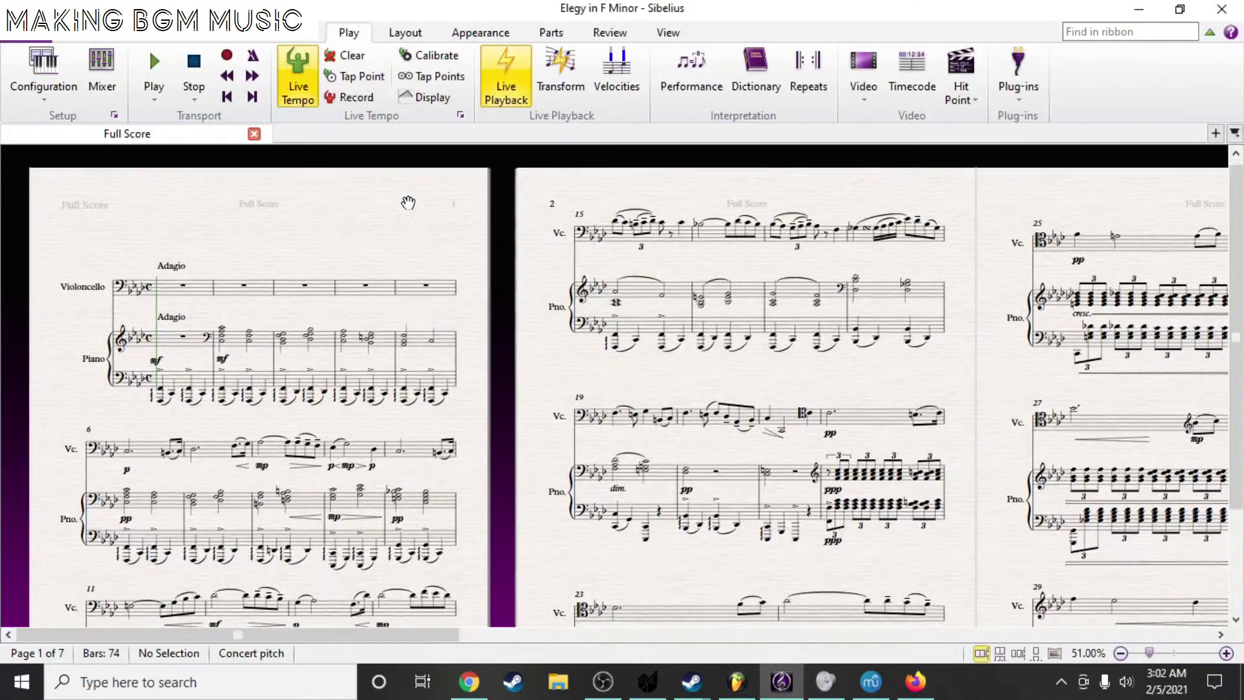
- Zoom into the opening Adagio bars of the Elegy score in Sibelius
{"action": "scroll", "coordinate": [408, 202], "scroll_direction": "up", "scroll_amount": 5}
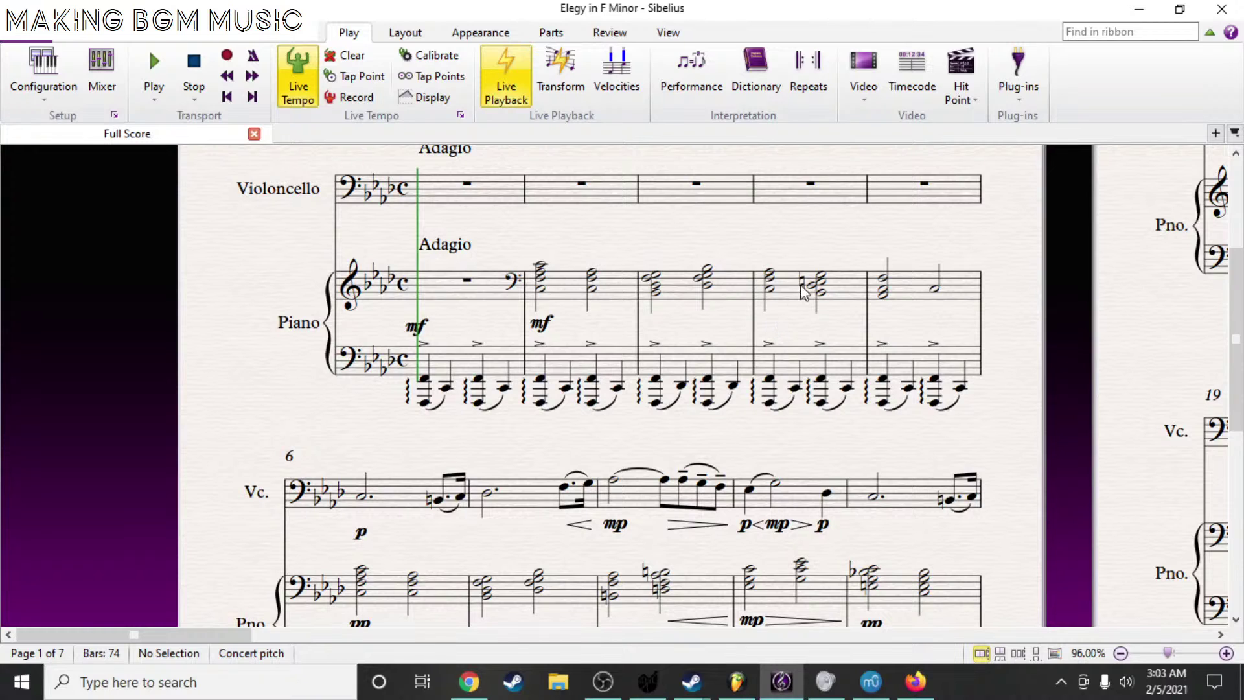
- Scroll the Elegy score down slightly and switch over to FL Studio
{"action": "scroll", "coordinate": [827, 234], "scroll_direction": "down", "scroll_amount": 1}
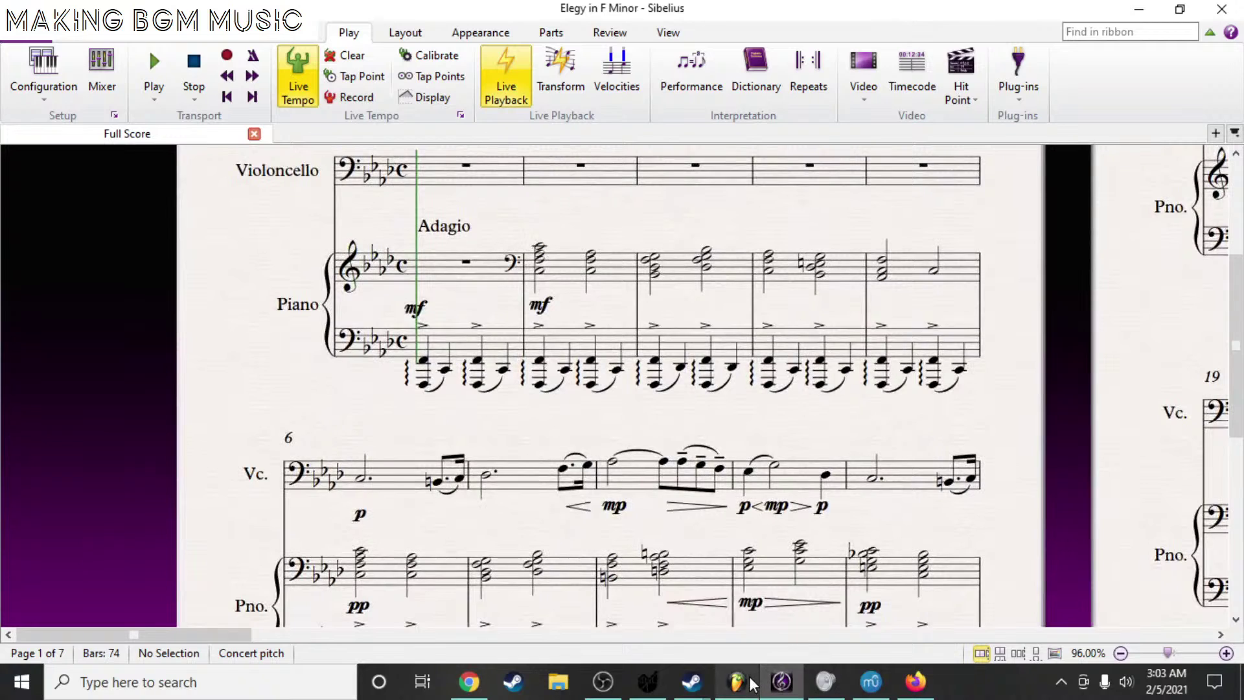
{"action": "left_click", "coordinate": [736, 681]}
- Add a Juicy SF channel and browse F:\All of the Soundfonts to the Top 23 Free Strings Soundfonts folder, then close the browser without loading a soundfont
{"action": "left_click", "coordinate": [568, 409]}
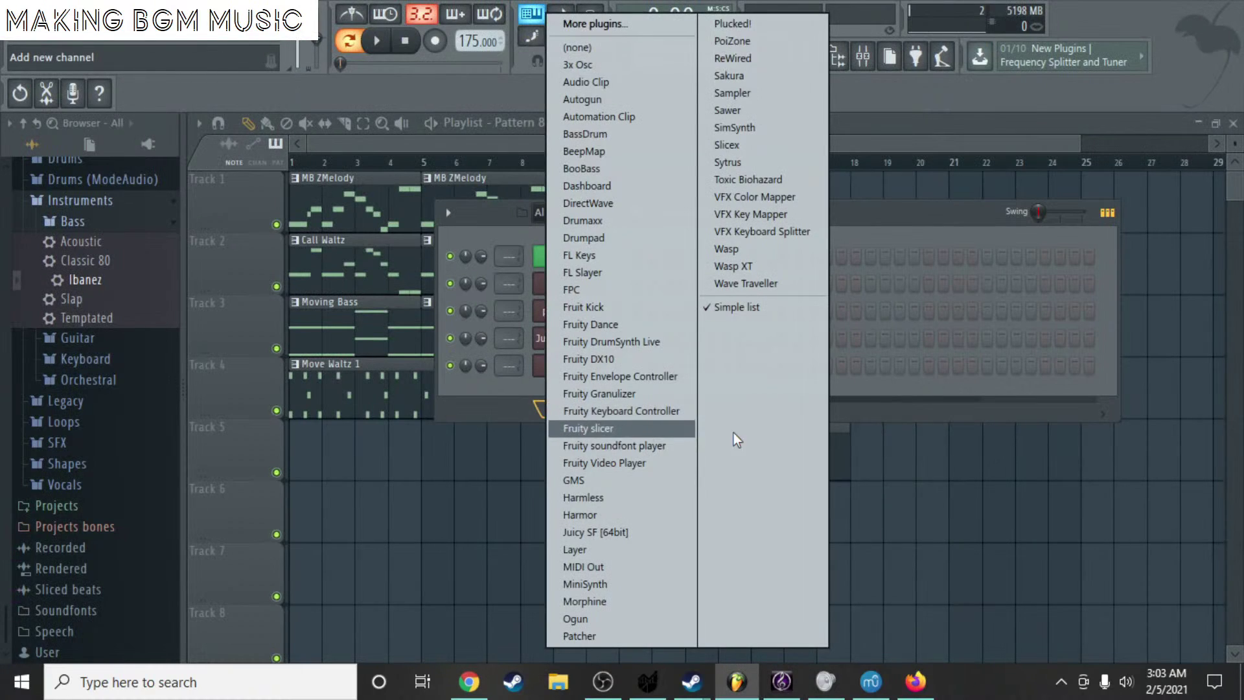
{"action": "left_click", "coordinate": [665, 546]}
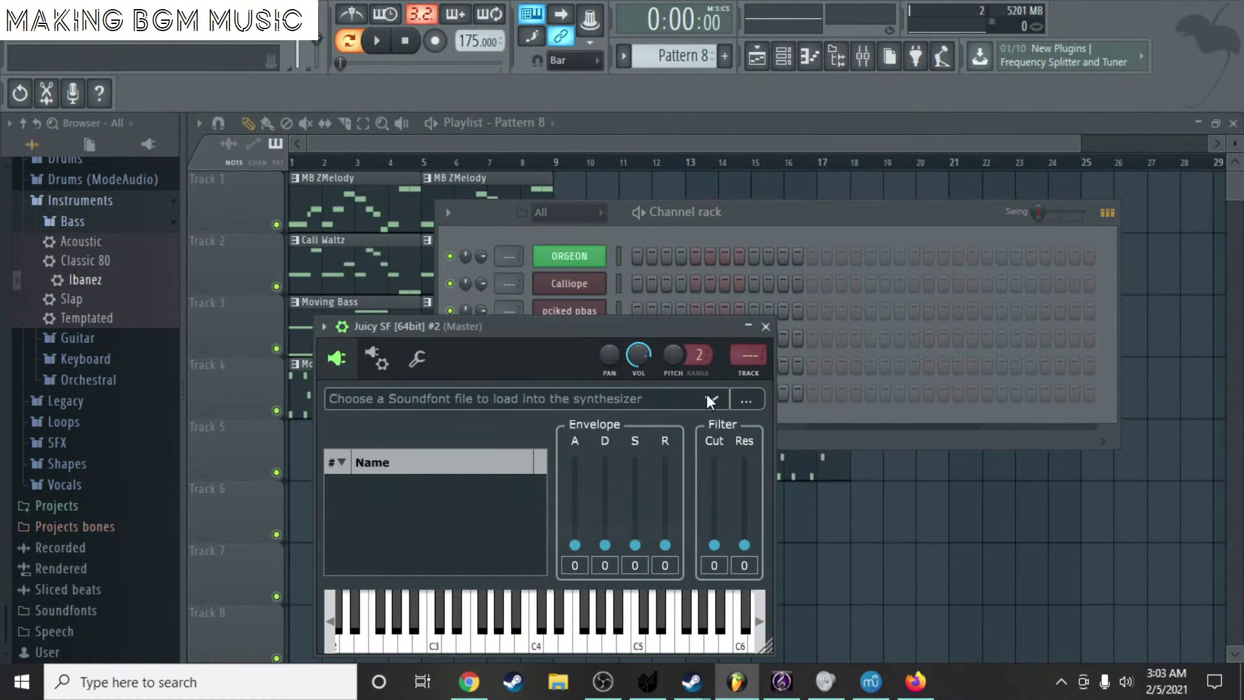
{"action": "left_click", "coordinate": [745, 401]}
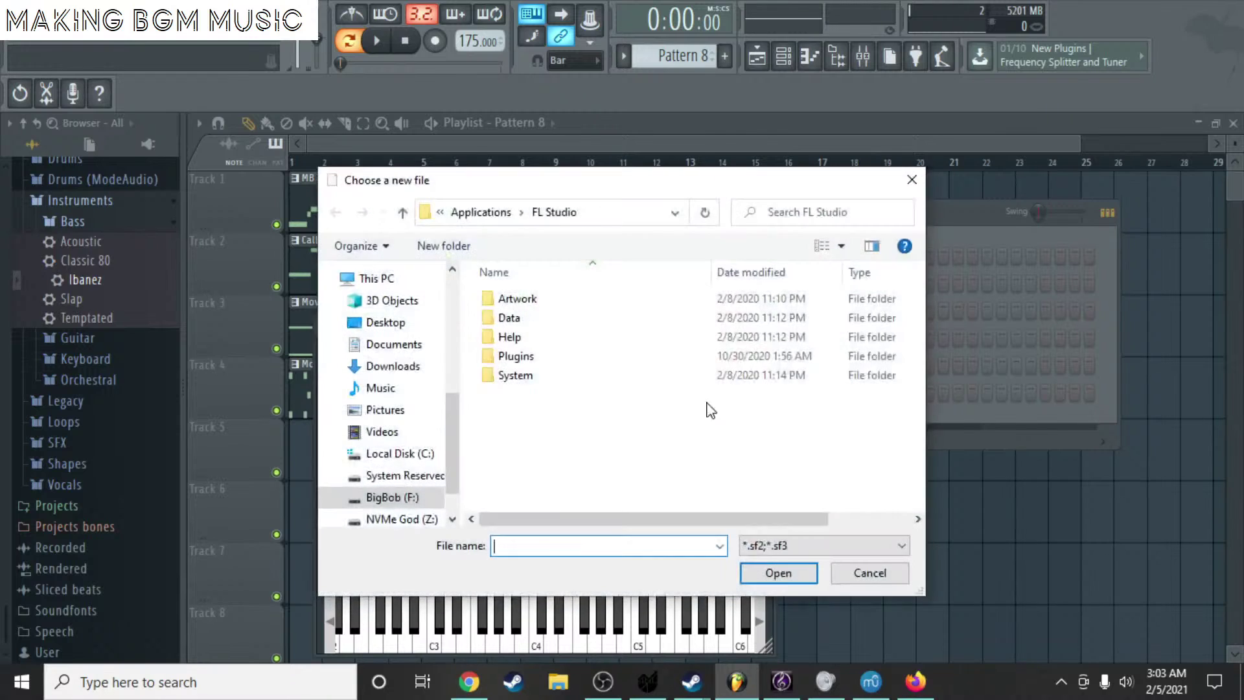
{"action": "left_click", "coordinate": [392, 497]}
{"action": "double_click", "coordinate": [519, 299]}
{"action": "scroll", "coordinate": [542, 344], "scroll_direction": "down", "scroll_amount": 3}
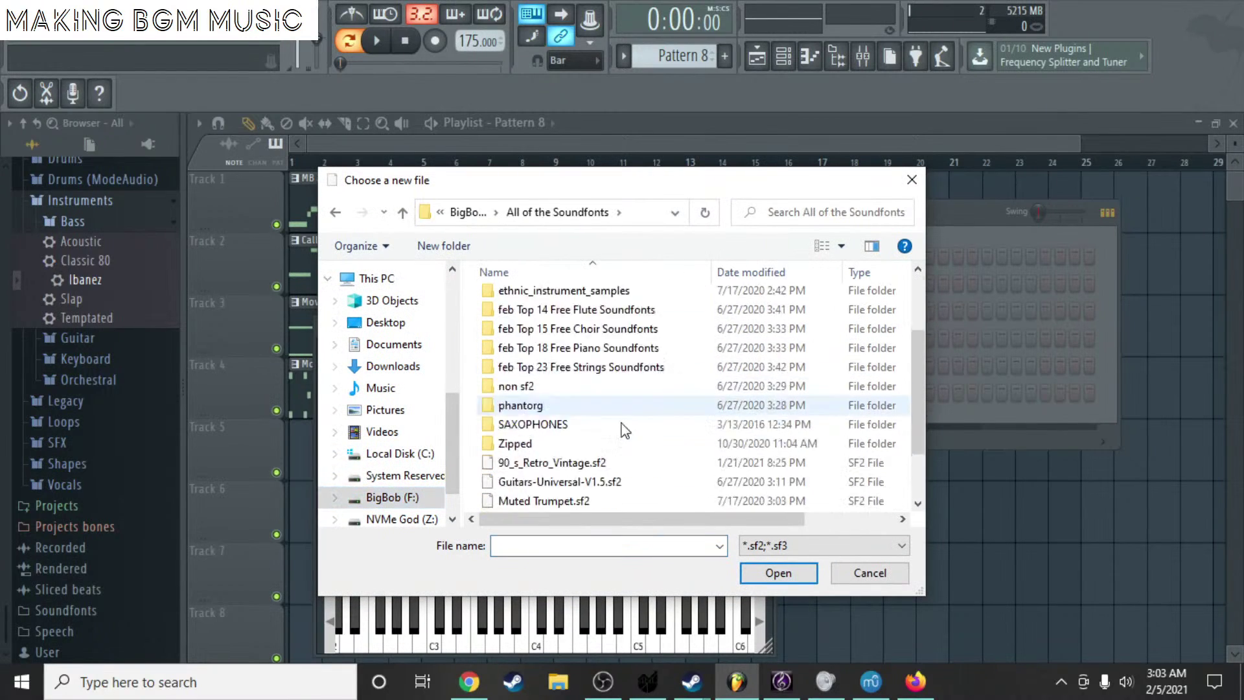
{"action": "double_click", "coordinate": [567, 292]}
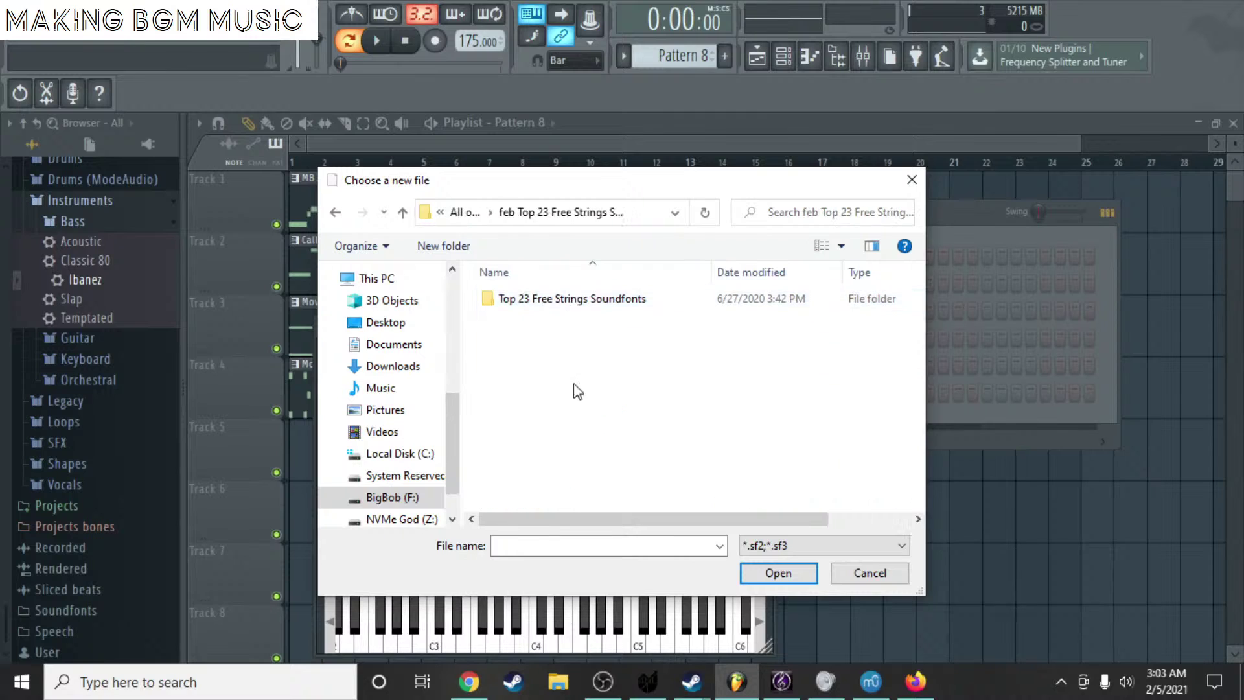
{"action": "double_click", "coordinate": [667, 293]}
{"action": "scroll", "coordinate": [667, 376], "scroll_direction": "down", "scroll_amount": 4}
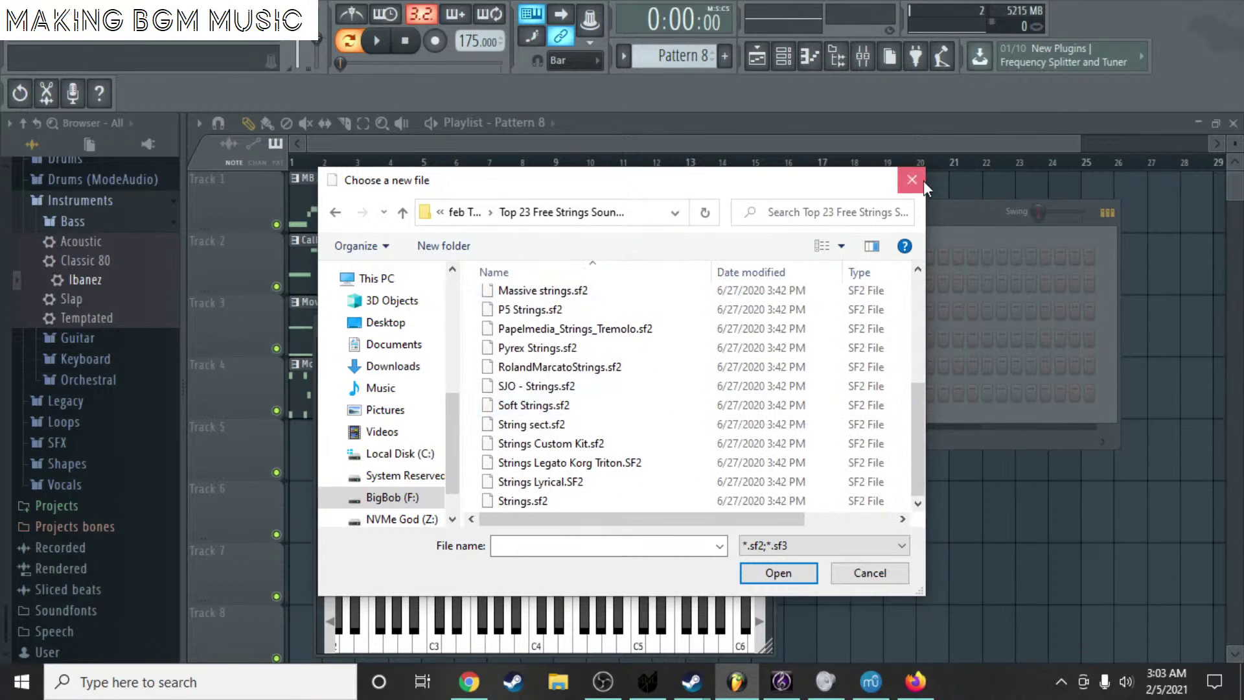
{"action": "left_click", "coordinate": [912, 179]}
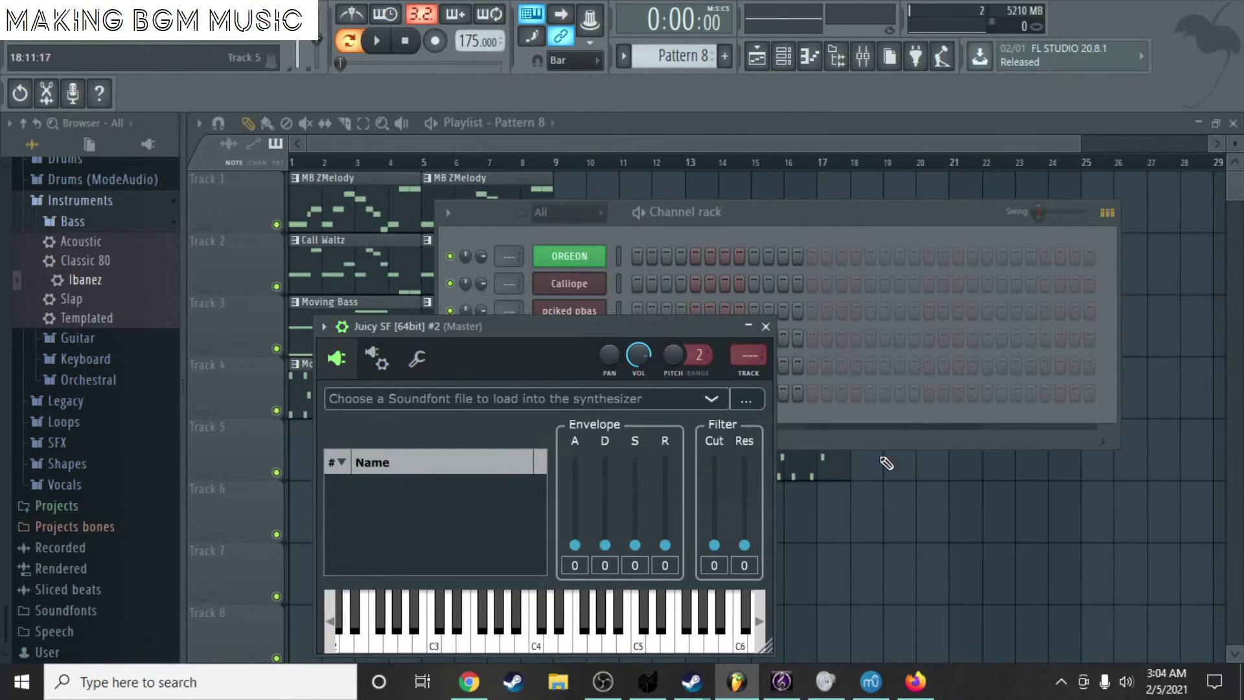
- Glance at the Elegy in F Minor score, then return to the Juicy SF window
{"action": "left_click", "coordinate": [871, 687]}
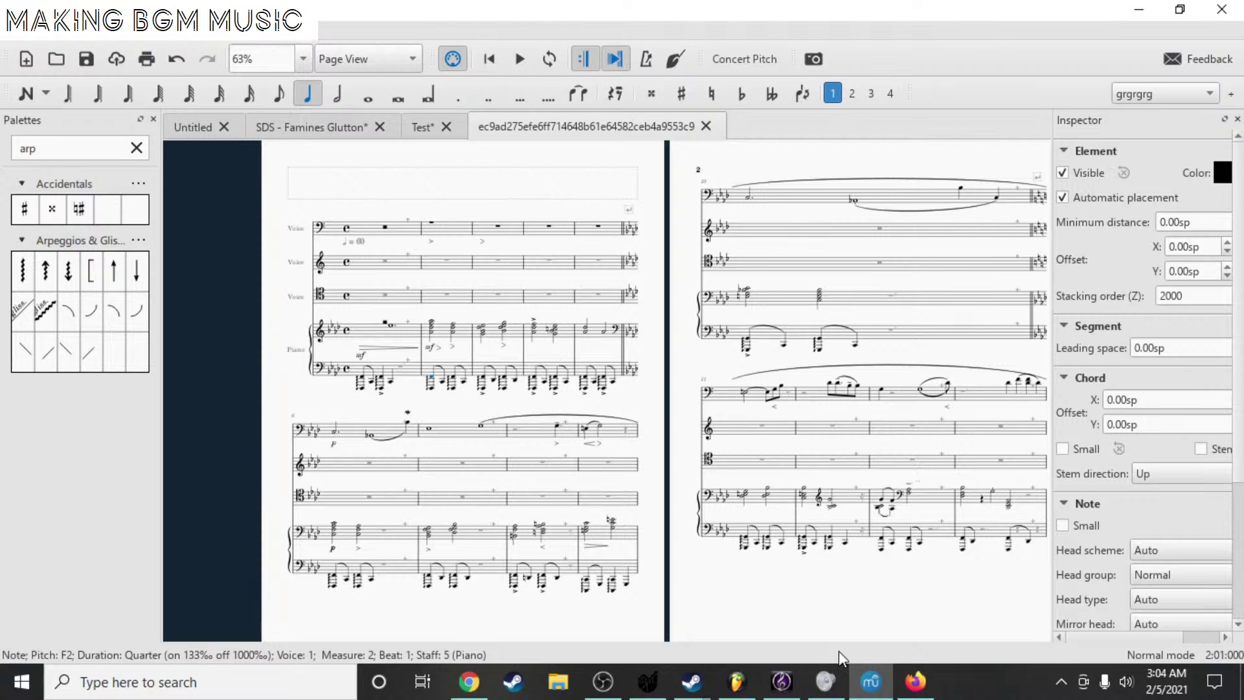
{"action": "left_click", "coordinate": [782, 682]}
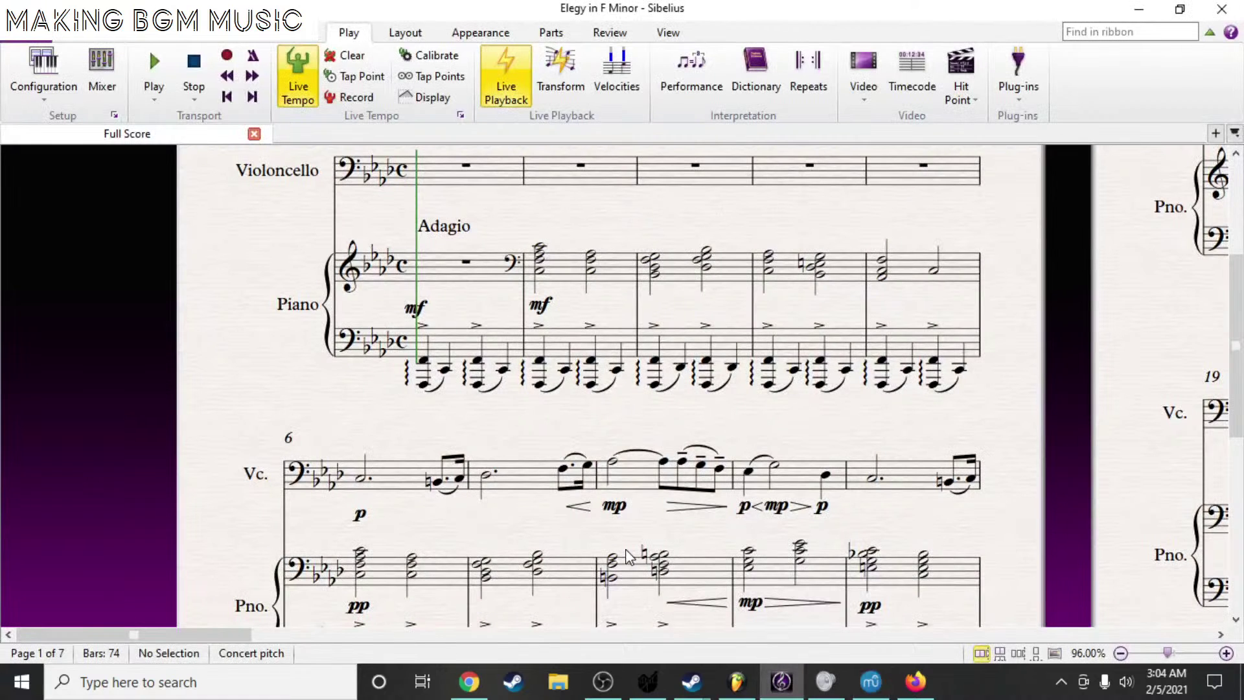
{"action": "left_click", "coordinate": [752, 685]}
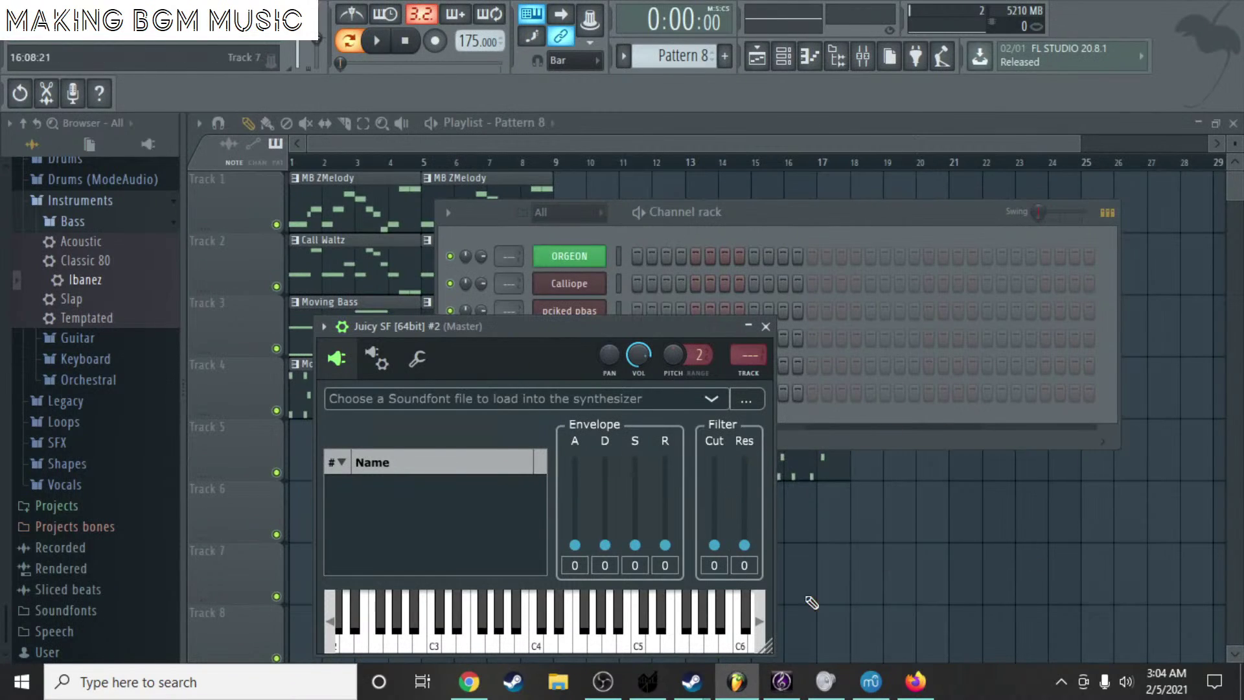
- Bring the Elegy in F Minor score in Sibelius back to the front
{"action": "left_click", "coordinate": [784, 684]}
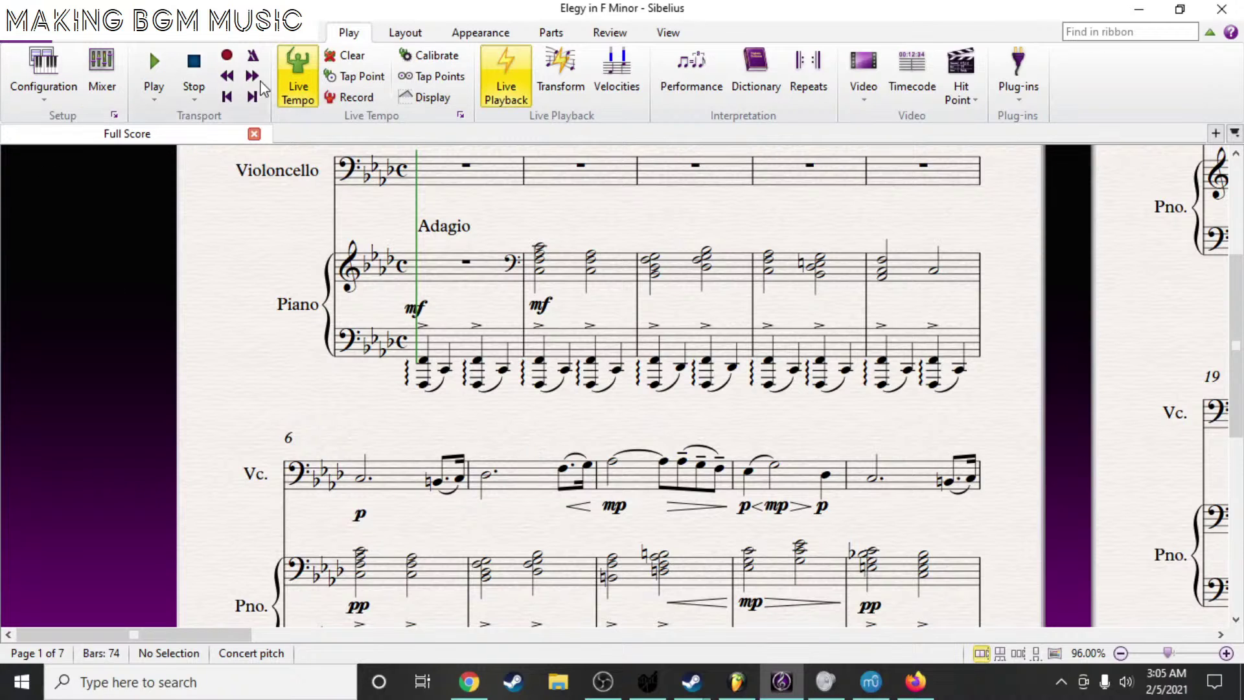
- Pan the score to show the cello's Adagio marking, then return to the Juicy SF window
{"action": "left_click_drag", "start_coordinate": [313, 413], "coordinate": [163, 425]}
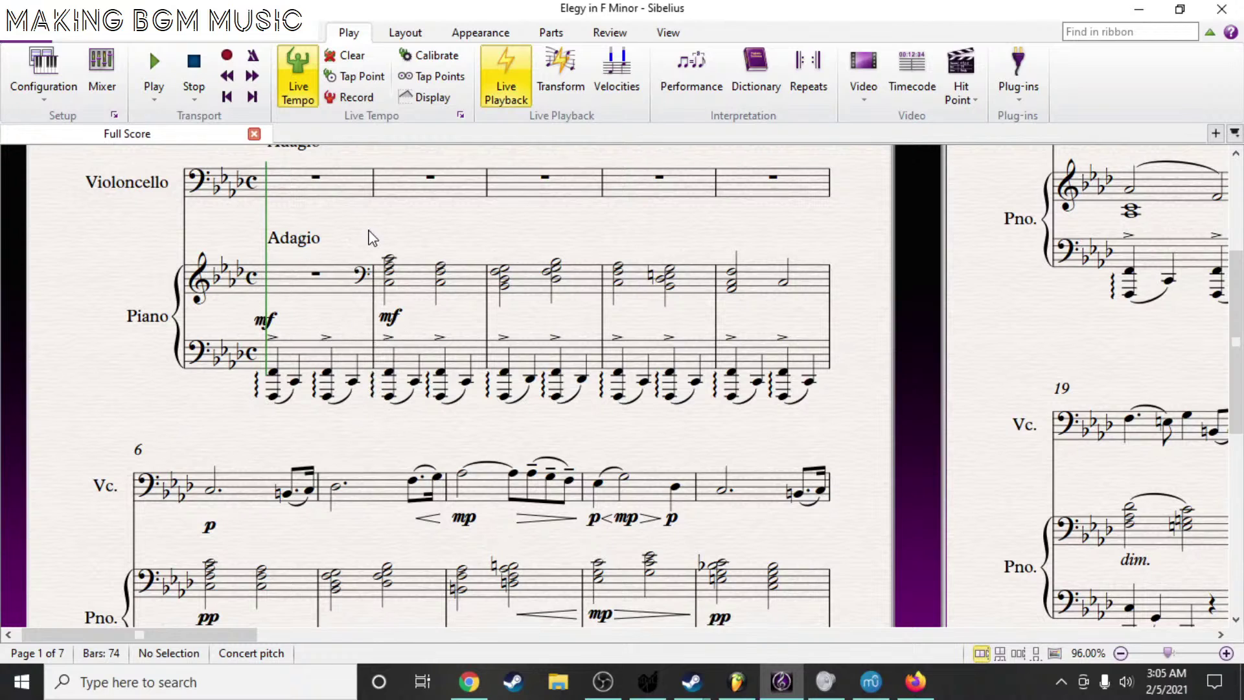
{"action": "left_click_drag", "start_coordinate": [388, 233], "coordinate": [381, 260]}
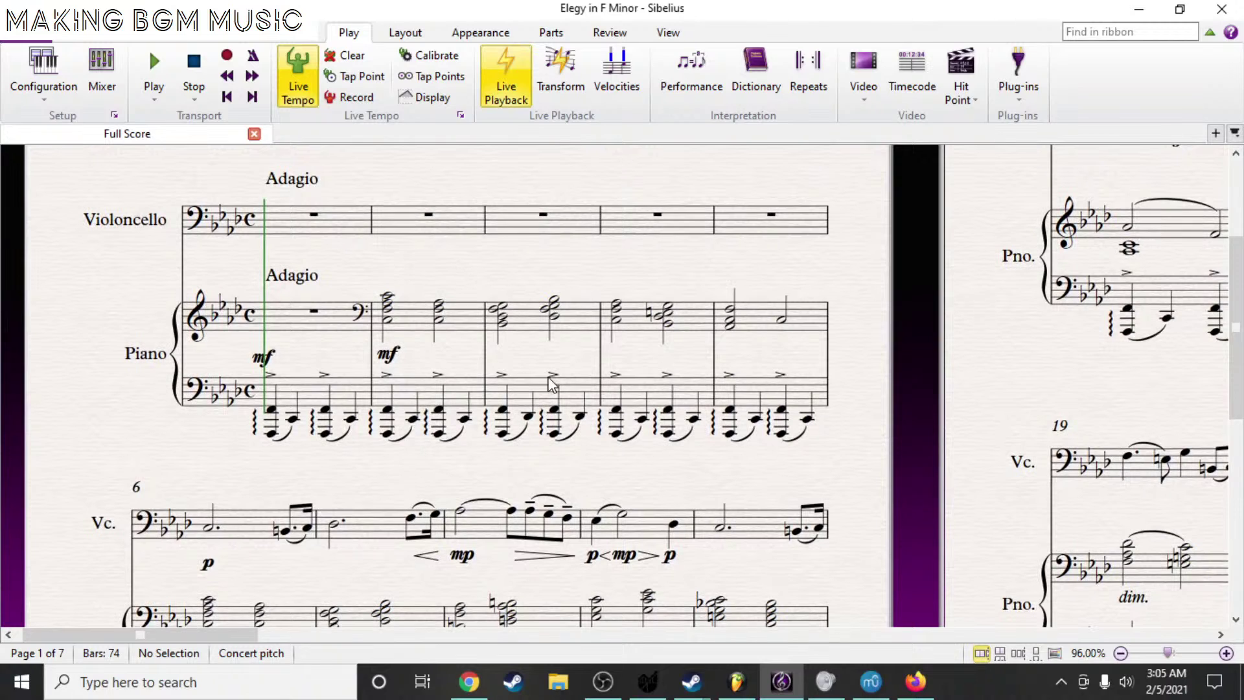
{"action": "left_click", "coordinate": [752, 679]}
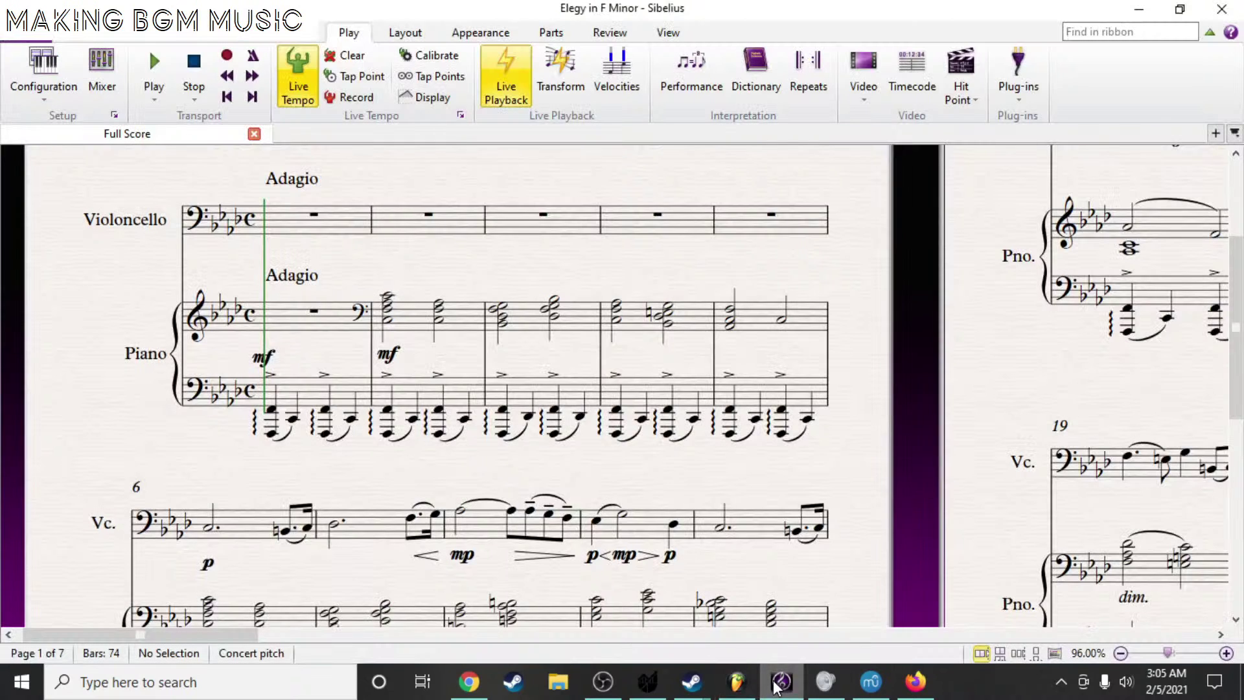
{"action": "left_click", "coordinate": [782, 681]}
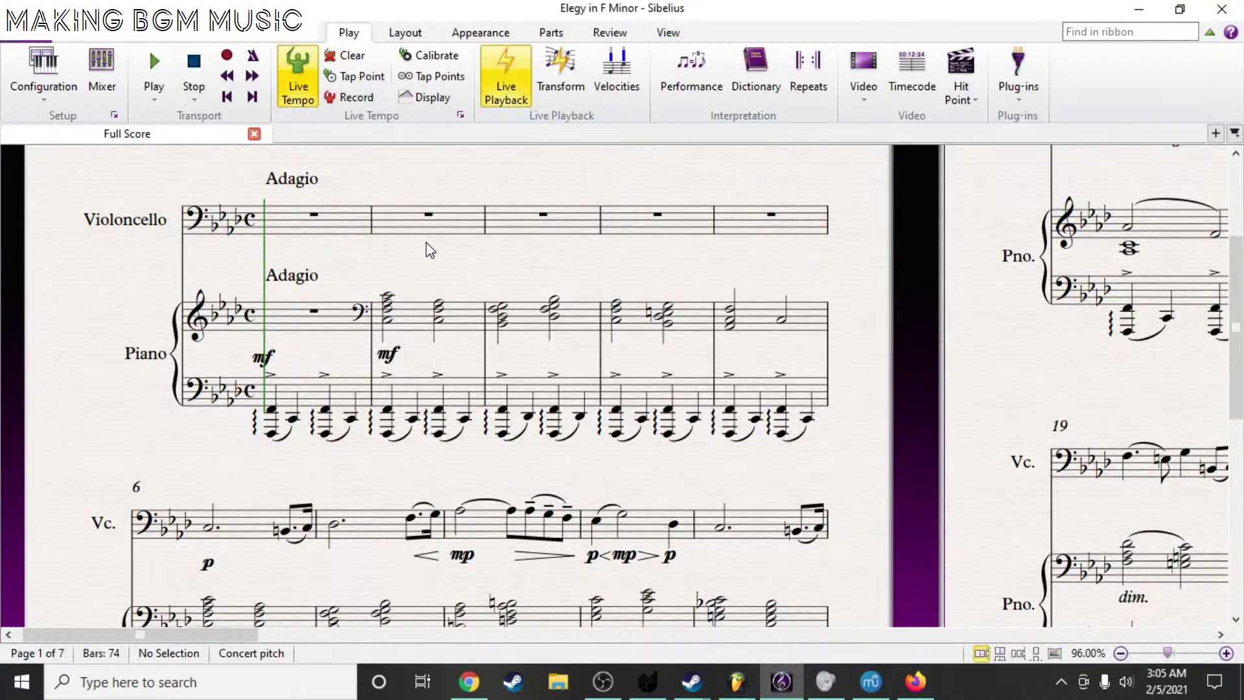
{"action": "left_click_drag", "start_coordinate": [424, 246], "coordinate": [491, 306]}
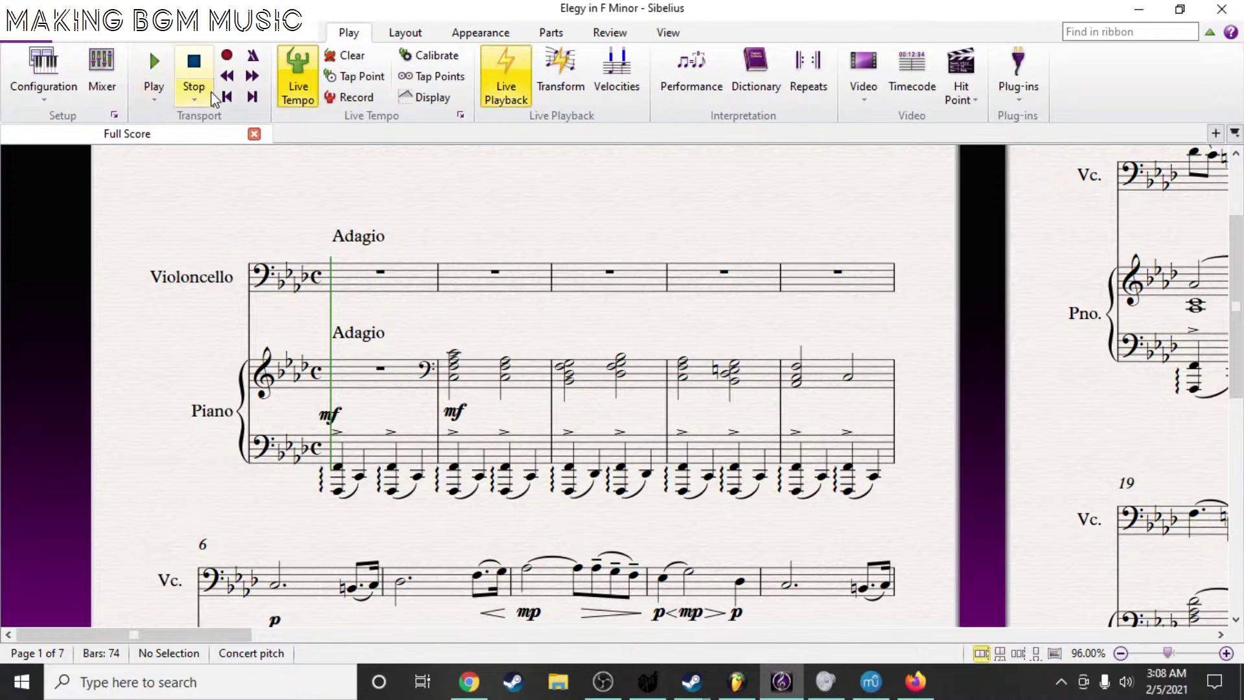
- Start playback of the Elegy score from bar 1
{"action": "left_click", "coordinate": [153, 72]}
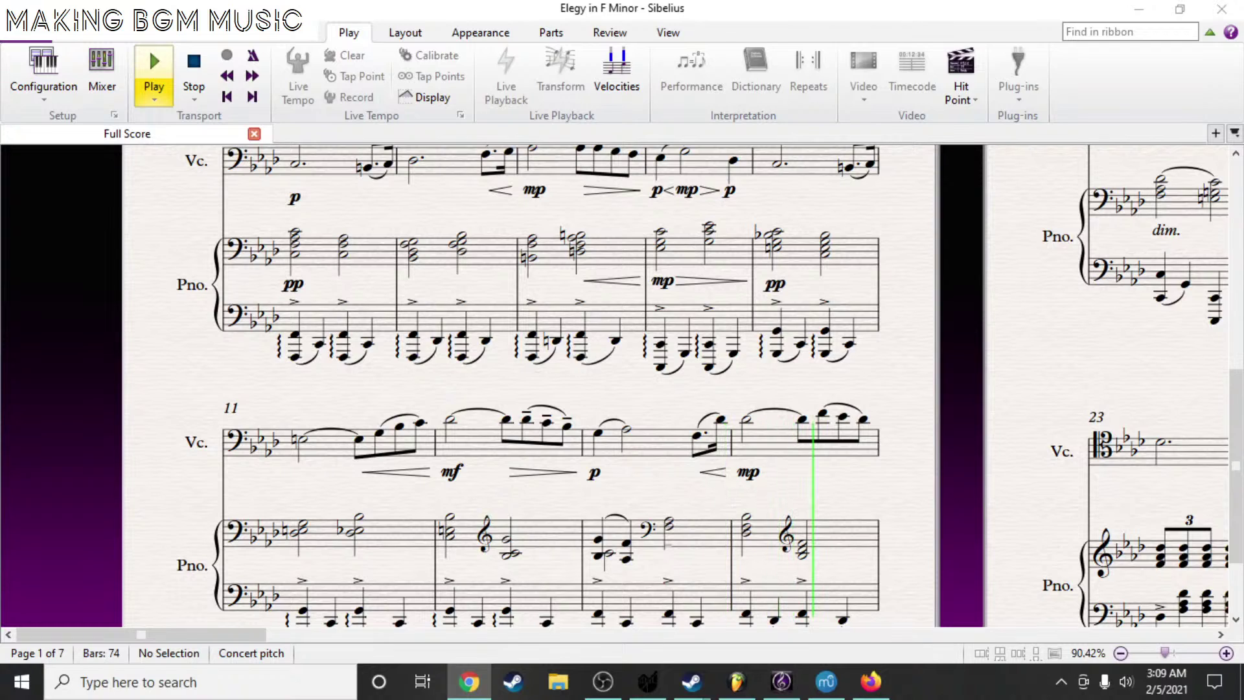
- Let the Elegy playback continue on to around bar 24
{"action": "key", "text": "space"}
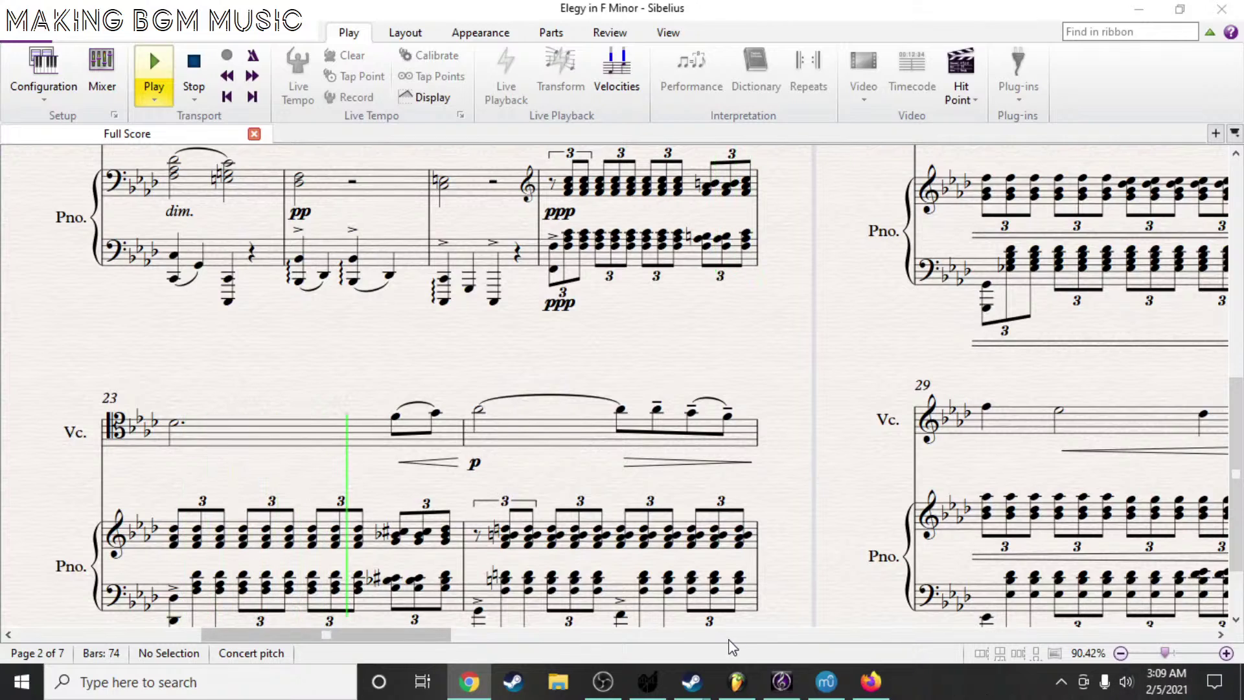
- Open the Windows volume mixer from the tray speaker menu and drag it off the score
{"action": "right_click", "coordinate": [1133, 688]}
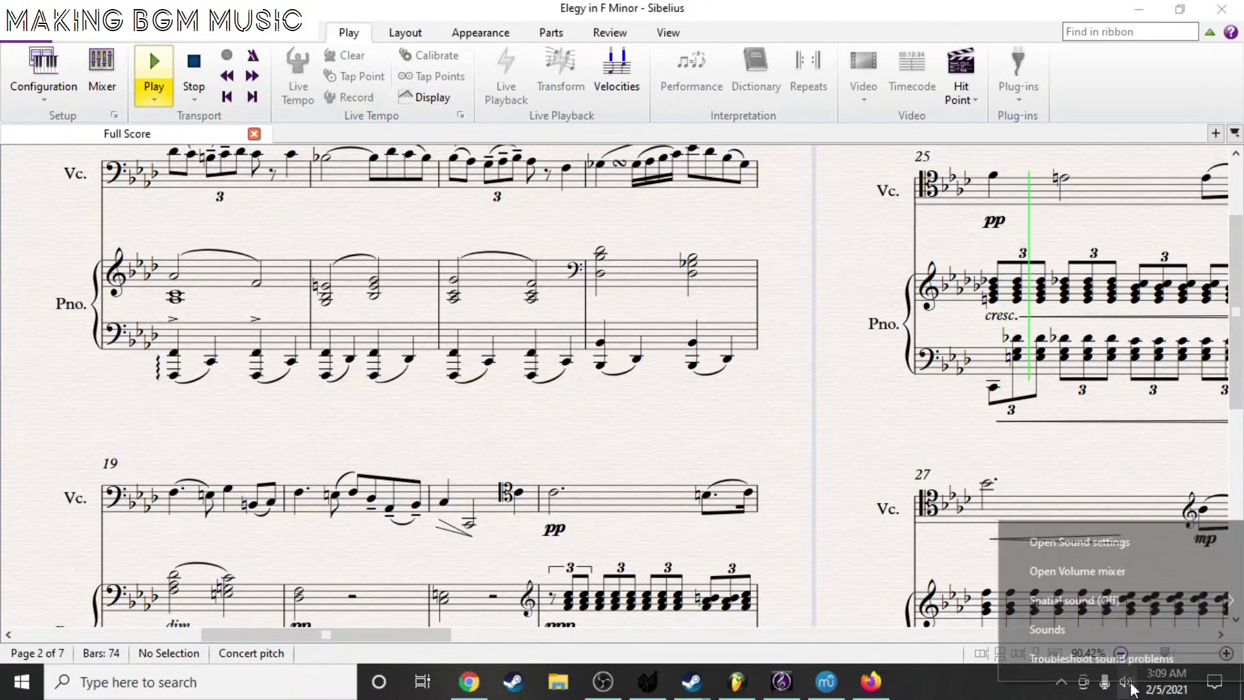
{"action": "left_click", "coordinate": [1116, 576]}
{"action": "left_click_drag", "start_coordinate": [1053, 377], "coordinate": [1243, 386]}
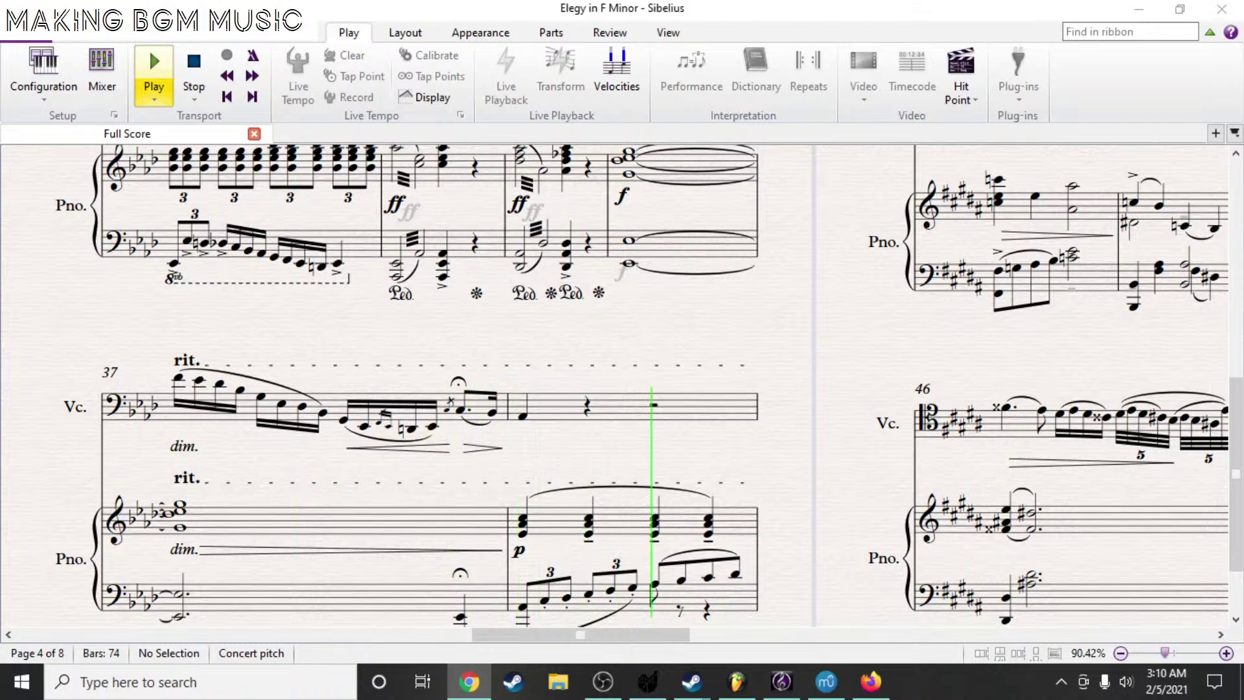
- Follow playback through the remaining pages and stop it at the end of bar 74
{"action": "scroll", "coordinate": [425, 386], "scroll_direction": "up", "scroll_amount": 5}
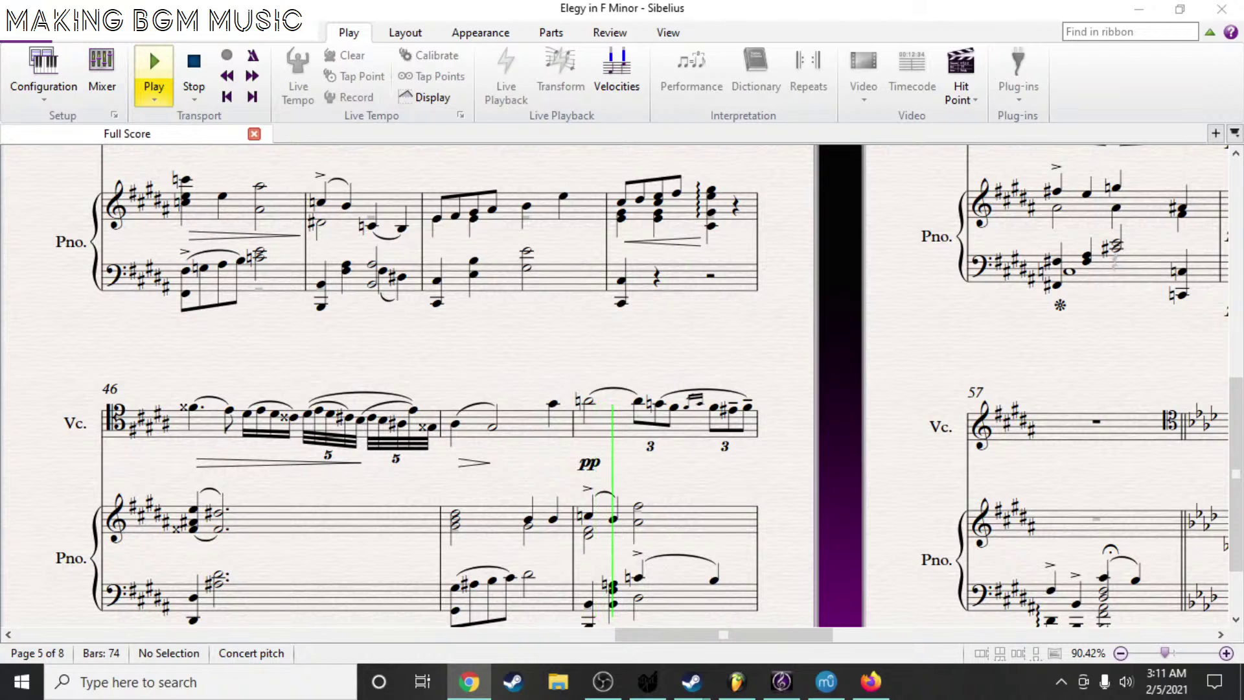
{"action": "scroll", "coordinate": [424, 386], "scroll_direction": "up", "scroll_amount": 5}
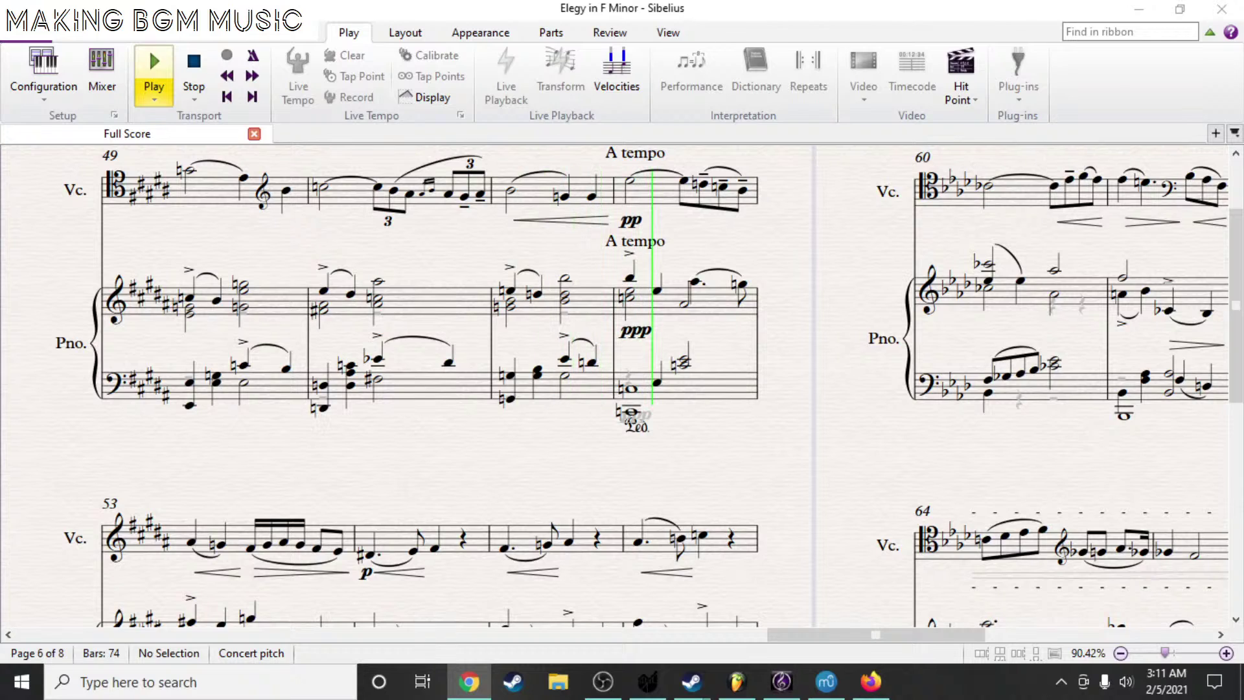
{"action": "scroll", "coordinate": [424, 324], "scroll_direction": "down", "scroll_amount": 3}
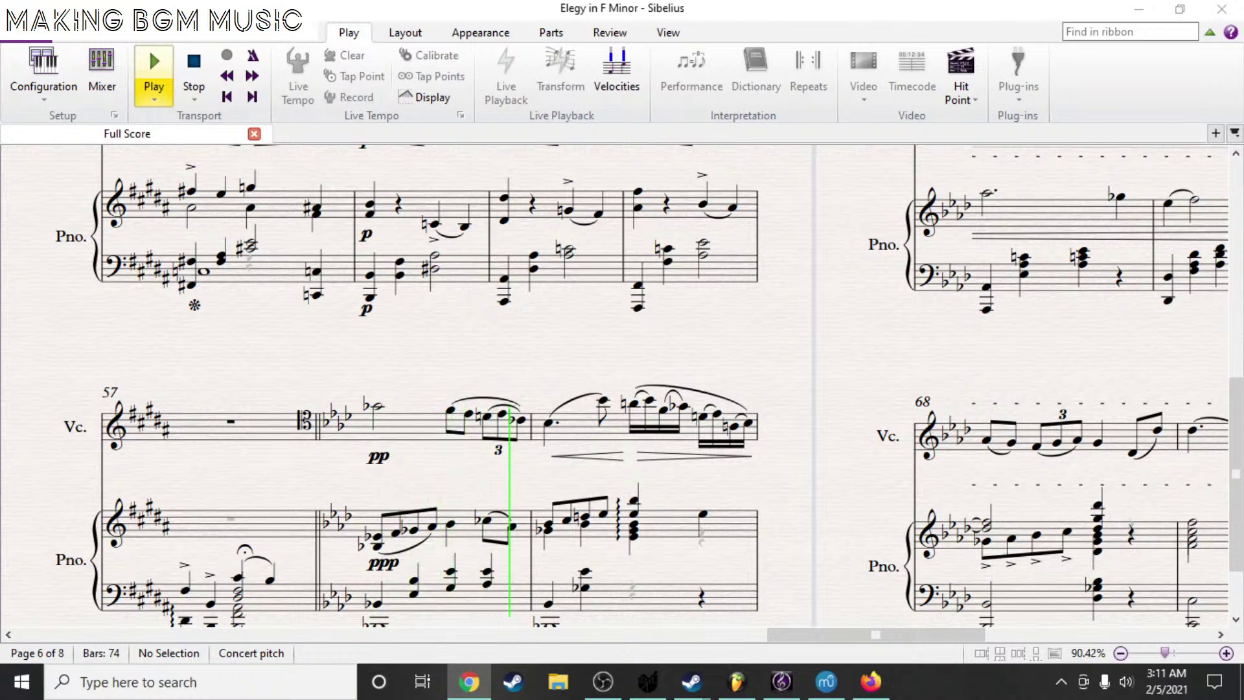
{"action": "scroll", "coordinate": [425, 389], "scroll_direction": "up", "scroll_amount": 5}
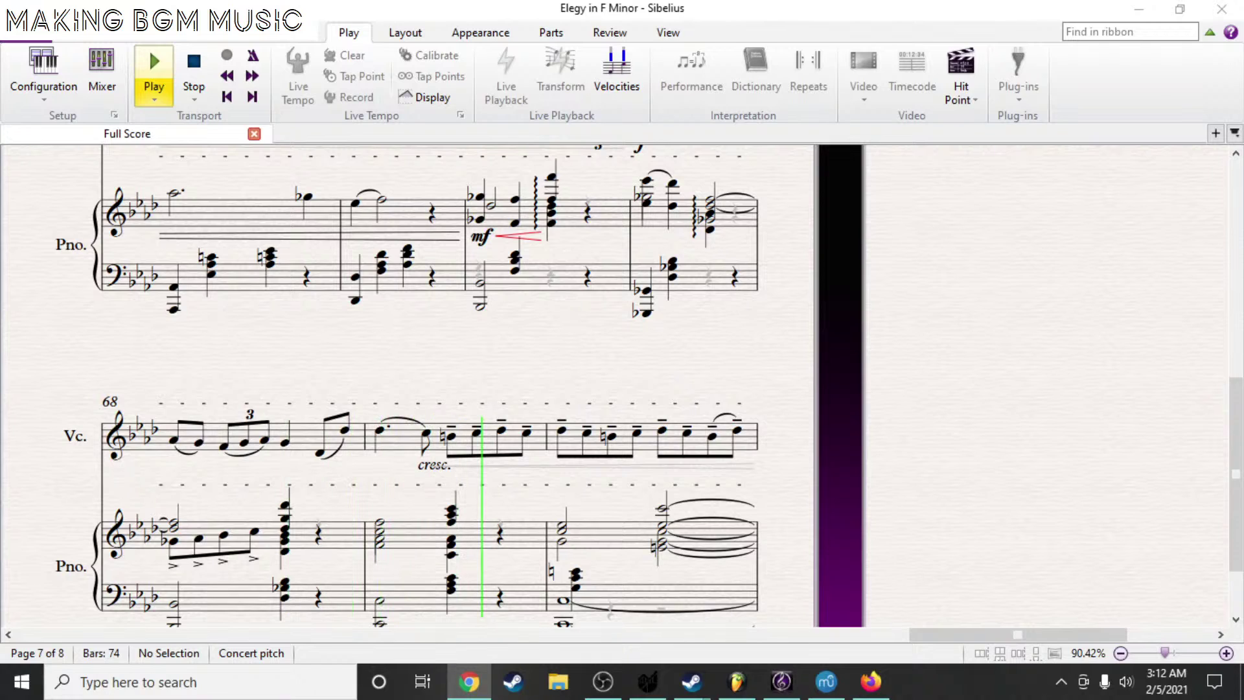
{"action": "key", "text": "space"}
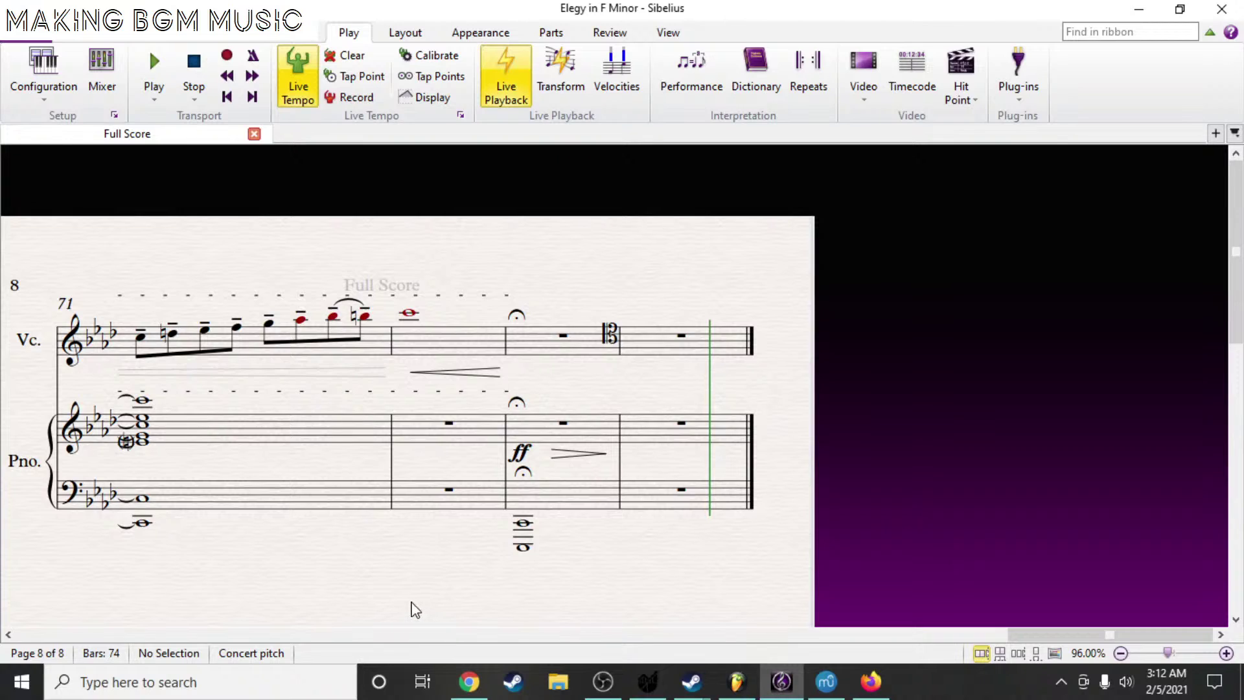
- Rewind playback to the score's start and close the first of the two Steam windows
{"action": "left_click", "coordinate": [226, 97]}
{"action": "key", "text": "alt+Tab"}
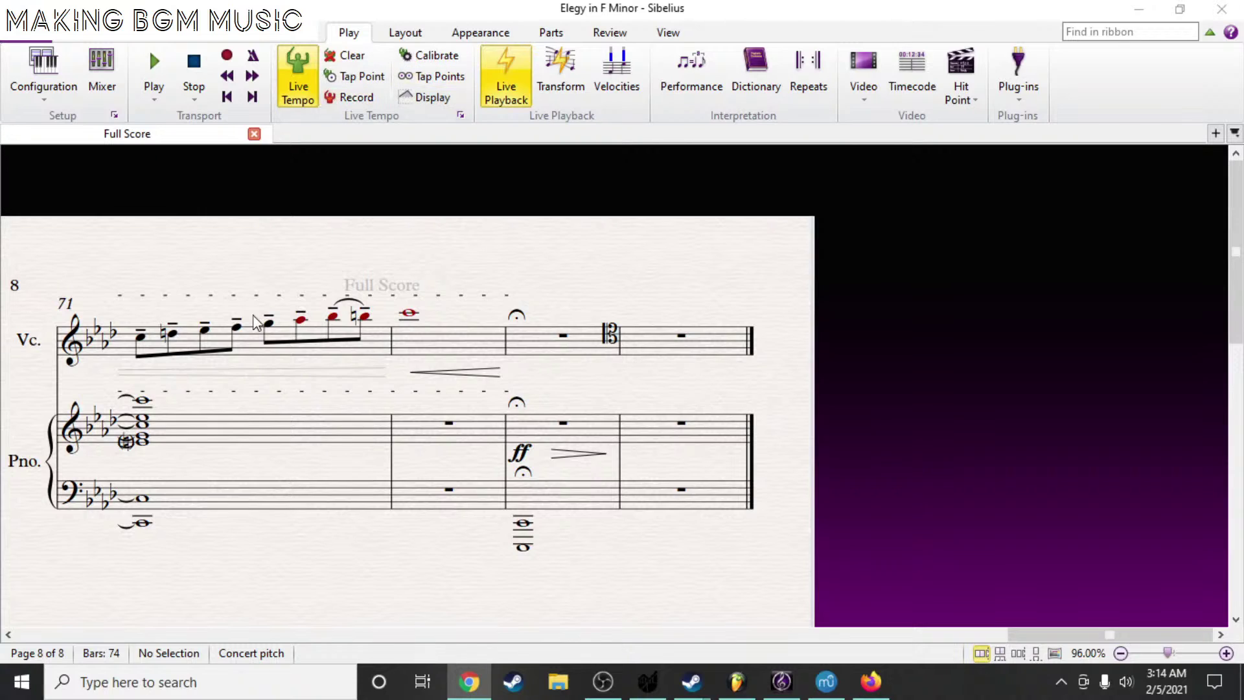
{"action": "mouse_move", "coordinate": [691, 682]}
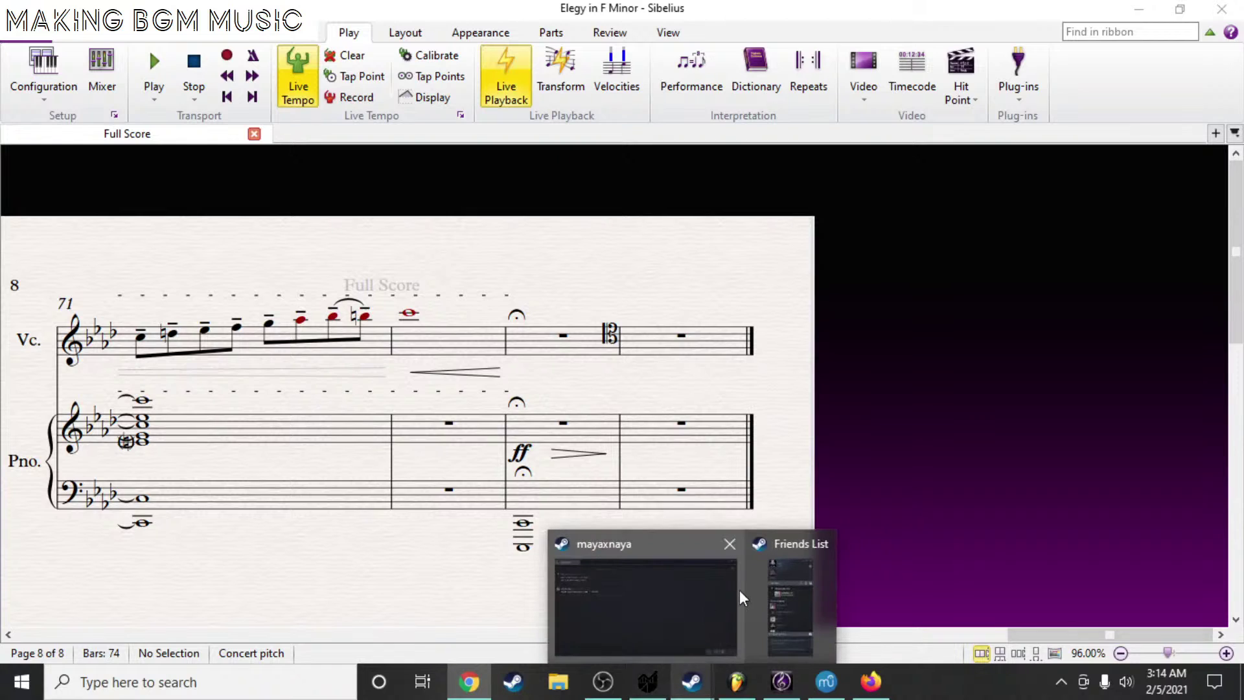
{"action": "left_click", "coordinate": [735, 543]}
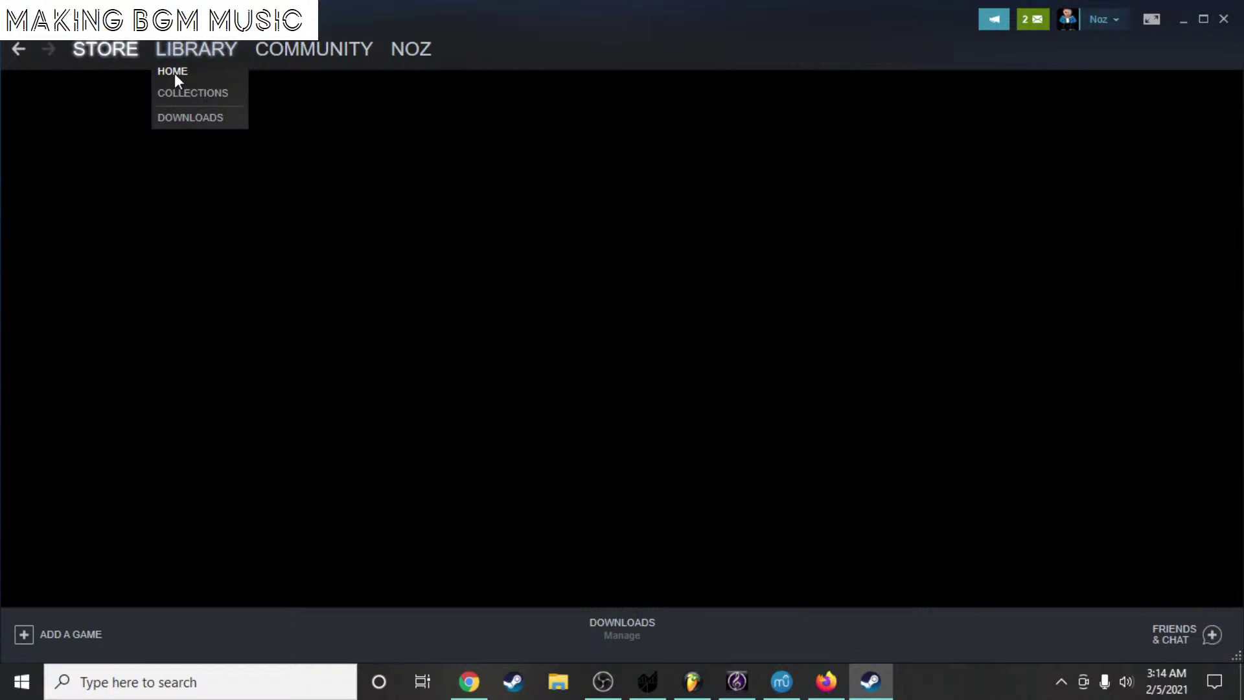
- Browse the games grid on Steam's Library Home, then minimize Steam to reveal the Elegy score
{"action": "left_click", "coordinate": [173, 72]}
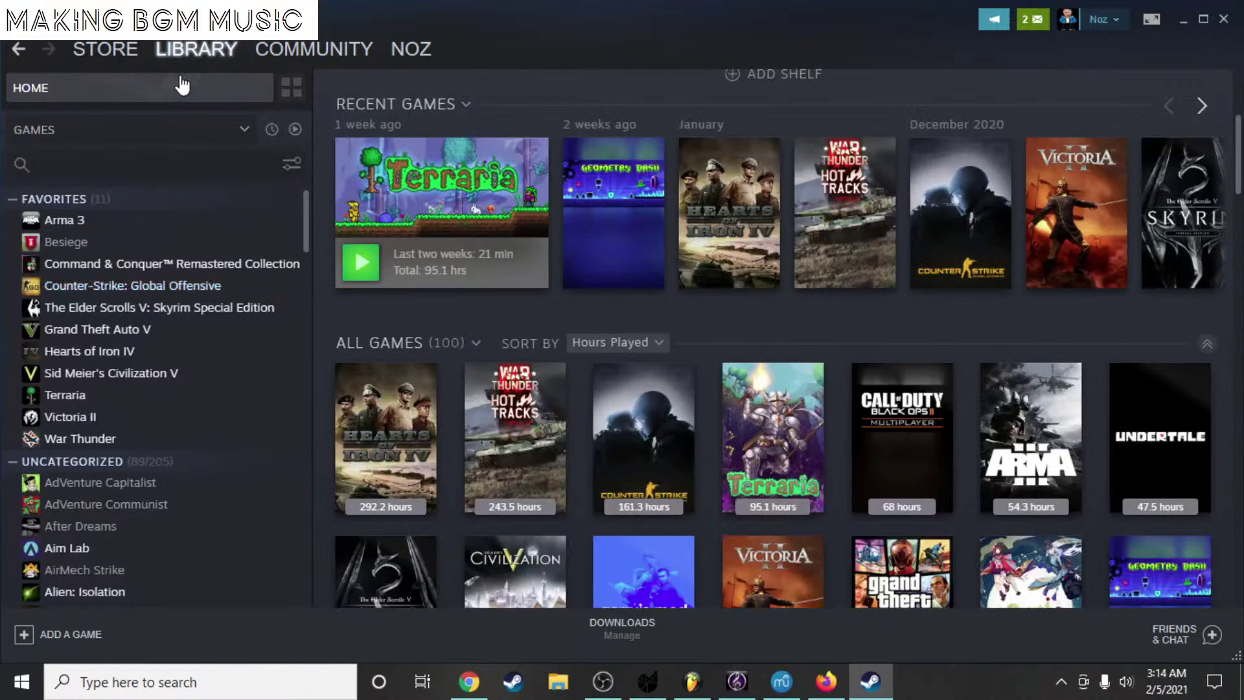
{"action": "mouse_move", "coordinate": [454, 244]}
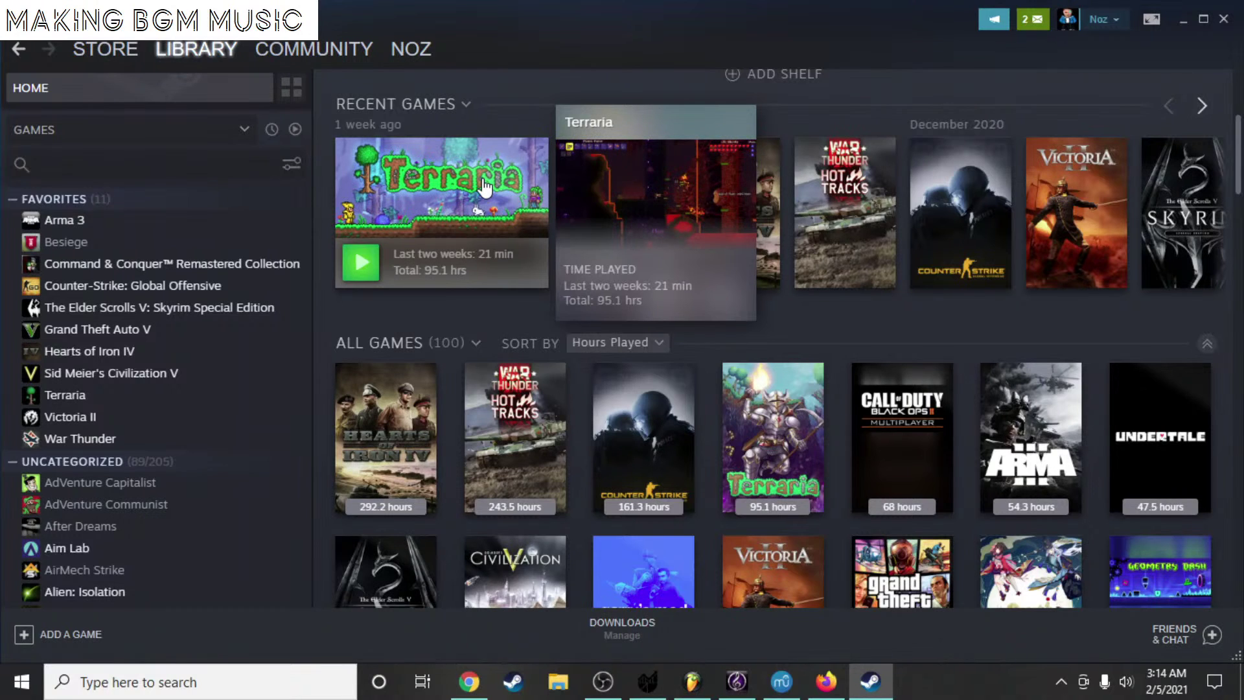
{"action": "scroll", "coordinate": [799, 434], "scroll_direction": "down", "scroll_amount": 3}
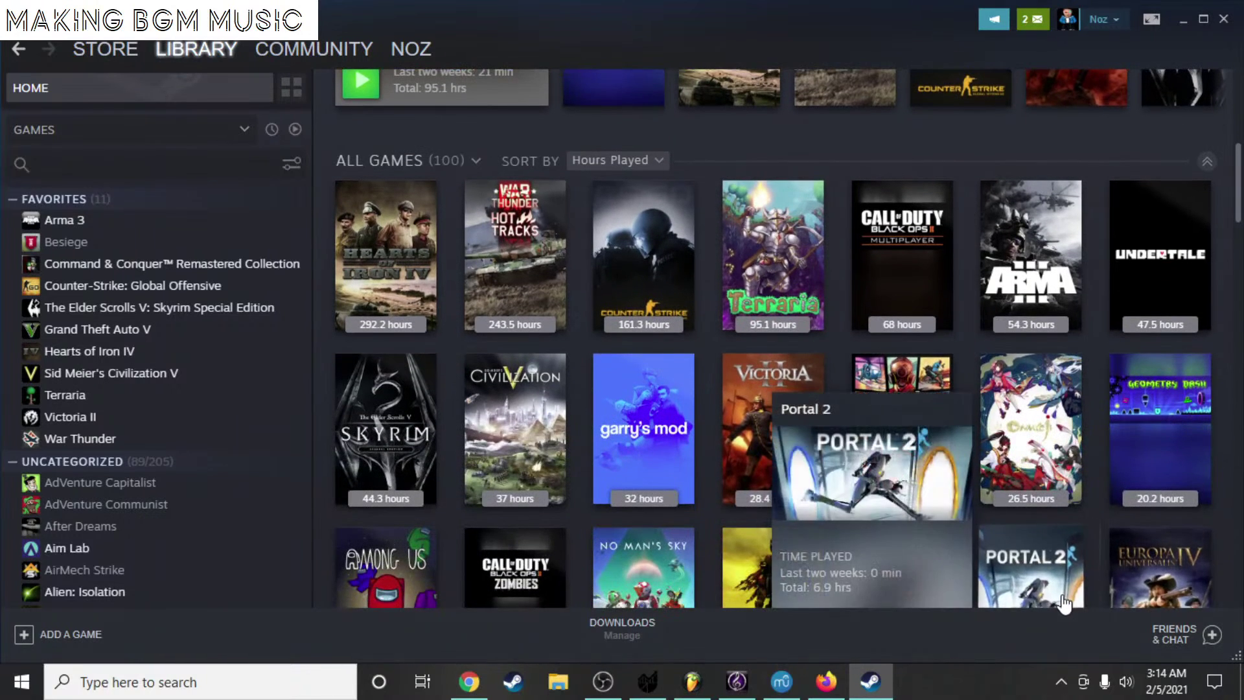
{"action": "scroll", "coordinate": [830, 538], "scroll_direction": "up", "scroll_amount": 3}
{"action": "mouse_move", "coordinate": [512, 482]}
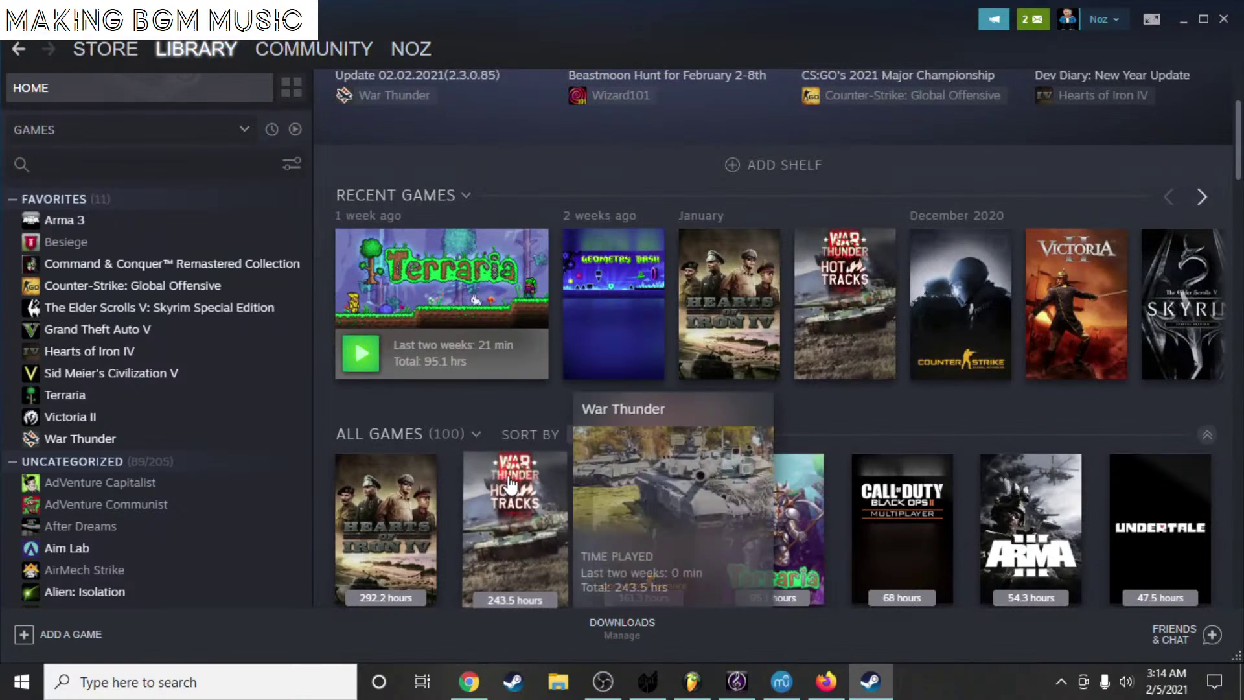
{"action": "scroll", "coordinate": [512, 483], "scroll_direction": "down", "scroll_amount": 2}
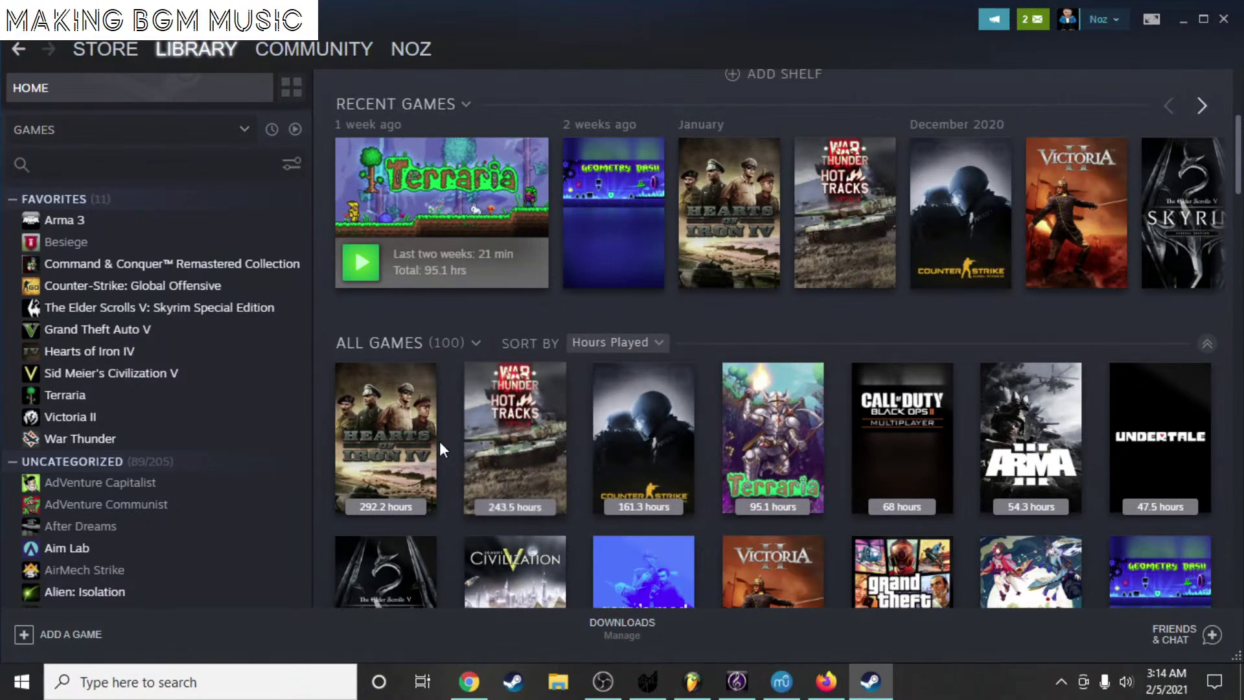
{"action": "scroll", "coordinate": [437, 443], "scroll_direction": "down", "scroll_amount": 2}
{"action": "scroll", "coordinate": [429, 450], "scroll_direction": "down", "scroll_amount": 2}
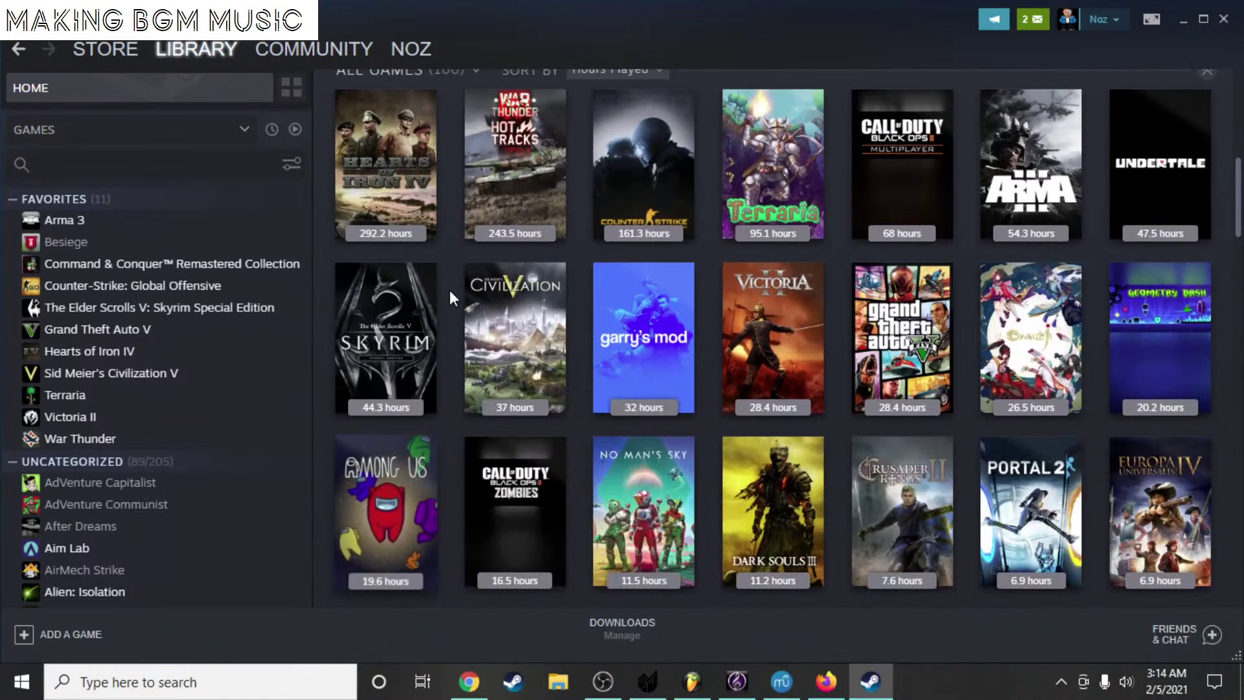
{"action": "mouse_move", "coordinate": [360, 285]}
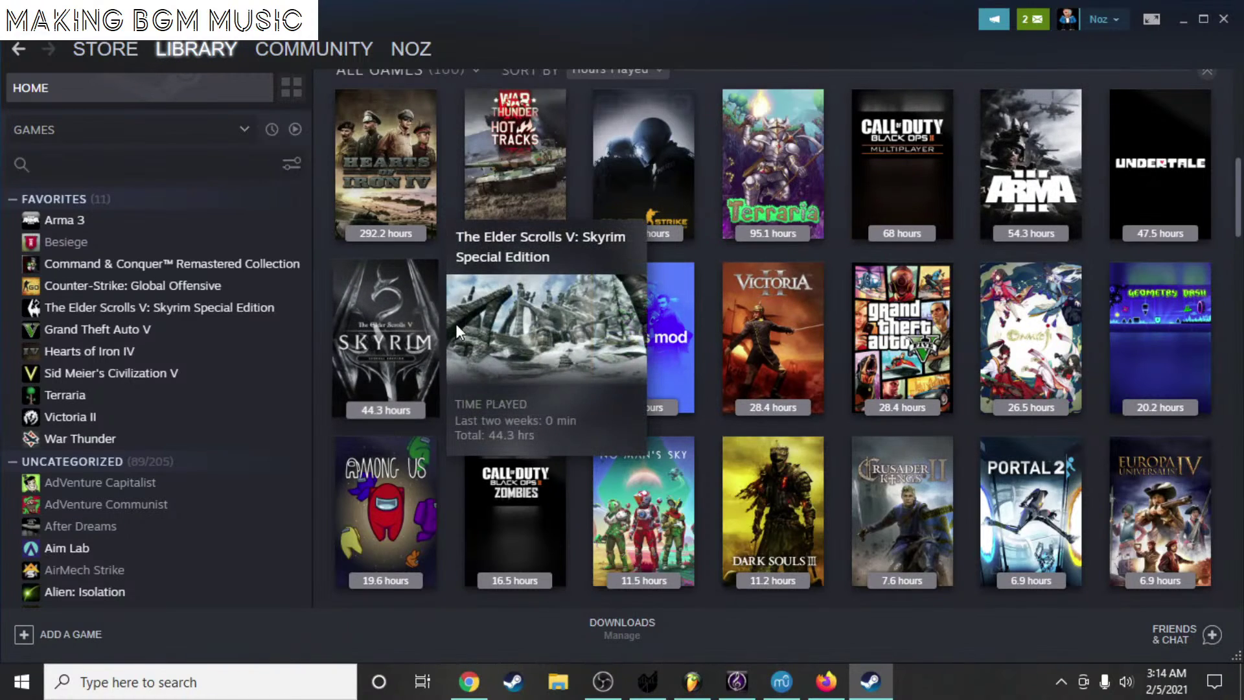
{"action": "left_click", "coordinate": [1188, 24]}
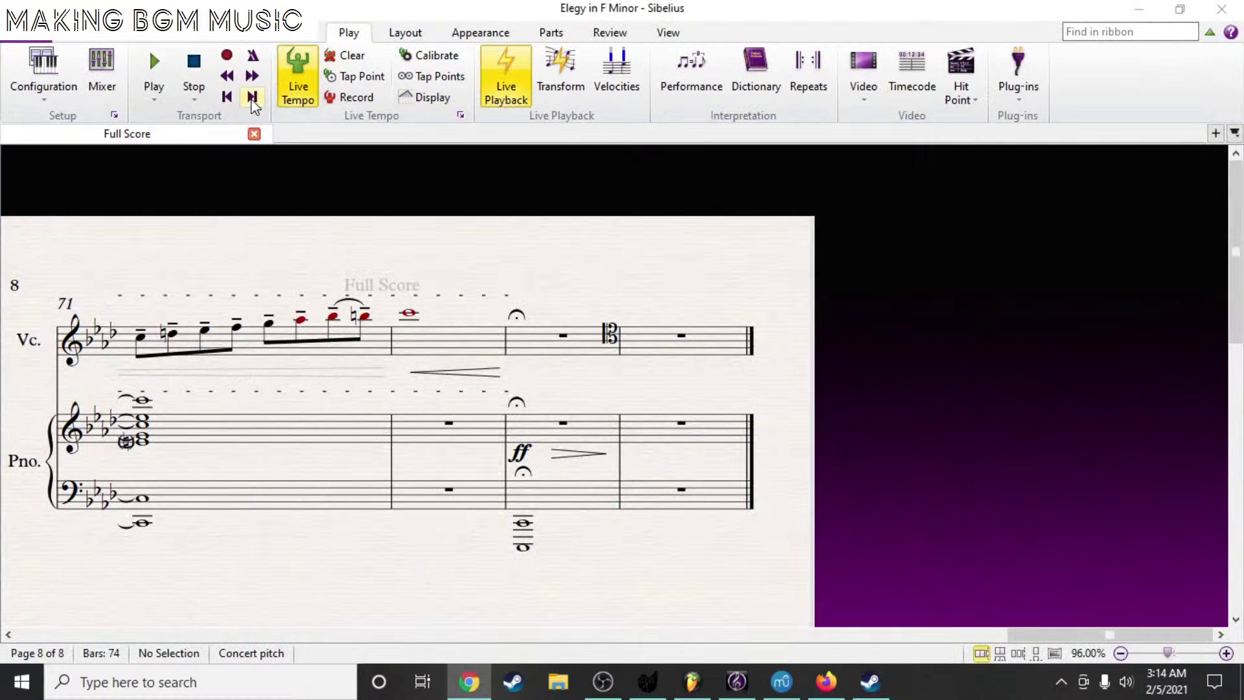
- Activate the Sibelius score window, then bring Steam back in front of it
{"action": "left_click", "coordinate": [234, 107]}
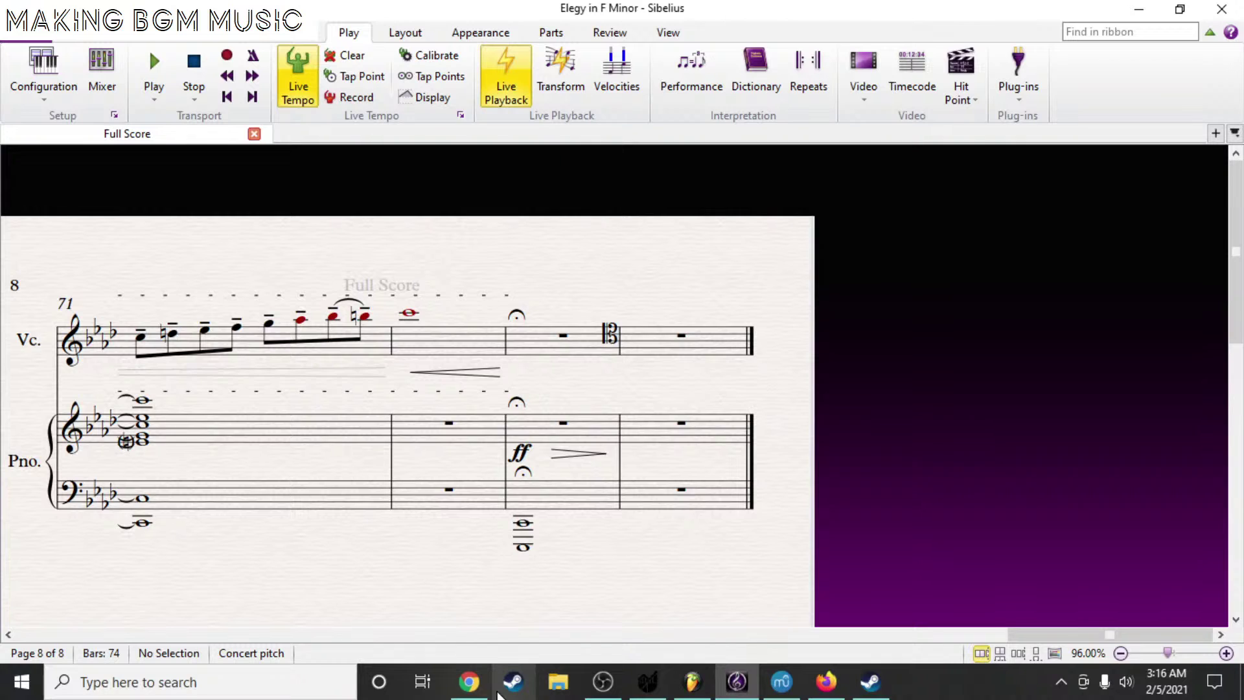
{"action": "left_click", "coordinate": [511, 684]}
- Open the Dark Souls III game page from Steam's Library home
{"action": "mouse_move", "coordinate": [195, 52]}
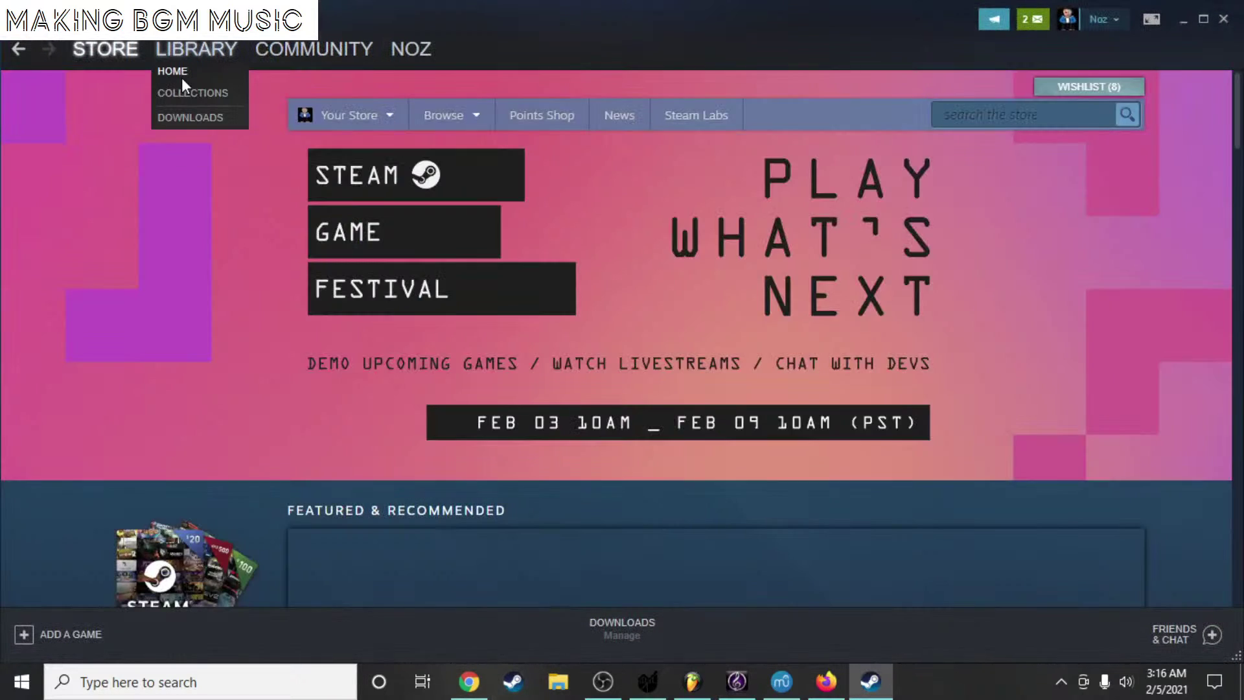
{"action": "left_click", "coordinate": [181, 76]}
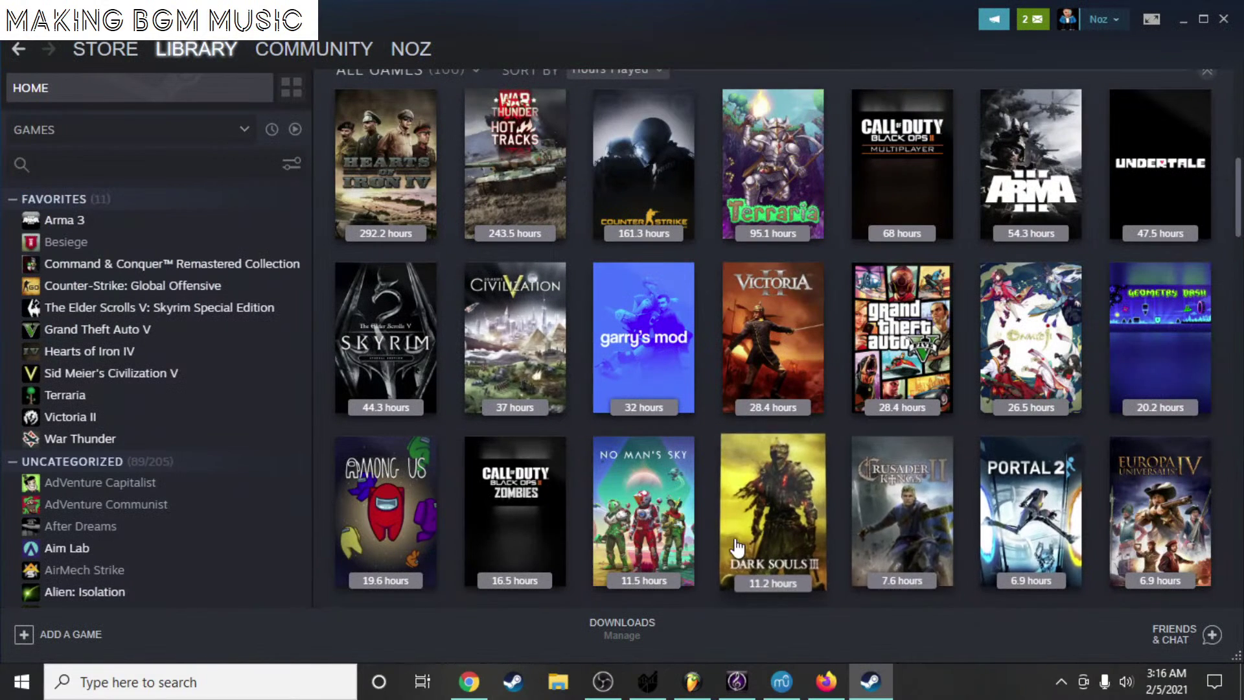
{"action": "scroll", "coordinate": [768, 467], "scroll_direction": "down", "scroll_amount": 1}
{"action": "left_click", "coordinate": [768, 457]}
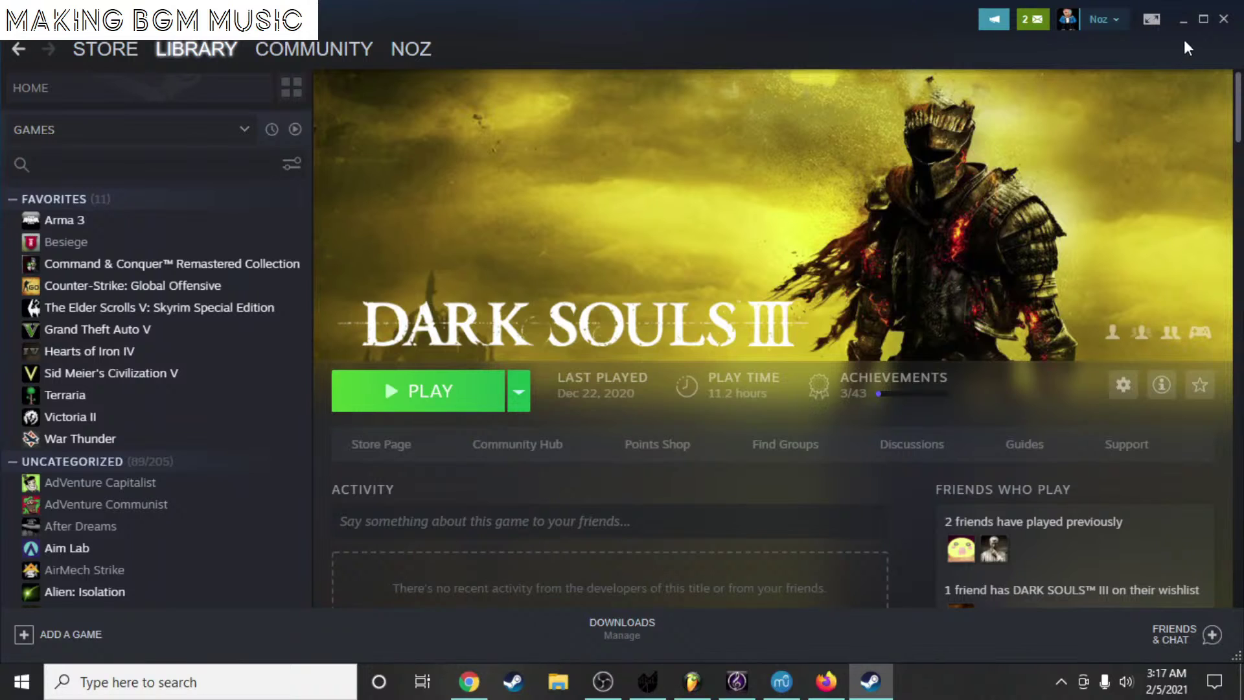
- Minimize Steam, rewind the Elegy playback to bar 1, and switch to Chrome
{"action": "left_click", "coordinate": [1184, 20]}
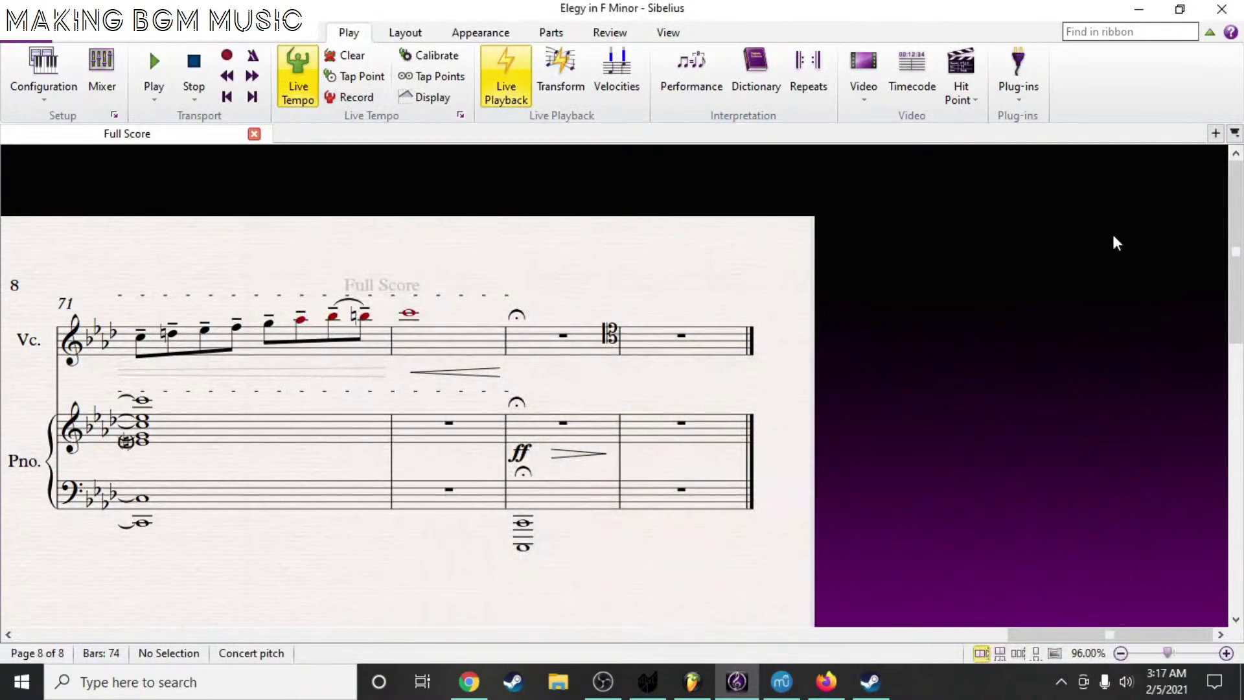
{"action": "key", "text": "ctrl+Home"}
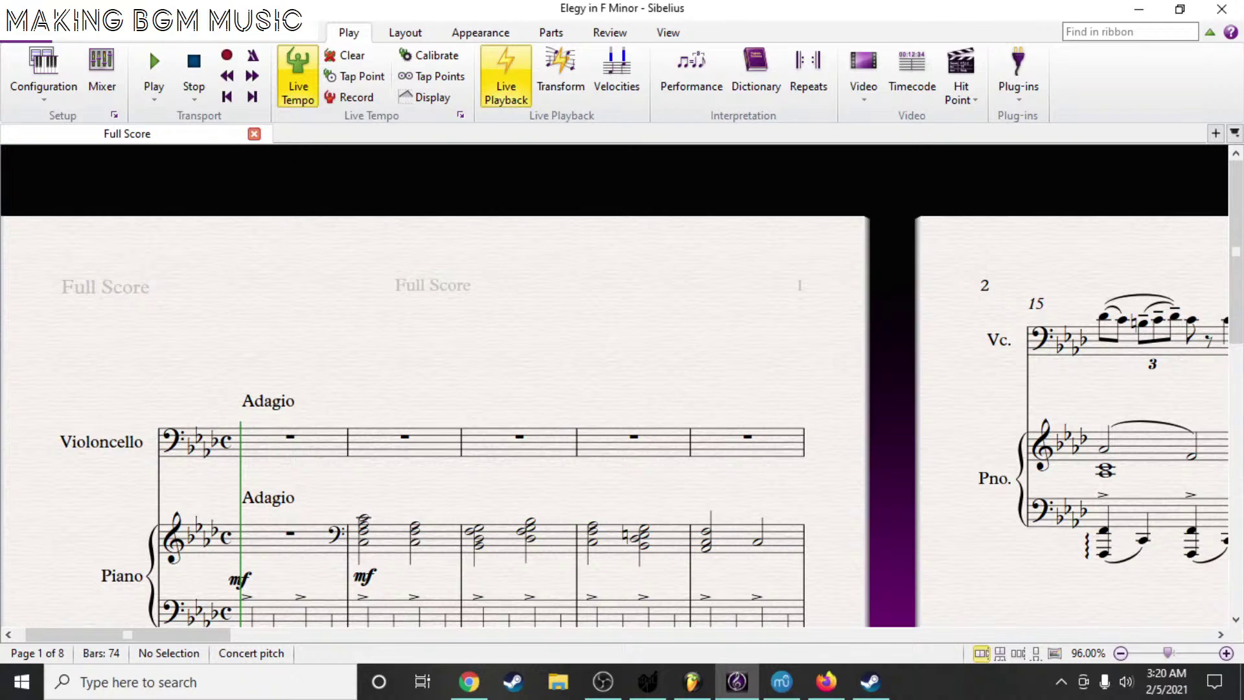
{"action": "key", "text": "alt+Tab"}
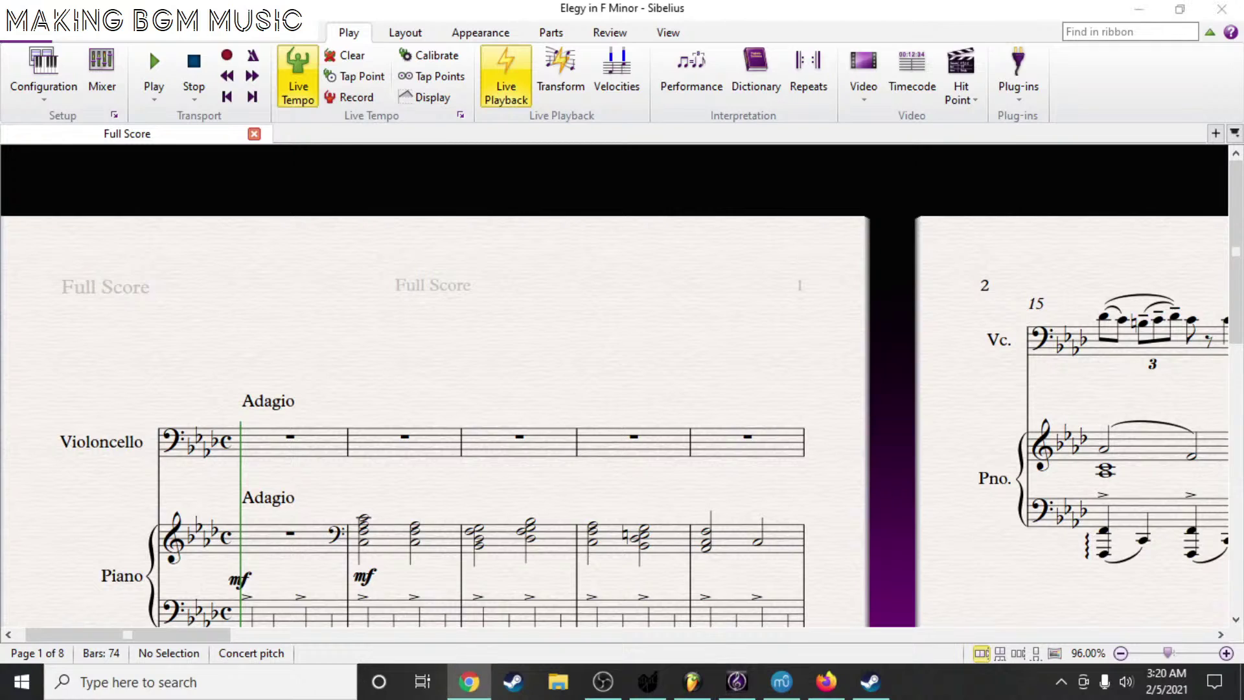